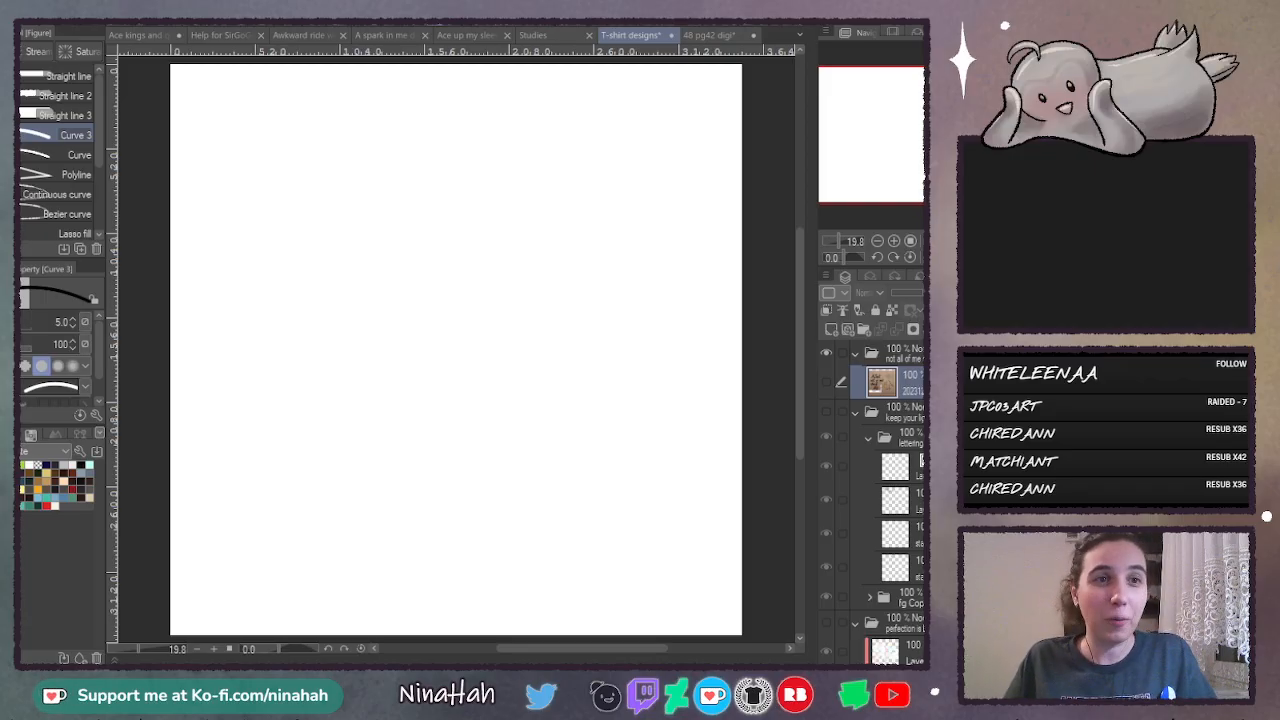
- Show the "live forward" design folder and hide its top lettering layer to view the underlying sketch
{"action": "scroll", "coordinate": [856, 474], "scroll_direction": "down", "scroll_amount": 5}
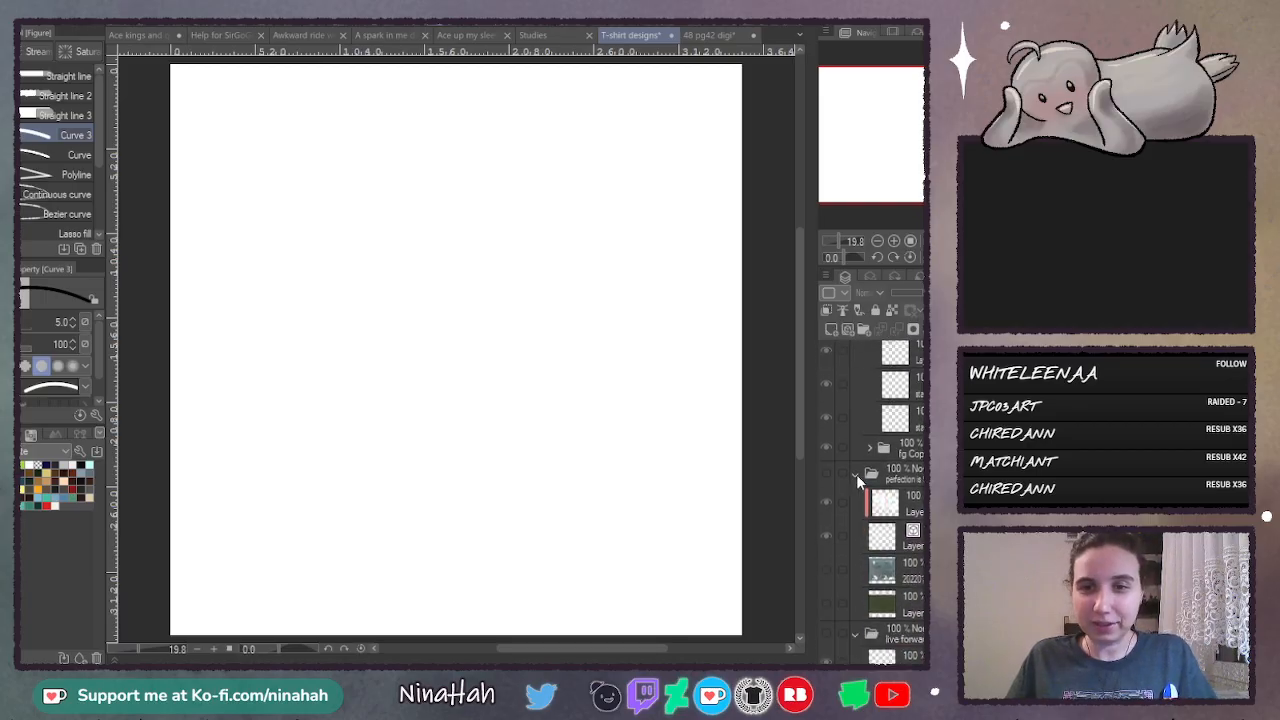
{"action": "scroll", "coordinate": [884, 512], "scroll_direction": "down", "scroll_amount": 3}
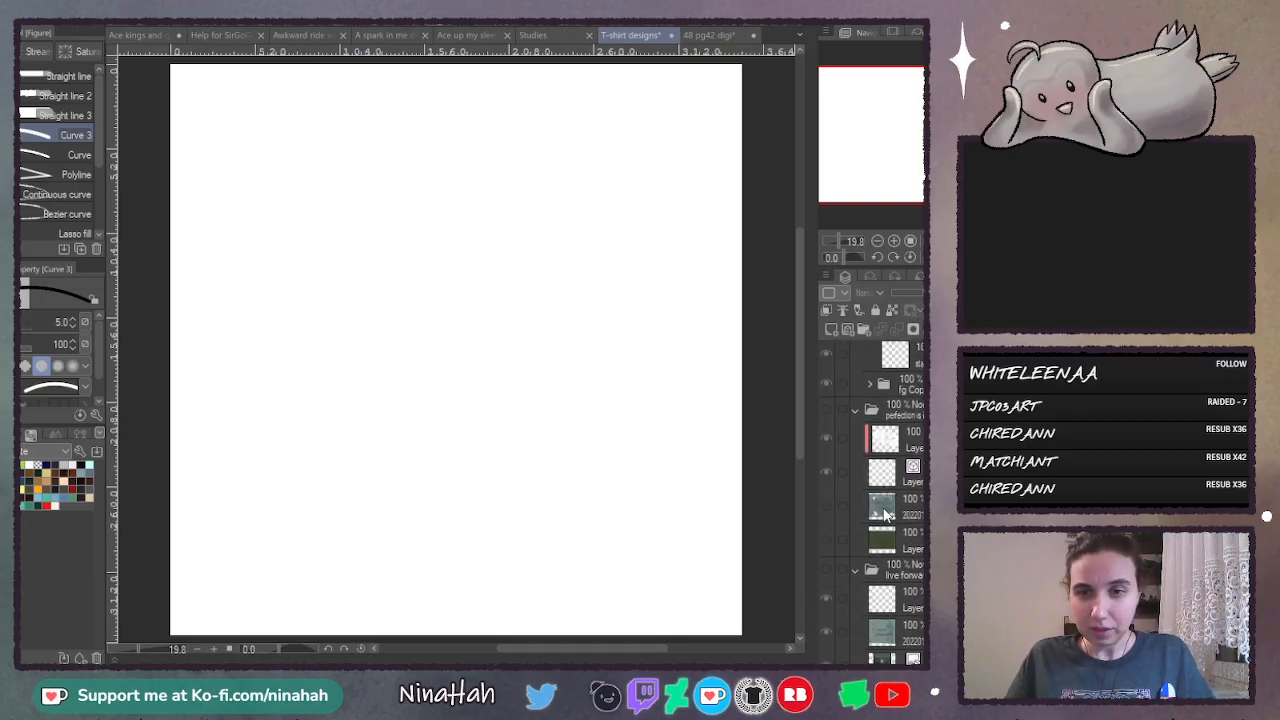
{"action": "scroll", "coordinate": [884, 513], "scroll_direction": "down", "scroll_amount": 1}
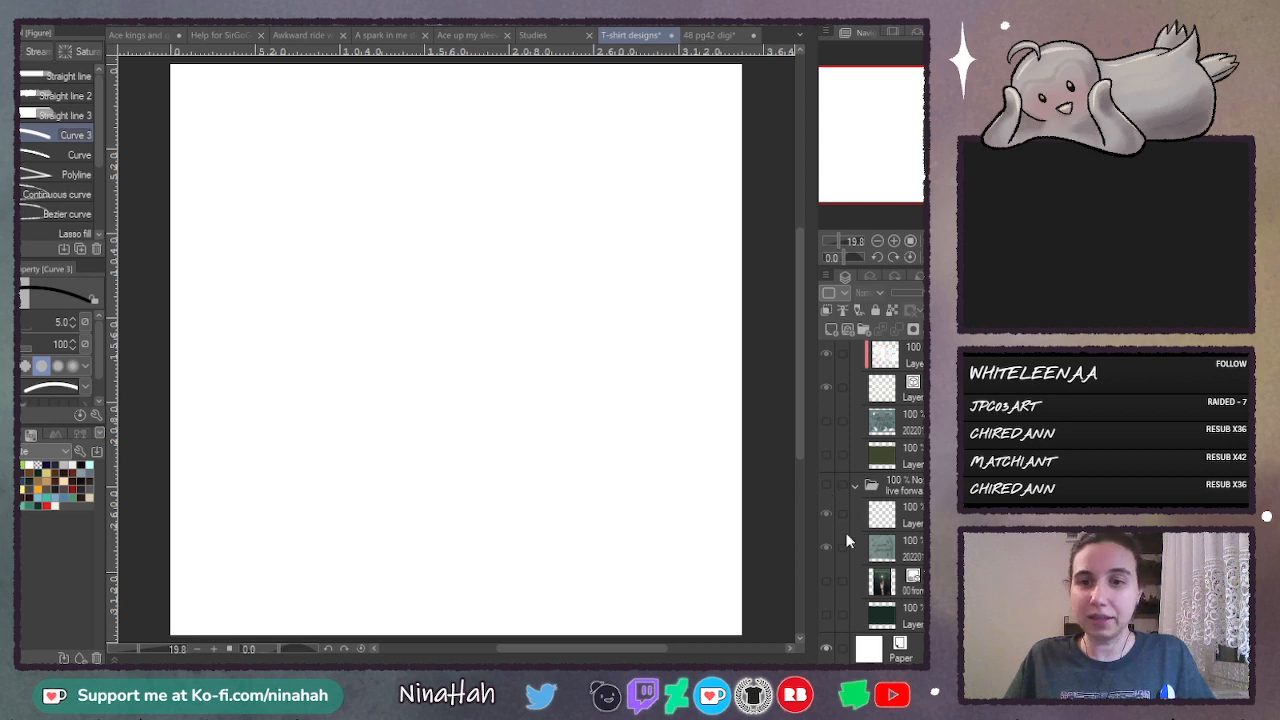
{"action": "left_click", "coordinate": [826, 484]}
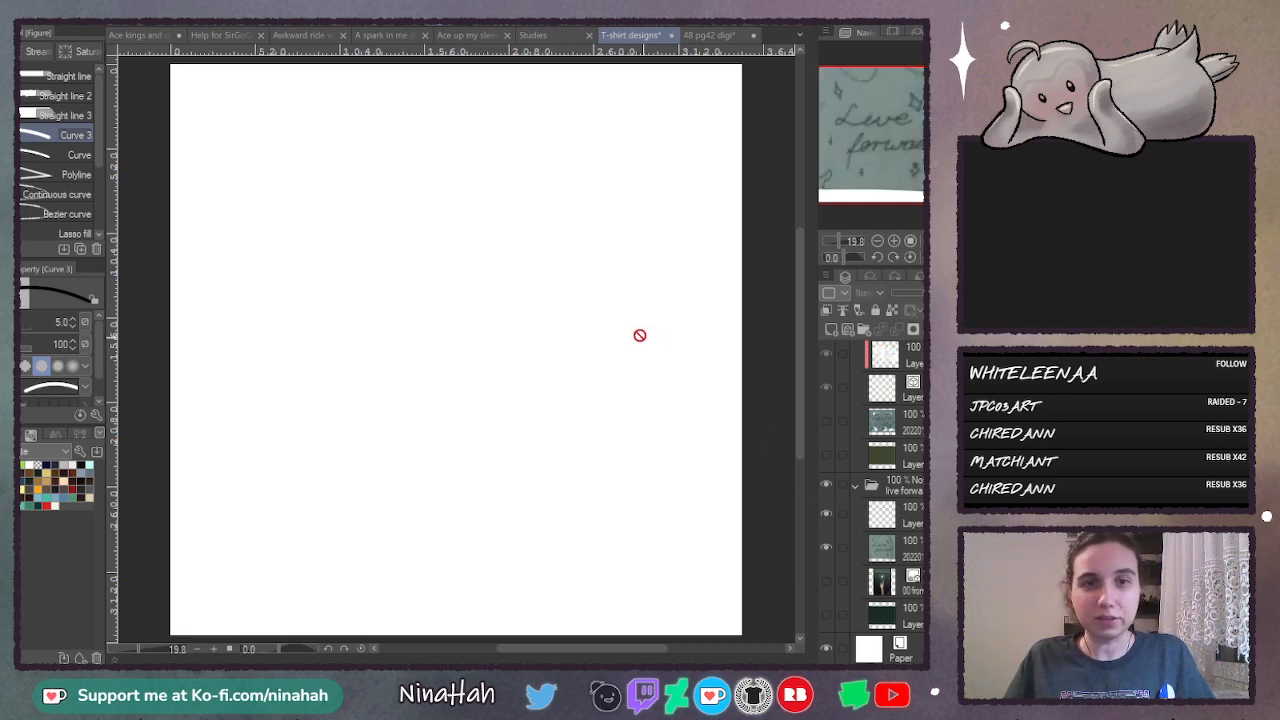
{"action": "left_click", "coordinate": [826, 514]}
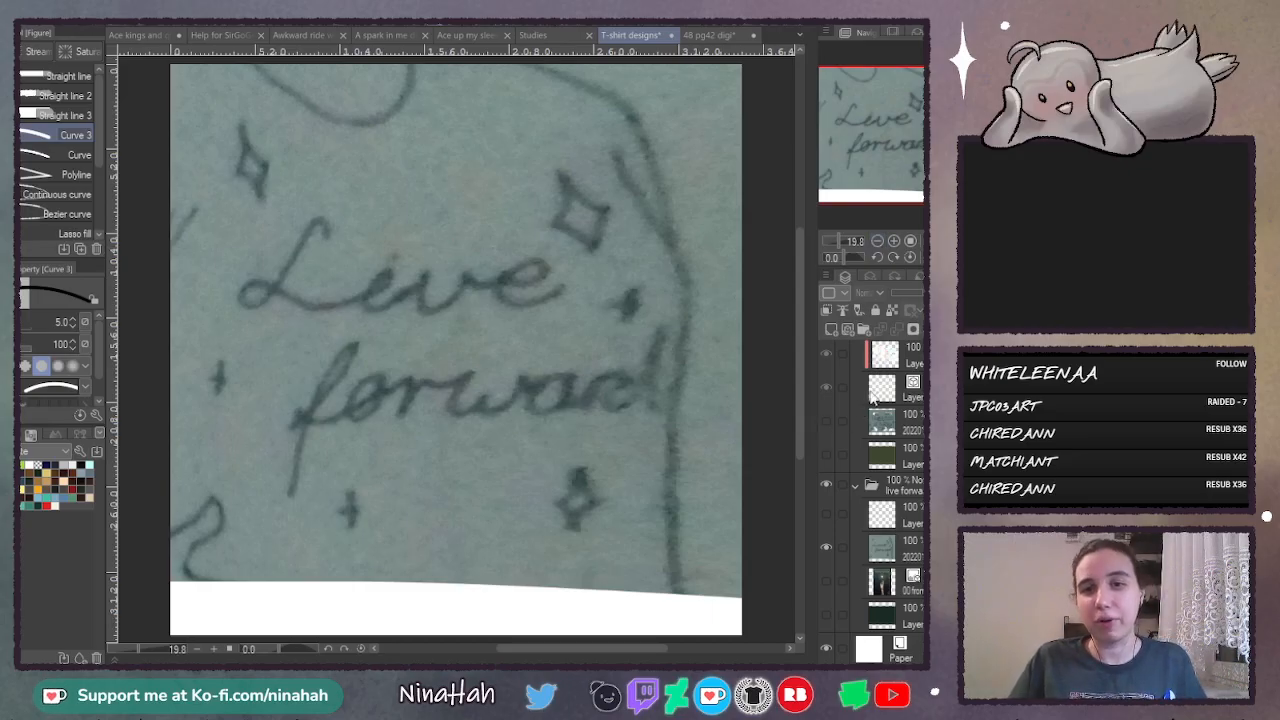
- Hide the "live forward" folder and show the "perfection is boring" design folder
{"action": "scroll", "coordinate": [853, 520], "scroll_direction": "up", "scroll_amount": 1}
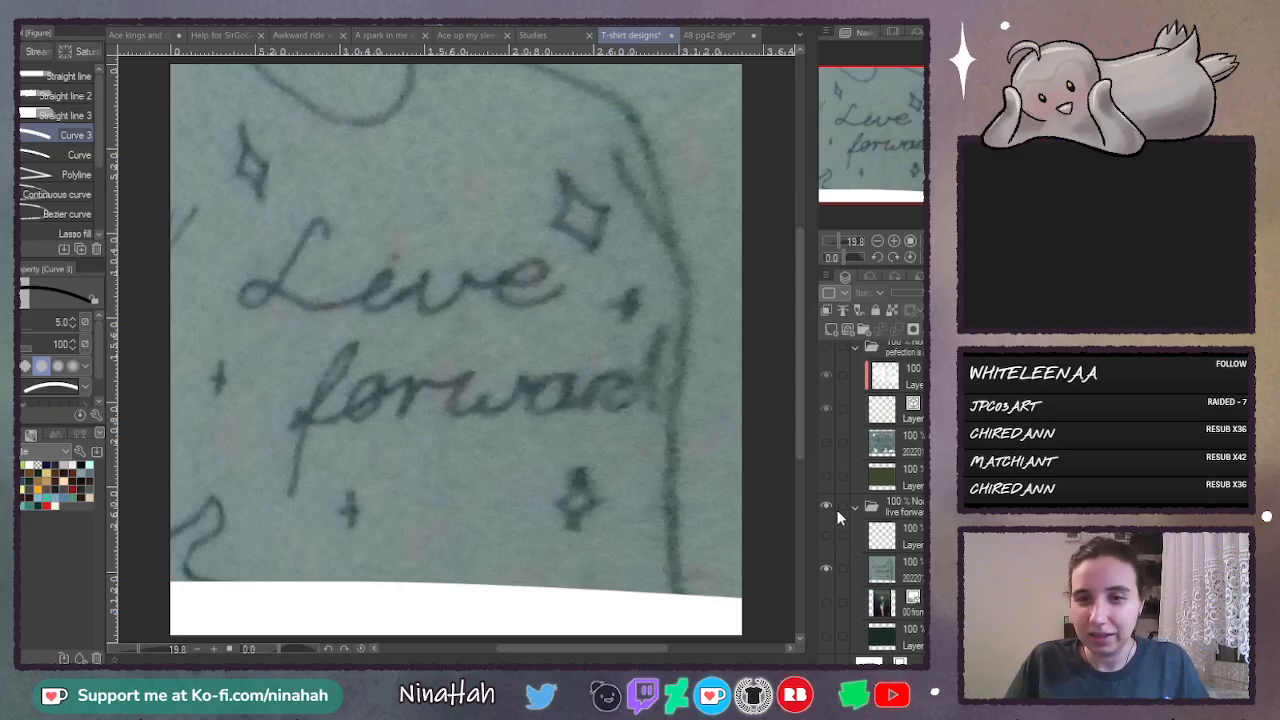
{"action": "scroll", "coordinate": [838, 517], "scroll_direction": "up", "scroll_amount": 2}
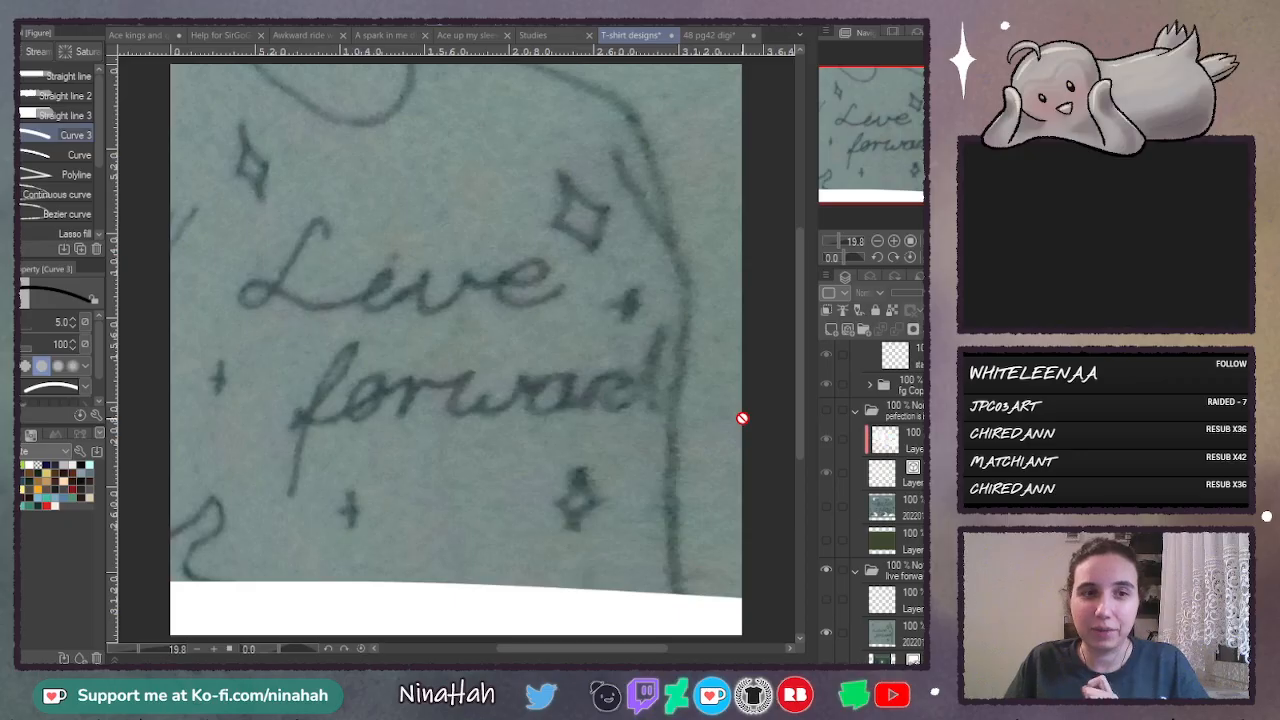
{"action": "left_click", "coordinate": [825, 569]}
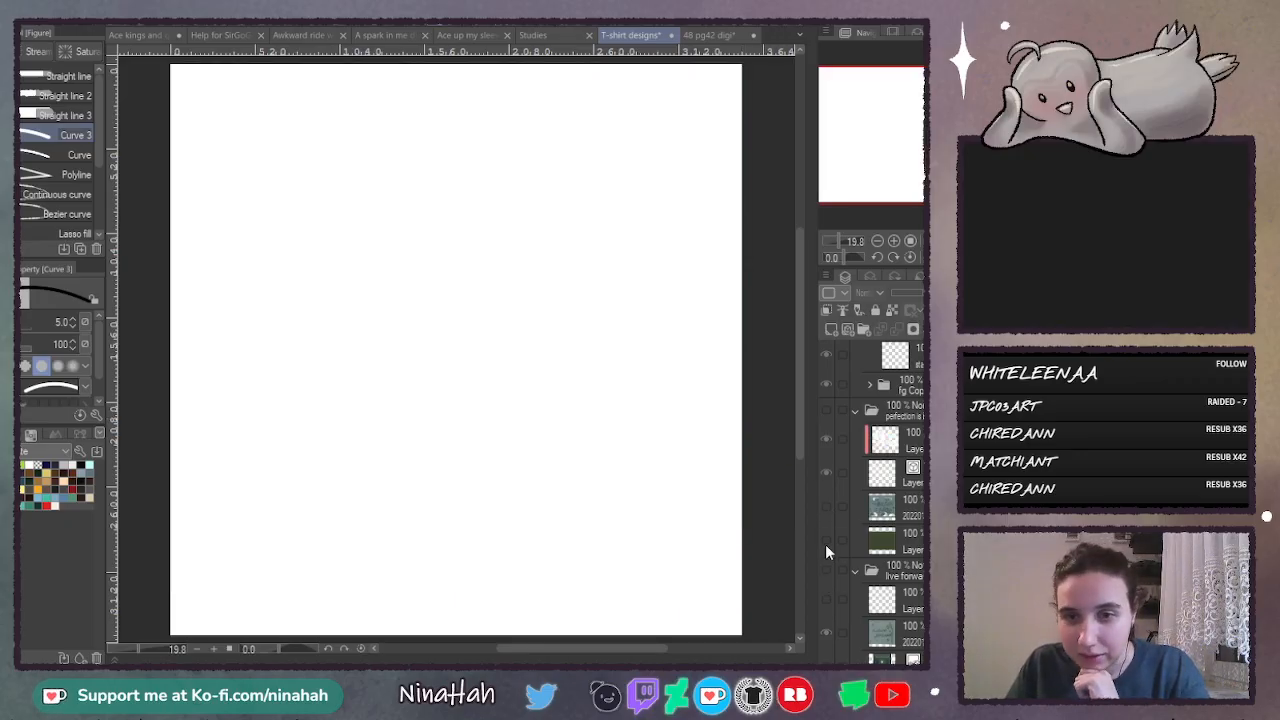
{"action": "left_click", "coordinate": [825, 410]}
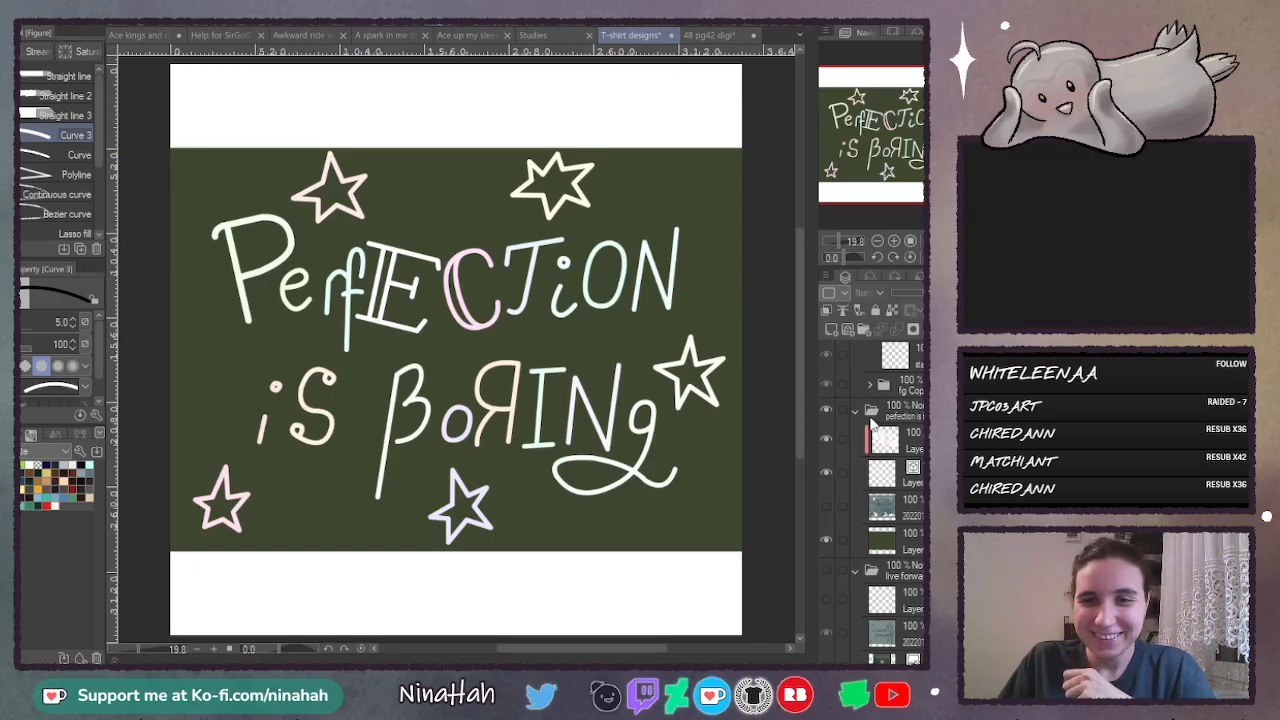
- Collapse the two lower design folders, hide the "perfection is boring" design and show the "keep your light on" design
{"action": "scroll", "coordinate": [877, 465], "scroll_direction": "up", "scroll_amount": 2}
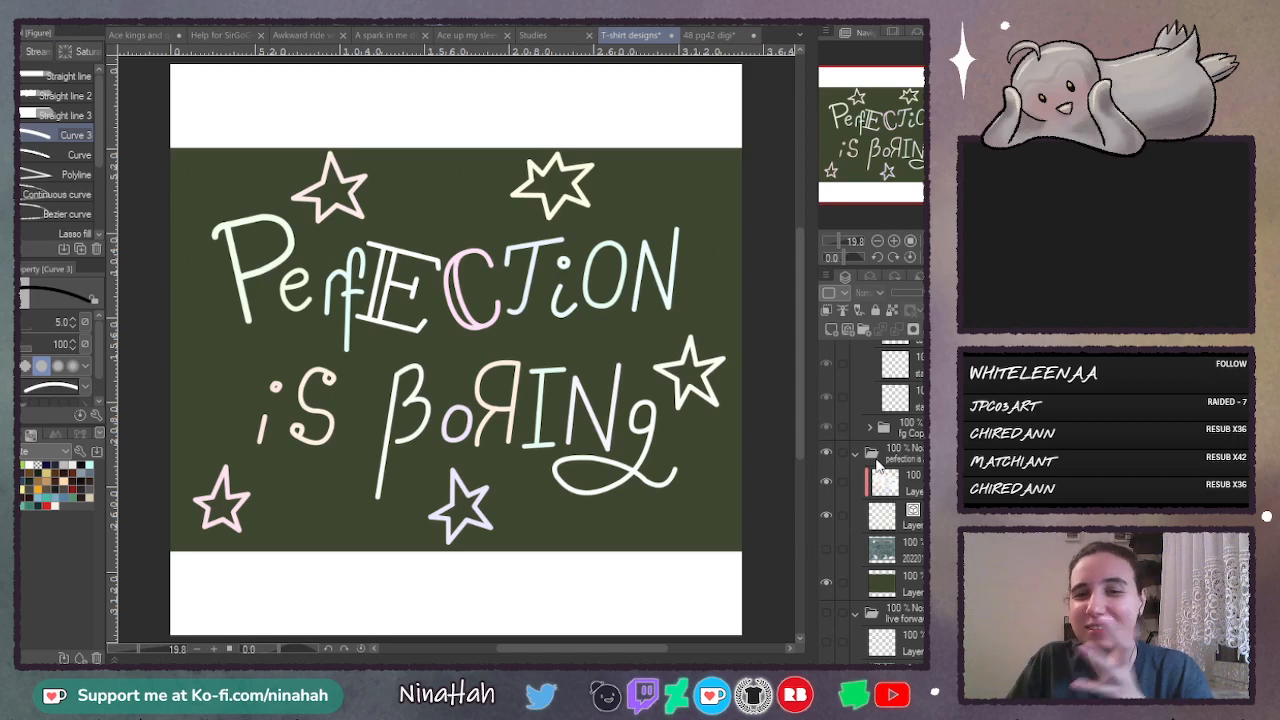
{"action": "scroll", "coordinate": [852, 455], "scroll_direction": "up", "scroll_amount": 1}
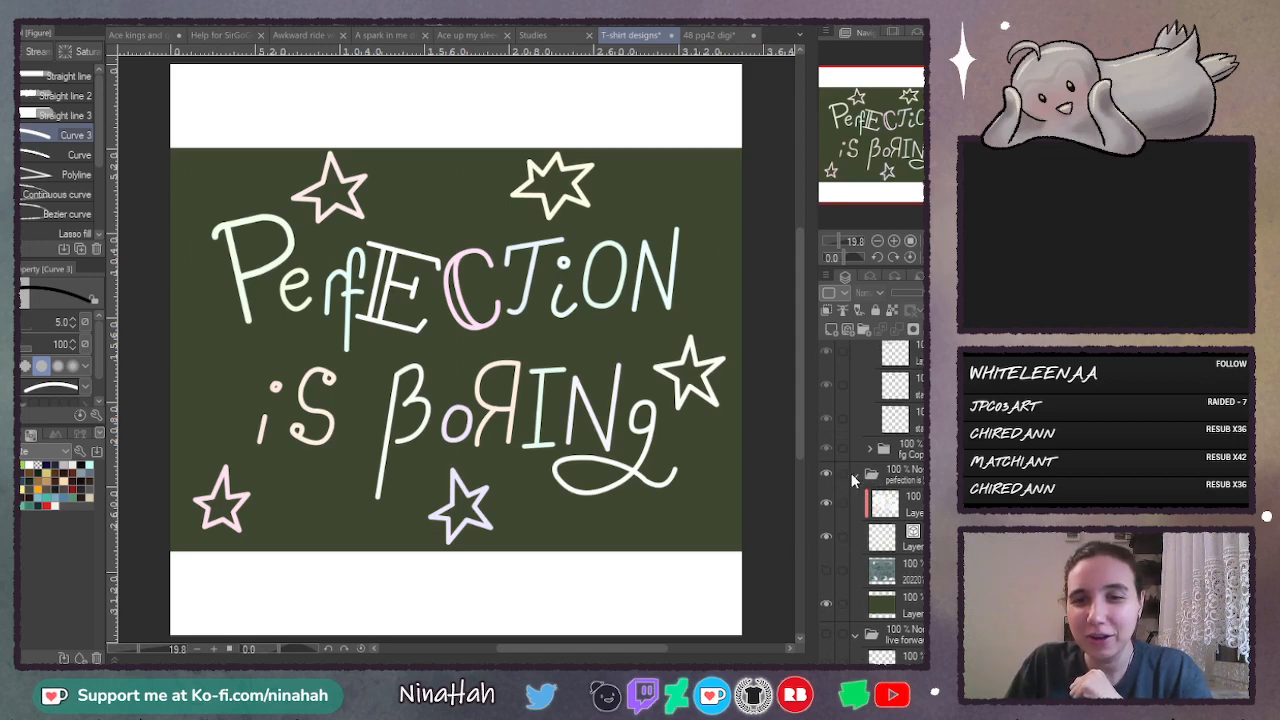
{"action": "left_click", "coordinate": [853, 474]}
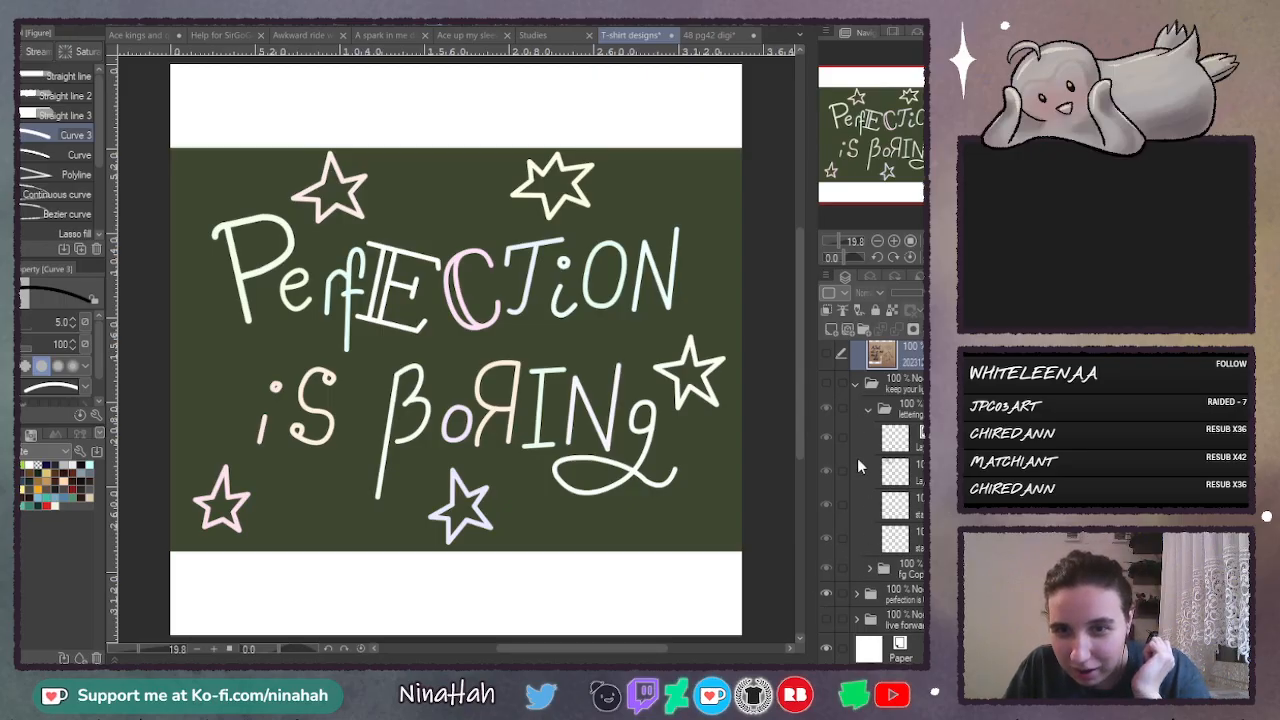
{"action": "left_click", "coordinate": [825, 385]}
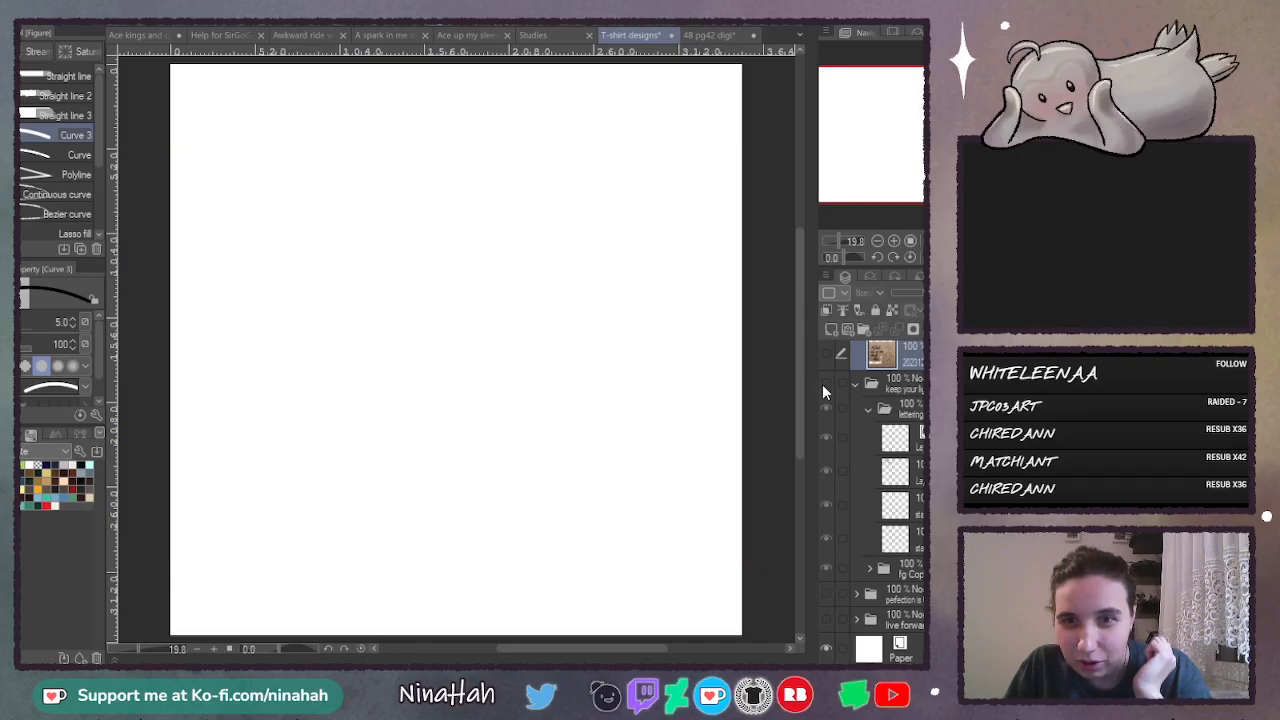
{"action": "left_click", "coordinate": [824, 386]}
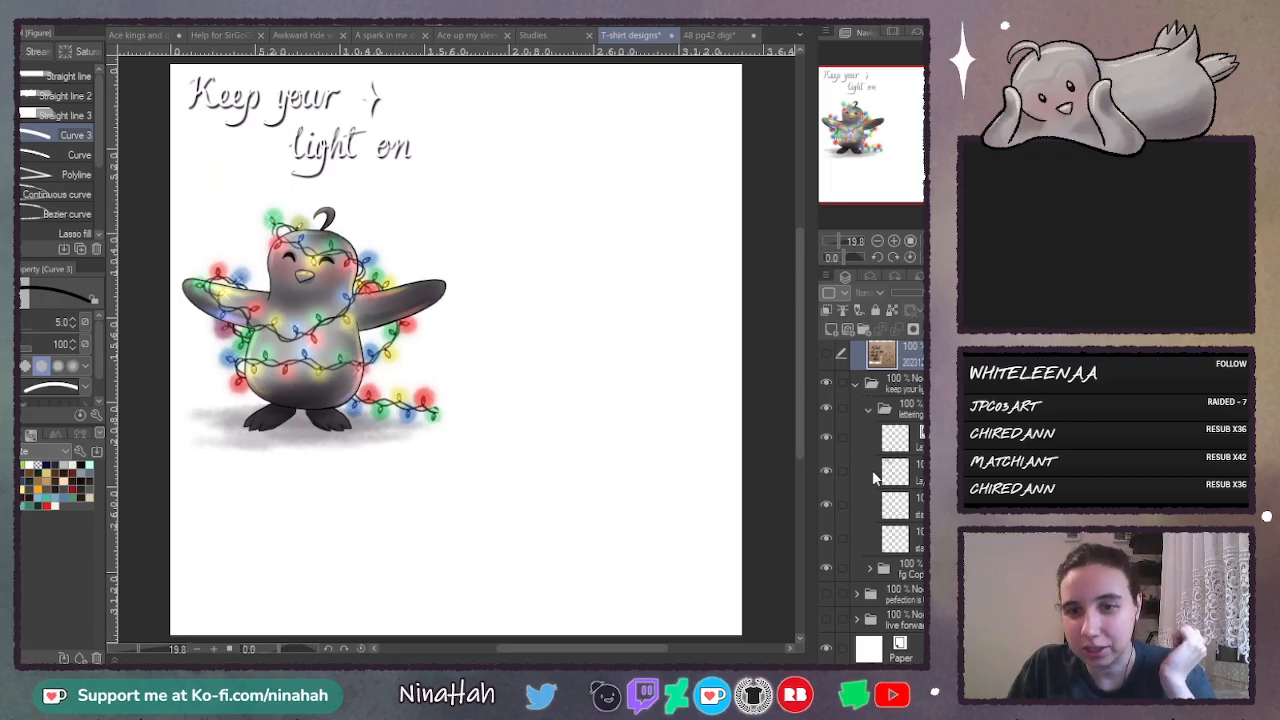
- Expand the fg Copy subfolder of the penguin design to view its layers, and collapse it again
{"action": "left_click", "coordinate": [869, 568]}
{"action": "scroll", "coordinate": [872, 570], "scroll_direction": "down", "scroll_amount": 2}
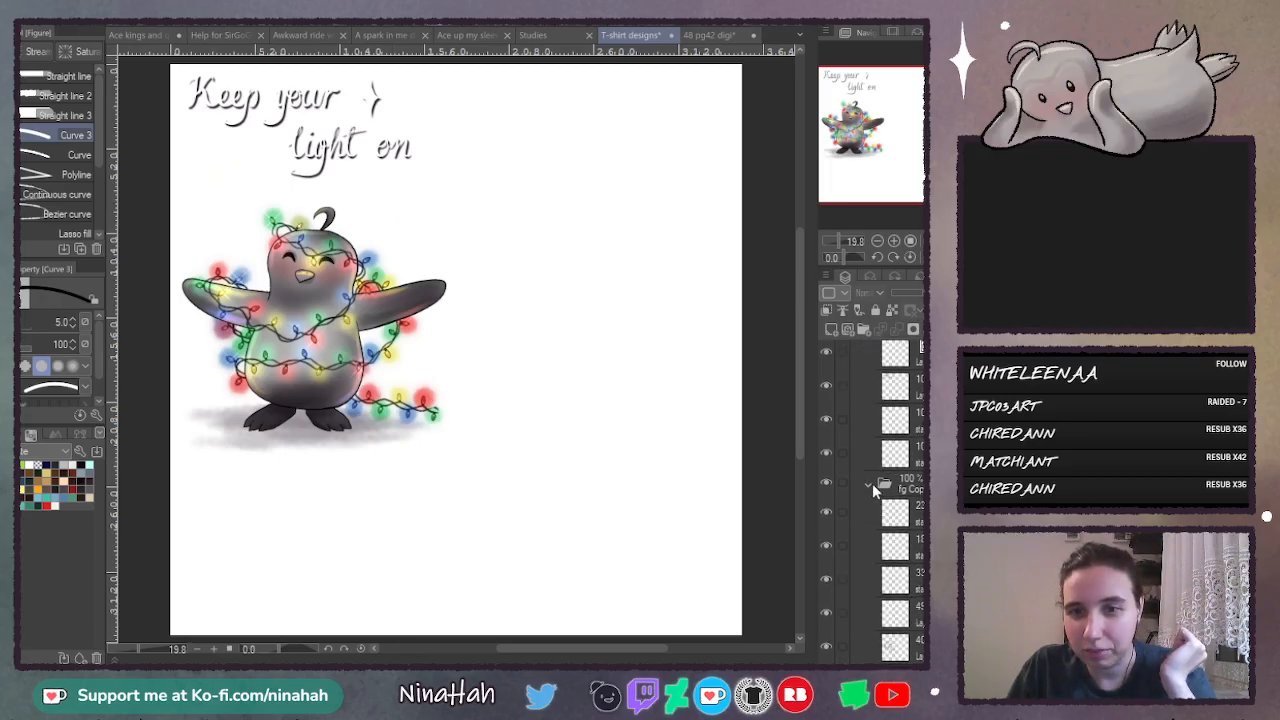
{"action": "left_click", "coordinate": [869, 485]}
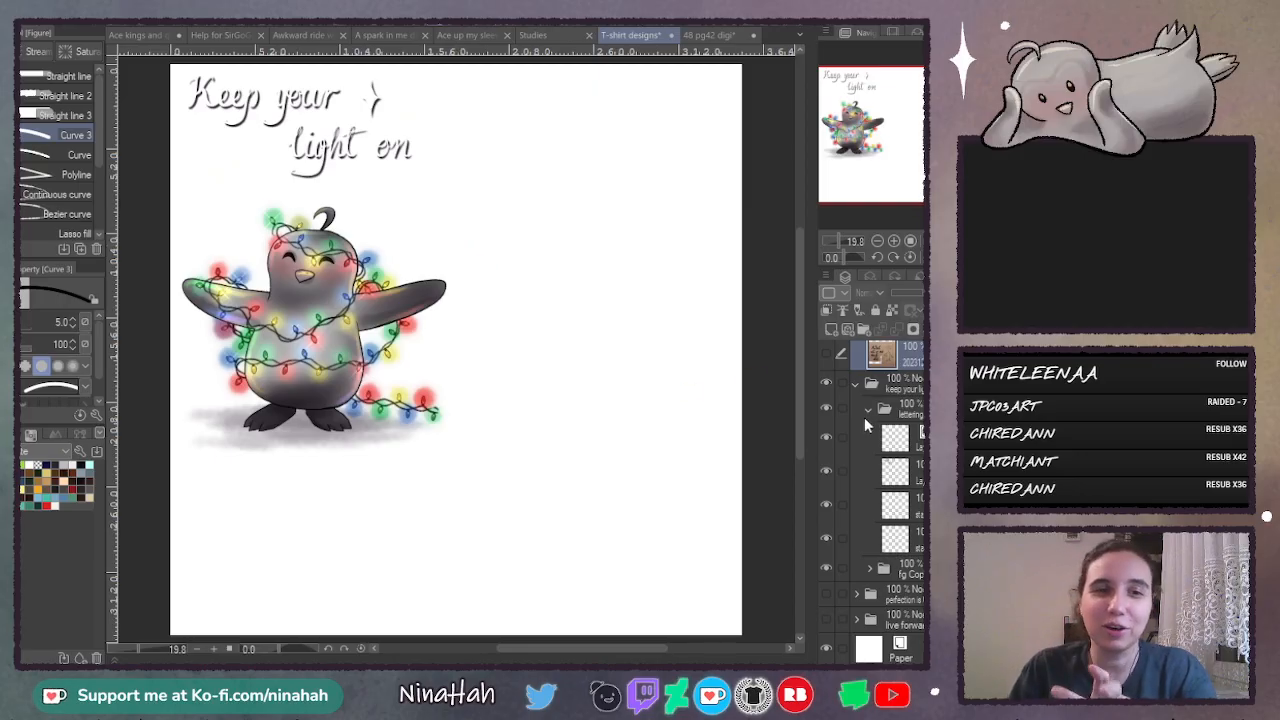
{"action": "scroll", "coordinate": [868, 449], "scroll_direction": "up", "scroll_amount": 1}
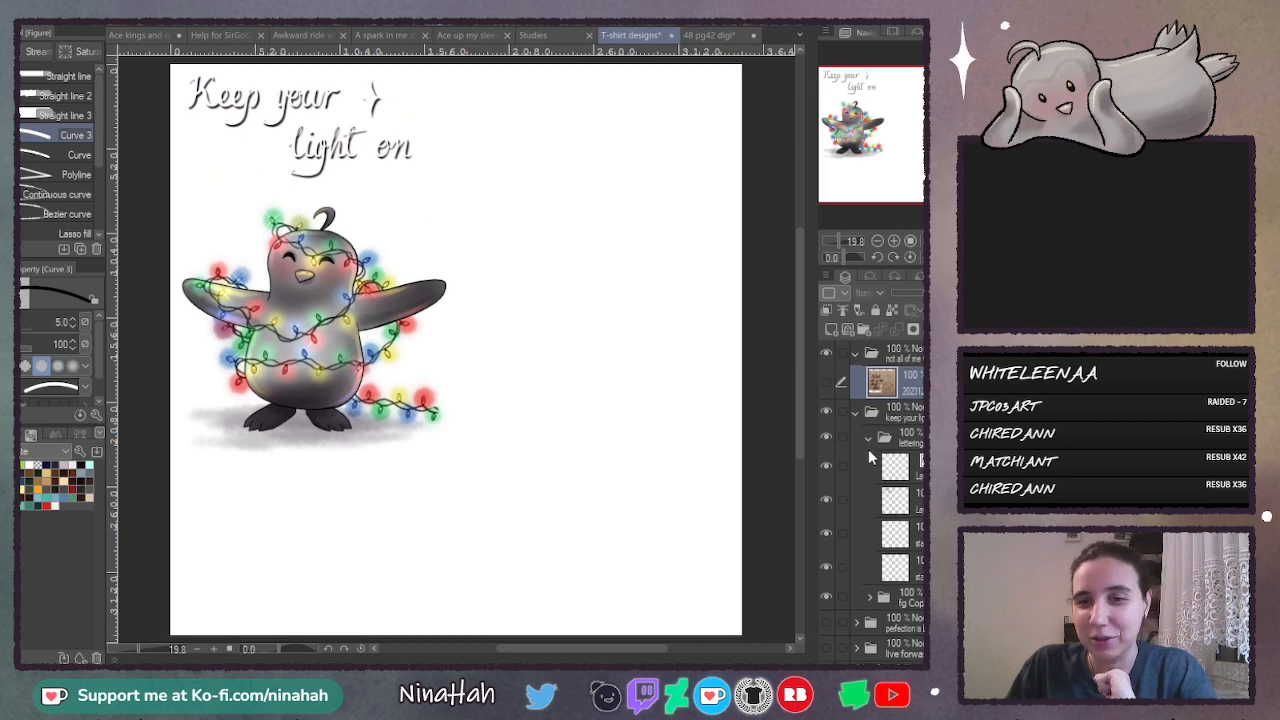
- Hide the "keep your light on" folder and show the photographed sketch layer in the "not all of me" folder
{"action": "left_click", "coordinate": [825, 412]}
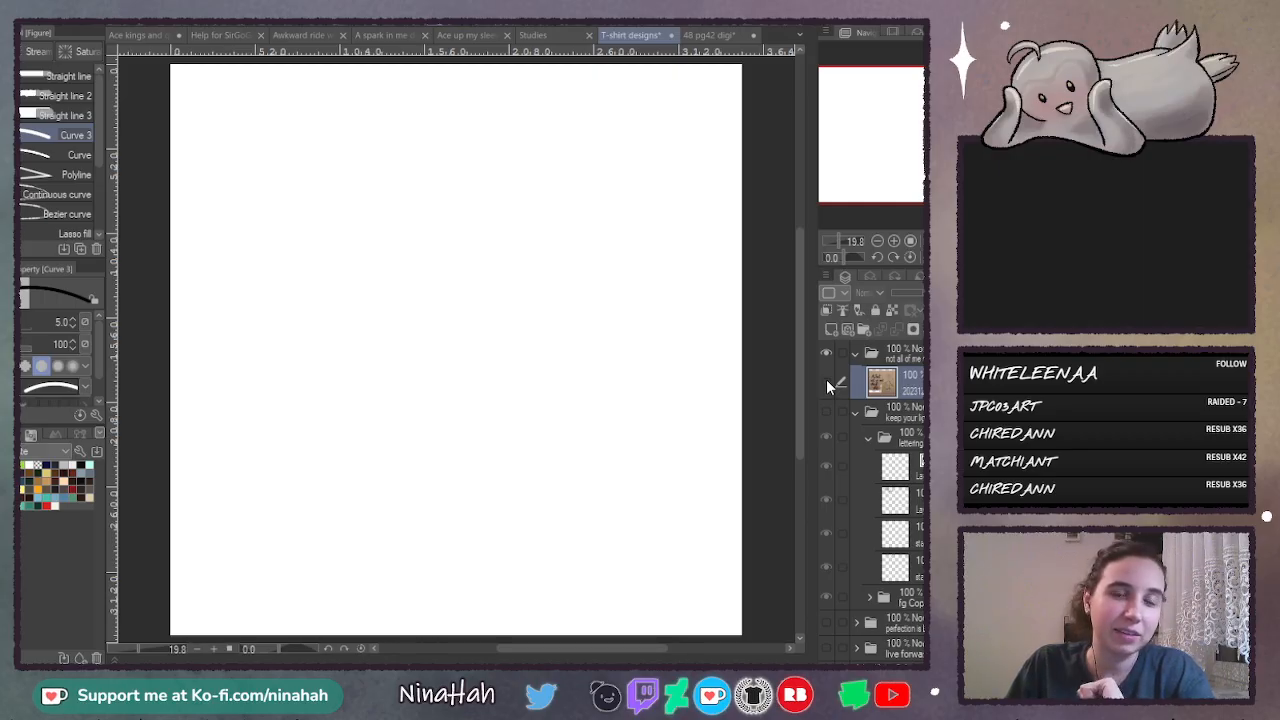
{"action": "left_click", "coordinate": [826, 381]}
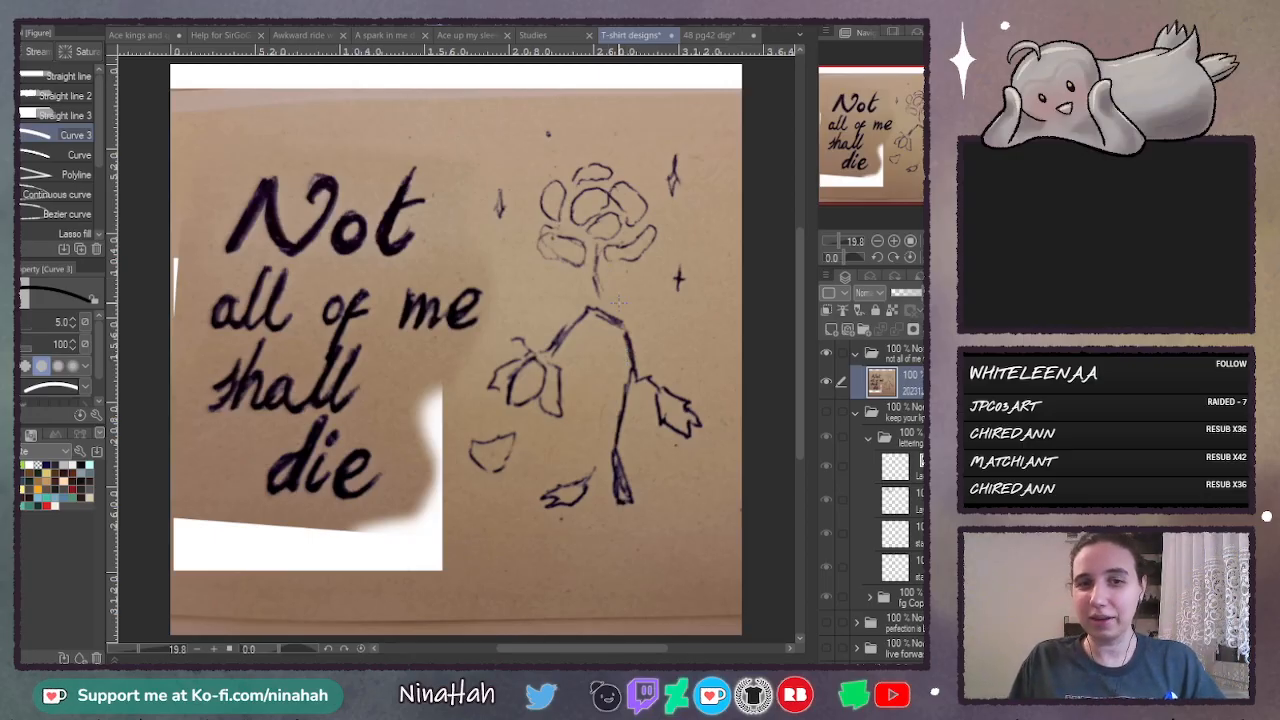
{"action": "left_click", "coordinate": [894, 242]}
{"action": "left_click", "coordinate": [876, 242]}
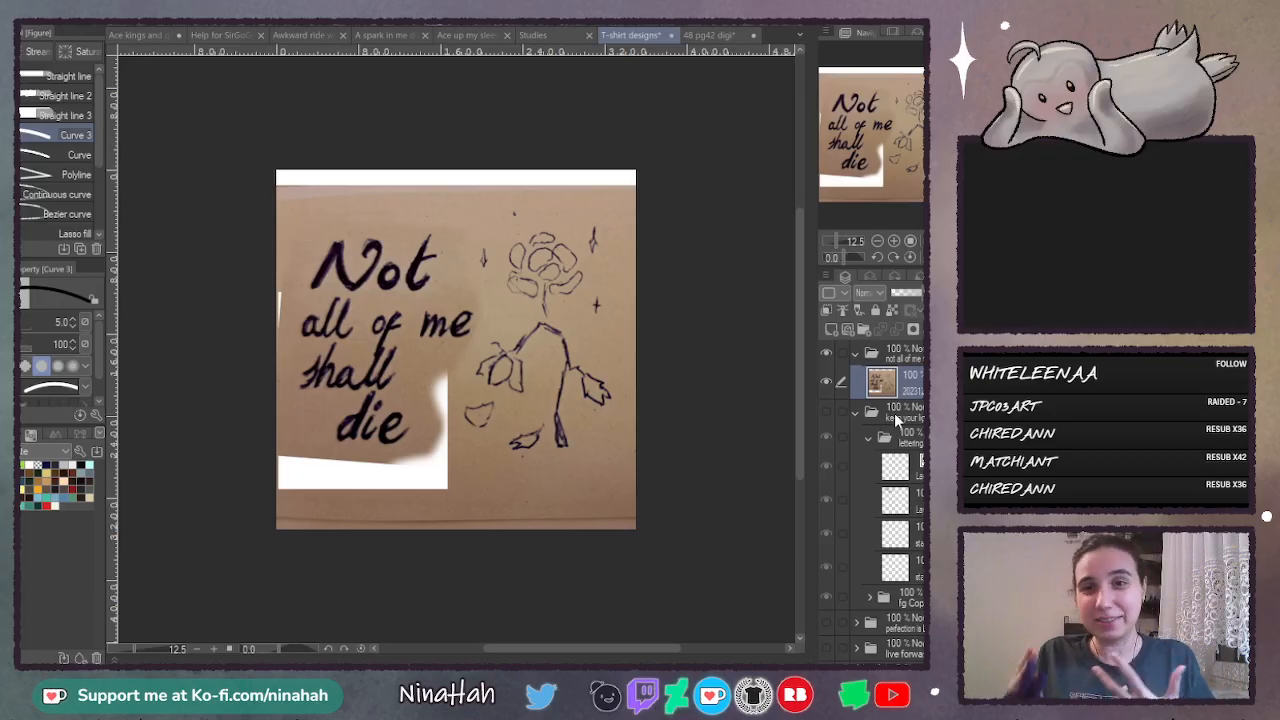
- Paint broad navy, black, dark grey and light purple test swatches on a new layer with the Inking pen, hiding the sketch photo
{"action": "left_click", "coordinate": [833, 328]}
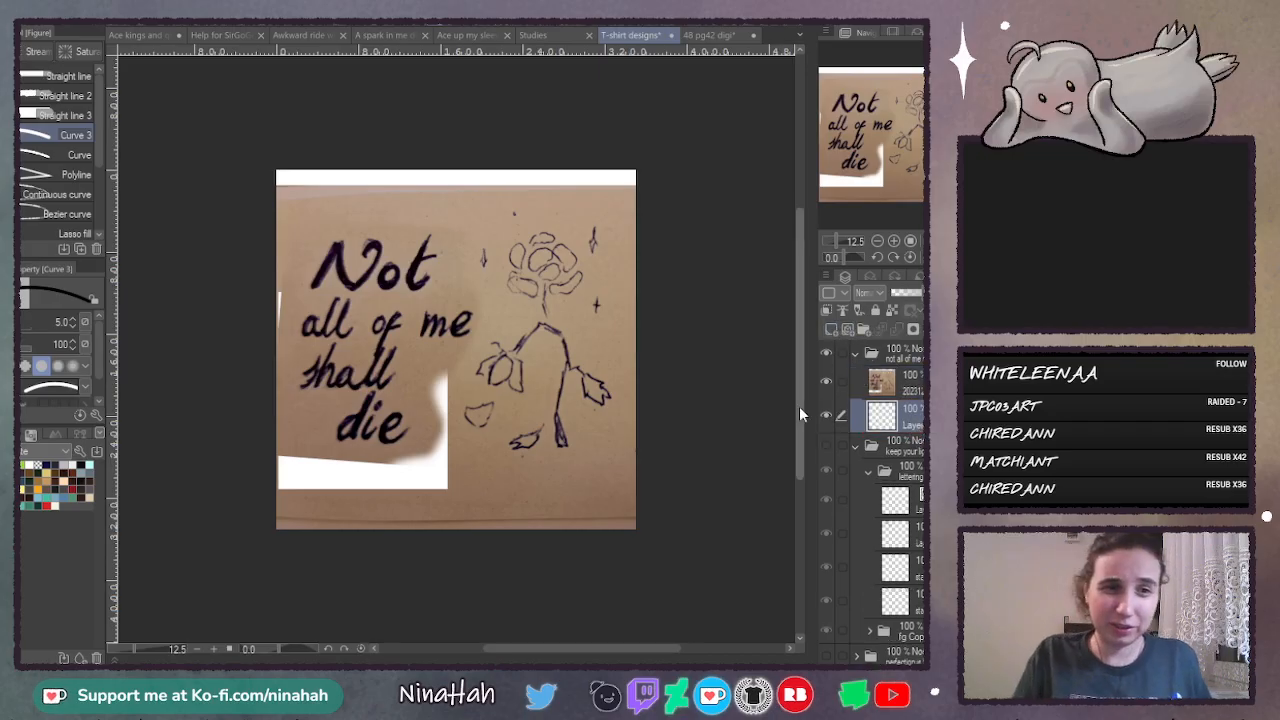
{"action": "left_click", "coordinate": [45, 465]}
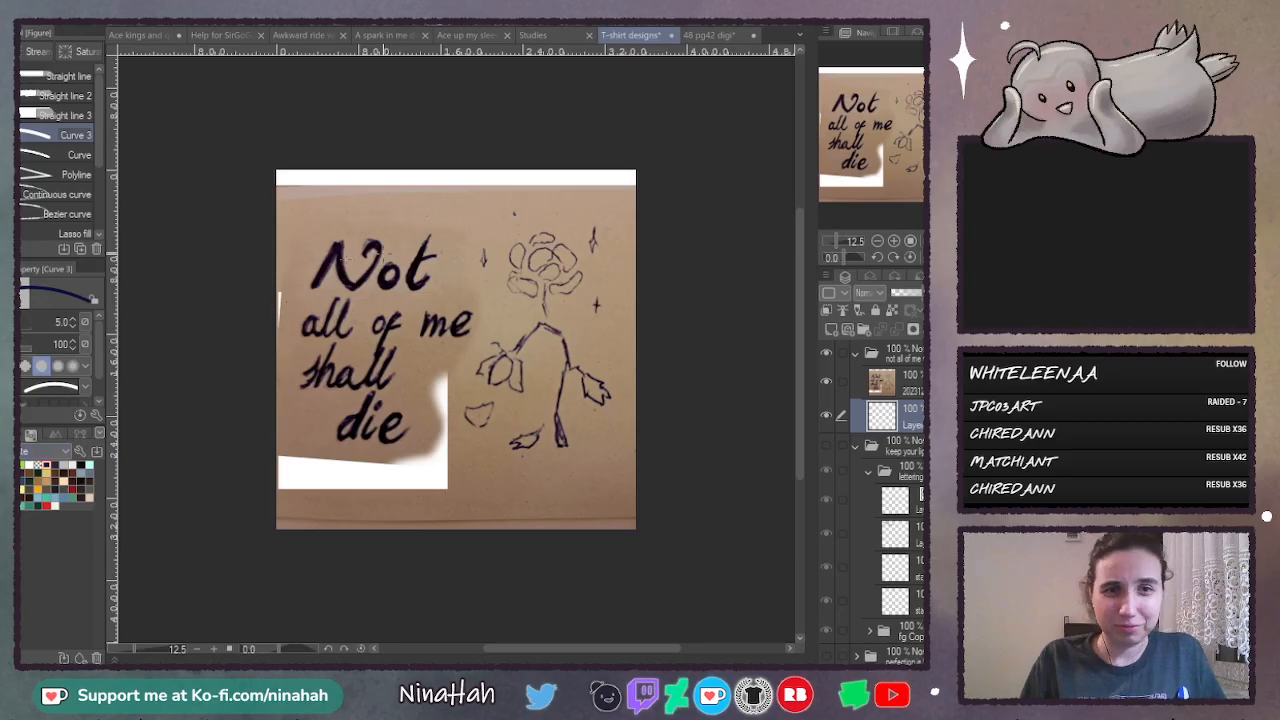
{"action": "key", "text": "p"}
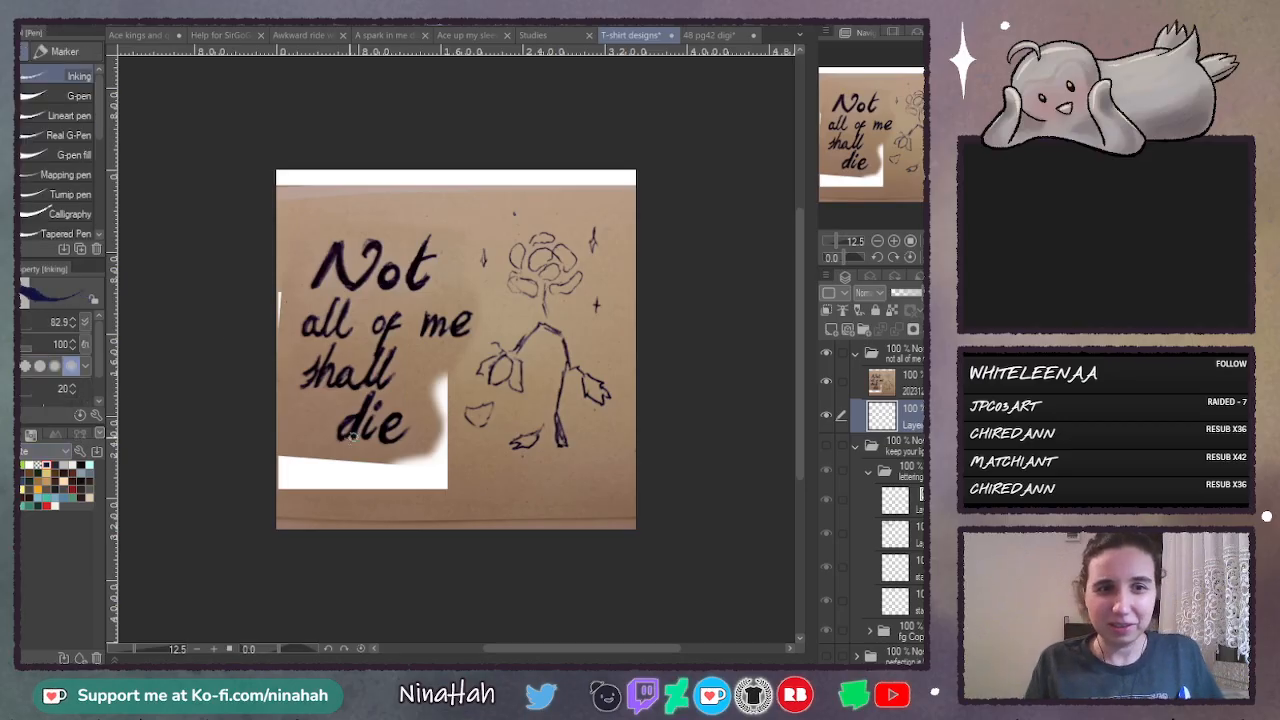
{"action": "mouse_move", "coordinate": [429, 466]}
{"action": "left_mouse_down"}
{"action": "mouse_move", "coordinate": [357, 489]}
{"action": "mouse_move", "coordinate": [447, 482]}
{"action": "mouse_move", "coordinate": [351, 504]}
{"action": "mouse_move", "coordinate": [464, 476]}
{"action": "mouse_move", "coordinate": [401, 451]}
{"action": "mouse_move", "coordinate": [368, 466]}
{"action": "mouse_move", "coordinate": [383, 459]}
{"action": "mouse_move", "coordinate": [315, 462]}
{"action": "left_mouse_up"}
{"action": "left_click", "coordinate": [826, 380]}
{"action": "left_click", "coordinate": [45, 465]}
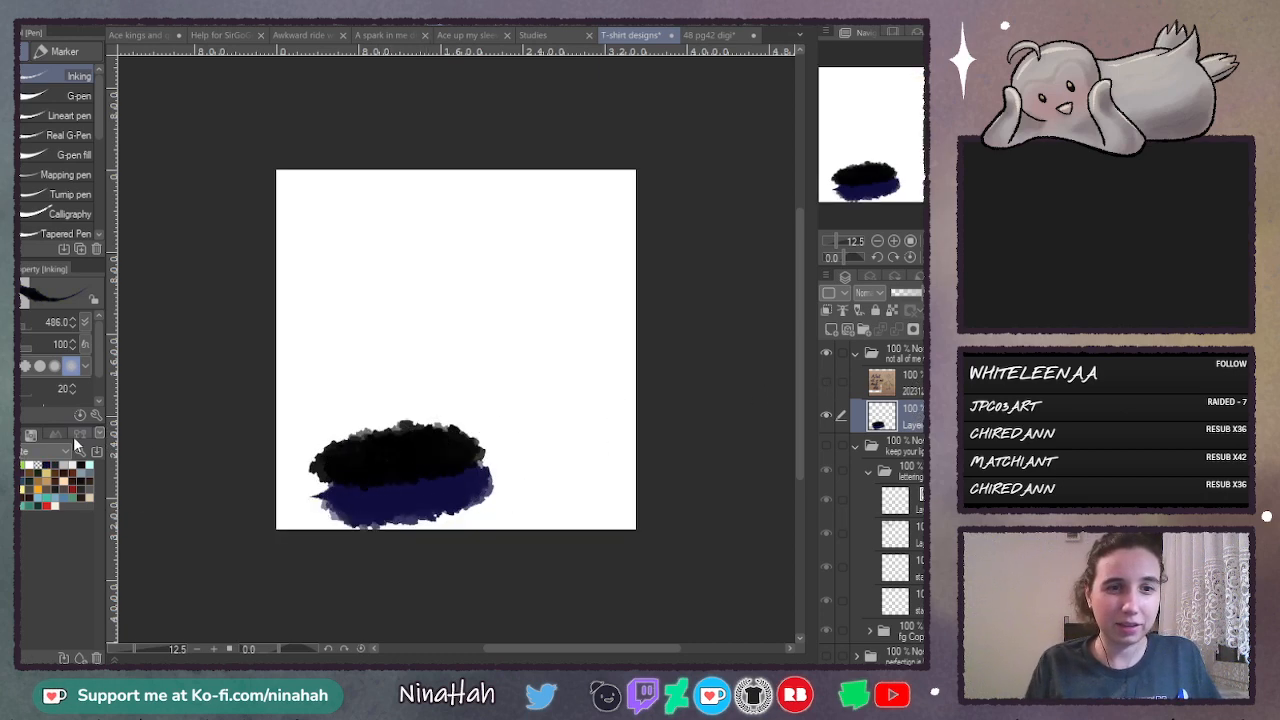
{"action": "mouse_move", "coordinate": [434, 415]}
{"action": "left_mouse_down"}
{"action": "mouse_move", "coordinate": [366, 427]}
{"action": "mouse_move", "coordinate": [485, 420]}
{"action": "left_mouse_up"}
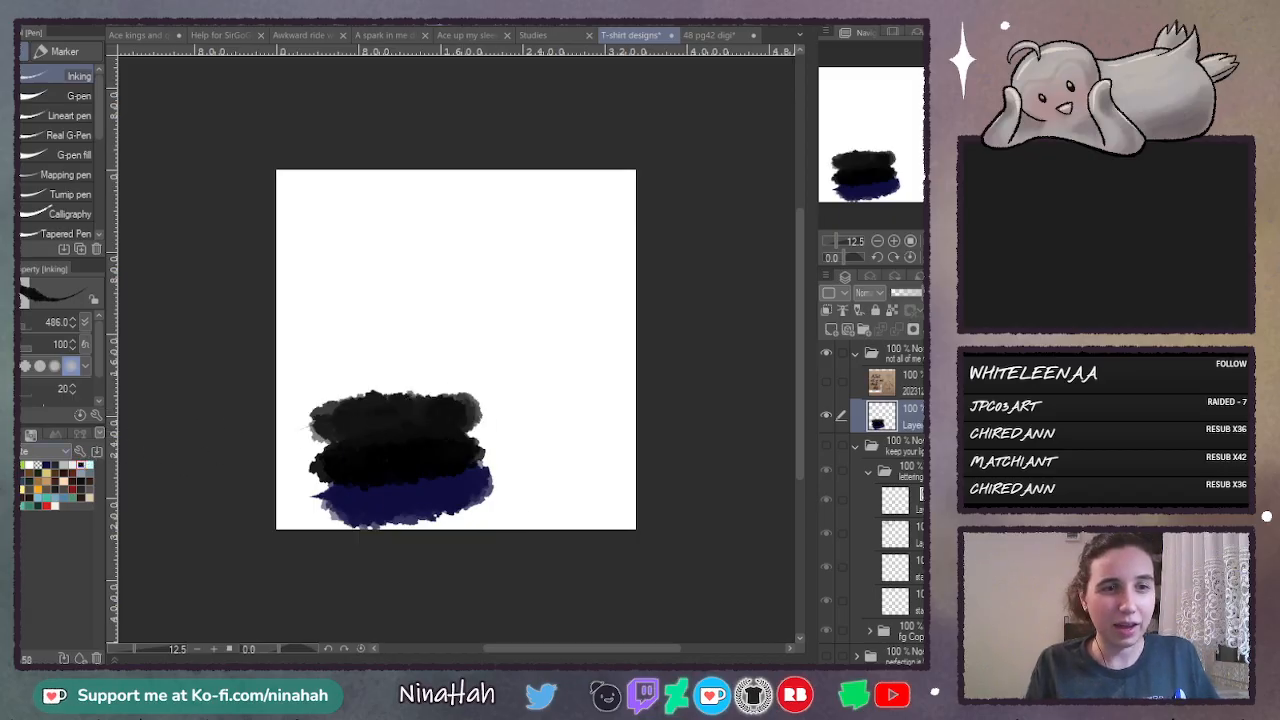
{"action": "left_click", "coordinate": [81, 465]}
{"action": "left_click", "coordinate": [428, 385]}
{"action": "left_click_drag", "start_coordinate": [426, 384], "coordinate": [285, 390]}
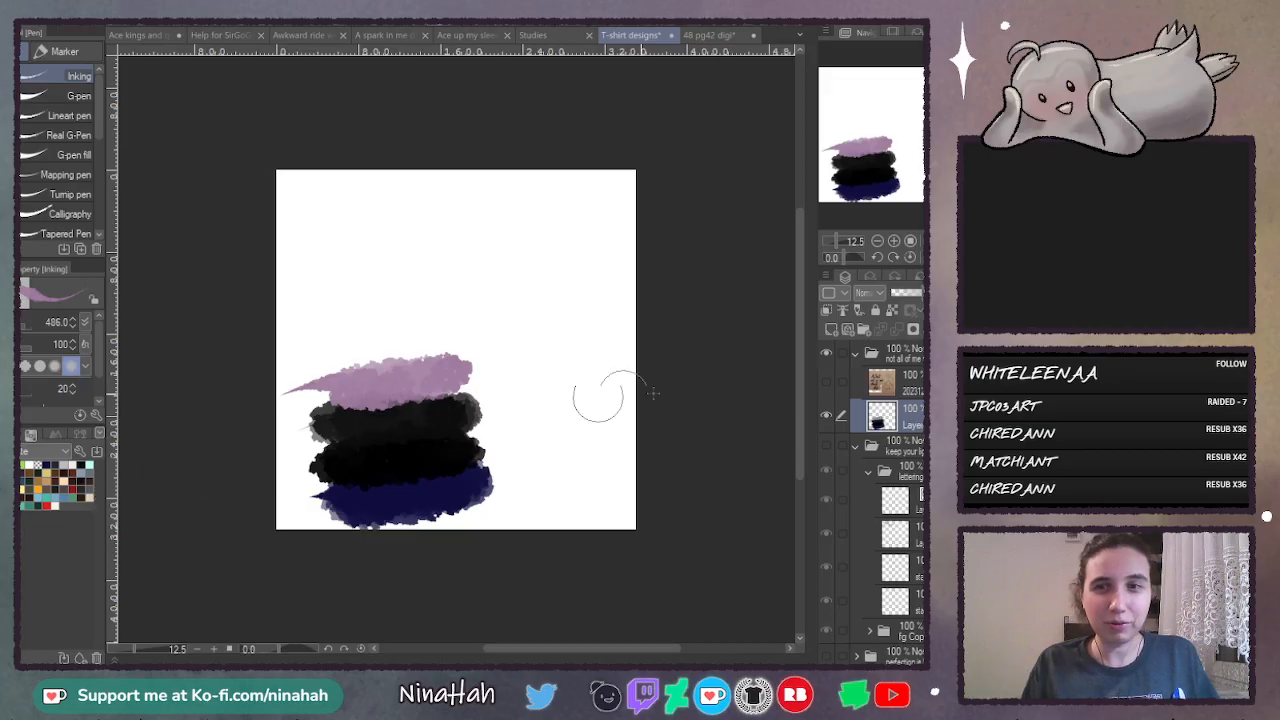
- Delete the swatch layer and show the photographed sketch again
{"action": "key", "text": "Delete"}
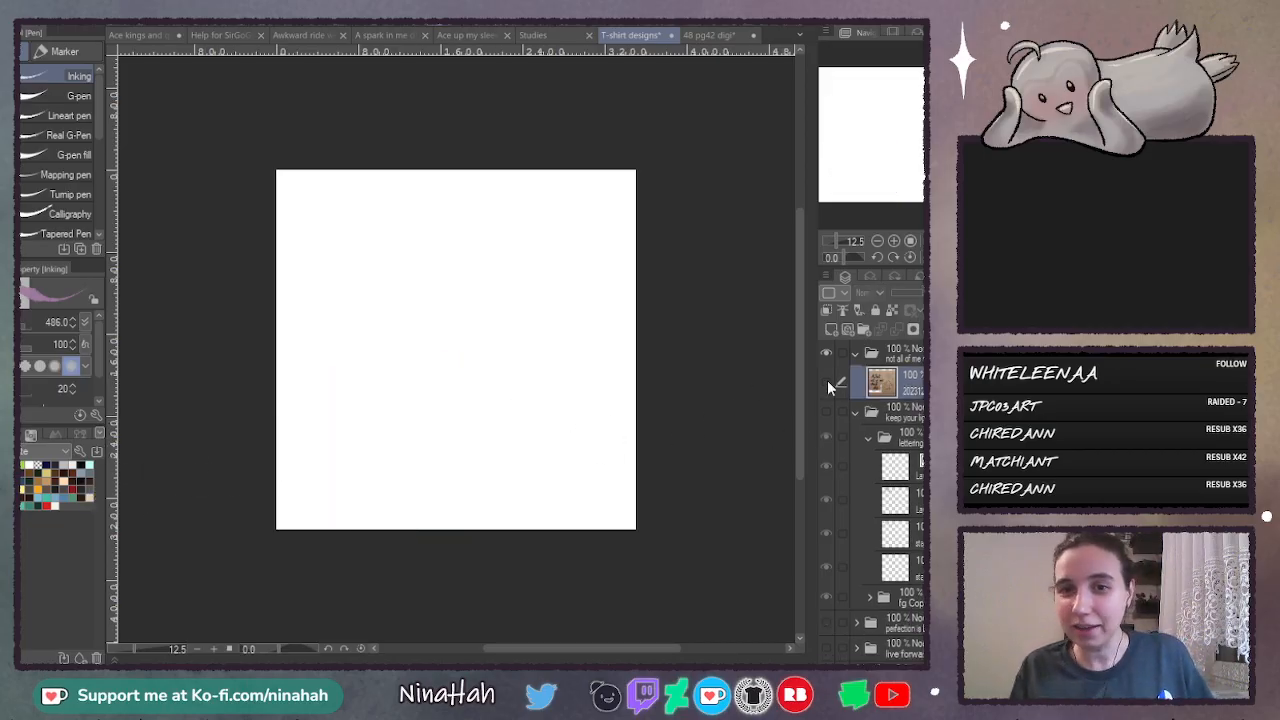
{"action": "left_click", "coordinate": [827, 381]}
{"action": "left_click", "coordinate": [926, 241]}
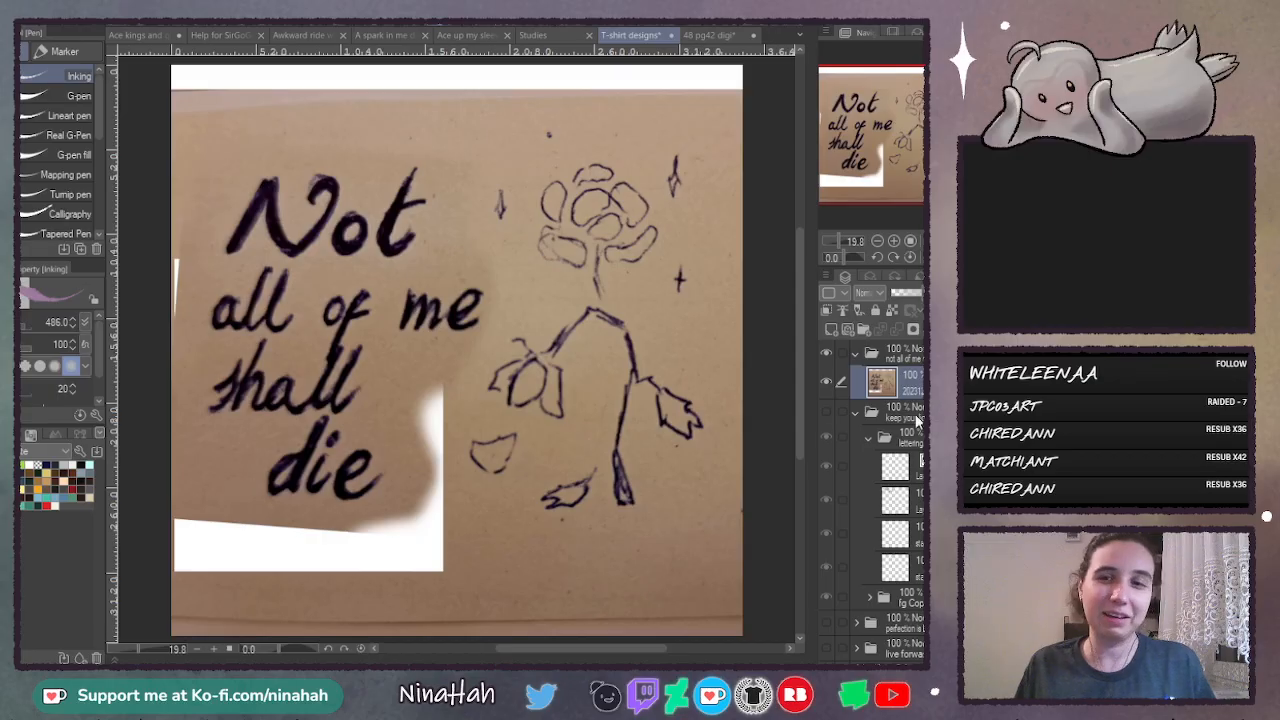
- Add a new layer above the sketch photo and set up the Real G-Pen with white for drawing on it
{"action": "left_click", "coordinate": [831, 329]}
{"action": "left_click", "coordinate": [893, 241]}
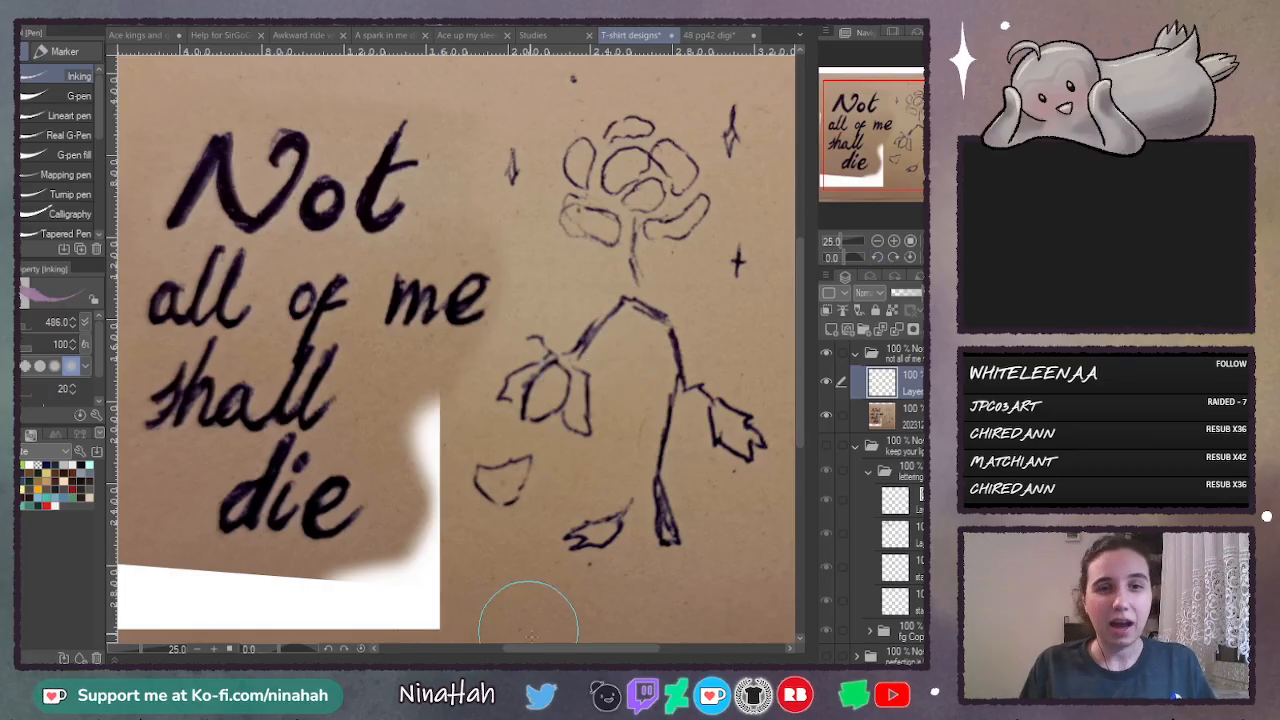
{"action": "left_click_drag", "start_coordinate": [552, 652], "coordinate": [526, 649]}
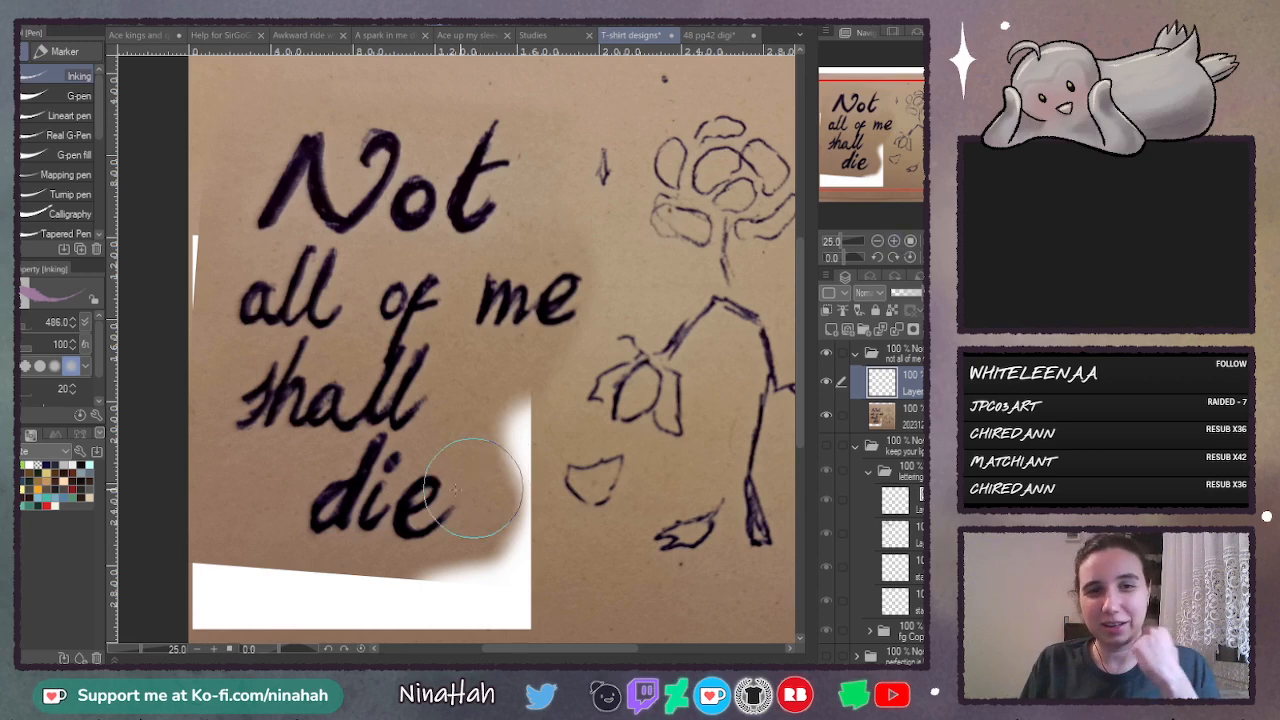
{"action": "left_click", "coordinate": [34, 462]}
{"action": "left_click", "coordinate": [75, 136]}
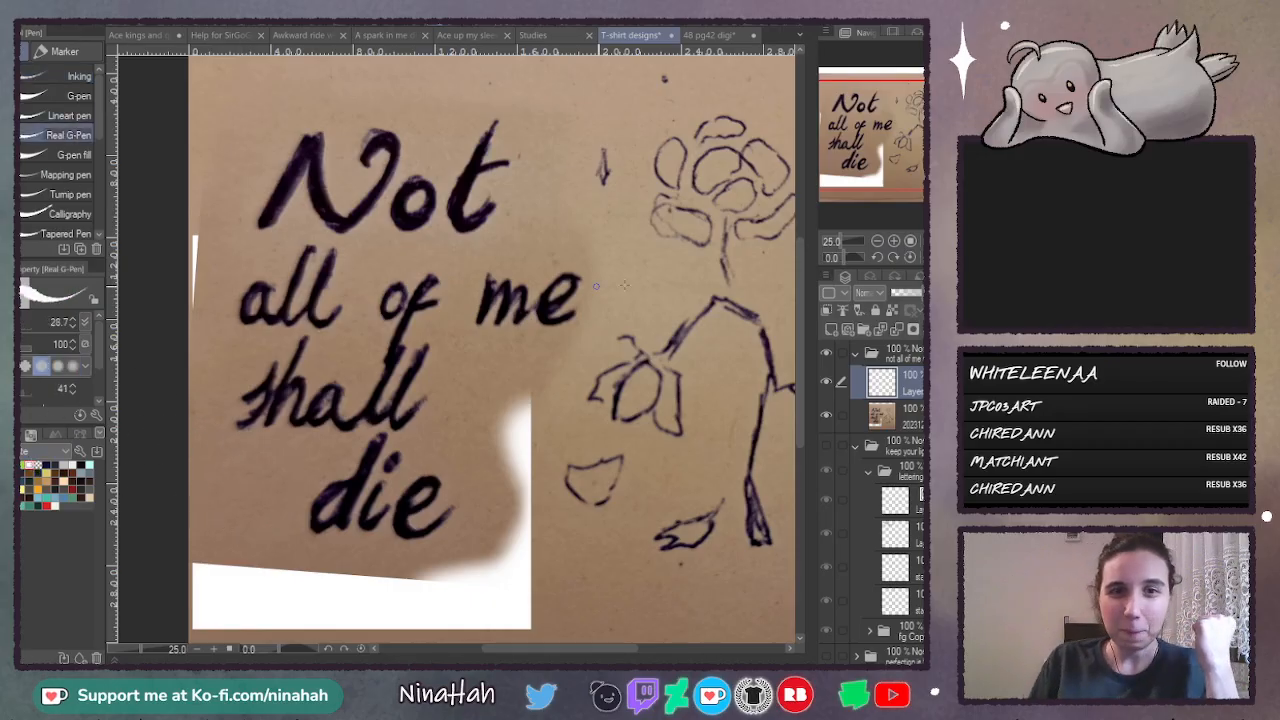
- Lower the sketch photo layer's opacity to 59% and make the empty layer above it active for tracing the wilted flower
{"action": "left_click", "coordinate": [908, 422]}
{"action": "left_click", "coordinate": [910, 293]}
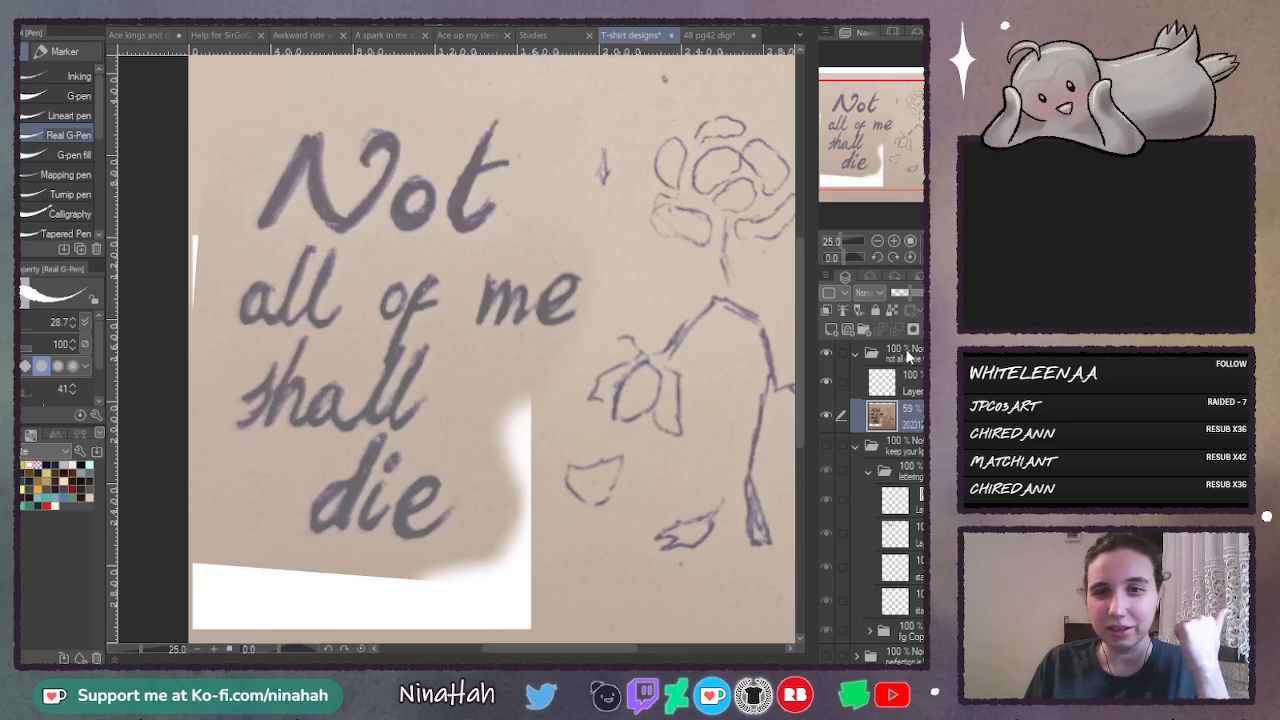
{"action": "left_click", "coordinate": [902, 382]}
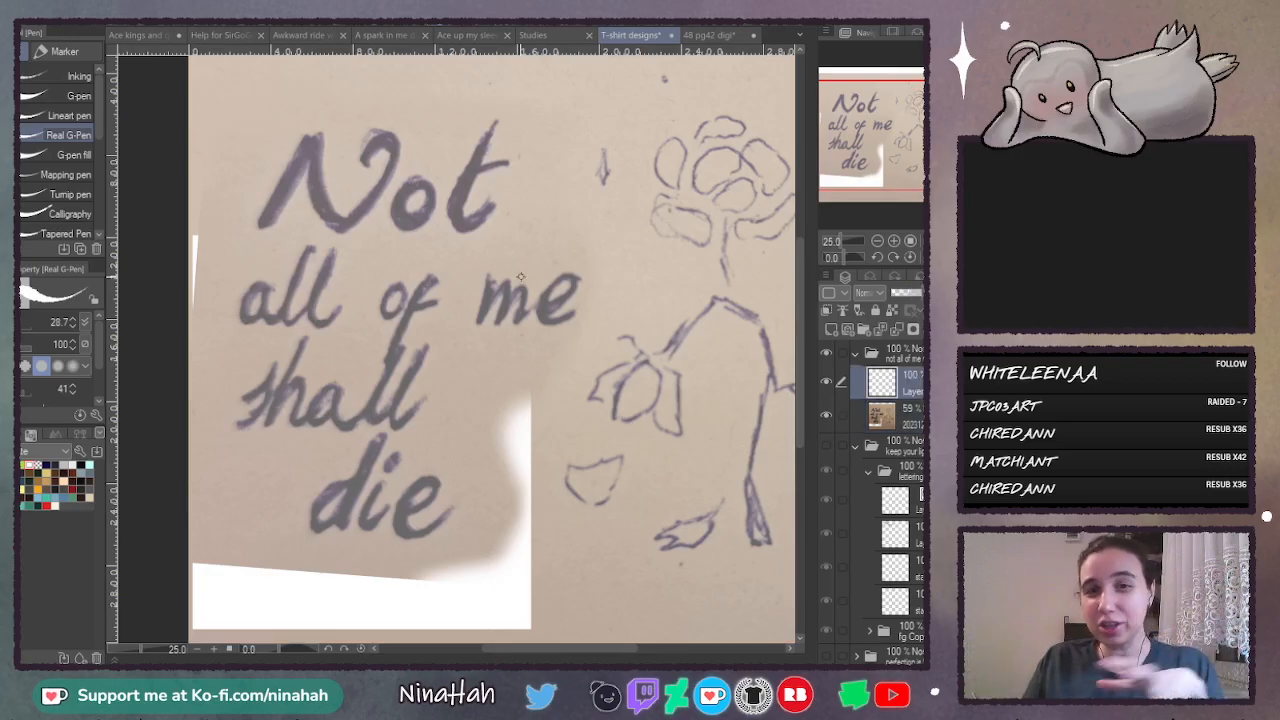
{"action": "left_click_drag", "start_coordinate": [510, 648], "coordinate": [586, 646]}
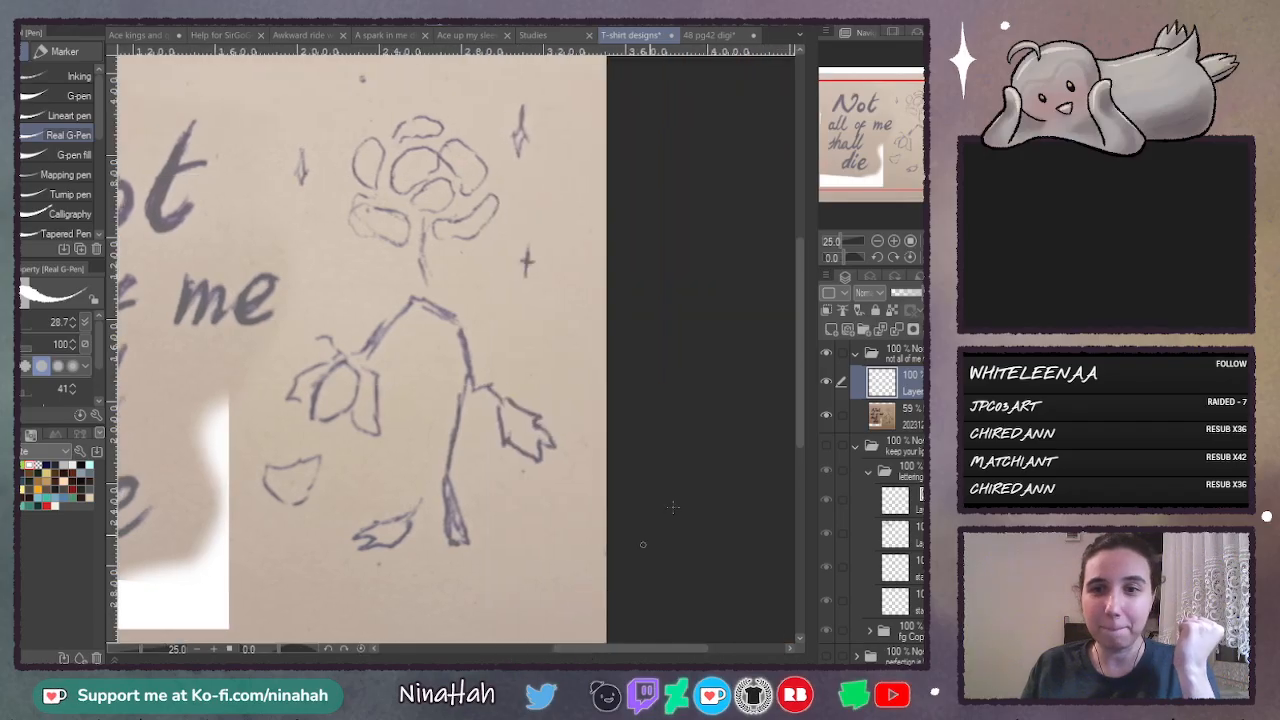
{"action": "left_click", "coordinate": [894, 242]}
{"action": "left_click", "coordinate": [895, 241]}
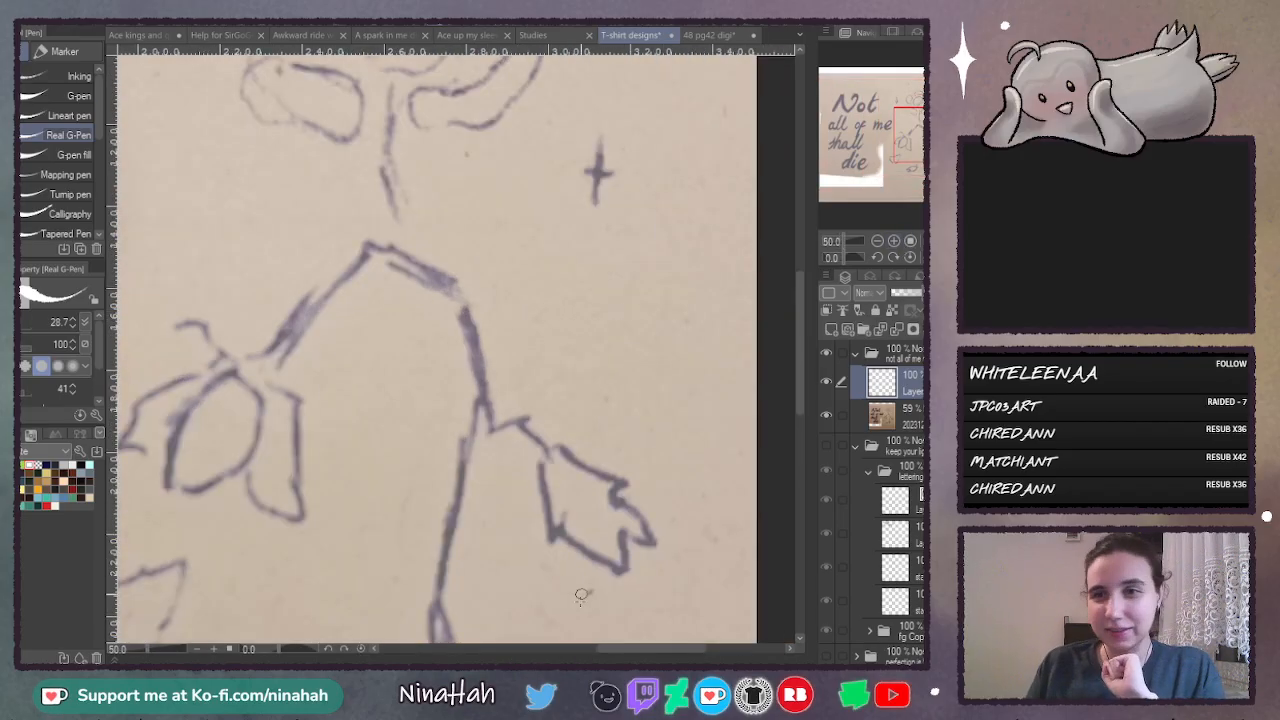
- Trace the curled sepal and the outermost petal of the drooping flower in dark grey with the Lineart pen
{"action": "left_click_drag", "start_coordinate": [606, 649], "coordinate": [581, 649]}
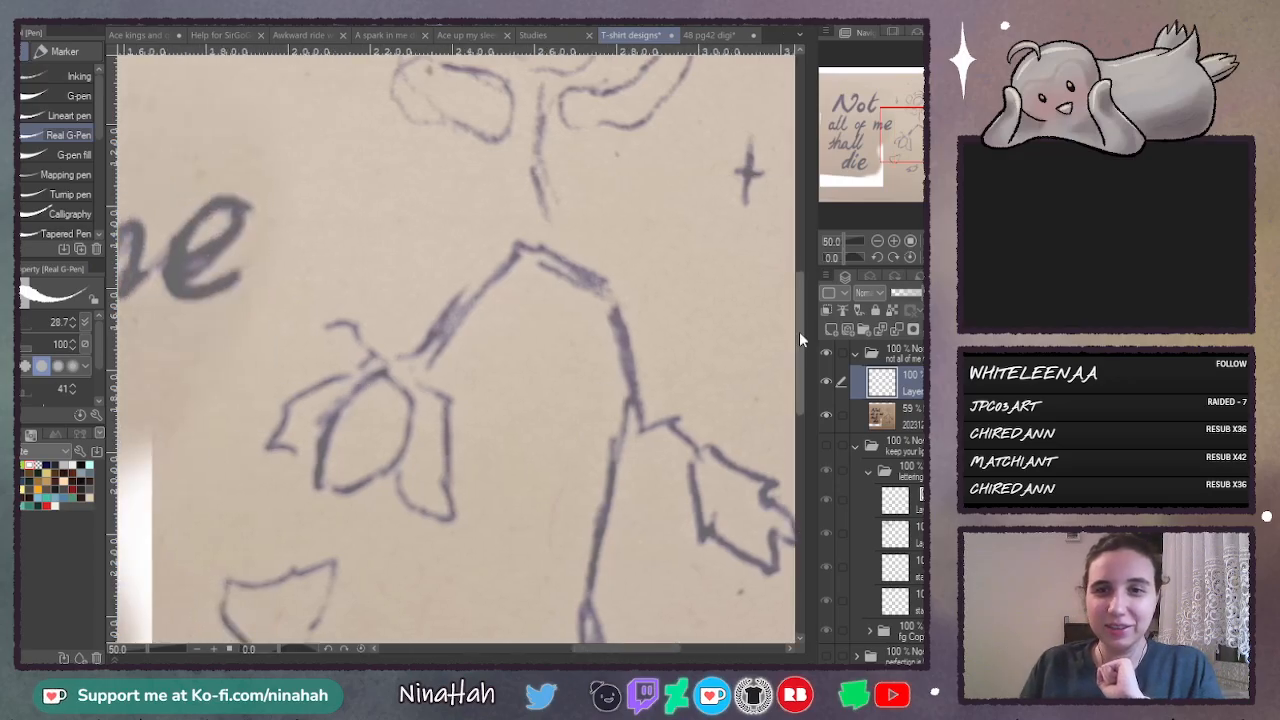
{"action": "left_click_drag", "start_coordinate": [799, 331], "coordinate": [797, 380]}
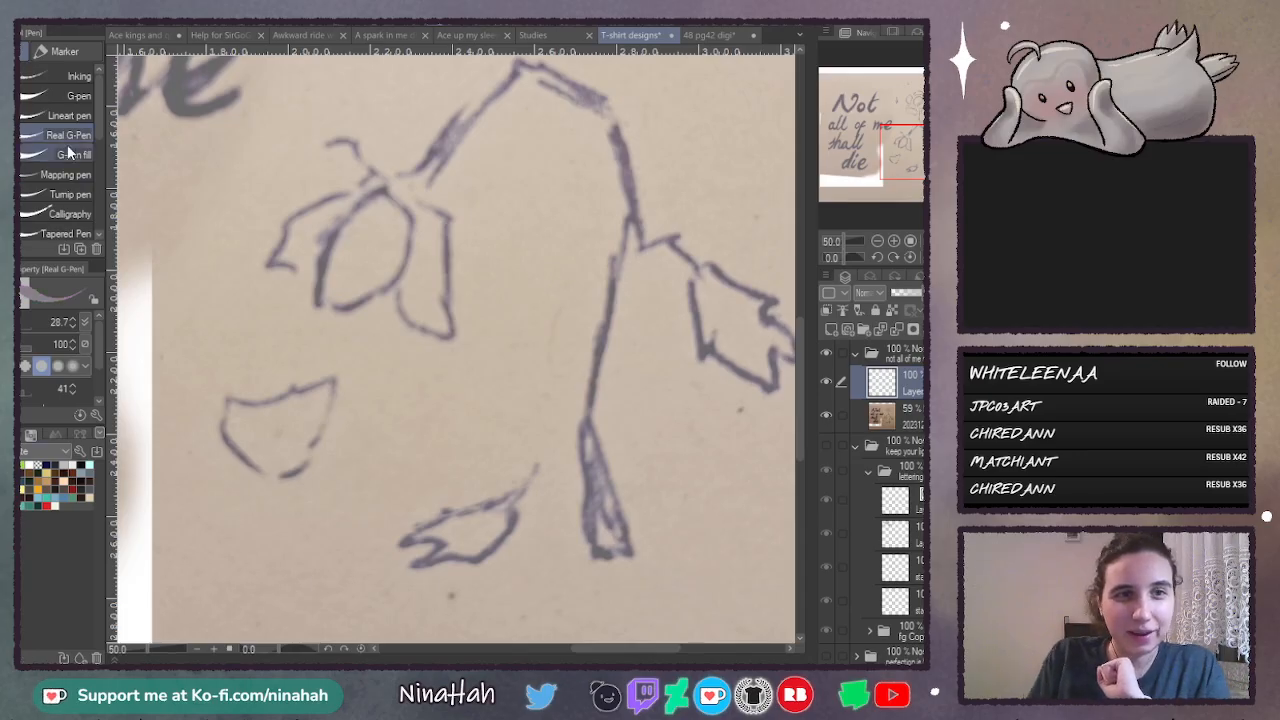
{"action": "left_click", "coordinate": [70, 95]}
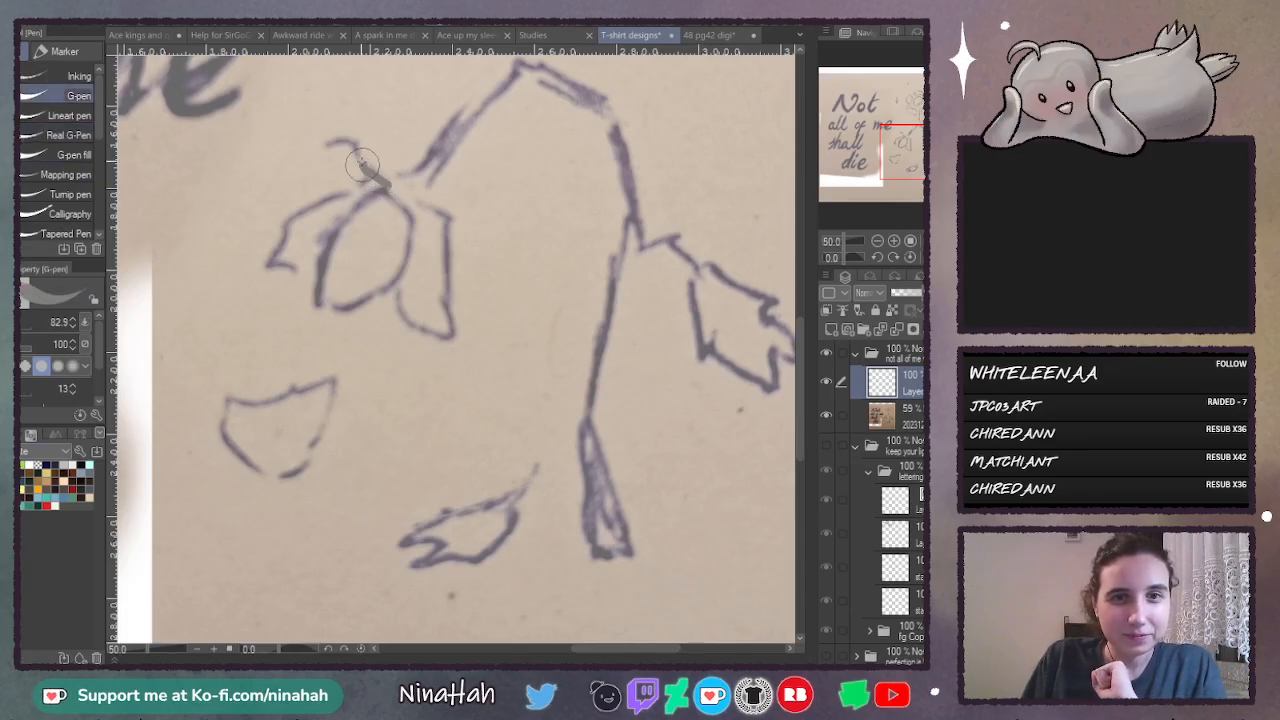
{"action": "left_click", "coordinate": [50, 130]}
{"action": "left_click", "coordinate": [59, 115]}
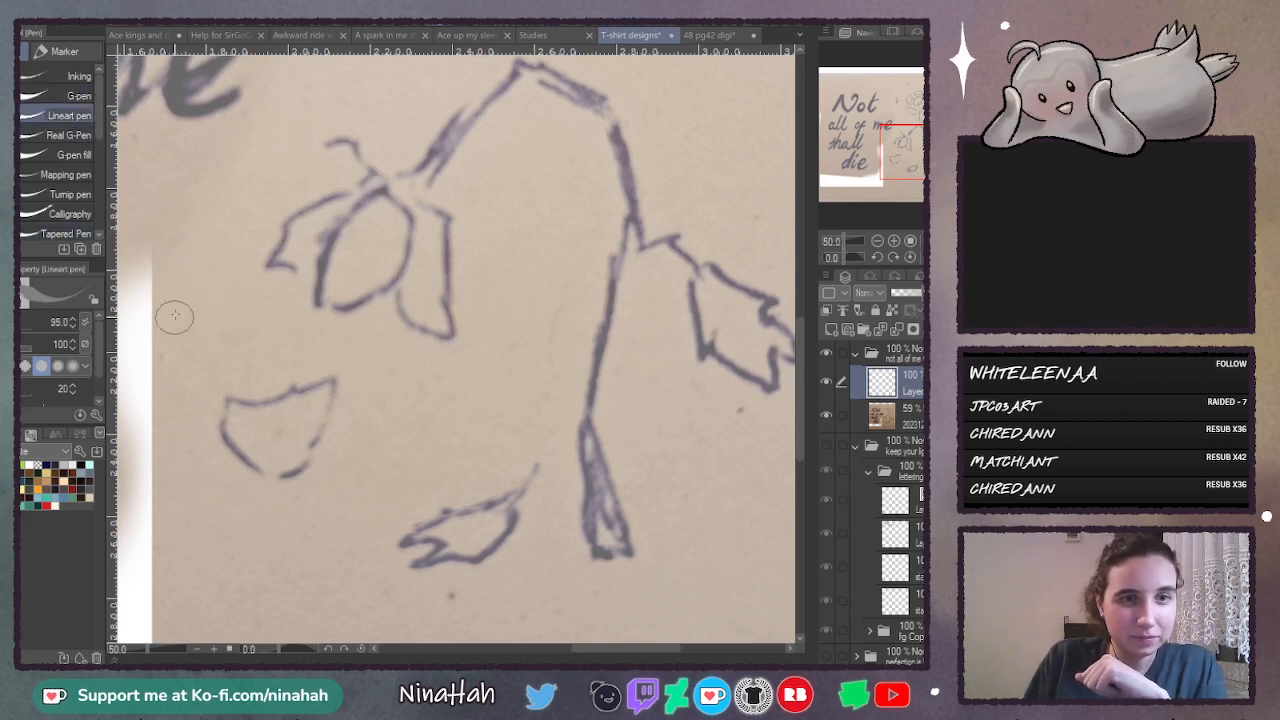
{"action": "left_click_drag", "start_coordinate": [375, 182], "coordinate": [355, 147]}
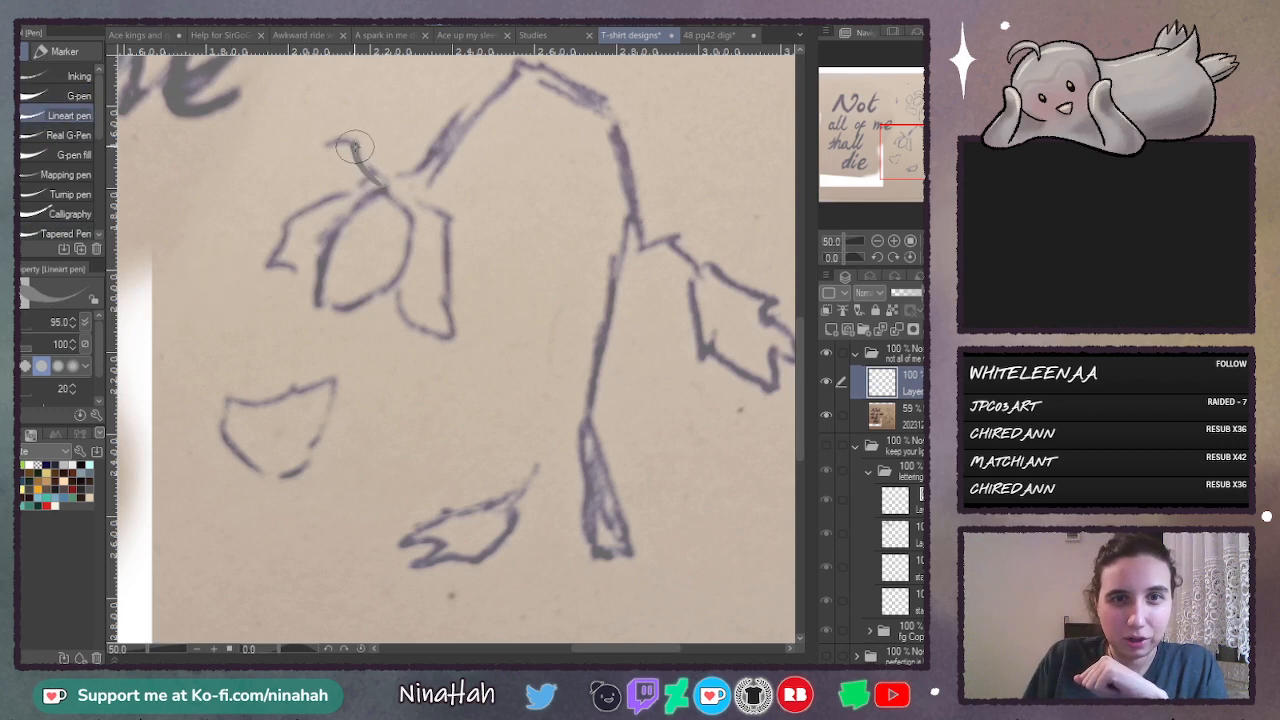
{"action": "left_click", "coordinate": [894, 241]}
{"action": "left_click_drag", "start_coordinate": [800, 350], "coordinate": [800, 328]}
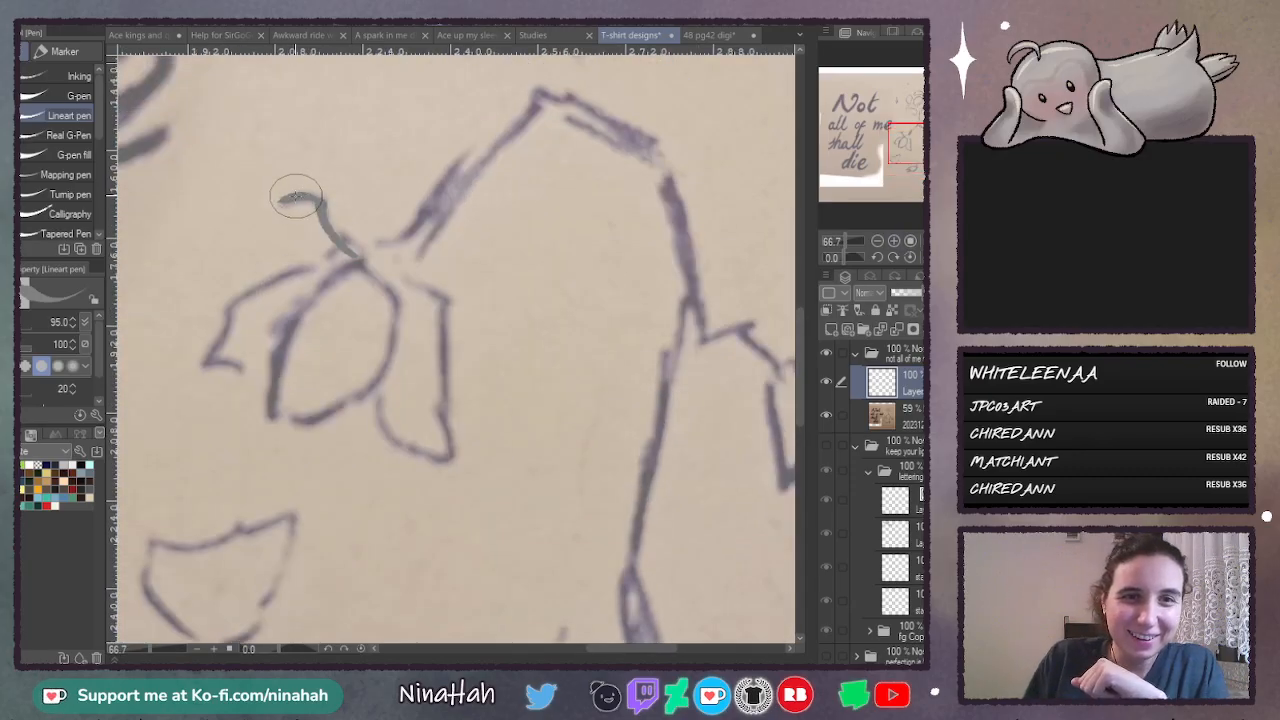
{"action": "left_click_drag", "start_coordinate": [296, 196], "coordinate": [322, 203]}
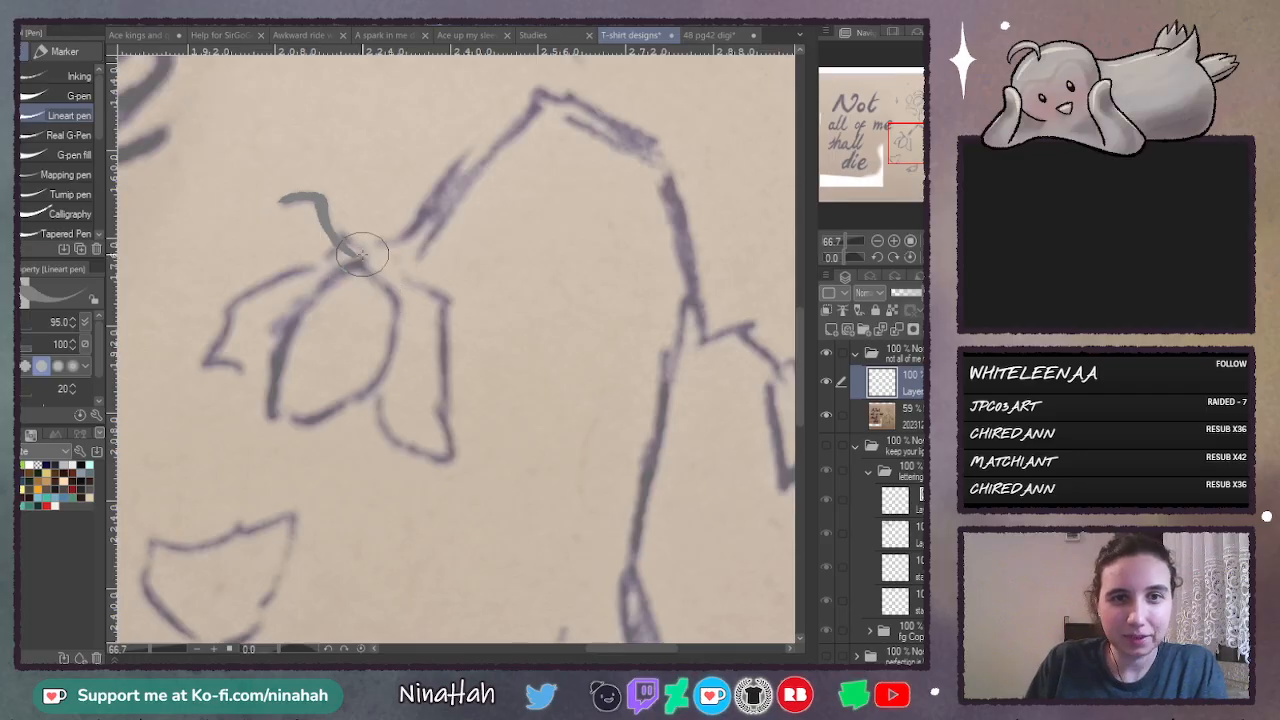
{"action": "mouse_move", "coordinate": [361, 252]}
{"action": "left_mouse_down"}
{"action": "mouse_move", "coordinate": [337, 243]}
{"action": "mouse_move", "coordinate": [229, 300]}
{"action": "mouse_move", "coordinate": [212, 362]}
{"action": "mouse_move", "coordinate": [270, 386]}
{"action": "left_mouse_up"}
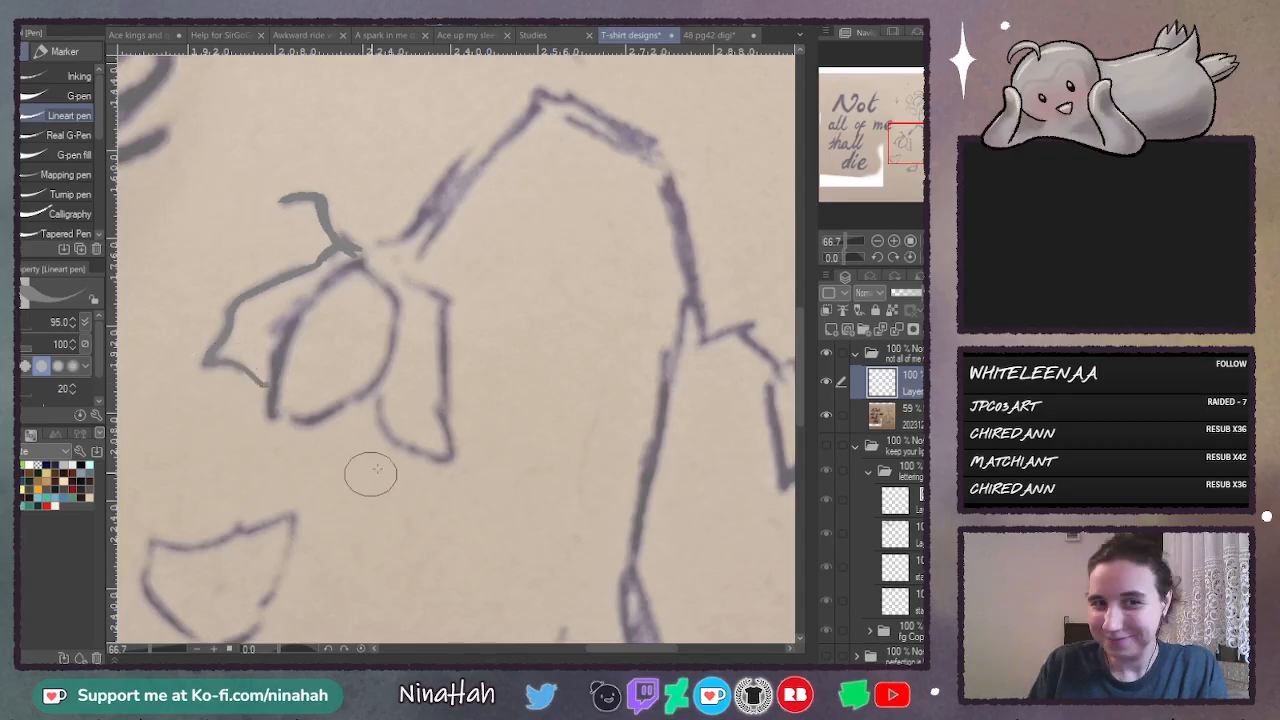
- Lower the sketch photo layer's opacity to 28% and make the line art layer above it active again
{"action": "left_click", "coordinate": [909, 412]}
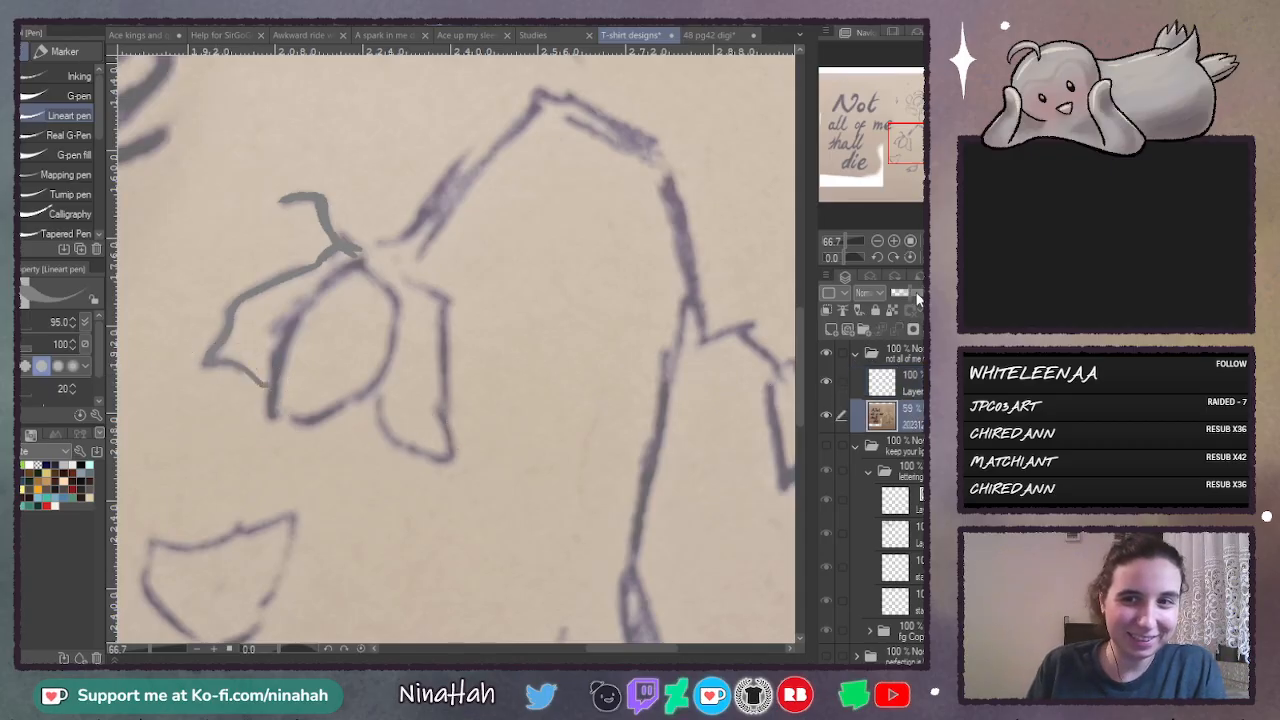
{"action": "left_click", "coordinate": [900, 293]}
{"action": "left_click", "coordinate": [909, 393]}
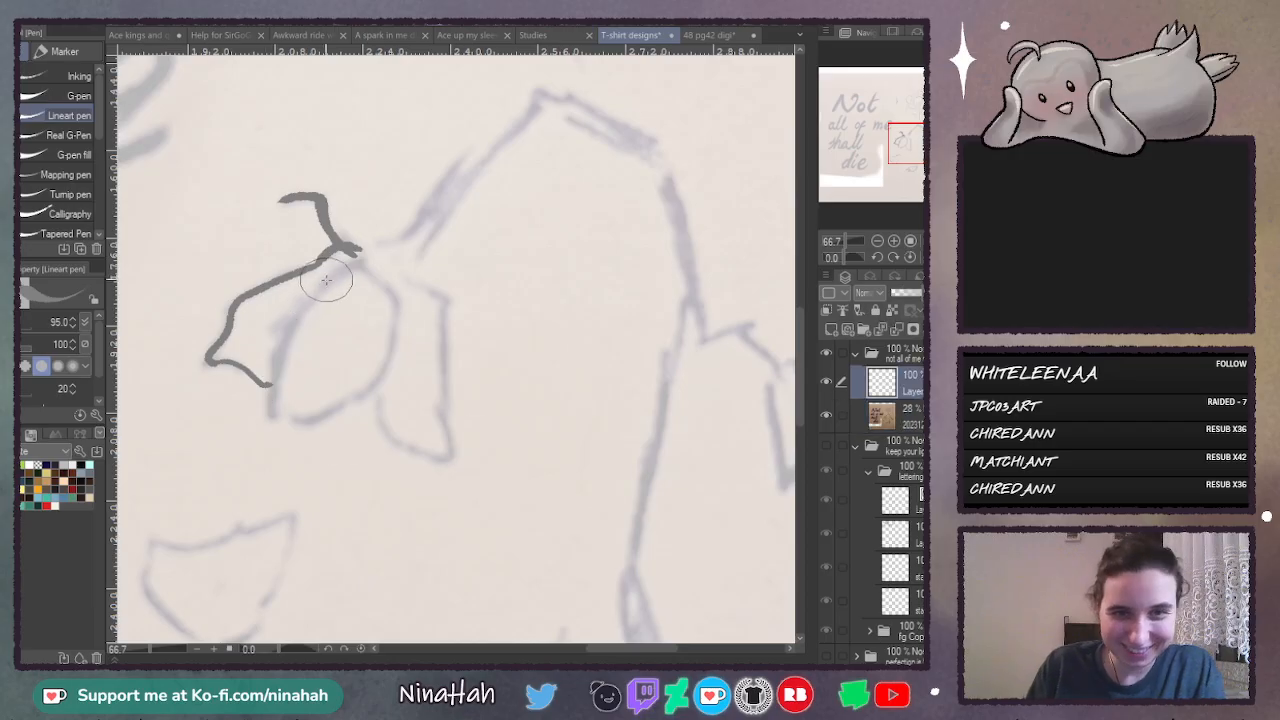
{"action": "scroll", "coordinate": [885, 500], "scroll_direction": "down", "scroll_amount": 2}
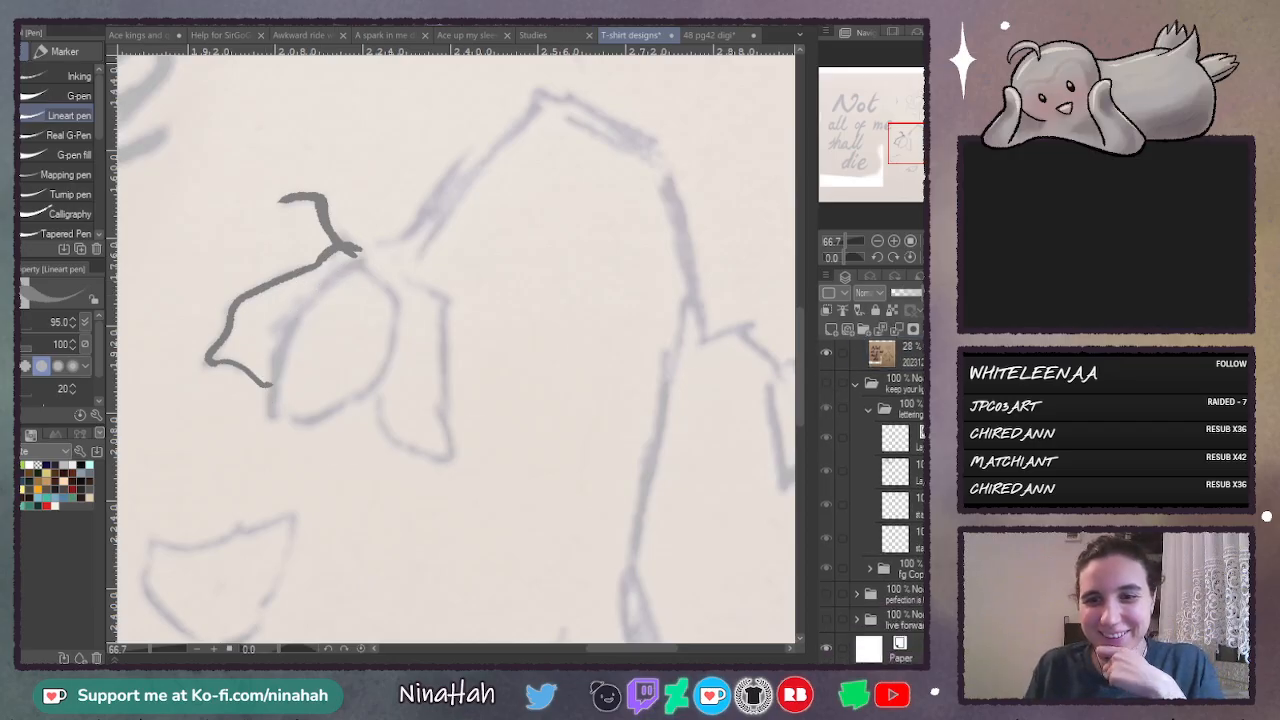
{"action": "scroll", "coordinate": [873, 437], "scroll_direction": "up", "scroll_amount": 2}
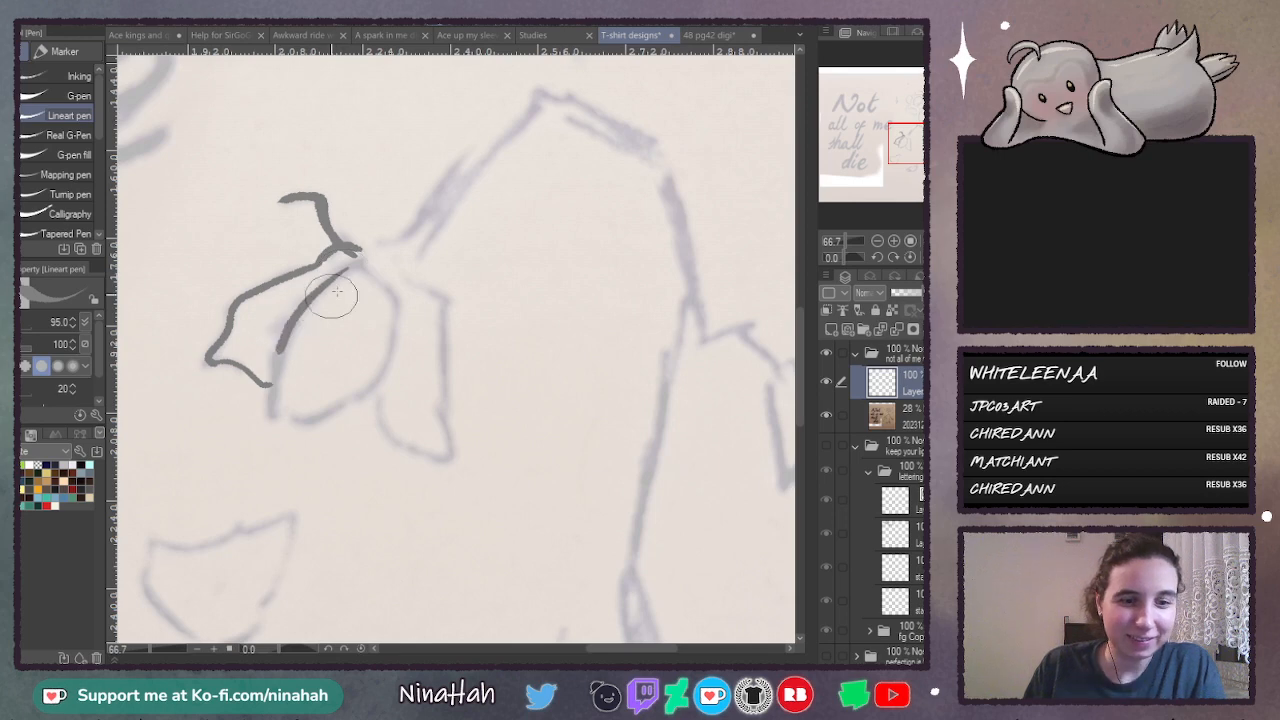
- Trace the flower's central oval petal and the outer edge of the stem from the flower over its upper bend
{"action": "mouse_move", "coordinate": [354, 257]}
{"action": "left_mouse_down"}
{"action": "mouse_move", "coordinate": [291, 327]}
{"action": "mouse_move", "coordinate": [275, 412]}
{"action": "mouse_move", "coordinate": [313, 415]}
{"action": "mouse_move", "coordinate": [364, 393]}
{"action": "mouse_move", "coordinate": [396, 322]}
{"action": "left_mouse_up"}
{"action": "mouse_move", "coordinate": [350, 248]}
{"action": "left_mouse_down"}
{"action": "mouse_move", "coordinate": [400, 240]}
{"action": "mouse_move", "coordinate": [420, 218]}
{"action": "mouse_move", "coordinate": [401, 219]}
{"action": "mouse_move", "coordinate": [412, 227]}
{"action": "mouse_move", "coordinate": [454, 161]}
{"action": "mouse_move", "coordinate": [536, 94]}
{"action": "mouse_move", "coordinate": [660, 139]}
{"action": "left_mouse_up"}
{"action": "key", "text": "ctrl+z"}
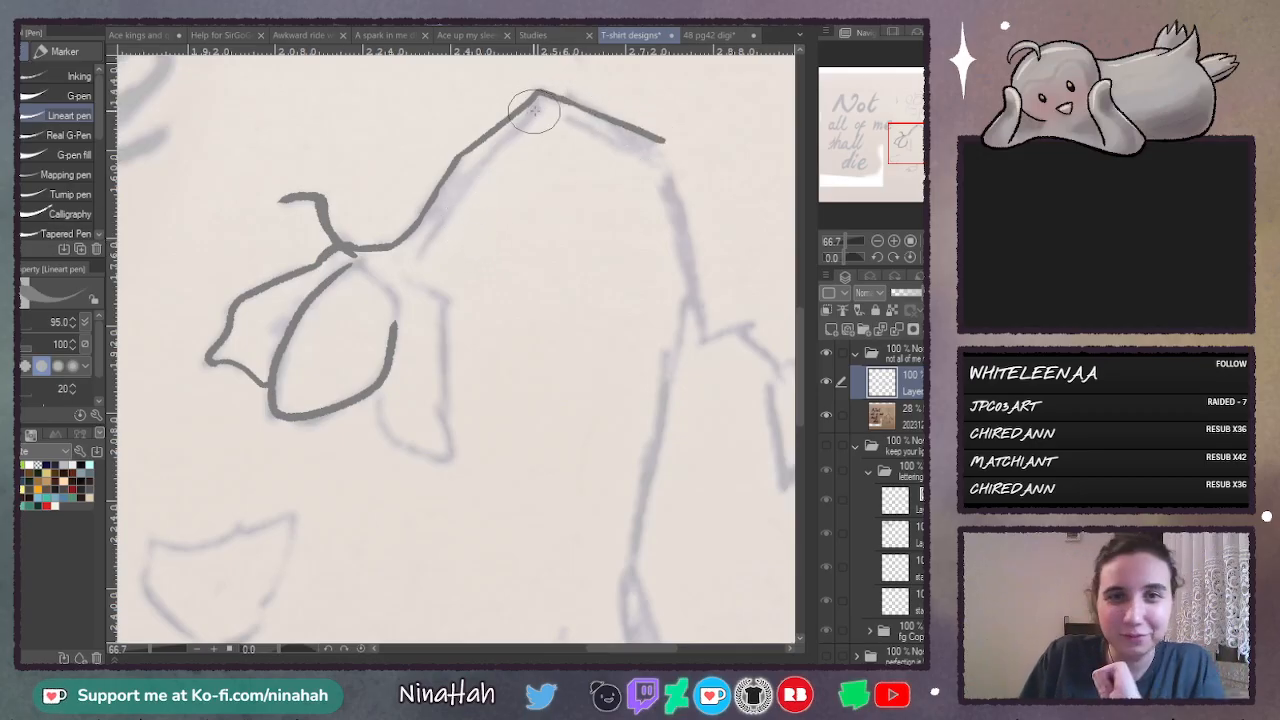
- Trace the inner stem edge down into the flower's remaining petal, and extend the outer stem edge down to the leaf joint
{"action": "mouse_move", "coordinate": [540, 98]}
{"action": "left_mouse_down"}
{"action": "mouse_move", "coordinate": [479, 160]}
{"action": "mouse_move", "coordinate": [409, 259]}
{"action": "mouse_move", "coordinate": [447, 325]}
{"action": "left_mouse_up"}
{"action": "mouse_move", "coordinate": [376, 353]}
{"action": "left_mouse_down"}
{"action": "mouse_move", "coordinate": [390, 431]}
{"action": "mouse_move", "coordinate": [439, 459]}
{"action": "mouse_move", "coordinate": [443, 429]}
{"action": "left_mouse_up"}
{"action": "left_click_drag", "start_coordinate": [446, 315], "coordinate": [445, 430]}
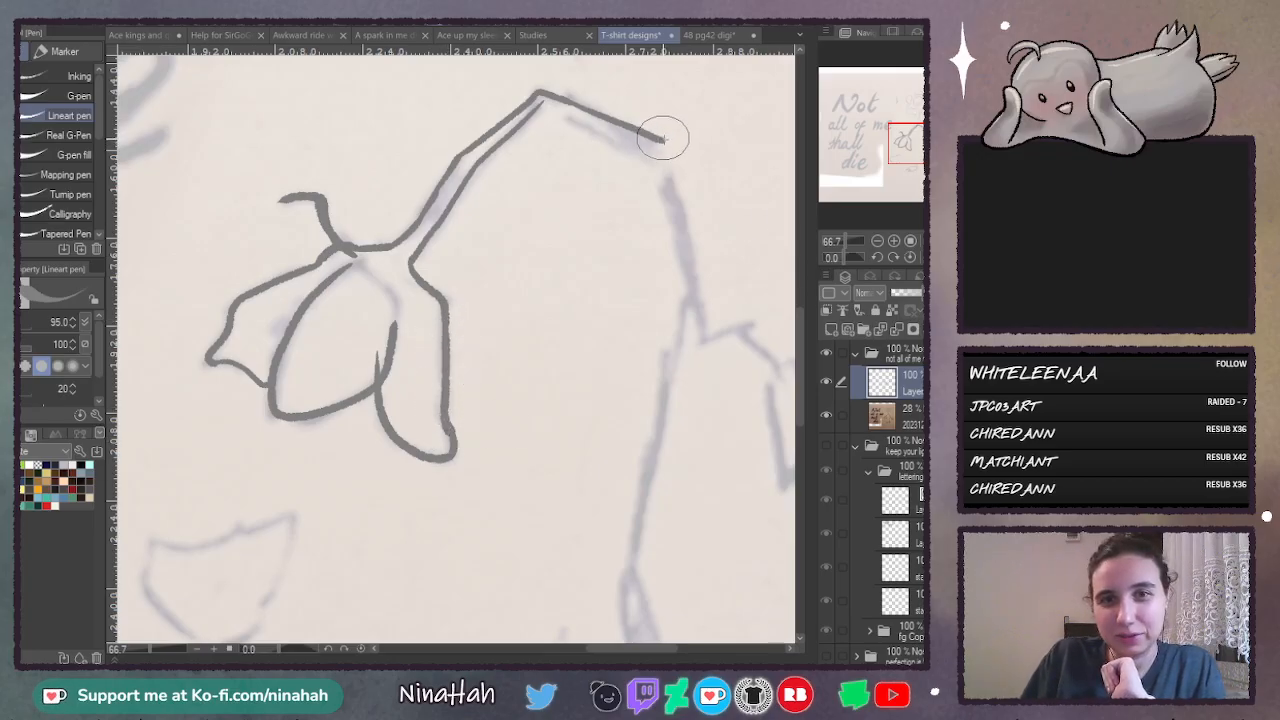
{"action": "left_click_drag", "start_coordinate": [663, 140], "coordinate": [703, 316]}
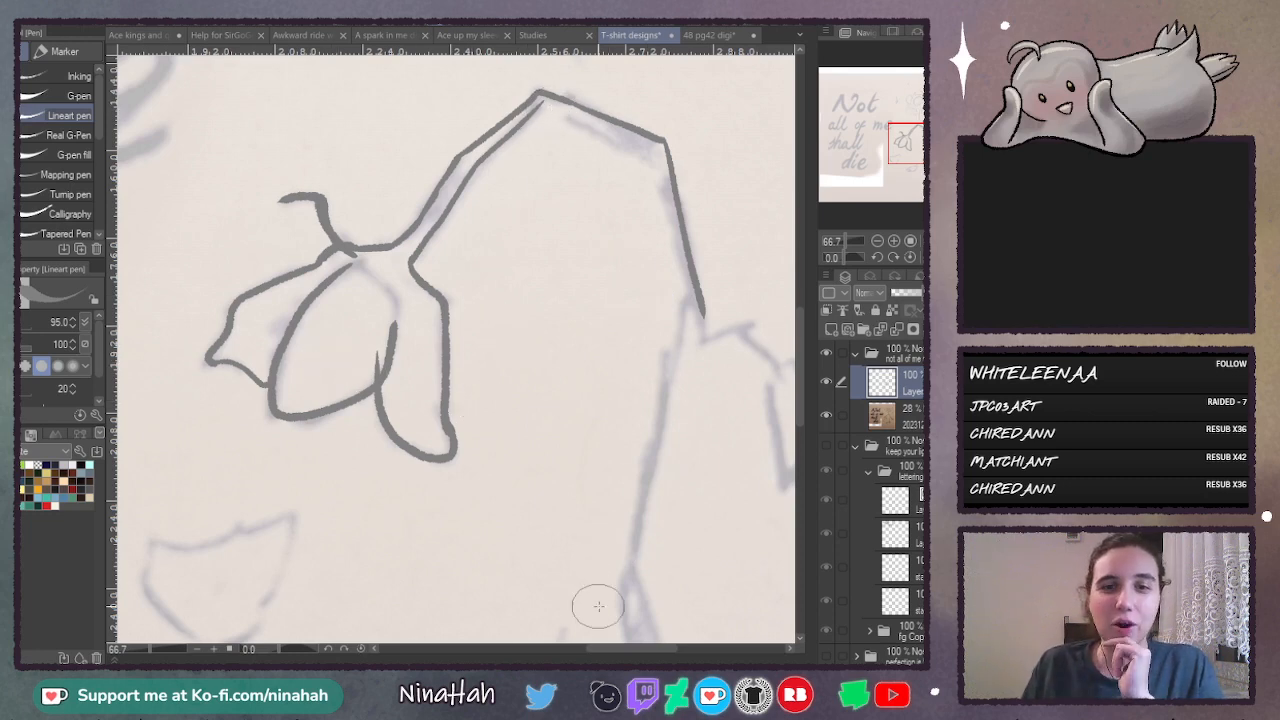
- Paint a solid dark grey blob inside the central petal of the drooping flower
{"action": "scroll", "coordinate": [796, 377], "scroll_direction": "down", "scroll_amount": 3}
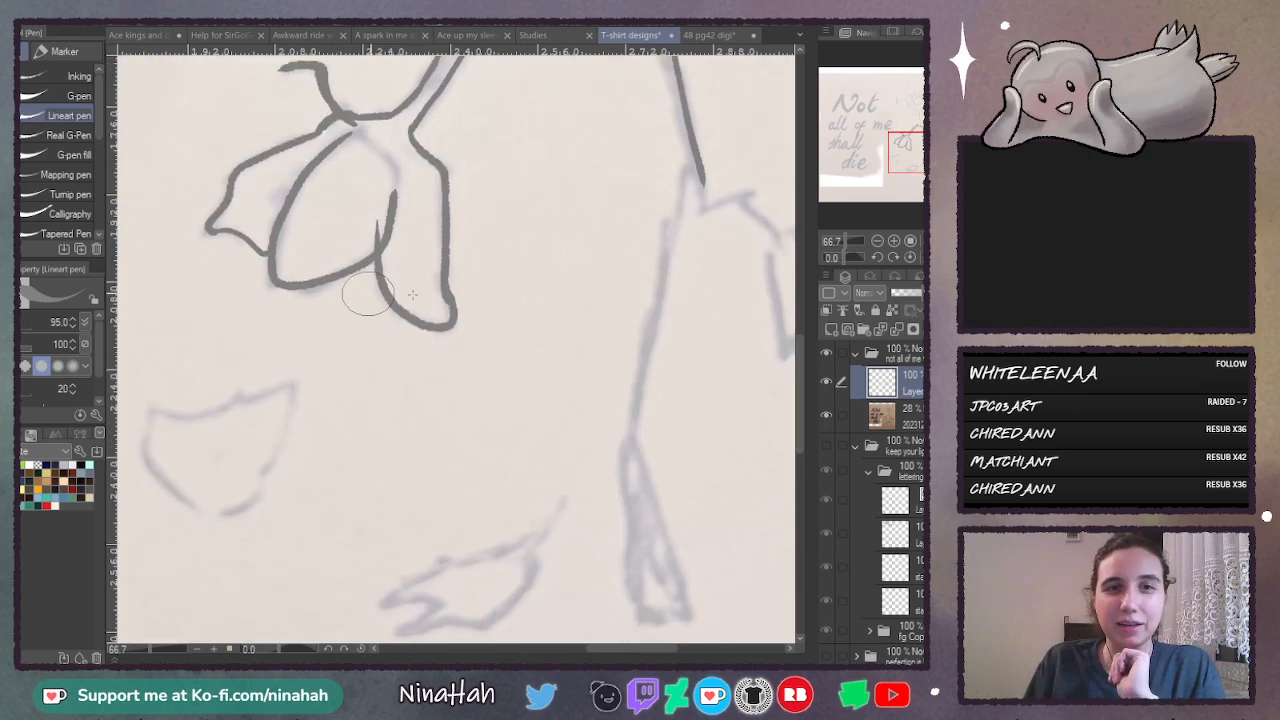
{"action": "scroll", "coordinate": [799, 380], "scroll_direction": "up", "scroll_amount": 3}
{"action": "mouse_move", "coordinate": [354, 337]}
{"action": "left_mouse_down"}
{"action": "mouse_move", "coordinate": [373, 309]}
{"action": "mouse_move", "coordinate": [395, 330]}
{"action": "left_mouse_up"}
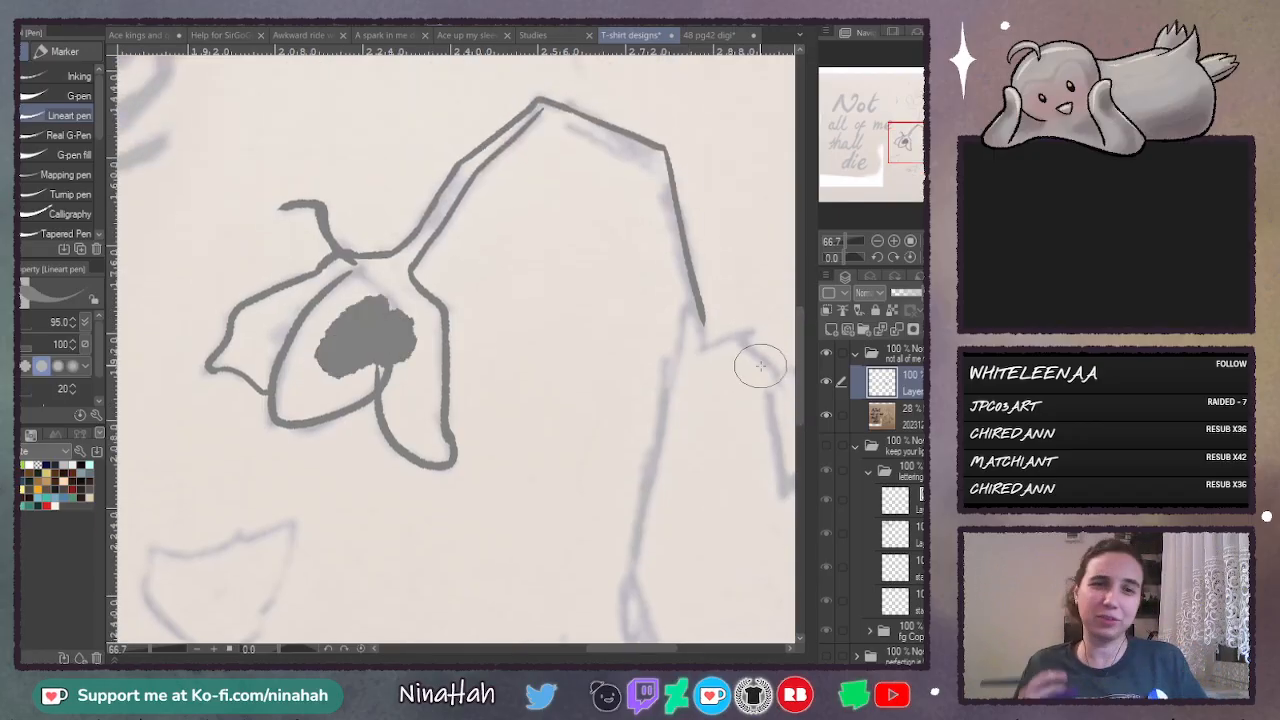
- Try painting red strokes over the grey blob on a new layer clipped to the line art, and remove that layer
{"action": "left_click", "coordinate": [831, 326]}
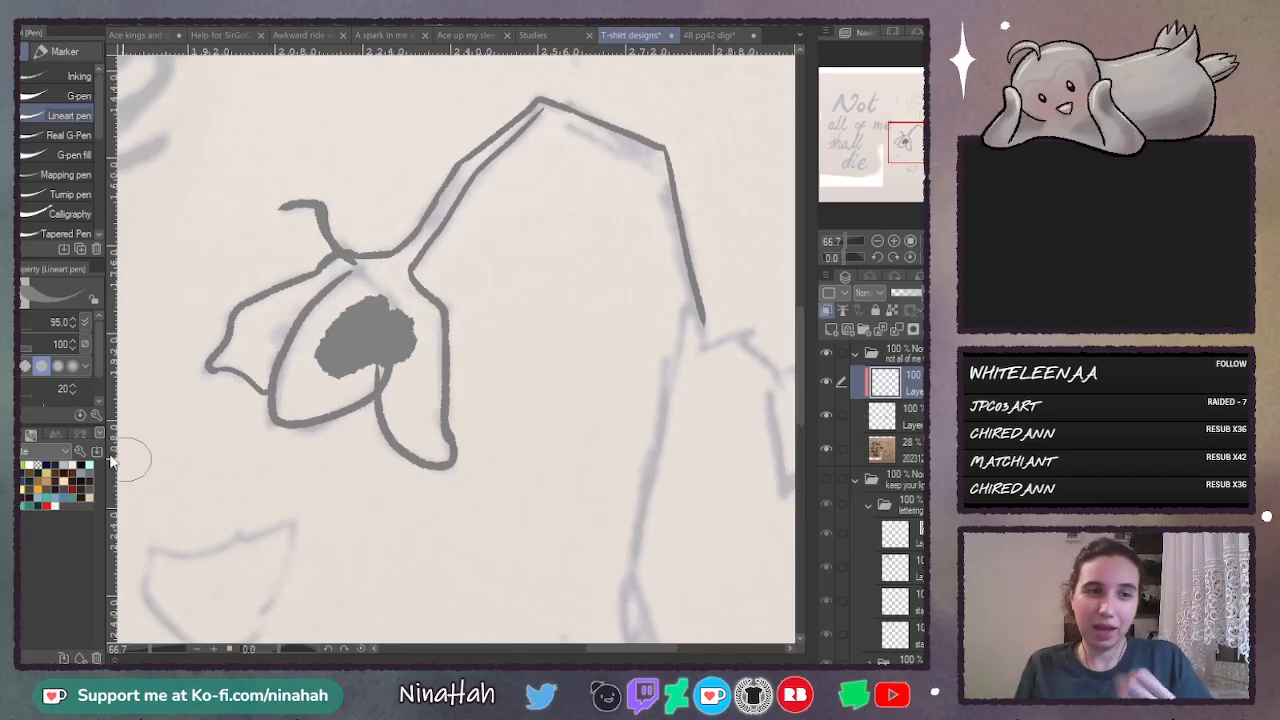
{"action": "key", "text": "x"}
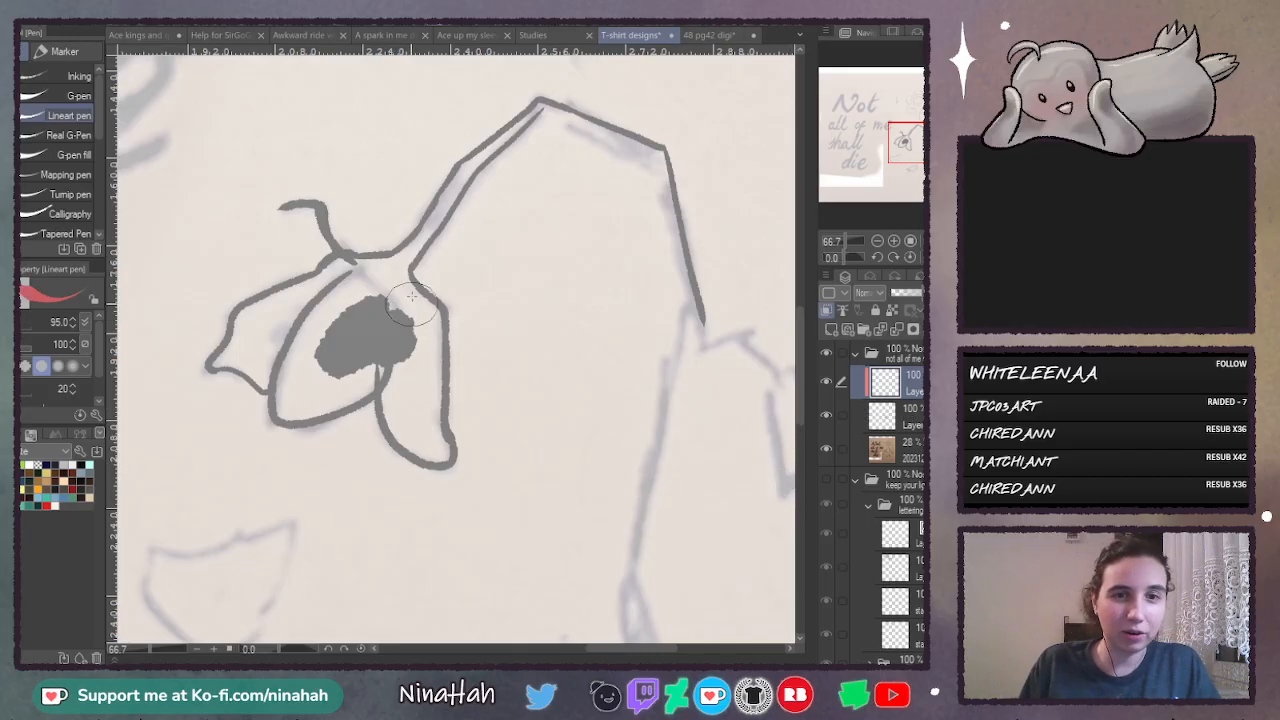
{"action": "left_click_drag", "start_coordinate": [405, 300], "coordinate": [378, 400]}
{"action": "left_click_drag", "start_coordinate": [360, 300], "coordinate": [335, 370]}
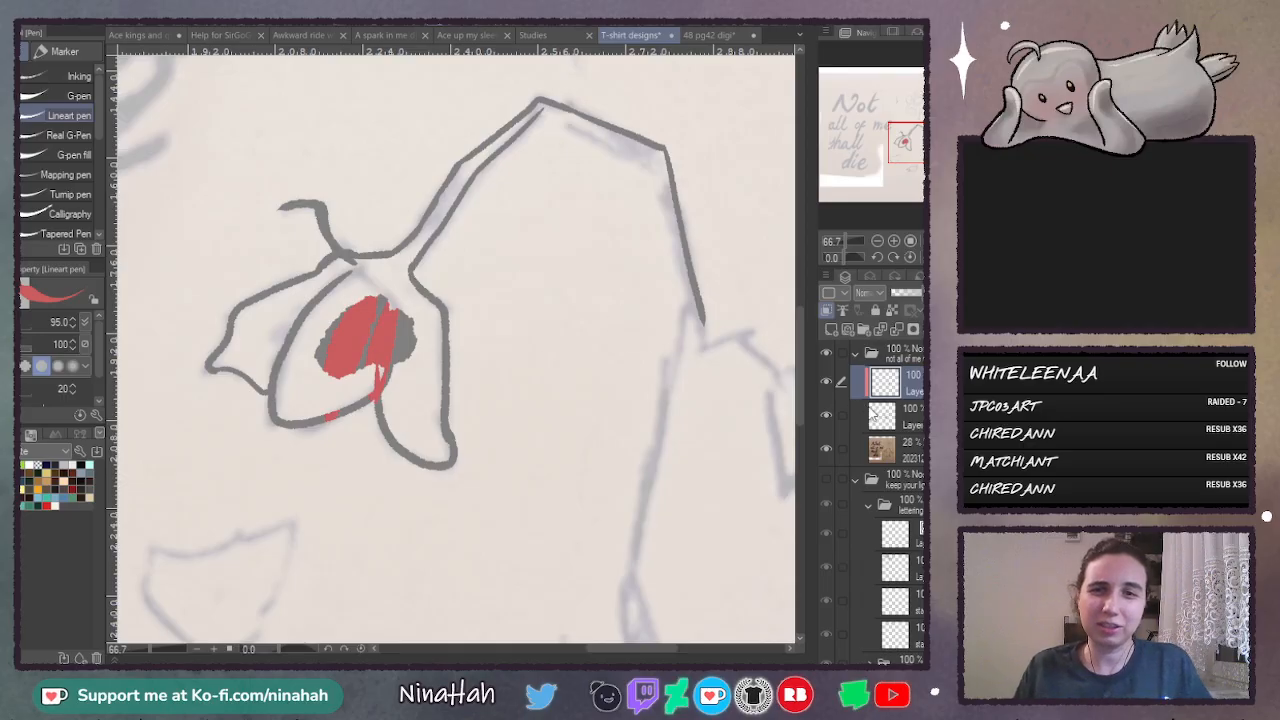
{"action": "key", "text": "ctrl+e"}
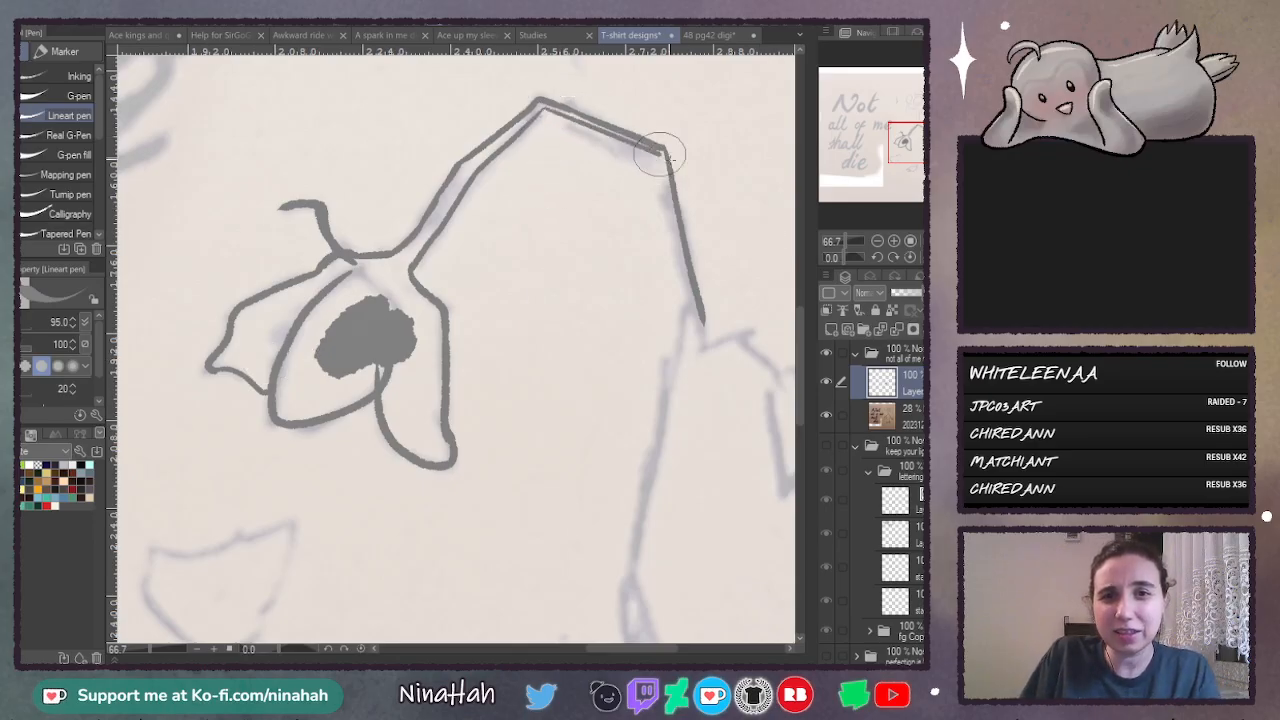
- Trace the inner edge of the stem from its peak around the second bend down to the leaf joint
{"action": "mouse_move", "coordinate": [539, 107]}
{"action": "left_mouse_down"}
{"action": "mouse_move", "coordinate": [651, 172]}
{"action": "mouse_move", "coordinate": [672, 200]}
{"action": "mouse_move", "coordinate": [652, 172]}
{"action": "mouse_move", "coordinate": [694, 352]}
{"action": "left_mouse_up"}
{"action": "key", "text": "ctrl+z"}
{"action": "left_click_drag", "start_coordinate": [651, 162], "coordinate": [690, 330]}
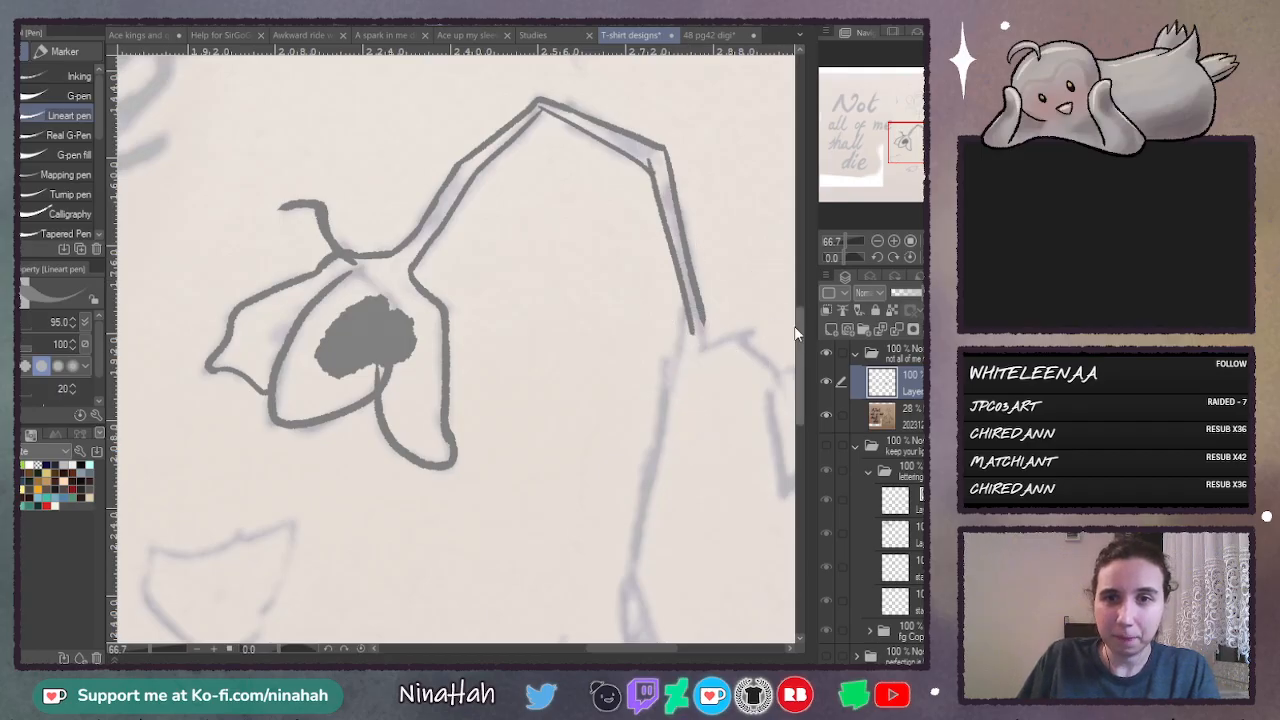
- Trace both edges of the long straight stem section from the leaf joint down to the lower bend
{"action": "scroll", "coordinate": [796, 333], "scroll_direction": "down", "scroll_amount": 3}
{"action": "left_click_drag", "start_coordinate": [686, 100], "coordinate": [630, 396]}
{"action": "key", "text": "ctrl+z"}
{"action": "left_click_drag", "start_coordinate": [684, 110], "coordinate": [625, 404]}
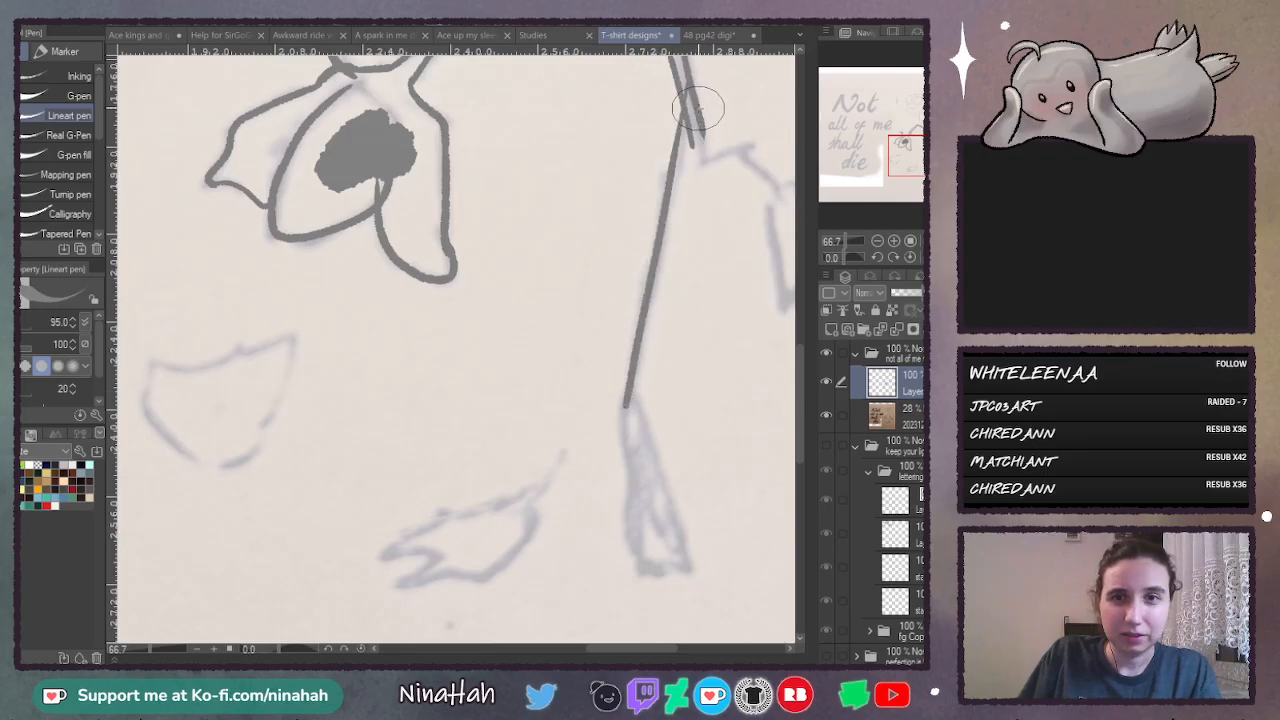
{"action": "left_click_drag", "start_coordinate": [698, 110], "coordinate": [641, 420]}
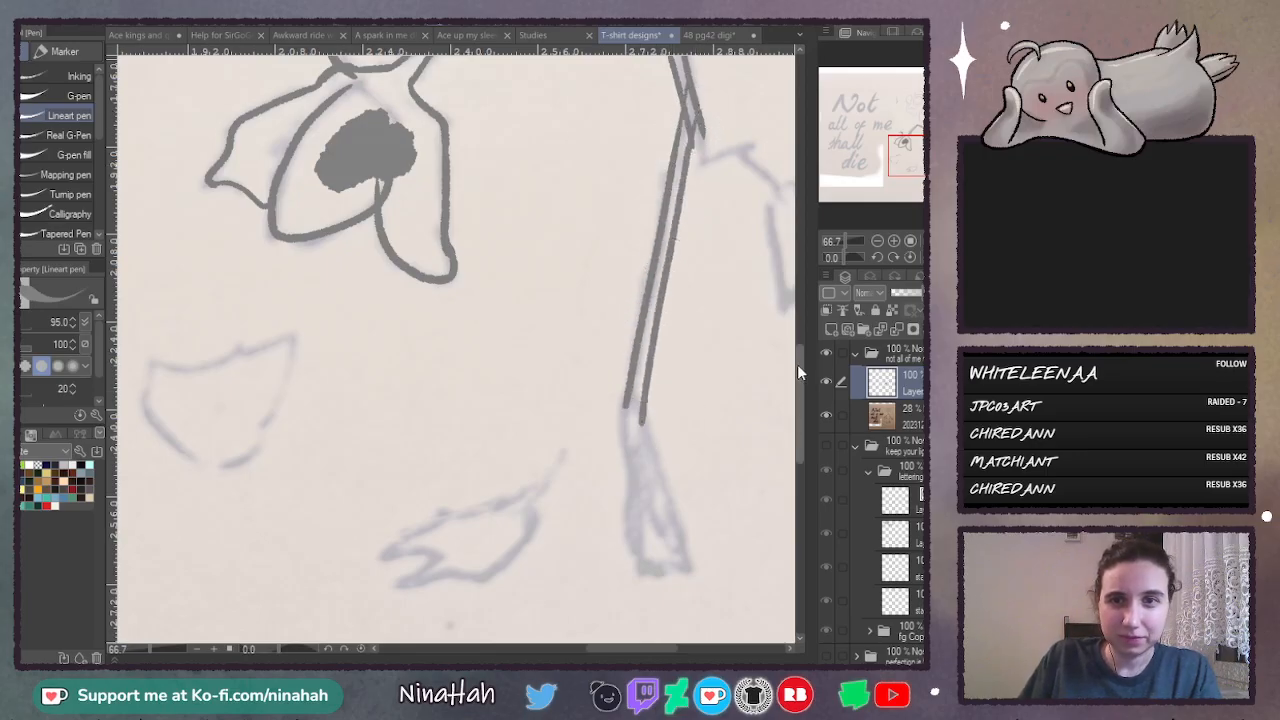
- Trace the widening base of the stem below the lower bend and close its end with a shallow point
{"action": "left_click_drag", "start_coordinate": [797, 364], "coordinate": [797, 388]}
{"action": "left_click_drag", "start_coordinate": [625, 280], "coordinate": [641, 430]}
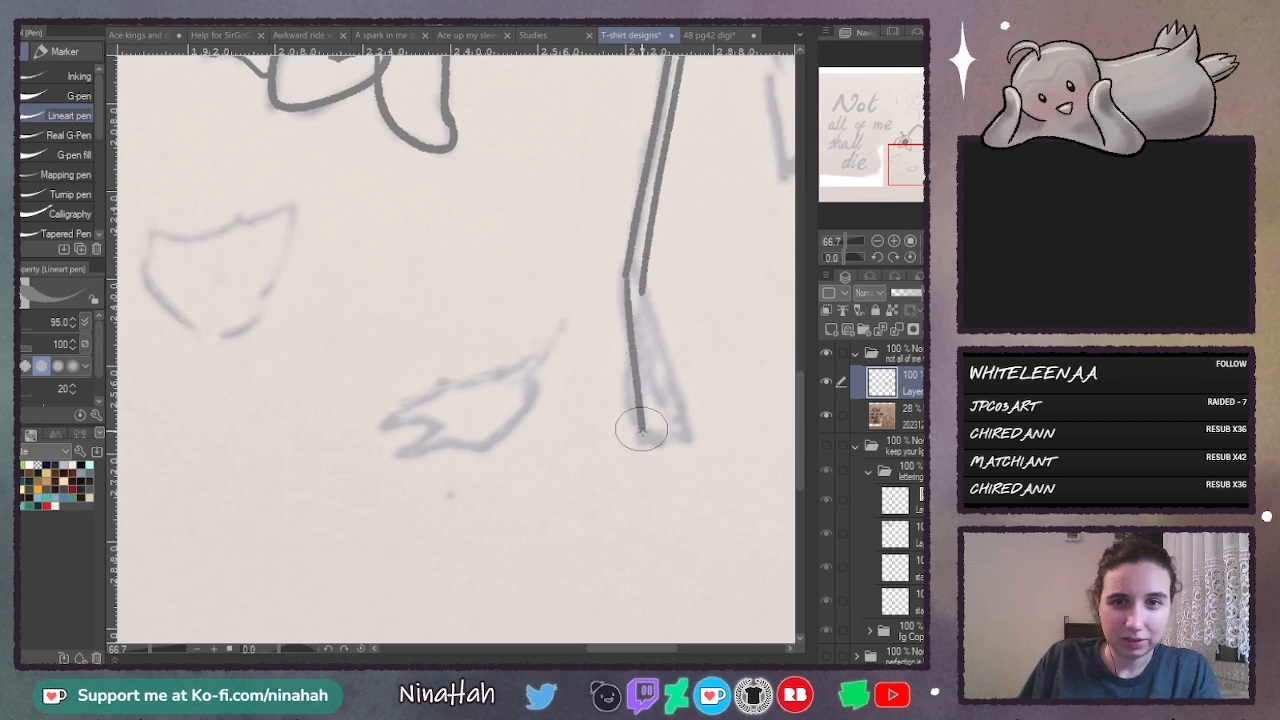
{"action": "key", "text": "ctrl+z"}
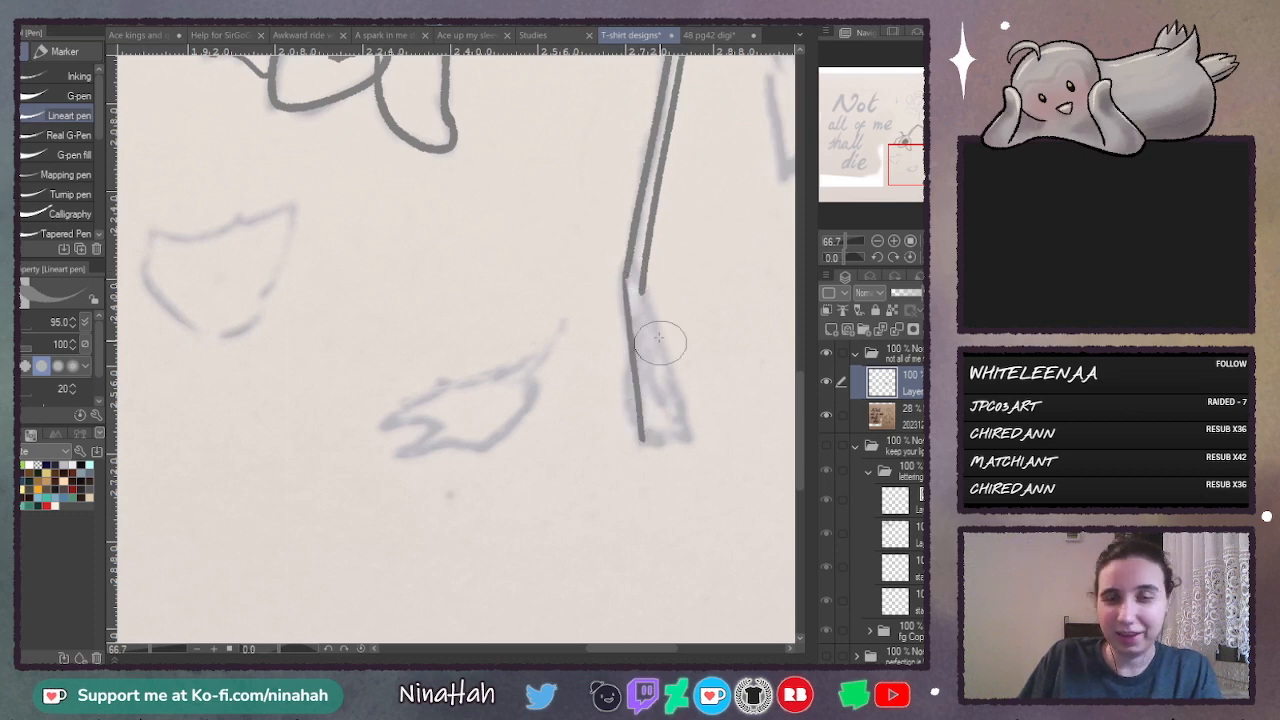
{"action": "left_click_drag", "start_coordinate": [642, 287], "coordinate": [685, 436]}
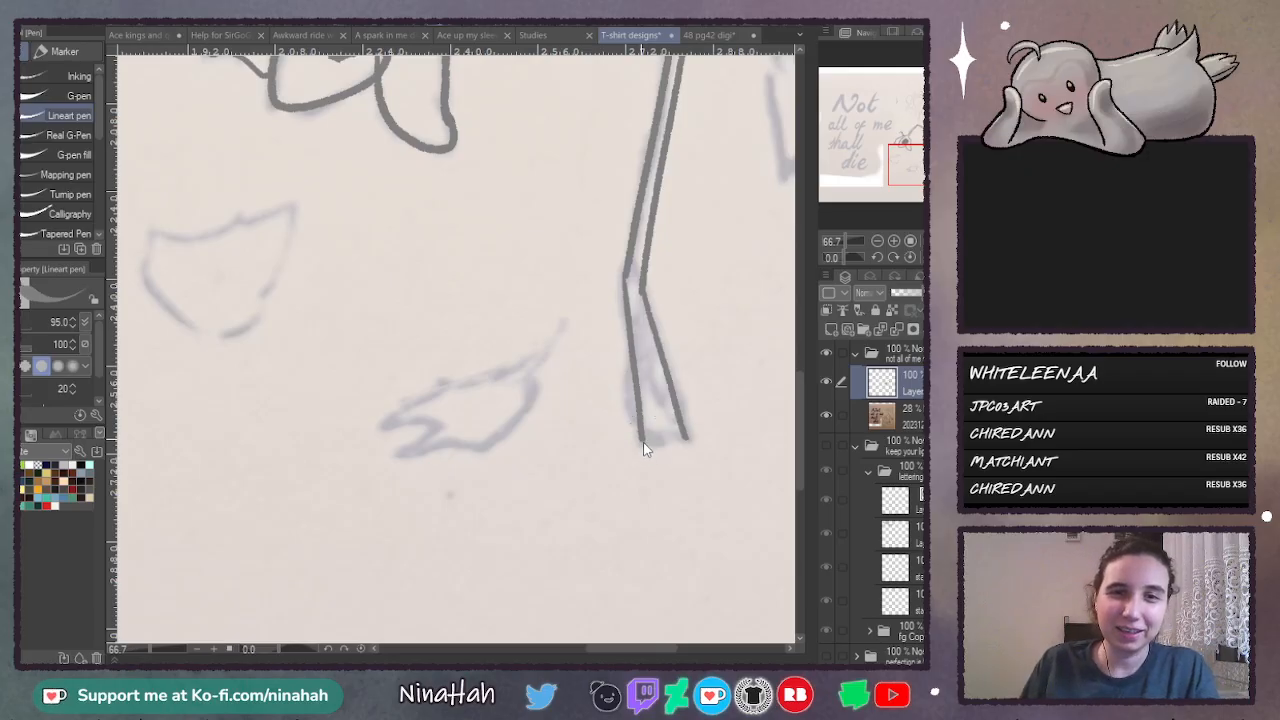
{"action": "mouse_move", "coordinate": [643, 438]}
{"action": "left_mouse_down"}
{"action": "mouse_move", "coordinate": [656, 451]}
{"action": "mouse_move", "coordinate": [686, 437]}
{"action": "left_mouse_up"}
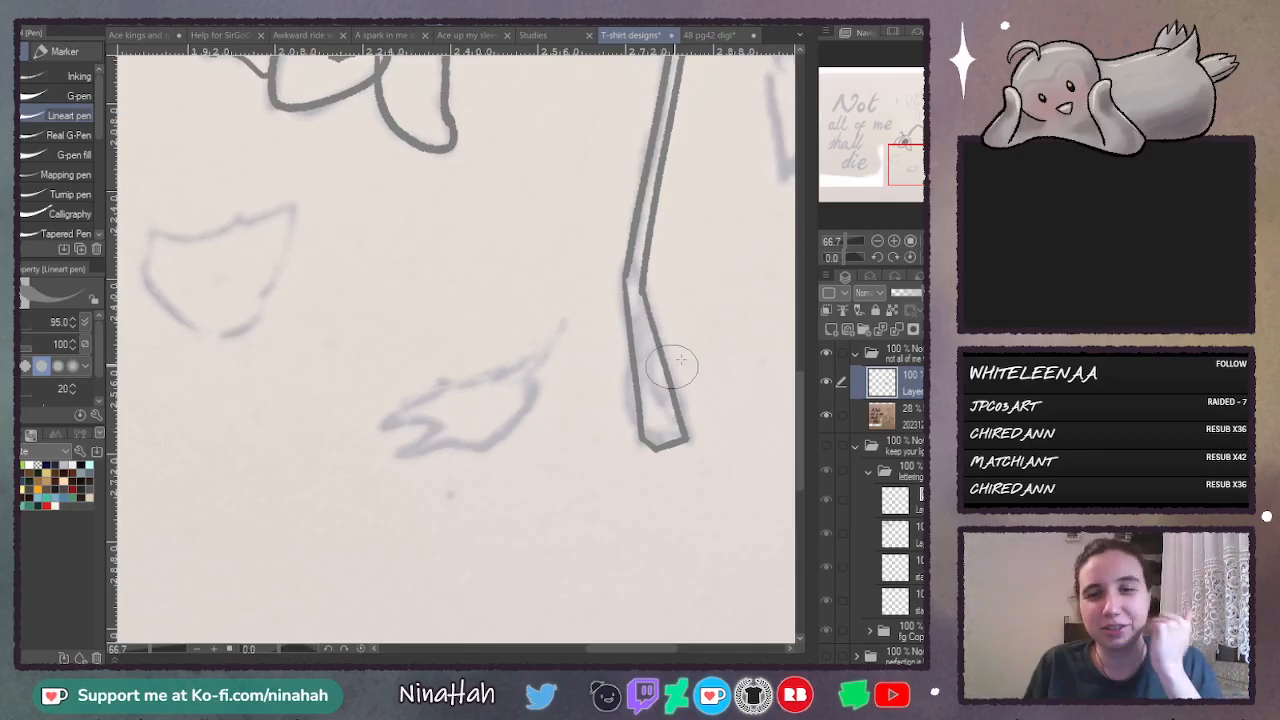
- Trace the outline of the fallen petal with the forked tip beside the base of the stem
{"action": "left_click_drag", "start_coordinate": [801, 384], "coordinate": [800, 398]}
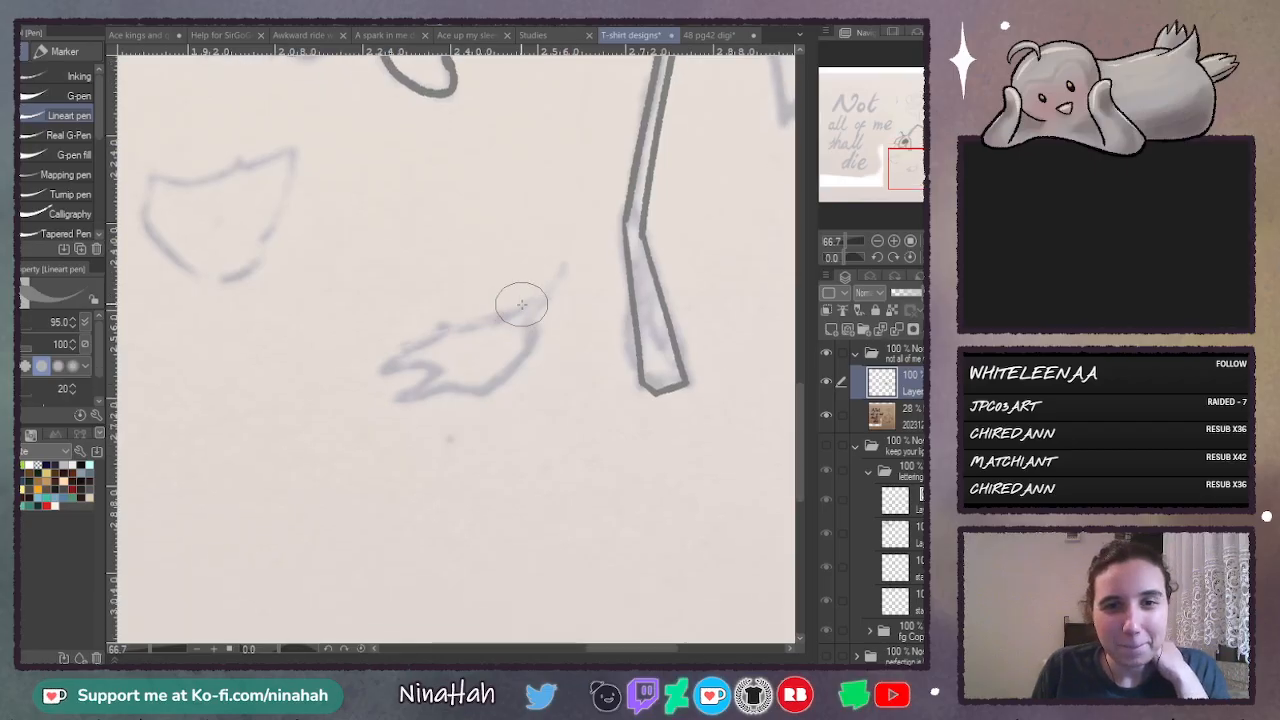
{"action": "left_click_drag", "start_coordinate": [522, 304], "coordinate": [396, 352]}
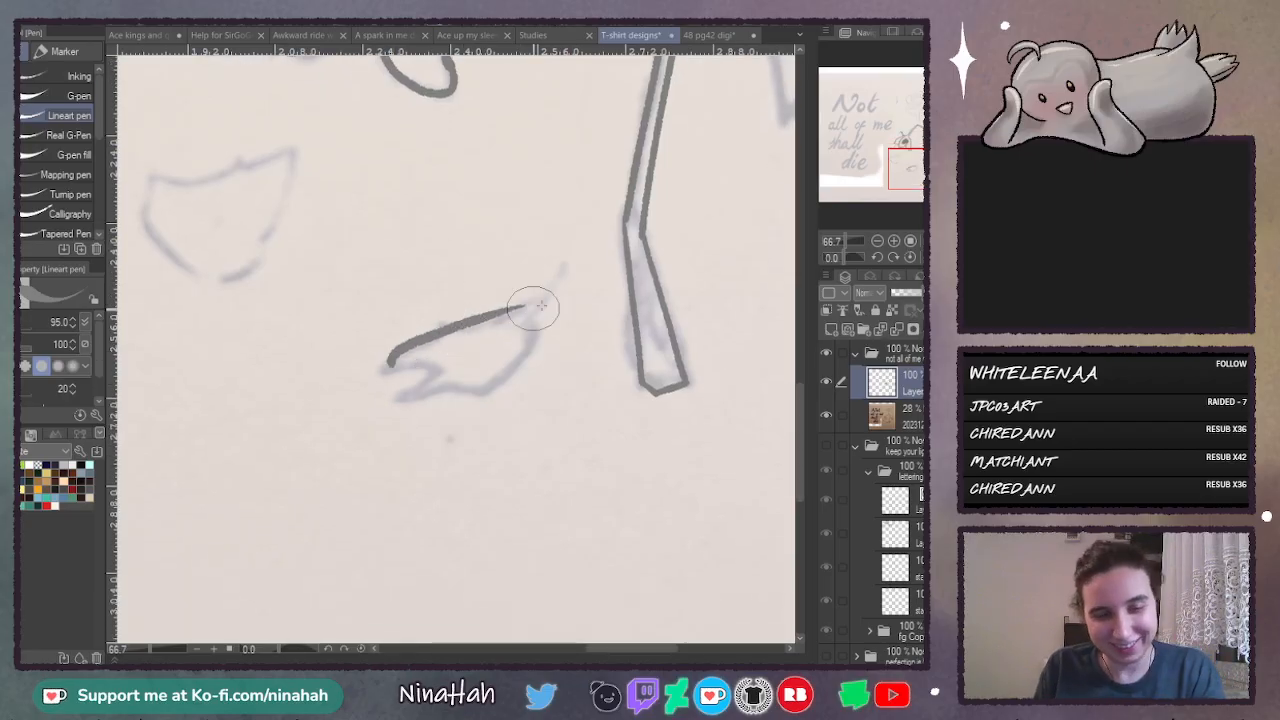
{"action": "key", "text": "ctrl+z"}
{"action": "mouse_move", "coordinate": [451, 327]}
{"action": "left_mouse_down"}
{"action": "mouse_move", "coordinate": [395, 360]}
{"action": "mouse_move", "coordinate": [394, 372]}
{"action": "mouse_move", "coordinate": [438, 365]}
{"action": "mouse_move", "coordinate": [400, 397]}
{"action": "mouse_move", "coordinate": [493, 383]}
{"action": "left_mouse_up"}
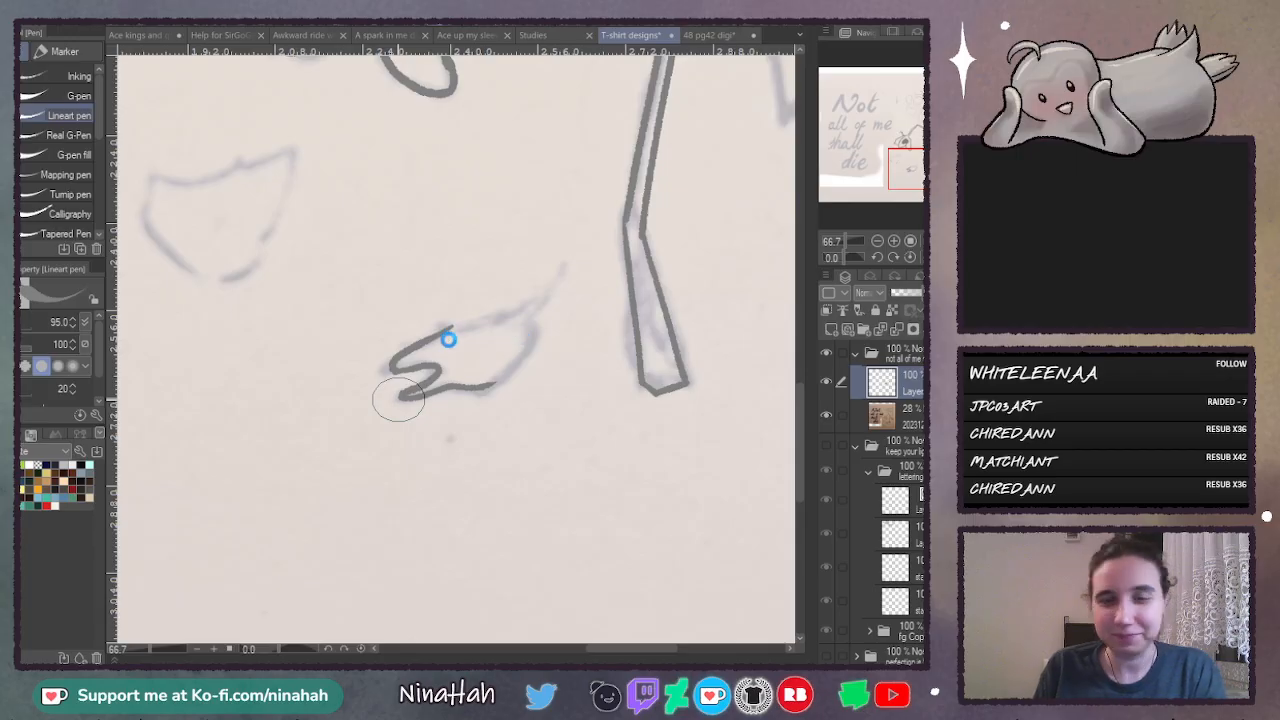
{"action": "mouse_move", "coordinate": [440, 325]}
{"action": "left_mouse_down"}
{"action": "mouse_move", "coordinate": [530, 310]}
{"action": "mouse_move", "coordinate": [529, 343]}
{"action": "mouse_move", "coordinate": [495, 384]}
{"action": "left_mouse_up"}
- Trace the closed outline of the broad fallen petal beneath the drooping flower
{"action": "left_click_drag", "start_coordinate": [594, 648], "coordinate": [558, 648]}
{"action": "mouse_move", "coordinate": [364, 202]}
{"action": "left_mouse_down"}
{"action": "mouse_move", "coordinate": [382, 190]}
{"action": "mouse_move", "coordinate": [370, 204]}
{"action": "mouse_move", "coordinate": [400, 263]}
{"action": "mouse_move", "coordinate": [476, 256]}
{"action": "left_mouse_up"}
{"action": "key", "text": "ctrl+z"}
{"action": "mouse_move", "coordinate": [396, 181]}
{"action": "left_mouse_down"}
{"action": "mouse_move", "coordinate": [457, 171]}
{"action": "mouse_move", "coordinate": [506, 143]}
{"action": "mouse_move", "coordinate": [511, 183]}
{"action": "mouse_move", "coordinate": [472, 268]}
{"action": "left_mouse_up"}
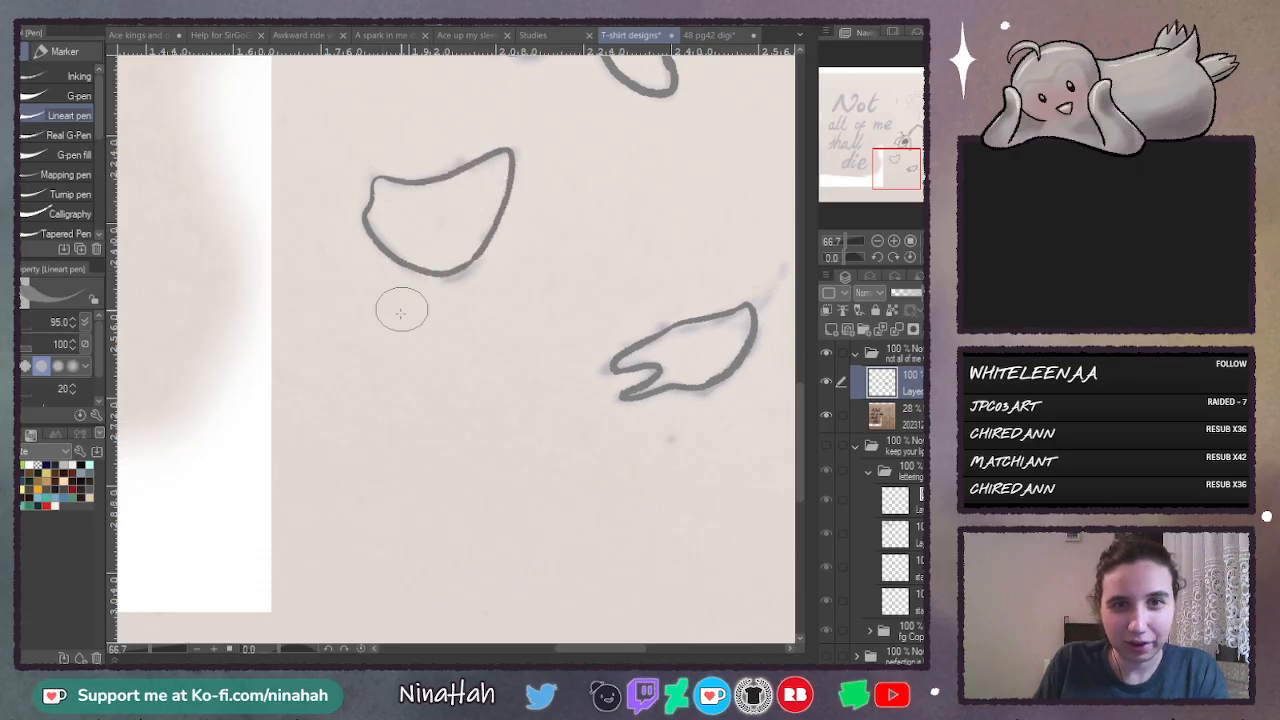
- Trace the thin bent stalk branching off the stem and the jagged near edge of the withered leaf
{"action": "left_click_drag", "start_coordinate": [567, 649], "coordinate": [642, 649]}
{"action": "left_click_drag", "start_coordinate": [797, 440], "coordinate": [797, 395]}
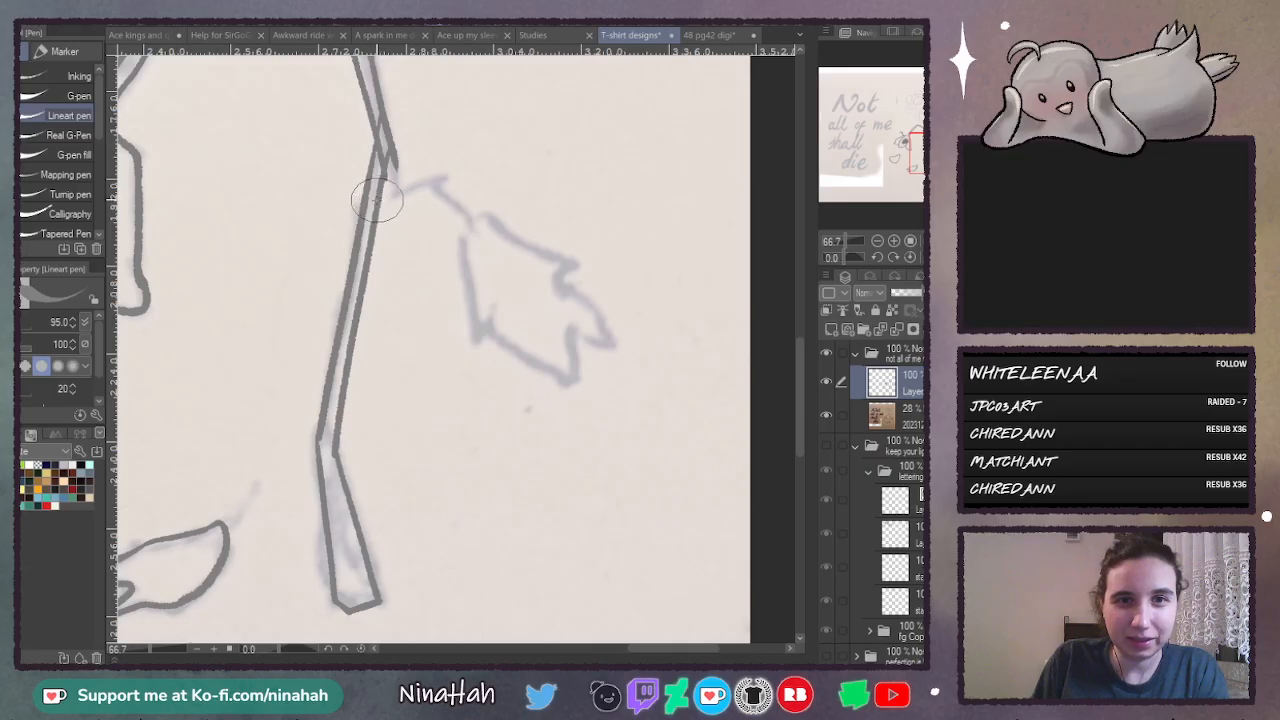
{"action": "mouse_move", "coordinate": [374, 200]}
{"action": "left_mouse_down"}
{"action": "mouse_move", "coordinate": [448, 176]}
{"action": "mouse_move", "coordinate": [429, 180]}
{"action": "mouse_move", "coordinate": [470, 227]}
{"action": "mouse_move", "coordinate": [471, 213]}
{"action": "mouse_move", "coordinate": [459, 270]}
{"action": "mouse_move", "coordinate": [466, 261]}
{"action": "mouse_move", "coordinate": [485, 318]}
{"action": "left_mouse_up"}
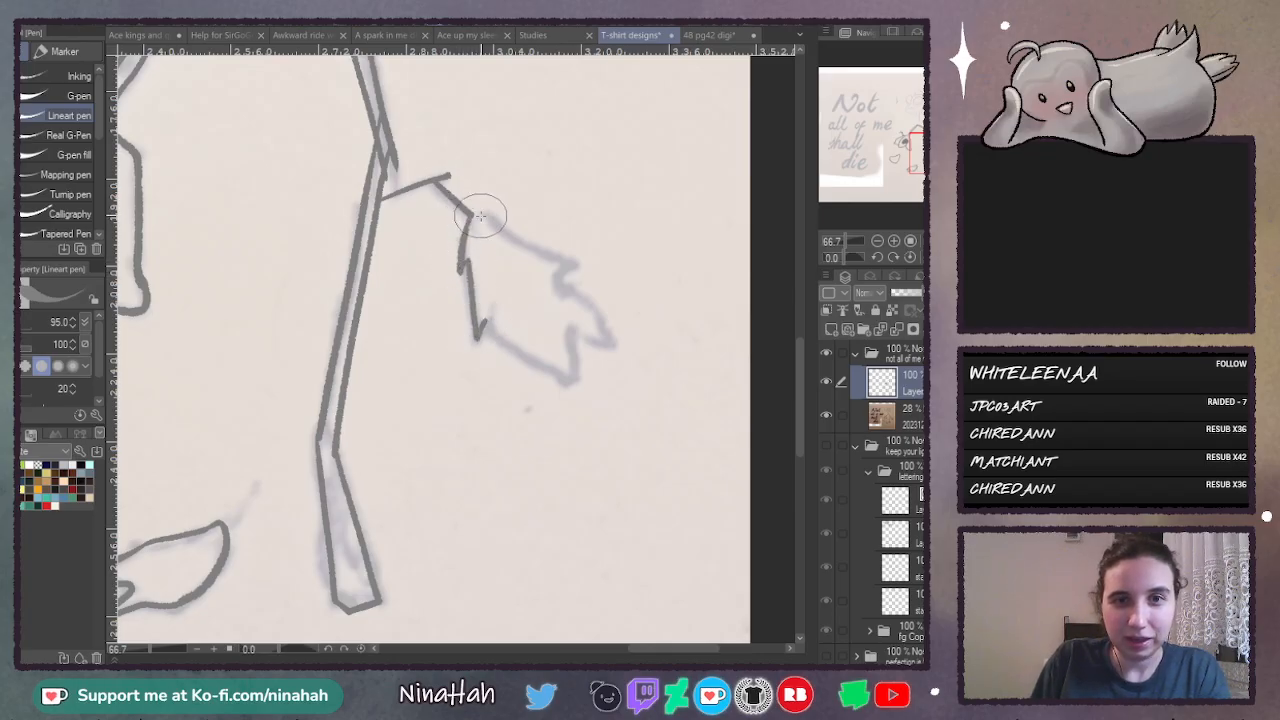
{"action": "mouse_move", "coordinate": [468, 218]}
{"action": "left_mouse_down"}
{"action": "mouse_move", "coordinate": [518, 219]}
{"action": "mouse_move", "coordinate": [568, 265]}
{"action": "left_mouse_up"}
{"action": "left_click_drag", "start_coordinate": [480, 332], "coordinate": [572, 379]}
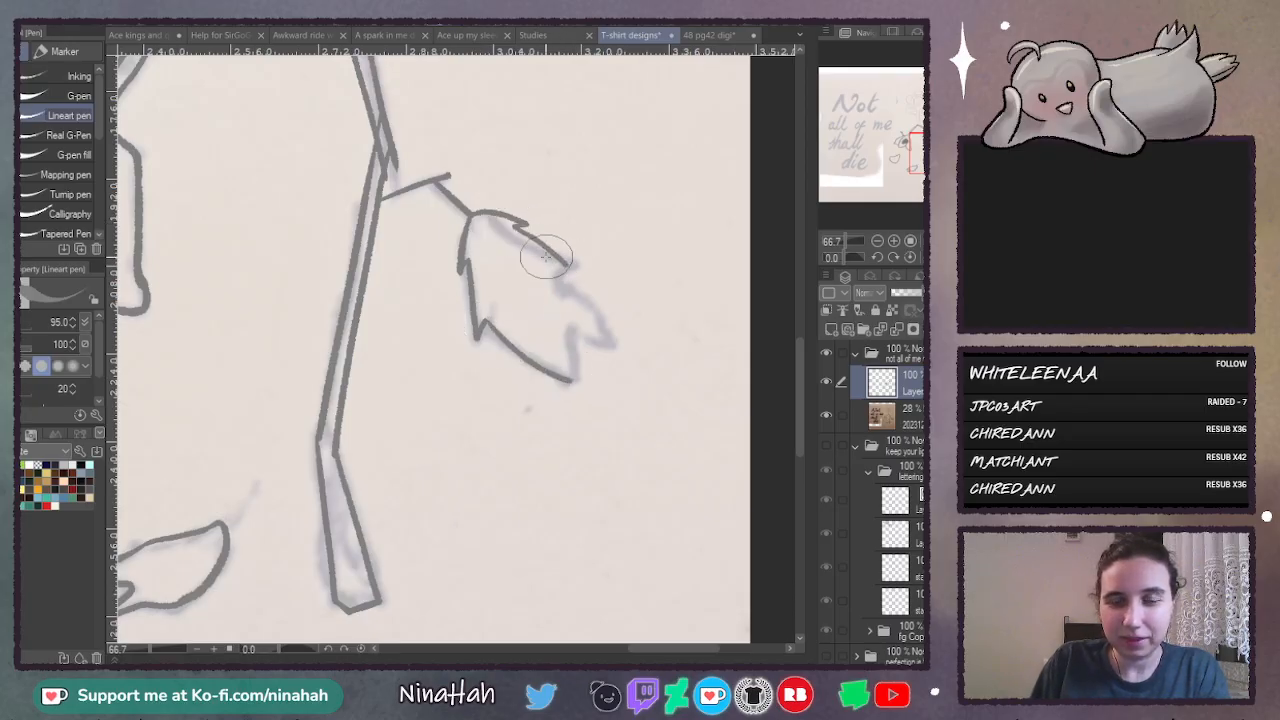
{"action": "key", "text": "ctrl+z"}
{"action": "key", "text": "ctrl+z"}
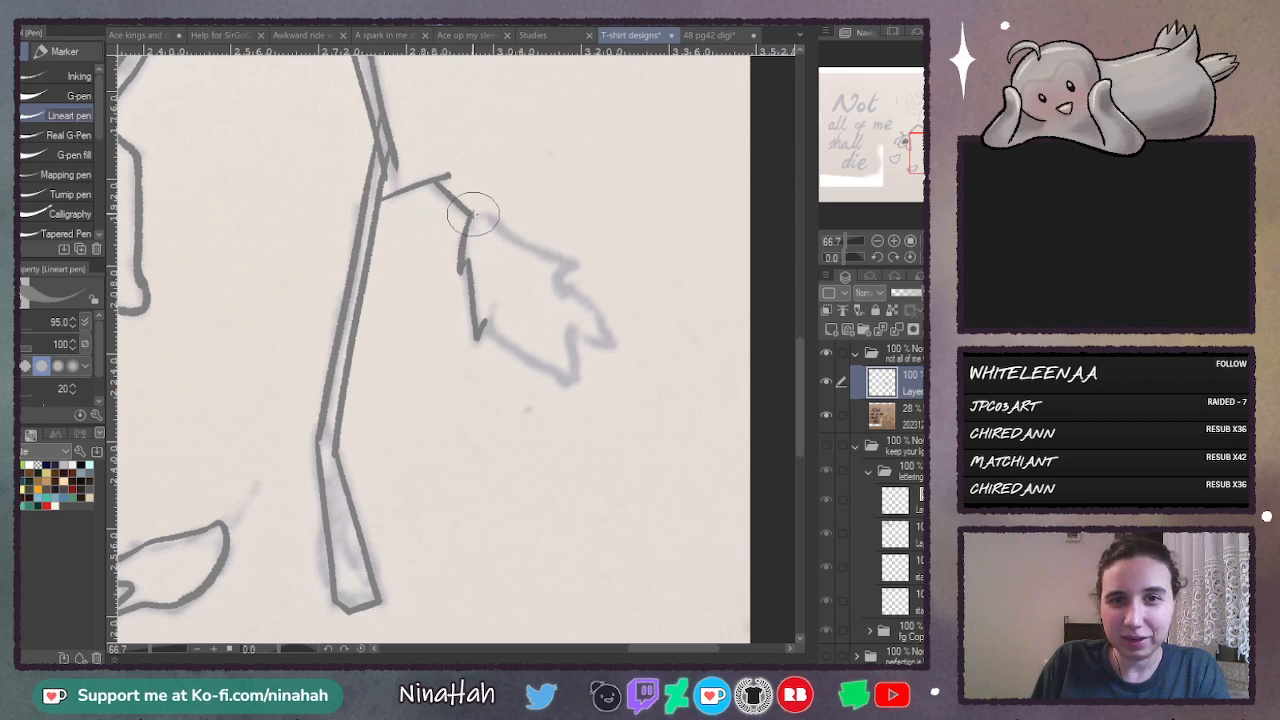
- Trace the withered leaf's upper edge, its pointed tips and the start of its lower edge
{"action": "mouse_move", "coordinate": [472, 214]}
{"action": "left_mouse_down"}
{"action": "mouse_move", "coordinate": [514, 217]}
{"action": "mouse_move", "coordinate": [520, 234]}
{"action": "mouse_move", "coordinate": [580, 263]}
{"action": "mouse_move", "coordinate": [559, 287]}
{"action": "mouse_move", "coordinate": [594, 309]}
{"action": "mouse_move", "coordinate": [596, 342]}
{"action": "mouse_move", "coordinate": [608, 342]}
{"action": "mouse_move", "coordinate": [575, 380]}
{"action": "left_mouse_up"}
{"action": "mouse_move", "coordinate": [472, 300]}
{"action": "left_mouse_down"}
{"action": "mouse_move", "coordinate": [480, 338]}
{"action": "mouse_move", "coordinate": [575, 378]}
{"action": "left_mouse_up"}
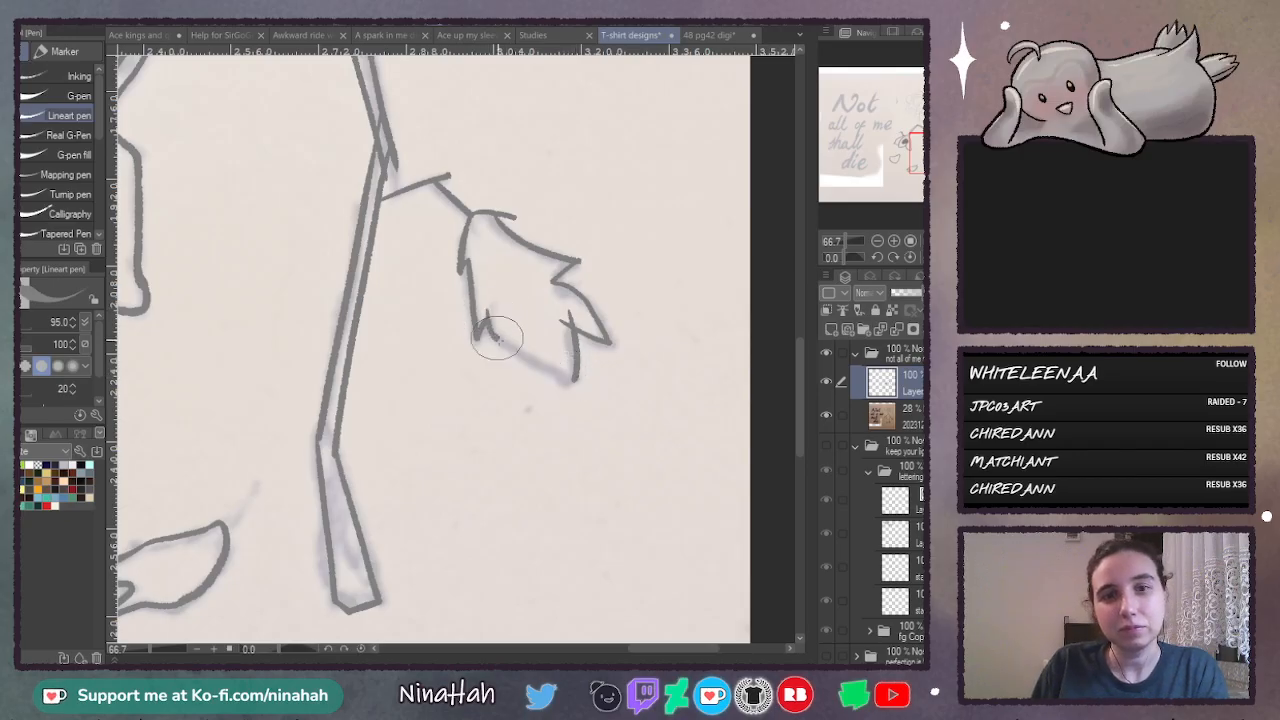
- Trace the short stem beneath the faint upright flower as two separate tapered strokes
{"action": "mouse_move", "coordinate": [797, 381]}
{"action": "left_mouse_down"}
{"action": "mouse_move", "coordinate": [801, 243]}
{"action": "mouse_move", "coordinate": [790, 293]}
{"action": "left_mouse_up"}
{"action": "left_click_drag", "start_coordinate": [642, 655], "coordinate": [611, 646]}
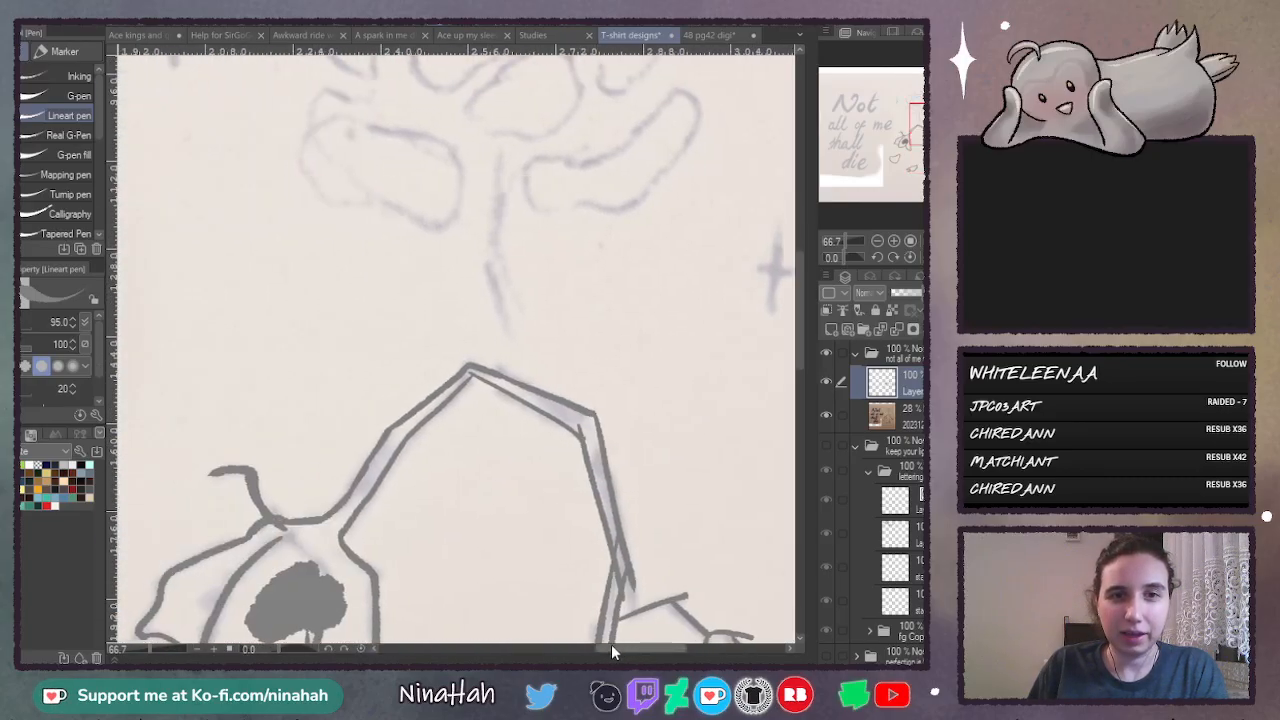
{"action": "mouse_move", "coordinate": [508, 152]}
{"action": "left_mouse_down"}
{"action": "mouse_move", "coordinate": [503, 236]}
{"action": "mouse_move", "coordinate": [517, 326]}
{"action": "mouse_move", "coordinate": [534, 348]}
{"action": "left_mouse_up"}
{"action": "key", "text": "ctrl+z"}
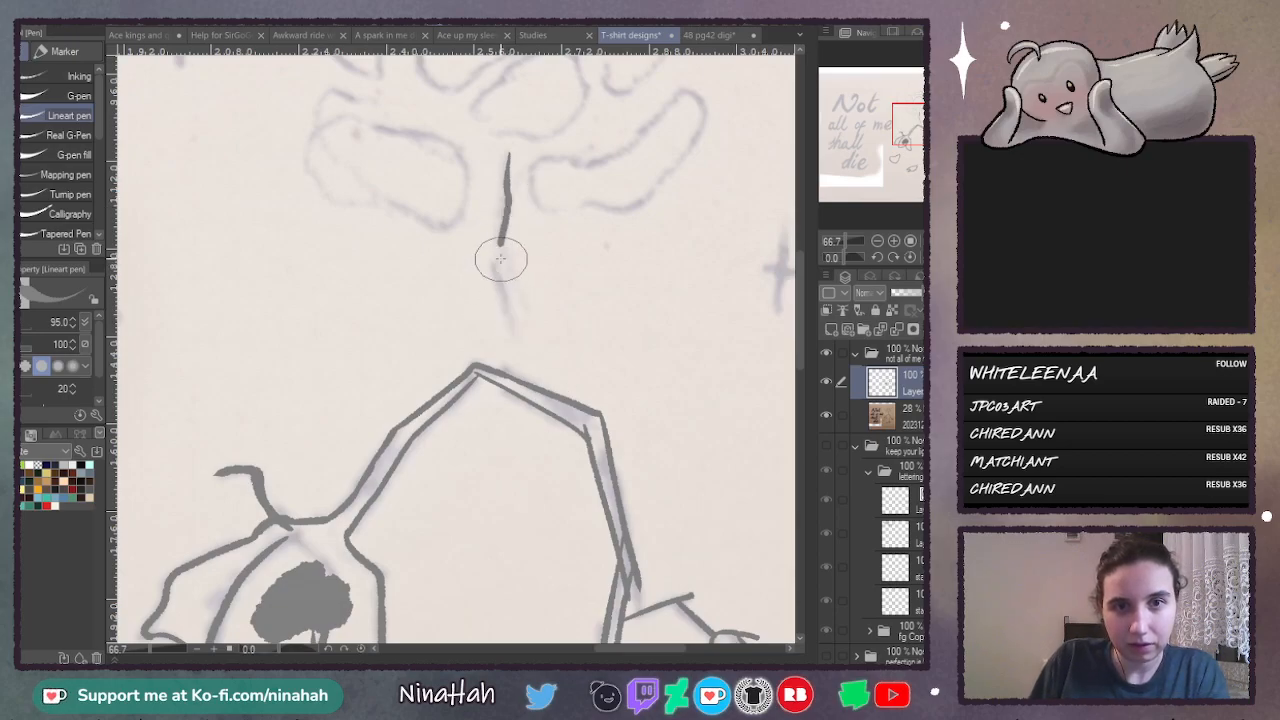
{"action": "left_click_drag", "start_coordinate": [500, 262], "coordinate": [540, 354]}
{"action": "key", "text": "ctrl+z"}
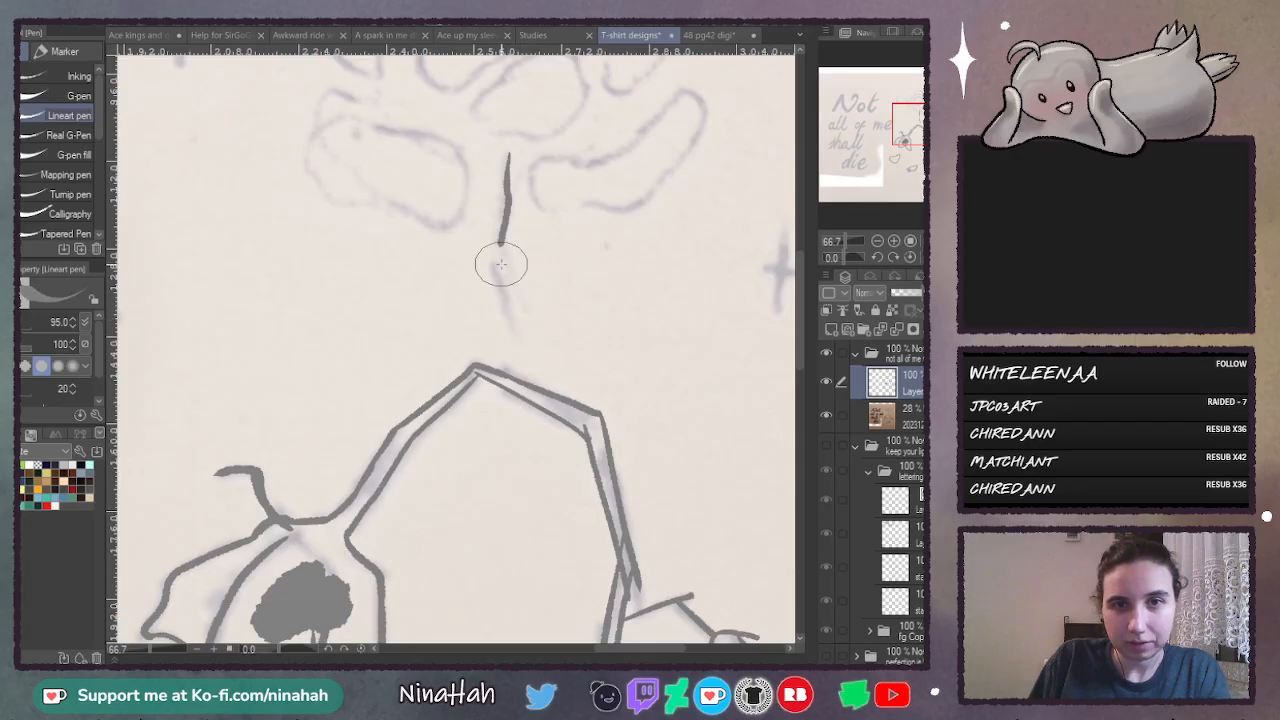
{"action": "left_click_drag", "start_coordinate": [500, 262], "coordinate": [533, 354]}
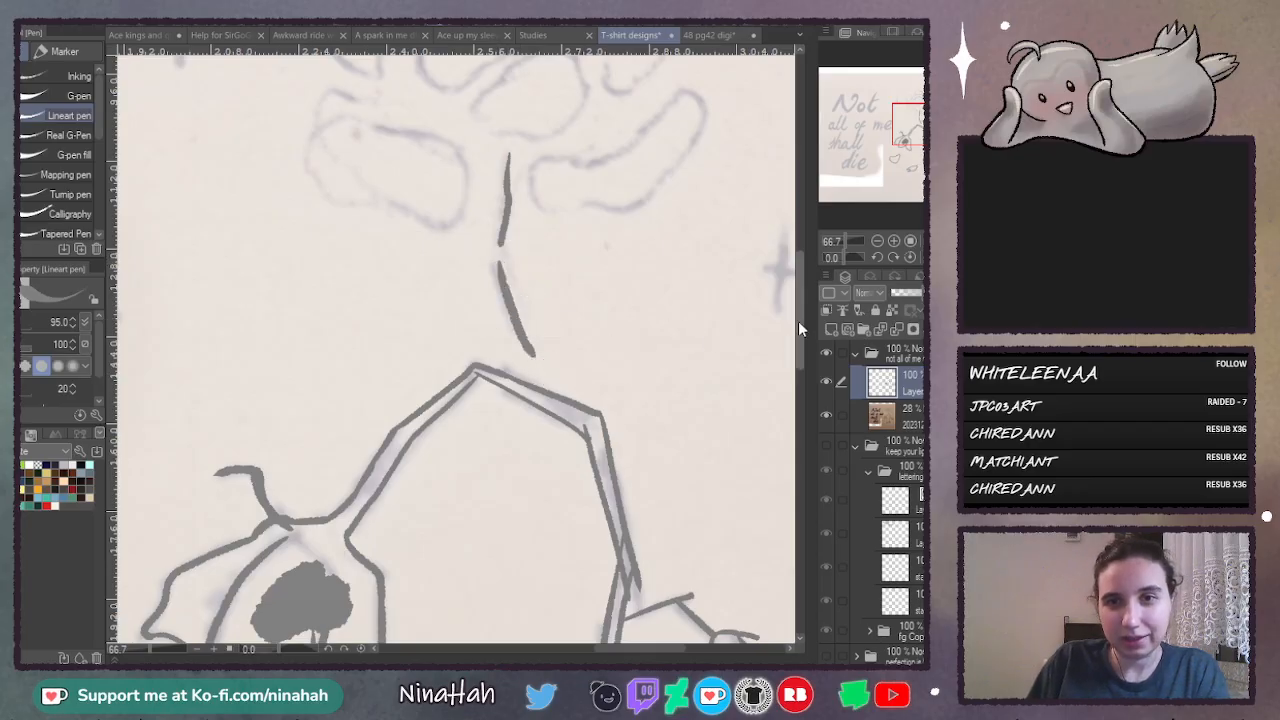
- Trace the sparkle on the lettering side of the upright flower as a tall tapered cross
{"action": "left_click_drag", "start_coordinate": [798, 322], "coordinate": [798, 280]}
{"action": "left_click_drag", "start_coordinate": [180, 178], "coordinate": [180, 297]}
{"action": "key", "text": "ctrl+z"}
{"action": "left_click_drag", "start_coordinate": [183, 177], "coordinate": [179, 304]}
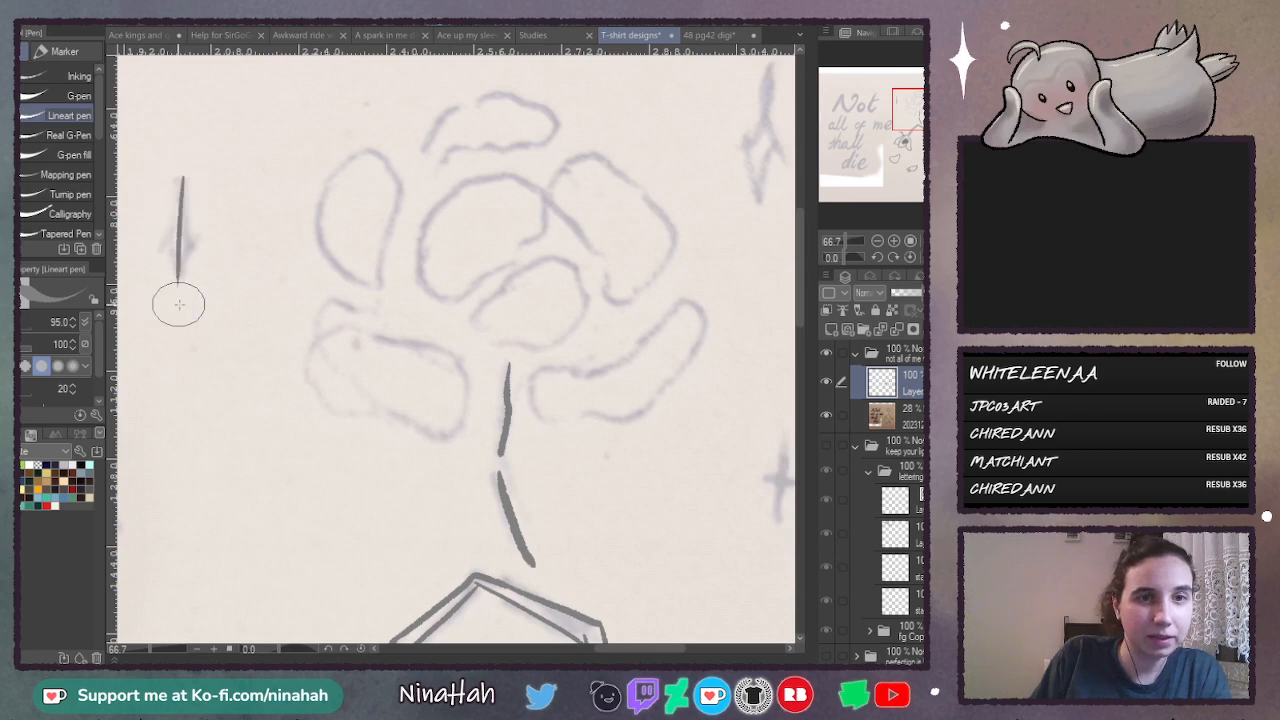
{"action": "key", "text": "ctrl+z"}
{"action": "left_click_drag", "start_coordinate": [182, 177], "coordinate": [179, 290]}
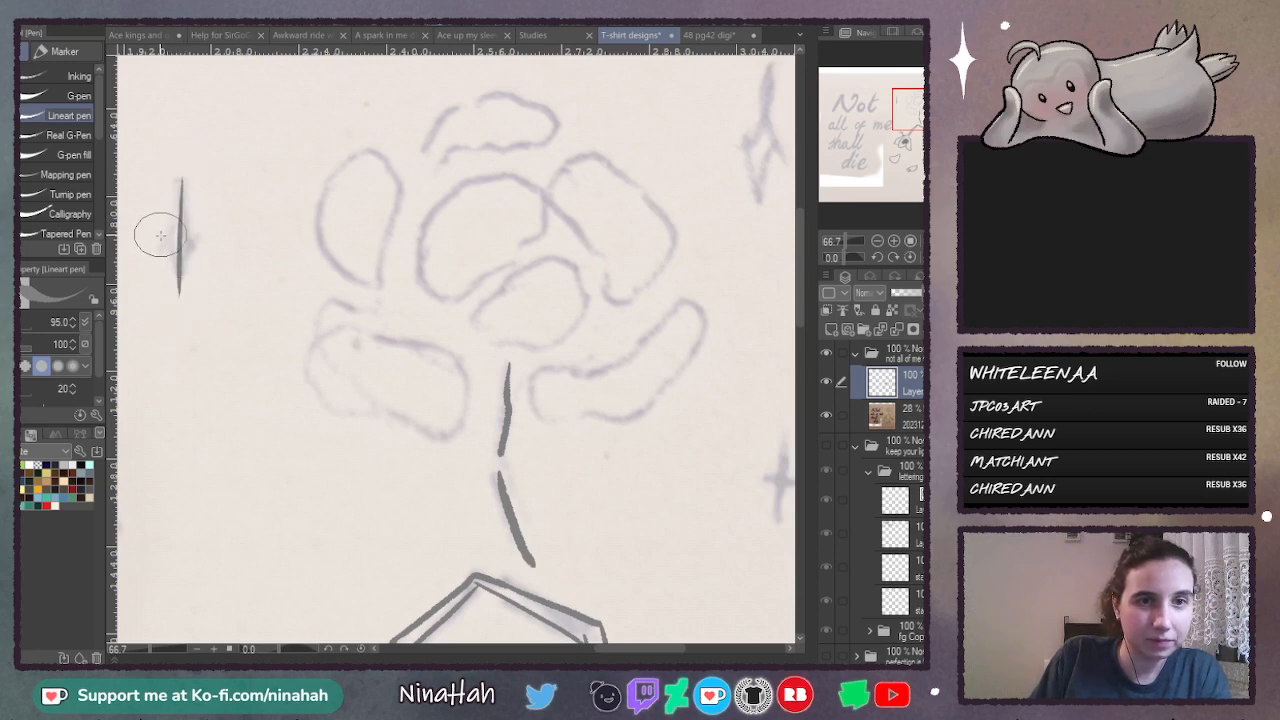
{"action": "left_click_drag", "start_coordinate": [160, 236], "coordinate": [200, 238]}
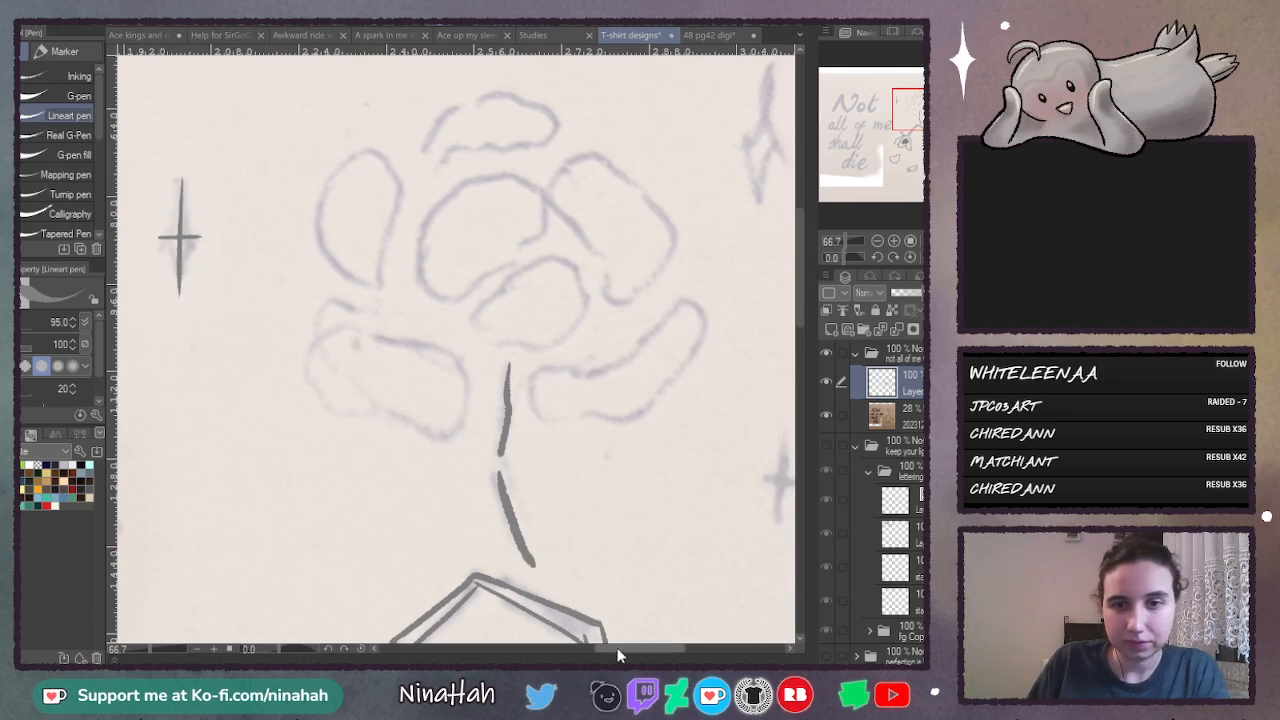
- Trace the small sparkle on the far side of the upright flower as a cross, redoing its vertical stroke until it is even
{"action": "left_click_drag", "start_coordinate": [634, 648], "coordinate": [656, 648]}
{"action": "mouse_move", "coordinate": [592, 442]}
{"action": "left_mouse_down"}
{"action": "mouse_move", "coordinate": [593, 545]}
{"action": "mouse_move", "coordinate": [612, 481]}
{"action": "left_mouse_up"}
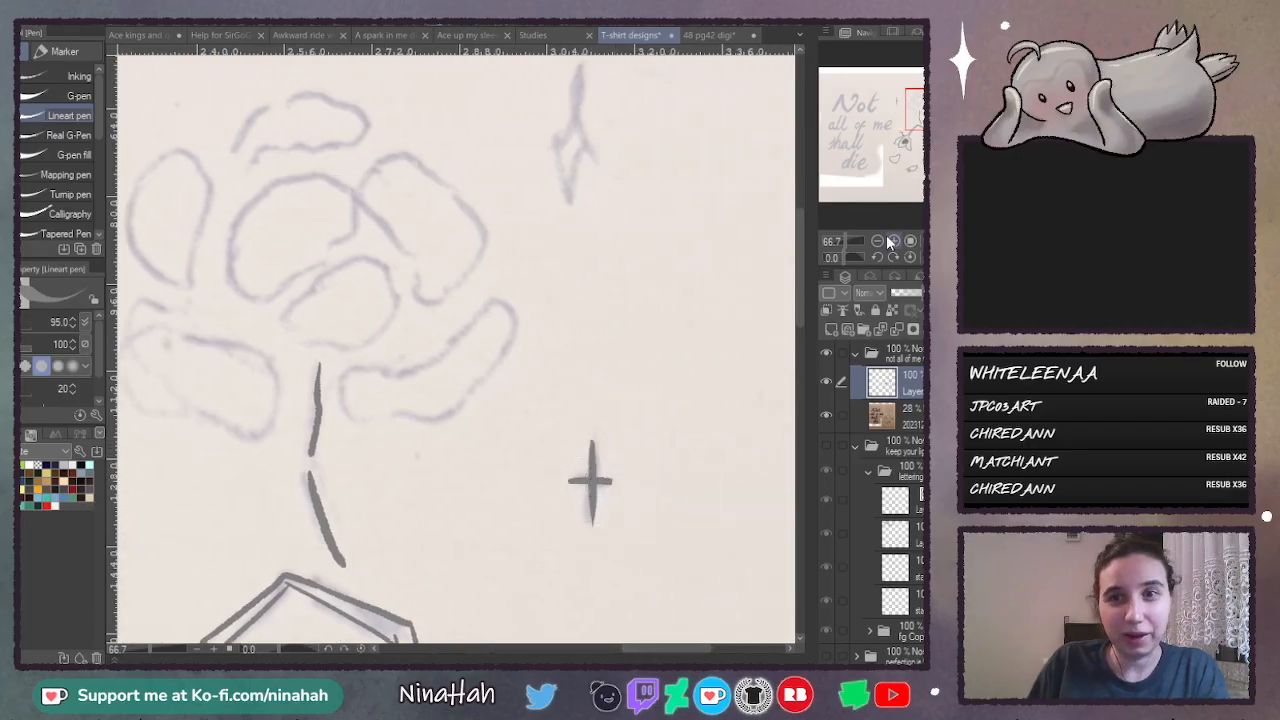
{"action": "left_click", "coordinate": [893, 241]}
{"action": "left_click_drag", "start_coordinate": [799, 285], "coordinate": [800, 313]}
{"action": "key", "text": "ctrl+z"}
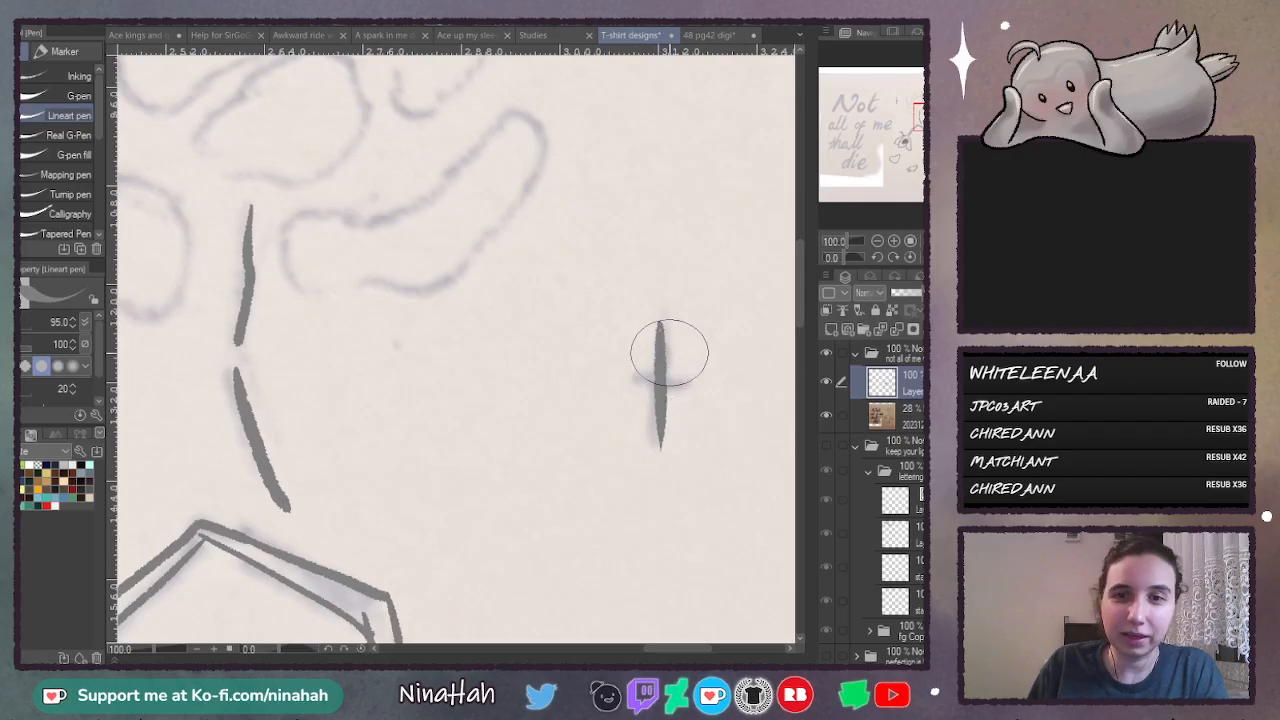
{"action": "key", "text": "ctrl+z"}
{"action": "left_click_drag", "start_coordinate": [659, 322], "coordinate": [660, 438]}
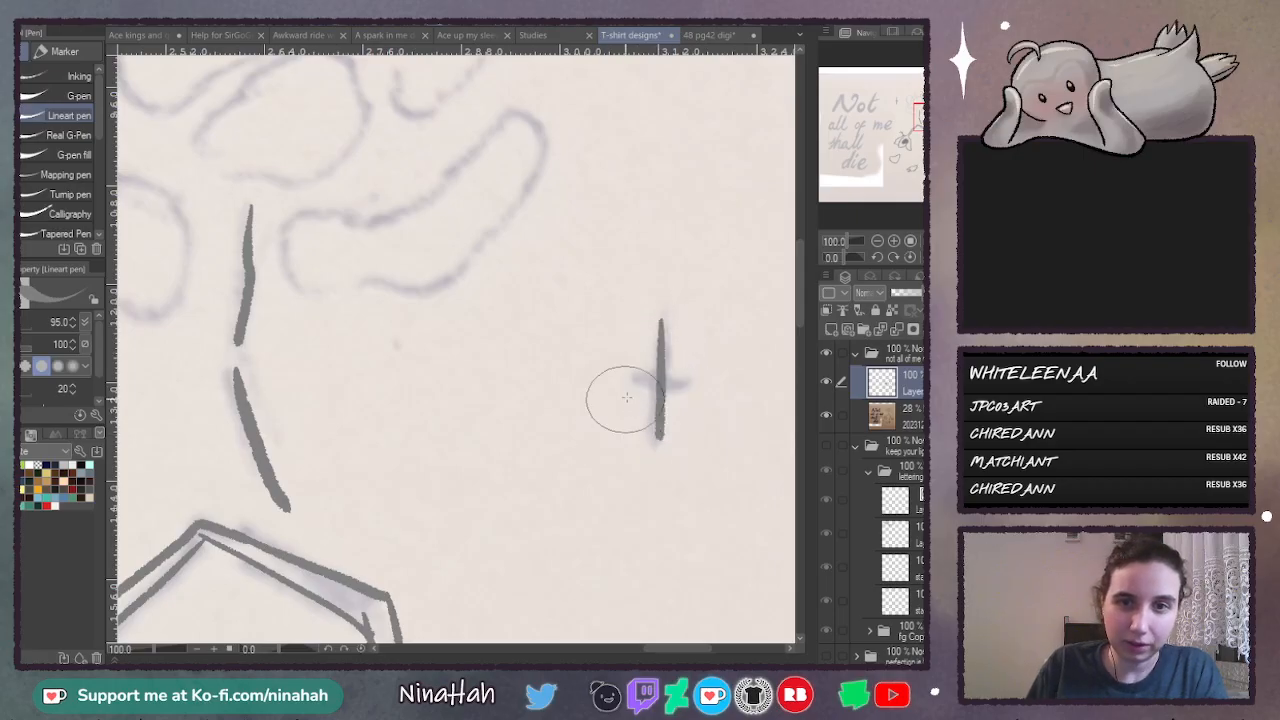
{"action": "key", "text": "ctrl+z"}
{"action": "left_click_drag", "start_coordinate": [659, 322], "coordinate": [661, 424]}
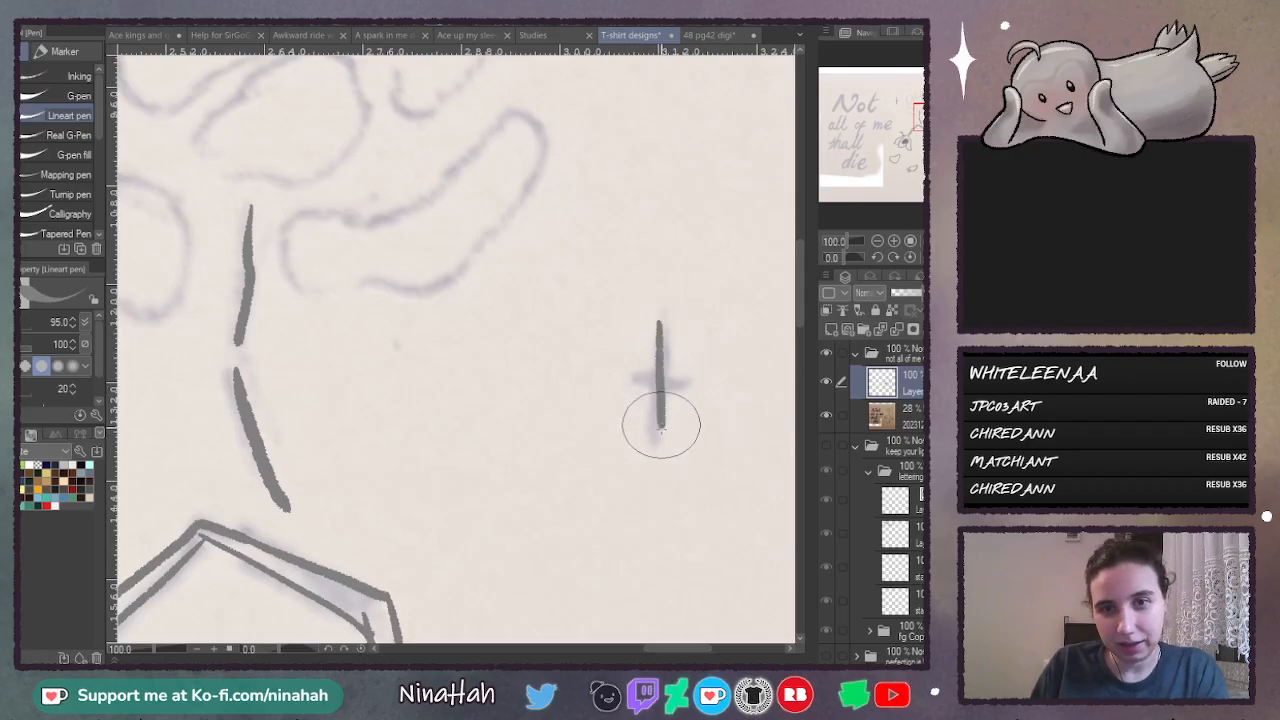
{"action": "key", "text": "ctrl+z"}
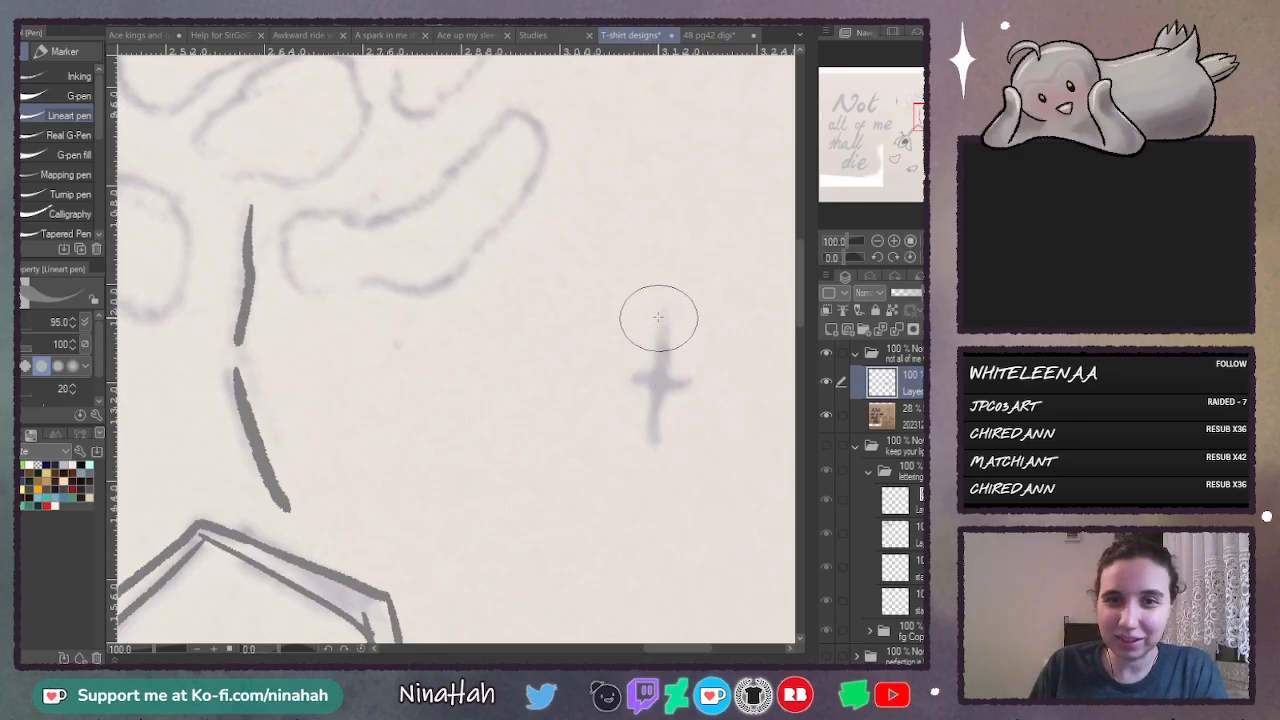
{"action": "left_click_drag", "start_coordinate": [658, 317], "coordinate": [660, 446]}
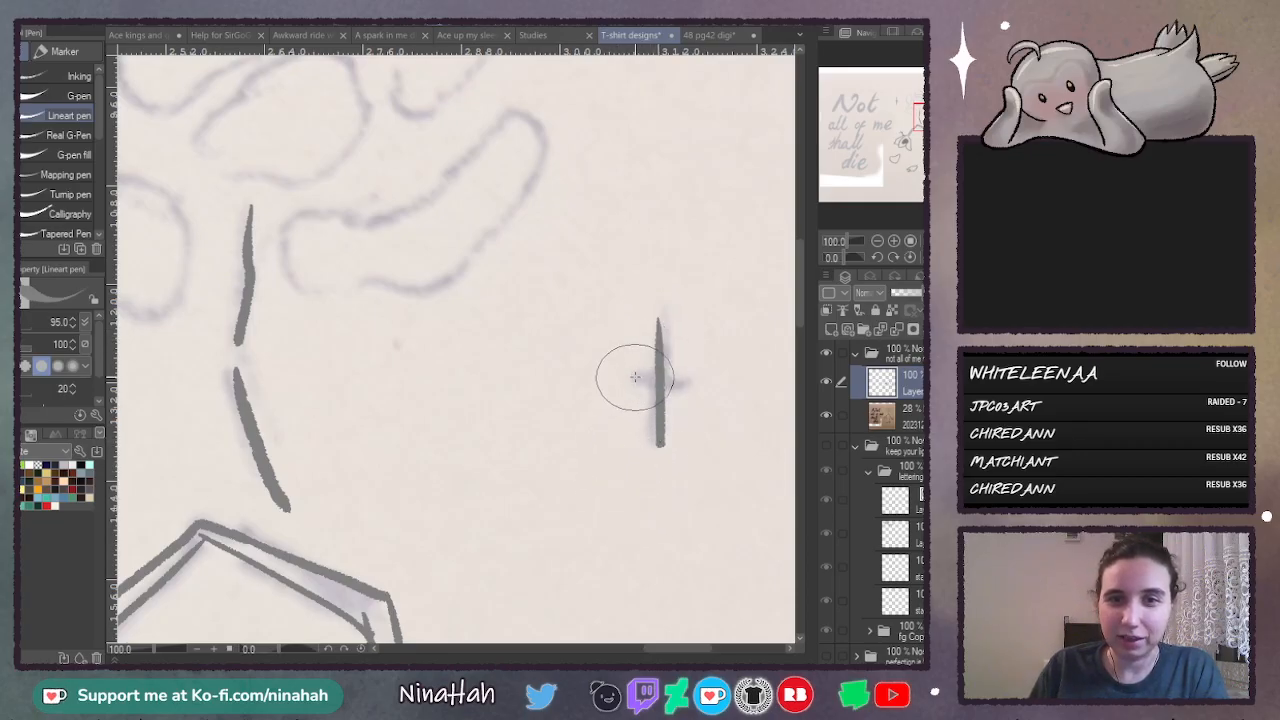
{"action": "left_click_drag", "start_coordinate": [627, 382], "coordinate": [688, 382]}
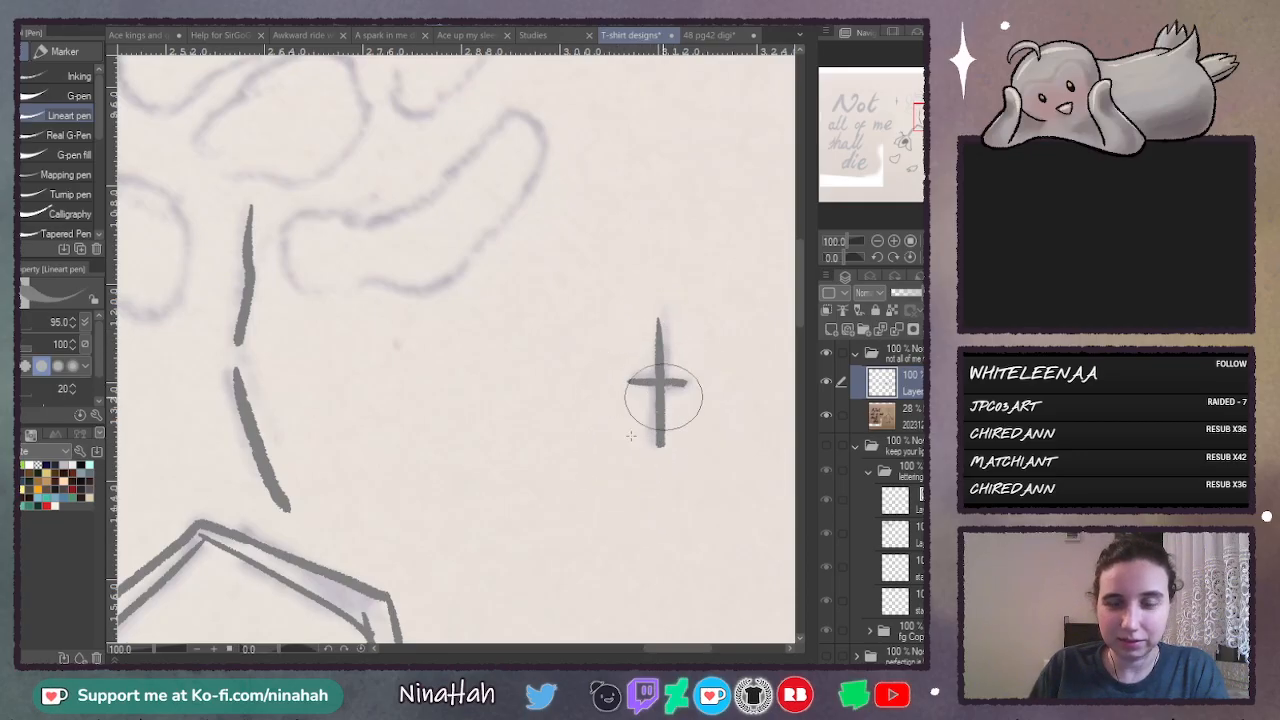
- Thicken the small cross into a solid four-pointed star with concave sides and sharp tips
{"action": "left_click_drag", "start_coordinate": [613, 650], "coordinate": [690, 646]}
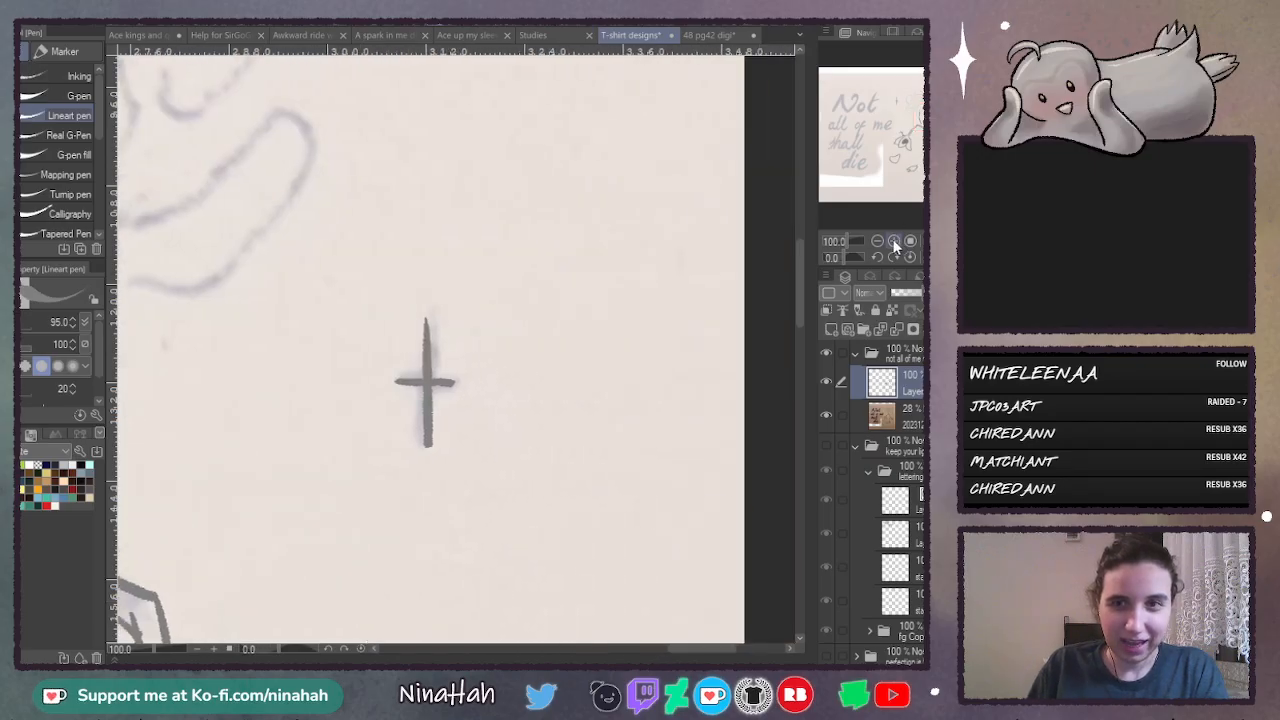
{"action": "left_click", "coordinate": [895, 243]}
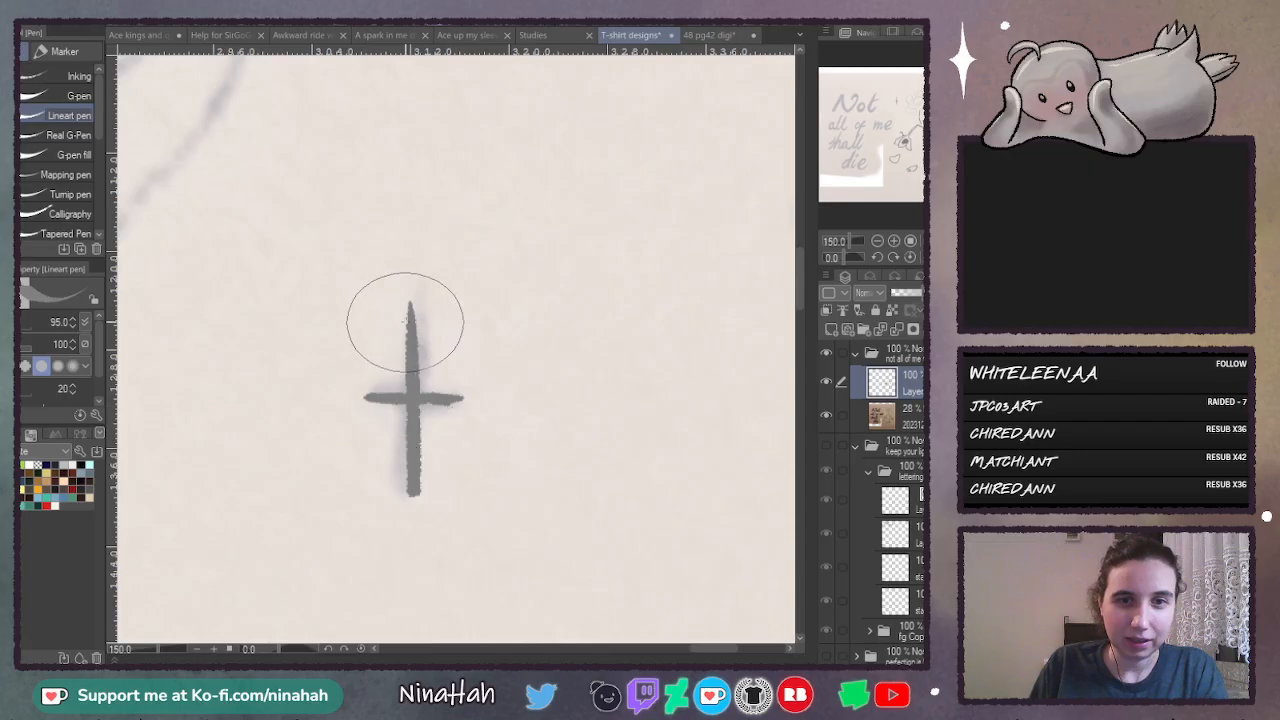
{"action": "left_click_drag", "start_coordinate": [411, 311], "coordinate": [386, 396]}
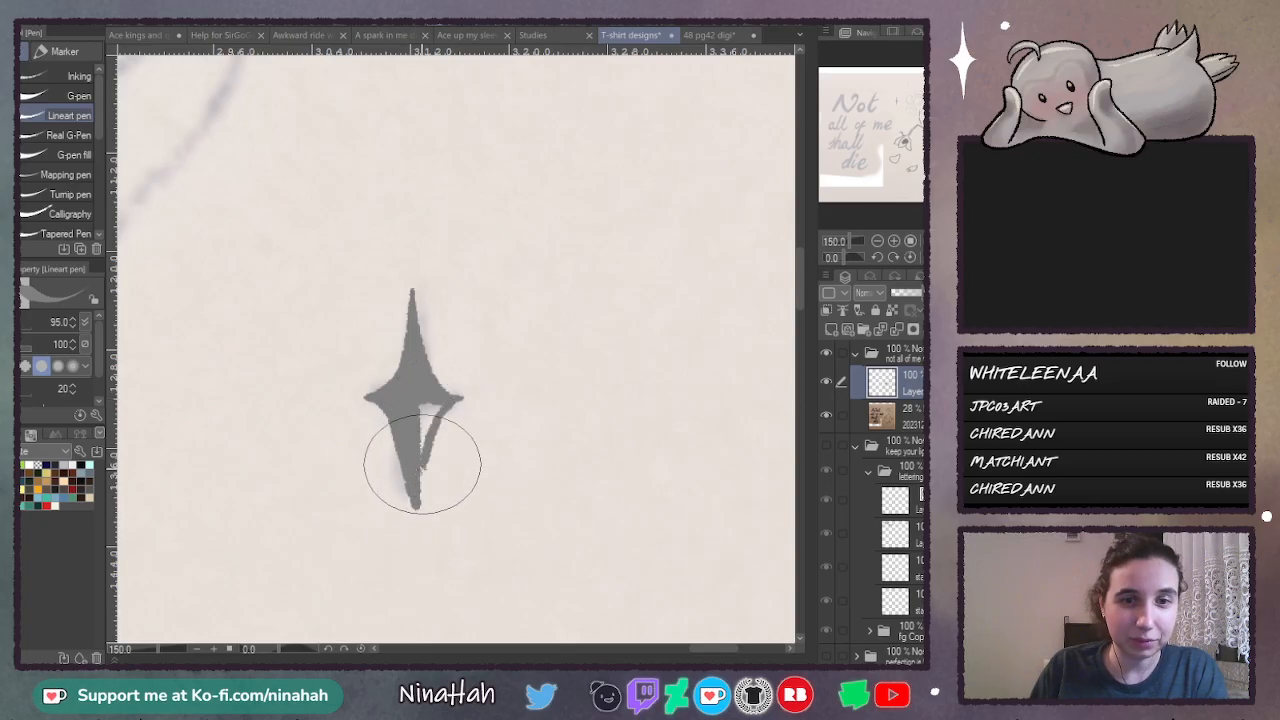
{"action": "left_click_drag", "start_coordinate": [419, 489], "coordinate": [419, 522]}
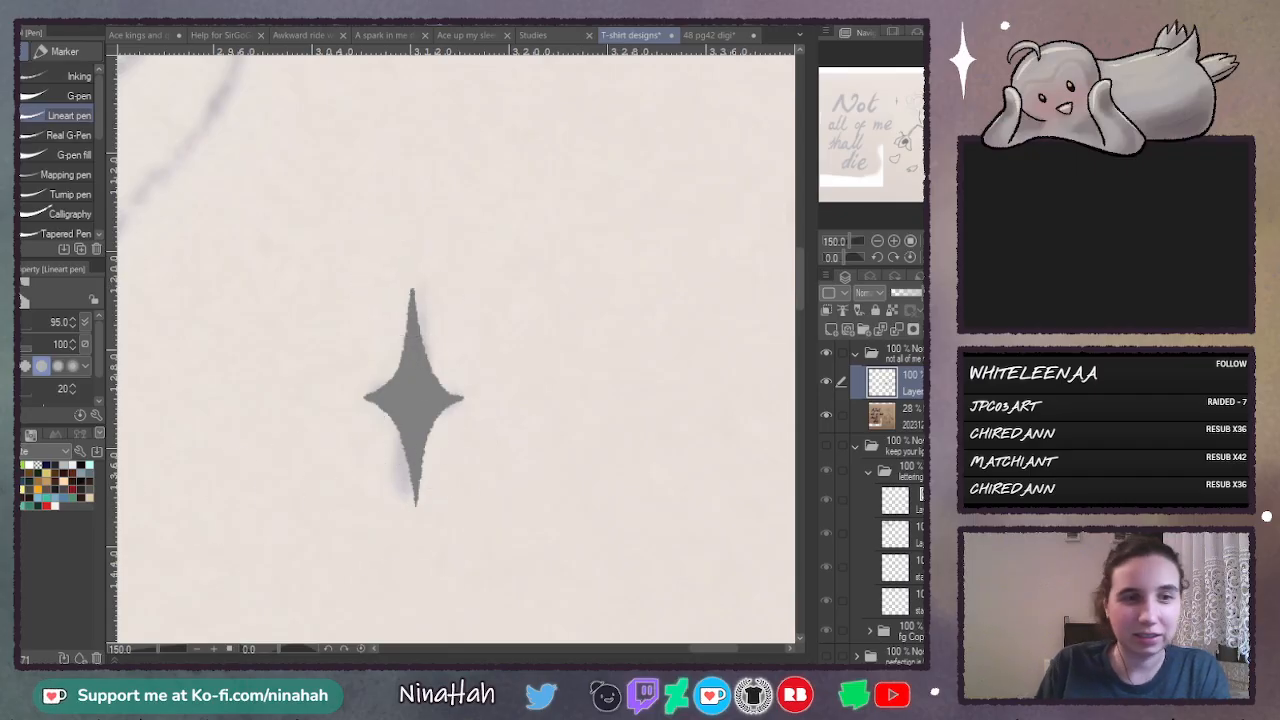
- Draw a solid four-pointed star over the sketched sparkle above the small finished star
{"action": "left_click_drag", "start_coordinate": [803, 308], "coordinate": [809, 195]}
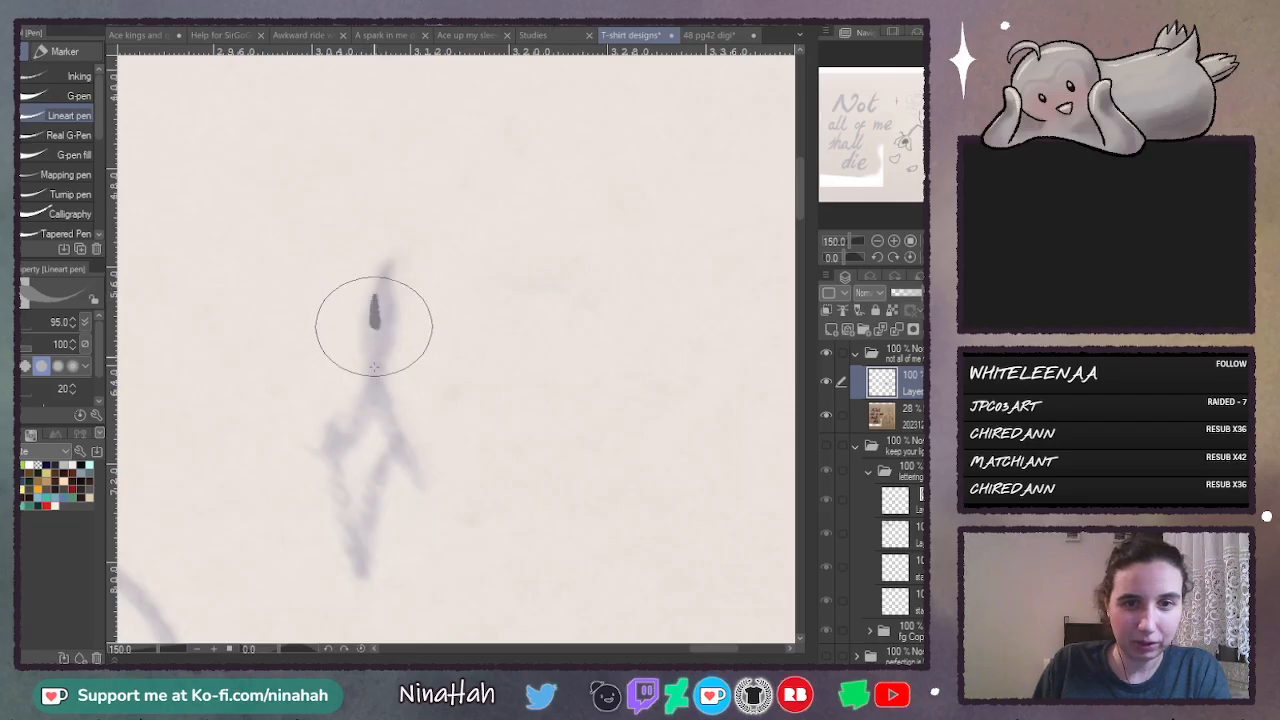
{"action": "left_click_drag", "start_coordinate": [373, 367], "coordinate": [370, 515]}
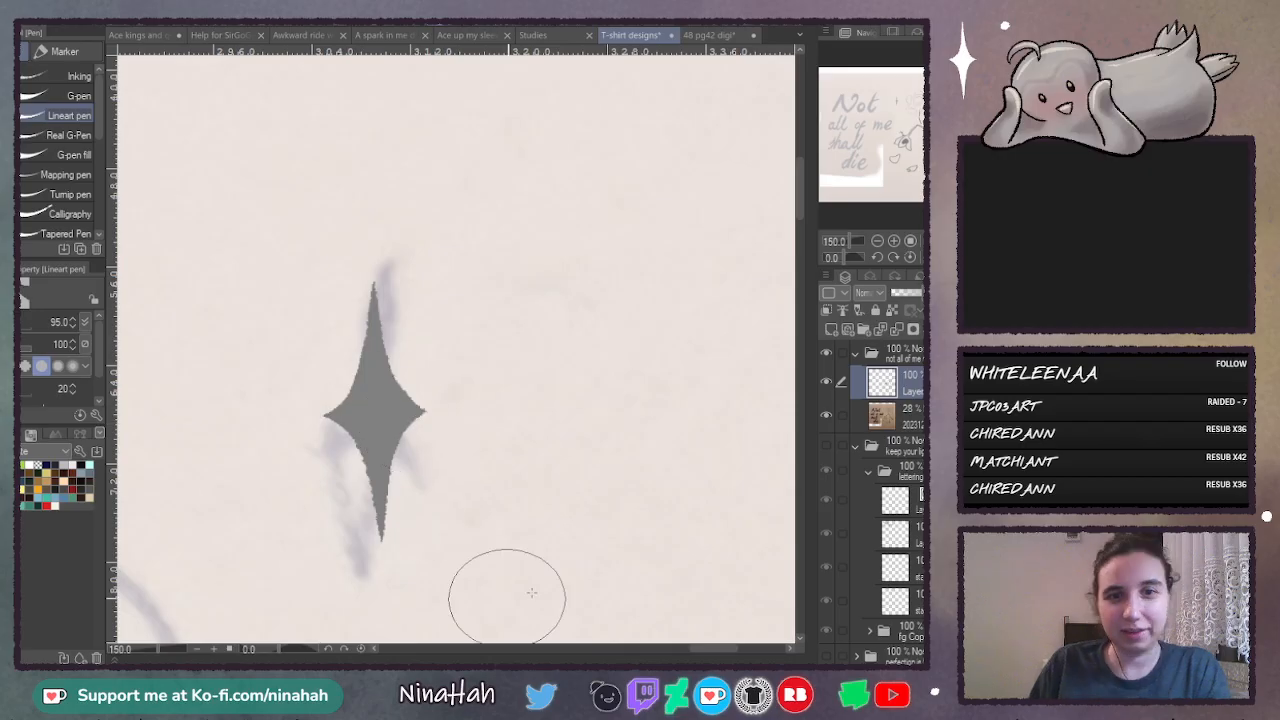
- Draw a small solid round dot over the sketched dot above the upright flower
{"action": "left_click_drag", "start_coordinate": [705, 649], "coordinate": [620, 654]}
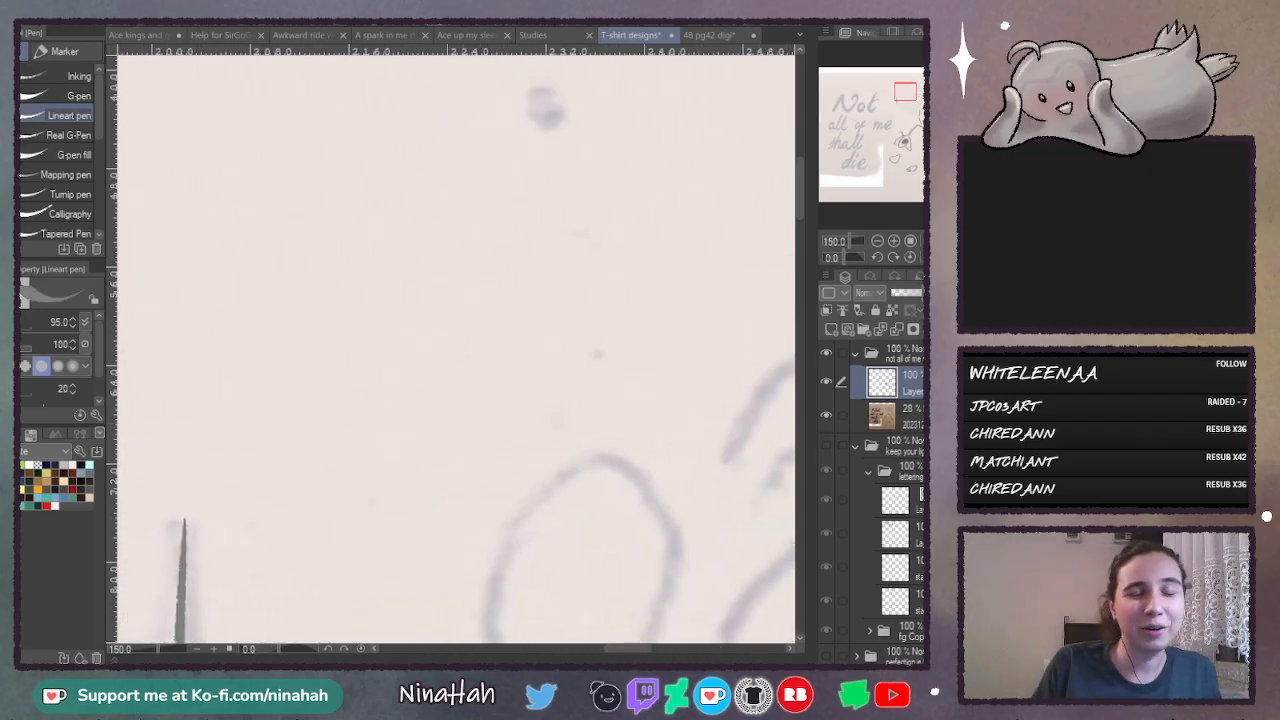
{"action": "mouse_move", "coordinate": [802, 200]}
{"action": "left_mouse_down"}
{"action": "mouse_move", "coordinate": [802, 179]}
{"action": "mouse_move", "coordinate": [797, 297]}
{"action": "mouse_move", "coordinate": [797, 195]}
{"action": "left_mouse_up"}
{"action": "left_click", "coordinate": [877, 241]}
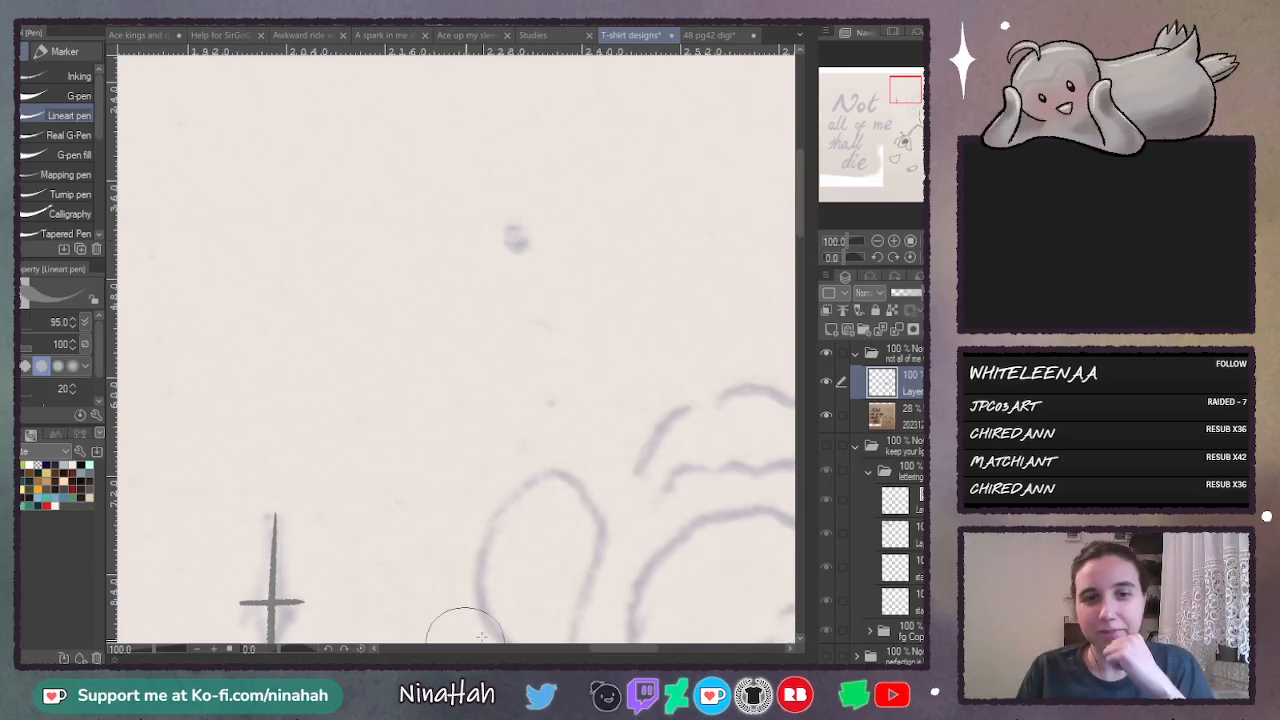
{"action": "mouse_move", "coordinate": [617, 651]}
{"action": "left_mouse_down"}
{"action": "mouse_move", "coordinate": [673, 652]}
{"action": "mouse_move", "coordinate": [625, 651]}
{"action": "left_mouse_up"}
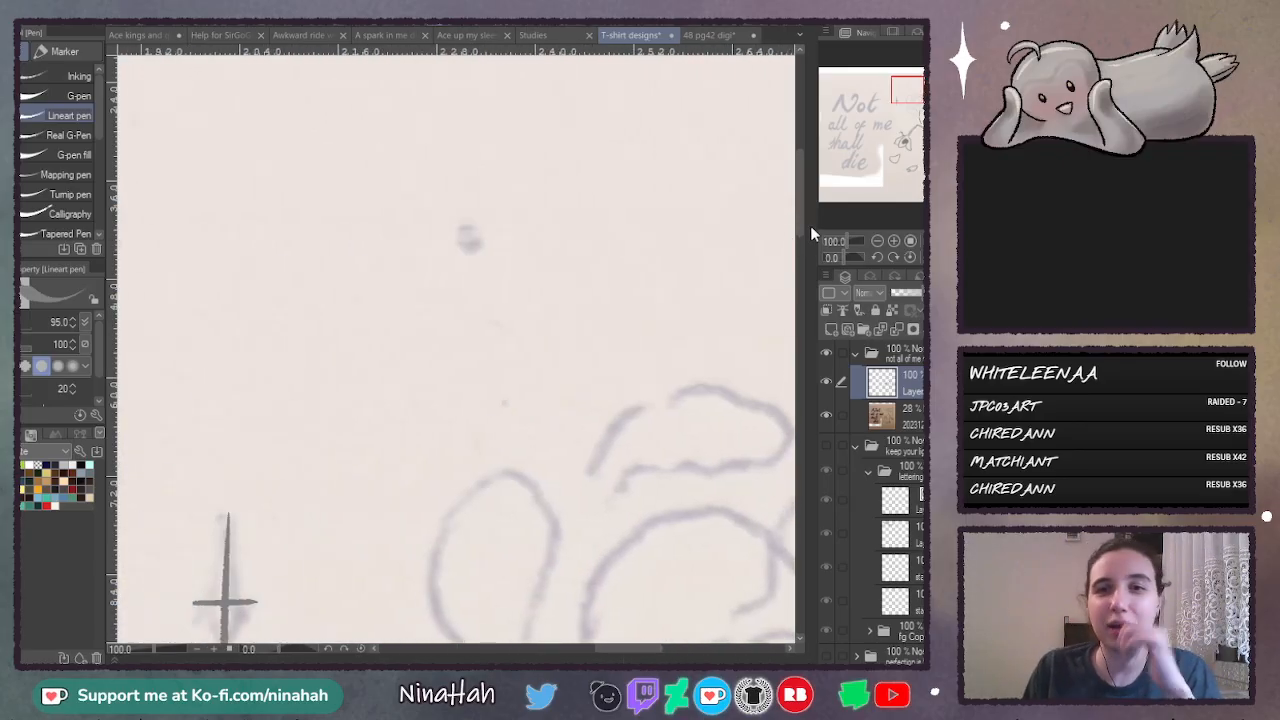
{"action": "left_click_drag", "start_coordinate": [797, 224], "coordinate": [805, 211]}
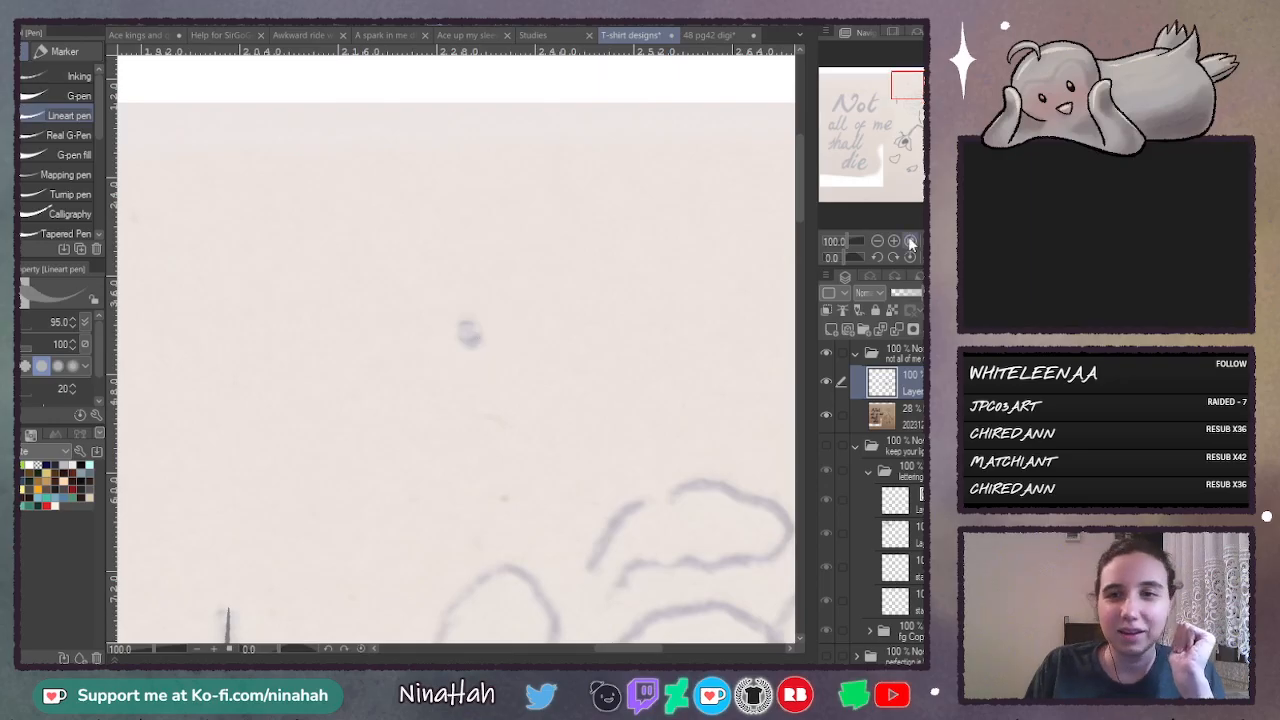
{"action": "left_click", "coordinate": [911, 243]}
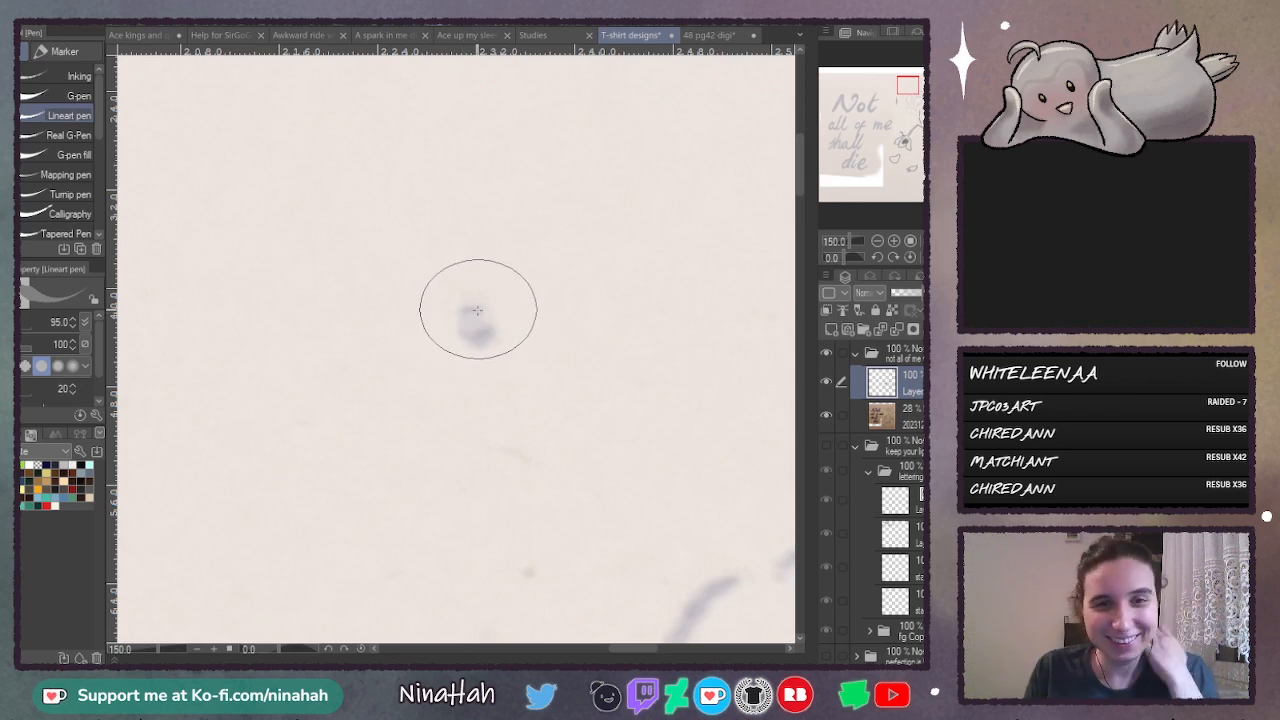
{"action": "mouse_move", "coordinate": [475, 309]}
{"action": "left_mouse_down"}
{"action": "mouse_move", "coordinate": [463, 314]}
{"action": "mouse_move", "coordinate": [480, 323]}
{"action": "left_mouse_up"}
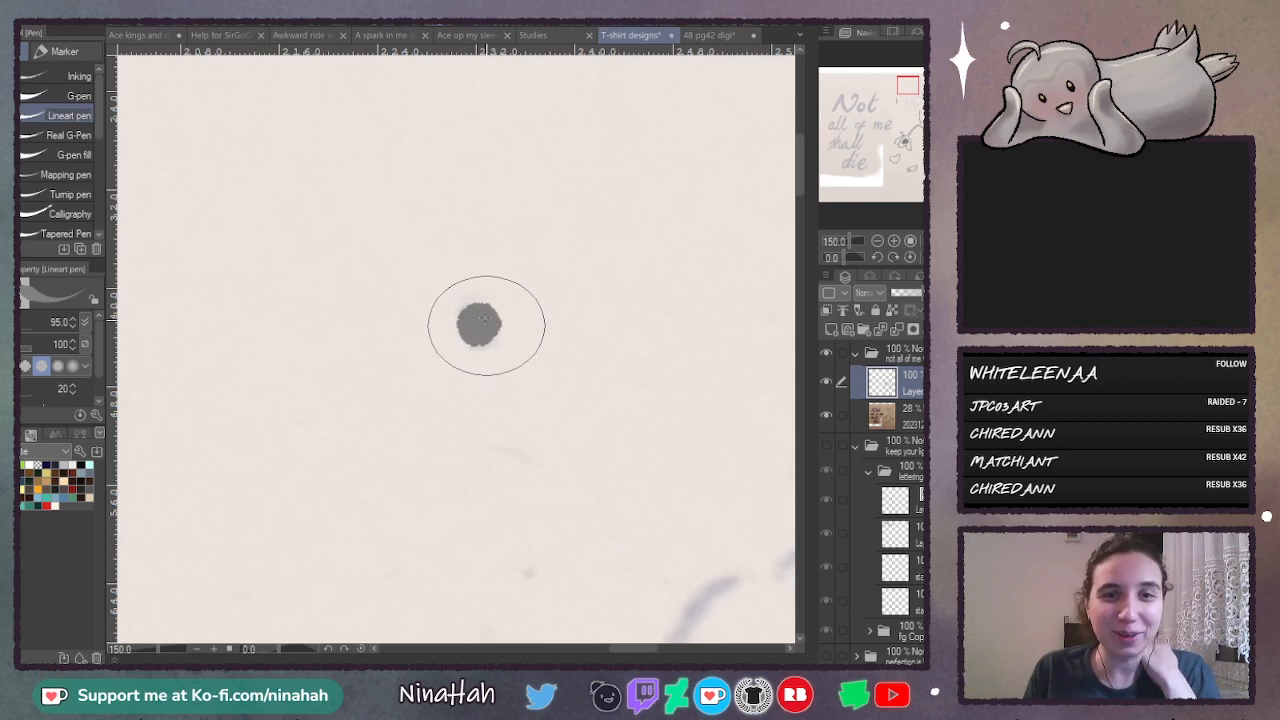
- Fill out the tall cross beside the upright flower into a solid four-pointed star with concave sides
{"action": "left_click_drag", "start_coordinate": [802, 185], "coordinate": [798, 243]}
{"action": "mouse_move", "coordinate": [618, 647]}
{"action": "left_mouse_down"}
{"action": "mouse_move", "coordinate": [588, 649]}
{"action": "mouse_move", "coordinate": [603, 648]}
{"action": "left_mouse_up"}
{"action": "key", "text": "ctrl+plus"}
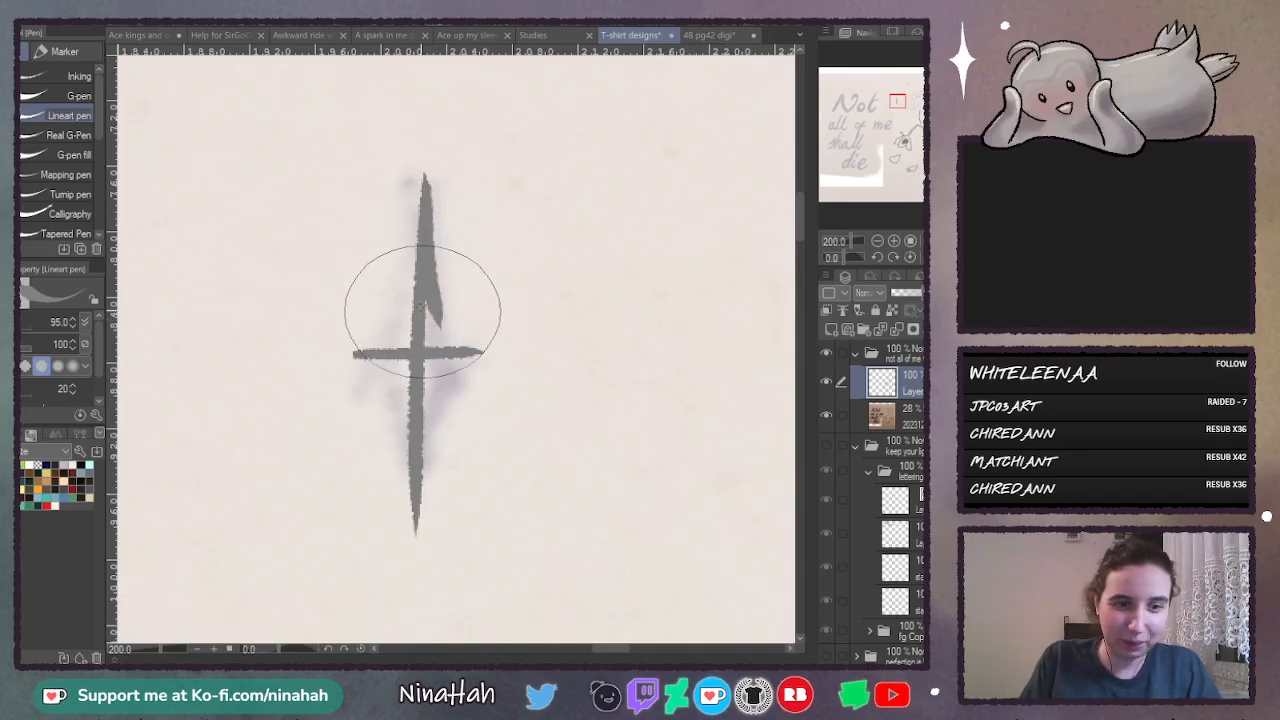
{"action": "left_click_drag", "start_coordinate": [424, 230], "coordinate": [457, 349]}
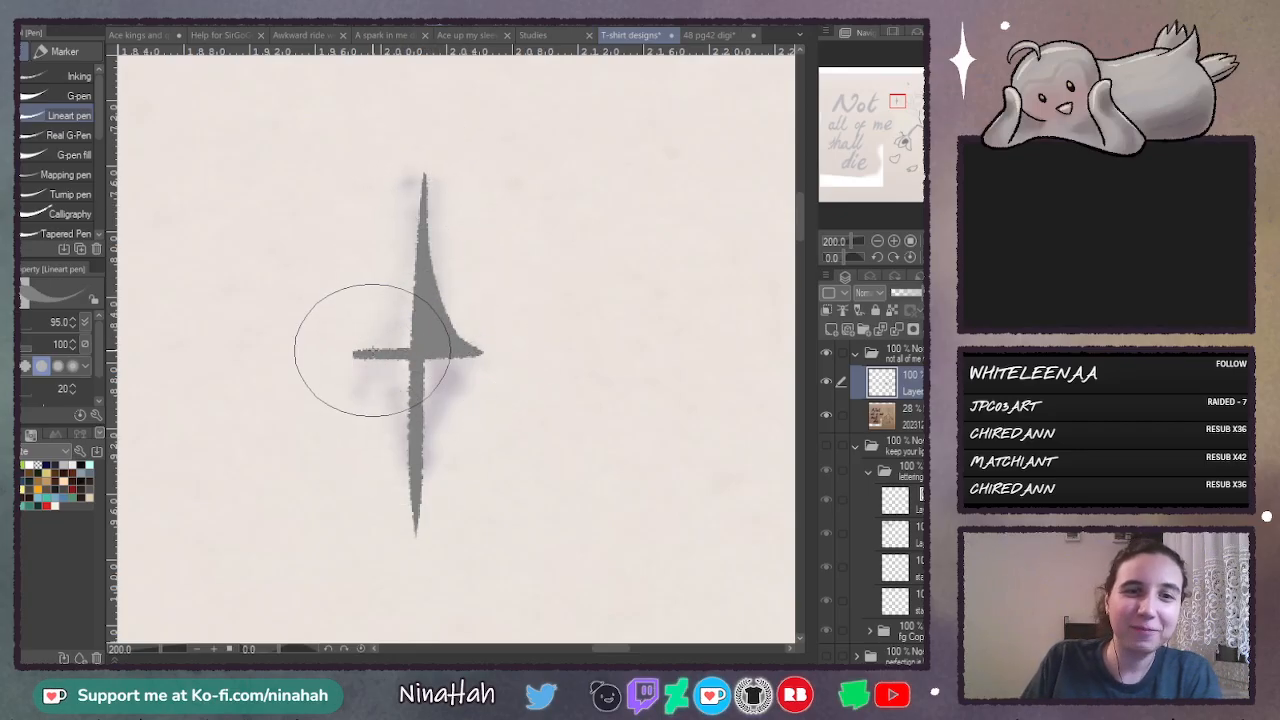
{"action": "left_click_drag", "start_coordinate": [357, 352], "coordinate": [412, 300]}
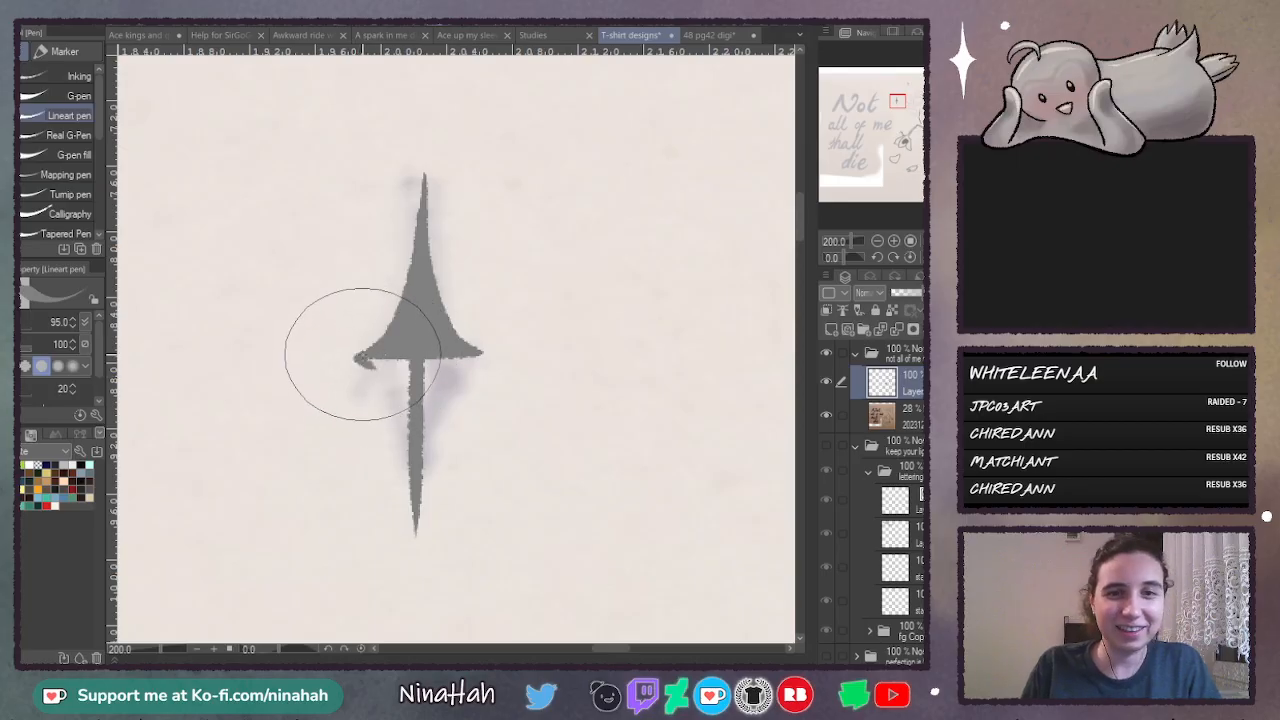
{"action": "left_click_drag", "start_coordinate": [385, 390], "coordinate": [400, 424]}
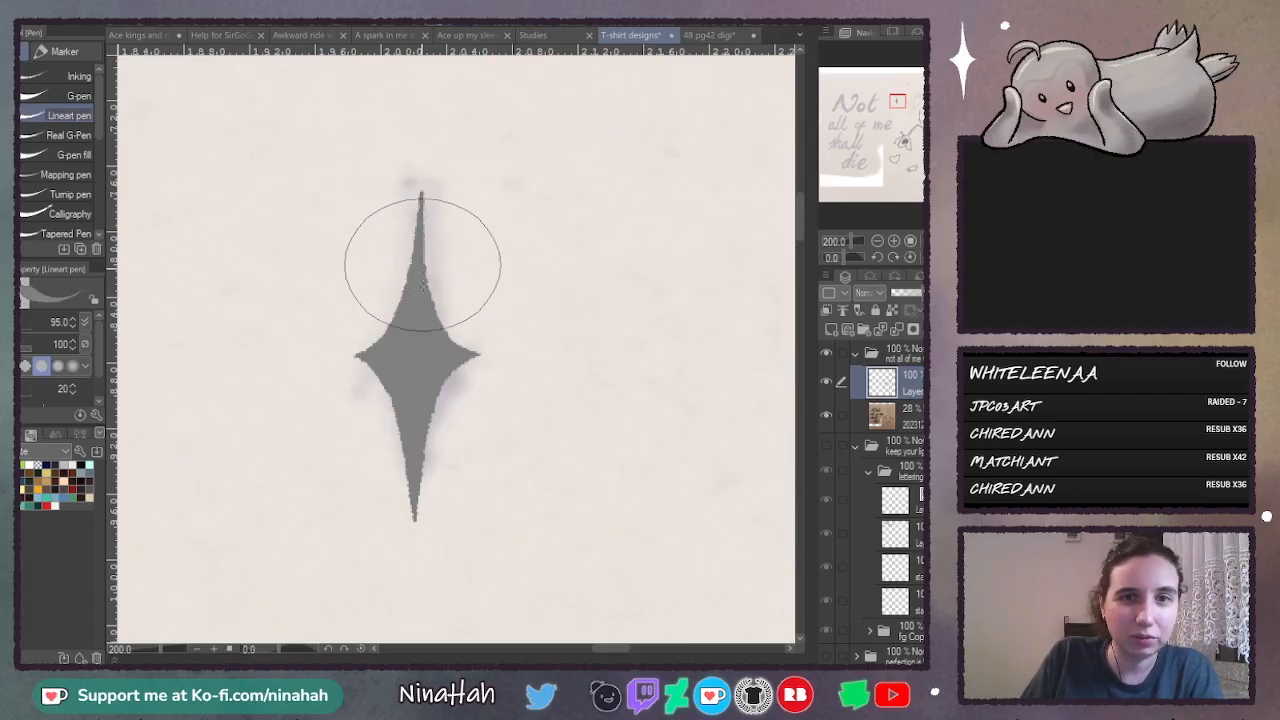
- Undo the last stroke on the tall four-pointed star and redraw its upper point as a longer, sharper tip
{"action": "key", "text": "ctrl+z"}
{"action": "left_click_drag", "start_coordinate": [419, 180], "coordinate": [423, 272]}
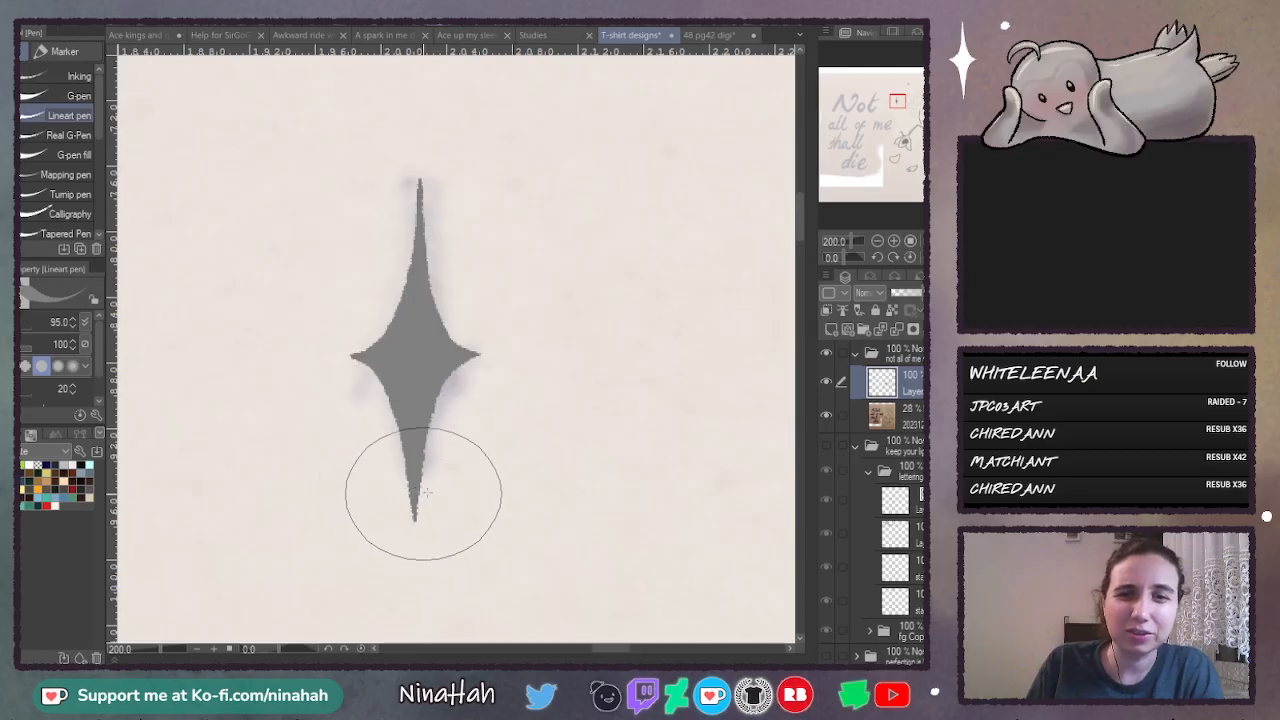
- Outline the two lower petals on either side of the upright flower's stem as closed shapes over the sketch
{"action": "left_click", "coordinate": [877, 240]}
{"action": "left_click", "coordinate": [877, 240]}
{"action": "left_click", "coordinate": [877, 240]}
{"action": "left_click", "coordinate": [877, 240]}
{"action": "left_click", "coordinate": [877, 240]}
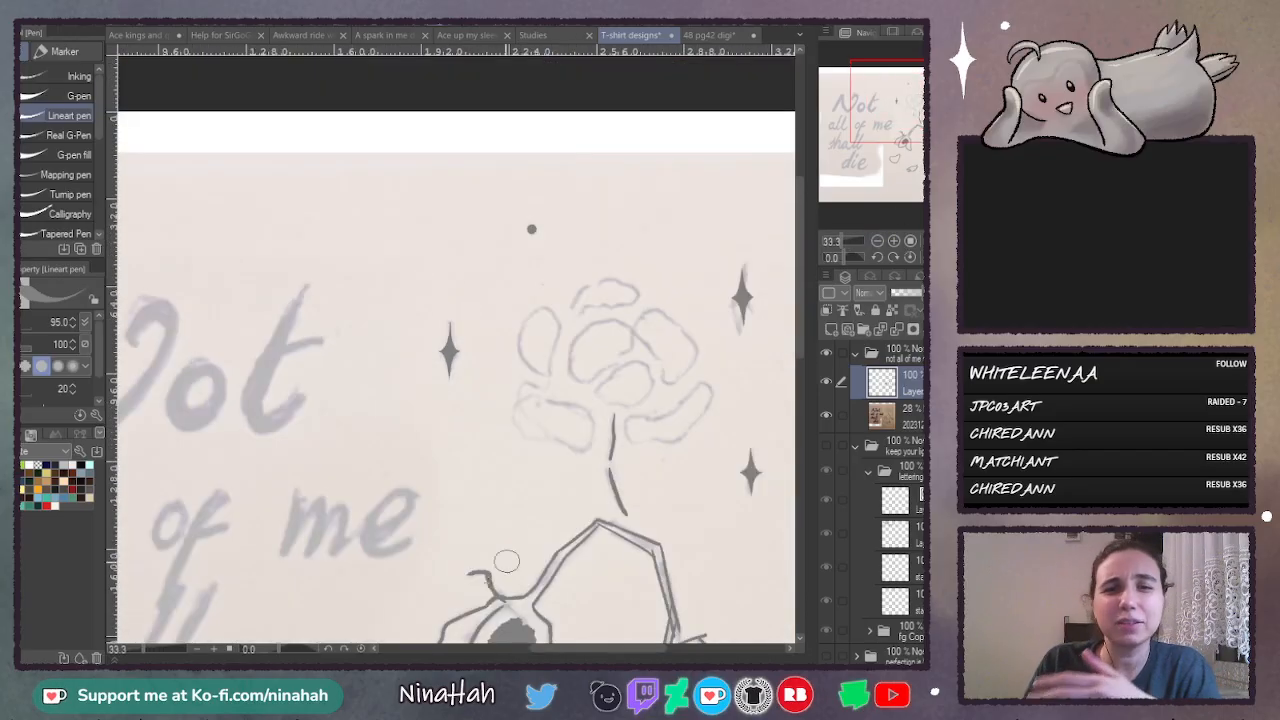
{"action": "left_click_drag", "start_coordinate": [546, 649], "coordinate": [579, 649]}
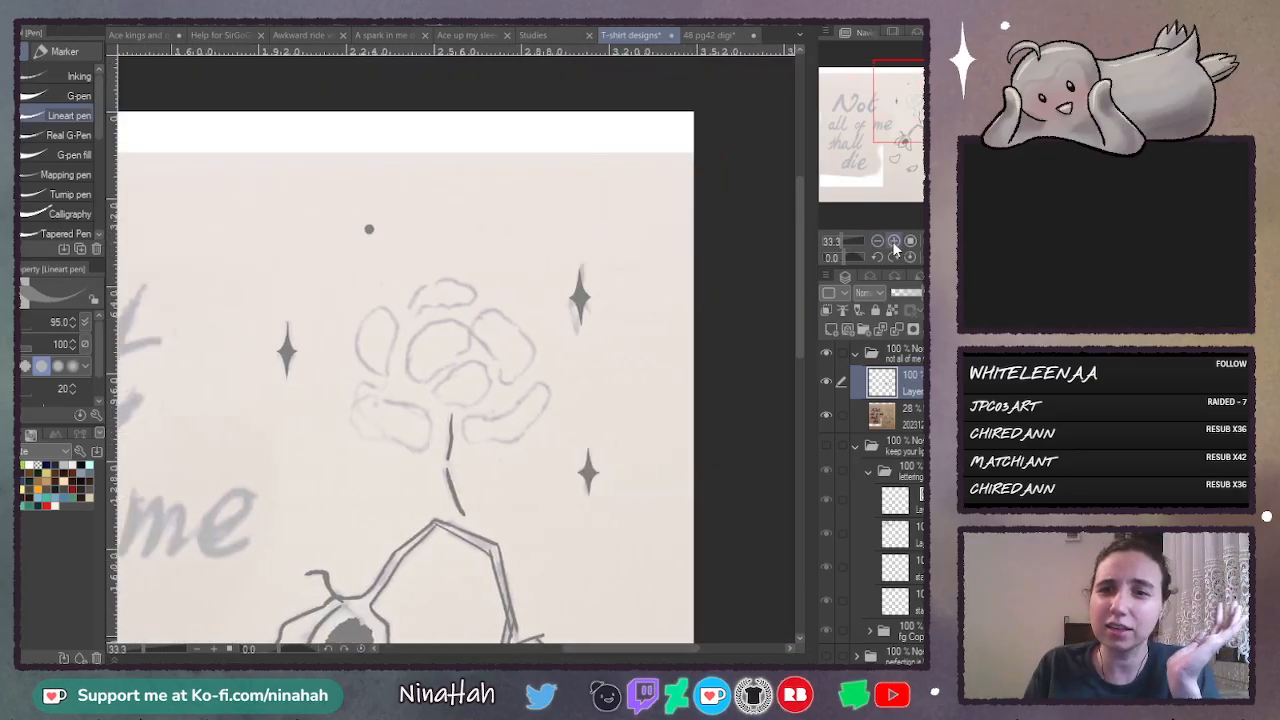
{"action": "left_click", "coordinate": [894, 242]}
{"action": "left_click", "coordinate": [894, 242]}
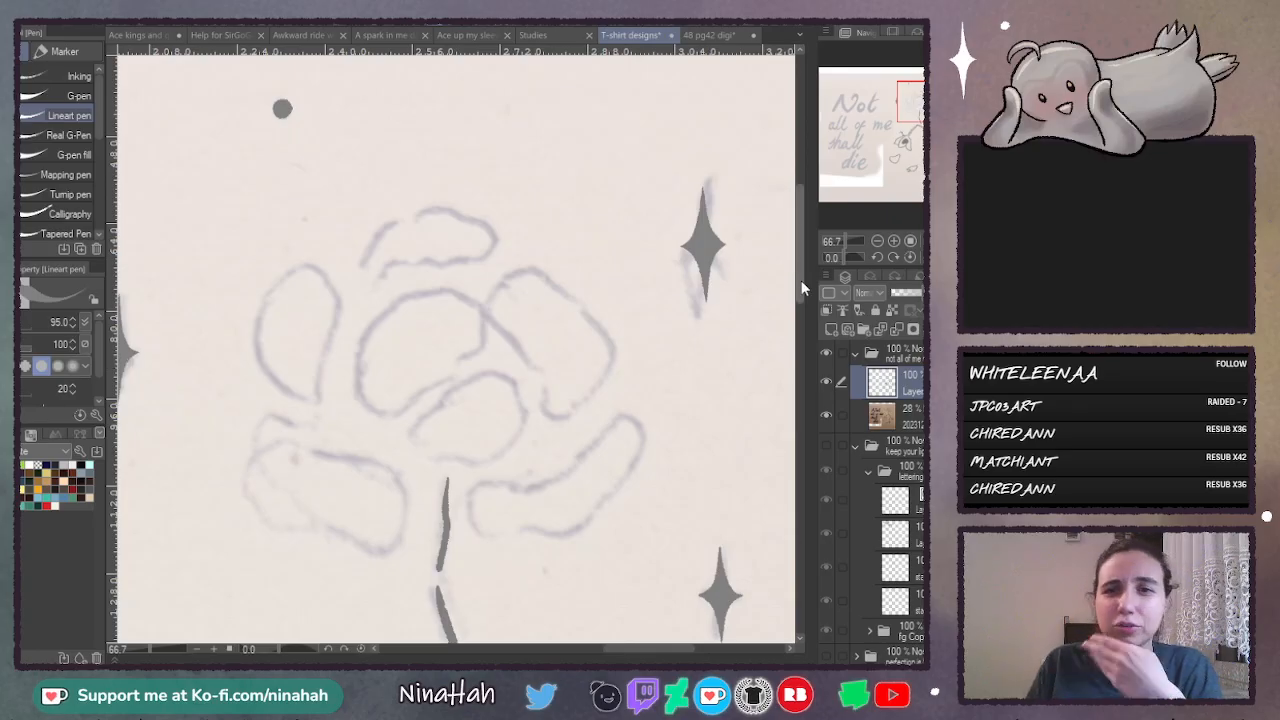
{"action": "left_click_drag", "start_coordinate": [801, 289], "coordinate": [798, 301]}
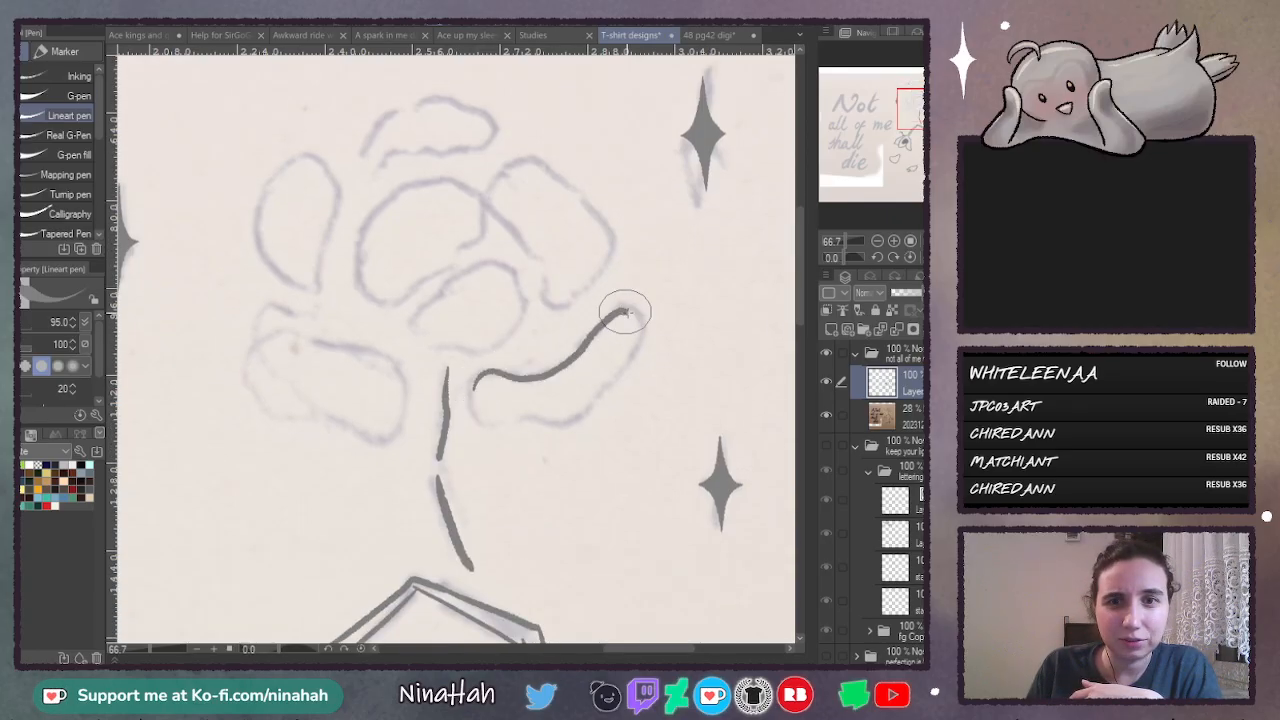
{"action": "mouse_move", "coordinate": [603, 393]}
{"action": "left_mouse_down"}
{"action": "mouse_move", "coordinate": [565, 418]}
{"action": "mouse_move", "coordinate": [490, 422]}
{"action": "mouse_move", "coordinate": [477, 385]}
{"action": "left_mouse_up"}
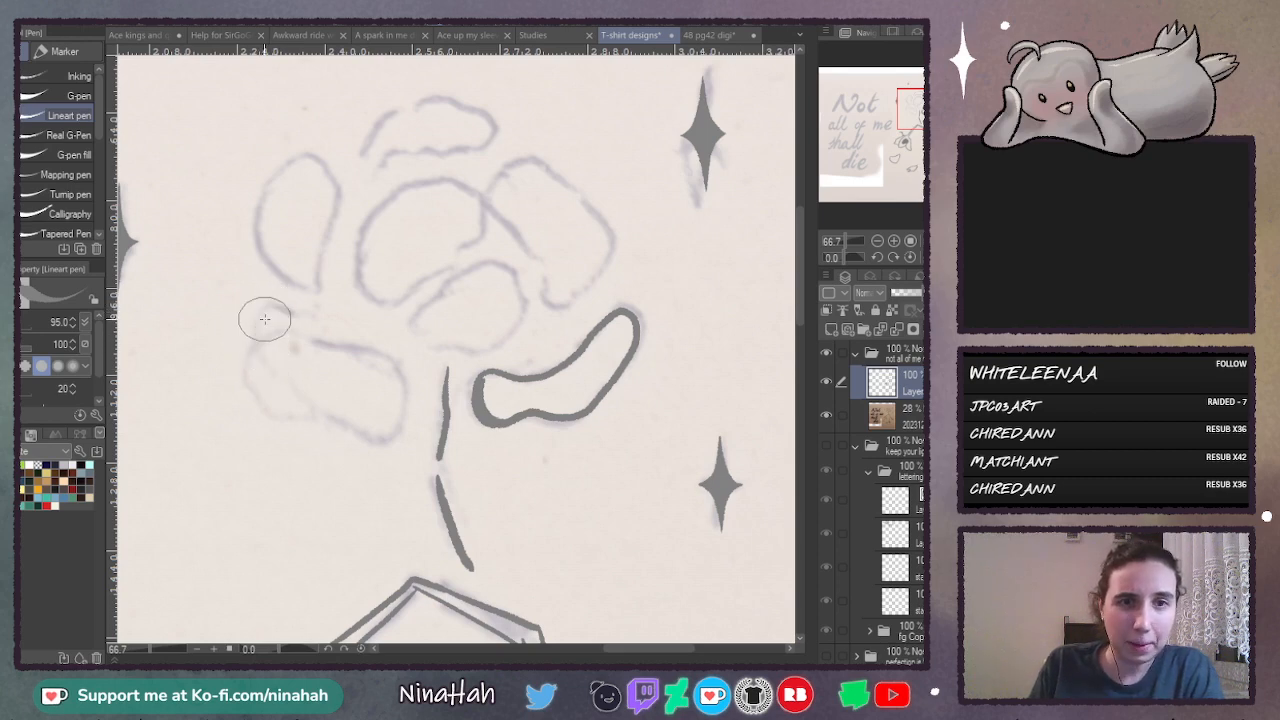
{"action": "left_click_drag", "start_coordinate": [260, 342], "coordinate": [255, 375]}
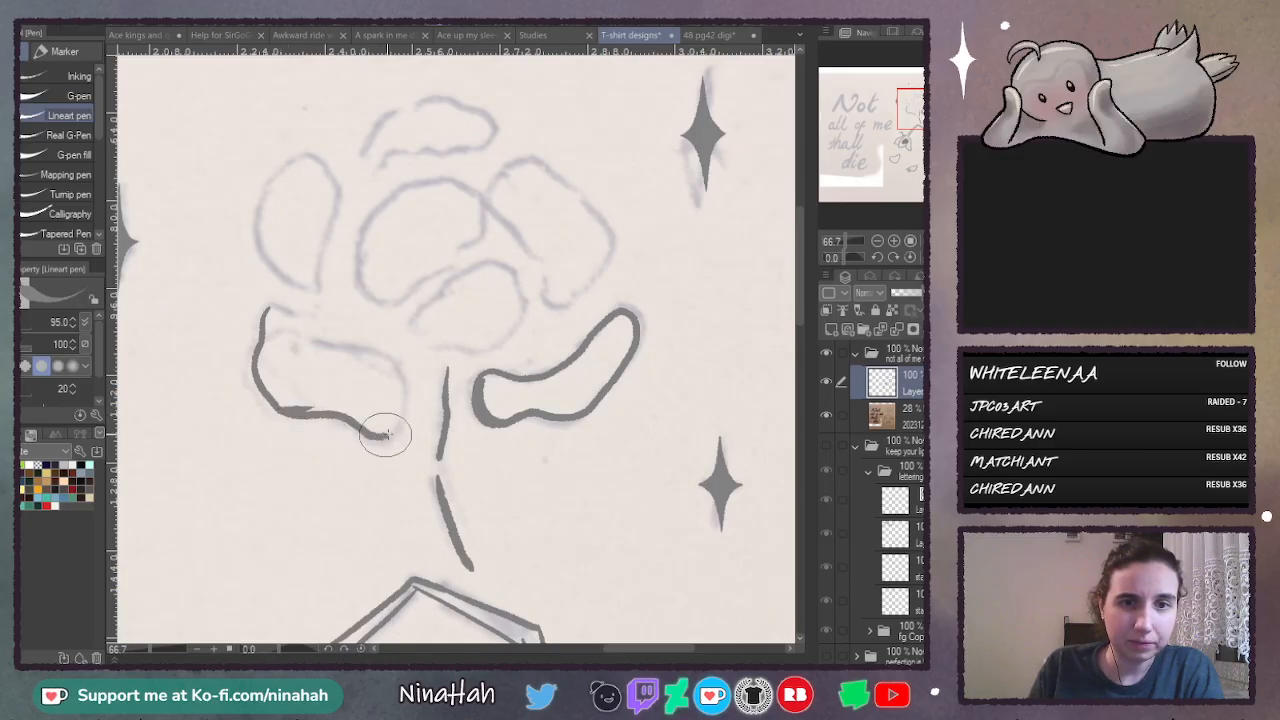
{"action": "mouse_move", "coordinate": [386, 434]}
{"action": "left_mouse_down"}
{"action": "mouse_move", "coordinate": [403, 395]}
{"action": "mouse_move", "coordinate": [392, 370]}
{"action": "mouse_move", "coordinate": [350, 352]}
{"action": "left_mouse_up"}
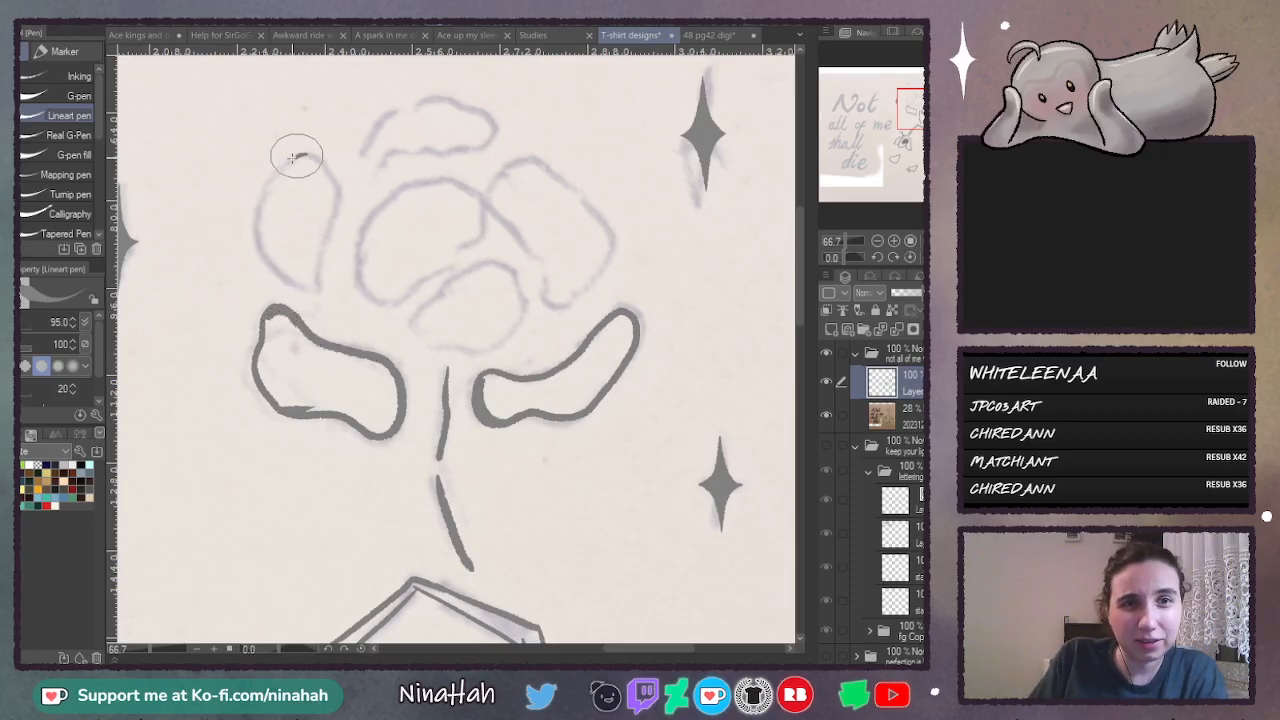
- Outline the upright flower's upper-left, top and upper-right outer petals as closed rounded shapes over the sketch
{"action": "mouse_move", "coordinate": [292, 157]}
{"action": "left_mouse_down"}
{"action": "mouse_move", "coordinate": [261, 198]}
{"action": "mouse_move", "coordinate": [258, 245]}
{"action": "mouse_move", "coordinate": [286, 279]}
{"action": "mouse_move", "coordinate": [318, 287]}
{"action": "left_mouse_up"}
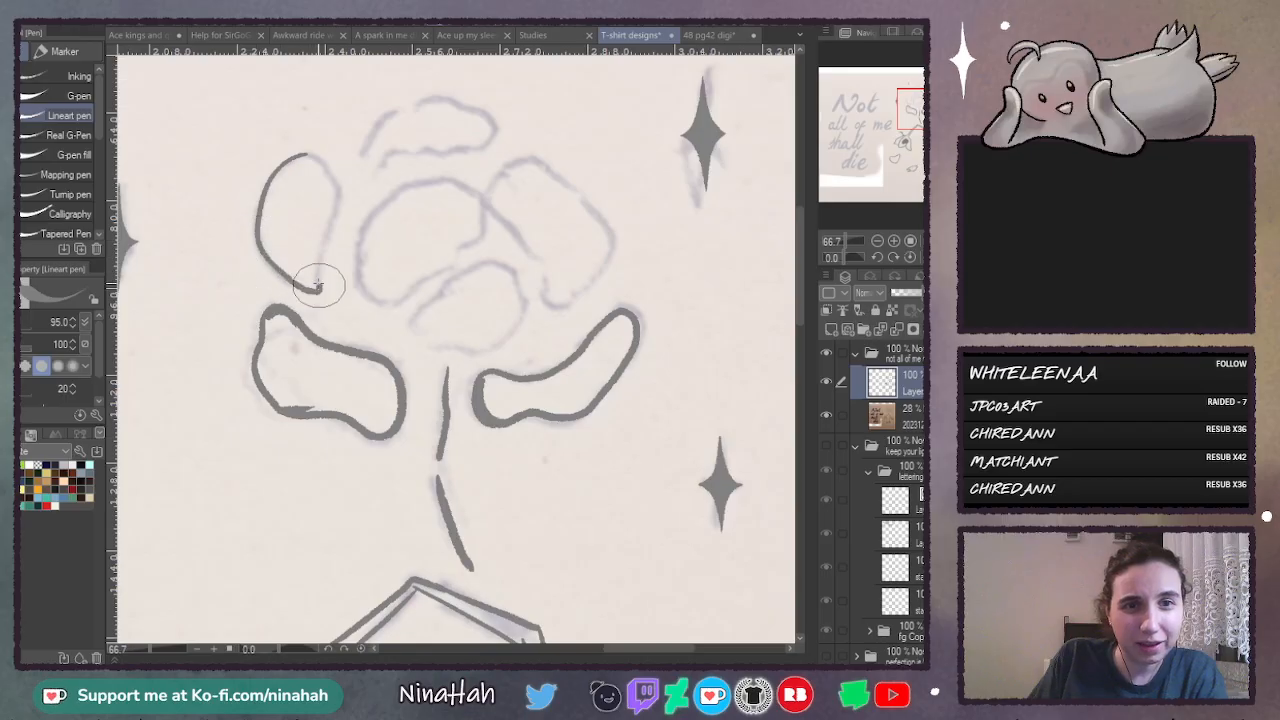
{"action": "left_click_drag", "start_coordinate": [332, 205], "coordinate": [300, 157]}
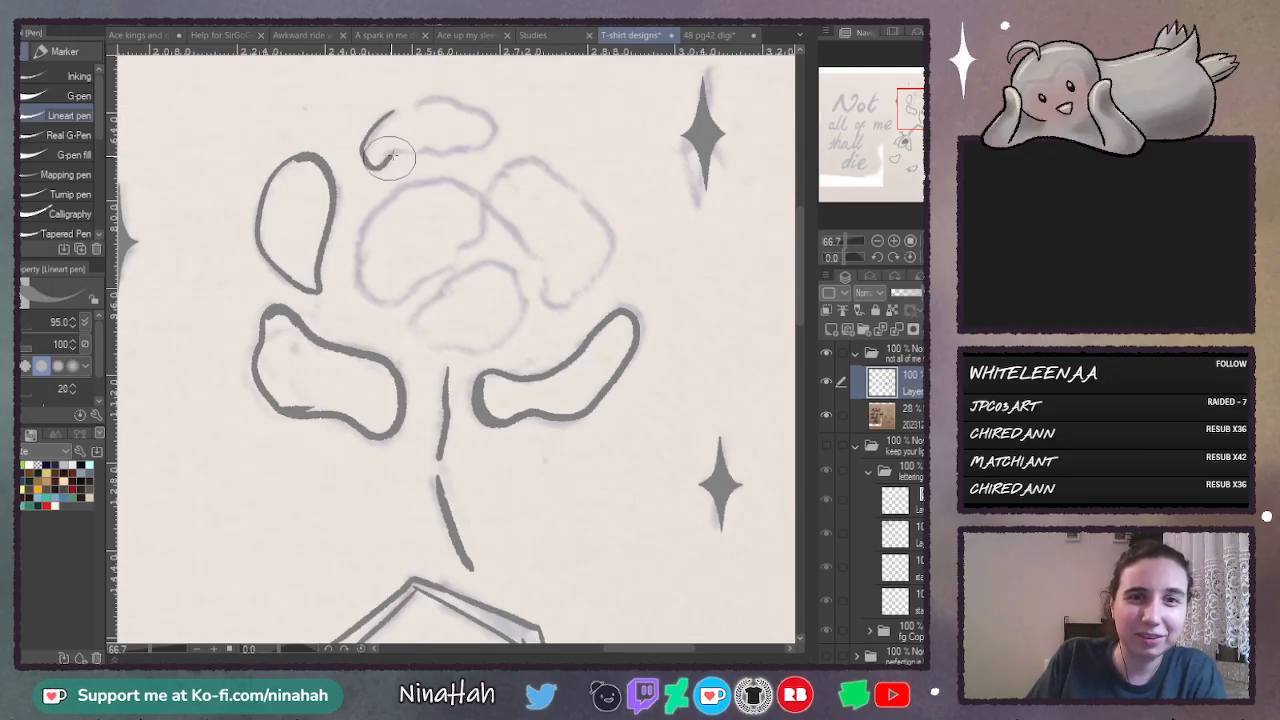
{"action": "mouse_move", "coordinate": [467, 148]}
{"action": "left_mouse_down"}
{"action": "mouse_move", "coordinate": [484, 112]}
{"action": "mouse_move", "coordinate": [423, 100]}
{"action": "left_mouse_up"}
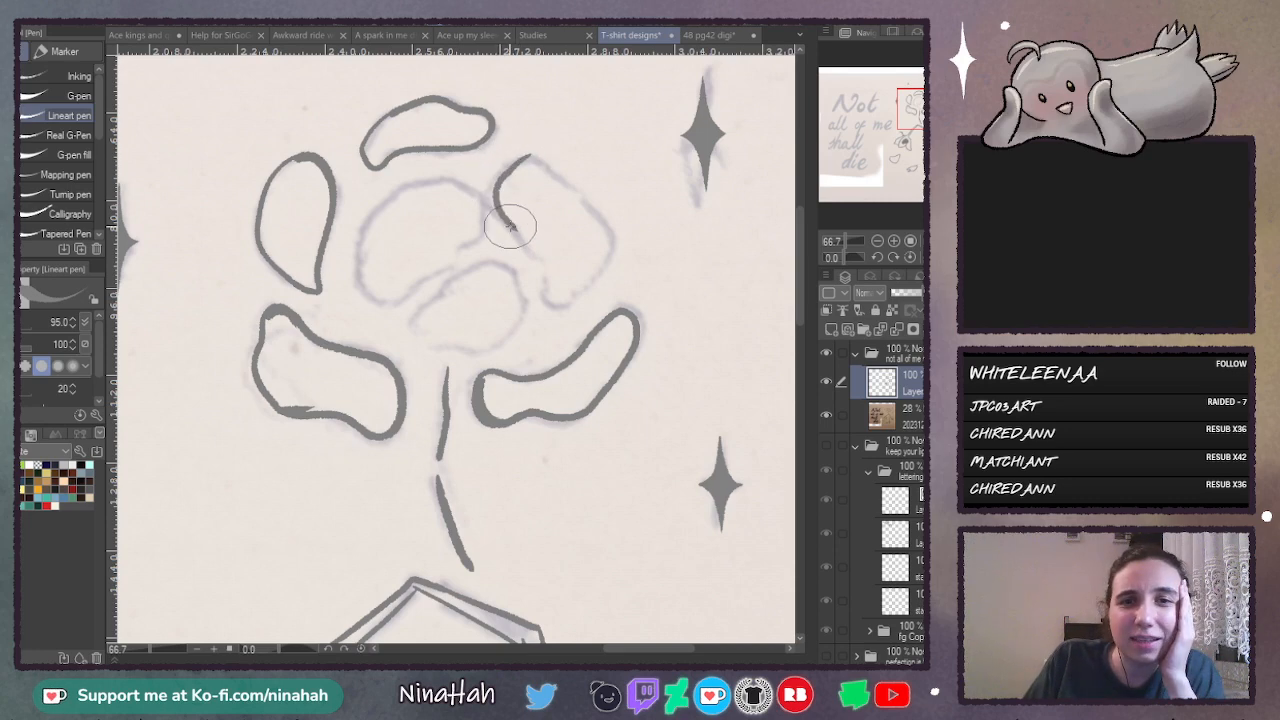
{"action": "left_click_drag", "start_coordinate": [527, 242], "coordinate": [548, 285]}
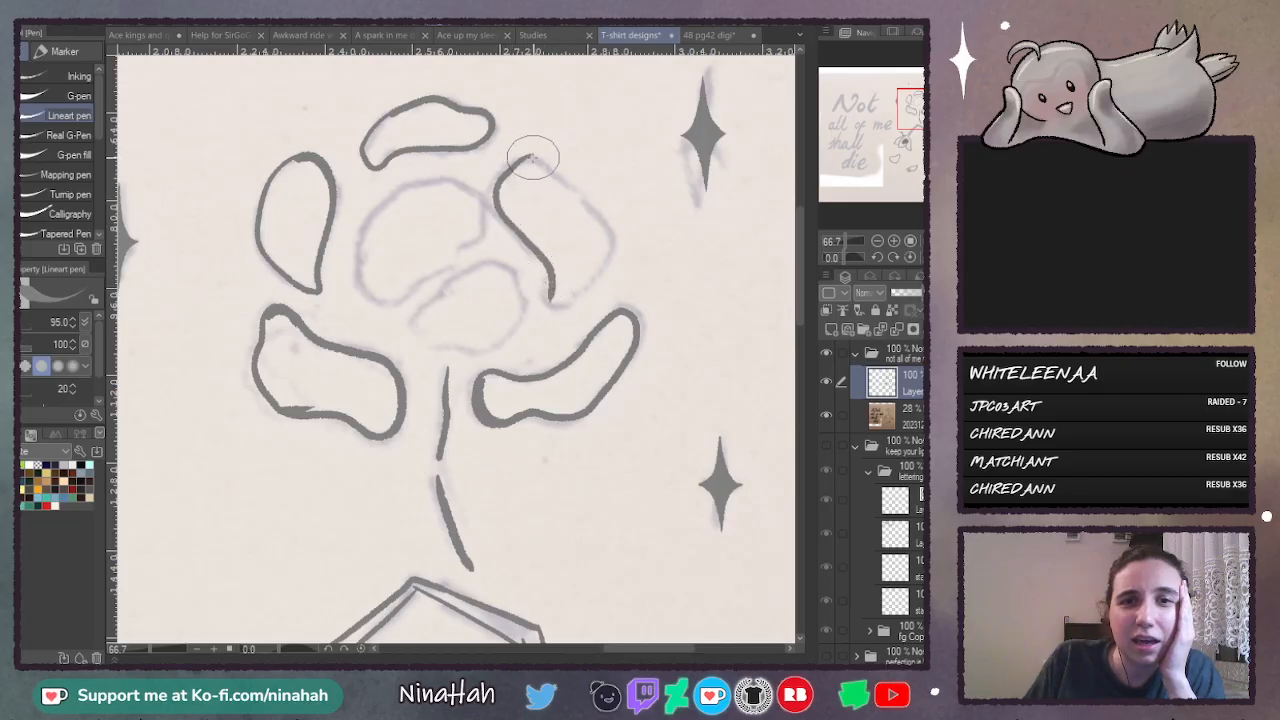
{"action": "mouse_move", "coordinate": [520, 160]}
{"action": "left_mouse_down"}
{"action": "mouse_move", "coordinate": [568, 184]}
{"action": "mouse_move", "coordinate": [604, 226]}
{"action": "left_mouse_up"}
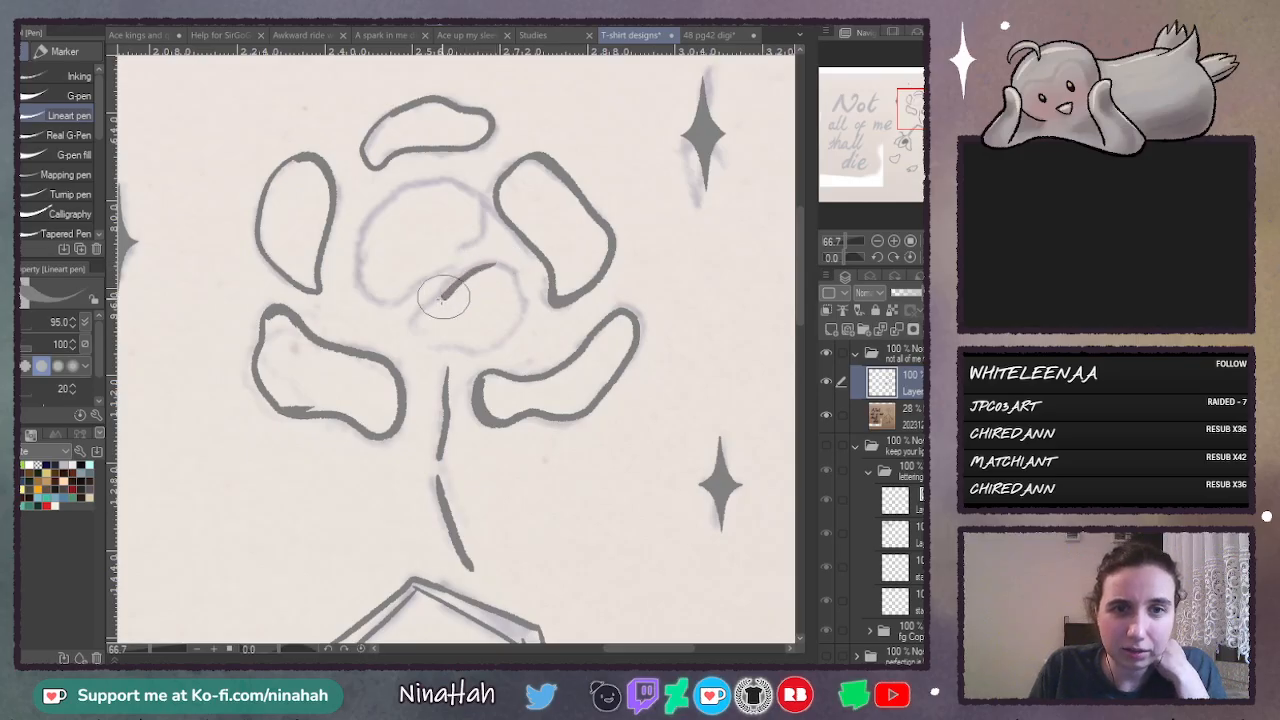
- Outline the upright flower's two inner petals, giving the larger one a thicker outer edge
{"action": "mouse_move", "coordinate": [443, 297]}
{"action": "left_mouse_down"}
{"action": "mouse_move", "coordinate": [408, 318]}
{"action": "mouse_move", "coordinate": [425, 343]}
{"action": "mouse_move", "coordinate": [463, 345]}
{"action": "mouse_move", "coordinate": [515, 310]}
{"action": "mouse_move", "coordinate": [517, 289]}
{"action": "left_mouse_up"}
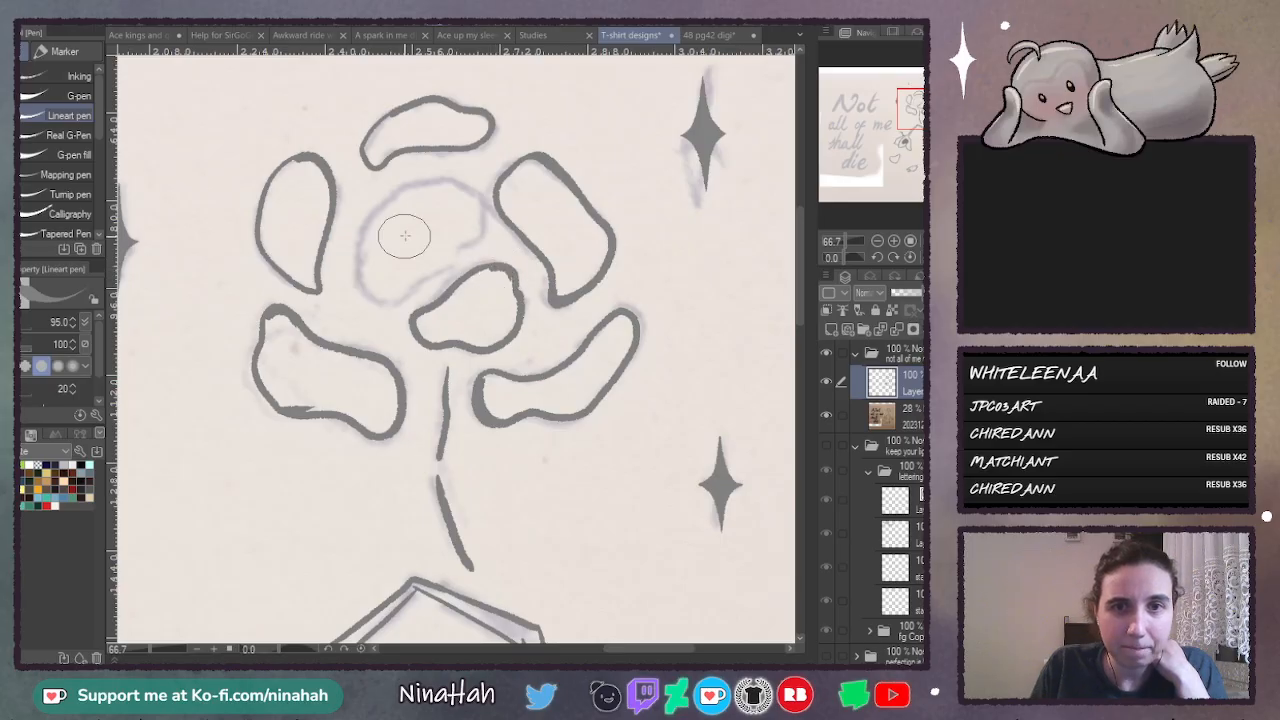
{"action": "mouse_move", "coordinate": [475, 200]}
{"action": "left_mouse_down"}
{"action": "mouse_move", "coordinate": [395, 296]}
{"action": "mouse_move", "coordinate": [380, 296]}
{"action": "mouse_move", "coordinate": [368, 243]}
{"action": "left_mouse_up"}
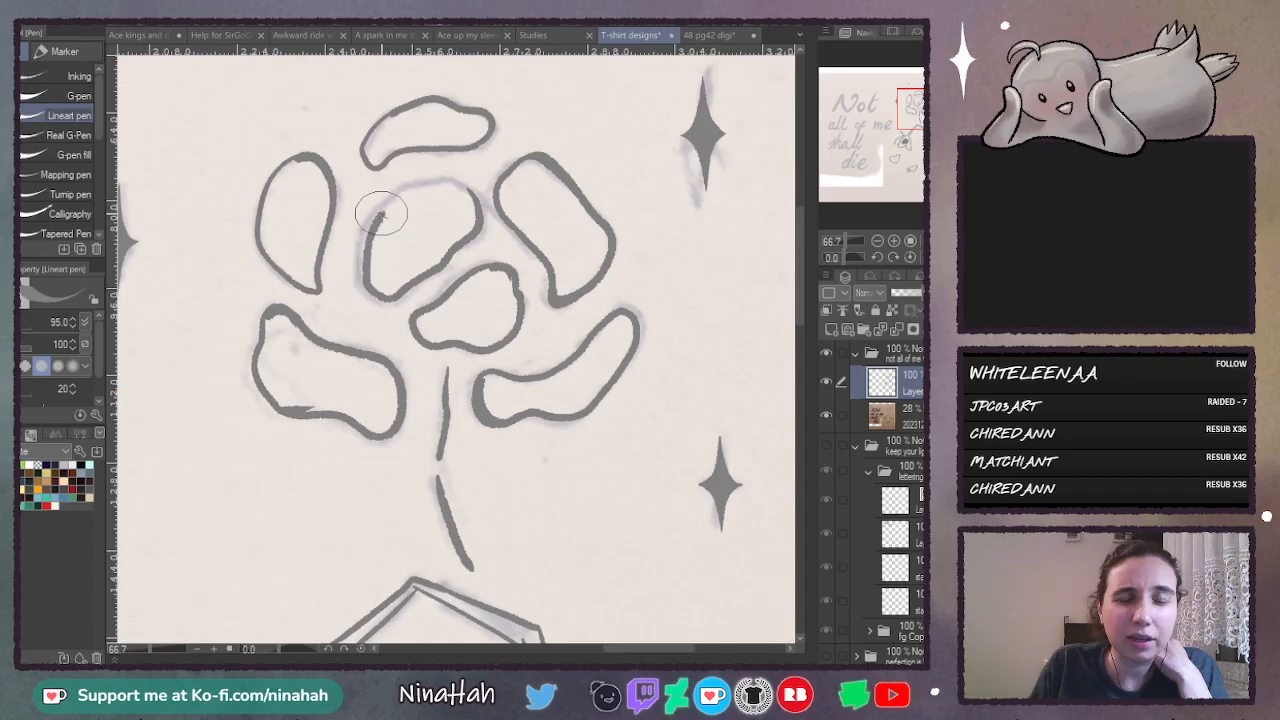
{"action": "mouse_move", "coordinate": [468, 192]}
{"action": "left_mouse_down"}
{"action": "mouse_move", "coordinate": [398, 198]}
{"action": "mouse_move", "coordinate": [375, 224]}
{"action": "mouse_move", "coordinate": [440, 180]}
{"action": "mouse_move", "coordinate": [399, 192]}
{"action": "mouse_move", "coordinate": [360, 275]}
{"action": "left_mouse_up"}
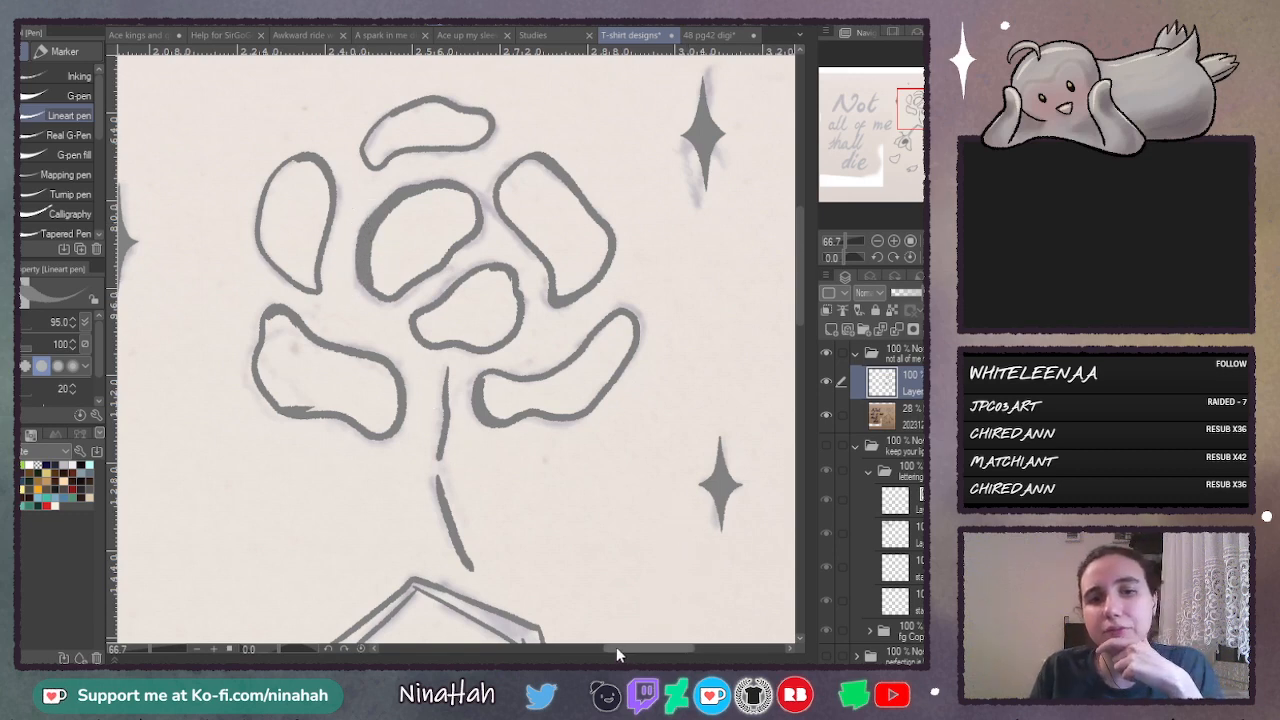
- Hide the sketch layer and fill the lowest fallen petal, stem, leaf and wilted flower head solid grey
{"action": "mouse_move", "coordinate": [616, 648]}
{"action": "left_mouse_down"}
{"action": "mouse_move", "coordinate": [501, 654]}
{"action": "mouse_move", "coordinate": [629, 651]}
{"action": "left_mouse_up"}
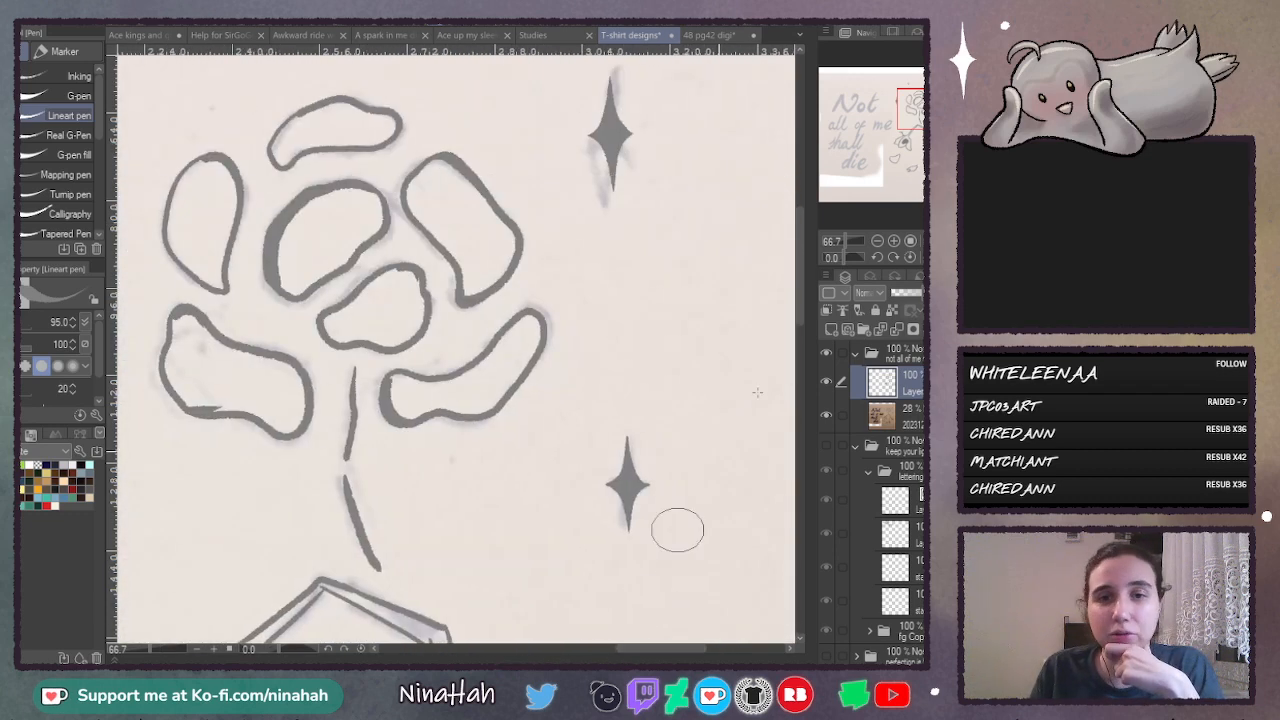
{"action": "left_click", "coordinate": [877, 242]}
{"action": "left_click_drag", "start_coordinate": [801, 319], "coordinate": [790, 432]}
{"action": "left_click", "coordinate": [894, 242]}
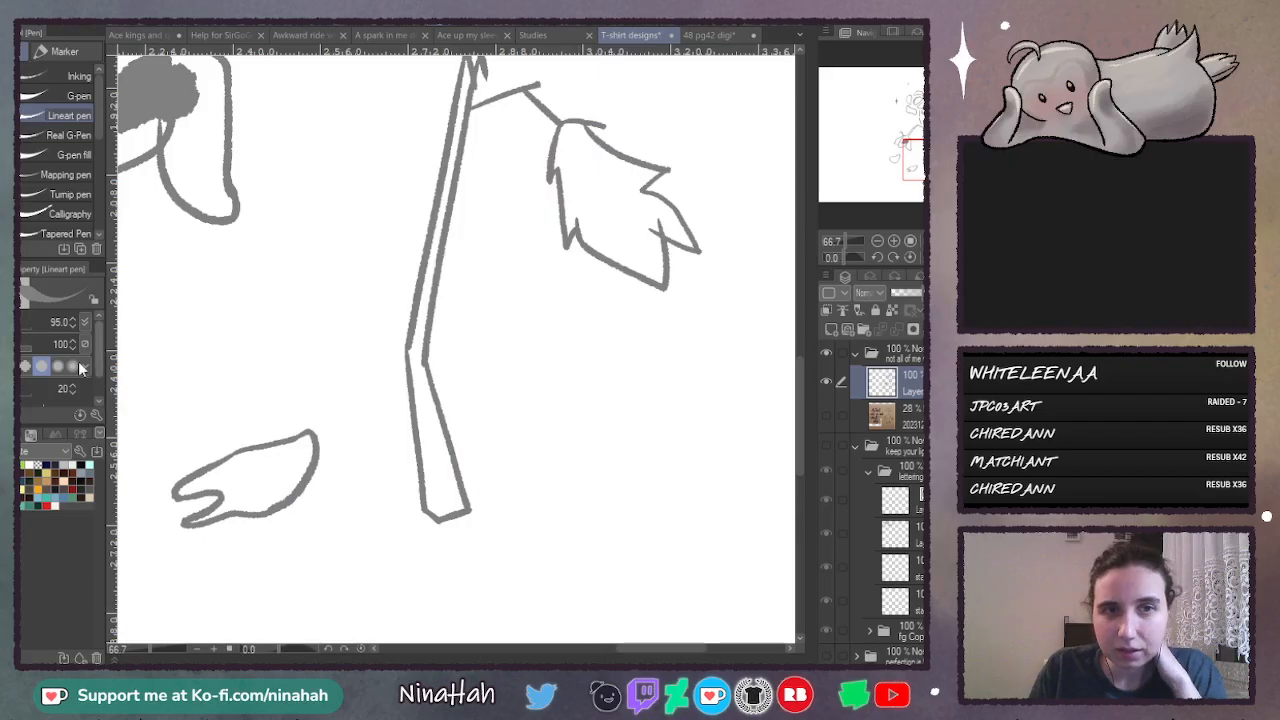
{"action": "key", "text": "g"}
{"action": "left_click", "coordinate": [255, 480]}
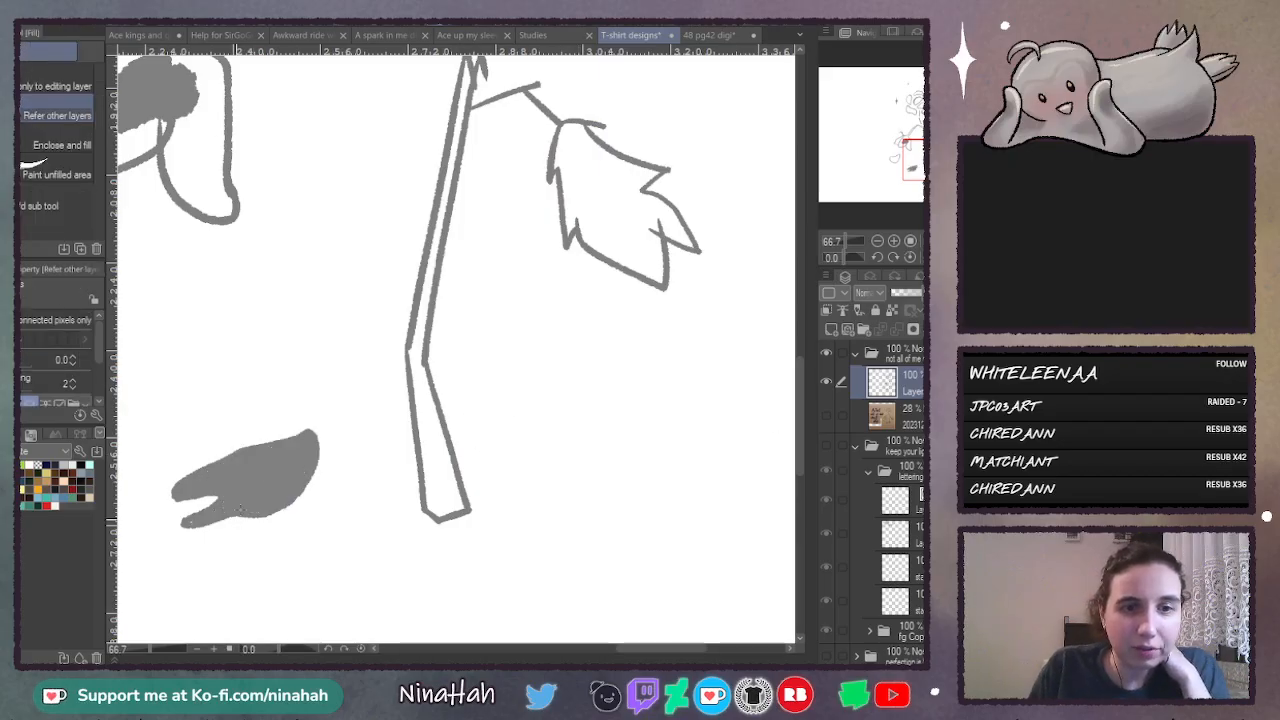
{"action": "left_click", "coordinate": [430, 440]}
{"action": "left_click", "coordinate": [578, 187]}
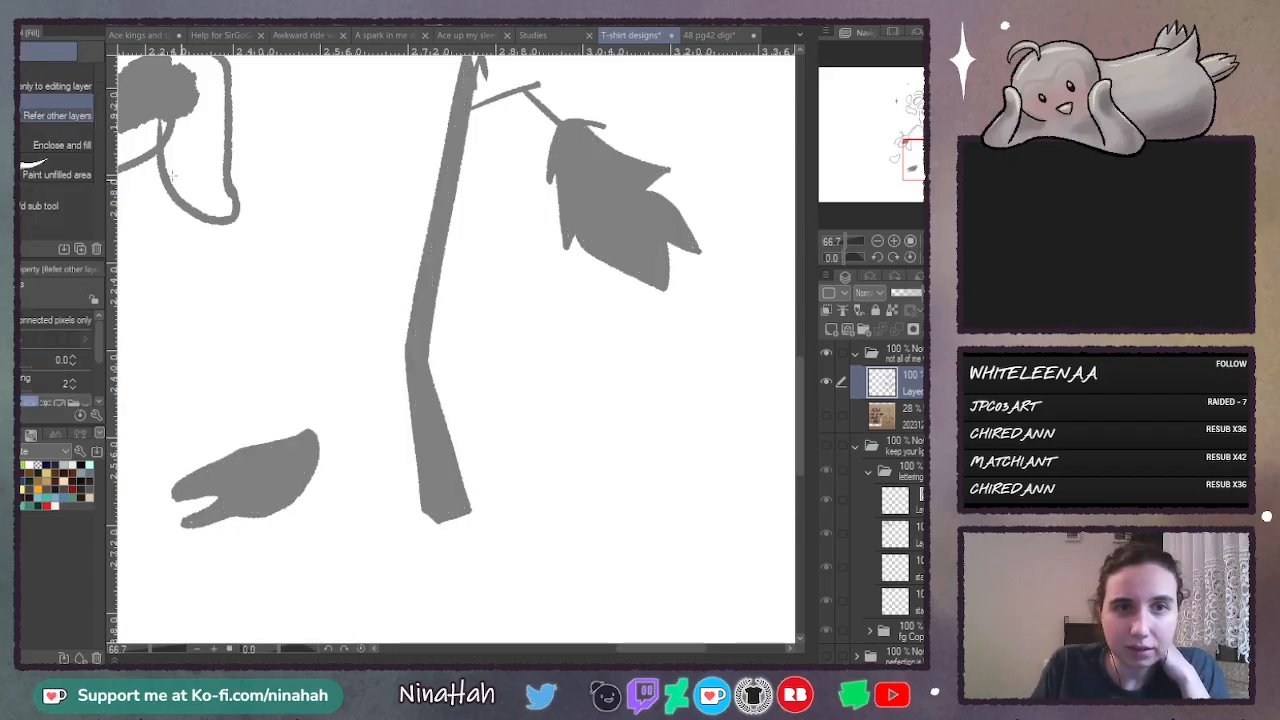
{"action": "left_click", "coordinate": [163, 127]}
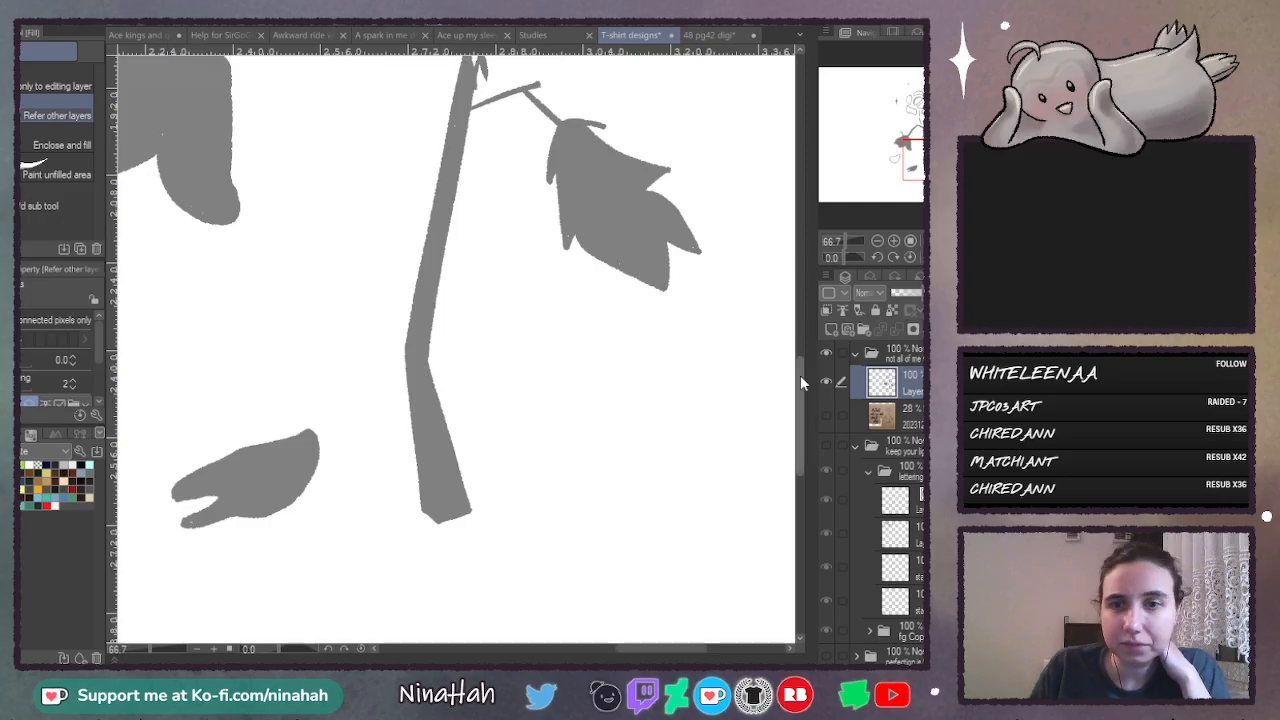
- Fill the upright flower's two inner petals and its four outer side petals solid grey
{"action": "left_click_drag", "start_coordinate": [800, 375], "coordinate": [801, 261]}
{"action": "left_click", "coordinate": [235, 268]}
{"action": "left_click", "coordinate": [216, 136]}
{"action": "left_click", "coordinate": [320, 132]}
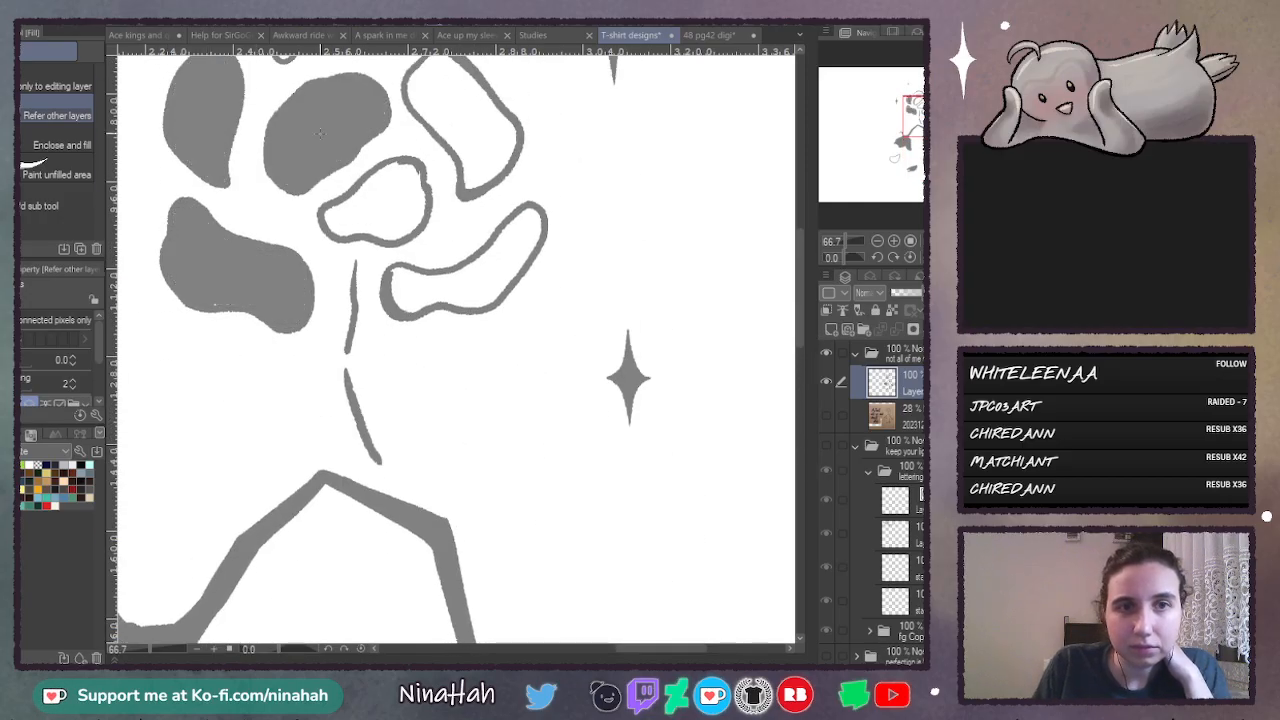
{"action": "left_click", "coordinate": [375, 202]}
{"action": "left_click", "coordinate": [462, 118]}
{"action": "left_click", "coordinate": [465, 262]}
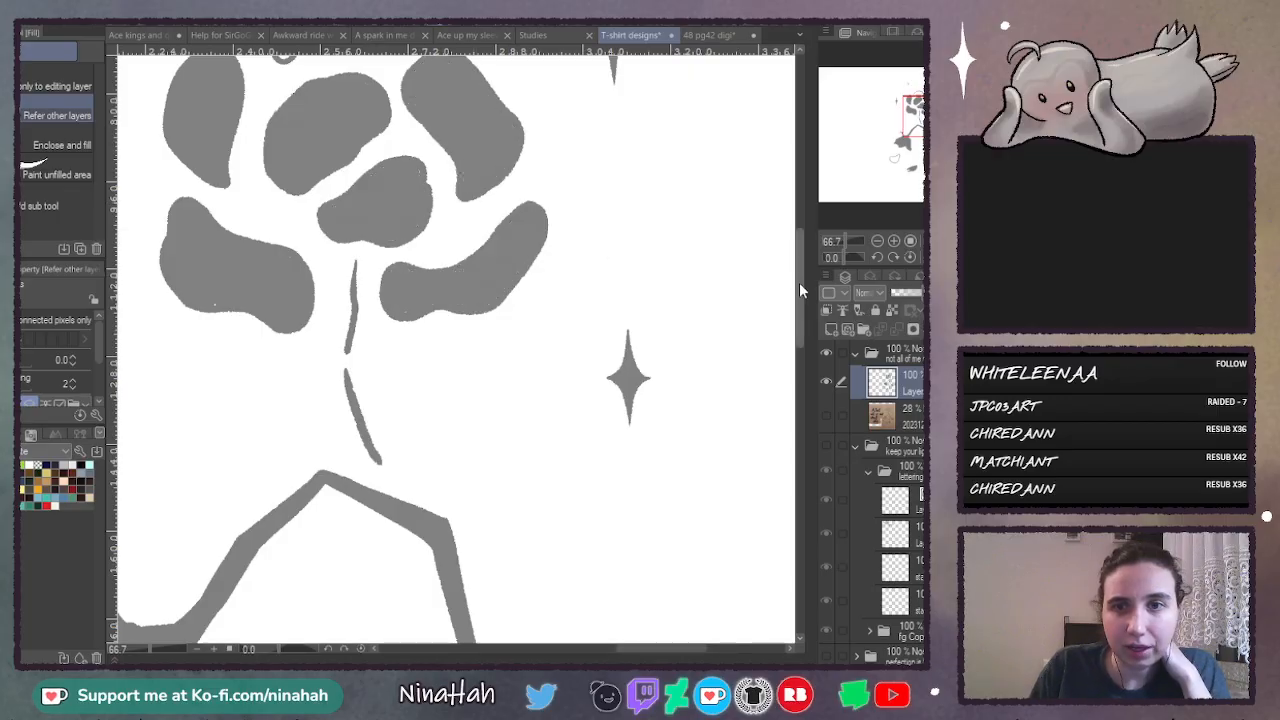
- Fill the remaining fallen petal below the wilted flower head solid grey
{"action": "mouse_move", "coordinate": [799, 290]}
{"action": "left_mouse_down"}
{"action": "mouse_move", "coordinate": [800, 260]}
{"action": "mouse_move", "coordinate": [797, 410]}
{"action": "left_mouse_up"}
{"action": "left_click", "coordinate": [335, 208]}
{"action": "left_click_drag", "start_coordinate": [655, 645], "coordinate": [595, 647]}
{"action": "left_click", "coordinate": [354, 386]}
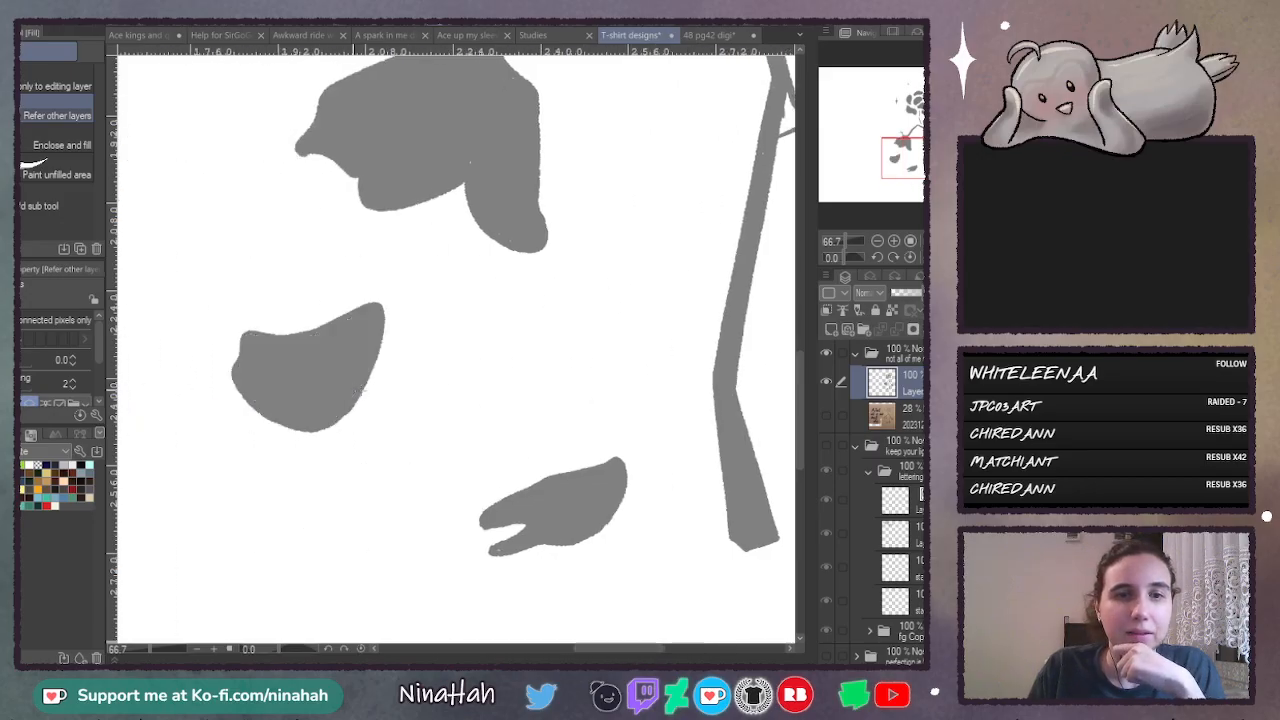
- Examine the filled wilted flower head, bent stem, leaf and fallen petals up close for unfilled specks and rough edges
{"action": "left_click", "coordinate": [877, 242]}
{"action": "left_click", "coordinate": [877, 242]}
{"action": "left_click", "coordinate": [877, 242]}
{"action": "left_click", "coordinate": [894, 242]}
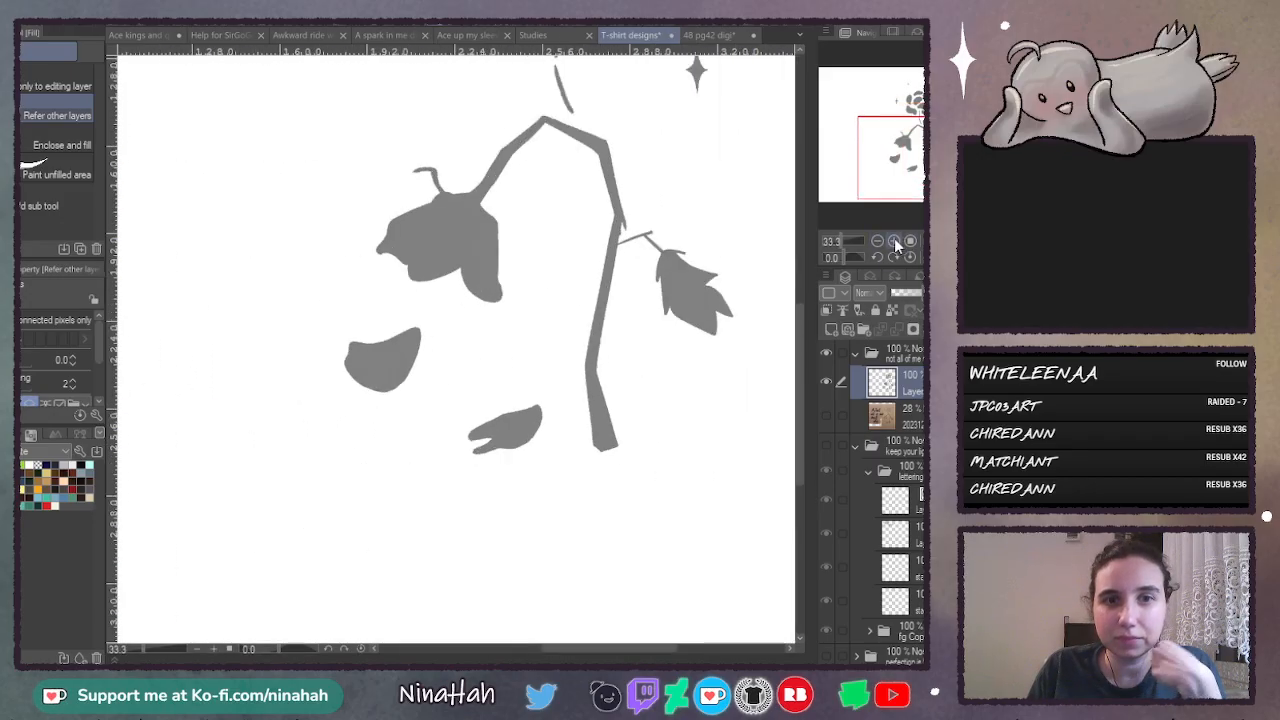
{"action": "left_click", "coordinate": [894, 242]}
{"action": "left_click", "coordinate": [894, 242]}
{"action": "key", "text": "p"}
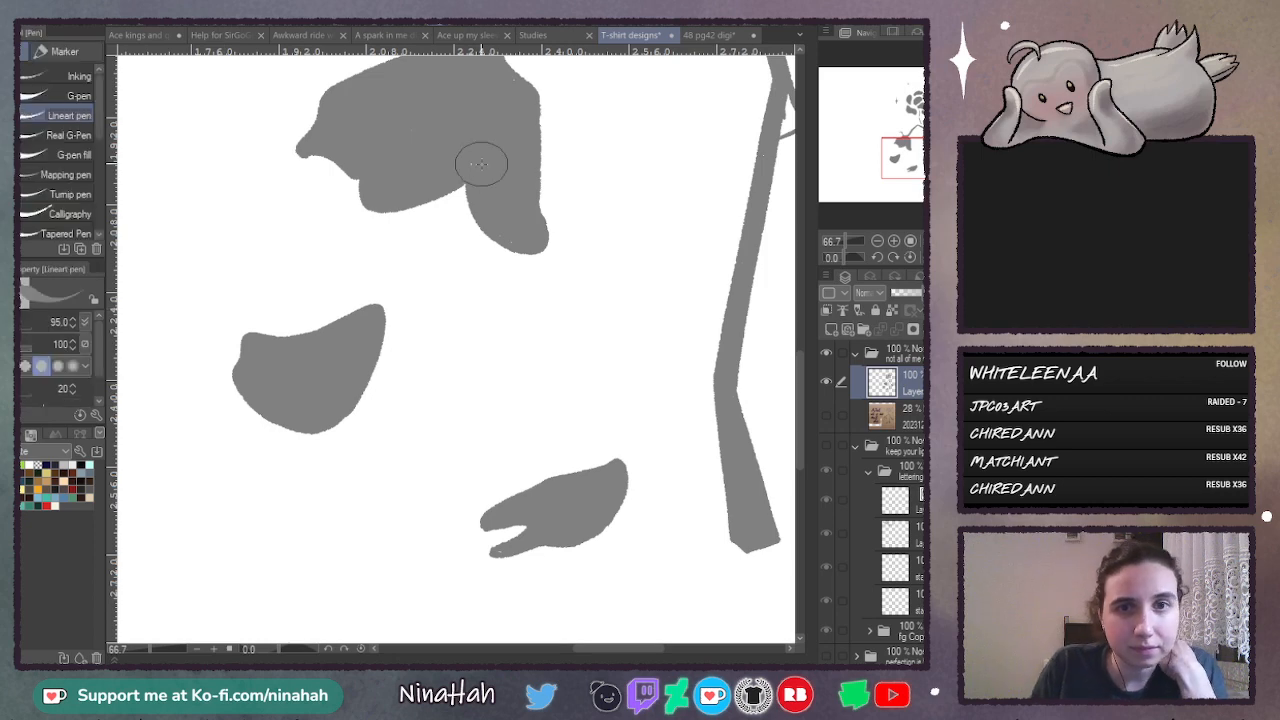
{"action": "left_click", "coordinate": [894, 242]}
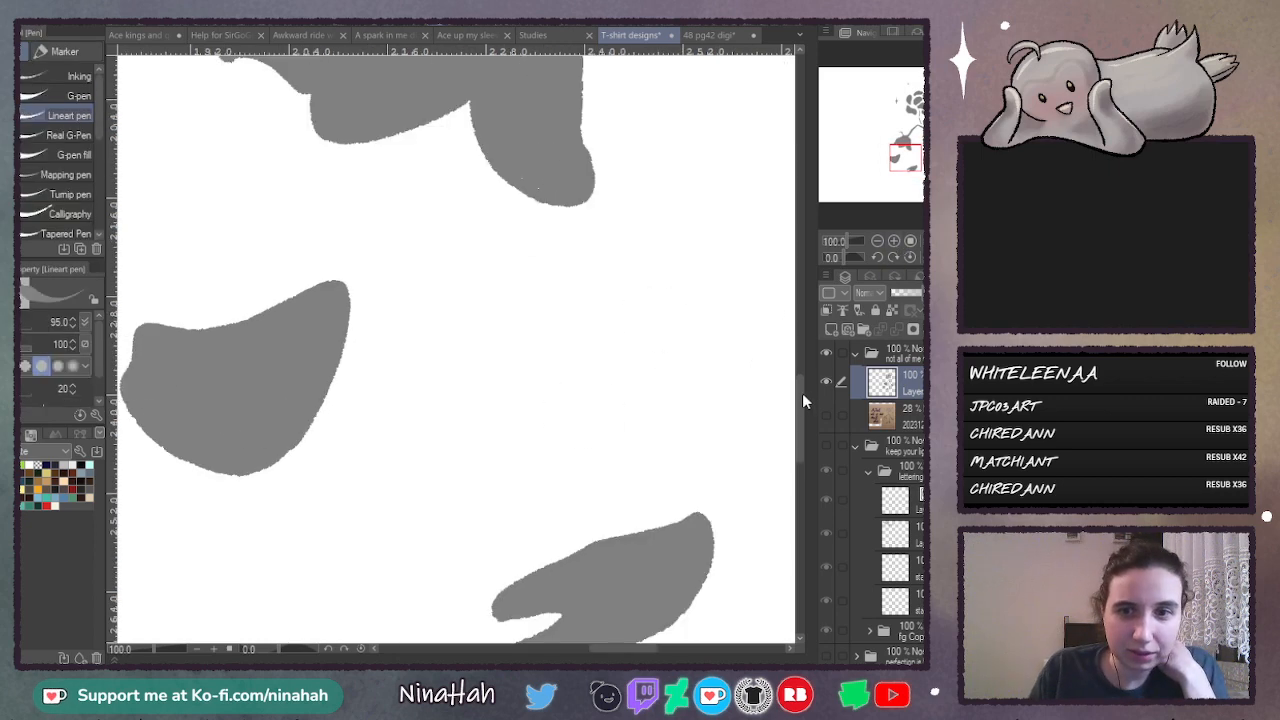
{"action": "mouse_move", "coordinate": [803, 431]}
{"action": "left_mouse_down"}
{"action": "mouse_move", "coordinate": [800, 454]}
{"action": "mouse_move", "coordinate": [812, 319]}
{"action": "mouse_move", "coordinate": [805, 345]}
{"action": "left_mouse_up"}
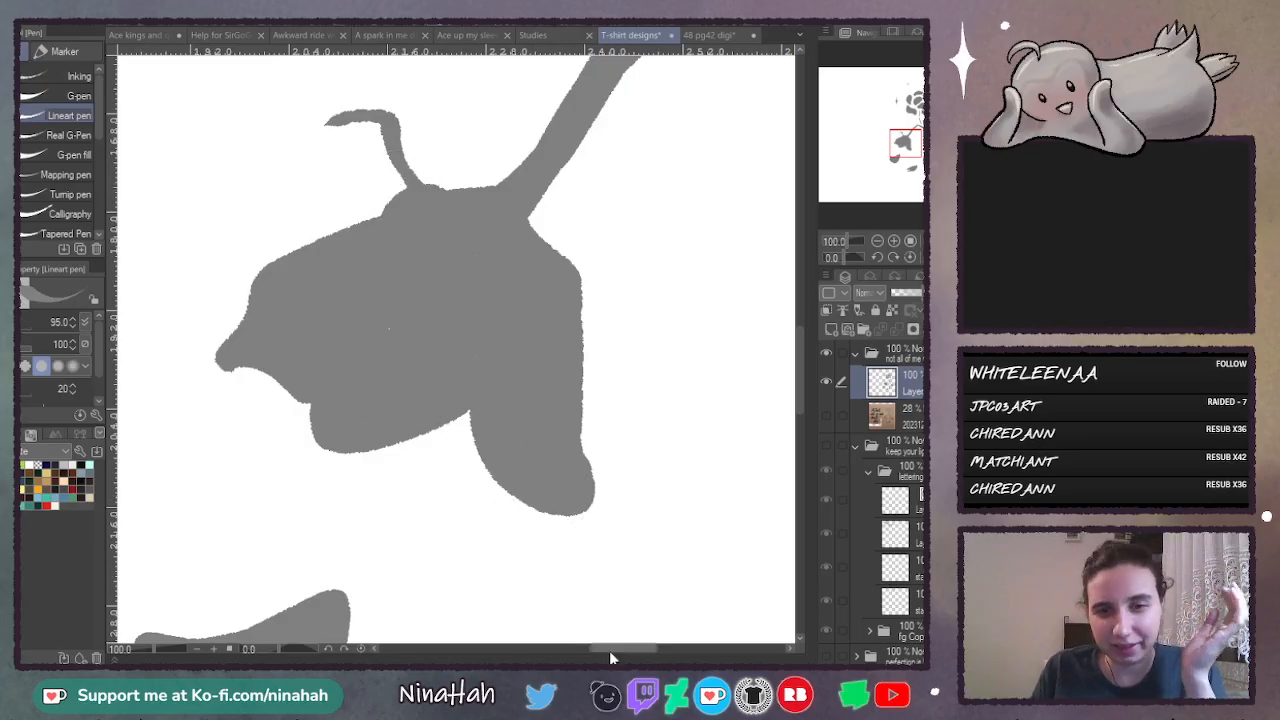
{"action": "left_click_drag", "start_coordinate": [612, 657], "coordinate": [670, 650]}
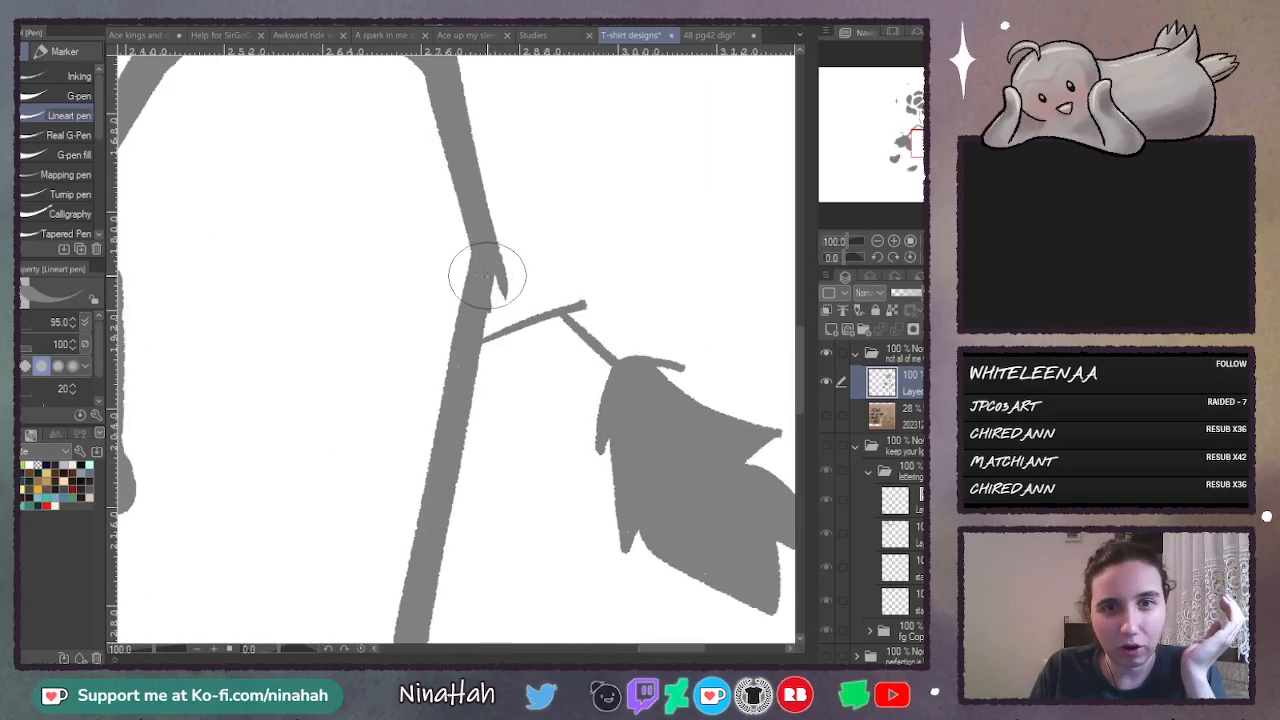
{"action": "key", "text": "ctrl+plus"}
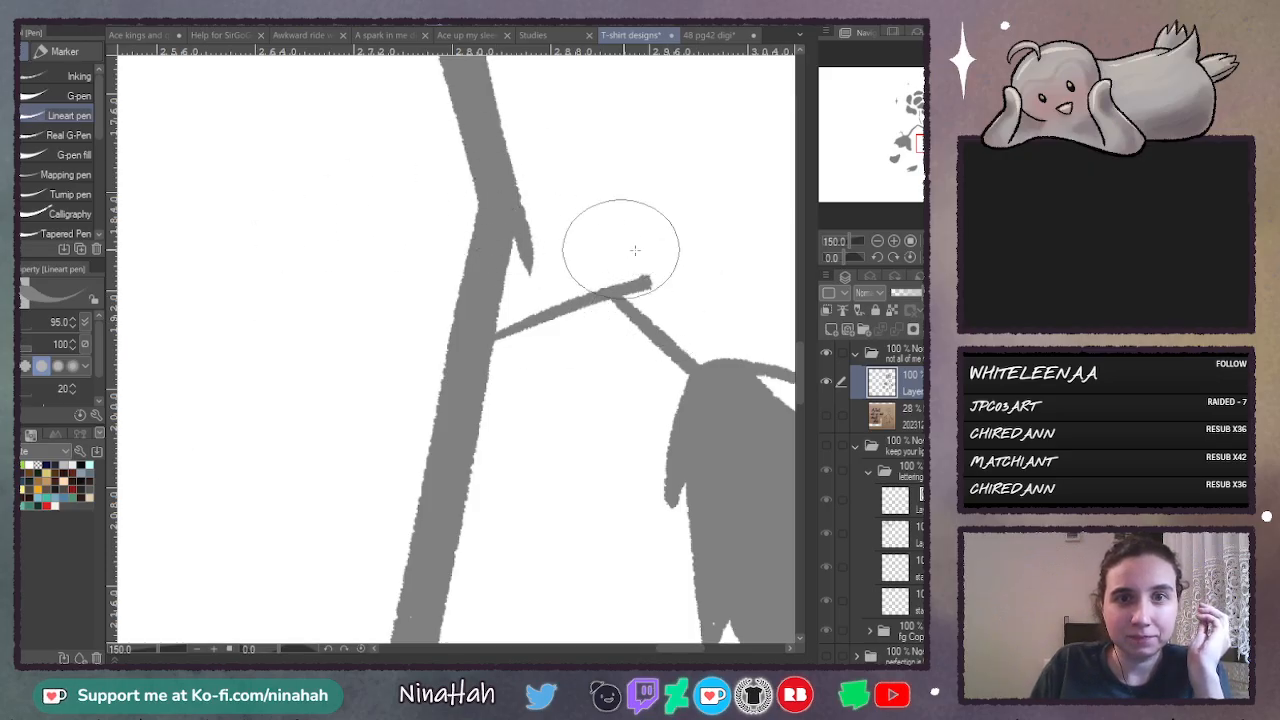
{"action": "left_click_drag", "start_coordinate": [806, 360], "coordinate": [795, 428]}
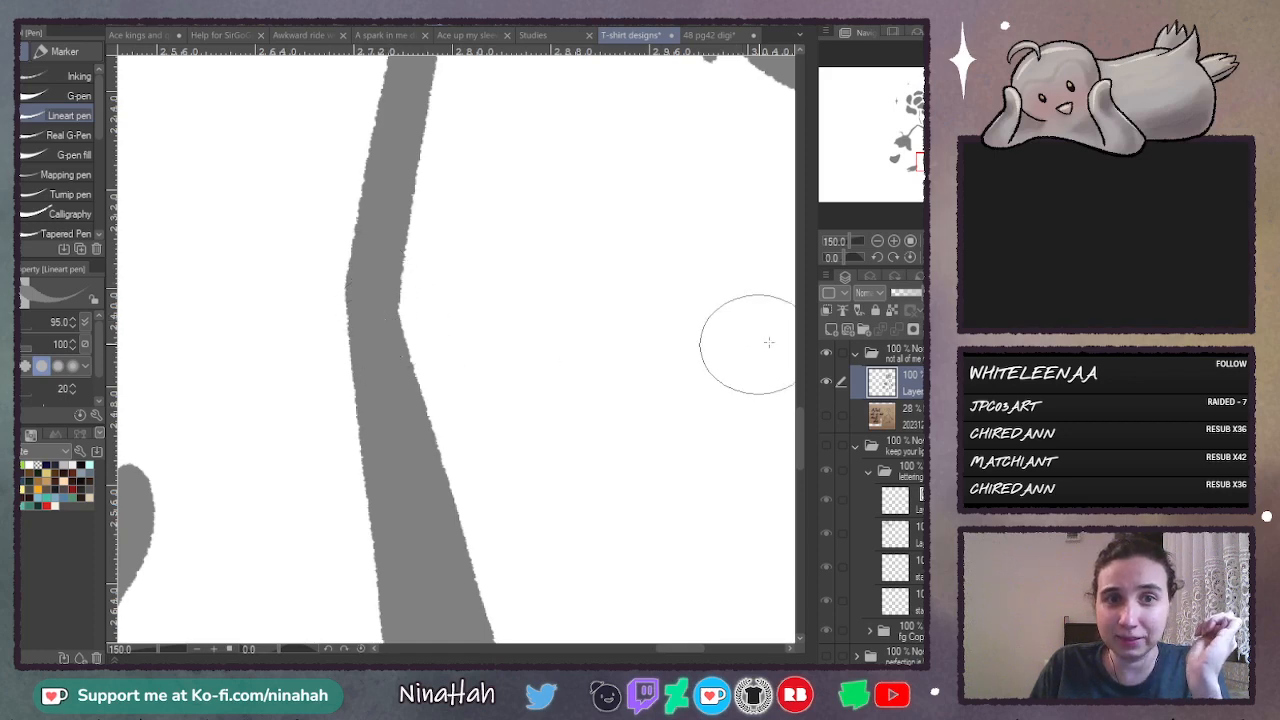
{"action": "left_click_drag", "start_coordinate": [799, 424], "coordinate": [799, 457]}
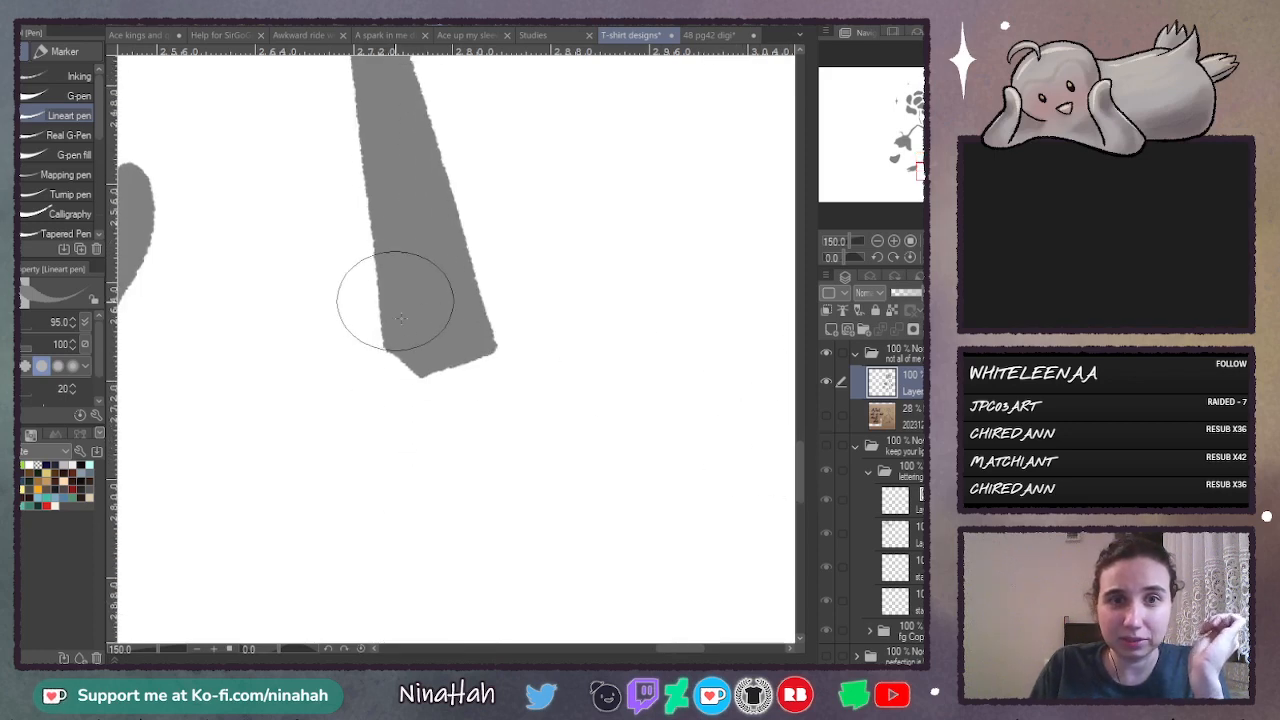
{"action": "left_click_drag", "start_coordinate": [658, 650], "coordinate": [702, 650]}
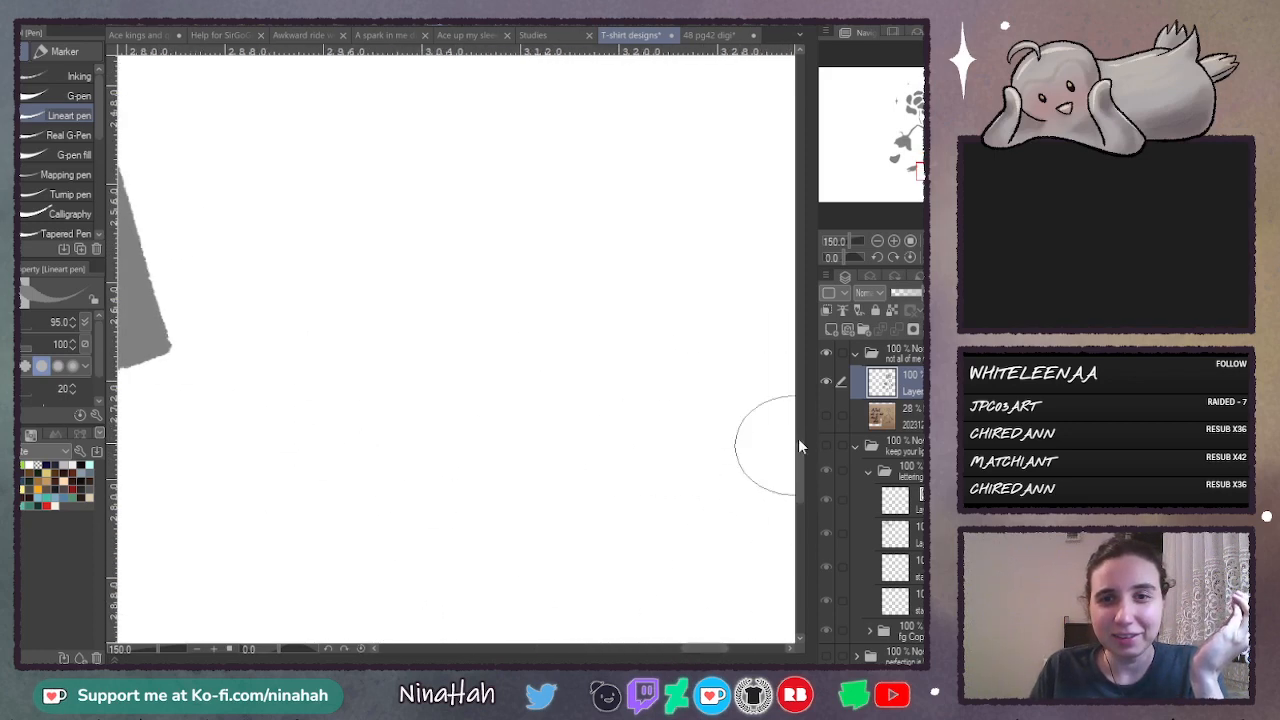
{"action": "left_click_drag", "start_coordinate": [797, 461], "coordinate": [800, 392]}
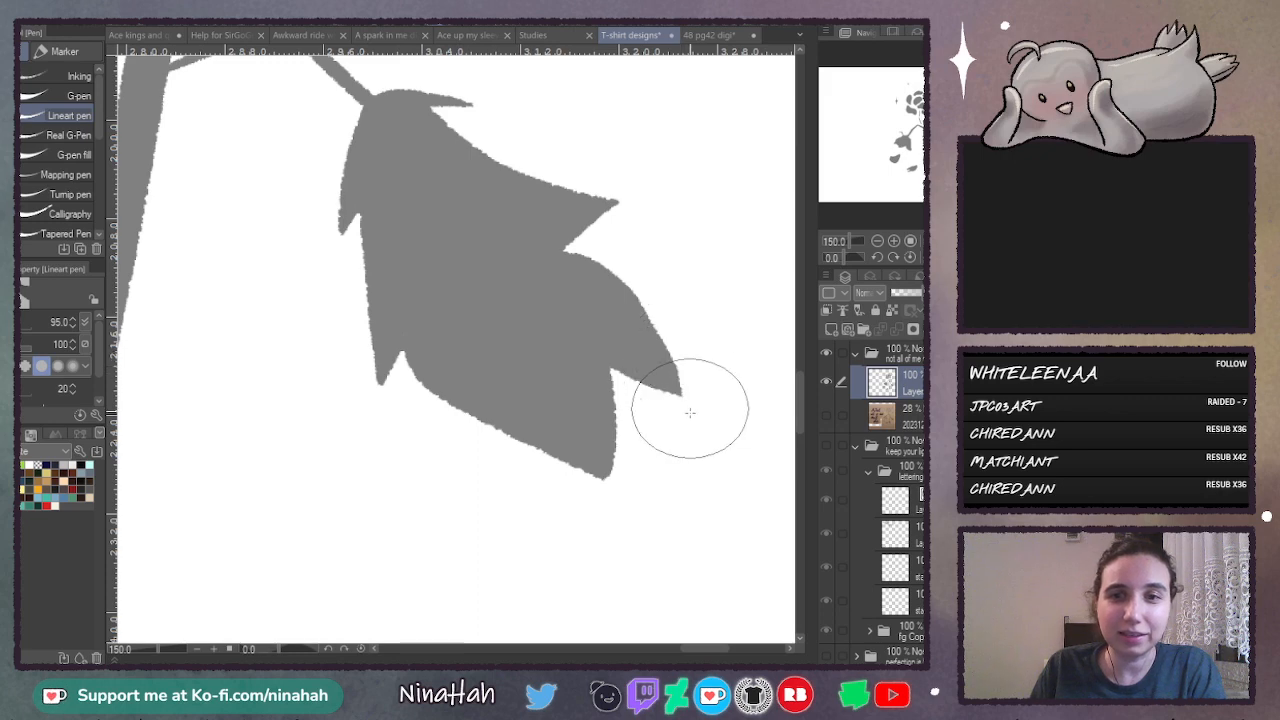
{"action": "scroll", "coordinate": [805, 408], "scroll_direction": "up", "scroll_amount": 10}
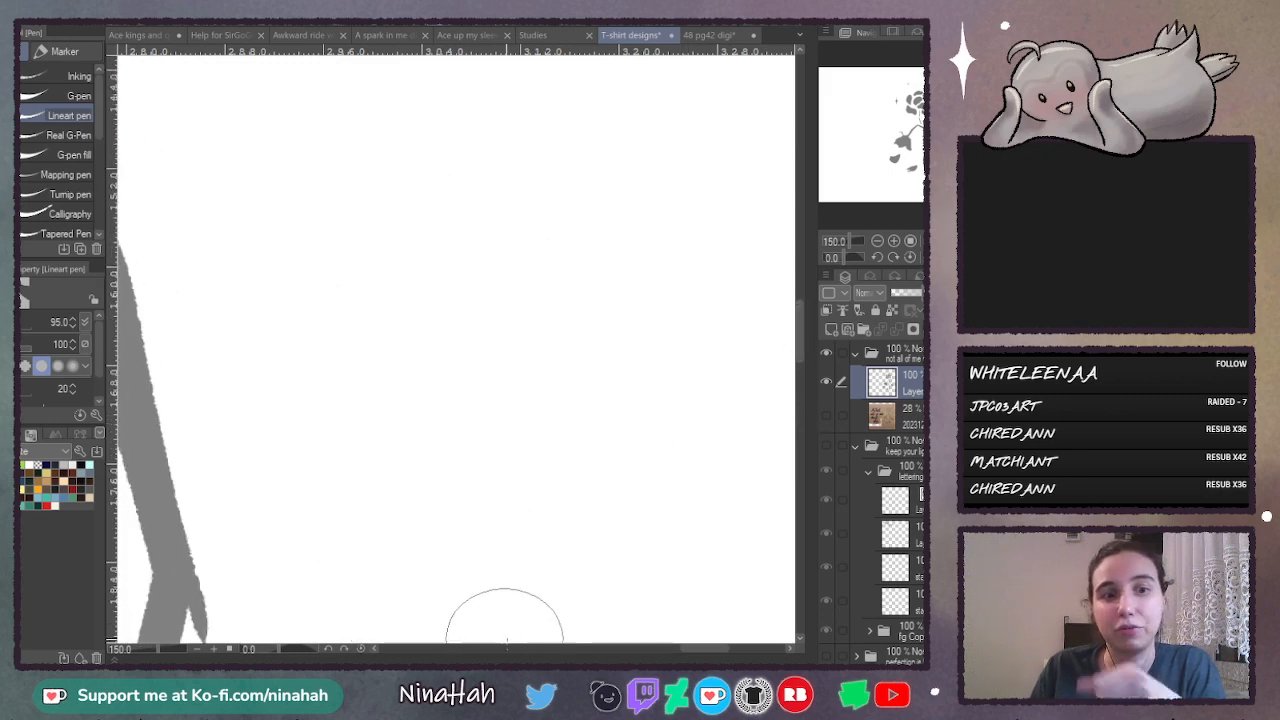
{"action": "left_click_drag", "start_coordinate": [703, 649], "coordinate": [640, 650]}
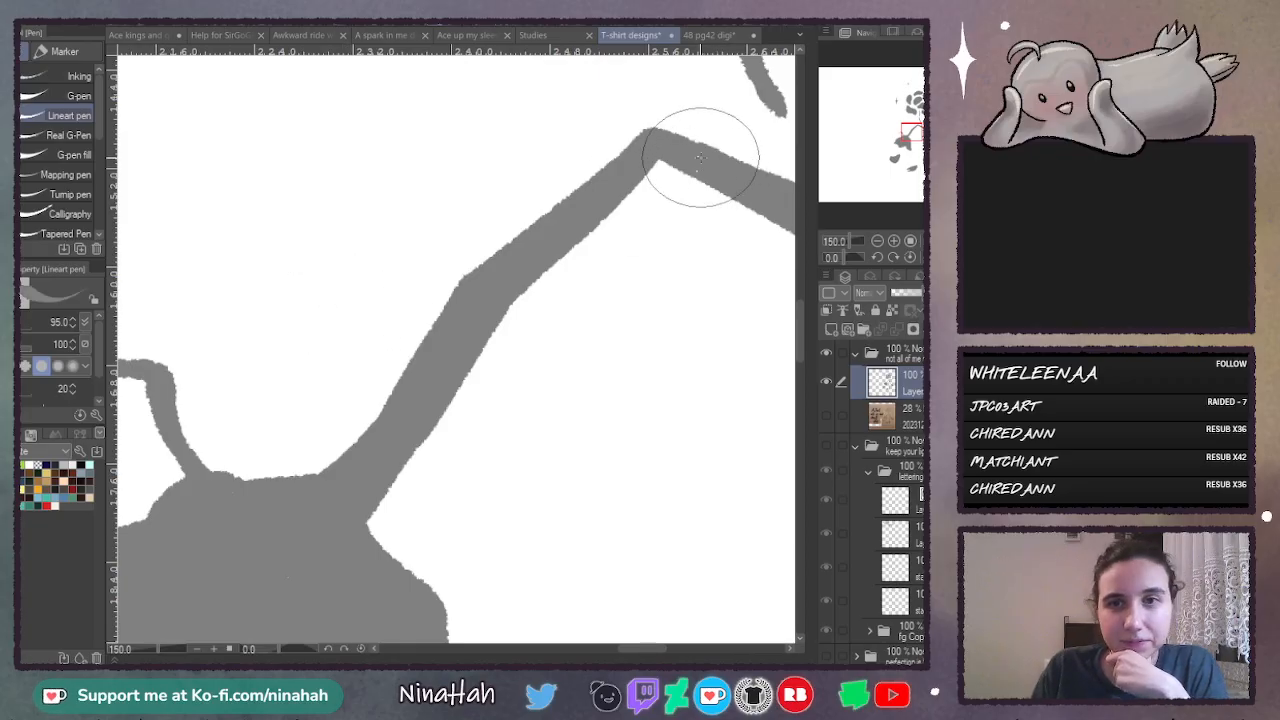
{"action": "scroll", "coordinate": [800, 320], "scroll_direction": "up", "scroll_amount": 1}
{"action": "left_click_drag", "start_coordinate": [798, 312], "coordinate": [800, 358]}
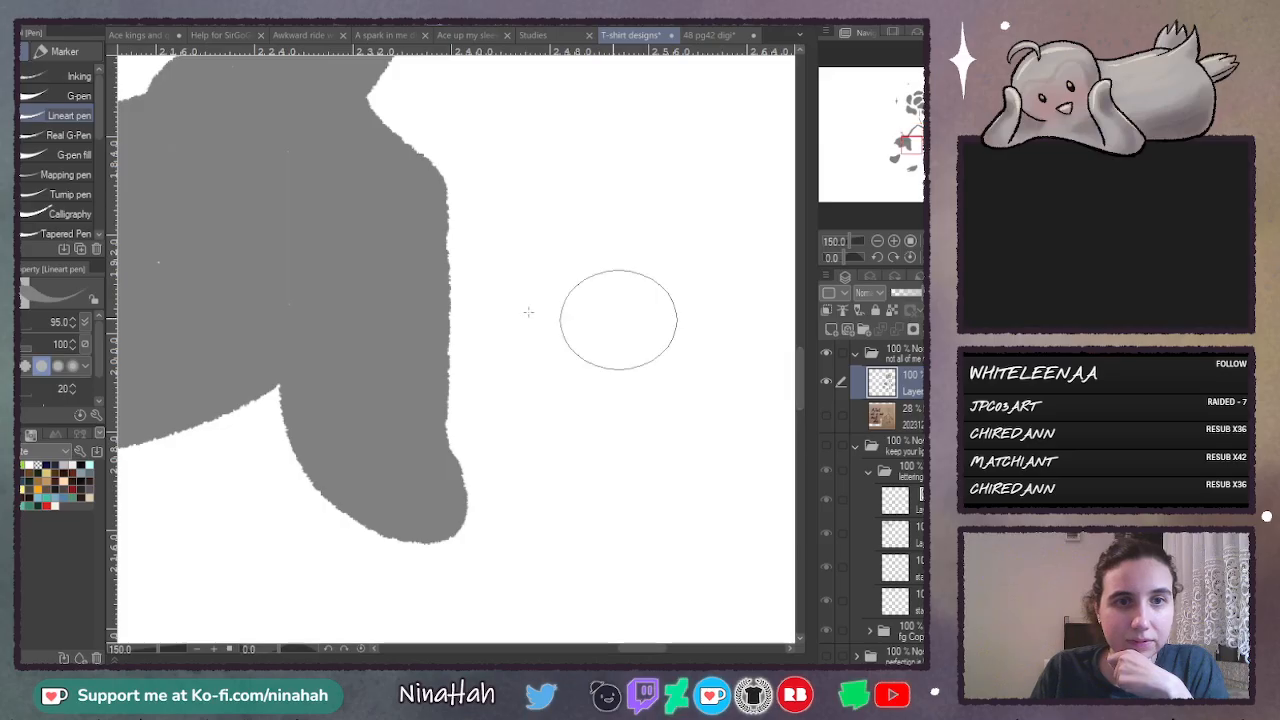
{"action": "left_click_drag", "start_coordinate": [642, 654], "coordinate": [688, 652]}
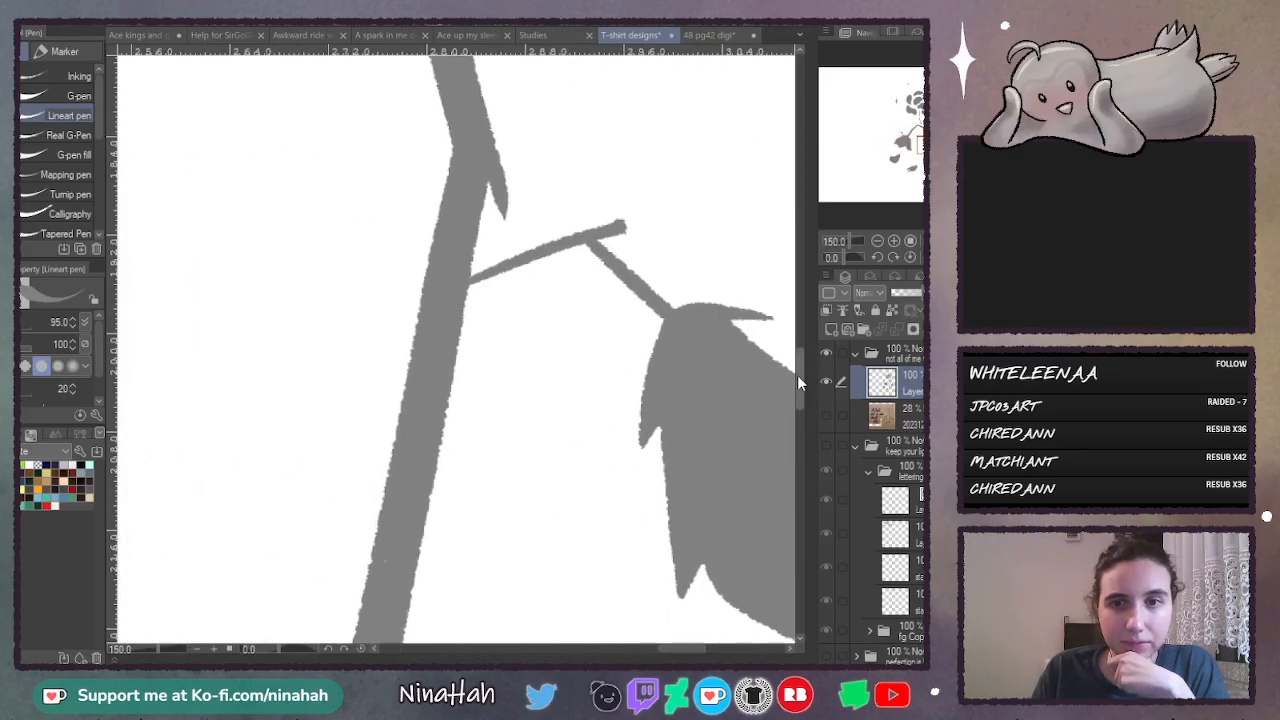
- Examine the upright flower's petals, its broken stem lines and the surrounding sparkles up close for unfilled specks
{"action": "mouse_move", "coordinate": [797, 375]}
{"action": "left_mouse_down"}
{"action": "mouse_move", "coordinate": [797, 457]}
{"action": "mouse_move", "coordinate": [801, 238]}
{"action": "left_mouse_up"}
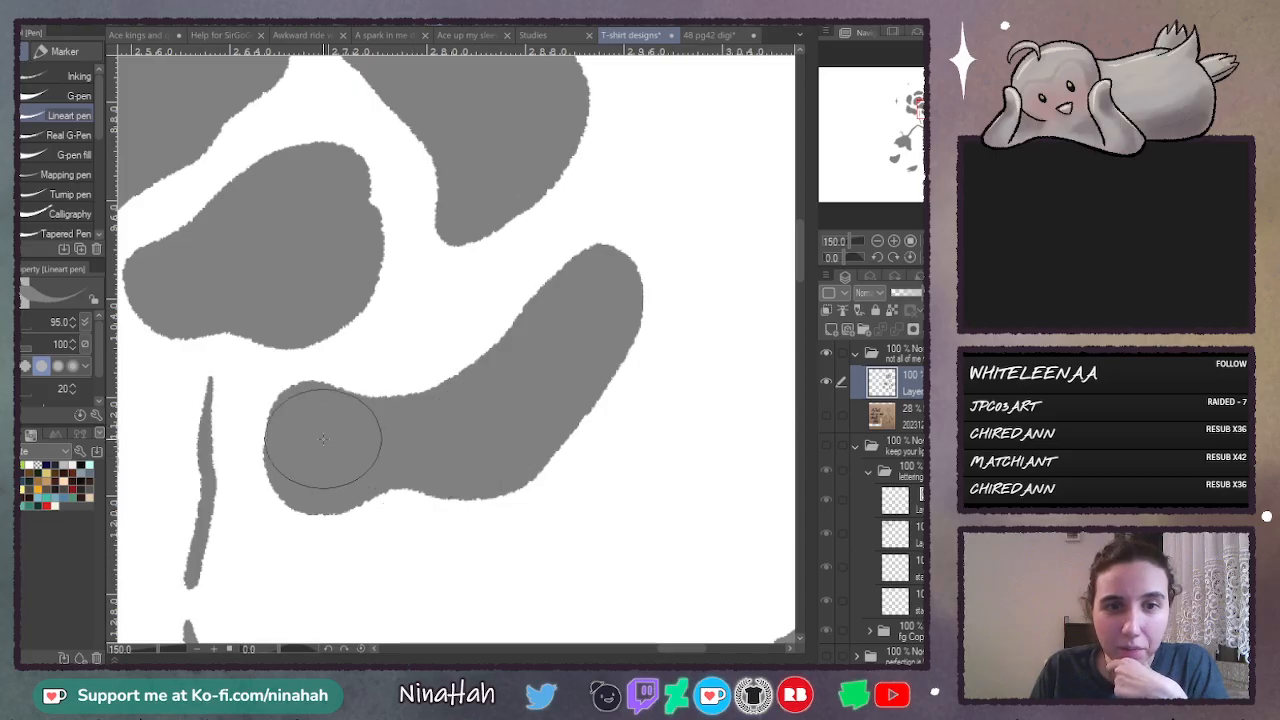
{"action": "scroll", "coordinate": [799, 259], "scroll_direction": "up", "scroll_amount": 5}
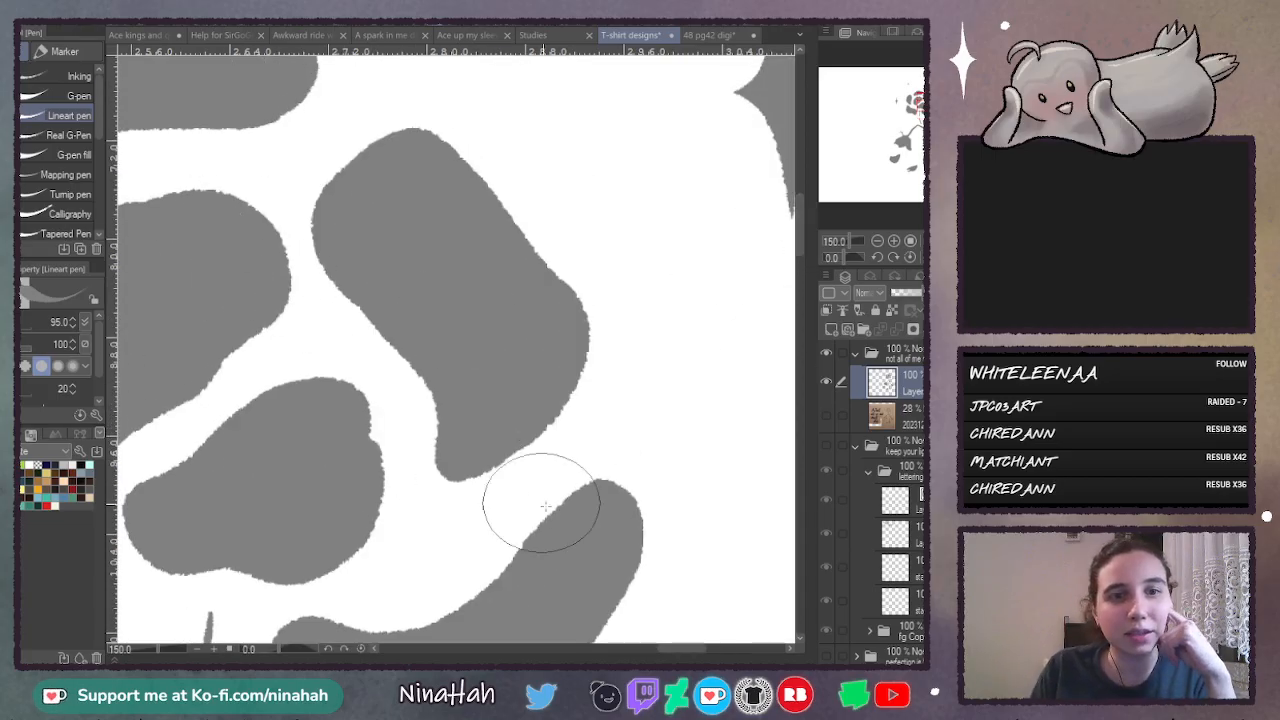
{"action": "left_click_drag", "start_coordinate": [677, 657], "coordinate": [633, 660]}
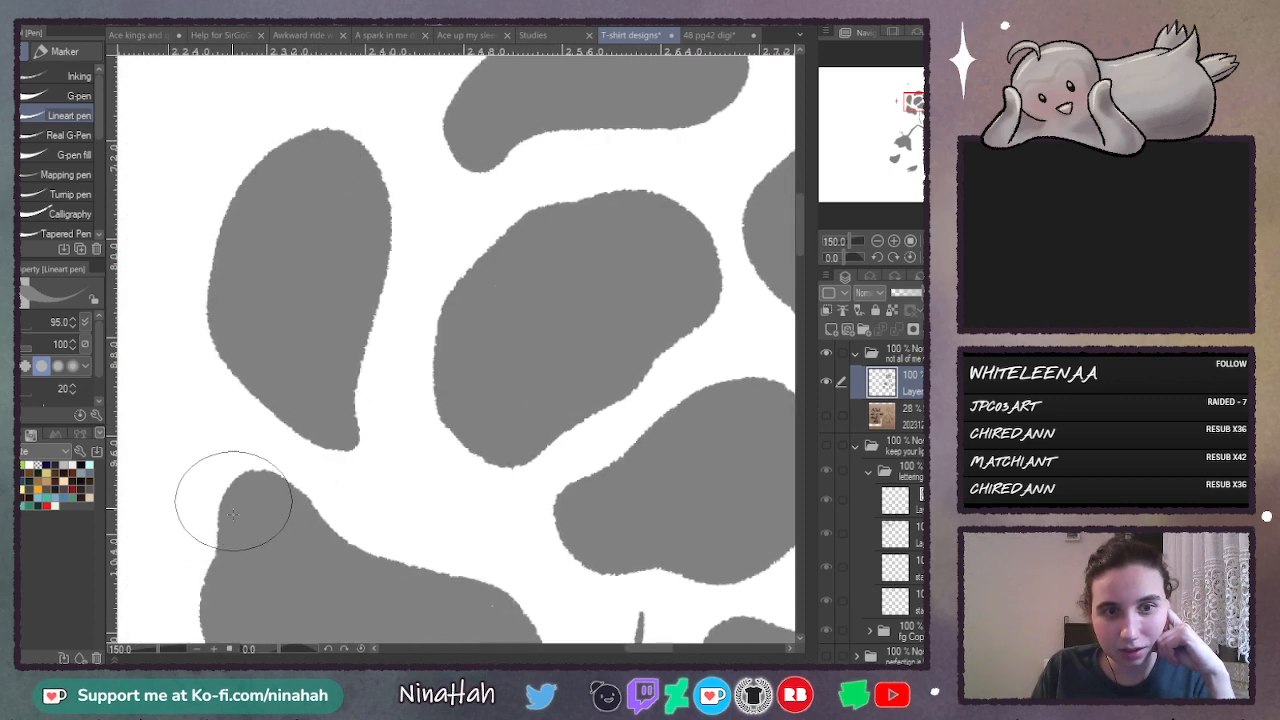
{"action": "left_click_drag", "start_coordinate": [800, 205], "coordinate": [798, 272]}
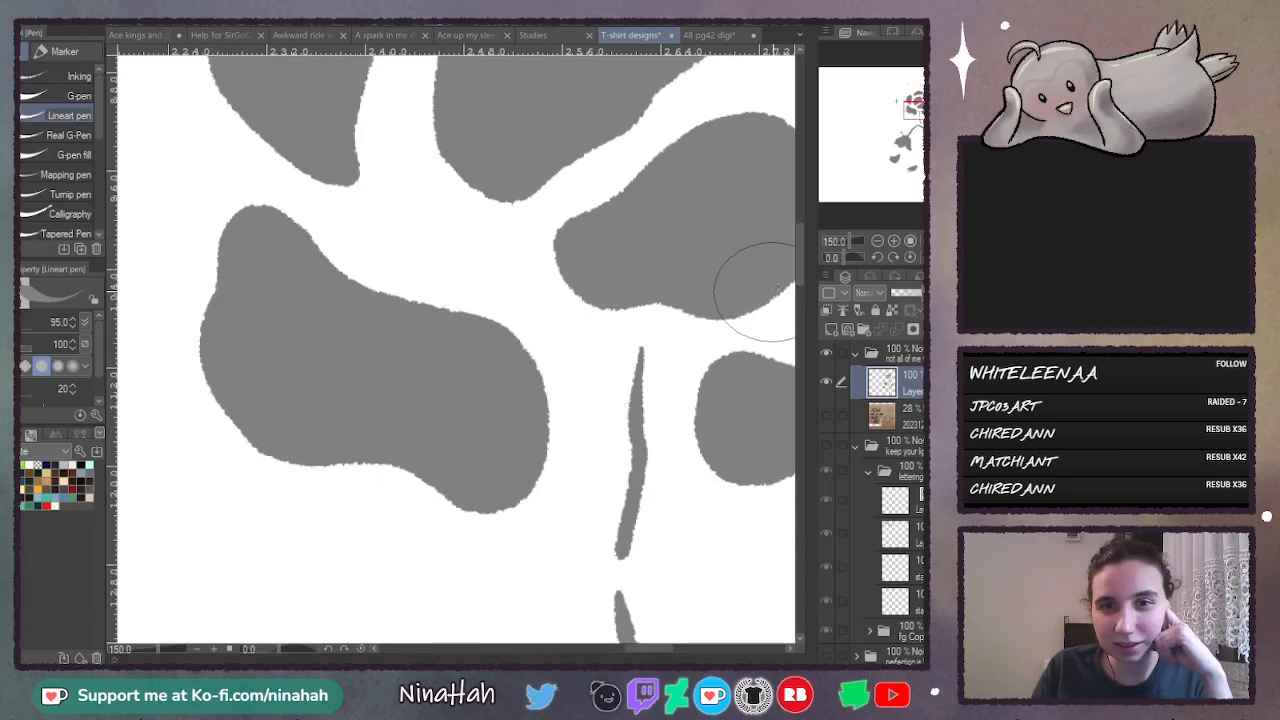
{"action": "left_click_drag", "start_coordinate": [797, 256], "coordinate": [801, 213]}
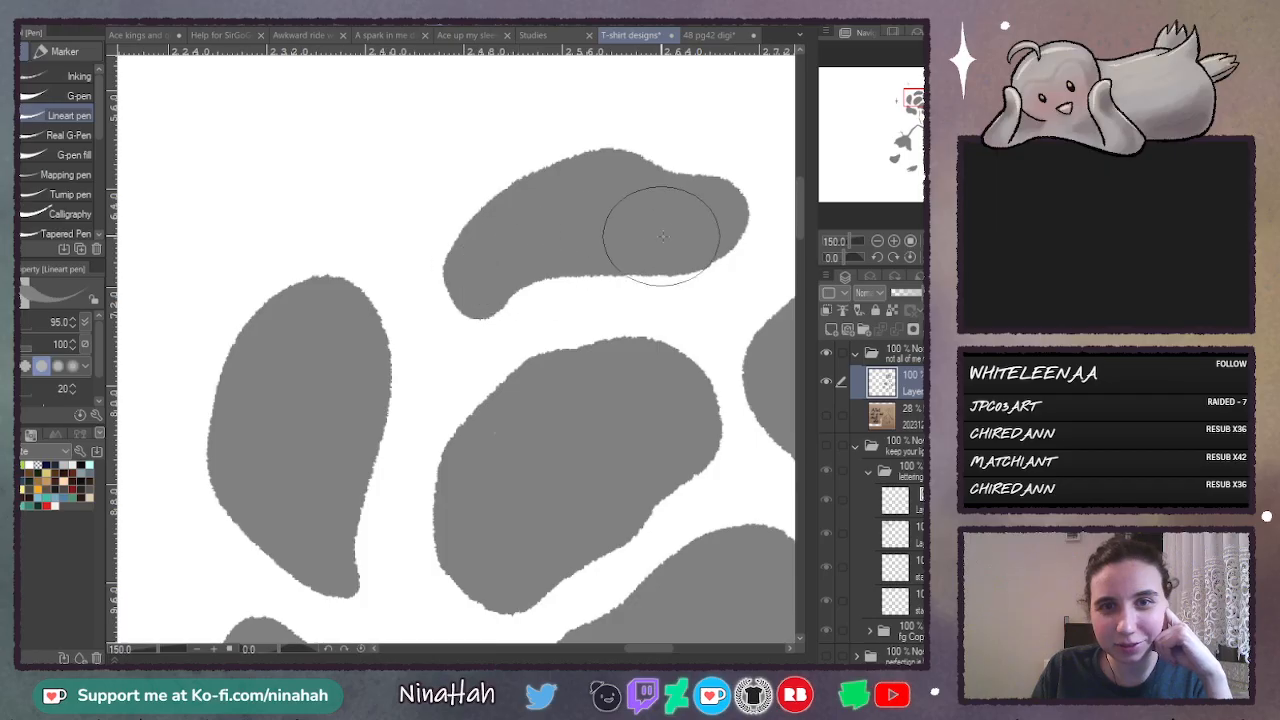
{"action": "left_click_drag", "start_coordinate": [653, 650], "coordinate": [695, 654]}
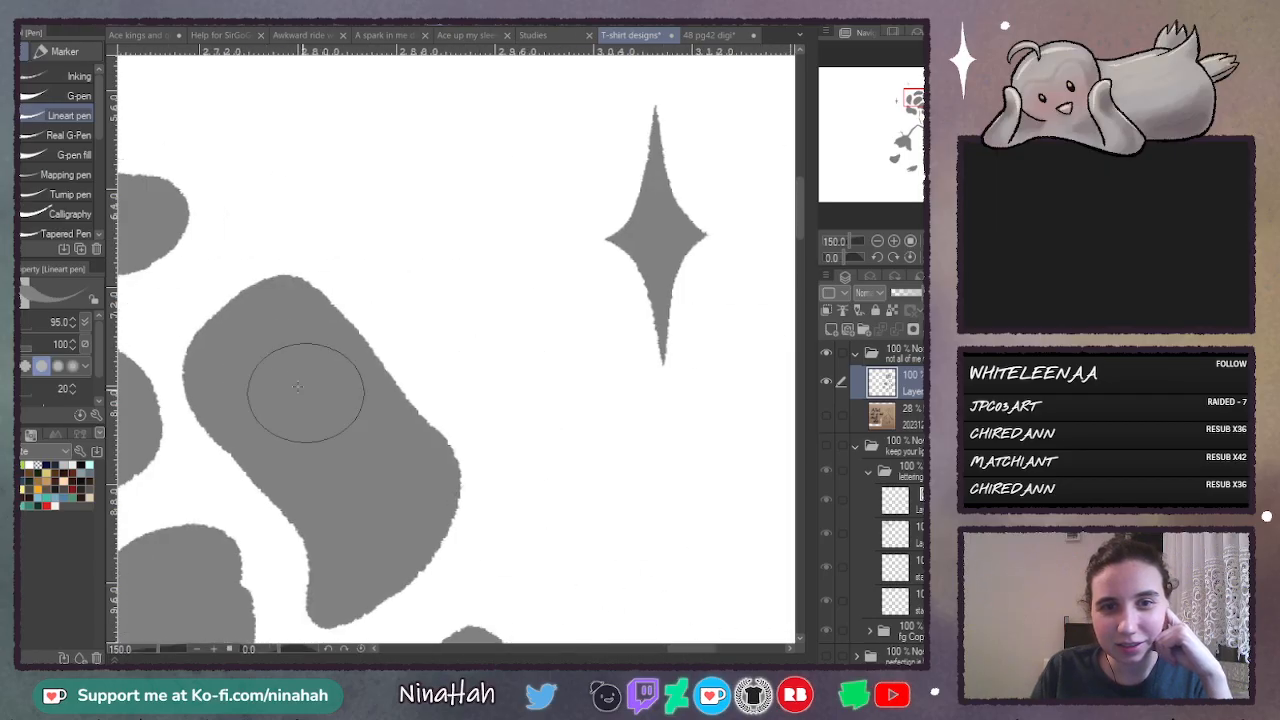
{"action": "left_click_drag", "start_coordinate": [799, 229], "coordinate": [795, 286]}
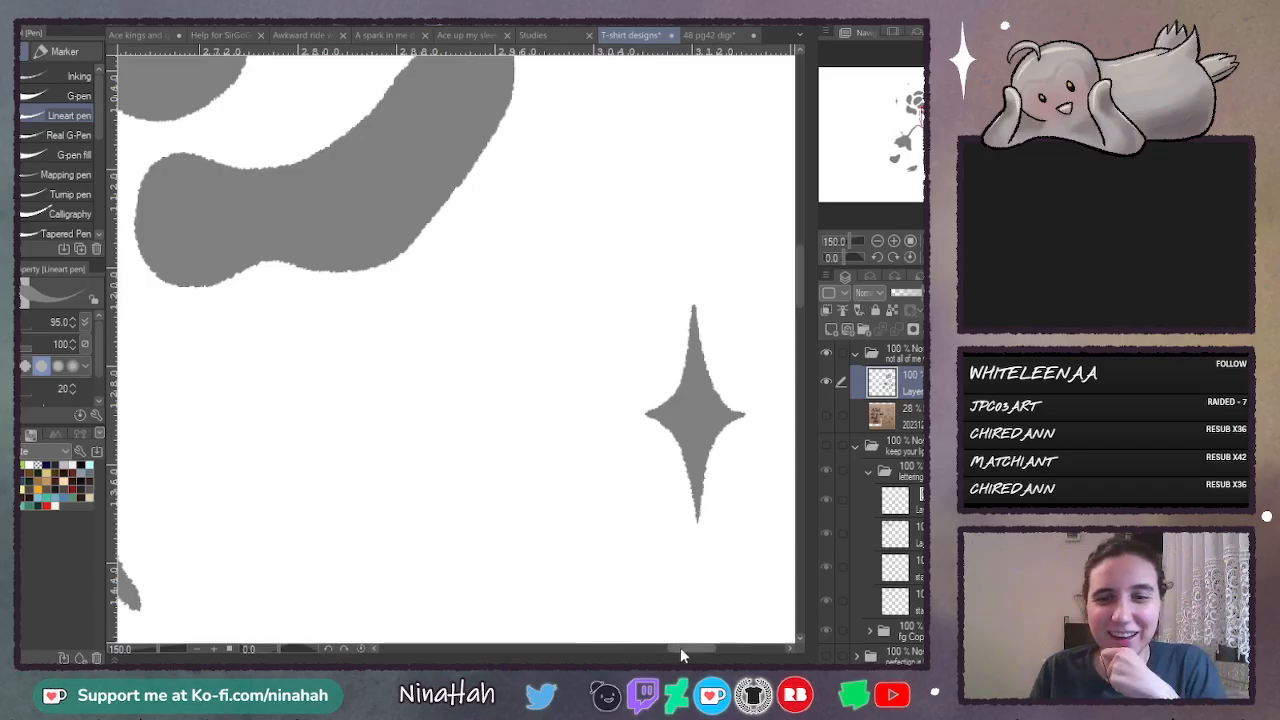
{"action": "left_click_drag", "start_coordinate": [680, 650], "coordinate": [597, 650]}
{"action": "mouse_move", "coordinate": [800, 289]}
{"action": "left_mouse_down"}
{"action": "mouse_move", "coordinate": [805, 213]}
{"action": "mouse_move", "coordinate": [805, 224]}
{"action": "left_mouse_up"}
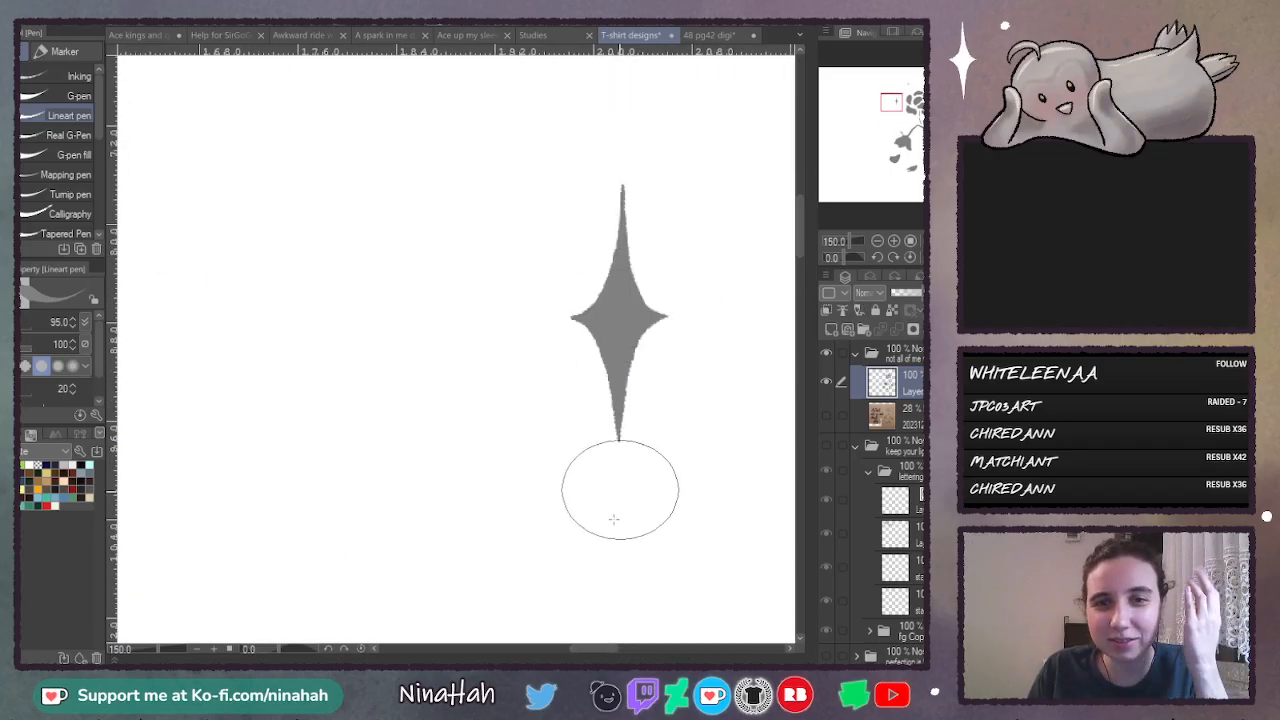
{"action": "left_click_drag", "start_coordinate": [606, 650], "coordinate": [659, 648]}
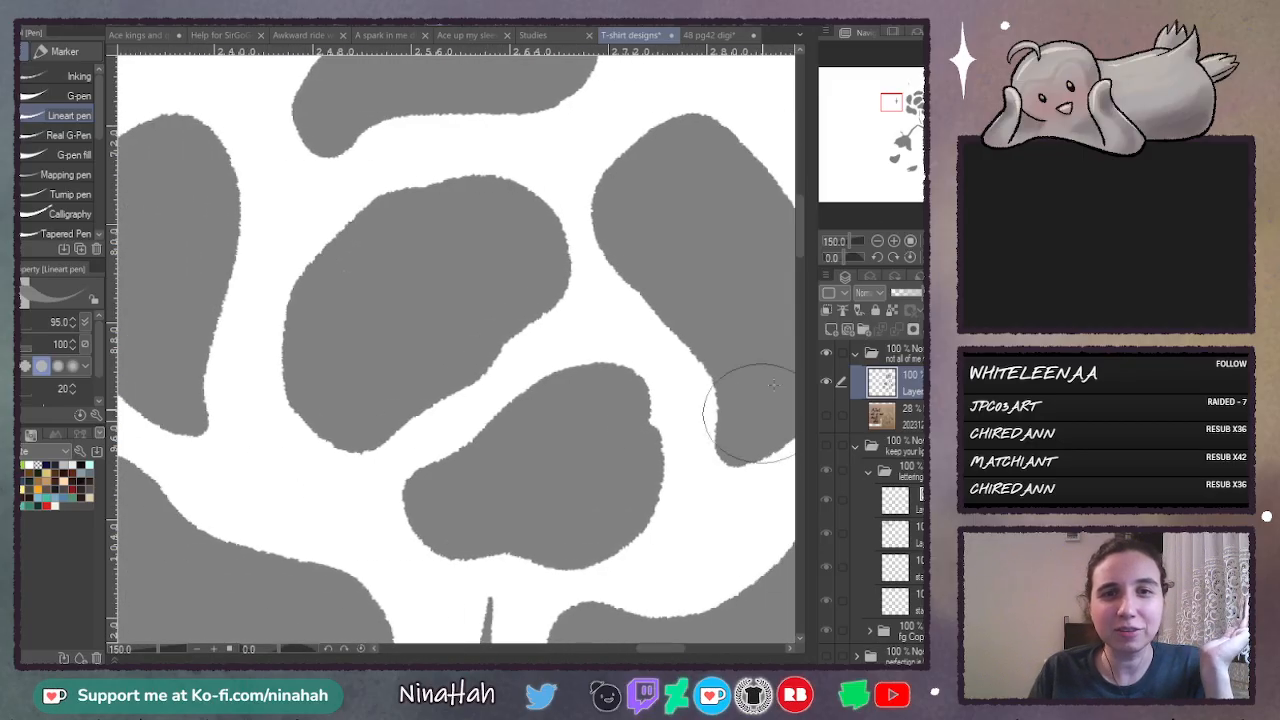
- Review the composition of the upright flower, wilted flower, fallen petals and sparkles as a whole
{"action": "left_click", "coordinate": [879, 242]}
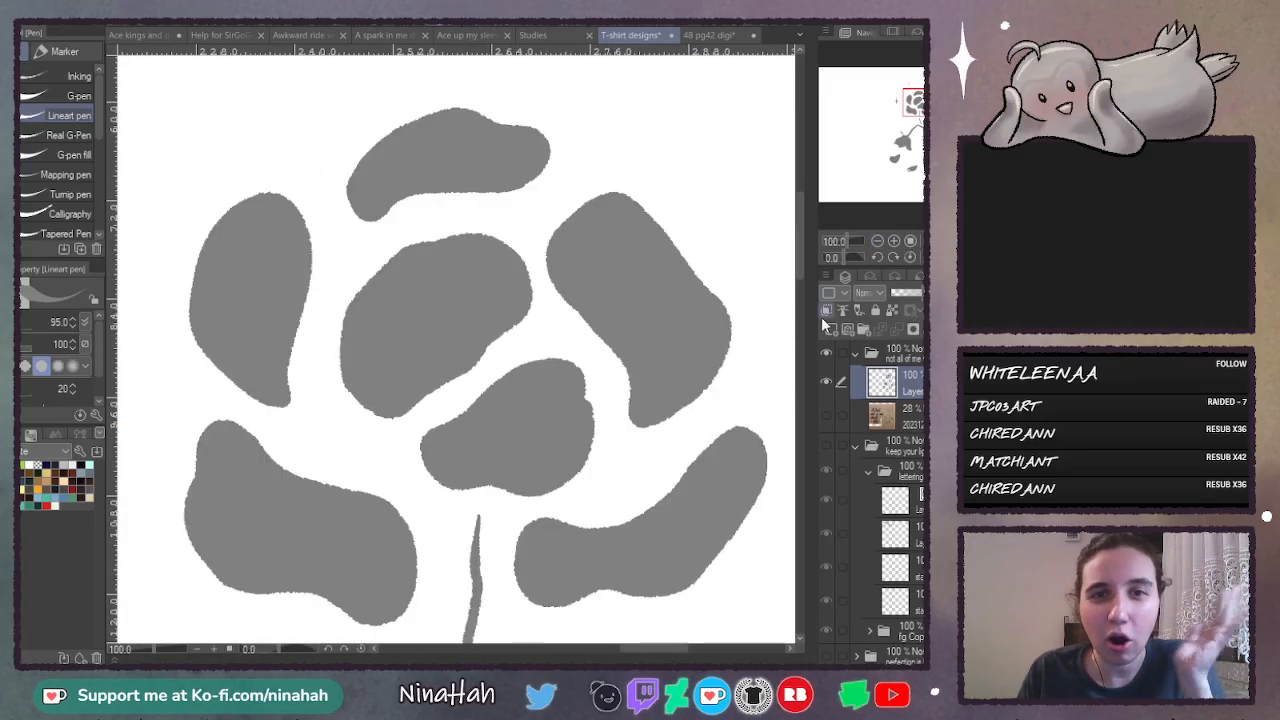
{"action": "left_click", "coordinate": [877, 241]}
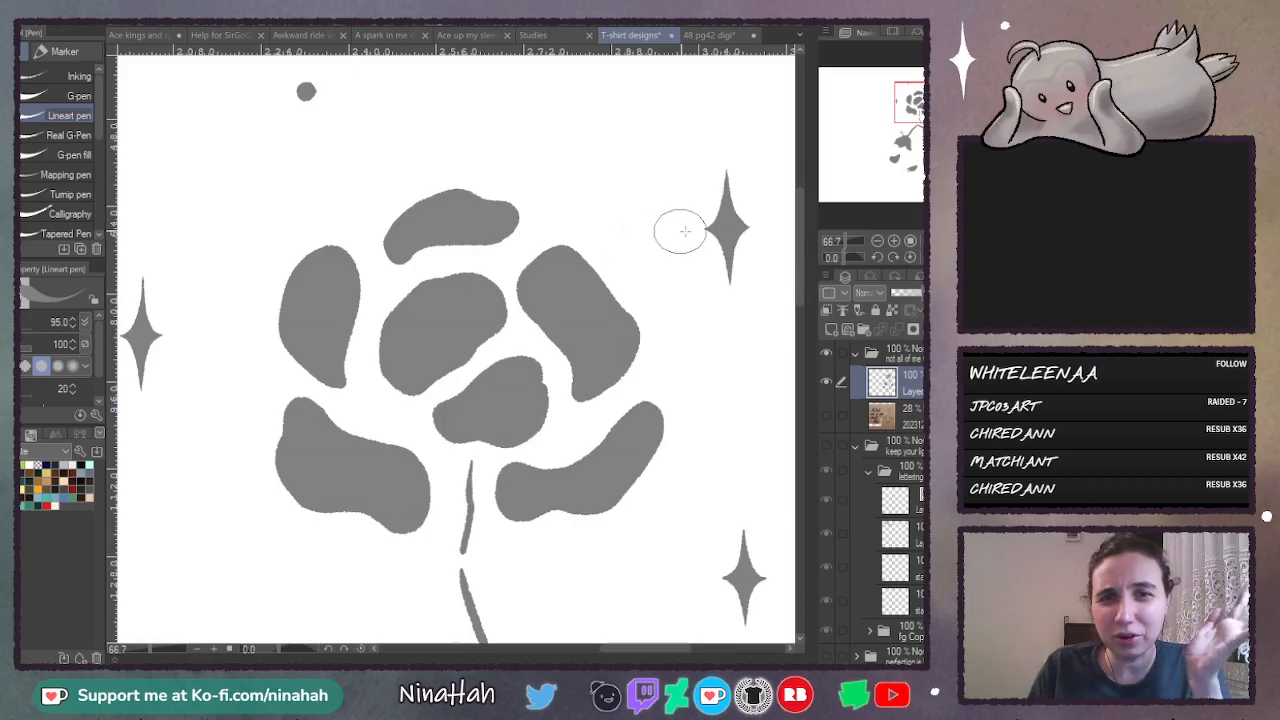
{"action": "left_click_drag", "start_coordinate": [800, 267], "coordinate": [772, 414]}
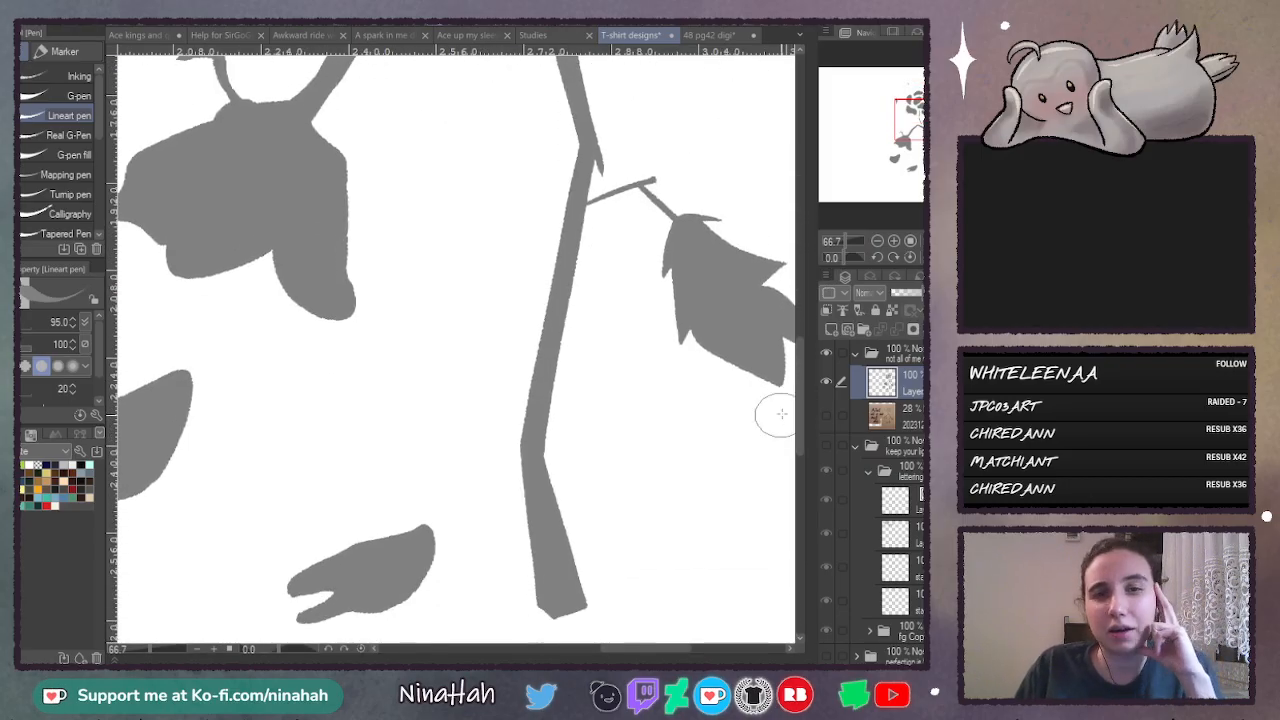
{"action": "left_click", "coordinate": [877, 241]}
{"action": "left_click", "coordinate": [877, 241]}
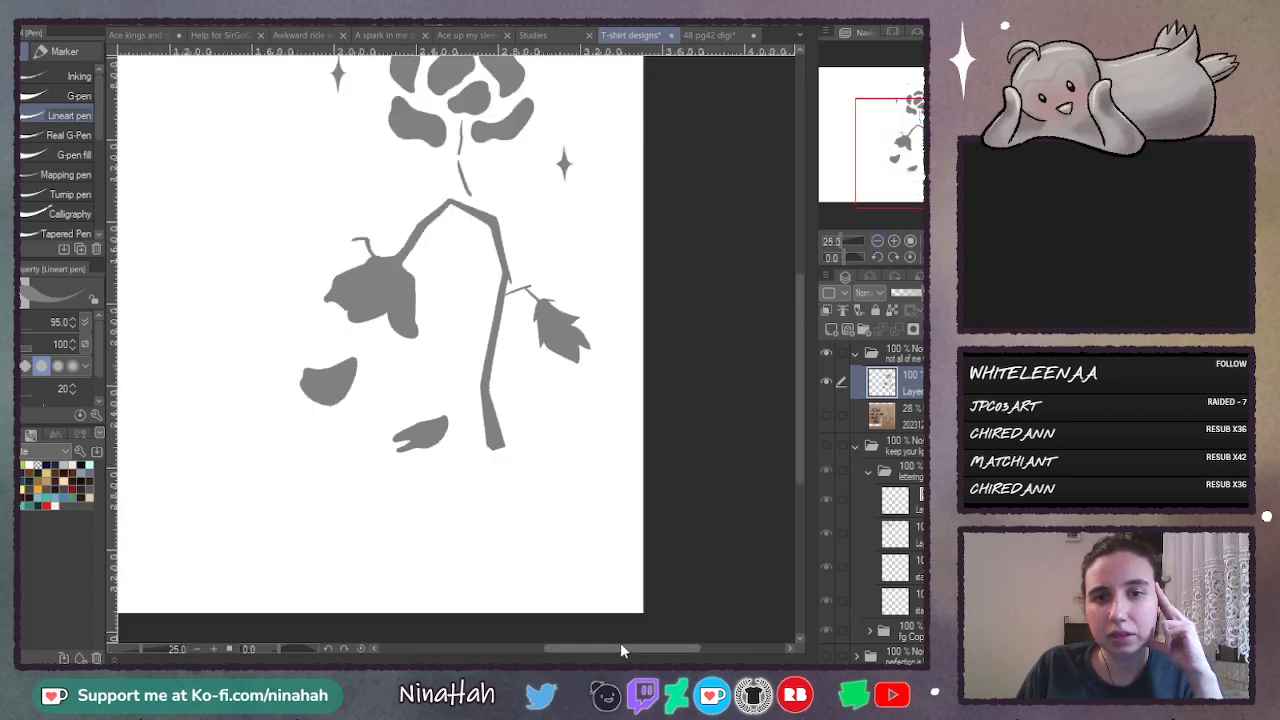
{"action": "left_click_drag", "start_coordinate": [620, 645], "coordinate": [555, 648]}
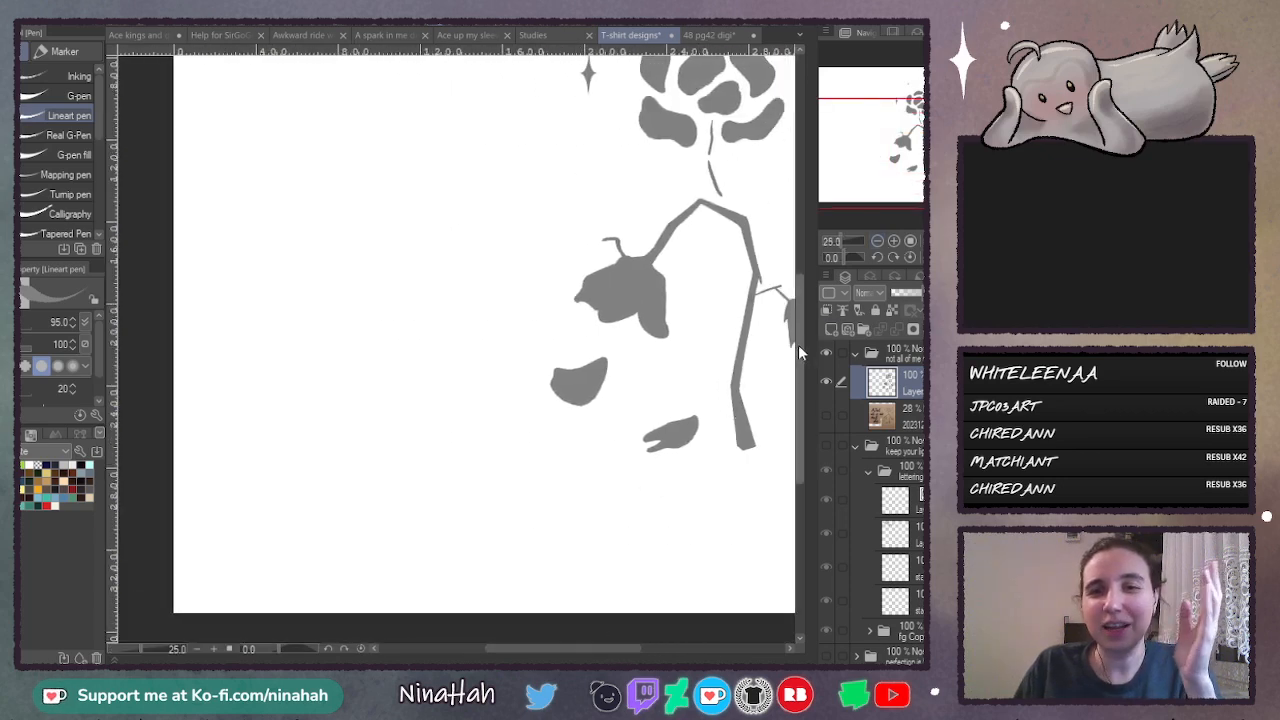
{"action": "left_click_drag", "start_coordinate": [798, 344], "coordinate": [798, 304]}
{"action": "left_click_drag", "start_coordinate": [568, 645], "coordinate": [588, 660]}
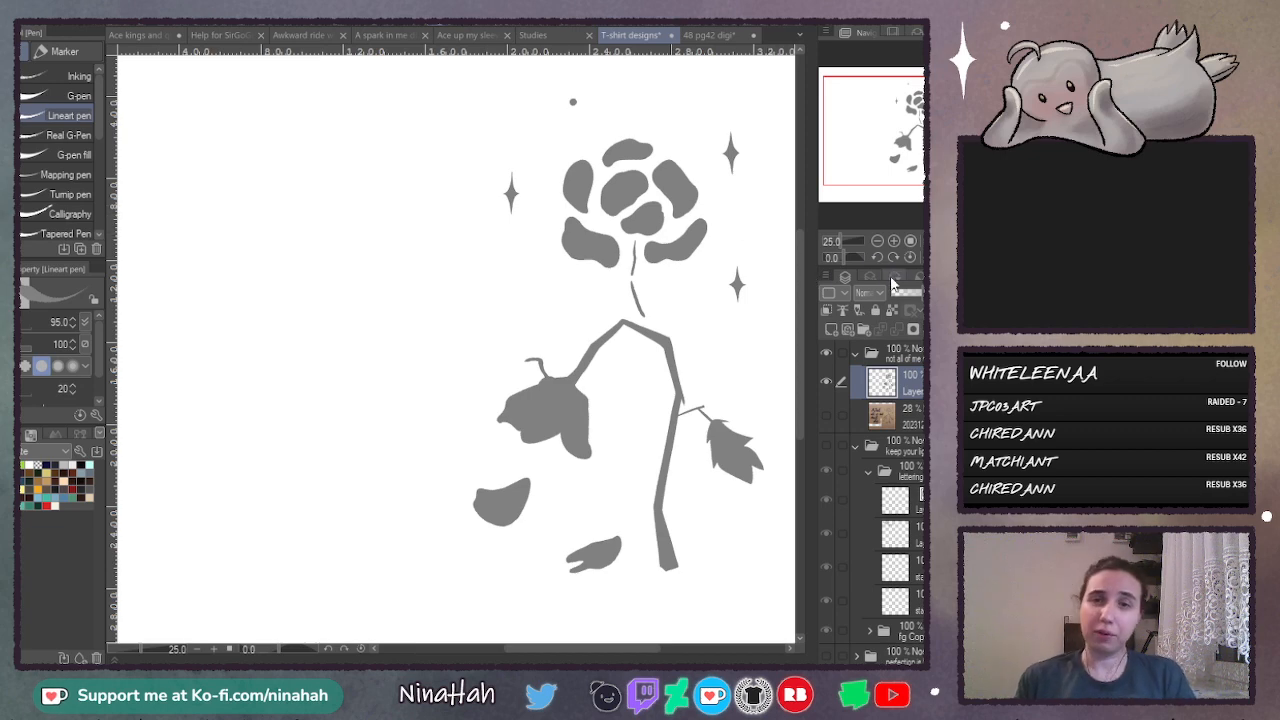
- Show the lettering sketch again and add a new empty layer above the flower silhouettes
{"action": "left_click", "coordinate": [826, 414]}
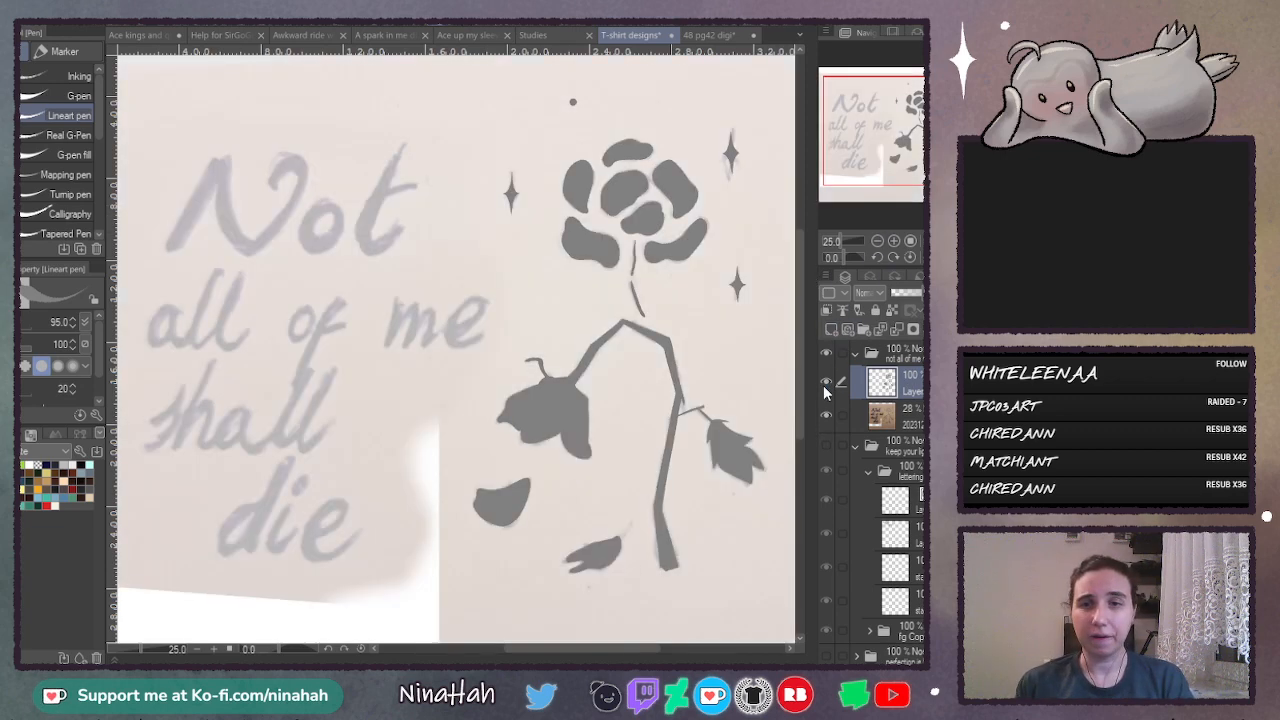
{"action": "left_click", "coordinate": [835, 330]}
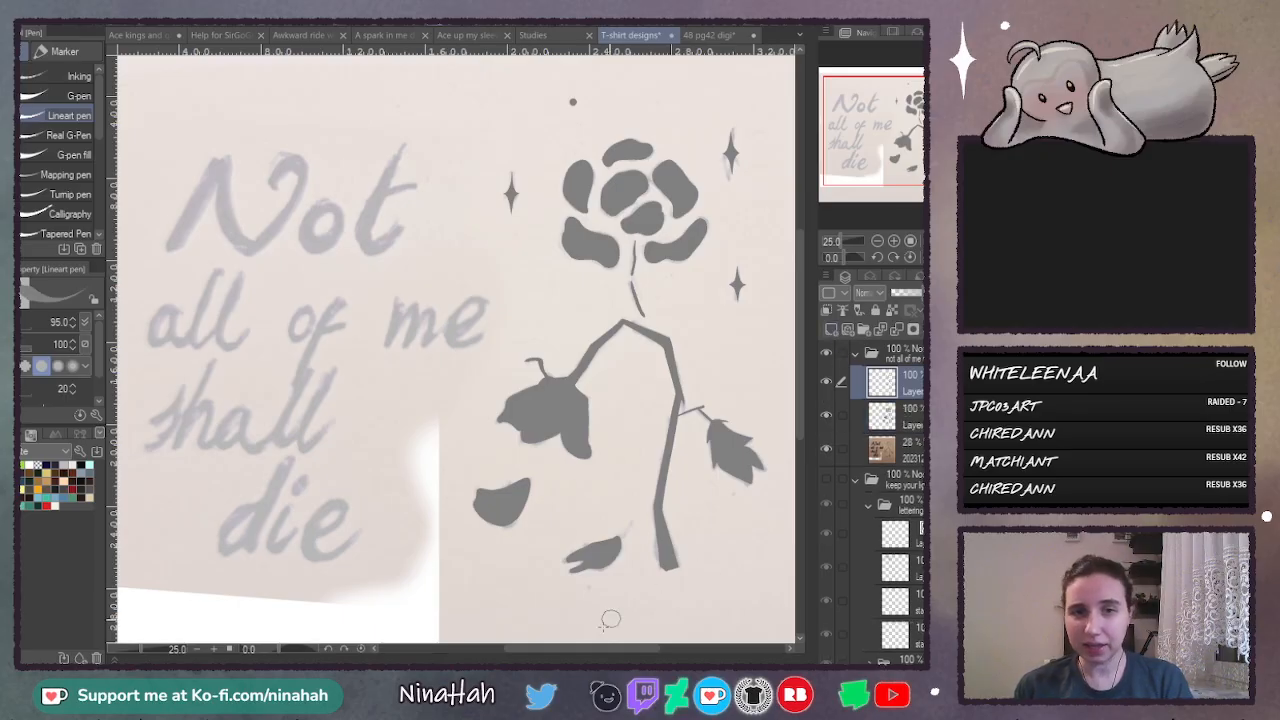
{"action": "left_click_drag", "start_coordinate": [594, 646], "coordinate": [559, 654]}
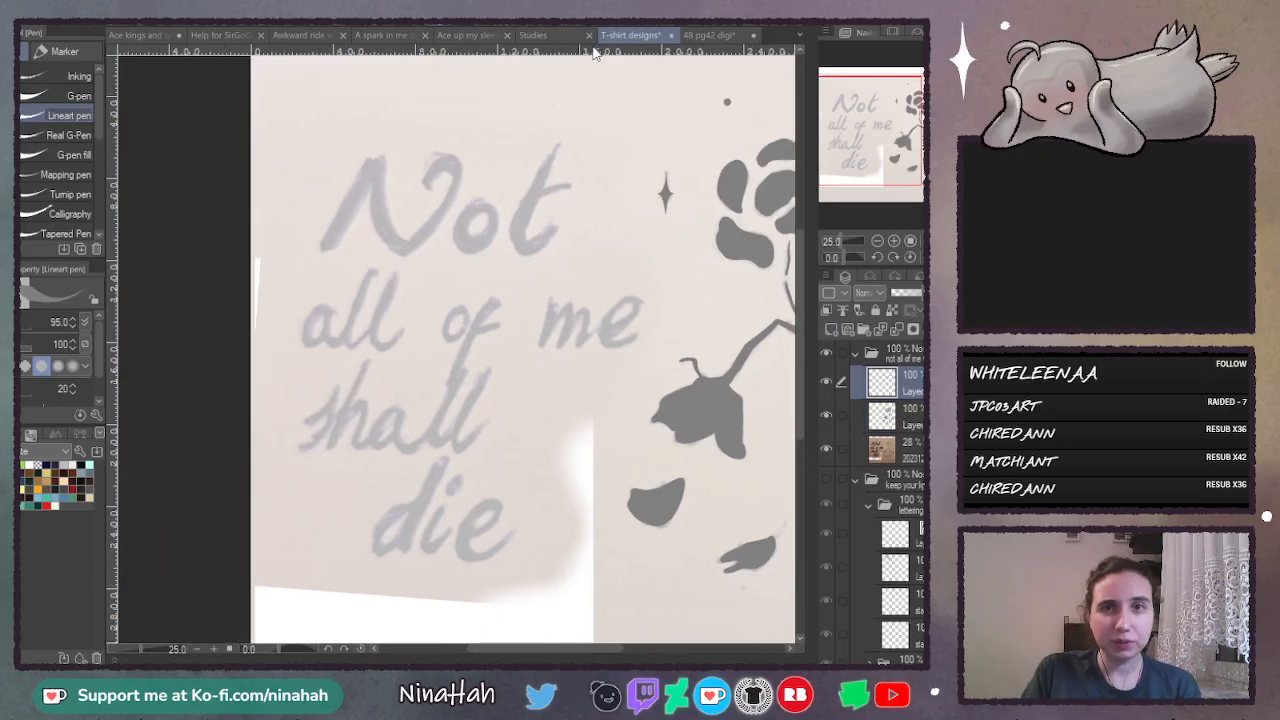
- Place two horizontal guides at the baseline and top of the word "Not", and move the guide layer above the sketch layer
{"action": "left_click_drag", "start_coordinate": [594, 52], "coordinate": [580, 258]}
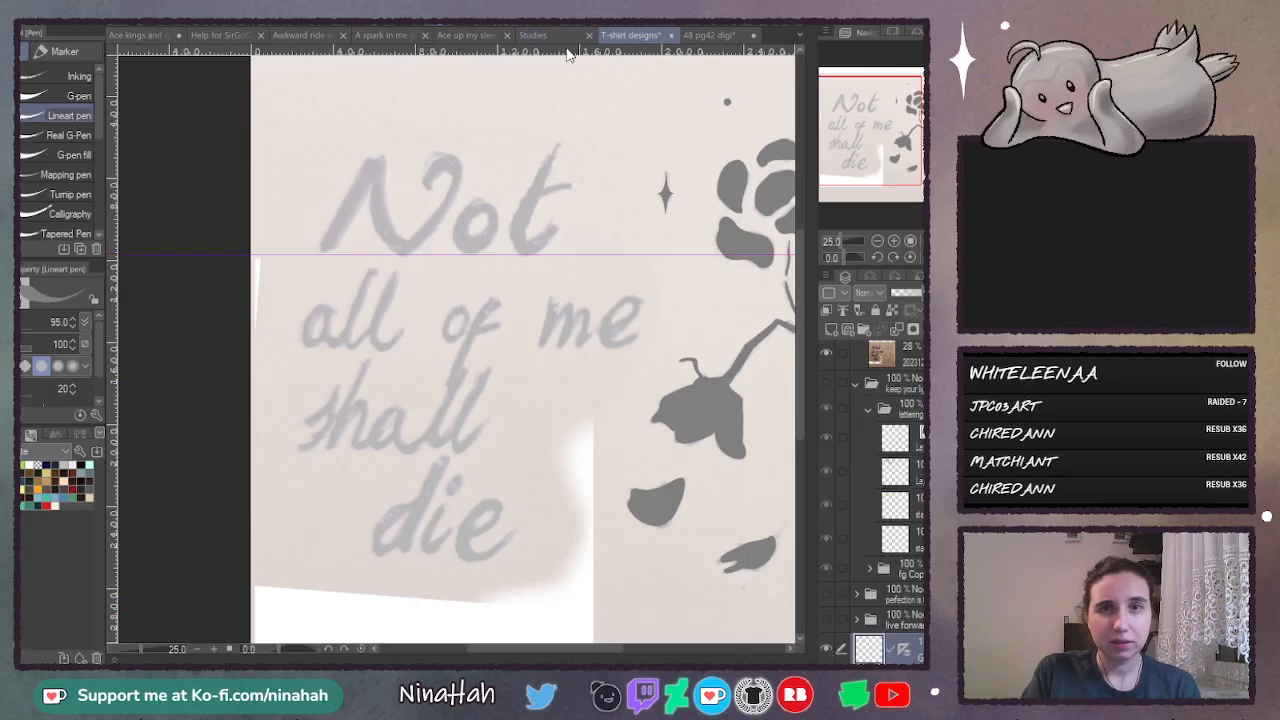
{"action": "left_click_drag", "start_coordinate": [572, 50], "coordinate": [573, 156]}
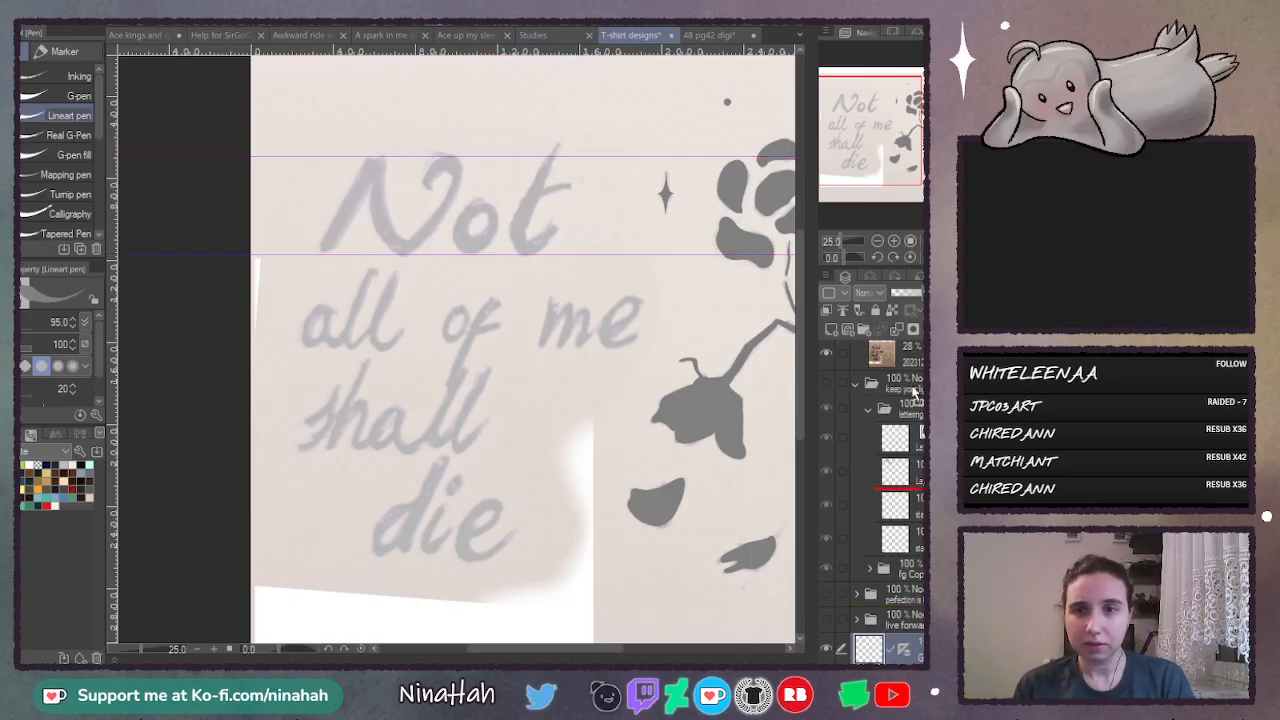
{"action": "scroll", "coordinate": [913, 365], "scroll_direction": "up", "scroll_amount": 1}
{"action": "left_click_drag", "start_coordinate": [917, 348], "coordinate": [915, 388]}
{"action": "scroll", "coordinate": [907, 400], "scroll_direction": "down", "scroll_amount": 3}
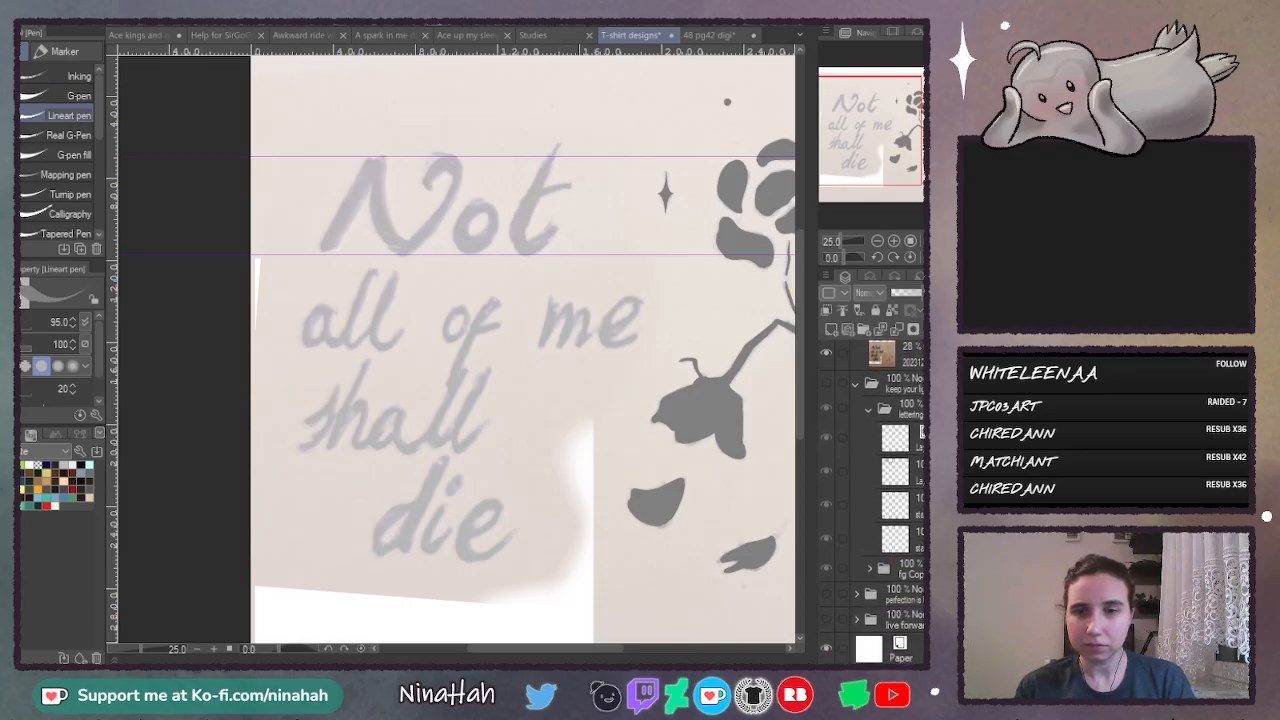
- Place horizontal guides at the baseline and lowercase height of the lines "all of me", "shall" and "die"
{"action": "scroll", "coordinate": [907, 400], "scroll_direction": "up", "scroll_amount": 4}
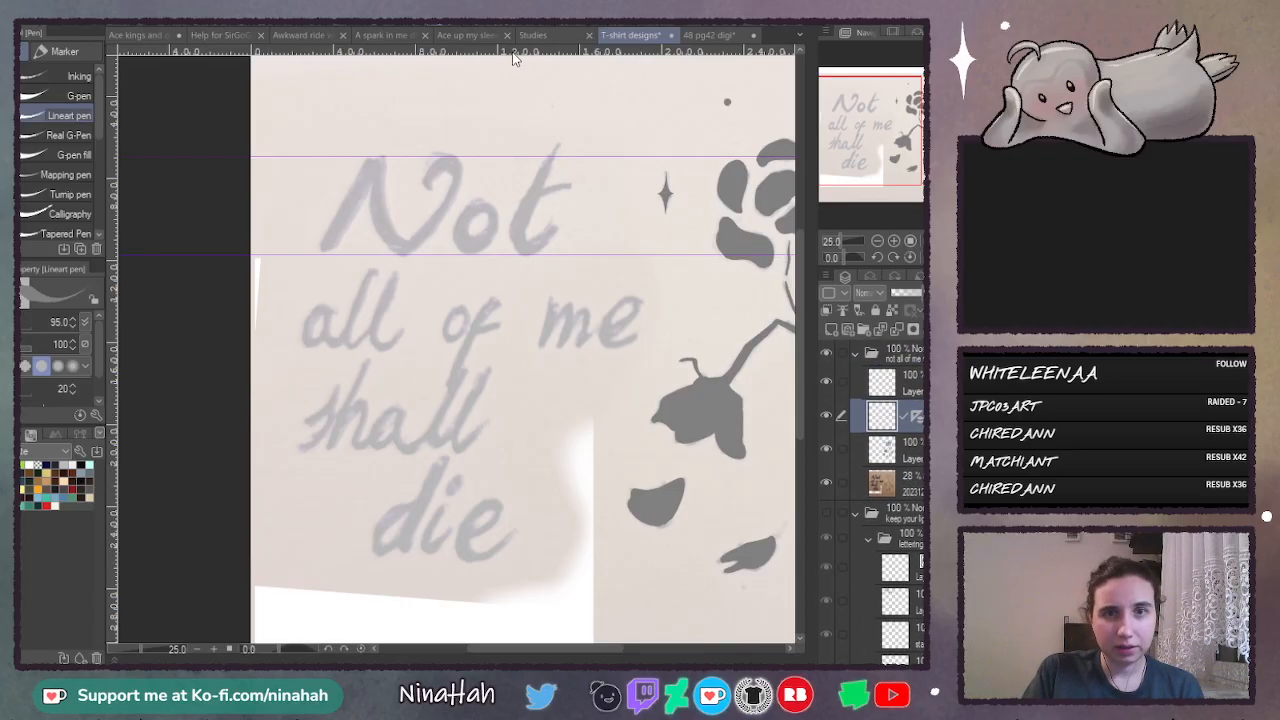
{"action": "left_click_drag", "start_coordinate": [514, 54], "coordinate": [520, 350]}
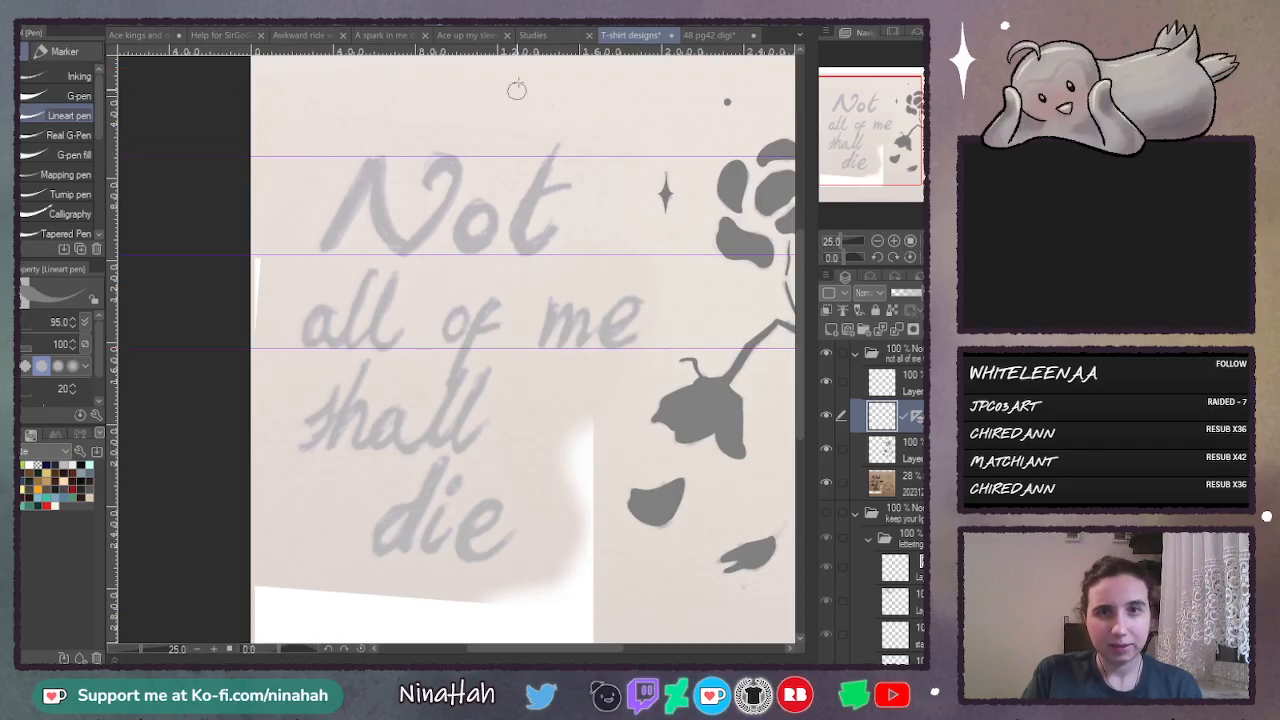
{"action": "left_click_drag", "start_coordinate": [522, 52], "coordinate": [532, 303]}
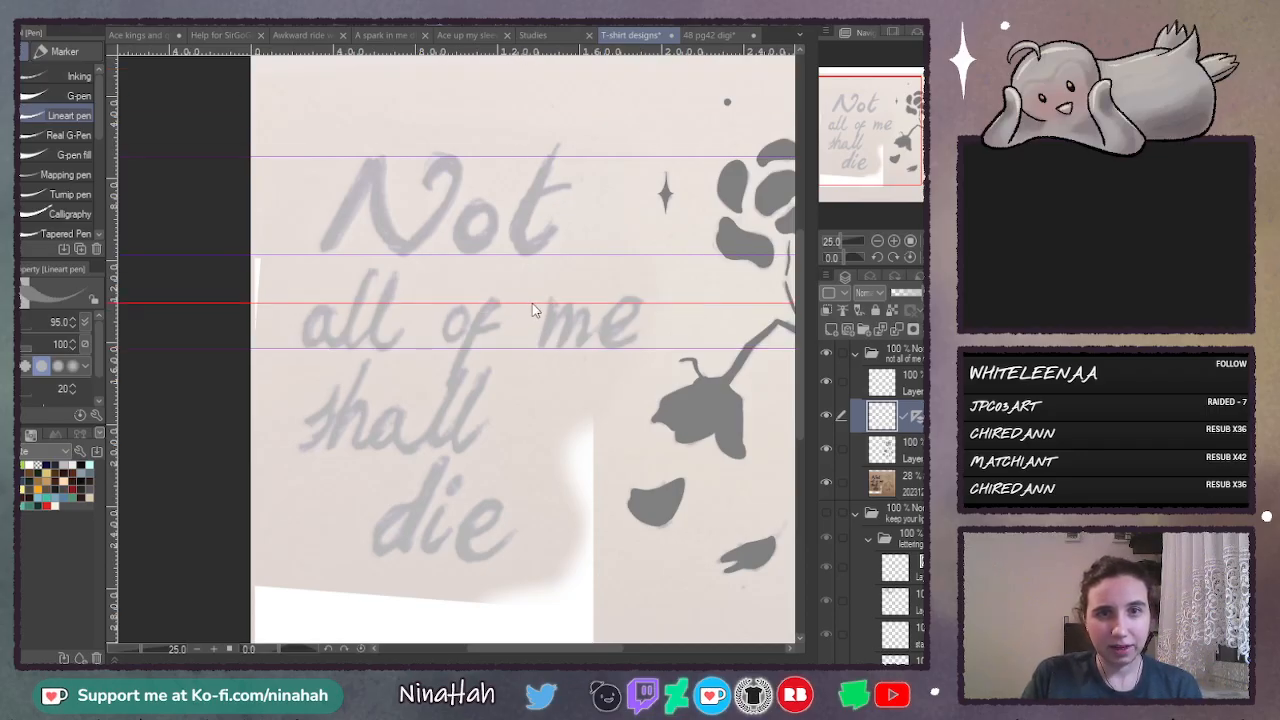
{"action": "left_click_drag", "start_coordinate": [558, 52], "coordinate": [543, 452]}
{"action": "left_click_drag", "start_coordinate": [557, 56], "coordinate": [555, 411]}
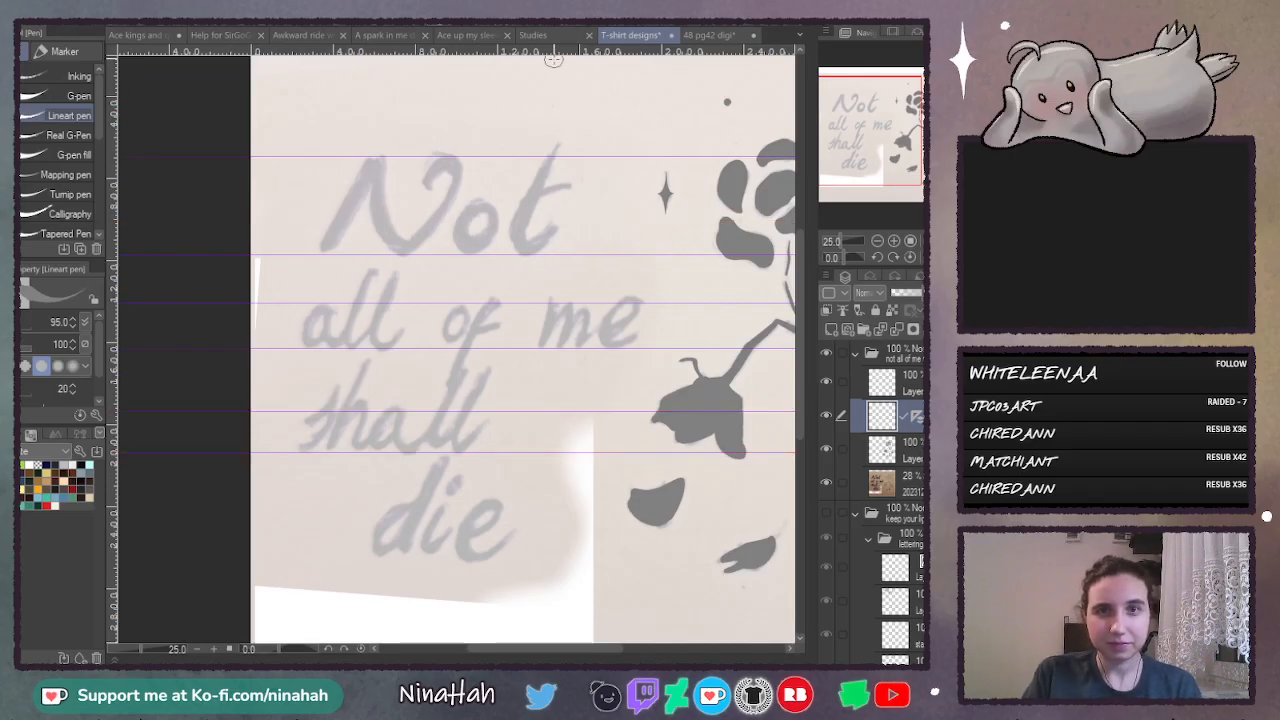
{"action": "left_click_drag", "start_coordinate": [560, 58], "coordinate": [579, 568]}
{"action": "left_click_drag", "start_coordinate": [559, 61], "coordinate": [585, 516]}
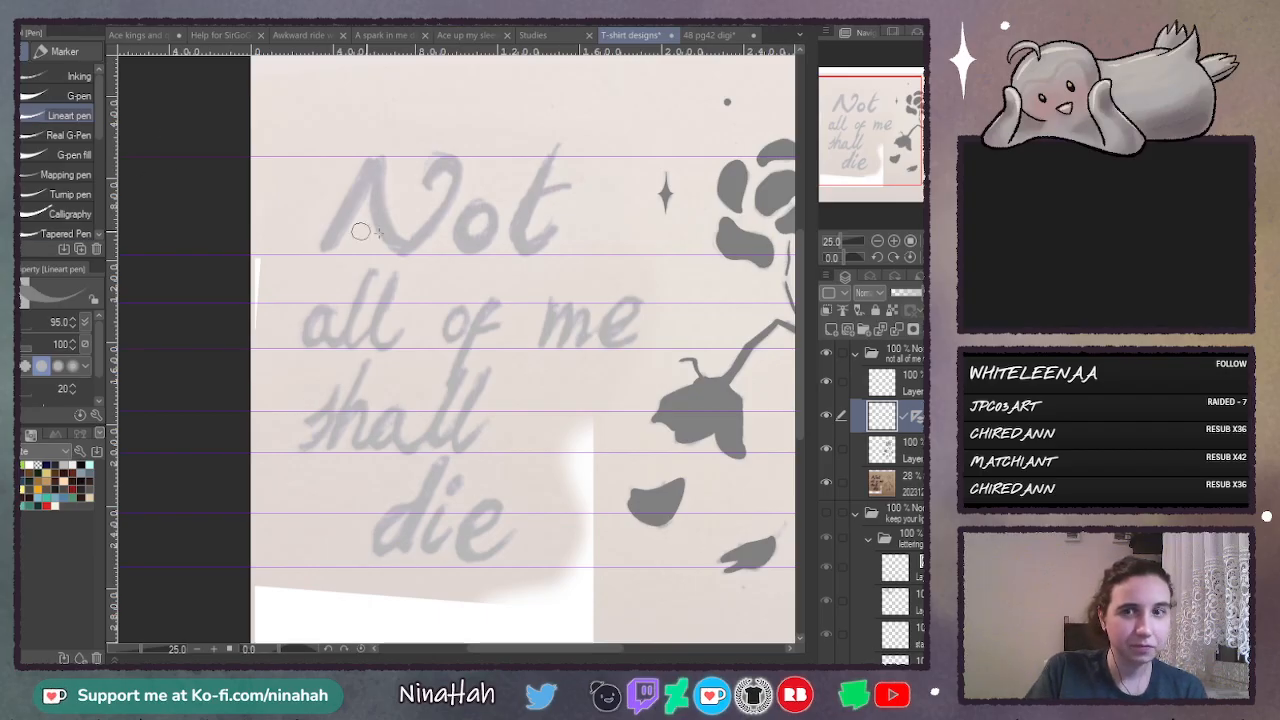
- Activate the top layer and examine the sketched word "Not" against its guides up close
{"action": "left_click", "coordinate": [885, 382]}
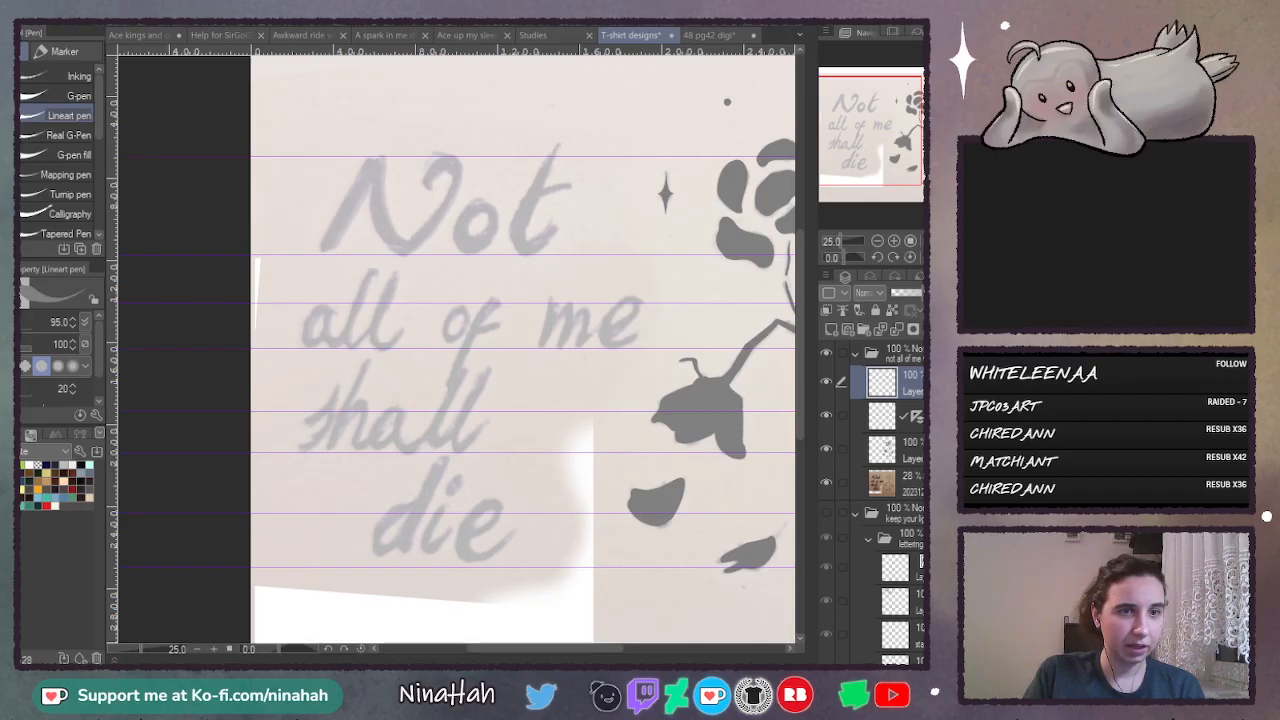
{"action": "left_click", "coordinate": [893, 241]}
{"action": "left_click", "coordinate": [893, 241]}
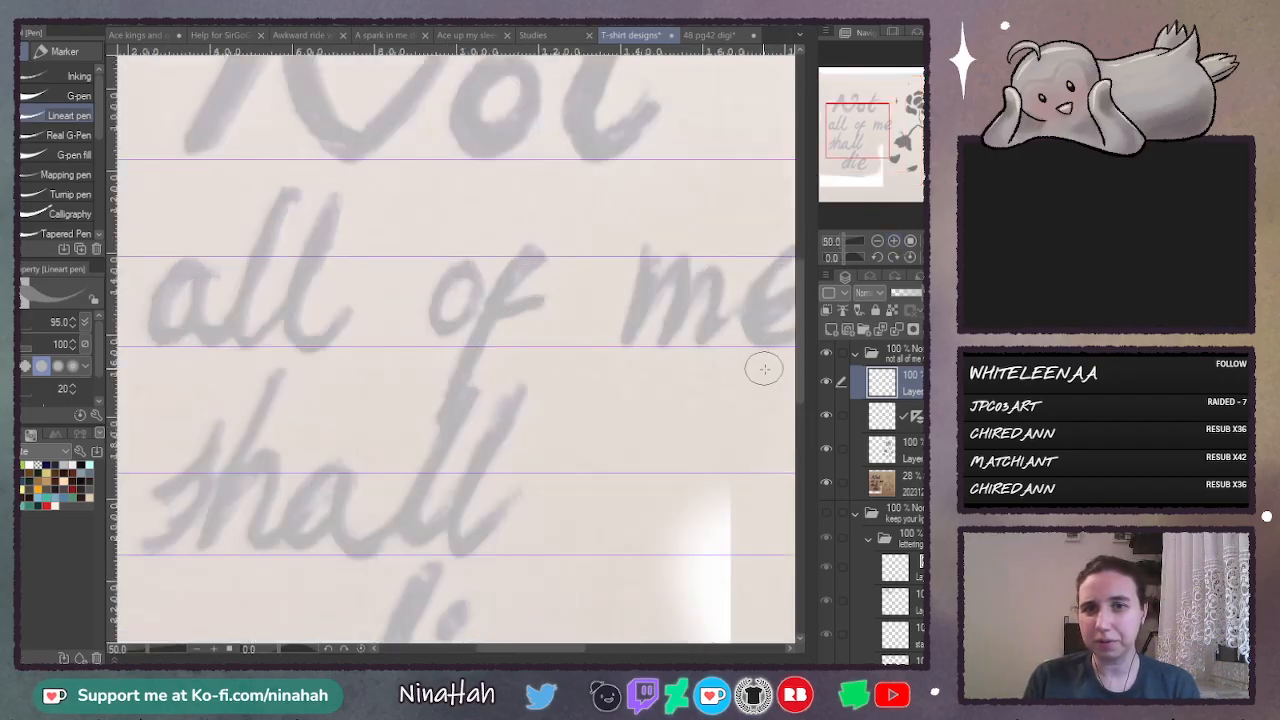
{"action": "left_click_drag", "start_coordinate": [796, 356], "coordinate": [806, 304]}
{"action": "left_click_drag", "start_coordinate": [532, 644], "coordinate": [495, 647]}
{"action": "scroll", "coordinate": [600, 440], "scroll_direction": "up", "scroll_amount": 1}
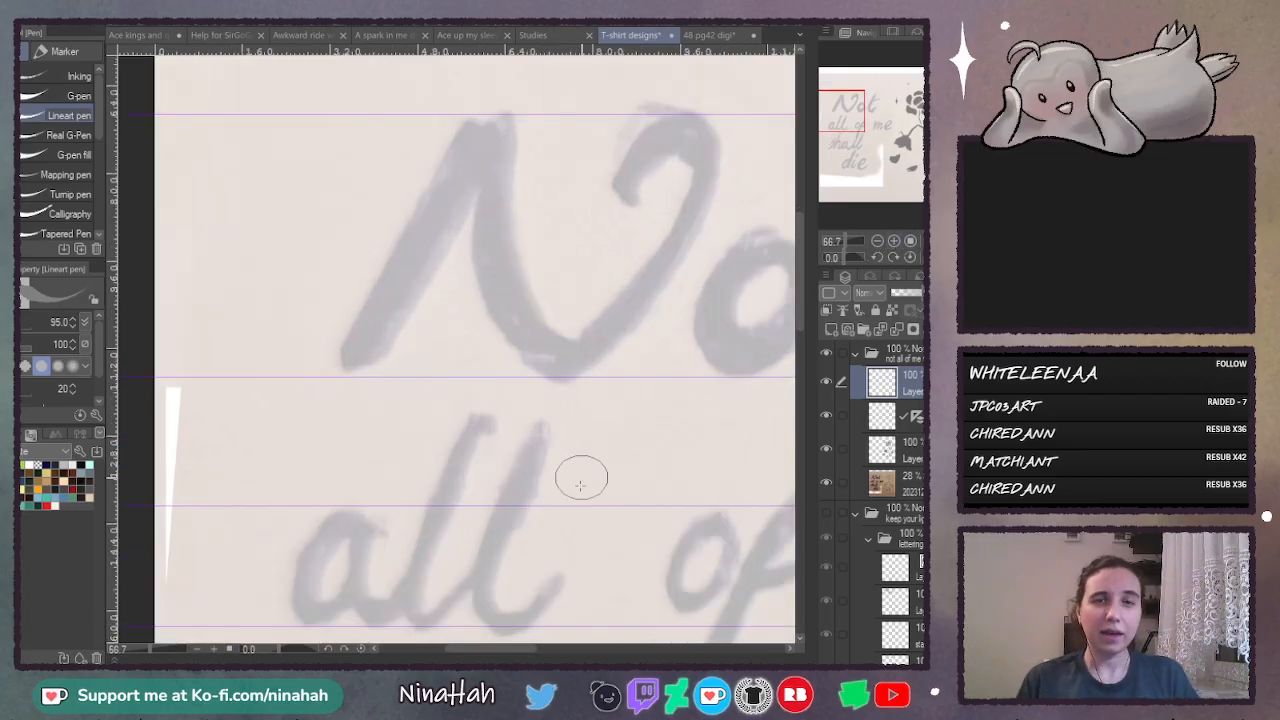
{"action": "mouse_move", "coordinate": [516, 648]}
{"action": "left_mouse_down"}
{"action": "mouse_move", "coordinate": [560, 648]}
{"action": "mouse_move", "coordinate": [530, 648]}
{"action": "left_mouse_up"}
{"action": "left_click_drag", "start_coordinate": [798, 321], "coordinate": [798, 296]}
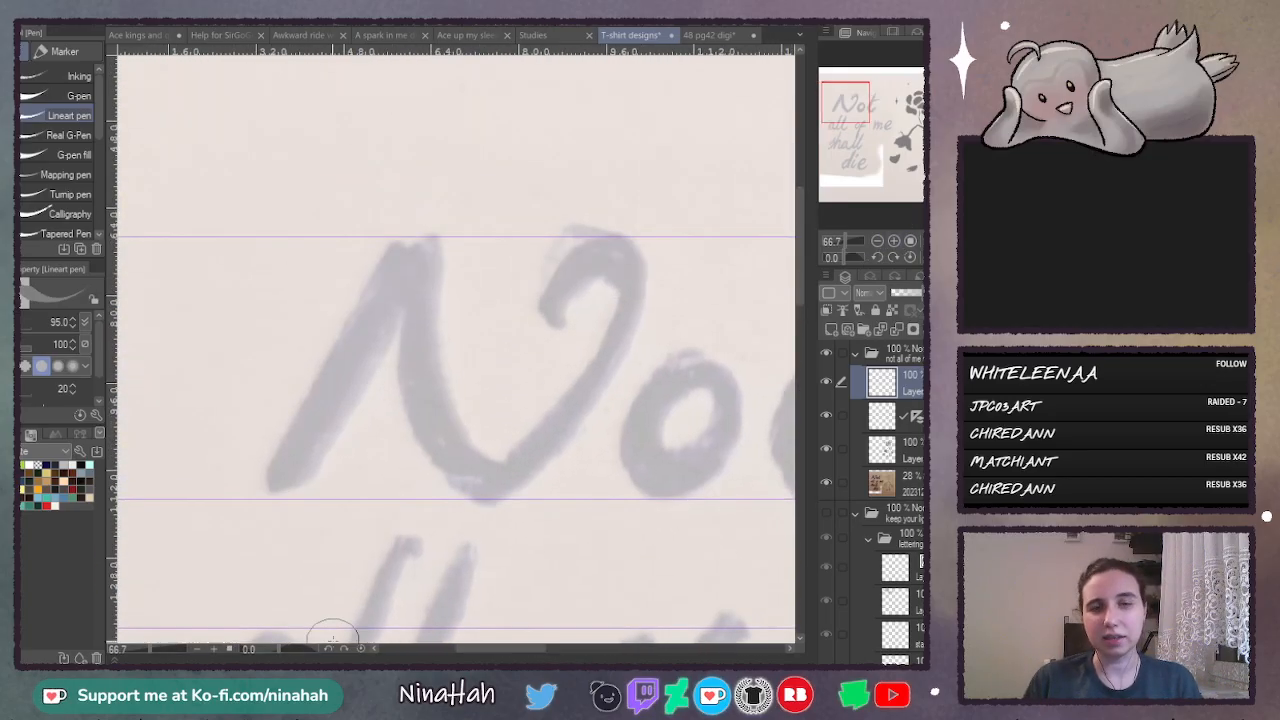
{"action": "key", "text": "ctrl+0"}
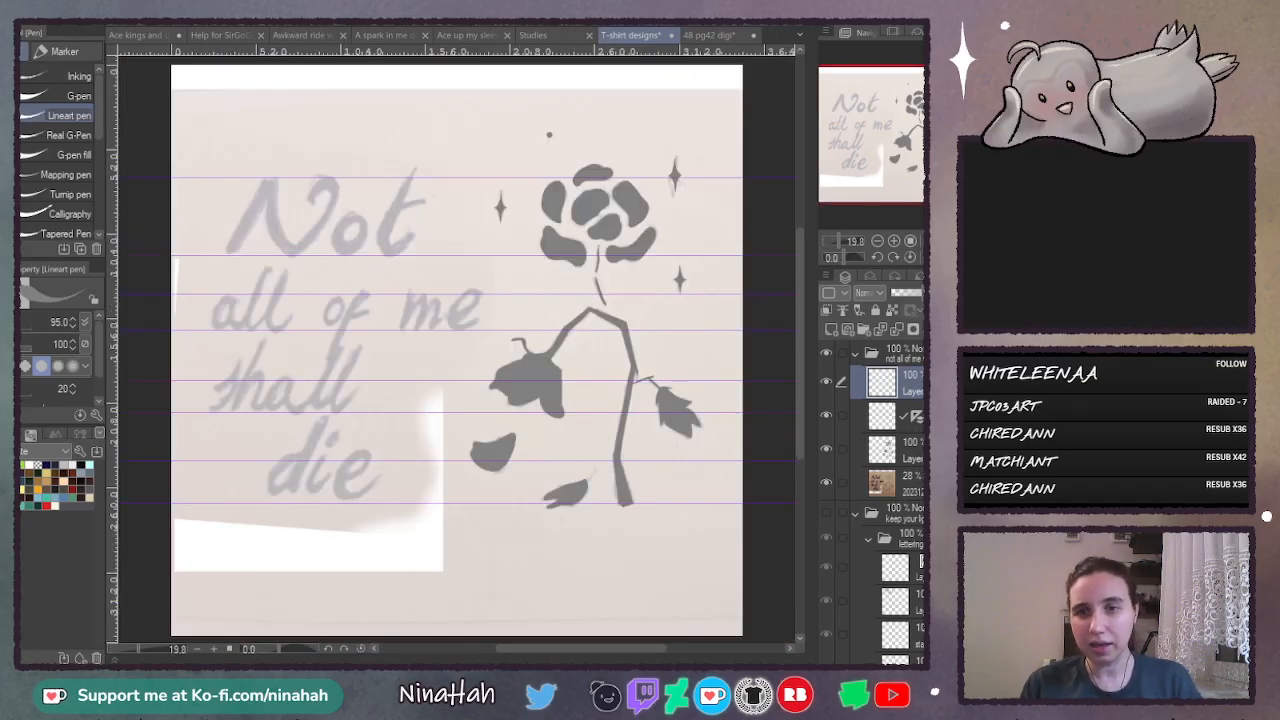
- Add an empty layer between the flower silhouettes and the guide layer, and make the top layer active again
{"action": "left_click", "coordinate": [908, 450]}
{"action": "left_click", "coordinate": [831, 330]}
{"action": "left_click", "coordinate": [908, 383]}
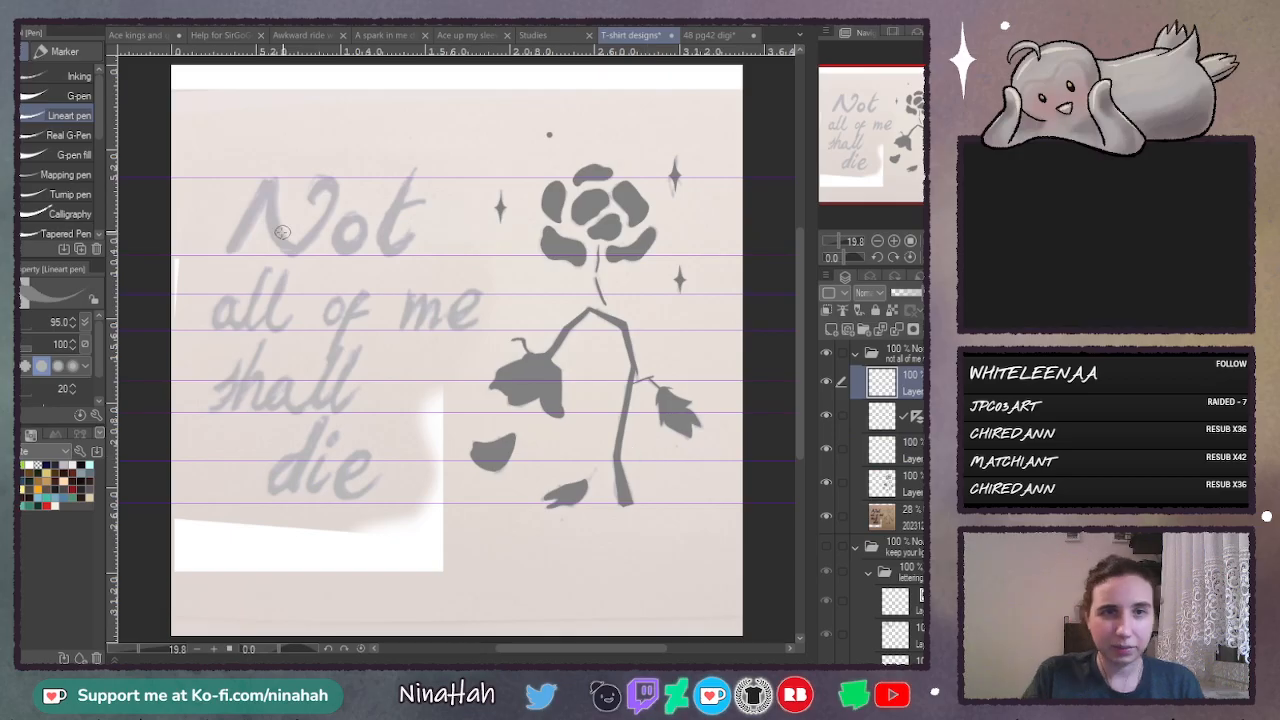
- Letter the word "Not" freehand with the Lineart pen between the upper two guides, ending with the crossbar of the "t"
{"action": "mouse_move", "coordinate": [228, 255]}
{"action": "left_mouse_down"}
{"action": "mouse_move", "coordinate": [288, 256]}
{"action": "mouse_move", "coordinate": [345, 175]}
{"action": "mouse_move", "coordinate": [347, 192]}
{"action": "left_mouse_up"}
{"action": "mouse_move", "coordinate": [358, 228]}
{"action": "left_mouse_down"}
{"action": "mouse_move", "coordinate": [351, 237]}
{"action": "mouse_move", "coordinate": [372, 214]}
{"action": "left_mouse_up"}
{"action": "left_click_drag", "start_coordinate": [410, 168], "coordinate": [402, 258]}
{"action": "left_click_drag", "start_coordinate": [396, 206], "coordinate": [450, 187]}
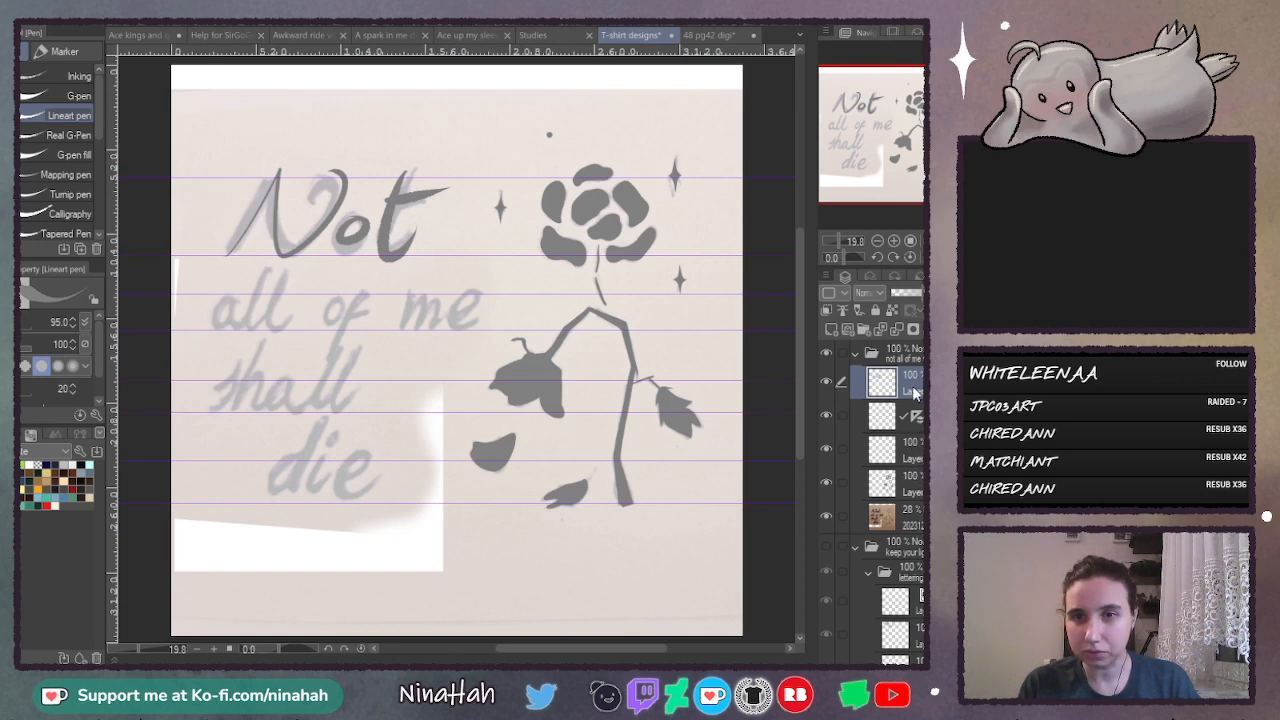
- Clip a new layer to the "Not" lettering and paint the letters white with the Lineart pen at size 692.2
{"action": "left_click", "coordinate": [832, 330]}
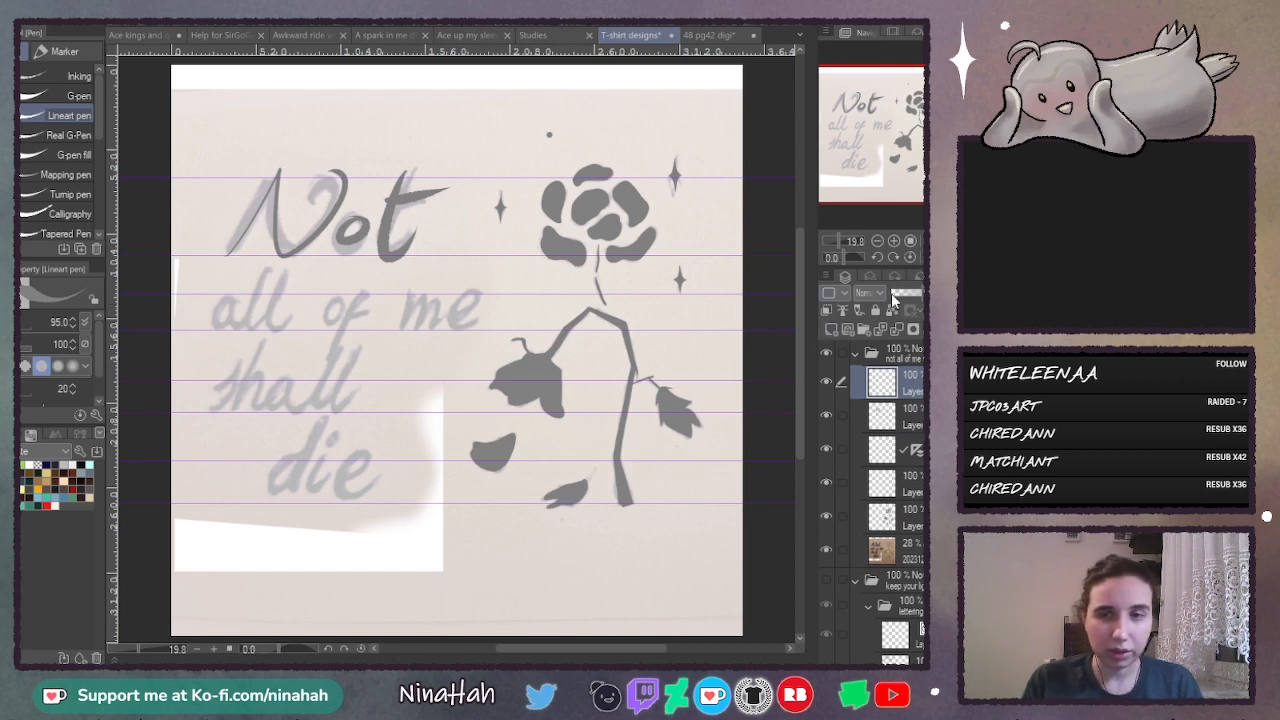
{"action": "left_click", "coordinate": [829, 310]}
{"action": "left_click", "coordinate": [28, 463]}
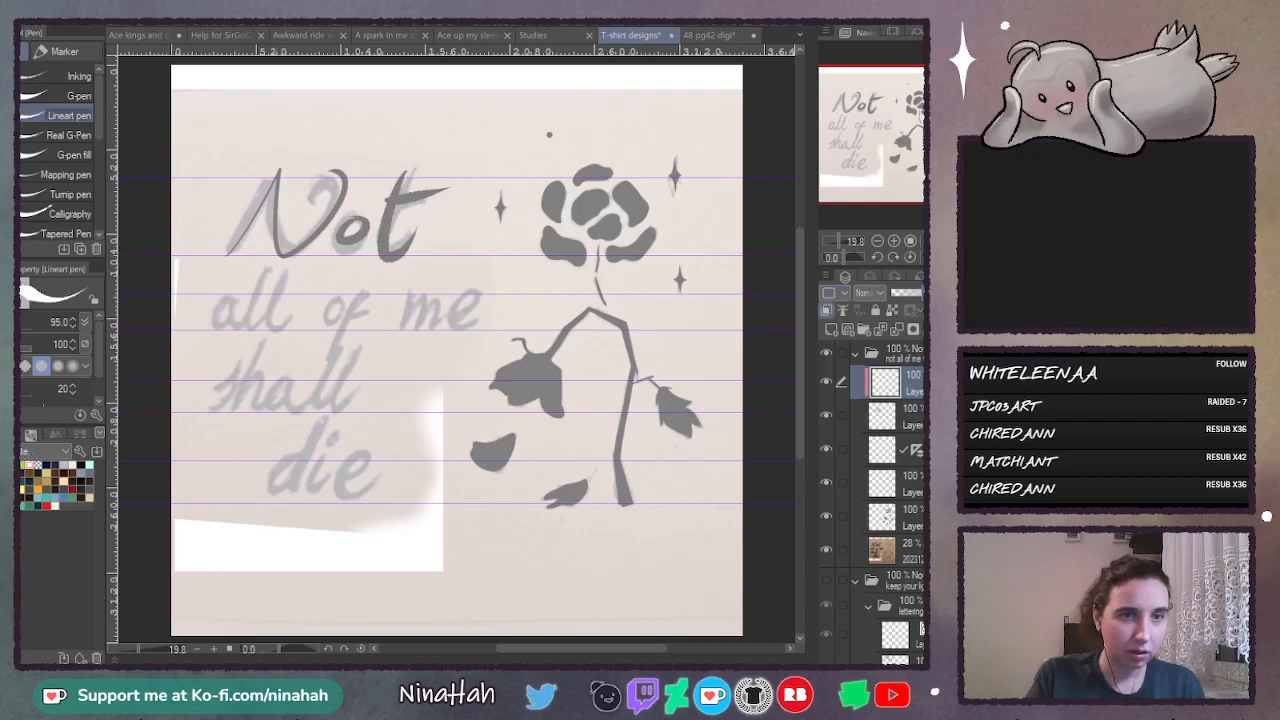
{"action": "key", "text": "g"}
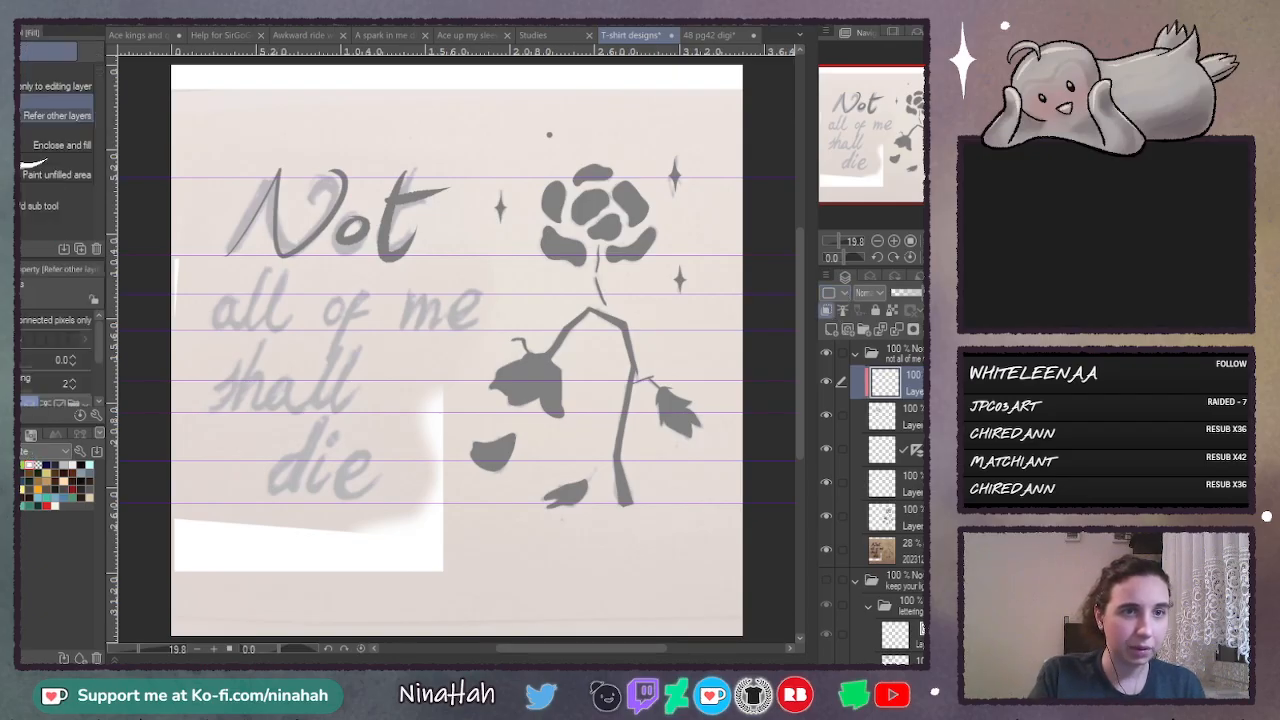
{"action": "key", "text": "p"}
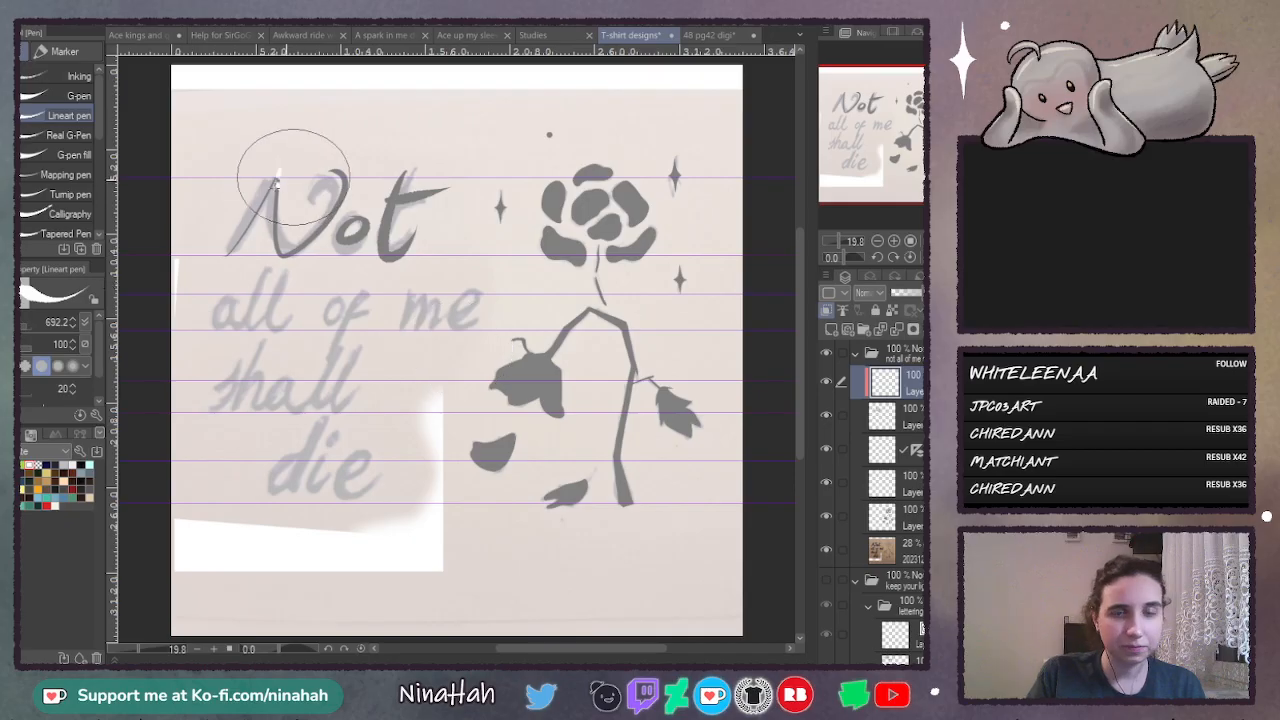
{"action": "mouse_move", "coordinate": [286, 157]}
{"action": "left_mouse_down"}
{"action": "mouse_move", "coordinate": [337, 177]}
{"action": "mouse_move", "coordinate": [409, 166]}
{"action": "mouse_move", "coordinate": [430, 210]}
{"action": "left_mouse_up"}
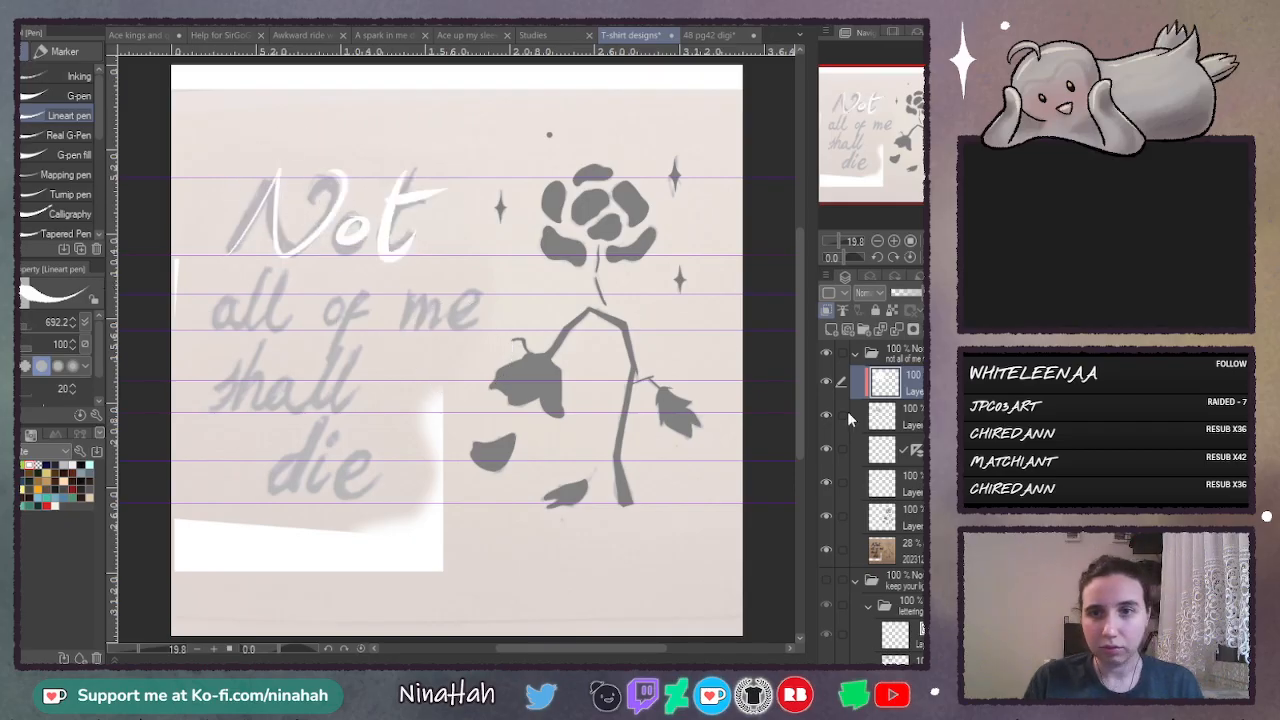
- Clip a new layer to the flower silhouettes and paint the upright flower, its broken stem lines and the sparkles white
{"action": "left_click", "coordinate": [919, 518]}
{"action": "left_click", "coordinate": [831, 330]}
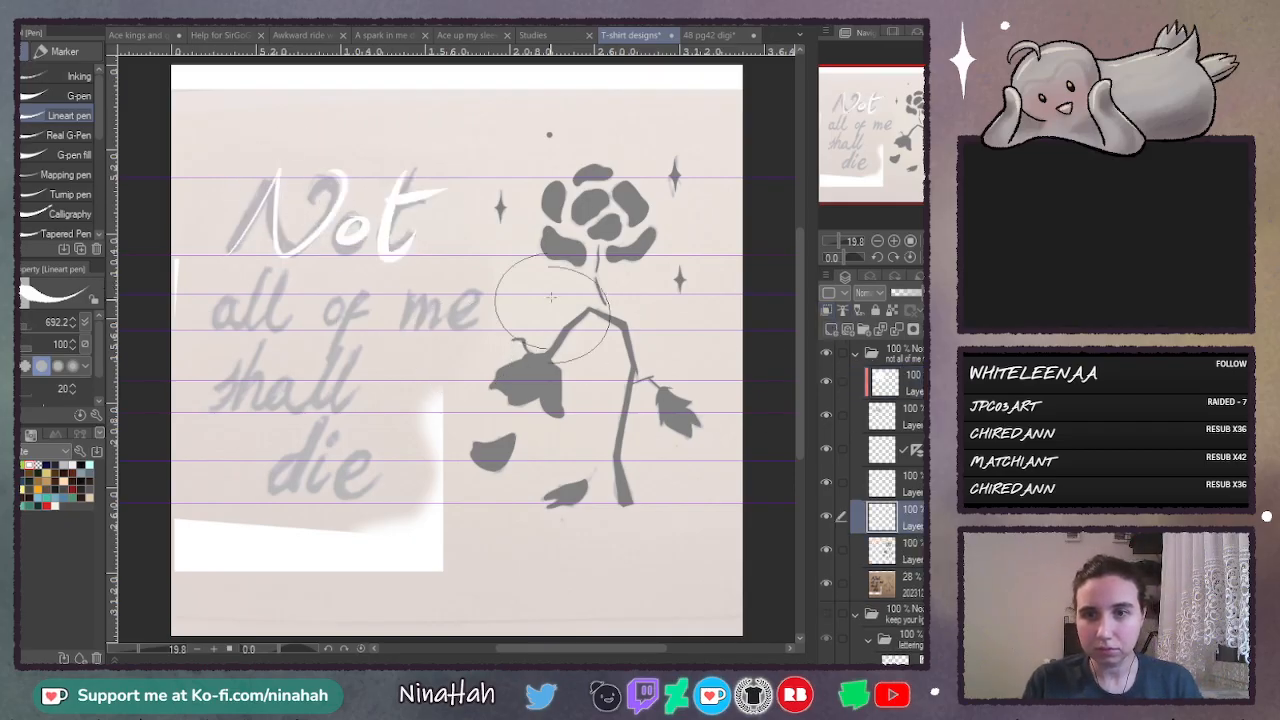
{"action": "left_click", "coordinate": [827, 310]}
{"action": "mouse_move", "coordinate": [600, 204]}
{"action": "left_mouse_down"}
{"action": "mouse_move", "coordinate": [596, 253]}
{"action": "mouse_move", "coordinate": [616, 257]}
{"action": "mouse_move", "coordinate": [606, 290]}
{"action": "mouse_move", "coordinate": [639, 190]}
{"action": "mouse_move", "coordinate": [565, 156]}
{"action": "mouse_move", "coordinate": [558, 119]}
{"action": "mouse_move", "coordinate": [486, 229]}
{"action": "mouse_move", "coordinate": [494, 201]}
{"action": "mouse_move", "coordinate": [530, 216]}
{"action": "mouse_move", "coordinate": [669, 143]}
{"action": "mouse_move", "coordinate": [662, 250]}
{"action": "mouse_move", "coordinate": [679, 287]}
{"action": "left_mouse_up"}
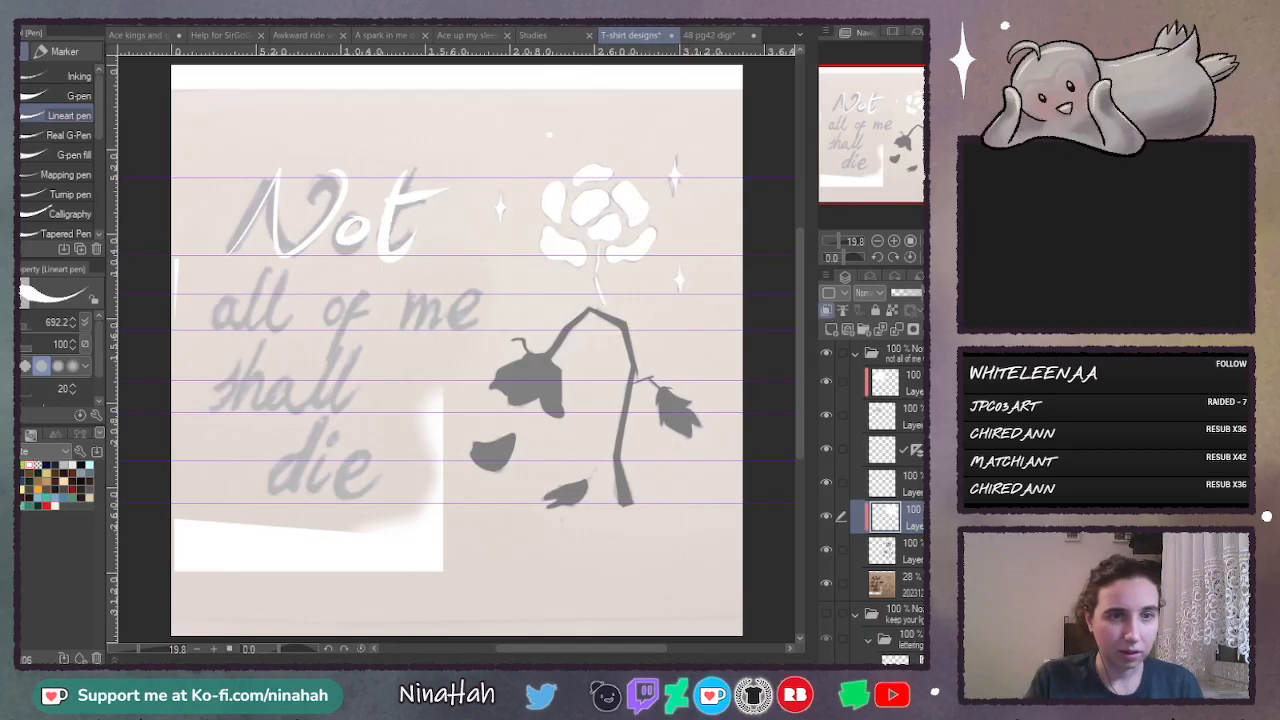
- Try peach and light orange on the petals of the upright flower
{"action": "key", "text": "x"}
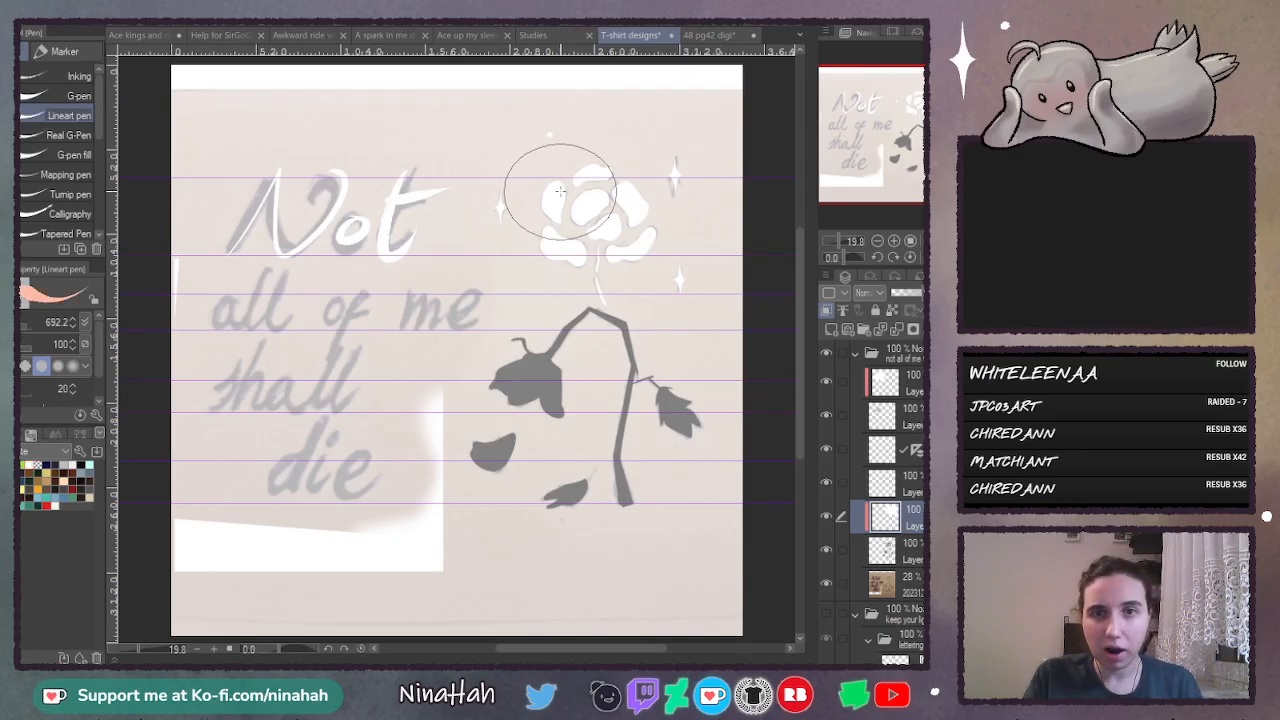
{"action": "mouse_move", "coordinate": [559, 193]}
{"action": "left_mouse_down"}
{"action": "mouse_move", "coordinate": [565, 251]}
{"action": "mouse_move", "coordinate": [580, 250]}
{"action": "left_mouse_up"}
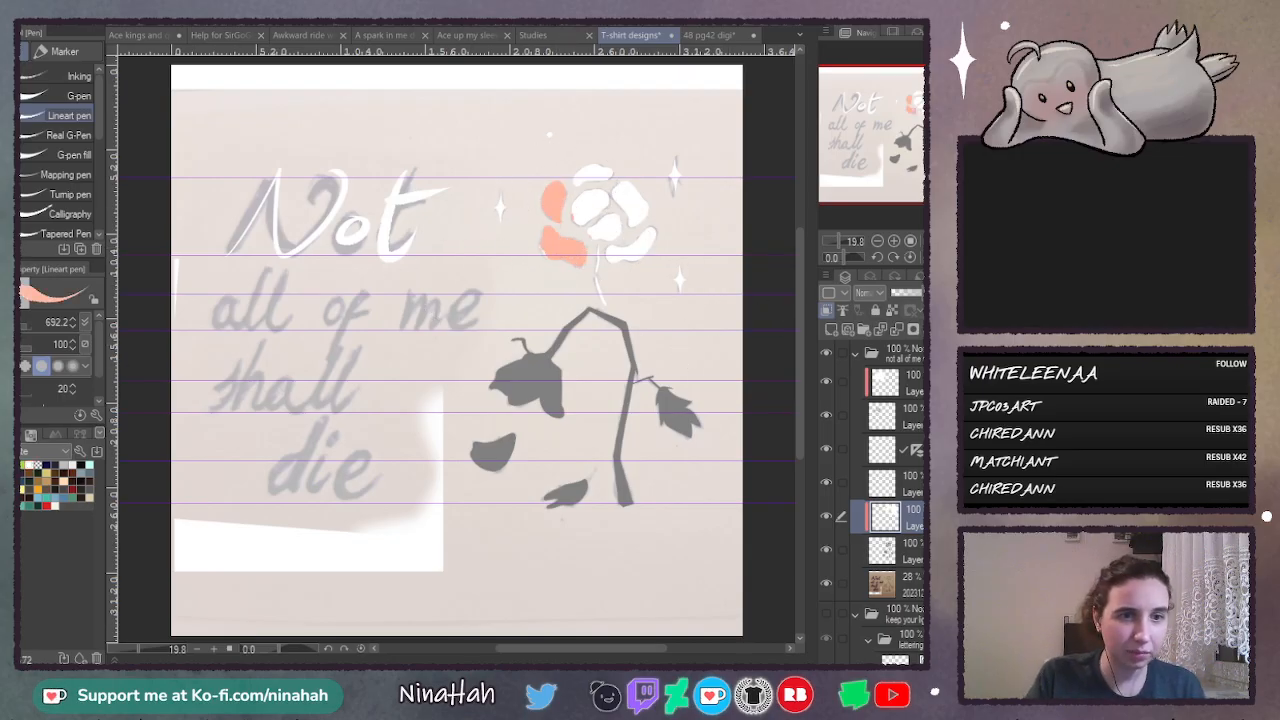
{"action": "mouse_move", "coordinate": [557, 186]}
{"action": "left_mouse_down"}
{"action": "mouse_move", "coordinate": [567, 245]}
{"action": "mouse_move", "coordinate": [605, 200]}
{"action": "mouse_move", "coordinate": [628, 245]}
{"action": "mouse_move", "coordinate": [583, 185]}
{"action": "left_mouse_up"}
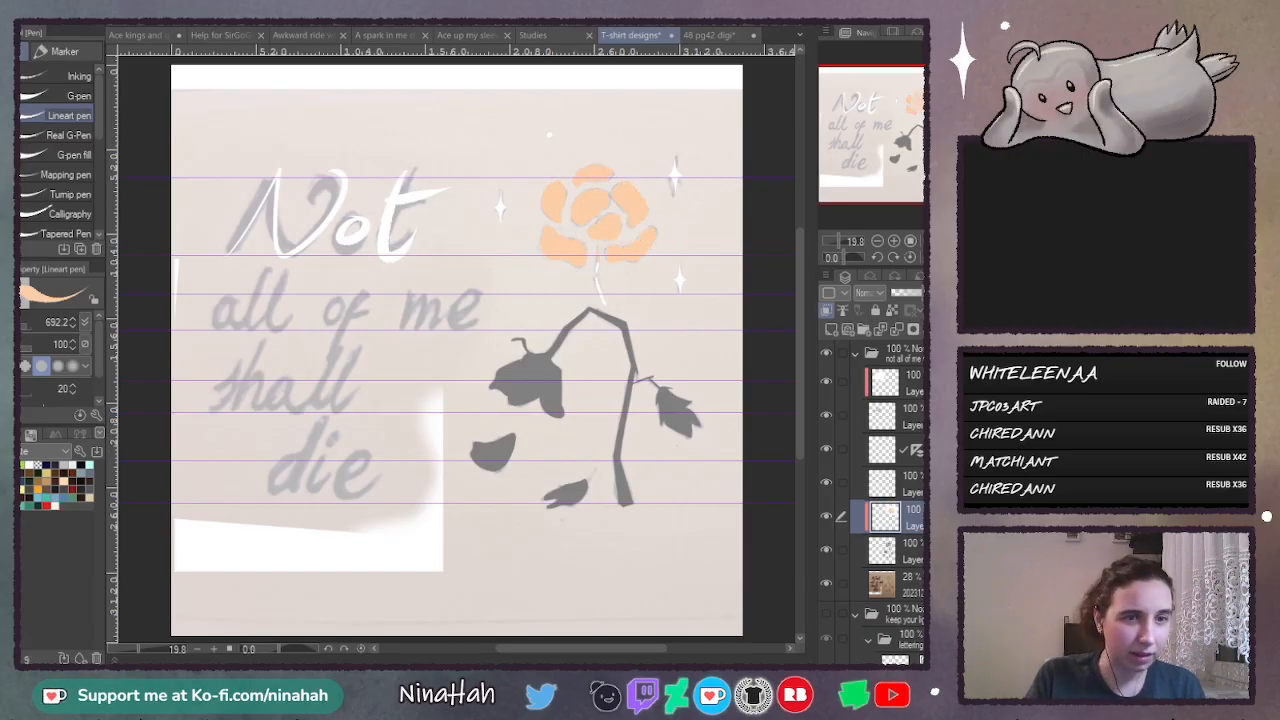
- Mix a very pale pink on the colour wheel and repaint the upright flower's petals with it
{"action": "left_click", "coordinate": [9, 434]}
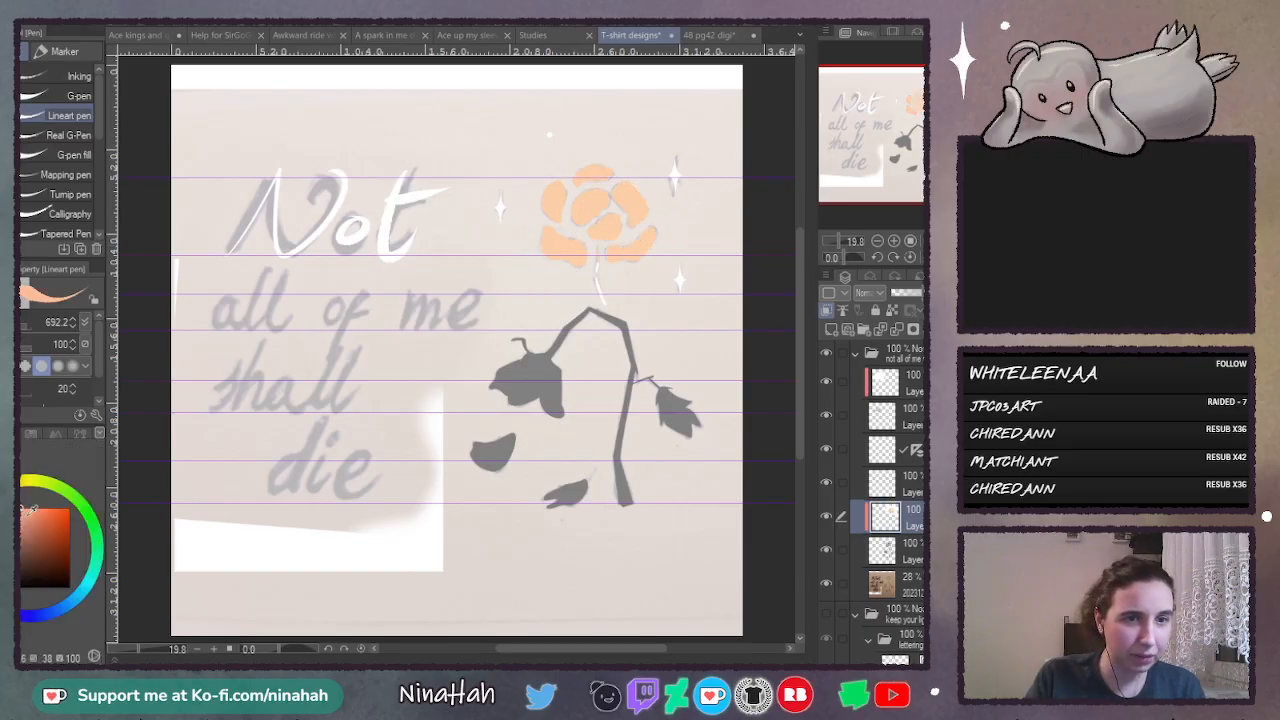
{"action": "left_click", "coordinate": [0, 540]}
{"action": "left_click", "coordinate": [10, 509]}
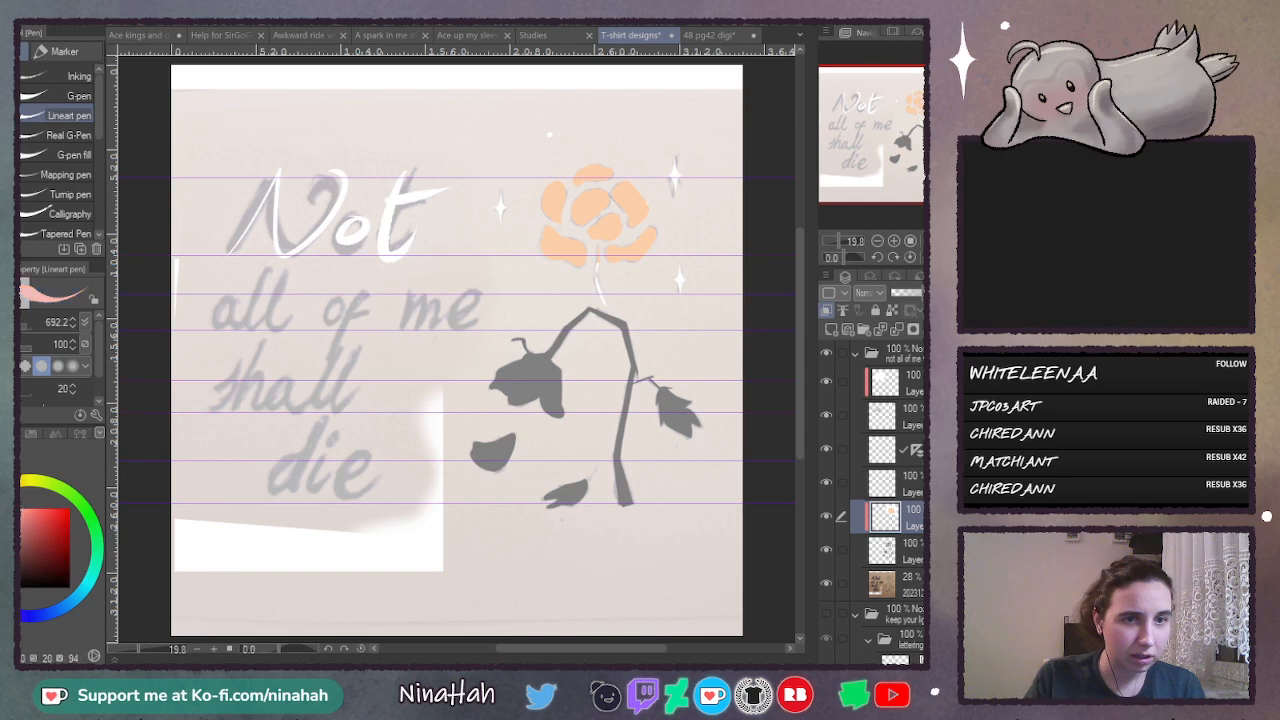
{"action": "left_click", "coordinate": [3, 510]}
{"action": "mouse_move", "coordinate": [580, 212]}
{"action": "left_mouse_down"}
{"action": "mouse_move", "coordinate": [565, 249]}
{"action": "mouse_move", "coordinate": [620, 240]}
{"action": "mouse_move", "coordinate": [508, 297]}
{"action": "mouse_move", "coordinate": [584, 193]}
{"action": "mouse_move", "coordinate": [571, 248]}
{"action": "mouse_move", "coordinate": [632, 242]}
{"action": "left_mouse_up"}
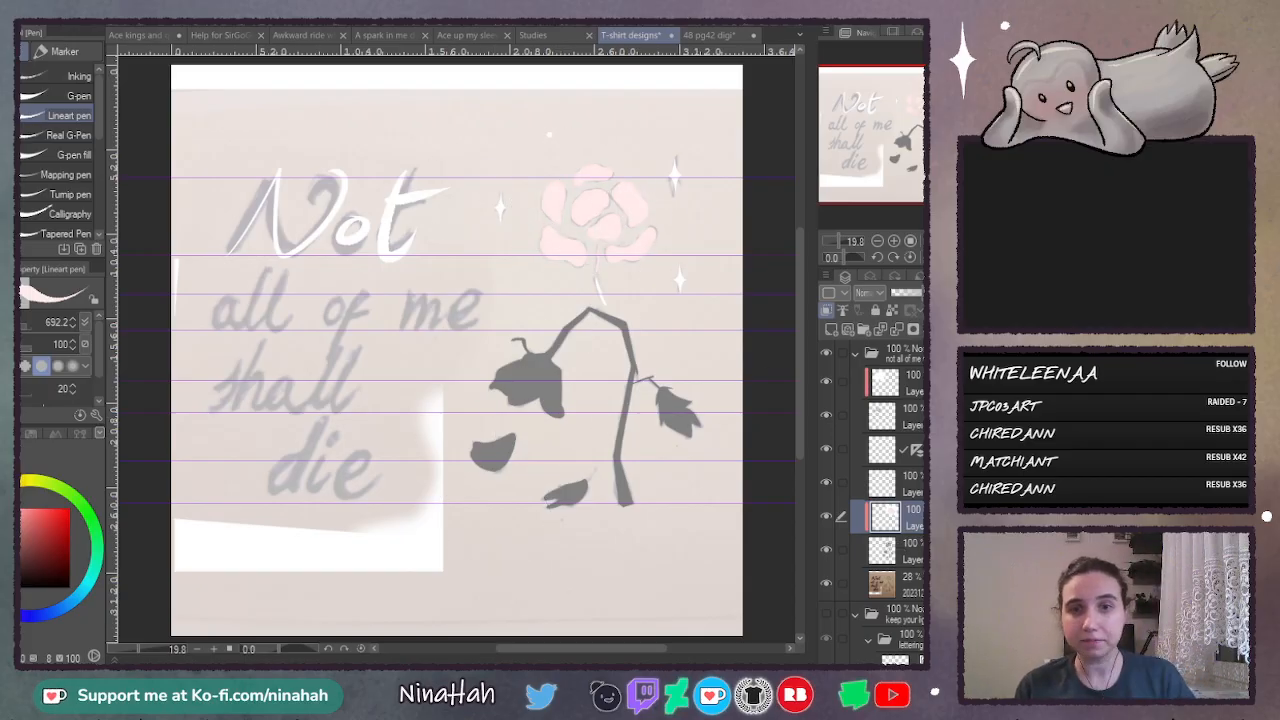
- Test dark reds on the fallen petals, settling on a muted red, and paint the wilted flower and both fallen petals with it
{"action": "left_click_drag", "start_coordinate": [54, 518], "coordinate": [38, 555]}
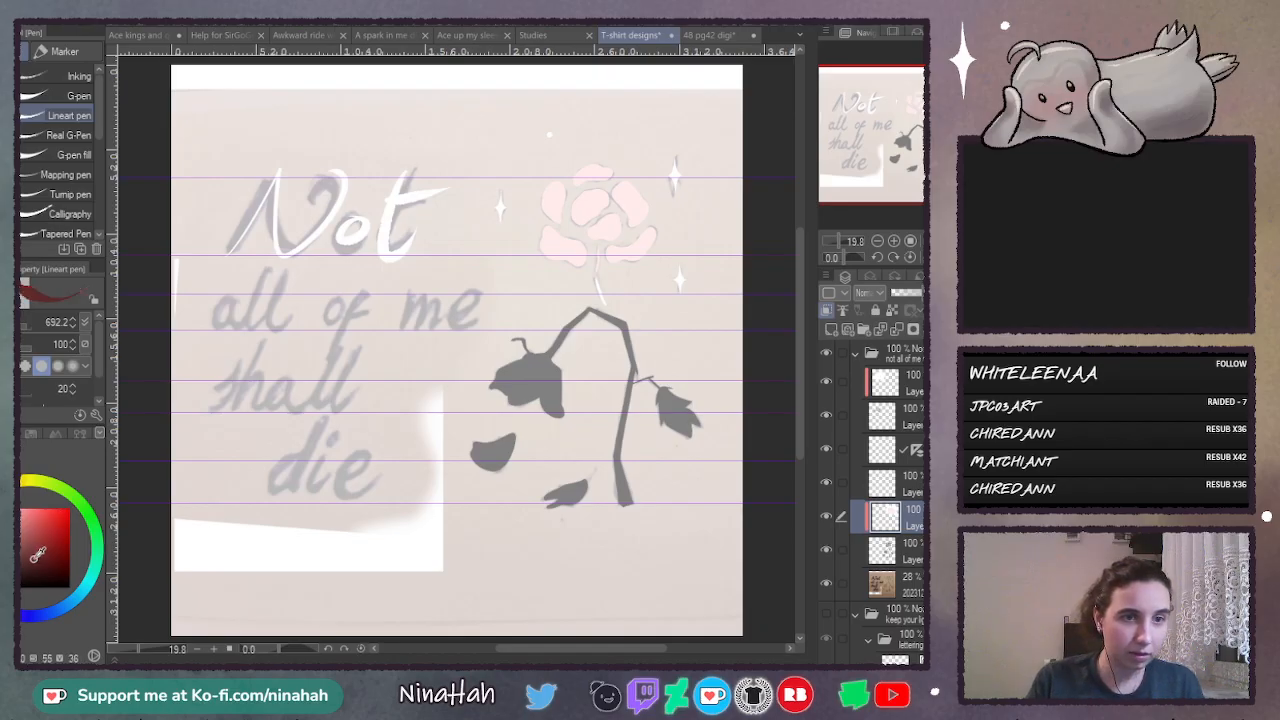
{"action": "left_click_drag", "start_coordinate": [482, 455], "coordinate": [570, 494]}
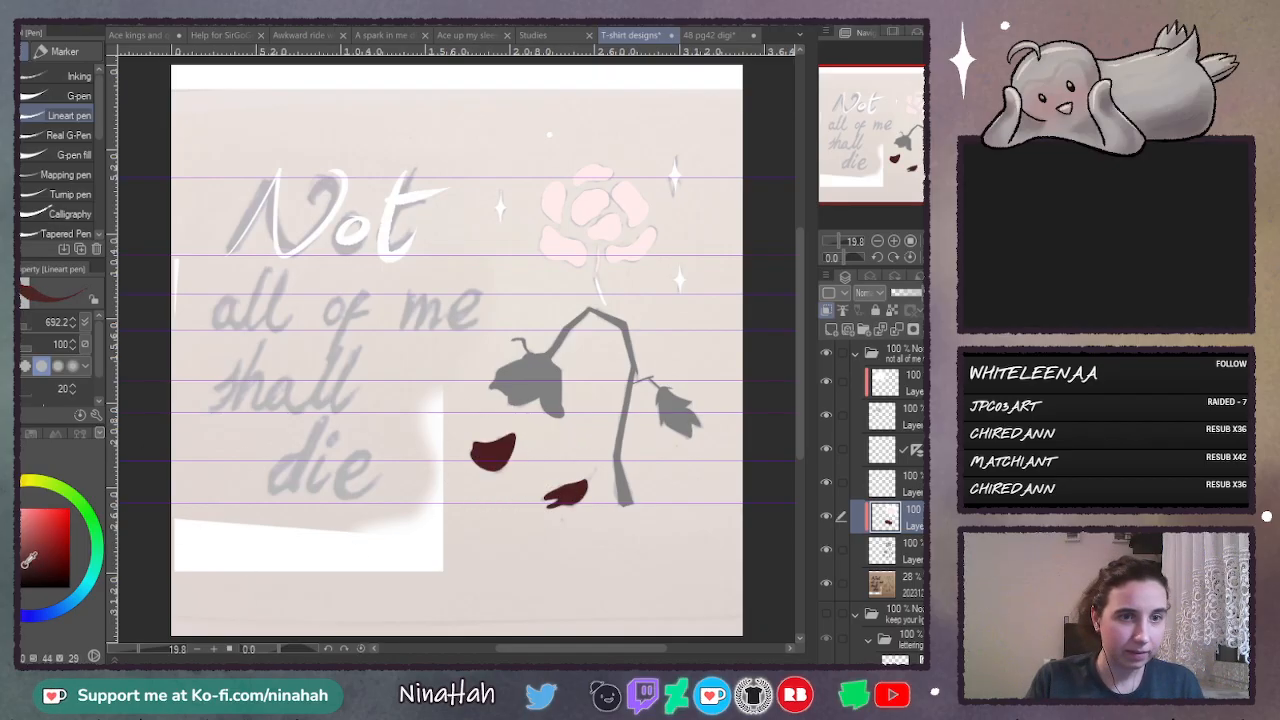
{"action": "left_click", "coordinate": [26, 557]}
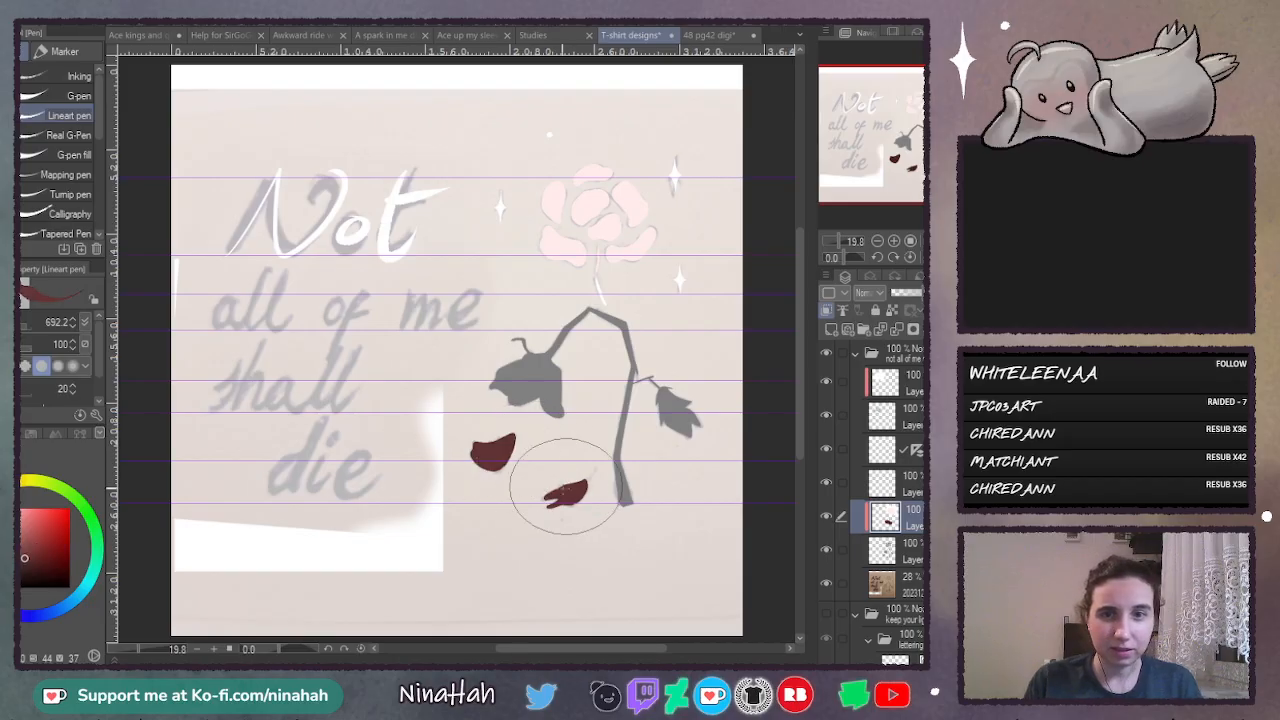
{"action": "left_click", "coordinate": [29, 547]}
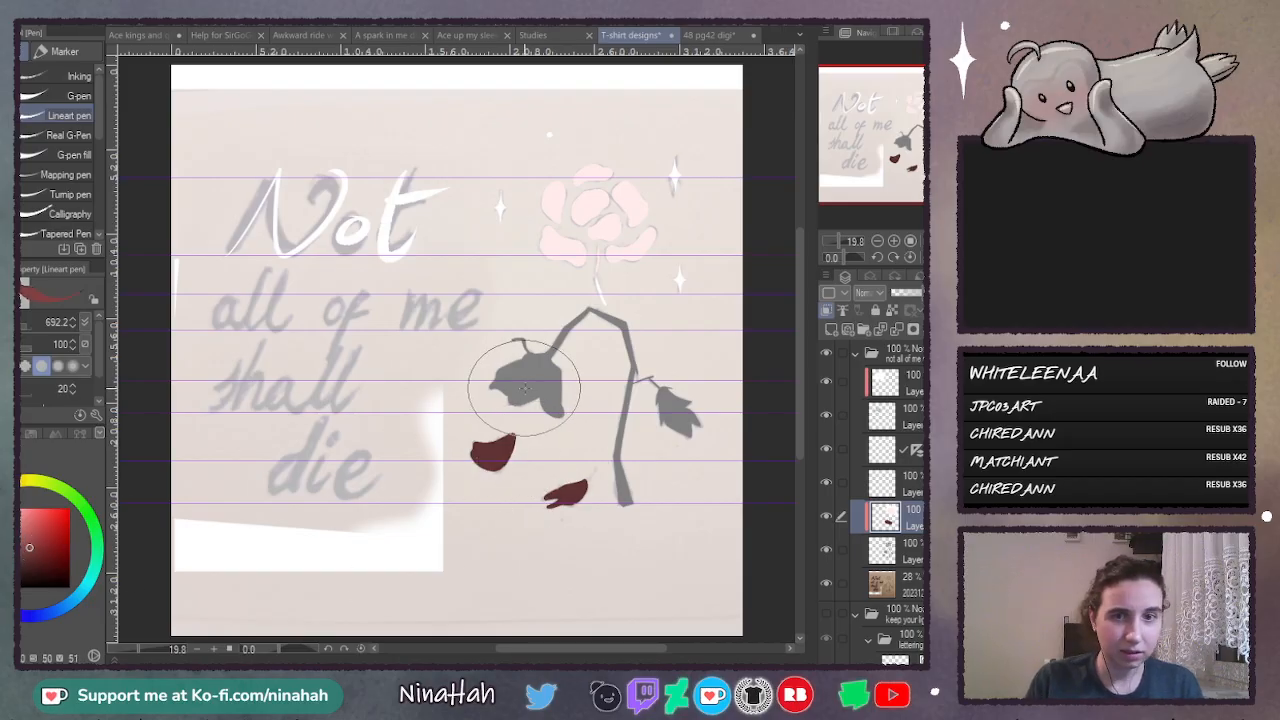
{"action": "mouse_move", "coordinate": [514, 377]}
{"action": "left_mouse_down"}
{"action": "mouse_move", "coordinate": [537, 373]}
{"action": "mouse_move", "coordinate": [526, 361]}
{"action": "mouse_move", "coordinate": [534, 407]}
{"action": "mouse_move", "coordinate": [513, 440]}
{"action": "mouse_move", "coordinate": [562, 495]}
{"action": "left_mouse_up"}
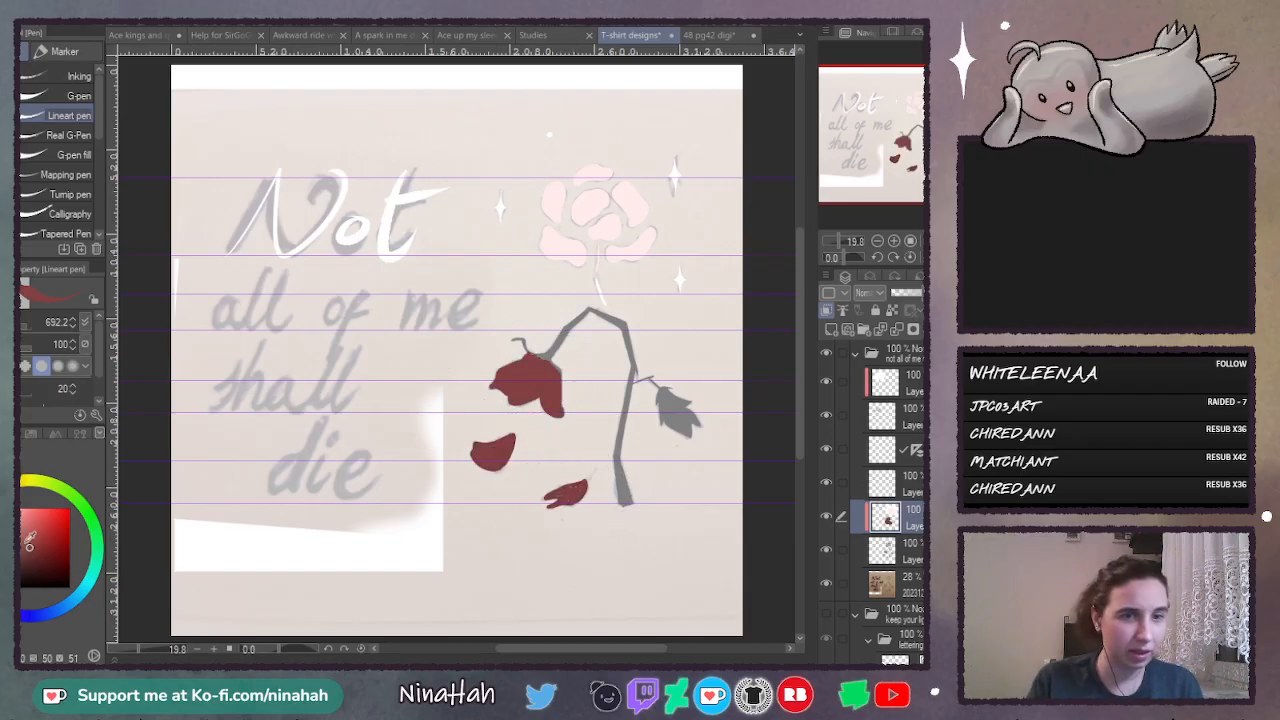
- Mix a dark green and paint the wilted flower's stem and leaf with it
{"action": "left_click", "coordinate": [80, 505]}
{"action": "left_click", "coordinate": [23, 561]}
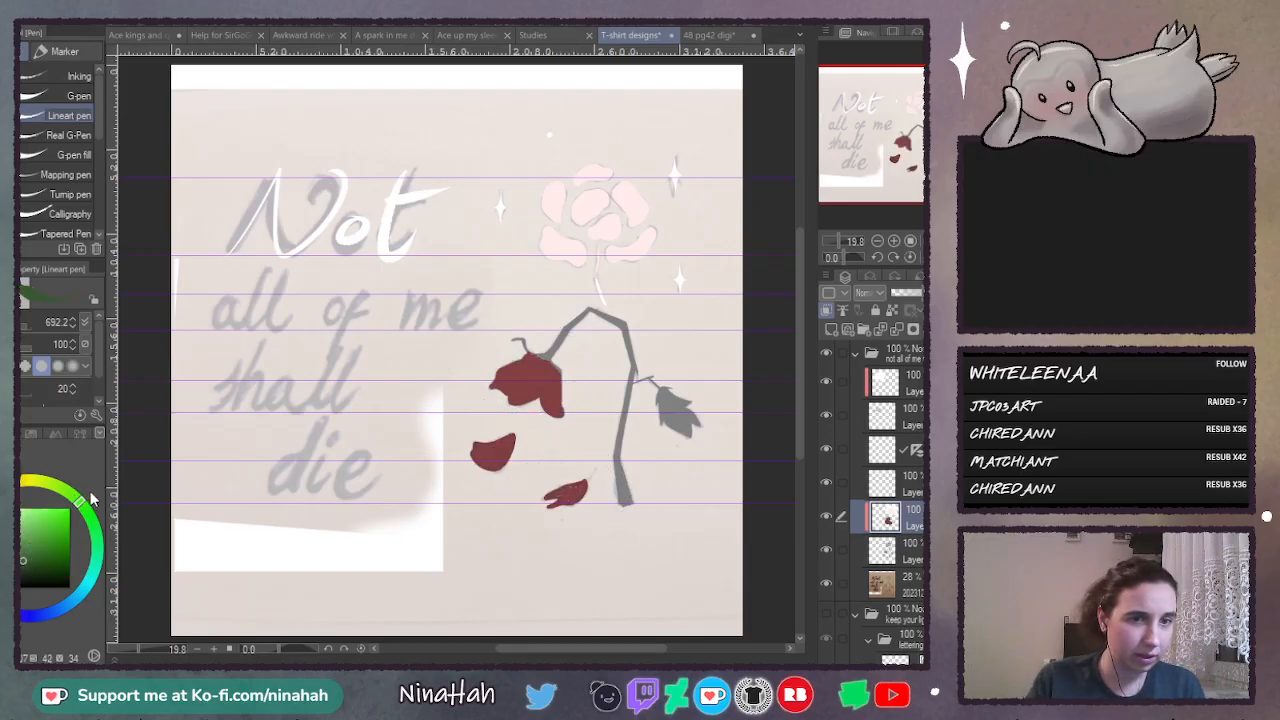
{"action": "left_click", "coordinate": [69, 494]}
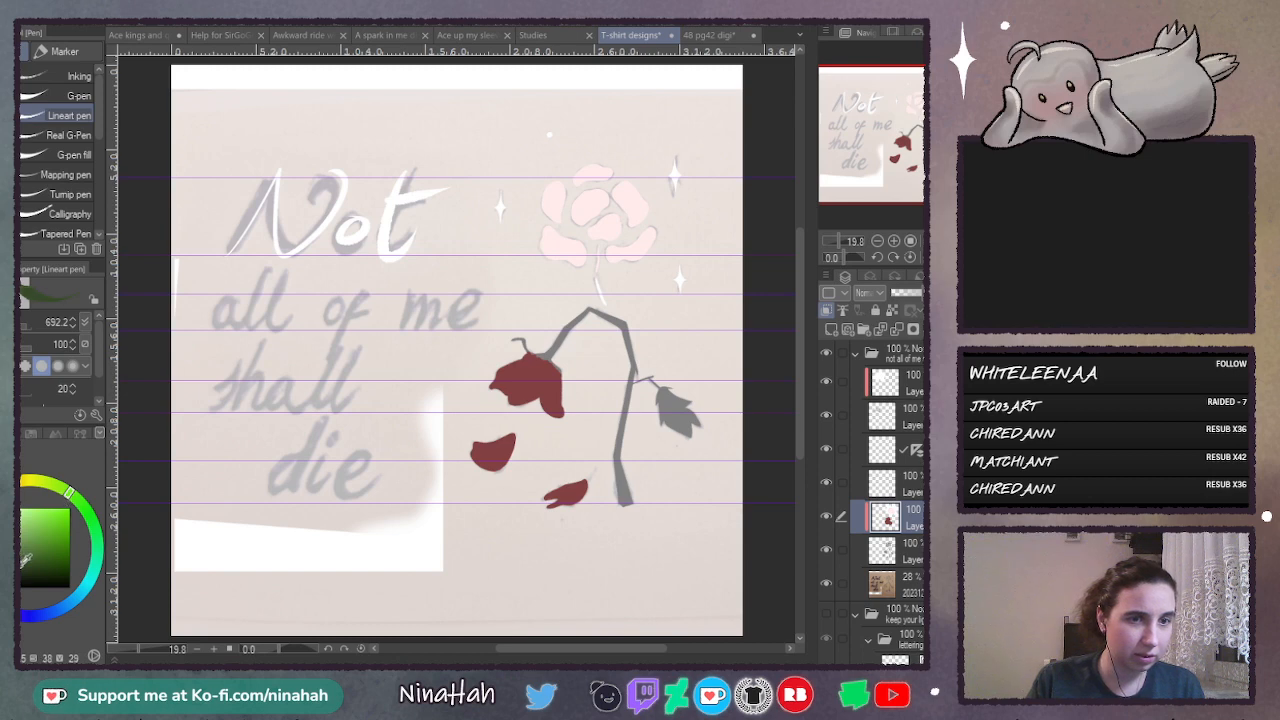
{"action": "mouse_move", "coordinate": [549, 350]}
{"action": "left_mouse_down"}
{"action": "mouse_move", "coordinate": [584, 316]}
{"action": "mouse_move", "coordinate": [621, 325]}
{"action": "mouse_move", "coordinate": [623, 448]}
{"action": "mouse_move", "coordinate": [638, 487]}
{"action": "mouse_move", "coordinate": [680, 405]}
{"action": "left_mouse_up"}
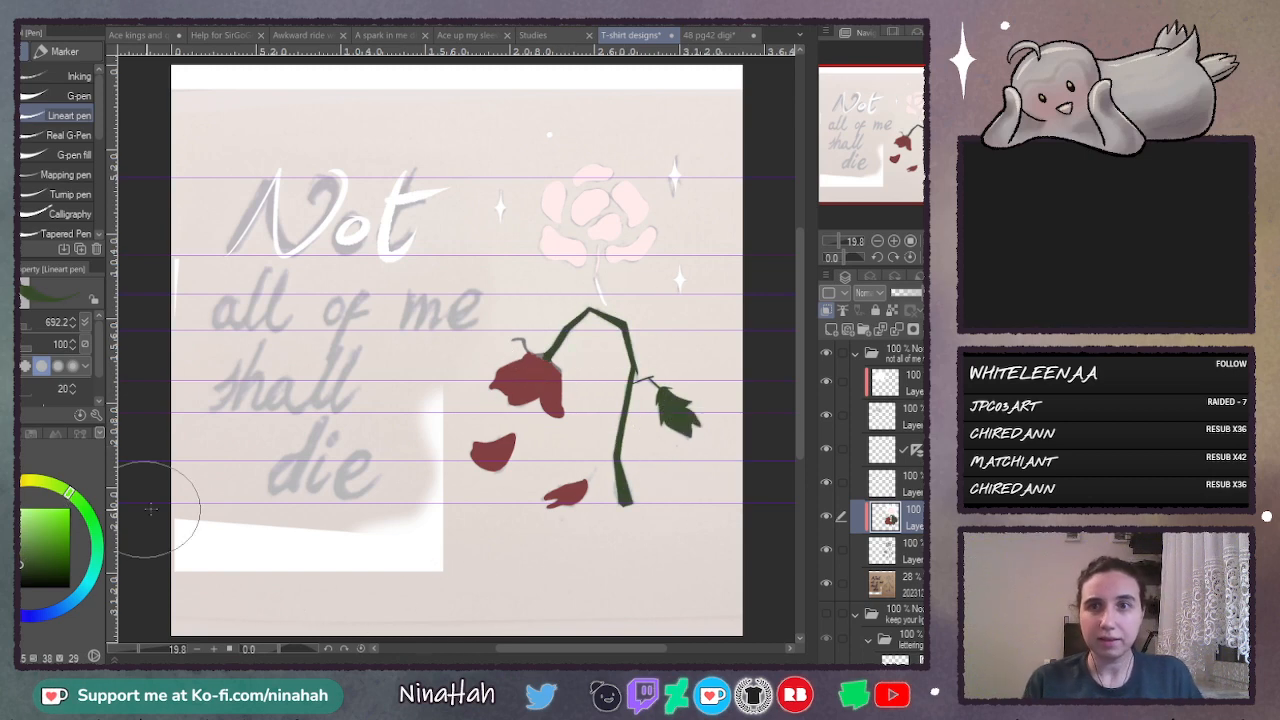
- Add a new layer above the reference sketch, hide the sketch and fill the new layer with dark grey as the background
{"action": "left_click", "coordinate": [900, 584]}
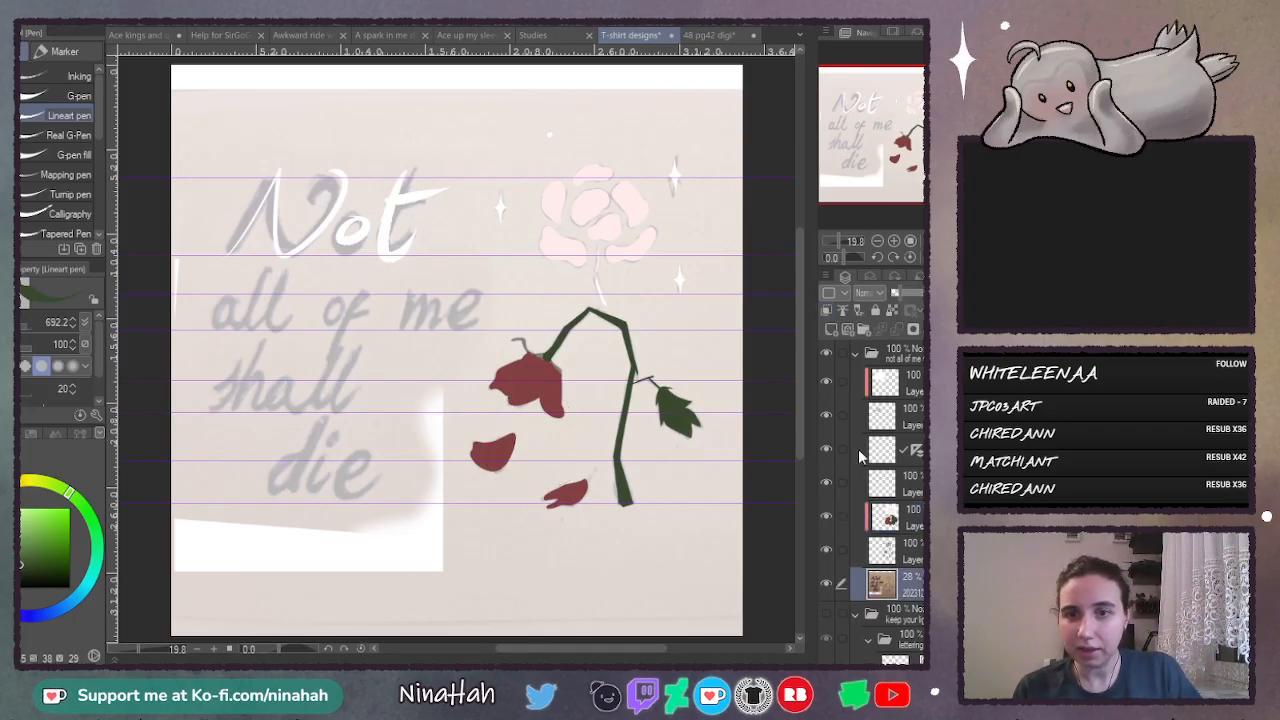
{"action": "left_click", "coordinate": [830, 330]}
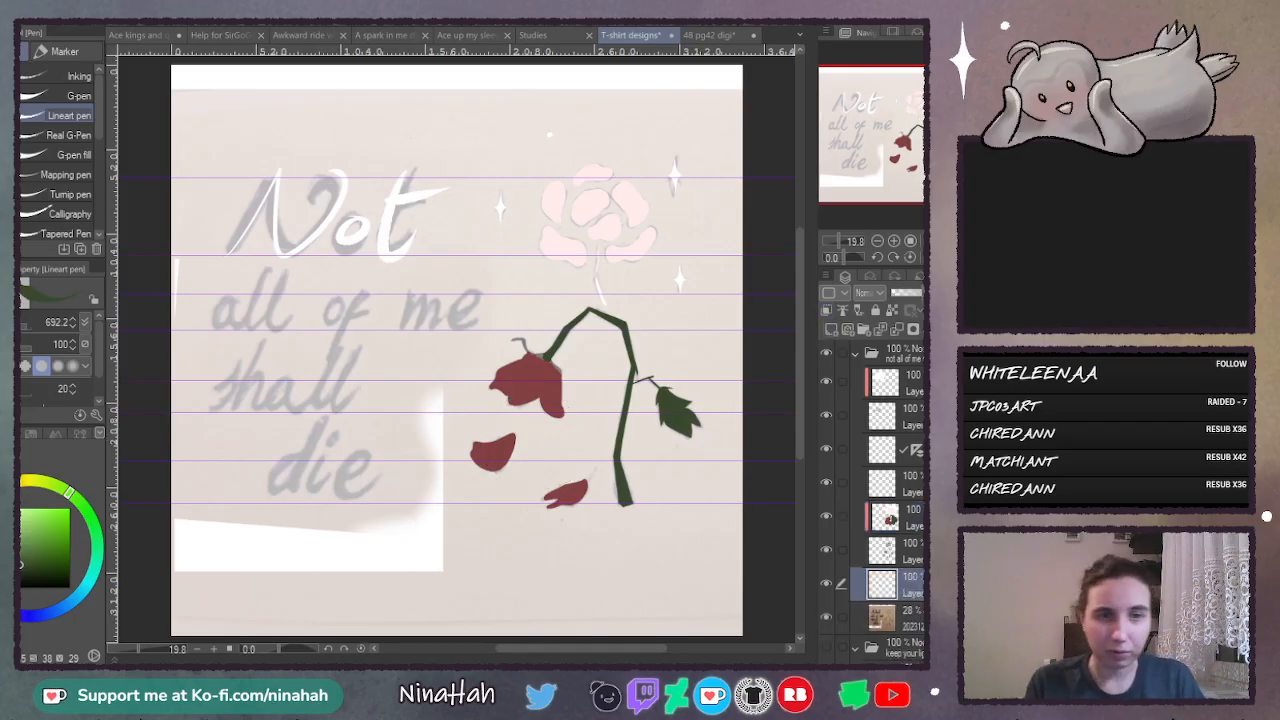
{"action": "left_click", "coordinate": [53, 434]}
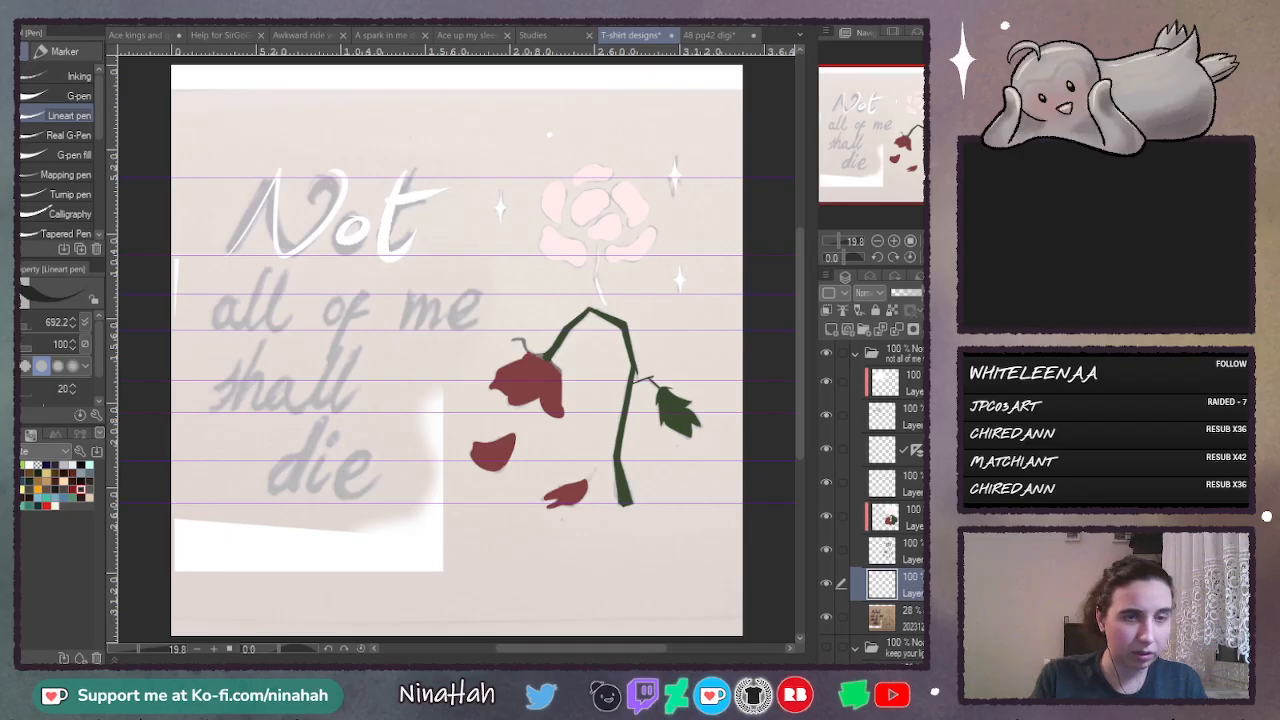
{"action": "key", "text": "g"}
{"action": "left_click", "coordinate": [525, 145]}
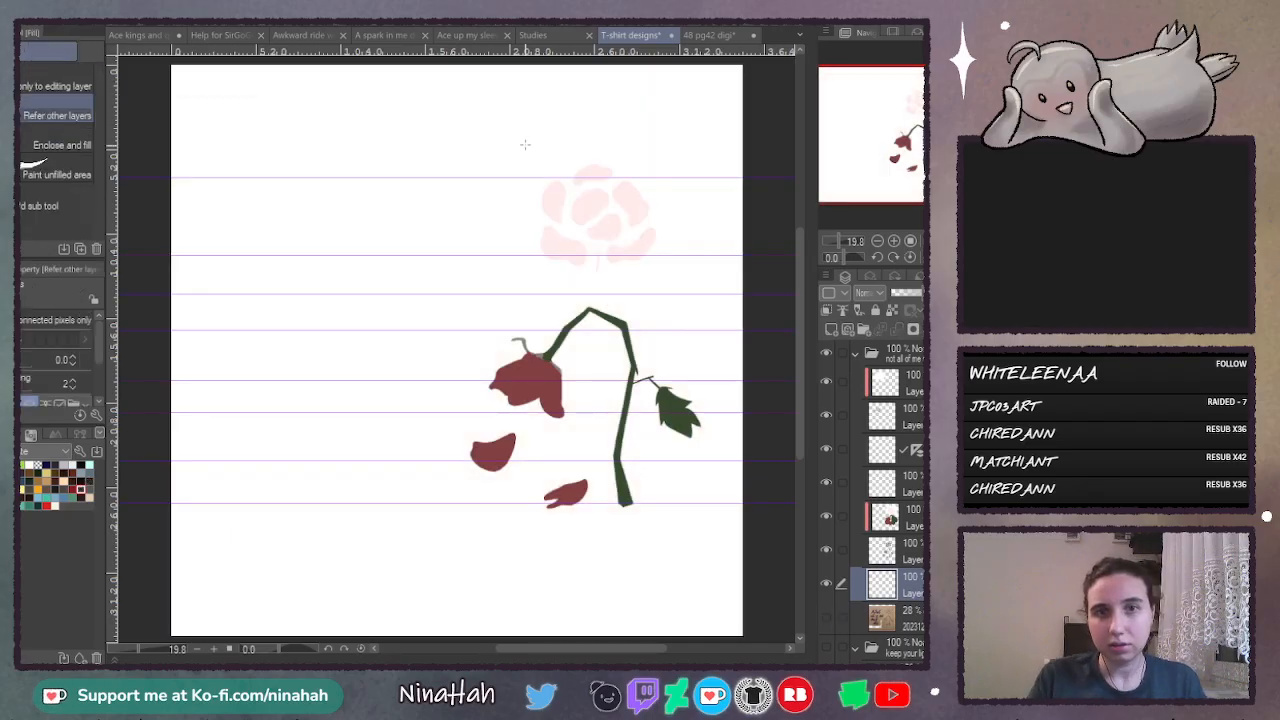
{"action": "left_click", "coordinate": [565, 641]}
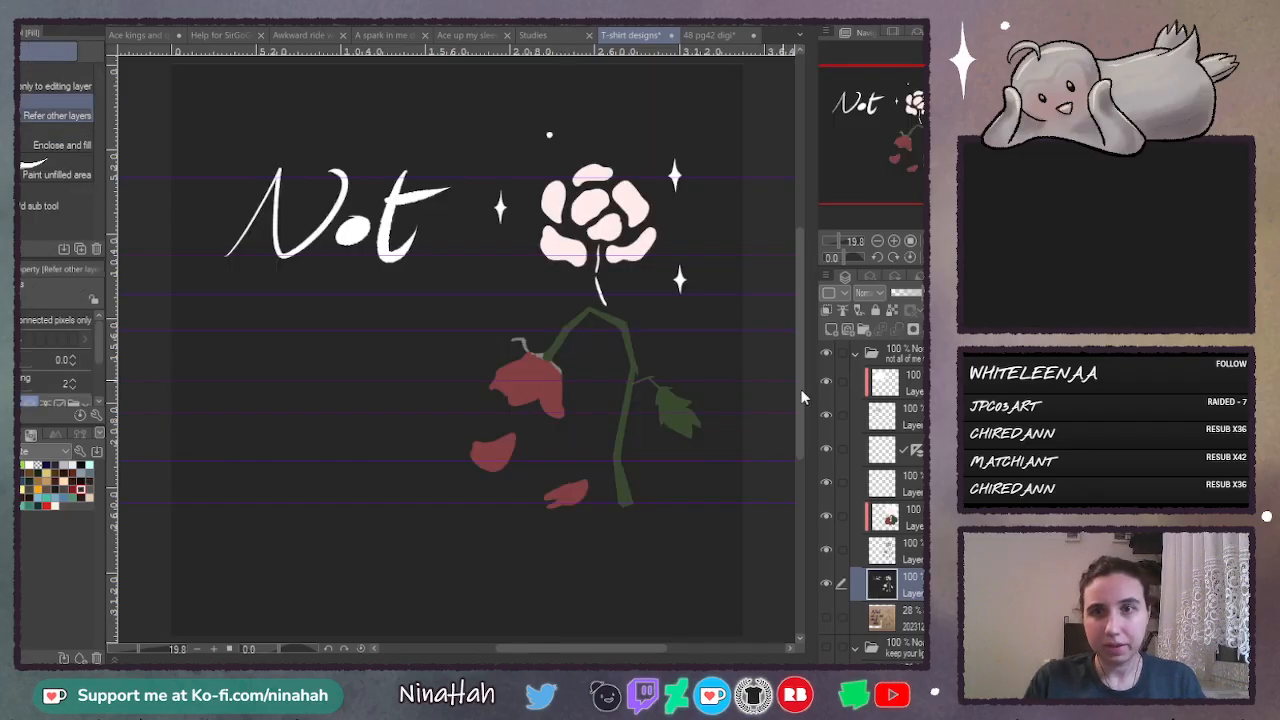
- On a new layer above the flower colours, airbrush a soft pale yellow glow around the sparkles and upright flower at brush size 239.5
{"action": "left_click", "coordinate": [912, 520]}
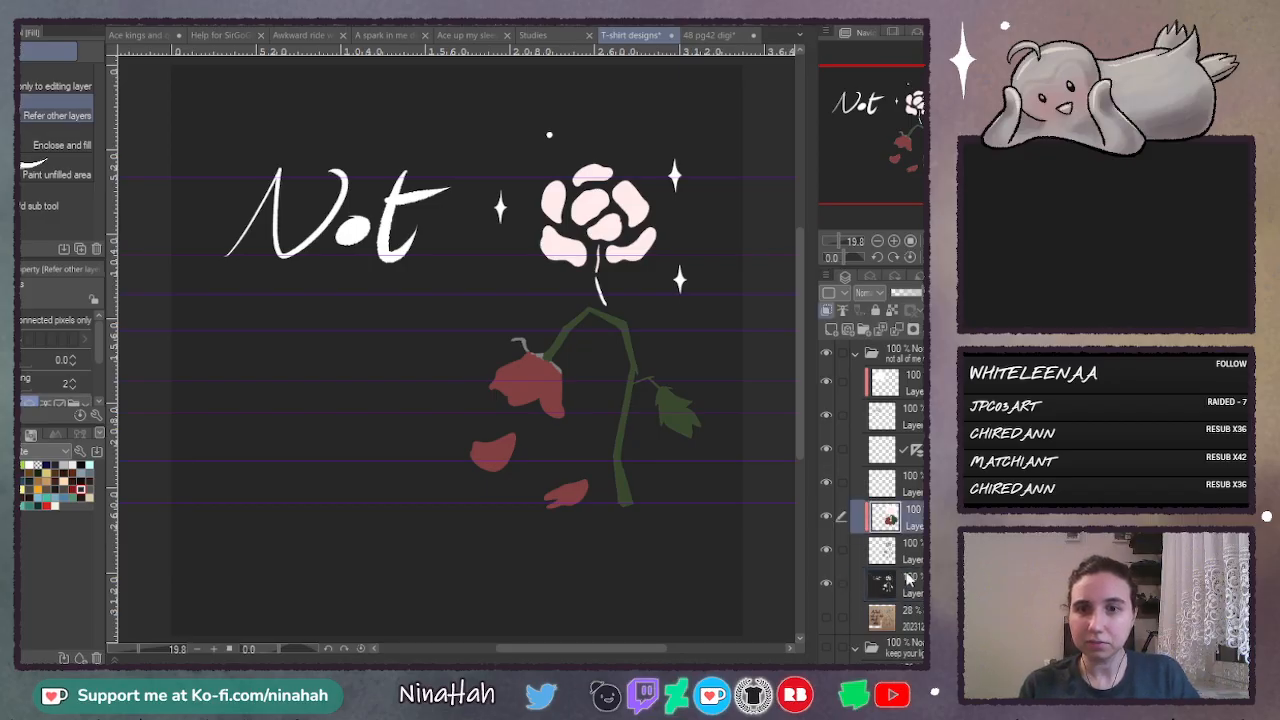
{"action": "left_click", "coordinate": [830, 333]}
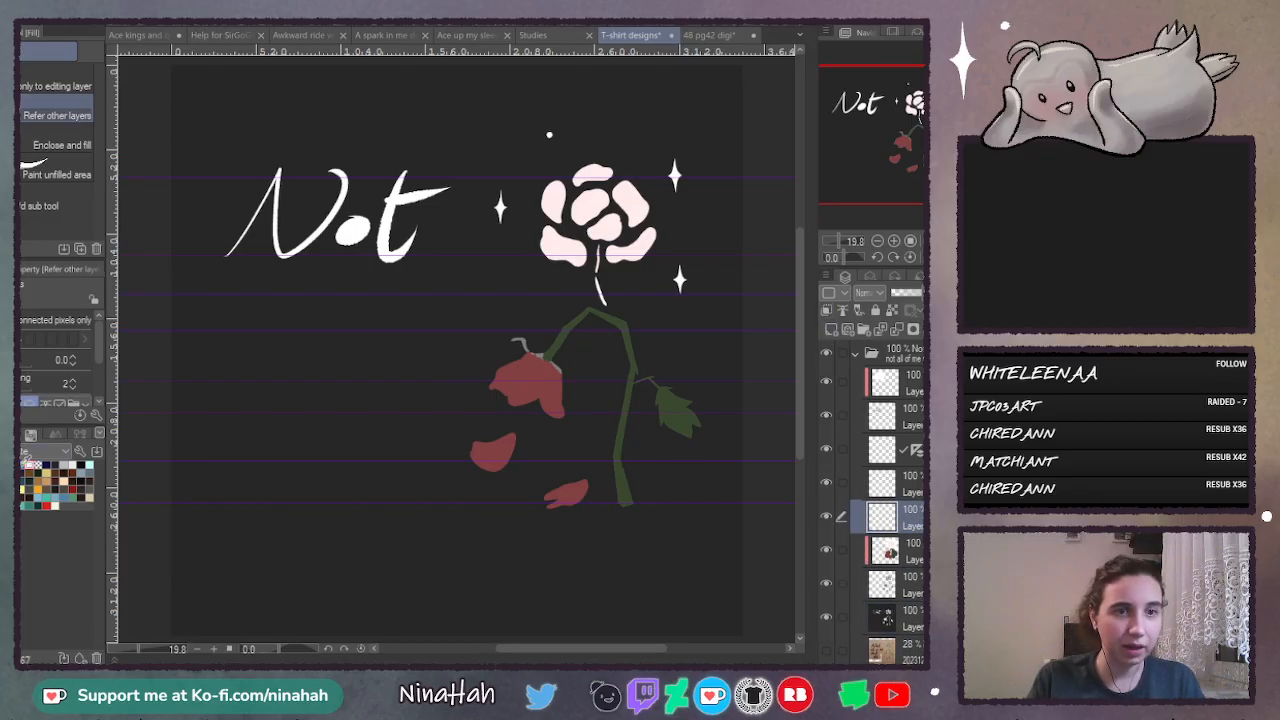
{"action": "left_click", "coordinate": [14, 374]}
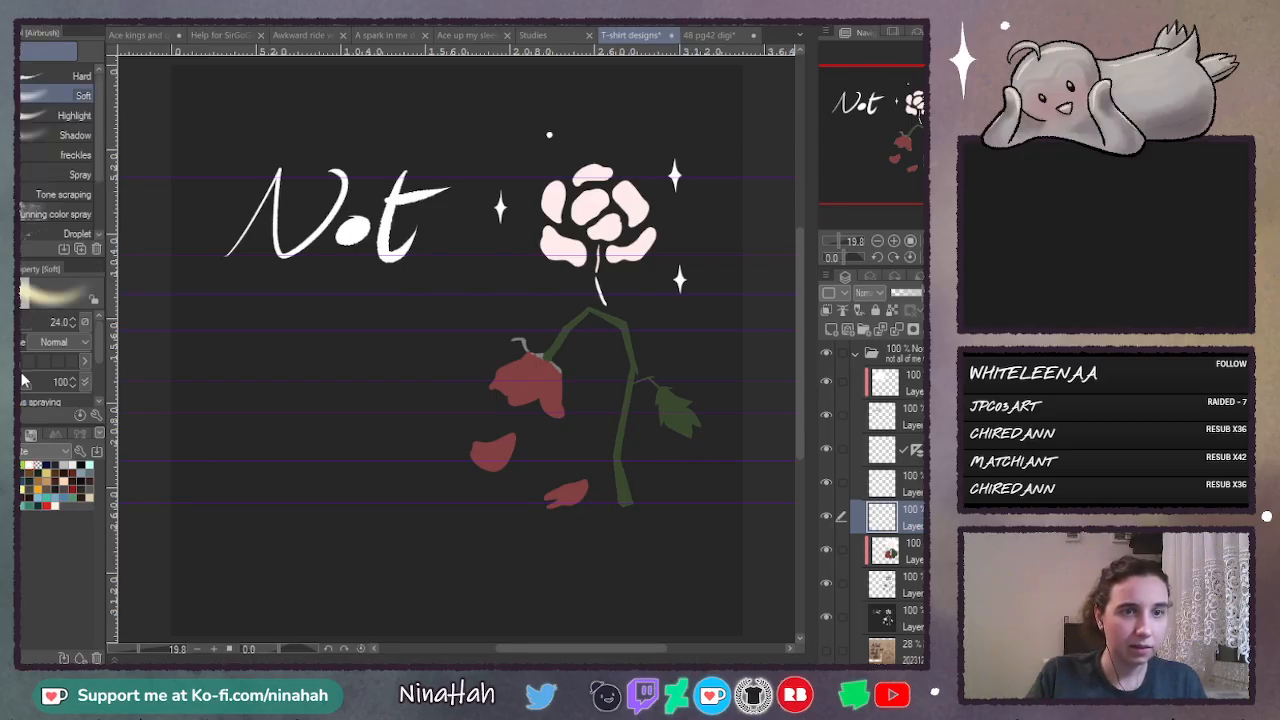
{"action": "left_click", "coordinate": [18, 324]}
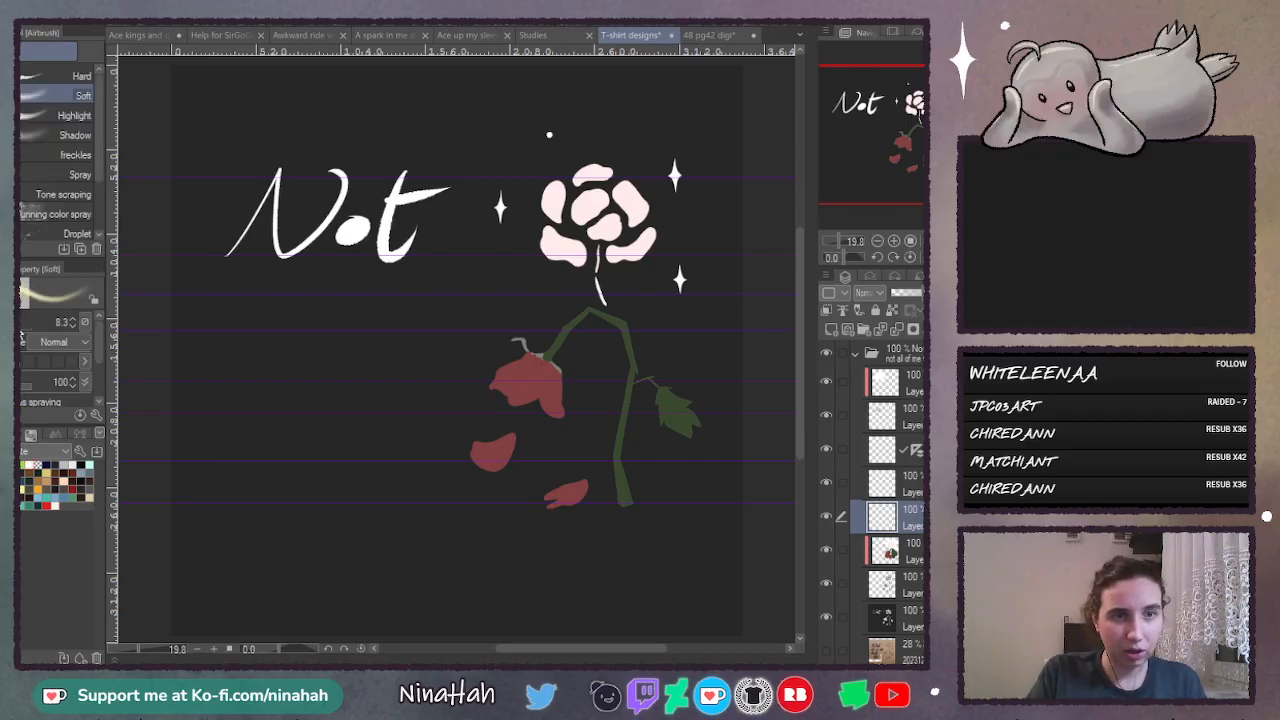
{"action": "left_click", "coordinate": [20, 326]}
{"action": "left_click", "coordinate": [22, 330]}
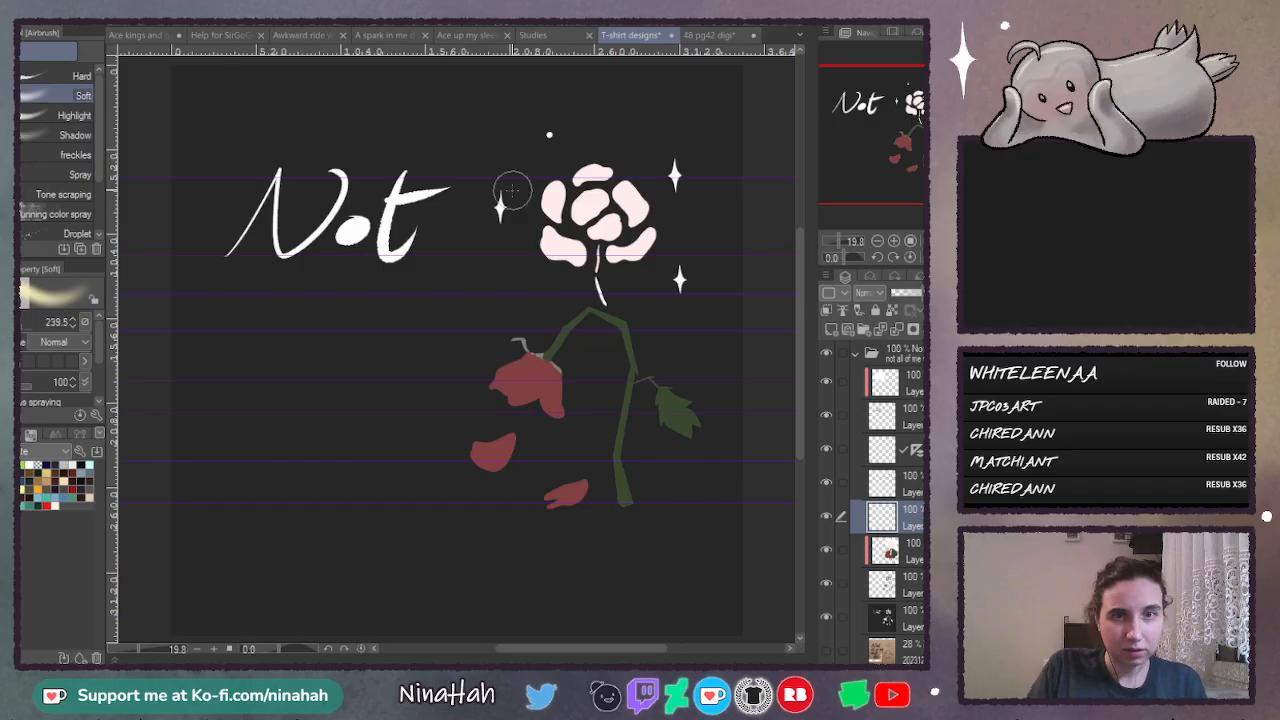
{"action": "left_click", "coordinate": [500, 208]}
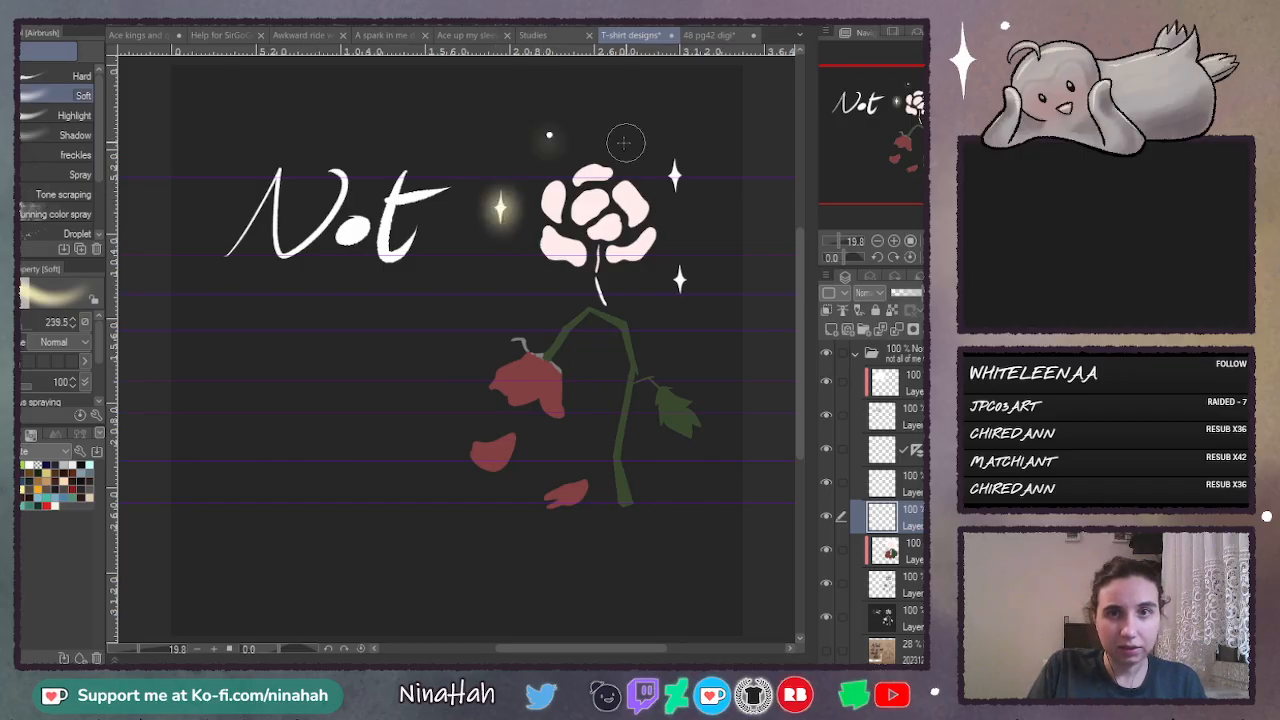
{"action": "left_click", "coordinate": [675, 176]}
{"action": "left_click", "coordinate": [680, 279]}
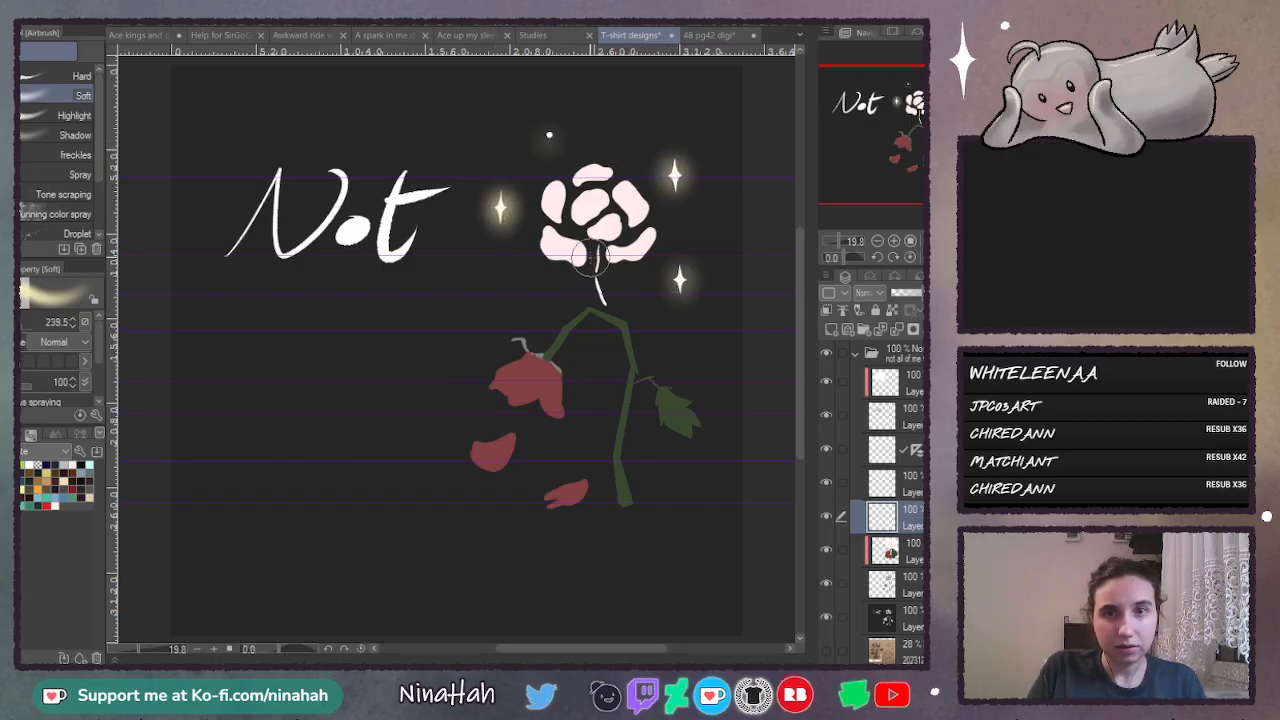
{"action": "mouse_move", "coordinate": [592, 258]}
{"action": "left_mouse_down"}
{"action": "mouse_move", "coordinate": [602, 281]}
{"action": "mouse_move", "coordinate": [588, 248]}
{"action": "mouse_move", "coordinate": [552, 232]}
{"action": "mouse_move", "coordinate": [548, 182]}
{"action": "mouse_move", "coordinate": [590, 158]}
{"action": "mouse_move", "coordinate": [628, 188]}
{"action": "mouse_move", "coordinate": [640, 213]}
{"action": "mouse_move", "coordinate": [615, 250]}
{"action": "mouse_move", "coordinate": [578, 218]}
{"action": "mouse_move", "coordinate": [606, 205]}
{"action": "left_mouse_up"}
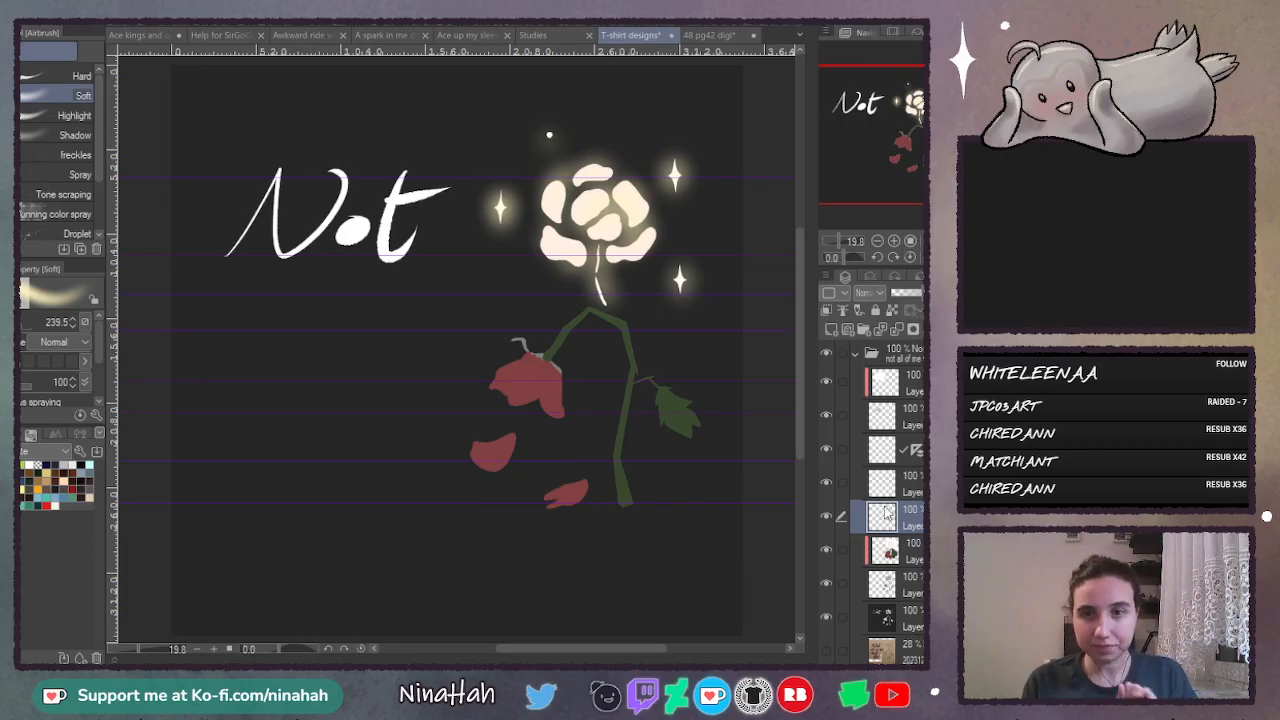
- Add a new layer directly above the wilted flower's colour layer and clip it to that layer
{"action": "left_click", "coordinate": [914, 545]}
{"action": "left_click", "coordinate": [830, 329]}
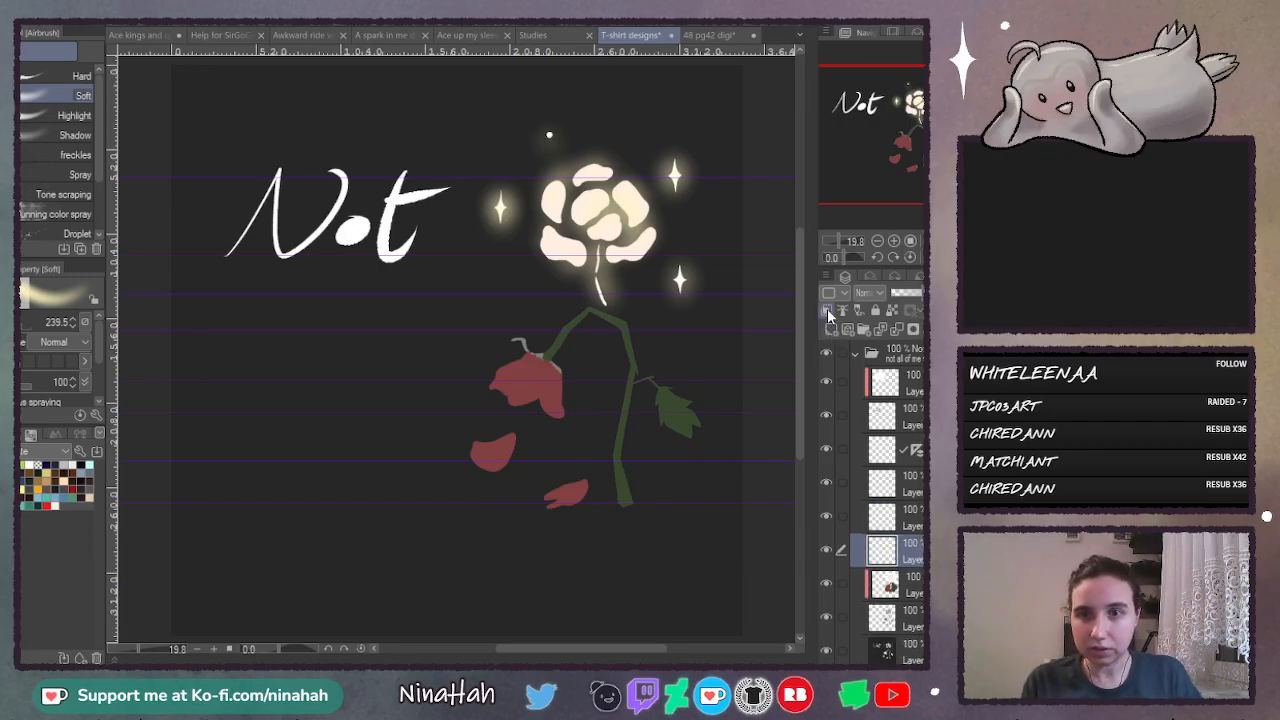
{"action": "left_click", "coordinate": [828, 312]}
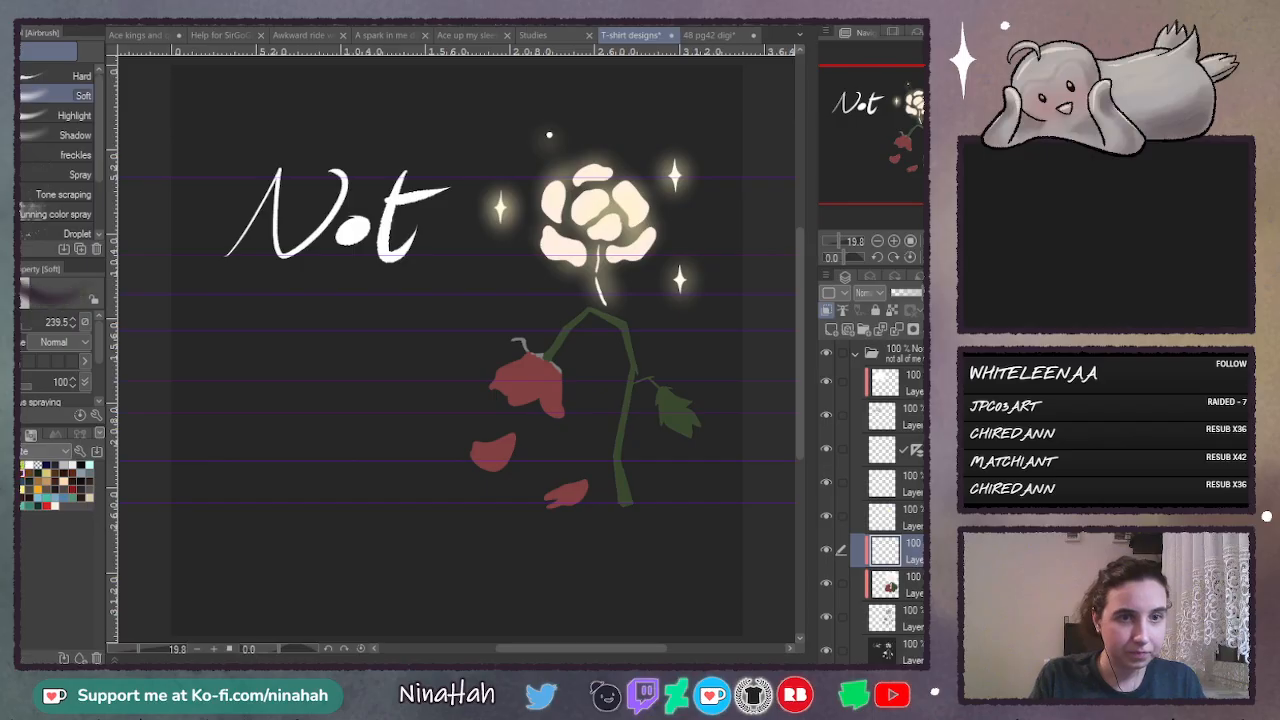
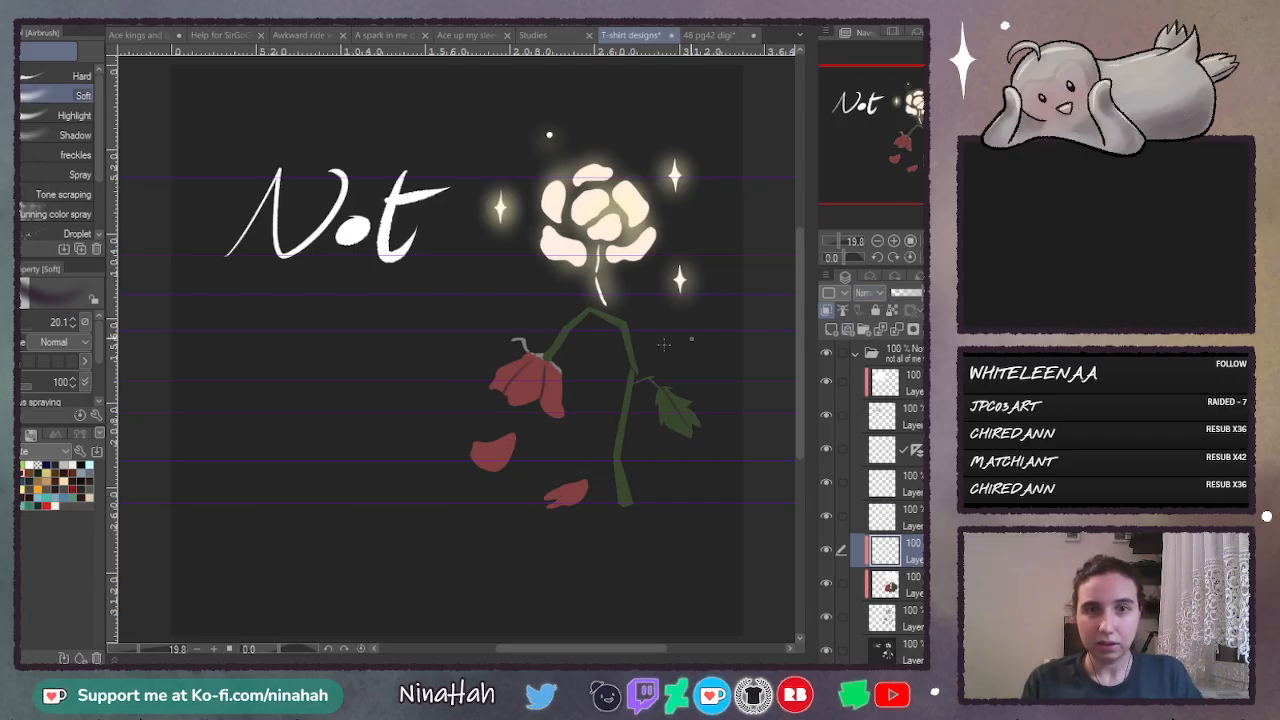
- Try a lighter grey fill on the background layer, undo it and set the Fill tool to refer only to the editing layer
{"action": "left_click", "coordinate": [918, 654]}
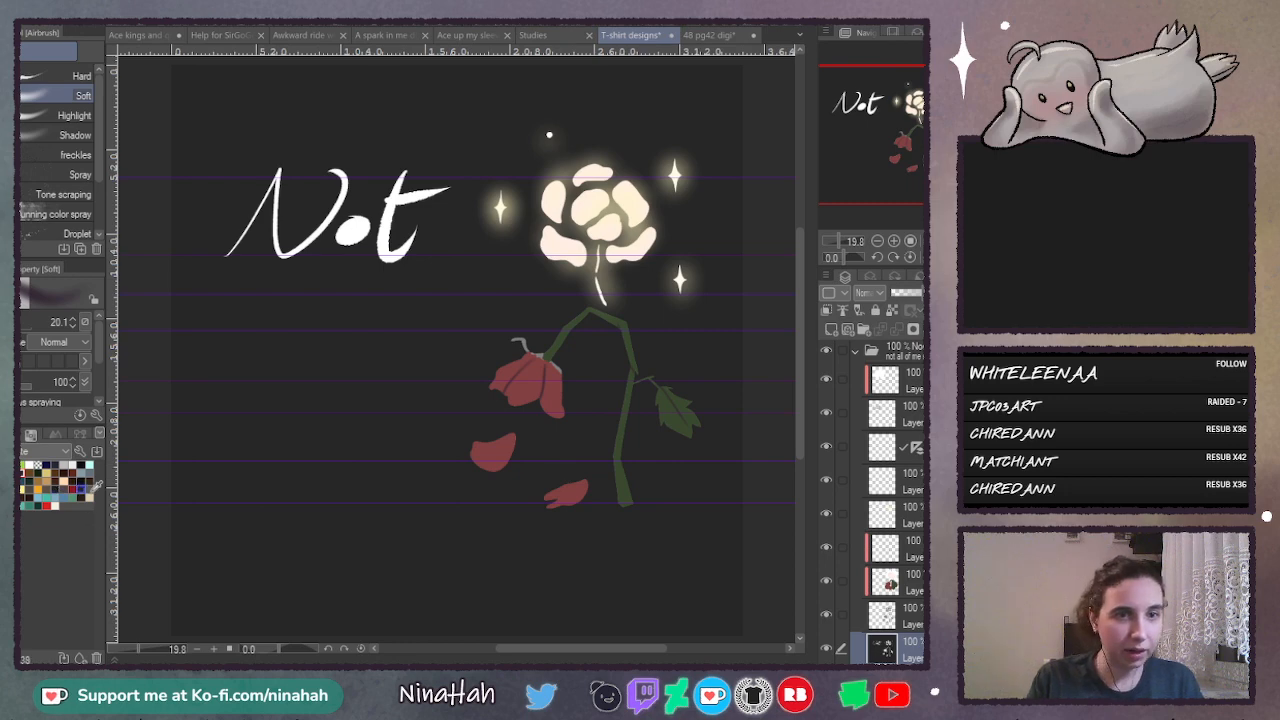
{"action": "key", "text": "g"}
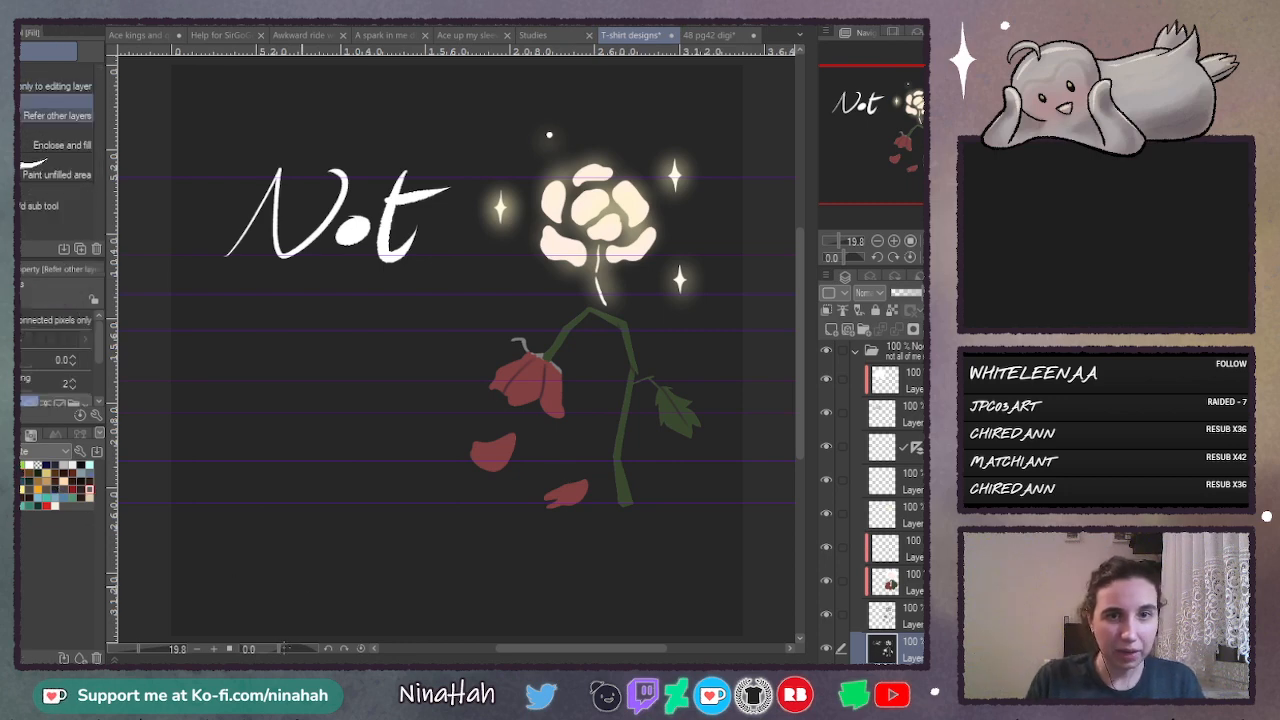
{"action": "left_click", "coordinate": [234, 612]}
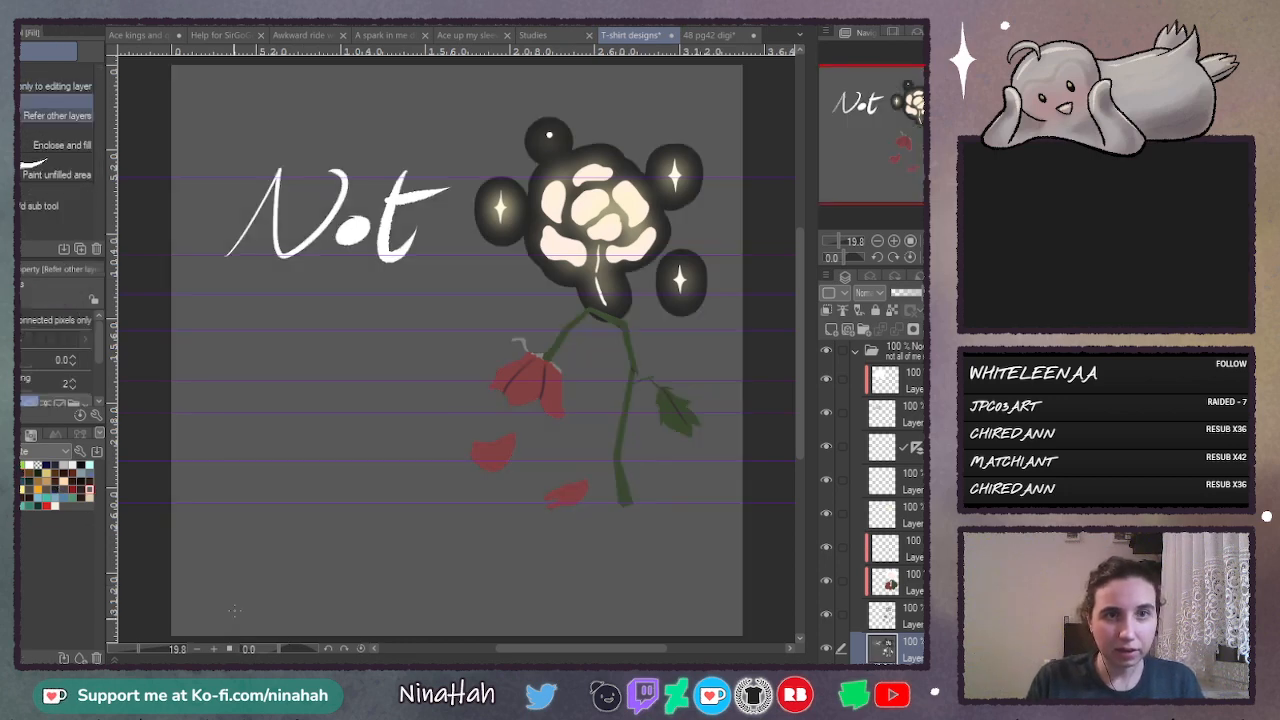
{"action": "left_click", "coordinate": [57, 86]}
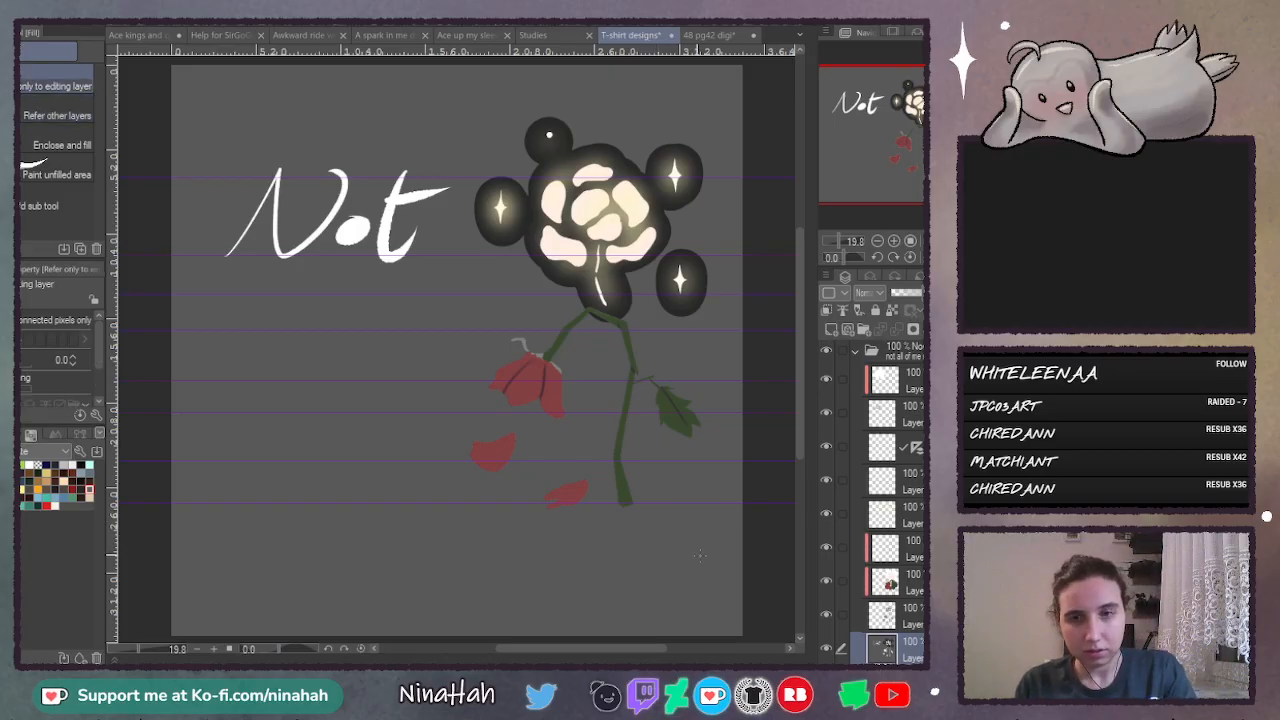
{"action": "key", "text": "ctrl+z"}
- Fill a new layer above the old background, trying mid grey, navy and dark grey before settling on near-black
{"action": "left_click", "coordinate": [827, 615]}
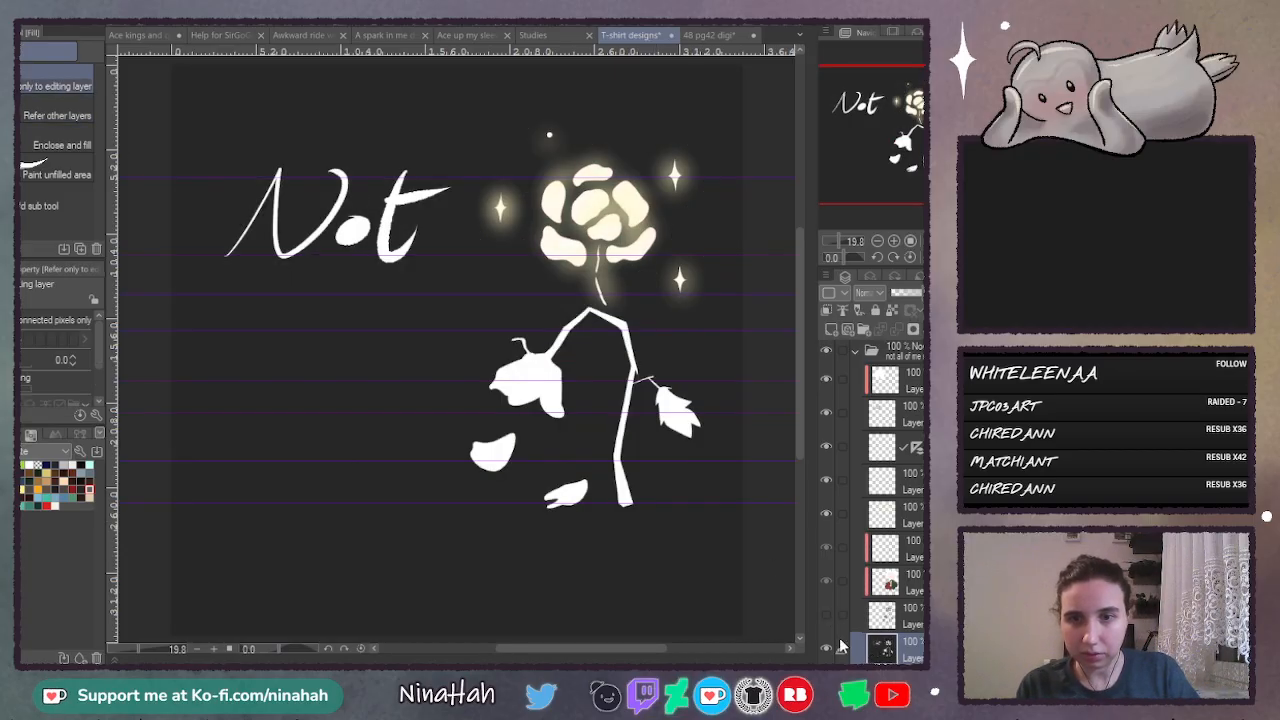
{"action": "left_click", "coordinate": [394, 534]}
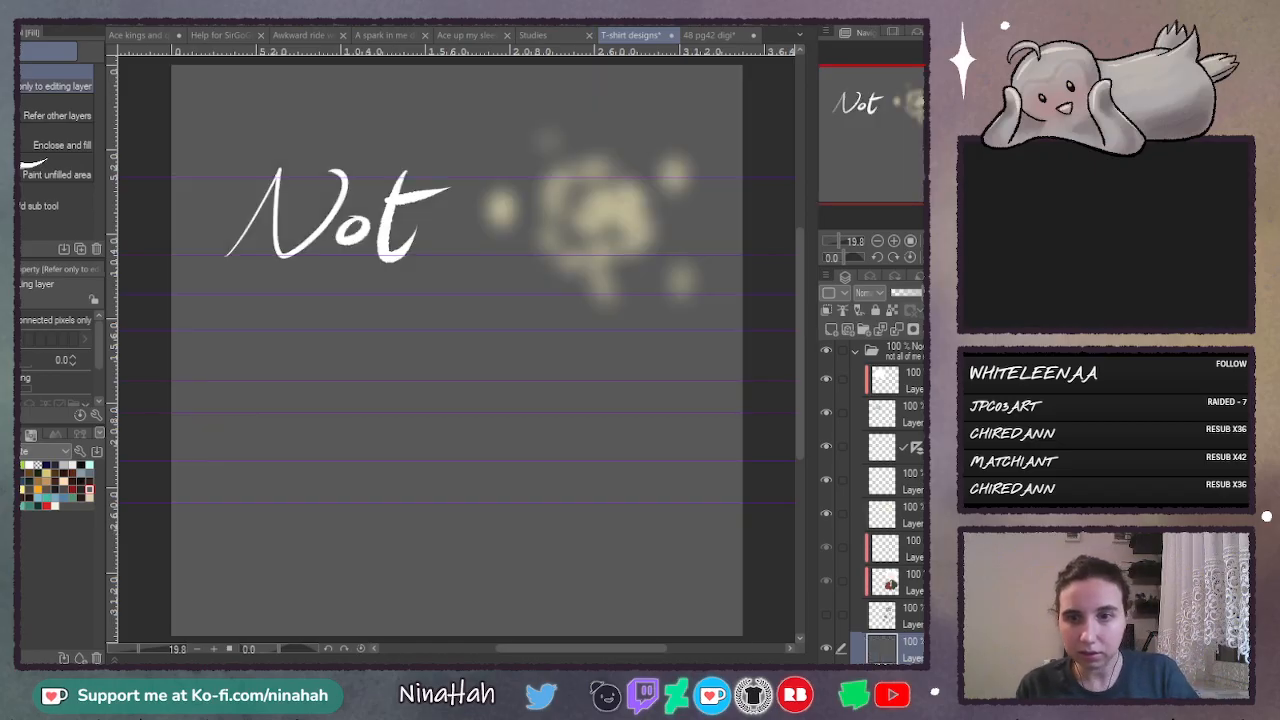
{"action": "scroll", "coordinate": [885, 560], "scroll_direction": "down", "scroll_amount": 2}
{"action": "left_click", "coordinate": [827, 541]}
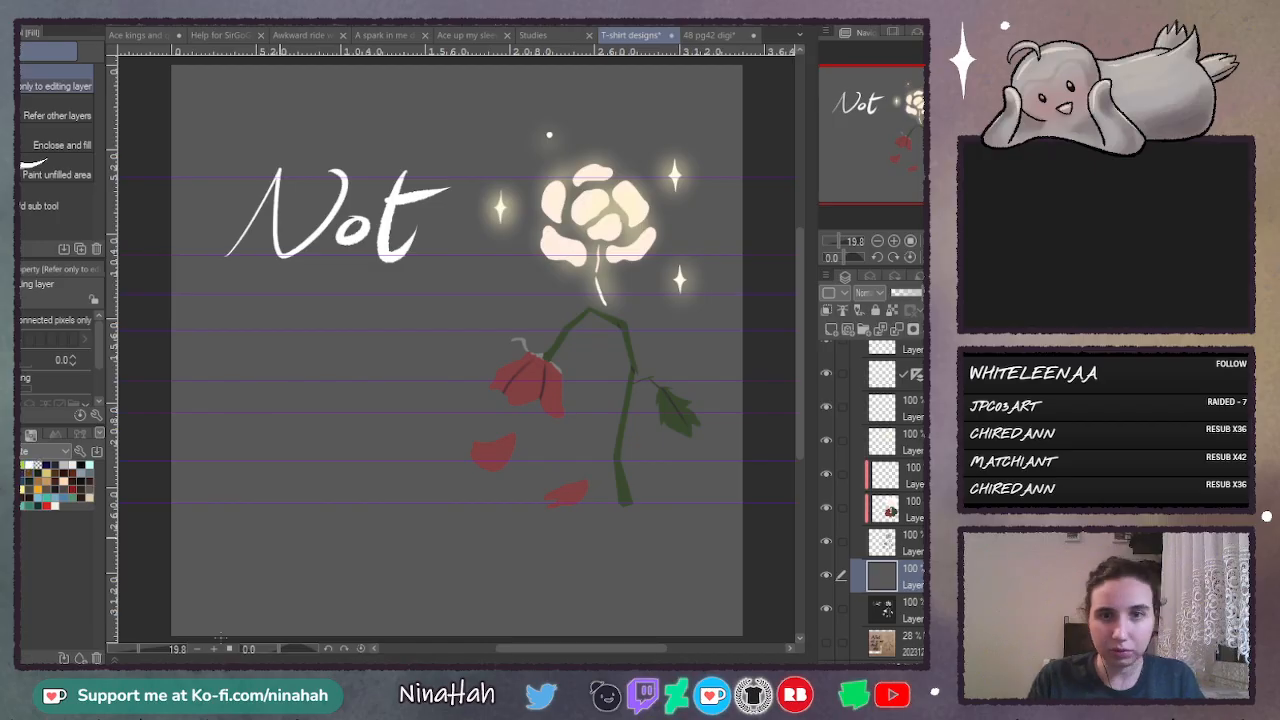
{"action": "key", "text": "ctrl+z"}
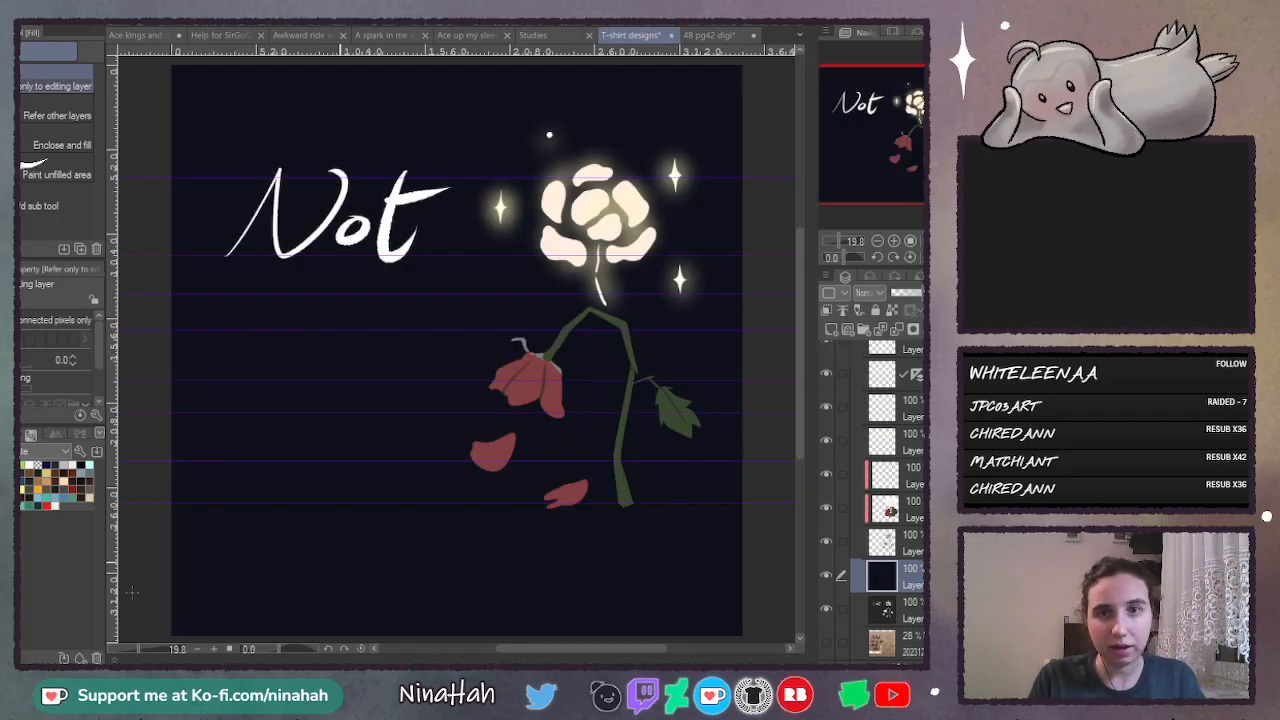
{"action": "key", "text": "ctrl+z"}
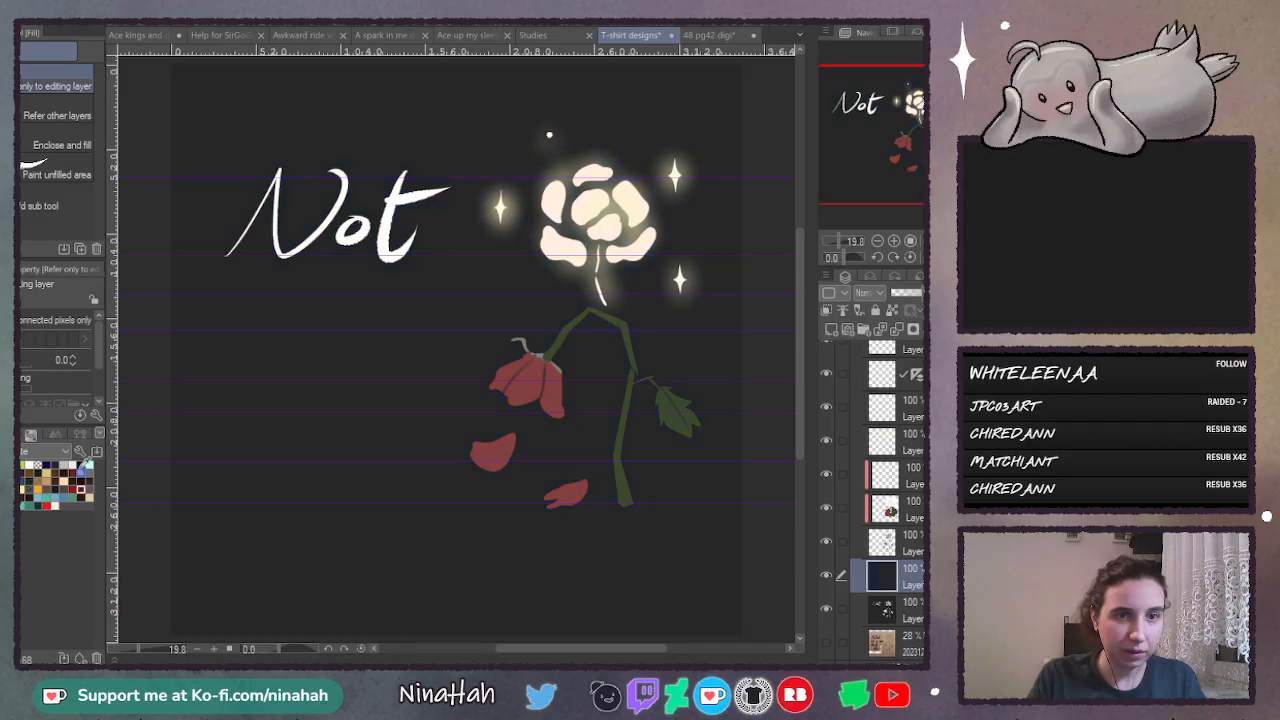
{"action": "key", "text": "ctrl+z"}
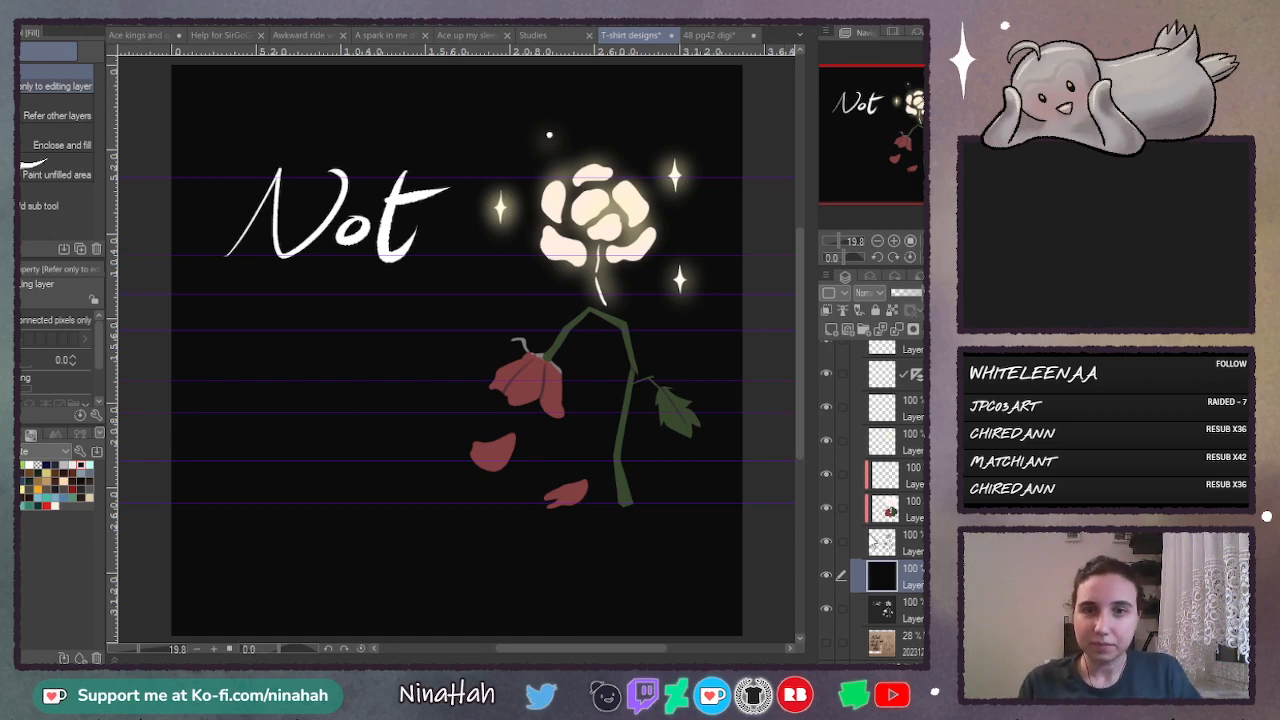
- Show the reference sketch and hide both background layers along with the flower colour and glow layers
{"action": "left_click", "coordinate": [828, 609]}
{"action": "left_click", "coordinate": [826, 576]}
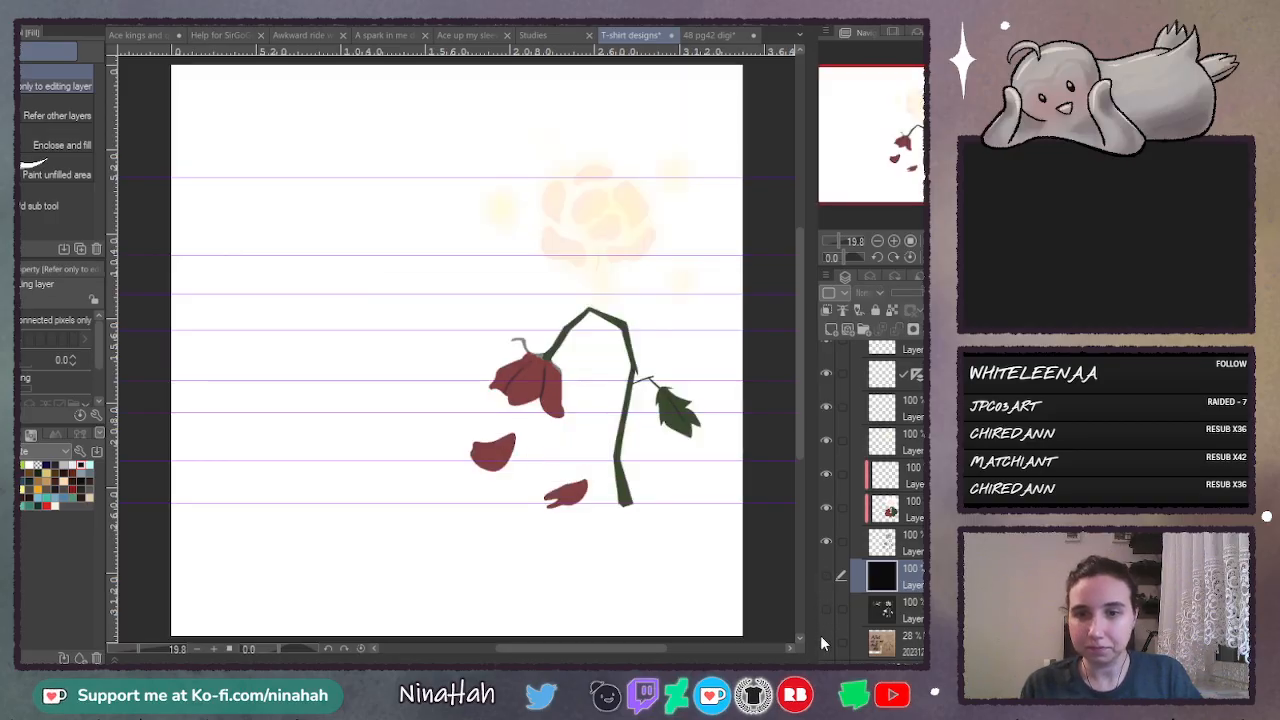
{"action": "left_click", "coordinate": [826, 642]}
{"action": "left_click", "coordinate": [827, 515]}
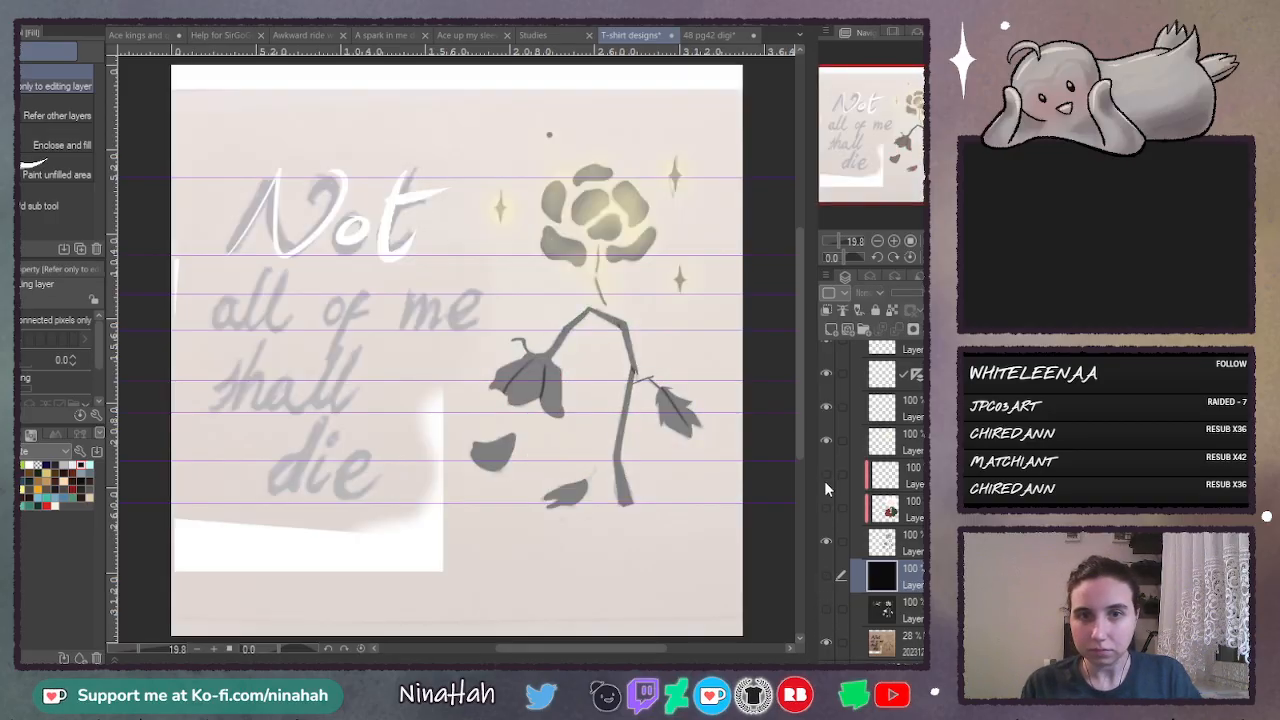
{"action": "left_click", "coordinate": [824, 480]}
{"action": "scroll", "coordinate": [875, 500], "scroll_direction": "up", "scroll_amount": 2}
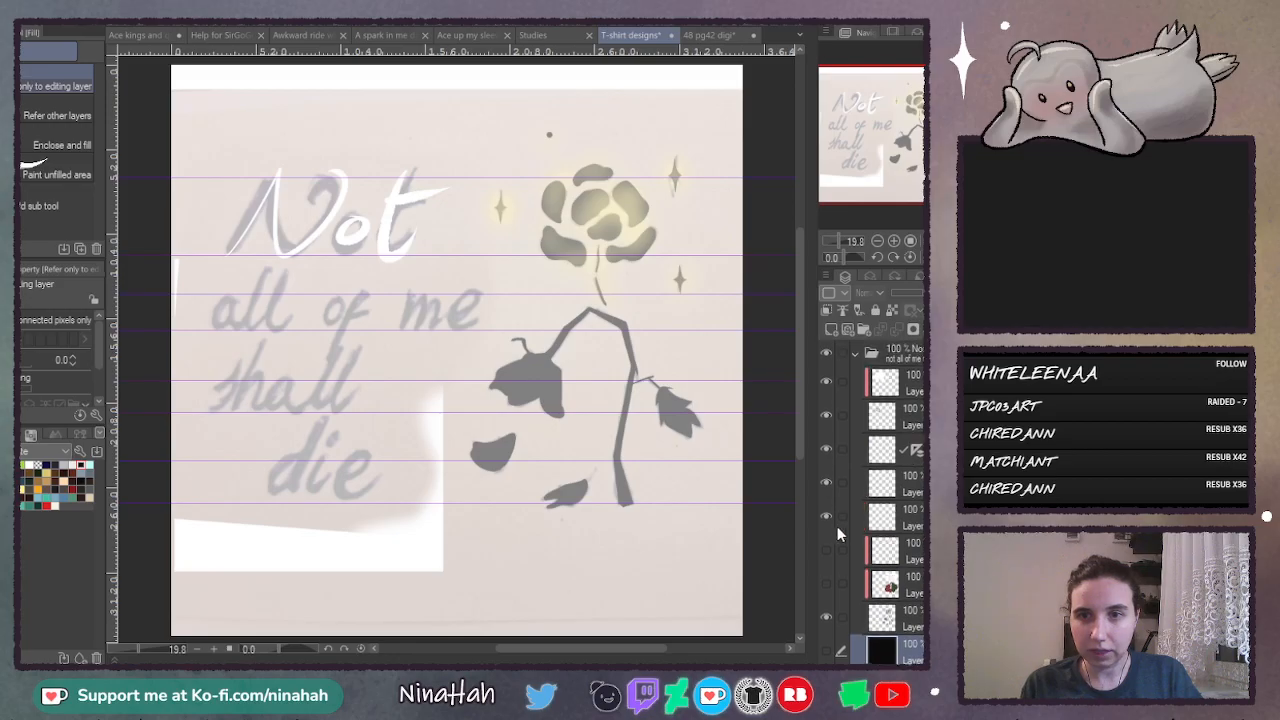
{"action": "left_click", "coordinate": [827, 515]}
{"action": "left_click", "coordinate": [828, 483]}
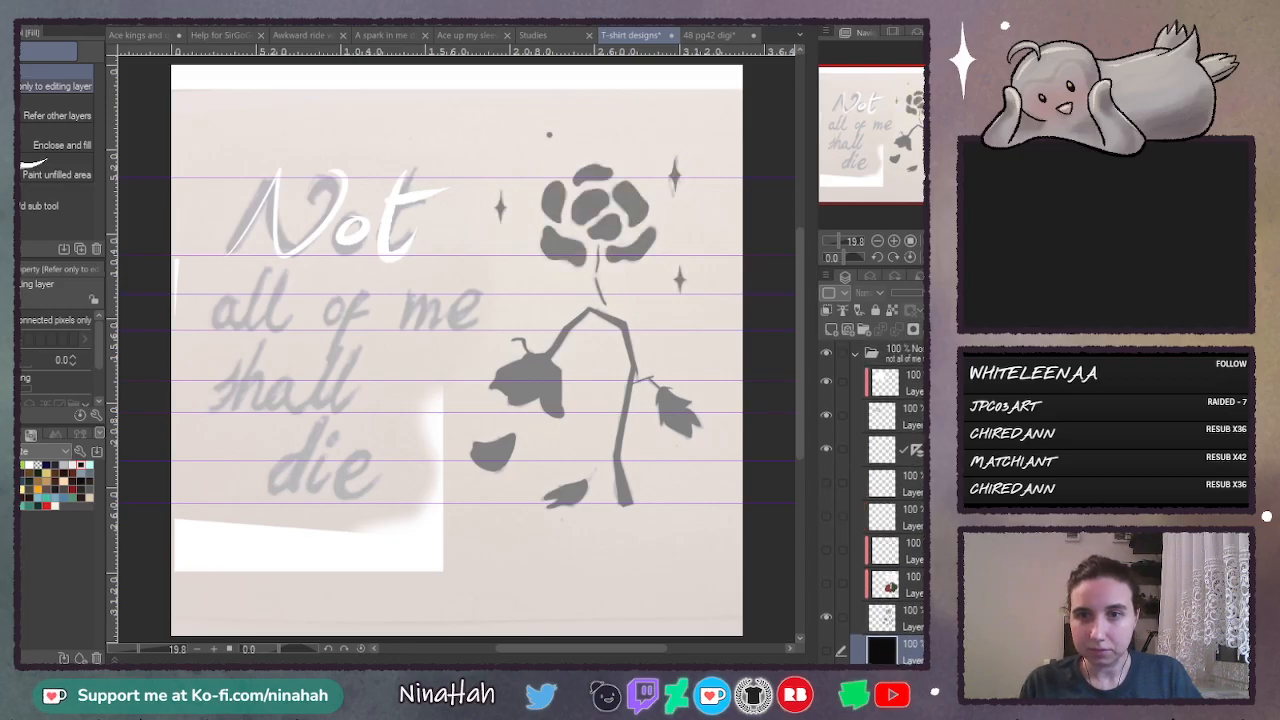
- Hide the white colour layer over the lettering and clear the old "Not" from the lettering layer
{"action": "left_click", "coordinate": [826, 416]}
{"action": "left_click", "coordinate": [829, 417]}
{"action": "left_click", "coordinate": [896, 417]}
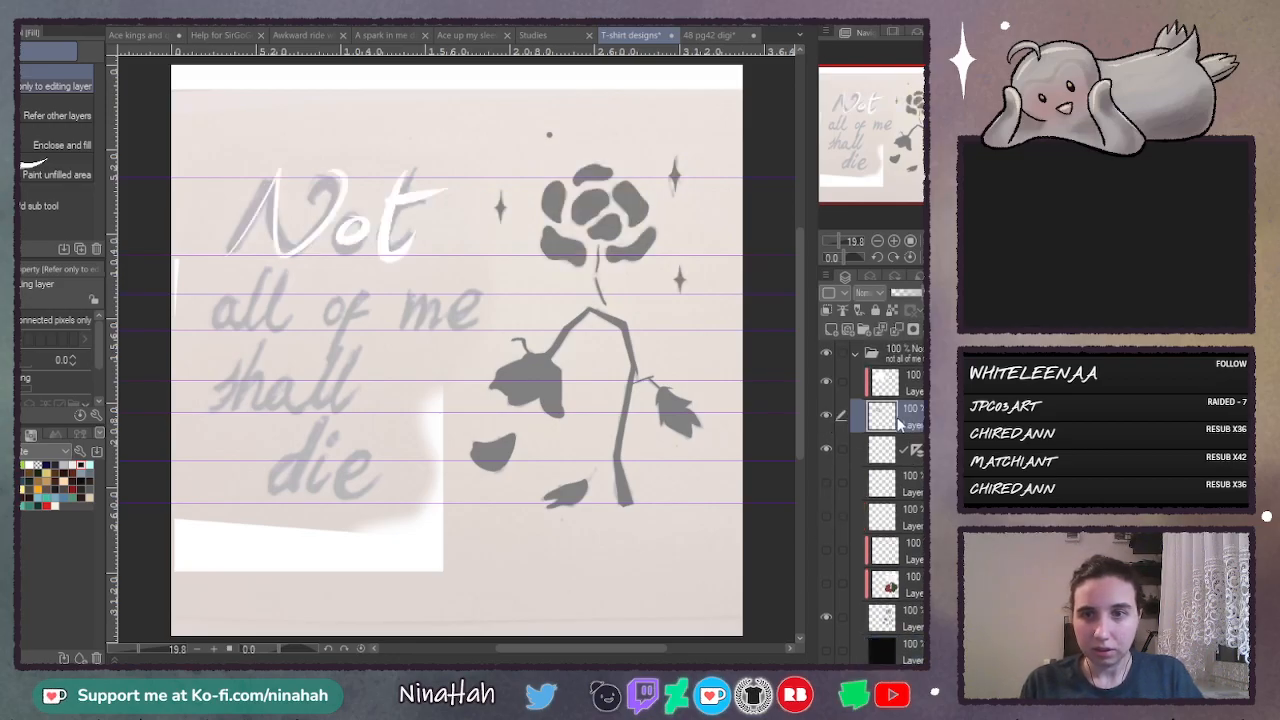
{"action": "left_click", "coordinate": [826, 384]}
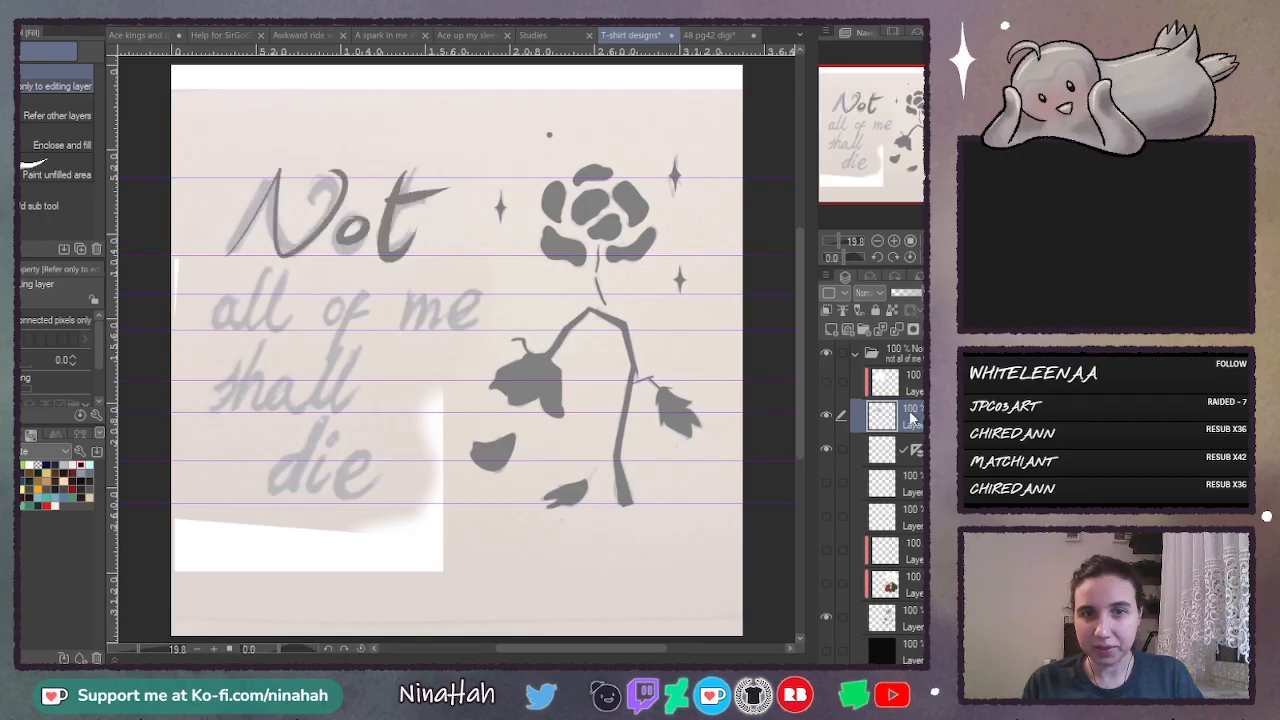
{"action": "left_click", "coordinate": [893, 241]}
{"action": "left_click", "coordinate": [893, 241]}
{"action": "left_click", "coordinate": [893, 241]}
{"action": "left_click_drag", "start_coordinate": [802, 340], "coordinate": [803, 255]}
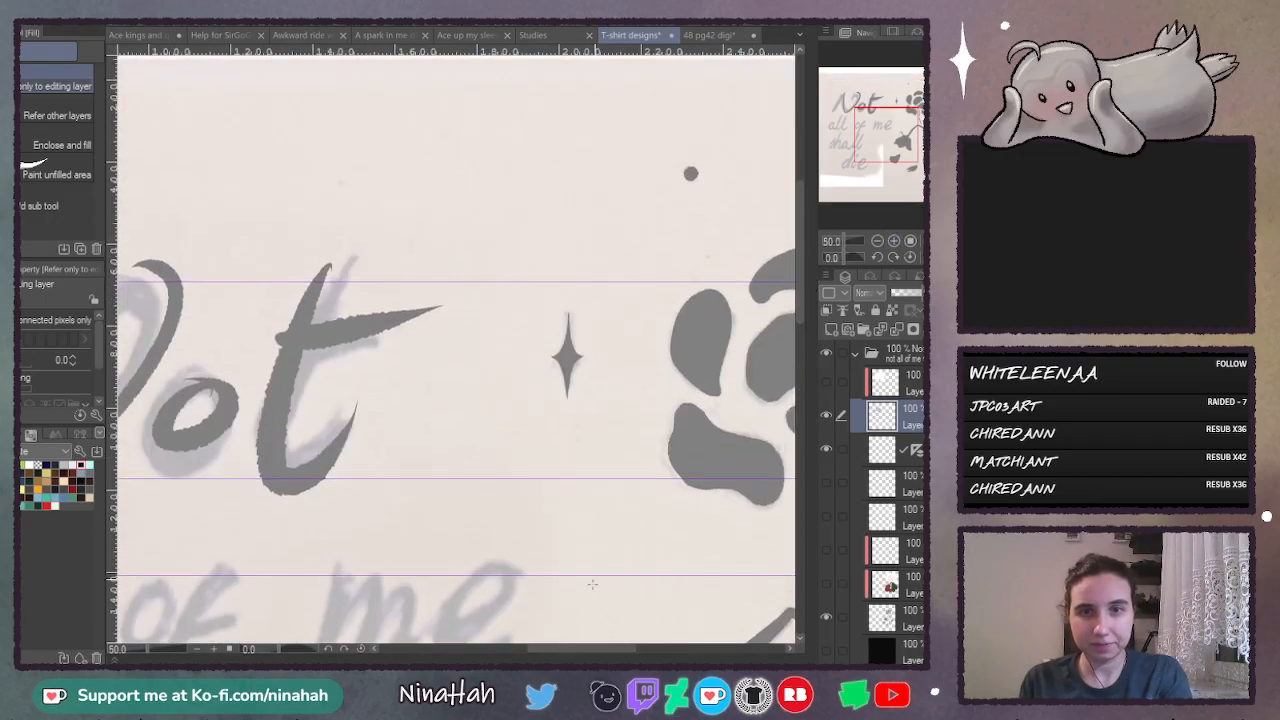
{"action": "left_click_drag", "start_coordinate": [584, 648], "coordinate": [481, 647]}
{"action": "key", "text": "Delete"}
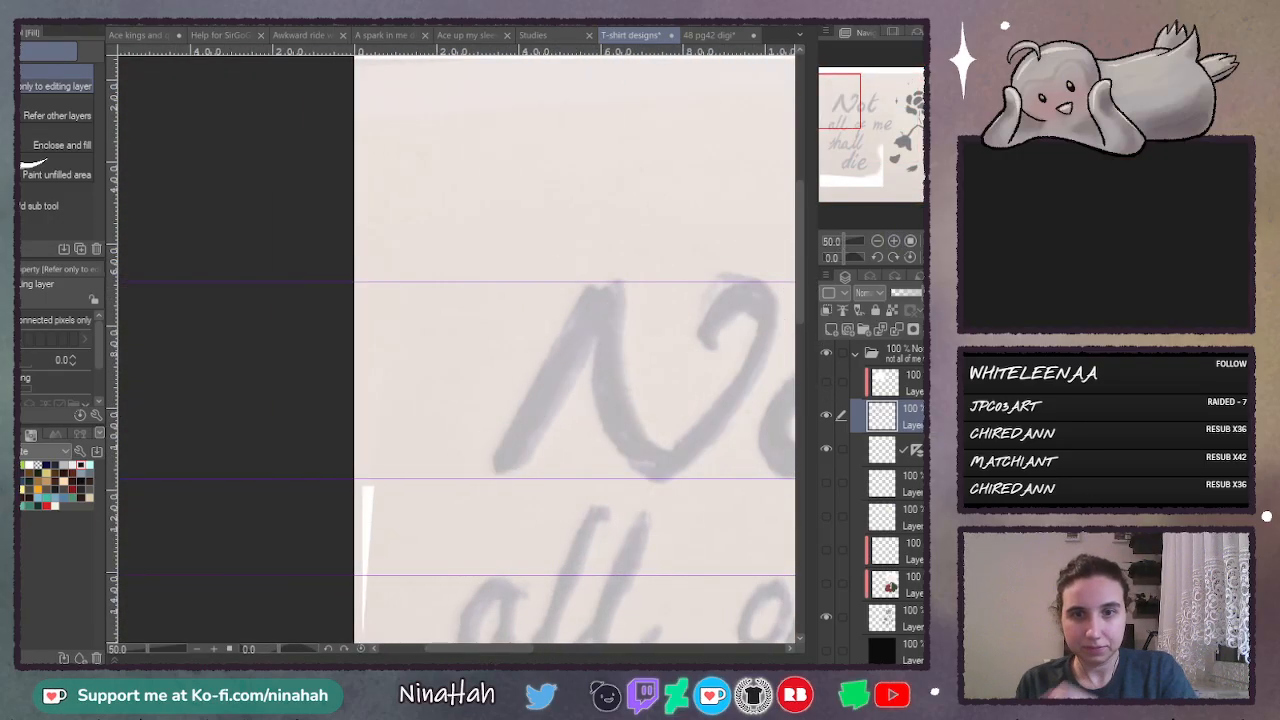
- Try to trace the first stroke of the sketched "N" with the Lineart pen at size 692.2
{"action": "scroll", "coordinate": [474, 650], "scroll_direction": "right", "scroll_amount": 5}
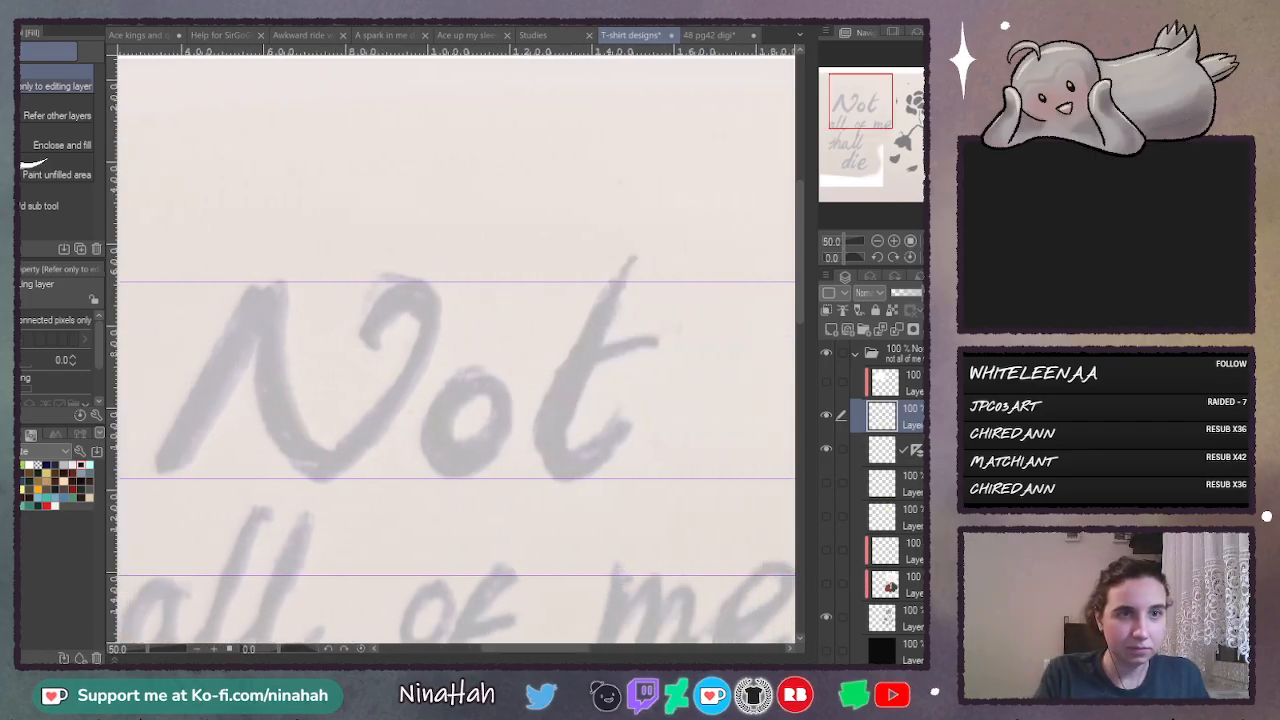
{"action": "key", "text": "p"}
{"action": "left_click", "coordinate": [32, 115]}
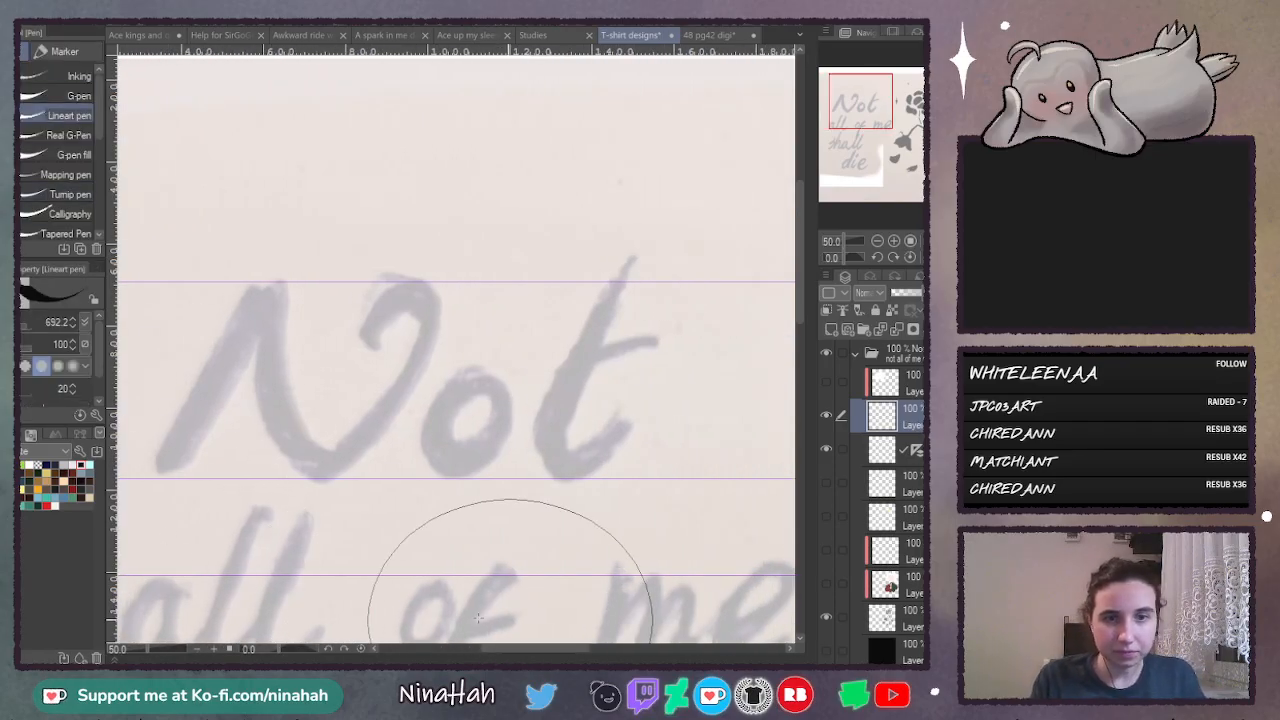
{"action": "scroll", "coordinate": [544, 652], "scroll_direction": "left", "scroll_amount": 1}
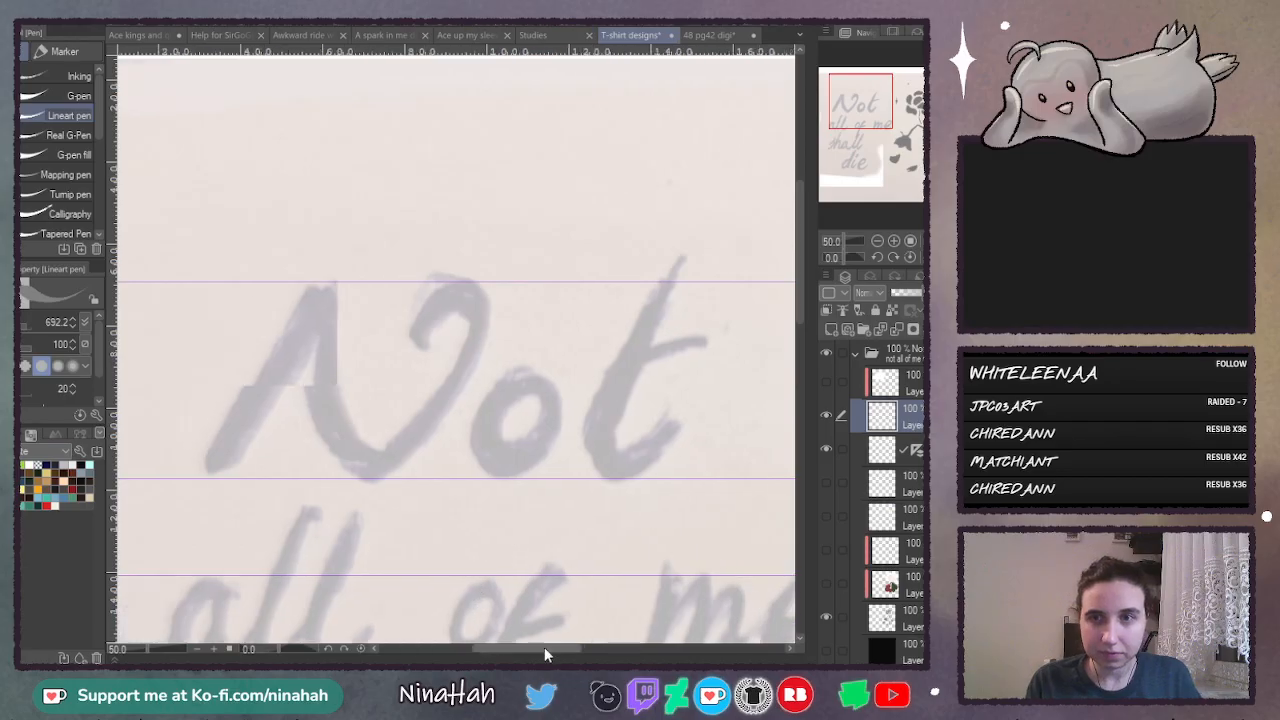
{"action": "scroll", "coordinate": [544, 652], "scroll_direction": "left", "scroll_amount": 2}
{"action": "left_click_drag", "start_coordinate": [290, 472], "coordinate": [333, 392]}
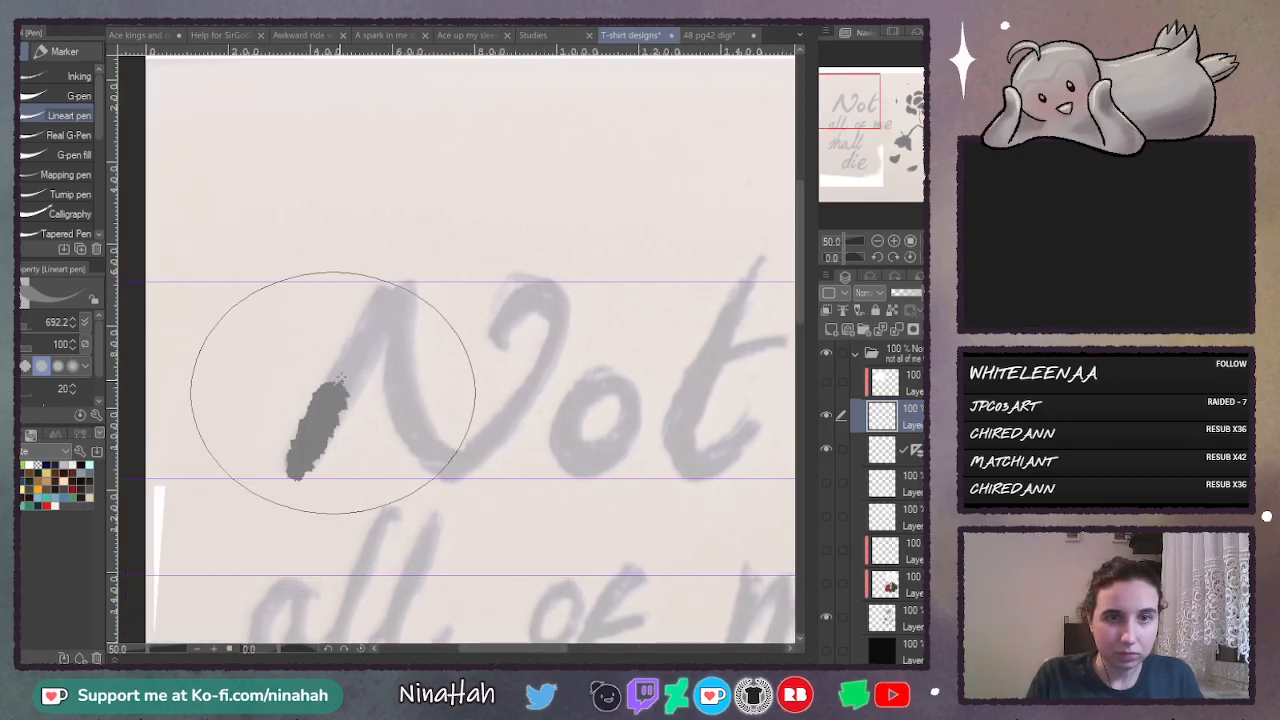
{"action": "key", "text": "ctrl+z"}
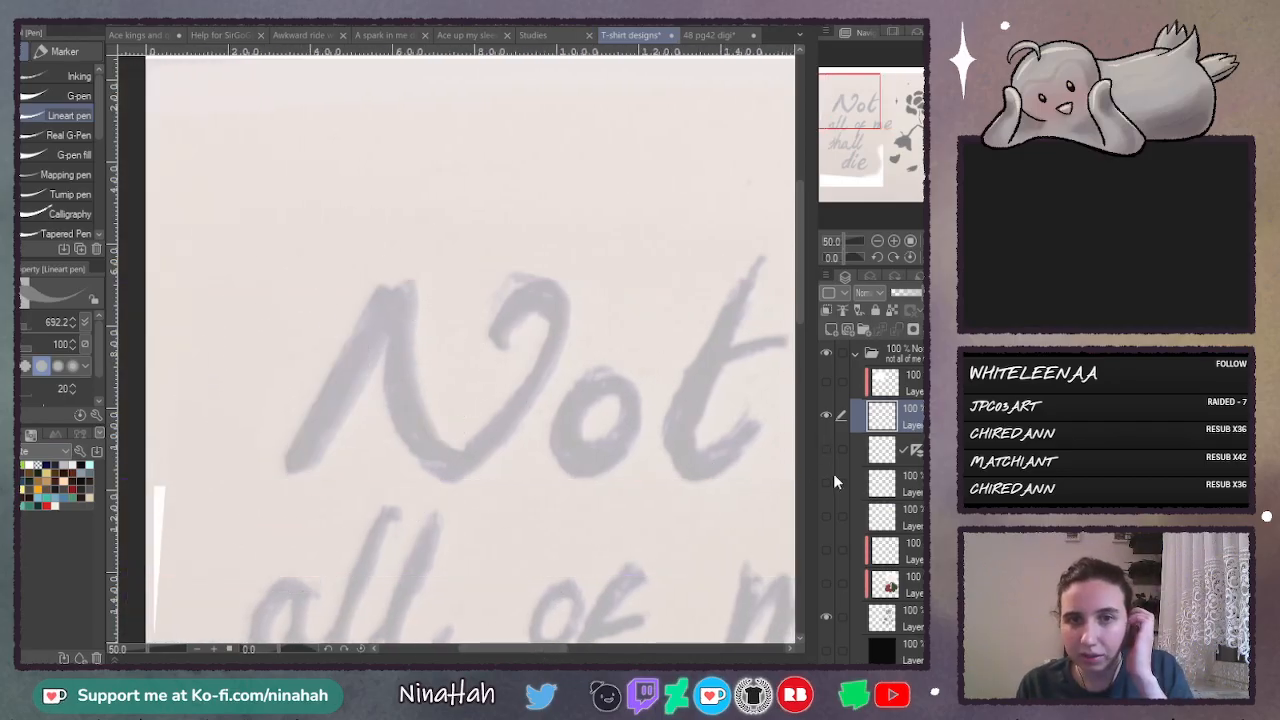
{"action": "scroll", "coordinate": [854, 239], "scroll_direction": "up", "scroll_amount": 1}
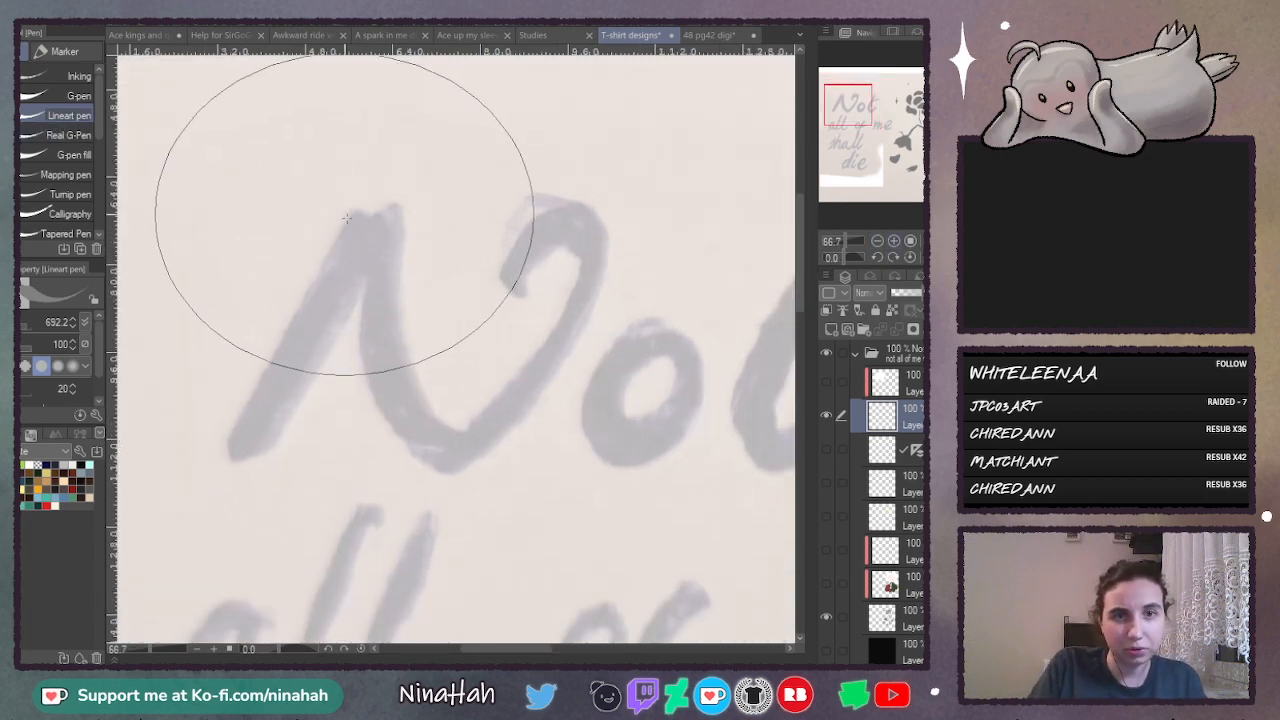
{"action": "left_click_drag", "start_coordinate": [362, 207], "coordinate": [320, 286]}
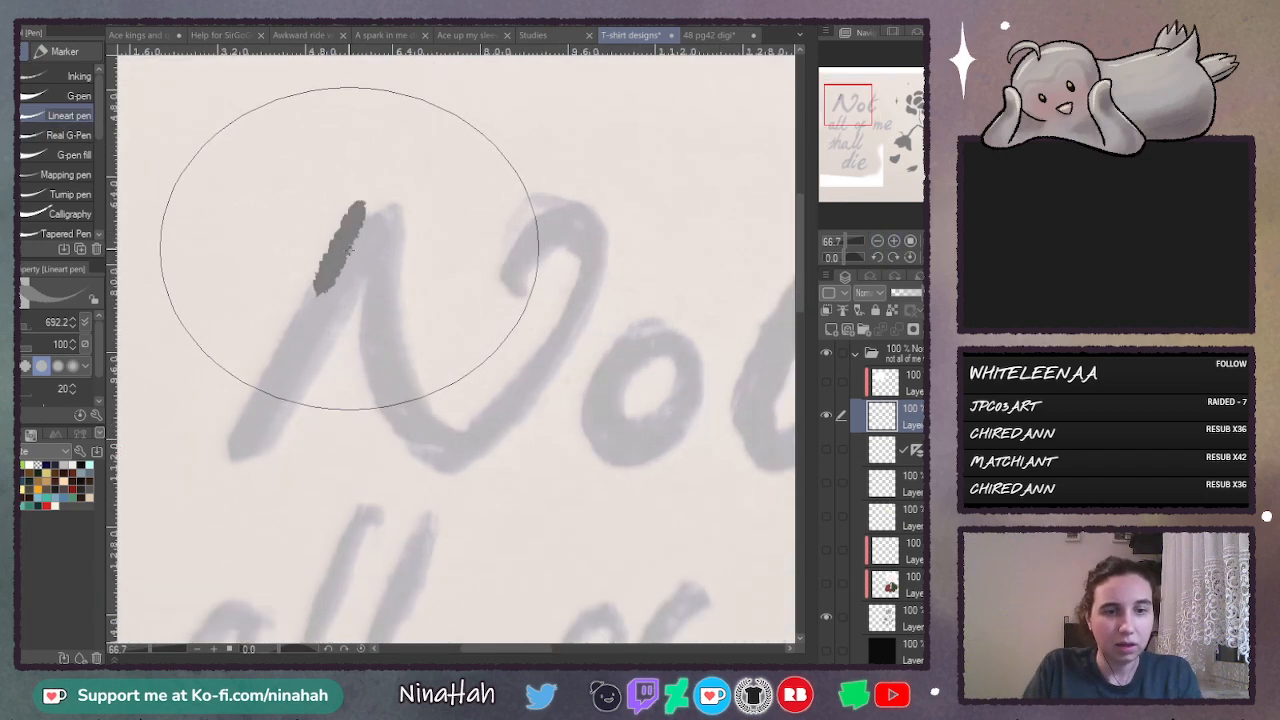
{"action": "key", "text": "ctrl+z"}
{"action": "mouse_move", "coordinate": [357, 207]}
{"action": "left_mouse_down"}
{"action": "mouse_move", "coordinate": [234, 423]}
{"action": "mouse_move", "coordinate": [230, 455]}
{"action": "mouse_move", "coordinate": [242, 462]}
{"action": "left_mouse_up"}
{"action": "key", "text": "ctrl+z"}
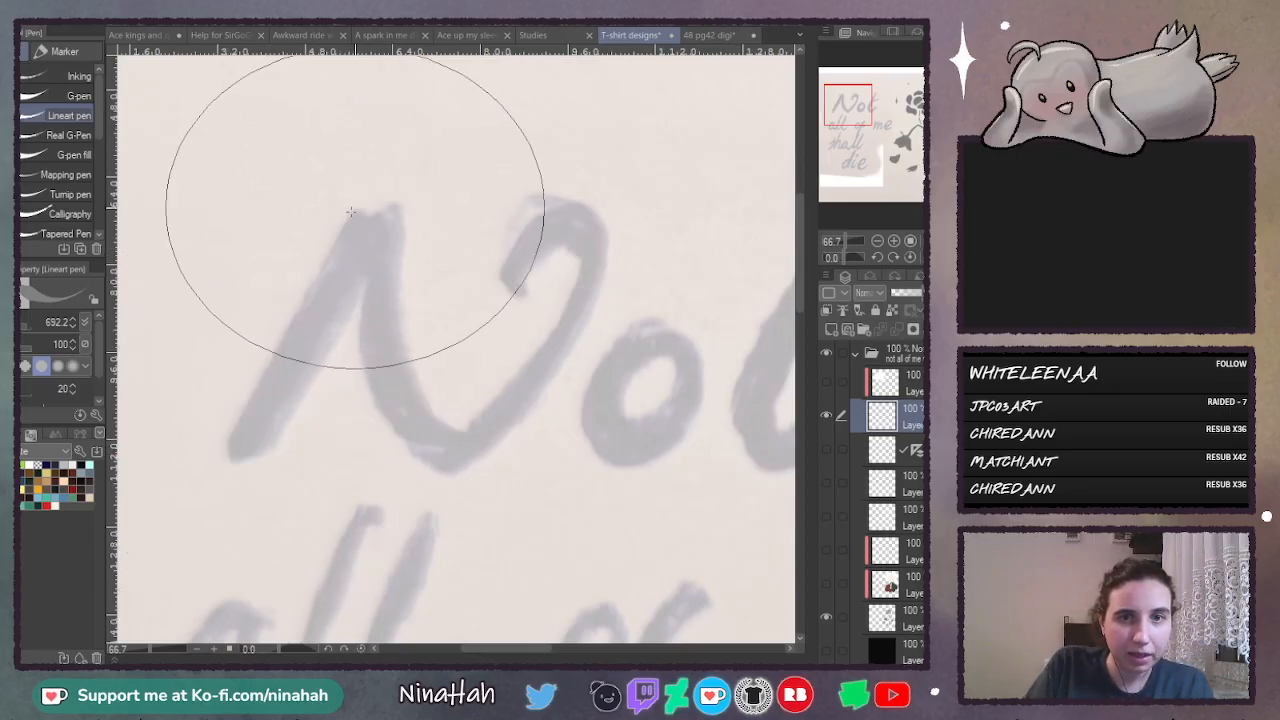
{"action": "left_click_drag", "start_coordinate": [358, 207], "coordinate": [272, 362]}
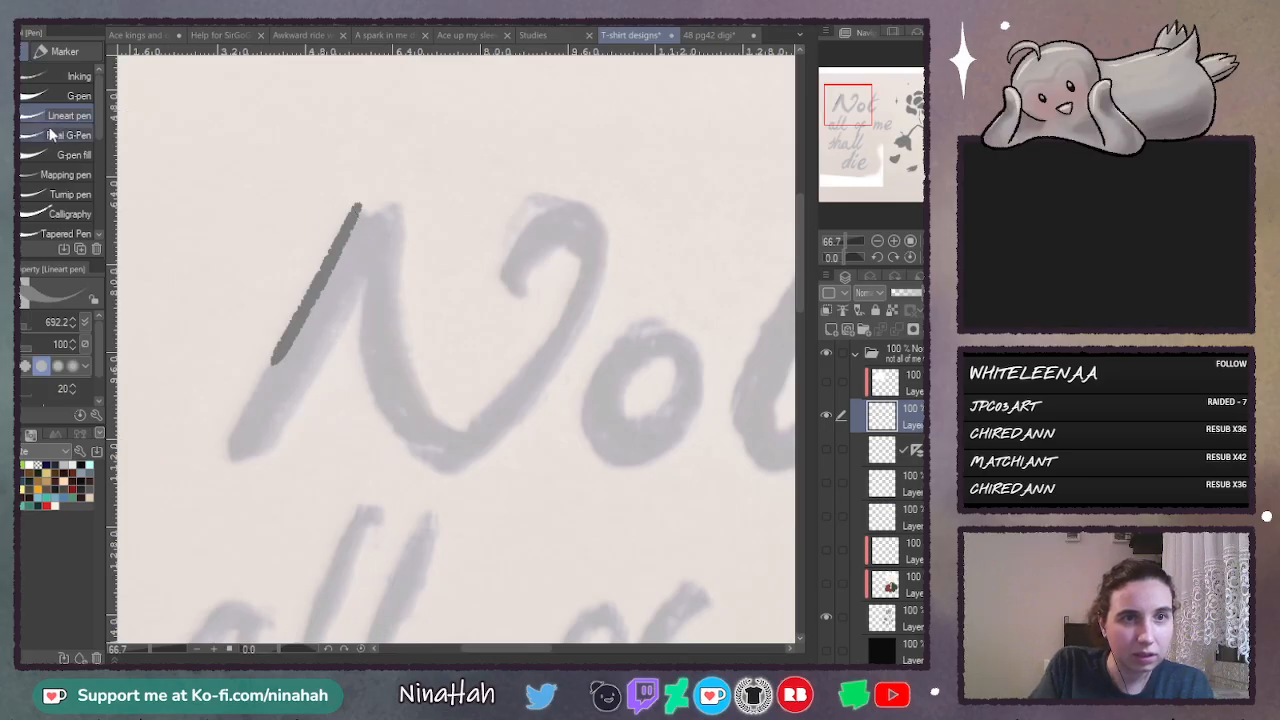
{"action": "key", "text": "ctrl+z"}
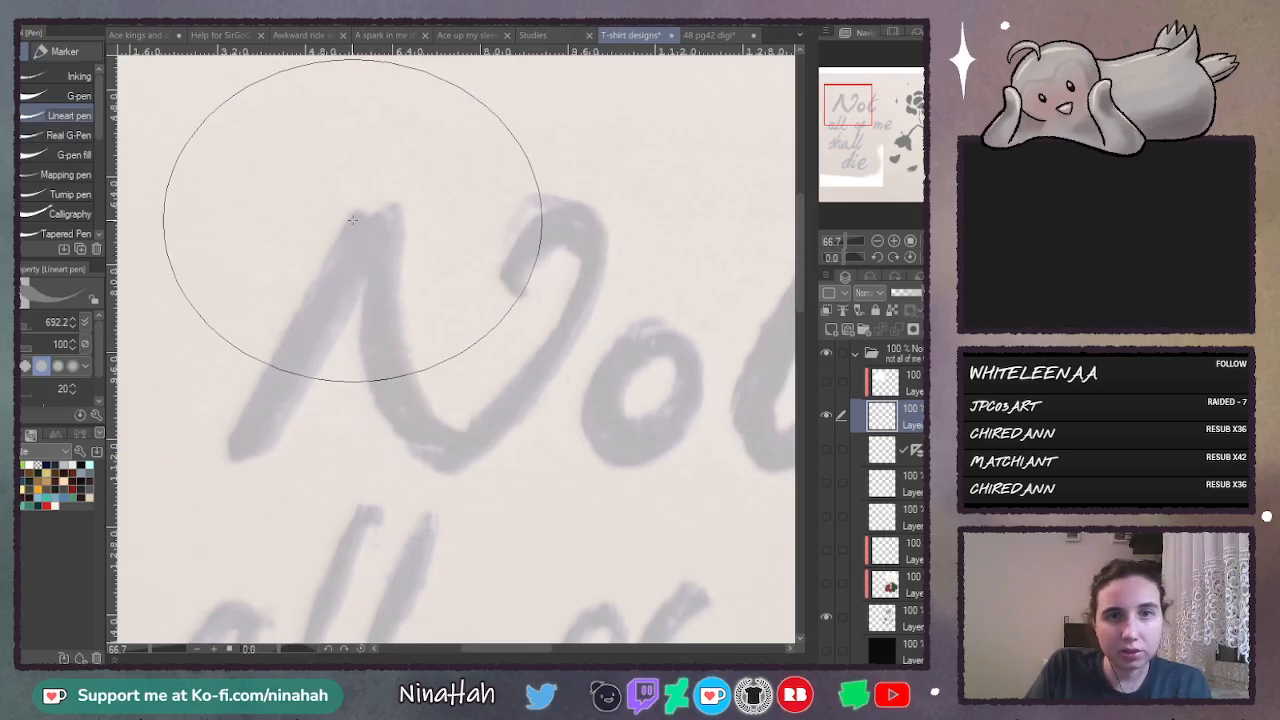
{"action": "mouse_move", "coordinate": [354, 211]}
{"action": "left_mouse_down"}
{"action": "mouse_move", "coordinate": [259, 383]}
{"action": "mouse_move", "coordinate": [235, 456]}
{"action": "left_mouse_up"}
{"action": "key", "text": "ctrl+z"}
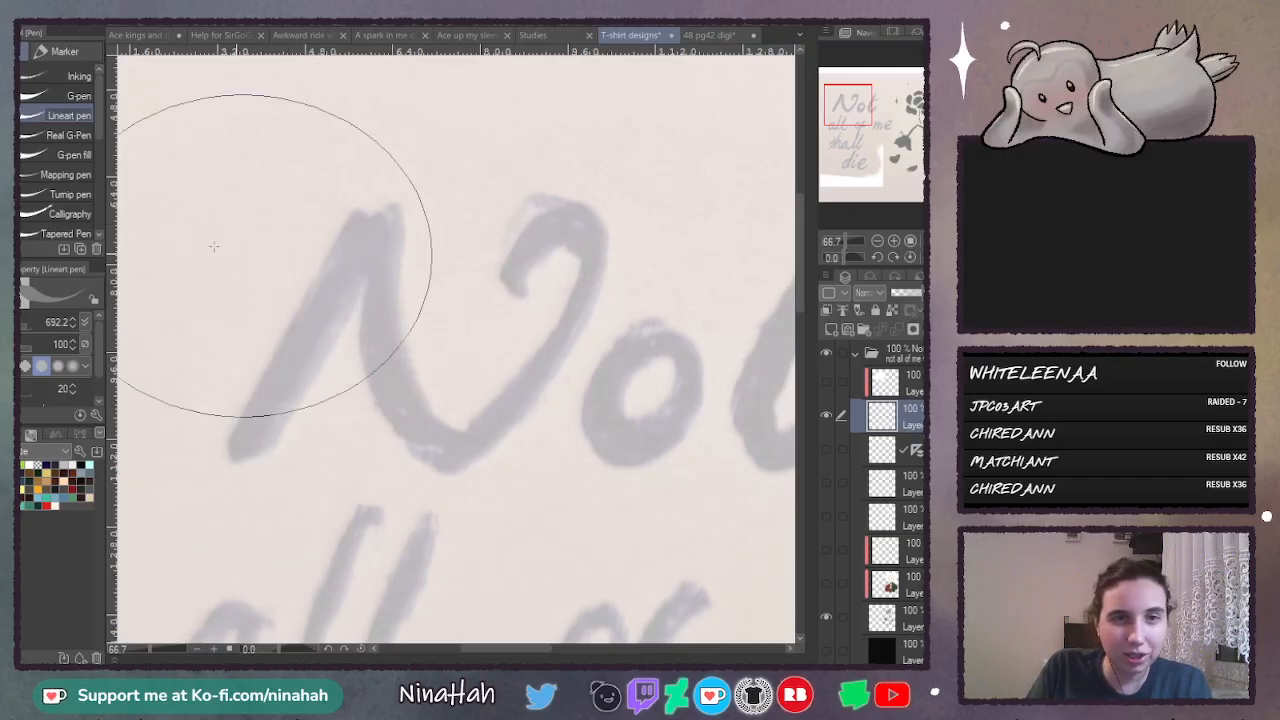
- Try tracing the first stroke of the "N" with the G-pen at size 82.9
{"action": "left_click", "coordinate": [70, 95]}
{"action": "mouse_move", "coordinate": [360, 207]}
{"action": "left_mouse_down"}
{"action": "mouse_move", "coordinate": [266, 363]}
{"action": "mouse_move", "coordinate": [227, 470]}
{"action": "left_mouse_up"}
{"action": "key", "text": "ctrl+z"}
{"action": "mouse_move", "coordinate": [365, 195]}
{"action": "left_mouse_down"}
{"action": "mouse_move", "coordinate": [255, 344]}
{"action": "mouse_move", "coordinate": [259, 443]}
{"action": "left_mouse_up"}
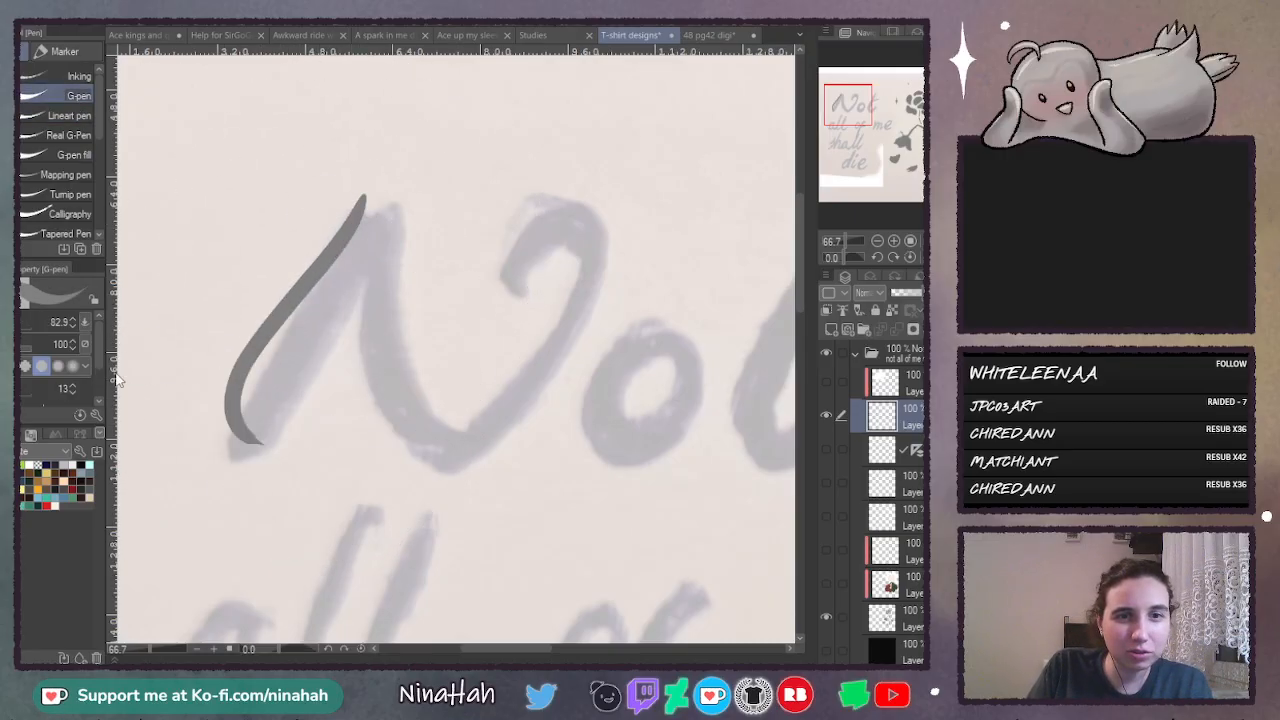
{"action": "key", "text": "ctrl+z"}
- Try tracing the first stroke of the "N" with the Real G-Pen
{"action": "left_click", "coordinate": [52, 118]}
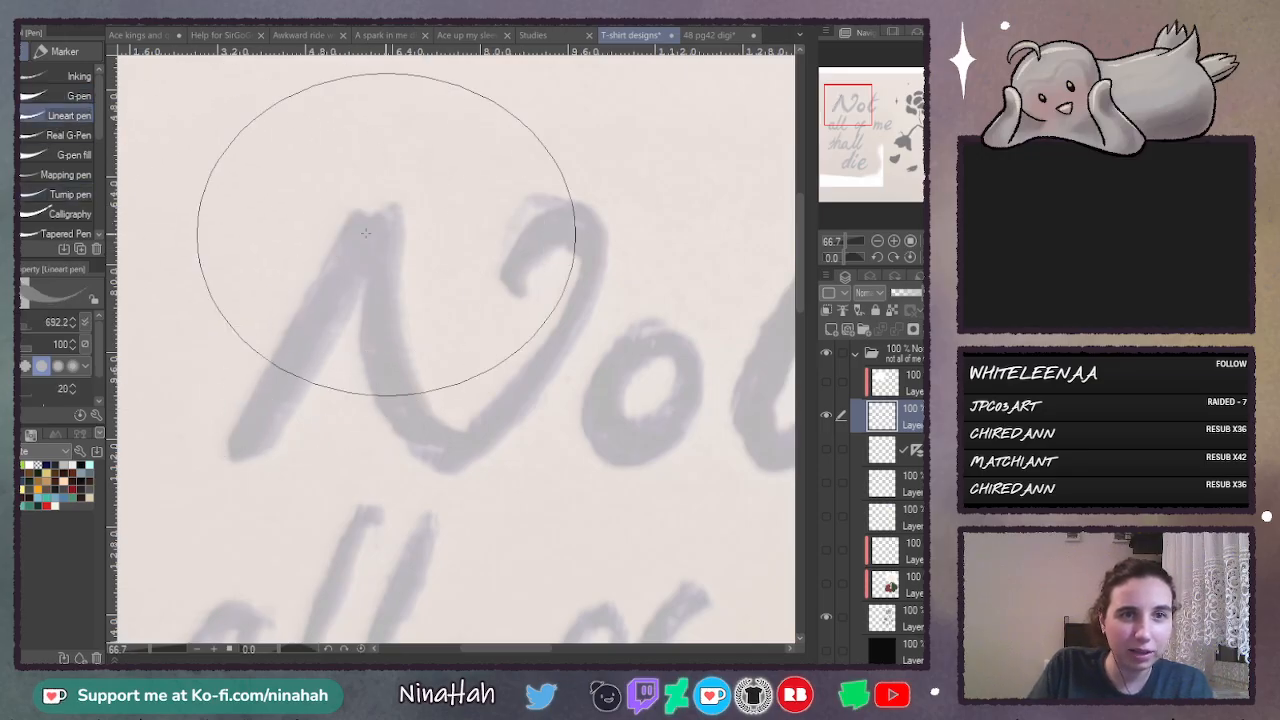
{"action": "left_click", "coordinate": [68, 135]}
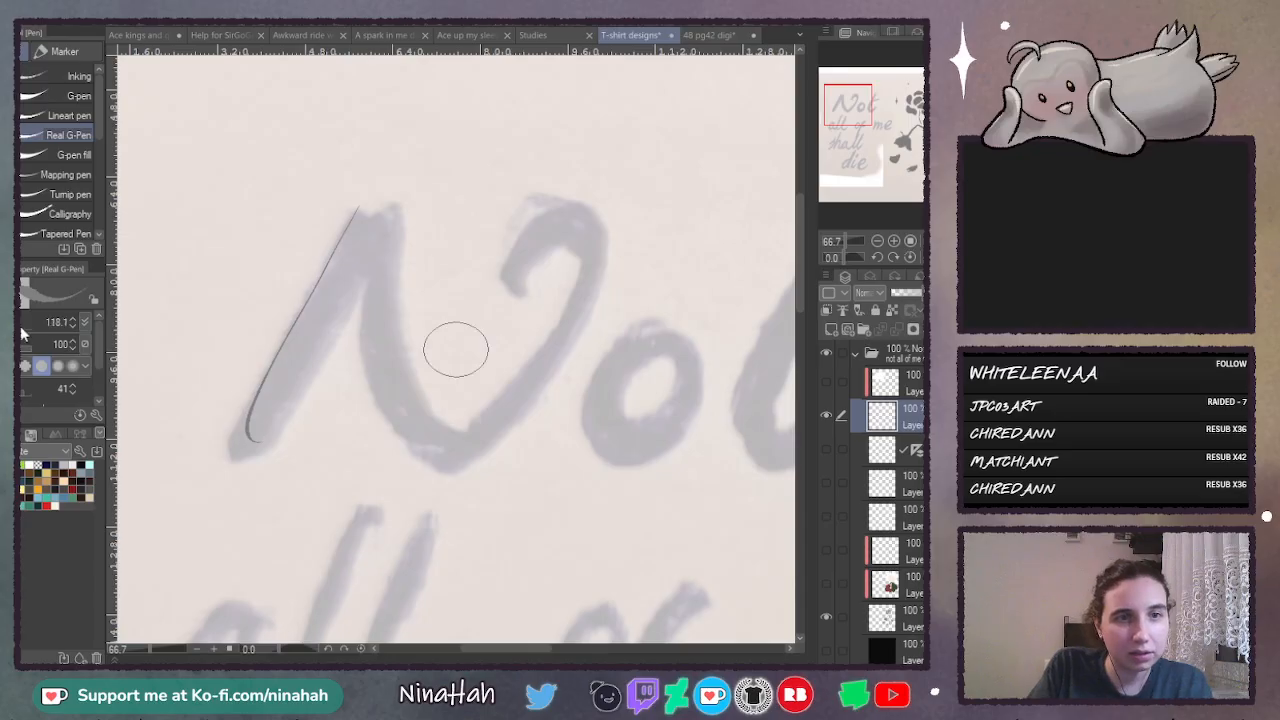
{"action": "key", "text": "ctrl+z"}
{"action": "mouse_move", "coordinate": [358, 210]}
{"action": "left_mouse_down"}
{"action": "mouse_move", "coordinate": [334, 246]}
{"action": "mouse_move", "coordinate": [308, 398]}
{"action": "left_mouse_up"}
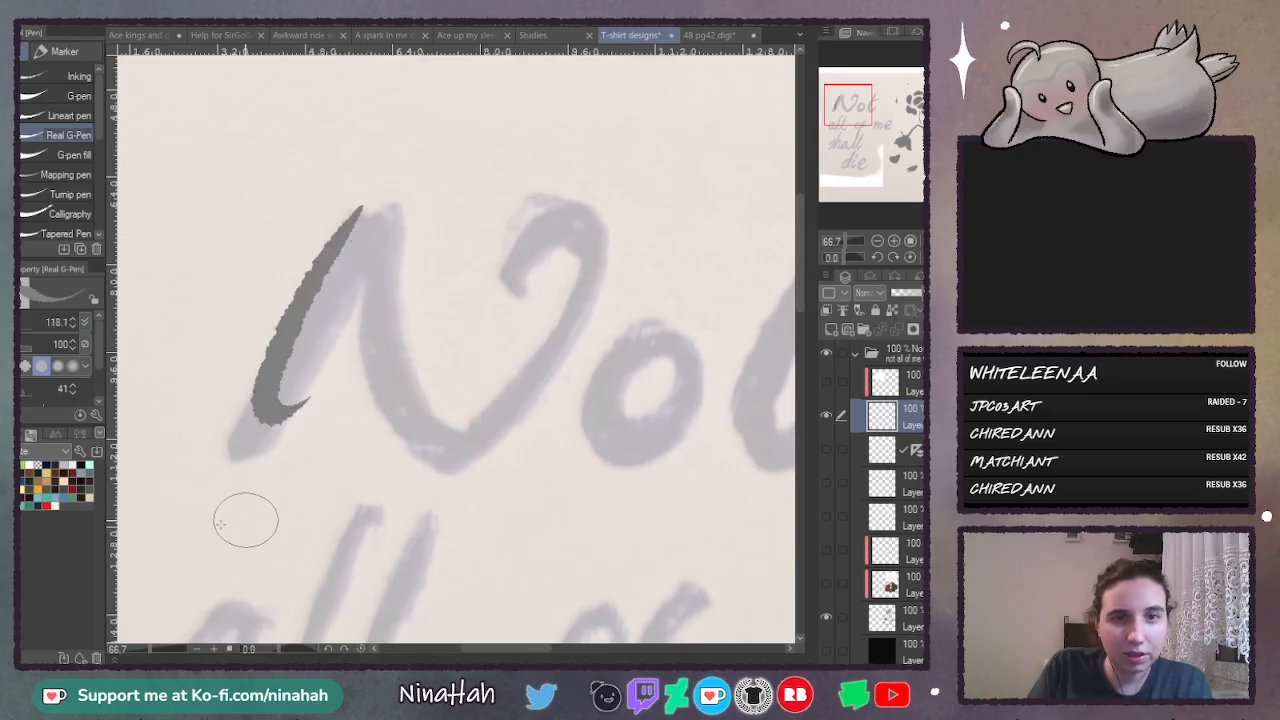
- Return to the Lineart pen, reduce its size to 98.9 and undo the test strokes on the "N"
{"action": "left_click", "coordinate": [52, 115]}
{"action": "left_click_drag", "start_coordinate": [355, 218], "coordinate": [306, 351]}
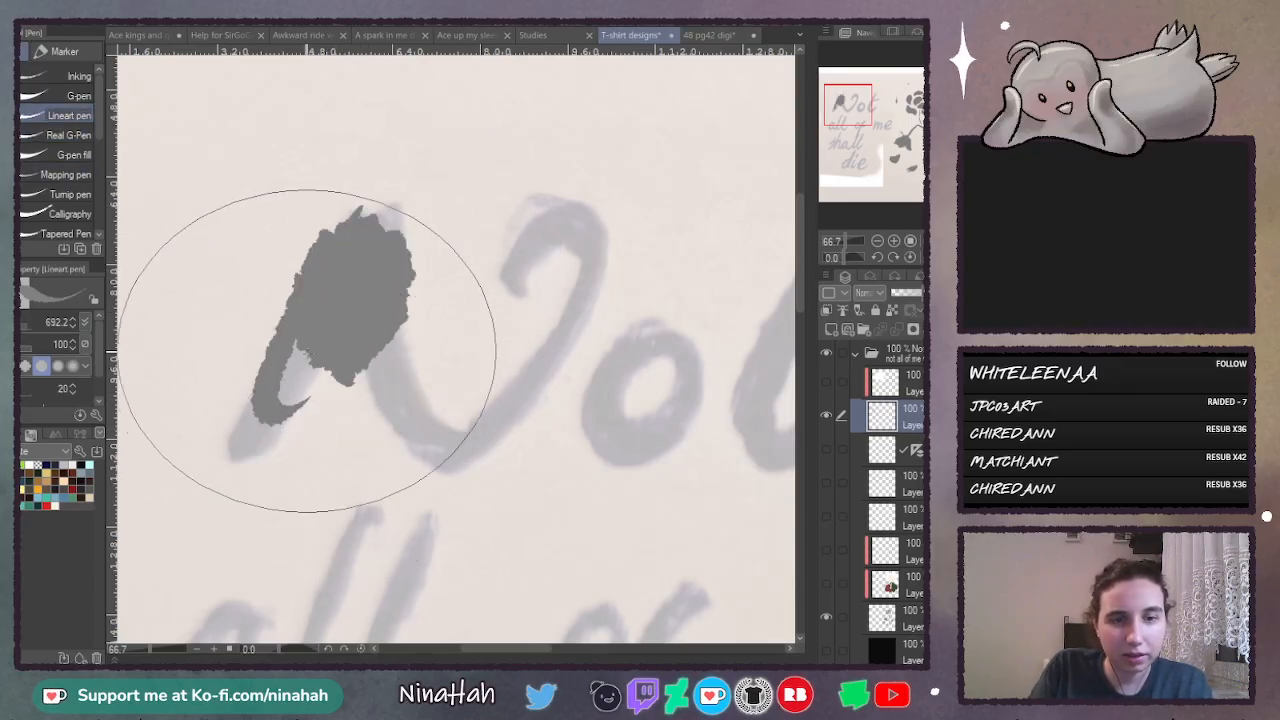
{"action": "key", "text": "ctrl+z"}
{"action": "left_click", "coordinate": [26, 322]}
{"action": "left_click_drag", "start_coordinate": [404, 226], "coordinate": [290, 440]}
{"action": "key", "text": "ctrl+z"}
{"action": "key", "text": "ctrl+z"}
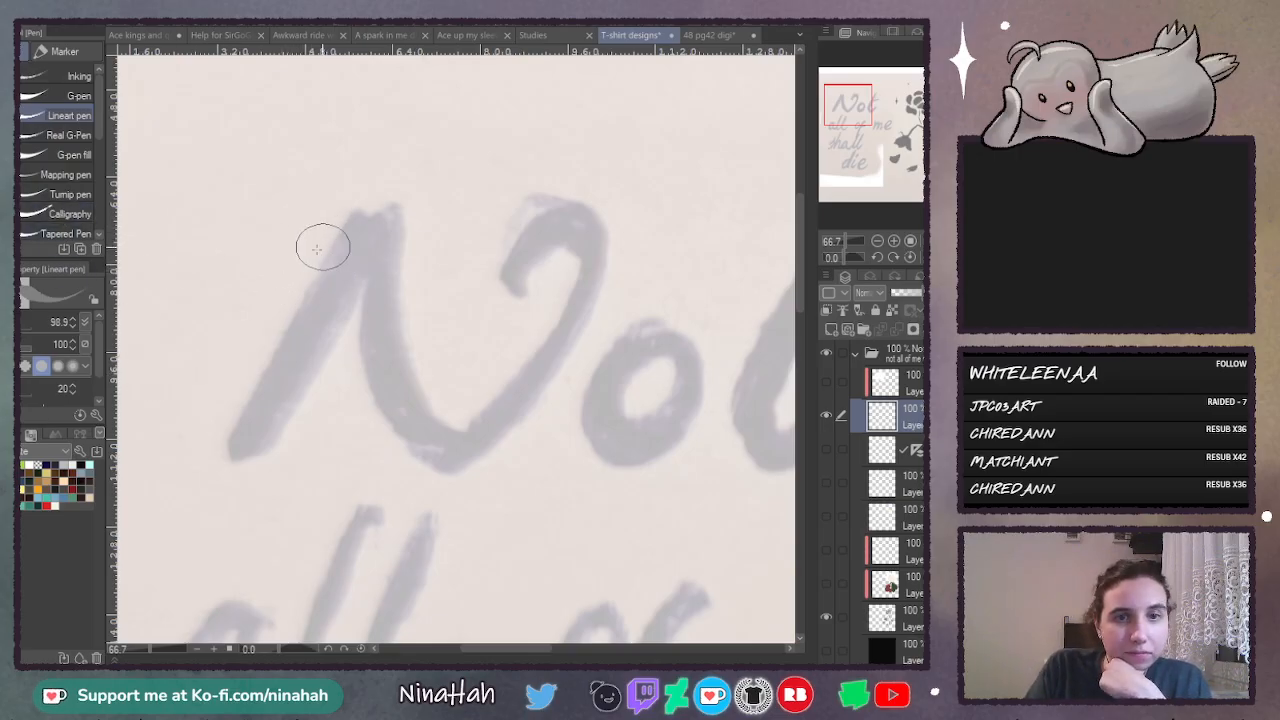
- Trace the sketched "N" of "Not" with the Calligraphy pen at size 98.9
{"action": "left_click", "coordinate": [50, 214]}
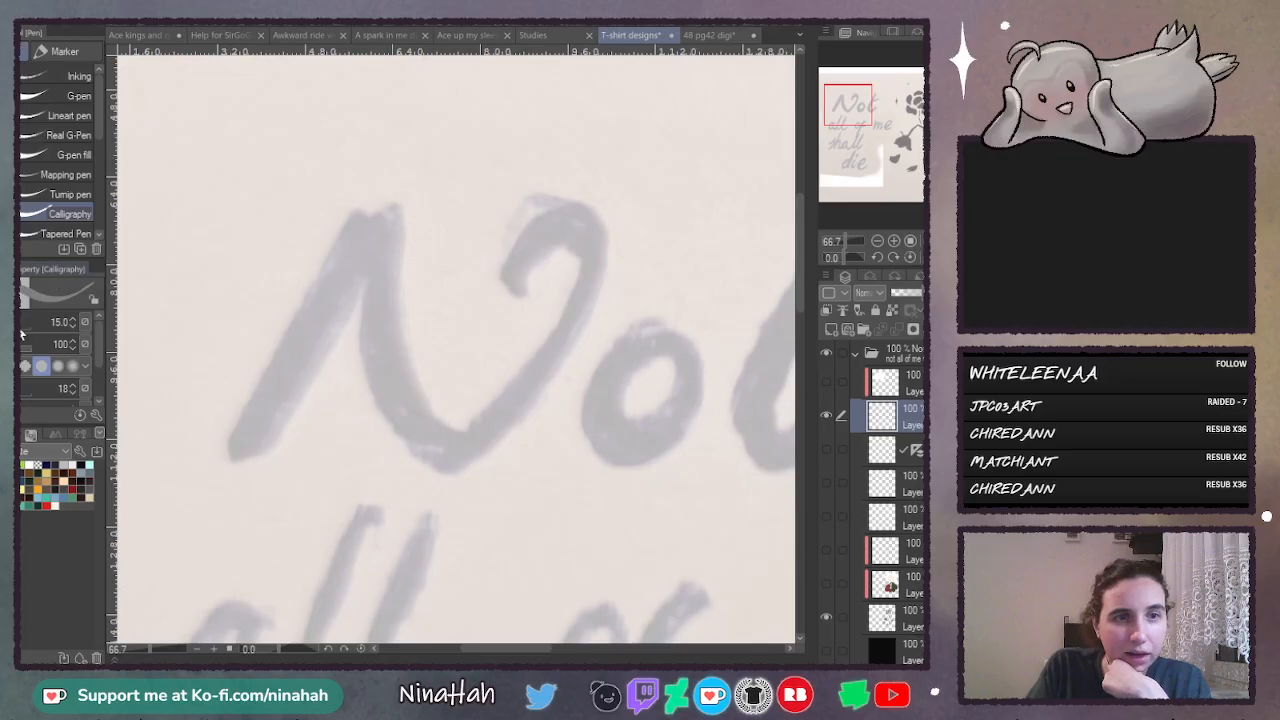
{"action": "left_click", "coordinate": [24, 328]}
{"action": "left_click_drag", "start_coordinate": [380, 203], "coordinate": [206, 452]}
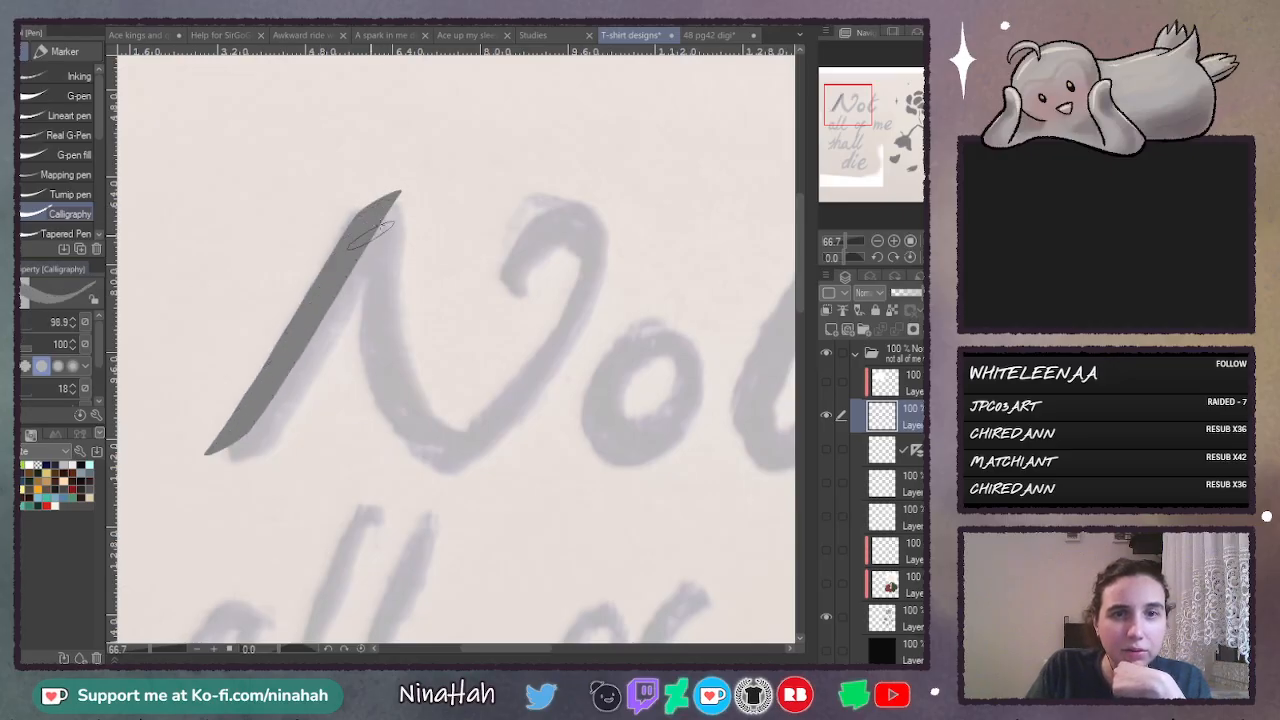
{"action": "mouse_move", "coordinate": [388, 190]}
{"action": "left_mouse_down"}
{"action": "mouse_move", "coordinate": [378, 225]}
{"action": "mouse_move", "coordinate": [468, 438]}
{"action": "mouse_move", "coordinate": [575, 205]}
{"action": "mouse_move", "coordinate": [490, 240]}
{"action": "left_mouse_up"}
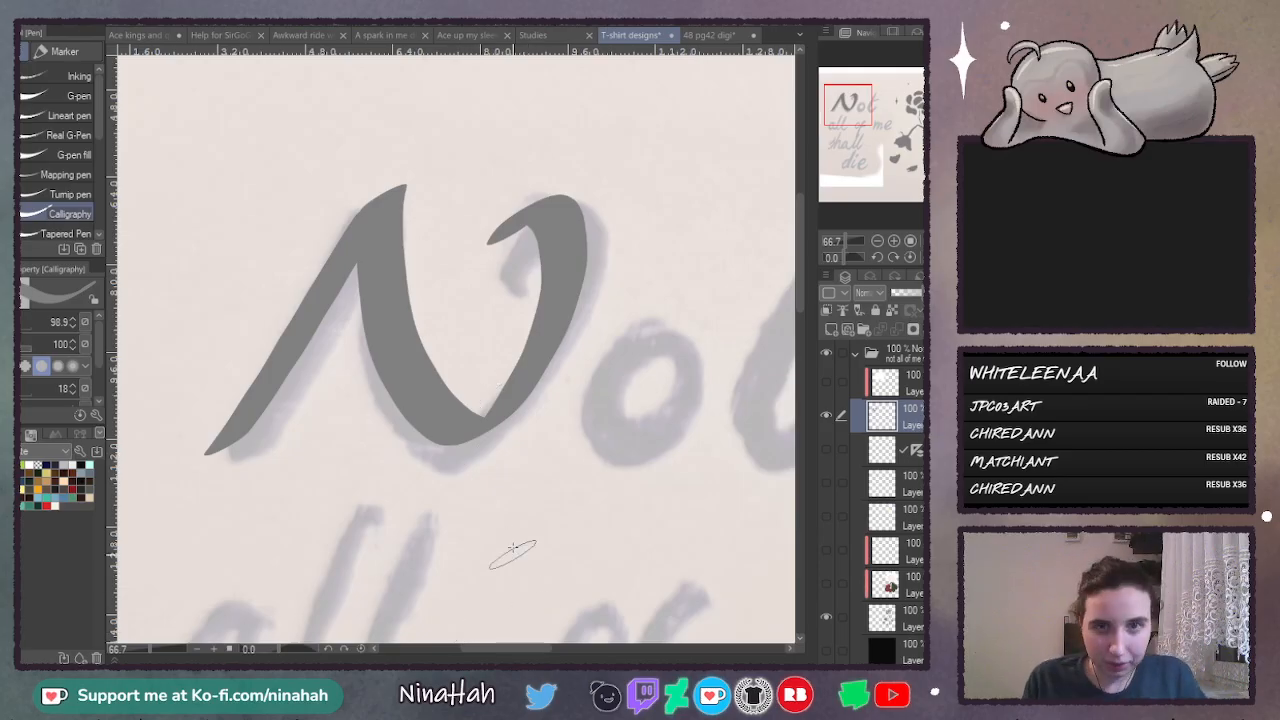
- Trace the "o" and "t" of "Not", redoing the t's stem and extending its crossbar into a long stroke
{"action": "left_click_drag", "start_coordinate": [526, 649], "coordinate": [558, 648]}
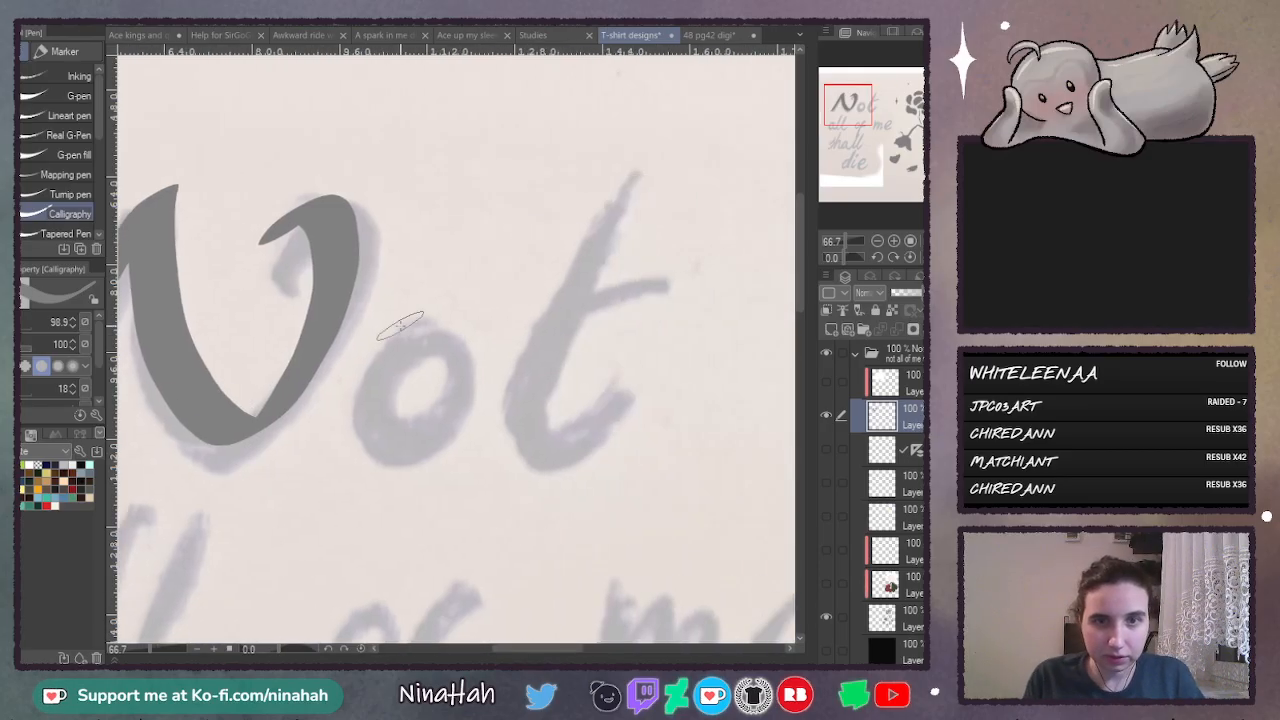
{"action": "mouse_move", "coordinate": [420, 340]}
{"action": "left_mouse_down"}
{"action": "mouse_move", "coordinate": [365, 375]}
{"action": "mouse_move", "coordinate": [450, 445]}
{"action": "mouse_move", "coordinate": [470, 335]}
{"action": "left_mouse_up"}
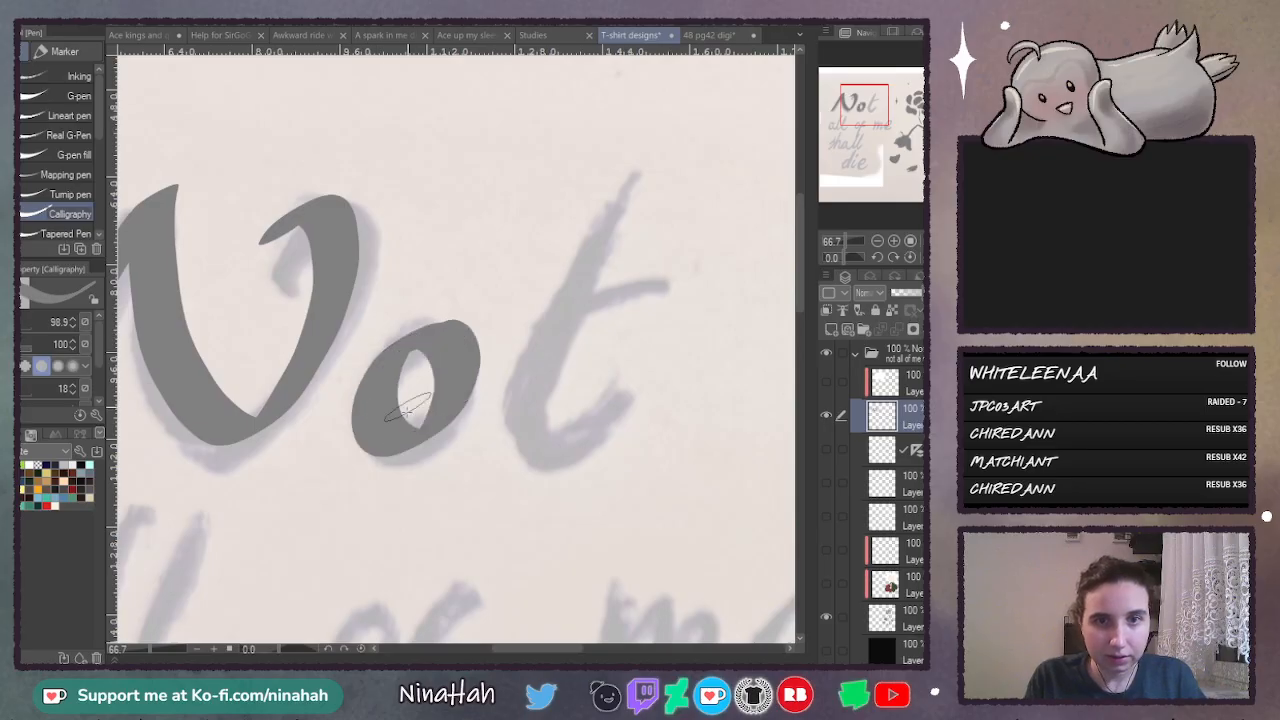
{"action": "mouse_move", "coordinate": [655, 157]}
{"action": "left_mouse_down"}
{"action": "mouse_move", "coordinate": [535, 366]}
{"action": "mouse_move", "coordinate": [529, 428]}
{"action": "mouse_move", "coordinate": [552, 455]}
{"action": "mouse_move", "coordinate": [657, 378]}
{"action": "left_mouse_up"}
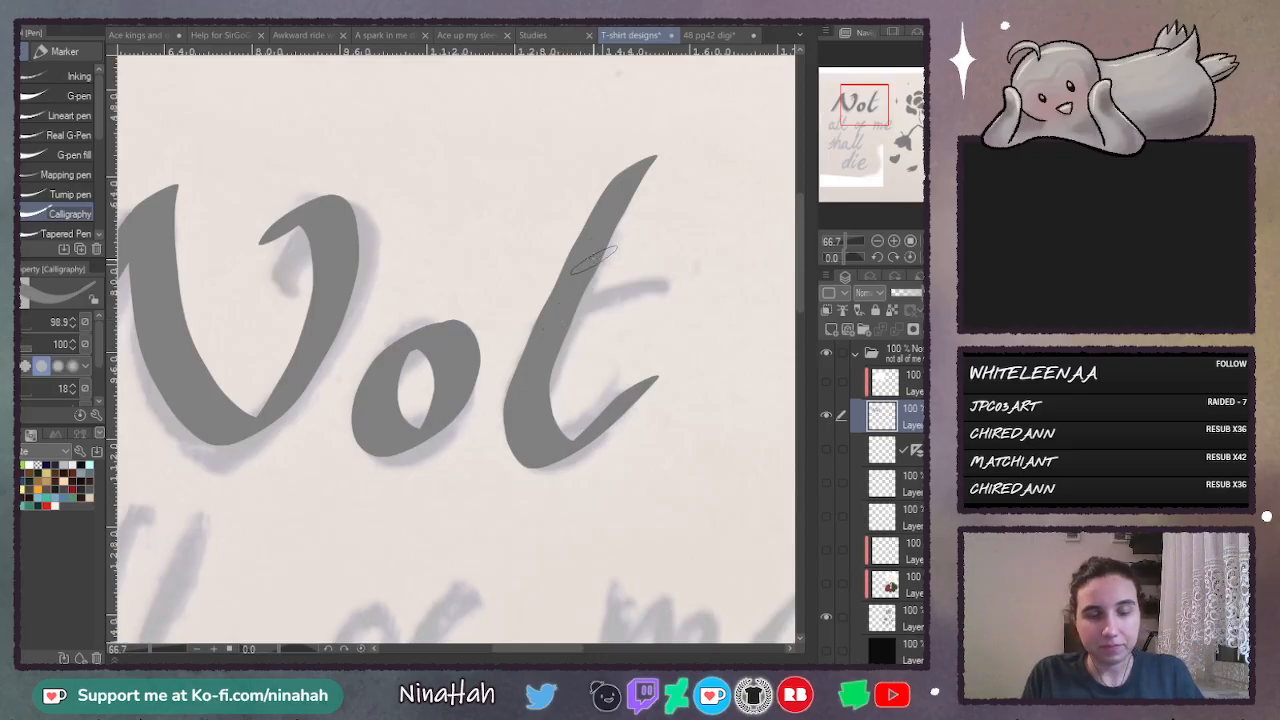
{"action": "key", "text": "ctrl+z"}
{"action": "mouse_move", "coordinate": [655, 158]}
{"action": "left_mouse_down"}
{"action": "mouse_move", "coordinate": [588, 240]}
{"action": "mouse_move", "coordinate": [512, 435]}
{"action": "mouse_move", "coordinate": [575, 455]}
{"action": "mouse_move", "coordinate": [640, 390]}
{"action": "left_mouse_up"}
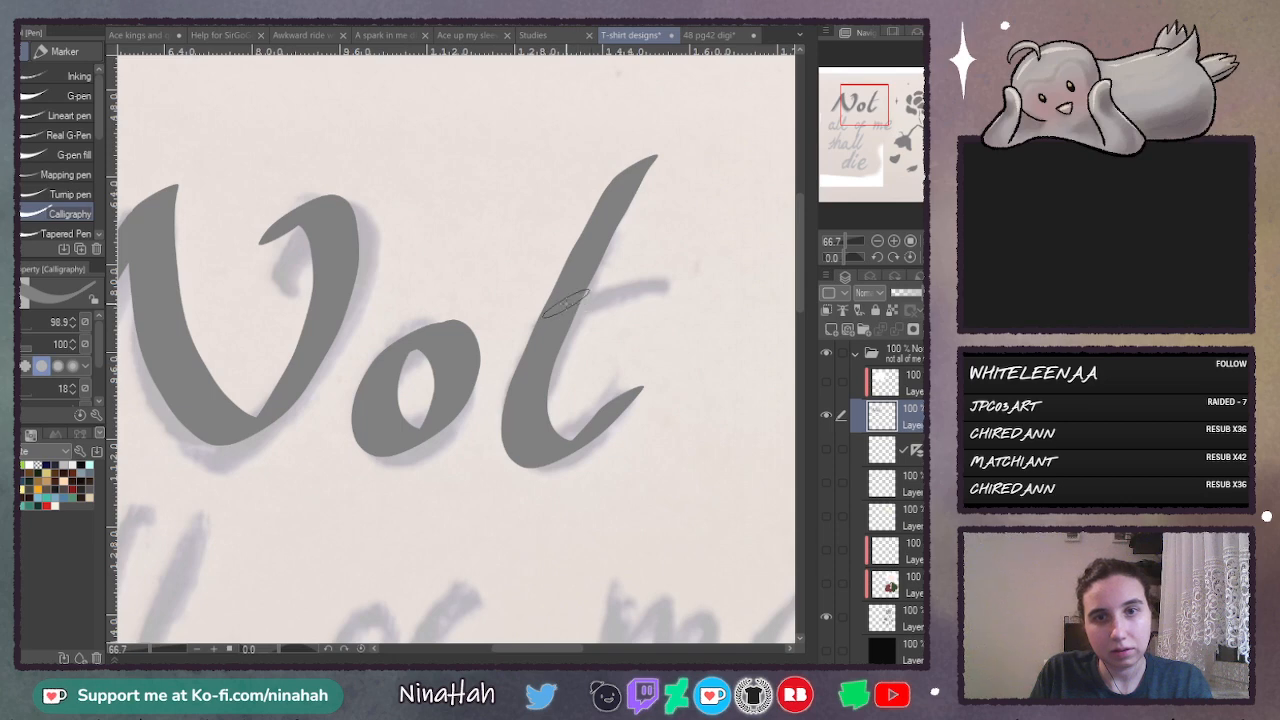
{"action": "left_click_drag", "start_coordinate": [540, 308], "coordinate": [726, 266]}
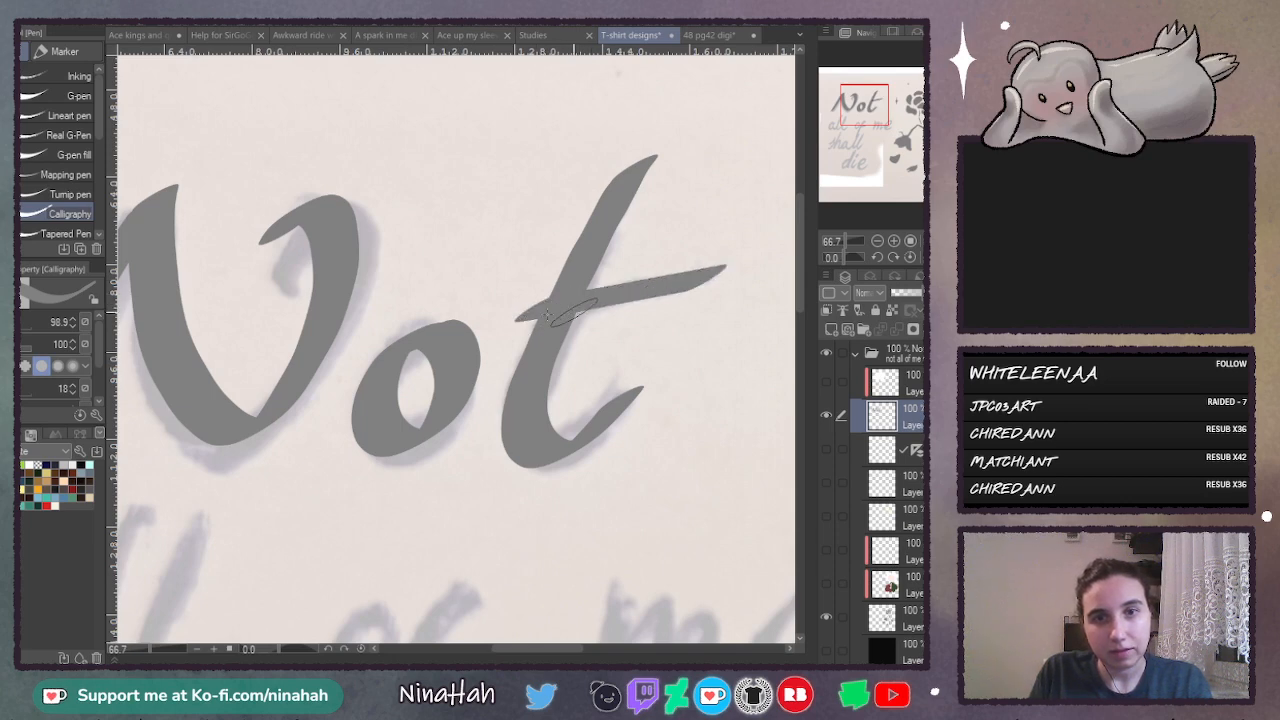
{"action": "key", "text": "ctrl+z"}
{"action": "mouse_move", "coordinate": [503, 322]}
{"action": "left_mouse_down"}
{"action": "mouse_move", "coordinate": [750, 257]}
{"action": "mouse_move", "coordinate": [801, 293]}
{"action": "mouse_move", "coordinate": [797, 333]}
{"action": "mouse_move", "coordinate": [803, 295]}
{"action": "left_mouse_up"}
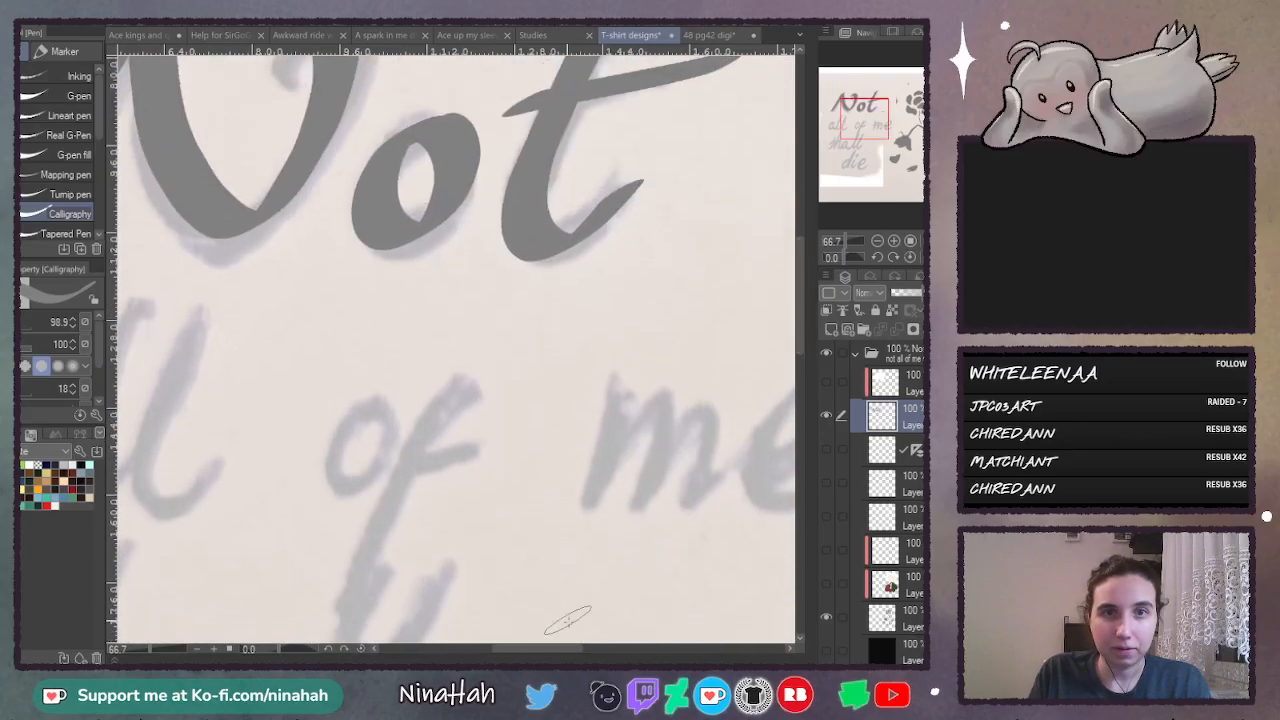
- Add a new layer and letter the word "all" over the sketch, undoing unsuitable strokes
{"action": "left_click_drag", "start_coordinate": [587, 652], "coordinate": [537, 648]}
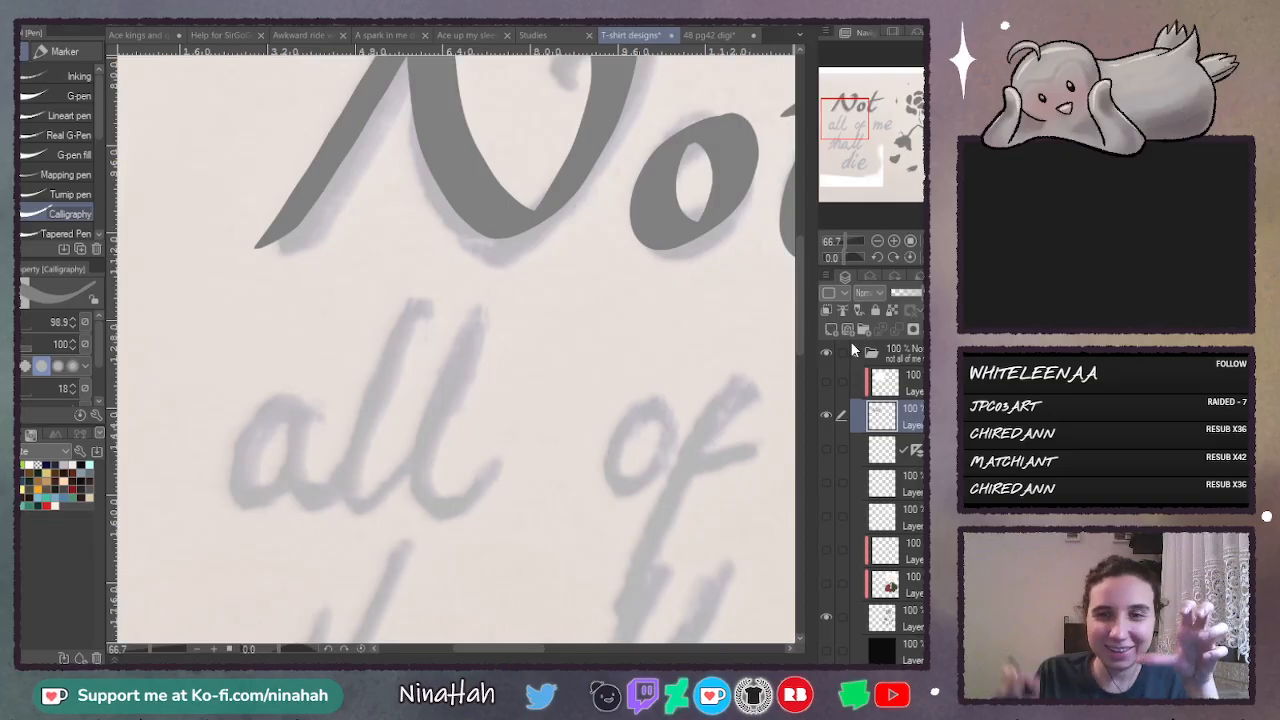
{"action": "left_click", "coordinate": [830, 332]}
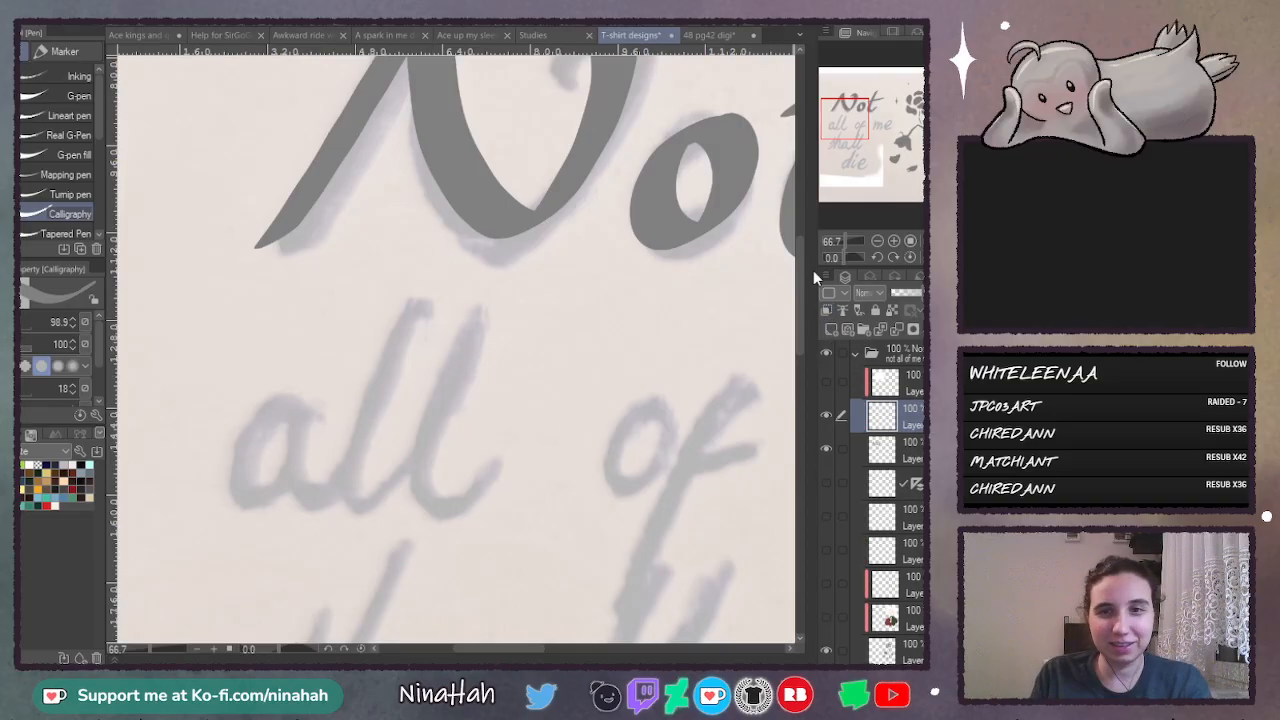
{"action": "left_click_drag", "start_coordinate": [799, 283], "coordinate": [799, 309]}
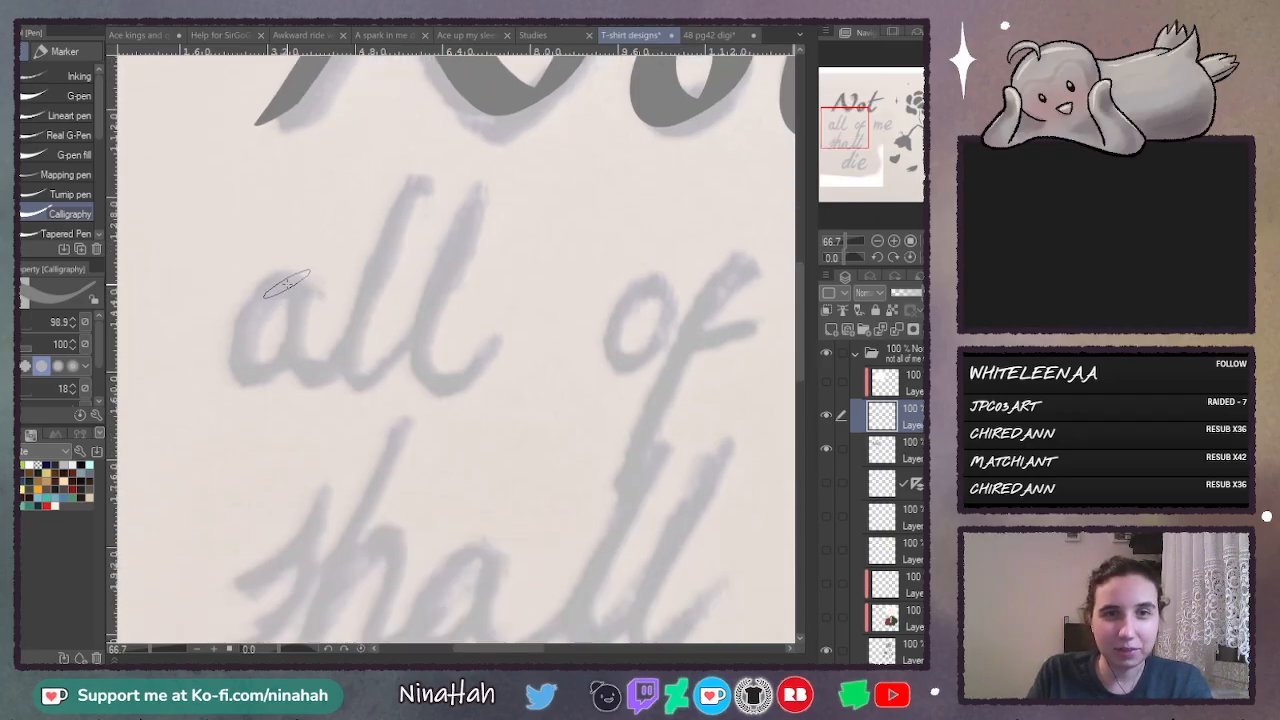
{"action": "mouse_move", "coordinate": [308, 272]}
{"action": "left_mouse_down"}
{"action": "mouse_move", "coordinate": [207, 343]}
{"action": "mouse_move", "coordinate": [315, 310]}
{"action": "mouse_move", "coordinate": [300, 275]}
{"action": "mouse_move", "coordinate": [268, 295]}
{"action": "mouse_move", "coordinate": [225, 385]}
{"action": "mouse_move", "coordinate": [297, 295]}
{"action": "mouse_move", "coordinate": [262, 300]}
{"action": "mouse_move", "coordinate": [212, 388]}
{"action": "mouse_move", "coordinate": [296, 298]}
{"action": "mouse_move", "coordinate": [352, 348]}
{"action": "mouse_move", "coordinate": [452, 162]}
{"action": "mouse_move", "coordinate": [335, 400]}
{"action": "mouse_move", "coordinate": [500, 220]}
{"action": "mouse_move", "coordinate": [448, 355]}
{"action": "mouse_move", "coordinate": [540, 328]}
{"action": "left_mouse_up"}
{"action": "key", "text": "ctrl+z"}
{"action": "key", "text": "ctrl+z"}
{"action": "key", "text": "ctrl+z"}
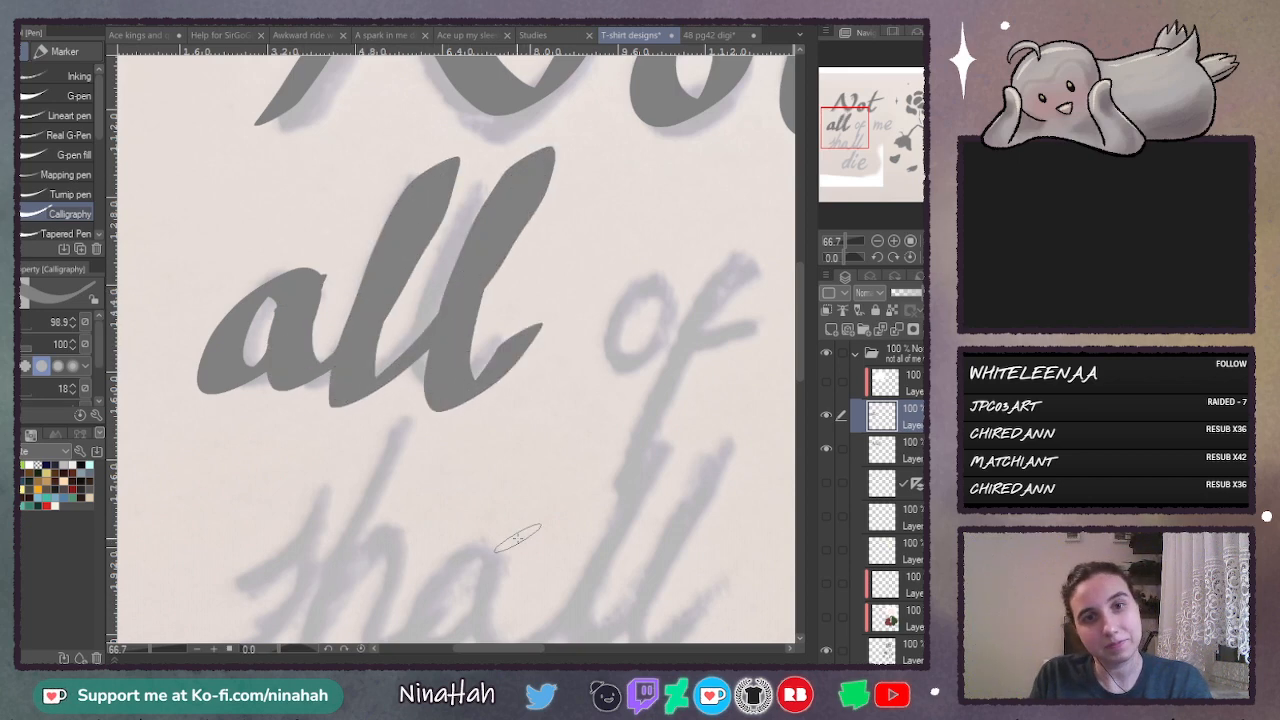
- Letter the word "of" over the sketch, redrawing the f's long slanted stem and its crossbar
{"action": "left_click_drag", "start_coordinate": [534, 649], "coordinate": [562, 649]}
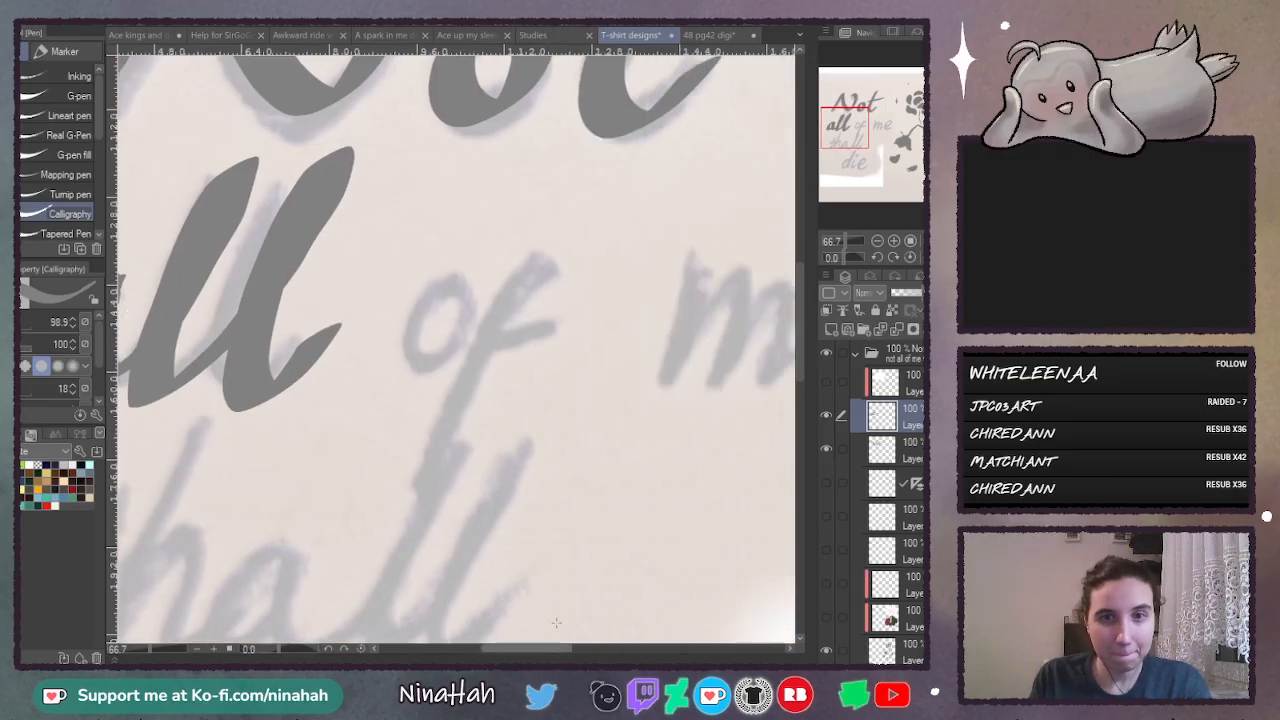
{"action": "mouse_move", "coordinate": [456, 283]}
{"action": "left_mouse_down"}
{"action": "mouse_move", "coordinate": [408, 336]}
{"action": "mouse_move", "coordinate": [423, 372]}
{"action": "mouse_move", "coordinate": [470, 275]}
{"action": "left_mouse_up"}
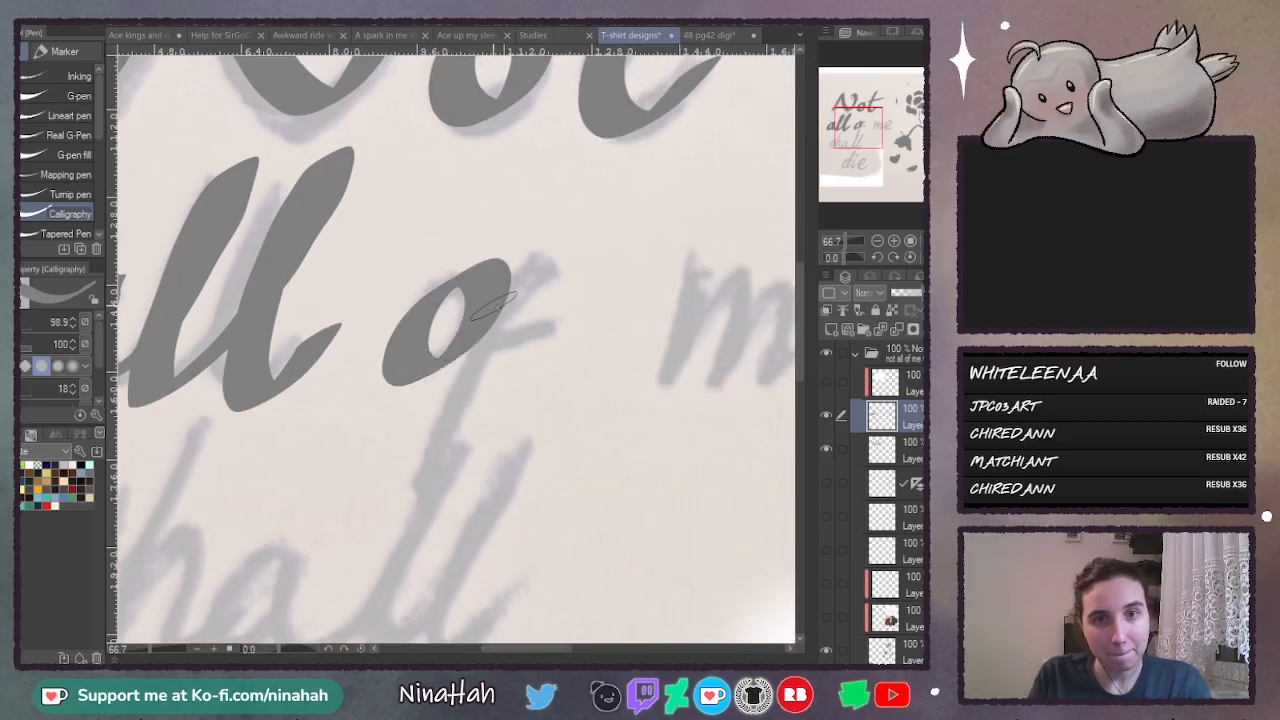
{"action": "mouse_move", "coordinate": [572, 278]}
{"action": "left_mouse_down"}
{"action": "mouse_move", "coordinate": [526, 325]}
{"action": "mouse_move", "coordinate": [440, 505]}
{"action": "left_mouse_up"}
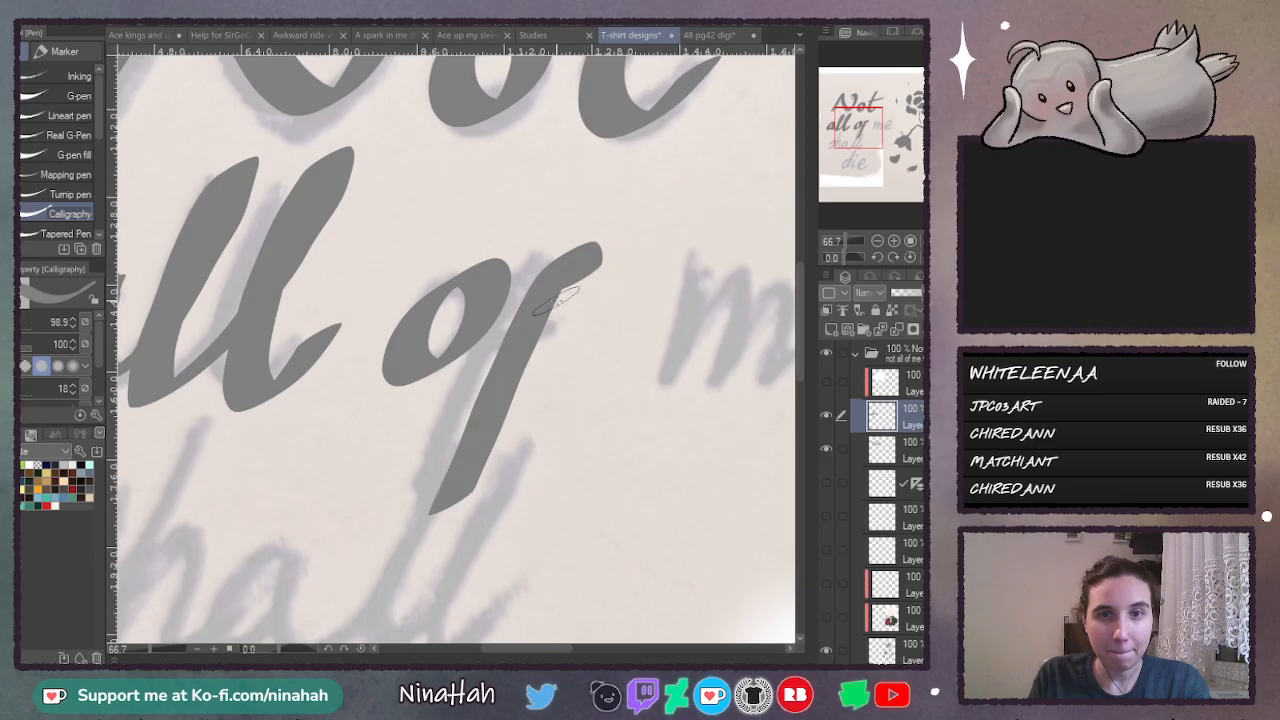
{"action": "key", "text": "ctrl+z"}
{"action": "mouse_move", "coordinate": [585, 280]}
{"action": "left_mouse_down"}
{"action": "mouse_move", "coordinate": [547, 276]}
{"action": "mouse_move", "coordinate": [430, 545]}
{"action": "left_mouse_up"}
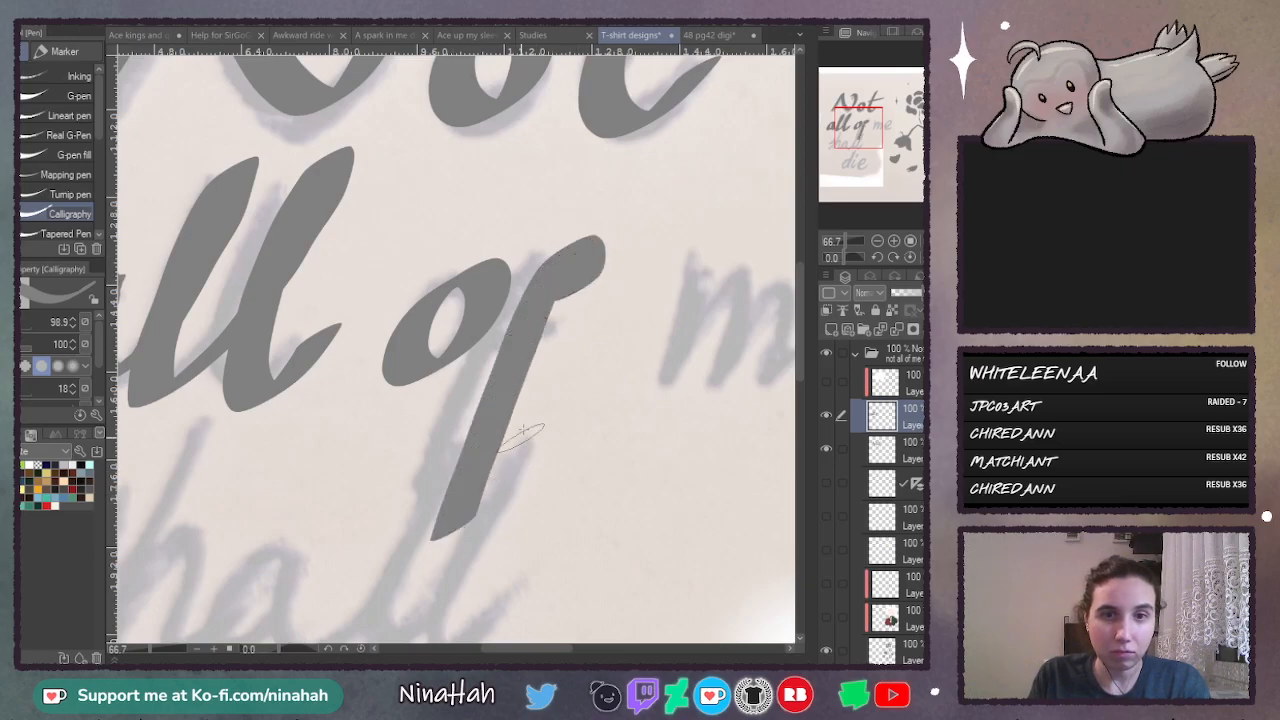
{"action": "key", "text": "ctrl+z"}
{"action": "mouse_move", "coordinate": [584, 277]}
{"action": "left_mouse_down"}
{"action": "mouse_move", "coordinate": [562, 251]}
{"action": "mouse_move", "coordinate": [414, 545]}
{"action": "left_mouse_up"}
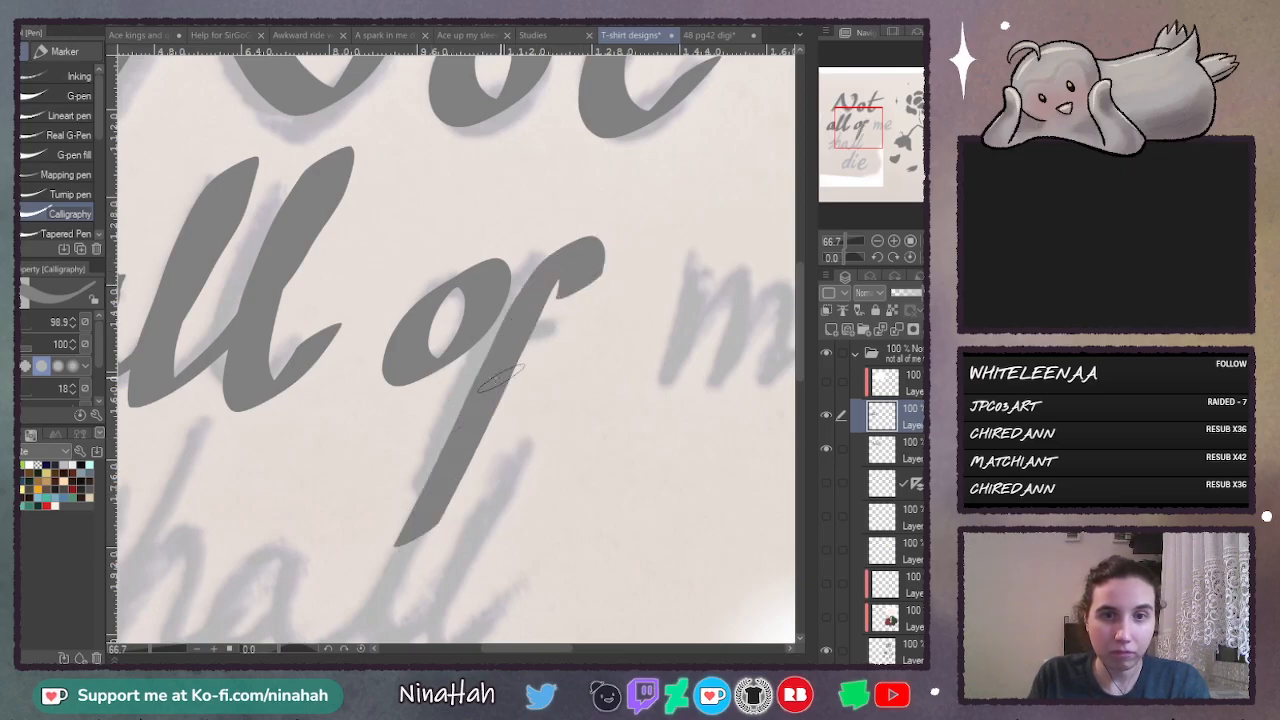
{"action": "left_click_drag", "start_coordinate": [440, 381], "coordinate": [618, 311]}
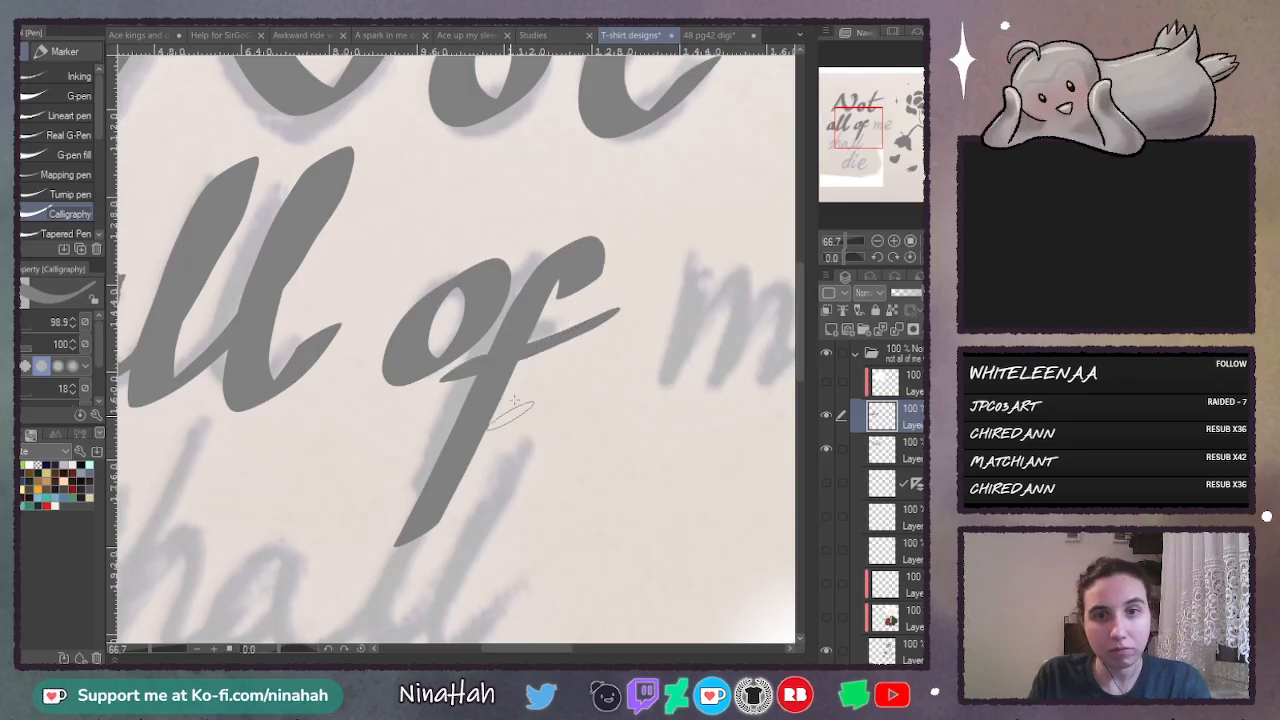
{"action": "key", "text": "ctrl+z"}
{"action": "left_click_drag", "start_coordinate": [442, 380], "coordinate": [614, 313]}
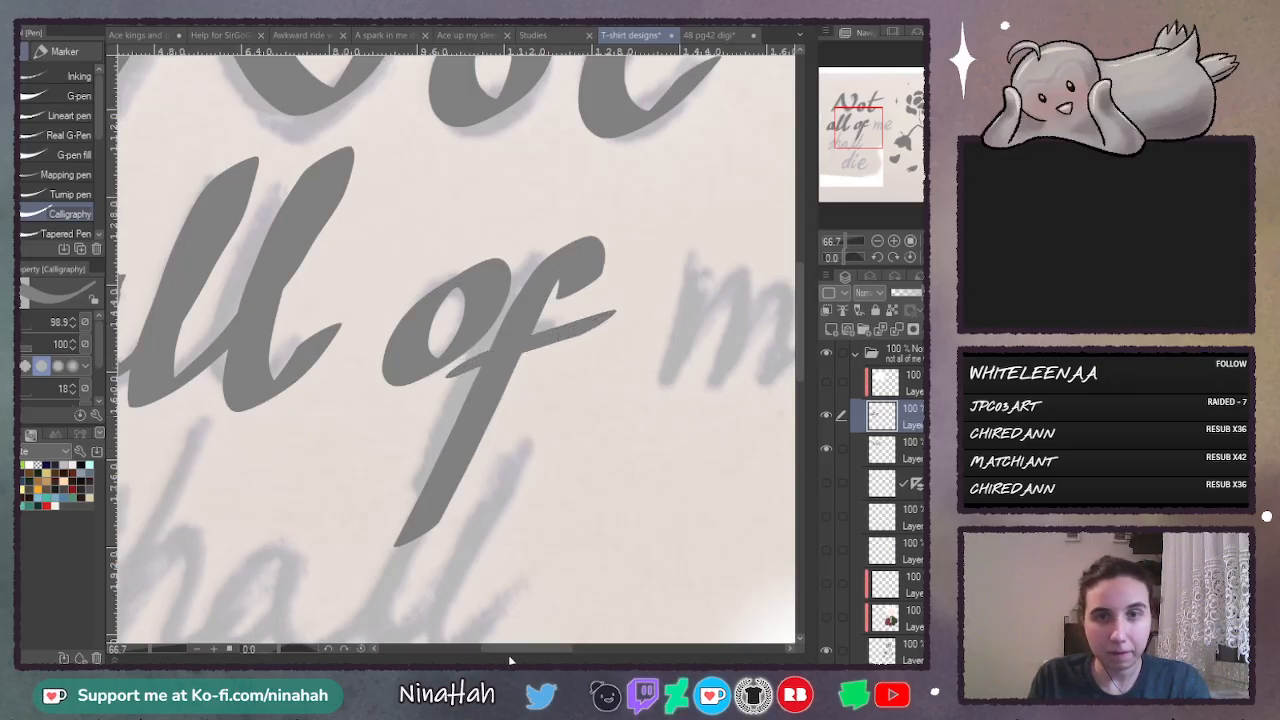
- Try out the first downstrokes and arch of the "m" in "me" and undo them
{"action": "left_click_drag", "start_coordinate": [510, 657], "coordinate": [548, 657]}
{"action": "left_click_drag", "start_coordinate": [450, 249], "coordinate": [396, 376]}
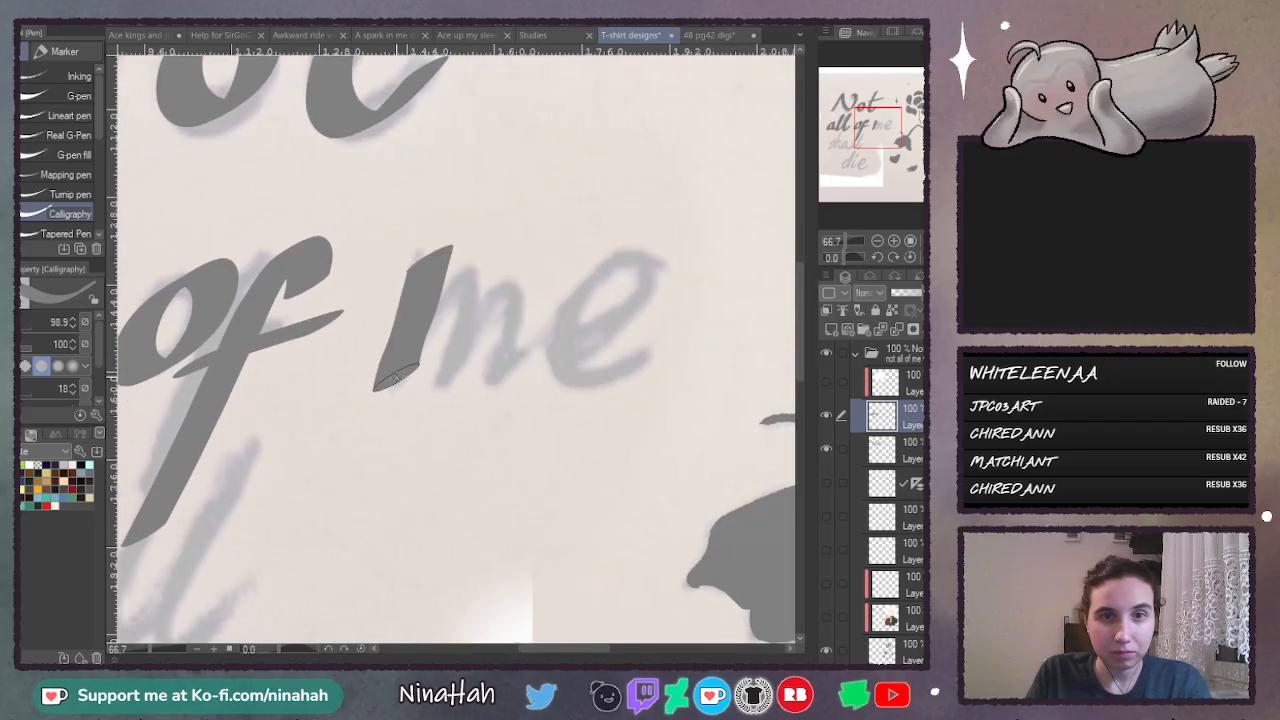
{"action": "key", "text": "ctrl+z"}
{"action": "left_click_drag", "start_coordinate": [452, 246], "coordinate": [378, 393]}
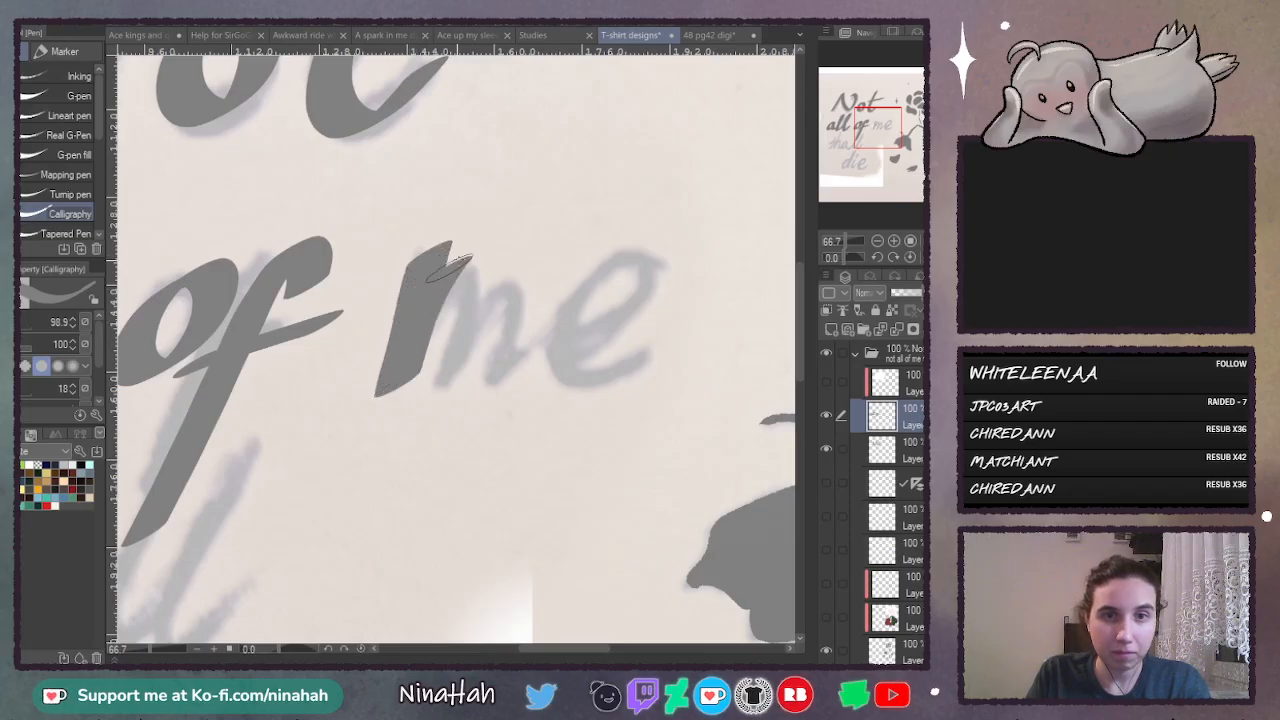
{"action": "left_click_drag", "start_coordinate": [456, 256], "coordinate": [500, 372]}
{"action": "key", "text": "ctrl+z"}
{"action": "key", "text": "ctrl+z"}
{"action": "left_click_drag", "start_coordinate": [461, 241], "coordinate": [385, 413]}
{"action": "mouse_move", "coordinate": [442, 292]}
{"action": "left_mouse_down"}
{"action": "mouse_move", "coordinate": [500, 370]}
{"action": "mouse_move", "coordinate": [497, 400]}
{"action": "left_mouse_up"}
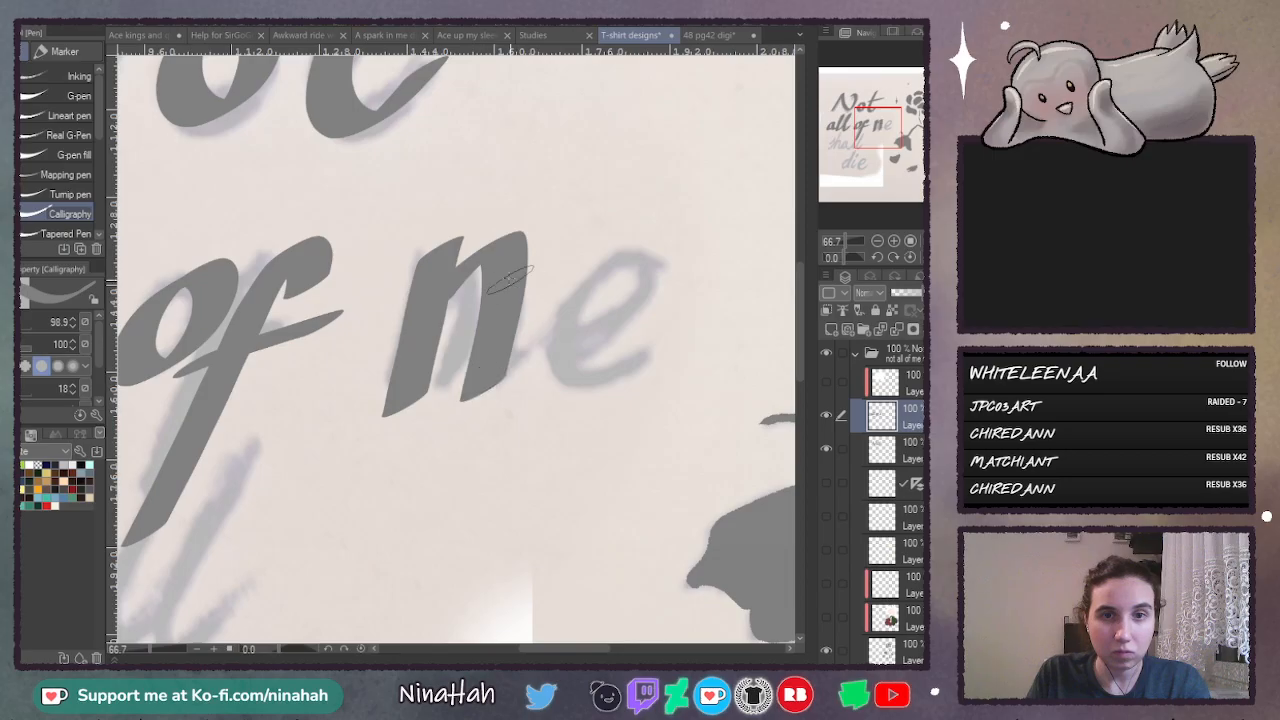
{"action": "key", "text": "ctrl+z"}
{"action": "key", "text": "ctrl+z"}
- Letter the word "me" over the sketch, drawing the m's slanted strokes and the rounded e
{"action": "left_click_drag", "start_coordinate": [452, 248], "coordinate": [378, 385]}
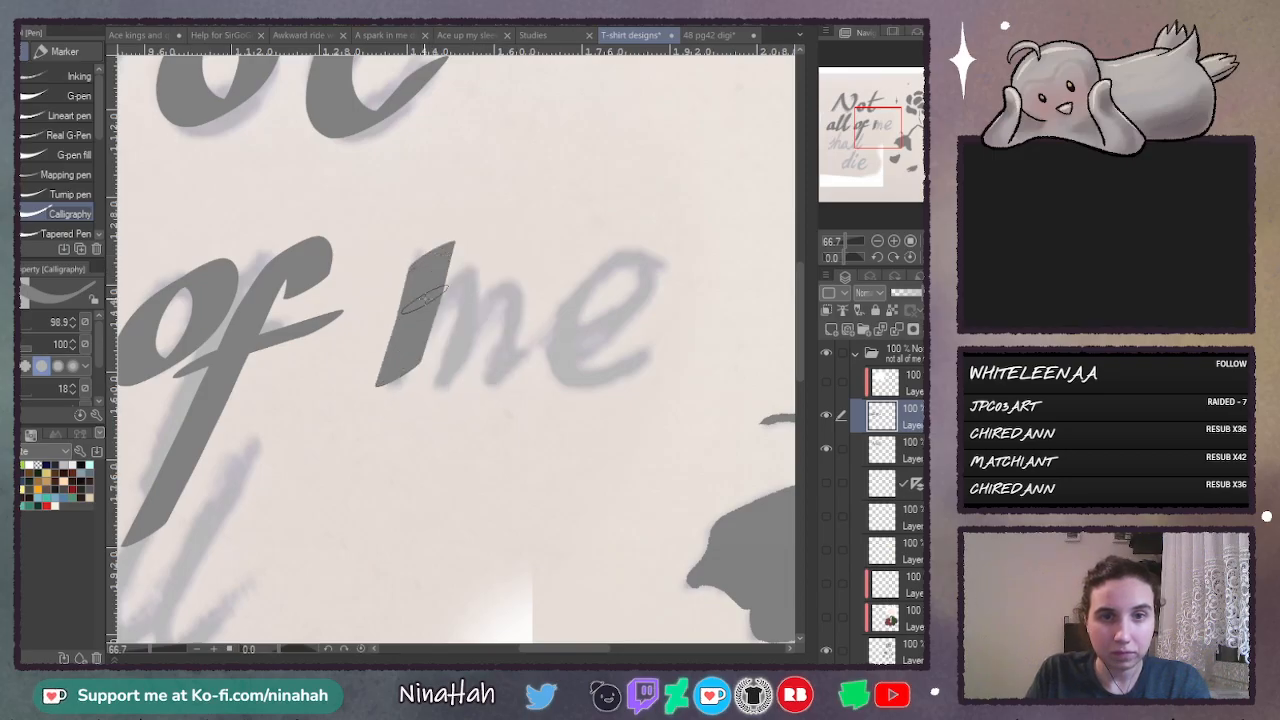
{"action": "mouse_move", "coordinate": [428, 292]}
{"action": "left_mouse_down"}
{"action": "mouse_move", "coordinate": [492, 248]}
{"action": "mouse_move", "coordinate": [440, 386]}
{"action": "left_mouse_up"}
{"action": "mouse_move", "coordinate": [492, 288]}
{"action": "left_mouse_down"}
{"action": "mouse_move", "coordinate": [539, 314]}
{"action": "mouse_move", "coordinate": [500, 390]}
{"action": "left_mouse_up"}
{"action": "mouse_move", "coordinate": [578, 330]}
{"action": "left_mouse_down"}
{"action": "mouse_move", "coordinate": [672, 270]}
{"action": "mouse_move", "coordinate": [622, 254]}
{"action": "mouse_move", "coordinate": [590, 353]}
{"action": "mouse_move", "coordinate": [694, 306]}
{"action": "left_mouse_up"}
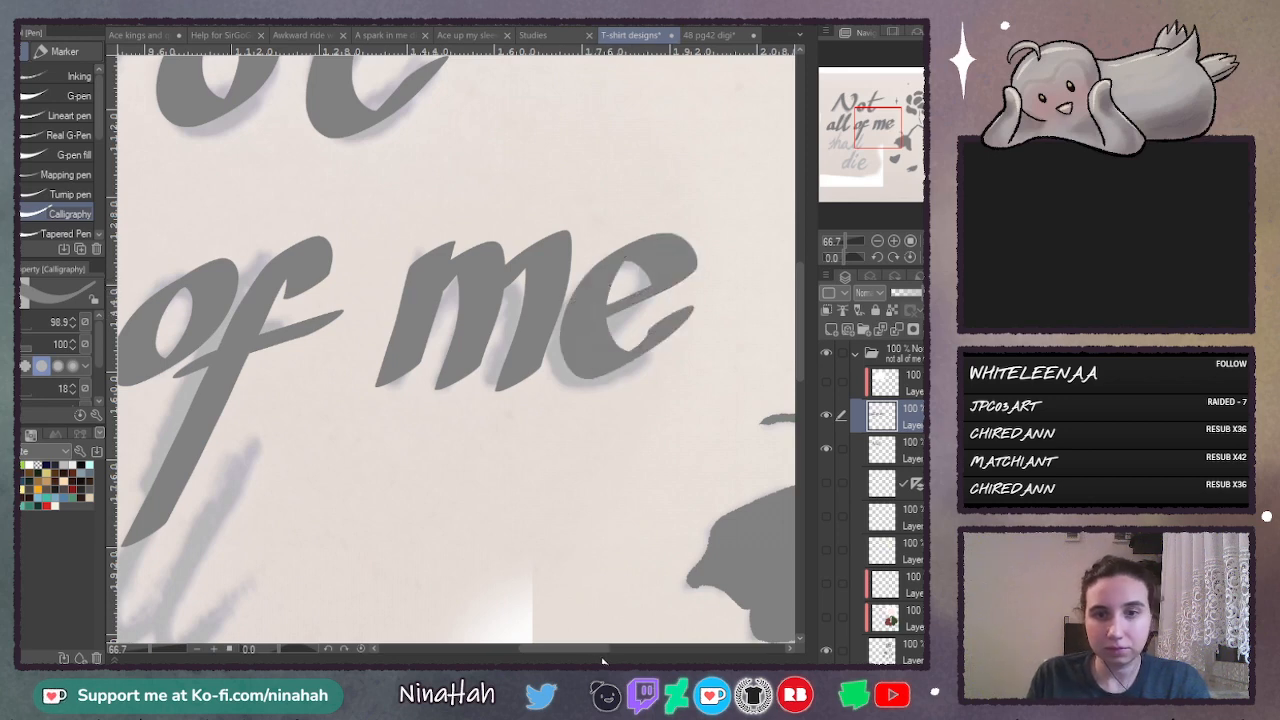
- Add another new layer and trace the "s" of the sketched word "shall"
{"action": "left_click_drag", "start_coordinate": [583, 649], "coordinate": [504, 650]}
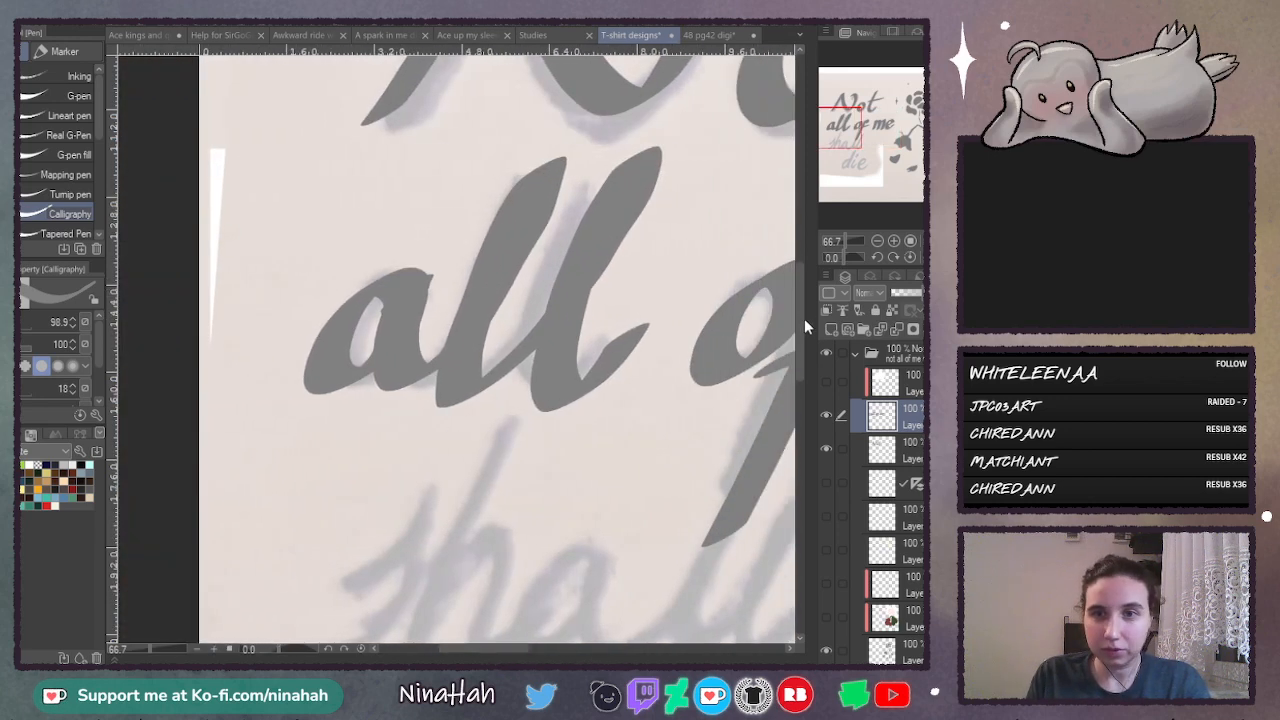
{"action": "left_click_drag", "start_coordinate": [804, 318], "coordinate": [806, 384]}
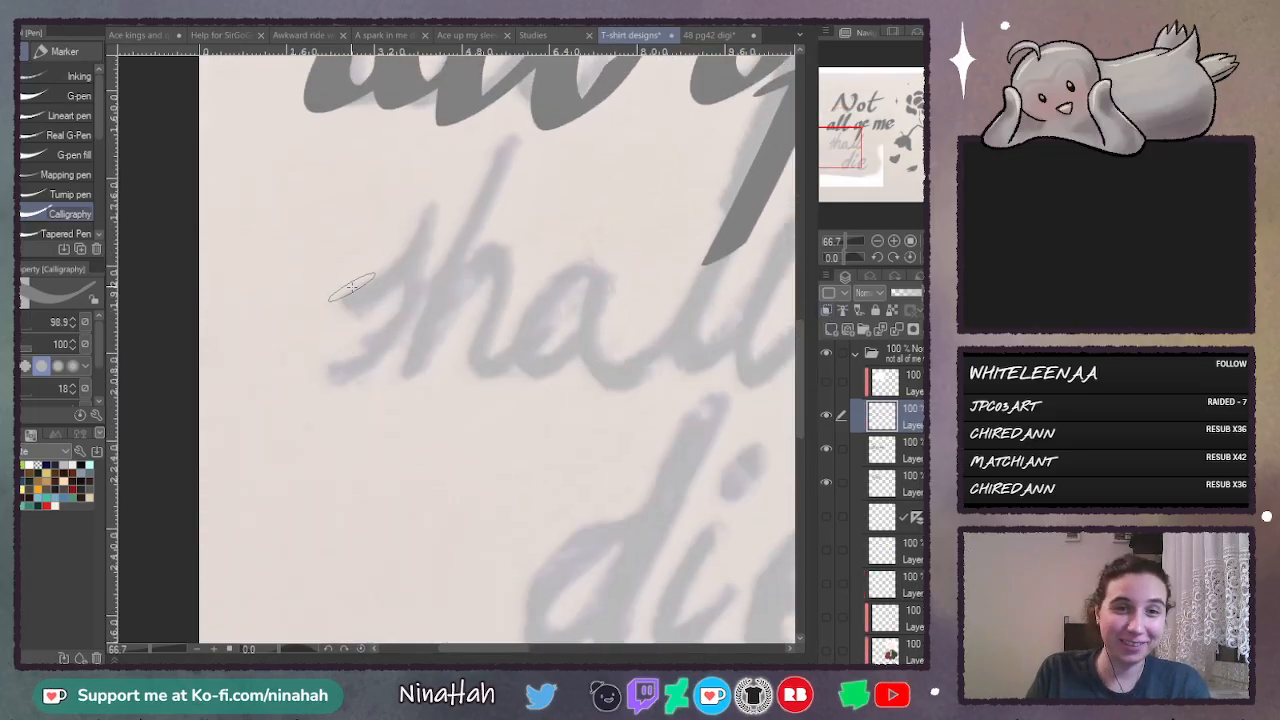
{"action": "mouse_move", "coordinate": [343, 300]}
{"action": "left_mouse_down"}
{"action": "mouse_move", "coordinate": [410, 240]}
{"action": "mouse_move", "coordinate": [312, 374]}
{"action": "left_mouse_up"}
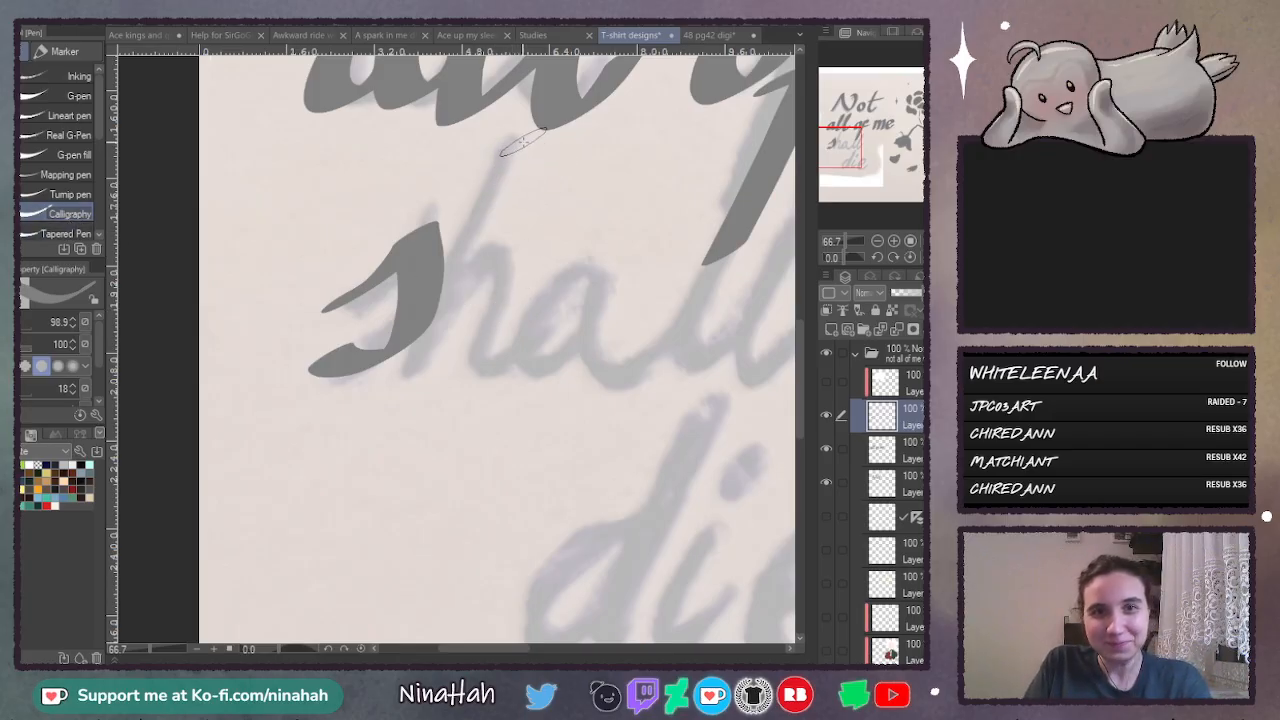
- Try several versions of the "h" in "shall" and undo its stem and arch strokes
{"action": "left_click_drag", "start_coordinate": [520, 150], "coordinate": [445, 400]}
{"action": "key", "text": "ctrl+z"}
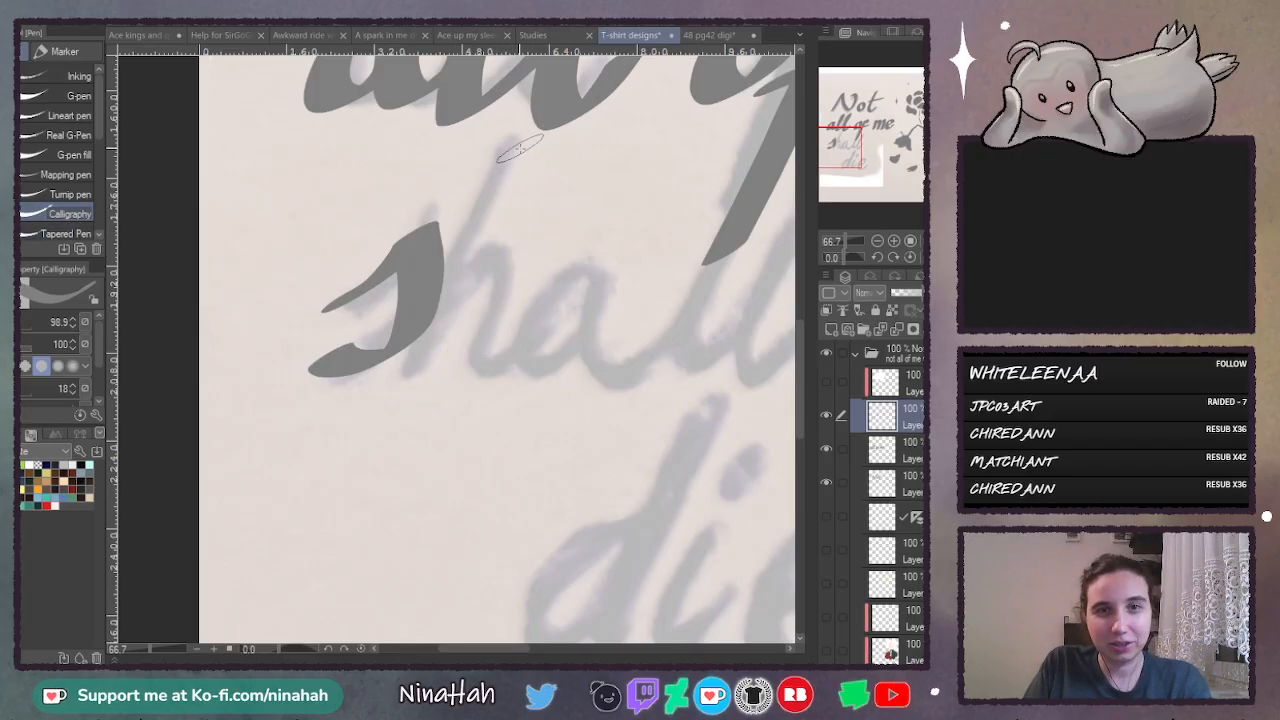
{"action": "left_click_drag", "start_coordinate": [518, 148], "coordinate": [463, 345]}
{"action": "mouse_move", "coordinate": [485, 275]}
{"action": "left_mouse_down"}
{"action": "mouse_move", "coordinate": [553, 229]}
{"action": "mouse_move", "coordinate": [520, 375]}
{"action": "left_mouse_up"}
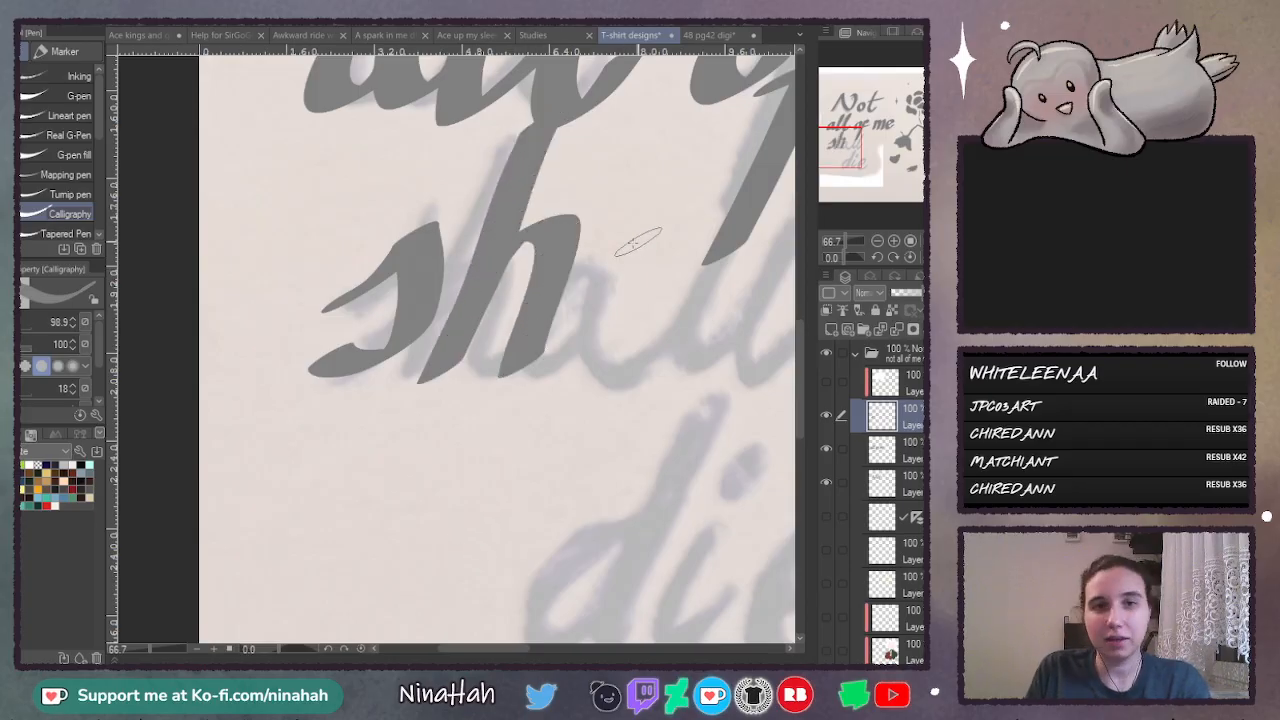
{"action": "key", "text": "ctrl+z"}
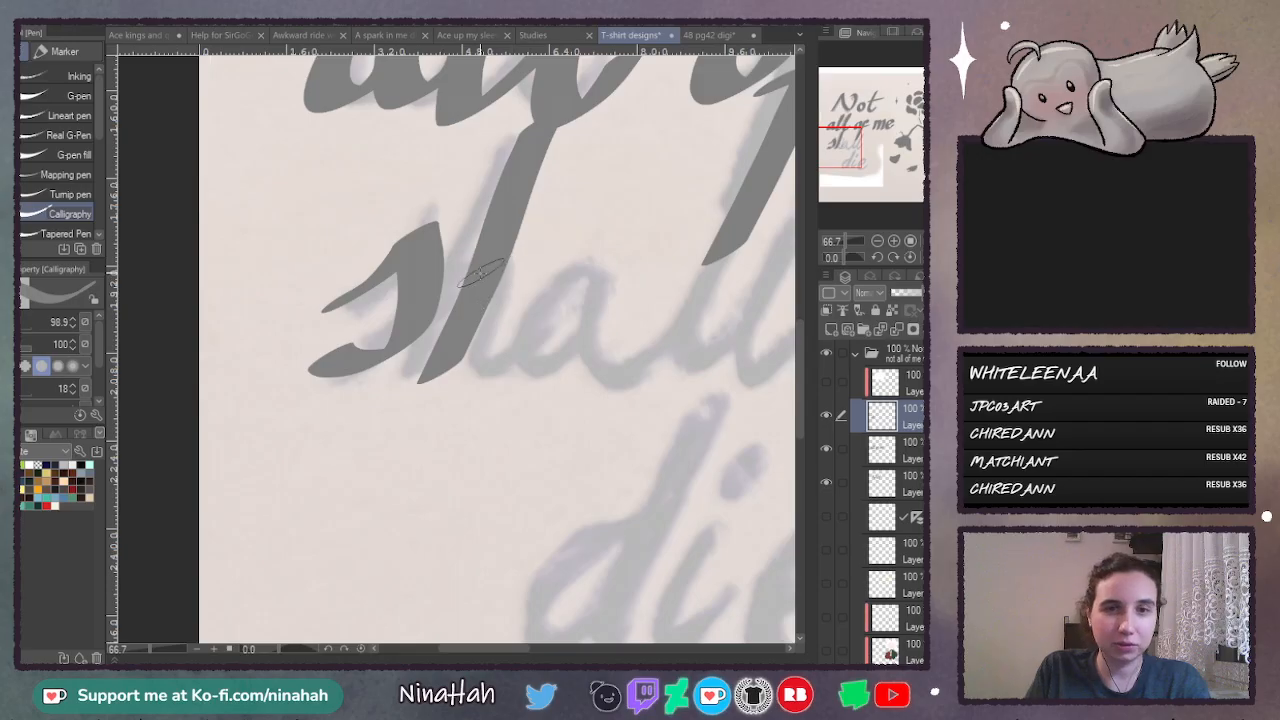
{"action": "key", "text": "ctrl+z"}
{"action": "mouse_move", "coordinate": [426, 286]}
{"action": "left_mouse_down"}
{"action": "mouse_move", "coordinate": [547, 133]}
{"action": "mouse_move", "coordinate": [455, 355]}
{"action": "left_mouse_up"}
{"action": "mouse_move", "coordinate": [488, 296]}
{"action": "left_mouse_down"}
{"action": "mouse_move", "coordinate": [575, 245]}
{"action": "mouse_move", "coordinate": [525, 378]}
{"action": "left_mouse_up"}
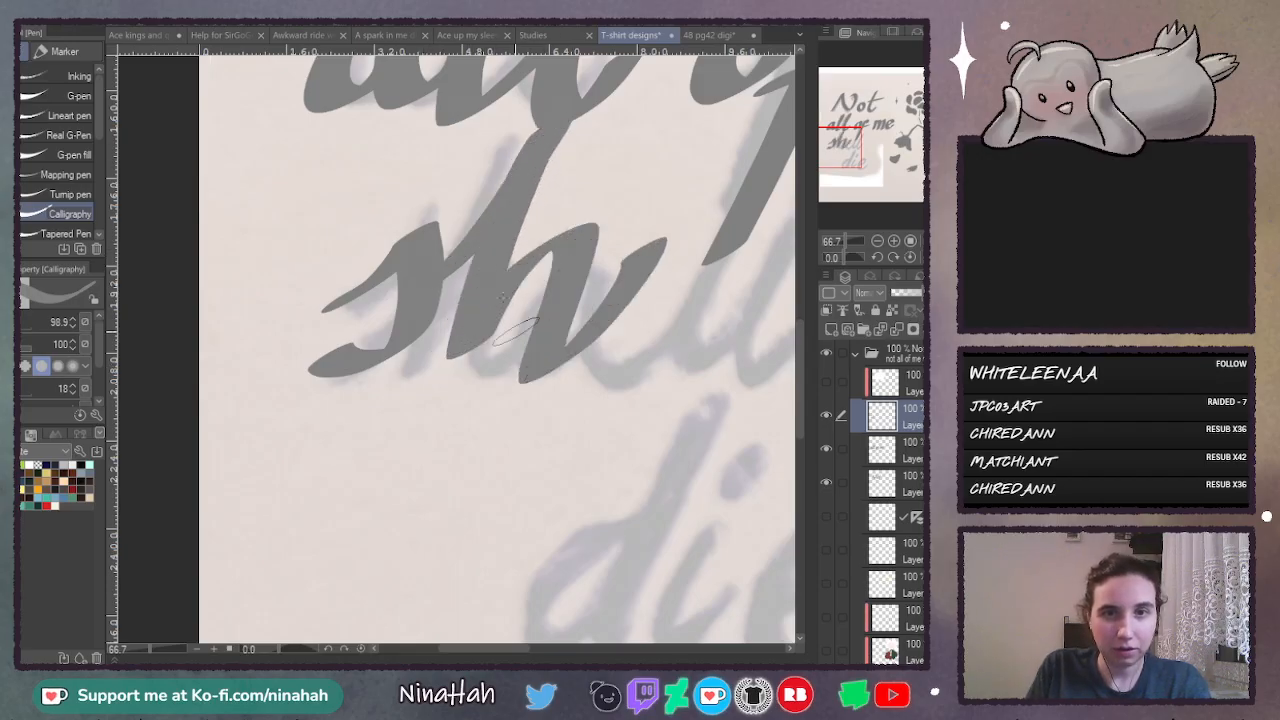
{"action": "key", "text": "ctrl+z"}
{"action": "key", "text": "ctrl+z"}
- Draw the "h" of "shall" with a tall slanted stem and an arch ending in a small upward flick
{"action": "mouse_move", "coordinate": [432, 268]}
{"action": "left_mouse_down"}
{"action": "mouse_move", "coordinate": [536, 140]}
{"action": "mouse_move", "coordinate": [428, 386]}
{"action": "left_mouse_up"}
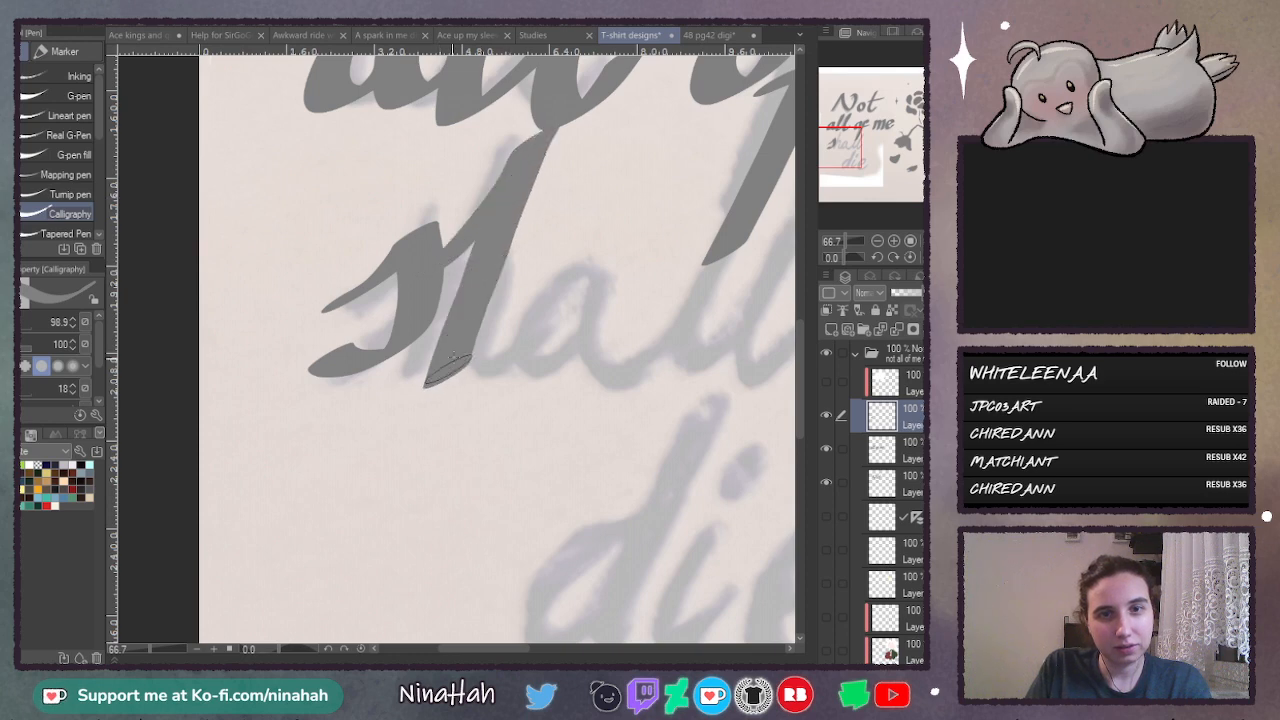
{"action": "mouse_move", "coordinate": [458, 325]}
{"action": "left_mouse_down"}
{"action": "mouse_move", "coordinate": [551, 276]}
{"action": "mouse_move", "coordinate": [525, 357]}
{"action": "mouse_move", "coordinate": [539, 377]}
{"action": "mouse_move", "coordinate": [576, 356]}
{"action": "left_mouse_up"}
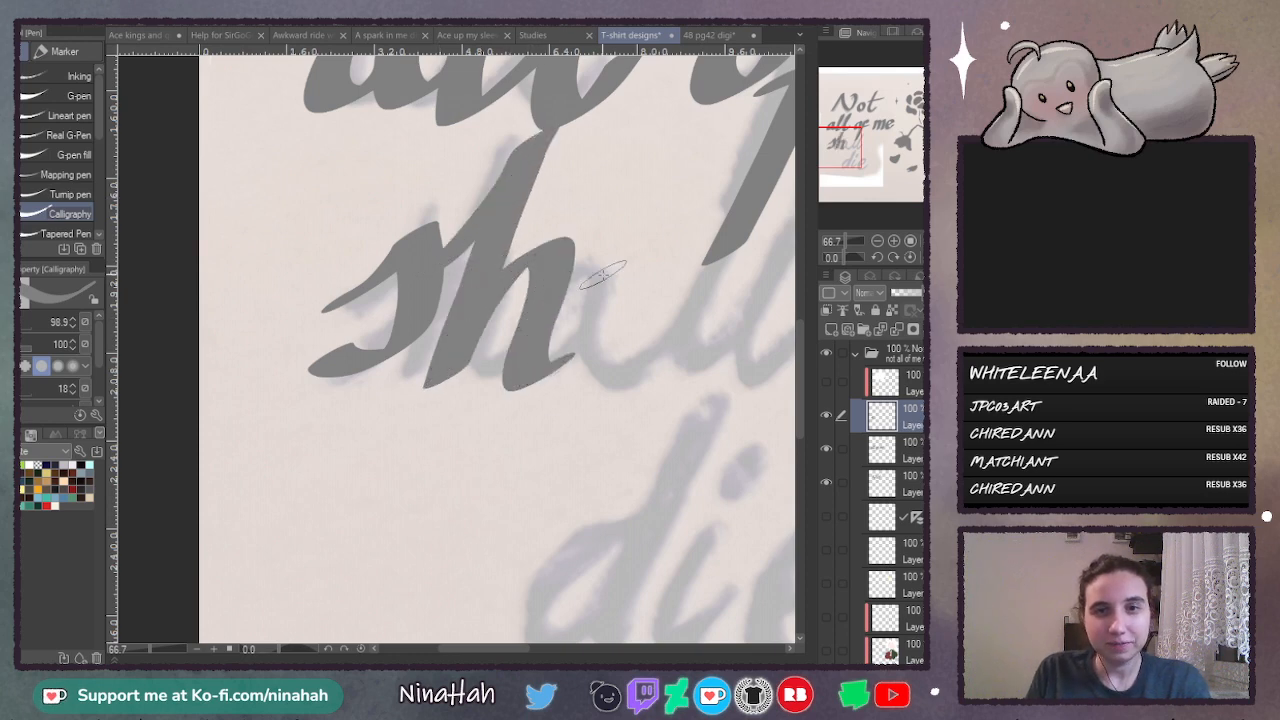
{"action": "left_click_drag", "start_coordinate": [802, 340], "coordinate": [796, 365]}
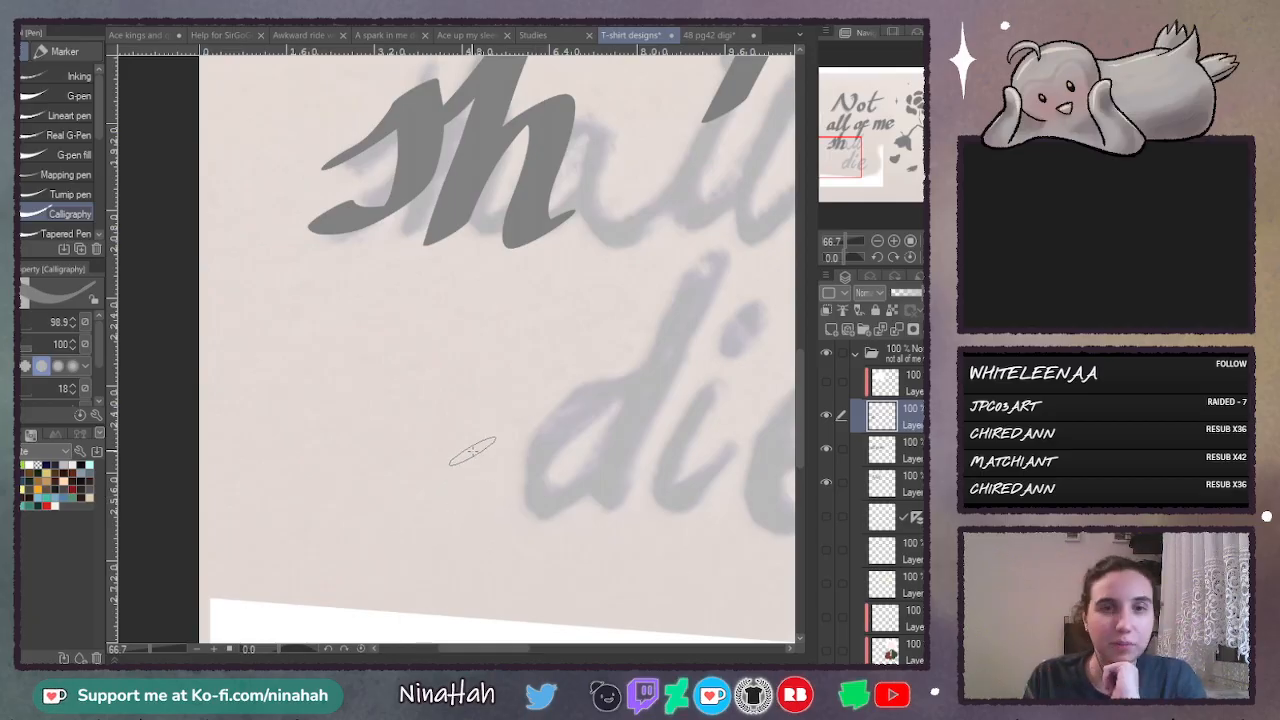
- Test the Calligraphy pen with thick vertical strokes, an A-like shape and looping curves around the sketched word "die"
{"action": "left_click", "coordinate": [878, 242]}
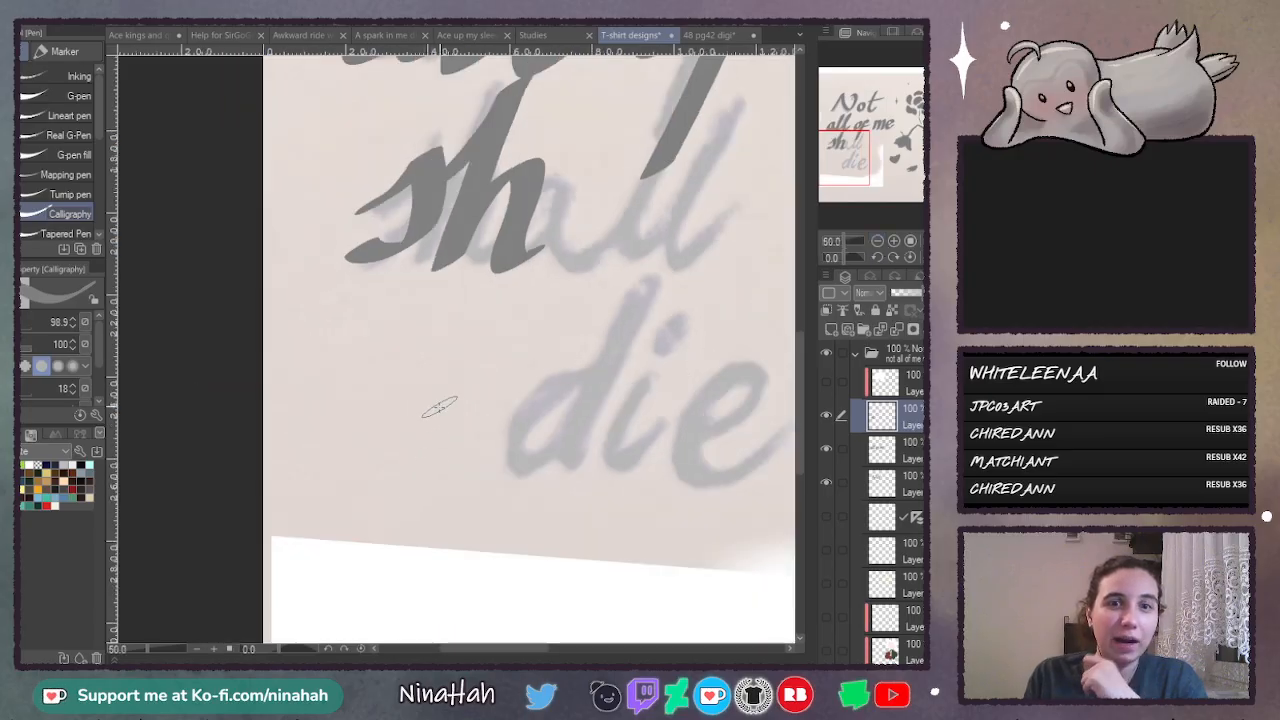
{"action": "mouse_move", "coordinate": [362, 322]}
{"action": "left_mouse_down"}
{"action": "mouse_move", "coordinate": [354, 547]}
{"action": "mouse_move", "coordinate": [375, 572]}
{"action": "left_mouse_up"}
{"action": "mouse_move", "coordinate": [405, 378]}
{"action": "left_mouse_down"}
{"action": "mouse_move", "coordinate": [420, 545]}
{"action": "mouse_move", "coordinate": [405, 590]}
{"action": "left_mouse_up"}
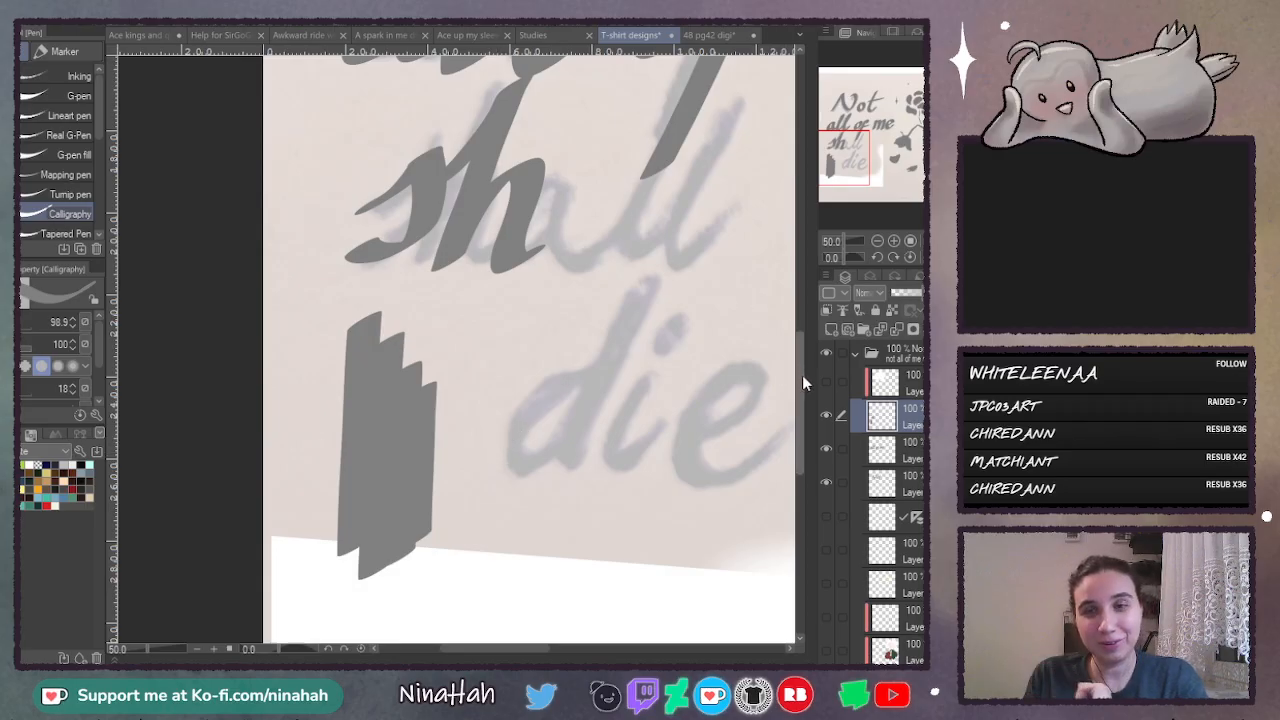
{"action": "left_click_drag", "start_coordinate": [802, 375], "coordinate": [802, 410]}
{"action": "left_click_drag", "start_coordinate": [481, 651], "coordinate": [506, 650]}
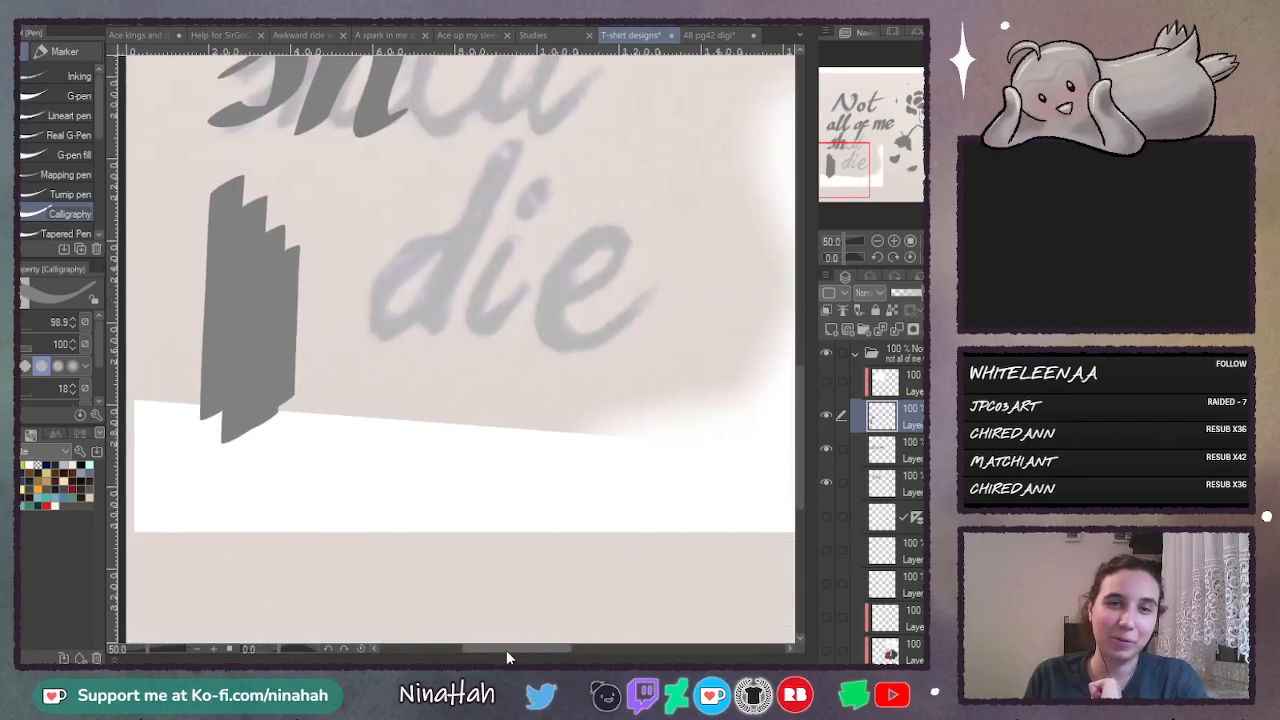
{"action": "left_click_drag", "start_coordinate": [348, 360], "coordinate": [345, 505]}
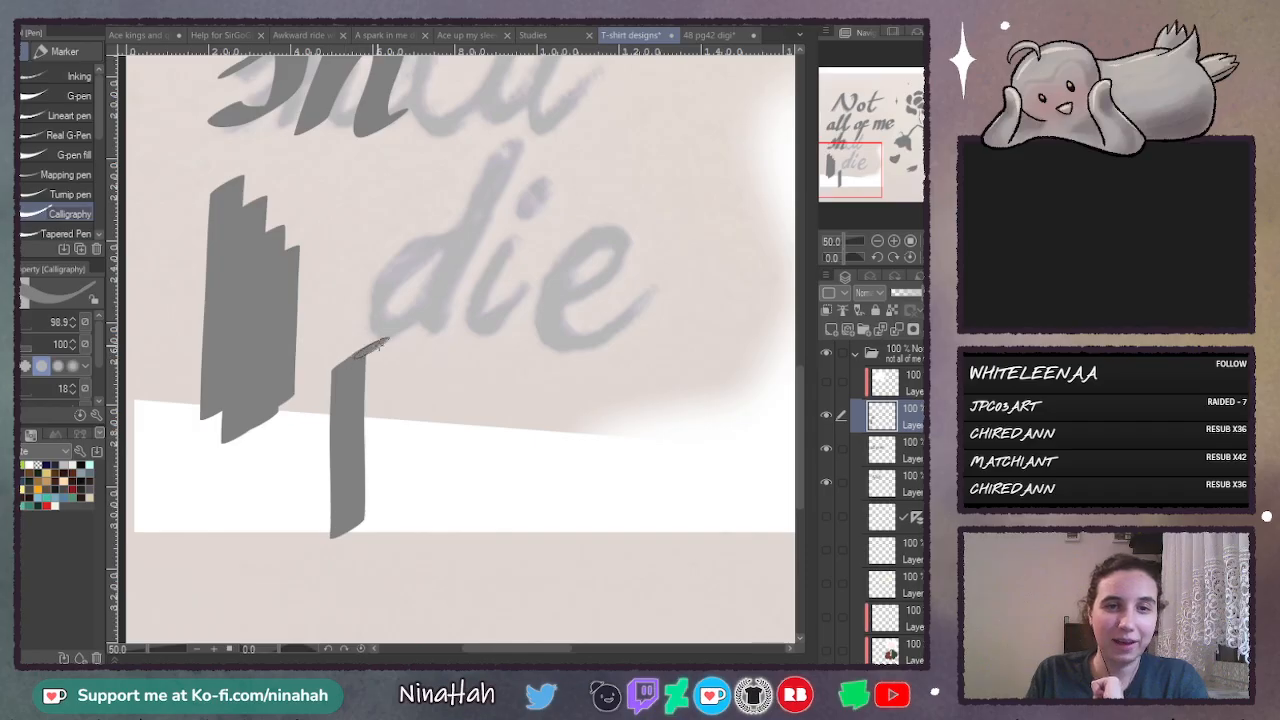
{"action": "left_click_drag", "start_coordinate": [383, 343], "coordinate": [410, 528]}
{"action": "left_click_drag", "start_coordinate": [366, 466], "coordinate": [406, 437]}
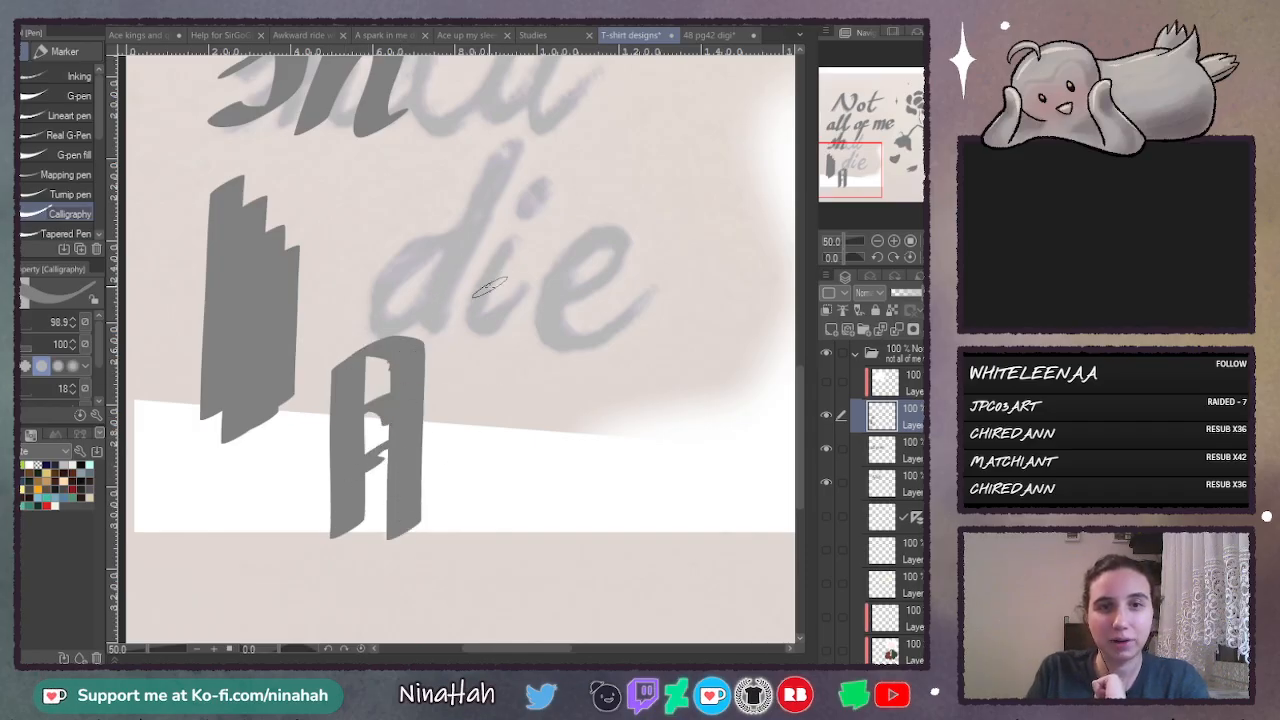
{"action": "mouse_move", "coordinate": [490, 288]}
{"action": "left_mouse_down"}
{"action": "mouse_move", "coordinate": [463, 302]}
{"action": "mouse_move", "coordinate": [610, 265]}
{"action": "mouse_move", "coordinate": [660, 305]}
{"action": "mouse_move", "coordinate": [530, 450]}
{"action": "mouse_move", "coordinate": [500, 365]}
{"action": "mouse_move", "coordinate": [520, 285]}
{"action": "left_mouse_up"}
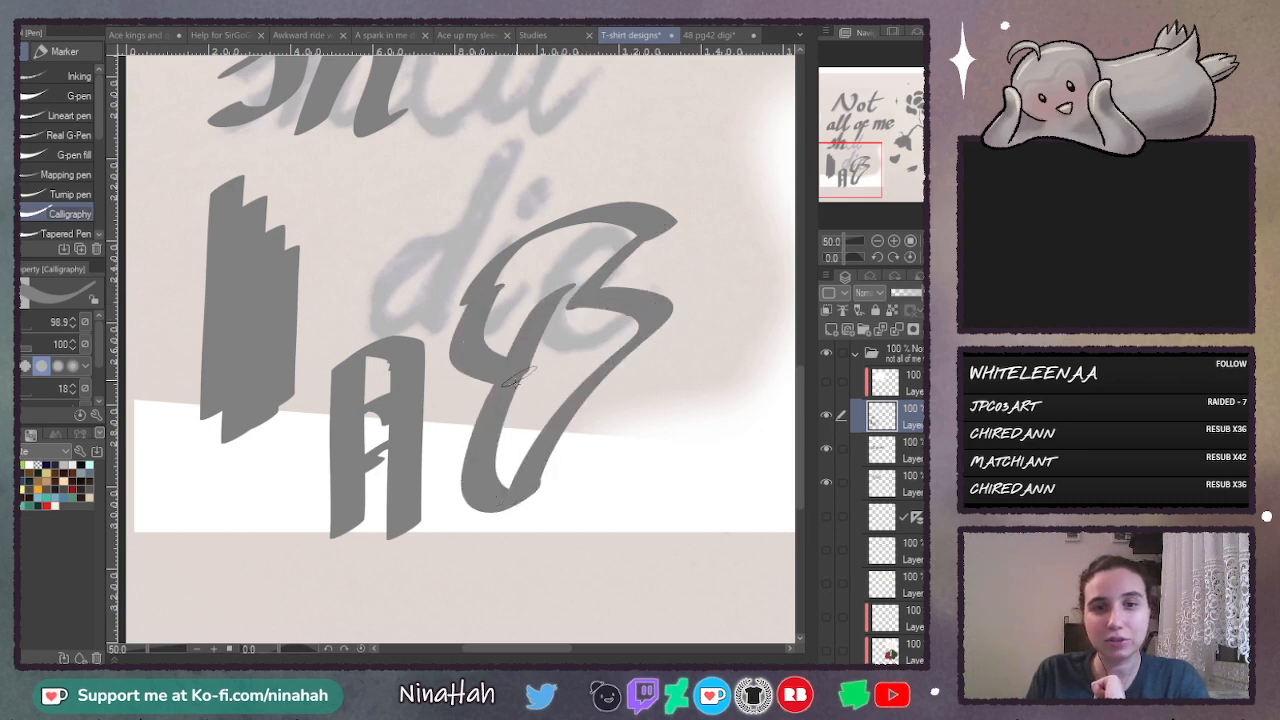
{"action": "mouse_move", "coordinate": [625, 345]}
{"action": "left_mouse_down"}
{"action": "mouse_move", "coordinate": [740, 335]}
{"action": "mouse_move", "coordinate": [635, 390]}
{"action": "mouse_move", "coordinate": [585, 445]}
{"action": "left_mouse_up"}
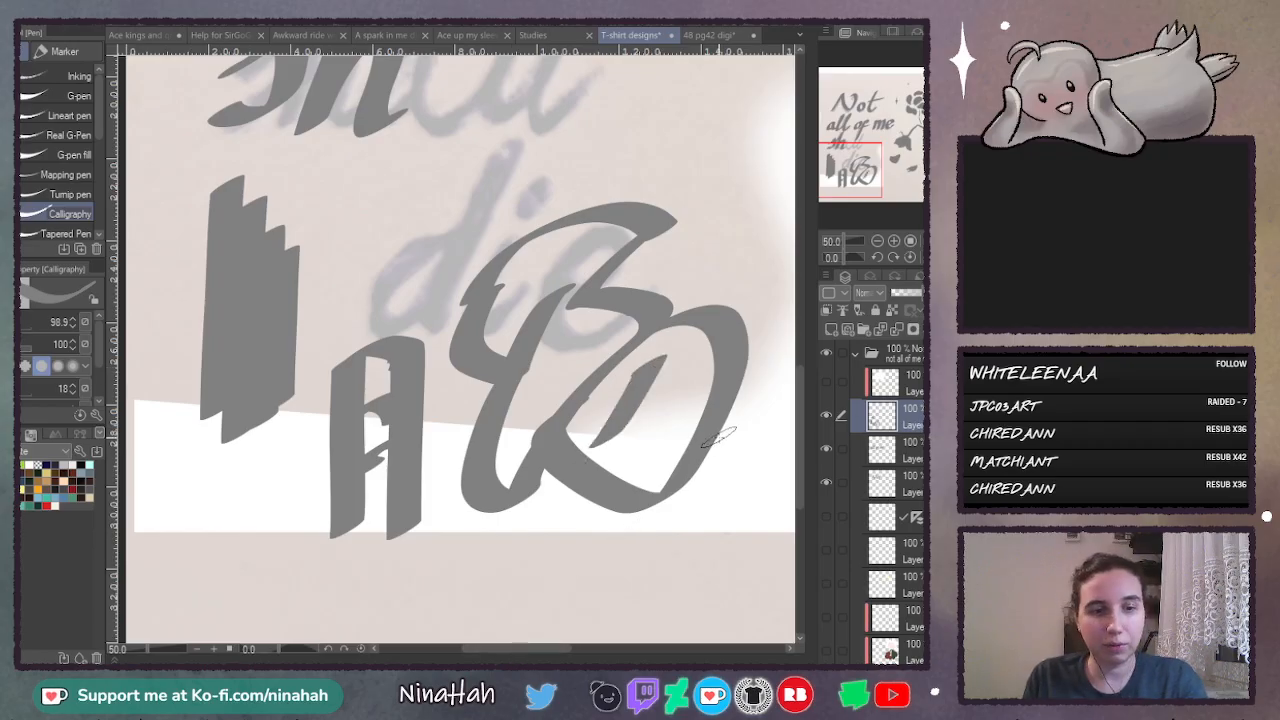
- Undo all the test strokes around the sketched word "die"
{"action": "key", "text": "ctrl+z"}
{"action": "key", "text": "ctrl+z"}
{"action": "key", "text": "ctrl+z"}
{"action": "key", "text": "ctrl+z"}
{"action": "key", "text": "ctrl+z"}
{"action": "key", "text": "ctrl+z"}
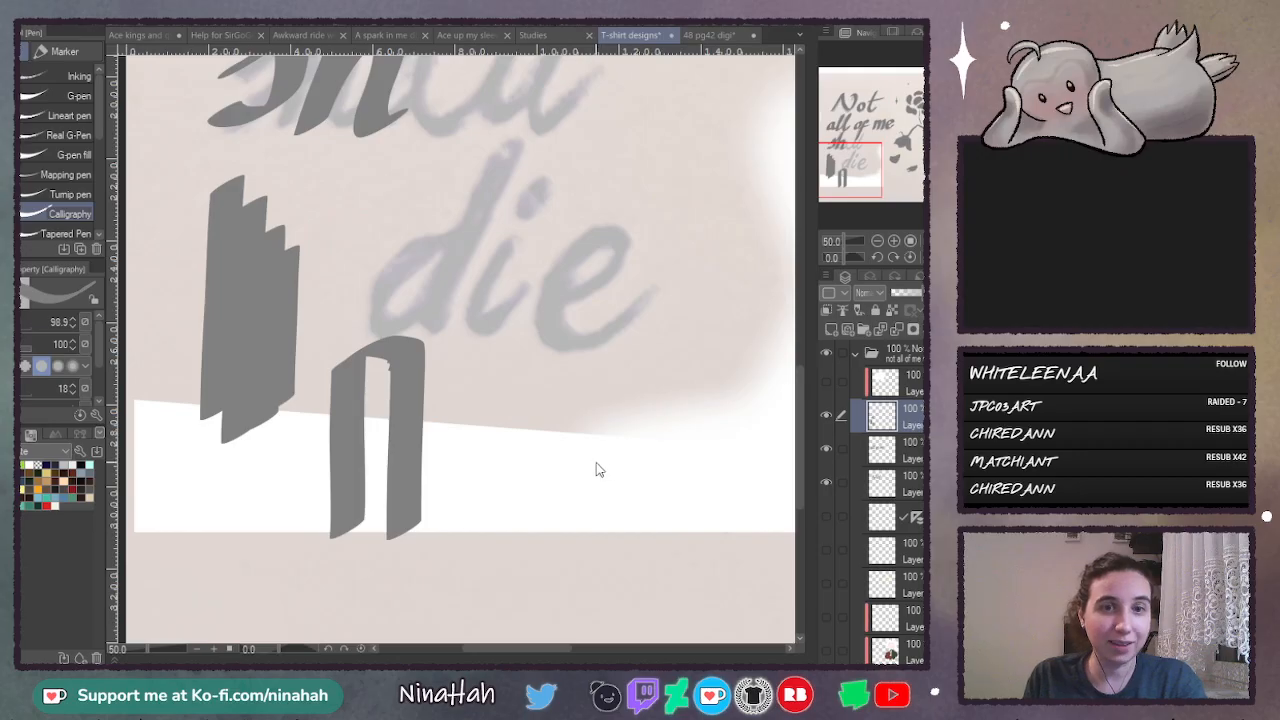
{"action": "key", "text": "ctrl+z"}
{"action": "key", "text": "ctrl+z"}
{"action": "key", "text": "ctrl+z"}
{"action": "key", "text": "ctrl+z"}
{"action": "key", "text": "ctrl+z"}
{"action": "key", "text": "ctrl+z"}
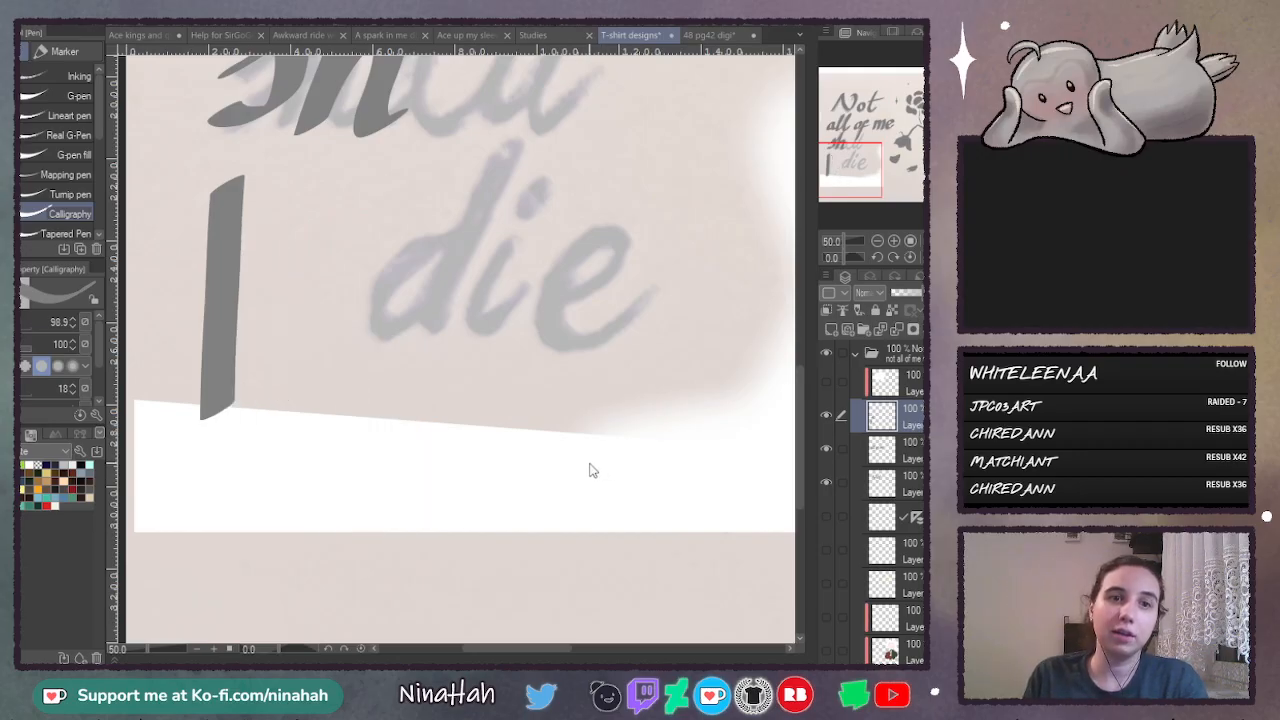
{"action": "key", "text": "ctrl+z"}
- Try out slanted calligraphy strokes built up into a large oval over the sketched word "die", and undo them
{"action": "mouse_move", "coordinate": [804, 397]}
{"action": "left_mouse_down"}
{"action": "mouse_move", "coordinate": [801, 316]}
{"action": "mouse_move", "coordinate": [800, 380]}
{"action": "left_mouse_up"}
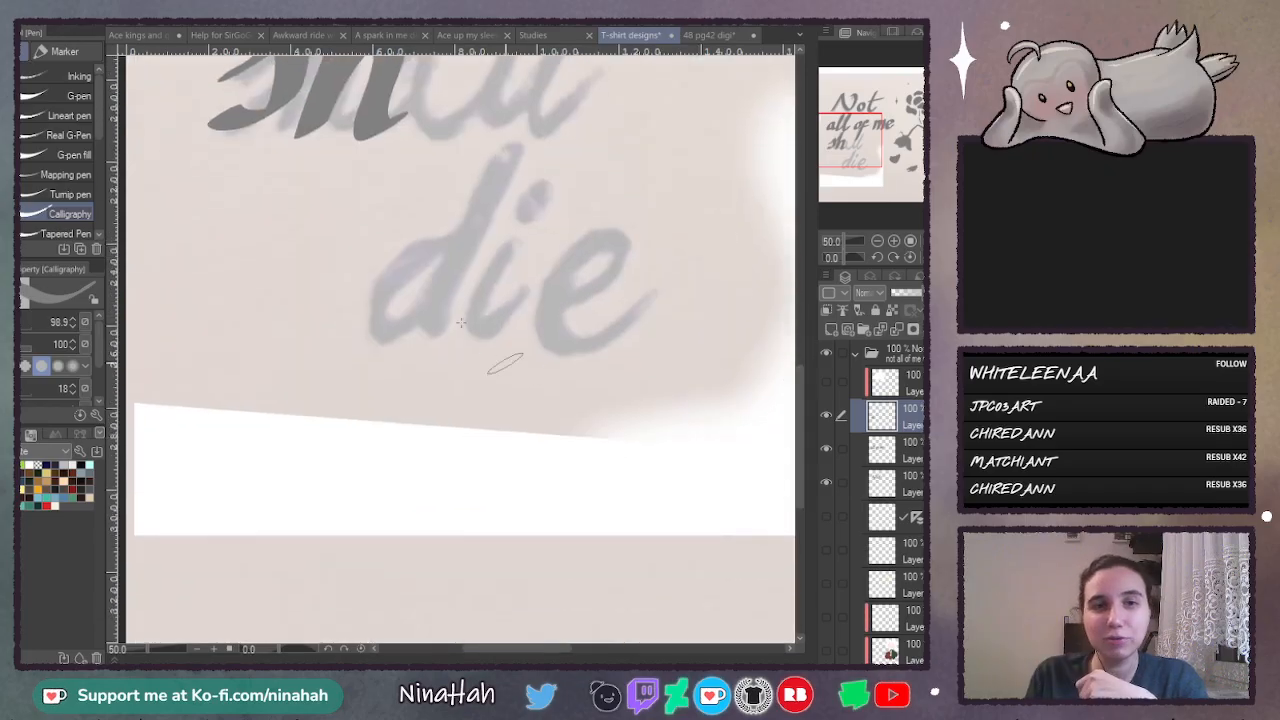
{"action": "mouse_move", "coordinate": [517, 228]}
{"action": "left_mouse_down"}
{"action": "mouse_move", "coordinate": [420, 318]}
{"action": "mouse_move", "coordinate": [465, 455]}
{"action": "left_mouse_up"}
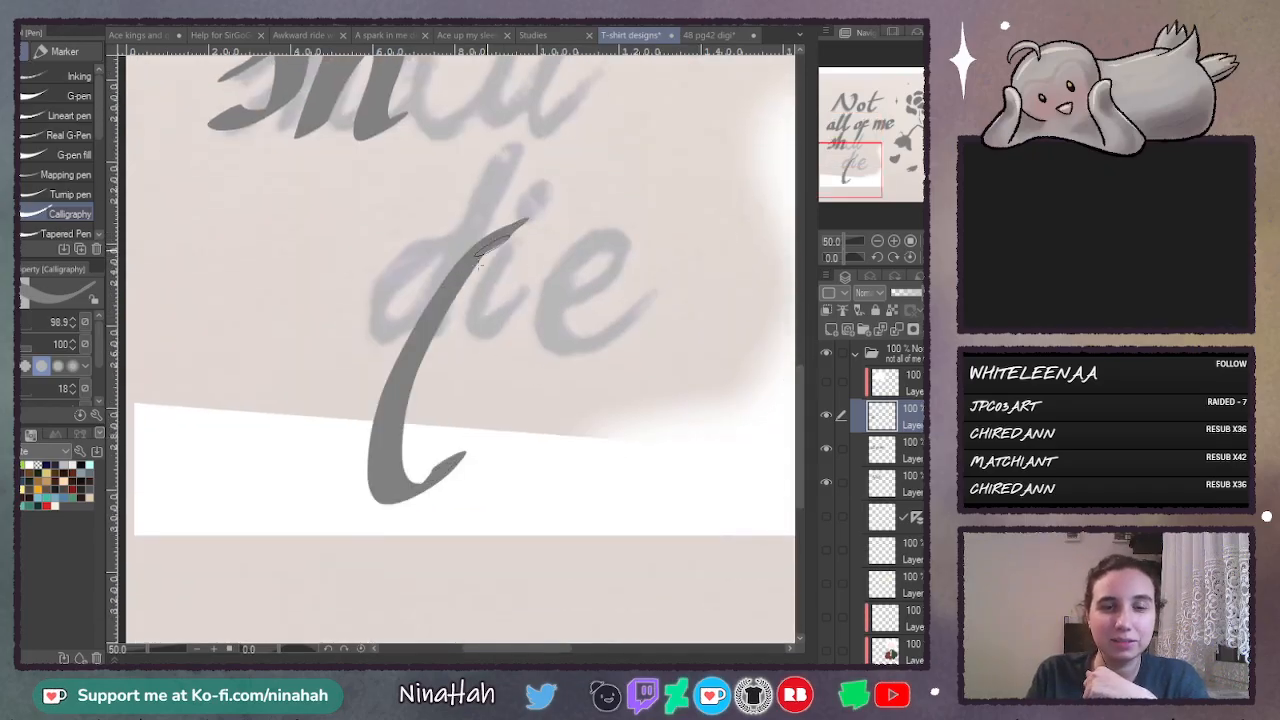
{"action": "left_click_drag", "start_coordinate": [478, 256], "coordinate": [462, 456]}
{"action": "left_click_drag", "start_coordinate": [518, 223], "coordinate": [432, 470]}
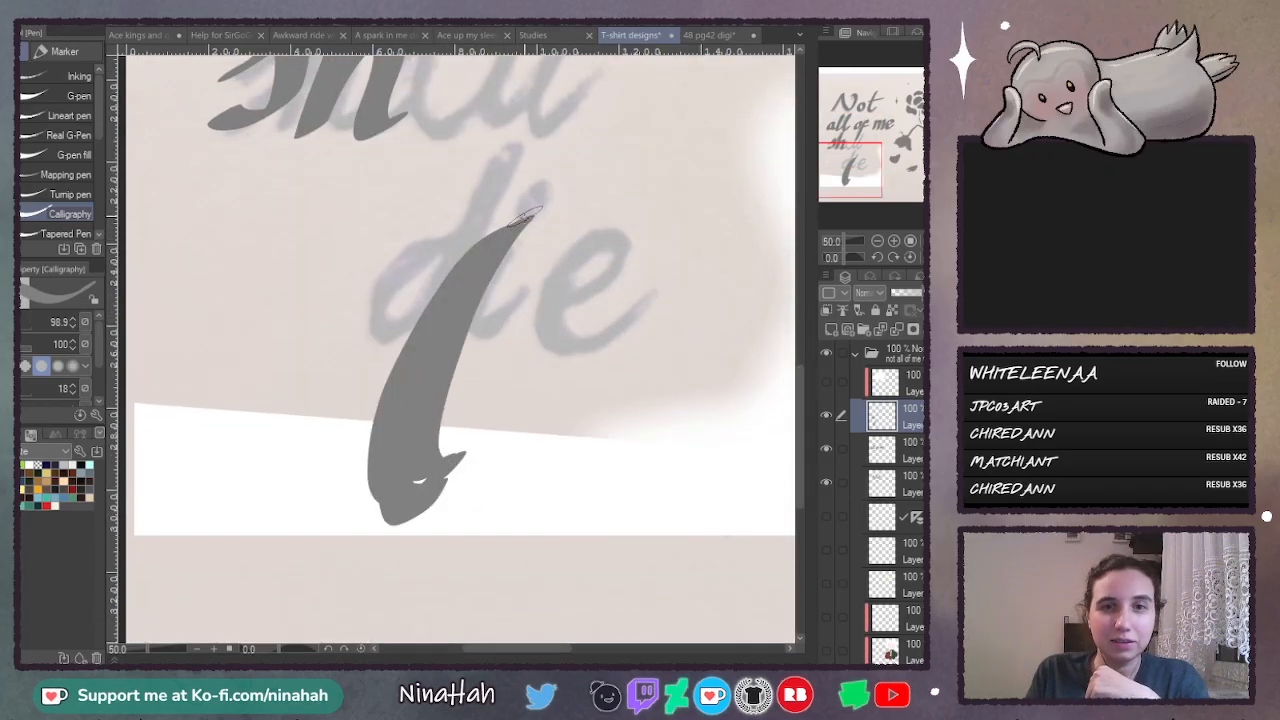
{"action": "mouse_move", "coordinate": [525, 215]}
{"action": "left_mouse_down"}
{"action": "mouse_move", "coordinate": [600, 300]}
{"action": "mouse_move", "coordinate": [458, 470]}
{"action": "left_mouse_up"}
{"action": "left_click_drag", "start_coordinate": [545, 280], "coordinate": [483, 390]}
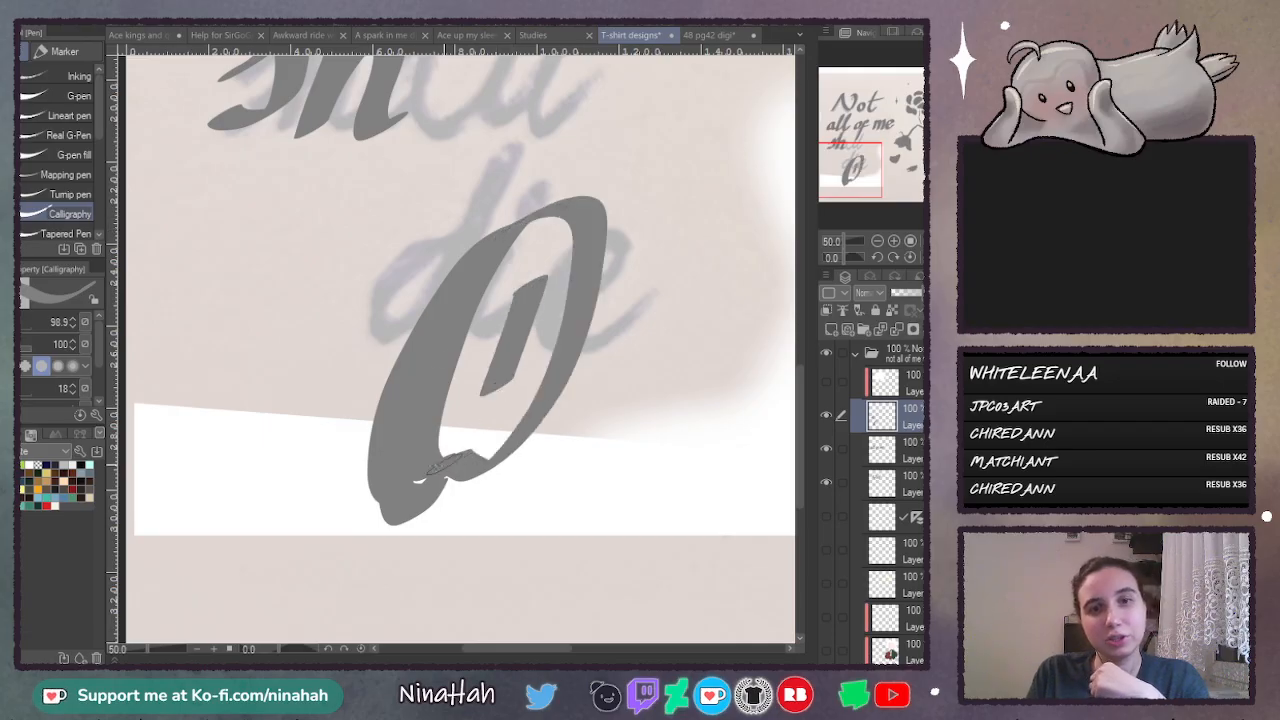
{"action": "left_click_drag", "start_coordinate": [422, 448], "coordinate": [465, 484]}
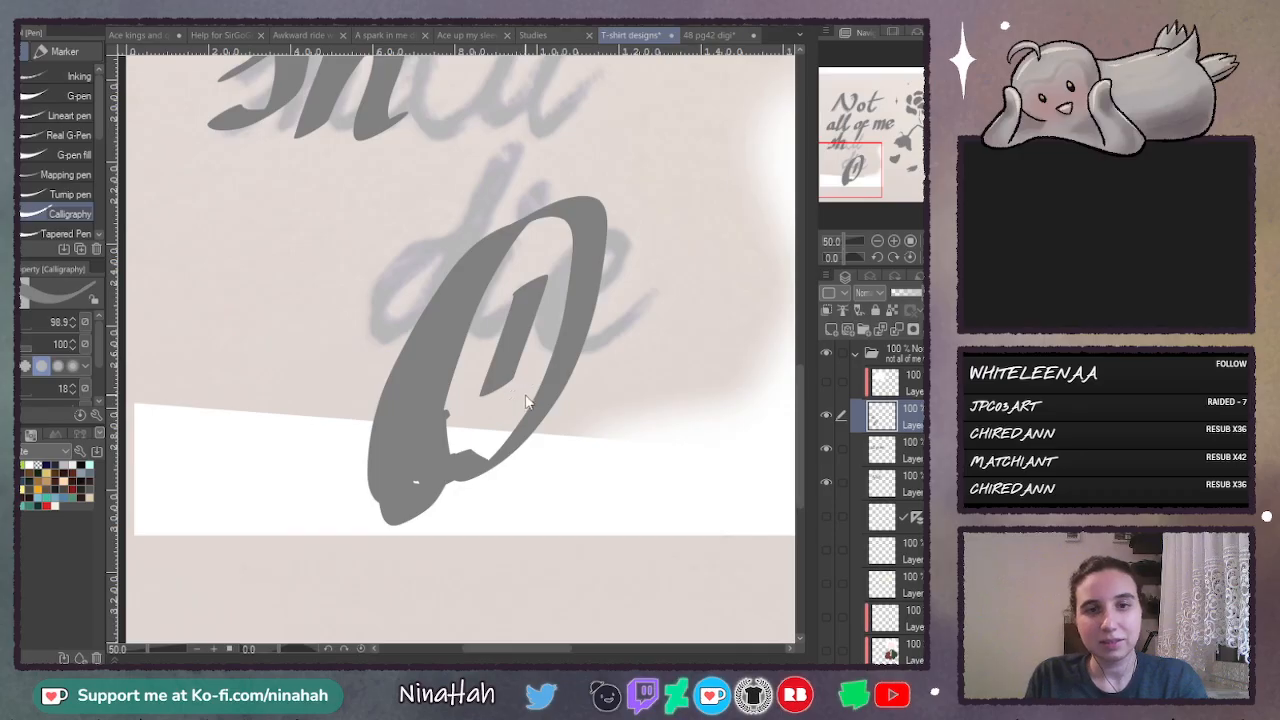
{"action": "key", "text": "ctrl+z"}
{"action": "key", "text": "ctrl+z"}
{"action": "key", "text": "ctrl+z"}
{"action": "key", "text": "ctrl+z"}
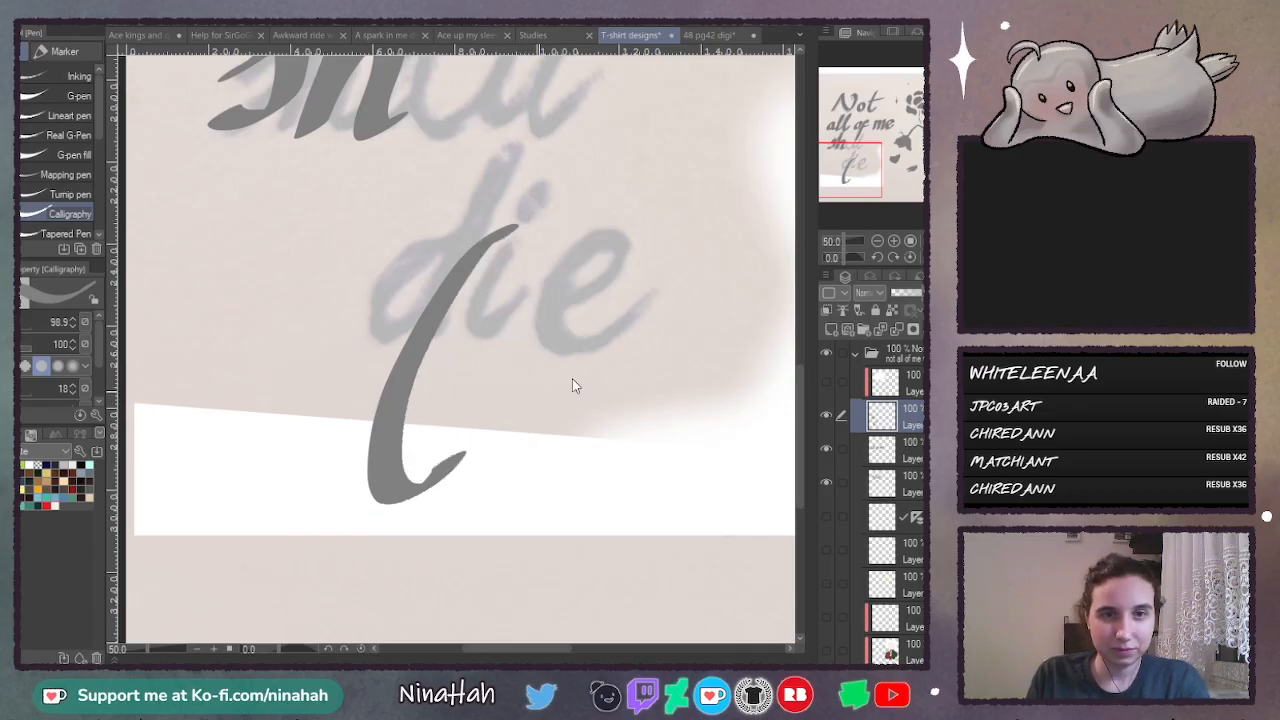
{"action": "key", "text": "ctrl+z"}
- Complete the word "shall" by lettering a rounded a and two tall slanted l's after the "sh"
{"action": "left_click_drag", "start_coordinate": [797, 393], "coordinate": [807, 307]}
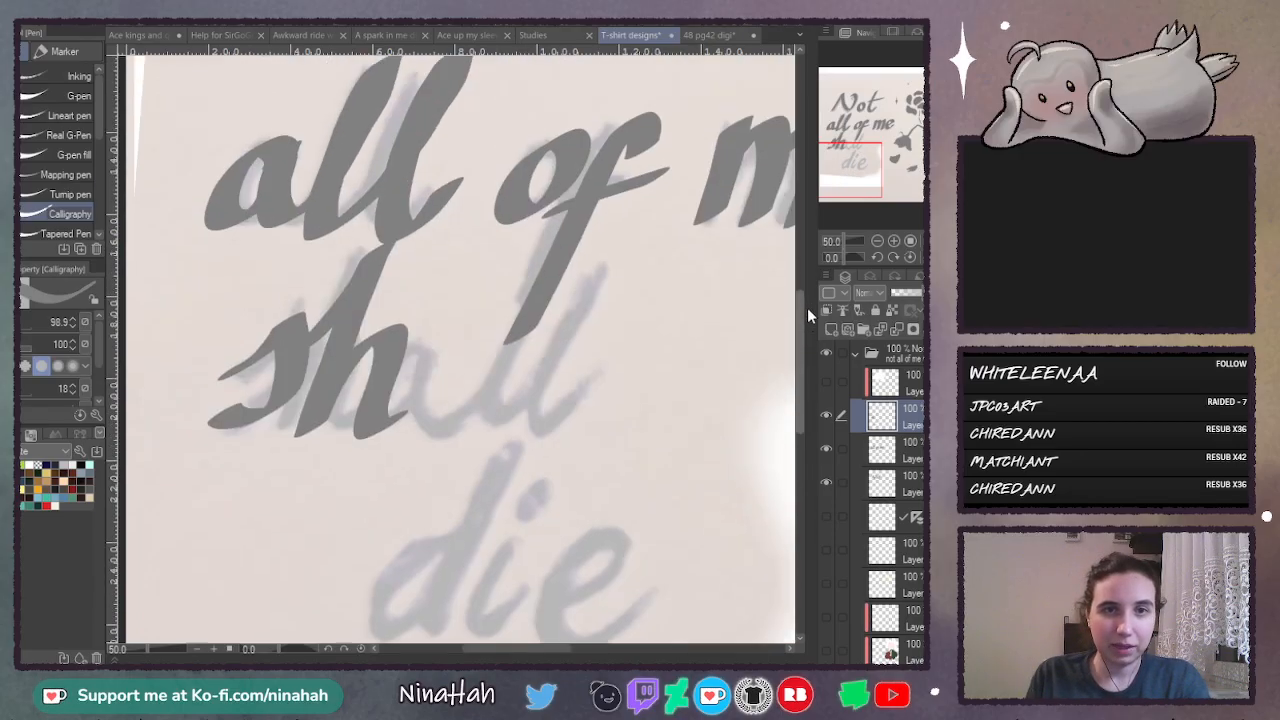
{"action": "left_click", "coordinate": [893, 244]}
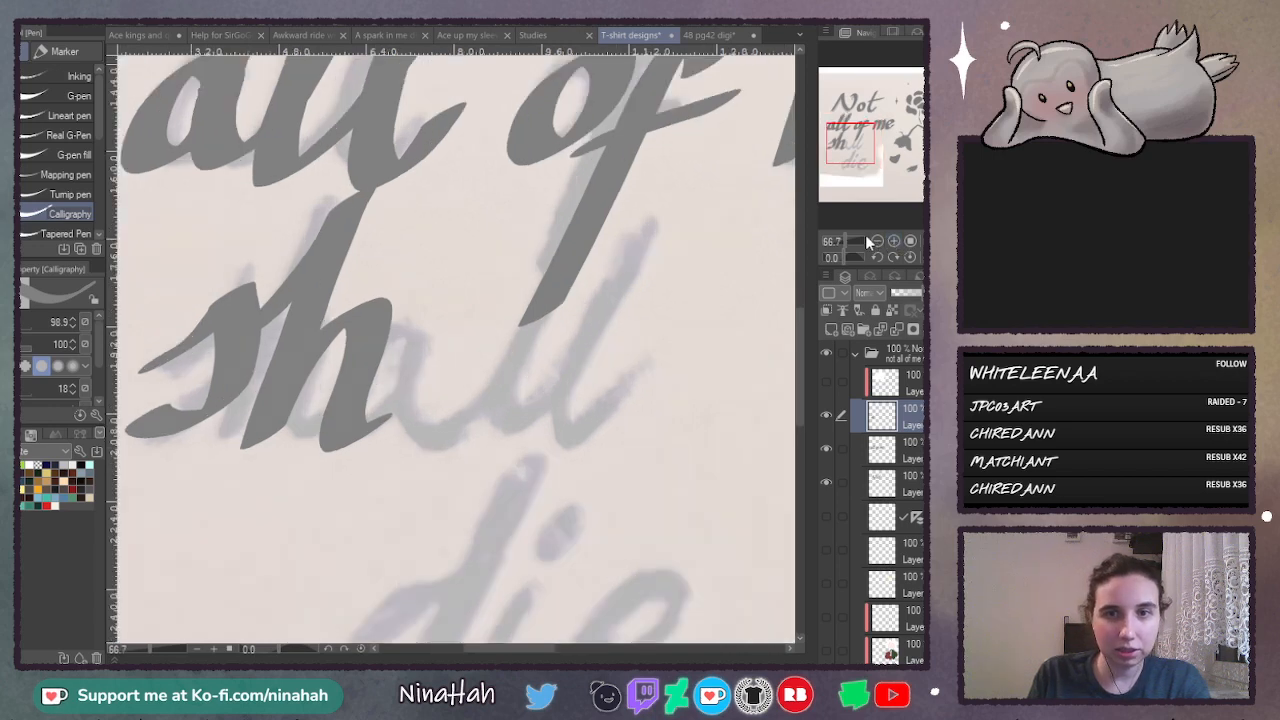
{"action": "mouse_move", "coordinate": [457, 320]}
{"action": "left_mouse_down"}
{"action": "mouse_move", "coordinate": [418, 426]}
{"action": "mouse_move", "coordinate": [482, 312]}
{"action": "mouse_move", "coordinate": [408, 421]}
{"action": "mouse_move", "coordinate": [466, 322]}
{"action": "mouse_move", "coordinate": [505, 412]}
{"action": "mouse_move", "coordinate": [652, 192]}
{"action": "mouse_move", "coordinate": [560, 448]}
{"action": "mouse_move", "coordinate": [625, 382]}
{"action": "mouse_move", "coordinate": [742, 168]}
{"action": "mouse_move", "coordinate": [622, 456]}
{"action": "left_mouse_up"}
{"action": "key", "text": "ctrl+z"}
{"action": "left_click_drag", "start_coordinate": [622, 456], "coordinate": [726, 392]}
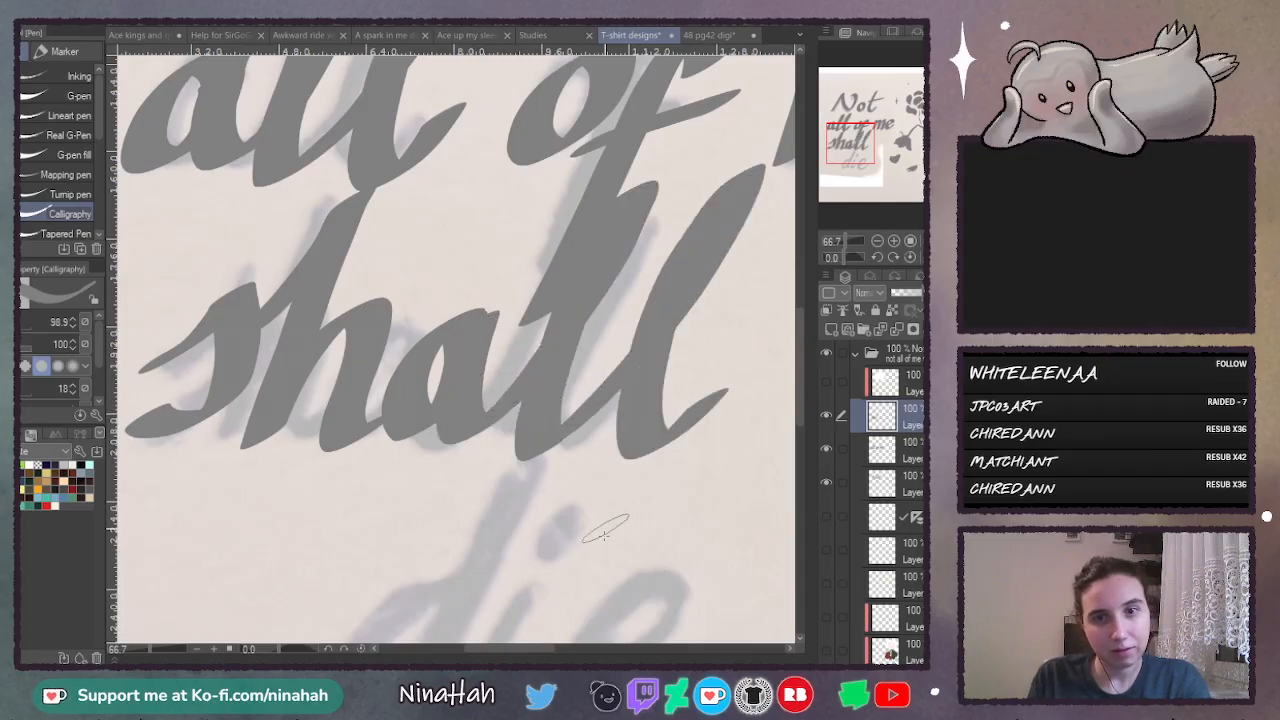
- Add a new layer and letter the word "die" over the sketch, redrawing the i and e strokes
{"action": "left_click_drag", "start_coordinate": [805, 306], "coordinate": [799, 383]}
{"action": "left_click", "coordinate": [827, 316]}
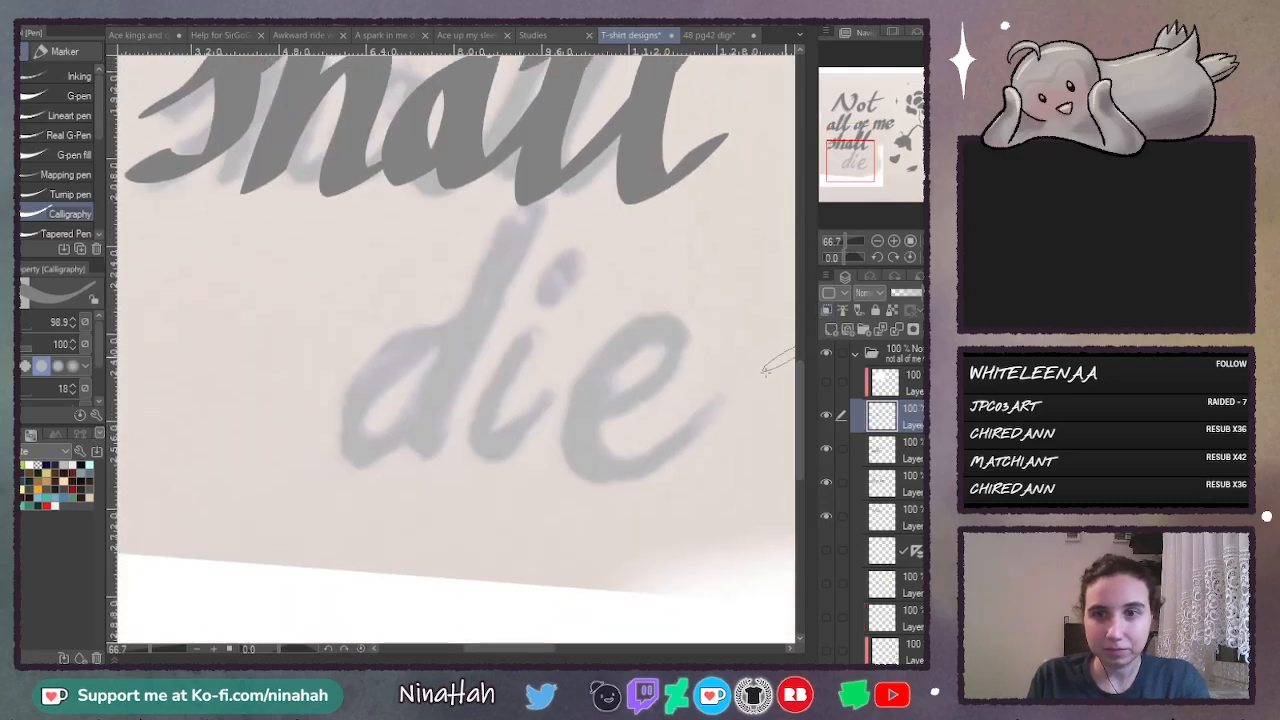
{"action": "left_click_drag", "start_coordinate": [430, 342], "coordinate": [440, 362]}
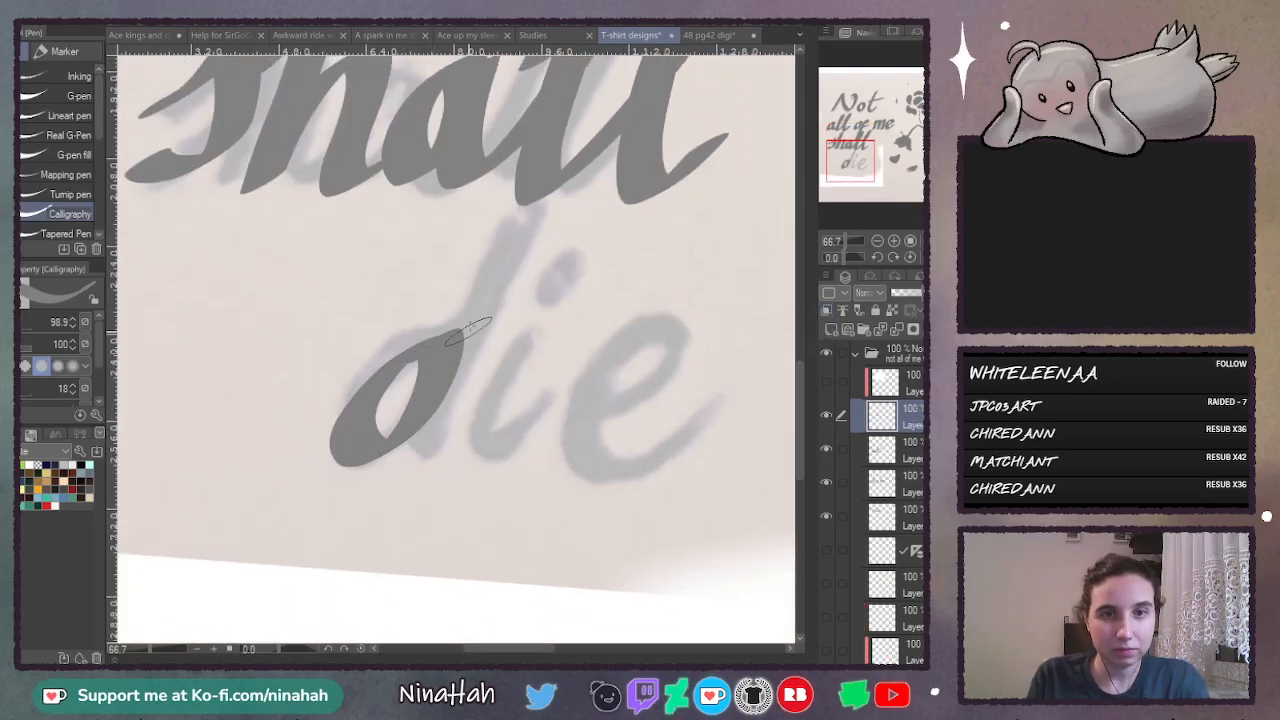
{"action": "mouse_move", "coordinate": [530, 210]}
{"action": "left_mouse_down"}
{"action": "mouse_move", "coordinate": [455, 350]}
{"action": "mouse_move", "coordinate": [447, 458]}
{"action": "mouse_move", "coordinate": [489, 438]}
{"action": "mouse_move", "coordinate": [555, 344]}
{"action": "mouse_move", "coordinate": [523, 394]}
{"action": "mouse_move", "coordinate": [529, 461]}
{"action": "mouse_move", "coordinate": [668, 320]}
{"action": "left_mouse_up"}
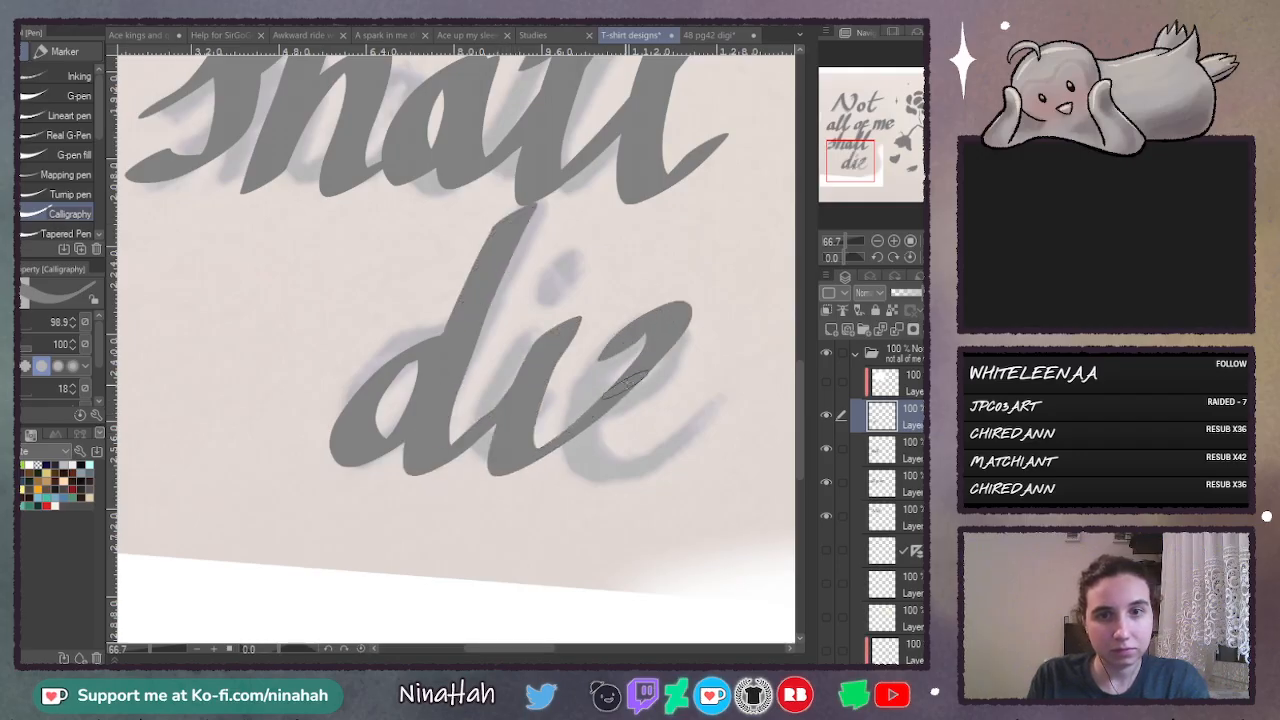
{"action": "key", "text": "ctrl+z"}
{"action": "mouse_move", "coordinate": [520, 402]}
{"action": "left_mouse_down"}
{"action": "mouse_move", "coordinate": [555, 342]}
{"action": "mouse_move", "coordinate": [510, 458]}
{"action": "mouse_move", "coordinate": [548, 442]}
{"action": "mouse_move", "coordinate": [521, 457]}
{"action": "mouse_move", "coordinate": [537, 454]}
{"action": "mouse_move", "coordinate": [675, 352]}
{"action": "mouse_move", "coordinate": [625, 348]}
{"action": "mouse_move", "coordinate": [686, 428]}
{"action": "left_mouse_up"}
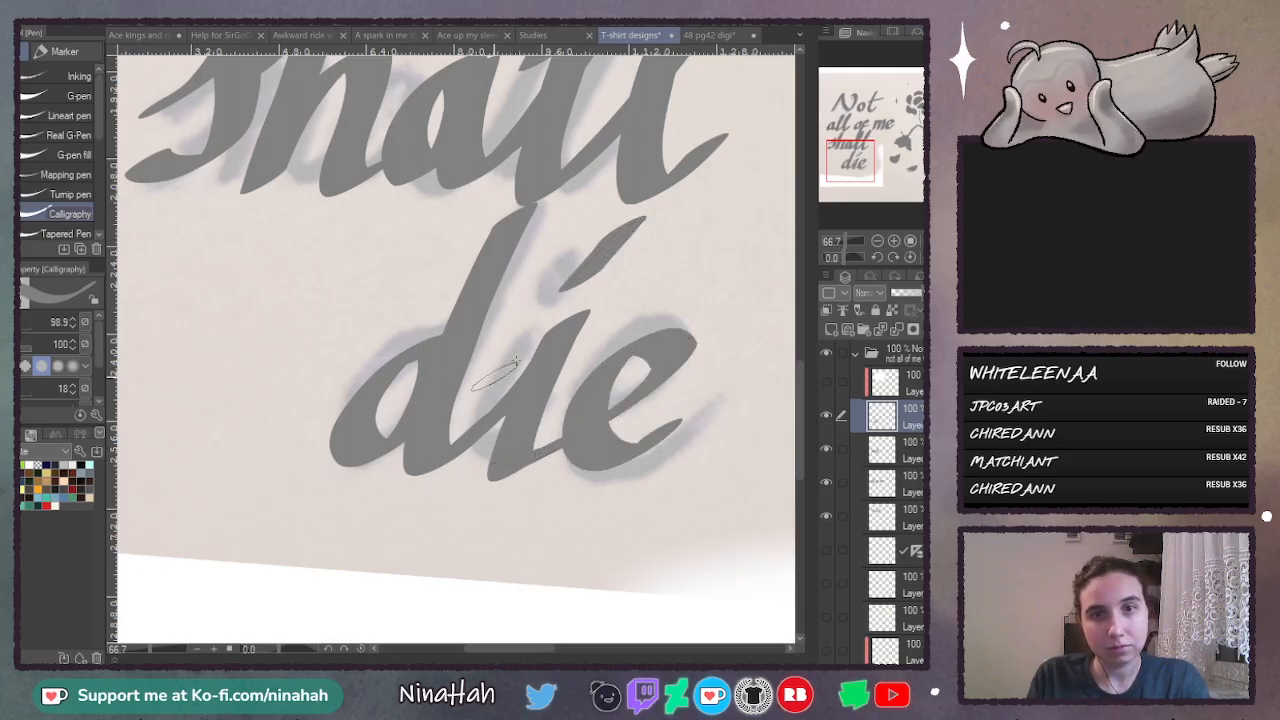
- Replace the long dot of the i in "die" with a shorter slanted stroke
{"action": "left_click_drag", "start_coordinate": [612, 244], "coordinate": [548, 292]}
{"action": "key", "text": "ctrl+z"}
{"action": "key", "text": "ctrl+z"}
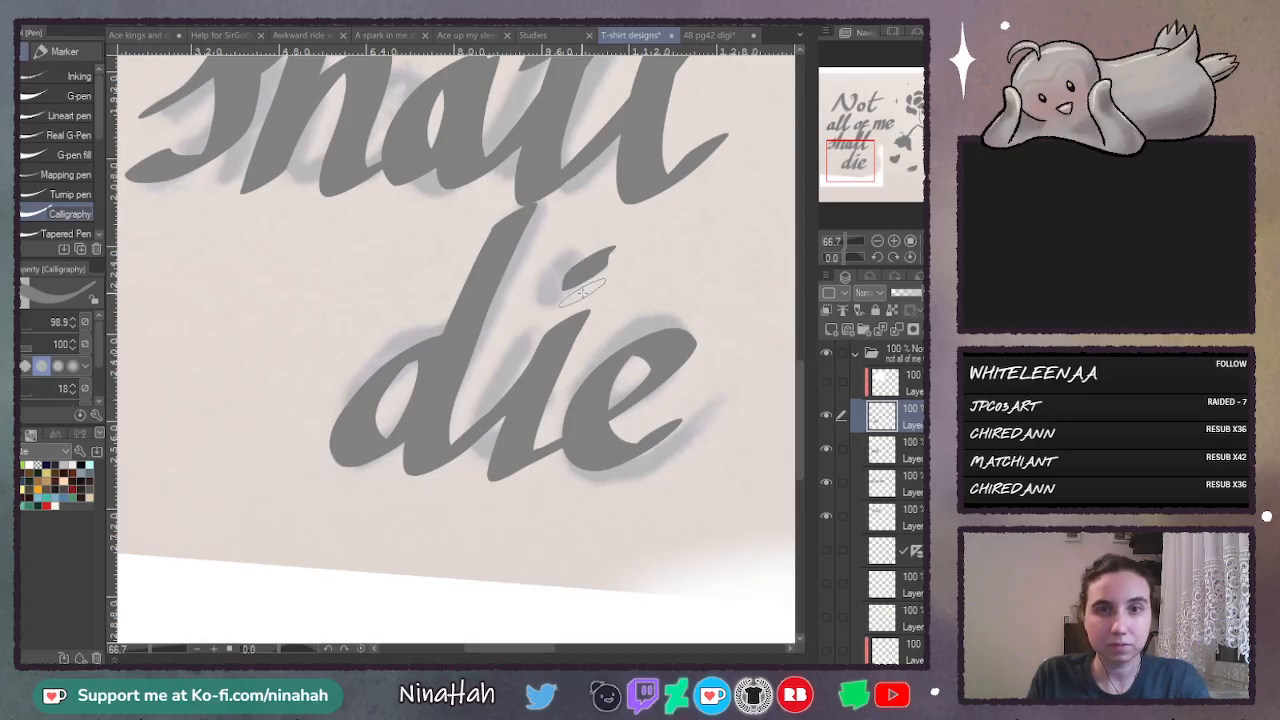
- Show the layer with the horizontal lettering guide lines across the whole design
{"action": "left_click", "coordinate": [875, 243]}
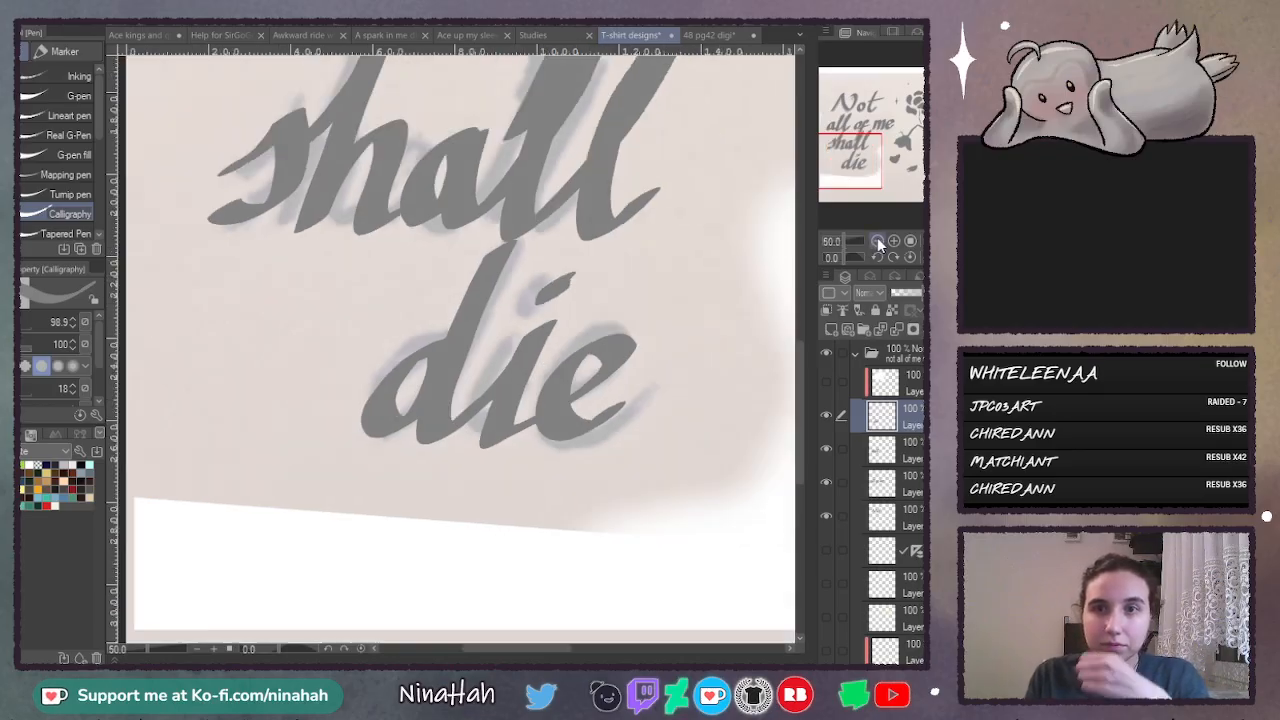
{"action": "left_click", "coordinate": [875, 243]}
{"action": "left_click", "coordinate": [875, 243]}
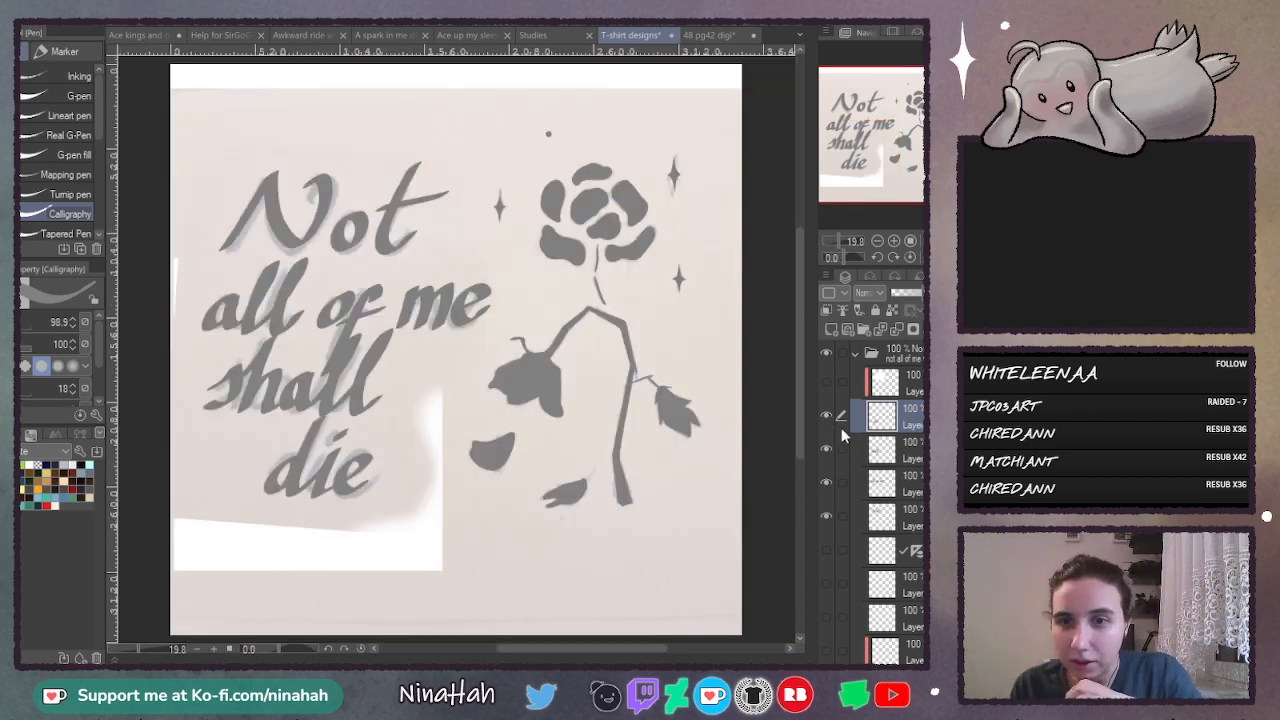
{"action": "left_click", "coordinate": [826, 550]}
{"action": "left_click", "coordinate": [877, 241]}
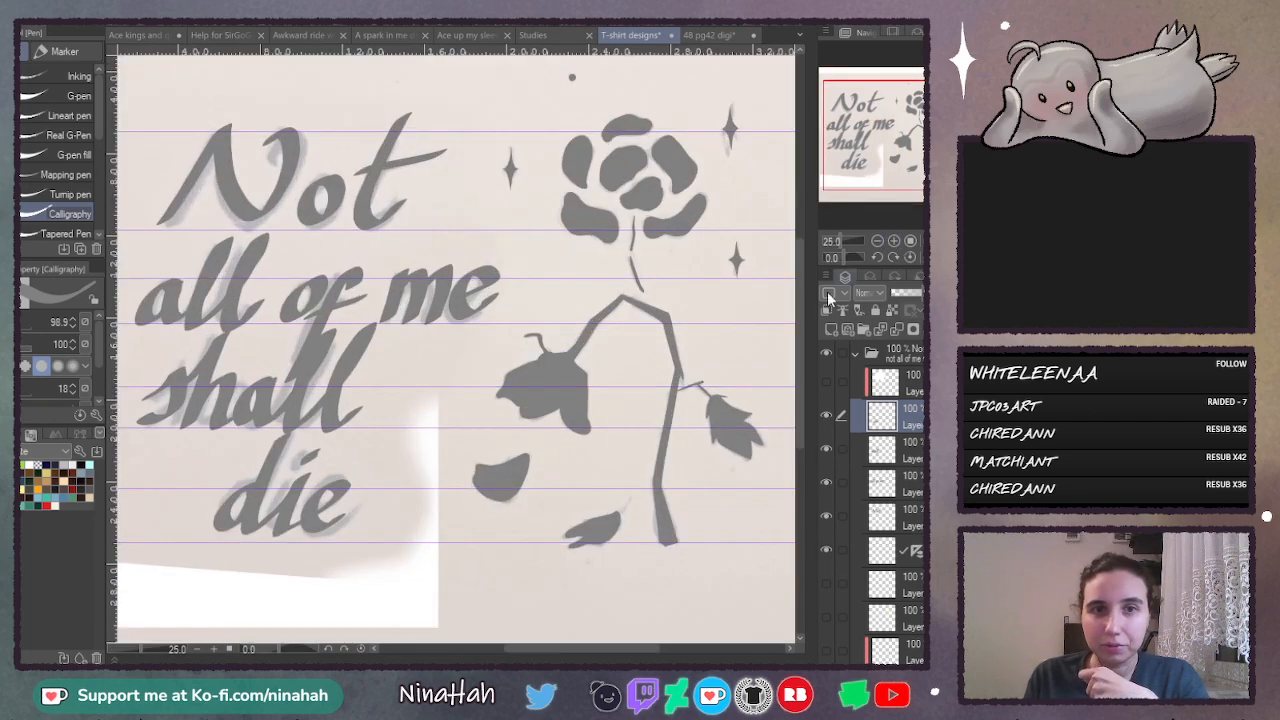
- Select the layer of the word "Not" and rotate the word slightly counterclockwise to align it with the guide lines
{"action": "left_click_drag", "start_coordinate": [637, 649], "coordinate": [615, 649]}
{"action": "left_click", "coordinate": [906, 514]}
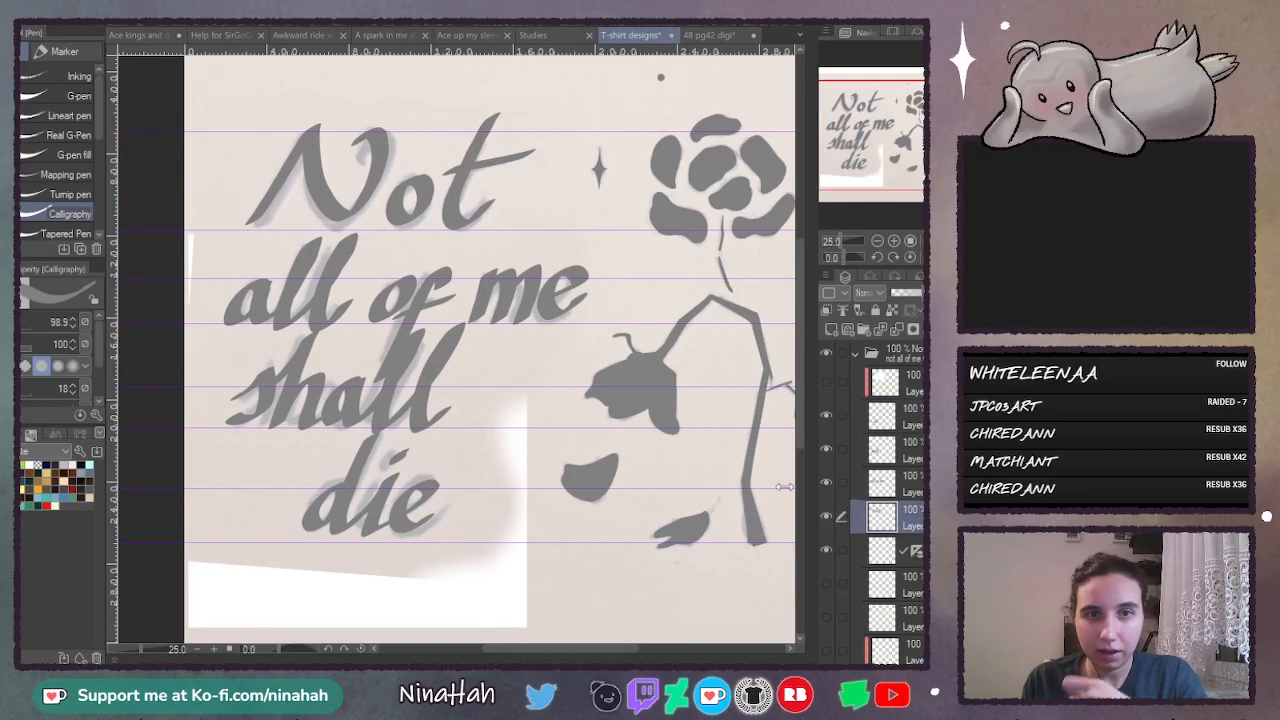
{"action": "key", "text": "ctrl+t"}
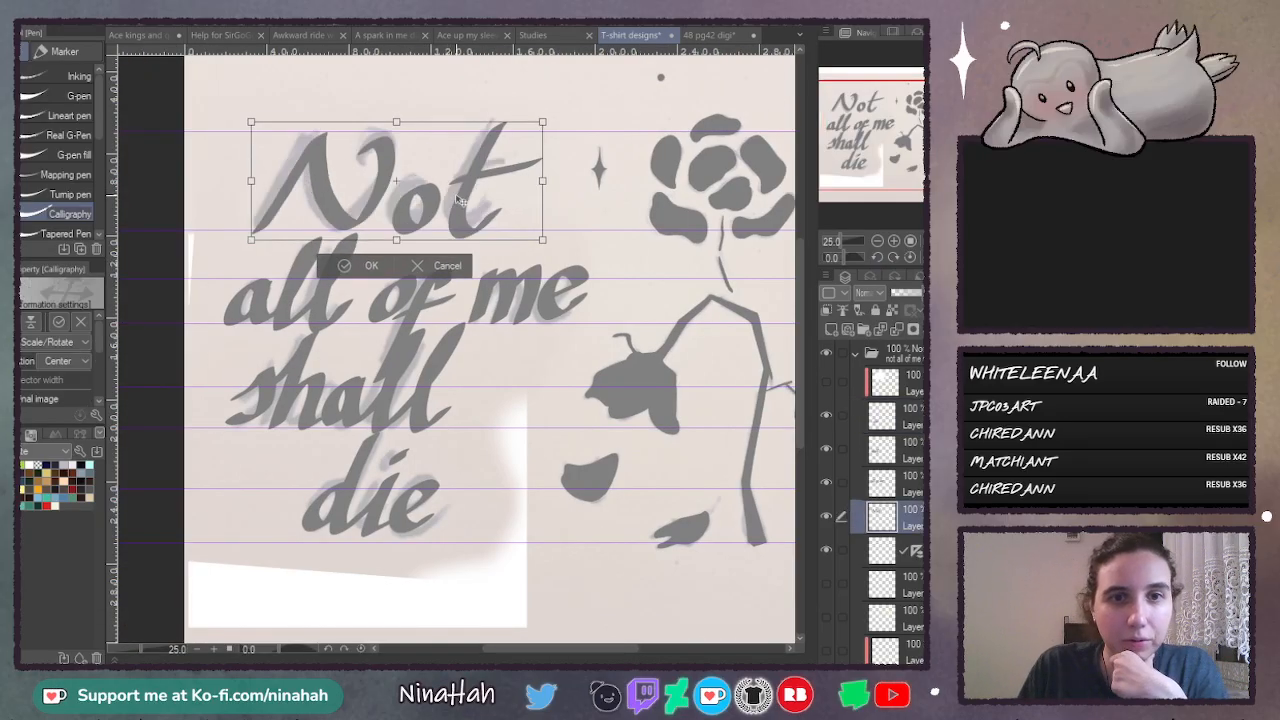
{"action": "left_click_drag", "start_coordinate": [573, 190], "coordinate": [497, 190]}
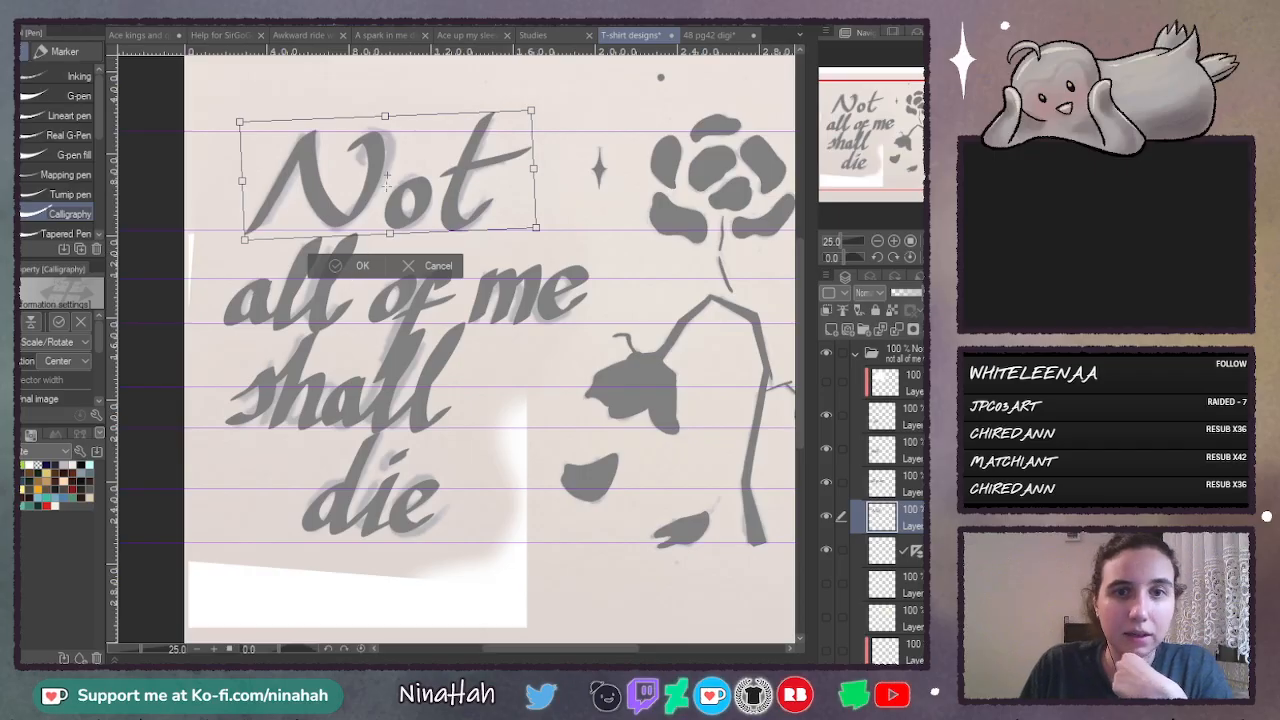
{"action": "key", "text": "Return"}
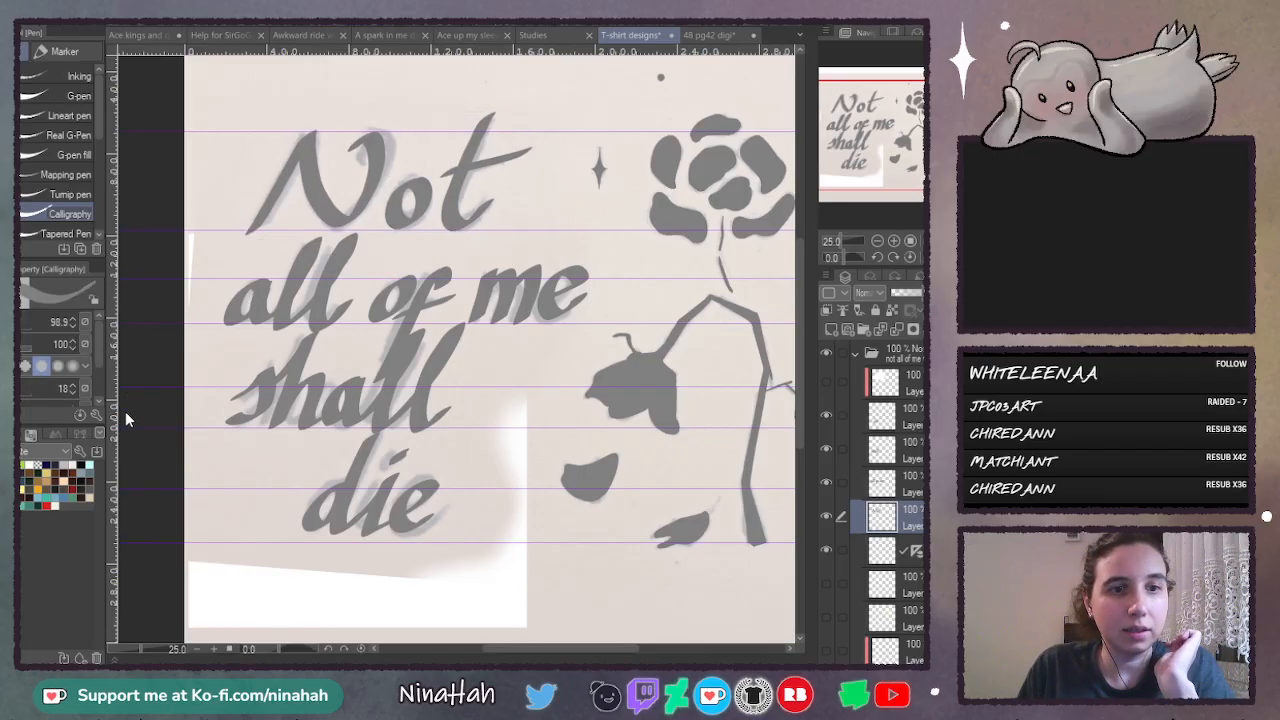
- Mesh-transform the word "Not", nudging its upper and lower grid points so the letters sit on the guide line
{"action": "key", "text": "ctrl+t"}
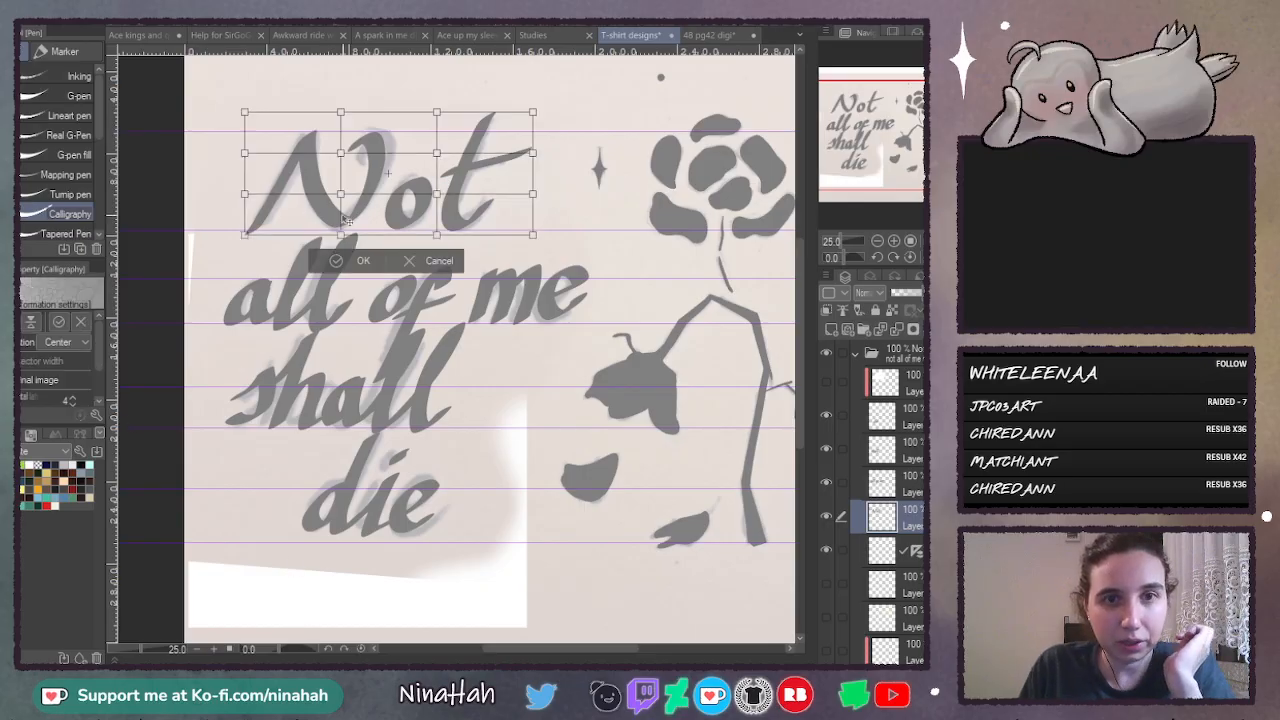
{"action": "left_click", "coordinate": [894, 242]}
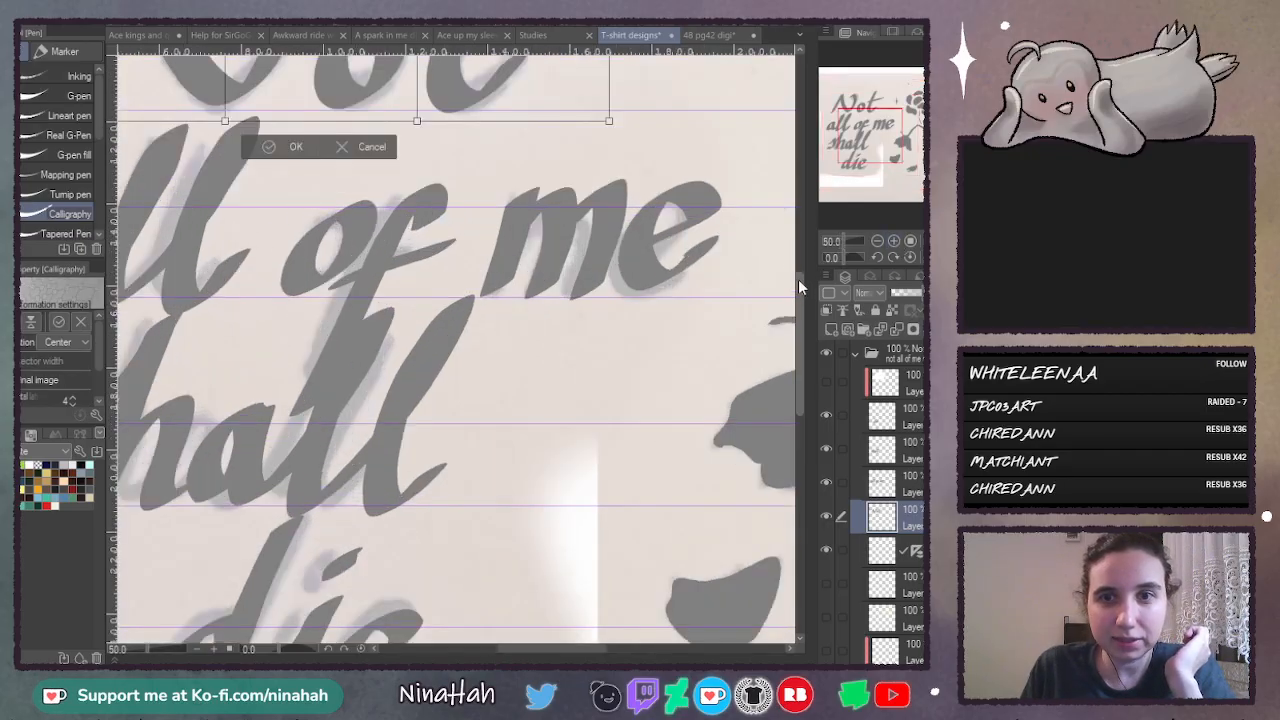
{"action": "left_click_drag", "start_coordinate": [798, 279], "coordinate": [805, 237]}
{"action": "left_click_drag", "start_coordinate": [226, 347], "coordinate": [227, 352]}
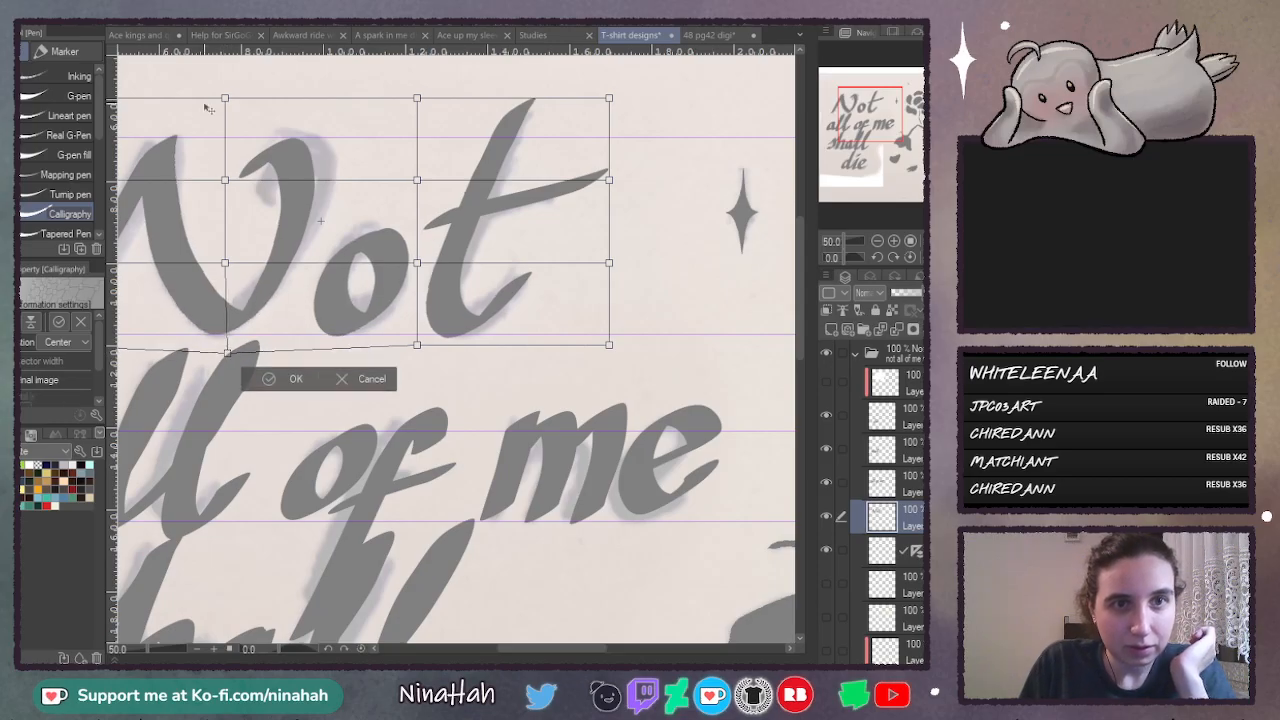
{"action": "left_click_drag", "start_coordinate": [226, 99], "coordinate": [226, 103]}
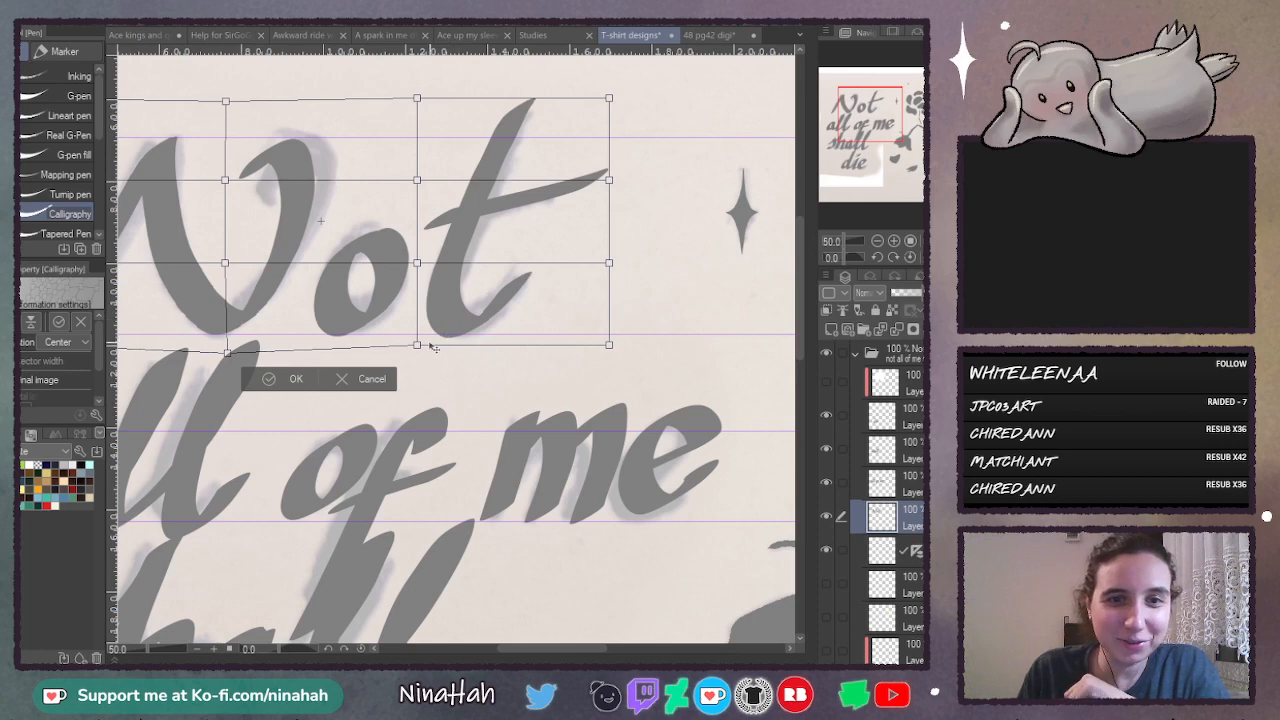
{"action": "left_click_drag", "start_coordinate": [417, 345], "coordinate": [417, 341]}
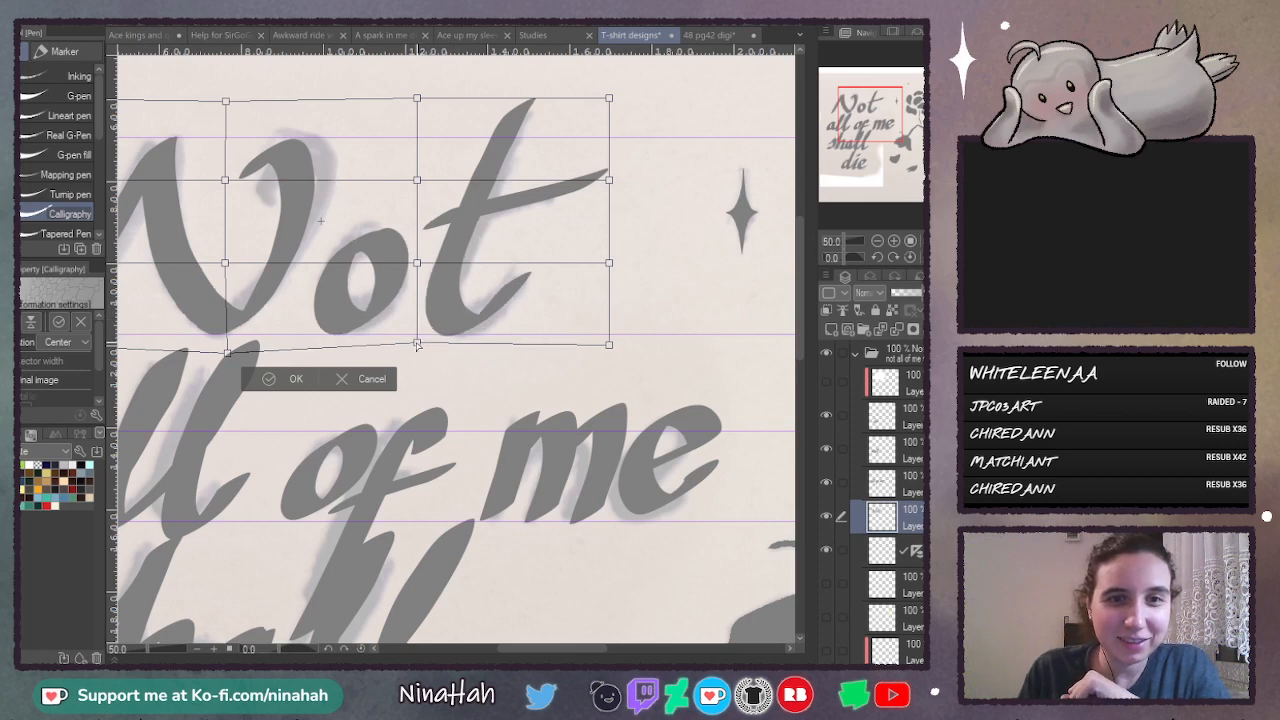
{"action": "left_click_drag", "start_coordinate": [558, 654], "coordinate": [525, 650]}
{"action": "left_click_drag", "start_coordinate": [200, 352], "coordinate": [201, 352]}
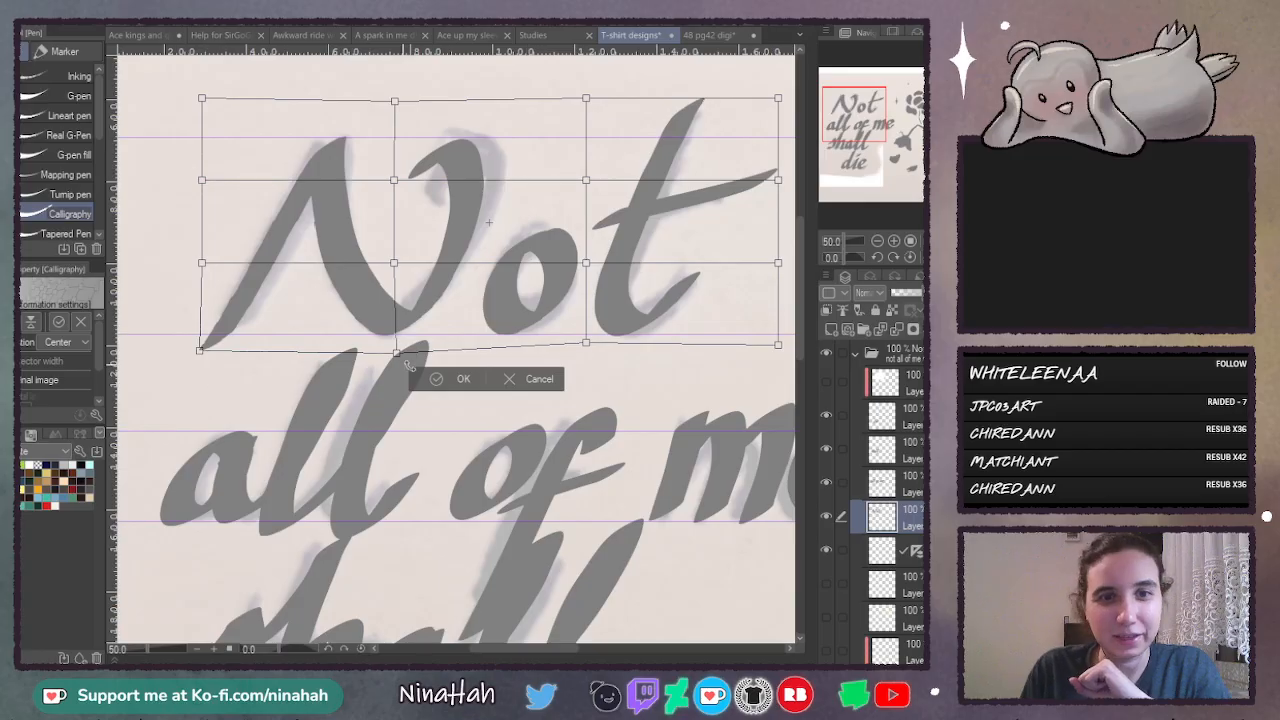
{"action": "key", "text": "Return"}
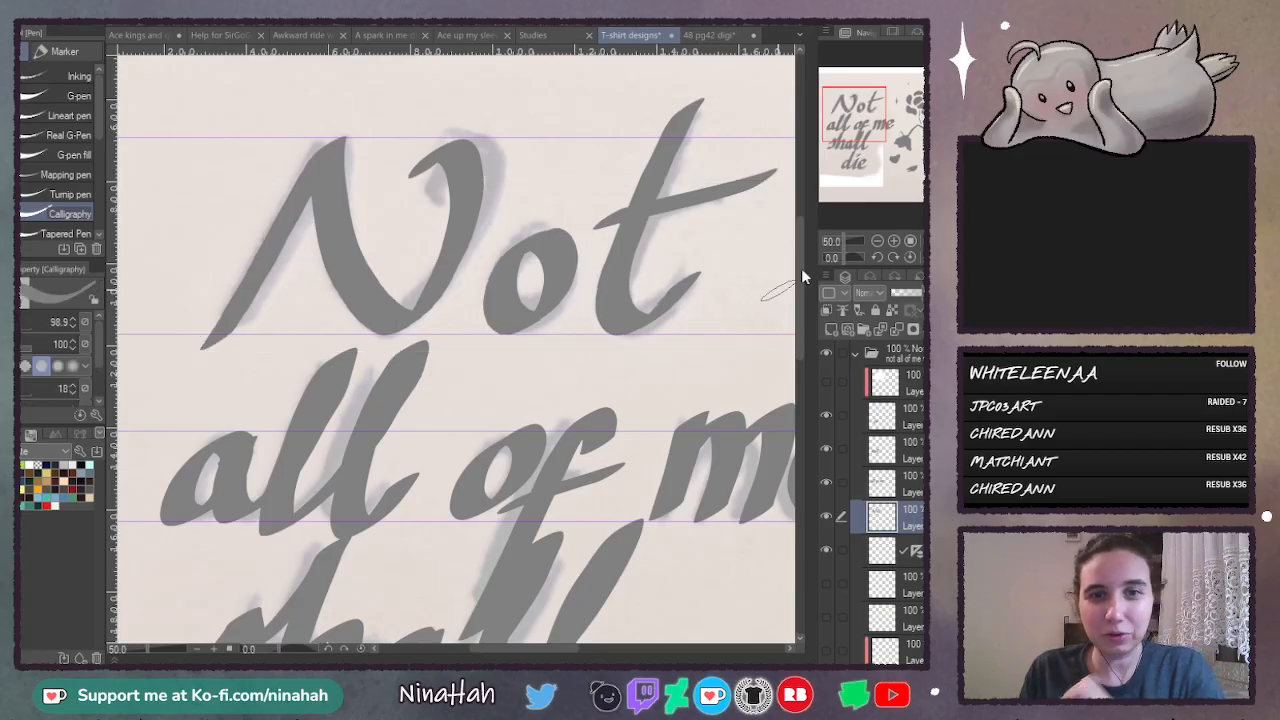
- Select the layer of the words "all of me" and hide the layer of the word "Not"
{"action": "left_click", "coordinate": [880, 242]}
{"action": "left_click", "coordinate": [894, 241]}
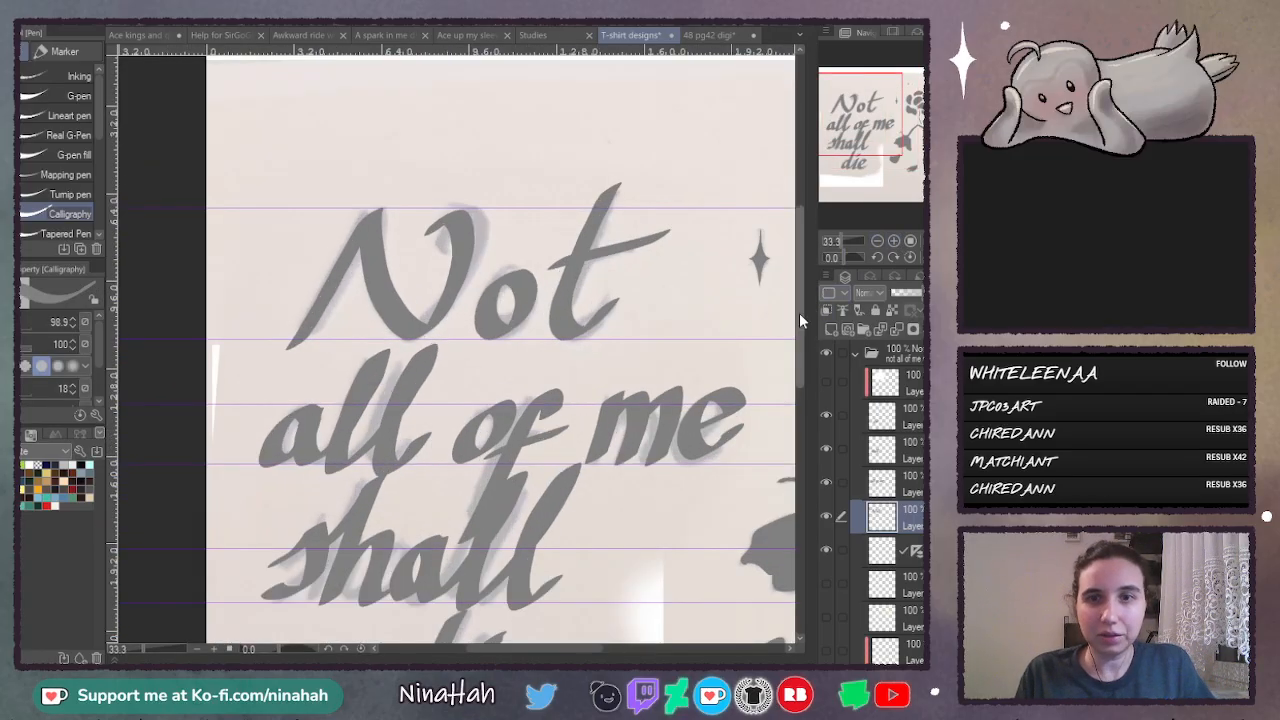
{"action": "left_click_drag", "start_coordinate": [799, 312], "coordinate": [798, 351]}
{"action": "left_click", "coordinate": [885, 483]}
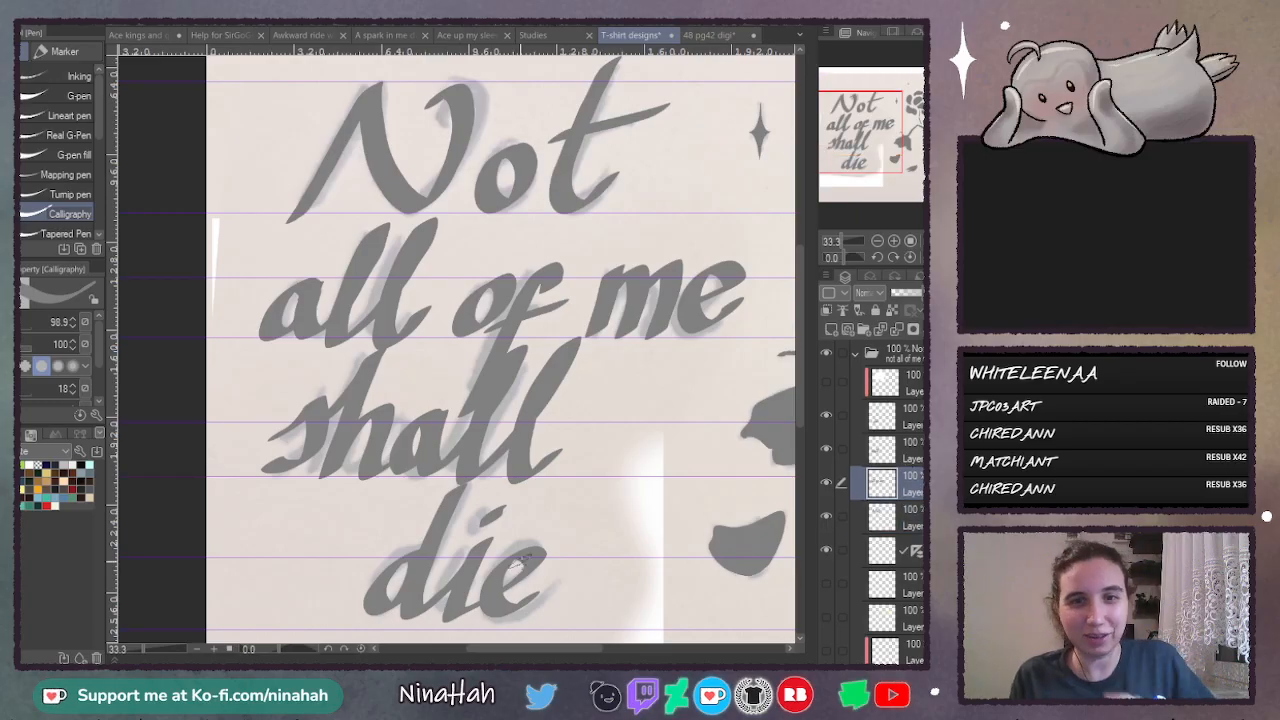
{"action": "left_click_drag", "start_coordinate": [533, 647], "coordinate": [549, 647]}
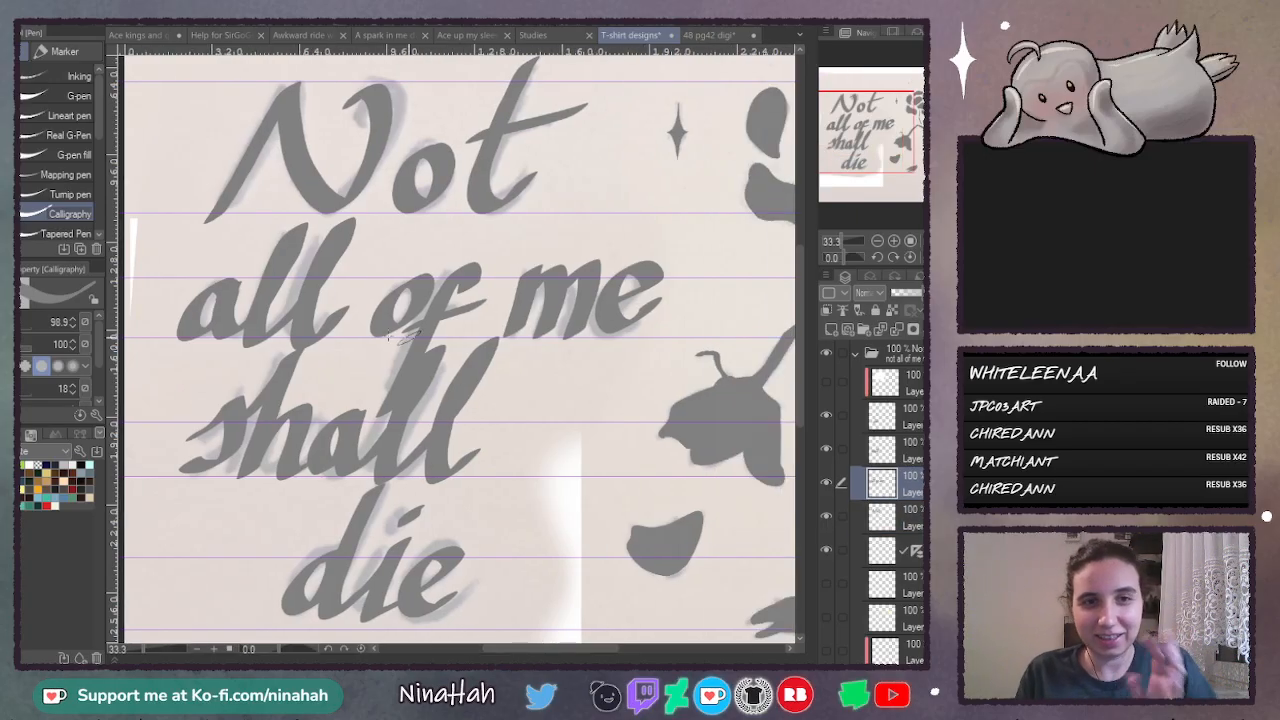
{"action": "left_click", "coordinate": [825, 517]}
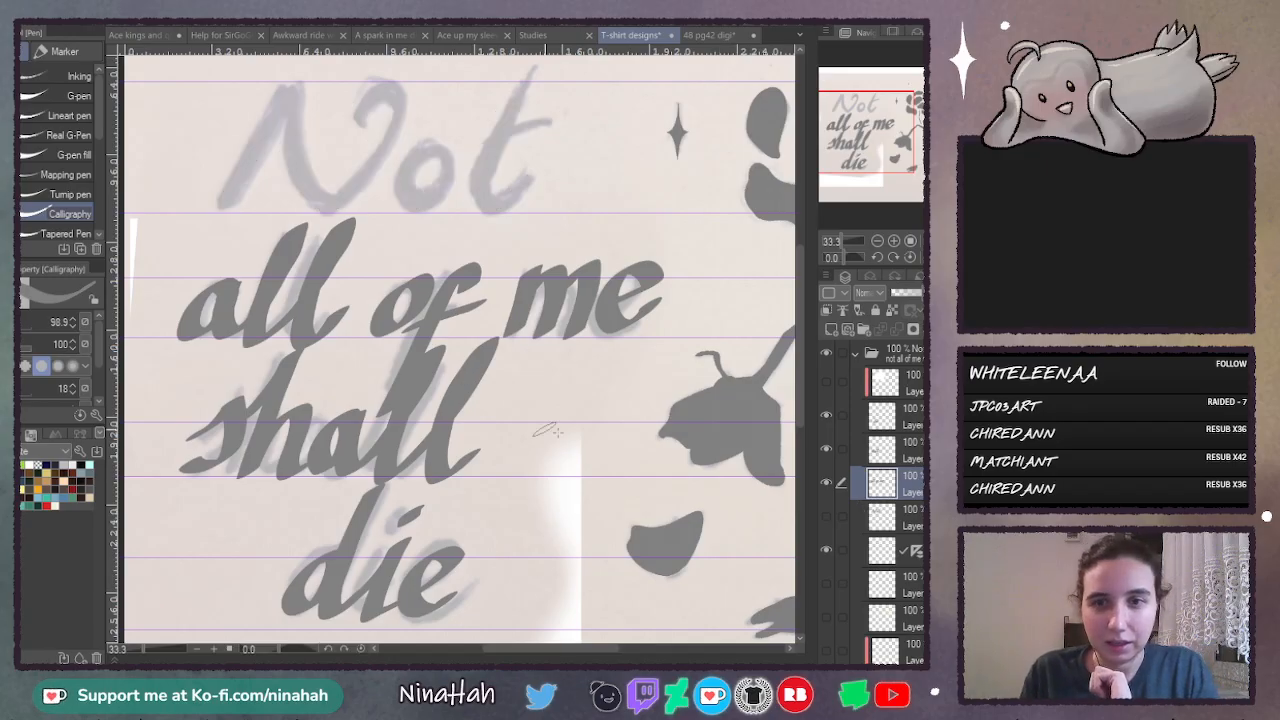
- Lasso the word "all", shift it slightly up and rotate it slightly counterclockwise with Free Transform
{"action": "key", "text": "m"}
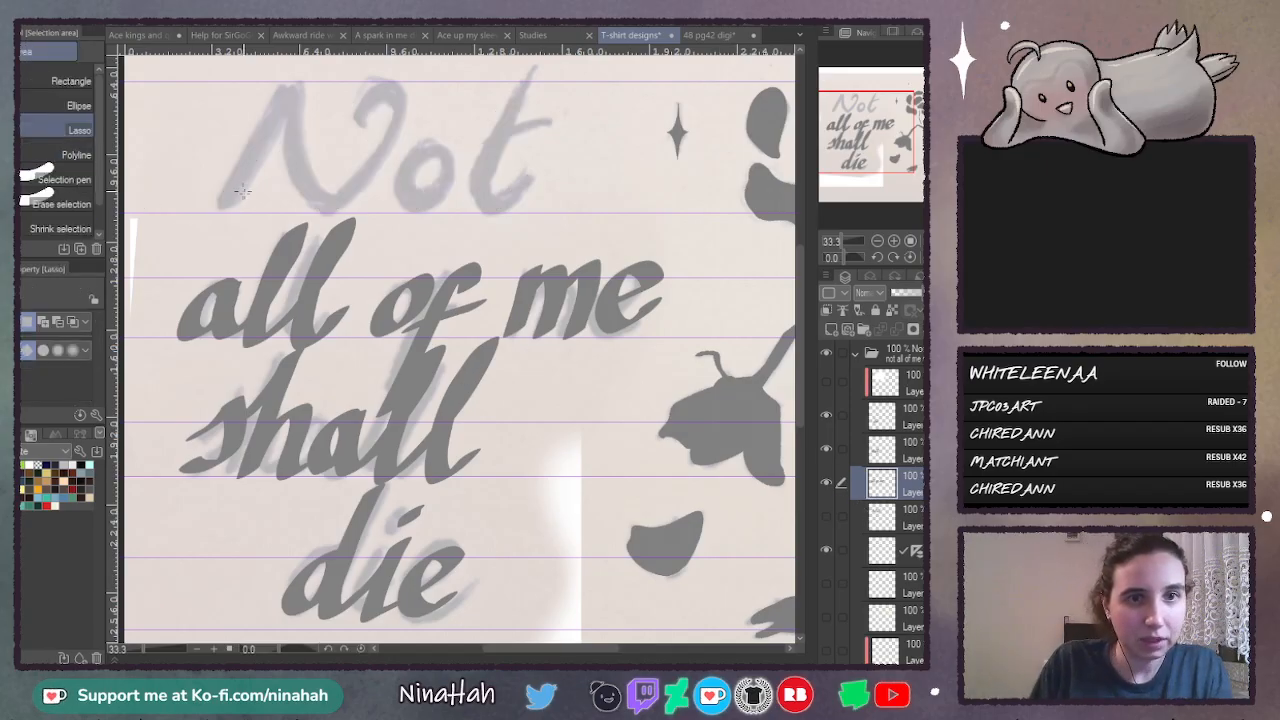
{"action": "mouse_move", "coordinate": [255, 192]}
{"action": "left_mouse_down"}
{"action": "mouse_move", "coordinate": [144, 325]}
{"action": "mouse_move", "coordinate": [203, 402]}
{"action": "mouse_move", "coordinate": [340, 363]}
{"action": "mouse_move", "coordinate": [383, 200]}
{"action": "left_mouse_up"}
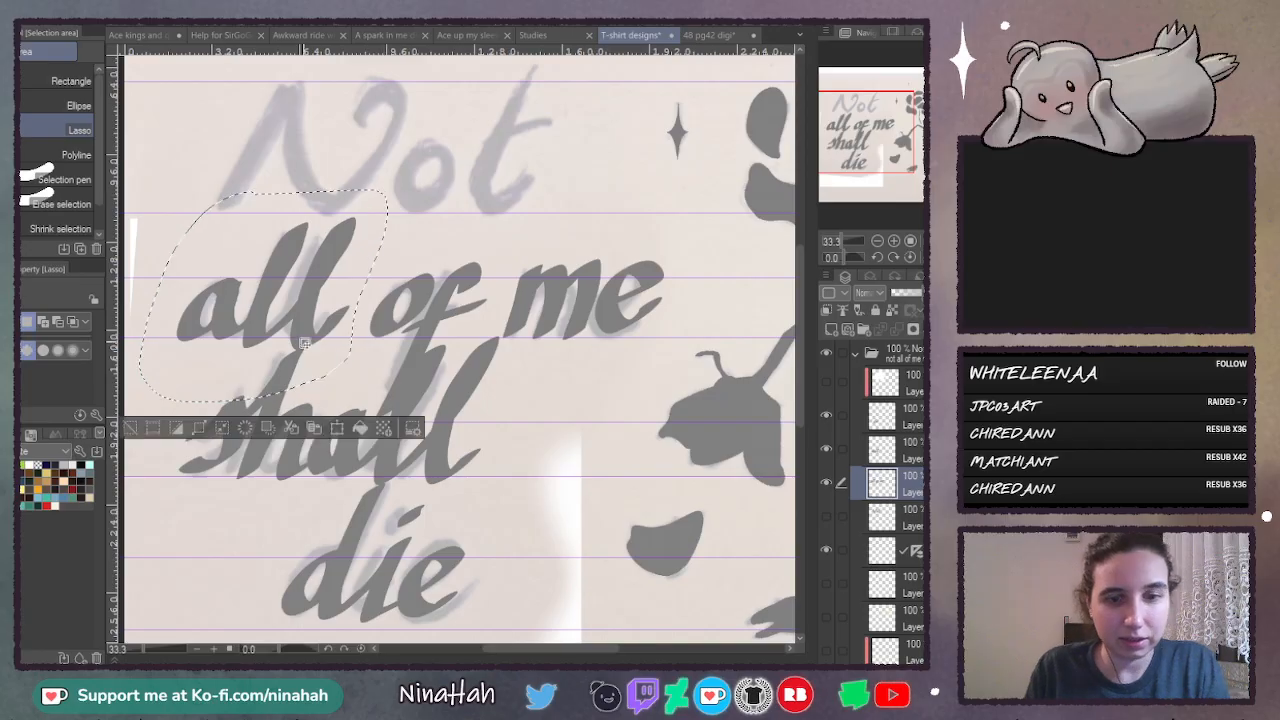
{"action": "key", "text": "ctrl+t"}
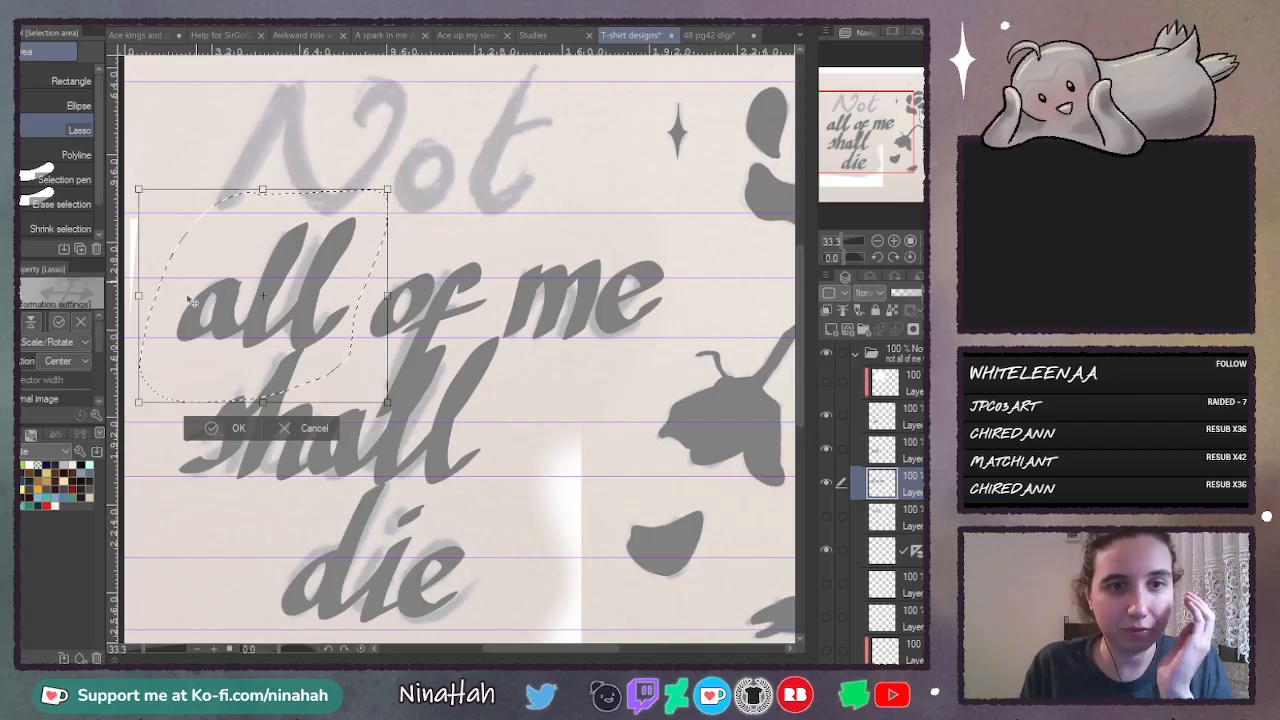
{"action": "left_click", "coordinate": [43, 403]}
{"action": "left_click_drag", "start_coordinate": [336, 263], "coordinate": [337, 257]}
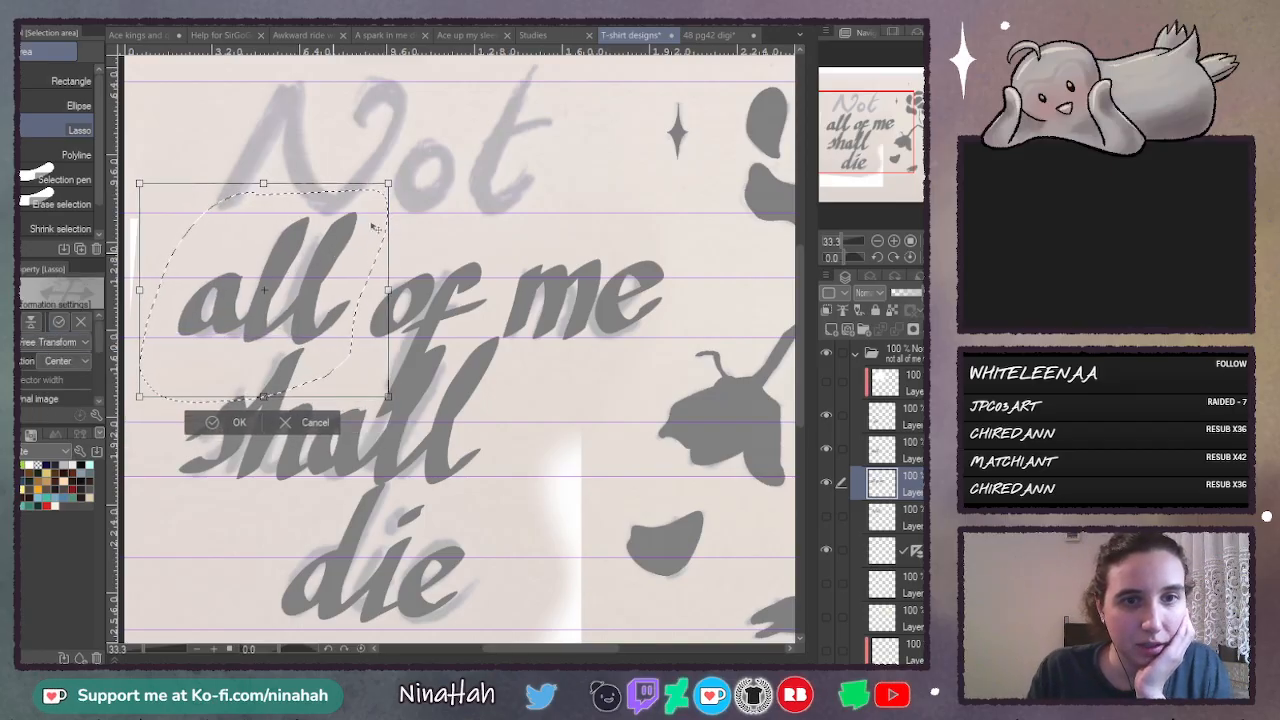
{"action": "left_click_drag", "start_coordinate": [410, 200], "coordinate": [415, 186]}
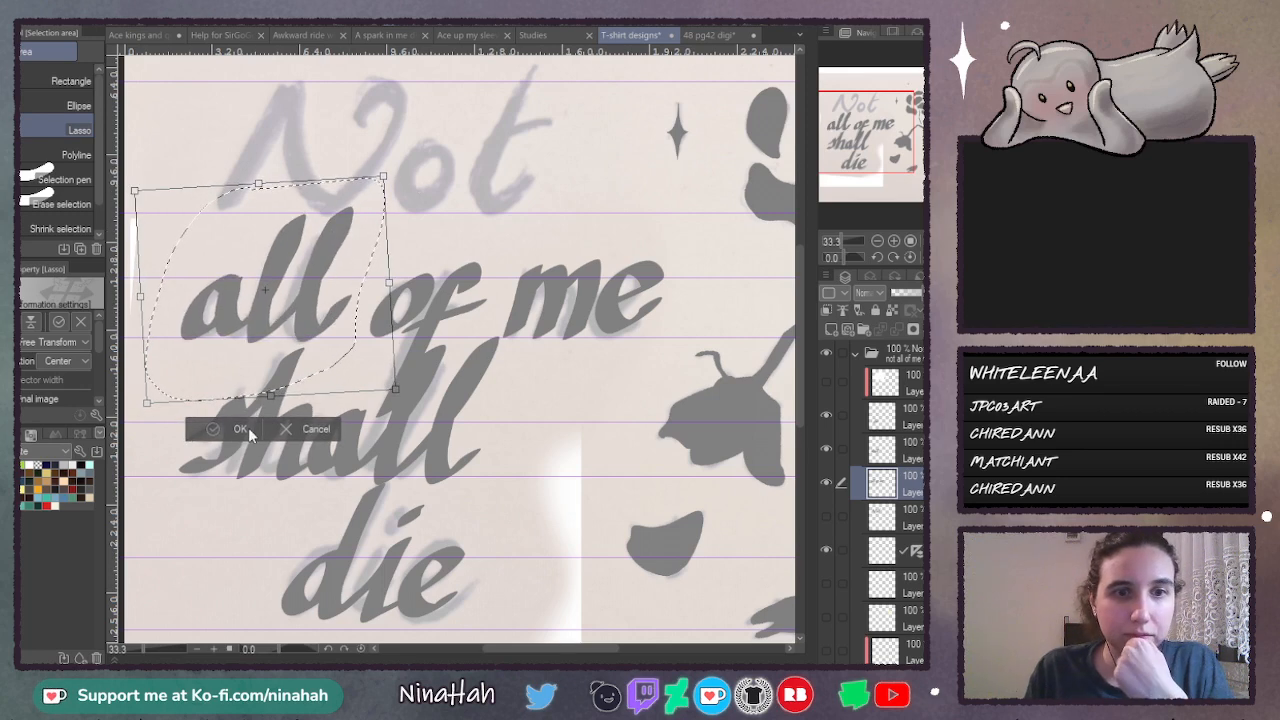
{"action": "key", "text": "Return"}
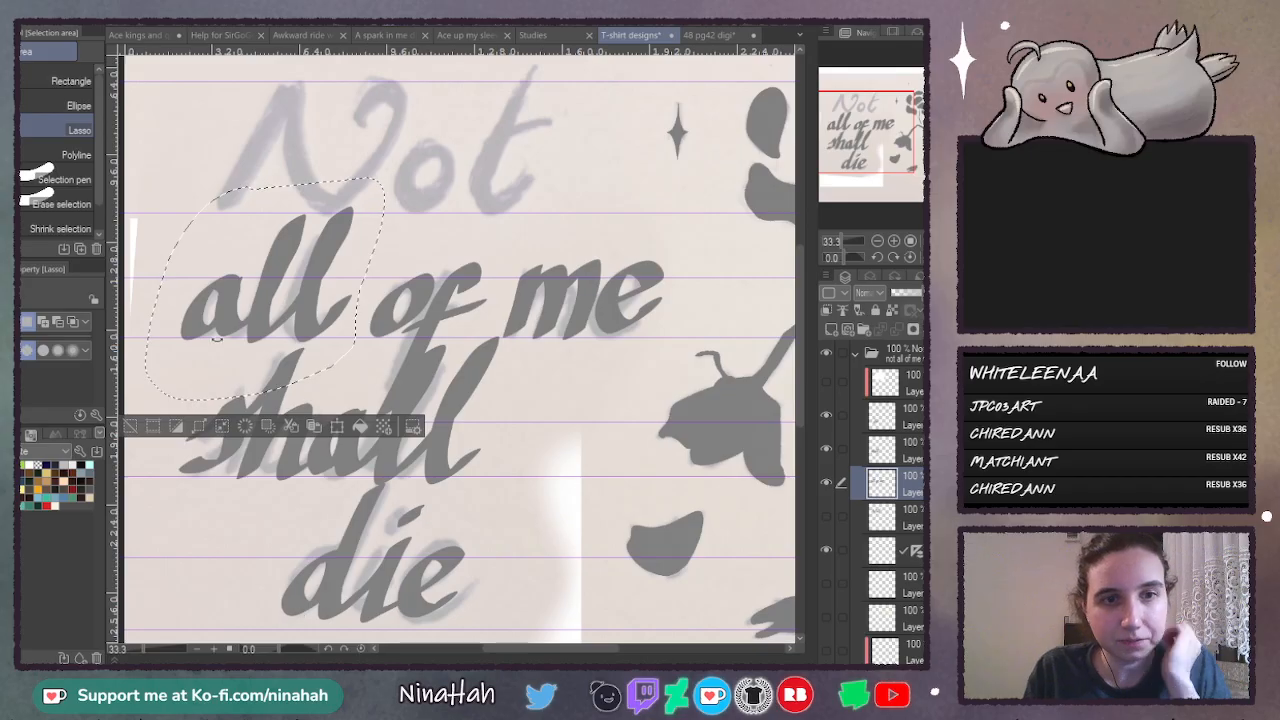
- Mesh-transform the word "all" to stretch its double l upward, then deselect it and show the word "Not" again
{"action": "key", "text": "ctrl+t"}
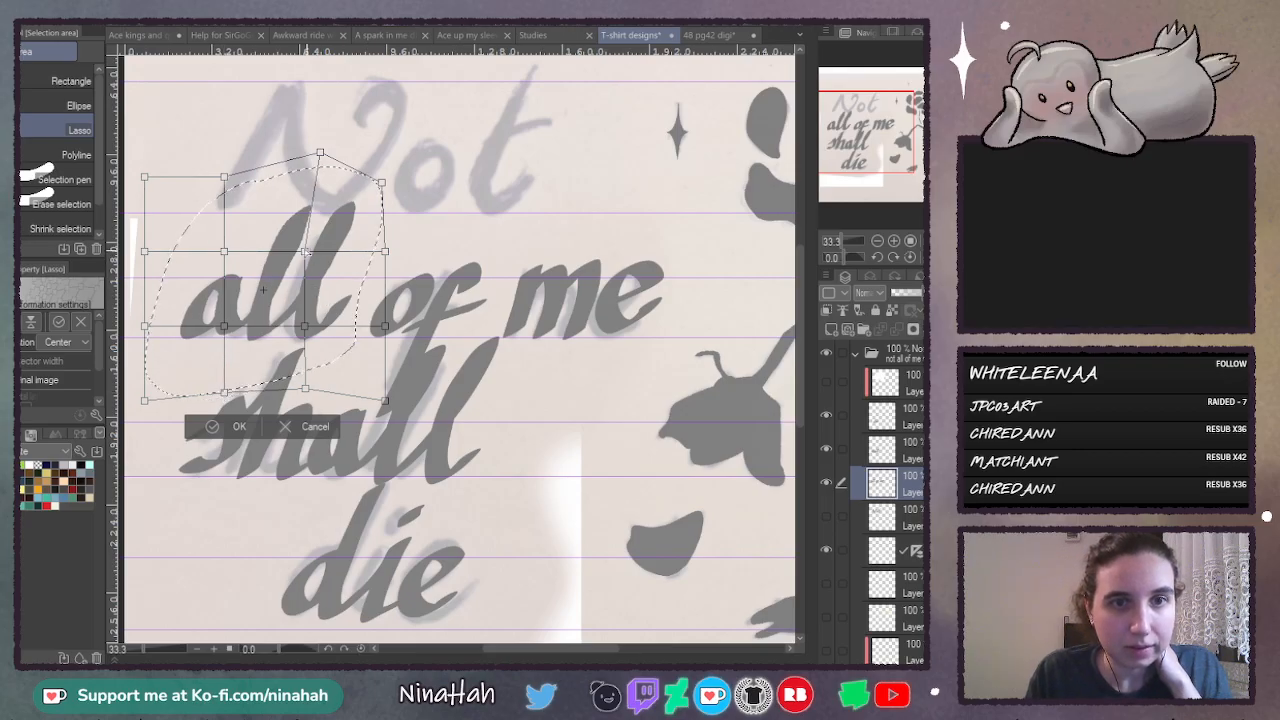
{"action": "left_click_drag", "start_coordinate": [320, 154], "coordinate": [299, 155]}
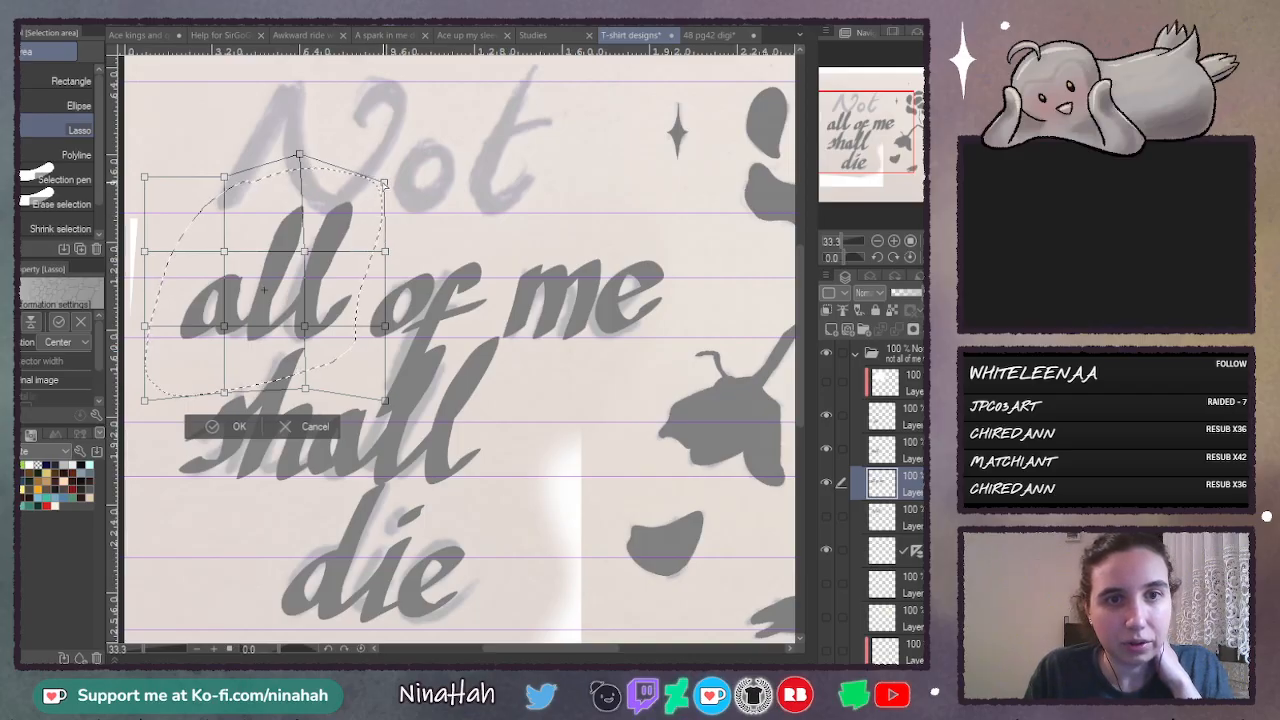
{"action": "left_click_drag", "start_coordinate": [384, 185], "coordinate": [381, 184]}
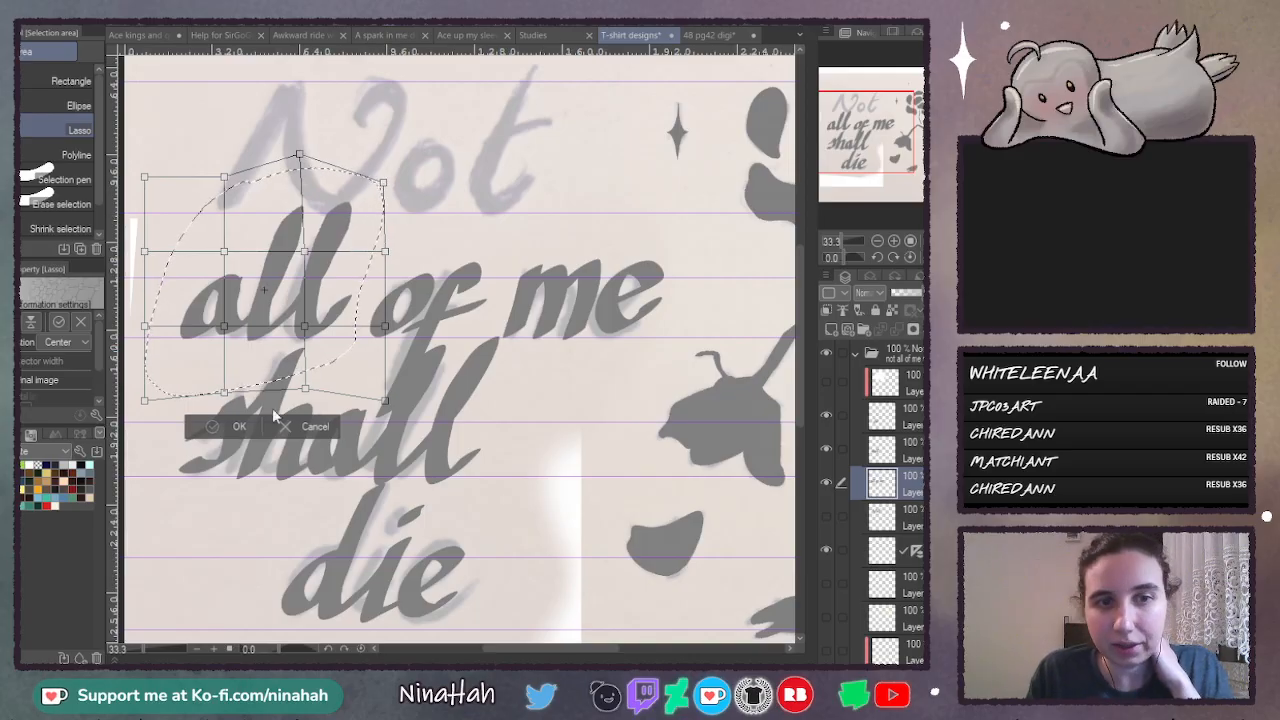
{"action": "key", "text": "Return"}
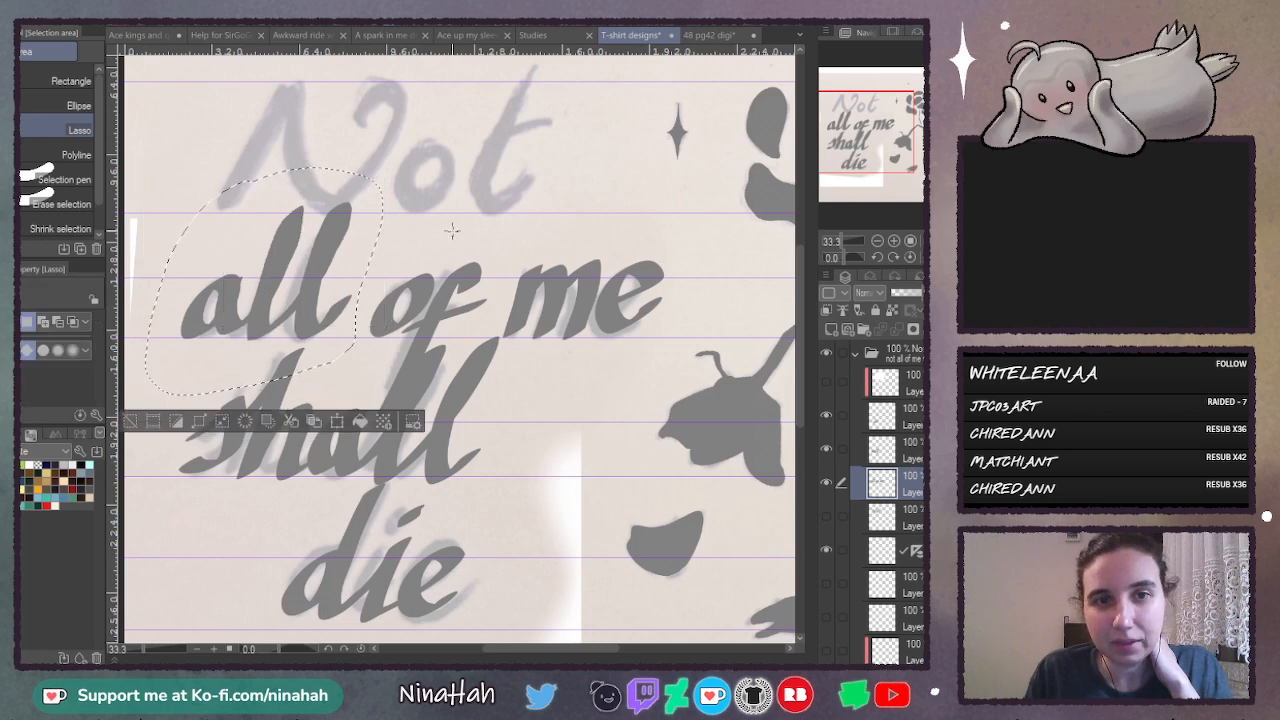
{"action": "key", "text": "ctrl+d"}
{"action": "left_click", "coordinate": [827, 517]}
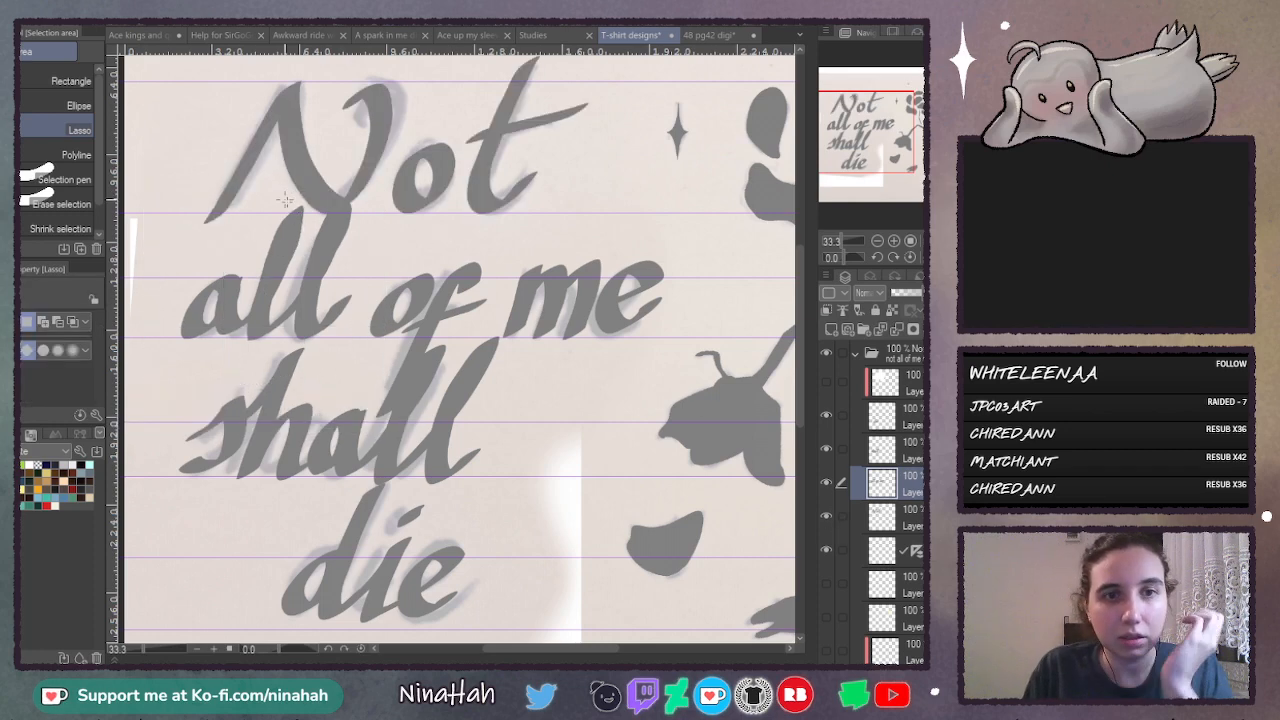
- Lasso the word "all" again and mesh-transform it to shift the top of its last l slightly right
{"action": "mouse_move", "coordinate": [278, 182]}
{"action": "left_mouse_down"}
{"action": "mouse_move", "coordinate": [196, 218]}
{"action": "mouse_move", "coordinate": [328, 390]}
{"action": "mouse_move", "coordinate": [378, 205]}
{"action": "left_mouse_up"}
{"action": "key", "text": "ctrl+t"}
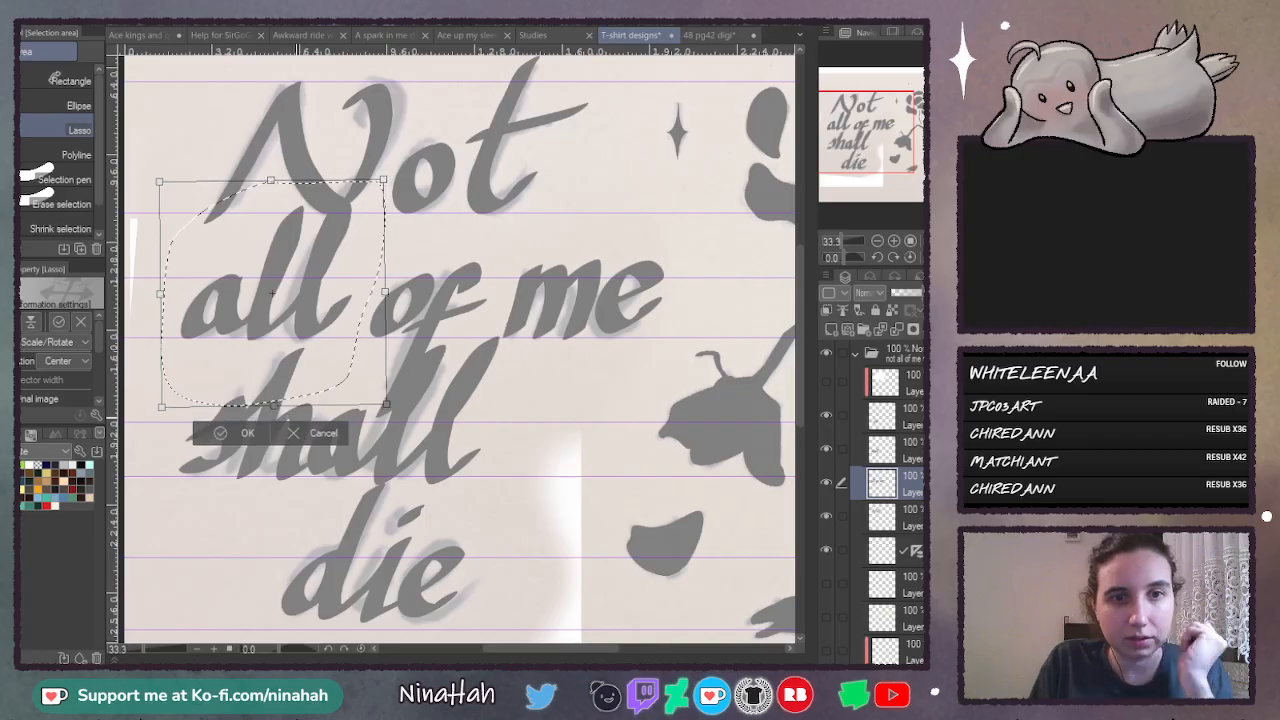
{"action": "left_click", "coordinate": [317, 435]}
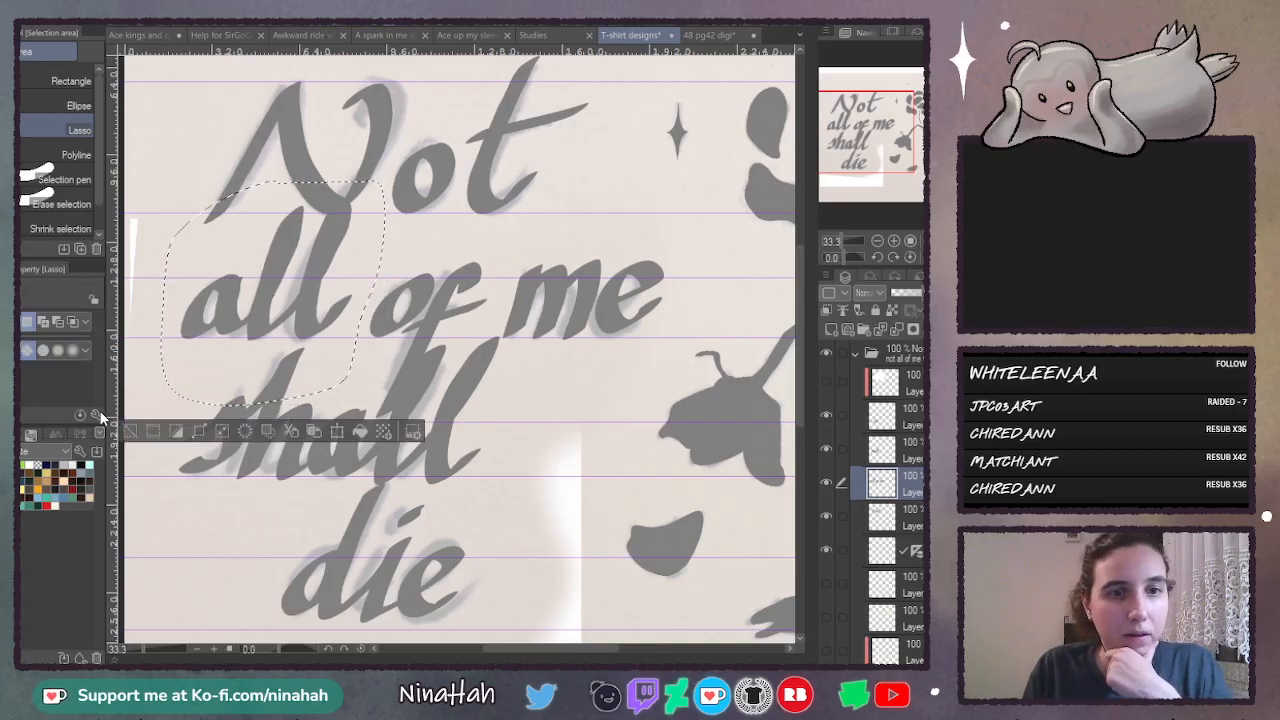
{"action": "key", "text": "ctrl+t"}
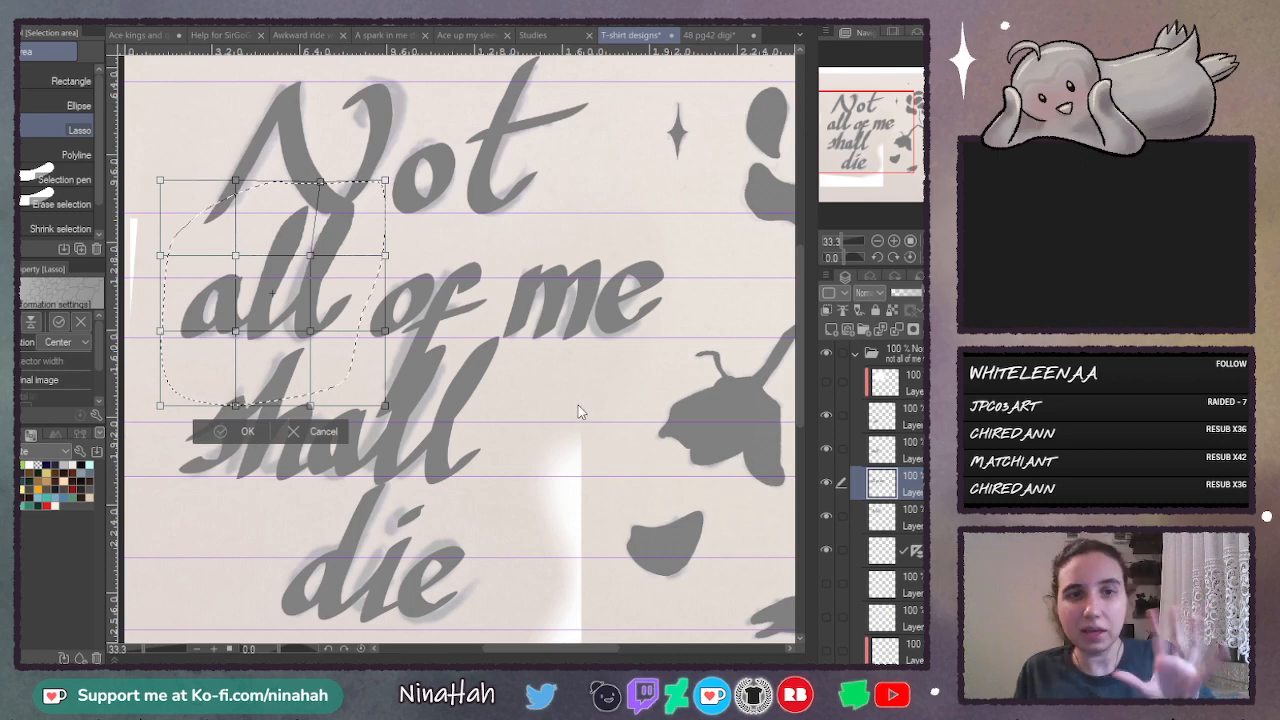
{"action": "key", "text": "Return"}
{"action": "key", "text": "ctrl+d"}
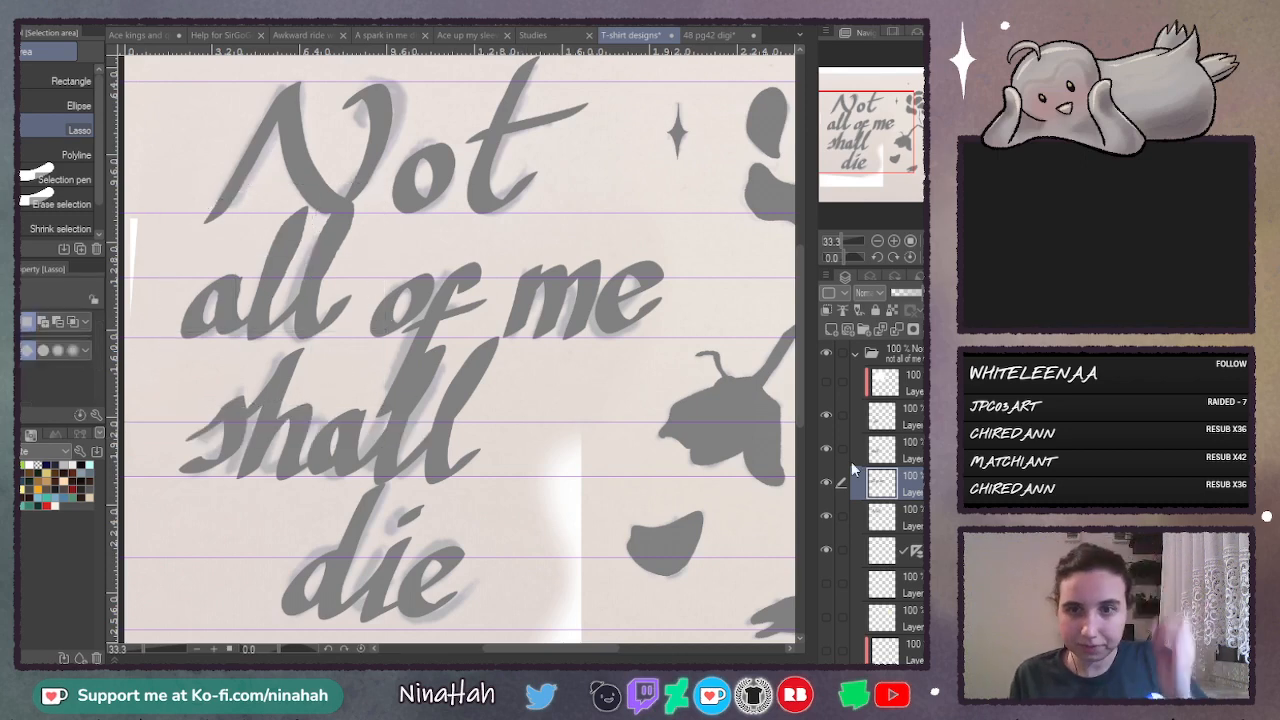
- Hide the layers of the words "Not", "shall" and "die", leaving "all of me" shown over the sketch
{"action": "left_click", "coordinate": [826, 482]}
{"action": "left_click", "coordinate": [826, 482]}
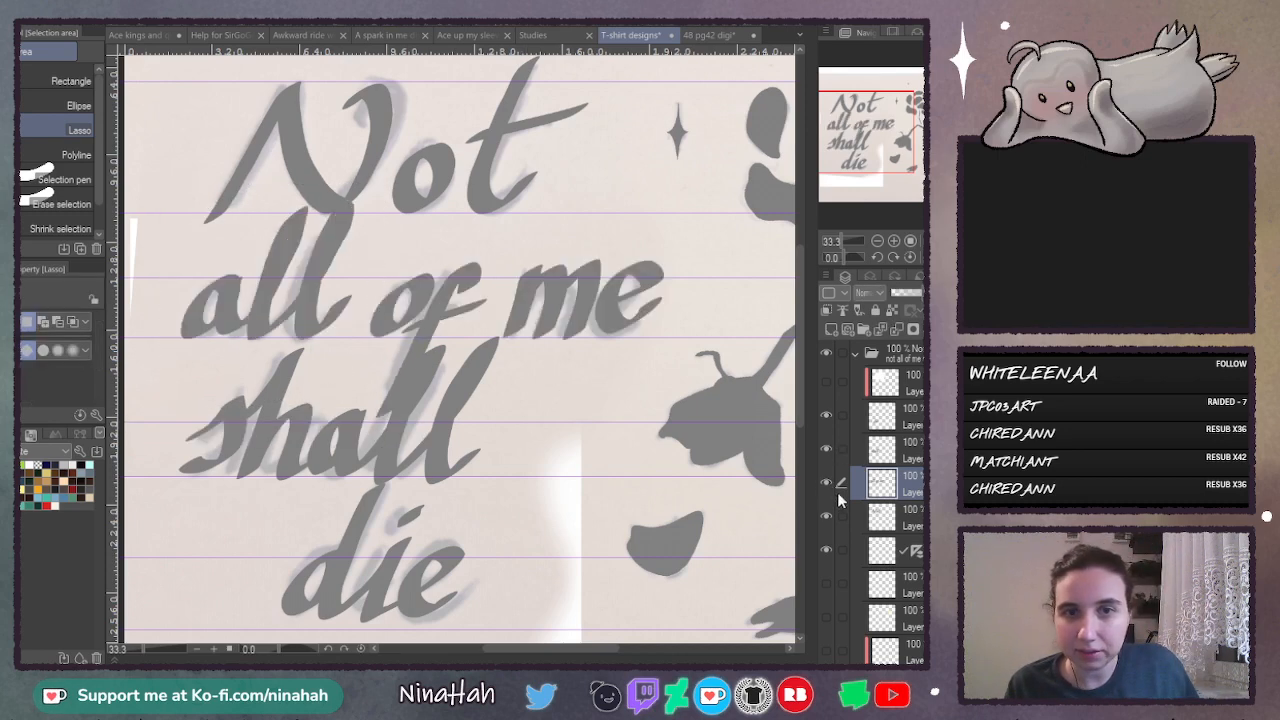
{"action": "left_click", "coordinate": [826, 516]}
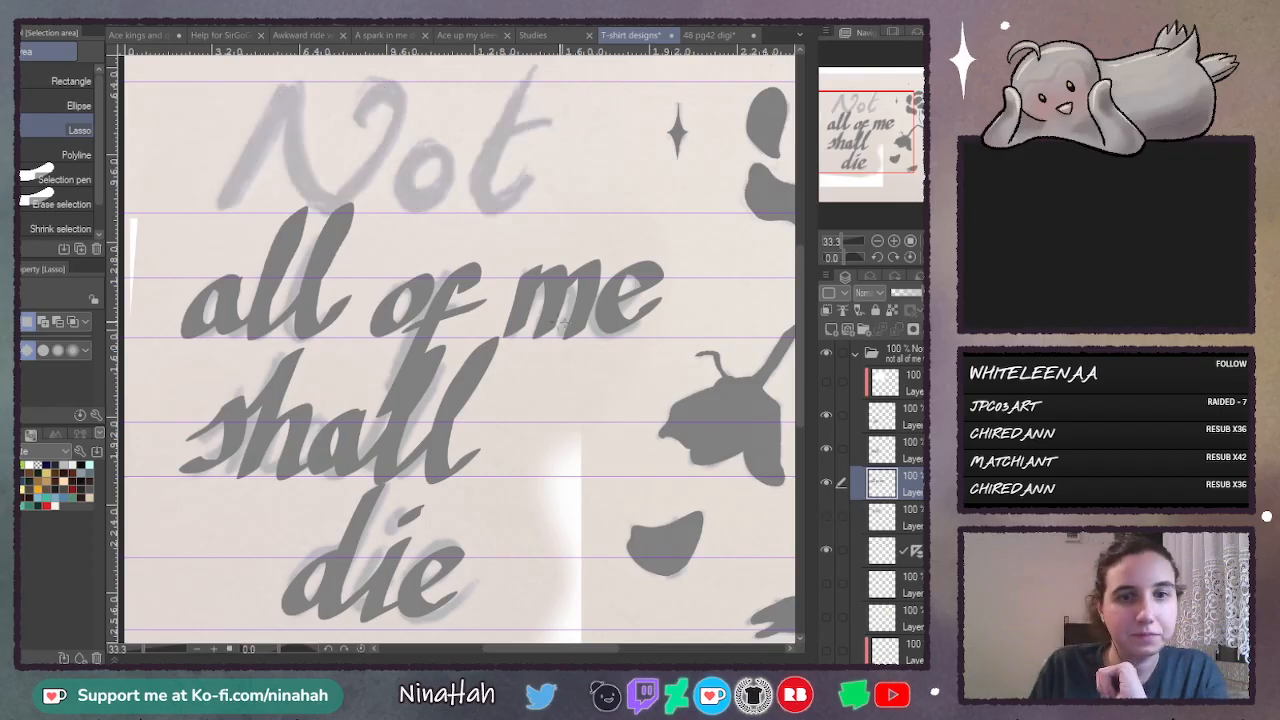
{"action": "left_click", "coordinate": [826, 414]}
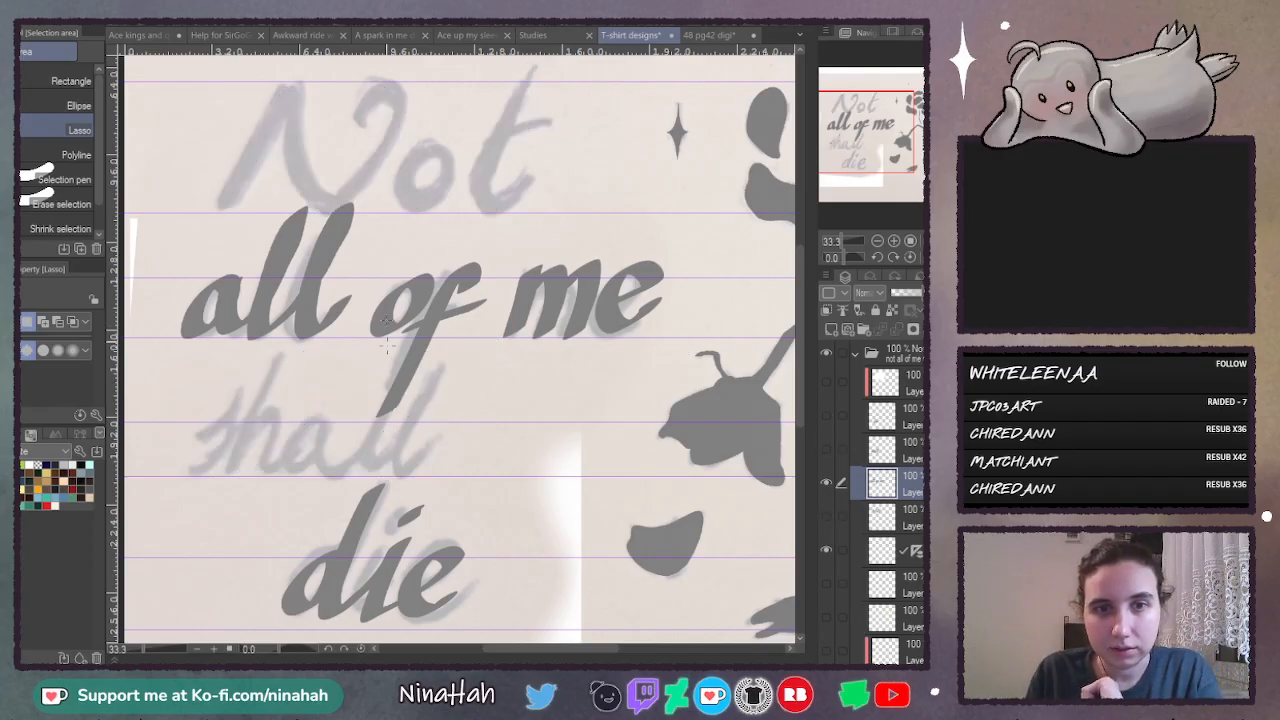
{"action": "left_click", "coordinate": [826, 447]}
{"action": "mouse_move", "coordinate": [438, 240]}
{"action": "left_mouse_down"}
{"action": "mouse_move", "coordinate": [361, 318]}
{"action": "mouse_move", "coordinate": [347, 410]}
{"action": "mouse_move", "coordinate": [426, 432]}
{"action": "left_mouse_up"}
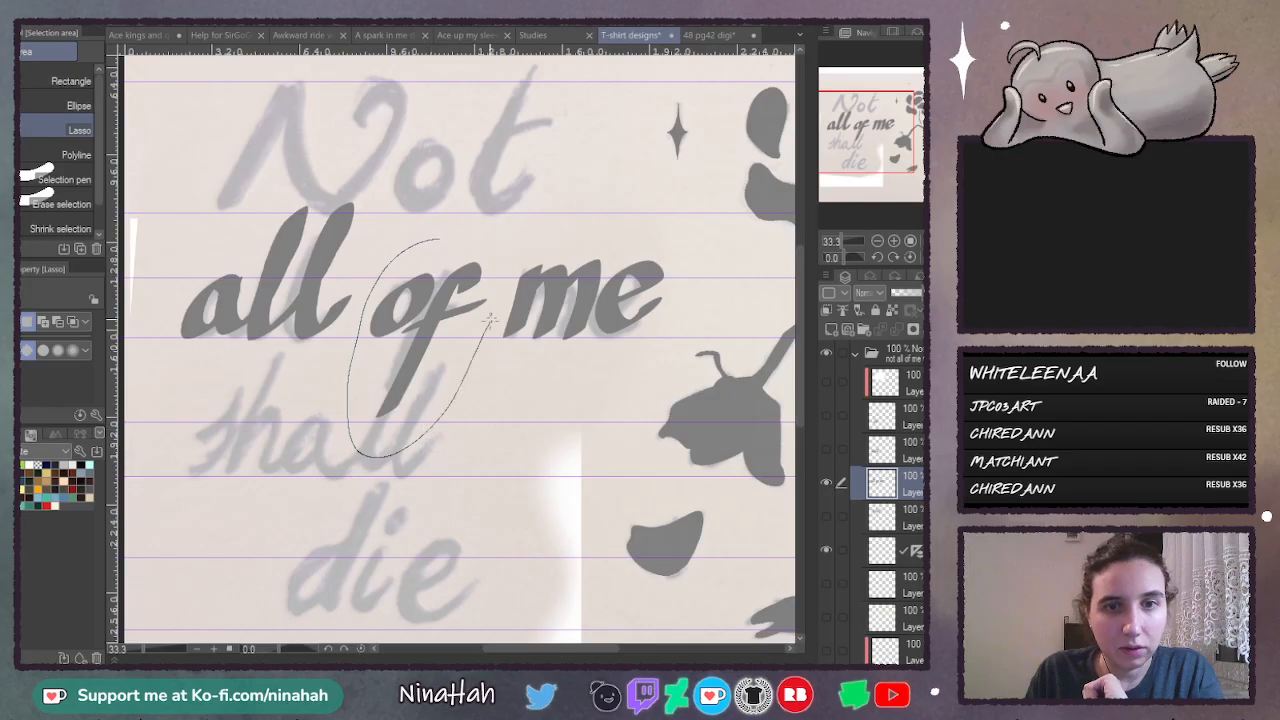
{"action": "left_click_drag", "start_coordinate": [490, 318], "coordinate": [495, 245]}
{"action": "key", "text": "ctrl+t"}
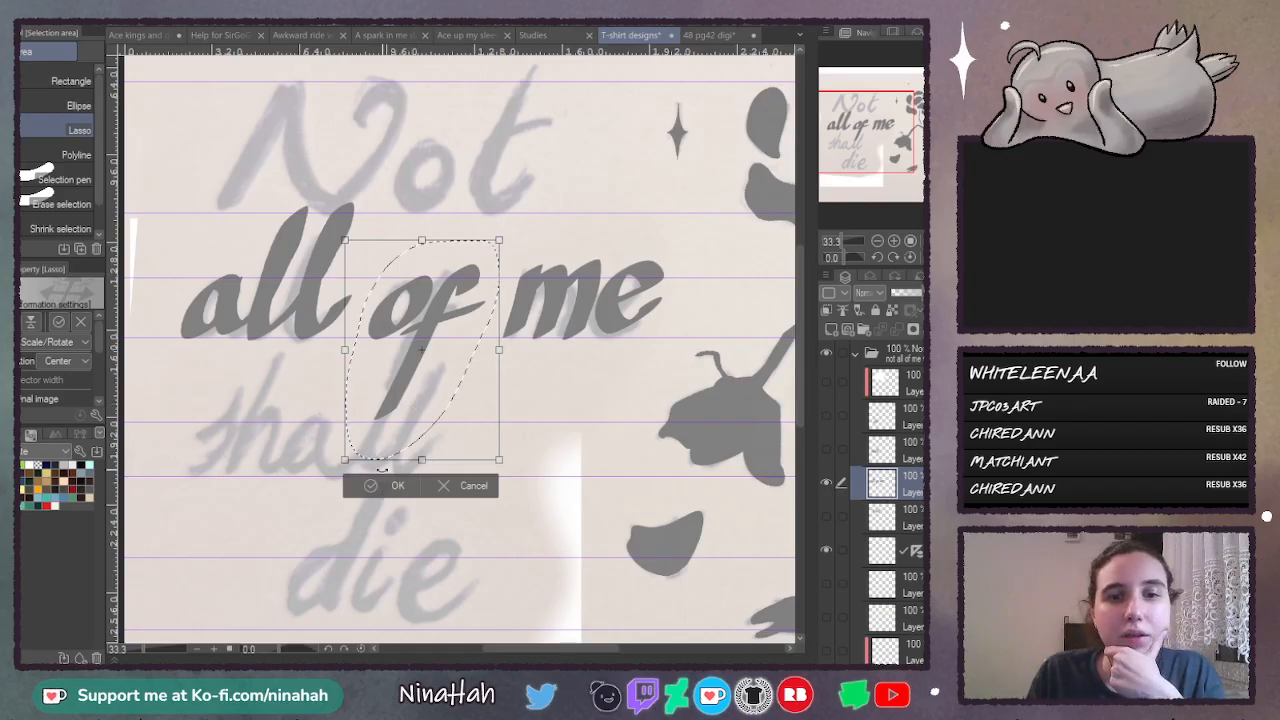
{"action": "key", "text": "Return"}
- Lasso the f of the word "of", scale it down slightly and shift it slightly down and right with Scale/Rotate
{"action": "key", "text": "ctrl+plus"}
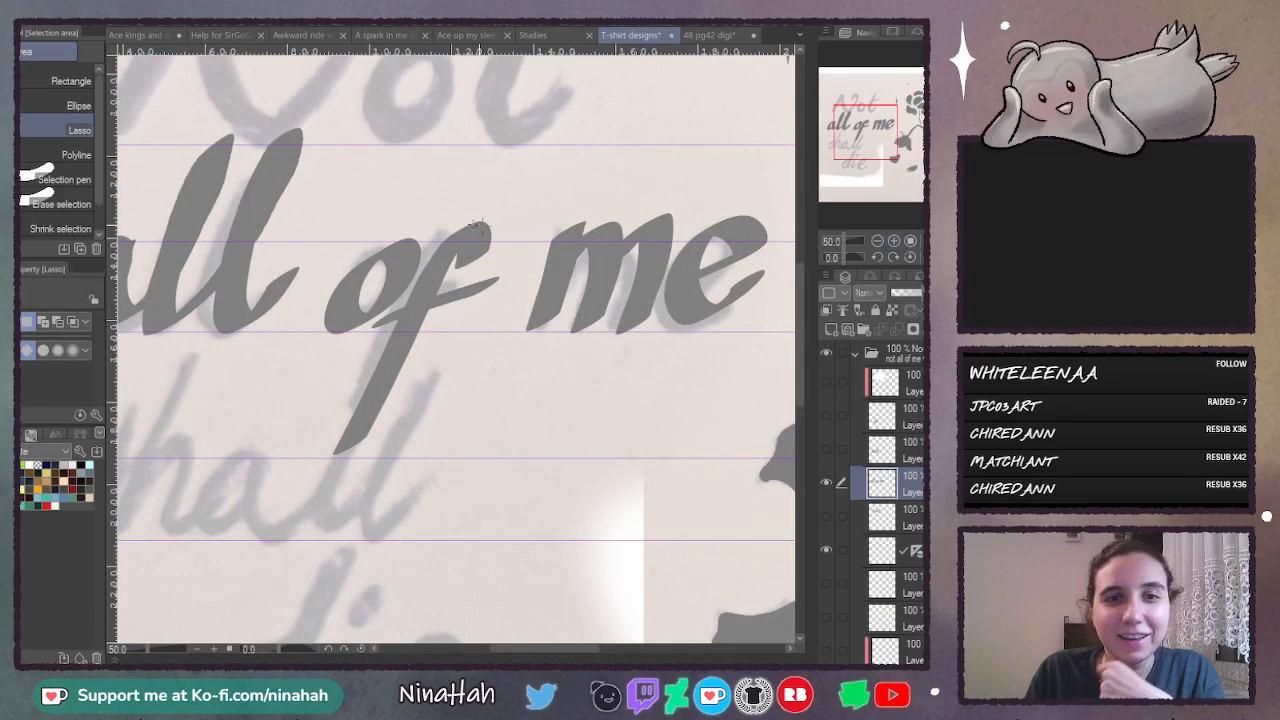
{"action": "mouse_move", "coordinate": [445, 215]}
{"action": "left_mouse_down"}
{"action": "mouse_move", "coordinate": [418, 268]}
{"action": "mouse_move", "coordinate": [467, 203]}
{"action": "left_mouse_up"}
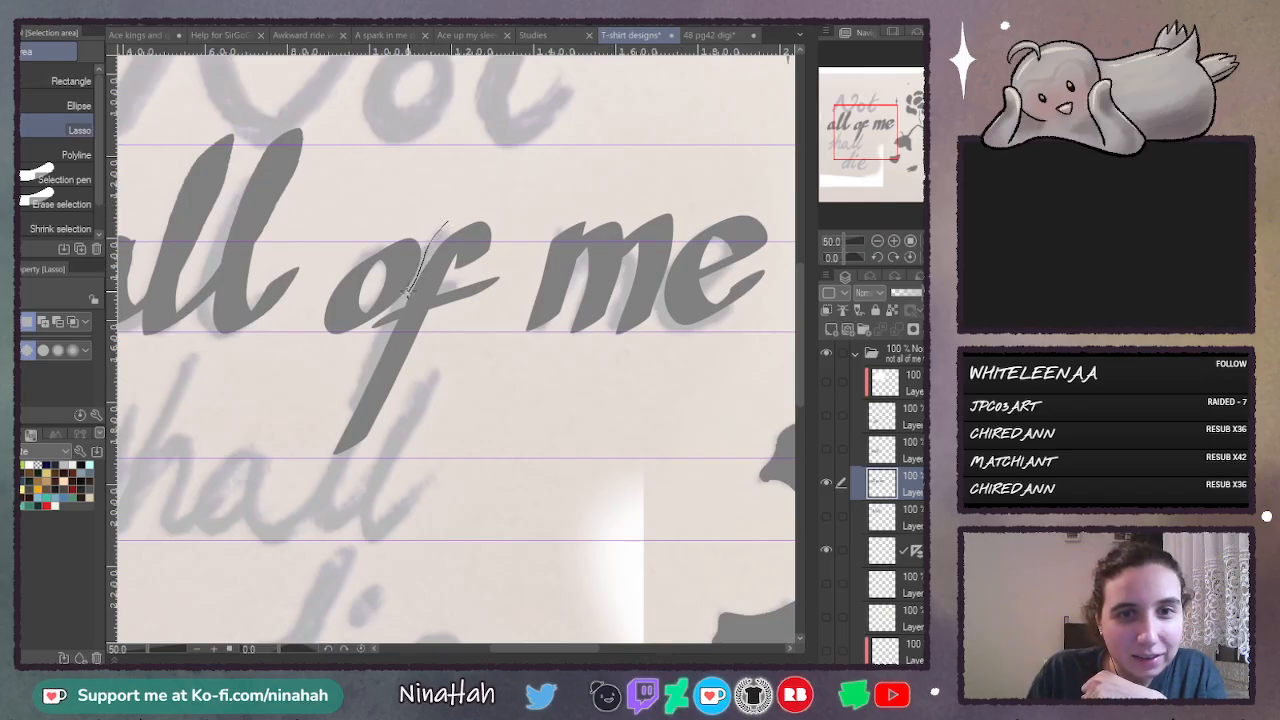
{"action": "mouse_move", "coordinate": [370, 321]}
{"action": "left_mouse_down"}
{"action": "mouse_move", "coordinate": [303, 473]}
{"action": "mouse_move", "coordinate": [427, 462]}
{"action": "mouse_move", "coordinate": [503, 332]}
{"action": "mouse_move", "coordinate": [519, 258]}
{"action": "mouse_move", "coordinate": [490, 200]}
{"action": "left_mouse_up"}
{"action": "key", "text": "ctrl+t"}
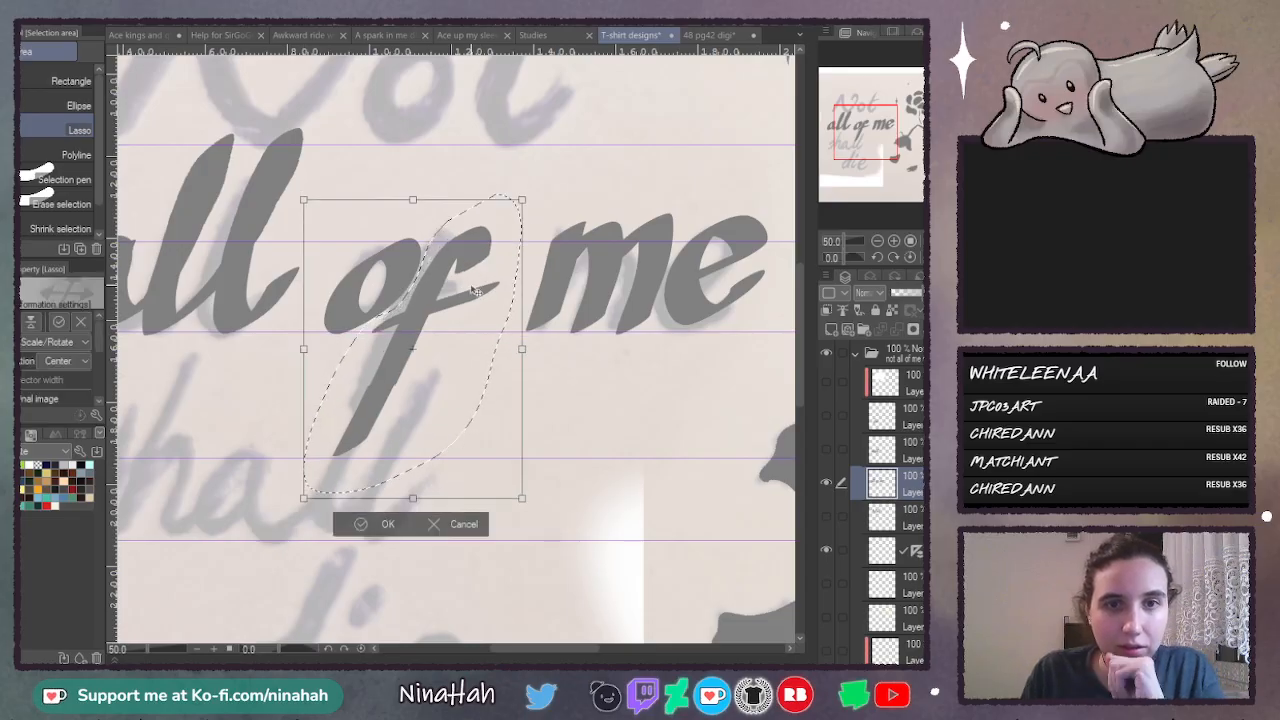
{"action": "left_click_drag", "start_coordinate": [468, 292], "coordinate": [467, 293]}
{"action": "left_click_drag", "start_coordinate": [408, 507], "coordinate": [409, 490]}
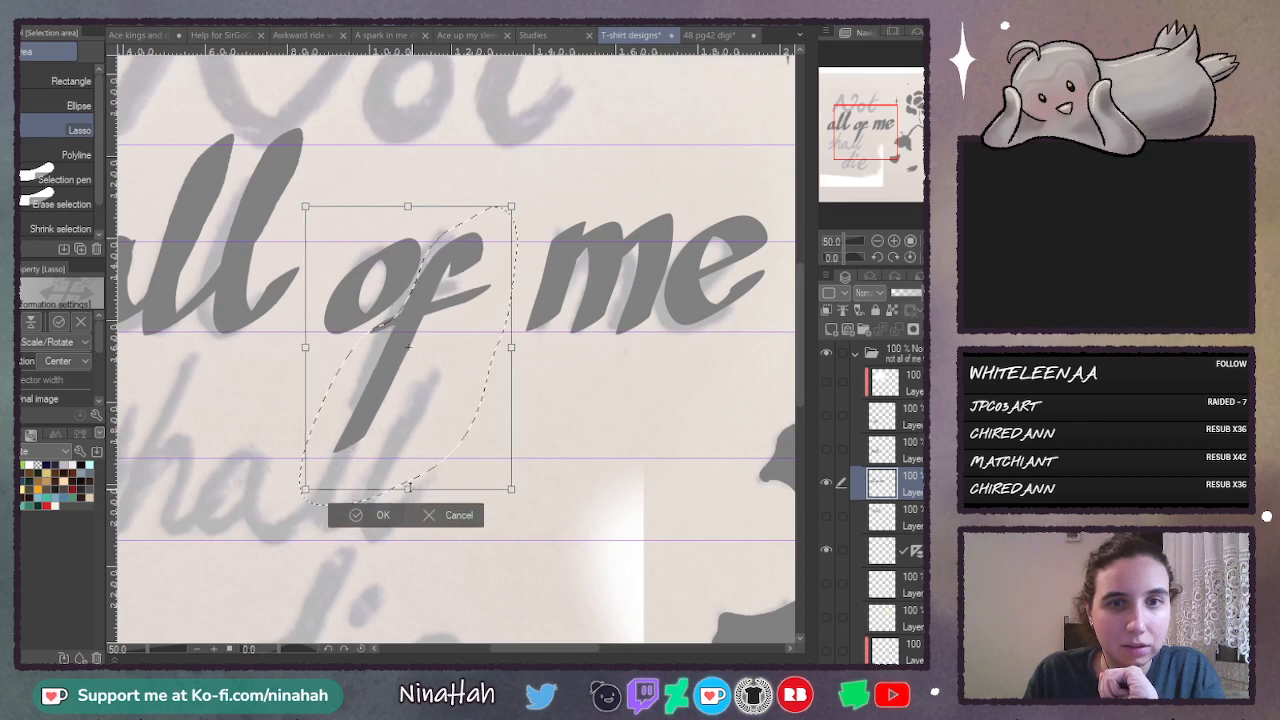
{"action": "left_click_drag", "start_coordinate": [440, 376], "coordinate": [448, 379]}
{"action": "left_click_drag", "start_coordinate": [447, 385], "coordinate": [445, 383]}
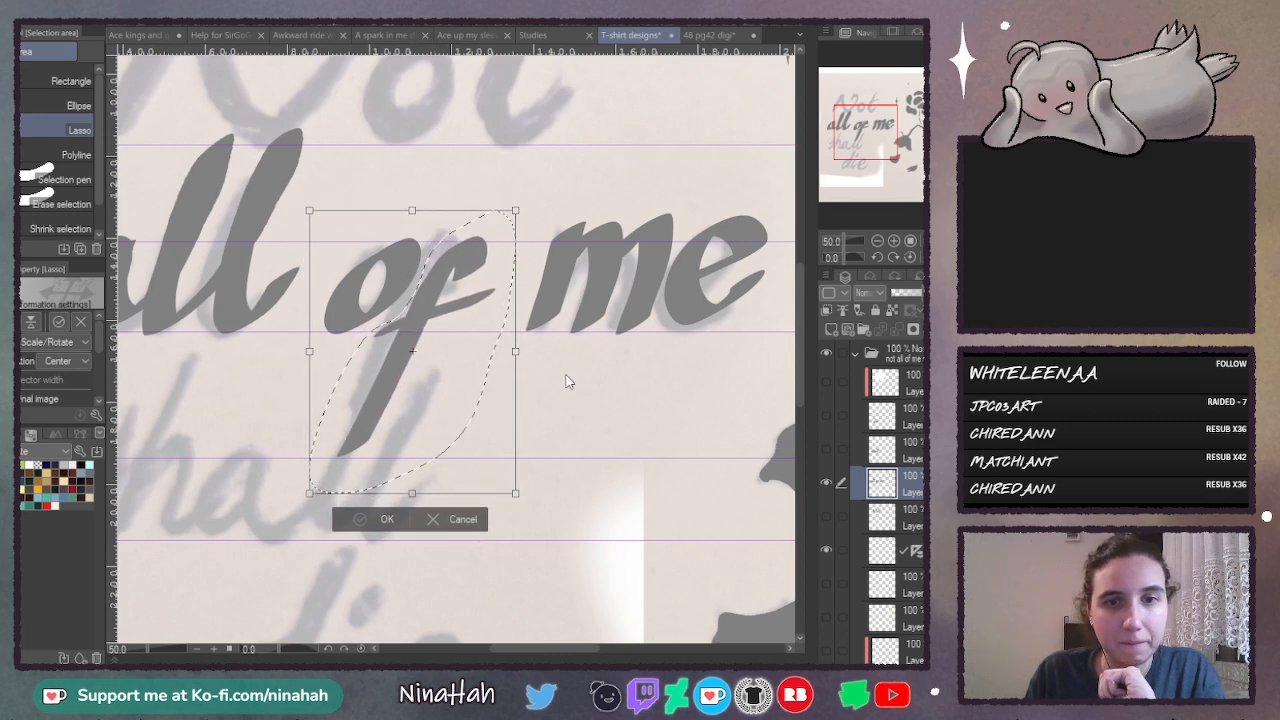
{"action": "key", "text": "Return"}
- Lasso the letter a of the word "all", adjust its fit slightly with Scale/Rotate and deselect it
{"action": "left_click_drag", "start_coordinate": [580, 648], "coordinate": [542, 648]}
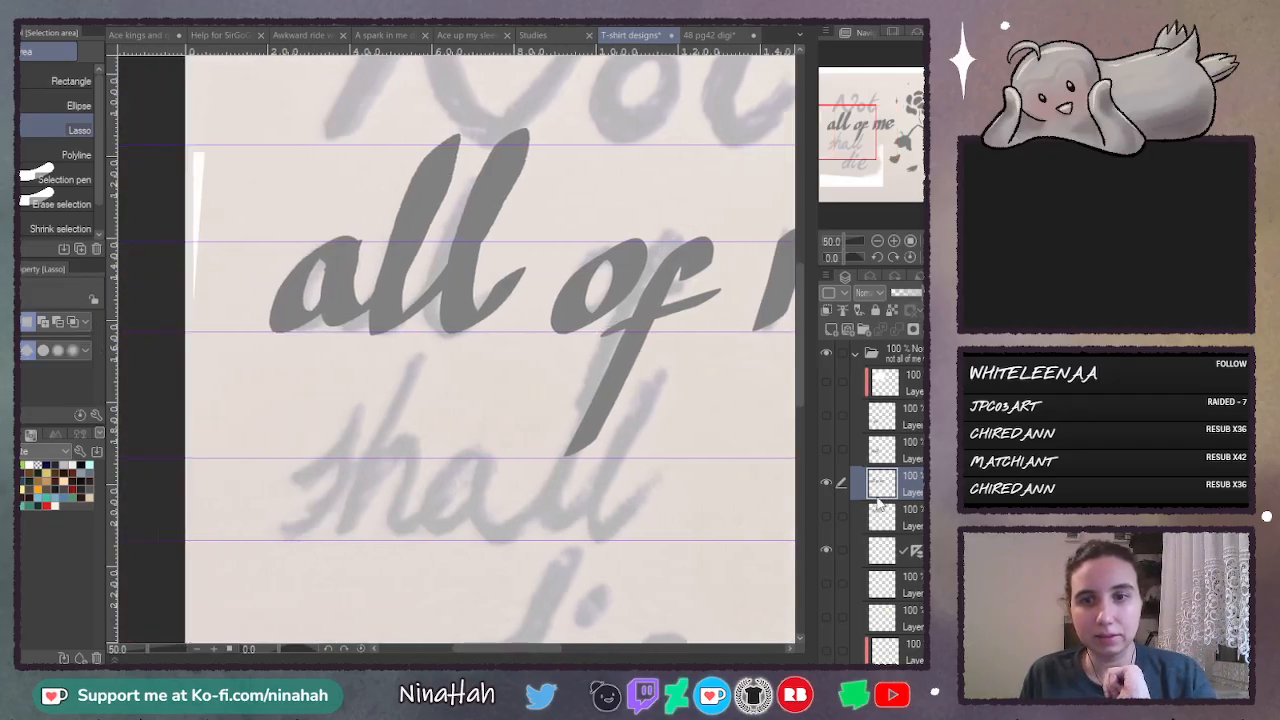
{"action": "mouse_move", "coordinate": [330, 213]}
{"action": "left_mouse_down"}
{"action": "mouse_move", "coordinate": [232, 342]}
{"action": "mouse_move", "coordinate": [332, 356]}
{"action": "left_mouse_up"}
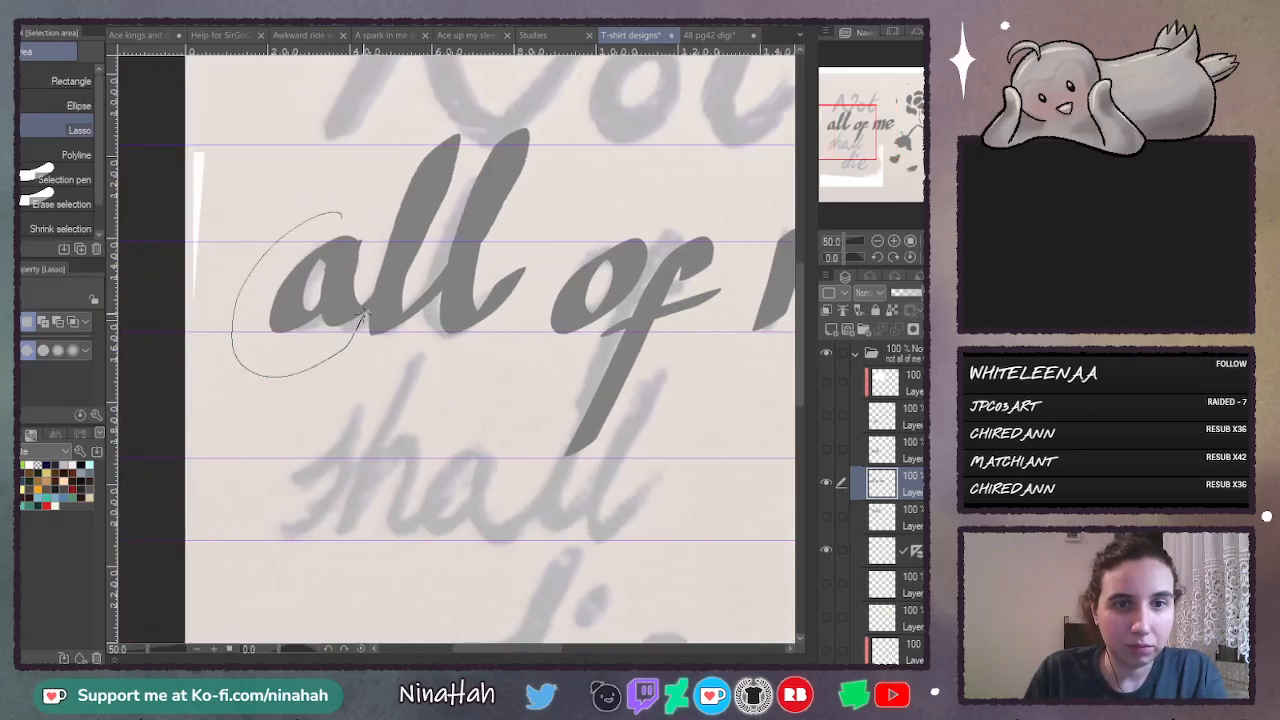
{"action": "left_click_drag", "start_coordinate": [365, 315], "coordinate": [382, 222]}
{"action": "key", "text": "ctrl+t"}
{"action": "mouse_move", "coordinate": [358, 273]}
{"action": "left_mouse_down"}
{"action": "mouse_move", "coordinate": [648, 262]}
{"action": "mouse_move", "coordinate": [654, 206]}
{"action": "mouse_move", "coordinate": [632, 314]}
{"action": "left_mouse_up"}
{"action": "left_click_drag", "start_coordinate": [645, 205], "coordinate": [654, 211]}
{"action": "left_click_drag", "start_coordinate": [645, 303], "coordinate": [375, 257]}
{"action": "left_click", "coordinate": [285, 410]}
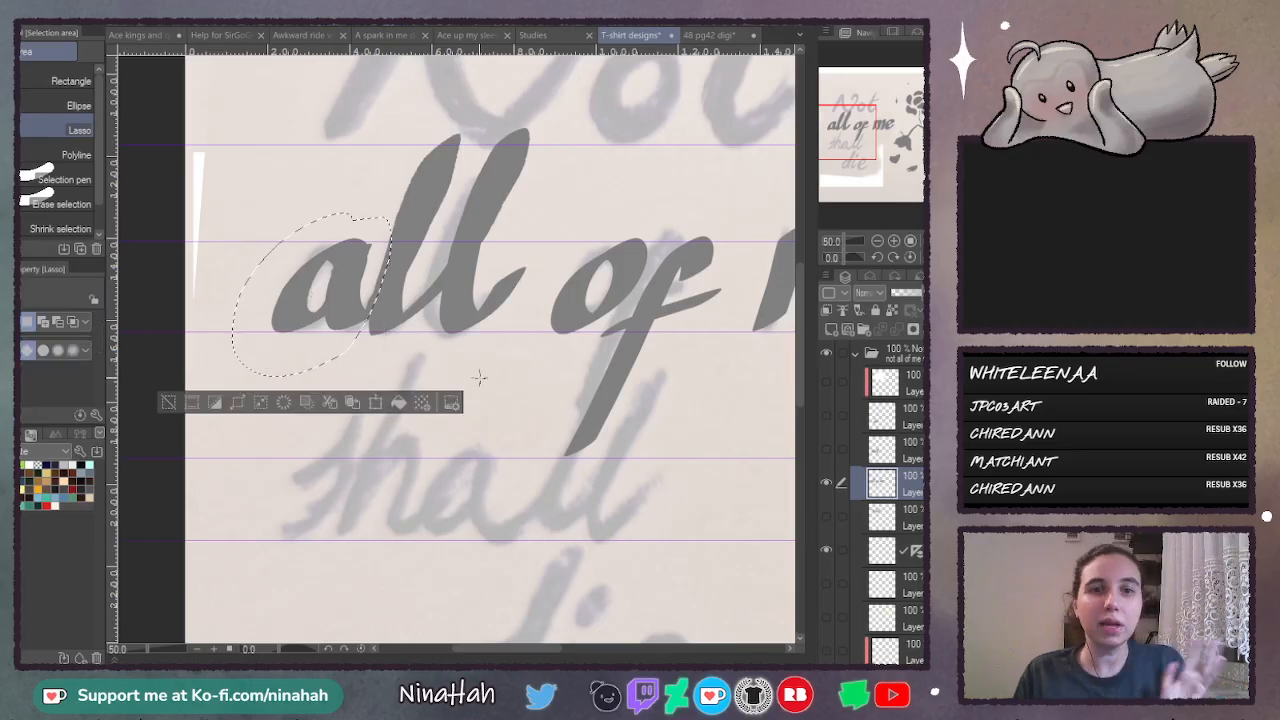
{"action": "left_click", "coordinate": [502, 381]}
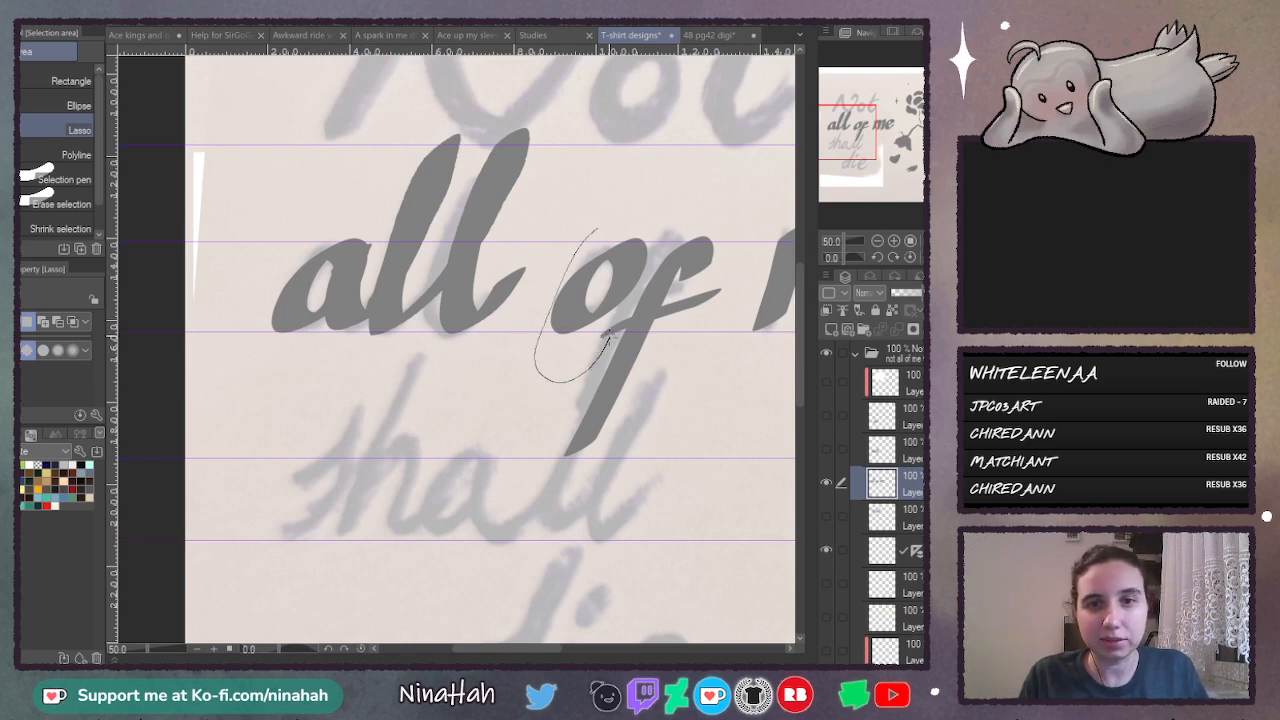
{"action": "left_click_drag", "start_coordinate": [658, 254], "coordinate": [652, 222]}
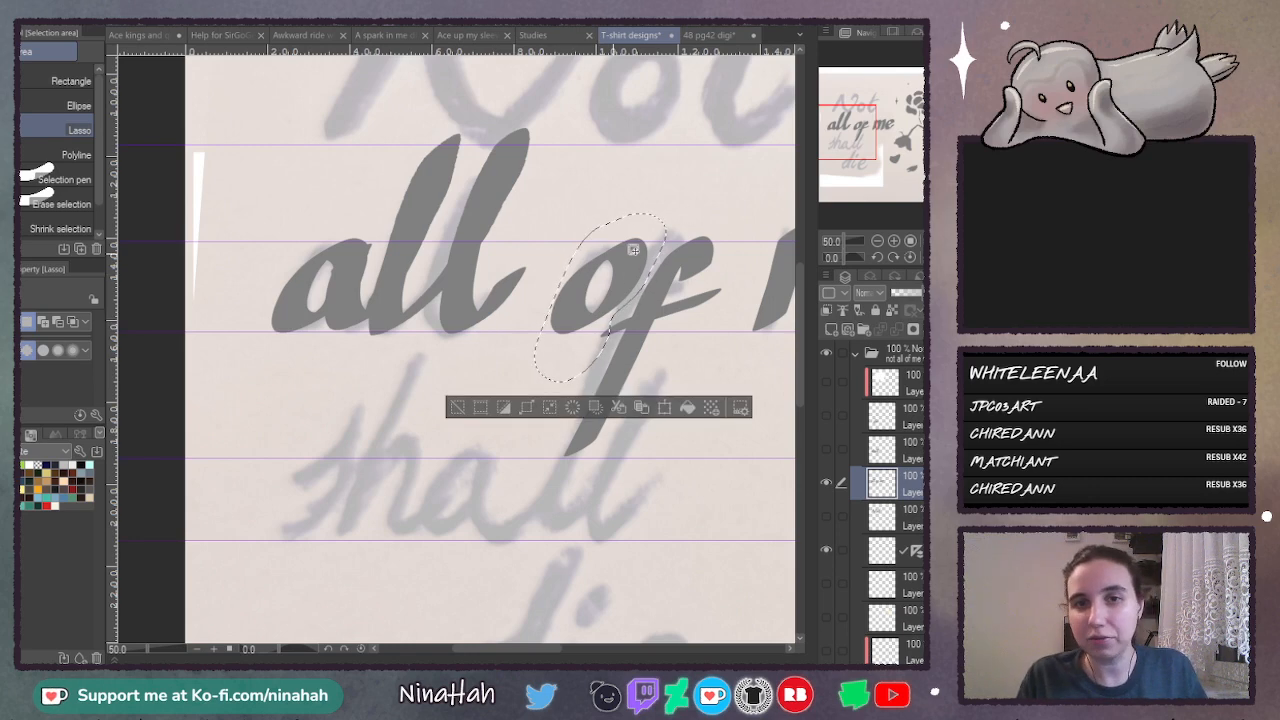
{"action": "left_click", "coordinate": [717, 194]}
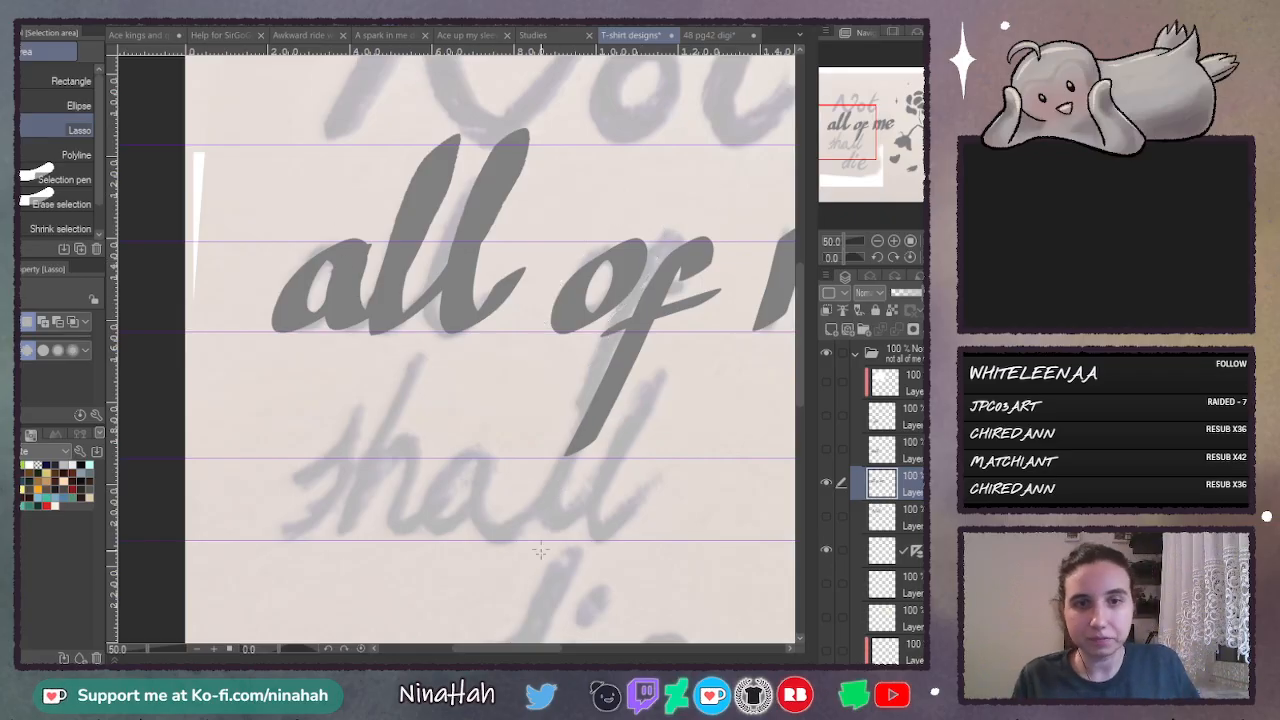
{"action": "left_click_drag", "start_coordinate": [523, 650], "coordinate": [545, 650]}
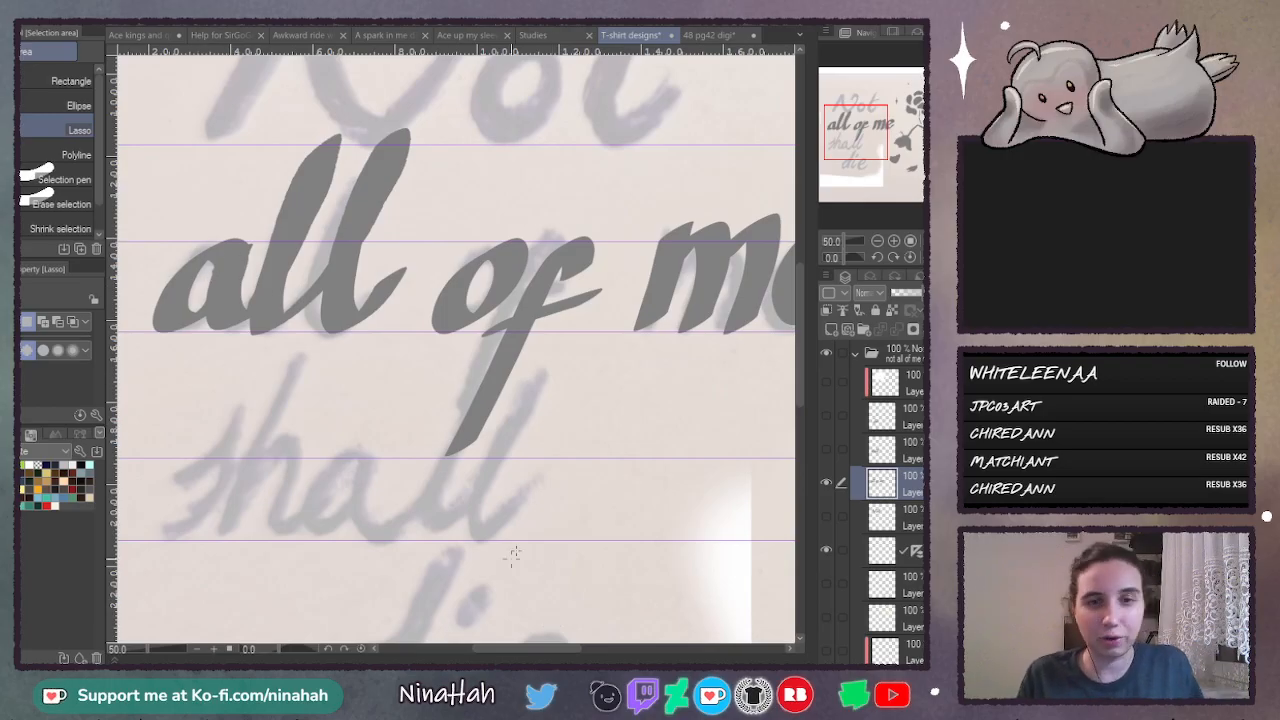
- Lasso the word "me", scale it down slightly toward the guides, undo its slight rotation, then apply and deselect it
{"action": "left_click_drag", "start_coordinate": [578, 646], "coordinate": [618, 646]}
{"action": "mouse_move", "coordinate": [445, 182]}
{"action": "left_mouse_down"}
{"action": "mouse_move", "coordinate": [415, 290]}
{"action": "mouse_move", "coordinate": [660, 338]}
{"action": "mouse_move", "coordinate": [692, 188]}
{"action": "mouse_move", "coordinate": [642, 239]}
{"action": "left_mouse_up"}
{"action": "key", "text": "ctrl+t"}
{"action": "mouse_move", "coordinate": [659, 177]}
{"action": "left_mouse_down"}
{"action": "mouse_move", "coordinate": [652, 169]}
{"action": "mouse_move", "coordinate": [656, 188]}
{"action": "left_mouse_up"}
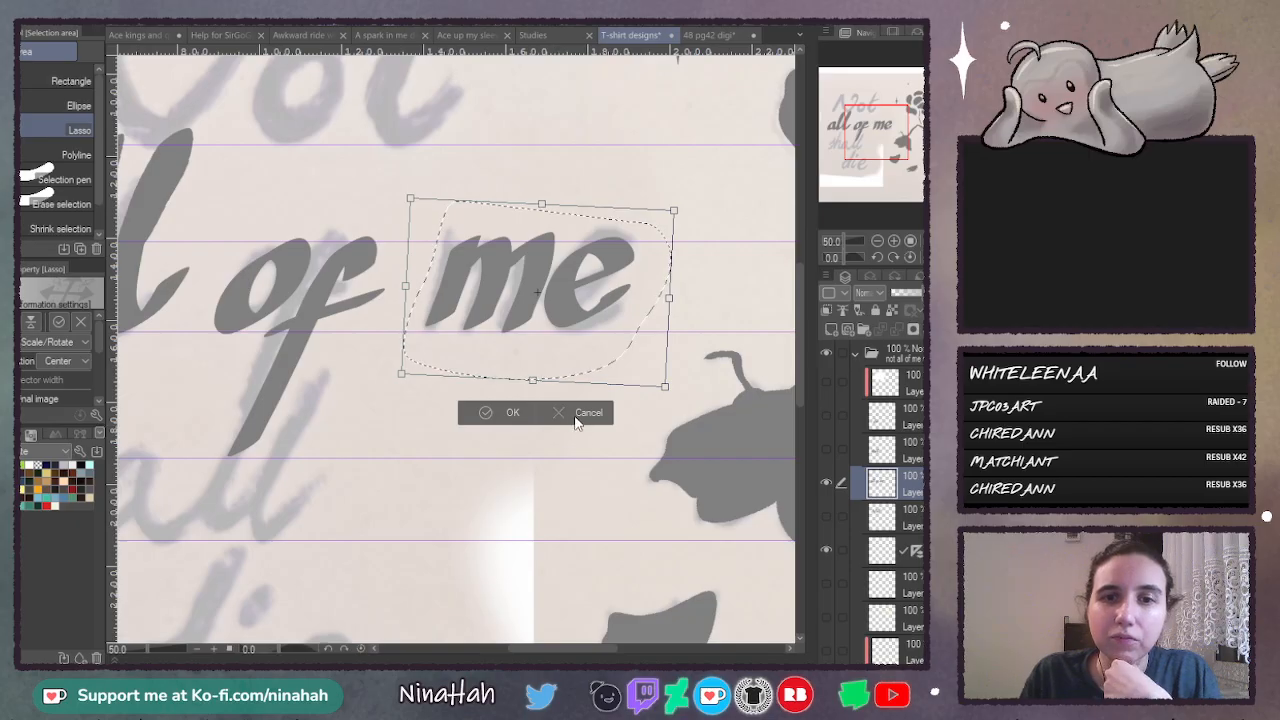
{"action": "key", "text": "ctrl+z"}
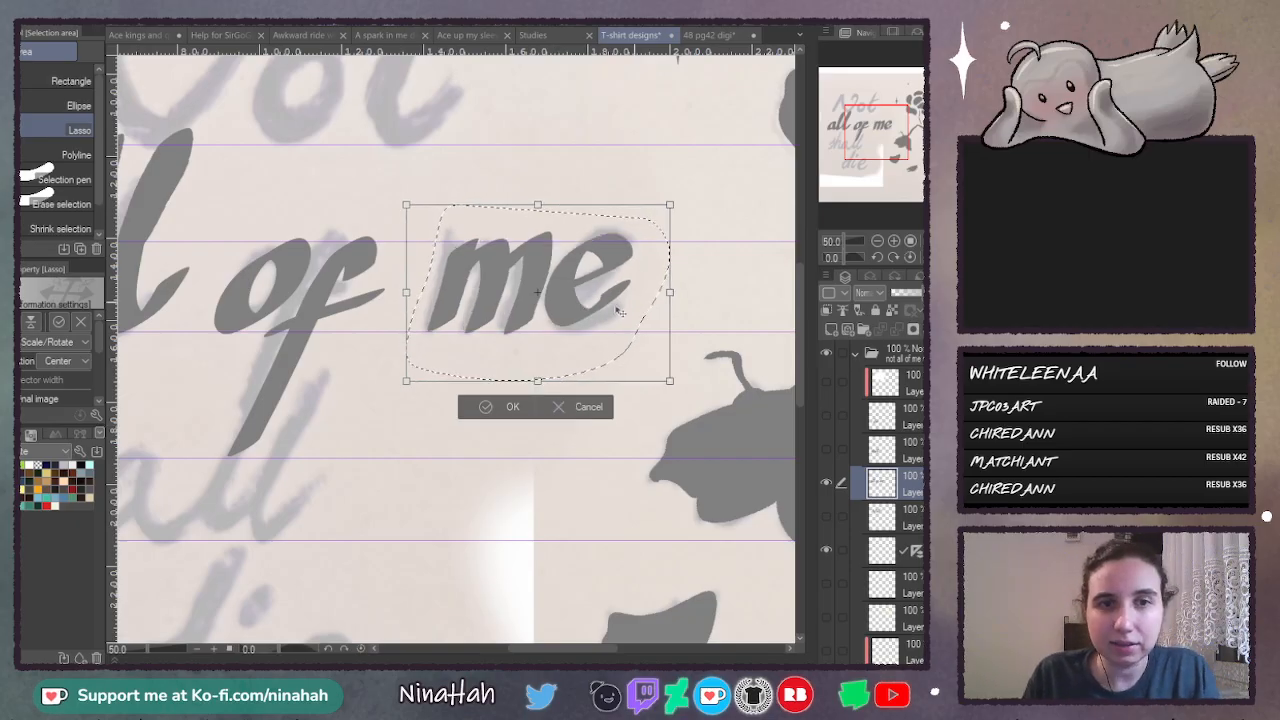
{"action": "key", "text": "Return"}
{"action": "key", "text": "ctrl+d"}
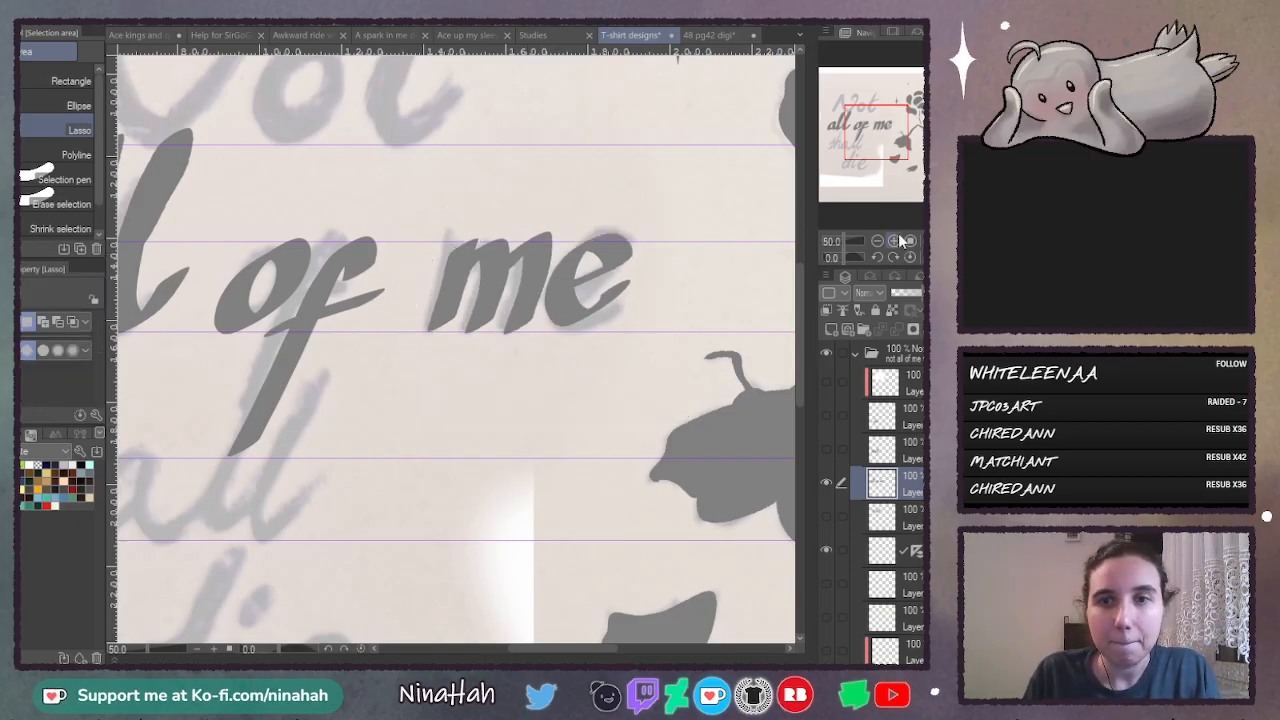
- Lasso the m of "me" and distort it with Free Transform, lowering its upper-right corner, extending its left corners outward and raising its lower-right corner
{"action": "left_click", "coordinate": [895, 241]}
{"action": "mouse_move", "coordinate": [390, 285]}
{"action": "left_mouse_down"}
{"action": "mouse_move", "coordinate": [429, 362]}
{"action": "mouse_move", "coordinate": [548, 341]}
{"action": "left_mouse_up"}
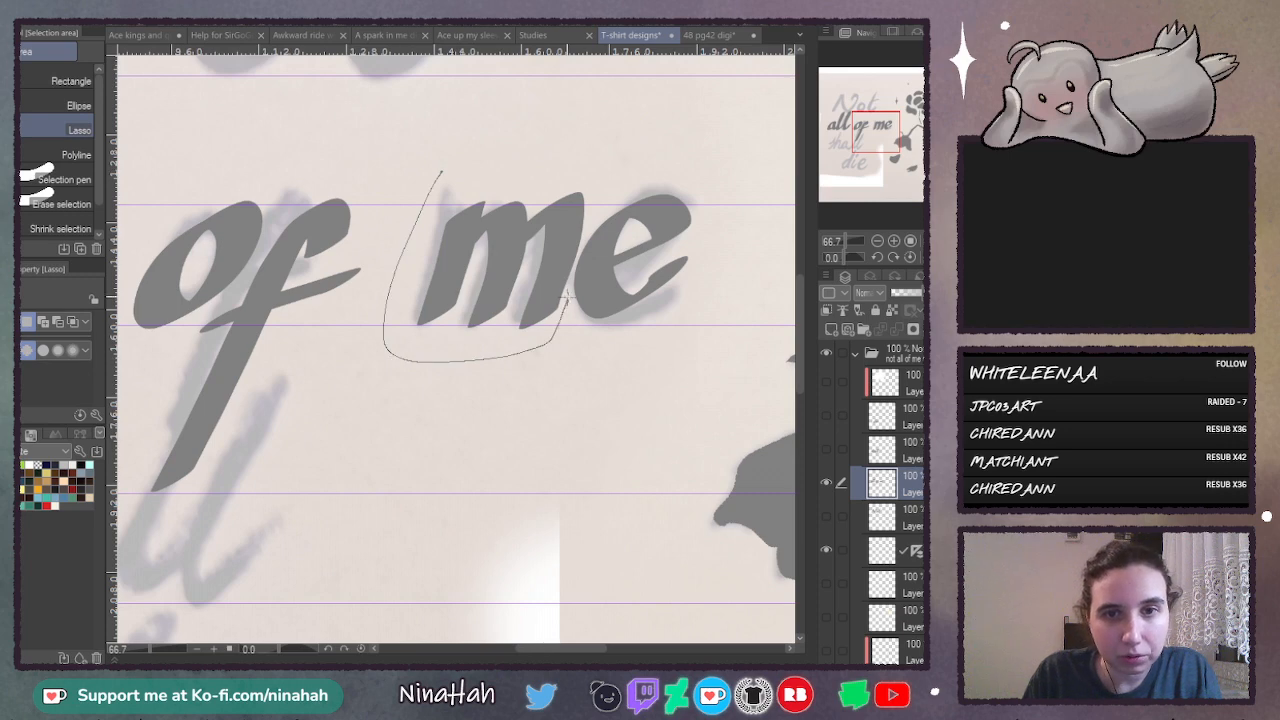
{"action": "left_click_drag", "start_coordinate": [591, 176], "coordinate": [593, 173]}
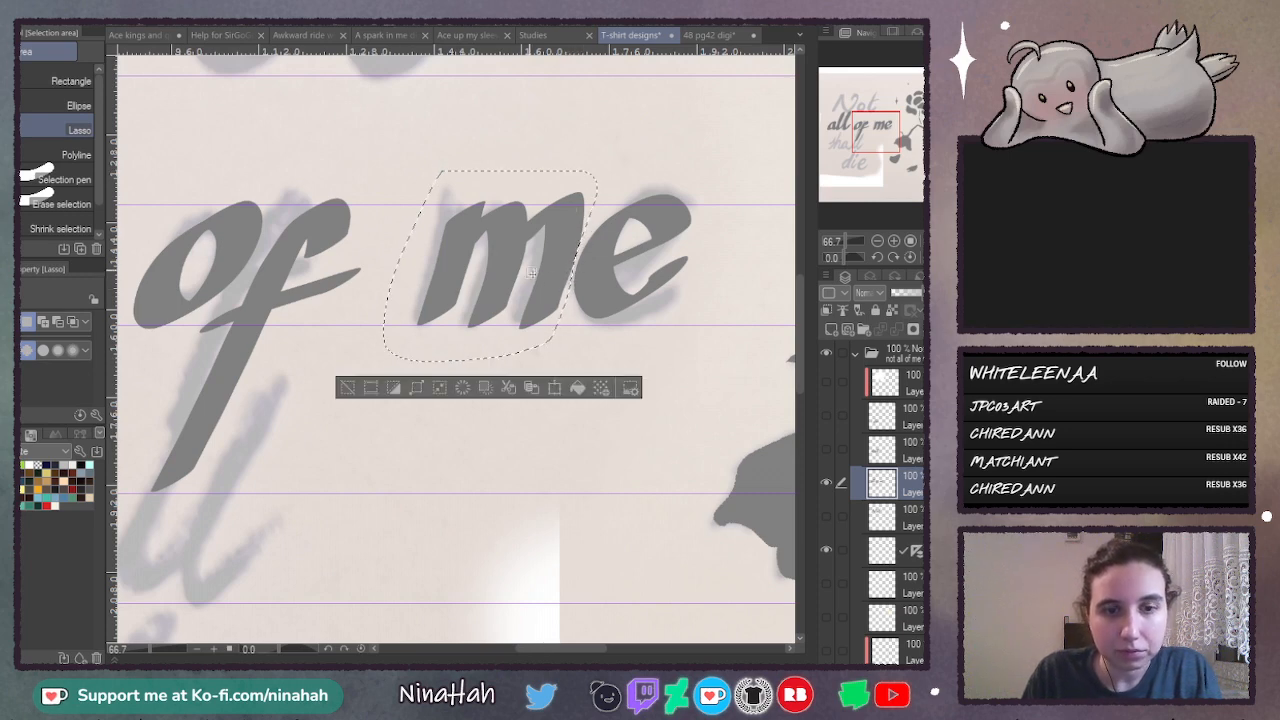
{"action": "key", "text": "ctrl+t"}
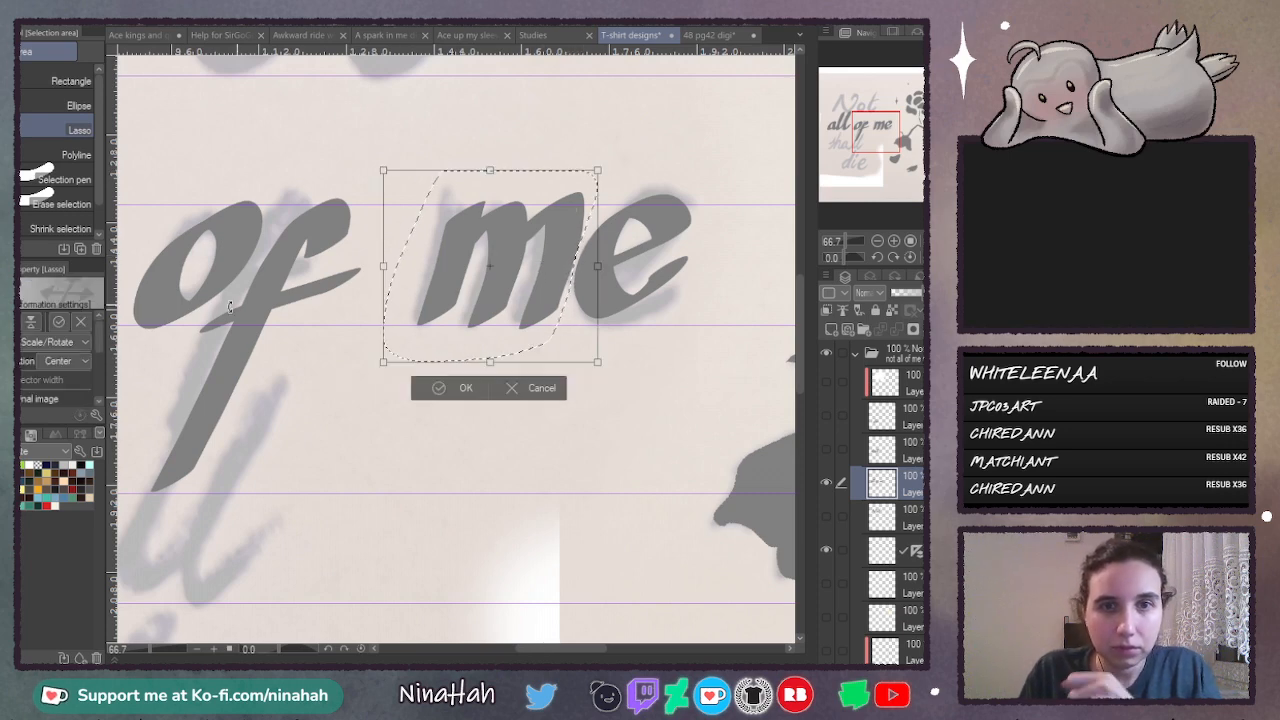
{"action": "left_click", "coordinate": [57, 409]}
{"action": "left_click_drag", "start_coordinate": [598, 170], "coordinate": [589, 186]}
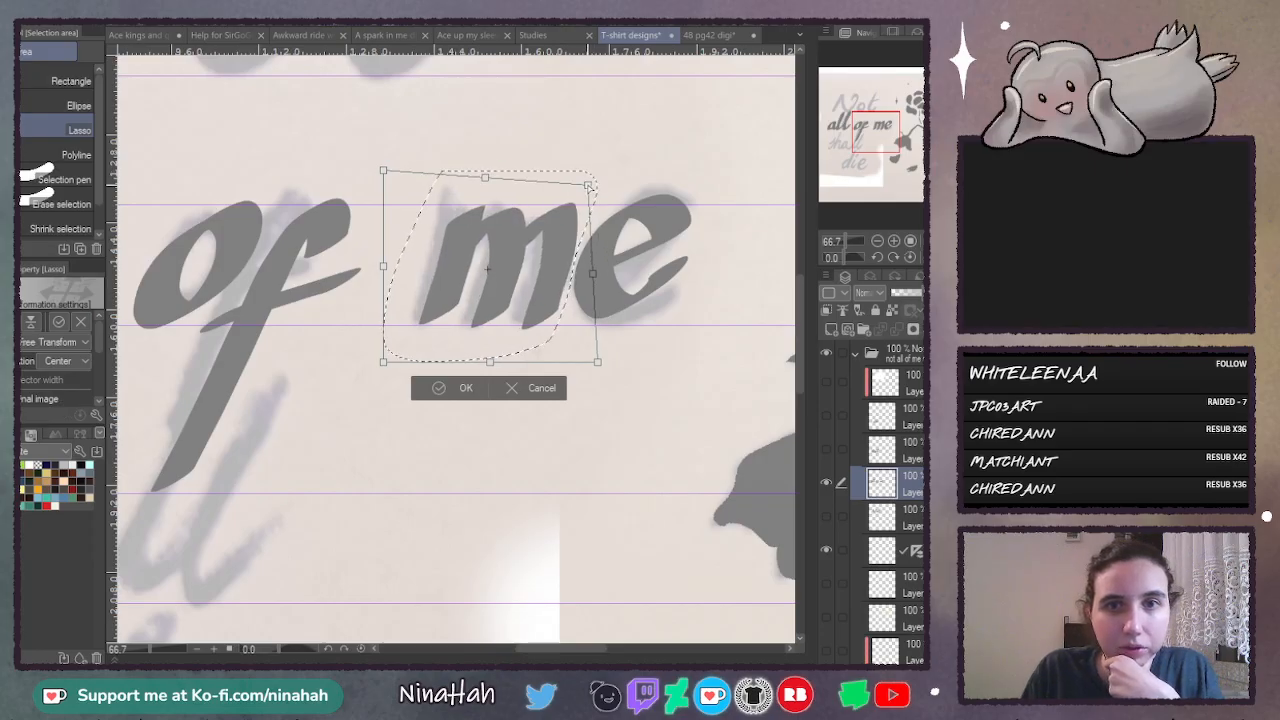
{"action": "left_click_drag", "start_coordinate": [388, 175], "coordinate": [367, 150]}
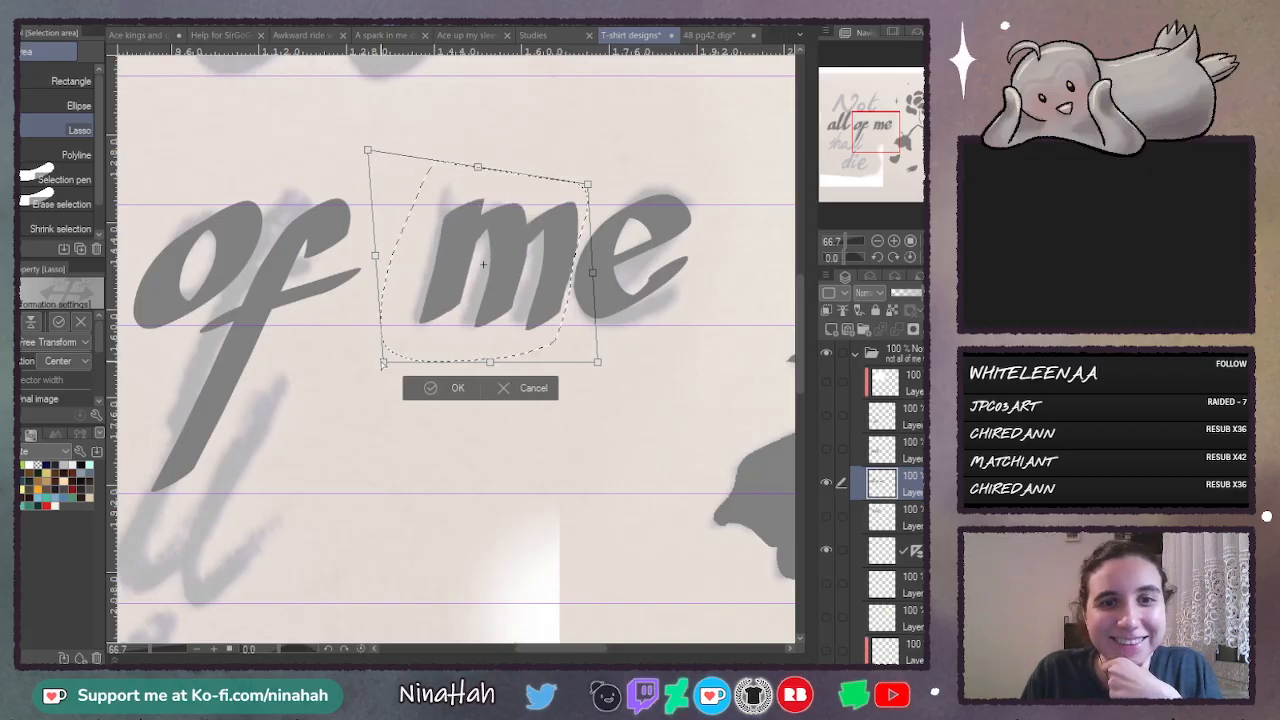
{"action": "left_click_drag", "start_coordinate": [383, 363], "coordinate": [369, 367]}
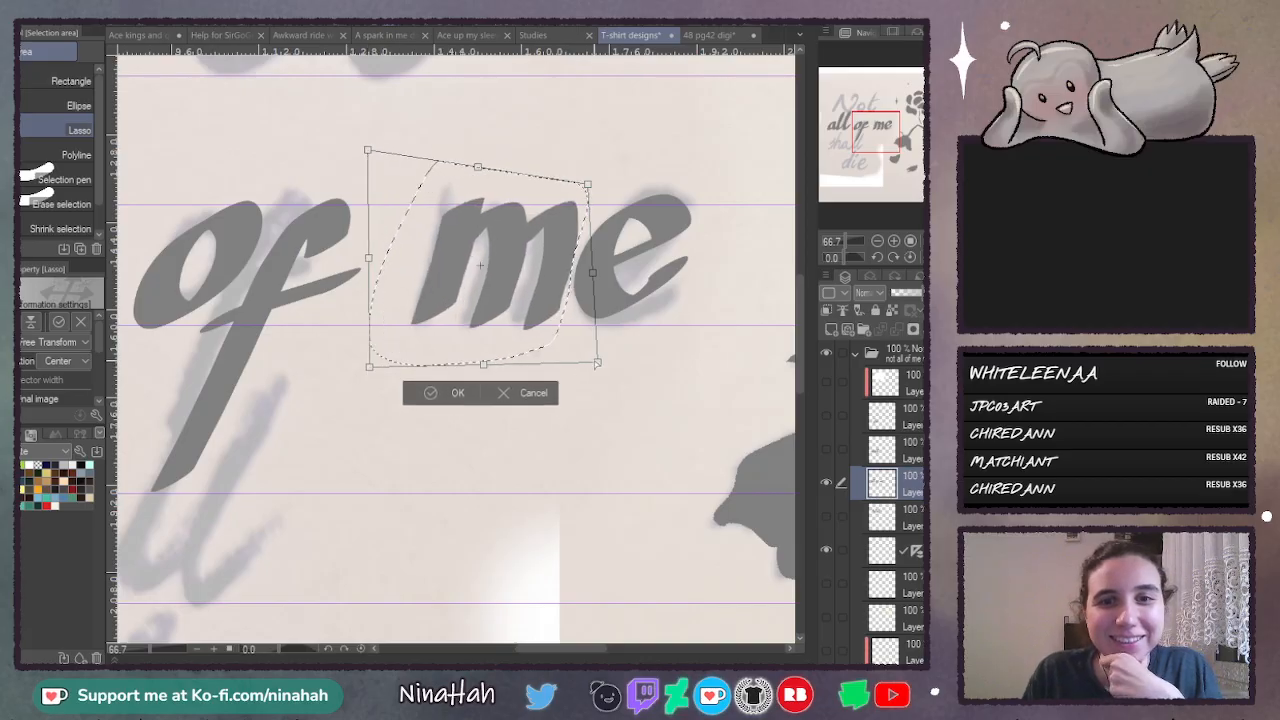
{"action": "left_click_drag", "start_coordinate": [597, 363], "coordinate": [604, 351]}
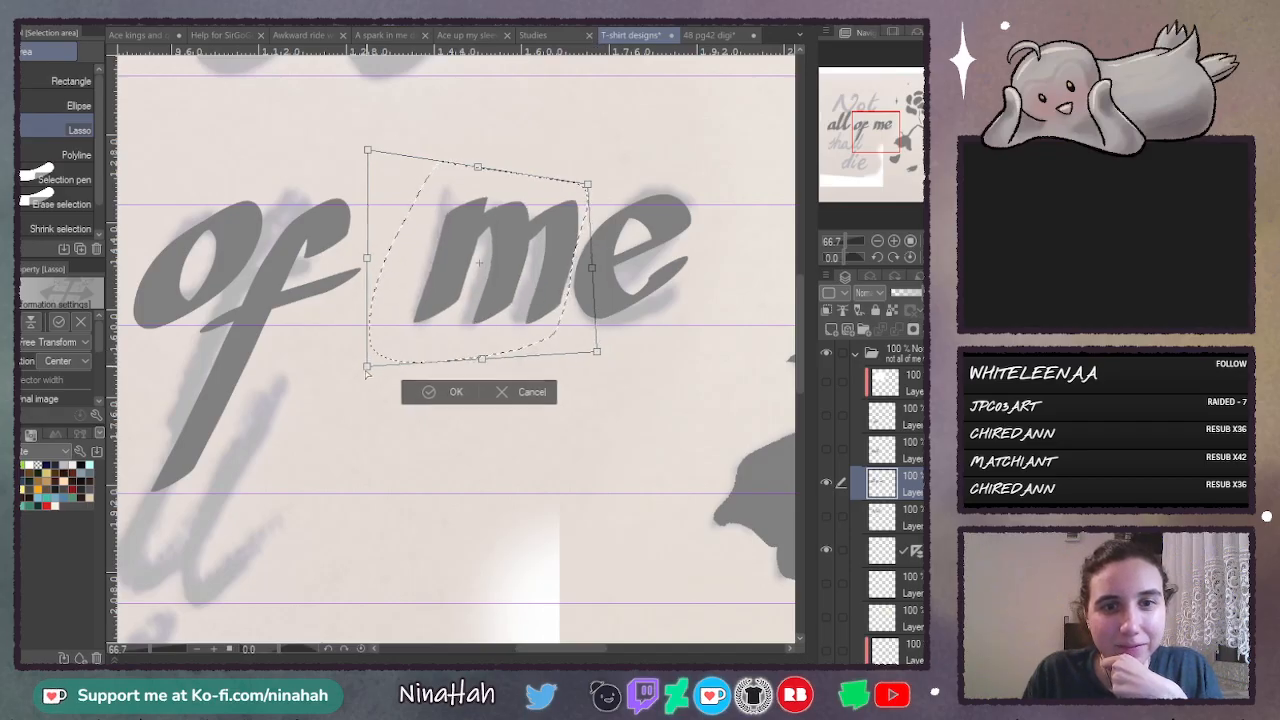
- Refine the m's distortion by pulling its lower-left corner down and its upper corners slightly left, then apply the transform and deselect
{"action": "left_click_drag", "start_coordinate": [367, 370], "coordinate": [361, 380]}
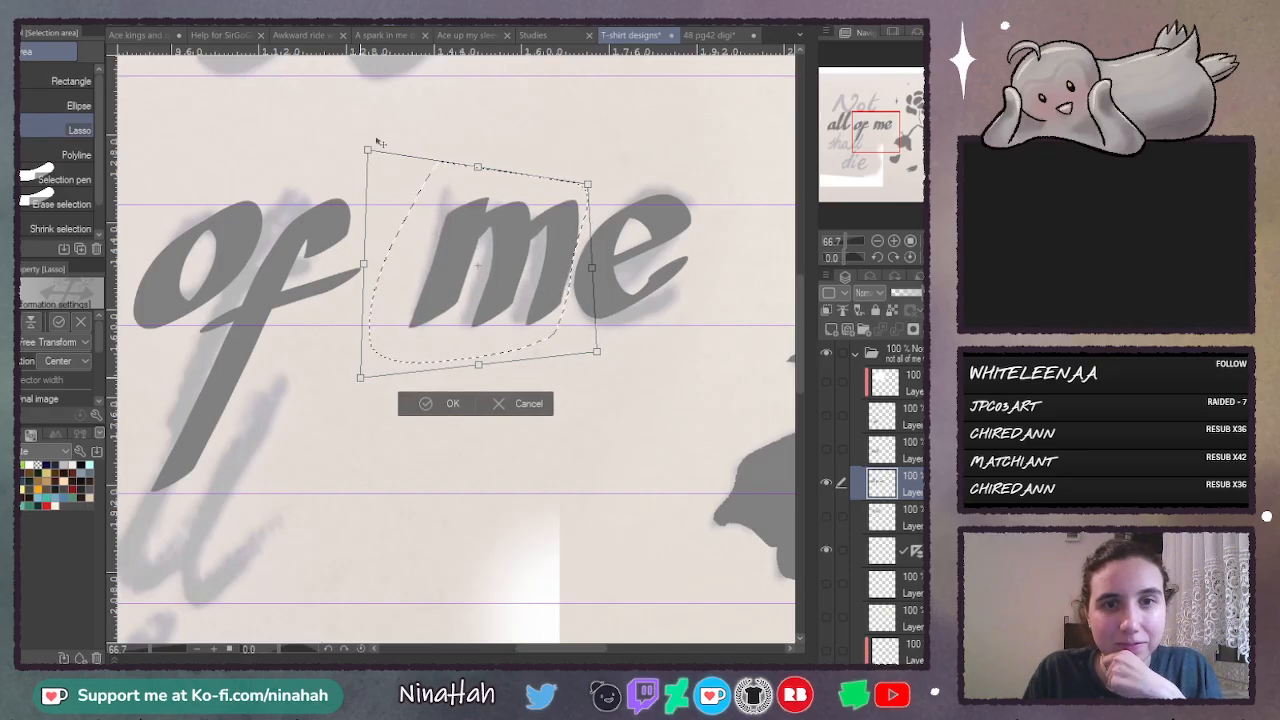
{"action": "left_click_drag", "start_coordinate": [368, 150], "coordinate": [354, 148]}
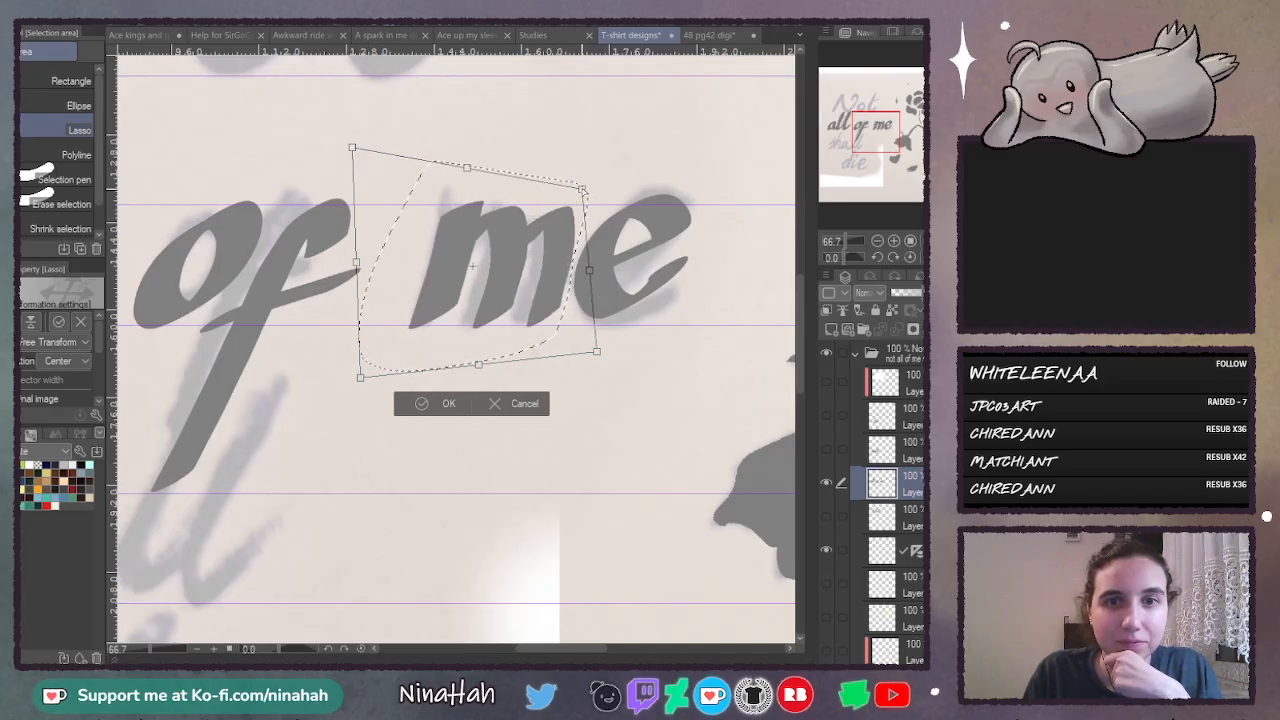
{"action": "left_click_drag", "start_coordinate": [583, 189], "coordinate": [580, 190]}
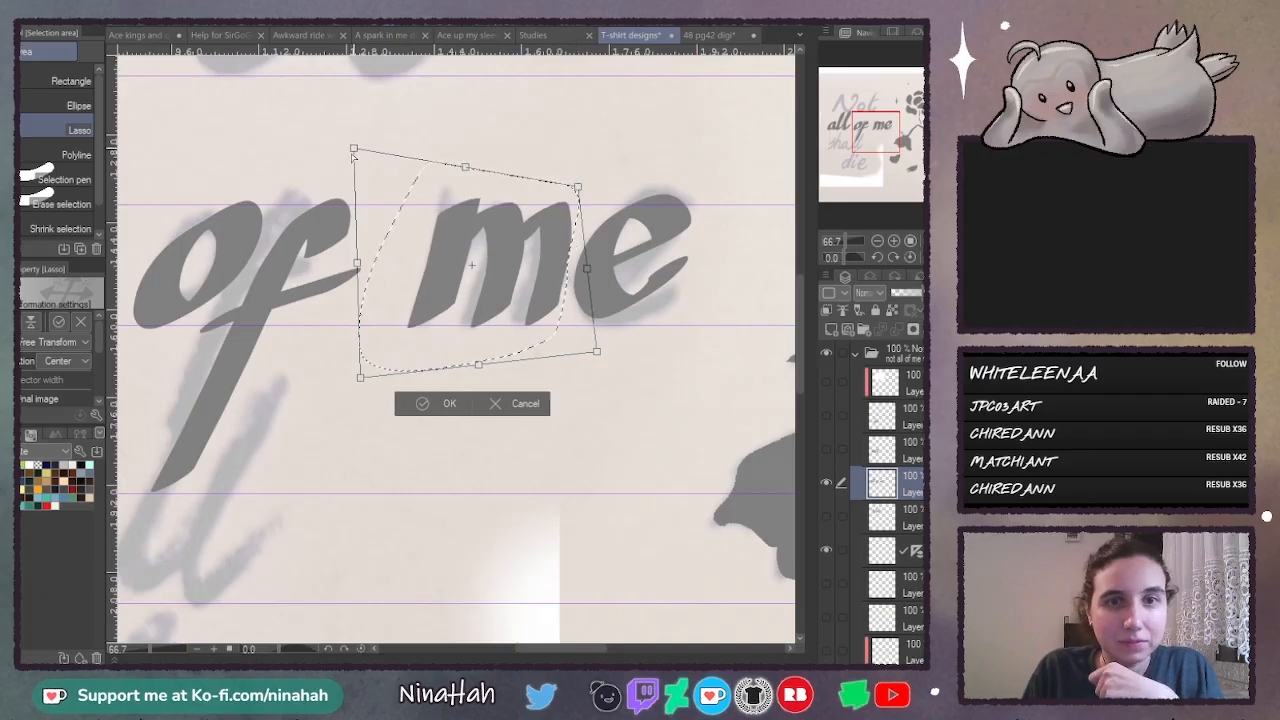
{"action": "left_click_drag", "start_coordinate": [352, 148], "coordinate": [351, 157]}
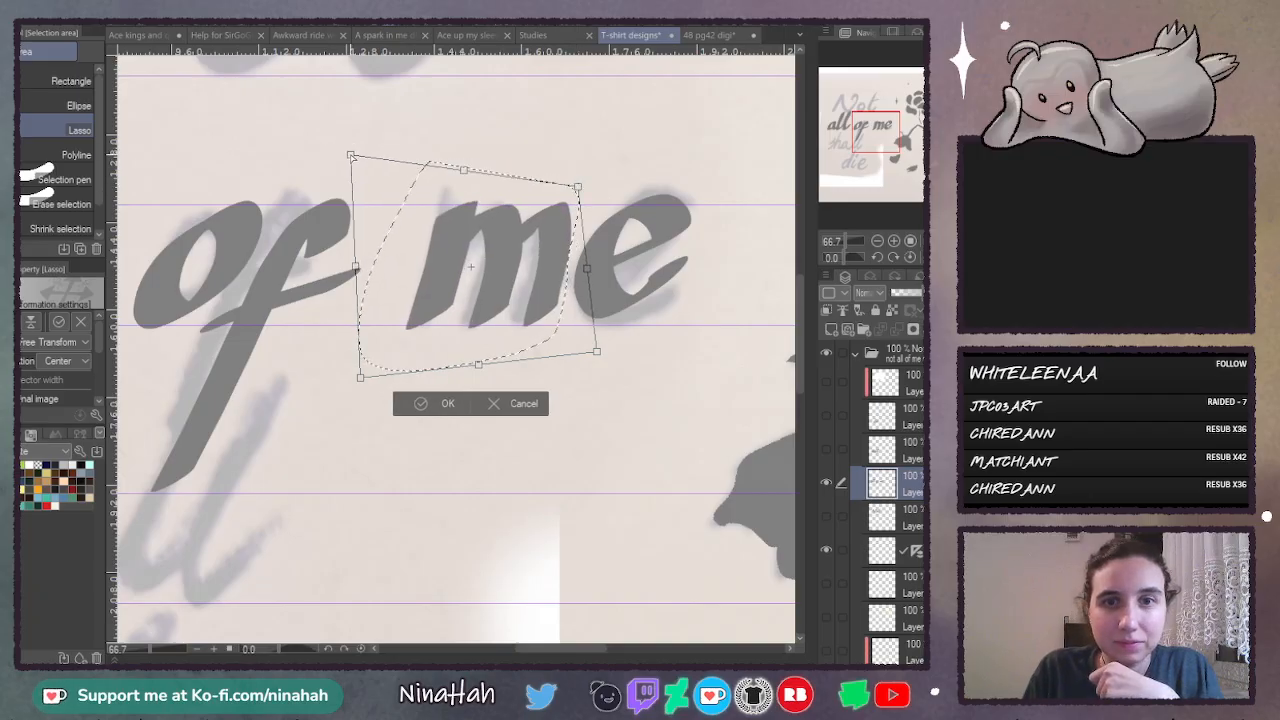
{"action": "left_click", "coordinate": [448, 404]}
{"action": "key", "text": "ctrl+d"}
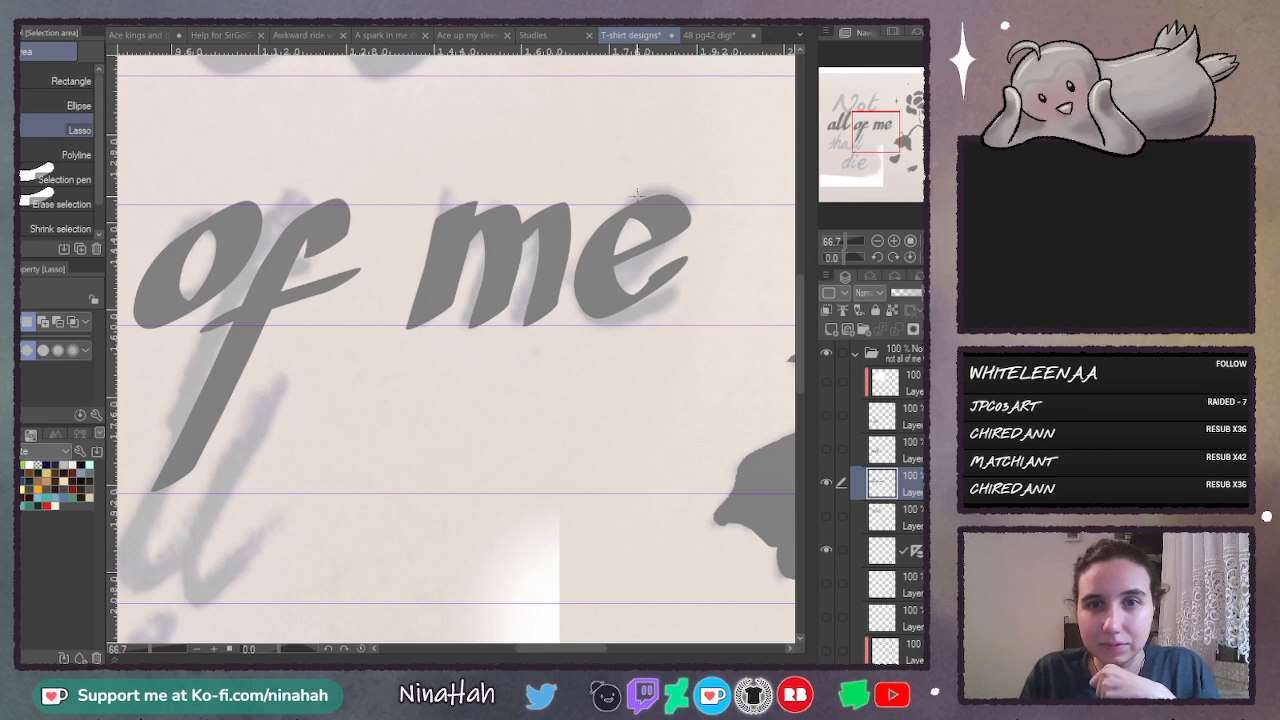
- Lasso the e of "me", shift it slightly down and left, enlarge it slightly toward its upper right, then apply and deselect
{"action": "left_click_drag", "start_coordinate": [643, 180], "coordinate": [570, 268]}
{"action": "left_click_drag", "start_coordinate": [675, 334], "coordinate": [705, 185]}
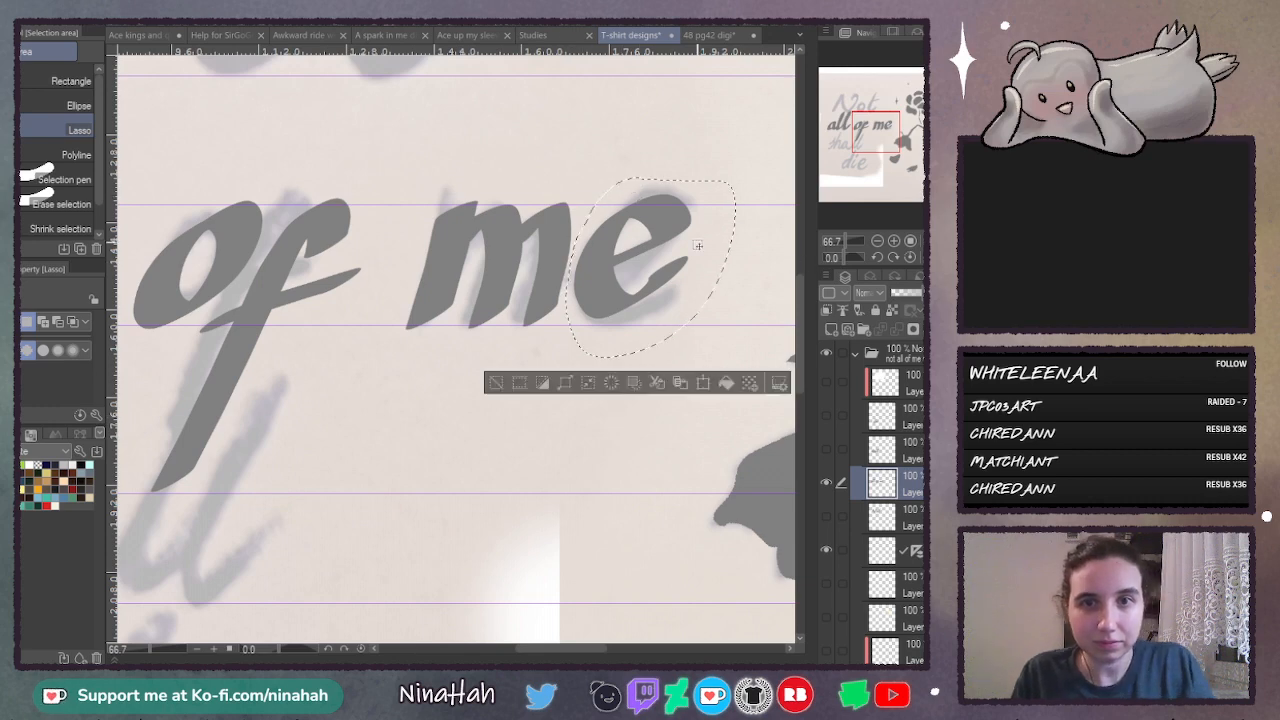
{"action": "key", "text": "ctrl+t"}
{"action": "left_click_drag", "start_coordinate": [688, 258], "coordinate": [689, 256]}
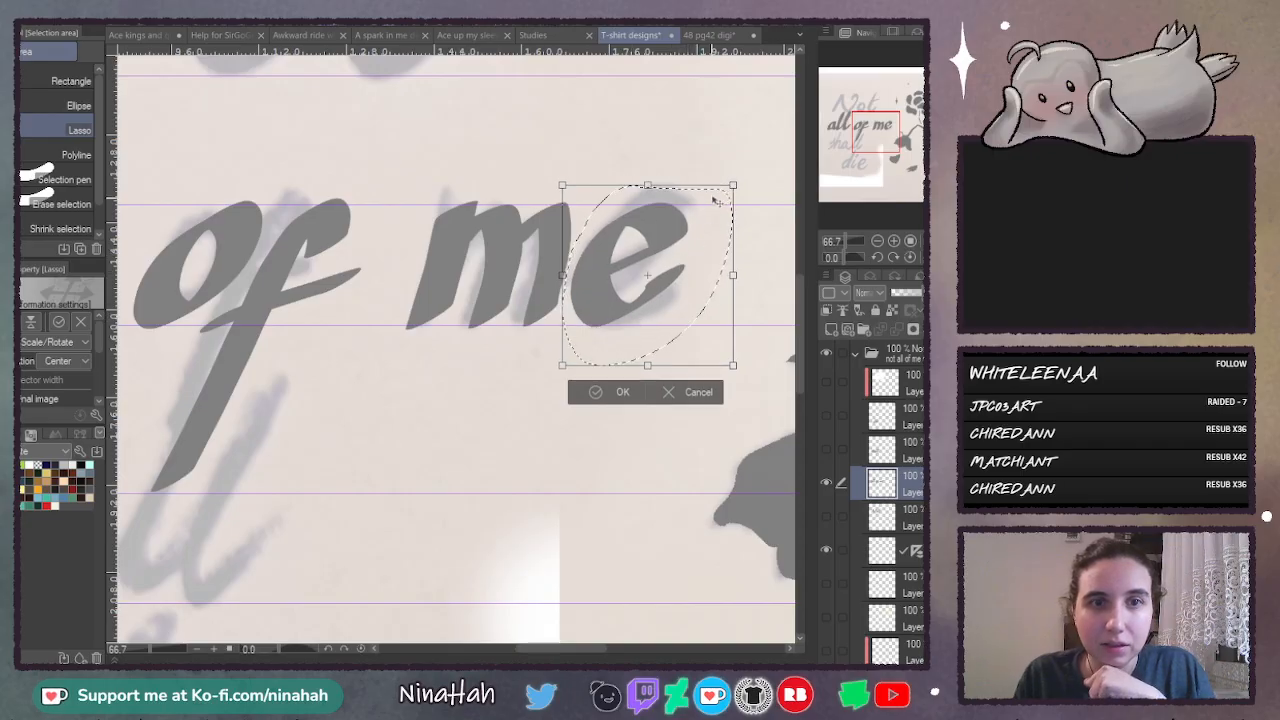
{"action": "left_click_drag", "start_coordinate": [733, 185], "coordinate": [735, 181]}
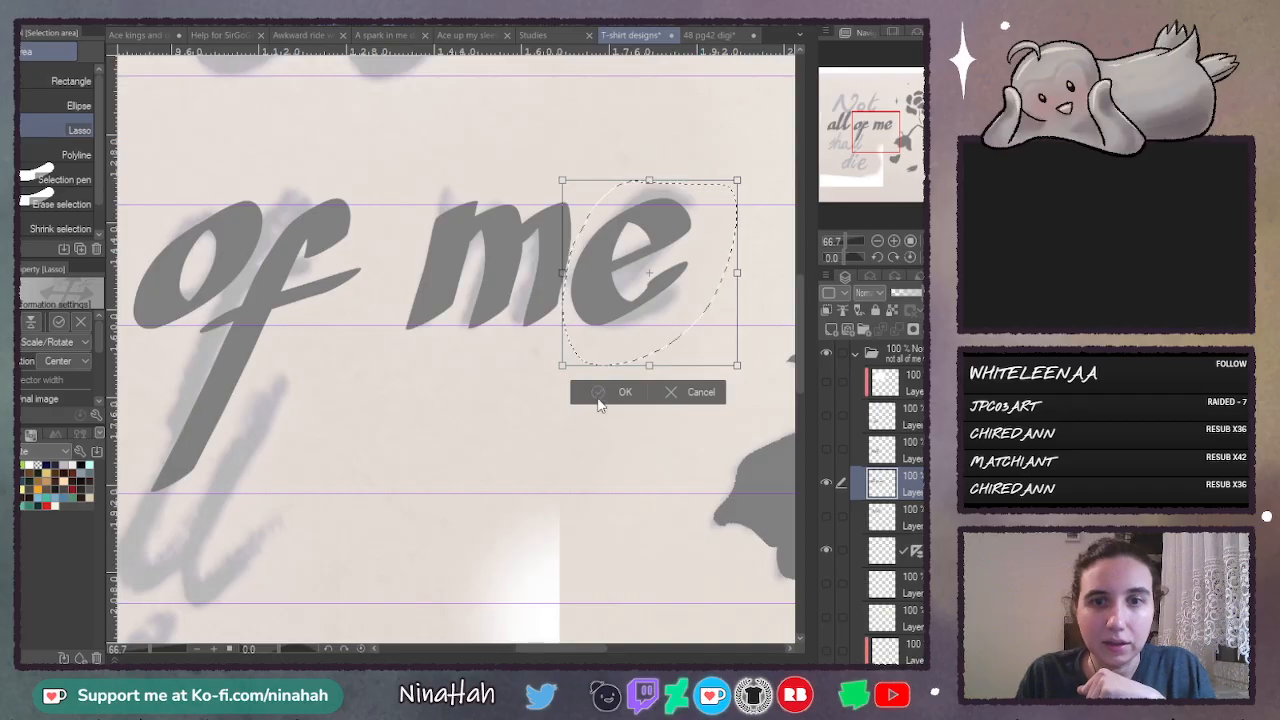
{"action": "left_click", "coordinate": [598, 392]}
{"action": "key", "text": "ctrl+d"}
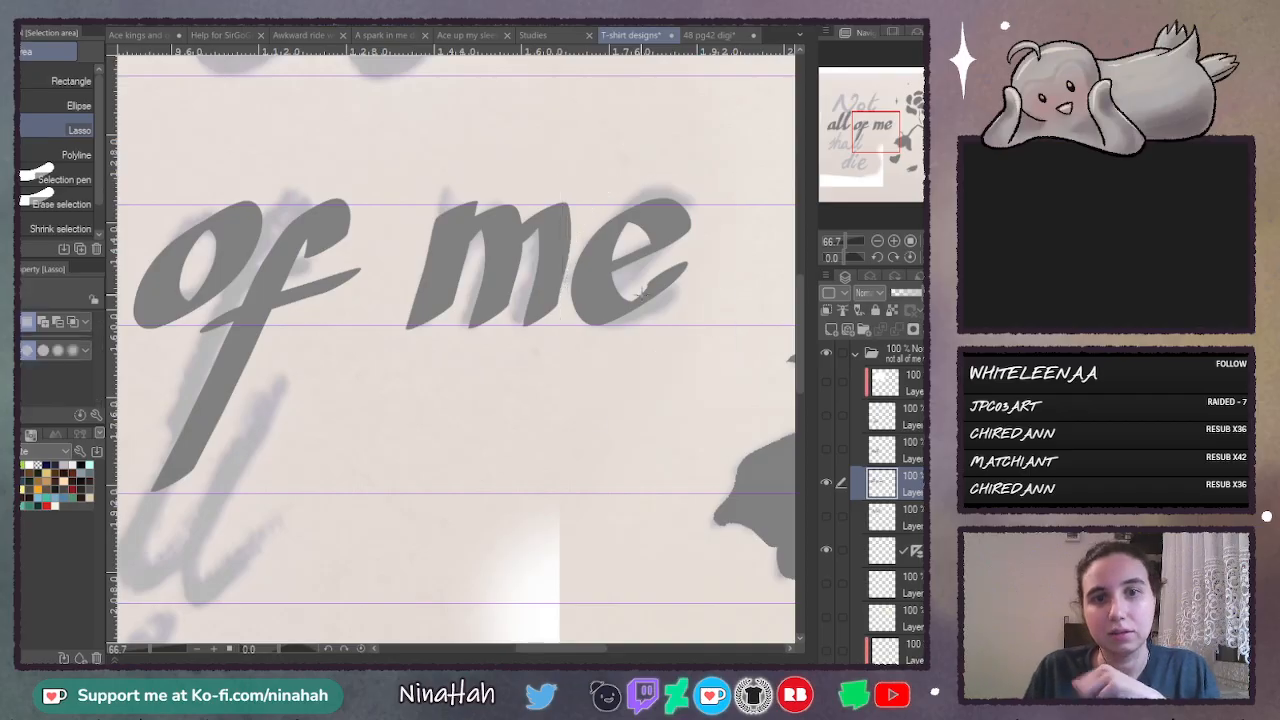
- Hide the "all of me" layer, then show and select the layer of the word "shall"
{"action": "left_click", "coordinate": [827, 477]}
{"action": "left_click", "coordinate": [827, 450]}
{"action": "left_click", "coordinate": [914, 456]}
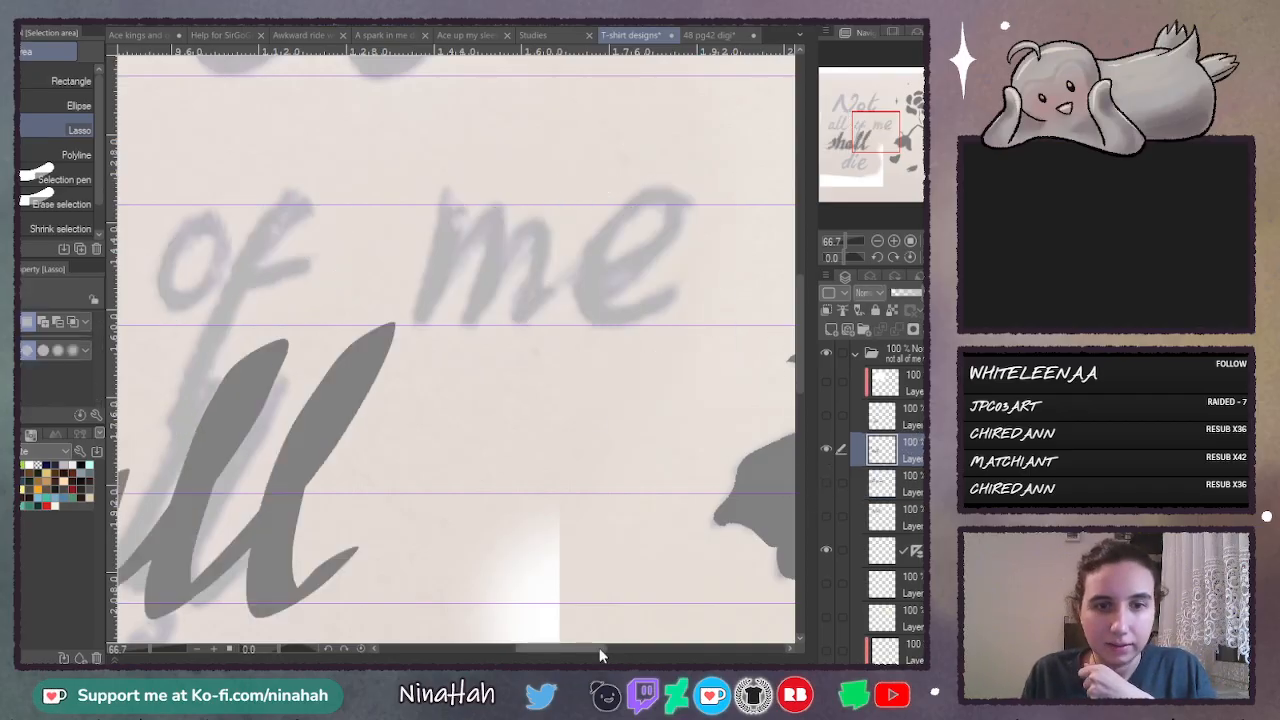
- Lasso the word "shall" and try distorting it with Free Transform, lowering its lower-left corner, raising its lower-right corner and lowering its top edge
{"action": "left_click_drag", "start_coordinate": [600, 649], "coordinate": [531, 648]}
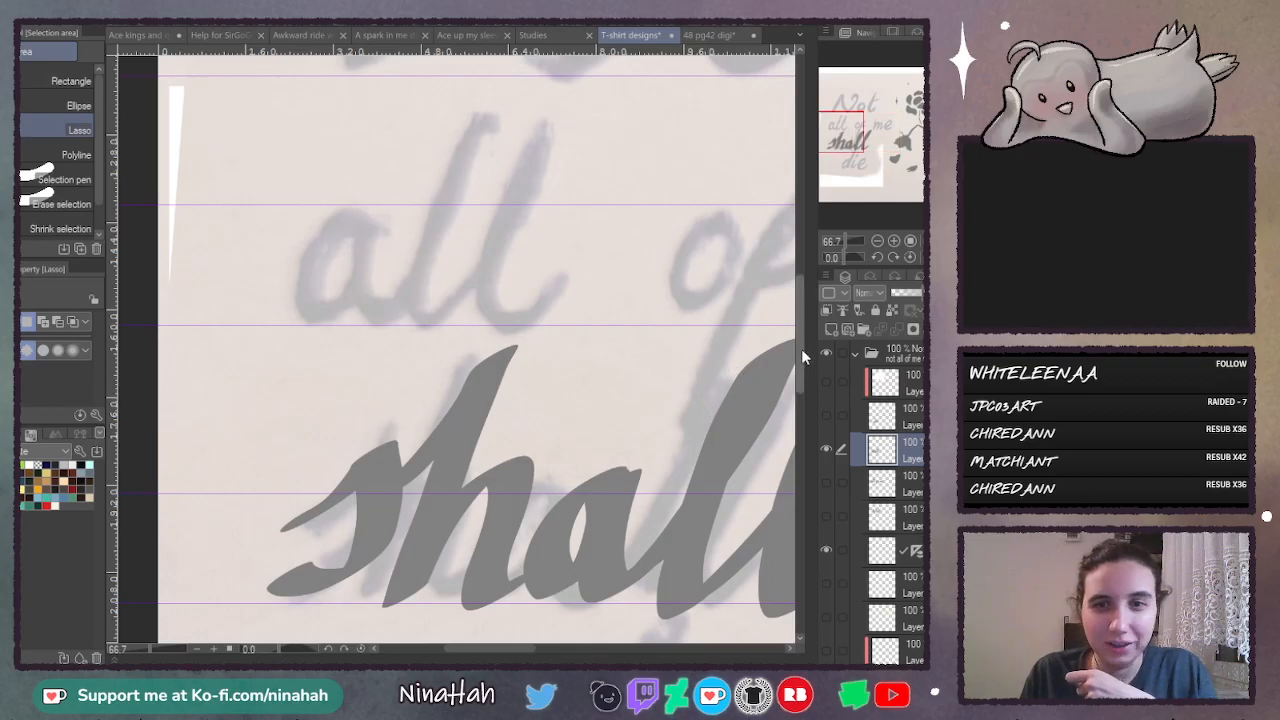
{"action": "left_click_drag", "start_coordinate": [801, 348], "coordinate": [801, 380]}
{"action": "left_click", "coordinate": [878, 242]}
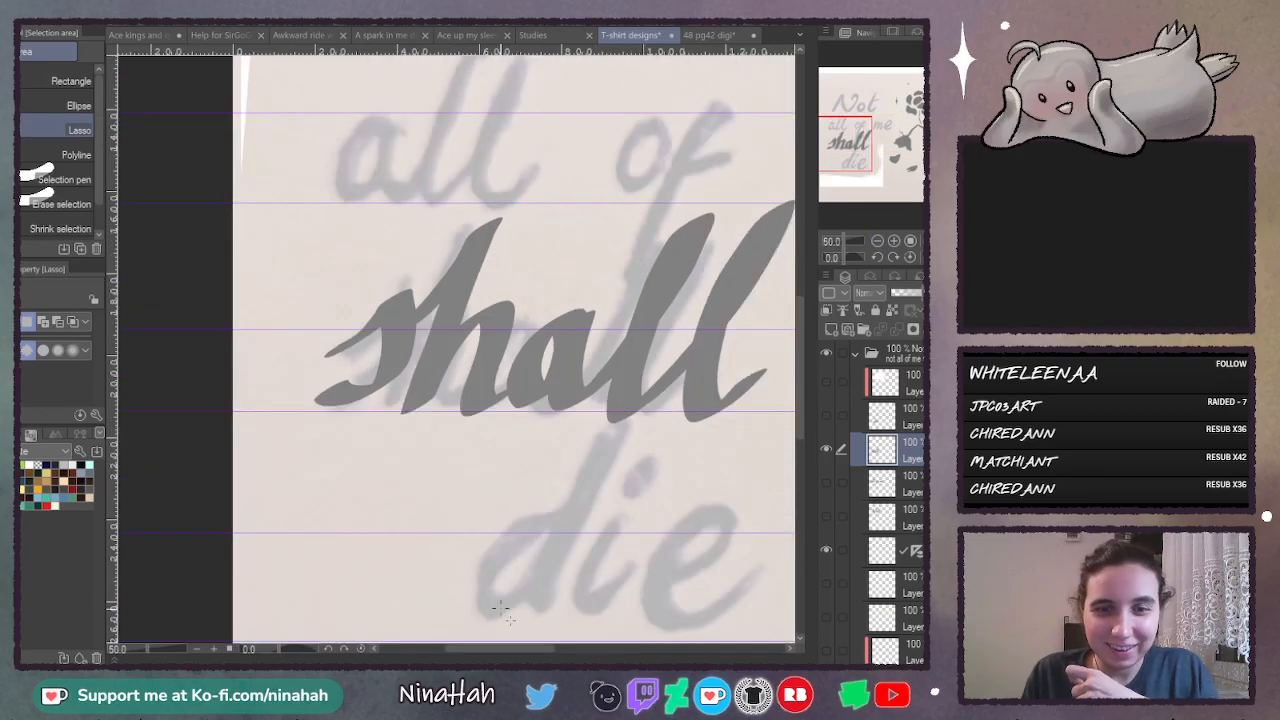
{"action": "left_click_drag", "start_coordinate": [523, 650], "coordinate": [554, 650]}
{"action": "left_click_drag", "start_coordinate": [313, 189], "coordinate": [257, 198]}
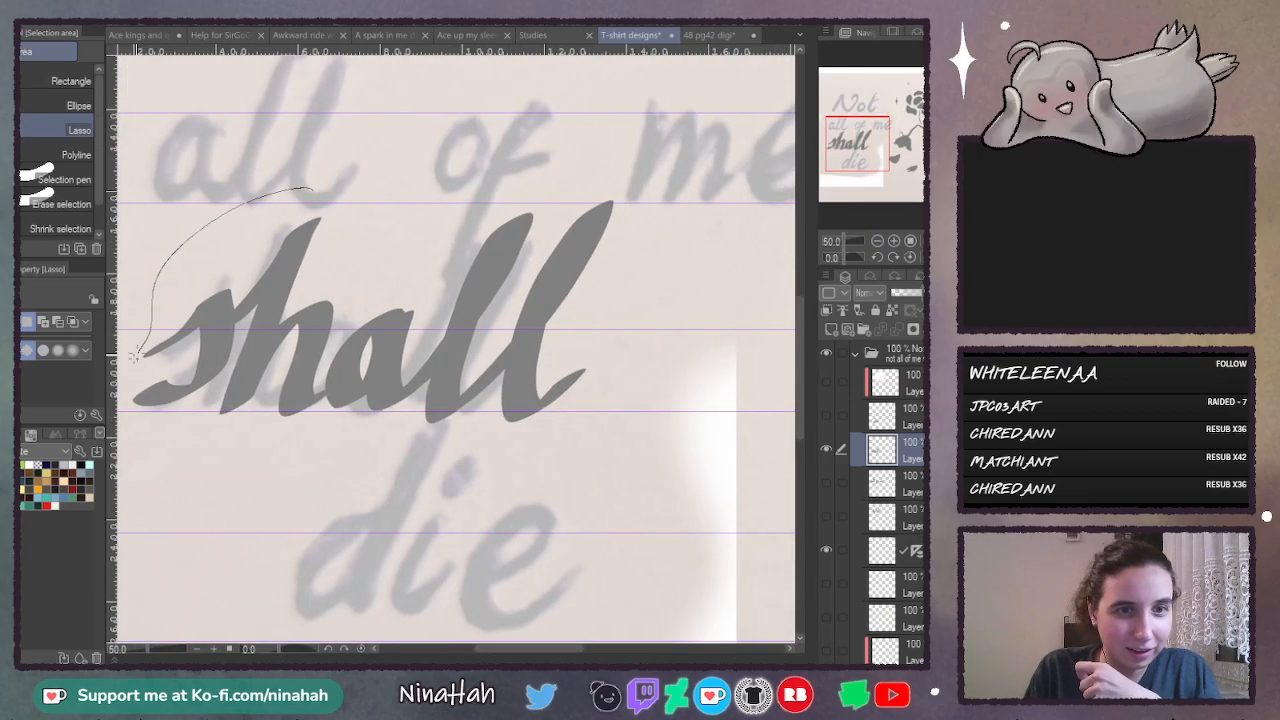
{"action": "mouse_move", "coordinate": [137, 354]}
{"action": "left_mouse_down"}
{"action": "mouse_move", "coordinate": [126, 428]}
{"action": "mouse_move", "coordinate": [310, 462]}
{"action": "left_mouse_up"}
{"action": "left_click_drag", "start_coordinate": [678, 174], "coordinate": [655, 171]}
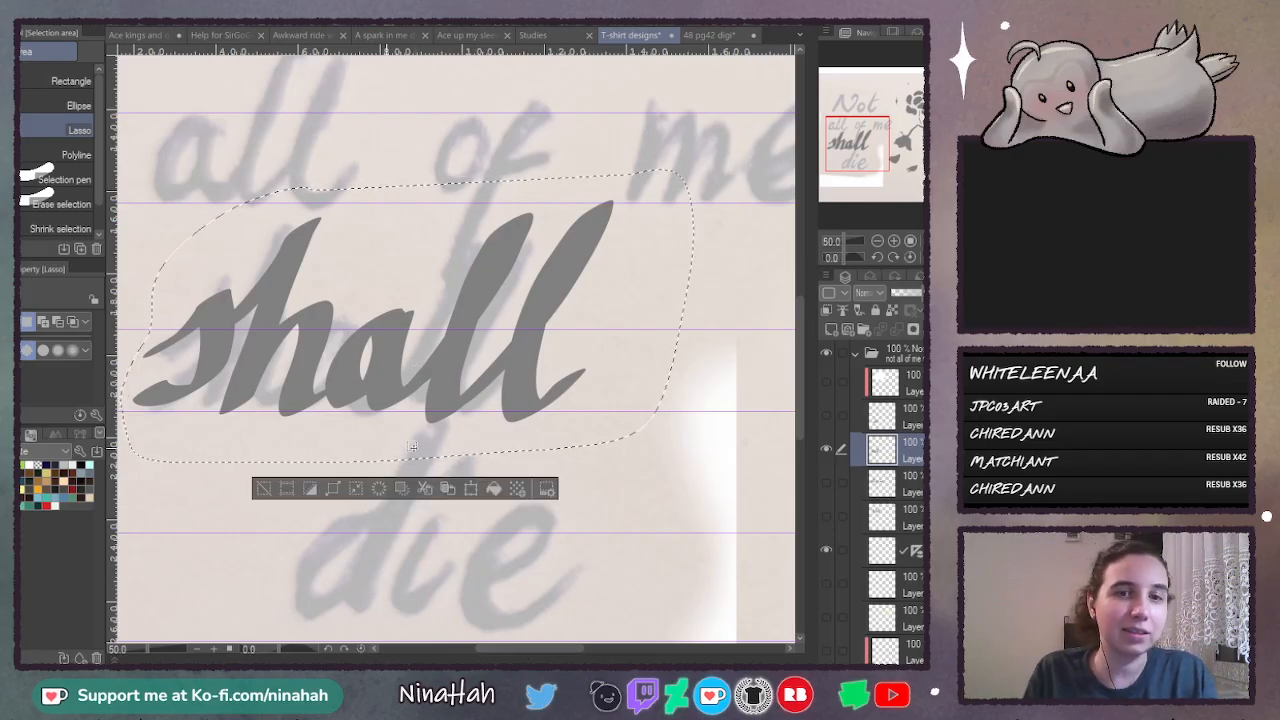
{"action": "key", "text": "ctrl+t"}
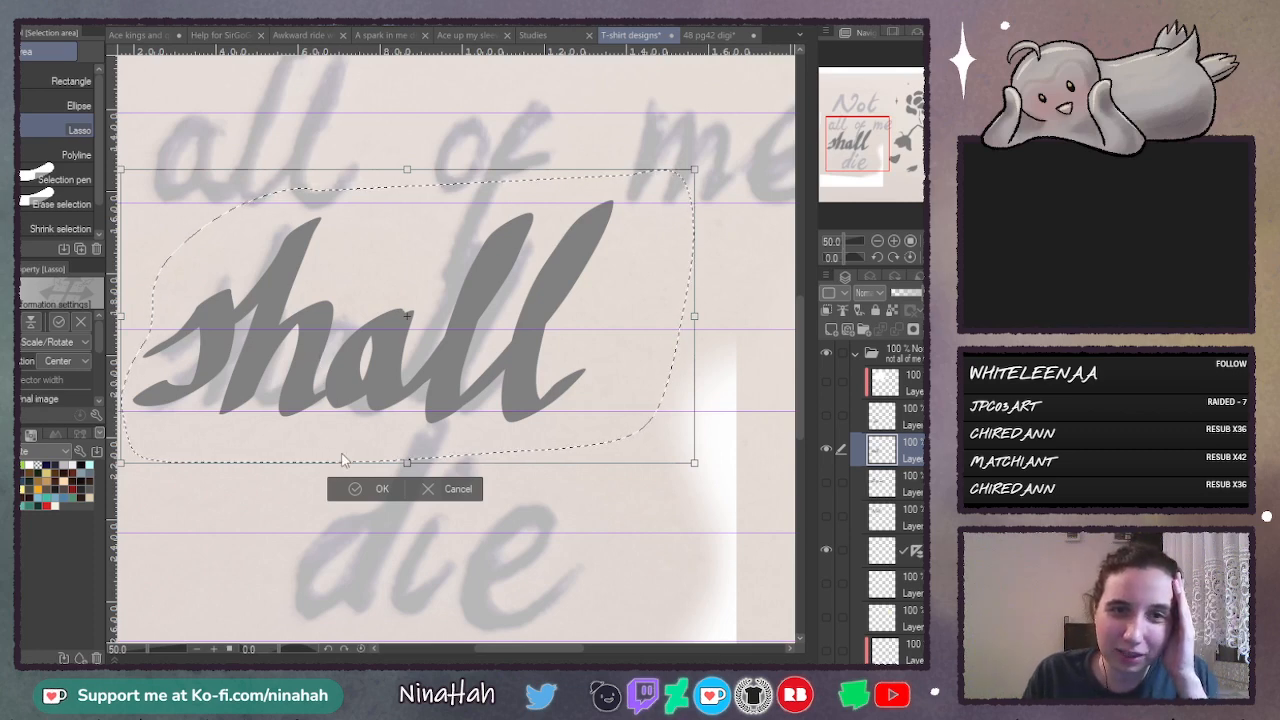
{"action": "left_click", "coordinate": [53, 407]}
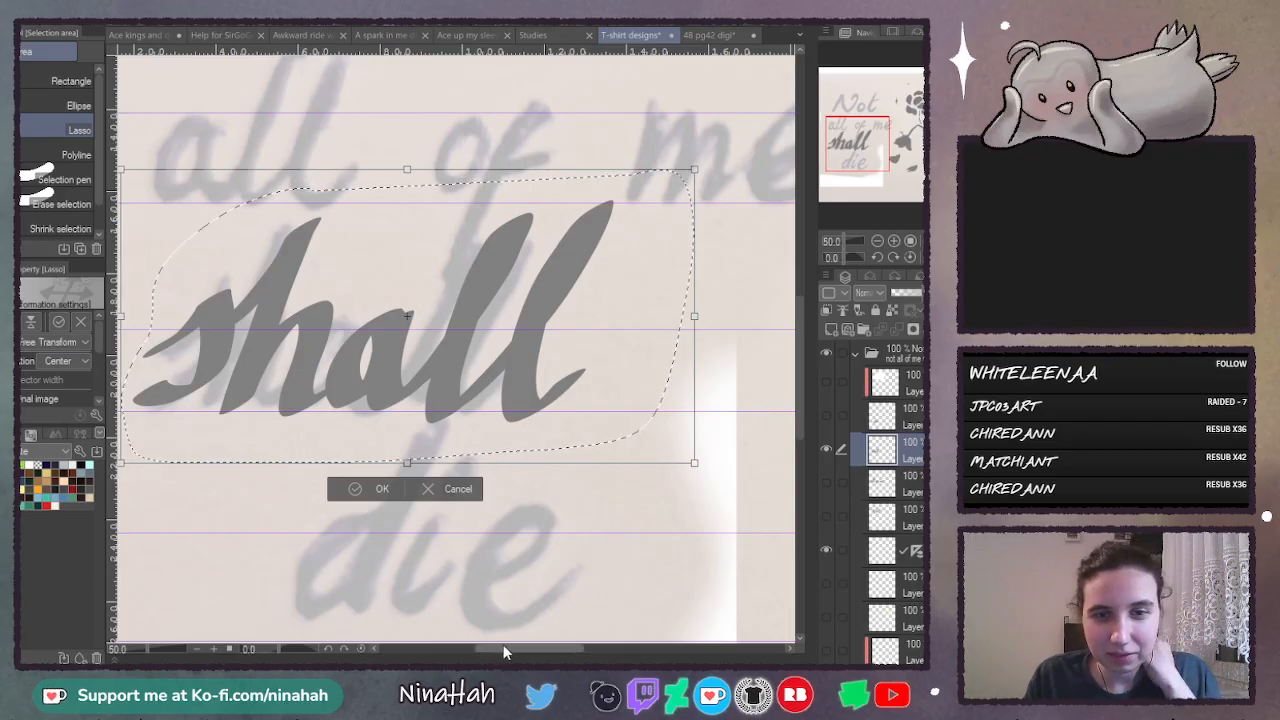
{"action": "left_click_drag", "start_coordinate": [503, 650], "coordinate": [493, 650]}
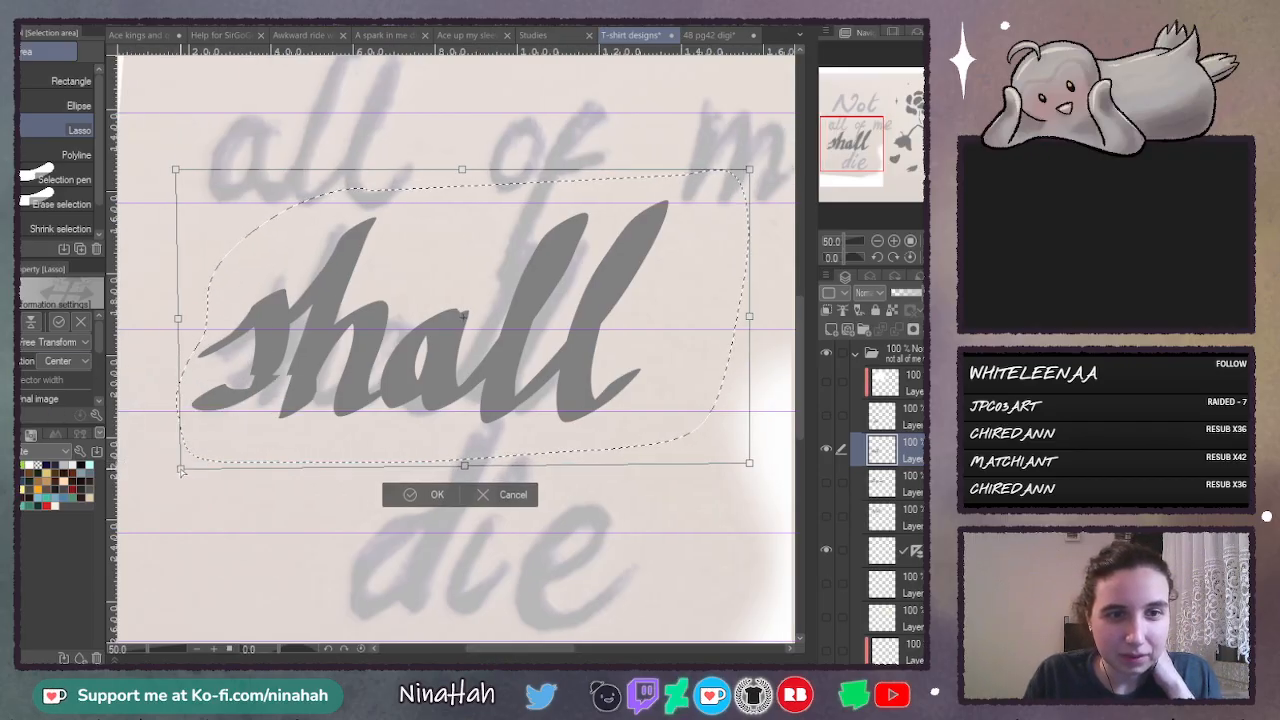
{"action": "left_click_drag", "start_coordinate": [181, 471], "coordinate": [182, 473]}
{"action": "left_click_drag", "start_coordinate": [749, 462], "coordinate": [747, 445]}
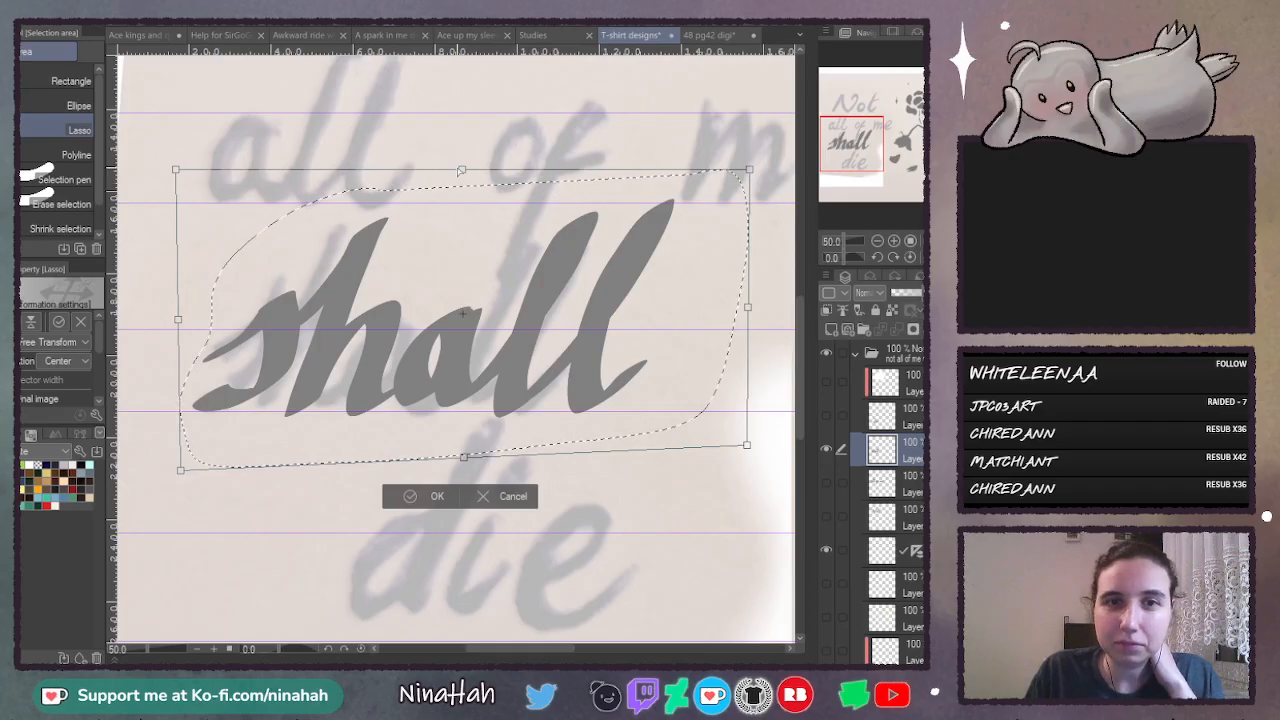
{"action": "mouse_move", "coordinate": [462, 171]}
{"action": "left_mouse_down"}
{"action": "mouse_move", "coordinate": [469, 196]}
{"action": "mouse_move", "coordinate": [455, 195]}
{"action": "left_mouse_up"}
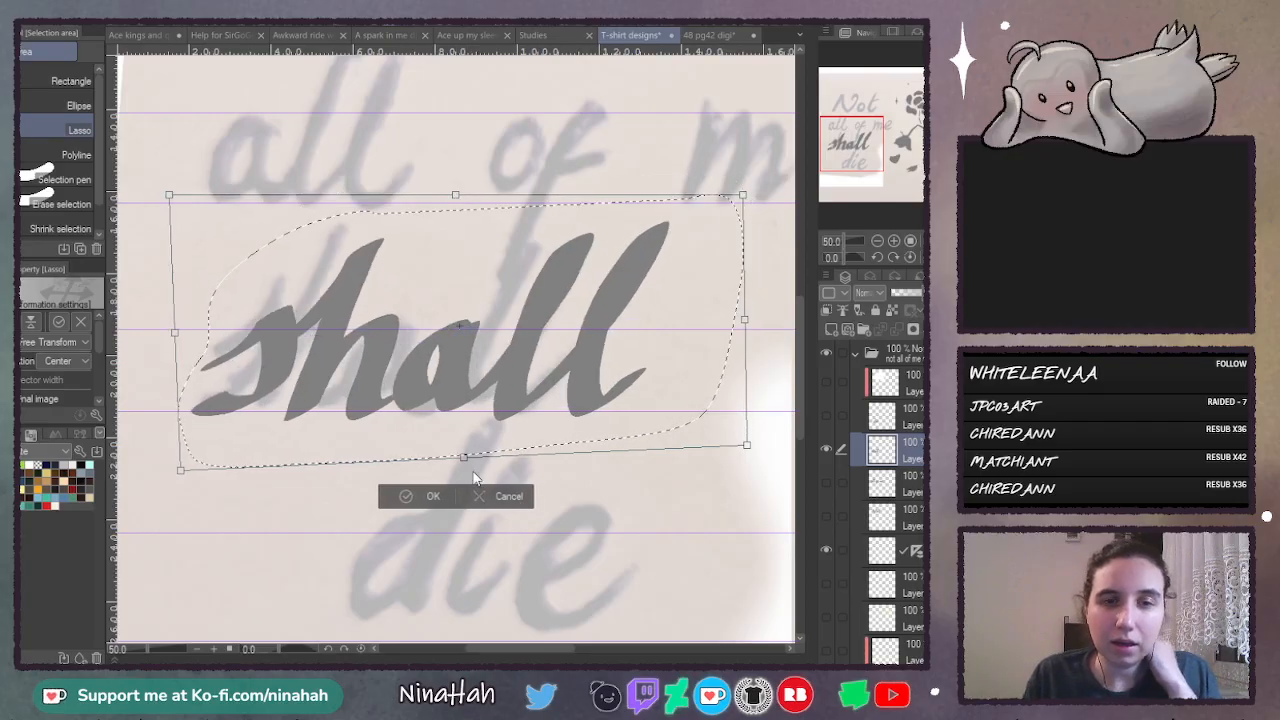
{"action": "key", "text": "Return"}
{"action": "key", "text": "ctrl+d"}
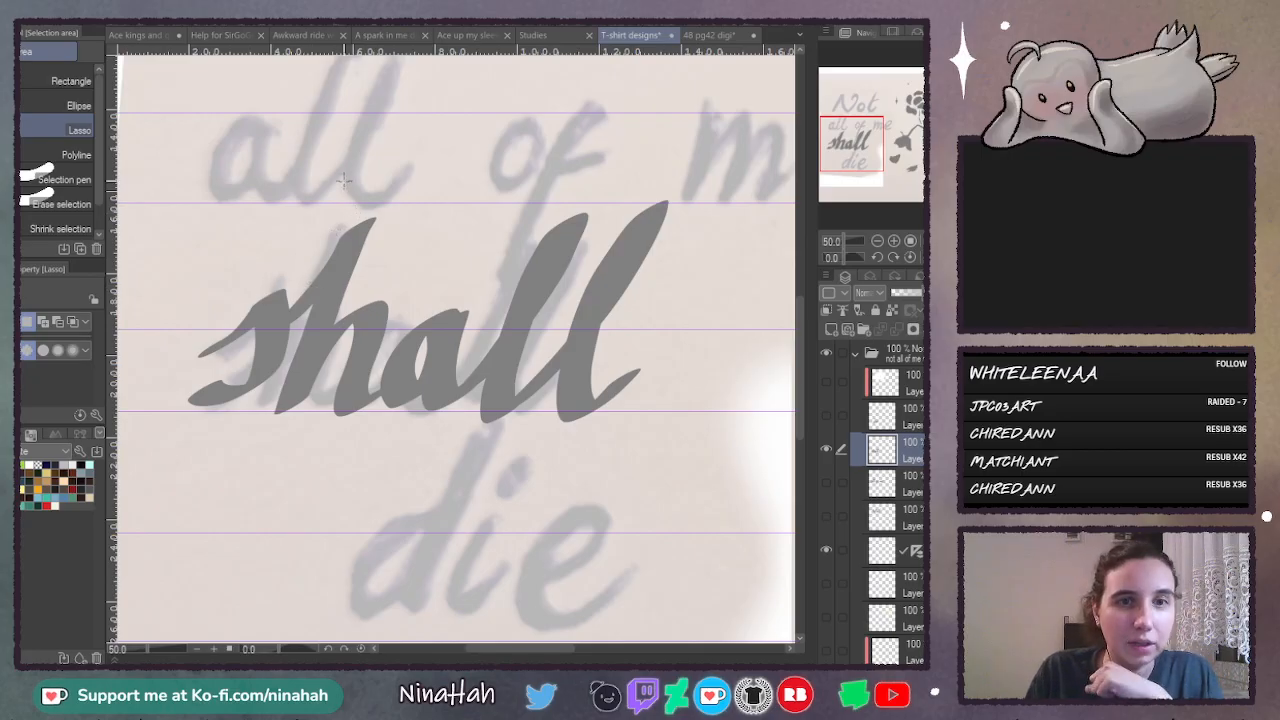
- Lasso the "sh" of "shall" and distort it with Free Transform, shifting its left edge slightly down and its right edge slightly up
{"action": "mouse_move", "coordinate": [343, 180]}
{"action": "left_mouse_down"}
{"action": "mouse_move", "coordinate": [261, 237]}
{"action": "mouse_move", "coordinate": [191, 322]}
{"action": "mouse_move", "coordinate": [182, 436]}
{"action": "mouse_move", "coordinate": [352, 441]}
{"action": "mouse_move", "coordinate": [381, 420]}
{"action": "left_mouse_up"}
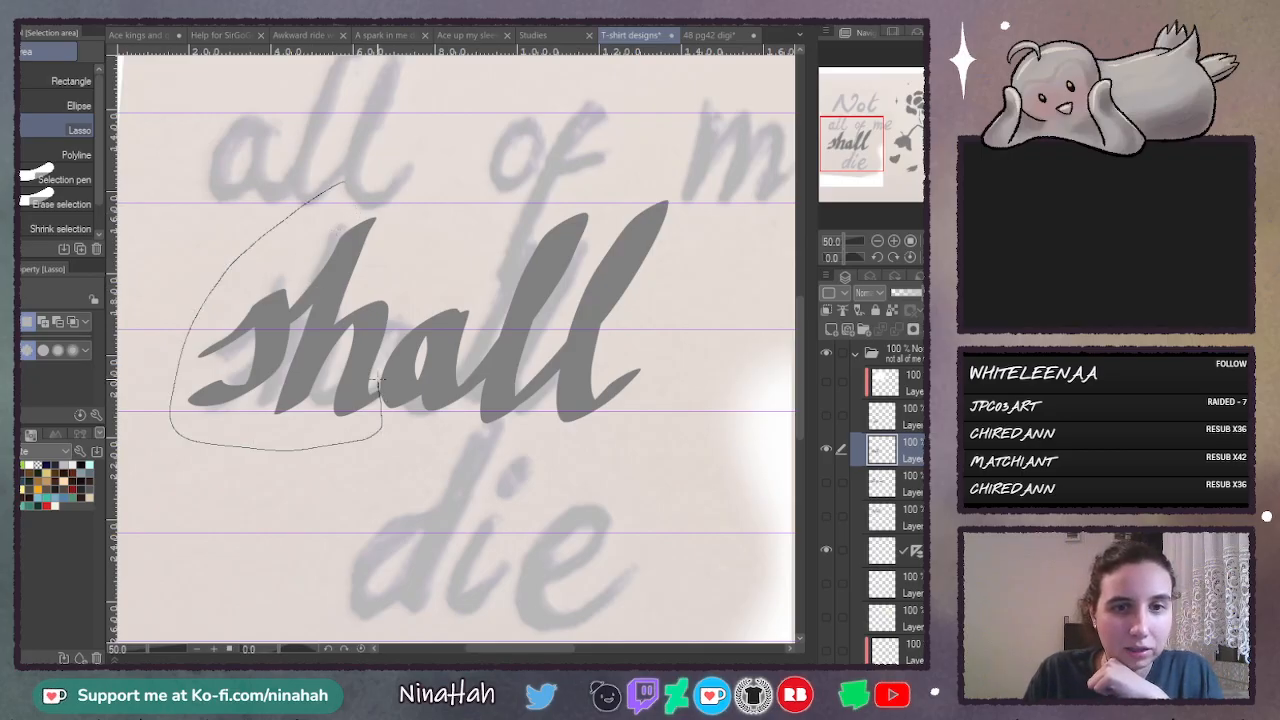
{"action": "left_click_drag", "start_coordinate": [410, 272], "coordinate": [376, 180]}
{"action": "key", "text": "ctrl+t"}
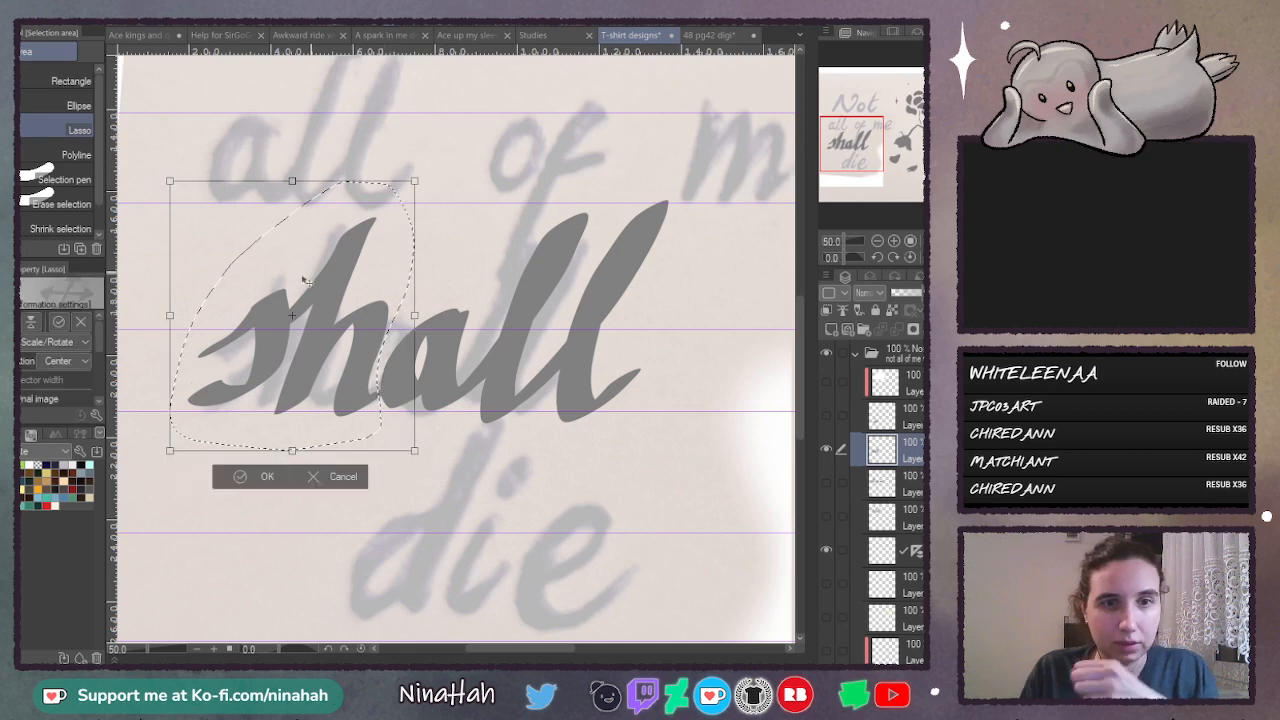
{"action": "left_click", "coordinate": [46, 405]}
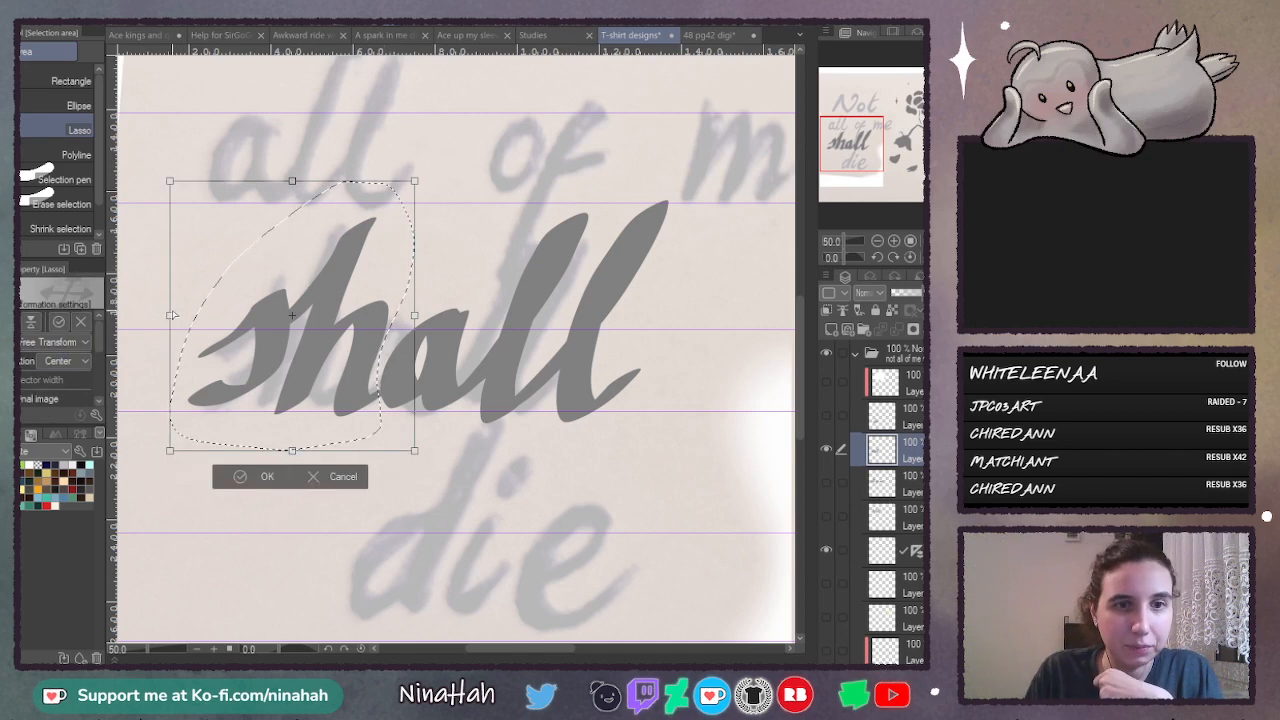
{"action": "left_click_drag", "start_coordinate": [169, 316], "coordinate": [168, 322]}
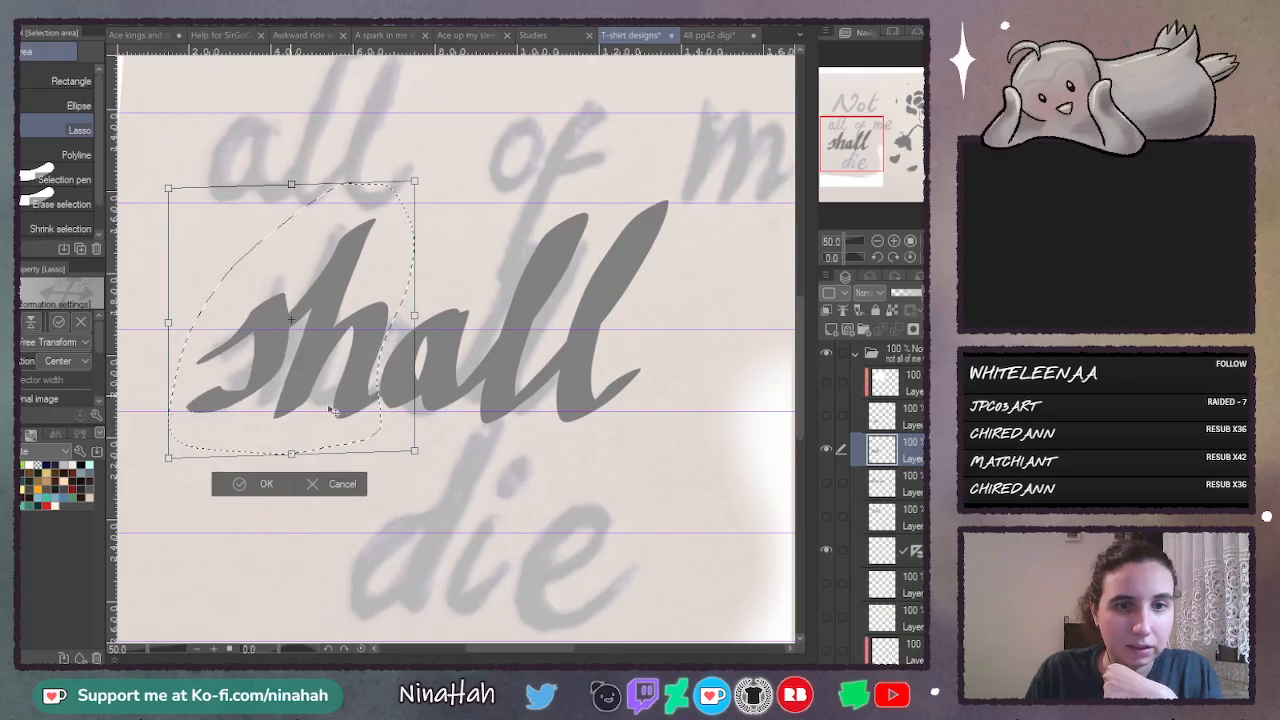
{"action": "left_click_drag", "start_coordinate": [415, 316], "coordinate": [415, 307]}
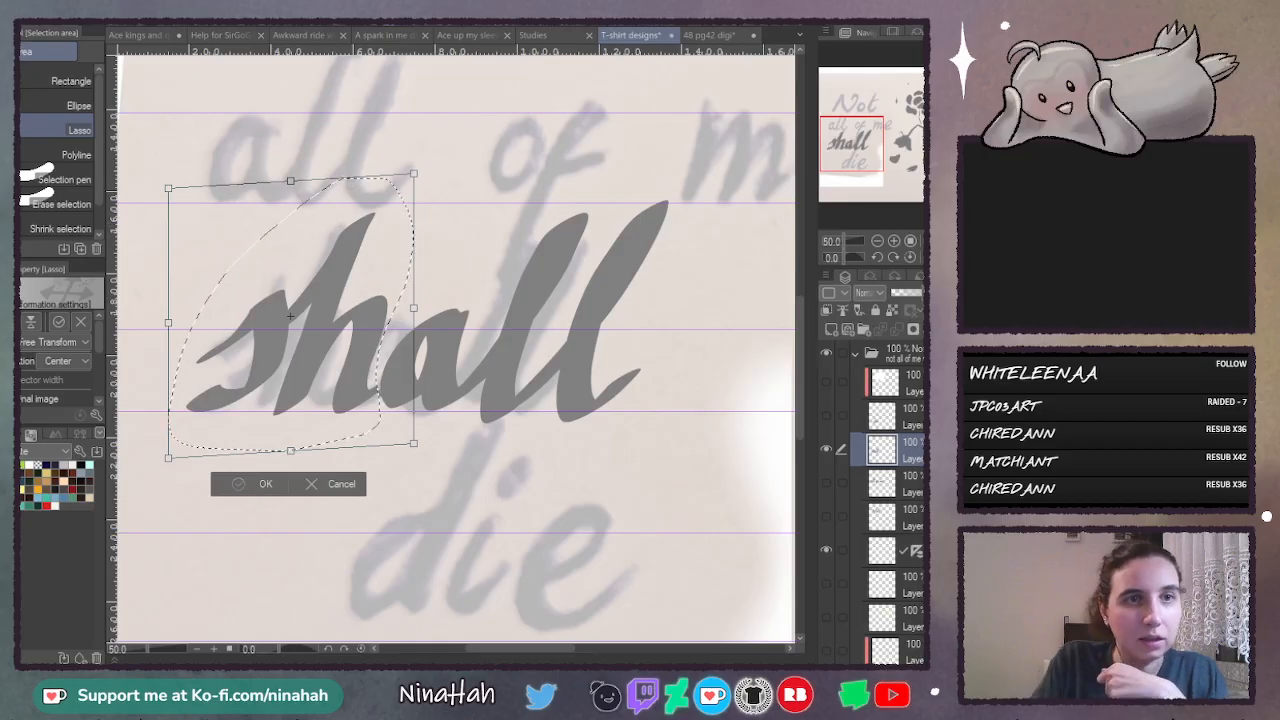
{"action": "left_click", "coordinate": [262, 486]}
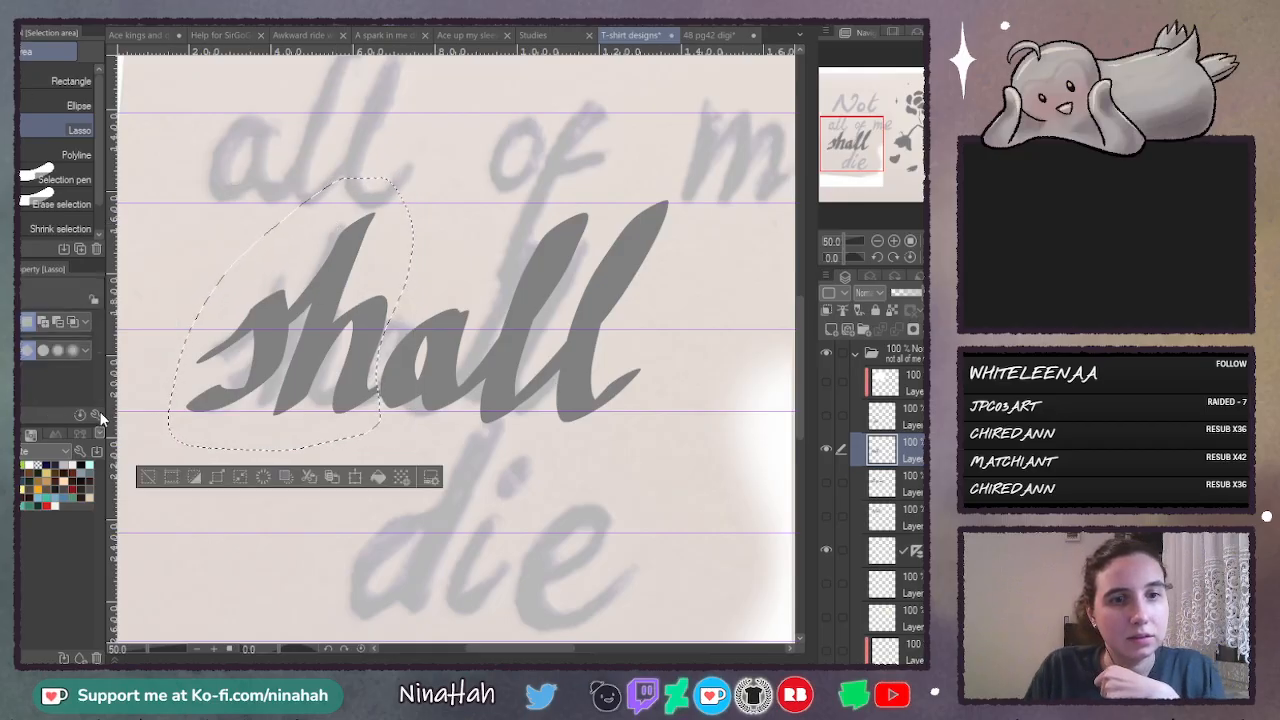
- Mesh-transform the "sh", lowering its upper inner points and stretching the h's ascender upward, then apply and deselect
{"action": "key", "text": "ctrl+t"}
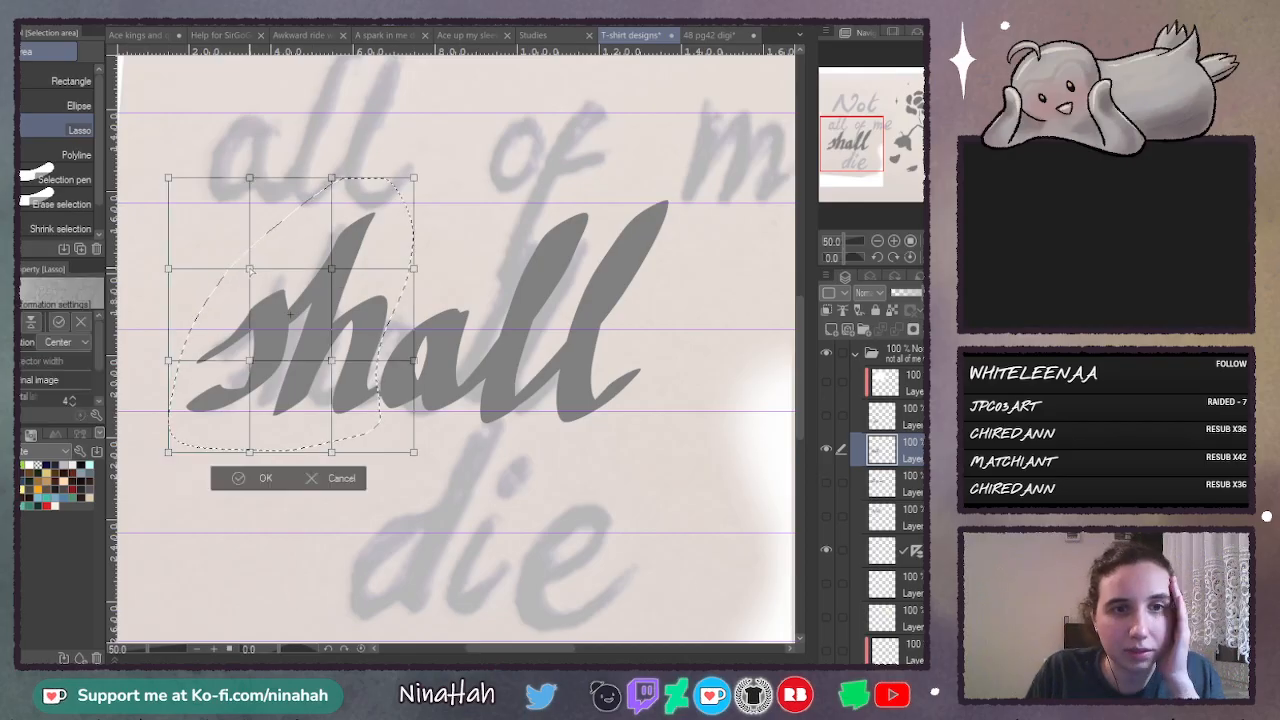
{"action": "left_click_drag", "start_coordinate": [250, 270], "coordinate": [250, 298]}
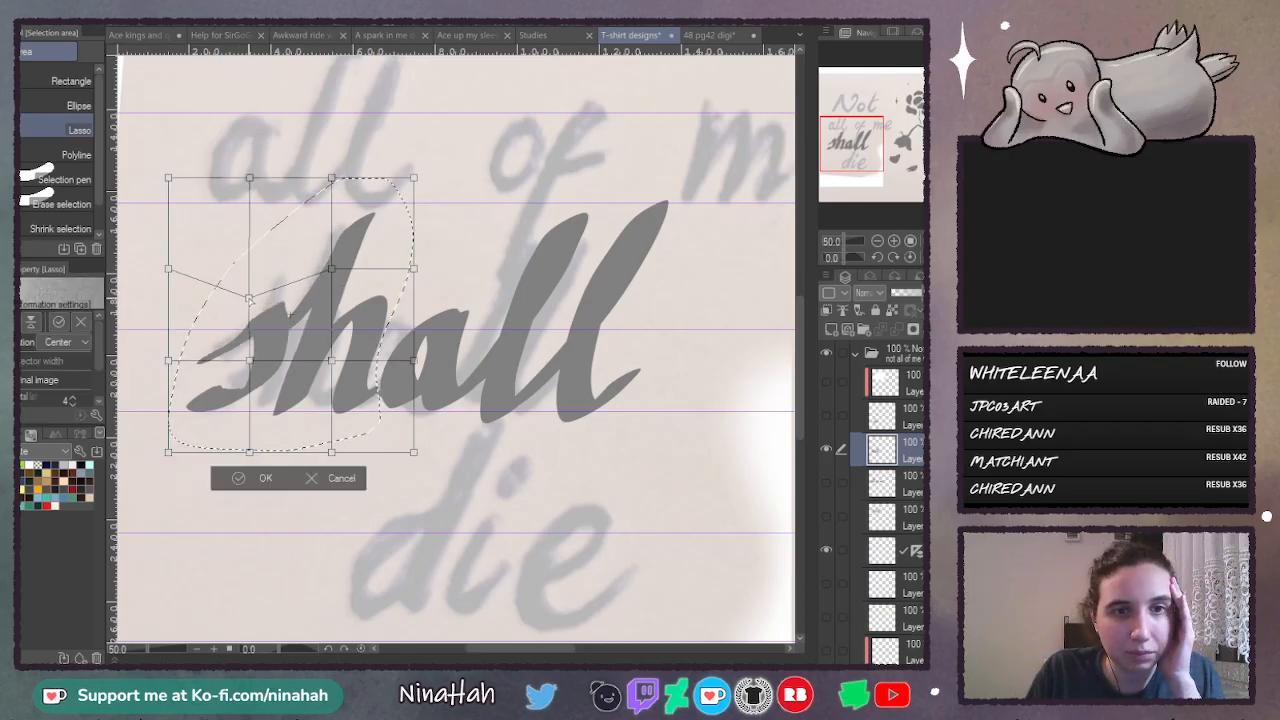
{"action": "left_click_drag", "start_coordinate": [331, 268], "coordinate": [331, 295]}
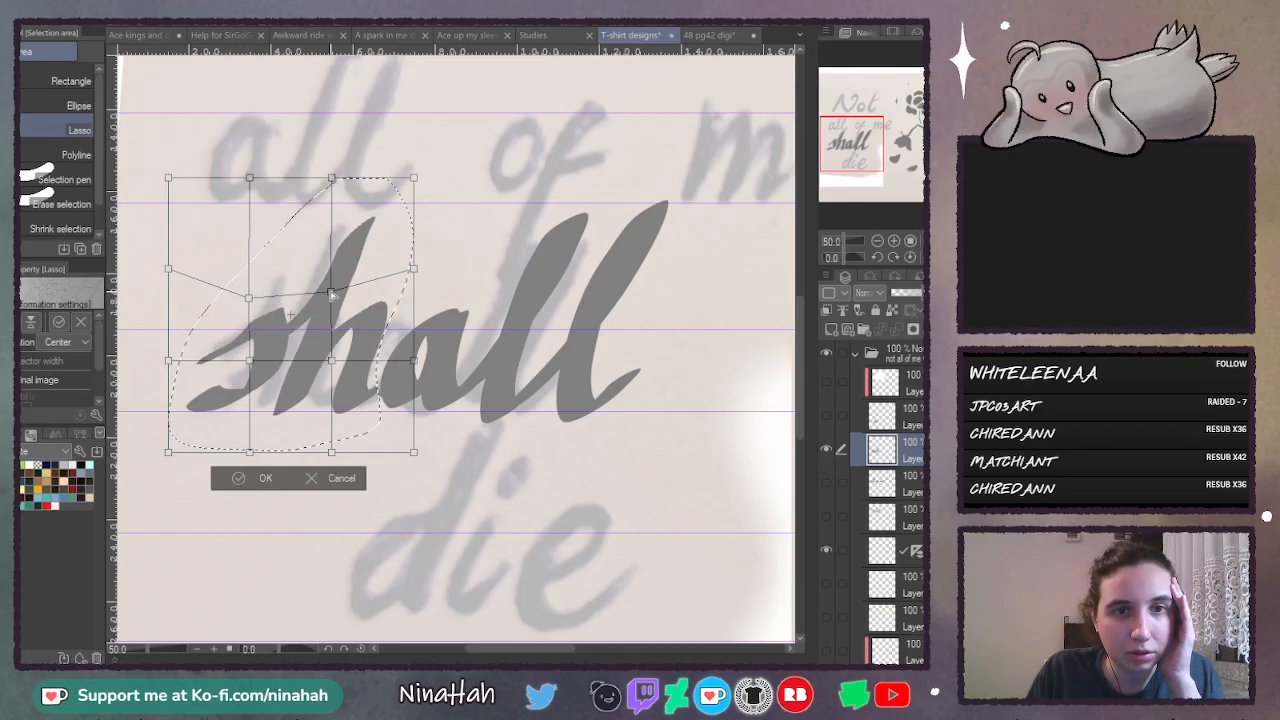
{"action": "left_click_drag", "start_coordinate": [413, 268], "coordinate": [410, 306]}
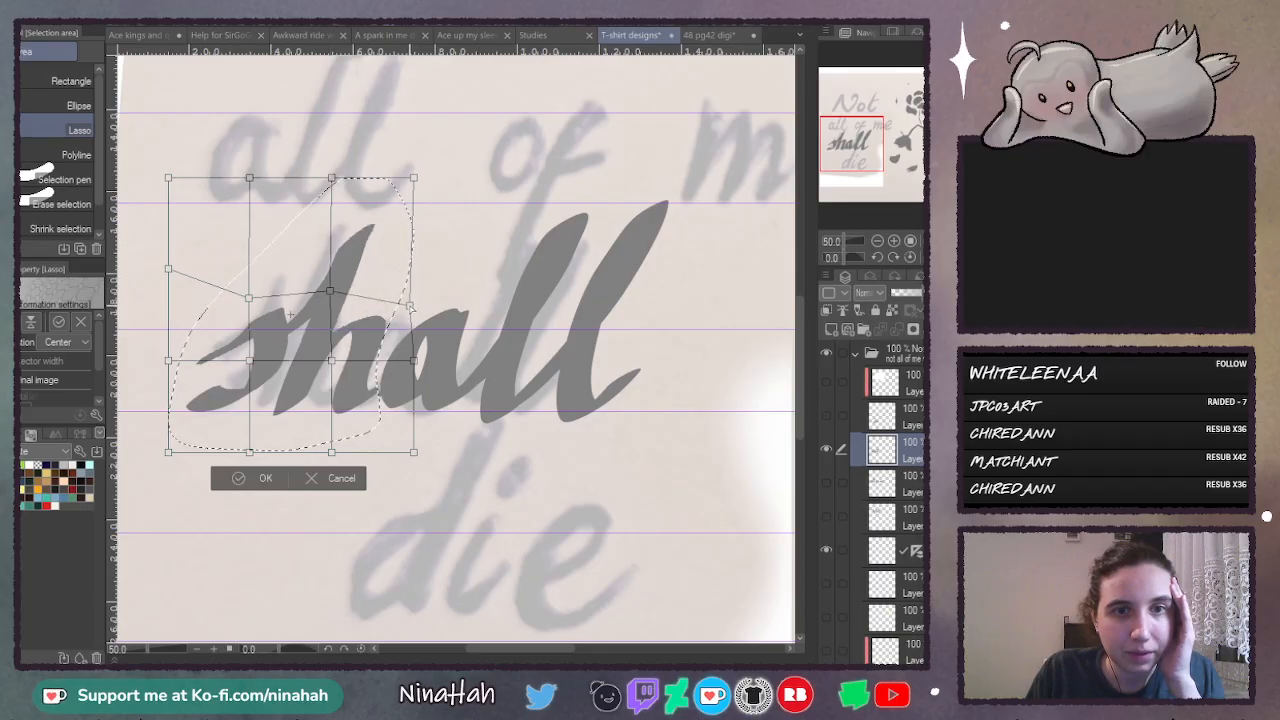
{"action": "left_click_drag", "start_coordinate": [249, 298], "coordinate": [244, 306]}
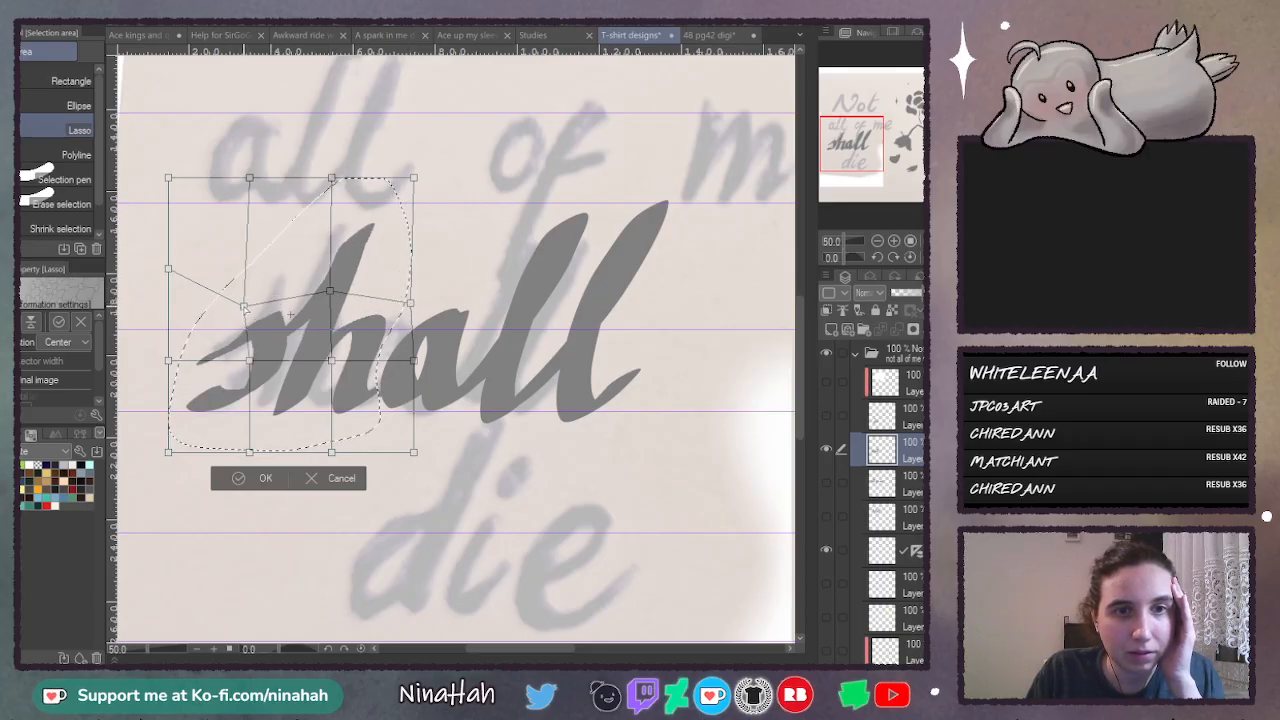
{"action": "left_click_drag", "start_coordinate": [331, 178], "coordinate": [352, 93]}
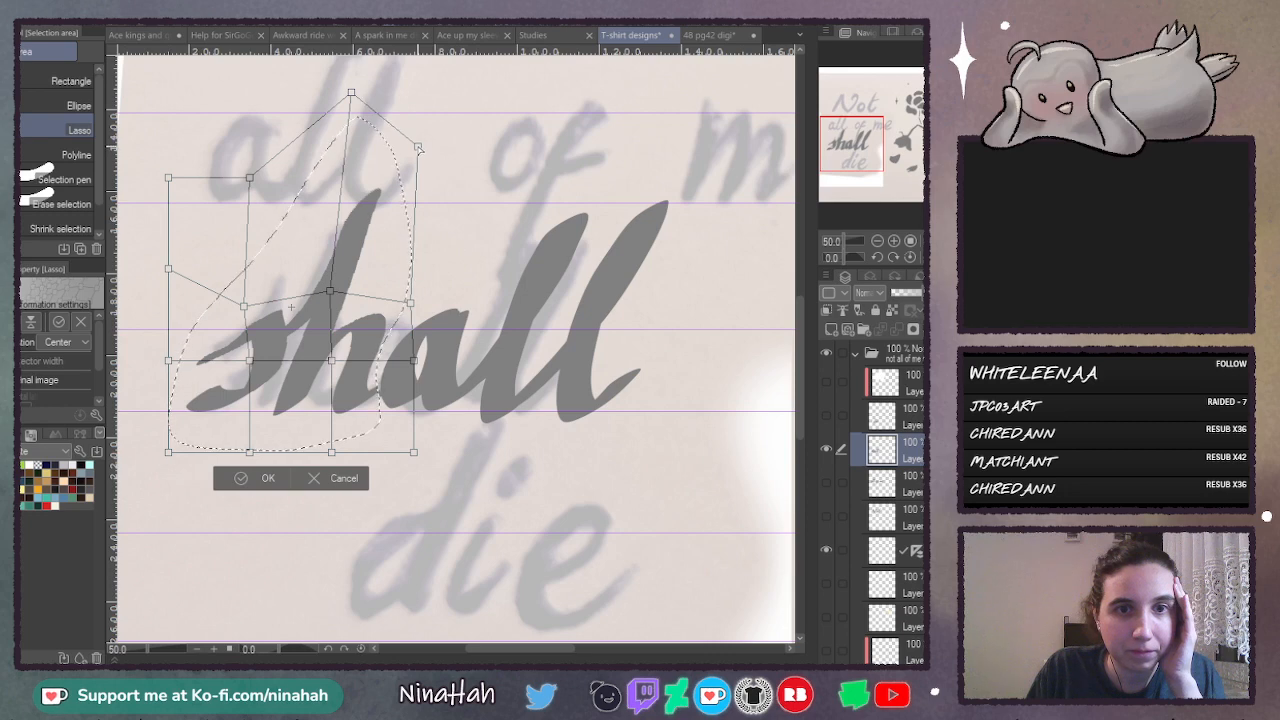
{"action": "left_click_drag", "start_coordinate": [418, 147], "coordinate": [420, 146]}
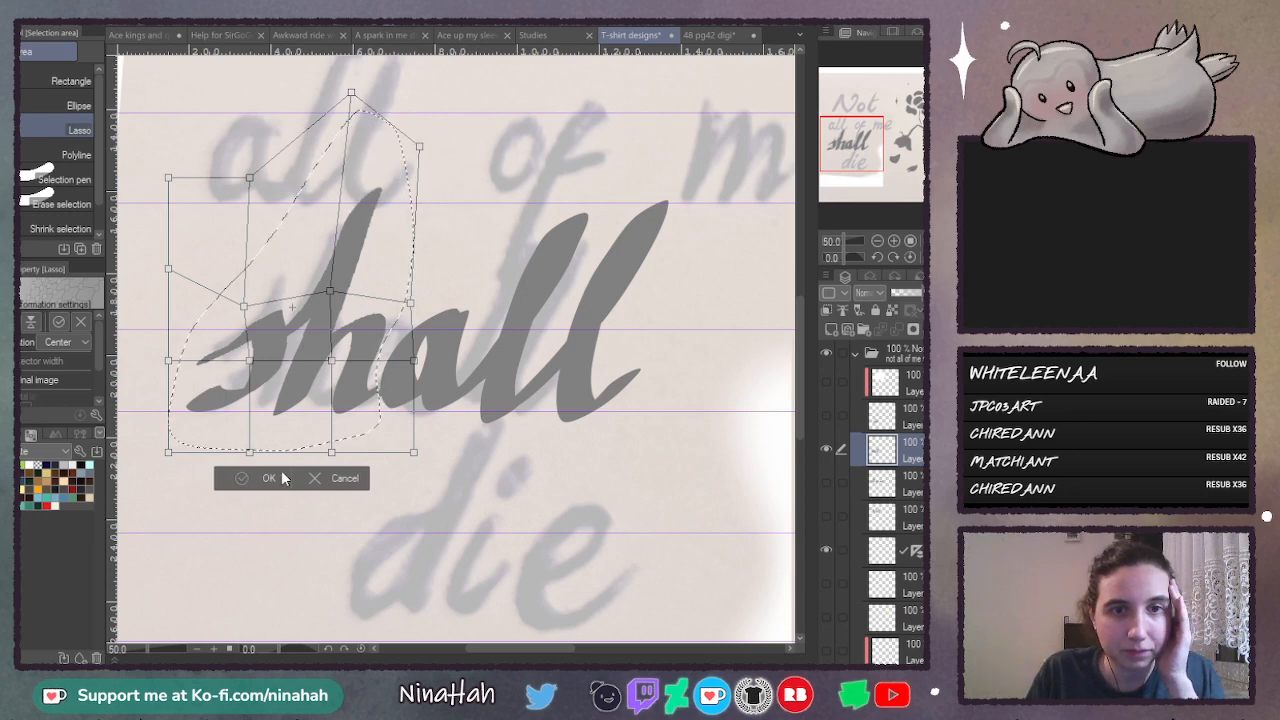
{"action": "key", "text": "Return"}
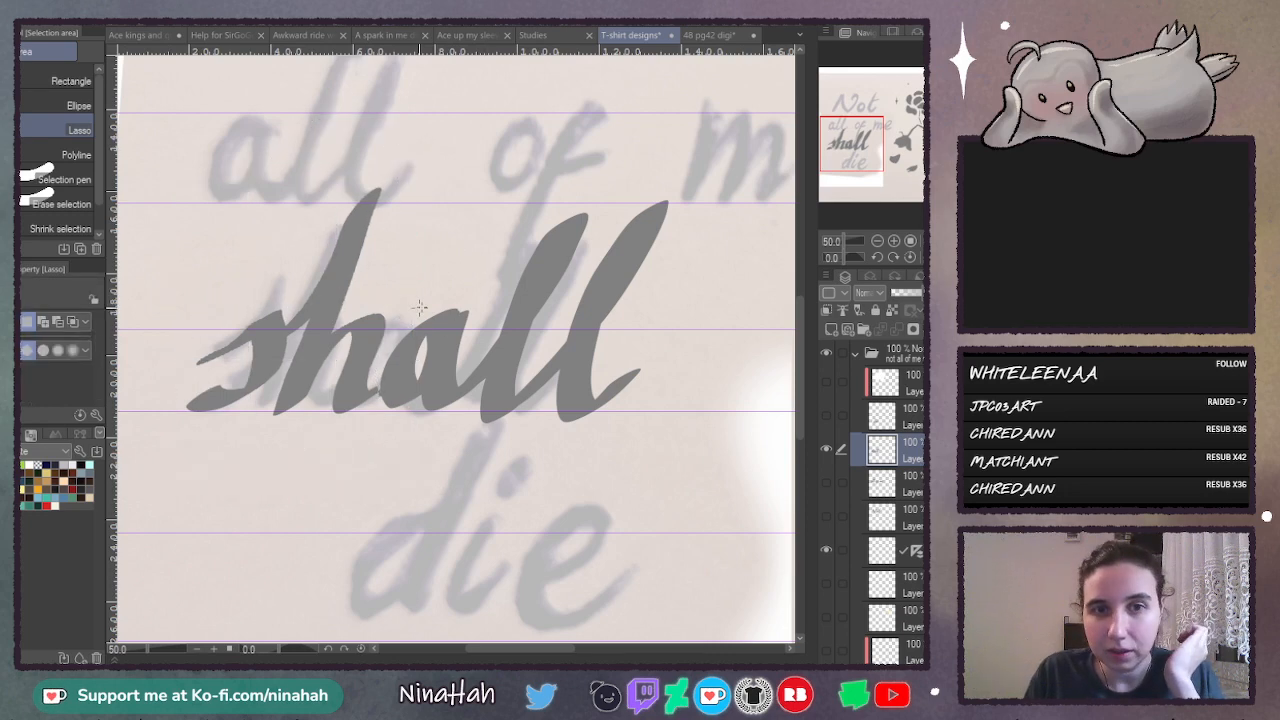
- Show and select the "all of me" layer, then copy the a of "all" and place the pasted copy over the a of "shall"
{"action": "left_click", "coordinate": [827, 482]}
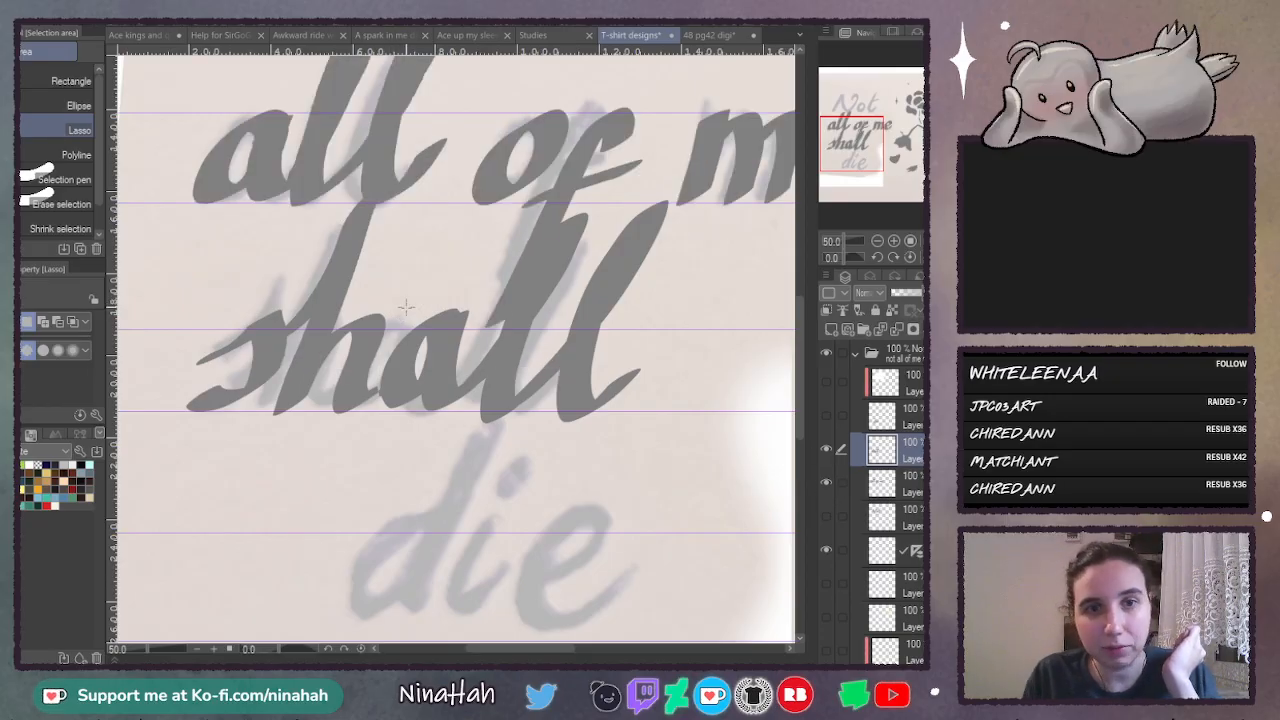
{"action": "left_click", "coordinate": [895, 484]}
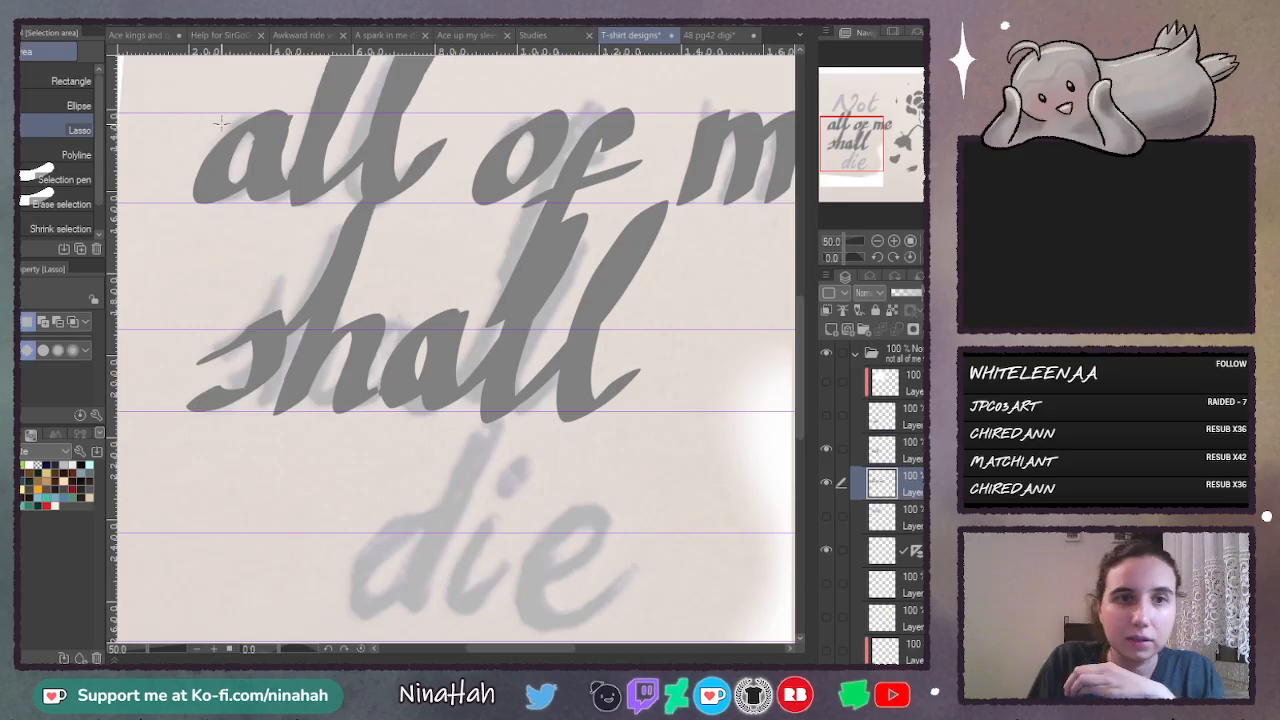
{"action": "mouse_move", "coordinate": [195, 128]}
{"action": "left_mouse_down"}
{"action": "mouse_move", "coordinate": [285, 228]}
{"action": "mouse_move", "coordinate": [305, 90]}
{"action": "left_mouse_up"}
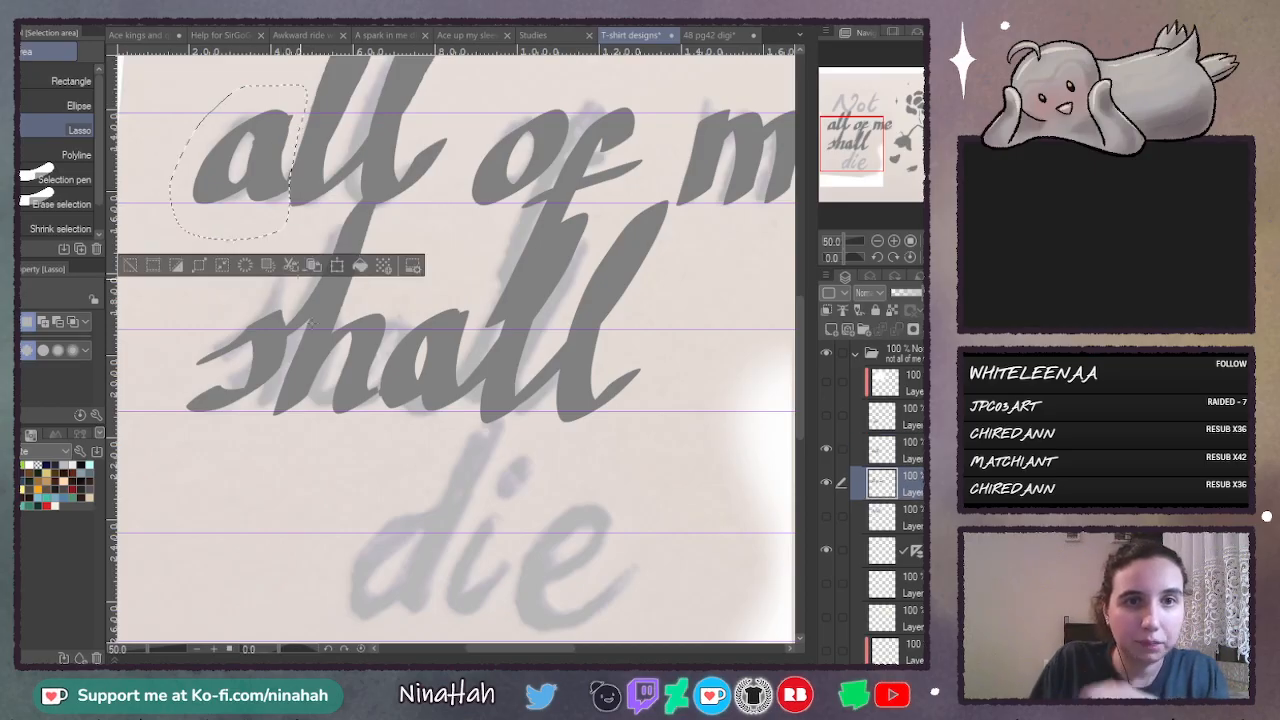
{"action": "key", "text": "ctrl+c"}
{"action": "key", "text": "ctrl+v"}
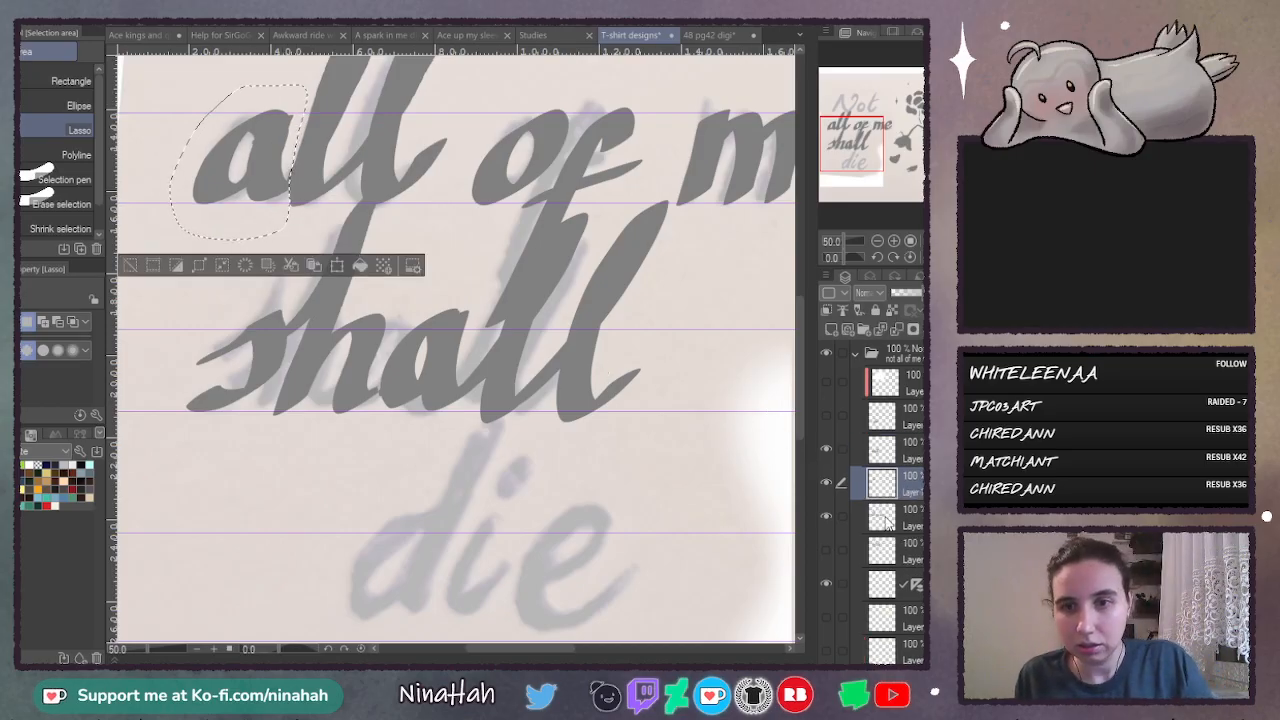
{"action": "key", "text": "ctrl+t"}
{"action": "mouse_move", "coordinate": [280, 176]}
{"action": "left_mouse_down"}
{"action": "mouse_move", "coordinate": [423, 395]}
{"action": "mouse_move", "coordinate": [470, 378]}
{"action": "mouse_move", "coordinate": [458, 377]}
{"action": "left_mouse_up"}
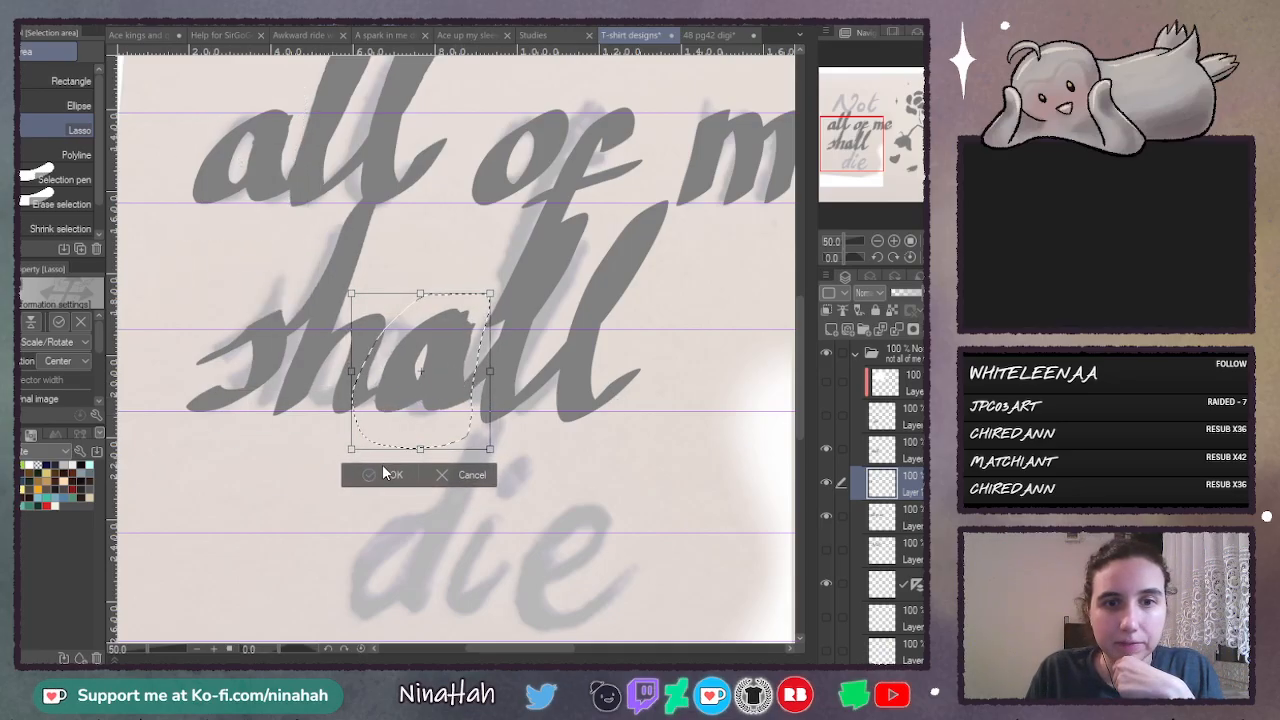
{"action": "left_click", "coordinate": [386, 470]}
{"action": "key", "text": "ctrl+d"}
- Hide the pasted a's layer and delete the original a from the "shall" layer, then deselect
{"action": "left_click", "coordinate": [827, 483]}
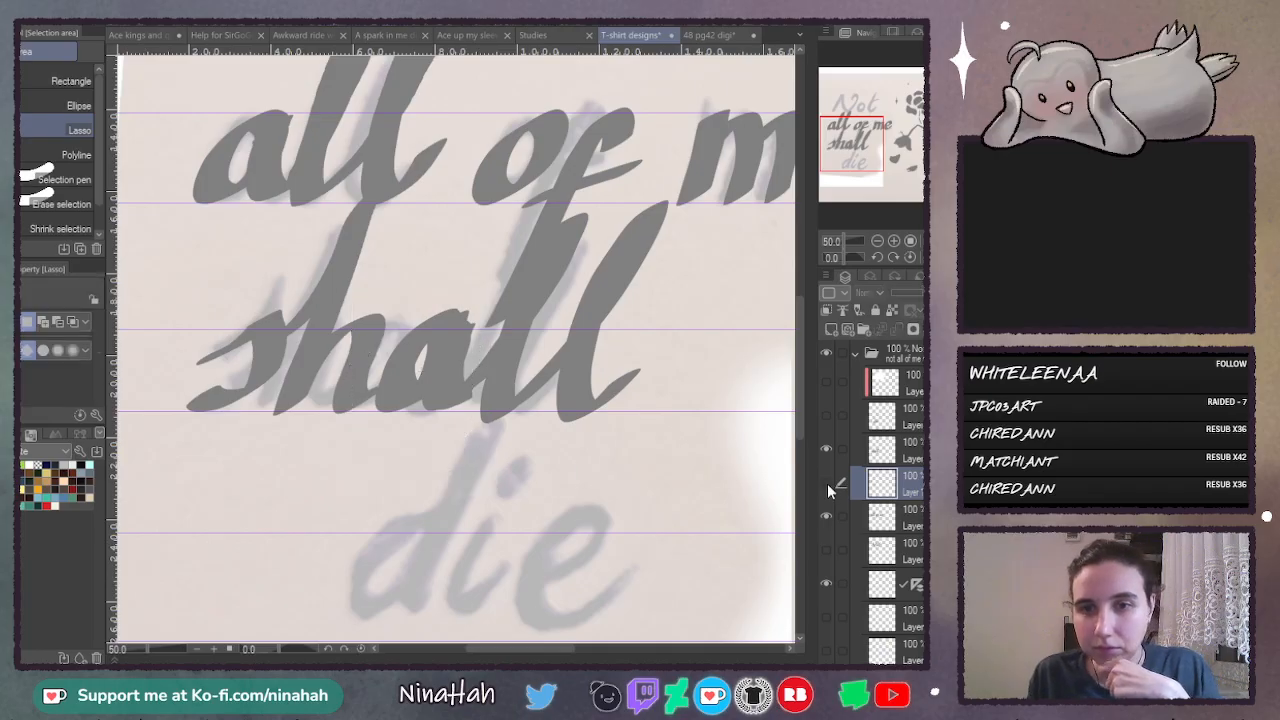
{"action": "left_click", "coordinate": [827, 448]}
{"action": "left_click", "coordinate": [827, 448]}
{"action": "left_click", "coordinate": [905, 450]}
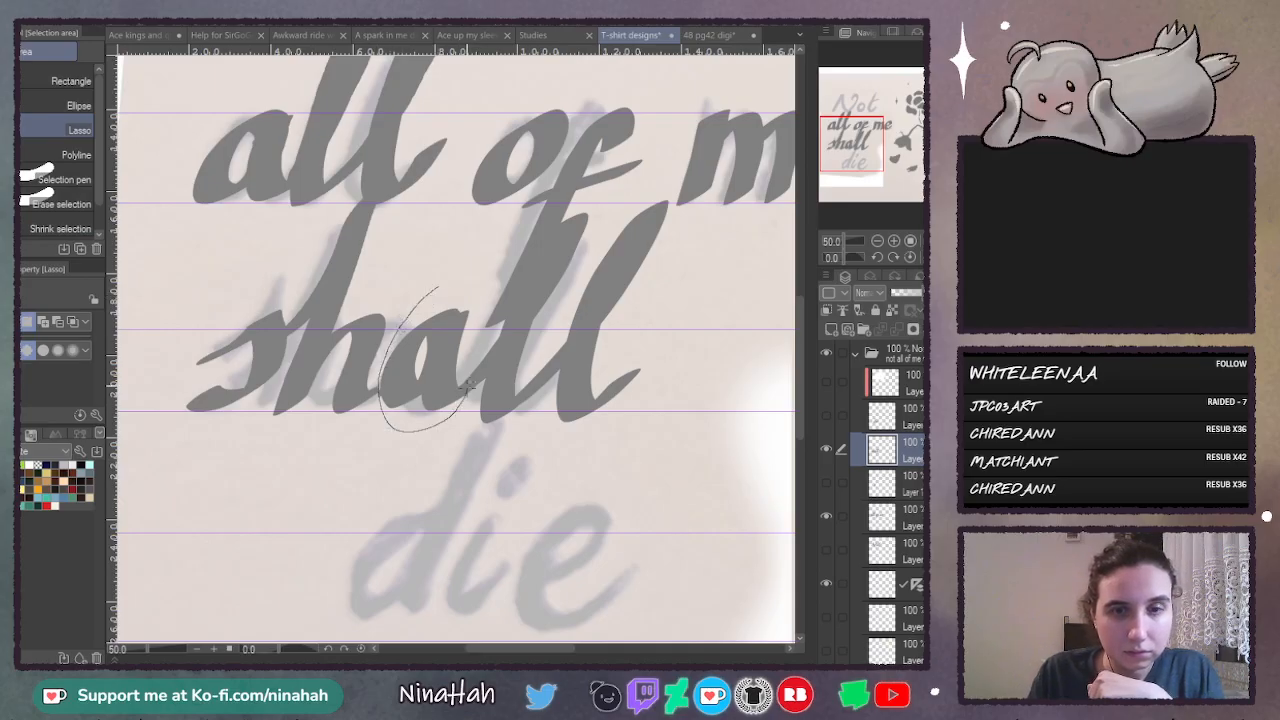
{"action": "left_click_drag", "start_coordinate": [466, 388], "coordinate": [487, 296]}
{"action": "key", "text": "Delete"}
{"action": "key", "text": "ctrl+d"}
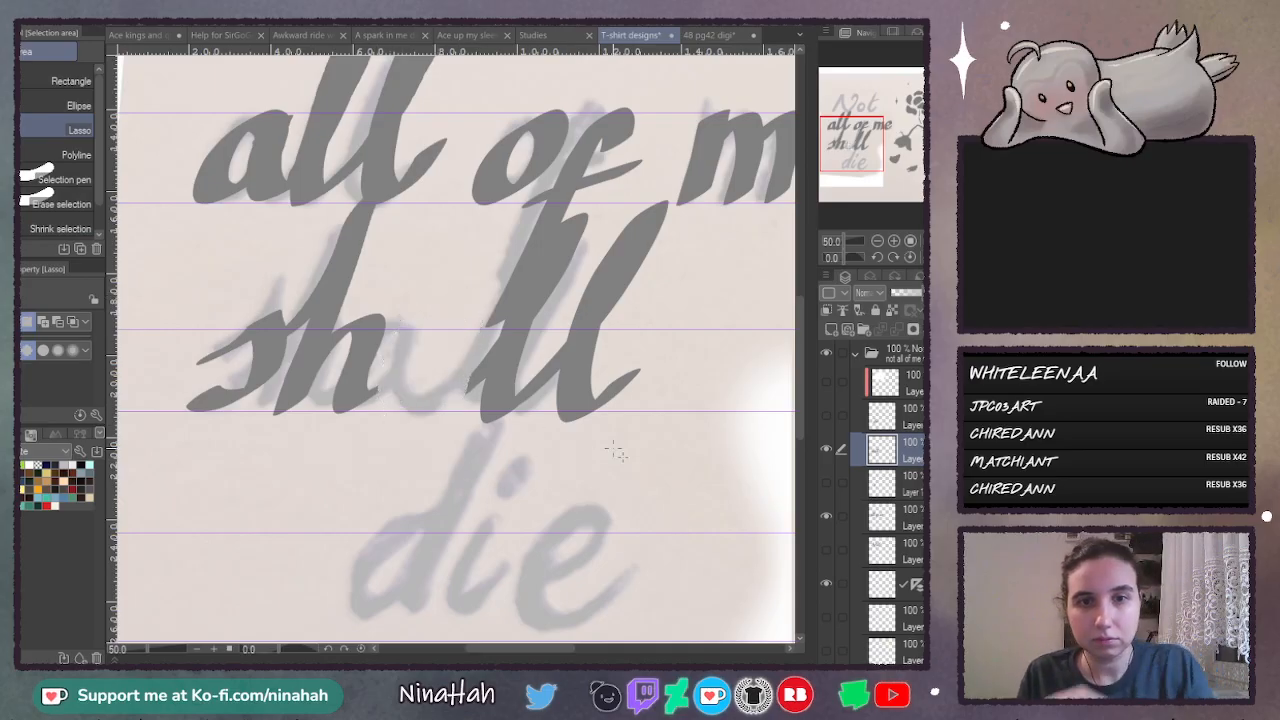
- Show the pasted a again and merge the "shall" layer with it
{"action": "left_click", "coordinate": [825, 483]}
{"action": "left_click", "coordinate": [897, 333]}
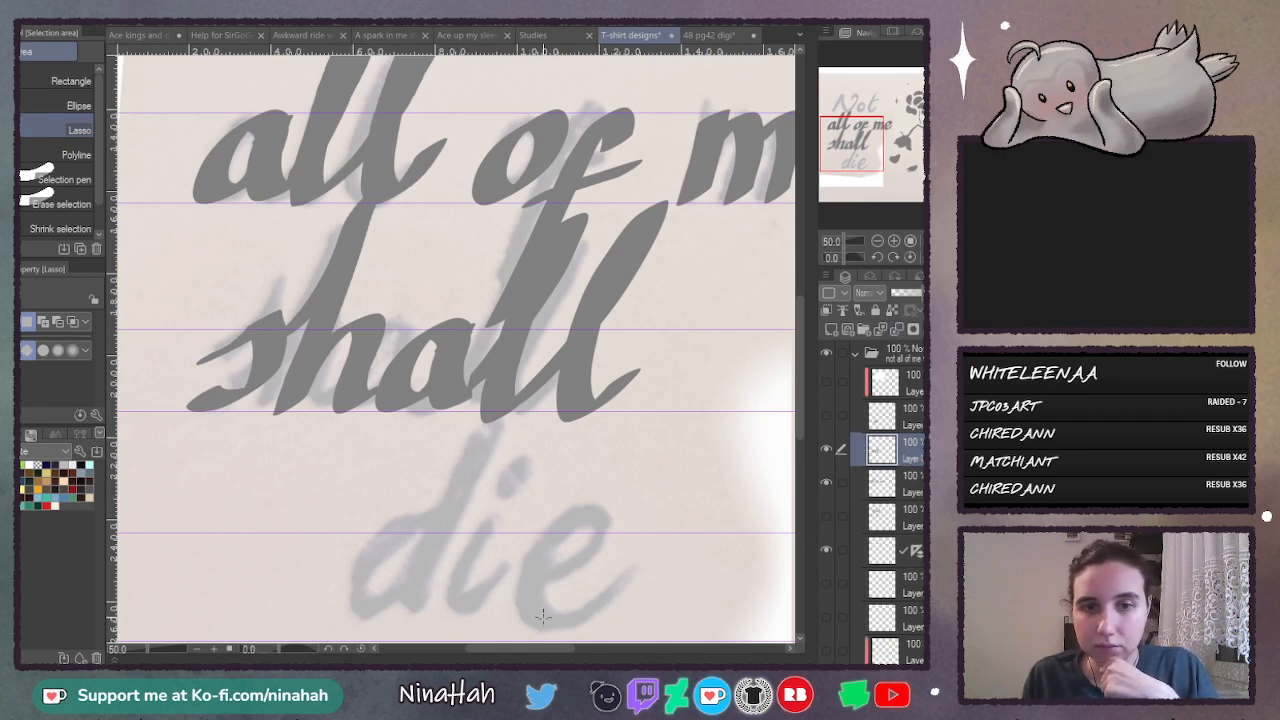
{"action": "left_click_drag", "start_coordinate": [538, 646], "coordinate": [550, 647]}
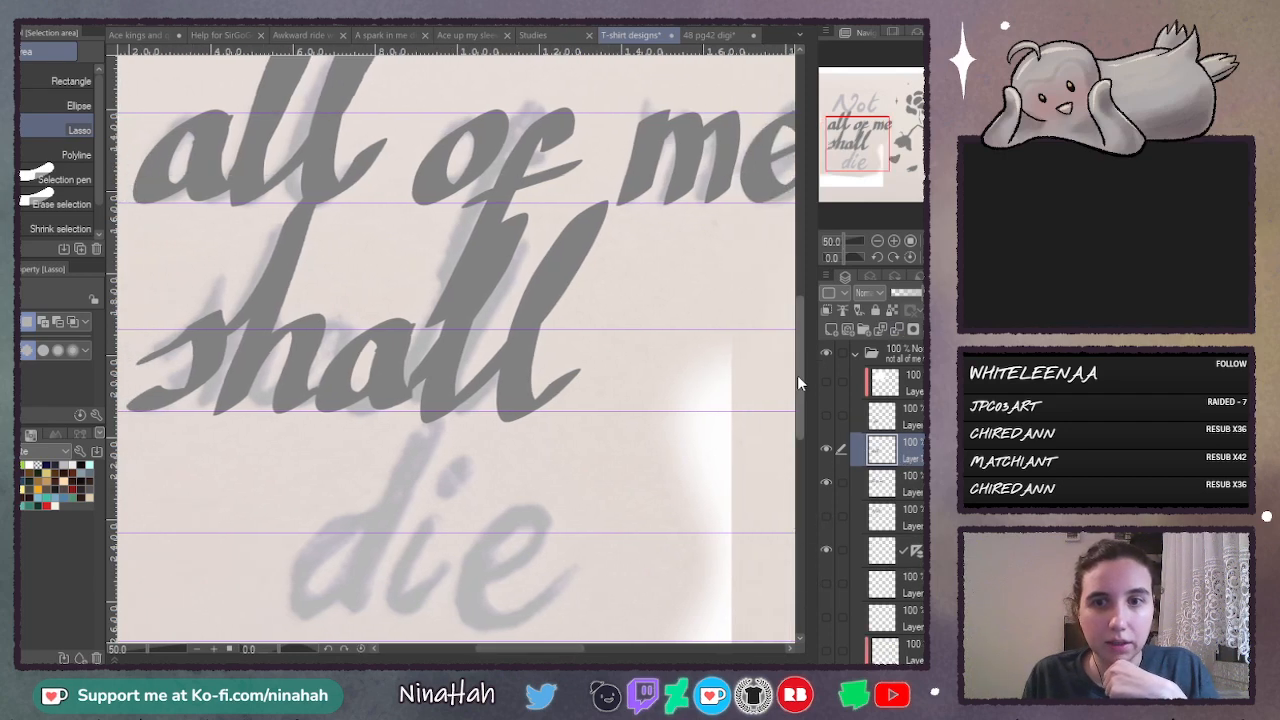
{"action": "mouse_move", "coordinate": [797, 375]}
{"action": "left_mouse_down"}
{"action": "mouse_move", "coordinate": [808, 340]}
{"action": "mouse_move", "coordinate": [800, 357]}
{"action": "left_mouse_up"}
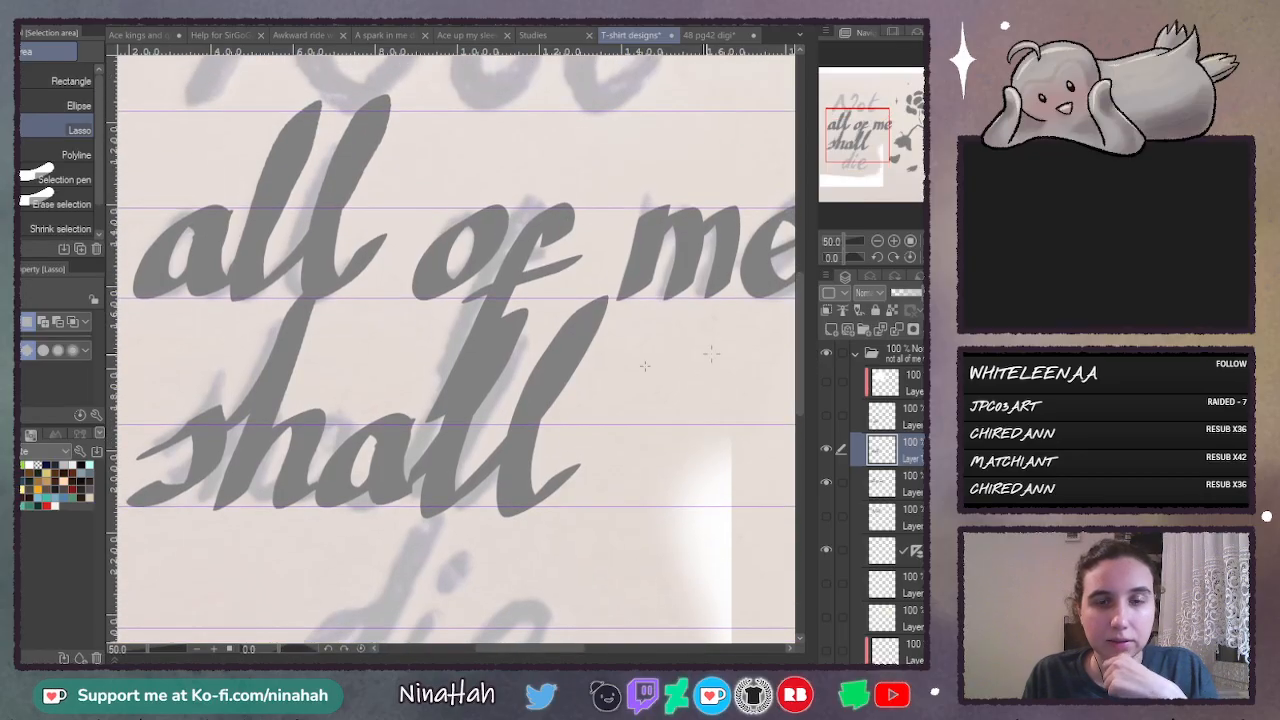
{"action": "left_click", "coordinate": [826, 483]}
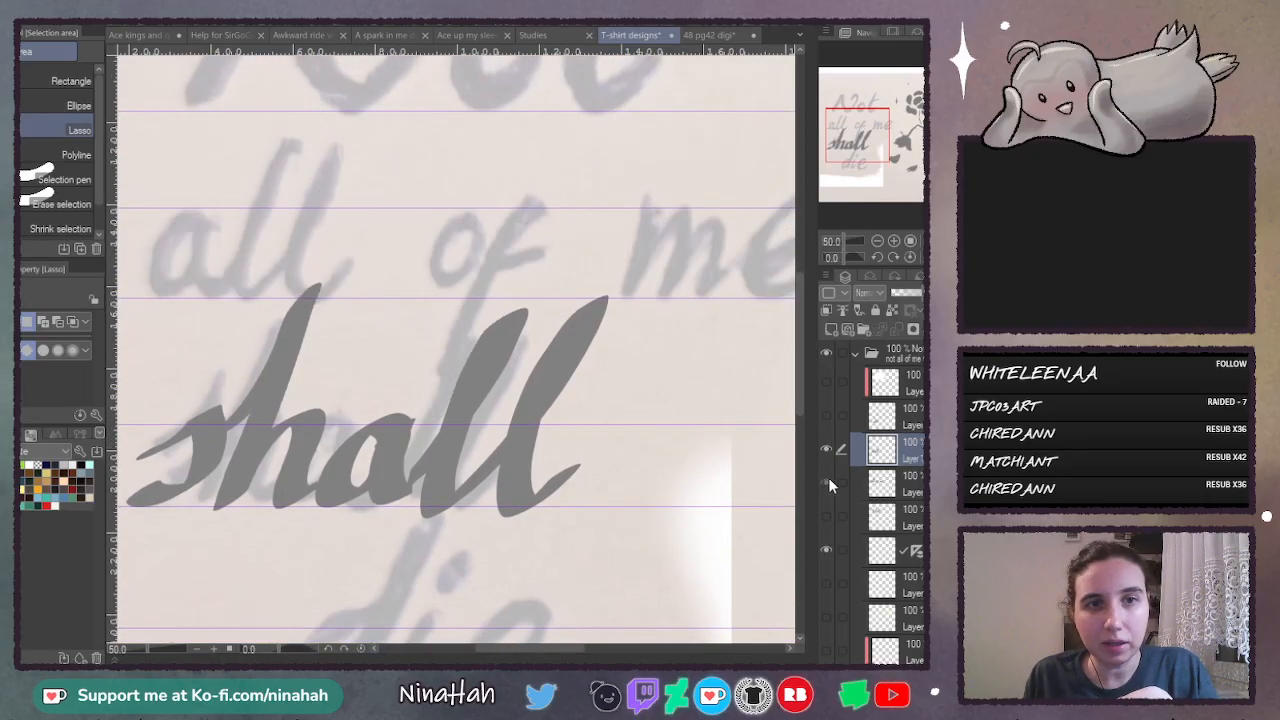
{"action": "left_click", "coordinate": [826, 483]}
{"action": "left_click", "coordinate": [885, 484]}
{"action": "left_click_drag", "start_coordinate": [323, 73], "coordinate": [264, 134]}
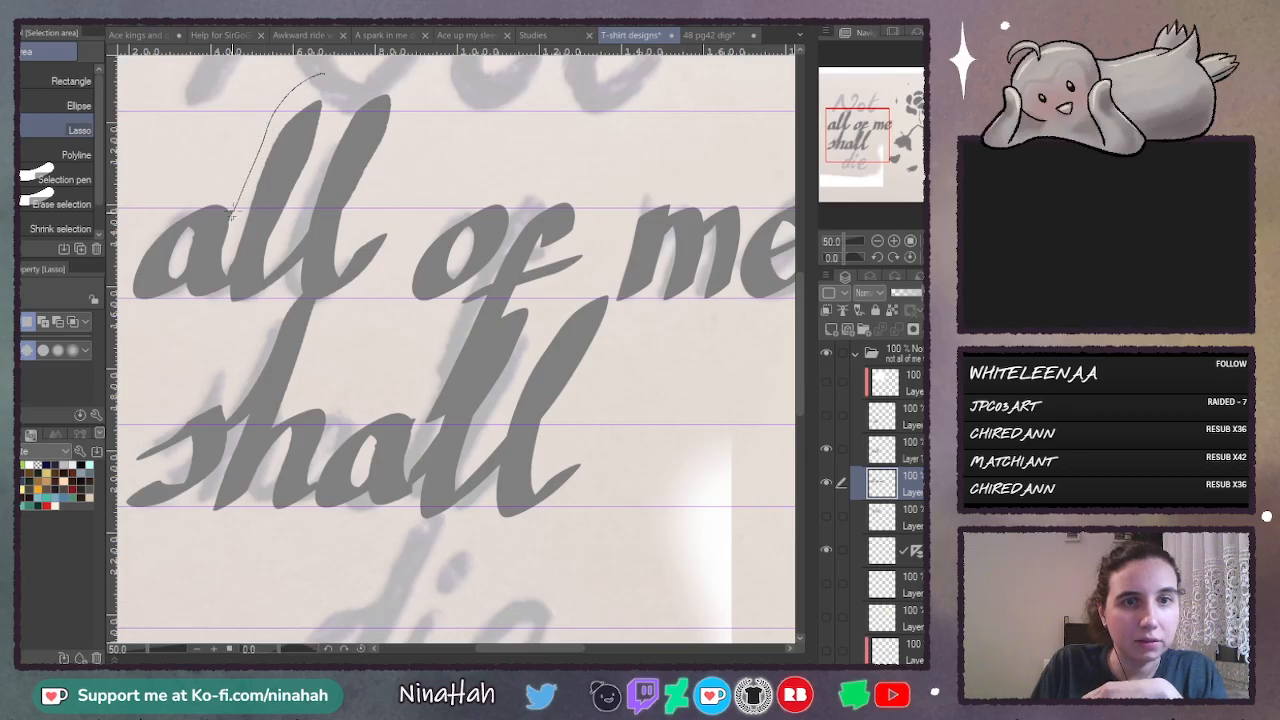
{"action": "left_click_drag", "start_coordinate": [232, 211], "coordinate": [224, 248]}
{"action": "left_click", "coordinate": [422, 90]}
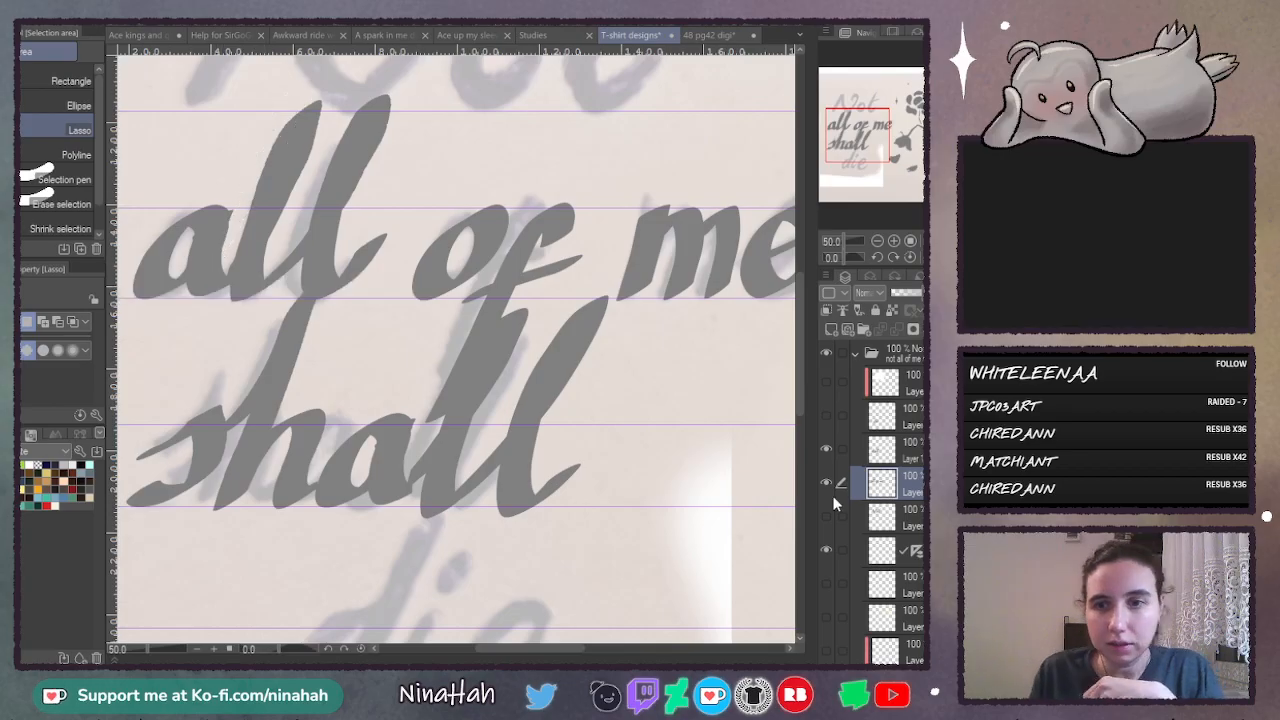
{"action": "left_click", "coordinate": [826, 449]}
{"action": "left_click", "coordinate": [826, 449]}
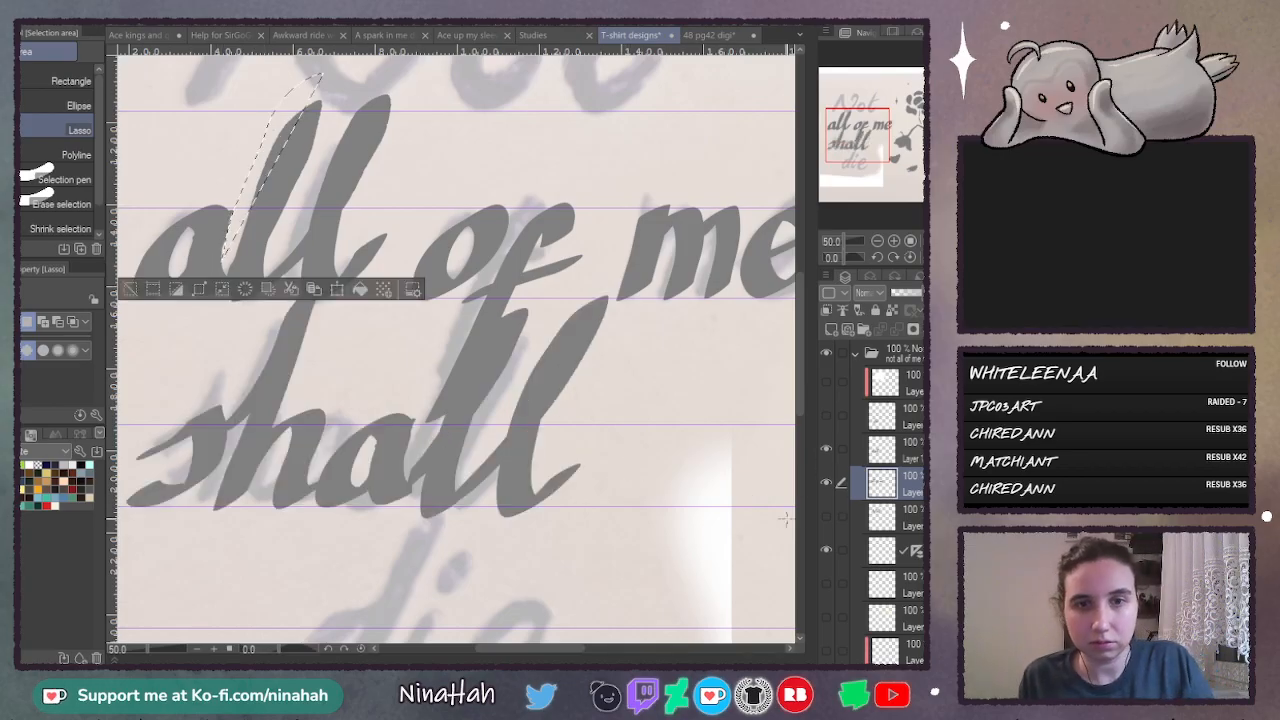
- Undo back to before the "shall" layer merge and delete the separate layer holding the pasted a
{"action": "key", "text": "ctrl+z"}
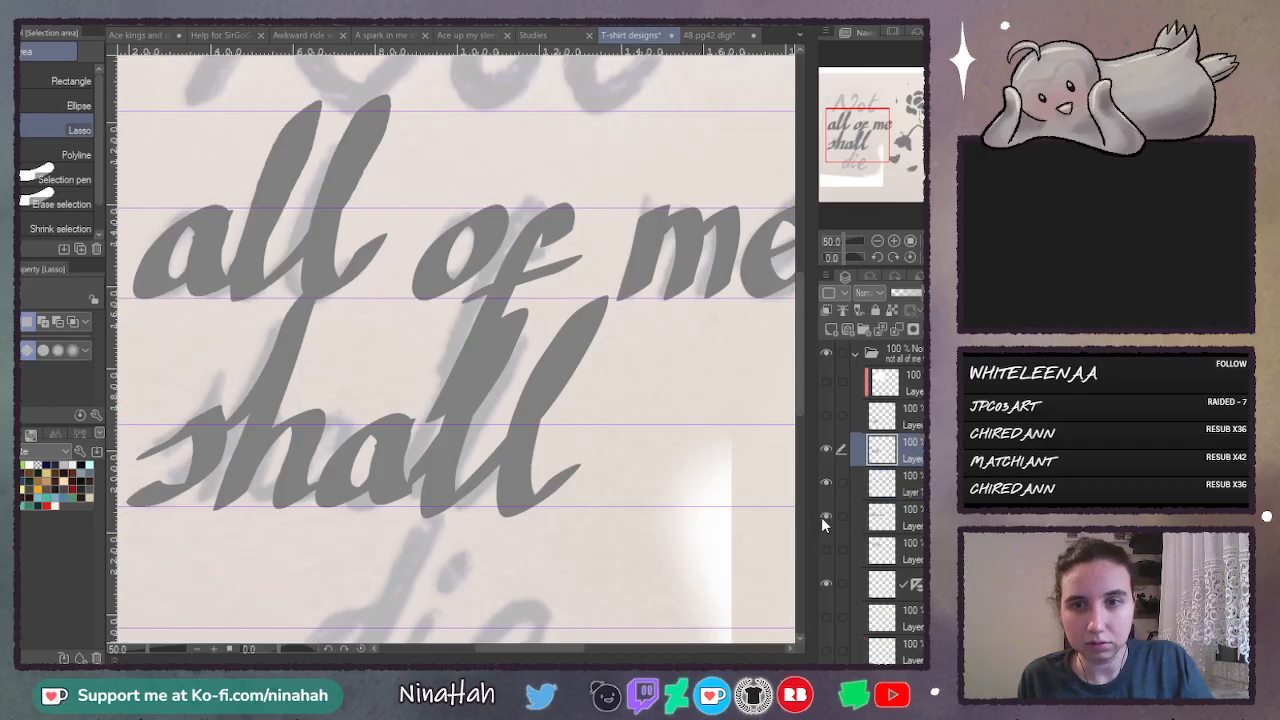
{"action": "left_click", "coordinate": [826, 449]}
{"action": "left_click", "coordinate": [826, 449]}
{"action": "key", "text": "ctrl+z"}
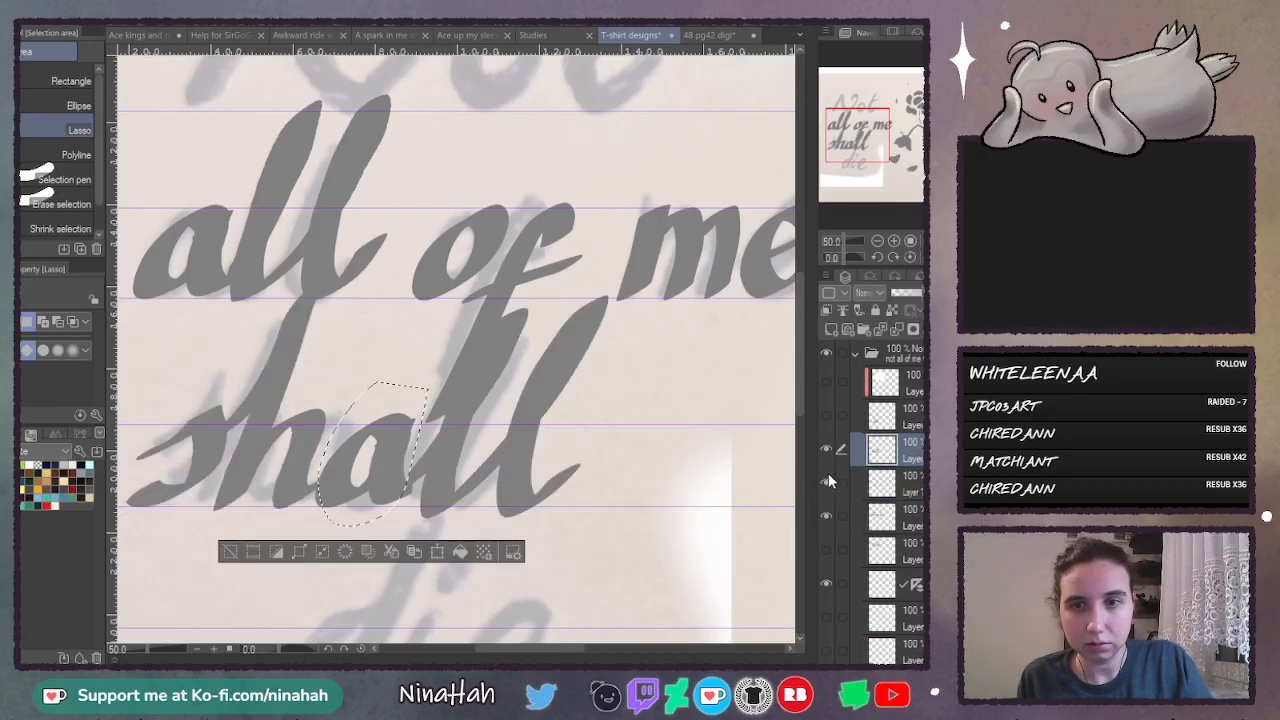
{"action": "key", "text": "ctrl+z"}
{"action": "key", "text": "ctrl+z"}
{"action": "key", "text": "ctrl+z"}
{"action": "left_click", "coordinate": [898, 484]}
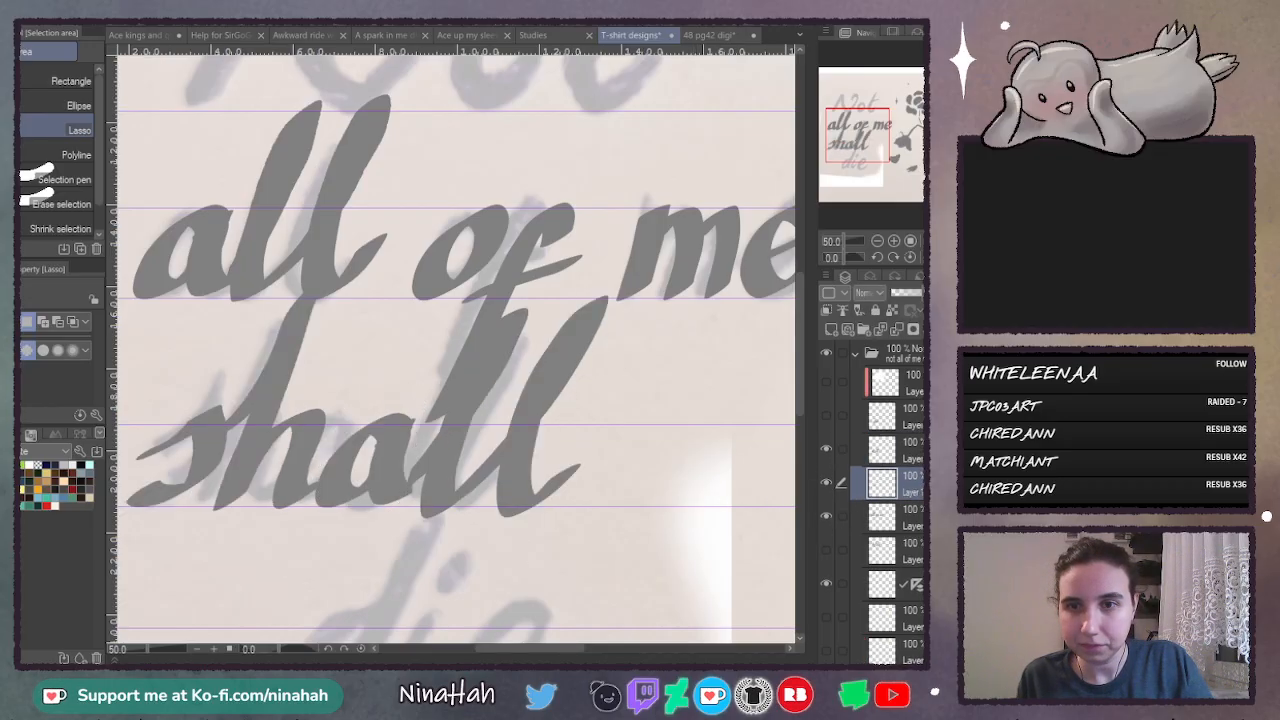
{"action": "left_click", "coordinate": [946, 329]}
- Copy the whole "all" from the "all of me" layer and place the pasted copy after the "sh" in "shall"
{"action": "left_click", "coordinate": [826, 481]}
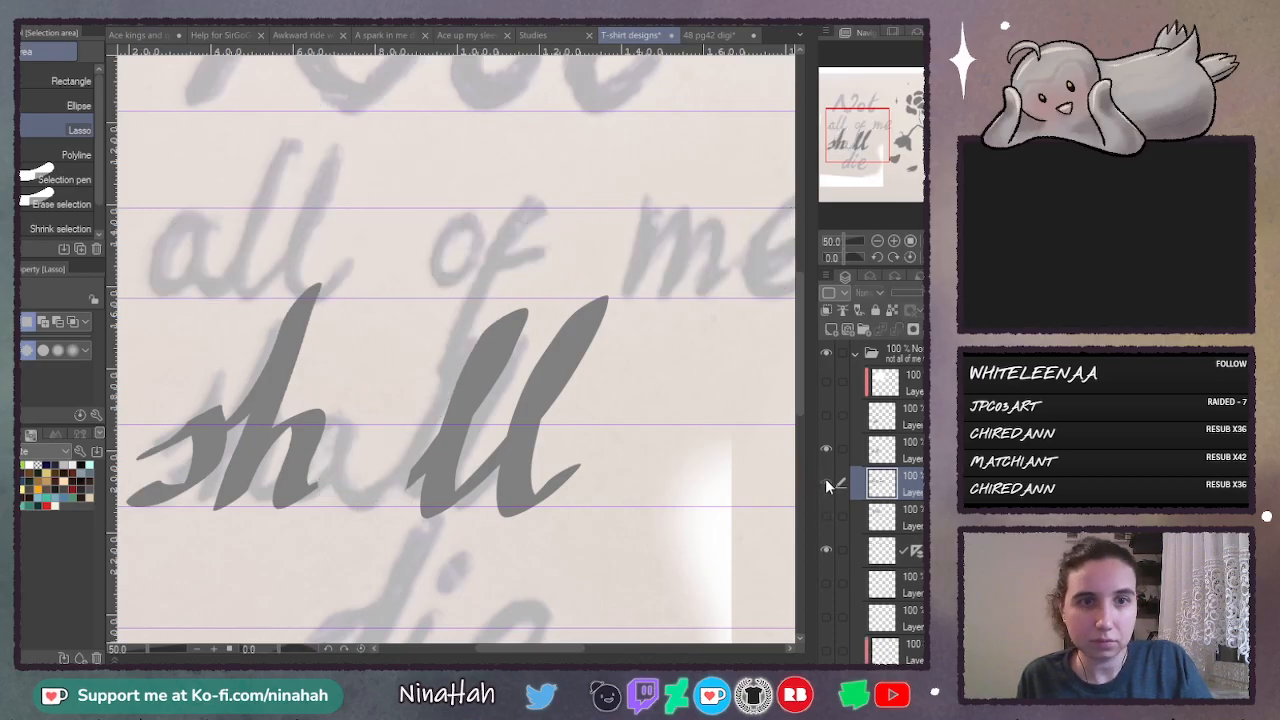
{"action": "left_click", "coordinate": [826, 481]}
{"action": "left_click_drag", "start_coordinate": [318, 70], "coordinate": [137, 222]}
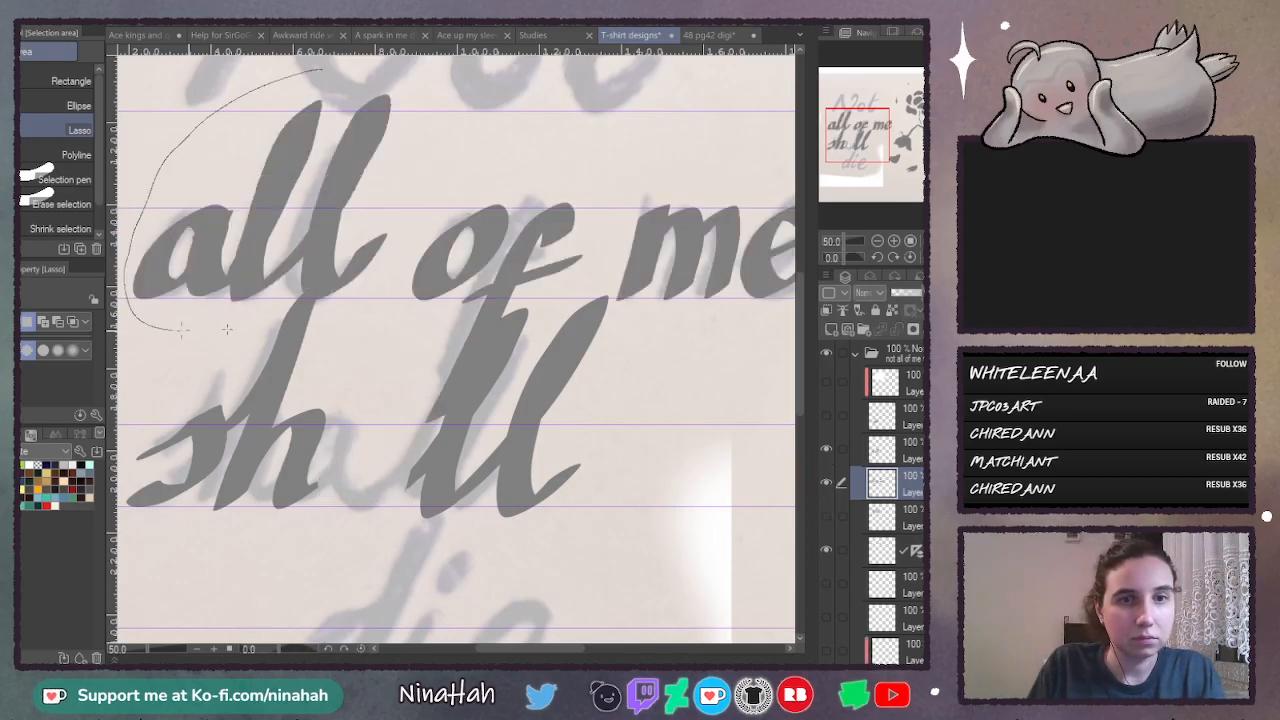
{"action": "mouse_move", "coordinate": [227, 329]}
{"action": "left_mouse_down"}
{"action": "mouse_move", "coordinate": [412, 175]}
{"action": "mouse_move", "coordinate": [428, 95]}
{"action": "left_mouse_up"}
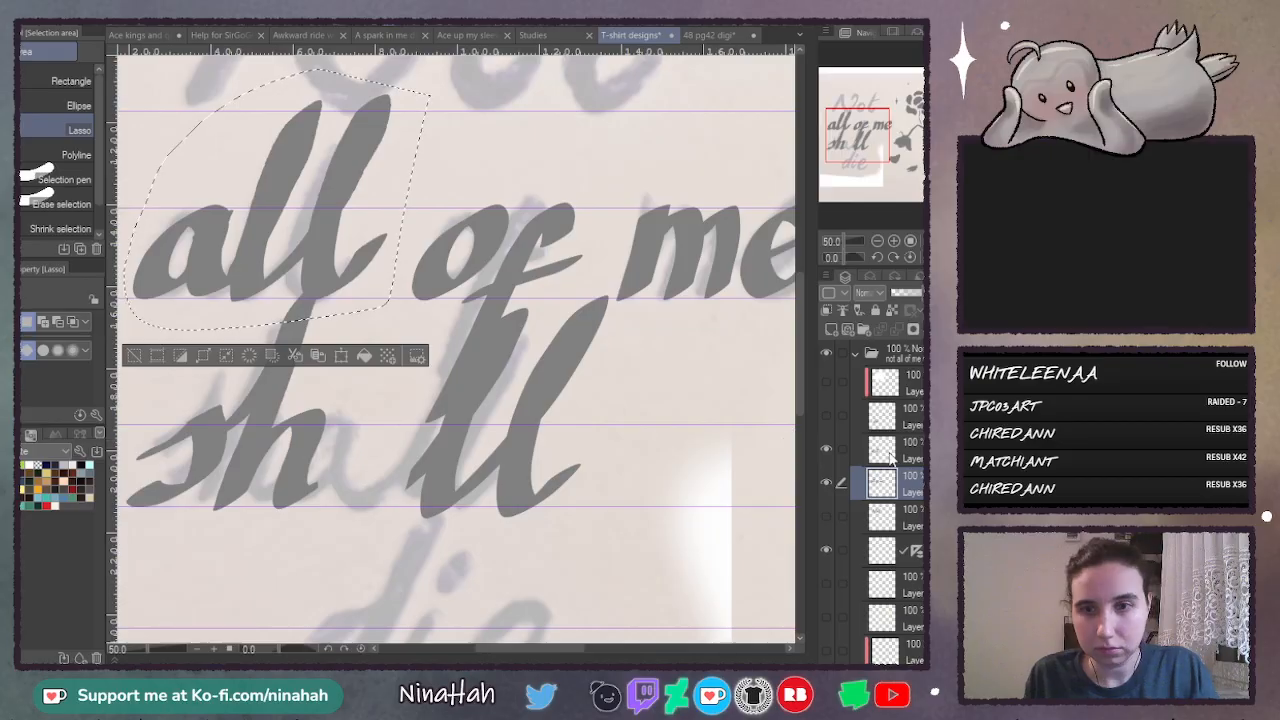
{"action": "key", "text": "ctrl+t"}
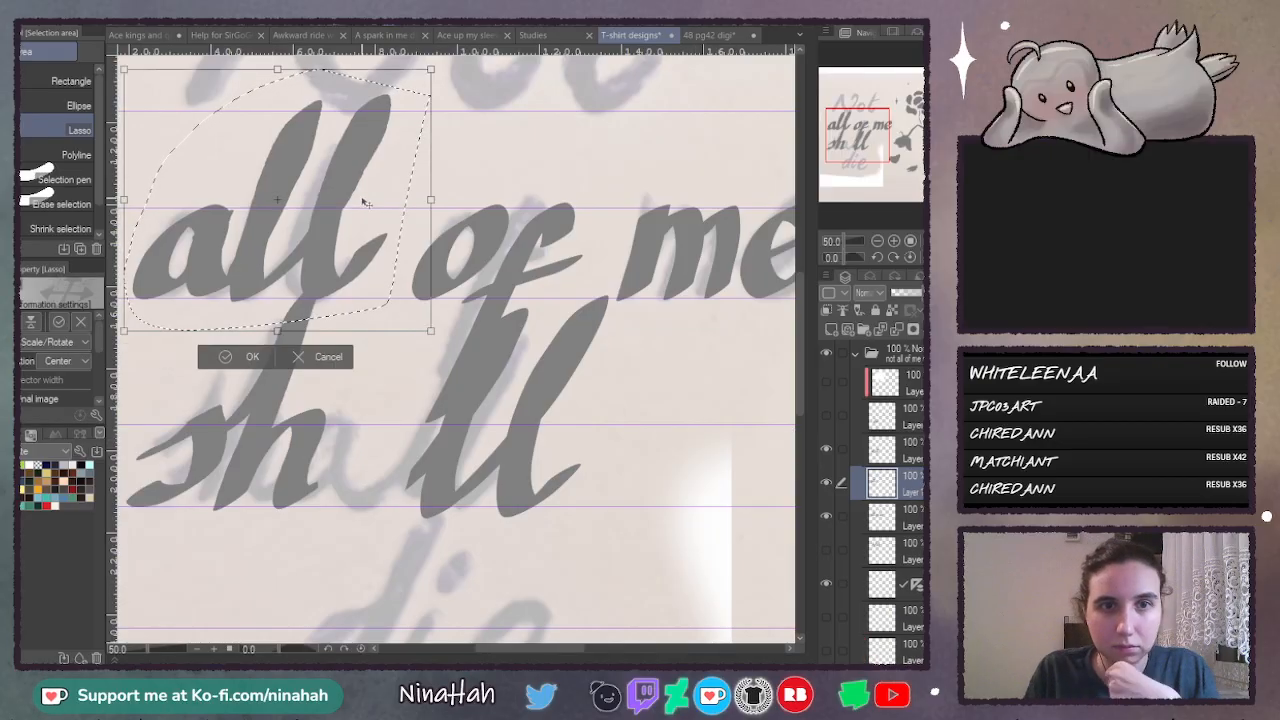
{"action": "mouse_move", "coordinate": [366, 203]}
{"action": "left_mouse_down"}
{"action": "mouse_move", "coordinate": [551, 453]}
{"action": "mouse_move", "coordinate": [549, 394]}
{"action": "mouse_move", "coordinate": [546, 409]}
{"action": "left_mouse_up"}
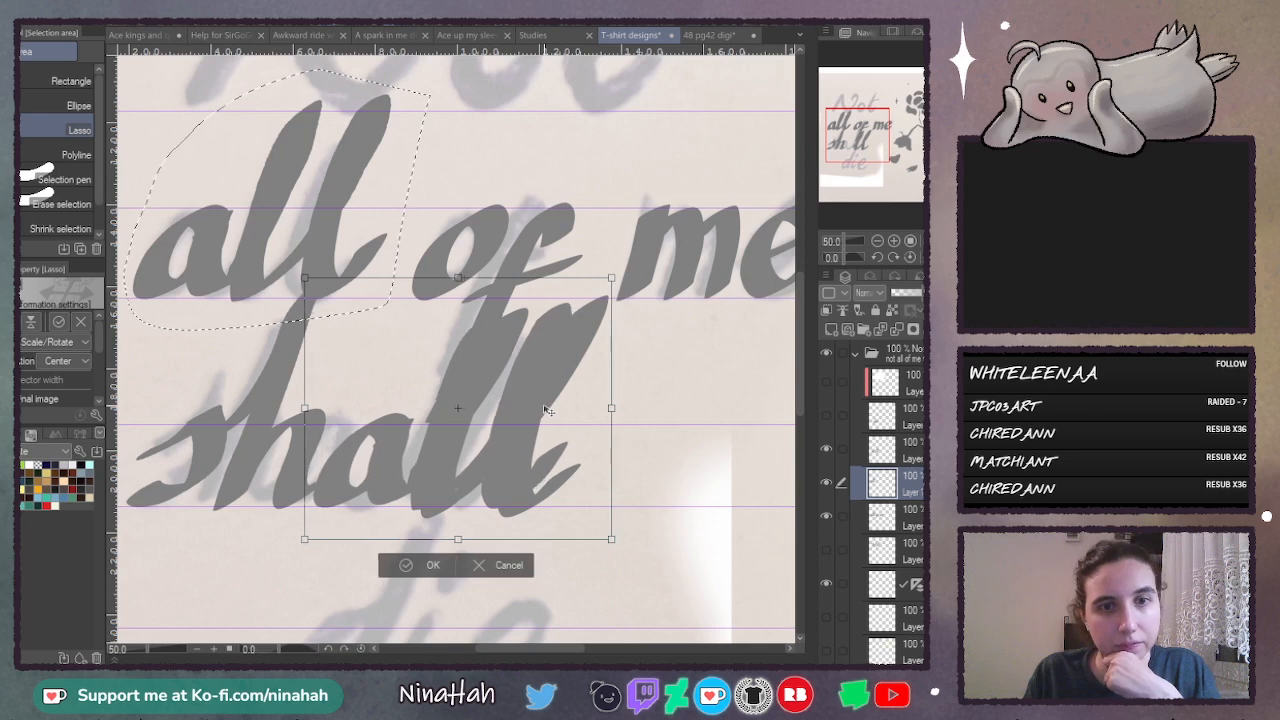
{"action": "left_click", "coordinate": [433, 564]}
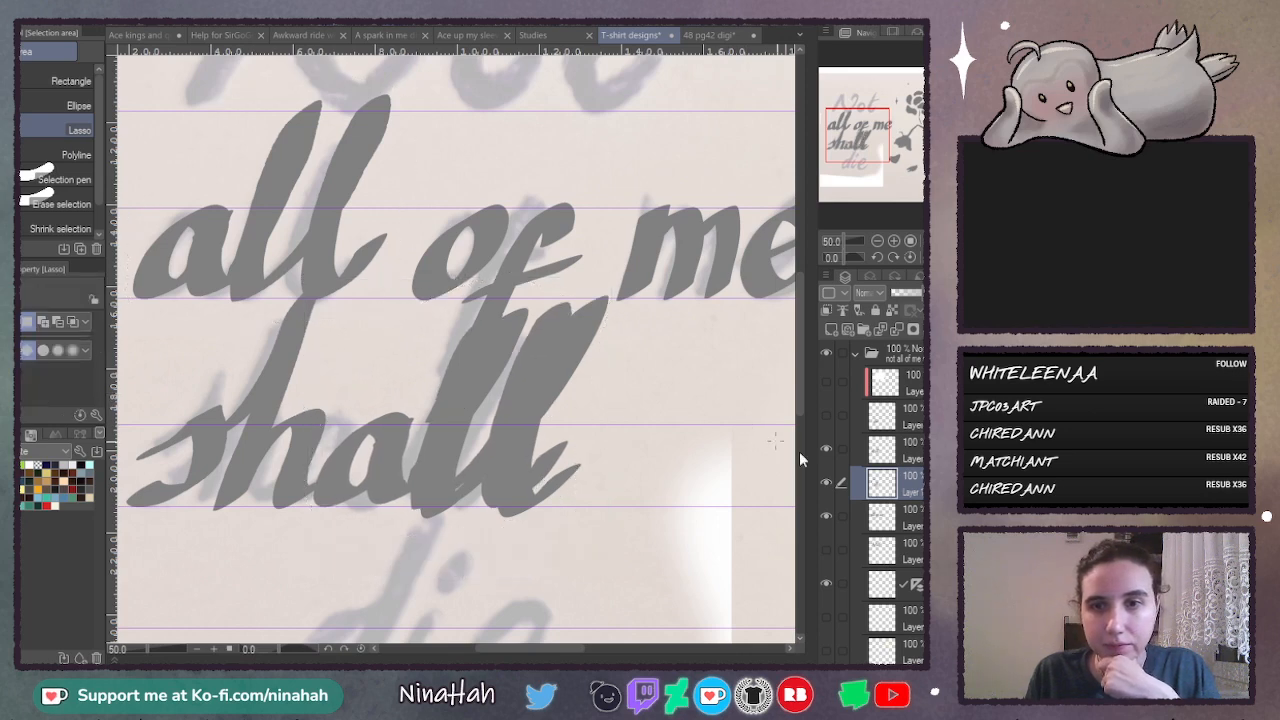
- Delete the two original l's from the "shall" layer and deselect
{"action": "left_click", "coordinate": [825, 451]}
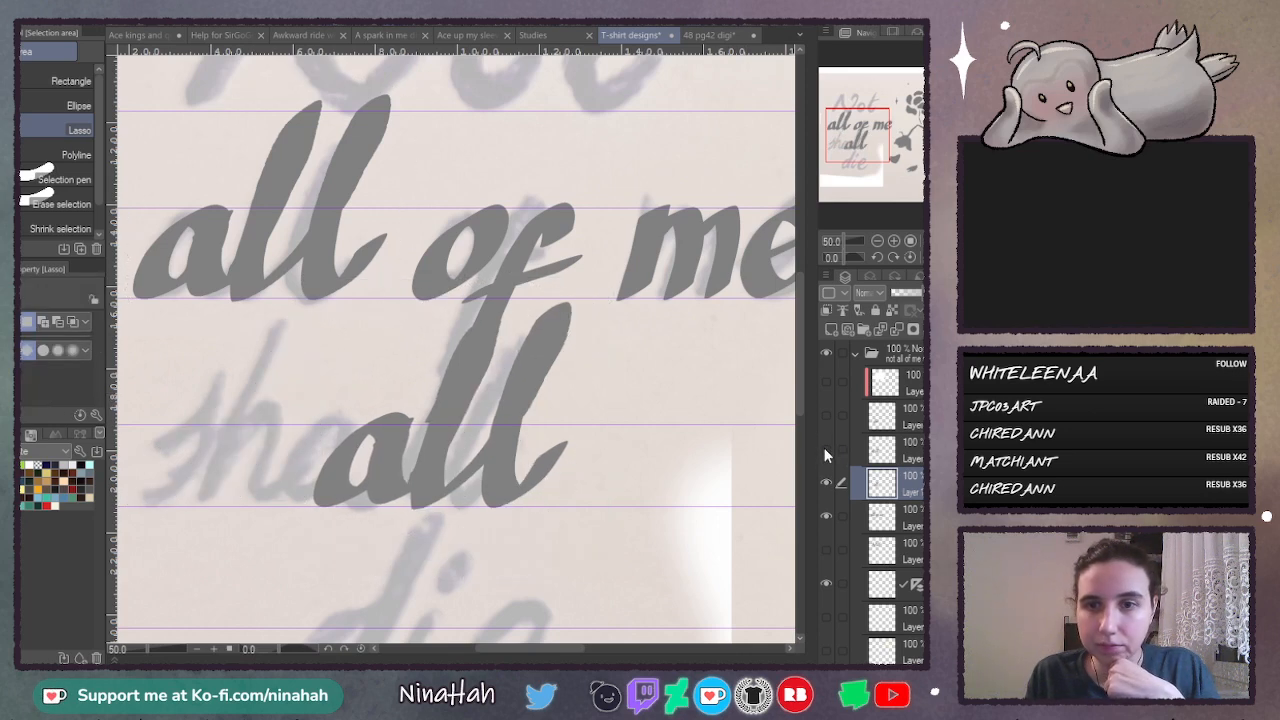
{"action": "left_click", "coordinate": [825, 450]}
{"action": "left_click", "coordinate": [882, 450]}
{"action": "mouse_move", "coordinate": [440, 303]}
{"action": "left_mouse_down"}
{"action": "mouse_move", "coordinate": [395, 562]}
{"action": "mouse_move", "coordinate": [662, 290]}
{"action": "left_mouse_up"}
{"action": "key", "text": "Delete"}
{"action": "key", "text": "ctrl+d"}
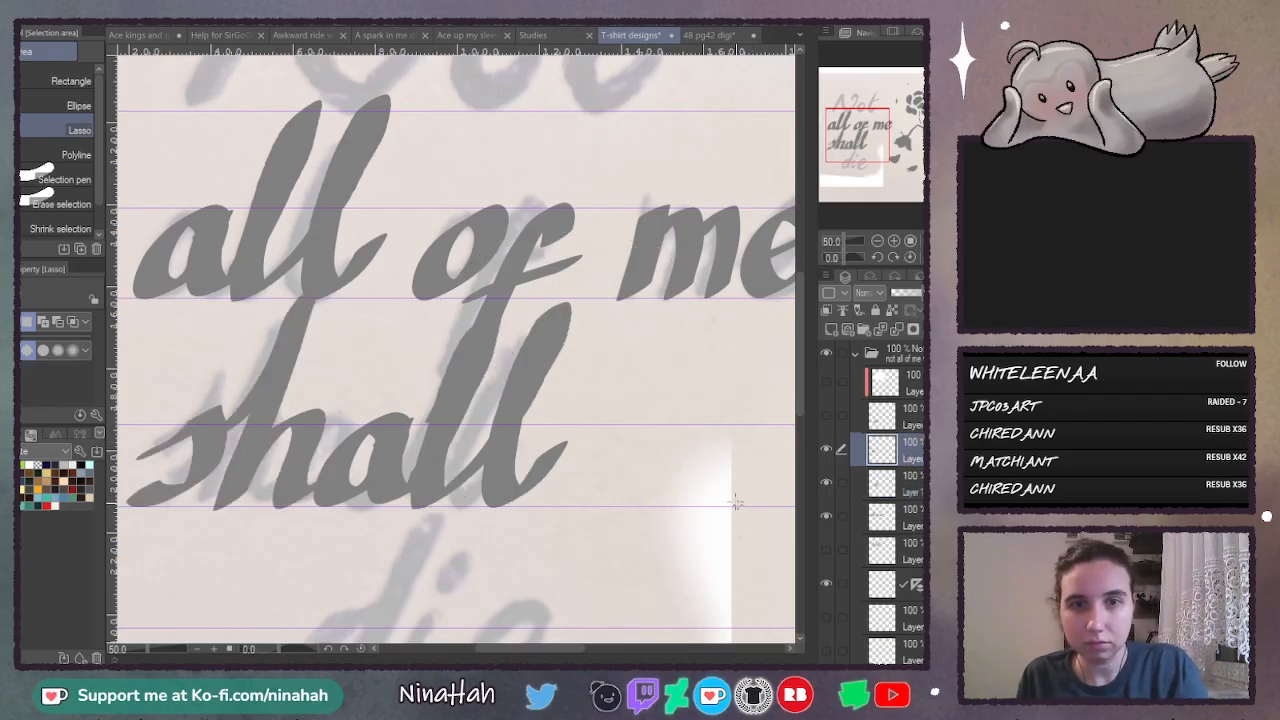
- Check the pasted "all" against the "sh", merge the two layers, and show the "all of me" layer again
{"action": "left_click", "coordinate": [827, 481]}
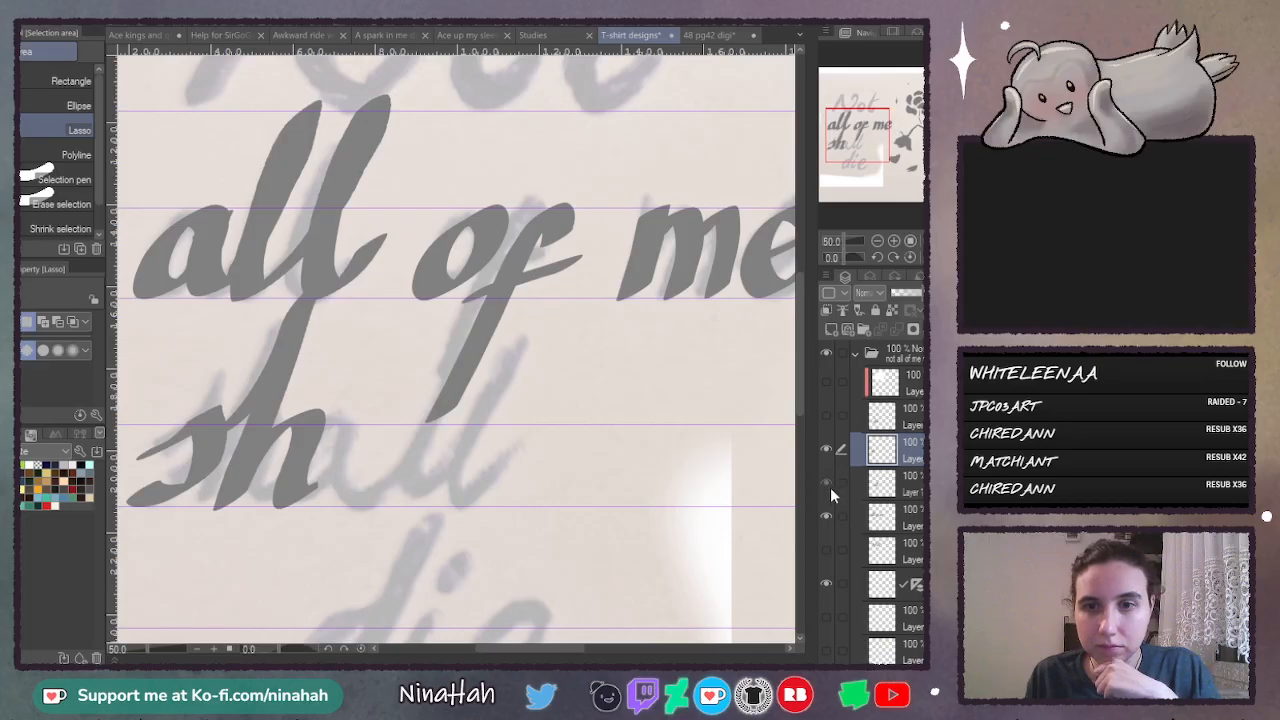
{"action": "left_click", "coordinate": [829, 483]}
{"action": "left_click", "coordinate": [826, 516]}
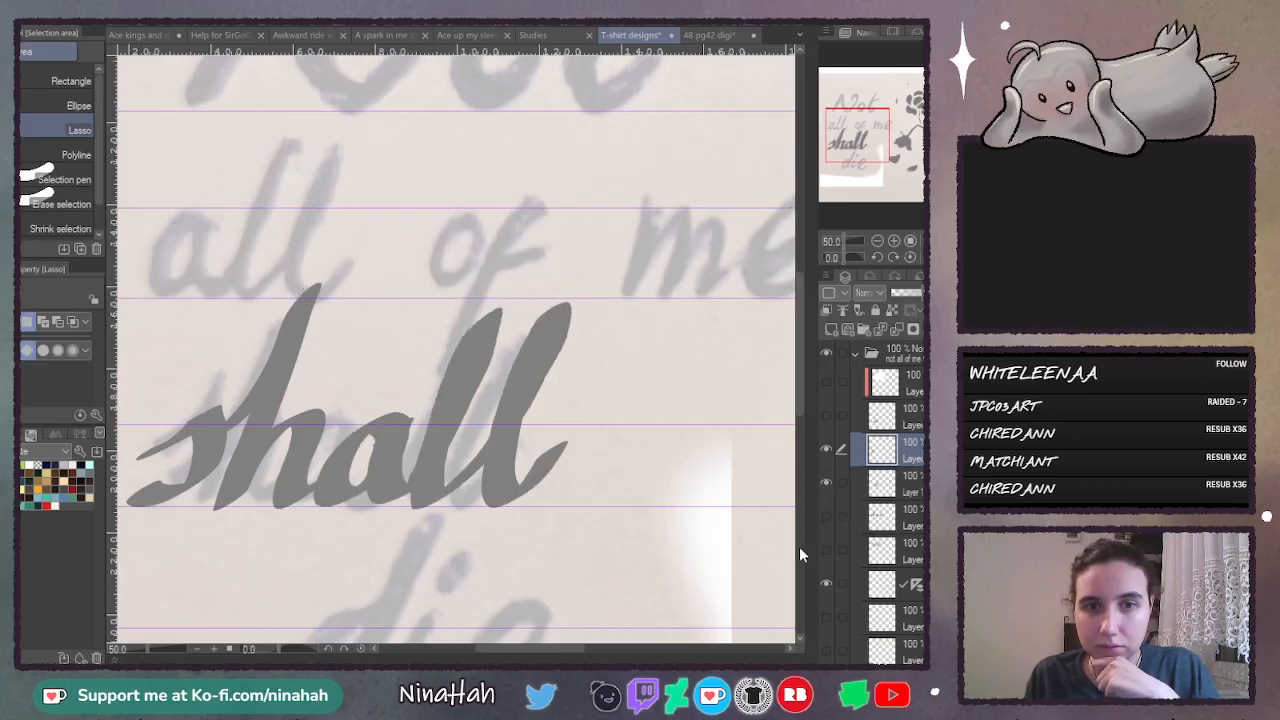
{"action": "left_click", "coordinate": [876, 243]}
{"action": "left_click", "coordinate": [827, 449]}
{"action": "left_click", "coordinate": [827, 449]}
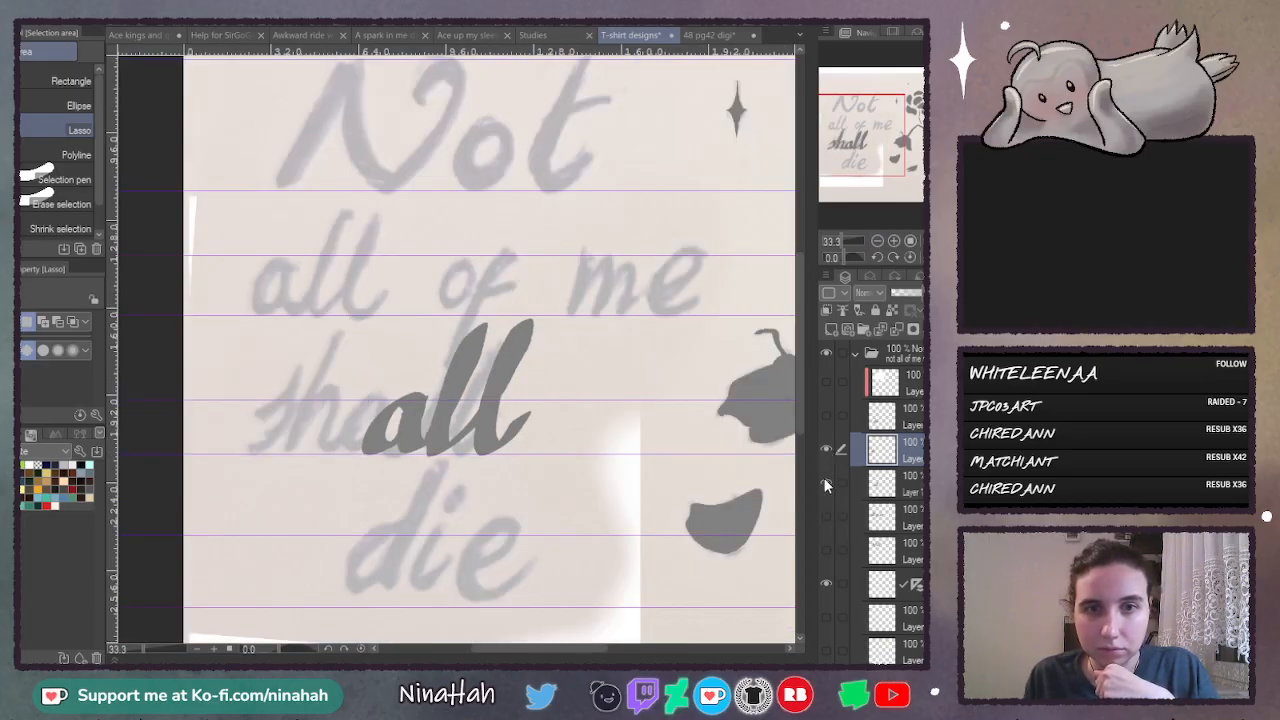
{"action": "left_click", "coordinate": [825, 483]}
{"action": "left_click", "coordinate": [826, 483]}
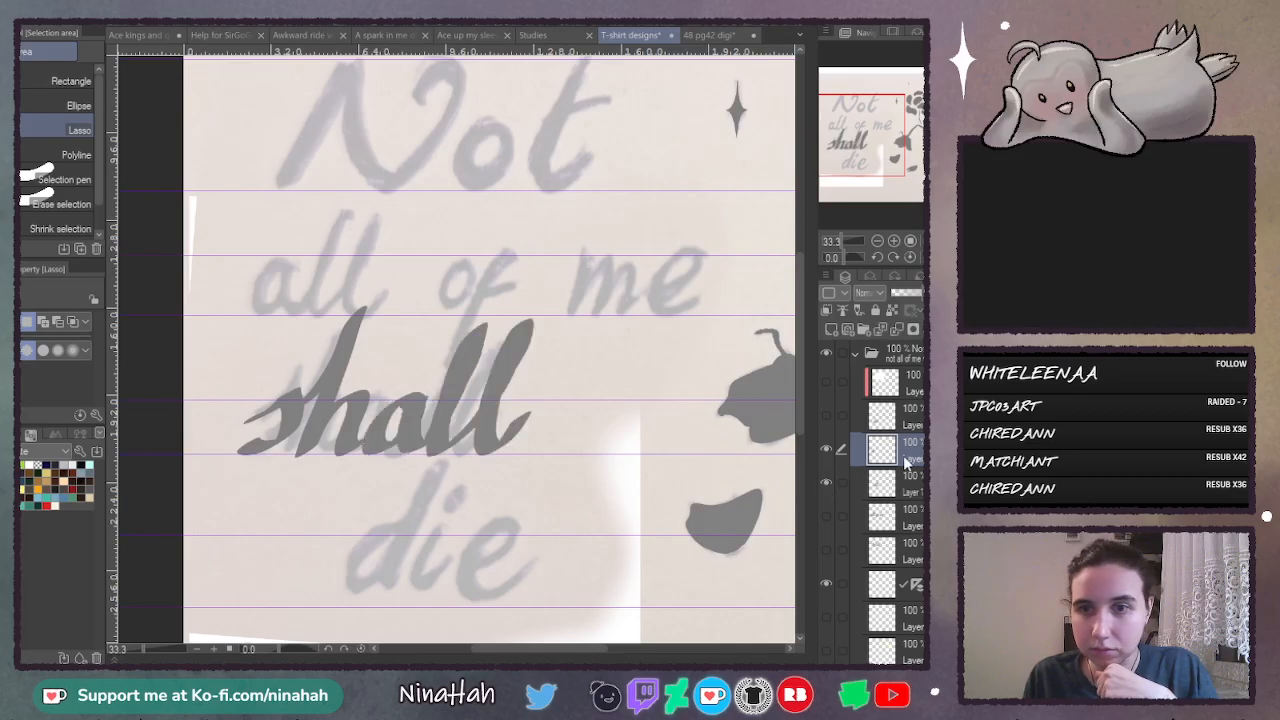
{"action": "left_click", "coordinate": [895, 334]}
{"action": "left_click", "coordinate": [827, 483]}
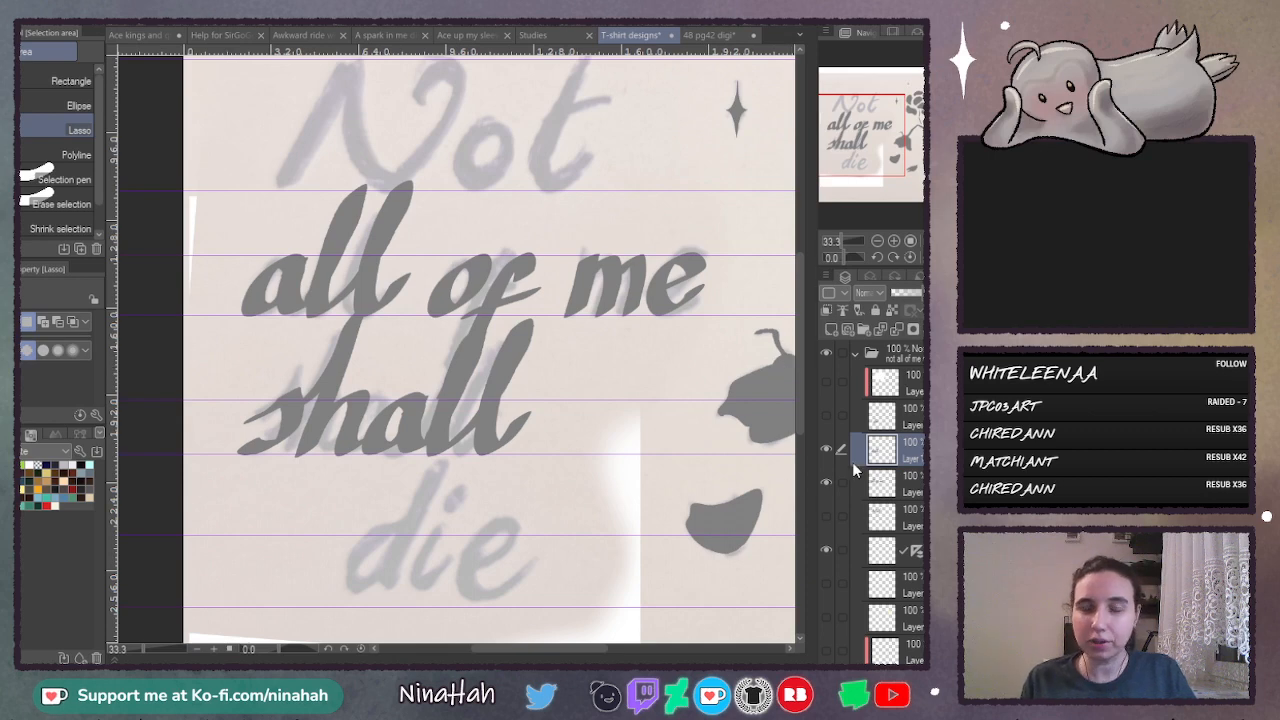
- Try moving the "shall" lettering further down, over the sketched "die", then undo the move
{"action": "key", "text": "k"}
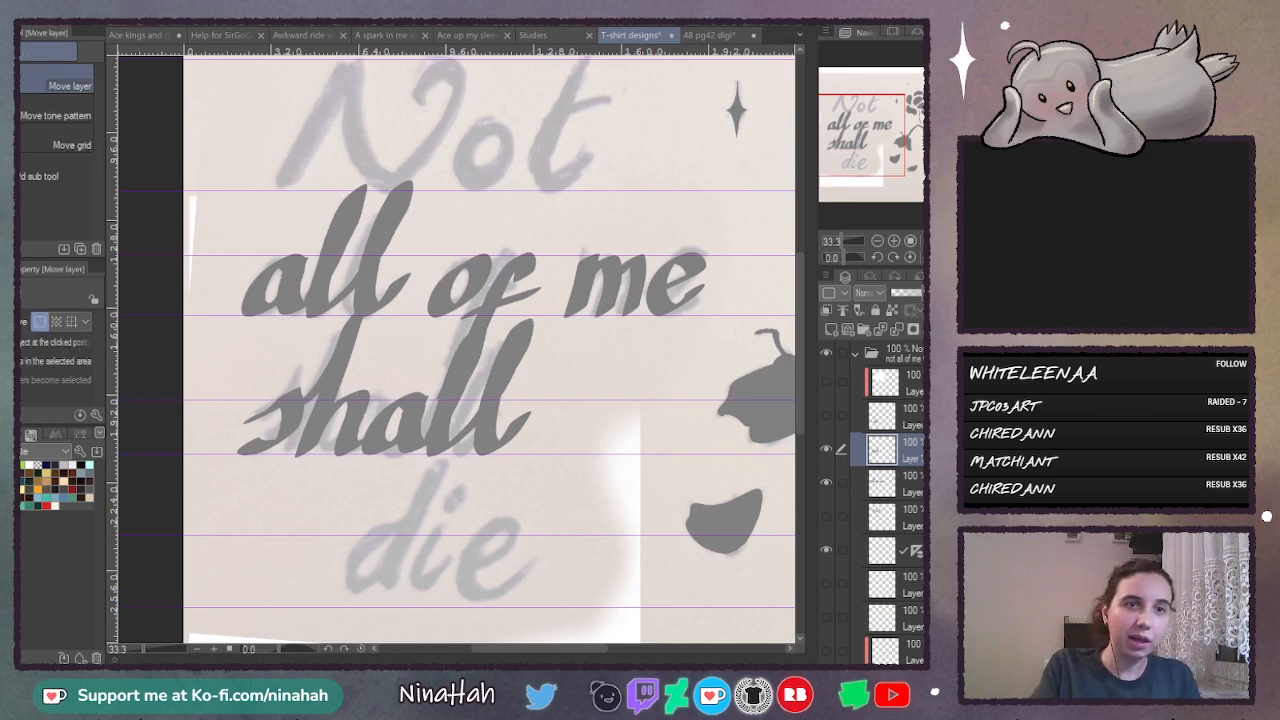
{"action": "left_click_drag", "start_coordinate": [418, 422], "coordinate": [461, 499]}
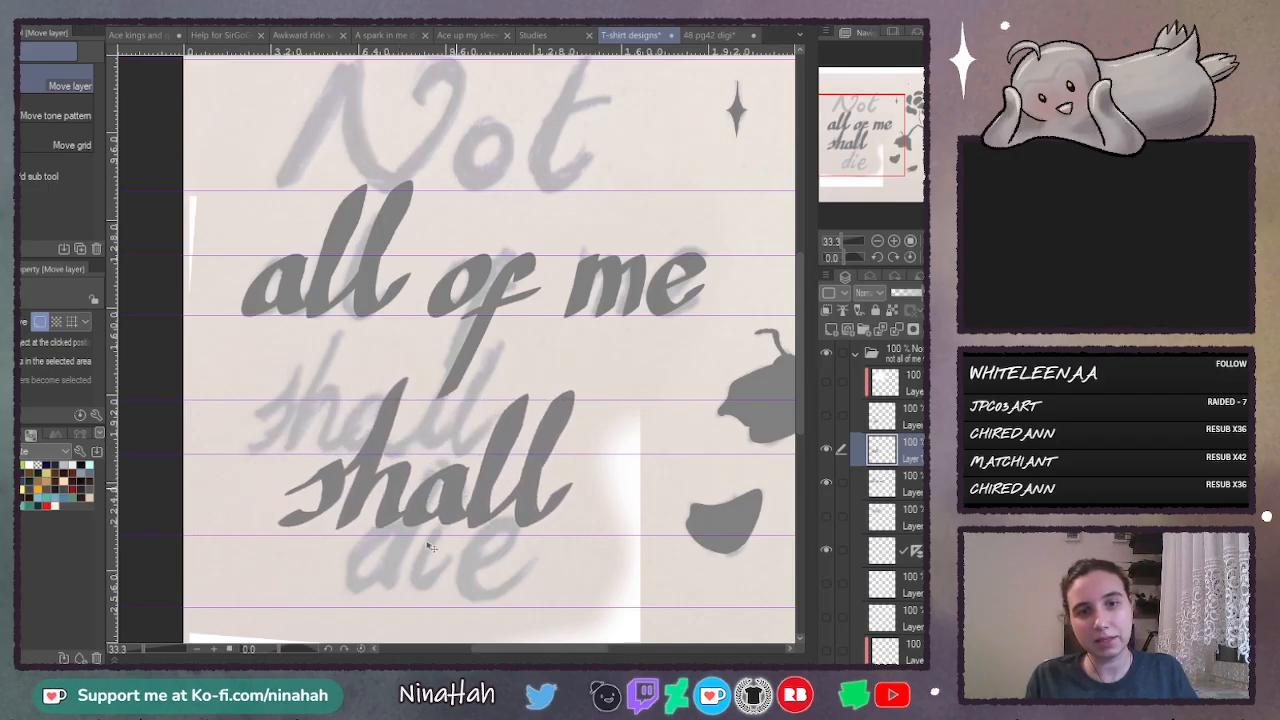
{"action": "mouse_move", "coordinate": [798, 355]}
{"action": "left_mouse_down"}
{"action": "mouse_move", "coordinate": [800, 370]}
{"action": "mouse_move", "coordinate": [800, 340]}
{"action": "left_mouse_up"}
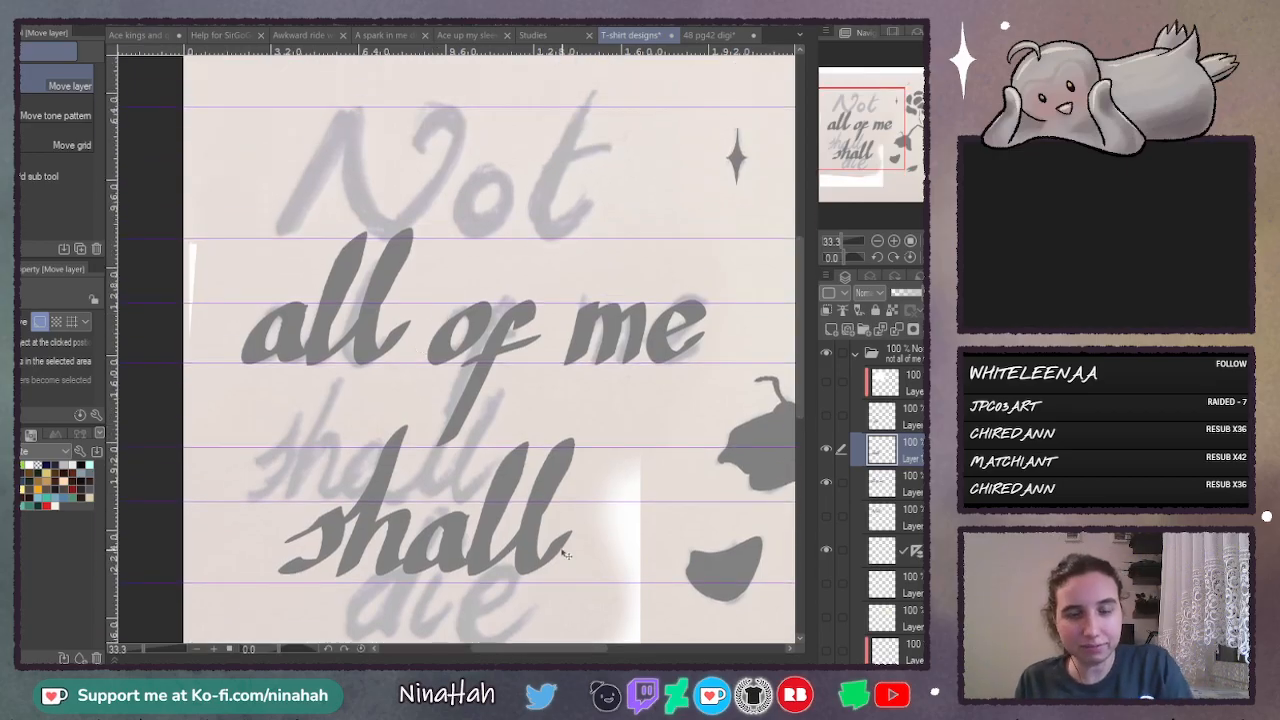
{"action": "key", "text": "ctrl+z"}
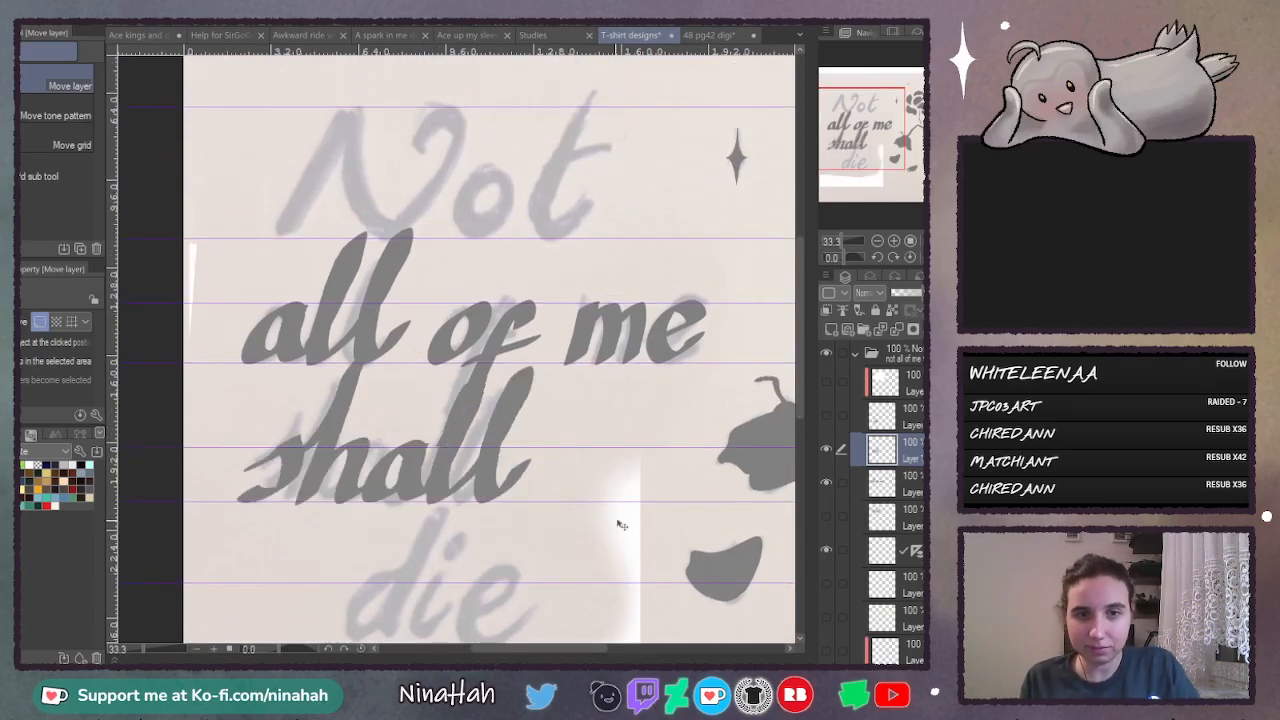
- Hide the "shall" layer and select the "die" layer for editing, with the word framed close up
{"action": "left_click", "coordinate": [825, 453]}
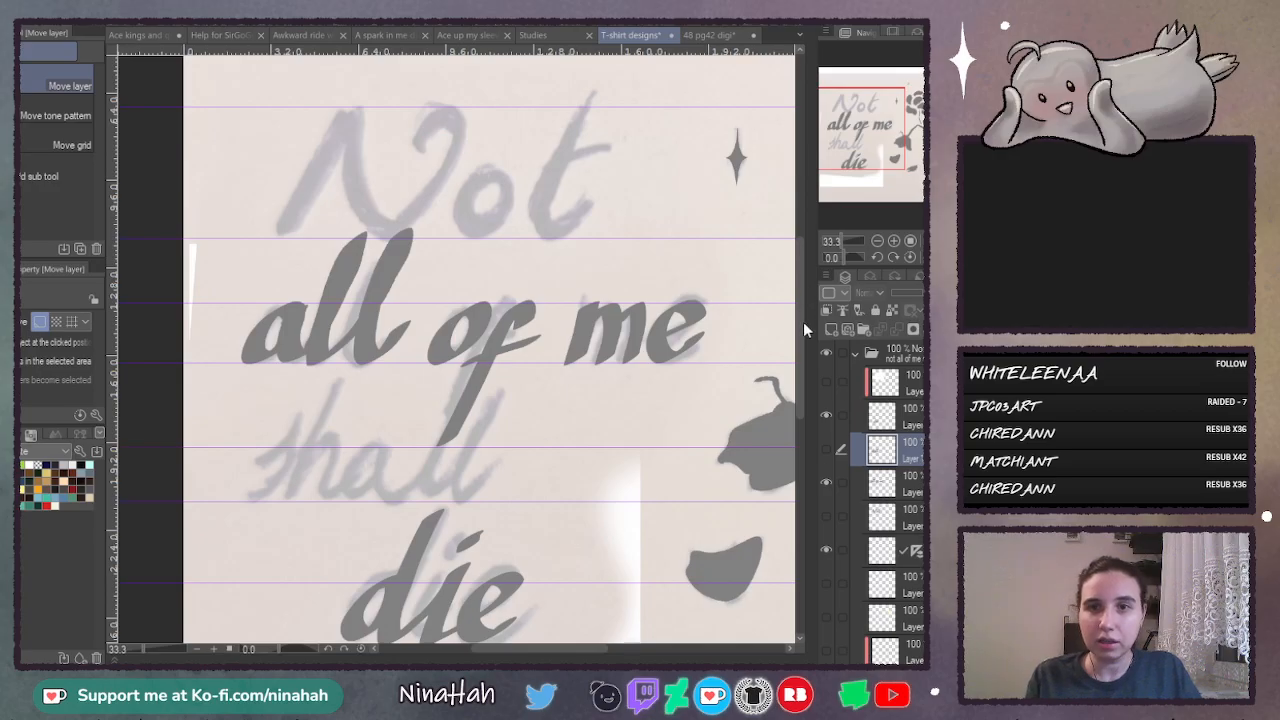
{"action": "left_click_drag", "start_coordinate": [800, 330], "coordinate": [795, 374]}
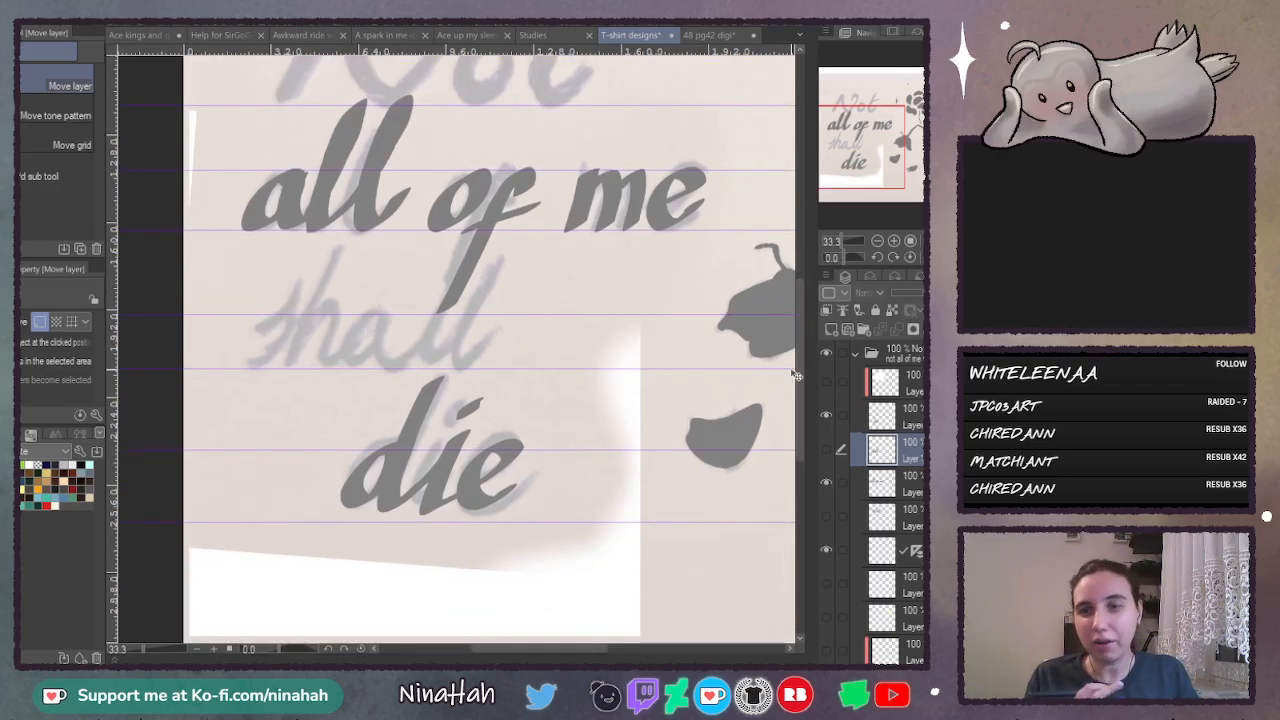
{"action": "left_click", "coordinate": [916, 415]}
{"action": "left_click", "coordinate": [893, 241]}
{"action": "left_click", "coordinate": [893, 241]}
{"action": "left_click_drag", "start_coordinate": [802, 335], "coordinate": [798, 390]}
{"action": "left_click_drag", "start_coordinate": [564, 647], "coordinate": [559, 648]}
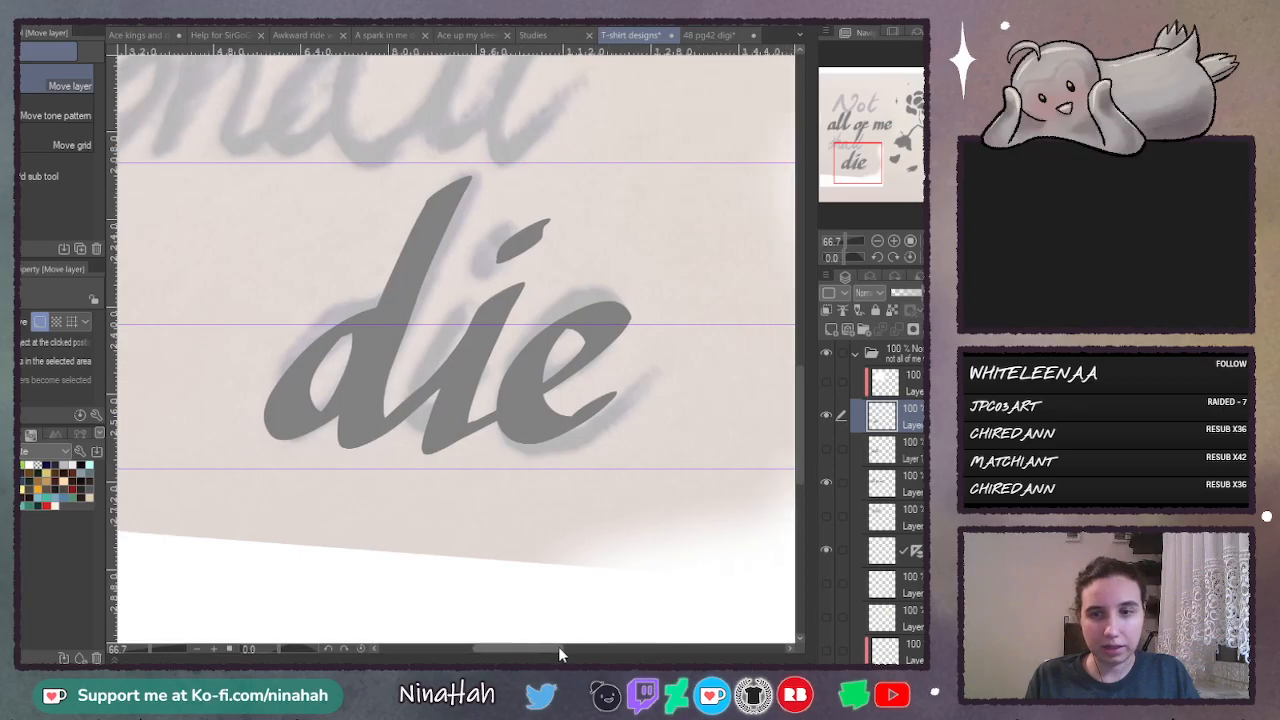
- Lasso the "ie" of "die", shift it down and right, stretch it slightly taller to the lower guide, then apply and deselect
{"action": "key", "text": "p"}
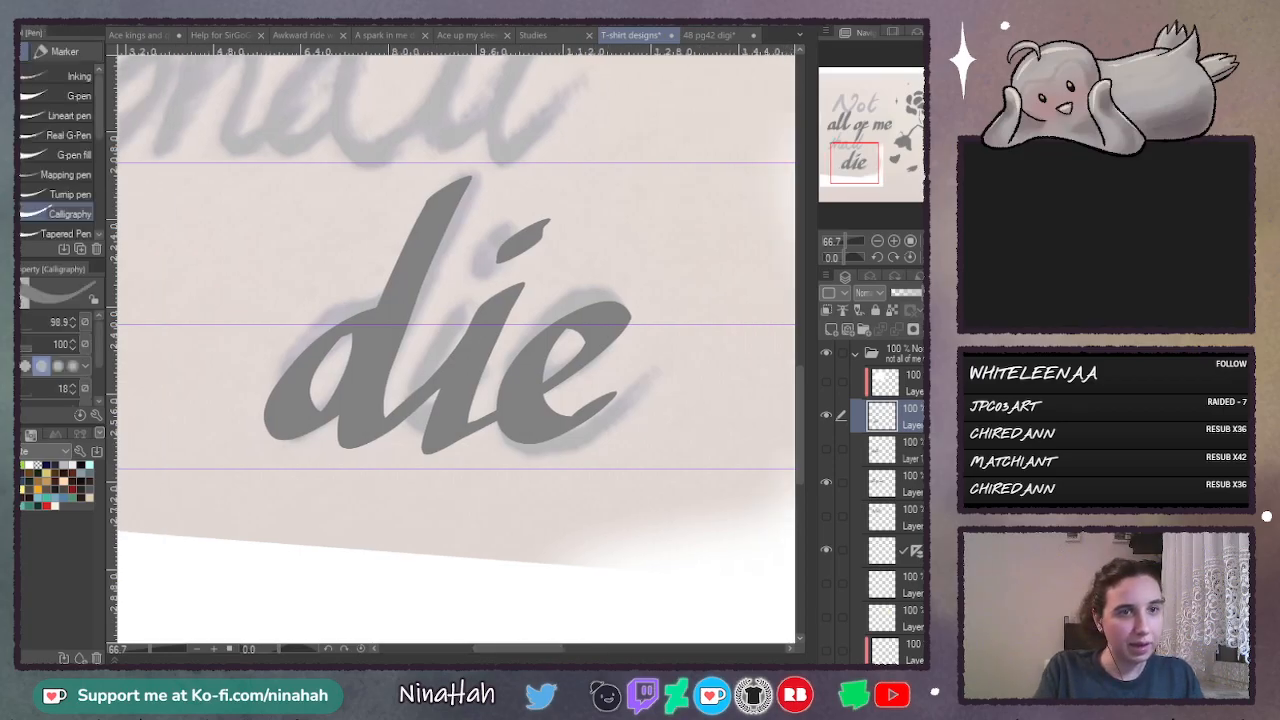
{"action": "key", "text": "m"}
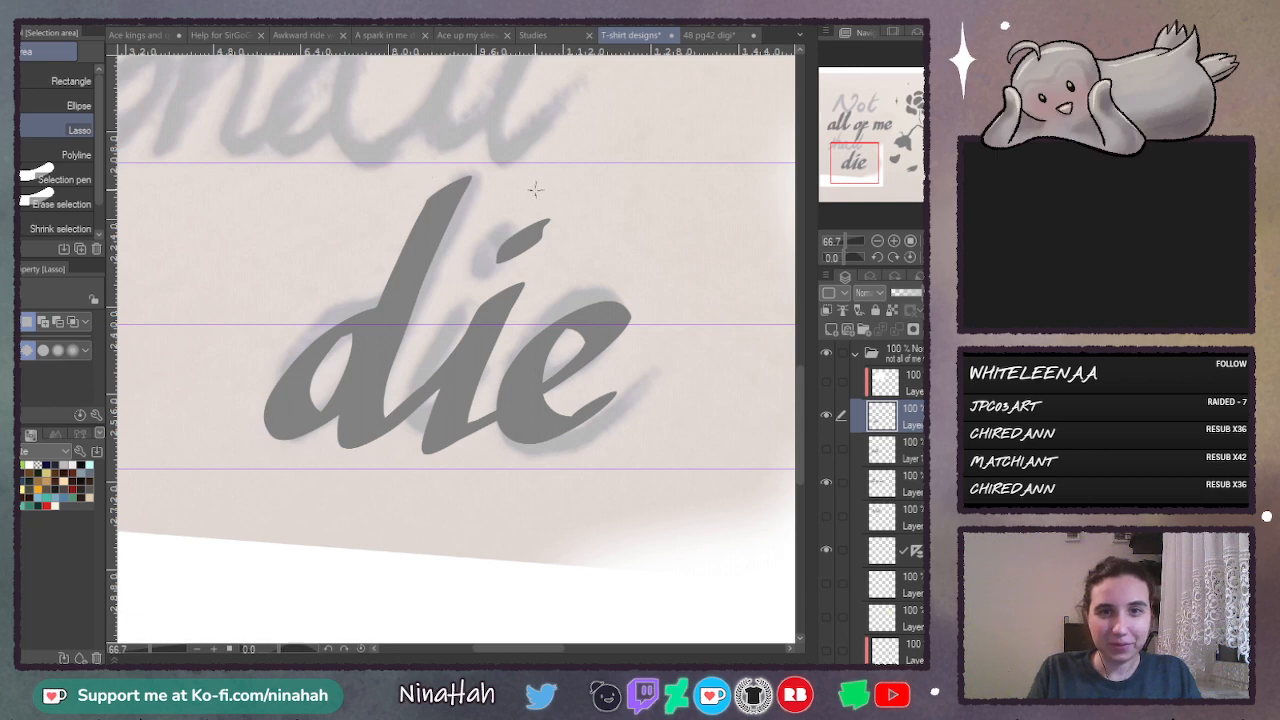
{"action": "left_click_drag", "start_coordinate": [530, 487], "coordinate": [540, 192]}
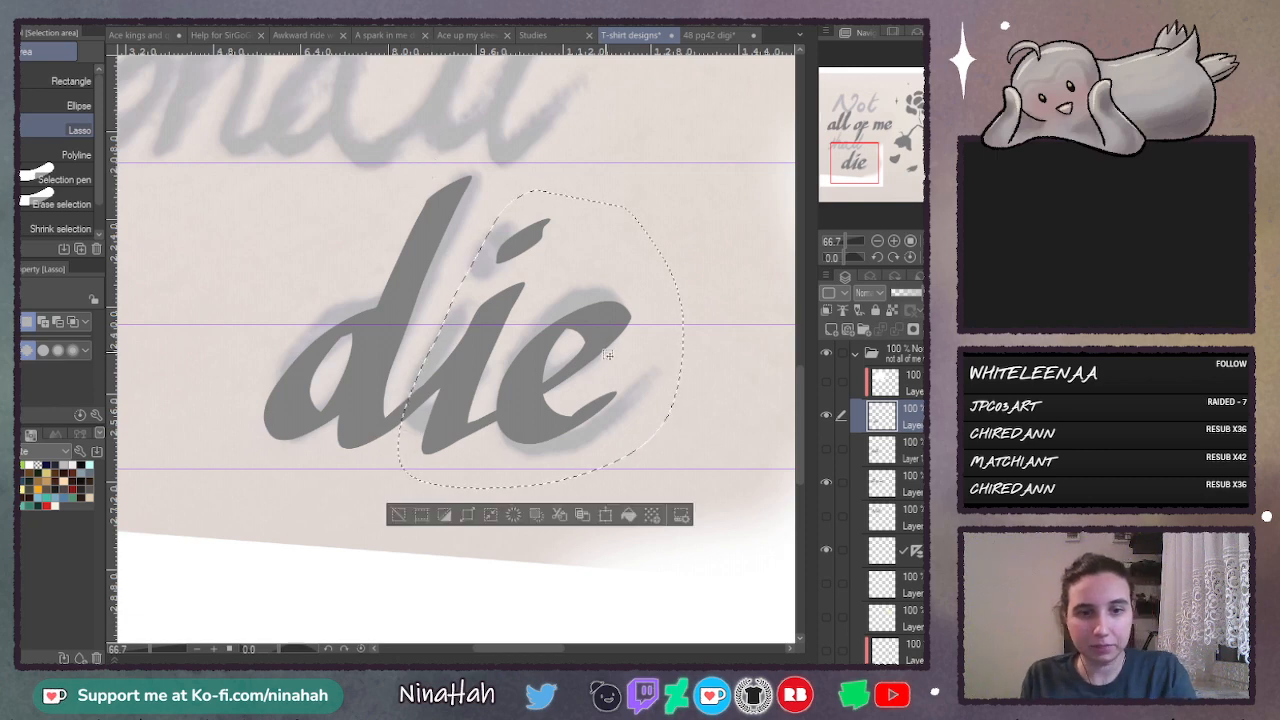
{"action": "key", "text": "ctrl+t"}
{"action": "left_click_drag", "start_coordinate": [615, 390], "coordinate": [614, 371]}
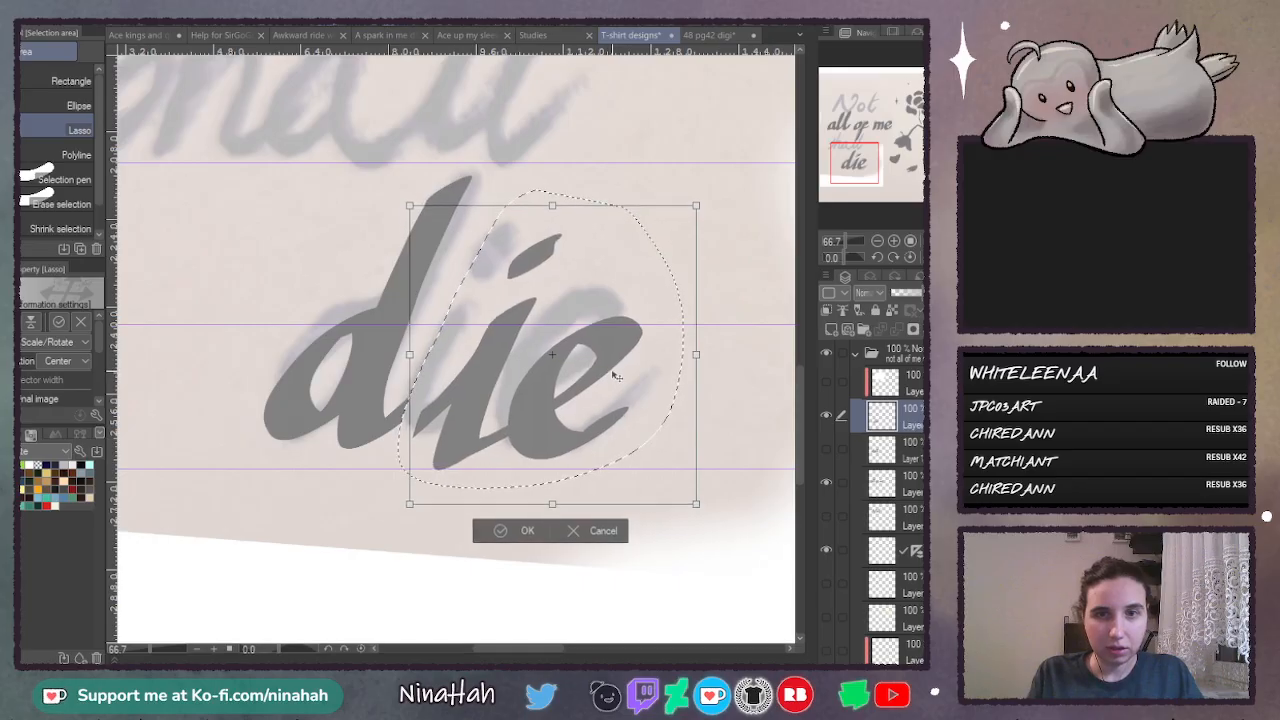
{"action": "left_click_drag", "start_coordinate": [563, 503], "coordinate": [553, 520]}
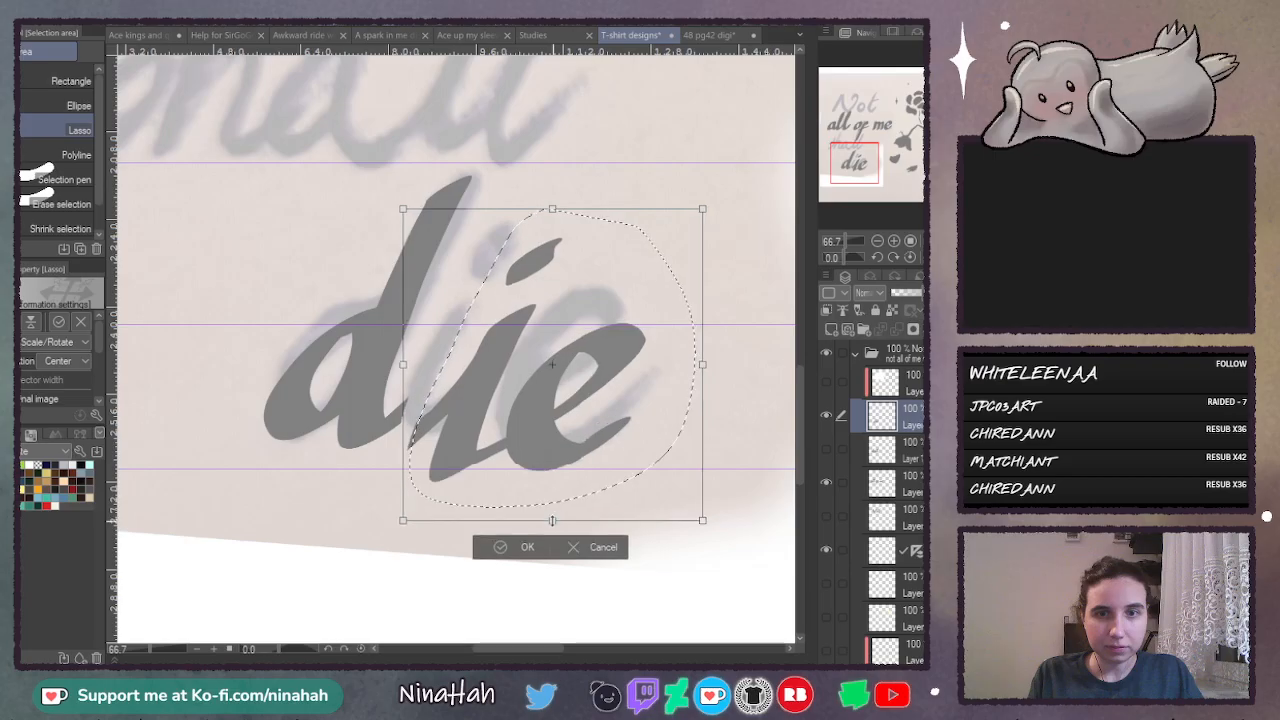
{"action": "left_click_drag", "start_coordinate": [639, 409], "coordinate": [642, 400]}
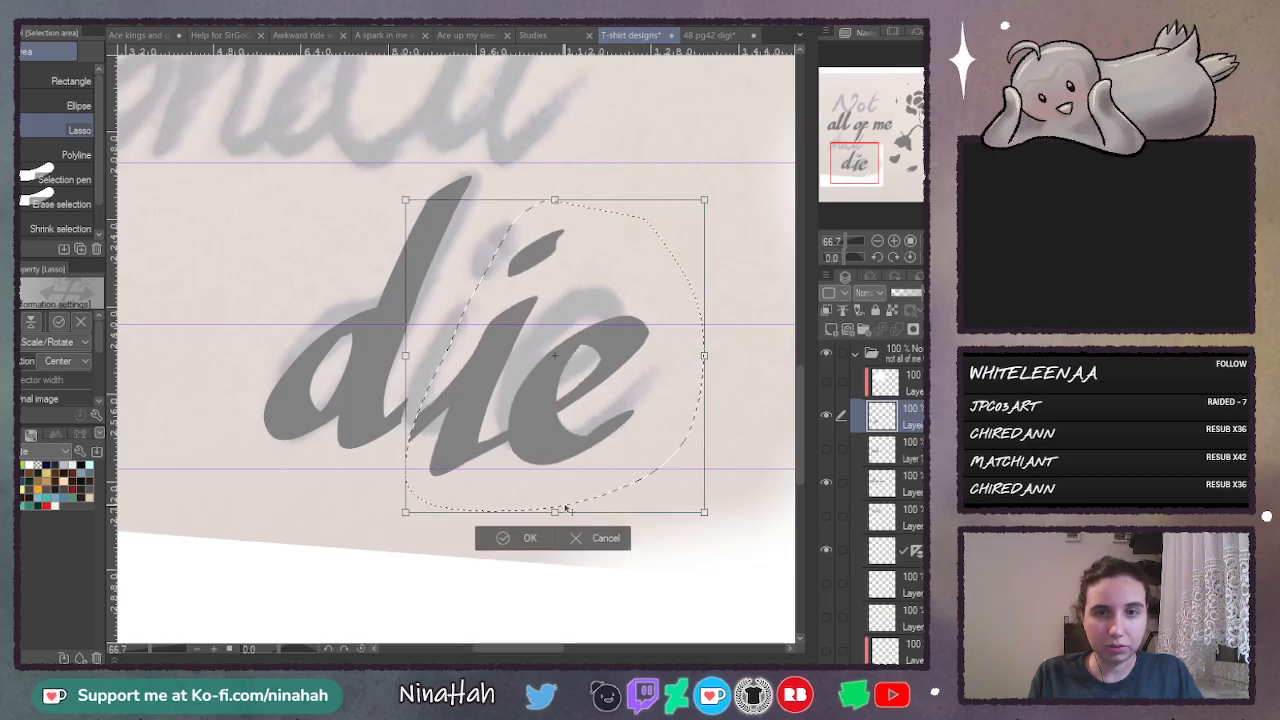
{"action": "left_click_drag", "start_coordinate": [555, 511], "coordinate": [555, 516]}
{"action": "left_click", "coordinate": [502, 548]}
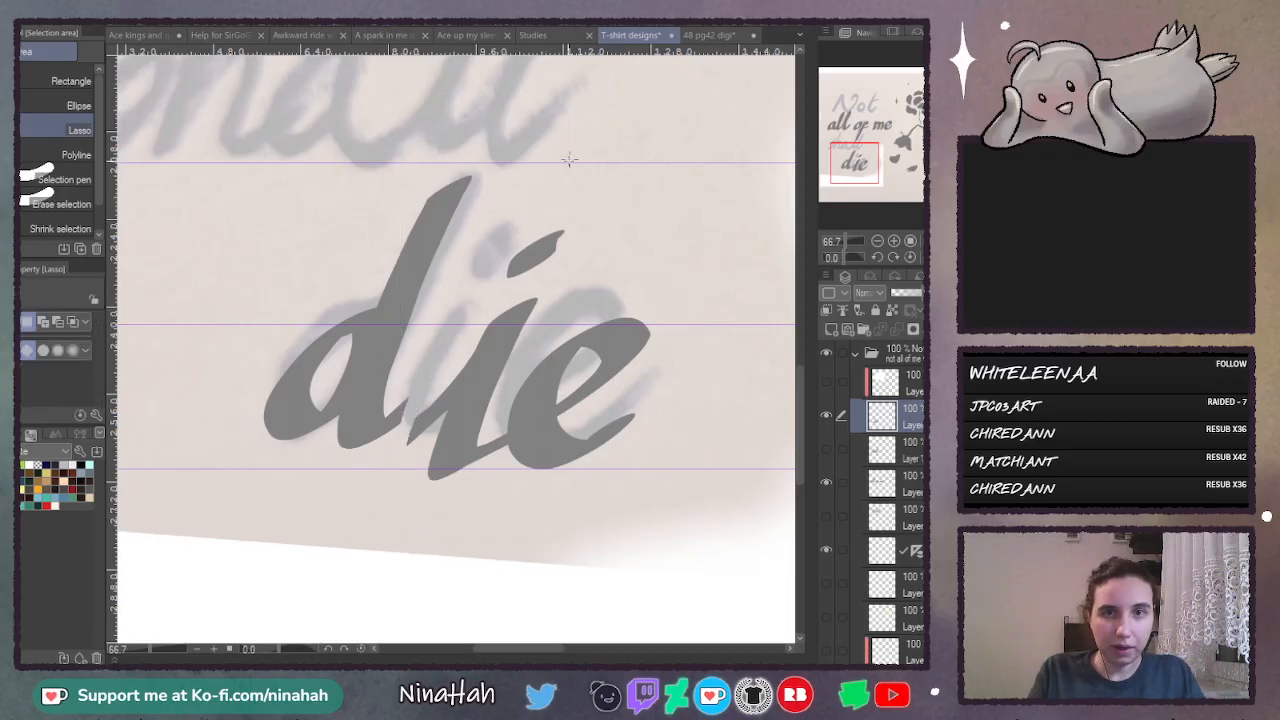
- Lasso the "i" of "die", shrink it slightly, position it just above the lower guide between "d" and "e", then apply and deselect
{"action": "left_click_drag", "start_coordinate": [482, 257], "coordinate": [421, 387]}
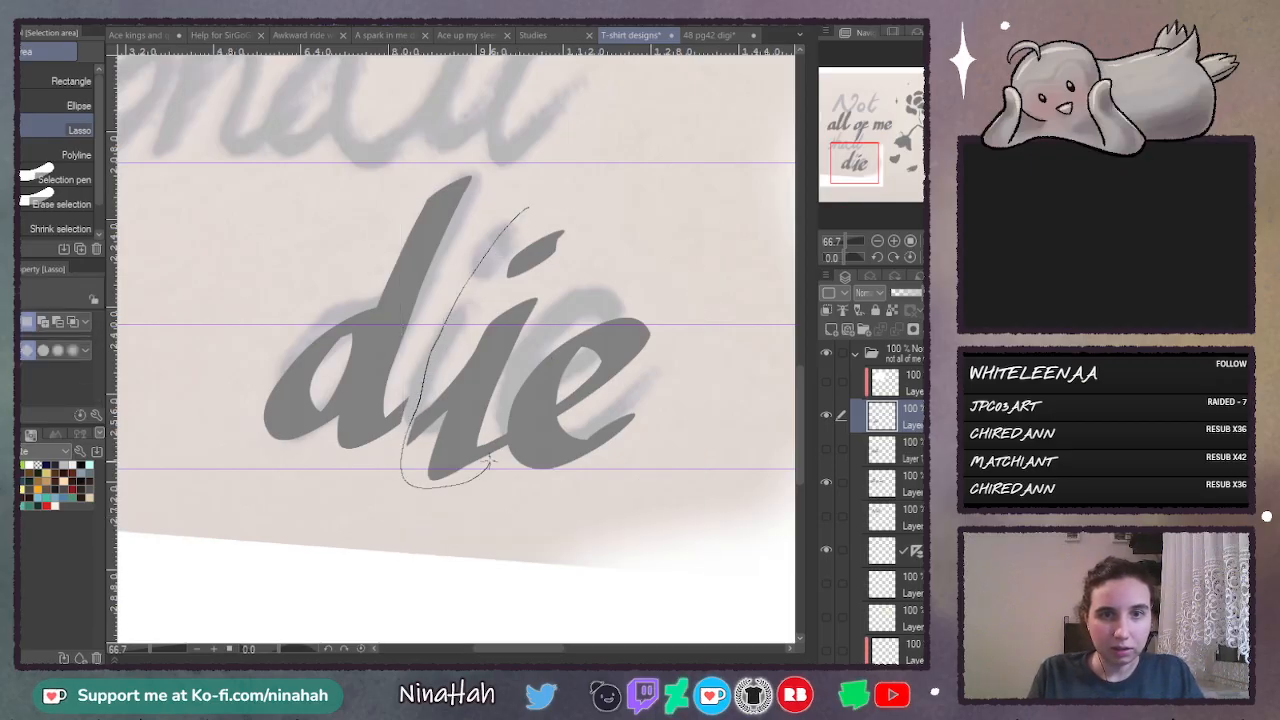
{"action": "left_click_drag", "start_coordinate": [531, 345], "coordinate": [580, 200]}
{"action": "left_click", "coordinate": [462, 513]}
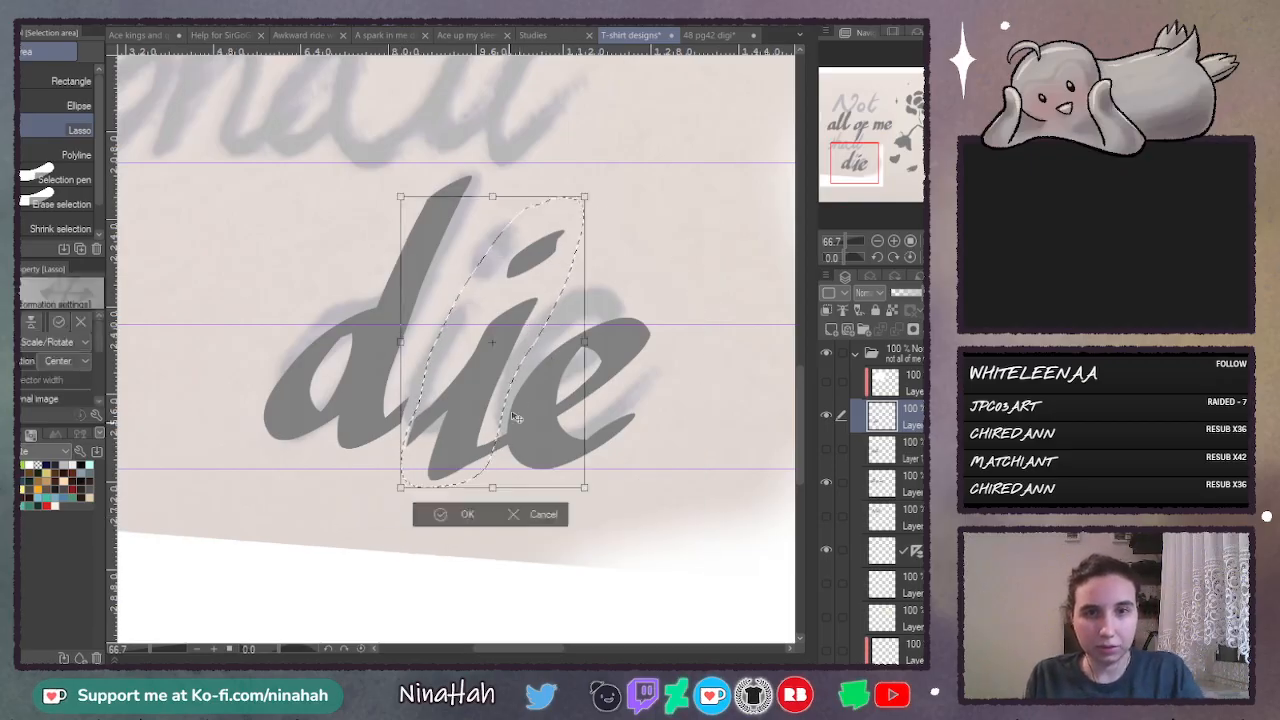
{"action": "left_click_drag", "start_coordinate": [492, 486], "coordinate": [492, 464]}
{"action": "left_click_drag", "start_coordinate": [480, 385], "coordinate": [483, 408]}
{"action": "left_click_drag", "start_coordinate": [493, 484], "coordinate": [493, 476]}
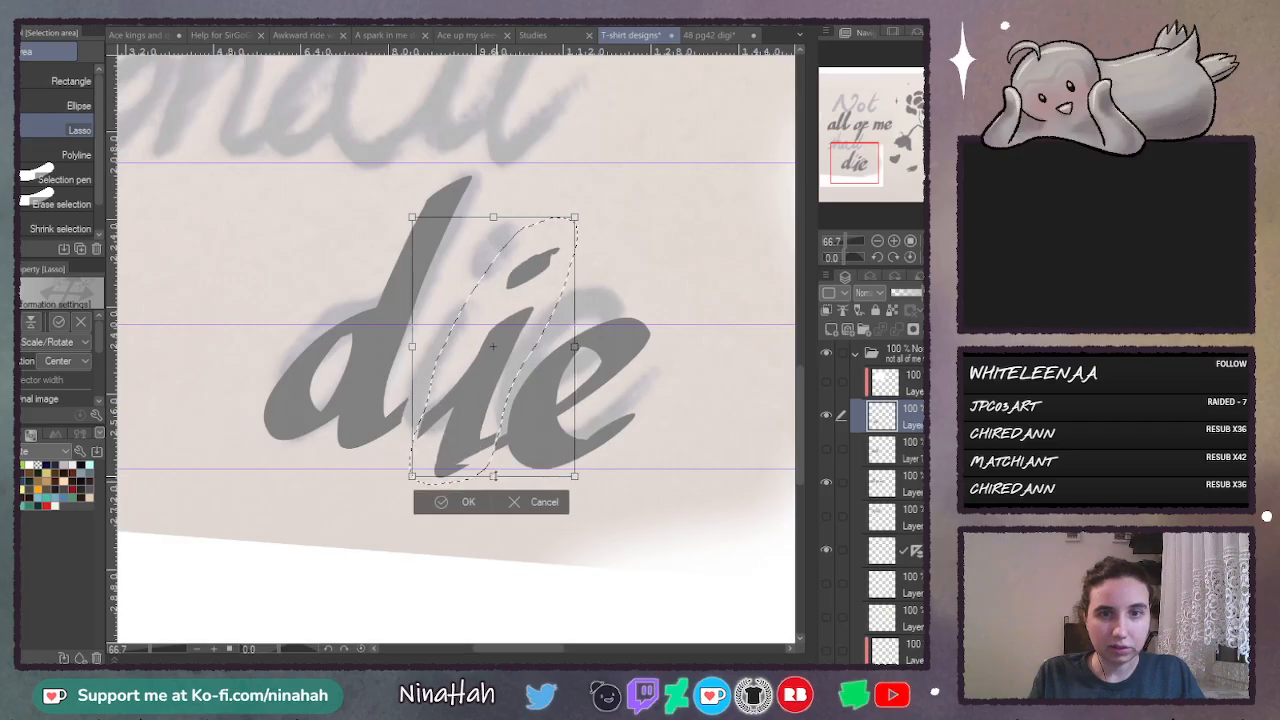
{"action": "left_click_drag", "start_coordinate": [478, 403], "coordinate": [469, 443]}
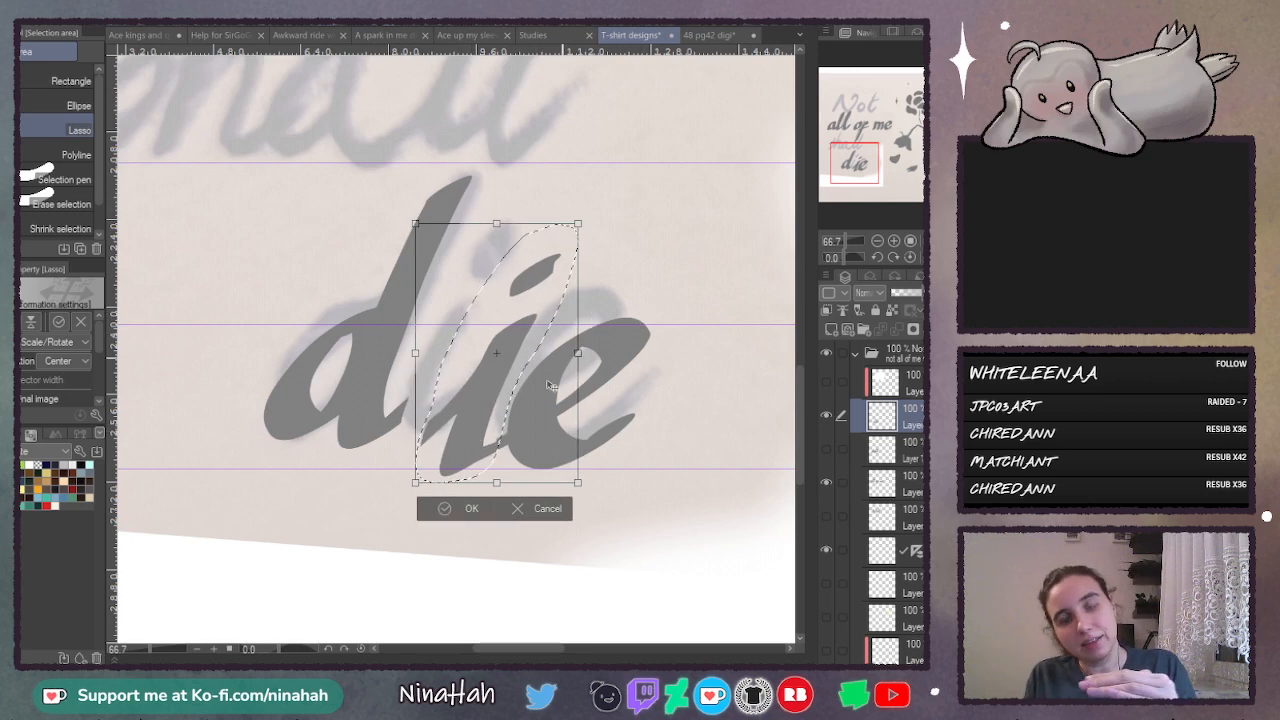
{"action": "left_click_drag", "start_coordinate": [470, 432], "coordinate": [467, 432]}
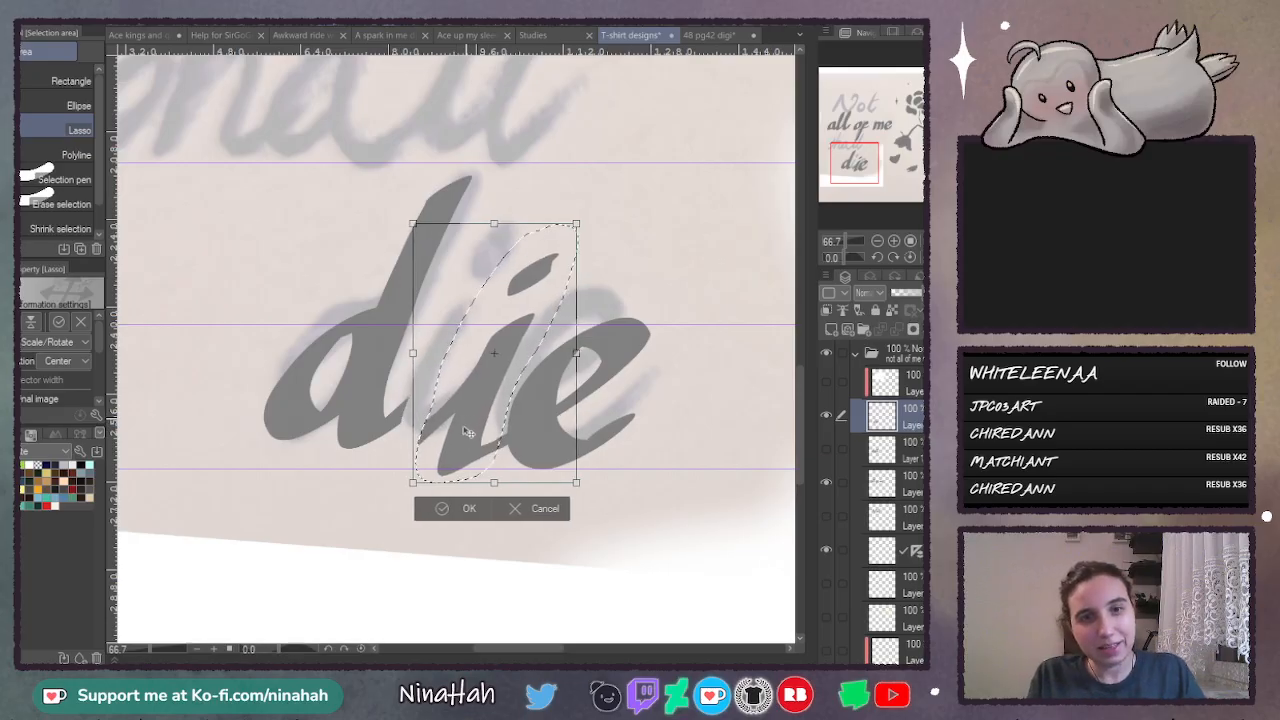
{"action": "left_click_drag", "start_coordinate": [494, 482], "coordinate": [494, 474]}
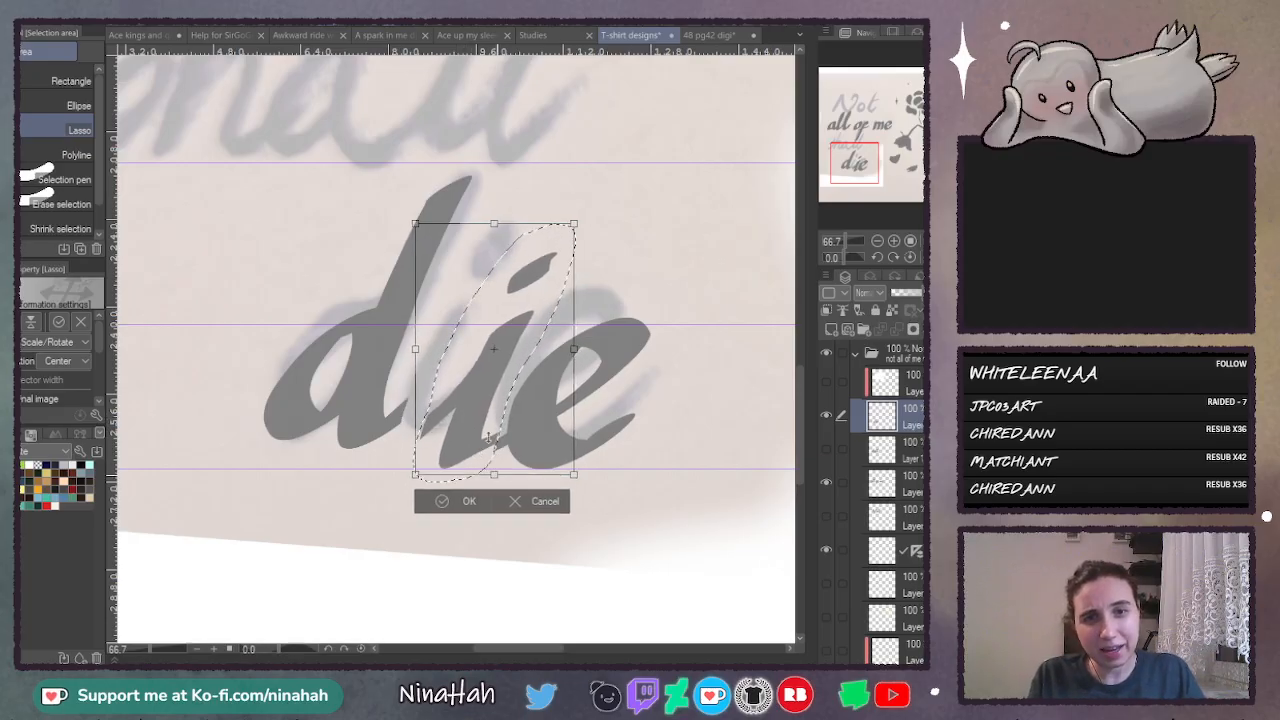
{"action": "left_click_drag", "start_coordinate": [484, 420], "coordinate": [481, 423]}
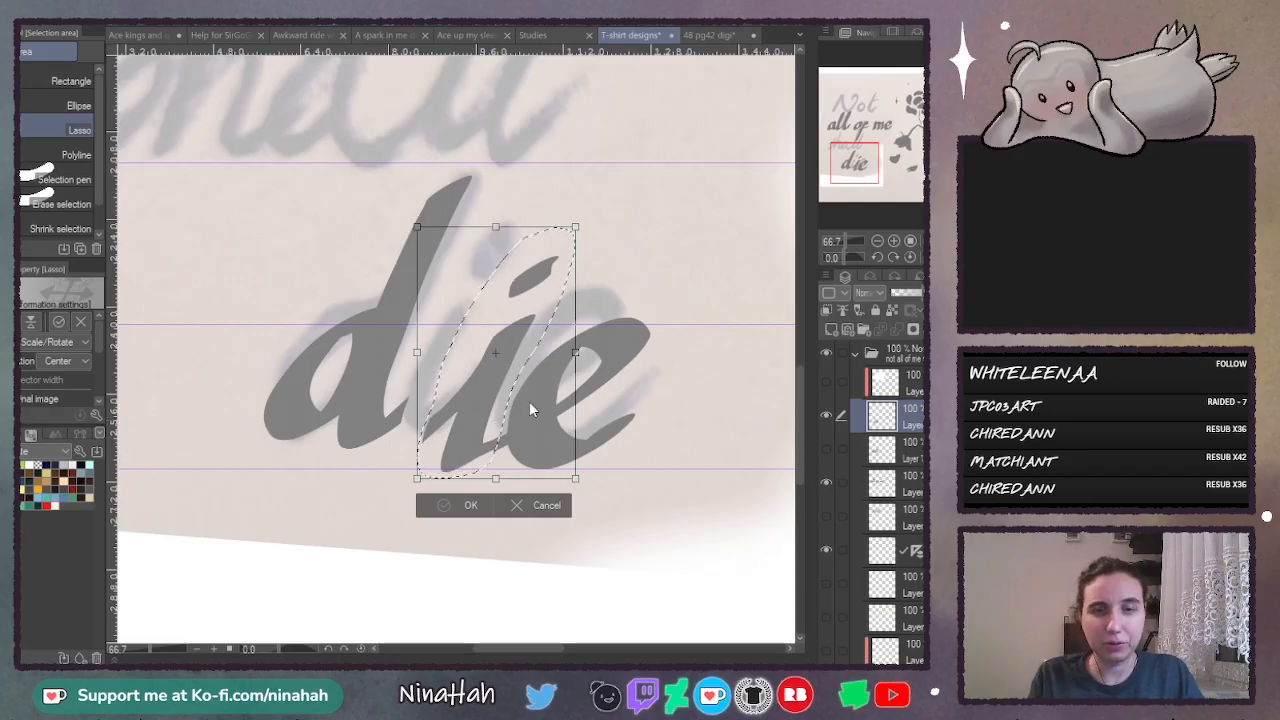
{"action": "key", "text": "Return"}
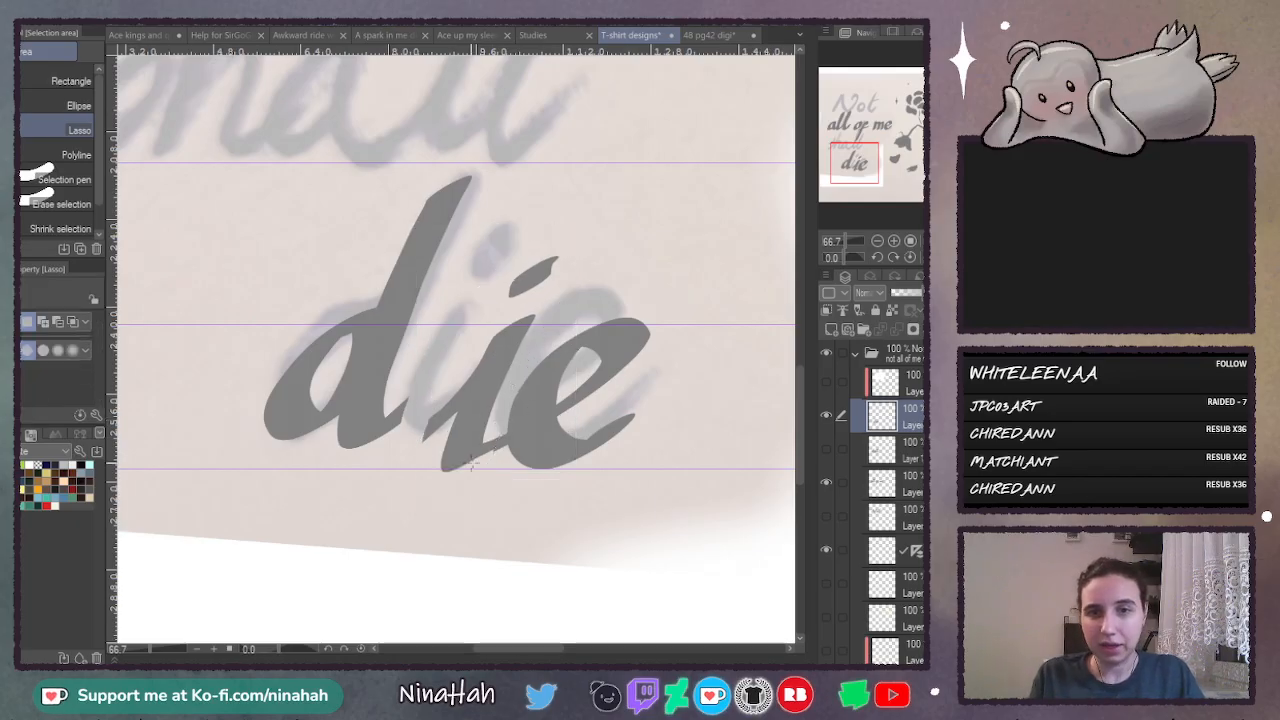
{"action": "mouse_move", "coordinate": [455, 156]}
{"action": "left_mouse_down"}
{"action": "mouse_move", "coordinate": [259, 295]}
{"action": "mouse_move", "coordinate": [216, 432]}
{"action": "mouse_move", "coordinate": [333, 487]}
{"action": "left_mouse_up"}
{"action": "left_click_drag", "start_coordinate": [415, 423], "coordinate": [505, 162]}
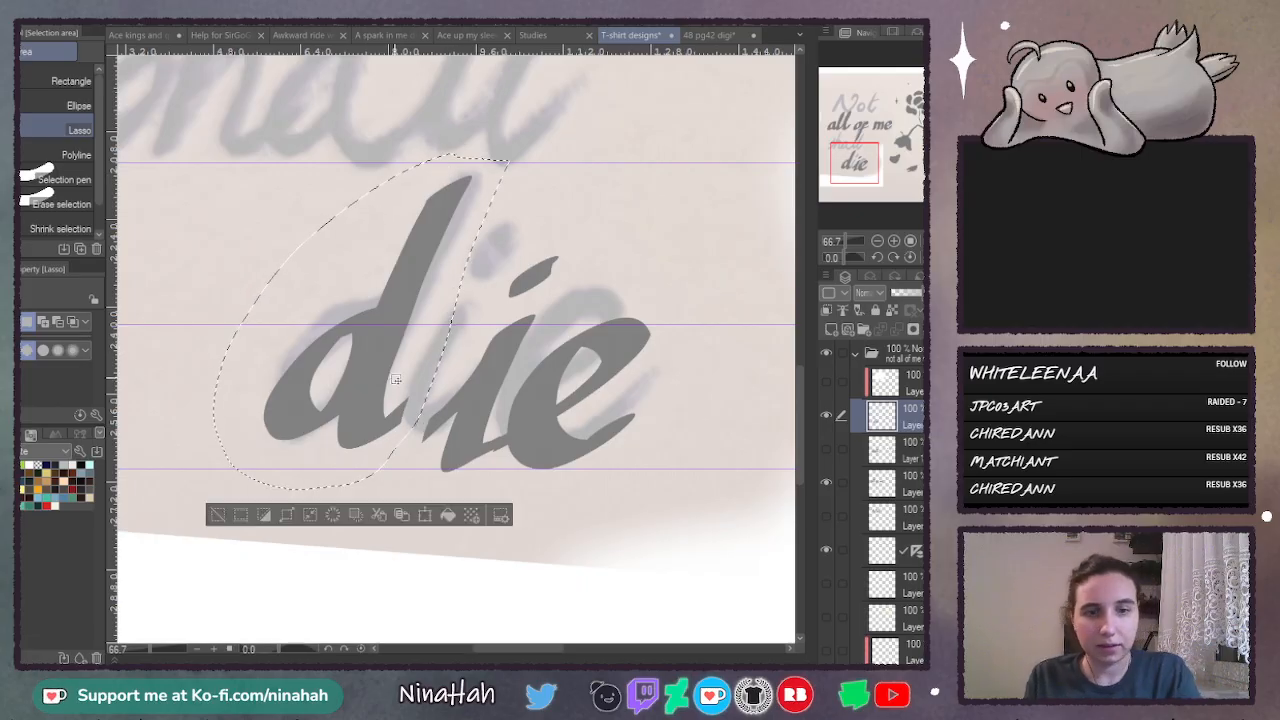
{"action": "key", "text": "ctrl+t"}
{"action": "left_click_drag", "start_coordinate": [410, 302], "coordinate": [431, 320]}
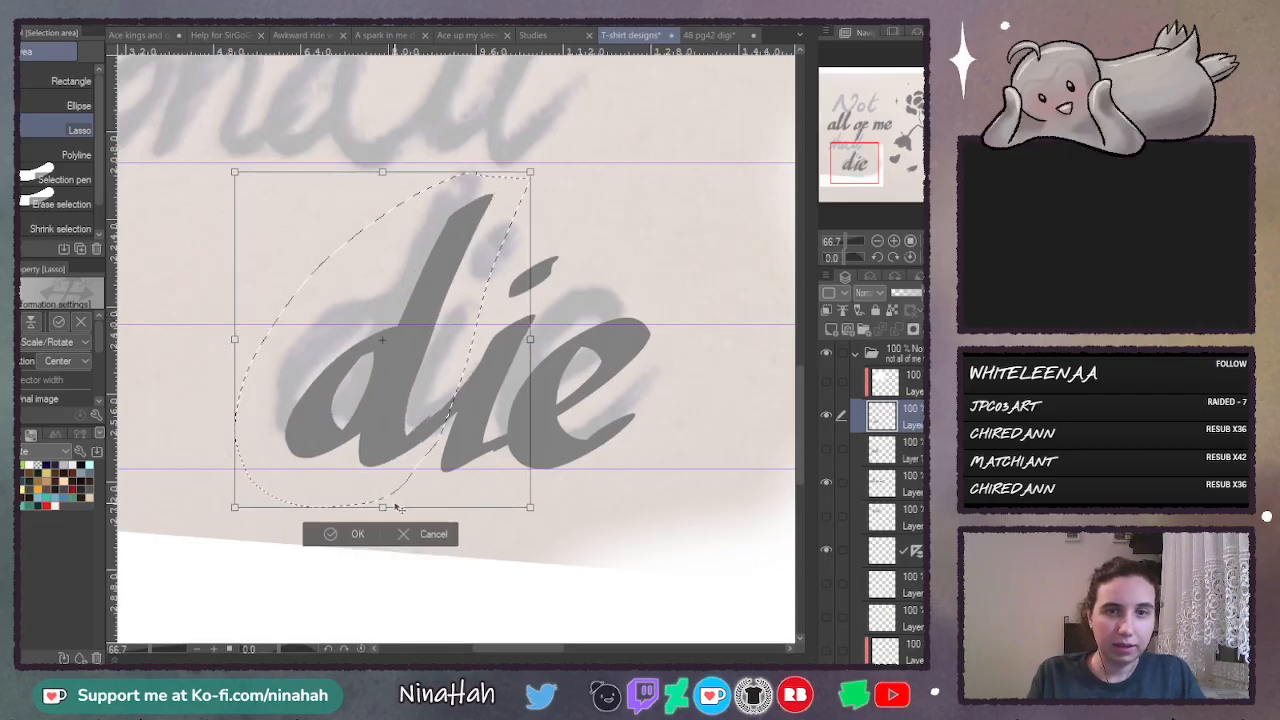
{"action": "left_click", "coordinate": [432, 536]}
{"action": "key", "text": "ctrl+d"}
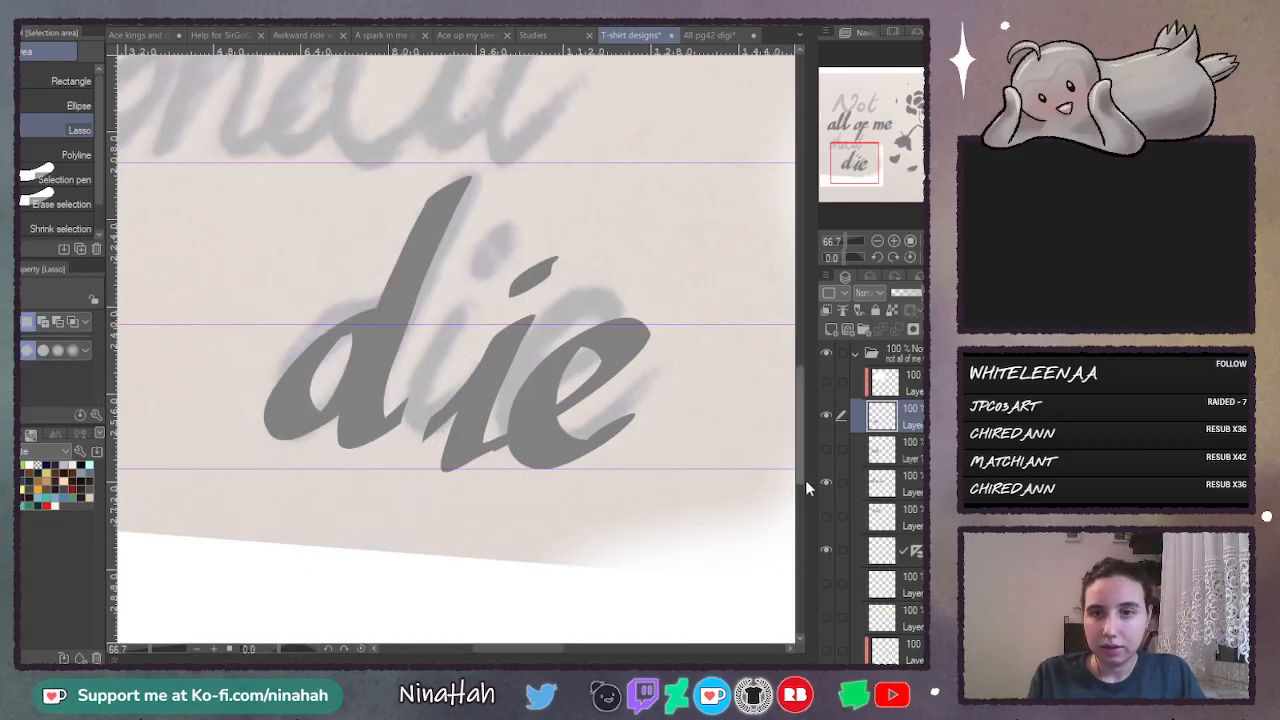
- Copy the lassoed "a" of "all" from the "all of me" layer and paste it as a new layer
{"action": "scroll", "coordinate": [804, 353], "scroll_direction": "up", "scroll_amount": 6}
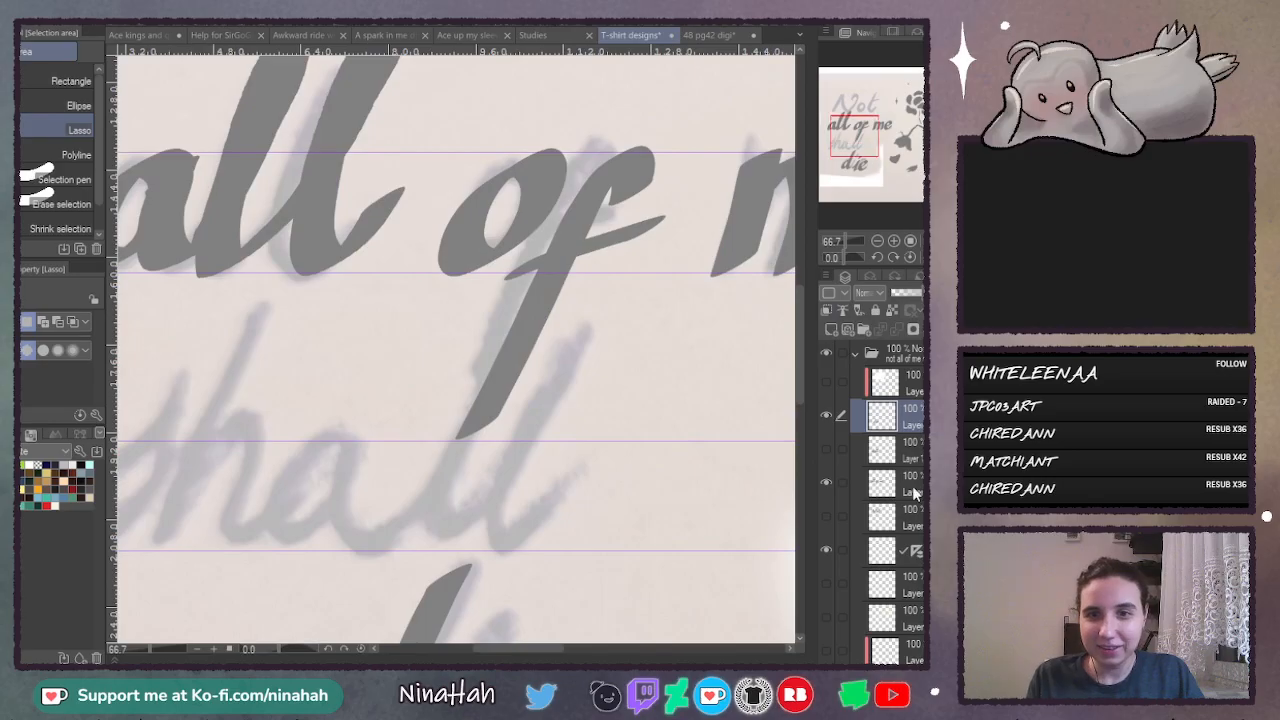
{"action": "left_click", "coordinate": [910, 486]}
{"action": "left_click_drag", "start_coordinate": [556, 652], "coordinate": [530, 652]}
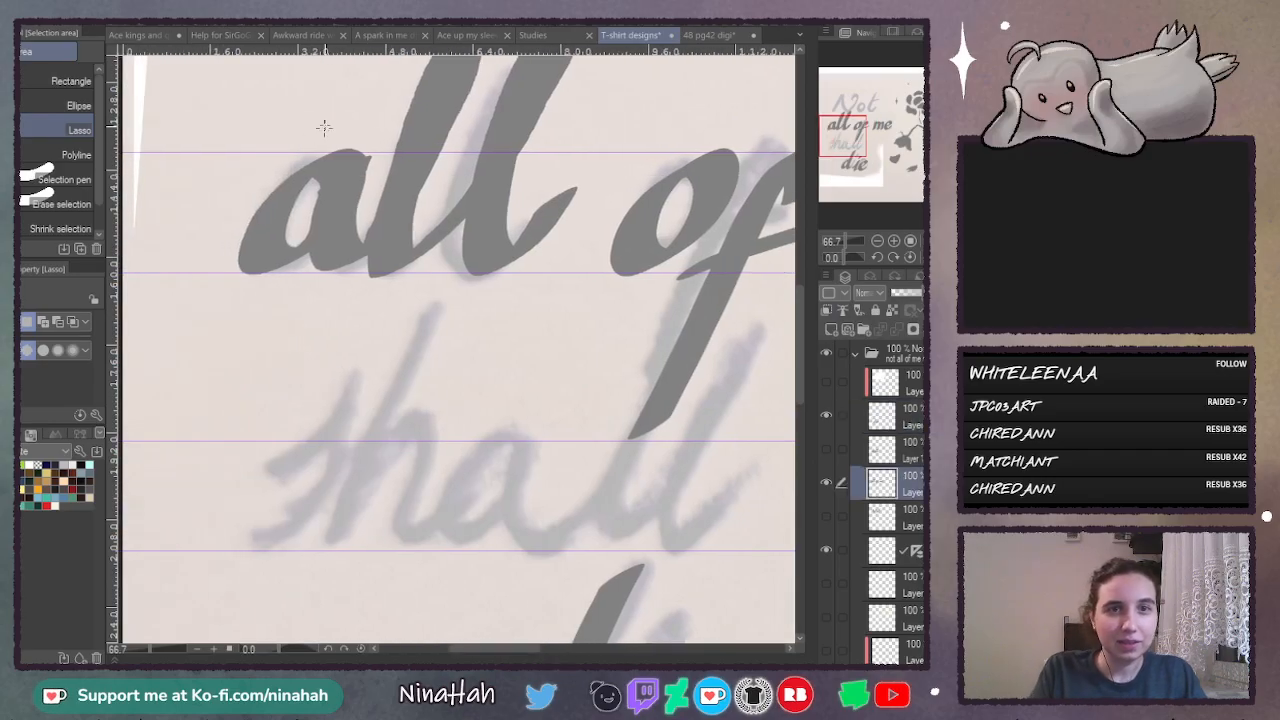
{"action": "mouse_move", "coordinate": [325, 126]}
{"action": "left_mouse_down"}
{"action": "mouse_move", "coordinate": [201, 277]}
{"action": "mouse_move", "coordinate": [318, 308]}
{"action": "left_mouse_up"}
{"action": "left_click_drag", "start_coordinate": [363, 233], "coordinate": [386, 118]}
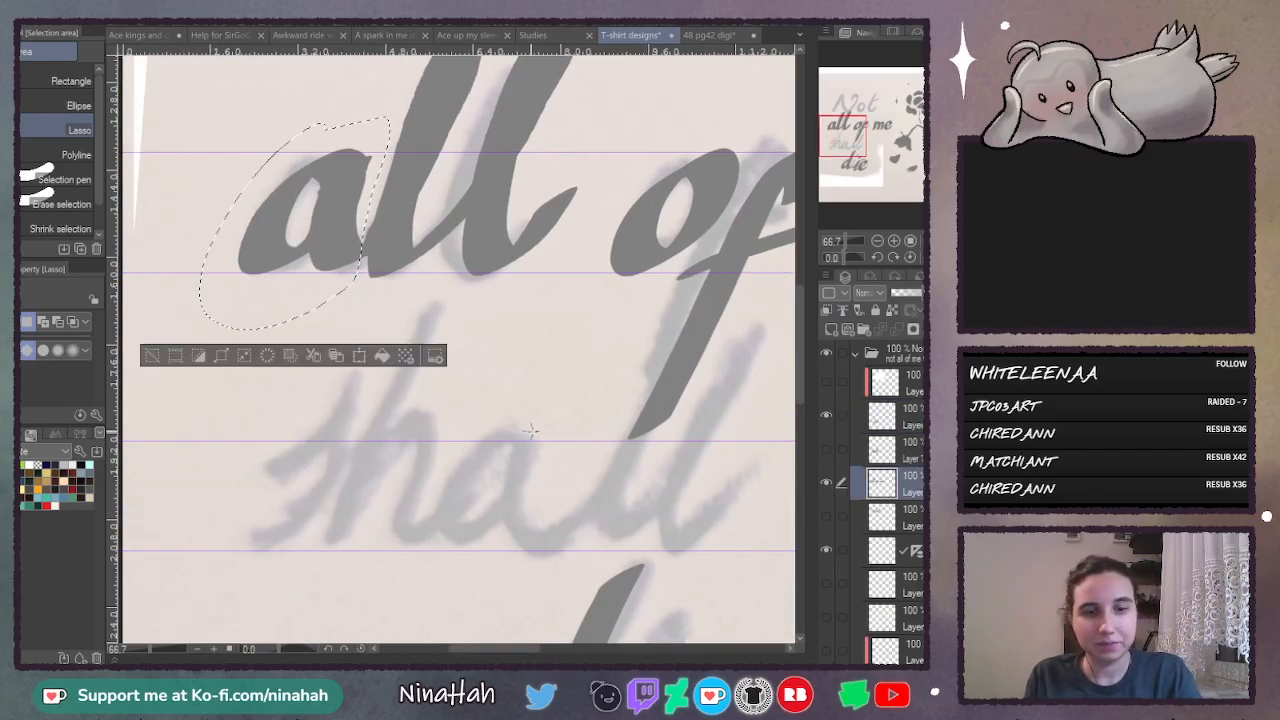
{"action": "key", "text": "ctrl+c"}
{"action": "key", "text": "ctrl+v"}
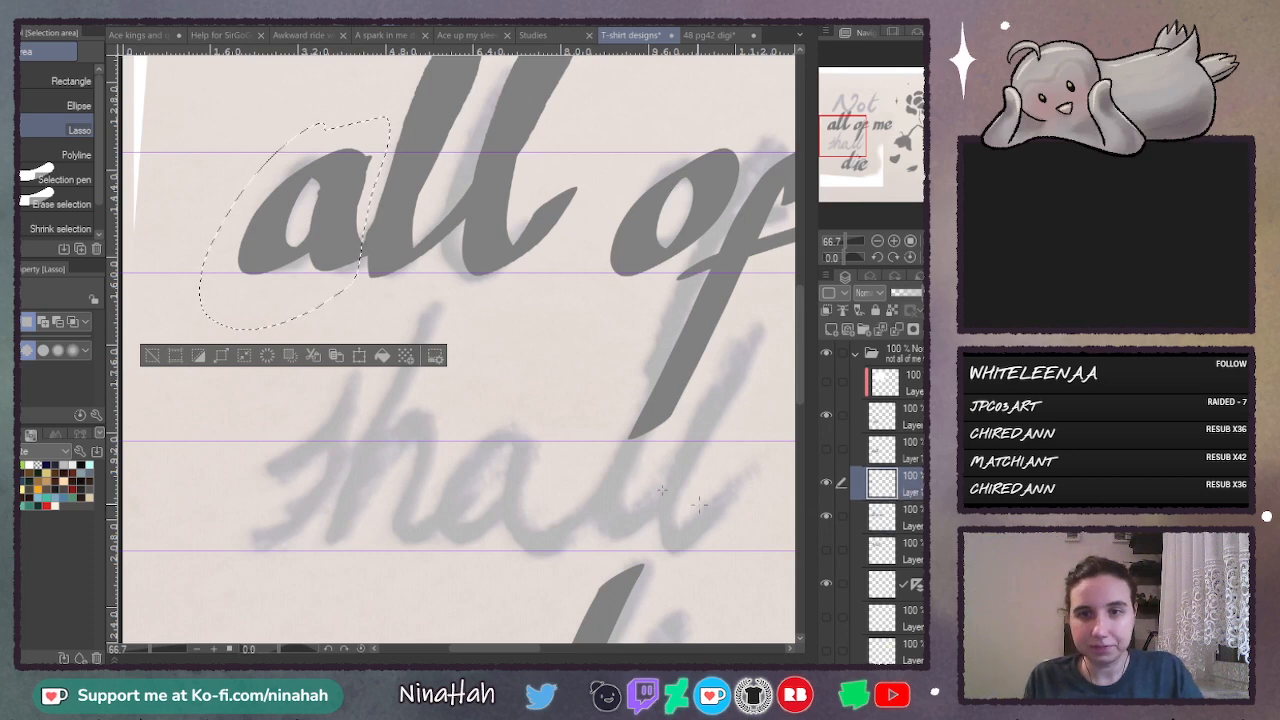
- Move the pasted "a" over the bowl of the "d" in "die", scale it up to fit between the guides, and apply
{"action": "key", "text": "ctrl+t"}
{"action": "left_click_drag", "start_coordinate": [335, 170], "coordinate": [557, 491]}
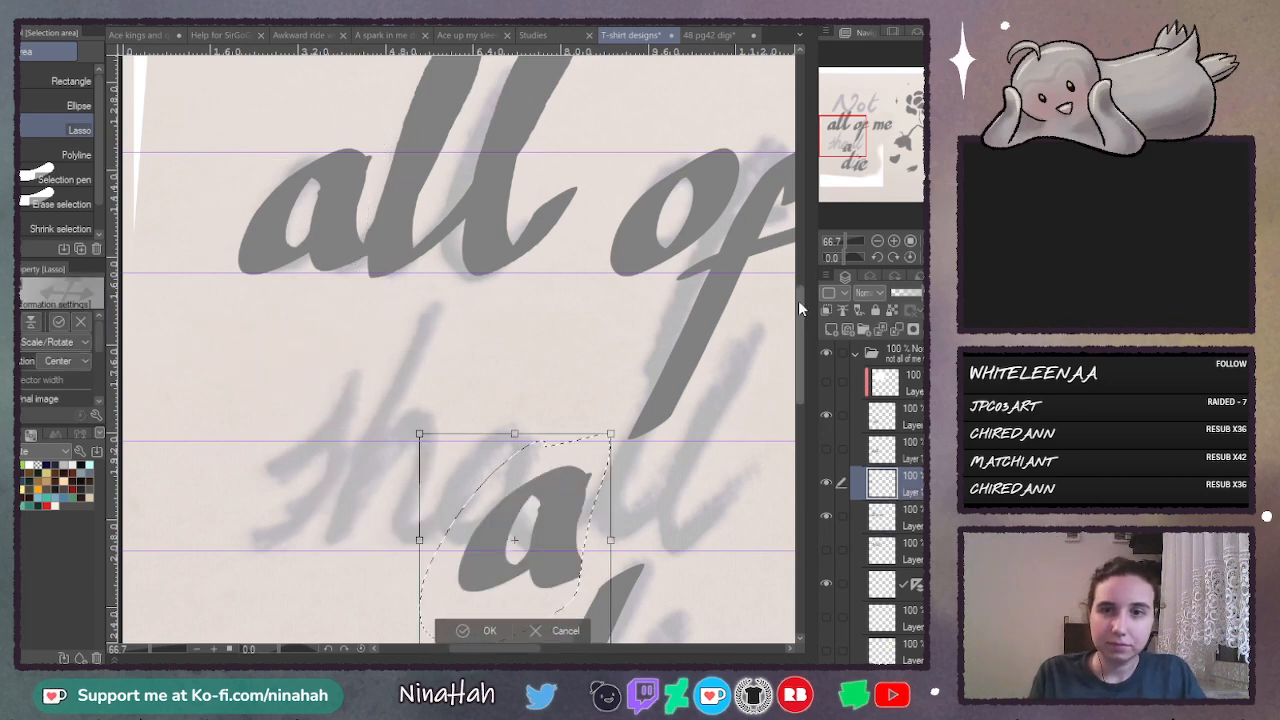
{"action": "left_click_drag", "start_coordinate": [799, 350], "coordinate": [799, 425]}
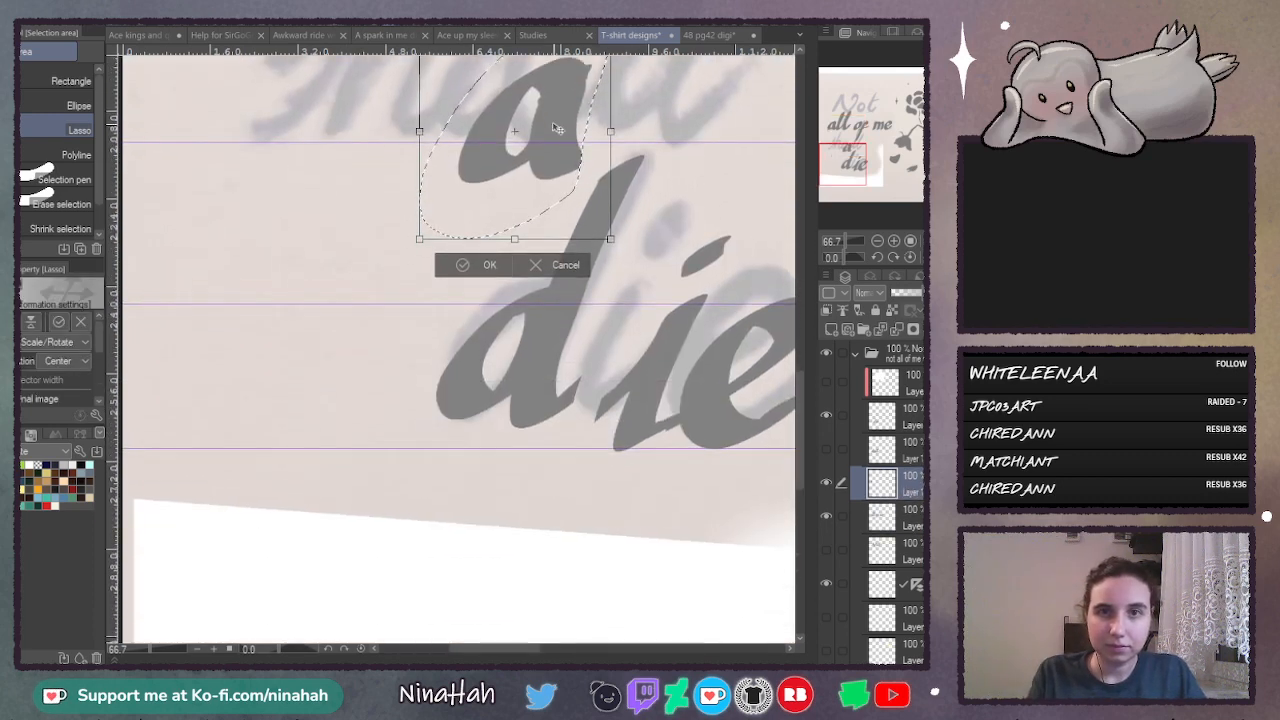
{"action": "mouse_move", "coordinate": [557, 118]}
{"action": "left_mouse_down"}
{"action": "mouse_move", "coordinate": [564, 337]}
{"action": "mouse_move", "coordinate": [590, 372]}
{"action": "mouse_move", "coordinate": [571, 400]}
{"action": "left_mouse_up"}
{"action": "mouse_move", "coordinate": [621, 296]}
{"action": "left_mouse_down"}
{"action": "mouse_move", "coordinate": [645, 272]}
{"action": "mouse_move", "coordinate": [621, 281]}
{"action": "mouse_move", "coordinate": [640, 257]}
{"action": "mouse_move", "coordinate": [611, 287]}
{"action": "left_mouse_up"}
{"action": "left_click_drag", "start_coordinate": [621, 277], "coordinate": [607, 281]}
{"action": "left_click", "coordinate": [490, 545]}
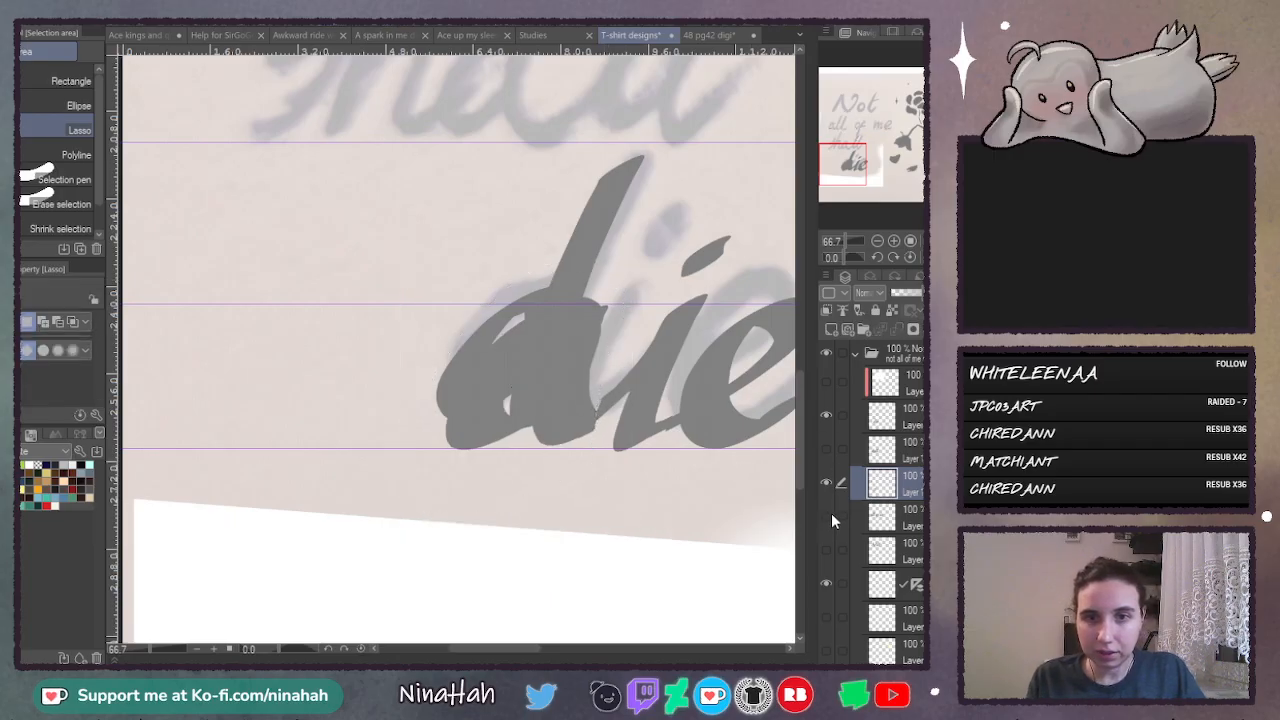
{"action": "left_click", "coordinate": [827, 414]}
{"action": "left_click", "coordinate": [826, 414]}
- Lasso the "d" on the "die" layer, shift it onto the lower guide and enlarge it to match the pasted "a", then apply
{"action": "left_click", "coordinate": [885, 418]}
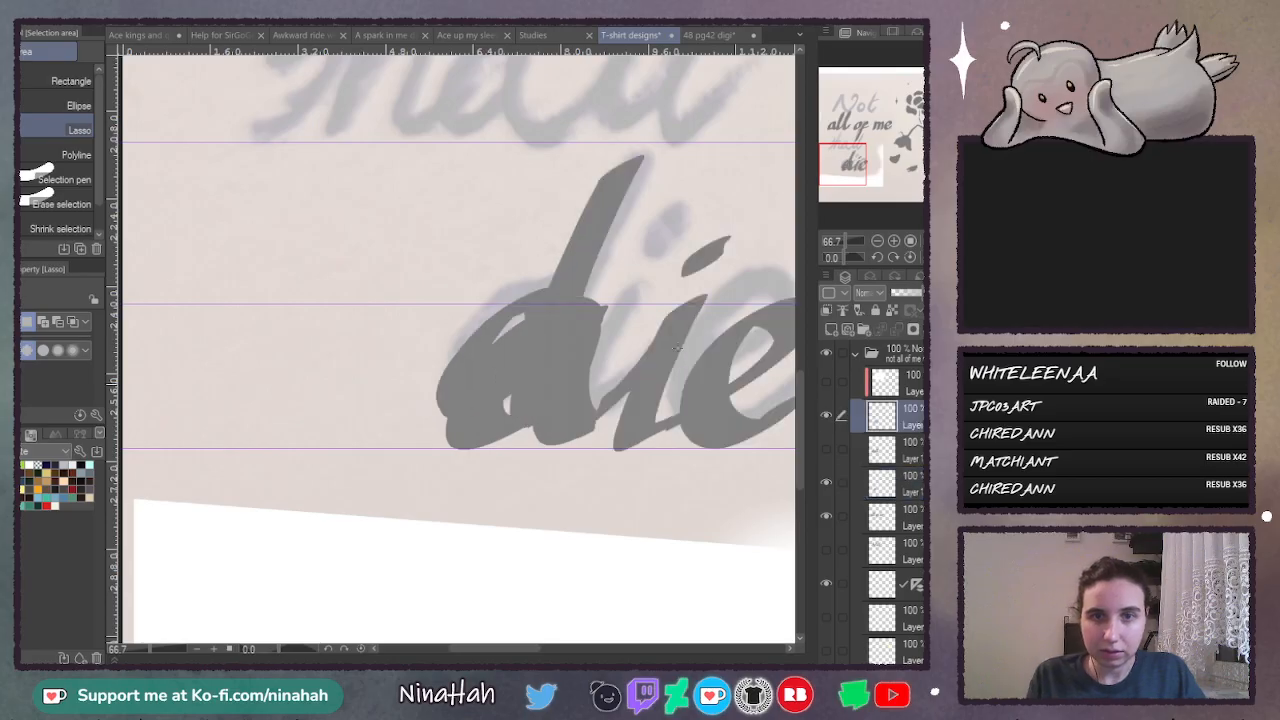
{"action": "mouse_move", "coordinate": [603, 128]}
{"action": "left_mouse_down"}
{"action": "mouse_move", "coordinate": [533, 190]}
{"action": "mouse_move", "coordinate": [410, 422]}
{"action": "mouse_move", "coordinate": [578, 452]}
{"action": "left_mouse_up"}
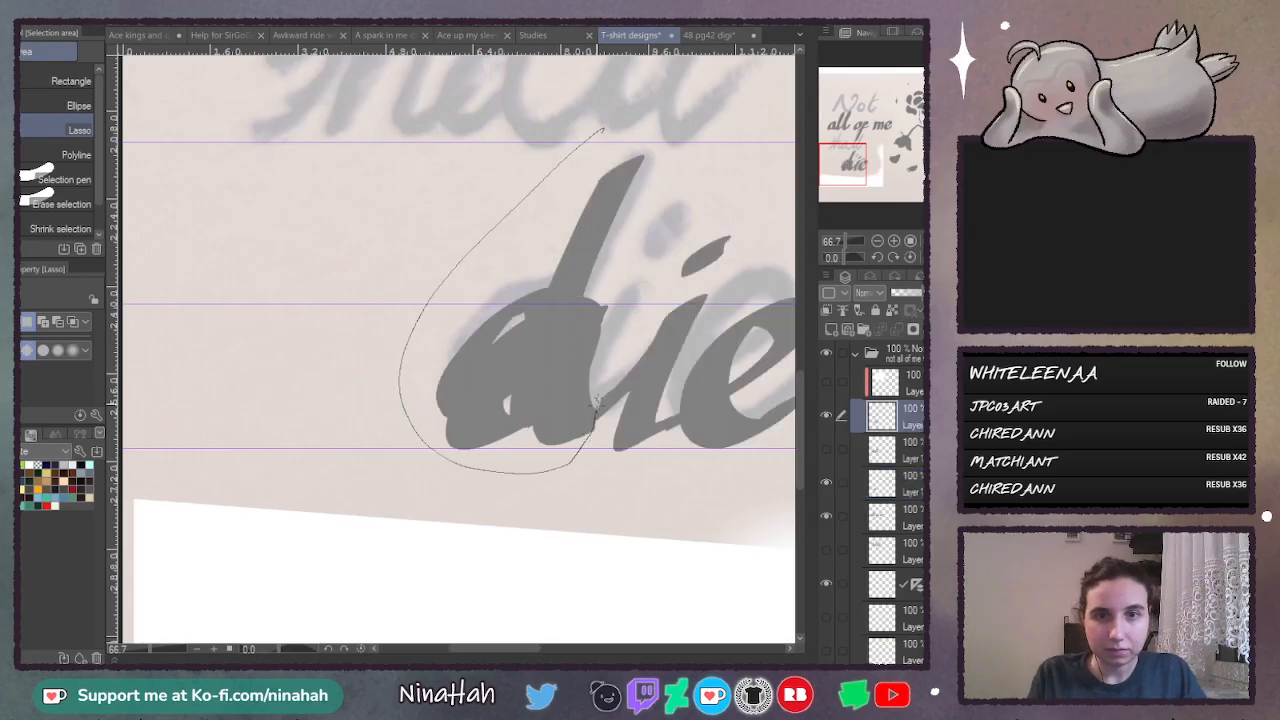
{"action": "left_click_drag", "start_coordinate": [594, 400], "coordinate": [688, 120]}
{"action": "key", "text": "ctrl+t"}
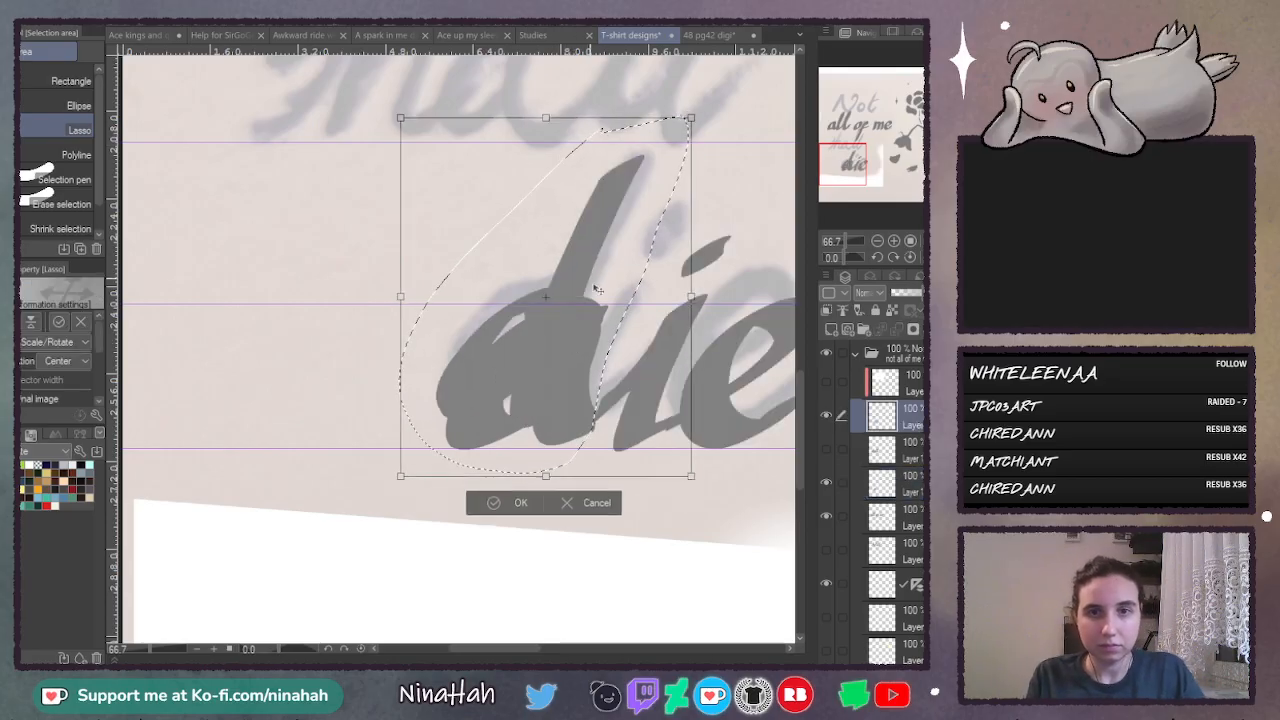
{"action": "mouse_move", "coordinate": [597, 289]}
{"action": "left_mouse_down"}
{"action": "mouse_move", "coordinate": [609, 312]}
{"action": "mouse_move", "coordinate": [618, 305]}
{"action": "left_mouse_up"}
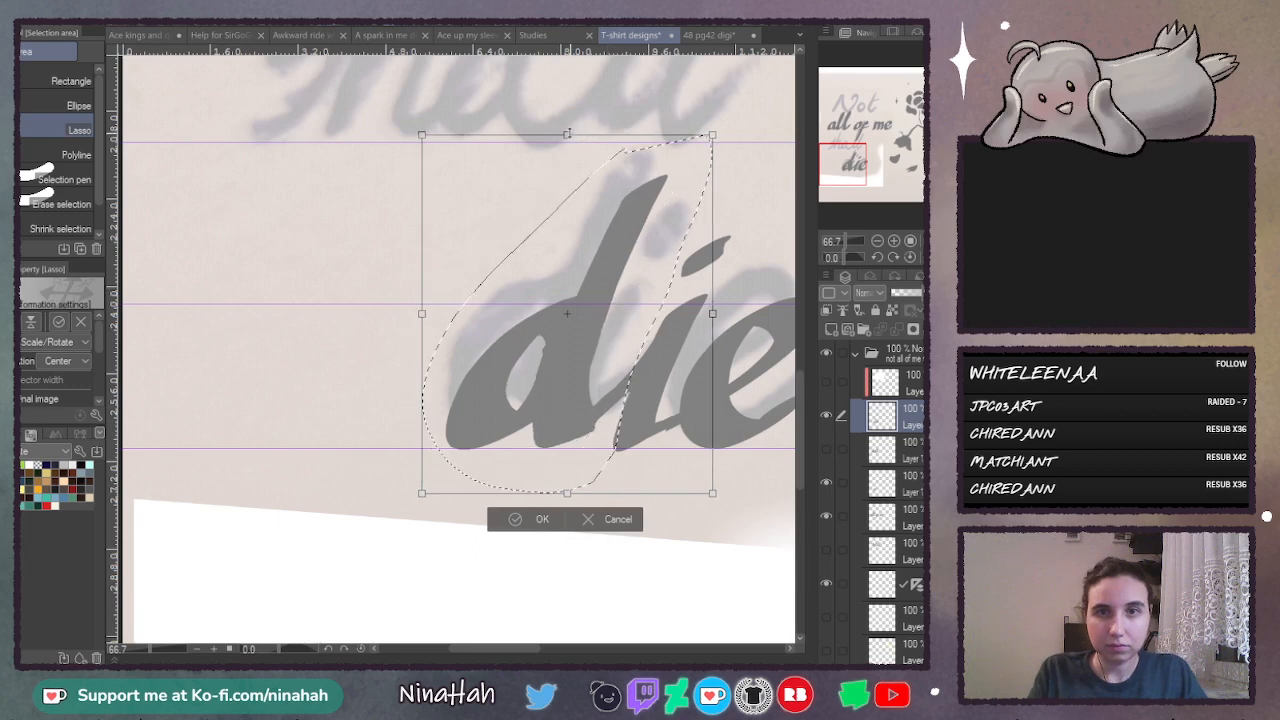
{"action": "left_click_drag", "start_coordinate": [567, 133], "coordinate": [601, 80]}
{"action": "left_click_drag", "start_coordinate": [580, 342], "coordinate": [583, 351]}
{"action": "left_click_drag", "start_coordinate": [571, 89], "coordinate": [573, 73]}
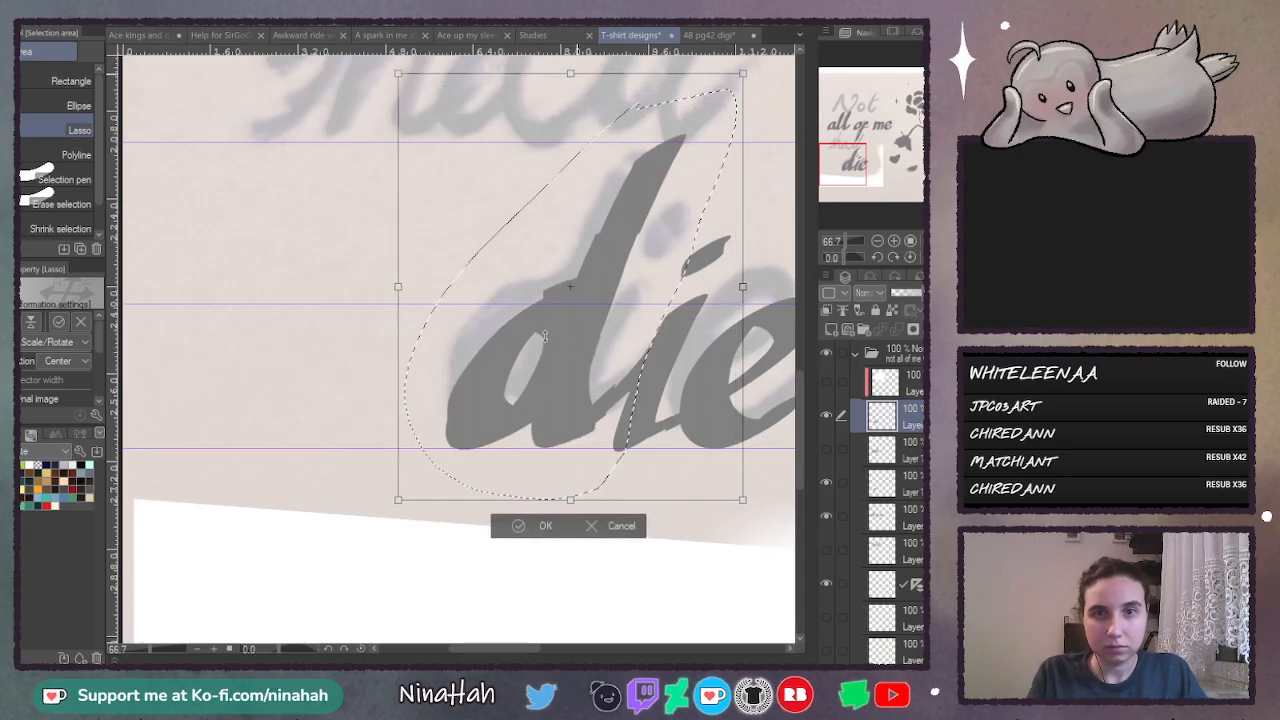
{"action": "left_click_drag", "start_coordinate": [569, 366], "coordinate": [568, 373]}
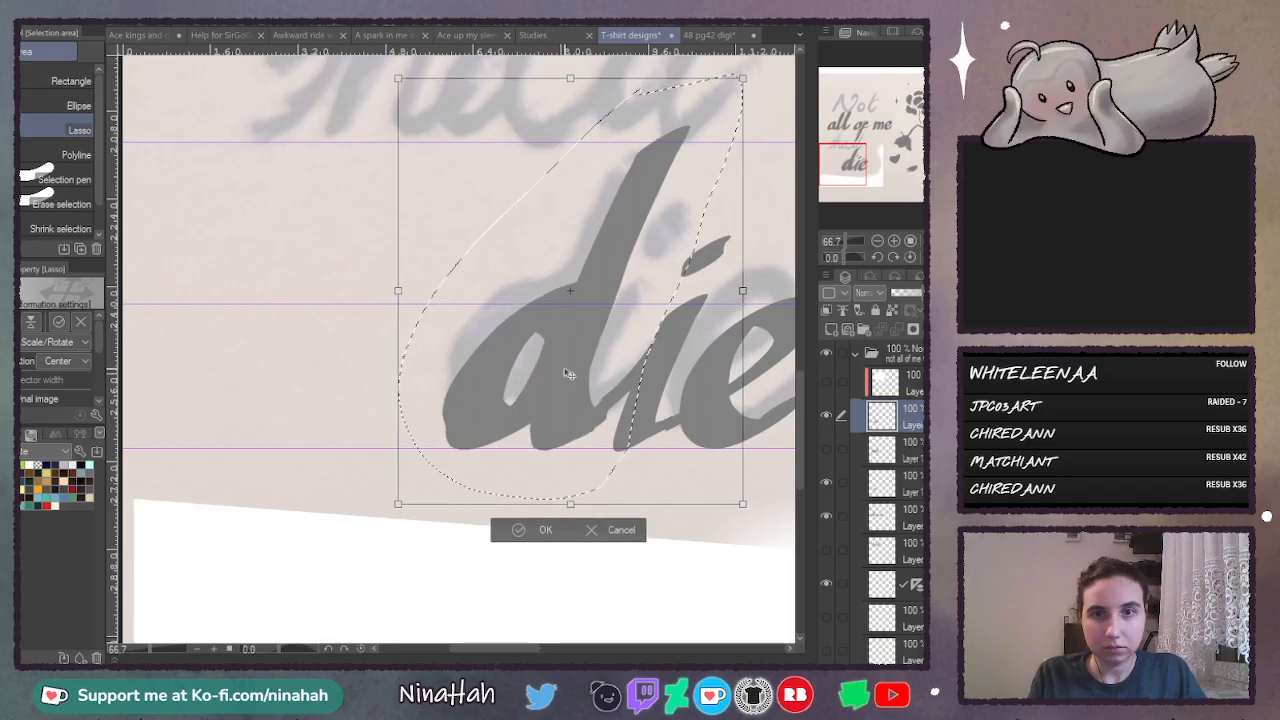
{"action": "left_click", "coordinate": [545, 530]}
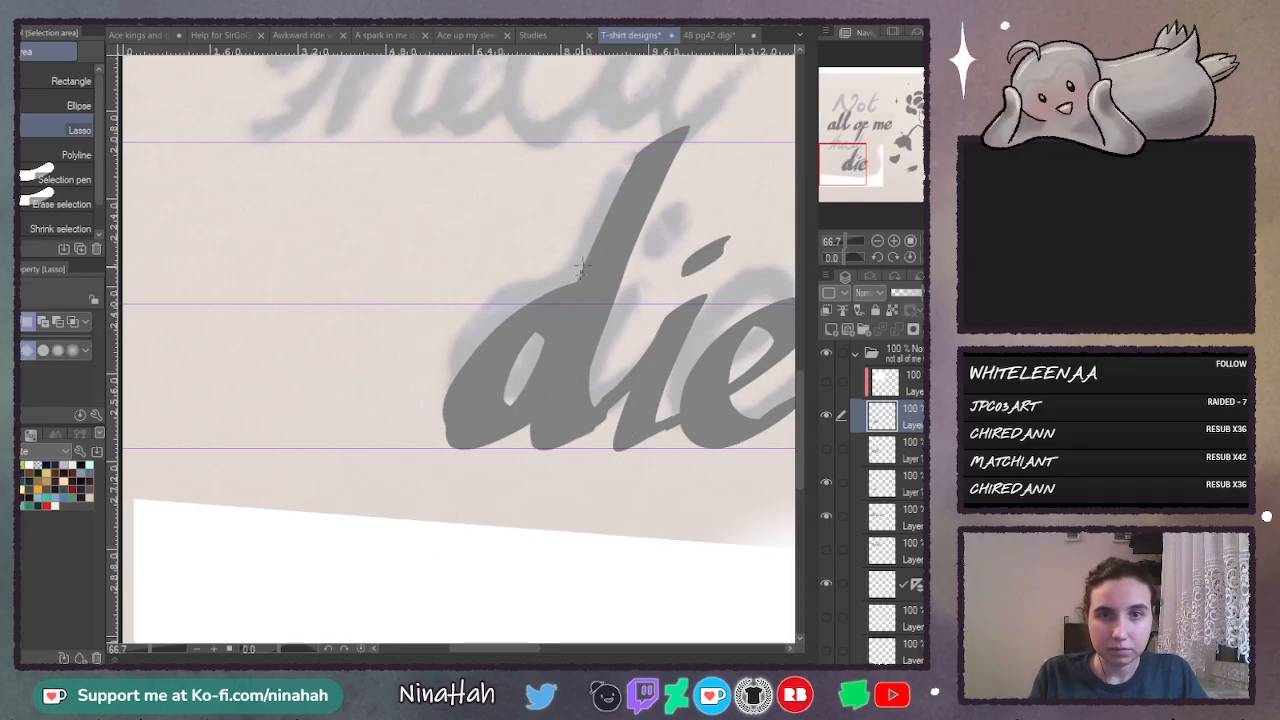
- Erase the original bowl of the "d" with a lasso selection, leaving the pasted "a" as its bowl, and deselect
{"action": "mouse_move", "coordinate": [524, 430]}
{"action": "left_mouse_down"}
{"action": "mouse_move", "coordinate": [550, 228]}
{"action": "mouse_move", "coordinate": [578, 236]}
{"action": "left_mouse_up"}
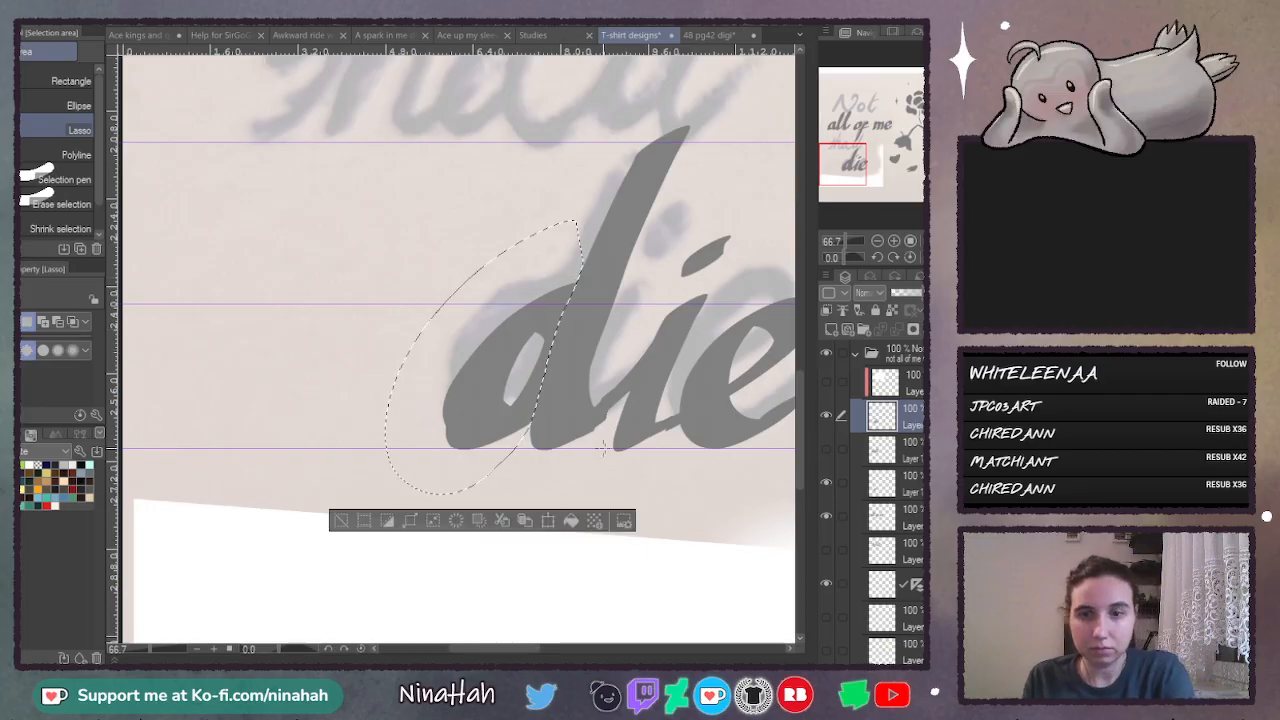
{"action": "key", "text": "ctrl+d"}
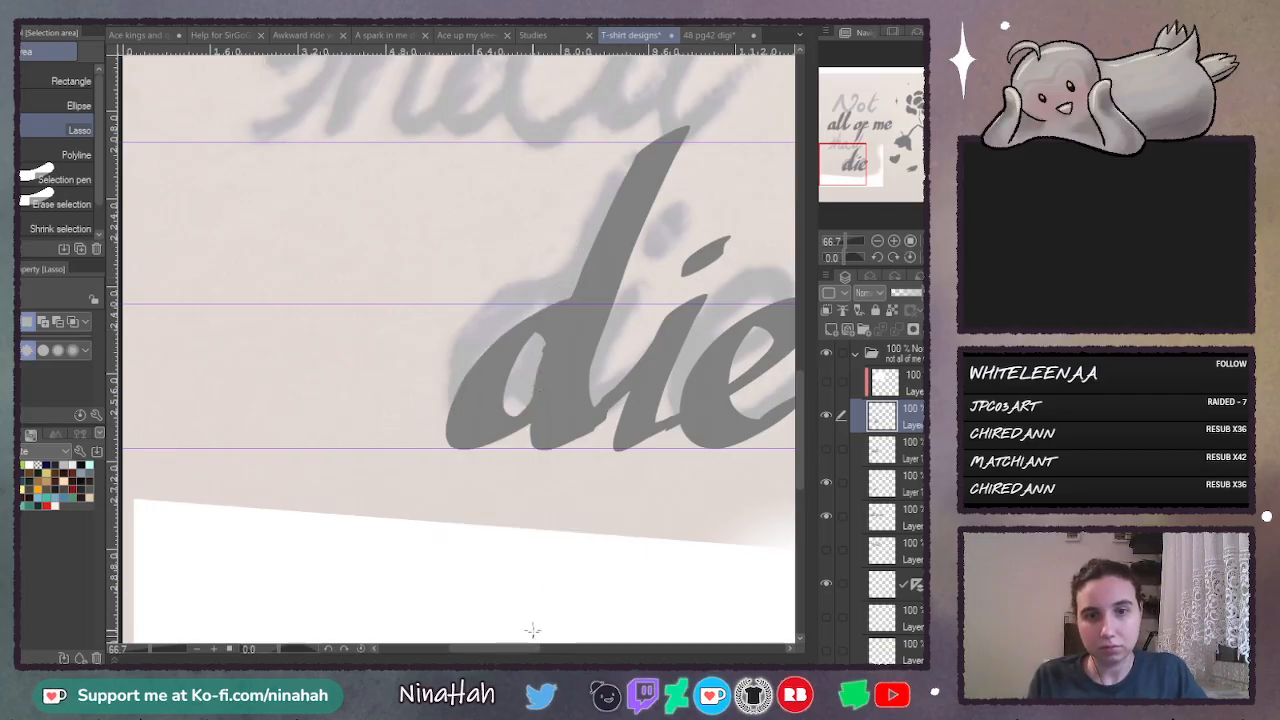
{"action": "left_click_drag", "start_coordinate": [521, 649], "coordinate": [544, 656]}
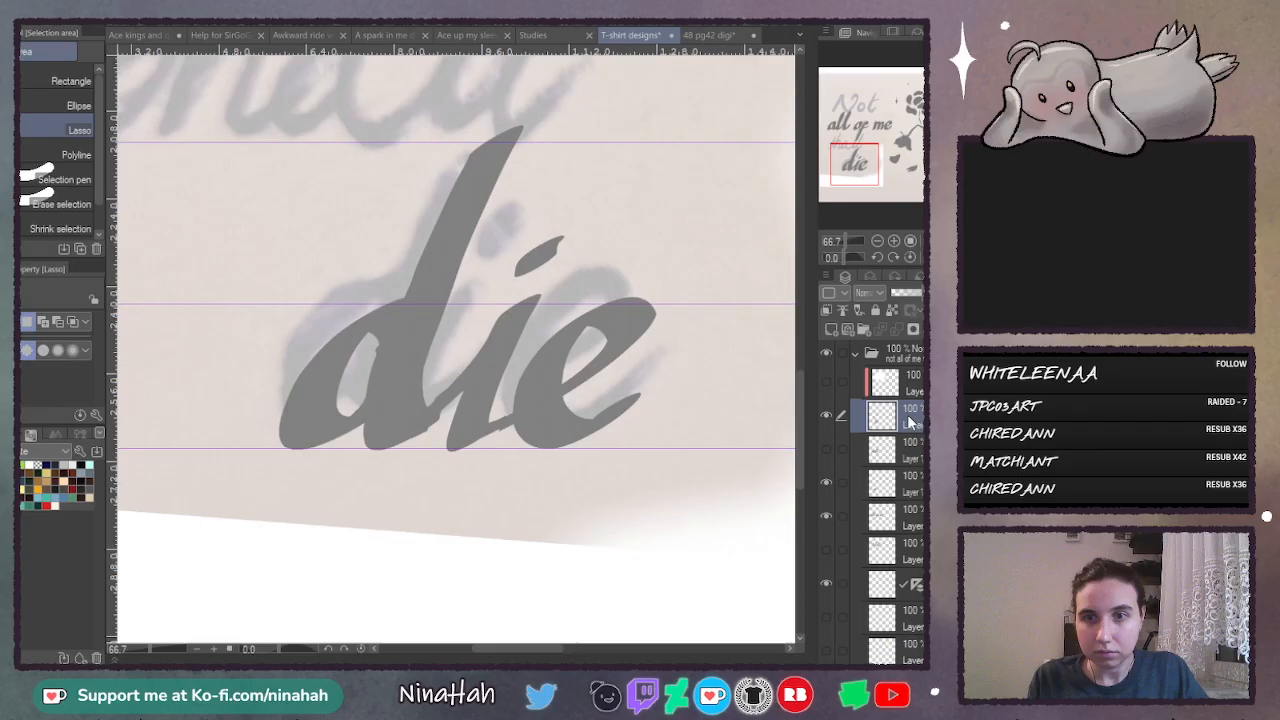
- Check the "die" and pasted "a" layers by toggling their visibility, then merge the two layers
{"action": "left_click", "coordinate": [825, 414]}
{"action": "left_click", "coordinate": [825, 414]}
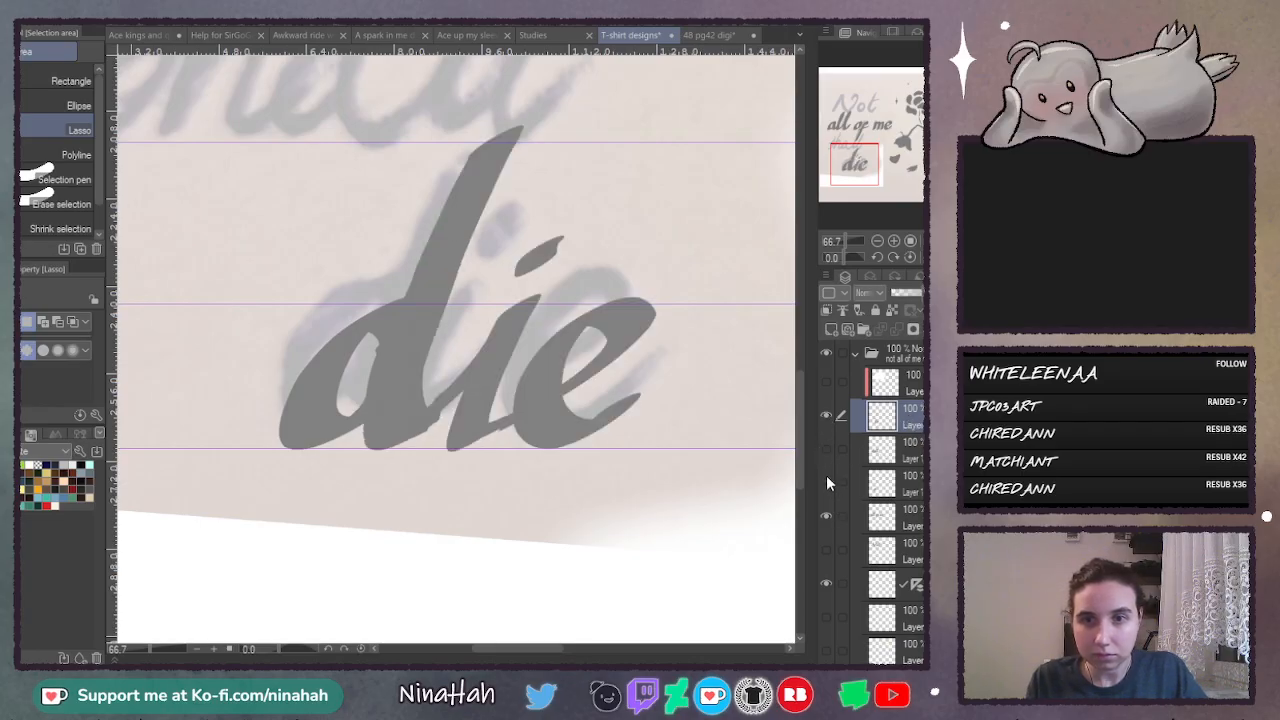
{"action": "left_click", "coordinate": [826, 479]}
{"action": "left_click", "coordinate": [825, 481]}
{"action": "left_click", "coordinate": [916, 481]}
{"action": "left_click_drag", "start_coordinate": [914, 411], "coordinate": [903, 506]}
{"action": "left_click", "coordinate": [899, 328]}
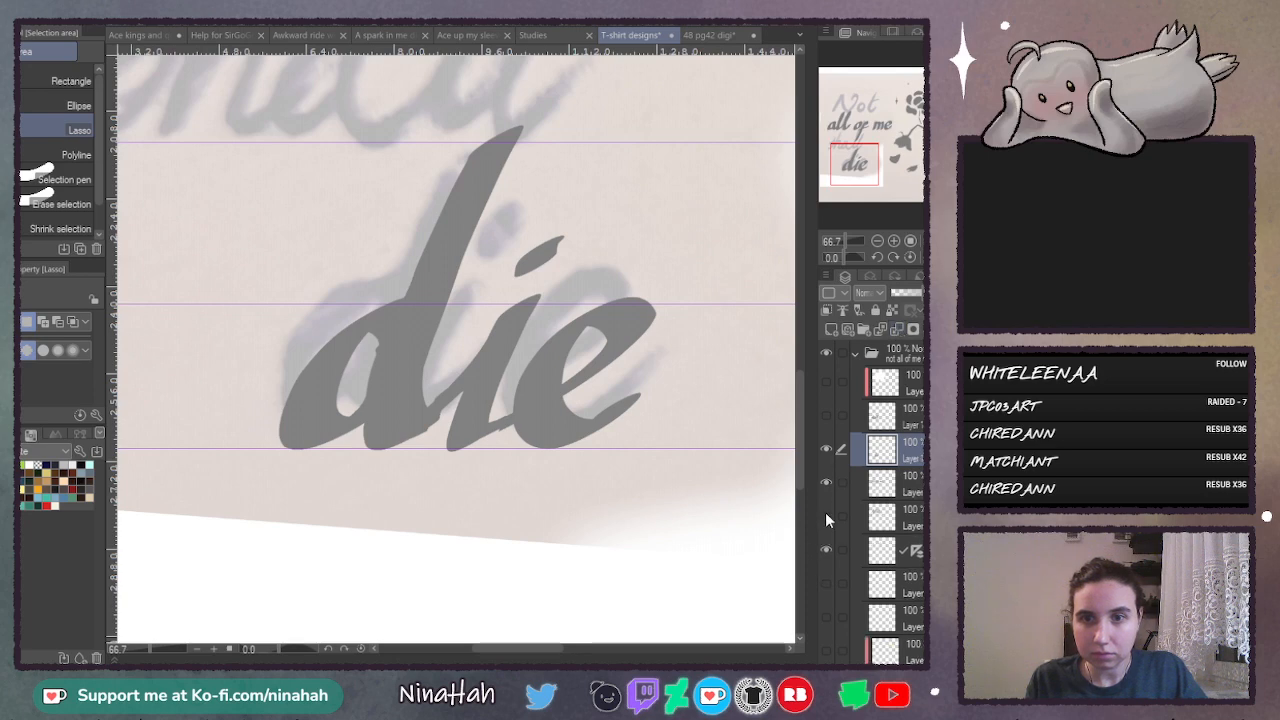
- Show the "Not" and "shall" layers again and review all four lines of lettering on the whole canvas
{"action": "left_click", "coordinate": [826, 518]}
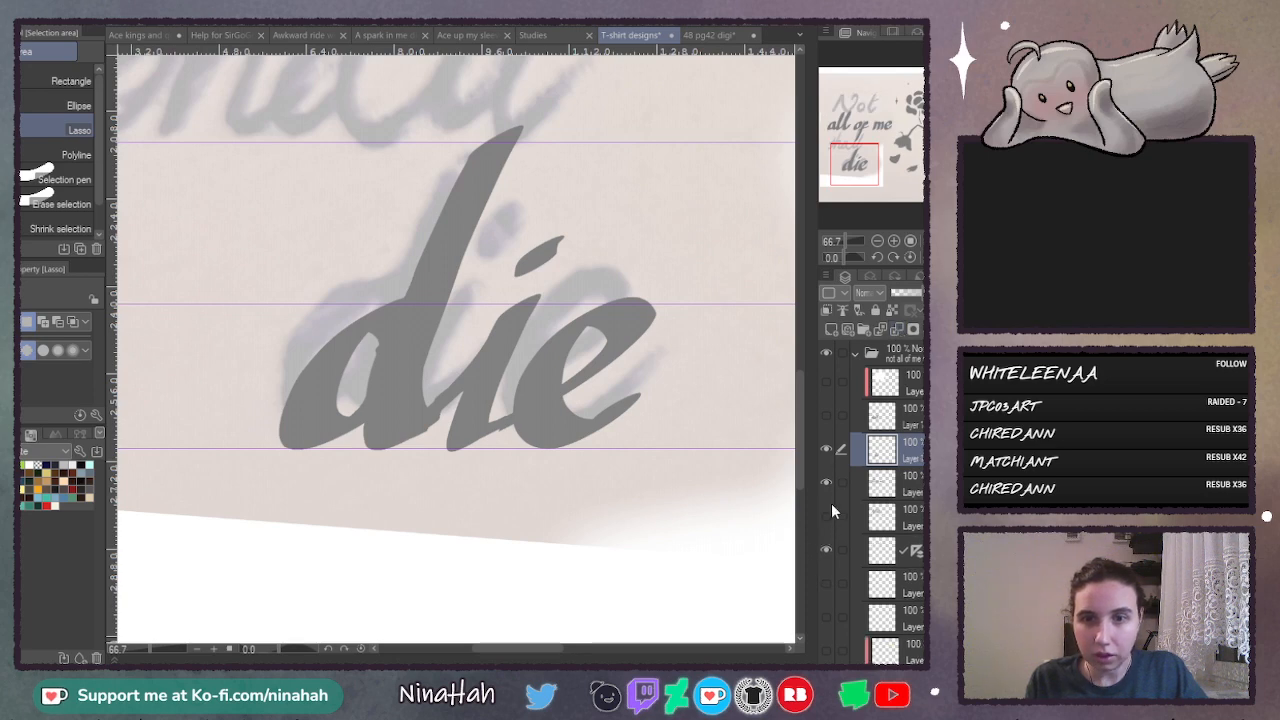
{"action": "key", "text": "ctrl+0"}
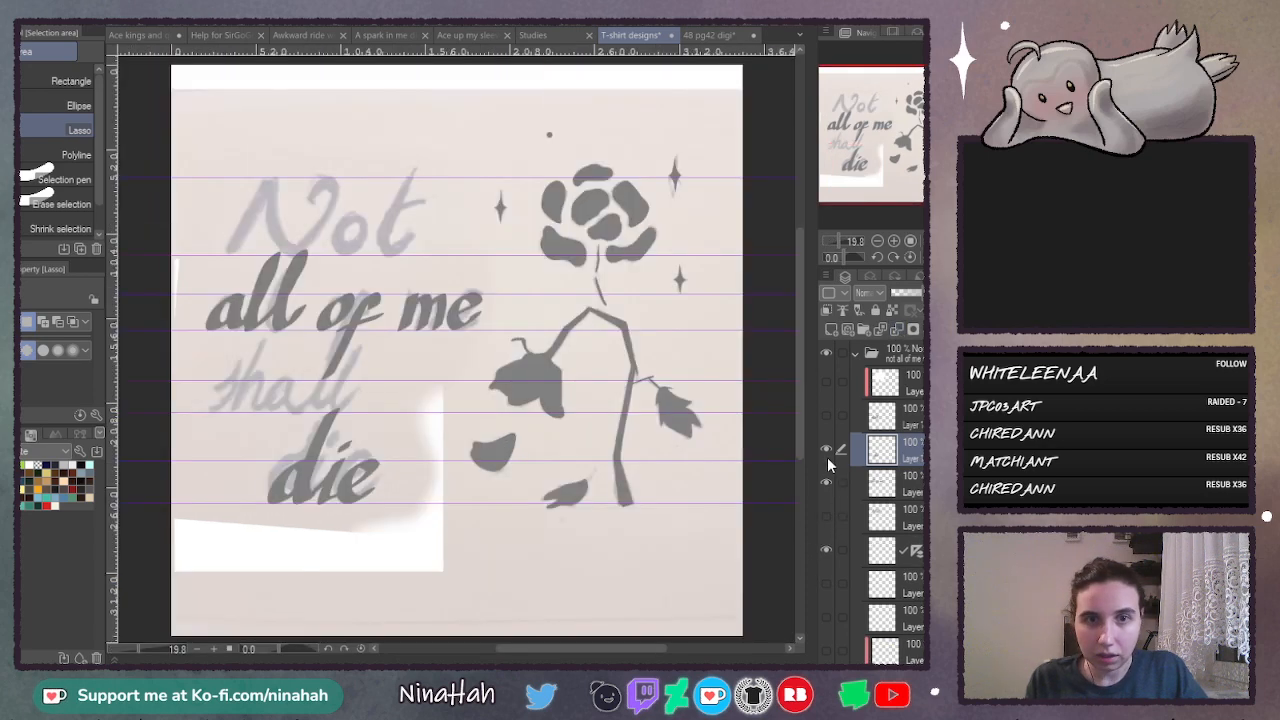
{"action": "left_click", "coordinate": [826, 517]}
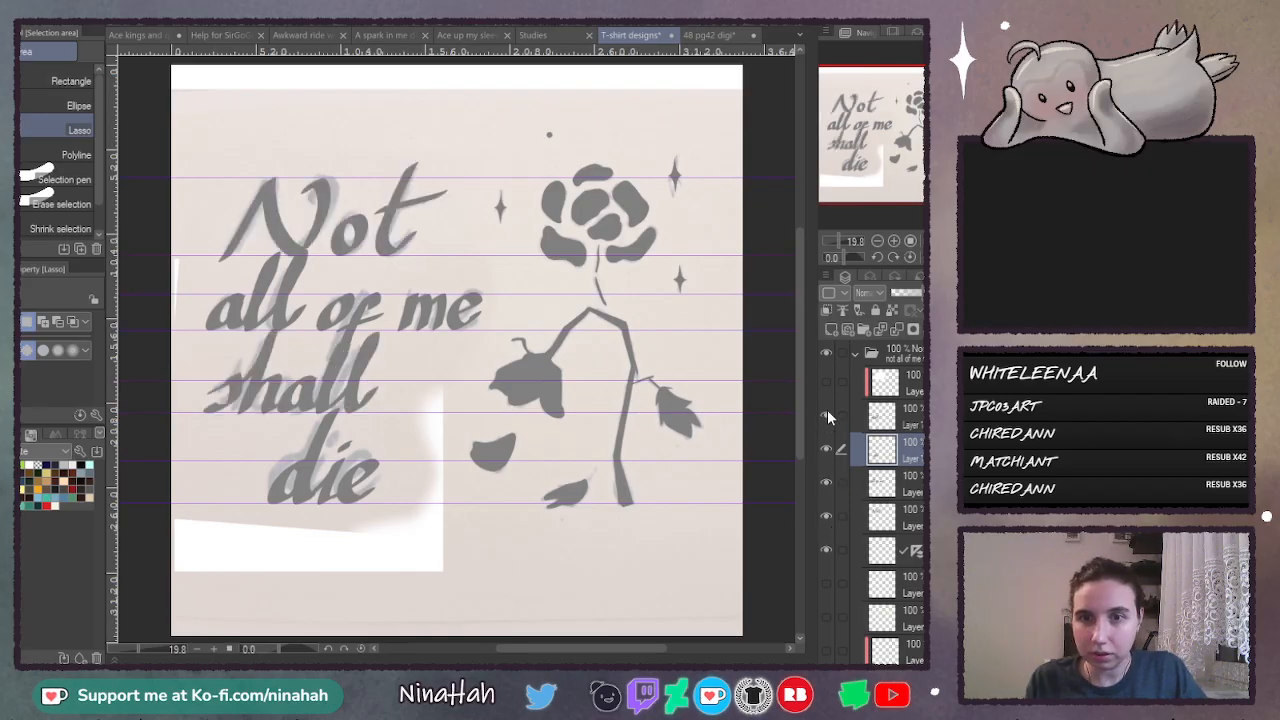
- Hide the "shall", "die" and "all of me" layers and select the "Not" layer for close-up editing
{"action": "left_click", "coordinate": [827, 414]}
{"action": "left_click", "coordinate": [826, 449]}
{"action": "left_click", "coordinate": [827, 484]}
{"action": "left_click", "coordinate": [903, 518]}
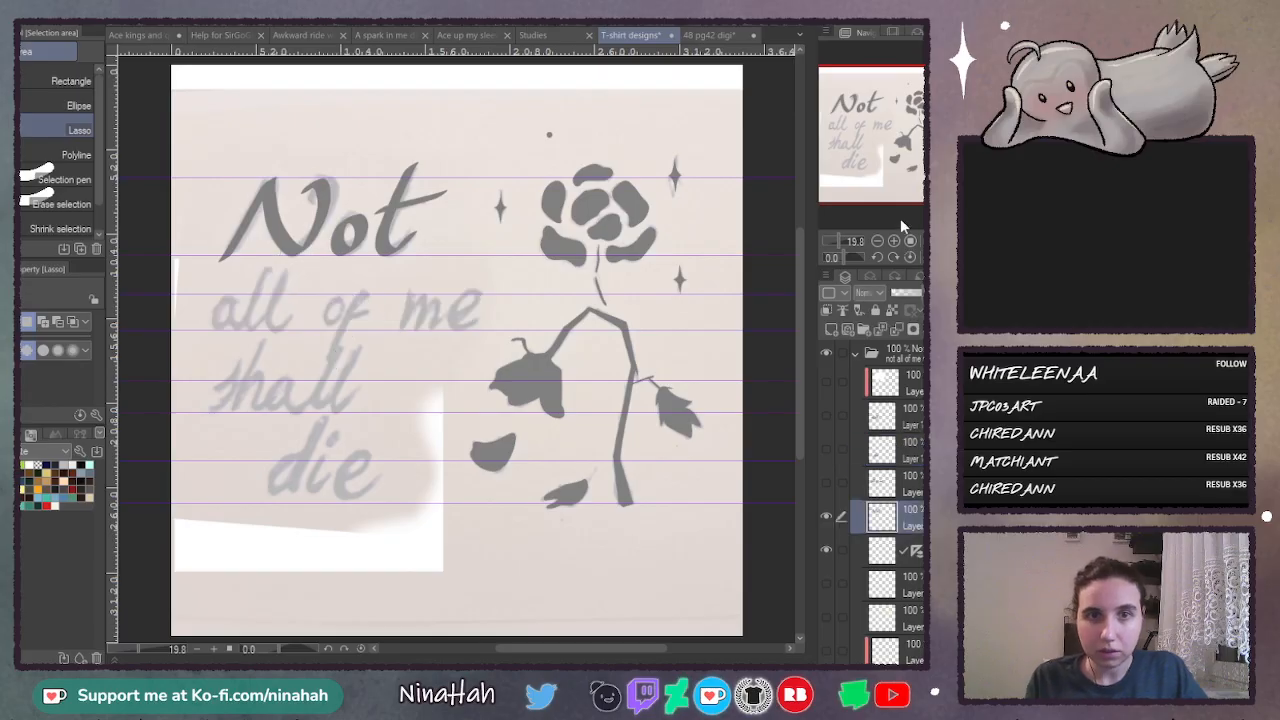
{"action": "left_click", "coordinate": [895, 241]}
{"action": "left_click", "coordinate": [895, 241]}
{"action": "left_click", "coordinate": [895, 241]}
{"action": "left_click", "coordinate": [895, 241]}
{"action": "left_click", "coordinate": [895, 241]}
{"action": "left_click_drag", "start_coordinate": [802, 370], "coordinate": [818, 257]}
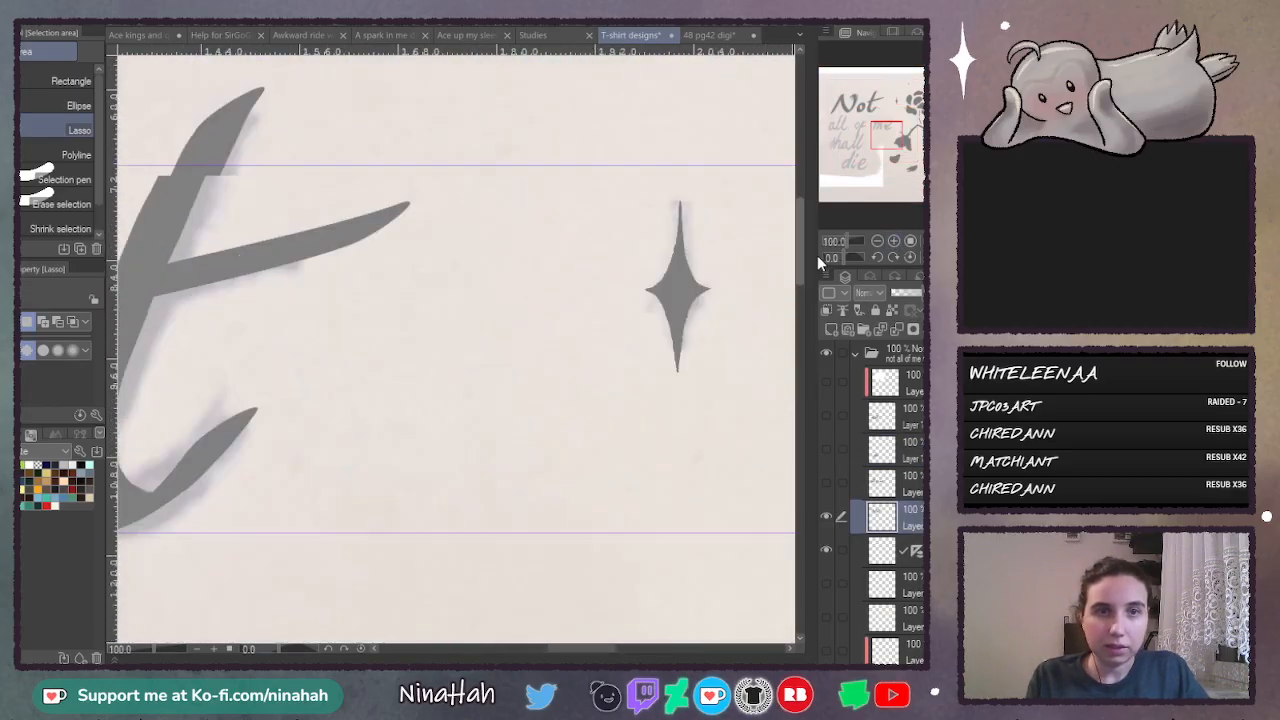
- Smooth the top edge of the "o" in "Not" with the G-pen at size 82.9
{"action": "left_click_drag", "start_coordinate": [591, 652], "coordinate": [545, 658]}
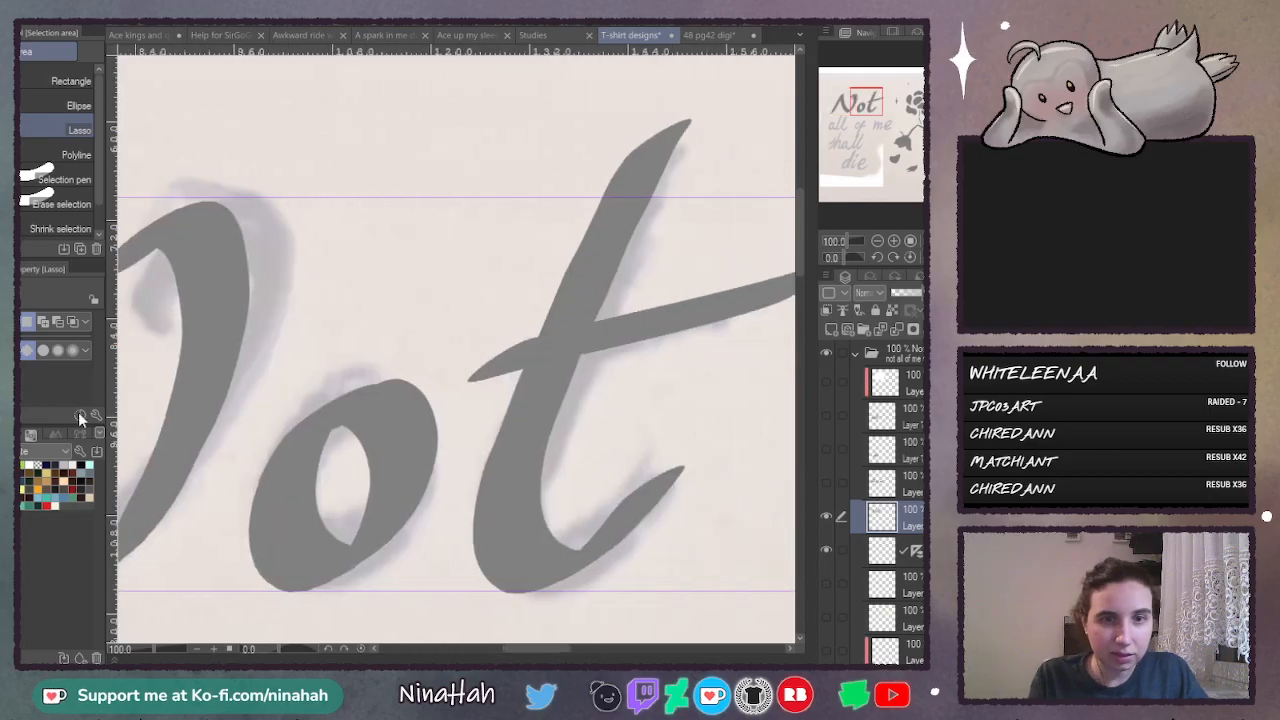
{"action": "key", "text": "p"}
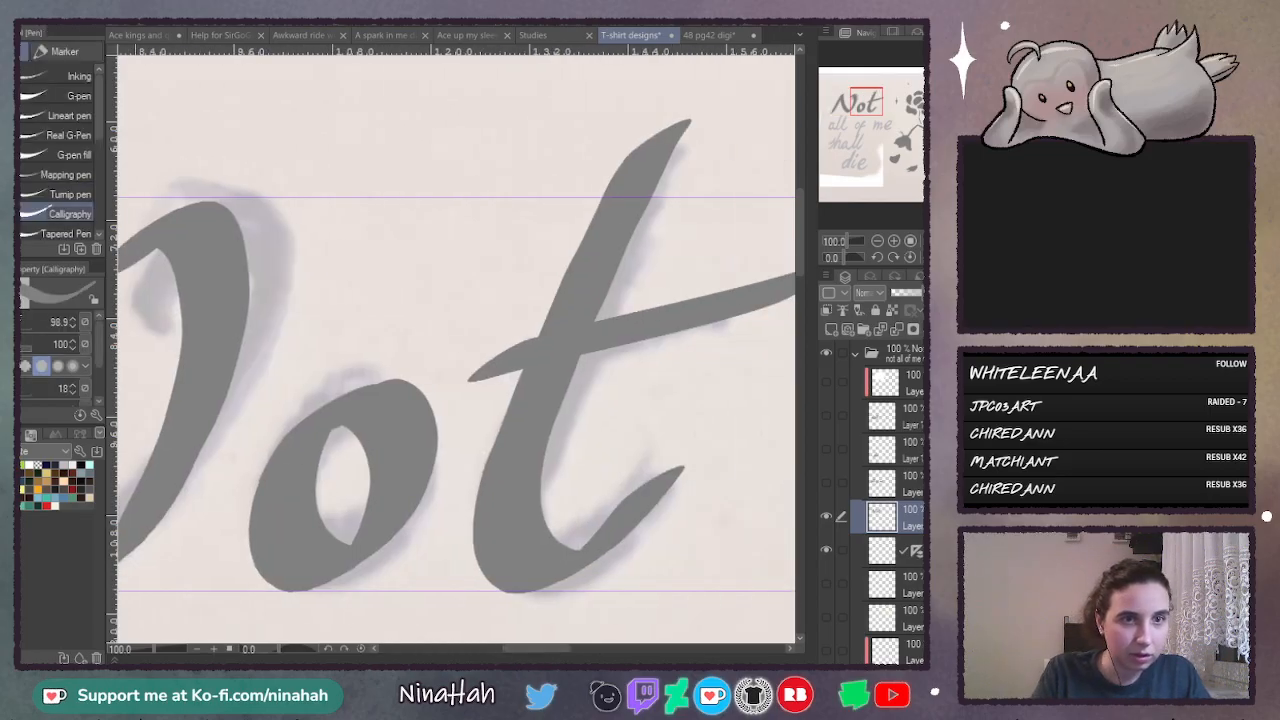
{"action": "left_click", "coordinate": [48, 92]}
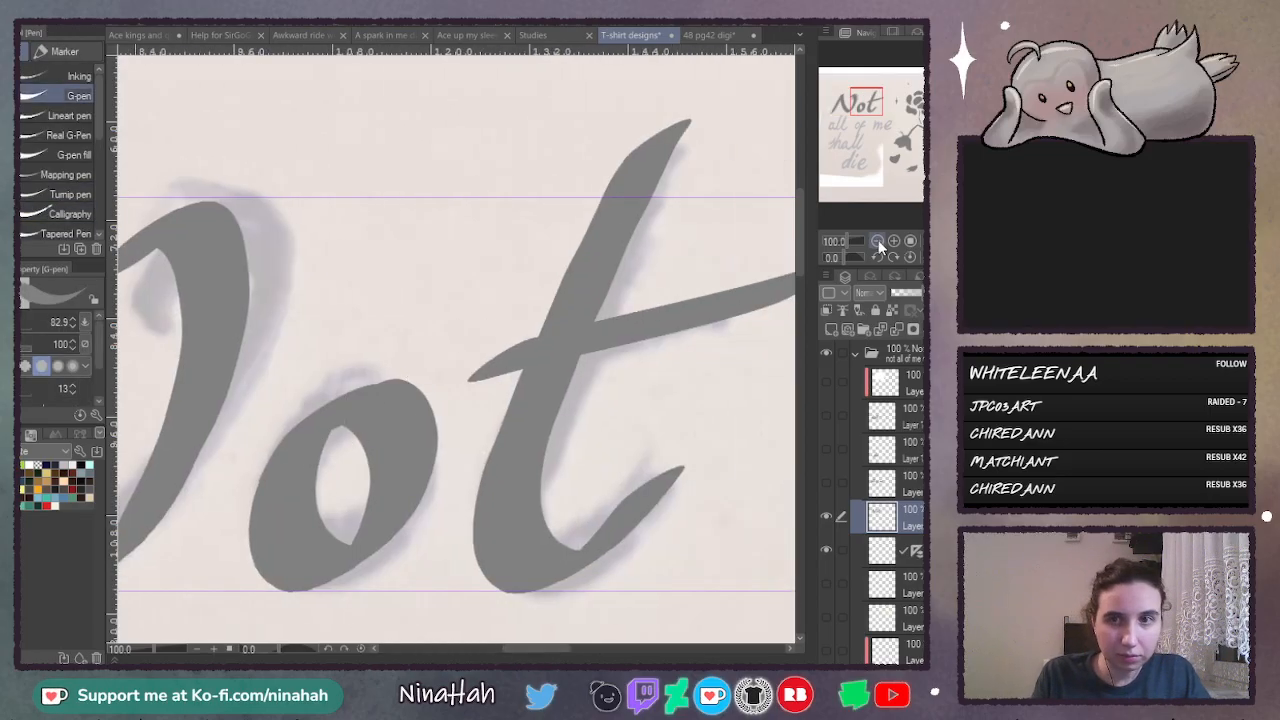
{"action": "left_click", "coordinate": [895, 242]}
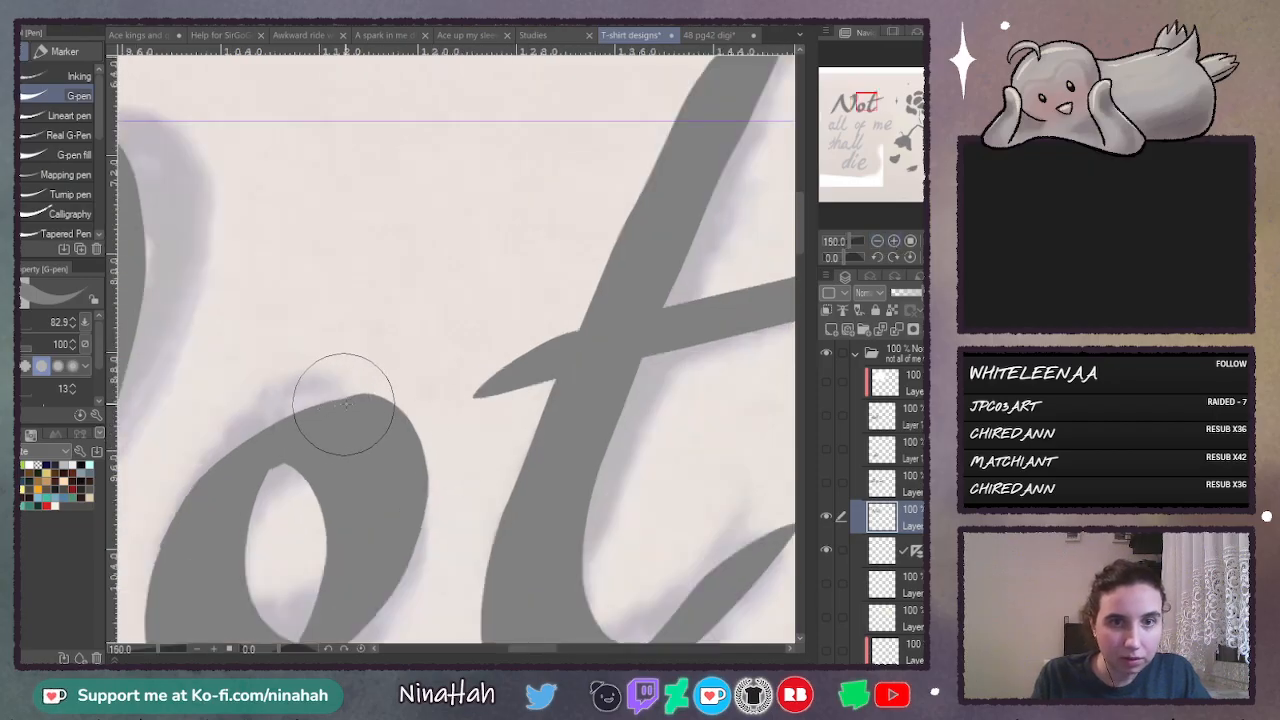
{"action": "mouse_move", "coordinate": [347, 402]}
{"action": "left_mouse_down"}
{"action": "mouse_move", "coordinate": [209, 485]}
{"action": "mouse_move", "coordinate": [167, 546]}
{"action": "mouse_move", "coordinate": [200, 485]}
{"action": "left_mouse_up"}
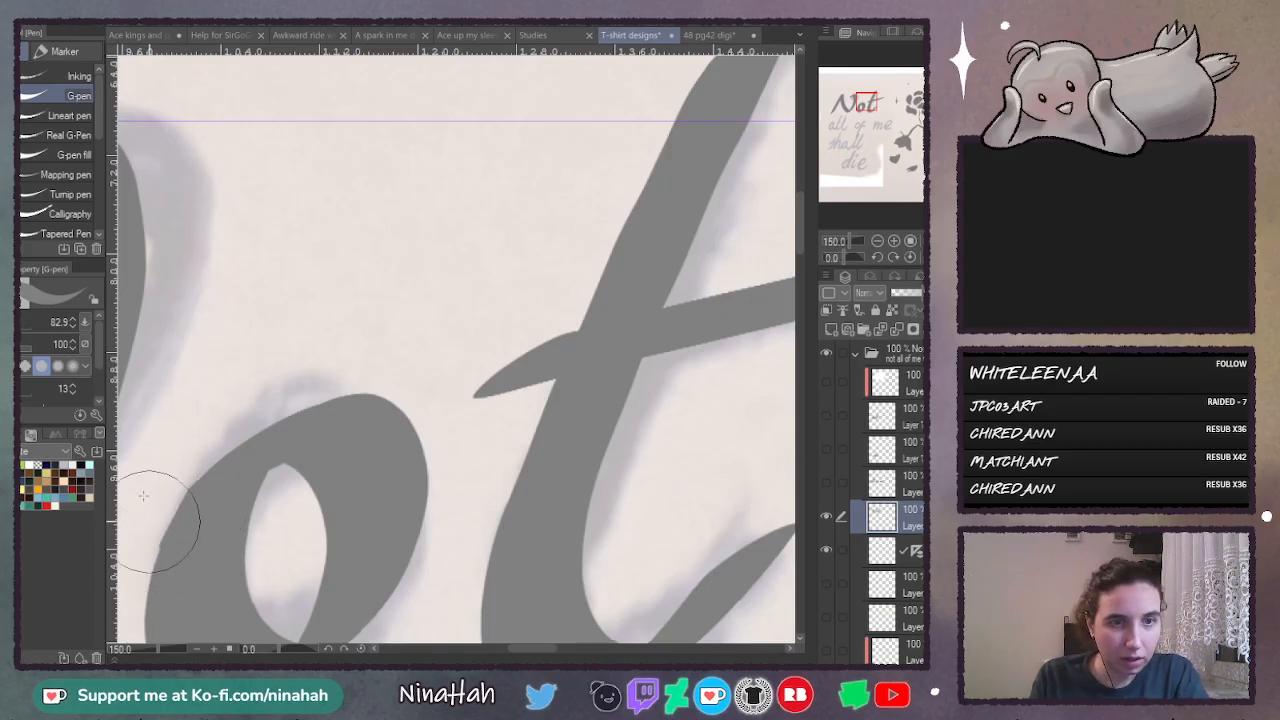
- Smooth the outer left edge of the "o" and refine the top of its inner opening with the Calligraphy pen at size 24
{"action": "left_click", "coordinate": [28, 212]}
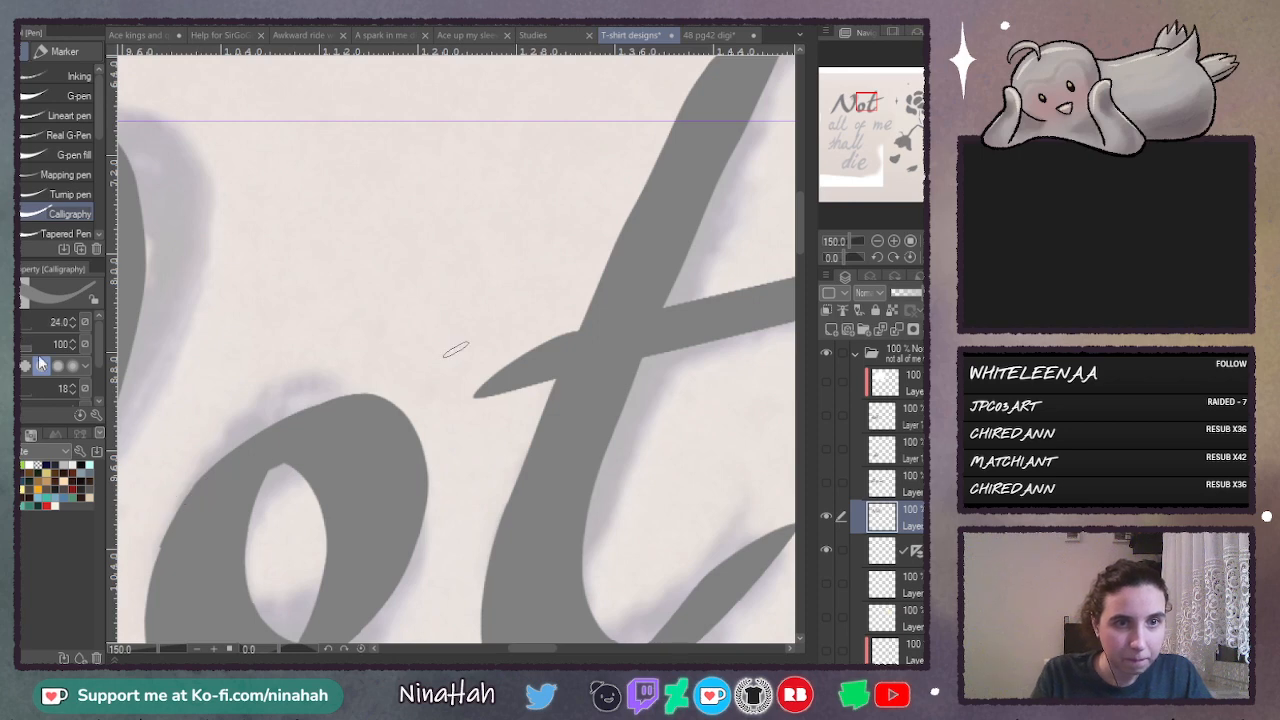
{"action": "left_click", "coordinate": [41, 365]}
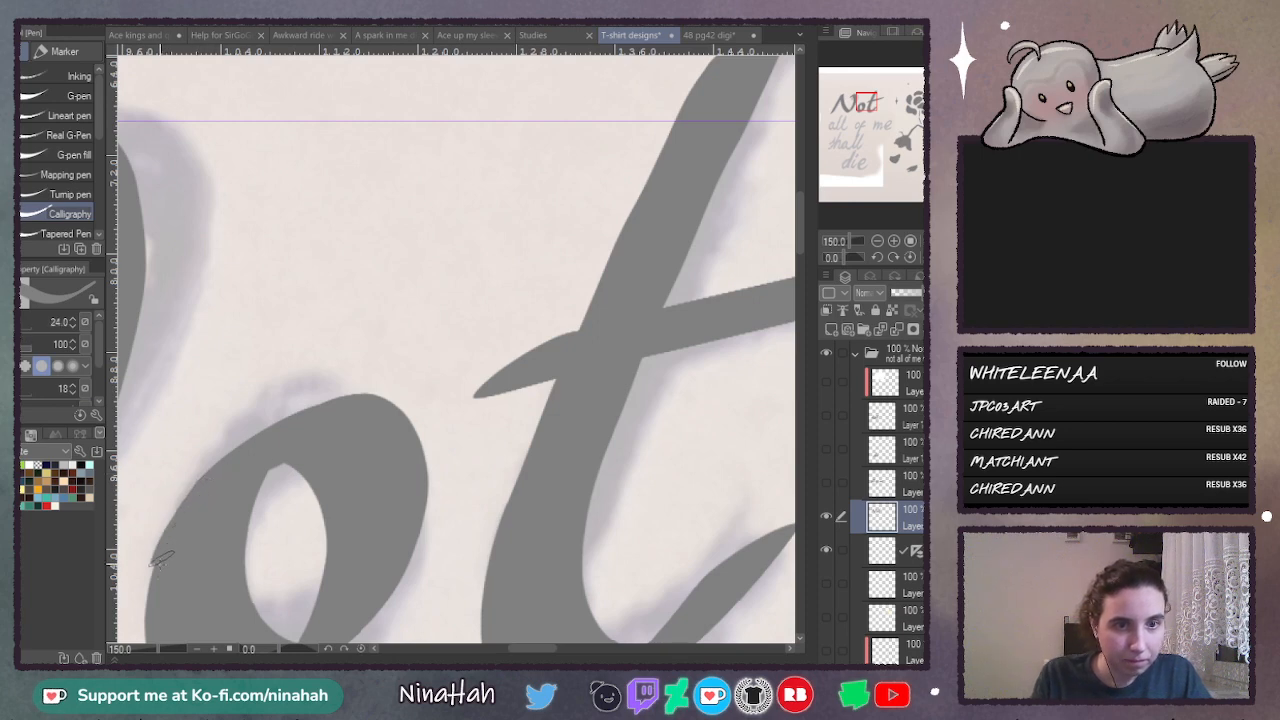
{"action": "left_click_drag", "start_coordinate": [160, 560], "coordinate": [146, 630]}
{"action": "key", "text": "ctrl+z"}
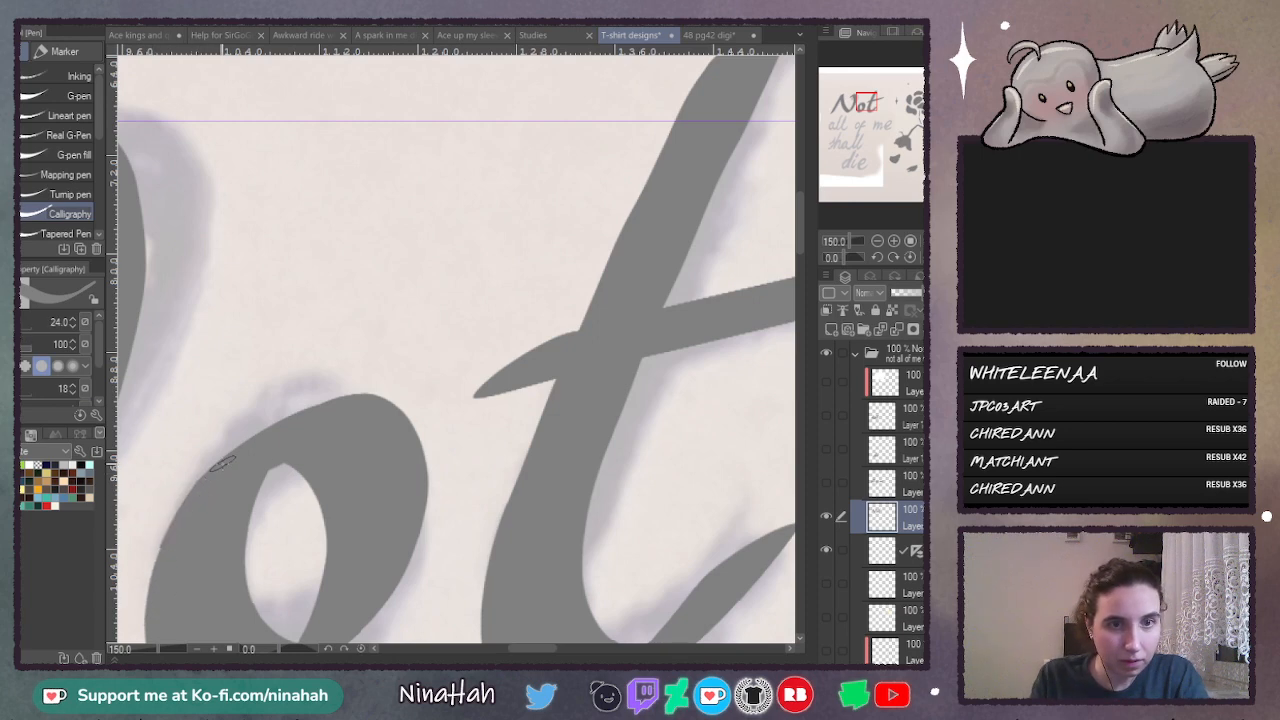
{"action": "mouse_move", "coordinate": [190, 492]}
{"action": "left_mouse_down"}
{"action": "mouse_move", "coordinate": [156, 566]}
{"action": "mouse_move", "coordinate": [146, 636]}
{"action": "left_mouse_up"}
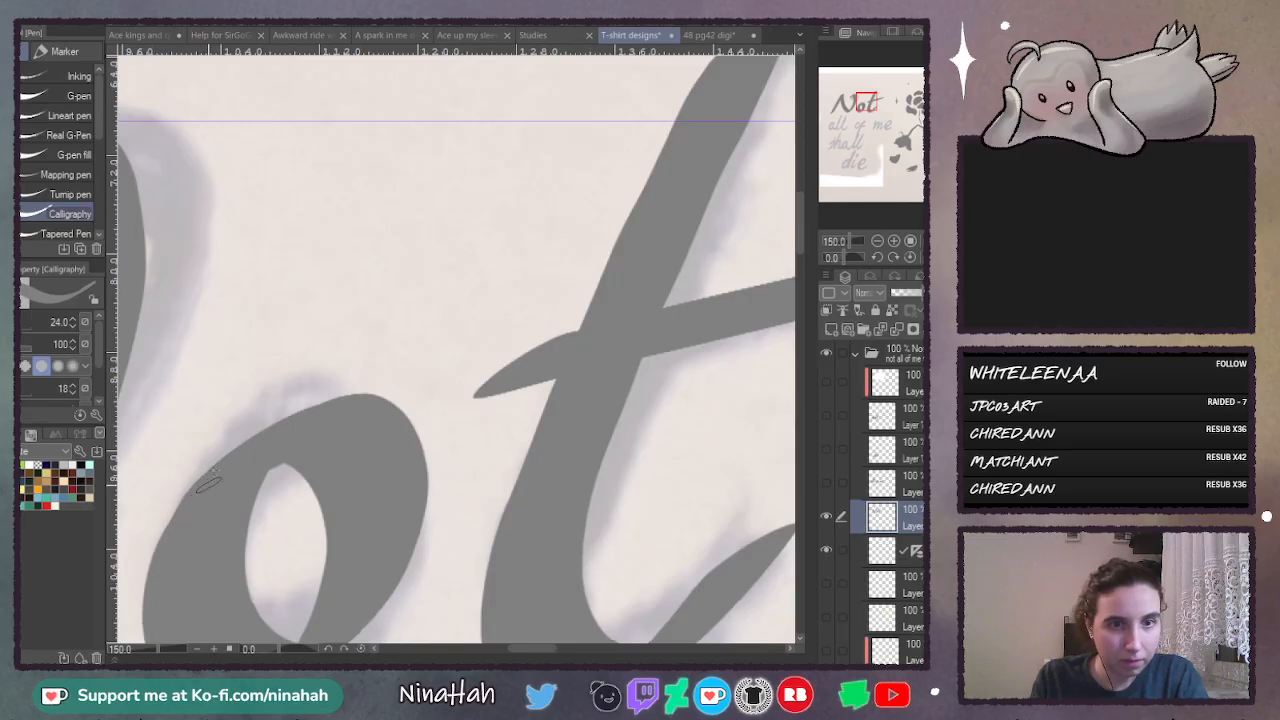
{"action": "key", "text": "ctrl+z"}
{"action": "mouse_move", "coordinate": [205, 482]}
{"action": "left_mouse_down"}
{"action": "mouse_move", "coordinate": [170, 528]}
{"action": "mouse_move", "coordinate": [155, 618]}
{"action": "left_mouse_up"}
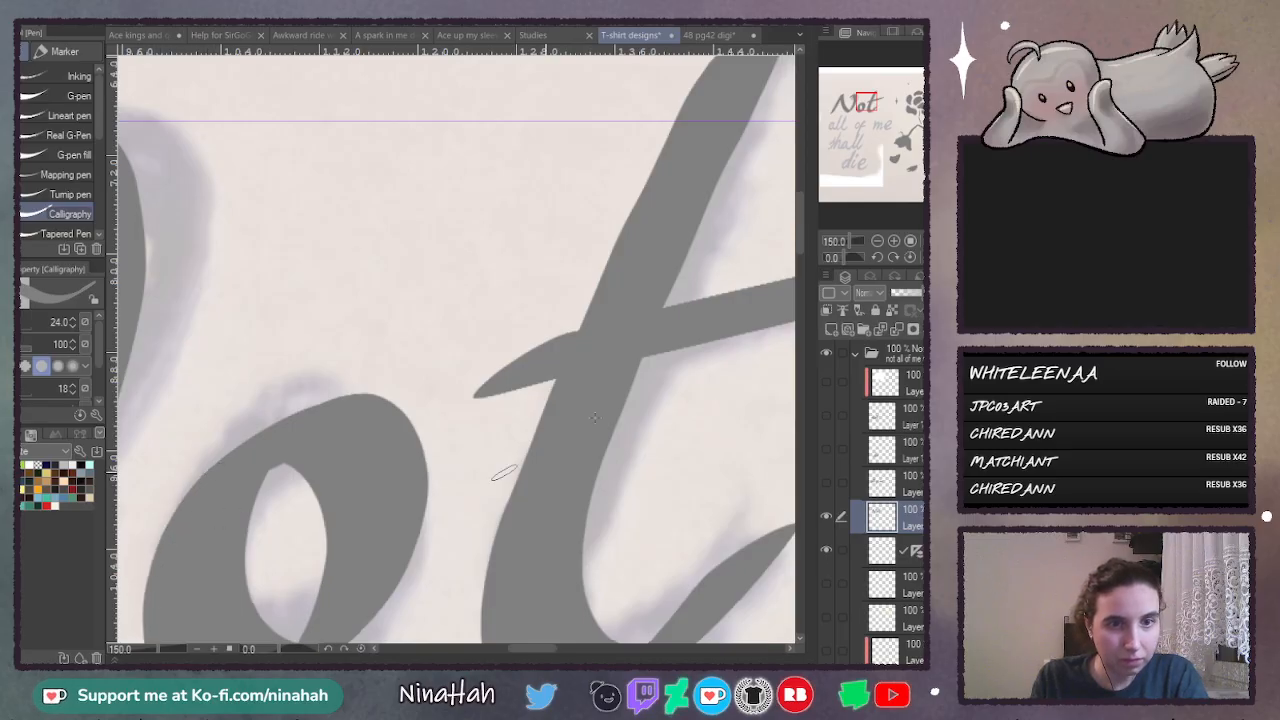
{"action": "scroll", "coordinate": [800, 224], "scroll_direction": "down", "scroll_amount": 5}
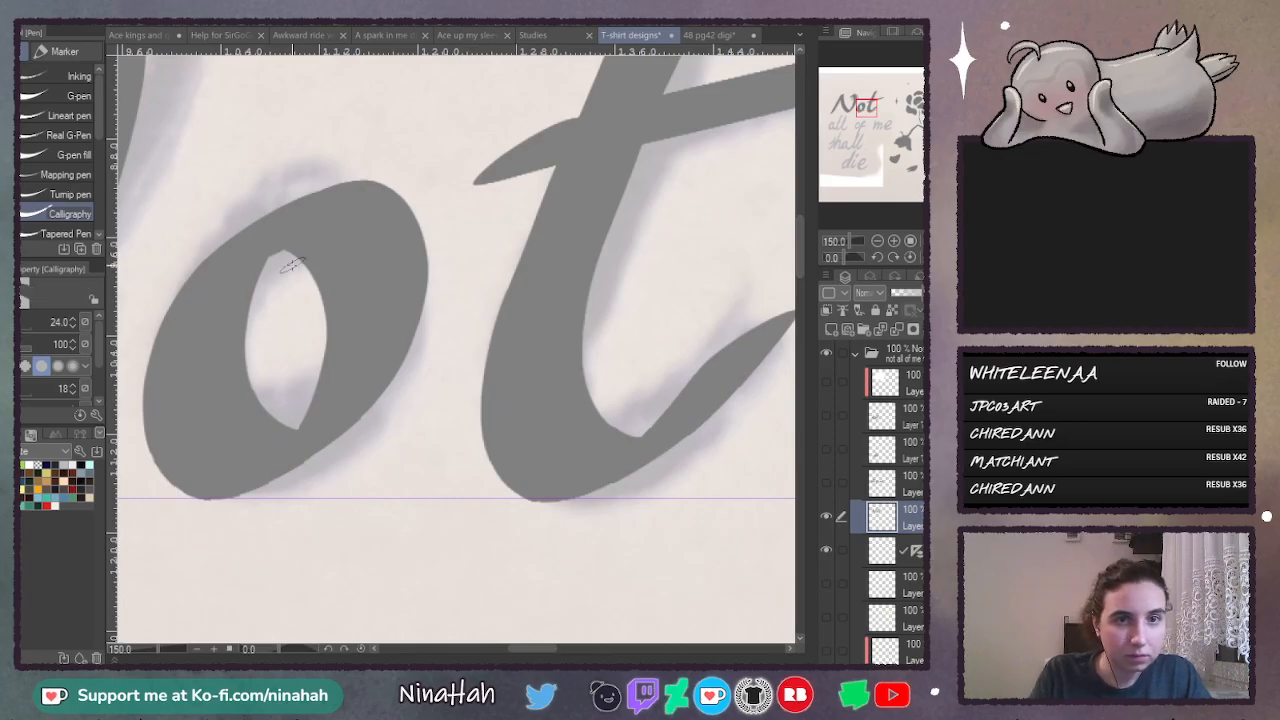
{"action": "left_click_drag", "start_coordinate": [290, 265], "coordinate": [299, 228]}
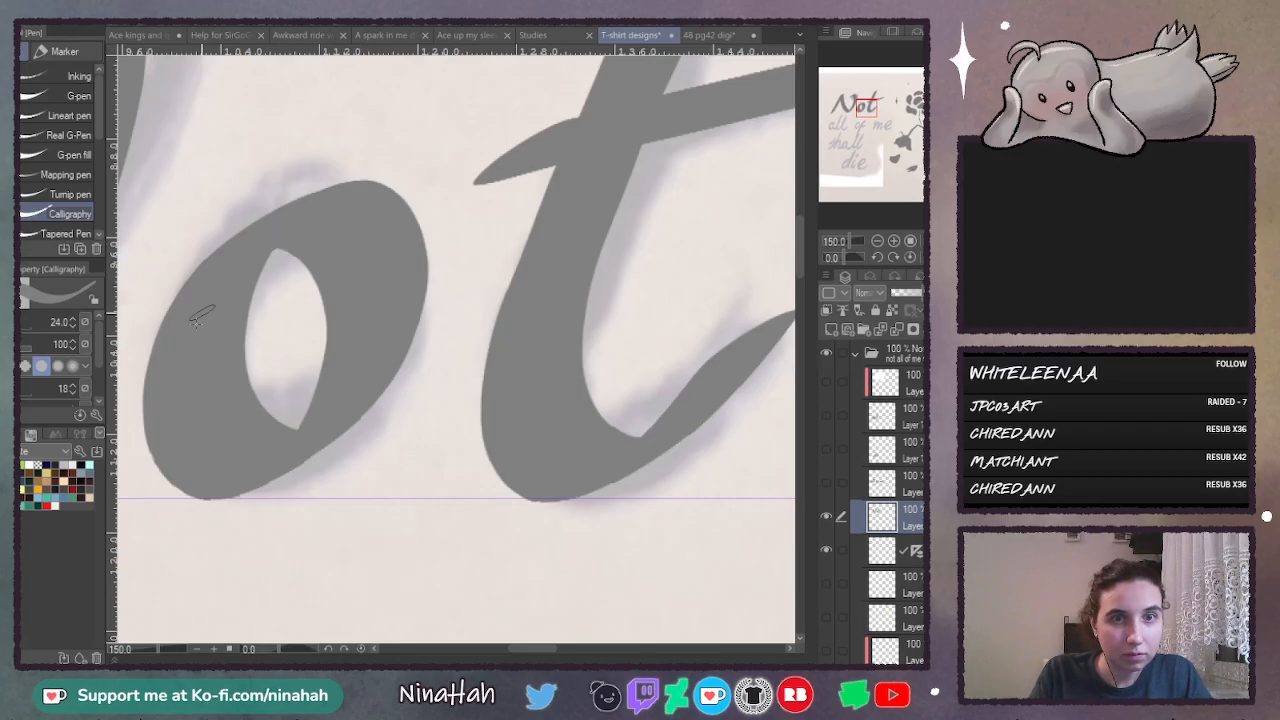
- Hide the "Not" layer, show and select the "all of me" layer, and check its letters up close from "of me" back to "all"
{"action": "left_click", "coordinate": [826, 483]}
{"action": "left_click", "coordinate": [826, 516]}
{"action": "left_click", "coordinate": [912, 490]}
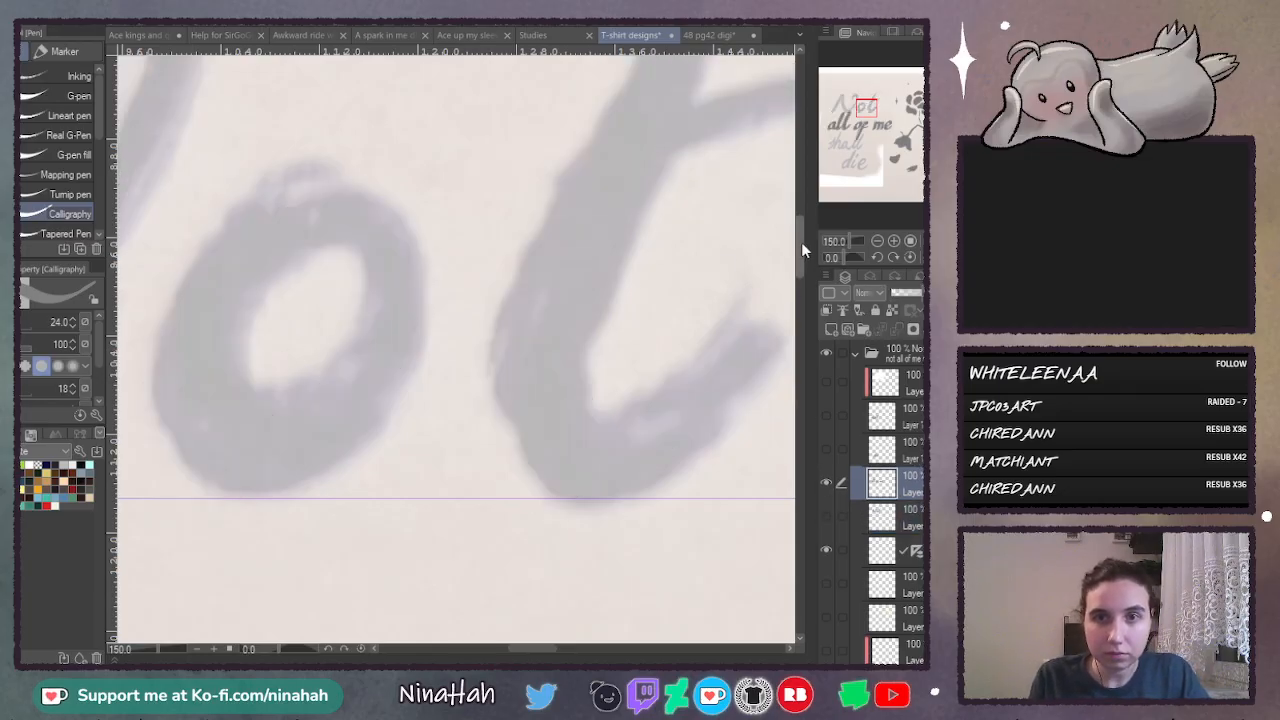
{"action": "left_click_drag", "start_coordinate": [795, 273], "coordinate": [797, 338]}
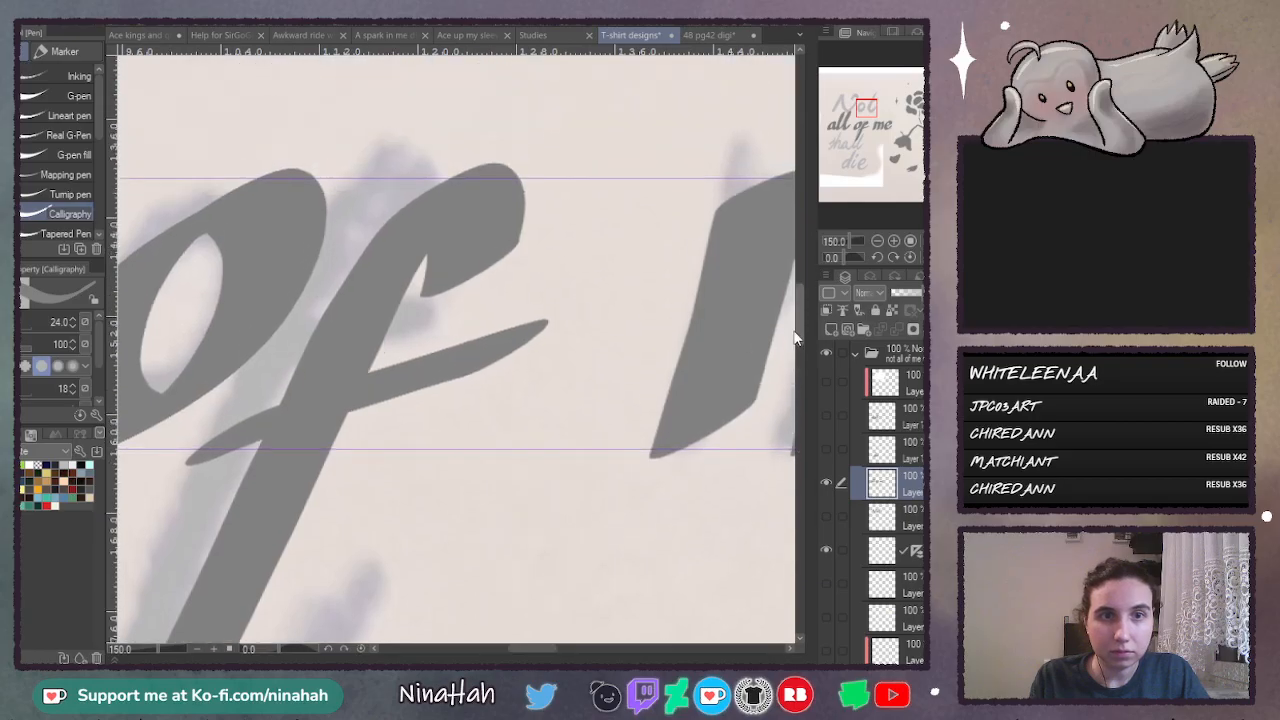
{"action": "left_click", "coordinate": [578, 652]}
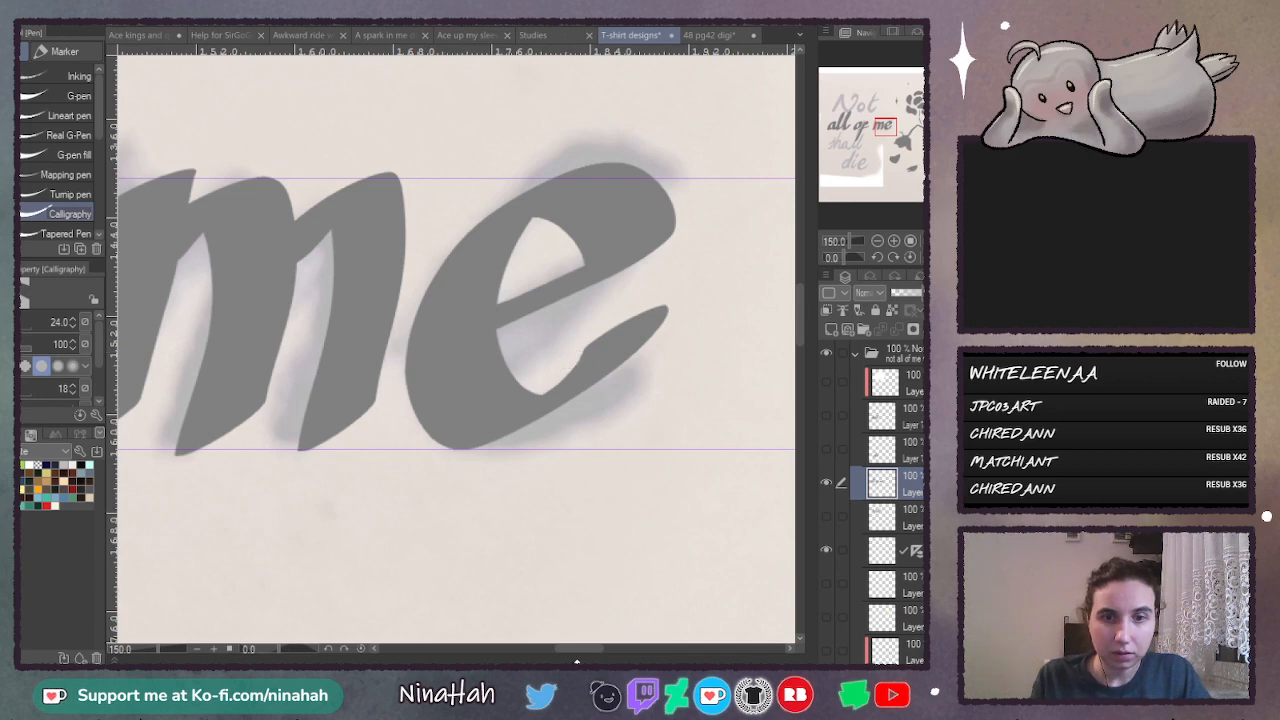
{"action": "left_click_drag", "start_coordinate": [579, 646], "coordinate": [468, 648]}
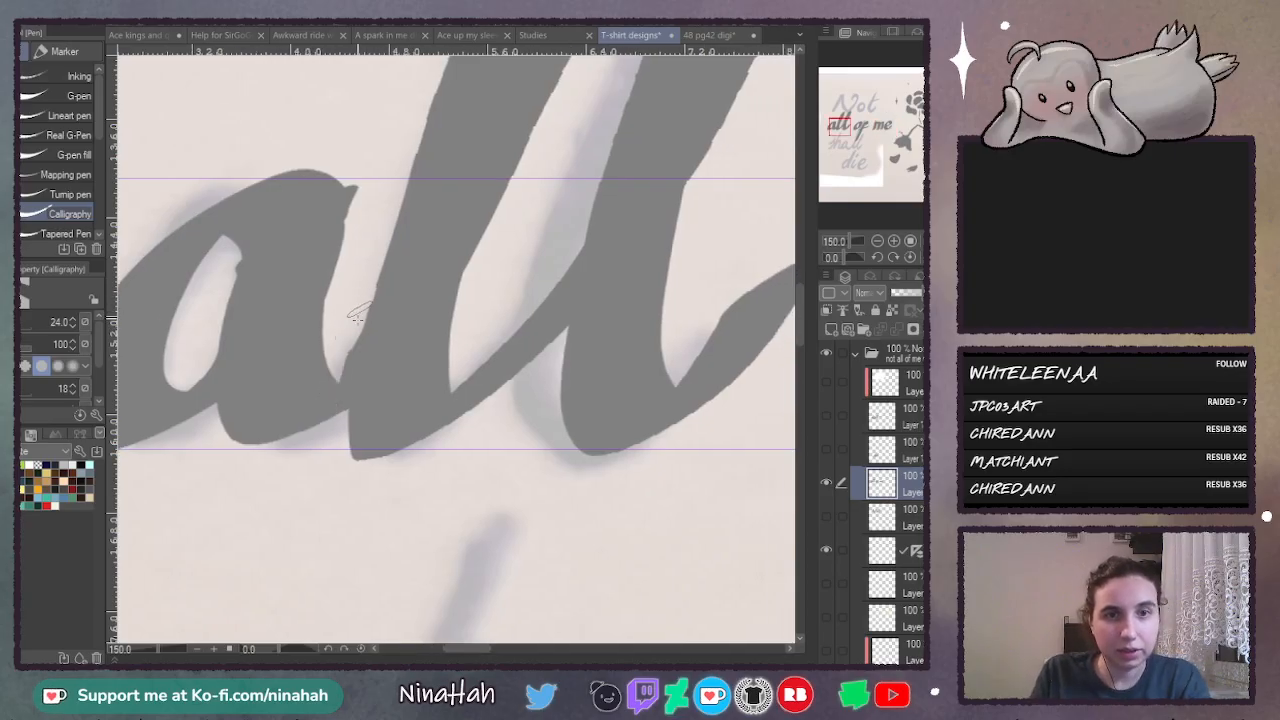
- Redraw the join between the "a" and the first "l" of "all" and fill out the base of the "a" with the Calligraphy pen
{"action": "left_click_drag", "start_coordinate": [357, 319], "coordinate": [332, 433]}
{"action": "key", "text": "ctrl+z"}
{"action": "left_click_drag", "start_coordinate": [355, 330], "coordinate": [330, 443]}
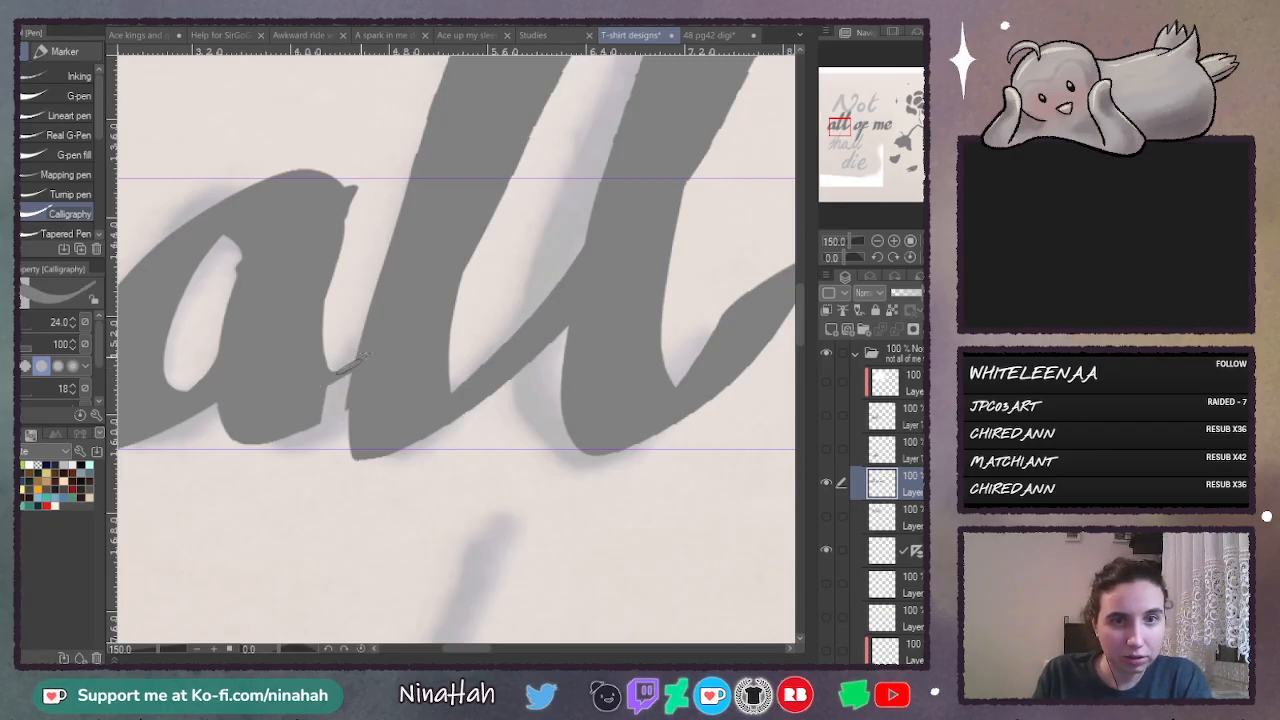
{"action": "left_click_drag", "start_coordinate": [303, 423], "coordinate": [355, 394]}
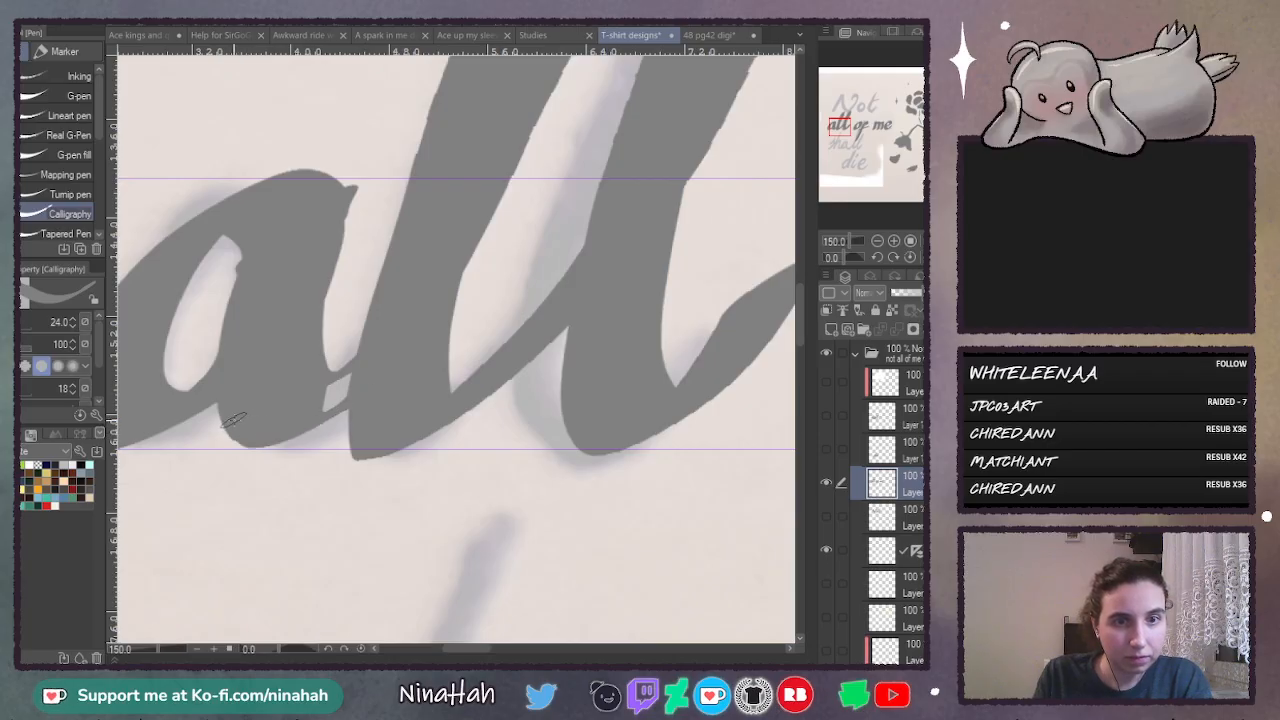
{"action": "left_click_drag", "start_coordinate": [235, 420], "coordinate": [305, 430]}
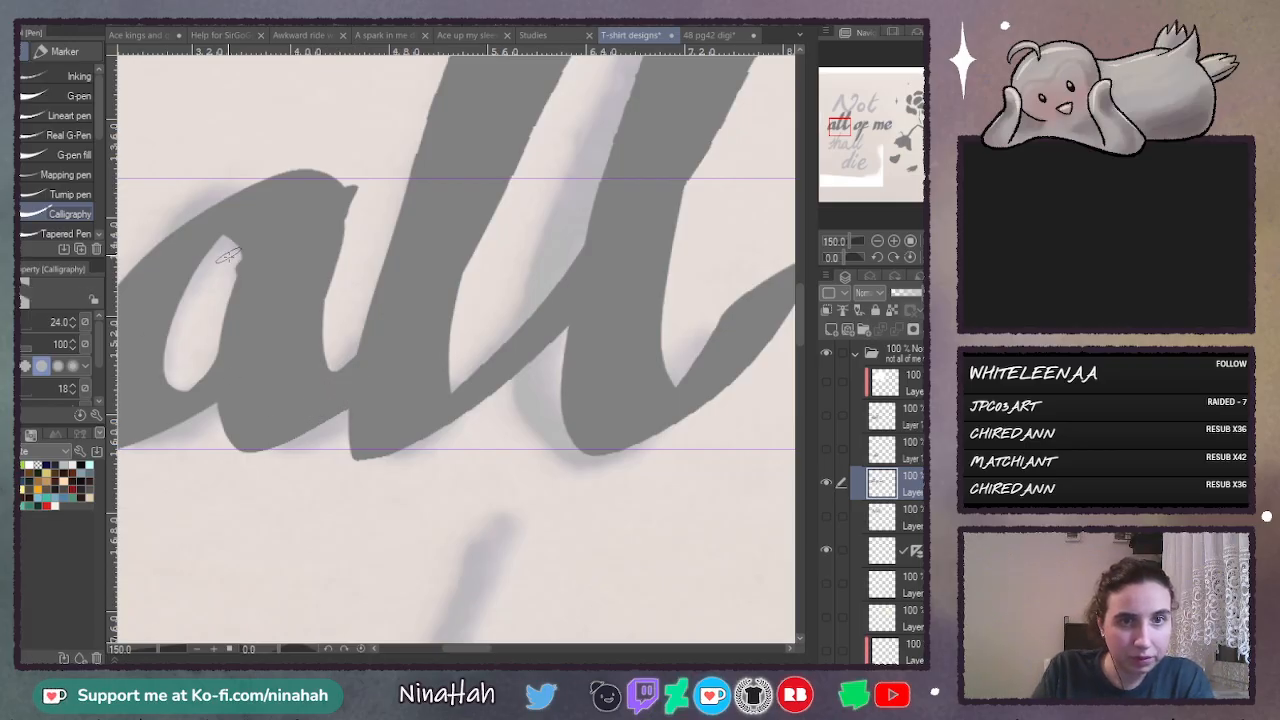
- Reshape the inner opening of the "a" in "all" into a smooth, pointed oval with Calligraphy pen strokes
{"action": "left_click_drag", "start_coordinate": [228, 283], "coordinate": [213, 327]}
{"action": "left_click_drag", "start_coordinate": [230, 262], "coordinate": [220, 338]}
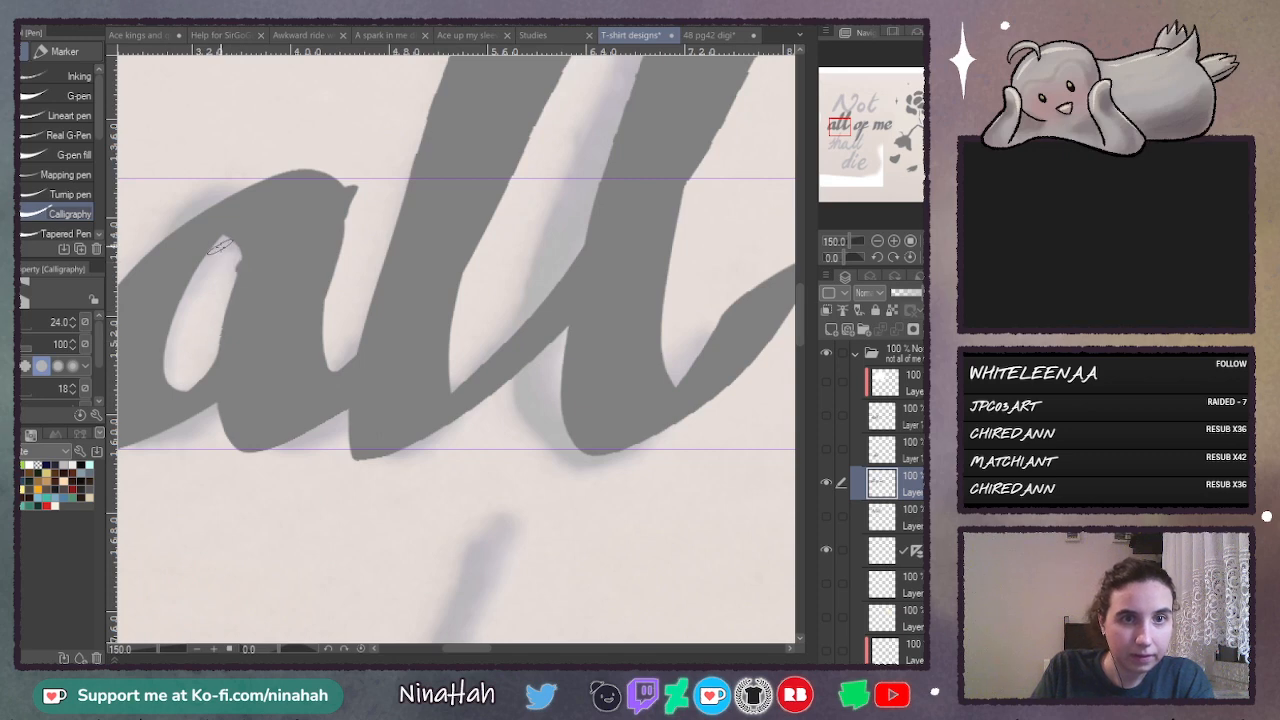
{"action": "left_click_drag", "start_coordinate": [229, 270], "coordinate": [195, 384]}
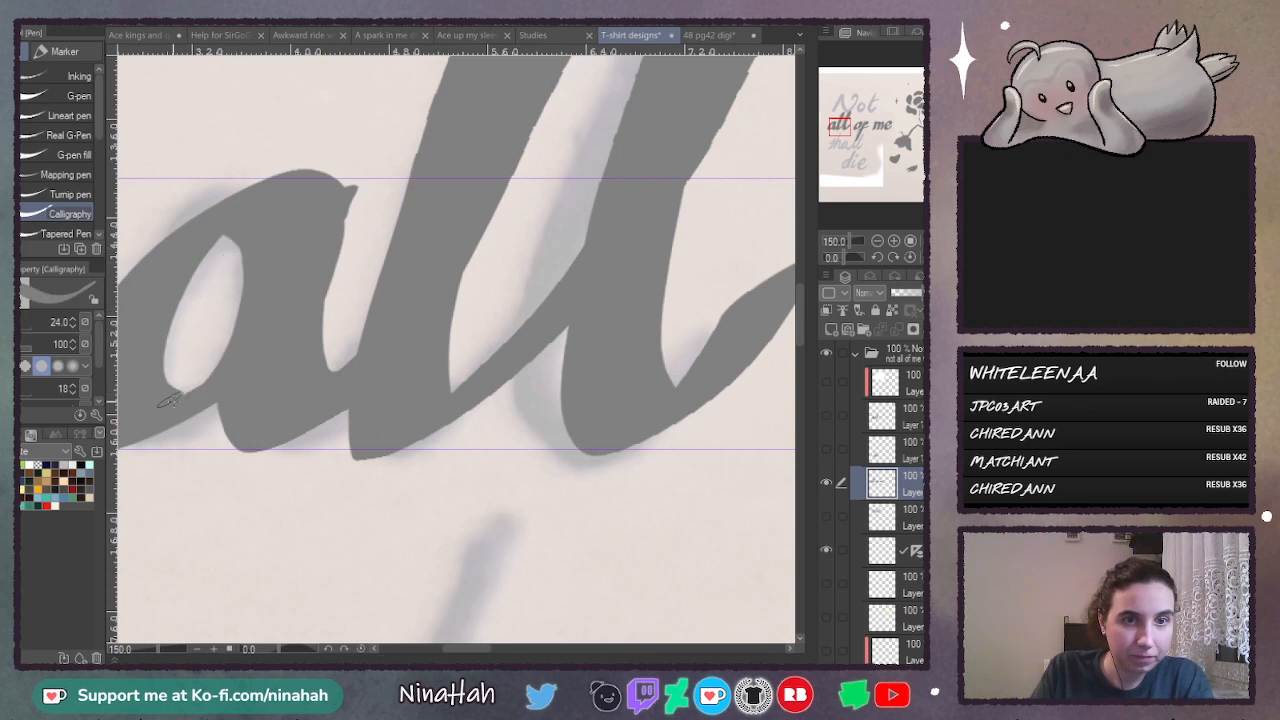
{"action": "left_click_drag", "start_coordinate": [205, 382], "coordinate": [246, 324]}
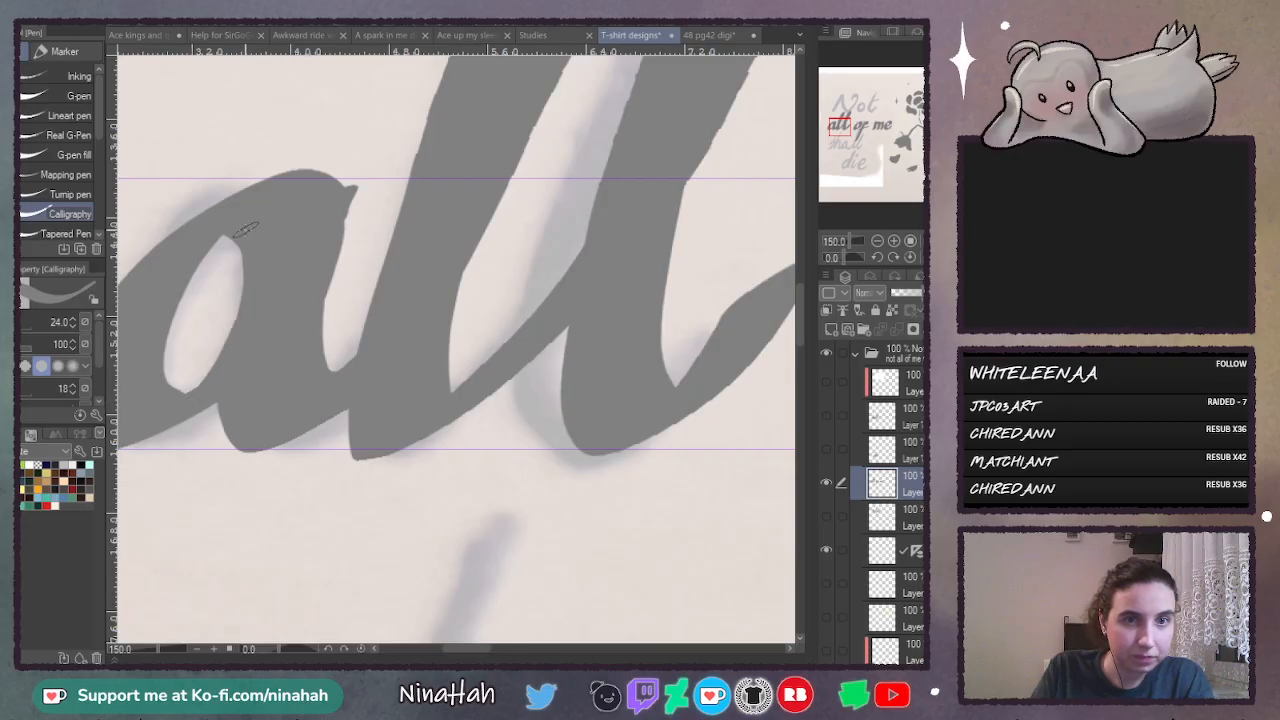
{"action": "mouse_move", "coordinate": [240, 238]}
{"action": "left_mouse_down"}
{"action": "mouse_move", "coordinate": [228, 336]}
{"action": "mouse_move", "coordinate": [178, 410]}
{"action": "left_mouse_up"}
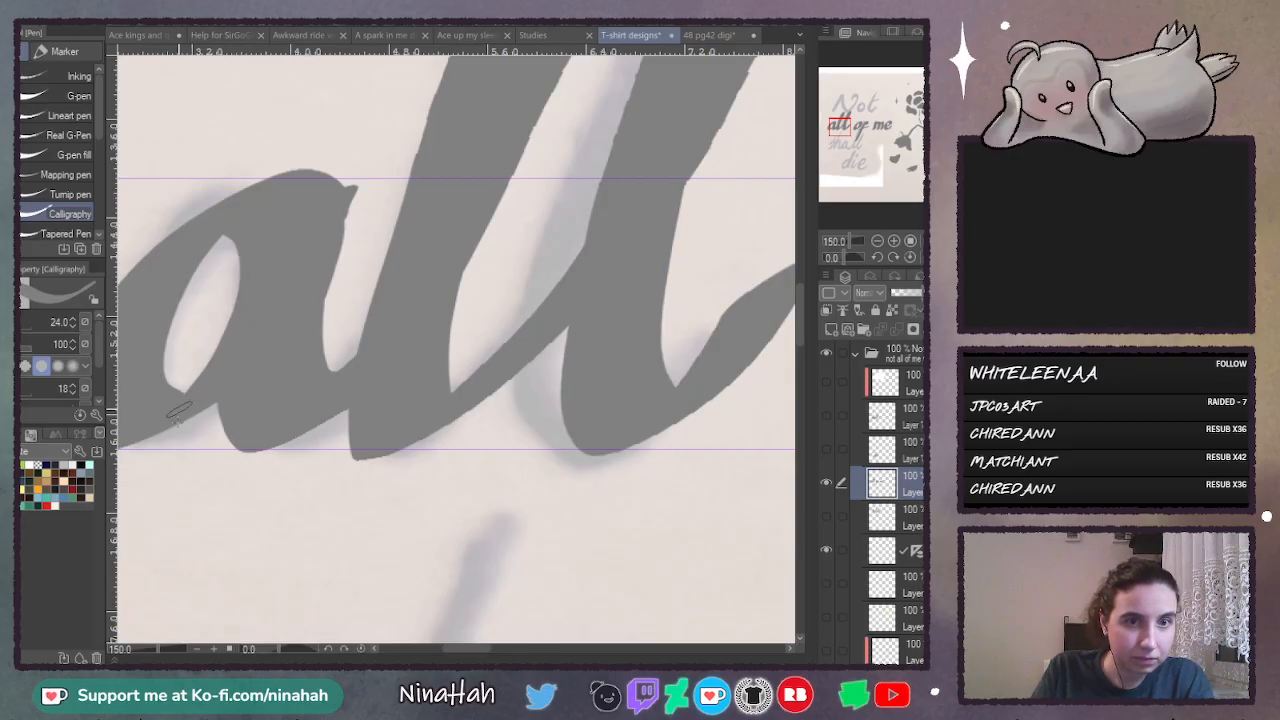
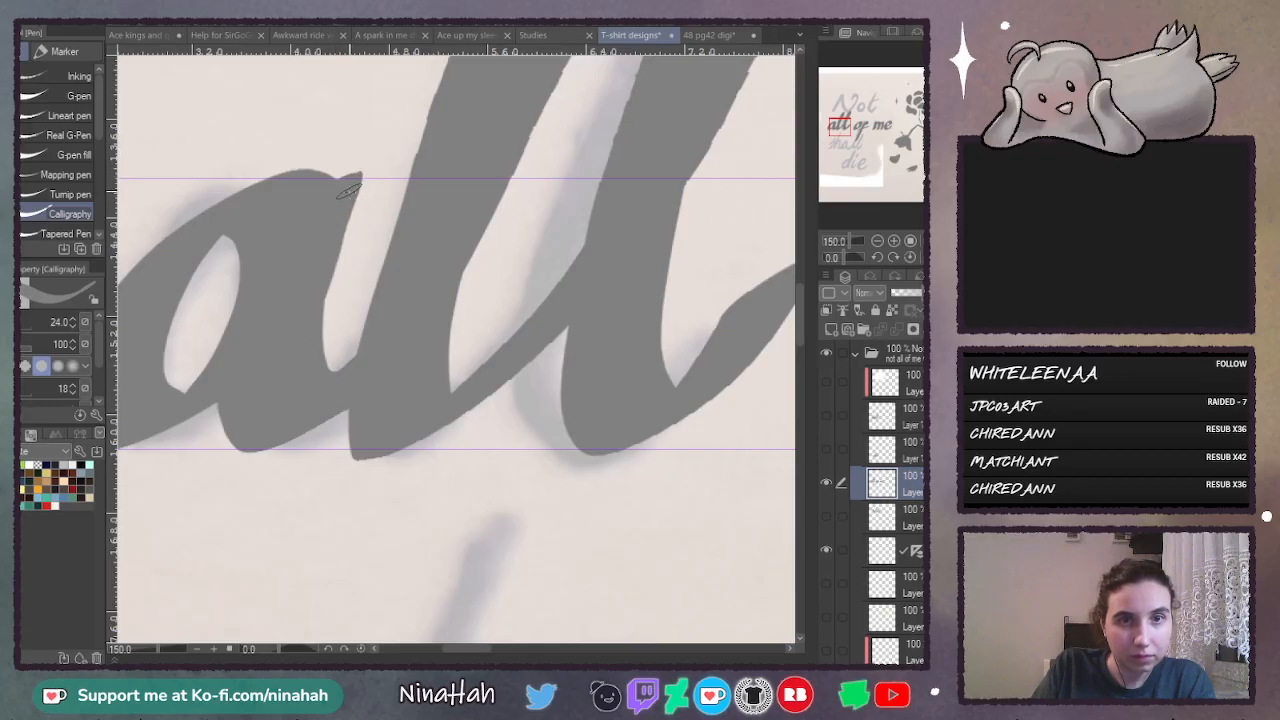
- Refine the pointed top tip and the adjoining edge of the "a" in "all" with the Calligraphy pen
{"action": "left_click_drag", "start_coordinate": [350, 190], "coordinate": [310, 345]}
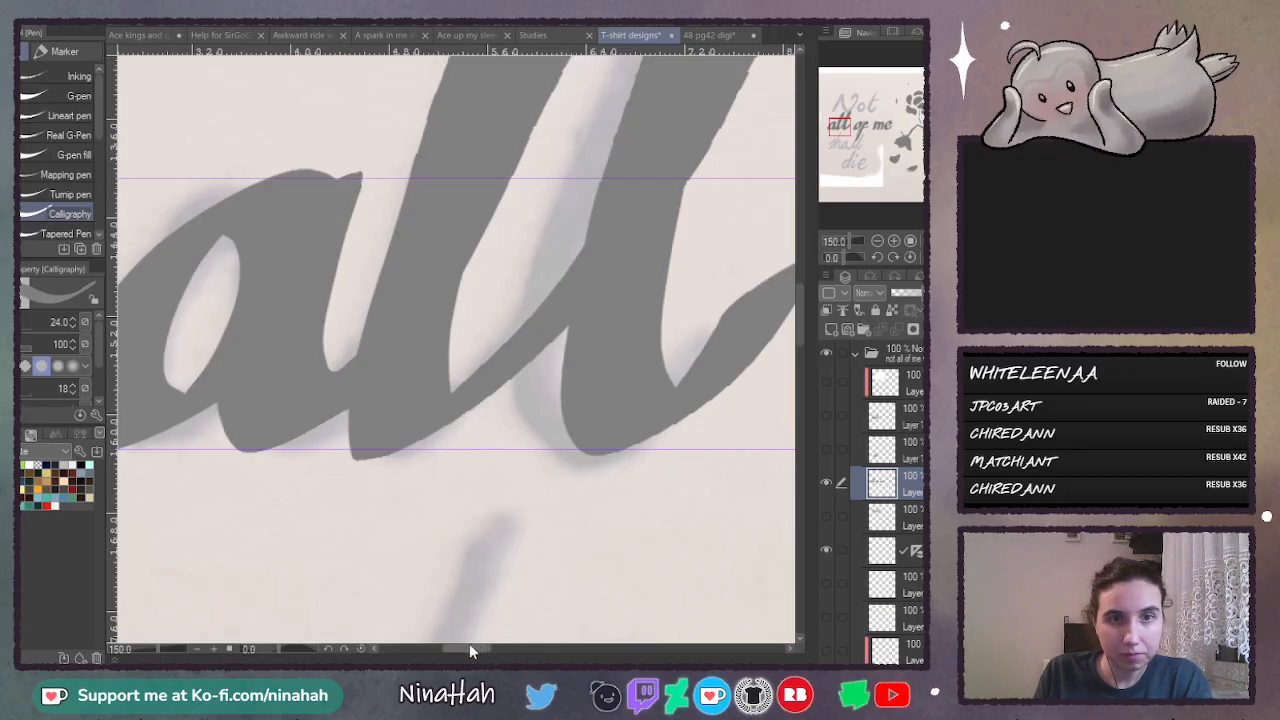
{"action": "left_click_drag", "start_coordinate": [469, 648], "coordinate": [457, 614]}
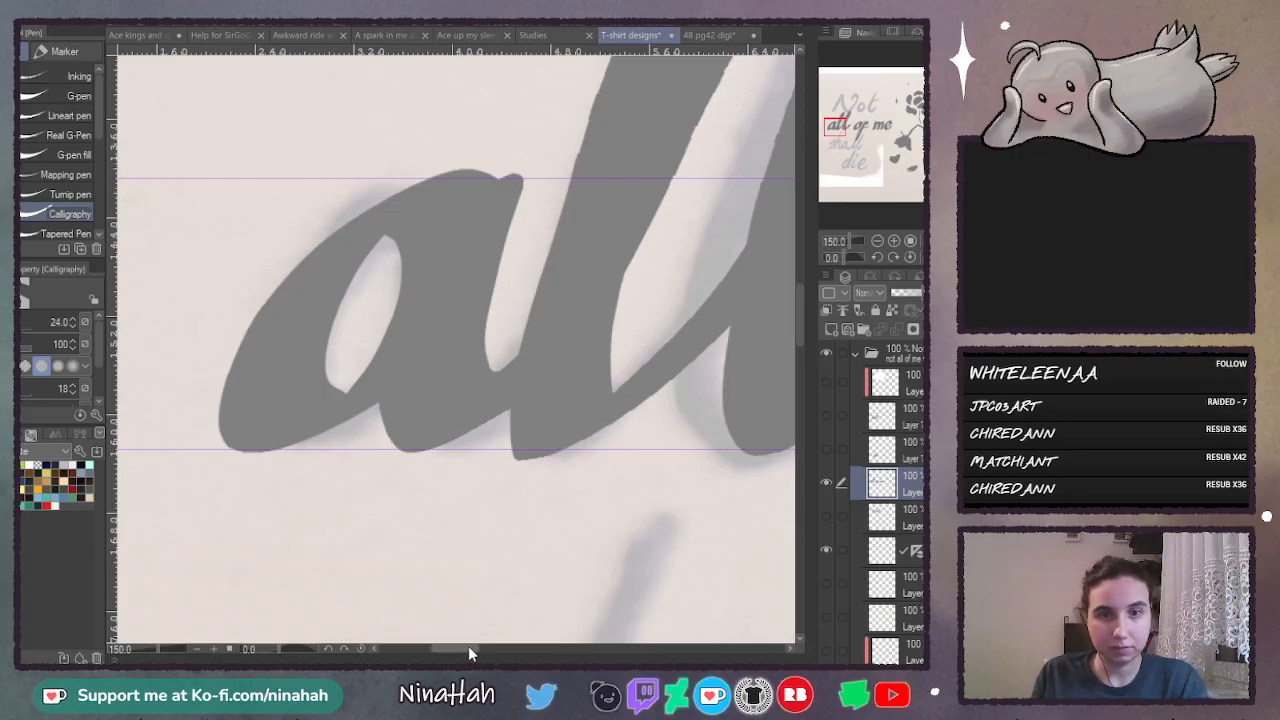
{"action": "left_click_drag", "start_coordinate": [468, 646], "coordinate": [494, 655]}
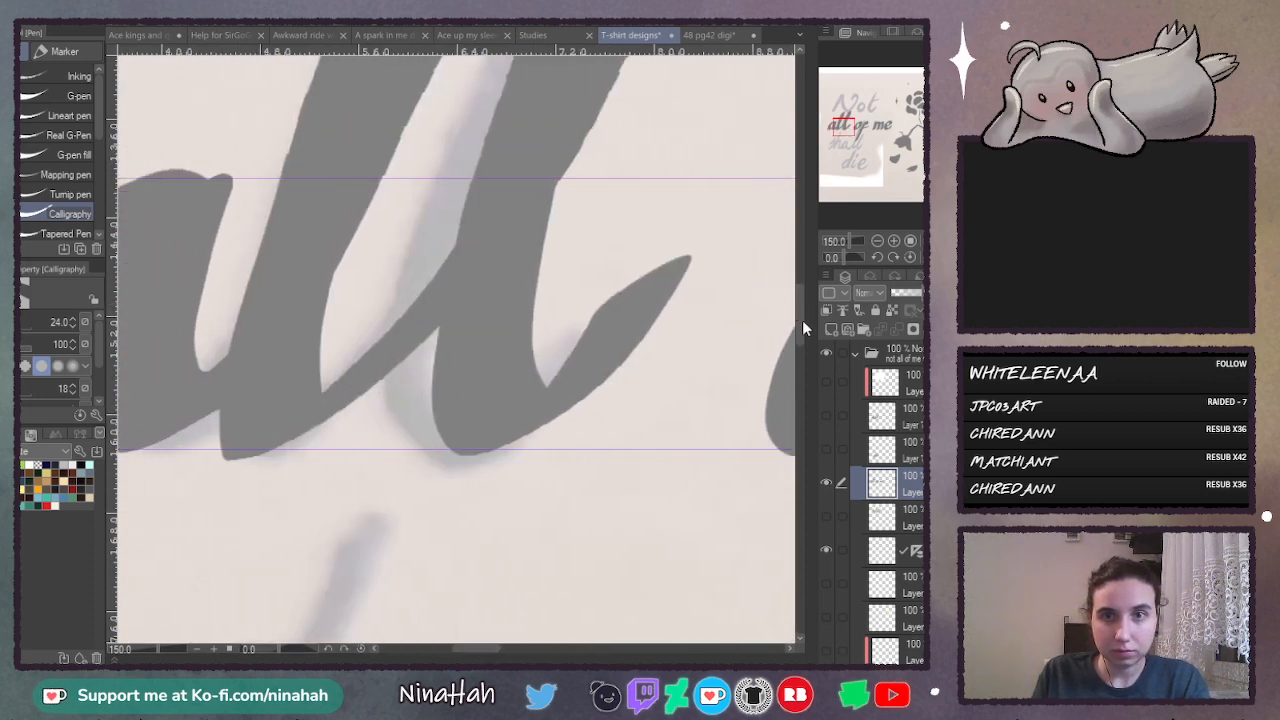
- Hide the "all of me" layer, show the "shall" layer and move it below the "die" layer
{"action": "left_click_drag", "start_coordinate": [802, 298], "coordinate": [792, 385]}
{"action": "left_click", "coordinate": [826, 448]}
{"action": "left_click", "coordinate": [826, 482]}
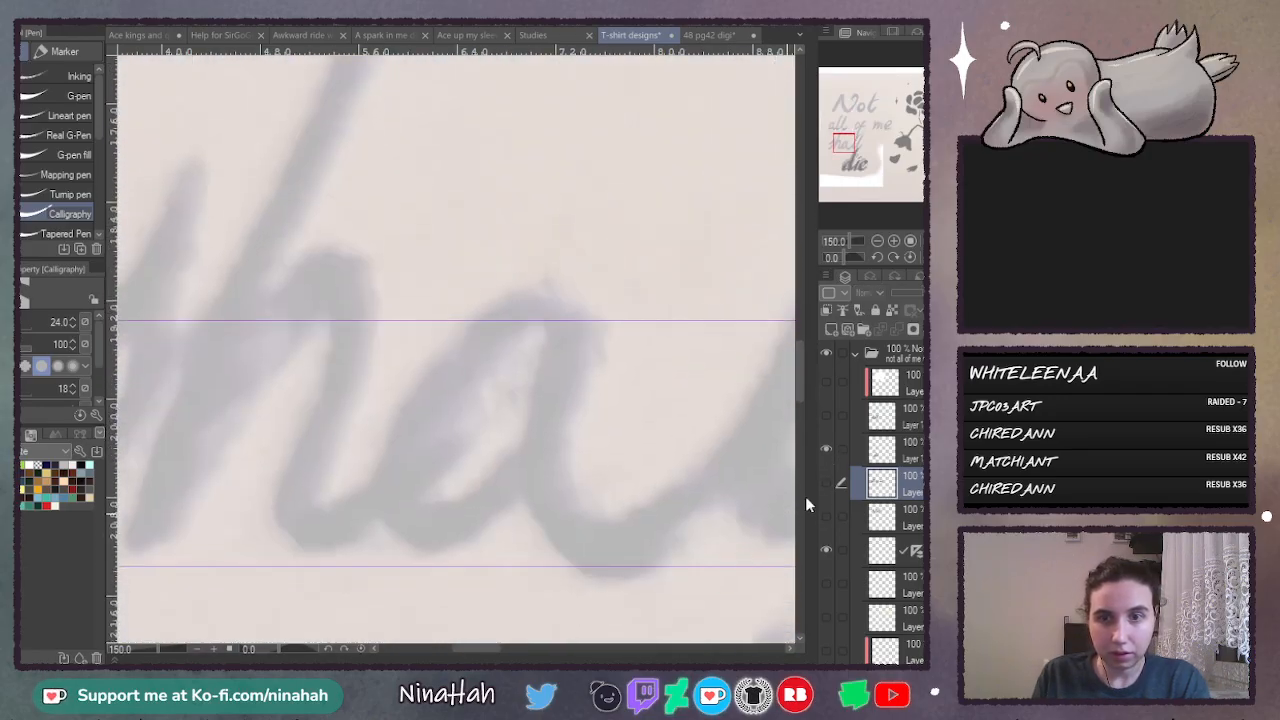
{"action": "left_click", "coordinate": [912, 448]}
{"action": "left_click", "coordinate": [826, 448]}
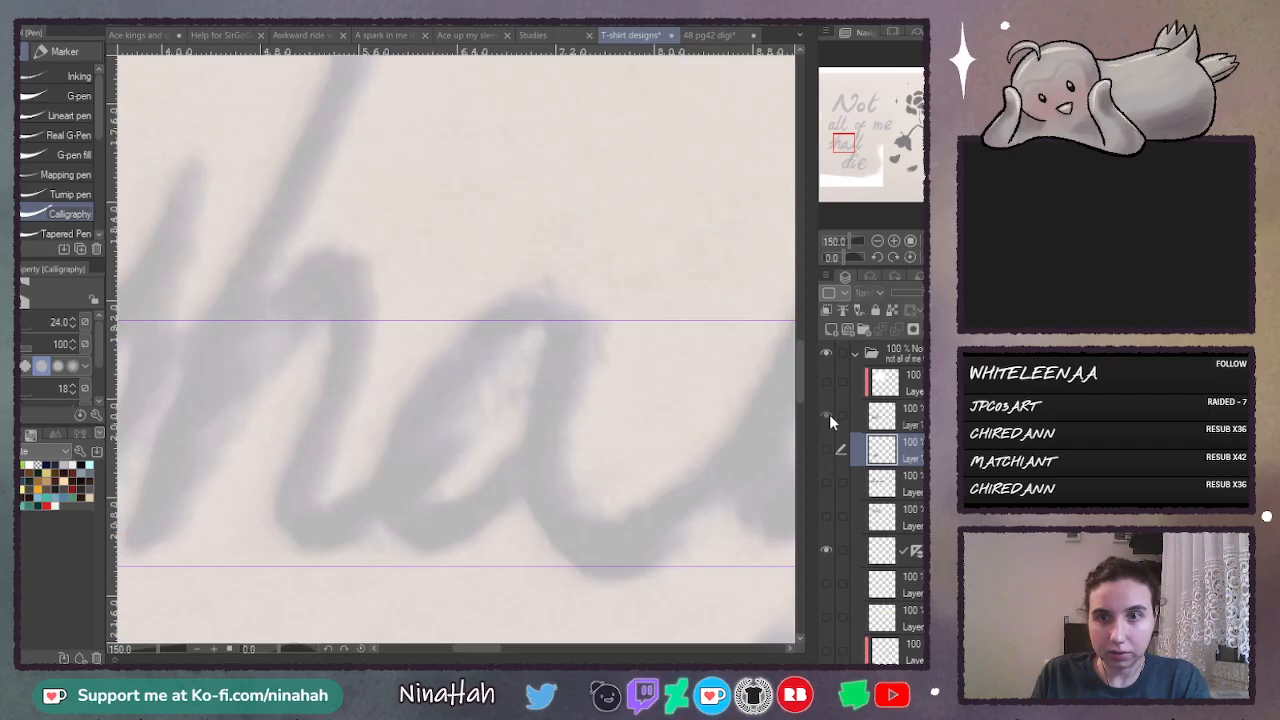
{"action": "left_click", "coordinate": [826, 415]}
{"action": "left_click_drag", "start_coordinate": [906, 416], "coordinate": [894, 474]}
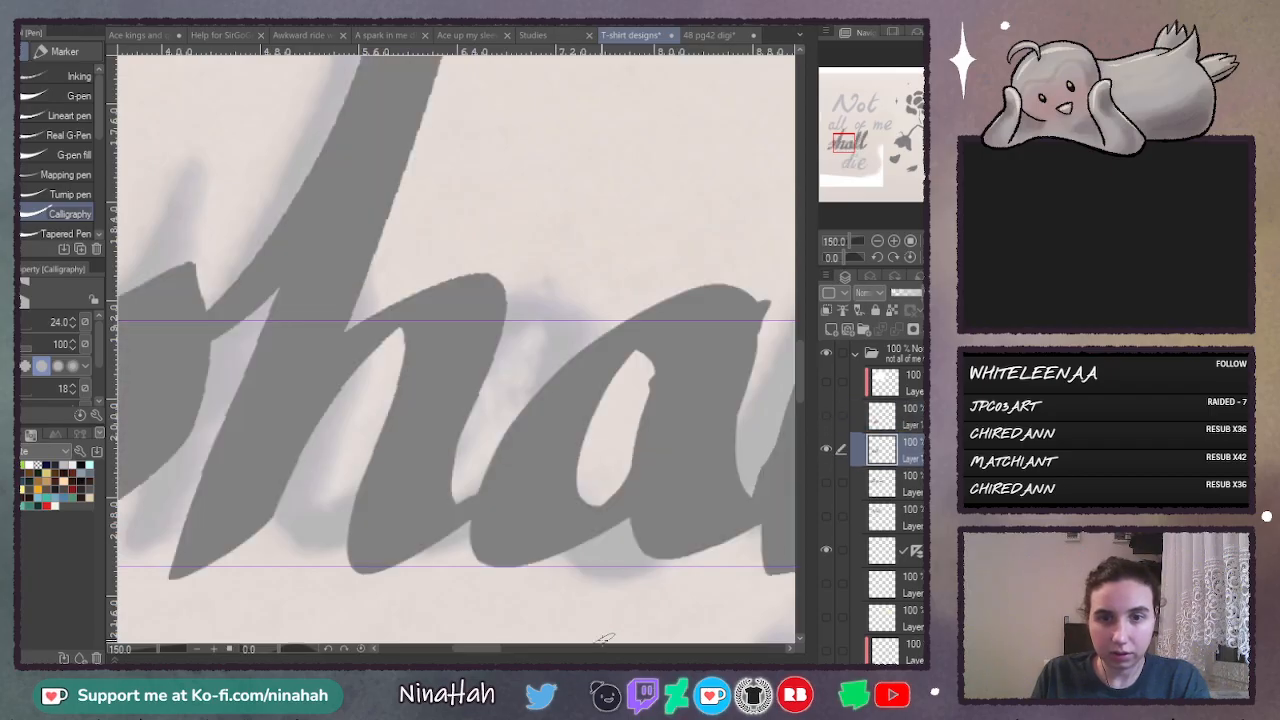
- Smooth the inner opening of the "a" in "shall" and clean up the letter's top tip with the Calligraphy pen
{"action": "mouse_move", "coordinate": [489, 649]}
{"action": "left_mouse_down"}
{"action": "mouse_move", "coordinate": [462, 645]}
{"action": "mouse_move", "coordinate": [497, 660]}
{"action": "left_mouse_up"}
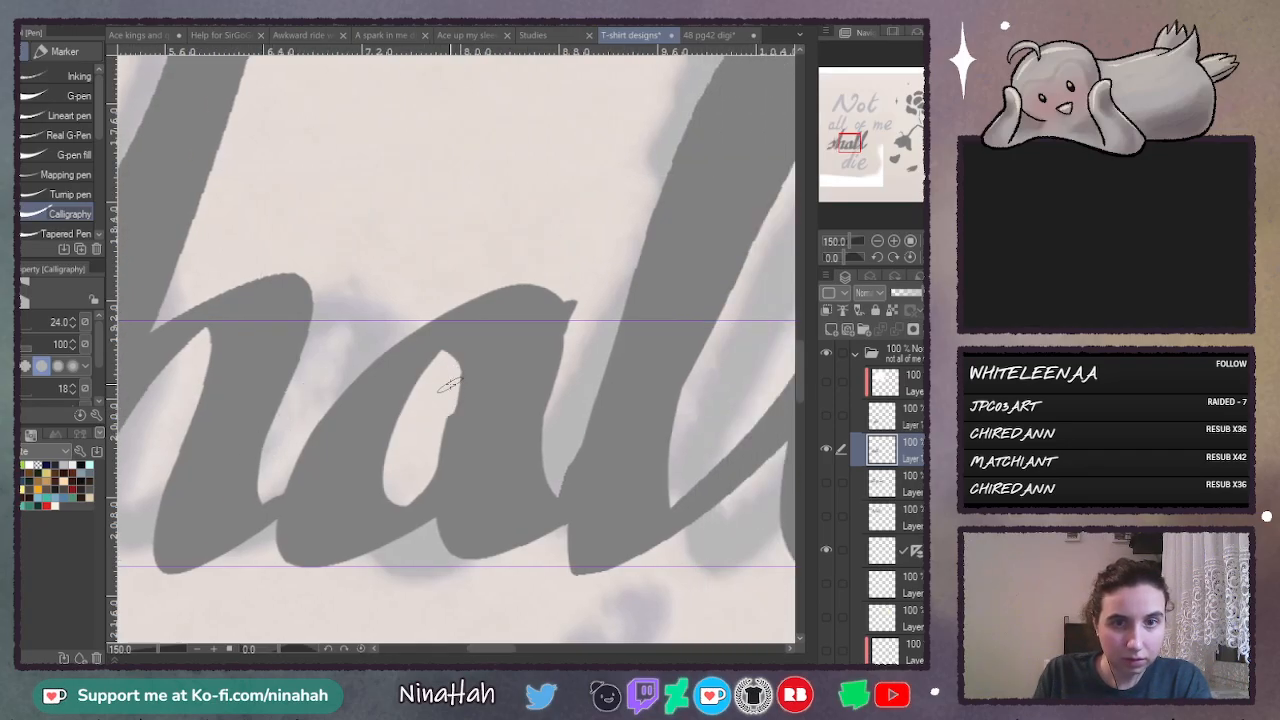
{"action": "left_click_drag", "start_coordinate": [450, 382], "coordinate": [413, 498]}
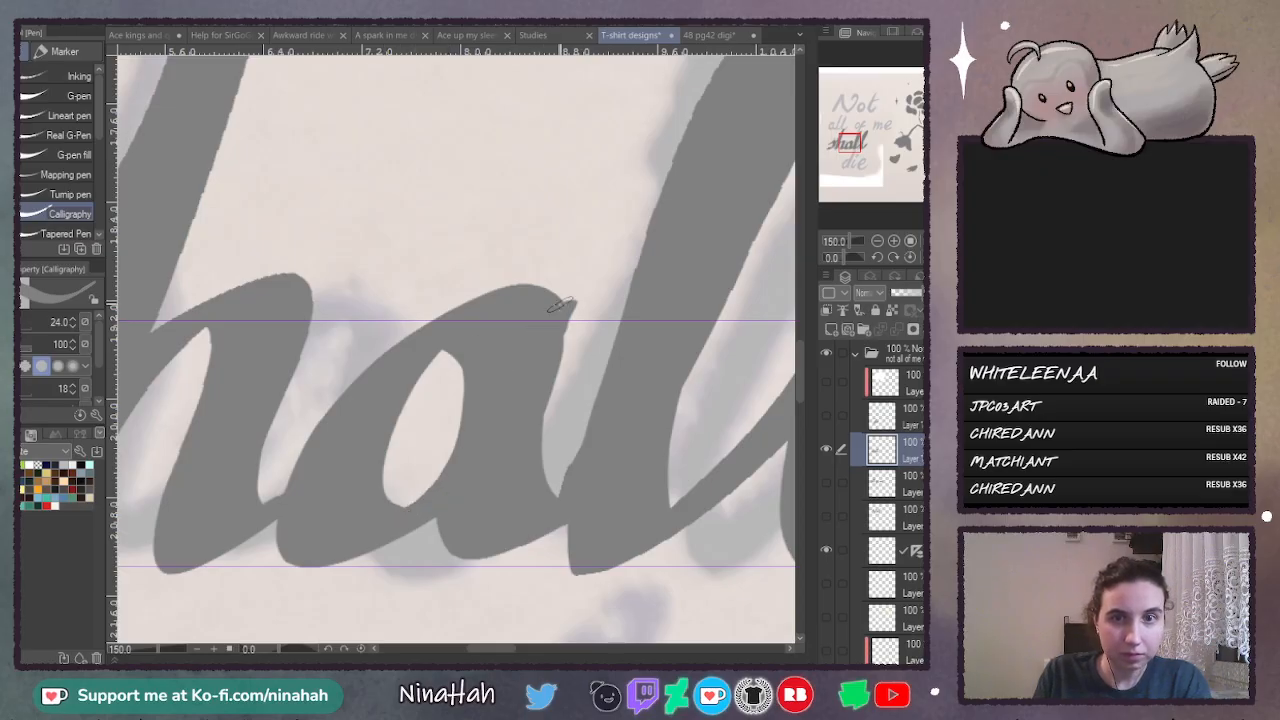
{"action": "mouse_move", "coordinate": [548, 311]}
{"action": "left_mouse_down"}
{"action": "mouse_move", "coordinate": [572, 301]}
{"action": "mouse_move", "coordinate": [520, 434]}
{"action": "left_mouse_up"}
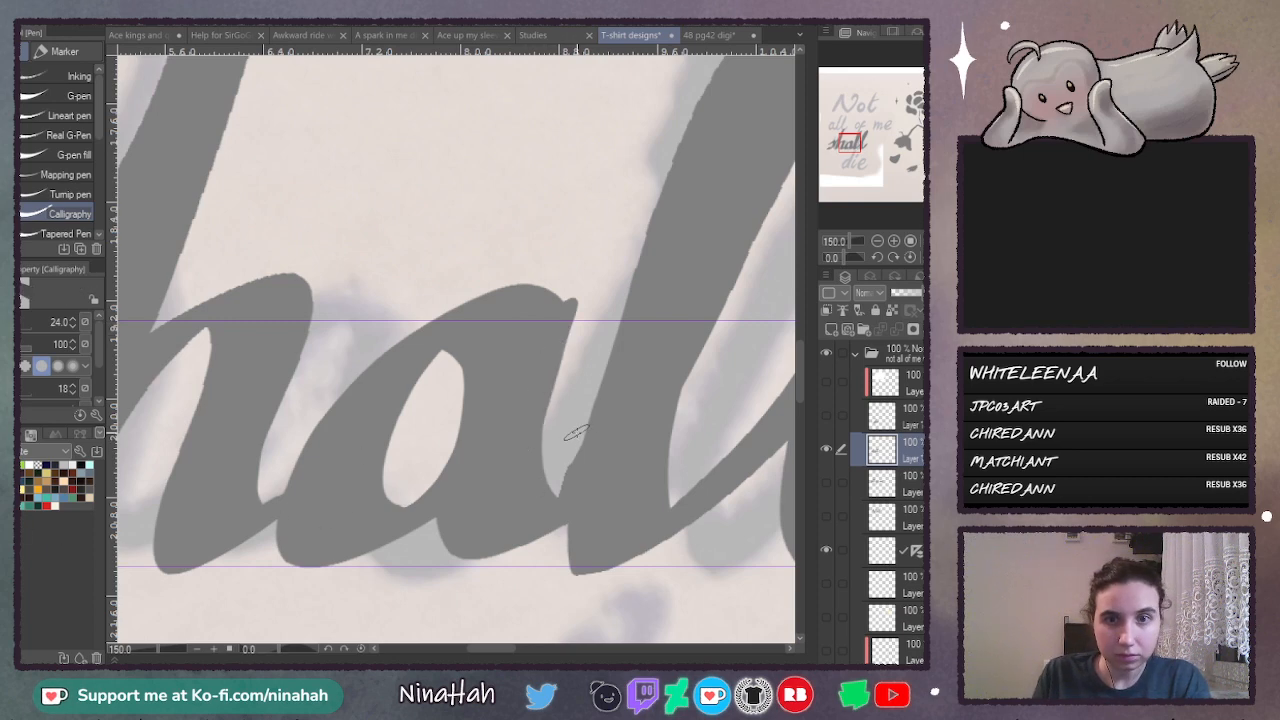
- Cut away the join between the "a" and first "l" of "shall" and redraw it as a smooth connecting stroke
{"action": "left_click_drag", "start_coordinate": [576, 433], "coordinate": [550, 570]}
{"action": "key", "text": "ctrl+z"}
{"action": "left_click_drag", "start_coordinate": [583, 416], "coordinate": [557, 555]}
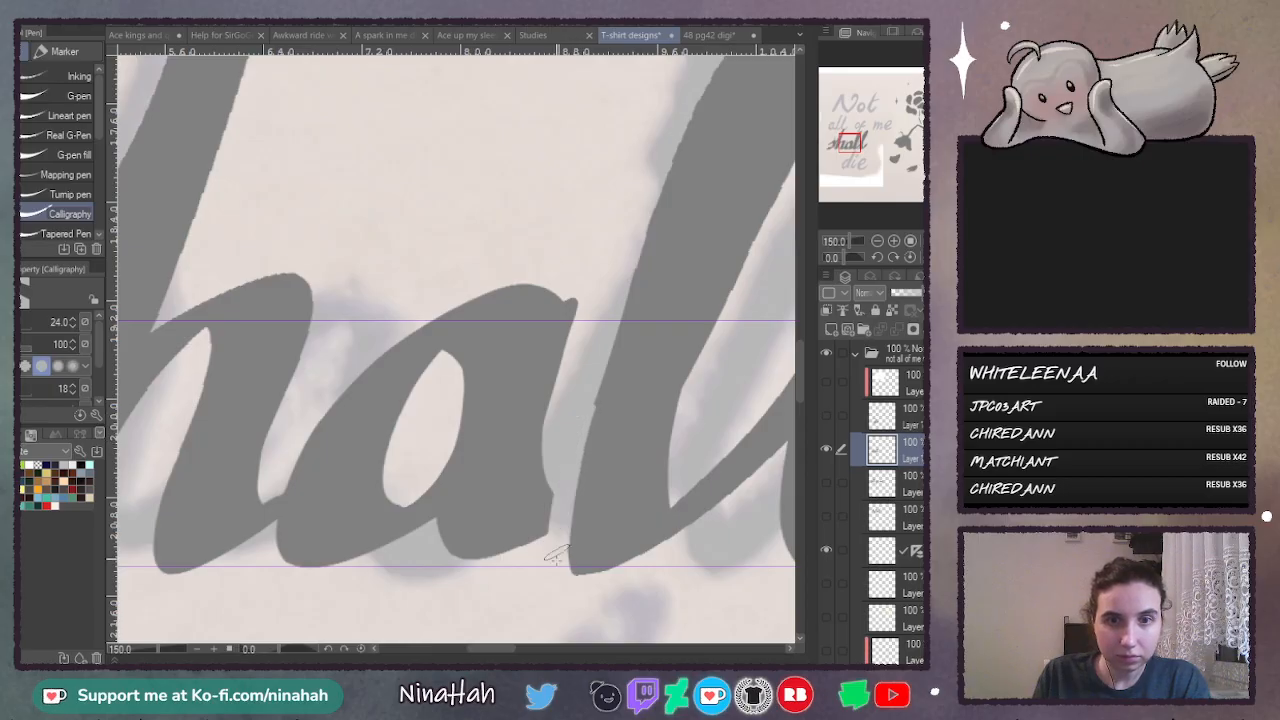
{"action": "key", "text": "ctrl+z"}
{"action": "left_click_drag", "start_coordinate": [580, 413], "coordinate": [553, 548]}
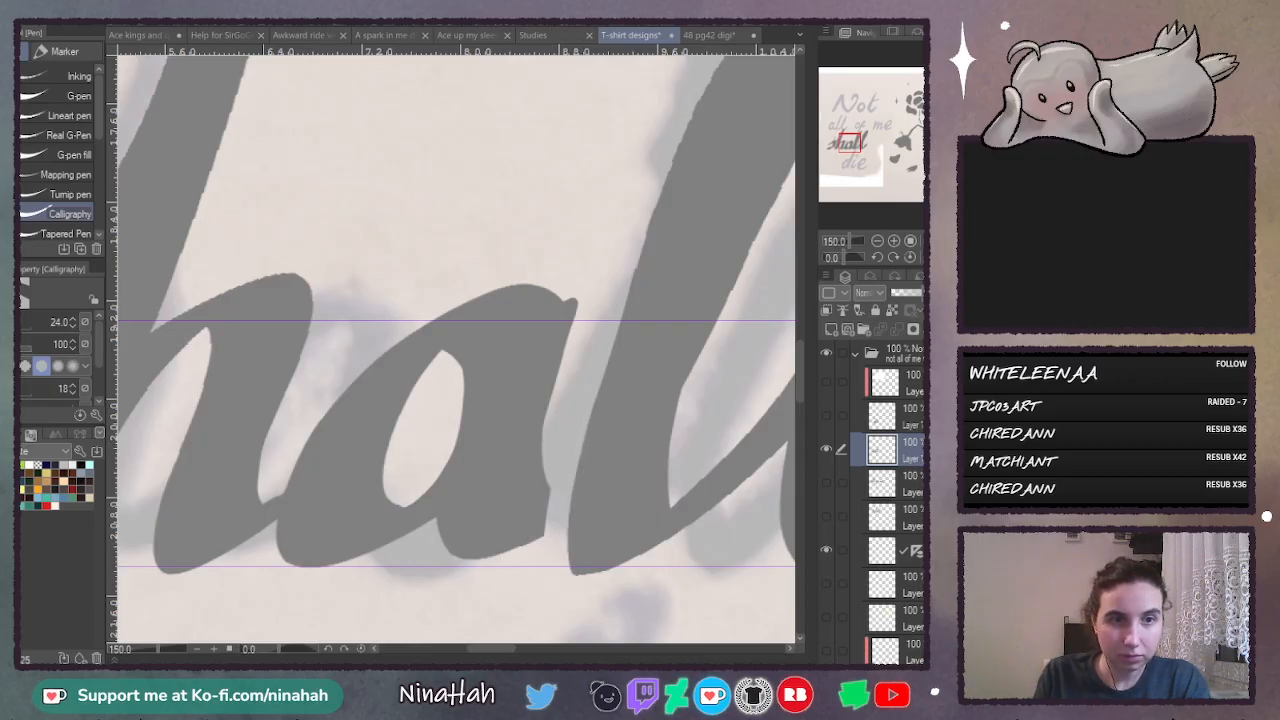
{"action": "key", "text": "c"}
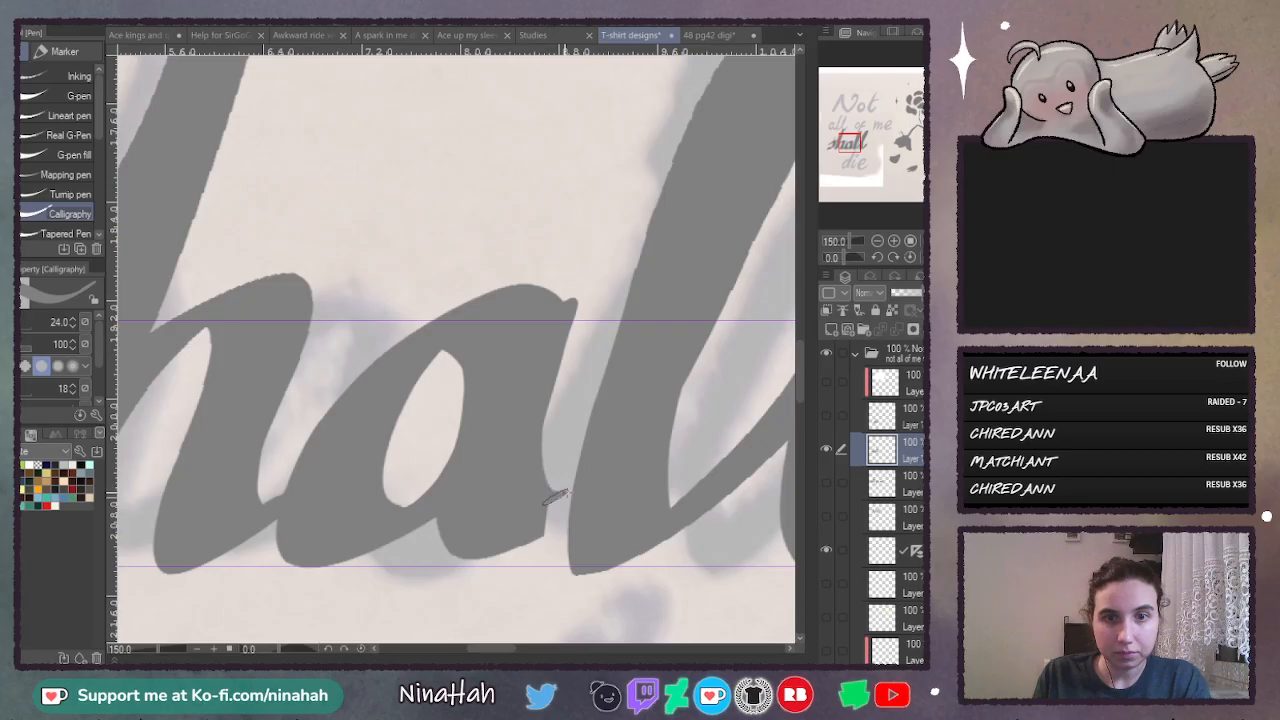
{"action": "left_click_drag", "start_coordinate": [544, 503], "coordinate": [588, 461]}
{"action": "left_click_drag", "start_coordinate": [514, 545], "coordinate": [572, 508]}
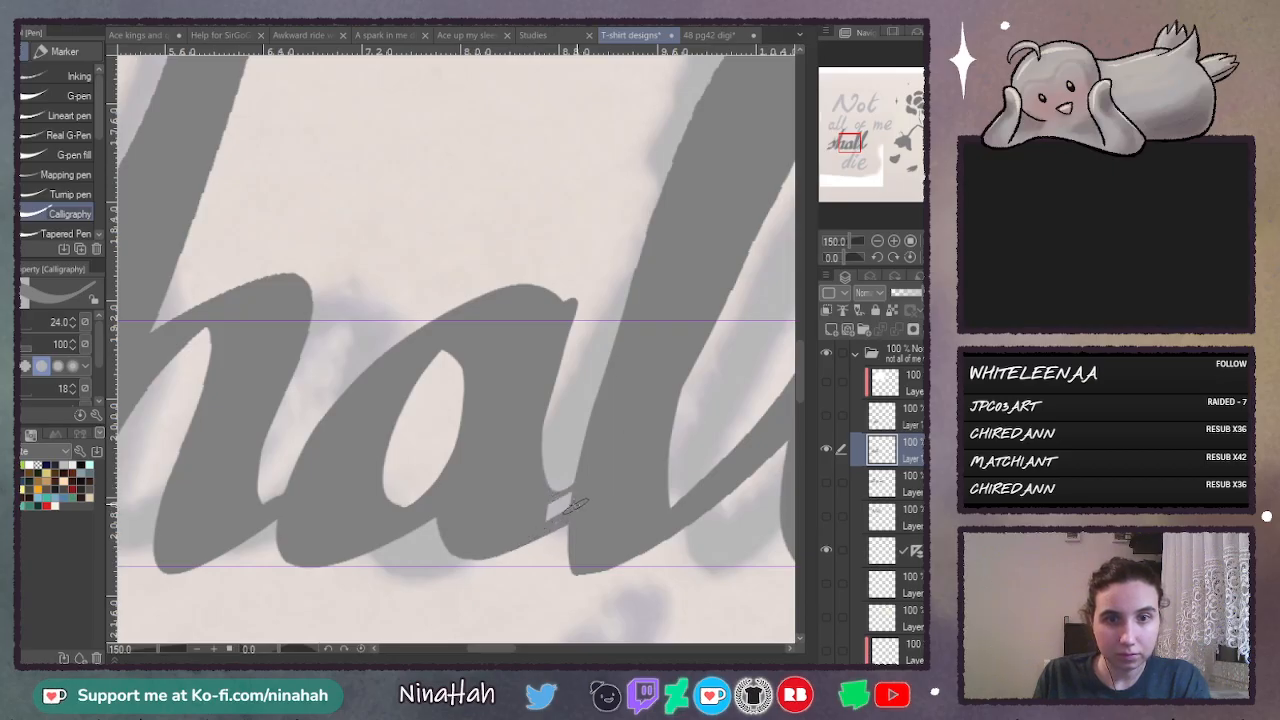
{"action": "mouse_move", "coordinate": [562, 500]}
{"action": "left_mouse_down"}
{"action": "mouse_move", "coordinate": [542, 530]}
{"action": "mouse_move", "coordinate": [573, 496]}
{"action": "left_mouse_up"}
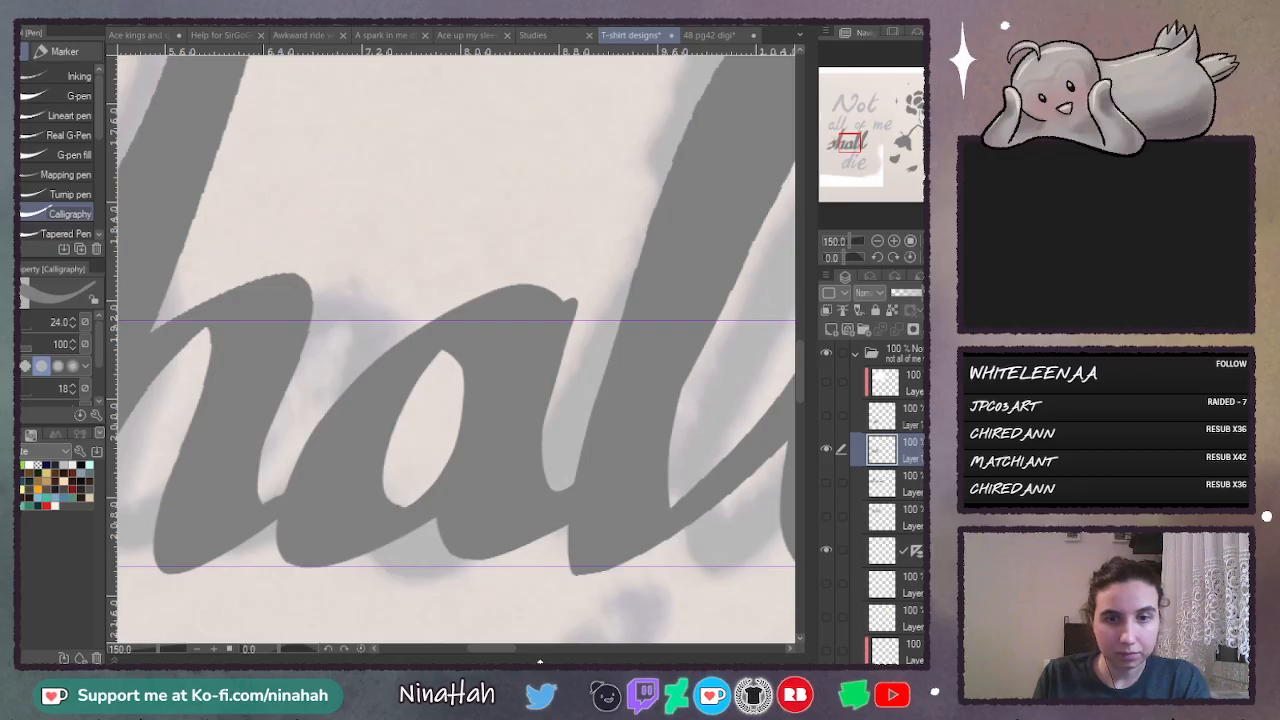
- Switch to the "die" layer and smooth the joins between "i" and "e" and between "d" and "i"
{"action": "left_click_drag", "start_coordinate": [503, 645], "coordinate": [536, 647]}
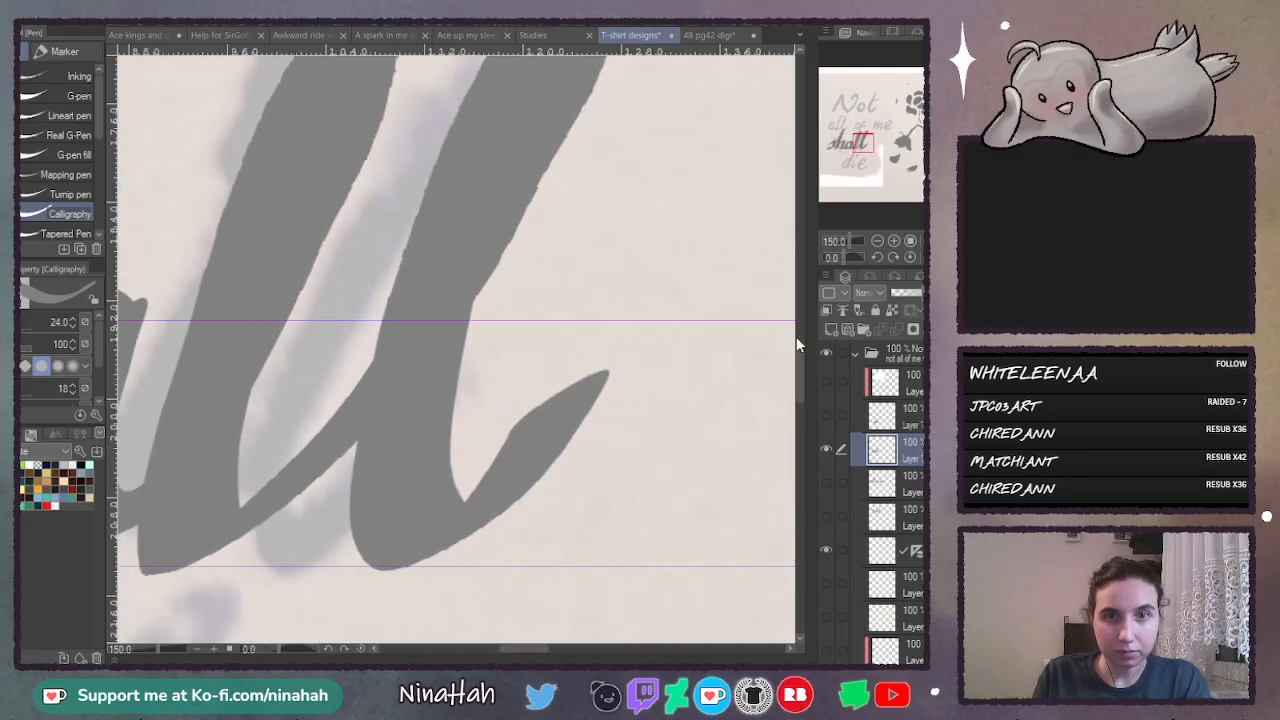
{"action": "left_click_drag", "start_coordinate": [800, 363], "coordinate": [797, 431]}
{"action": "left_click", "coordinate": [882, 415]}
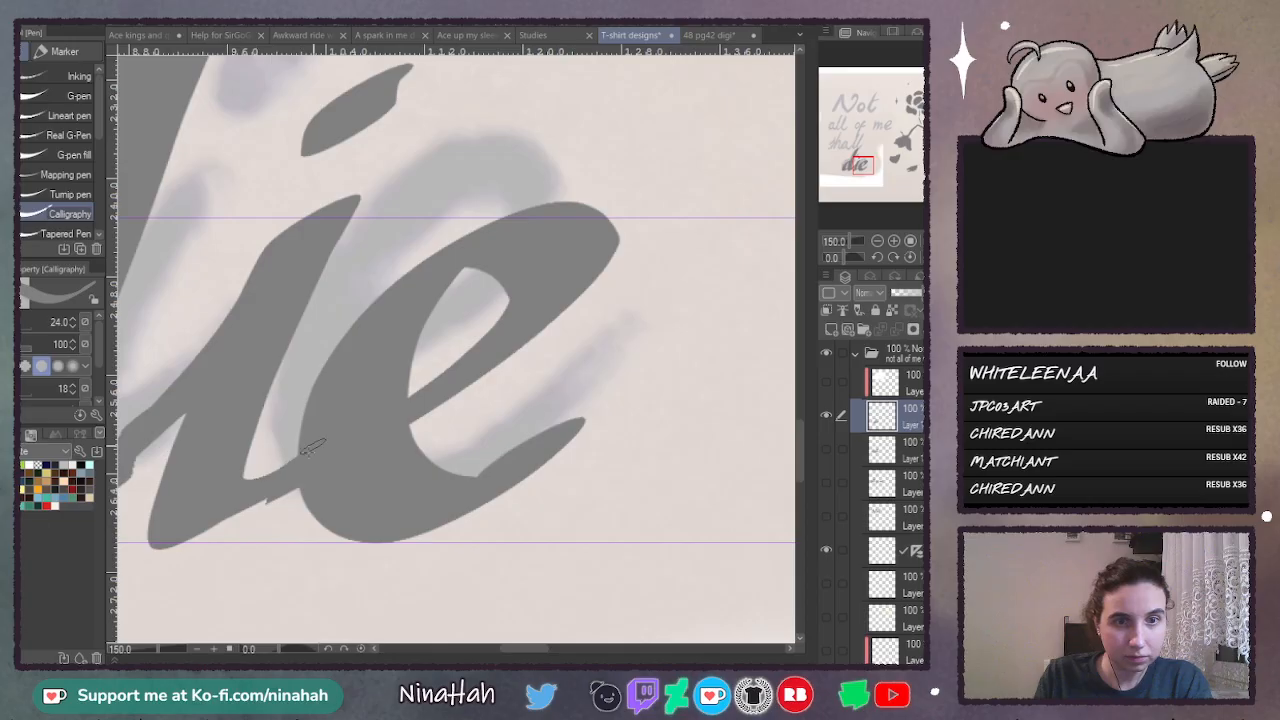
{"action": "mouse_move", "coordinate": [160, 530]}
{"action": "left_mouse_down"}
{"action": "mouse_move", "coordinate": [196, 540]}
{"action": "mouse_move", "coordinate": [300, 478]}
{"action": "left_mouse_up"}
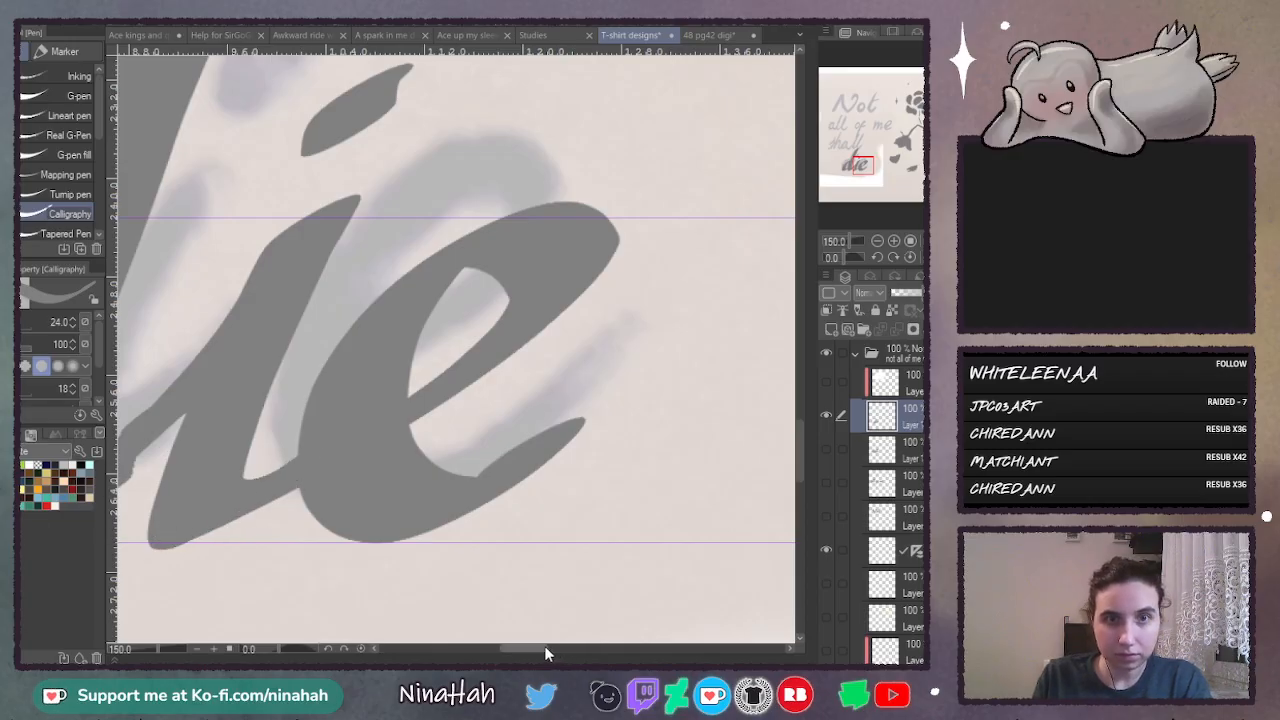
{"action": "left_click_drag", "start_coordinate": [544, 645], "coordinate": [514, 648]}
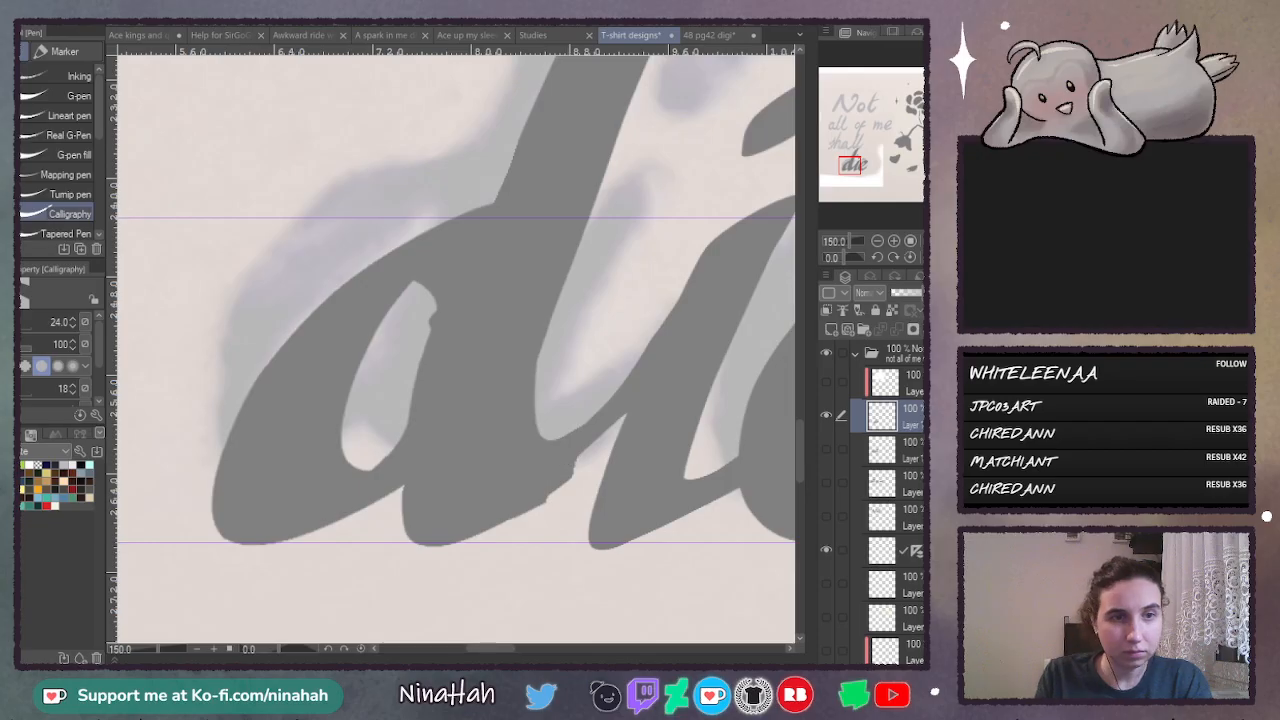
{"action": "mouse_move", "coordinate": [507, 514]}
{"action": "left_mouse_down"}
{"action": "mouse_move", "coordinate": [575, 480]}
{"action": "mouse_move", "coordinate": [632, 408]}
{"action": "left_mouse_up"}
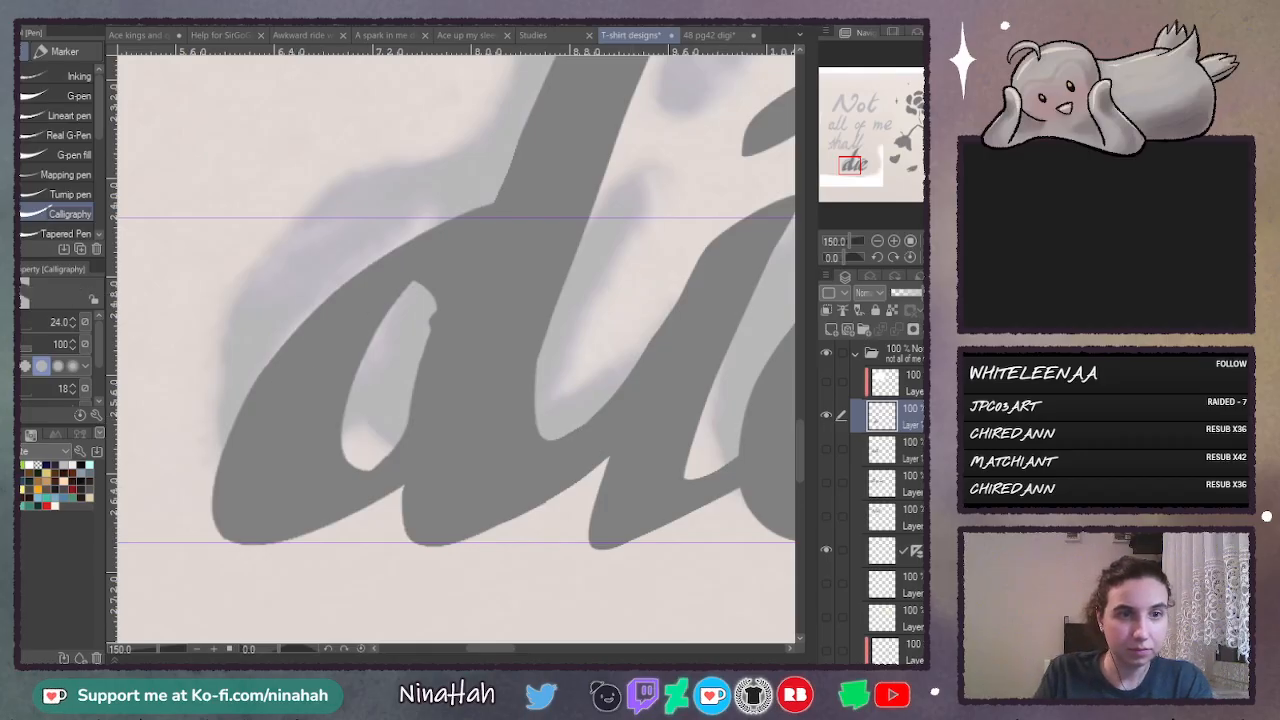
- Reshape the inner opening of the "d" in "die" into a smooth, pointed oval with Calligraphy pen strokes
{"action": "left_click_drag", "start_coordinate": [421, 355], "coordinate": [416, 395]}
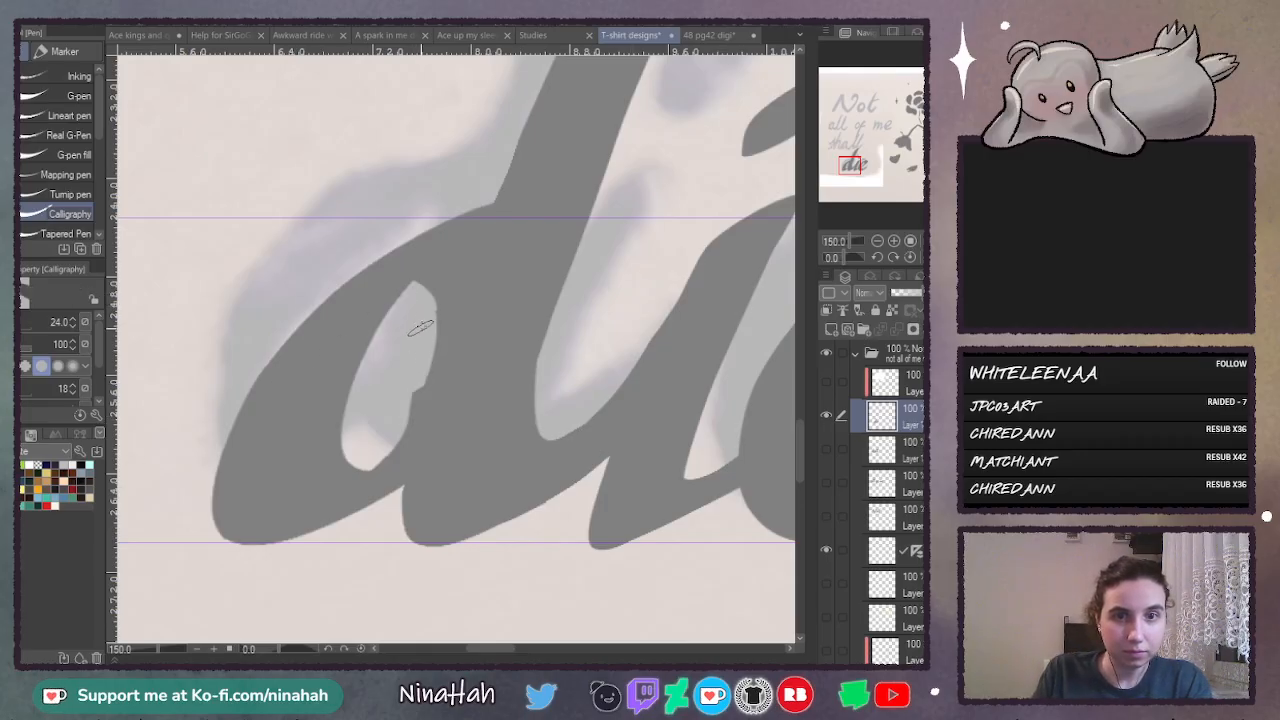
{"action": "left_click_drag", "start_coordinate": [426, 318], "coordinate": [422, 390]}
{"action": "key", "text": "ctrl+z"}
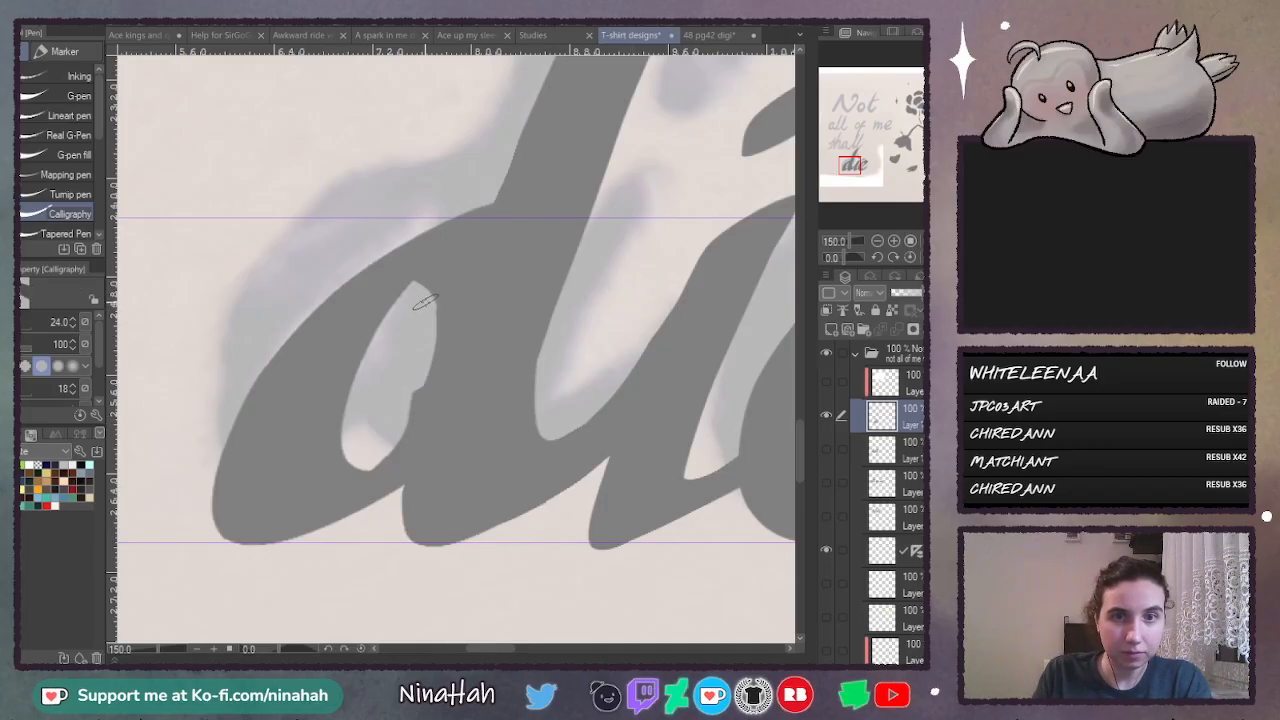
{"action": "mouse_move", "coordinate": [423, 308]}
{"action": "left_mouse_down"}
{"action": "mouse_move", "coordinate": [432, 350]}
{"action": "mouse_move", "coordinate": [418, 418]}
{"action": "mouse_move", "coordinate": [390, 457]}
{"action": "left_mouse_up"}
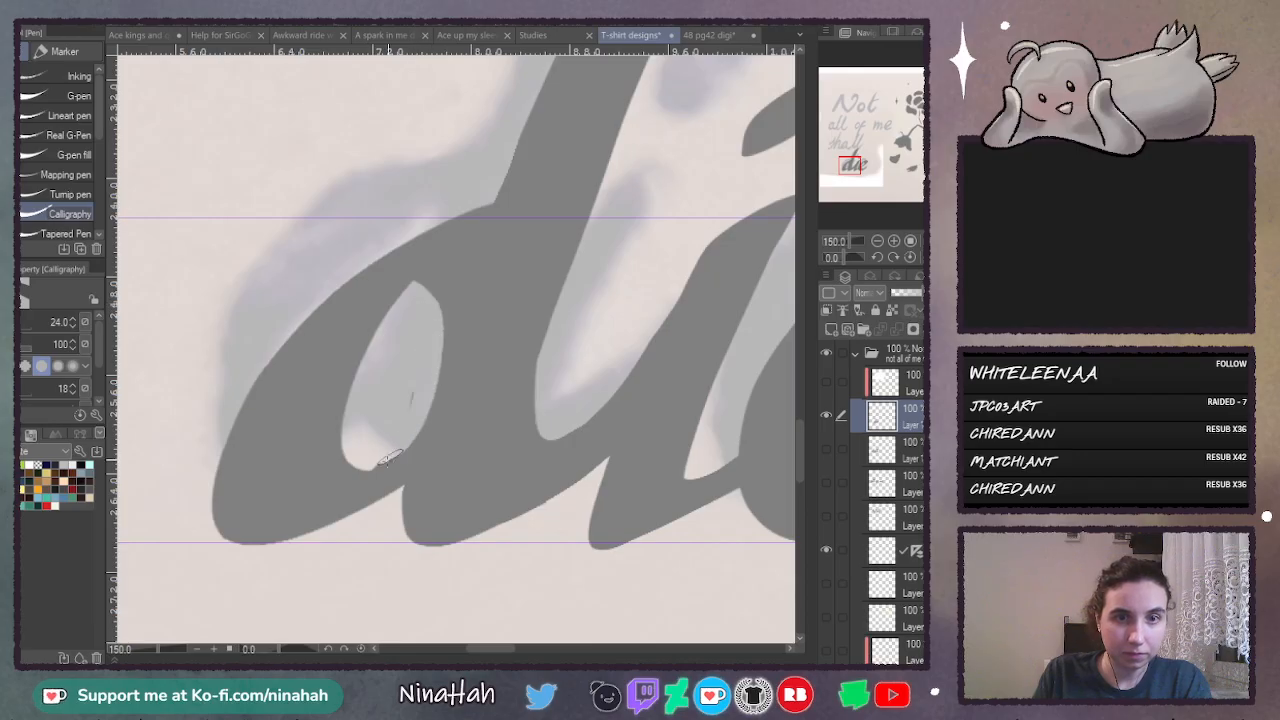
{"action": "left_click_drag", "start_coordinate": [410, 402], "coordinate": [407, 374]}
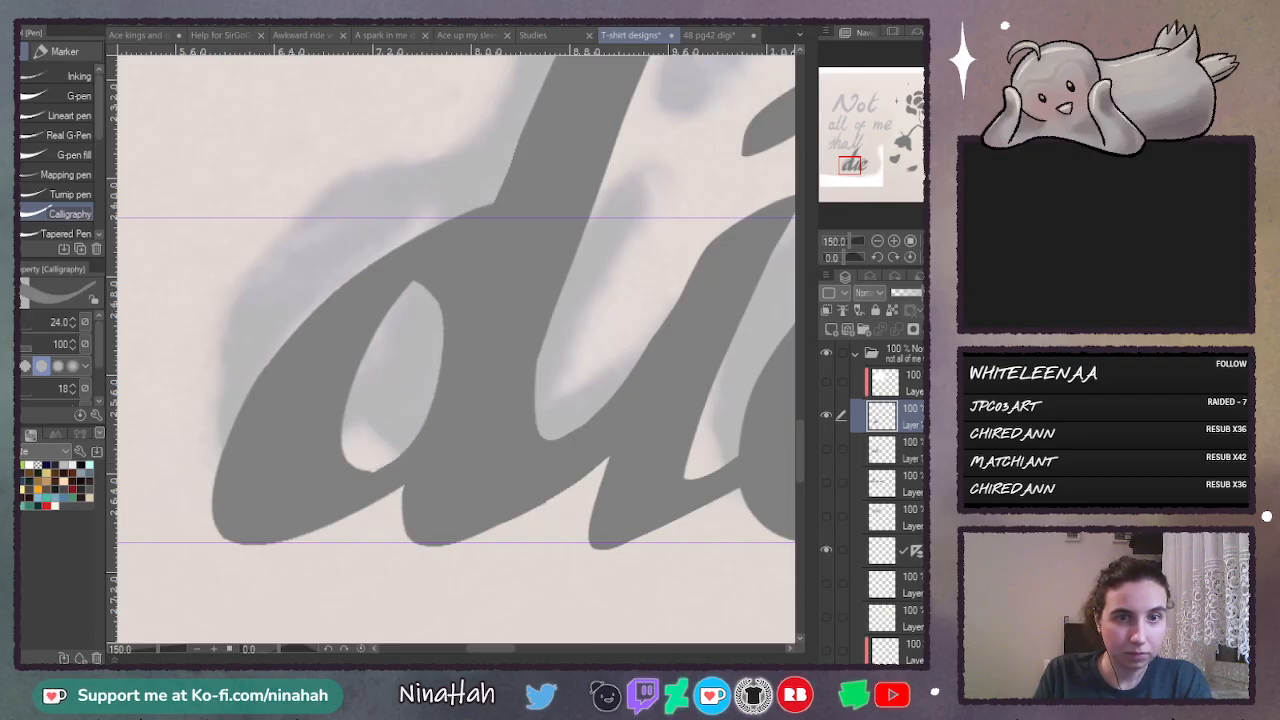
{"action": "mouse_move", "coordinate": [445, 280]}
{"action": "left_mouse_down"}
{"action": "mouse_move", "coordinate": [447, 360]}
{"action": "mouse_move", "coordinate": [377, 484]}
{"action": "left_mouse_up"}
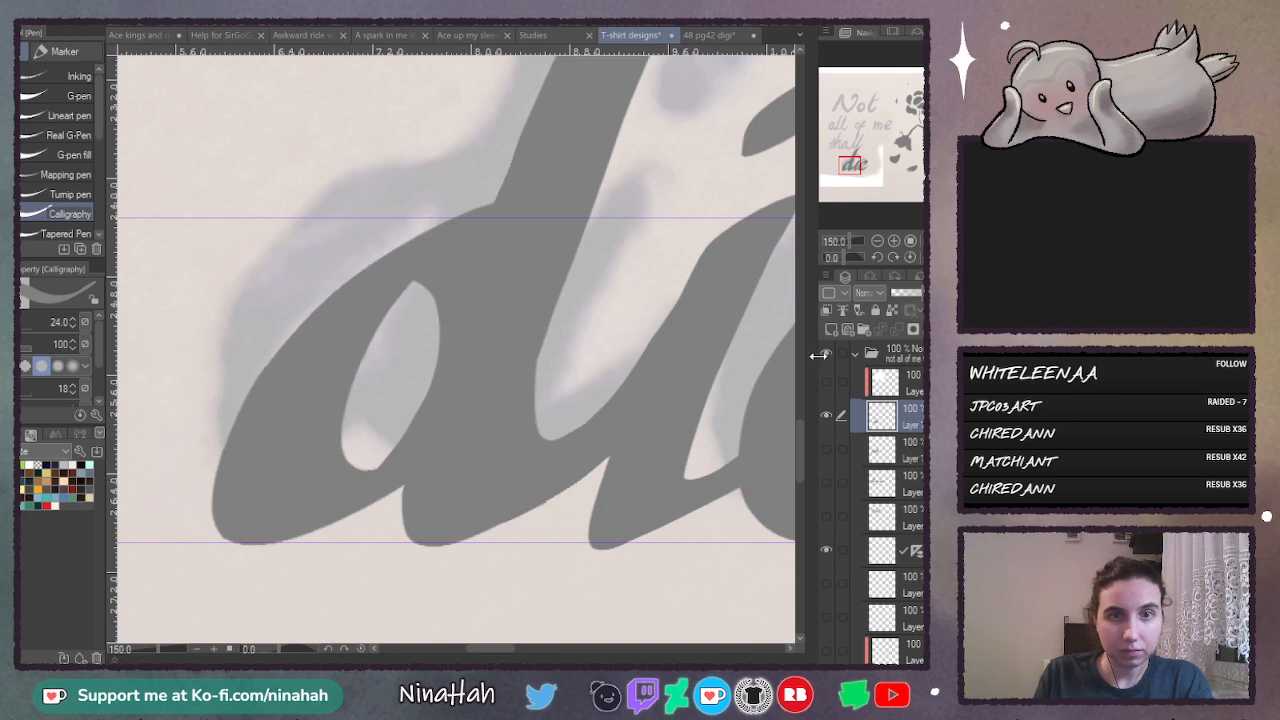
- Fit the whole design in view and show the "shall", "Not" and "all of me" layers alongside "die"
{"action": "left_click_drag", "start_coordinate": [804, 421], "coordinate": [808, 385]}
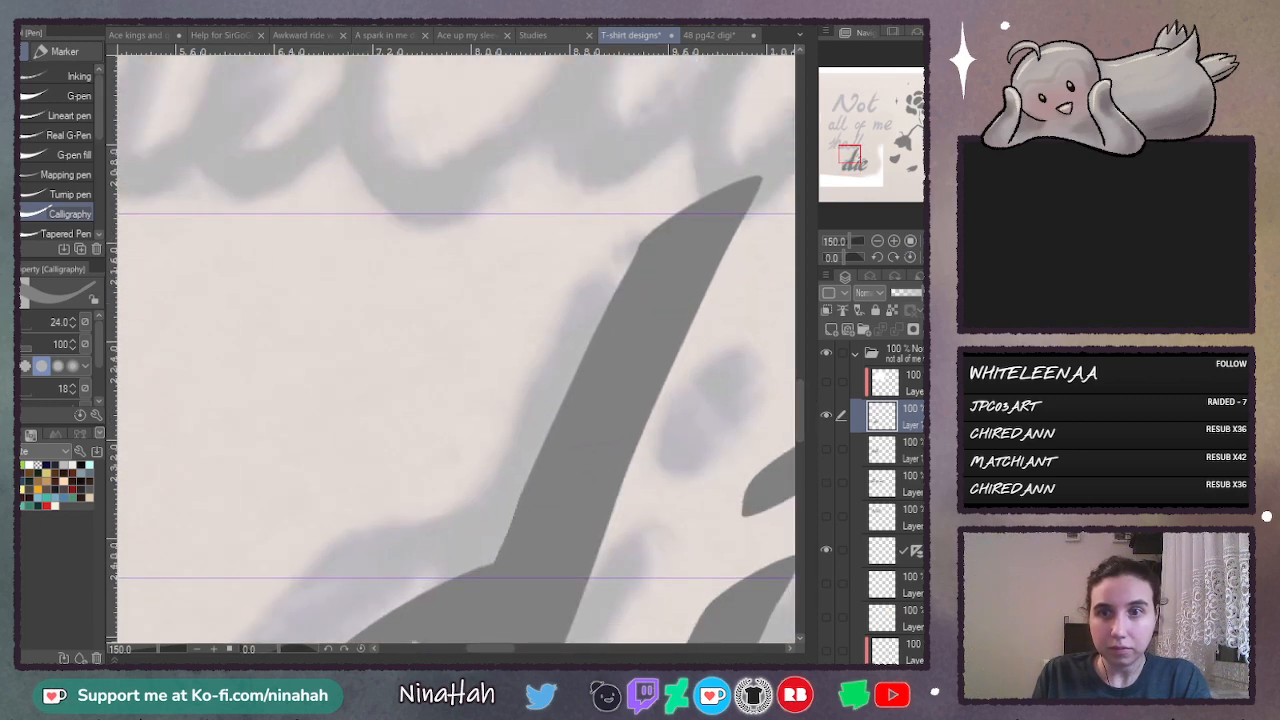
{"action": "left_click", "coordinate": [938, 241]}
{"action": "left_click", "coordinate": [826, 449]}
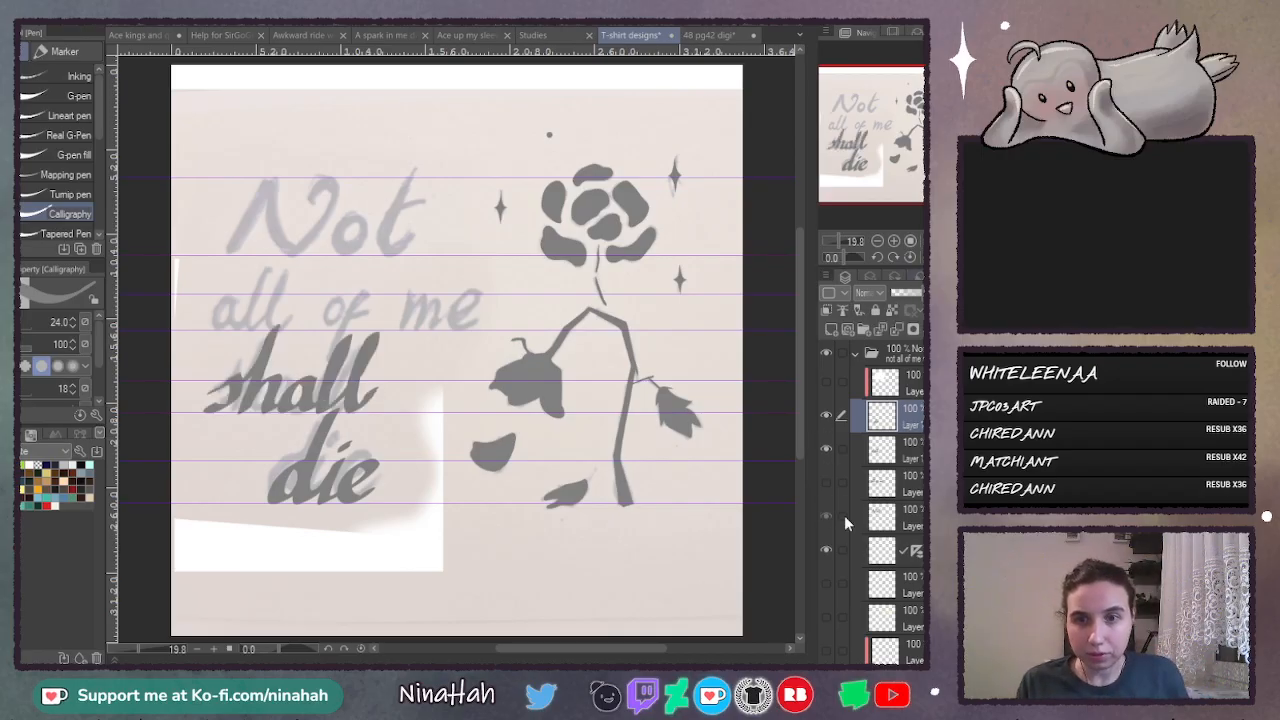
{"action": "left_click", "coordinate": [826, 516]}
{"action": "left_click", "coordinate": [860, 528]}
{"action": "left_click", "coordinate": [826, 482]}
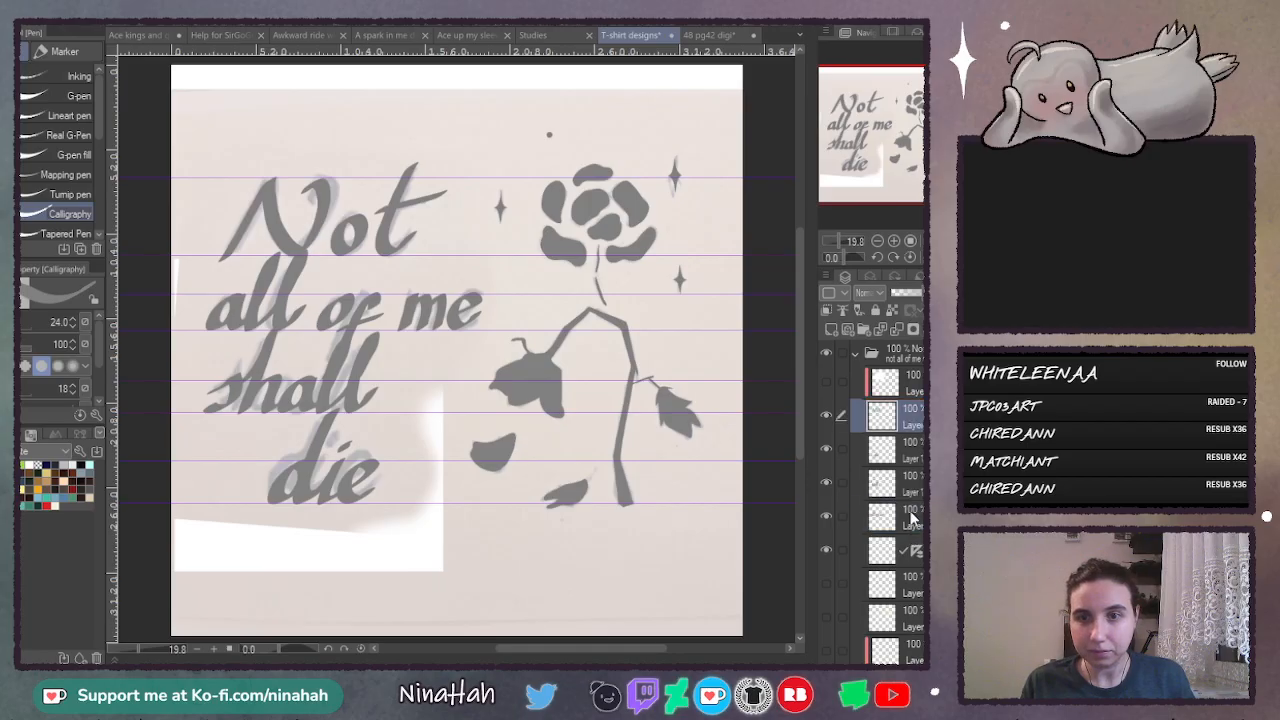
- Reorder the lettering layers into reading order, from "Not" down to "die", and select the "Not" layer
{"action": "left_click_drag", "start_coordinate": [915, 516], "coordinate": [890, 434]}
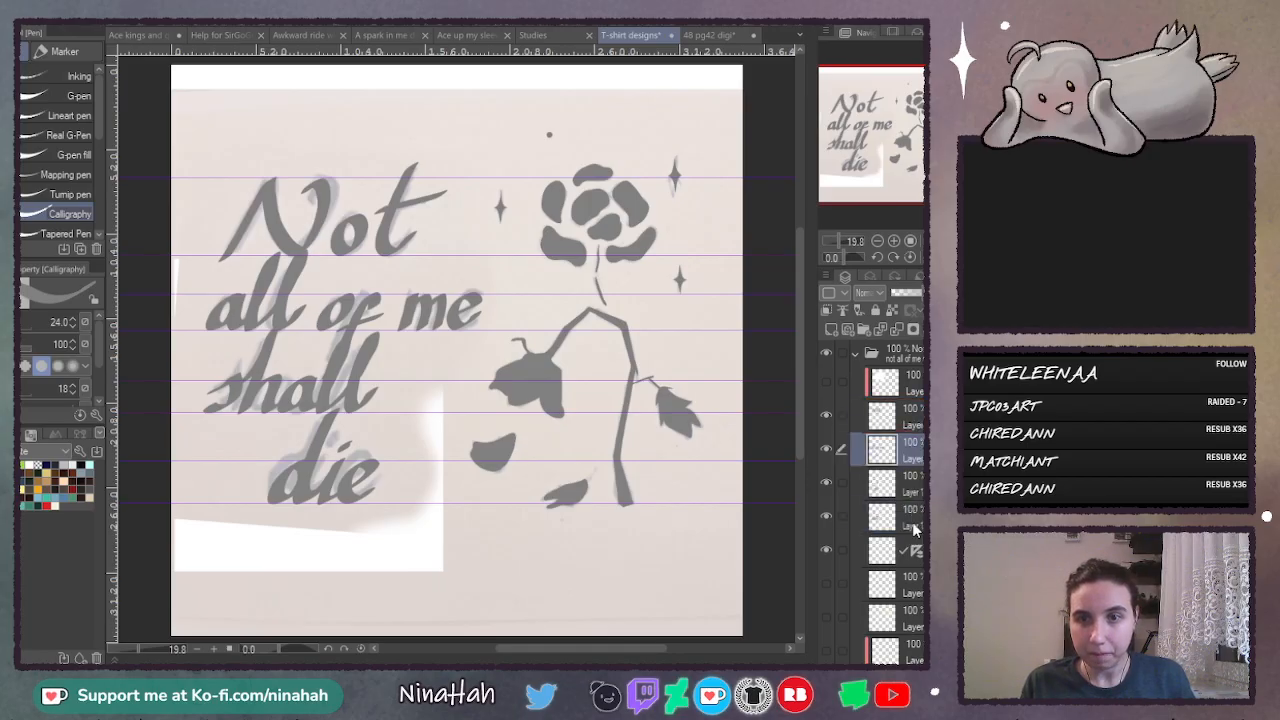
{"action": "left_click_drag", "start_coordinate": [914, 526], "coordinate": [919, 468]}
{"action": "left_click", "coordinate": [914, 416]}
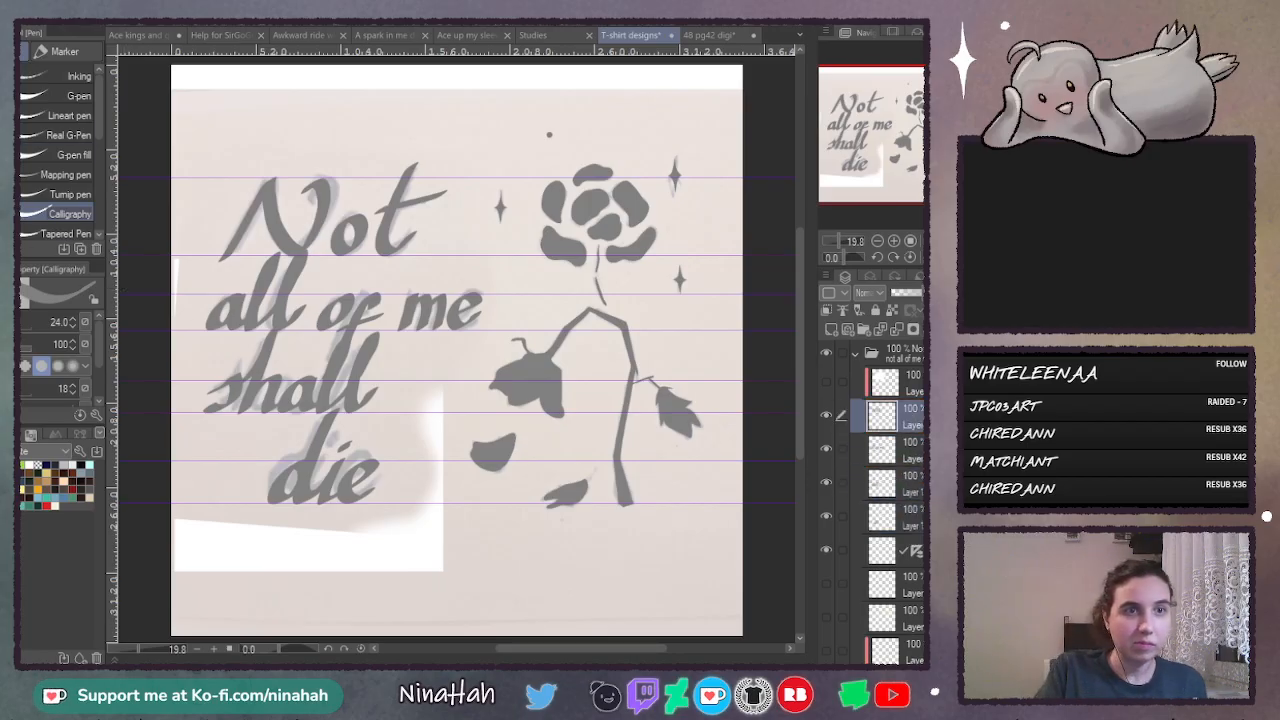
- Enlarge the "Not" lettering slightly with a scale transform, keeping its lower starting point in place
{"action": "key", "text": "k"}
{"action": "mouse_move", "coordinate": [398, 271]}
{"action": "left_mouse_down"}
{"action": "mouse_move", "coordinate": [415, 259]}
{"action": "mouse_move", "coordinate": [397, 268]}
{"action": "mouse_move", "coordinate": [459, 266]}
{"action": "mouse_move", "coordinate": [421, 260]}
{"action": "left_mouse_up"}
{"action": "key", "text": "ctrl+t"}
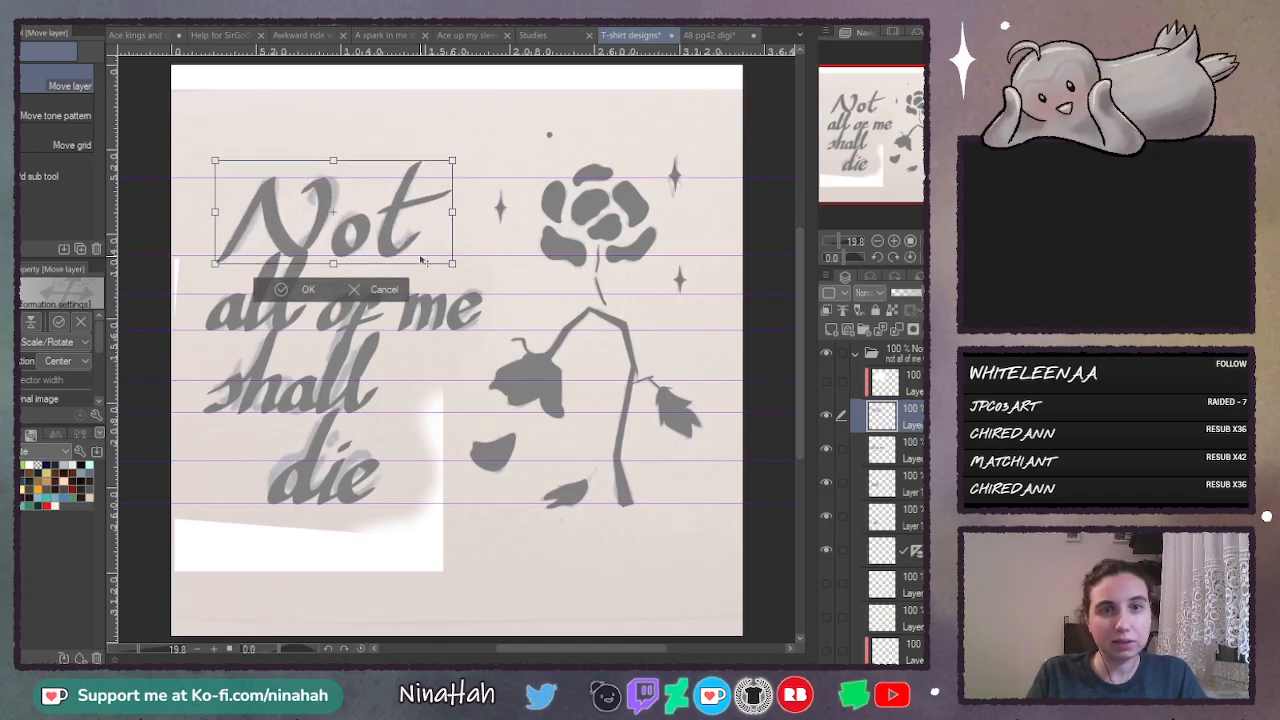
{"action": "left_click", "coordinate": [291, 291]}
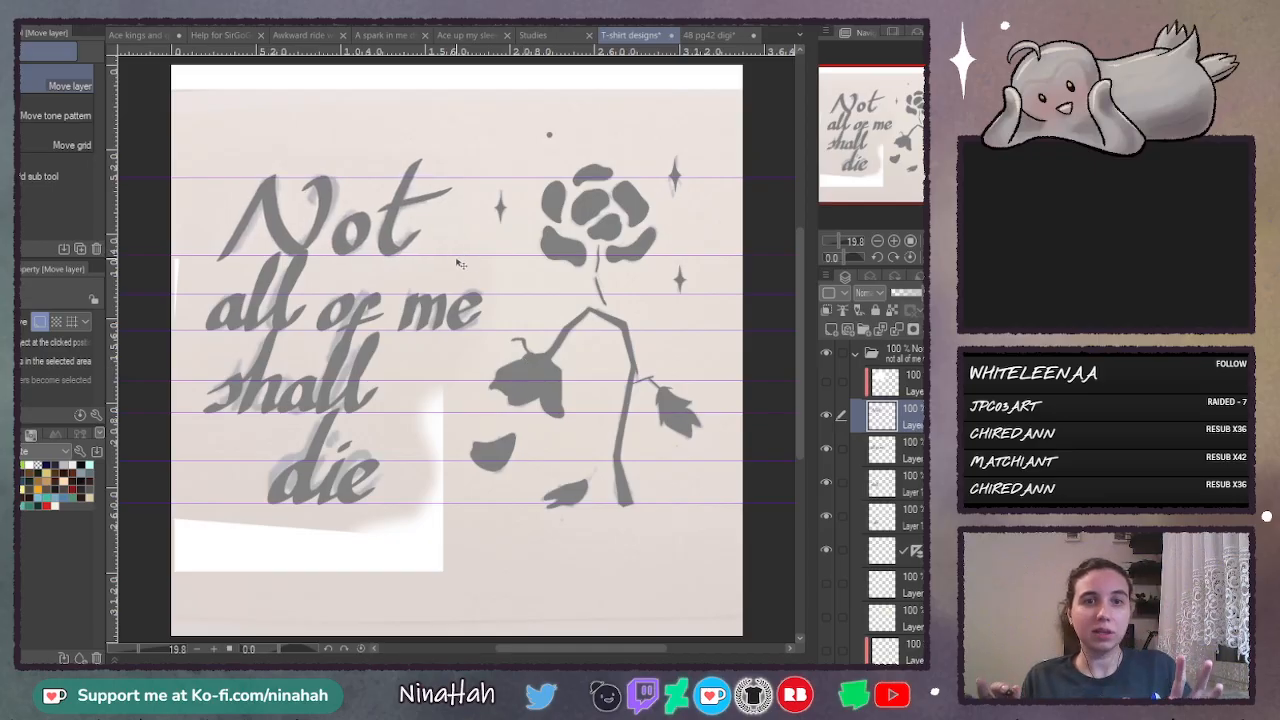
- Scale down the "all of me" lettering so its line ends near the end of "Not"
{"action": "left_click", "coordinate": [906, 453]}
{"action": "key", "text": "ctrl+t"}
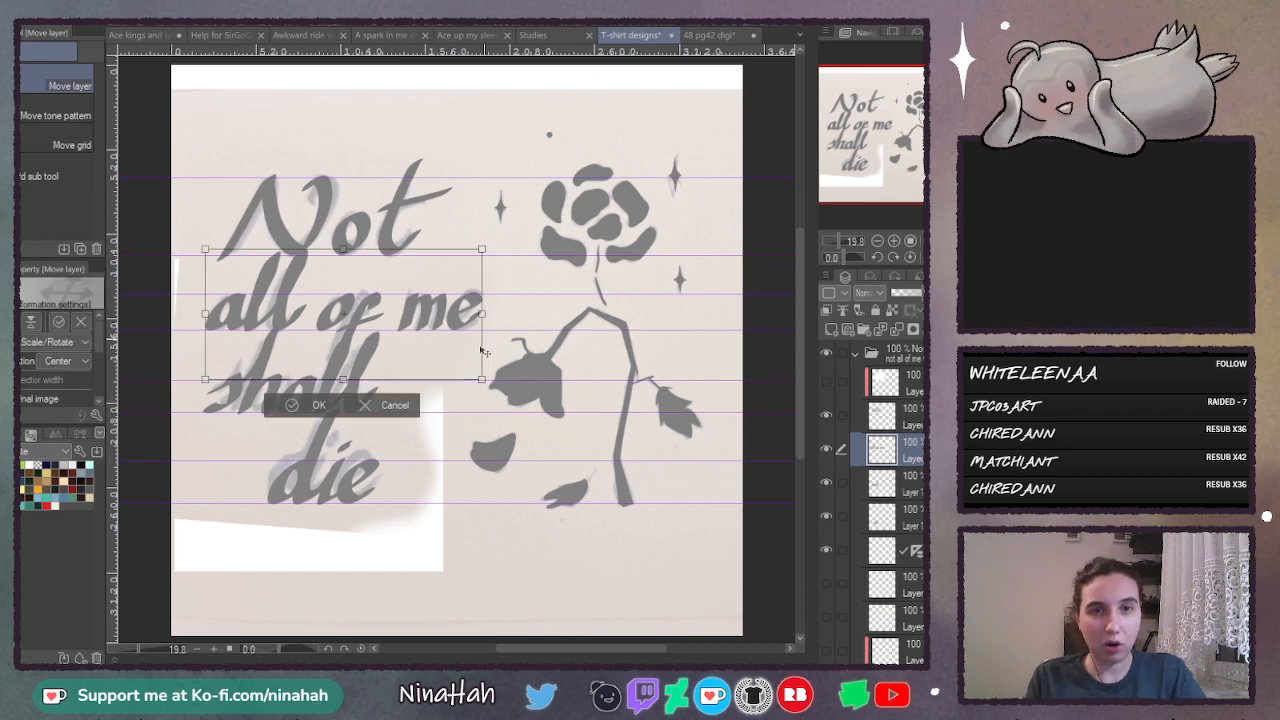
{"action": "left_click_drag", "start_coordinate": [482, 379], "coordinate": [435, 349]}
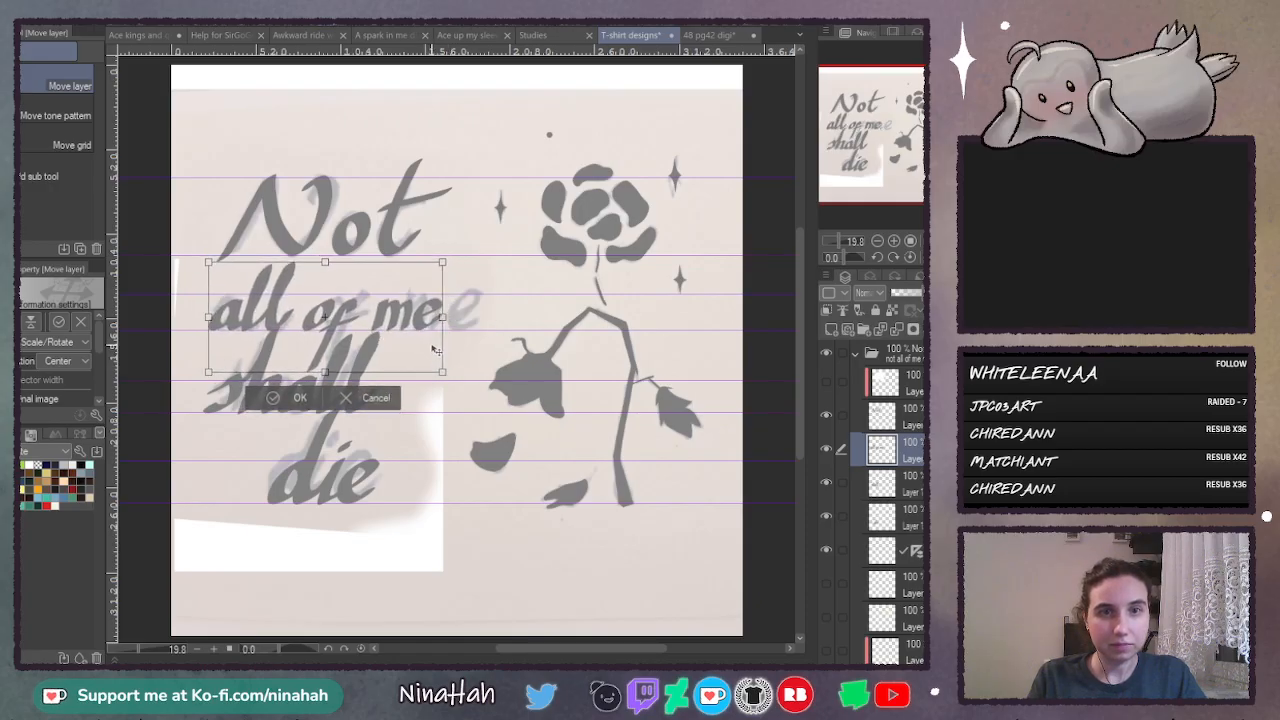
{"action": "left_click", "coordinate": [295, 402]}
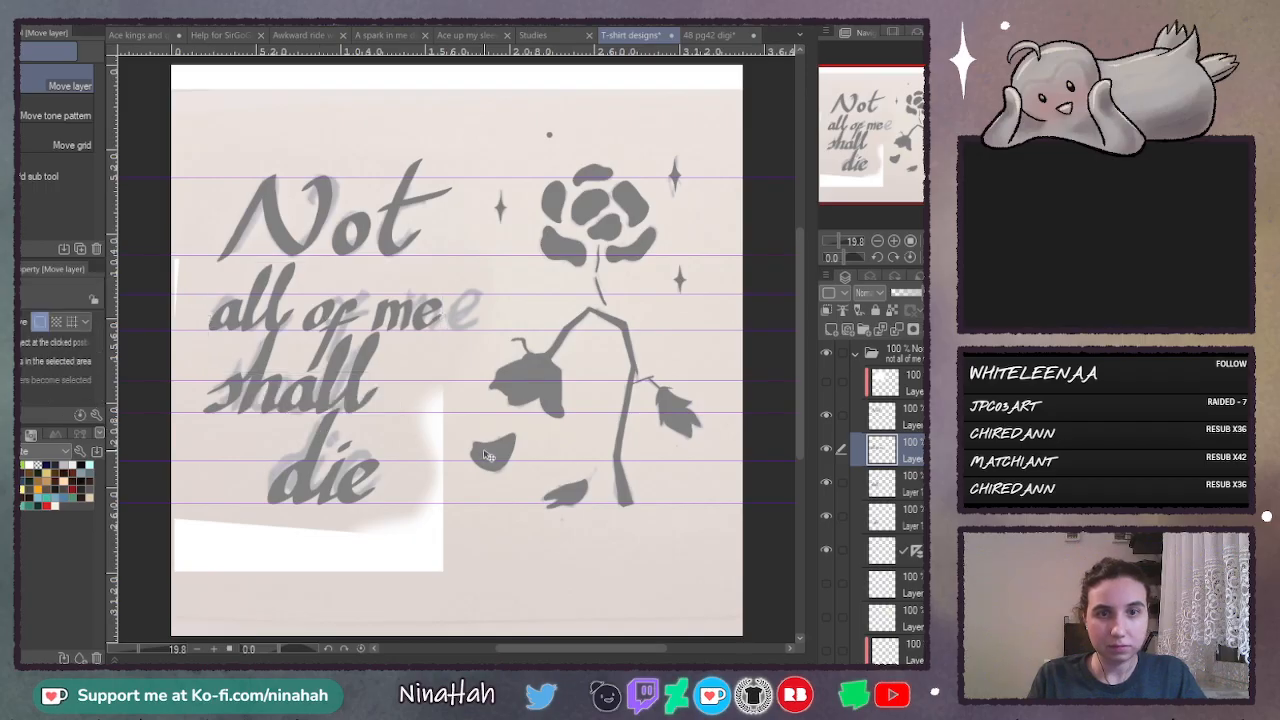
- Shift the "shall" lettering slightly right and down, and move "die" right so it sits beneath the end of "shall"
{"action": "mouse_move", "coordinate": [345, 391]}
{"action": "left_mouse_down"}
{"action": "mouse_move", "coordinate": [355, 405]}
{"action": "mouse_move", "coordinate": [430, 407]}
{"action": "mouse_move", "coordinate": [358, 407]}
{"action": "left_mouse_up"}
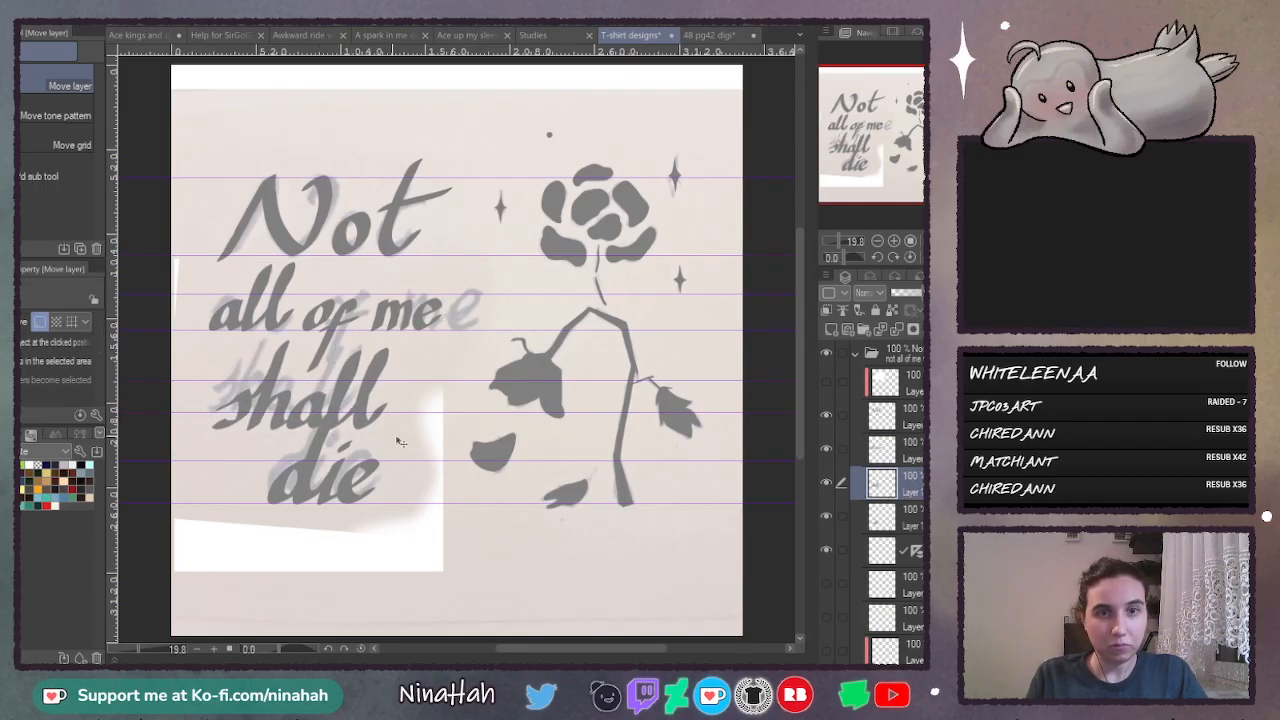
{"action": "left_click", "coordinate": [910, 518]}
{"action": "left_click_drag", "start_coordinate": [345, 485], "coordinate": [422, 477]}
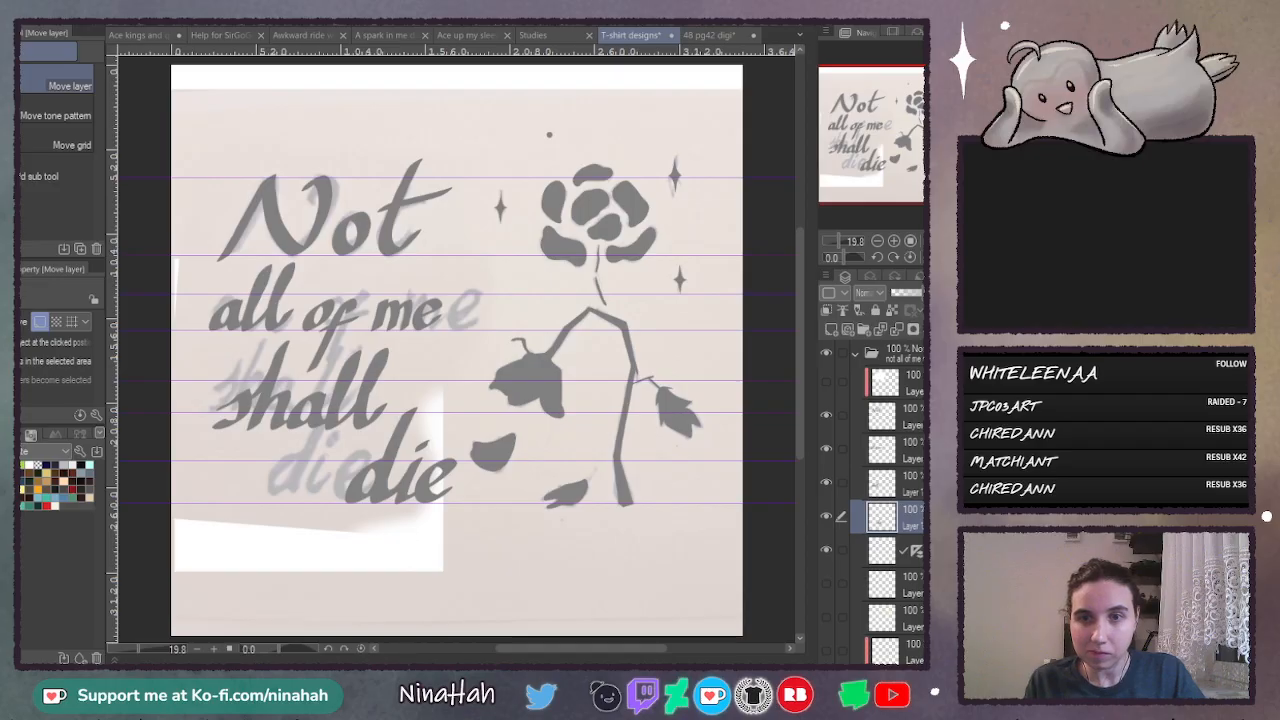
- Select the grey flower and sparkles layer and move it slightly right, away from the lettering
{"action": "scroll", "coordinate": [880, 500], "scroll_direction": "down", "scroll_amount": 4}
{"action": "left_click", "coordinate": [860, 588]}
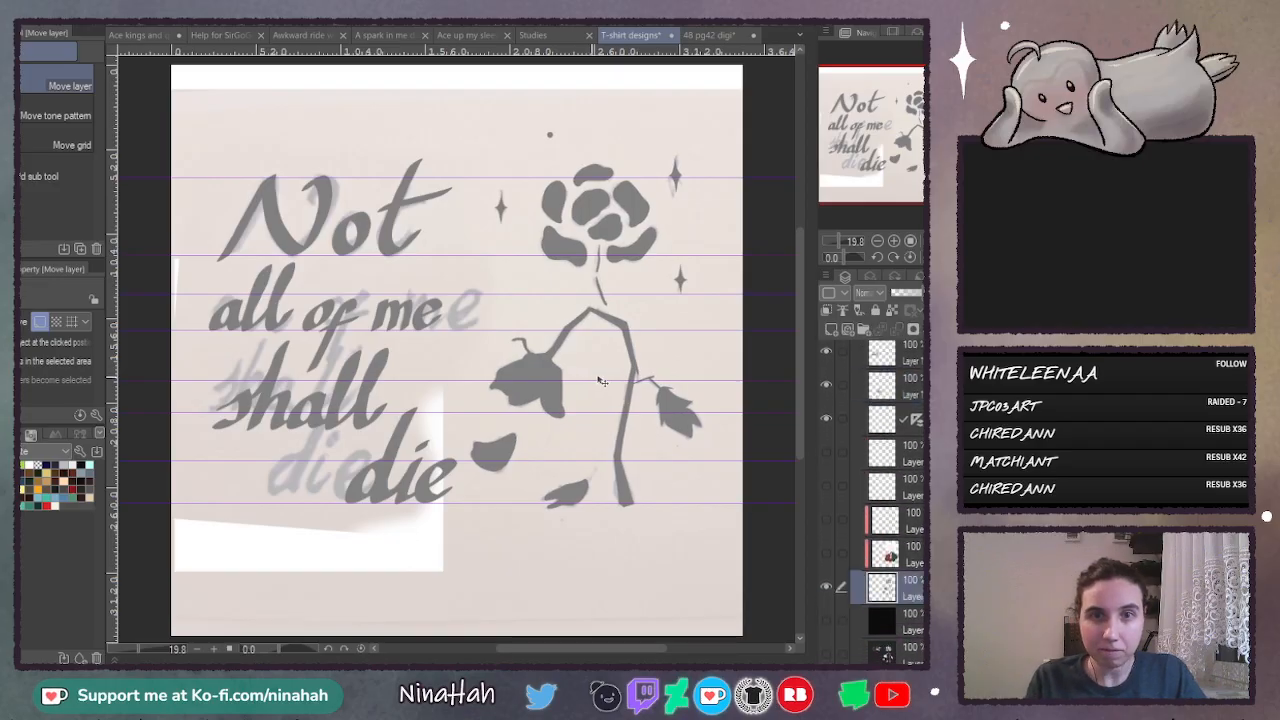
{"action": "left_click_drag", "start_coordinate": [602, 381], "coordinate": [617, 381]}
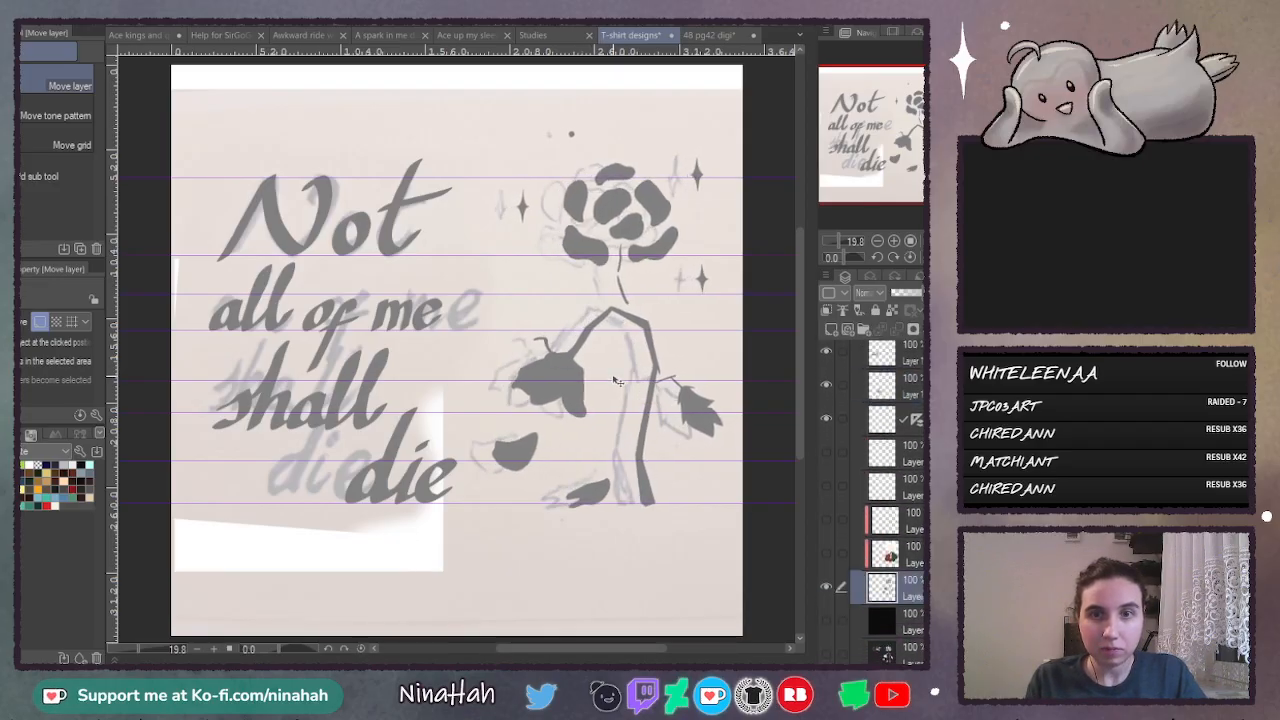
{"action": "left_click_drag", "start_coordinate": [601, 445], "coordinate": [600, 446]}
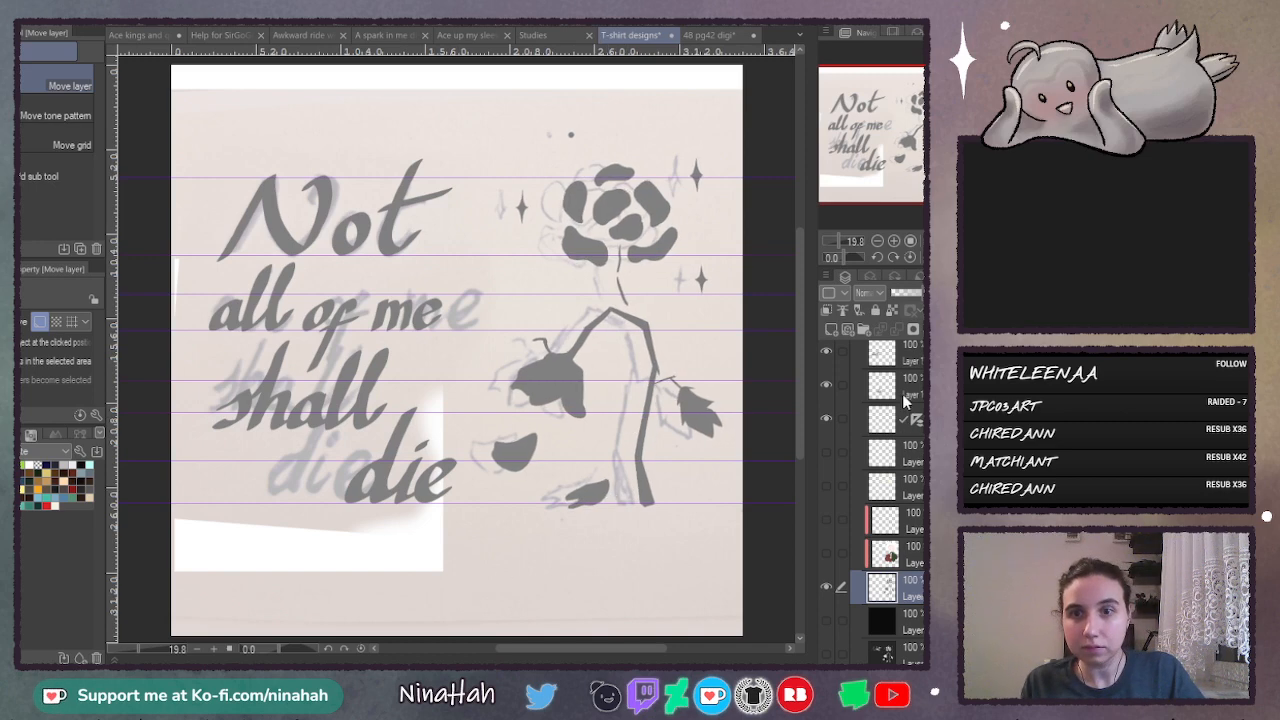
- Merge the "Not", "all of me", "shall" and "die" layers into a single lettering layer
{"action": "left_click", "coordinate": [882, 453]}
{"action": "scroll", "coordinate": [875, 500], "scroll_direction": "up", "scroll_amount": 2}
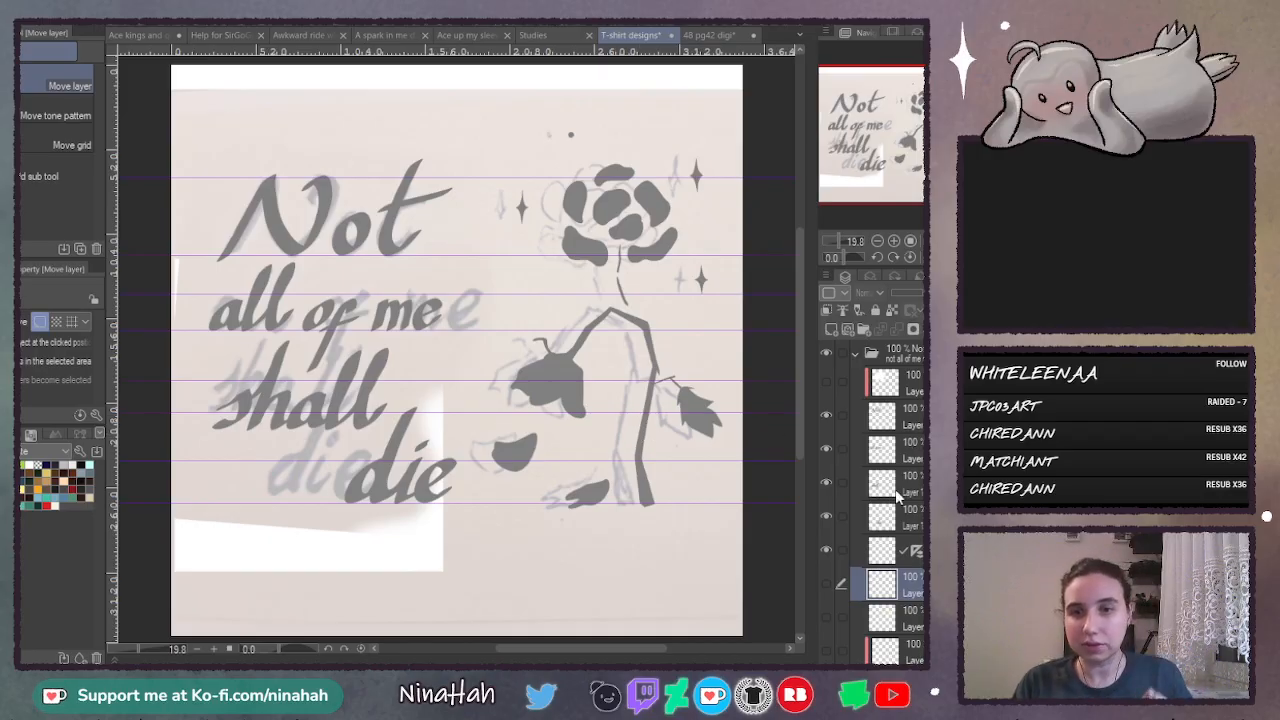
{"action": "left_click", "coordinate": [920, 416]}
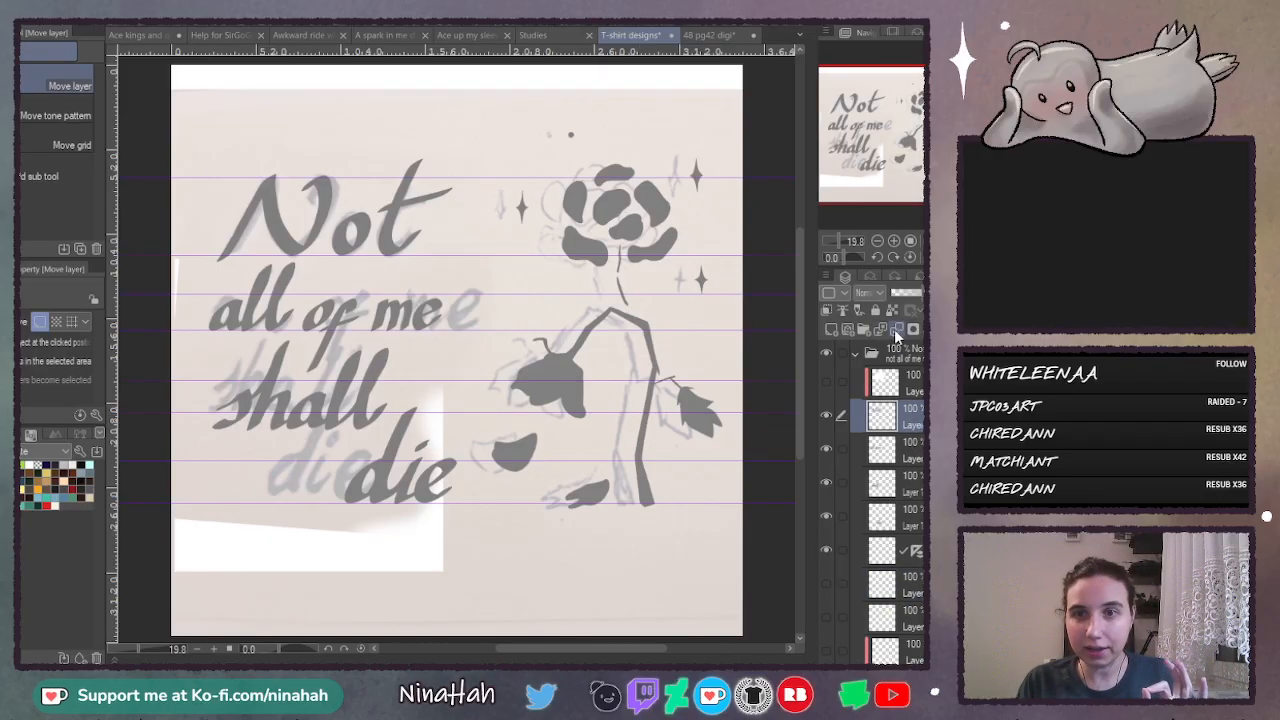
{"action": "left_click", "coordinate": [896, 331]}
{"action": "left_click", "coordinate": [896, 331]}
{"action": "left_click", "coordinate": [897, 334]}
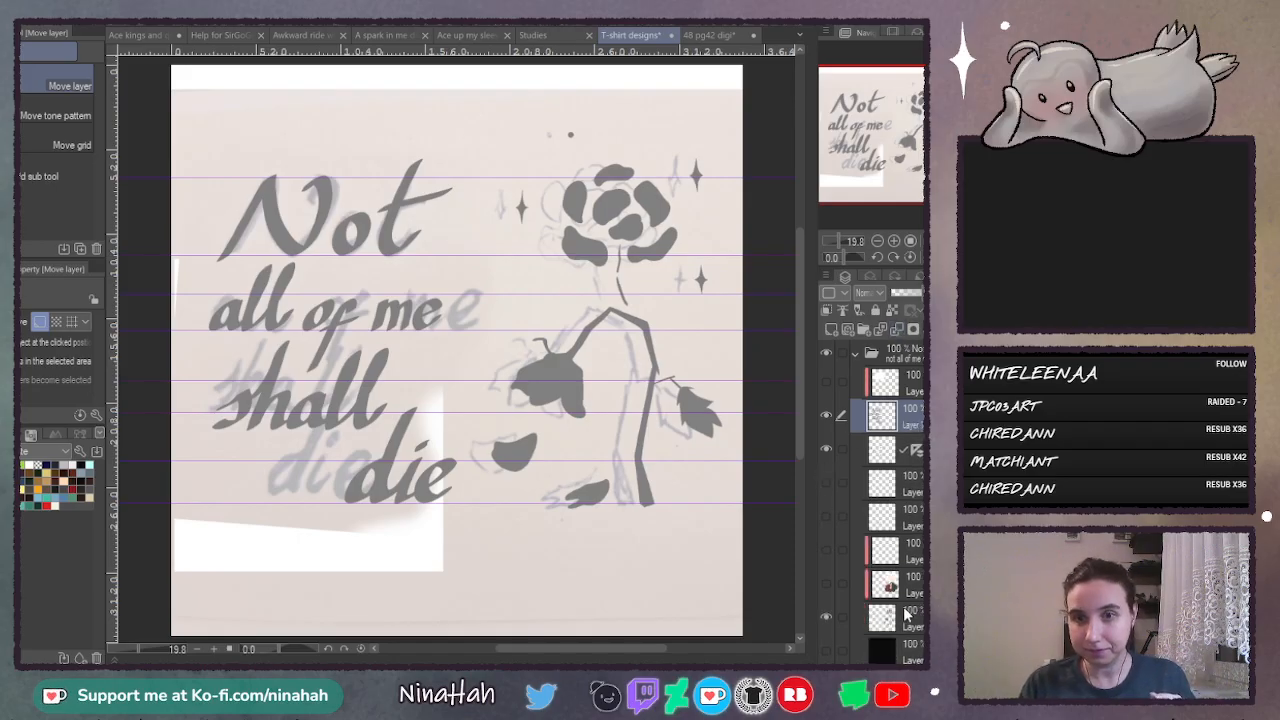
- Place the grey flower layer directly beneath the lettering layer and merge the two
{"action": "left_click_drag", "start_coordinate": [906, 614], "coordinate": [916, 431]}
{"action": "left_click", "coordinate": [914, 417]}
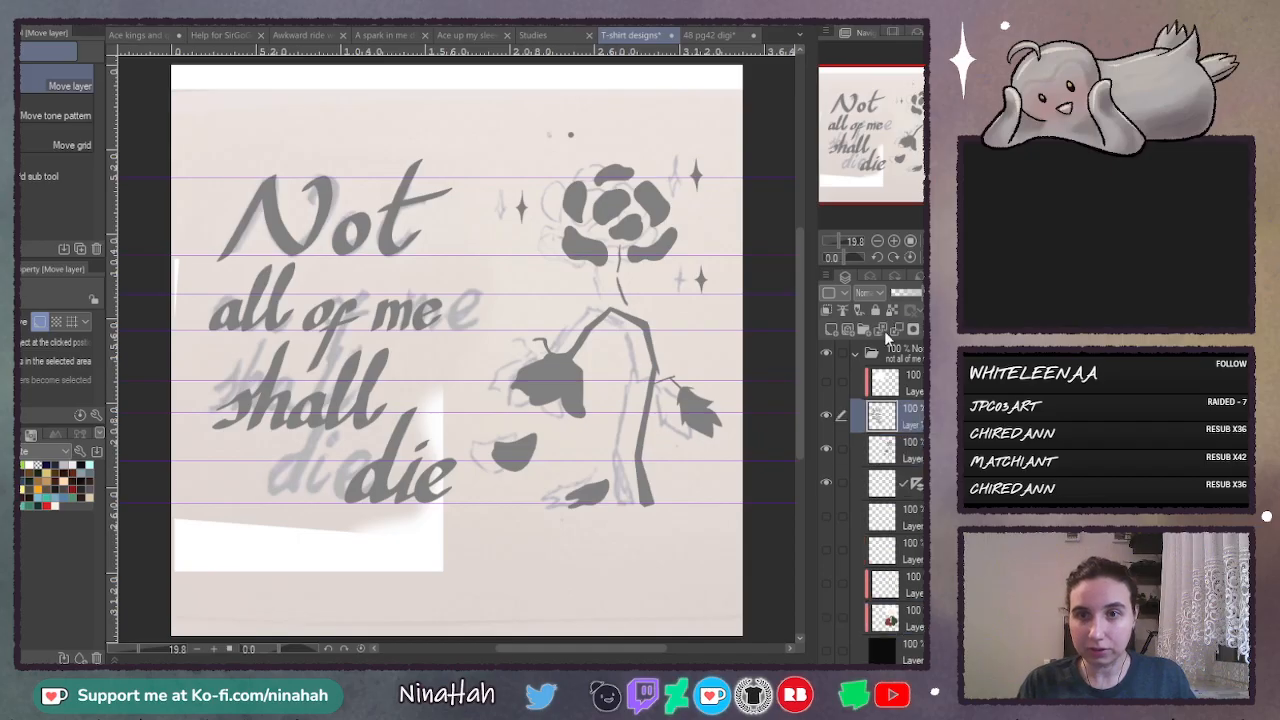
{"action": "left_click", "coordinate": [896, 331]}
- Move the two clipped colour layers from below to directly above the merged lettering and flower layer
{"action": "left_click", "coordinate": [916, 553]}
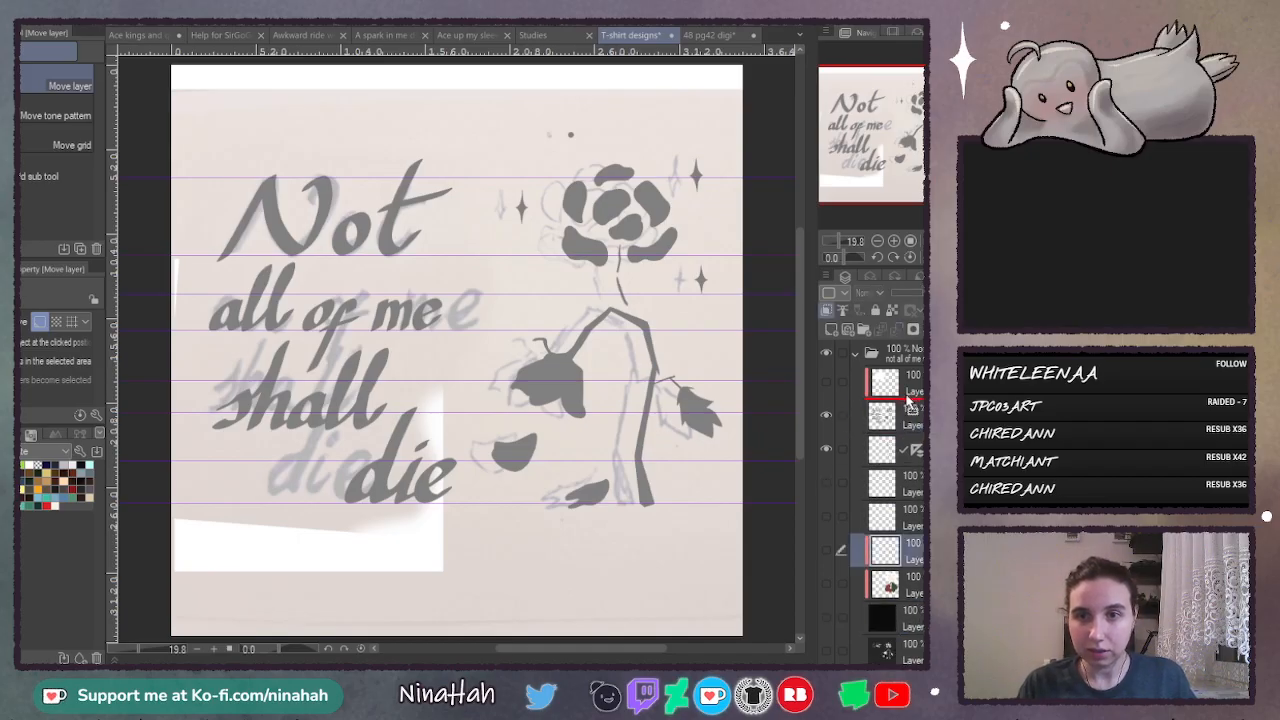
{"action": "left_click_drag", "start_coordinate": [895, 483], "coordinate": [905, 405]}
{"action": "left_click_drag", "start_coordinate": [914, 585], "coordinate": [918, 428]}
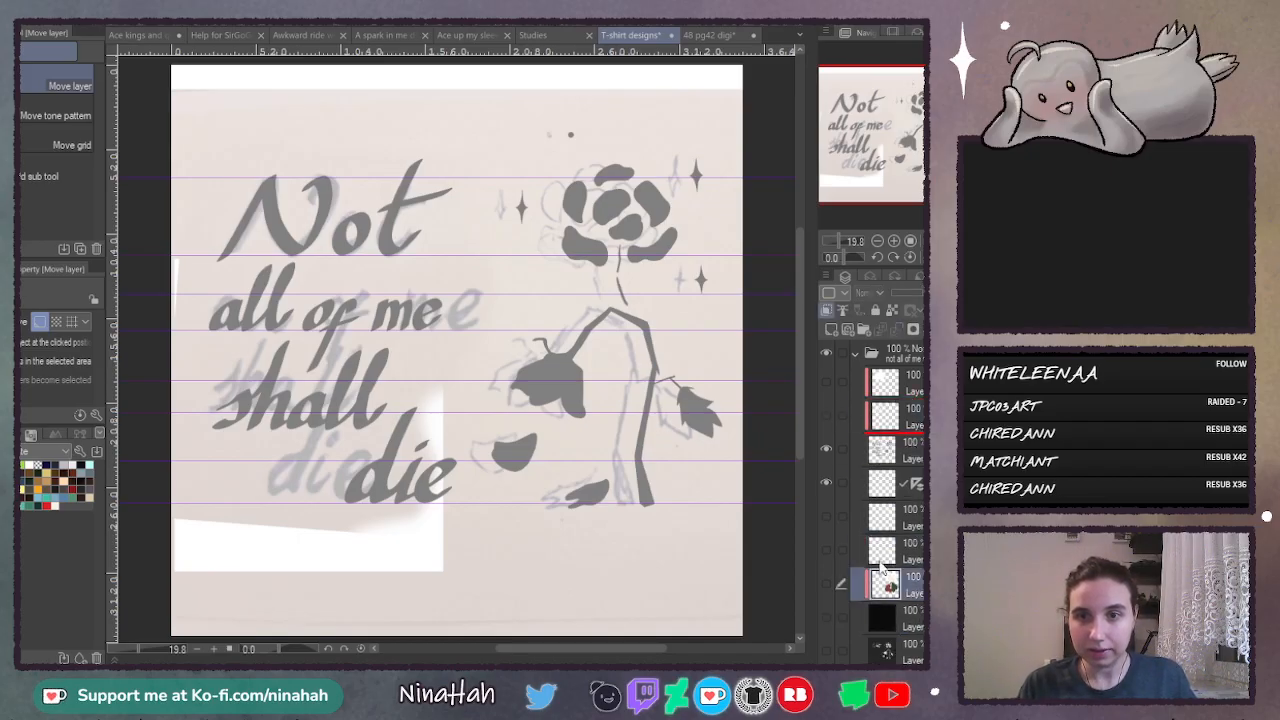
{"action": "left_click_drag", "start_coordinate": [882, 569], "coordinate": [882, 499]}
- Hide the sketch photo and guide lines, then delete the guide layer, the two old glow layers and the sketch photo layer
{"action": "left_click_drag", "start_coordinate": [831, 559], "coordinate": [827, 584]}
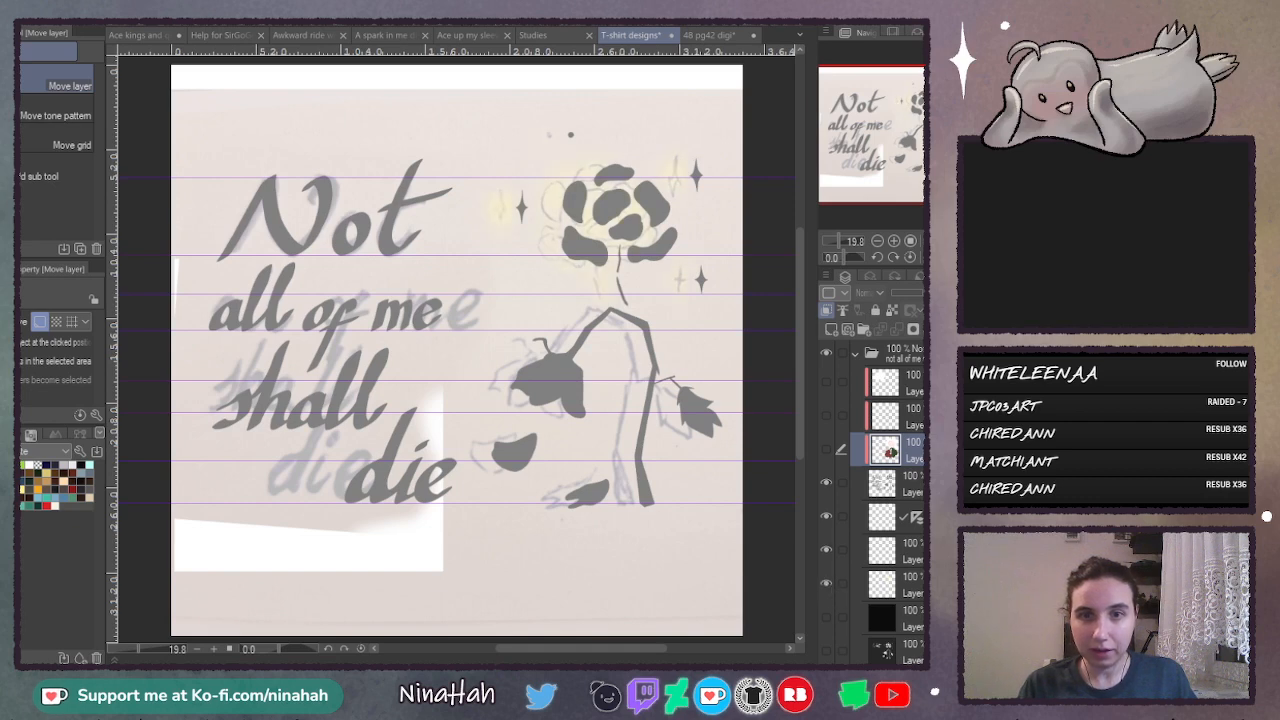
{"action": "scroll", "coordinate": [831, 557], "scroll_direction": "down", "scroll_amount": 3}
{"action": "left_click", "coordinate": [831, 552]}
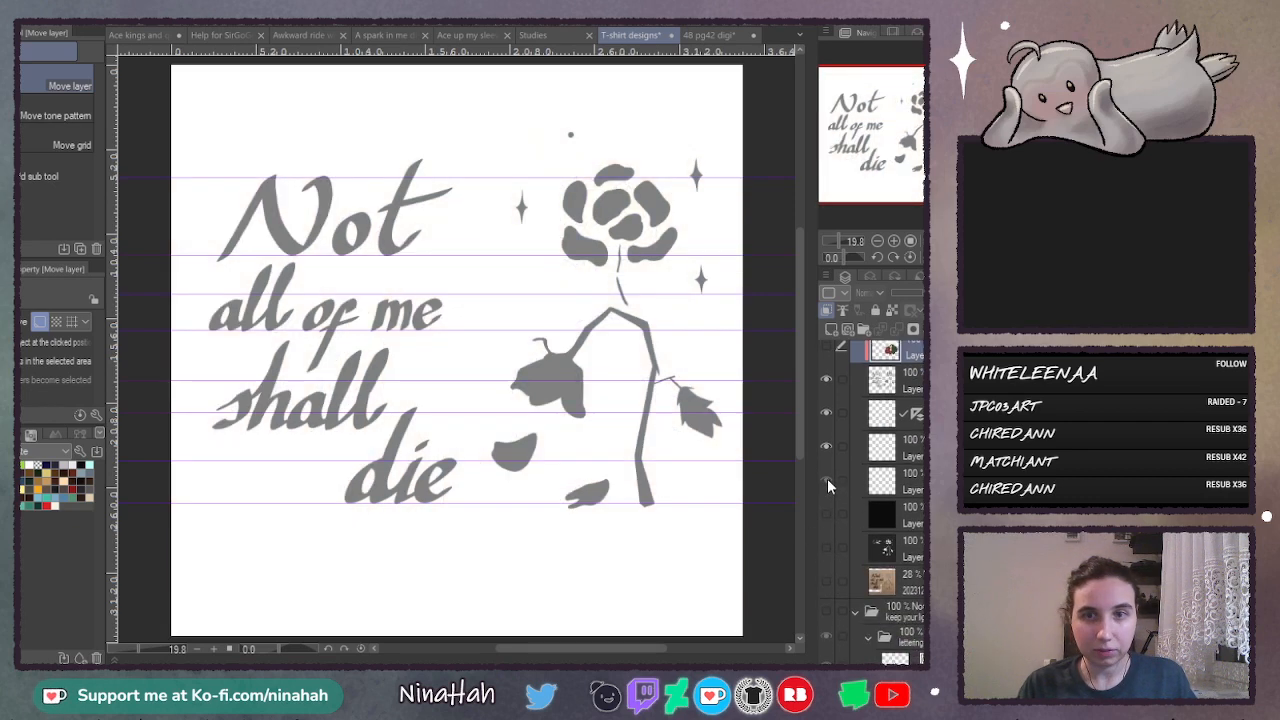
{"action": "left_click", "coordinate": [826, 412]}
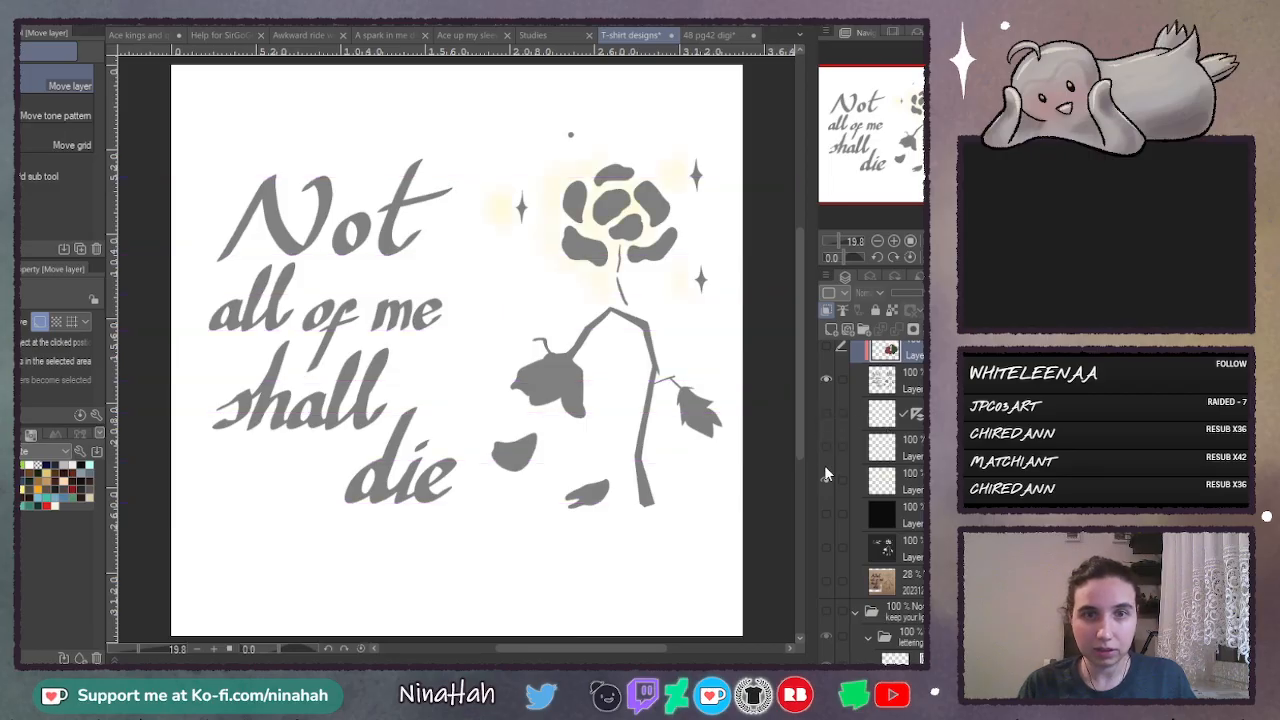
{"action": "left_click", "coordinate": [880, 416]}
{"action": "key", "text": "Delete"}
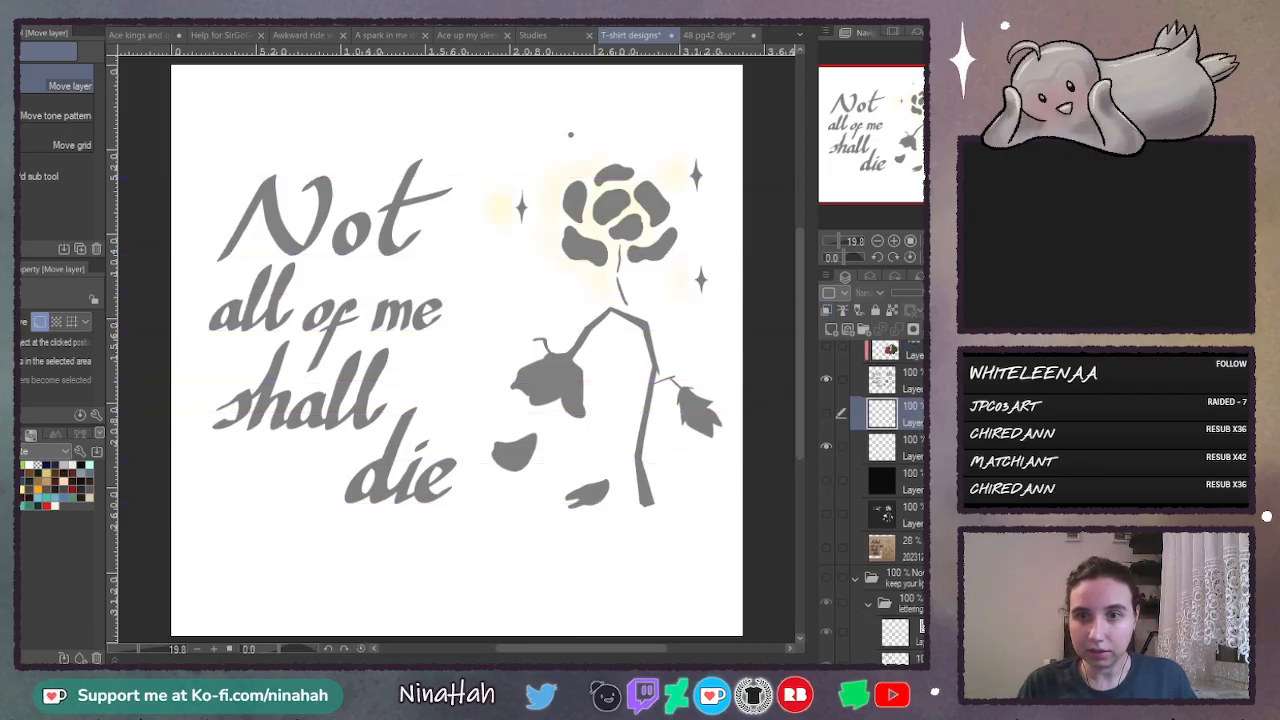
{"action": "key", "text": "Delete"}
{"action": "key", "text": "Delete"}
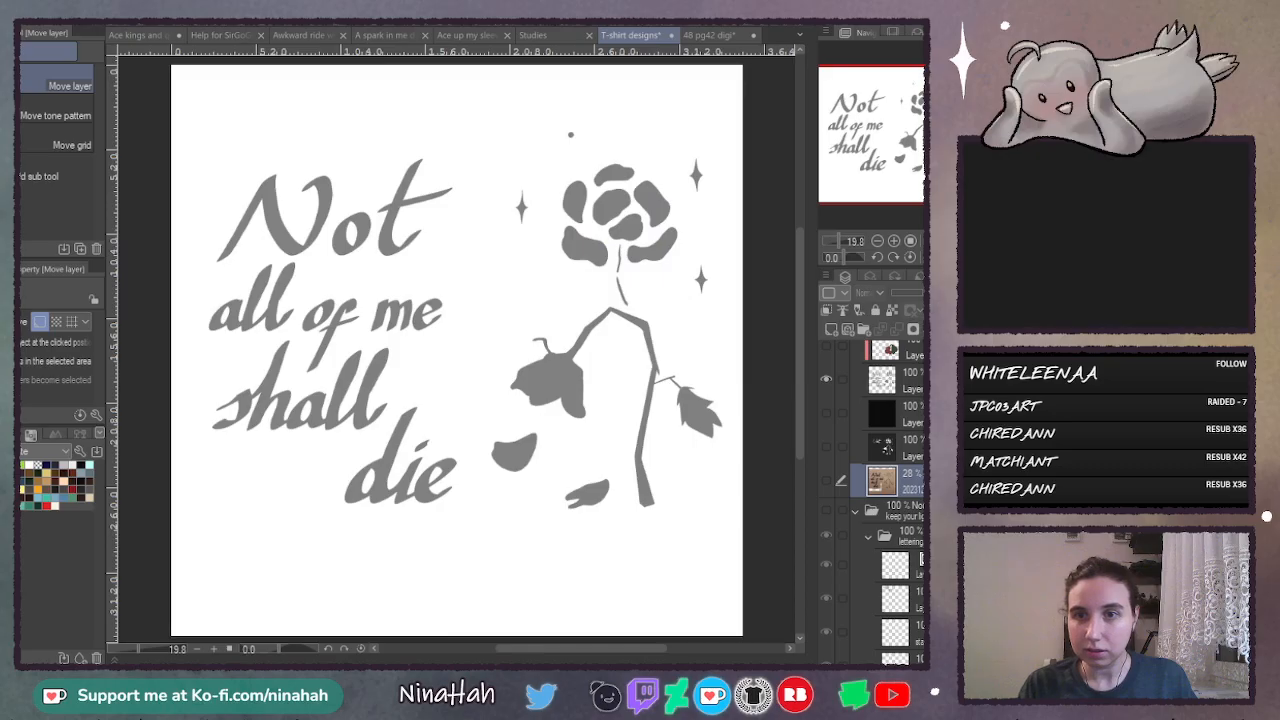
{"action": "key", "text": "Delete"}
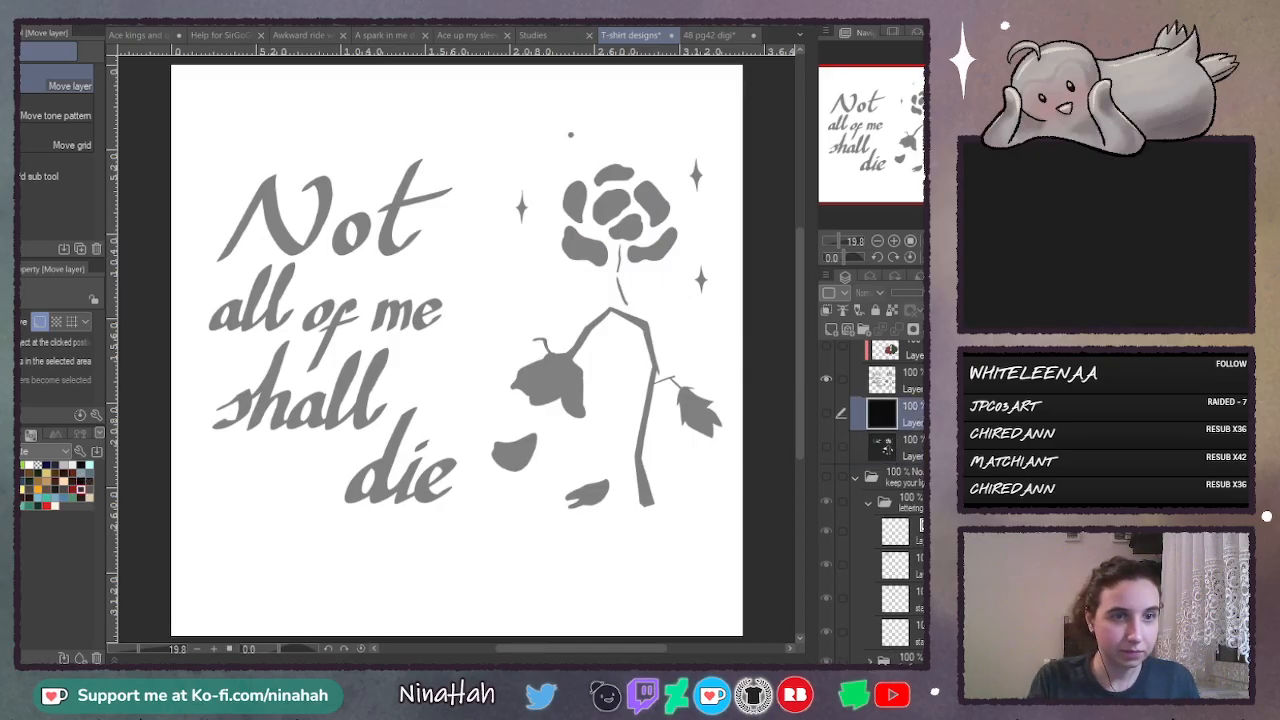
- Fill a new background layer with dark grey using the editing-layer-only fill, and delete the two old dark layers beneath it
{"action": "key", "text": "g"}
{"action": "left_click", "coordinate": [53, 117]}
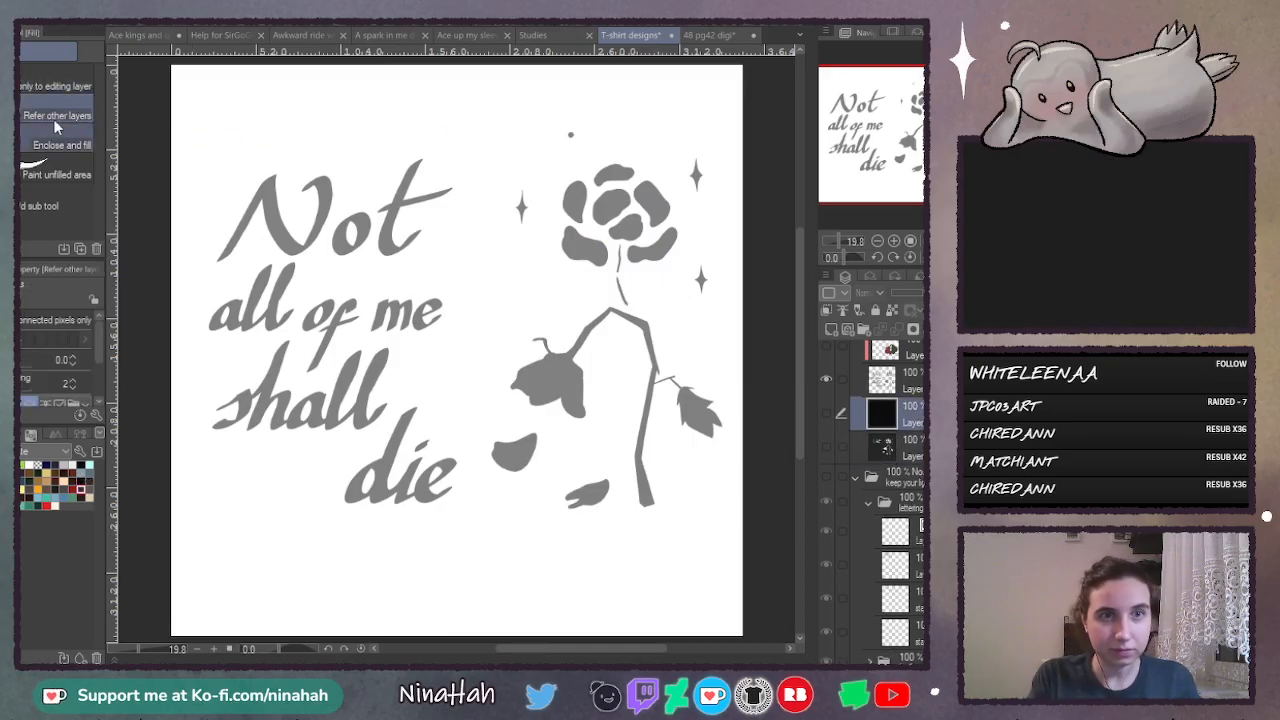
{"action": "left_click", "coordinate": [55, 86]}
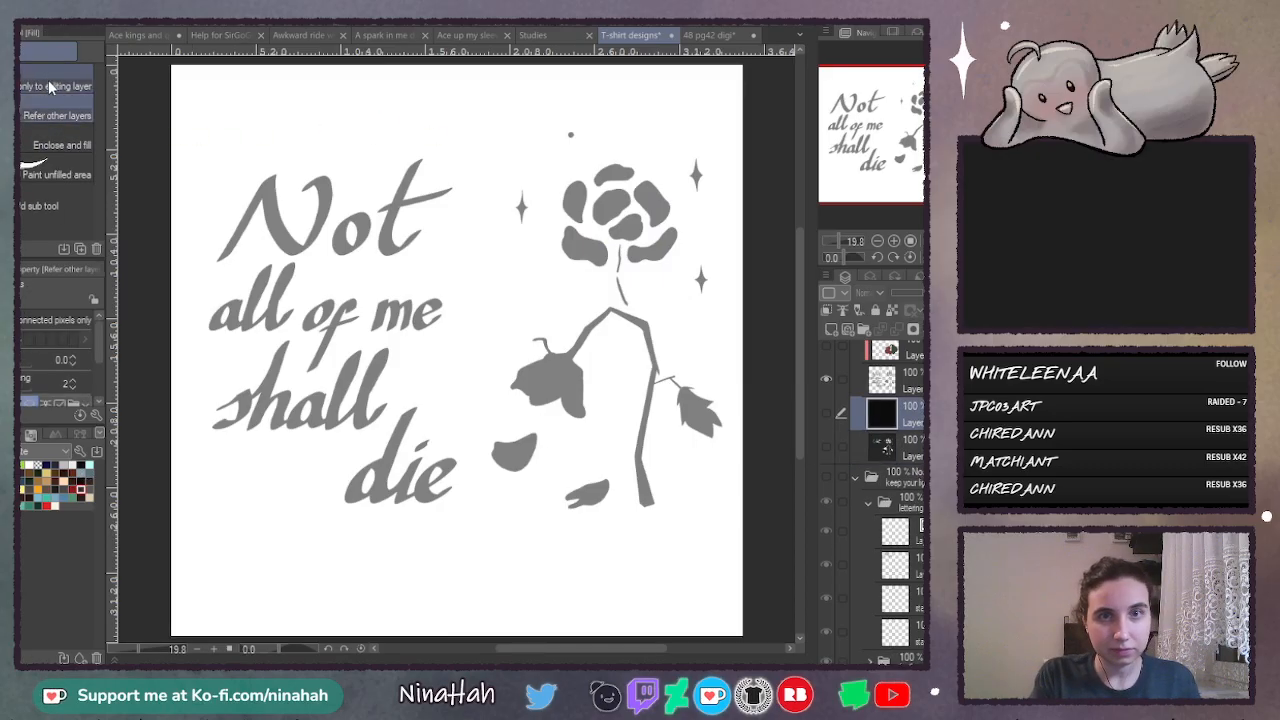
{"action": "left_click", "coordinate": [831, 329]}
{"action": "left_click", "coordinate": [570, 134]}
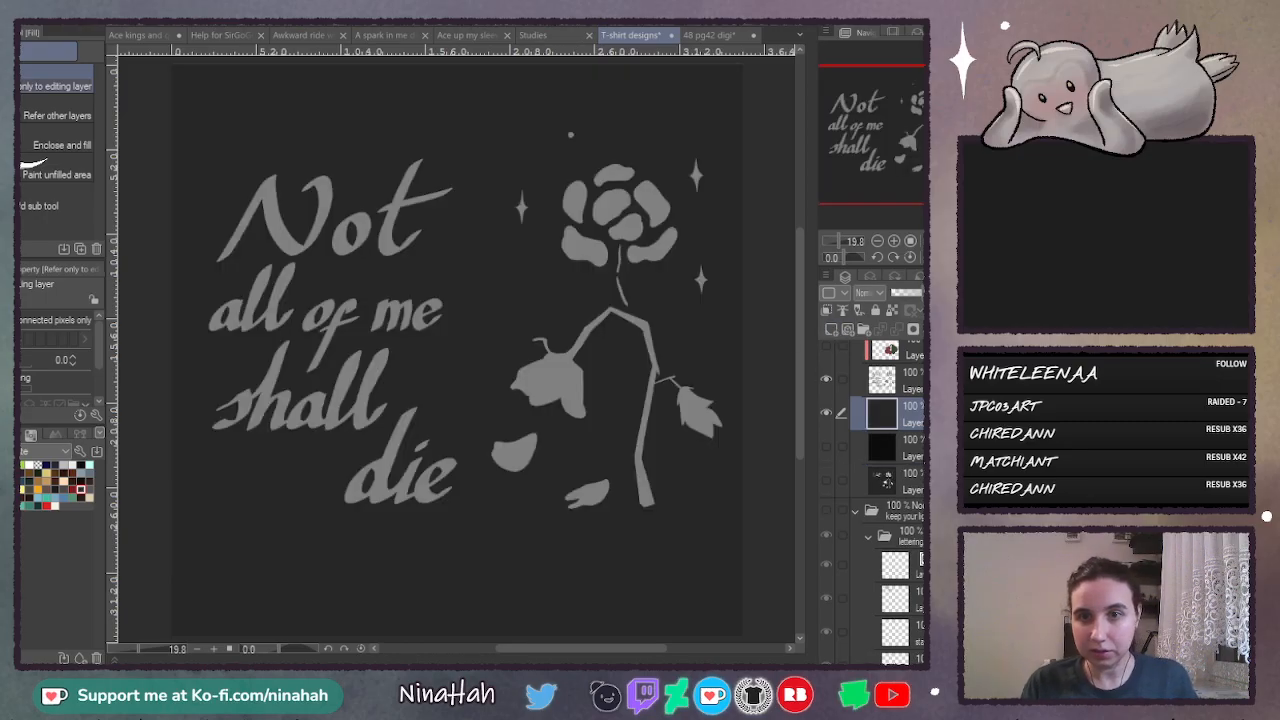
{"action": "left_click", "coordinate": [915, 456]}
{"action": "key", "text": "Delete"}
{"action": "key", "text": "Delete"}
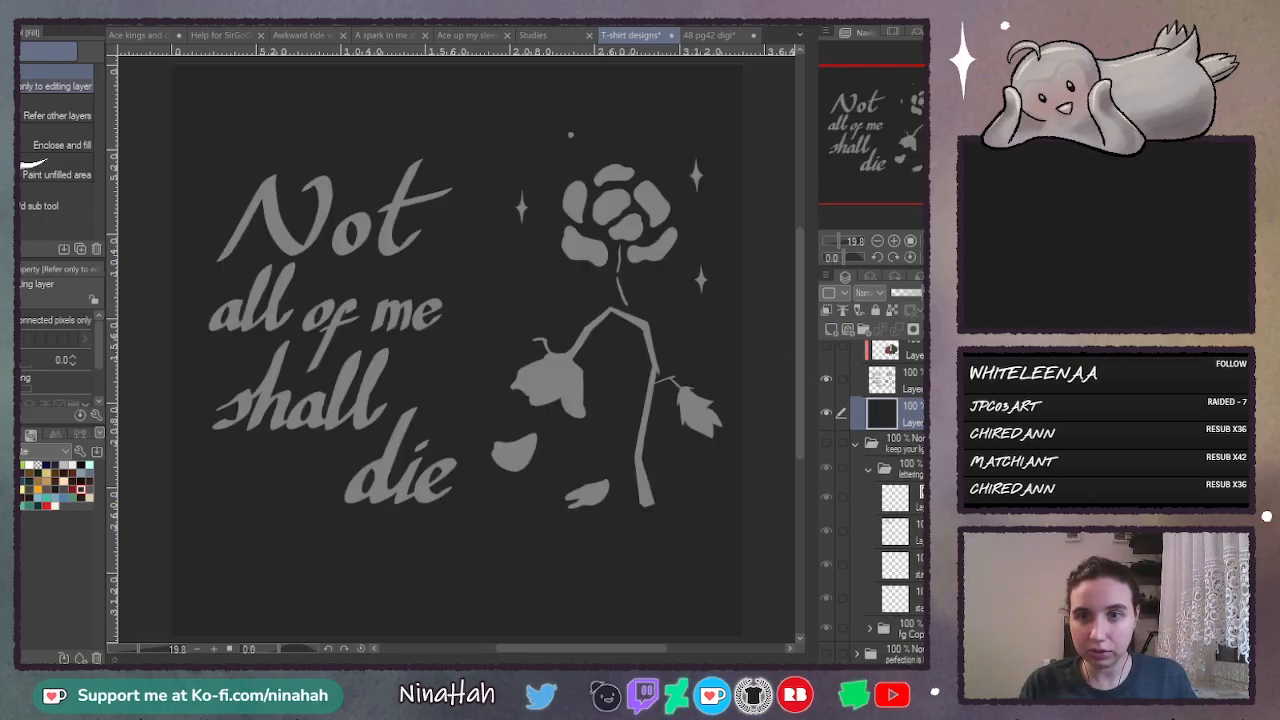
- Add a new clipped layer directly above the merged lettering and flower artwork
{"action": "scroll", "coordinate": [880, 450], "scroll_direction": "up", "scroll_amount": 1}
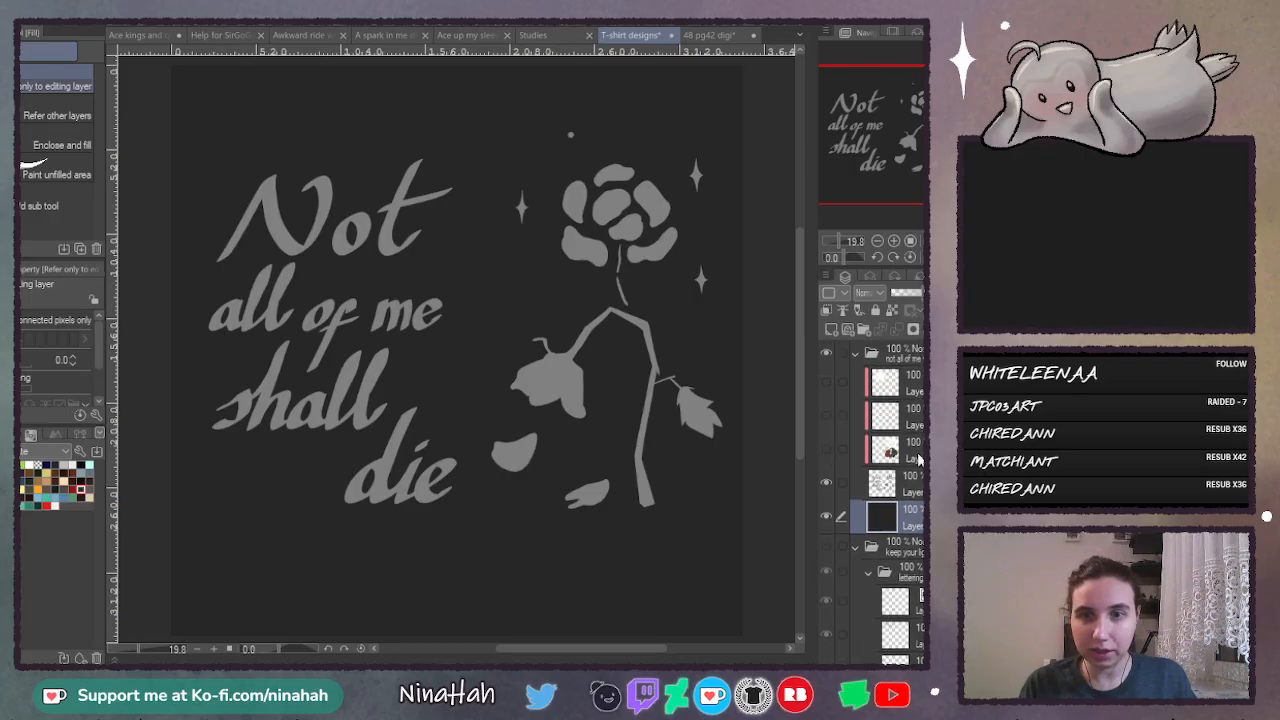
{"action": "left_click", "coordinate": [912, 452]}
{"action": "left_click", "coordinate": [915, 497]}
{"action": "left_click", "coordinate": [830, 329]}
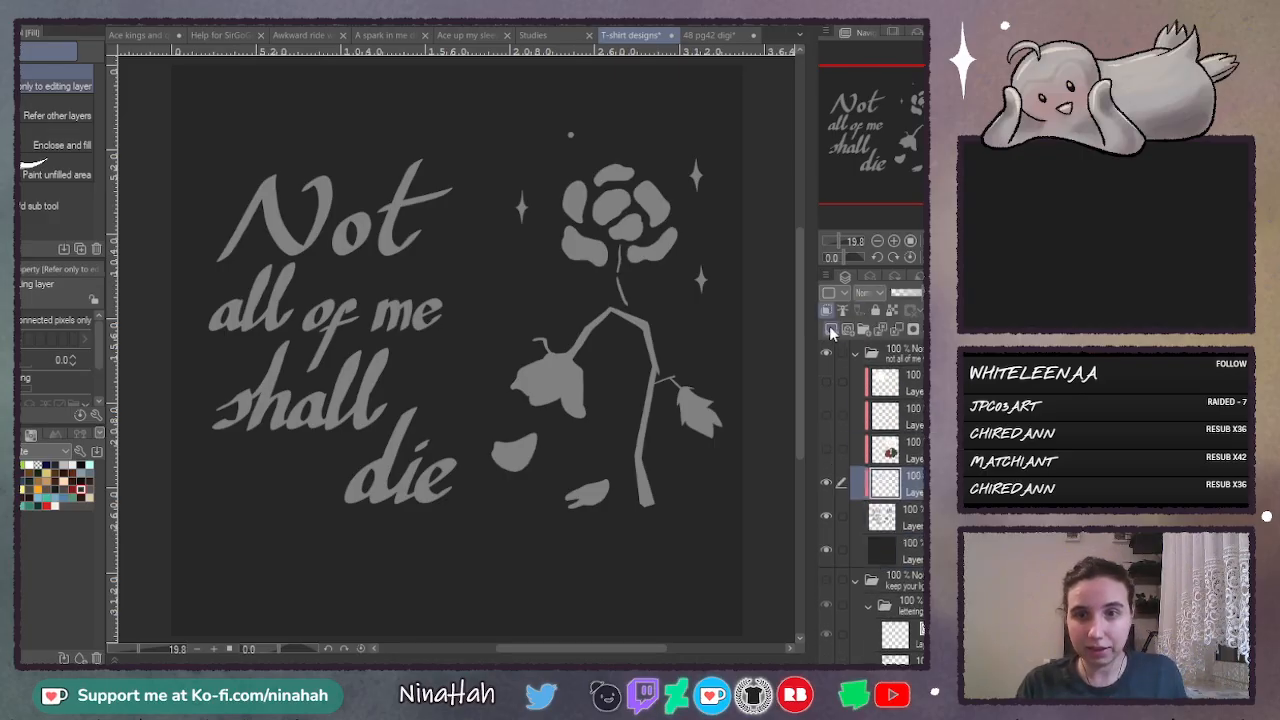
- Show the clipped flower colour layer and move it to line up with the shifted grey flower
{"action": "left_click", "coordinate": [868, 452]}
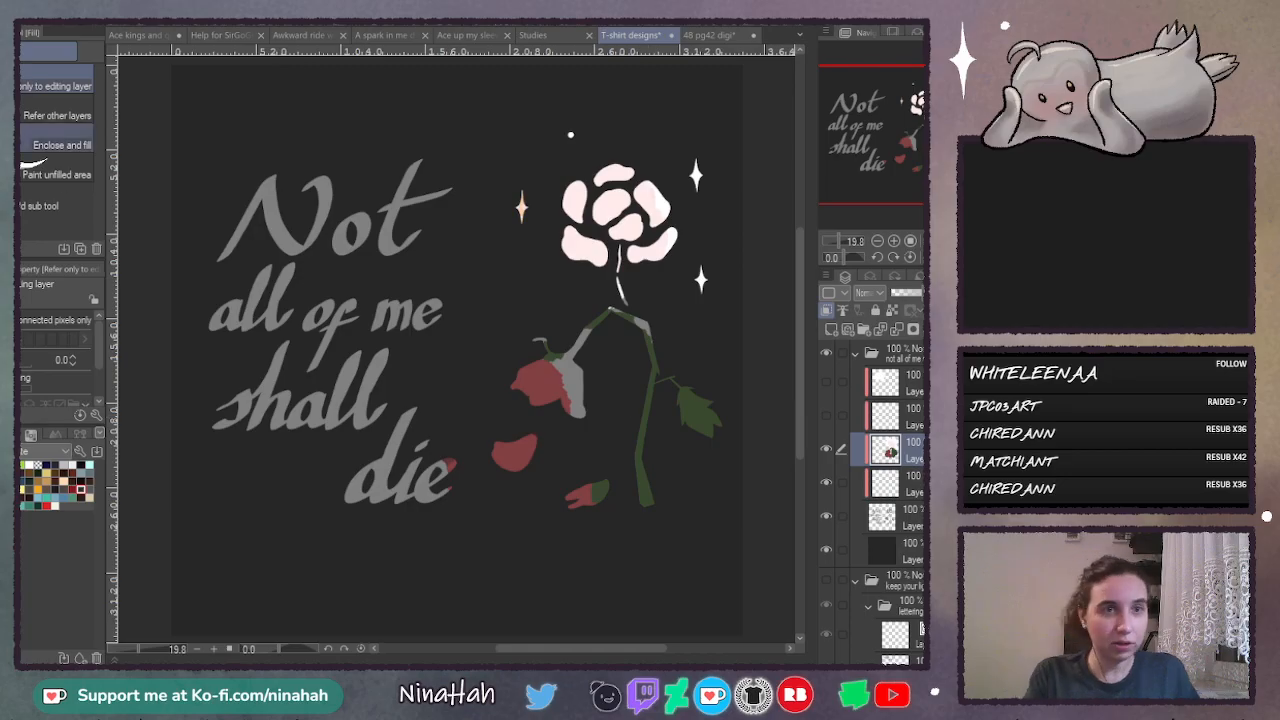
{"action": "key", "text": "k"}
{"action": "mouse_move", "coordinate": [632, 383]}
{"action": "left_mouse_down"}
{"action": "mouse_move", "coordinate": [648, 366]}
{"action": "mouse_move", "coordinate": [662, 372]}
{"action": "mouse_move", "coordinate": [647, 340]}
{"action": "mouse_move", "coordinate": [660, 370]}
{"action": "left_mouse_up"}
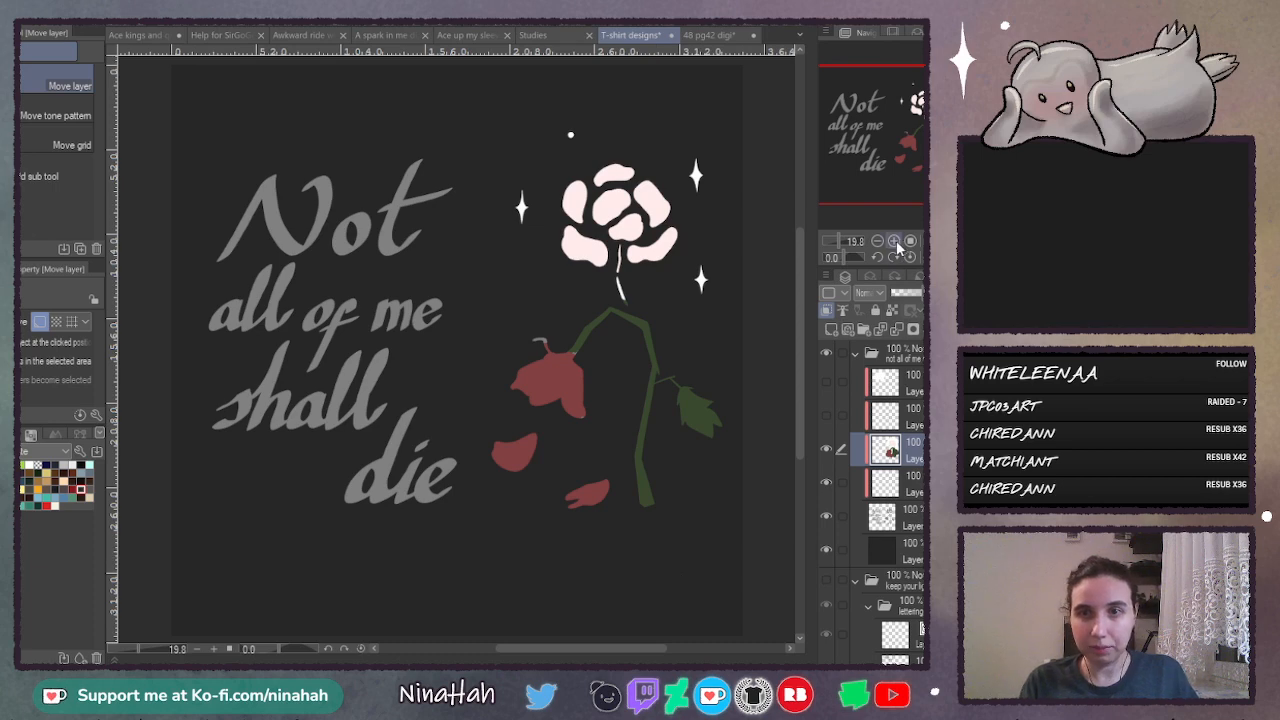
- Use the Calligraphy pen to cover the grey gaps on the drooping flower's hook in red and its stem joint in green
{"action": "left_click", "coordinate": [894, 241]}
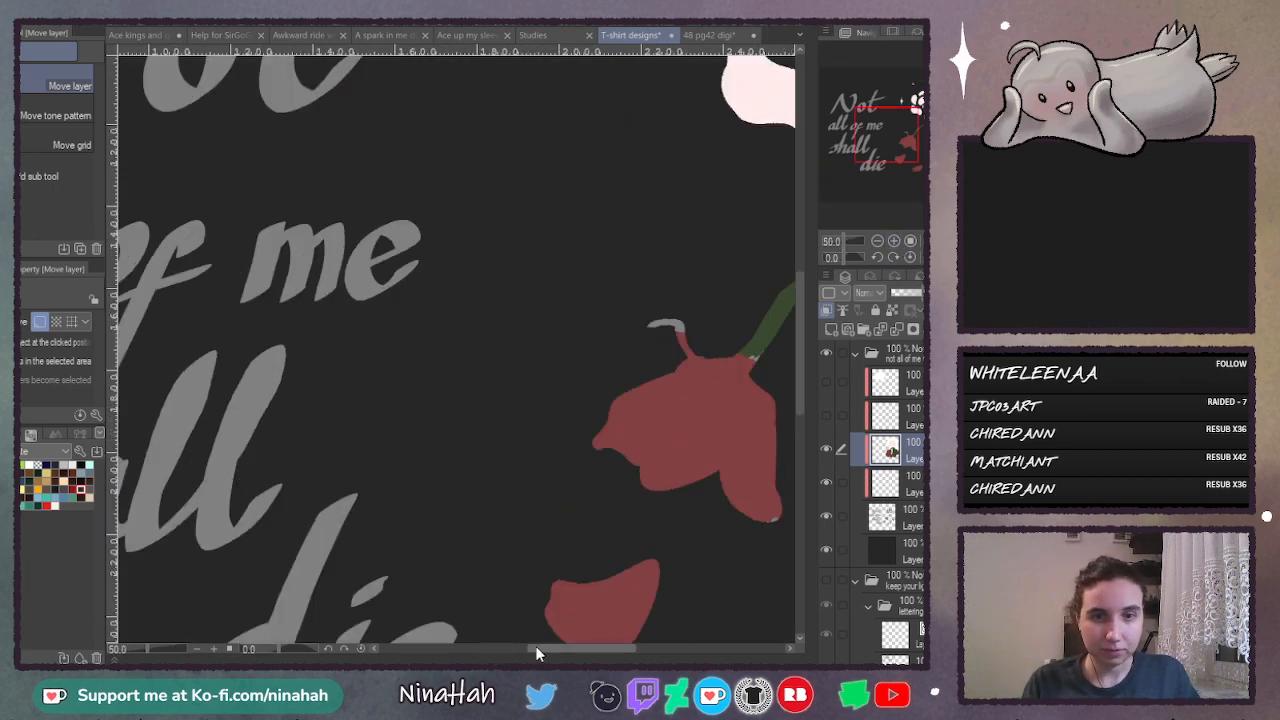
{"action": "left_click_drag", "start_coordinate": [537, 653], "coordinate": [579, 653]}
{"action": "key", "text": "p"}
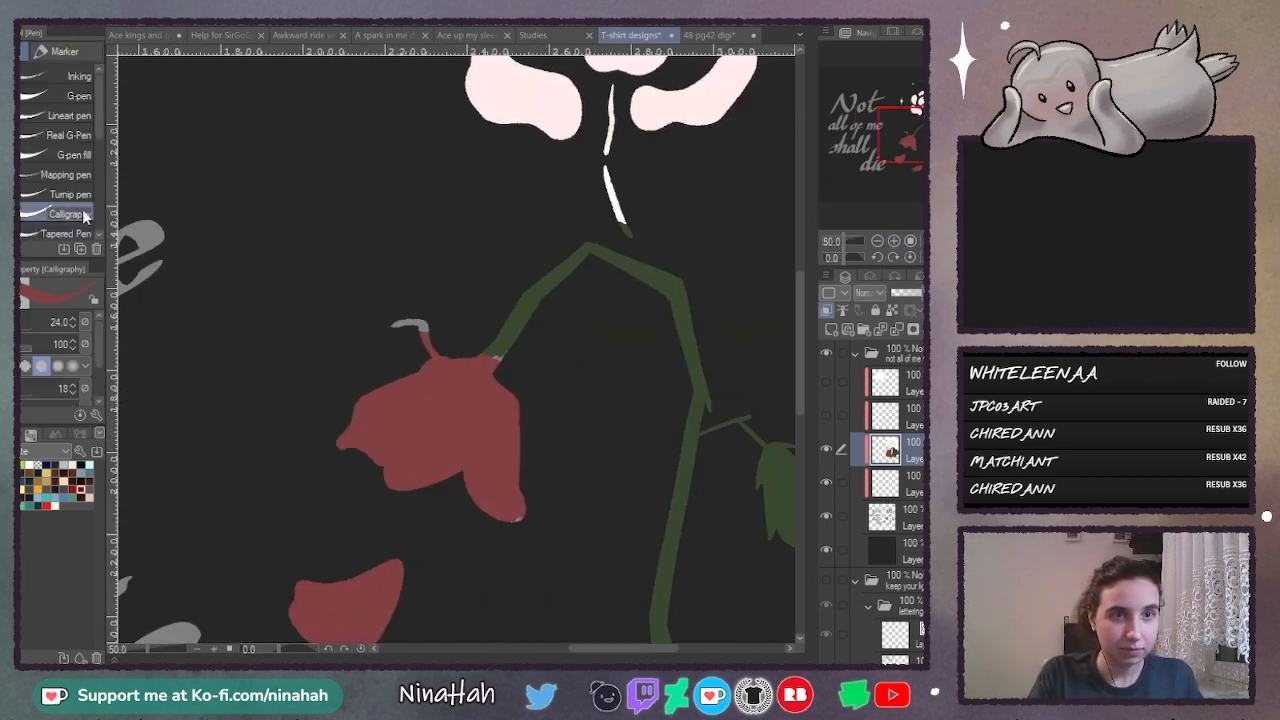
{"action": "left_click", "coordinate": [901, 242]}
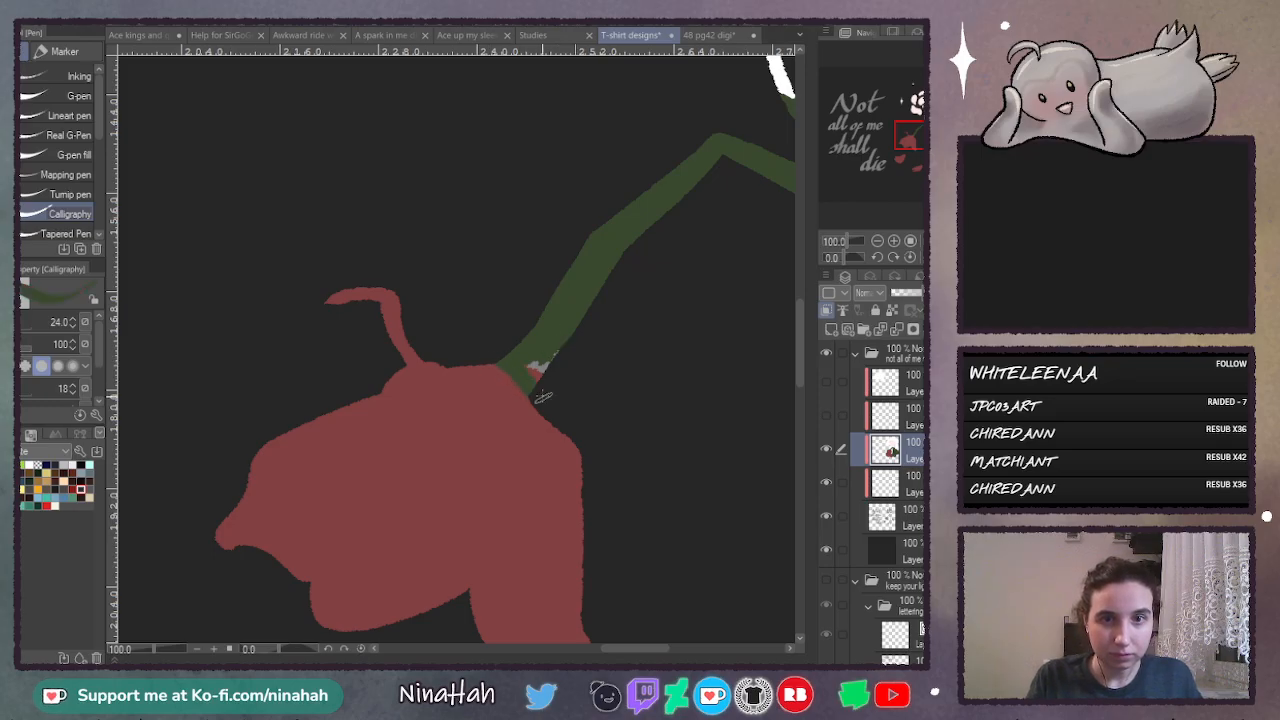
- Cover the grey spot on the drooping flower's petal tip in red, and check the fallen petals for gaps
{"action": "left_click_drag", "start_coordinate": [807, 319], "coordinate": [800, 371]}
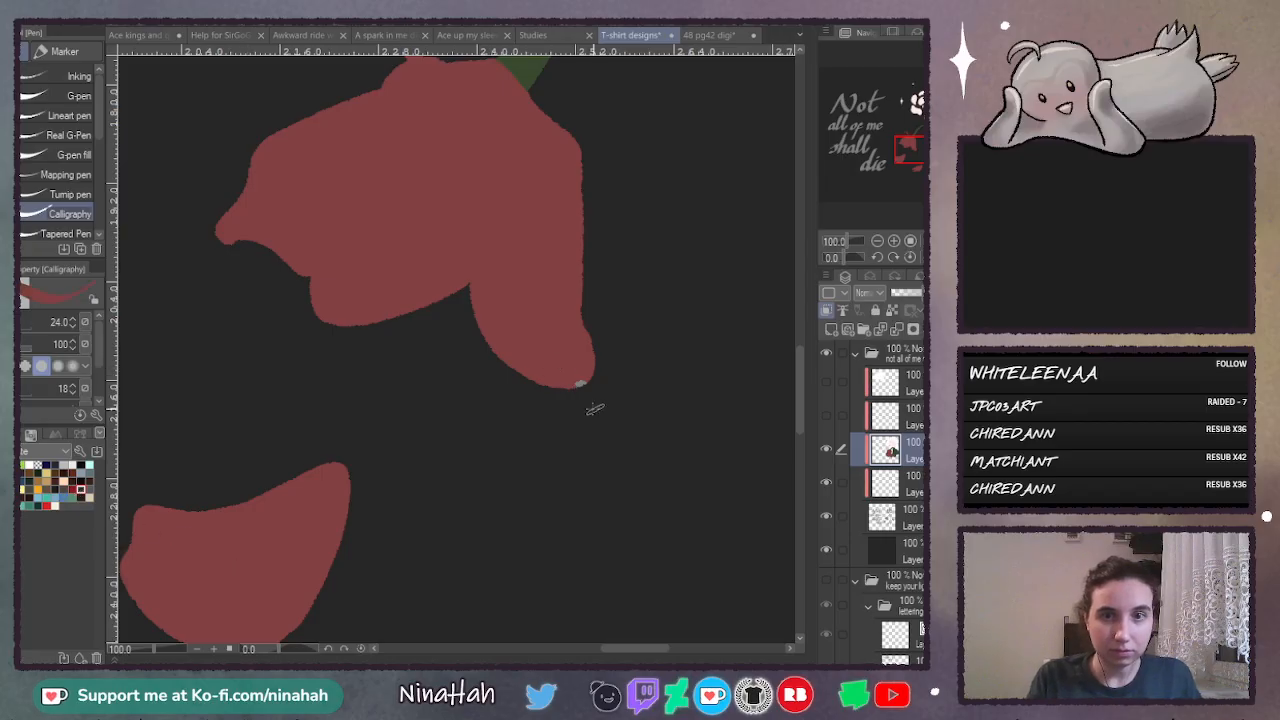
{"action": "left_click_drag", "start_coordinate": [799, 356], "coordinate": [798, 402]}
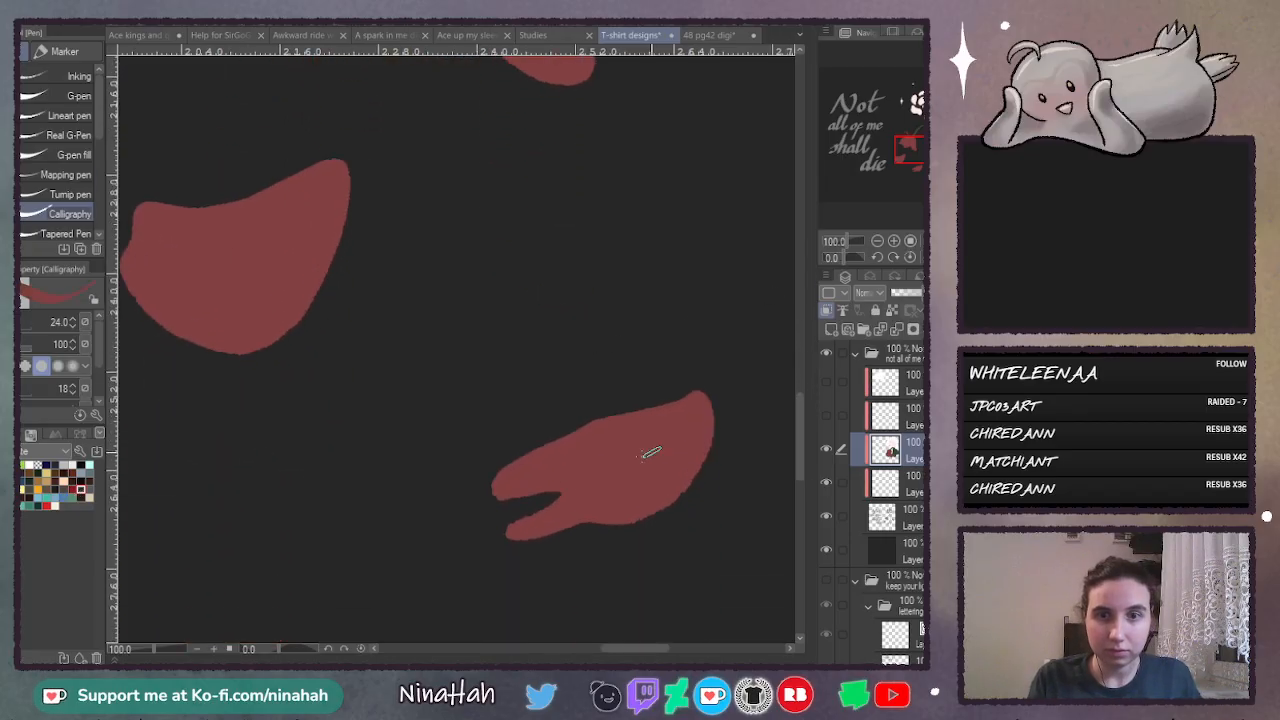
{"action": "left_click_drag", "start_coordinate": [613, 652], "coordinate": [669, 645]}
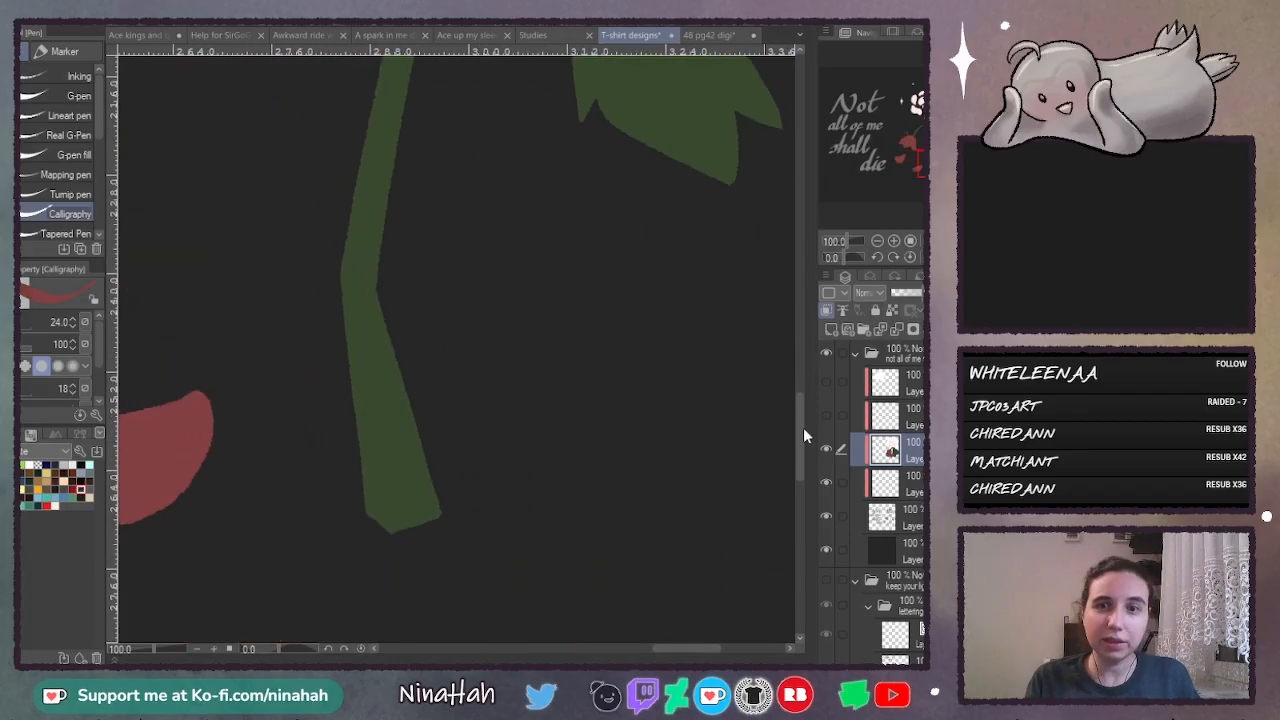
- Paint the glowing flower's petals pale pink with the G-pen, covering them completely
{"action": "left_click_drag", "start_coordinate": [803, 427], "coordinate": [790, 272]}
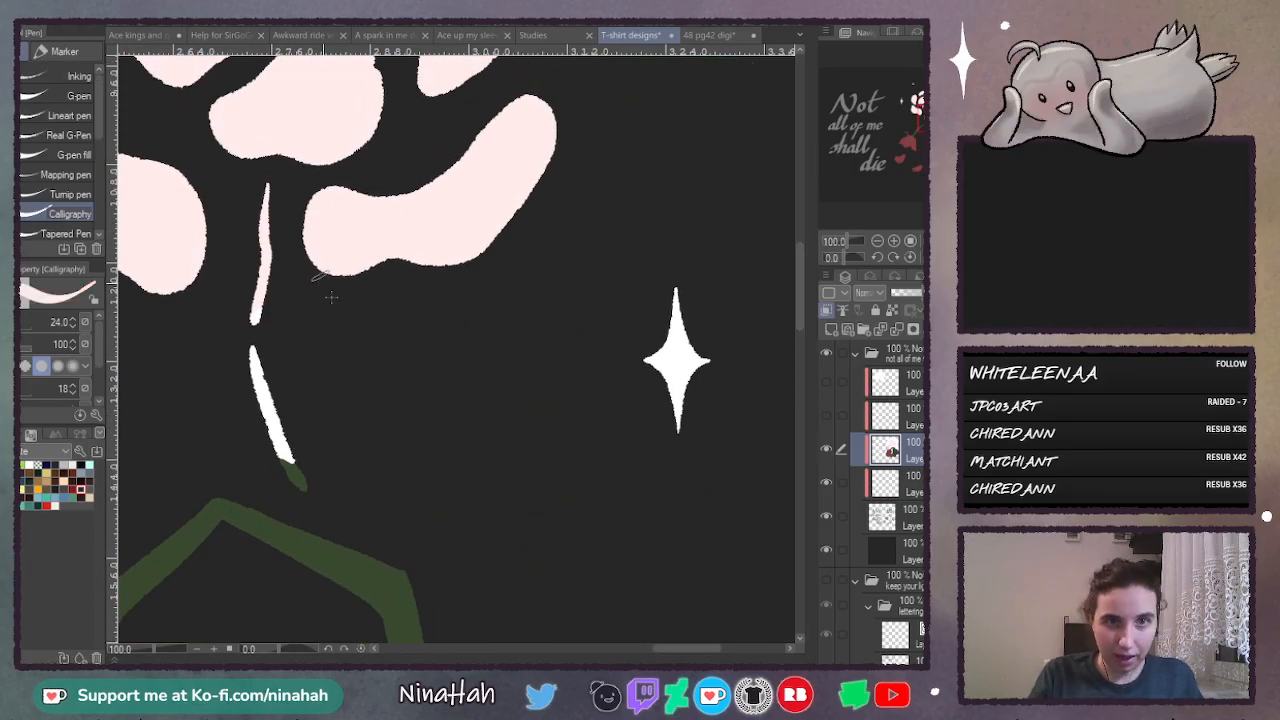
{"action": "left_click", "coordinate": [12, 434]}
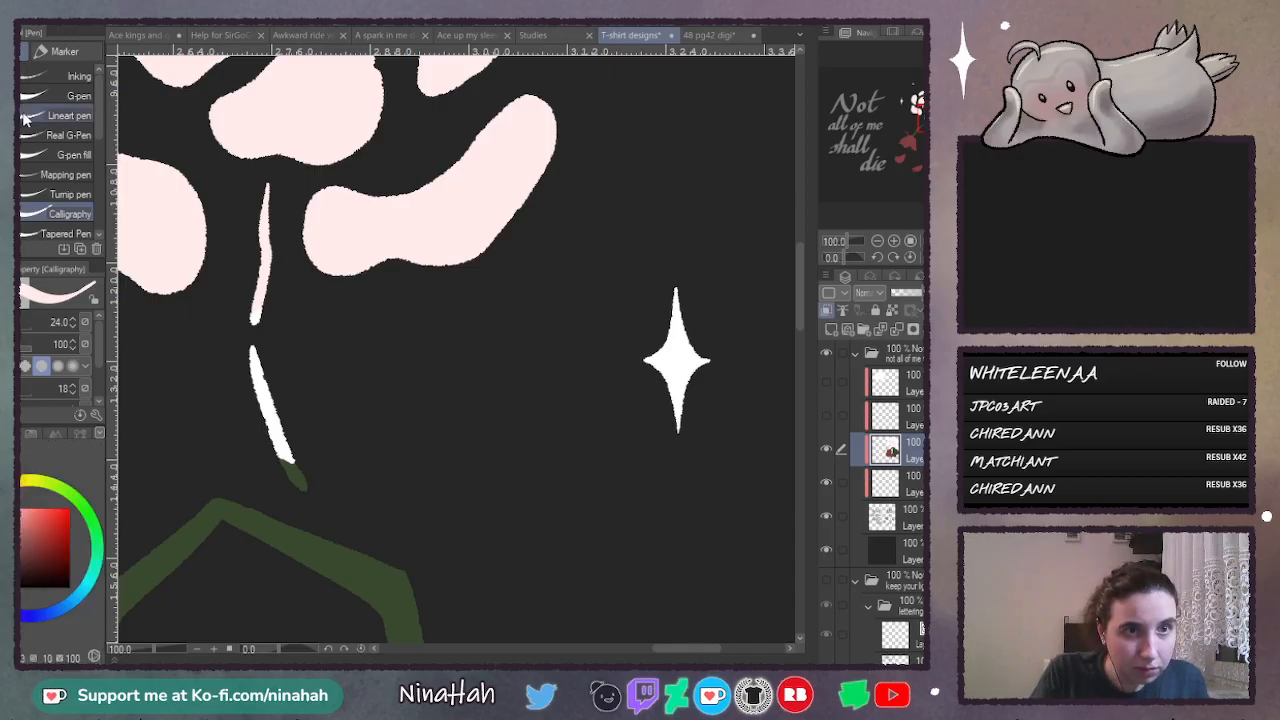
{"action": "left_click", "coordinate": [70, 96]}
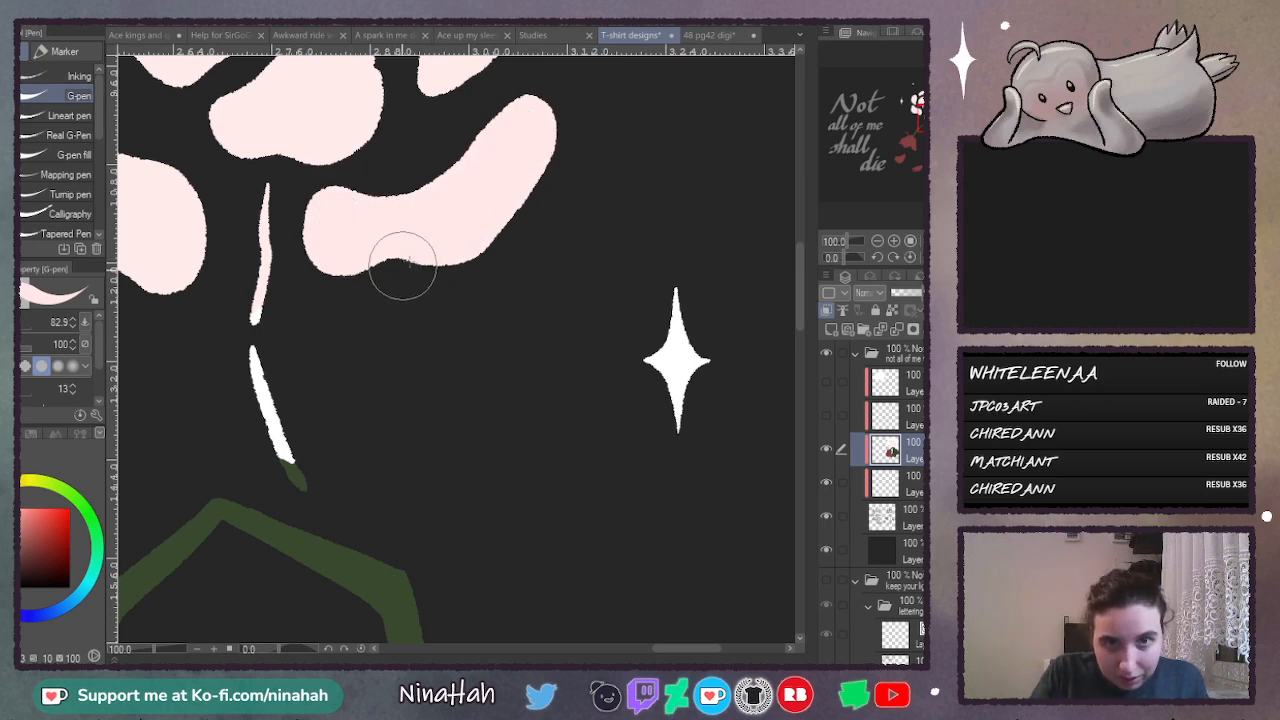
{"action": "left_click_drag", "start_coordinate": [656, 648], "coordinate": [633, 648]}
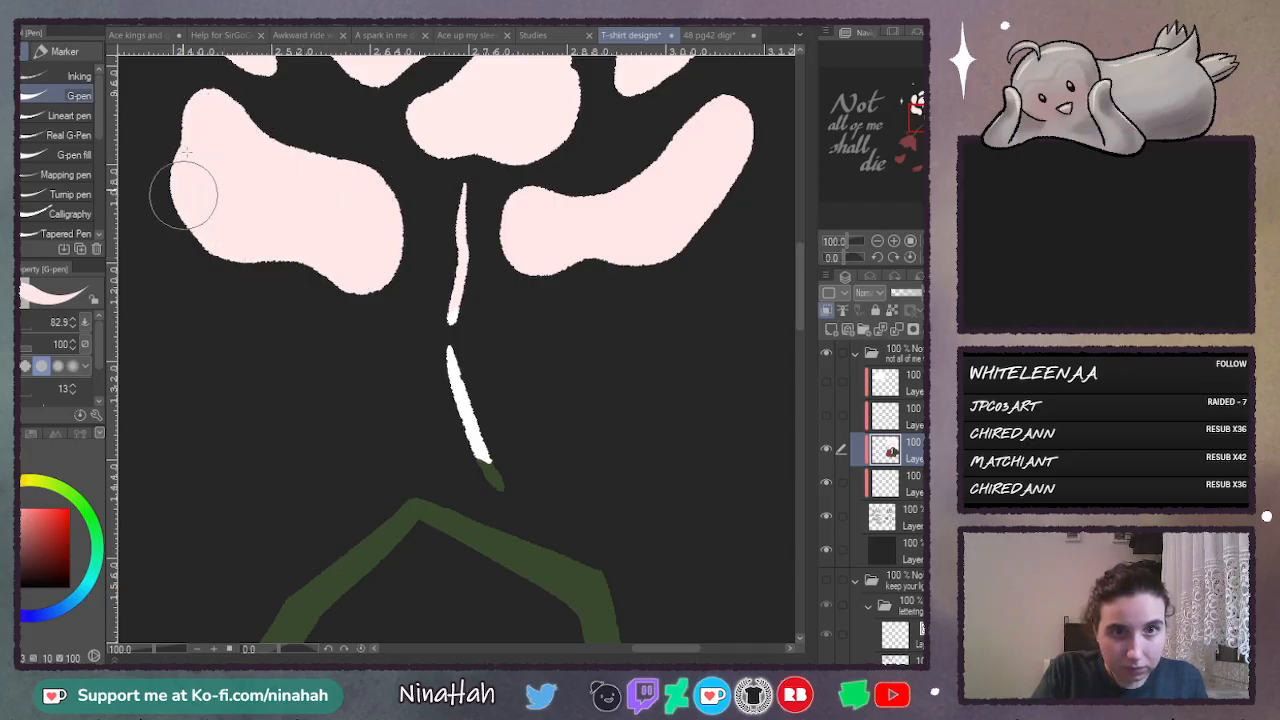
{"action": "left_click_drag", "start_coordinate": [797, 314], "coordinate": [797, 269]}
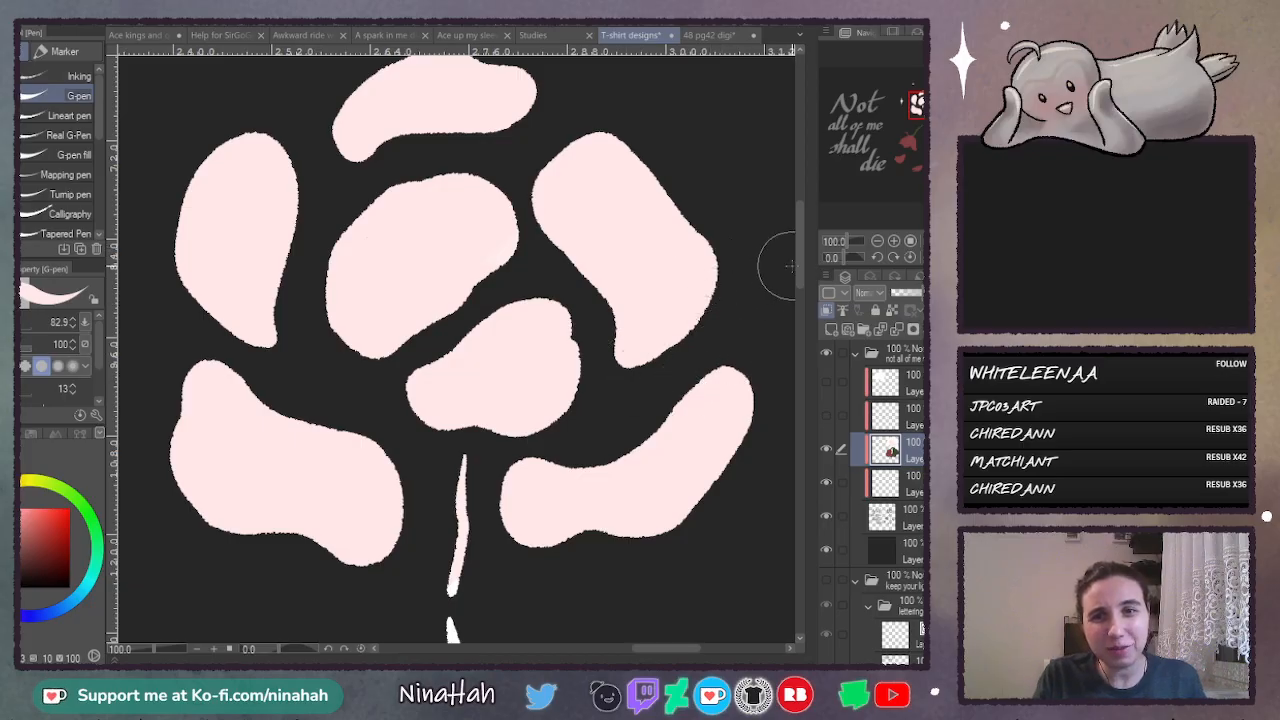
- Paint both thin strokes of the glowing flower's stem off-white, covering the green tip on the lower stroke
{"action": "scroll", "coordinate": [790, 265], "scroll_direction": "down", "scroll_amount": 5}
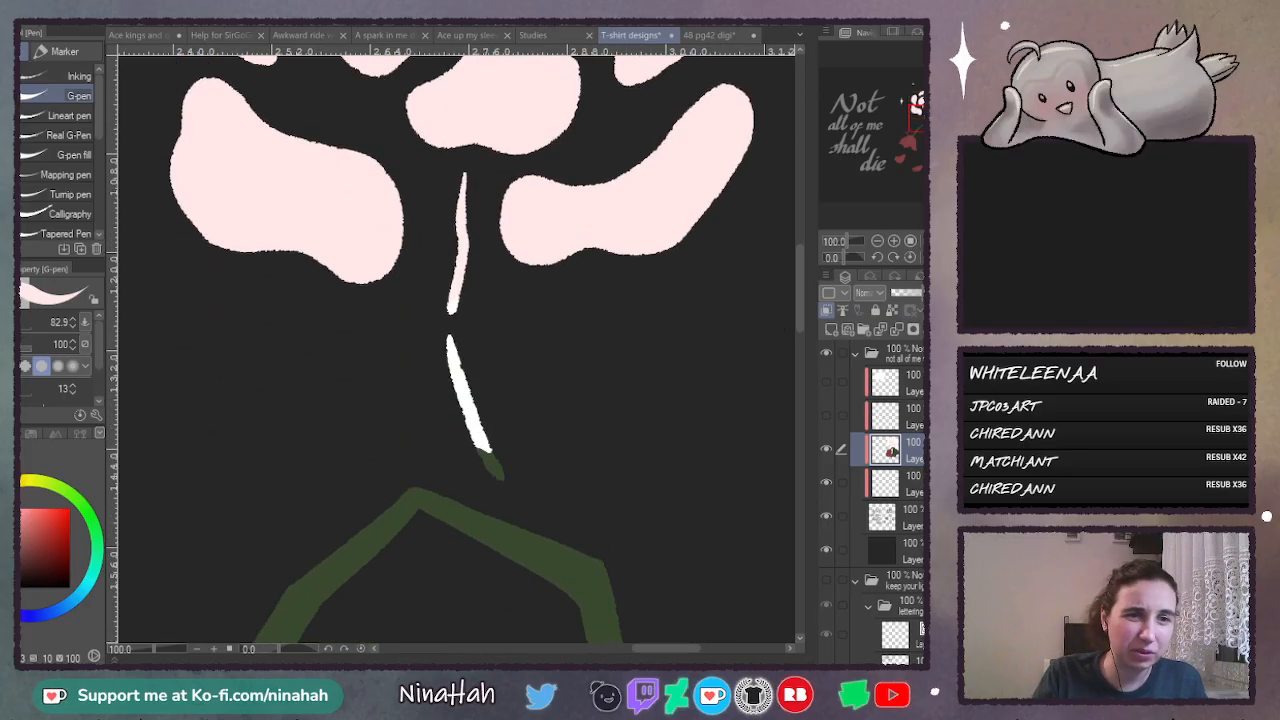
{"action": "left_click", "coordinate": [31, 435]}
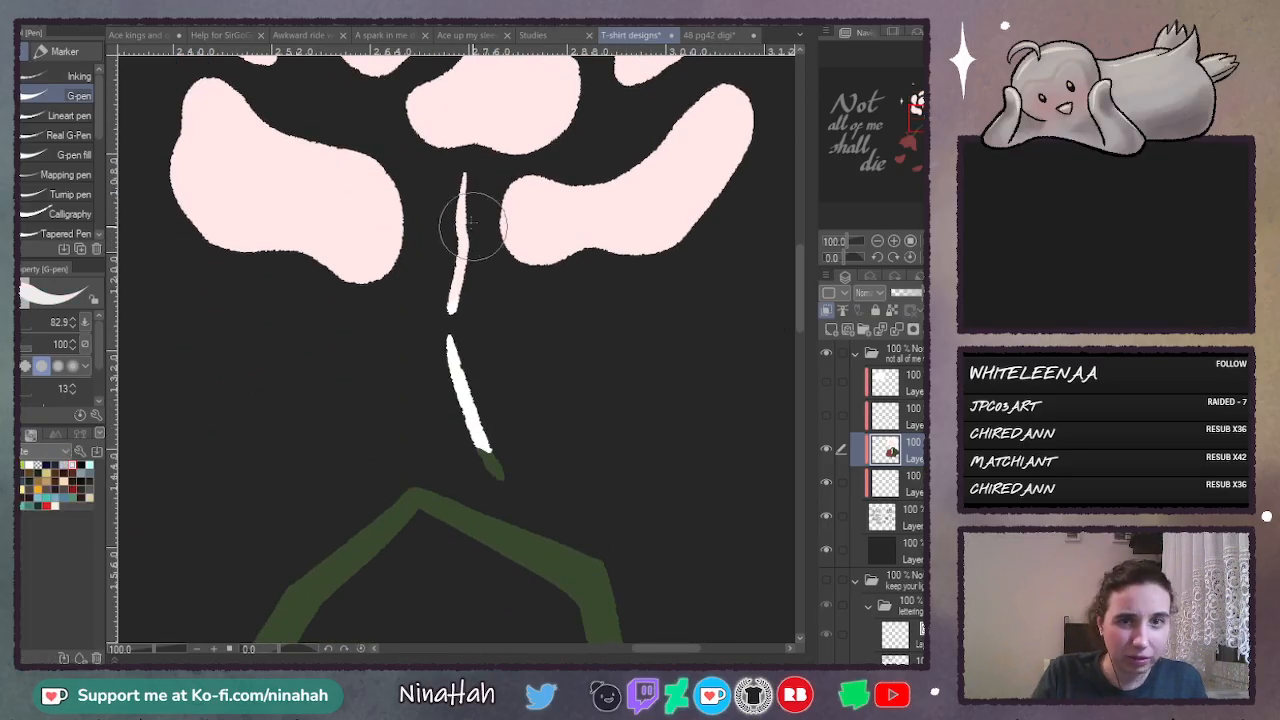
{"action": "mouse_move", "coordinate": [466, 176]}
{"action": "left_mouse_down"}
{"action": "mouse_move", "coordinate": [459, 322]}
{"action": "mouse_move", "coordinate": [471, 392]}
{"action": "mouse_move", "coordinate": [498, 441]}
{"action": "left_mouse_up"}
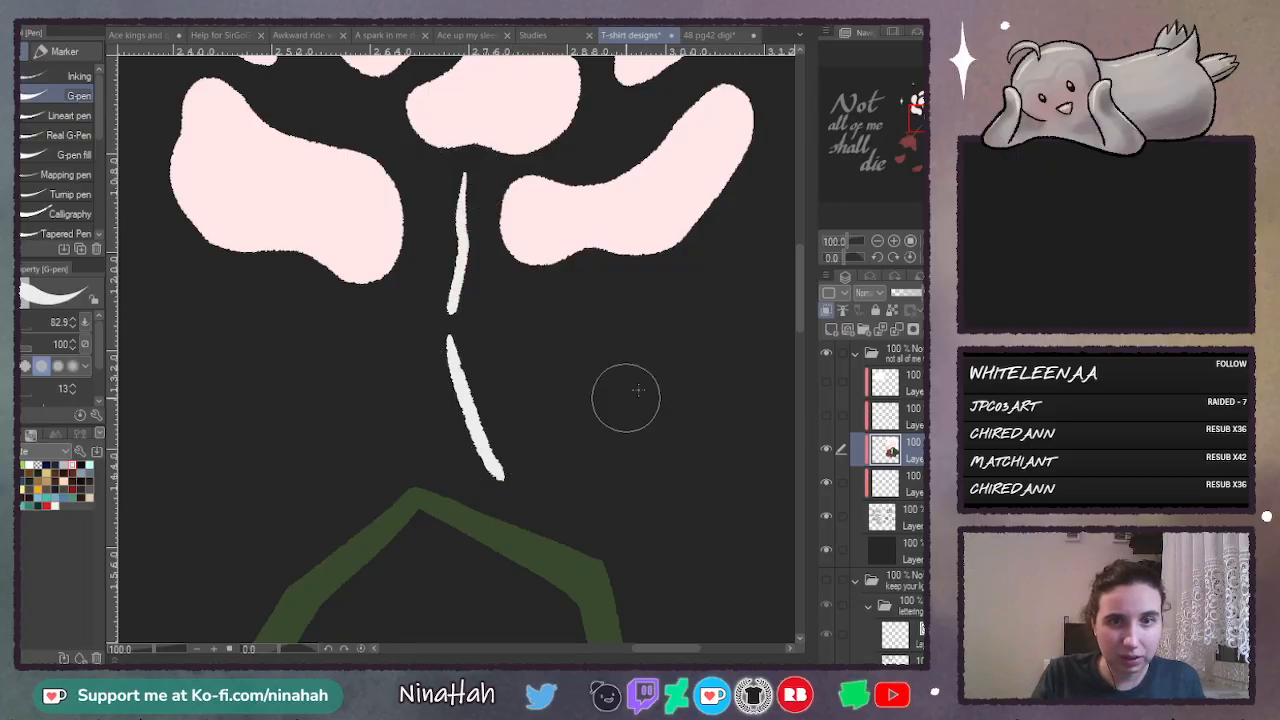
- Colour the sparkles and the small dot around the glowing flower pale yellow
{"action": "left_click", "coordinate": [876, 240]}
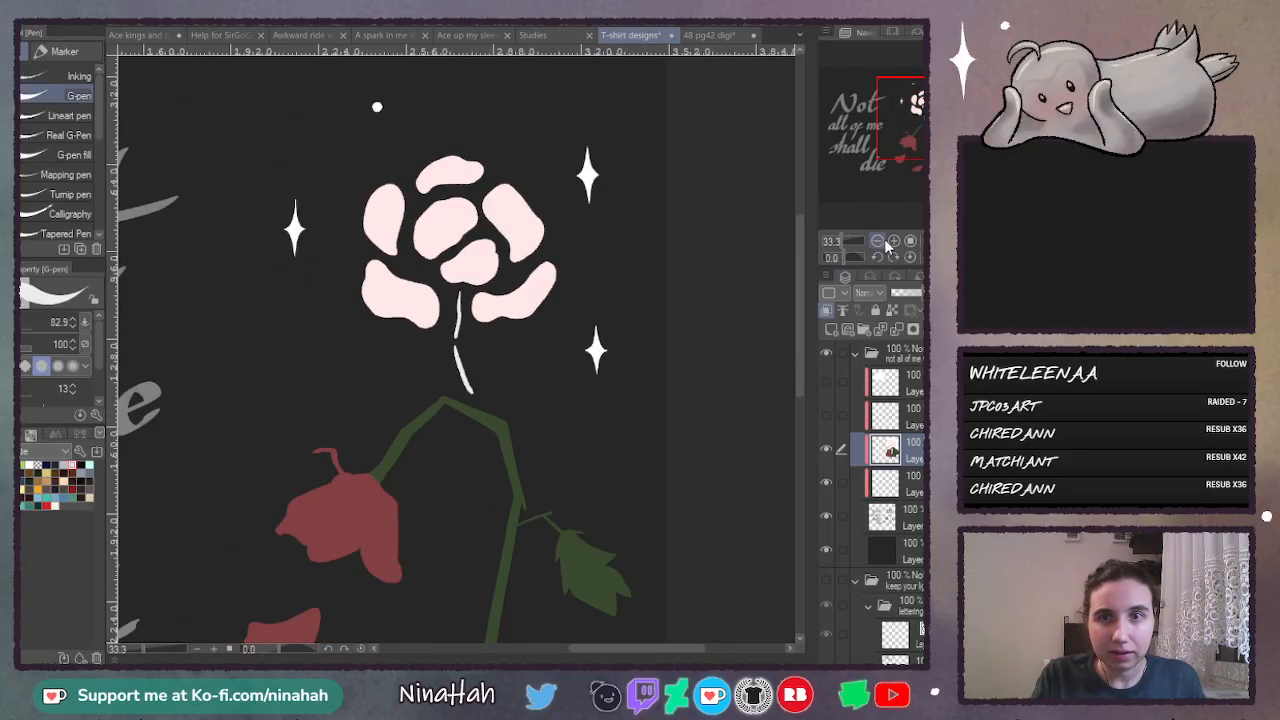
{"action": "left_click", "coordinate": [893, 241]}
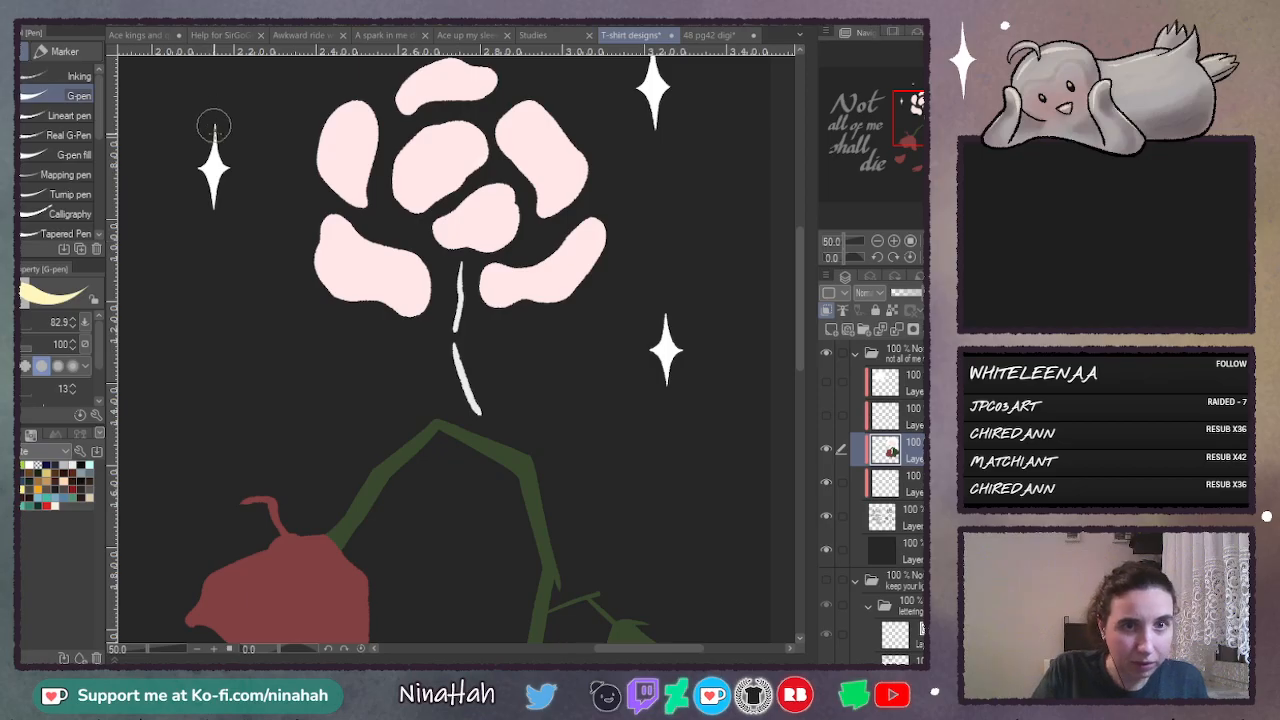
{"action": "left_click_drag", "start_coordinate": [213, 125], "coordinate": [207, 157]}
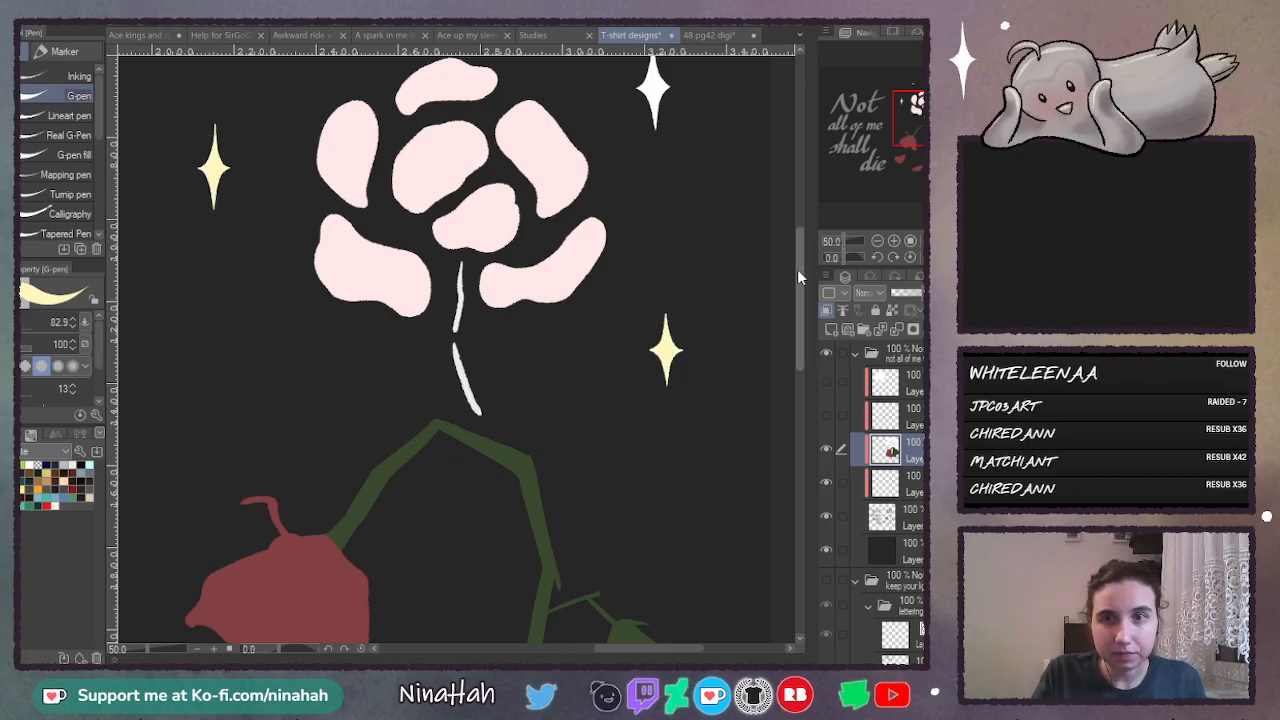
{"action": "left_click_drag", "start_coordinate": [797, 269], "coordinate": [795, 229]}
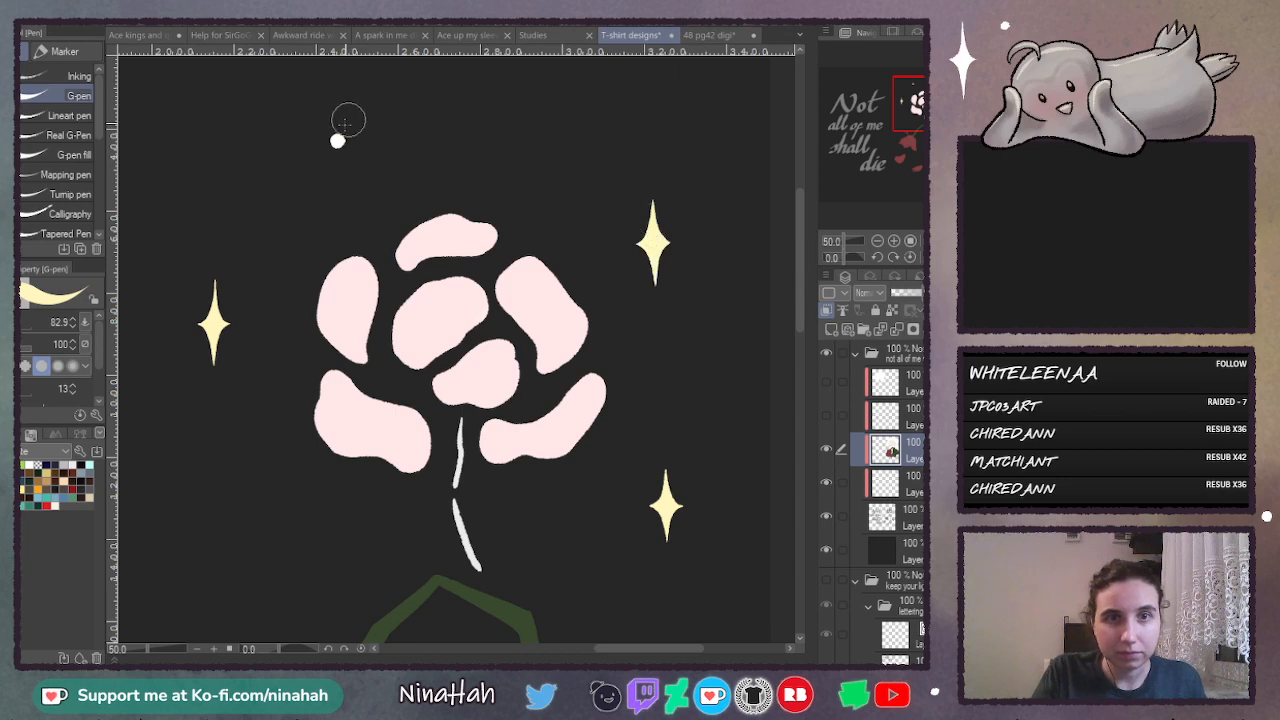
- Paint all the "Not all of me shall die" lettering off-white with the G-pen at size 285.9
{"action": "left_click_drag", "start_coordinate": [802, 253], "coordinate": [790, 395]}
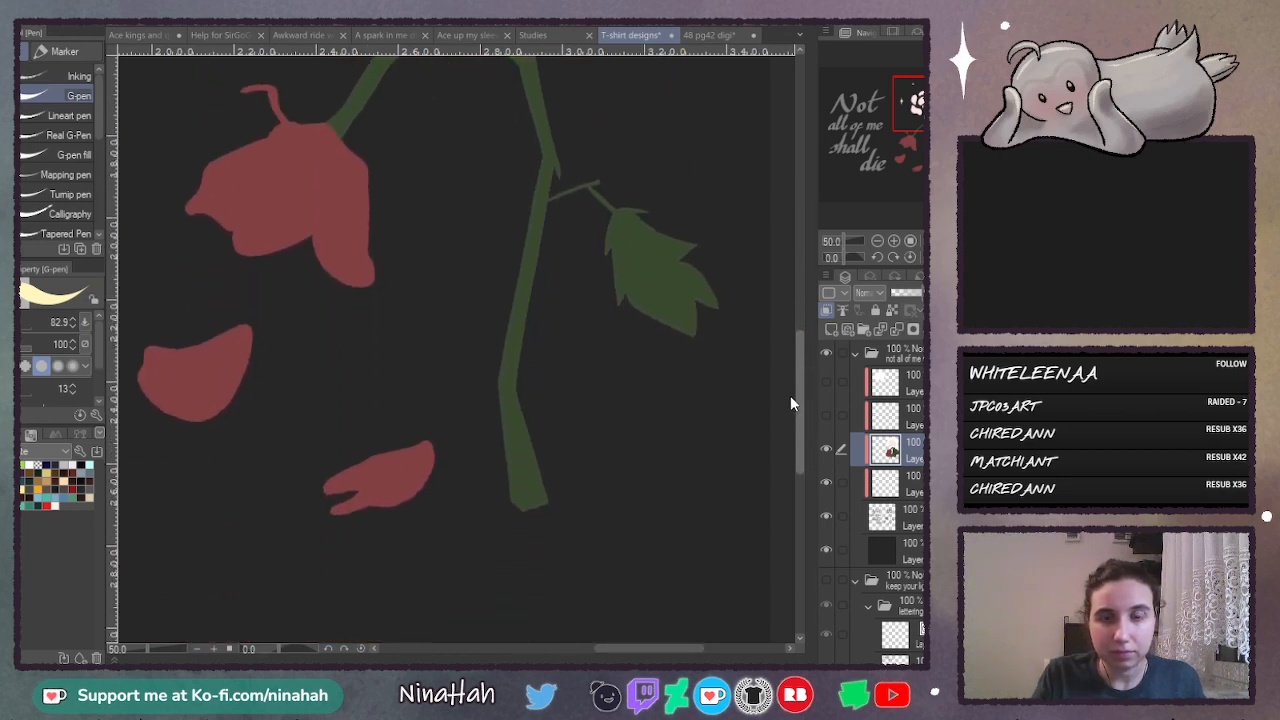
{"action": "left_click_drag", "start_coordinate": [633, 657], "coordinate": [527, 650]}
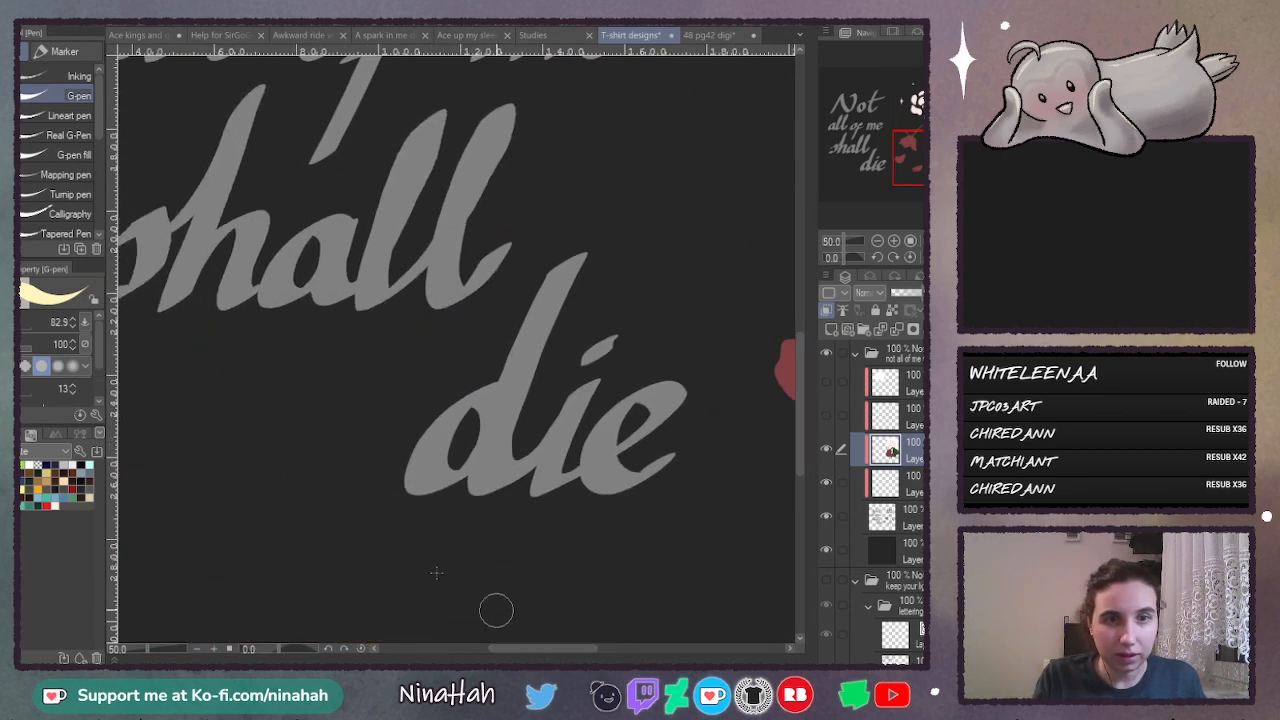
{"action": "left_click", "coordinate": [877, 240]}
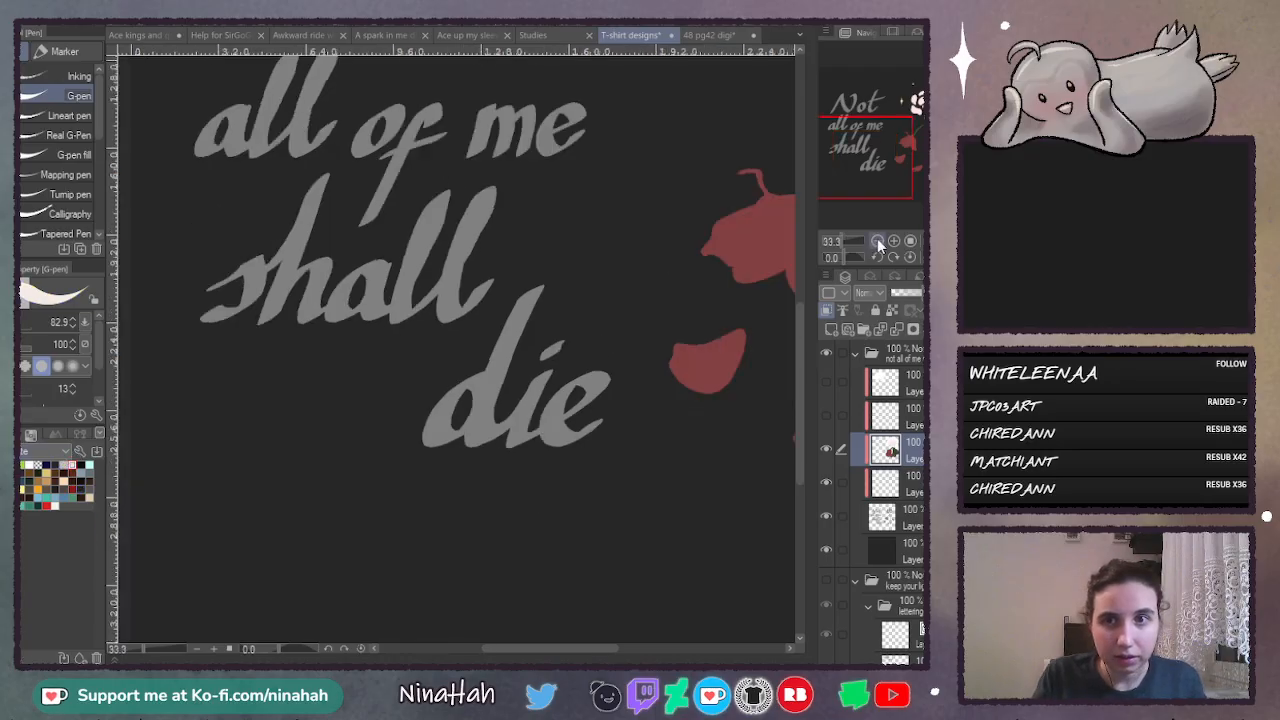
{"action": "left_click", "coordinate": [877, 240]}
{"action": "mouse_move", "coordinate": [368, 254]}
{"action": "left_mouse_down"}
{"action": "mouse_move", "coordinate": [316, 278]}
{"action": "mouse_move", "coordinate": [286, 310]}
{"action": "mouse_move", "coordinate": [365, 237]}
{"action": "mouse_move", "coordinate": [351, 313]}
{"action": "mouse_move", "coordinate": [388, 302]}
{"action": "mouse_move", "coordinate": [409, 318]}
{"action": "mouse_move", "coordinate": [498, 243]}
{"action": "mouse_move", "coordinate": [512, 308]}
{"action": "mouse_move", "coordinate": [462, 425]}
{"action": "mouse_move", "coordinate": [514, 402]}
{"action": "mouse_move", "coordinate": [543, 434]}
{"action": "left_mouse_up"}
{"action": "left_click_drag", "start_coordinate": [805, 362], "coordinate": [804, 313]}
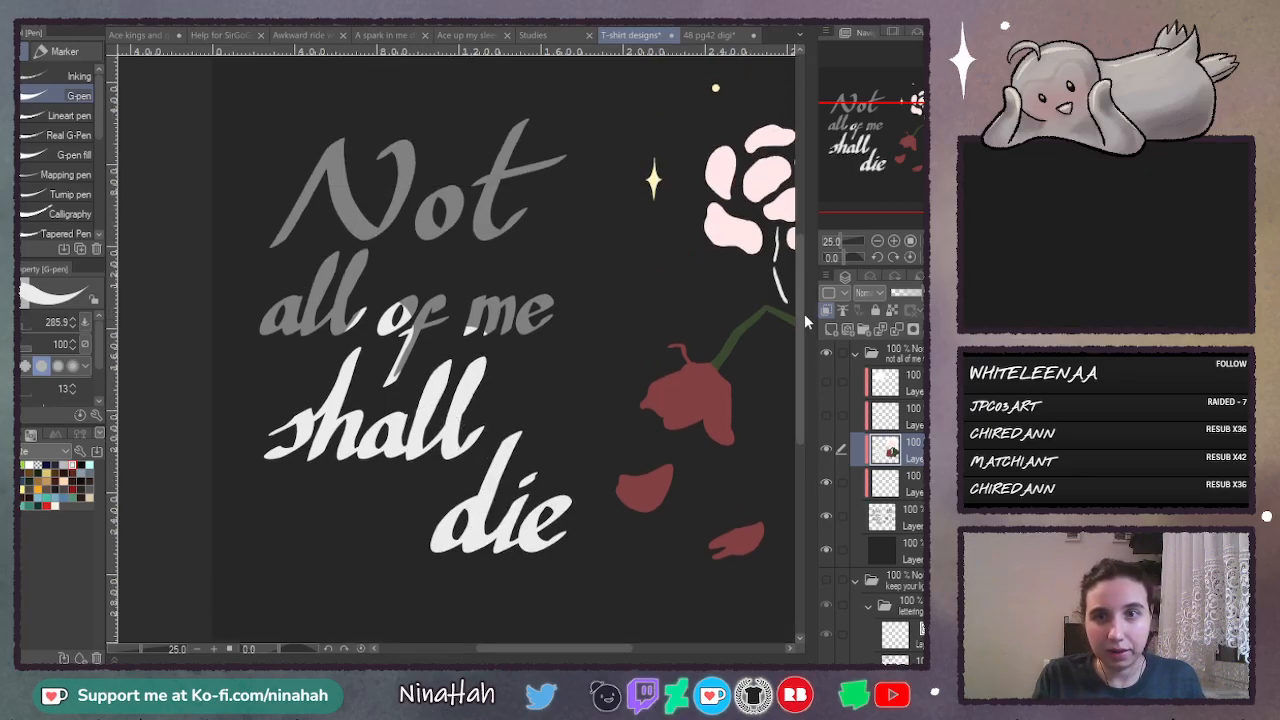
{"action": "mouse_move", "coordinate": [357, 338]}
{"action": "left_mouse_down"}
{"action": "mouse_move", "coordinate": [340, 270]}
{"action": "mouse_move", "coordinate": [265, 313]}
{"action": "mouse_move", "coordinate": [352, 140]}
{"action": "mouse_move", "coordinate": [473, 170]}
{"action": "mouse_move", "coordinate": [525, 126]}
{"action": "mouse_move", "coordinate": [466, 258]}
{"action": "mouse_move", "coordinate": [551, 154]}
{"action": "left_mouse_up"}
{"action": "key", "text": "ctrl+0"}
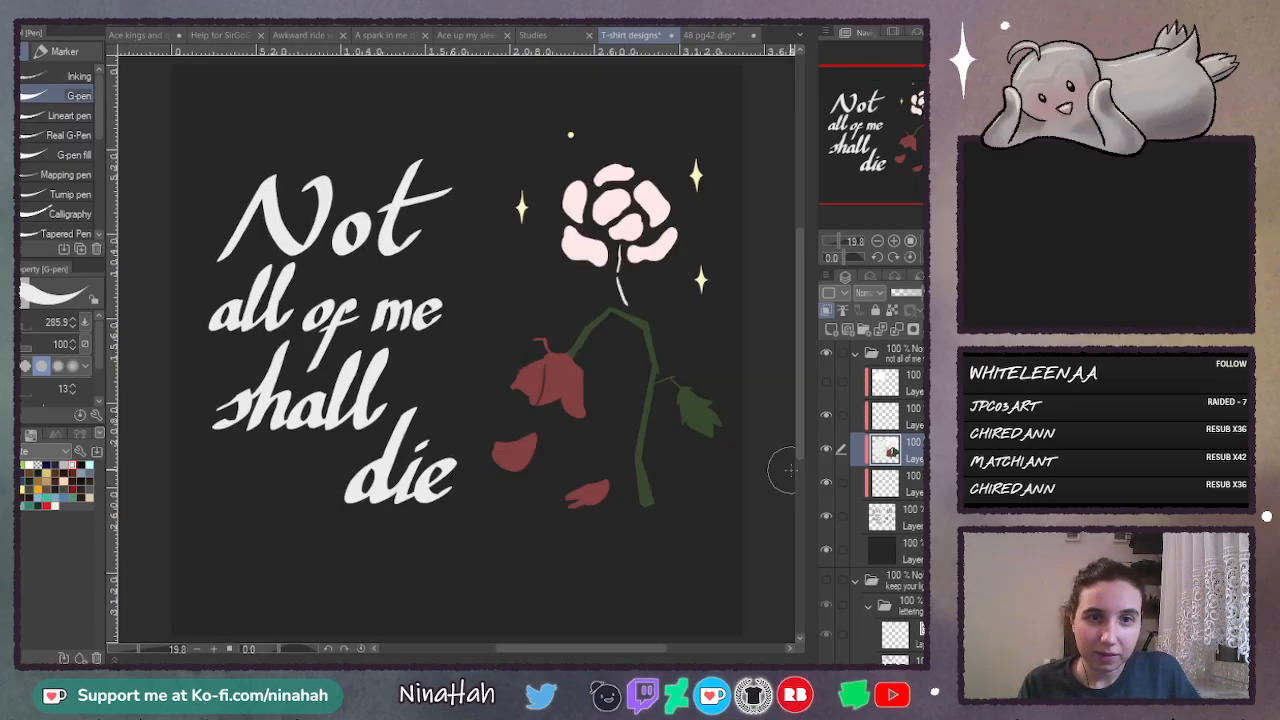
- Clear the old dark fold strokes from the clipped layer directly above the flower colours
{"action": "left_click", "coordinate": [850, 416]}
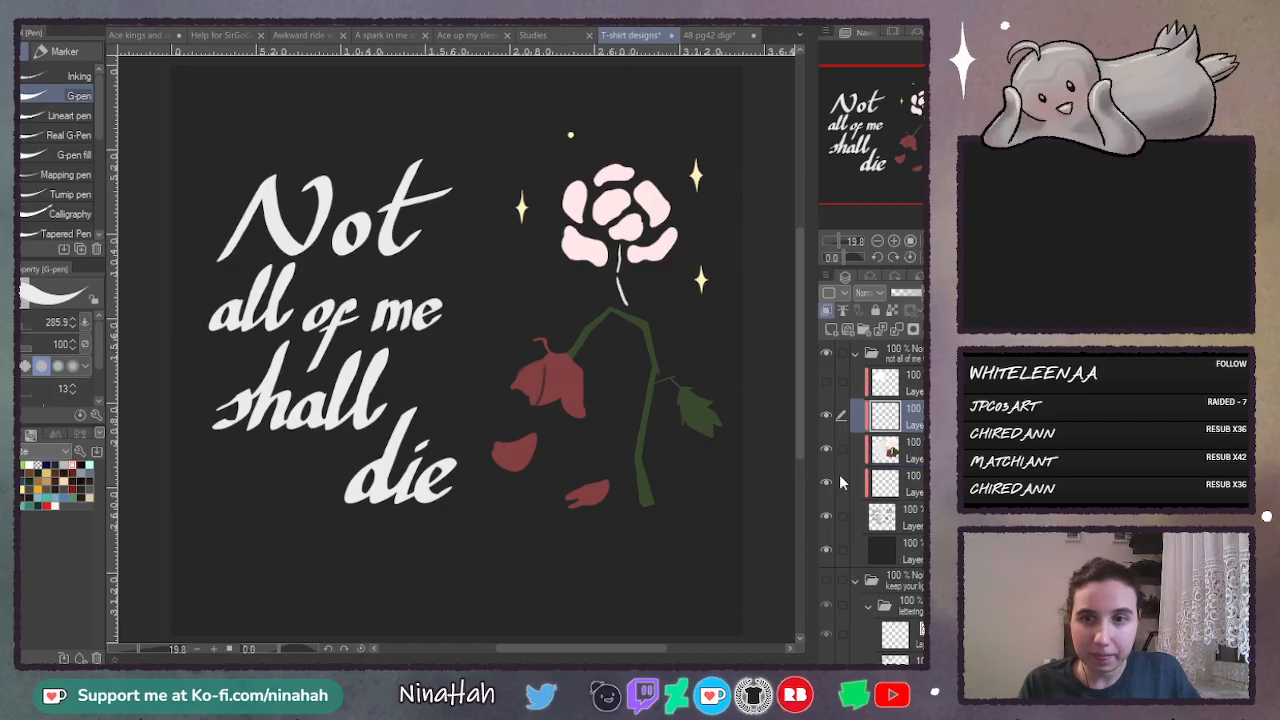
{"action": "left_click", "coordinate": [894, 242]}
{"action": "left_click", "coordinate": [894, 242]}
{"action": "left_click", "coordinate": [894, 242]}
{"action": "left_click", "coordinate": [894, 242]}
{"action": "left_click_drag", "start_coordinate": [609, 649], "coordinate": [655, 652]}
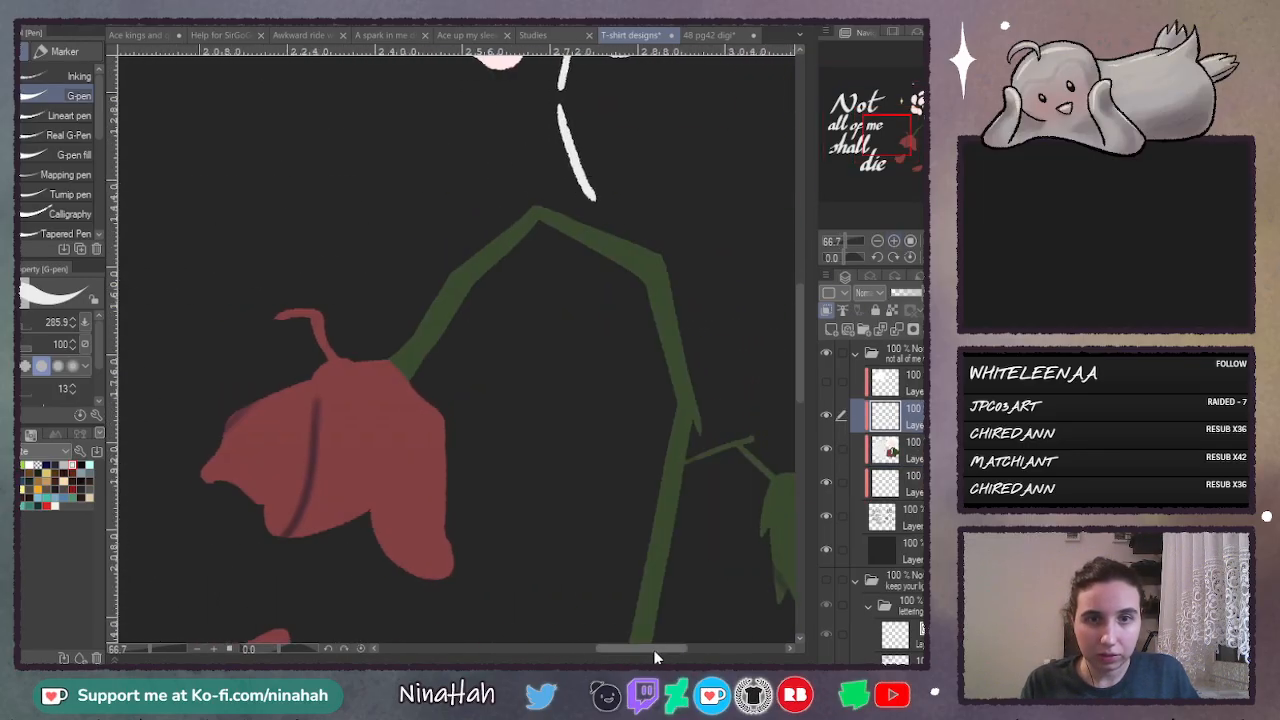
{"action": "left_click_drag", "start_coordinate": [800, 326], "coordinate": [796, 385]}
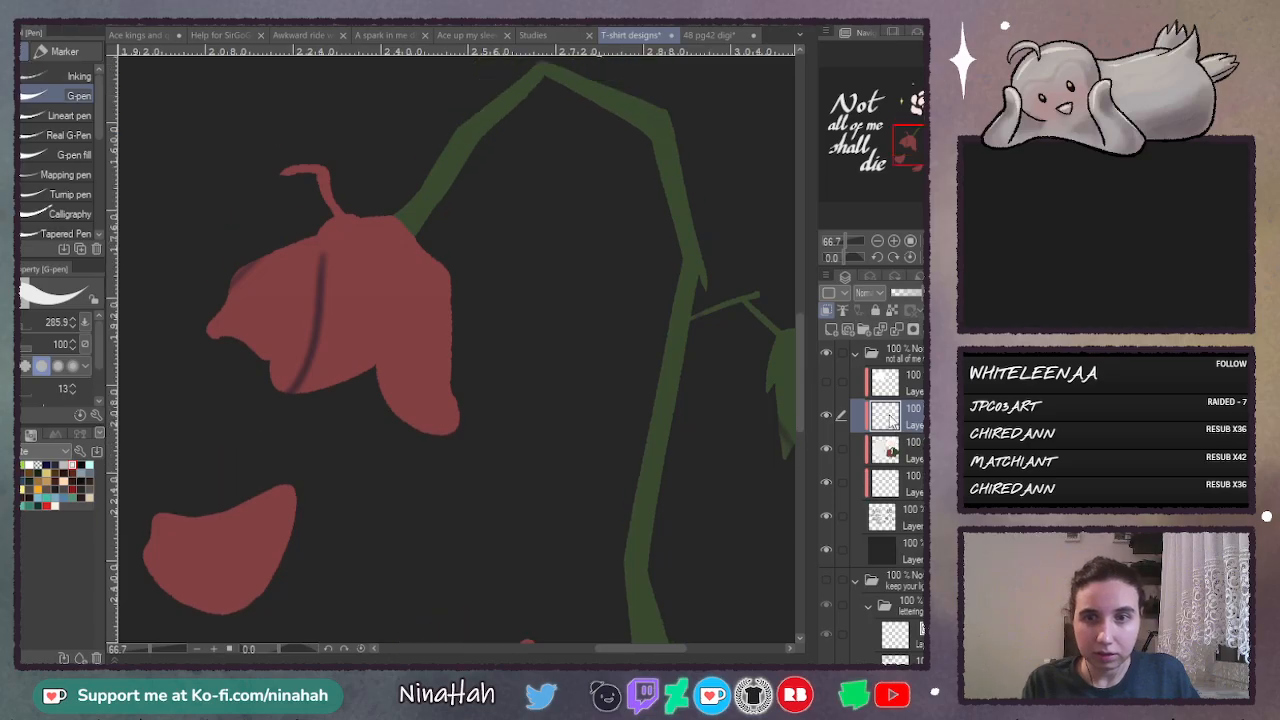
{"action": "key", "text": "ctrl+z"}
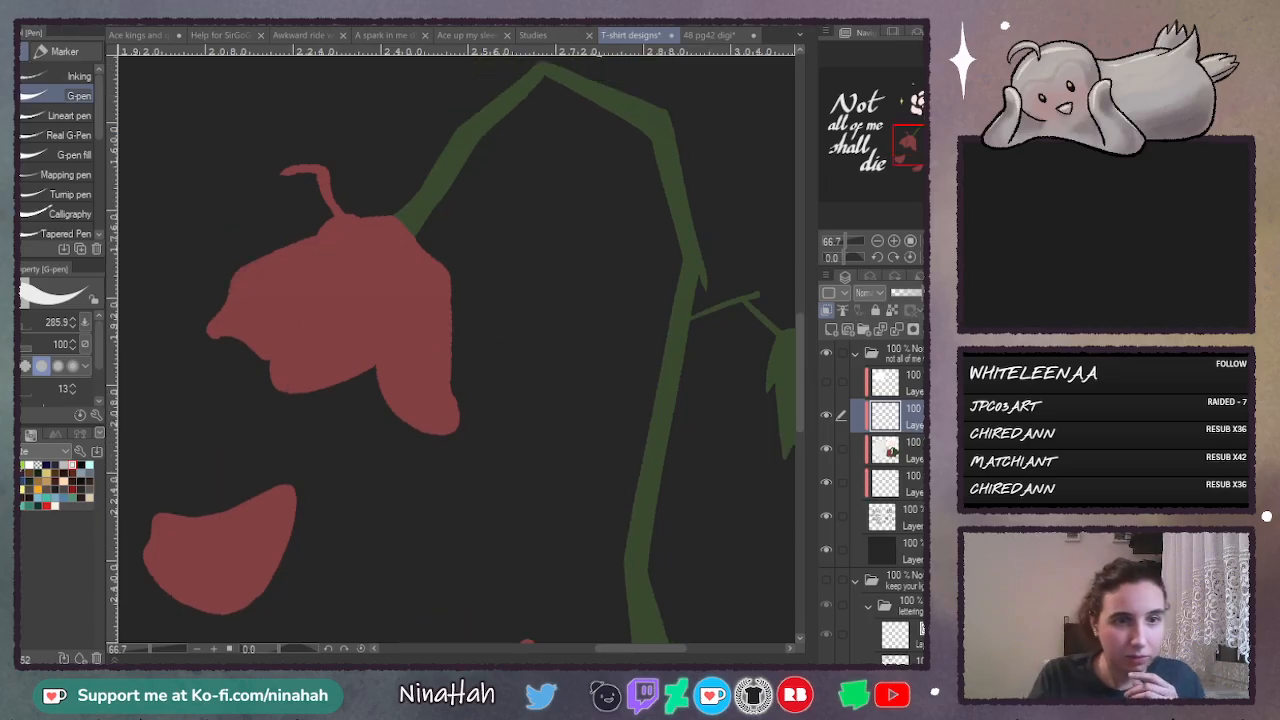
- Try a dark purple crease at the drooping flower's petal notch with the Real G-Pen, and set the shading layer to Multiply
{"action": "left_click", "coordinate": [22, 473]}
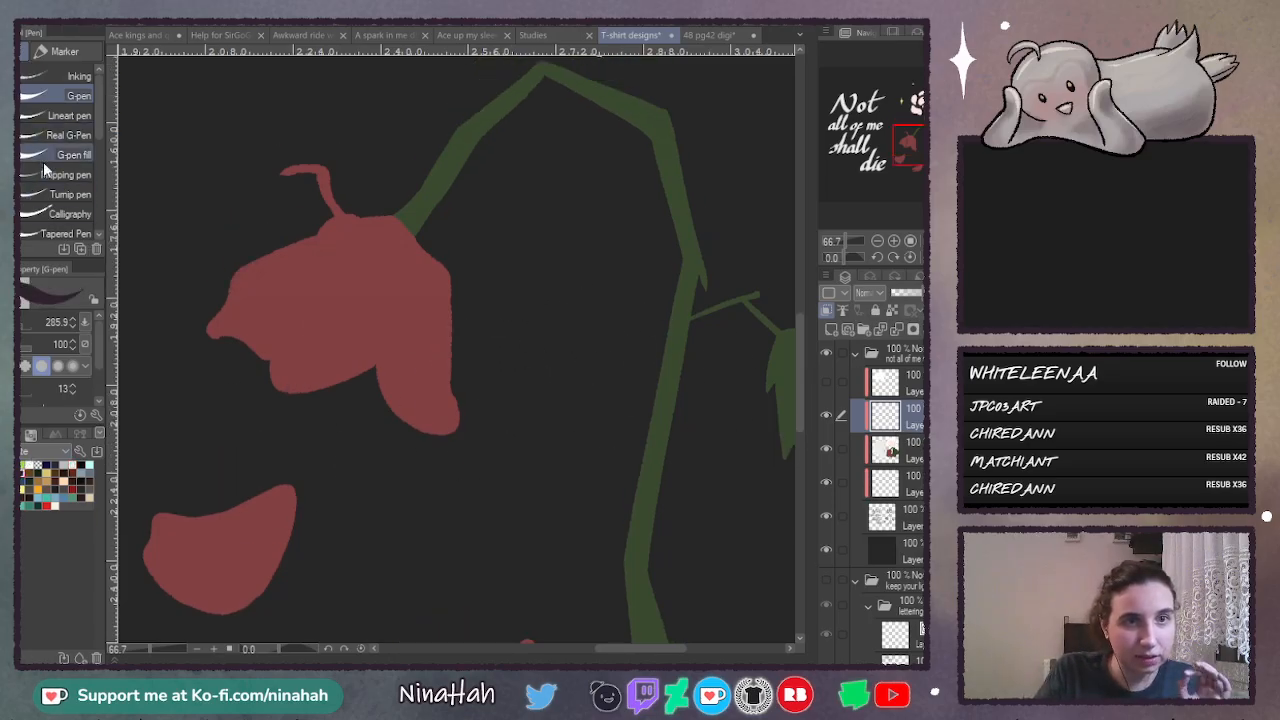
{"action": "left_click", "coordinate": [48, 135]}
{"action": "key", "text": "ctrl+plus"}
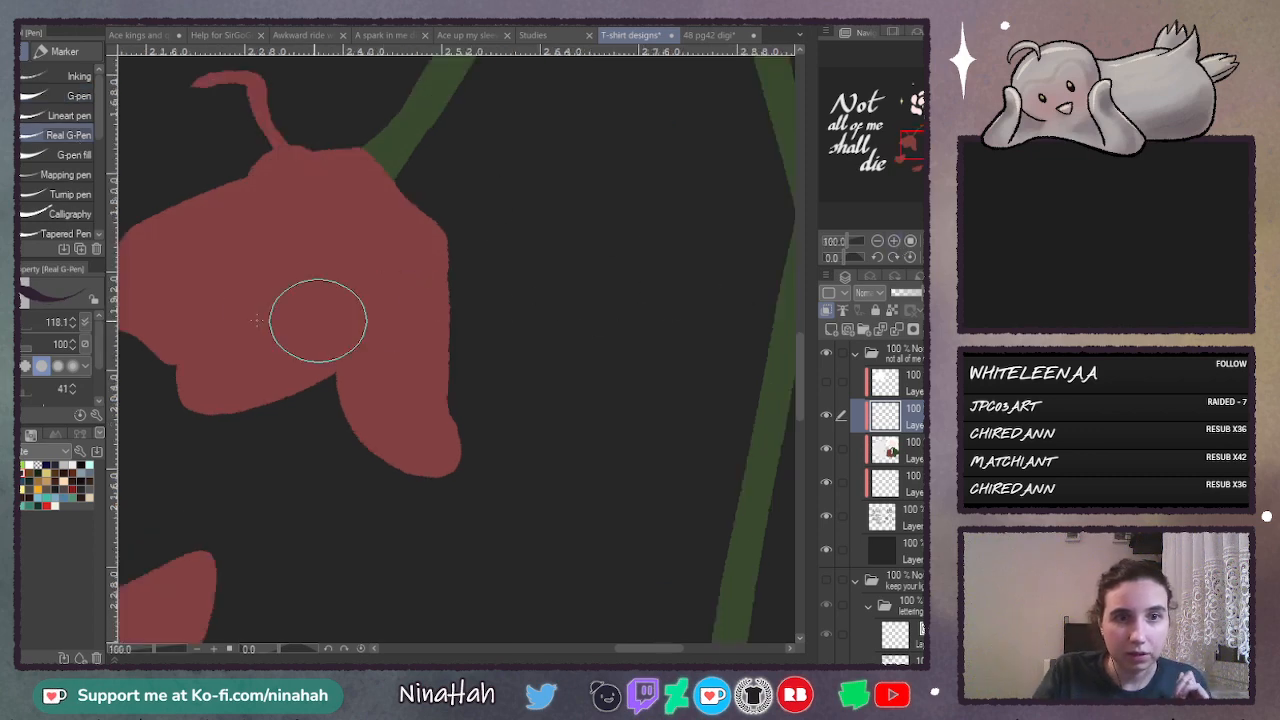
{"action": "left_click_drag", "start_coordinate": [183, 331], "coordinate": [174, 357]}
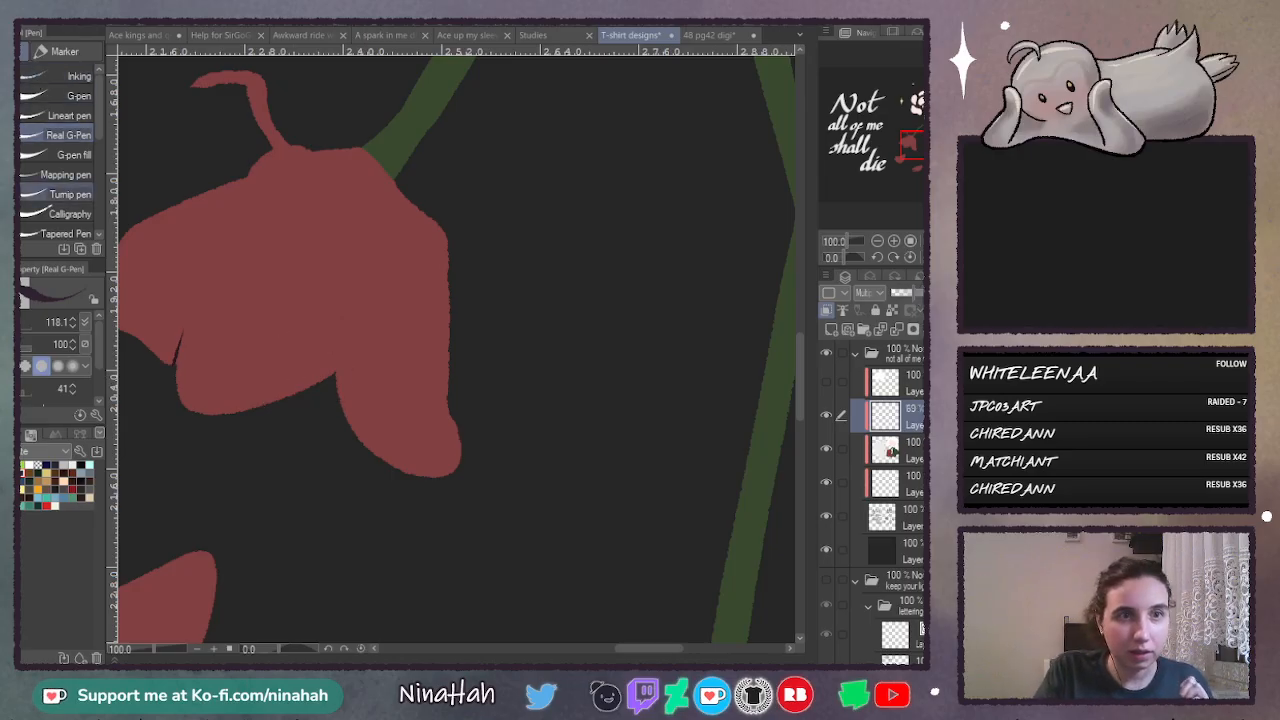
- Try a soft crease from the petal notch to the drooping flower's top with the Design pencil, and undo the strokes
{"action": "key", "text": "p"}
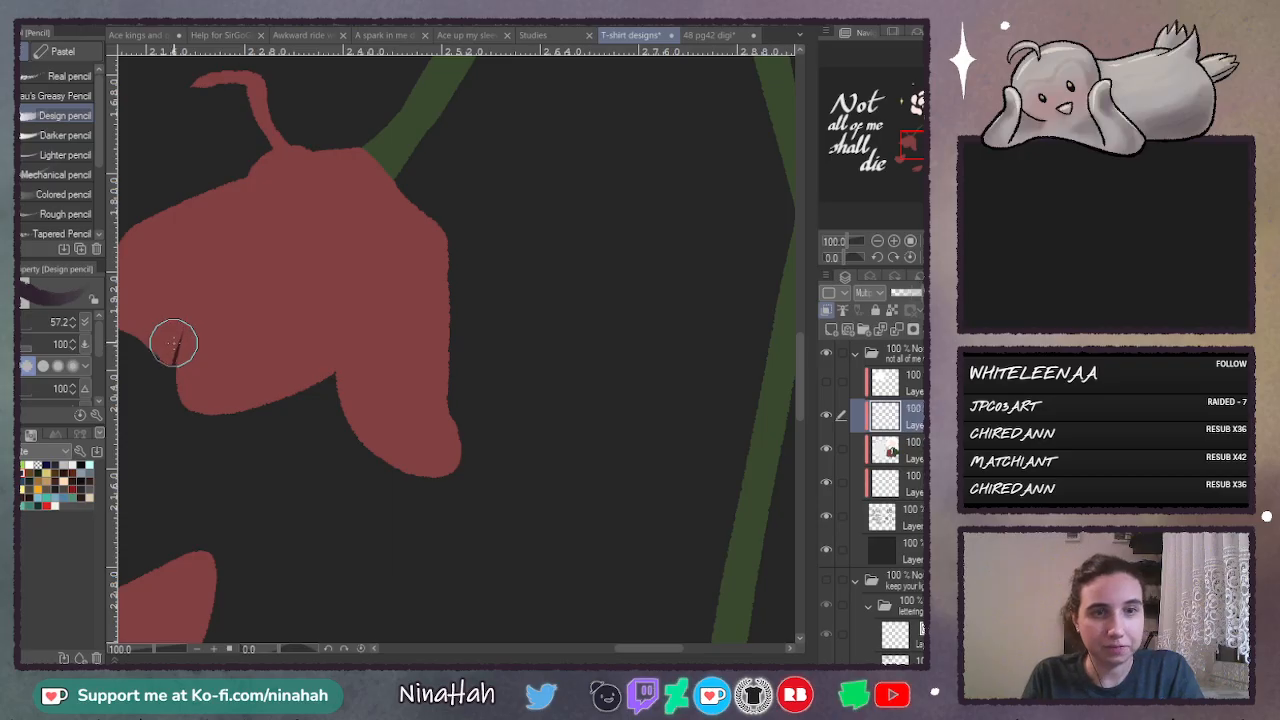
{"action": "left_click_drag", "start_coordinate": [180, 341], "coordinate": [174, 361]}
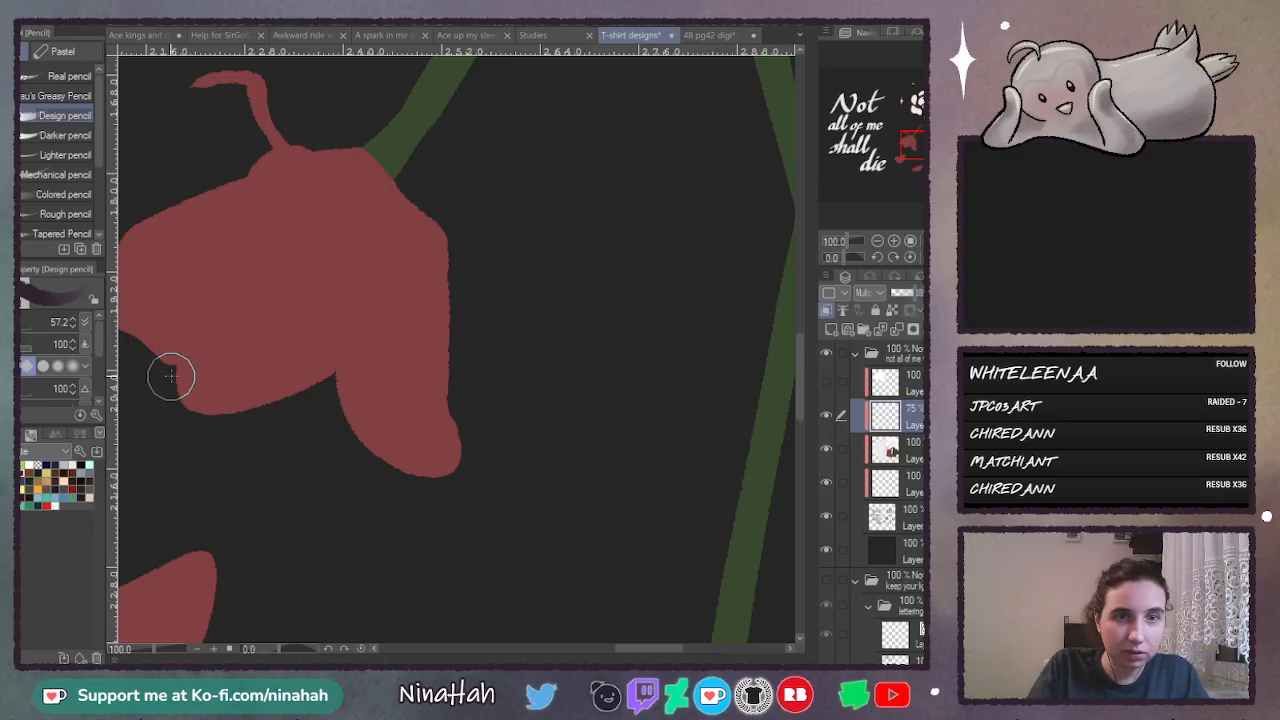
{"action": "mouse_move", "coordinate": [171, 375]}
{"action": "left_mouse_down"}
{"action": "mouse_move", "coordinate": [205, 270]}
{"action": "mouse_move", "coordinate": [173, 350]}
{"action": "mouse_move", "coordinate": [260, 207]}
{"action": "mouse_move", "coordinate": [210, 280]}
{"action": "mouse_move", "coordinate": [250, 216]}
{"action": "mouse_move", "coordinate": [232, 237]}
{"action": "mouse_move", "coordinate": [281, 196]}
{"action": "left_mouse_up"}
{"action": "key", "text": "ctrl+z"}
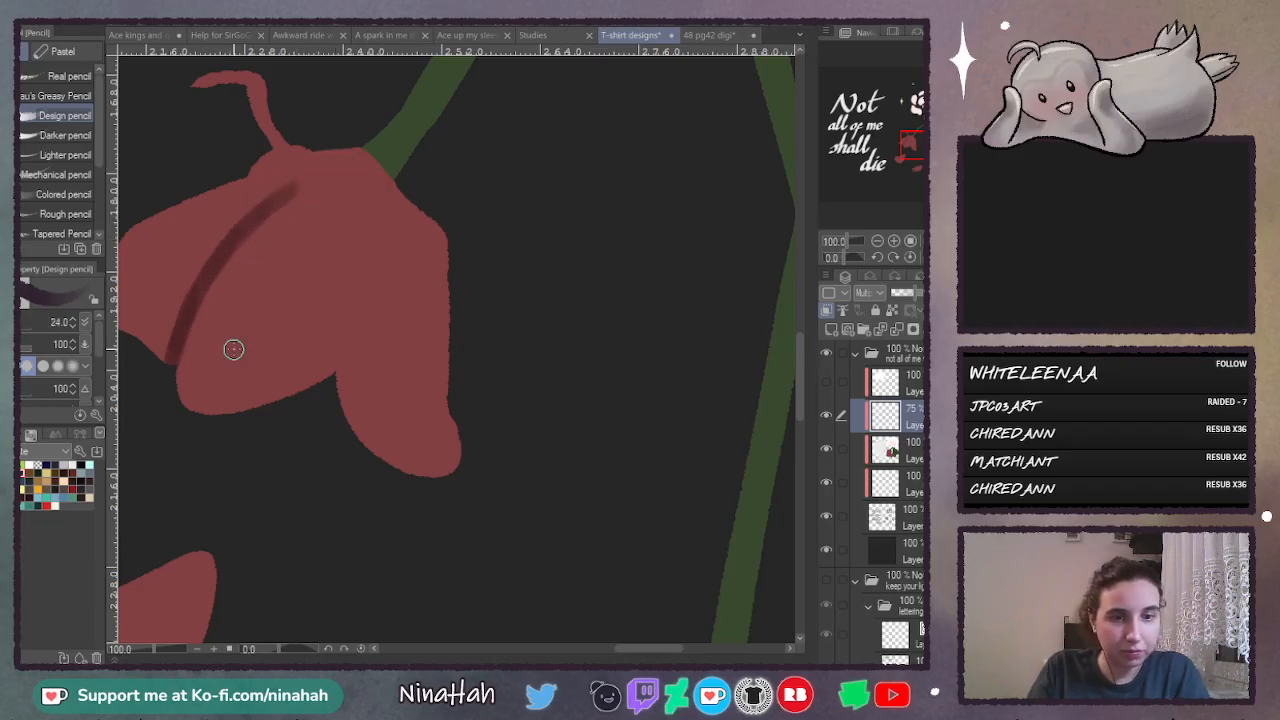
{"action": "key", "text": "ctrl+z"}
{"action": "key", "text": "ctrl+z"}
{"action": "key", "text": "ctrl+z"}
{"action": "key", "text": "ctrl+z"}
{"action": "key", "text": "ctrl+z"}
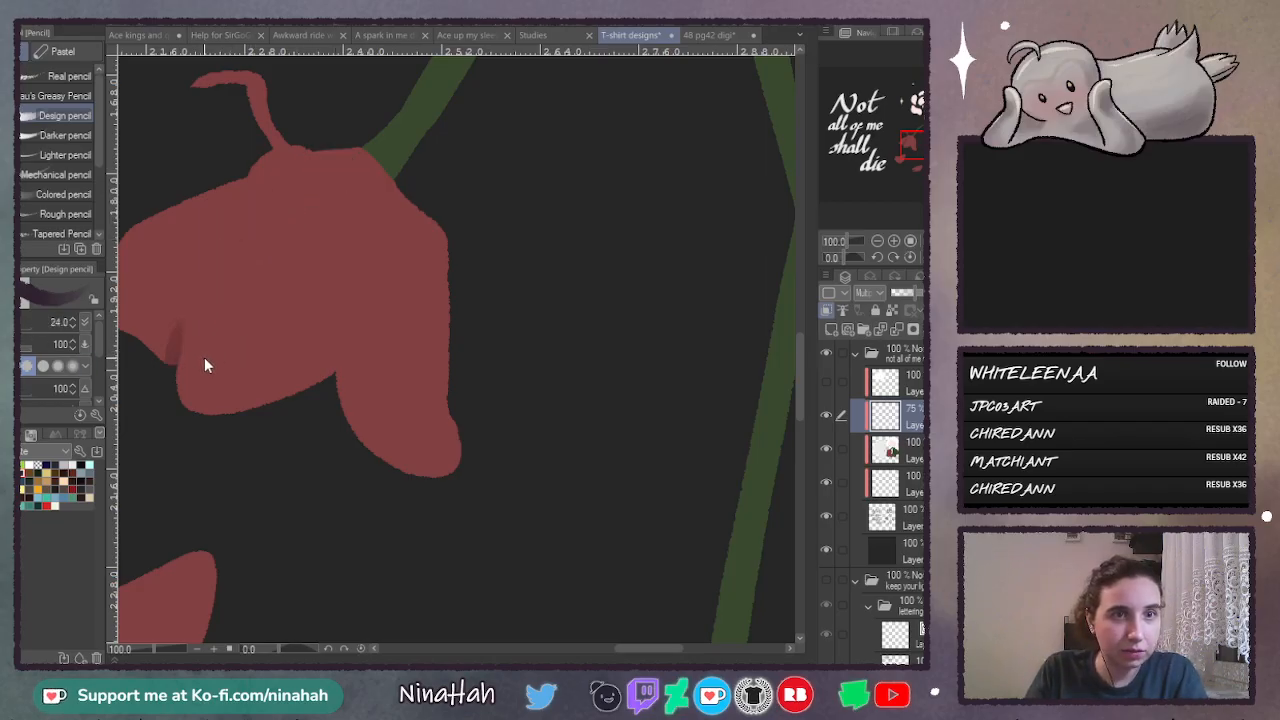
- Using Beau's Greasy Pencil at size 118.1, draw a dark crease curving up from the drooping flower's petal notch and shade beneath its hook
{"action": "left_click", "coordinate": [61, 96]}
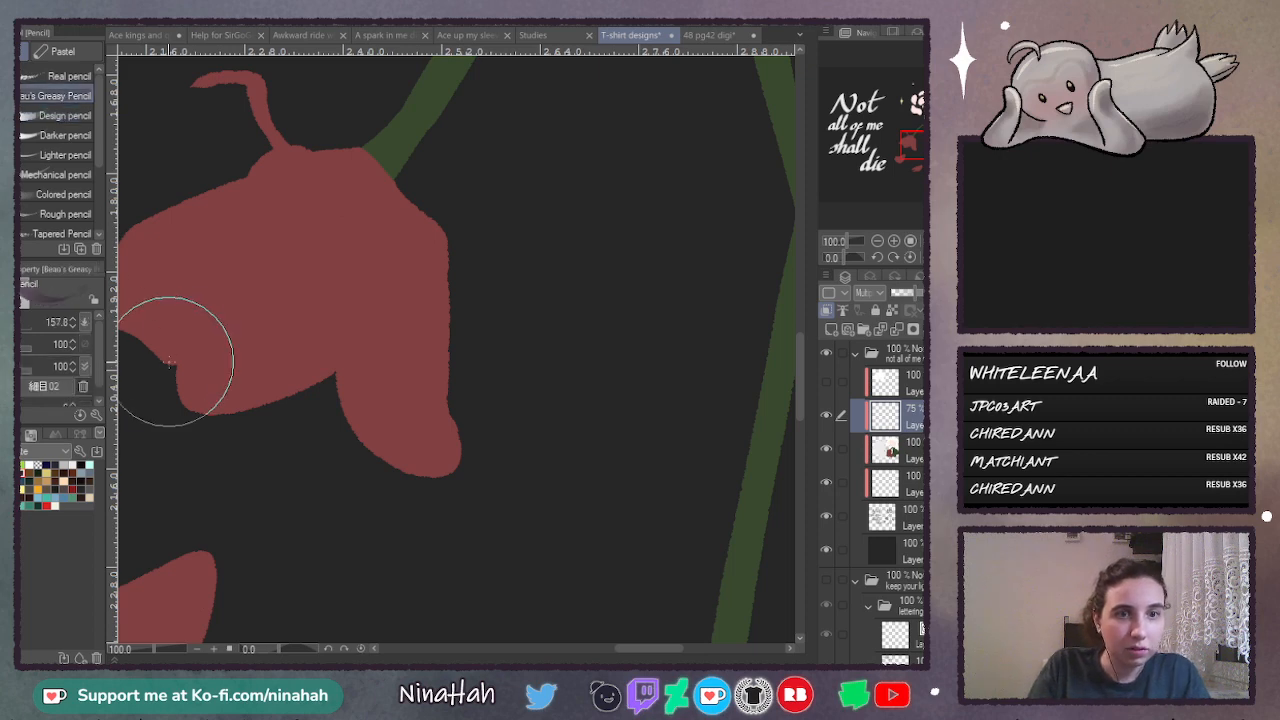
{"action": "left_click_drag", "start_coordinate": [222, 258], "coordinate": [172, 360]}
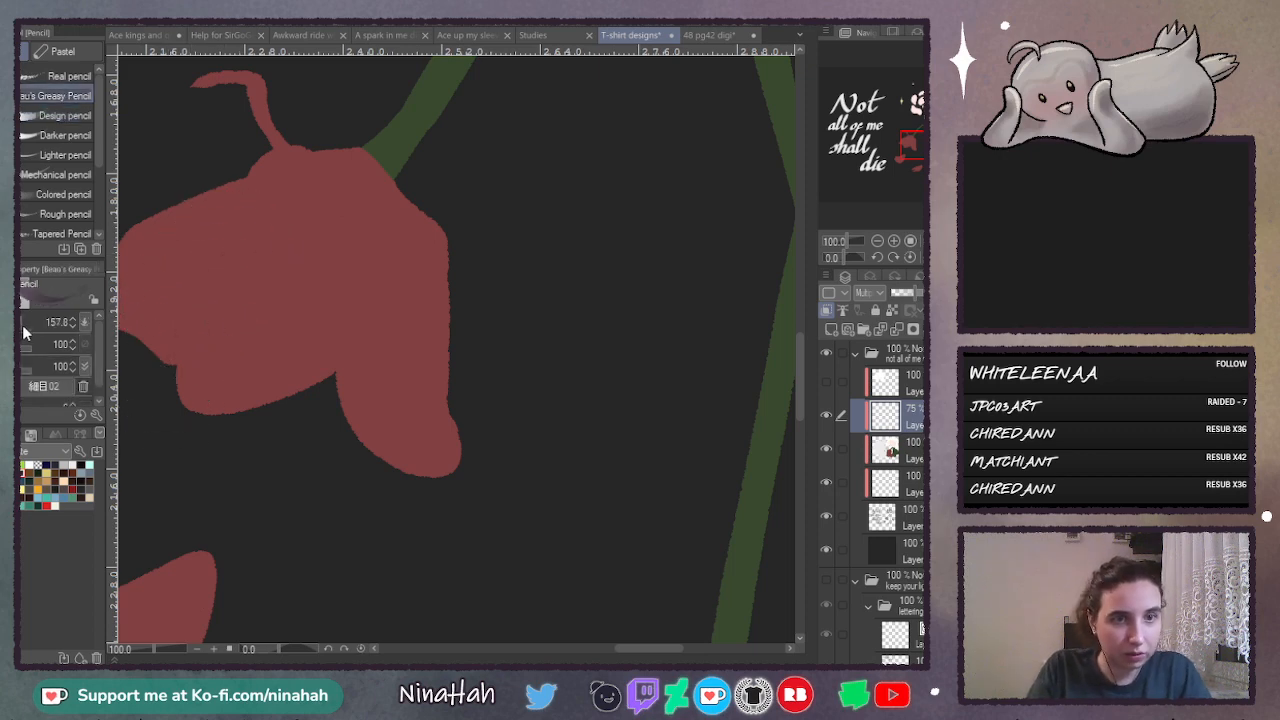
{"action": "mouse_move", "coordinate": [24, 327]}
{"action": "left_mouse_down"}
{"action": "mouse_move", "coordinate": [90, 322]}
{"action": "mouse_move", "coordinate": [24, 325]}
{"action": "left_mouse_up"}
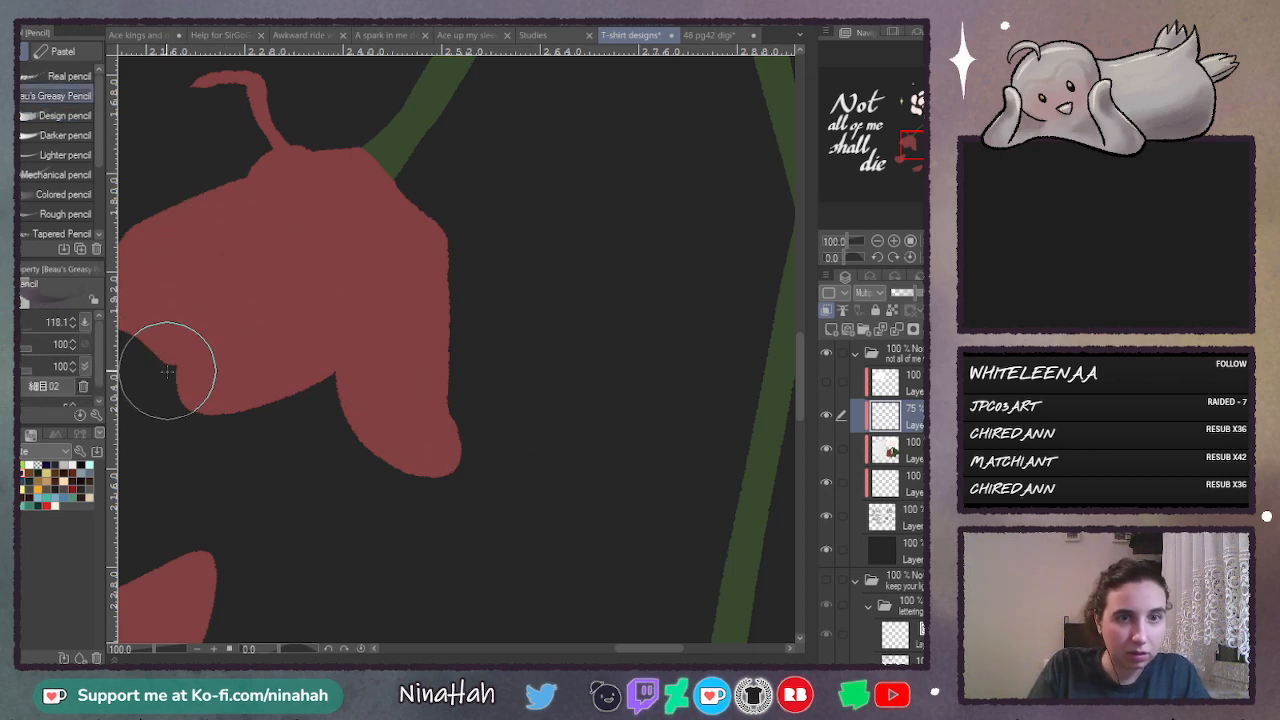
{"action": "mouse_move", "coordinate": [170, 372]}
{"action": "left_mouse_down"}
{"action": "mouse_move", "coordinate": [188, 306]}
{"action": "mouse_move", "coordinate": [183, 329]}
{"action": "left_mouse_up"}
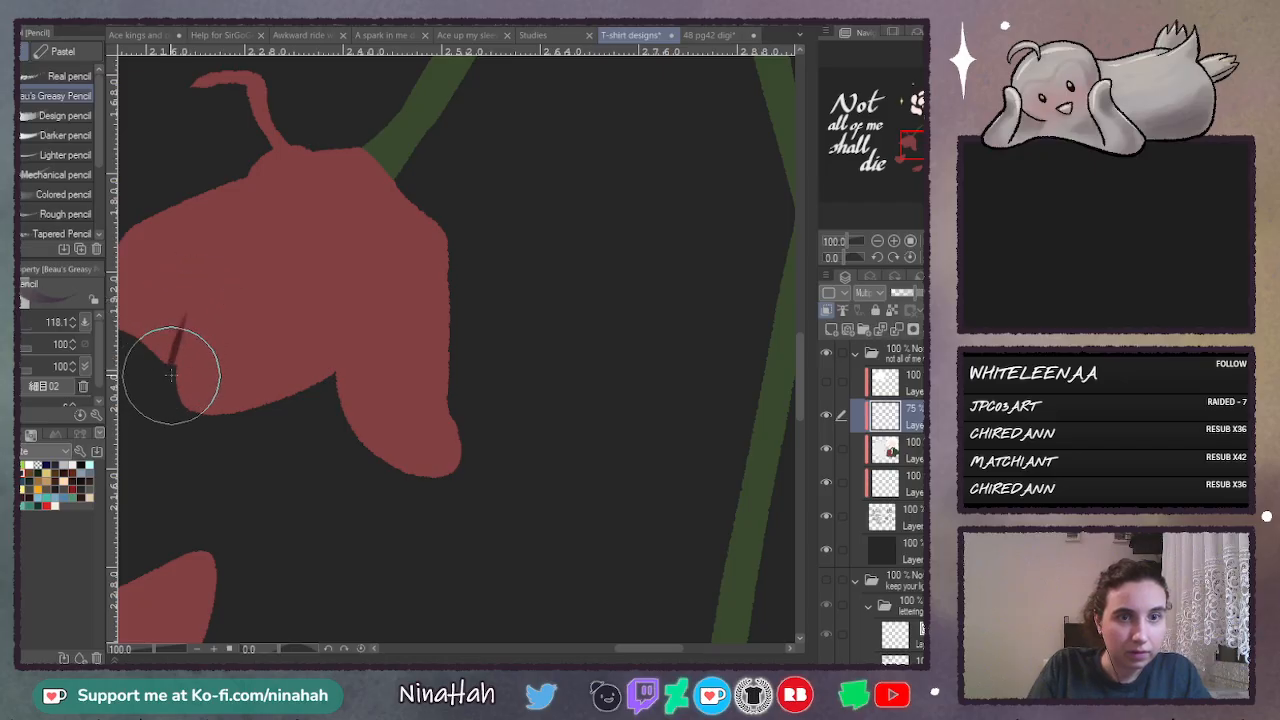
{"action": "left_click_drag", "start_coordinate": [171, 376], "coordinate": [211, 277]}
{"action": "left_click_drag", "start_coordinate": [187, 321], "coordinate": [246, 237]}
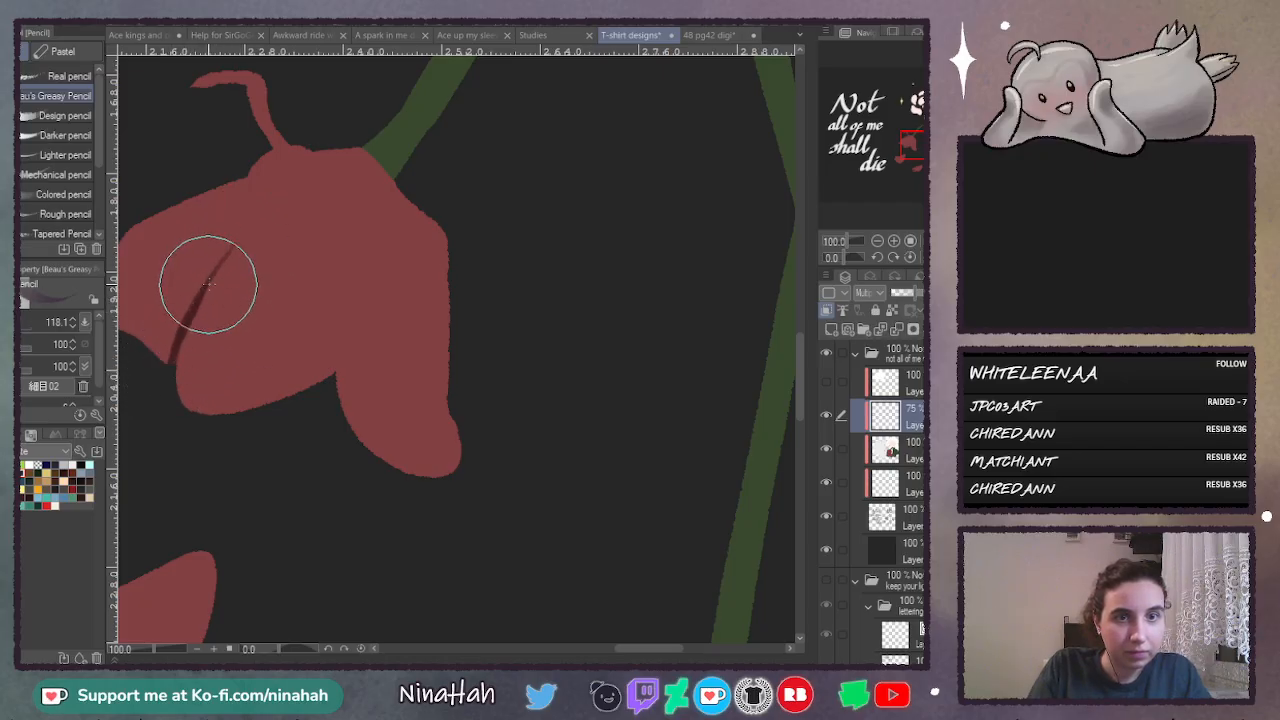
{"action": "left_click_drag", "start_coordinate": [211, 280], "coordinate": [296, 193]}
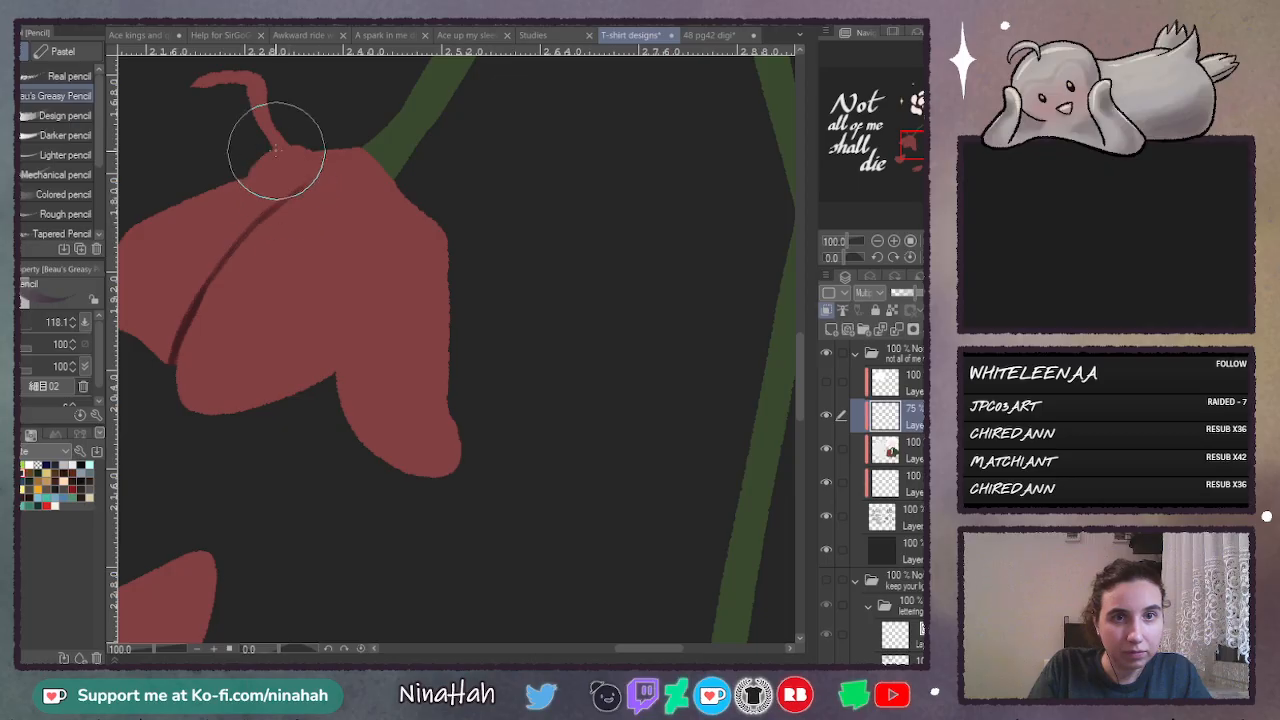
{"action": "mouse_move", "coordinate": [271, 151]}
{"action": "left_mouse_down"}
{"action": "mouse_move", "coordinate": [350, 159]}
{"action": "mouse_move", "coordinate": [320, 170]}
{"action": "mouse_move", "coordinate": [360, 156]}
{"action": "left_mouse_up"}
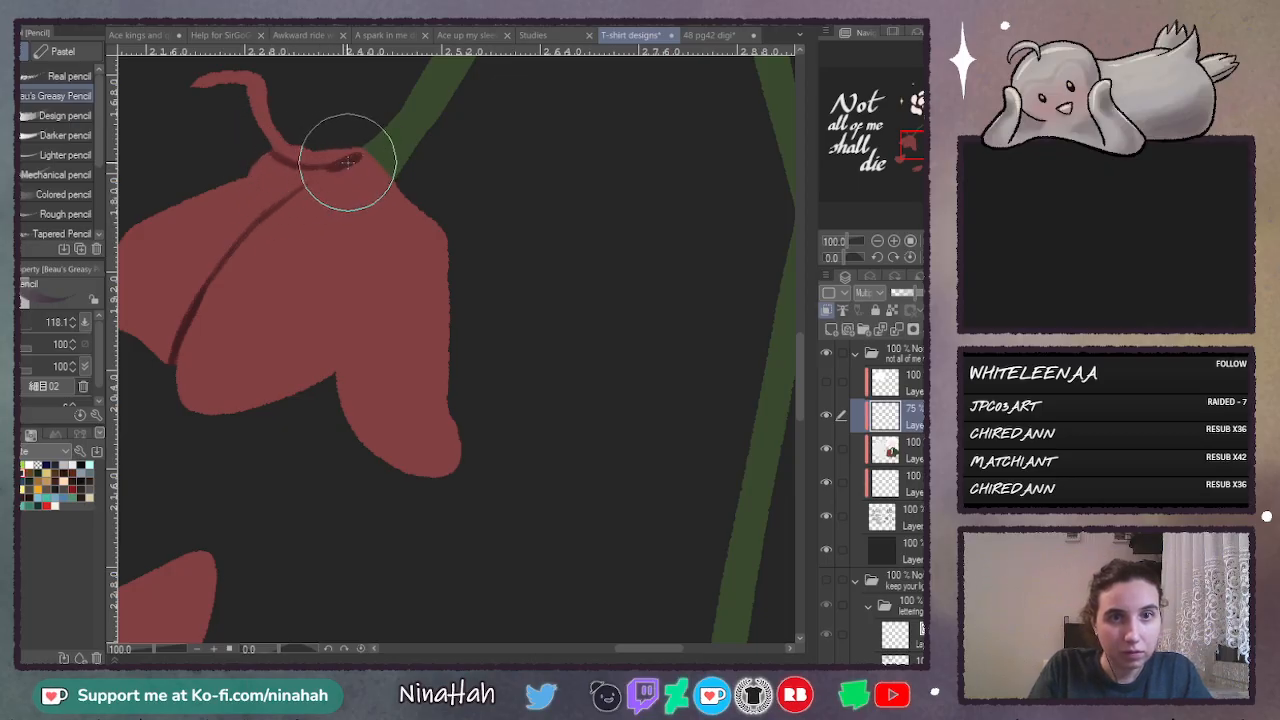
- Extend the dark crease to the drooping flower's top and draw a second curved crease up from its right petal notch
{"action": "left_click_drag", "start_coordinate": [293, 191], "coordinate": [332, 167]}
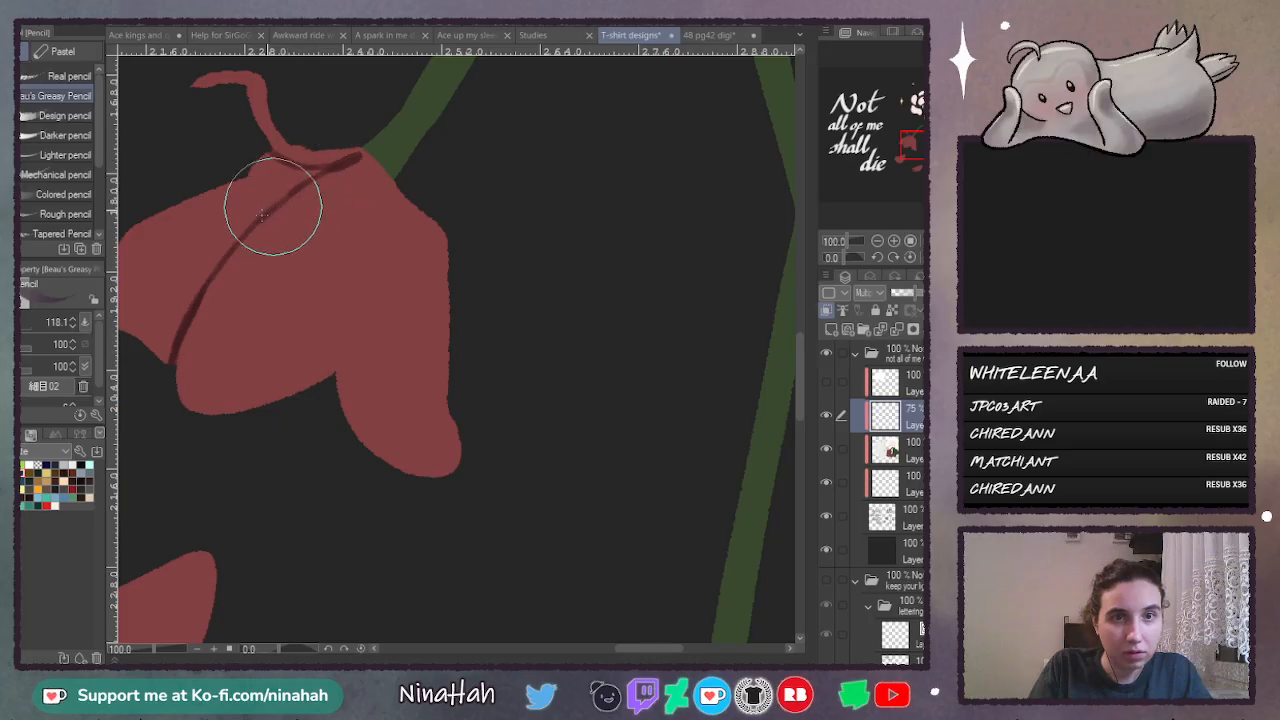
{"action": "left_click_drag", "start_coordinate": [271, 207], "coordinate": [364, 152]}
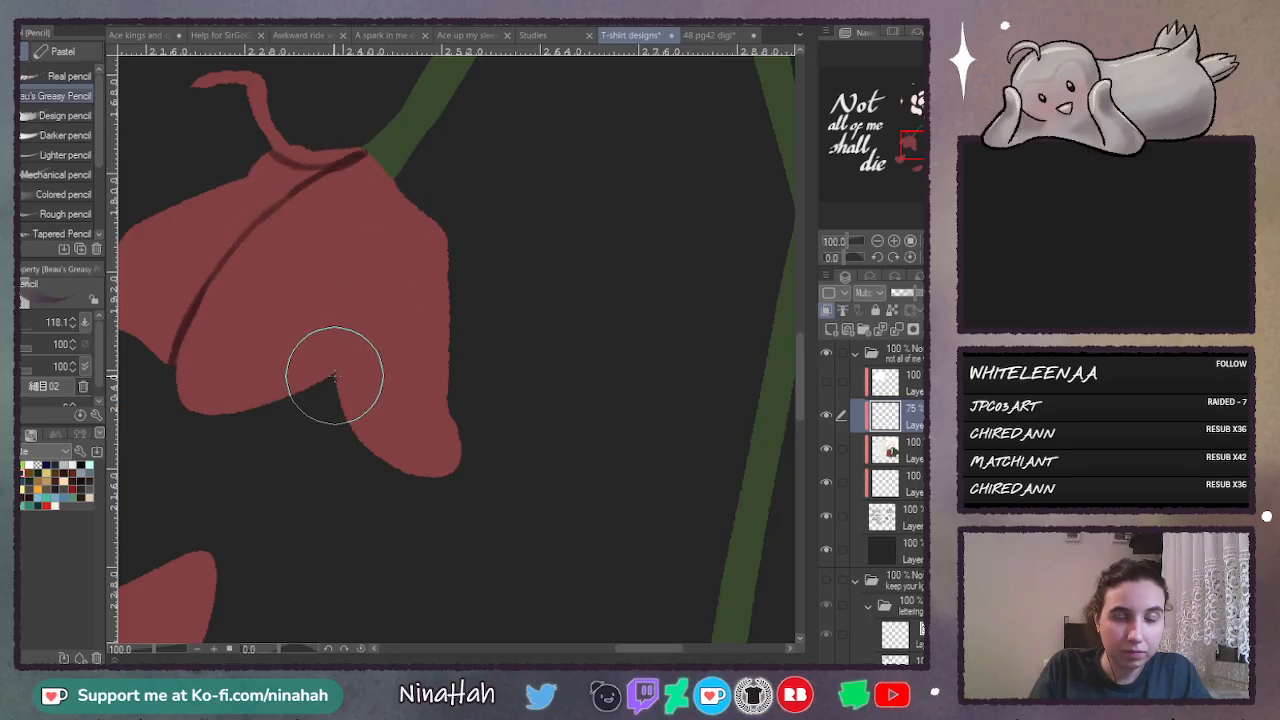
{"action": "mouse_move", "coordinate": [333, 375]}
{"action": "left_mouse_down"}
{"action": "mouse_move", "coordinate": [397, 289]}
{"action": "mouse_move", "coordinate": [410, 187]}
{"action": "mouse_move", "coordinate": [391, 300]}
{"action": "left_mouse_up"}
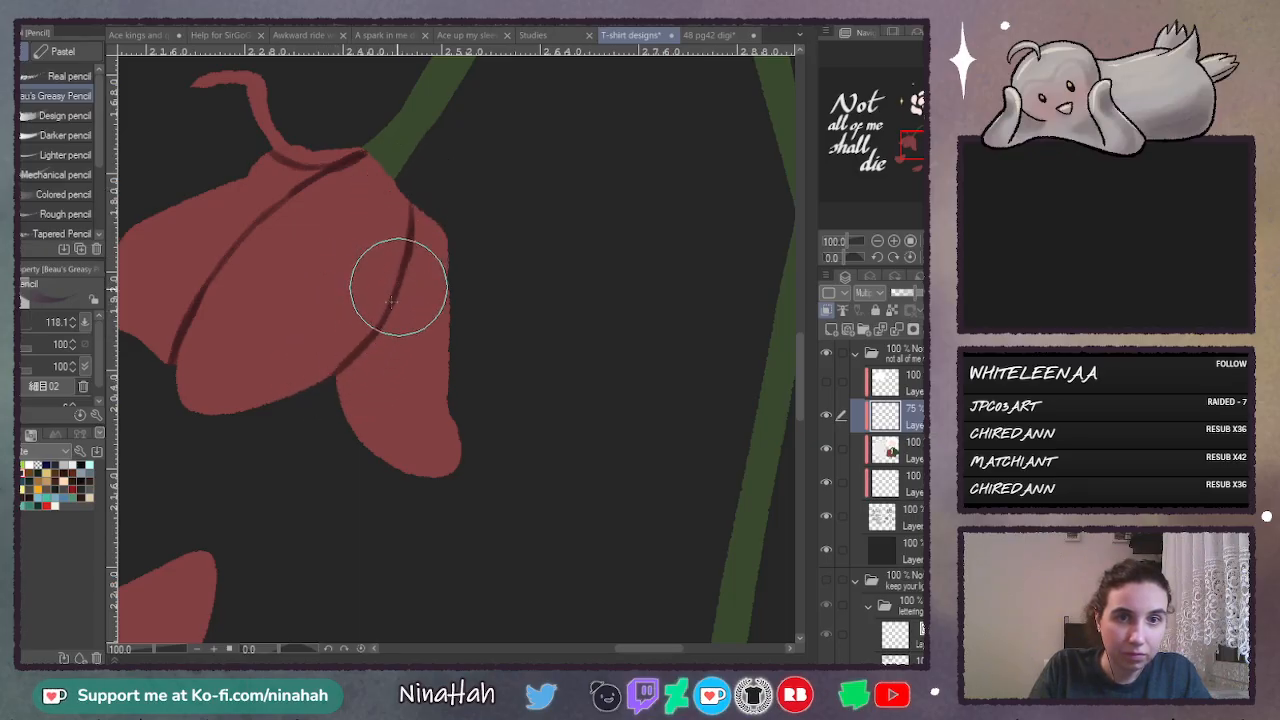
{"action": "left_click", "coordinate": [882, 242]}
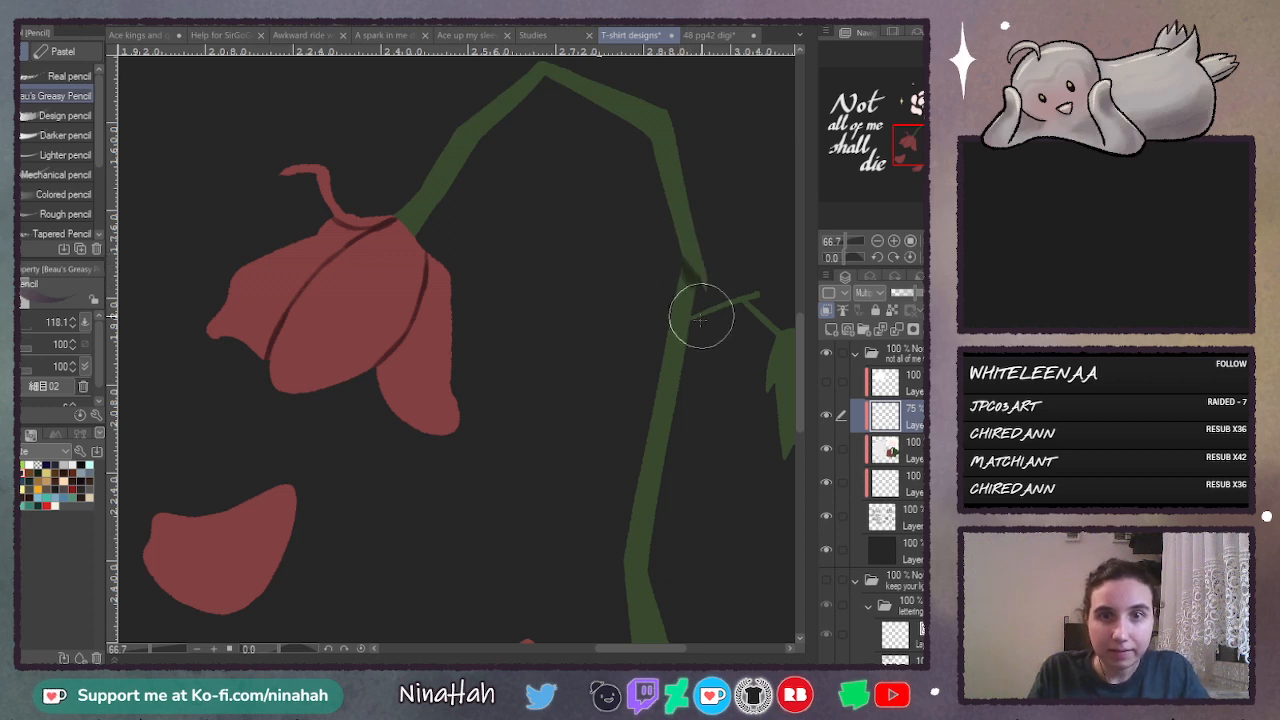
- With the pencil at size 341.2, shade the stem's break, the drooping flower's right petal beside the crease and its left petal's top
{"action": "left_click", "coordinate": [23, 326]}
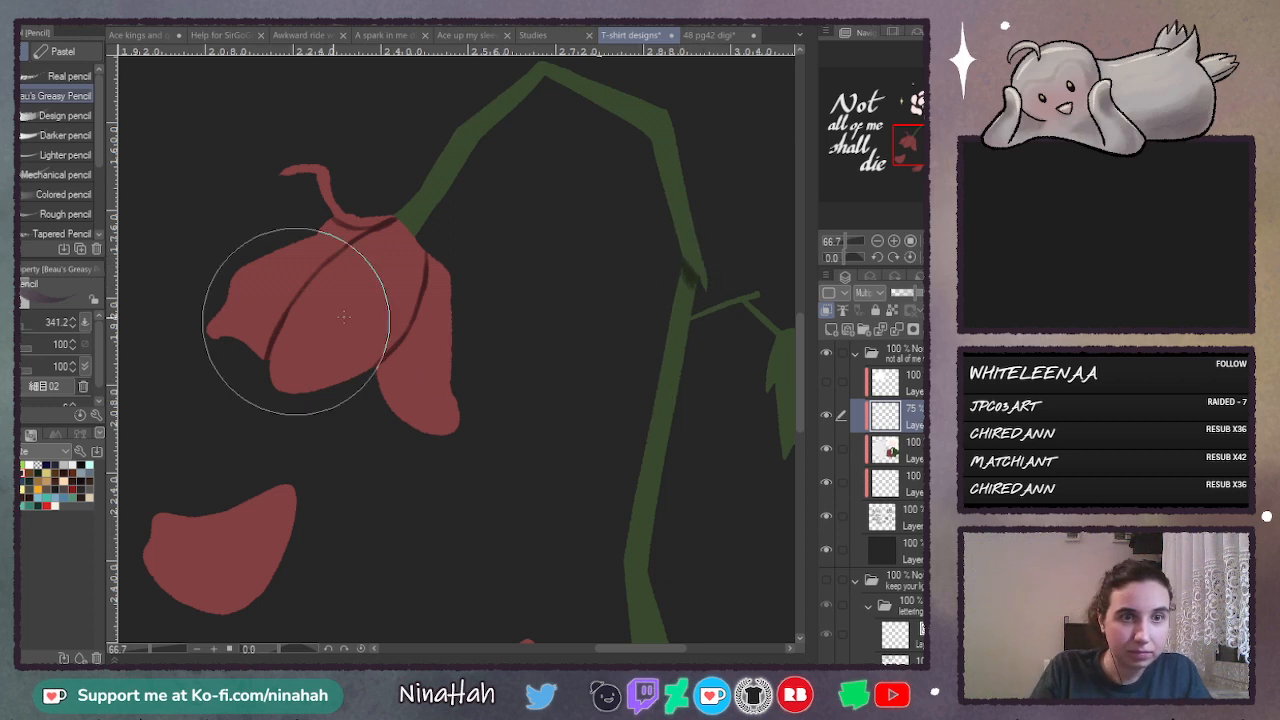
{"action": "mouse_move", "coordinate": [677, 277]}
{"action": "left_mouse_down"}
{"action": "mouse_move", "coordinate": [700, 285]}
{"action": "mouse_move", "coordinate": [690, 300]}
{"action": "left_mouse_up"}
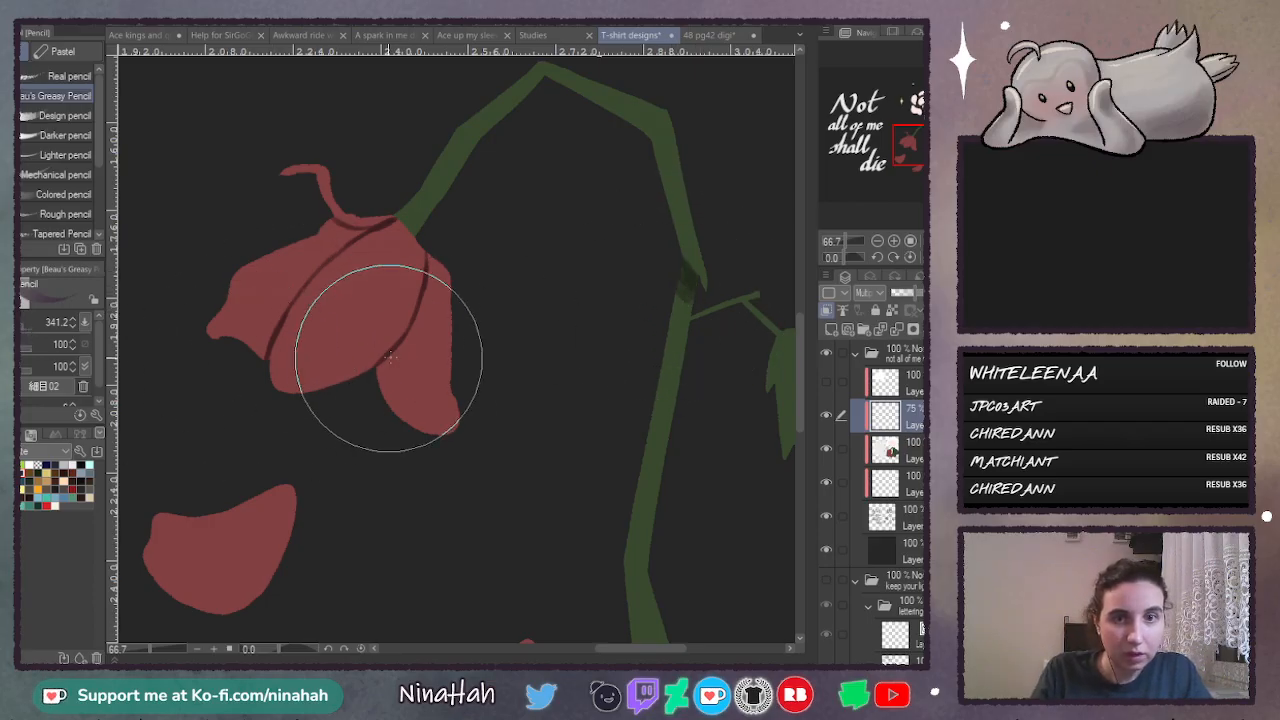
{"action": "mouse_move", "coordinate": [431, 262]}
{"action": "left_mouse_down"}
{"action": "mouse_move", "coordinate": [424, 348]}
{"action": "mouse_move", "coordinate": [418, 322]}
{"action": "mouse_move", "coordinate": [385, 372]}
{"action": "left_mouse_up"}
{"action": "mouse_move", "coordinate": [422, 320]}
{"action": "left_mouse_down"}
{"action": "mouse_move", "coordinate": [380, 390]}
{"action": "mouse_move", "coordinate": [391, 386]}
{"action": "left_mouse_up"}
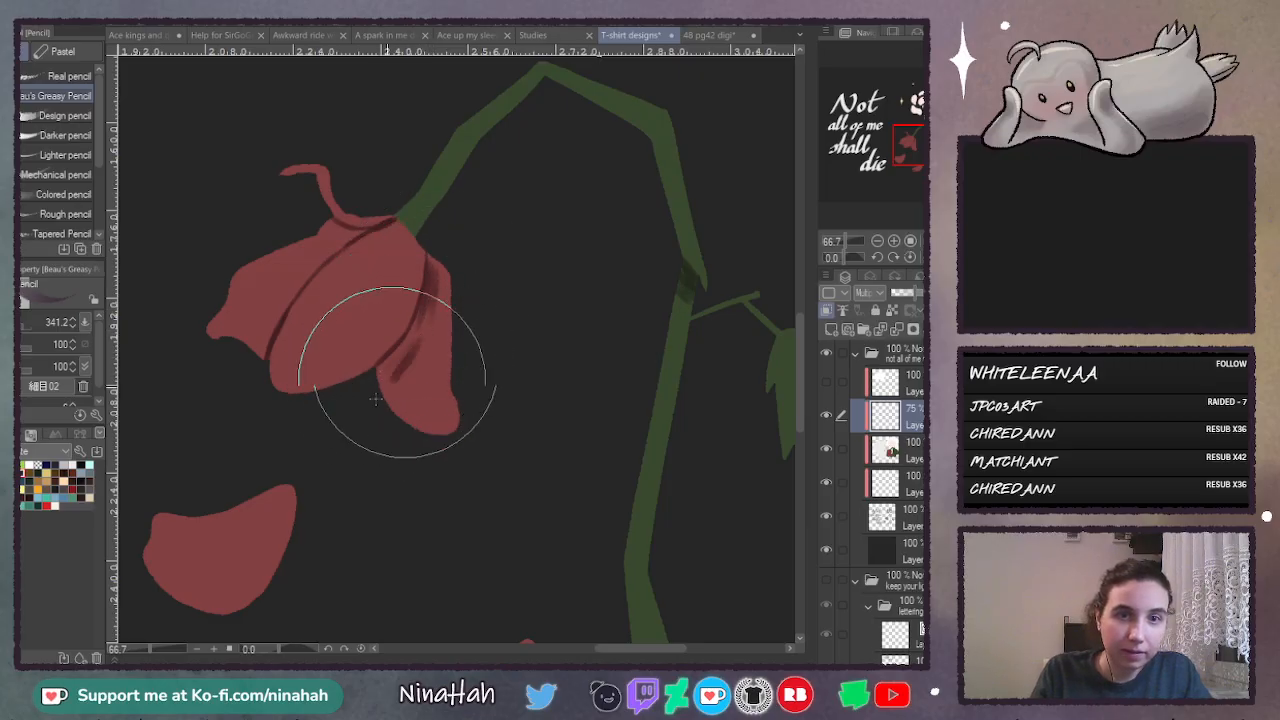
{"action": "left_click_drag", "start_coordinate": [409, 337], "coordinate": [380, 372]}
{"action": "left_click_drag", "start_coordinate": [419, 315], "coordinate": [383, 376]}
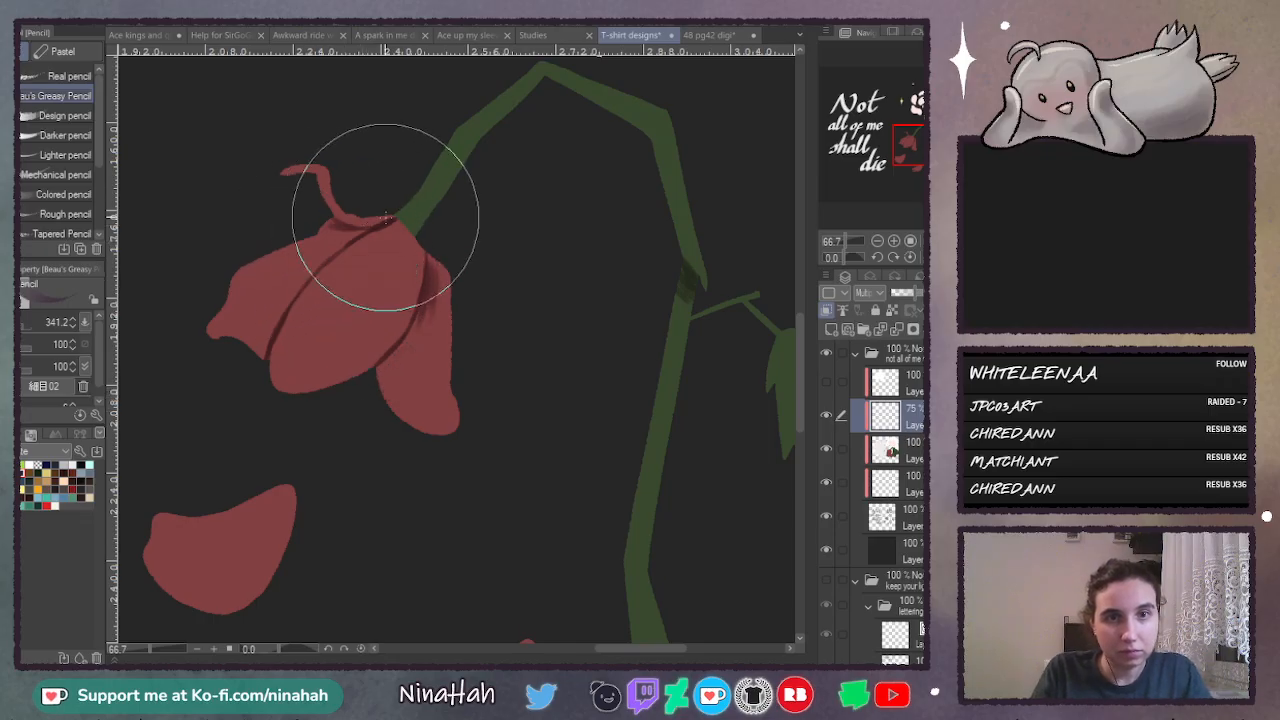
{"action": "mouse_move", "coordinate": [360, 226]}
{"action": "left_mouse_down"}
{"action": "mouse_move", "coordinate": [298, 250]}
{"action": "mouse_move", "coordinate": [366, 230]}
{"action": "mouse_move", "coordinate": [271, 286]}
{"action": "left_mouse_up"}
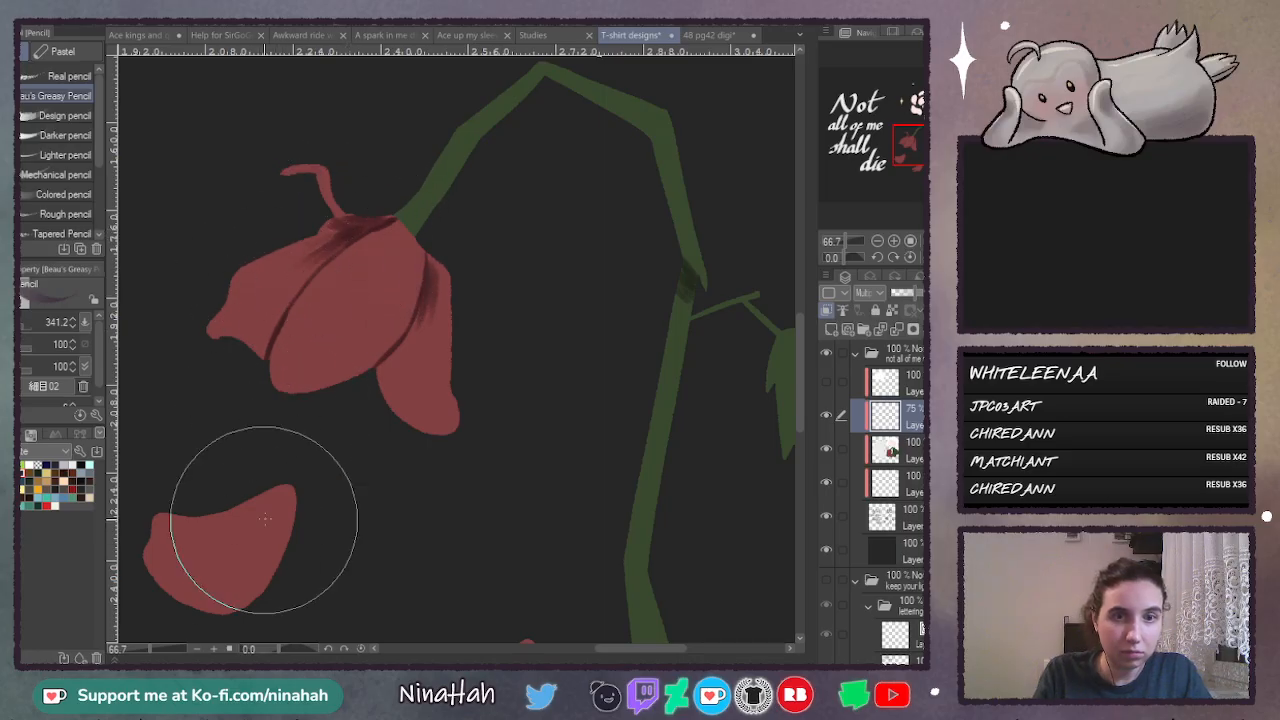
- Shade the two fallen petals with soft dark strokes, one along its right edge and one from its notch
{"action": "mouse_move", "coordinate": [257, 543]}
{"action": "left_mouse_down"}
{"action": "mouse_move", "coordinate": [273, 537]}
{"action": "mouse_move", "coordinate": [228, 571]}
{"action": "mouse_move", "coordinate": [214, 557]}
{"action": "left_mouse_up"}
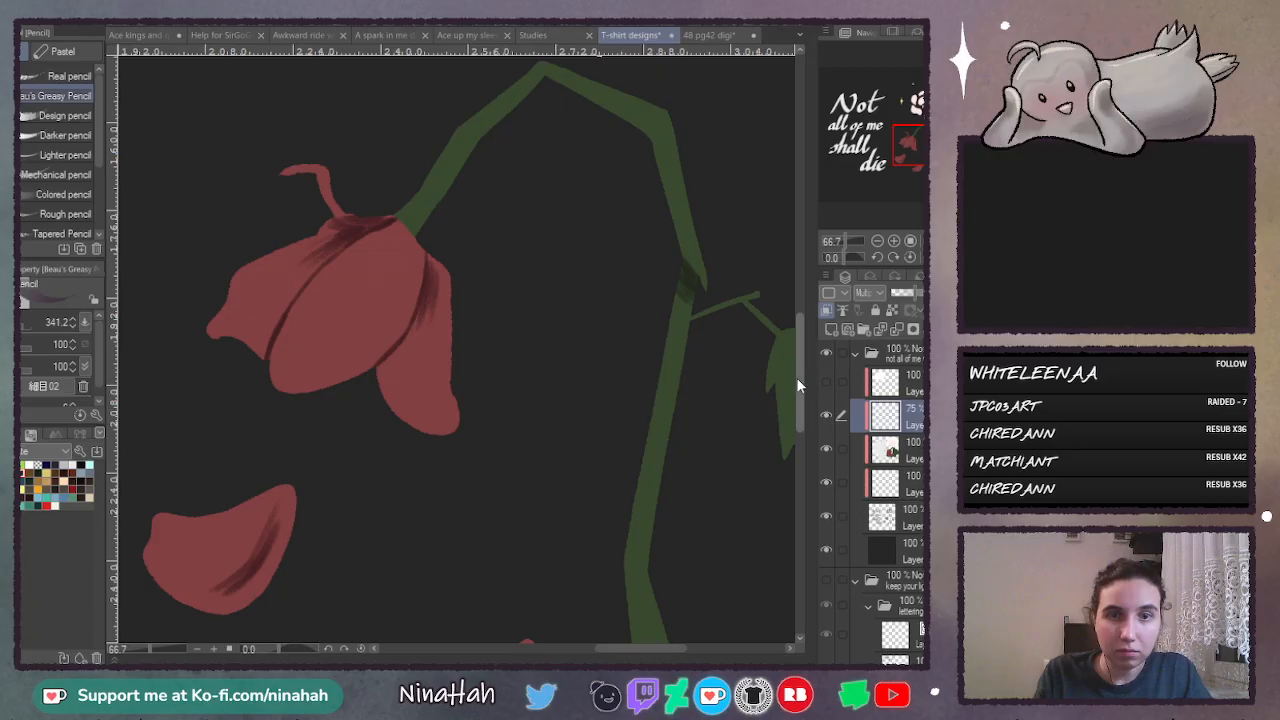
{"action": "scroll", "coordinate": [797, 385], "scroll_direction": "down", "scroll_amount": 5}
{"action": "left_click_drag", "start_coordinate": [434, 443], "coordinate": [481, 420]}
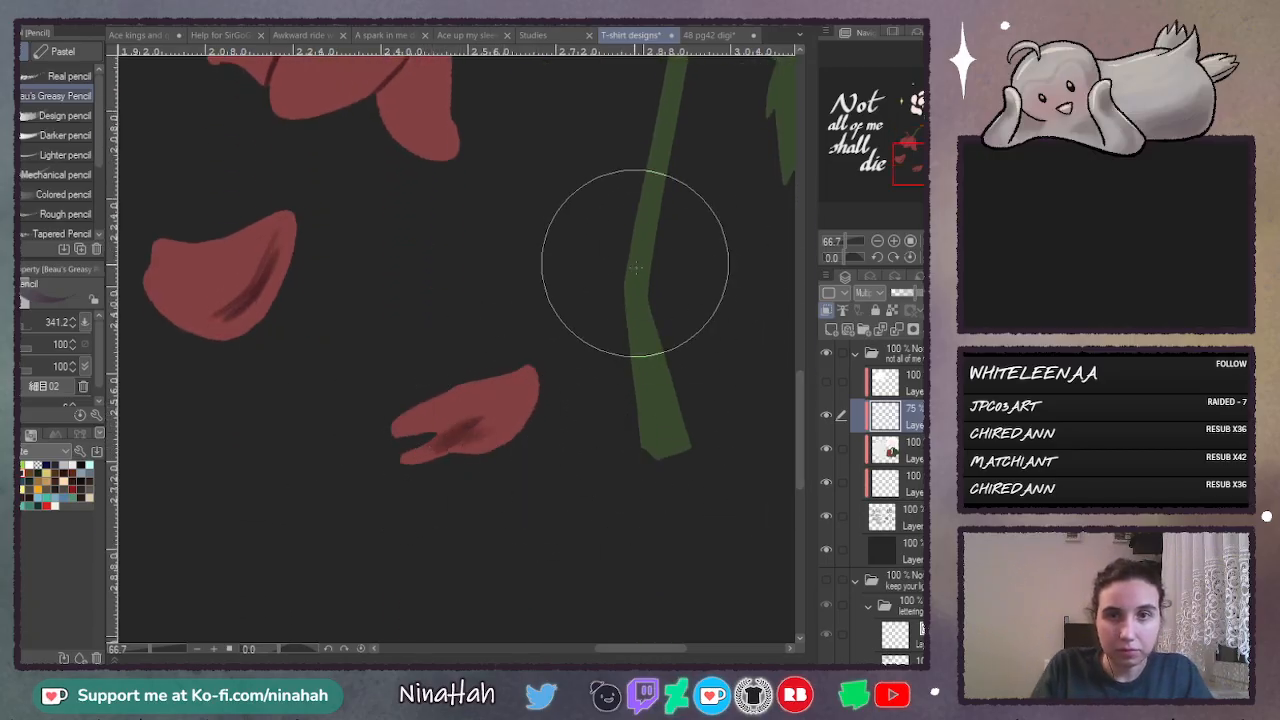
- Shade the lower stem's bend and cut end with dark strokes, and reduce the shading layer's opacity to 60%
{"action": "left_click_drag", "start_coordinate": [652, 230], "coordinate": [642, 276]}
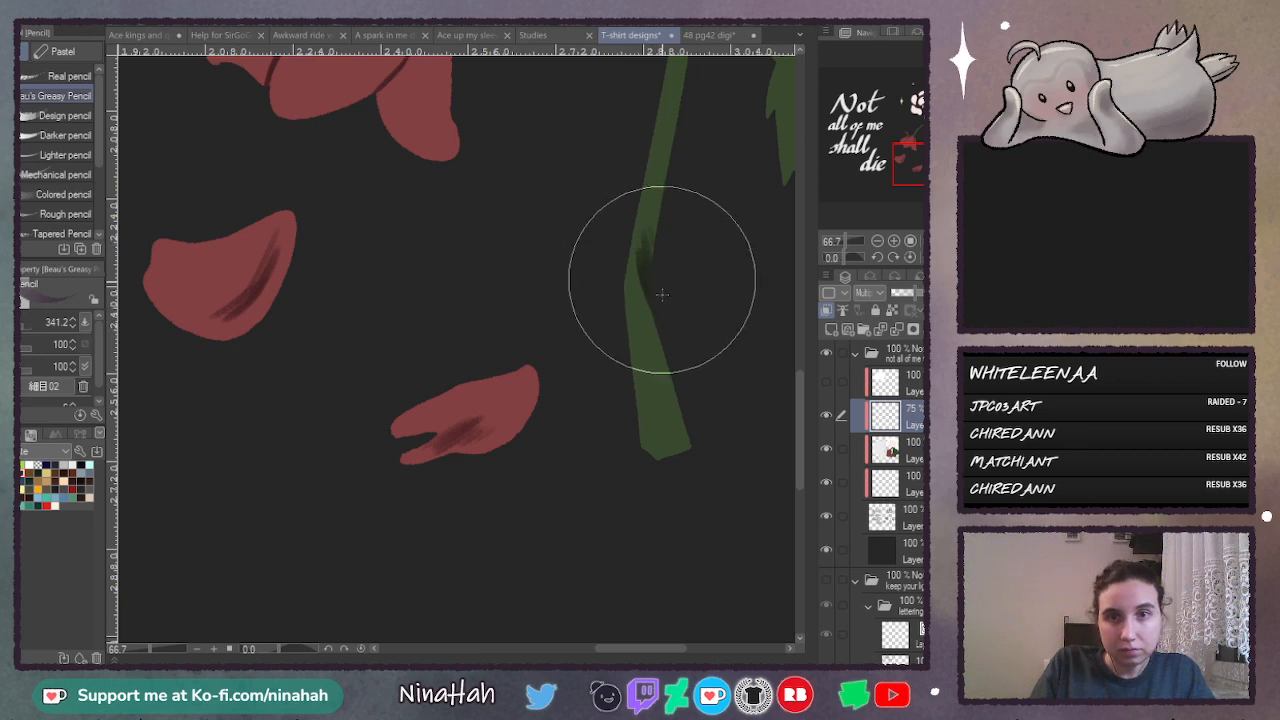
{"action": "mouse_move", "coordinate": [649, 213]}
{"action": "left_mouse_down"}
{"action": "mouse_move", "coordinate": [643, 283]}
{"action": "mouse_move", "coordinate": [645, 272]}
{"action": "left_mouse_up"}
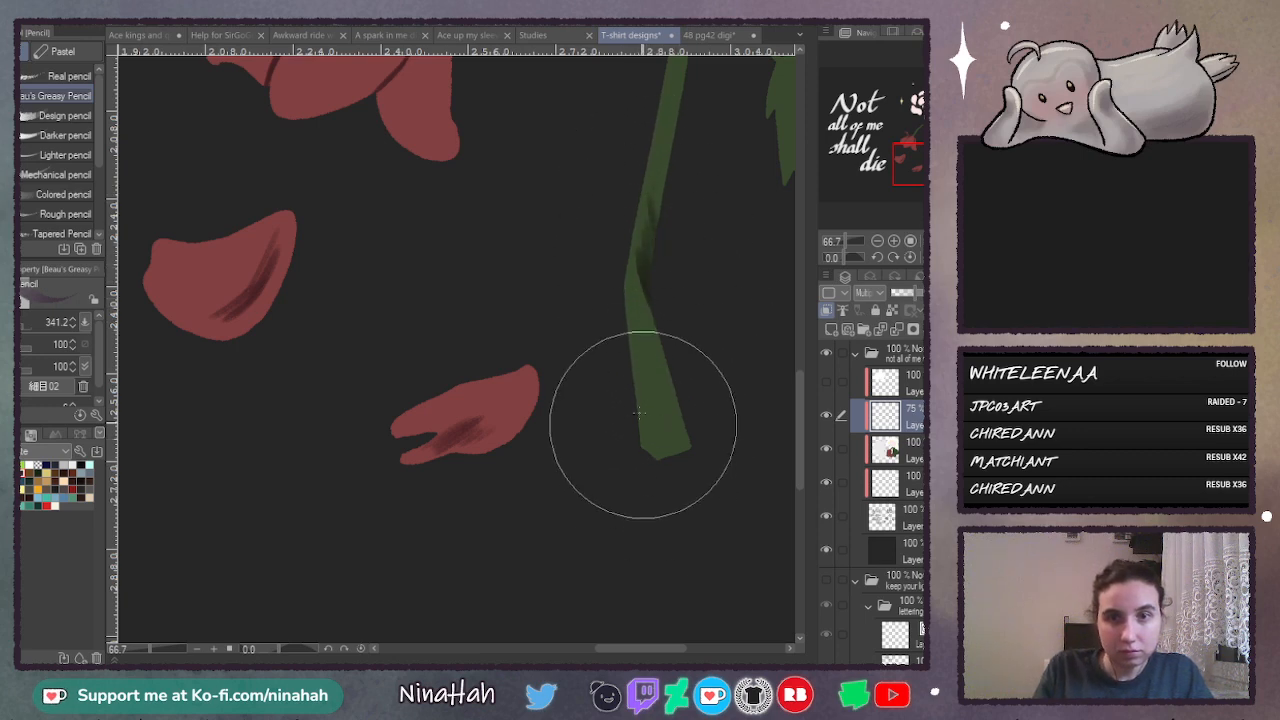
{"action": "left_click_drag", "start_coordinate": [646, 345], "coordinate": [649, 404]}
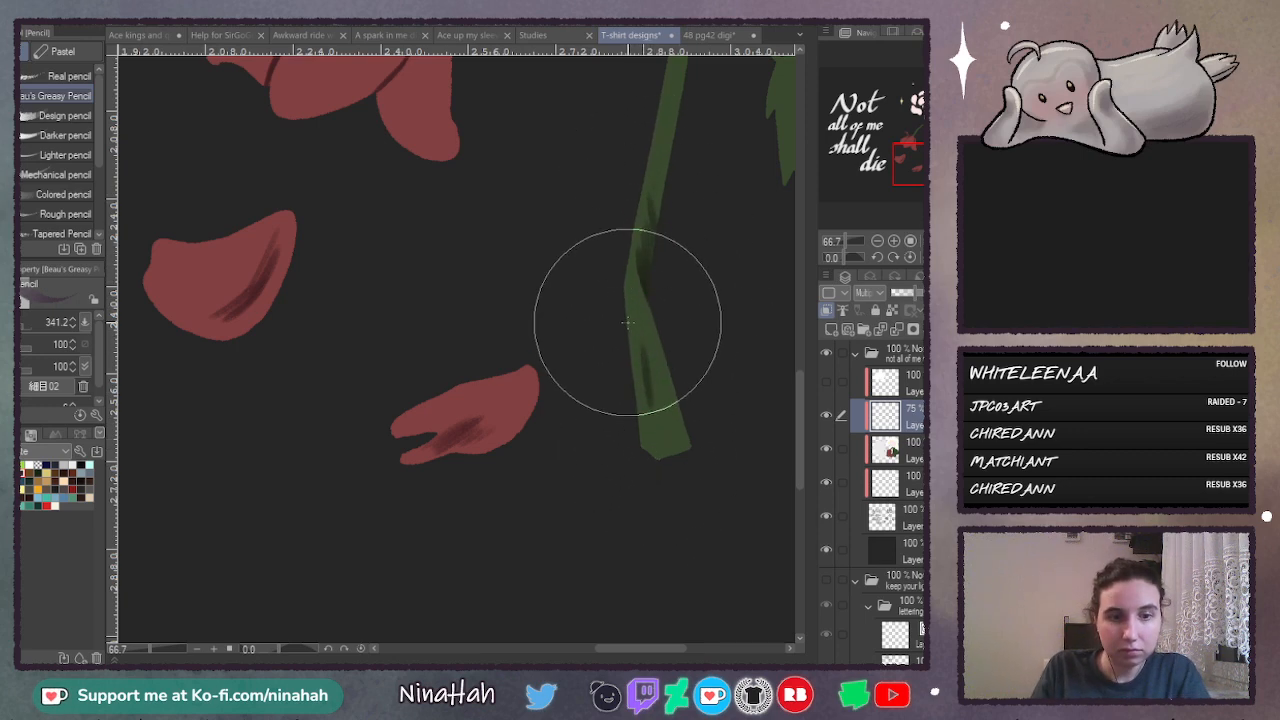
{"action": "mouse_move", "coordinate": [647, 360]}
{"action": "left_mouse_down"}
{"action": "mouse_move", "coordinate": [659, 426]}
{"action": "mouse_move", "coordinate": [636, 347]}
{"action": "mouse_move", "coordinate": [661, 462]}
{"action": "mouse_move", "coordinate": [646, 401]}
{"action": "mouse_move", "coordinate": [654, 443]}
{"action": "left_mouse_up"}
{"action": "mouse_move", "coordinate": [657, 405]}
{"action": "left_mouse_down"}
{"action": "mouse_move", "coordinate": [665, 450]}
{"action": "mouse_move", "coordinate": [653, 386]}
{"action": "mouse_move", "coordinate": [666, 475]}
{"action": "mouse_move", "coordinate": [669, 438]}
{"action": "left_mouse_up"}
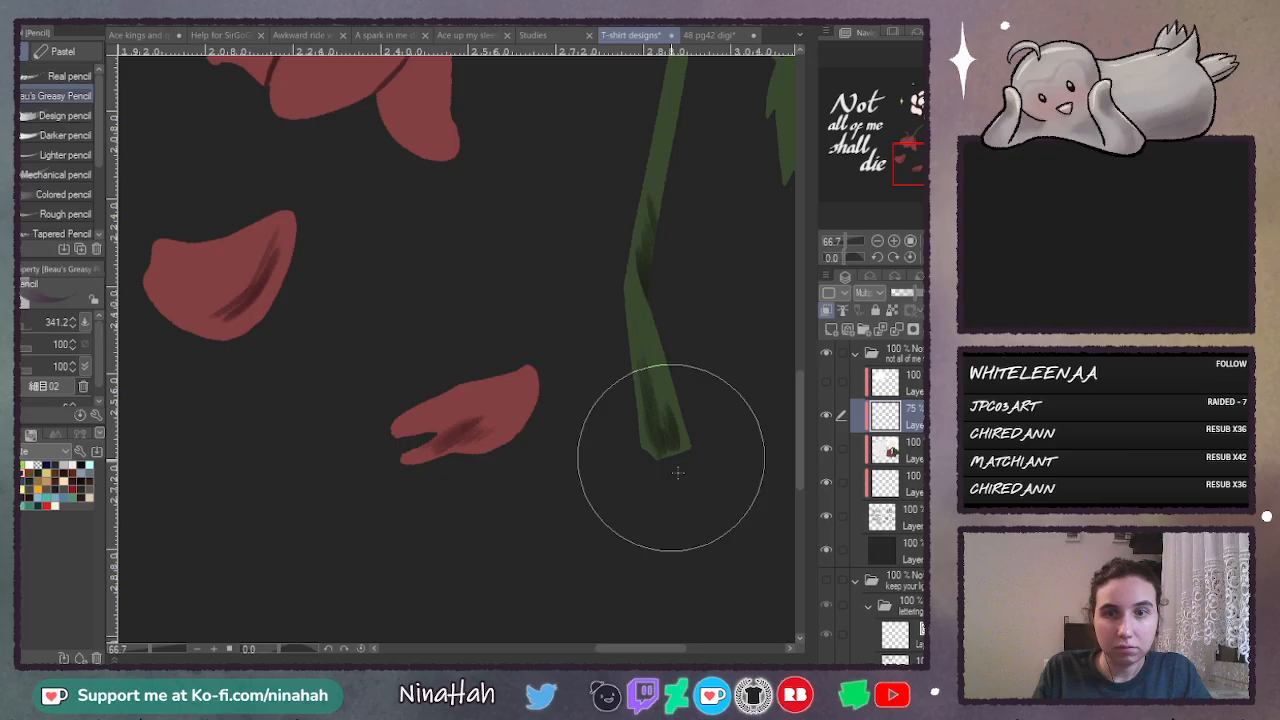
{"action": "left_click", "coordinate": [908, 294]}
- Try shading the arched upper stem with dark strokes along its bends
{"action": "left_click_drag", "start_coordinate": [802, 408], "coordinate": [803, 333]}
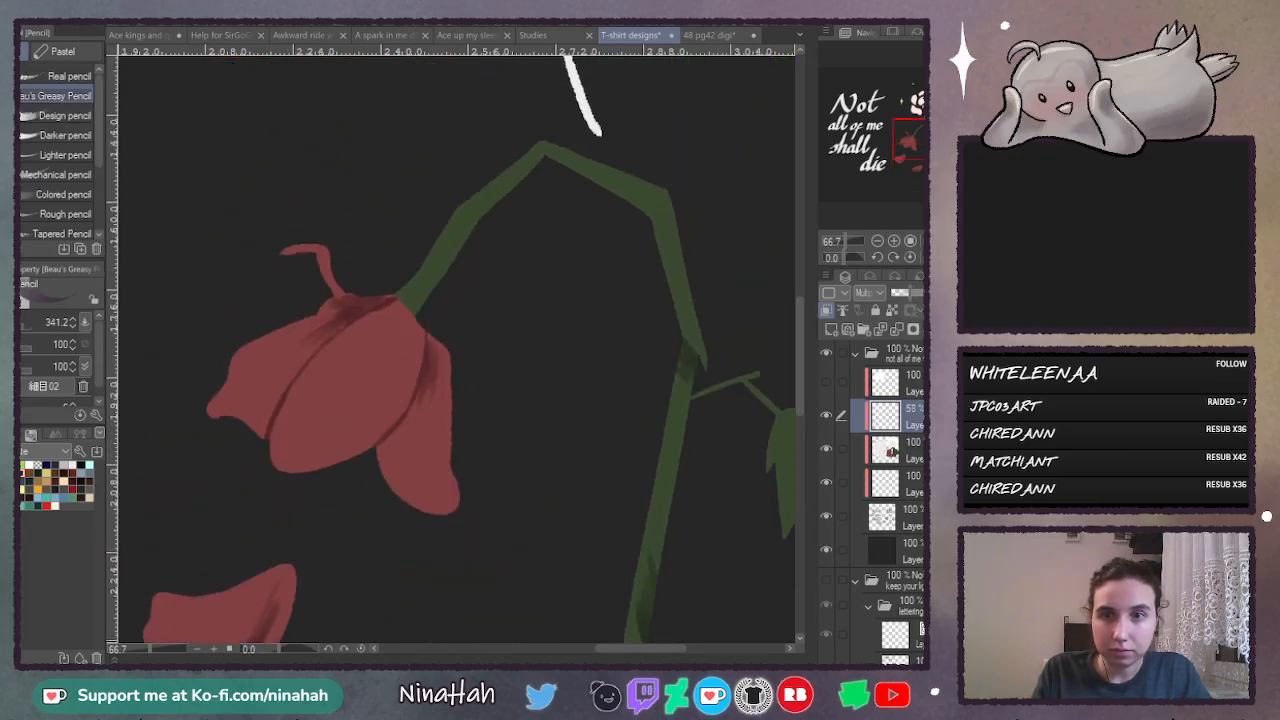
{"action": "left_click_drag", "start_coordinate": [646, 649], "coordinate": [664, 655]}
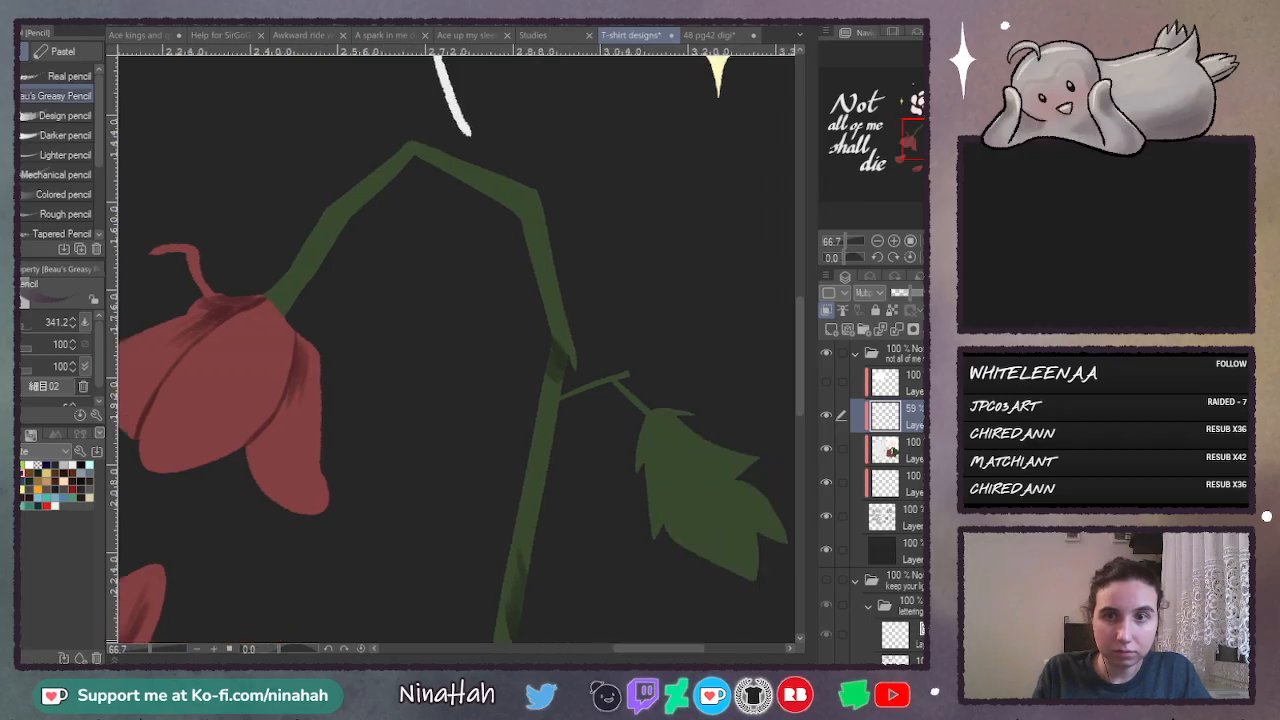
{"action": "mouse_move", "coordinate": [351, 211]}
{"action": "left_mouse_down"}
{"action": "mouse_move", "coordinate": [373, 190]}
{"action": "mouse_move", "coordinate": [339, 219]}
{"action": "mouse_move", "coordinate": [401, 168]}
{"action": "mouse_move", "coordinate": [434, 160]}
{"action": "mouse_move", "coordinate": [421, 155]}
{"action": "mouse_move", "coordinate": [468, 178]}
{"action": "mouse_move", "coordinate": [418, 152]}
{"action": "mouse_move", "coordinate": [520, 204]}
{"action": "left_mouse_up"}
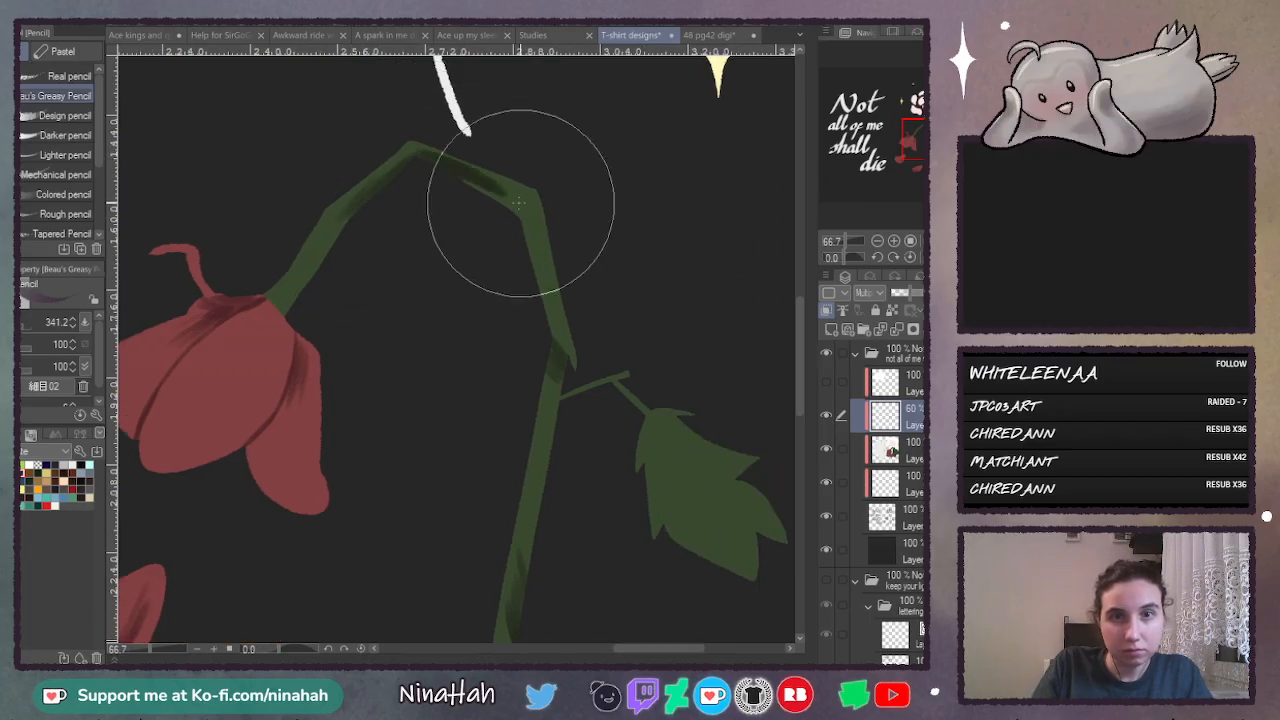
{"action": "left_click_drag", "start_coordinate": [446, 173], "coordinate": [517, 206]}
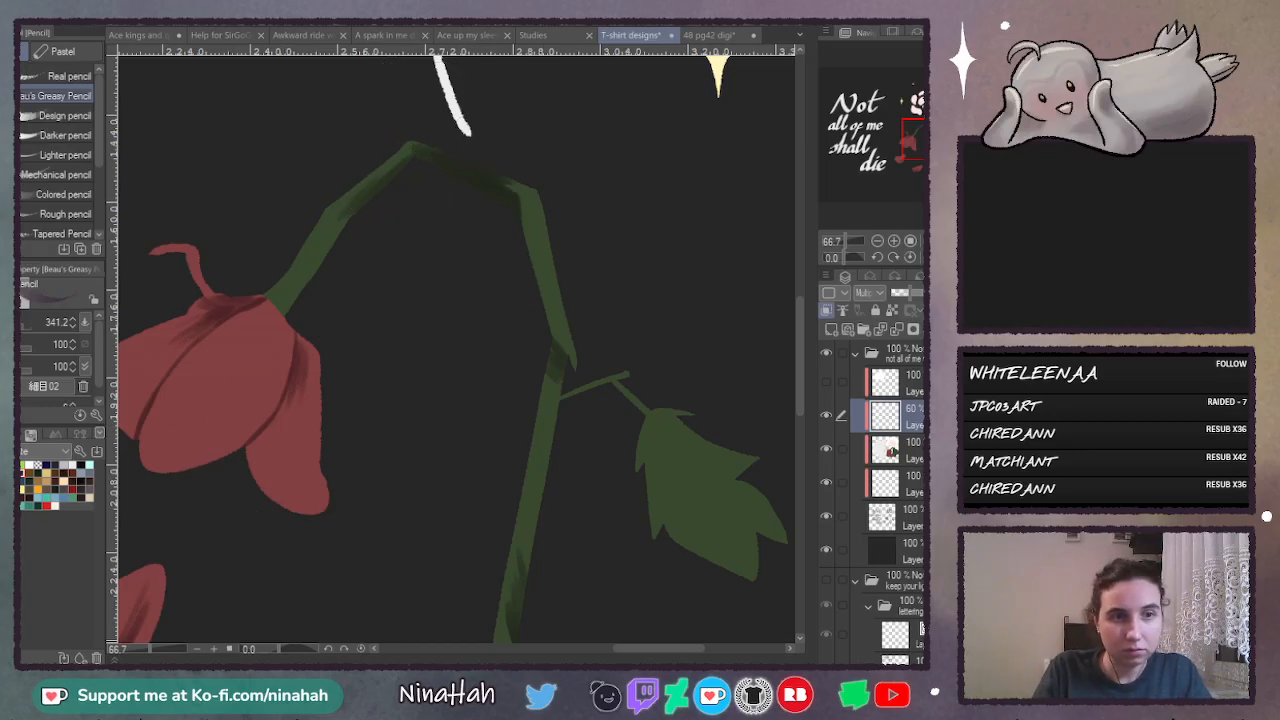
{"action": "mouse_move", "coordinate": [302, 228]}
{"action": "left_mouse_down"}
{"action": "mouse_move", "coordinate": [409, 129]}
{"action": "mouse_move", "coordinate": [540, 255]}
{"action": "left_mouse_up"}
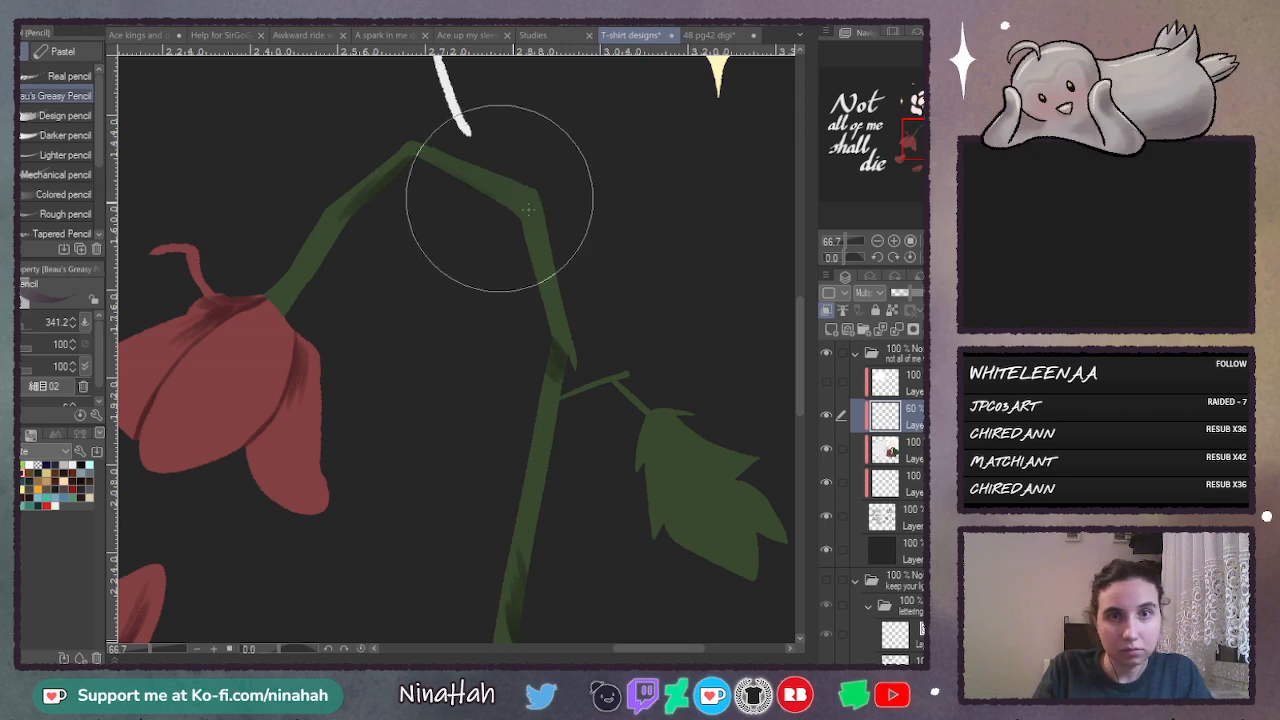
{"action": "left_click_drag", "start_coordinate": [417, 152], "coordinate": [520, 198]}
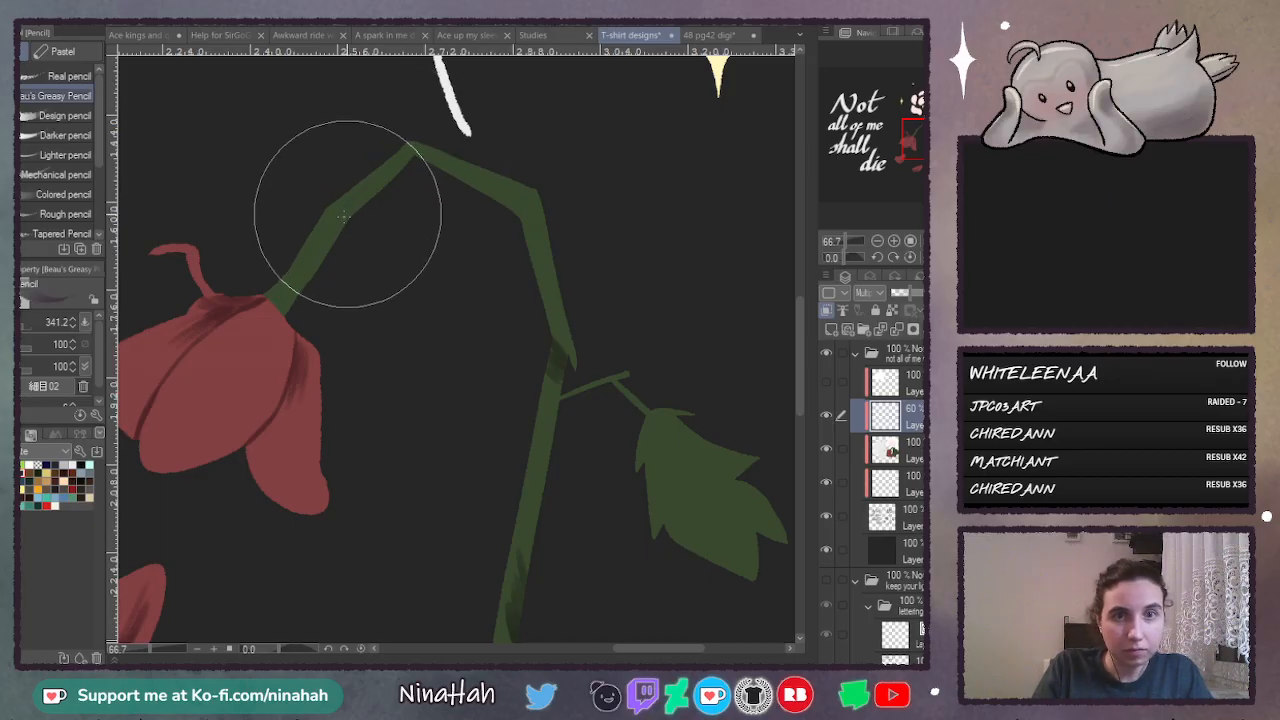
- Shade the arched upper stem with dark strokes above the flower, up to the peak and along the underside to the next bend
{"action": "left_click_drag", "start_coordinate": [343, 219], "coordinate": [417, 149]}
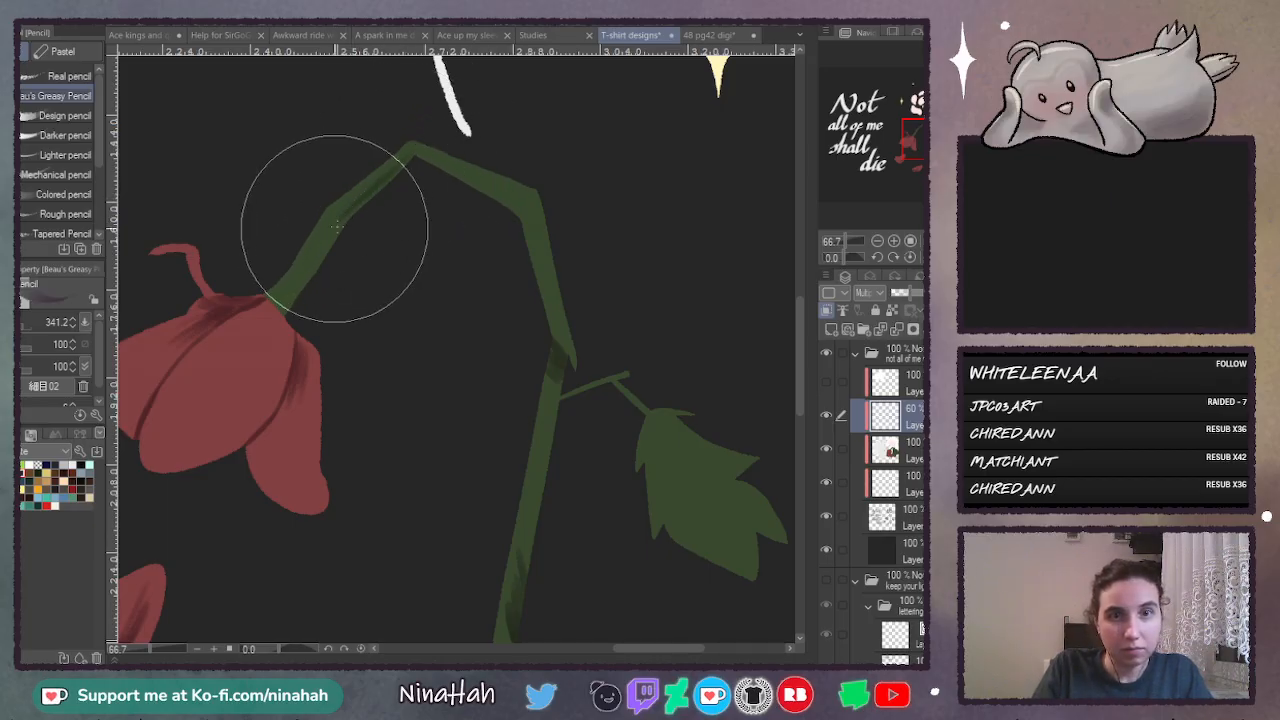
{"action": "left_click_drag", "start_coordinate": [336, 227], "coordinate": [378, 185]}
{"action": "left_click_drag", "start_coordinate": [280, 311], "coordinate": [332, 236]}
{"action": "left_click_drag", "start_coordinate": [424, 153], "coordinate": [505, 189]}
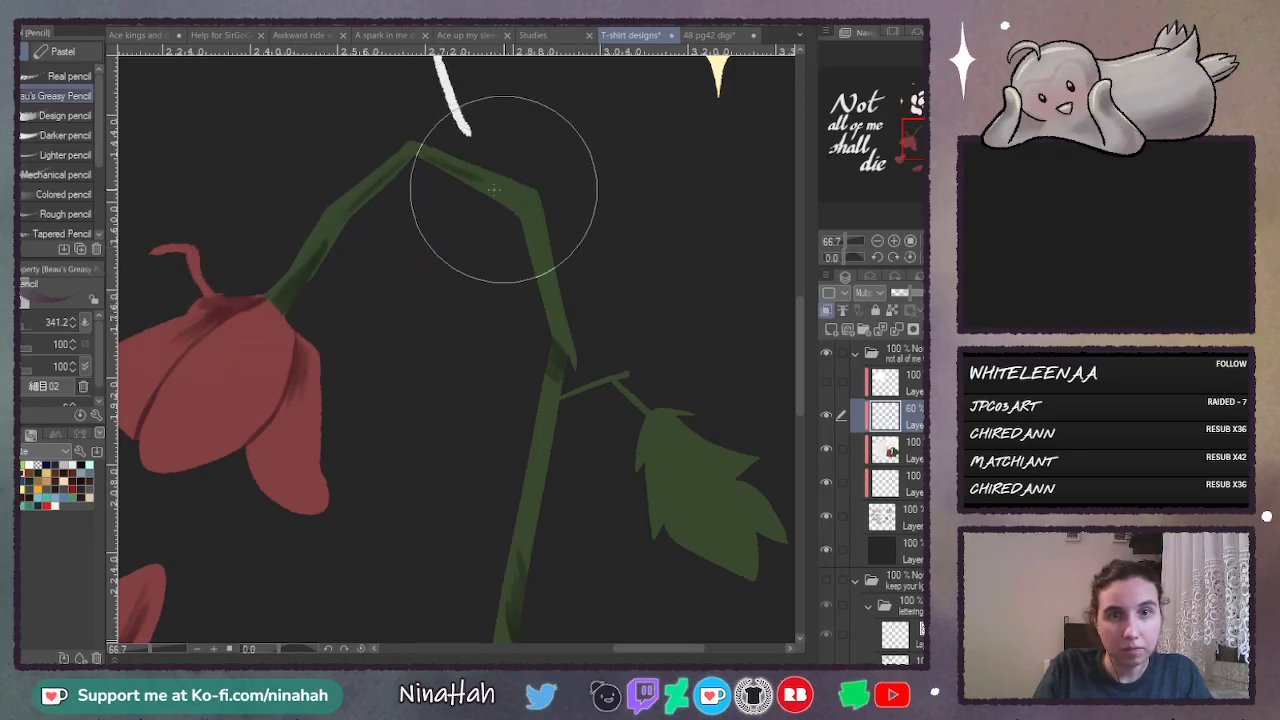
{"action": "left_click_drag", "start_coordinate": [421, 155], "coordinate": [526, 207]}
{"action": "mouse_move", "coordinate": [463, 176]}
{"action": "left_mouse_down"}
{"action": "mouse_move", "coordinate": [524, 208]}
{"action": "mouse_move", "coordinate": [478, 184]}
{"action": "mouse_move", "coordinate": [514, 207]}
{"action": "mouse_move", "coordinate": [484, 188]}
{"action": "mouse_move", "coordinate": [507, 201]}
{"action": "mouse_move", "coordinate": [498, 186]}
{"action": "mouse_move", "coordinate": [532, 213]}
{"action": "left_mouse_up"}
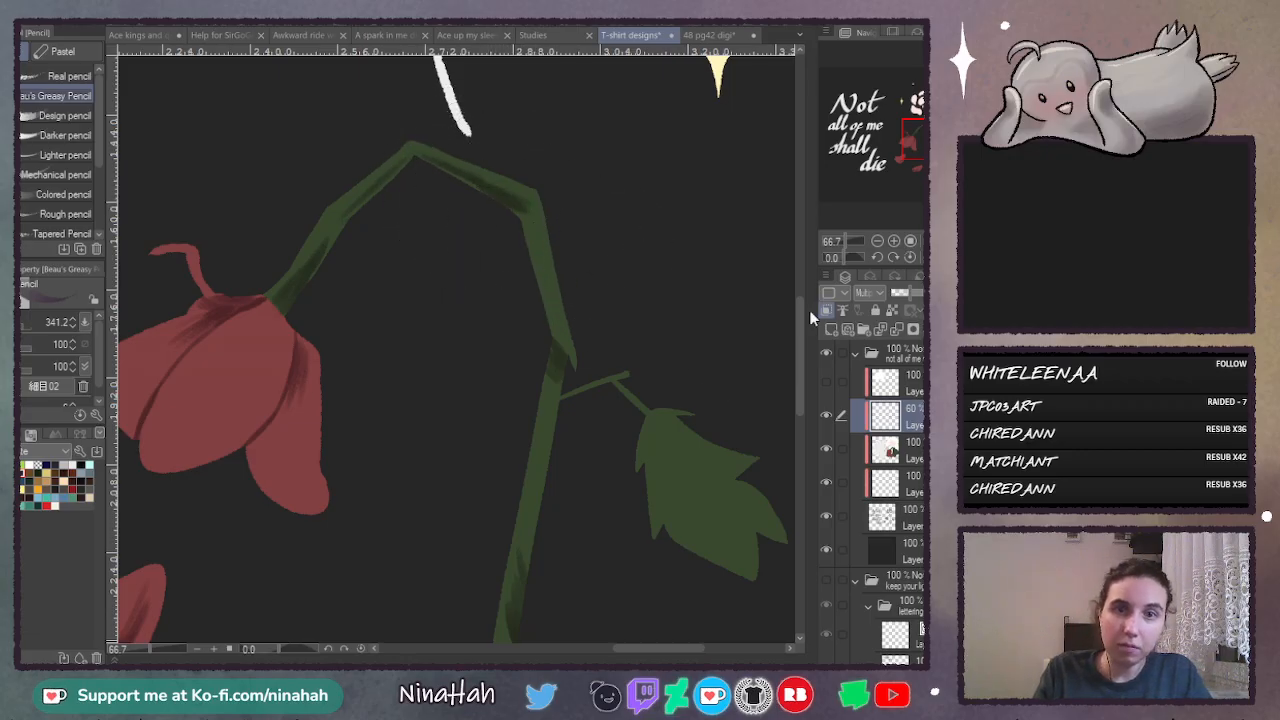
- Shade the lower lobes of the hanging leaf with soft dark strokes
{"action": "left_click_drag", "start_coordinate": [797, 337], "coordinate": [796, 394]}
{"action": "left_click_drag", "start_coordinate": [632, 648], "coordinate": [657, 648]}
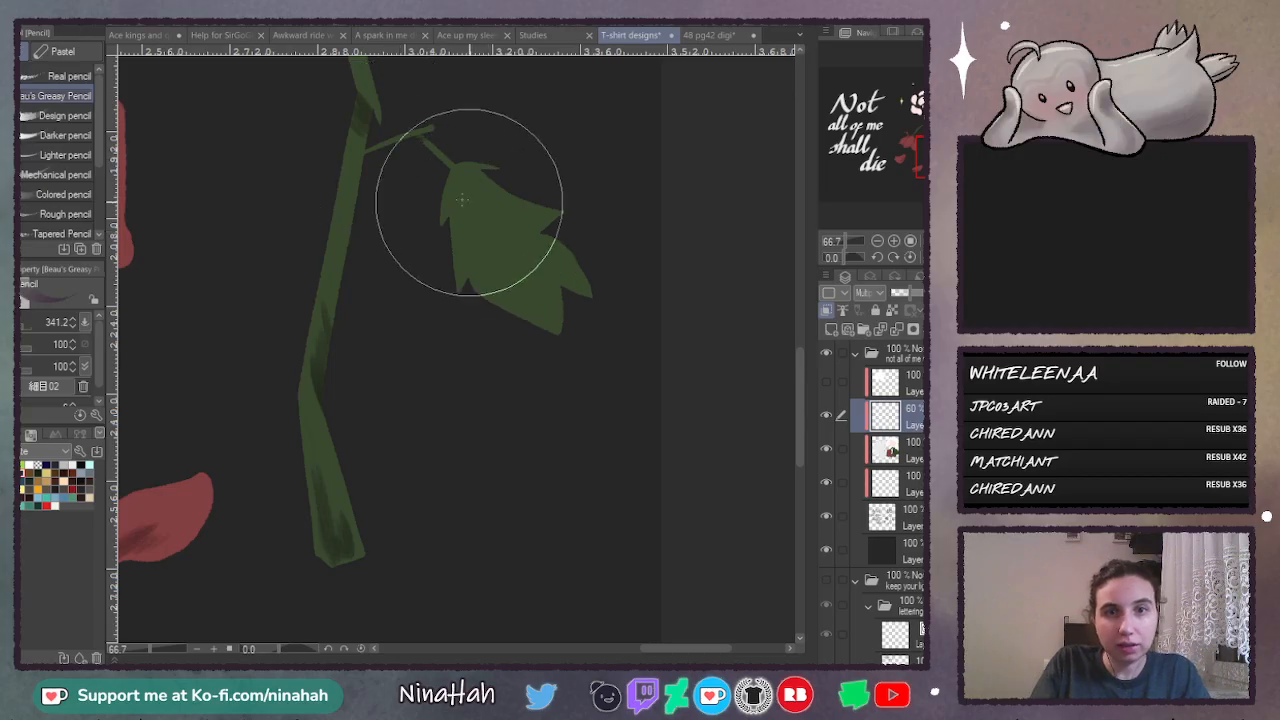
{"action": "mouse_move", "coordinate": [466, 232]}
{"action": "left_mouse_down"}
{"action": "mouse_move", "coordinate": [478, 276]}
{"action": "mouse_move", "coordinate": [486, 287]}
{"action": "mouse_move", "coordinate": [475, 238]}
{"action": "mouse_move", "coordinate": [559, 381]}
{"action": "mouse_move", "coordinate": [502, 265]}
{"action": "mouse_move", "coordinate": [534, 320]}
{"action": "left_mouse_up"}
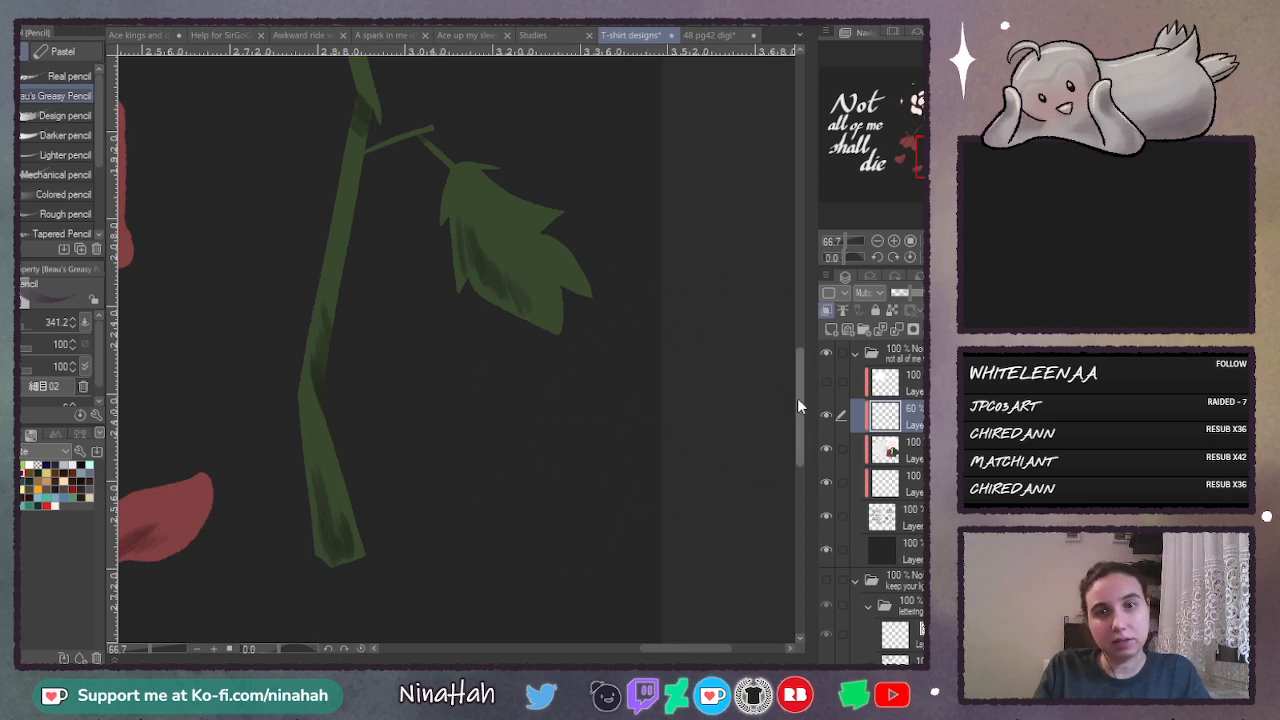
- Fit the whole design in view and set the shading layer's opacity to 50%
{"action": "left_click_drag", "start_coordinate": [797, 398], "coordinate": [846, 269]}
{"action": "key", "text": "ctrl+0"}
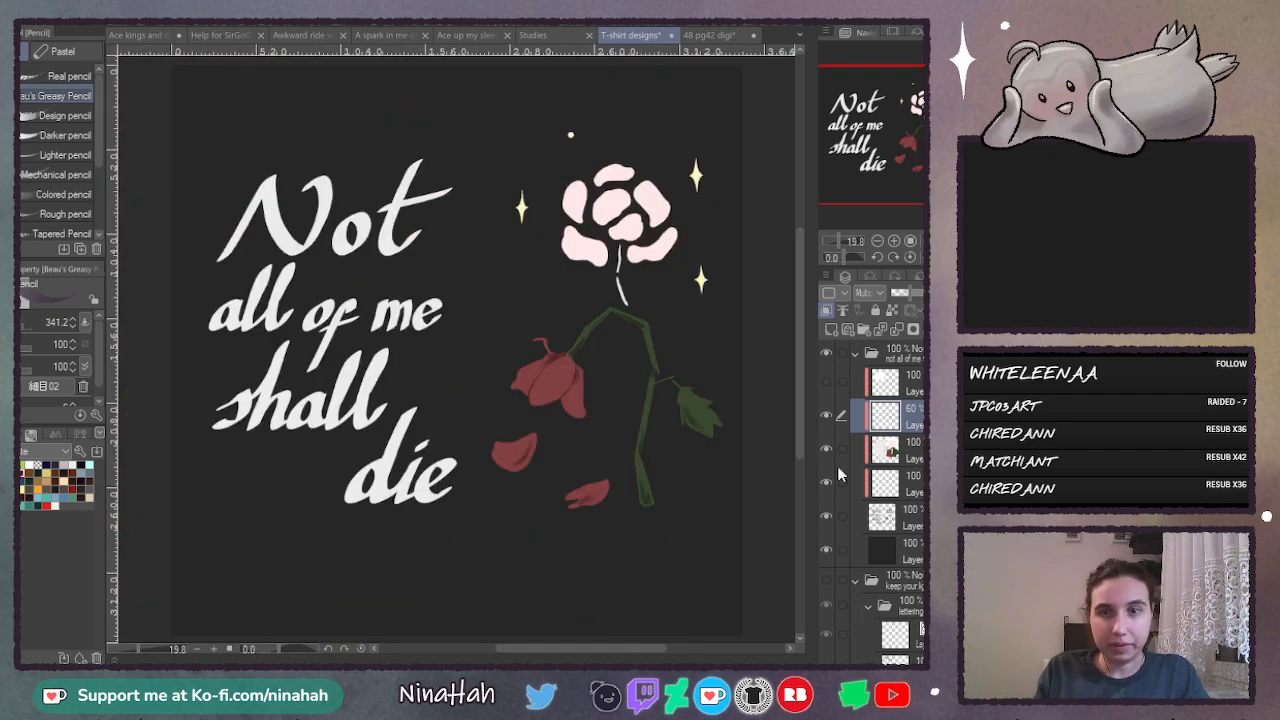
{"action": "left_click", "coordinate": [903, 293]}
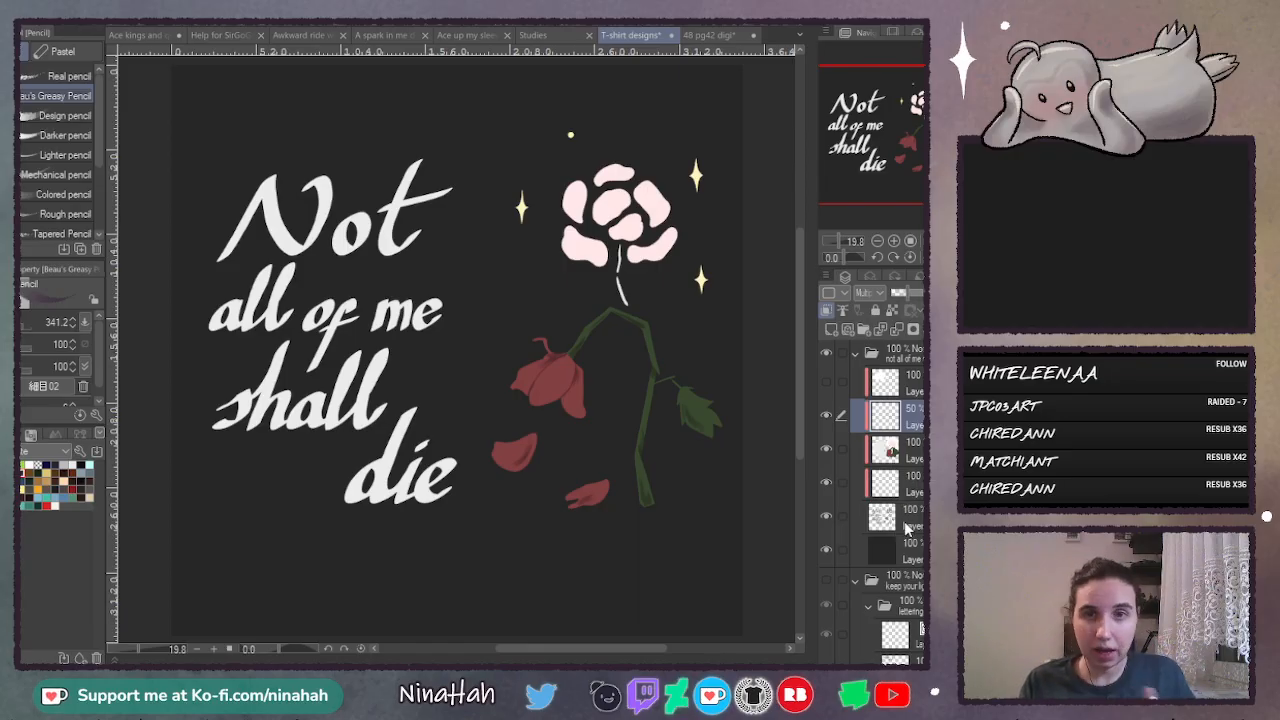
- Duplicate the base shape layer below the clipped colour layers and blur the lower copy into a soft glow around the design
{"action": "left_click", "coordinate": [905, 522]}
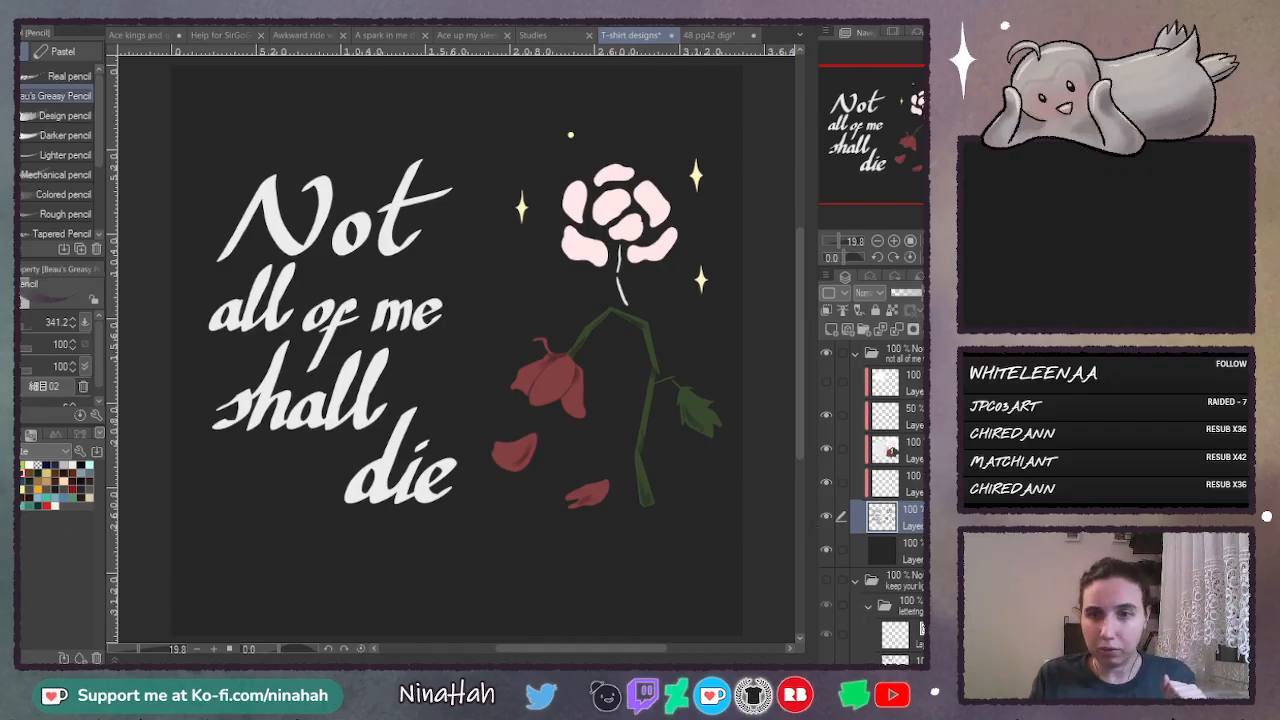
{"action": "key", "text": "ctrl+v"}
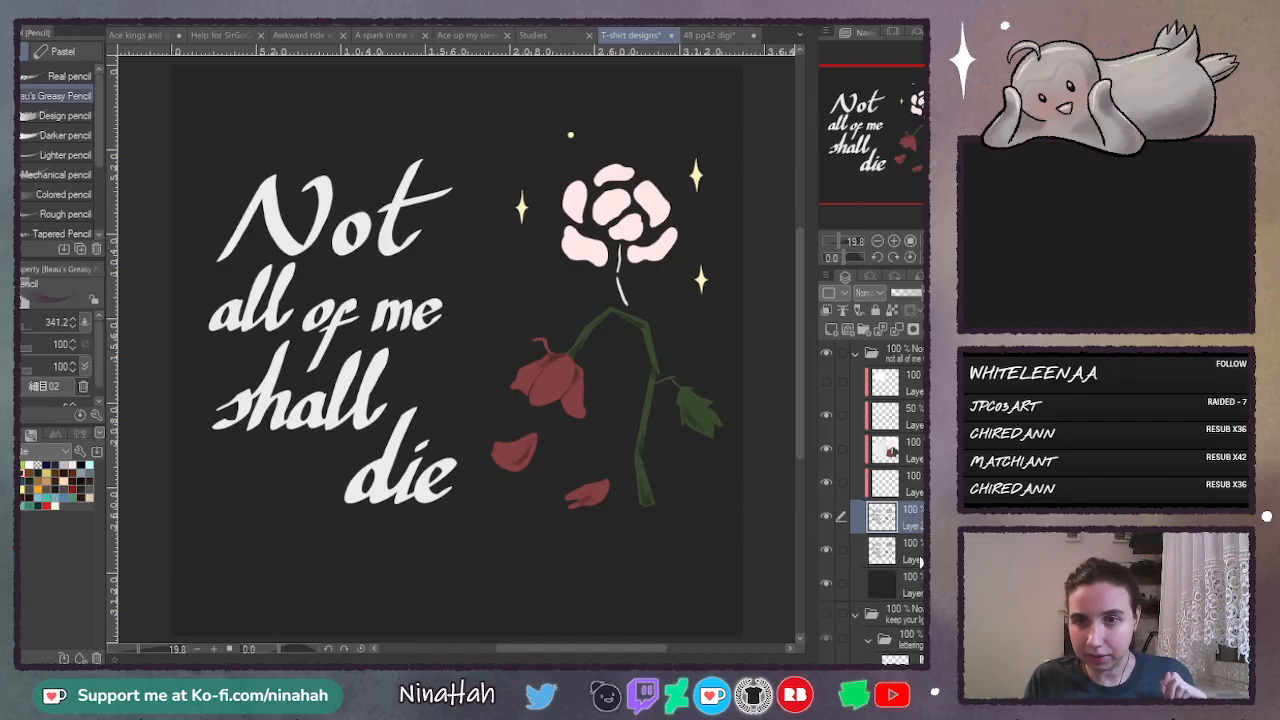
{"action": "left_click", "coordinate": [897, 551]}
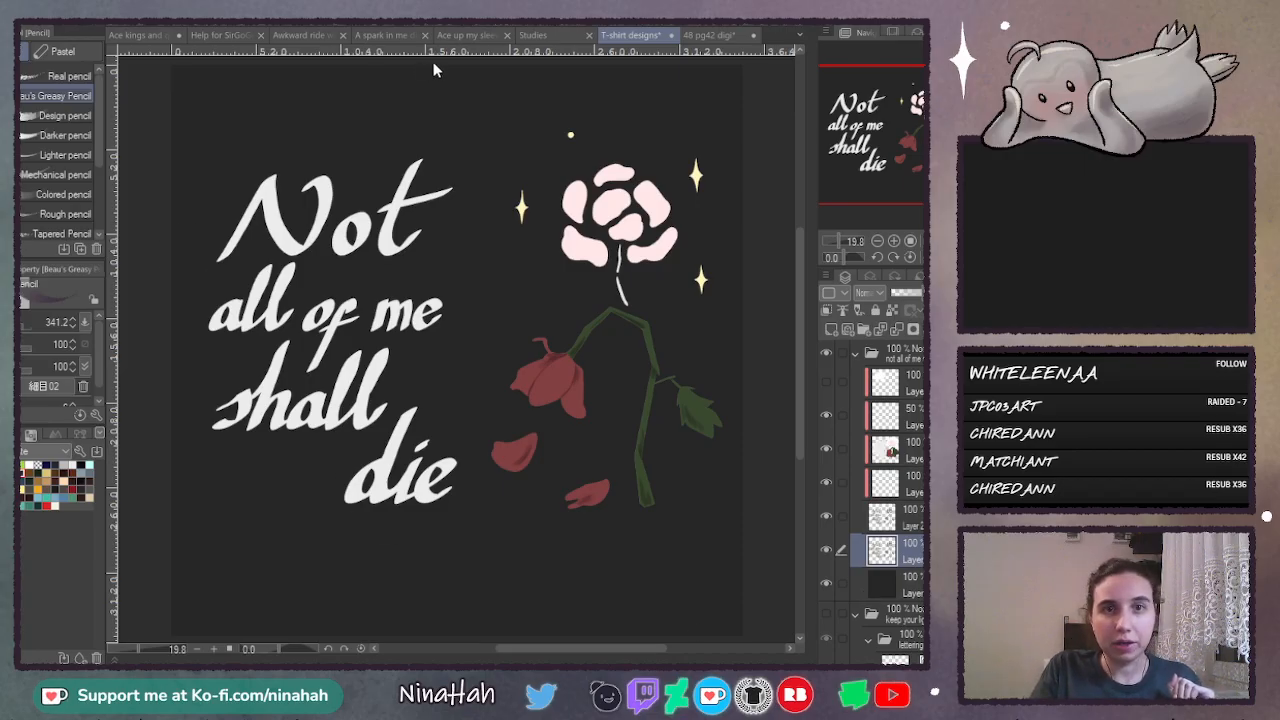
{"action": "key", "text": "Tab"}
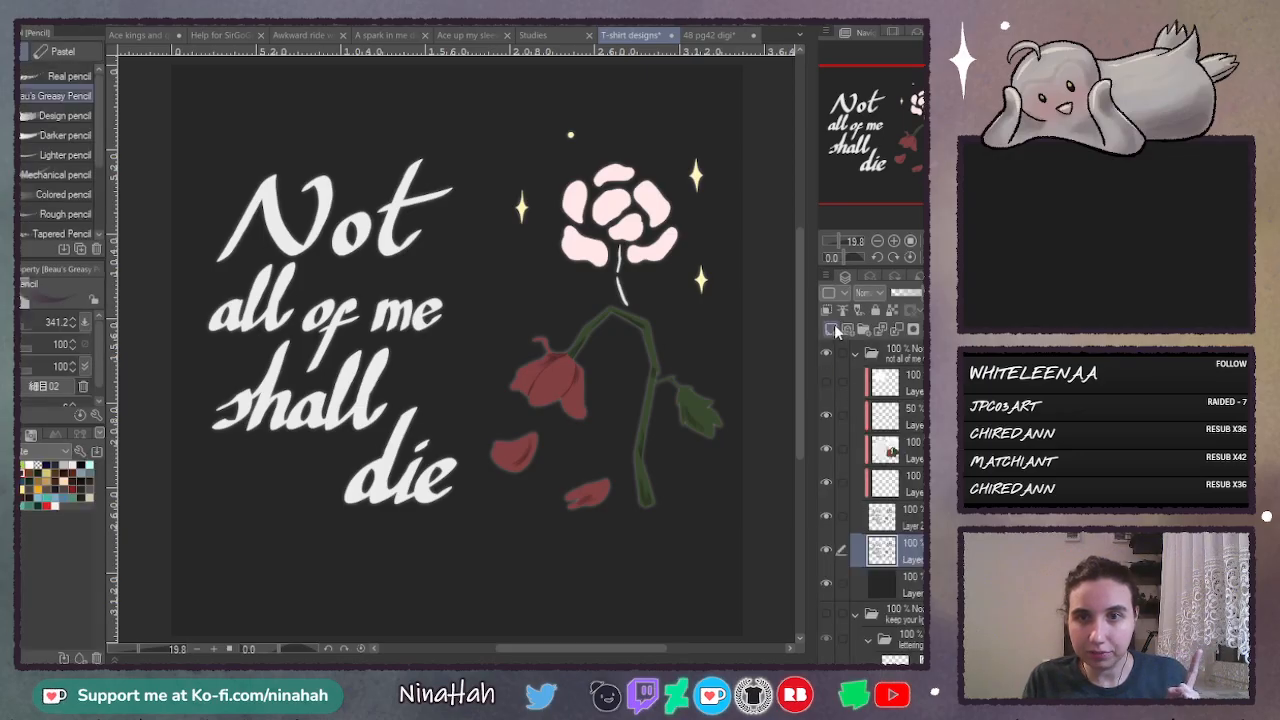
- Add a new layer clipped to the blurred copy and fill it with the sparkles' pale yellow
{"action": "left_click", "coordinate": [830, 330]}
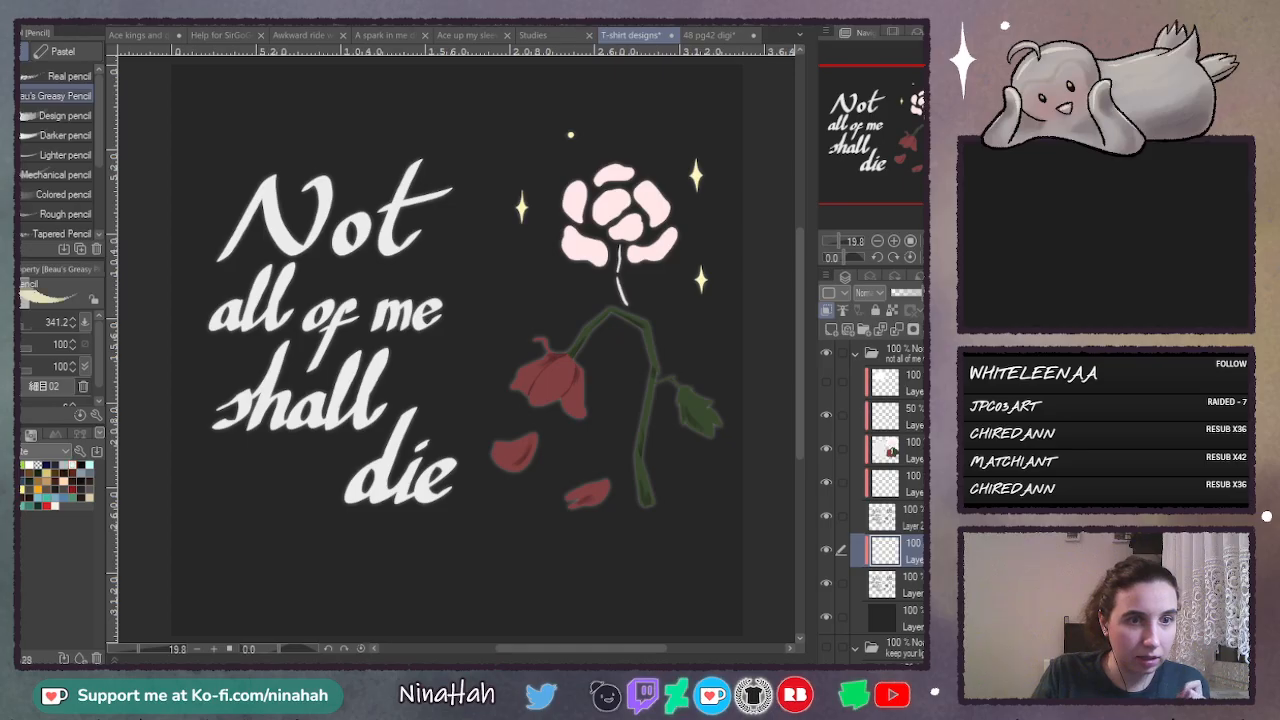
{"action": "key", "text": "g"}
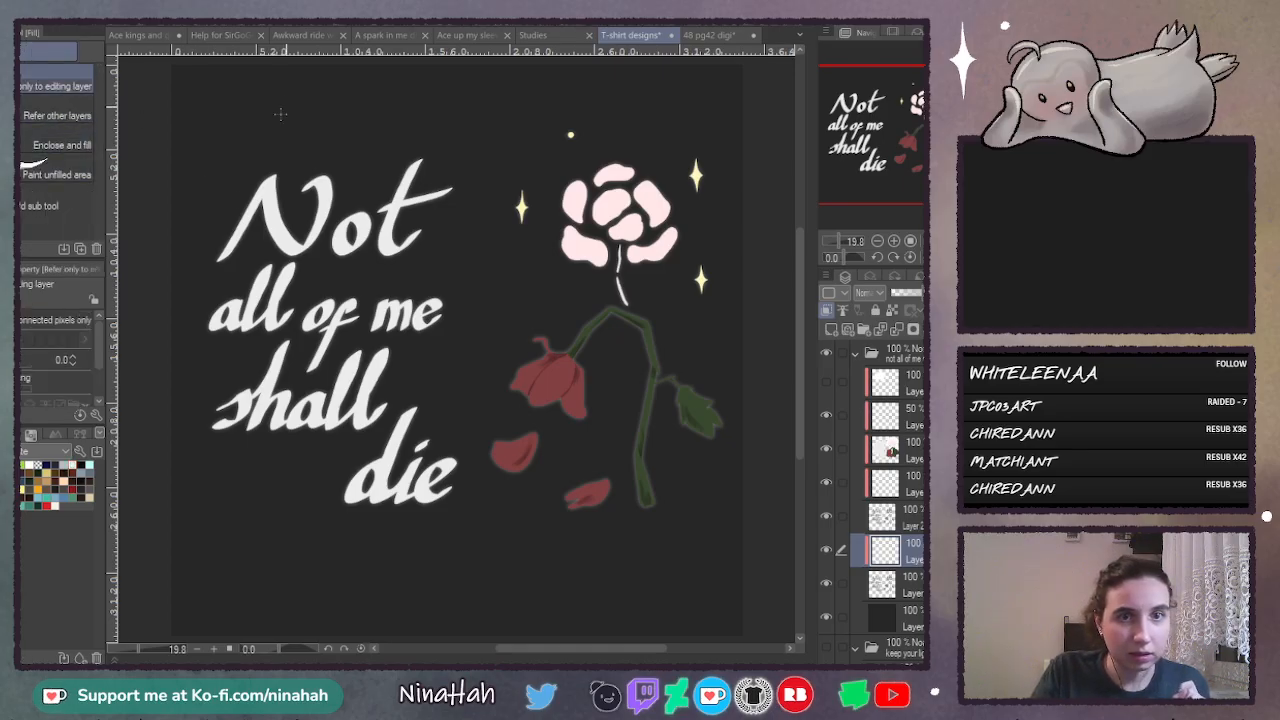
{"action": "left_click", "coordinate": [203, 621]}
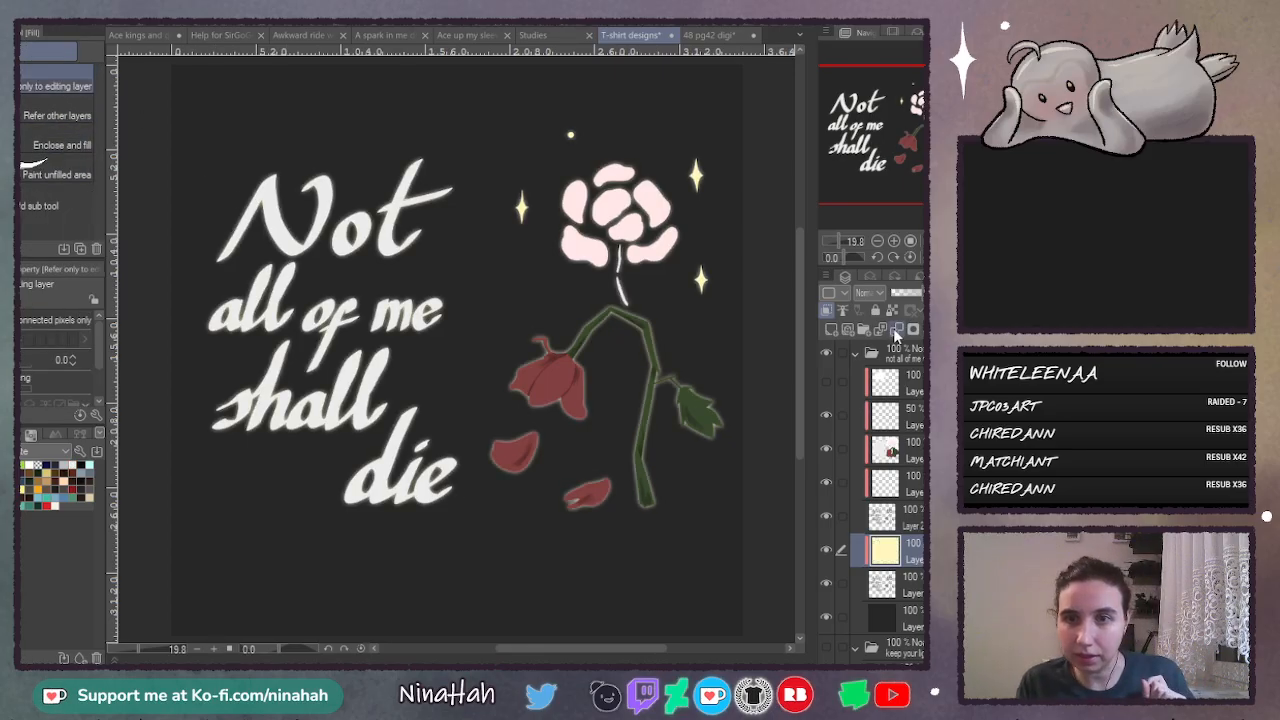
- Merge the pale yellow fill into the blurred copy and erase the glow around the wilted flower, its stem, leaf and fallen petals
{"action": "key", "text": "ctrl+e"}
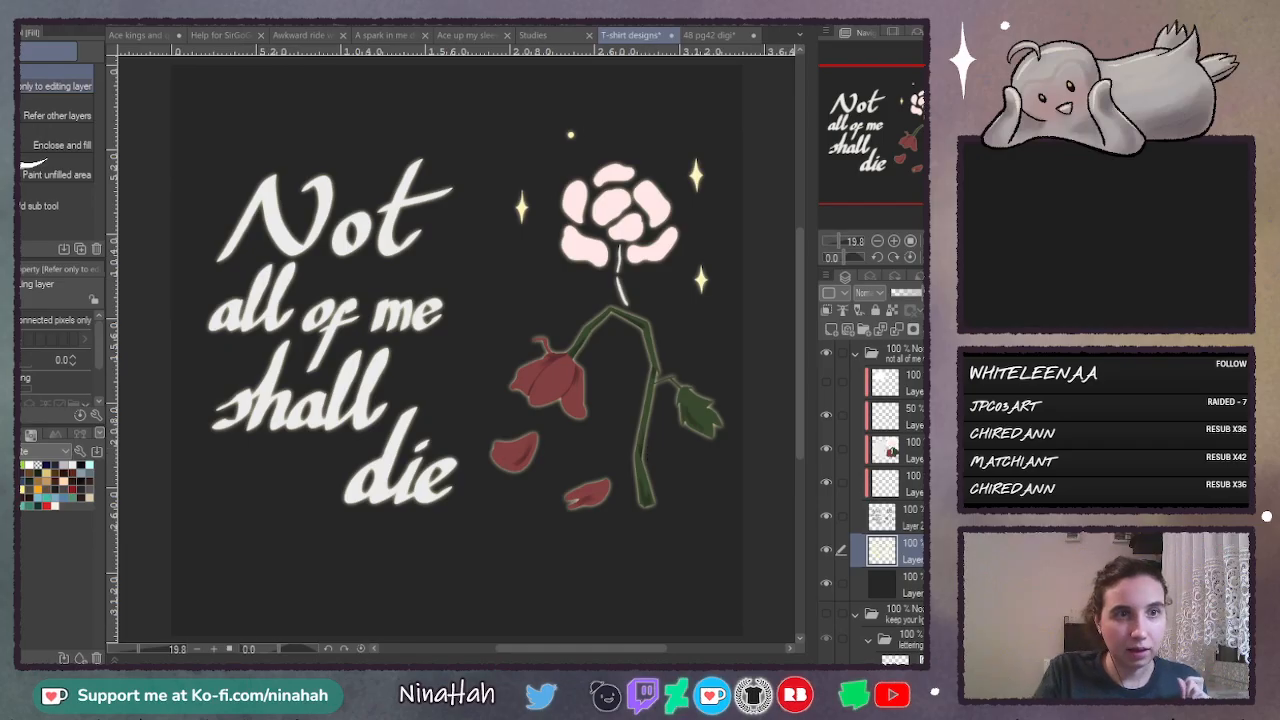
{"action": "key", "text": "m"}
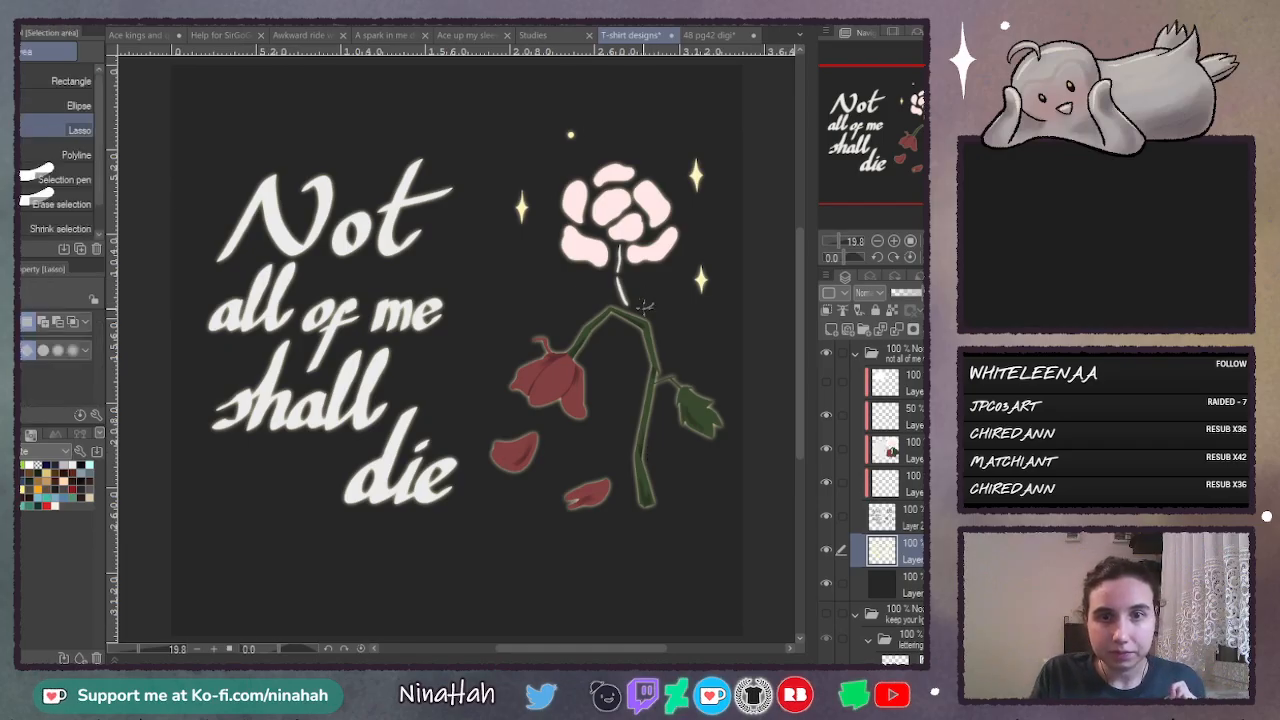
{"action": "mouse_move", "coordinate": [632, 305]}
{"action": "left_mouse_down"}
{"action": "mouse_move", "coordinate": [524, 320]}
{"action": "mouse_move", "coordinate": [479, 393]}
{"action": "mouse_move", "coordinate": [483, 491]}
{"action": "mouse_move", "coordinate": [614, 559]}
{"action": "mouse_move", "coordinate": [728, 448]}
{"action": "mouse_move", "coordinate": [712, 325]}
{"action": "left_mouse_up"}
{"action": "key", "text": "Delete"}
{"action": "key", "text": "ctrl+d"}
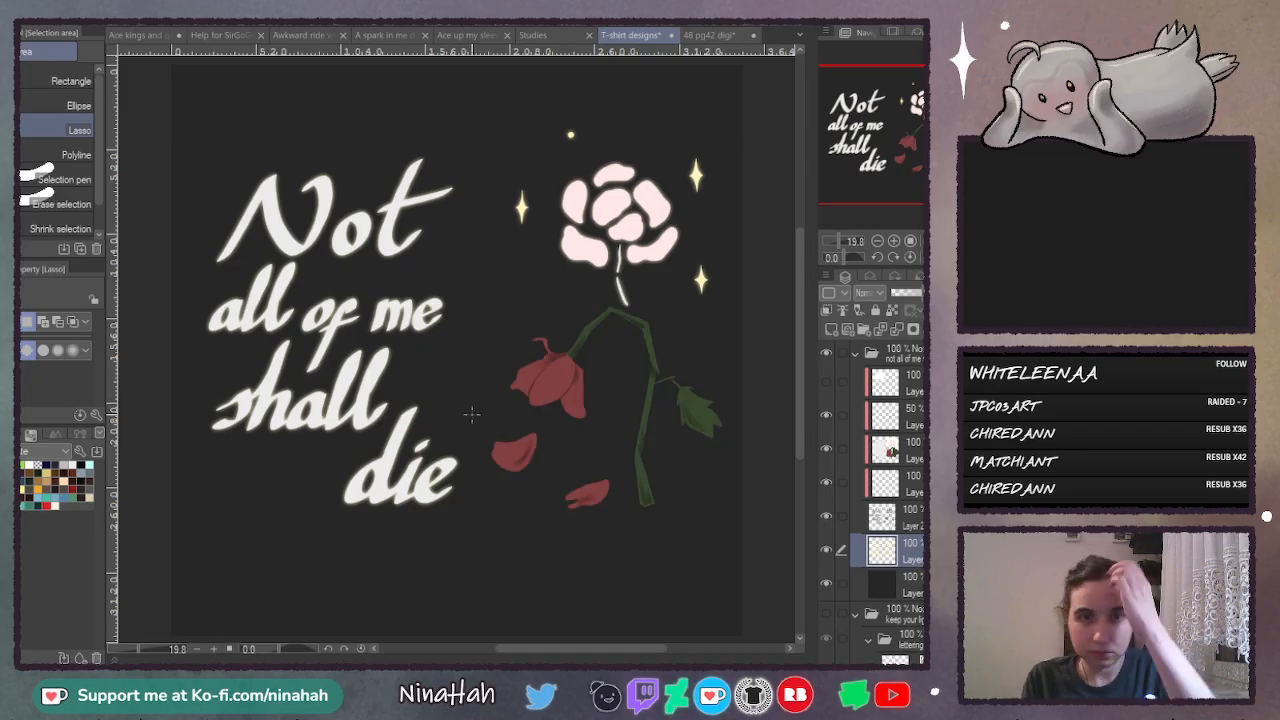
- Erase the yellow glow around the "all of me" line of the lettering
{"action": "left_click_drag", "start_coordinate": [452, 340], "coordinate": [381, 339]}
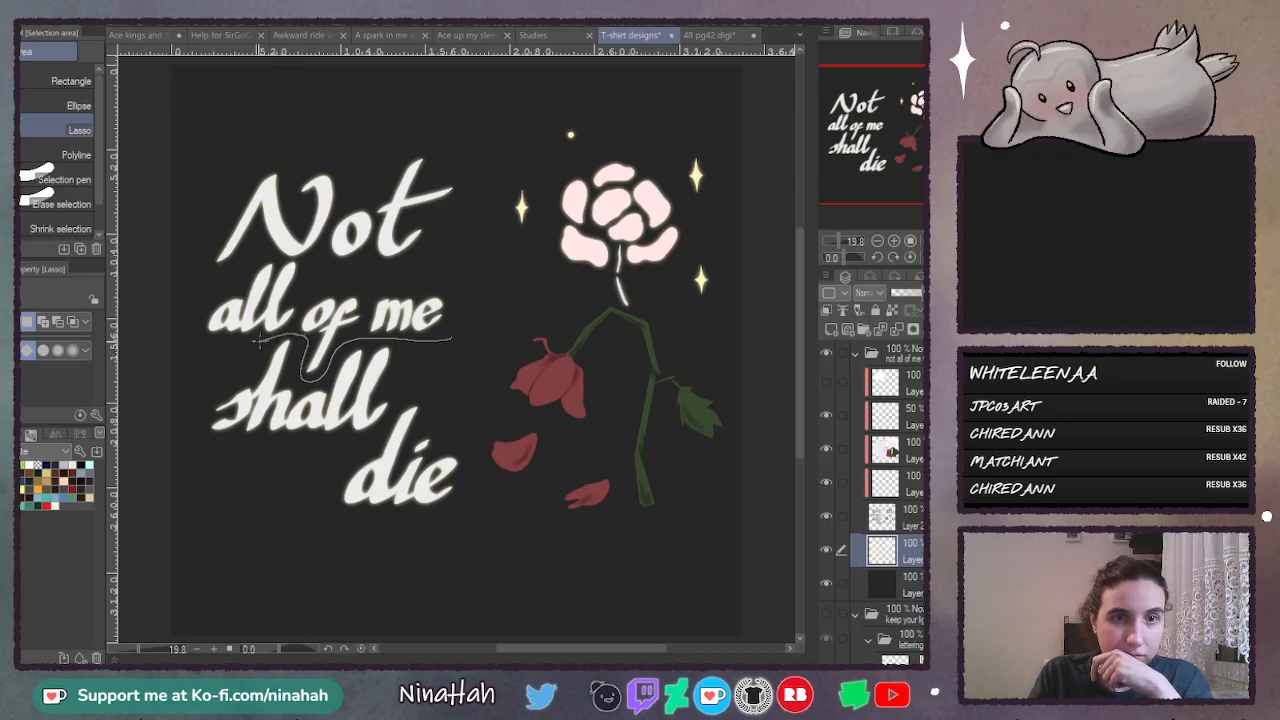
{"action": "mouse_move", "coordinate": [258, 254]}
{"action": "left_mouse_down"}
{"action": "mouse_move", "coordinate": [354, 278]}
{"action": "mouse_move", "coordinate": [470, 285]}
{"action": "left_mouse_up"}
{"action": "key", "text": "Delete"}
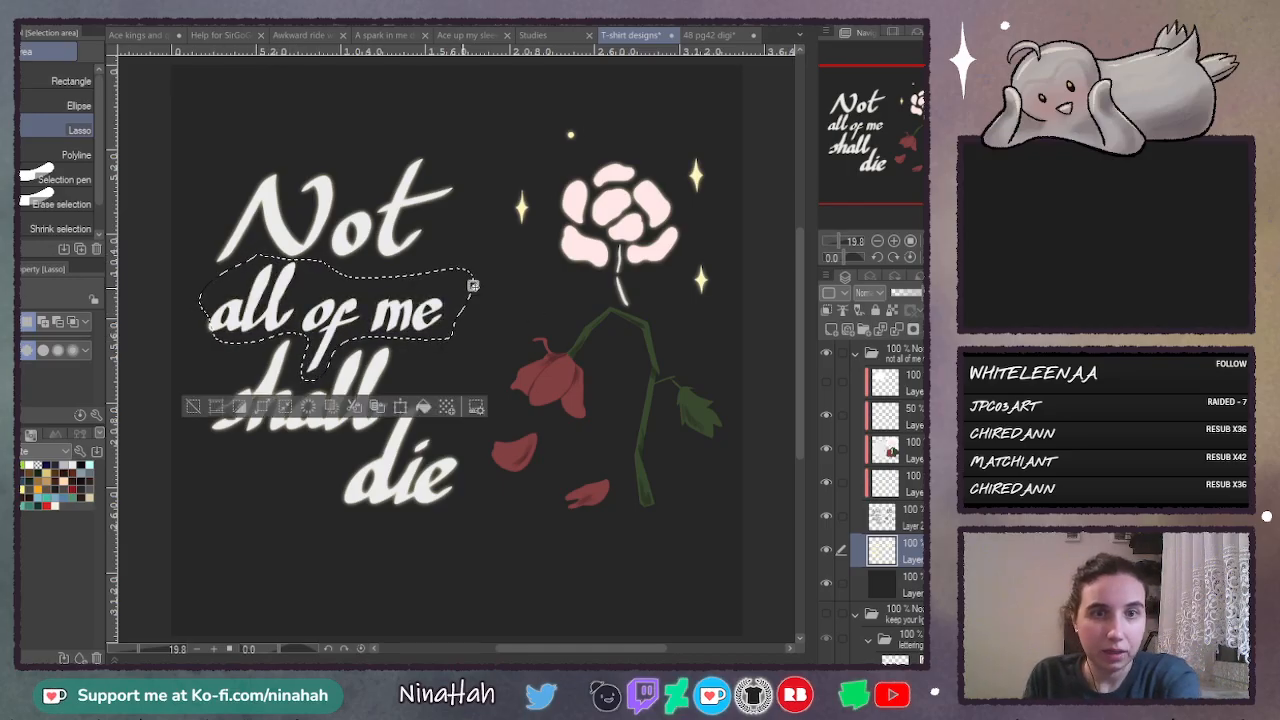
{"action": "key", "text": "ctrl+d"}
{"action": "left_click_drag", "start_coordinate": [181, 335], "coordinate": [235, 355]}
{"action": "key", "text": "Delete"}
{"action": "key", "text": "ctrl+d"}
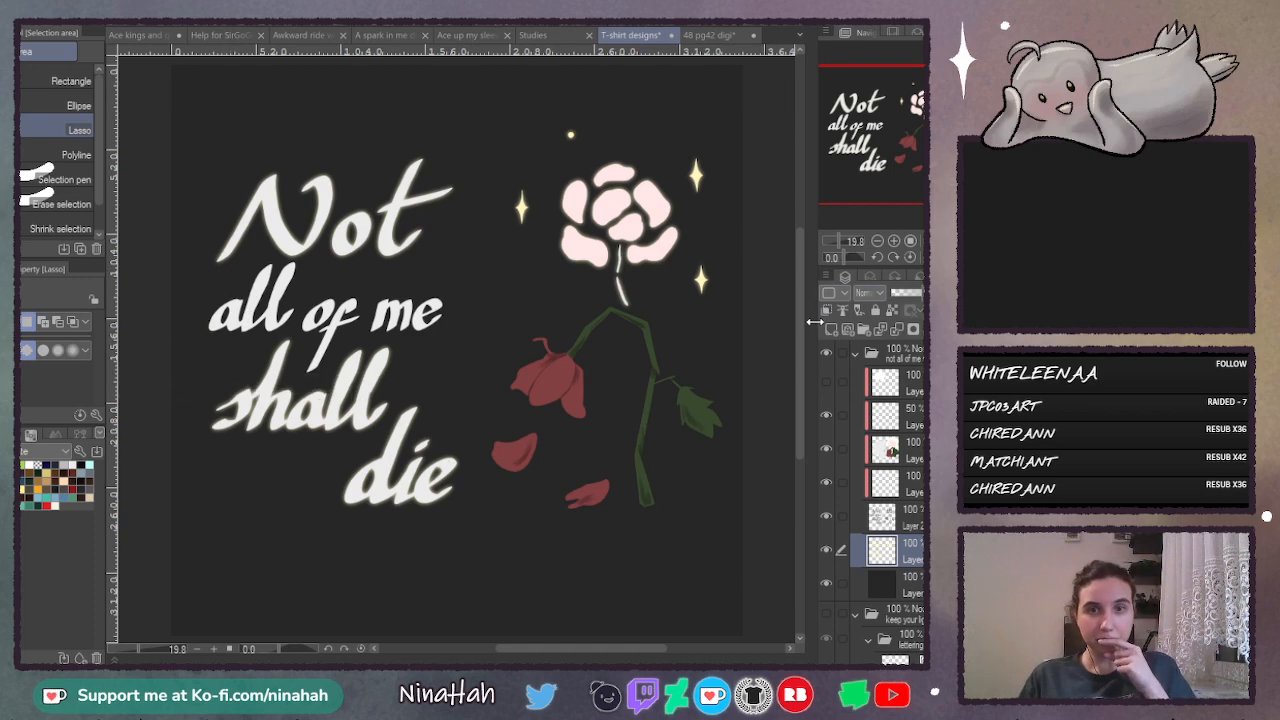
- Duplicate the base shape layer and blur the lower copy into a soft halo around the design
{"action": "left_click", "coordinate": [910, 528]}
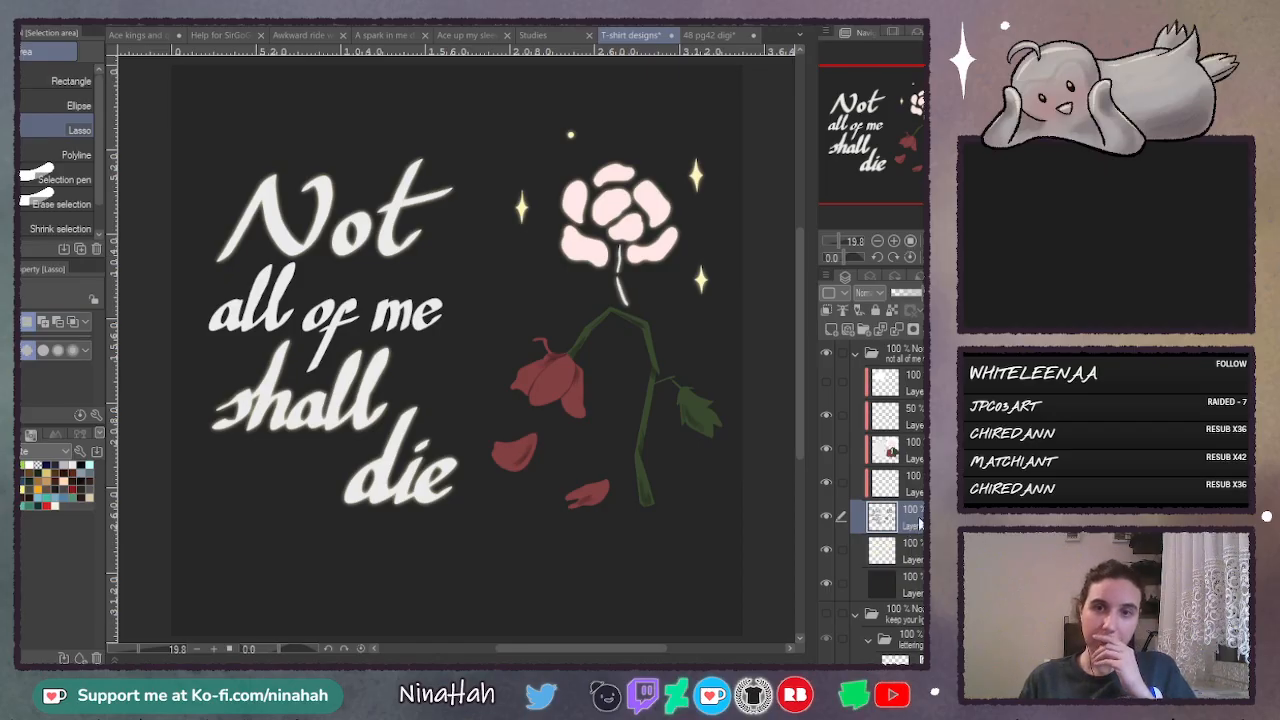
{"action": "key", "text": "ctrl+v"}
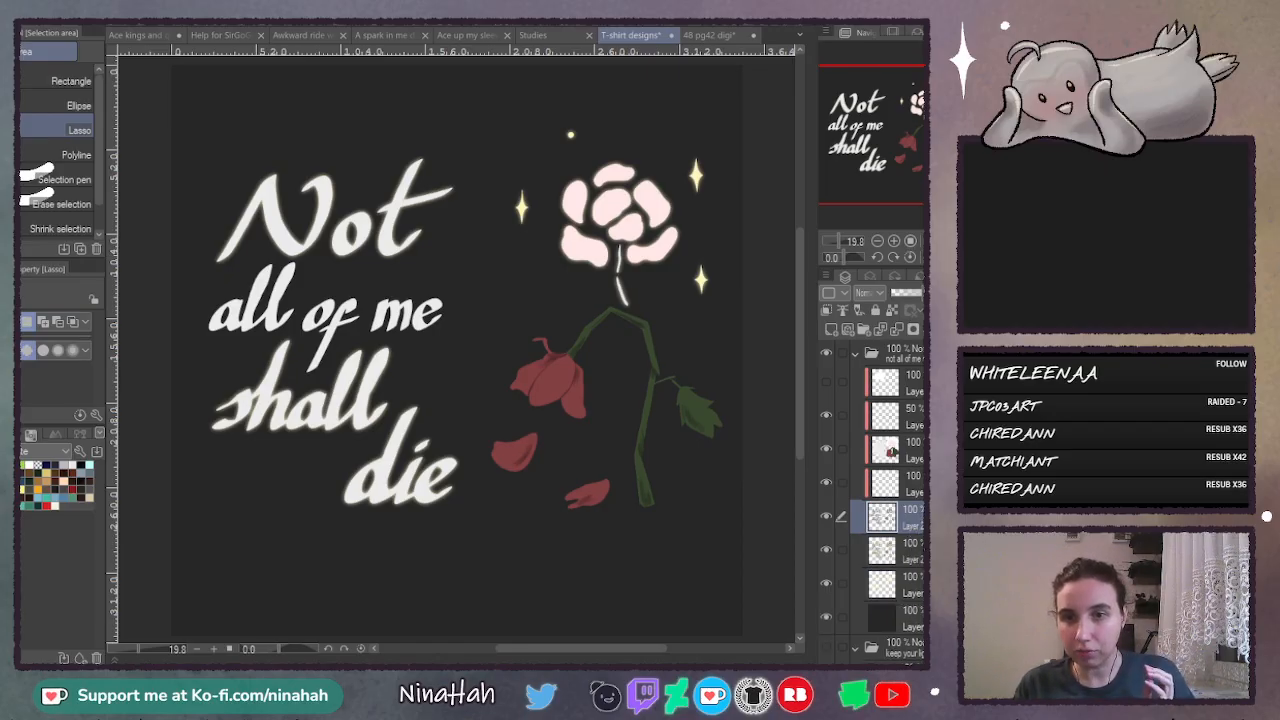
{"action": "left_click", "coordinate": [905, 550]}
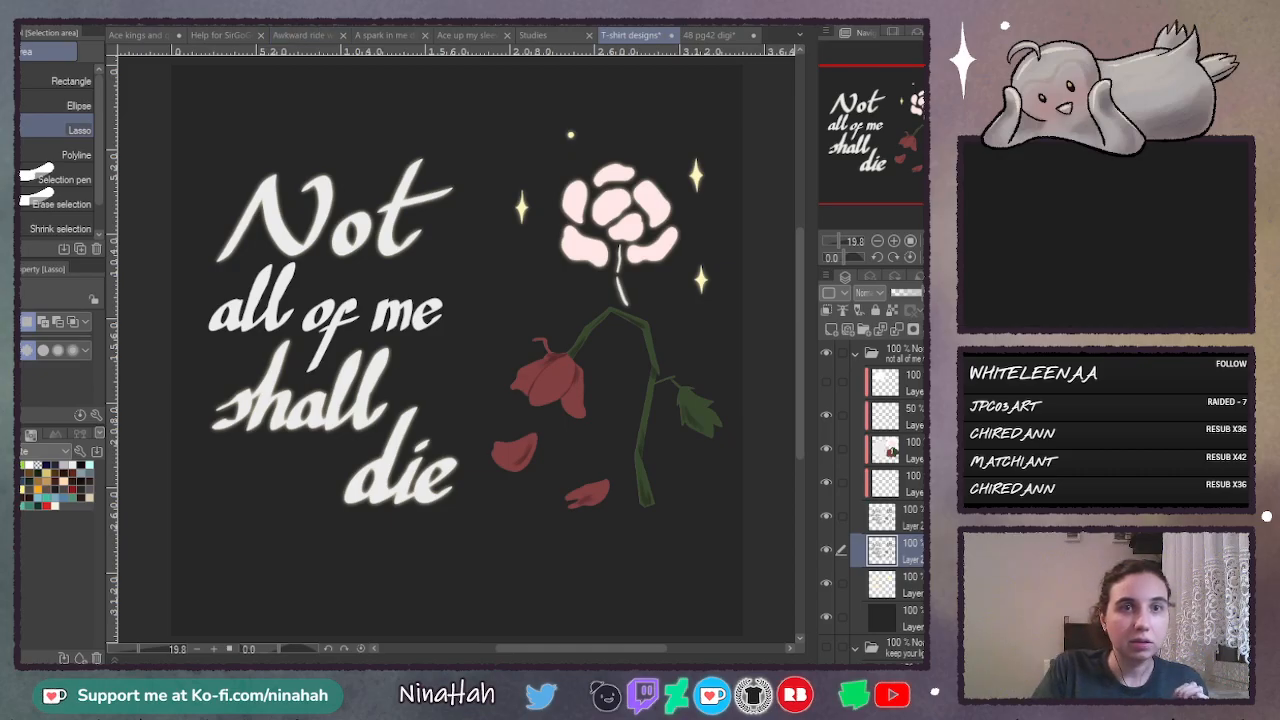
{"action": "left_click", "coordinate": [431, 60]}
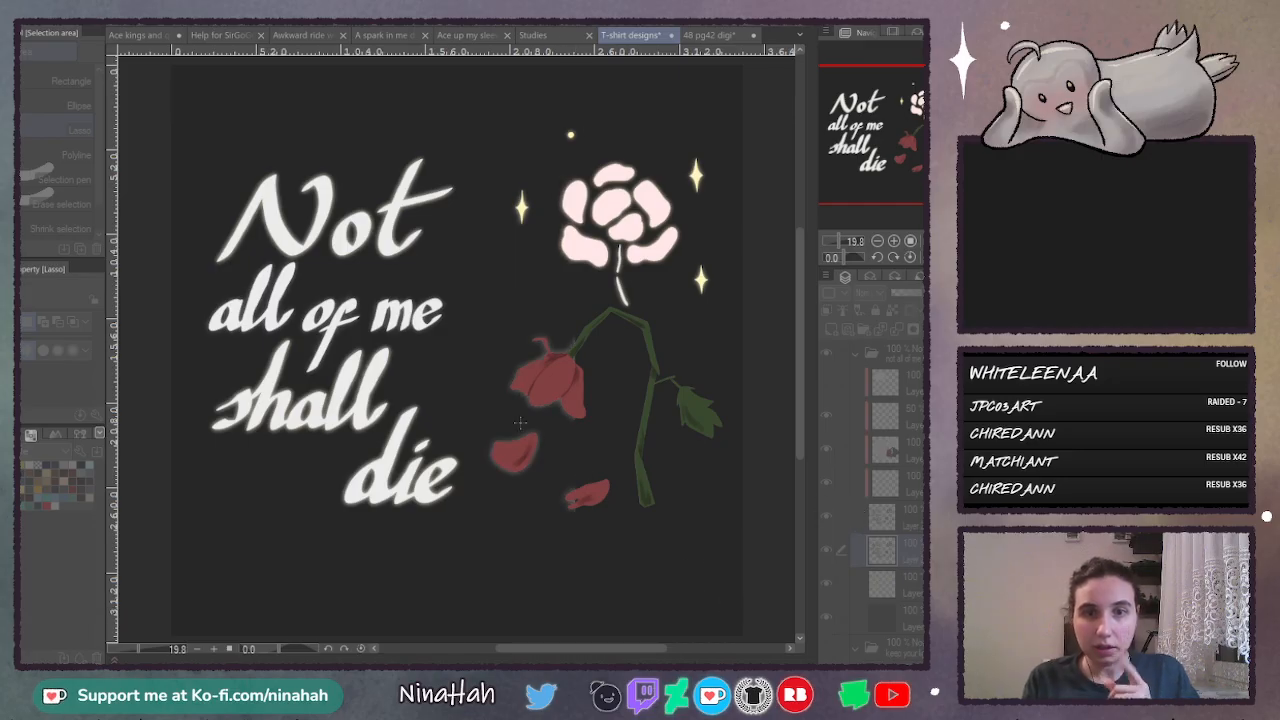
- Compare the design with the new blurred copy hidden and shown, and try it at 56% opacity
{"action": "left_click", "coordinate": [826, 551]}
{"action": "left_click", "coordinate": [826, 551]}
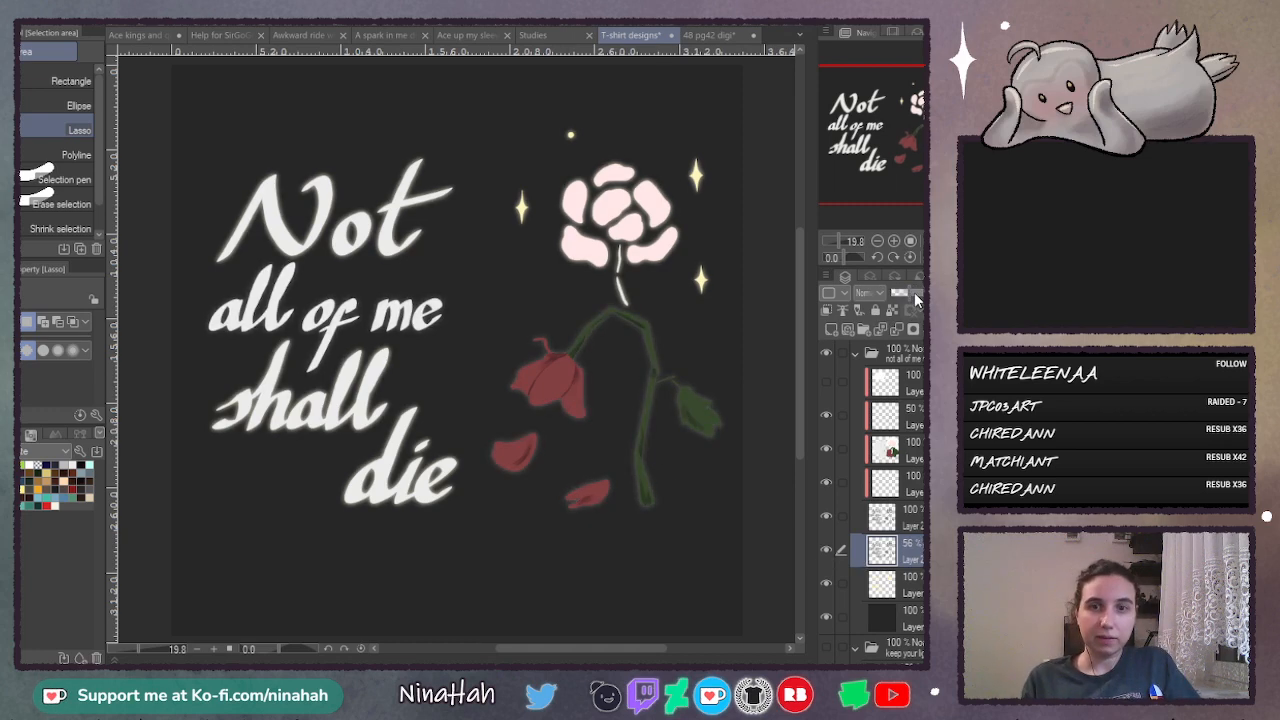
{"action": "left_click", "coordinate": [914, 293]}
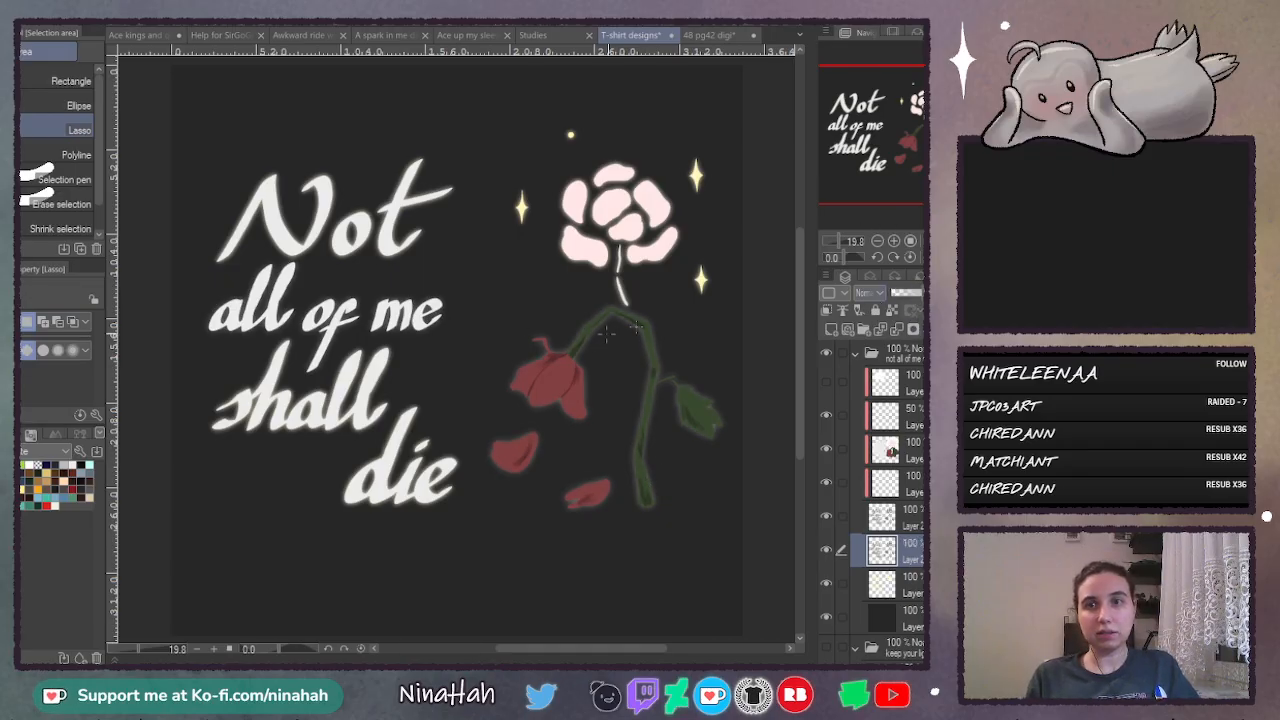
{"action": "left_click", "coordinate": [826, 552]}
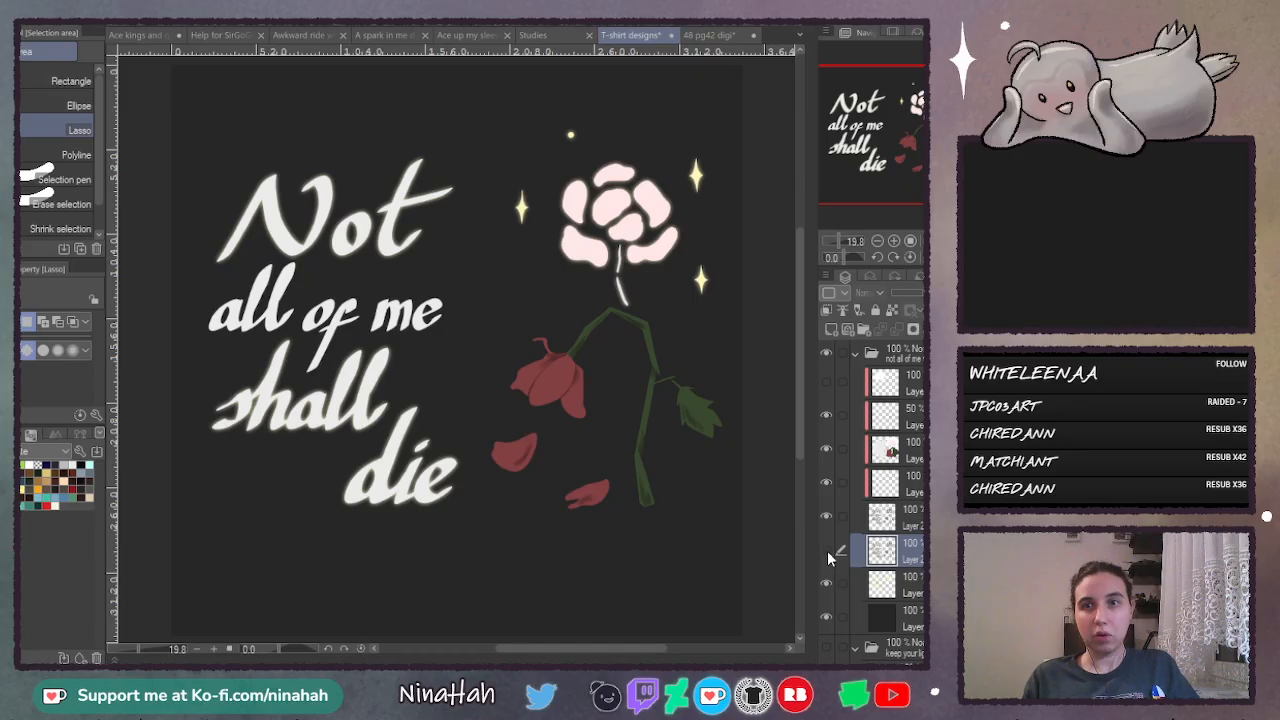
{"action": "left_click", "coordinate": [826, 550]}
{"action": "left_click", "coordinate": [826, 550]}
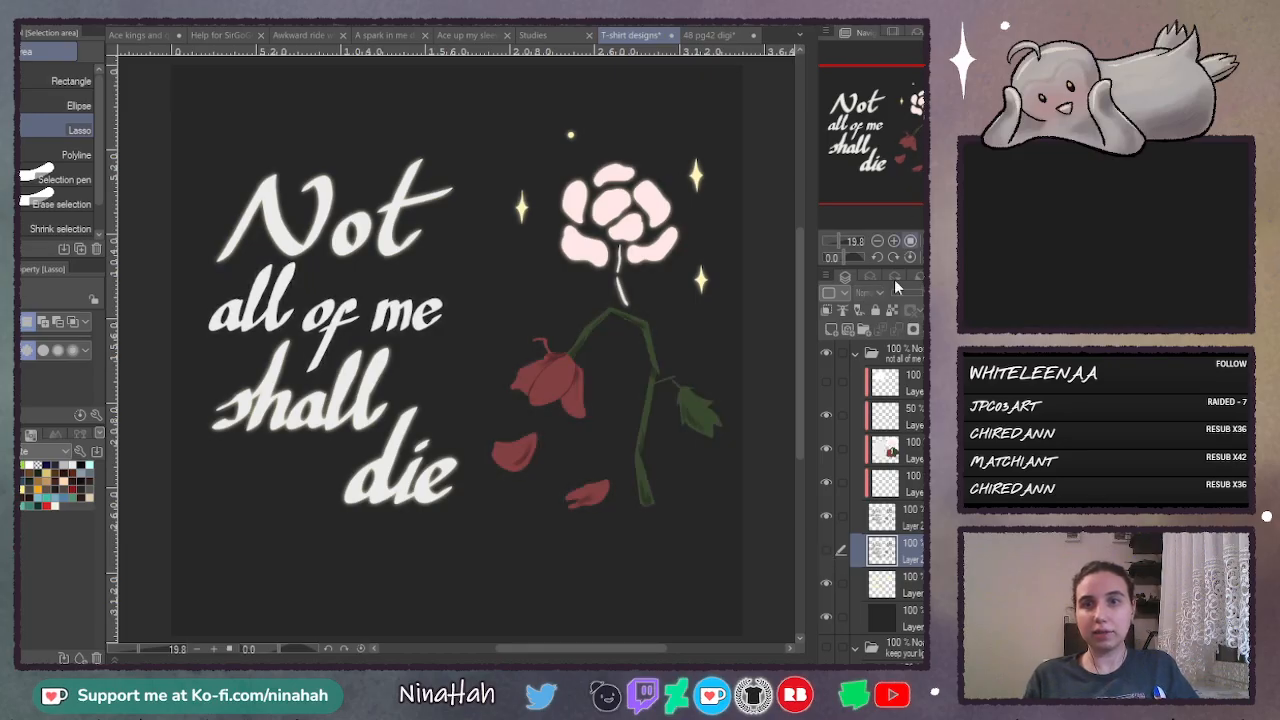
{"action": "left_click", "coordinate": [826, 550]}
{"action": "left_click", "coordinate": [826, 550]}
{"action": "left_click", "coordinate": [827, 550]}
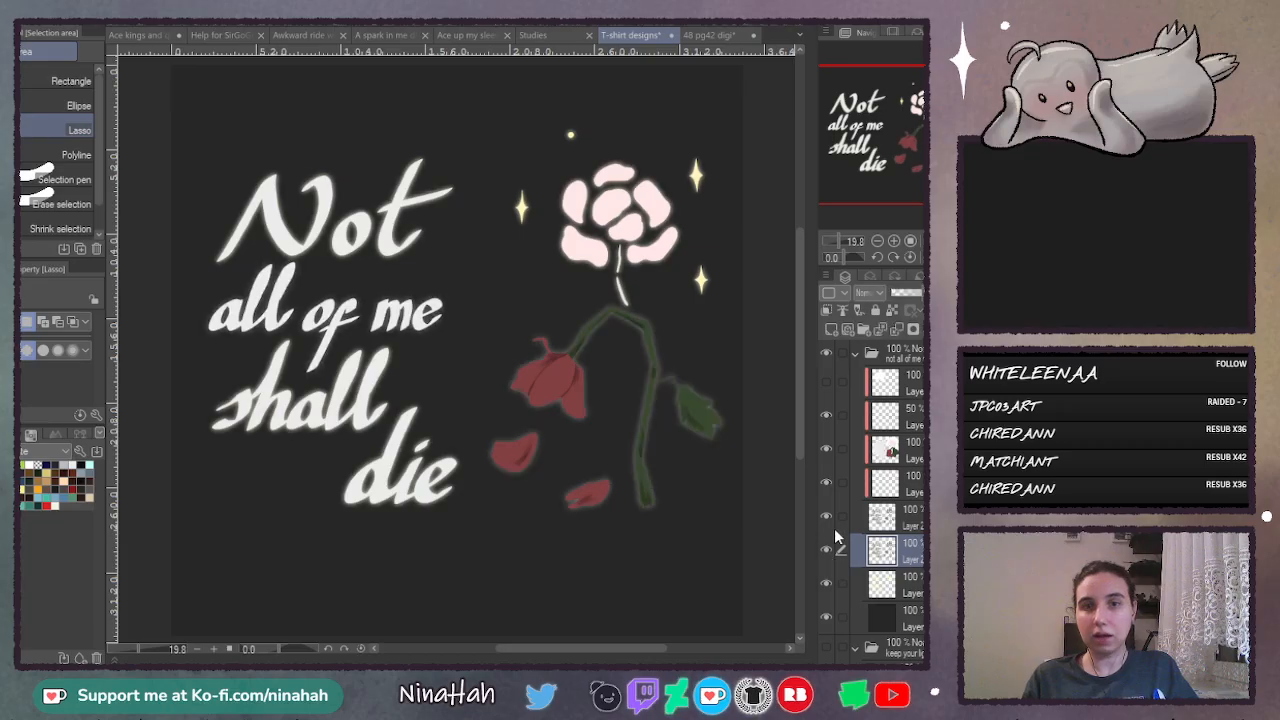
- Erase the new blurred copy around the lettering and around the upper bloom and sparkles
{"action": "mouse_move", "coordinate": [297, 110]}
{"action": "left_mouse_down"}
{"action": "mouse_move", "coordinate": [195, 204]}
{"action": "mouse_move", "coordinate": [176, 362]}
{"action": "mouse_move", "coordinate": [278, 537]}
{"action": "mouse_move", "coordinate": [450, 553]}
{"action": "mouse_move", "coordinate": [479, 507]}
{"action": "mouse_move", "coordinate": [516, 112]}
{"action": "left_mouse_up"}
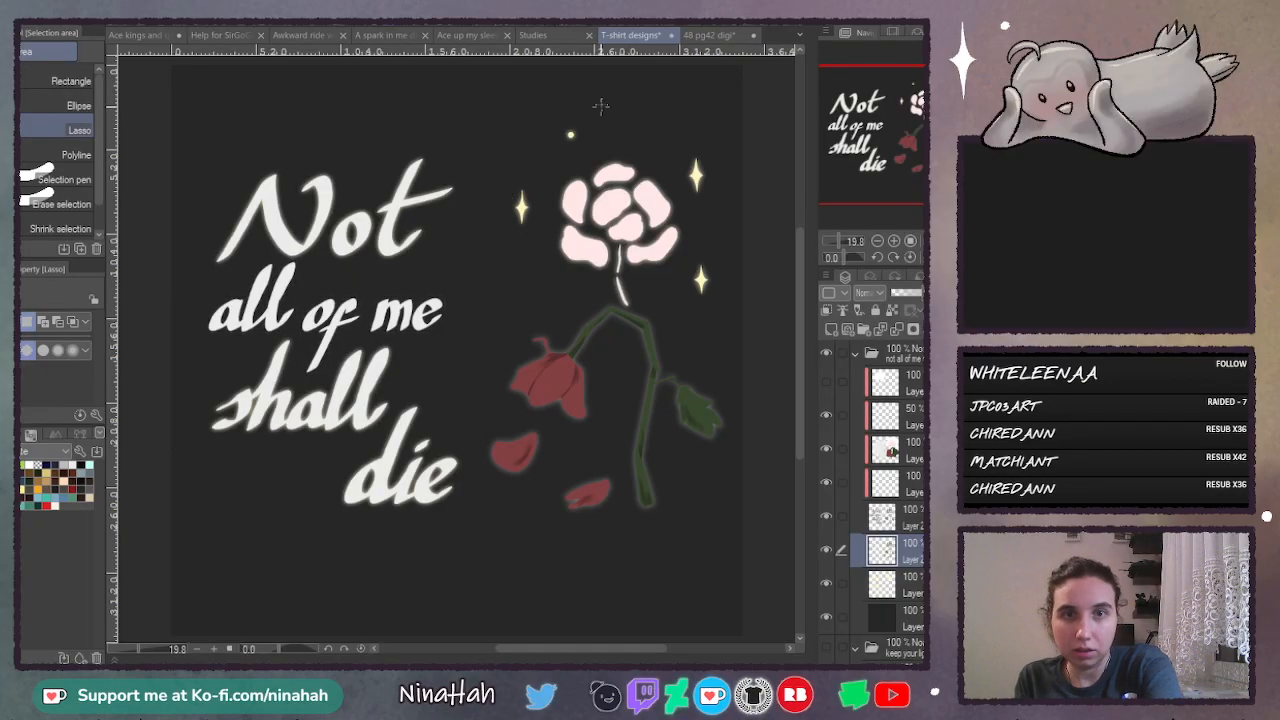
{"action": "mouse_move", "coordinate": [602, 100]}
{"action": "left_mouse_down"}
{"action": "mouse_move", "coordinate": [473, 238]}
{"action": "mouse_move", "coordinate": [529, 287]}
{"action": "mouse_move", "coordinate": [656, 309]}
{"action": "mouse_move", "coordinate": [723, 297]}
{"action": "mouse_move", "coordinate": [735, 160]}
{"action": "left_mouse_up"}
{"action": "left_click", "coordinate": [731, 357]}
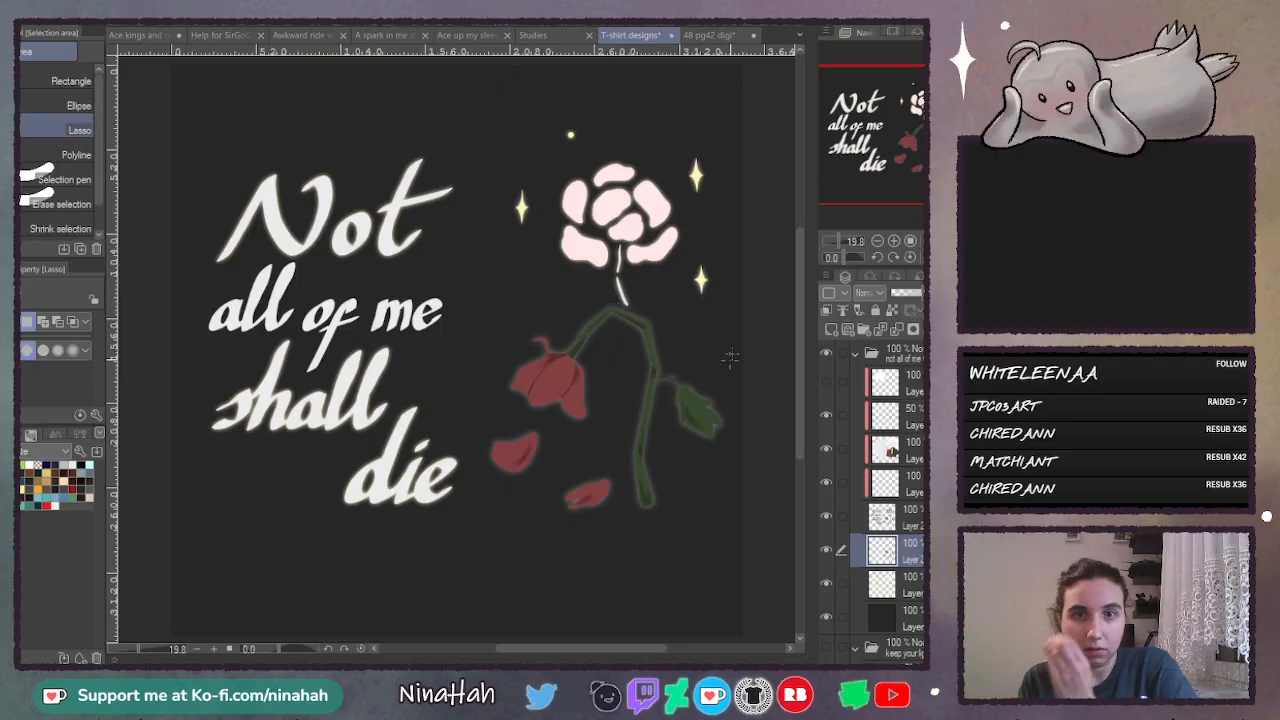
{"action": "left_click", "coordinate": [826, 551]}
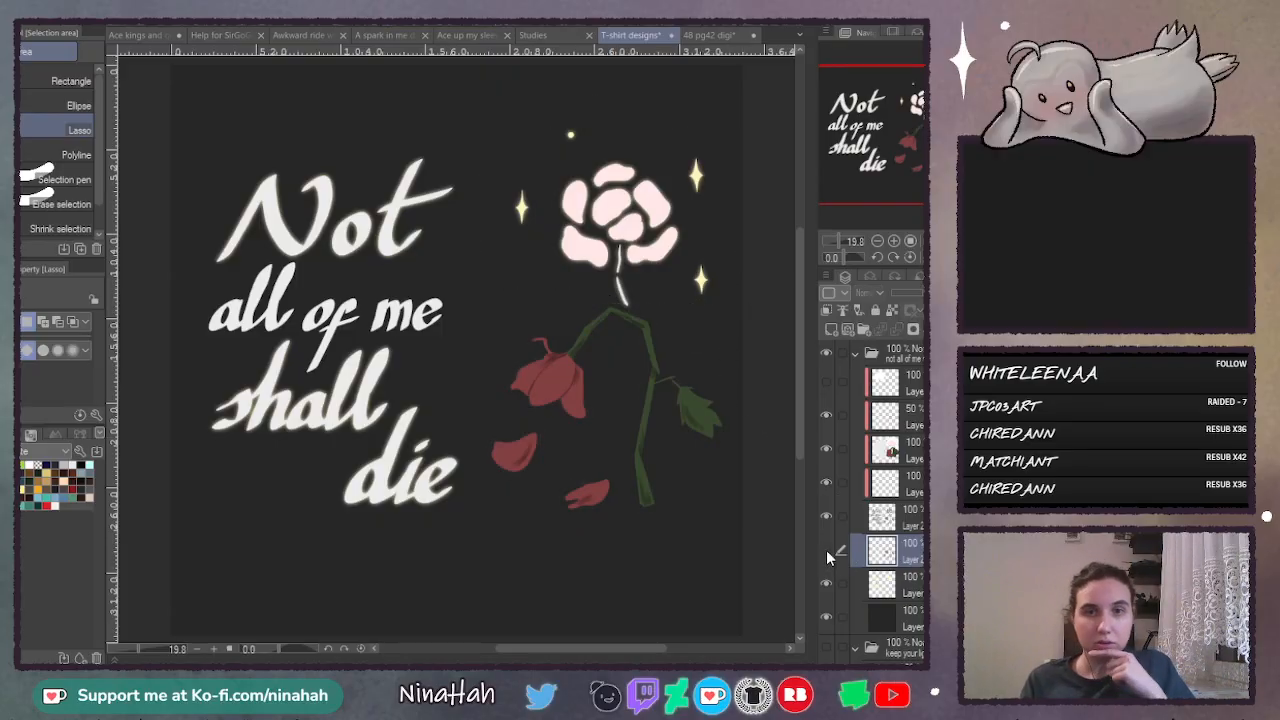
{"action": "left_click", "coordinate": [826, 551]}
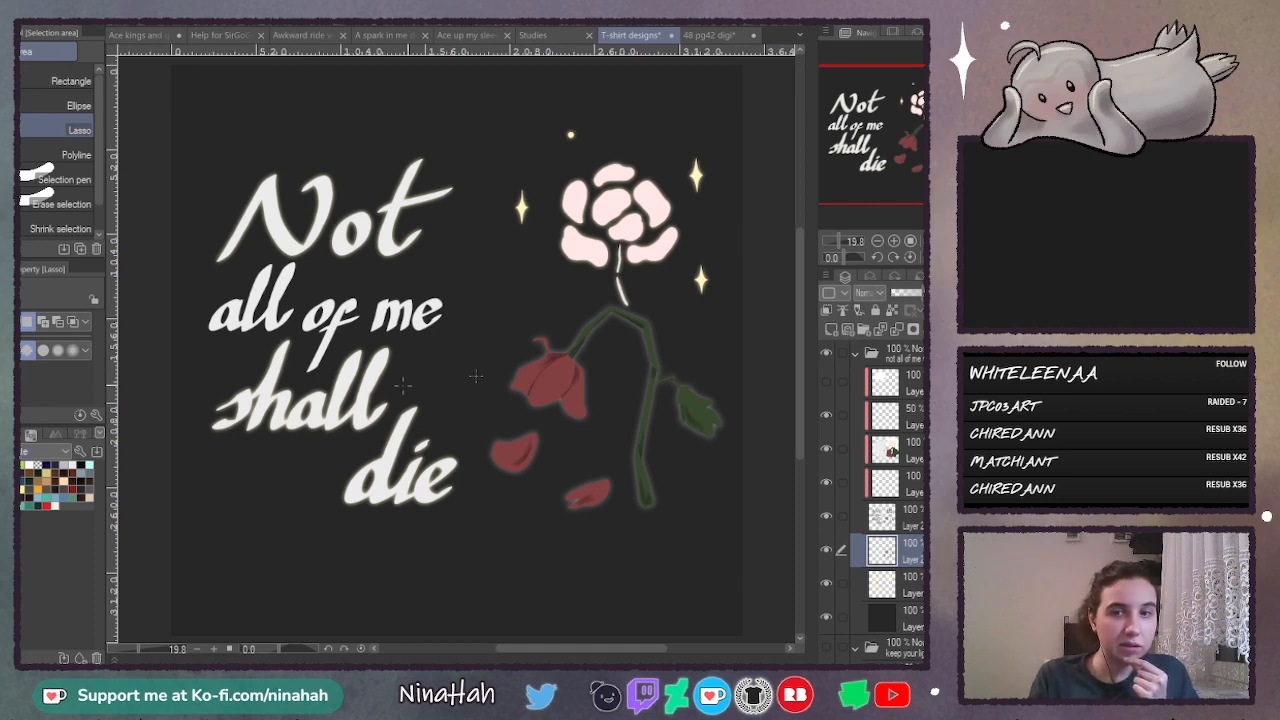
- Add a new layer clipped to the wilted flower's blurred copy, fill it with black, and compare the shadow hidden and shown
{"action": "left_click", "coordinate": [843, 328]}
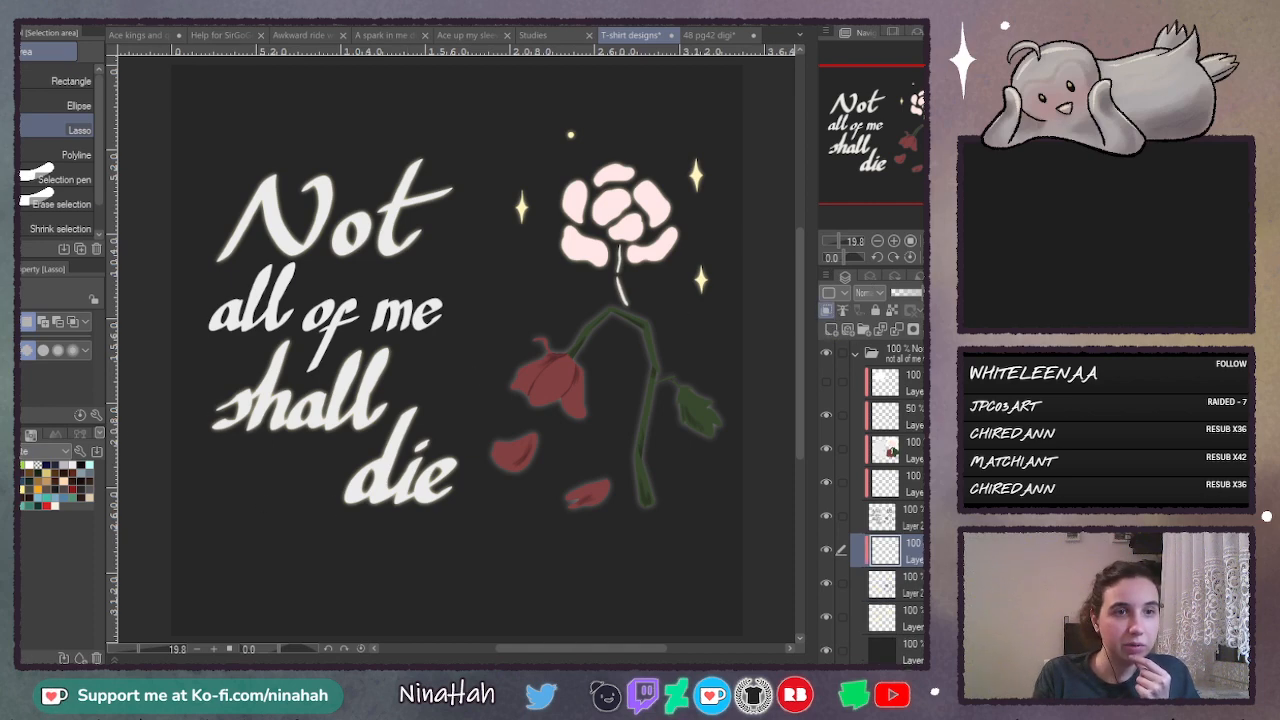
{"action": "key", "text": "g"}
{"action": "left_click", "coordinate": [362, 601]}
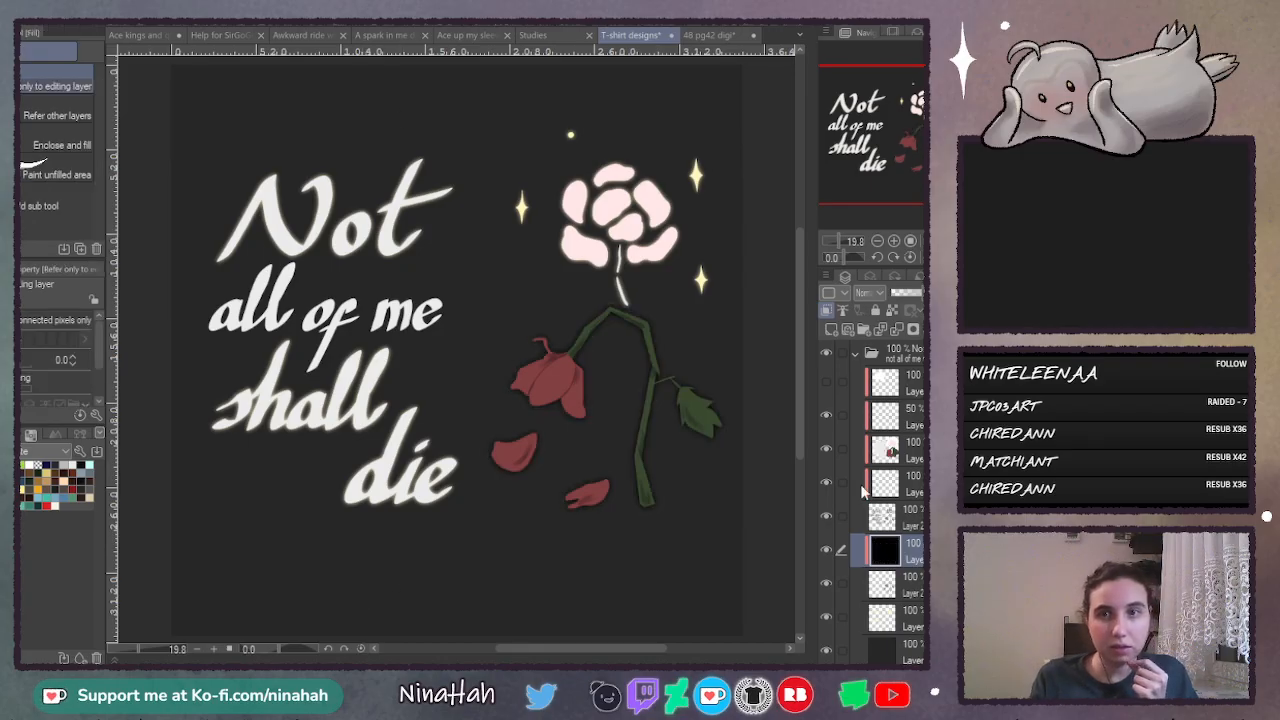
{"action": "left_click", "coordinate": [826, 549]}
{"action": "left_click", "coordinate": [826, 550]}
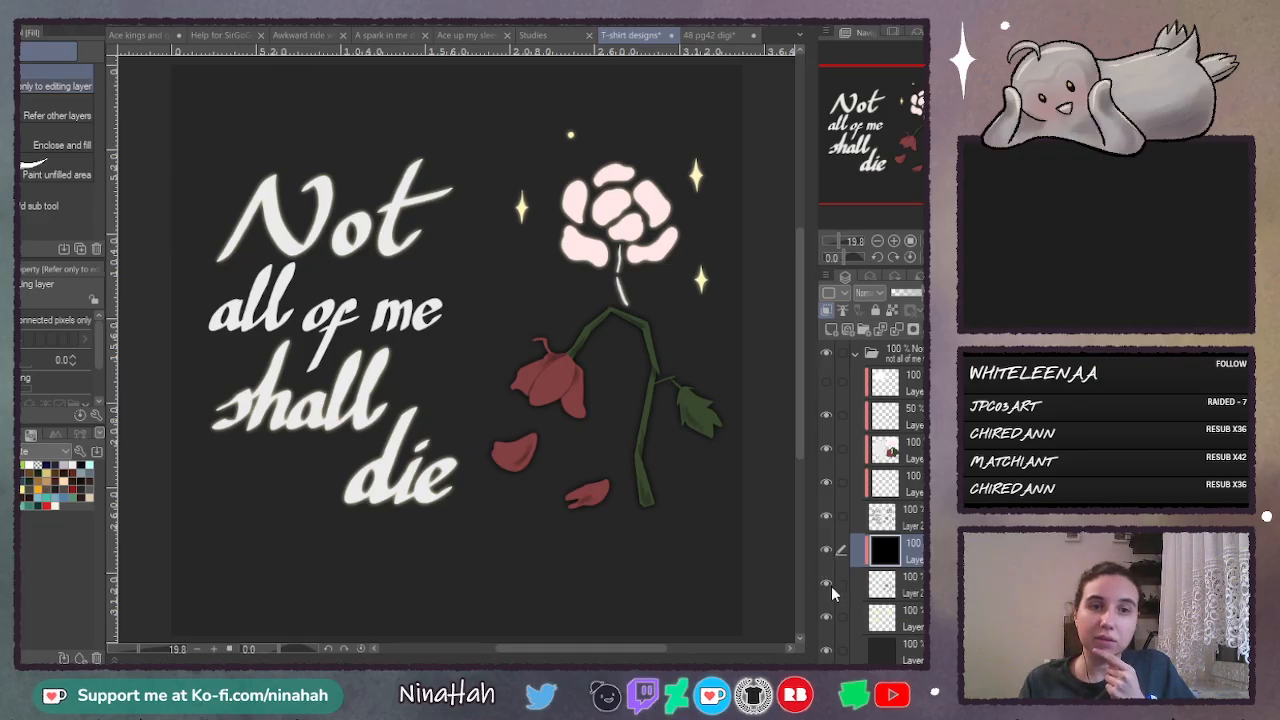
{"action": "left_click", "coordinate": [827, 550]}
{"action": "left_click", "coordinate": [827, 550]}
- Check the yellow glow layer hidden and shown, and erase its glow around all of the lettering
{"action": "left_click", "coordinate": [825, 610]}
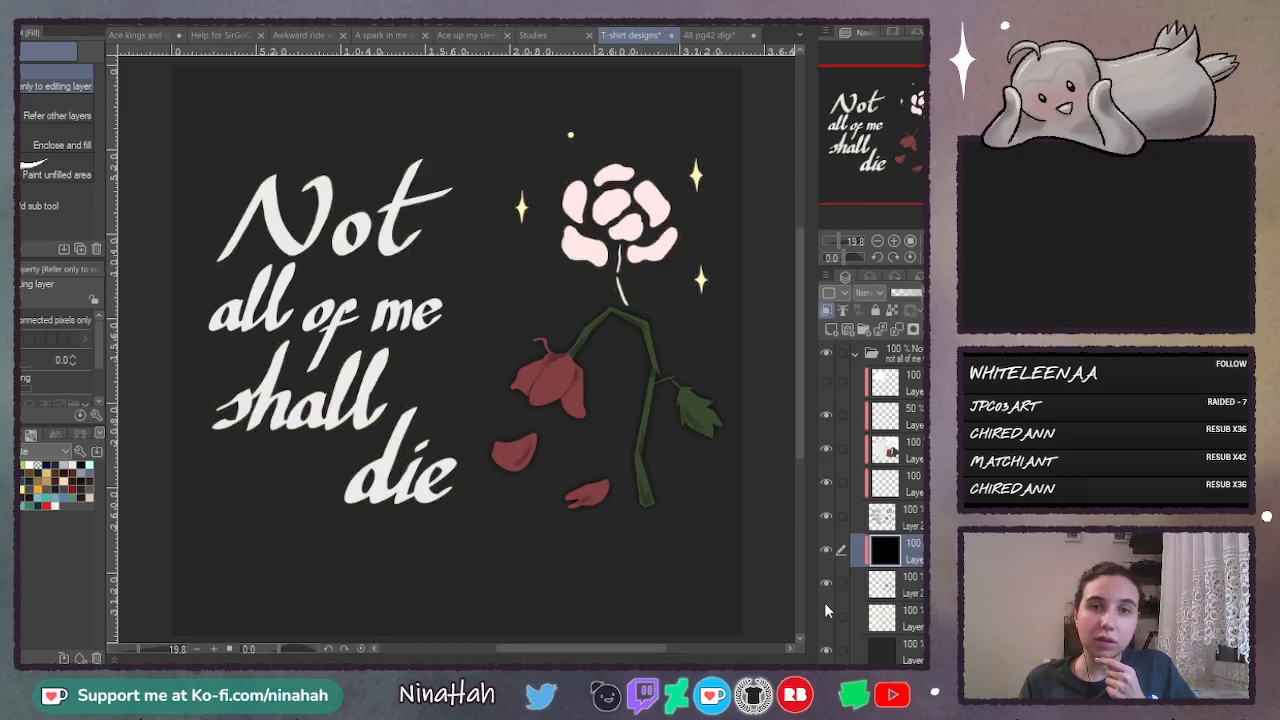
{"action": "left_click", "coordinate": [825, 610]}
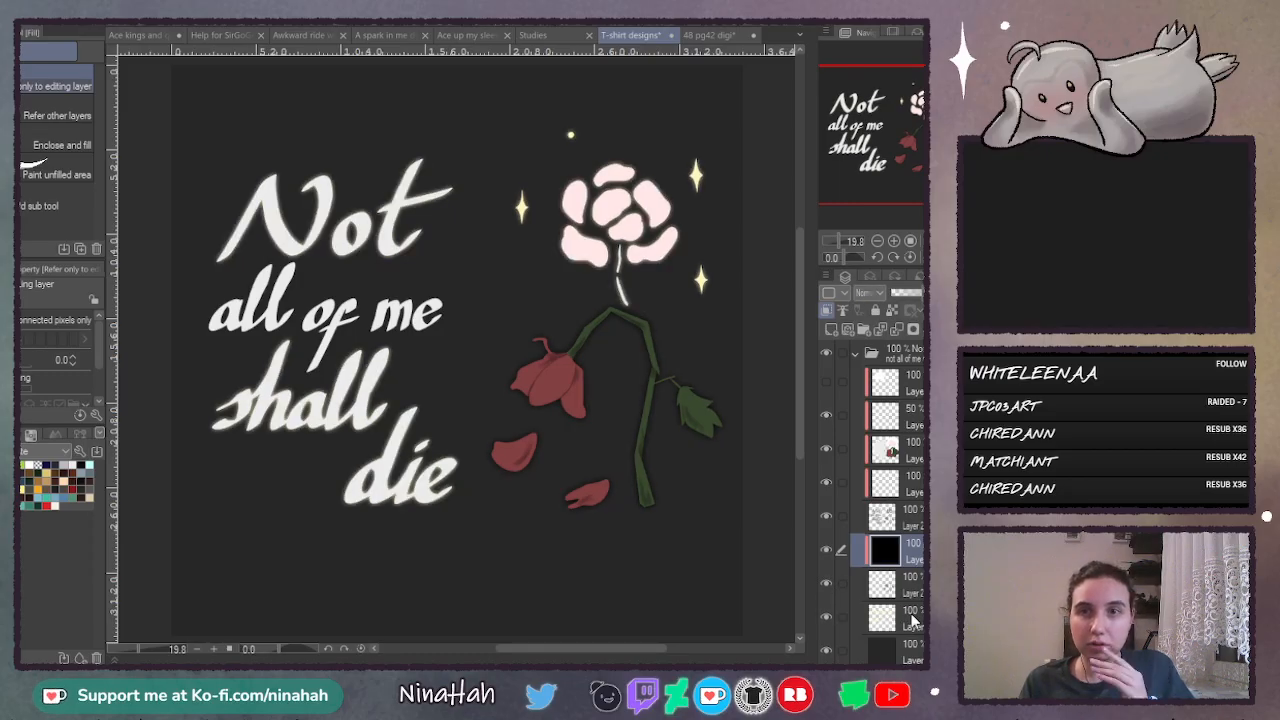
{"action": "left_click", "coordinate": [828, 617]}
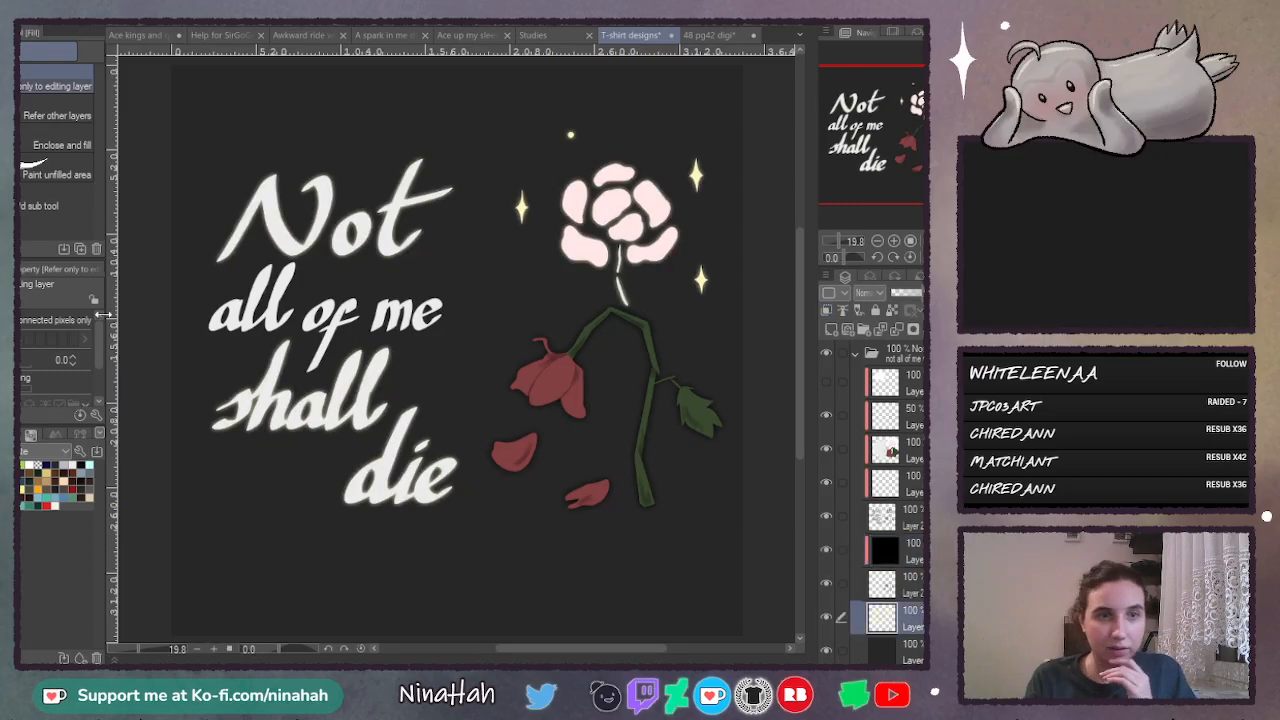
{"action": "key", "text": "m"}
{"action": "mouse_move", "coordinate": [288, 134]}
{"action": "left_mouse_down"}
{"action": "mouse_move", "coordinate": [190, 516]}
{"action": "mouse_move", "coordinate": [456, 553]}
{"action": "mouse_move", "coordinate": [478, 475]}
{"action": "mouse_move", "coordinate": [489, 255]}
{"action": "mouse_move", "coordinate": [470, 117]}
{"action": "left_mouse_up"}
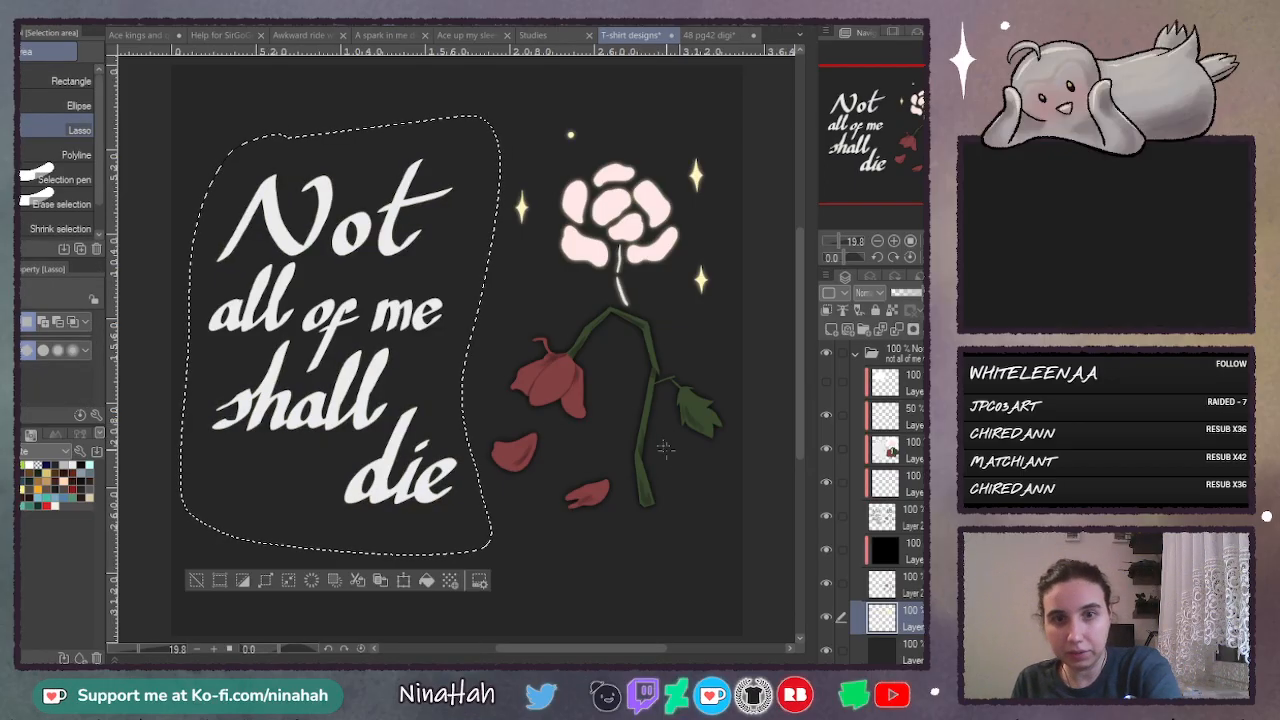
{"action": "key", "text": "ctrl+d"}
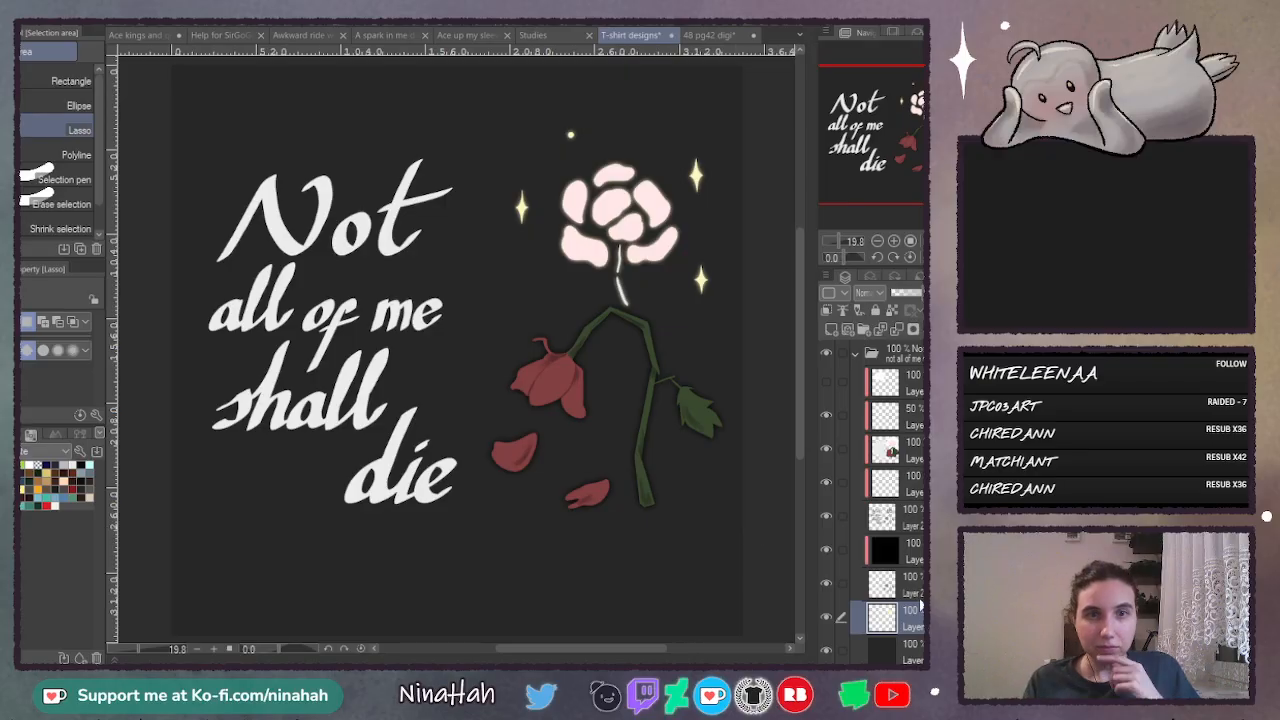
- Copy the lettering from the base shape layer onto its own layer directly above the yellow glow layer and blur it
{"action": "left_click", "coordinate": [920, 526]}
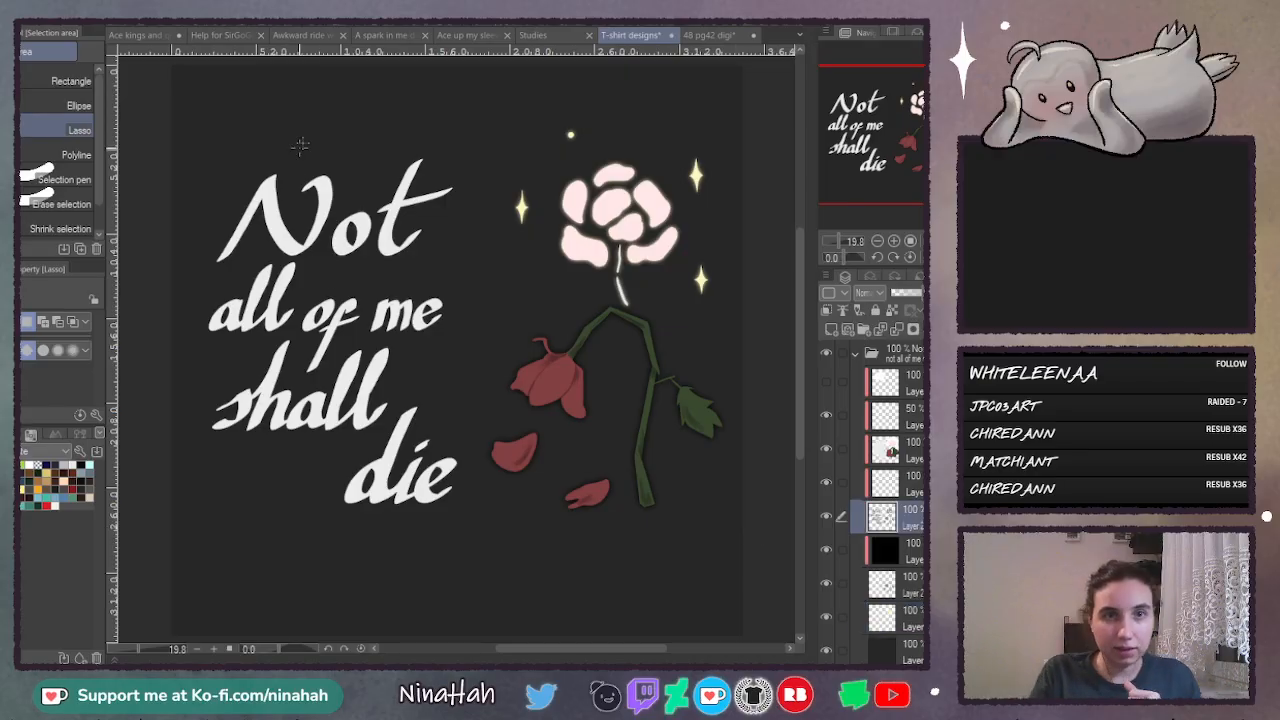
{"action": "left_click_drag", "start_coordinate": [470, 387], "coordinate": [478, 207]}
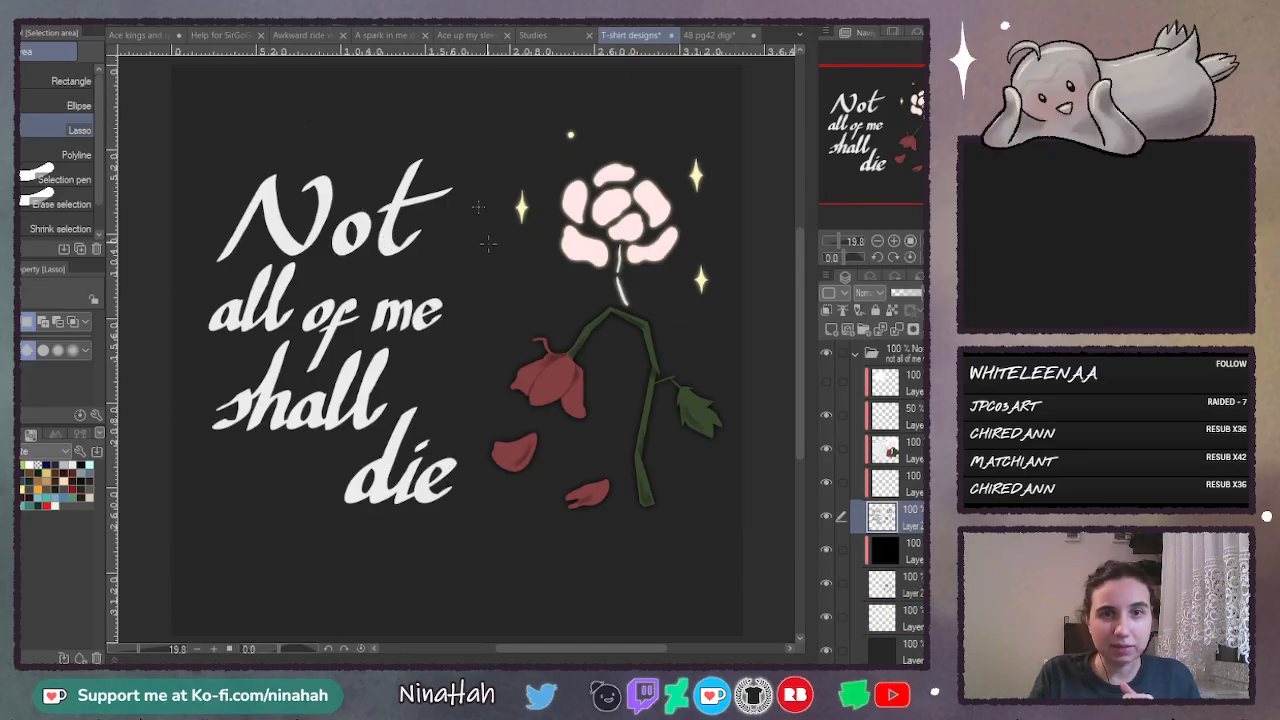
{"action": "mouse_move", "coordinate": [486, 512]}
{"action": "left_mouse_down"}
{"action": "mouse_move", "coordinate": [461, 408]}
{"action": "mouse_move", "coordinate": [458, 155]}
{"action": "mouse_move", "coordinate": [430, 134]}
{"action": "left_mouse_up"}
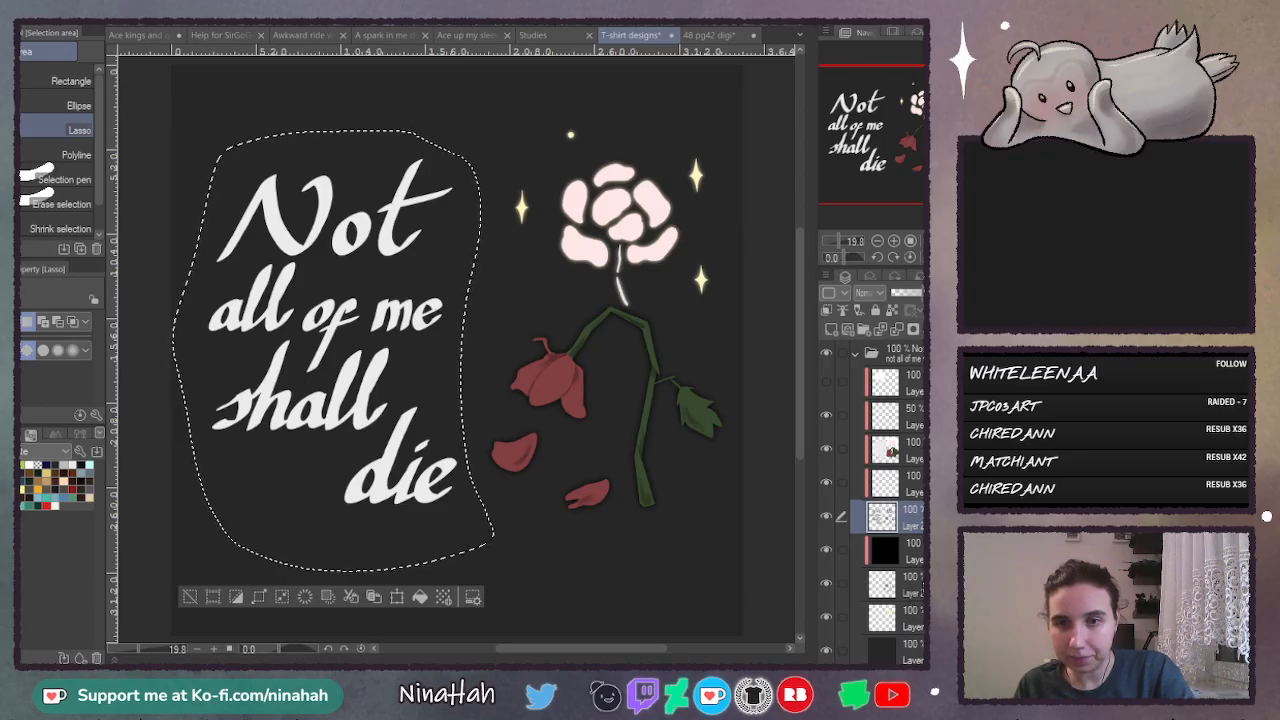
{"action": "left_click", "coordinate": [918, 618]}
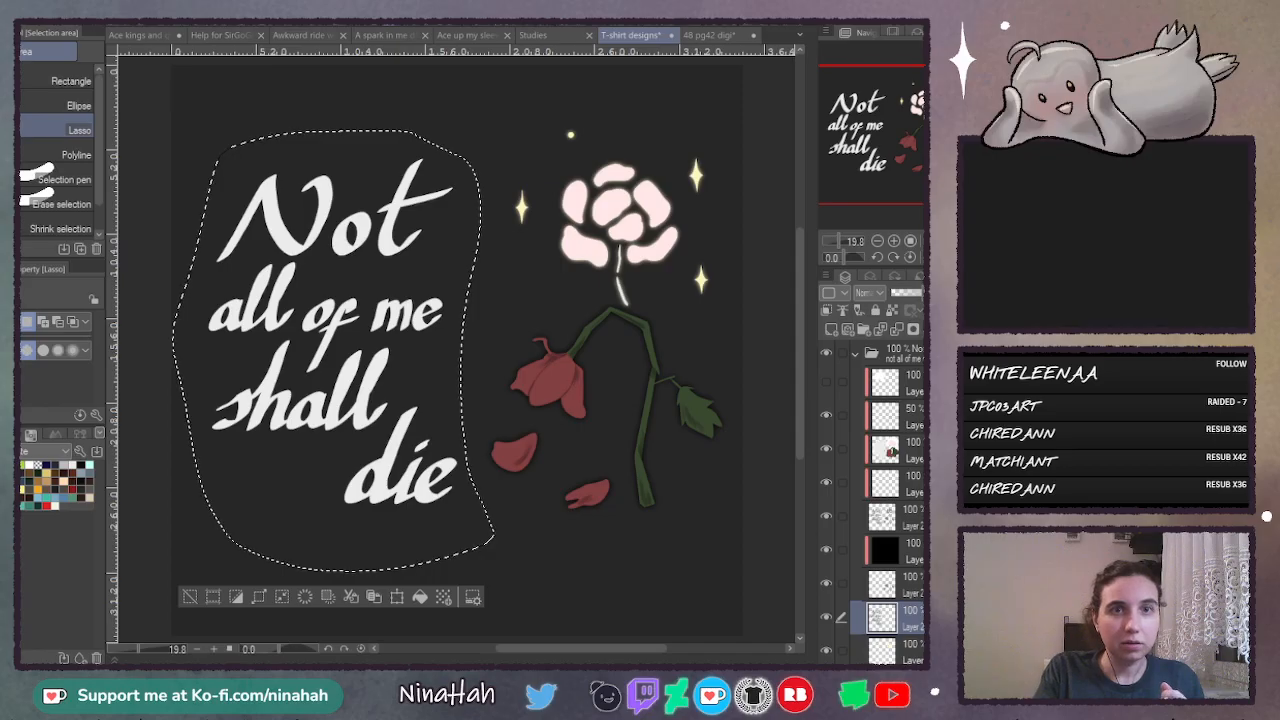
{"action": "left_click", "coordinate": [405, 54]}
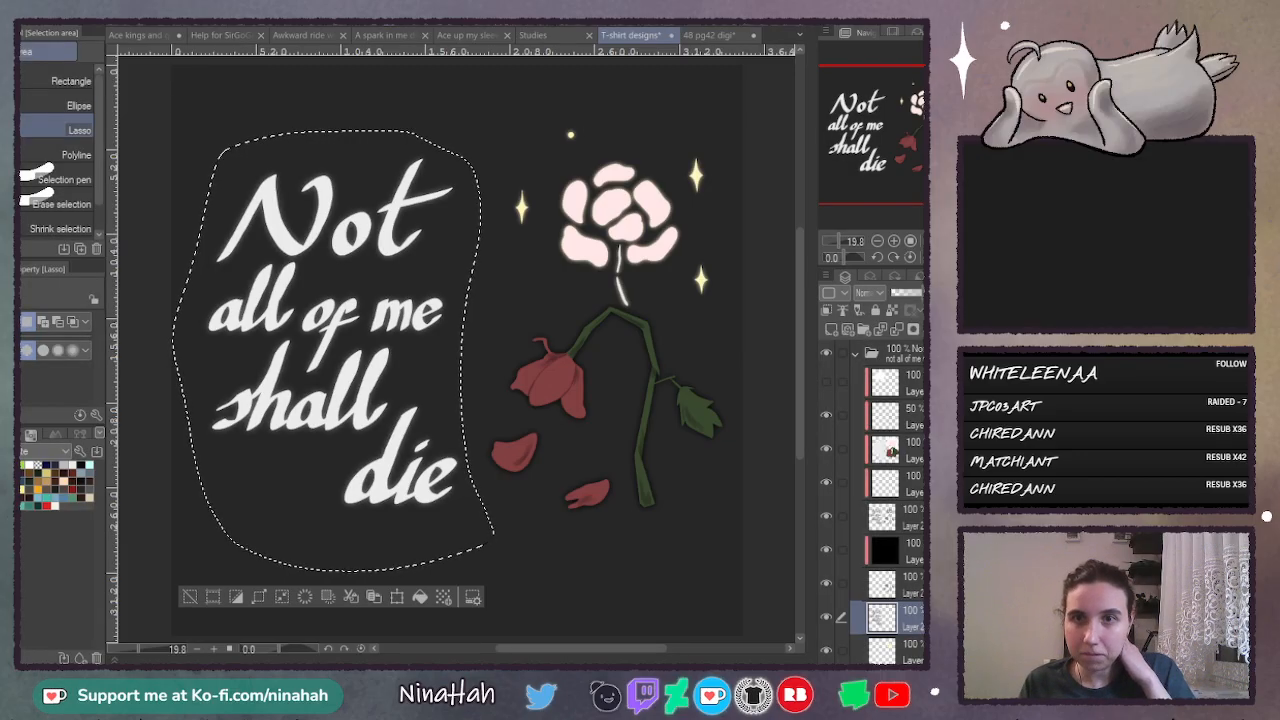
- Add a new layer clipped to the blurred lettering and fill the selected lettering area with black
{"action": "left_click", "coordinate": [832, 329]}
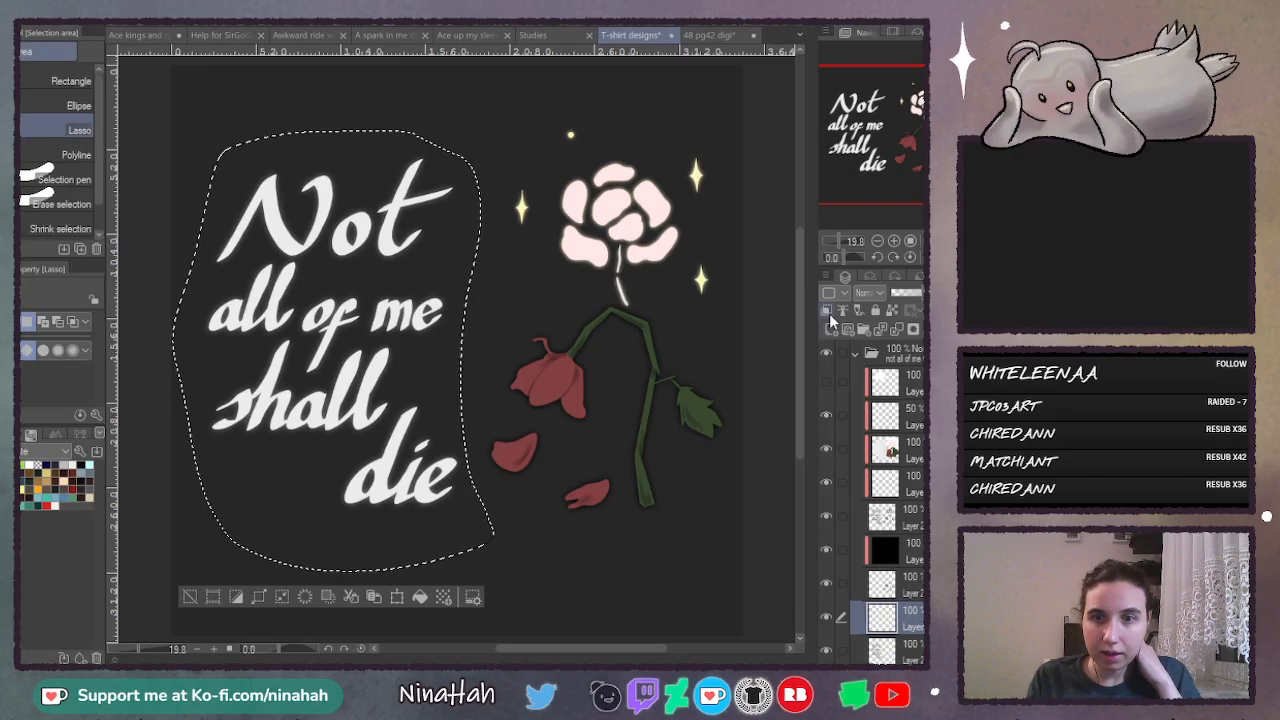
{"action": "left_click", "coordinate": [828, 311]}
{"action": "key", "text": "g"}
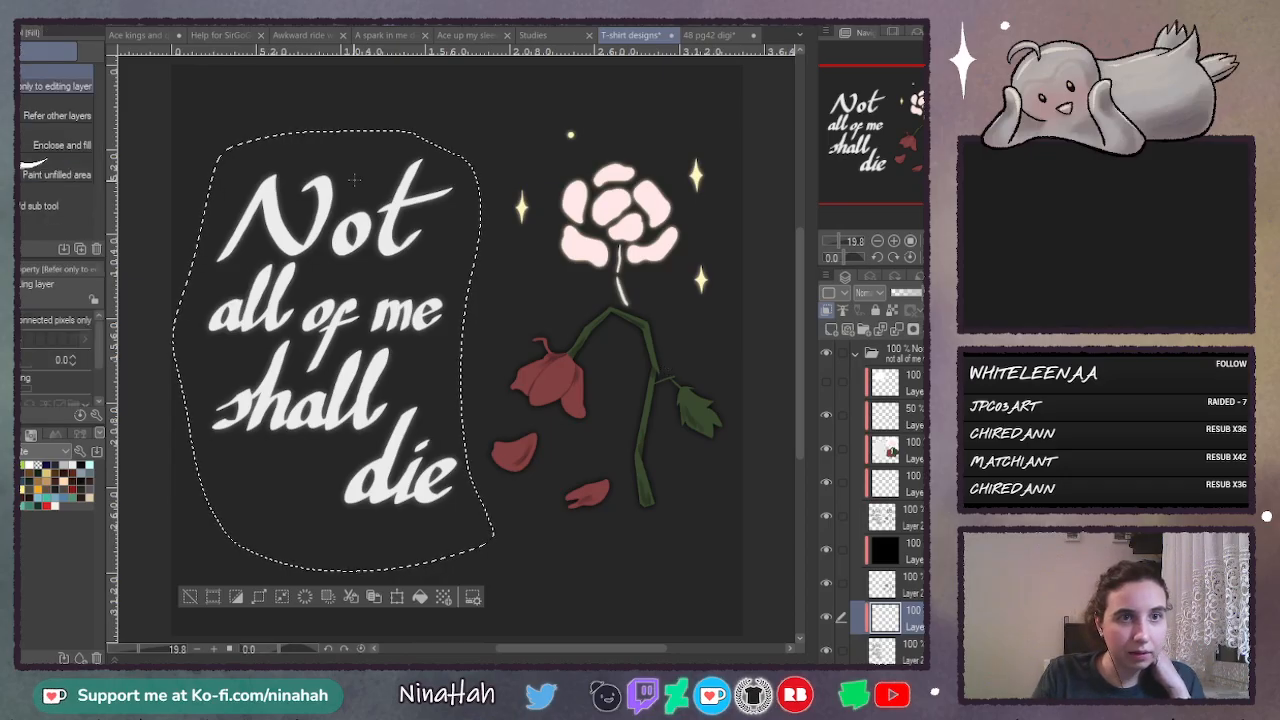
{"action": "left_click", "coordinate": [338, 535]}
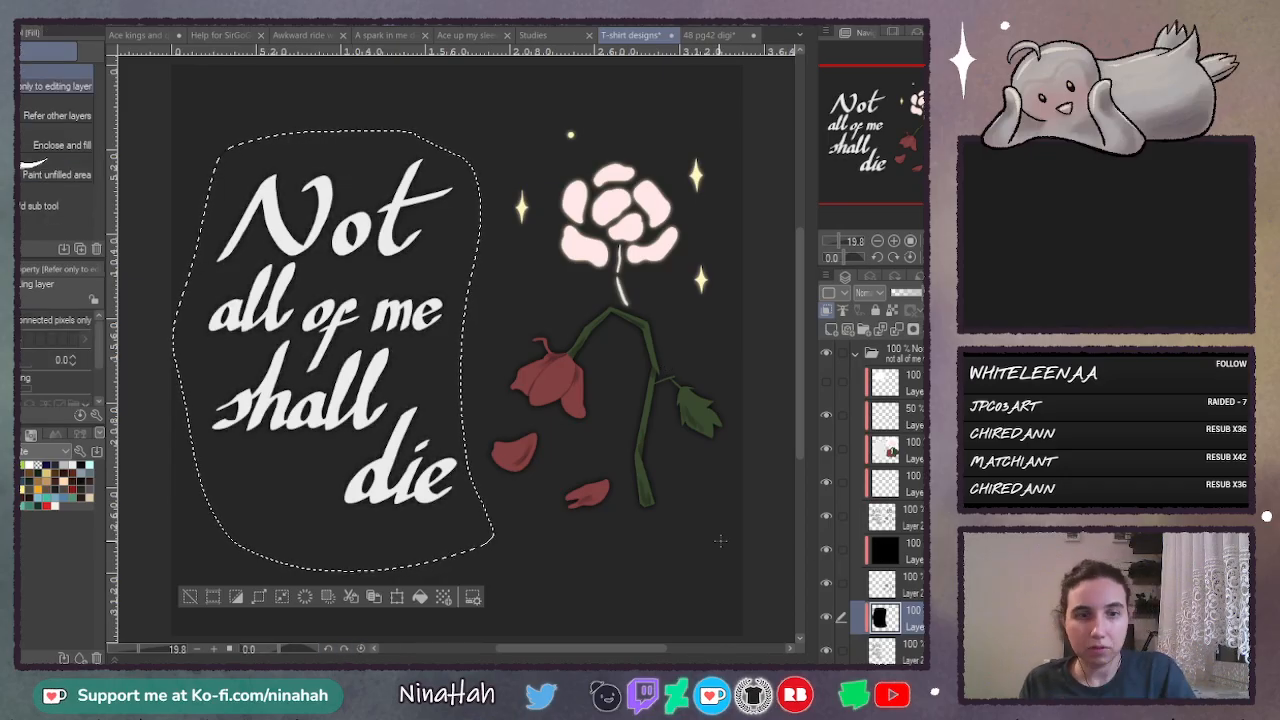
- Clear the lettering selection and compare the black lettering shadow layer hidden and shown
{"action": "key", "text": "ctrl+d"}
{"action": "left_click", "coordinate": [827, 615]}
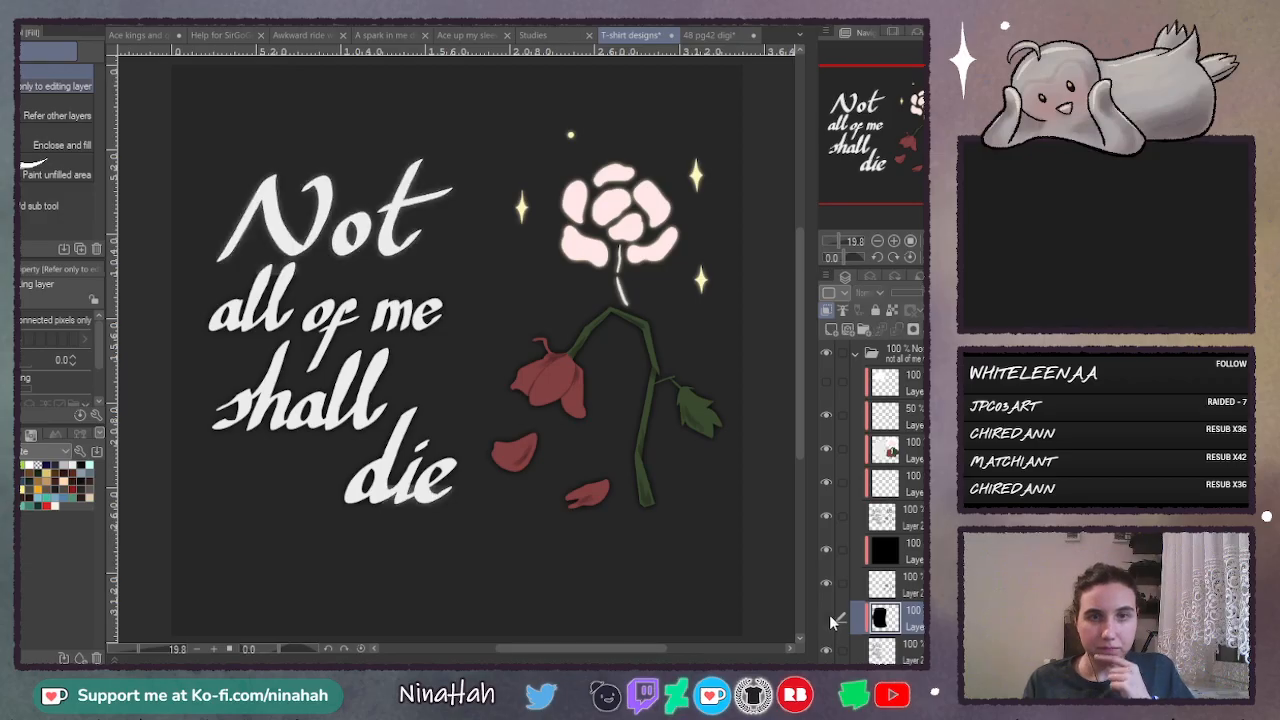
{"action": "left_click", "coordinate": [827, 617]}
{"action": "left_click", "coordinate": [827, 617]}
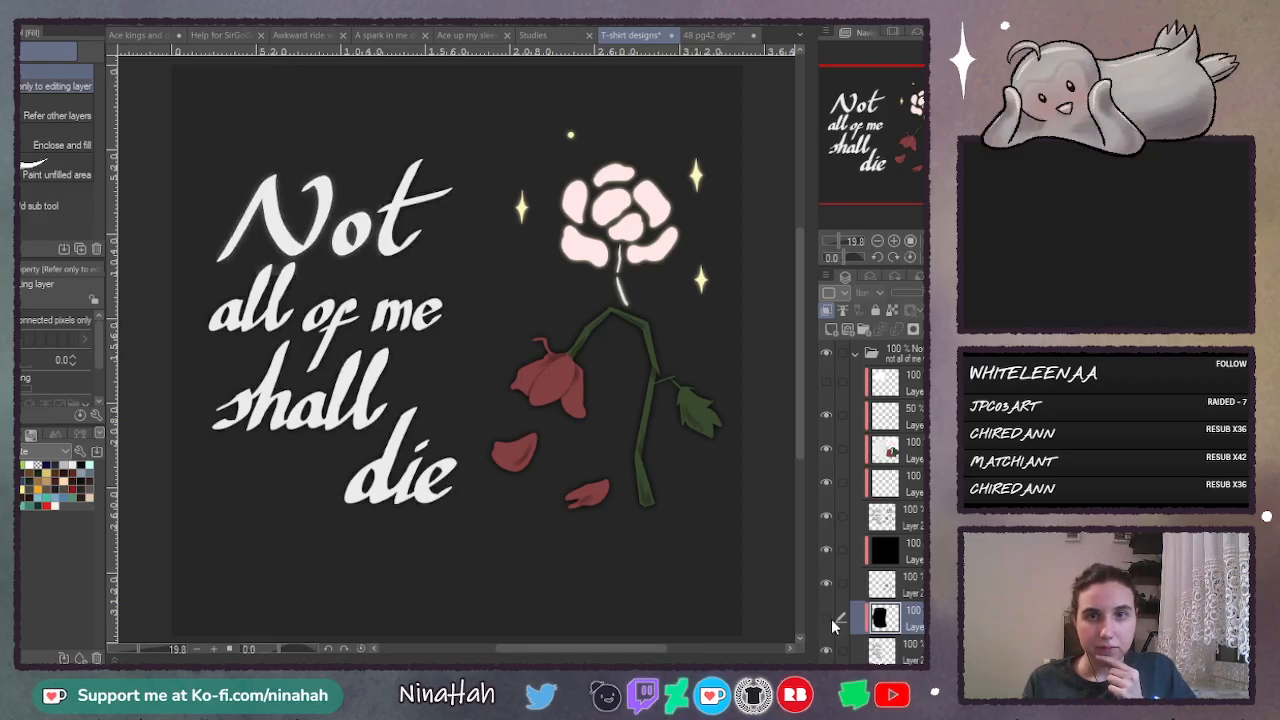
{"action": "left_click", "coordinate": [827, 617]}
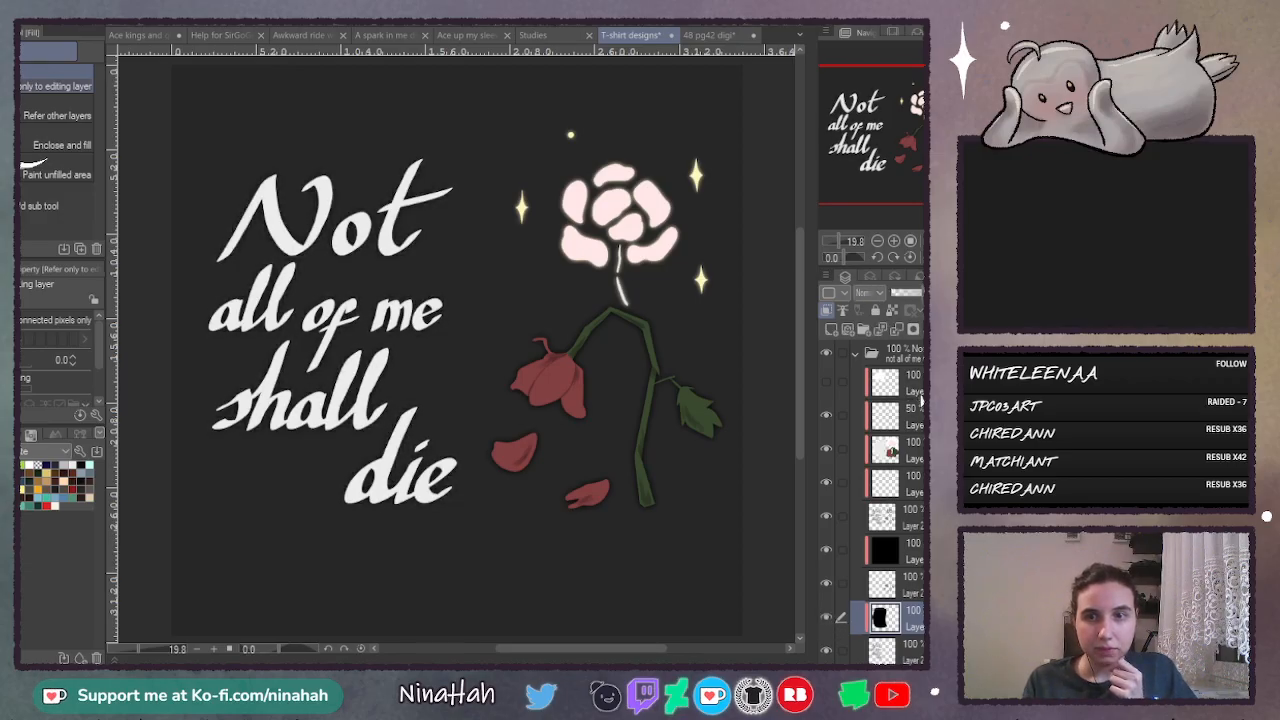
- Delete the topmost layer of the design and replace it with a new layer set to Soft light
{"action": "left_click", "coordinate": [825, 380]}
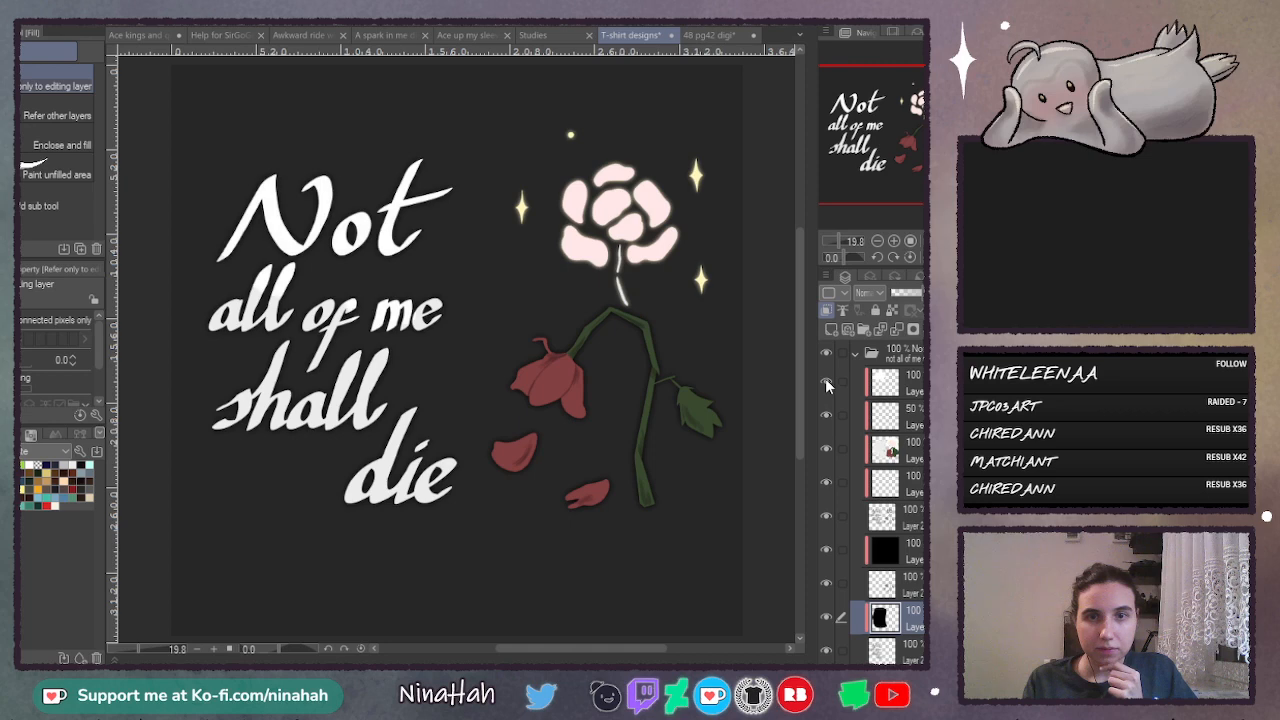
{"action": "left_click", "coordinate": [879, 387]}
{"action": "key", "text": "Delete"}
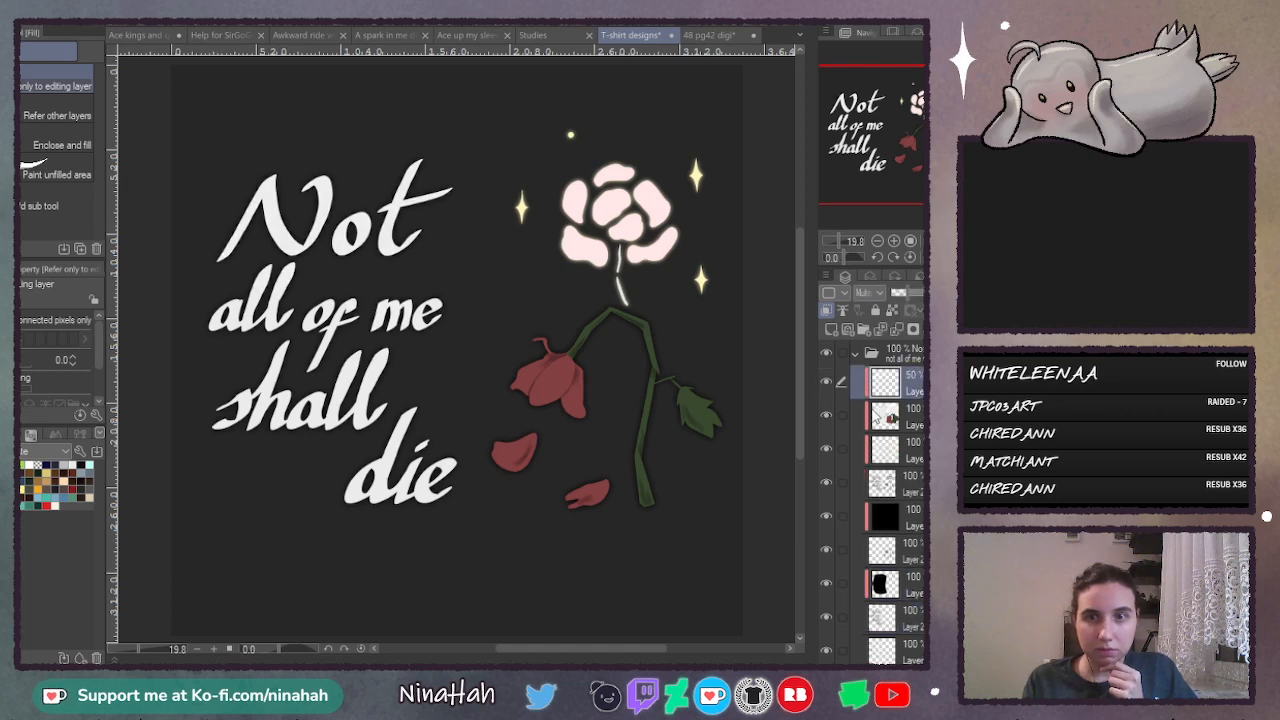
{"action": "key", "text": "ctrl+shift+n"}
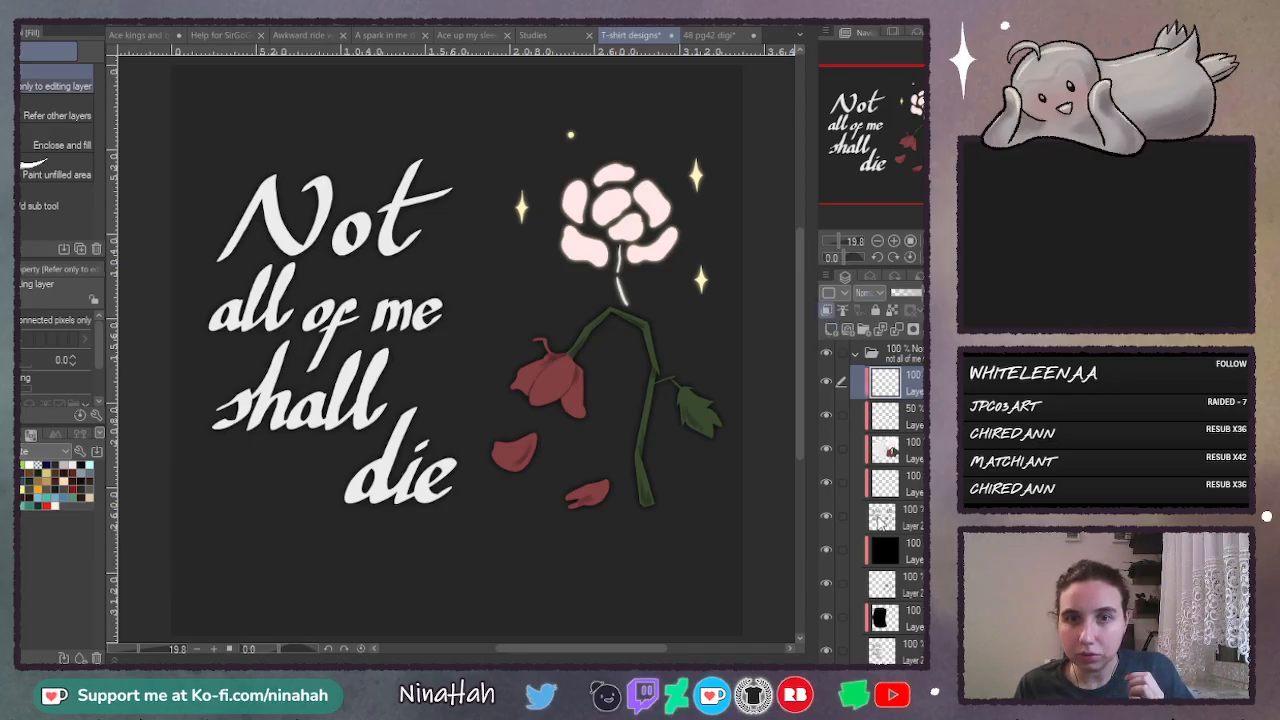
{"action": "left_click", "coordinate": [883, 522]}
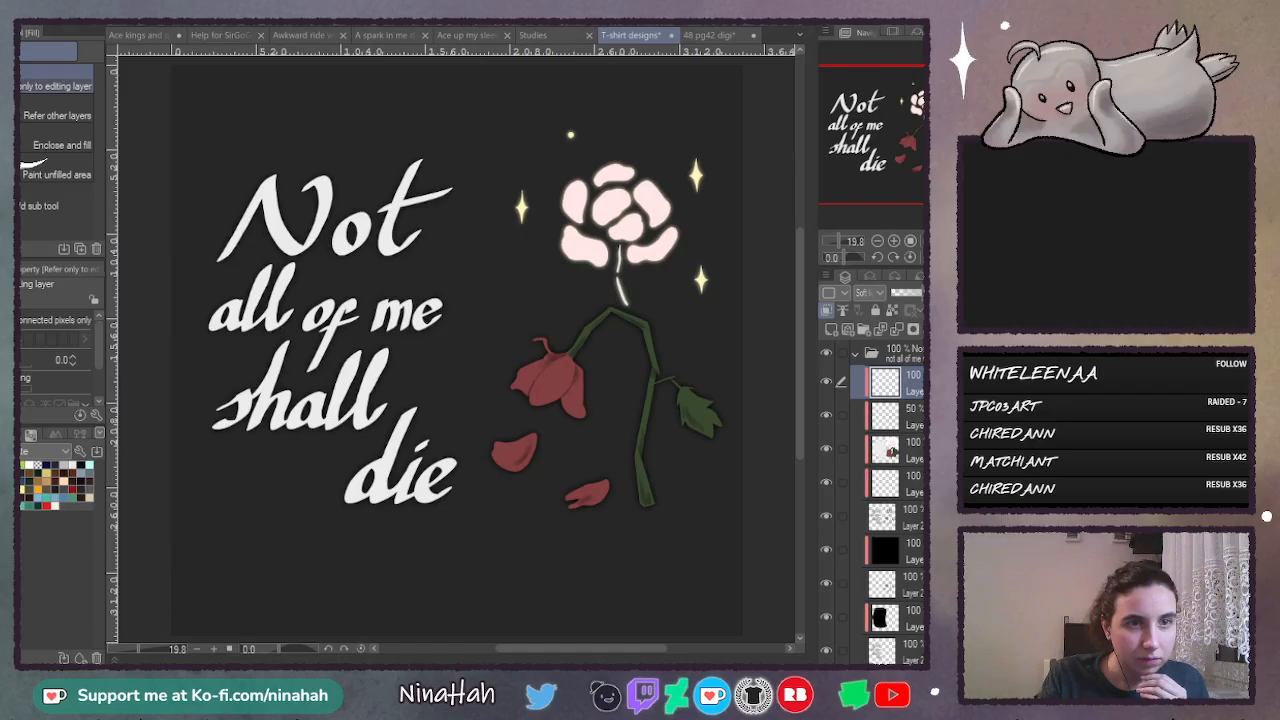
- Try painting over the wilted red flower head and the fallen petal with the Soft airbrush at size 200.7
{"action": "key", "text": "b"}
{"action": "left_click", "coordinate": [27, 323]}
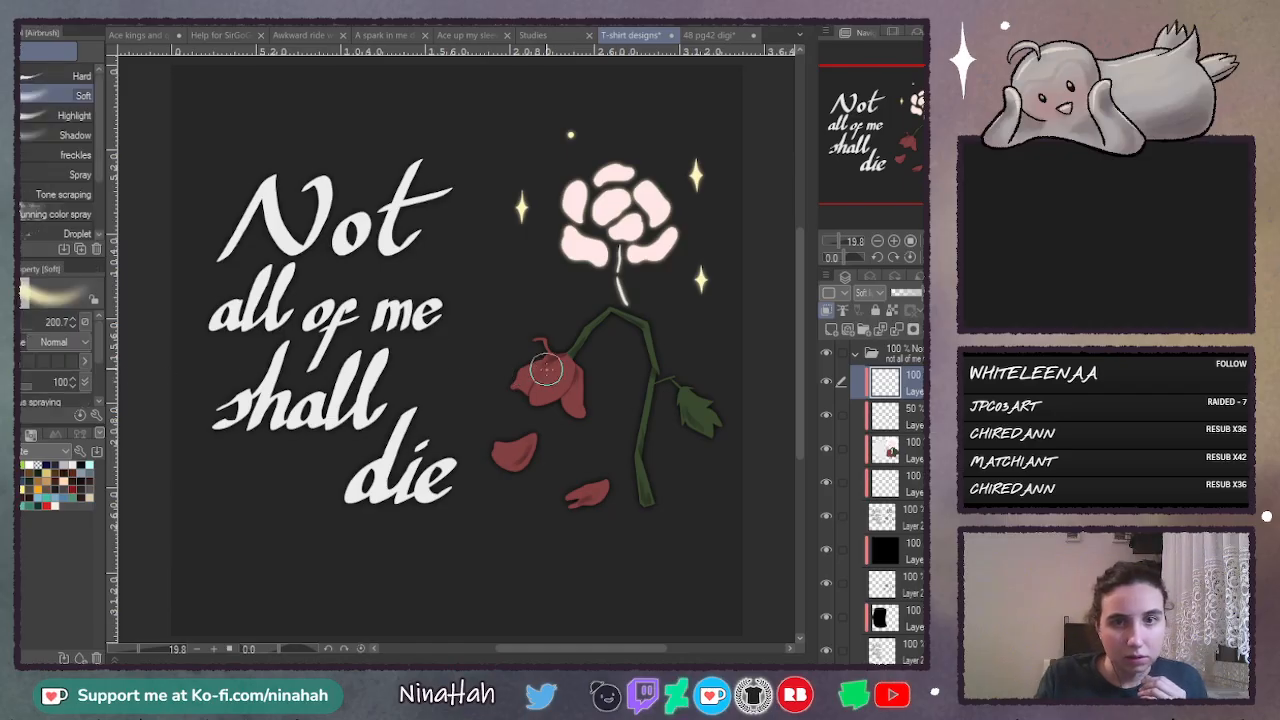
{"action": "mouse_move", "coordinate": [546, 371]}
{"action": "left_mouse_down"}
{"action": "mouse_move", "coordinate": [517, 408]}
{"action": "mouse_move", "coordinate": [566, 366]}
{"action": "mouse_move", "coordinate": [514, 394]}
{"action": "left_mouse_up"}
{"action": "left_click_drag", "start_coordinate": [506, 454], "coordinate": [500, 454]}
{"action": "left_click_drag", "start_coordinate": [550, 412], "coordinate": [567, 412]}
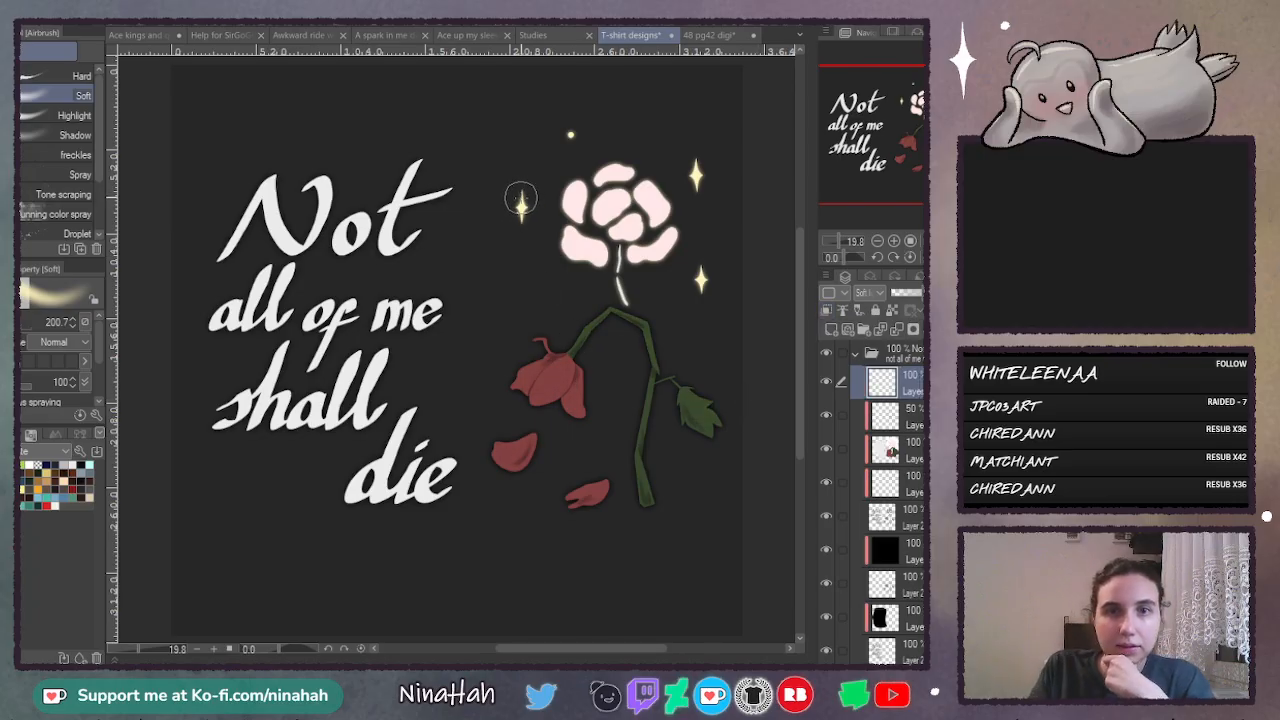
- Paint a soft yellow glow over all the sparkles and the blooming pale flower with the Soft airbrush at size 486
{"action": "left_click", "coordinate": [26, 326]}
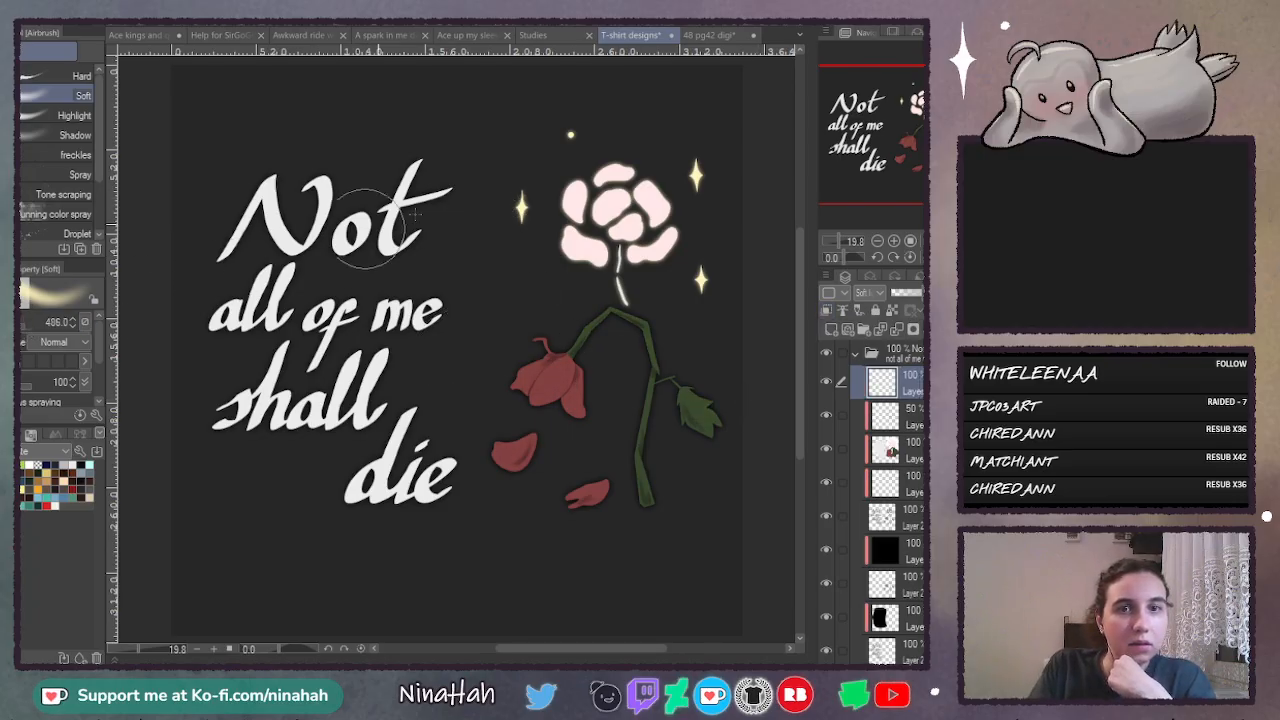
{"action": "left_click", "coordinate": [520, 204]}
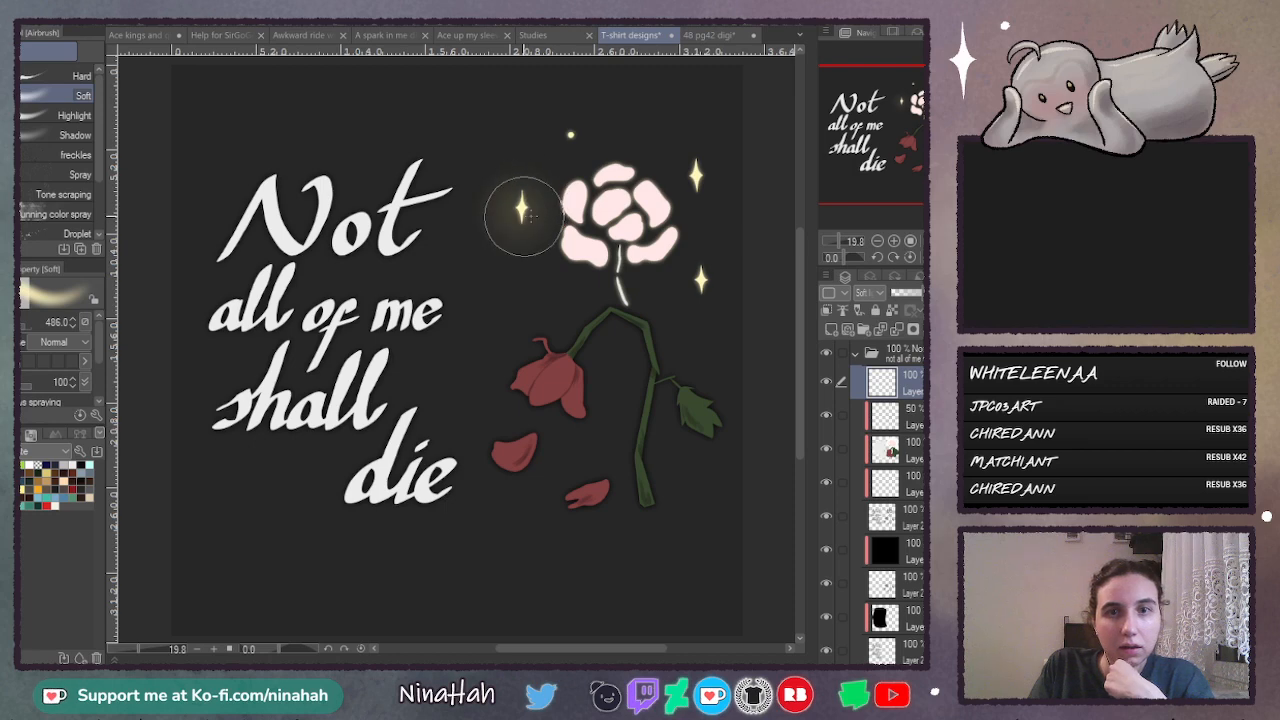
{"action": "left_click", "coordinate": [572, 134]}
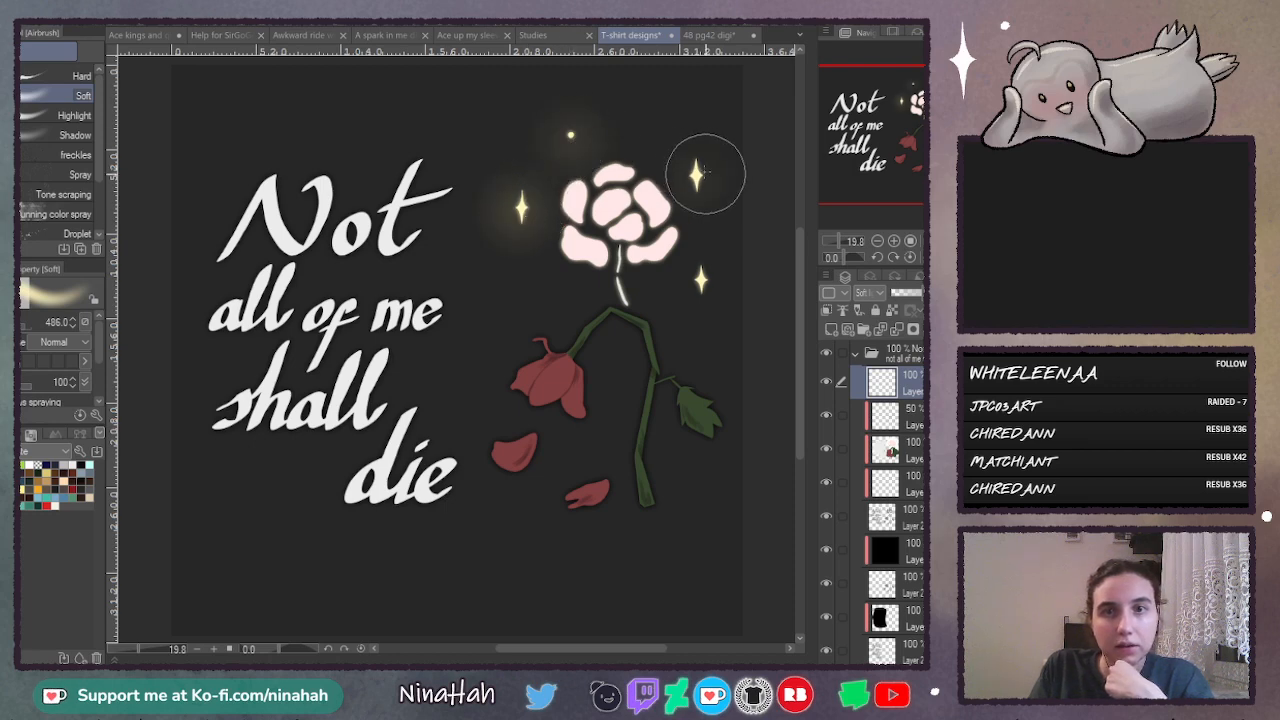
{"action": "left_click", "coordinate": [697, 177]}
{"action": "left_click", "coordinate": [701, 282]}
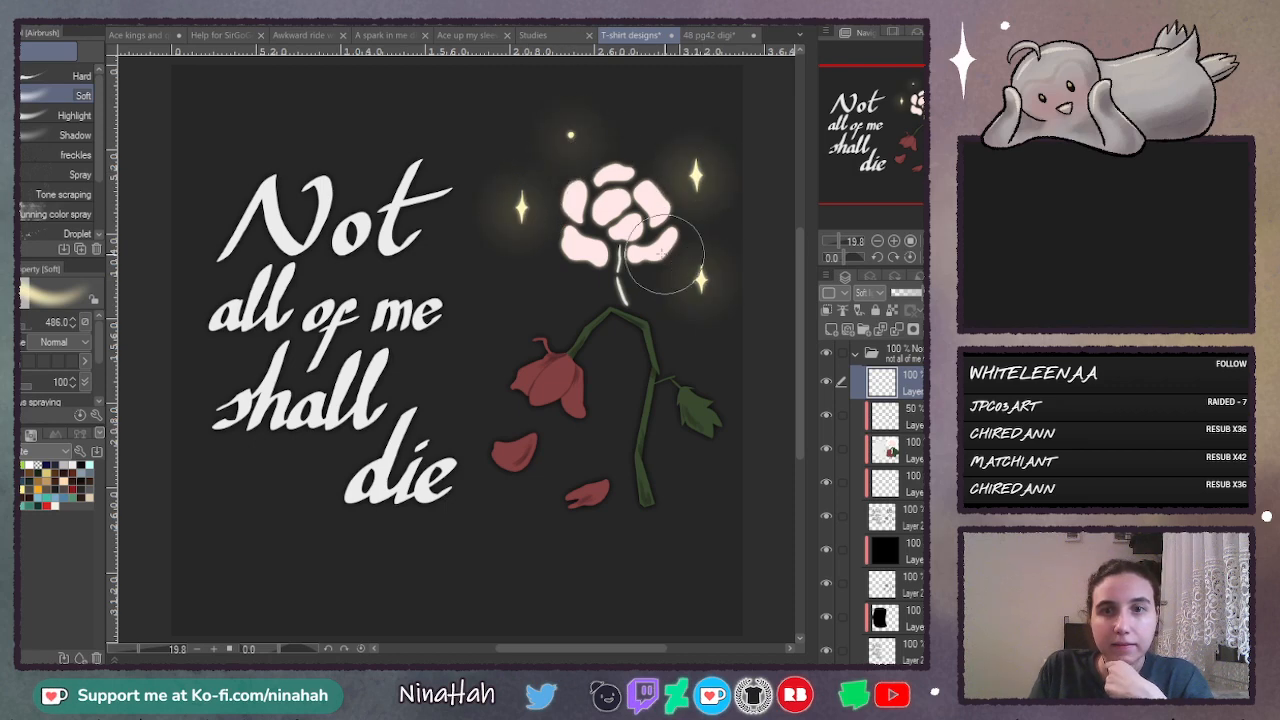
{"action": "mouse_move", "coordinate": [581, 250]}
{"action": "left_mouse_down"}
{"action": "mouse_move", "coordinate": [661, 248]}
{"action": "mouse_move", "coordinate": [659, 222]}
{"action": "mouse_move", "coordinate": [611, 226]}
{"action": "mouse_move", "coordinate": [573, 203]}
{"action": "mouse_move", "coordinate": [604, 180]}
{"action": "mouse_move", "coordinate": [659, 188]}
{"action": "mouse_move", "coordinate": [634, 195]}
{"action": "mouse_move", "coordinate": [644, 240]}
{"action": "mouse_move", "coordinate": [627, 238]}
{"action": "mouse_move", "coordinate": [617, 285]}
{"action": "mouse_move", "coordinate": [629, 282]}
{"action": "mouse_move", "coordinate": [617, 257]}
{"action": "mouse_move", "coordinate": [634, 212]}
{"action": "left_mouse_up"}
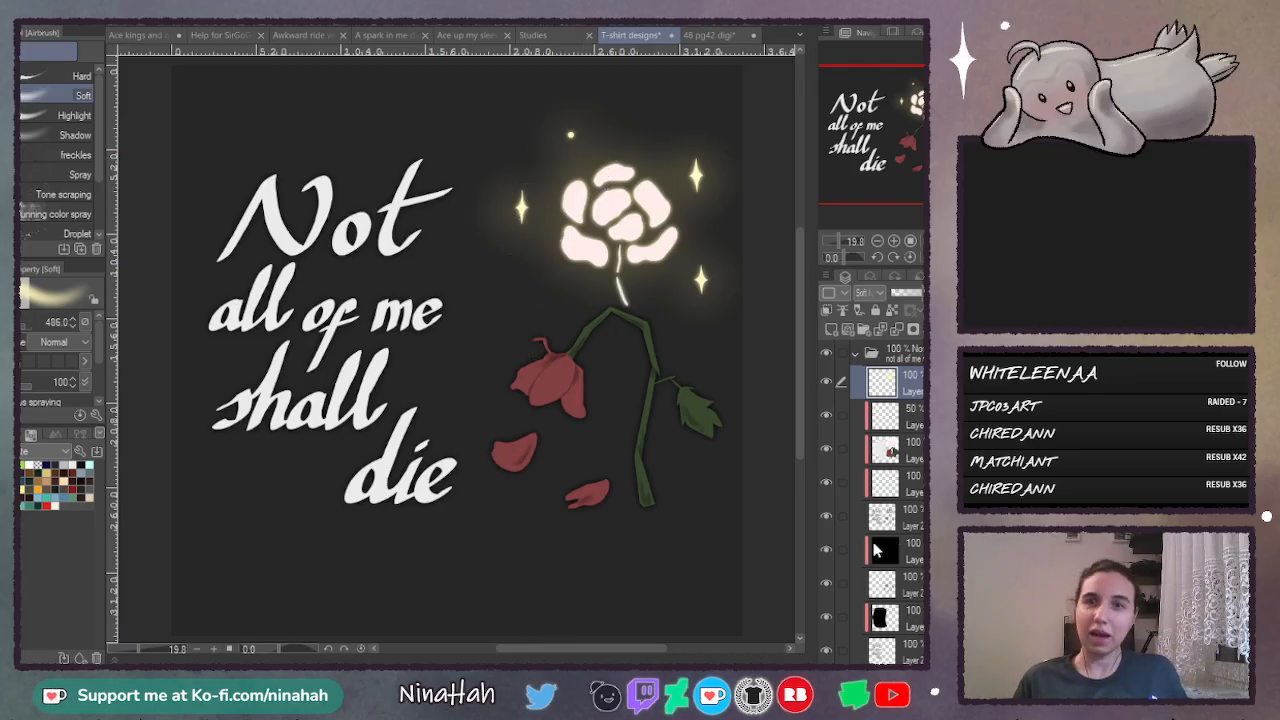
{"action": "scroll", "coordinate": [890, 578], "scroll_direction": "down", "scroll_amount": 3}
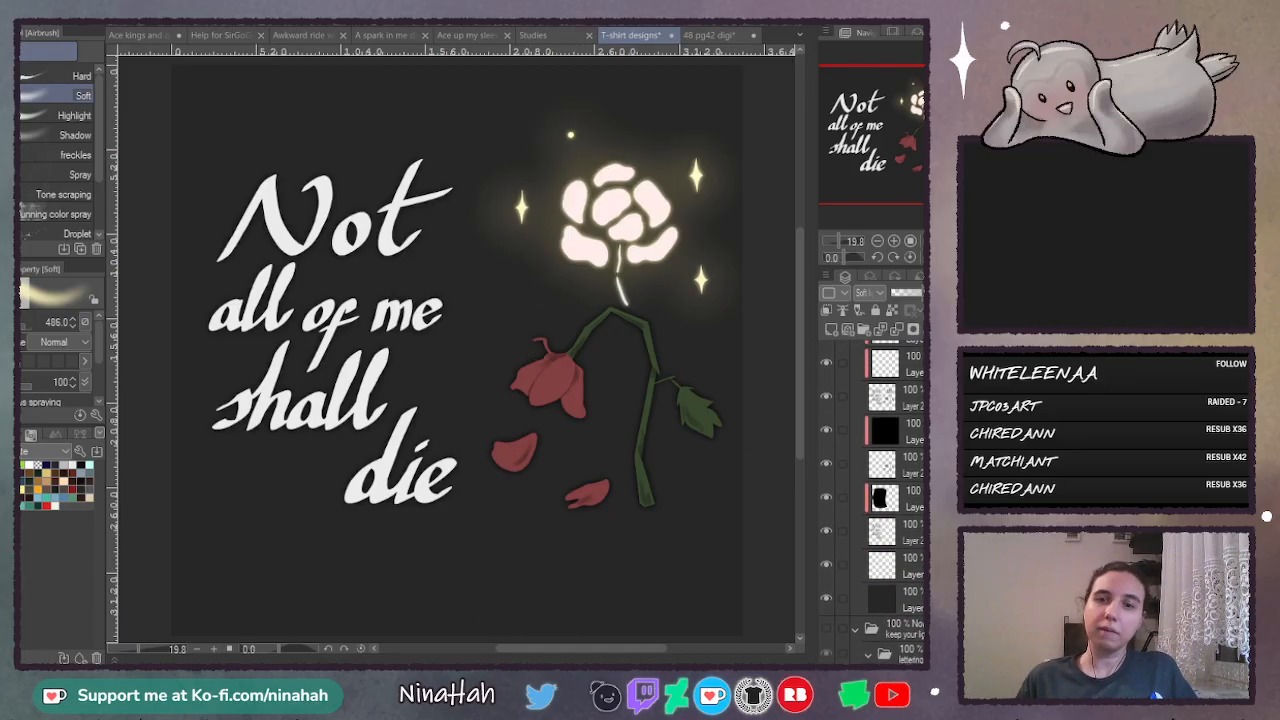
{"action": "left_click", "coordinate": [916, 527]}
{"action": "key", "text": "ctrl+v"}
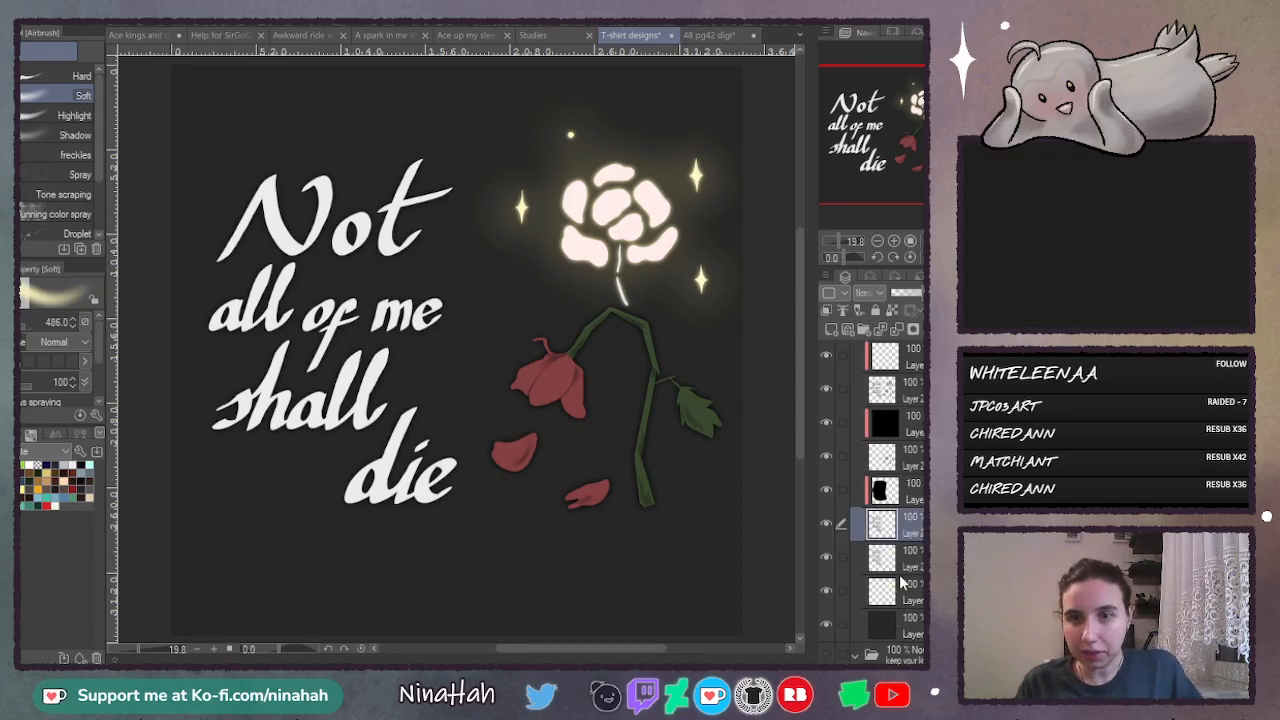
{"action": "key", "text": "ctrl+z"}
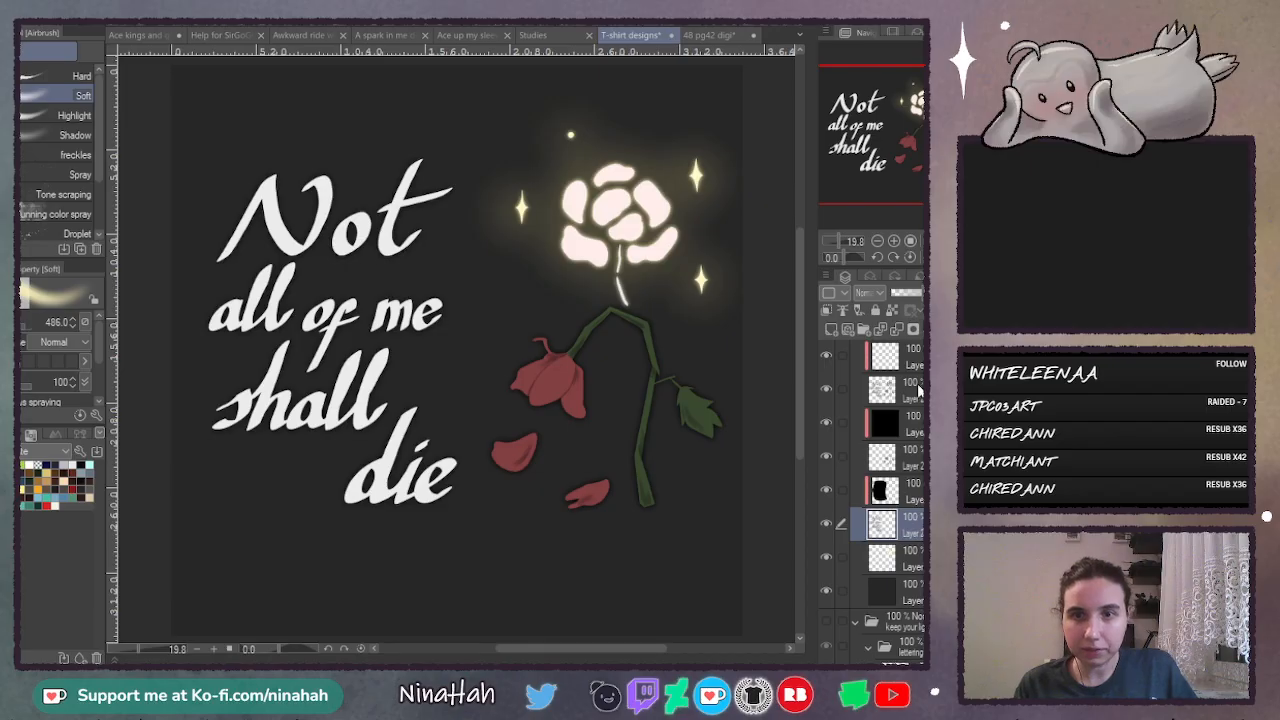
- Lasso the lettering on the base shape layer and copy it onto its own layer directly below the blurred lettering layer
{"action": "left_click", "coordinate": [917, 383]}
{"action": "key", "text": "m"}
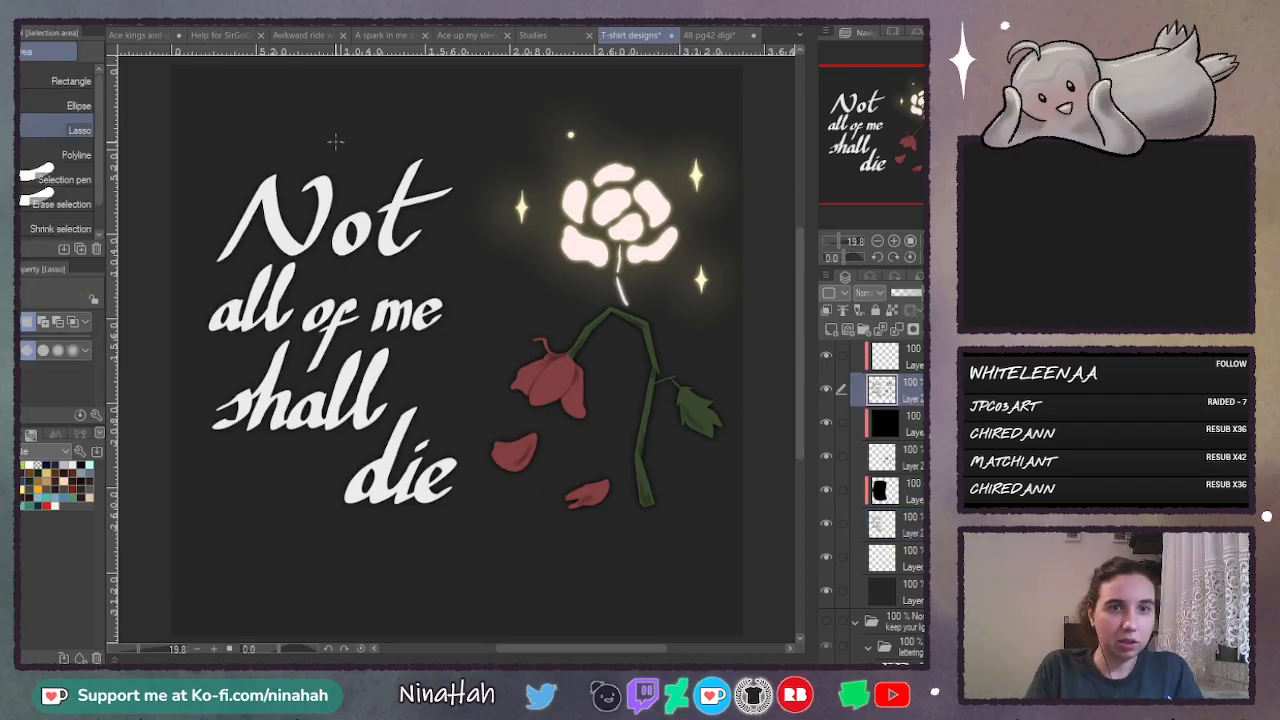
{"action": "mouse_move", "coordinate": [335, 142]}
{"action": "left_mouse_down"}
{"action": "mouse_move", "coordinate": [180, 280]}
{"action": "mouse_move", "coordinate": [180, 470]}
{"action": "mouse_move", "coordinate": [340, 556]}
{"action": "mouse_move", "coordinate": [485, 527]}
{"action": "mouse_move", "coordinate": [477, 143]}
{"action": "left_mouse_up"}
{"action": "left_click", "coordinate": [878, 522]}
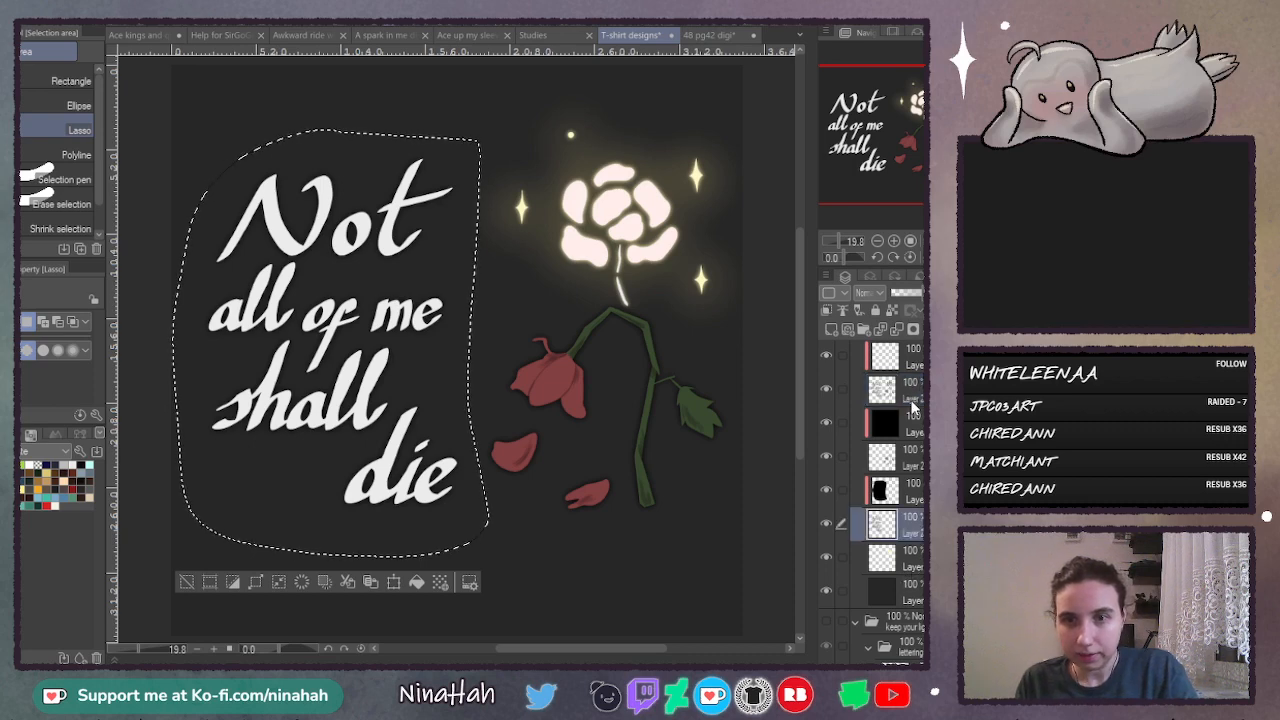
{"action": "key", "text": "ctrl+v"}
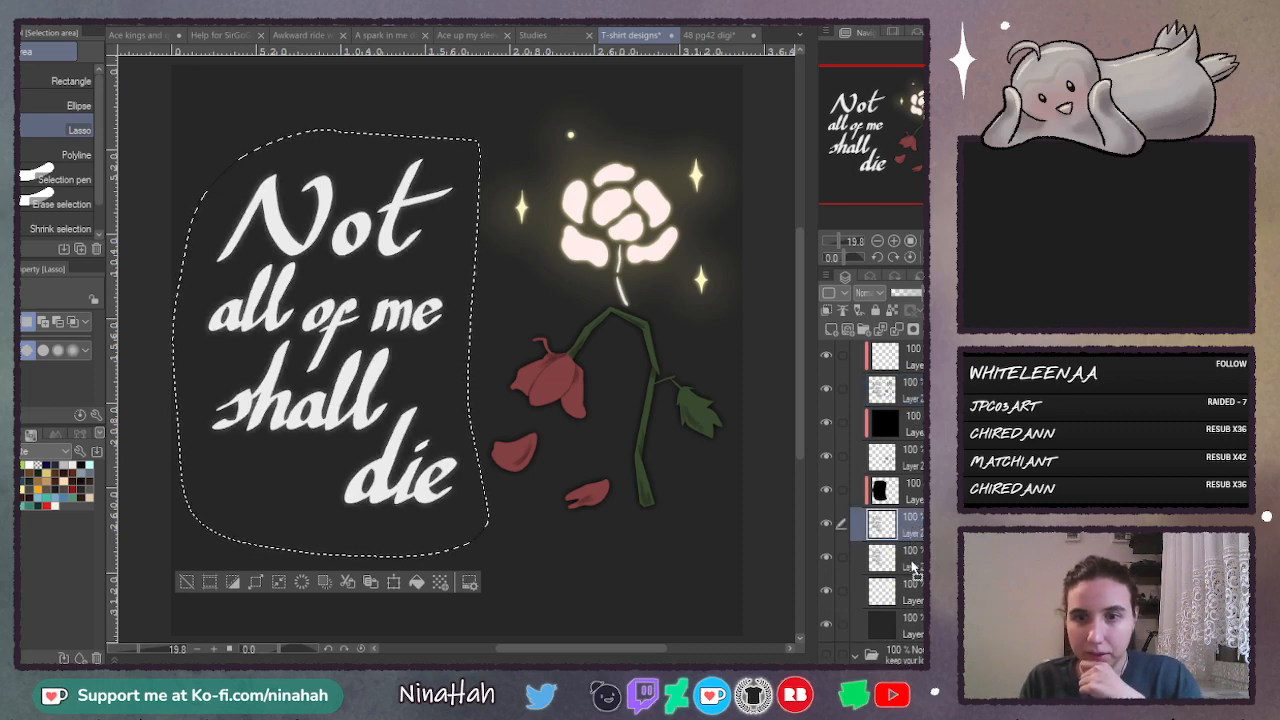
{"action": "left_click", "coordinate": [913, 566]}
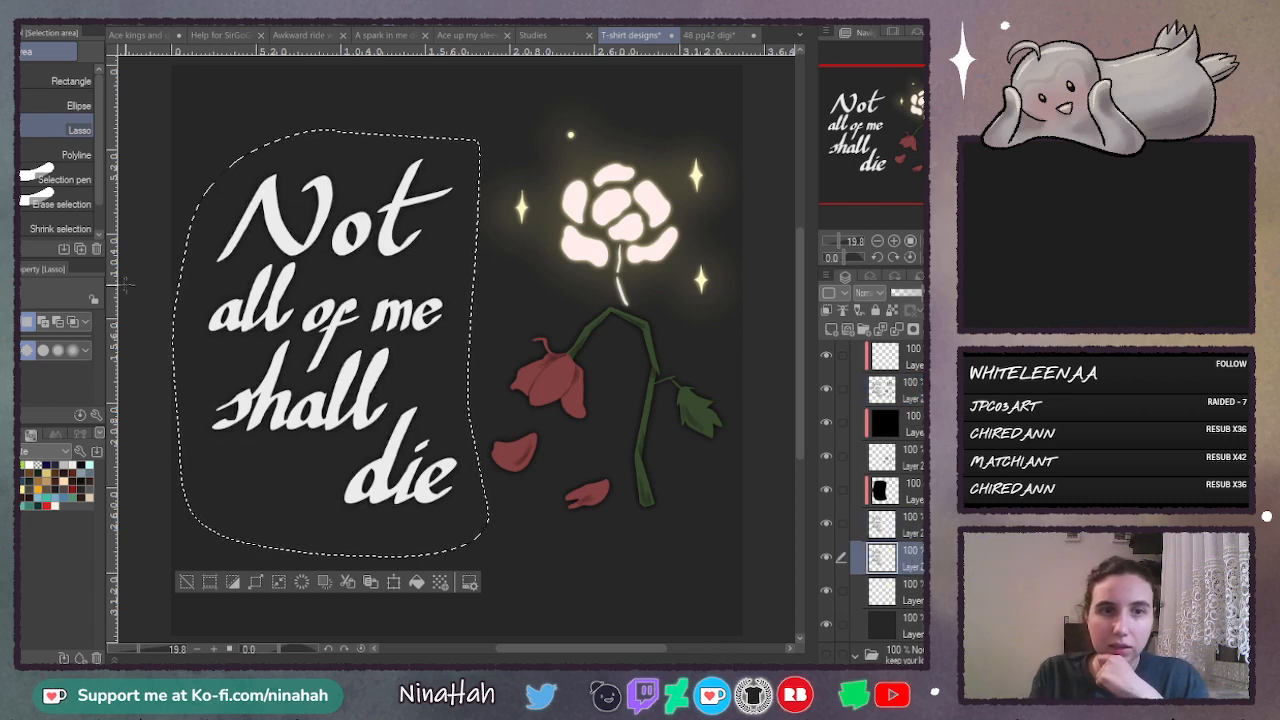
- Darken the new lettering copy by filling a new layer clipped to it with a very dark colour and merging the two
{"action": "left_click", "coordinate": [830, 329]}
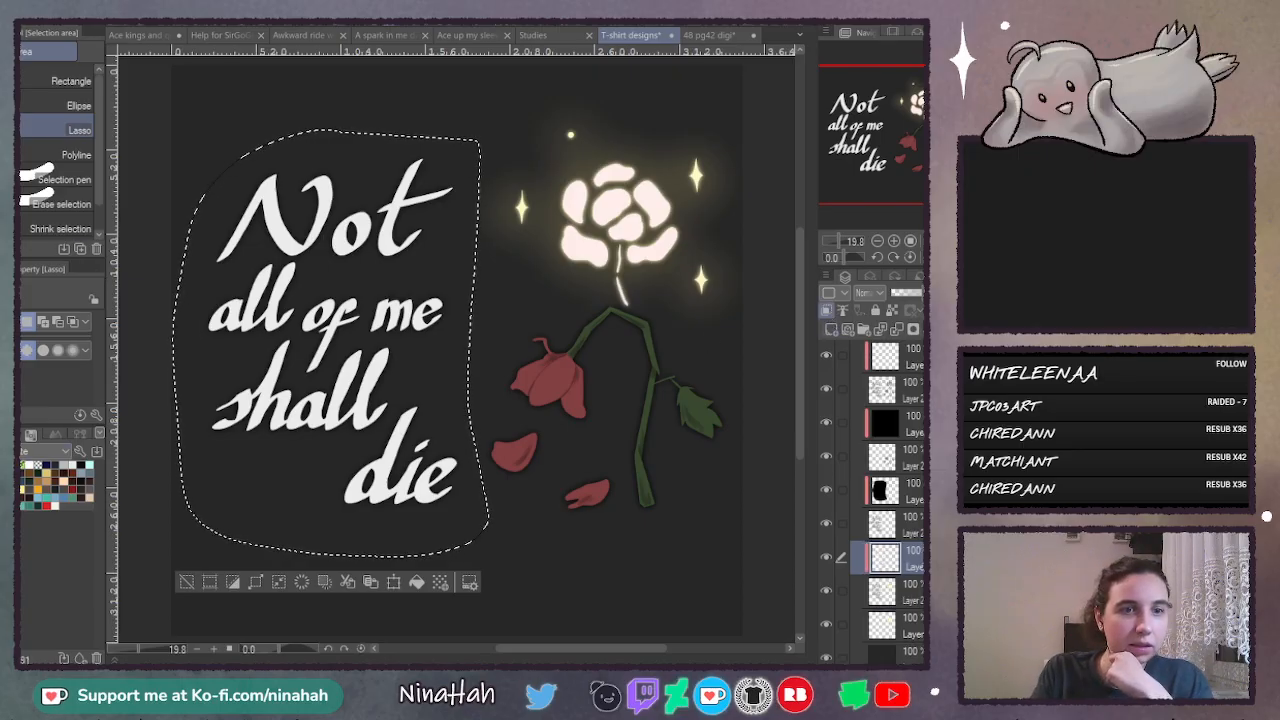
{"action": "key", "text": "g"}
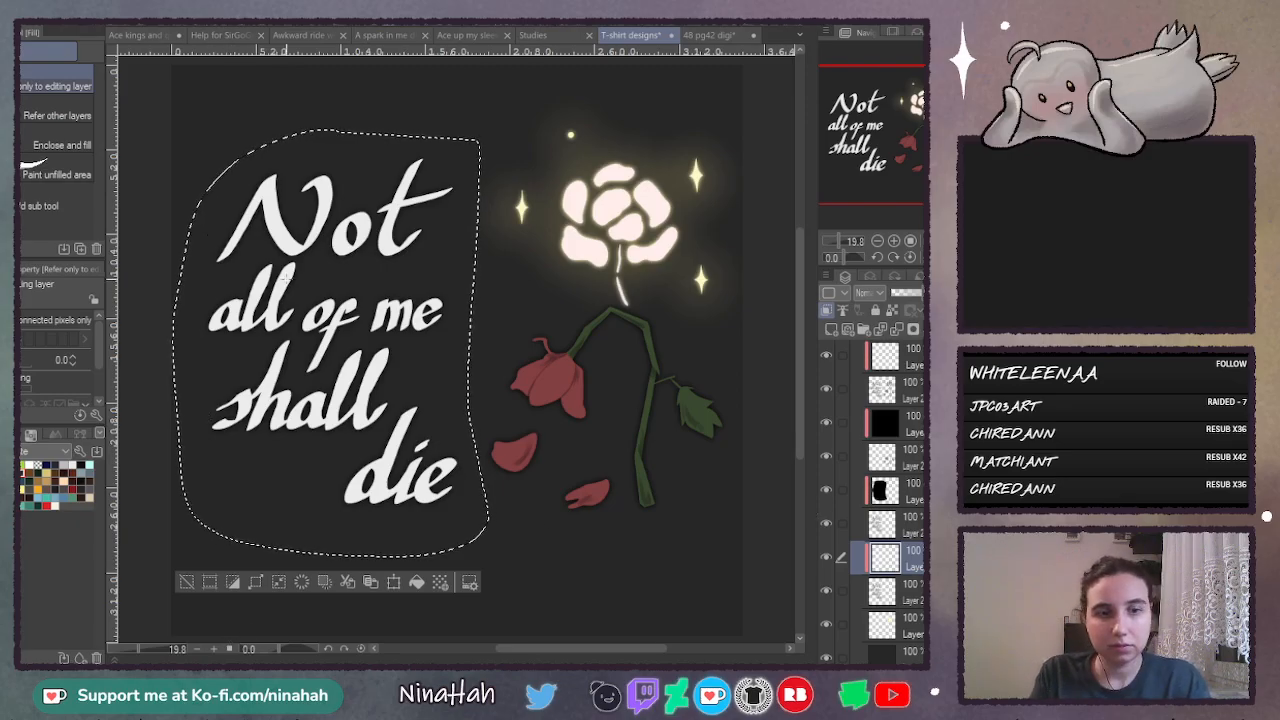
{"action": "key", "text": "ctrl+d"}
{"action": "left_click", "coordinate": [375, 556]}
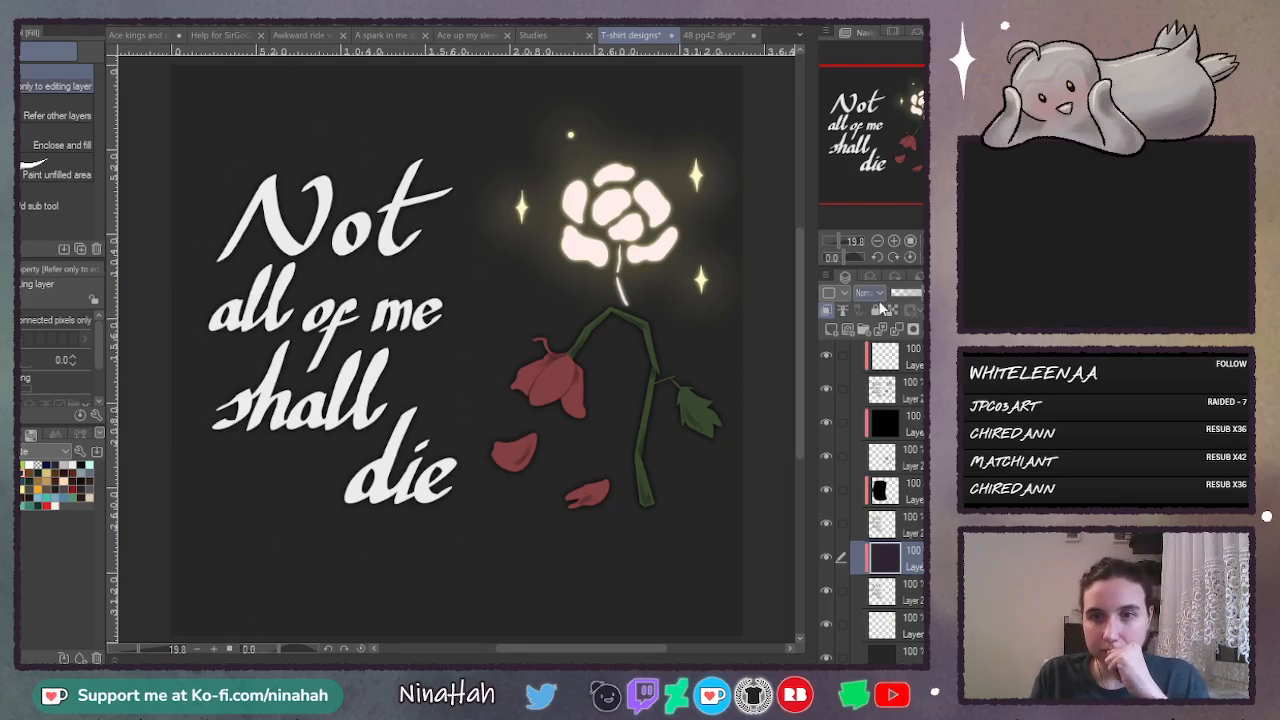
{"action": "left_click", "coordinate": [896, 330]}
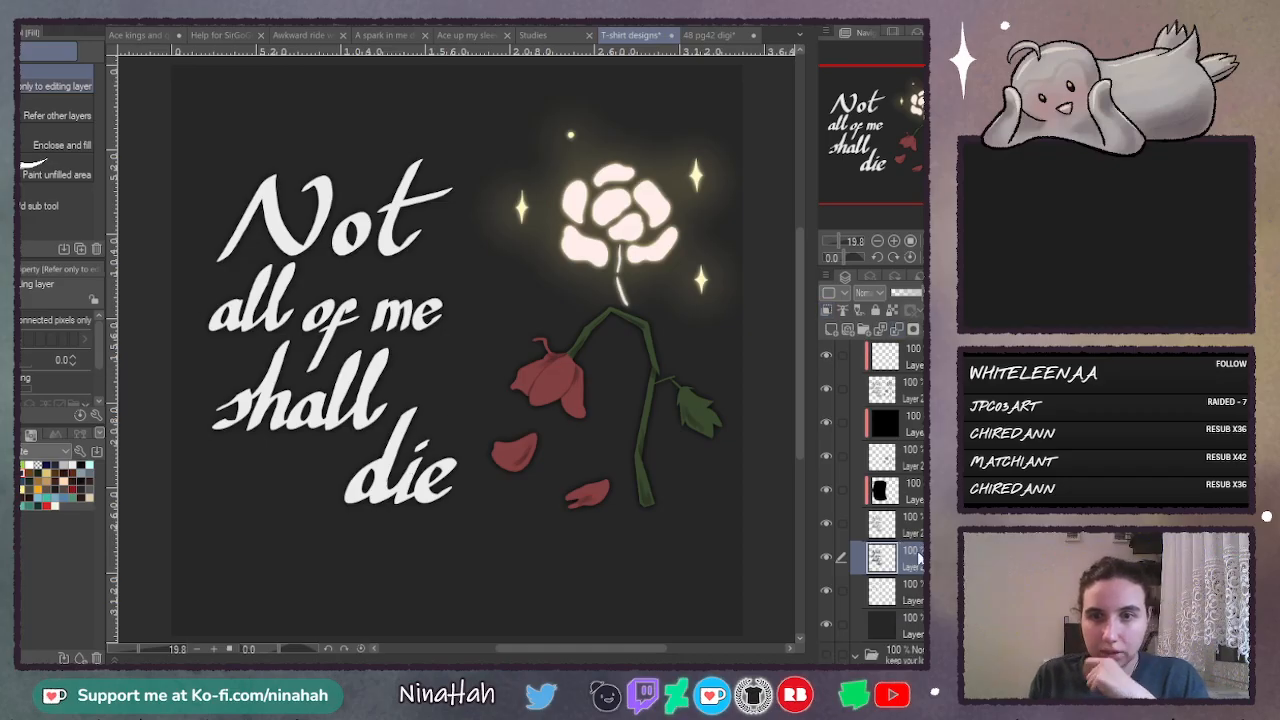
- Turn the dark lettering copy into a Multiply drop shadow directly below the base shape layer, offset slightly down and right
{"action": "left_click_drag", "start_coordinate": [916, 408], "coordinate": [915, 410]}
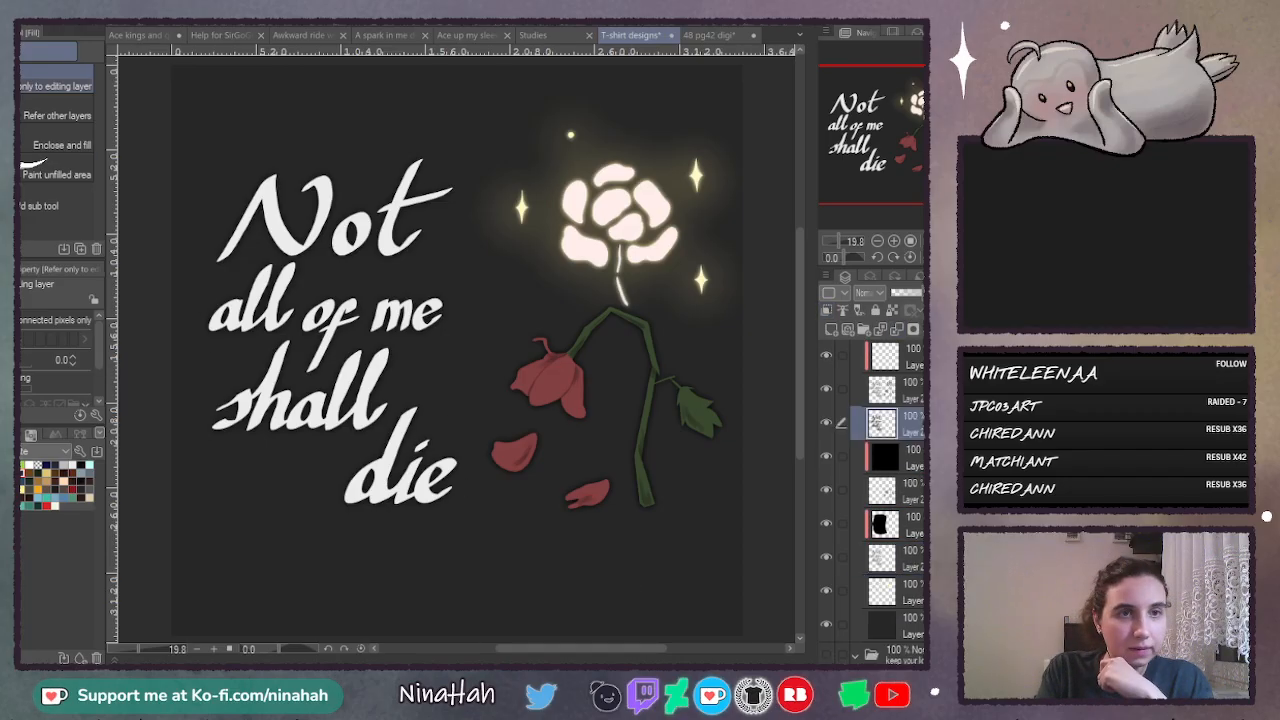
{"action": "key", "text": "k"}
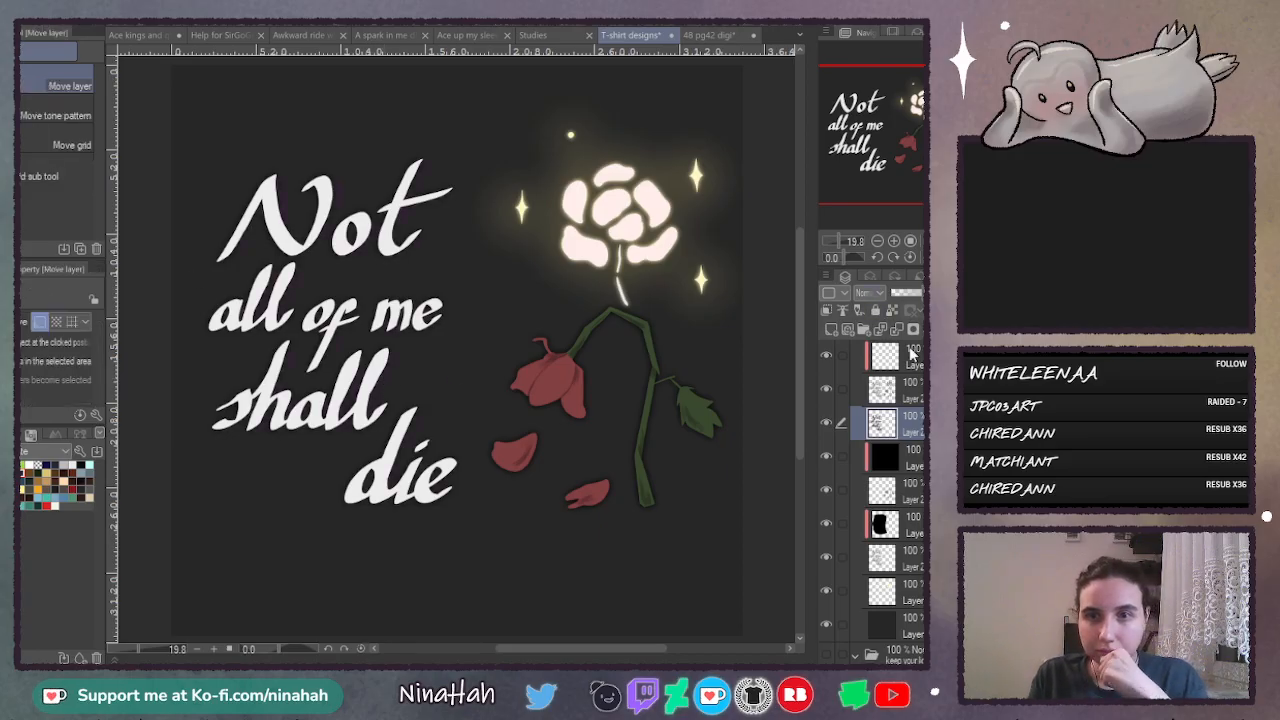
{"action": "left_click", "coordinate": [852, 359]}
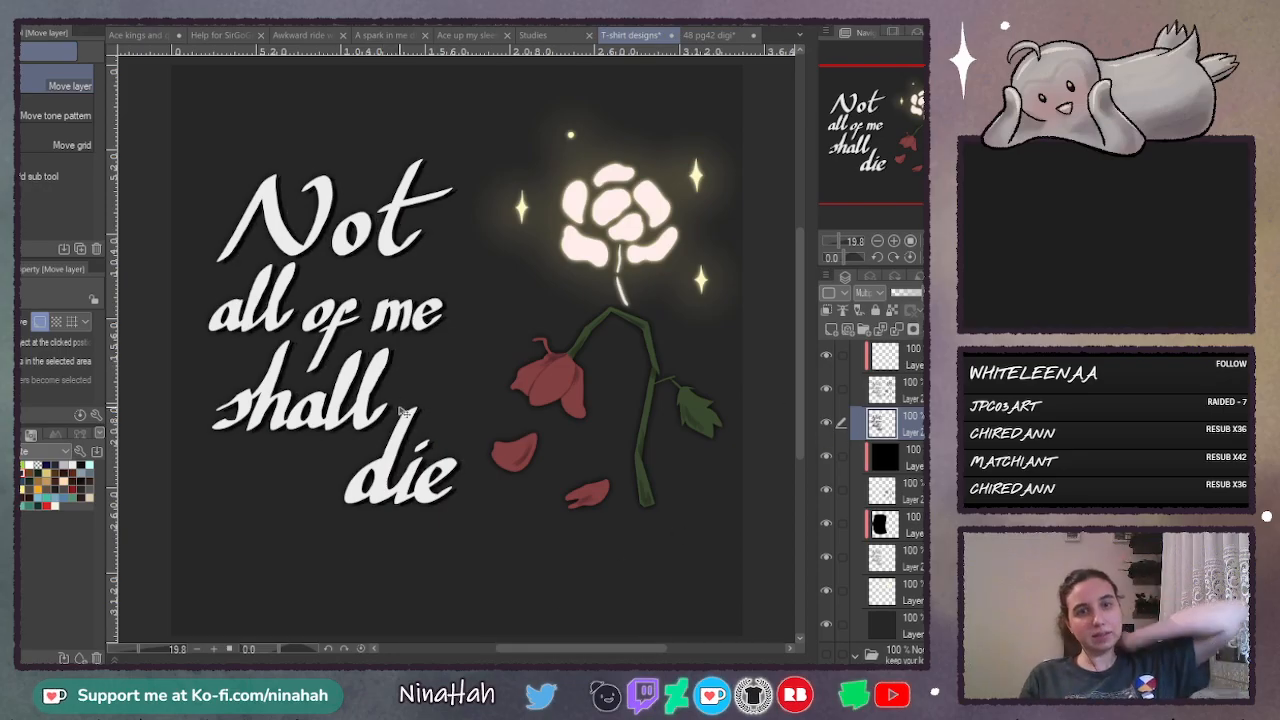
{"action": "mouse_move", "coordinate": [403, 410]}
{"action": "left_mouse_down"}
{"action": "mouse_move", "coordinate": [418, 422]}
{"action": "mouse_move", "coordinate": [398, 404]}
{"action": "mouse_move", "coordinate": [366, 420]}
{"action": "mouse_move", "coordinate": [440, 376]}
{"action": "mouse_move", "coordinate": [405, 410]}
{"action": "mouse_move", "coordinate": [385, 395]}
{"action": "mouse_move", "coordinate": [404, 414]}
{"action": "left_mouse_up"}
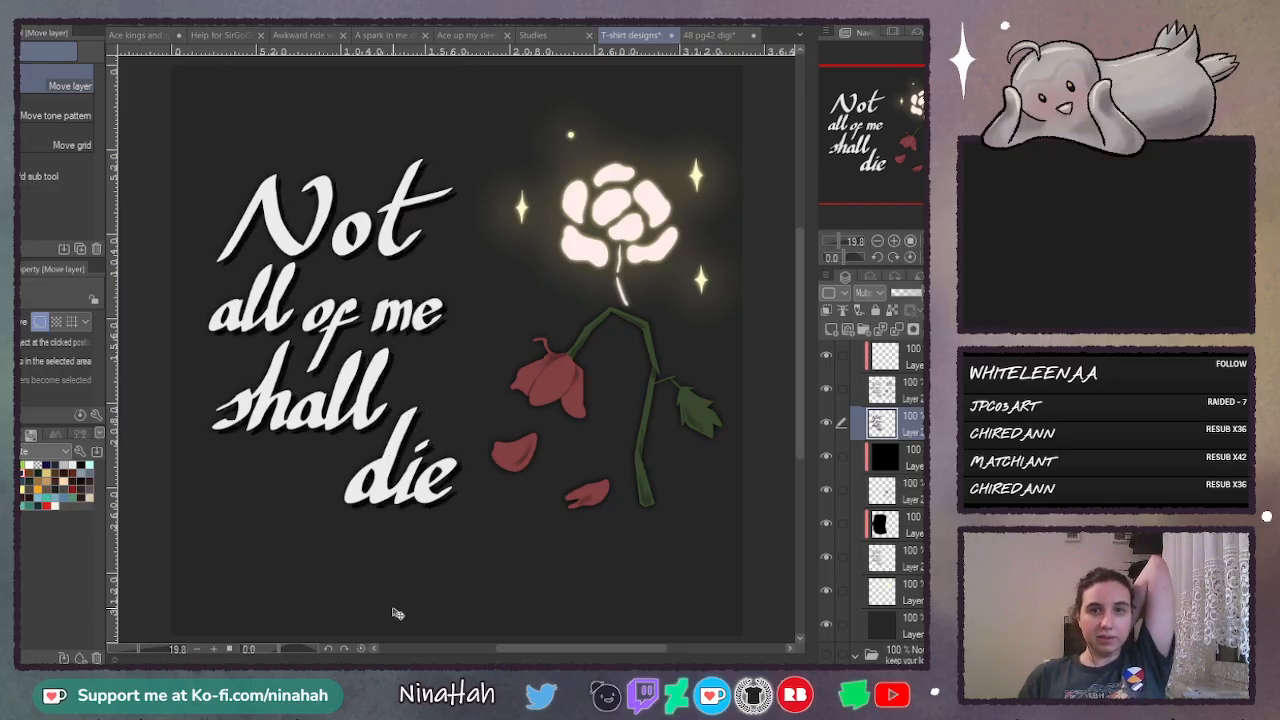
- Compare the design with the lettering's offset drop shadow hidden and shown
{"action": "left_click", "coordinate": [827, 424]}
{"action": "left_click", "coordinate": [828, 425]}
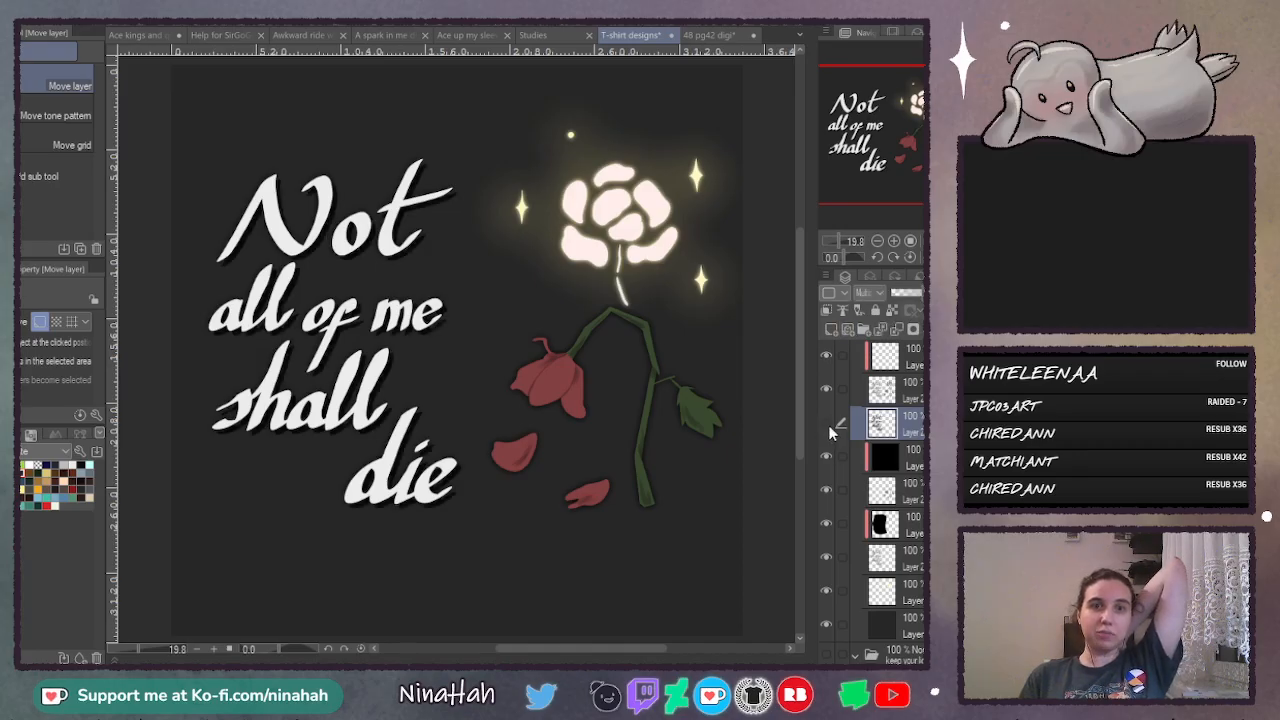
{"action": "left_click", "coordinate": [828, 425]}
{"action": "left_click", "coordinate": [828, 425]}
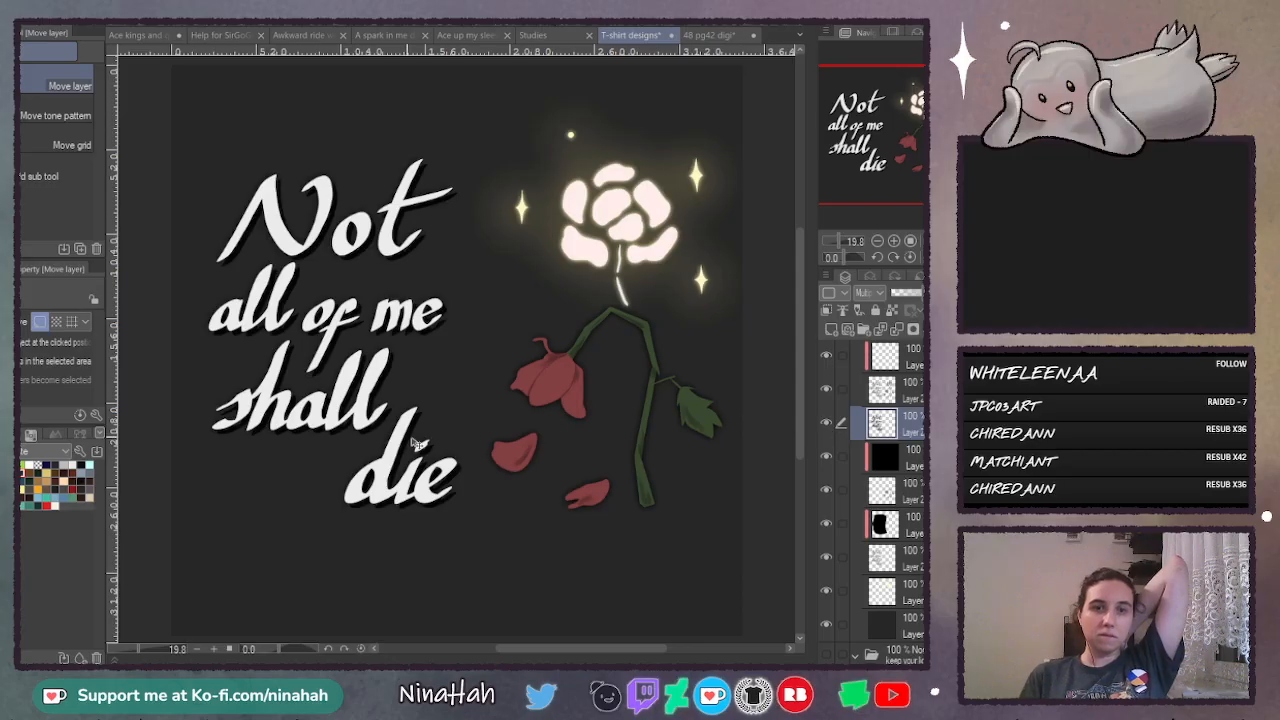
- Give the lettering's drop shadow layer a black border effect with thickness 8.0 and check it hidden and shown
{"action": "left_click", "coordinate": [869, 277]}
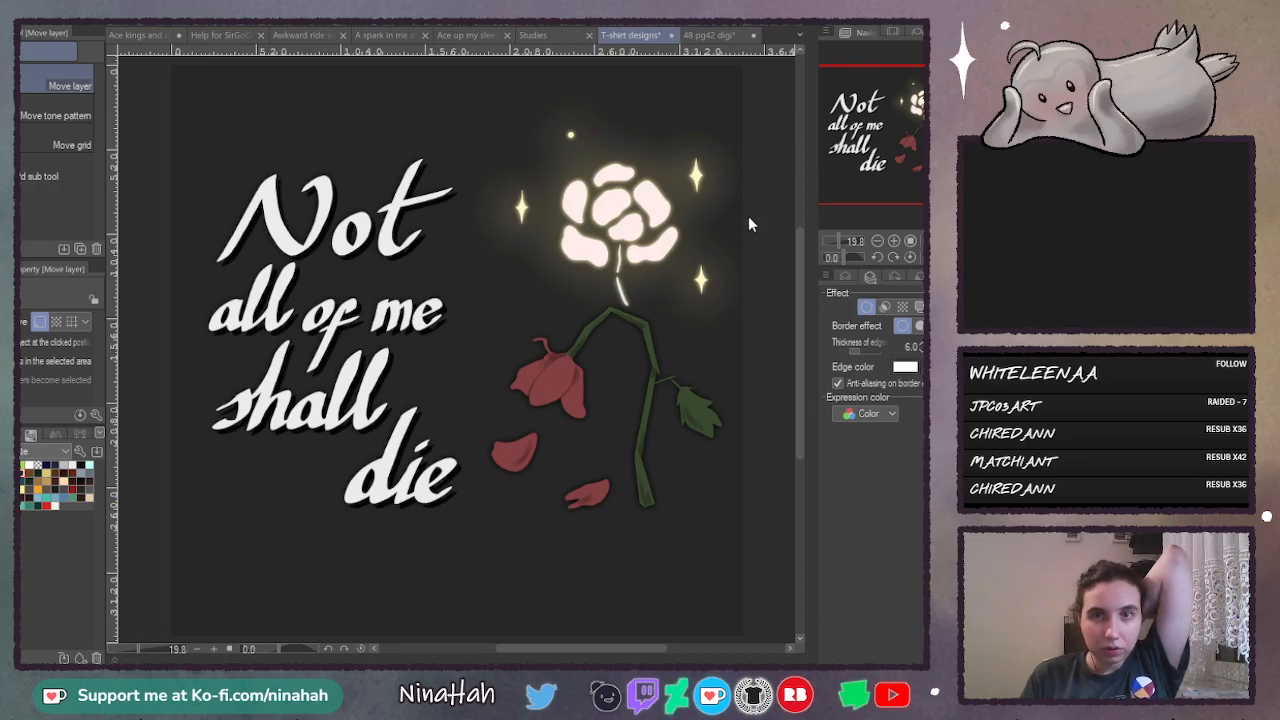
{"action": "left_click", "coordinate": [848, 278]}
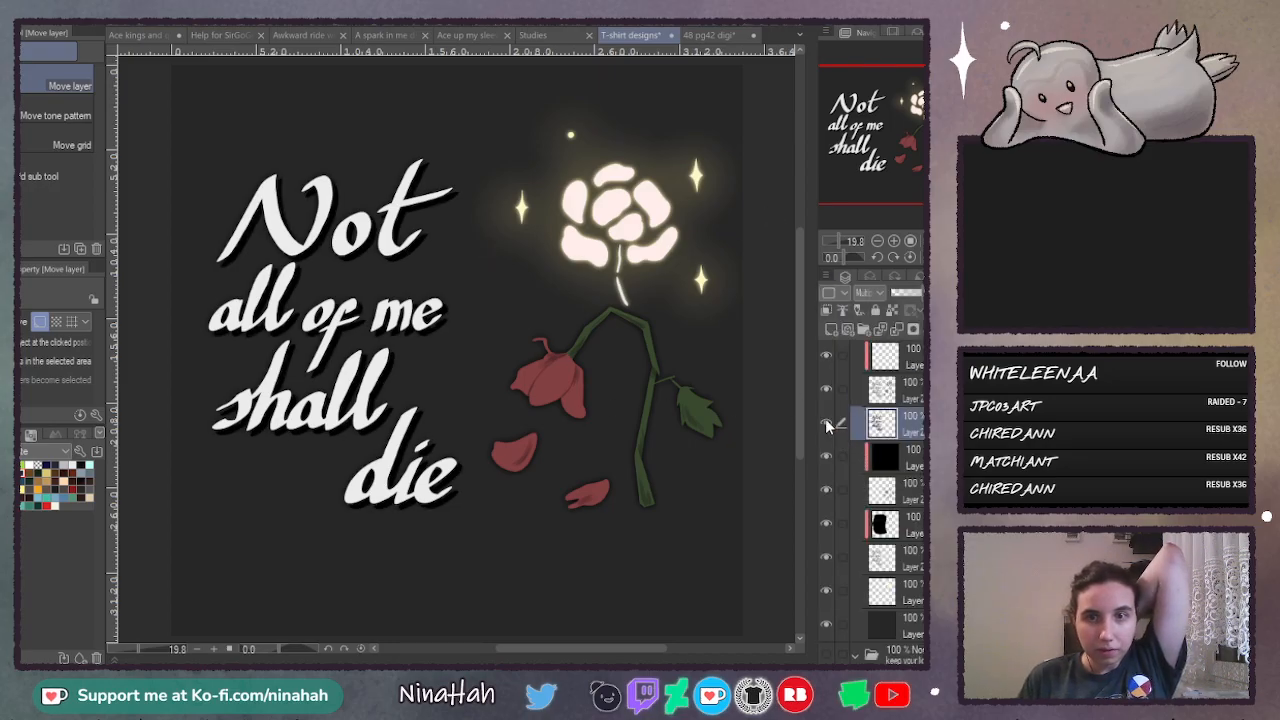
{"action": "left_click", "coordinate": [827, 422]}
{"action": "left_click", "coordinate": [827, 422]}
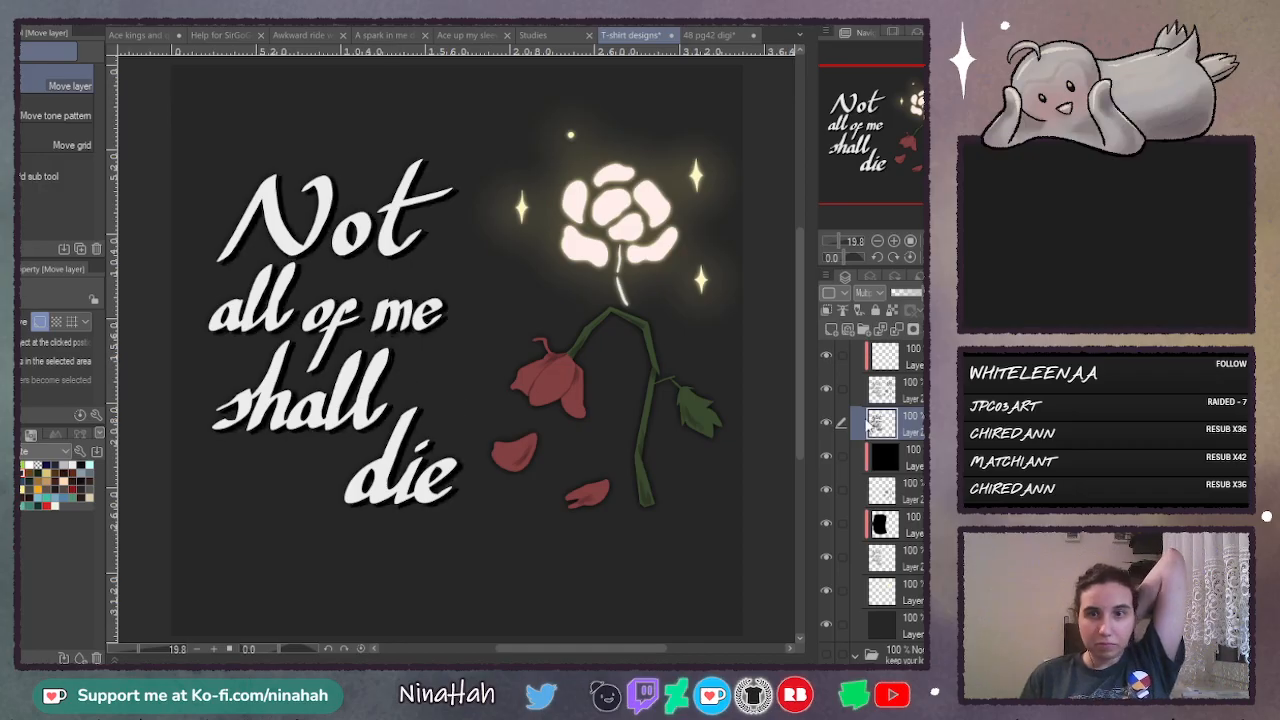
{"action": "left_click", "coordinate": [869, 278]}
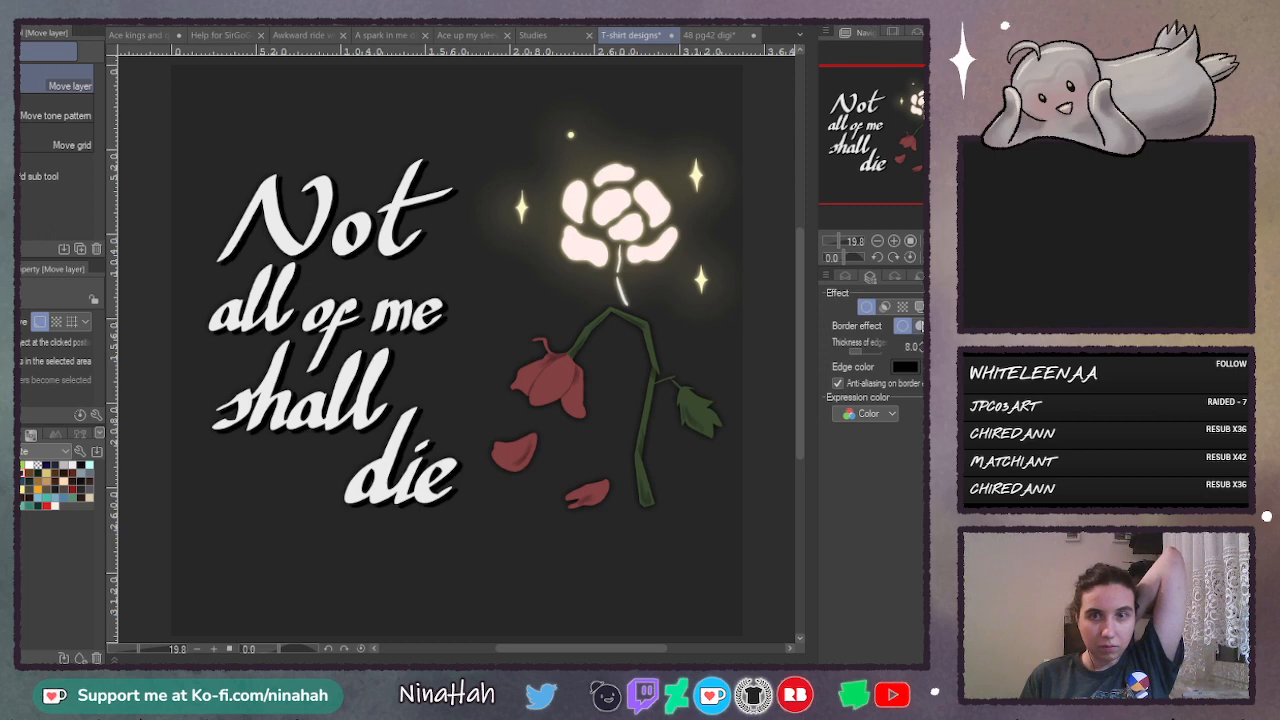
- Try the watercolour edge and plain edge border effects on the lettering's offset drop shadow and hide that shadow layer
{"action": "left_click", "coordinate": [918, 327]}
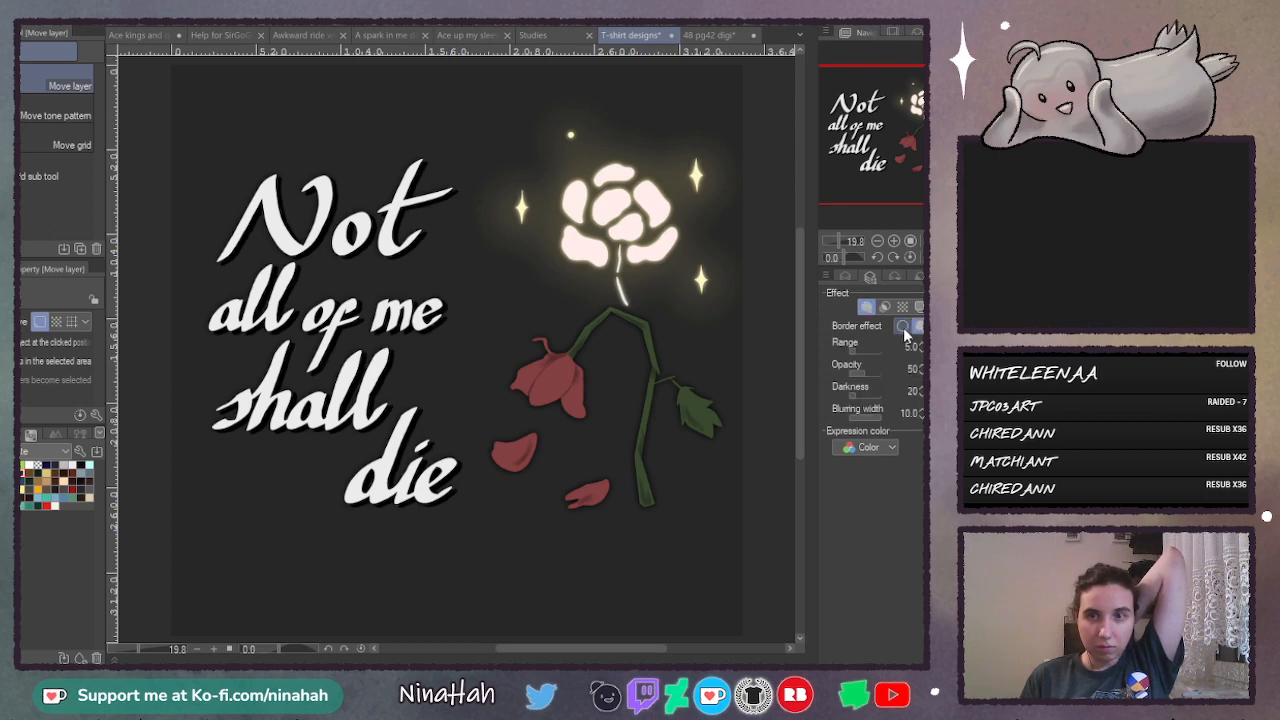
{"action": "left_click", "coordinate": [903, 327]}
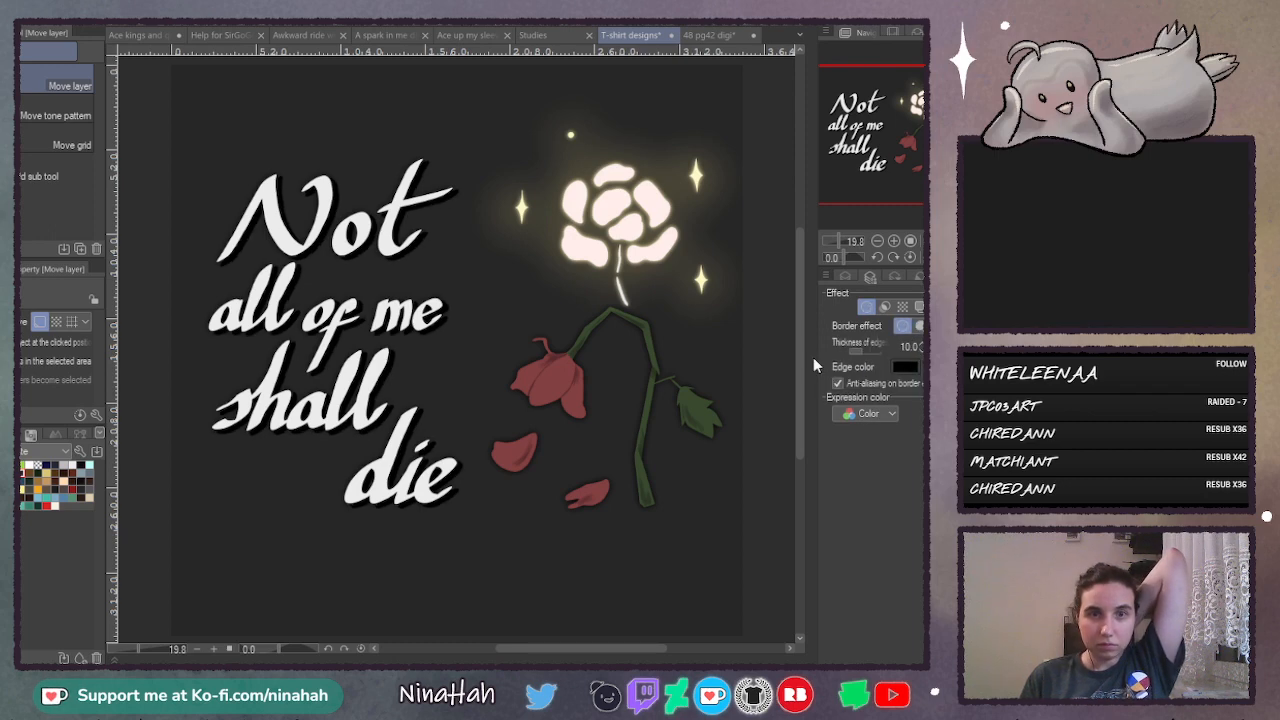
{"action": "left_click", "coordinate": [845, 277]}
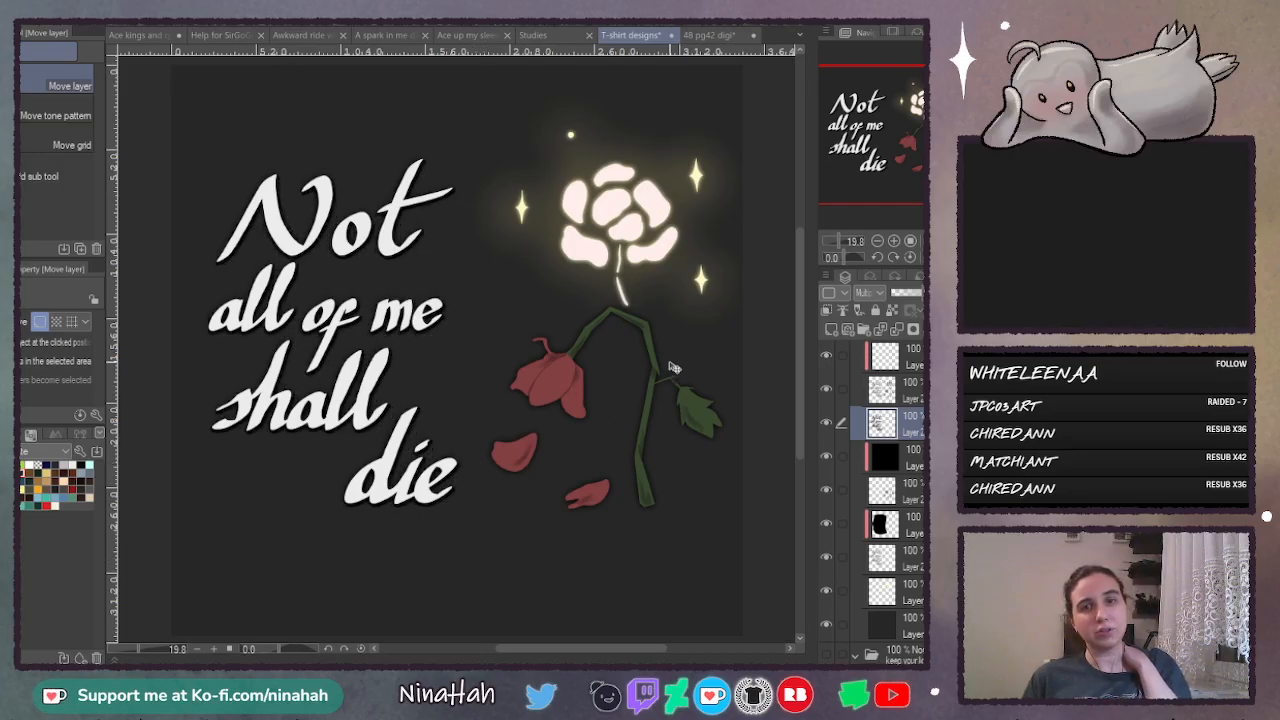
{"action": "left_click", "coordinate": [826, 426]}
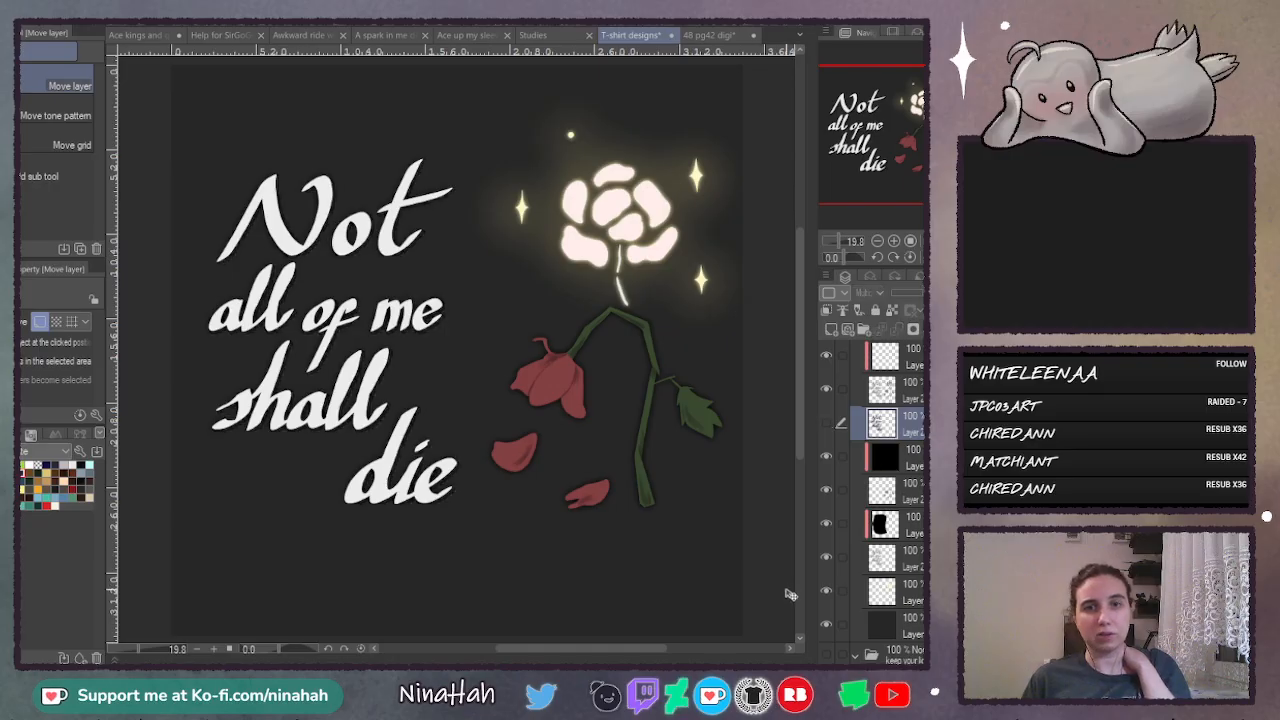
- Merge the dark clipped layer into the blurred shadow layer directly beneath it
{"action": "left_click", "coordinate": [827, 557]}
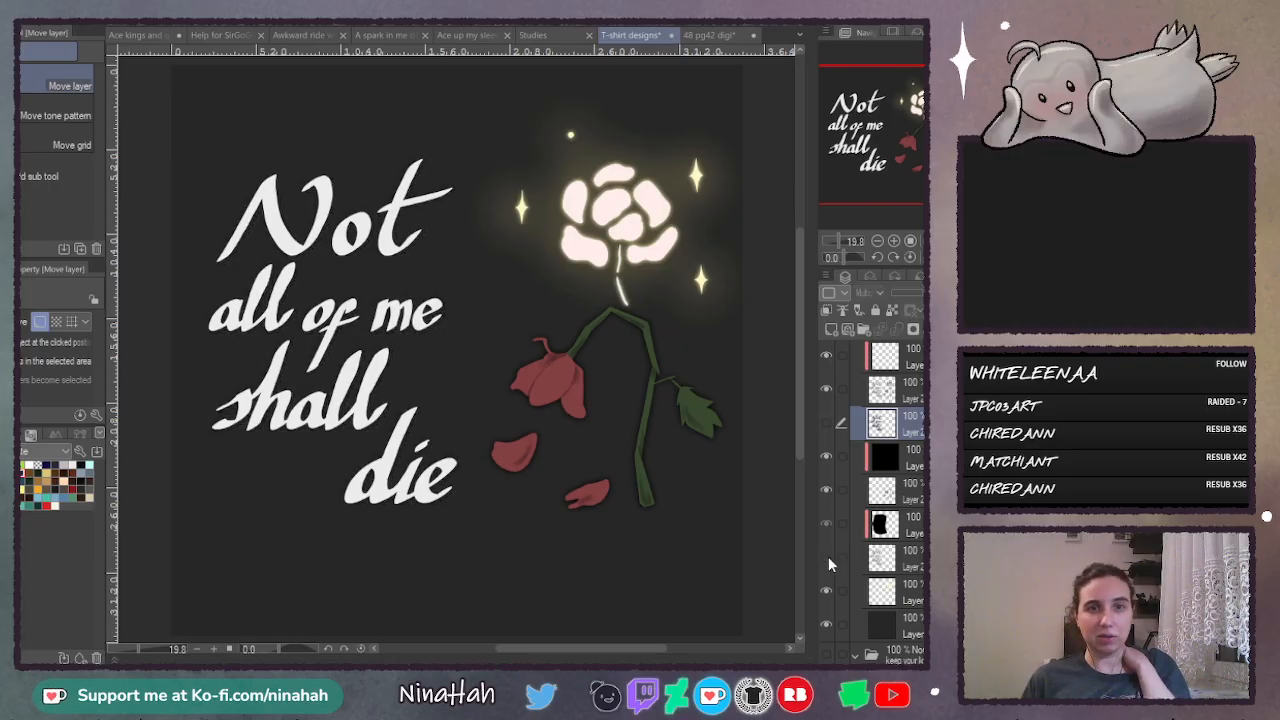
{"action": "left_click", "coordinate": [911, 561]}
{"action": "left_click", "coordinate": [910, 561]}
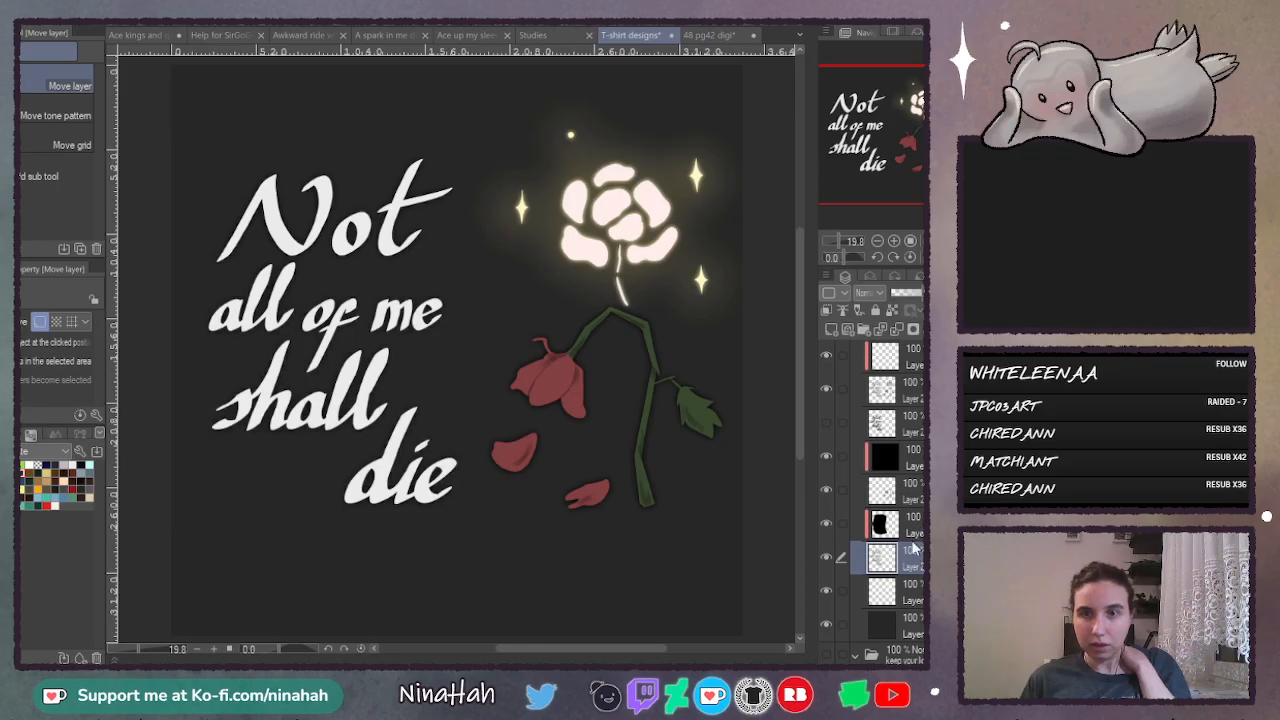
{"action": "left_click", "coordinate": [885, 524]}
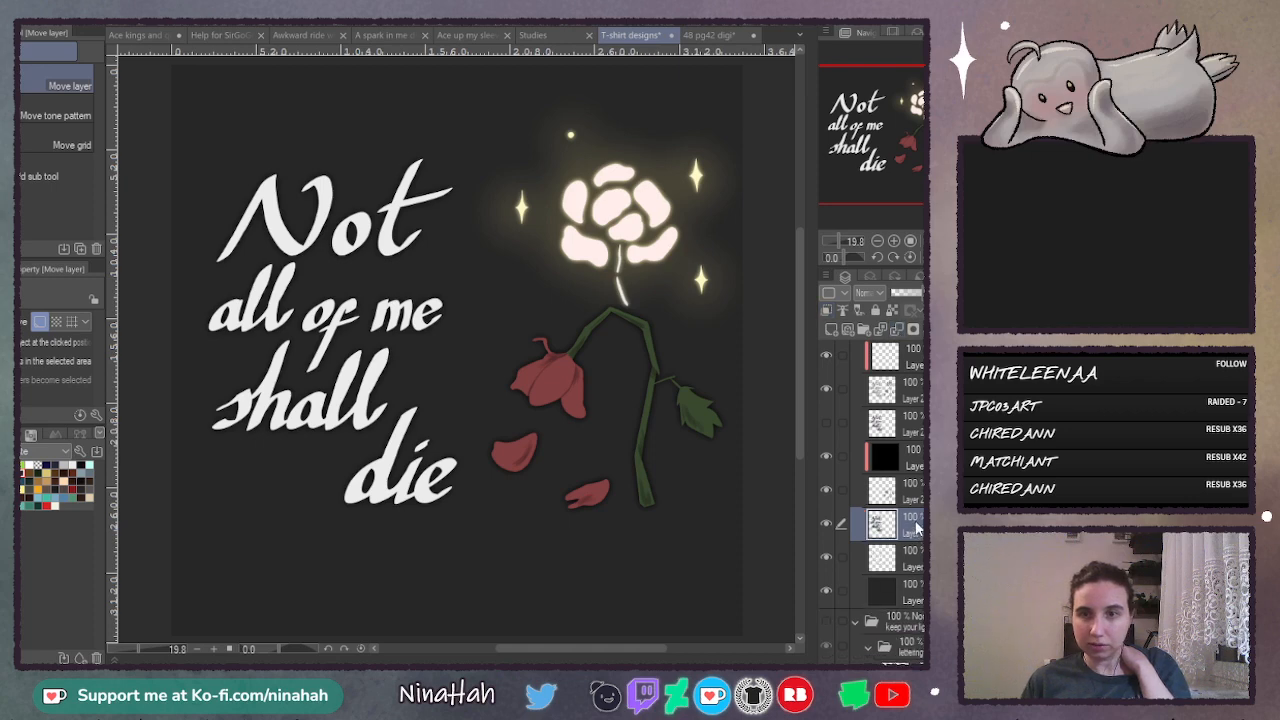
- Strengthen the blurred shadow behind the design by duplicating its layer and merging the copies together
{"action": "key", "text": "ctrl+v"}
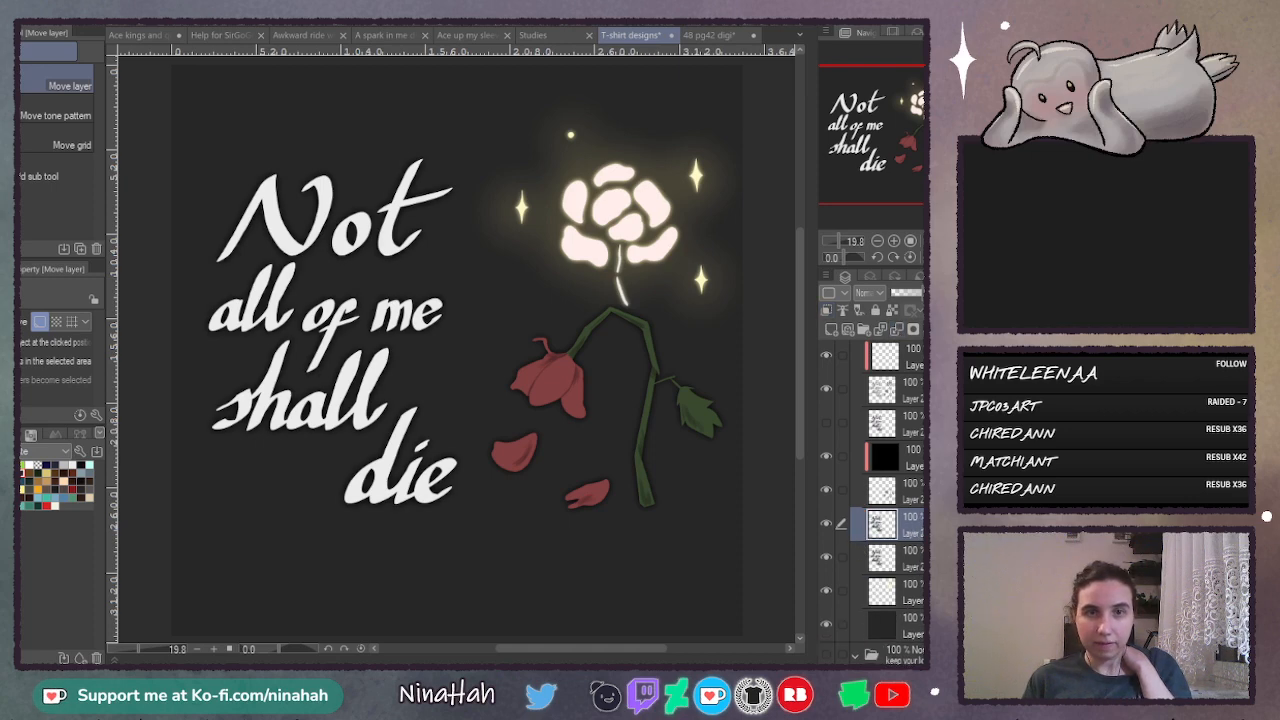
{"action": "key", "text": "ctrl+v"}
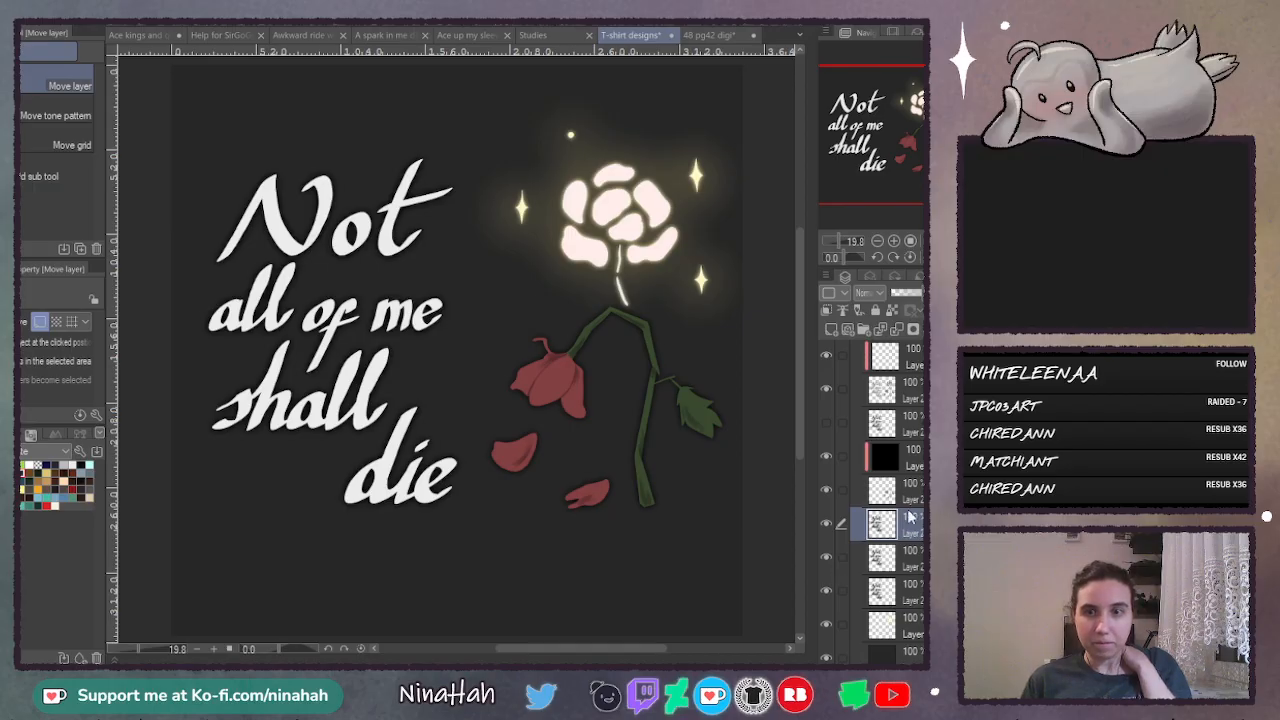
{"action": "left_click", "coordinate": [898, 330]}
{"action": "left_click", "coordinate": [898, 330]}
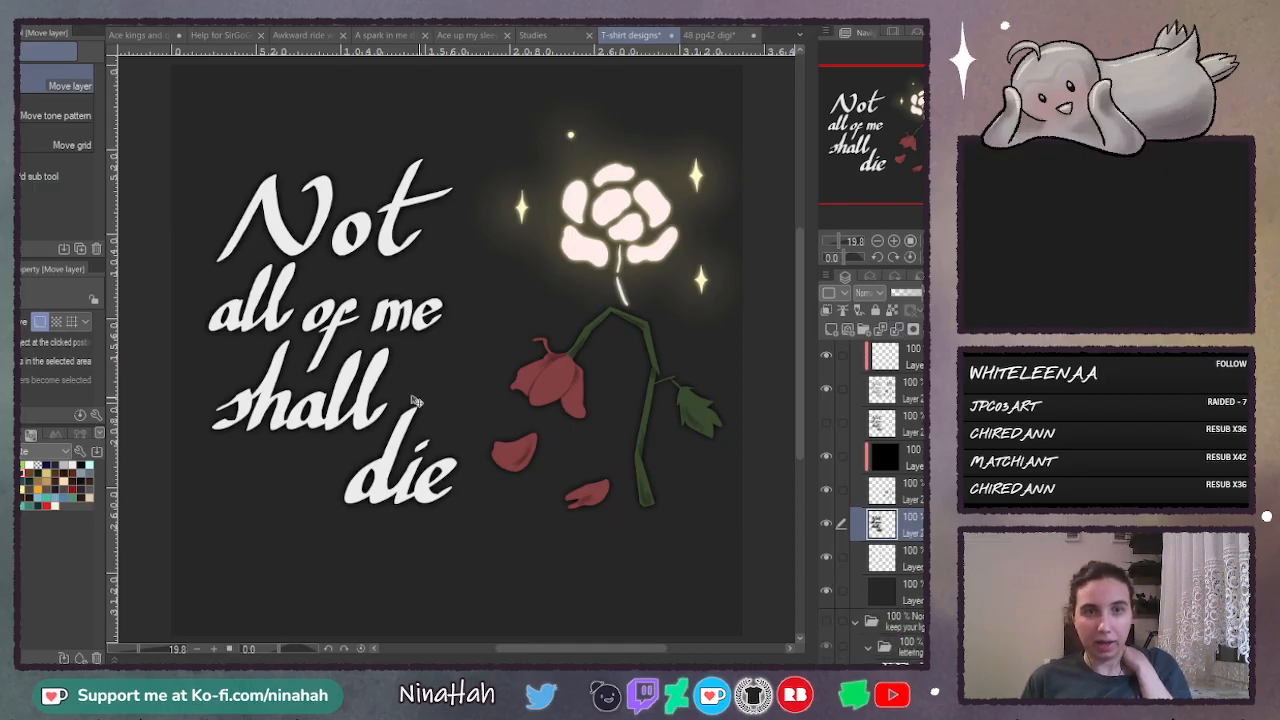
{"action": "key", "text": "ctrl+v"}
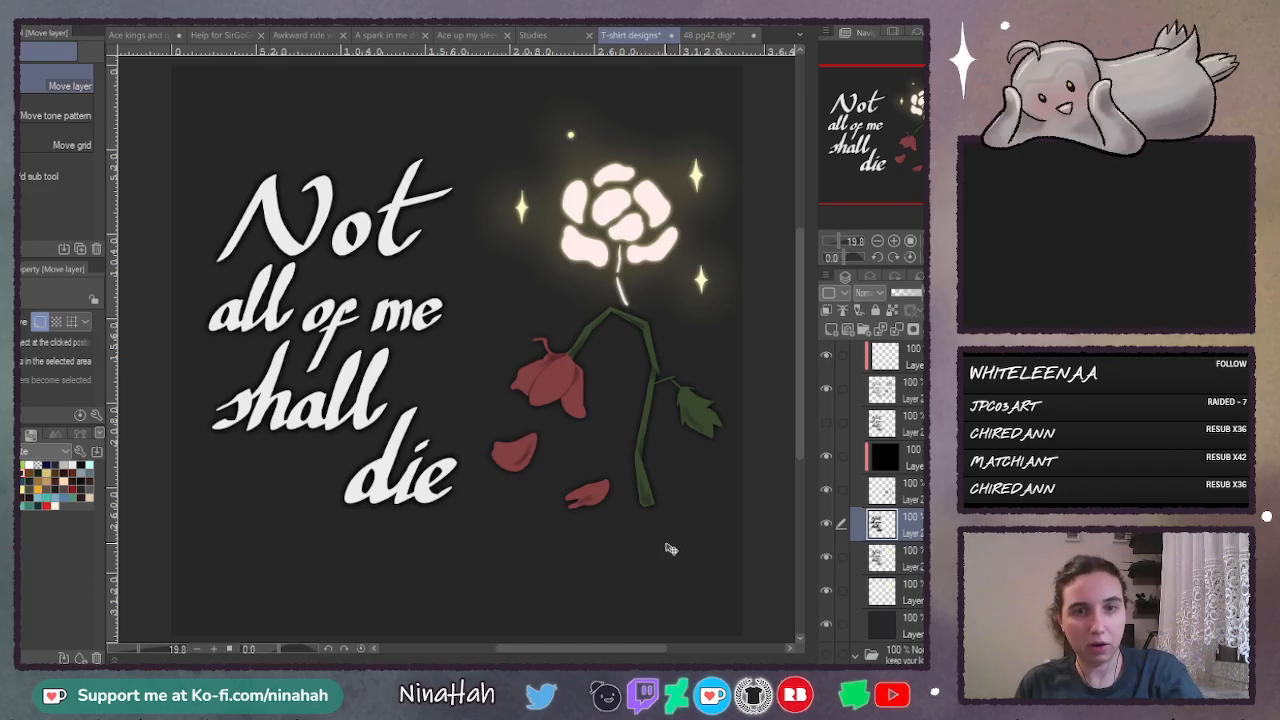
{"action": "left_click", "coordinate": [898, 330]}
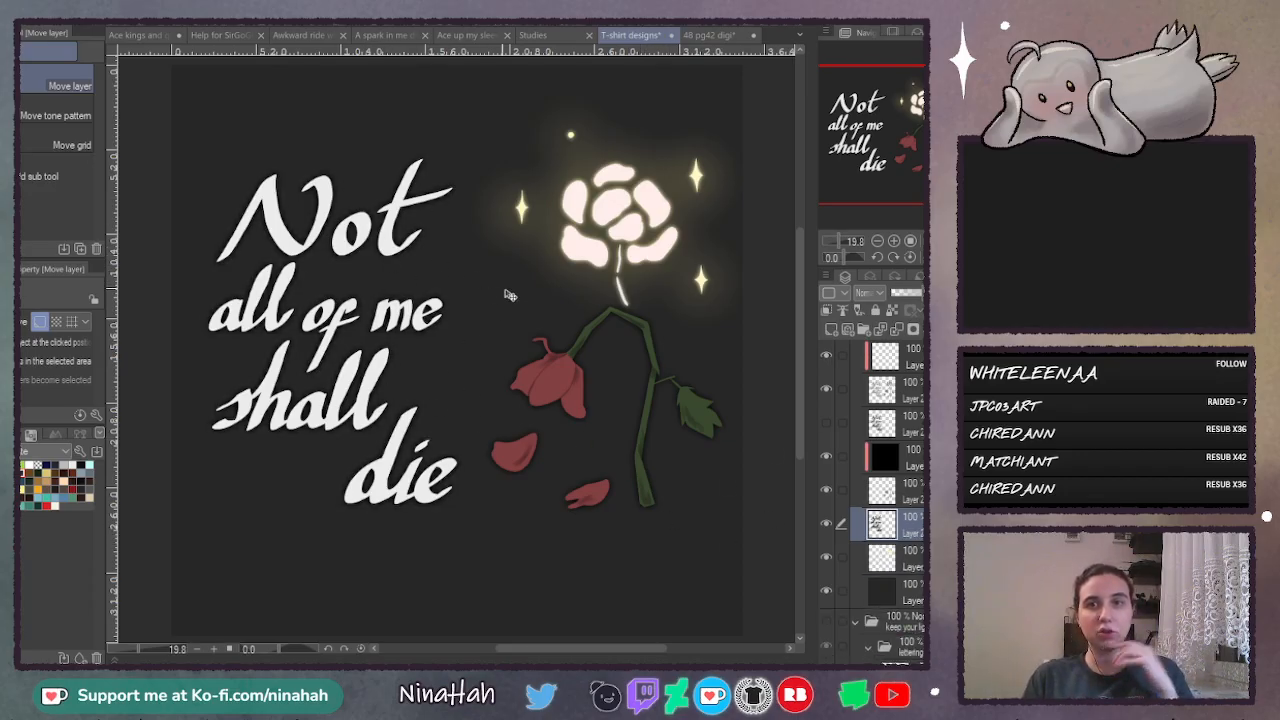
- Compare the white flower's glow layer hidden and shown to judge its effect on the bloom
{"action": "left_click", "coordinate": [827, 490]}
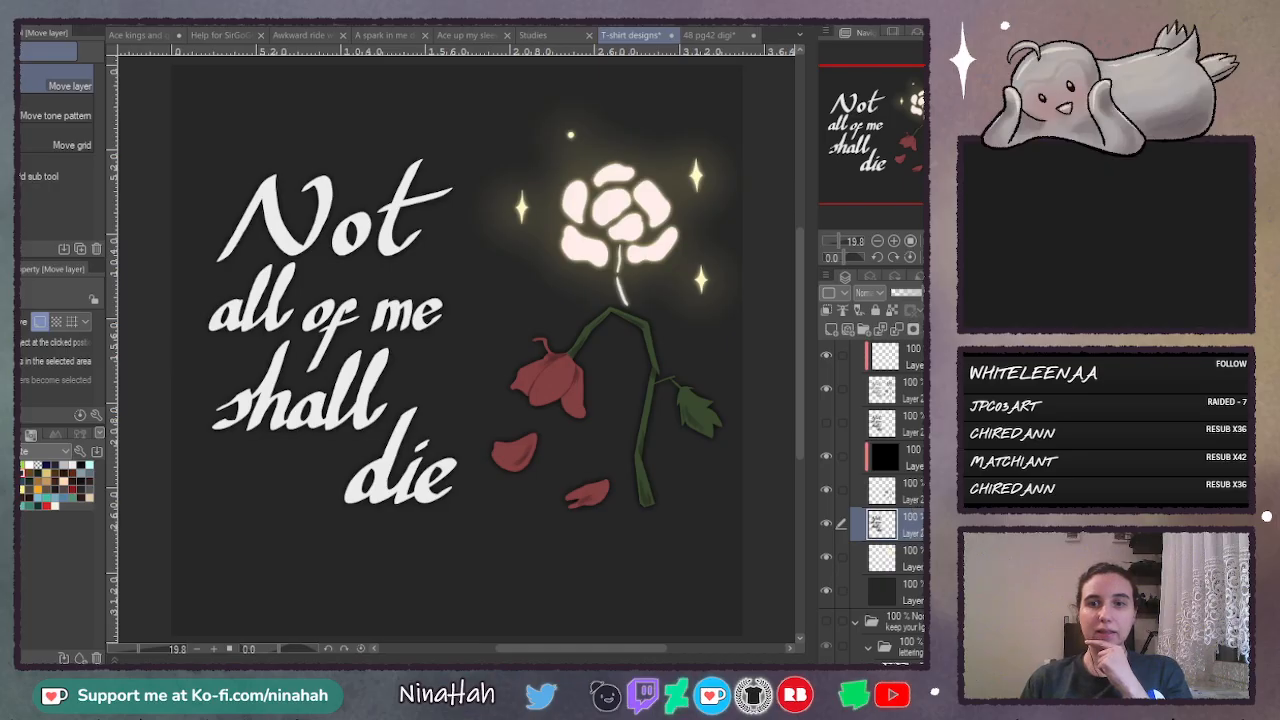
{"action": "left_click", "coordinate": [825, 558]}
{"action": "left_click", "coordinate": [825, 558]}
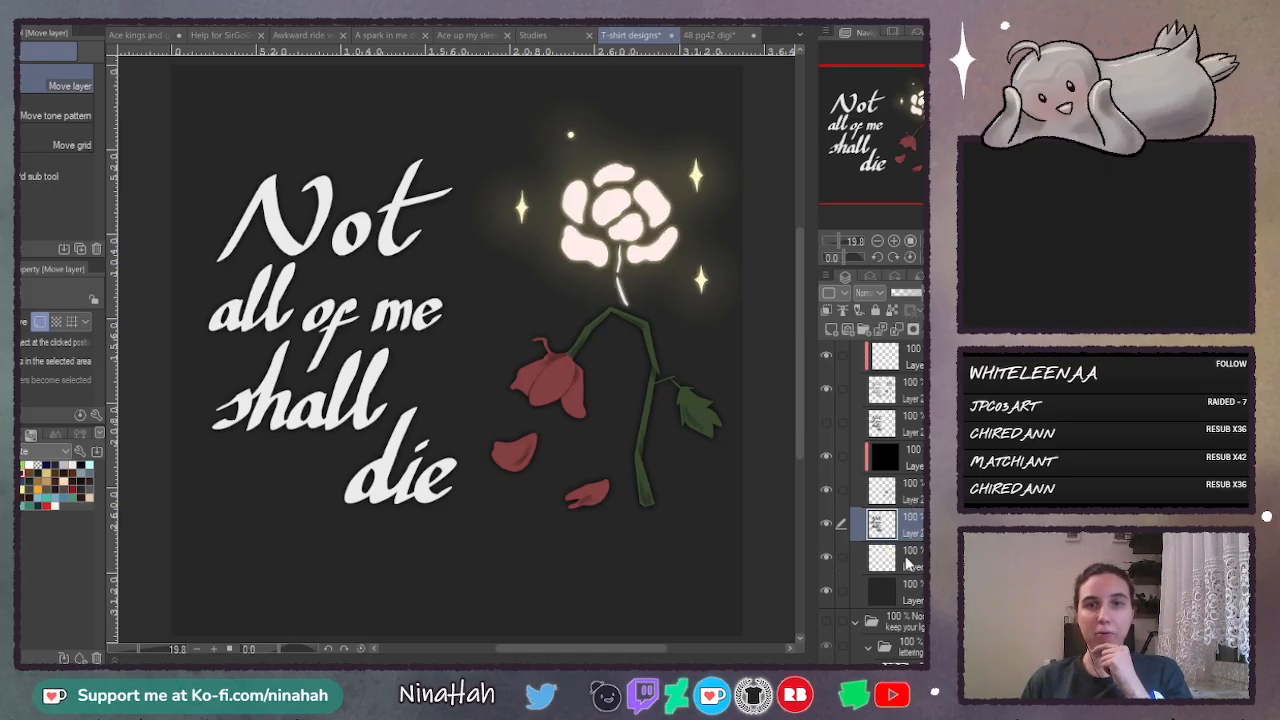
{"action": "left_click", "coordinate": [905, 563]}
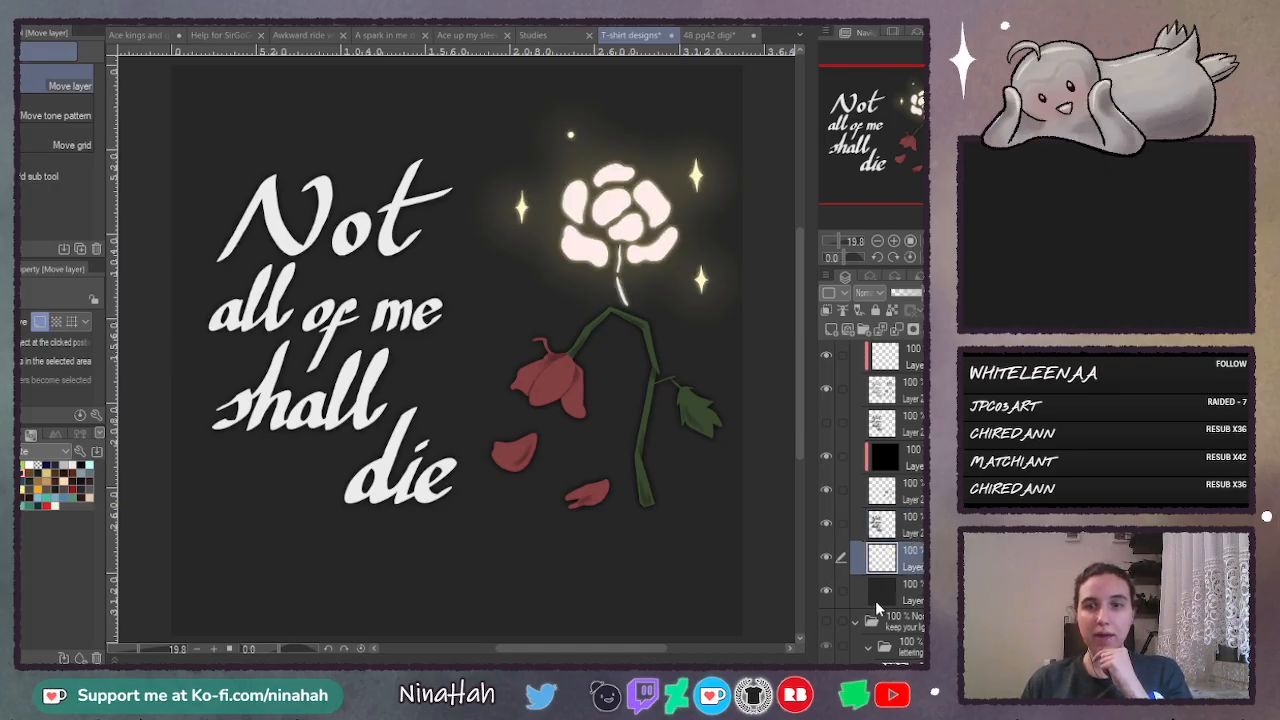
{"action": "left_click", "coordinate": [830, 558]}
{"action": "left_click", "coordinate": [830, 560]}
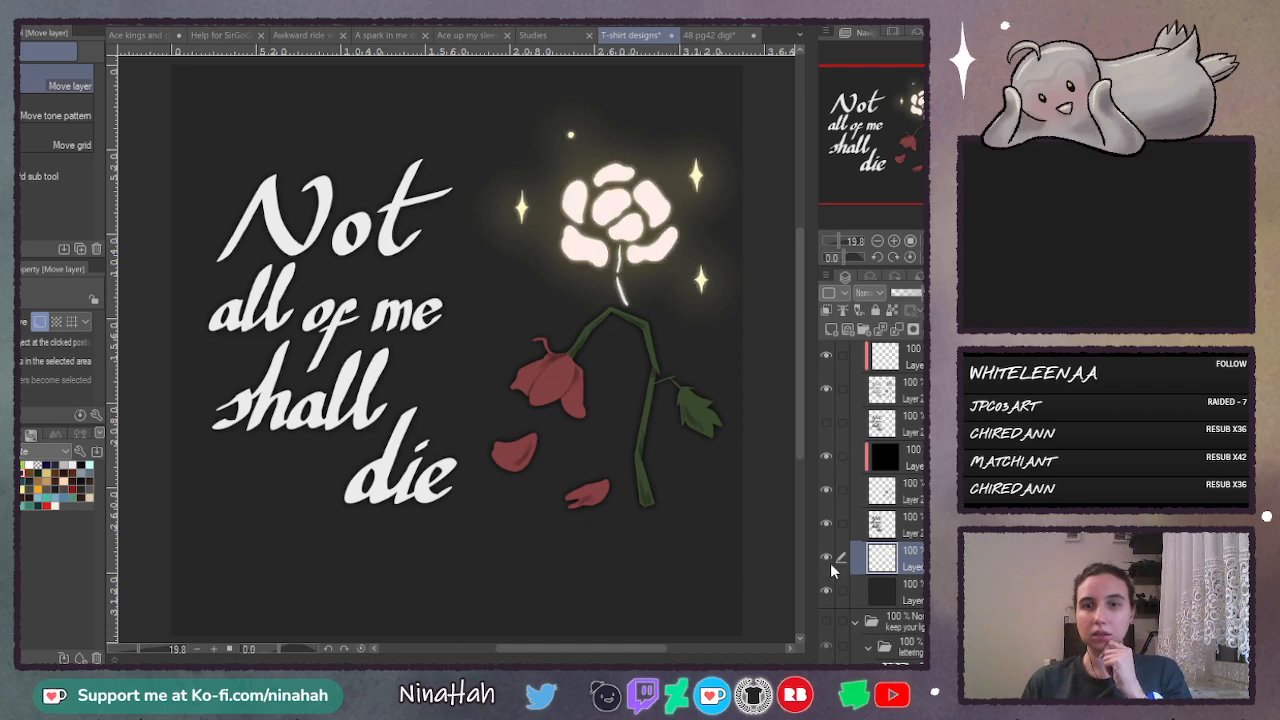
{"action": "left_click", "coordinate": [828, 558]}
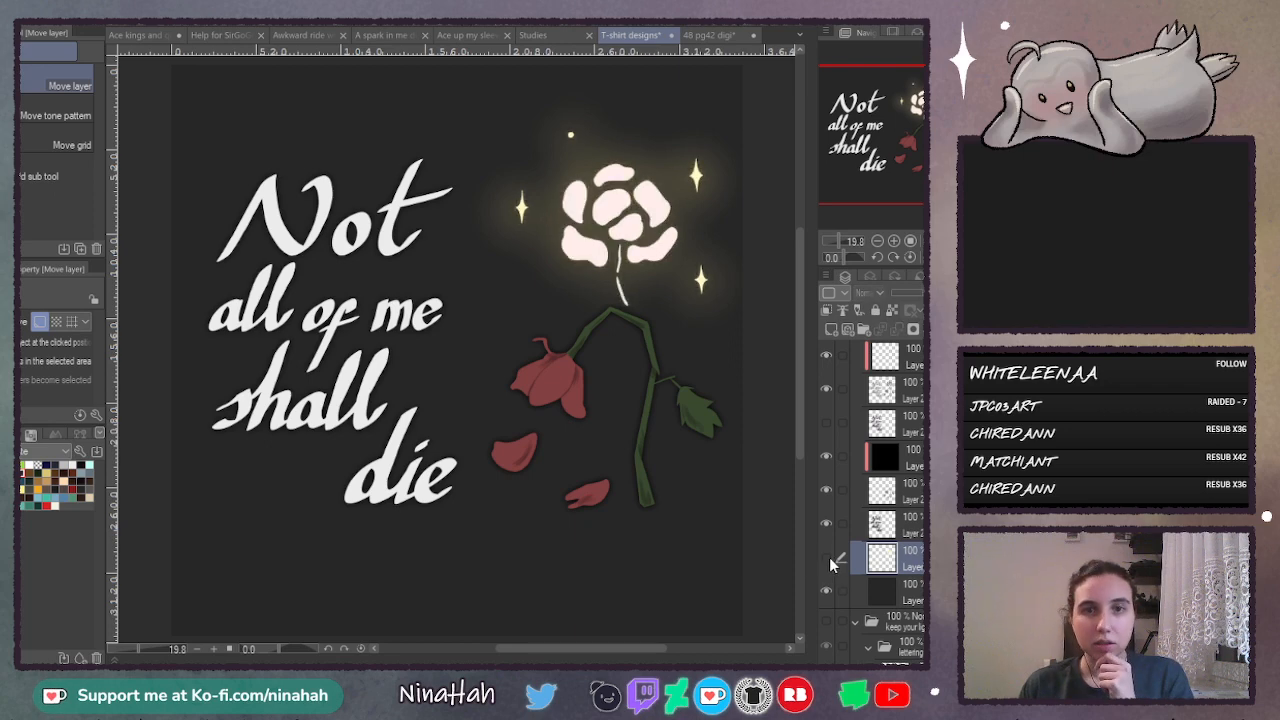
{"action": "left_click", "coordinate": [828, 560]}
- Set the white flower's glow layer to an Add blending mode at 80% opacity
{"action": "left_click", "coordinate": [878, 293]}
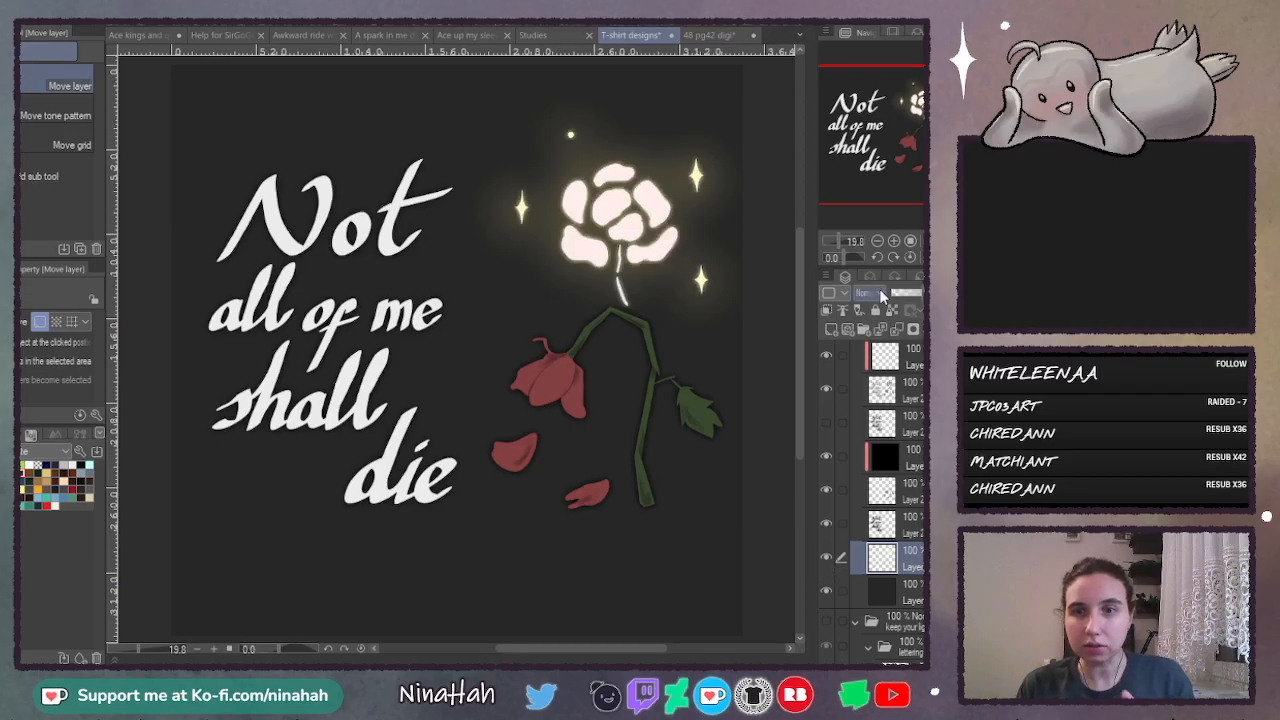
{"action": "left_click", "coordinate": [883, 472]}
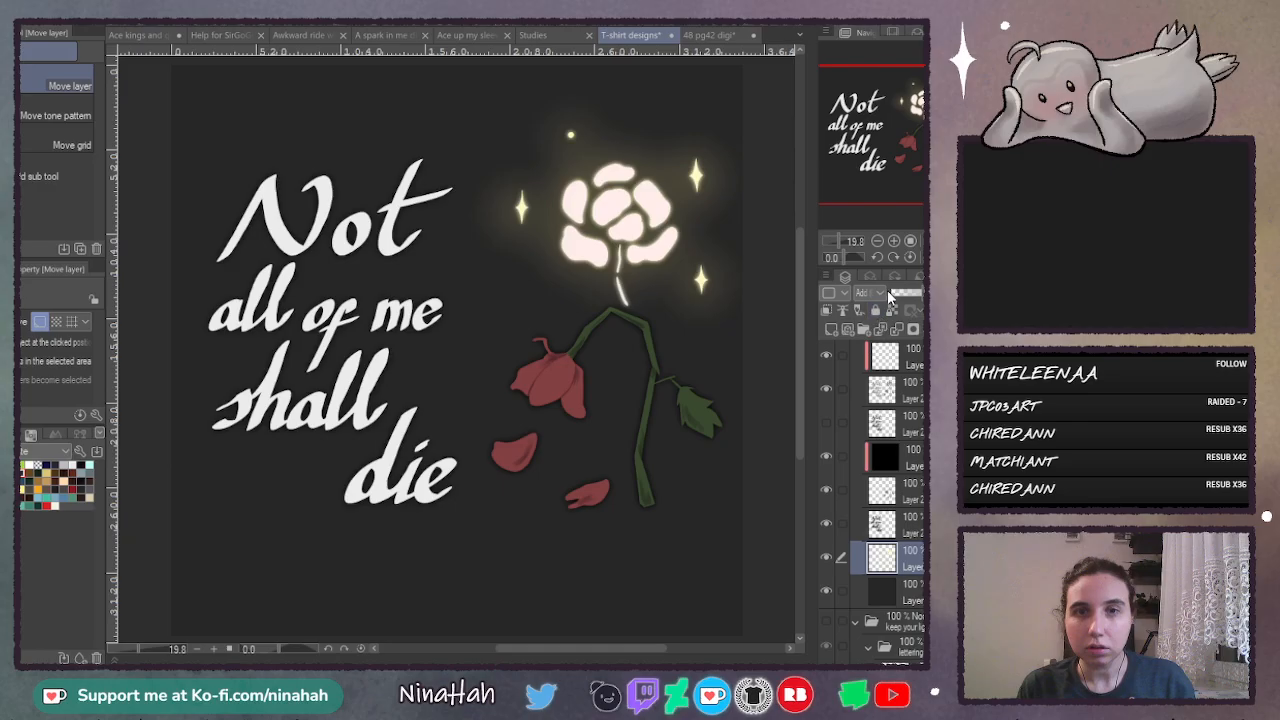
{"action": "left_click", "coordinate": [917, 294]}
{"action": "left_click_drag", "start_coordinate": [917, 294], "coordinate": [915, 296]}
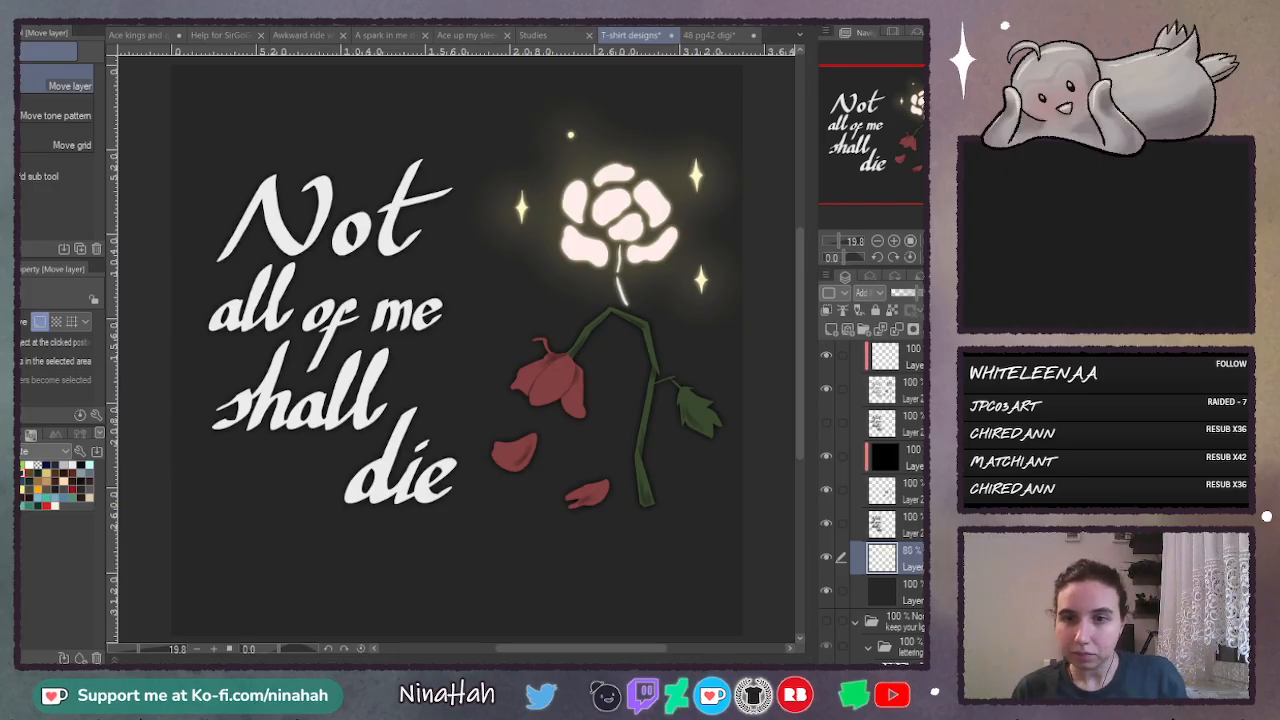
- Move the glow layer directly above the lettering's offset shadow layer and check the design with that shadow shown and hidden
{"action": "left_click_drag", "start_coordinate": [900, 558], "coordinate": [918, 416]}
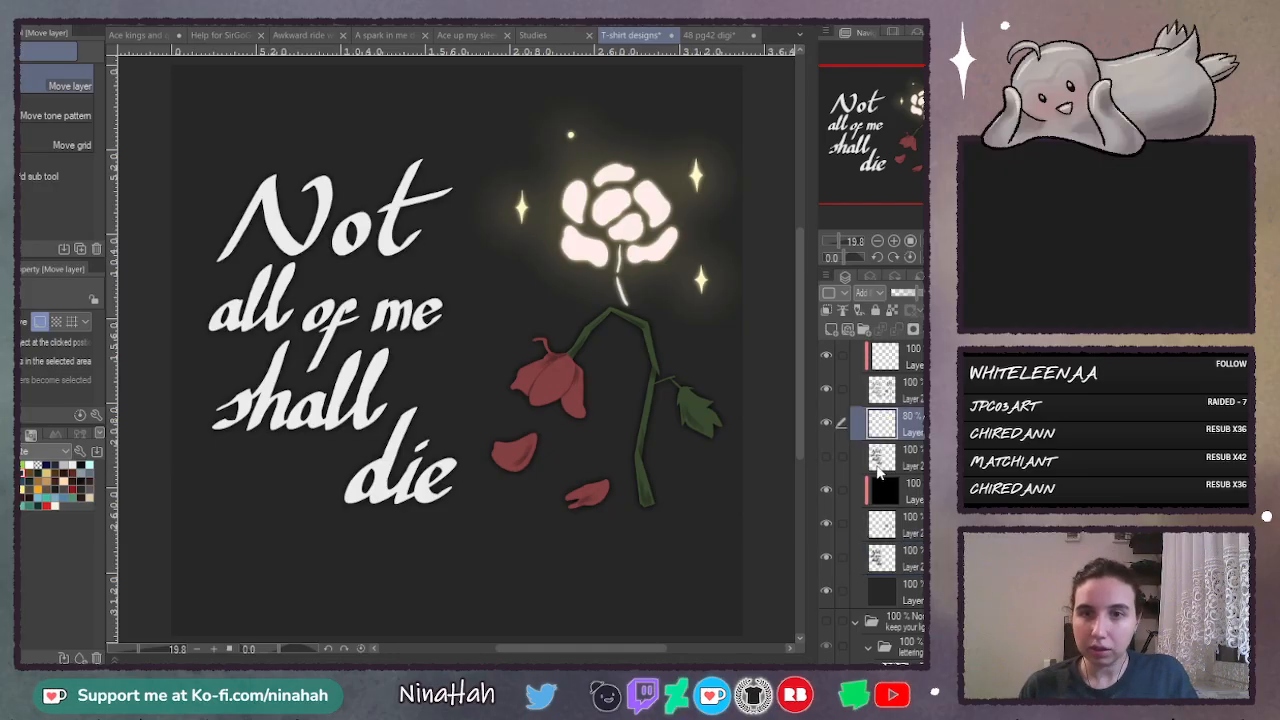
{"action": "left_click", "coordinate": [828, 455]}
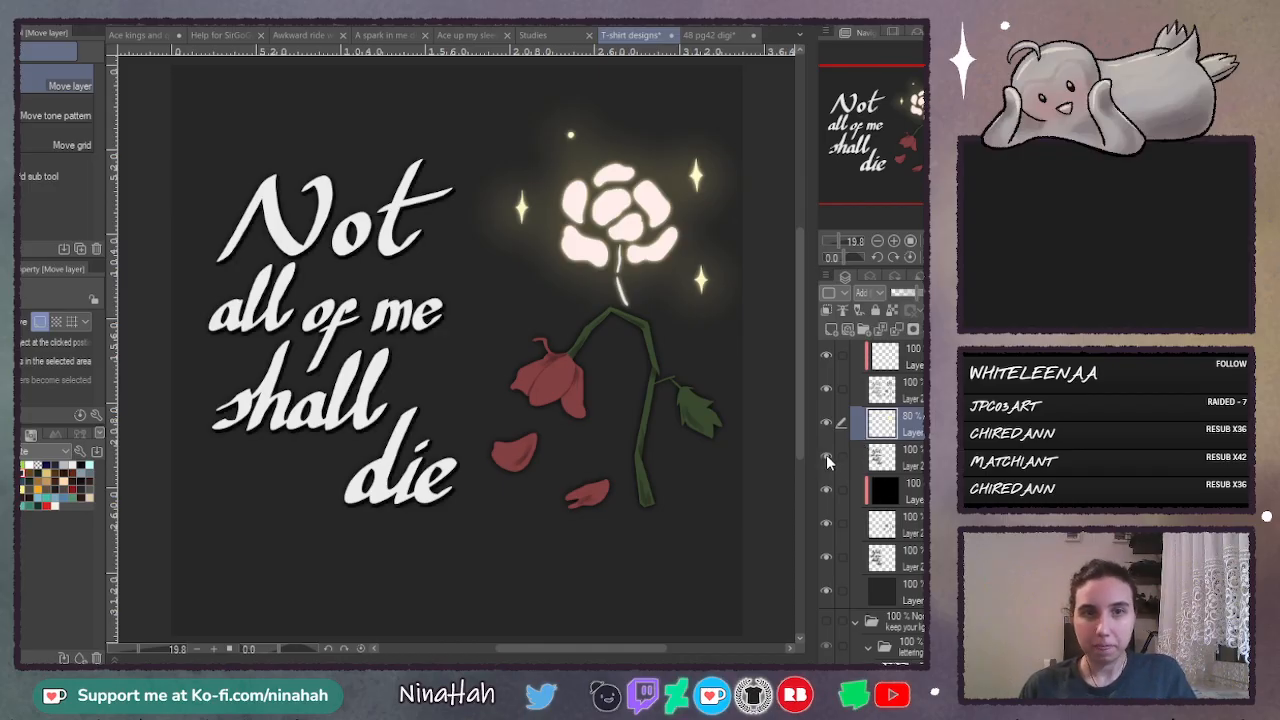
{"action": "left_click", "coordinate": [826, 455]}
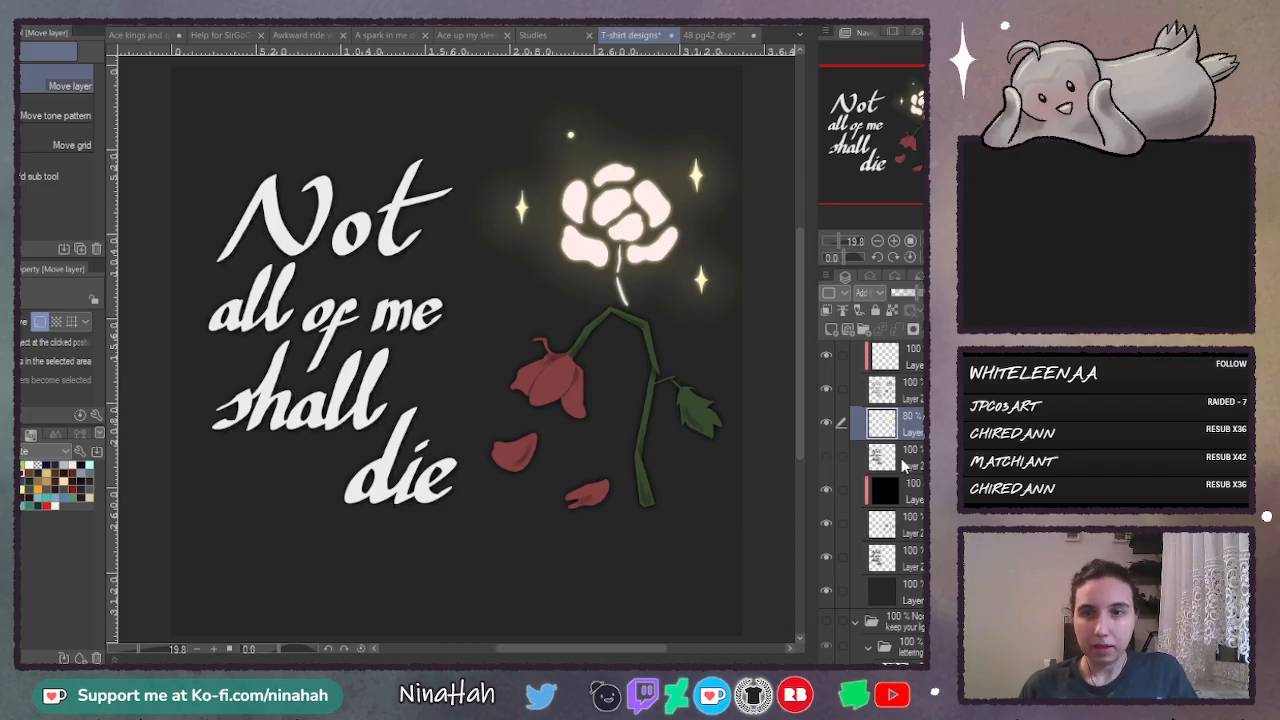
- Airbrush a soft dark ground shadow under the stem and fallen petals on a new layer above the background, at 45% opacity
{"action": "left_click", "coordinate": [913, 590]}
{"action": "key", "text": "ctrl+shift+n"}
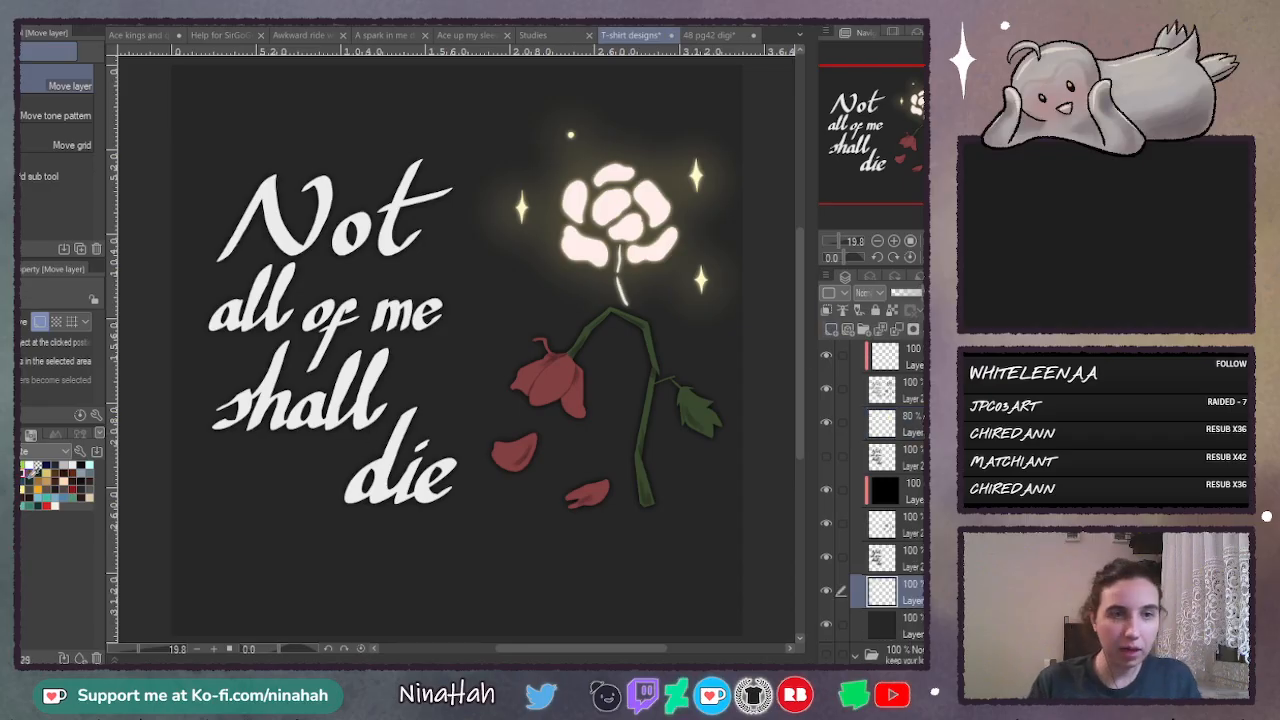
{"action": "key", "text": "b"}
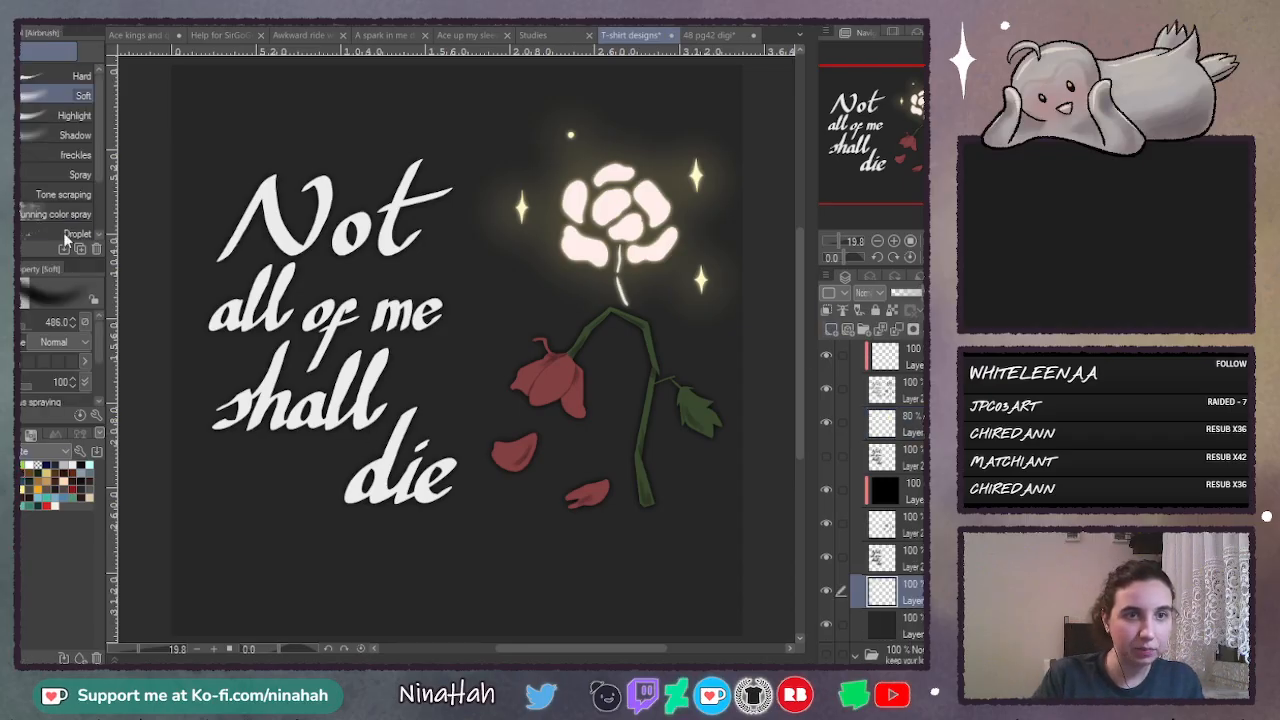
{"action": "key", "text": "bracketleft"}
{"action": "key", "text": "bracketleft"}
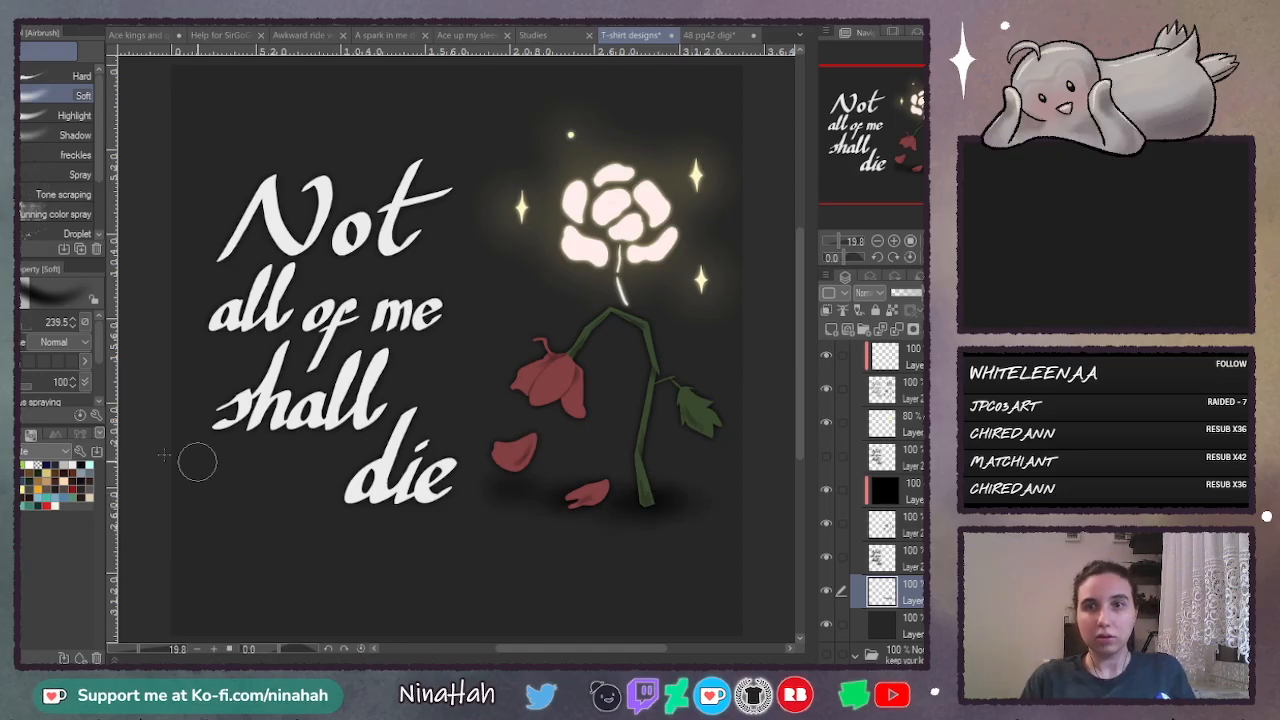
{"action": "left_click", "coordinate": [910, 293]}
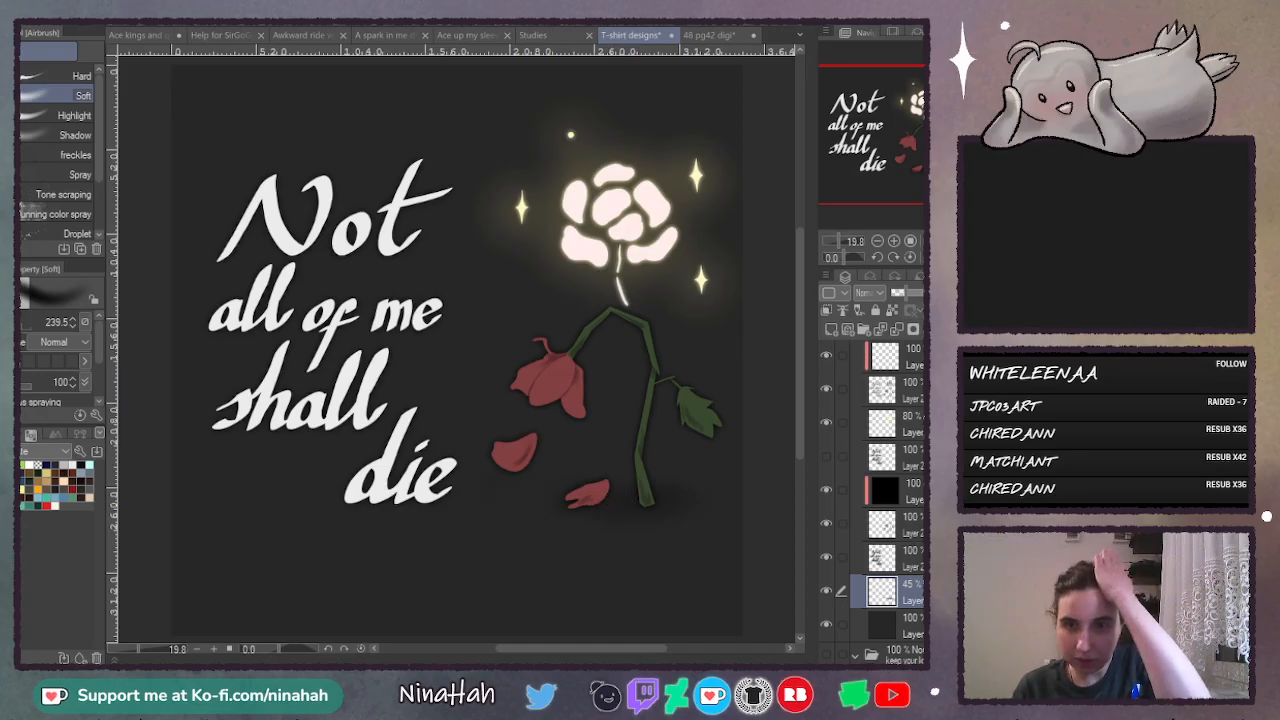
- Prepare an empty clipped layer above the flower colours, set to Multiply at 20% opacity
{"action": "scroll", "coordinate": [890, 450], "scroll_direction": "up", "scroll_amount": 3}
{"action": "left_click", "coordinate": [903, 454]}
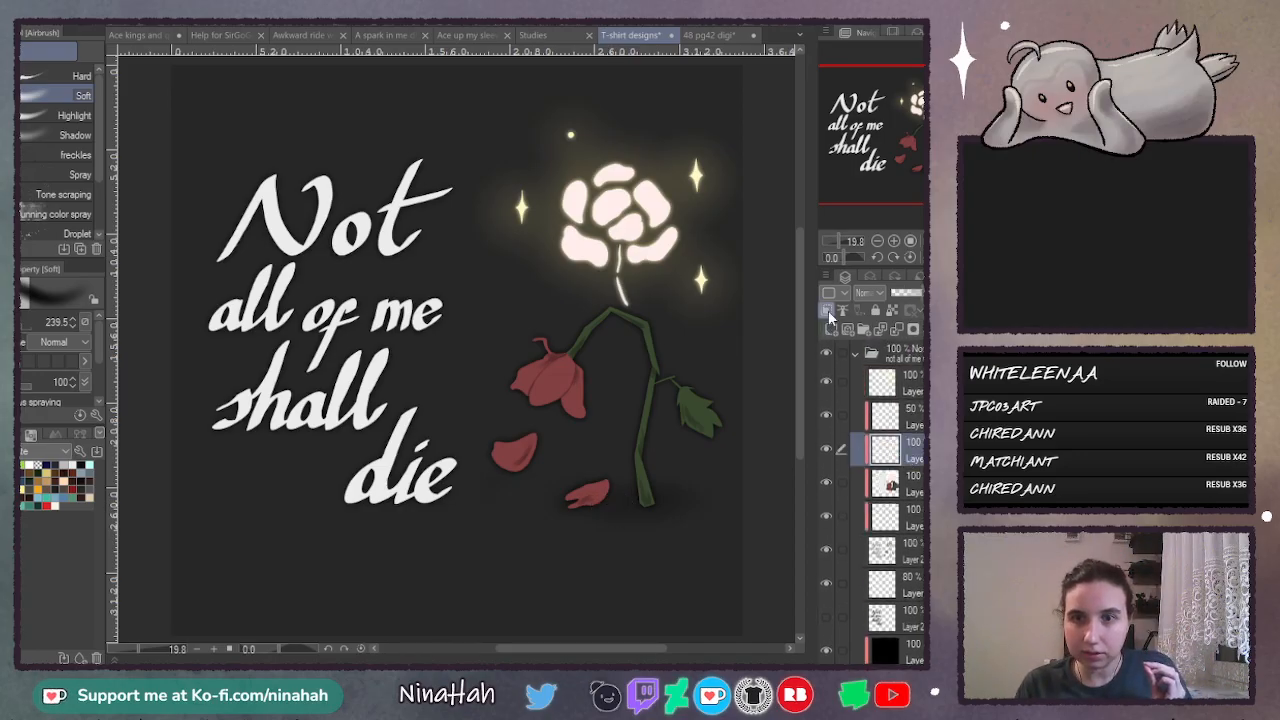
{"action": "left_click", "coordinate": [828, 311]}
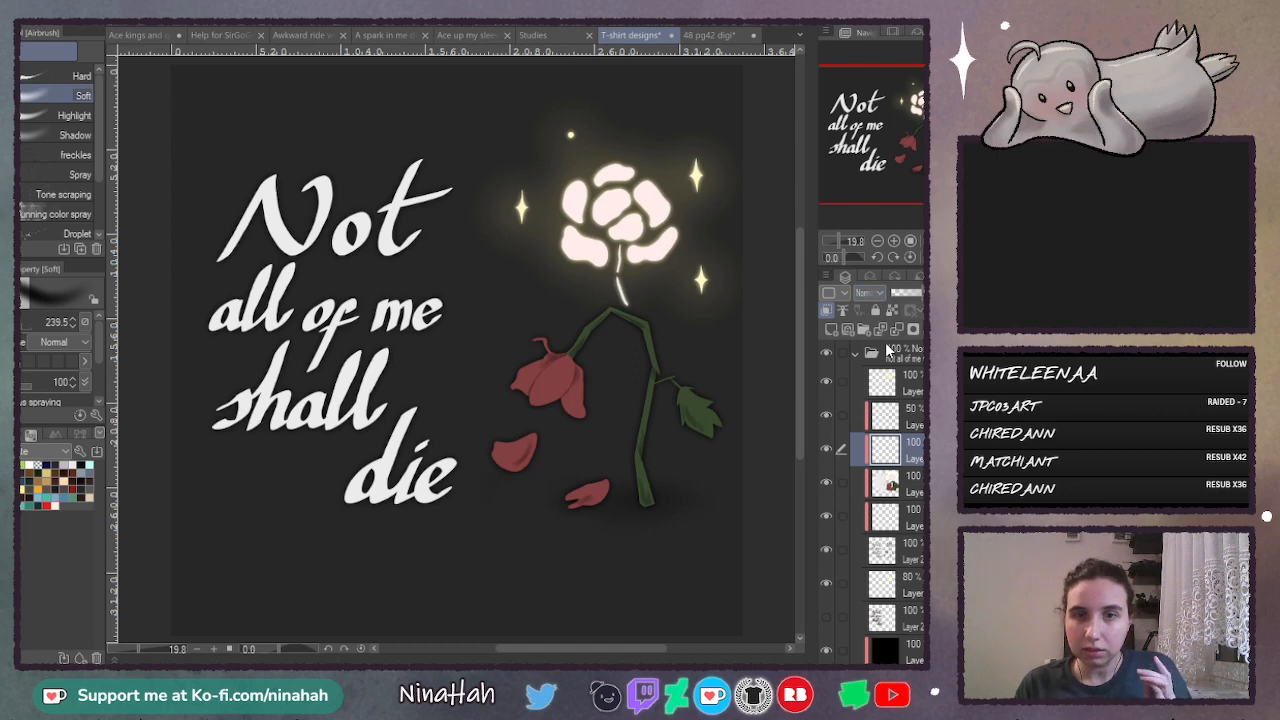
{"action": "left_click_drag", "start_coordinate": [918, 297], "coordinate": [894, 293]}
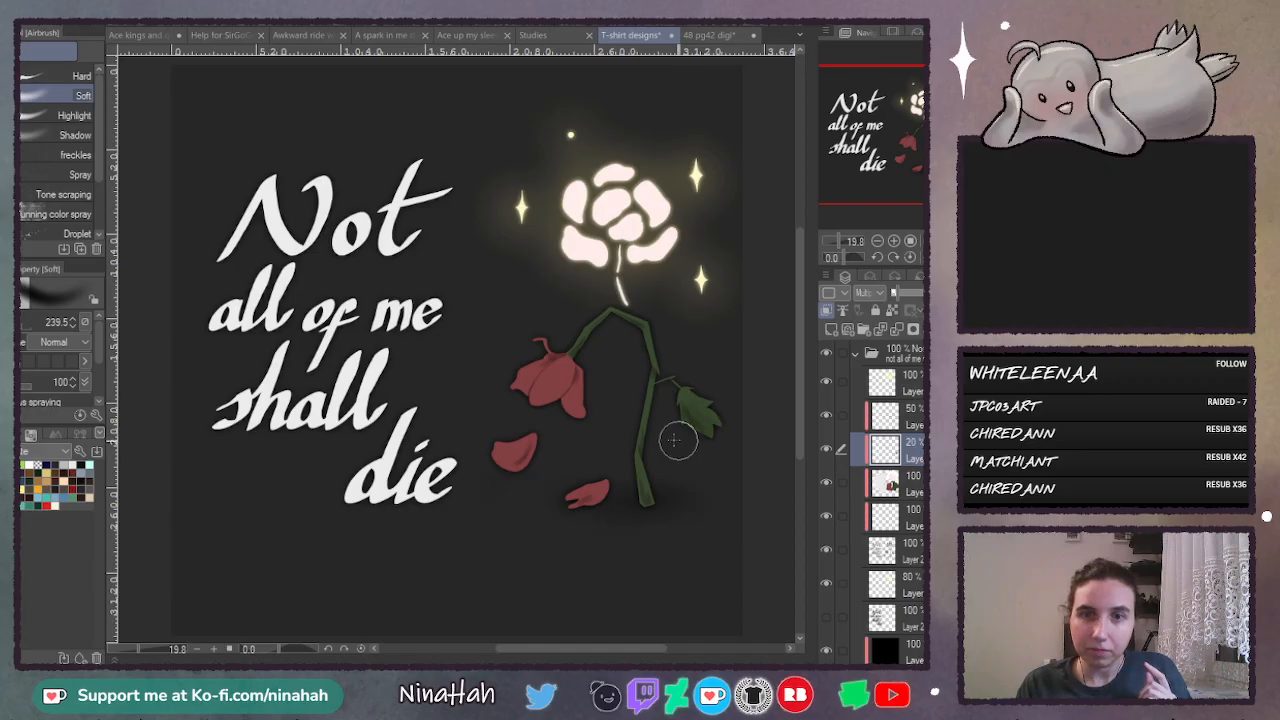
- Airbrush soft shading with the 239.5 Soft brush over the stem, the wilted red flower and the fallen petals
{"action": "mouse_move", "coordinate": [652, 404]}
{"action": "left_mouse_down"}
{"action": "mouse_move", "coordinate": [651, 519]}
{"action": "mouse_move", "coordinate": [639, 523]}
{"action": "left_mouse_up"}
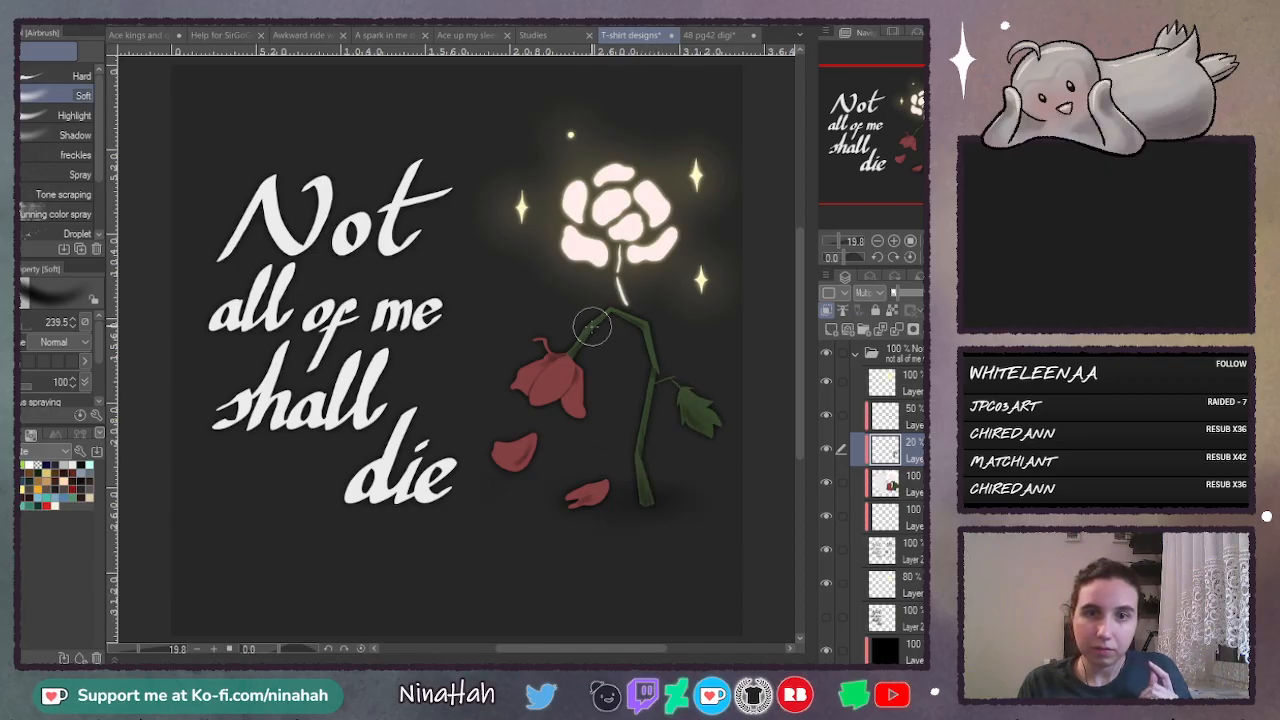
{"action": "mouse_move", "coordinate": [592, 328]}
{"action": "left_mouse_down"}
{"action": "mouse_move", "coordinate": [566, 428]}
{"action": "mouse_move", "coordinate": [583, 360]}
{"action": "mouse_move", "coordinate": [548, 394]}
{"action": "mouse_move", "coordinate": [566, 371]}
{"action": "mouse_move", "coordinate": [527, 378]}
{"action": "mouse_move", "coordinate": [517, 401]}
{"action": "mouse_move", "coordinate": [535, 373]}
{"action": "left_mouse_up"}
{"action": "mouse_move", "coordinate": [525, 469]}
{"action": "left_mouse_down"}
{"action": "mouse_move", "coordinate": [502, 461]}
{"action": "mouse_move", "coordinate": [520, 465]}
{"action": "left_mouse_up"}
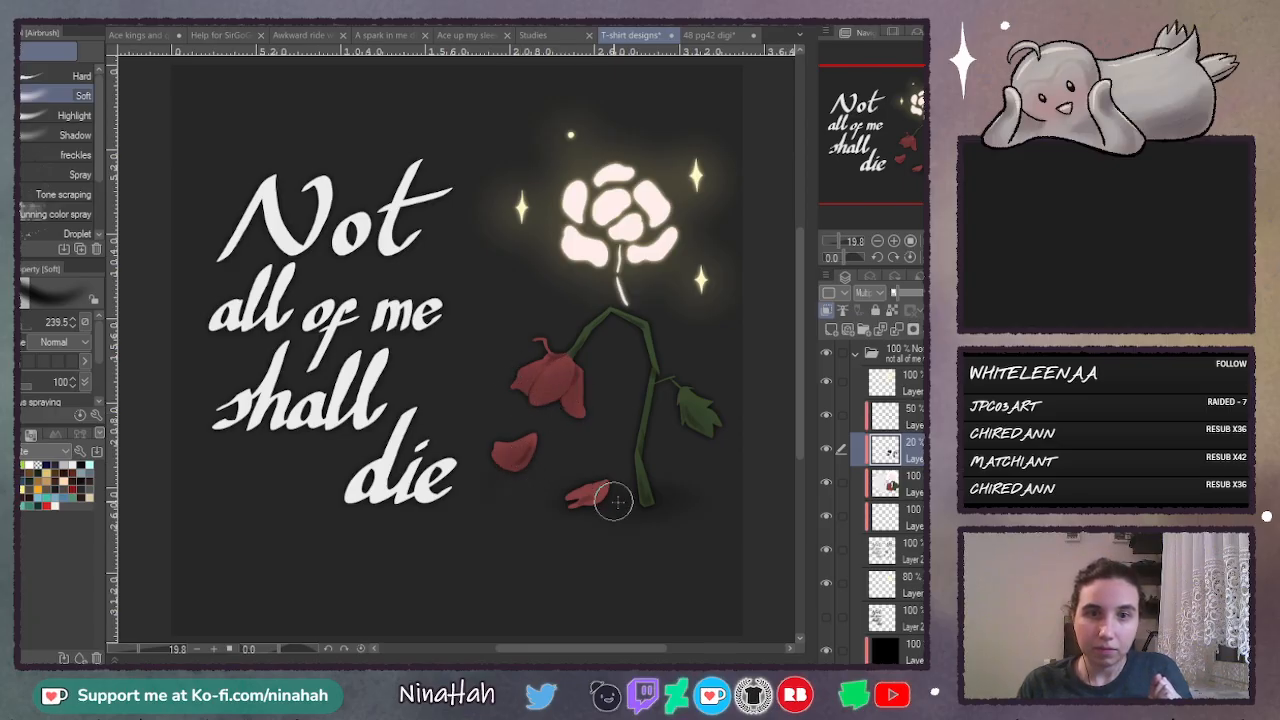
{"action": "left_click_drag", "start_coordinate": [614, 501], "coordinate": [573, 505]}
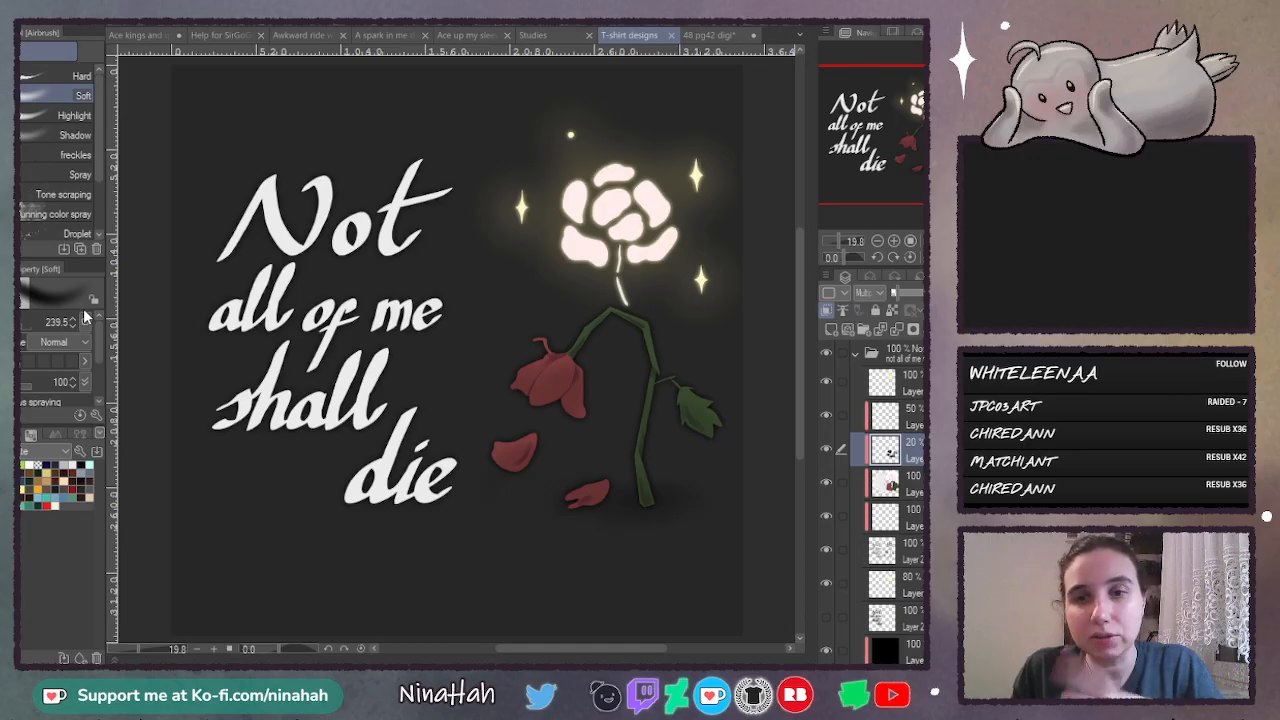
- Hide the dark background layer and the white Paper layer so the design sits on transparency
{"action": "scroll", "coordinate": [862, 541], "scroll_direction": "down", "scroll_amount": 5}
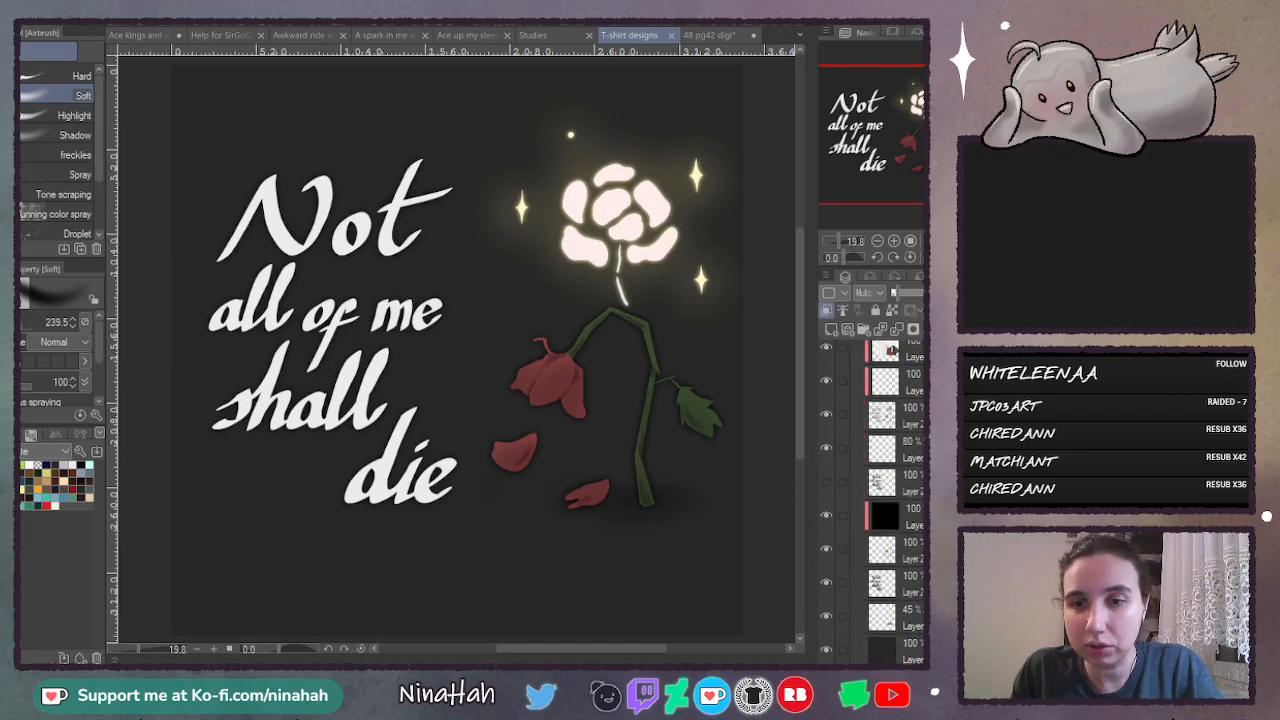
{"action": "left_click", "coordinate": [826, 560]}
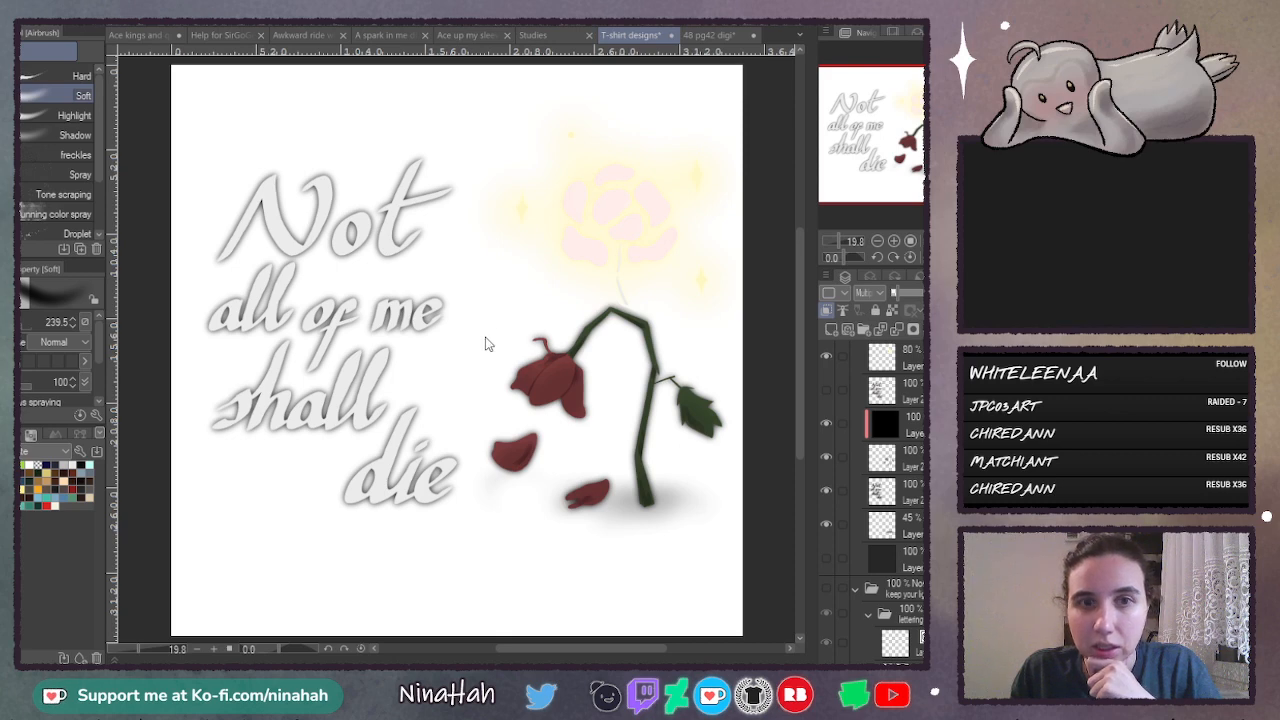
{"action": "scroll", "coordinate": [875, 500], "scroll_direction": "down", "scroll_amount": 4}
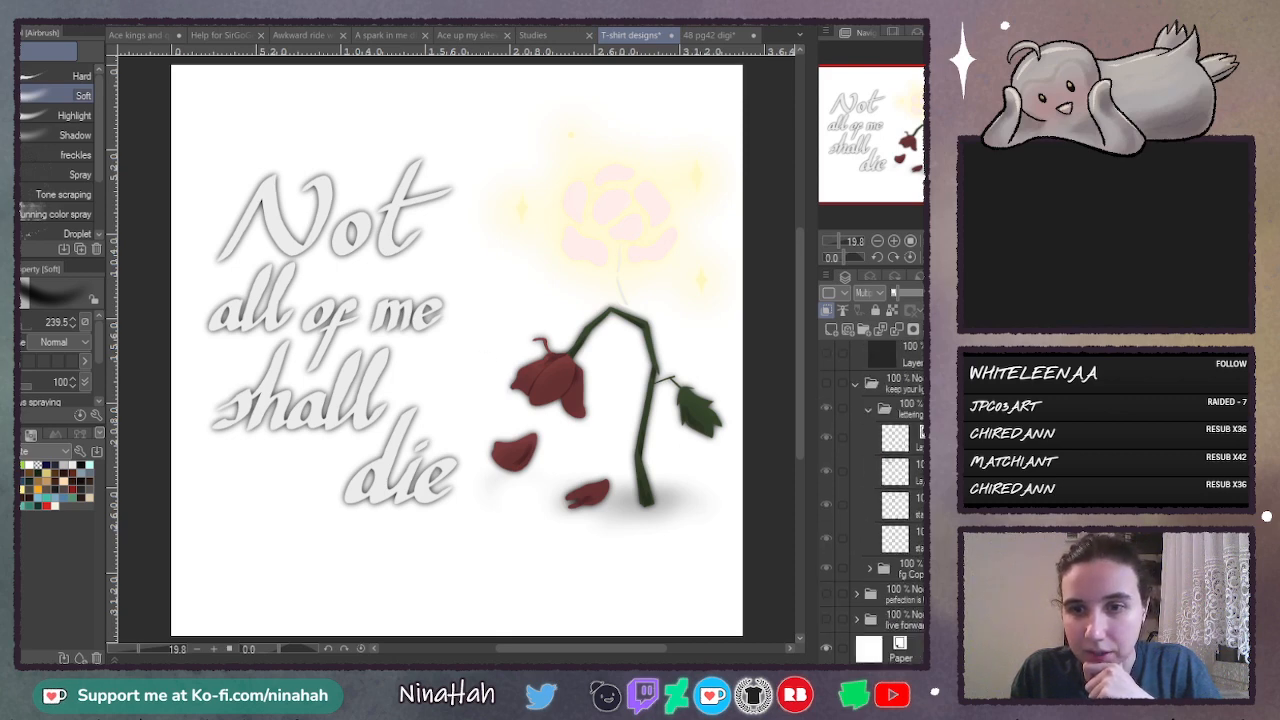
{"action": "left_click", "coordinate": [825, 648]}
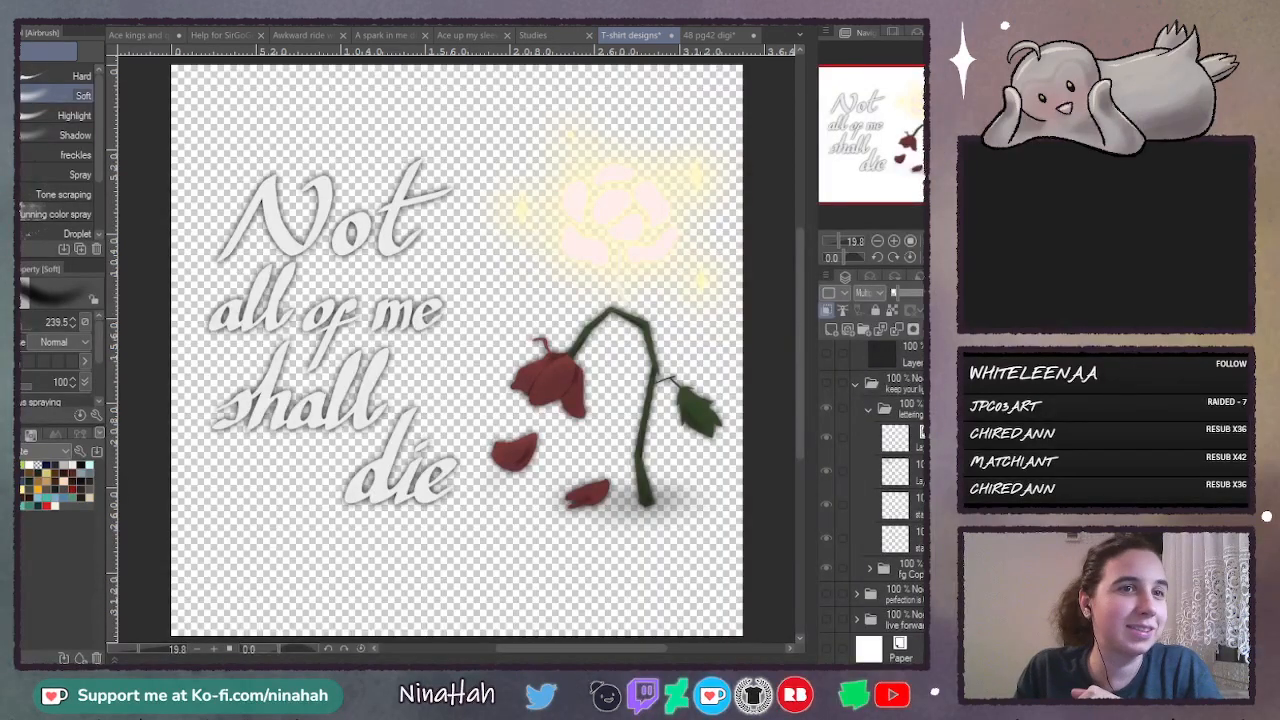
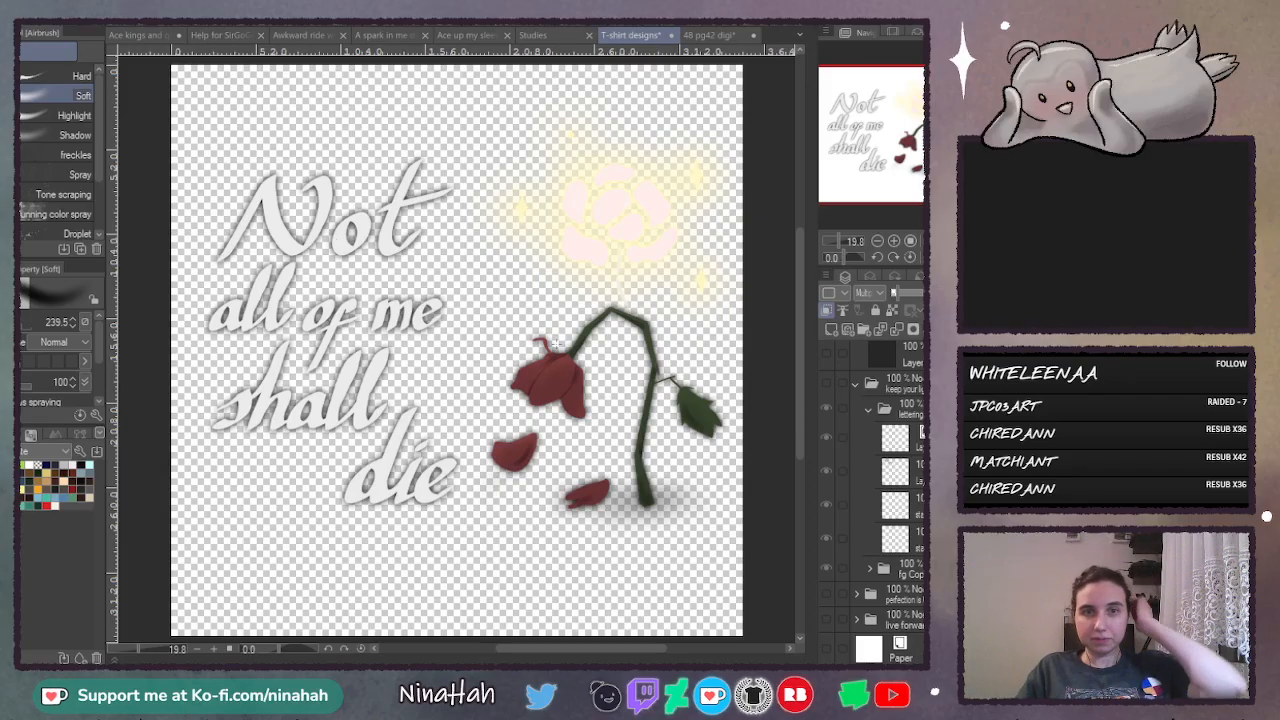
- Show the dark background layer of the "Not all of me shall die" design again
{"action": "scroll", "coordinate": [861, 436], "scroll_direction": "up", "scroll_amount": 5}
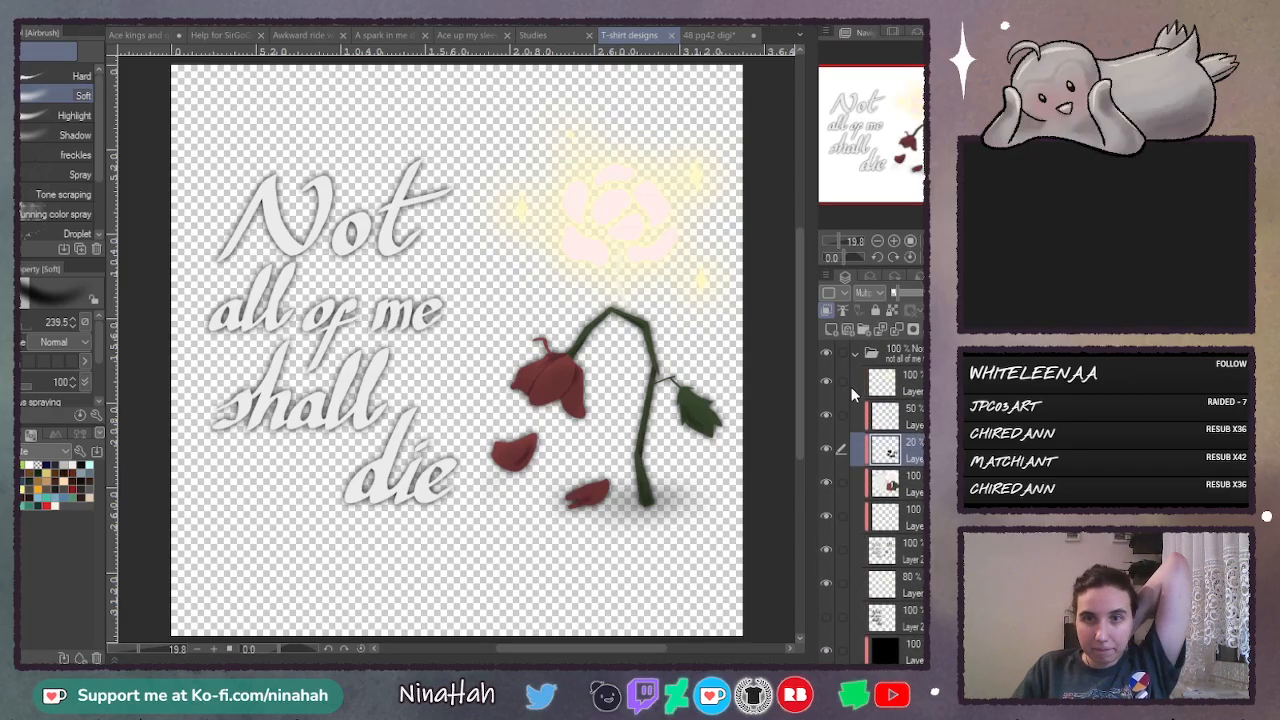
{"action": "left_click", "coordinate": [855, 353]}
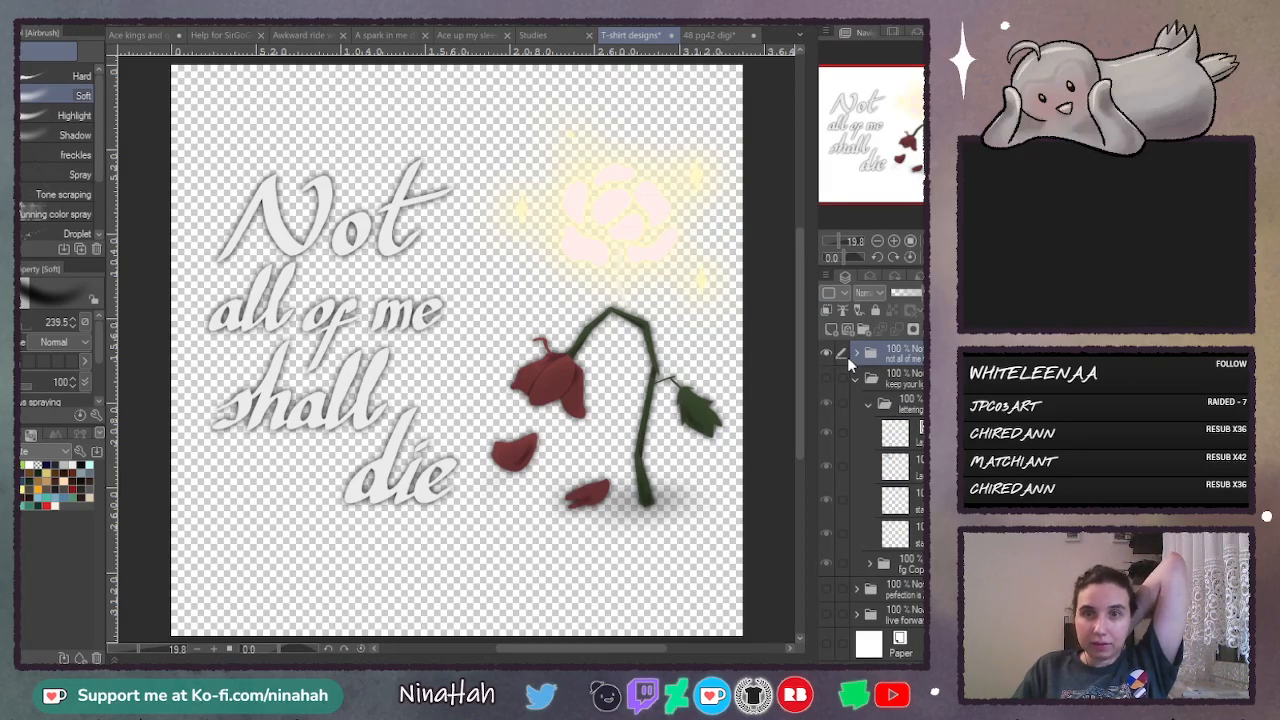
{"action": "left_click", "coordinate": [855, 355]}
{"action": "scroll", "coordinate": [845, 480], "scroll_direction": "down", "scroll_amount": 2}
{"action": "left_click", "coordinate": [827, 596]}
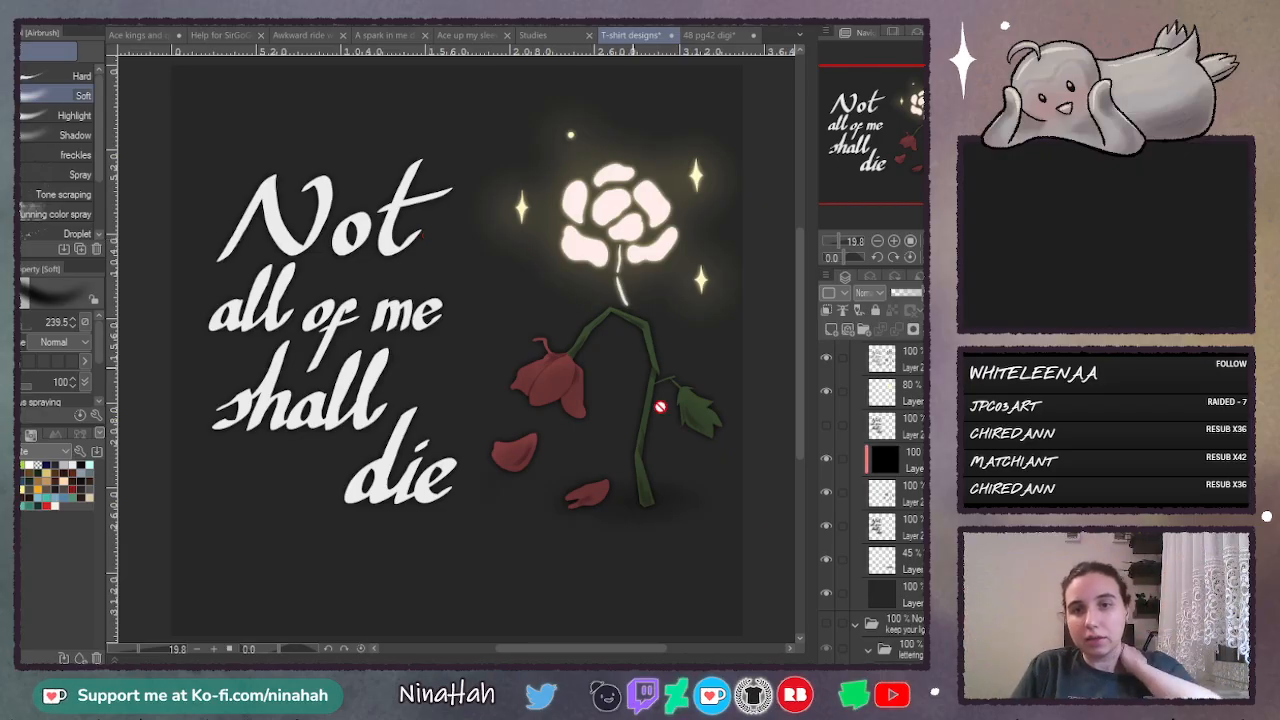
- Hide the "Not all of me shall die" folder and show the "Keep your light on" folder instead
{"action": "scroll", "coordinate": [890, 400], "scroll_direction": "up", "scroll_amount": 4}
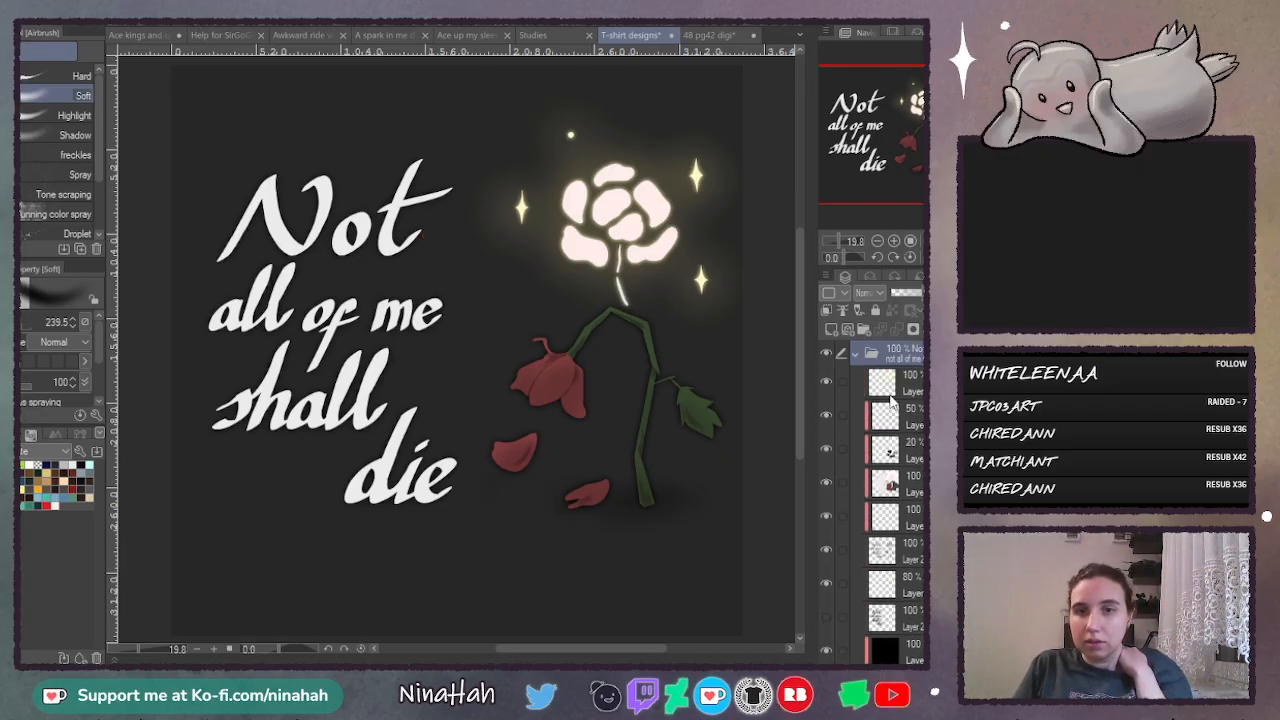
{"action": "left_click", "coordinate": [857, 354]}
{"action": "left_click", "coordinate": [824, 352]}
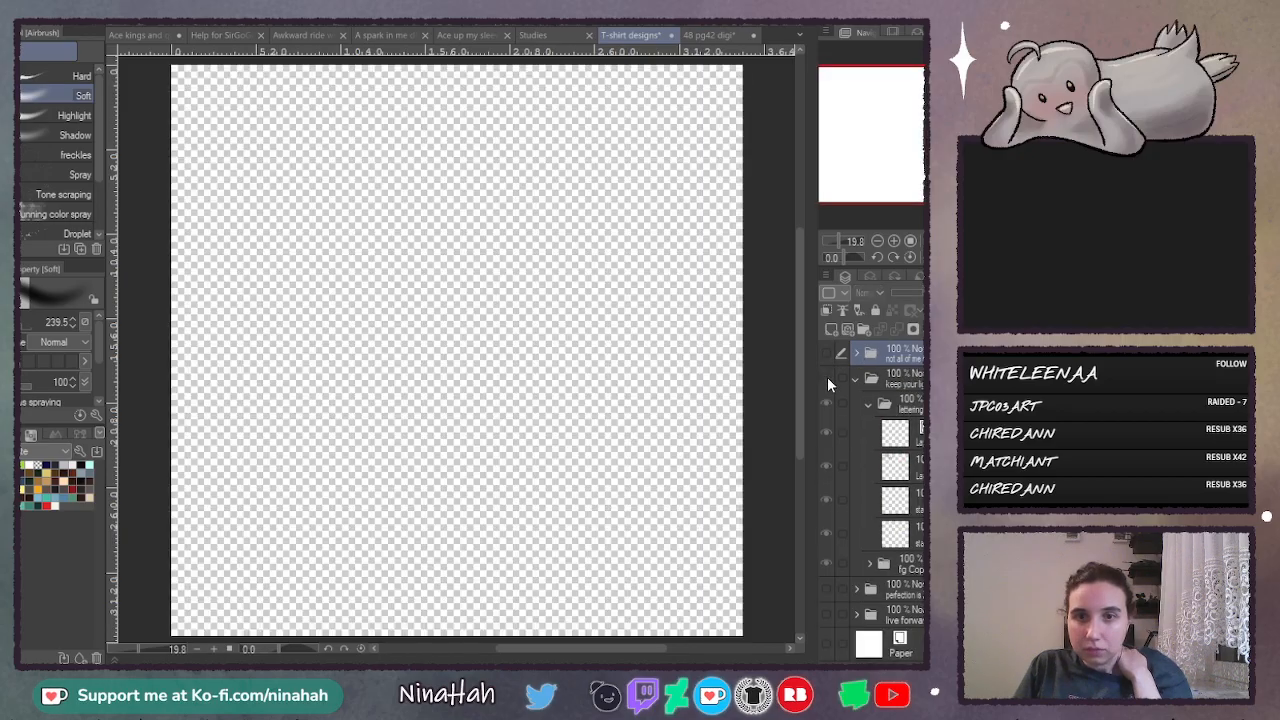
{"action": "left_click", "coordinate": [827, 377]}
{"action": "left_click", "coordinate": [855, 381]}
{"action": "left_click", "coordinate": [855, 378]}
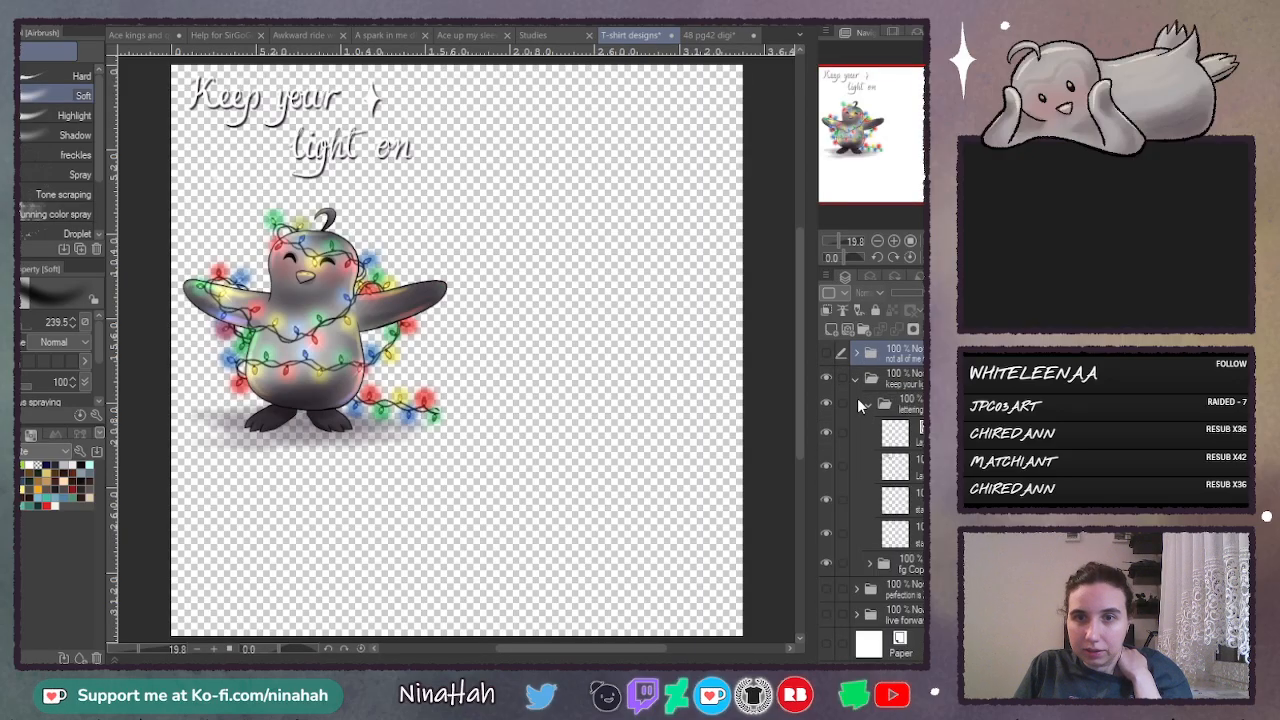
- Examine the rough sketch layer at the bottom of the fg Copy folder, leaving it hidden
{"action": "left_click", "coordinate": [869, 563]}
{"action": "scroll", "coordinate": [890, 520], "scroll_direction": "down", "scroll_amount": 5}
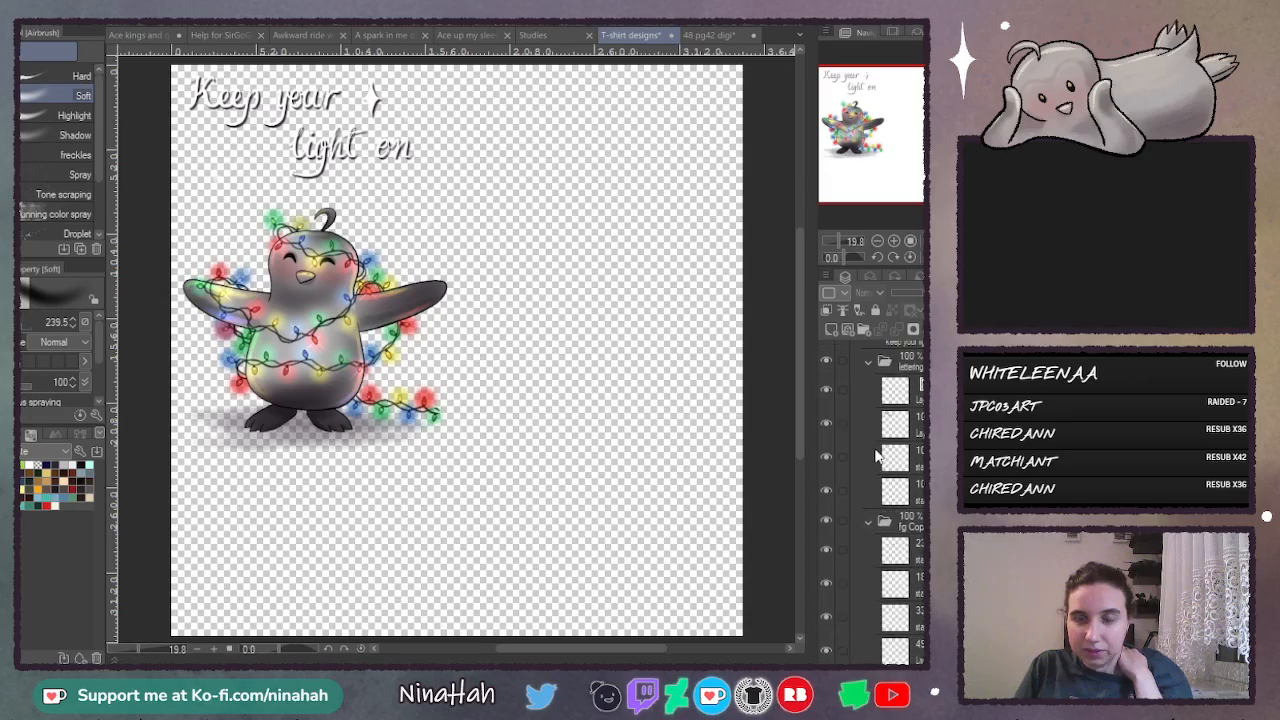
{"action": "scroll", "coordinate": [891, 503], "scroll_direction": "down", "scroll_amount": 4}
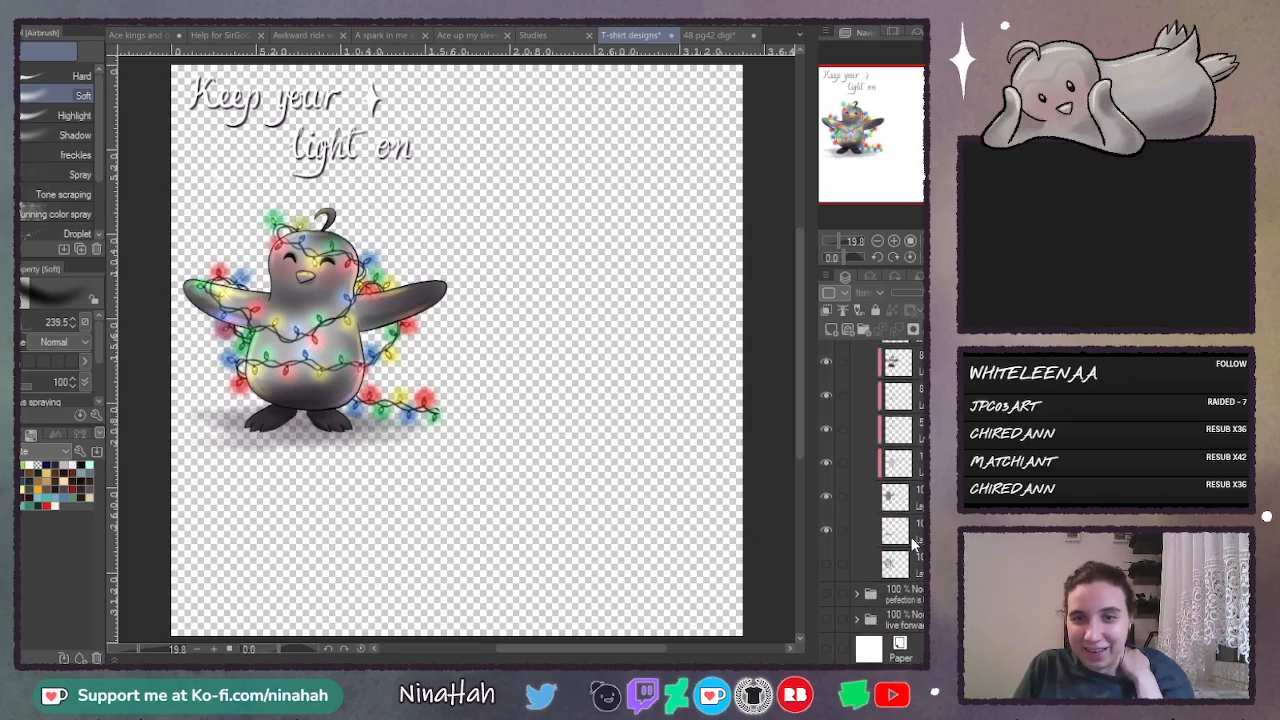
{"action": "left_click", "coordinate": [835, 565]}
{"action": "left_click", "coordinate": [827, 564]}
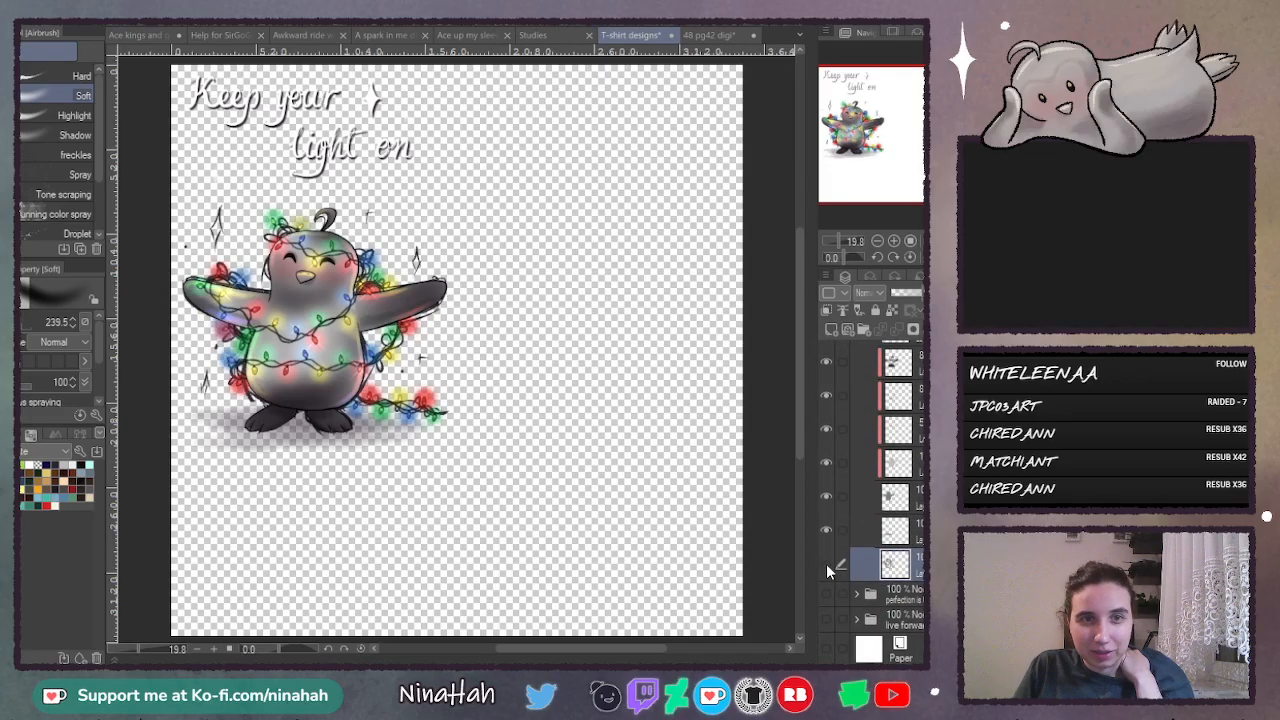
{"action": "left_click", "coordinate": [826, 564]}
- Add an empty layer directly above the rough sketch layer and ready the Fill tool with a very dark blue-black
{"action": "left_click", "coordinate": [829, 329]}
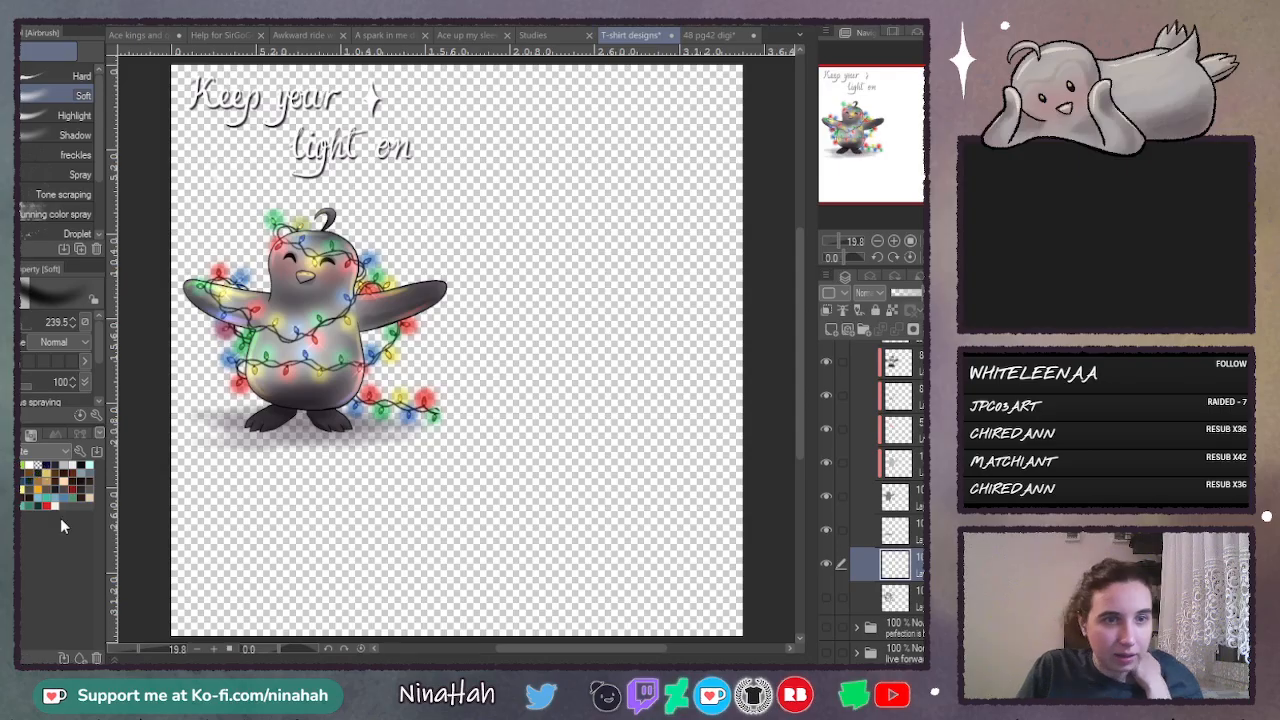
{"action": "left_click", "coordinate": [81, 482]}
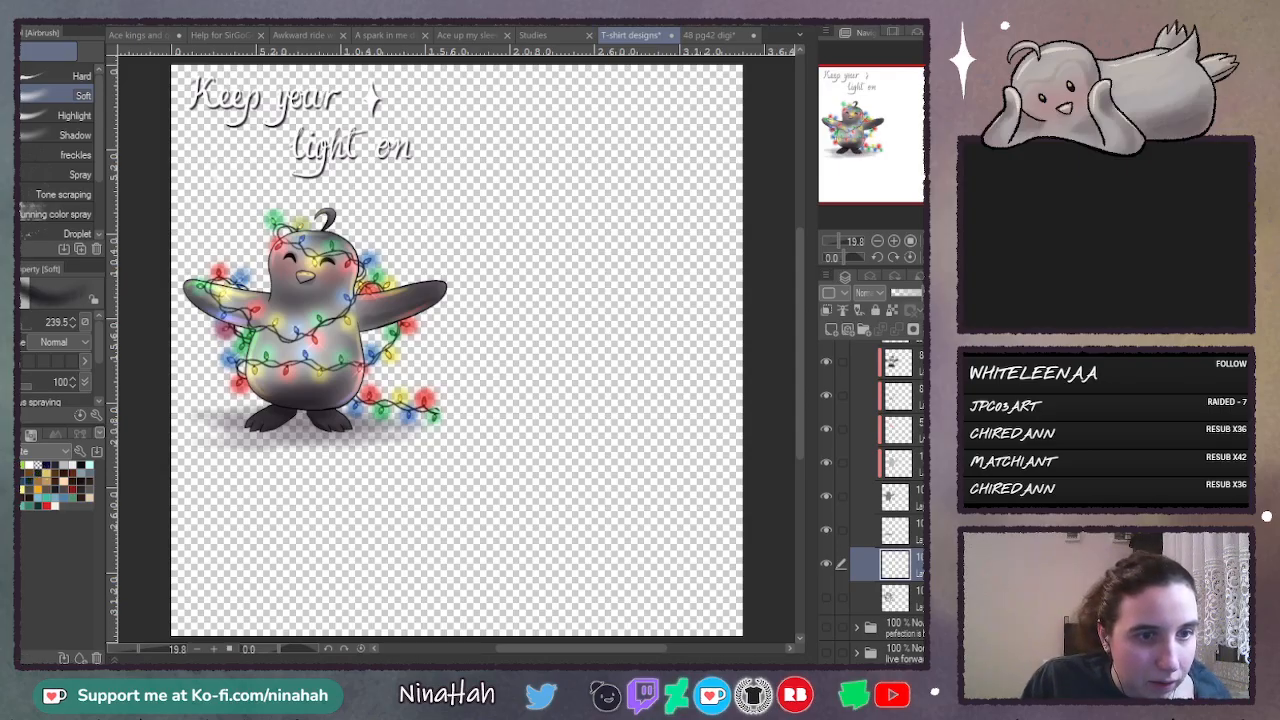
{"action": "key", "text": "g"}
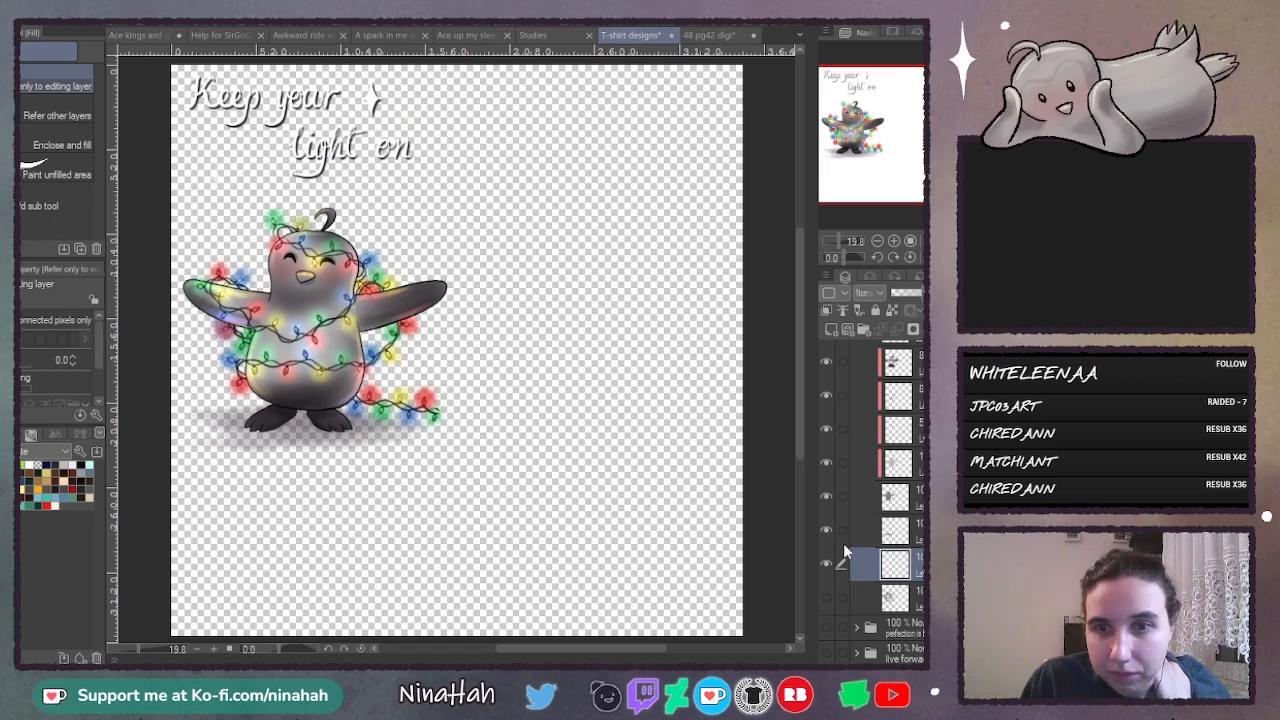
- Hide all penguin, string-light, star and lettering layers and fill the empty layer with the very dark blue-black
{"action": "left_click_drag", "start_coordinate": [827, 530], "coordinate": [827, 499]}
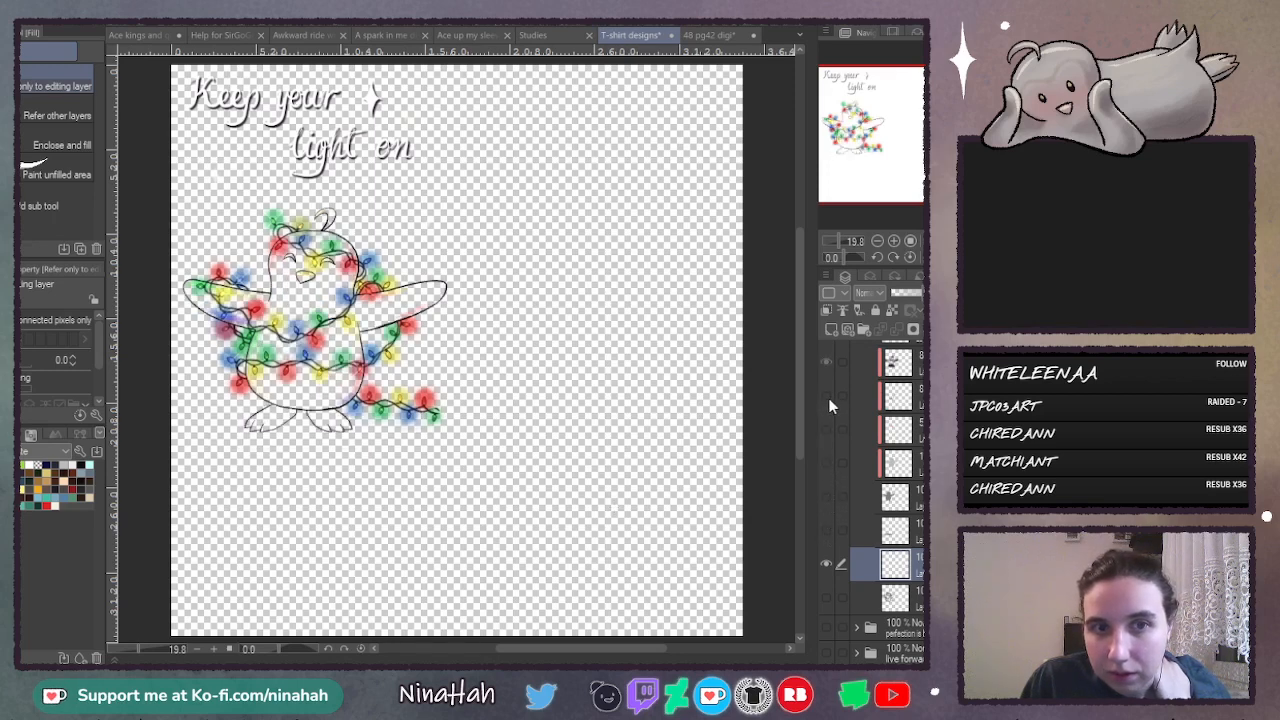
{"action": "scroll", "coordinate": [828, 398], "scroll_direction": "up", "scroll_amount": 3}
{"action": "left_click", "coordinate": [826, 443]}
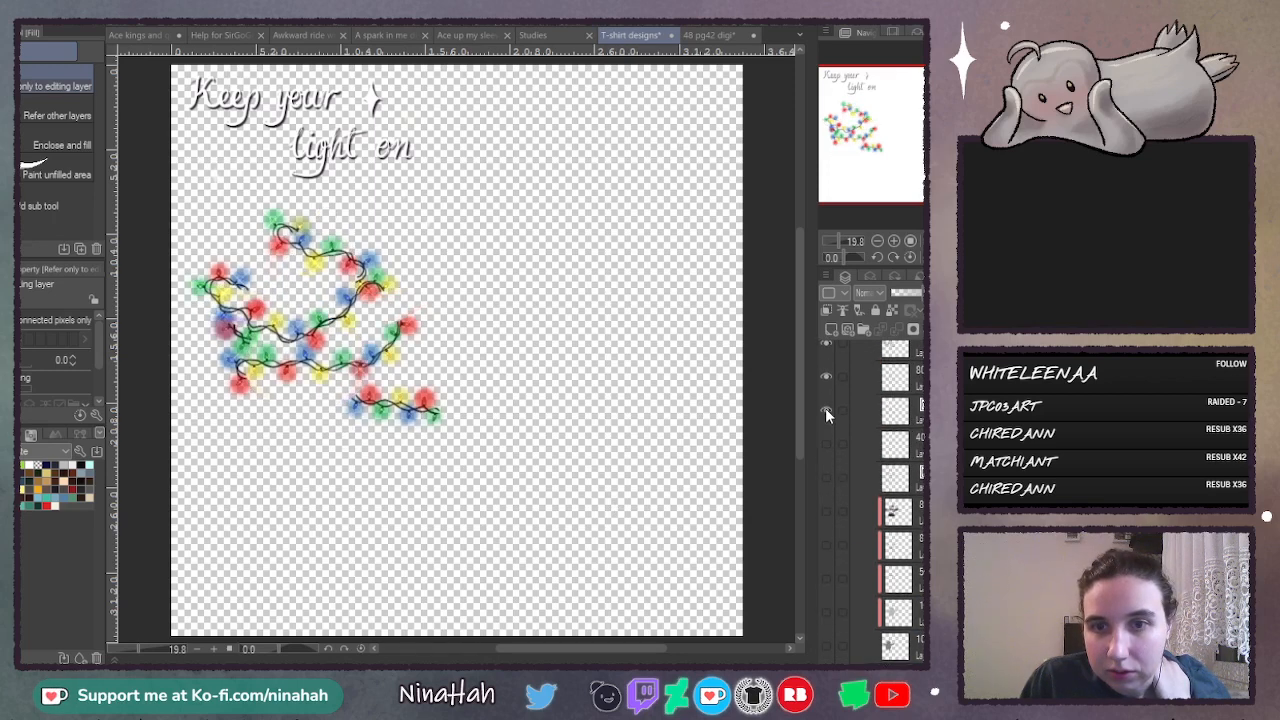
{"action": "left_click", "coordinate": [827, 410]}
{"action": "scroll", "coordinate": [837, 450], "scroll_direction": "up", "scroll_amount": 3}
{"action": "left_click_drag", "start_coordinate": [830, 548], "coordinate": [827, 488]}
{"action": "scroll", "coordinate": [838, 447], "scroll_direction": "up", "scroll_amount": 5}
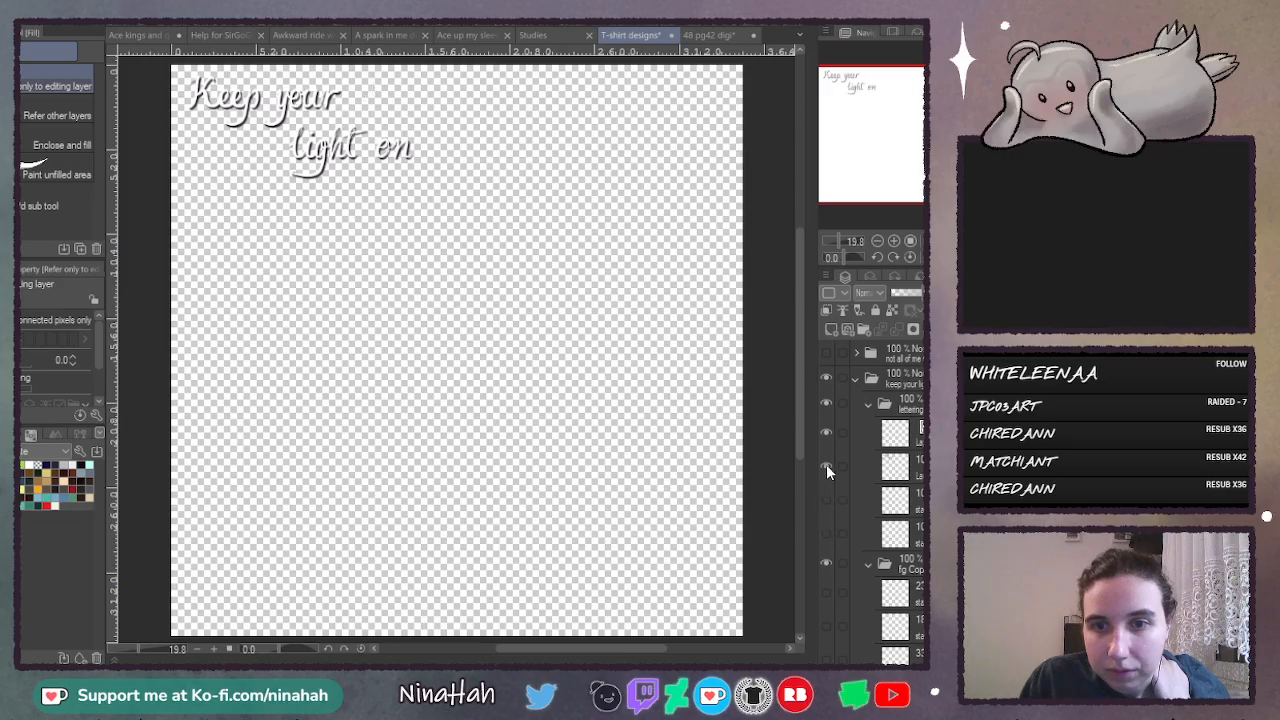
{"action": "left_click_drag", "start_coordinate": [826, 464], "coordinate": [826, 434]}
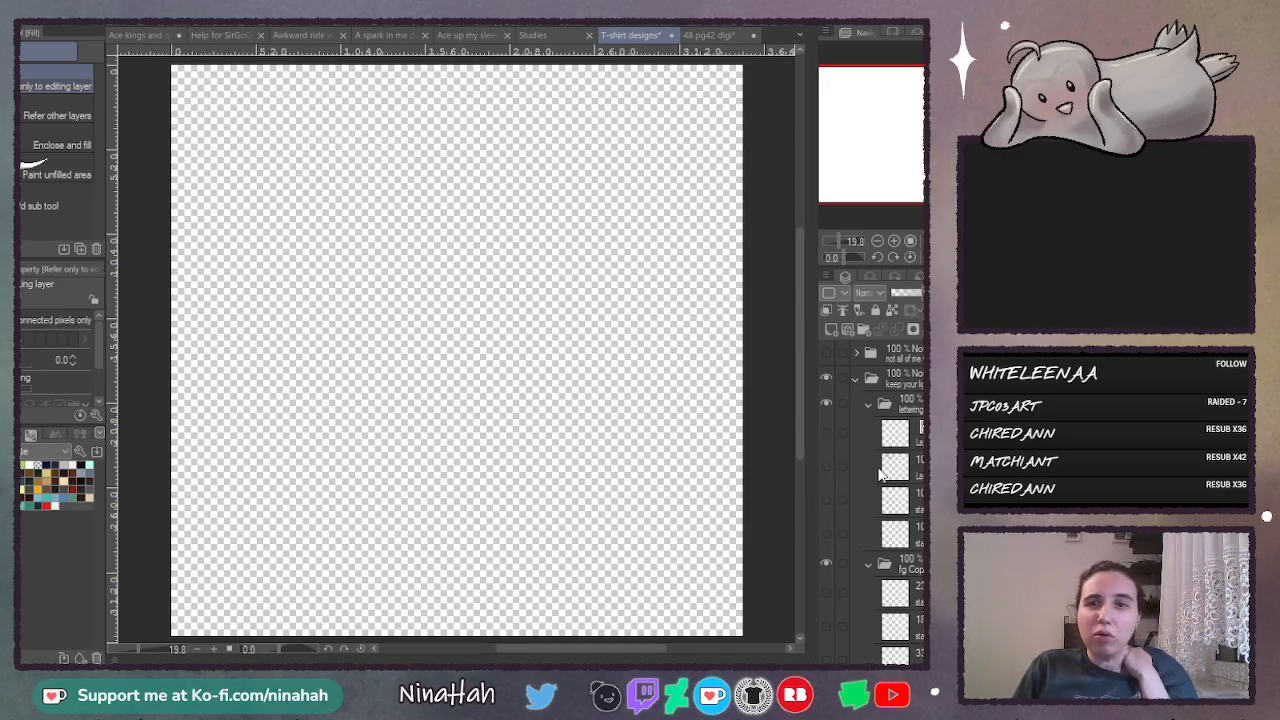
{"action": "scroll", "coordinate": [879, 474], "scroll_direction": "down", "scroll_amount": 10}
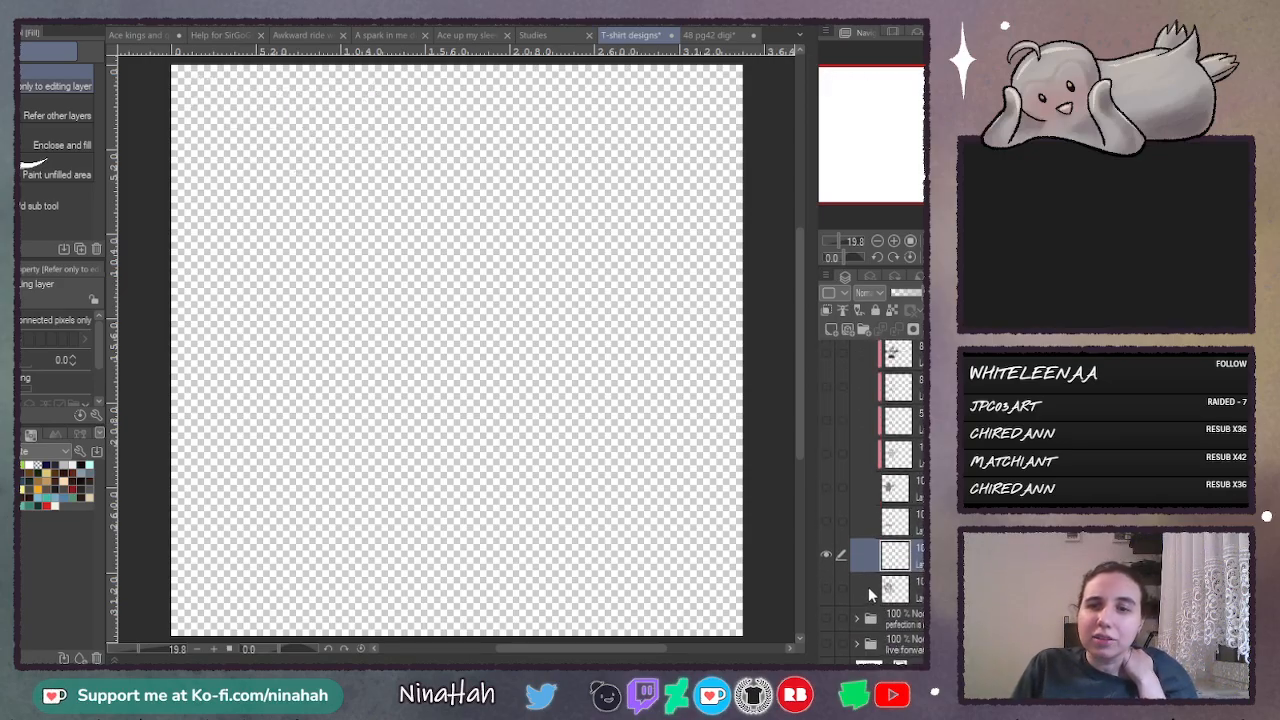
{"action": "left_click", "coordinate": [356, 334]}
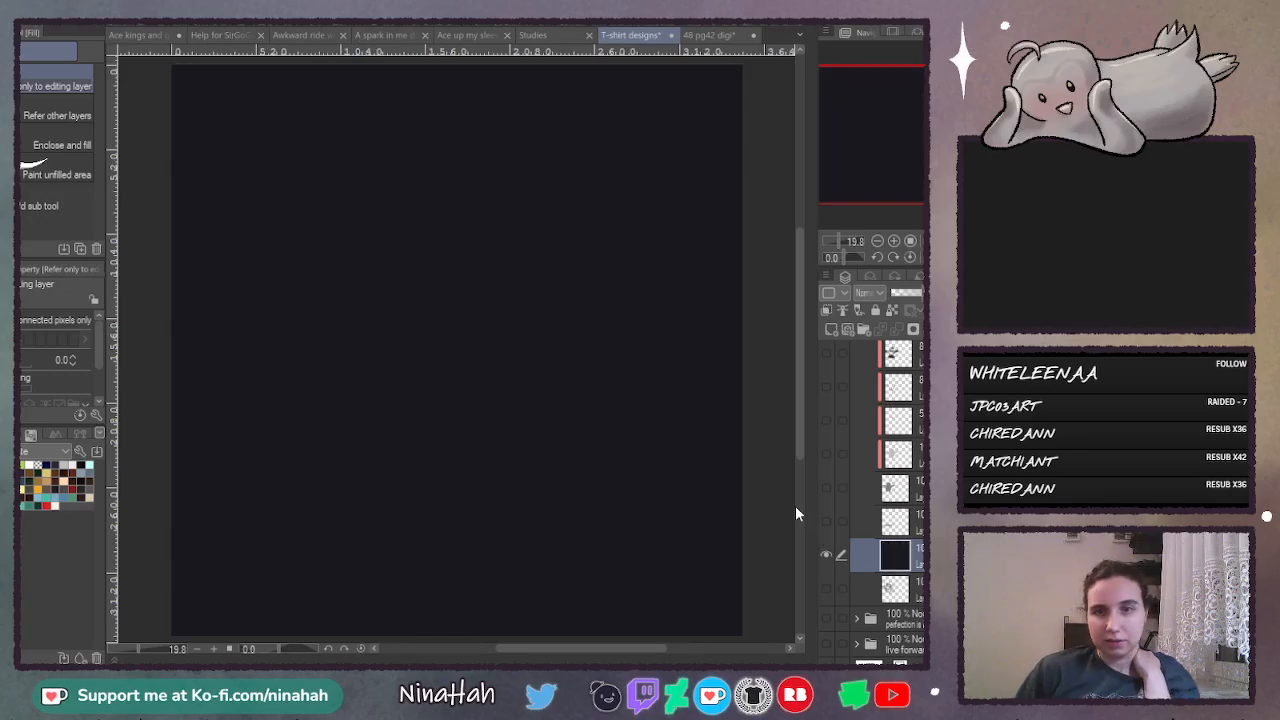
- Show the penguin's body, ground shadow, shading and string-light layers again over the dark background
{"action": "left_click_drag", "start_coordinate": [829, 519], "coordinate": [826, 386]}
{"action": "scroll", "coordinate": [841, 450], "scroll_direction": "up", "scroll_amount": 2}
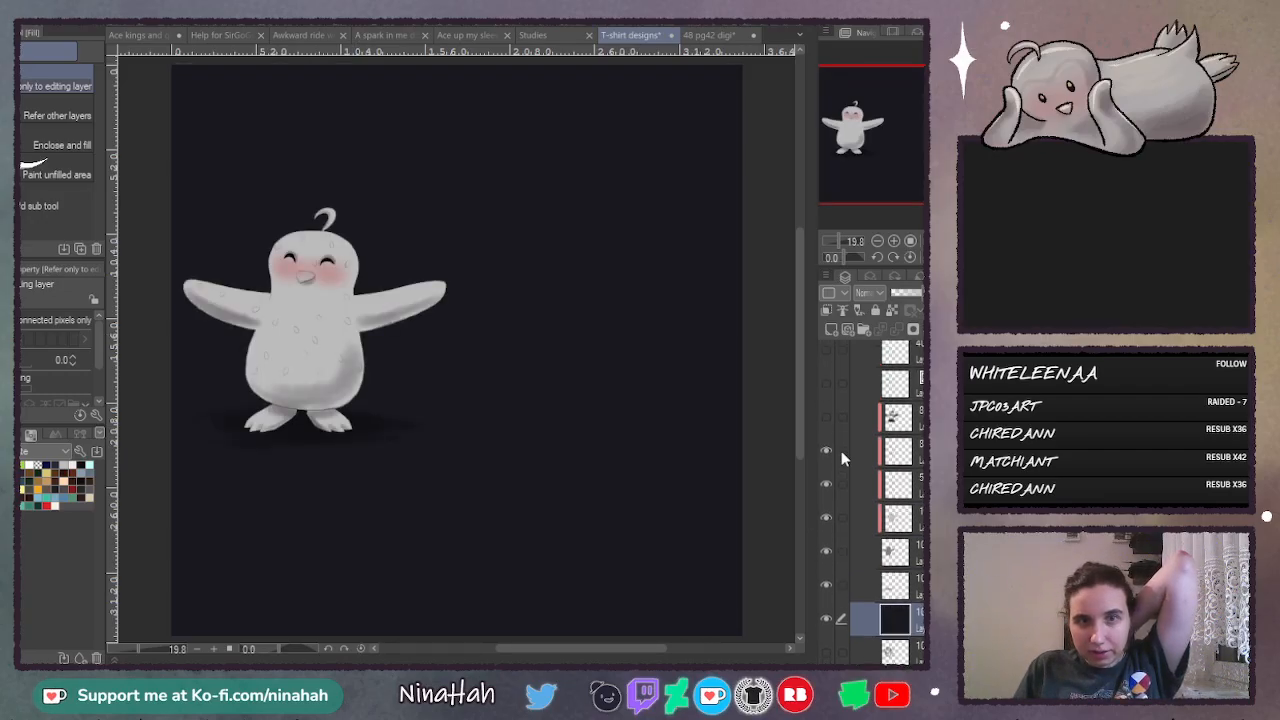
{"action": "left_click", "coordinate": [825, 418]}
{"action": "left_click", "coordinate": [825, 385]}
{"action": "scroll", "coordinate": [830, 450], "scroll_direction": "up", "scroll_amount": 2}
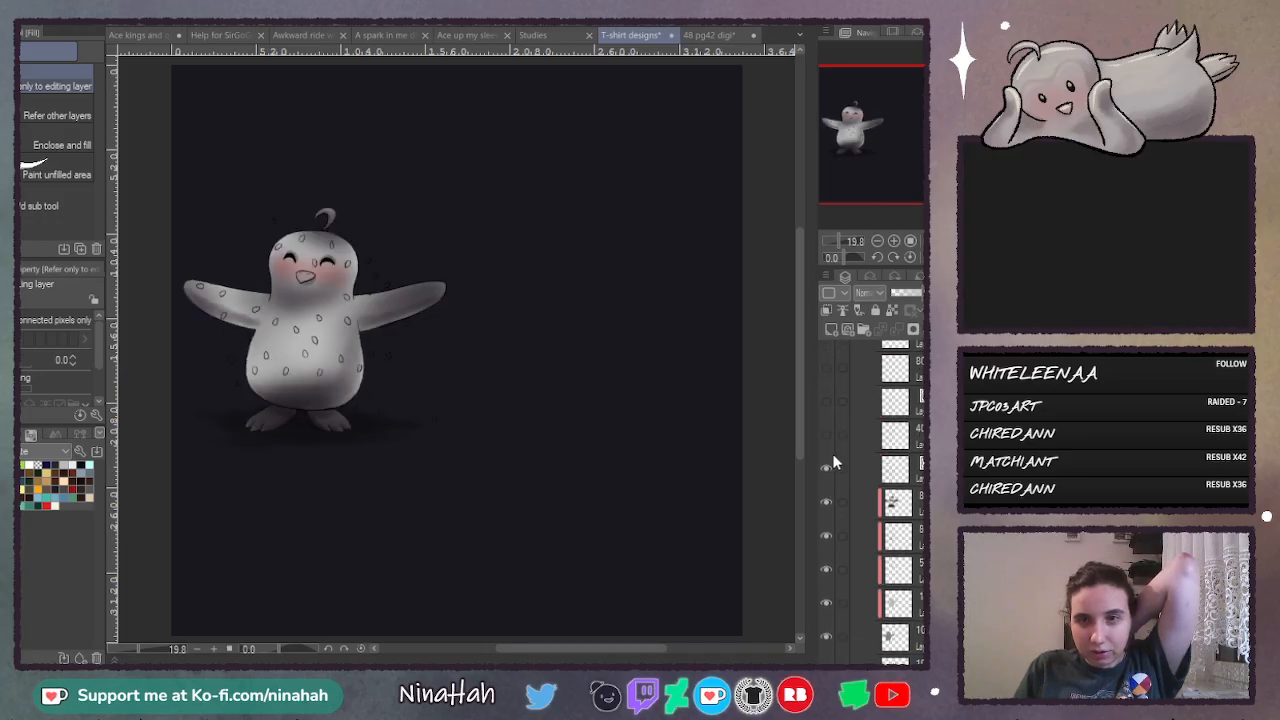
{"action": "left_click", "coordinate": [829, 434]}
{"action": "left_click", "coordinate": [827, 398]}
{"action": "scroll", "coordinate": [832, 420], "scroll_direction": "up", "scroll_amount": 1}
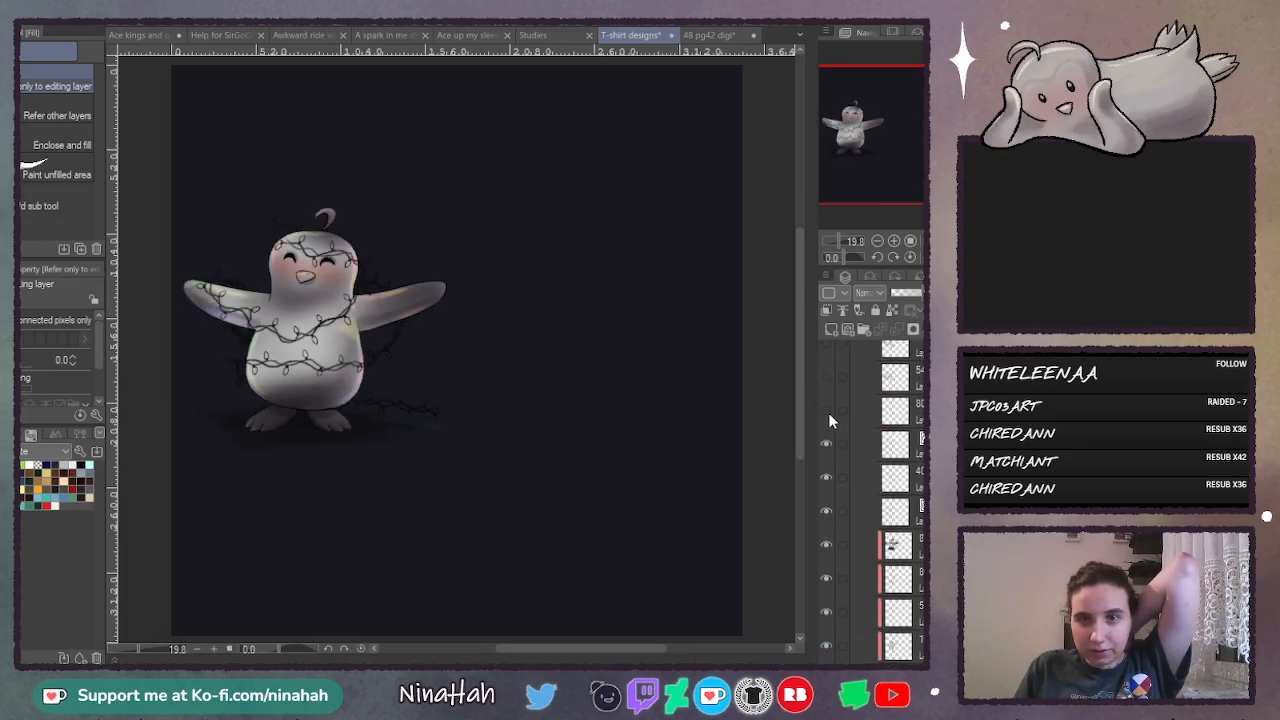
{"action": "left_click", "coordinate": [828, 391]}
{"action": "scroll", "coordinate": [835, 427], "scroll_direction": "up", "scroll_amount": 1}
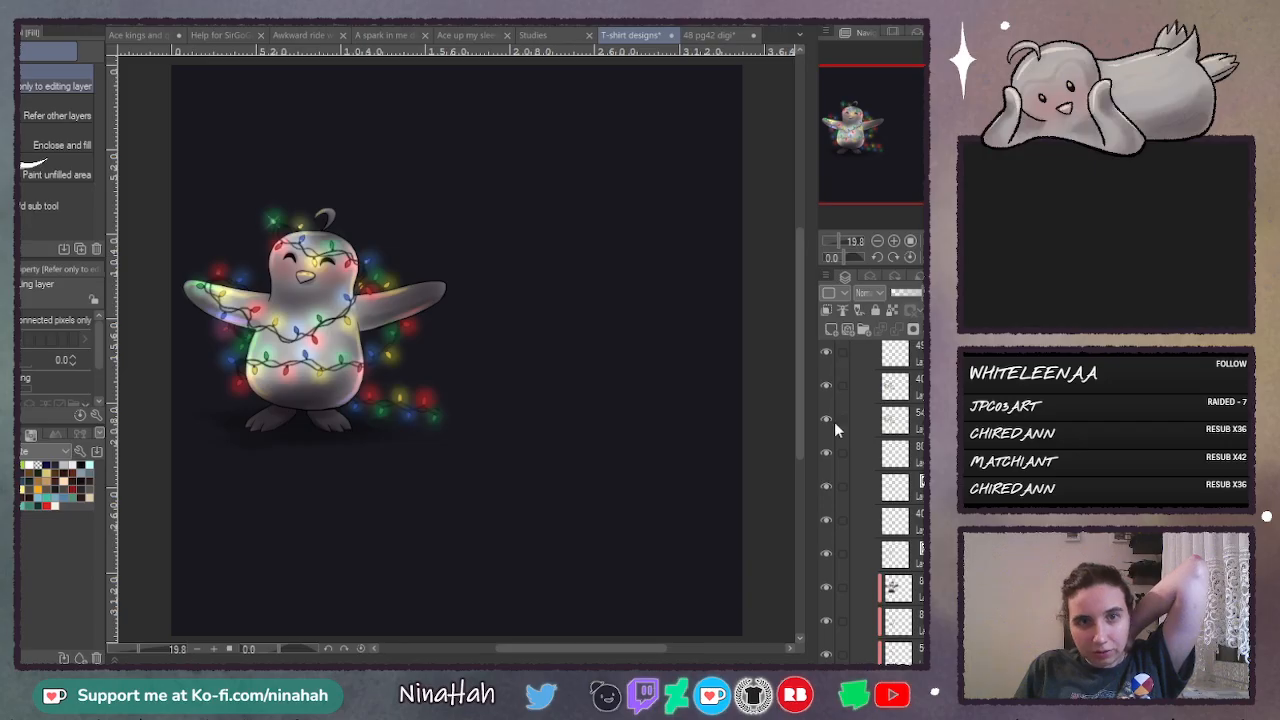
- Show the sparkles on the light bulbs and preview the background stars, leaving the three star layers hidden
{"action": "scroll", "coordinate": [836, 432], "scroll_direction": "up", "scroll_amount": 2}
{"action": "left_click", "coordinate": [826, 384]}
{"action": "scroll", "coordinate": [838, 435], "scroll_direction": "up", "scroll_amount": 2}
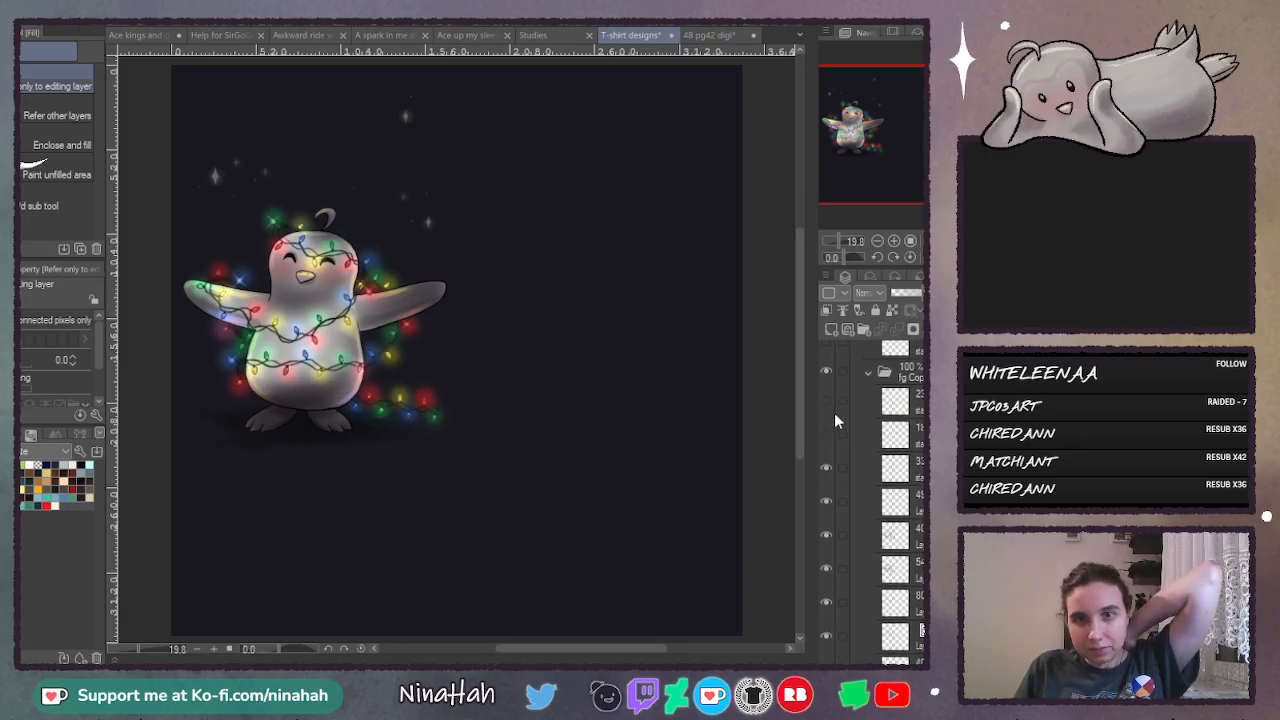
{"action": "left_click", "coordinate": [826, 433]}
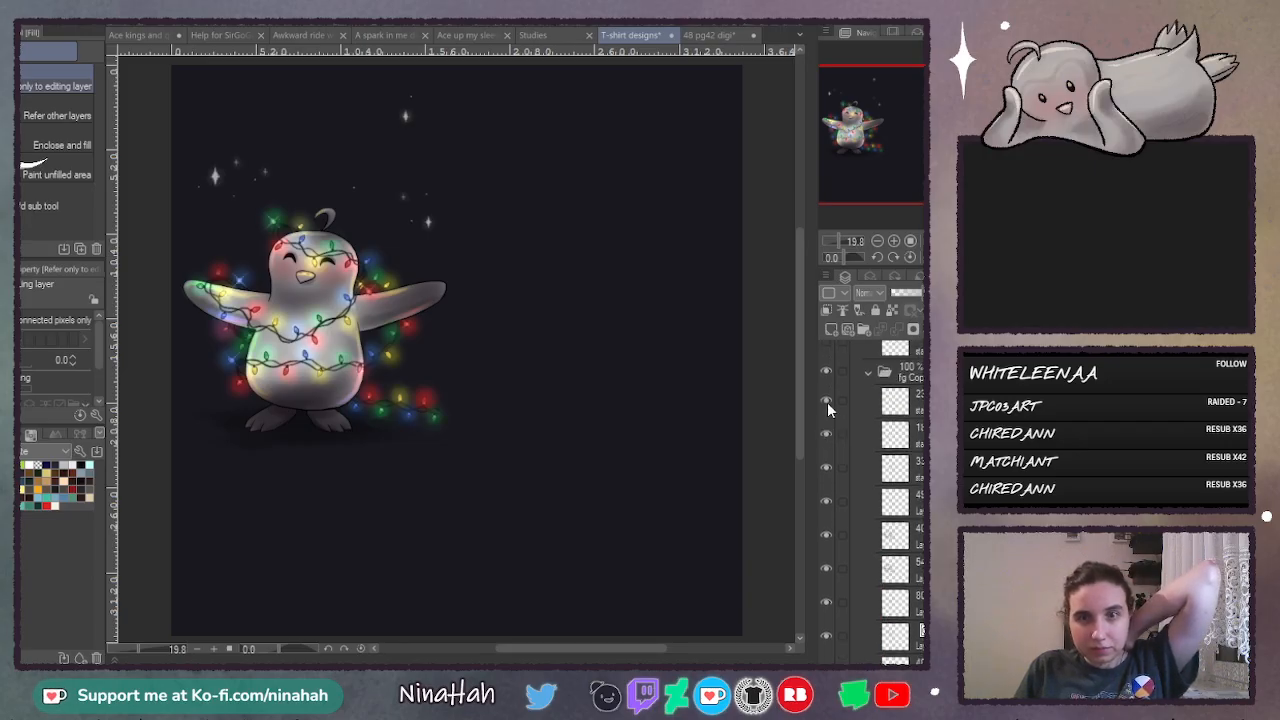
{"action": "left_click", "coordinate": [826, 466]}
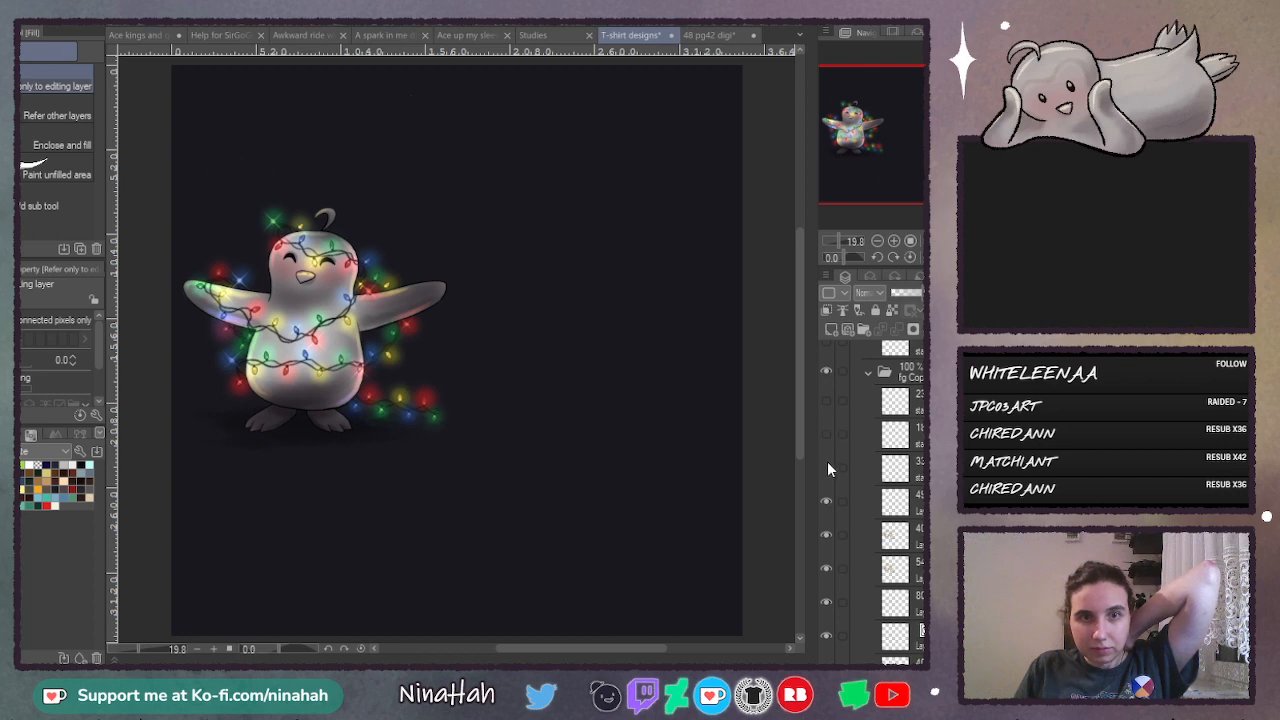
- Create a layer folder above the fg Copy folder and move all penguin and string-light layers into it
{"action": "left_click", "coordinate": [915, 378]}
{"action": "left_click", "coordinate": [865, 330]}
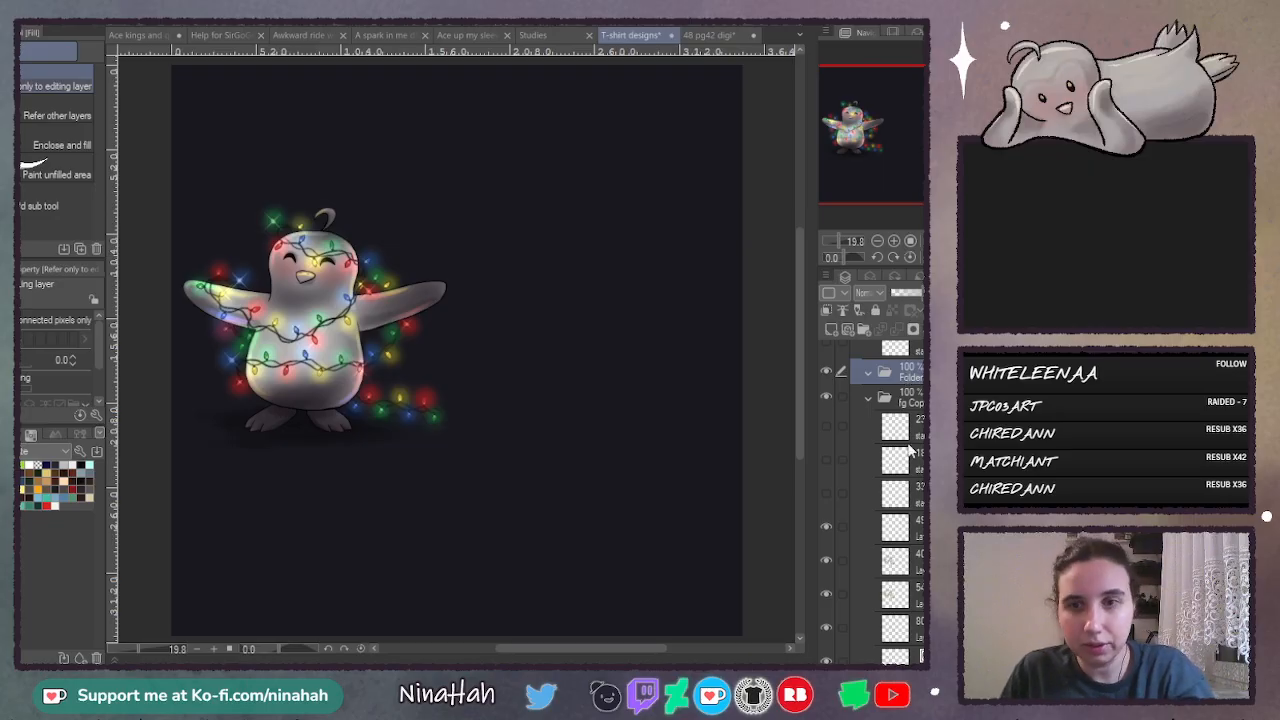
{"action": "scroll", "coordinate": [918, 555], "scroll_direction": "down", "scroll_amount": 5}
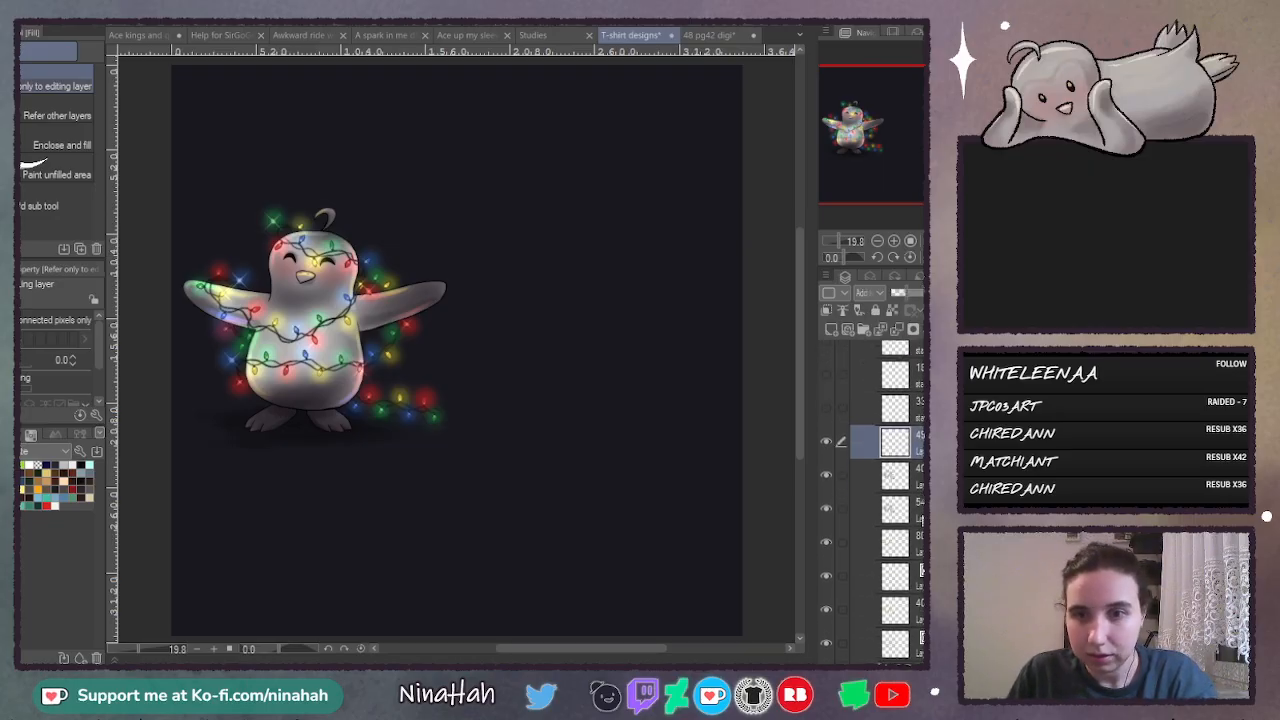
{"action": "scroll", "coordinate": [918, 560], "scroll_direction": "up", "scroll_amount": 5}
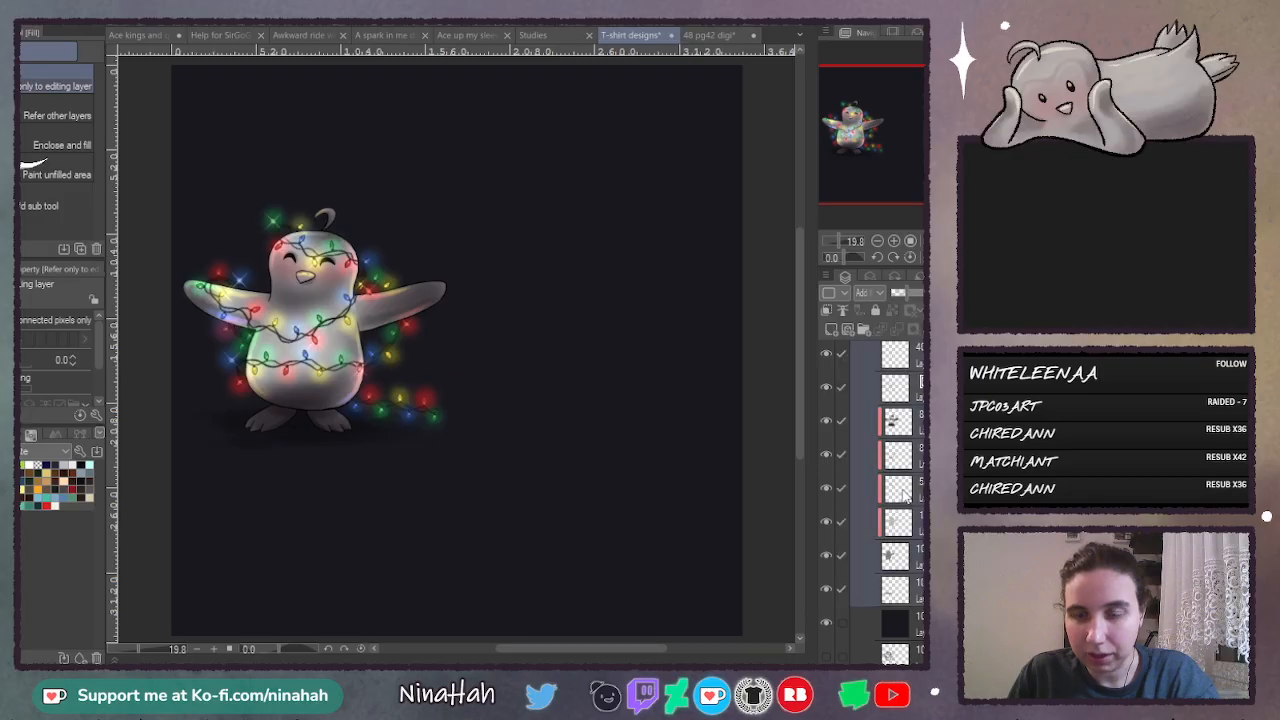
{"action": "left_click_drag", "start_coordinate": [910, 390], "coordinate": [872, 434]}
{"action": "scroll", "coordinate": [905, 550], "scroll_direction": "up", "scroll_amount": 5}
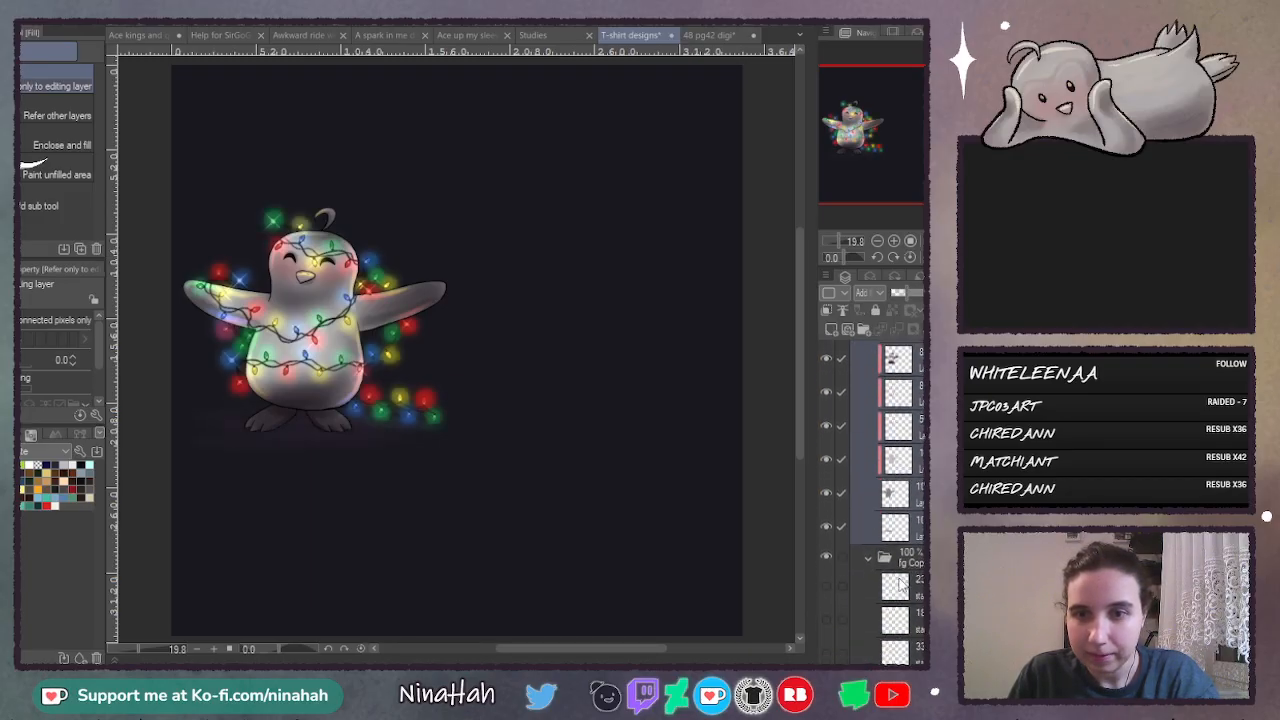
- Move the dark background layer out of the fg Copy folder to just below the penguin folder
{"action": "scroll", "coordinate": [916, 598], "scroll_direction": "down", "scroll_amount": 1}
{"action": "left_click_drag", "start_coordinate": [895, 622], "coordinate": [903, 490]}
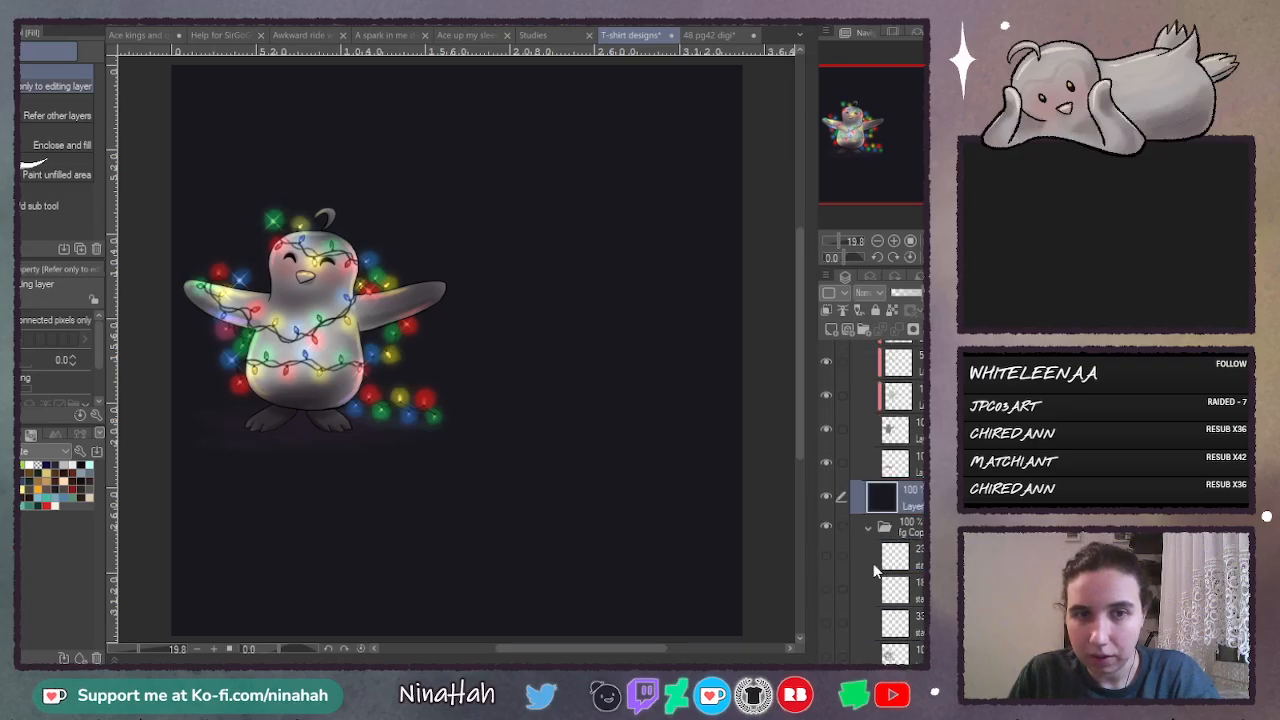
- Move the 23%, 18% and 33% star layers out of fg Copy to above the penguin folder and show them
{"action": "scroll", "coordinate": [890, 480], "scroll_direction": "down", "scroll_amount": 2}
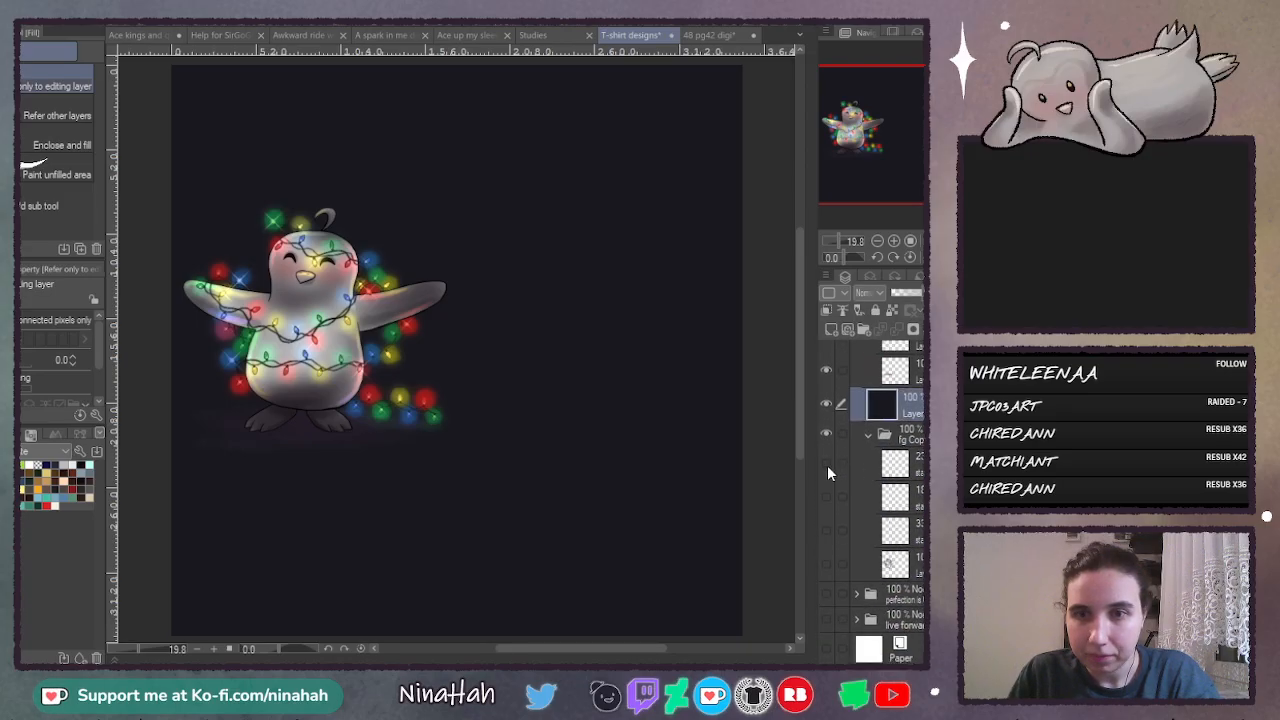
{"action": "left_click", "coordinate": [897, 470]}
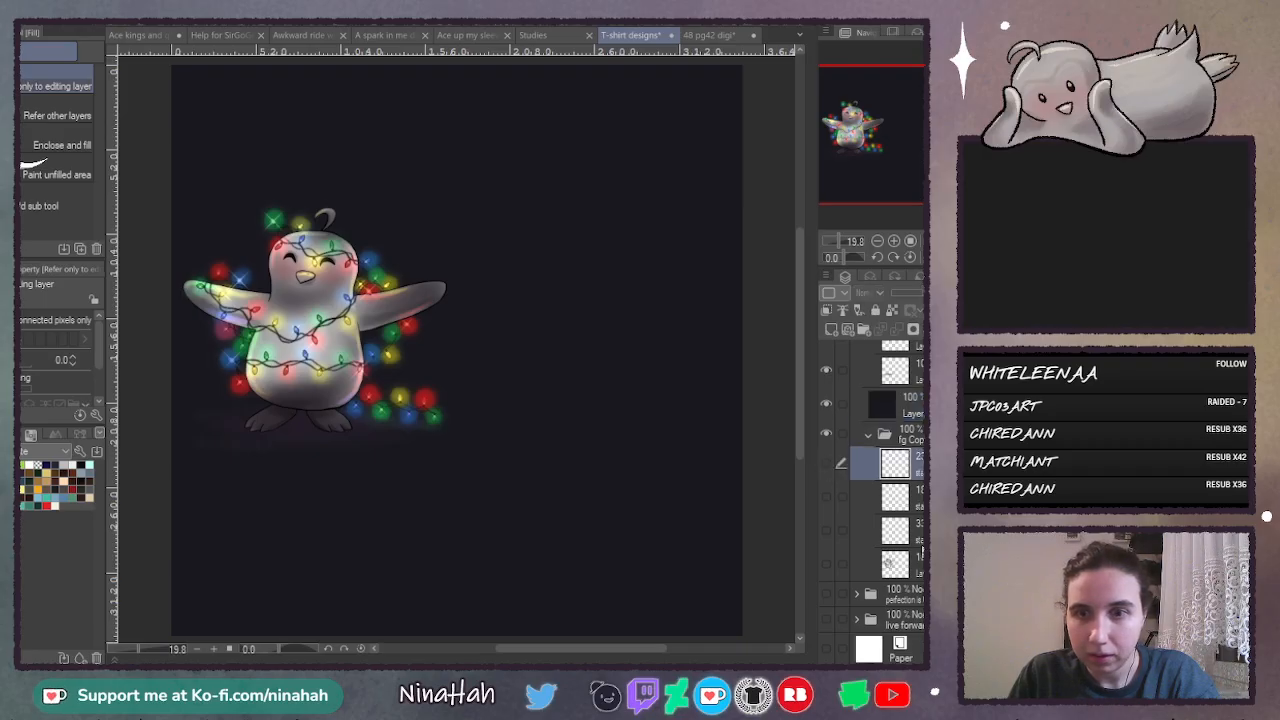
{"action": "left_click", "coordinate": [922, 544], "text": "shift"}
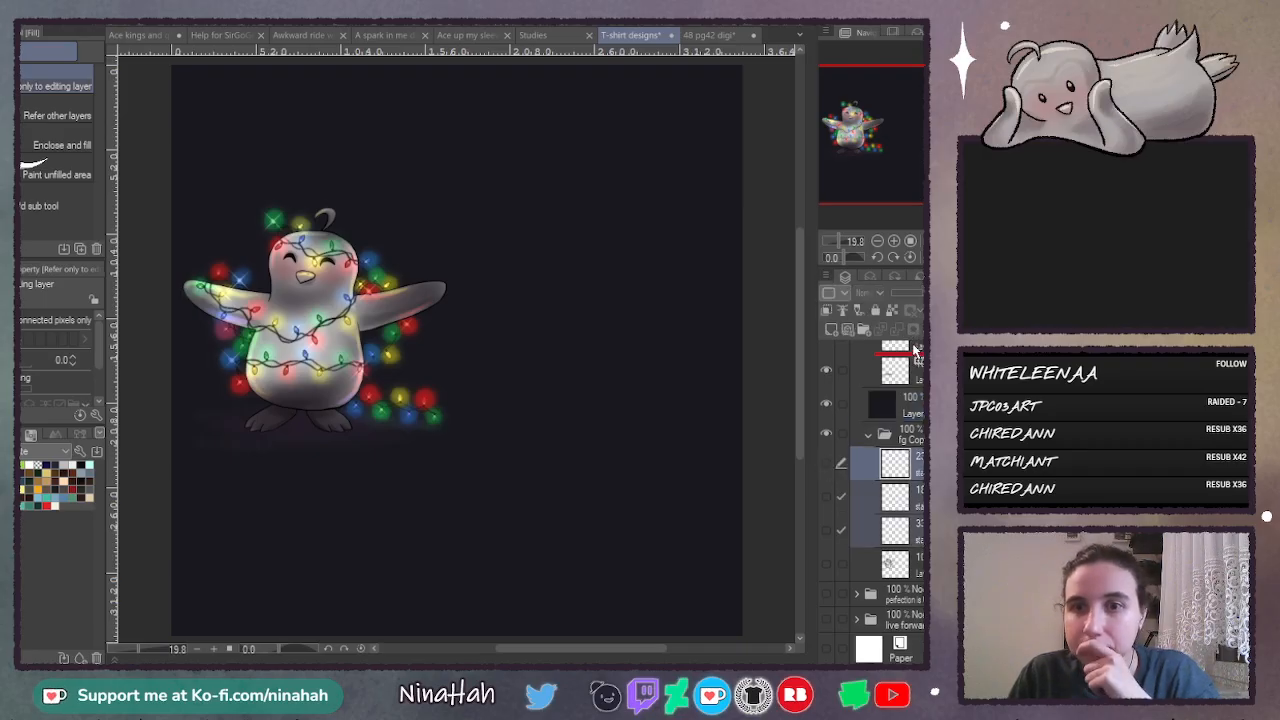
{"action": "scroll", "coordinate": [915, 370], "scroll_direction": "up", "scroll_amount": 4}
{"action": "left_click_drag", "start_coordinate": [913, 347], "coordinate": [910, 451]}
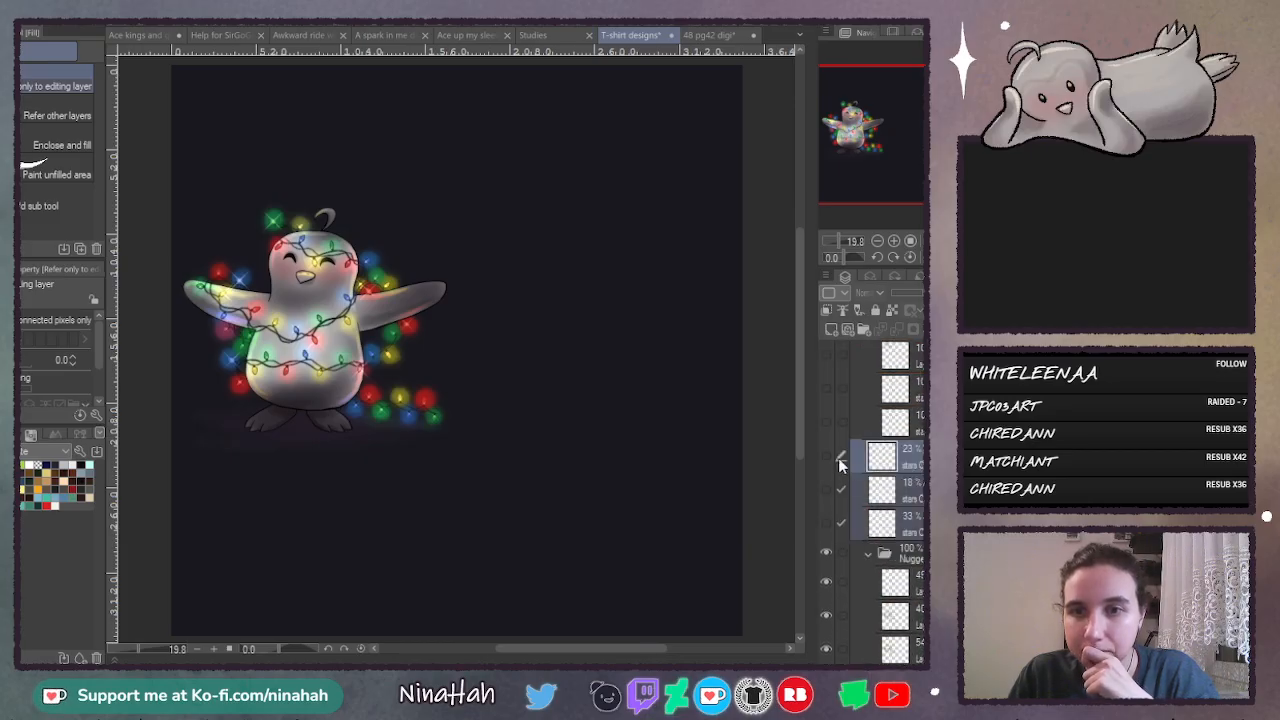
{"action": "left_click", "coordinate": [825, 523]}
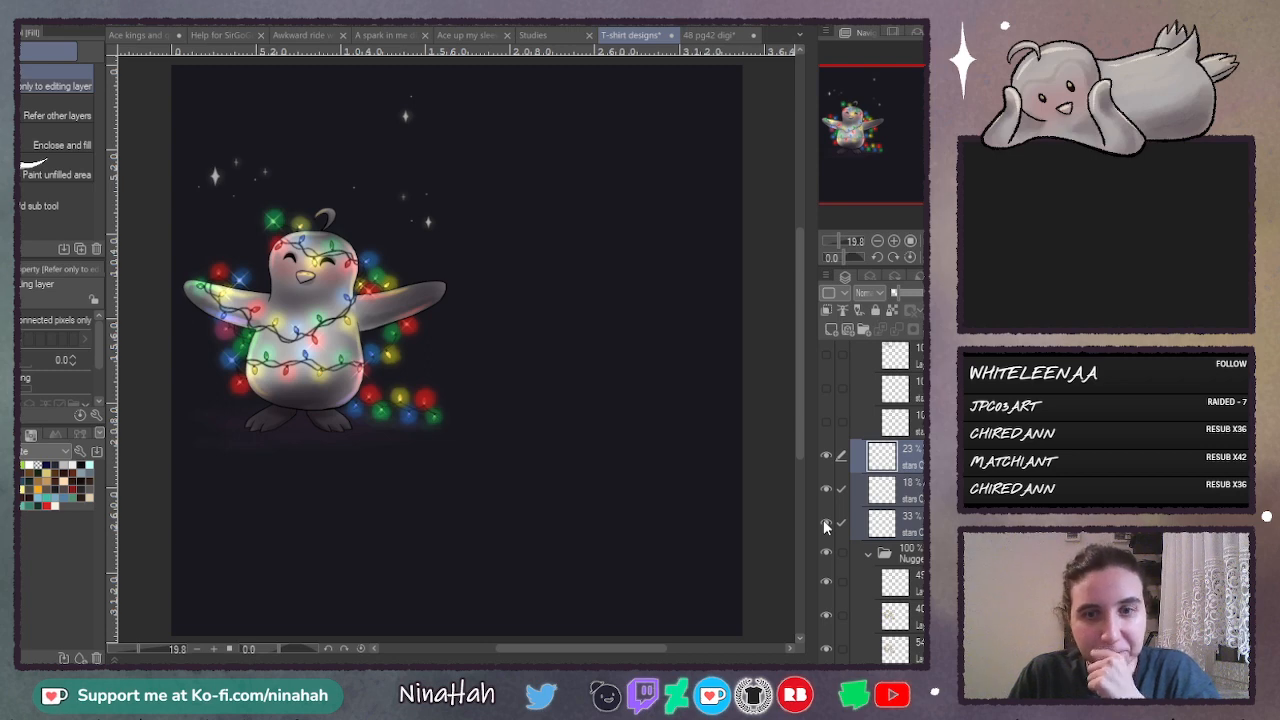
- Delete the leftover layer inside the fg Copy folder together with the fg Copy folder itself
{"action": "scroll", "coordinate": [870, 485], "scroll_direction": "down", "scroll_amount": 5}
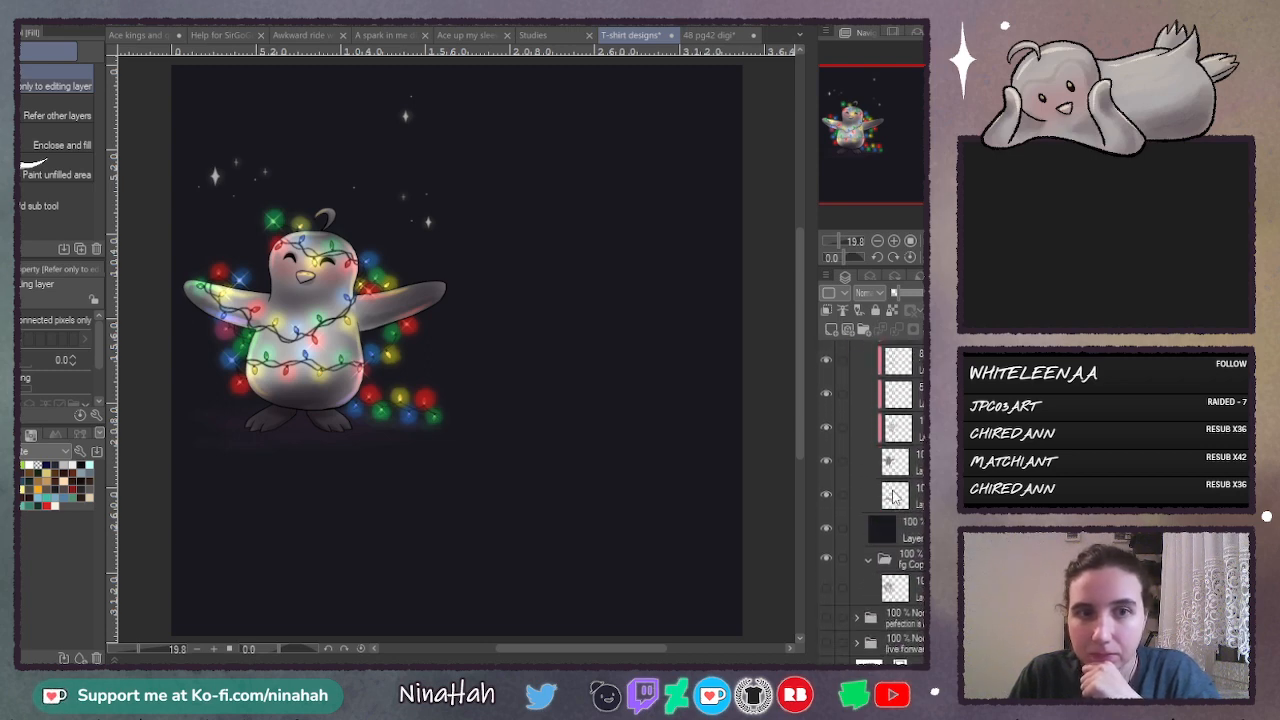
{"action": "scroll", "coordinate": [895, 497], "scroll_direction": "down", "scroll_amount": 1}
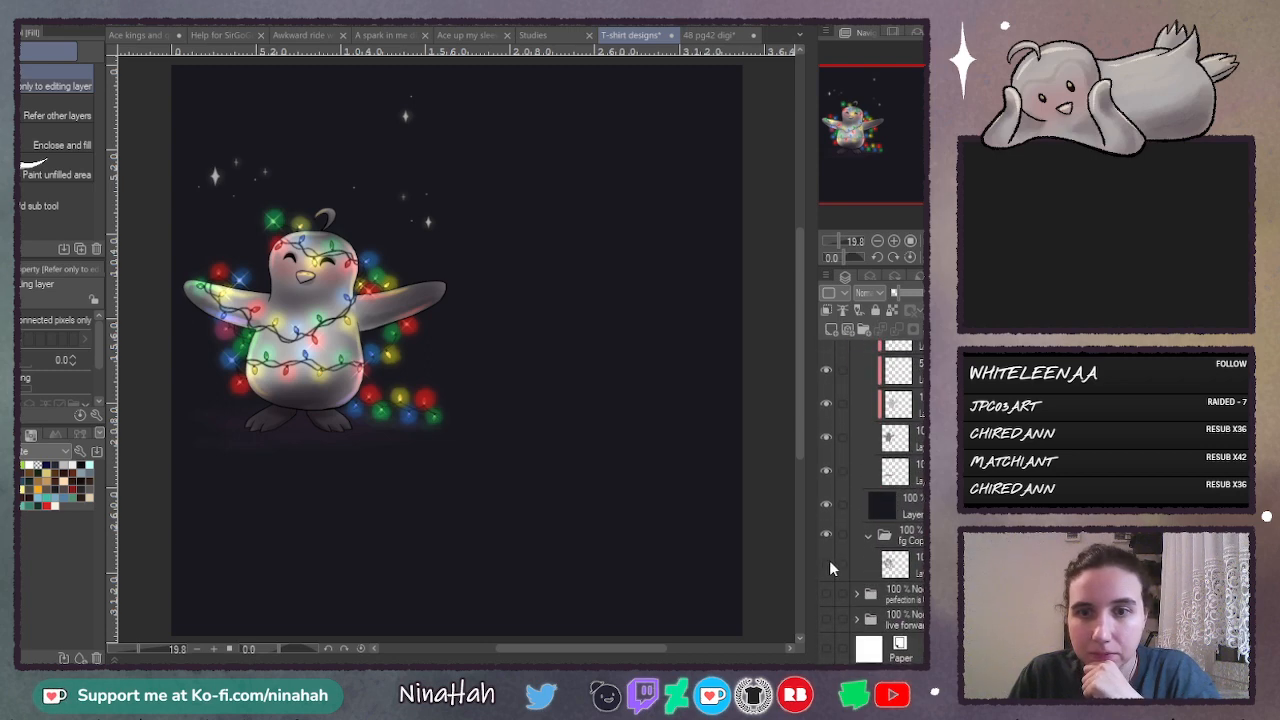
{"action": "left_click", "coordinate": [876, 566]}
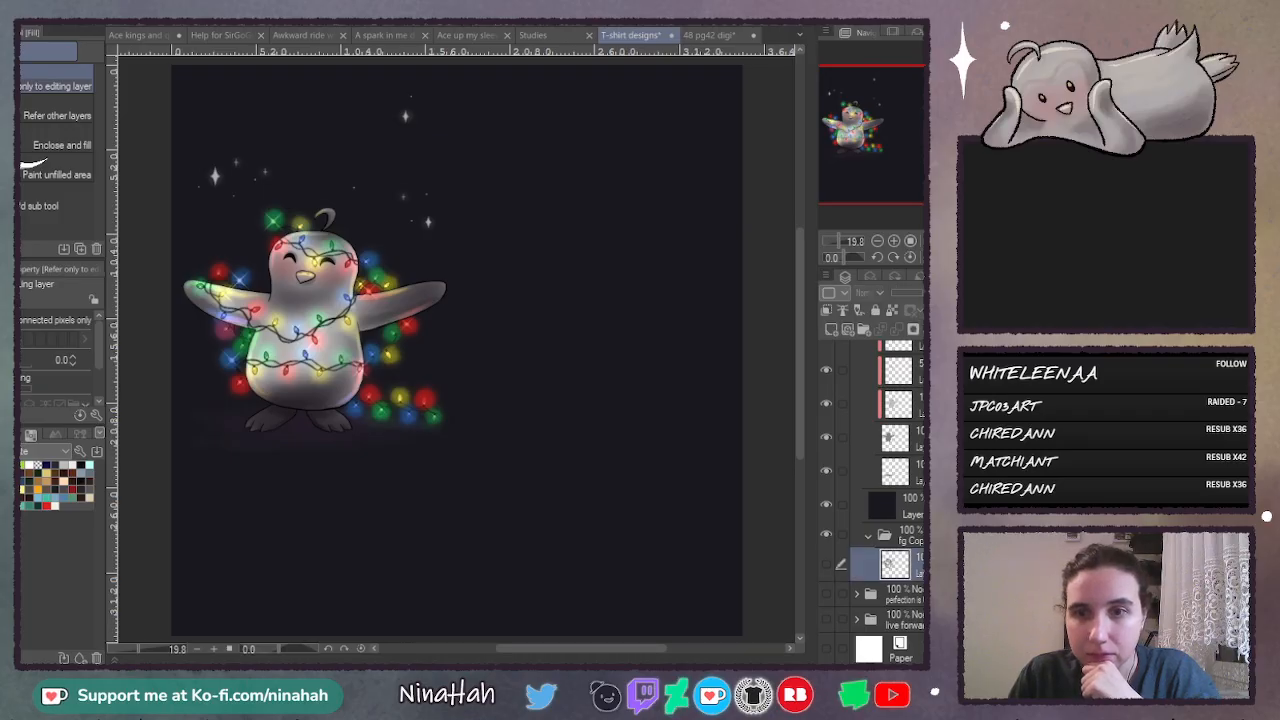
{"action": "left_click", "coordinate": [946, 330]}
{"action": "left_click", "coordinate": [946, 330]}
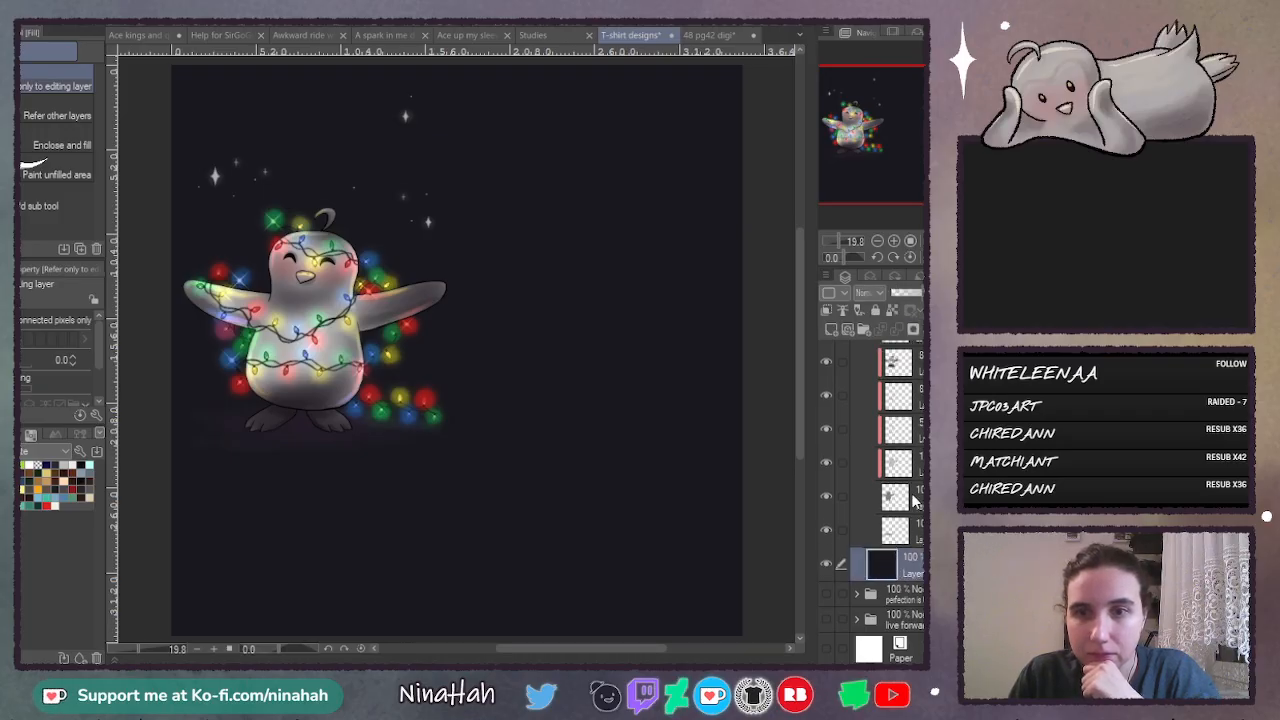
- Select the penguin folder and move the whole penguin to the right and slightly down on the canvas
{"action": "scroll", "coordinate": [895, 500], "scroll_direction": "up", "scroll_amount": 5}
{"action": "left_click", "coordinate": [885, 418]}
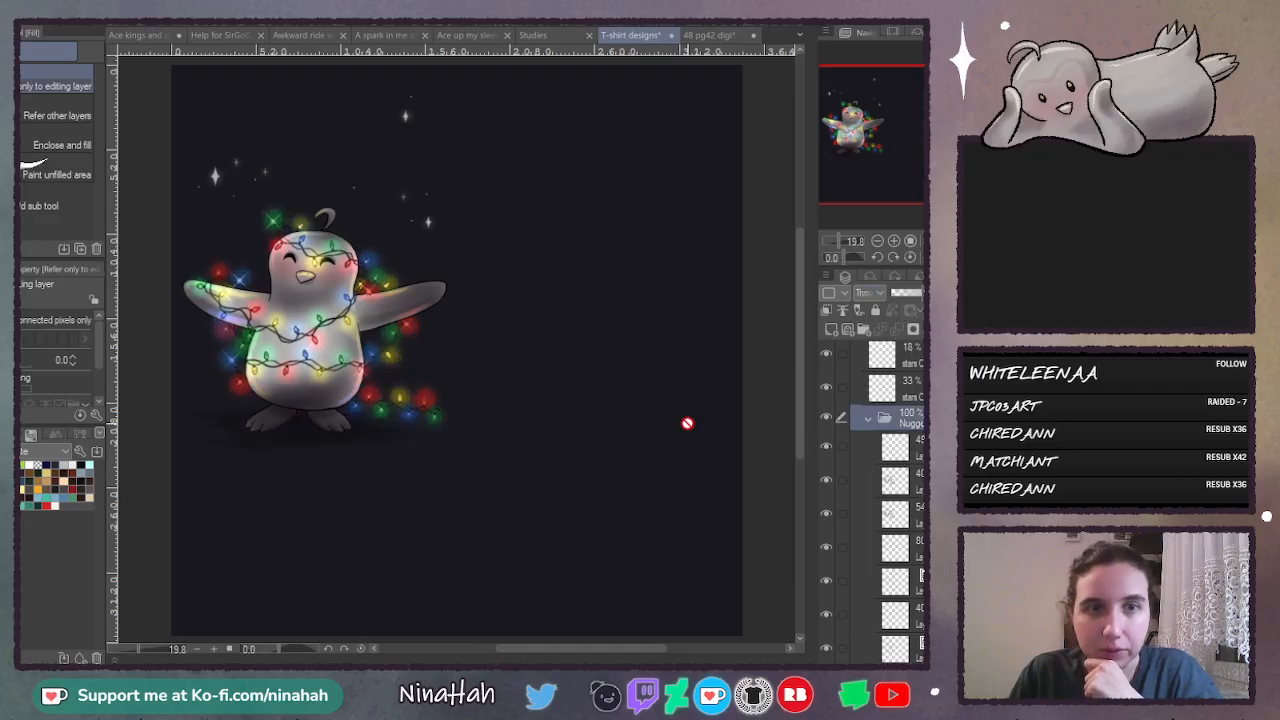
{"action": "left_click", "coordinate": [893, 447]}
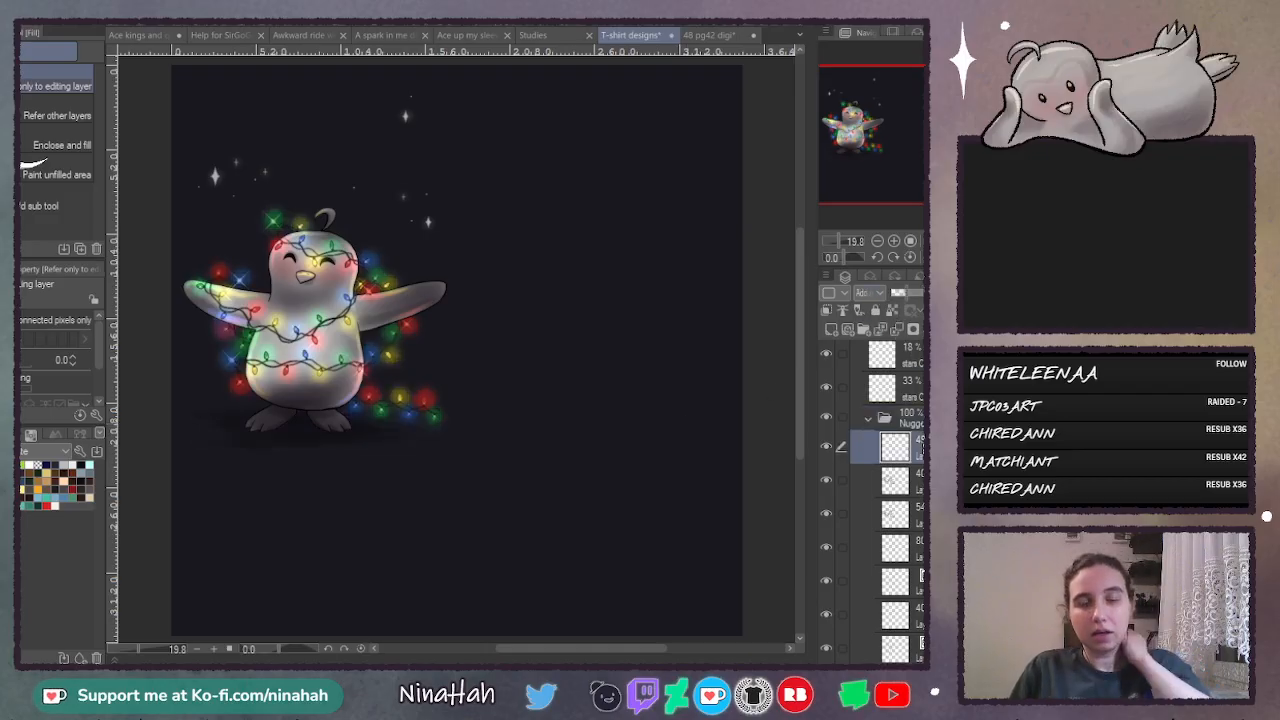
{"action": "left_click", "coordinate": [918, 420]}
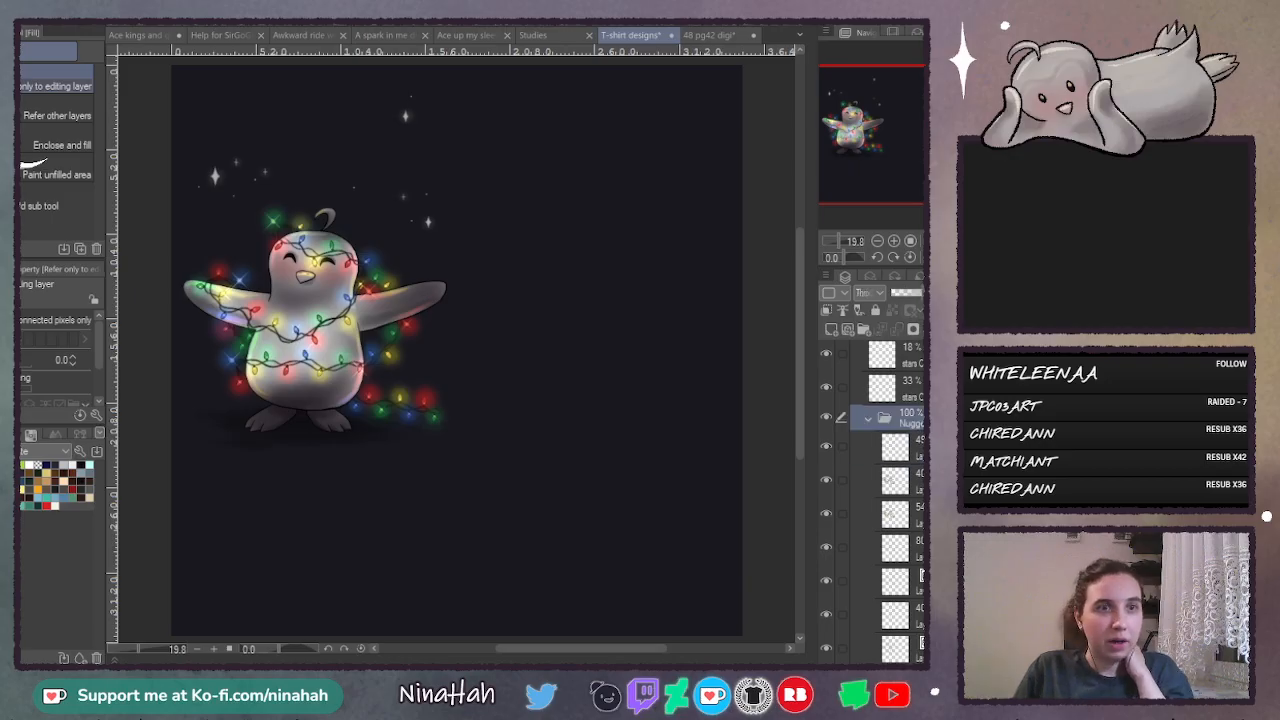
{"action": "key", "text": "k"}
{"action": "left_click_drag", "start_coordinate": [400, 397], "coordinate": [617, 397]}
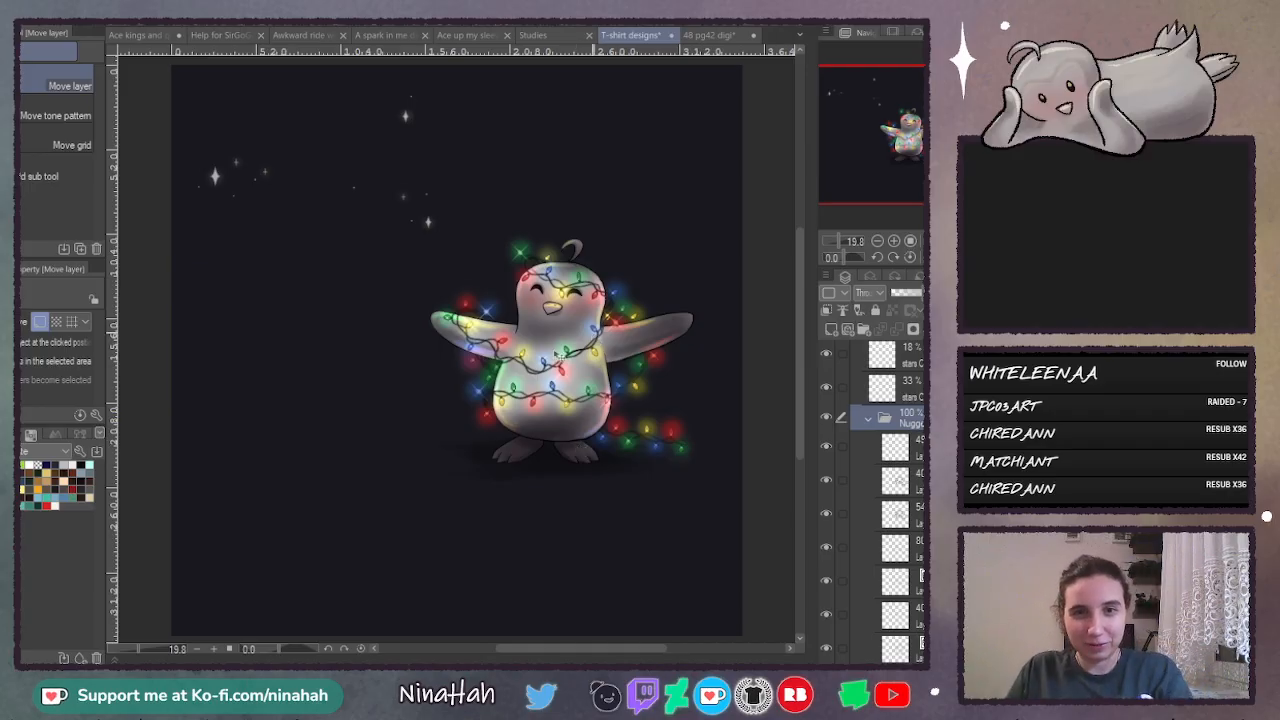
- Try enlarging the penguin proportionally and positioning it in the lower middle of the canvas
{"action": "key", "text": "ctrl+t"}
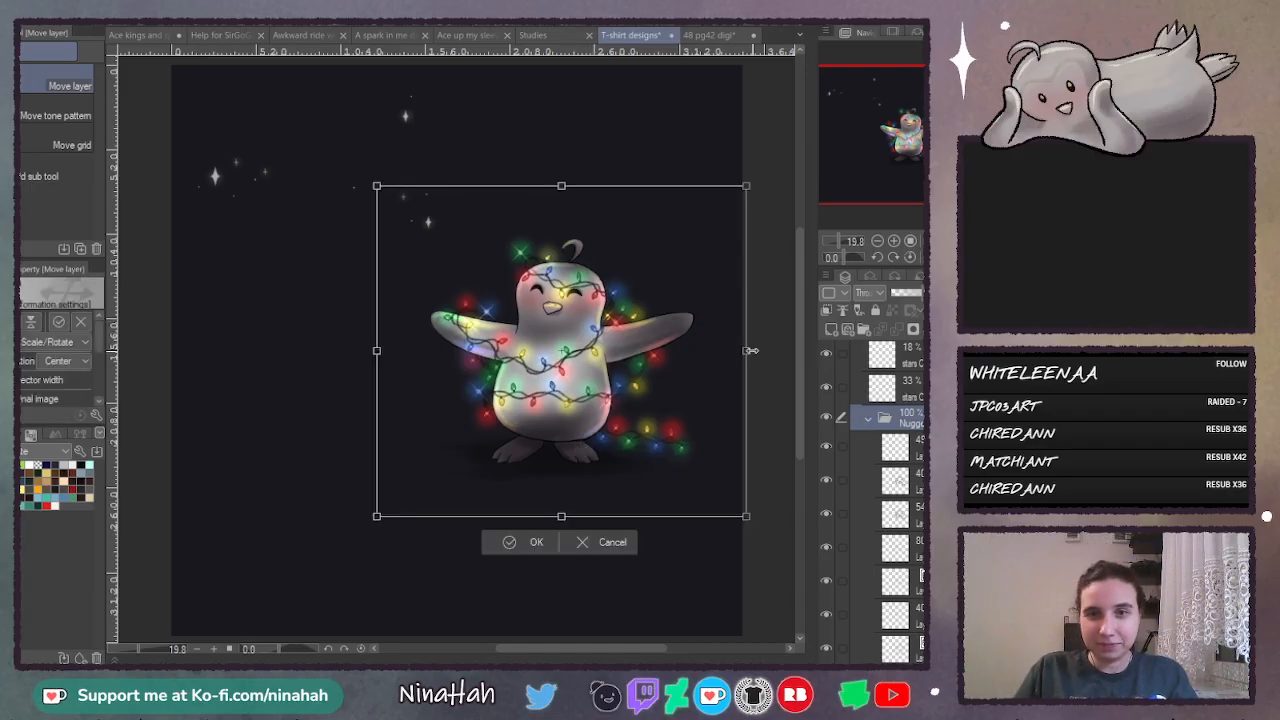
{"action": "left_click_drag", "start_coordinate": [751, 350], "coordinate": [890, 352]}
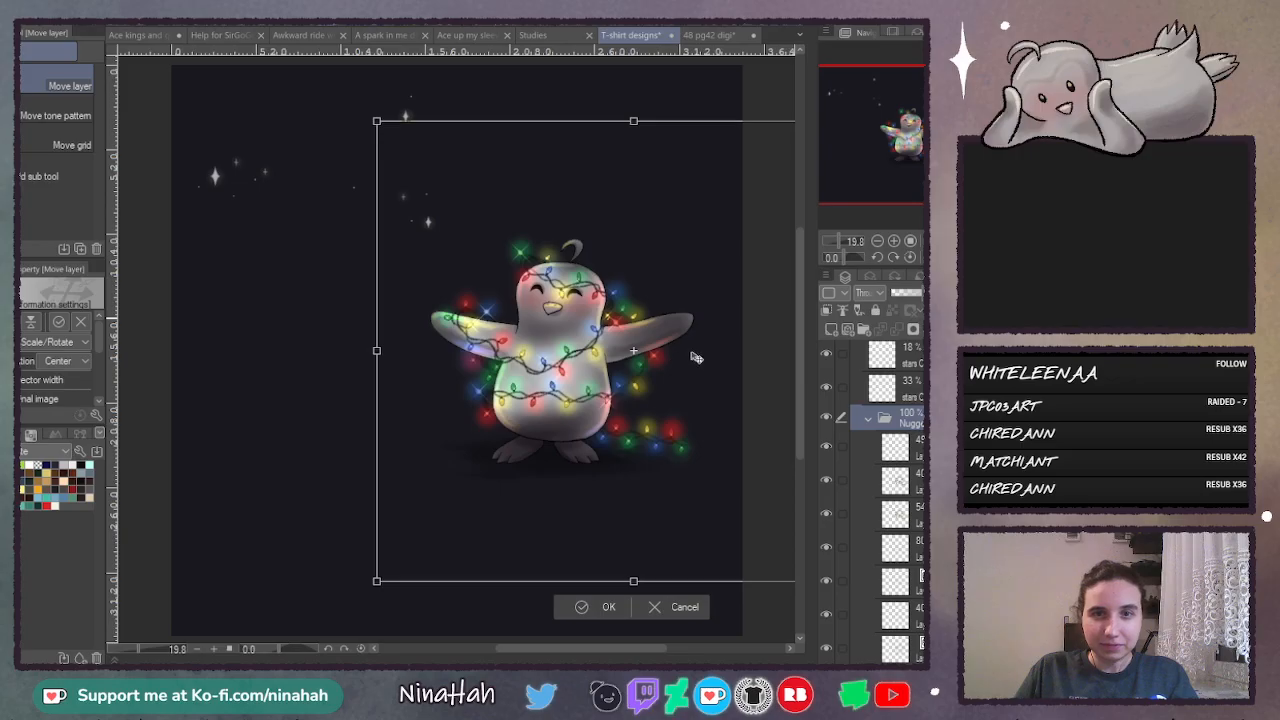
{"action": "left_click_drag", "start_coordinate": [689, 362], "coordinate": [522, 443]}
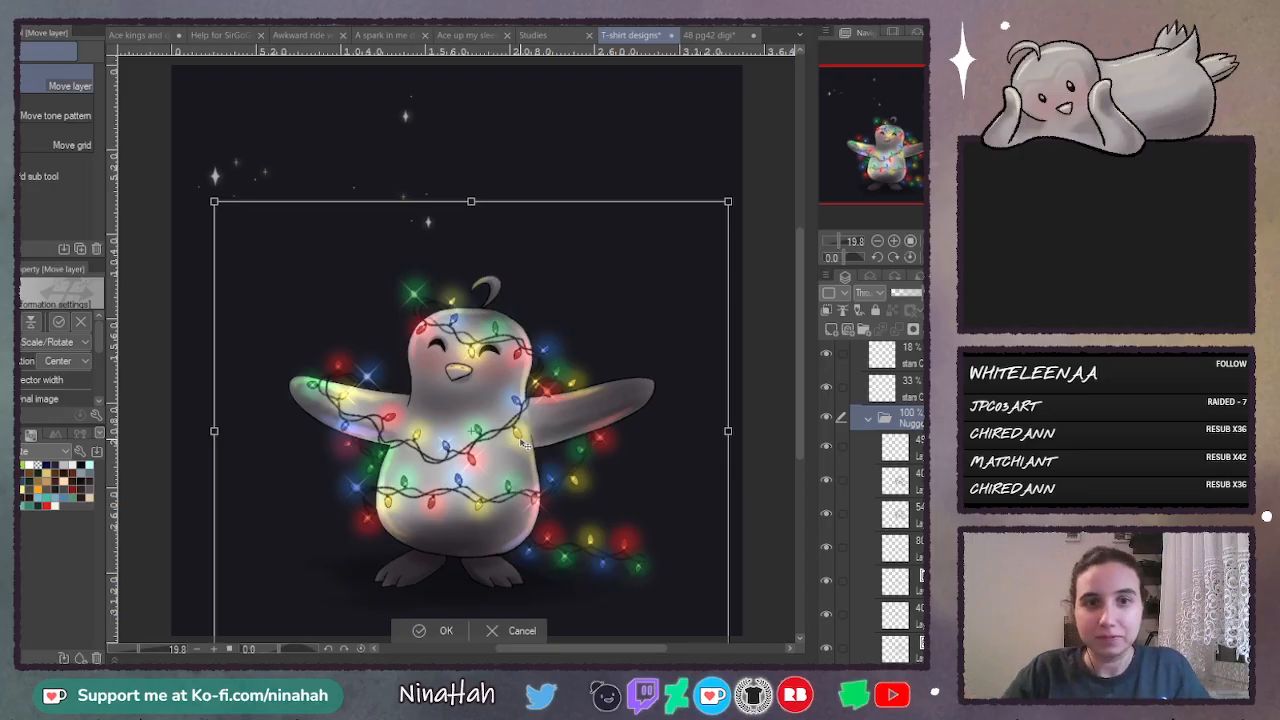
{"action": "left_click", "coordinate": [517, 640]}
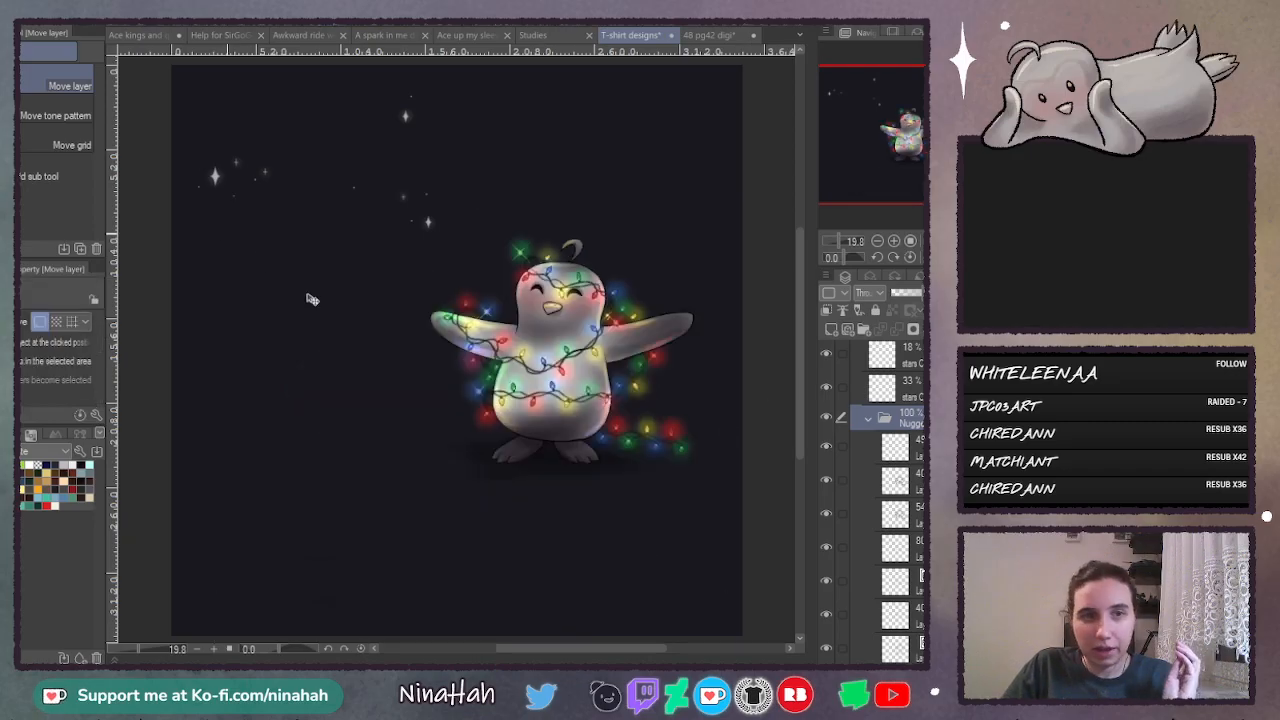
- Move the penguin left toward the canvas centre and show only the white "Keep your light on" layer in the lettering folder
{"action": "left_click_drag", "start_coordinate": [582, 364], "coordinate": [481, 364]}
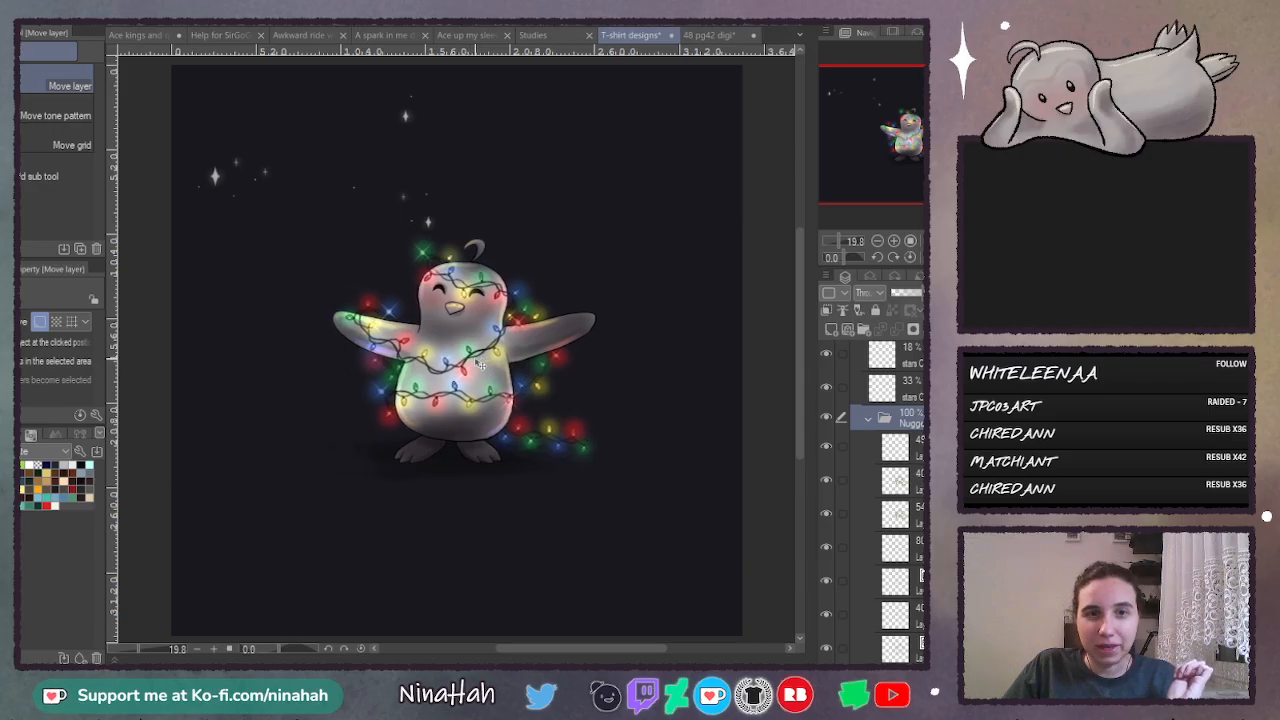
{"action": "scroll", "coordinate": [856, 456], "scroll_direction": "up", "scroll_amount": 5}
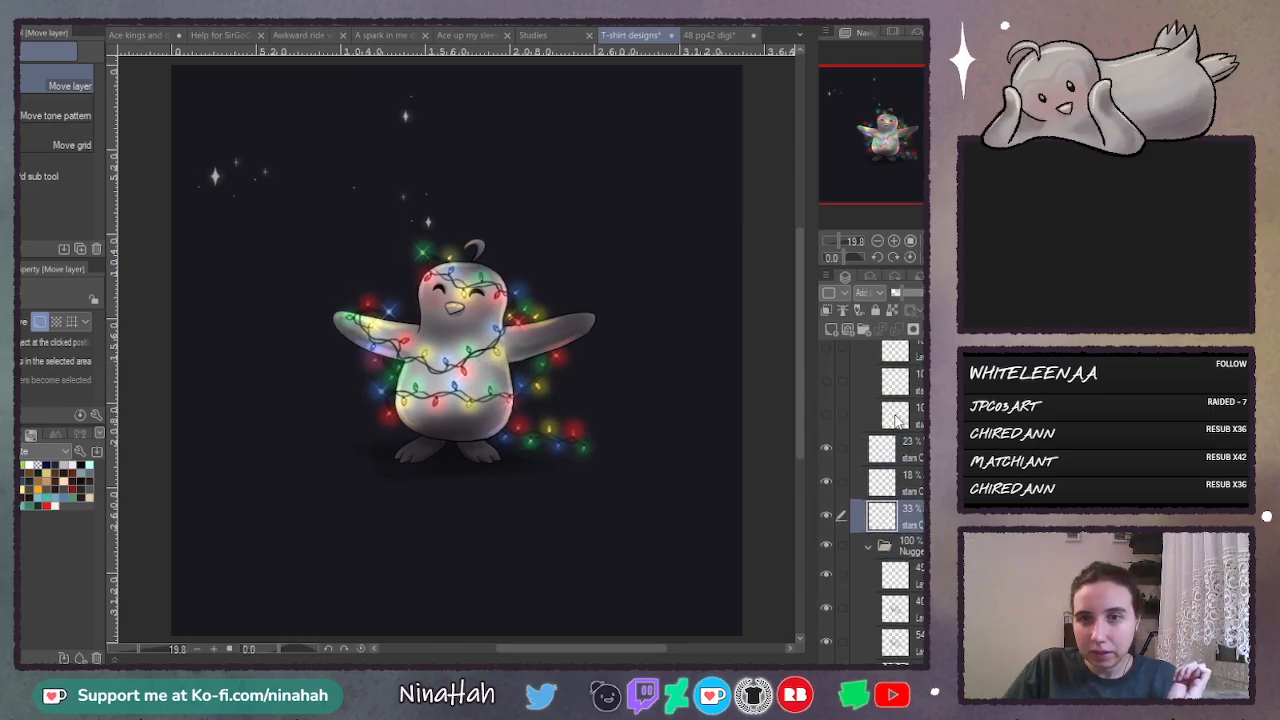
{"action": "left_click", "coordinate": [826, 535]}
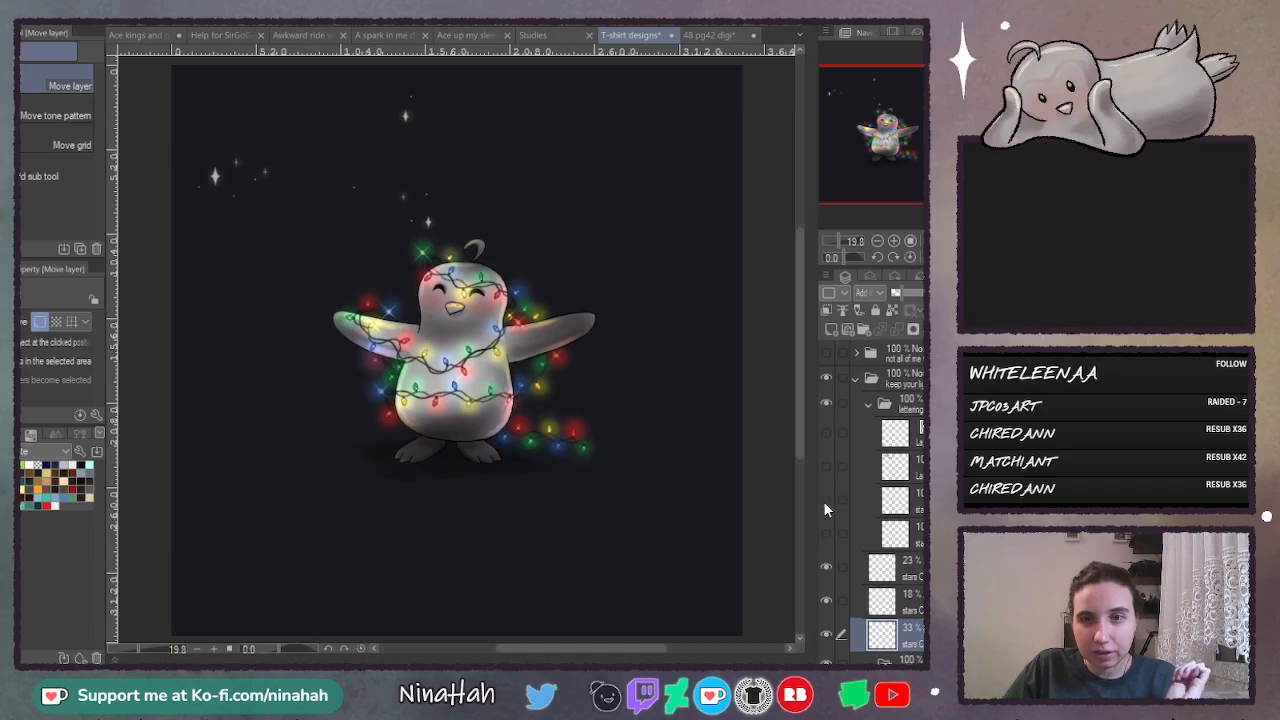
{"action": "left_click", "coordinate": [825, 465]}
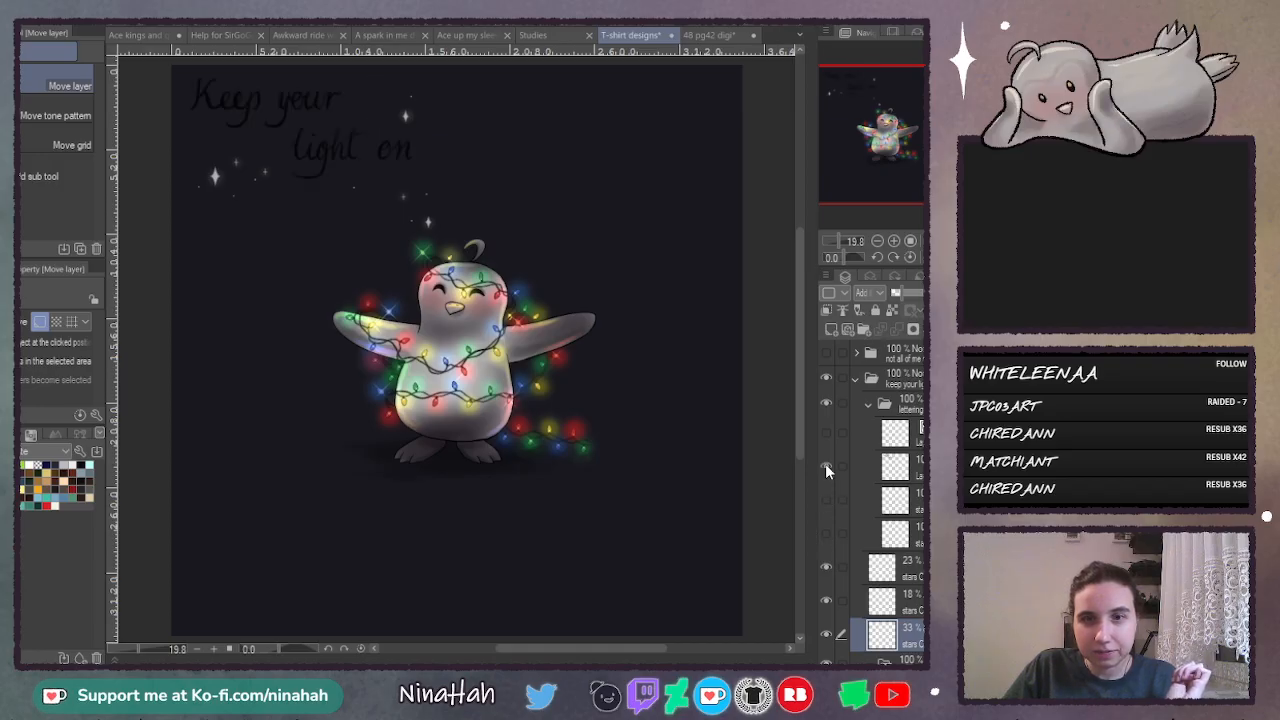
{"action": "left_click", "coordinate": [825, 433]}
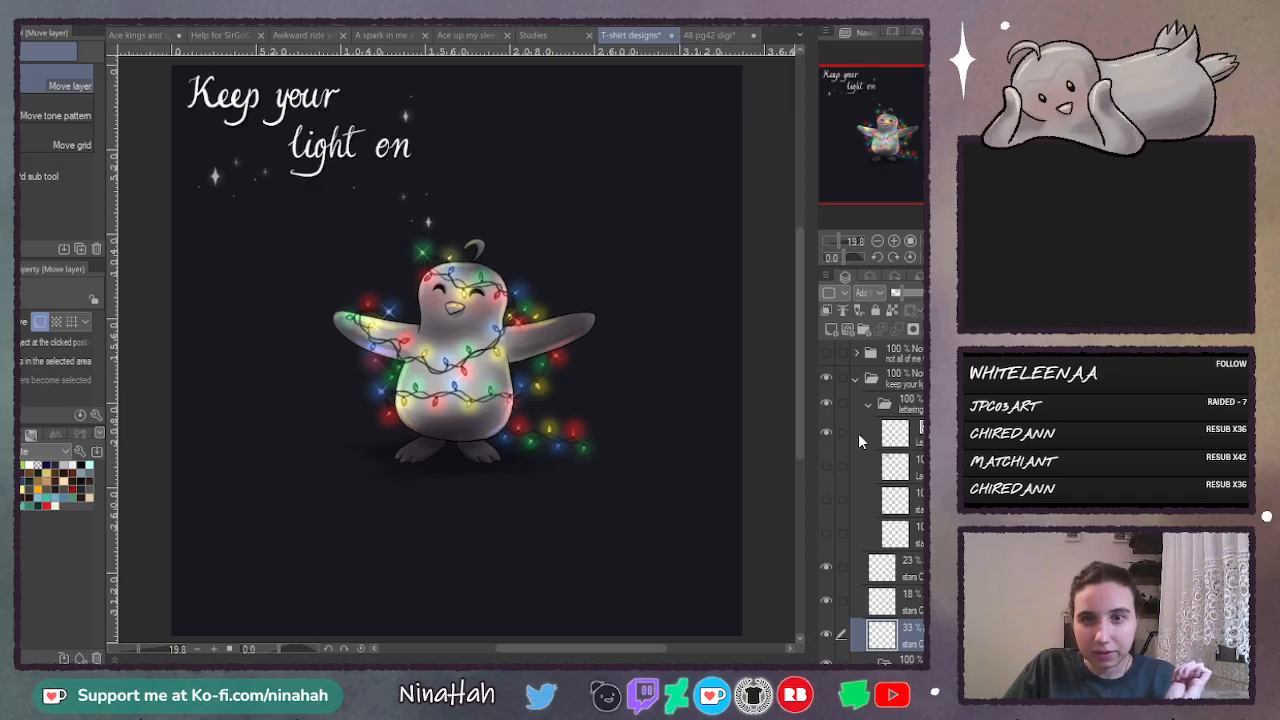
- Try moving the white lettering down beside the penguin's outstretched wing
{"action": "left_click", "coordinate": [858, 433]}
{"action": "left_click_drag", "start_coordinate": [324, 139], "coordinate": [343, 304]}
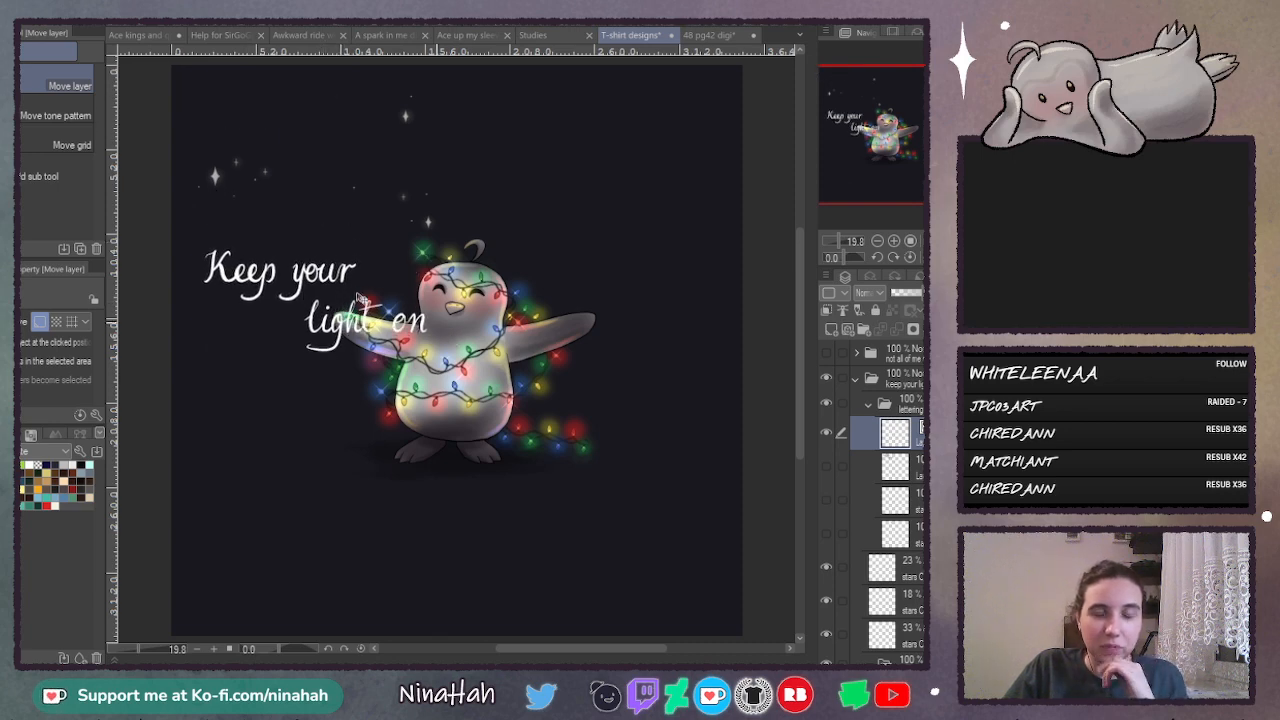
{"action": "key", "text": "ctrl+z"}
{"action": "key", "text": "ctrl+z"}
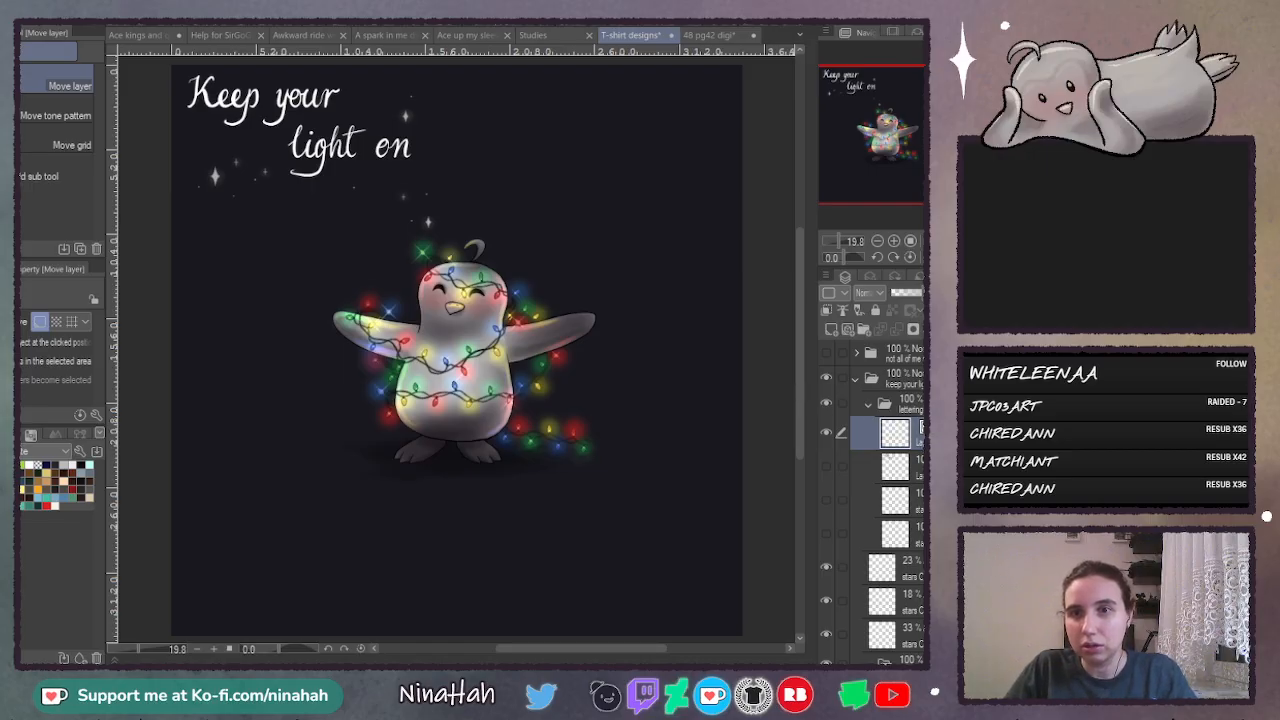
- Duplicate the white lettering layer, then lasso the word "light" on the copy and place it enlarged to the left of the penguin
{"action": "left_click", "coordinate": [840, 397]}
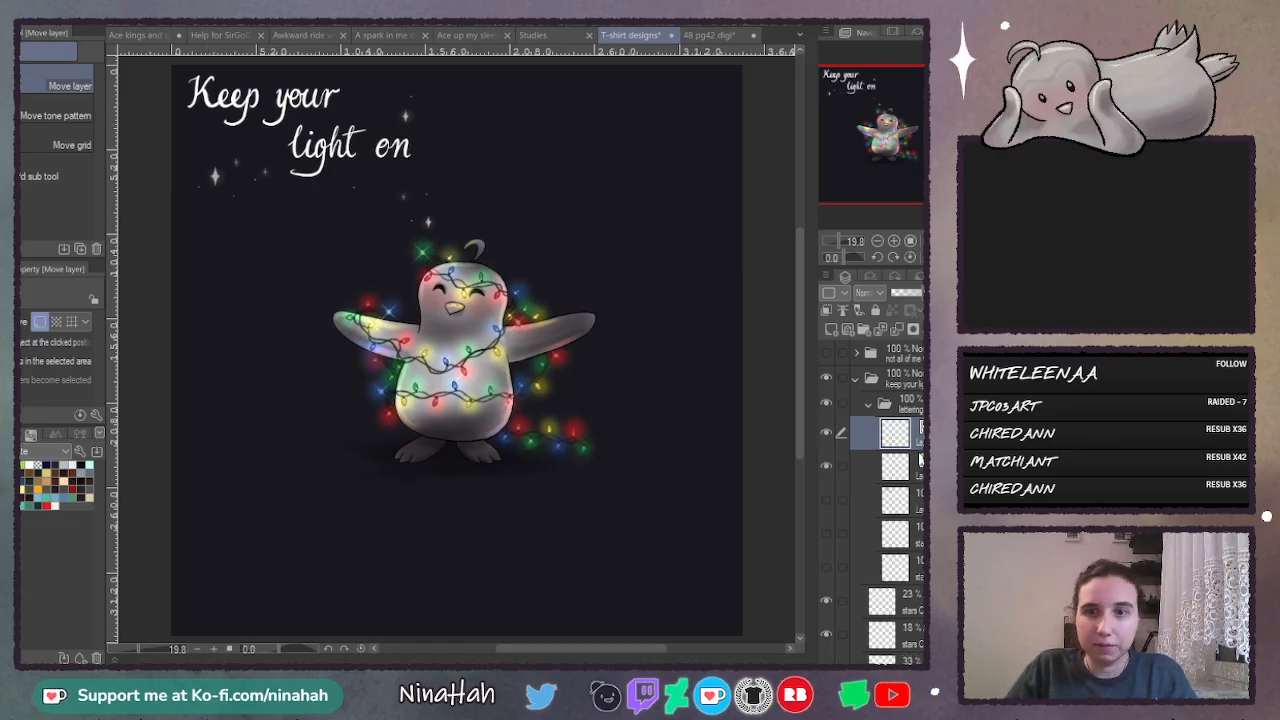
{"action": "key", "text": "m"}
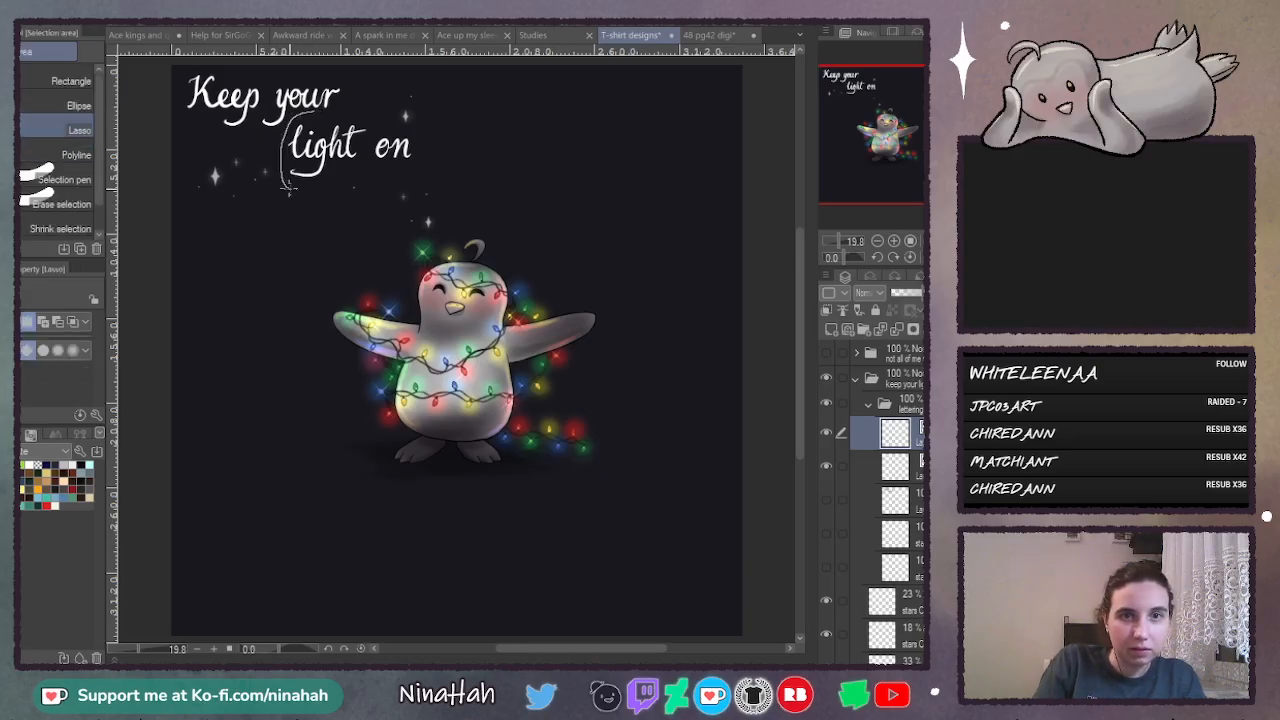
{"action": "mouse_move", "coordinate": [288, 190]}
{"action": "left_mouse_down"}
{"action": "mouse_move", "coordinate": [342, 178]}
{"action": "mouse_move", "coordinate": [368, 118]}
{"action": "mouse_move", "coordinate": [267, 422]}
{"action": "left_mouse_up"}
{"action": "key", "text": "ctrl+t"}
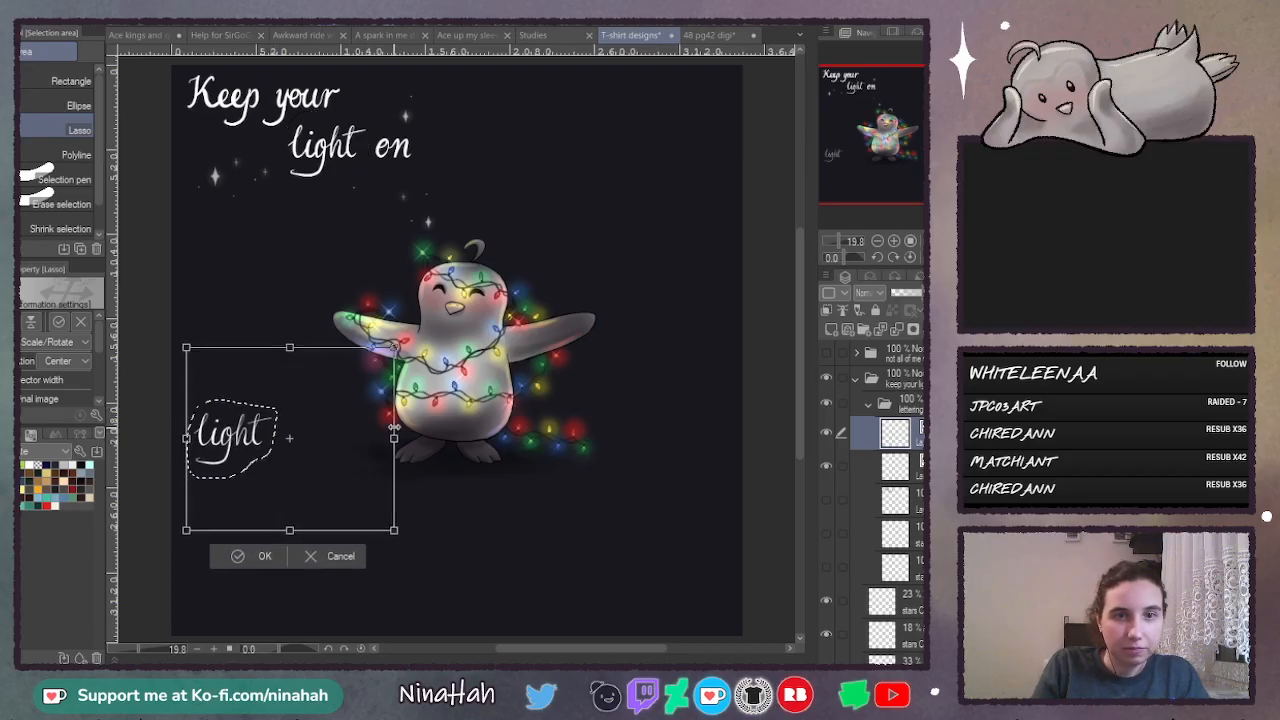
{"action": "left_click_drag", "start_coordinate": [394, 427], "coordinate": [262, 427]}
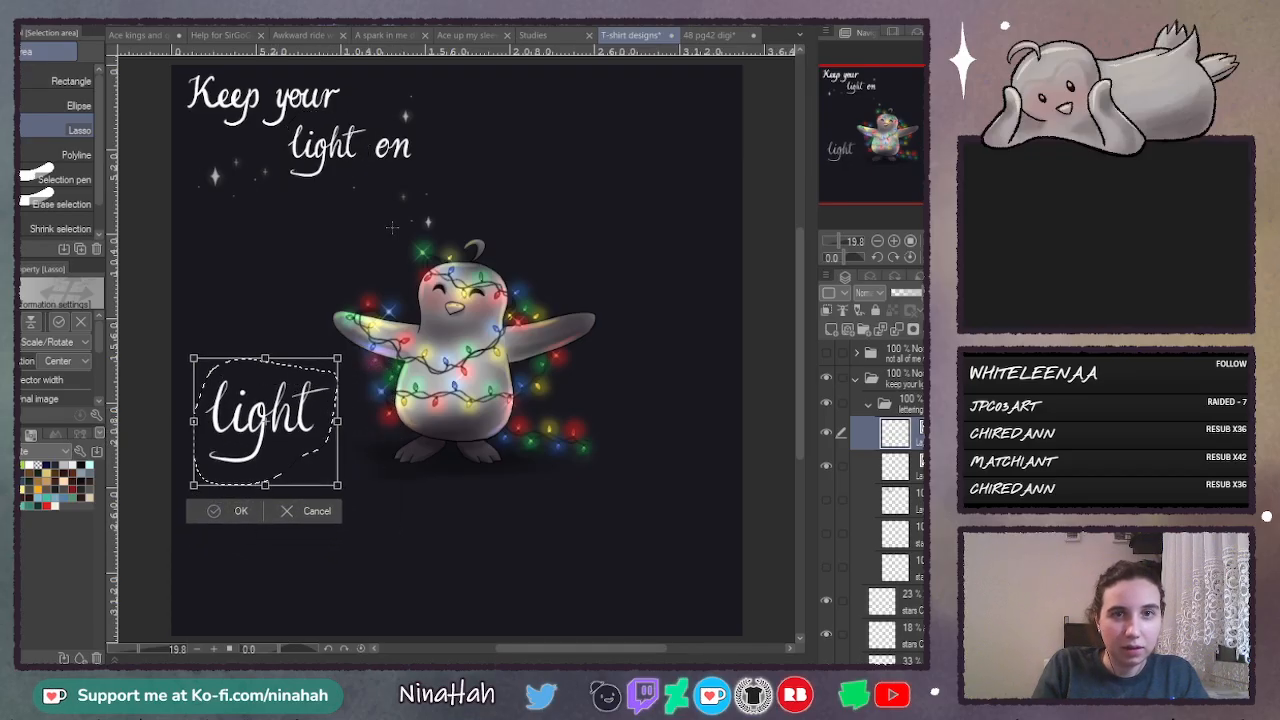
{"action": "key", "text": "Return"}
{"action": "key", "text": "ctrl+d"}
- Lasso the word "on" in the copied lettering and place it enlarged to the right of the penguin, level with "light"
{"action": "mouse_move", "coordinate": [396, 116]}
{"action": "left_mouse_down"}
{"action": "mouse_move", "coordinate": [428, 178]}
{"action": "mouse_move", "coordinate": [412, 116]}
{"action": "mouse_move", "coordinate": [488, 151]}
{"action": "mouse_move", "coordinate": [674, 380]}
{"action": "mouse_move", "coordinate": [714, 457]}
{"action": "mouse_move", "coordinate": [706, 438]}
{"action": "left_mouse_up"}
{"action": "key", "text": "ctrl+t"}
{"action": "key", "text": "Return"}
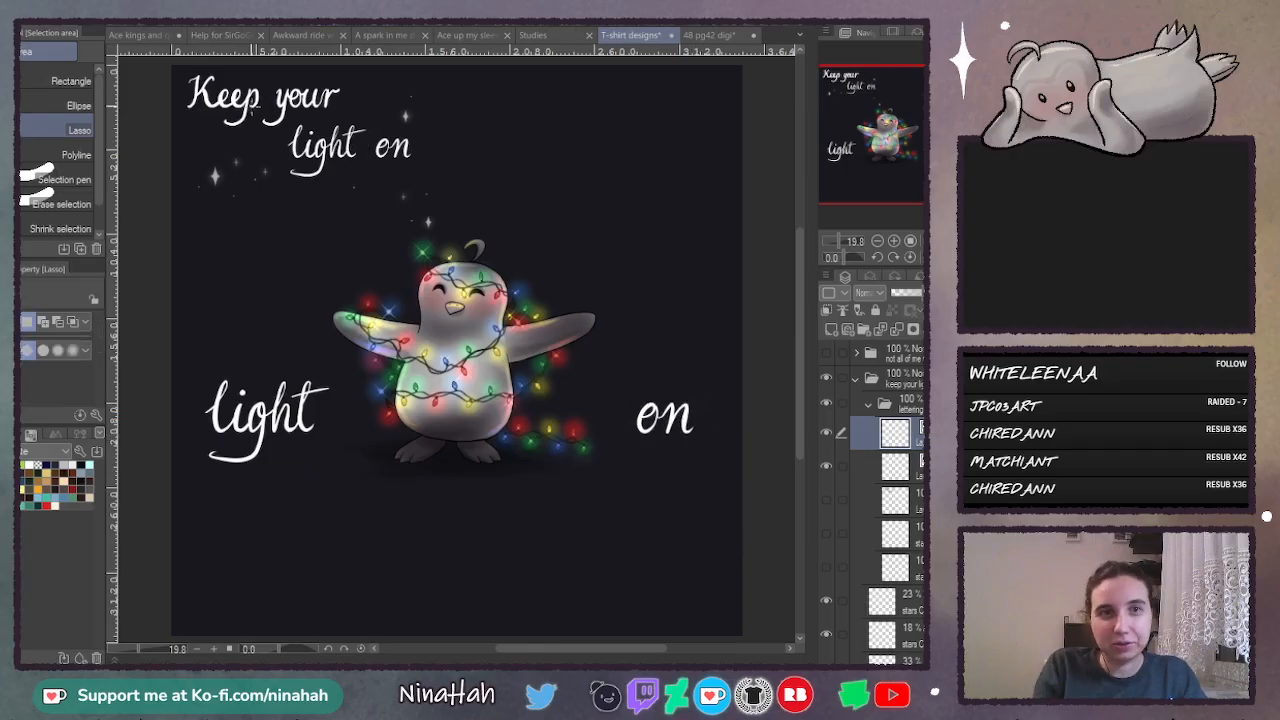
- Lasso the word "Keep" in the copied lettering and place it enlarged above "light", beside the penguin's wing
{"action": "mouse_move", "coordinate": [232, 67]}
{"action": "left_mouse_down"}
{"action": "mouse_move", "coordinate": [163, 119]}
{"action": "mouse_move", "coordinate": [252, 133]}
{"action": "left_mouse_up"}
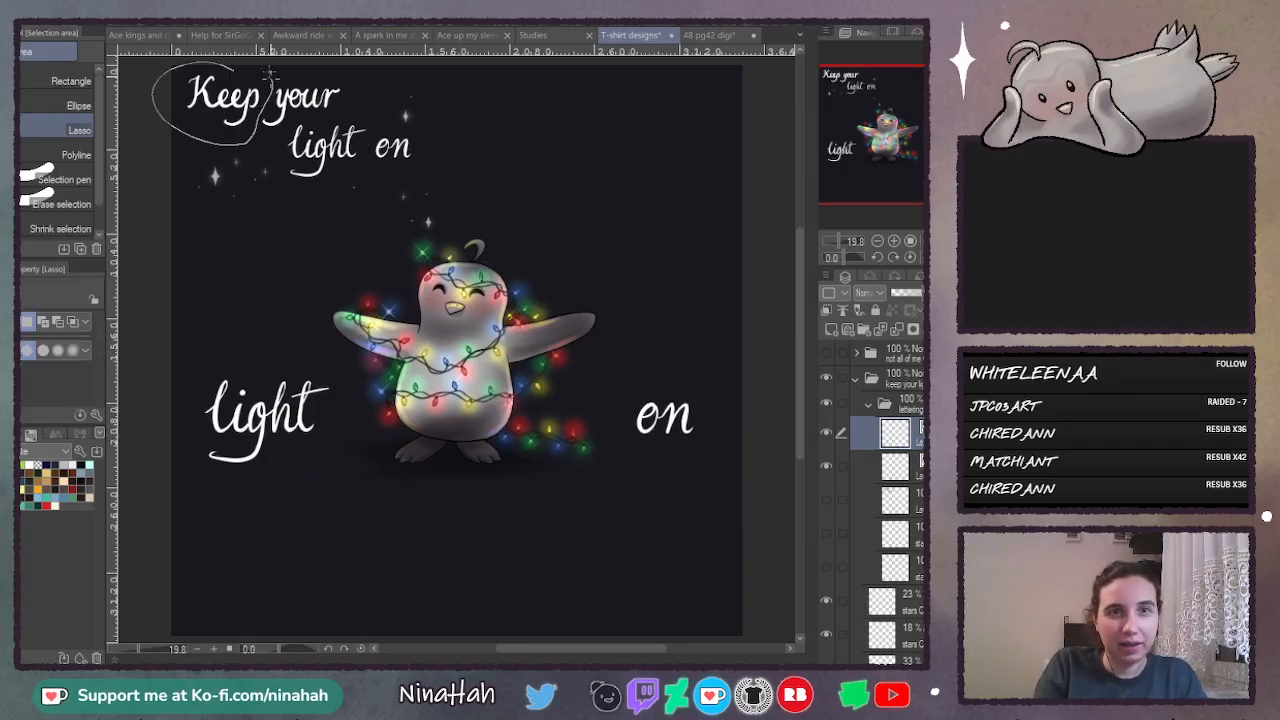
{"action": "left_click_drag", "start_coordinate": [270, 72], "coordinate": [245, 67]}
{"action": "key", "text": "ctrl+t"}
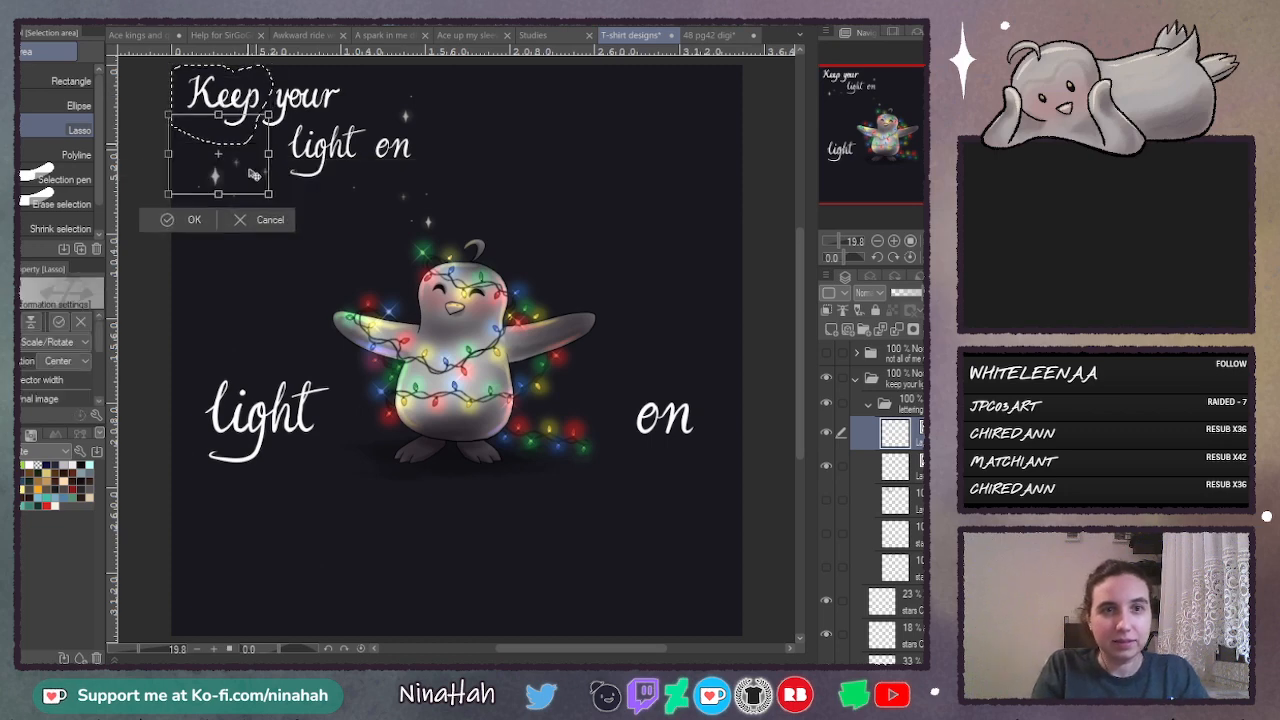
{"action": "left_click_drag", "start_coordinate": [254, 174], "coordinate": [316, 337]}
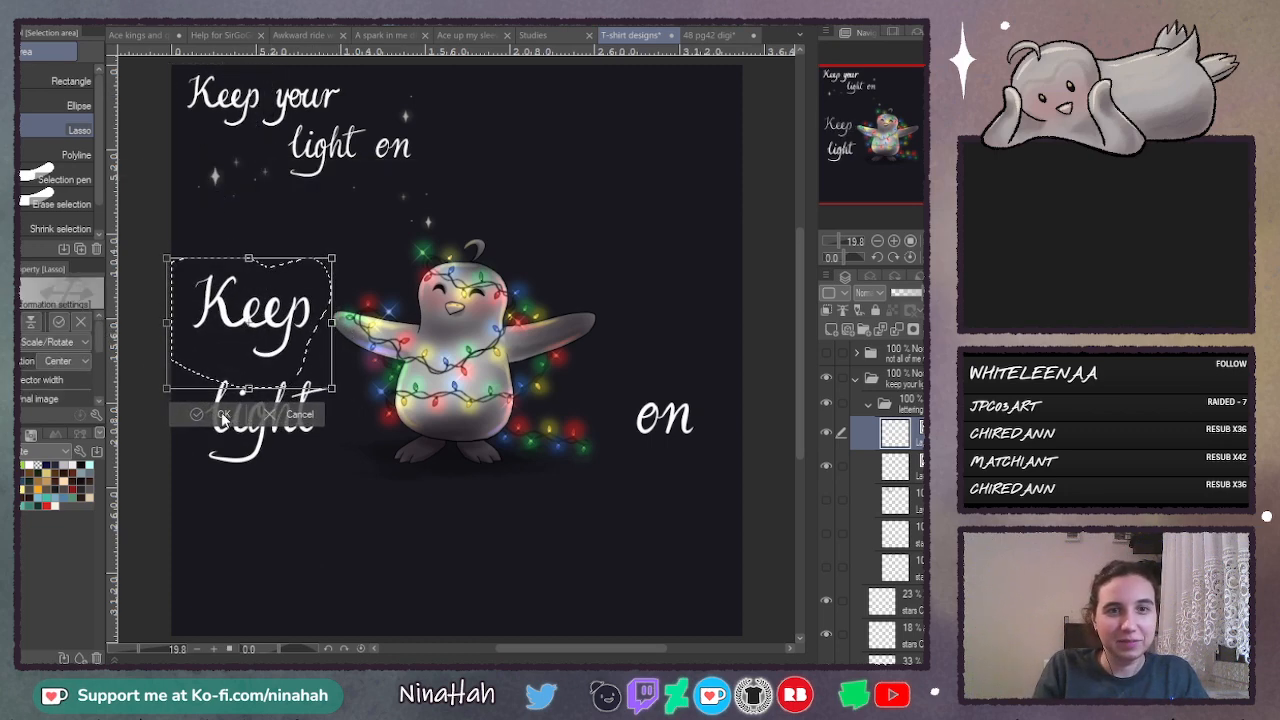
{"action": "left_click", "coordinate": [223, 418]}
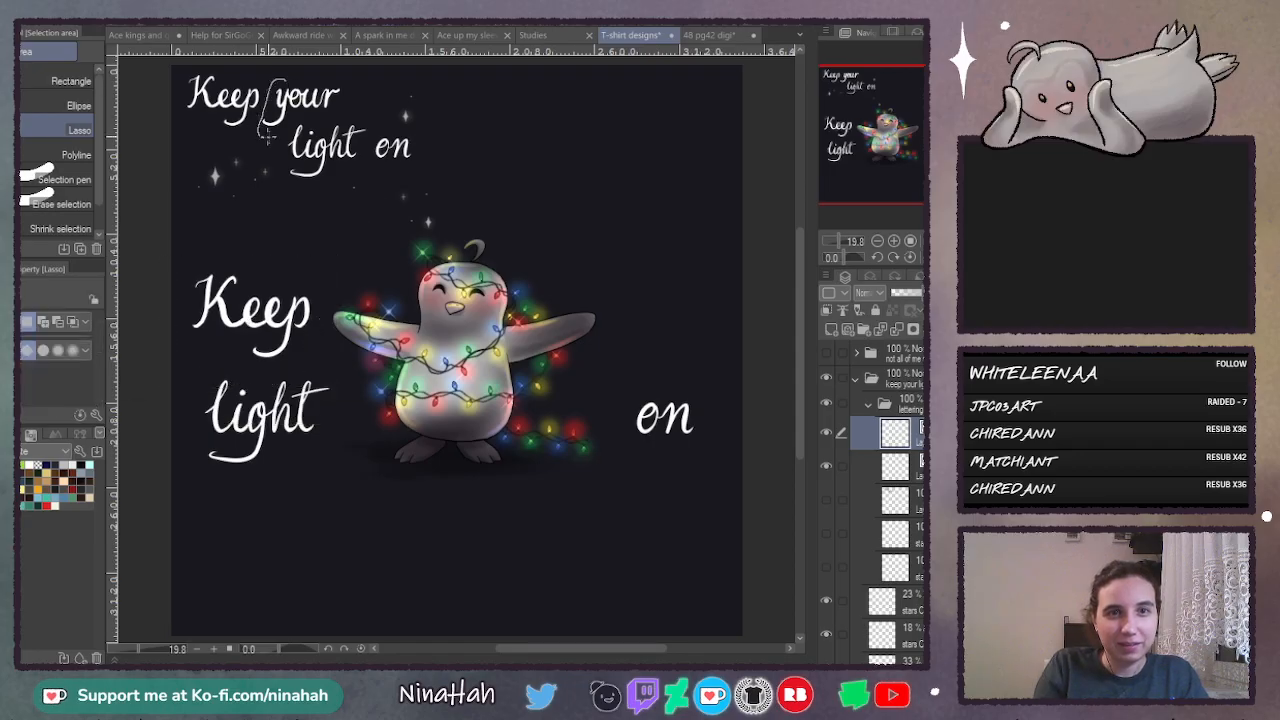
- Place the word "your" enlarged above "on" and hide the original lettering layer
{"action": "mouse_move", "coordinate": [305, 114]}
{"action": "left_mouse_down"}
{"action": "mouse_move", "coordinate": [358, 92]}
{"action": "mouse_move", "coordinate": [419, 105]}
{"action": "mouse_move", "coordinate": [412, 160]}
{"action": "mouse_move", "coordinate": [683, 331]}
{"action": "mouse_move", "coordinate": [746, 325]}
{"action": "mouse_move", "coordinate": [726, 346]}
{"action": "left_mouse_up"}
{"action": "key", "text": "ctrl+t"}
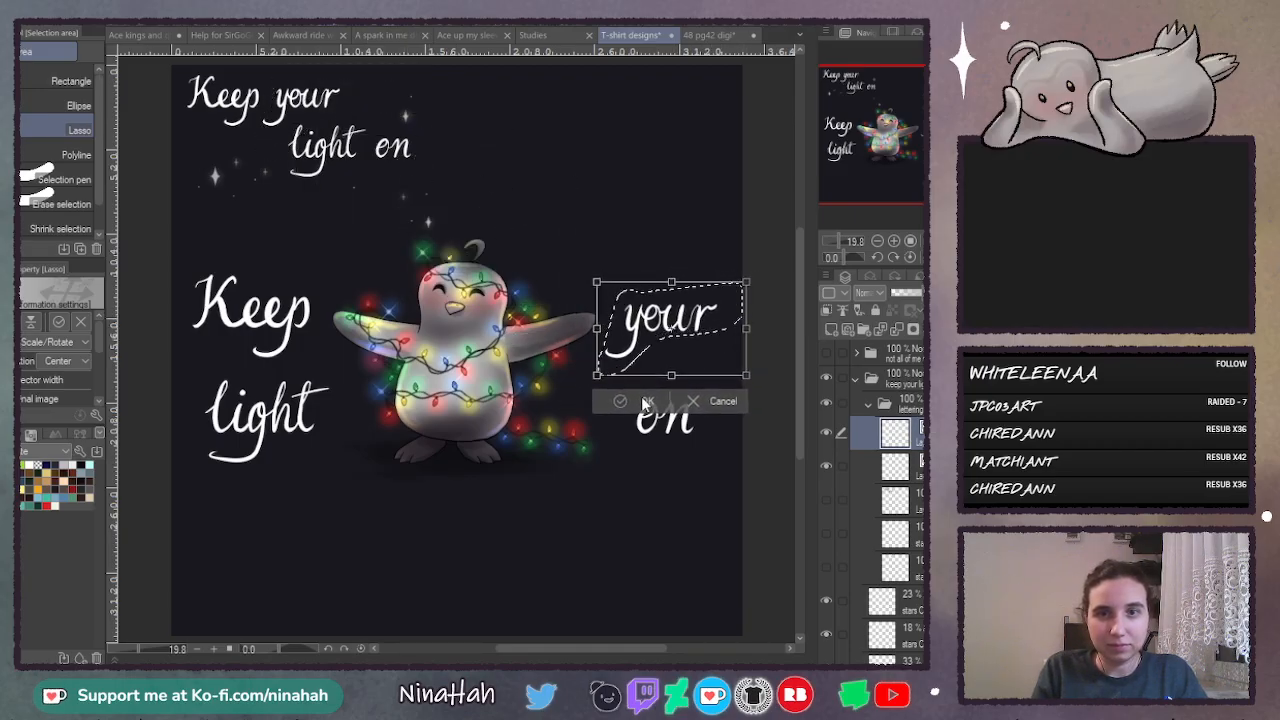
{"action": "left_click", "coordinate": [645, 402]}
{"action": "left_click", "coordinate": [827, 466]}
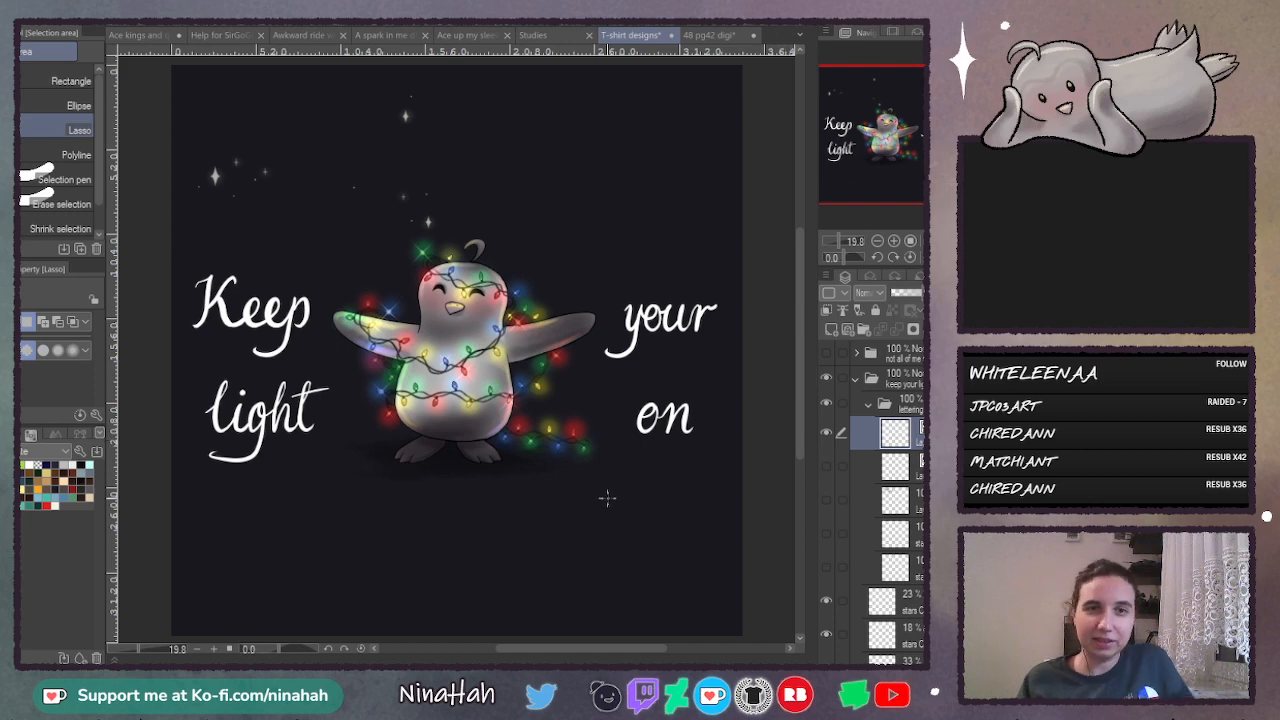
- Hide the rearranged lettering copy, show the original lettering, and check the Holiday card image before returning to the T-shirt designs
{"action": "left_click", "coordinate": [826, 432]}
{"action": "left_click", "coordinate": [826, 465]}
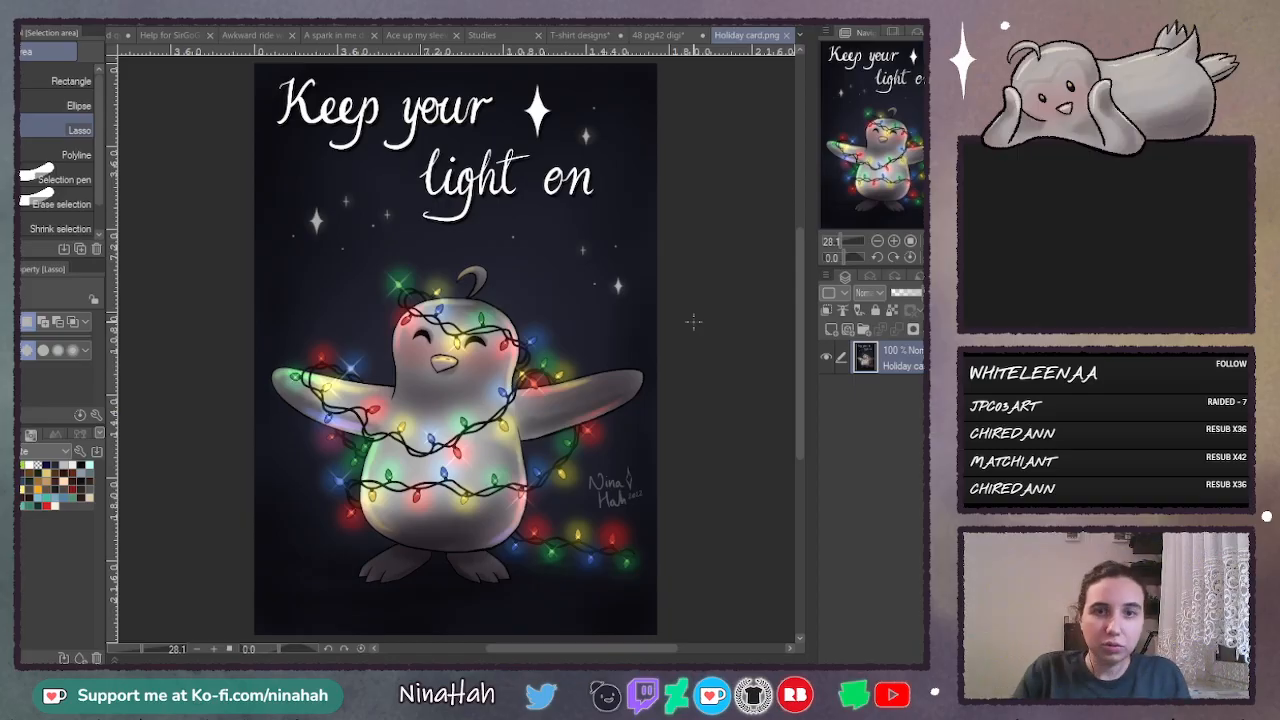
{"action": "left_click", "coordinate": [660, 35]}
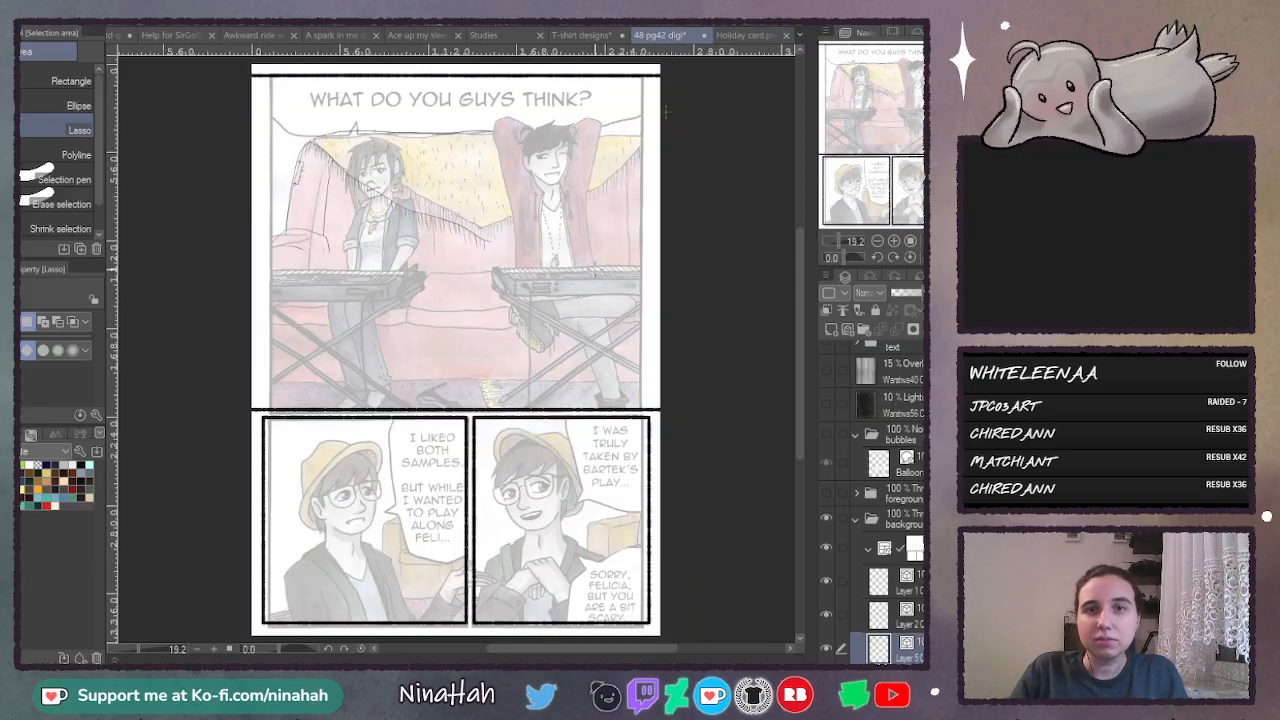
{"action": "left_click", "coordinate": [745, 35]}
{"action": "left_click", "coordinate": [582, 35]}
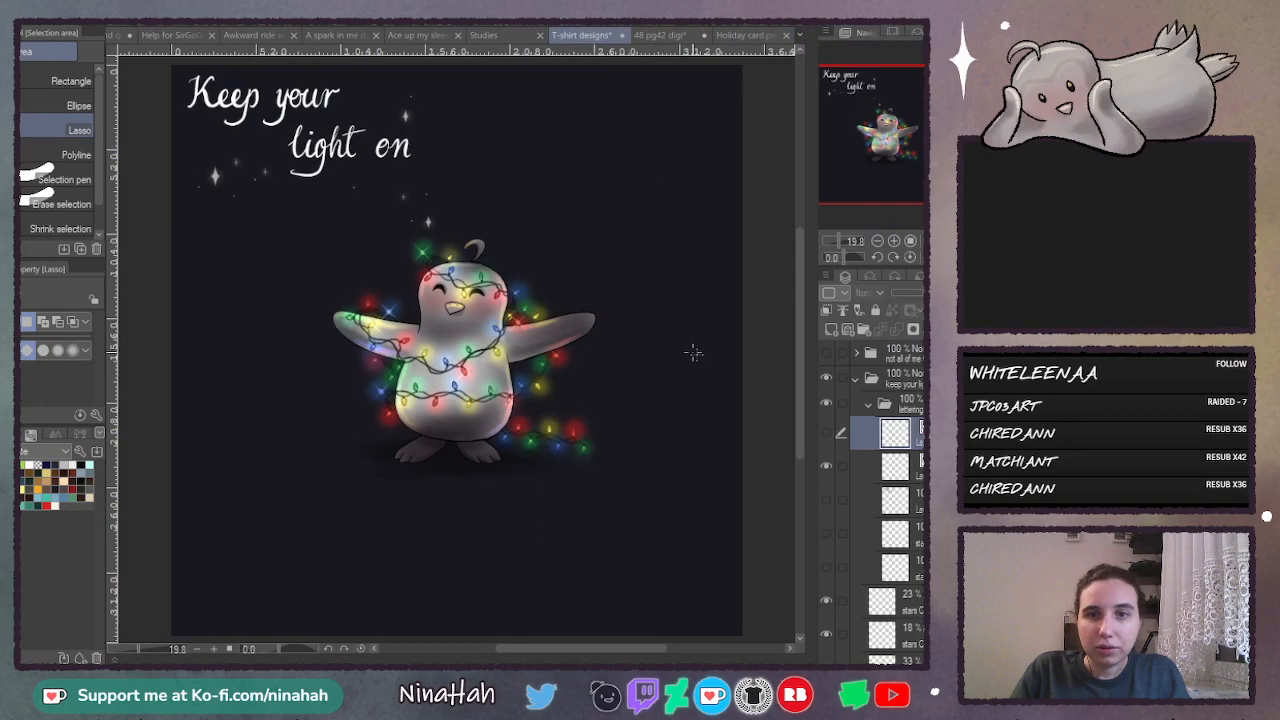
- Enlarge the original "Keep your light on" lettering and move it down level with the penguin
{"action": "left_click", "coordinate": [854, 458]}
{"action": "left_click", "coordinate": [826, 466]}
{"action": "left_click", "coordinate": [826, 466]}
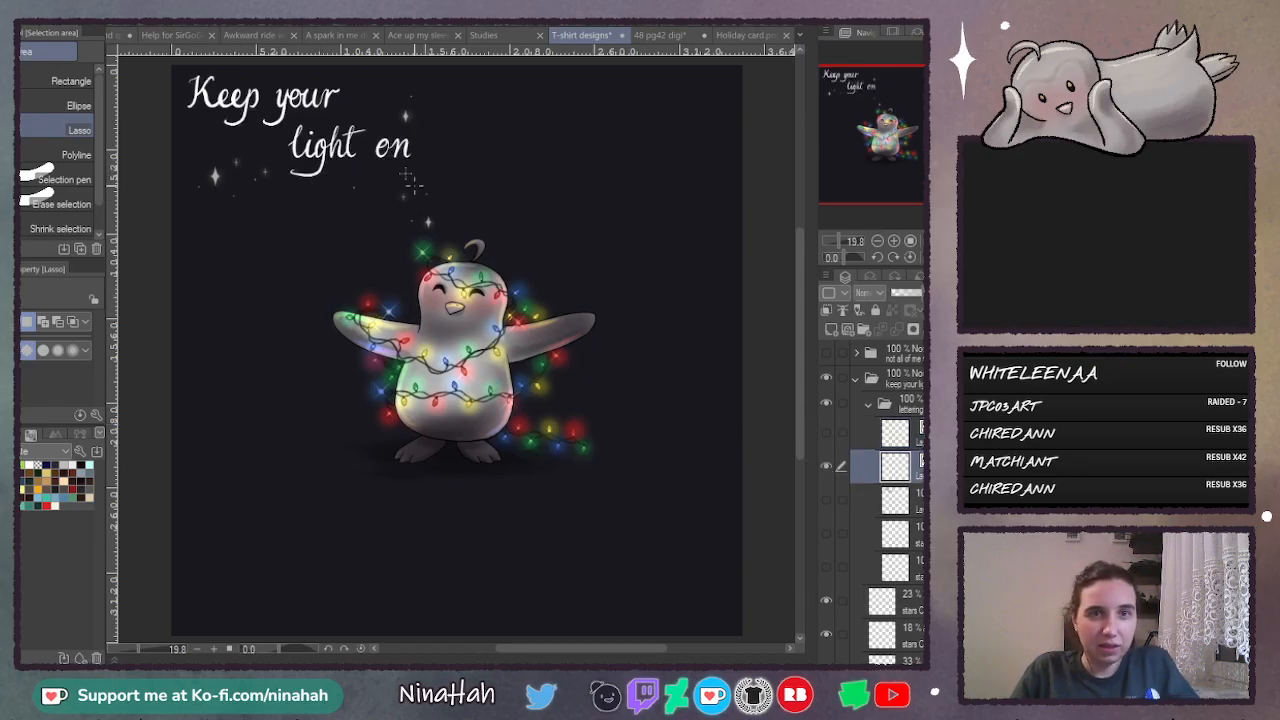
{"action": "key", "text": "ctrl+t"}
{"action": "left_click_drag", "start_coordinate": [393, 143], "coordinate": [493, 408]}
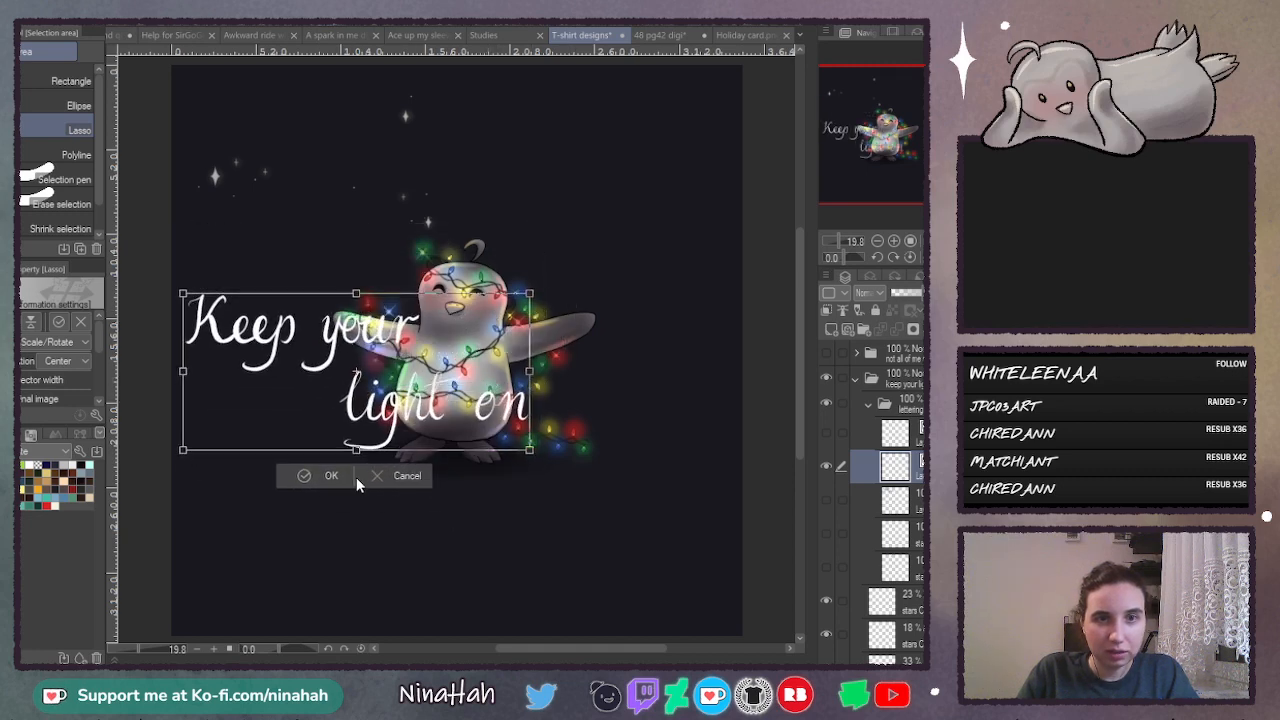
{"action": "key", "text": "Return"}
- Move the whole penguin folder to the right so that the lettering sits beside it
{"action": "scroll", "coordinate": [895, 560], "scroll_direction": "down", "scroll_amount": 5}
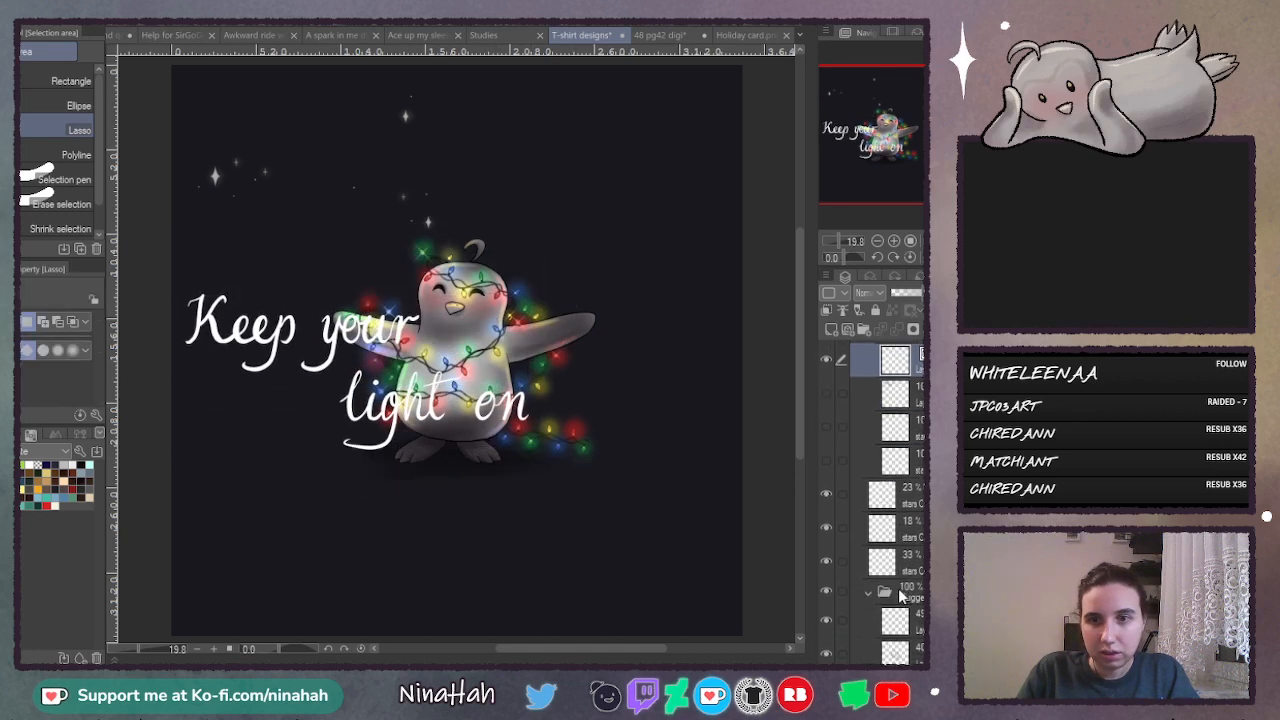
{"action": "left_click", "coordinate": [912, 532]}
{"action": "key", "text": "k"}
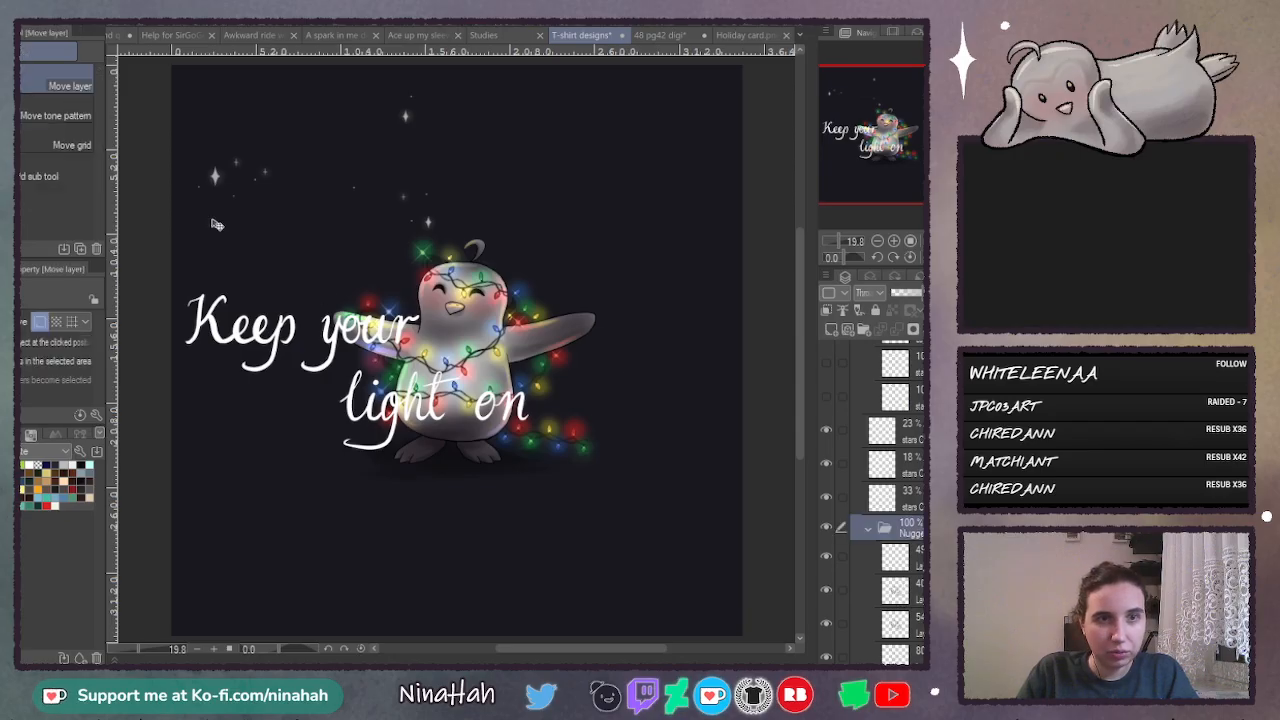
{"action": "left_click_drag", "start_coordinate": [491, 358], "coordinate": [610, 371]}
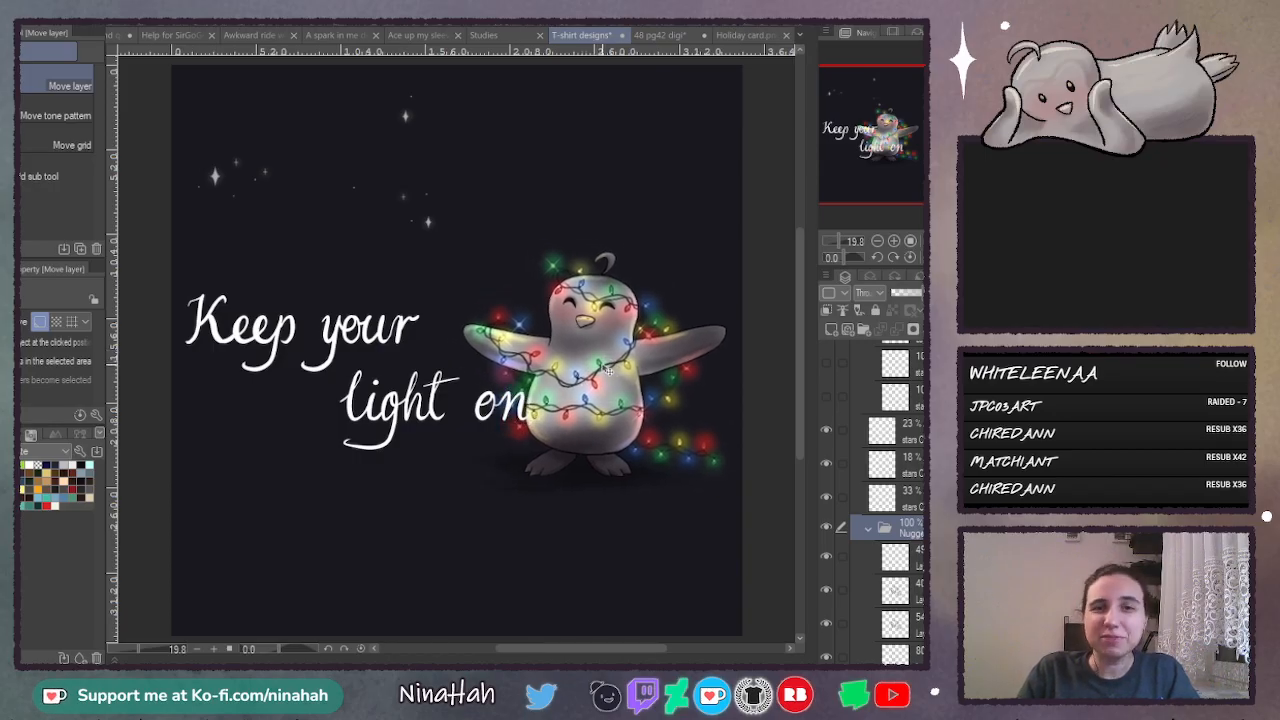
{"action": "left_click", "coordinate": [516, 420]}
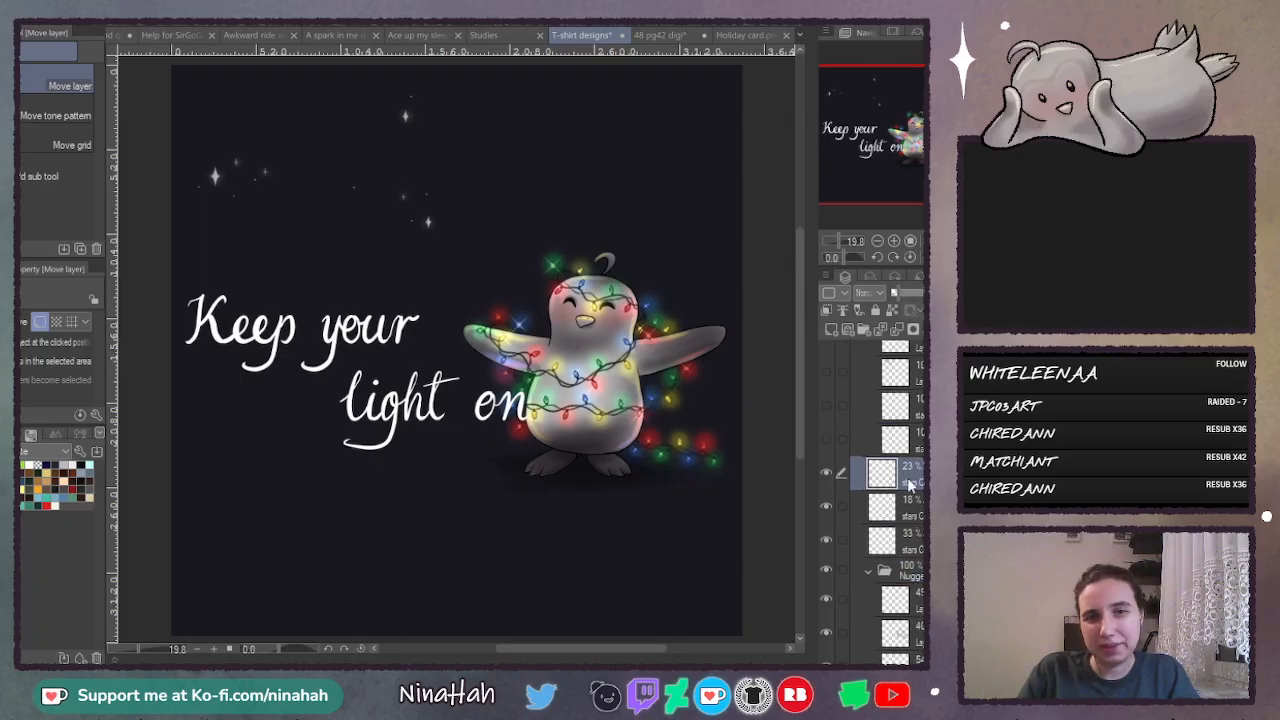
- Lasso the words "light on" in the lettering layer and move them left, directly under "Keep your"
{"action": "key", "text": "m"}
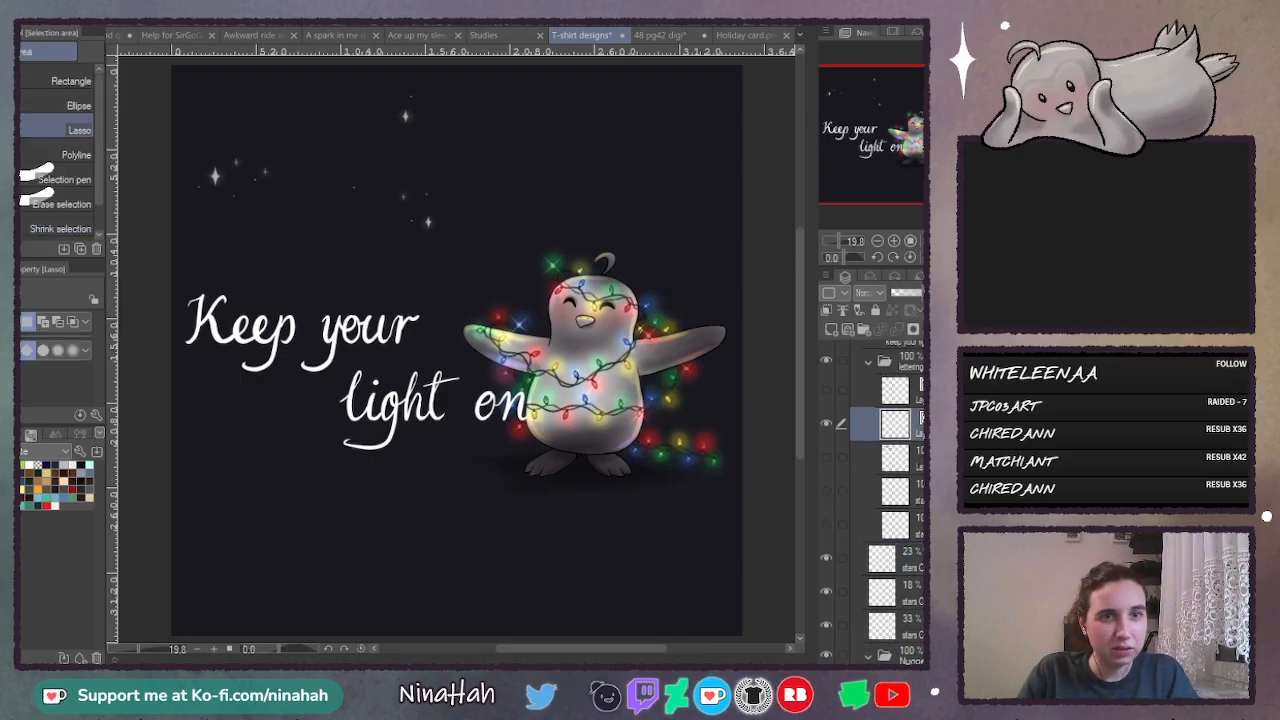
{"action": "mouse_move", "coordinate": [388, 365]}
{"action": "left_mouse_down"}
{"action": "mouse_move", "coordinate": [332, 368]}
{"action": "mouse_move", "coordinate": [306, 452]}
{"action": "mouse_move", "coordinate": [583, 405]}
{"action": "mouse_move", "coordinate": [535, 365]}
{"action": "mouse_move", "coordinate": [395, 413]}
{"action": "left_mouse_up"}
{"action": "key", "text": "ctrl+t"}
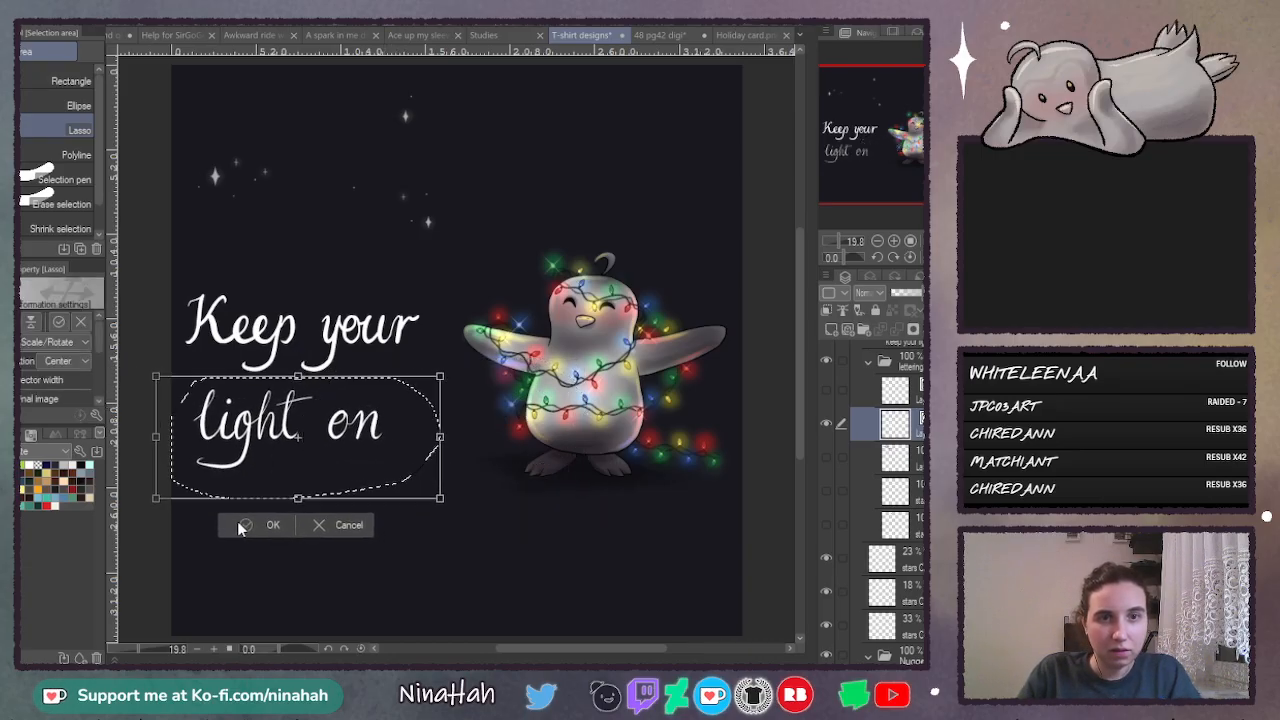
{"action": "key", "text": "Return"}
- Lasso both lines of lettering, enlarge them slightly, and move them up beside the penguin's wing
{"action": "mouse_move", "coordinate": [222, 258]}
{"action": "left_mouse_down"}
{"action": "mouse_move", "coordinate": [205, 268]}
{"action": "mouse_move", "coordinate": [140, 505]}
{"action": "mouse_move", "coordinate": [470, 355]}
{"action": "mouse_move", "coordinate": [406, 273]}
{"action": "left_mouse_up"}
{"action": "key", "text": "ctrl+t"}
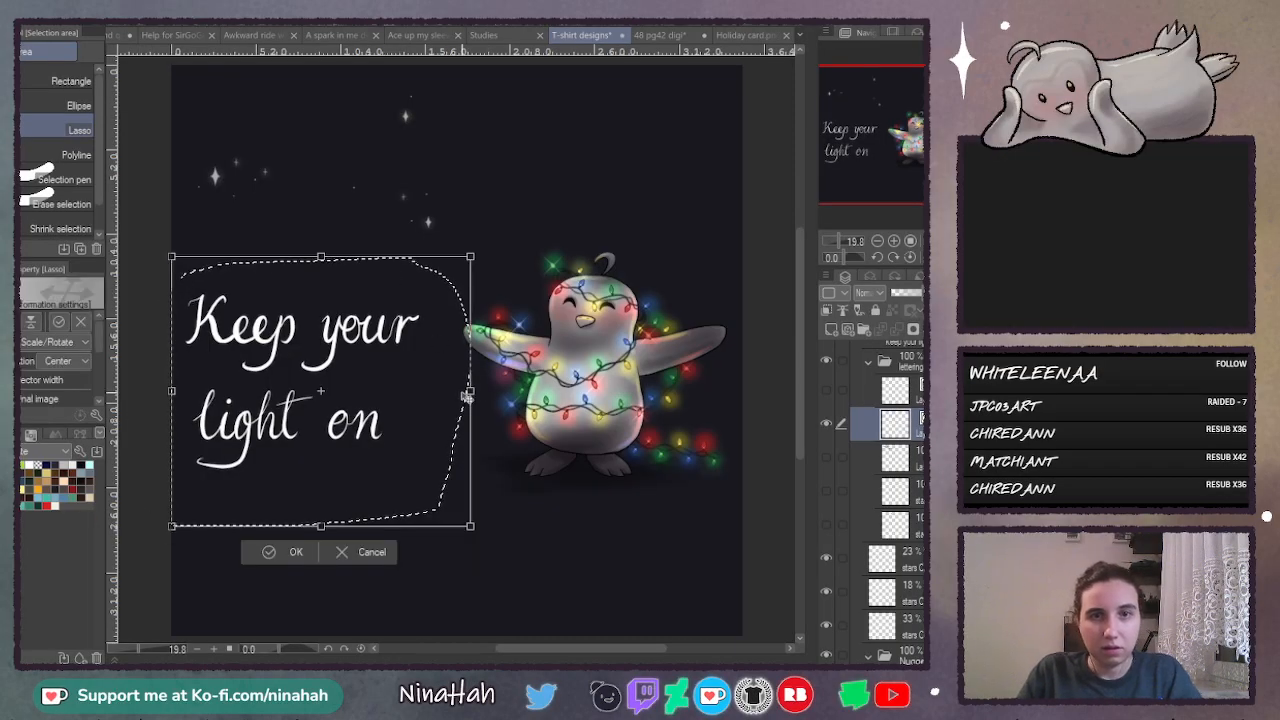
{"action": "left_click_drag", "start_coordinate": [470, 392], "coordinate": [501, 327]}
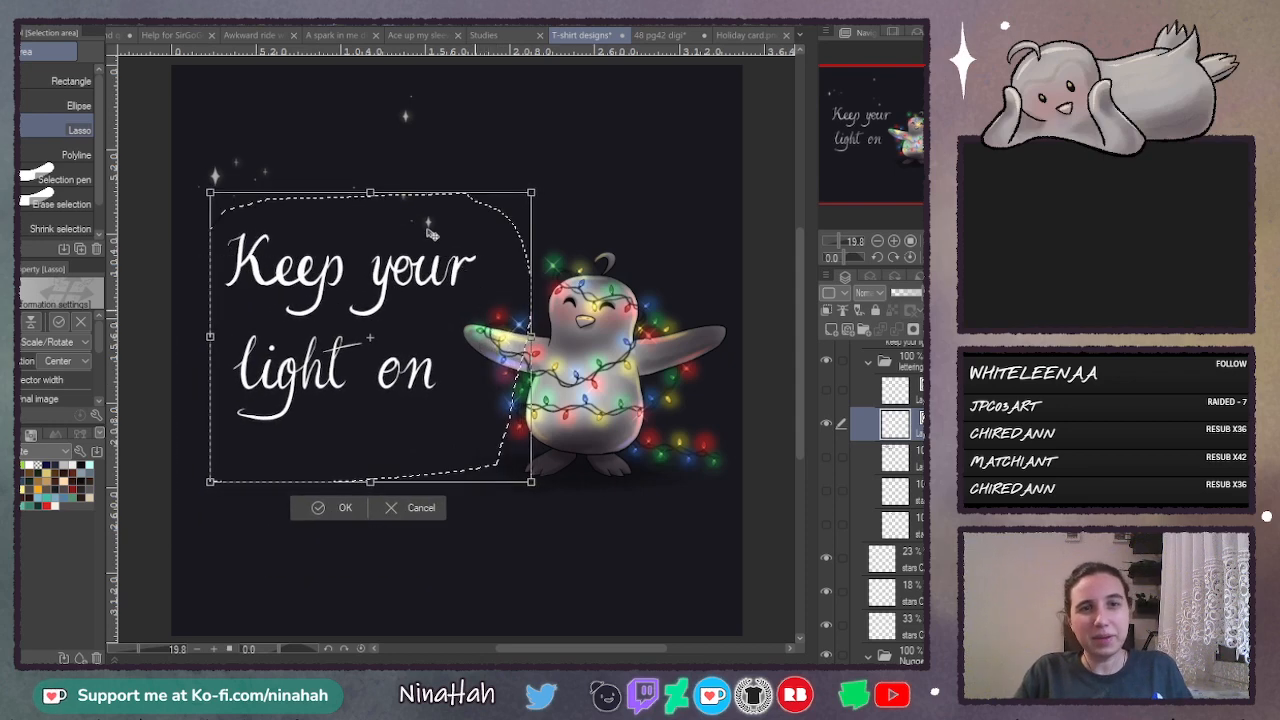
{"action": "left_click_drag", "start_coordinate": [414, 360], "coordinate": [406, 360]}
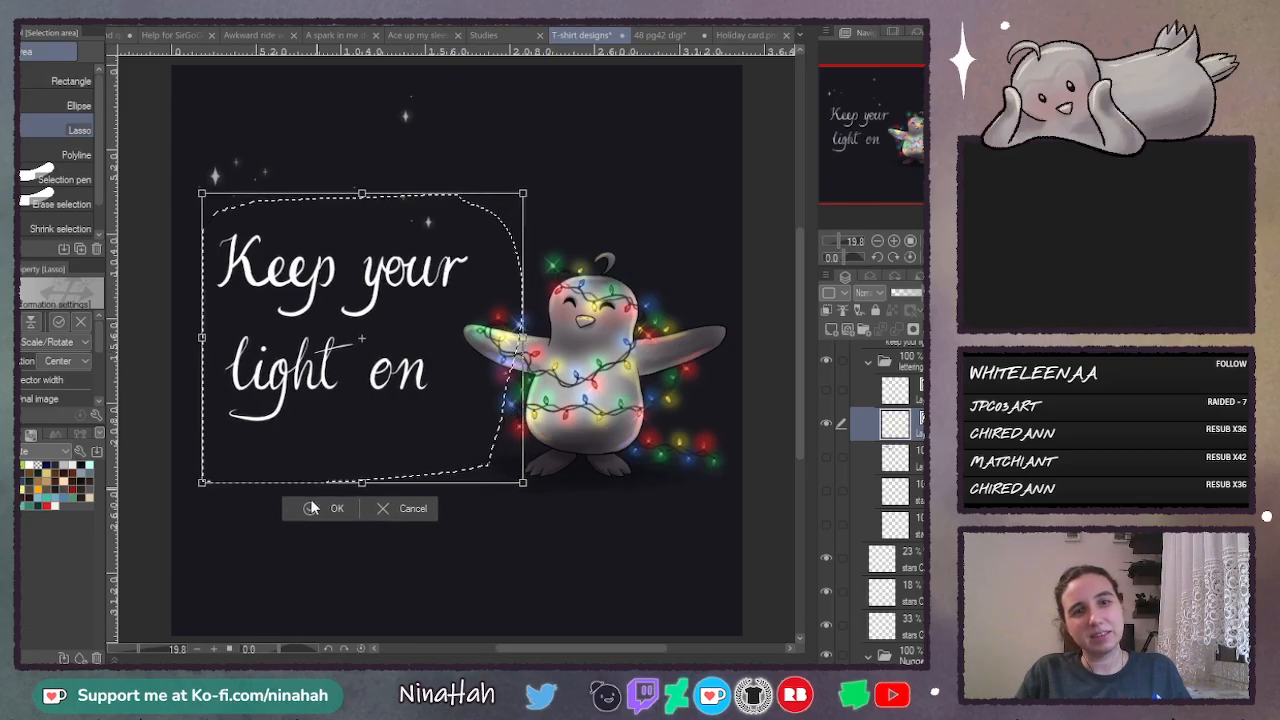
{"action": "key", "text": "Return"}
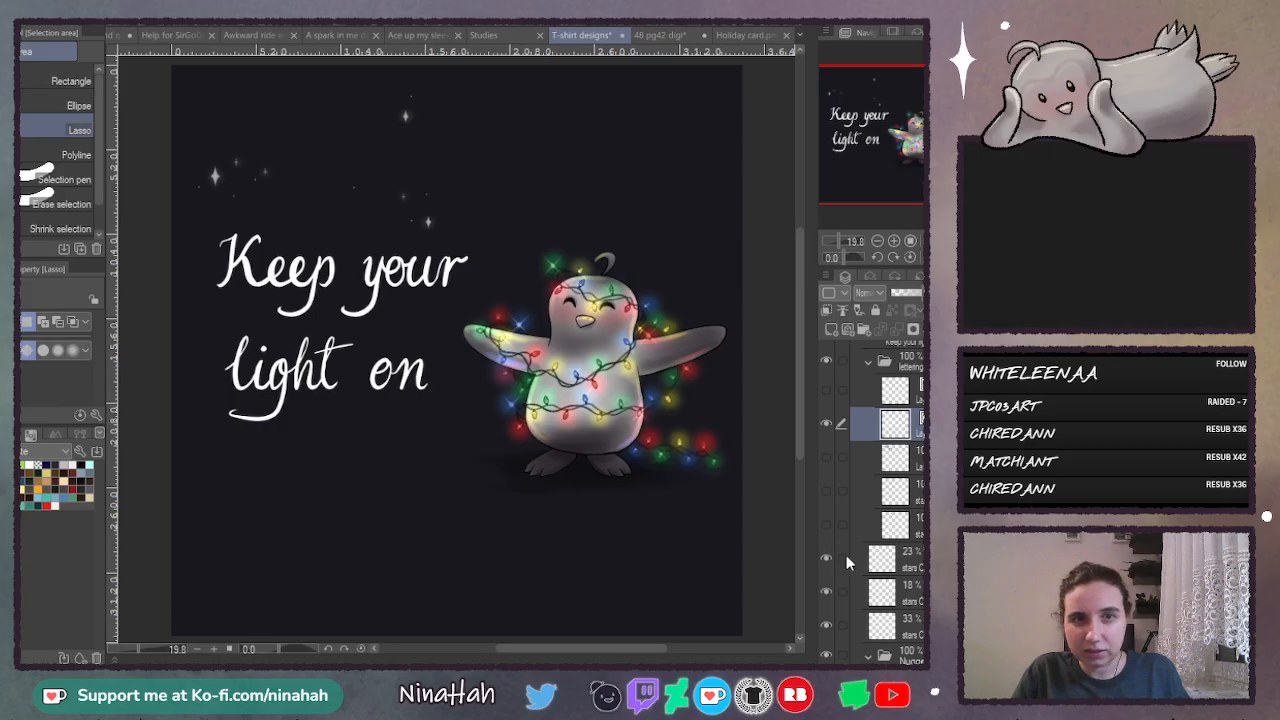
{"action": "left_click", "coordinate": [900, 558]}
{"action": "mouse_move", "coordinate": [270, 115]}
{"action": "left_mouse_down"}
{"action": "mouse_move", "coordinate": [180, 152]}
{"action": "mouse_move", "coordinate": [284, 135]}
{"action": "mouse_move", "coordinate": [271, 115]}
{"action": "left_mouse_up"}
{"action": "key", "text": "ctrl+t"}
{"action": "mouse_move", "coordinate": [292, 163]}
{"action": "left_mouse_down"}
{"action": "mouse_move", "coordinate": [507, 428]}
{"action": "mouse_move", "coordinate": [420, 390]}
{"action": "mouse_move", "coordinate": [280, 360]}
{"action": "mouse_move", "coordinate": [338, 413]}
{"action": "mouse_move", "coordinate": [520, 470]}
{"action": "mouse_move", "coordinate": [622, 224]}
{"action": "left_mouse_up"}
{"action": "left_click_drag", "start_coordinate": [316, 137], "coordinate": [287, 117]}
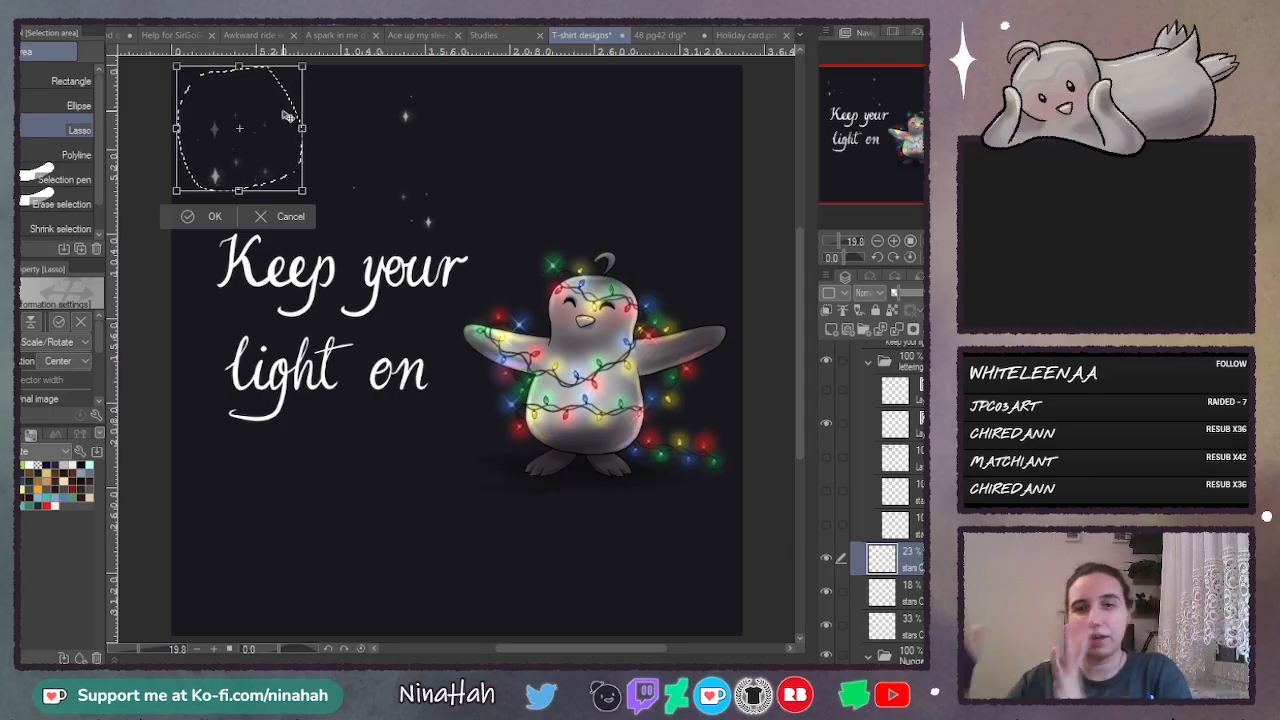
{"action": "left_click", "coordinate": [289, 217]}
{"action": "key", "text": "ctrl+d"}
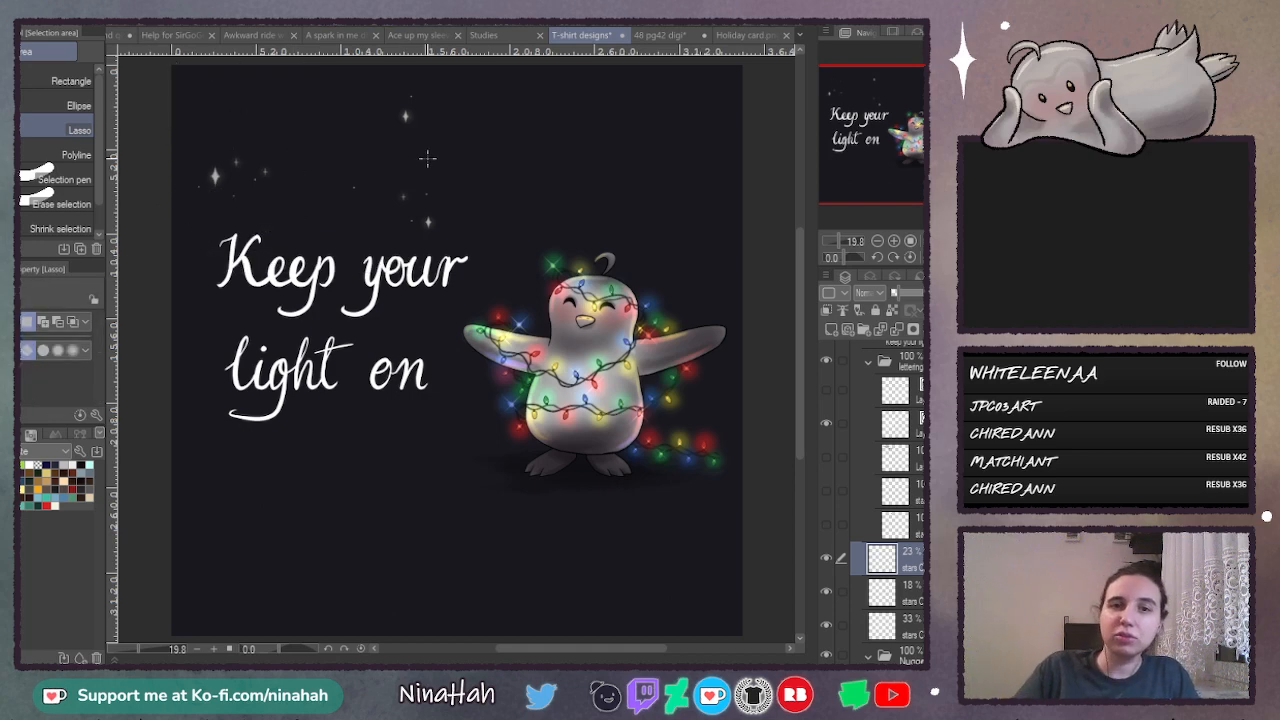
- Enlarge the penguin folder and shift it slightly left, closer to the lettering
{"action": "left_click", "coordinate": [886, 242]}
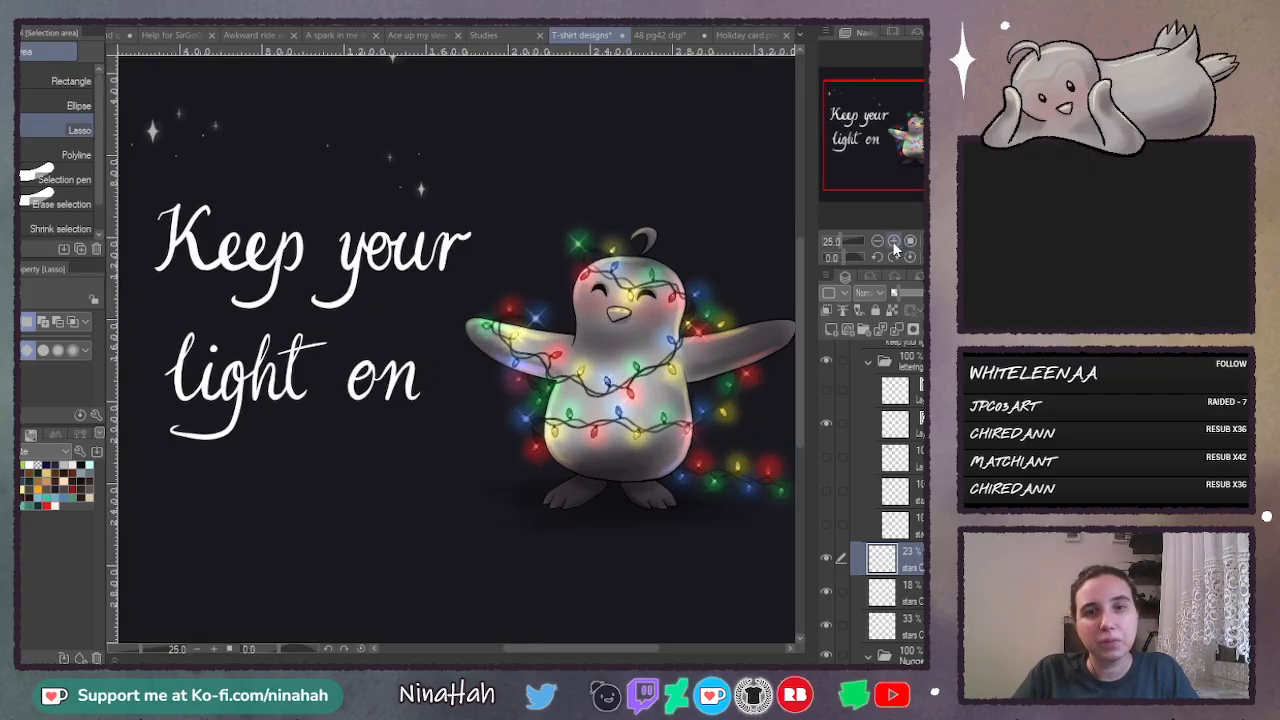
{"action": "left_click", "coordinate": [886, 242]}
{"action": "left_click", "coordinate": [880, 242]}
{"action": "left_click", "coordinate": [880, 242]}
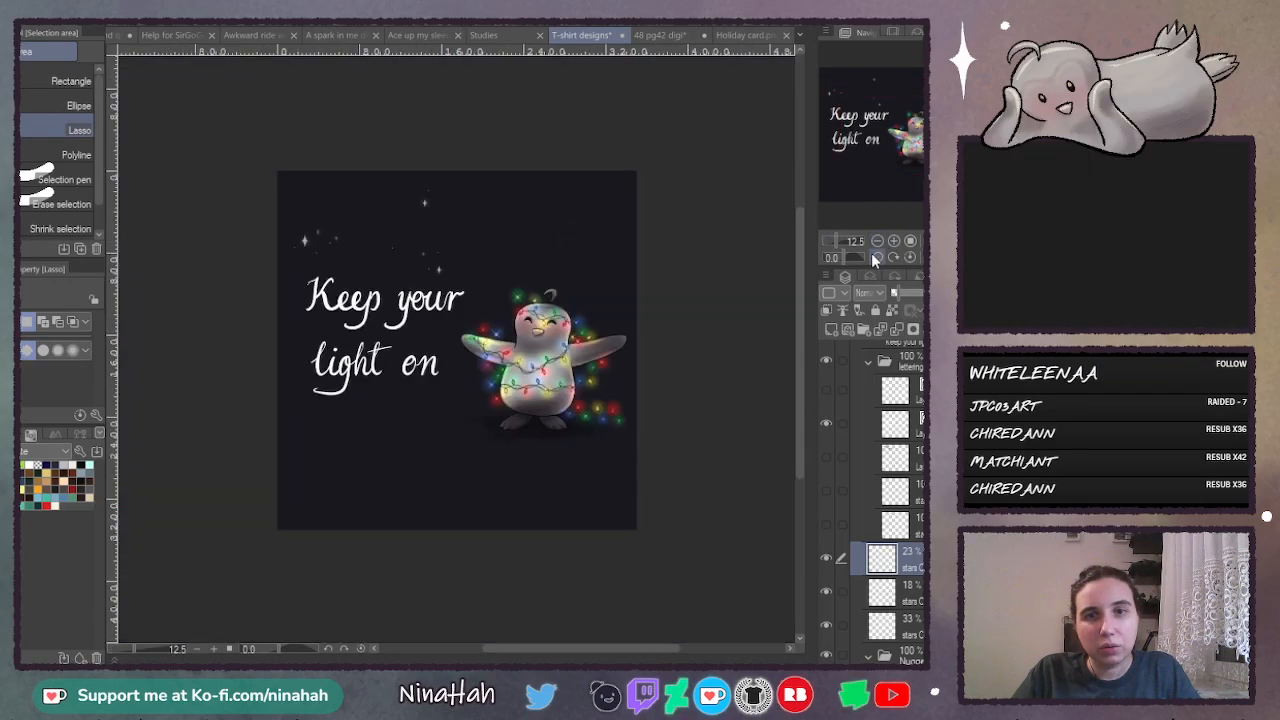
{"action": "left_click", "coordinate": [894, 241]}
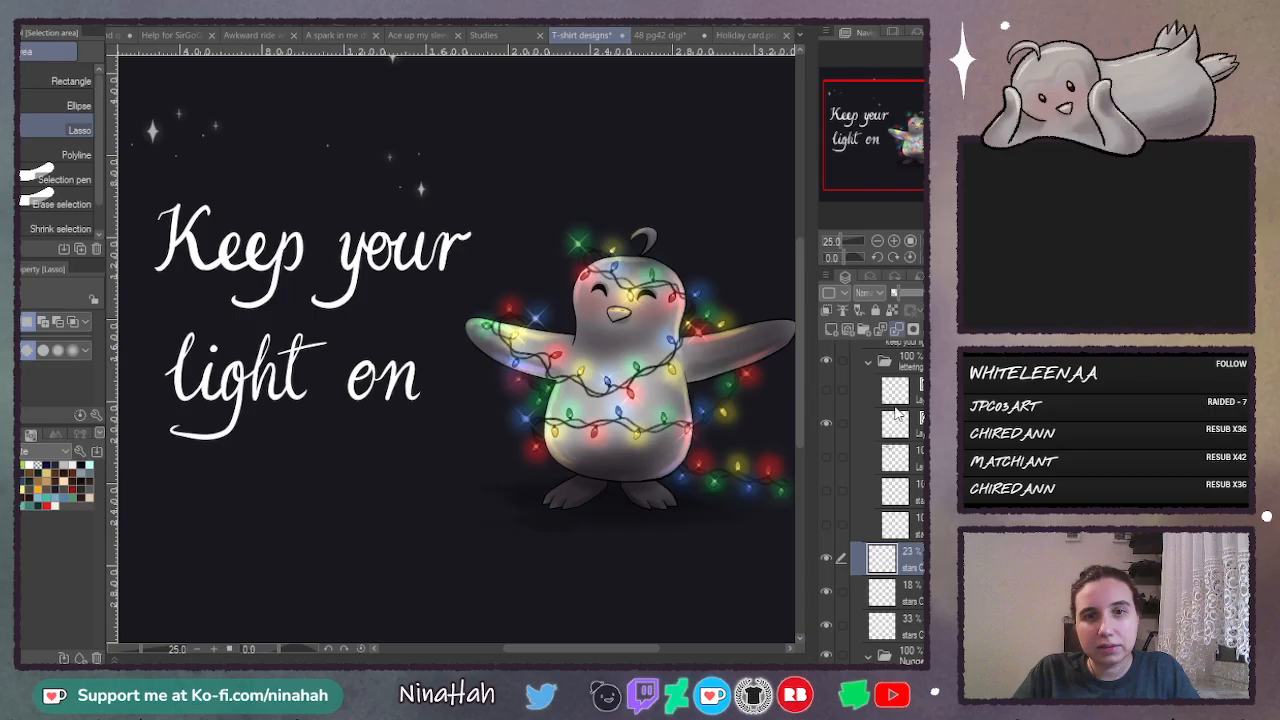
{"action": "scroll", "coordinate": [910, 565], "scroll_direction": "down", "scroll_amount": 2}
{"action": "scroll", "coordinate": [910, 565], "scroll_direction": "down", "scroll_amount": 2}
{"action": "left_click", "coordinate": [905, 528]}
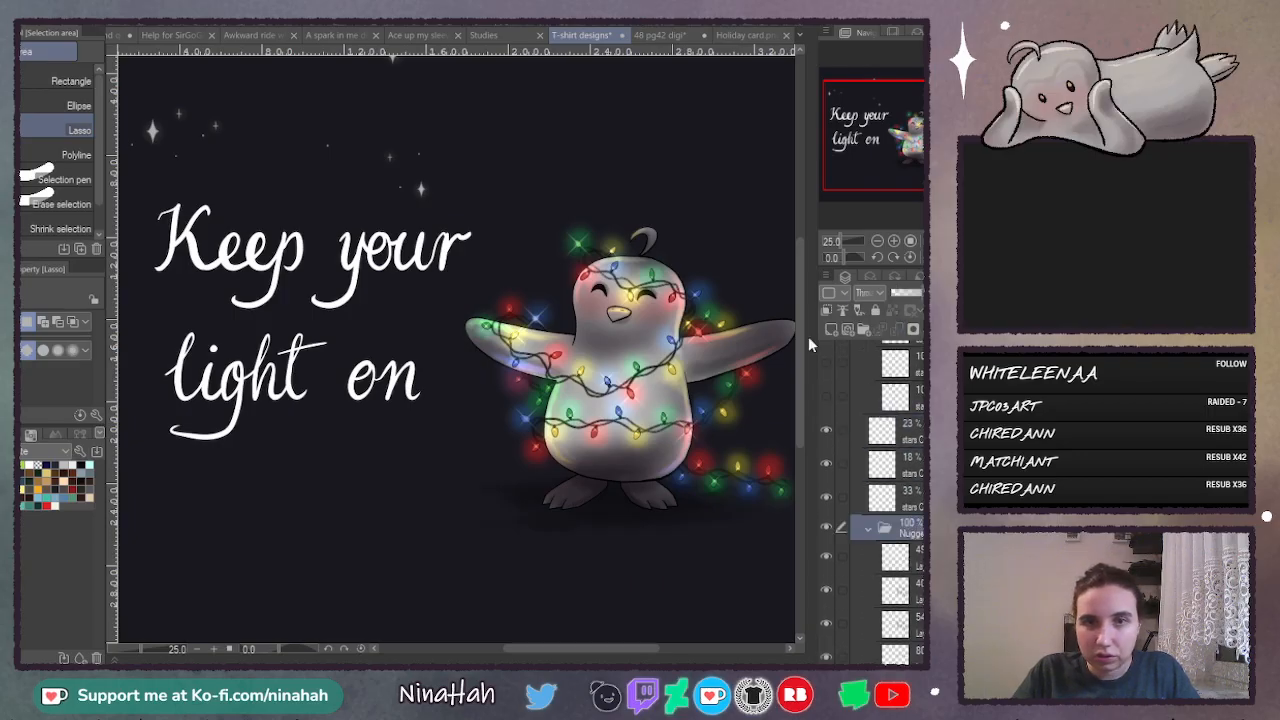
{"action": "left_click", "coordinate": [878, 241]}
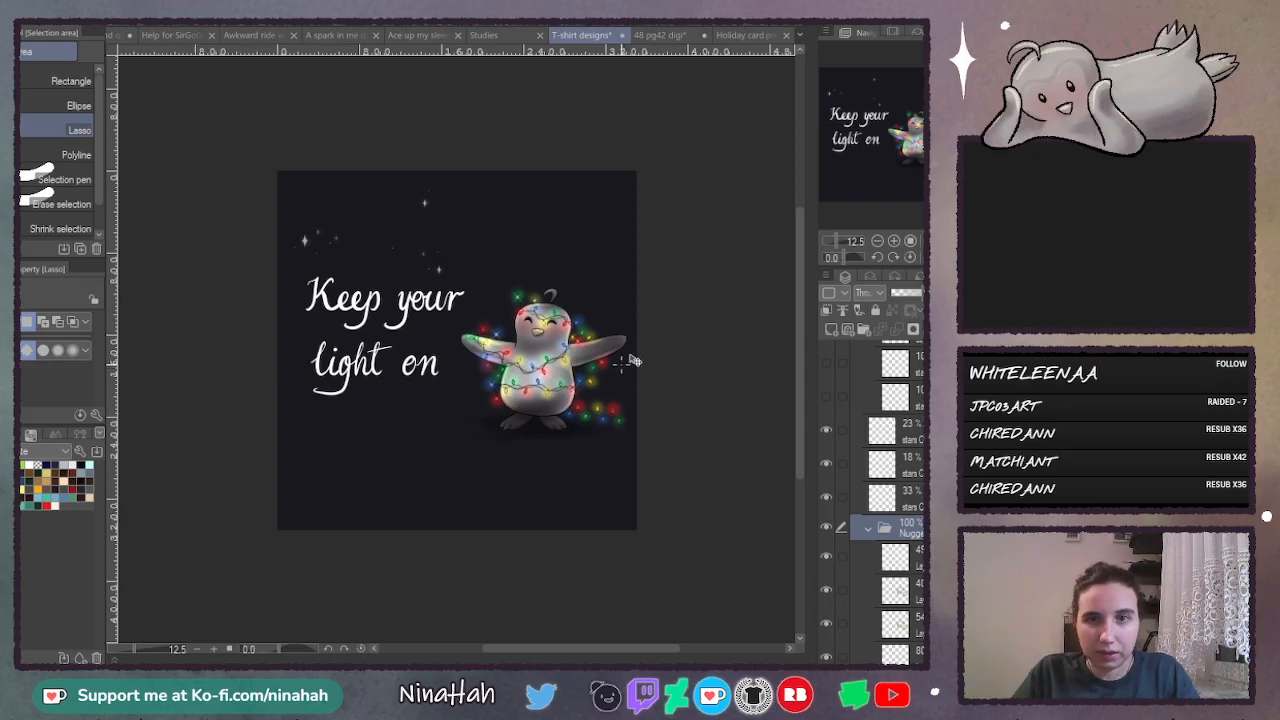
{"action": "key", "text": "ctrl+t"}
{"action": "mouse_move", "coordinate": [661, 360]}
{"action": "left_mouse_down"}
{"action": "mouse_move", "coordinate": [698, 360]}
{"action": "mouse_move", "coordinate": [658, 380]}
{"action": "left_mouse_up"}
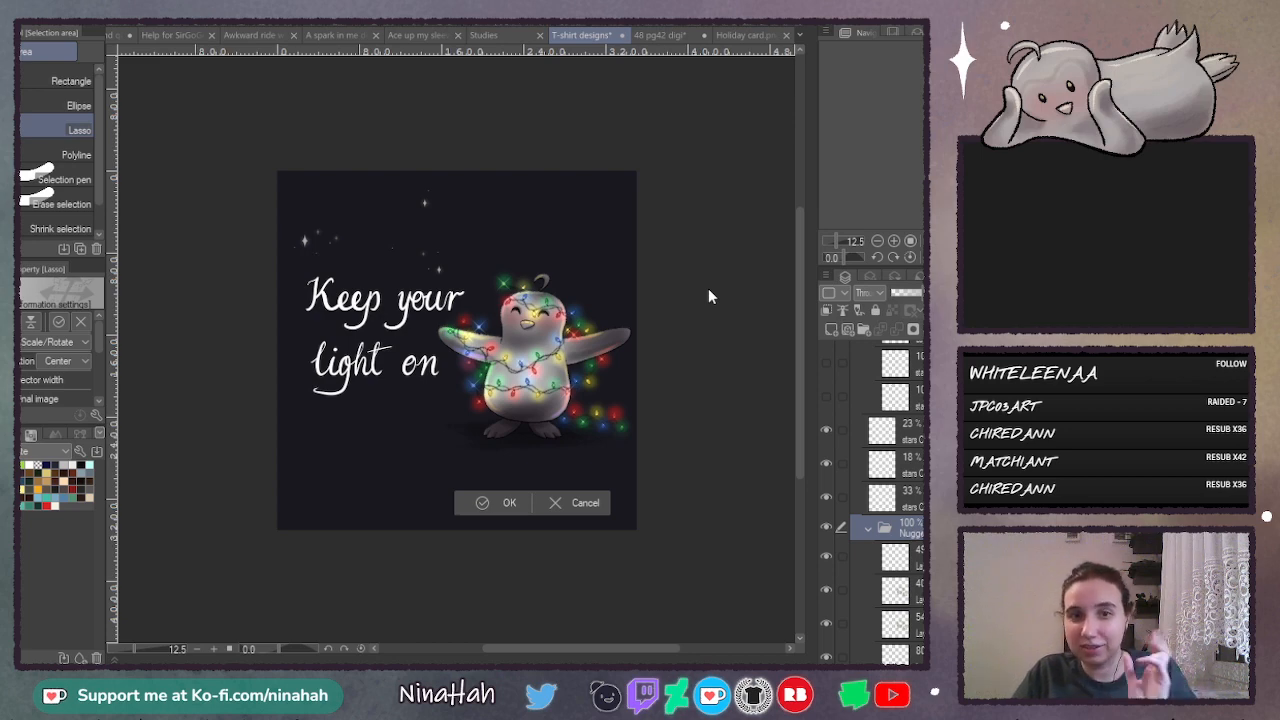
{"action": "key", "text": "Return"}
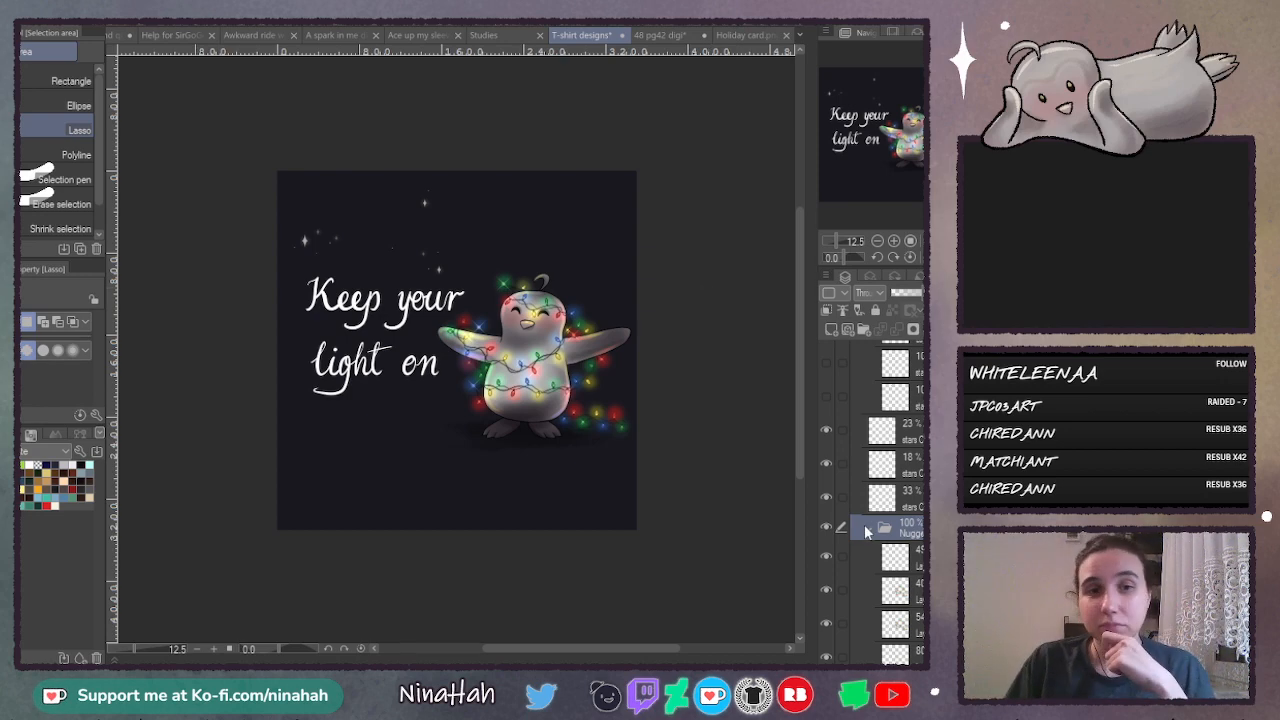
- Select the three visible star layers and move them into the lettering folder
{"action": "scroll", "coordinate": [864, 524], "scroll_direction": "up", "scroll_amount": 1}
{"action": "left_click", "coordinate": [905, 472]}
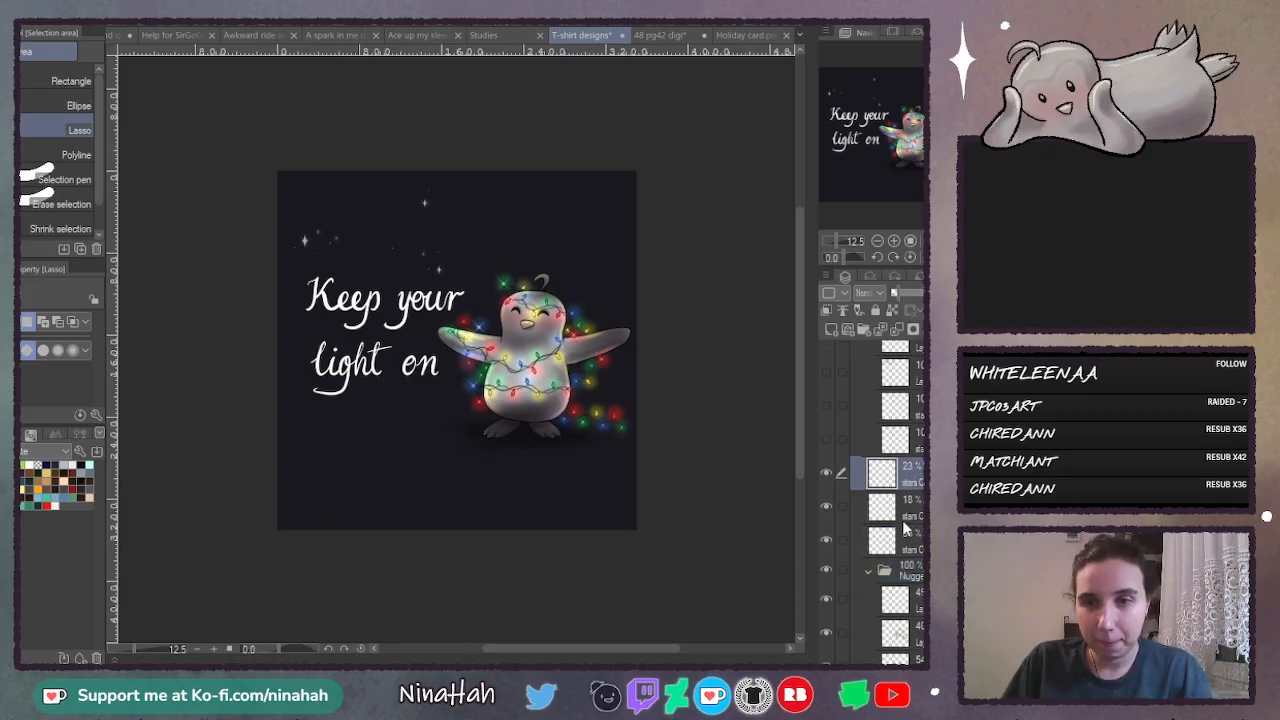
{"action": "scroll", "coordinate": [900, 500], "scroll_direction": "up", "scroll_amount": 2}
{"action": "left_click", "coordinate": [915, 605], "text": "shift"}
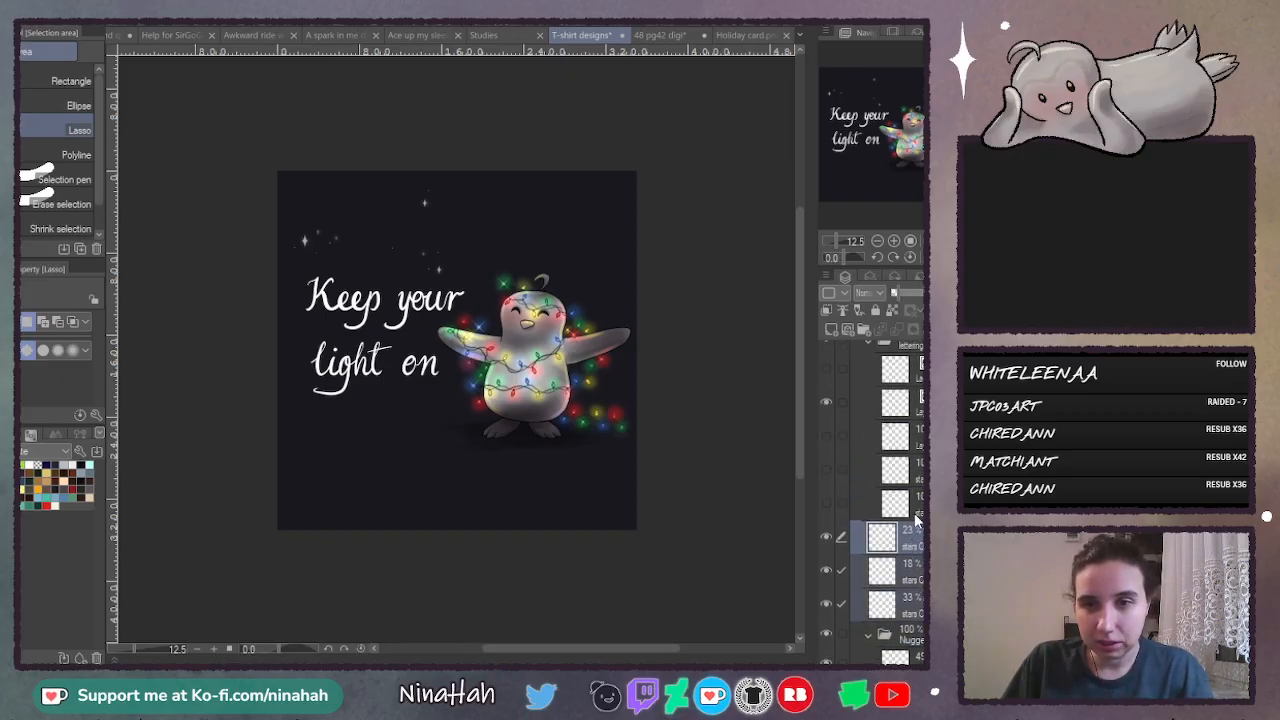
{"action": "scroll", "coordinate": [887, 432], "scroll_direction": "up", "scroll_amount": 1}
{"action": "left_click", "coordinate": [912, 364]}
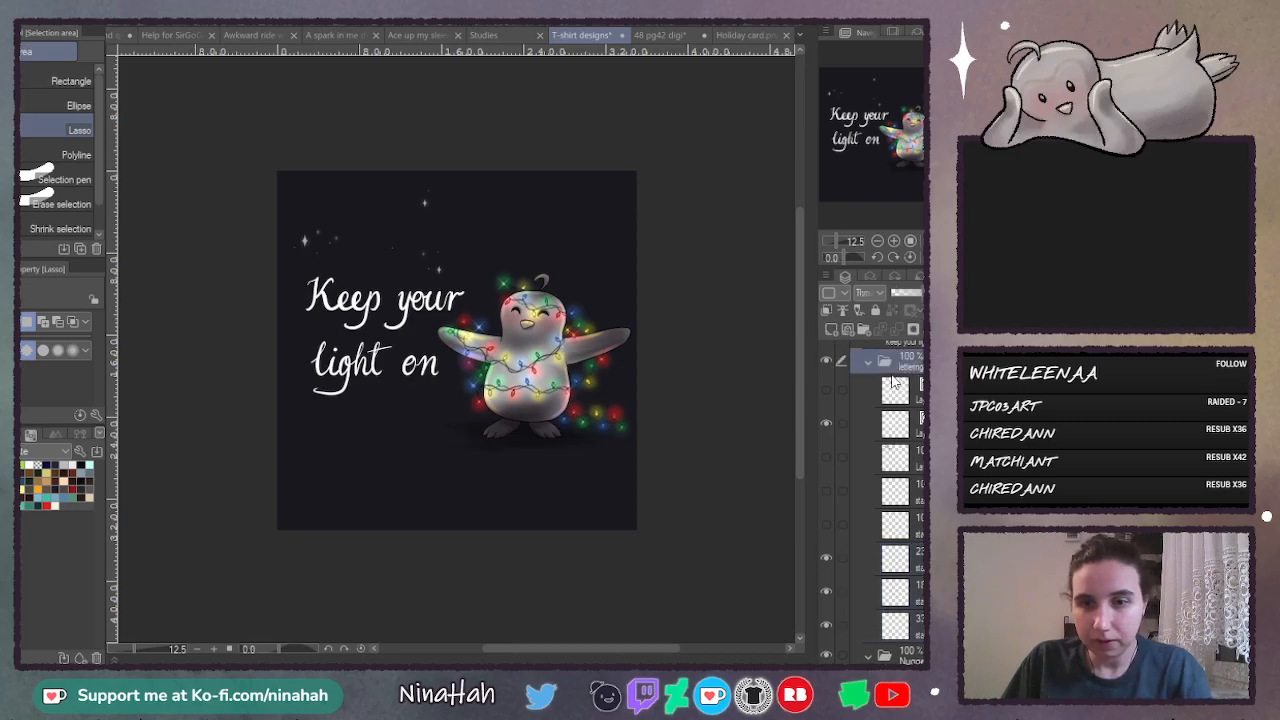
- Compare the hidden rearranged lettering copy with the current lettering and delete the copy's layer
{"action": "left_click", "coordinate": [870, 422]}
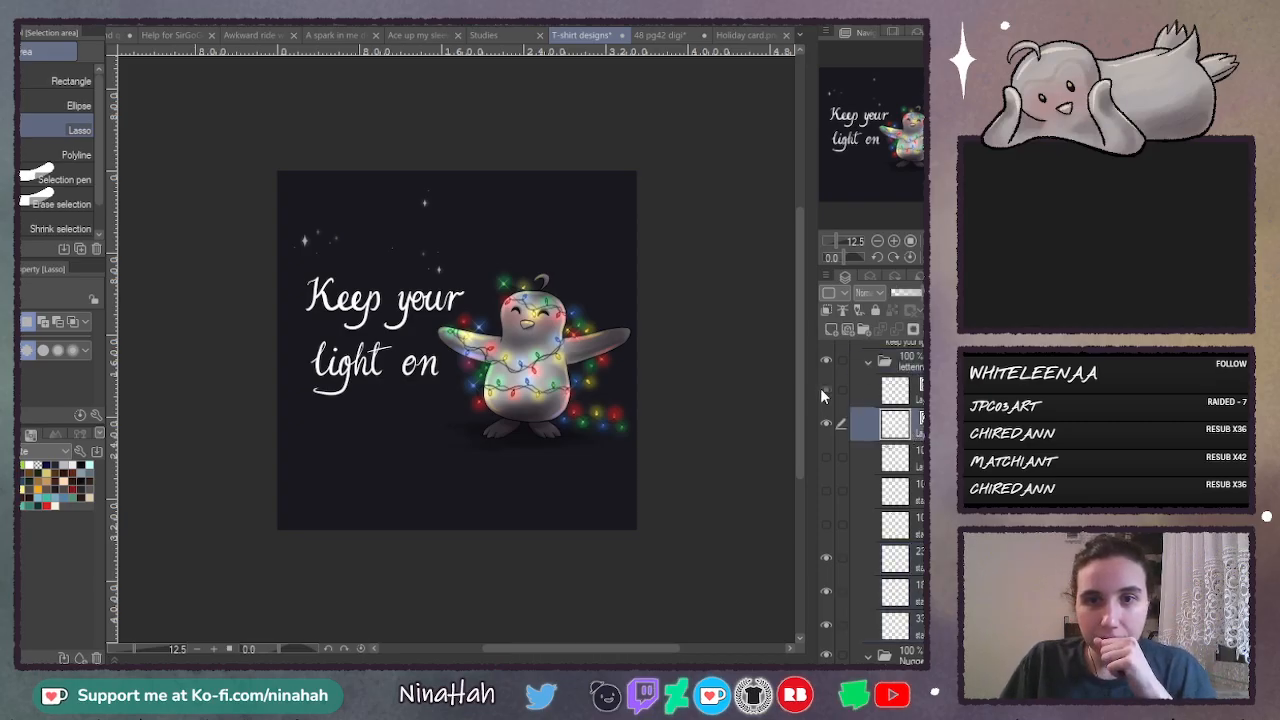
{"action": "left_click", "coordinate": [826, 390]}
{"action": "left_click", "coordinate": [826, 390]}
{"action": "left_click", "coordinate": [917, 397]}
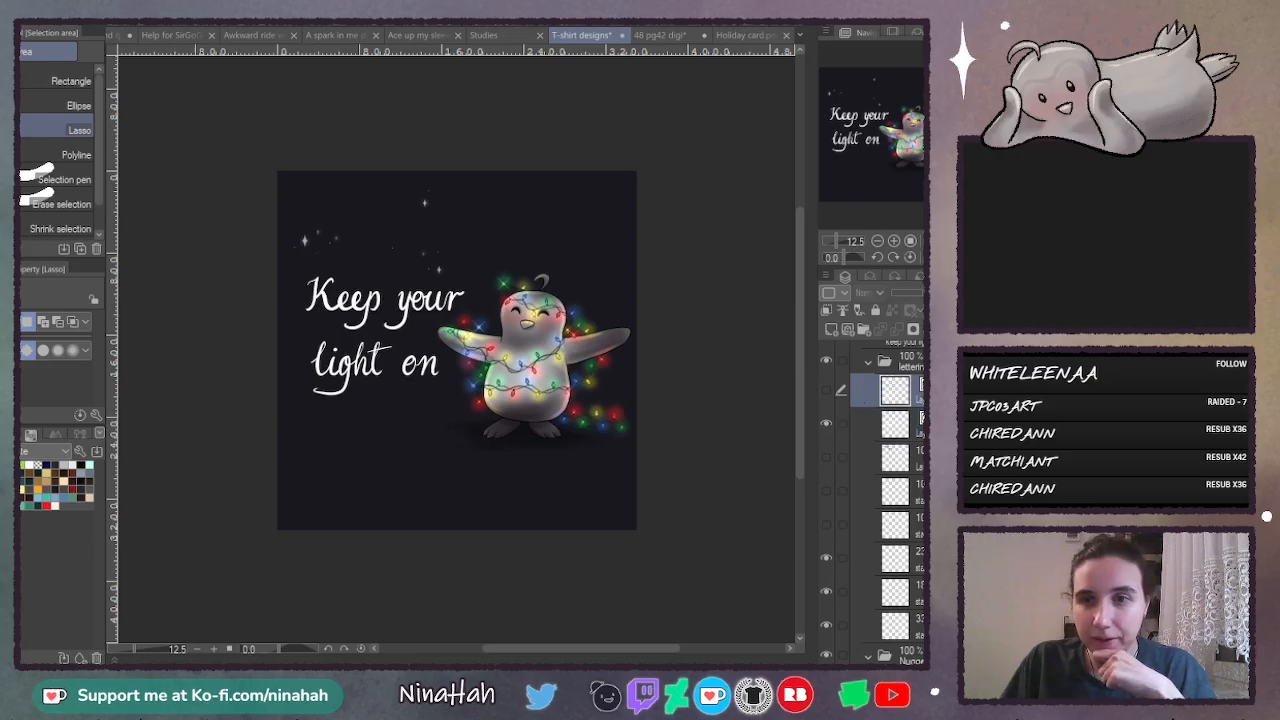
{"action": "key", "text": "Delete"}
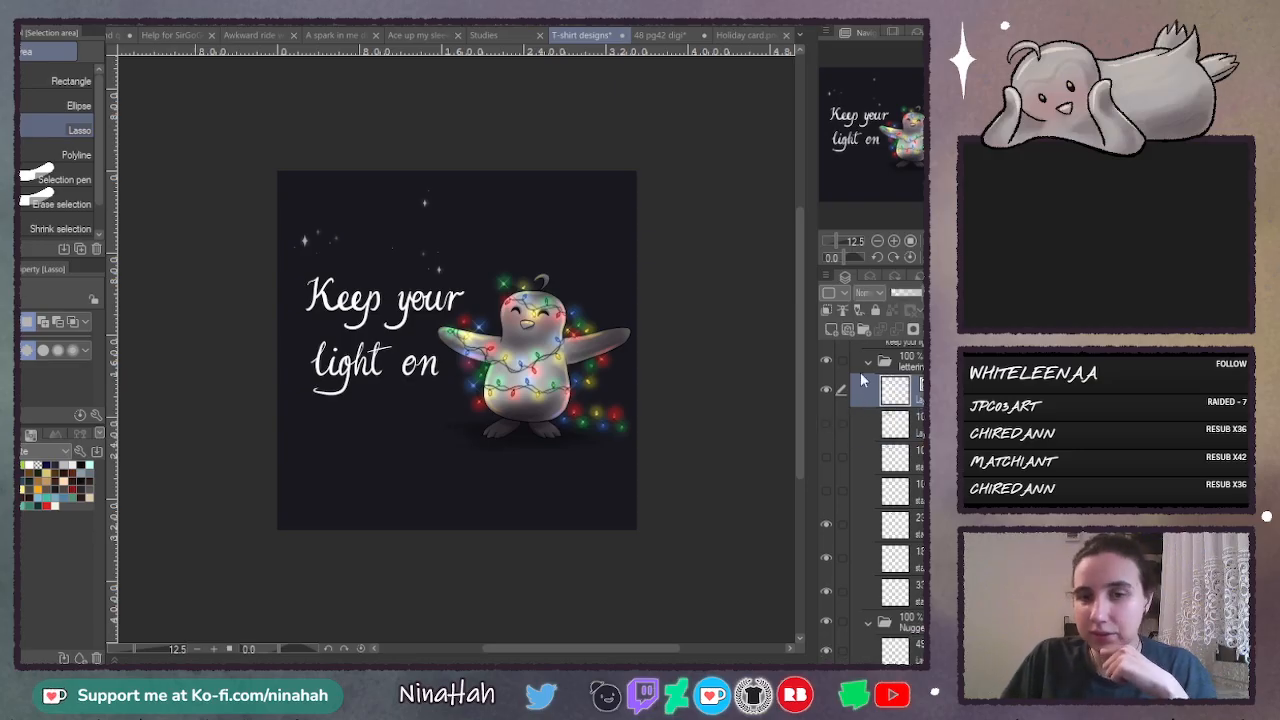
- Choose the Calligraphy pen, add a new layer above the lettering, and lower the lettering layer's opacity for tracing
{"action": "left_click", "coordinate": [877, 241]}
{"action": "left_click_drag", "start_coordinate": [540, 648], "coordinate": [486, 651]}
{"action": "key", "text": "p"}
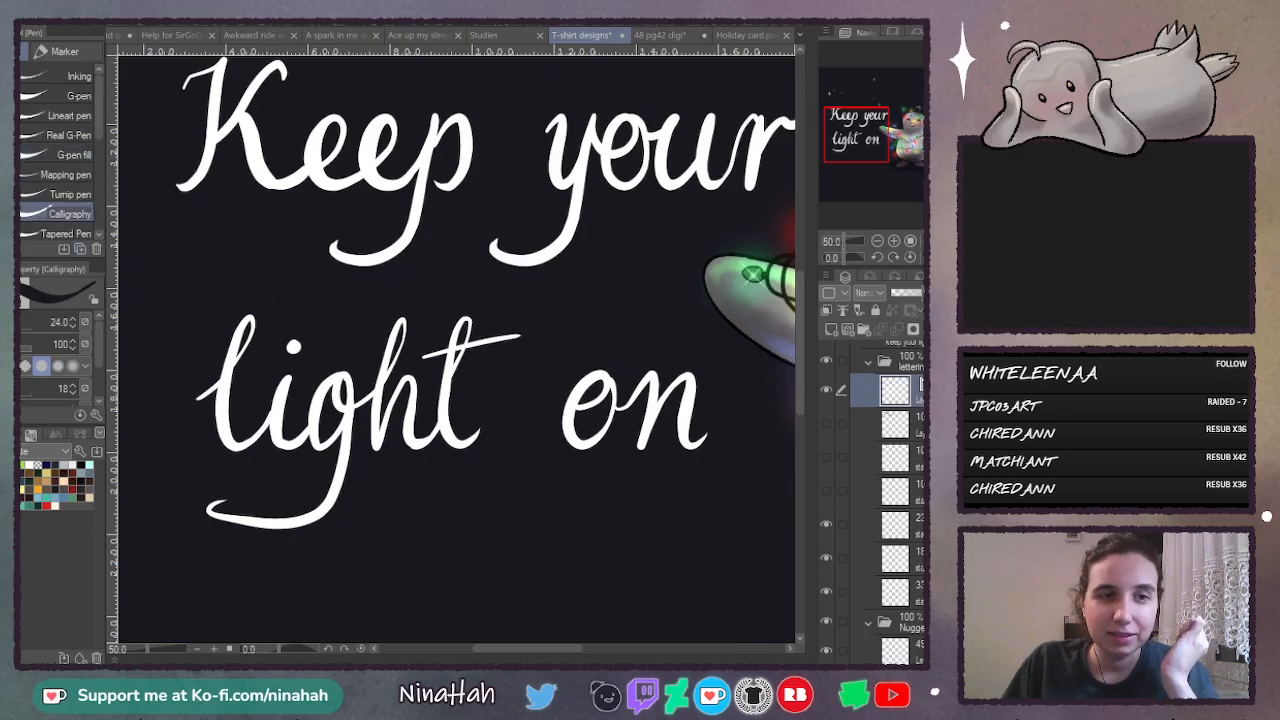
{"action": "left_click", "coordinate": [877, 242]}
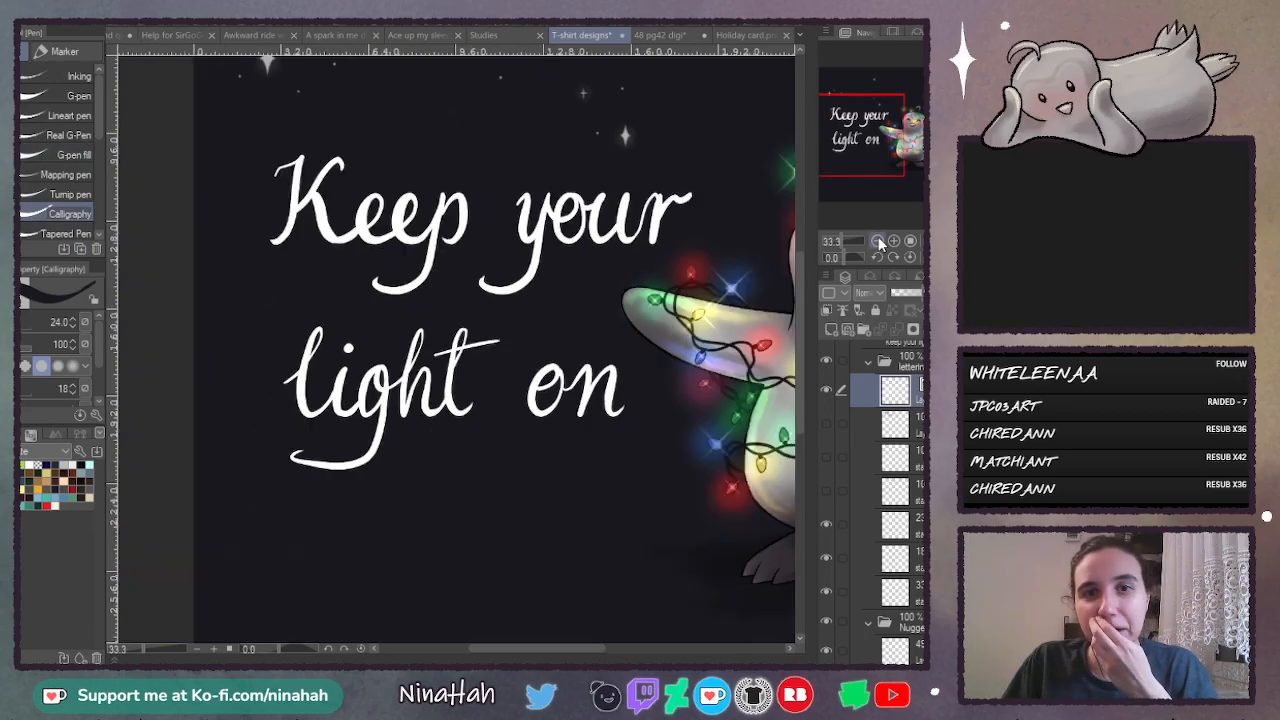
{"action": "left_click_drag", "start_coordinate": [540, 650], "coordinate": [550, 650]}
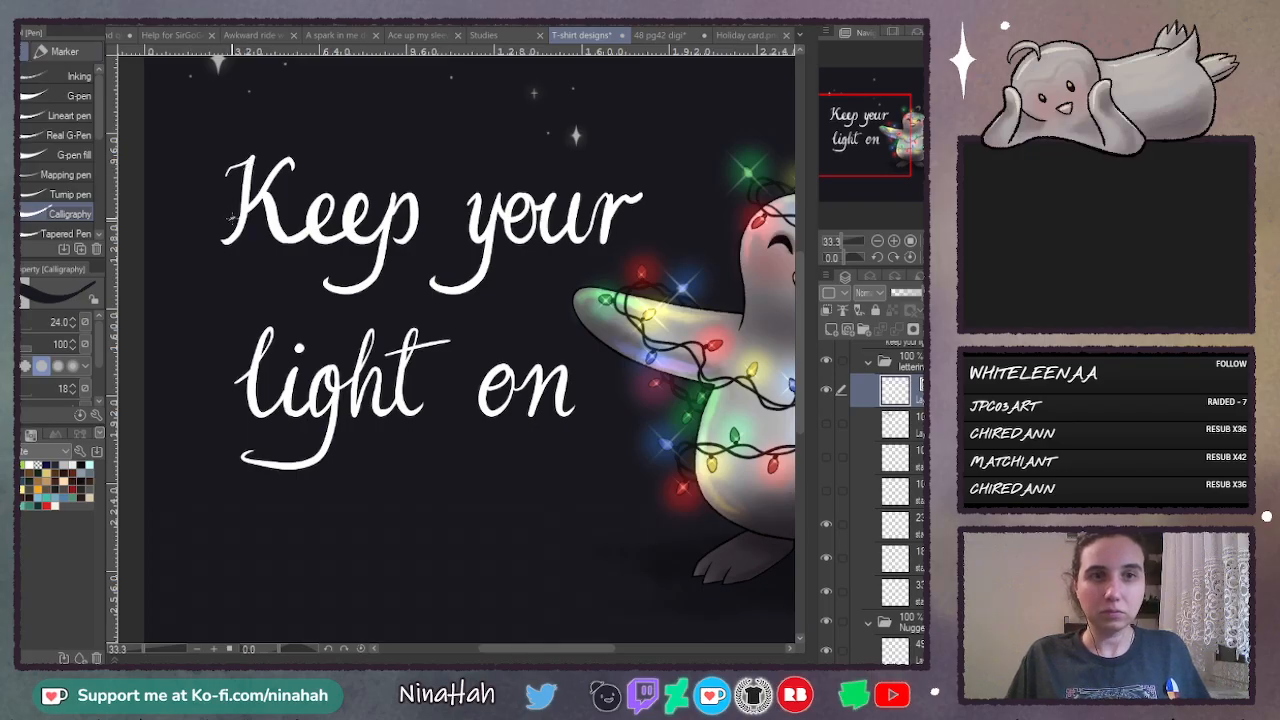
{"action": "left_click", "coordinate": [831, 329]}
{"action": "left_click", "coordinate": [908, 428]}
{"action": "left_click", "coordinate": [902, 293]}
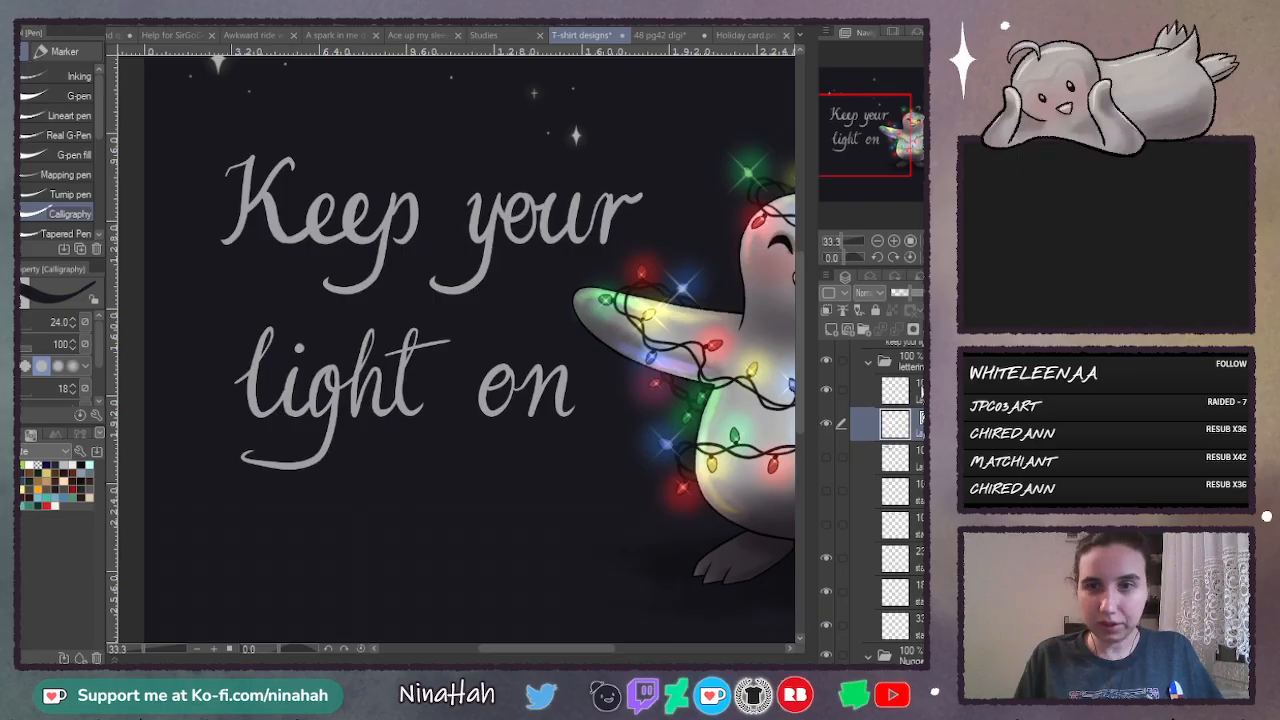
- Trace the l, the g with its tail and the h stem of "light" on the new layer with the Calligraphy pen at size 40.9
{"action": "left_click", "coordinate": [895, 390]}
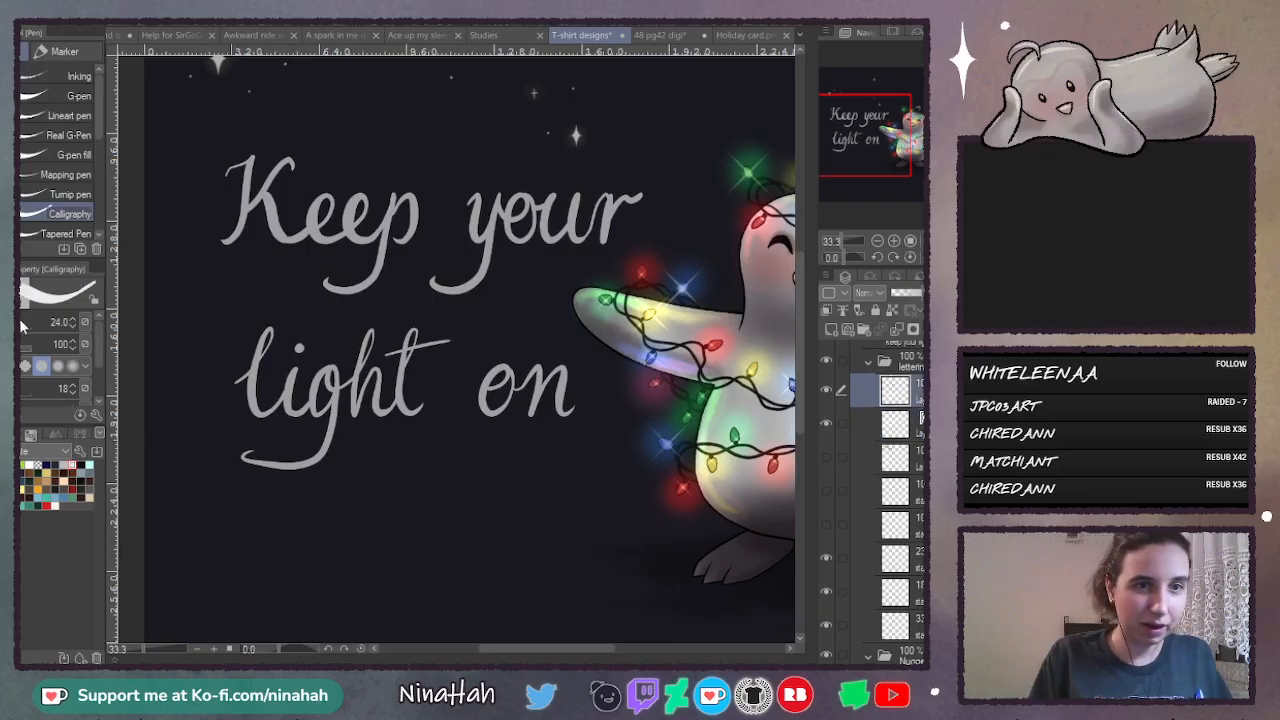
{"action": "left_click_drag", "start_coordinate": [20, 325], "coordinate": [30, 325]}
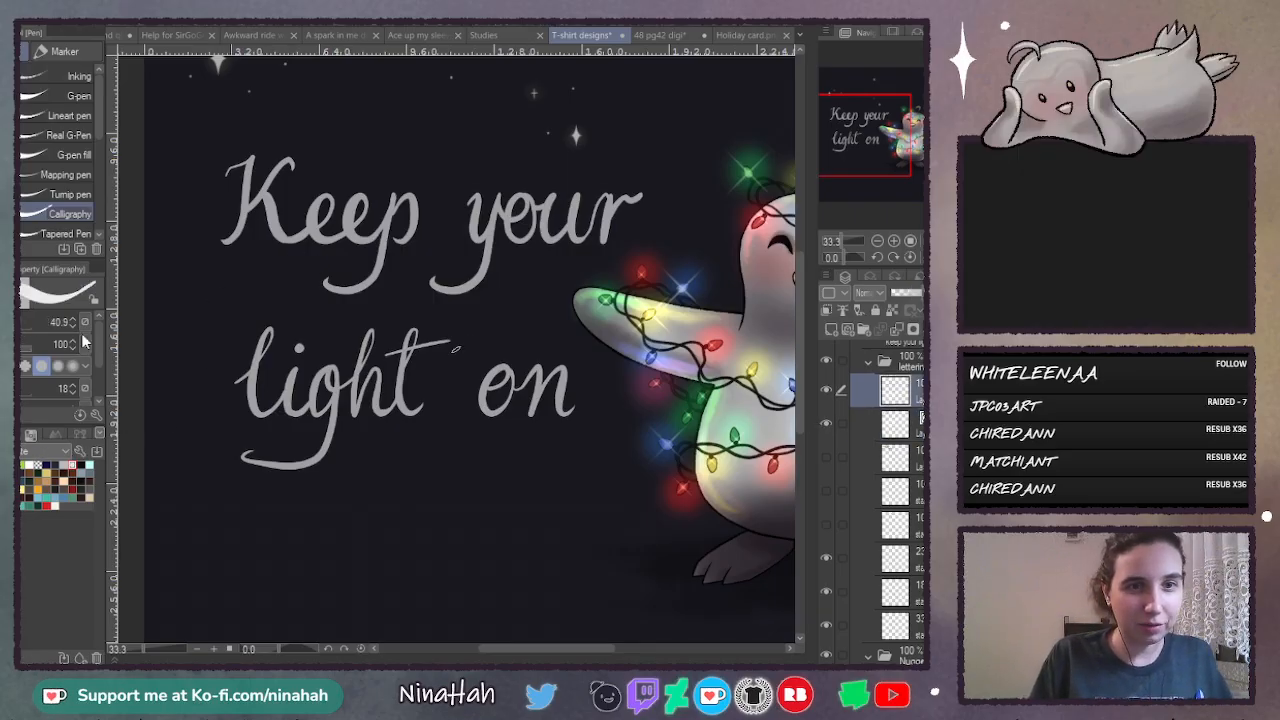
{"action": "mouse_move", "coordinate": [237, 385]}
{"action": "left_mouse_down"}
{"action": "mouse_move", "coordinate": [275, 341]}
{"action": "mouse_move", "coordinate": [273, 315]}
{"action": "mouse_move", "coordinate": [262, 410]}
{"action": "left_mouse_up"}
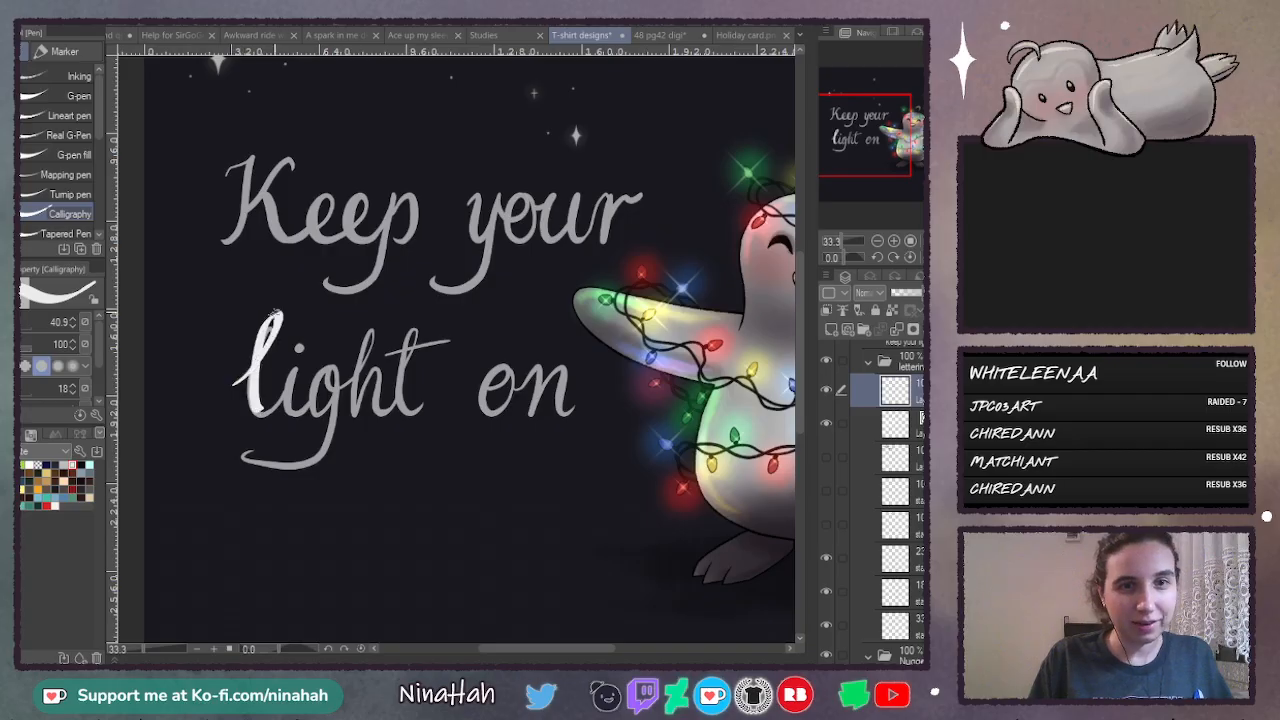
{"action": "key", "text": "ctrl+plus"}
{"action": "key", "text": "ctrl+plus"}
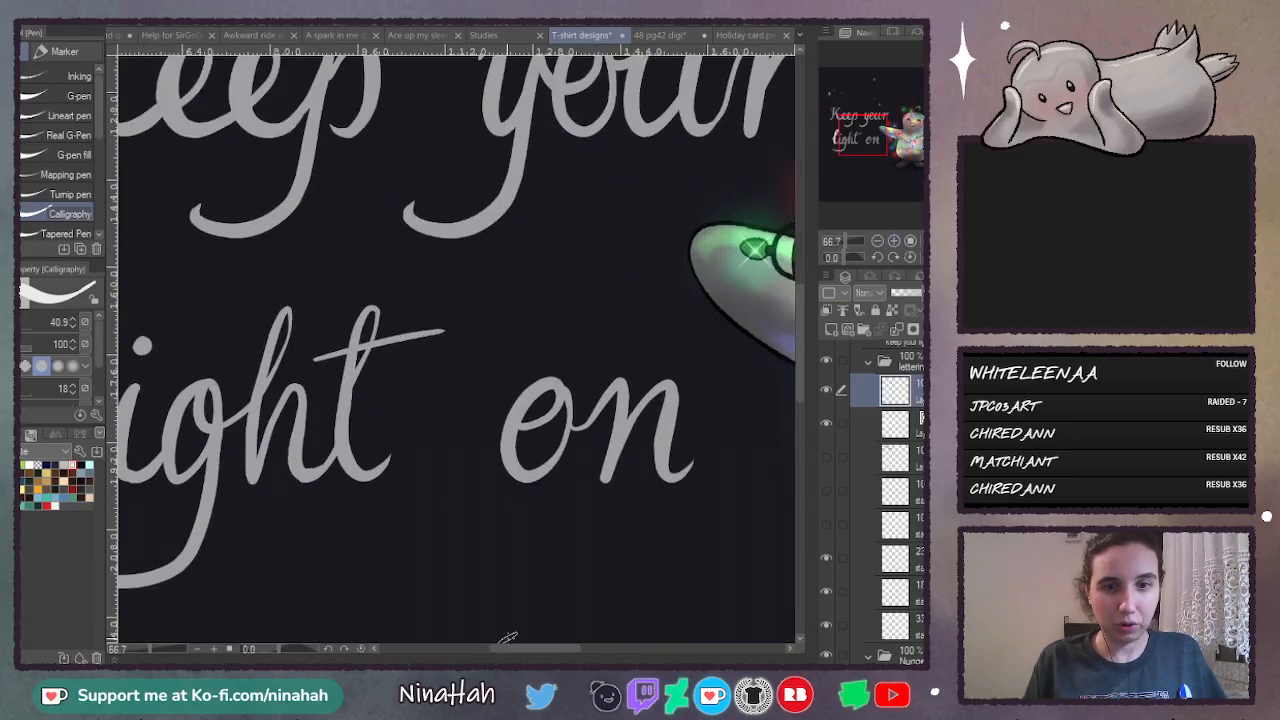
{"action": "left_click_drag", "start_coordinate": [506, 646], "coordinate": [458, 647]}
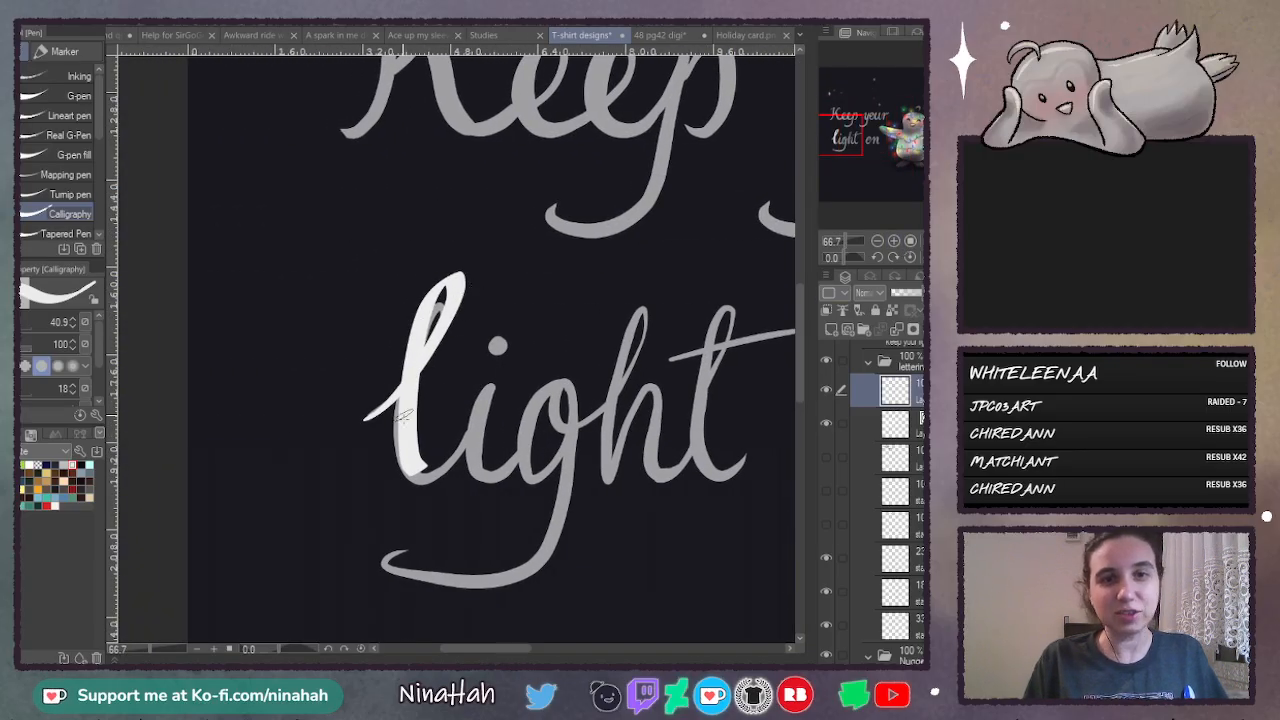
{"action": "mouse_move", "coordinate": [606, 405]}
{"action": "left_mouse_down"}
{"action": "mouse_move", "coordinate": [658, 322]}
{"action": "mouse_move", "coordinate": [624, 332]}
{"action": "mouse_move", "coordinate": [601, 462]}
{"action": "left_mouse_up"}
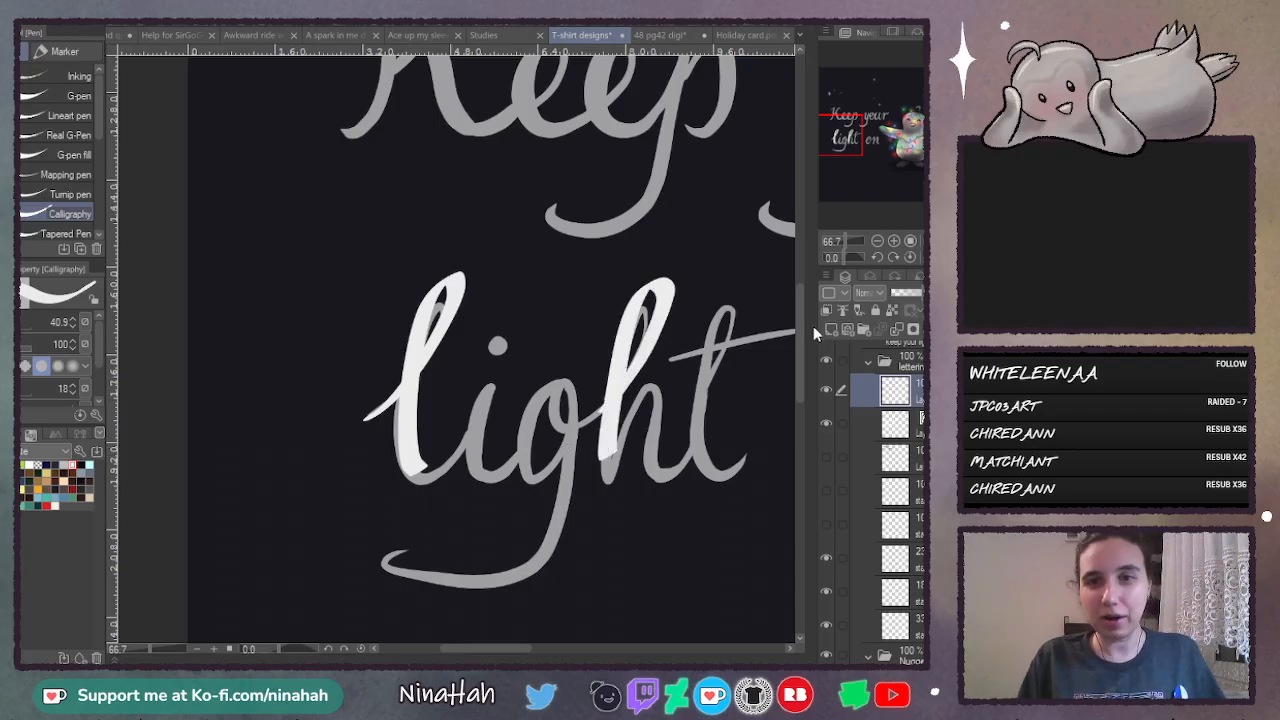
{"action": "left_click_drag", "start_coordinate": [799, 335], "coordinate": [799, 368]}
{"action": "mouse_move", "coordinate": [580, 233]}
{"action": "left_mouse_down"}
{"action": "mouse_move", "coordinate": [519, 270]}
{"action": "mouse_move", "coordinate": [570, 235]}
{"action": "mouse_move", "coordinate": [562, 290]}
{"action": "mouse_move", "coordinate": [383, 422]}
{"action": "mouse_move", "coordinate": [440, 376]}
{"action": "left_mouse_up"}
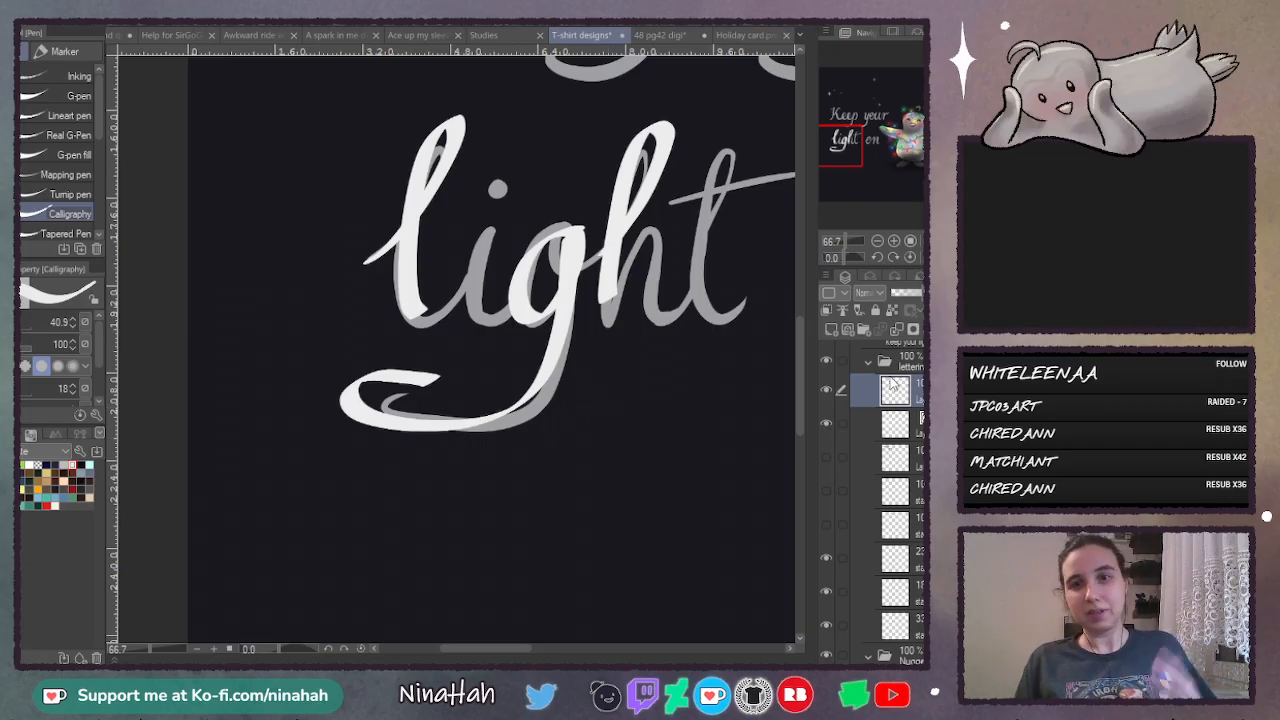
- Compare the traced strokes on their own with the original thin lettering by toggling the two layers' visibility
{"action": "left_click", "coordinate": [827, 422]}
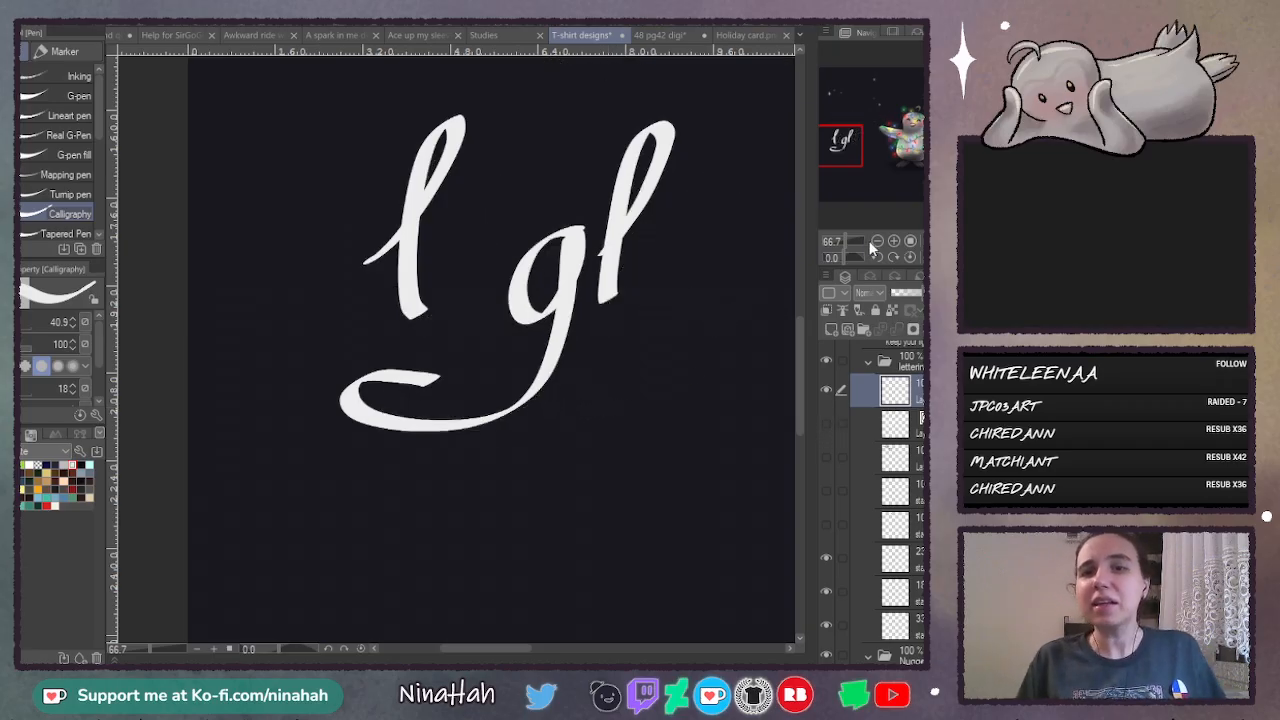
{"action": "left_click", "coordinate": [877, 241]}
{"action": "left_click", "coordinate": [877, 241]}
{"action": "left_click_drag", "start_coordinate": [510, 648], "coordinate": [560, 648]}
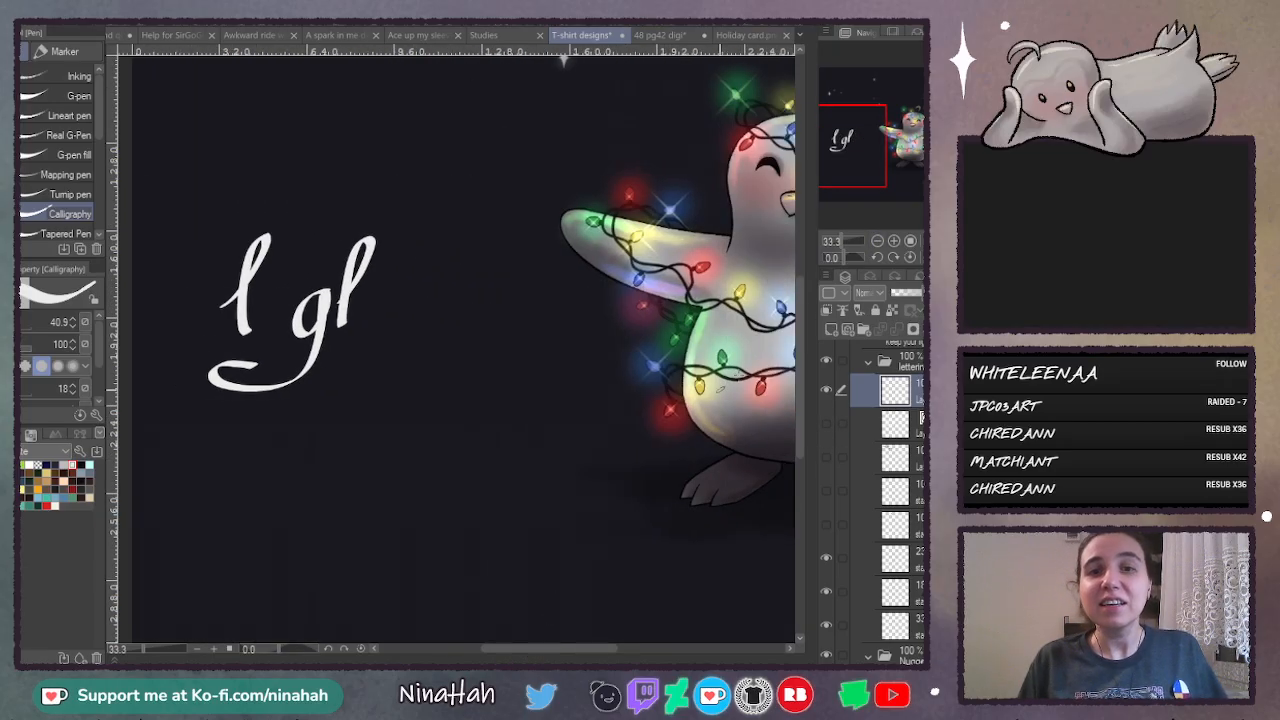
{"action": "scroll", "coordinate": [799, 343], "scroll_direction": "up", "scroll_amount": 3}
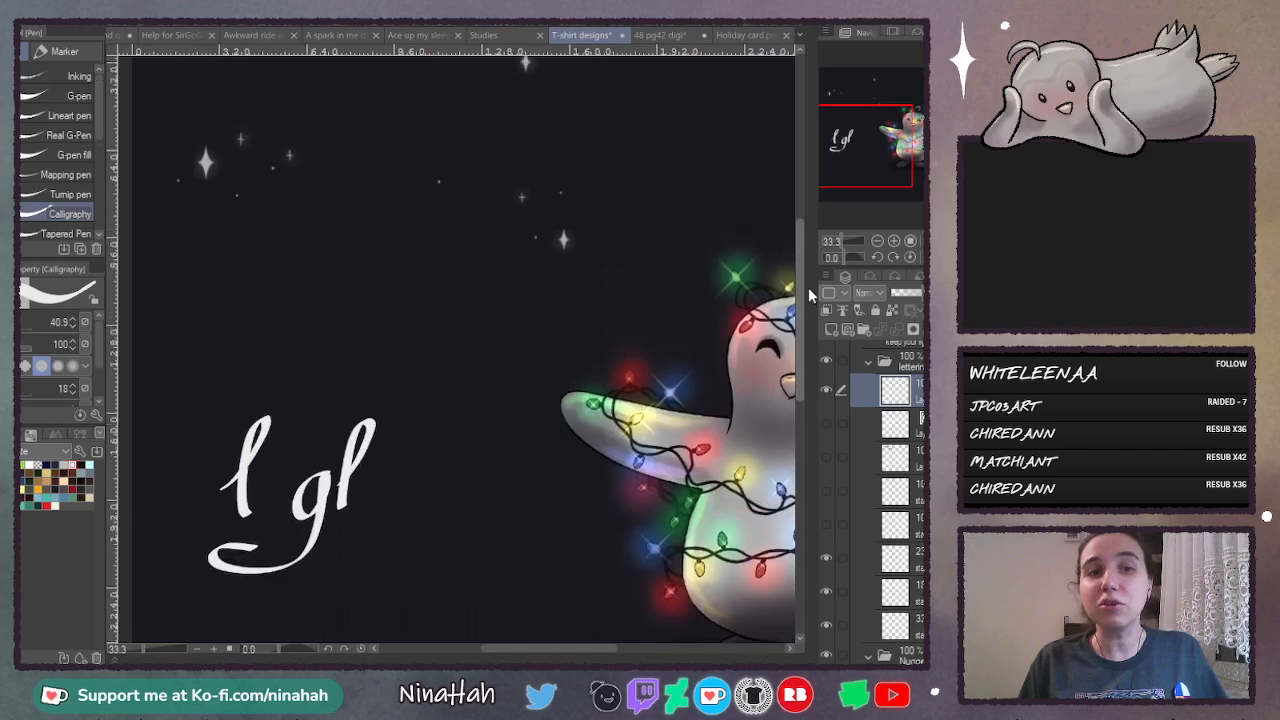
{"action": "left_click", "coordinate": [825, 423]}
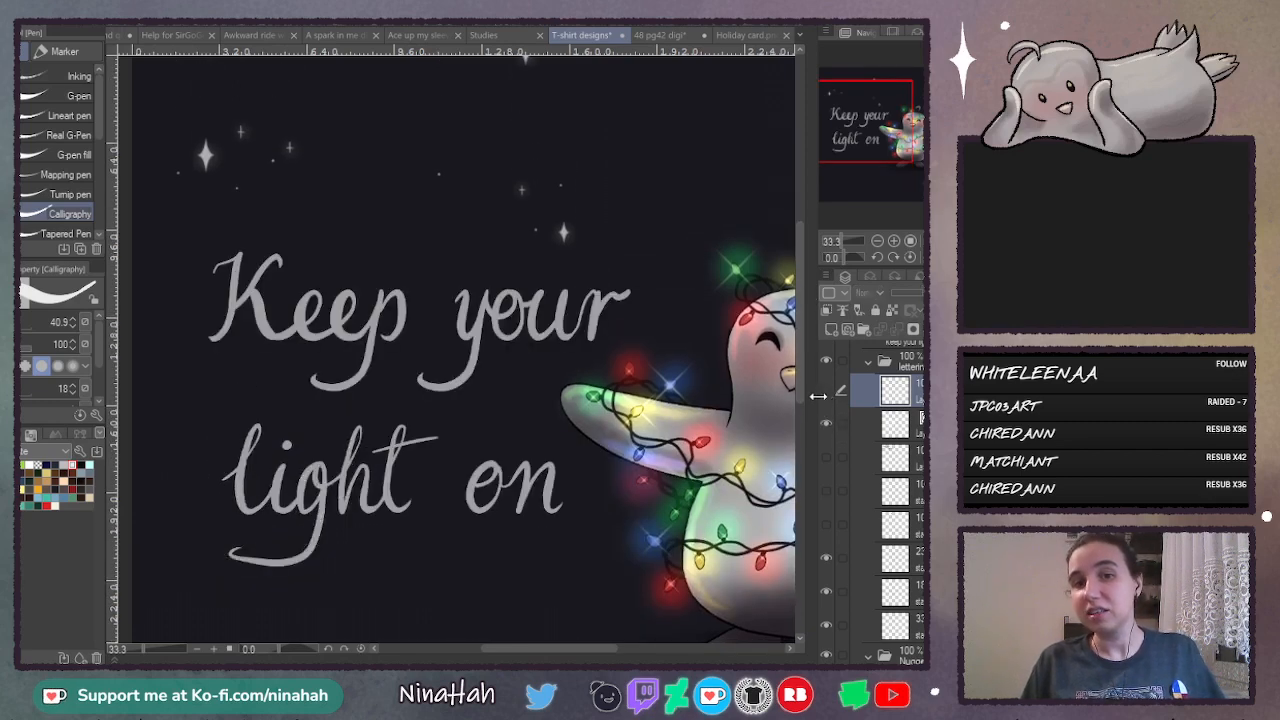
{"action": "scroll", "coordinate": [800, 410], "scroll_direction": "down", "scroll_amount": 2}
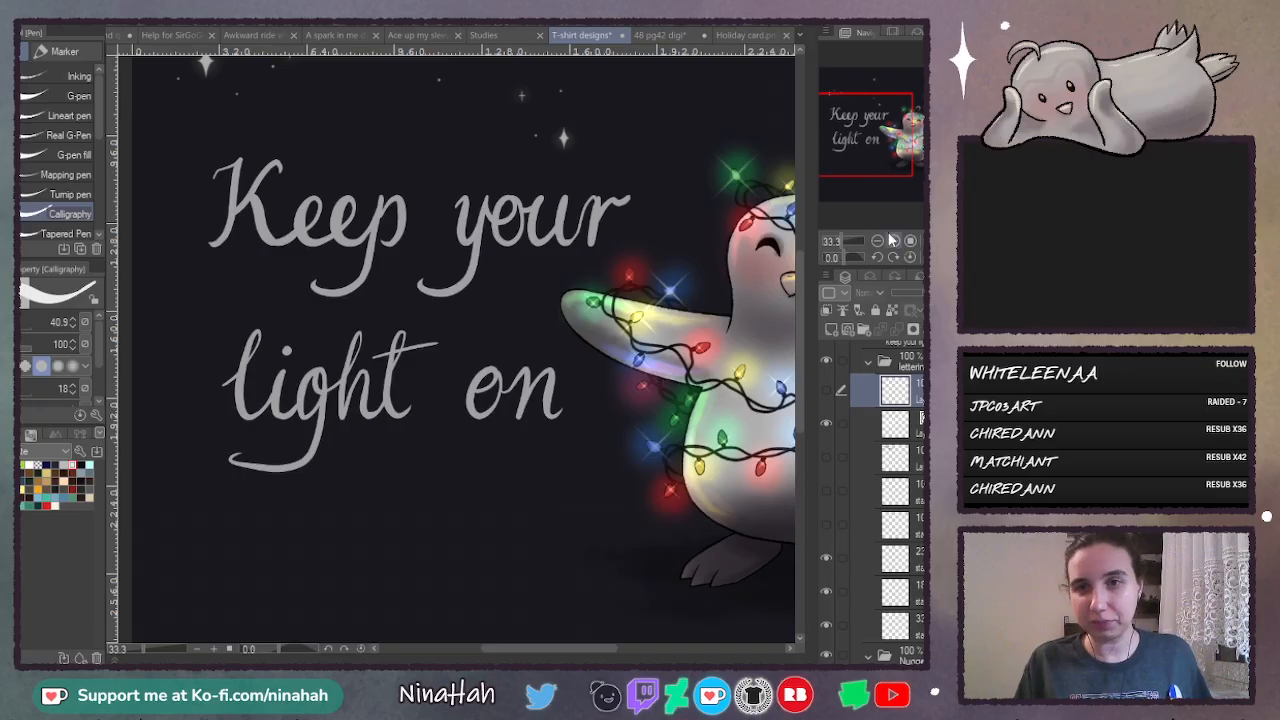
- Add a fresh layer above the trial tracing, delete the trial tracing's layer, and make the fresh layer active
{"action": "left_click", "coordinate": [894, 241]}
{"action": "left_click", "coordinate": [827, 390]}
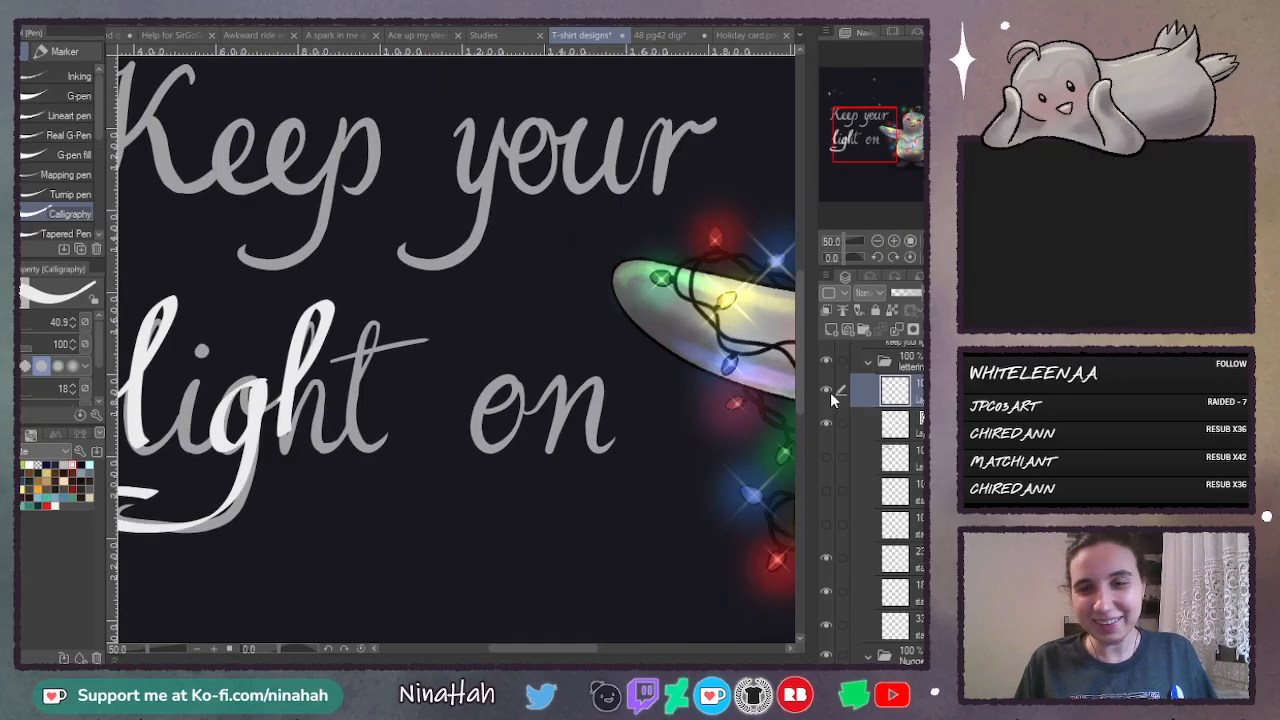
{"action": "left_click", "coordinate": [827, 390]}
{"action": "left_click", "coordinate": [833, 333]}
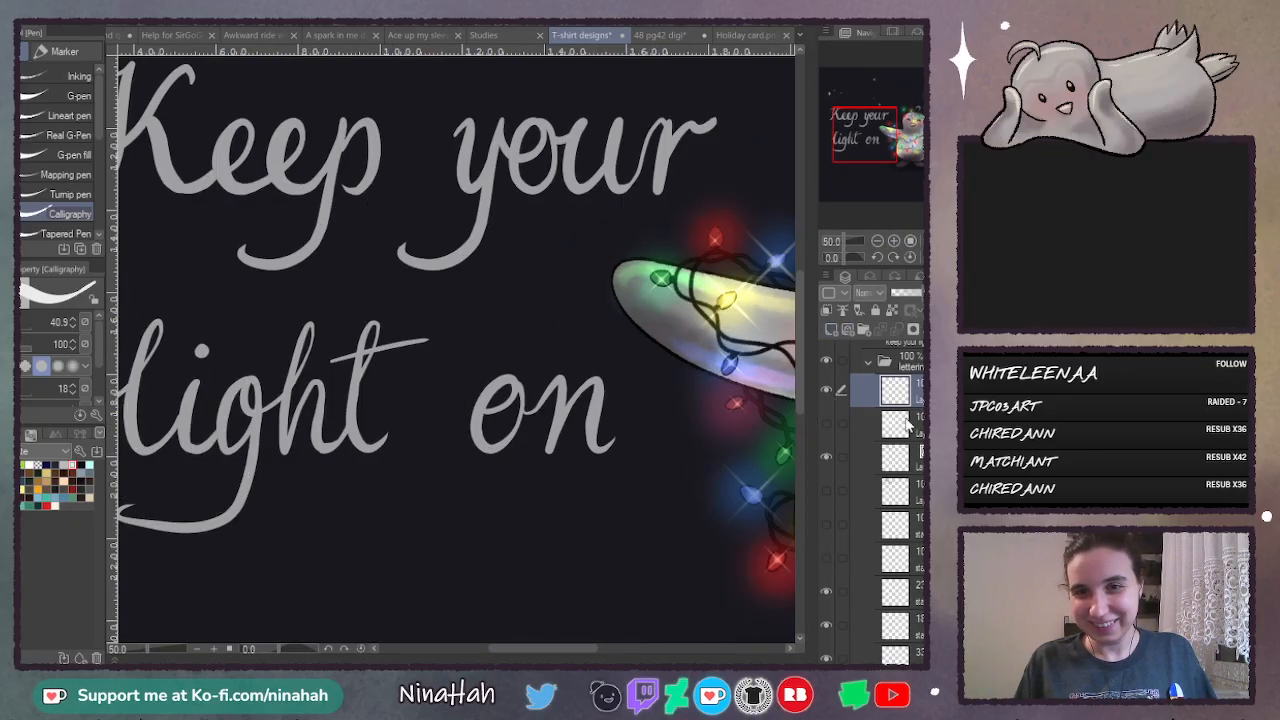
{"action": "left_click", "coordinate": [909, 422]}
{"action": "key", "text": "Delete"}
{"action": "left_click", "coordinate": [909, 390]}
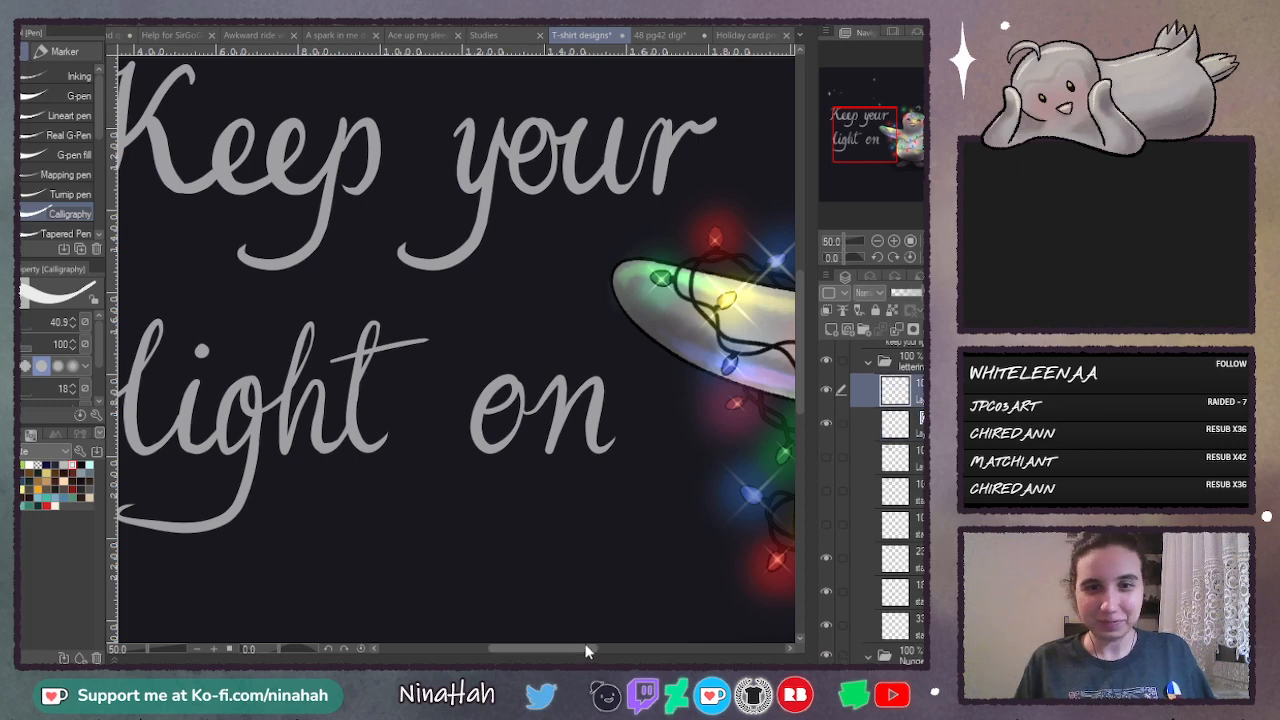
- Try a thick stroke over the l of "light", undo it, and set the Calligraphy pen's size to 40
{"action": "left_click_drag", "start_coordinate": [587, 651], "coordinate": [542, 651]}
{"action": "left_click_drag", "start_coordinate": [805, 325], "coordinate": [805, 340]}
{"action": "left_click", "coordinate": [894, 243]}
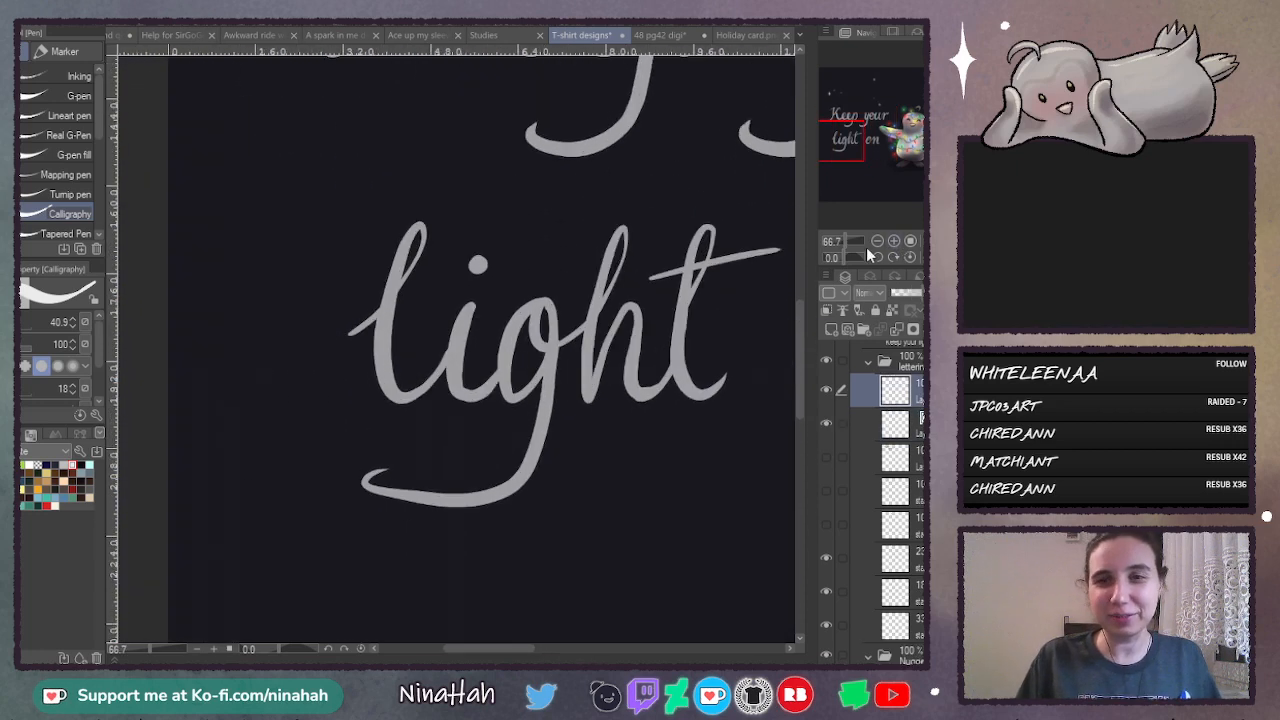
{"action": "scroll", "coordinate": [480, 344], "scroll_direction": "up", "scroll_amount": 1}
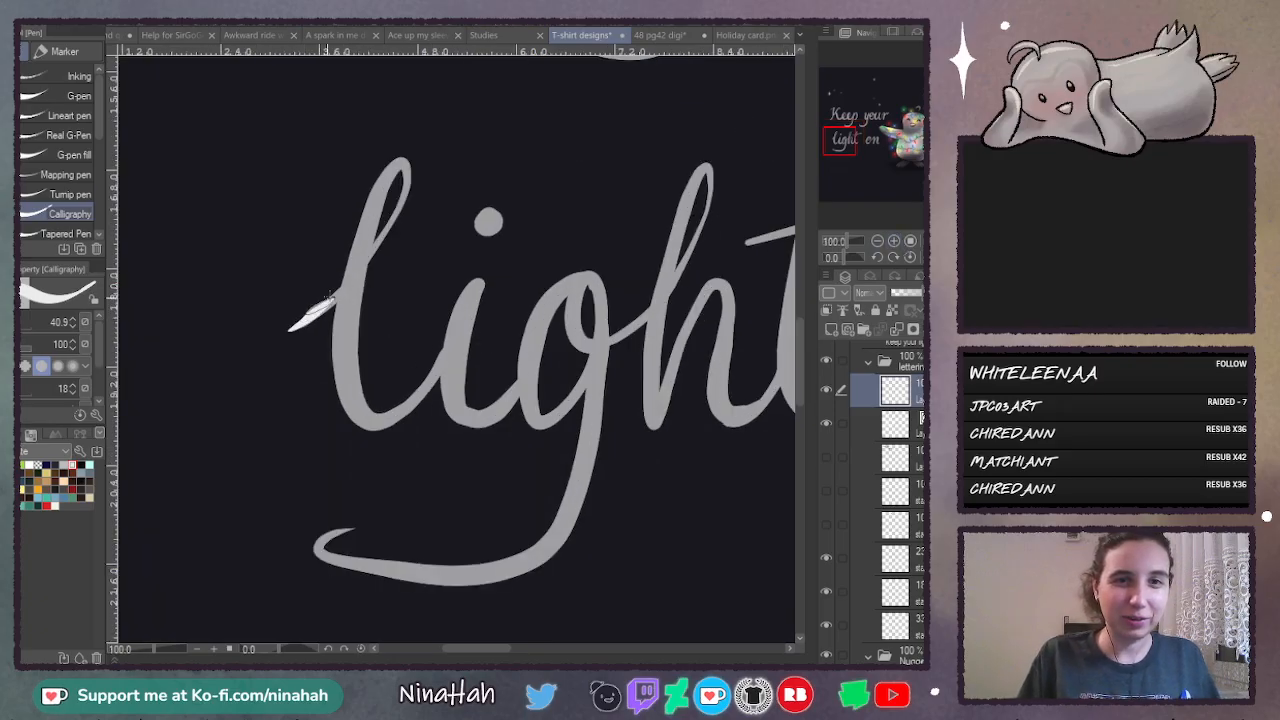
{"action": "mouse_move", "coordinate": [332, 298]}
{"action": "left_mouse_down"}
{"action": "mouse_move", "coordinate": [409, 140]}
{"action": "mouse_move", "coordinate": [370, 187]}
{"action": "mouse_move", "coordinate": [332, 382]}
{"action": "left_mouse_up"}
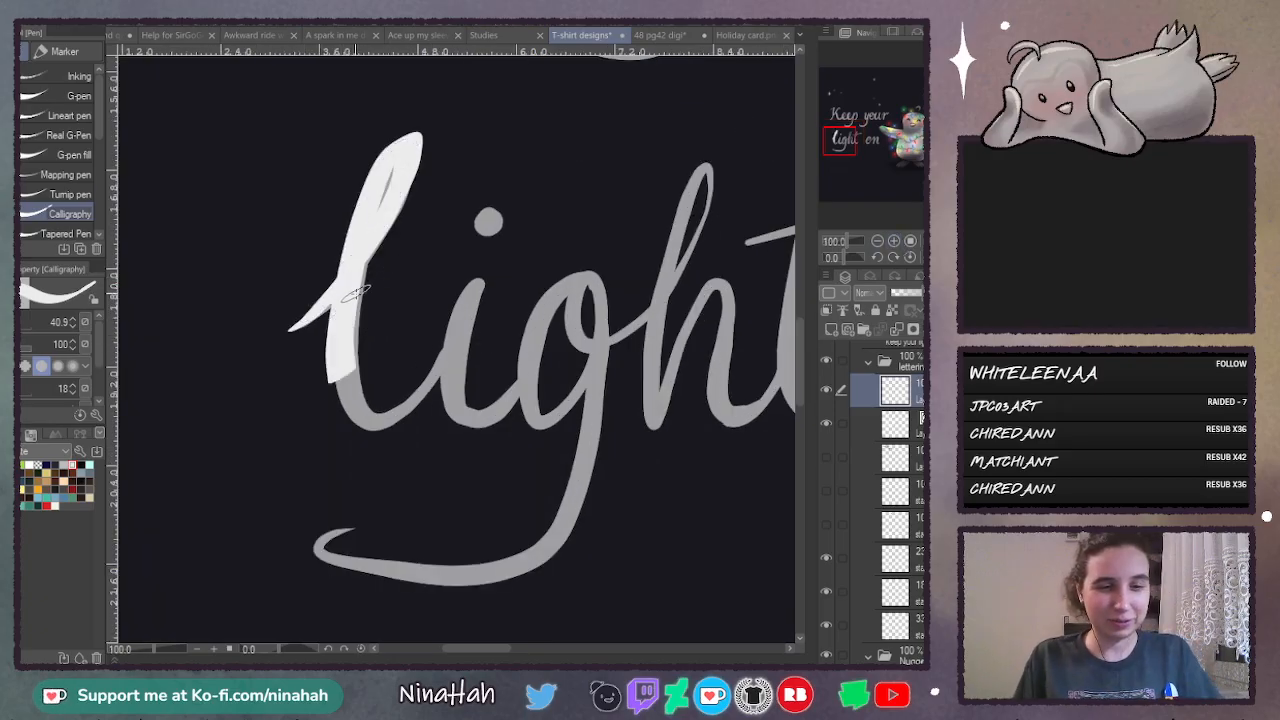
{"action": "key", "text": "ctrl+z"}
{"action": "left_click", "coordinate": [72, 327]}
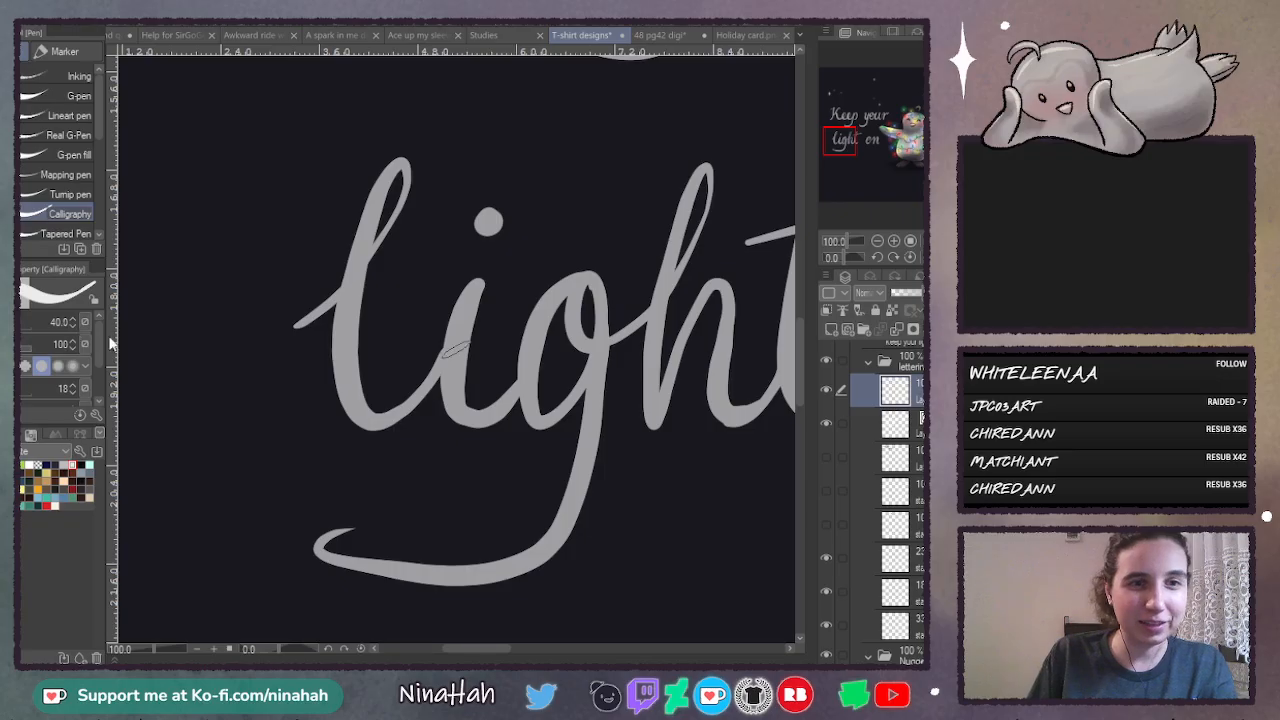
- Trace the l of "light" in one thick white looped stroke, undoing and redrawing the rejected attempts
{"action": "mouse_move", "coordinate": [300, 328]}
{"action": "left_mouse_down"}
{"action": "mouse_move", "coordinate": [410, 222]}
{"action": "mouse_move", "coordinate": [426, 140]}
{"action": "mouse_move", "coordinate": [389, 170]}
{"action": "mouse_move", "coordinate": [346, 310]}
{"action": "mouse_move", "coordinate": [356, 407]}
{"action": "mouse_move", "coordinate": [398, 414]}
{"action": "left_mouse_up"}
{"action": "key", "text": "ctrl+z"}
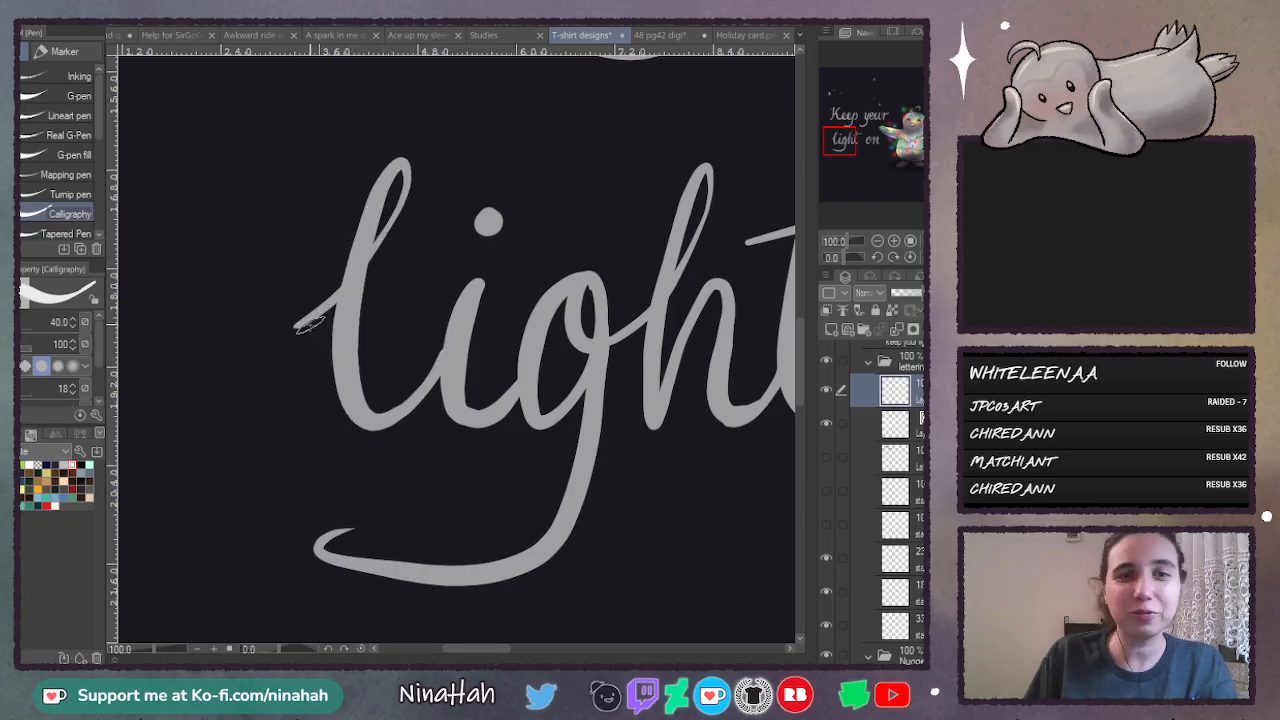
{"action": "mouse_move", "coordinate": [296, 322]}
{"action": "left_mouse_down"}
{"action": "mouse_move", "coordinate": [360, 274]}
{"action": "mouse_move", "coordinate": [423, 180]}
{"action": "mouse_move", "coordinate": [418, 140]}
{"action": "mouse_move", "coordinate": [368, 208]}
{"action": "mouse_move", "coordinate": [340, 306]}
{"action": "mouse_move", "coordinate": [357, 403]}
{"action": "mouse_move", "coordinate": [405, 430]}
{"action": "left_mouse_up"}
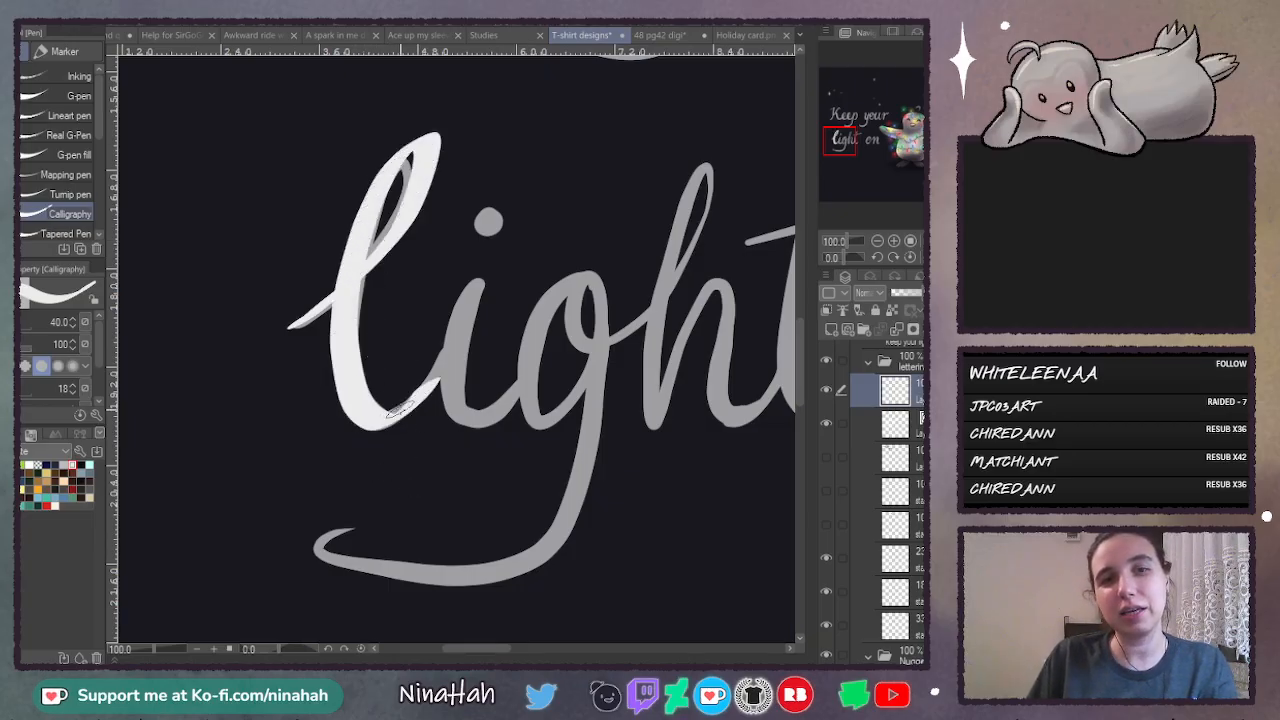
{"action": "key", "text": "ctrl+z"}
{"action": "mouse_move", "coordinate": [292, 325]}
{"action": "left_mouse_down"}
{"action": "mouse_move", "coordinate": [345, 282]}
{"action": "mouse_move", "coordinate": [418, 155]}
{"action": "mouse_move", "coordinate": [405, 135]}
{"action": "mouse_move", "coordinate": [363, 208]}
{"action": "mouse_move", "coordinate": [337, 328]}
{"action": "mouse_move", "coordinate": [345, 430]}
{"action": "mouse_move", "coordinate": [402, 412]}
{"action": "left_mouse_up"}
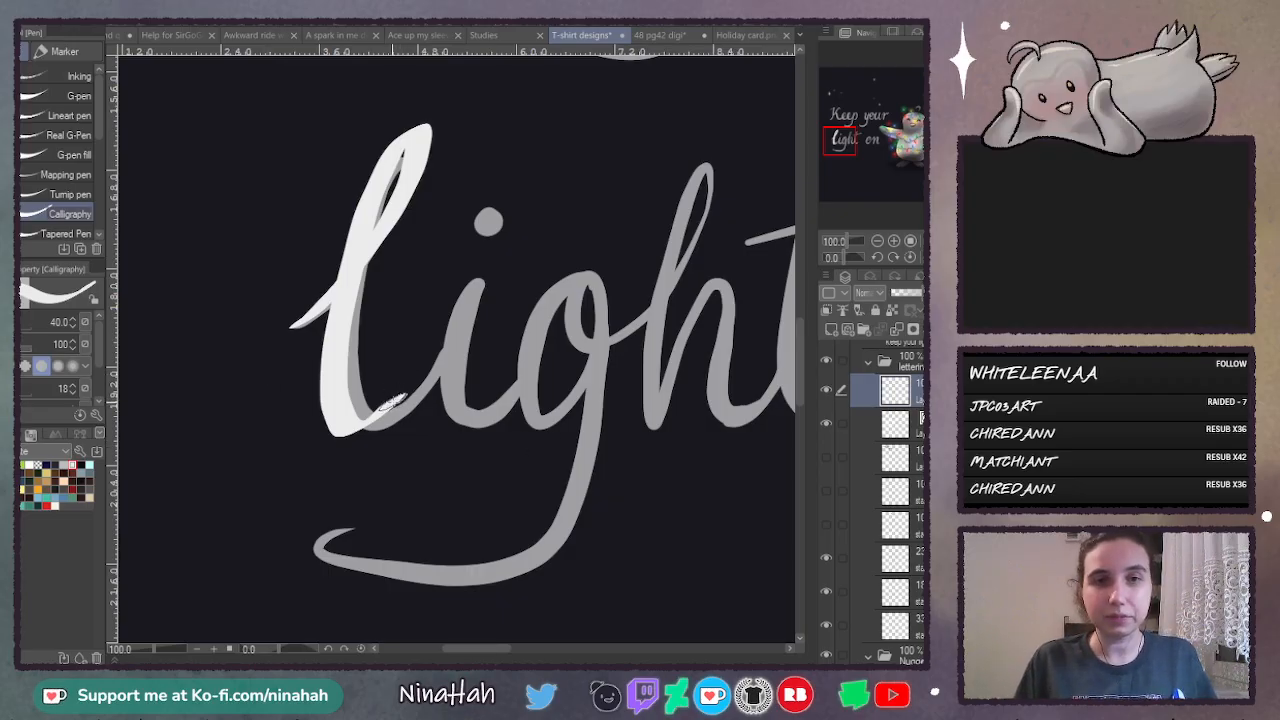
- Trace the i of "light" in thick white strokes, redrawing its stem, and add a slanted oval dot above it
{"action": "mouse_move", "coordinate": [392, 402]}
{"action": "left_mouse_down"}
{"action": "mouse_move", "coordinate": [433, 365]}
{"action": "mouse_move", "coordinate": [481, 283]}
{"action": "mouse_move", "coordinate": [449, 300]}
{"action": "mouse_move", "coordinate": [434, 422]}
{"action": "mouse_move", "coordinate": [470, 412]}
{"action": "left_mouse_up"}
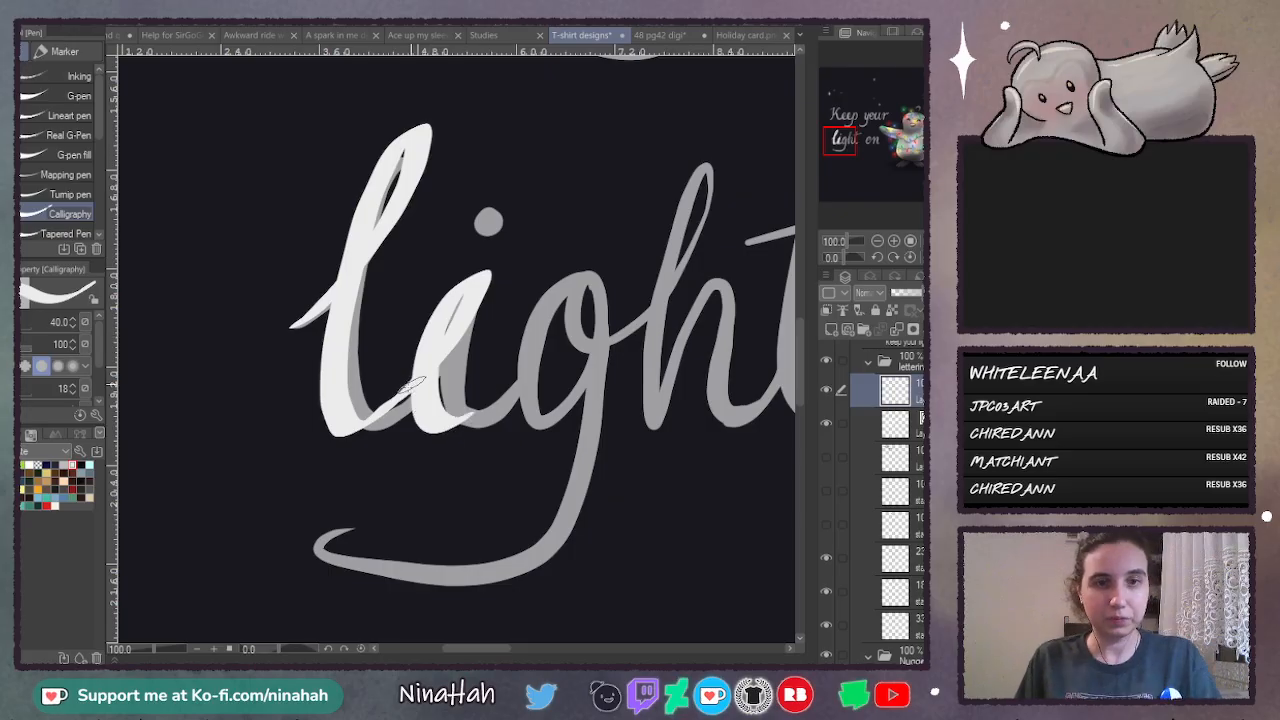
{"action": "key", "text": "ctrl+z"}
{"action": "mouse_move", "coordinate": [390, 403]}
{"action": "left_mouse_down"}
{"action": "mouse_move", "coordinate": [482, 300]}
{"action": "mouse_move", "coordinate": [426, 340]}
{"action": "mouse_move", "coordinate": [488, 426]}
{"action": "mouse_move", "coordinate": [530, 377]}
{"action": "left_mouse_up"}
{"action": "key", "text": "ctrl+z"}
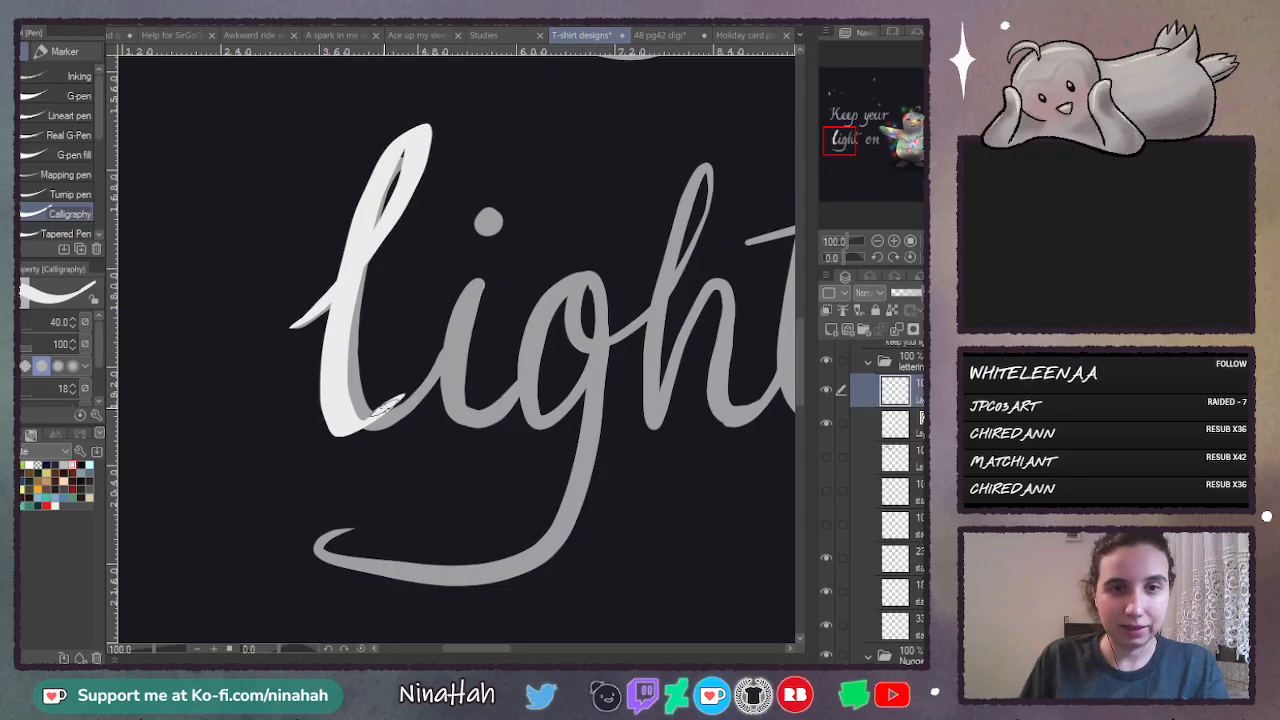
{"action": "mouse_move", "coordinate": [395, 400]}
{"action": "left_mouse_down"}
{"action": "mouse_move", "coordinate": [485, 280]}
{"action": "mouse_move", "coordinate": [457, 278]}
{"action": "mouse_move", "coordinate": [431, 342]}
{"action": "mouse_move", "coordinate": [456, 422]}
{"action": "mouse_move", "coordinate": [532, 375]}
{"action": "left_mouse_up"}
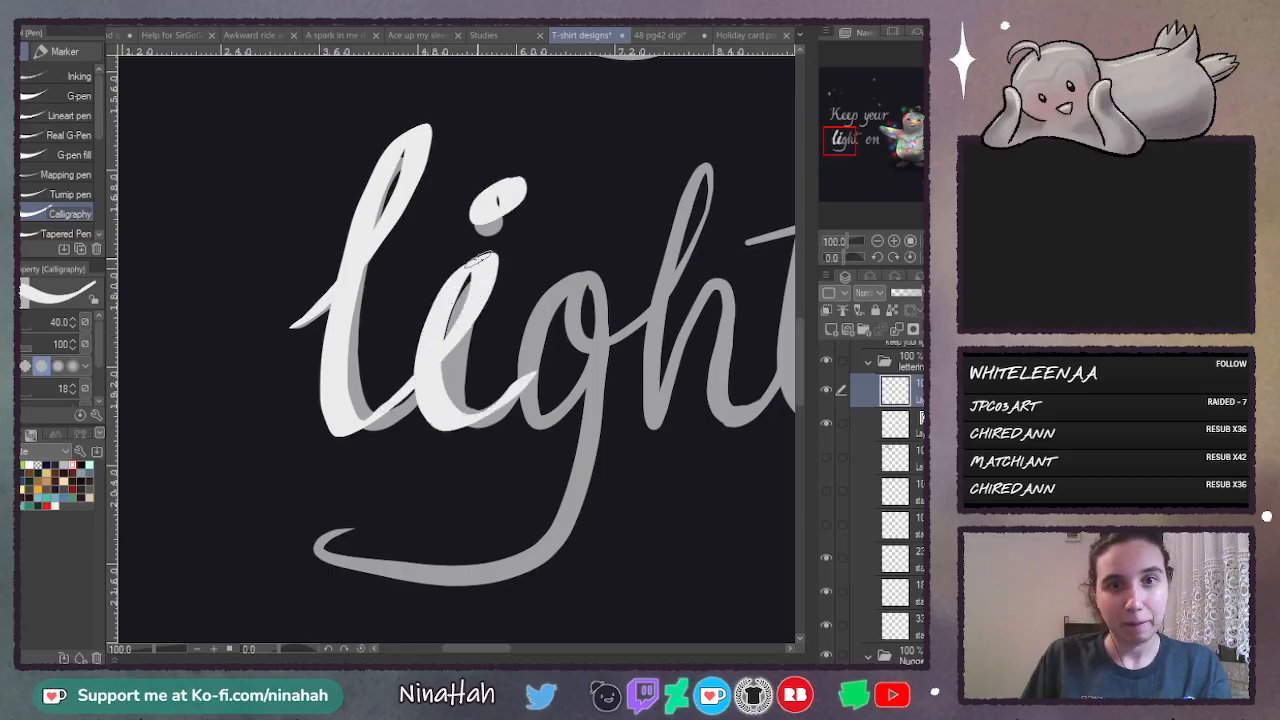
{"action": "mouse_move", "coordinate": [498, 183]}
{"action": "left_mouse_down"}
{"action": "mouse_move", "coordinate": [515, 178]}
{"action": "mouse_move", "coordinate": [490, 222]}
{"action": "left_mouse_up"}
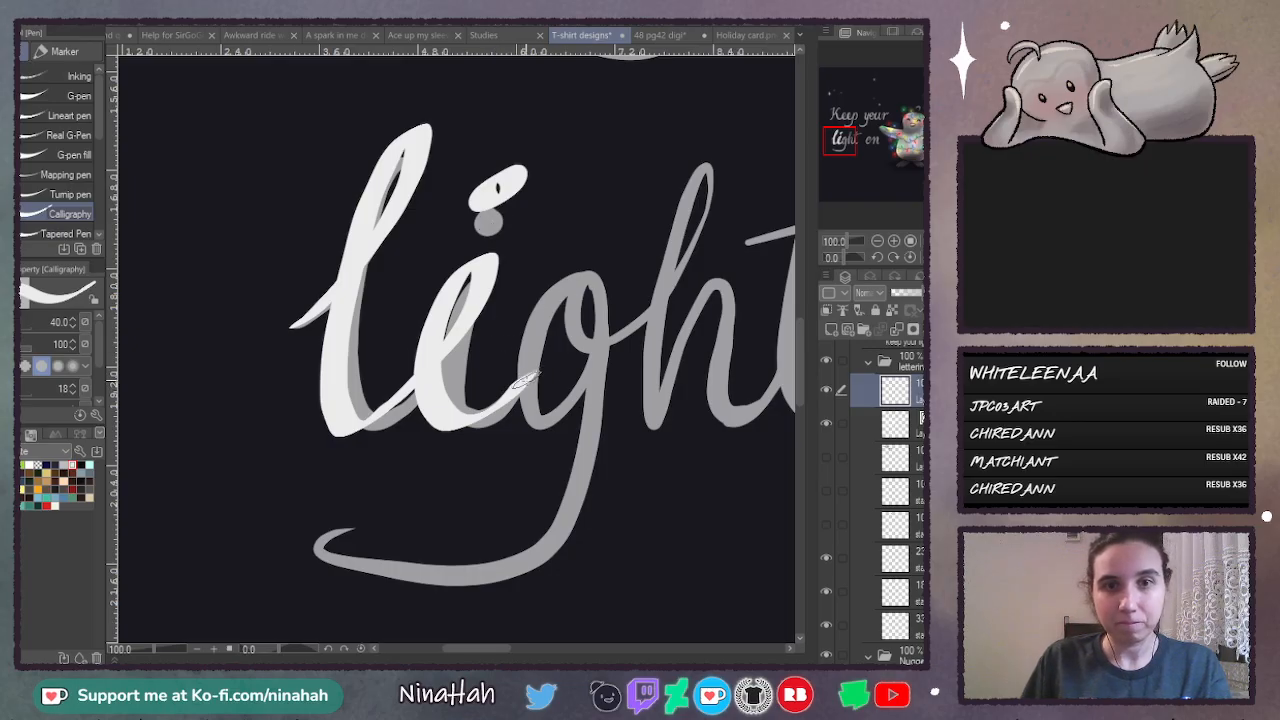
- Trace the bowl of the g and the h of "light" in thick strokes, undoing and redrawing rejected attempts
{"action": "mouse_move", "coordinate": [590, 278]}
{"action": "left_mouse_down"}
{"action": "mouse_move", "coordinate": [530, 405]}
{"action": "mouse_move", "coordinate": [588, 380]}
{"action": "mouse_move", "coordinate": [605, 265]}
{"action": "mouse_move", "coordinate": [570, 315]}
{"action": "mouse_move", "coordinate": [612, 292]}
{"action": "mouse_move", "coordinate": [612, 305]}
{"action": "mouse_move", "coordinate": [615, 287]}
{"action": "mouse_move", "coordinate": [570, 320]}
{"action": "mouse_move", "coordinate": [585, 267]}
{"action": "mouse_move", "coordinate": [547, 320]}
{"action": "mouse_move", "coordinate": [543, 404]}
{"action": "mouse_move", "coordinate": [603, 345]}
{"action": "mouse_move", "coordinate": [605, 258]}
{"action": "mouse_move", "coordinate": [583, 293]}
{"action": "mouse_move", "coordinate": [596, 340]}
{"action": "mouse_move", "coordinate": [666, 280]}
{"action": "mouse_move", "coordinate": [713, 160]}
{"action": "mouse_move", "coordinate": [680, 210]}
{"action": "mouse_move", "coordinate": [647, 360]}
{"action": "mouse_move", "coordinate": [667, 425]}
{"action": "mouse_move", "coordinate": [744, 290]}
{"action": "mouse_move", "coordinate": [724, 411]}
{"action": "left_mouse_up"}
{"action": "key", "text": "ctrl+z"}
{"action": "left_click_drag", "start_coordinate": [496, 650], "coordinate": [522, 651]}
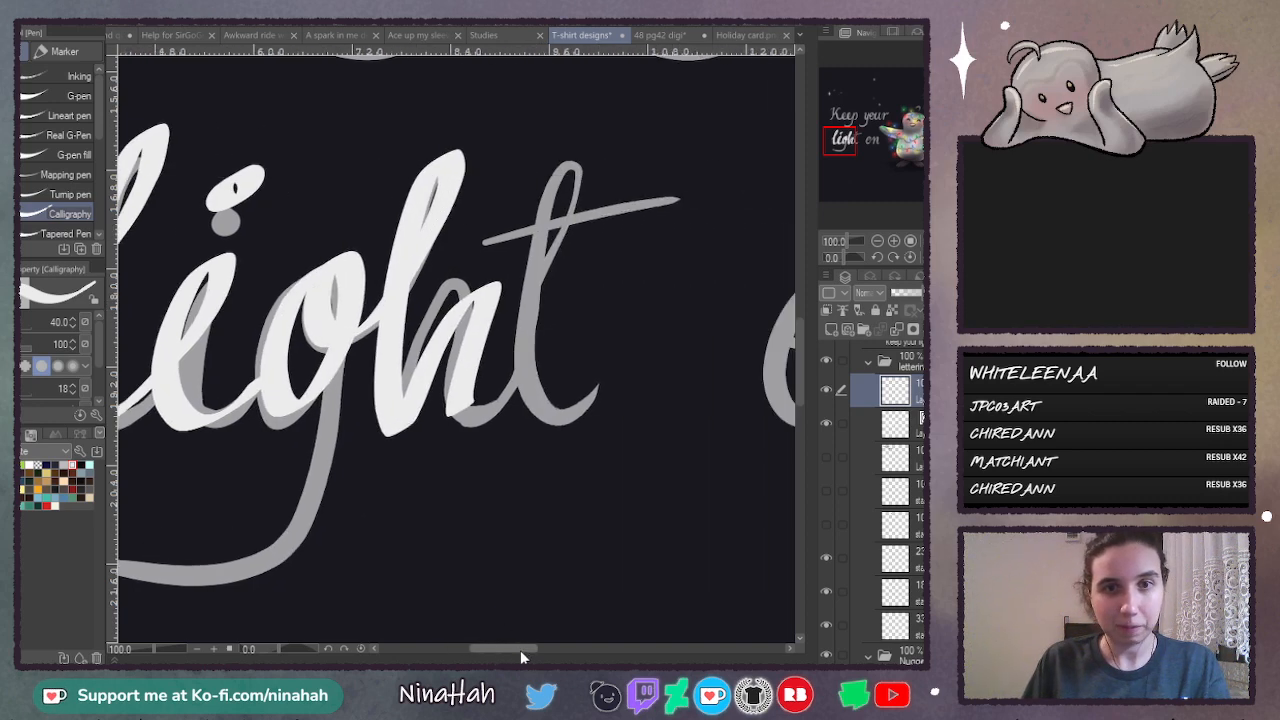
{"action": "key", "text": "ctrl+z"}
{"action": "mouse_move", "coordinate": [319, 273]}
{"action": "left_mouse_down"}
{"action": "mouse_move", "coordinate": [262, 368]}
{"action": "mouse_move", "coordinate": [280, 425]}
{"action": "mouse_move", "coordinate": [342, 308]}
{"action": "mouse_move", "coordinate": [332, 262]}
{"action": "mouse_move", "coordinate": [309, 290]}
{"action": "mouse_move", "coordinate": [309, 340]}
{"action": "mouse_move", "coordinate": [369, 325]}
{"action": "mouse_move", "coordinate": [432, 262]}
{"action": "mouse_move", "coordinate": [467, 130]}
{"action": "mouse_move", "coordinate": [436, 153]}
{"action": "mouse_move", "coordinate": [385, 364]}
{"action": "mouse_move", "coordinate": [390, 424]}
{"action": "mouse_move", "coordinate": [444, 300]}
{"action": "mouse_move", "coordinate": [476, 296]}
{"action": "mouse_move", "coordinate": [454, 384]}
{"action": "mouse_move", "coordinate": [476, 418]}
{"action": "mouse_move", "coordinate": [543, 318]}
{"action": "mouse_move", "coordinate": [529, 346]}
{"action": "mouse_move", "coordinate": [602, 118]}
{"action": "mouse_move", "coordinate": [565, 155]}
{"action": "mouse_move", "coordinate": [521, 308]}
{"action": "mouse_move", "coordinate": [536, 415]}
{"action": "mouse_move", "coordinate": [594, 365]}
{"action": "left_mouse_up"}
{"action": "key", "text": "ctrl+z"}
- Trace the t of "light" with a looped stem joined to the h, and draw its slanted crossbar
{"action": "mouse_move", "coordinate": [497, 405]}
{"action": "left_mouse_down"}
{"action": "mouse_move", "coordinate": [621, 104]}
{"action": "mouse_move", "coordinate": [566, 168]}
{"action": "mouse_move", "coordinate": [525, 334]}
{"action": "mouse_move", "coordinate": [600, 372]}
{"action": "left_mouse_up"}
{"action": "key", "text": "ctrl+z"}
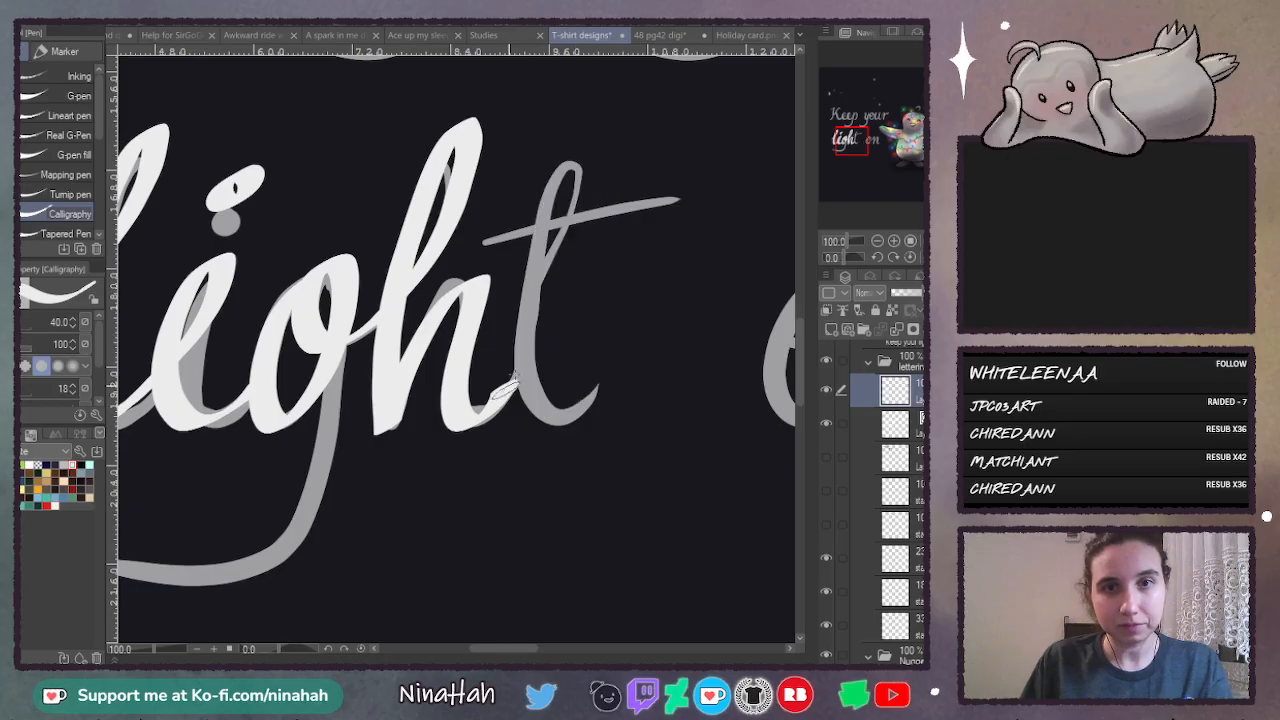
{"action": "mouse_move", "coordinate": [505, 390]}
{"action": "left_mouse_down"}
{"action": "mouse_move", "coordinate": [604, 148]}
{"action": "mouse_move", "coordinate": [576, 148]}
{"action": "mouse_move", "coordinate": [536, 345]}
{"action": "mouse_move", "coordinate": [628, 362]}
{"action": "left_mouse_up"}
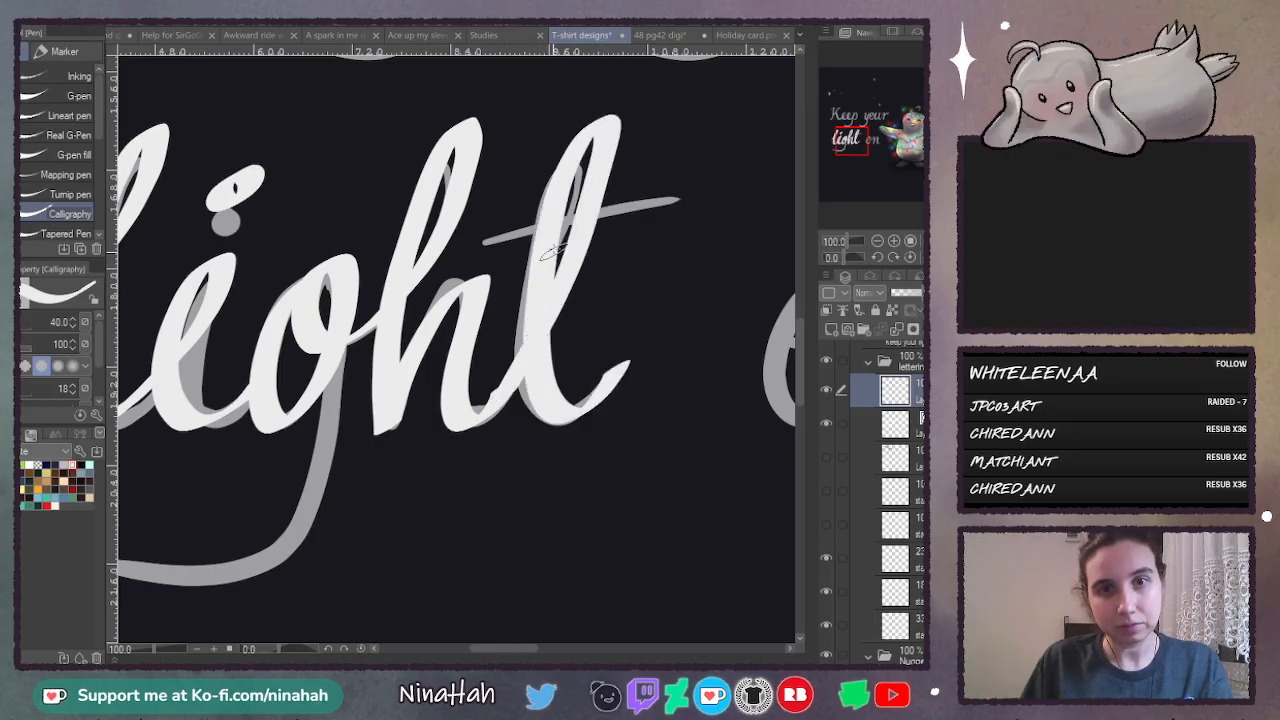
{"action": "left_click_drag", "start_coordinate": [484, 243], "coordinate": [690, 197]}
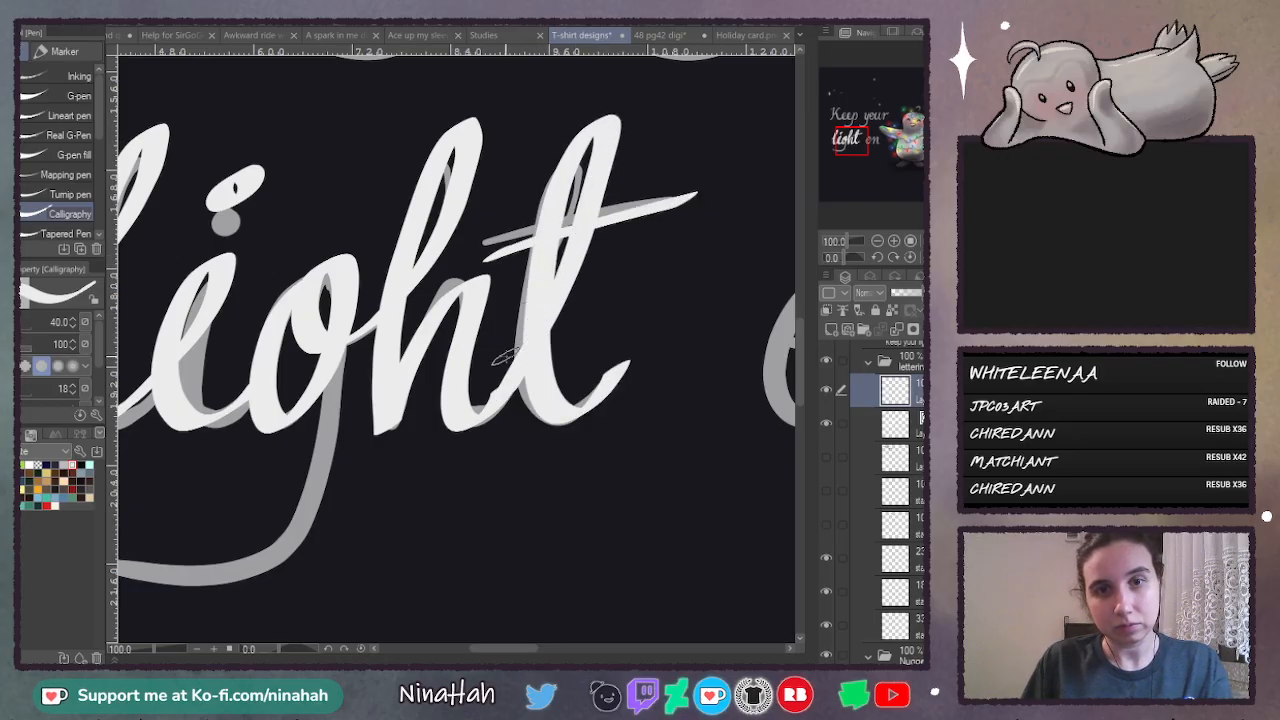
- Draw the g's long tail sweeping under "light" and curling back at its end
{"action": "left_click_drag", "start_coordinate": [543, 652], "coordinate": [495, 651]}
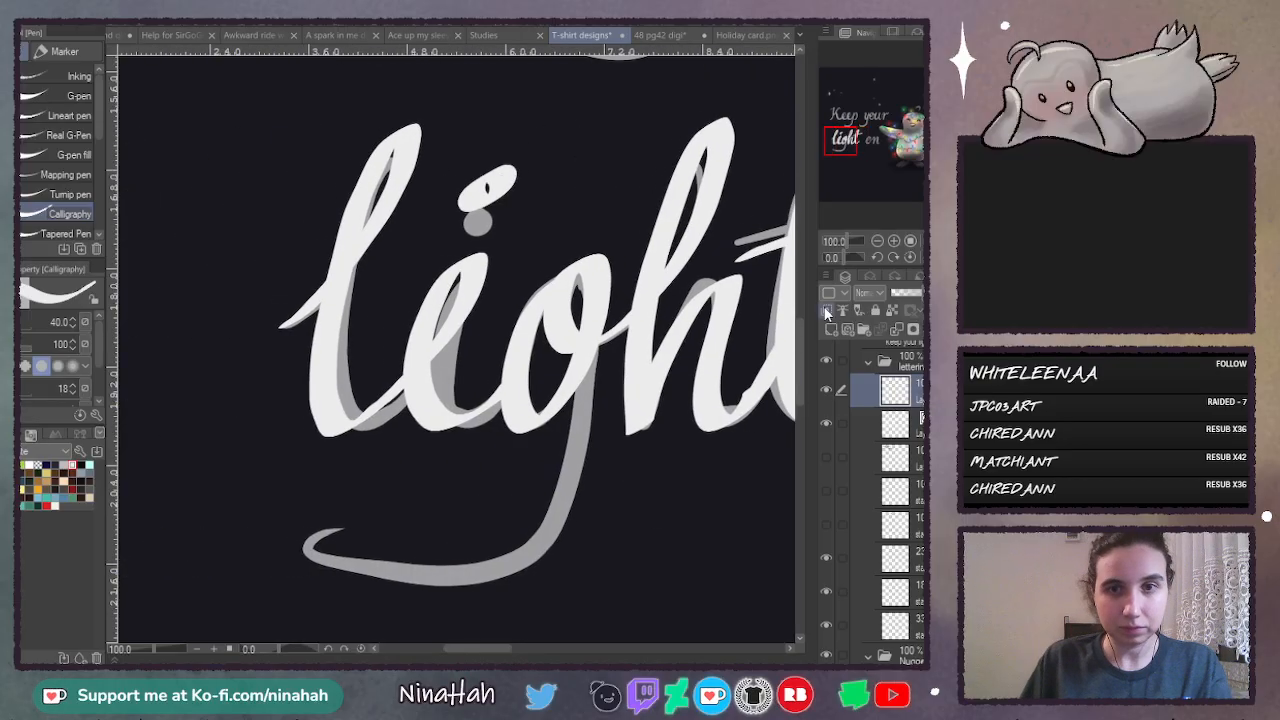
{"action": "scroll", "coordinate": [785, 335], "scroll_direction": "down", "scroll_amount": 3}
{"action": "mouse_move", "coordinate": [600, 168]}
{"action": "left_mouse_down"}
{"action": "mouse_move", "coordinate": [495, 430]}
{"action": "mouse_move", "coordinate": [404, 352]}
{"action": "left_mouse_up"}
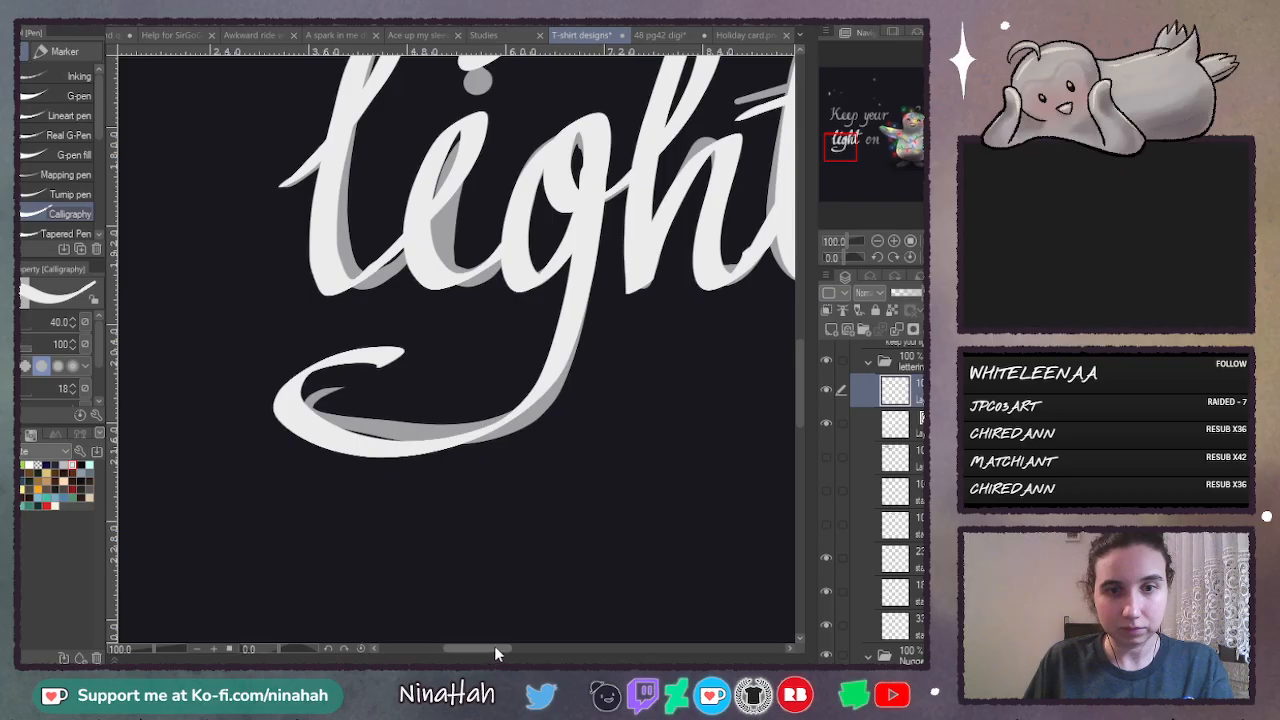
- Switch to the G-pen at size 58.2 and draw a trial tail curve below the g's tail
{"action": "mouse_move", "coordinate": [494, 649]}
{"action": "left_mouse_down"}
{"action": "mouse_move", "coordinate": [558, 649]}
{"action": "mouse_move", "coordinate": [482, 649]}
{"action": "left_mouse_up"}
{"action": "left_click", "coordinate": [66, 95]}
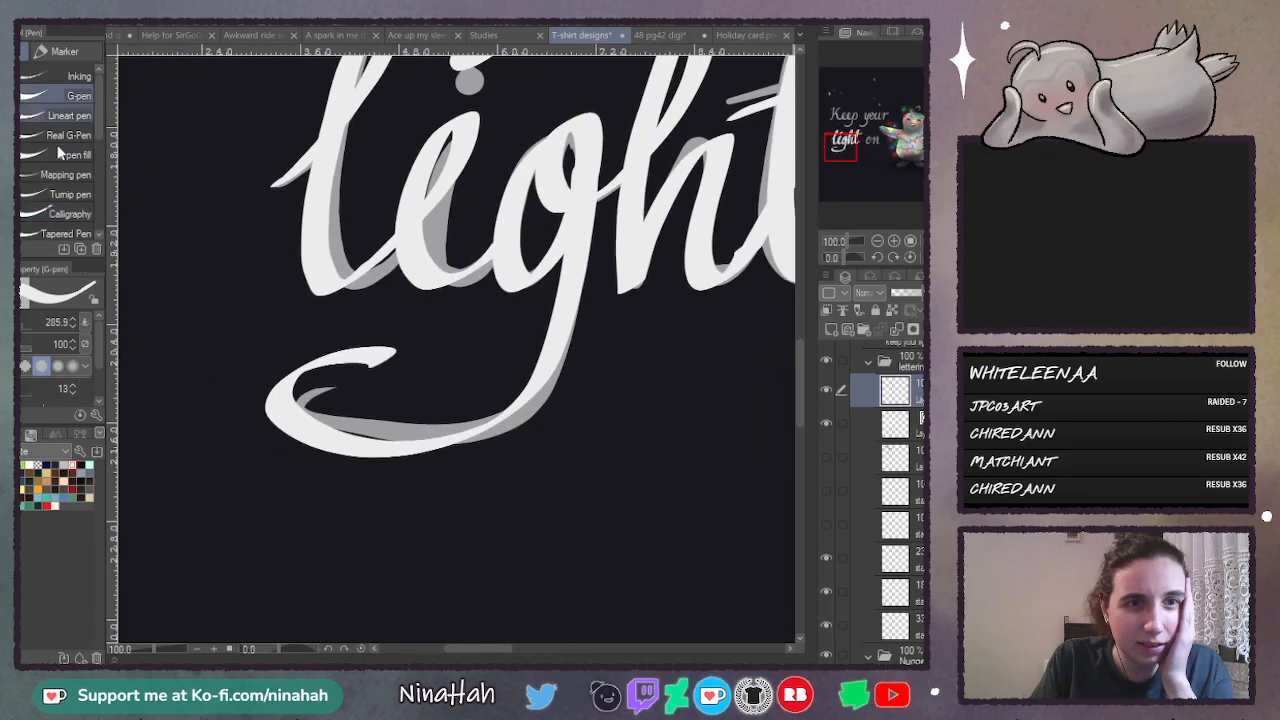
{"action": "left_click", "coordinate": [24, 322]}
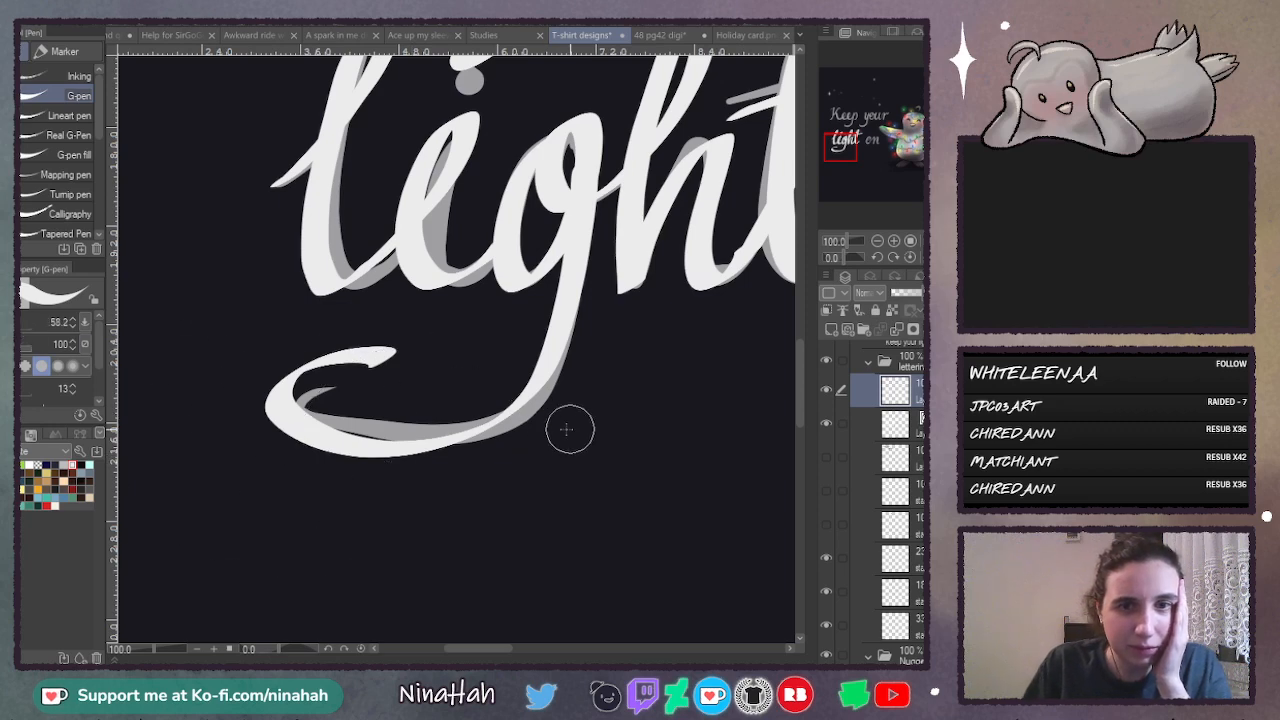
{"action": "mouse_move", "coordinate": [577, 408]}
{"action": "left_mouse_down"}
{"action": "mouse_move", "coordinate": [466, 580]}
{"action": "mouse_move", "coordinate": [376, 527]}
{"action": "left_mouse_up"}
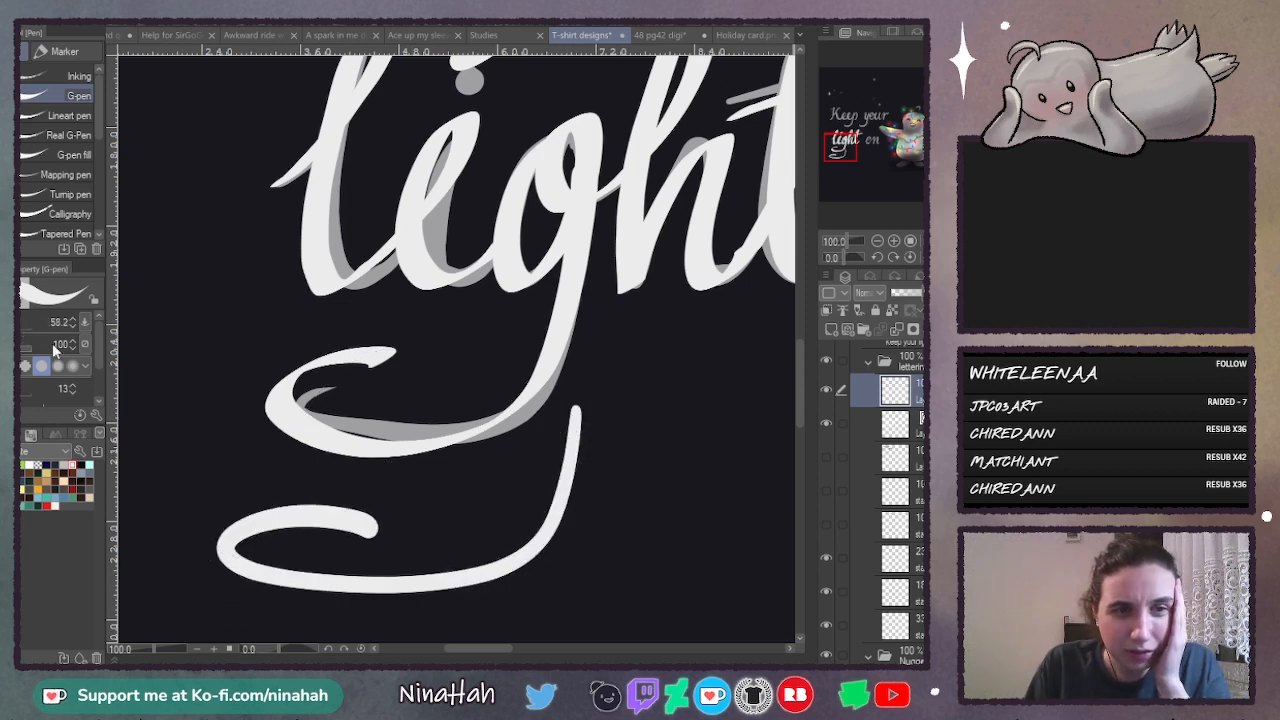
- Test the Lineart pen with a zigzag stroke beside the g's tail, and undo it together with the trial tail curve below
{"action": "left_click", "coordinate": [45, 214]}
{"action": "scroll", "coordinate": [100, 372], "scroll_direction": "down", "scroll_amount": 2}
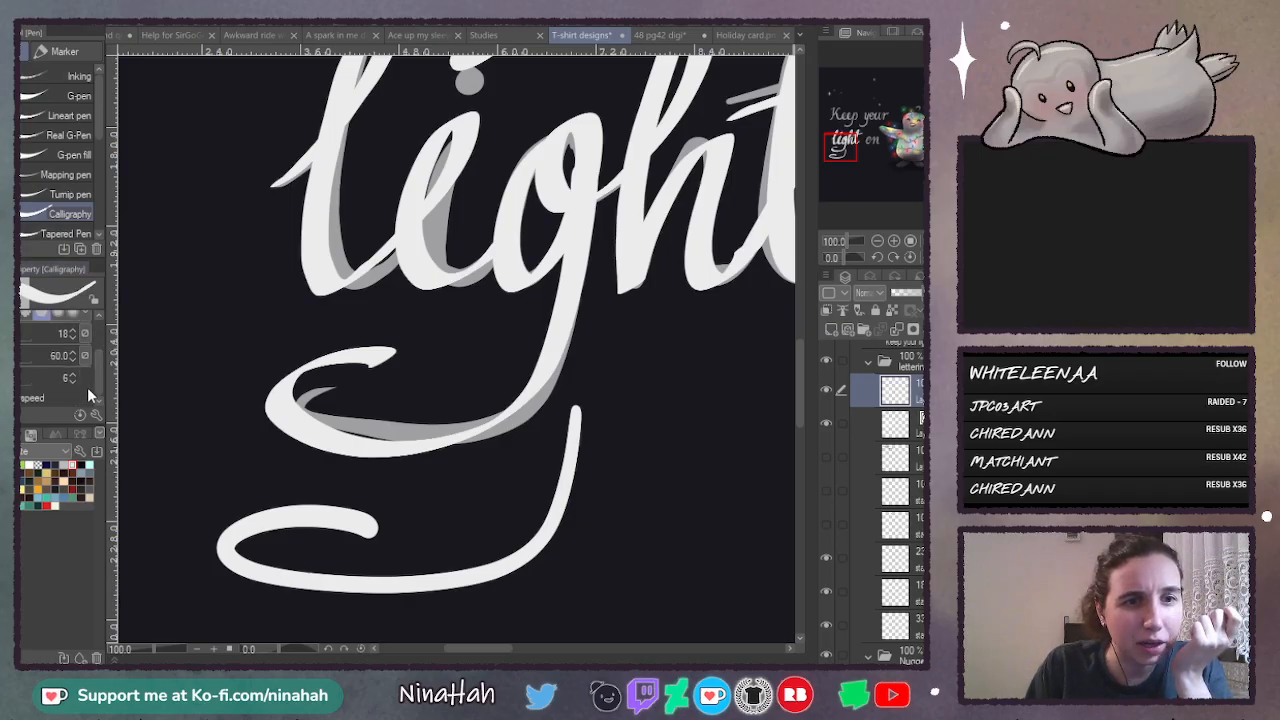
{"action": "left_click", "coordinate": [42, 97]}
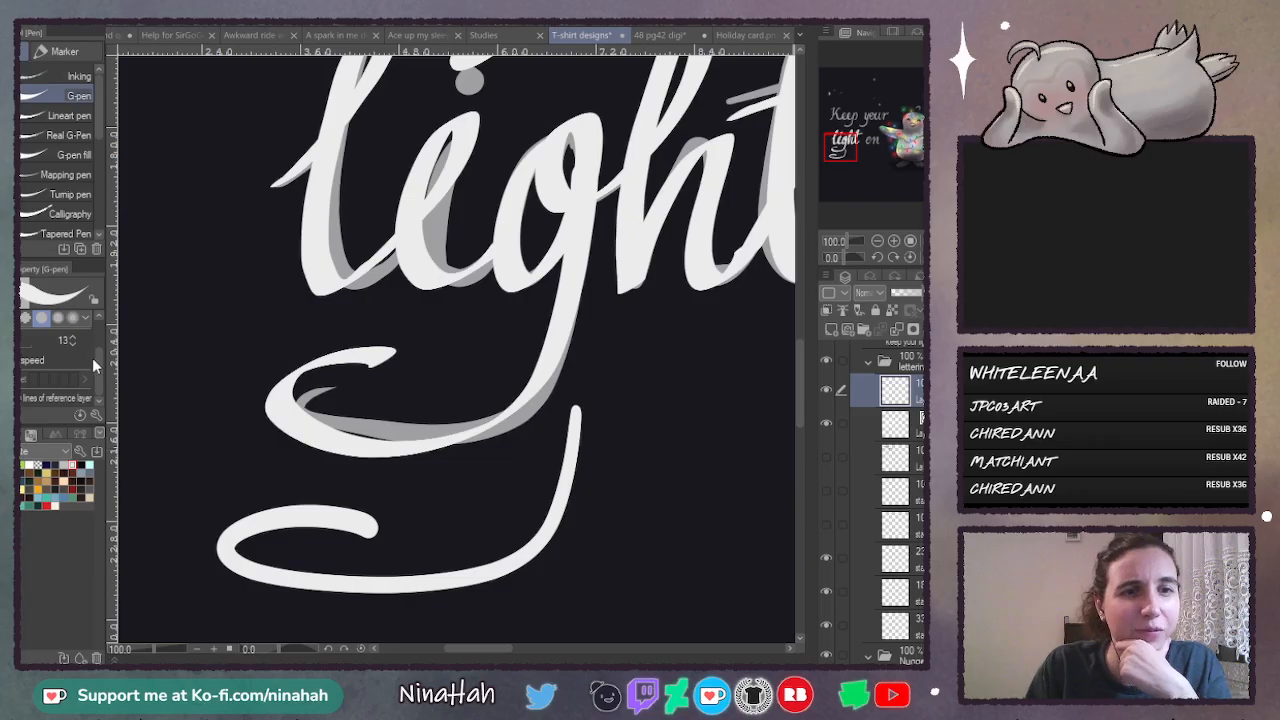
{"action": "left_click", "coordinate": [35, 157]}
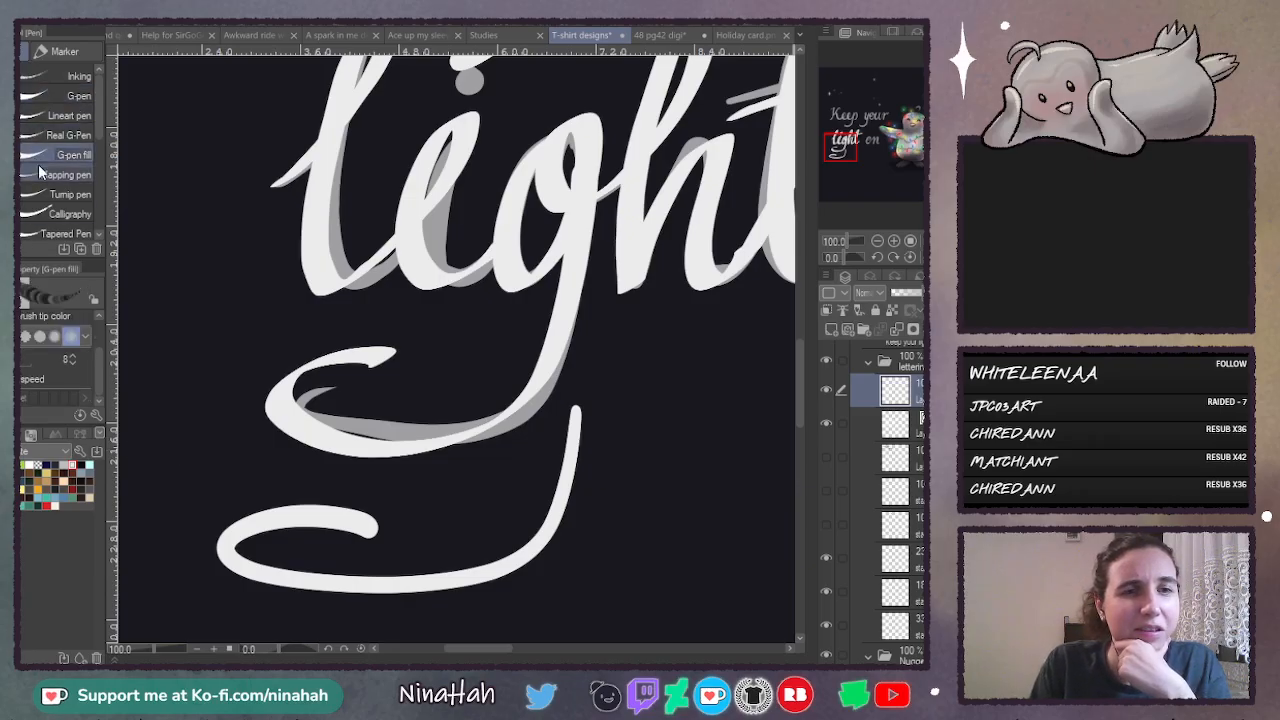
{"action": "left_click", "coordinate": [43, 116]}
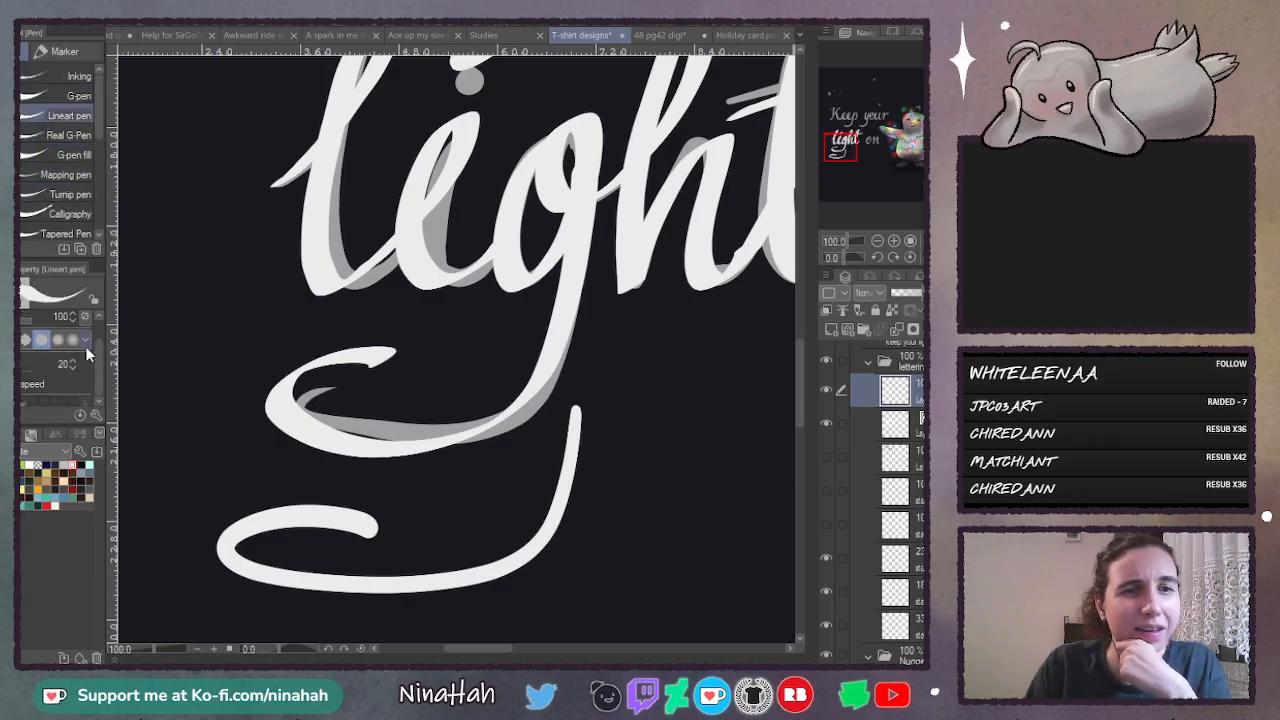
{"action": "mouse_move", "coordinate": [262, 283]}
{"action": "left_mouse_down"}
{"action": "mouse_move", "coordinate": [320, 335]}
{"action": "mouse_move", "coordinate": [395, 355]}
{"action": "left_mouse_up"}
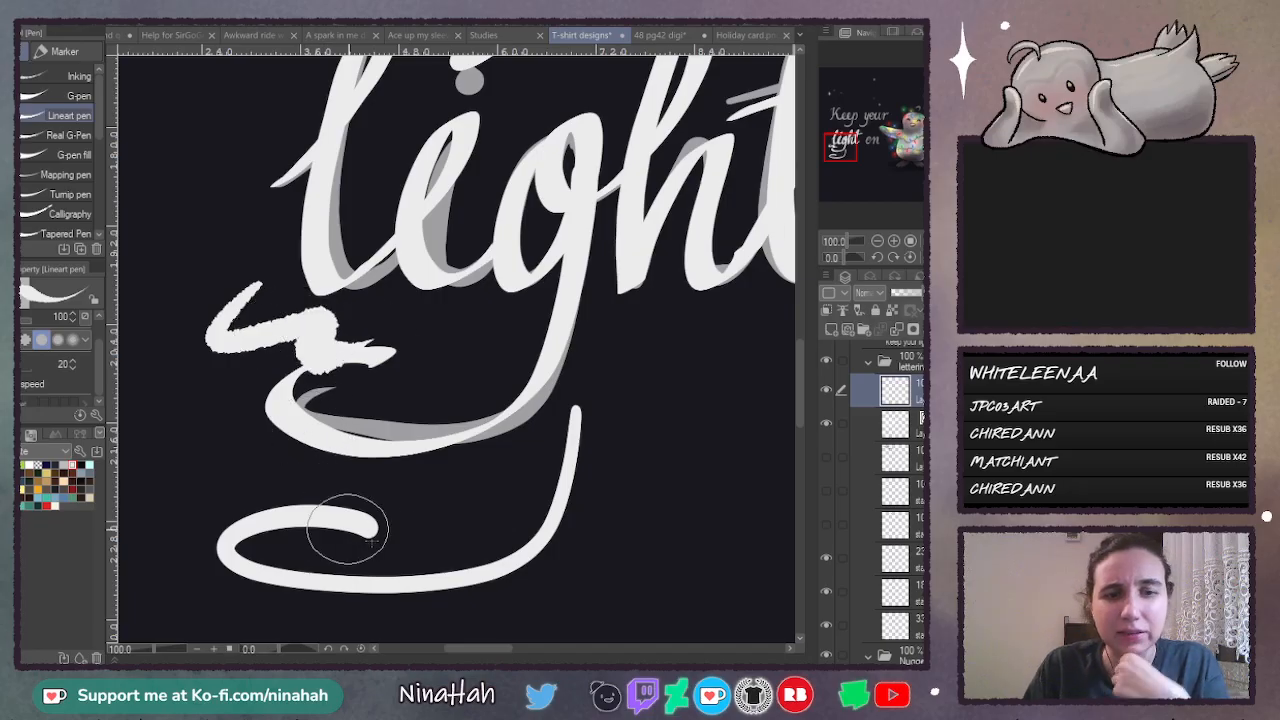
{"action": "key", "text": "ctrl+z"}
{"action": "key", "text": "ctrl+z"}
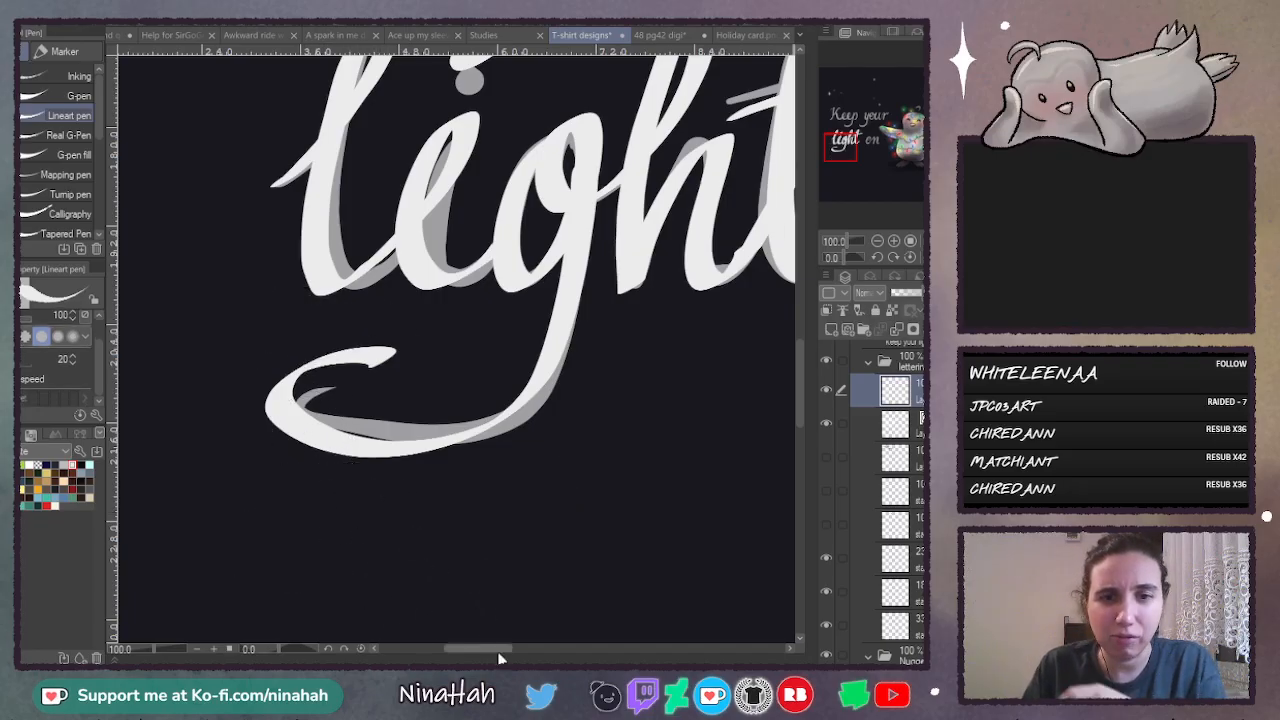
- Try the G-pen with two S-shaped test strokes between "light" and "on", undoing each one
{"action": "left_click_drag", "start_coordinate": [500, 650], "coordinate": [565, 650]}
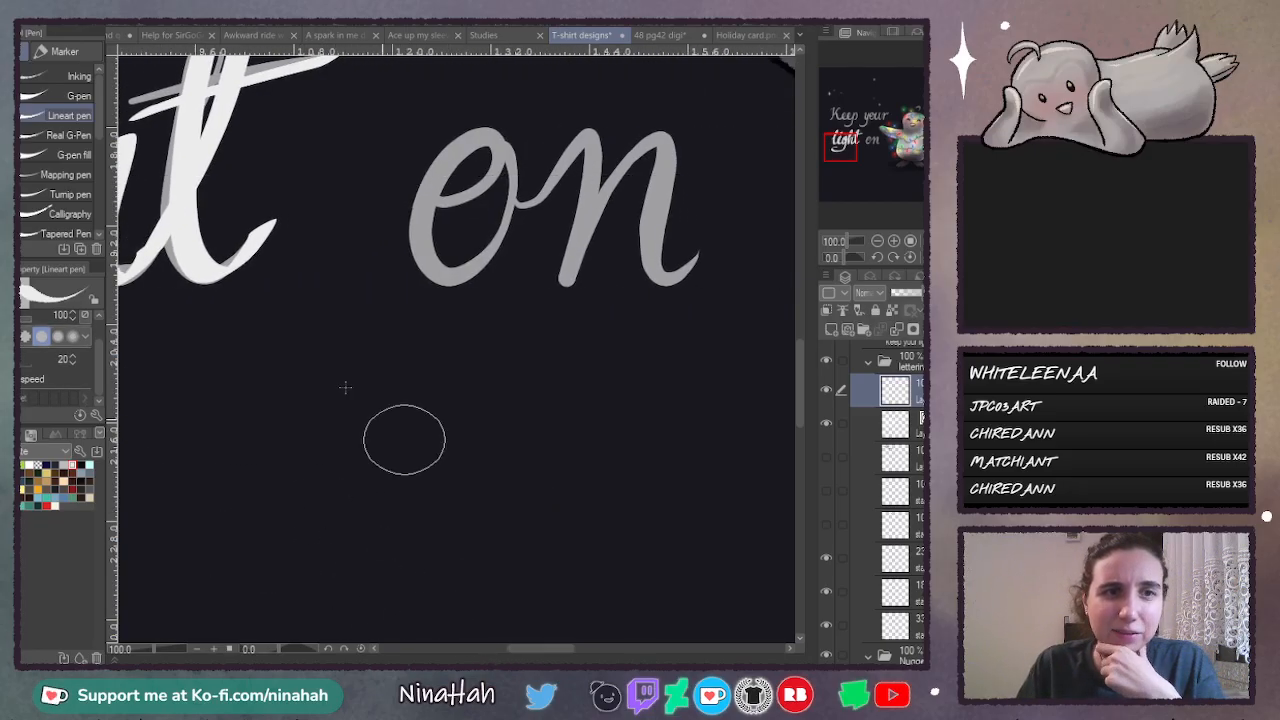
{"action": "left_click", "coordinate": [50, 214]}
{"action": "scroll", "coordinate": [786, 368], "scroll_direction": "up", "scroll_amount": 4}
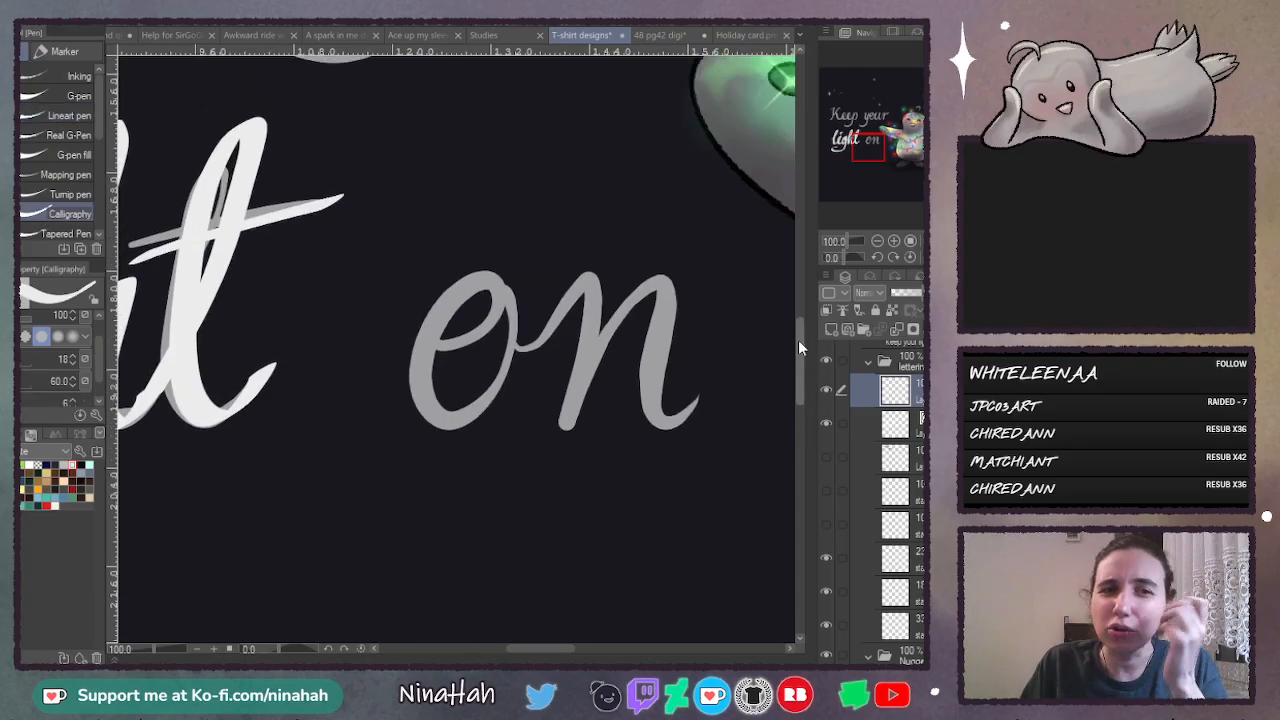
{"action": "left_click", "coordinate": [65, 96]}
{"action": "mouse_move", "coordinate": [364, 351]}
{"action": "left_mouse_down"}
{"action": "mouse_move", "coordinate": [357, 331]}
{"action": "mouse_move", "coordinate": [343, 506]}
{"action": "left_mouse_up"}
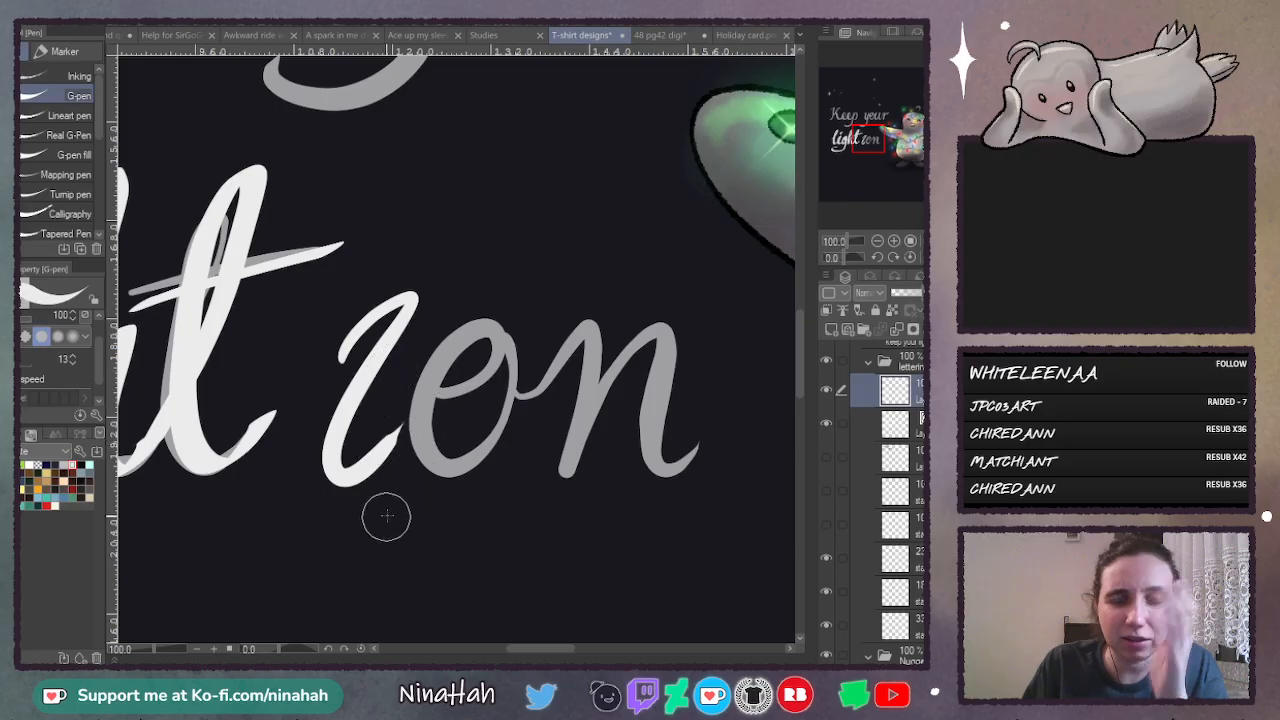
{"action": "key", "text": "ctrl+z"}
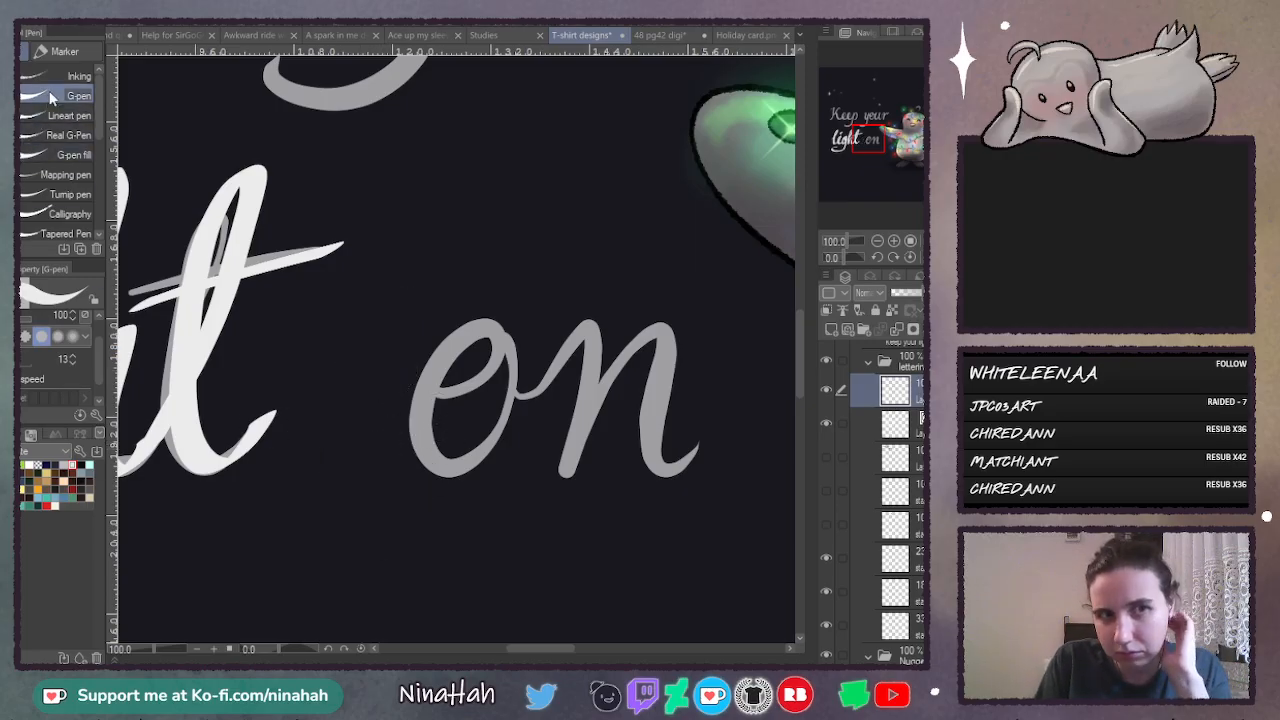
{"action": "mouse_move", "coordinate": [352, 337]}
{"action": "left_mouse_down"}
{"action": "mouse_move", "coordinate": [313, 484]}
{"action": "mouse_move", "coordinate": [415, 460]}
{"action": "left_mouse_up"}
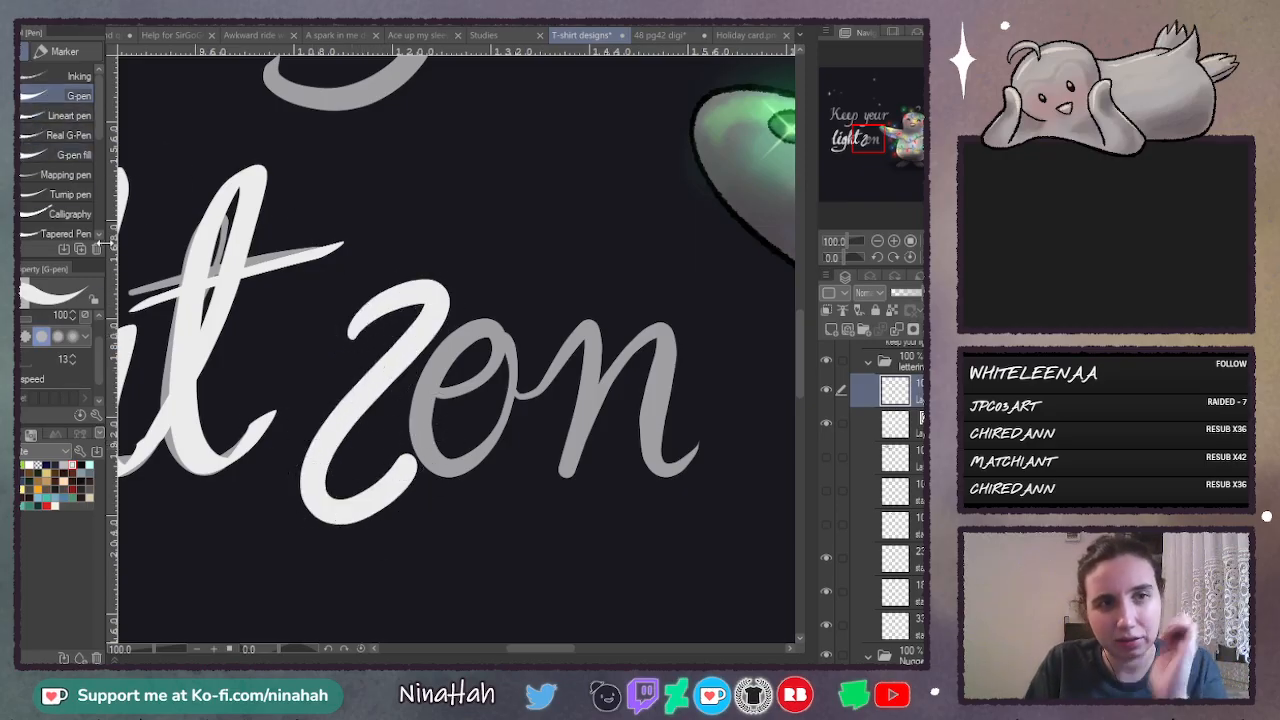
{"action": "key", "text": "ctrl+z"}
- Try the Real G-Pen with two curved test strokes in front of "on", undoing each one
{"action": "left_click", "coordinate": [68, 135]}
{"action": "mouse_move", "coordinate": [355, 322]}
{"action": "left_mouse_down"}
{"action": "mouse_move", "coordinate": [320, 355]}
{"action": "mouse_move", "coordinate": [363, 509]}
{"action": "mouse_move", "coordinate": [417, 586]}
{"action": "left_mouse_up"}
{"action": "key", "text": "ctrl+z"}
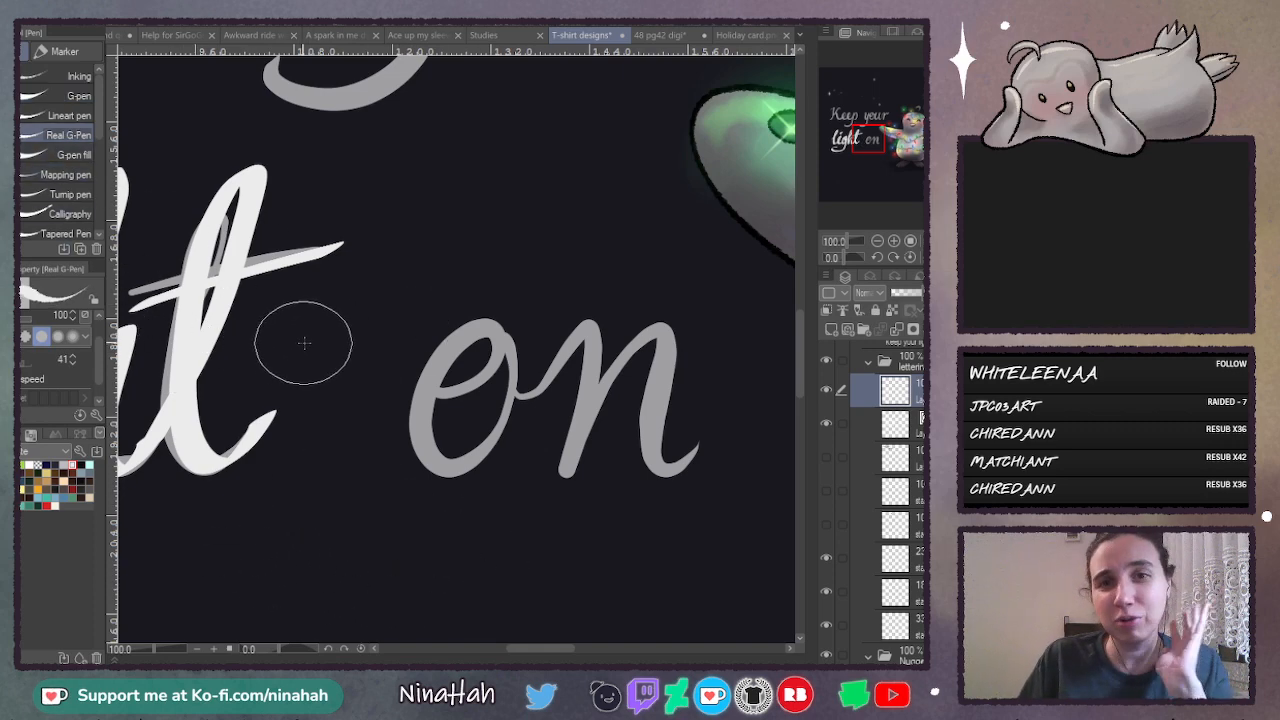
{"action": "mouse_move", "coordinate": [300, 346]}
{"action": "left_mouse_down"}
{"action": "mouse_move", "coordinate": [347, 299]}
{"action": "mouse_move", "coordinate": [390, 458]}
{"action": "mouse_move", "coordinate": [355, 500]}
{"action": "left_mouse_up"}
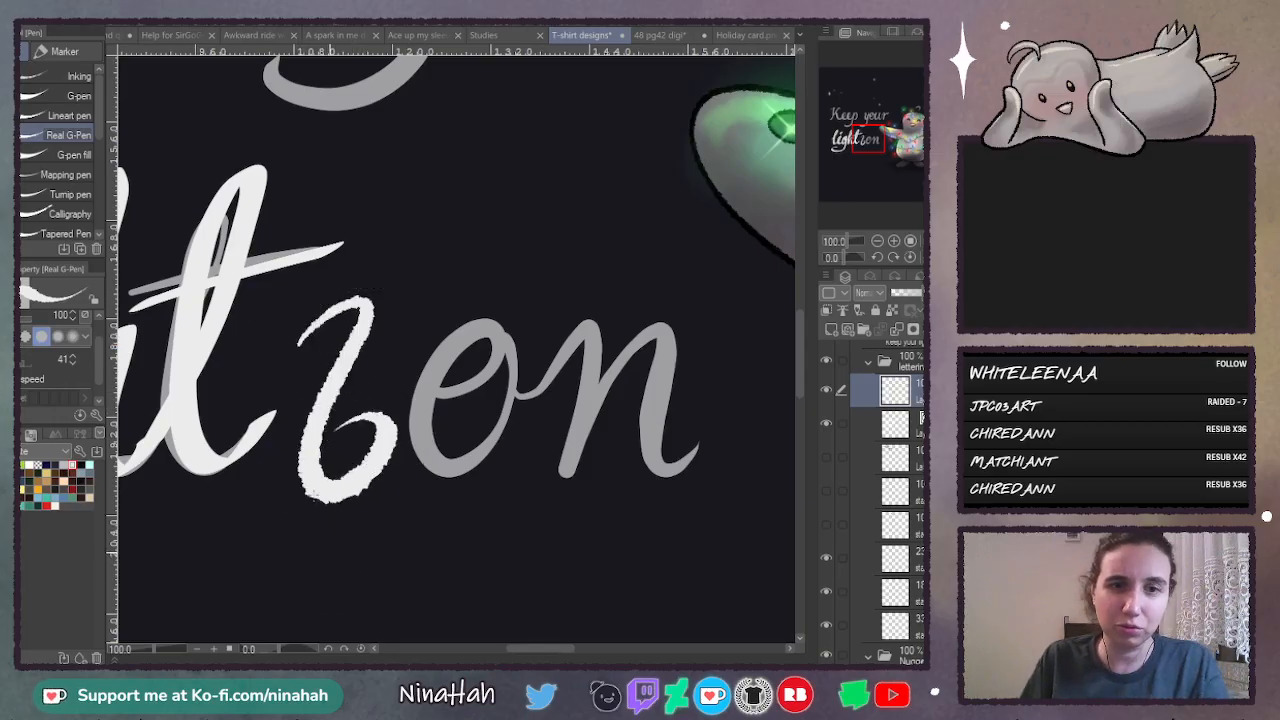
{"action": "key", "text": "ctrl+z"}
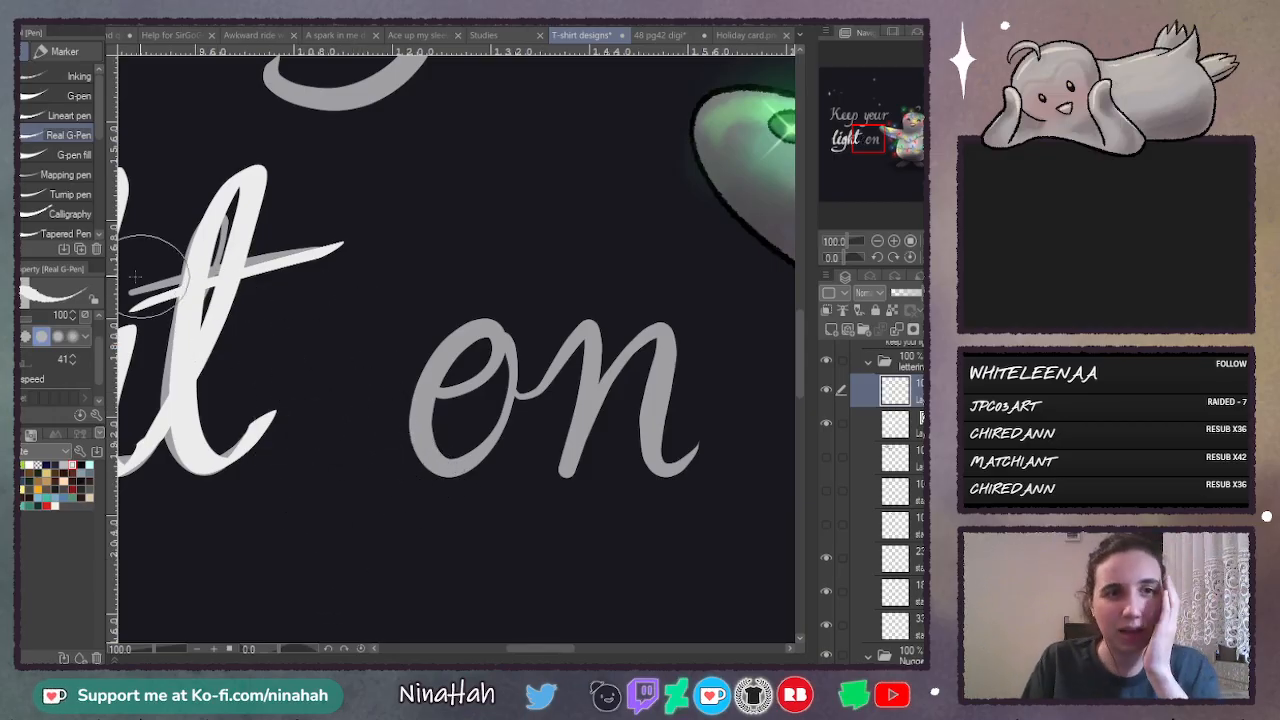
- Trace the word "on" over its grey guide in thick strokes with the Calligraphy pen
{"action": "left_click", "coordinate": [47, 213]}
{"action": "mouse_move", "coordinate": [456, 340]}
{"action": "left_mouse_down"}
{"action": "mouse_move", "coordinate": [498, 393]}
{"action": "mouse_move", "coordinate": [483, 323]}
{"action": "mouse_move", "coordinate": [465, 366]}
{"action": "mouse_move", "coordinate": [505, 391]}
{"action": "mouse_move", "coordinate": [580, 321]}
{"action": "mouse_move", "coordinate": [543, 451]}
{"action": "mouse_move", "coordinate": [567, 405]}
{"action": "mouse_move", "coordinate": [653, 316]}
{"action": "mouse_move", "coordinate": [623, 413]}
{"action": "mouse_move", "coordinate": [688, 436]}
{"action": "left_mouse_up"}
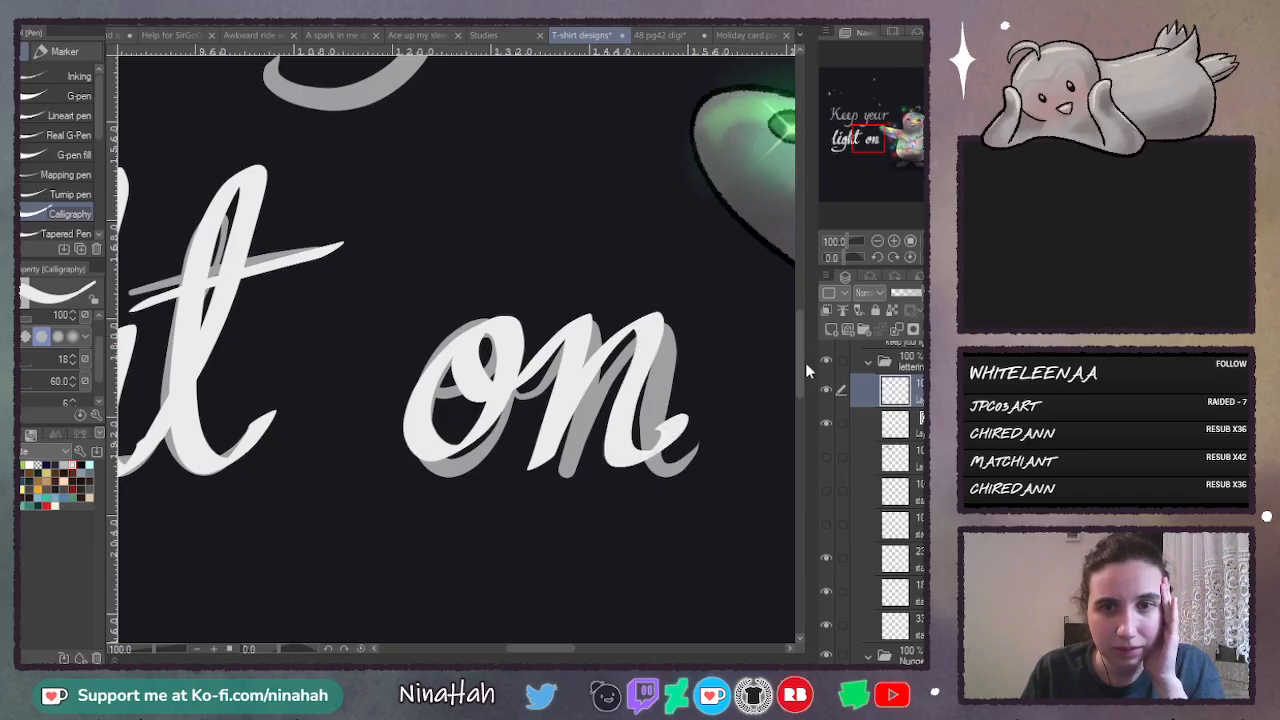
- Add a new raster layer and trace the y of "your" with a long curled tail, redrawing its descending stroke once
{"action": "left_click_drag", "start_coordinate": [799, 374], "coordinate": [806, 309]}
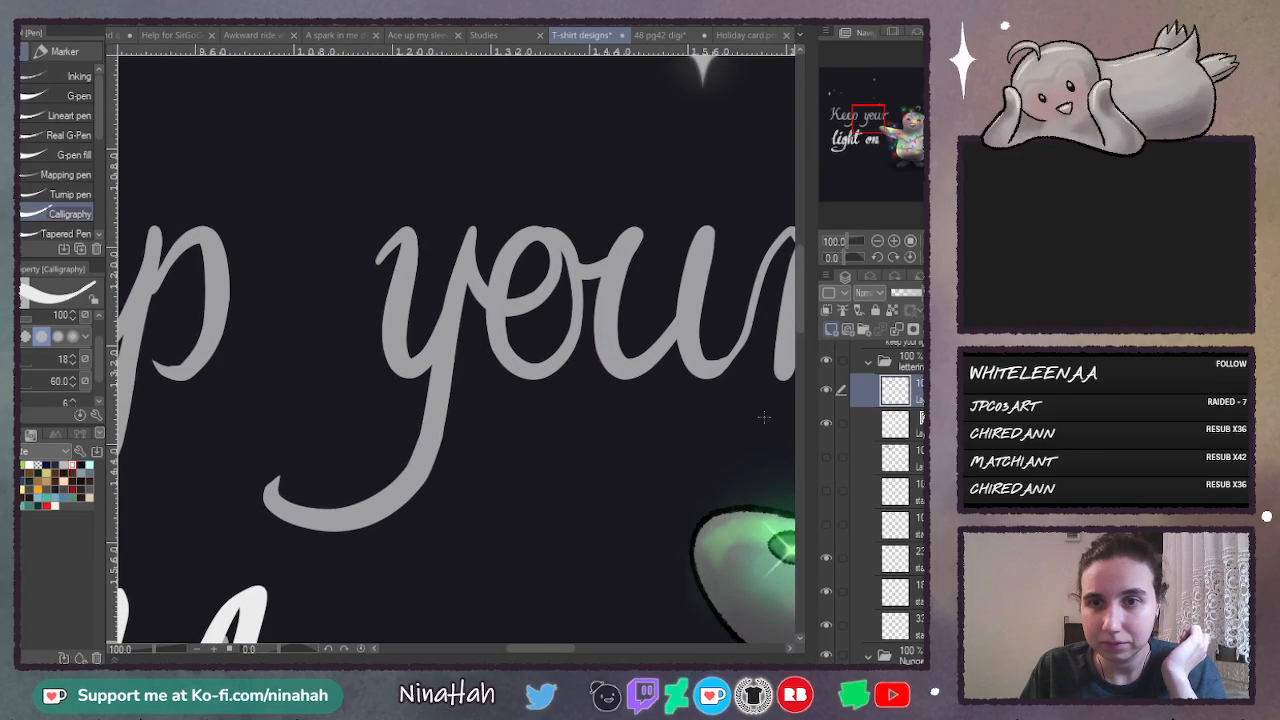
{"action": "left_click", "coordinate": [831, 329]}
{"action": "left_click_drag", "start_coordinate": [566, 648], "coordinate": [574, 652]}
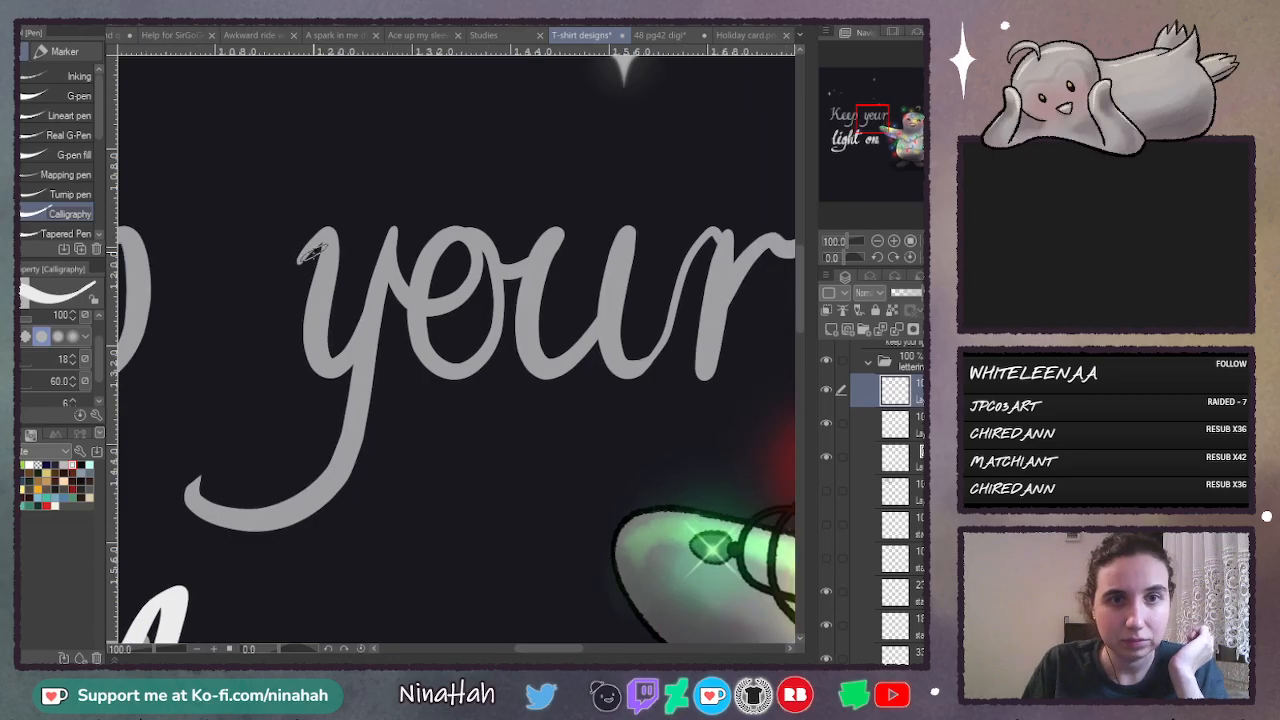
{"action": "mouse_move", "coordinate": [310, 253]}
{"action": "left_mouse_down"}
{"action": "mouse_move", "coordinate": [345, 222]}
{"action": "mouse_move", "coordinate": [296, 372]}
{"action": "mouse_move", "coordinate": [400, 222]}
{"action": "mouse_move", "coordinate": [125, 445]}
{"action": "mouse_move", "coordinate": [245, 420]}
{"action": "left_mouse_up"}
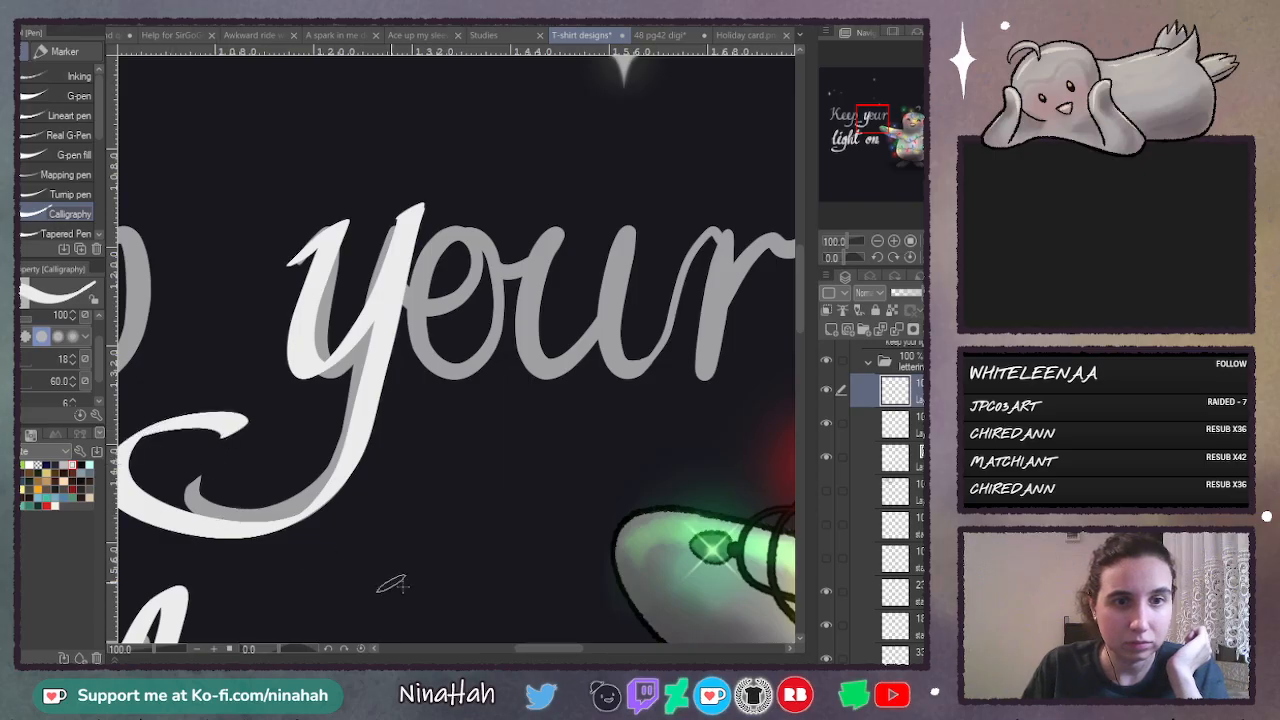
{"action": "left_click_drag", "start_coordinate": [554, 647], "coordinate": [536, 648]}
{"action": "key", "text": "ctrl+z"}
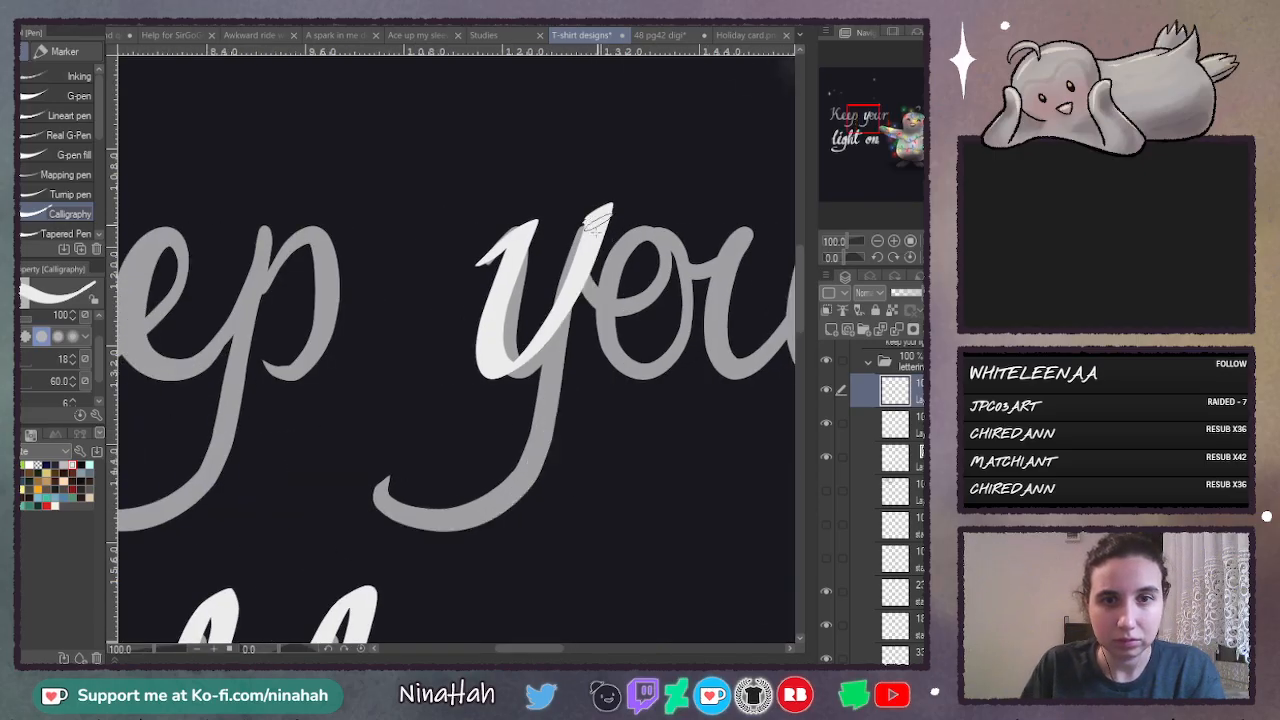
{"action": "mouse_move", "coordinate": [597, 218]}
{"action": "left_mouse_down"}
{"action": "mouse_move", "coordinate": [255, 495]}
{"action": "mouse_move", "coordinate": [405, 442]}
{"action": "left_mouse_up"}
- Trace the o, u and r of "your" in thick joined strokes, finishing the r with its upward flick
{"action": "left_click_drag", "start_coordinate": [517, 646], "coordinate": [562, 647]}
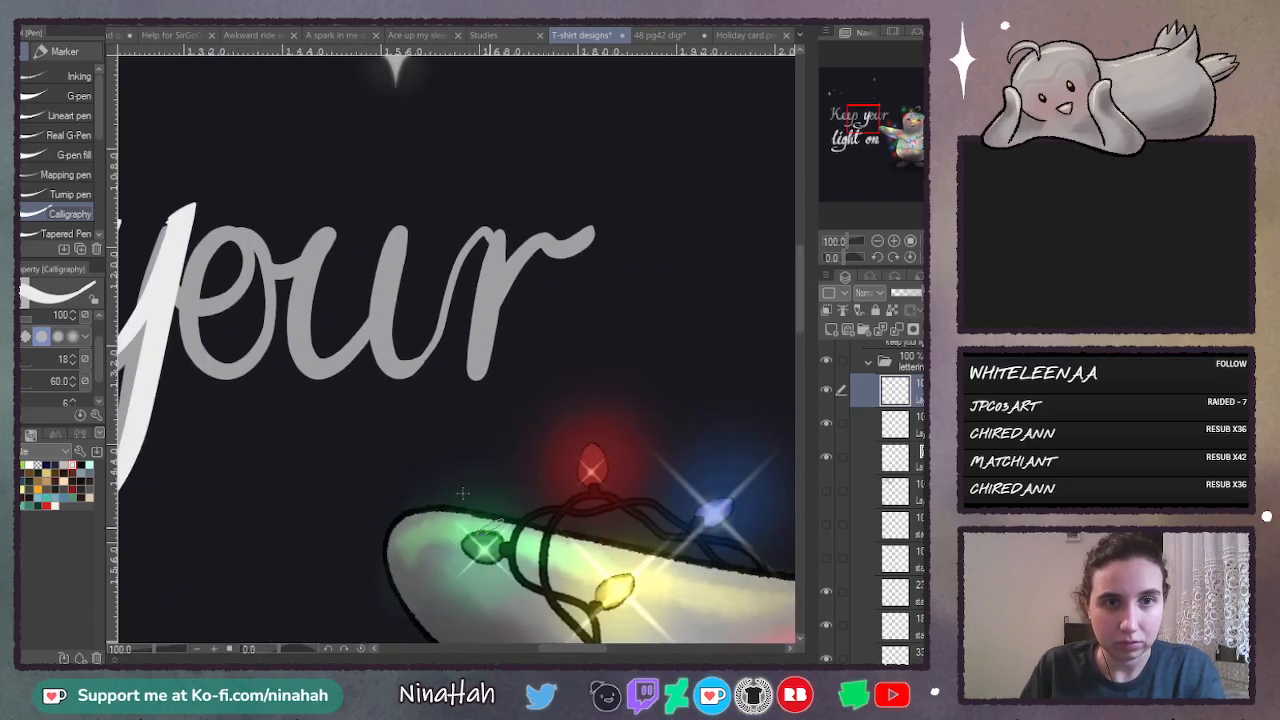
{"action": "mouse_move", "coordinate": [185, 295]}
{"action": "left_mouse_down"}
{"action": "mouse_move", "coordinate": [280, 210]}
{"action": "mouse_move", "coordinate": [203, 302]}
{"action": "mouse_move", "coordinate": [265, 320]}
{"action": "mouse_move", "coordinate": [260, 240]}
{"action": "mouse_move", "coordinate": [290, 295]}
{"action": "mouse_move", "coordinate": [243, 262]}
{"action": "mouse_move", "coordinate": [243, 228]}
{"action": "mouse_move", "coordinate": [207, 360]}
{"action": "mouse_move", "coordinate": [290, 278]}
{"action": "mouse_move", "coordinate": [243, 230]}
{"action": "mouse_move", "coordinate": [255, 305]}
{"action": "mouse_move", "coordinate": [333, 215]}
{"action": "mouse_move", "coordinate": [314, 271]}
{"action": "mouse_move", "coordinate": [326, 364]}
{"action": "mouse_move", "coordinate": [402, 216]}
{"action": "mouse_move", "coordinate": [378, 290]}
{"action": "mouse_move", "coordinate": [400, 358]}
{"action": "mouse_move", "coordinate": [466, 228]}
{"action": "mouse_move", "coordinate": [484, 244]}
{"action": "mouse_move", "coordinate": [461, 360]}
{"action": "left_mouse_up"}
{"action": "key", "text": "ctrl+z"}
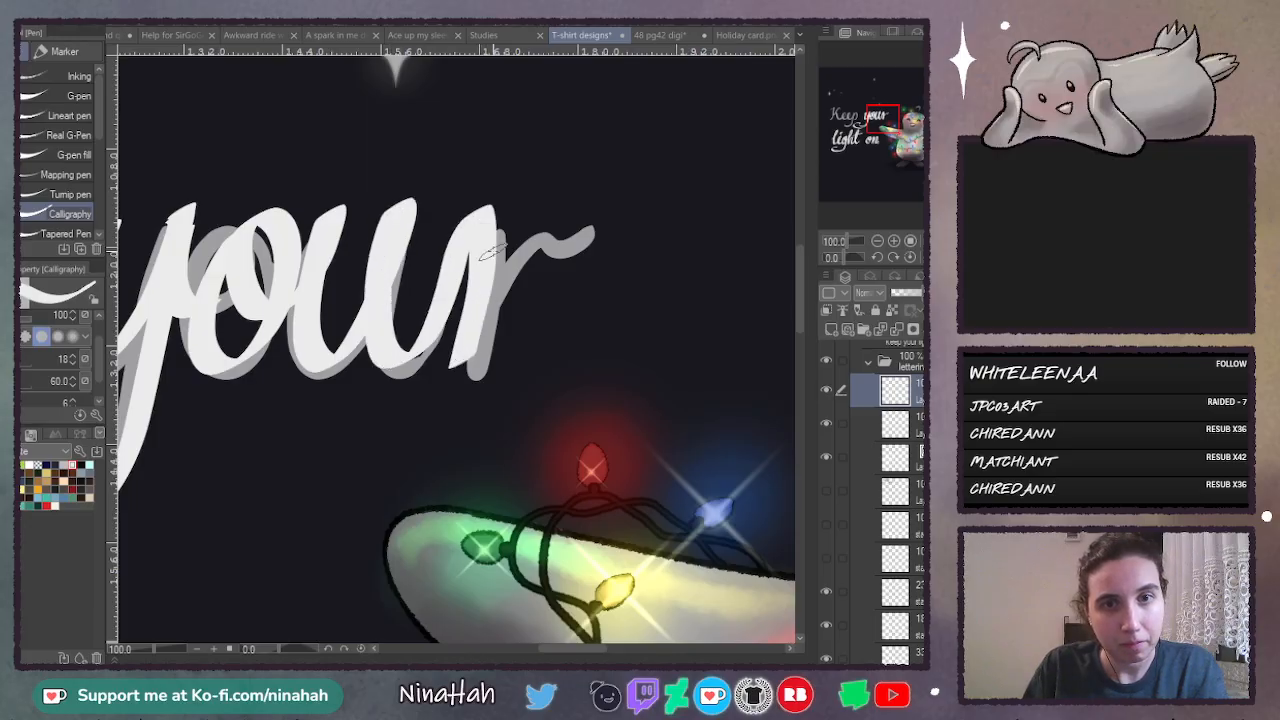
{"action": "mouse_move", "coordinate": [493, 250]}
{"action": "left_mouse_down"}
{"action": "mouse_move", "coordinate": [548, 240]}
{"action": "mouse_move", "coordinate": [605, 200]}
{"action": "left_mouse_up"}
- Trace the K of "Keep" with a hooked, slanted stem, a diagonal arm and a curved leg, undoing and redrawing rejected strokes
{"action": "left_click_drag", "start_coordinate": [589, 650], "coordinate": [488, 651]}
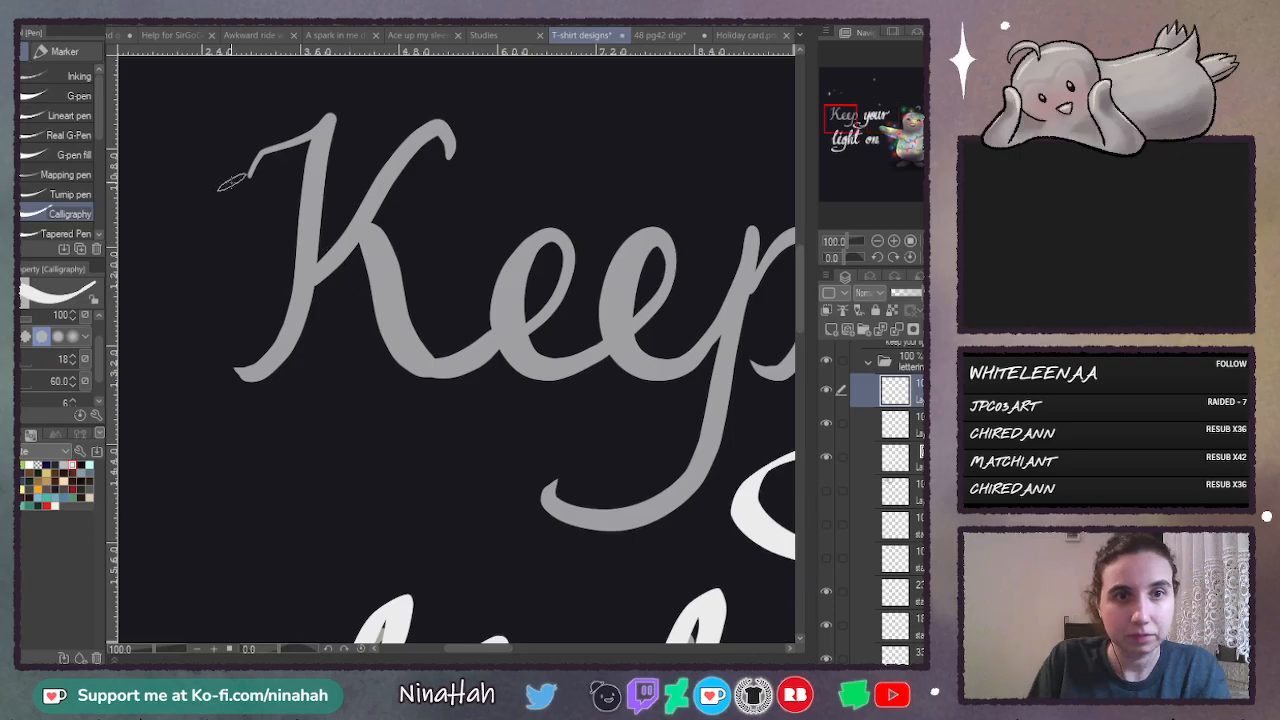
{"action": "mouse_move", "coordinate": [212, 183]}
{"action": "left_mouse_down"}
{"action": "mouse_move", "coordinate": [232, 153]}
{"action": "mouse_move", "coordinate": [322, 100]}
{"action": "mouse_move", "coordinate": [170, 417]}
{"action": "mouse_move", "coordinate": [212, 326]}
{"action": "left_mouse_up"}
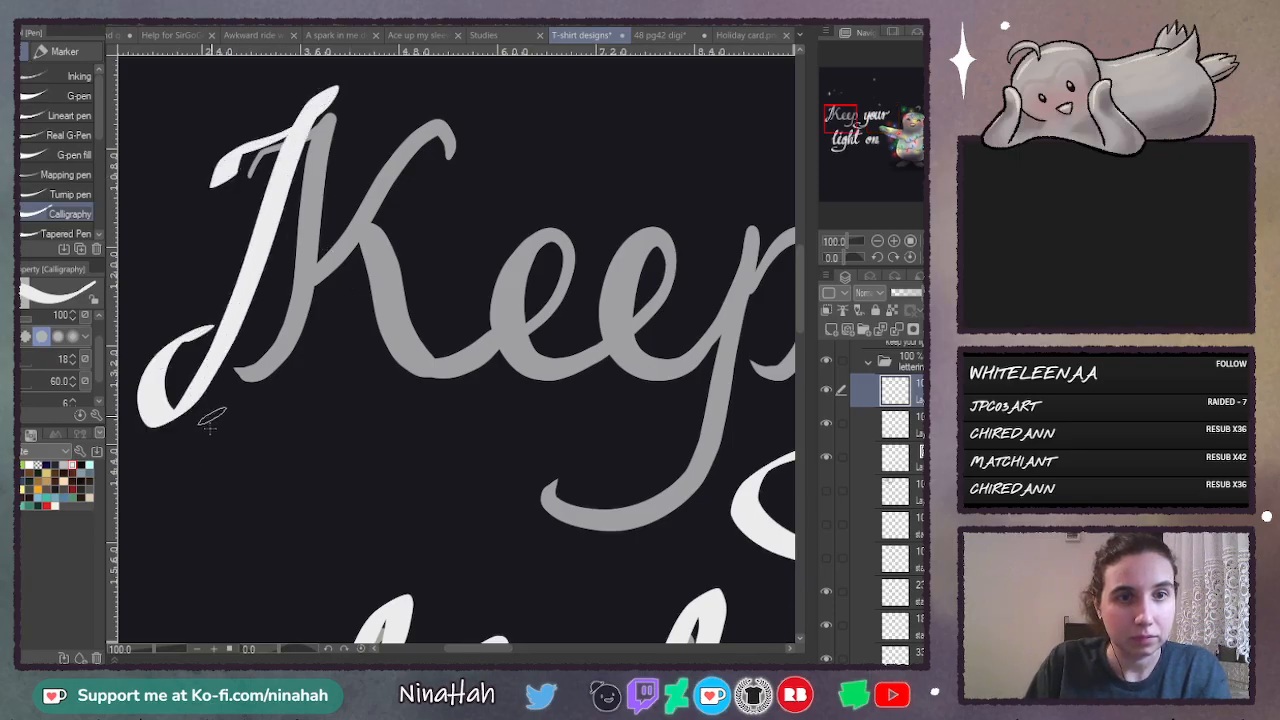
{"action": "mouse_move", "coordinate": [418, 148]}
{"action": "left_mouse_down"}
{"action": "mouse_move", "coordinate": [383, 151]}
{"action": "mouse_move", "coordinate": [236, 310]}
{"action": "left_mouse_up"}
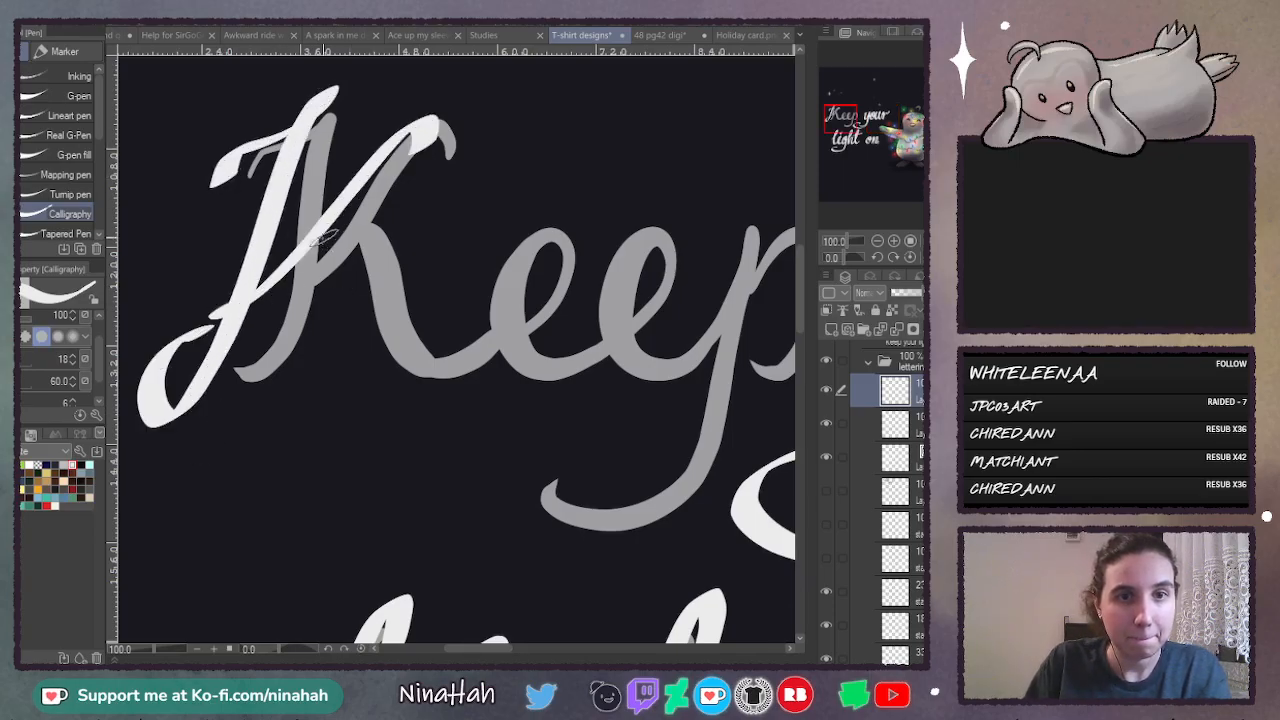
{"action": "key", "text": "ctrl+z"}
{"action": "mouse_move", "coordinate": [440, 130]}
{"action": "left_mouse_down"}
{"action": "mouse_move", "coordinate": [391, 138]}
{"action": "mouse_move", "coordinate": [273, 265]}
{"action": "mouse_move", "coordinate": [312, 318]}
{"action": "mouse_move", "coordinate": [345, 408]}
{"action": "mouse_move", "coordinate": [467, 278]}
{"action": "mouse_move", "coordinate": [418, 330]}
{"action": "mouse_move", "coordinate": [470, 388]}
{"action": "mouse_move", "coordinate": [565, 278]}
{"action": "mouse_move", "coordinate": [493, 368]}
{"action": "mouse_move", "coordinate": [575, 375]}
{"action": "left_mouse_up"}
{"action": "key", "text": "ctrl+z"}
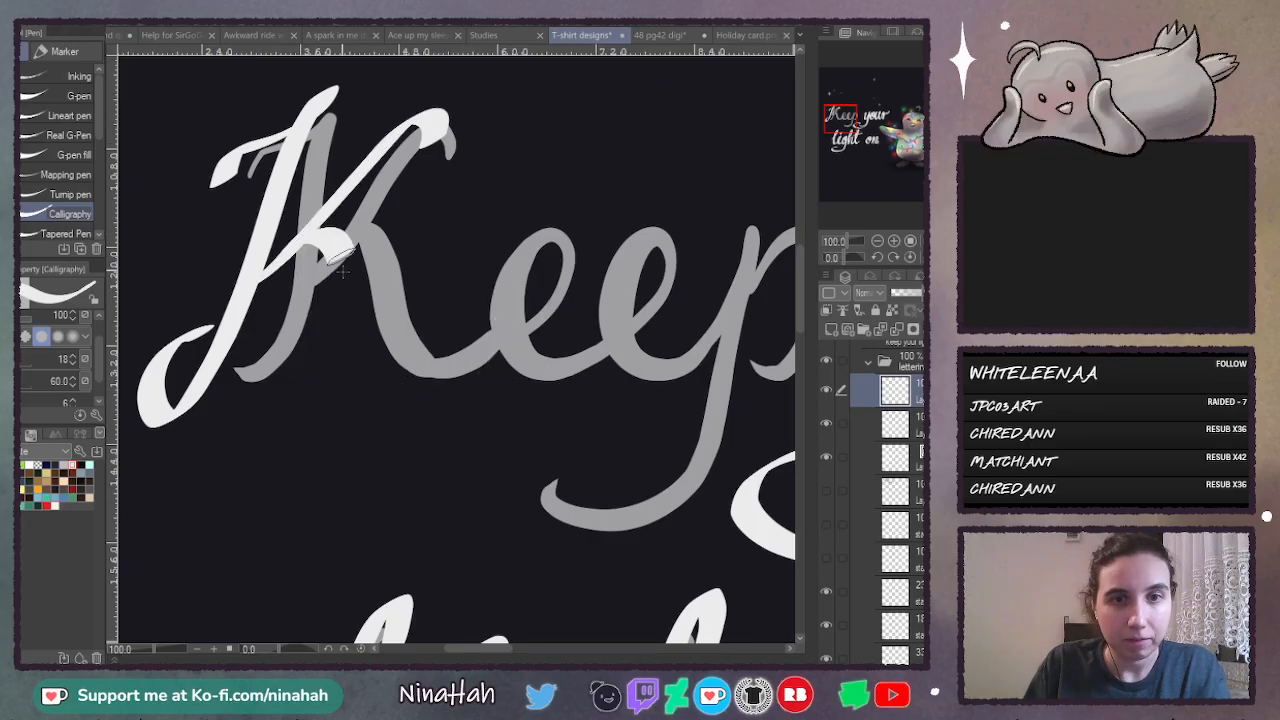
{"action": "mouse_move", "coordinate": [342, 272]}
{"action": "left_mouse_down"}
{"action": "mouse_move", "coordinate": [425, 395]}
{"action": "mouse_move", "coordinate": [480, 340]}
{"action": "mouse_move", "coordinate": [462, 356]}
{"action": "mouse_move", "coordinate": [440, 325]}
{"action": "mouse_move", "coordinate": [590, 302]}
{"action": "mouse_move", "coordinate": [562, 404]}
{"action": "mouse_move", "coordinate": [610, 378]}
{"action": "left_mouse_up"}
{"action": "key", "text": "ctrl+z"}
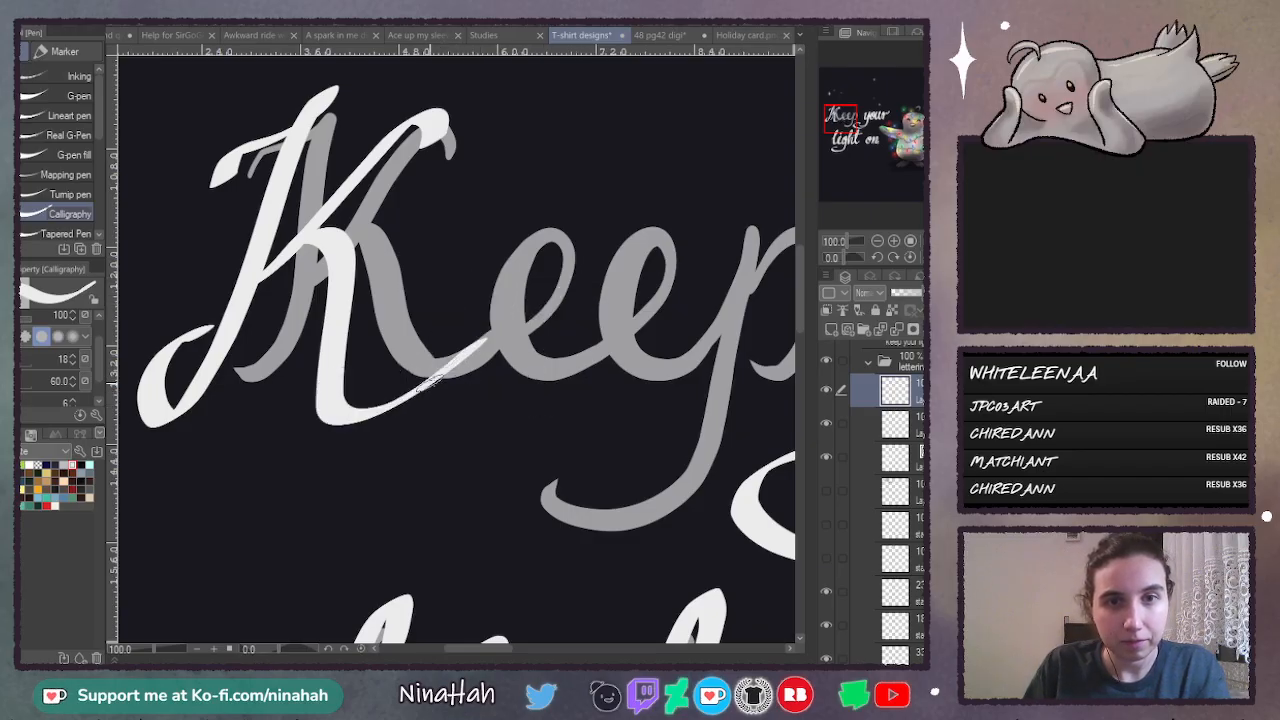
- Draw the two e's of "Keep" in joined strokes continuing from the K's leg, undoing and redrawing rejected attempts
{"action": "mouse_move", "coordinate": [485, 333]}
{"action": "left_mouse_down"}
{"action": "mouse_move", "coordinate": [490, 285]}
{"action": "mouse_move", "coordinate": [436, 348]}
{"action": "mouse_move", "coordinate": [455, 407]}
{"action": "mouse_move", "coordinate": [584, 318]}
{"action": "mouse_move", "coordinate": [588, 285]}
{"action": "mouse_move", "coordinate": [535, 362]}
{"action": "mouse_move", "coordinate": [593, 376]}
{"action": "left_mouse_up"}
{"action": "key", "text": "ctrl+z"}
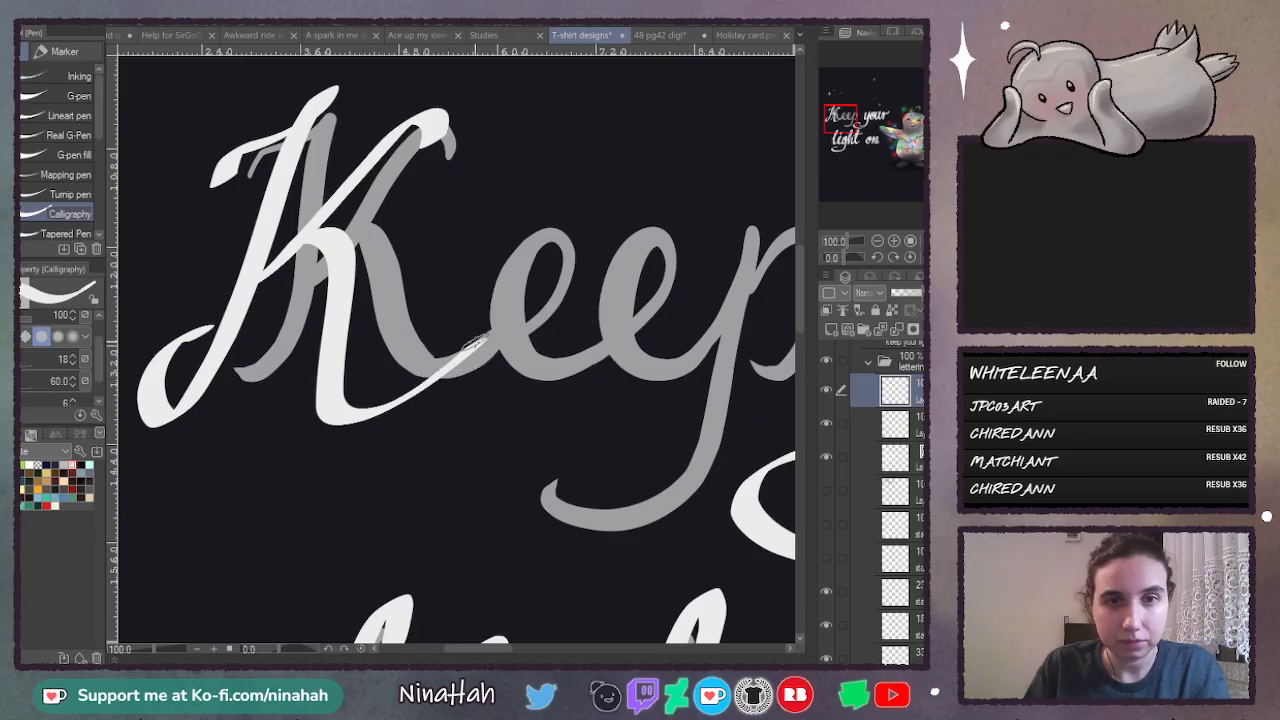
{"action": "mouse_move", "coordinate": [462, 352]}
{"action": "left_mouse_down"}
{"action": "mouse_move", "coordinate": [484, 287]}
{"action": "mouse_move", "coordinate": [505, 388]}
{"action": "mouse_move", "coordinate": [585, 302]}
{"action": "mouse_move", "coordinate": [519, 402]}
{"action": "mouse_move", "coordinate": [602, 368]}
{"action": "mouse_move", "coordinate": [572, 286]}
{"action": "left_mouse_up"}
{"action": "key", "text": "ctrl+z"}
{"action": "mouse_move", "coordinate": [518, 372]}
{"action": "left_mouse_down"}
{"action": "mouse_move", "coordinate": [570, 333]}
{"action": "mouse_move", "coordinate": [585, 281]}
{"action": "mouse_move", "coordinate": [546, 291]}
{"action": "mouse_move", "coordinate": [531, 399]}
{"action": "mouse_move", "coordinate": [612, 352]}
{"action": "left_mouse_up"}
{"action": "key", "text": "ctrl+z"}
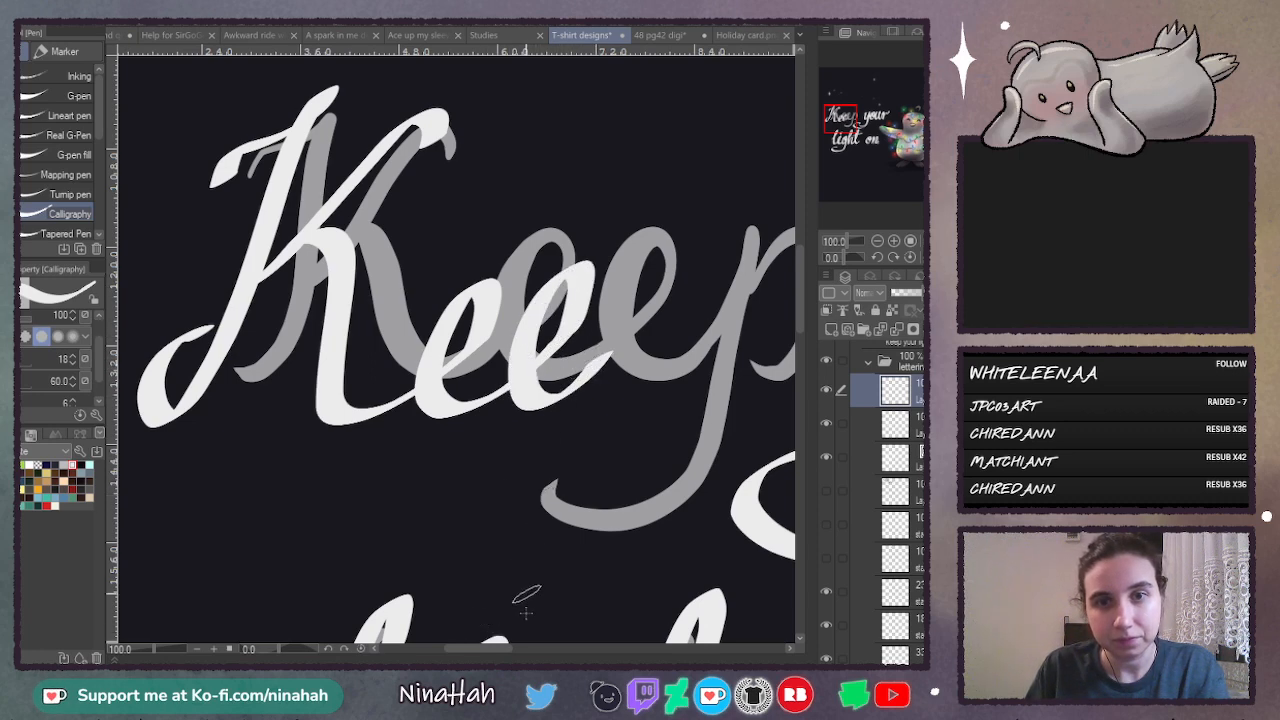
- Draw the slanted stem of the p in "Keep" and add its bowl, undoing and redrawing the bowl several times
{"action": "left_click_drag", "start_coordinate": [505, 649], "coordinate": [522, 649]}
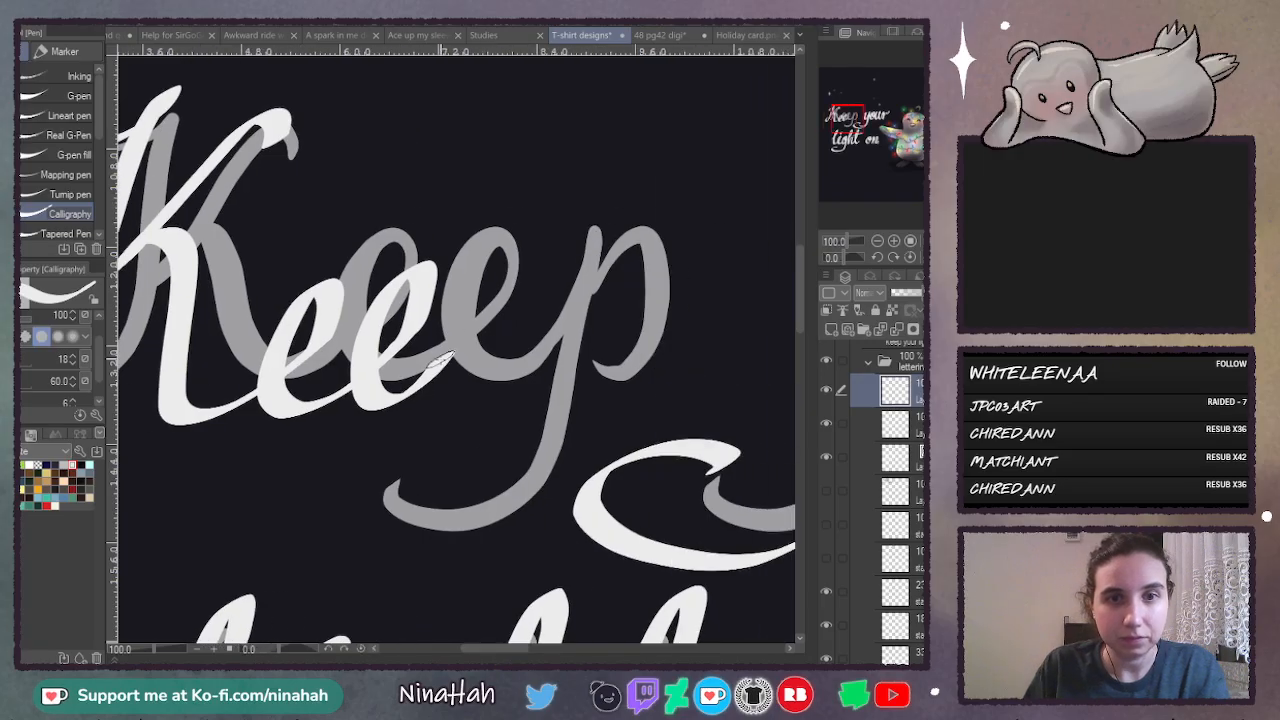
{"action": "mouse_move", "coordinate": [445, 368]}
{"action": "left_mouse_down"}
{"action": "mouse_move", "coordinate": [518, 252]}
{"action": "mouse_move", "coordinate": [445, 487]}
{"action": "mouse_move", "coordinate": [421, 522]}
{"action": "left_mouse_up"}
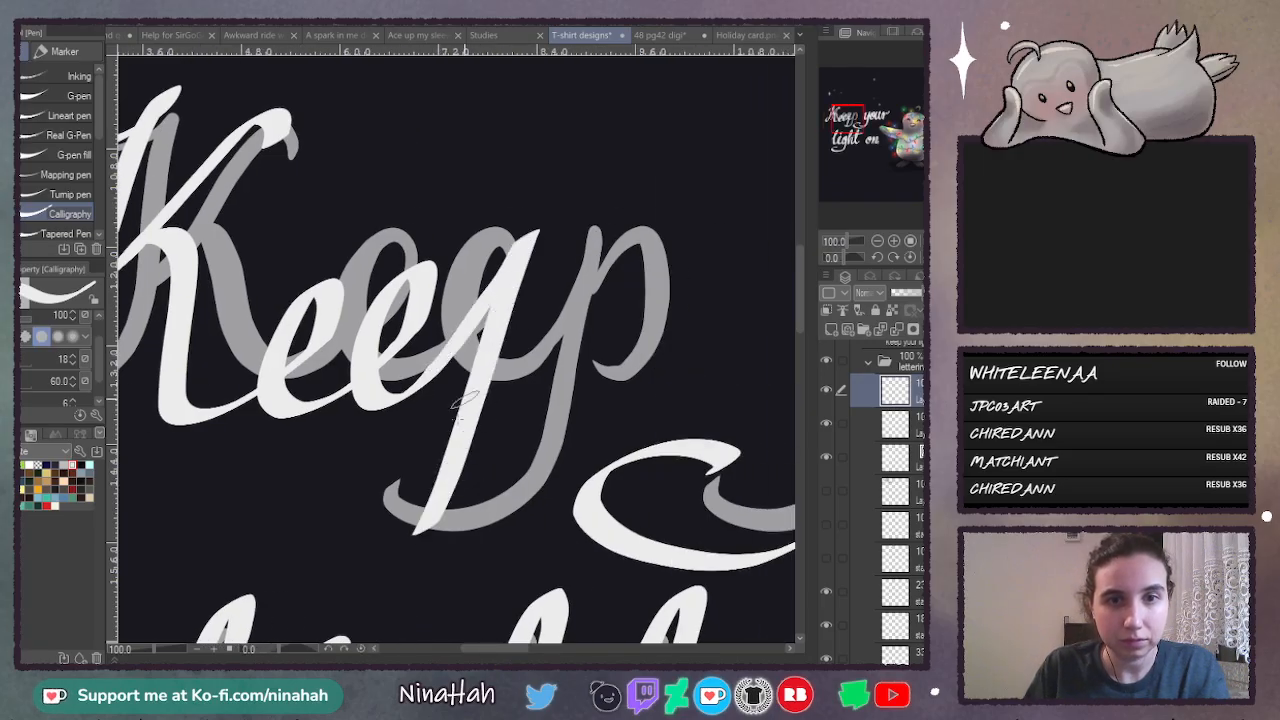
{"action": "mouse_move", "coordinate": [510, 288]}
{"action": "left_mouse_down"}
{"action": "mouse_move", "coordinate": [552, 335]}
{"action": "mouse_move", "coordinate": [494, 357]}
{"action": "left_mouse_up"}
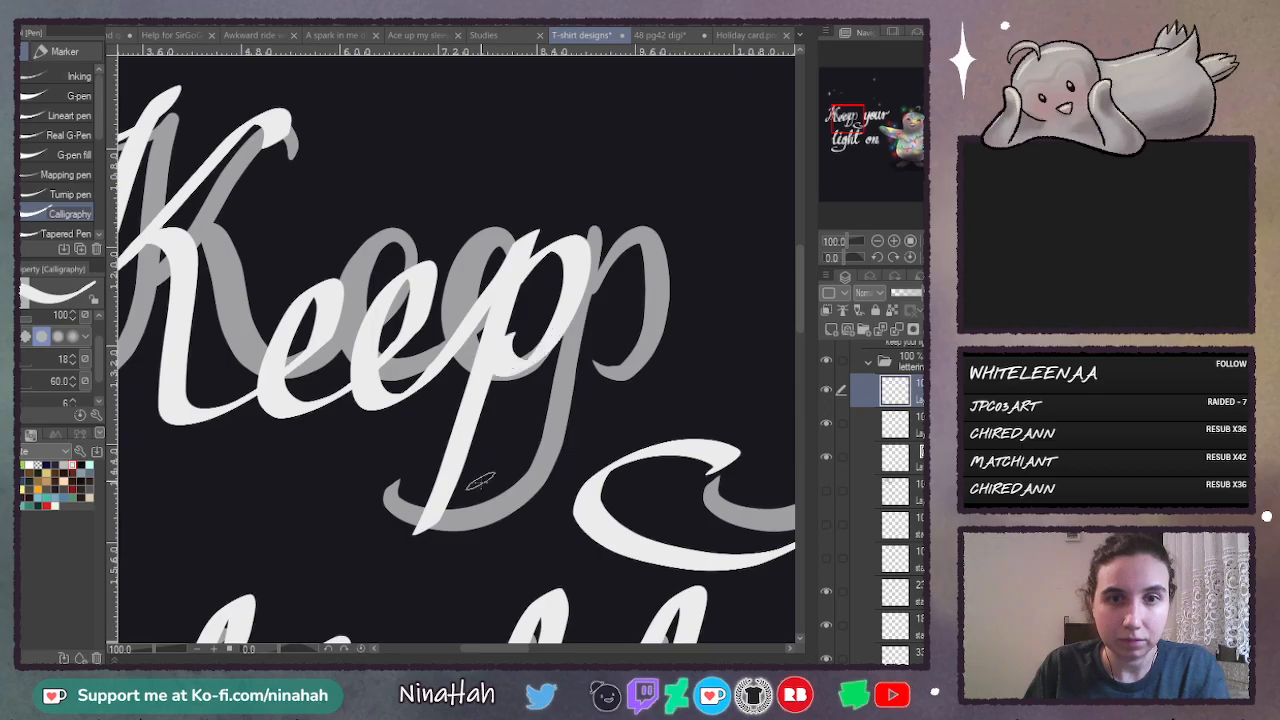
{"action": "key", "text": "ctrl+z"}
{"action": "mouse_move", "coordinate": [510, 280]}
{"action": "left_mouse_down"}
{"action": "mouse_move", "coordinate": [528, 262]}
{"action": "mouse_move", "coordinate": [512, 365]}
{"action": "left_mouse_up"}
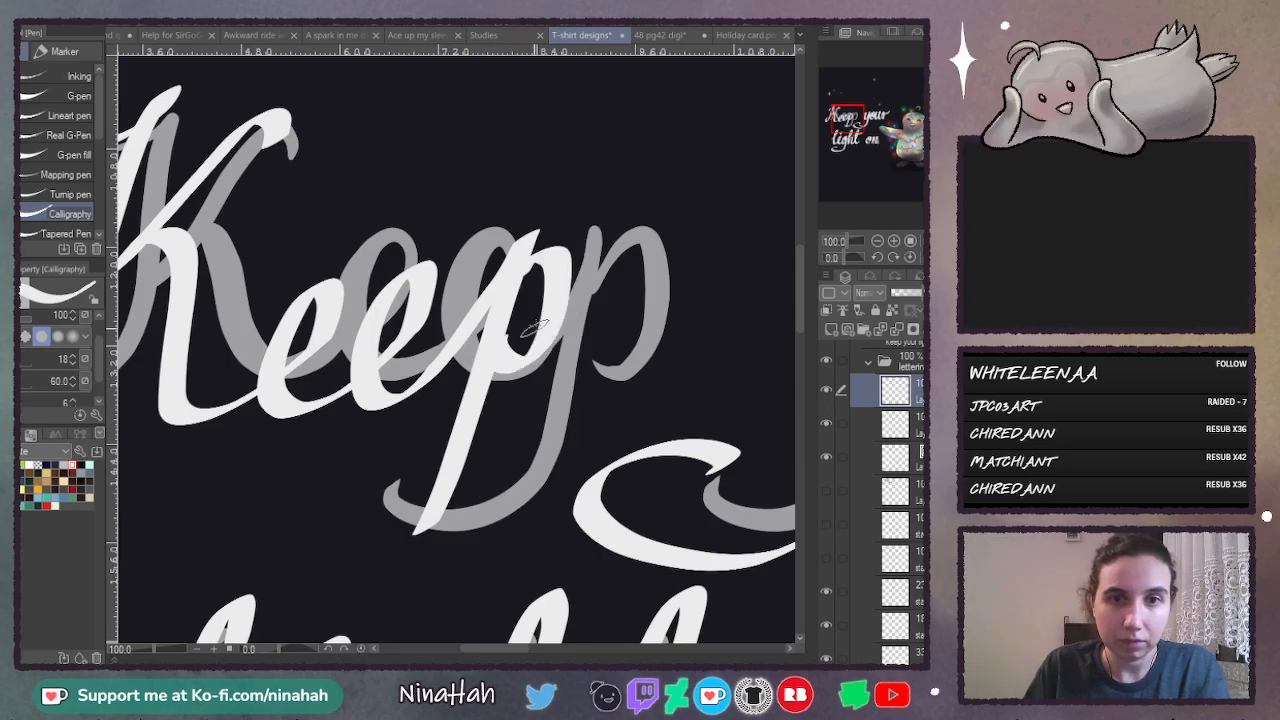
{"action": "key", "text": "ctrl+z"}
{"action": "mouse_move", "coordinate": [500, 290]}
{"action": "left_mouse_down"}
{"action": "mouse_move", "coordinate": [559, 252]}
{"action": "mouse_move", "coordinate": [497, 336]}
{"action": "left_mouse_up"}
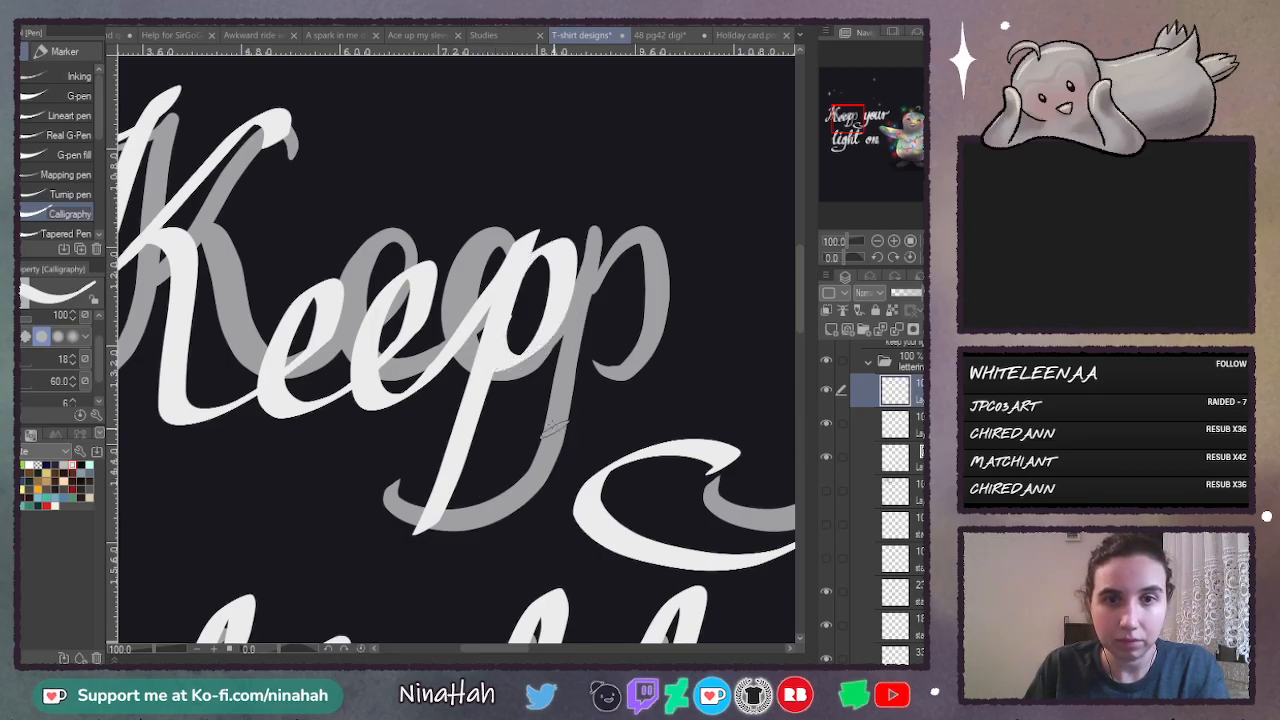
{"action": "key", "text": "ctrl+z"}
{"action": "mouse_move", "coordinate": [502, 285]}
{"action": "left_mouse_down"}
{"action": "mouse_move", "coordinate": [563, 266]}
{"action": "mouse_move", "coordinate": [508, 370]}
{"action": "left_mouse_up"}
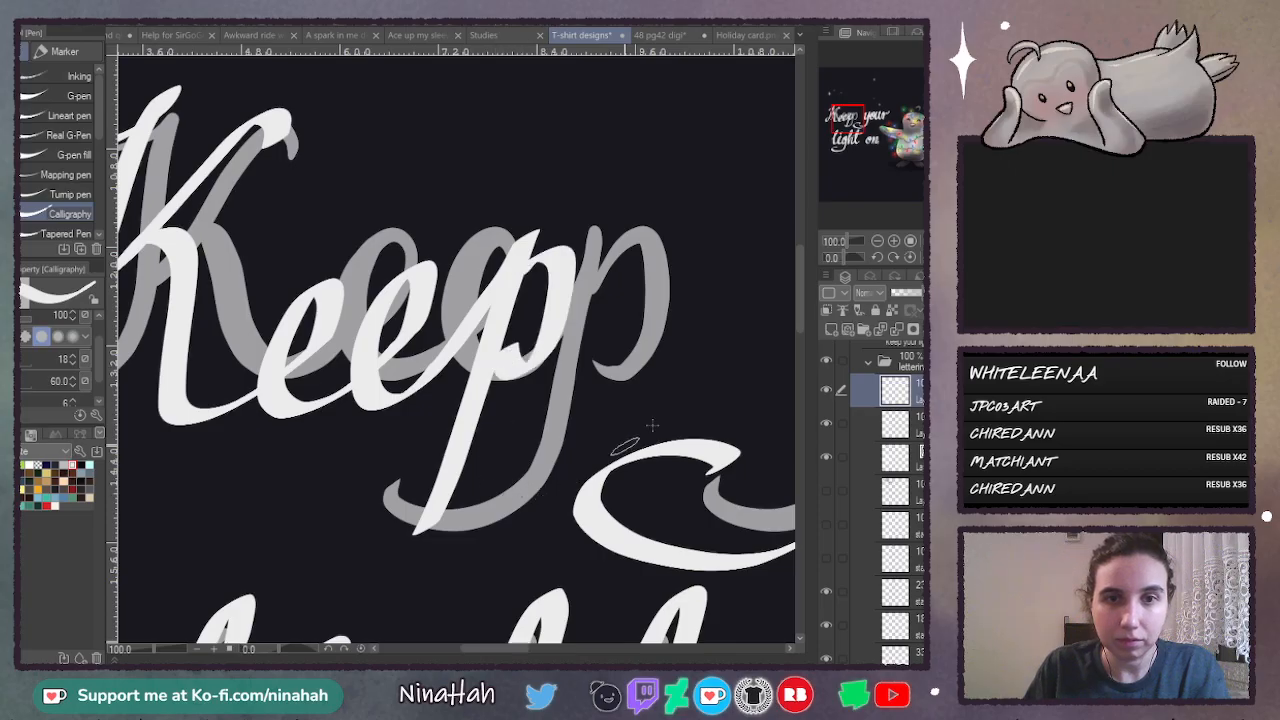
- Extend the stem of the p in "Keep" into a long tail curling back above "light"
{"action": "left_click_drag", "start_coordinate": [801, 295], "coordinate": [801, 322]}
{"action": "mouse_move", "coordinate": [440, 348]}
{"action": "left_mouse_down"}
{"action": "mouse_move", "coordinate": [402, 390]}
{"action": "mouse_move", "coordinate": [240, 322]}
{"action": "mouse_move", "coordinate": [312, 316]}
{"action": "left_mouse_up"}
{"action": "left_click", "coordinate": [877, 241]}
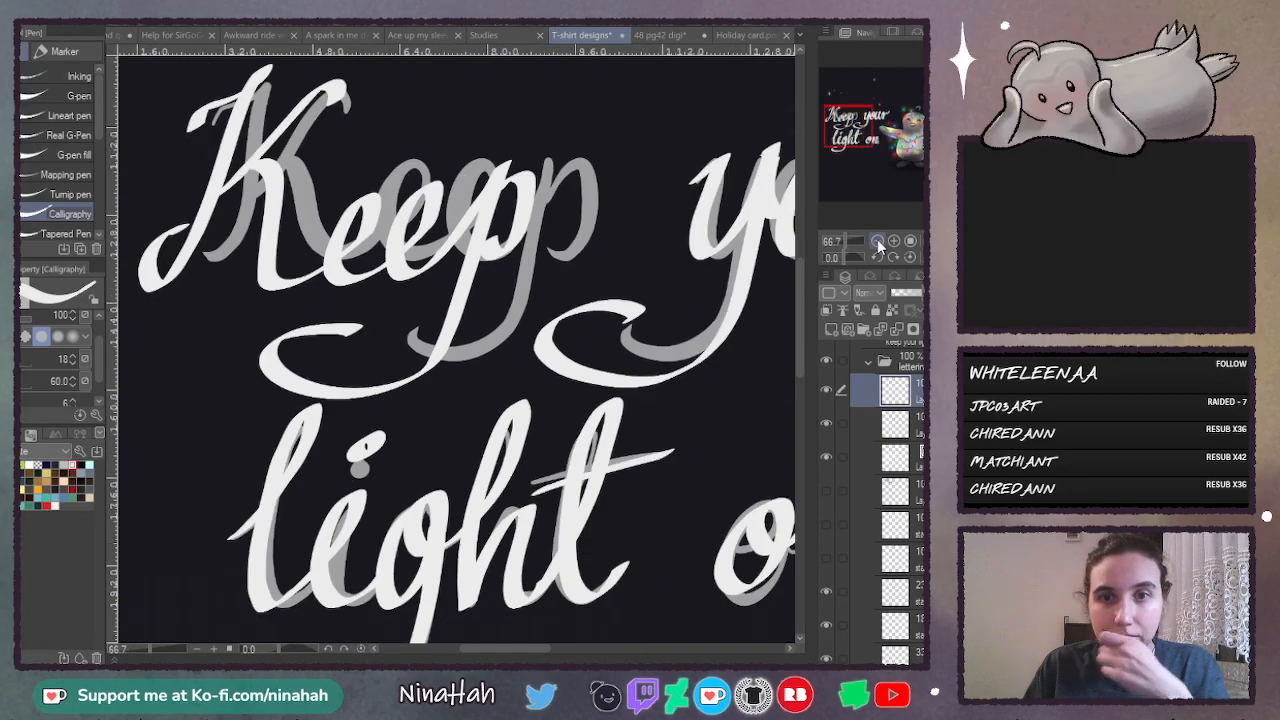
- Hide the layer with the grey sketch lettering behind the white "Keep your light on" strokes, and delete it
{"action": "left_click", "coordinate": [877, 241]}
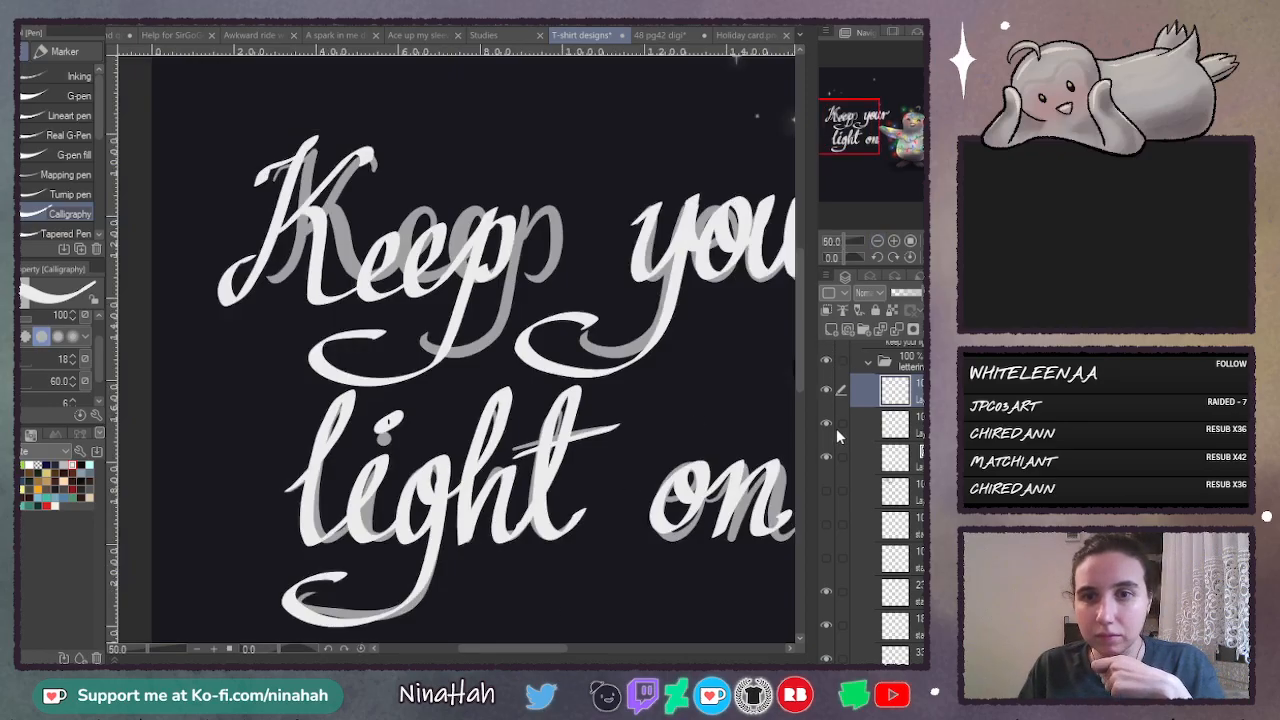
{"action": "left_click", "coordinate": [828, 457]}
{"action": "left_click", "coordinate": [915, 460]}
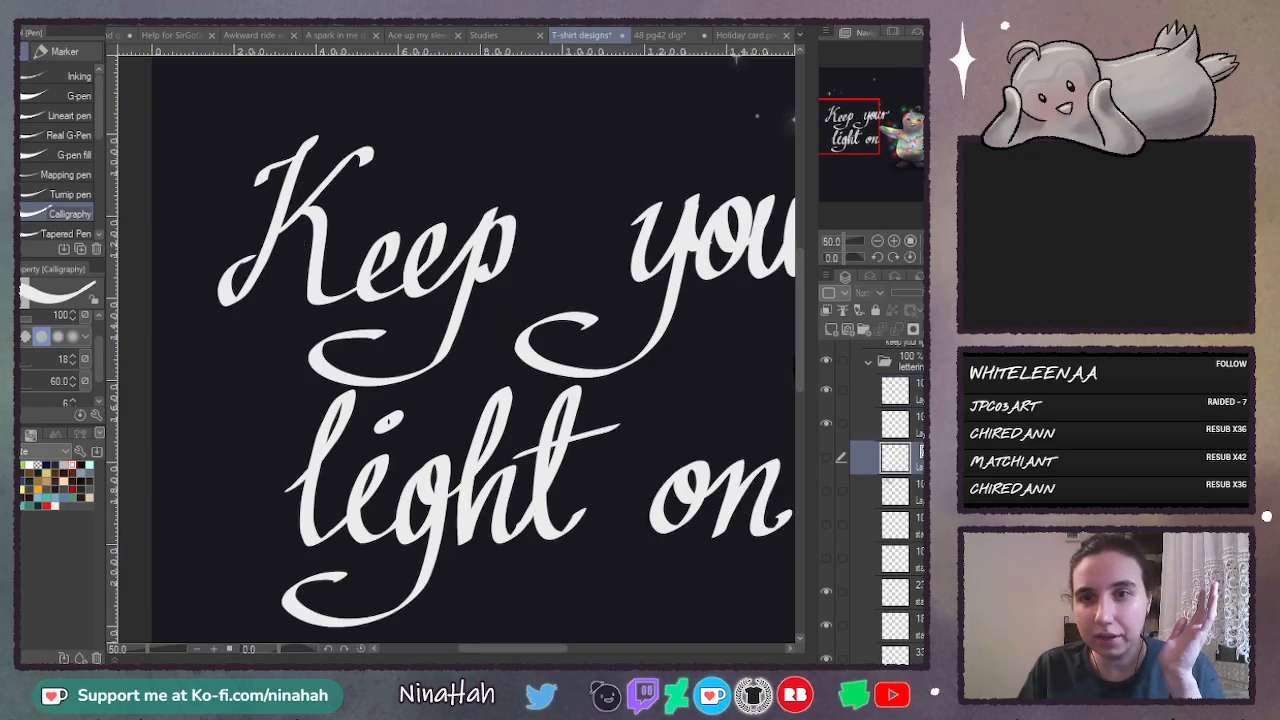
{"action": "key", "text": "Delete"}
{"action": "left_click_drag", "start_coordinate": [558, 649], "coordinate": [578, 656]}
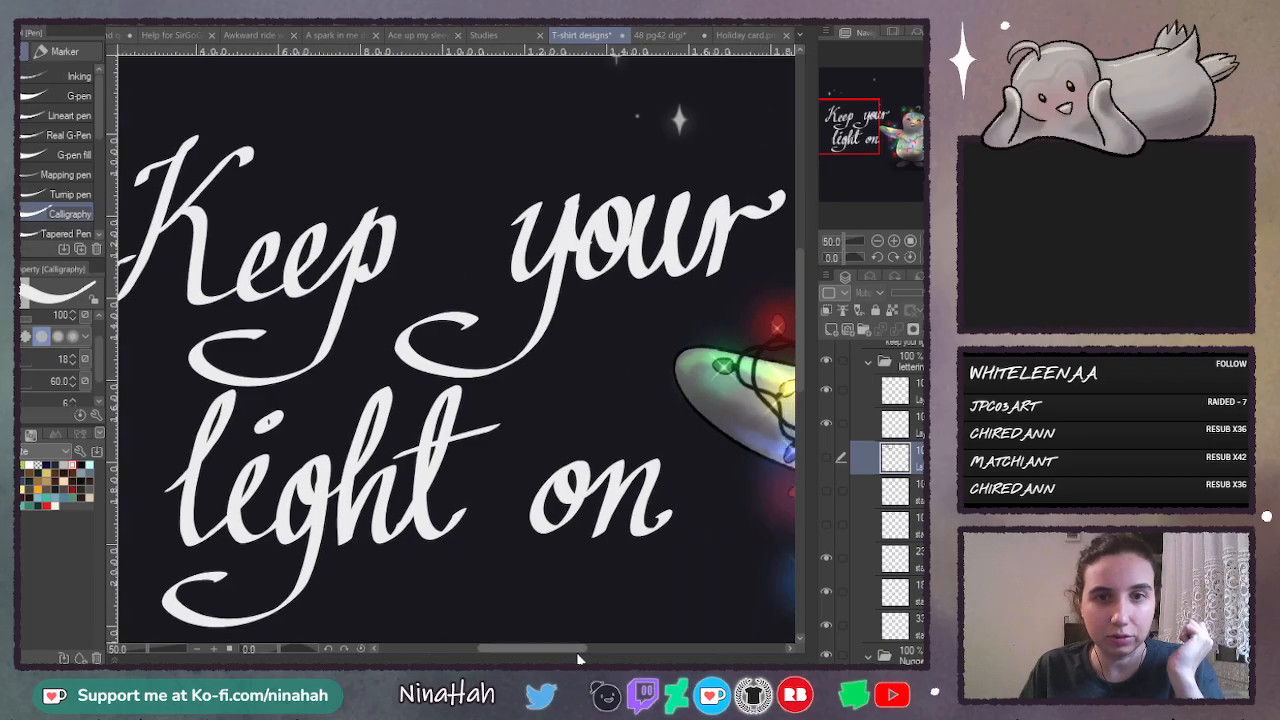
{"action": "left_click", "coordinate": [877, 241]}
{"action": "left_click", "coordinate": [877, 241]}
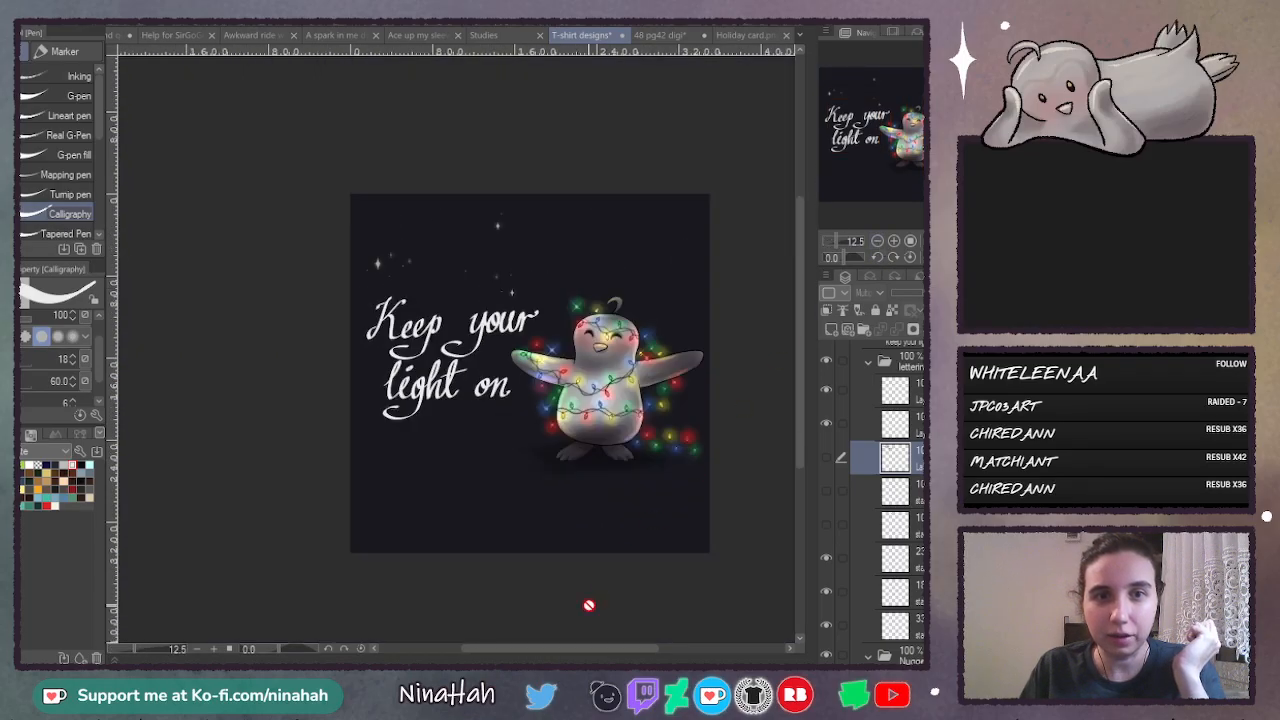
{"action": "left_click", "coordinate": [895, 241]}
{"action": "left_click", "coordinate": [895, 241]}
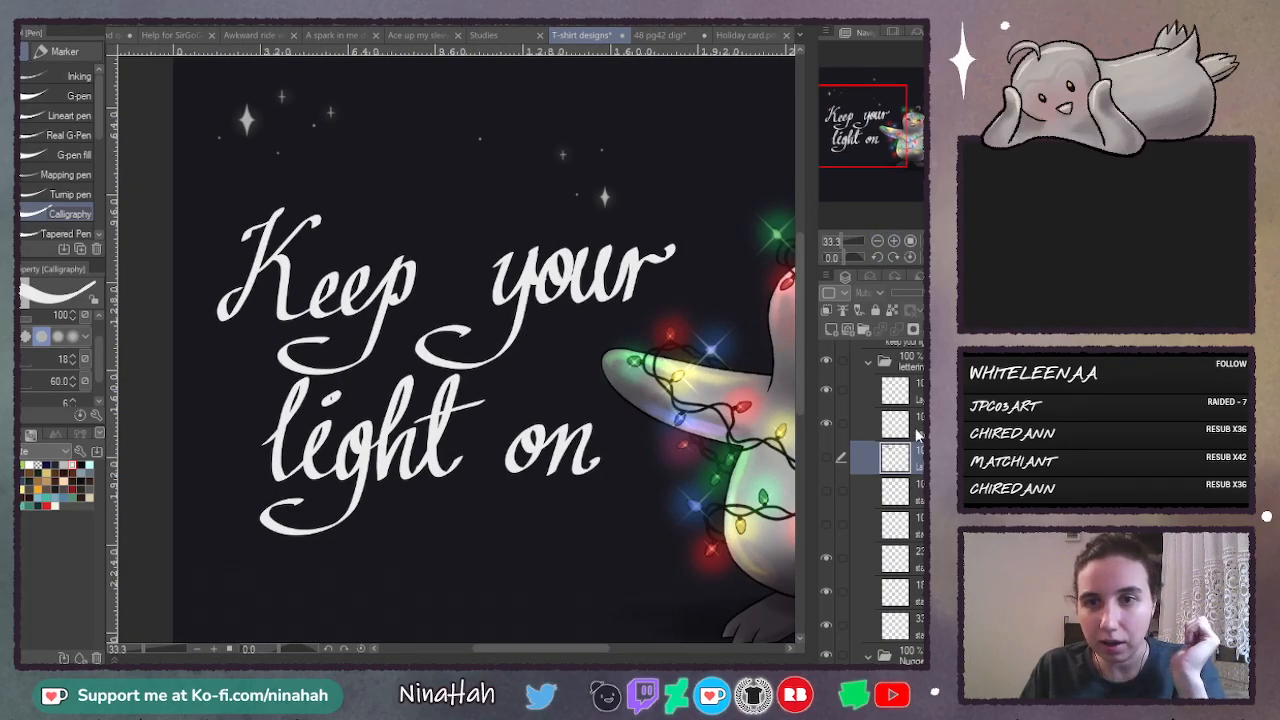
- Add a new layer below the lettering layers and place horizontal guides along the baselines of "Keep your" and "light on"
{"action": "left_click", "coordinate": [860, 331]}
{"action": "left_click", "coordinate": [831, 329]}
{"action": "left_click_drag", "start_coordinate": [914, 428], "coordinate": [919, 478]}
{"action": "left_click_drag", "start_coordinate": [483, 57], "coordinate": [520, 302]}
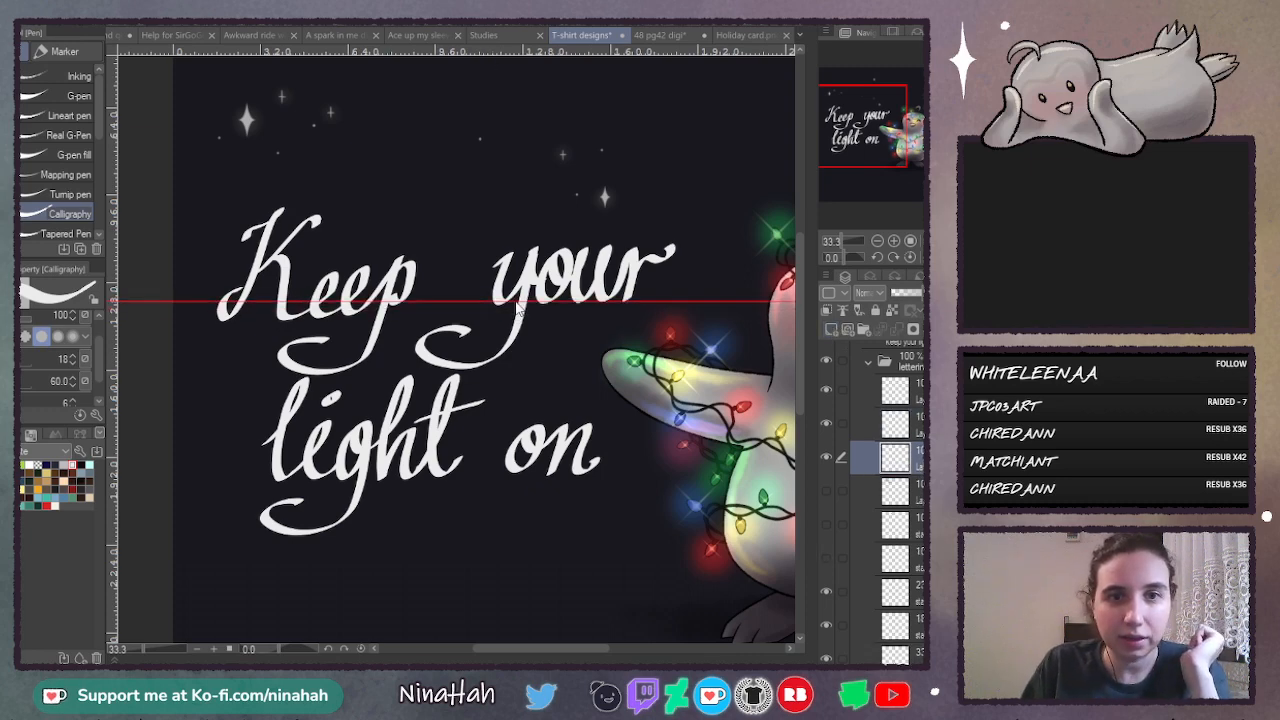
{"action": "left_click_drag", "start_coordinate": [523, 50], "coordinate": [489, 476]}
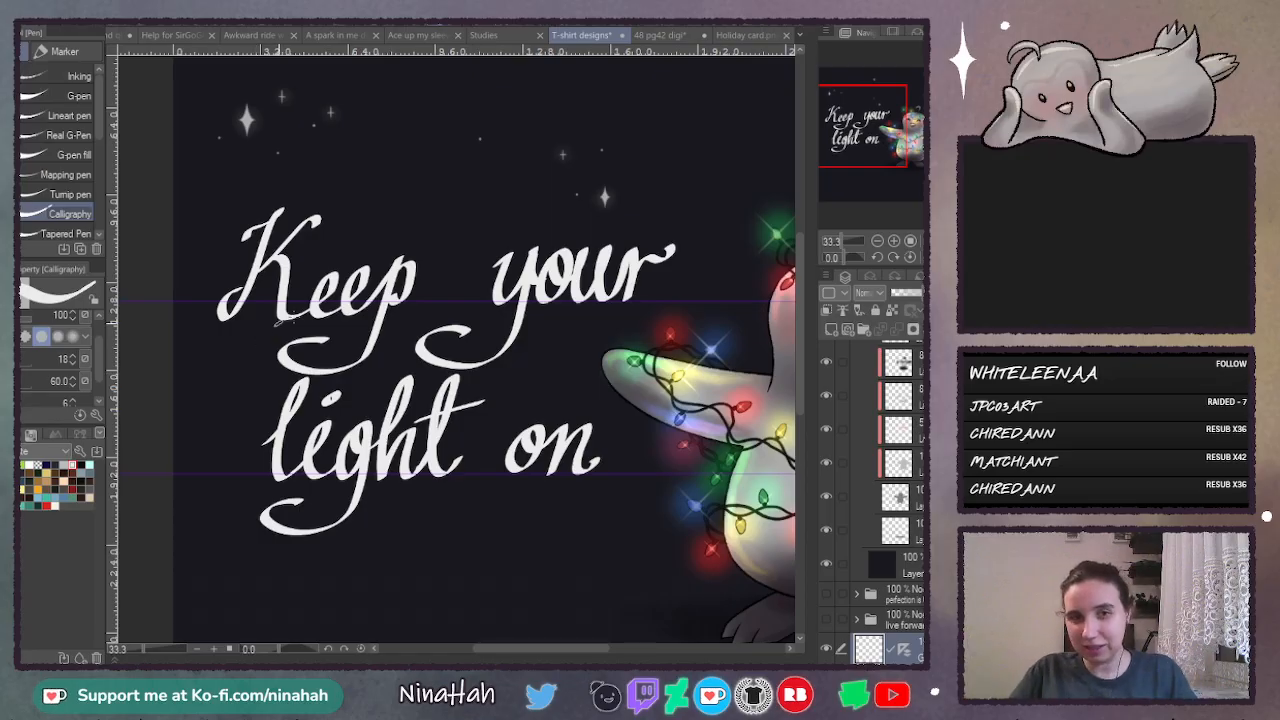
- Place two more horizontal guides along the tops of the lowercase letters, one for each line of lettering
{"action": "scroll", "coordinate": [900, 560], "scroll_direction": "up", "scroll_amount": 3}
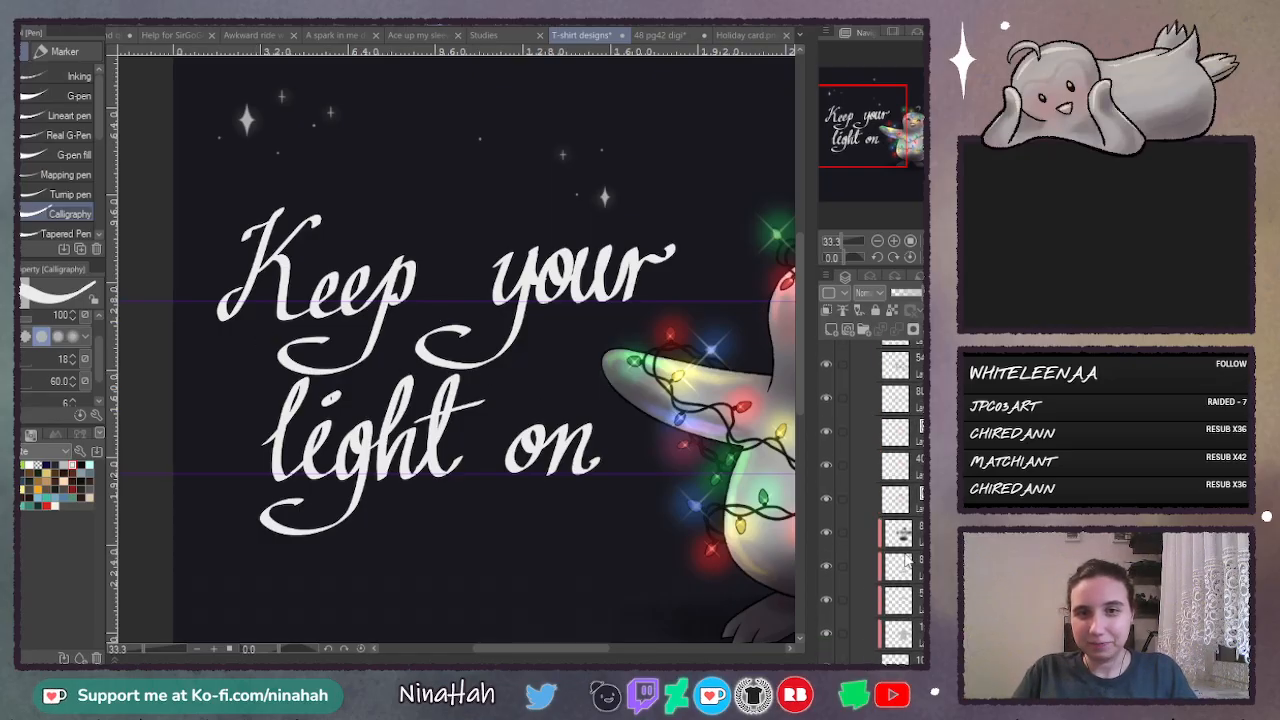
{"action": "scroll", "coordinate": [906, 560], "scroll_direction": "up", "scroll_amount": 5}
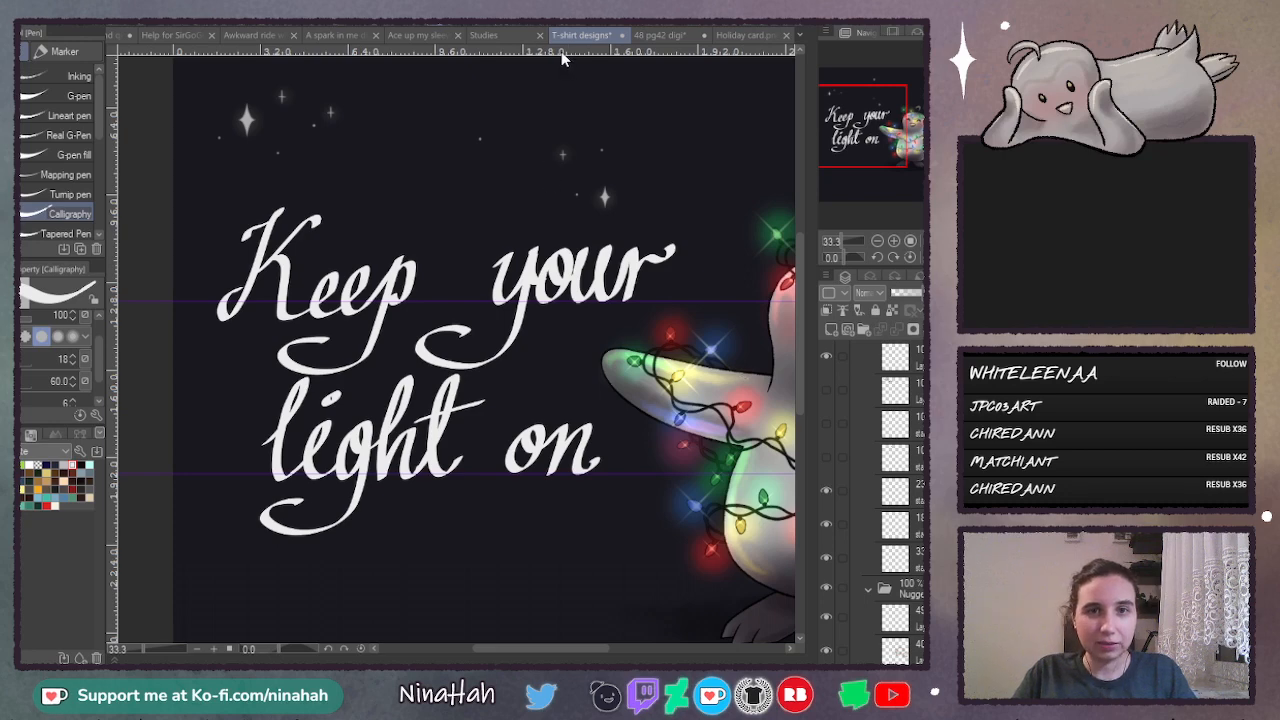
{"action": "left_click_drag", "start_coordinate": [561, 58], "coordinate": [563, 423]}
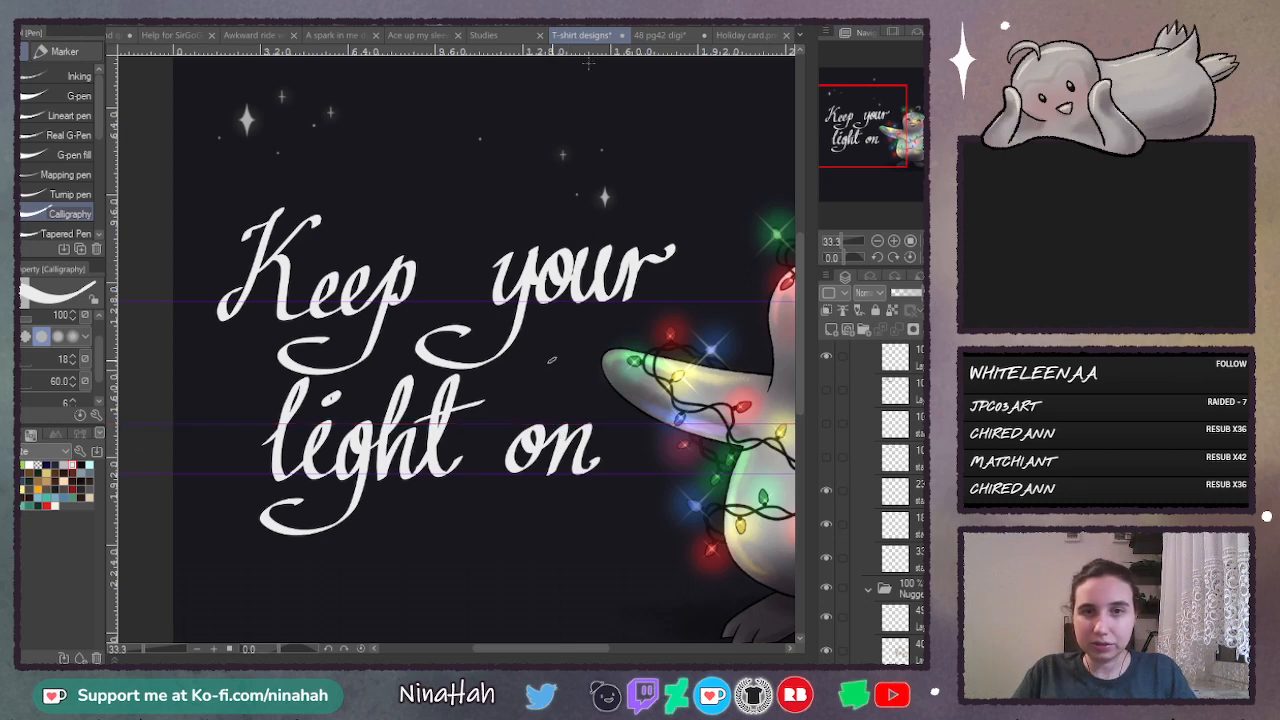
{"action": "left_click_drag", "start_coordinate": [589, 62], "coordinate": [580, 253]}
- Activate the "Keep your" lettering layer and lasso the word "your" together with its curled tail
{"action": "scroll", "coordinate": [915, 446], "scroll_direction": "up", "scroll_amount": 3}
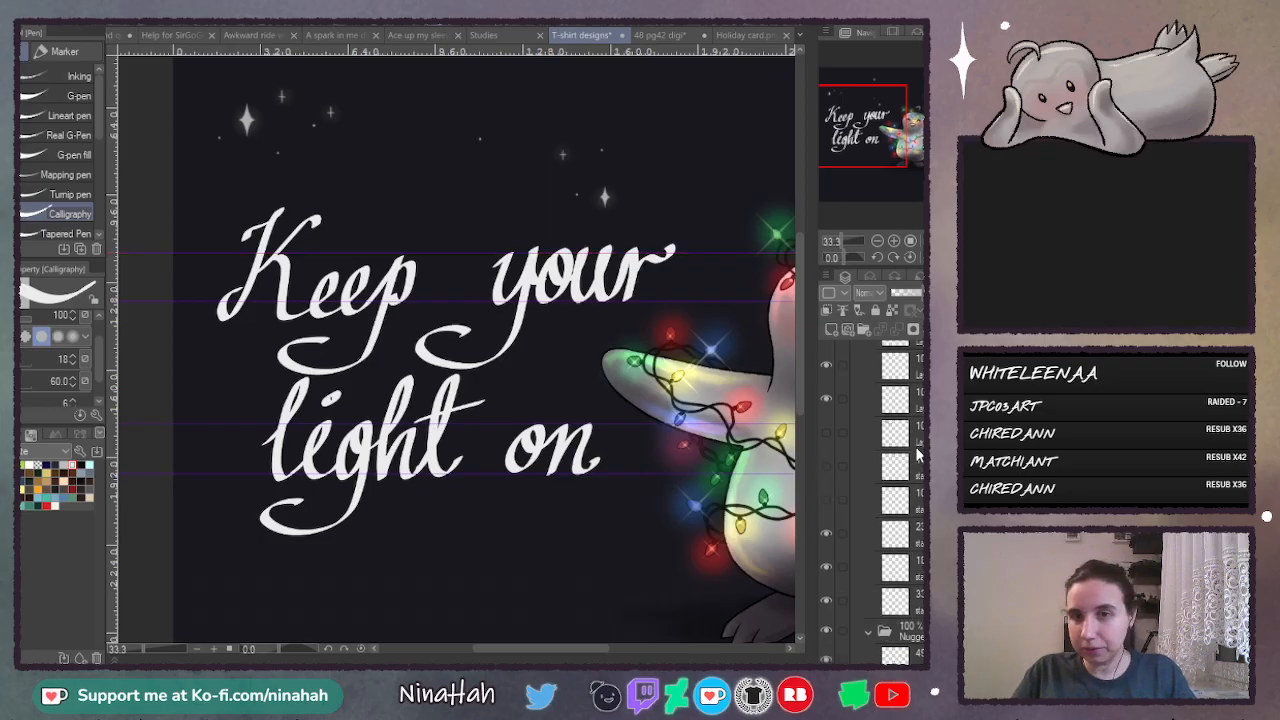
{"action": "left_click", "coordinate": [912, 436]}
{"action": "left_click", "coordinate": [826, 432]}
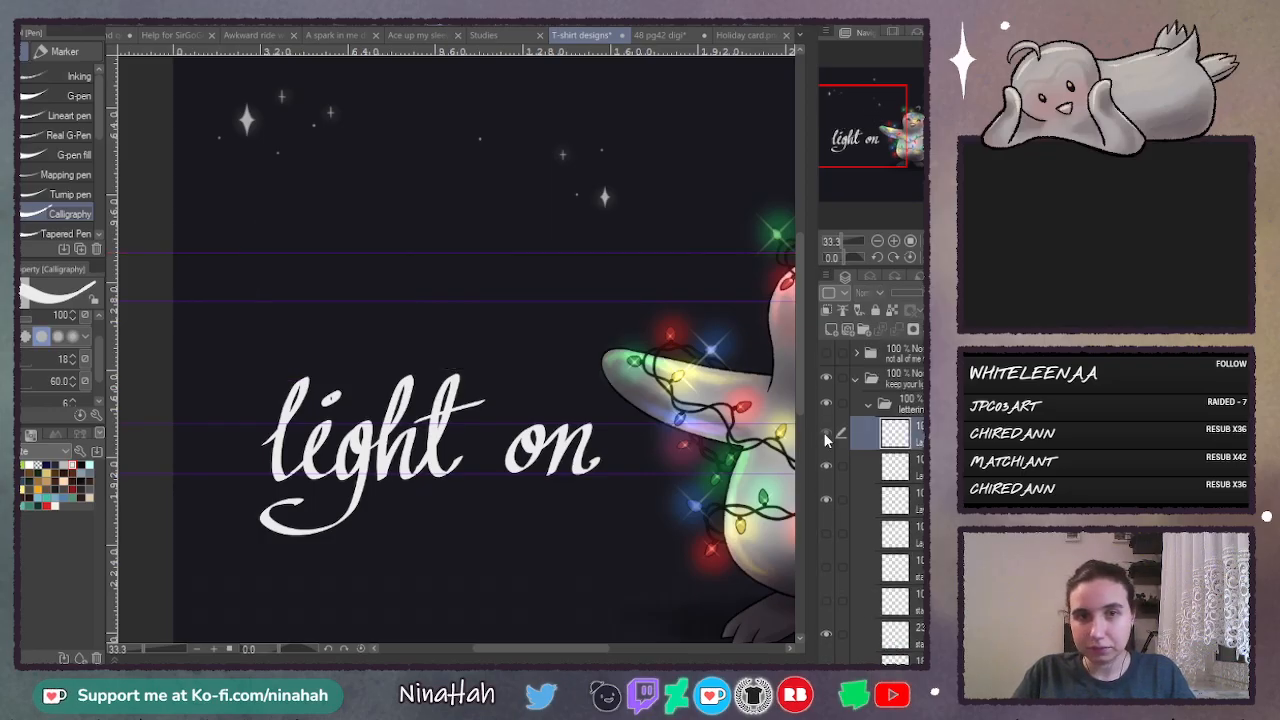
{"action": "left_click", "coordinate": [826, 432]}
{"action": "left_click", "coordinate": [893, 241]}
{"action": "left_click", "coordinate": [893, 241]}
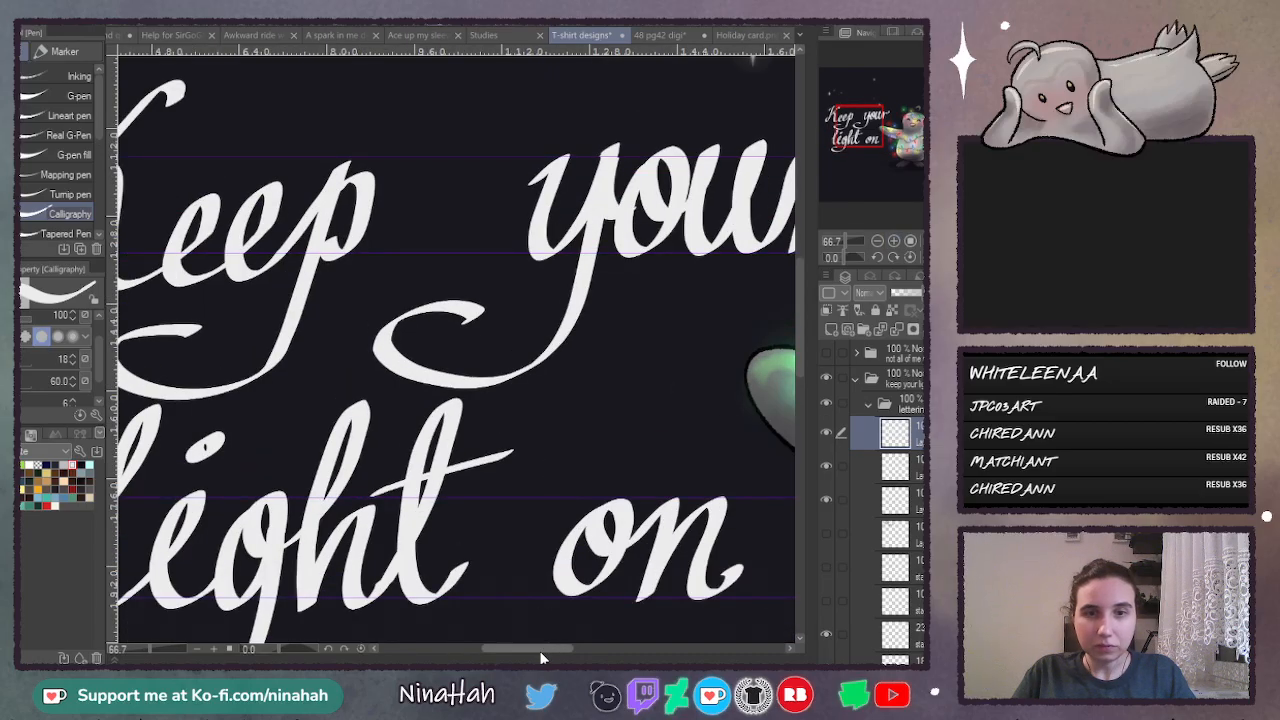
{"action": "left_click_drag", "start_coordinate": [545, 648], "coordinate": [562, 646]}
{"action": "key", "text": "m"}
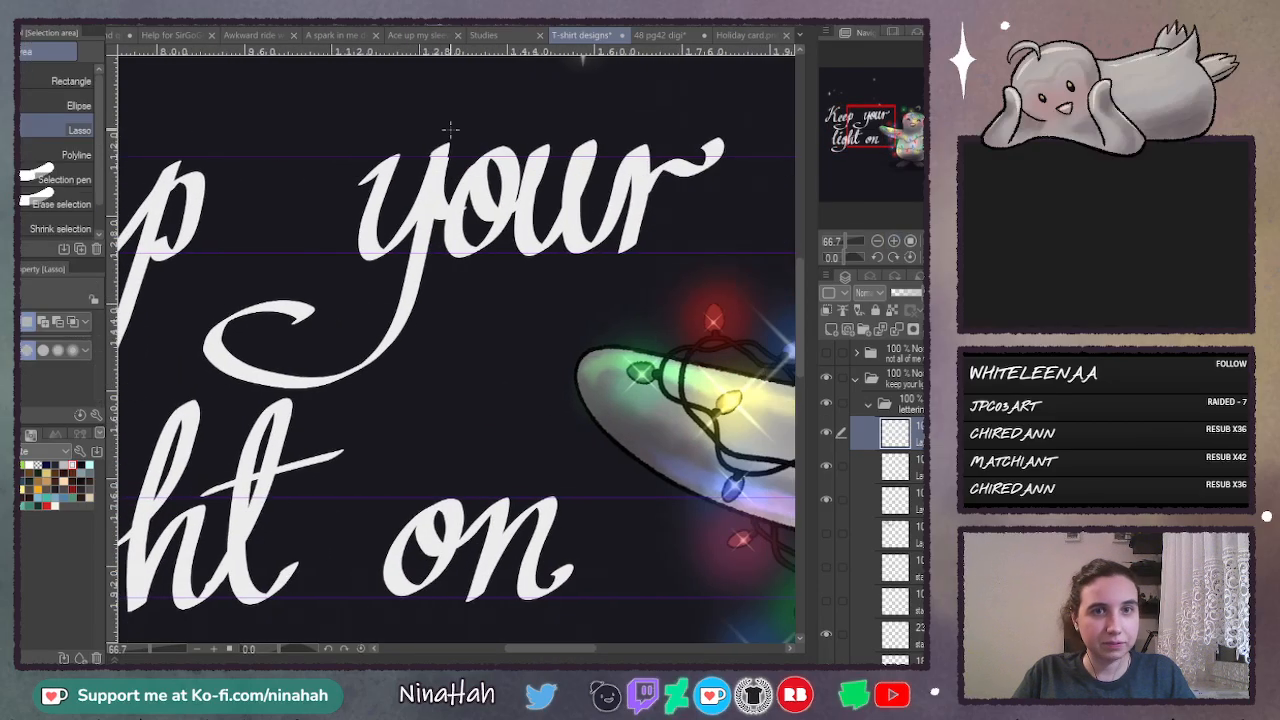
{"action": "mouse_move", "coordinate": [421, 106]}
{"action": "left_mouse_down"}
{"action": "mouse_move", "coordinate": [300, 186]}
{"action": "mouse_move", "coordinate": [203, 296]}
{"action": "left_mouse_up"}
{"action": "key", "text": "ctrl+d"}
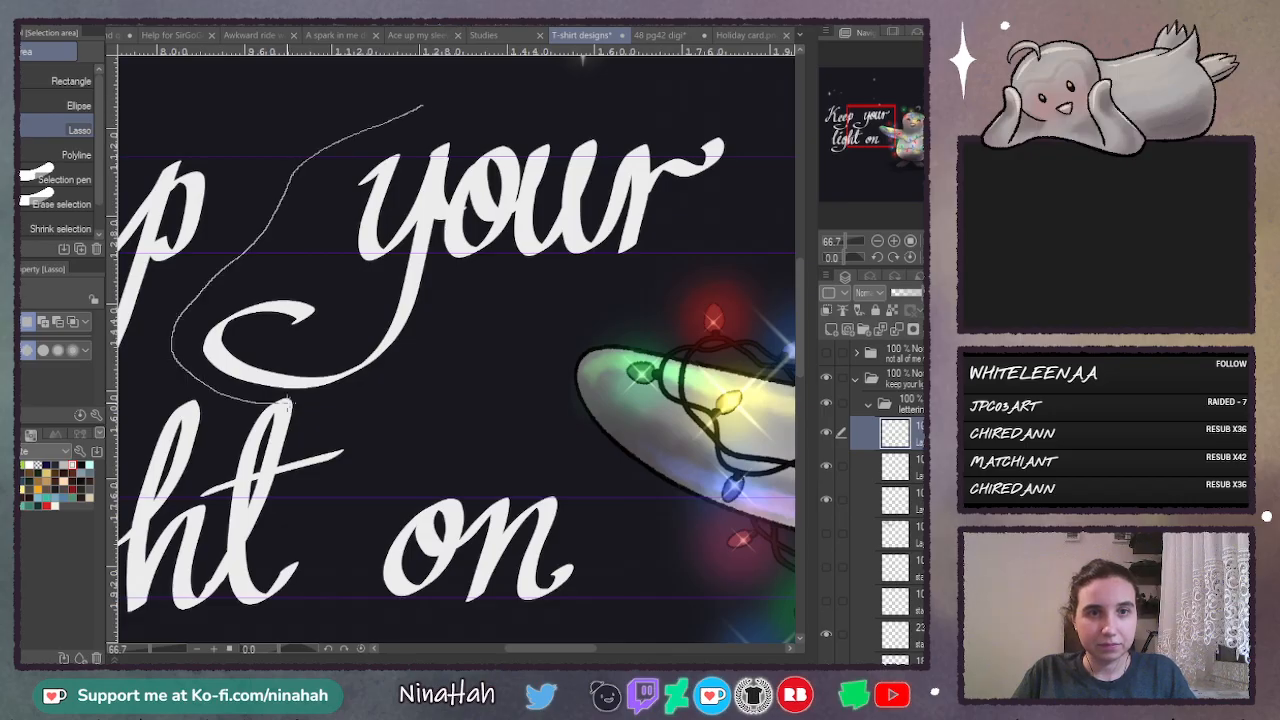
{"action": "mouse_move", "coordinate": [607, 293]}
{"action": "left_mouse_down"}
{"action": "mouse_move", "coordinate": [768, 262]}
{"action": "mouse_move", "coordinate": [745, 101]}
{"action": "left_mouse_up"}
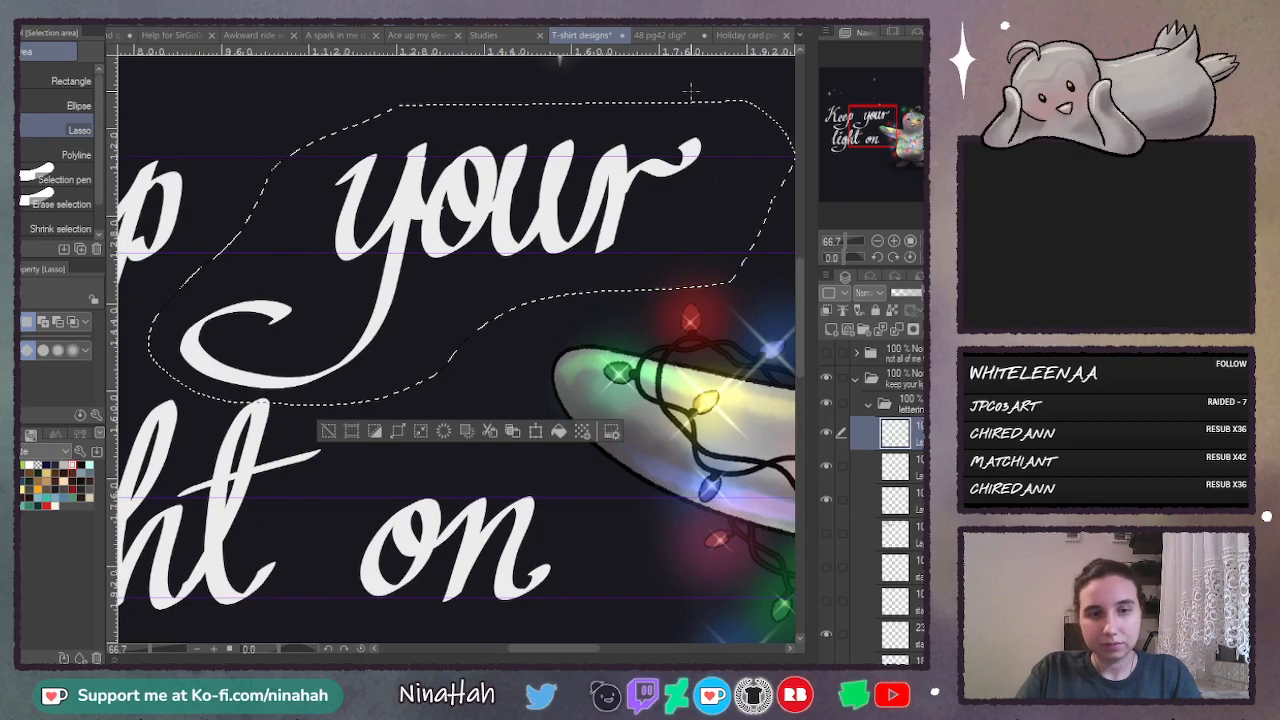
- Shrink the selected word "your" slightly, rotate it a little clockwise to fit the guides, and deselect it
{"action": "key", "text": "ctrl+t"}
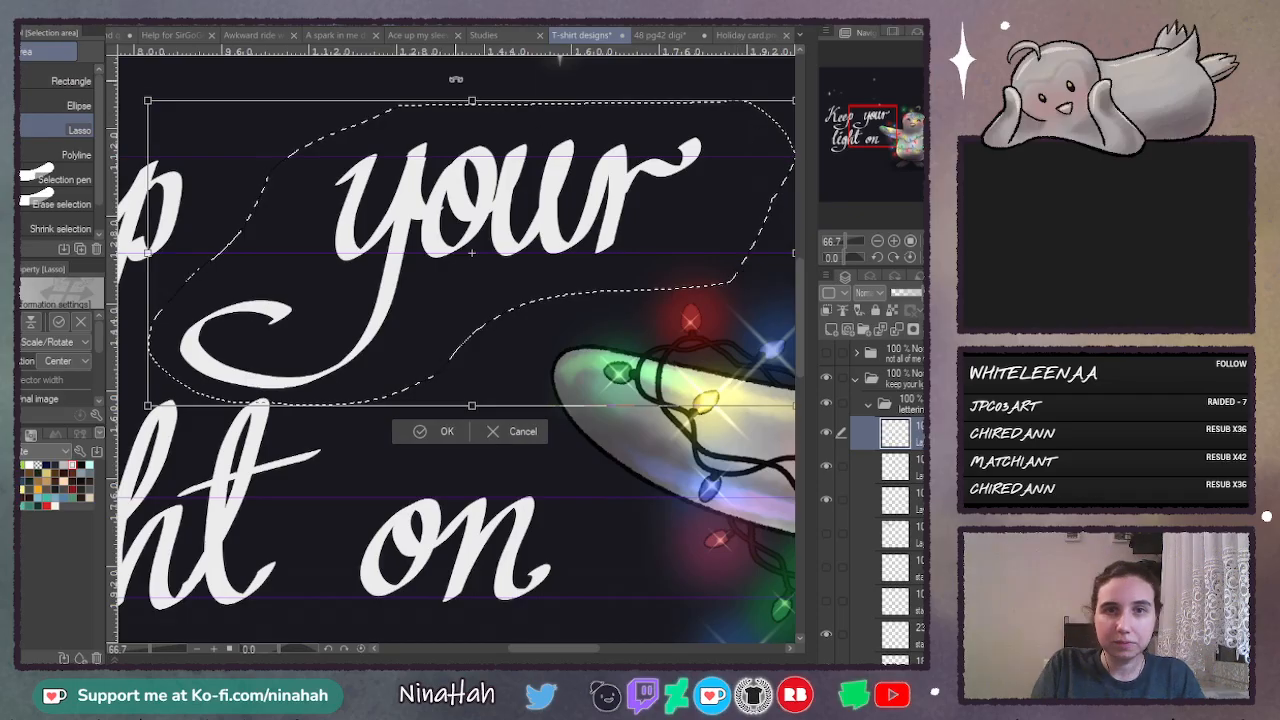
{"action": "left_click_drag", "start_coordinate": [474, 101], "coordinate": [533, 118]}
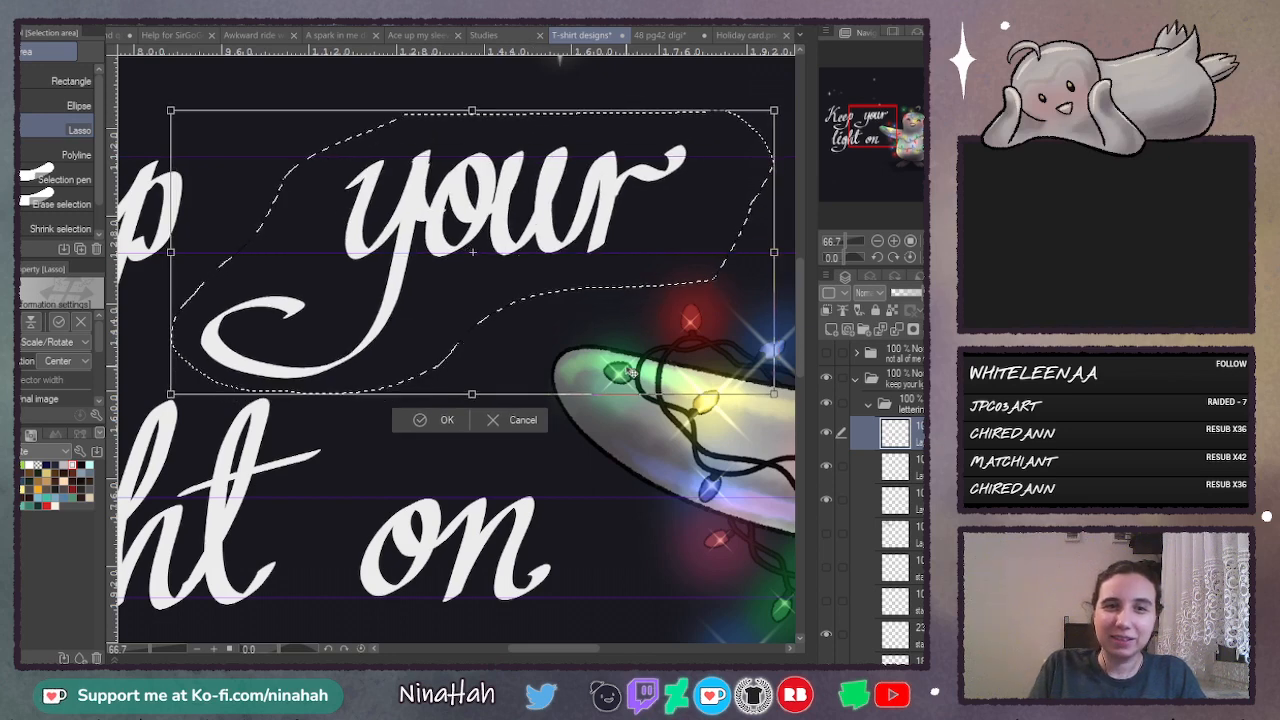
{"action": "left_click_drag", "start_coordinate": [751, 94], "coordinate": [756, 94]}
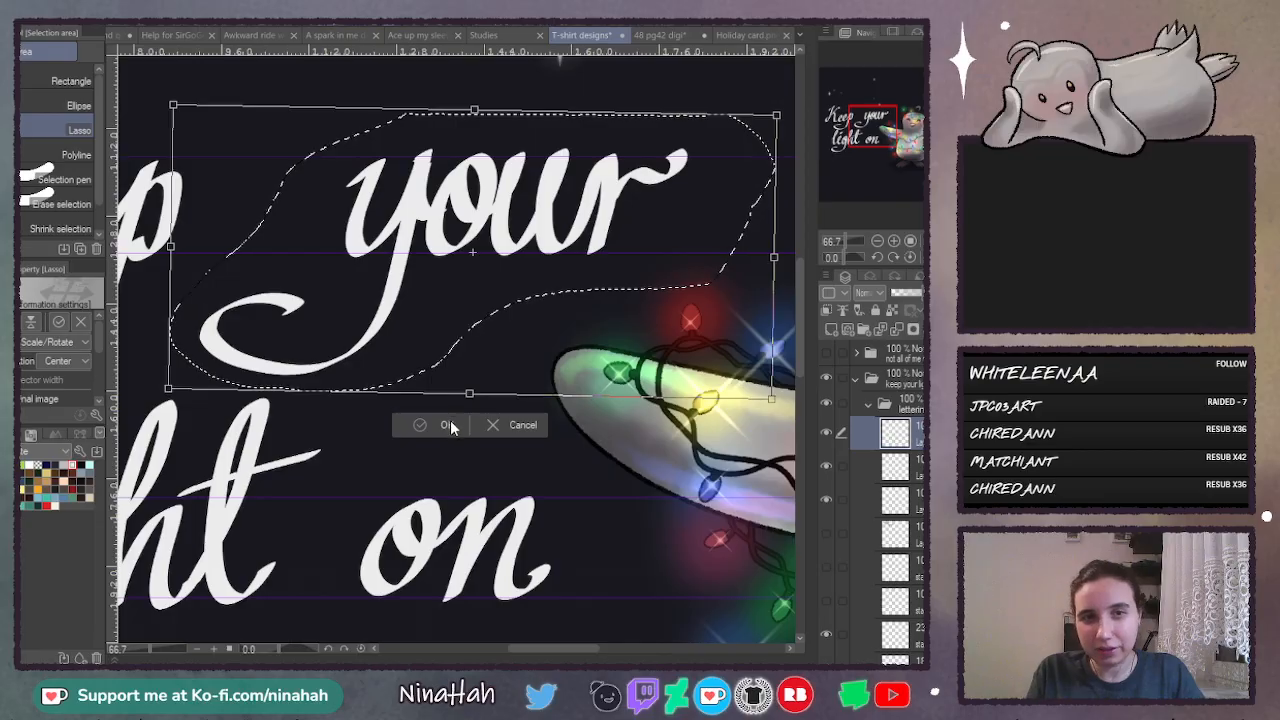
{"action": "key", "text": "Return"}
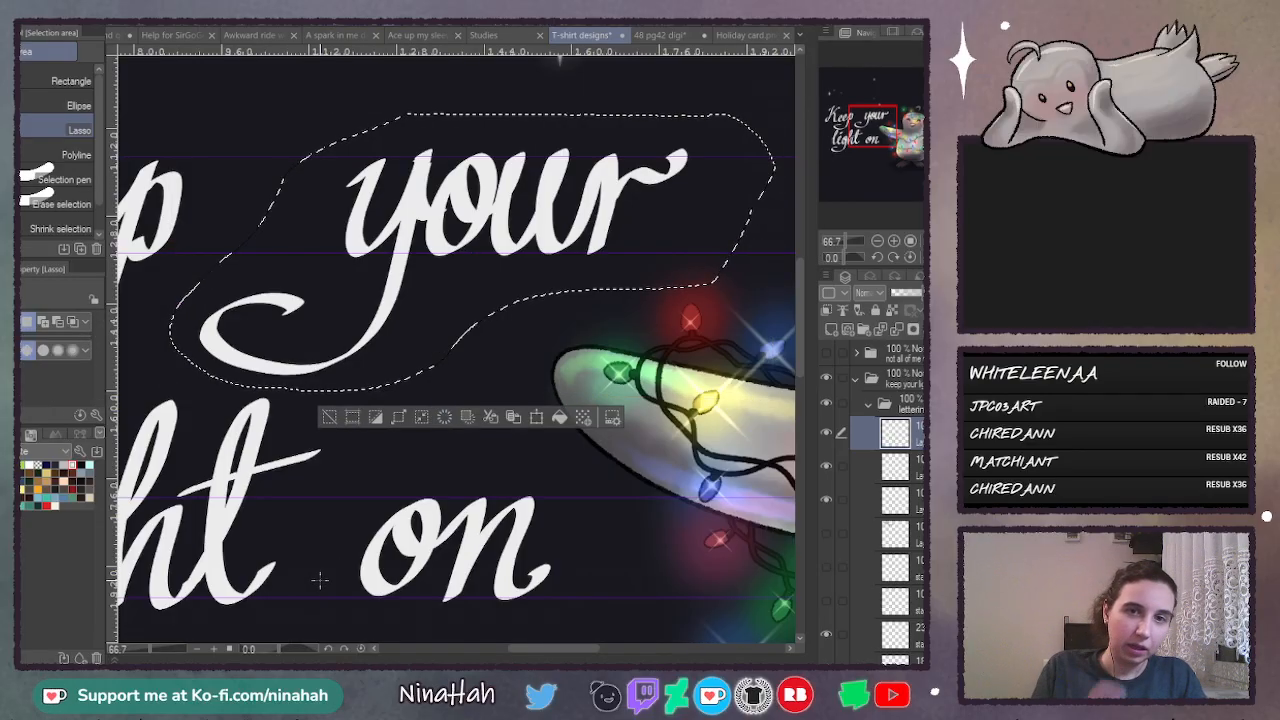
{"action": "key", "text": "ctrl+d"}
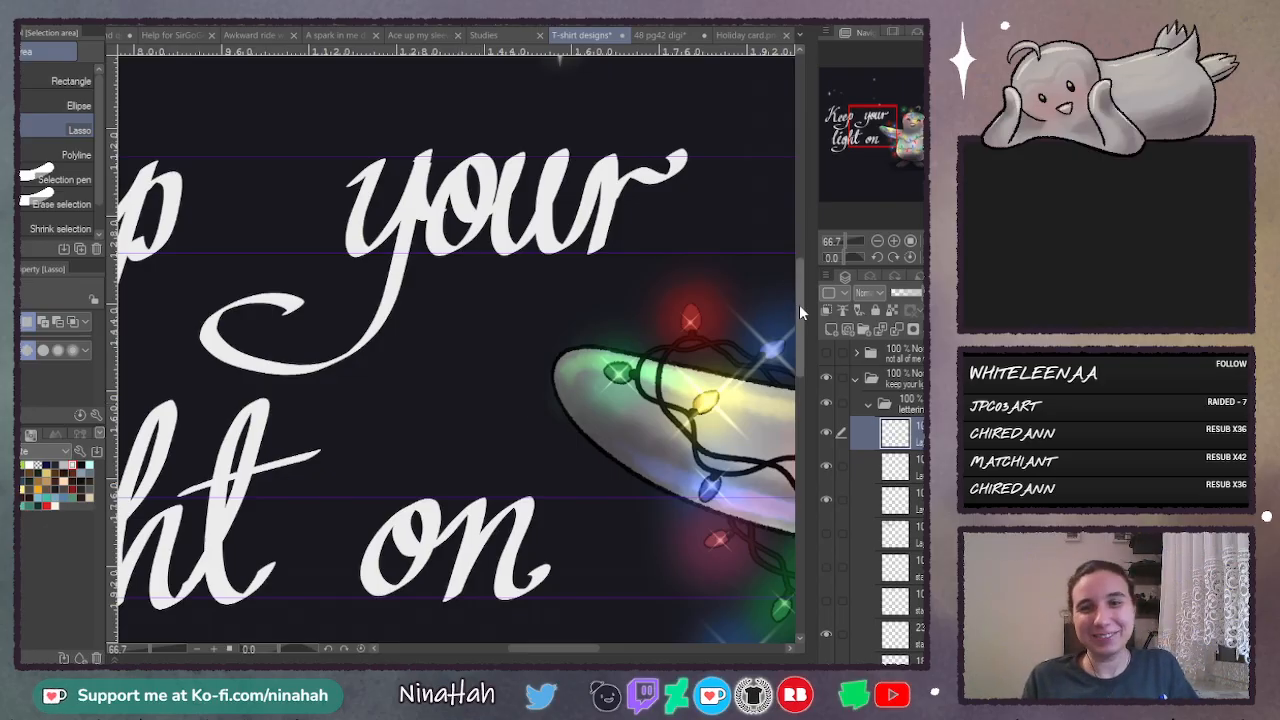
- Clean up the rough edges at the top of the y and inside the o of "your" with the G-pen
{"action": "mouse_move", "coordinate": [799, 306]}
{"action": "left_mouse_down"}
{"action": "mouse_move", "coordinate": [802, 268]}
{"action": "mouse_move", "coordinate": [802, 282]}
{"action": "left_mouse_up"}
{"action": "left_click", "coordinate": [895, 241]}
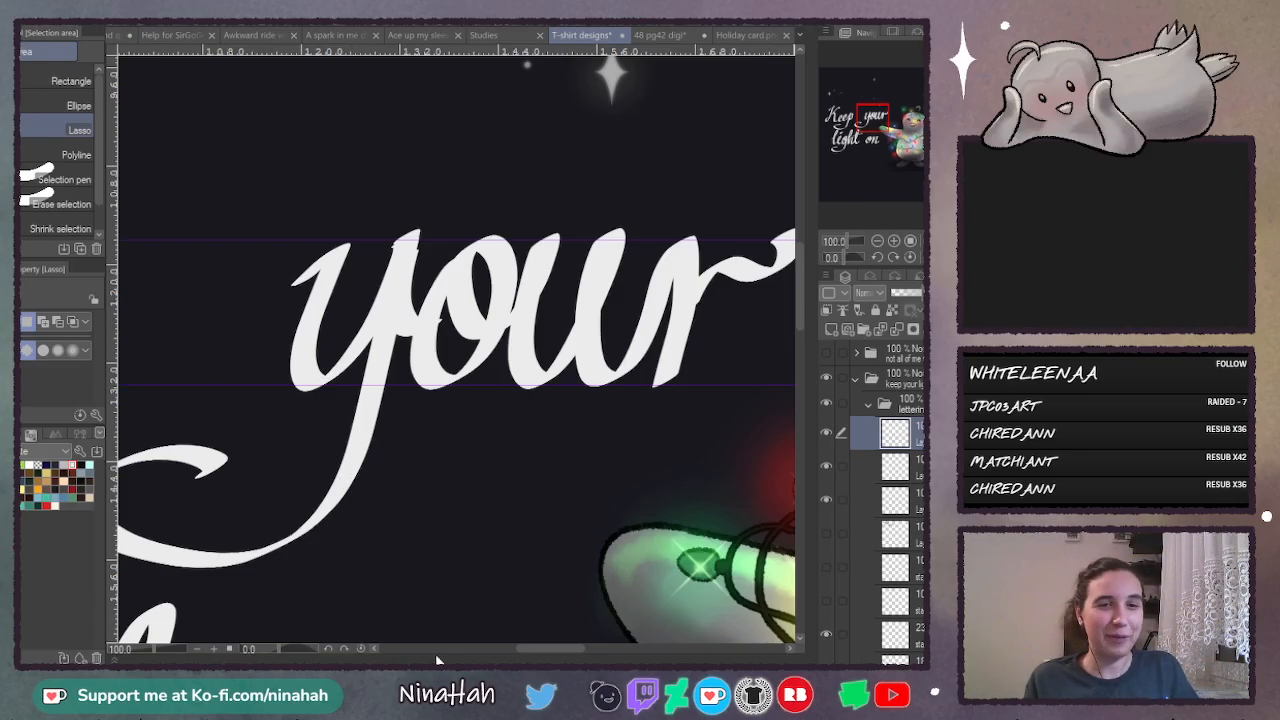
{"action": "left_click_drag", "start_coordinate": [548, 649], "coordinate": [527, 650]}
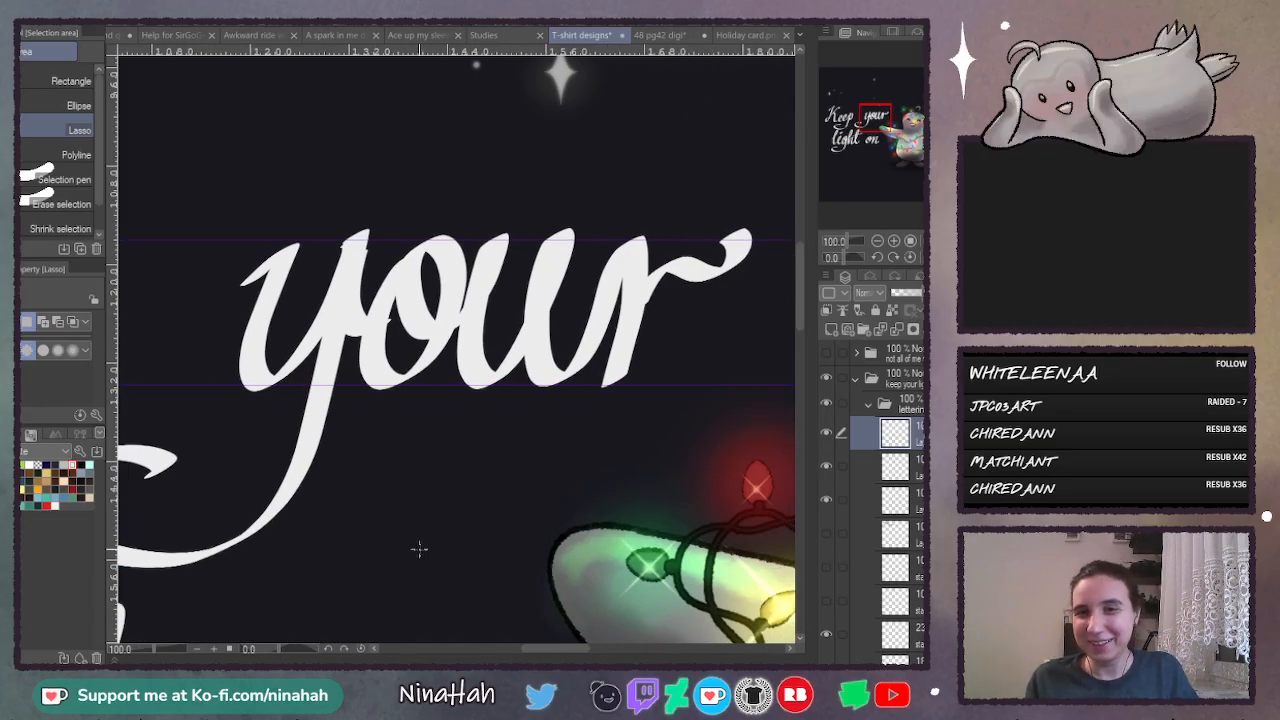
{"action": "left_click_drag", "start_coordinate": [578, 649], "coordinate": [531, 656]}
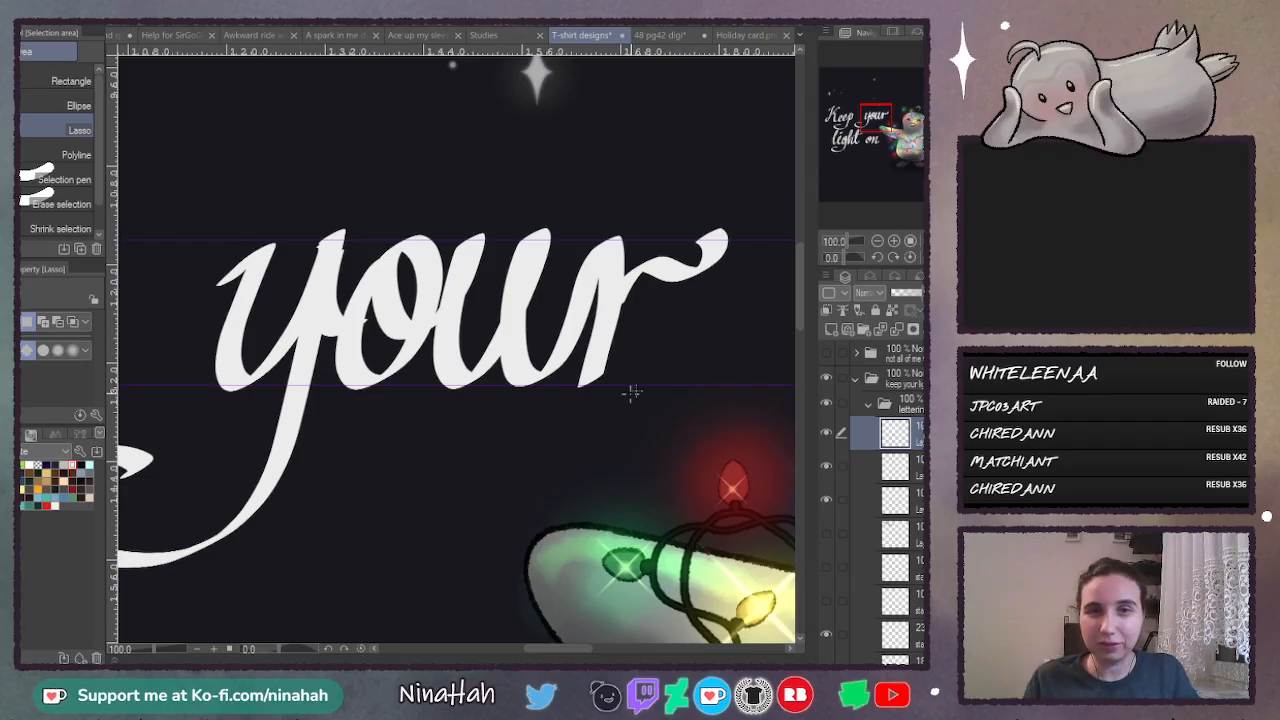
{"action": "left_click", "coordinate": [895, 241]}
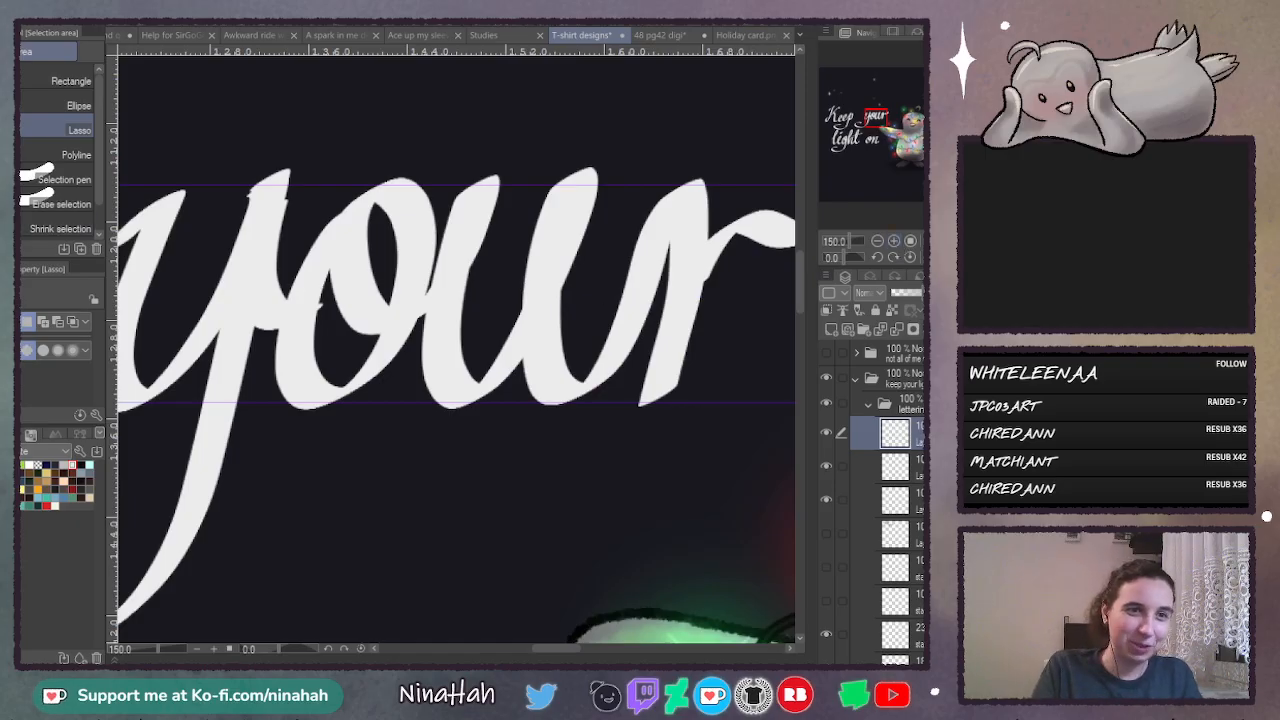
{"action": "key", "text": "p"}
{"action": "key", "text": "c"}
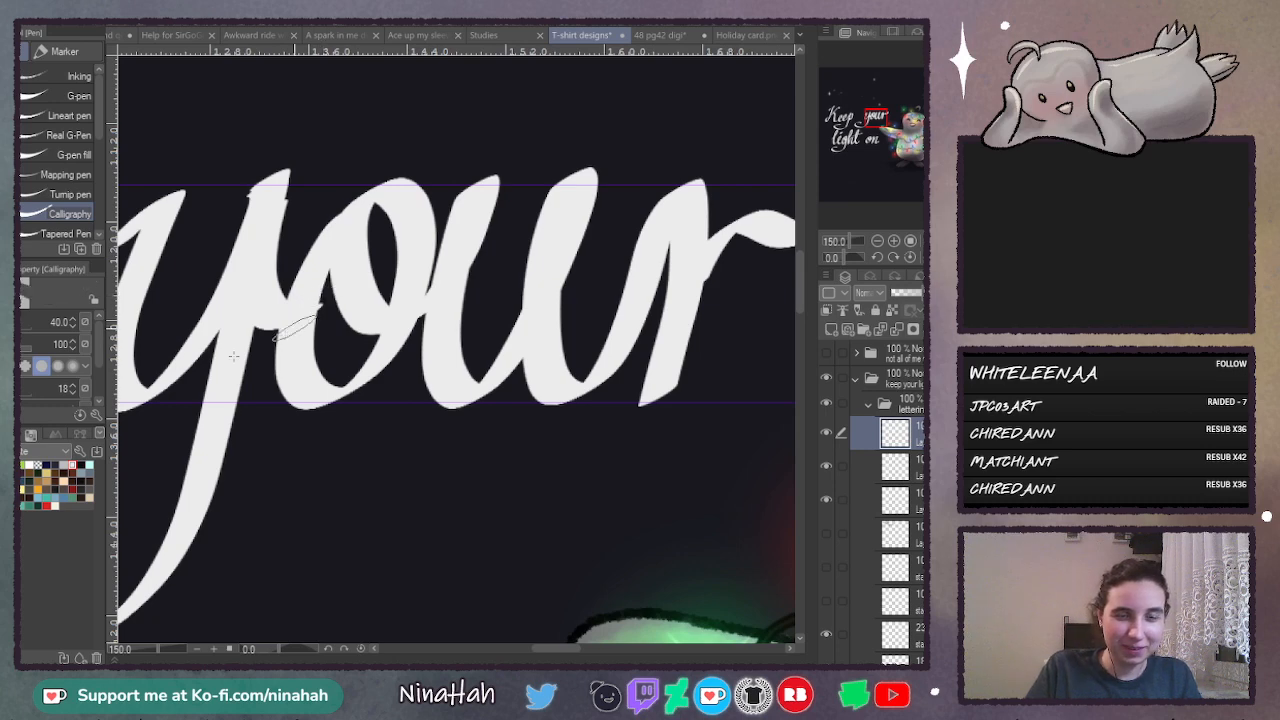
{"action": "left_click", "coordinate": [25, 326]}
{"action": "key", "text": "ctrl+plus"}
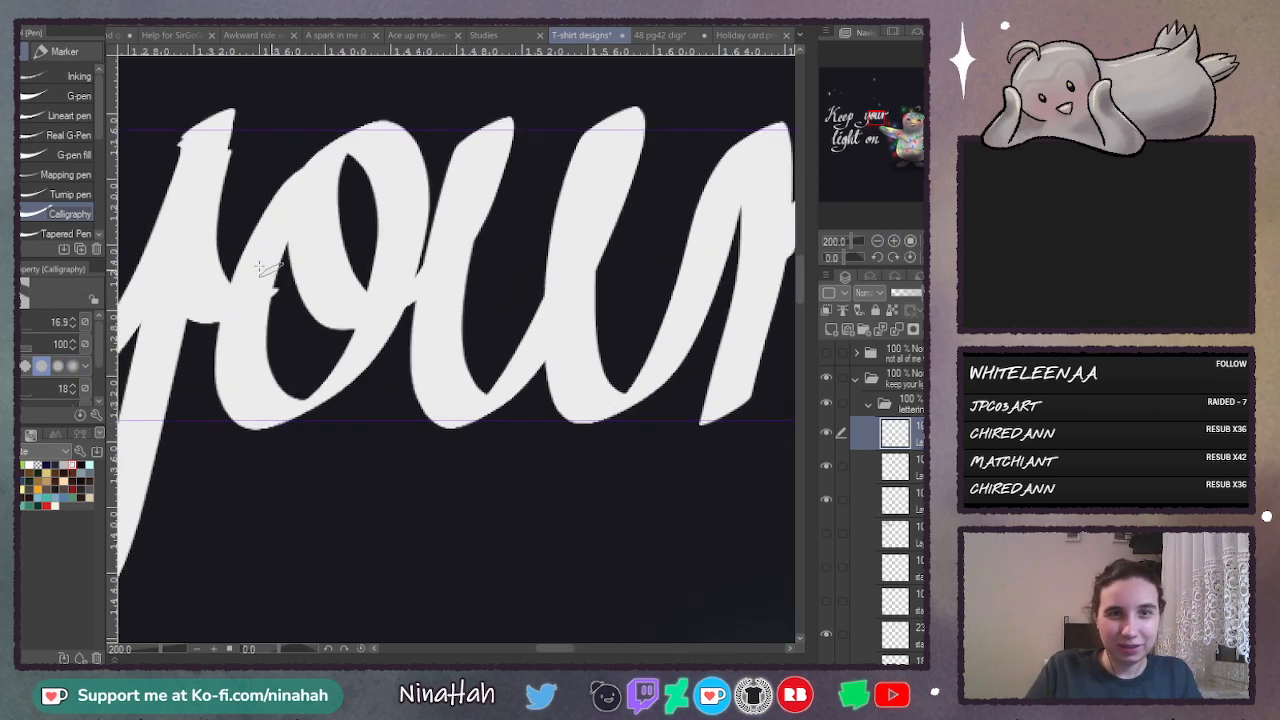
{"action": "left_click", "coordinate": [36, 96]}
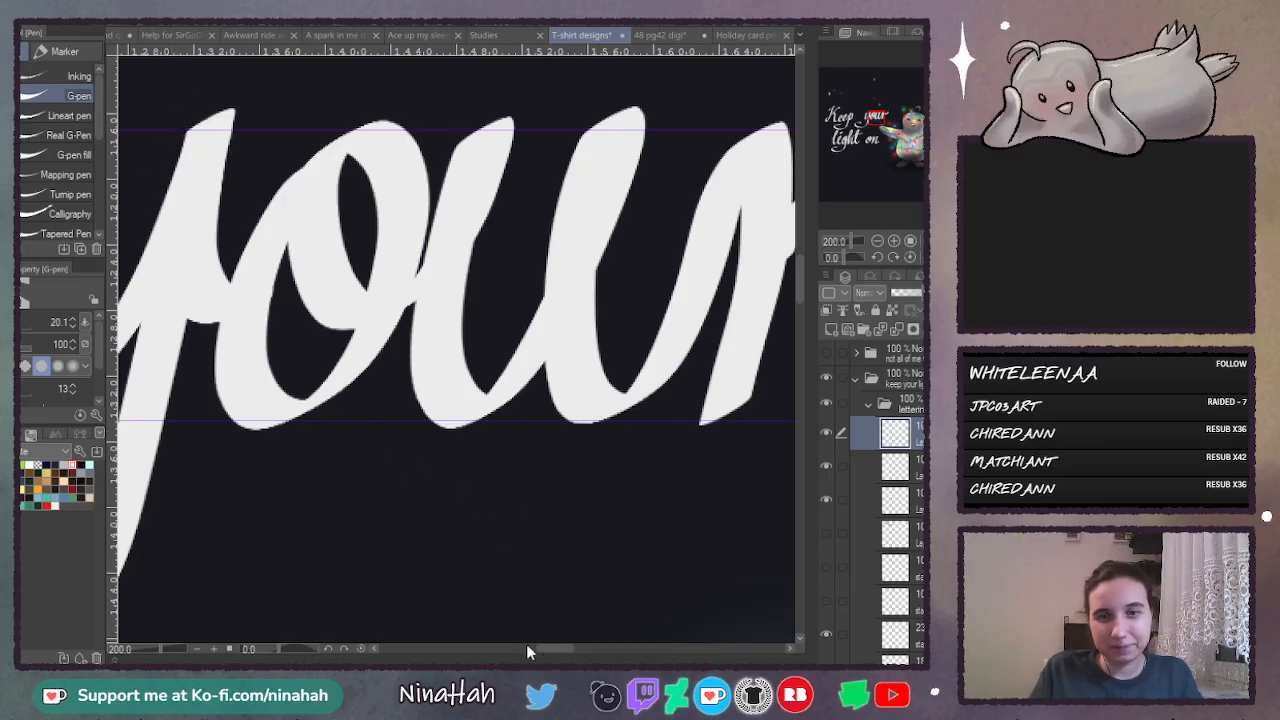
{"action": "left_click_drag", "start_coordinate": [563, 651], "coordinate": [585, 651]}
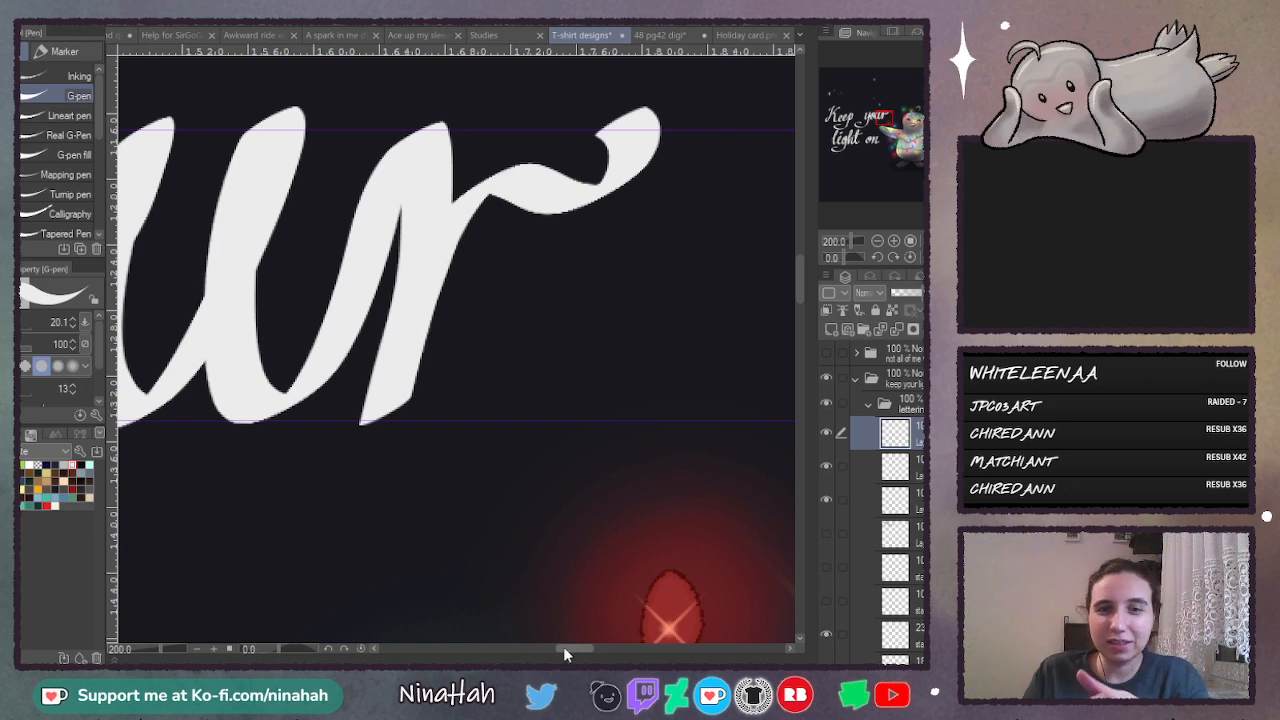
- Dab scattered white dots of varying sizes in the empty space before the y of "your" with the G-pen
{"action": "left_click_drag", "start_coordinate": [563, 646], "coordinate": [522, 648]}
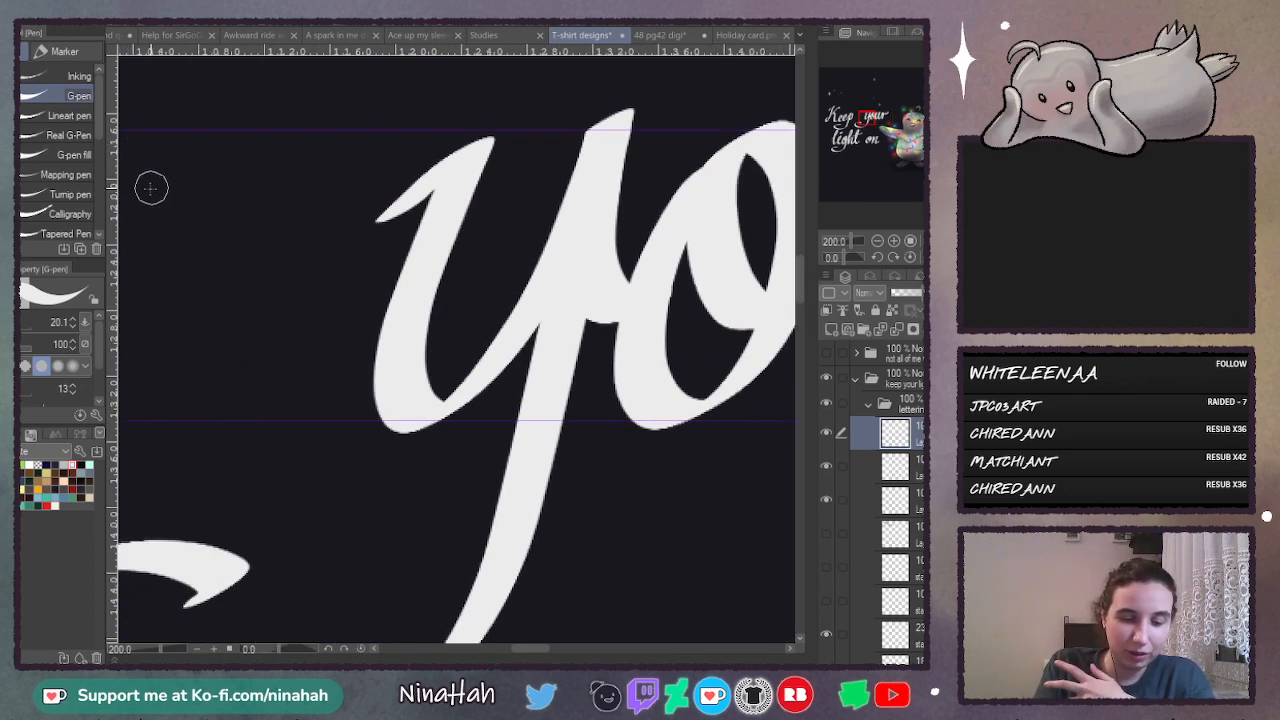
{"action": "left_click", "coordinate": [214, 204]}
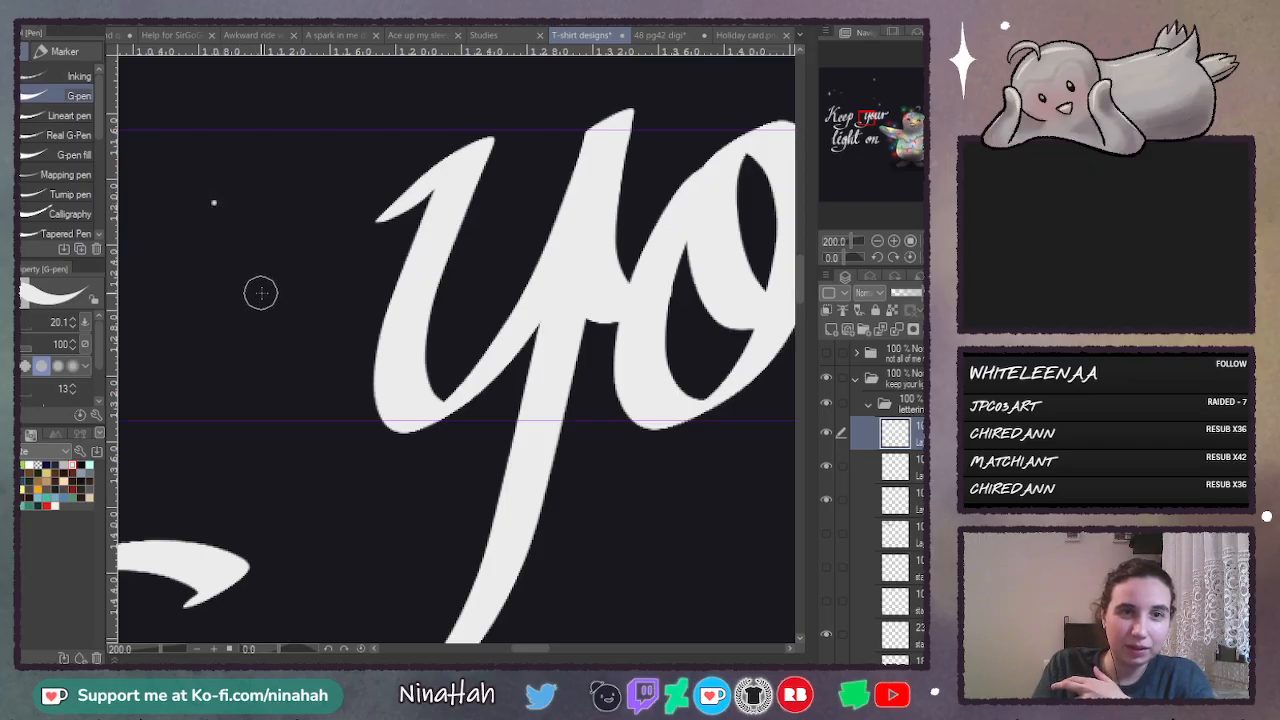
{"action": "left_click", "coordinate": [292, 215]}
{"action": "left_click", "coordinate": [231, 264]}
{"action": "left_click", "coordinate": [266, 304]}
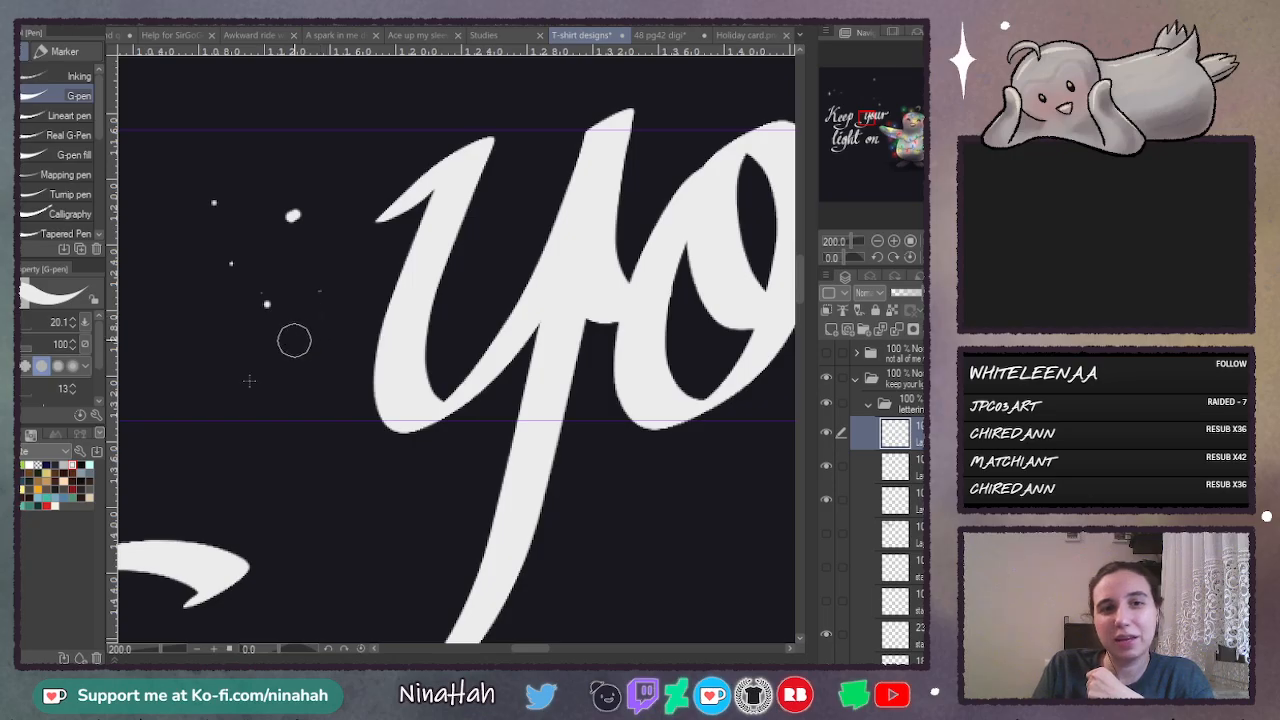
{"action": "left_click", "coordinate": [353, 302]}
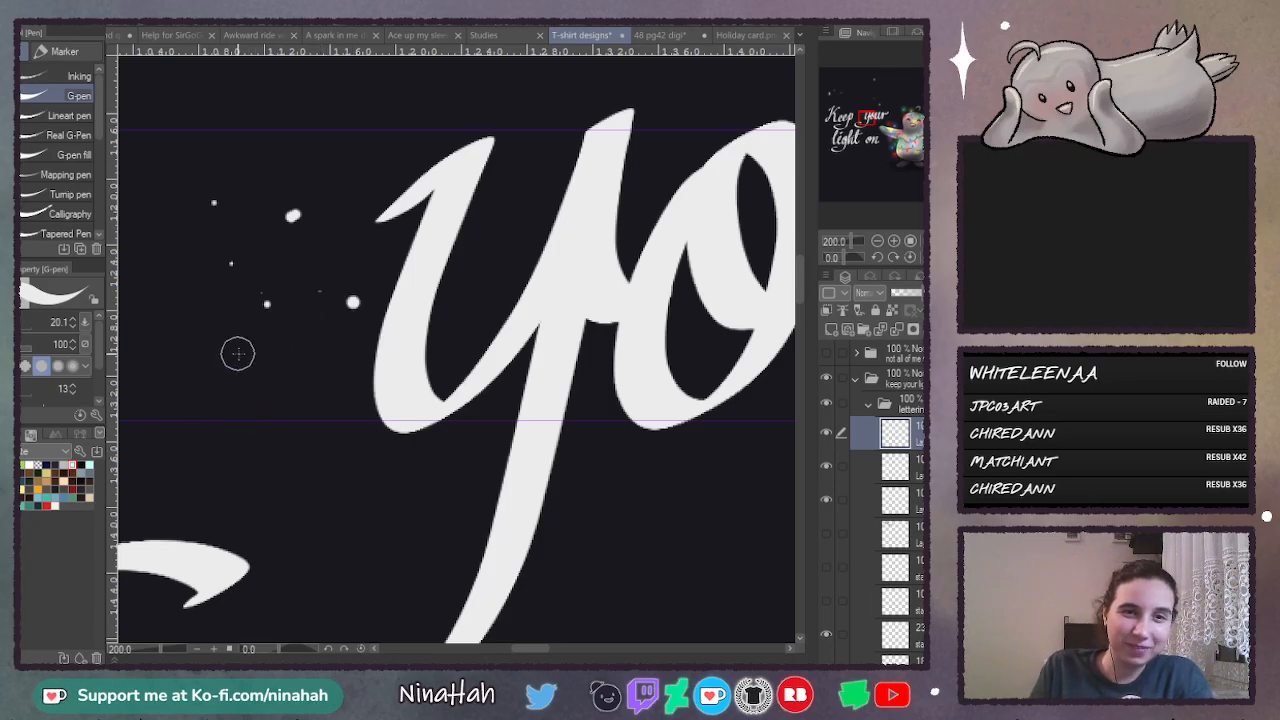
{"action": "left_click", "coordinate": [232, 316]}
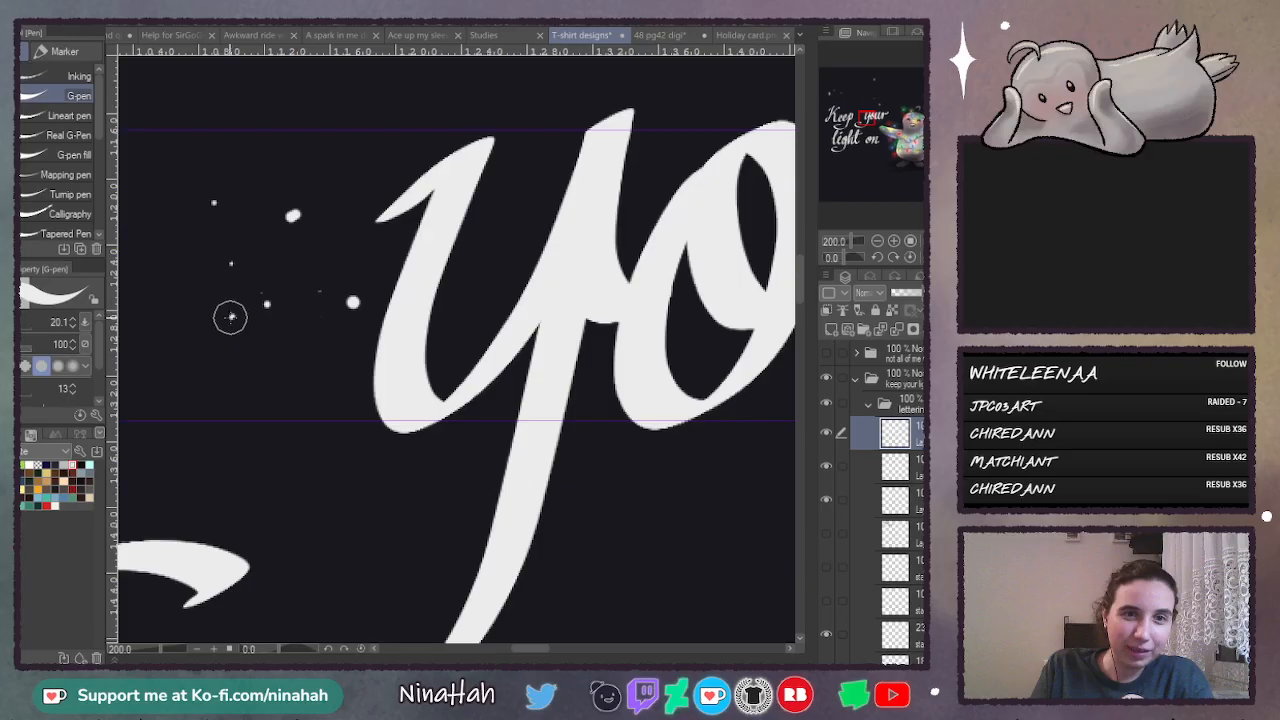
{"action": "left_click", "coordinate": [283, 349]}
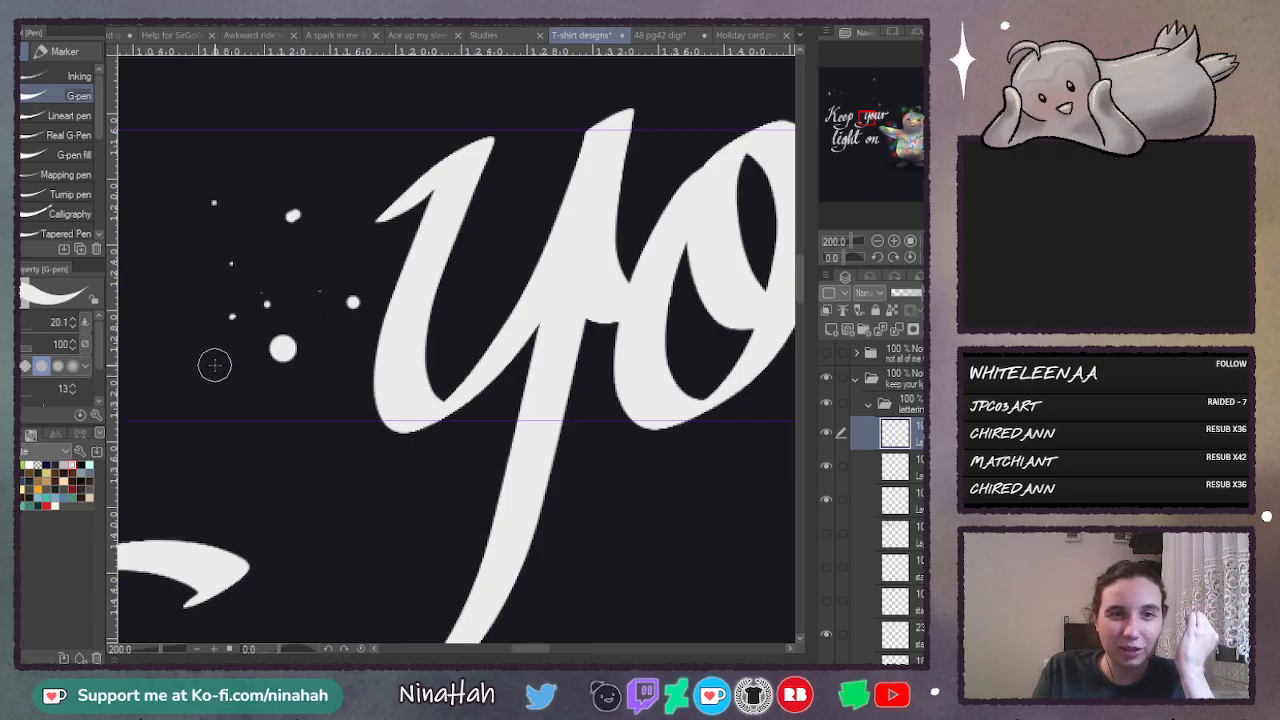
- Undo the thick vertical test stroke and all the scattered white dots in front of the y of "your"
{"action": "left_click_drag", "start_coordinate": [214, 354], "coordinate": [217, 474]}
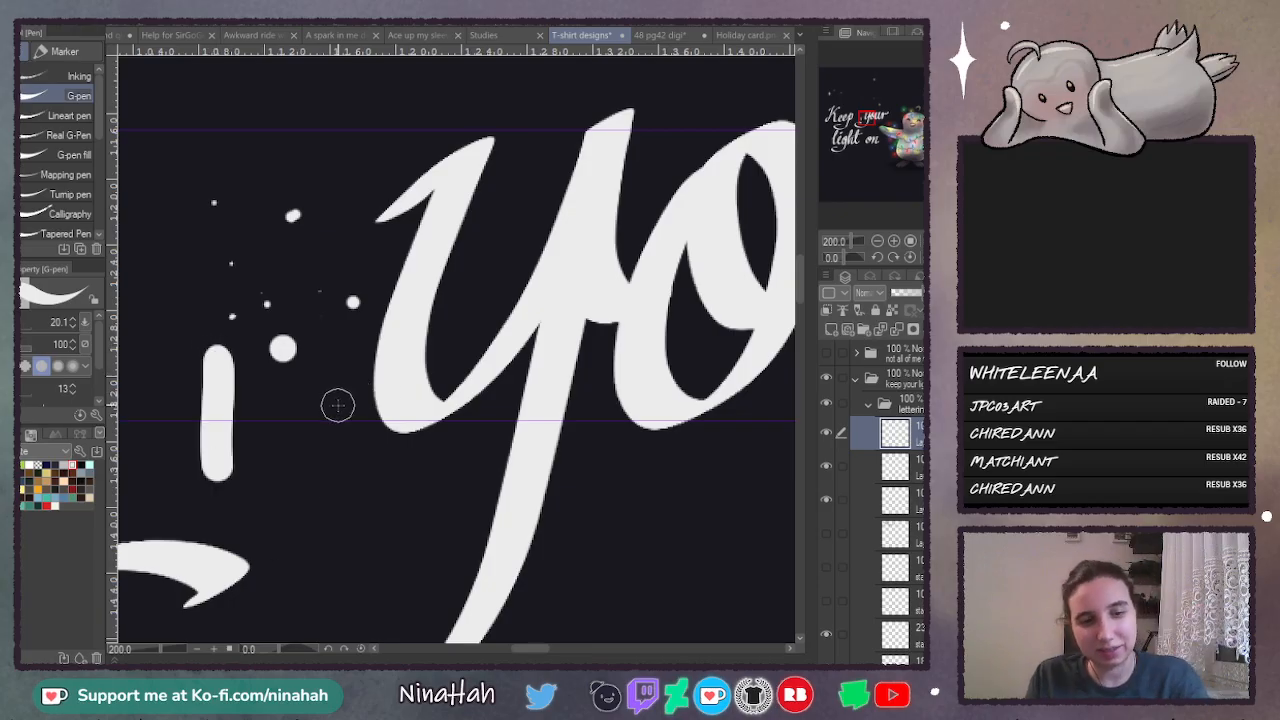
{"action": "key", "text": "ctrl+z"}
{"action": "key", "text": "ctrl+z"}
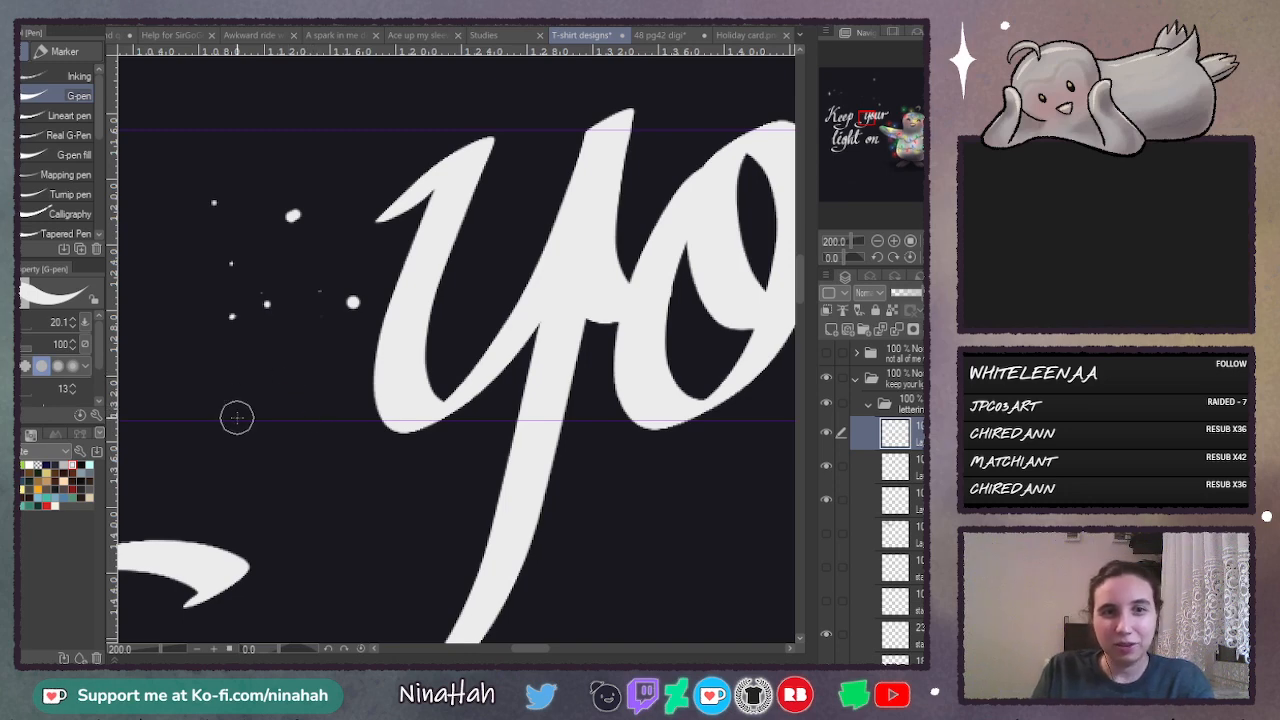
{"action": "key", "text": "ctrl+z"}
{"action": "key", "text": "ctrl+z"}
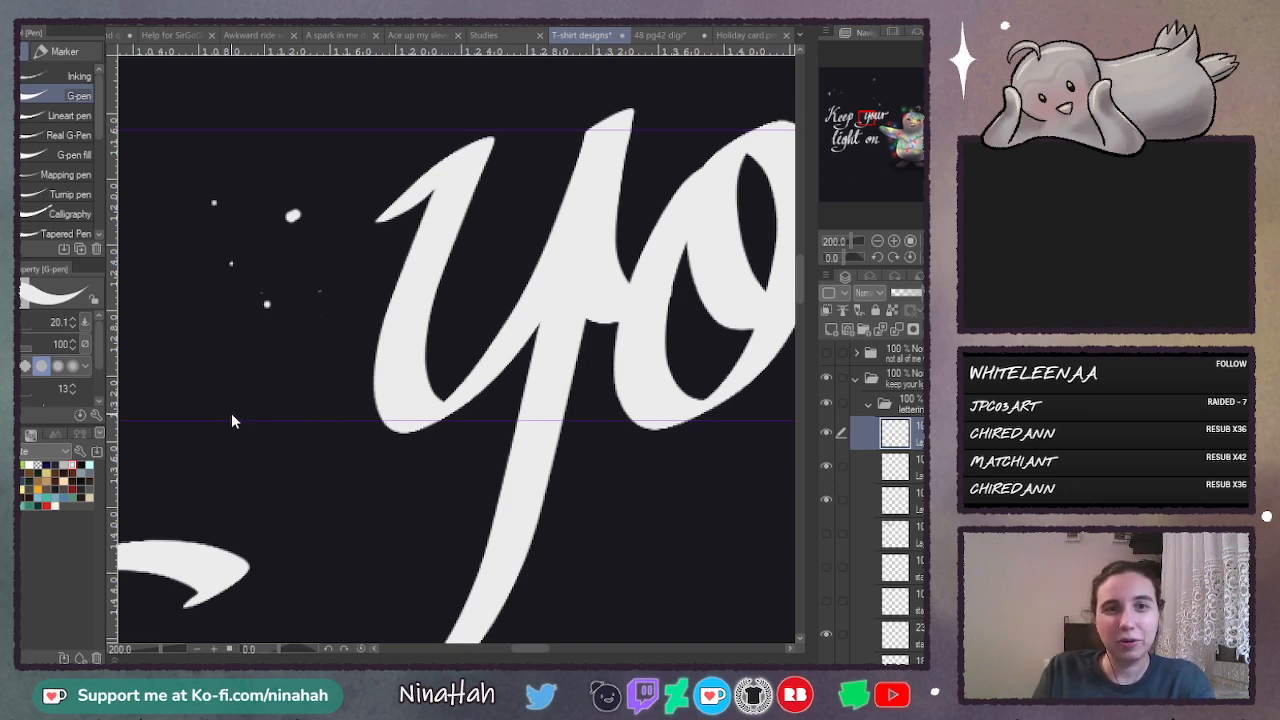
{"action": "key", "text": "ctrl+z"}
{"action": "key", "text": "ctrl+z"}
{"action": "key", "text": "ctrl+z"}
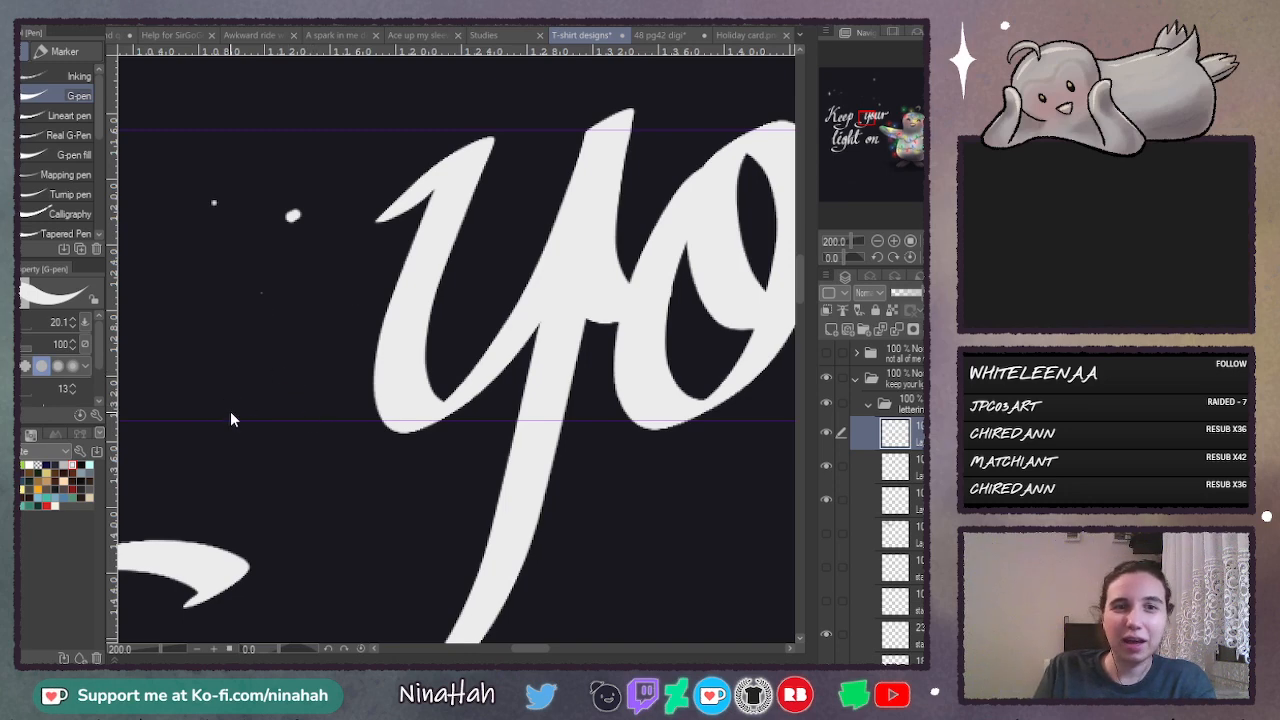
{"action": "key", "text": "ctrl+z"}
{"action": "key", "text": "ctrl+z"}
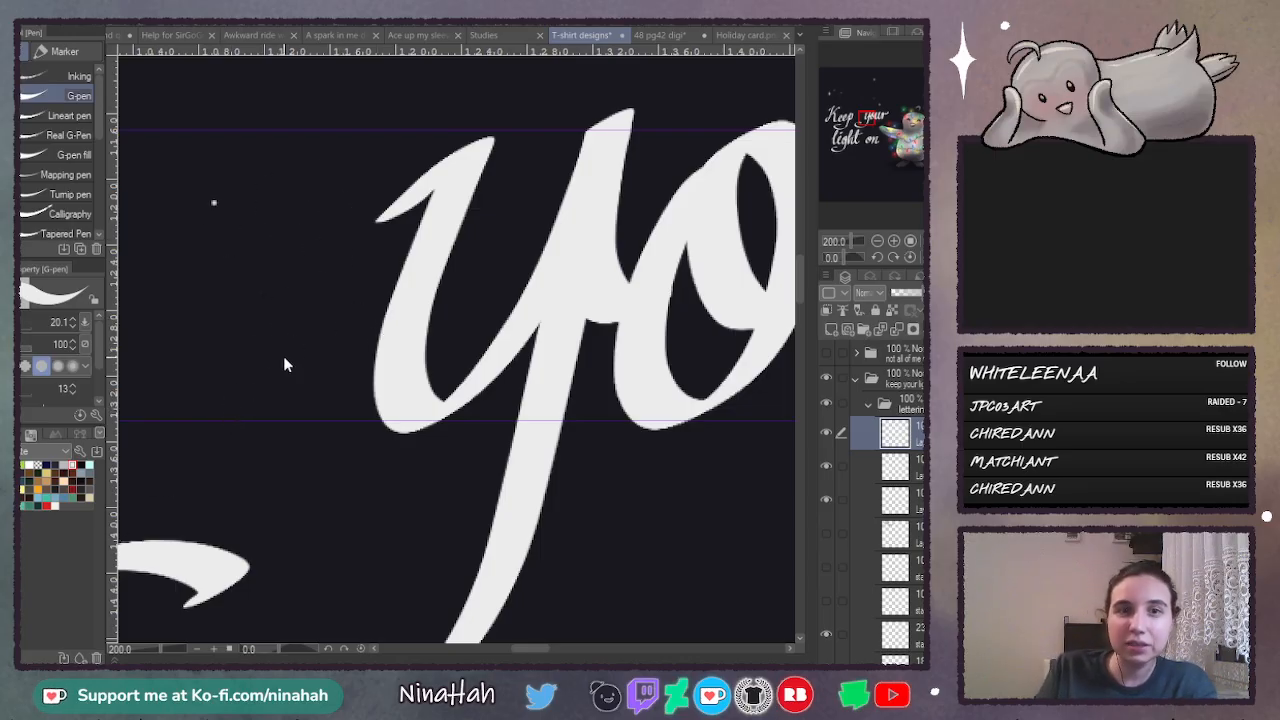
{"action": "key", "text": "ctrl+z"}
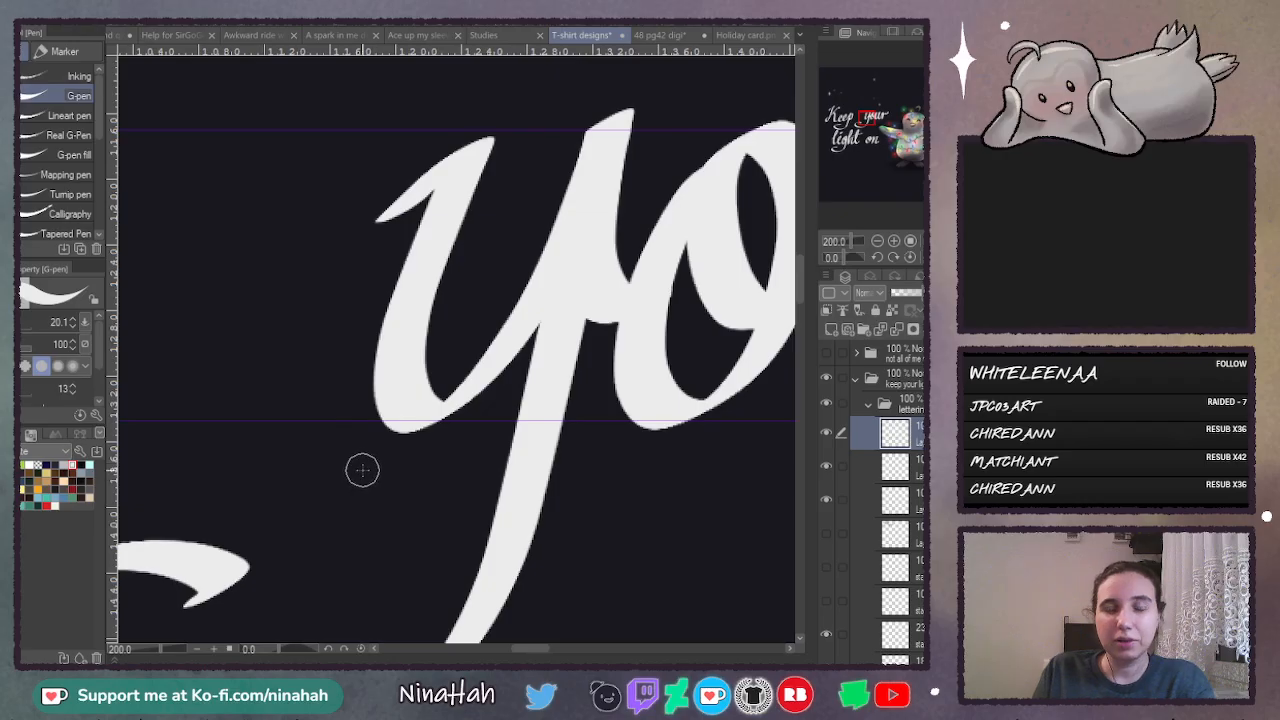
- Lasso the whole word "Keep" together with the curled tail of its p
{"action": "mouse_move", "coordinate": [538, 650]}
{"action": "left_mouse_down"}
{"action": "mouse_move", "coordinate": [589, 655]}
{"action": "mouse_move", "coordinate": [527, 661]}
{"action": "left_mouse_up"}
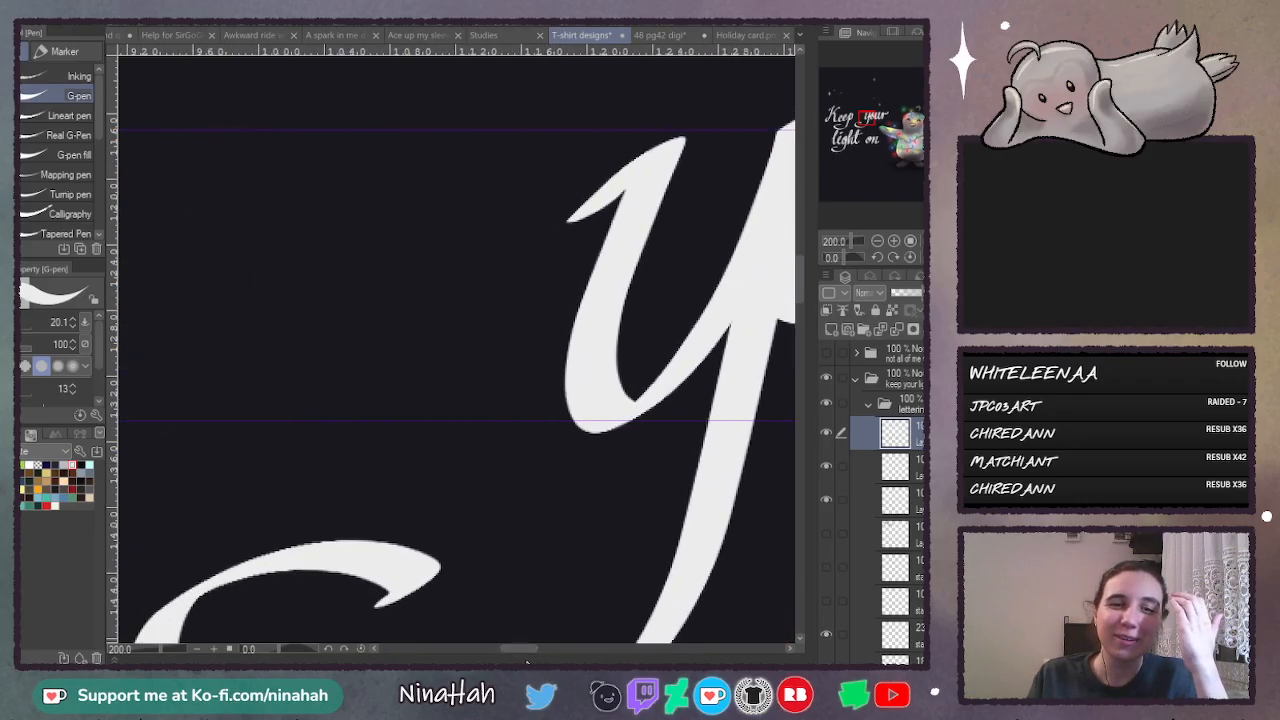
{"action": "left_click_drag", "start_coordinate": [800, 285], "coordinate": [800, 268]}
{"action": "left_click_drag", "start_coordinate": [541, 647], "coordinate": [484, 647]}
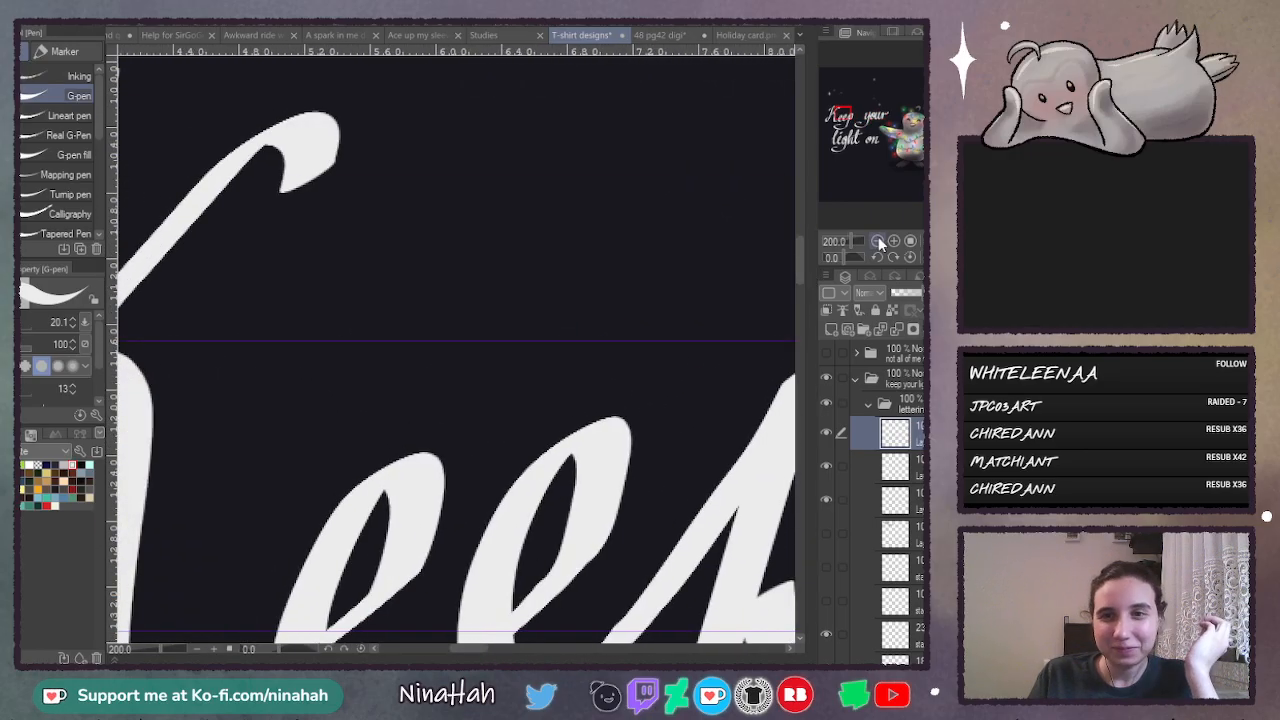
{"action": "left_click", "coordinate": [877, 241]}
{"action": "left_click", "coordinate": [877, 241]}
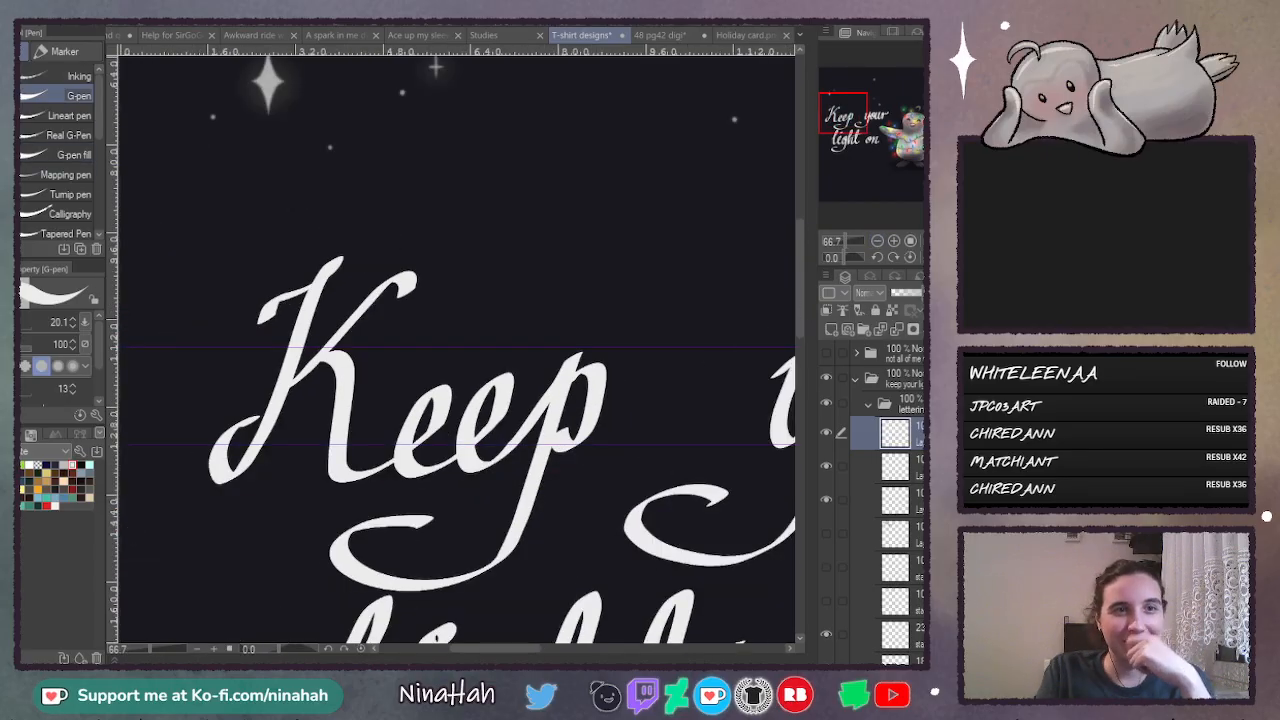
{"action": "key", "text": "m"}
{"action": "mouse_move", "coordinate": [355, 217]}
{"action": "left_mouse_down"}
{"action": "mouse_move", "coordinate": [200, 386]}
{"action": "mouse_move", "coordinate": [172, 495]}
{"action": "mouse_move", "coordinate": [254, 532]}
{"action": "mouse_move", "coordinate": [294, 572]}
{"action": "mouse_move", "coordinate": [375, 594]}
{"action": "mouse_move", "coordinate": [508, 577]}
{"action": "mouse_move", "coordinate": [560, 520]}
{"action": "mouse_move", "coordinate": [640, 338]}
{"action": "left_mouse_up"}
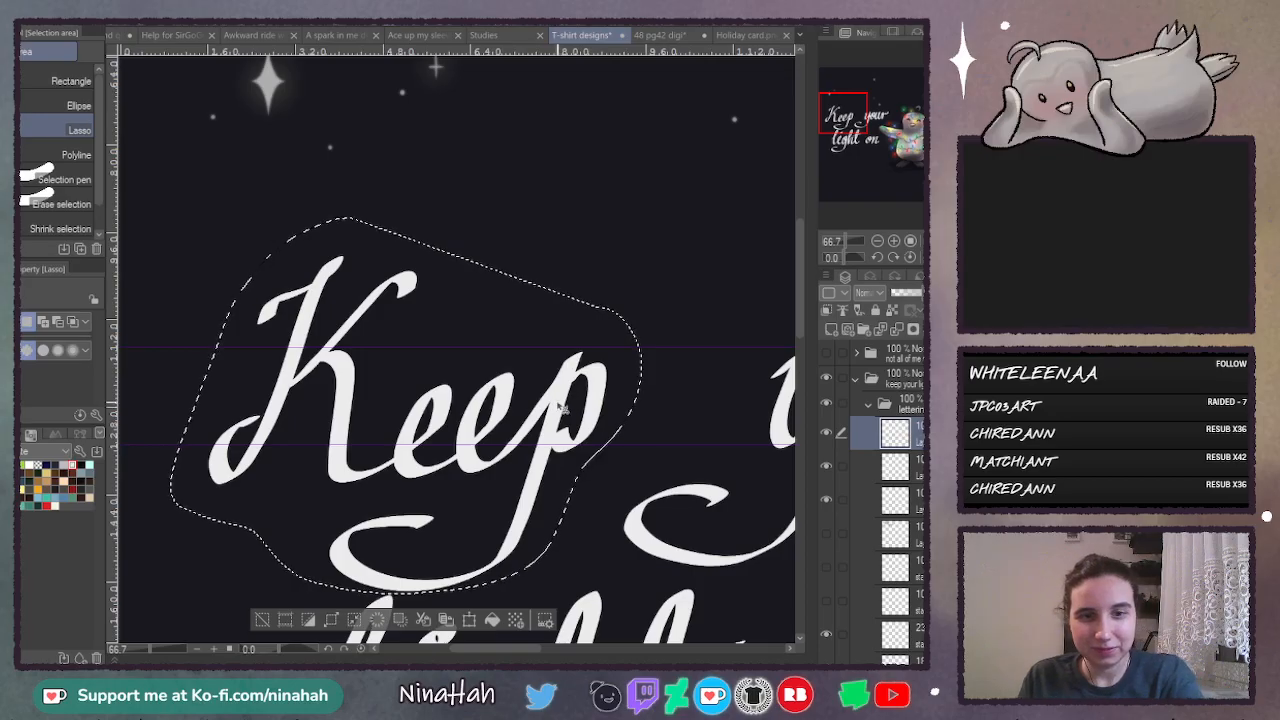
- Move the selected word "Keep" up, rotate it slightly clockwise, enlarge it to fit the guides, and deselect it
{"action": "key", "text": "ctrl+t"}
{"action": "left_click_drag", "start_coordinate": [579, 384], "coordinate": [587, 358]}
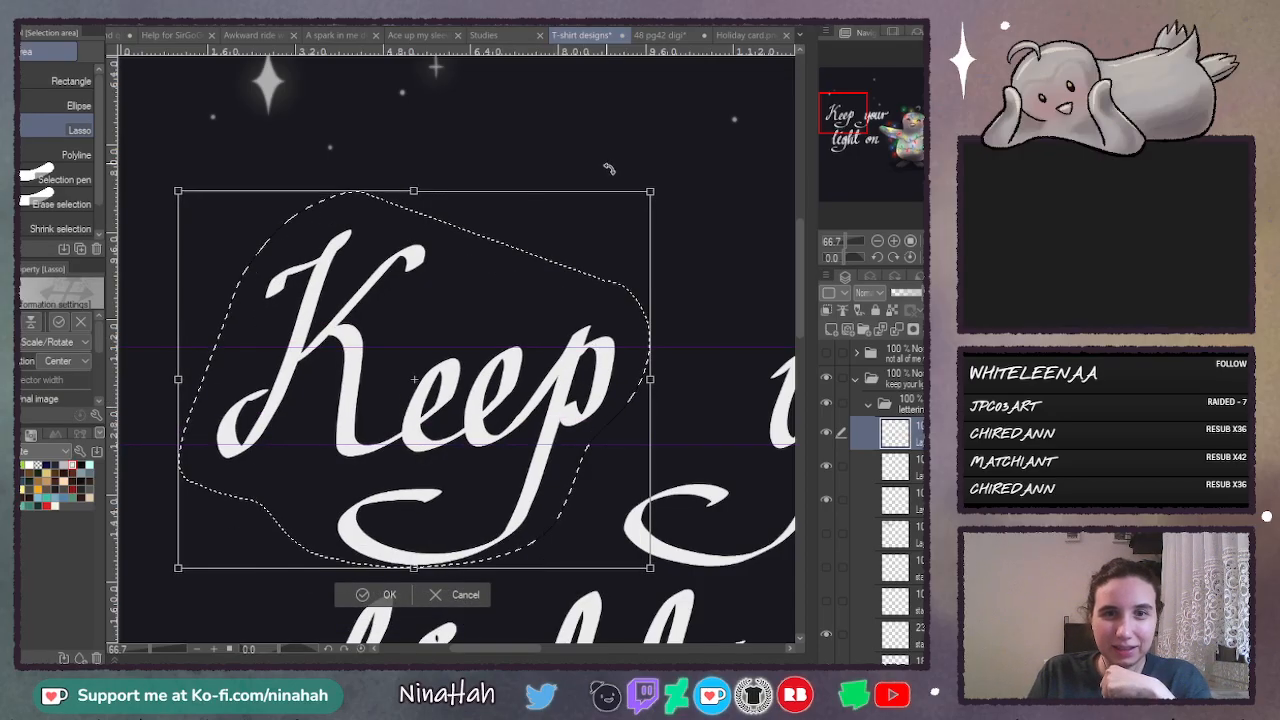
{"action": "left_click_drag", "start_coordinate": [609, 169], "coordinate": [624, 190]}
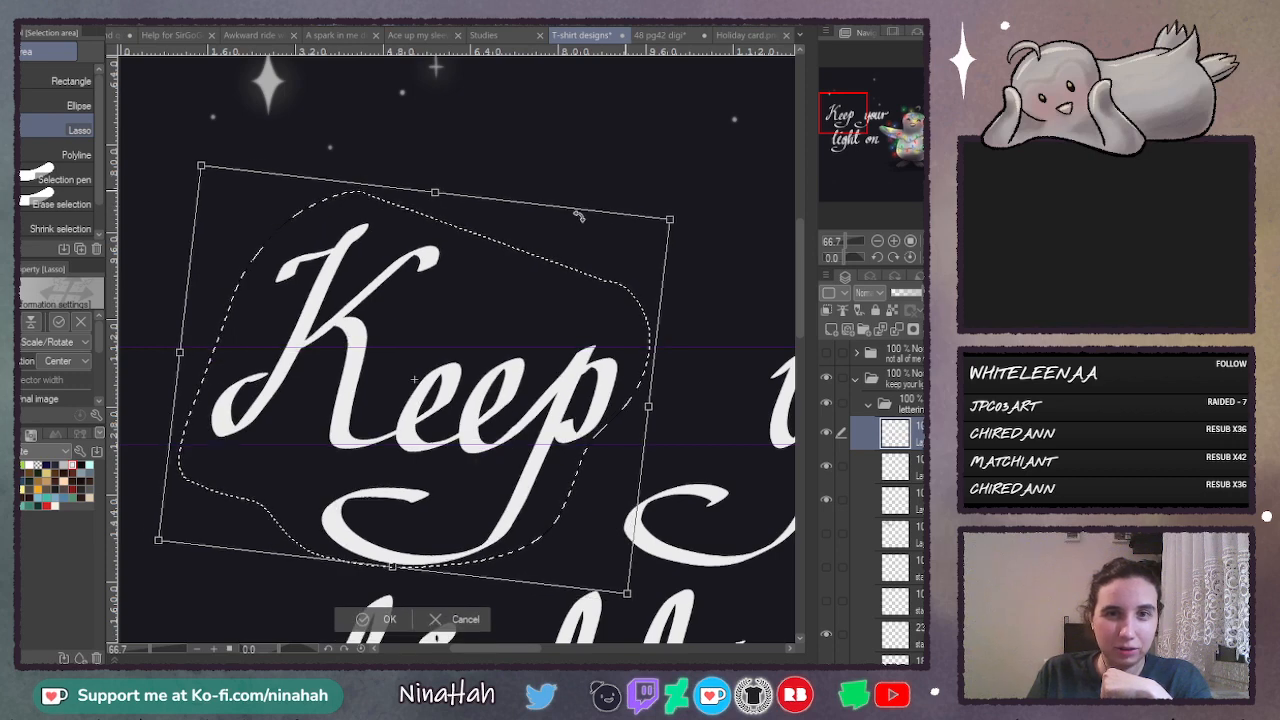
{"action": "left_click_drag", "start_coordinate": [591, 225], "coordinate": [588, 219]}
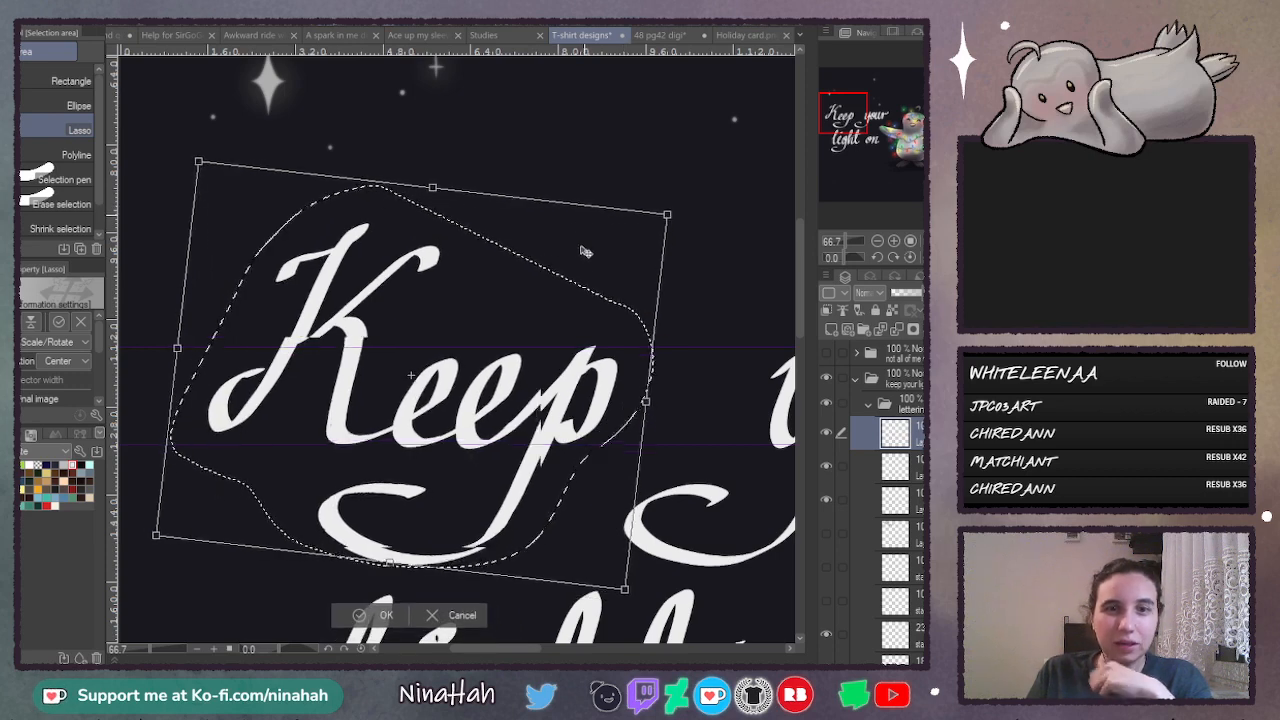
{"action": "left_click_drag", "start_coordinate": [667, 214], "coordinate": [710, 186]}
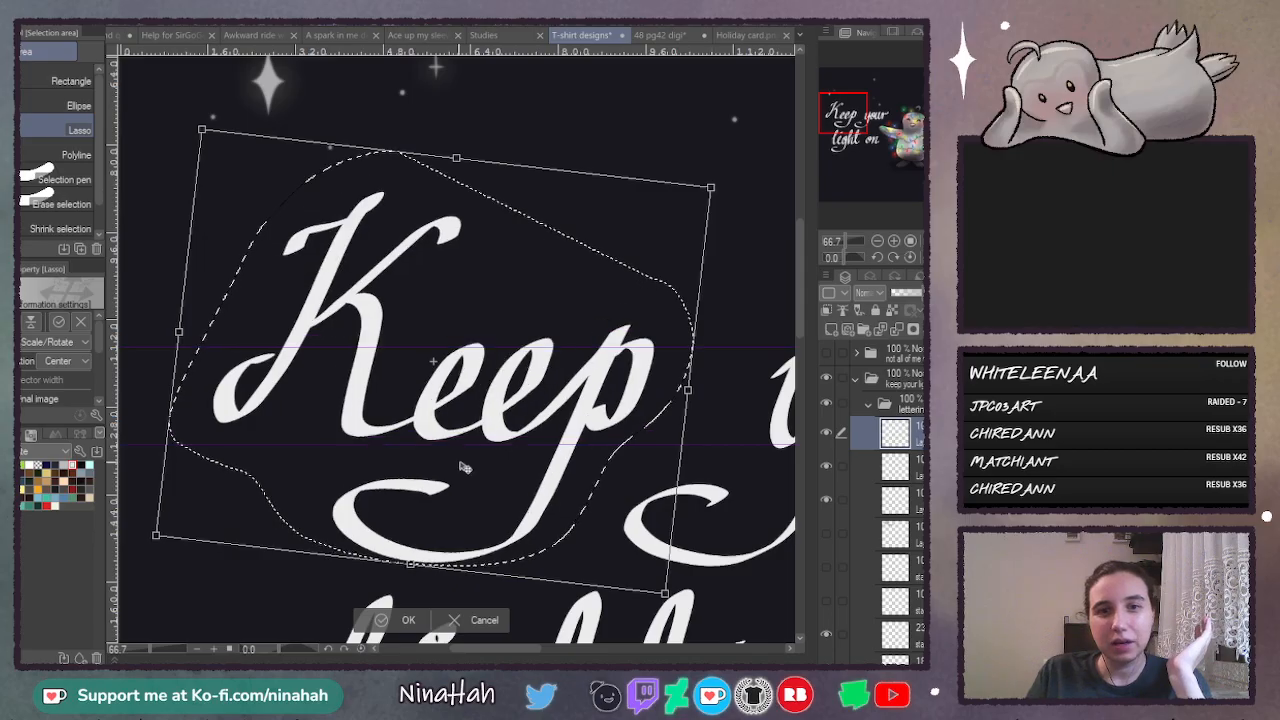
{"action": "left_click_drag", "start_coordinate": [586, 280], "coordinate": [571, 286]}
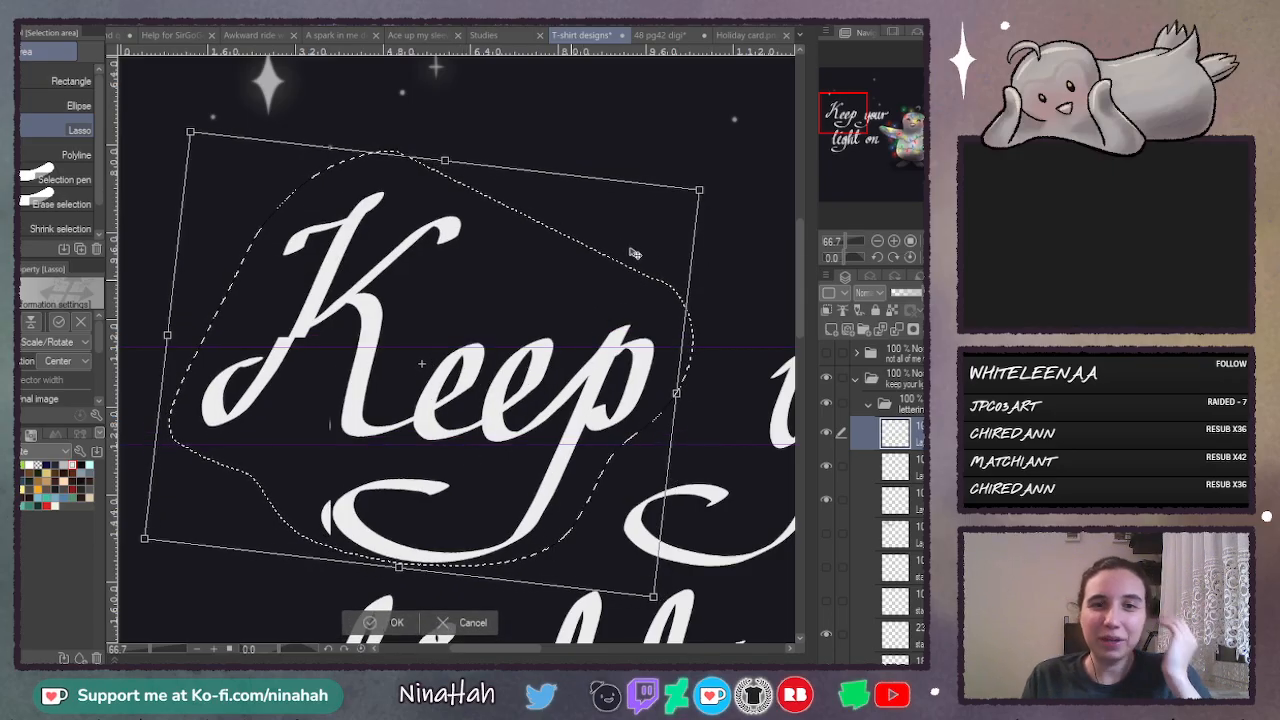
{"action": "left_click_drag", "start_coordinate": [700, 189], "coordinate": [710, 181]}
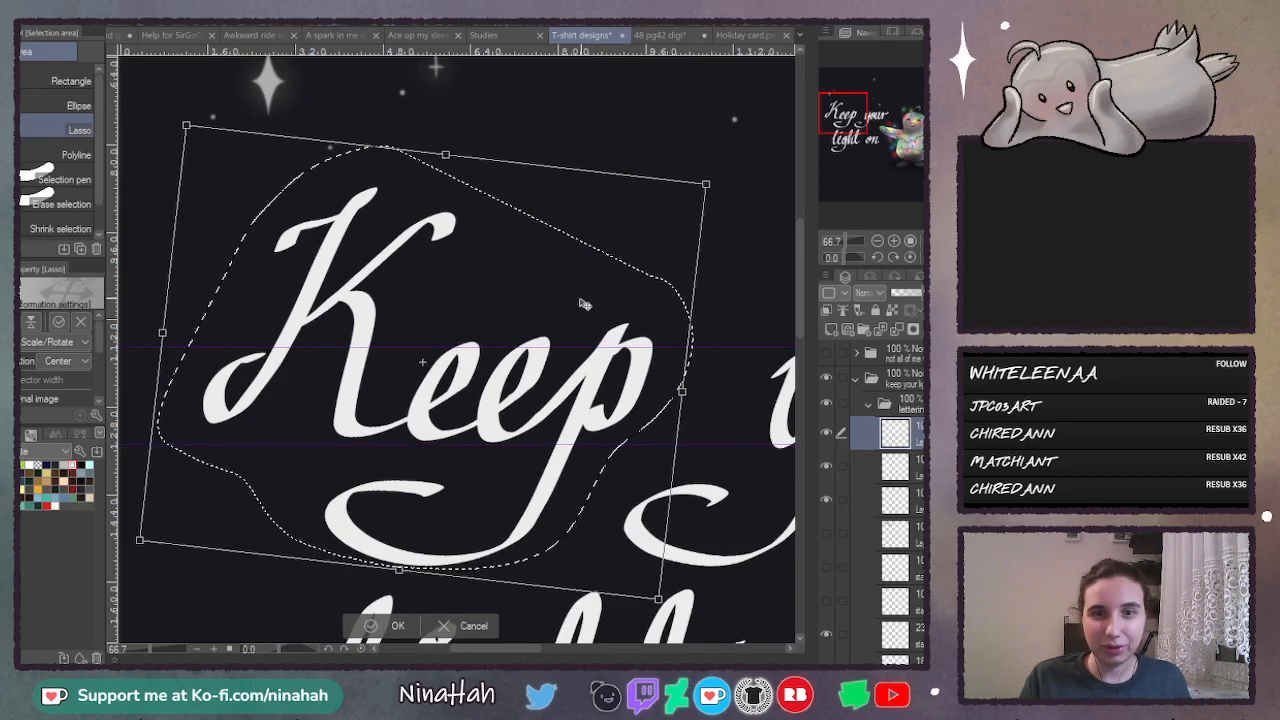
{"action": "left_click_drag", "start_coordinate": [590, 302], "coordinate": [585, 309]}
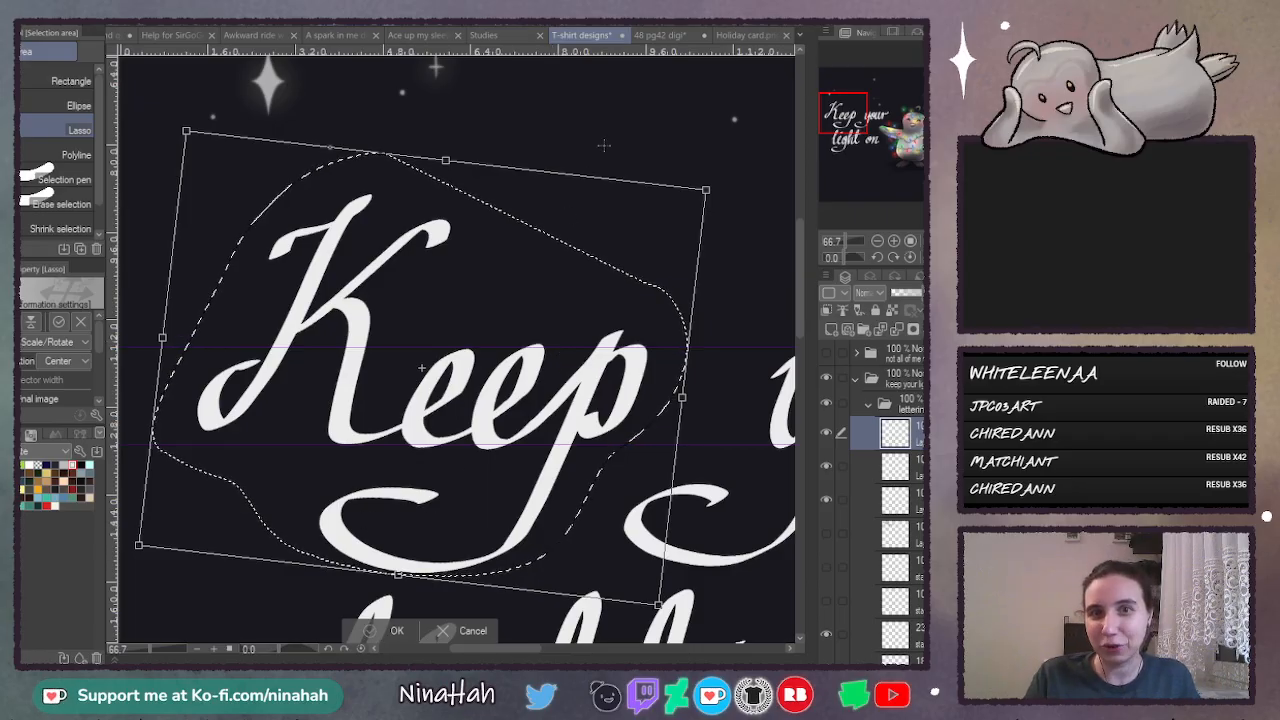
{"action": "key", "text": "Return"}
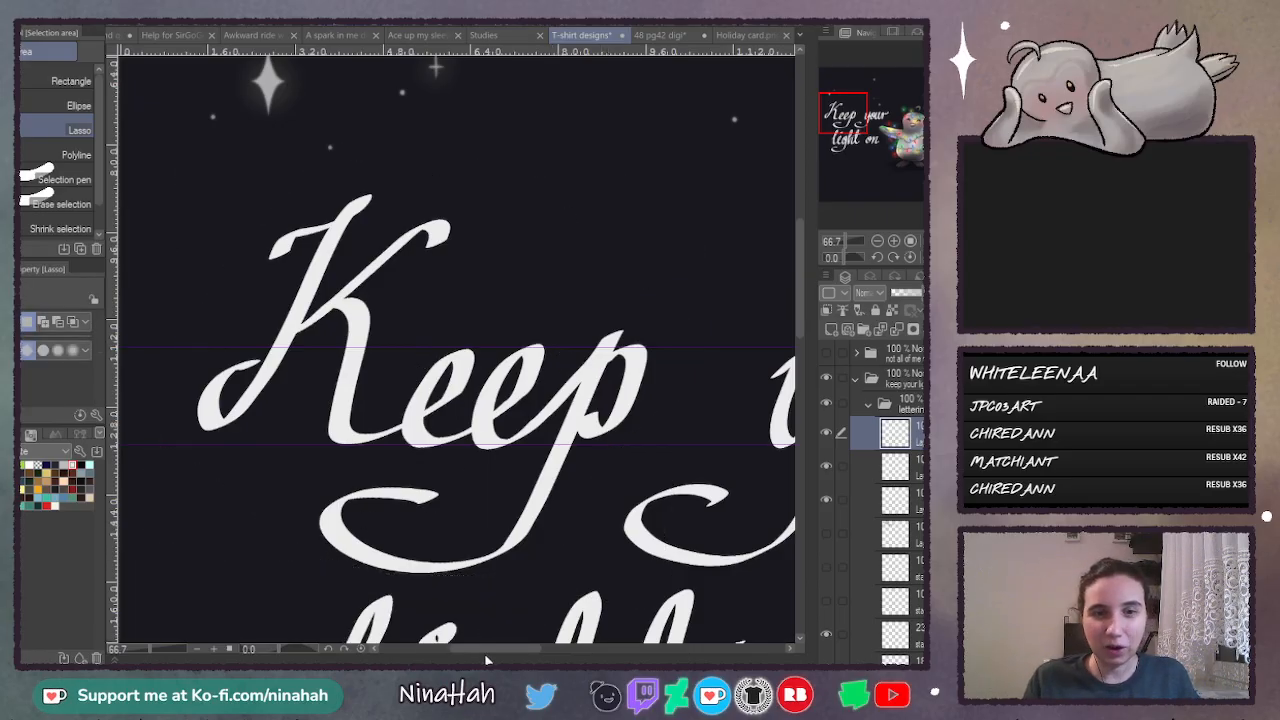
- Lasso the letter p of "Keep" together with its curled tail
{"action": "mouse_move", "coordinate": [487, 652]}
{"action": "left_mouse_down"}
{"action": "mouse_move", "coordinate": [528, 654]}
{"action": "mouse_move", "coordinate": [501, 652]}
{"action": "left_mouse_up"}
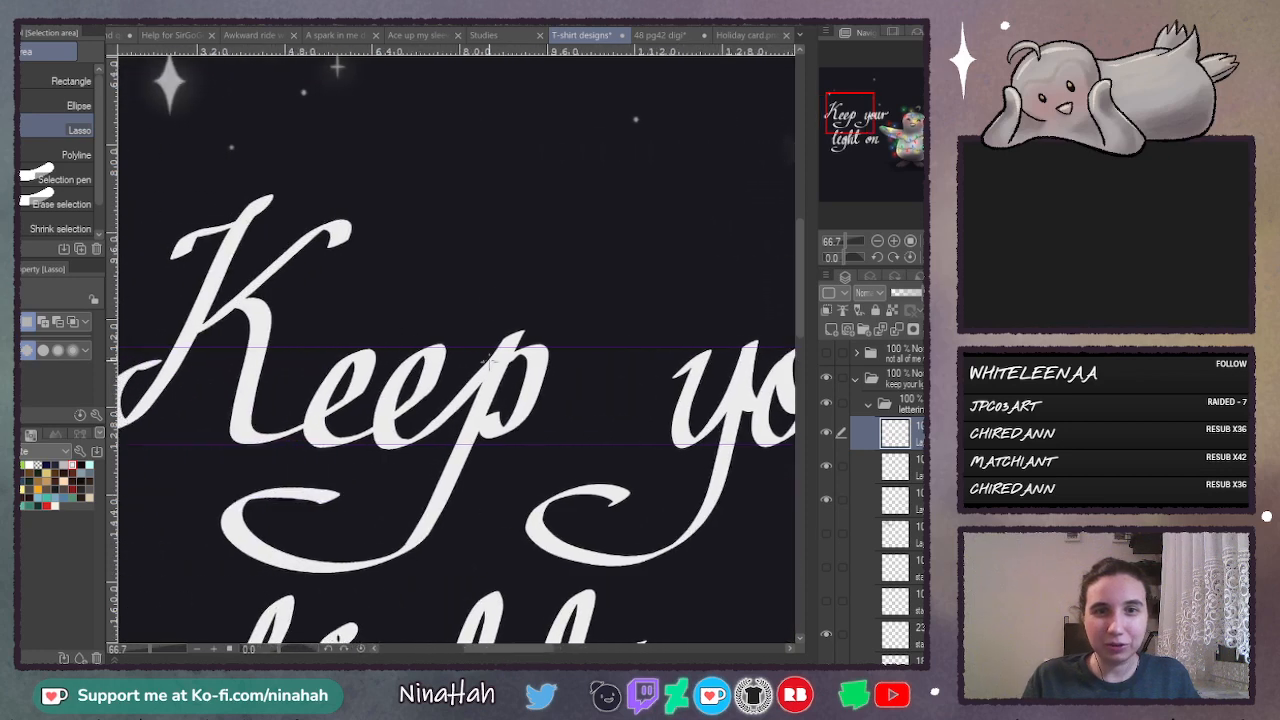
{"action": "mouse_move", "coordinate": [514, 290]}
{"action": "left_mouse_down"}
{"action": "mouse_move", "coordinate": [482, 322]}
{"action": "mouse_move", "coordinate": [419, 466]}
{"action": "mouse_move", "coordinate": [250, 472]}
{"action": "left_mouse_up"}
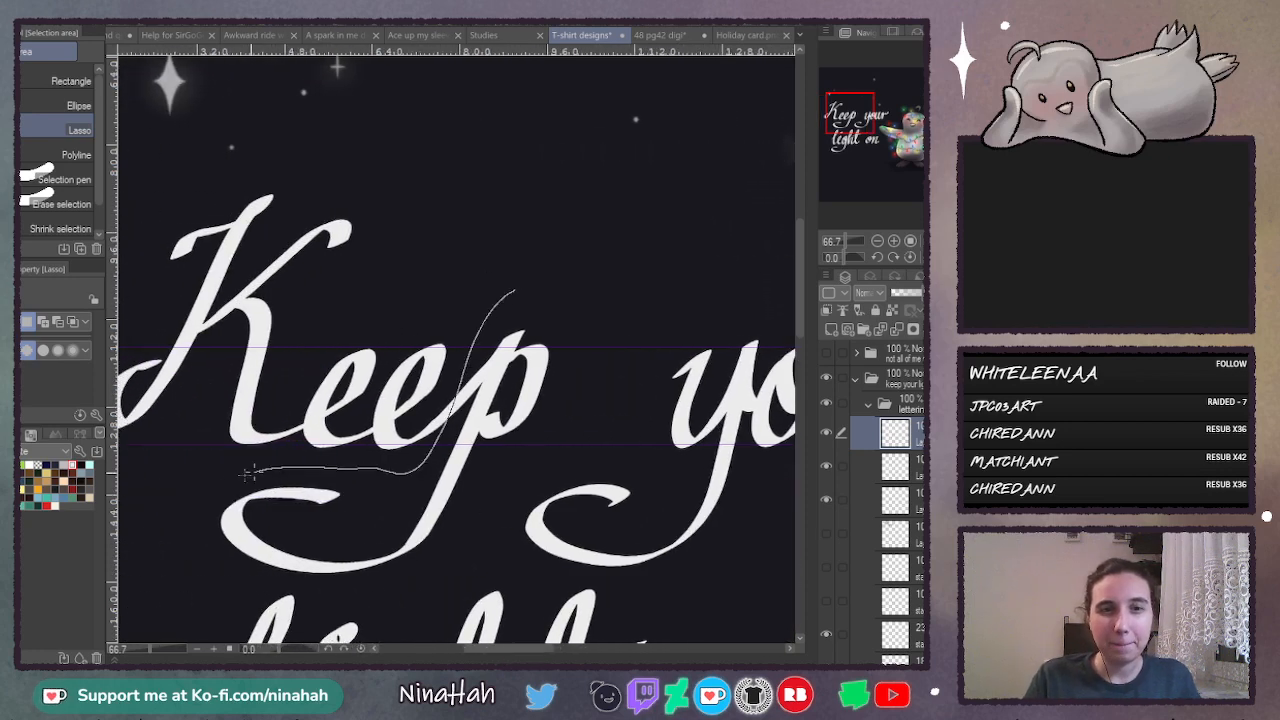
{"action": "left_click_drag", "start_coordinate": [503, 470], "coordinate": [515, 290]}
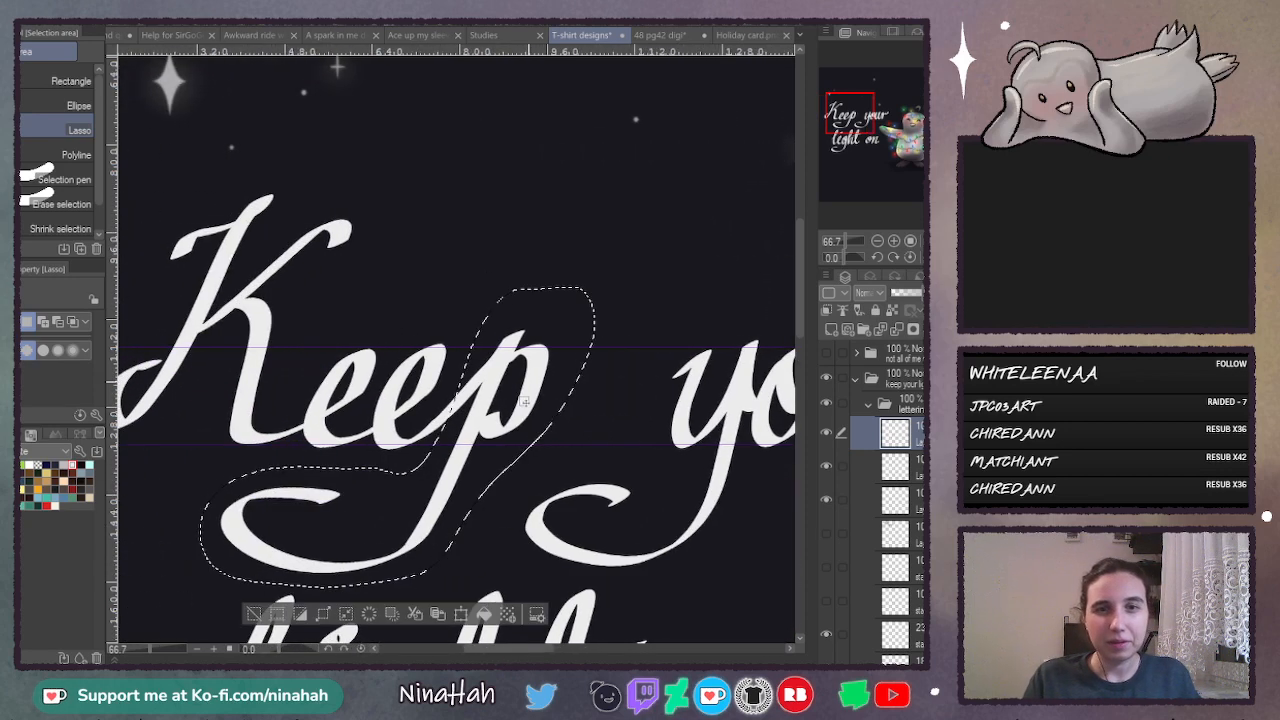
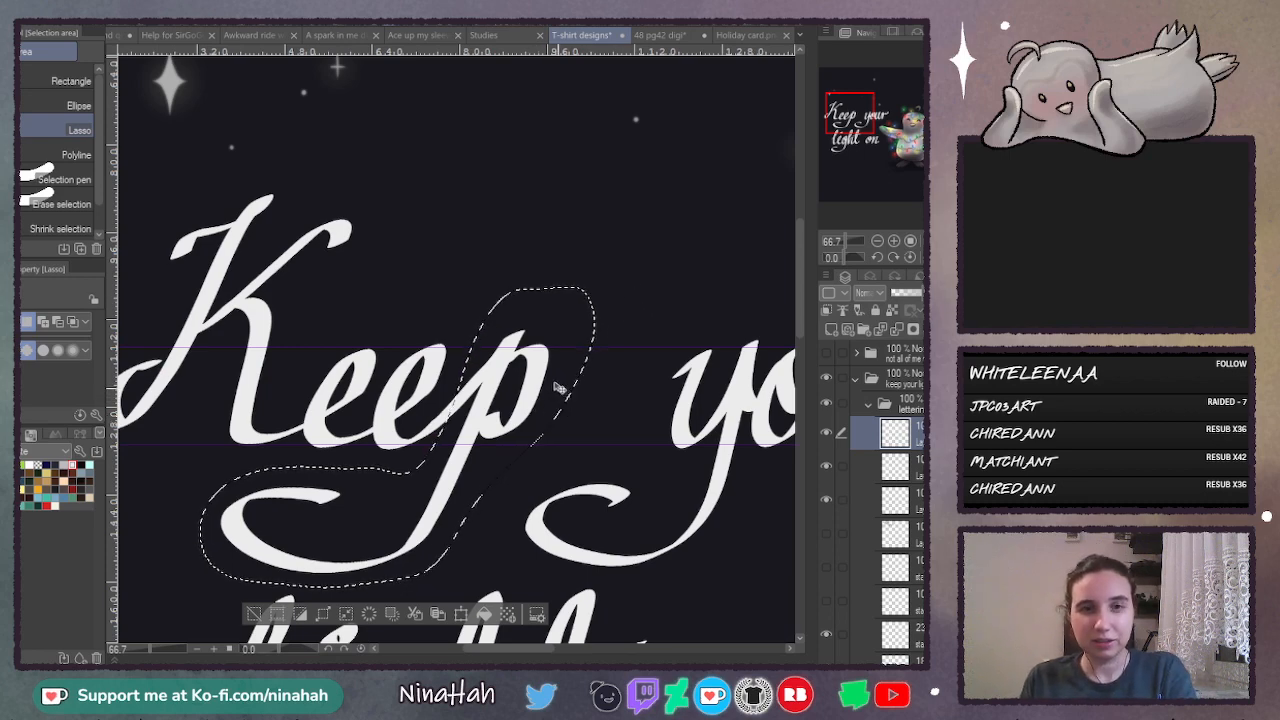
- Enlarge the selected p of "Keep" slightly and reposition it between the guide lines beside the second e, then deselect it
{"action": "key", "text": "ctrl+t"}
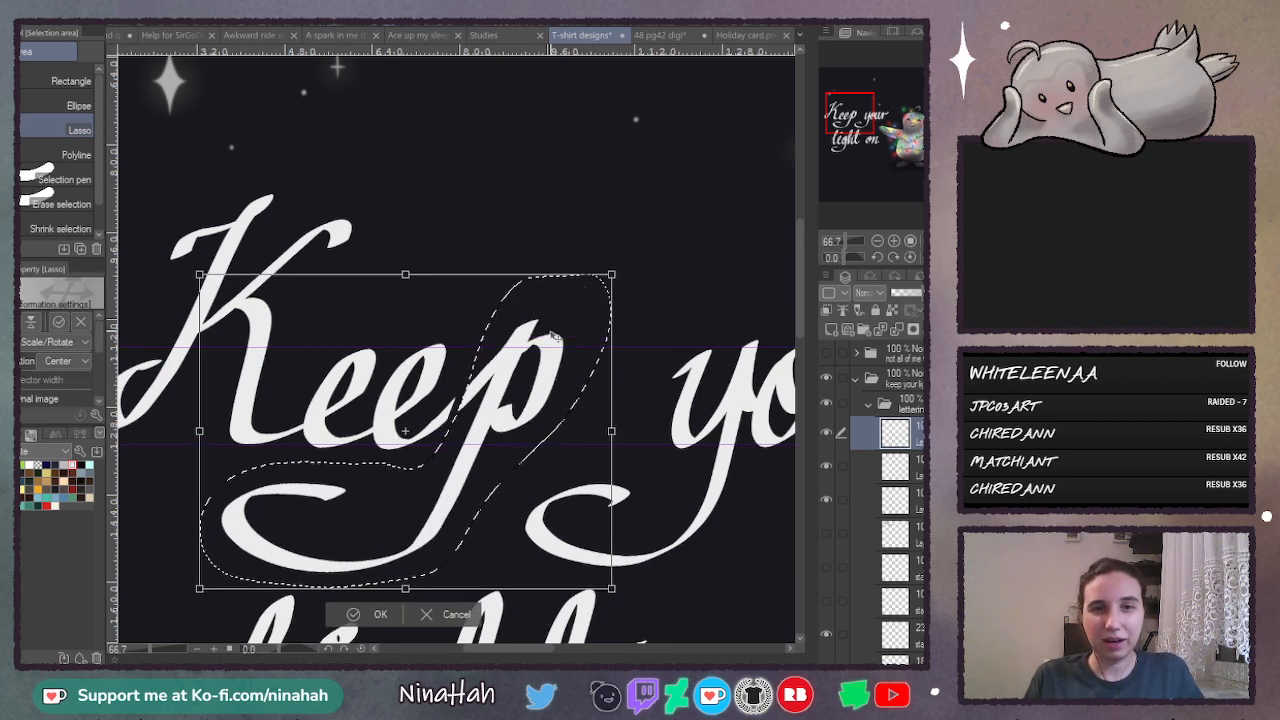
{"action": "left_click_drag", "start_coordinate": [553, 348], "coordinate": [537, 361]}
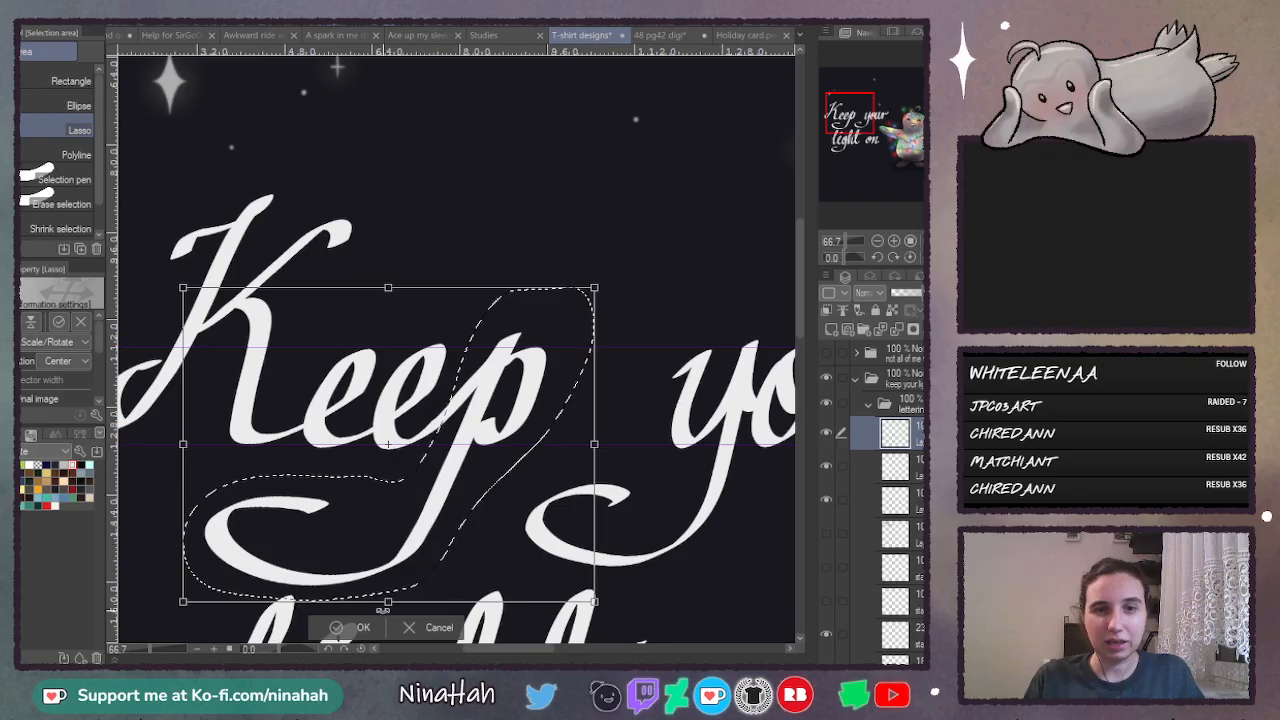
{"action": "left_click", "coordinate": [358, 627]}
{"action": "key", "text": "ctrl+d"}
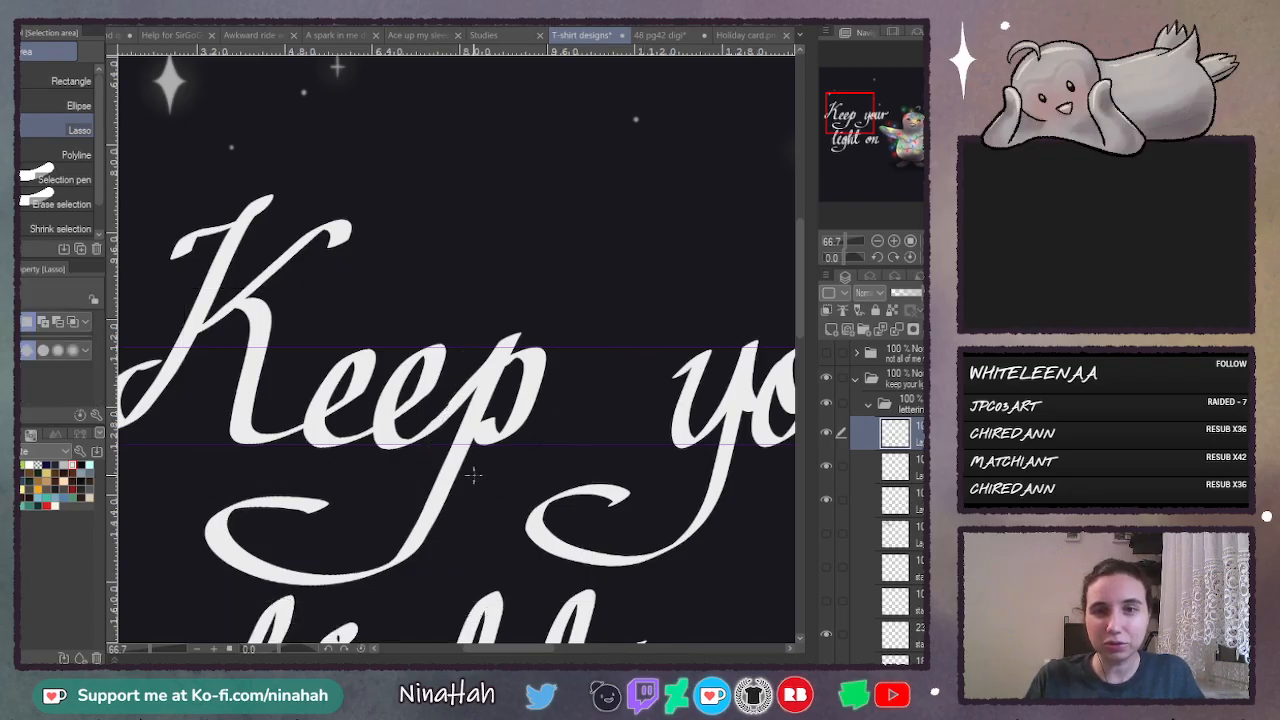
- Lasso the curled tail of the p in "Keep" and shift it up and slightly right to shorten the descender
{"action": "mouse_move", "coordinate": [378, 467]}
{"action": "left_mouse_down"}
{"action": "mouse_move", "coordinate": [266, 470]}
{"action": "mouse_move", "coordinate": [202, 500]}
{"action": "left_mouse_up"}
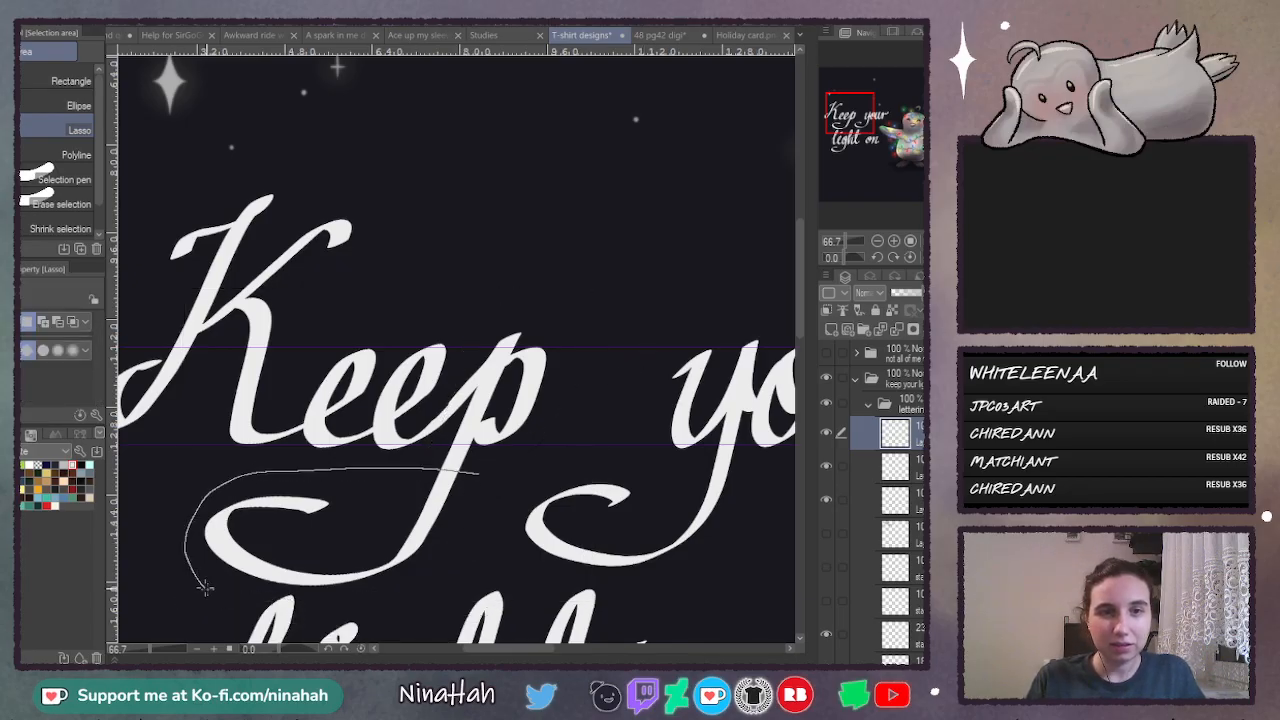
{"action": "mouse_move", "coordinate": [204, 588]}
{"action": "left_mouse_down"}
{"action": "mouse_move", "coordinate": [405, 592]}
{"action": "mouse_move", "coordinate": [462, 550]}
{"action": "left_mouse_up"}
{"action": "key", "text": "ctrl+t"}
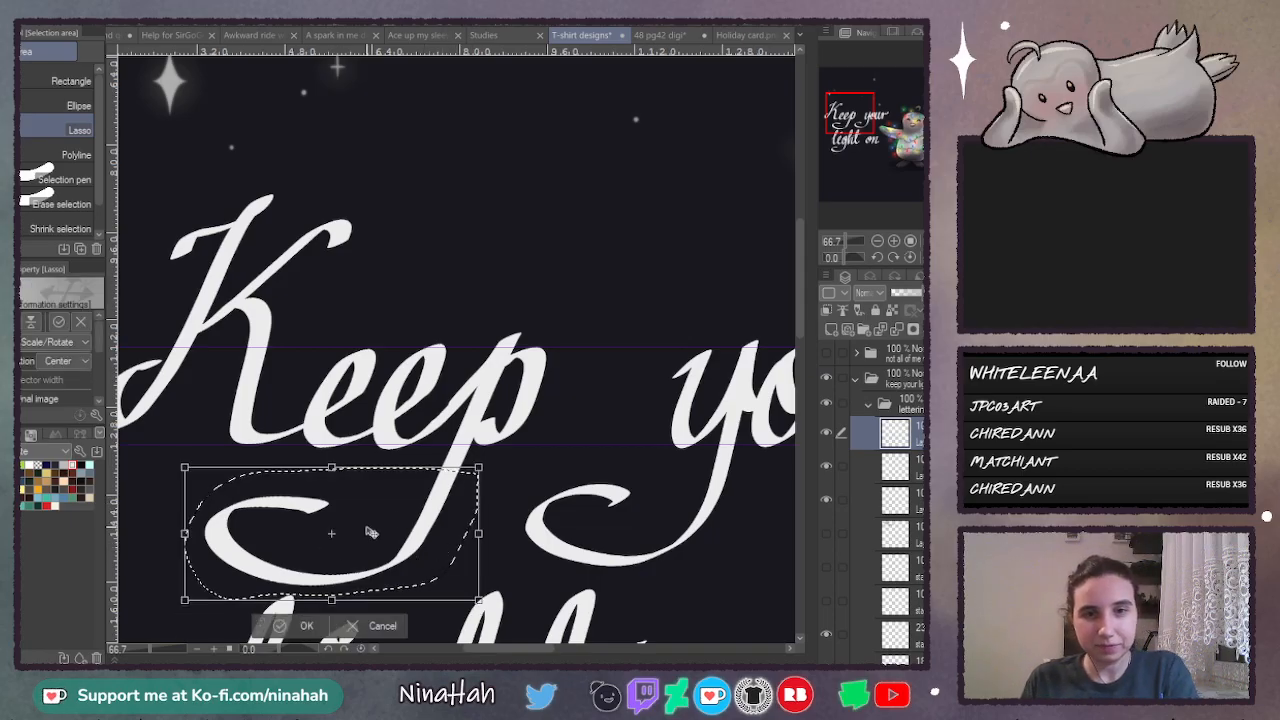
{"action": "left_click_drag", "start_coordinate": [371, 532], "coordinate": [437, 493]}
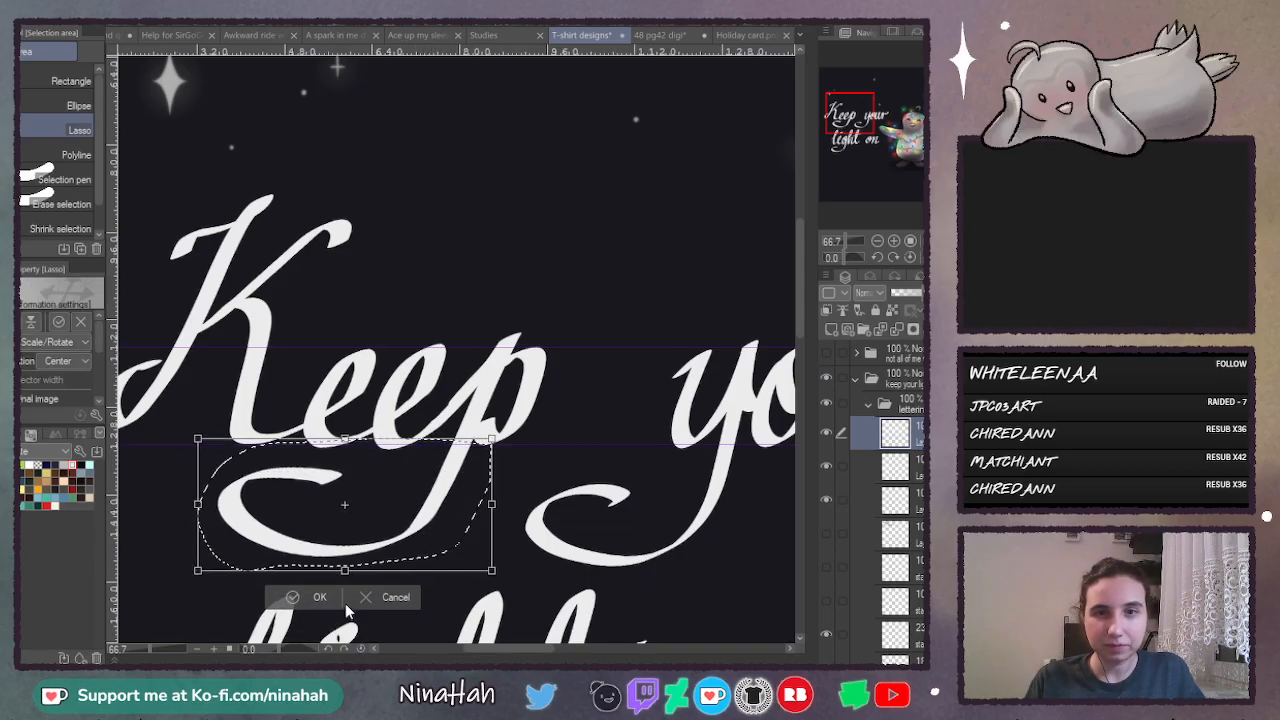
{"action": "left_click", "coordinate": [320, 597]}
{"action": "key", "text": "ctrl+d"}
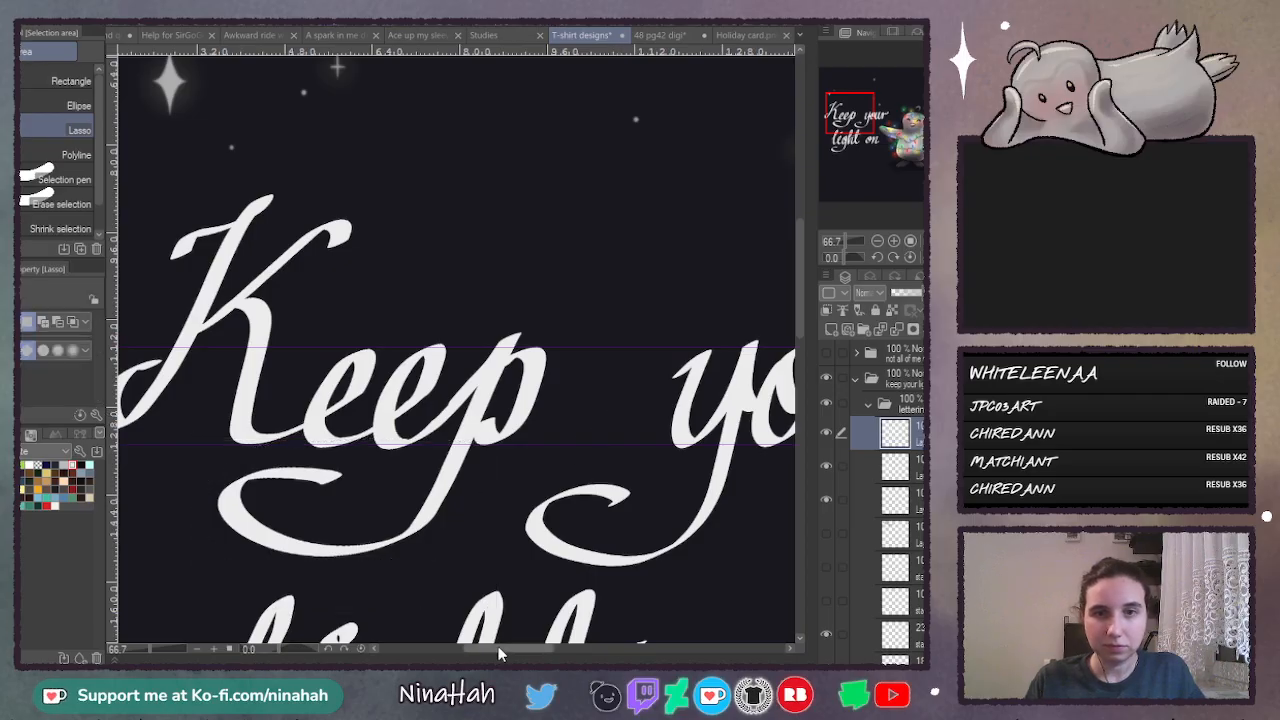
- Lasso the K of "Keep", rotate it slightly counterclockwise, shrink it a little and place it just before the first e
{"action": "left_click_drag", "start_coordinate": [500, 653], "coordinate": [462, 649]}
{"action": "mouse_move", "coordinate": [453, 150]}
{"action": "left_mouse_down"}
{"action": "mouse_move", "coordinate": [315, 240]}
{"action": "mouse_move", "coordinate": [271, 416]}
{"action": "left_mouse_up"}
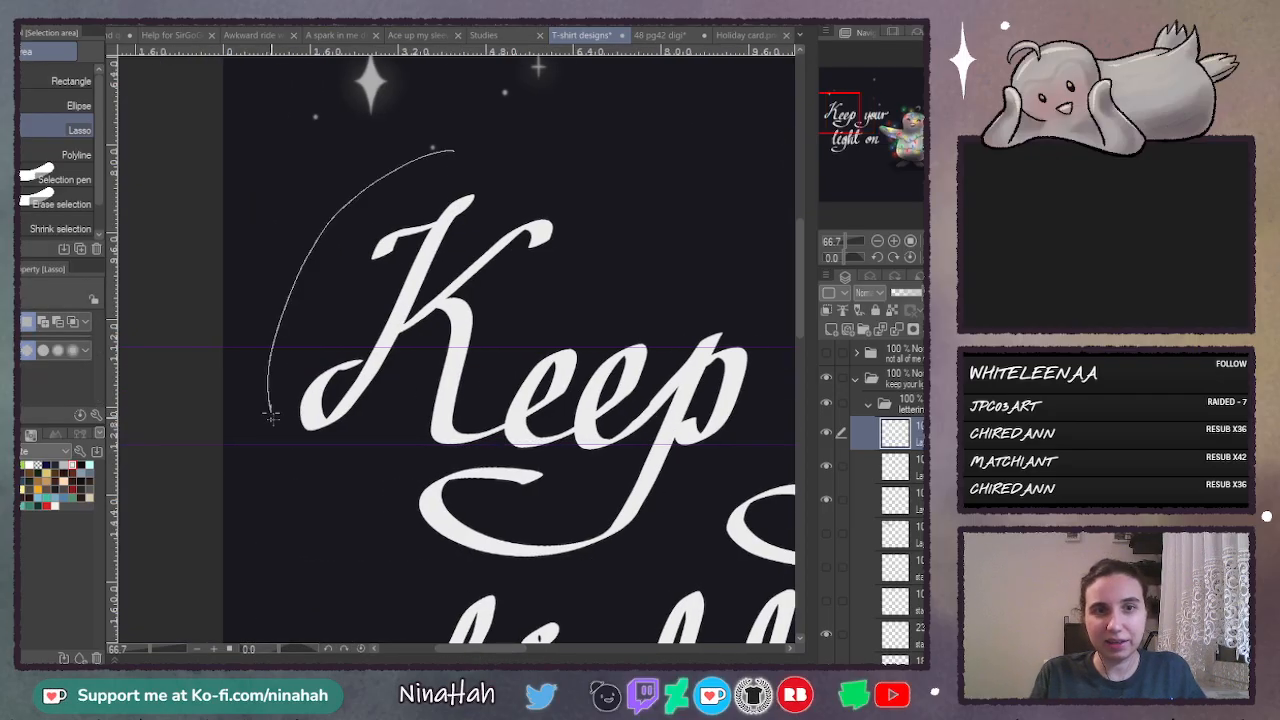
{"action": "mouse_move", "coordinate": [478, 455]}
{"action": "left_mouse_down"}
{"action": "mouse_move", "coordinate": [565, 172]}
{"action": "mouse_move", "coordinate": [555, 166]}
{"action": "left_mouse_up"}
{"action": "key", "text": "ctrl+t"}
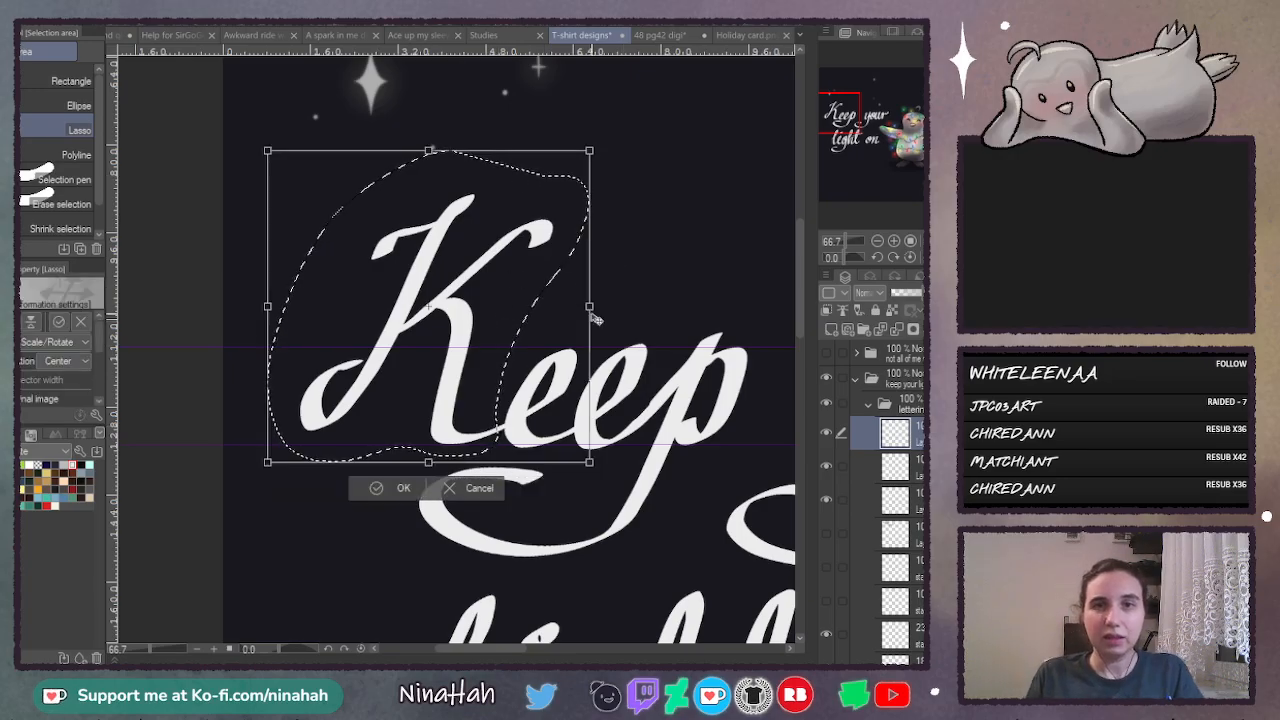
{"action": "mouse_move", "coordinate": [597, 306]}
{"action": "left_mouse_down"}
{"action": "mouse_move", "coordinate": [581, 304]}
{"action": "mouse_move", "coordinate": [615, 279]}
{"action": "mouse_move", "coordinate": [577, 297]}
{"action": "mouse_move", "coordinate": [583, 306]}
{"action": "left_mouse_up"}
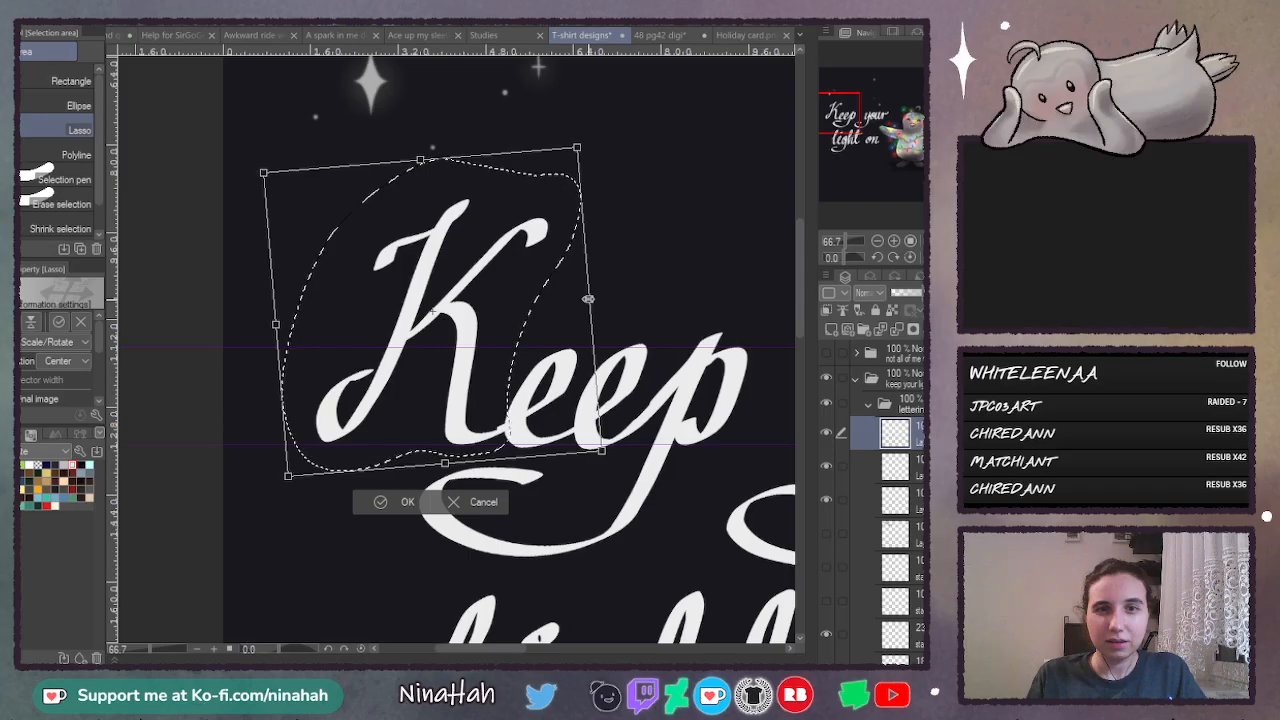
{"action": "mouse_move", "coordinate": [588, 298]}
{"action": "left_mouse_down"}
{"action": "mouse_move", "coordinate": [600, 313]}
{"action": "mouse_move", "coordinate": [578, 335]}
{"action": "left_mouse_up"}
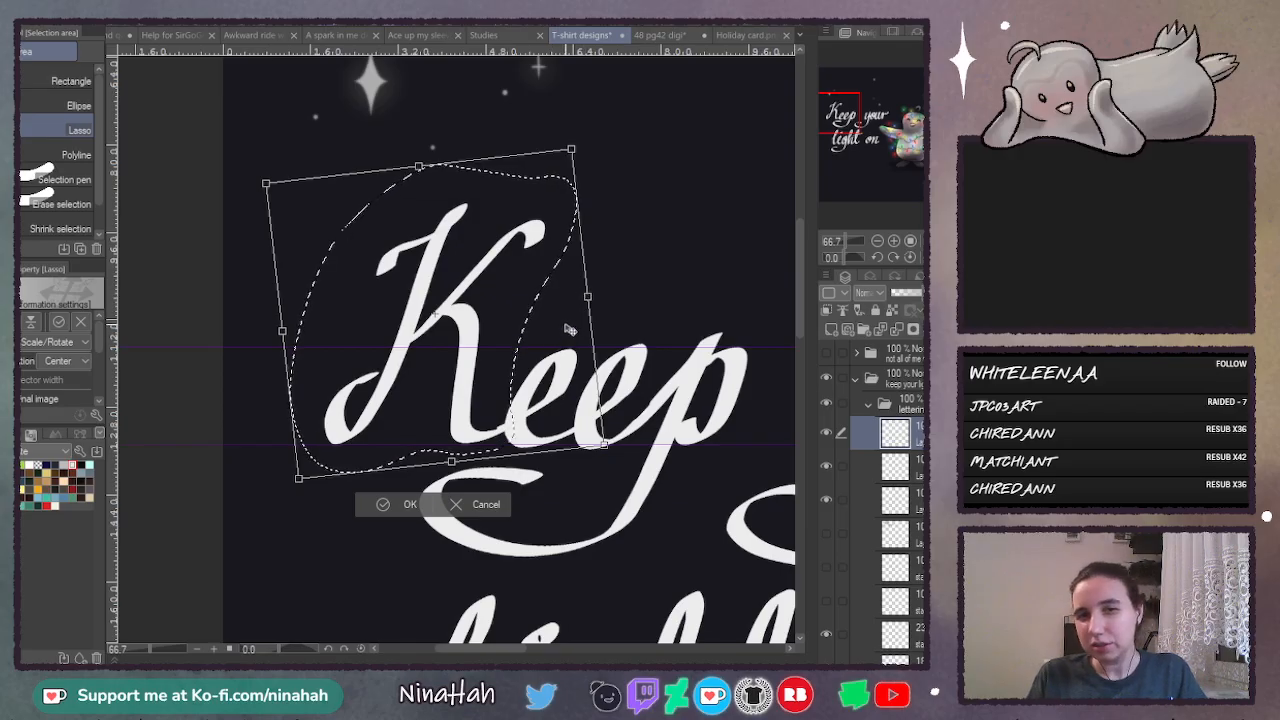
{"action": "left_click_drag", "start_coordinate": [566, 330], "coordinate": [562, 338]}
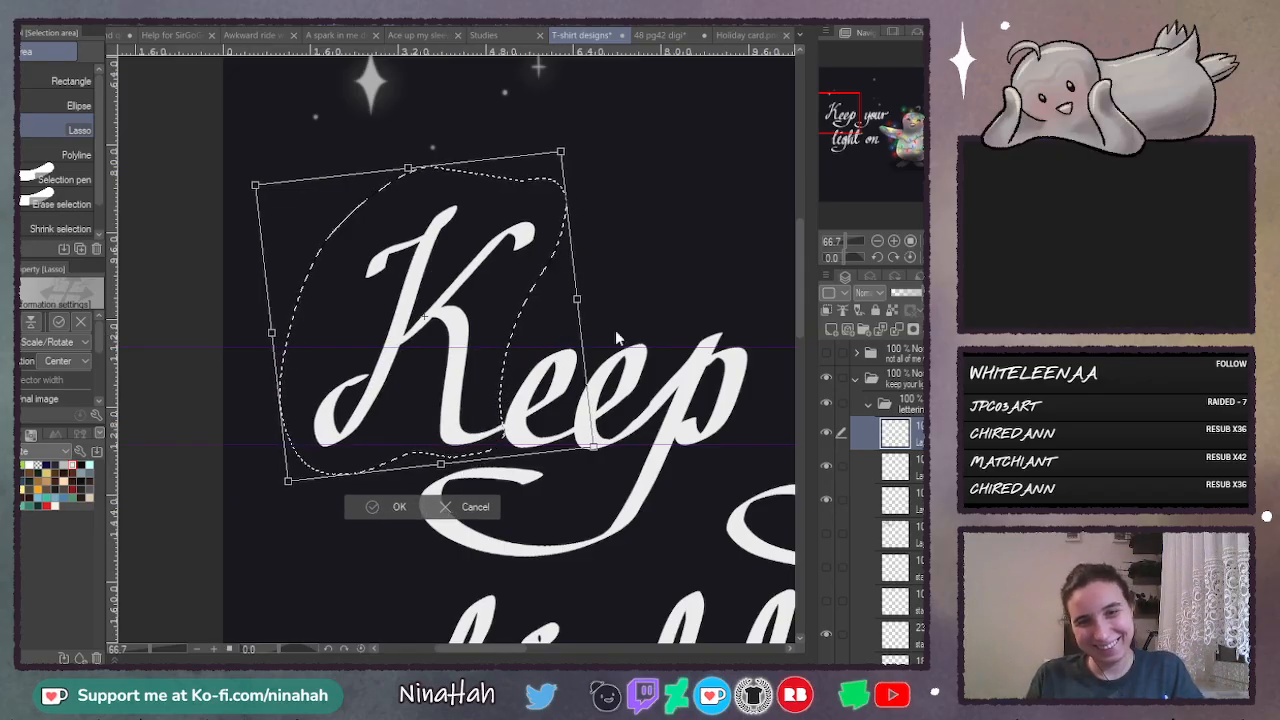
{"action": "key", "text": "Return"}
{"action": "key", "text": "ctrl+d"}
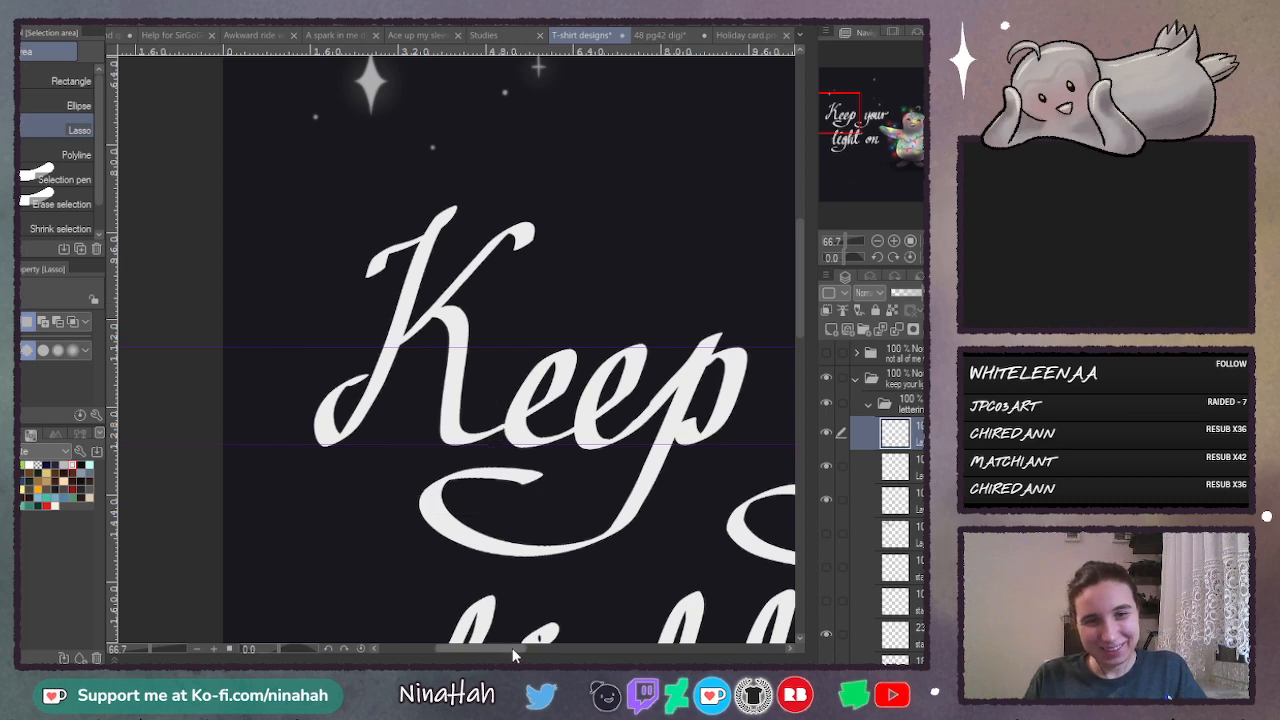
- Choose the Calligraphy pen for touching up the lettering
{"action": "mouse_move", "coordinate": [512, 653]}
{"action": "left_mouse_down"}
{"action": "mouse_move", "coordinate": [553, 653]}
{"action": "mouse_move", "coordinate": [530, 653]}
{"action": "left_mouse_up"}
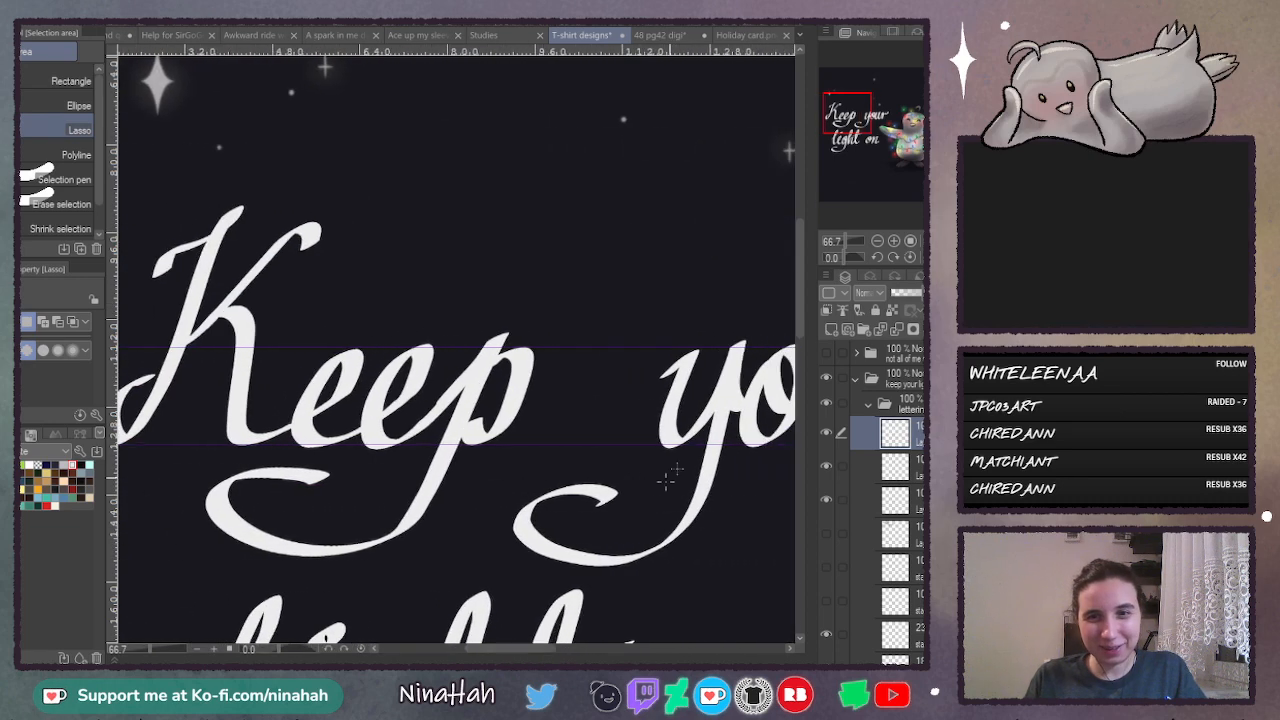
{"action": "left_click", "coordinate": [894, 242]}
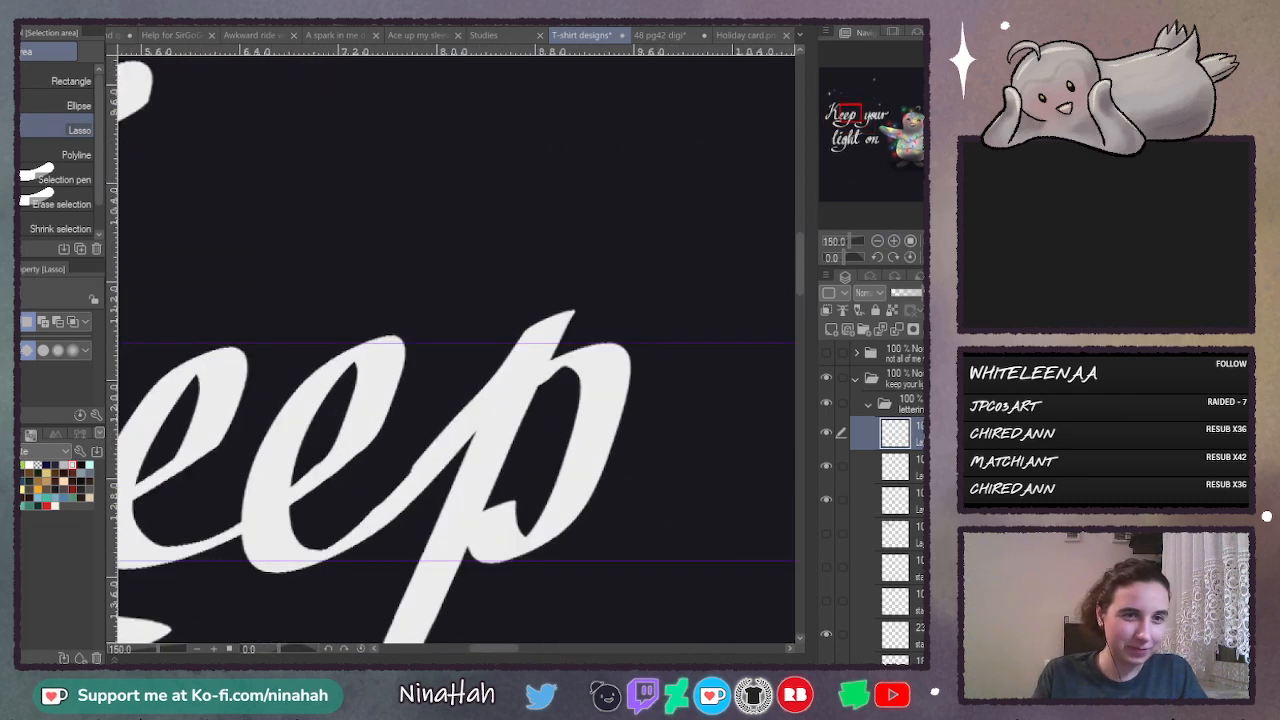
{"action": "key", "text": "p"}
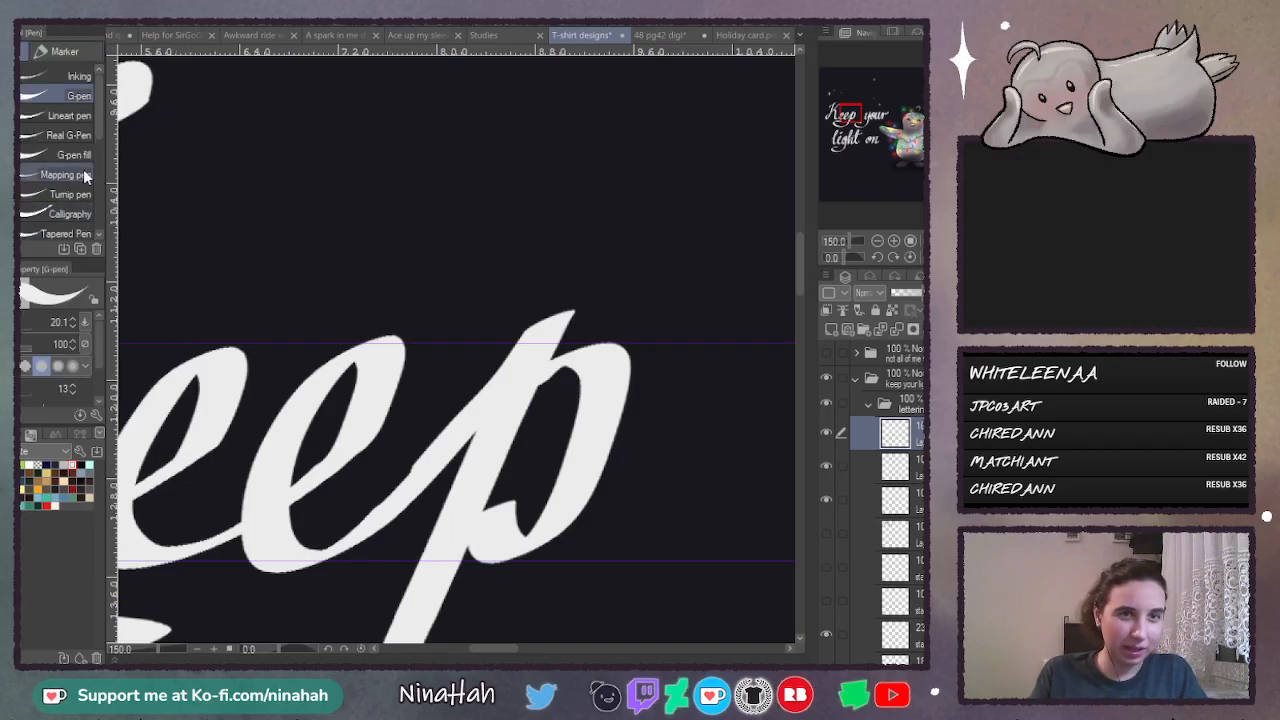
{"action": "left_click", "coordinate": [52, 212]}
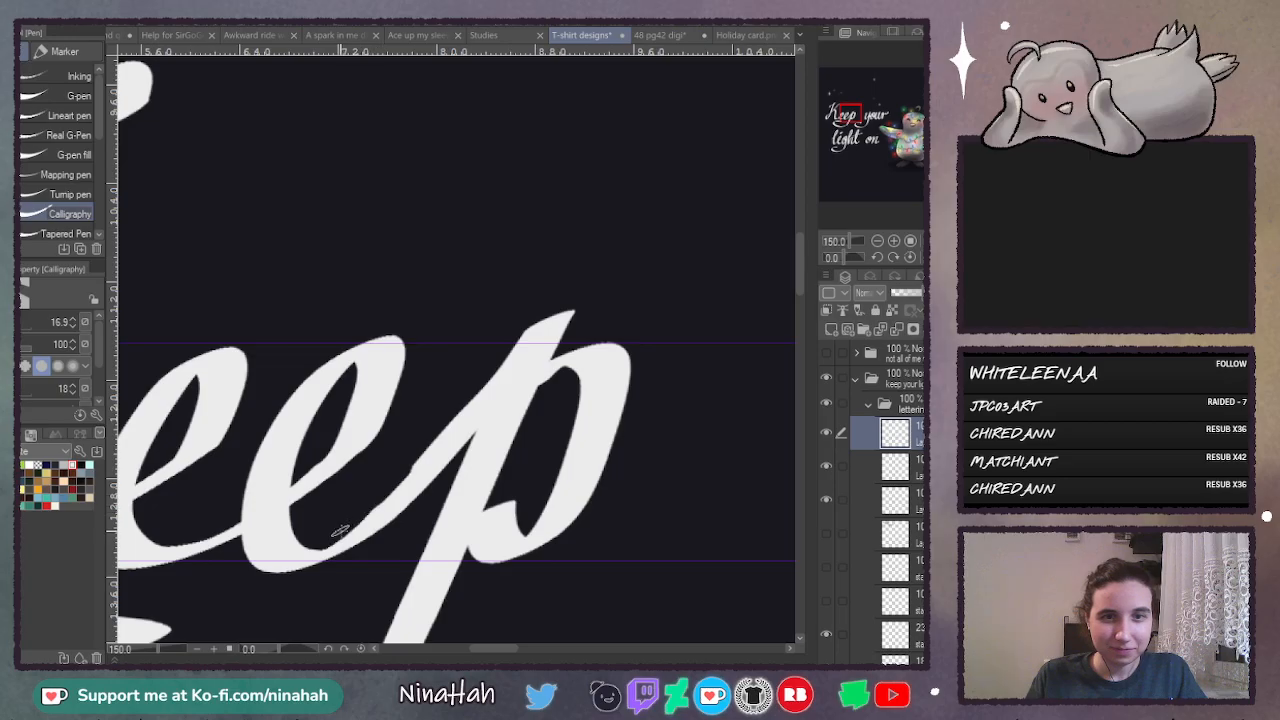
{"action": "left_click", "coordinate": [878, 241]}
{"action": "left_click", "coordinate": [878, 241]}
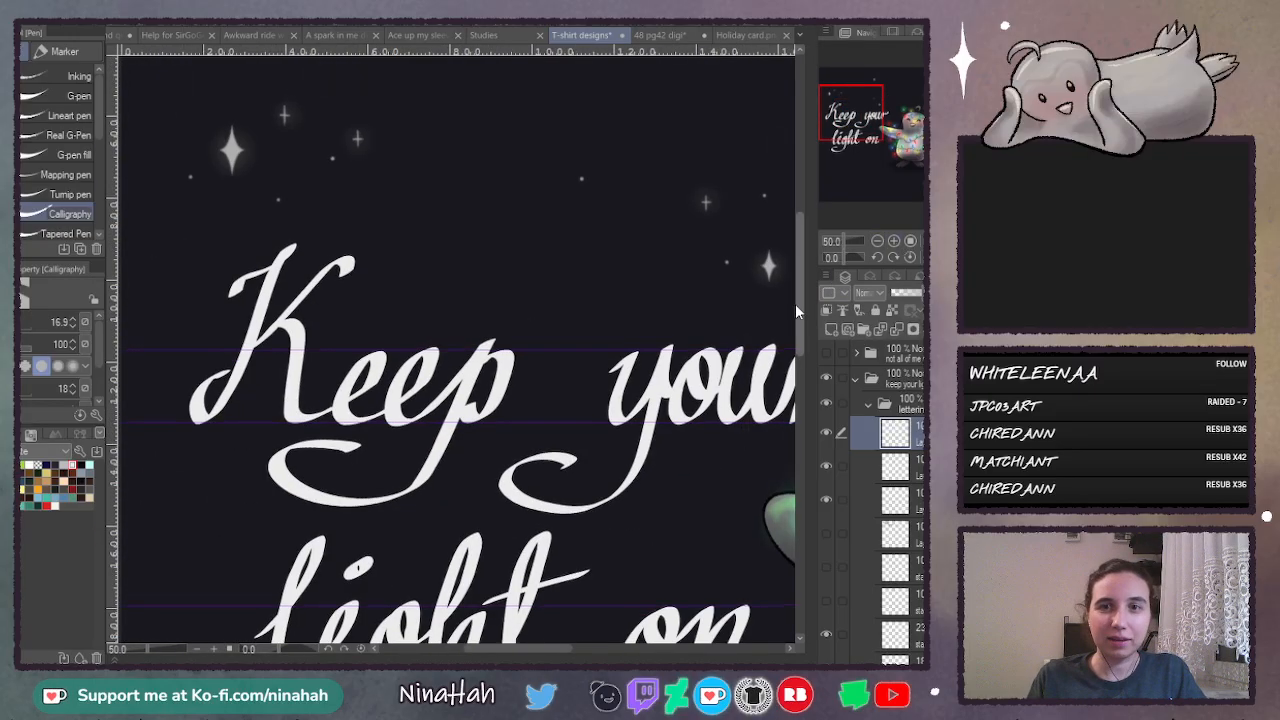
- Toggle the top lettering layers' visibility to find the one holding "light on" and make that layer active for lasso selection
{"action": "left_click_drag", "start_coordinate": [795, 303], "coordinate": [796, 376]}
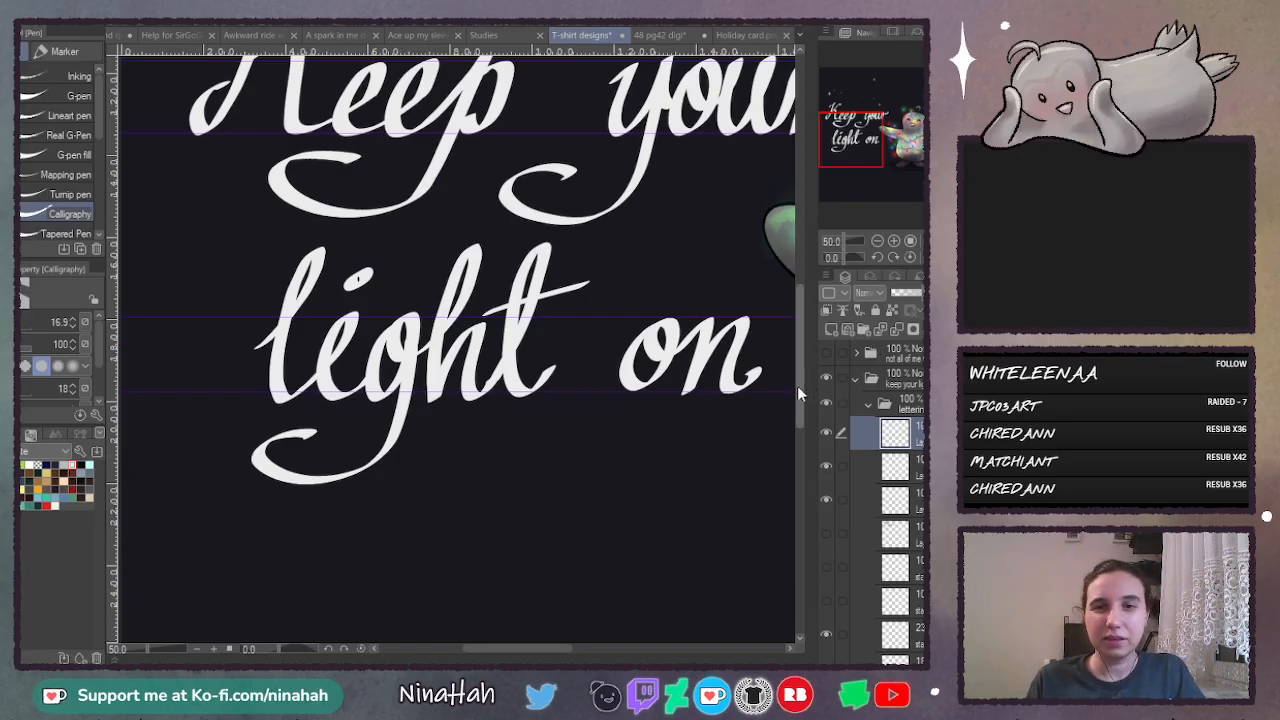
{"action": "left_click_drag", "start_coordinate": [800, 388], "coordinate": [800, 385]}
{"action": "key", "text": "m"}
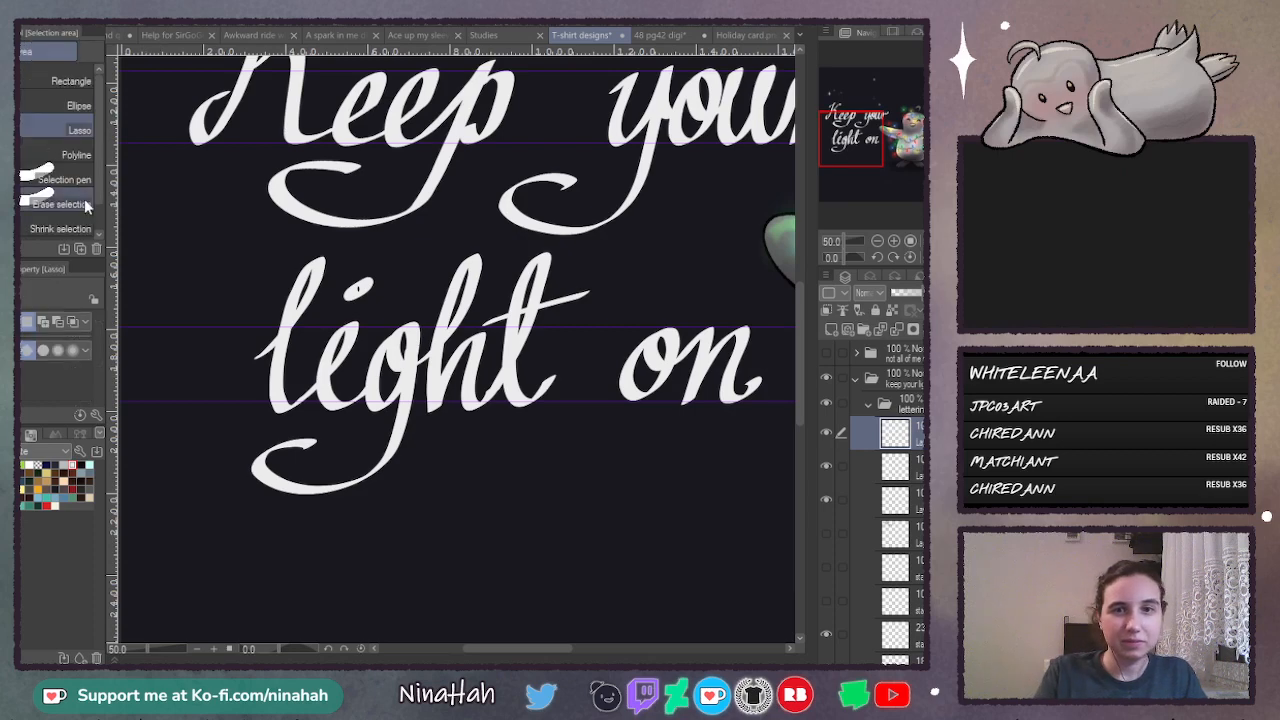
{"action": "left_click_drag", "start_coordinate": [514, 650], "coordinate": [532, 649]}
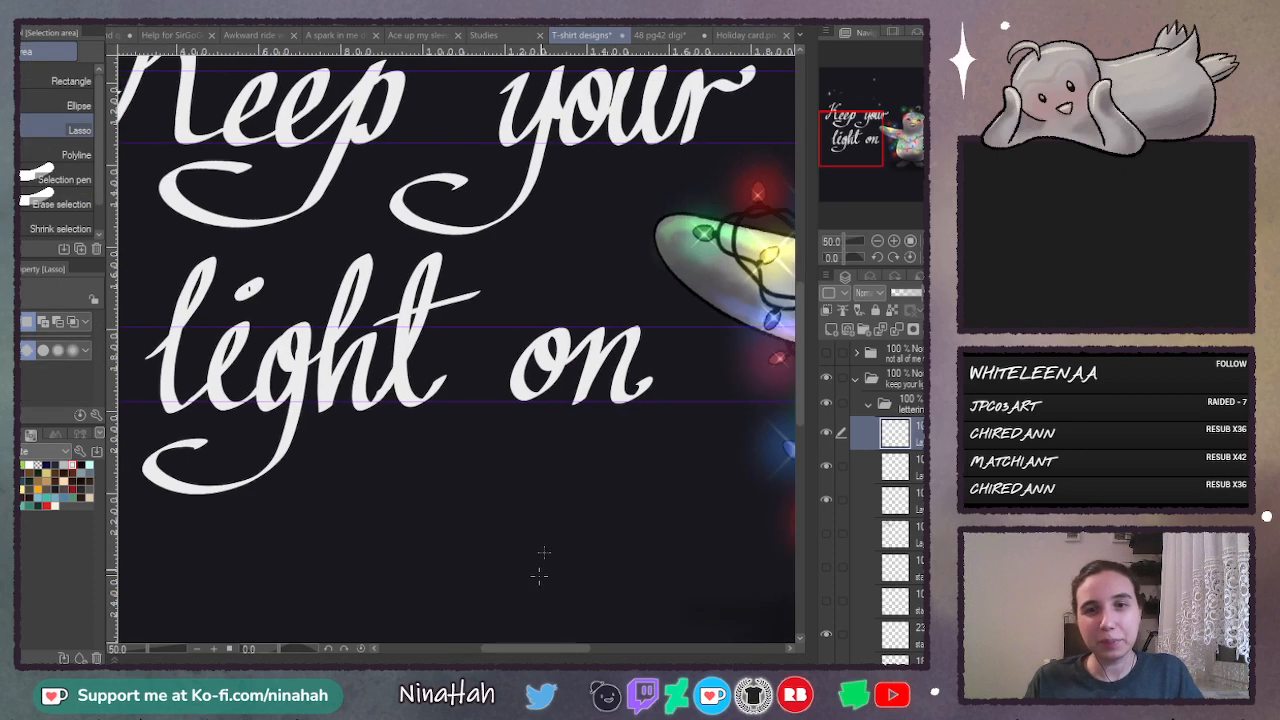
{"action": "left_click", "coordinate": [825, 432]}
{"action": "left_click", "coordinate": [825, 432]}
{"action": "left_click", "coordinate": [826, 466]}
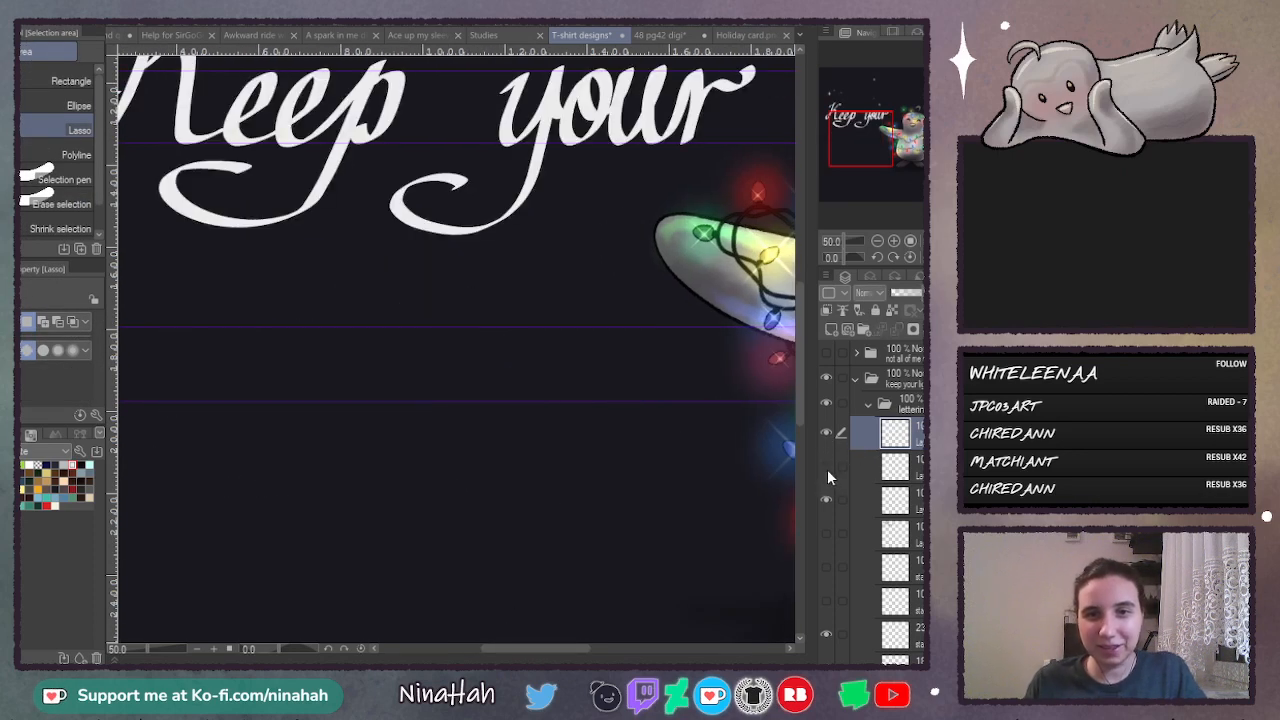
{"action": "left_click", "coordinate": [826, 466]}
{"action": "left_click", "coordinate": [860, 466]}
- Lasso the word "on", enlarge it slightly and rotate it a few degrees counterclockwise, then deselect it
{"action": "mouse_move", "coordinate": [578, 300]}
{"action": "left_mouse_down"}
{"action": "mouse_move", "coordinate": [540, 455]}
{"action": "mouse_move", "coordinate": [565, 300]}
{"action": "left_mouse_up"}
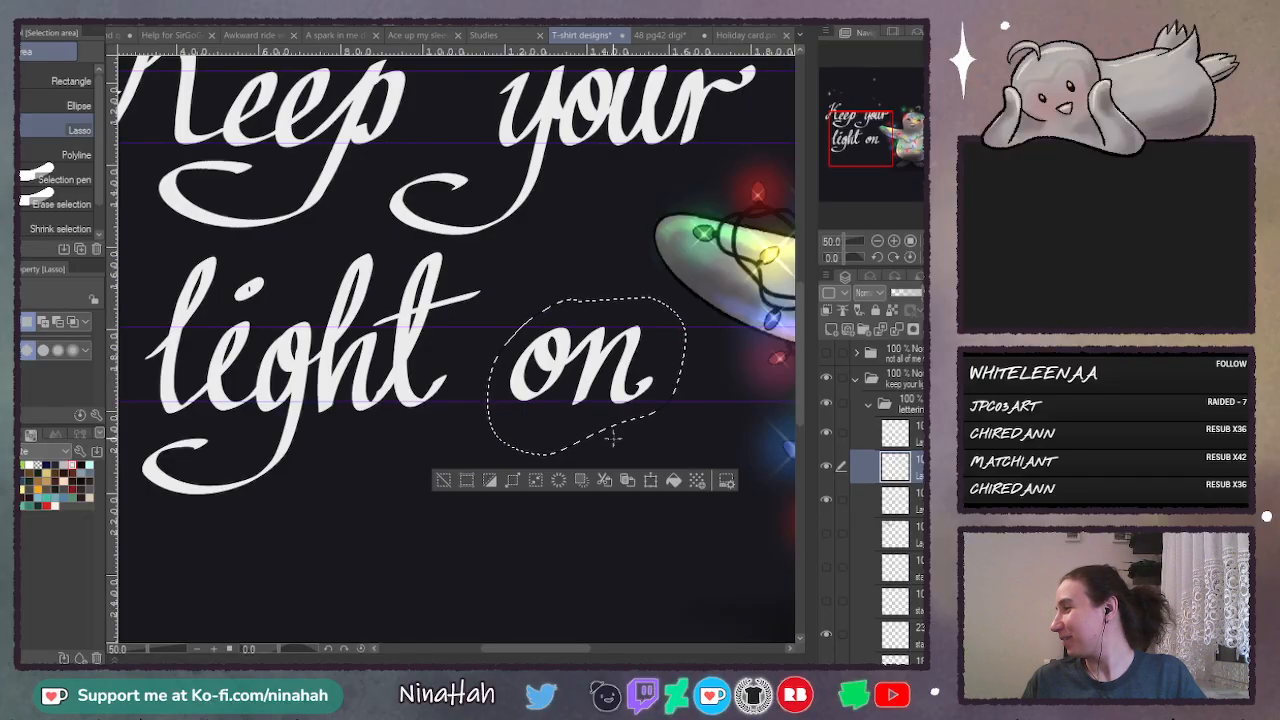
{"action": "key", "text": "ctrl+t"}
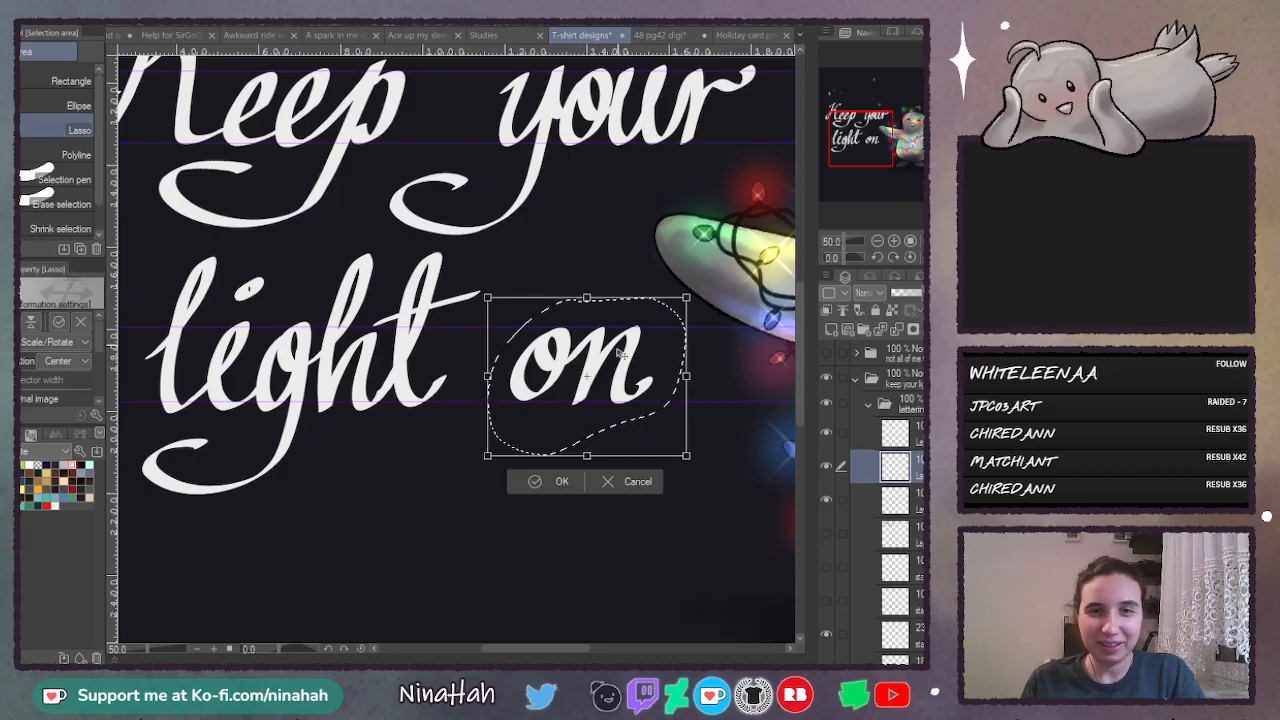
{"action": "mouse_move", "coordinate": [686, 299]}
{"action": "left_mouse_down"}
{"action": "mouse_move", "coordinate": [699, 301]}
{"action": "mouse_move", "coordinate": [690, 306]}
{"action": "left_mouse_up"}
{"action": "left_click_drag", "start_coordinate": [662, 251], "coordinate": [677, 299]}
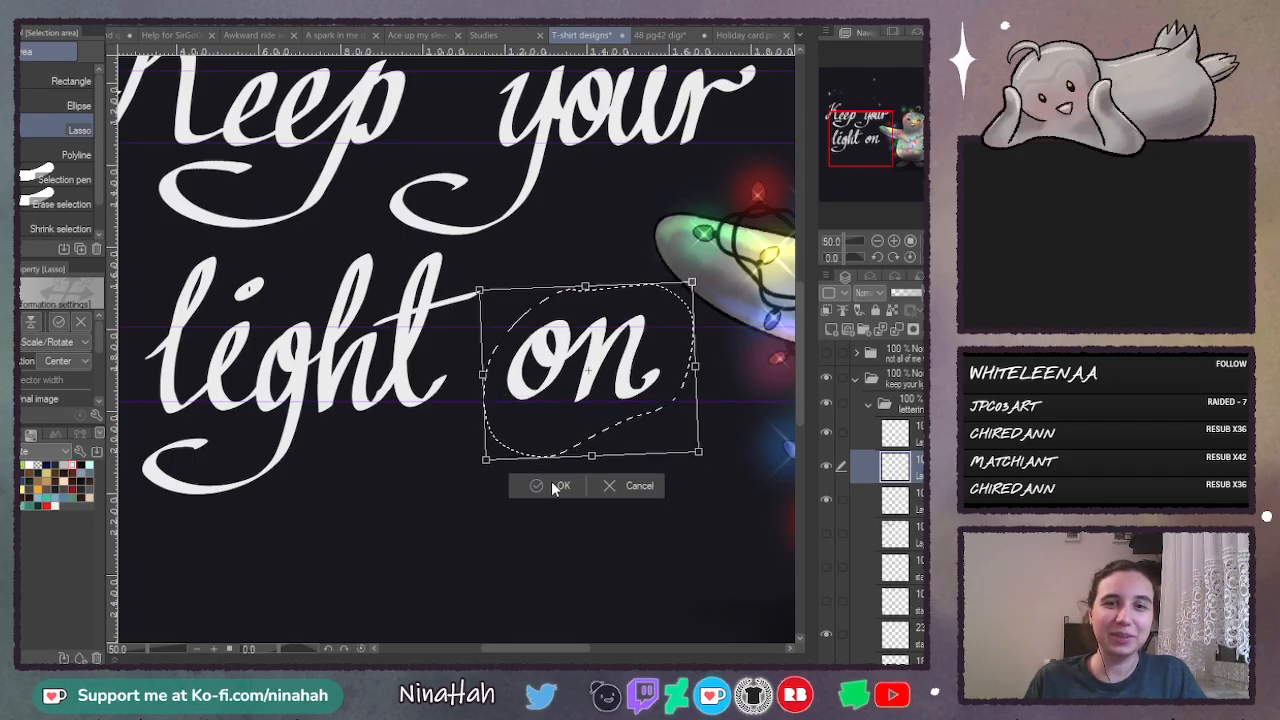
{"action": "key", "text": "Return"}
{"action": "key", "text": "ctrl+d"}
- Lasso the word "light" and nudge it slightly up and left to align with the guide lines, then deselect it
{"action": "left_click_drag", "start_coordinate": [537, 649], "coordinate": [507, 649]}
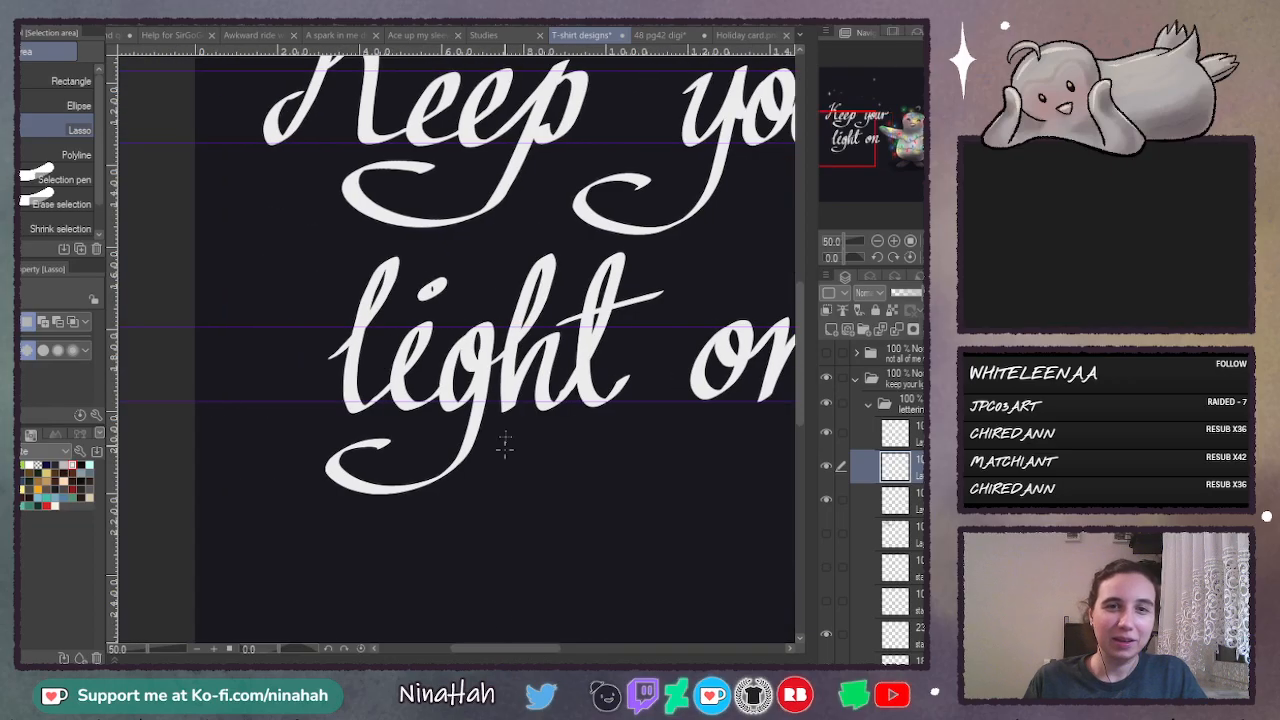
{"action": "mouse_move", "coordinate": [428, 247]}
{"action": "left_mouse_down"}
{"action": "mouse_move", "coordinate": [254, 517]}
{"action": "mouse_move", "coordinate": [503, 529]}
{"action": "mouse_move", "coordinate": [650, 435]}
{"action": "mouse_move", "coordinate": [666, 262]}
{"action": "left_mouse_up"}
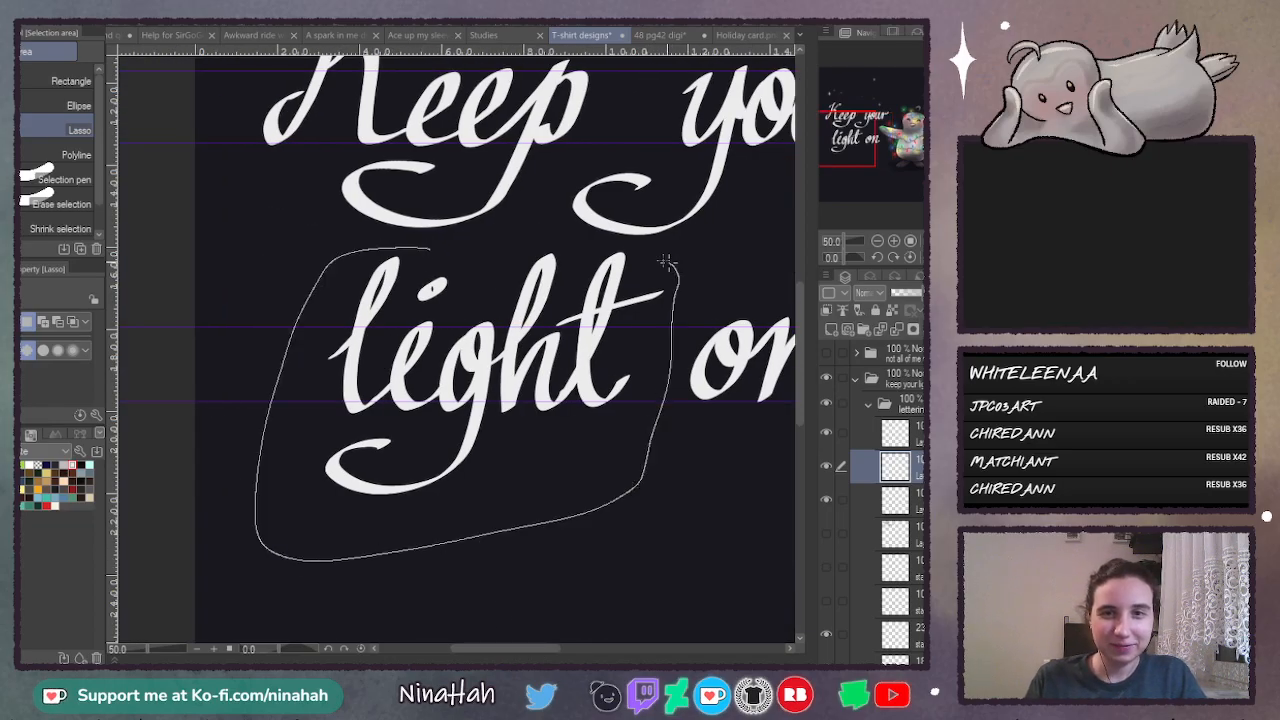
{"action": "left_click_drag", "start_coordinate": [575, 238], "coordinate": [580, 238]}
{"action": "key", "text": "ctrl+t"}
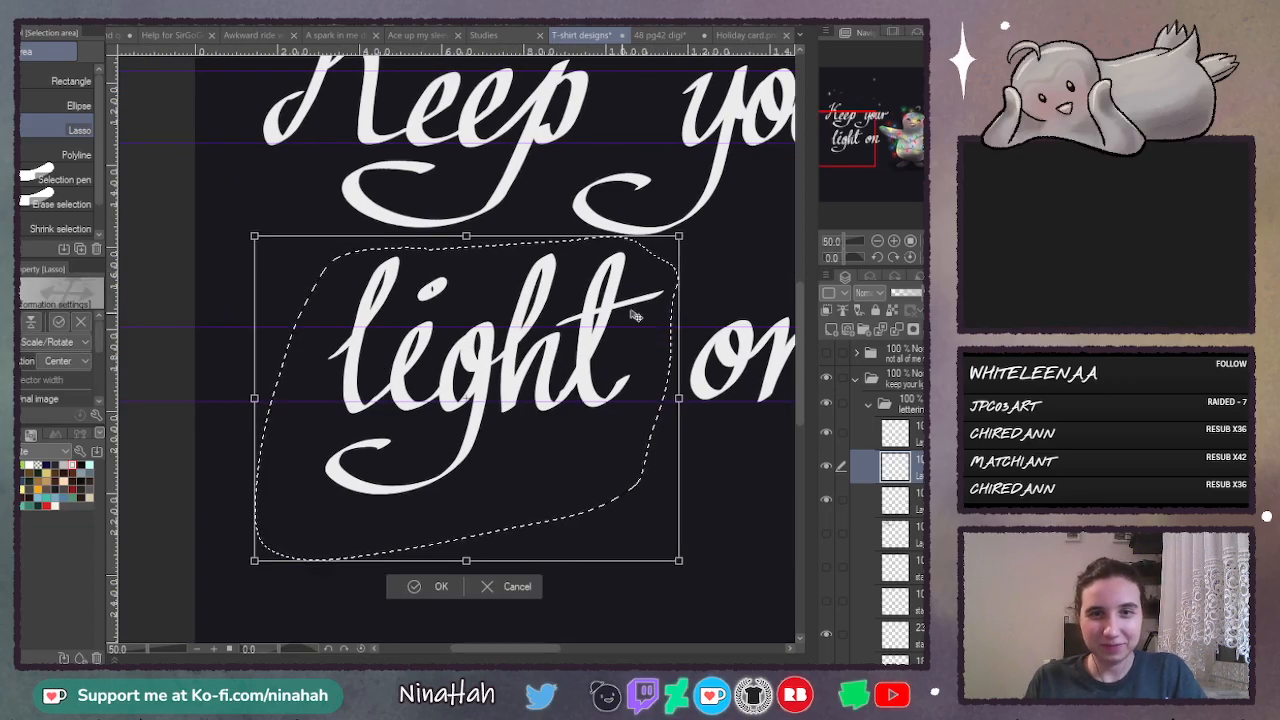
{"action": "left_click_drag", "start_coordinate": [620, 317], "coordinate": [608, 313]}
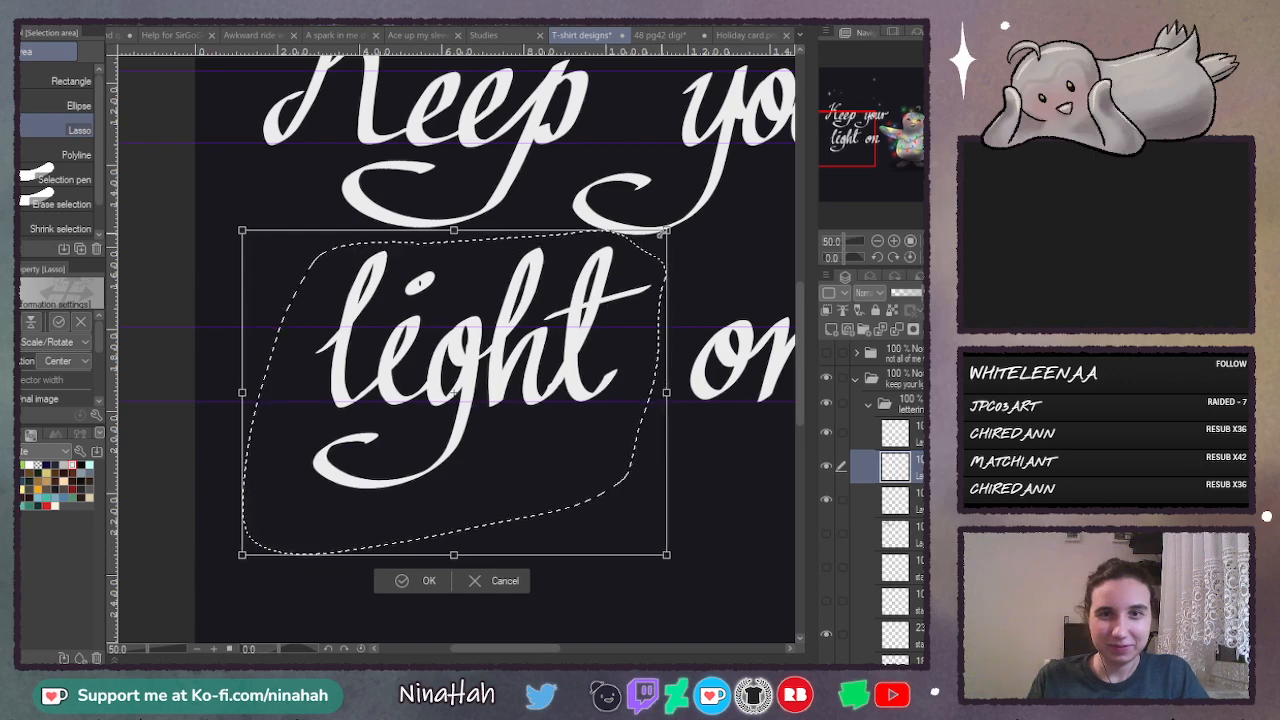
{"action": "left_click_drag", "start_coordinate": [663, 234], "coordinate": [665, 231]}
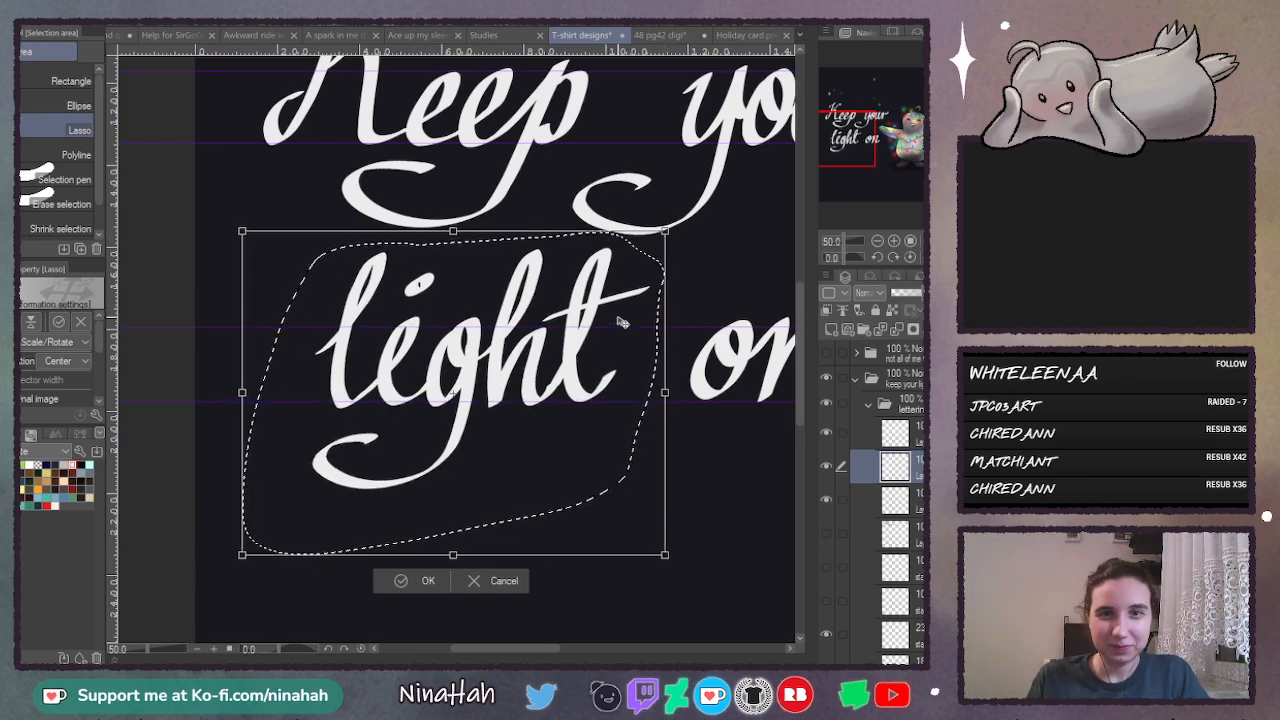
{"action": "left_click_drag", "start_coordinate": [622, 332], "coordinate": [628, 331]}
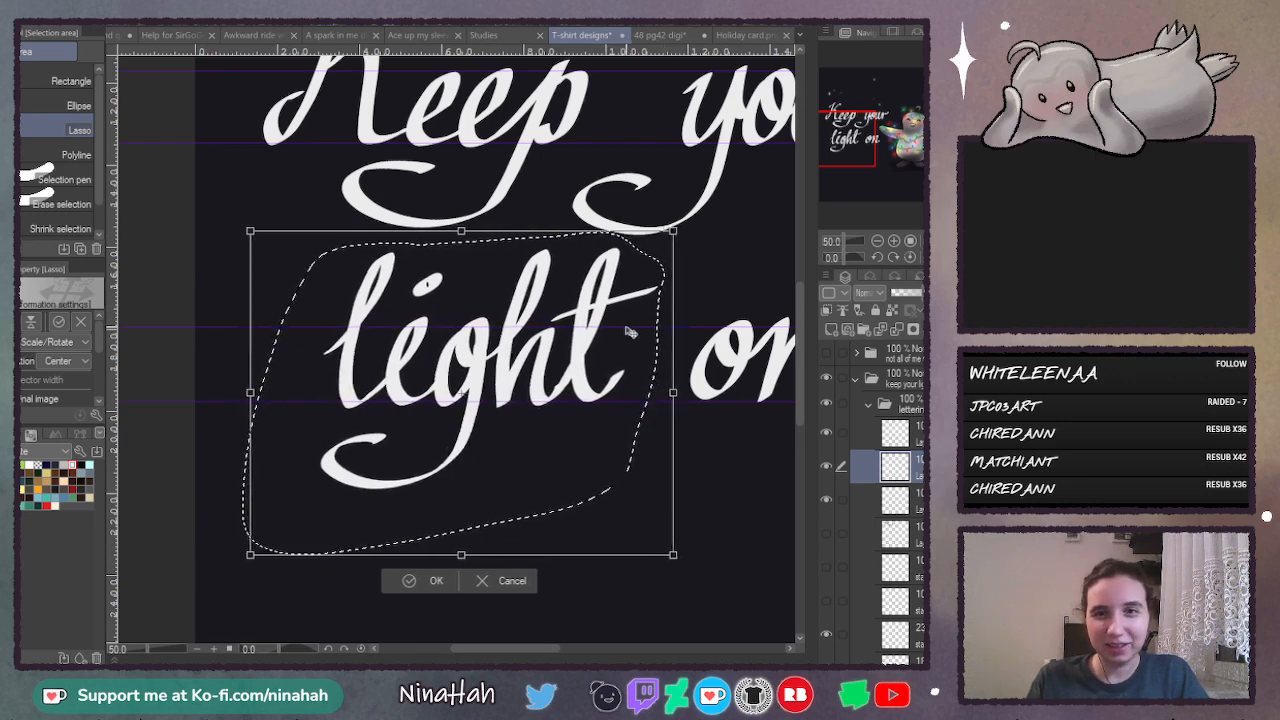
{"action": "key", "text": "Return"}
{"action": "key", "text": "ctrl+d"}
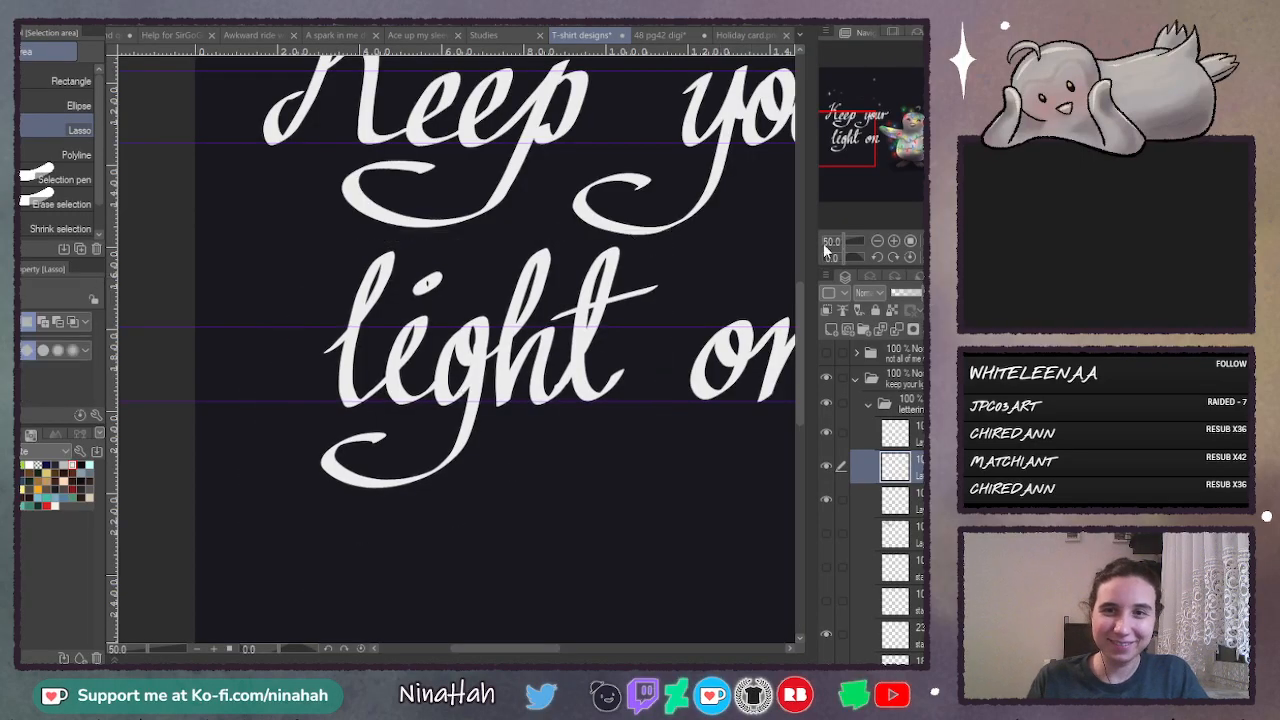
- Touch up the inner loop of the "g" in "light" with the Calligraphy pen
{"action": "left_click", "coordinate": [895, 242]}
{"action": "left_click", "coordinate": [895, 242]}
{"action": "left_click", "coordinate": [895, 242]}
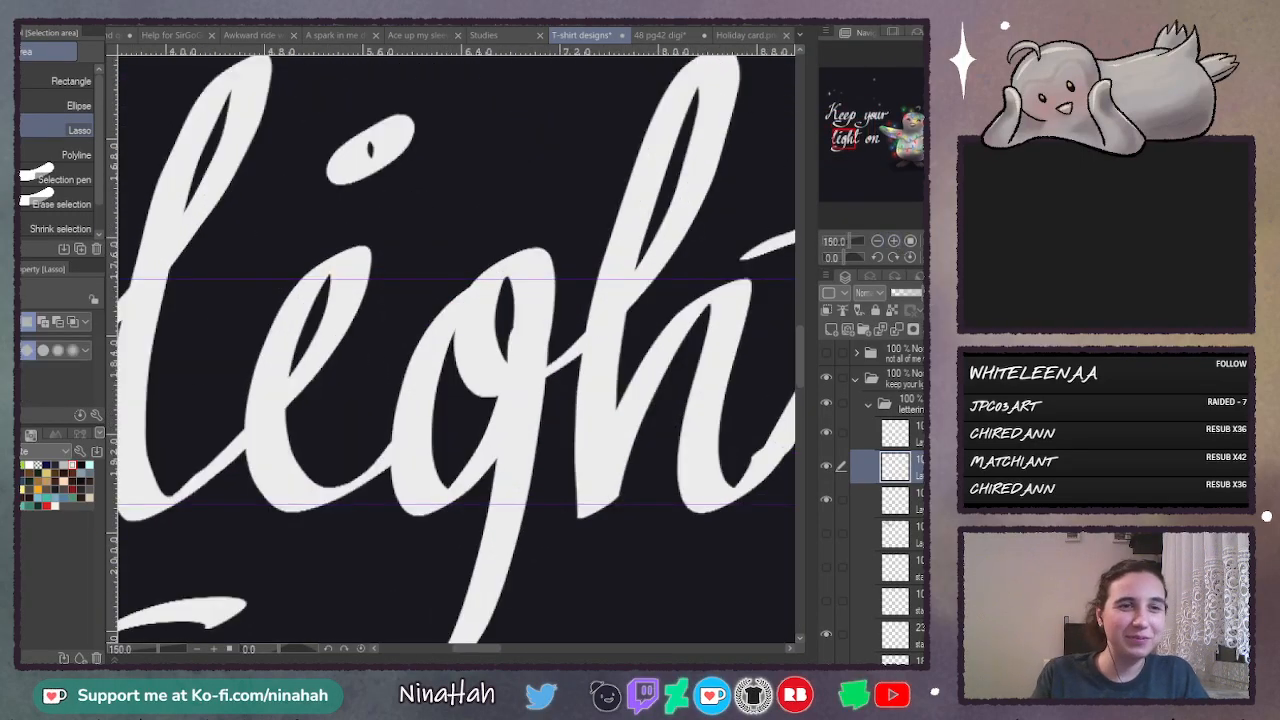
{"action": "key", "text": "p"}
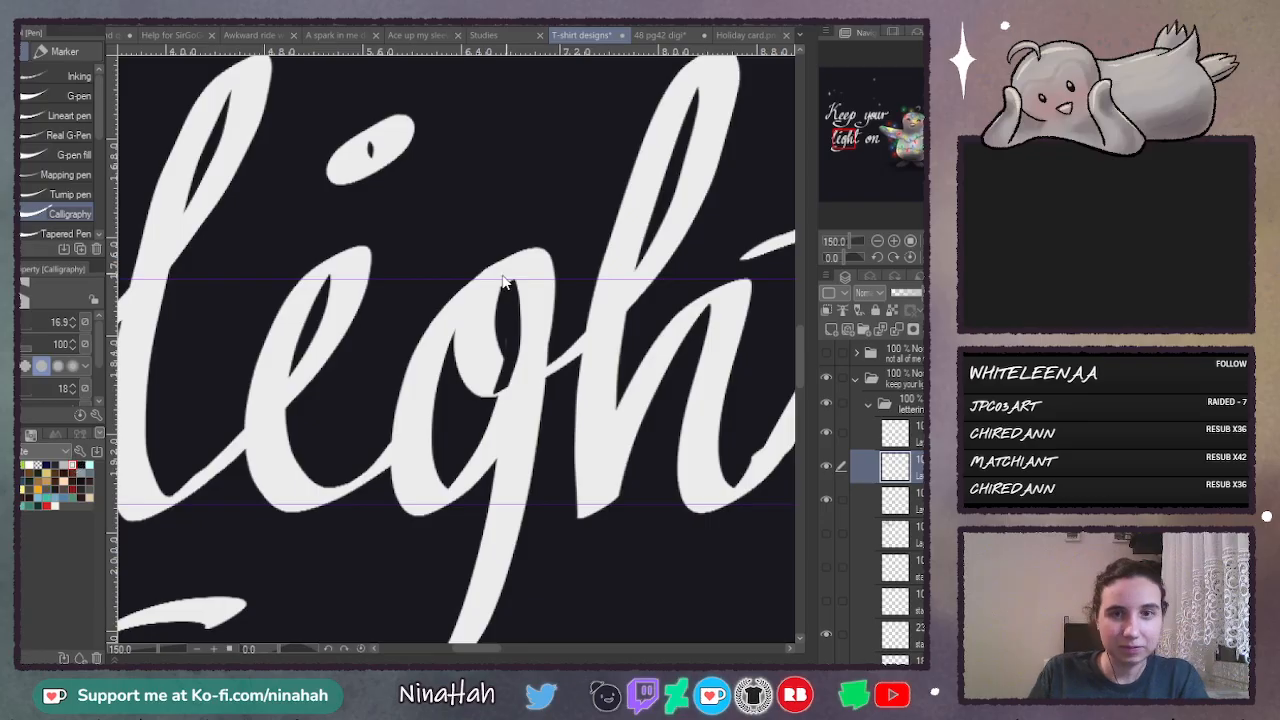
{"action": "key", "text": "ctrl+z"}
{"action": "left_click_drag", "start_coordinate": [506, 292], "coordinate": [504, 386]}
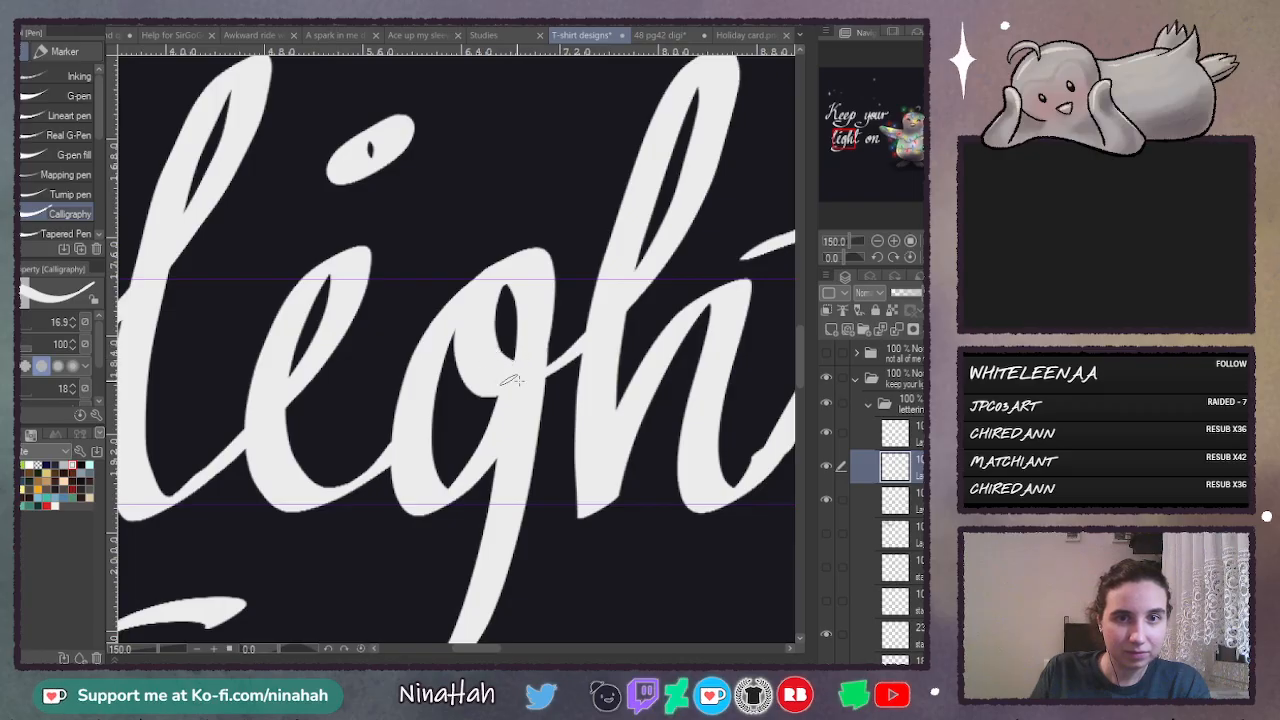
- Examine the letters "ht" and the word "on" up close and review the whole design
{"action": "left_click_drag", "start_coordinate": [460, 650], "coordinate": [512, 648]}
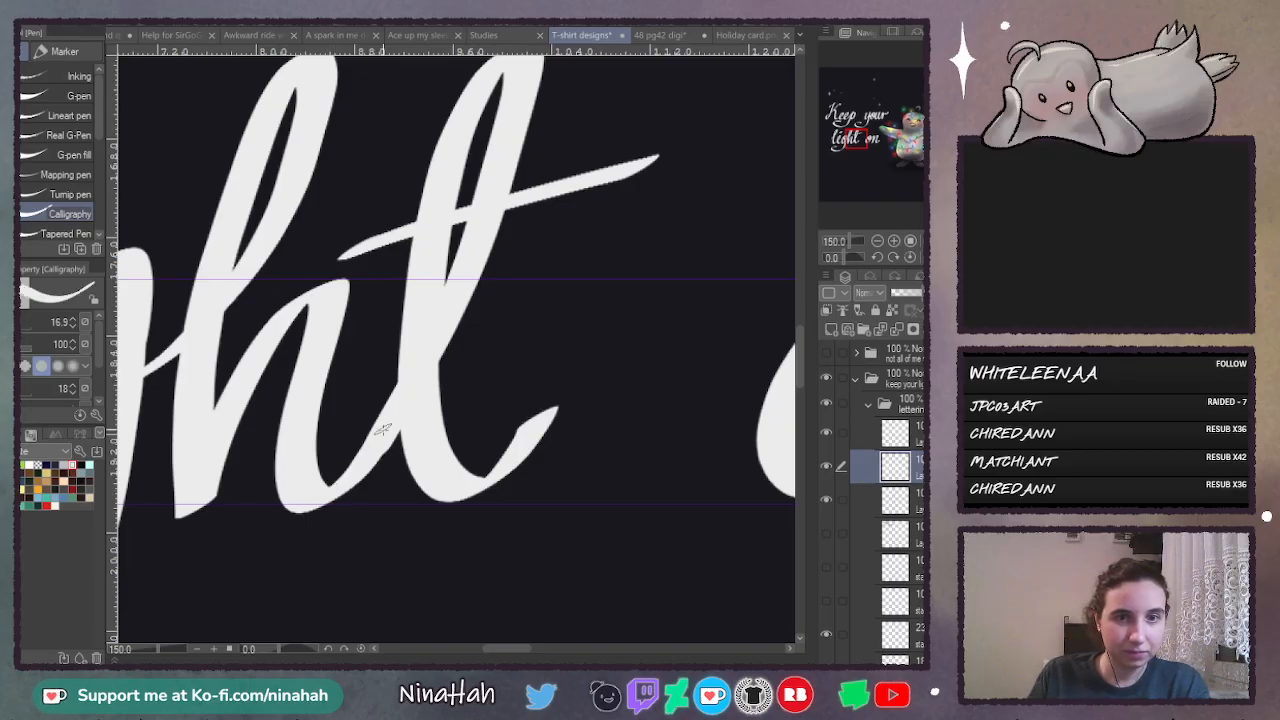
{"action": "left_click_drag", "start_coordinate": [530, 648], "coordinate": [569, 660]}
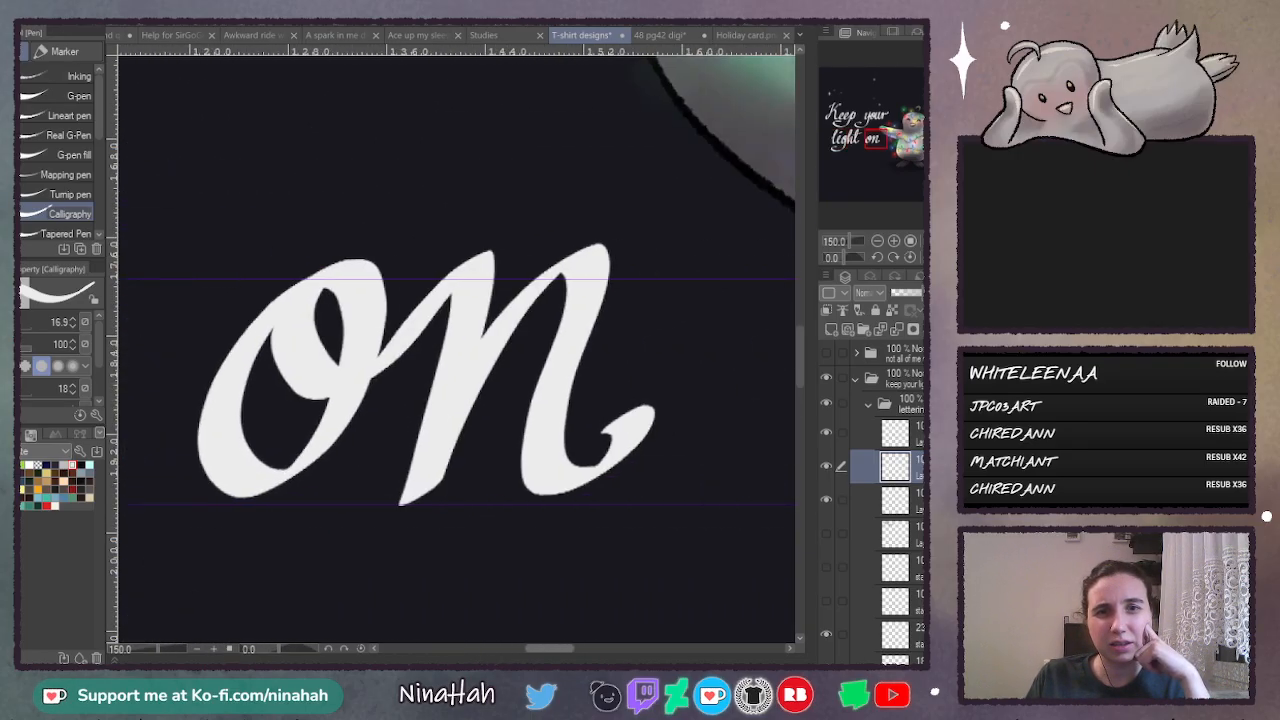
{"action": "left_click", "coordinate": [877, 241]}
{"action": "left_click", "coordinate": [879, 241]}
{"action": "left_click_drag", "start_coordinate": [589, 649], "coordinate": [560, 660]}
{"action": "left_click_drag", "start_coordinate": [798, 349], "coordinate": [799, 308]}
{"action": "mouse_move", "coordinate": [508, 652]}
{"action": "left_mouse_down"}
{"action": "mouse_move", "coordinate": [605, 662]}
{"action": "mouse_move", "coordinate": [491, 662]}
{"action": "left_mouse_up"}
{"action": "key", "text": "ctrl+0"}
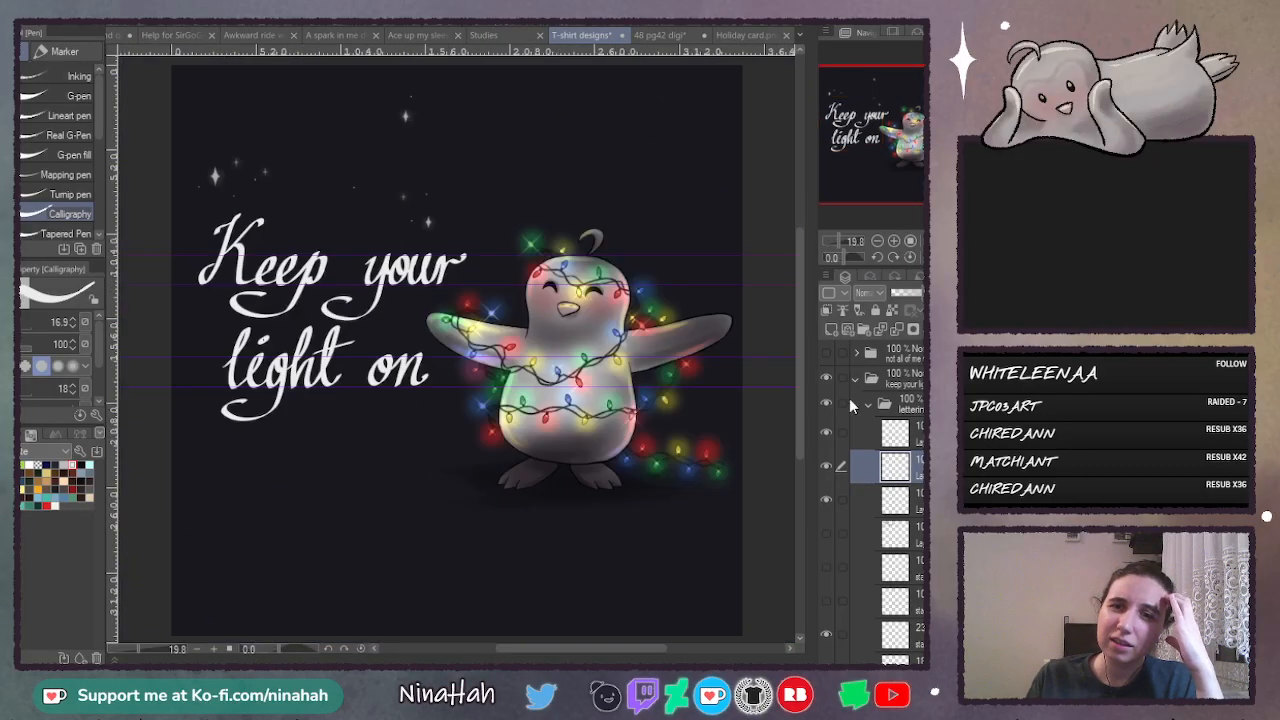
- Collapse the penguin artwork's layer folder below the star layers
{"action": "scroll", "coordinate": [880, 500], "scroll_direction": "down", "scroll_amount": 10}
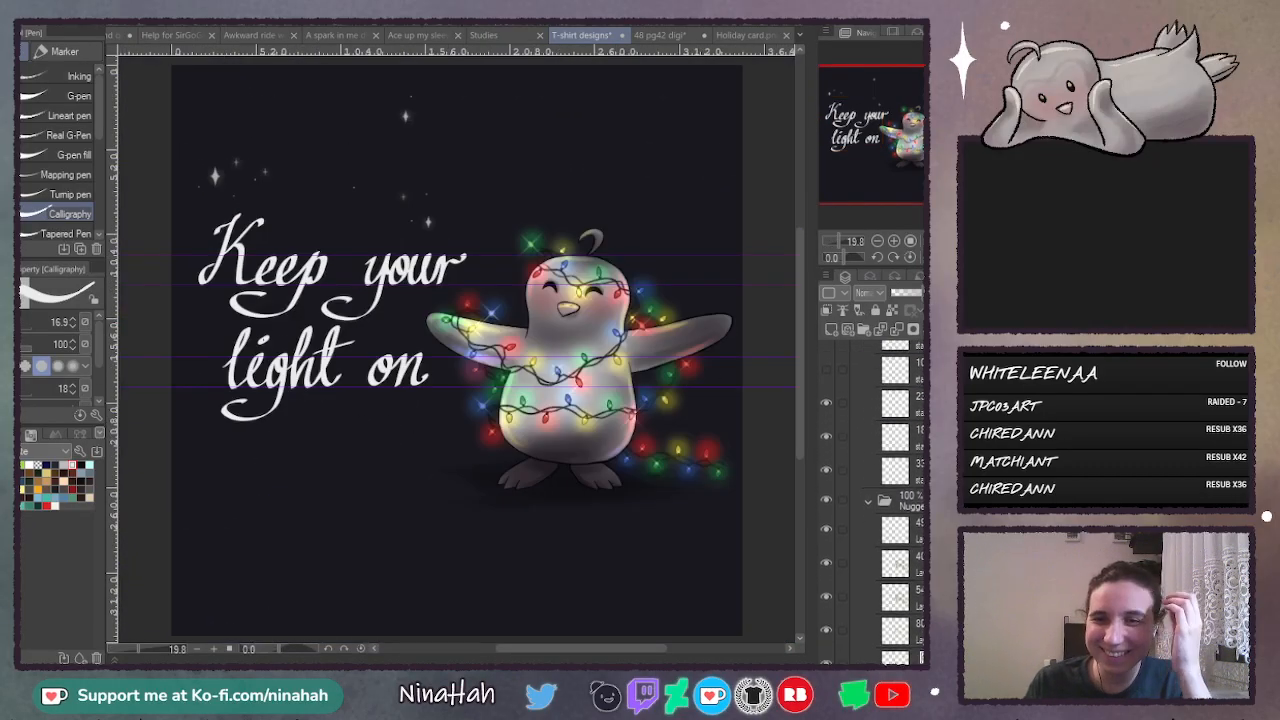
{"action": "scroll", "coordinate": [872, 548], "scroll_direction": "up", "scroll_amount": 6}
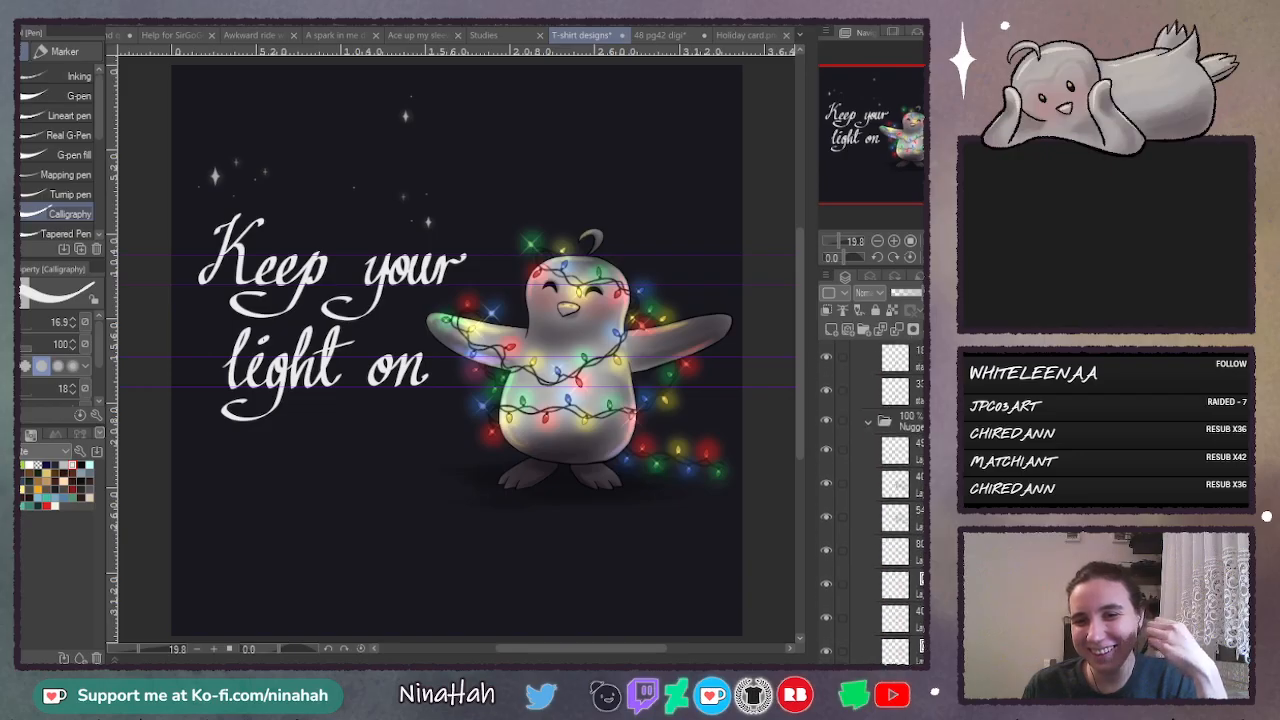
{"action": "left_click", "coordinate": [867, 519]}
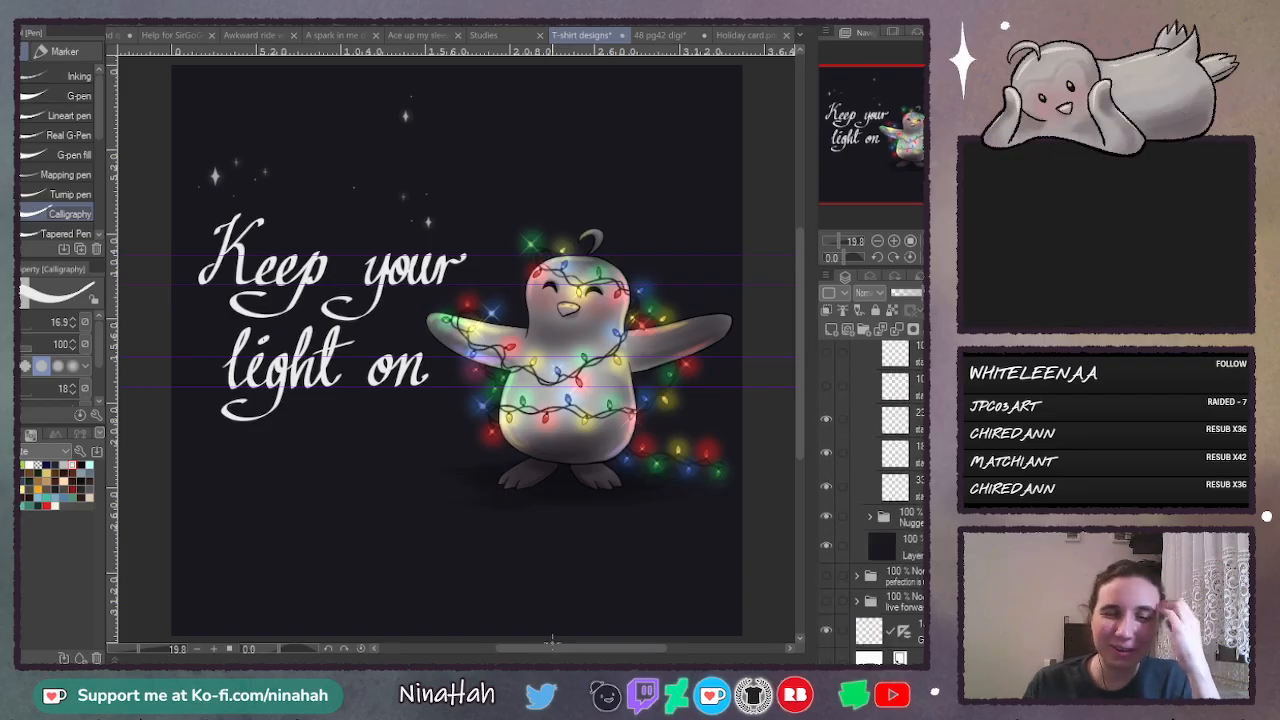
{"action": "left_click_drag", "start_coordinate": [554, 650], "coordinate": [564, 650]}
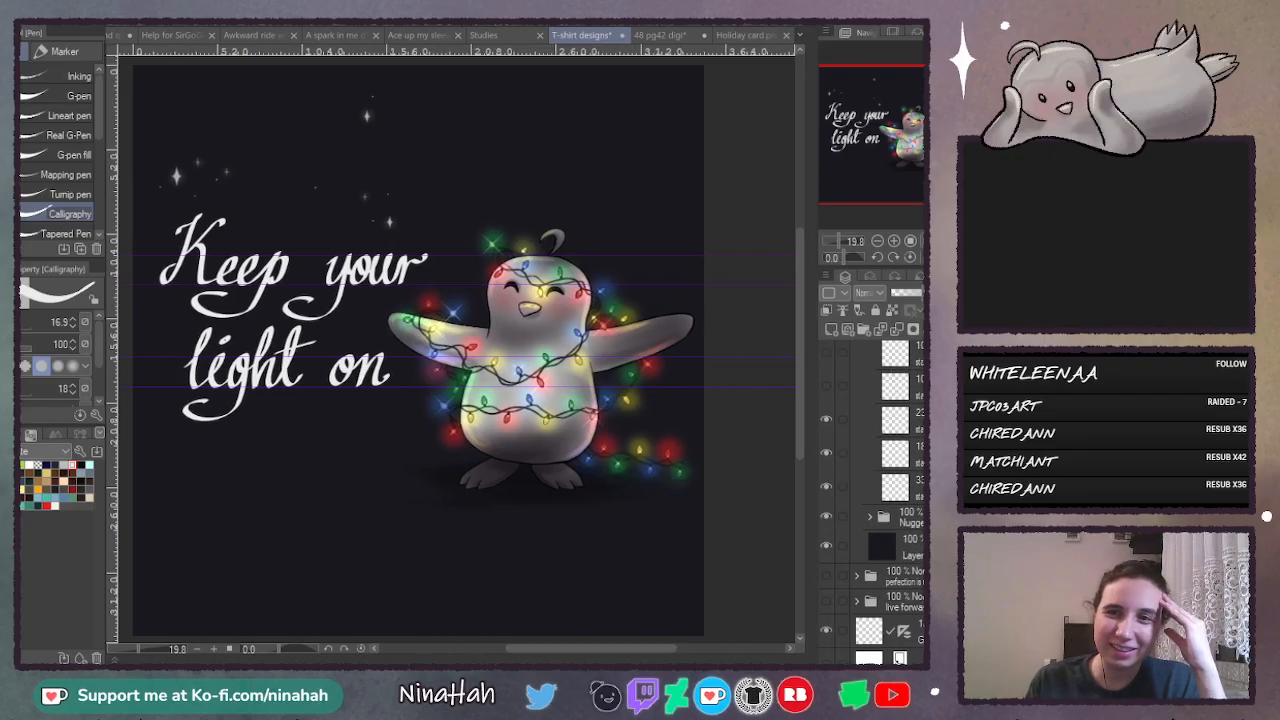
{"action": "left_click_drag", "start_coordinate": [450, 350], "coordinate": [488, 349]}
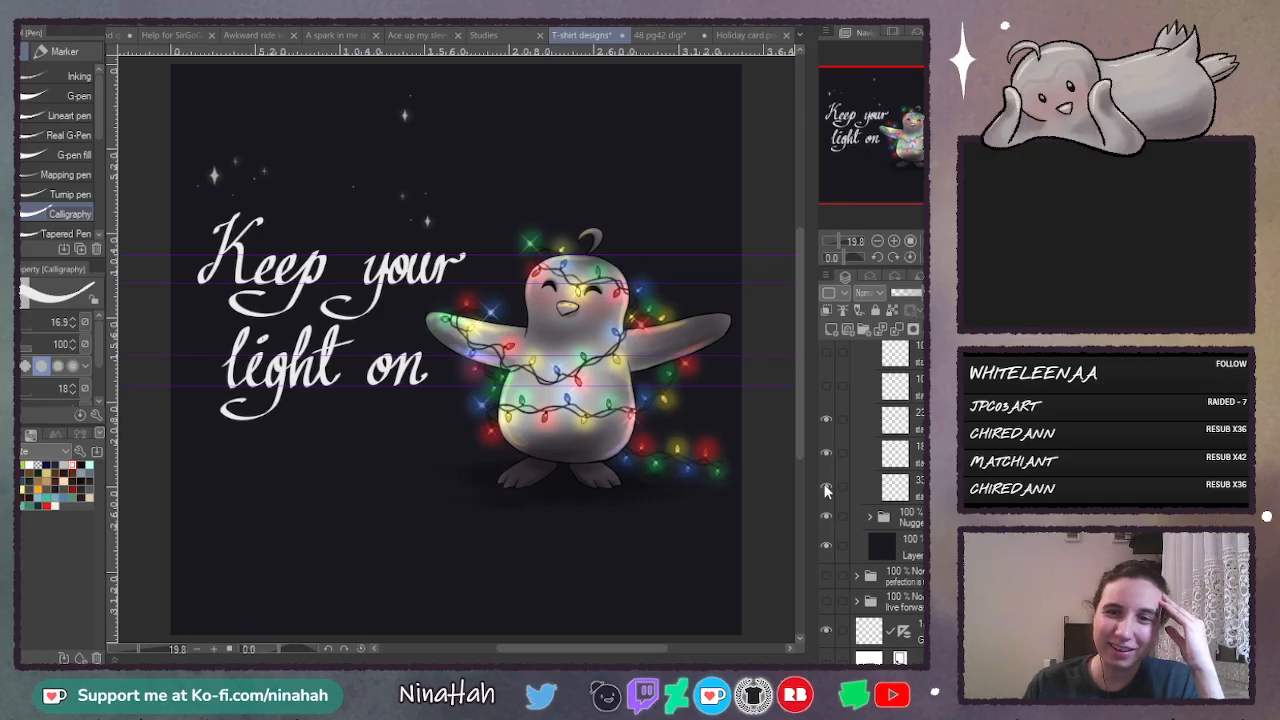
- Make the lowest star layer active and toggle the star layers' visibility to identify which stars each holds
{"action": "left_click", "coordinate": [916, 496]}
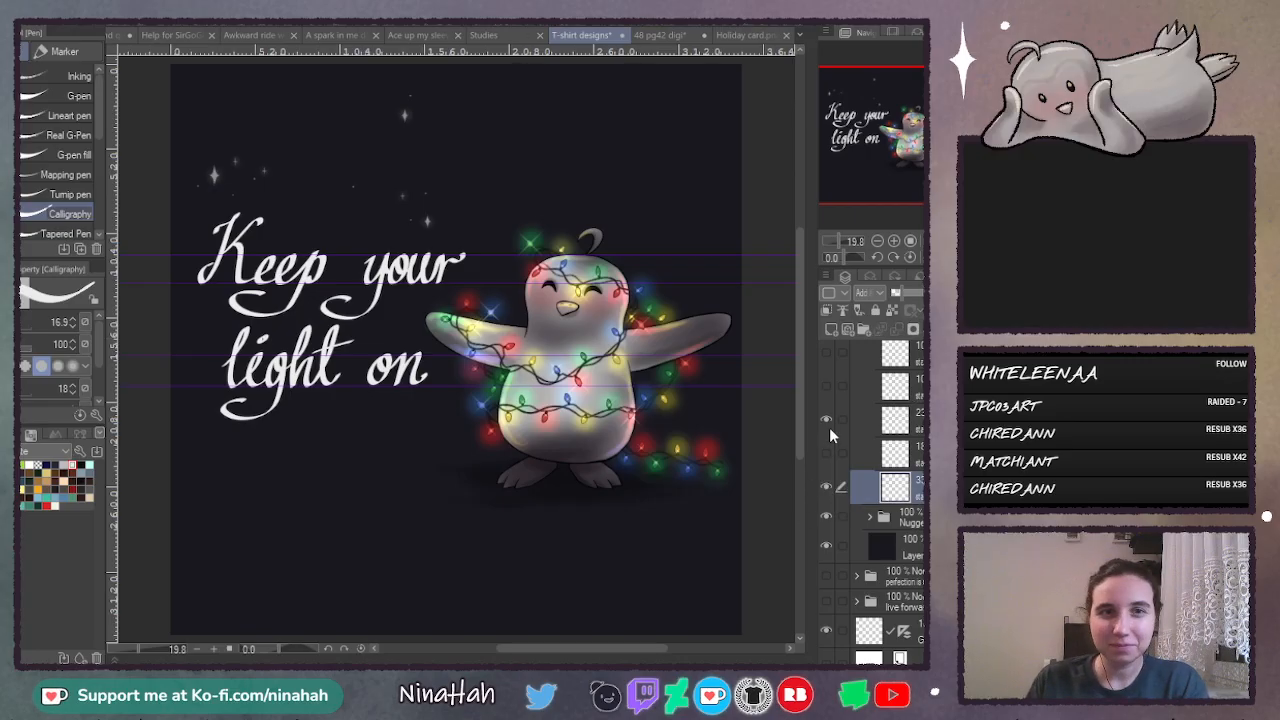
{"action": "left_click", "coordinate": [826, 487]}
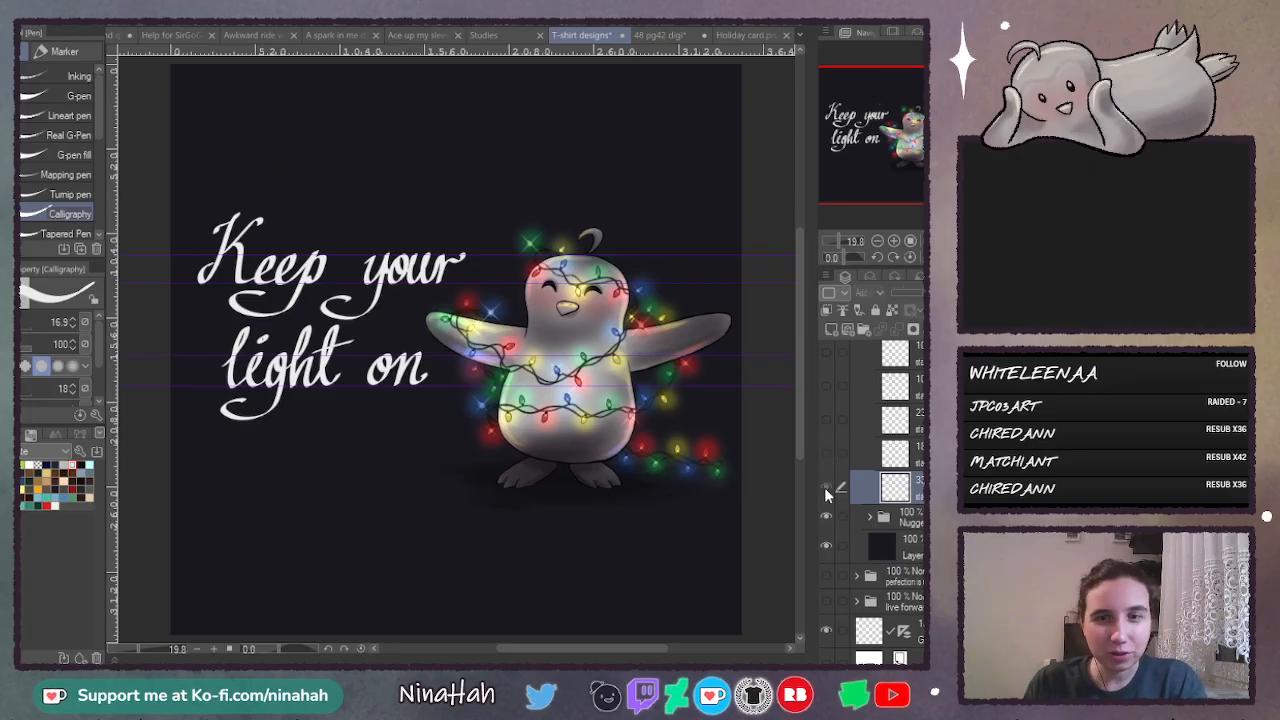
{"action": "left_click", "coordinate": [825, 487]}
{"action": "left_click", "coordinate": [825, 490]}
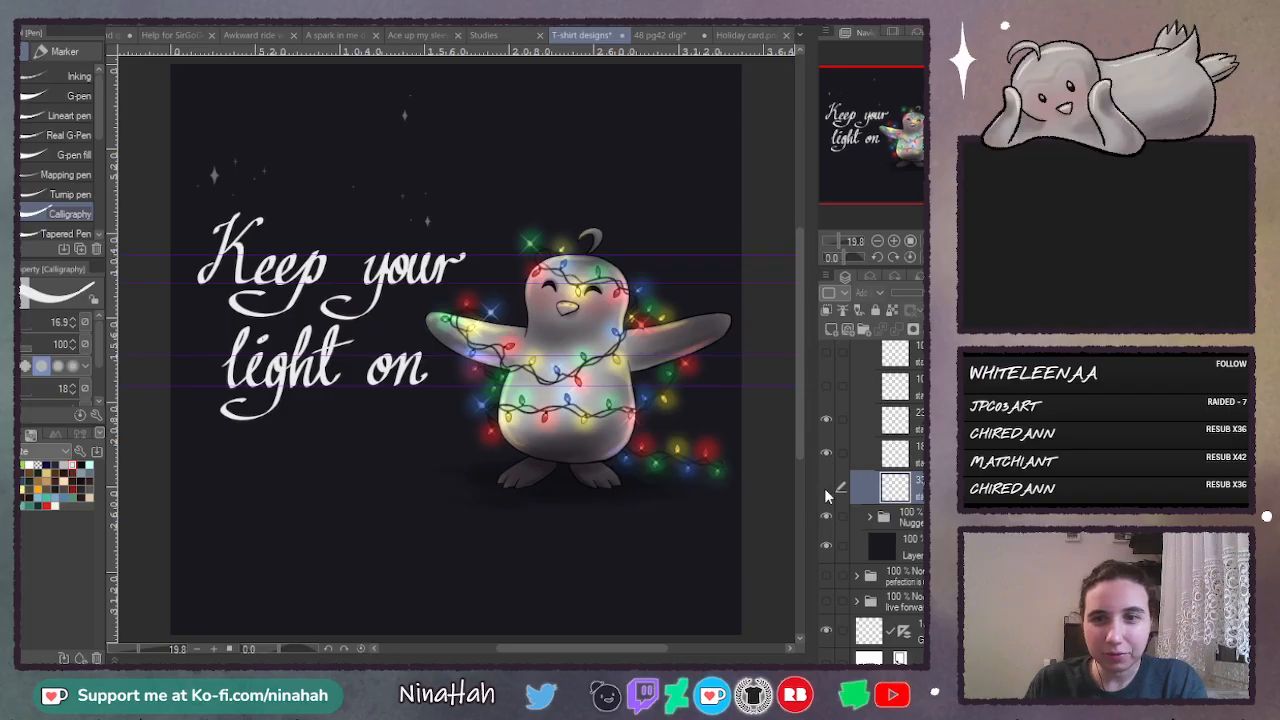
{"action": "left_click", "coordinate": [826, 487]}
- Try to lasso the star cluster above "Keep", enlarge it and move it toward the penguin
{"action": "key", "text": "m"}
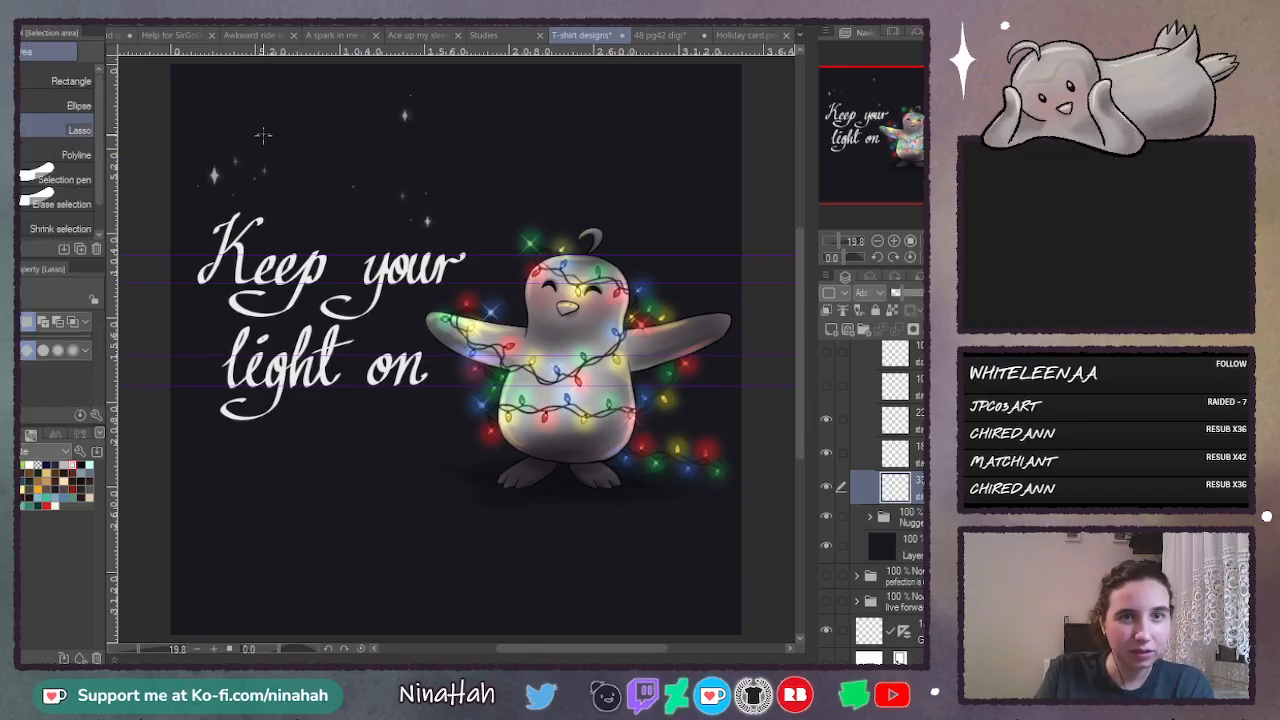
{"action": "mouse_move", "coordinate": [255, 122]}
{"action": "left_mouse_down"}
{"action": "mouse_move", "coordinate": [283, 238]}
{"action": "mouse_move", "coordinate": [262, 124]}
{"action": "left_mouse_up"}
{"action": "left_click", "coordinate": [321, 288]}
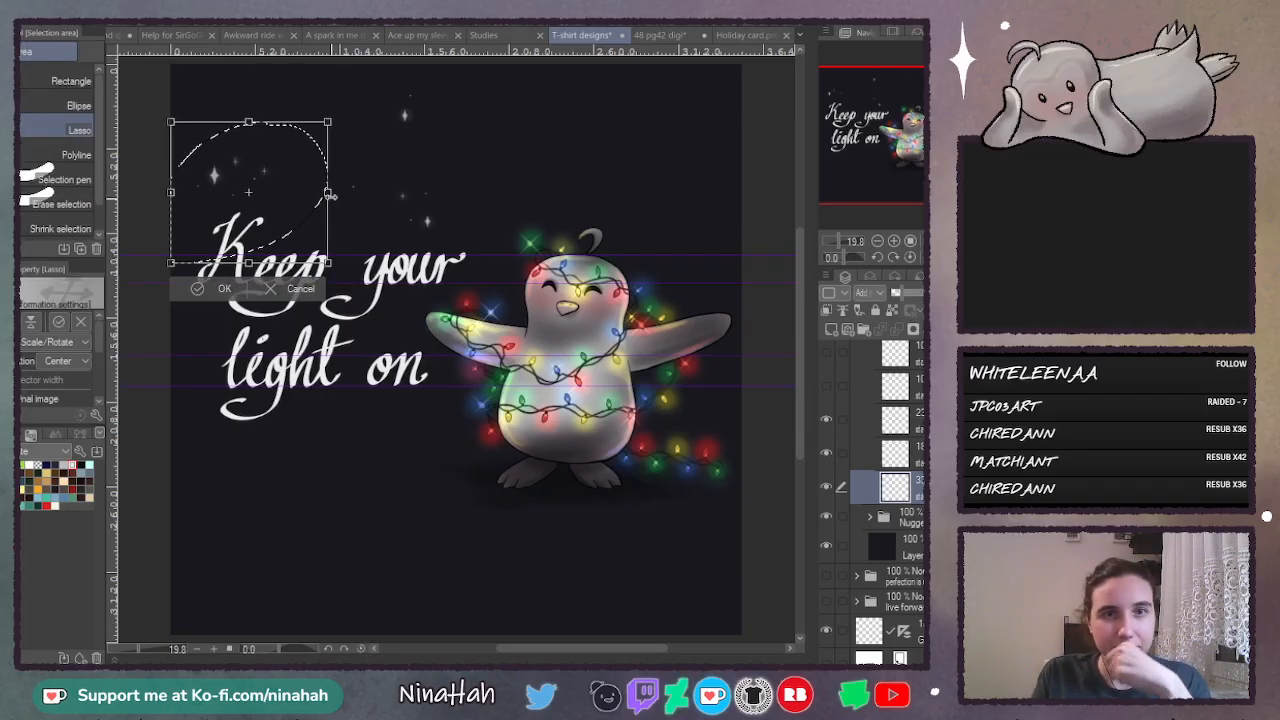
{"action": "mouse_move", "coordinate": [330, 195]}
{"action": "left_mouse_down"}
{"action": "mouse_move", "coordinate": [397, 195]}
{"action": "mouse_move", "coordinate": [338, 421]}
{"action": "mouse_move", "coordinate": [474, 294]}
{"action": "mouse_move", "coordinate": [454, 262]}
{"action": "mouse_move", "coordinate": [470, 278]}
{"action": "left_mouse_up"}
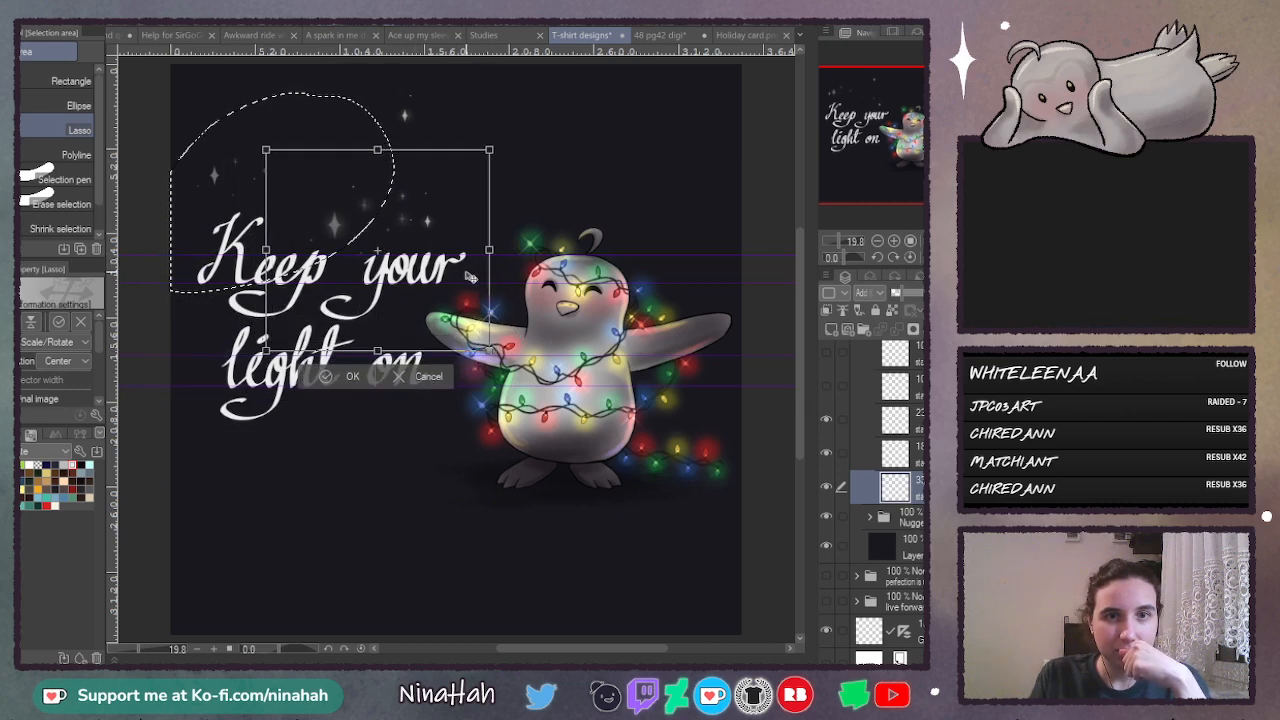
{"action": "key", "text": "Return"}
{"action": "key", "text": "ctrl+d"}
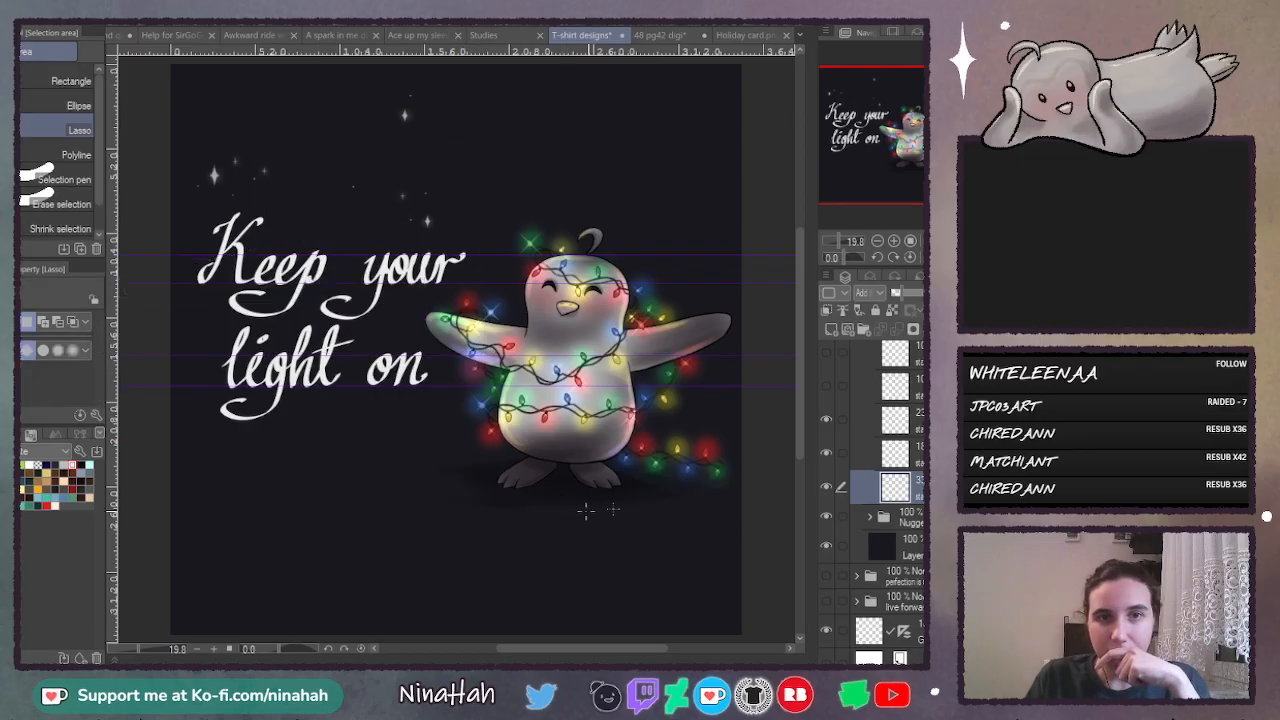
- Merge the three visible small-star layers into a single layer
{"action": "scroll", "coordinate": [915, 490], "scroll_direction": "up", "scroll_amount": 2}
{"action": "scroll", "coordinate": [915, 490], "scroll_direction": "down", "scroll_amount": 1}
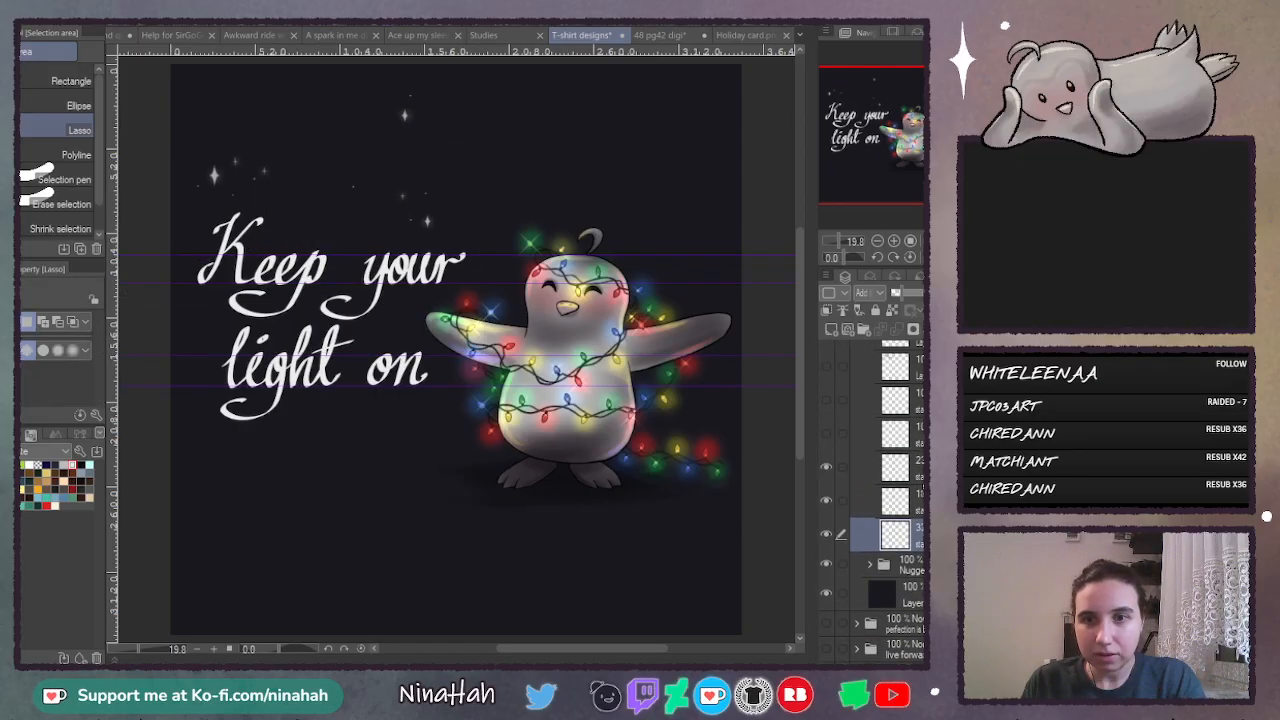
{"action": "left_click", "coordinate": [915, 469]}
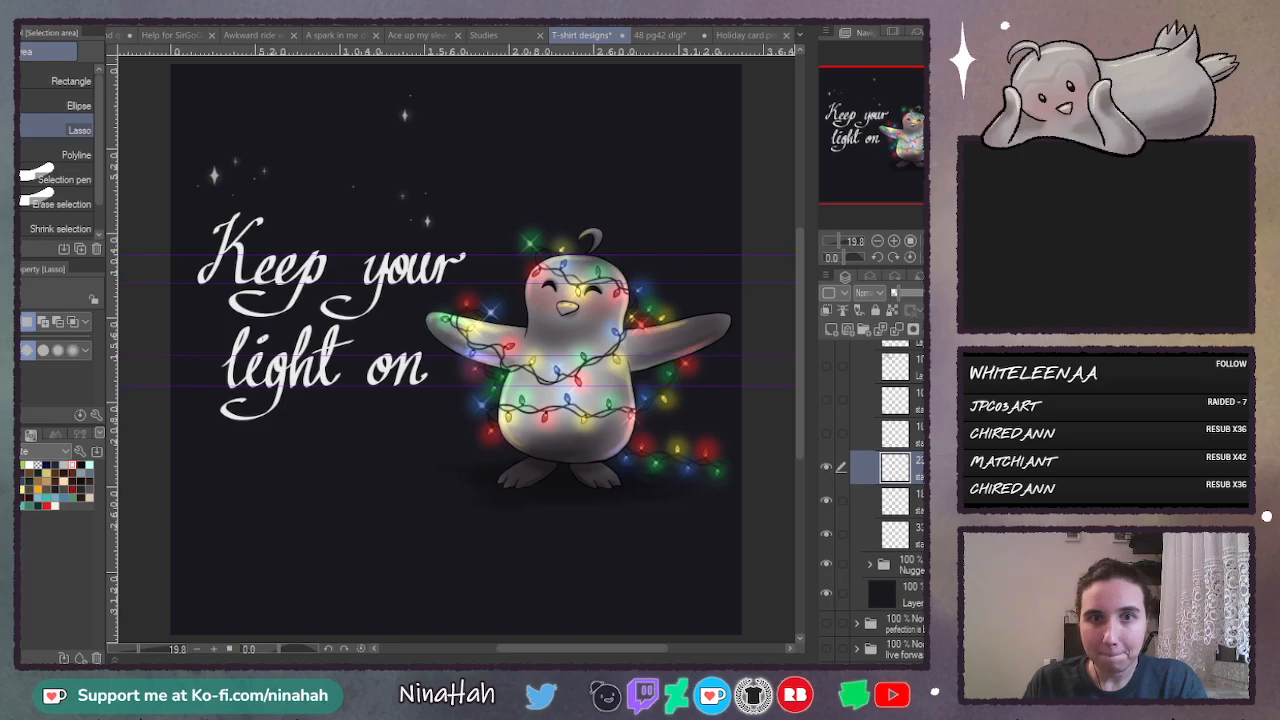
{"action": "left_click", "coordinate": [895, 533], "text": "shift"}
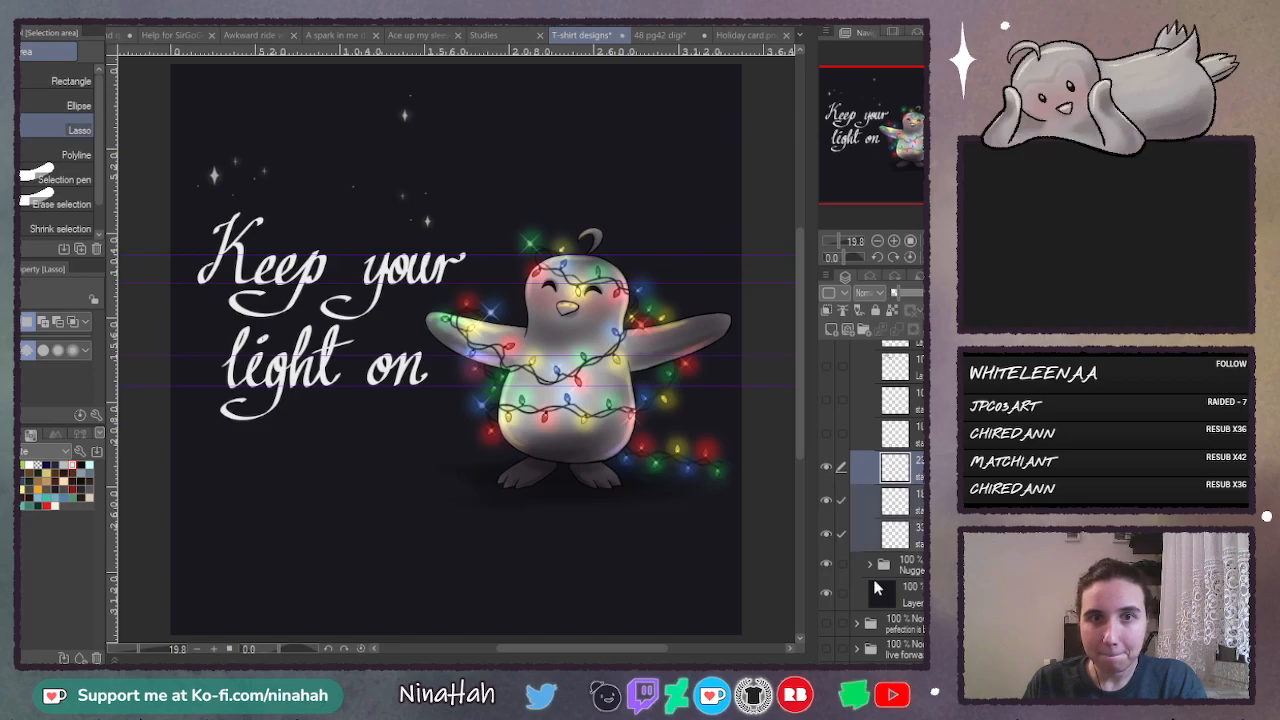
{"action": "left_click", "coordinate": [920, 467]}
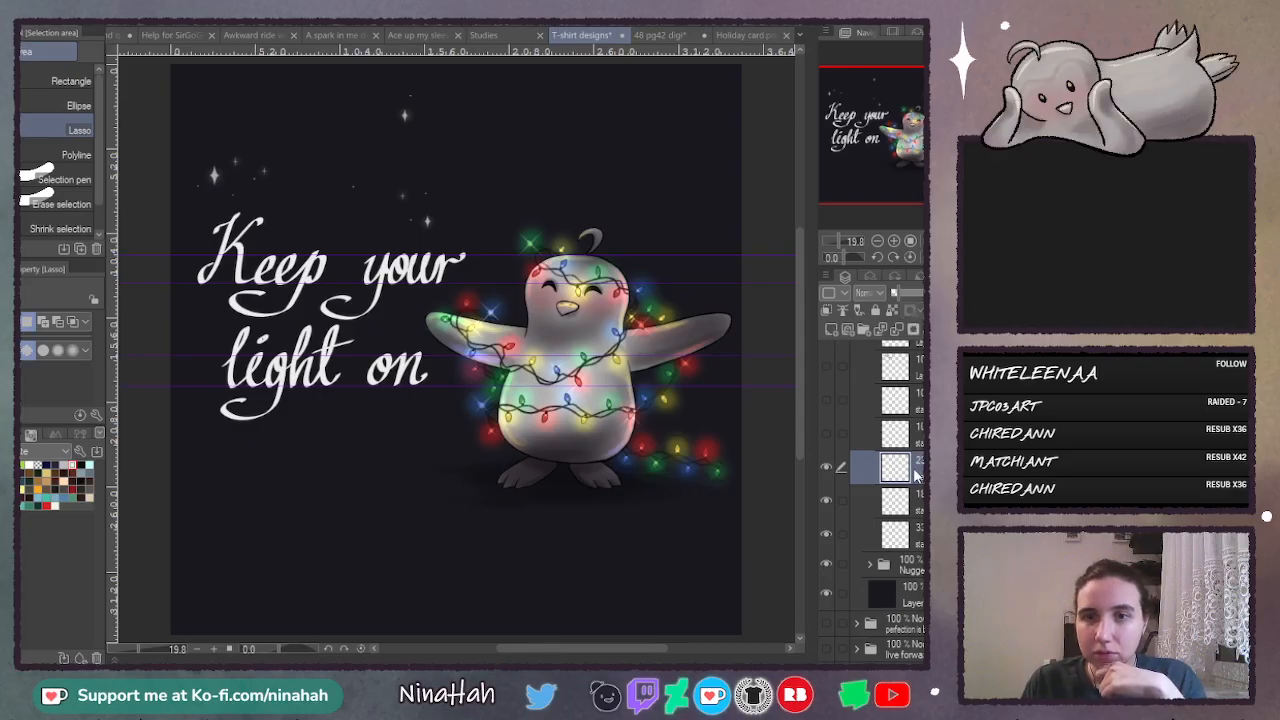
{"action": "key", "text": "ctrl+e"}
{"action": "key", "text": "ctrl+e"}
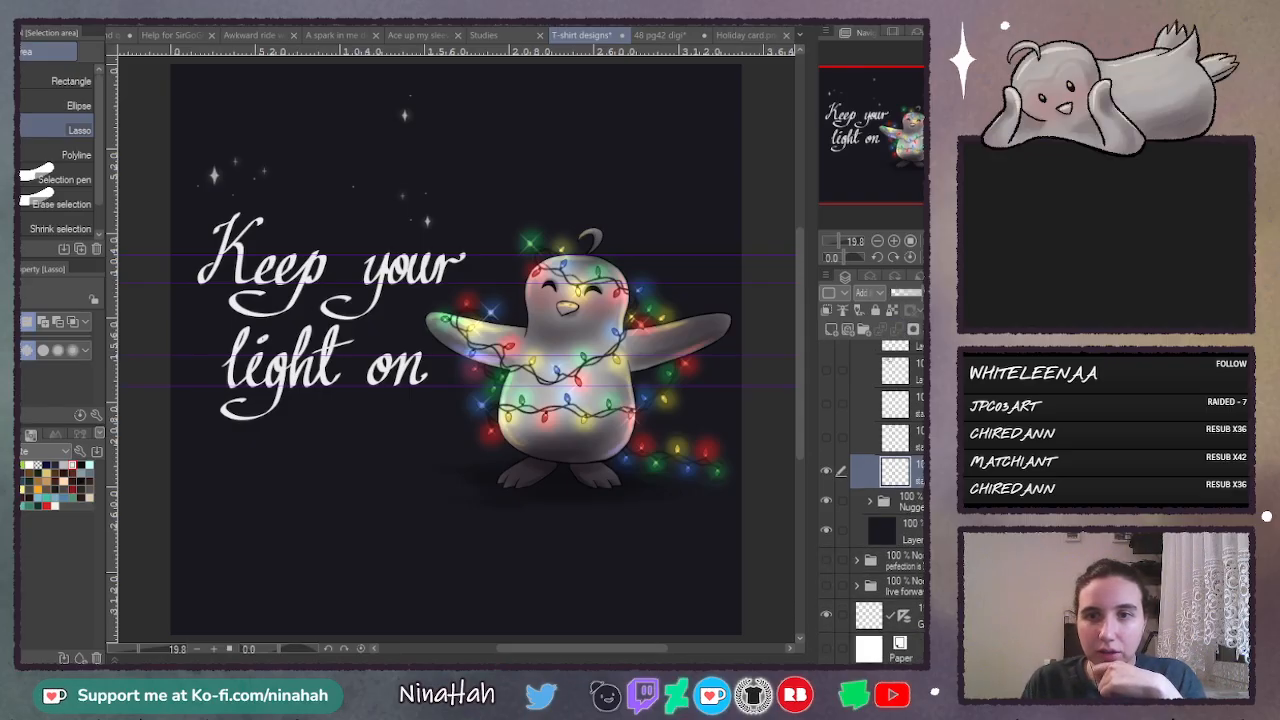
- Show the hidden large-star layers and the old black lettering layer, and select the two large-star layers
{"action": "scroll", "coordinate": [841, 505], "scroll_direction": "up", "scroll_amount": 2}
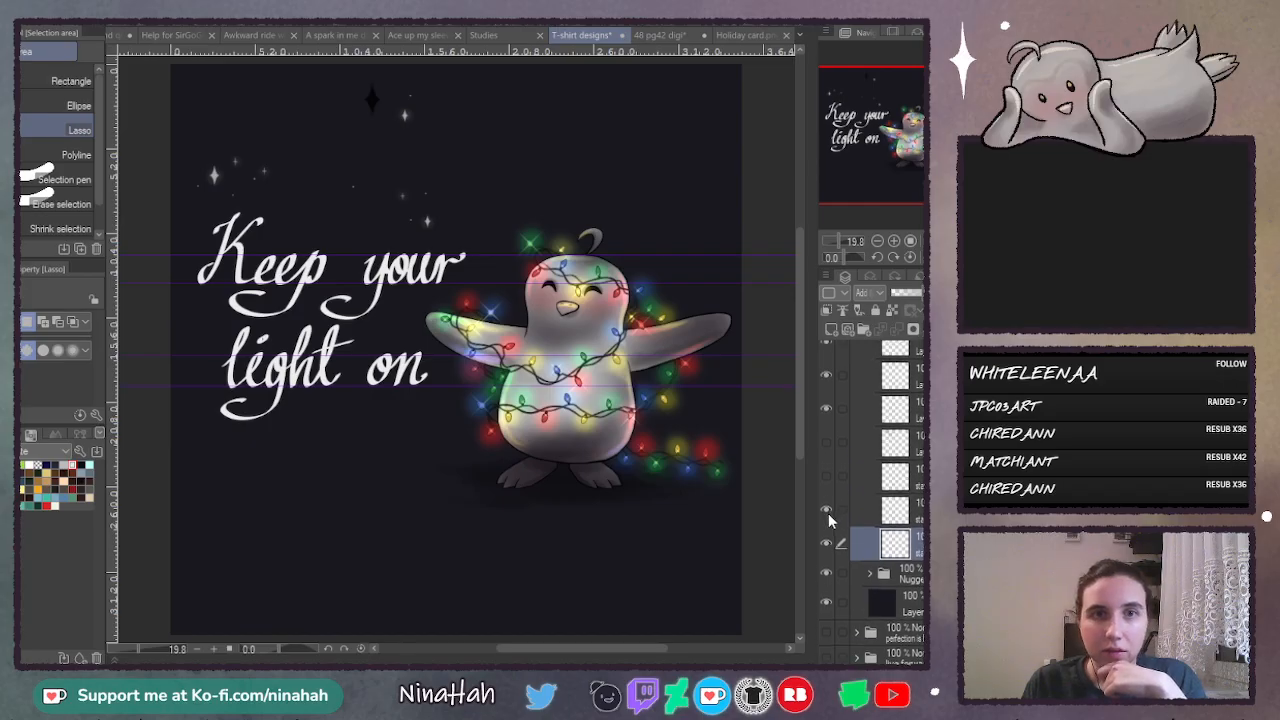
{"action": "left_click", "coordinate": [828, 475]}
{"action": "left_click", "coordinate": [827, 444]}
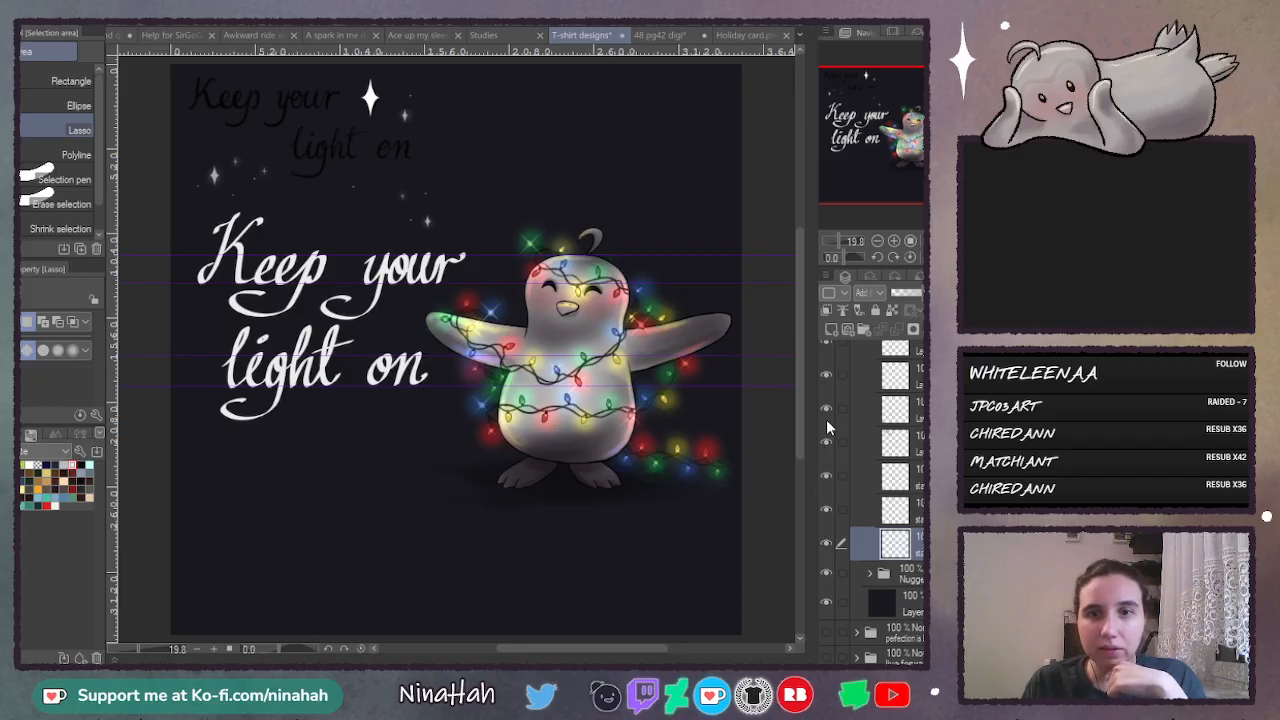
{"action": "left_click", "coordinate": [828, 439]}
{"action": "left_click", "coordinate": [828, 442]}
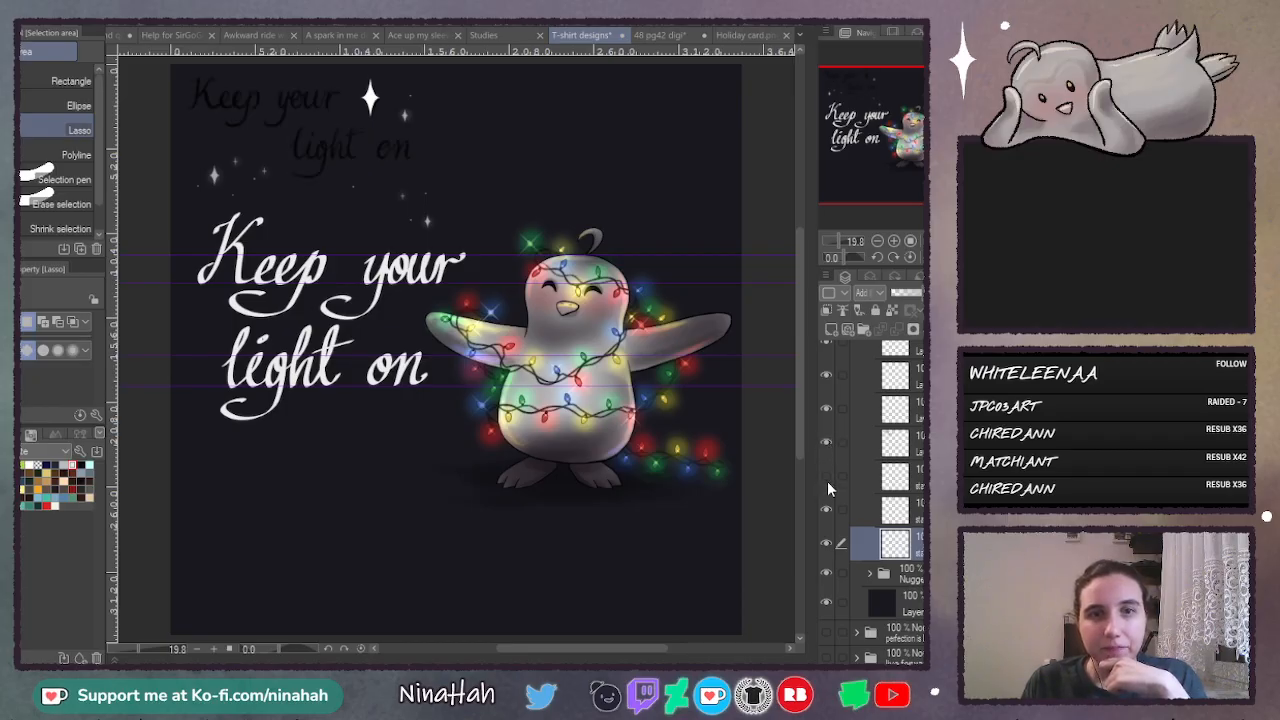
{"action": "left_click", "coordinate": [827, 477]}
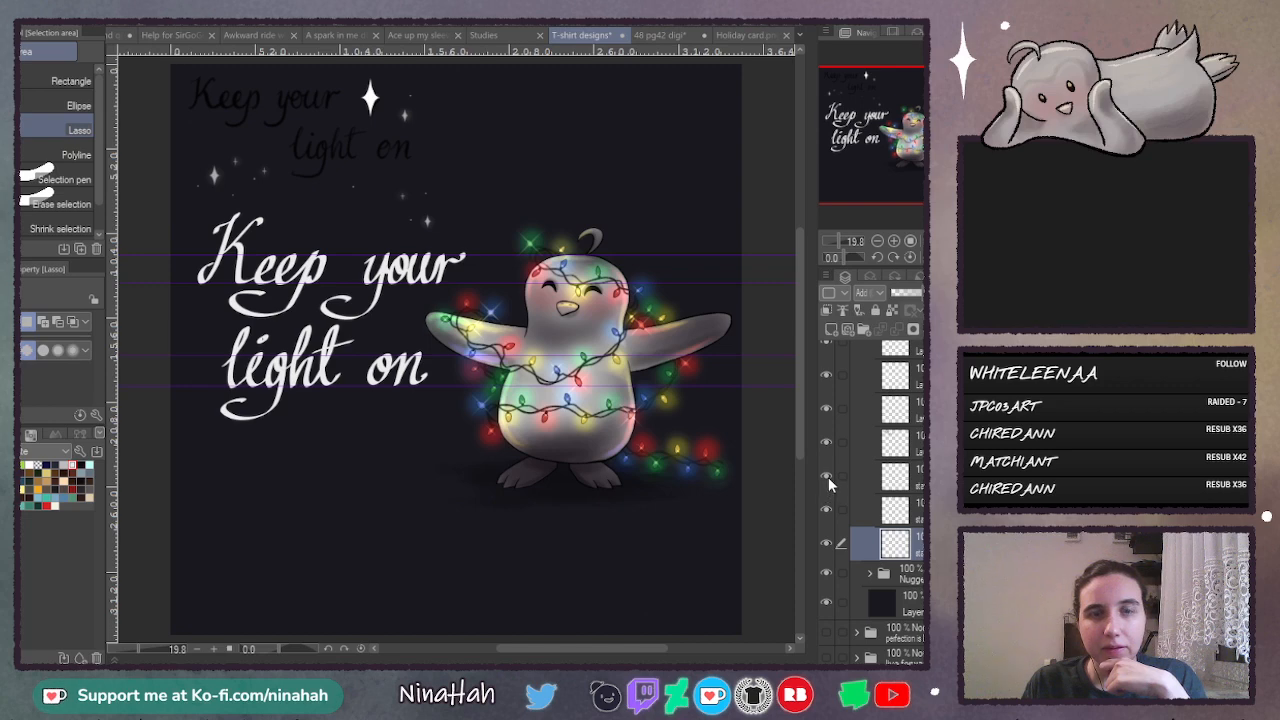
{"action": "left_click", "coordinate": [916, 482]}
{"action": "left_click", "coordinate": [920, 522], "text": "ctrl"}
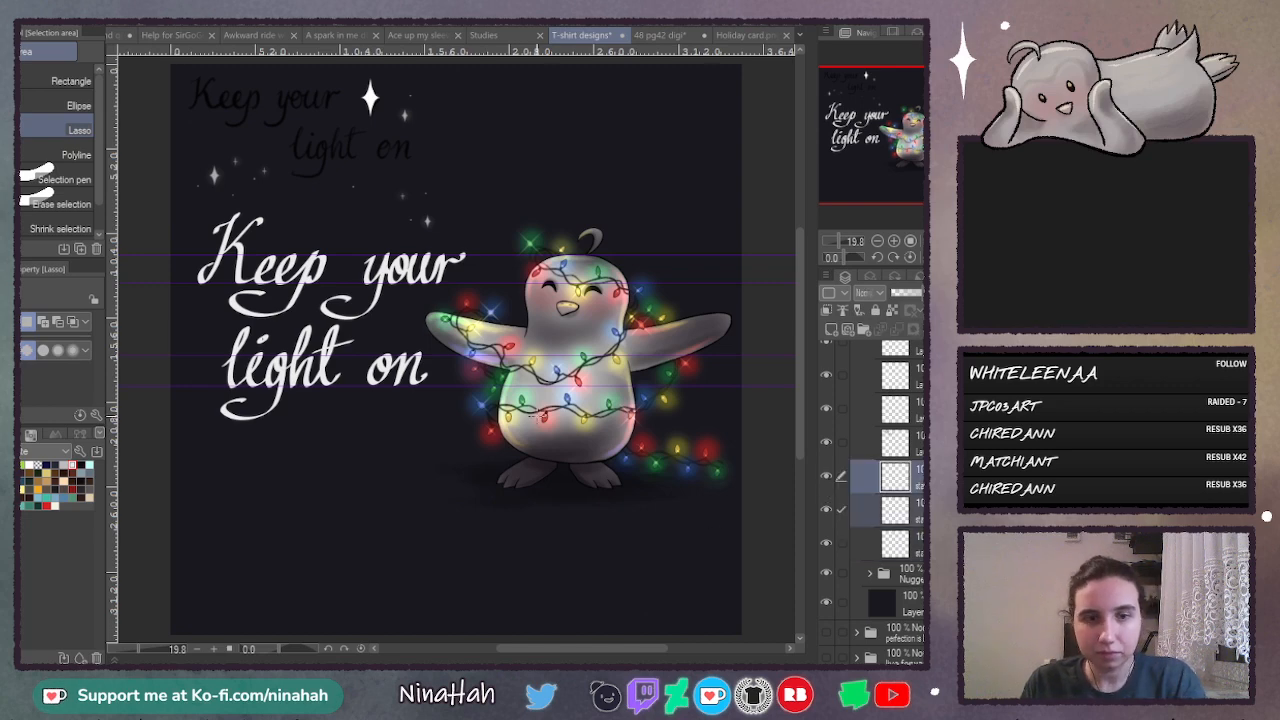
{"action": "key", "text": "ctrl+t"}
{"action": "left_click_drag", "start_coordinate": [382, 119], "coordinate": [712, 288]}
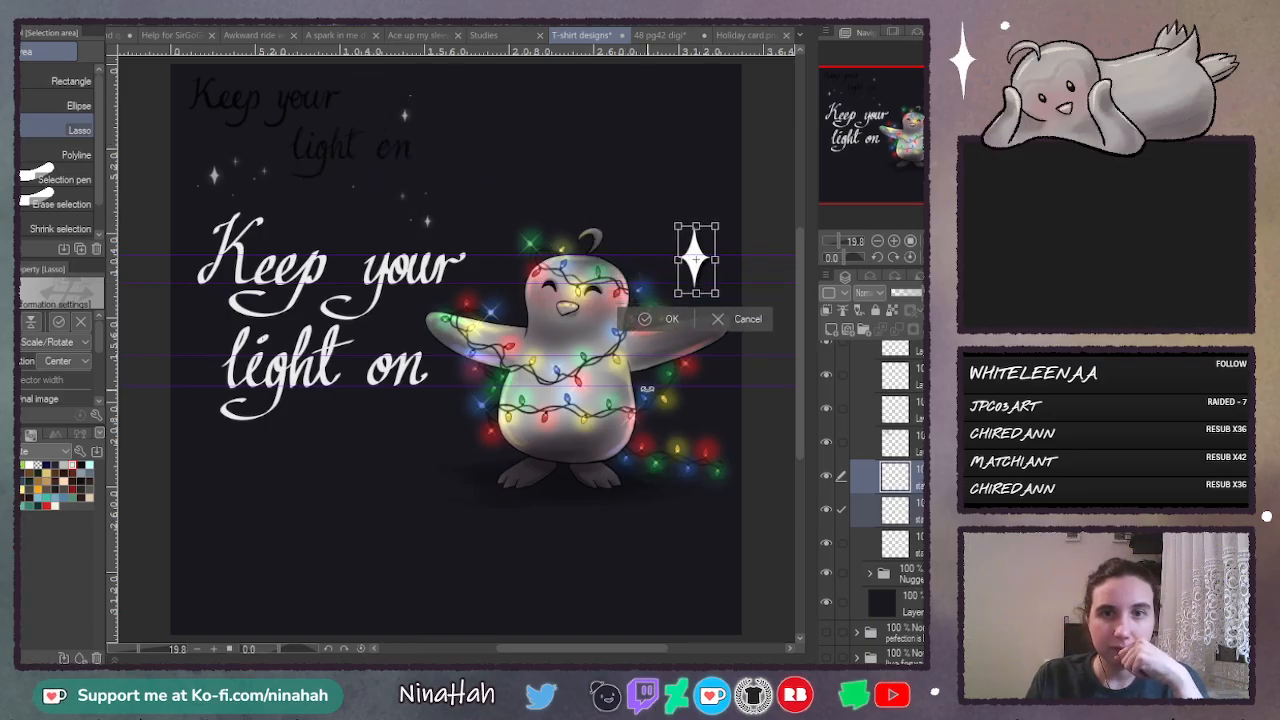
{"action": "left_click", "coordinate": [740, 318]}
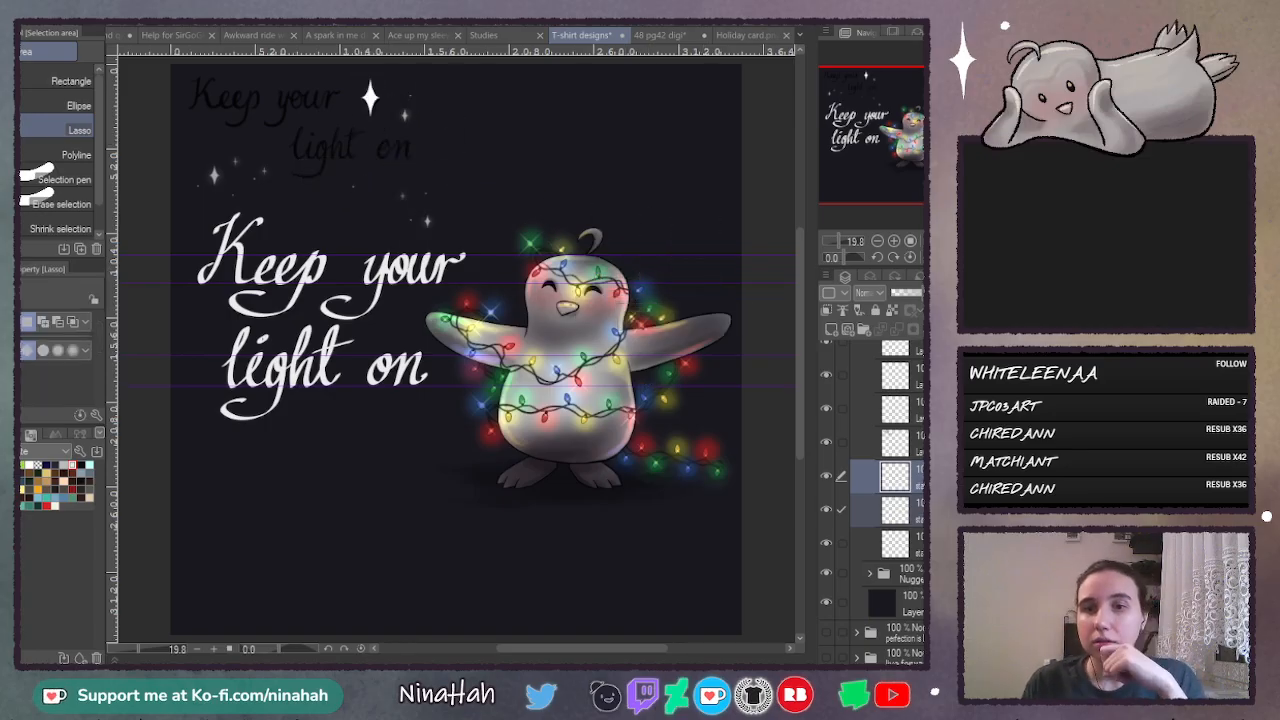
- Delete the two large-star layers and make the merged small-star layer active
{"action": "left_click", "coordinate": [896, 477]}
{"action": "key", "text": "ctrl+e"}
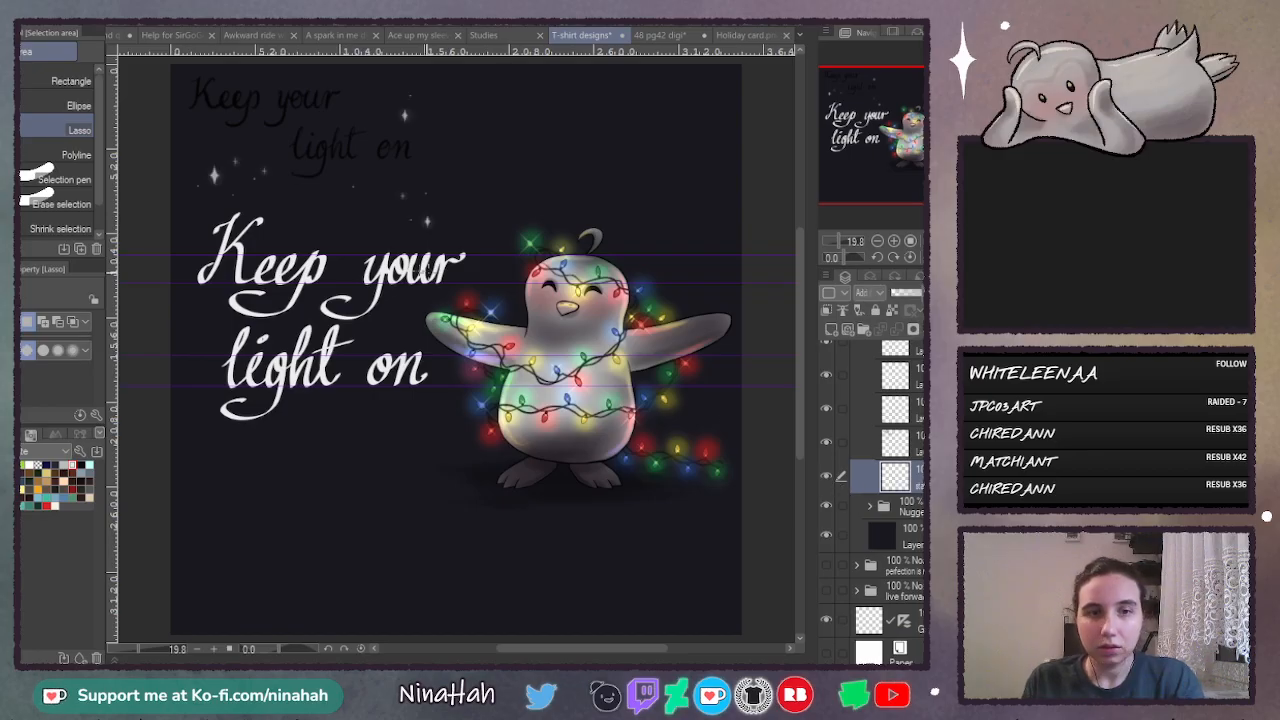
- Lasso the small stars above "your", enlarge them and move them above the penguin's raised wing beside its head
{"action": "mouse_move", "coordinate": [412, 172]}
{"action": "left_mouse_down"}
{"action": "mouse_move", "coordinate": [400, 256]}
{"action": "mouse_move", "coordinate": [470, 178]}
{"action": "mouse_move", "coordinate": [526, 236]}
{"action": "mouse_move", "coordinate": [718, 266]}
{"action": "mouse_move", "coordinate": [786, 236]}
{"action": "mouse_move", "coordinate": [759, 249]}
{"action": "mouse_move", "coordinate": [839, 239]}
{"action": "left_mouse_up"}
{"action": "key", "text": "ctrl+t"}
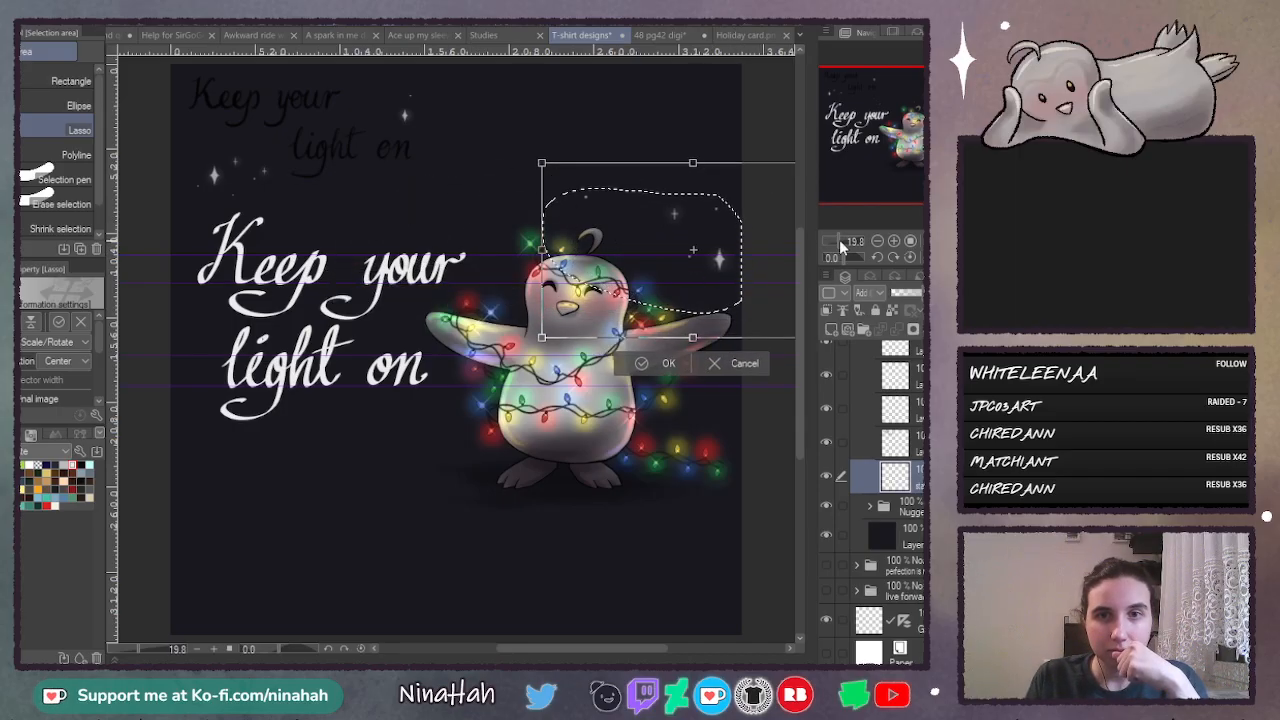
{"action": "left_click_drag", "start_coordinate": [765, 266], "coordinate": [728, 270]}
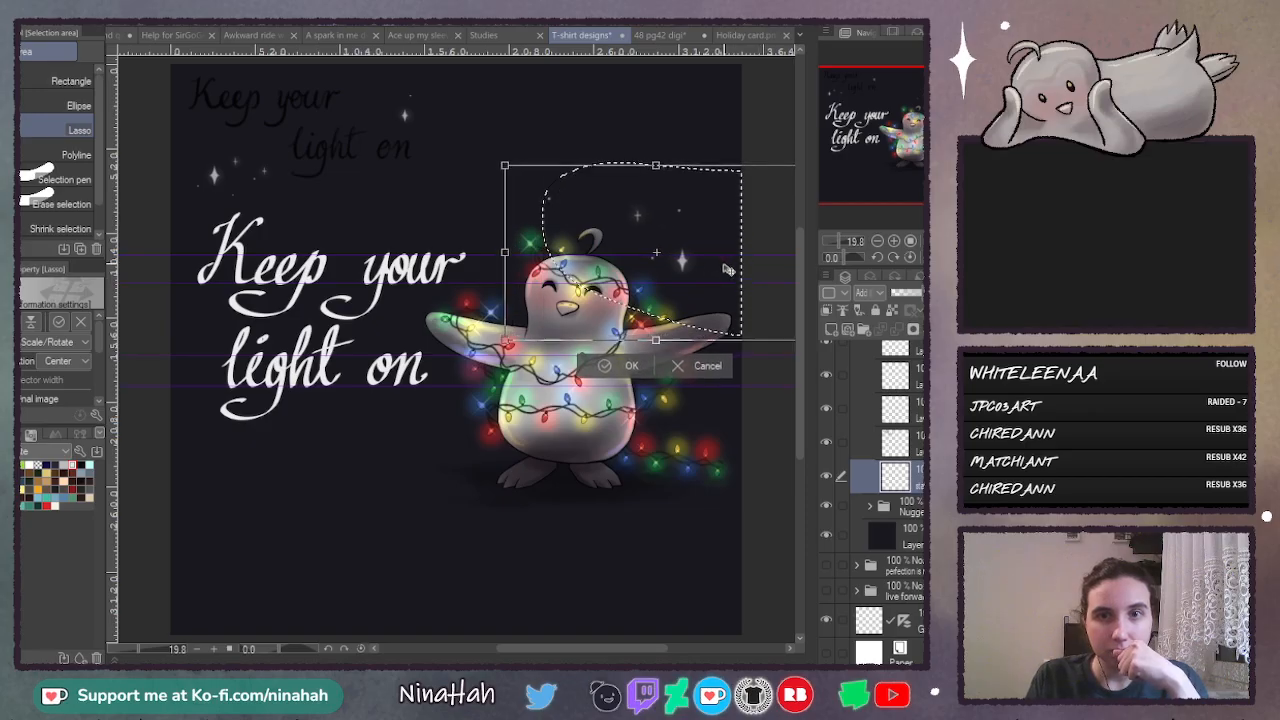
{"action": "key", "text": "Return"}
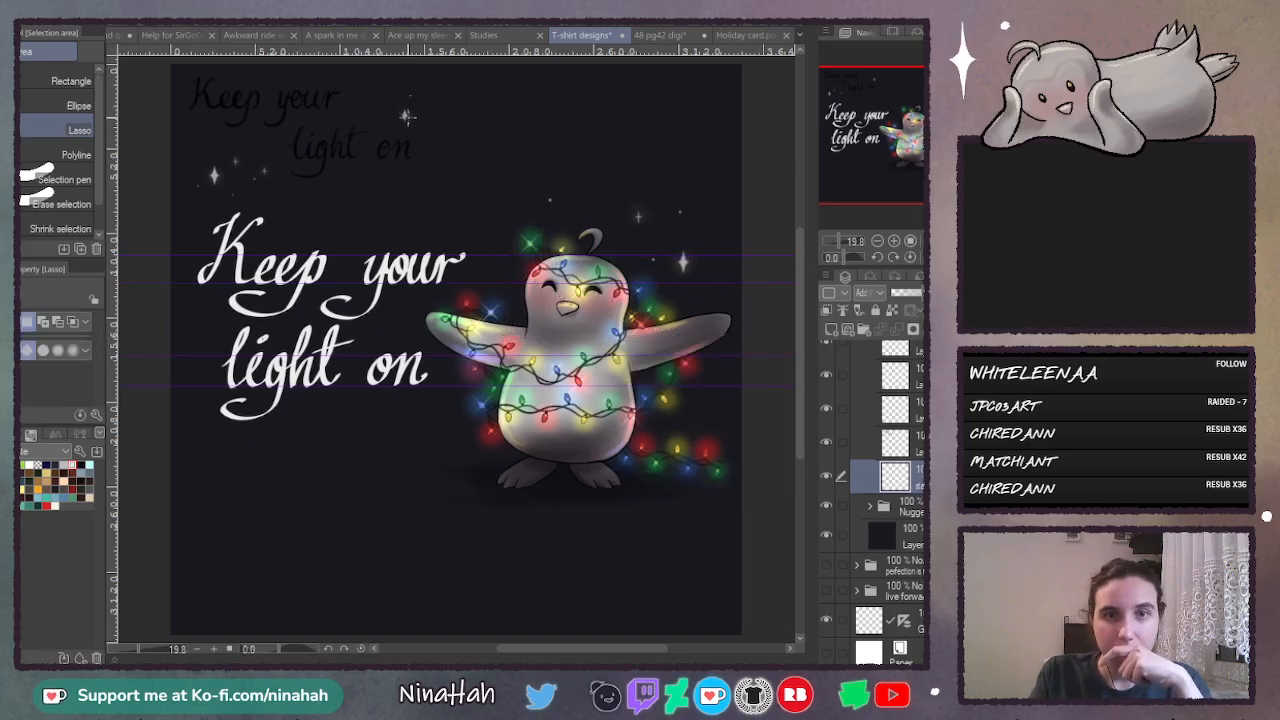
- Lasso the star beside the old black lettering, enlarge it and move it below "on" beside the penguin's body
{"action": "left_click_drag", "start_coordinate": [409, 74], "coordinate": [437, 114]}
{"action": "key", "text": "ctrl+t"}
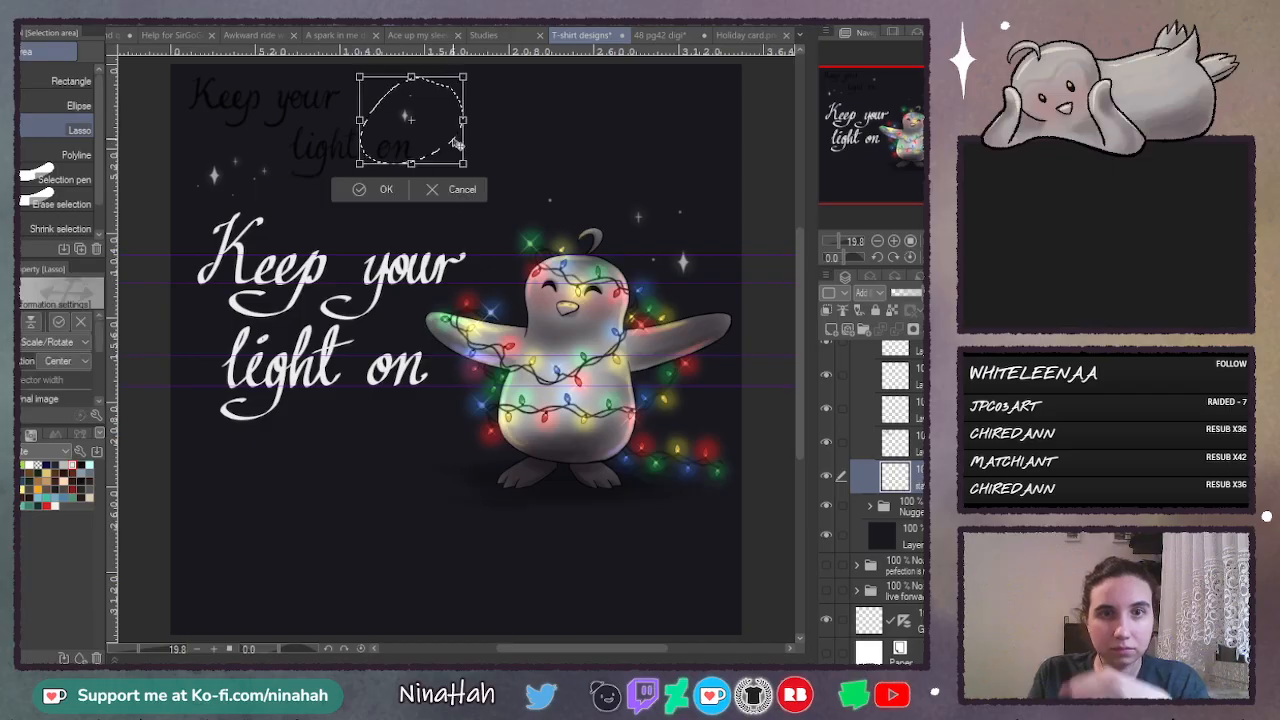
{"action": "left_click_drag", "start_coordinate": [462, 162], "coordinate": [510, 465]}
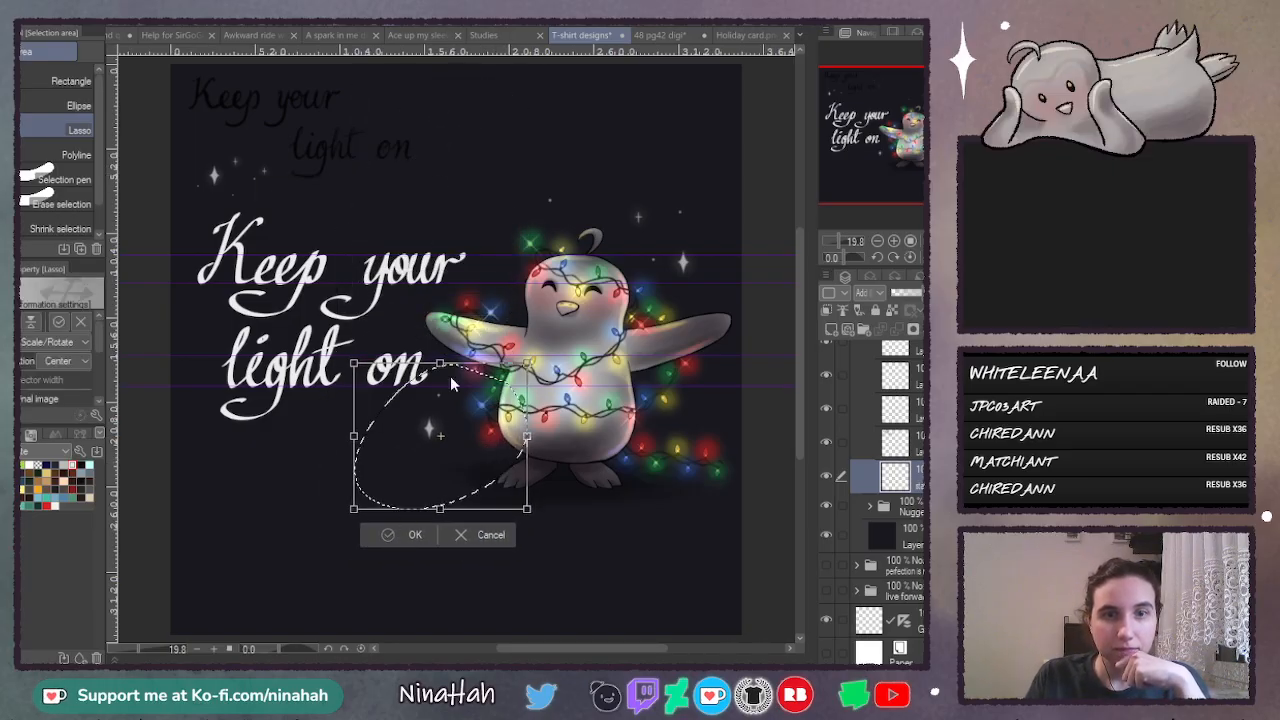
{"action": "key", "text": "Return"}
- Lasso the star group above "Keep", enlarge it and move it above the gap between "Keep" and "your"
{"action": "mouse_move", "coordinate": [270, 128]}
{"action": "left_mouse_down"}
{"action": "mouse_move", "coordinate": [240, 240]}
{"action": "mouse_move", "coordinate": [320, 140]}
{"action": "left_mouse_up"}
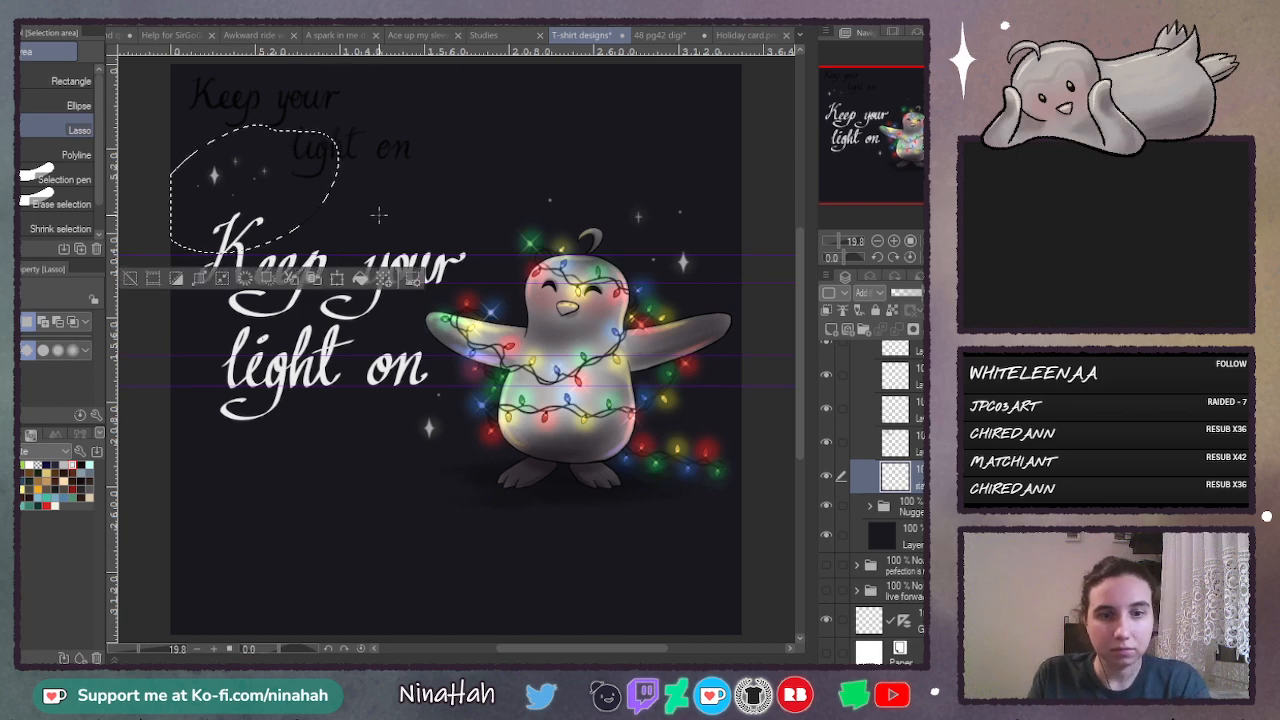
{"action": "key", "text": "ctrl+t"}
{"action": "mouse_move", "coordinate": [340, 189]}
{"action": "left_mouse_down"}
{"action": "mouse_move", "coordinate": [415, 190]}
{"action": "mouse_move", "coordinate": [515, 250]}
{"action": "mouse_move", "coordinate": [510, 240]}
{"action": "mouse_move", "coordinate": [513, 258]}
{"action": "left_mouse_up"}
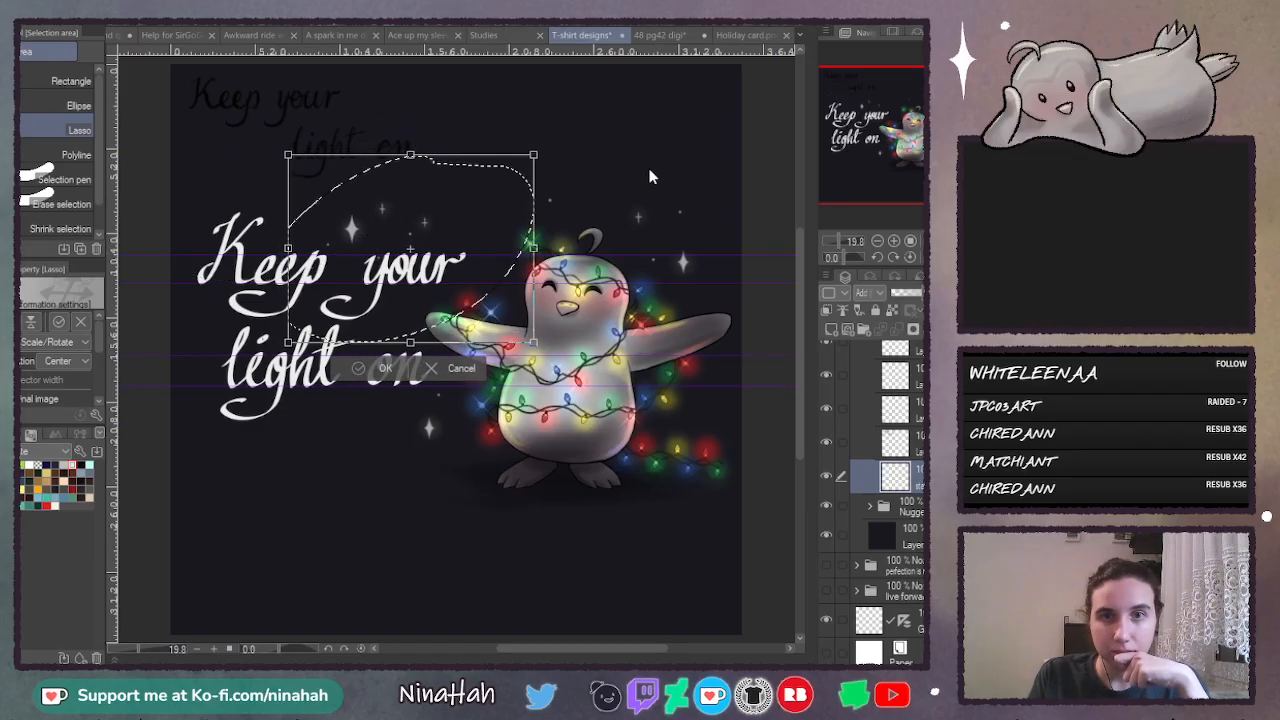
{"action": "key", "text": "Return"}
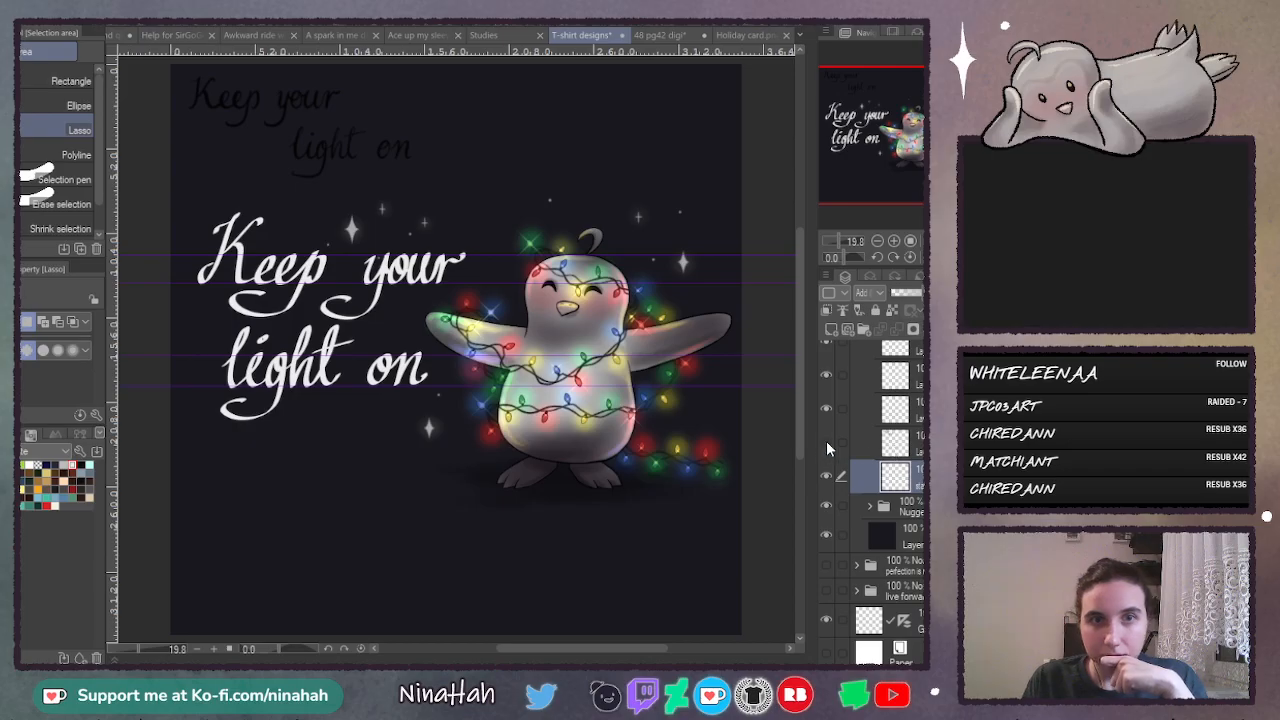
- Delete the old black lettering layer and the two leftover layers in the lettering folder, keeping the white lettering and the stars
{"action": "left_click", "coordinate": [868, 448]}
{"action": "key", "text": "Delete"}
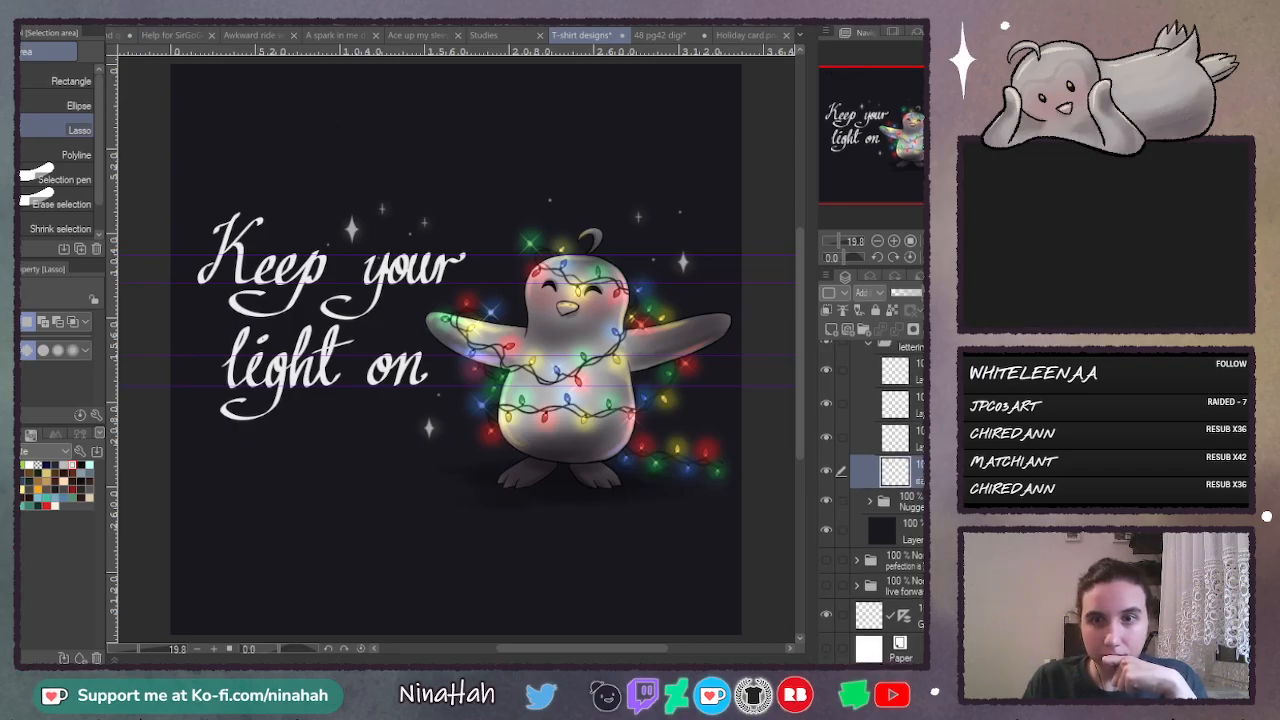
{"action": "key", "text": "Delete"}
{"action": "left_click", "coordinate": [825, 434]}
{"action": "left_click", "coordinate": [825, 434]}
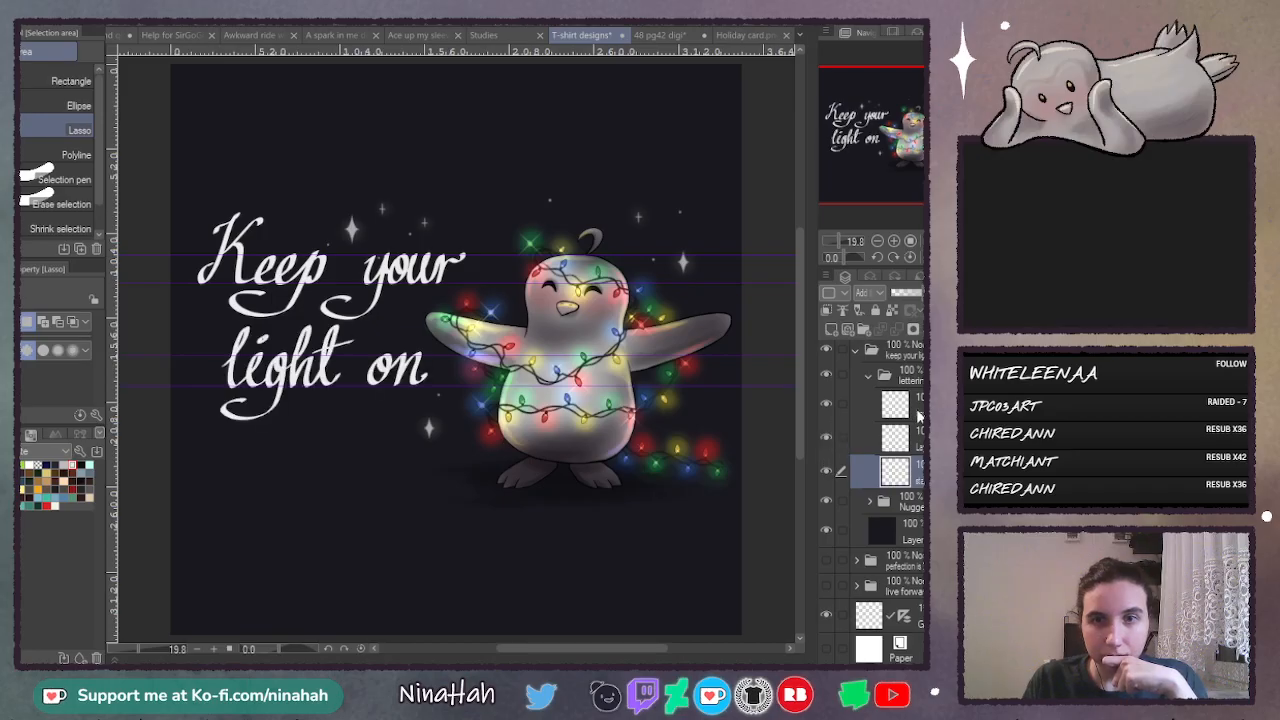
{"action": "key", "text": "Delete"}
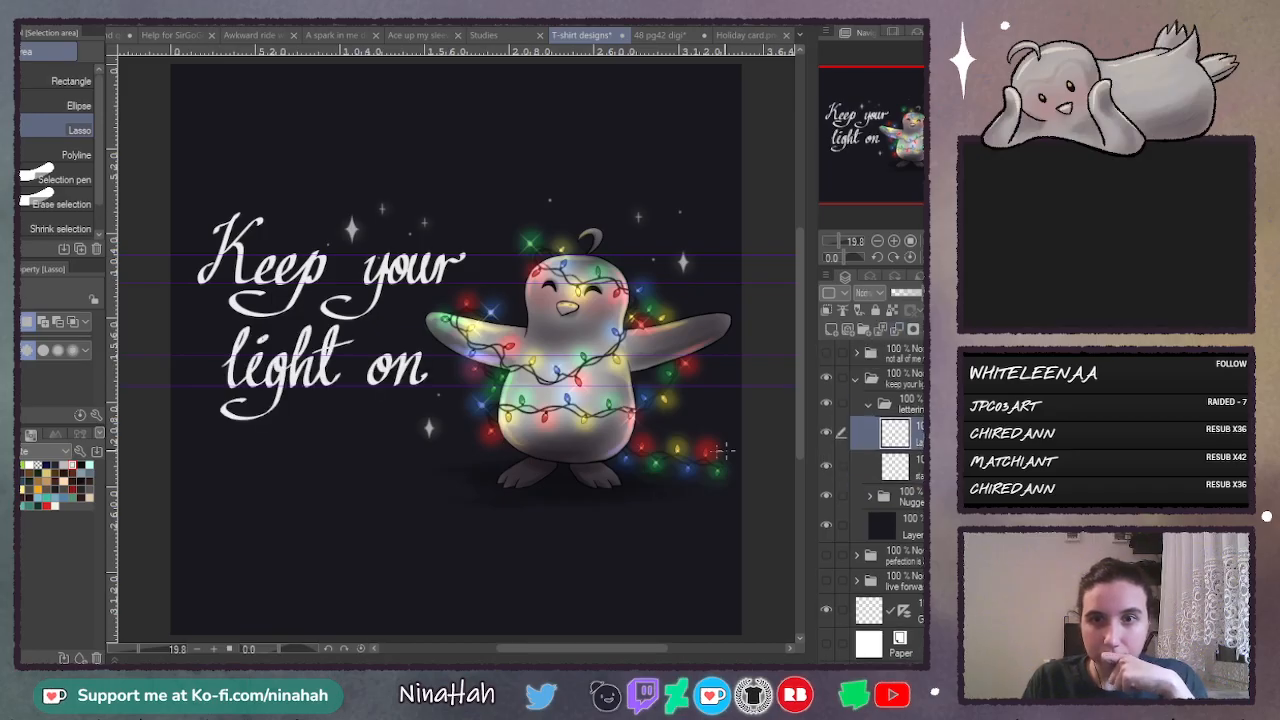
- Shift the white "Keep your light on" lettering slightly left and down, away from the penguin
{"action": "key", "text": "k"}
{"action": "left_click_drag", "start_coordinate": [348, 332], "coordinate": [333, 344]}
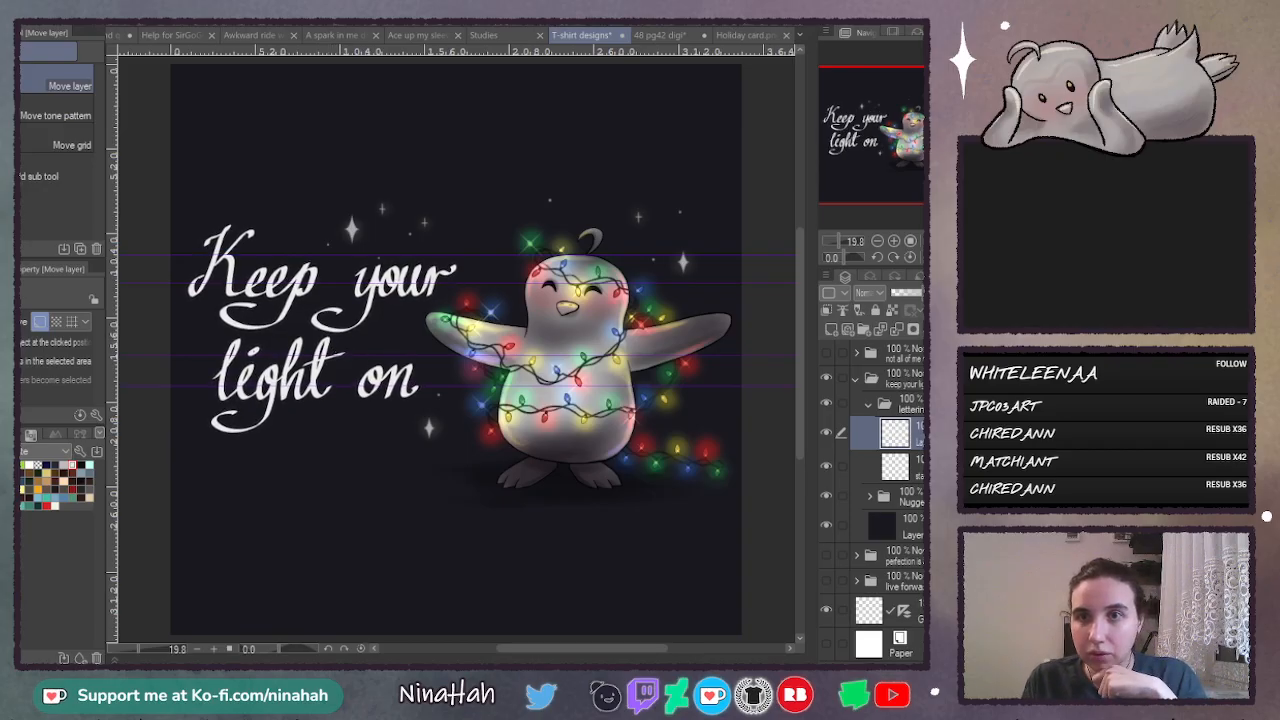
- Duplicate the white lettering layer and turn the lower copy black by merging a clipped, black-filled layer into it
{"action": "key", "text": "ctrl+v"}
{"action": "left_click", "coordinate": [918, 465]}
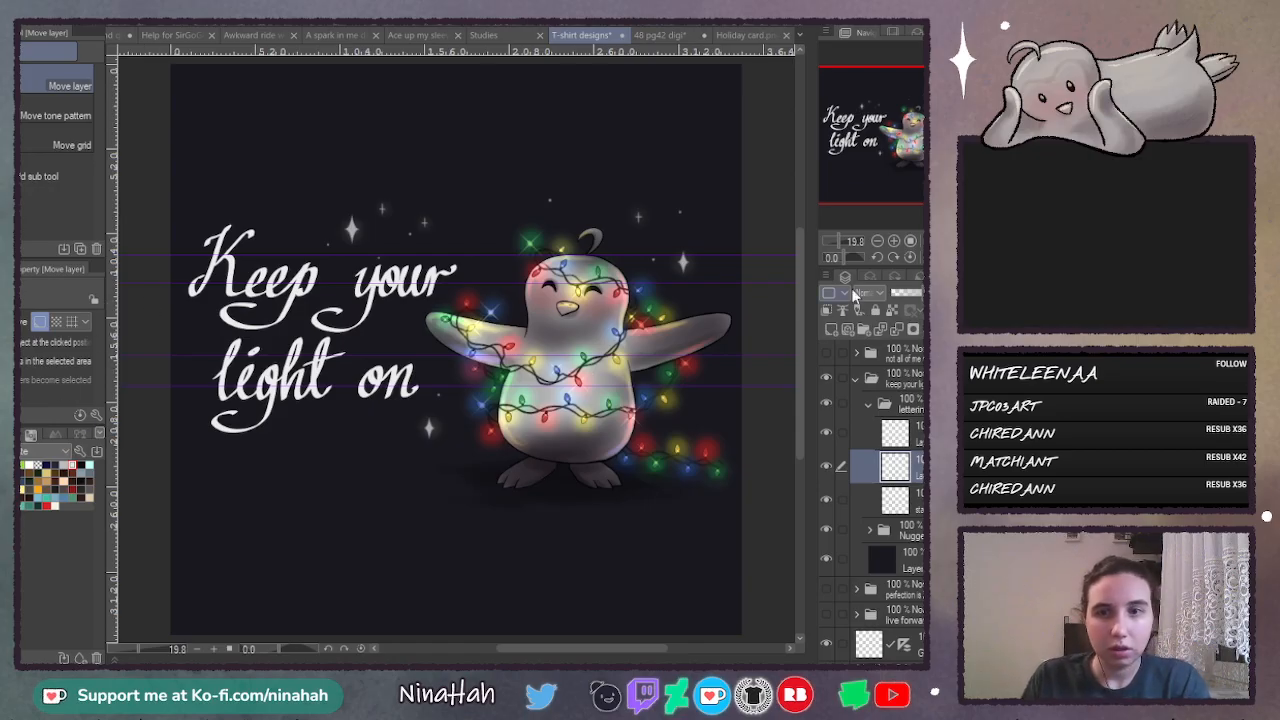
{"action": "left_click", "coordinate": [833, 329]}
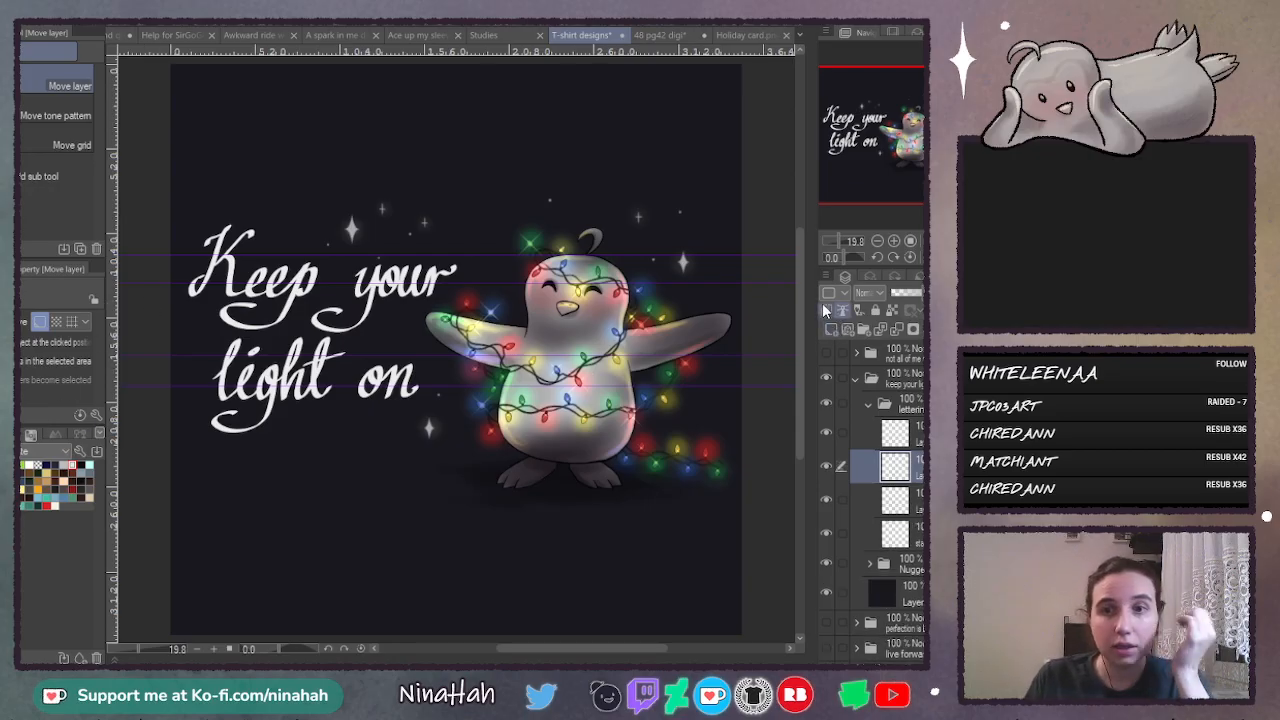
{"action": "left_click", "coordinate": [827, 311]}
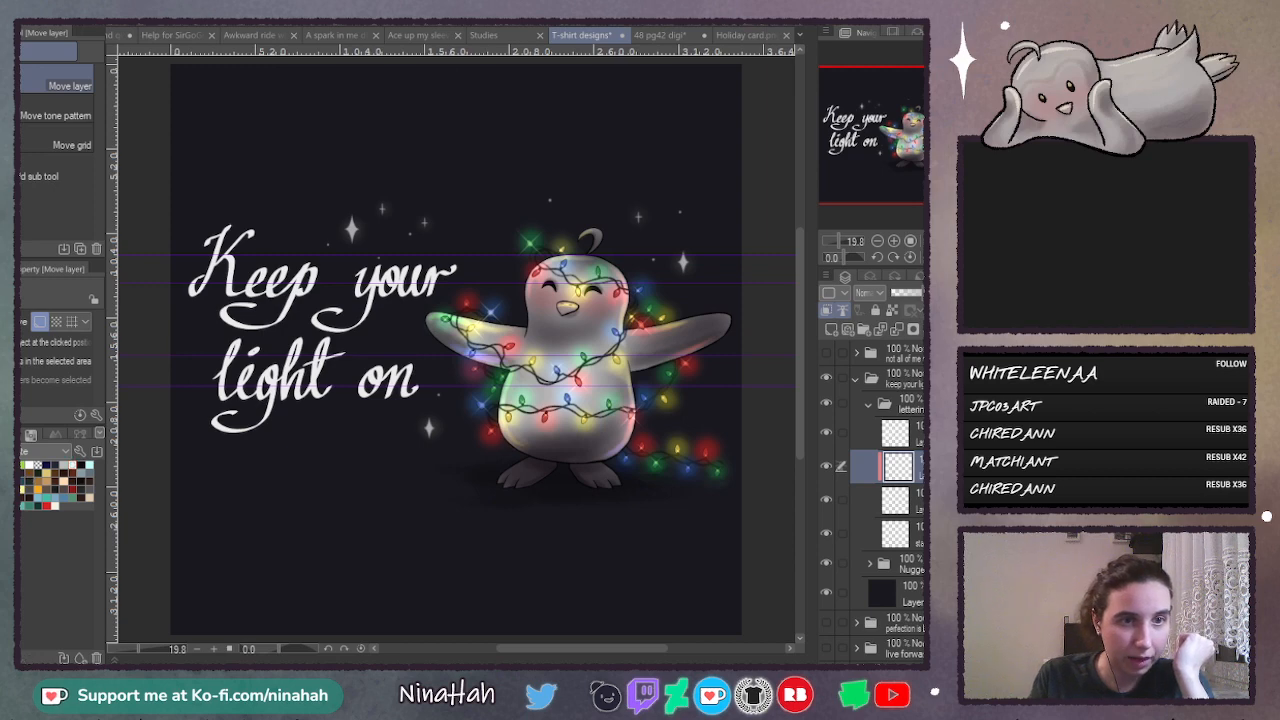
{"action": "key", "text": "g"}
{"action": "left_click", "coordinate": [336, 495]}
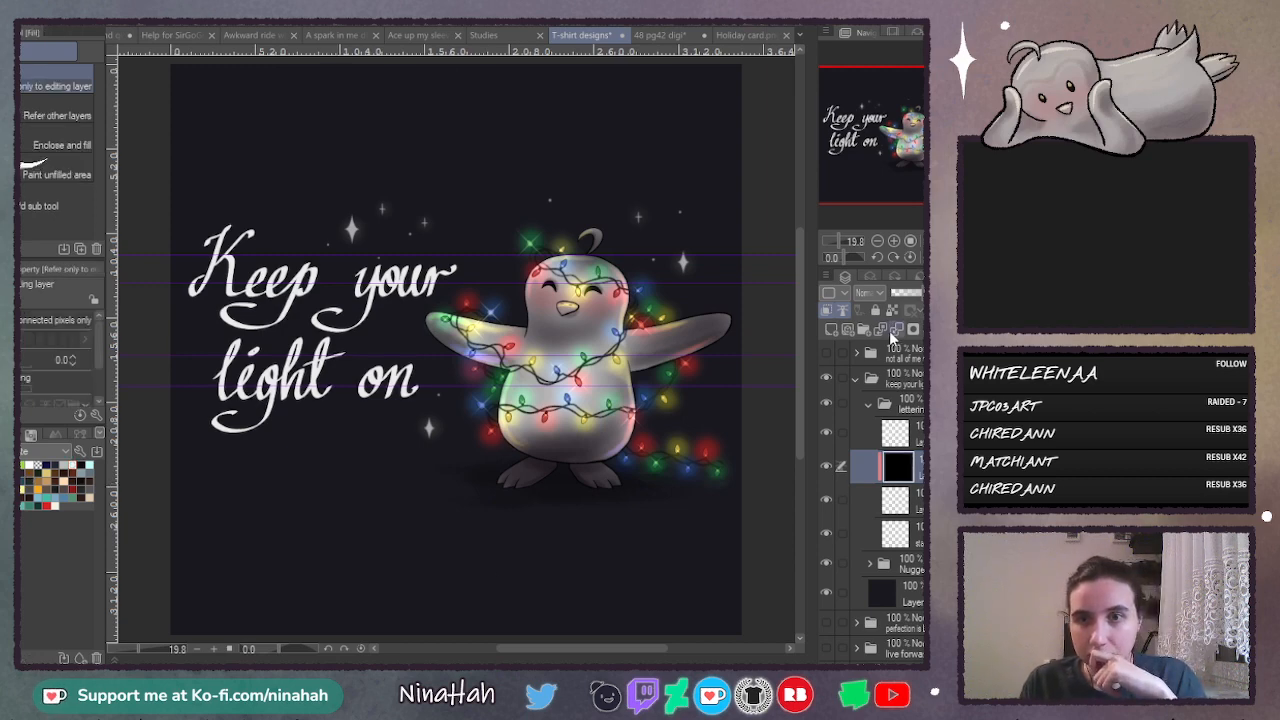
{"action": "key", "text": "ctrl+e"}
- Offset the black lettering copy slightly down and right as a drop shadow, and blur it
{"action": "key", "text": "k"}
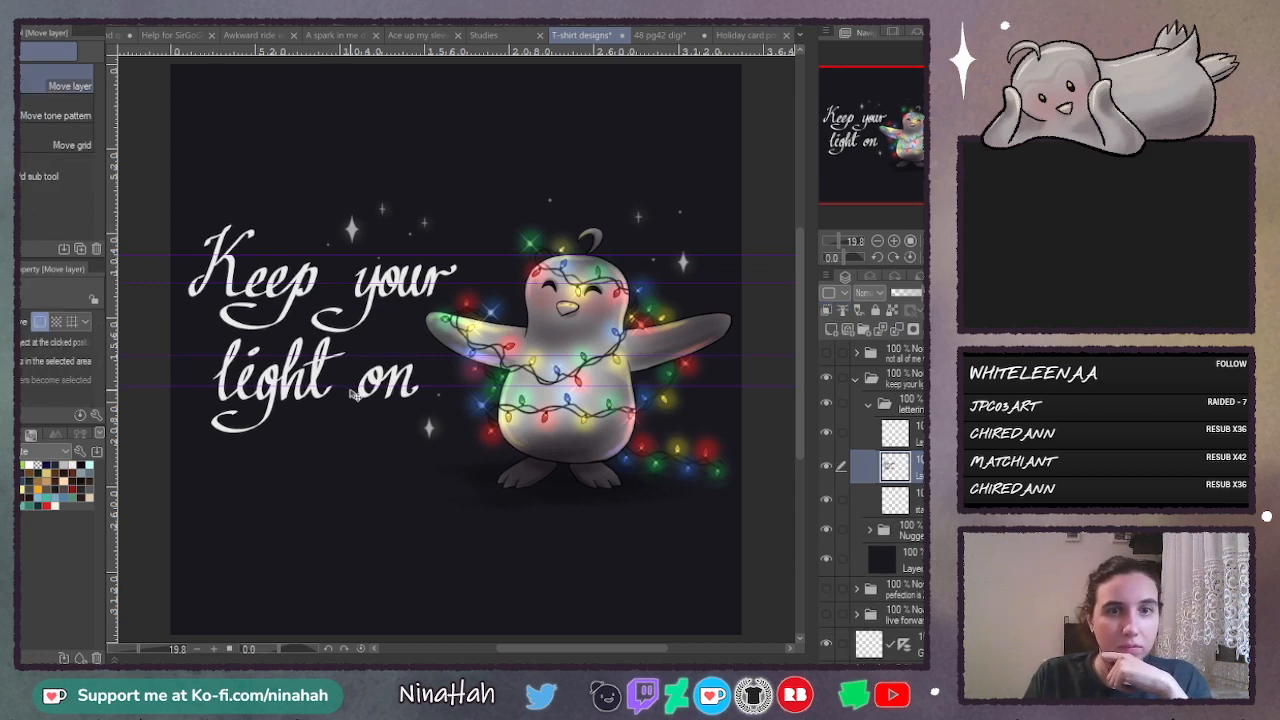
{"action": "left_click_drag", "start_coordinate": [349, 389], "coordinate": [354, 392]}
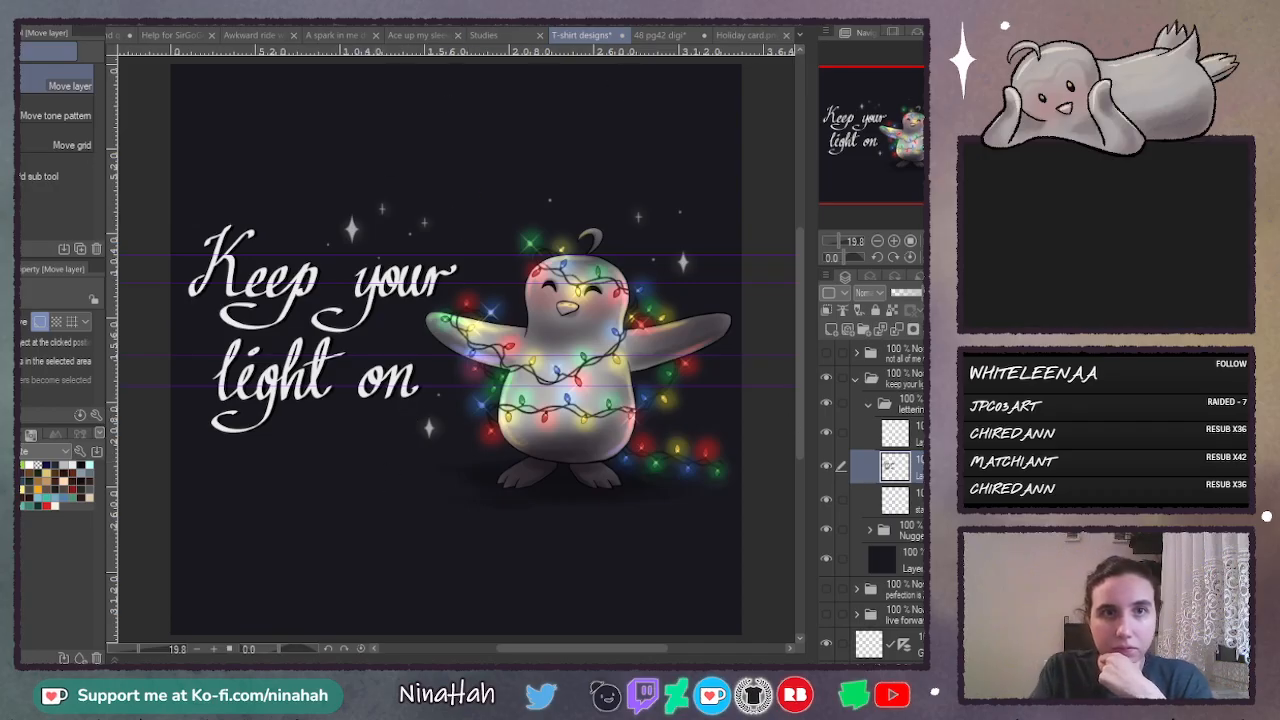
{"action": "left_click", "coordinate": [470, 489]}
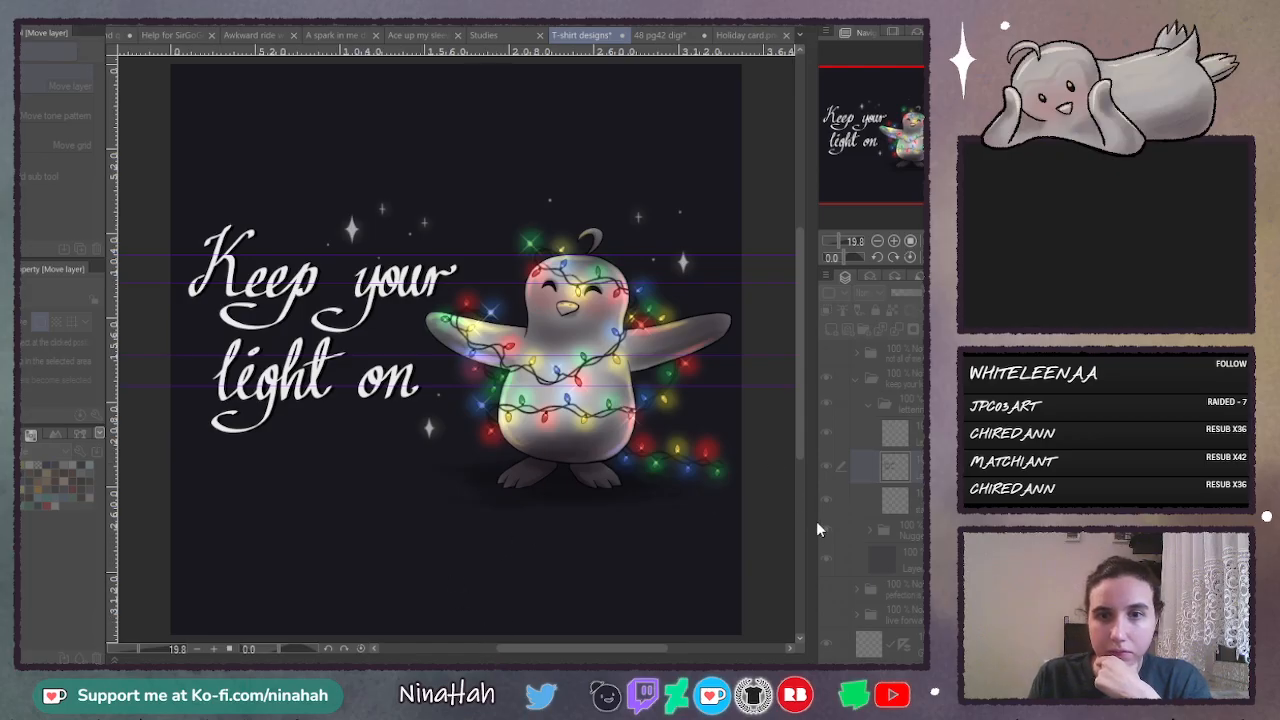
{"action": "left_click", "coordinate": [586, 590]}
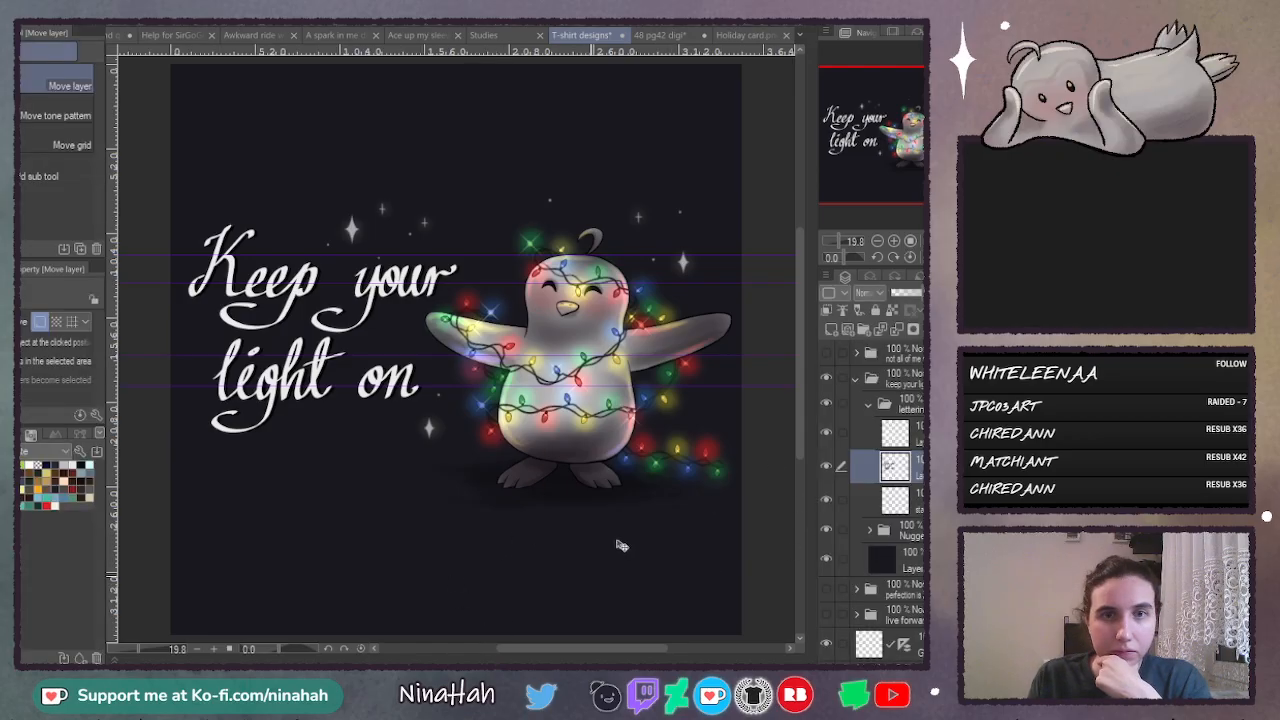
- Duplicate the white lettering layer again and blur the lower copy to form a soft glow
{"action": "left_click", "coordinate": [919, 445]}
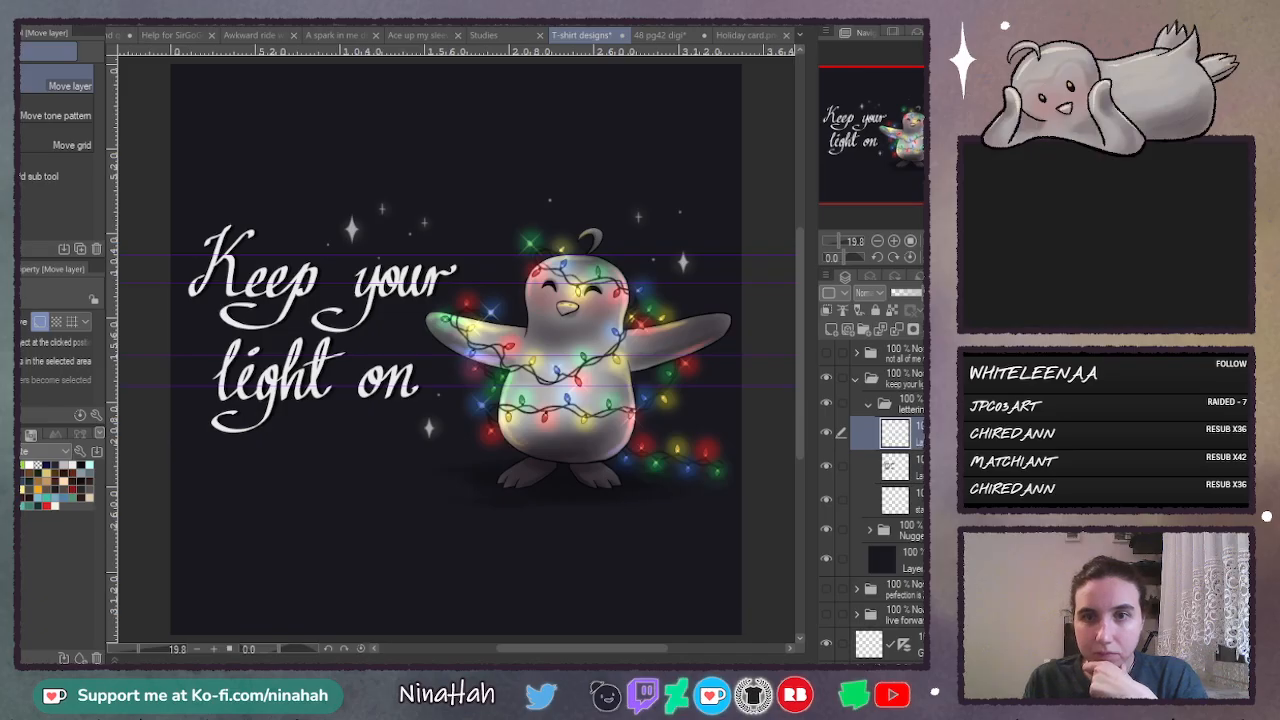
{"action": "key", "text": "ctrl+v"}
{"action": "left_click", "coordinate": [905, 460]}
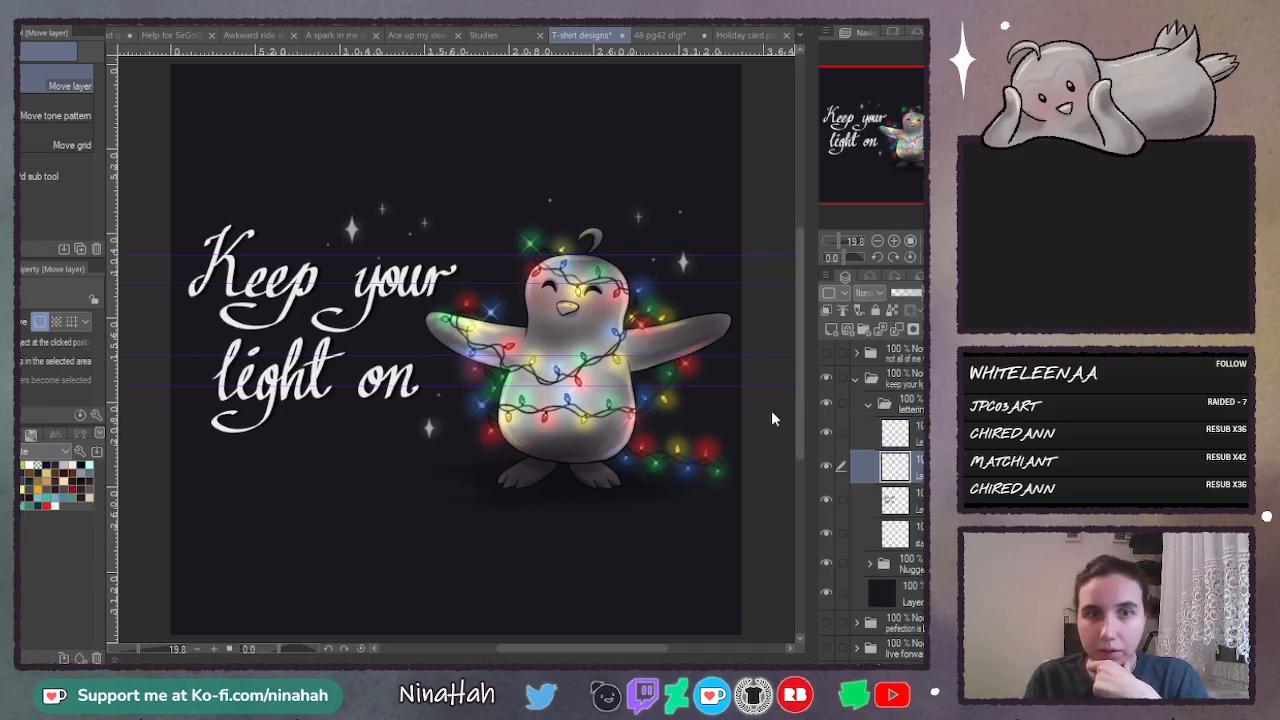
{"action": "left_click", "coordinate": [421, 58]}
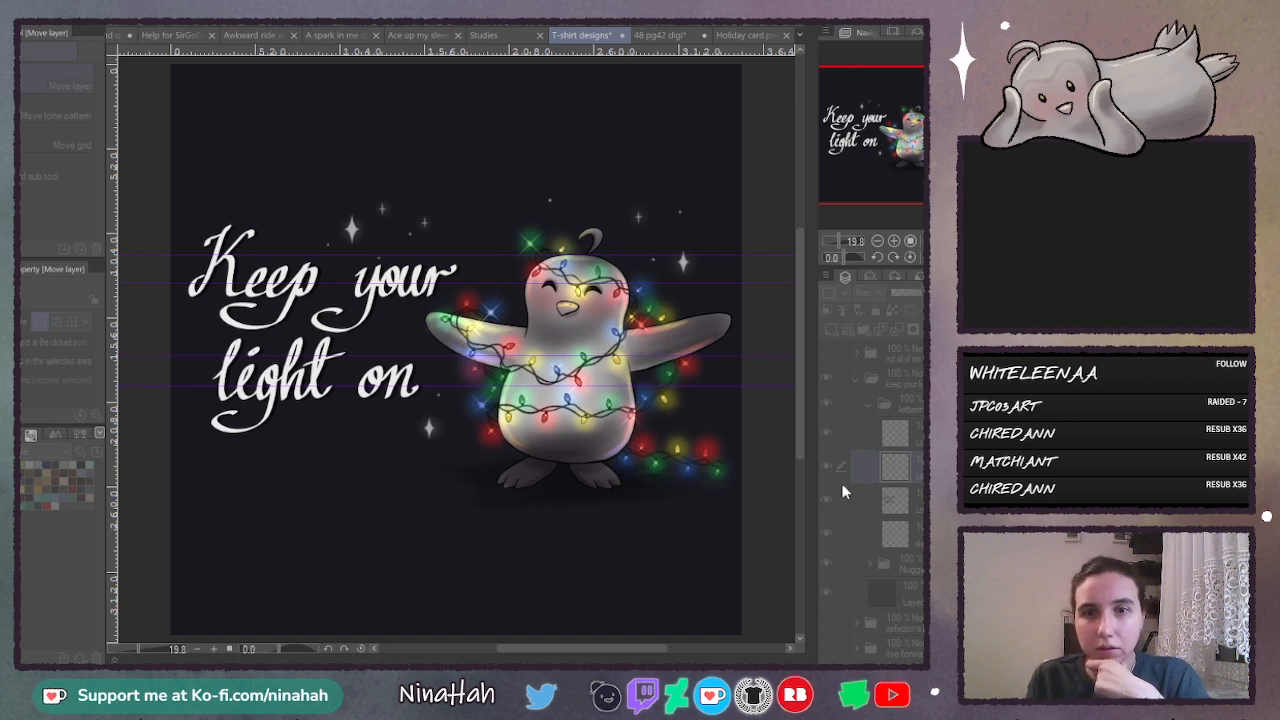
{"action": "left_click", "coordinate": [281, 80]}
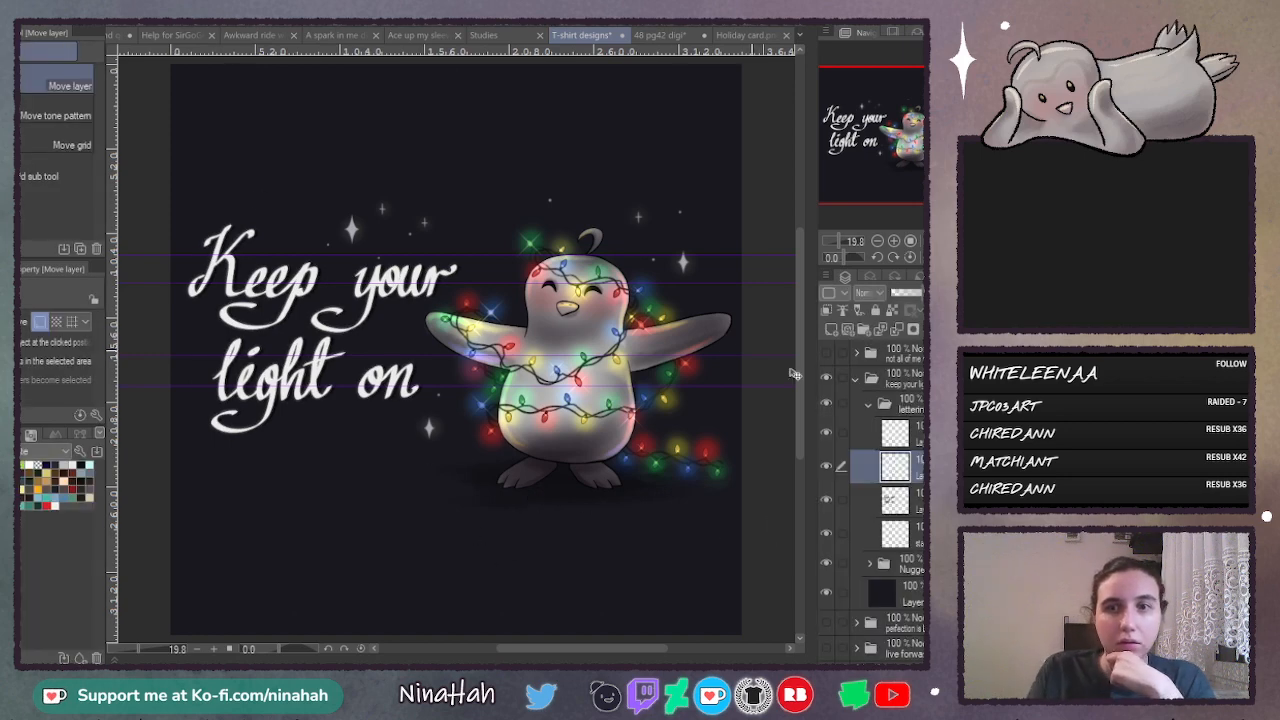
- Set the blurred white lettering copy to Add blending with reduced opacity, and place it beneath the black shadow layer
{"action": "left_click_drag", "start_coordinate": [886, 538], "coordinate": [886, 532]}
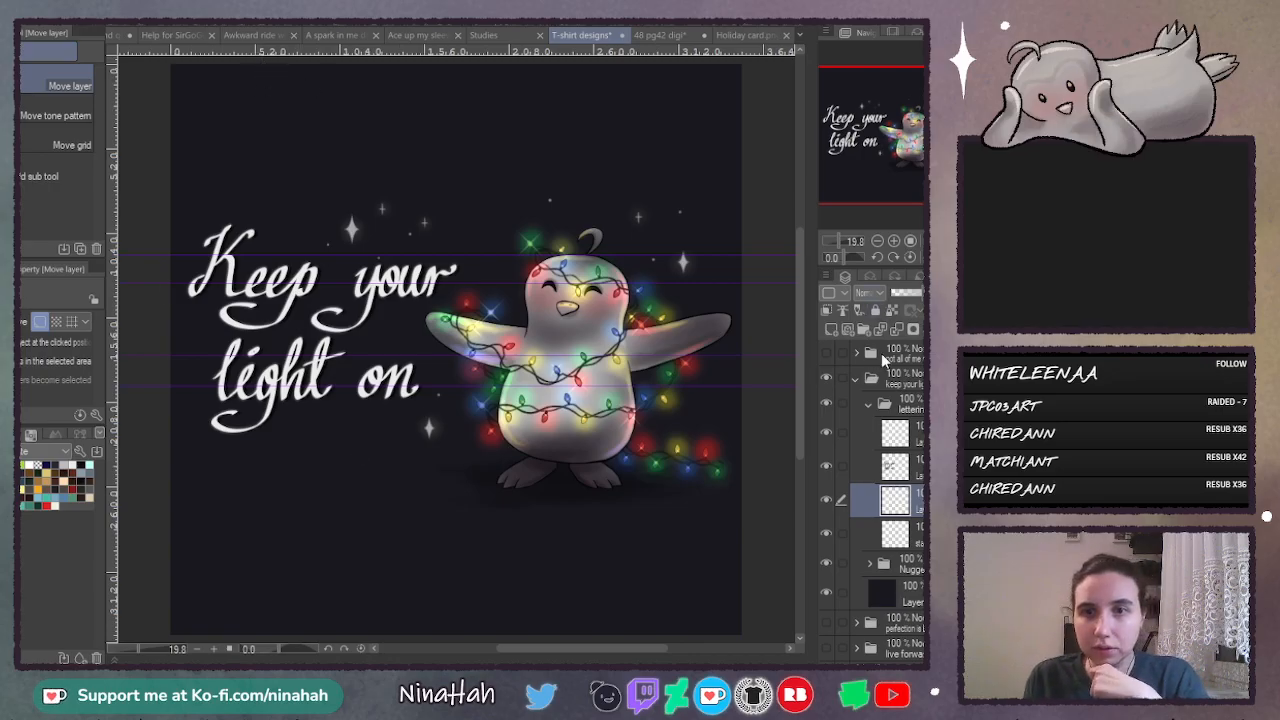
{"action": "left_click", "coordinate": [888, 467]}
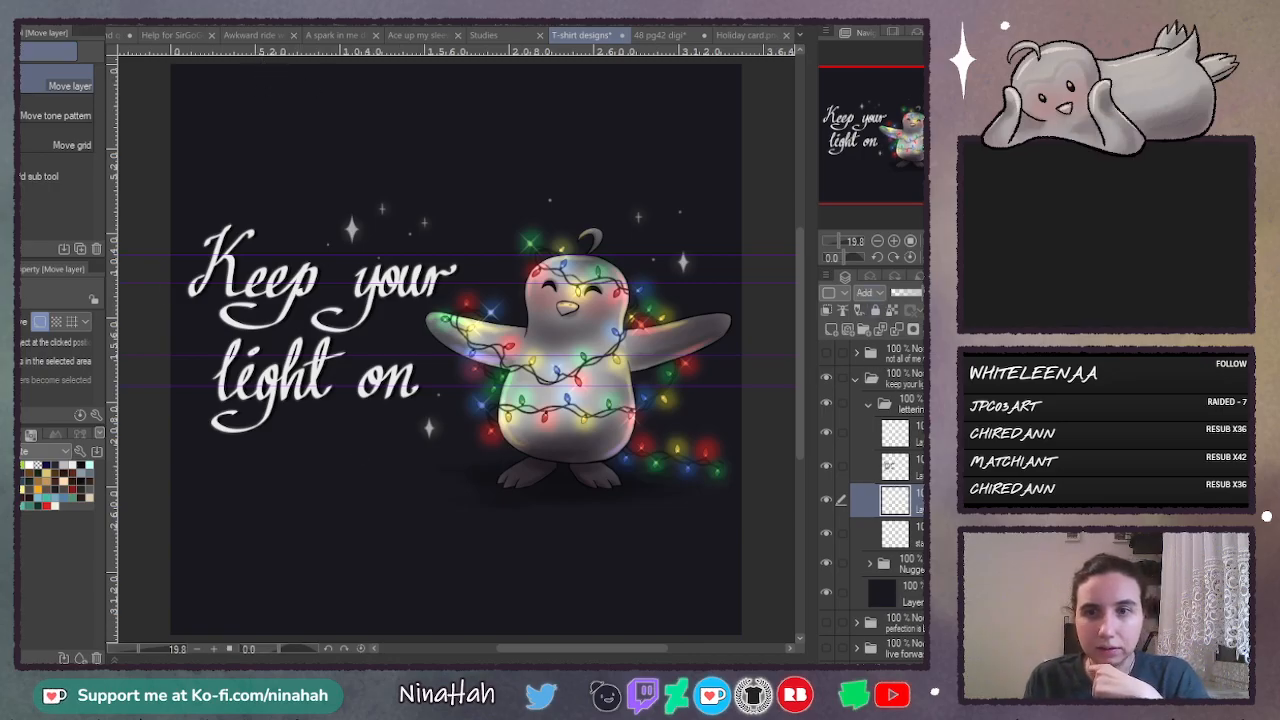
{"action": "left_click_drag", "start_coordinate": [887, 496], "coordinate": [888, 455]}
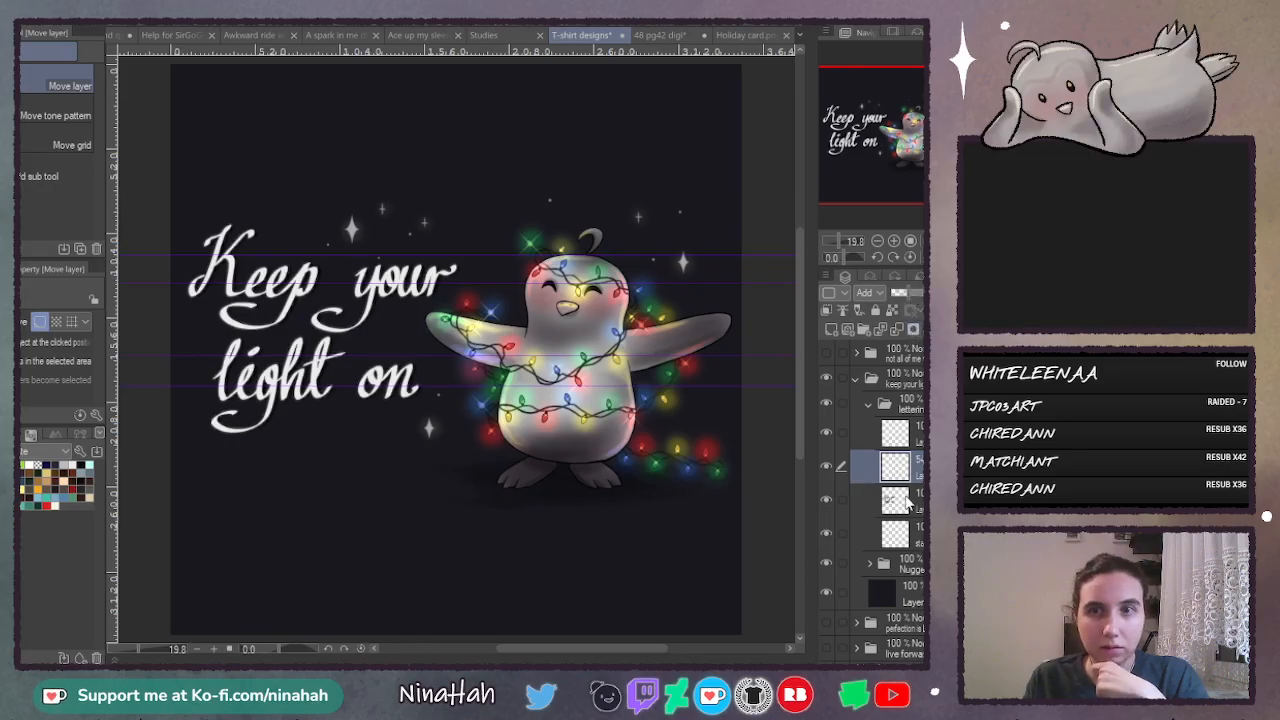
{"action": "left_click_drag", "start_coordinate": [912, 524], "coordinate": [910, 526]}
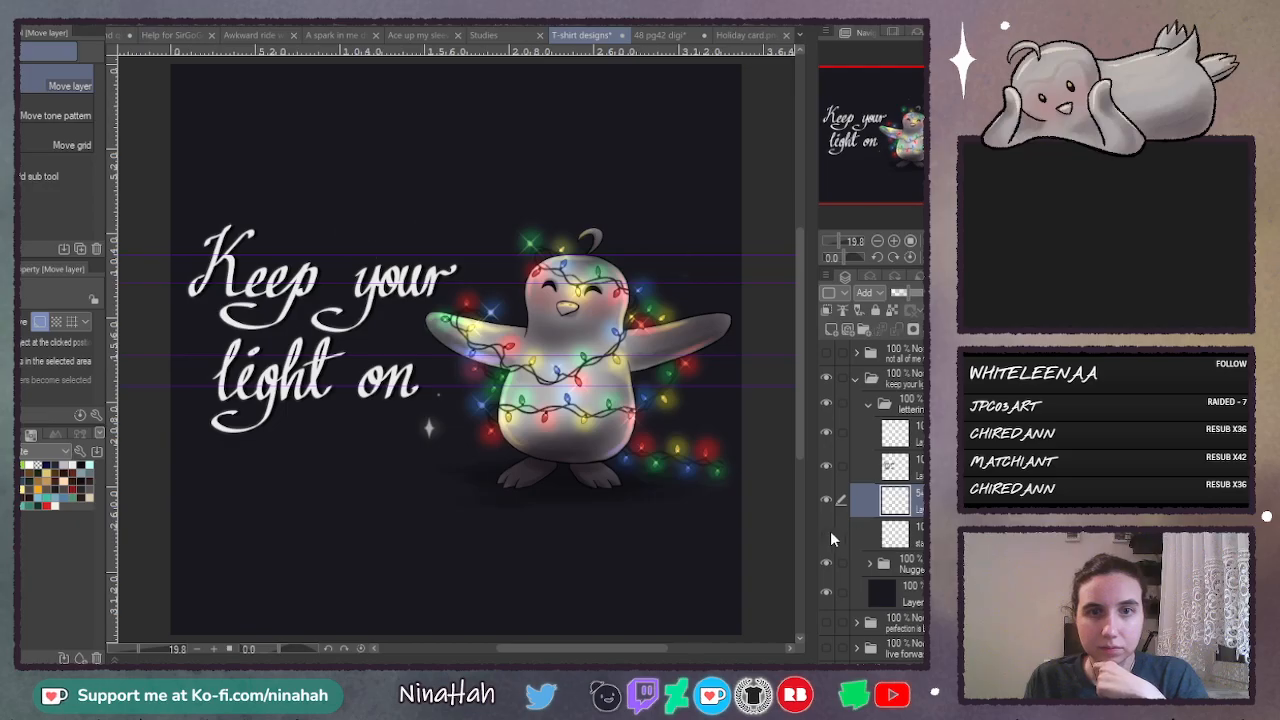
- Collapse the lettering folder and examine the design on transparency by toggling the dark background layer off and on
{"action": "left_click", "coordinate": [899, 538]}
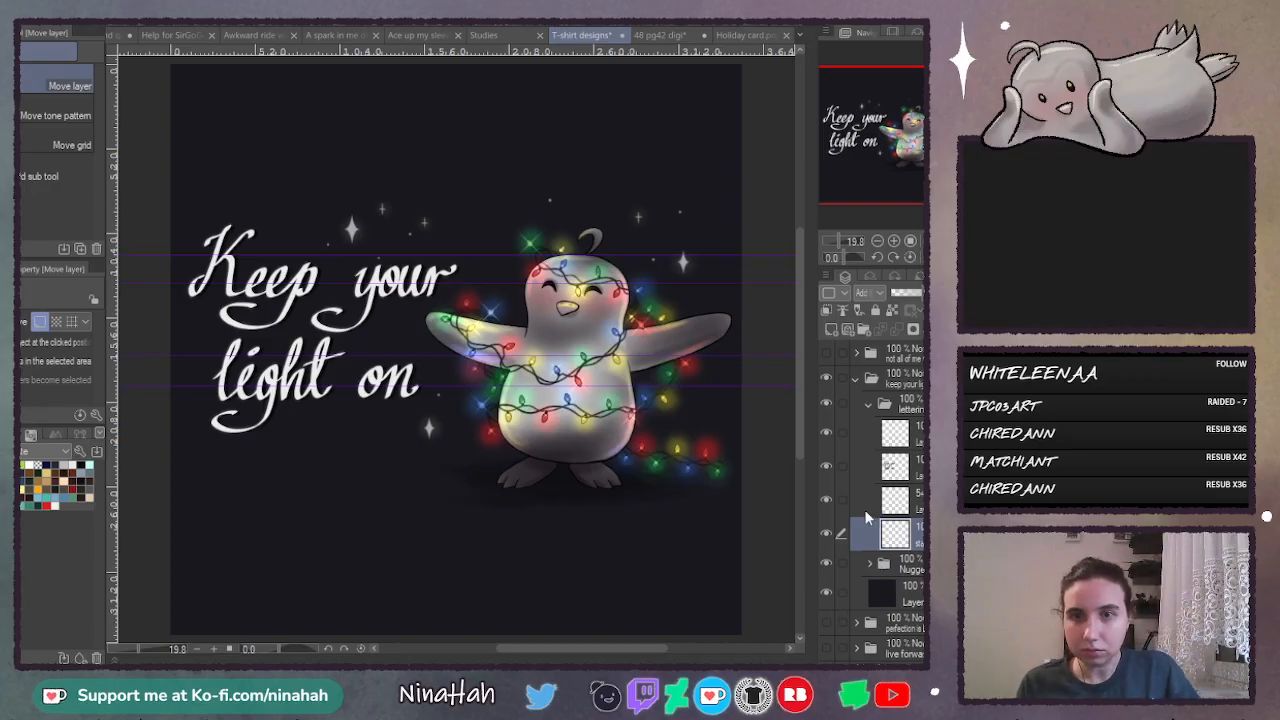
{"action": "left_click", "coordinate": [868, 404]}
{"action": "left_click", "coordinate": [826, 455]}
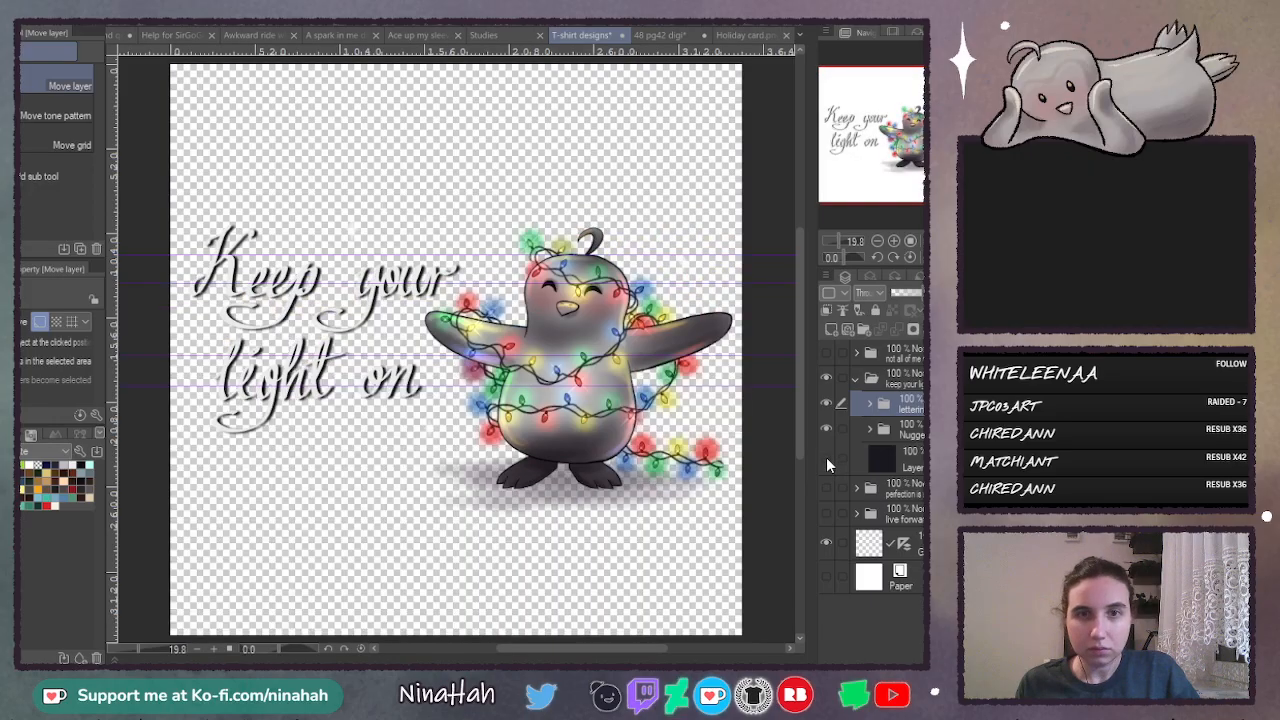
{"action": "left_click", "coordinate": [827, 457]}
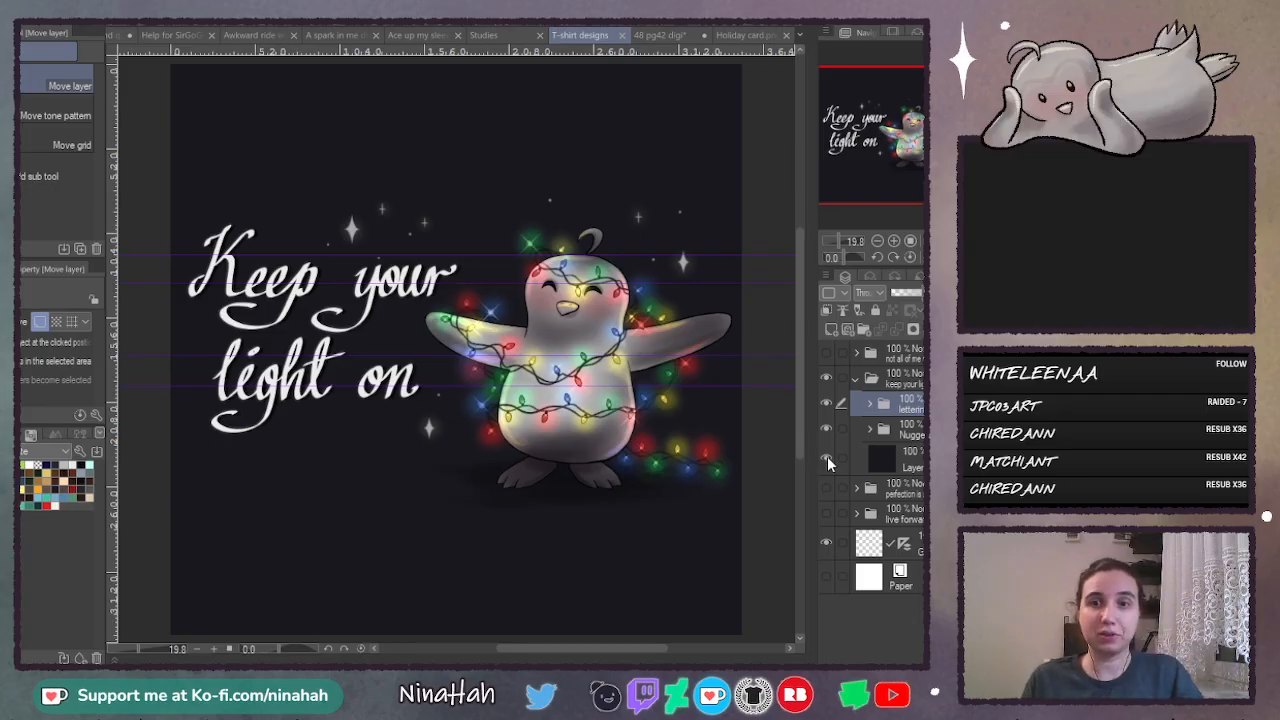
{"action": "left_click", "coordinate": [826, 458]}
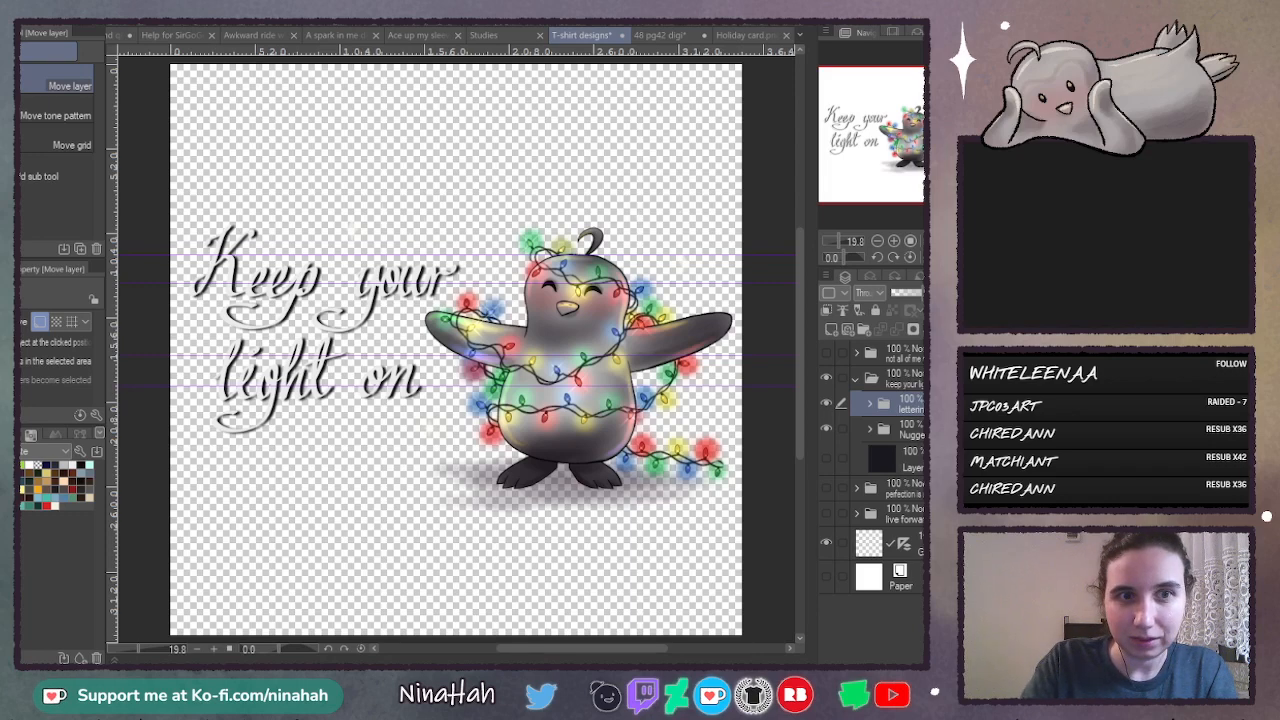
{"action": "left_click", "coordinate": [828, 456]}
- Collapse and hide the "Keep your light on" folder, and show and expand the "Perfection is boring" folder
{"action": "left_click", "coordinate": [829, 351]}
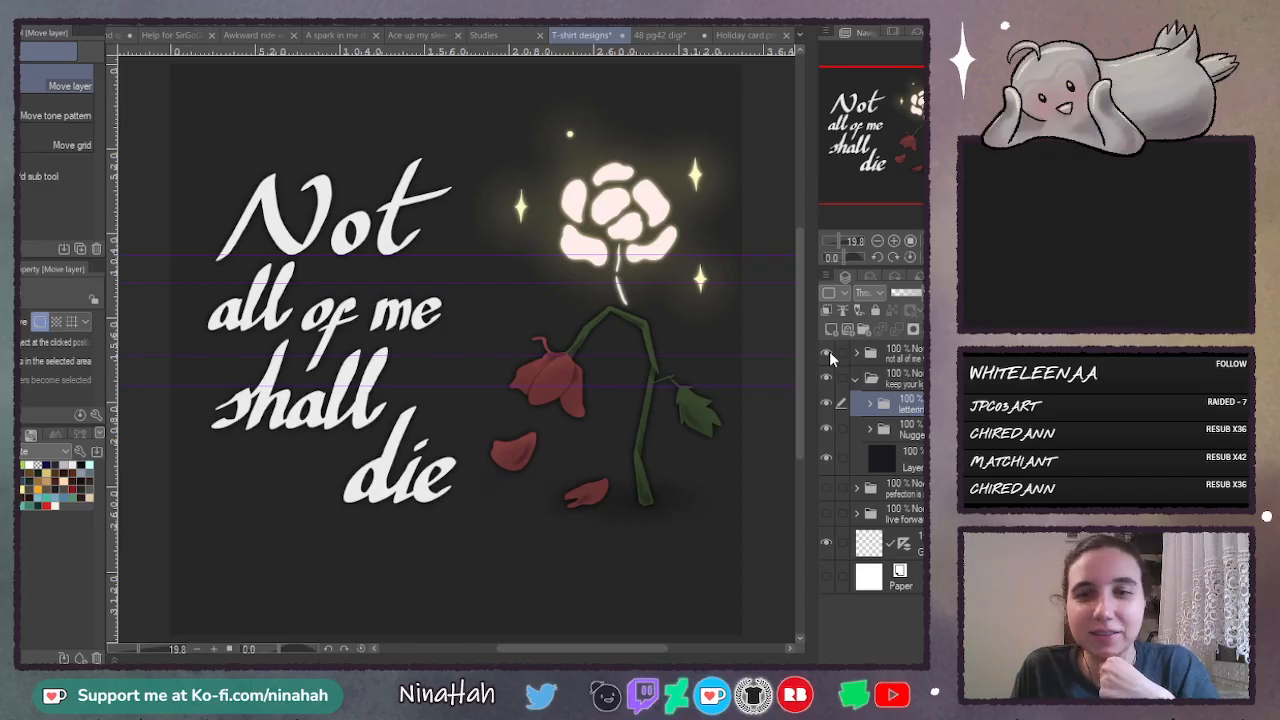
{"action": "left_click", "coordinate": [829, 351]}
{"action": "left_click", "coordinate": [856, 379]}
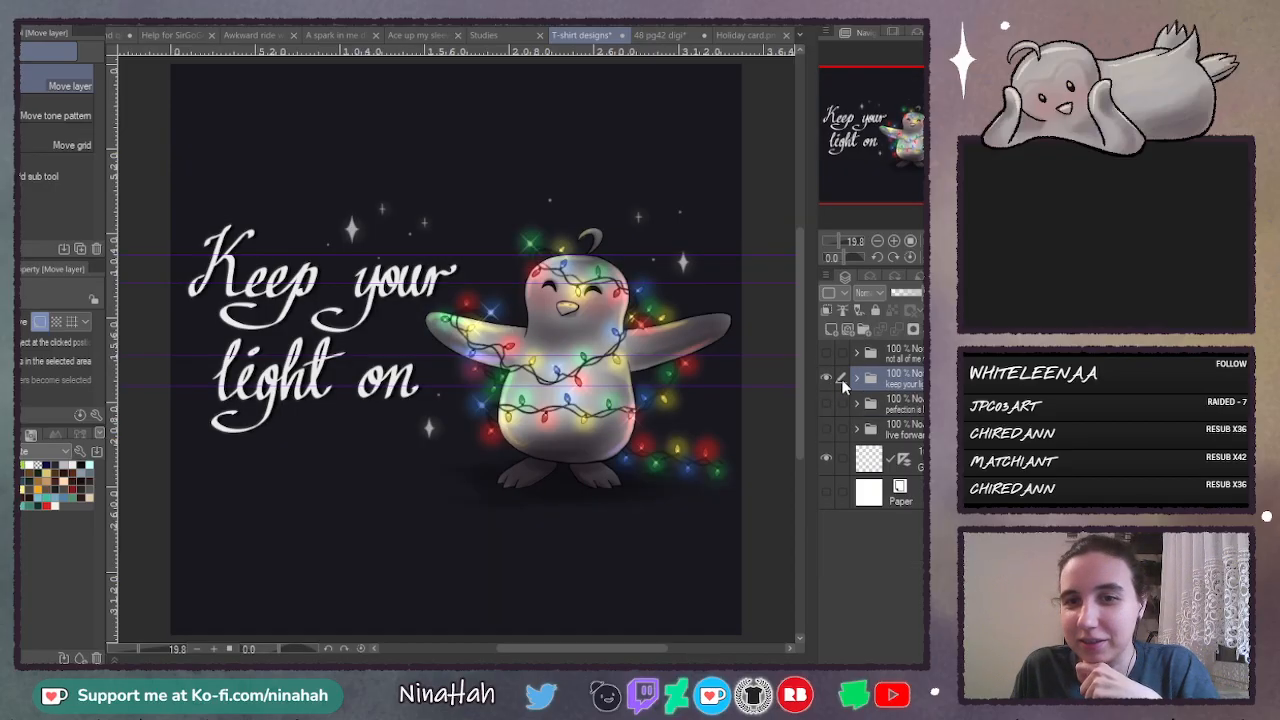
{"action": "left_click", "coordinate": [829, 397]}
{"action": "left_click", "coordinate": [827, 379]}
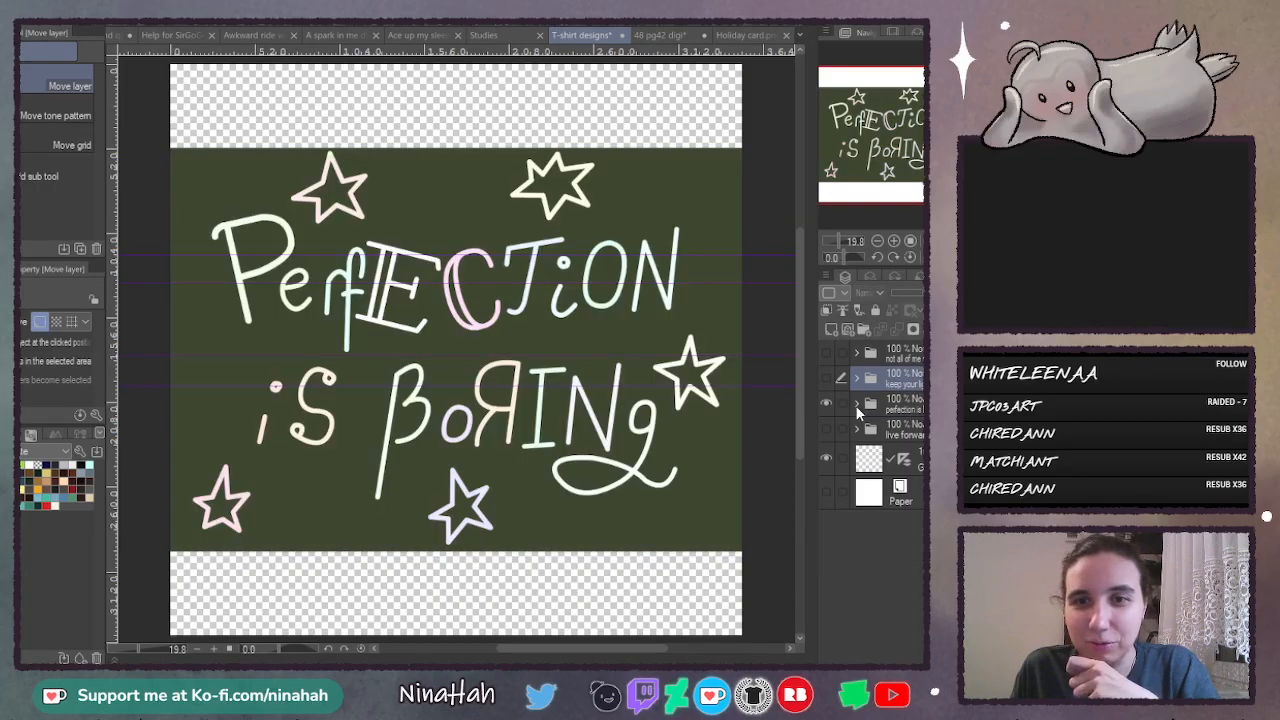
{"action": "left_click", "coordinate": [855, 403]}
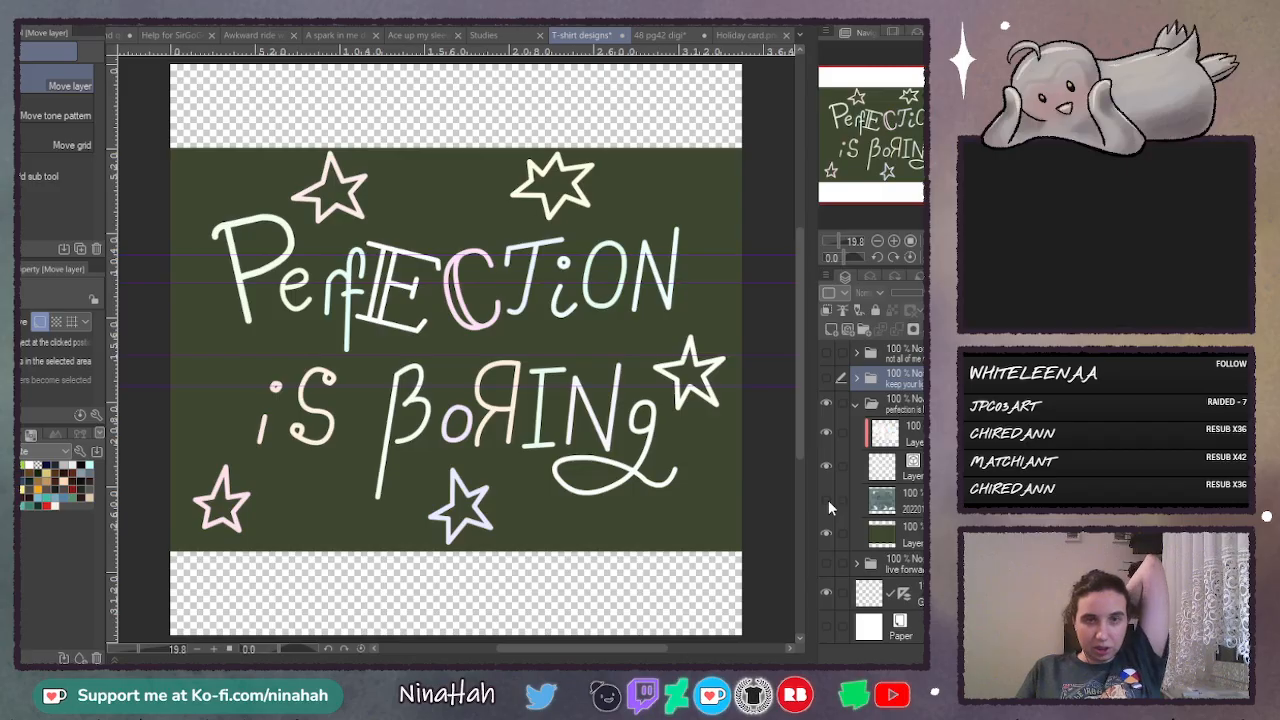
- Delete the guide layer above the Paper layer
{"action": "left_click", "coordinate": [853, 537]}
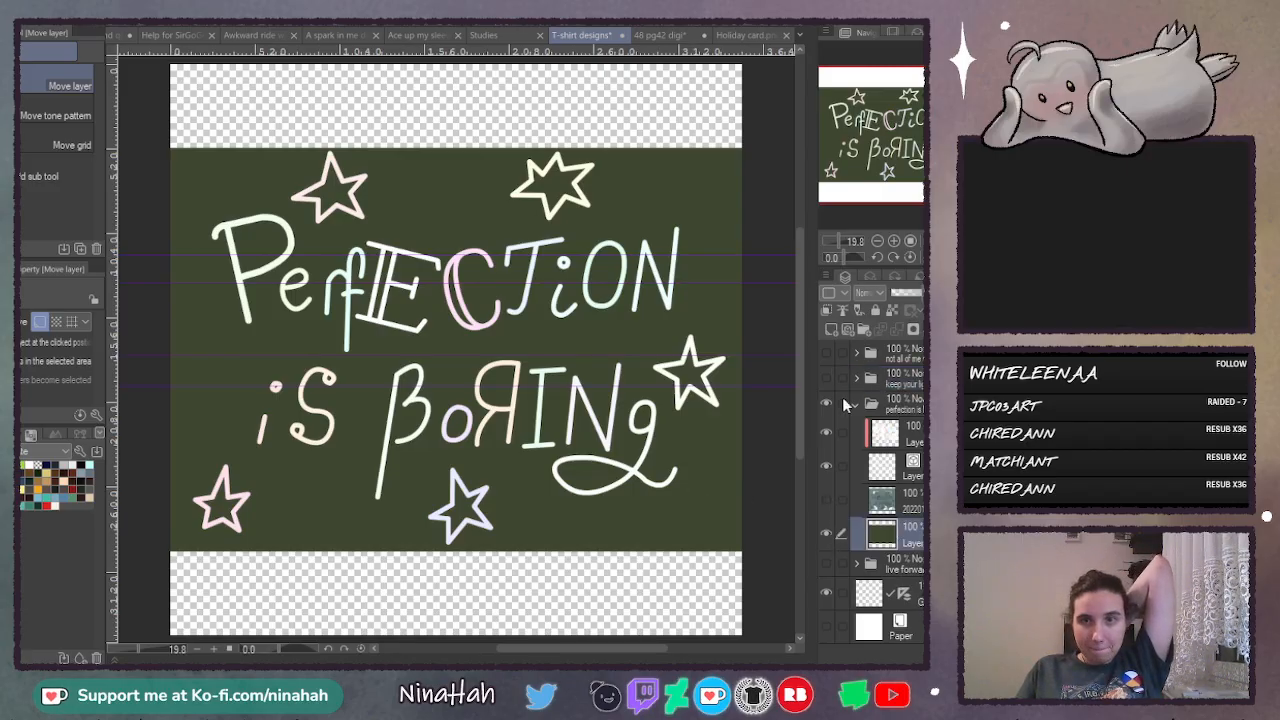
{"action": "left_click", "coordinate": [917, 598]}
{"action": "left_click", "coordinate": [946, 329]}
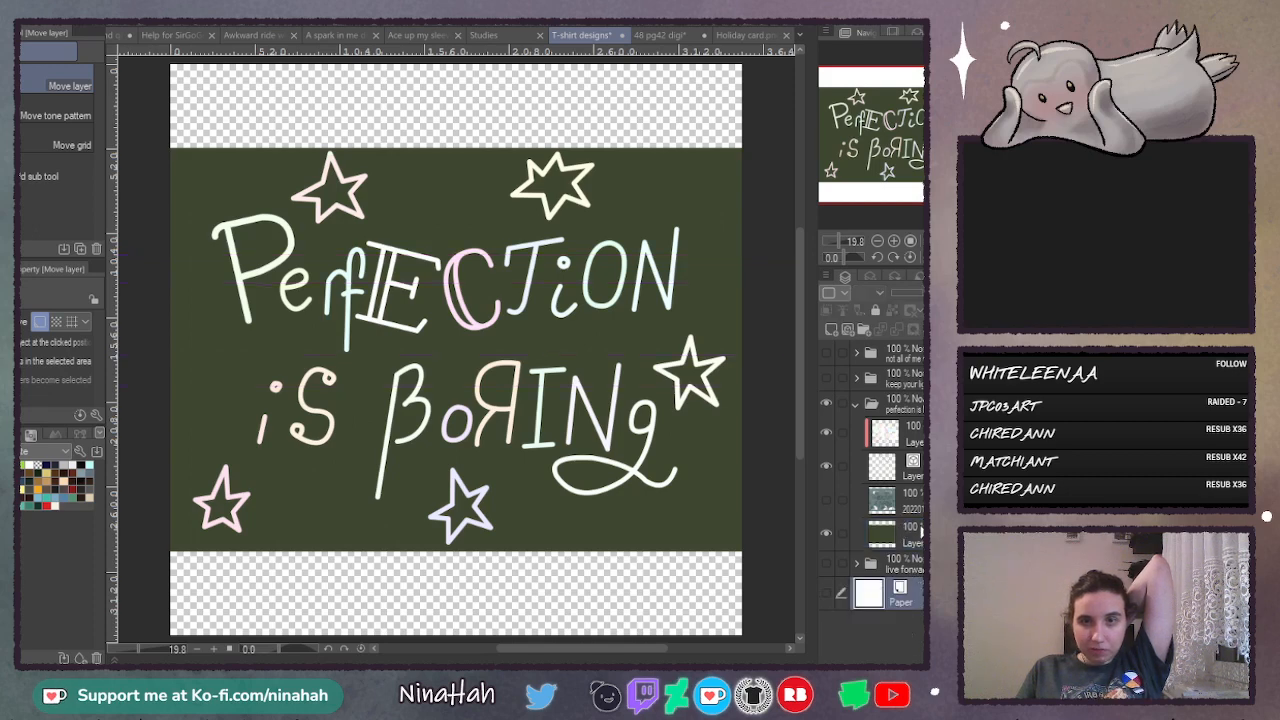
- Hide the lettering and colour layers, then fill the transparent strips above and below the green background on its layer with the same green
{"action": "left_click", "coordinate": [917, 538]}
{"action": "left_click", "coordinate": [829, 465]}
{"action": "left_click", "coordinate": [825, 433]}
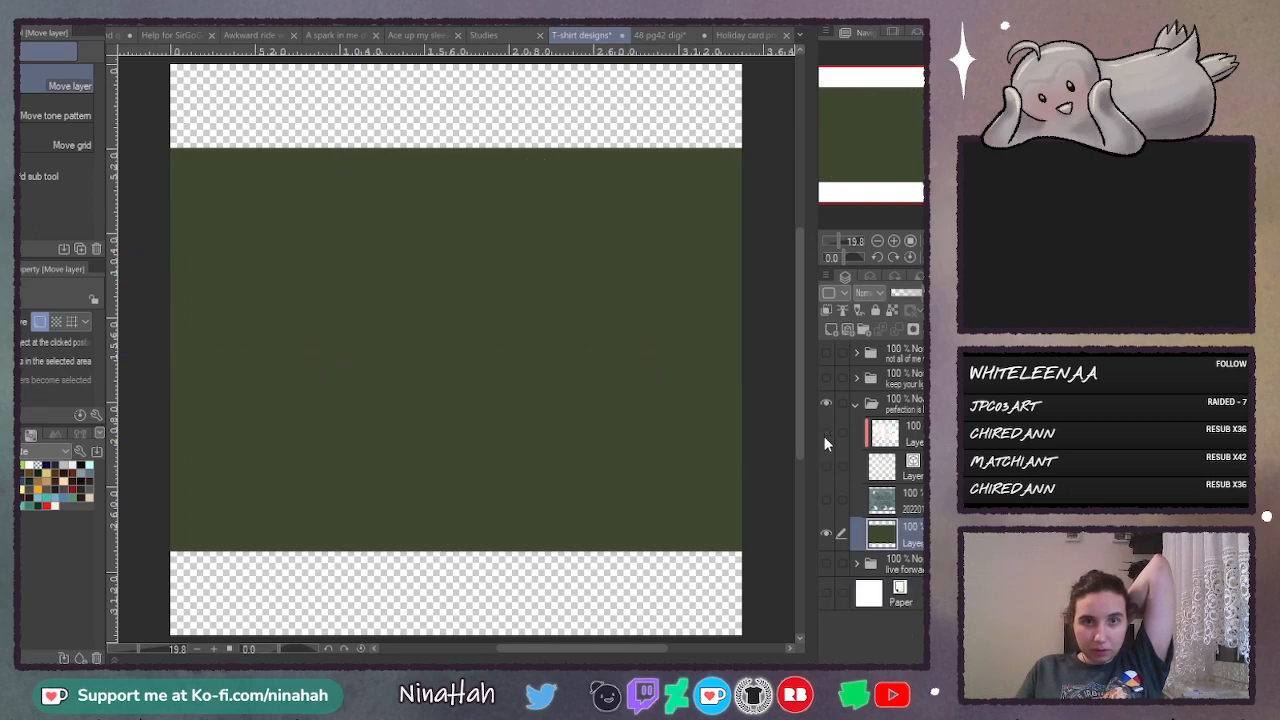
{"action": "key", "text": "g"}
{"action": "left_click", "coordinate": [386, 118]}
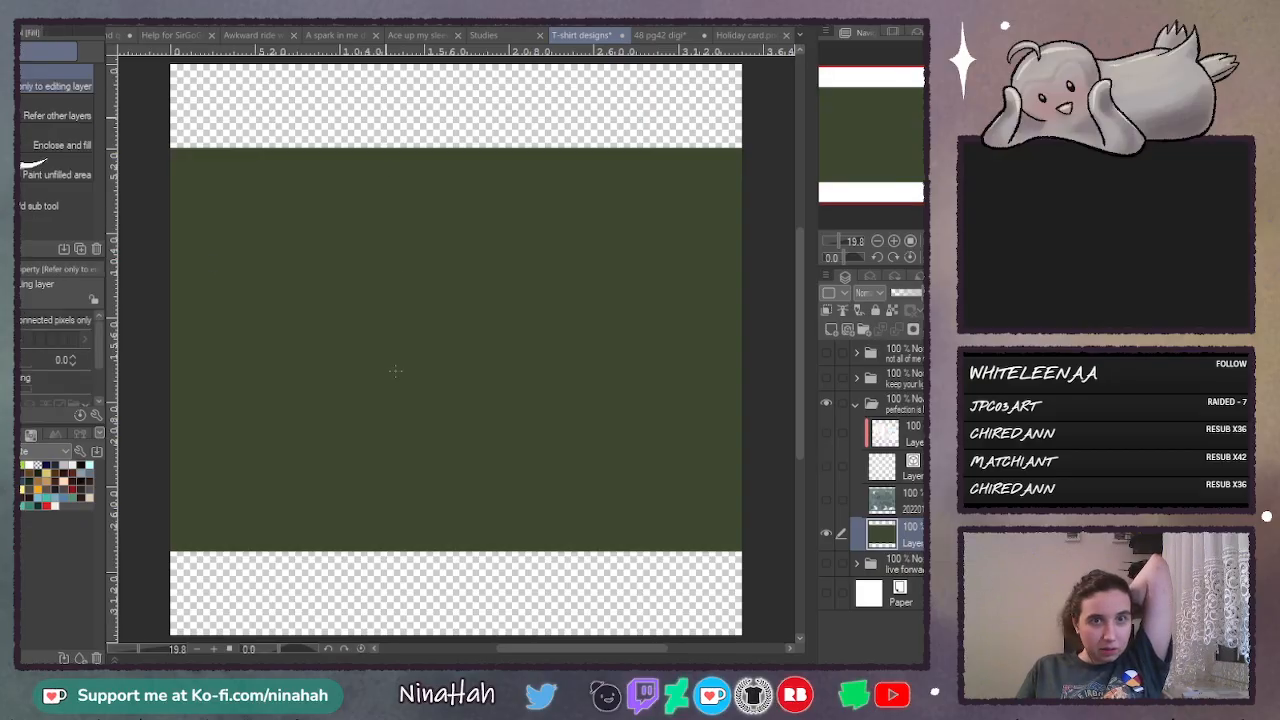
{"action": "left_click", "coordinate": [404, 562]}
- Show the lettering and pastel colour layers again, comparing the lettering with and without the clipped colours
{"action": "left_click", "coordinate": [825, 466]}
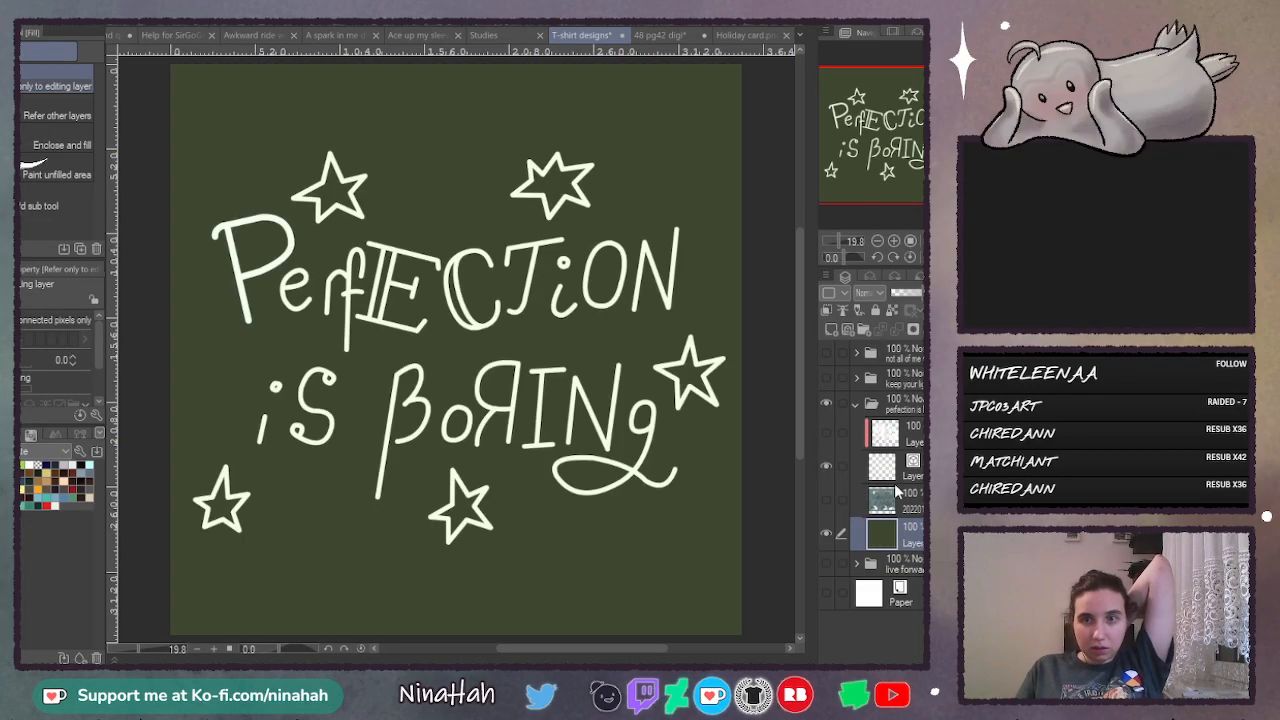
{"action": "left_click", "coordinate": [884, 468]}
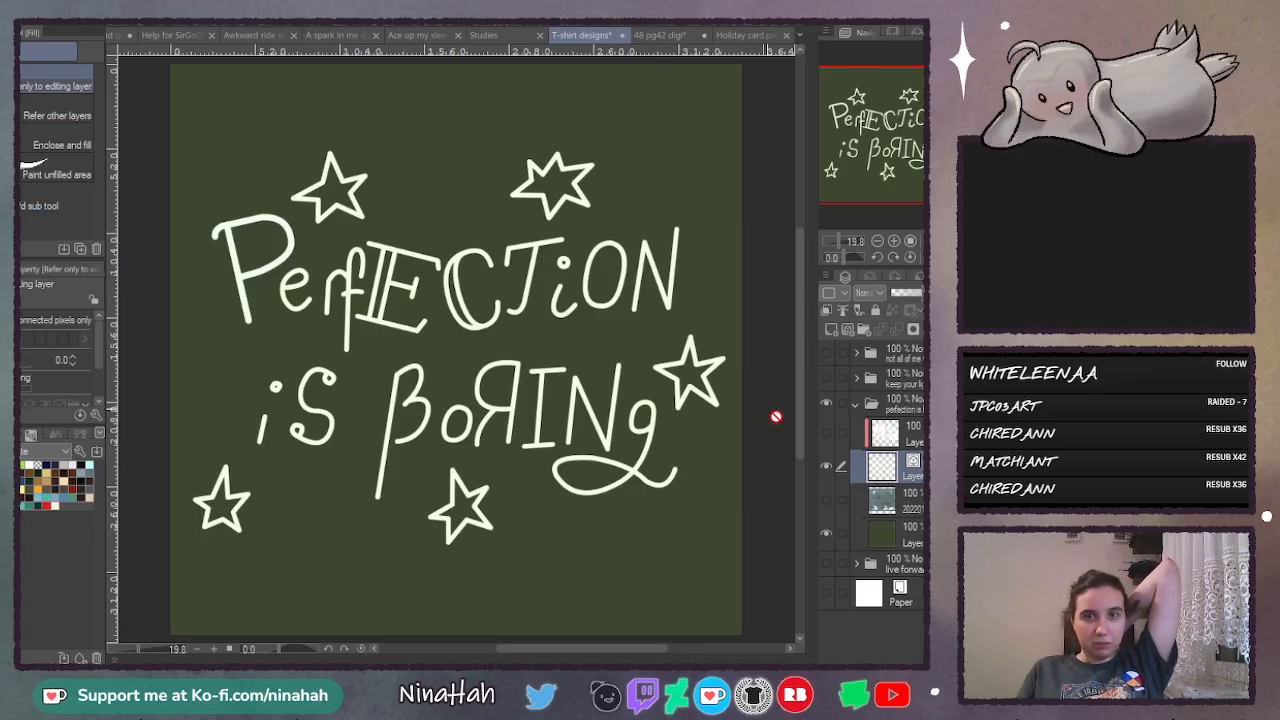
{"action": "left_click", "coordinate": [826, 432]}
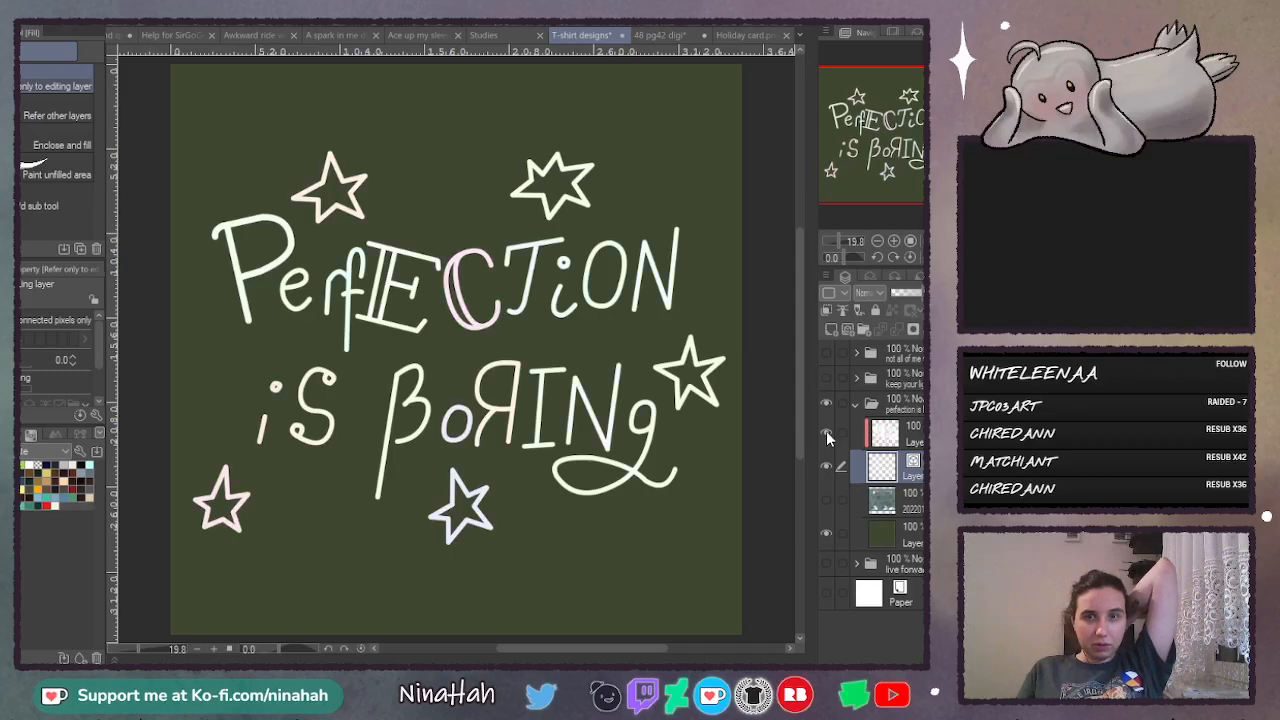
{"action": "left_click", "coordinate": [826, 431]}
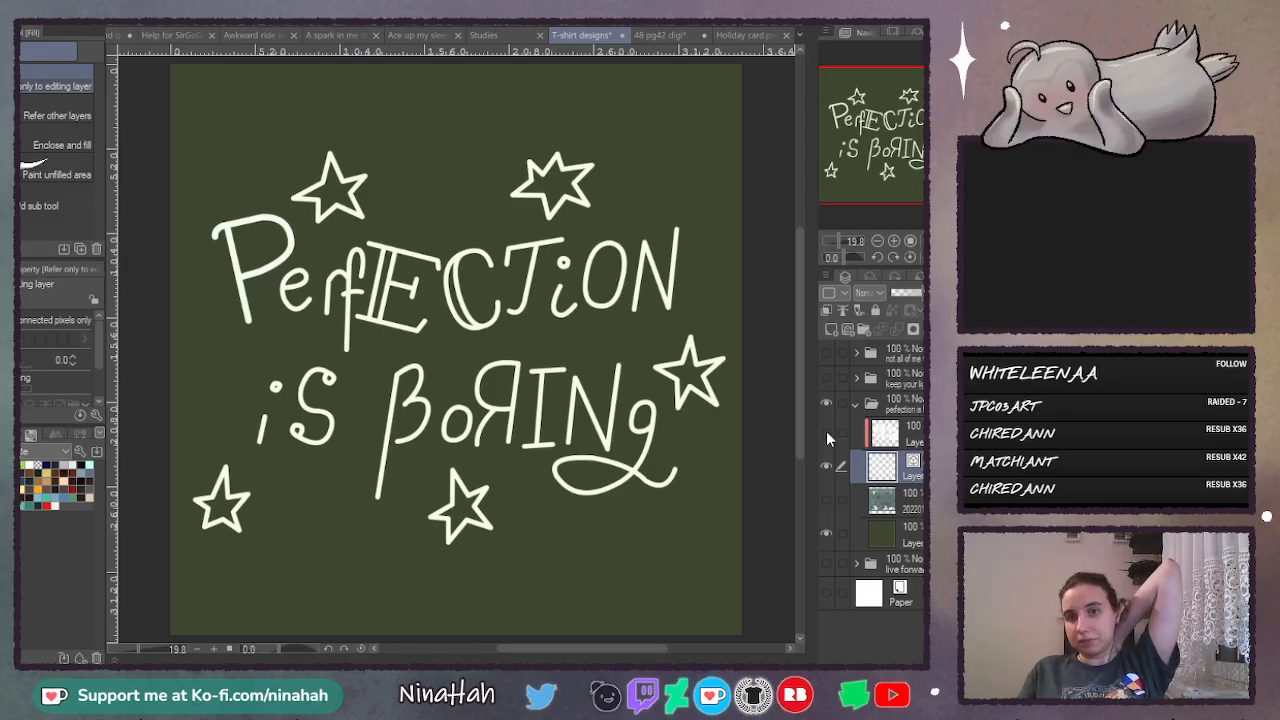
{"action": "left_click", "coordinate": [826, 431]}
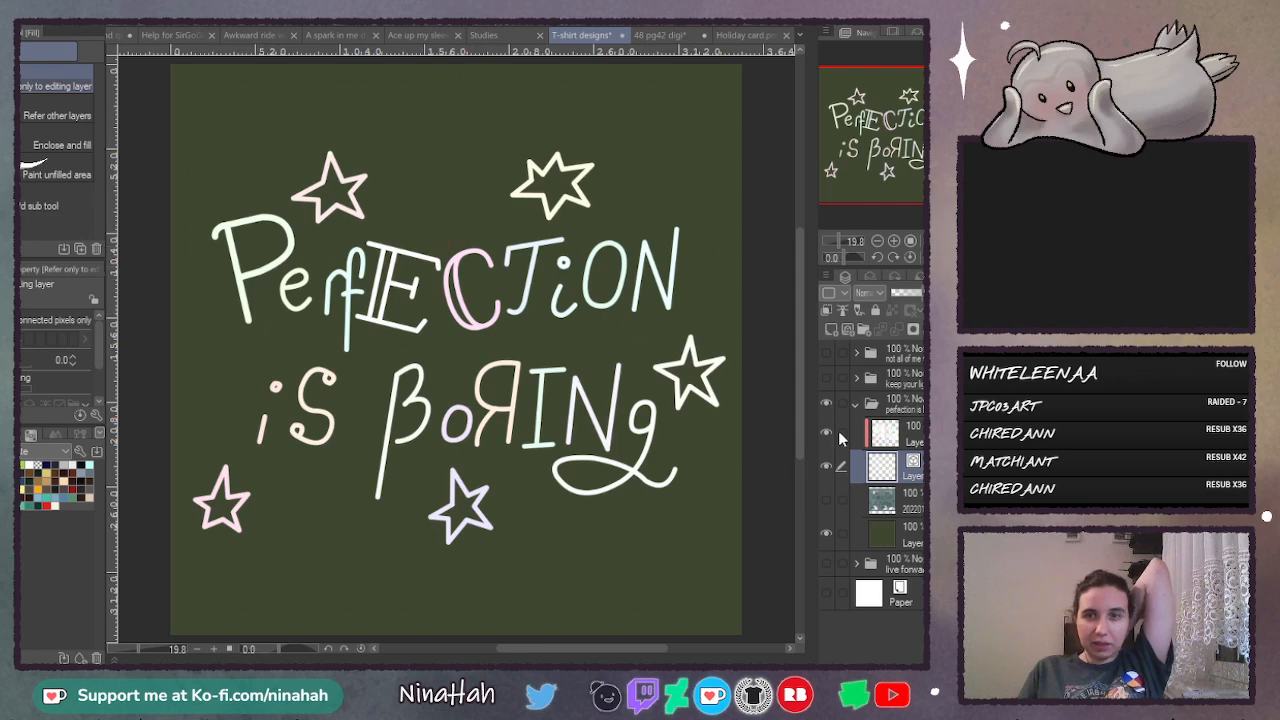
- Duplicate the clipped pastel colour layer, set the copy to Multiply, and compare the lettering with and without it
{"action": "left_click", "coordinate": [916, 436]}
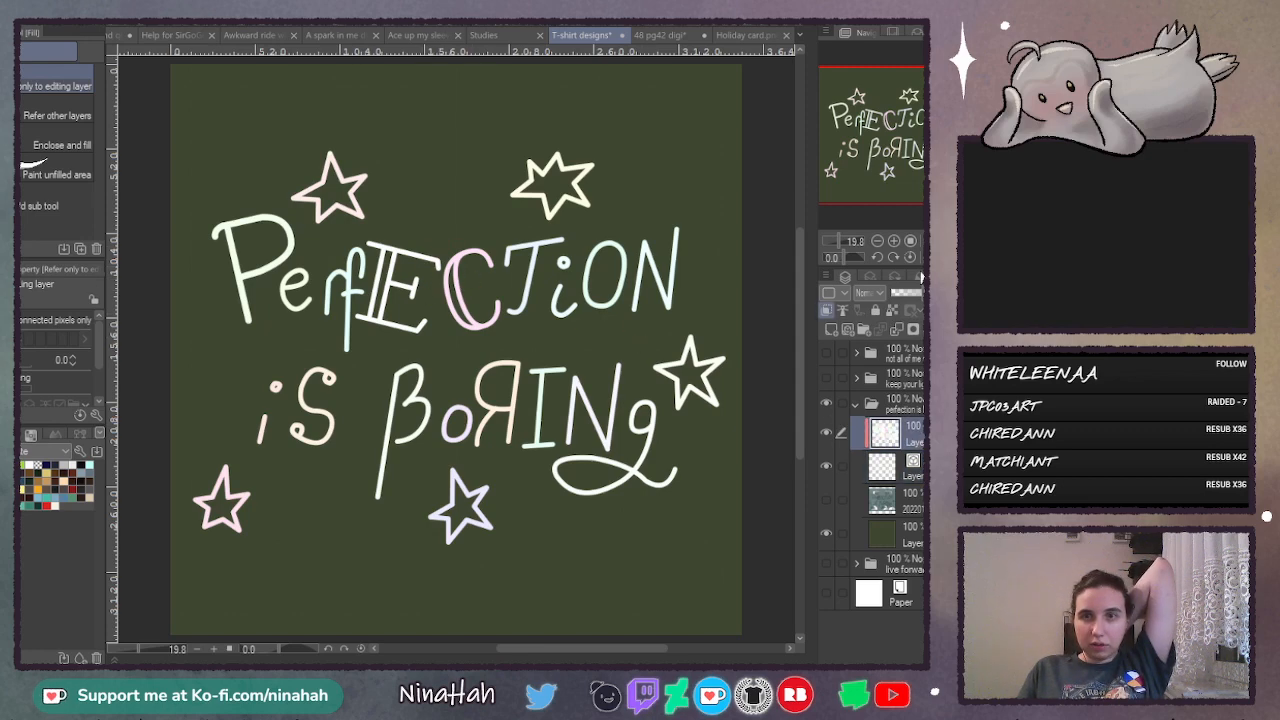
{"action": "key", "text": "ctrl+v"}
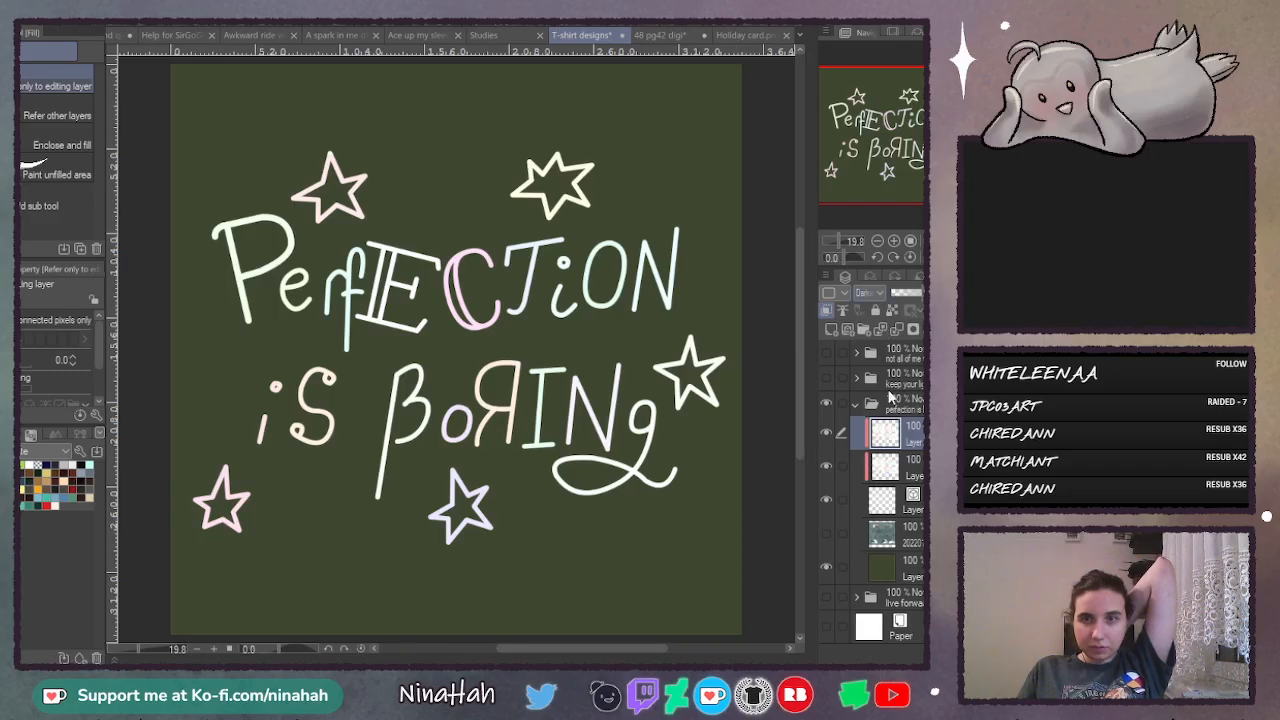
{"action": "left_click", "coordinate": [869, 364]}
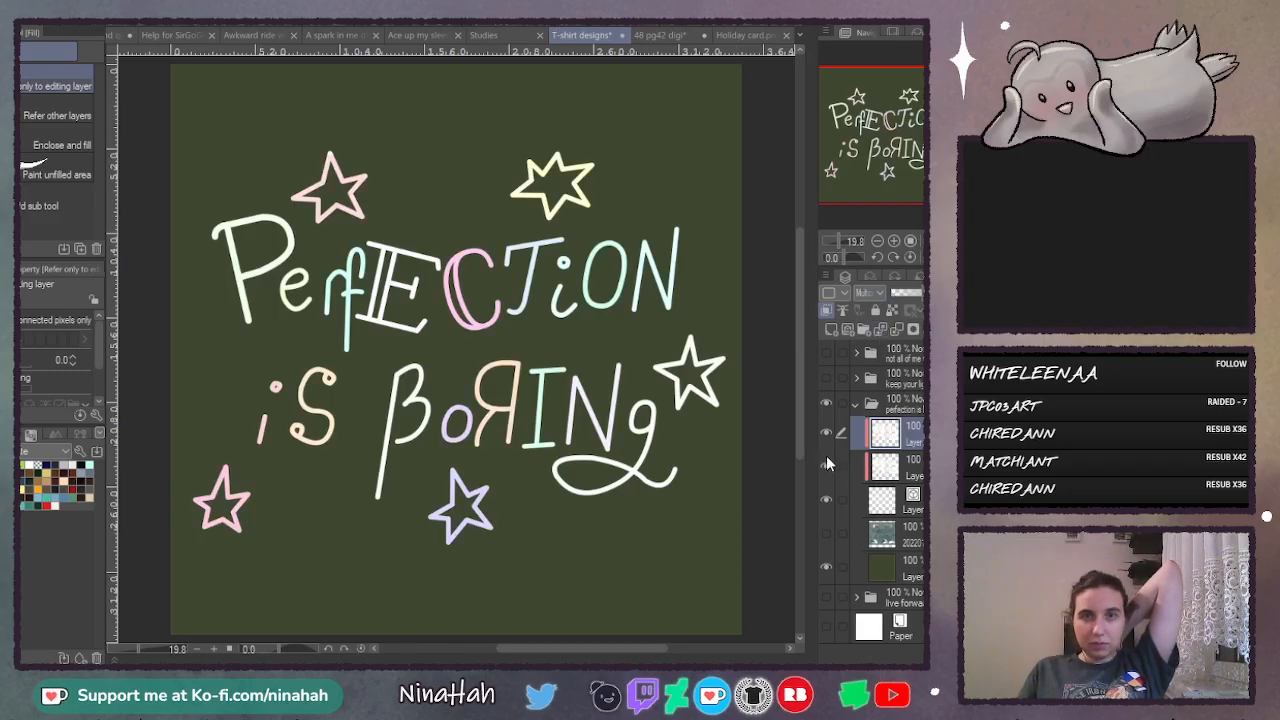
{"action": "left_click", "coordinate": [828, 429]}
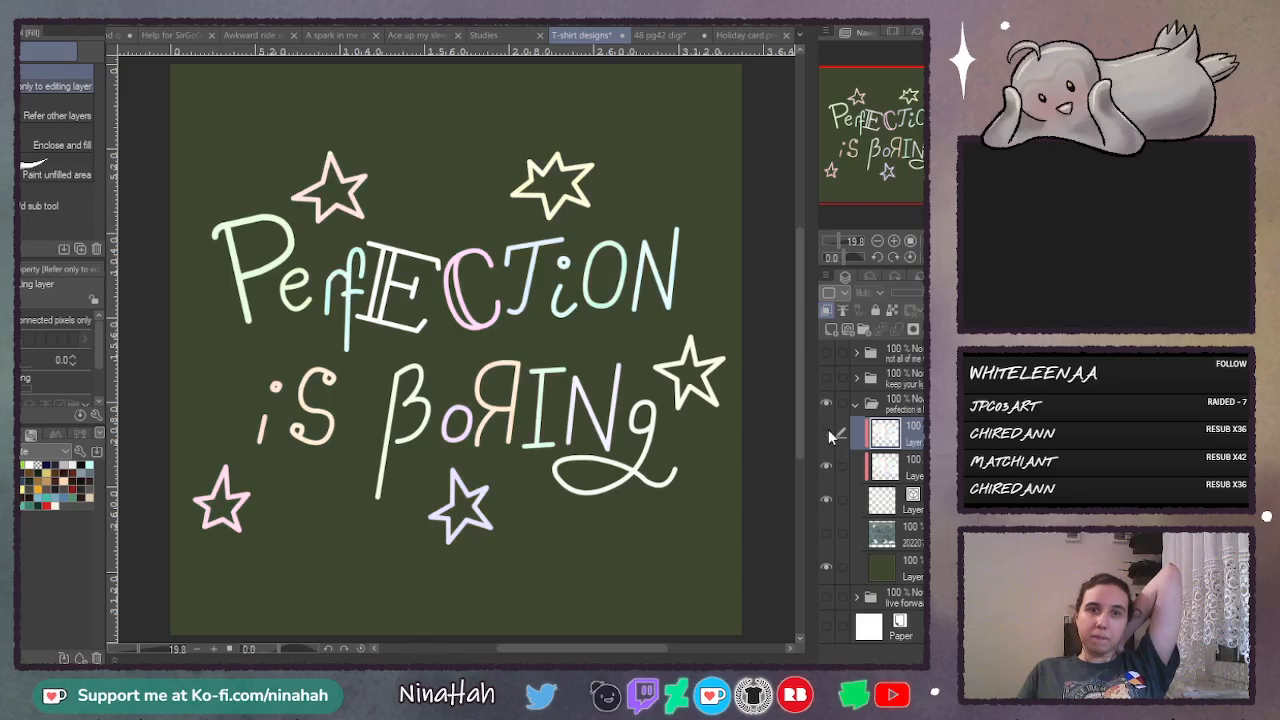
{"action": "left_click", "coordinate": [828, 429]}
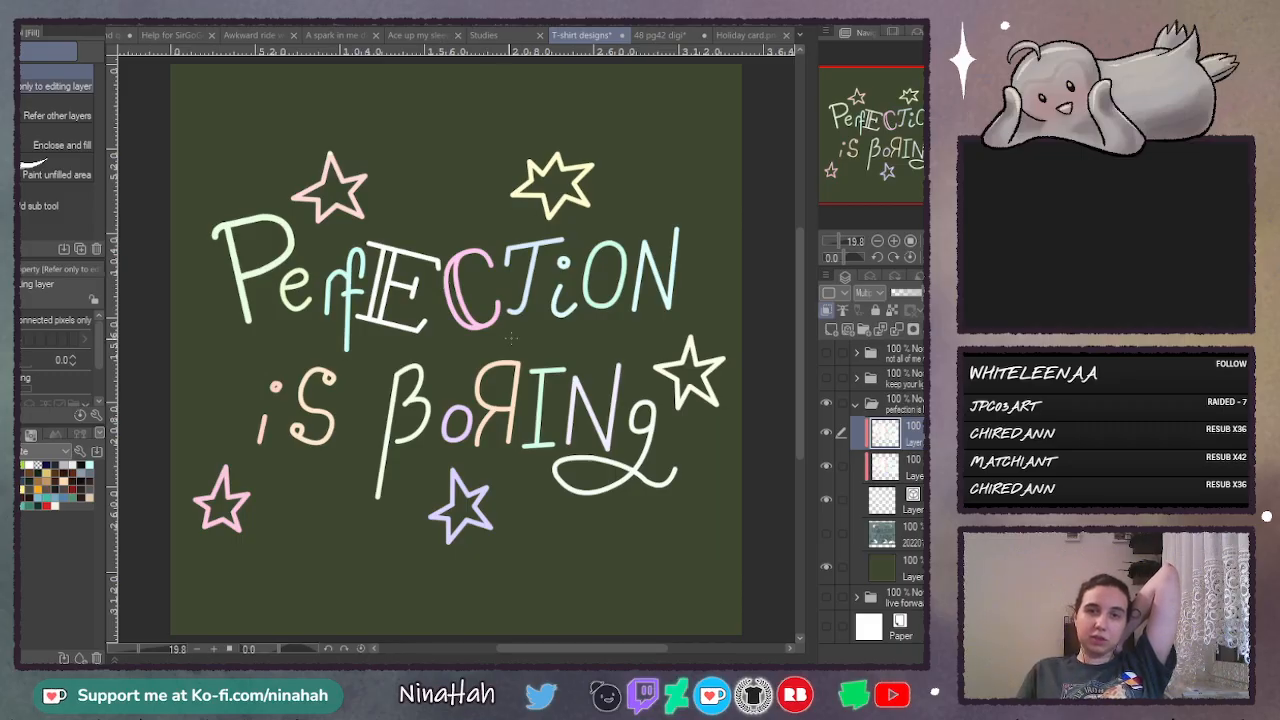
{"action": "left_click", "coordinate": [826, 434]}
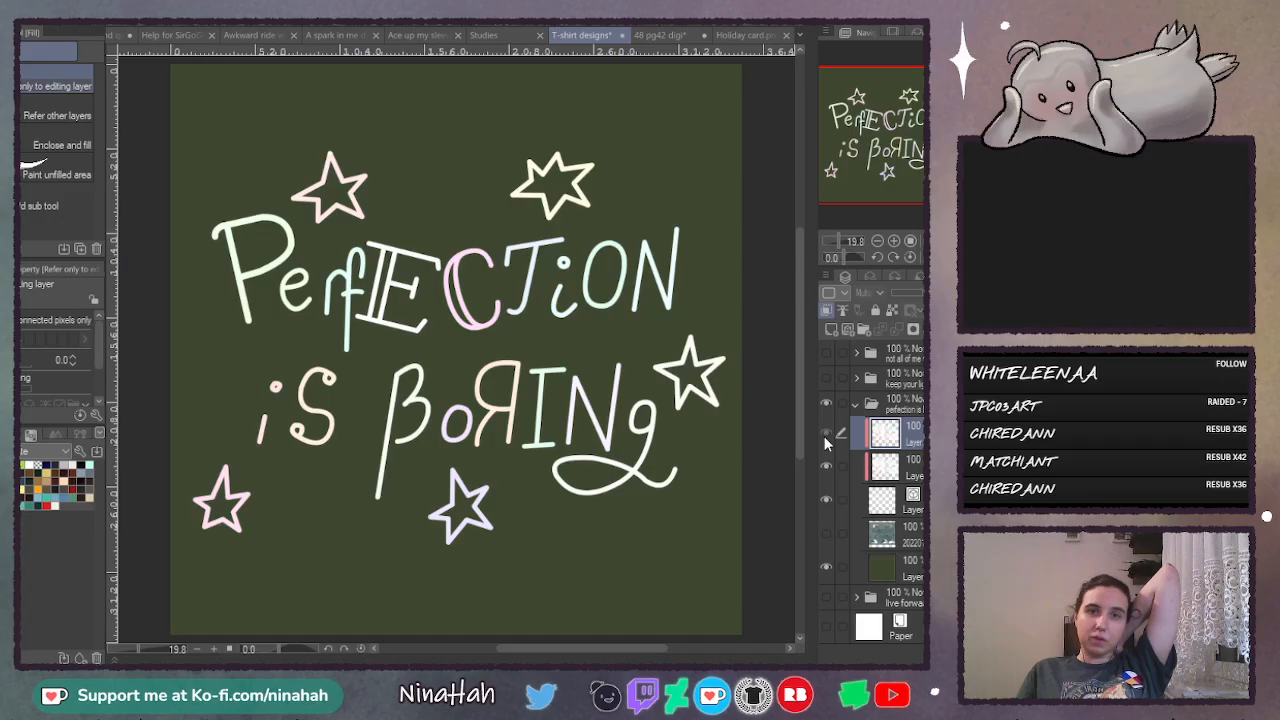
{"action": "left_click", "coordinate": [825, 436]}
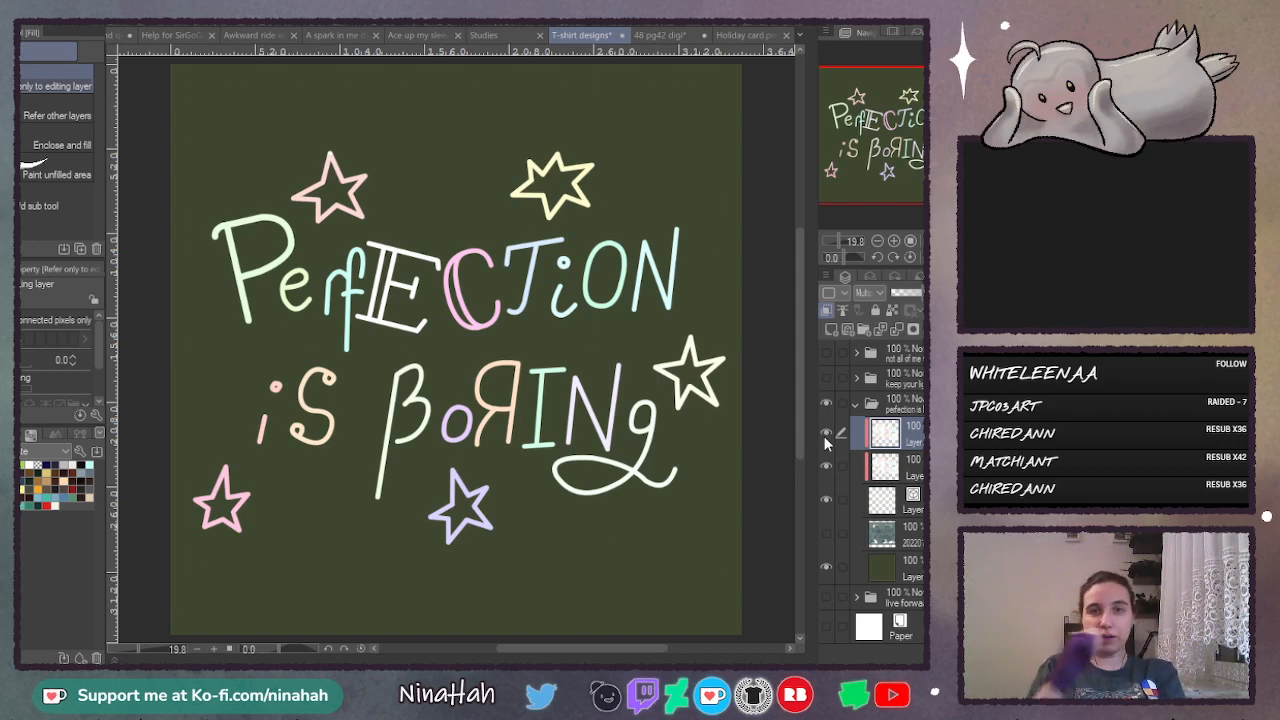
- Lasso the pink star above "Perfection" on the lettering layer and move it slightly up and to the right
{"action": "left_click", "coordinate": [910, 508]}
{"action": "key", "text": "m"}
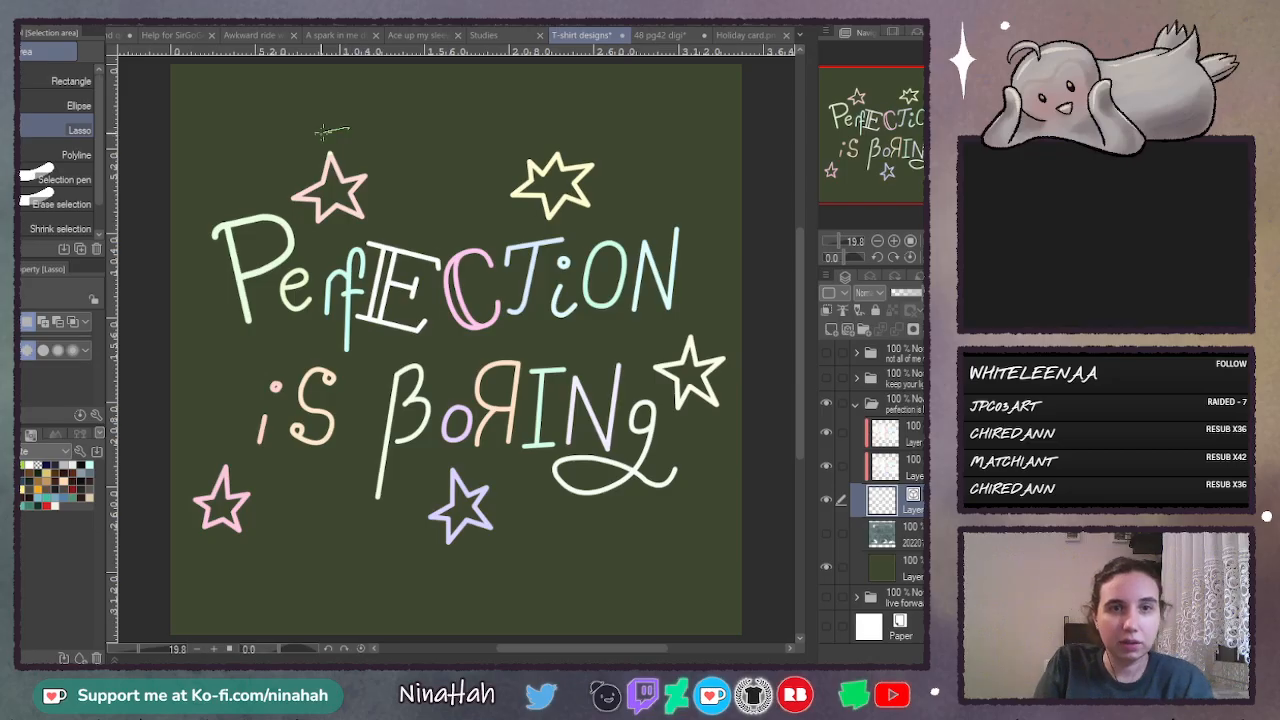
{"action": "mouse_move", "coordinate": [318, 133]}
{"action": "left_mouse_down"}
{"action": "mouse_move", "coordinate": [274, 199]}
{"action": "mouse_move", "coordinate": [295, 222]}
{"action": "mouse_move", "coordinate": [332, 239]}
{"action": "mouse_move", "coordinate": [391, 209]}
{"action": "mouse_move", "coordinate": [388, 172]}
{"action": "left_mouse_up"}
{"action": "key", "text": "ctrl+t"}
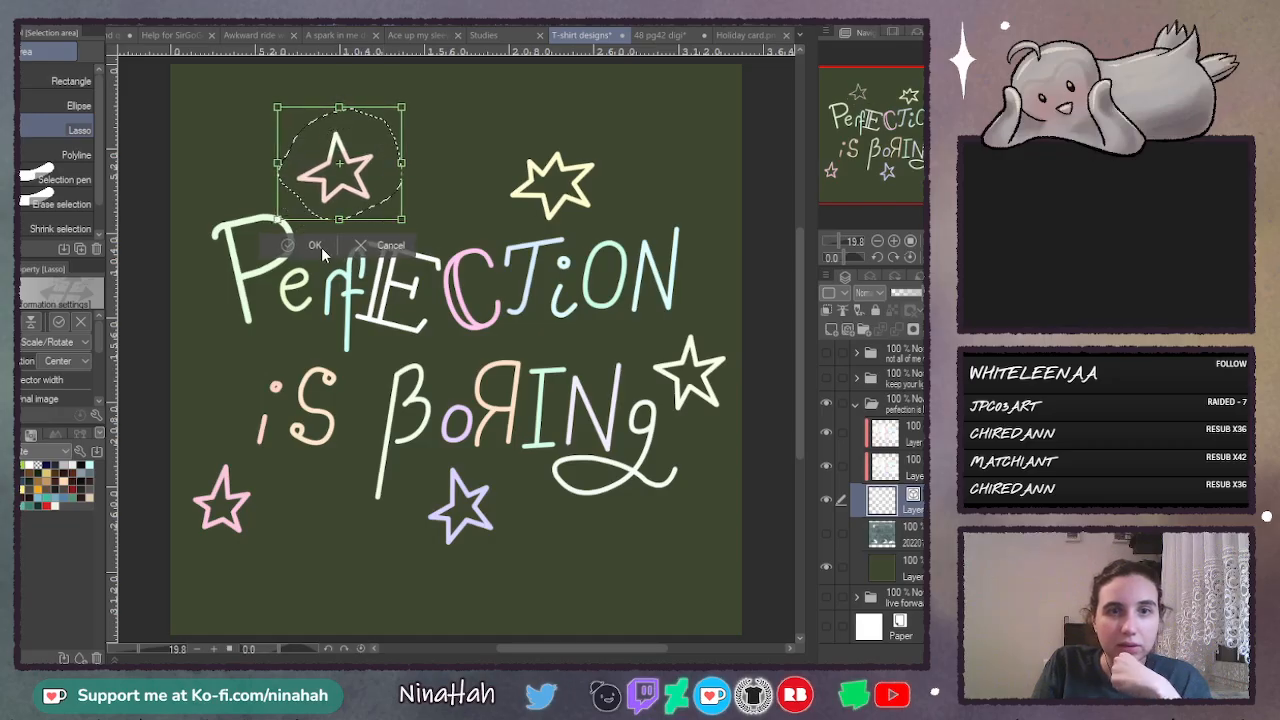
{"action": "left_click", "coordinate": [619, 179]}
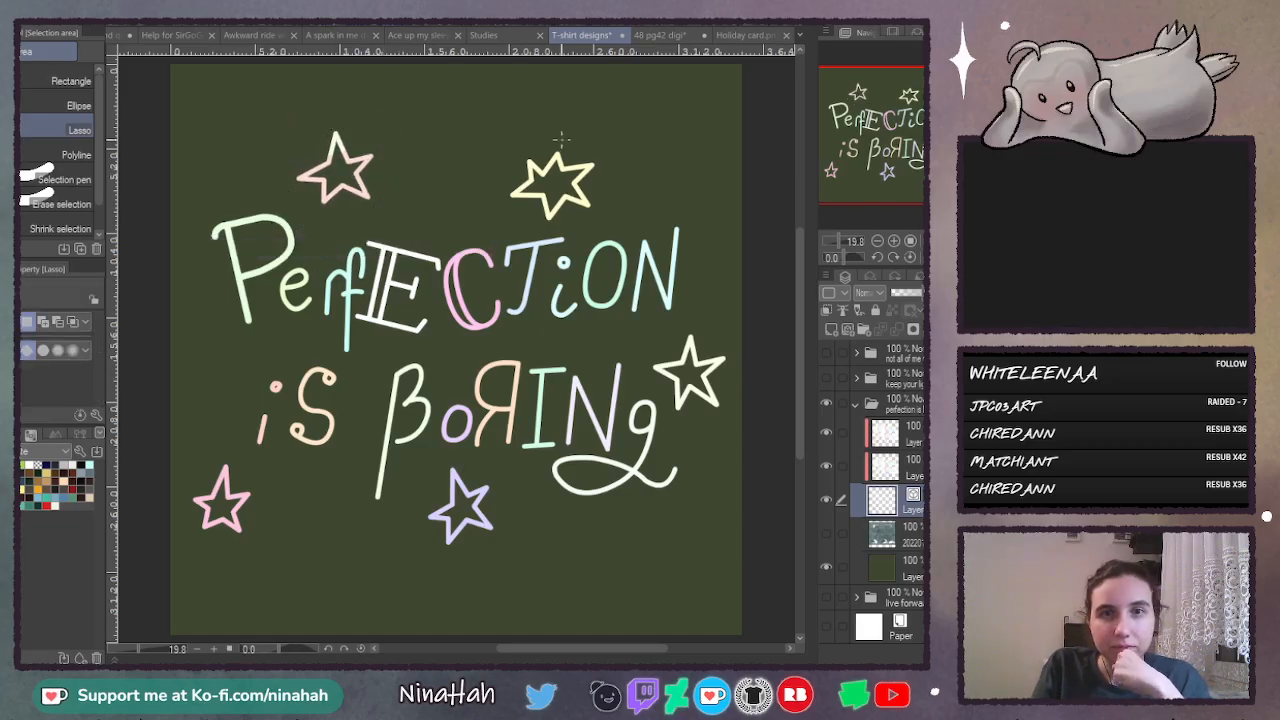
- Lasso the yellow star above "Perfection" and move it up and to the right, away from the lettering
{"action": "mouse_move", "coordinate": [560, 138]}
{"action": "left_mouse_down"}
{"action": "mouse_move", "coordinate": [492, 187]}
{"action": "mouse_move", "coordinate": [543, 226]}
{"action": "mouse_move", "coordinate": [609, 204]}
{"action": "mouse_move", "coordinate": [619, 168]}
{"action": "left_mouse_up"}
{"action": "key", "text": "ctrl+t"}
{"action": "key", "text": "Return"}
{"action": "key", "text": "ctrl+d"}
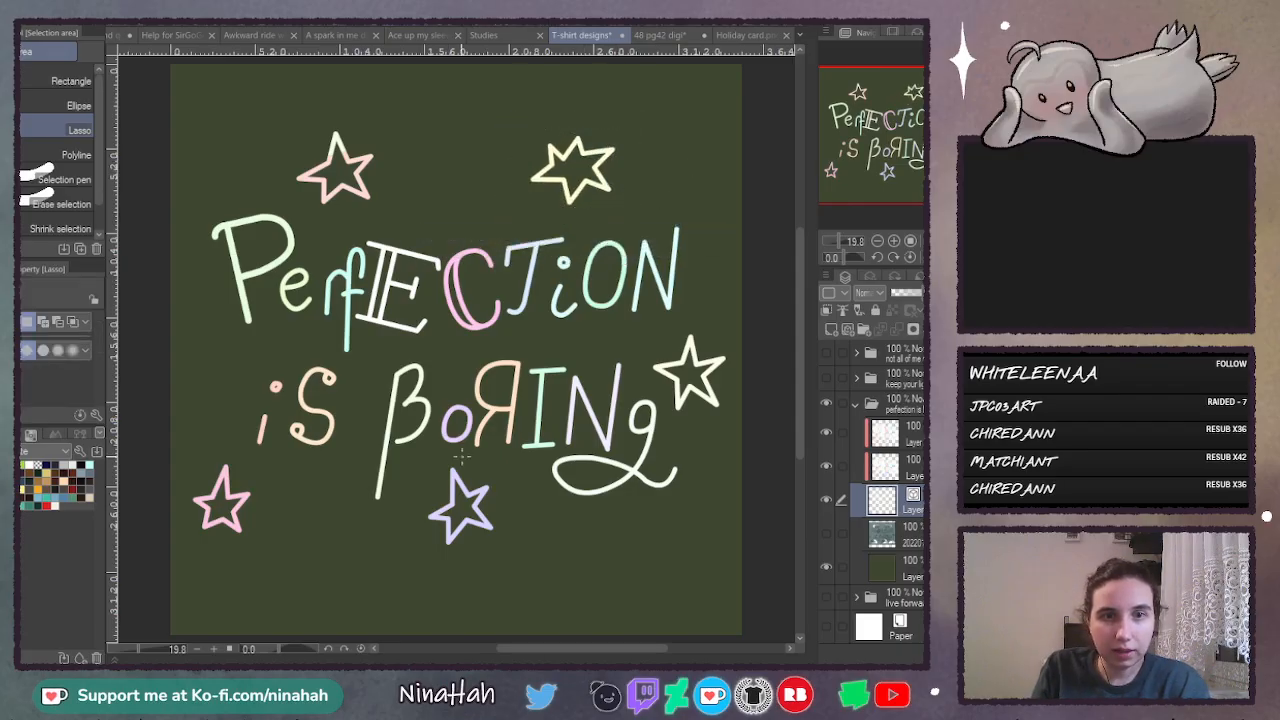
- Lasso the lavender star below "Boring" and move it further down from the lettering
{"action": "mouse_move", "coordinate": [455, 480]}
{"action": "left_mouse_down"}
{"action": "mouse_move", "coordinate": [501, 572]}
{"action": "mouse_move", "coordinate": [480, 462]}
{"action": "mouse_move", "coordinate": [514, 545]}
{"action": "left_mouse_up"}
{"action": "key", "text": "ctrl+t"}
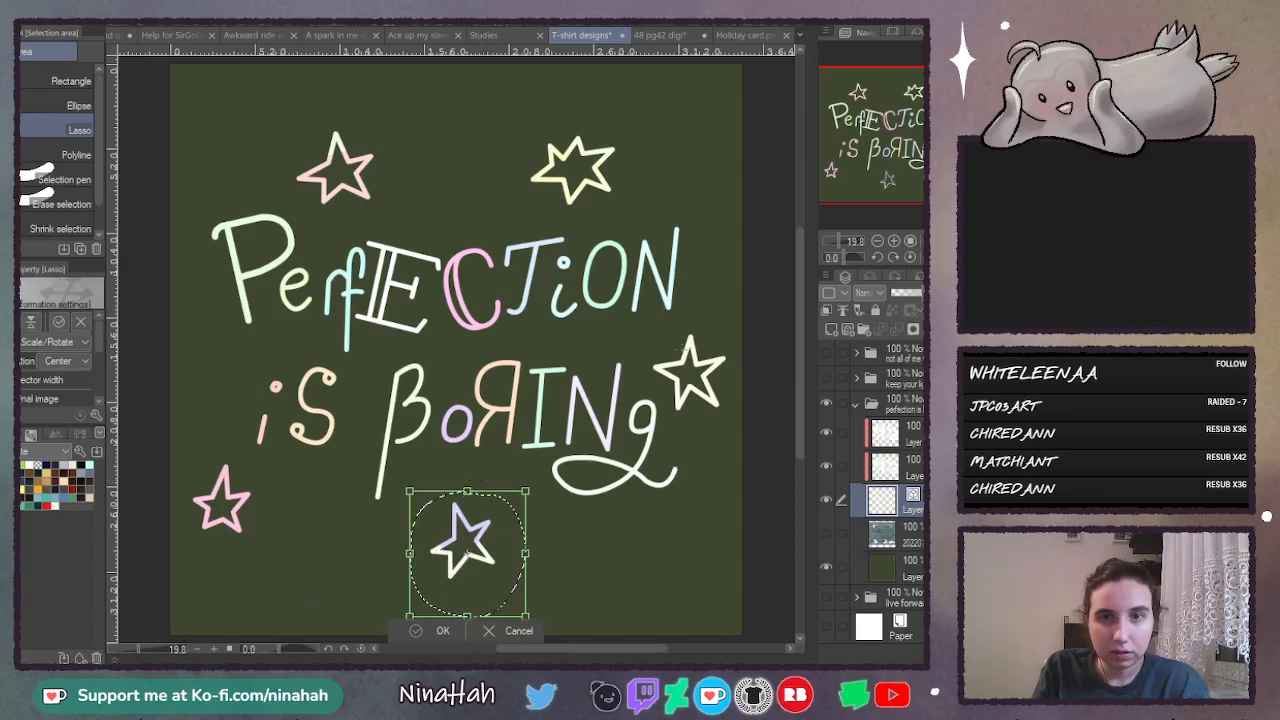
{"action": "key", "text": "Return"}
{"action": "key", "text": "ctrl+d"}
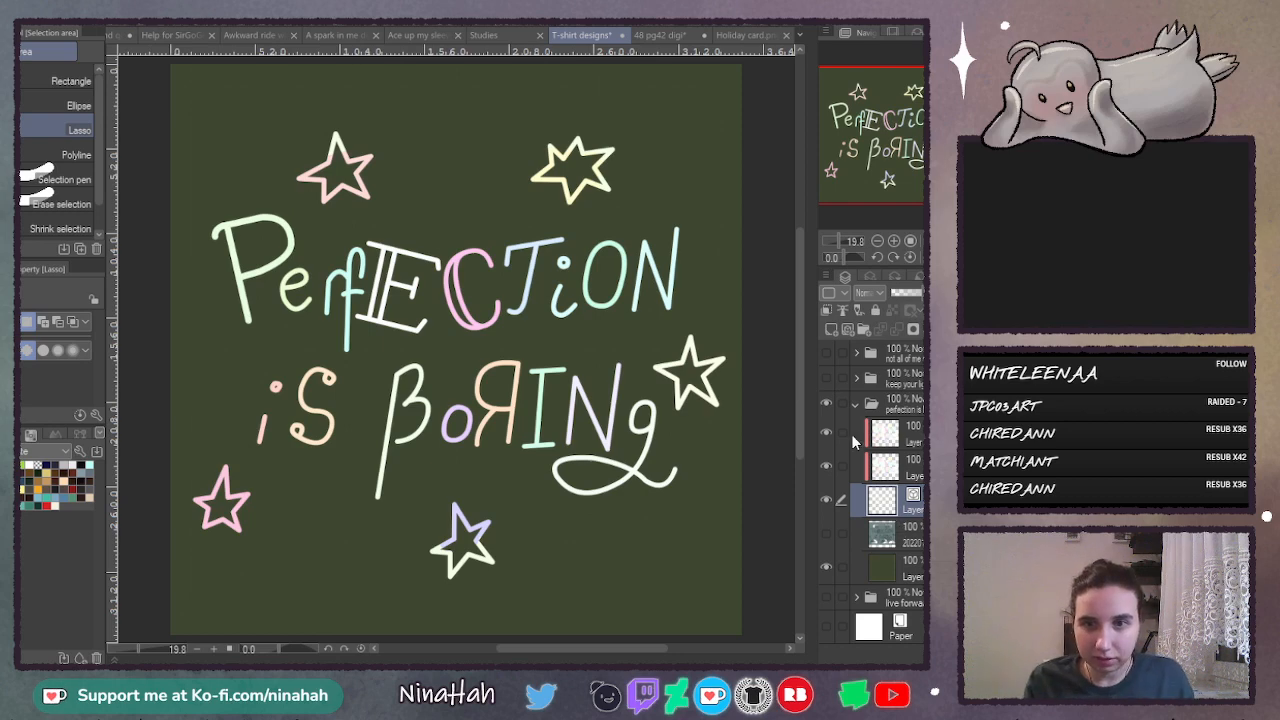
- Merge the Multiply copy of the pastel colours with the clipped colour layer beneath it
{"action": "left_click", "coordinate": [895, 242]}
{"action": "left_click", "coordinate": [895, 242]}
{"action": "left_click_drag", "start_coordinate": [800, 357], "coordinate": [808, 286]}
{"action": "left_click", "coordinate": [914, 437]}
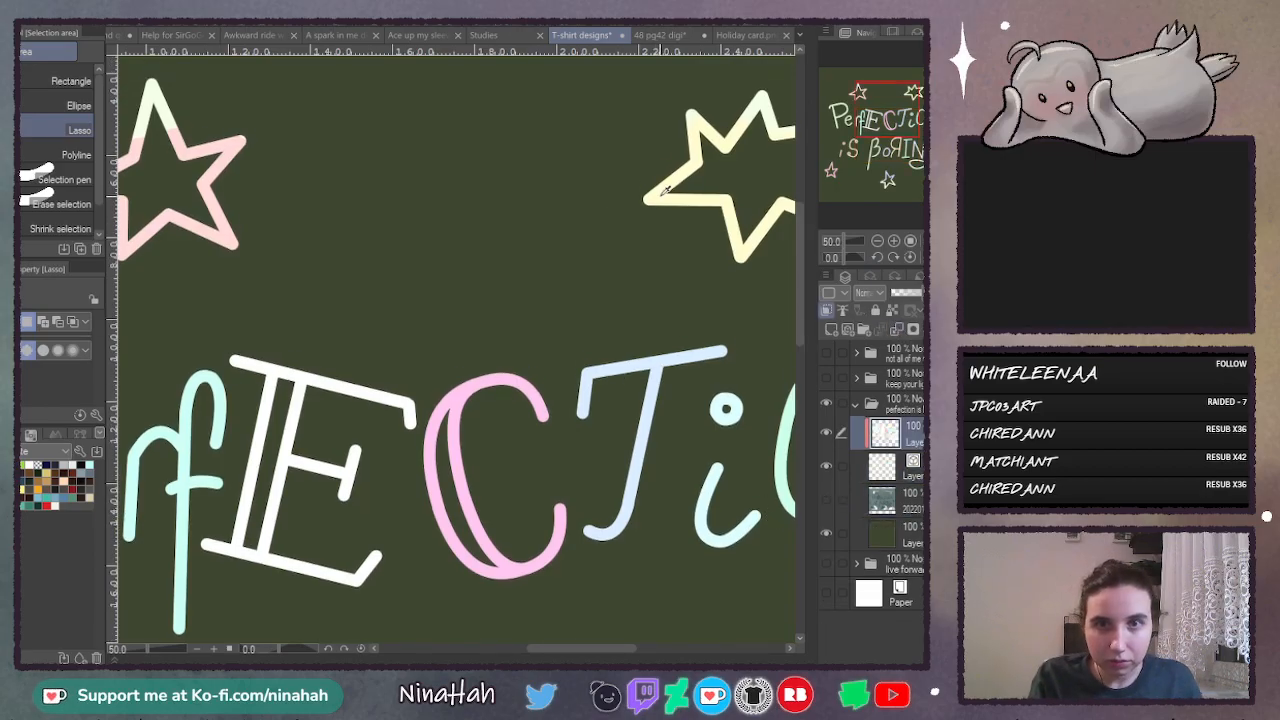
- Paint over the moved yellow star's mismatched parts in its pale yellow with the G-pen at size 69.5
{"action": "key", "text": "p"}
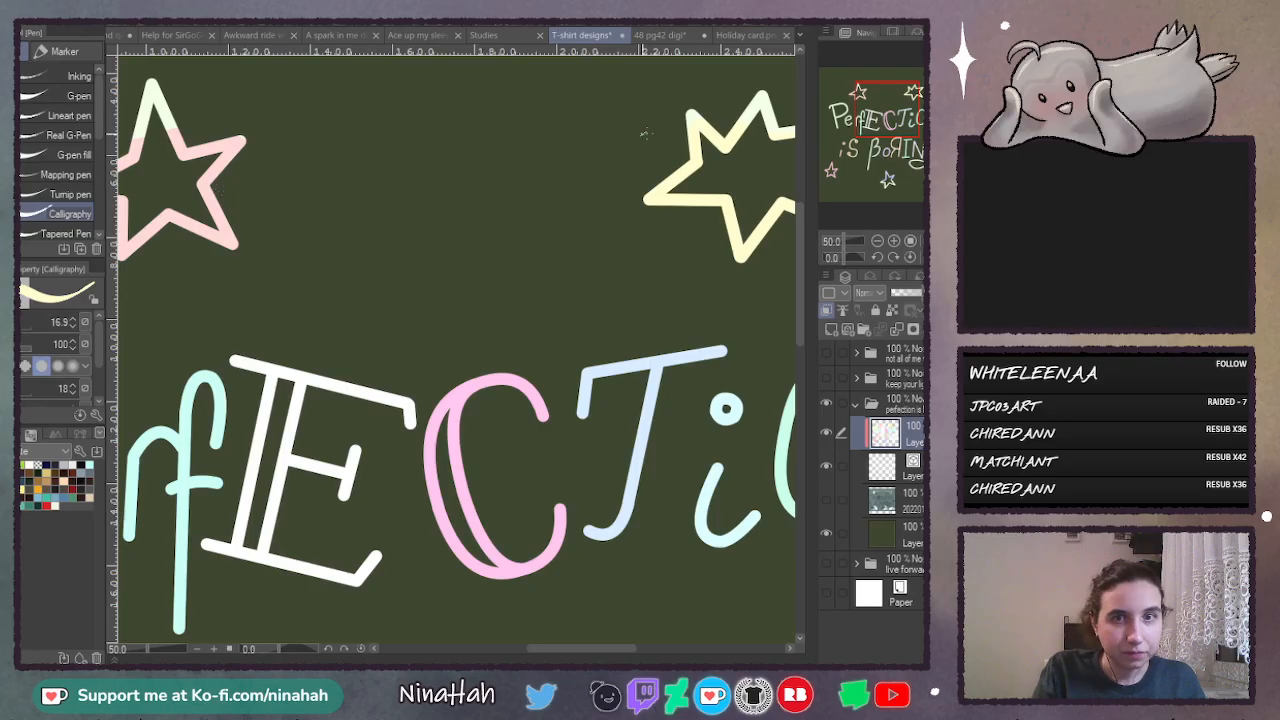
{"action": "left_click", "coordinate": [34, 98]}
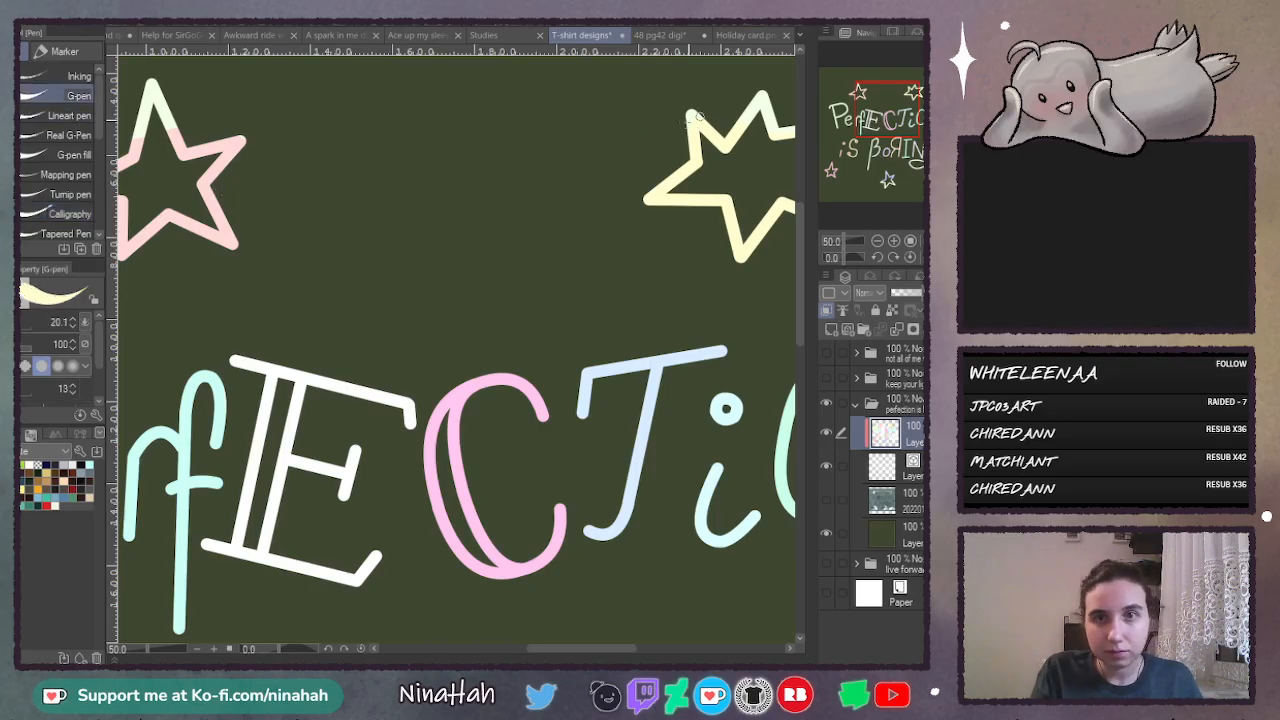
{"action": "left_click", "coordinate": [20, 327]}
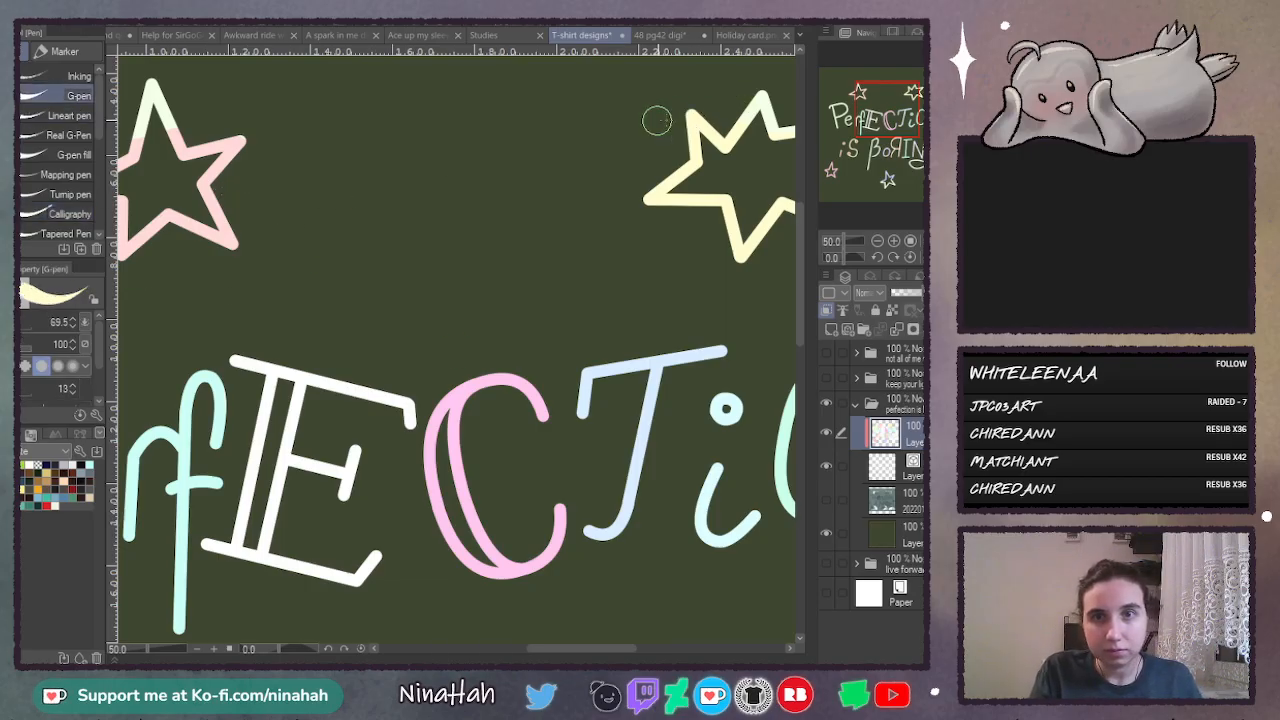
{"action": "left_click_drag", "start_coordinate": [752, 108], "coordinate": [758, 130]}
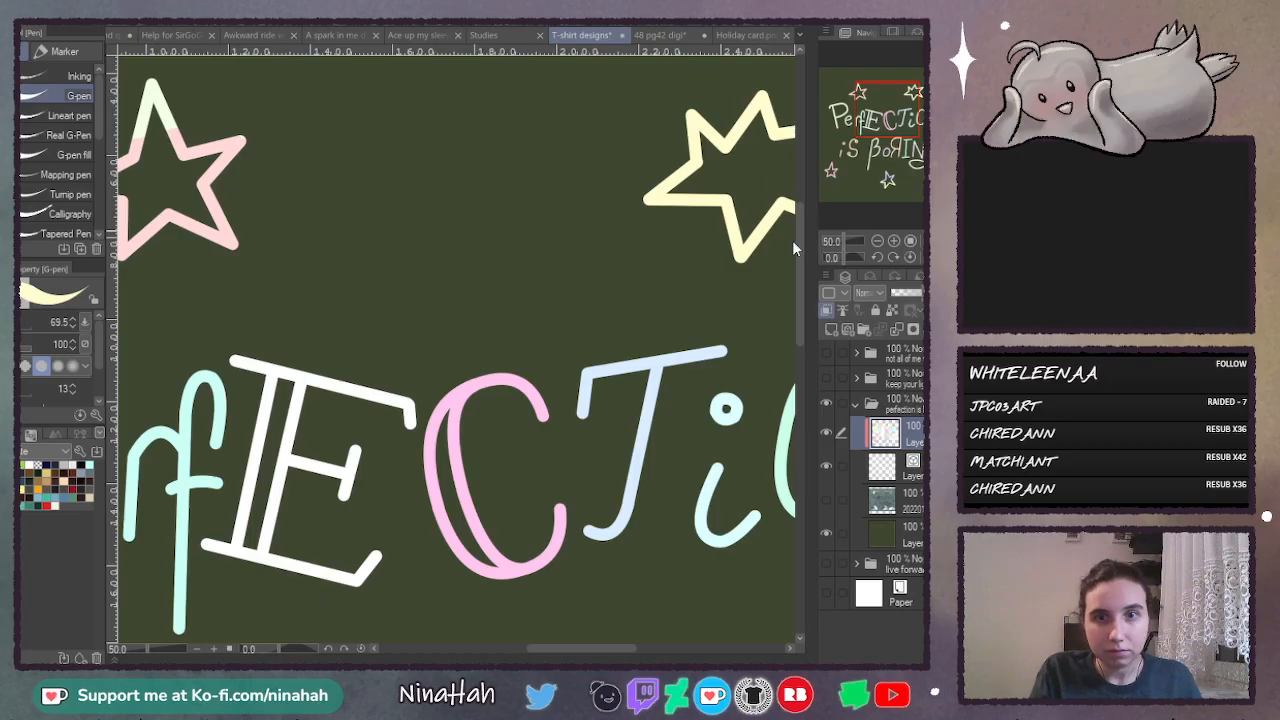
{"action": "left_click_drag", "start_coordinate": [584, 648], "coordinate": [610, 651]}
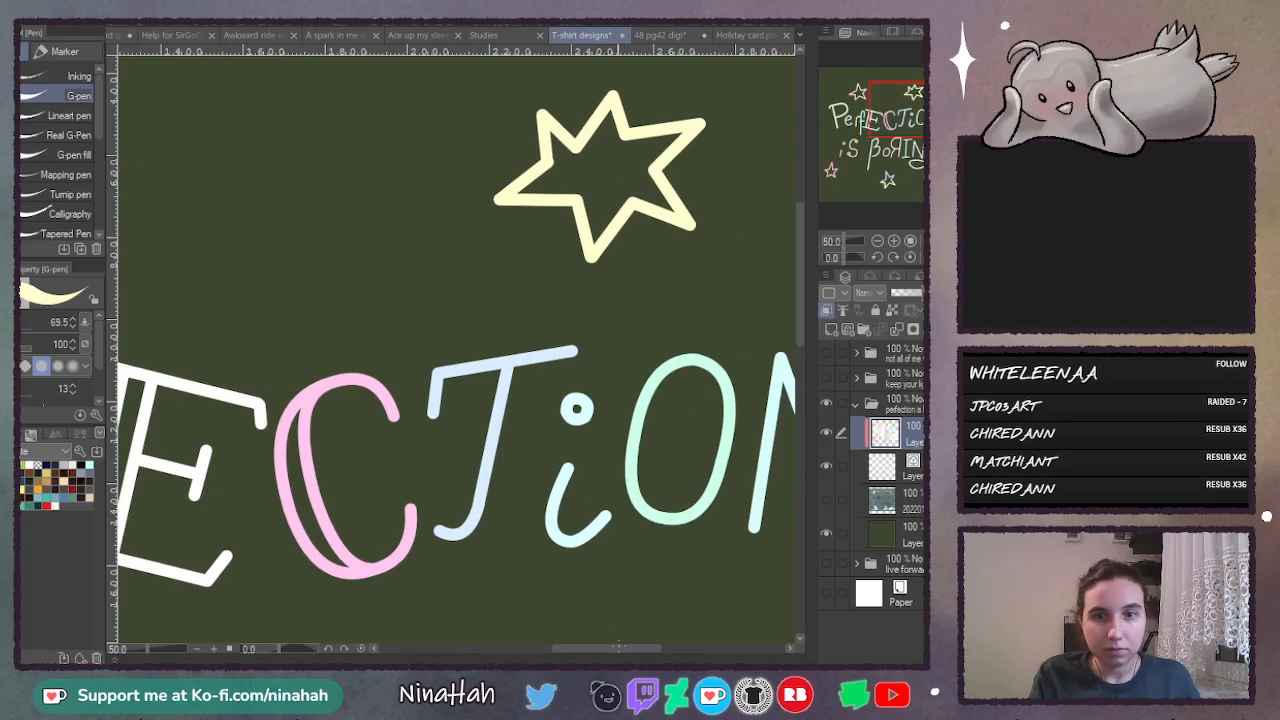
- Sample the pink star's colour and paint its mismatched upper tip with it
{"action": "left_click_drag", "start_coordinate": [610, 648], "coordinate": [538, 648]}
{"action": "left_click", "coordinate": [364, 195], "text": "alt"}
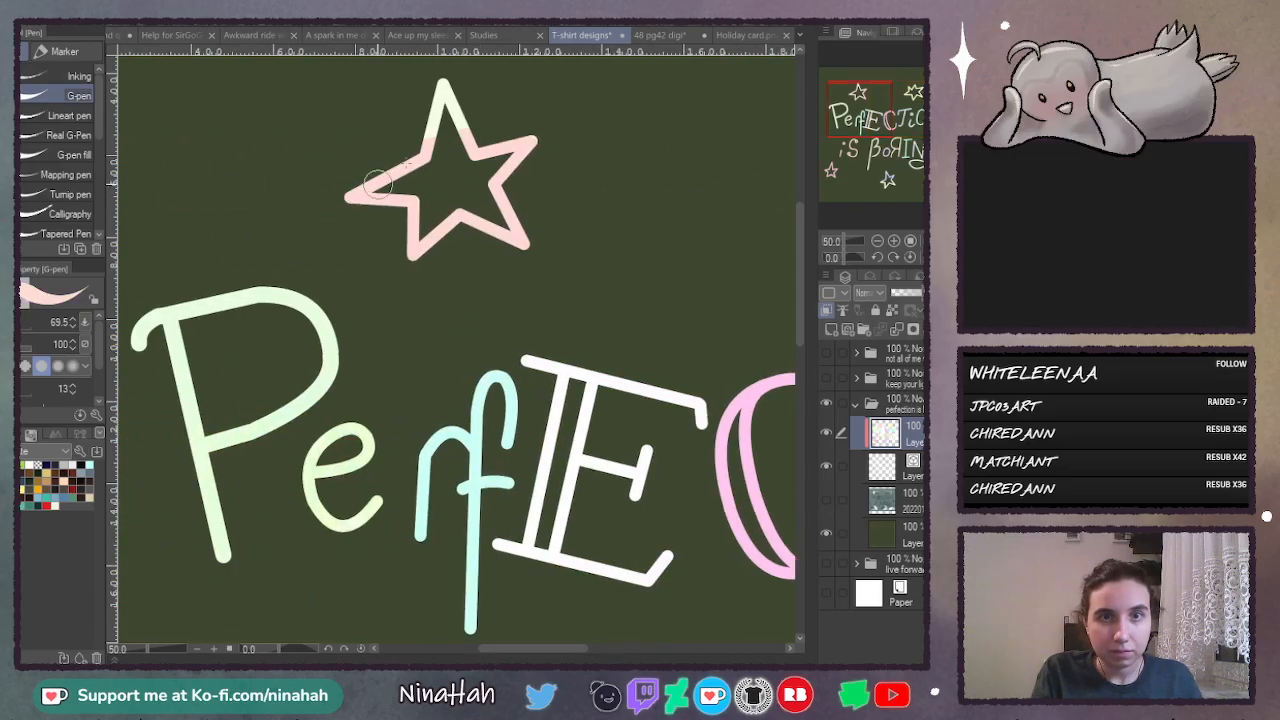
{"action": "left_click_drag", "start_coordinate": [430, 124], "coordinate": [434, 137]}
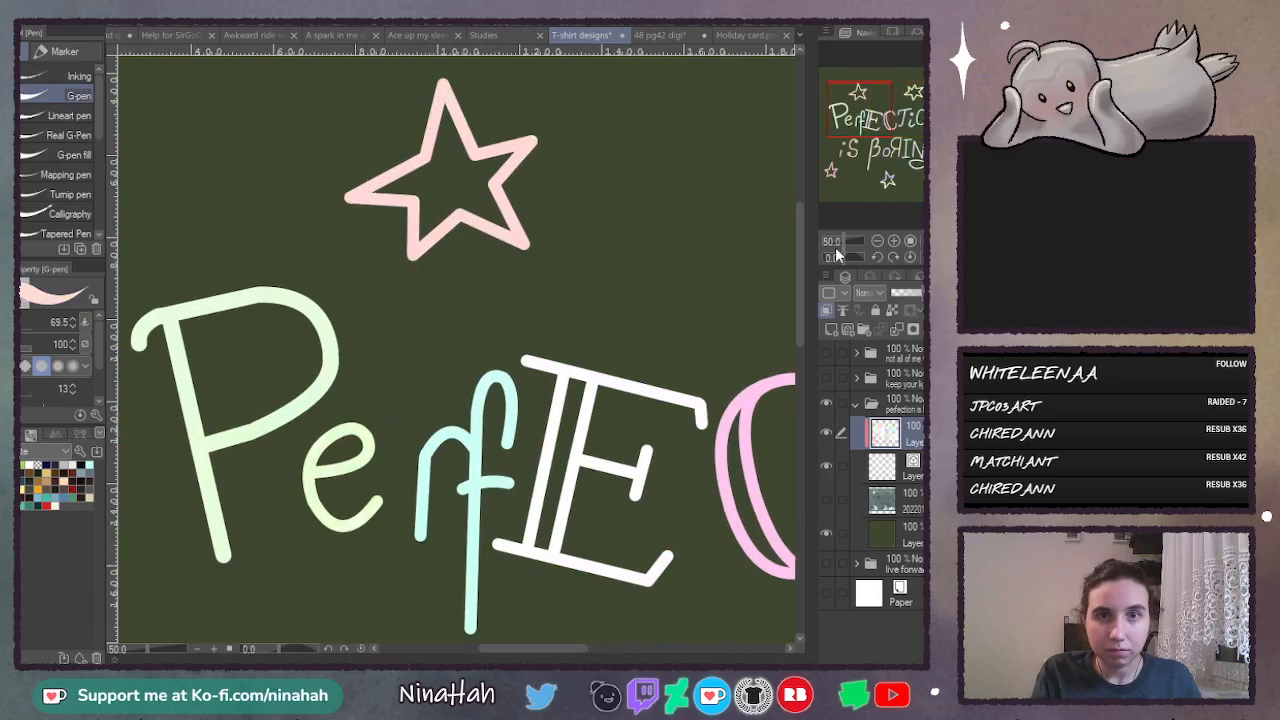
- Recolour the lavender parts of the star below "Boring" in the pale greenish white of its lower points
{"action": "left_click_drag", "start_coordinate": [800, 245], "coordinate": [797, 395]}
{"action": "left_click_drag", "start_coordinate": [574, 650], "coordinate": [614, 650]}
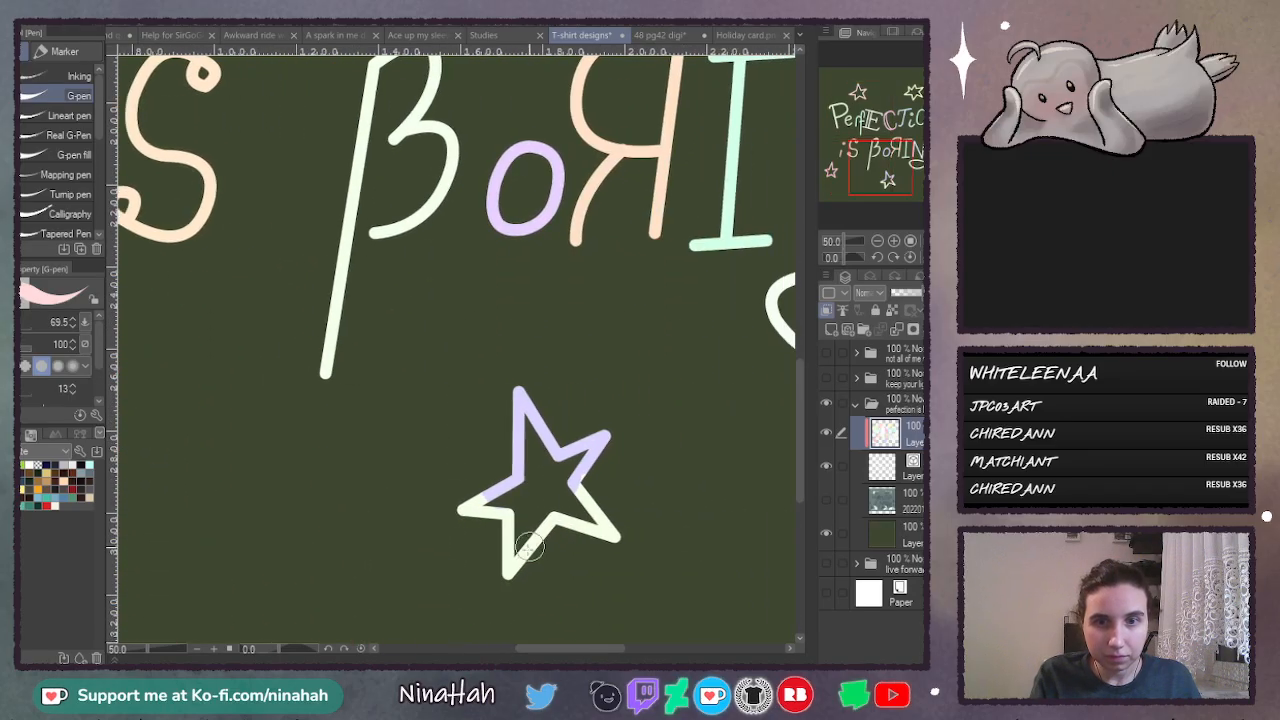
{"action": "mouse_move", "coordinate": [506, 487]}
{"action": "left_mouse_down"}
{"action": "mouse_move", "coordinate": [526, 380]}
{"action": "mouse_move", "coordinate": [526, 398]}
{"action": "mouse_move", "coordinate": [629, 414]}
{"action": "left_mouse_up"}
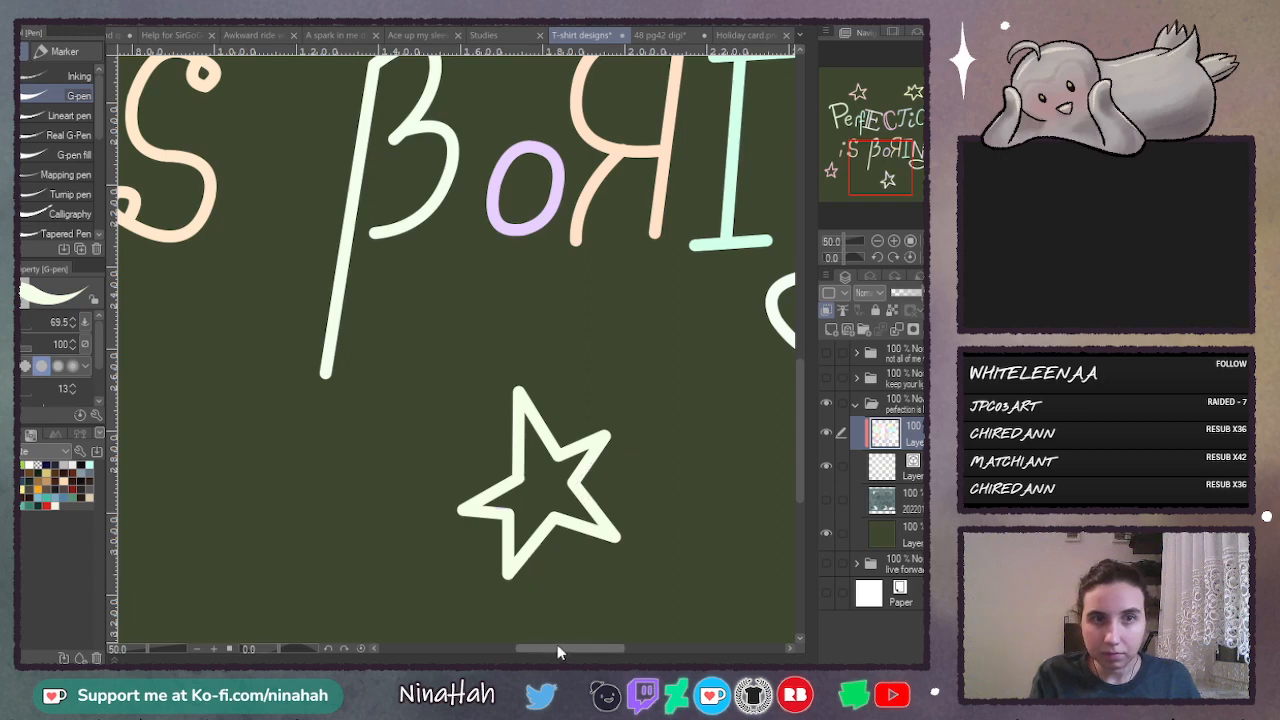
- Add a new layer above the pastel colours, set it to Multiply, and clip it to the lettering
{"action": "left_click_drag", "start_coordinate": [557, 650], "coordinate": [656, 650]}
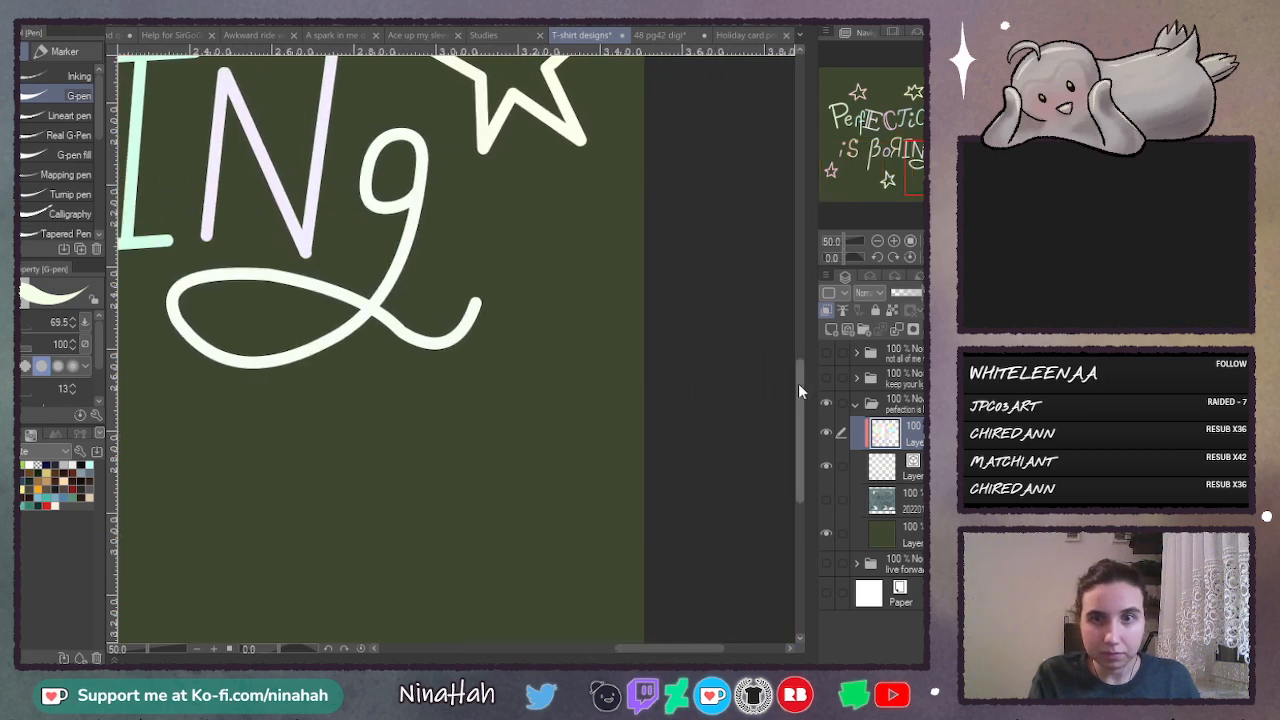
{"action": "left_click_drag", "start_coordinate": [798, 390], "coordinate": [813, 290]}
{"action": "key", "text": "ctrl+0"}
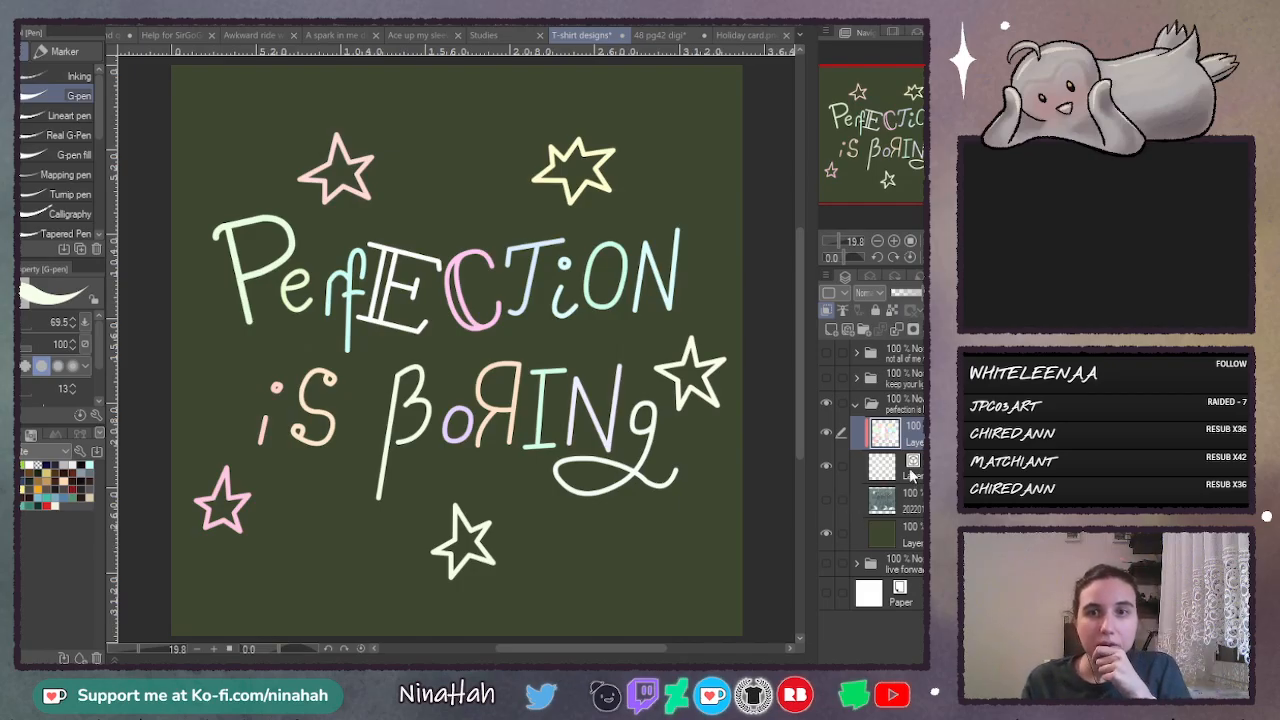
{"action": "left_click", "coordinate": [832, 330]}
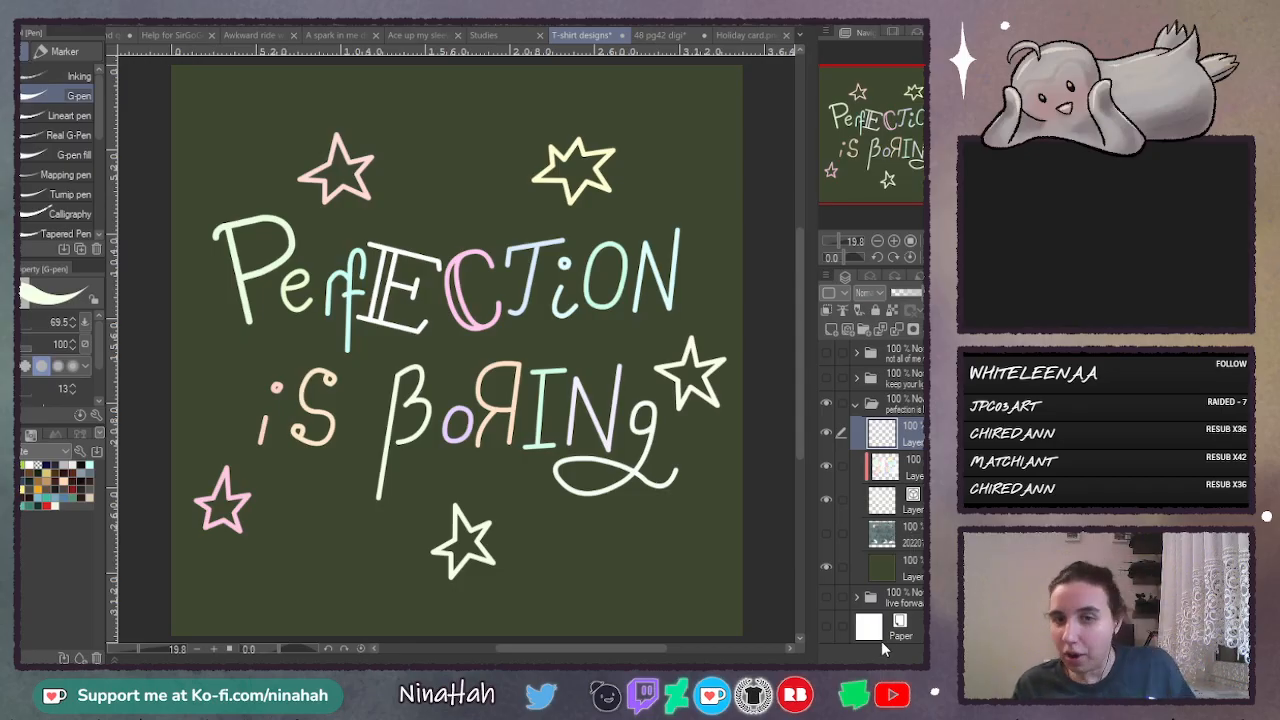
{"action": "left_click", "coordinate": [879, 292]}
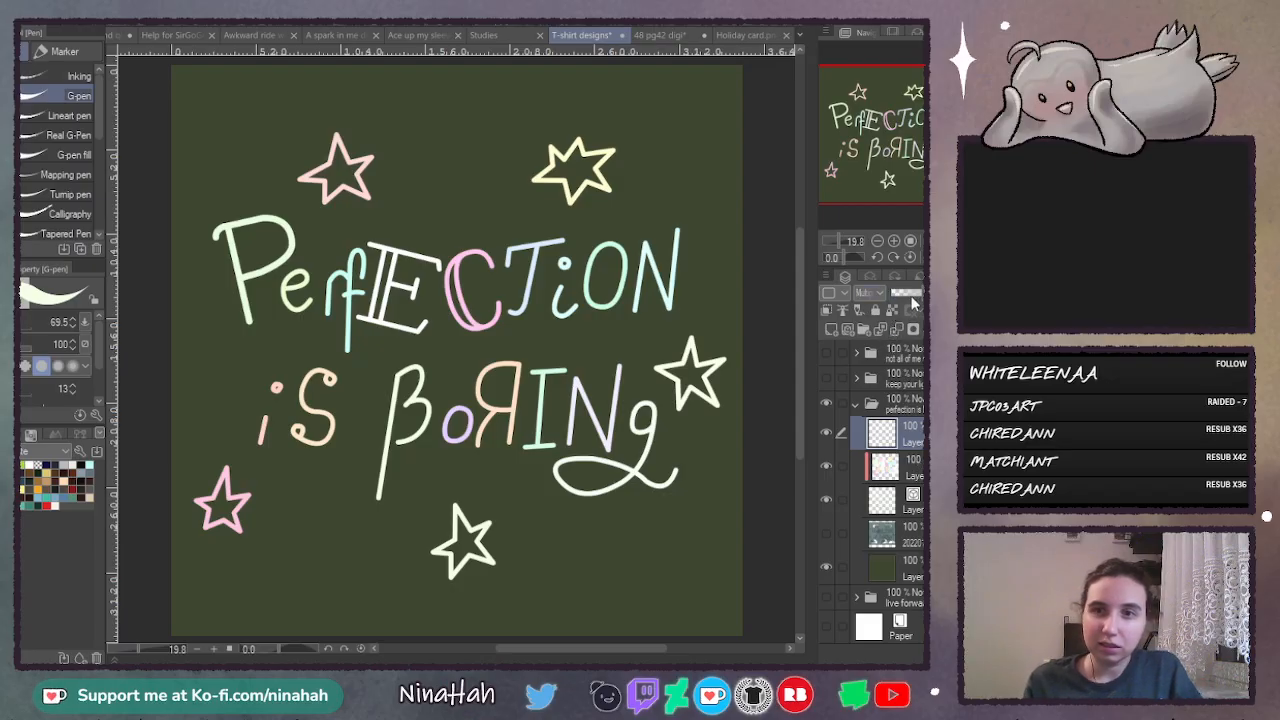
{"action": "left_click", "coordinate": [829, 310]}
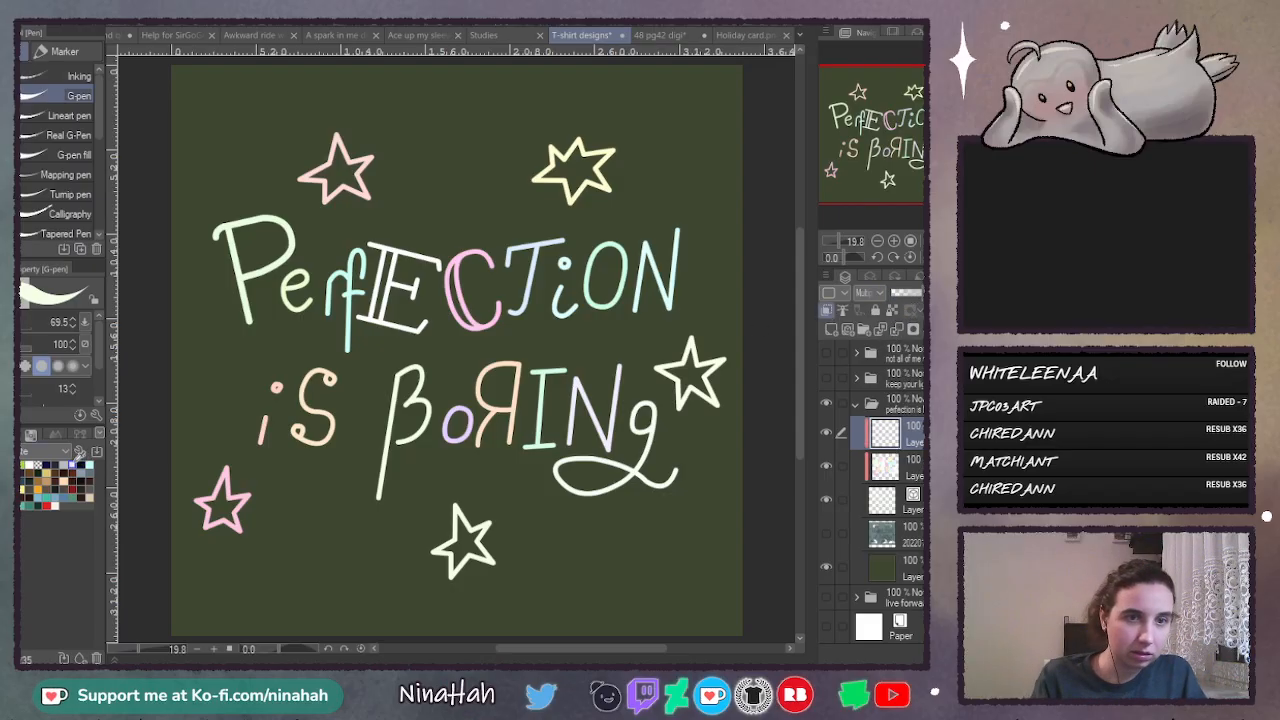
- Fill the clipped Multiply layer with light grey and reduce its opacity to 44%
{"action": "key", "text": "g"}
{"action": "left_click", "coordinate": [163, 565]}
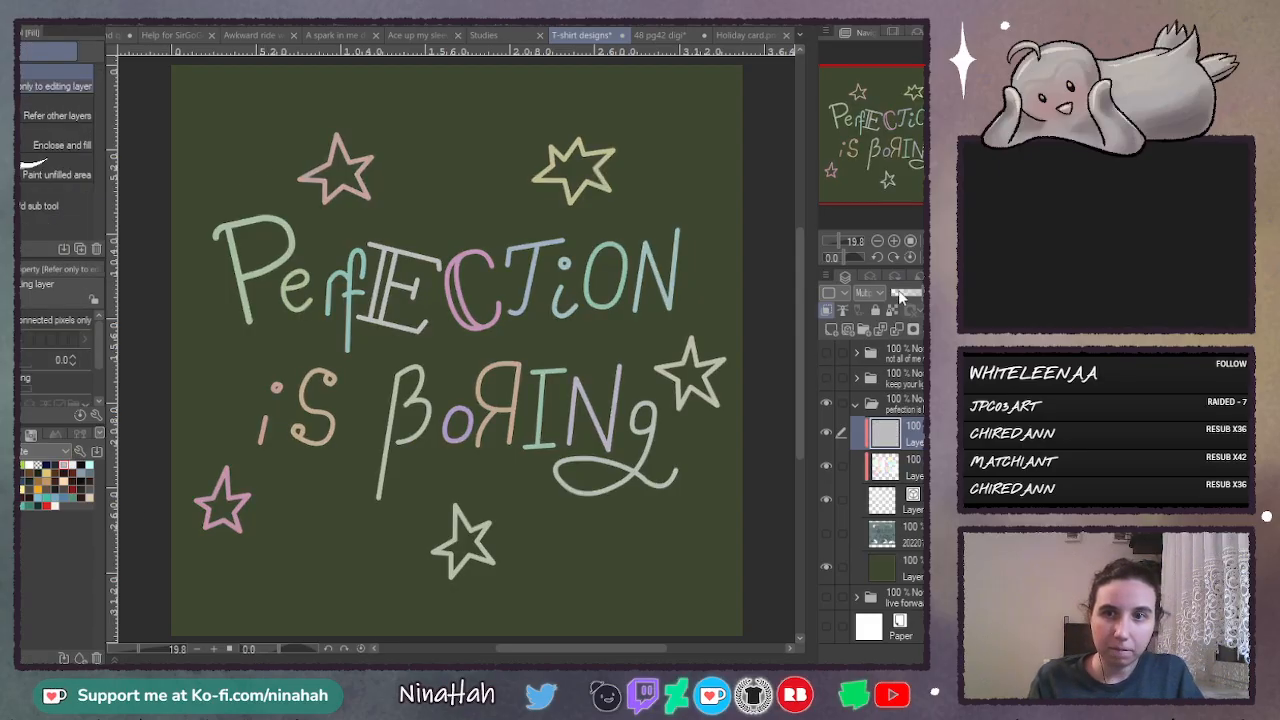
{"action": "left_click_drag", "start_coordinate": [898, 296], "coordinate": [909, 298]}
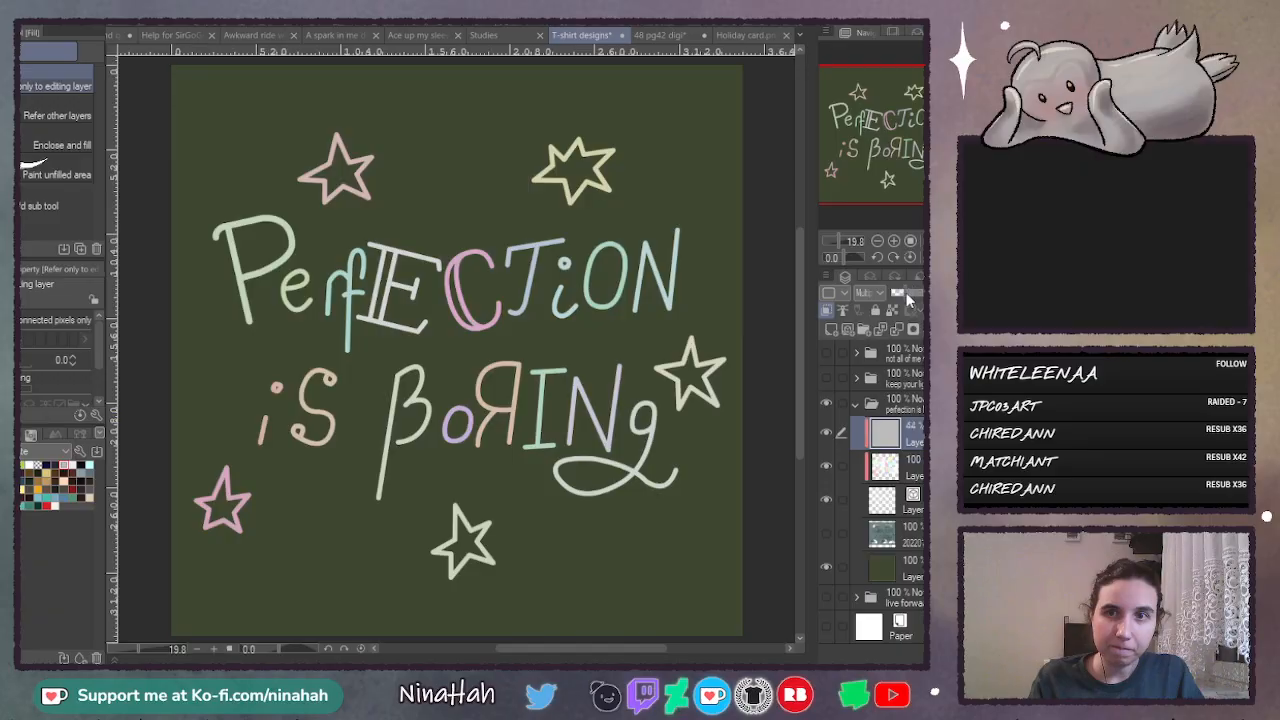
- Lower the pastel colour layer's opacity to 49% and the grey layer's to 40%, and add an unclipped layer above them
{"action": "key", "text": "alt+["}
{"action": "left_click", "coordinate": [909, 299]}
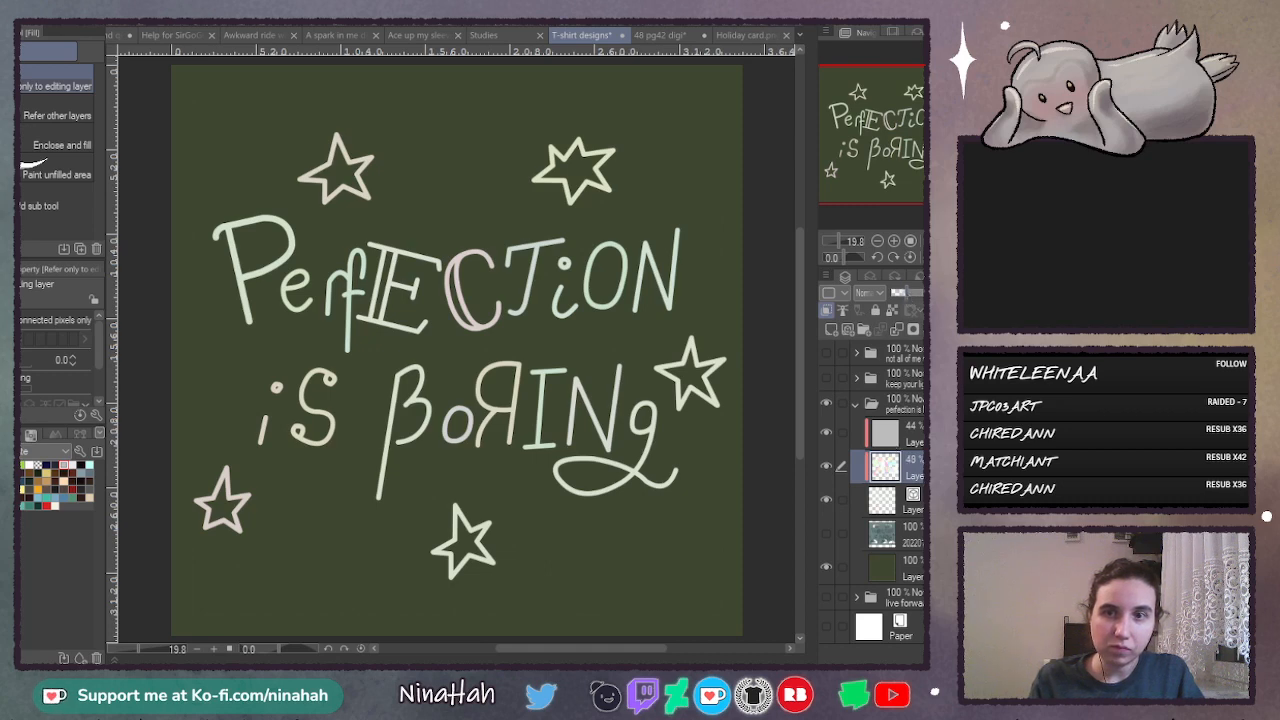
{"action": "key", "text": "alt+]"}
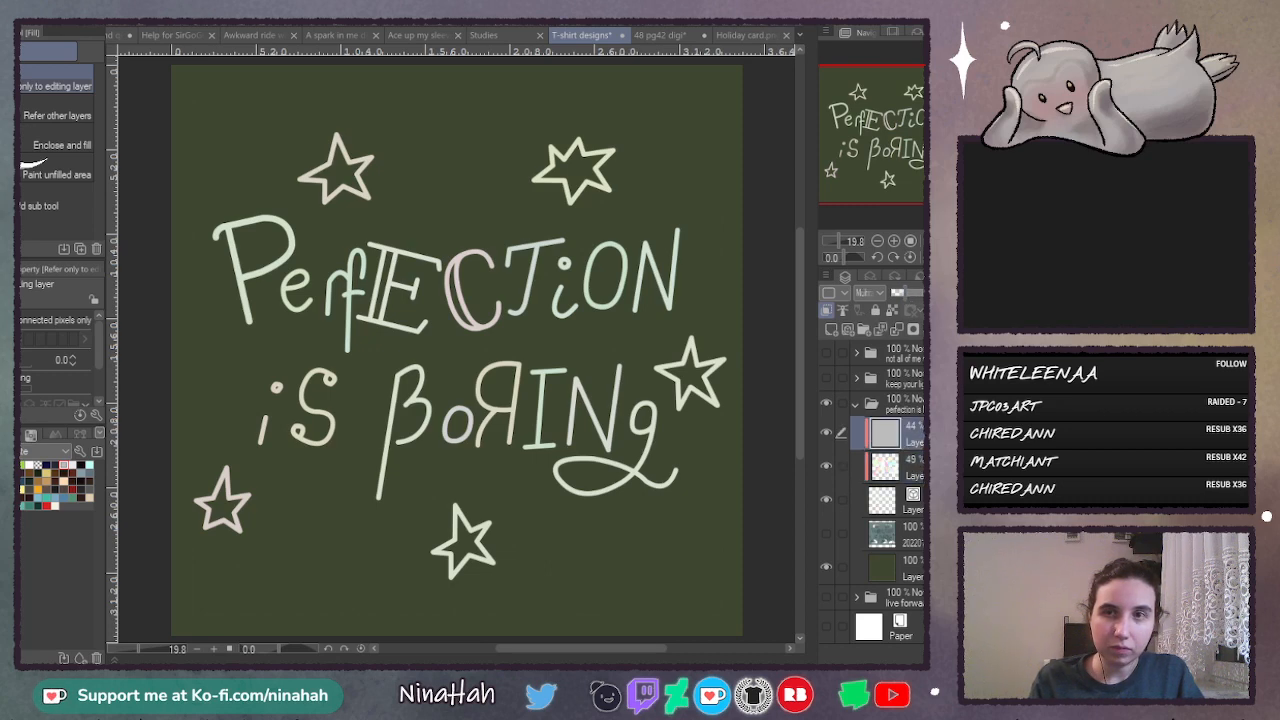
{"action": "left_click_drag", "start_coordinate": [921, 293], "coordinate": [919, 293]}
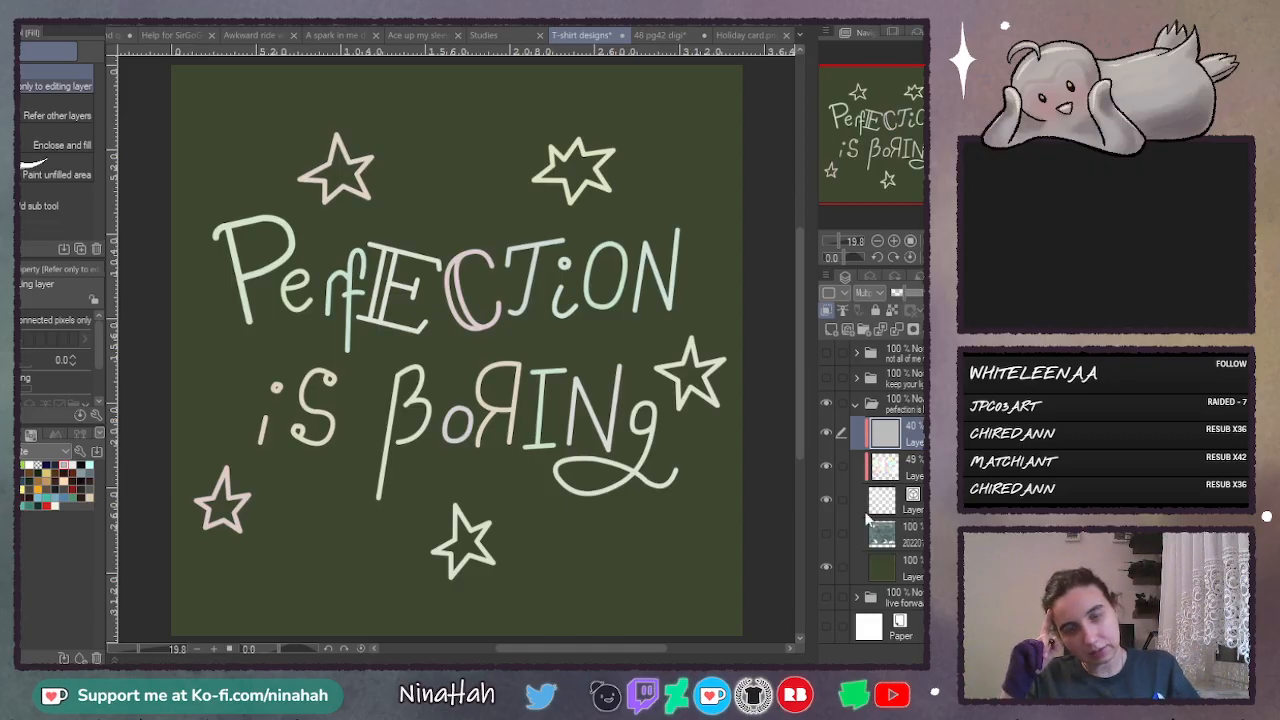
{"action": "left_click", "coordinate": [832, 334]}
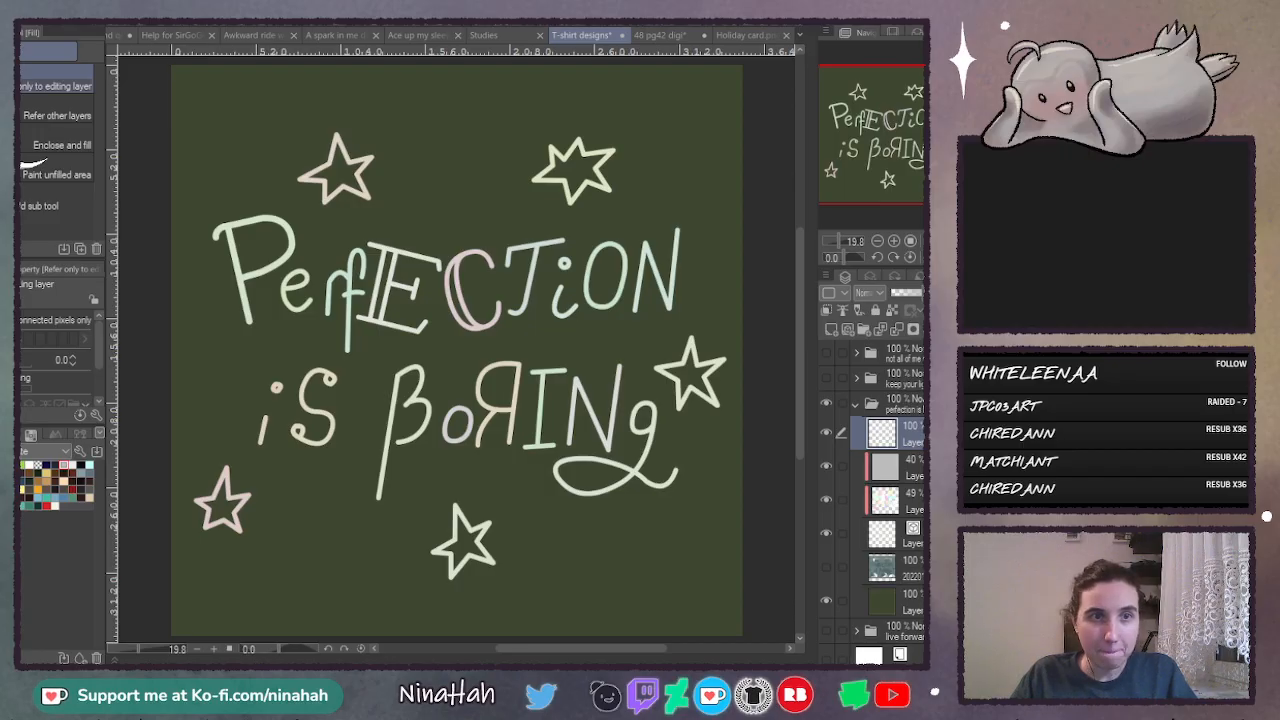
- Place the grunge texture beneath the empty top layer, stretch it wider and taller over the canvas, and shift it sideways
{"action": "mouse_move", "coordinate": [908, 434]}
{"action": "left_mouse_down"}
{"action": "mouse_move", "coordinate": [908, 418]}
{"action": "mouse_move", "coordinate": [908, 451]}
{"action": "left_mouse_up"}
{"action": "left_click_drag", "start_coordinate": [537, 351], "coordinate": [738, 350]}
{"action": "left_click_drag", "start_coordinate": [385, 349], "coordinate": [177, 350]}
{"action": "left_click_drag", "start_coordinate": [476, 242], "coordinate": [482, 96]}
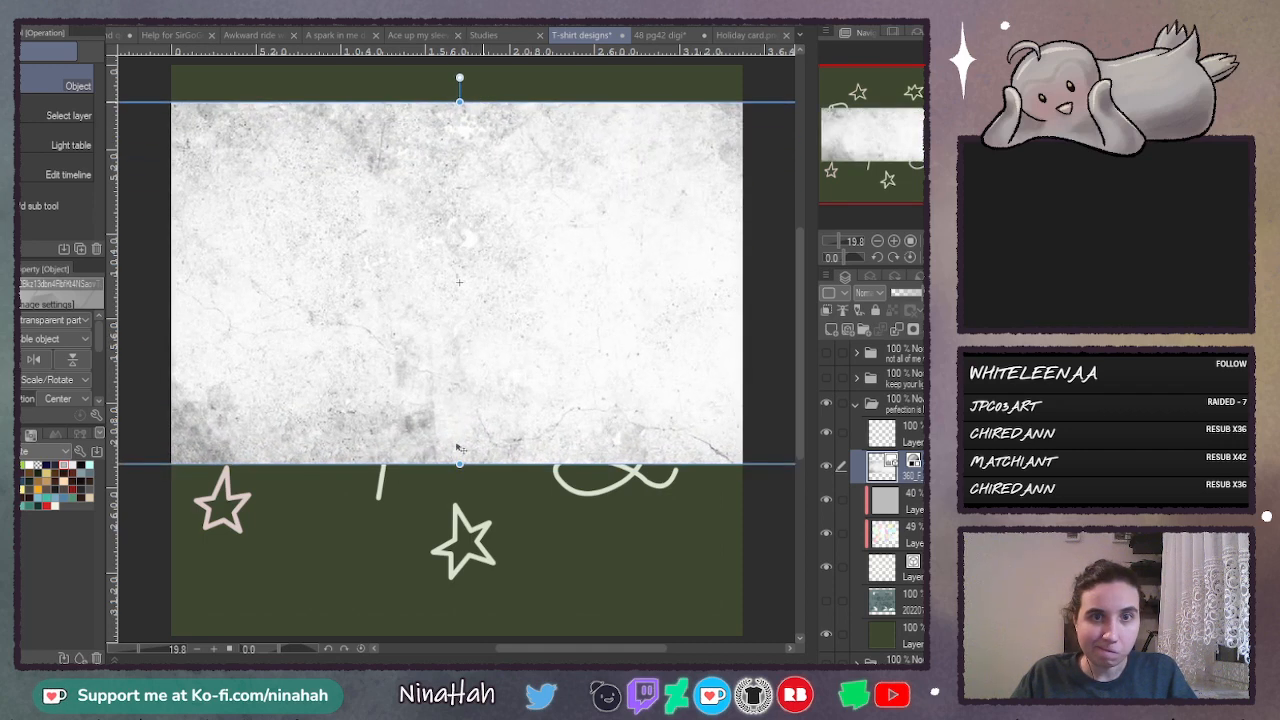
{"action": "left_click_drag", "start_coordinate": [460, 465], "coordinate": [462, 598]}
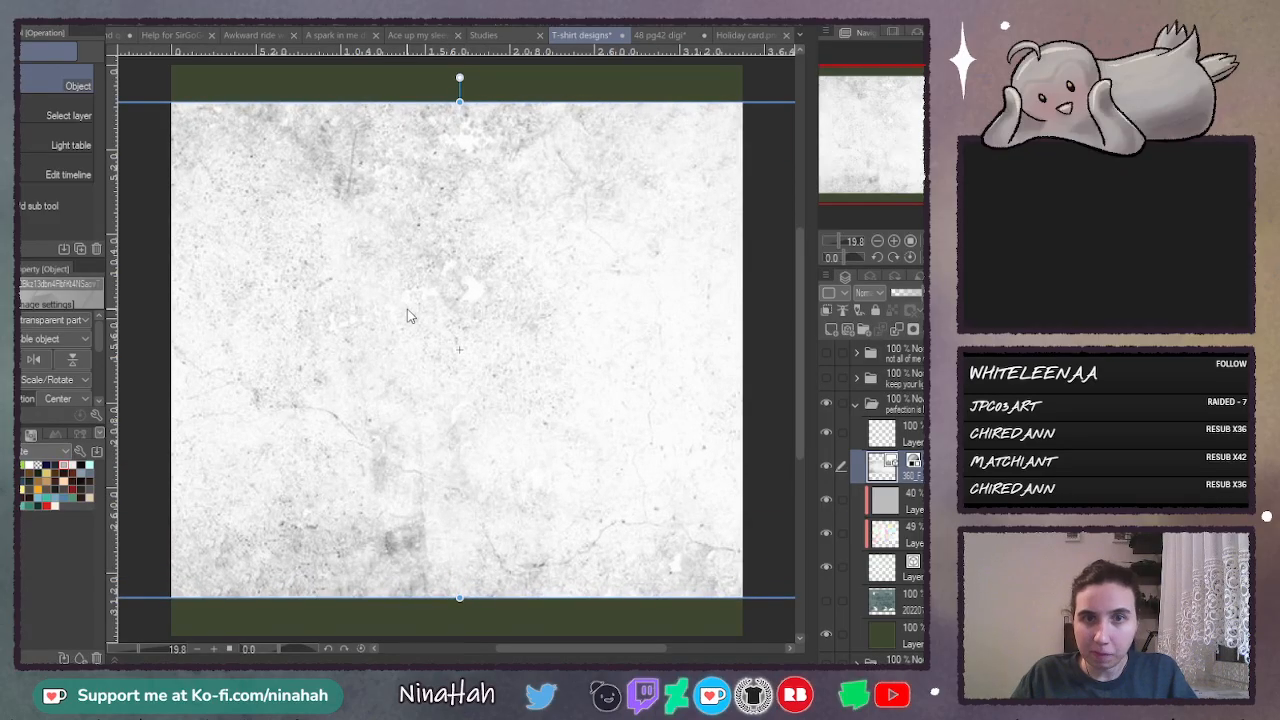
{"action": "left_click_drag", "start_coordinate": [403, 315], "coordinate": [649, 328]}
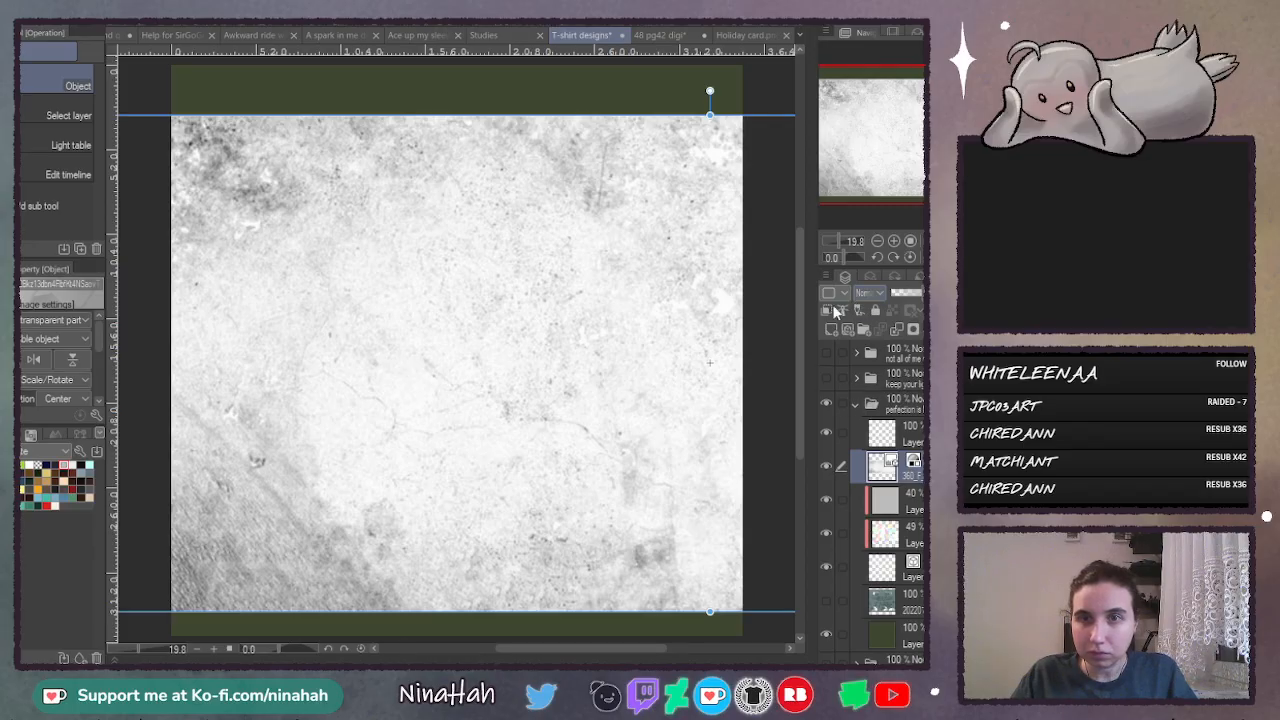
- Clip the grunge texture layer to the lettering and set its blending mode to Multiply
{"action": "left_click", "coordinate": [828, 310]}
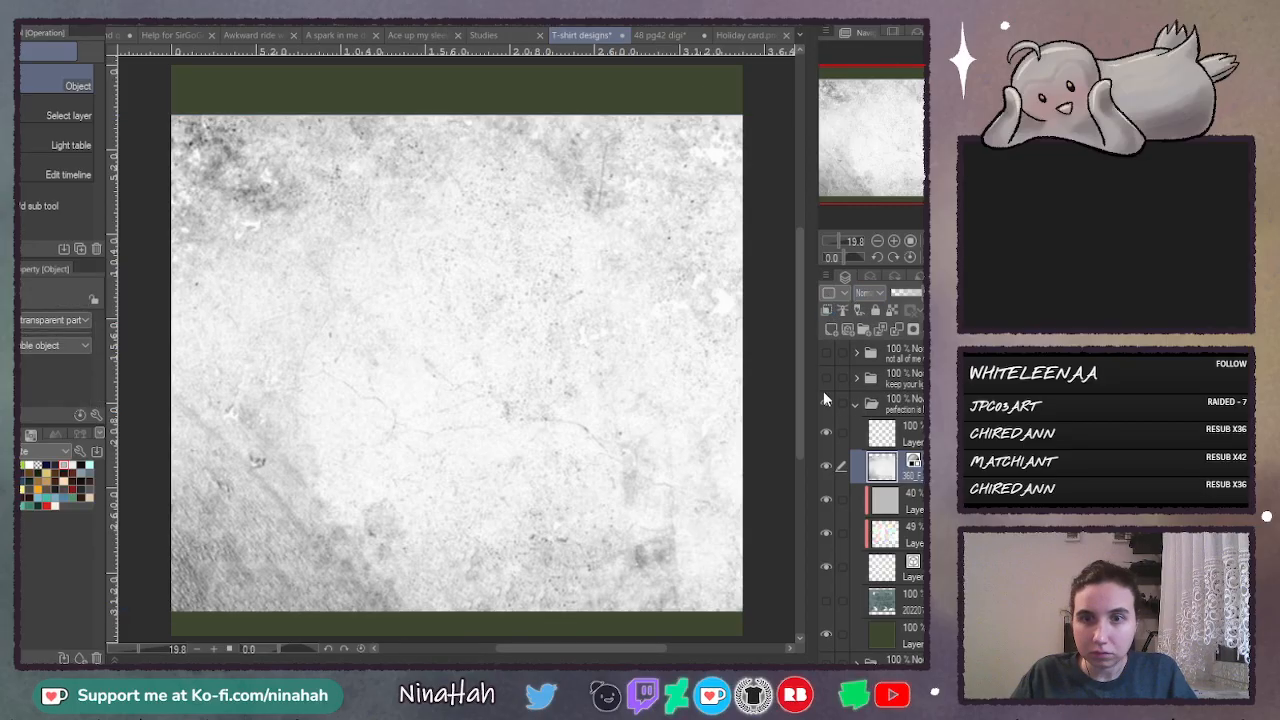
{"action": "left_click", "coordinate": [826, 311]}
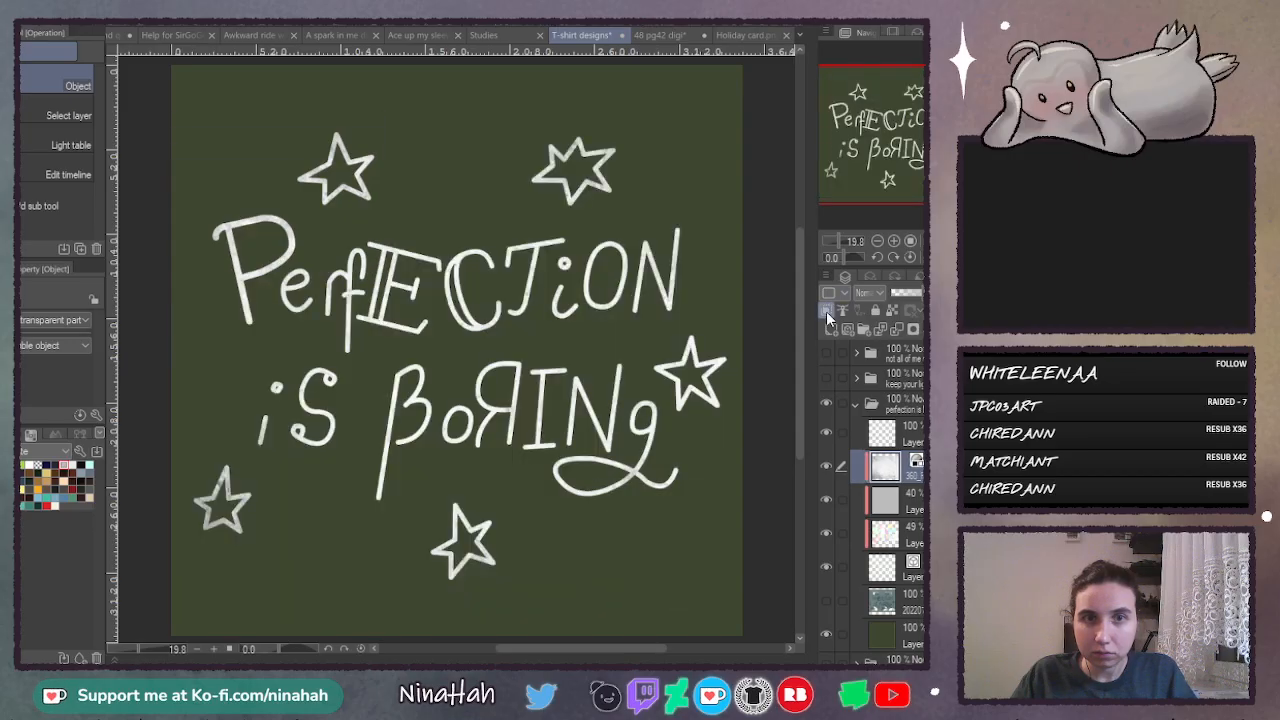
{"action": "left_click", "coordinate": [895, 294]}
{"action": "left_click", "coordinate": [890, 345]}
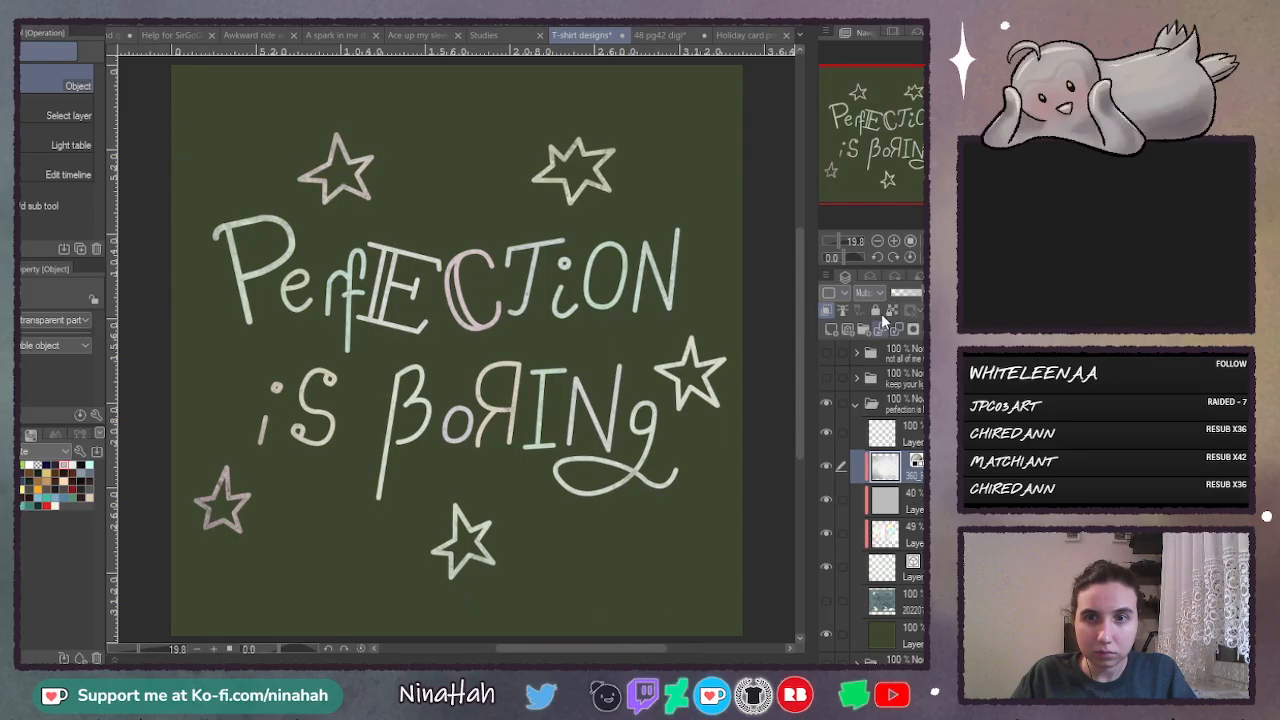
- Try a layer mask on the grunge texture, undo it, and unclip the texture from the lettering
{"action": "left_click", "coordinate": [915, 328]}
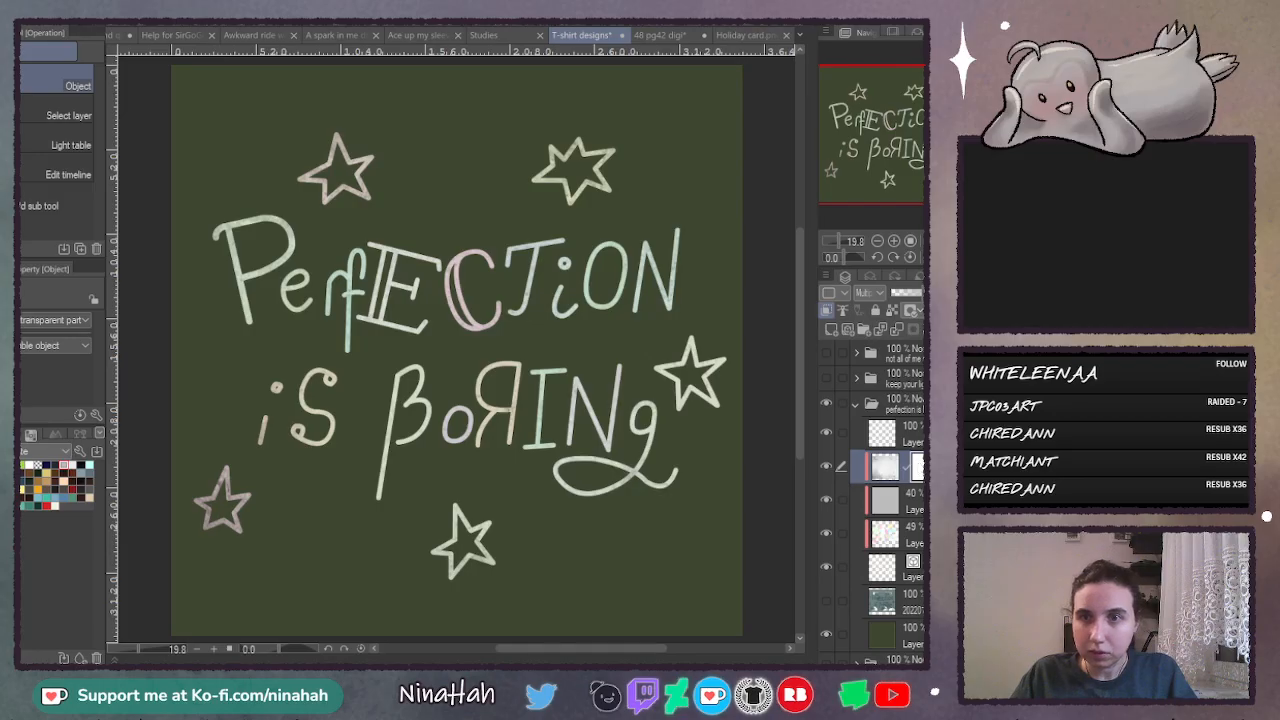
{"action": "key", "text": "ctrl+z"}
{"action": "left_click", "coordinate": [828, 310]}
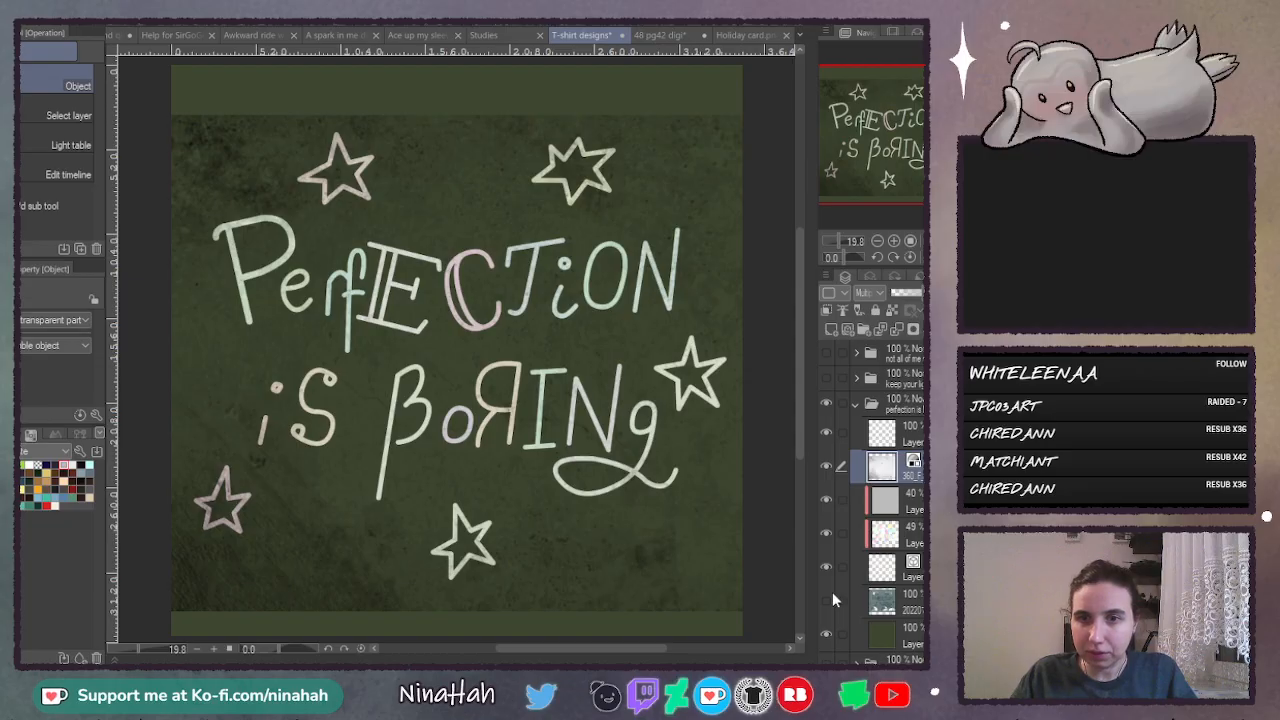
- Try Auto select on the grunge texture, clear the selection, and hide the lettering layer
{"action": "left_click", "coordinate": [889, 470], "text": "ctrl"}
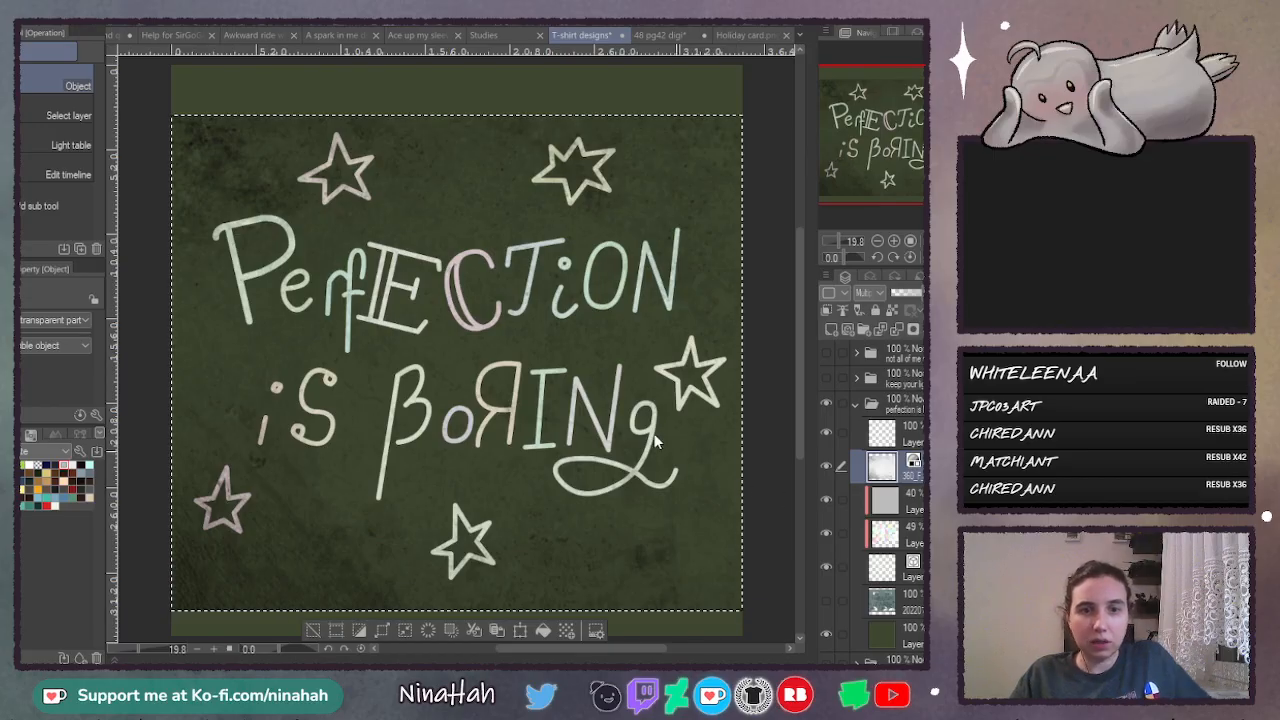
{"action": "key", "text": "ctrl+d"}
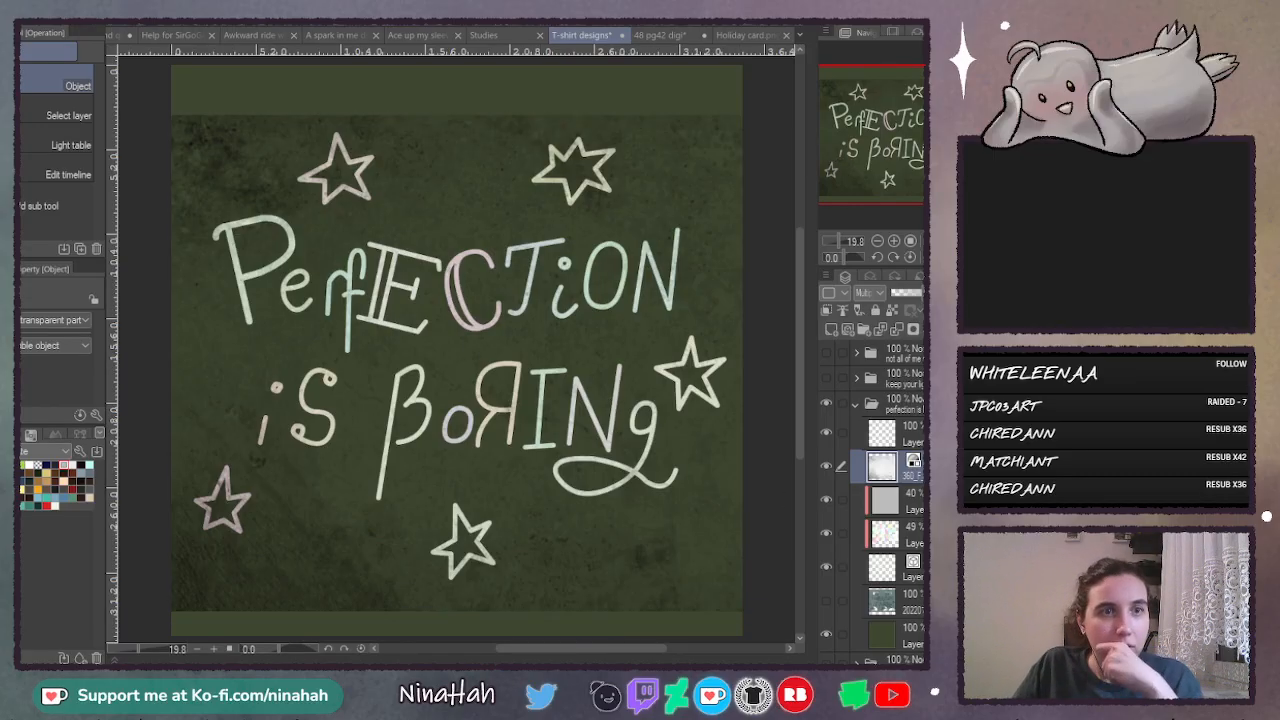
{"action": "key", "text": "w"}
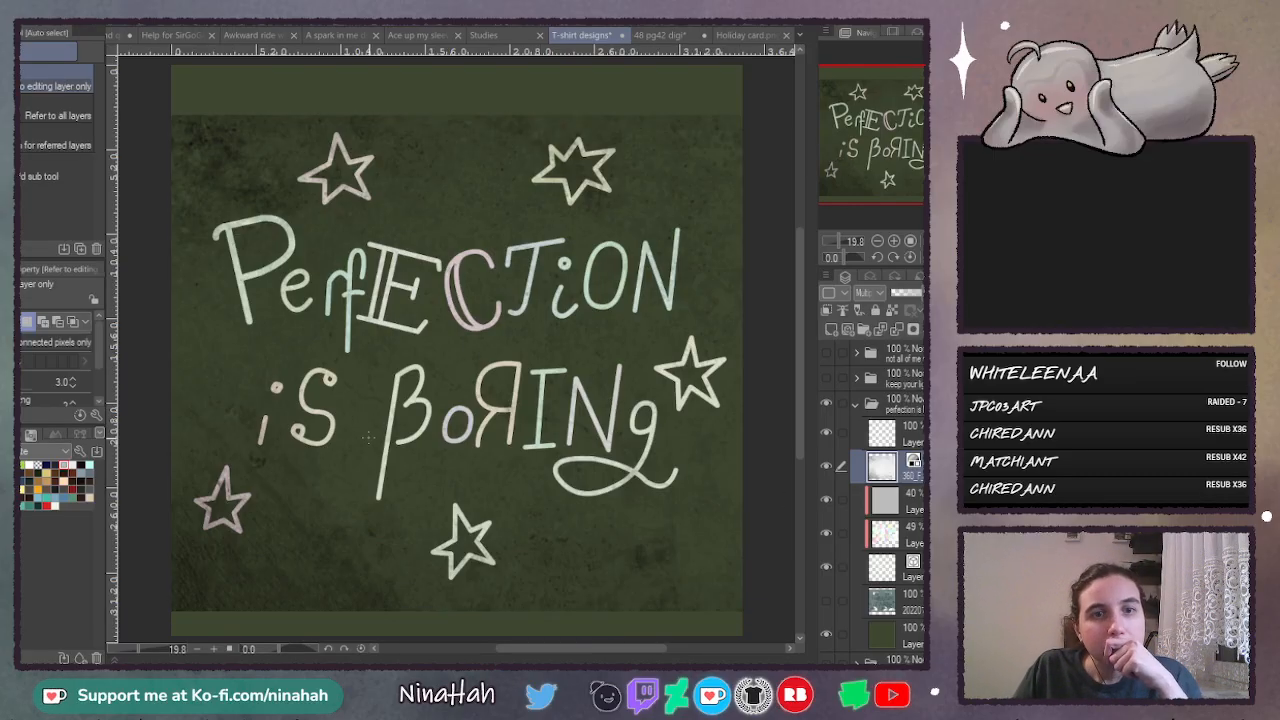
{"action": "left_click", "coordinate": [368, 436]}
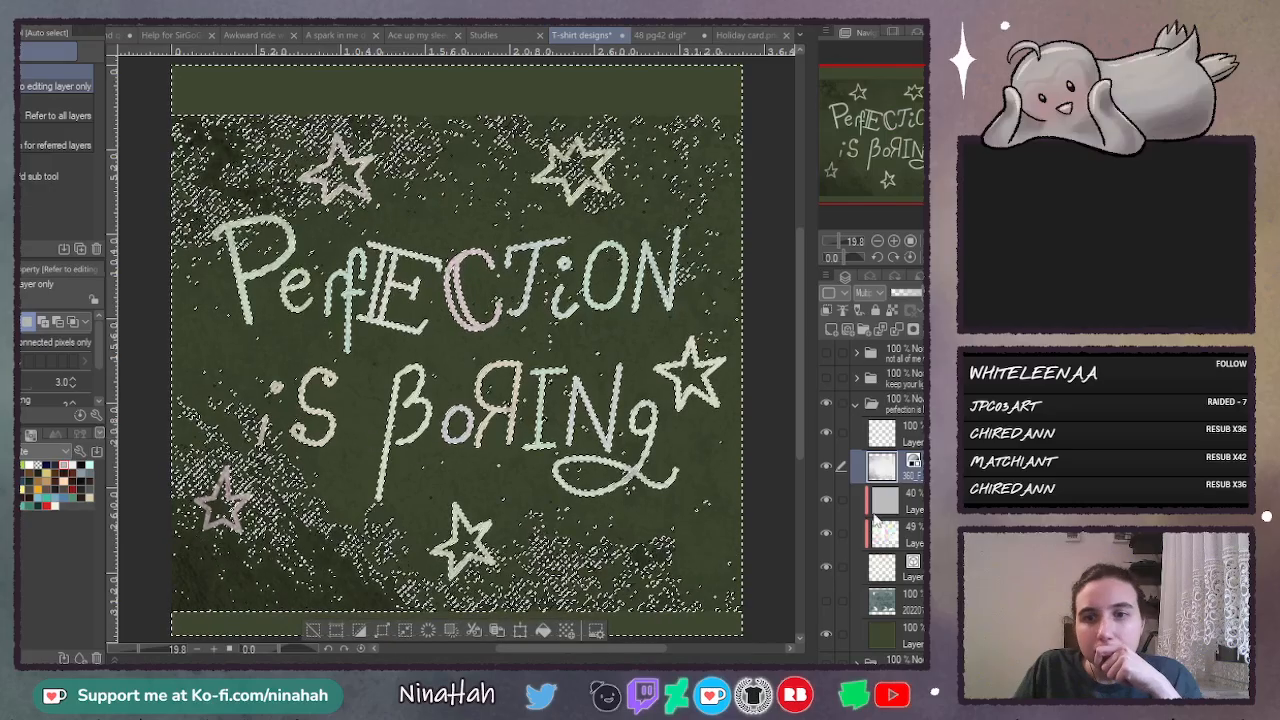
{"action": "left_click", "coordinate": [827, 565]}
{"action": "key", "text": "ctrl+d"}
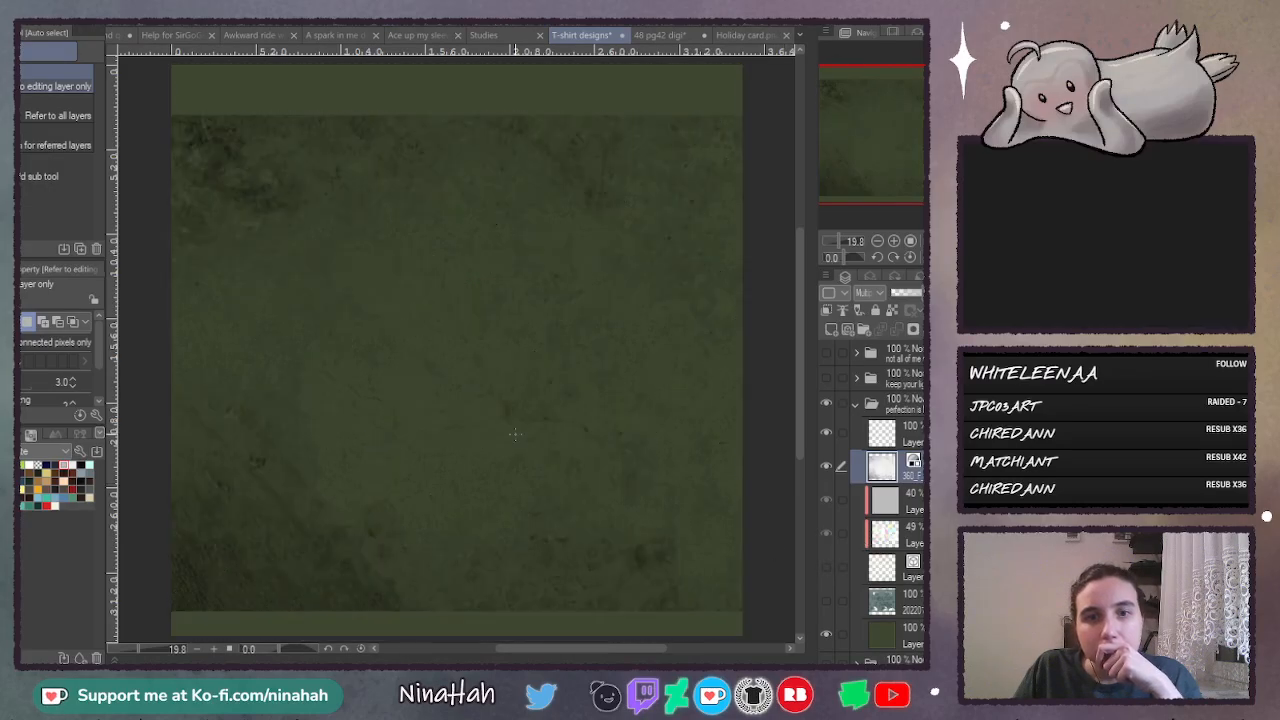
- Auto-select the light areas of the grunge texture with the tolerance reduced to 0
{"action": "left_click", "coordinate": [515, 433]}
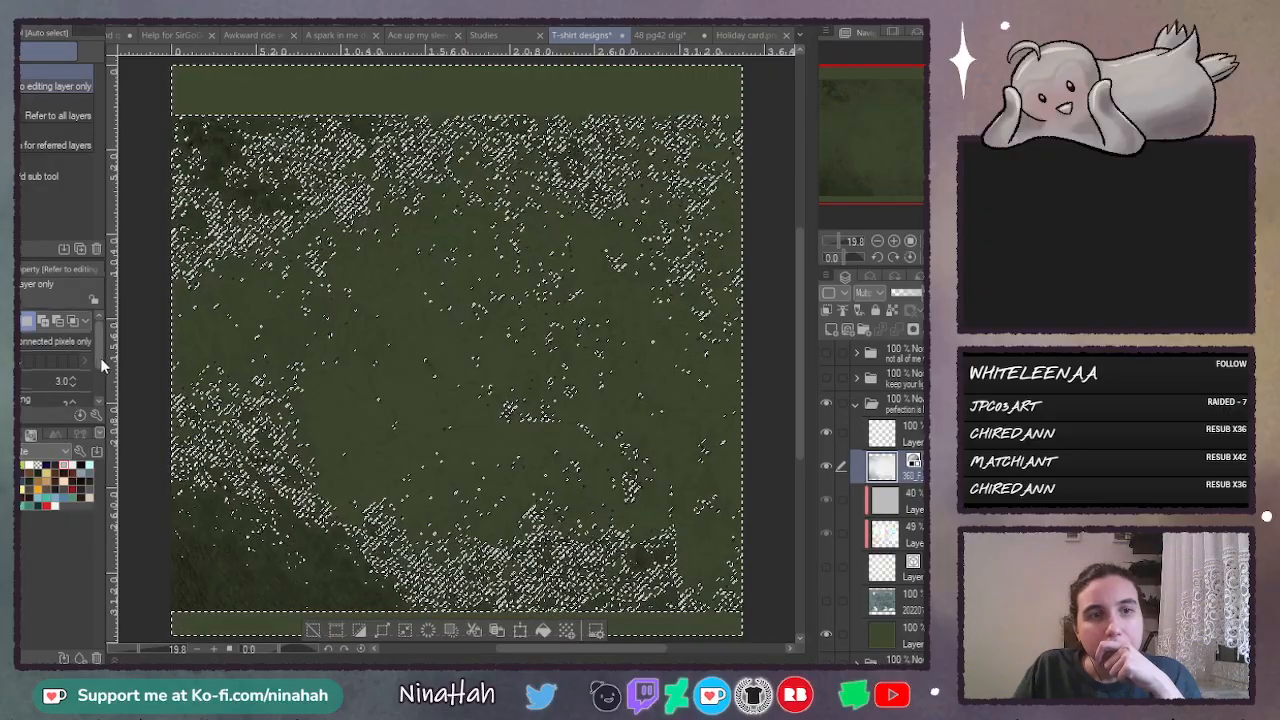
{"action": "scroll", "coordinate": [95, 362], "scroll_direction": "down", "scroll_amount": 1}
{"action": "key", "text": "ctrl+d"}
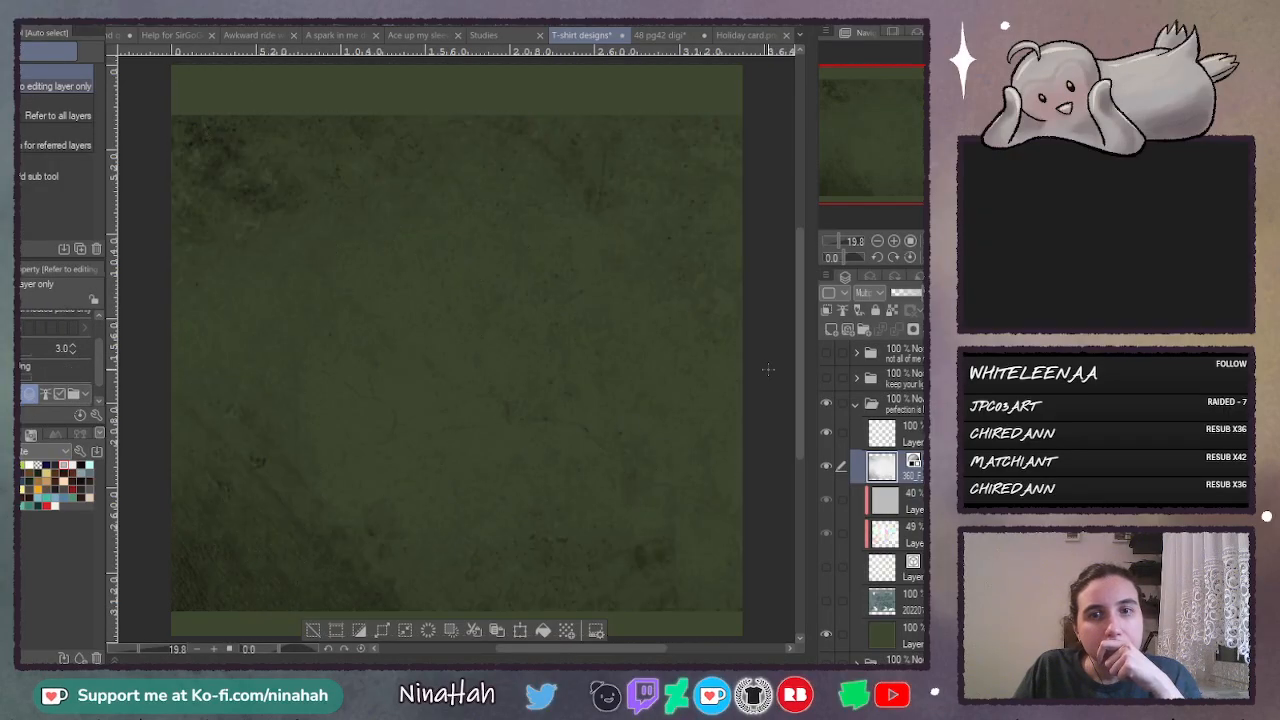
{"action": "left_click", "coordinate": [414, 481]}
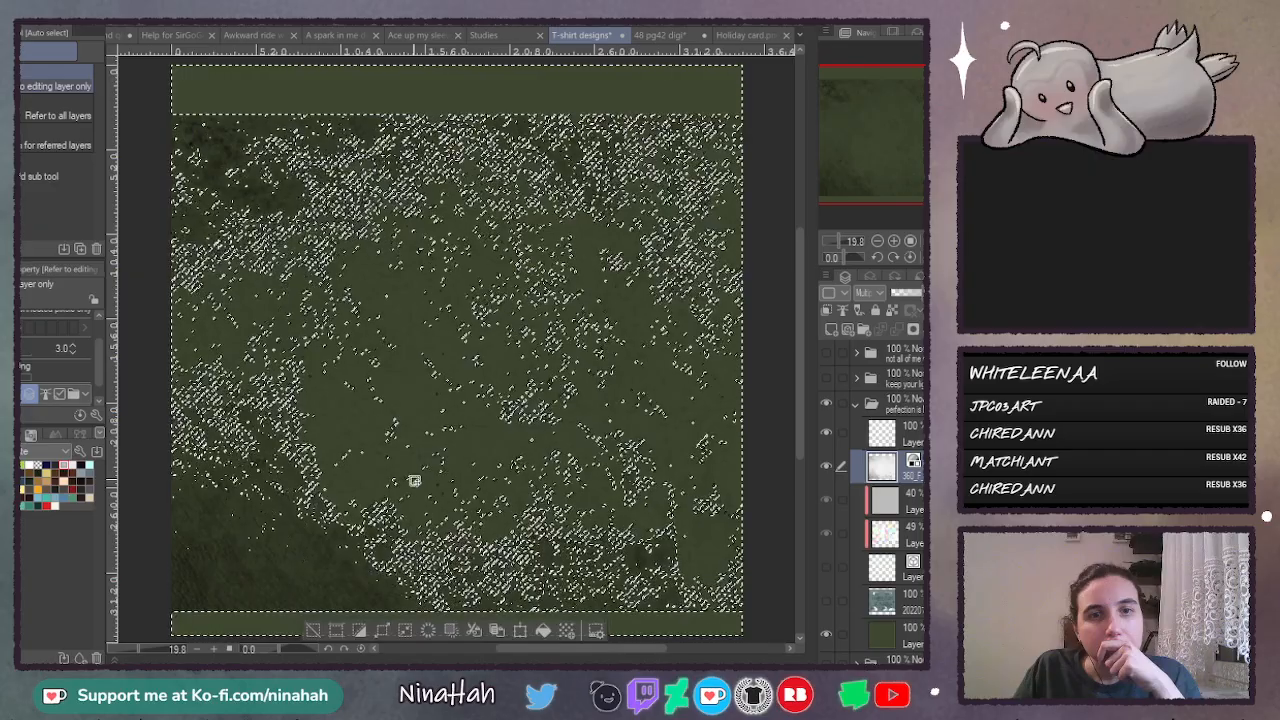
{"action": "left_click", "coordinate": [64, 349]}
{"action": "type", "text": "0"}
{"action": "key", "text": "Return"}
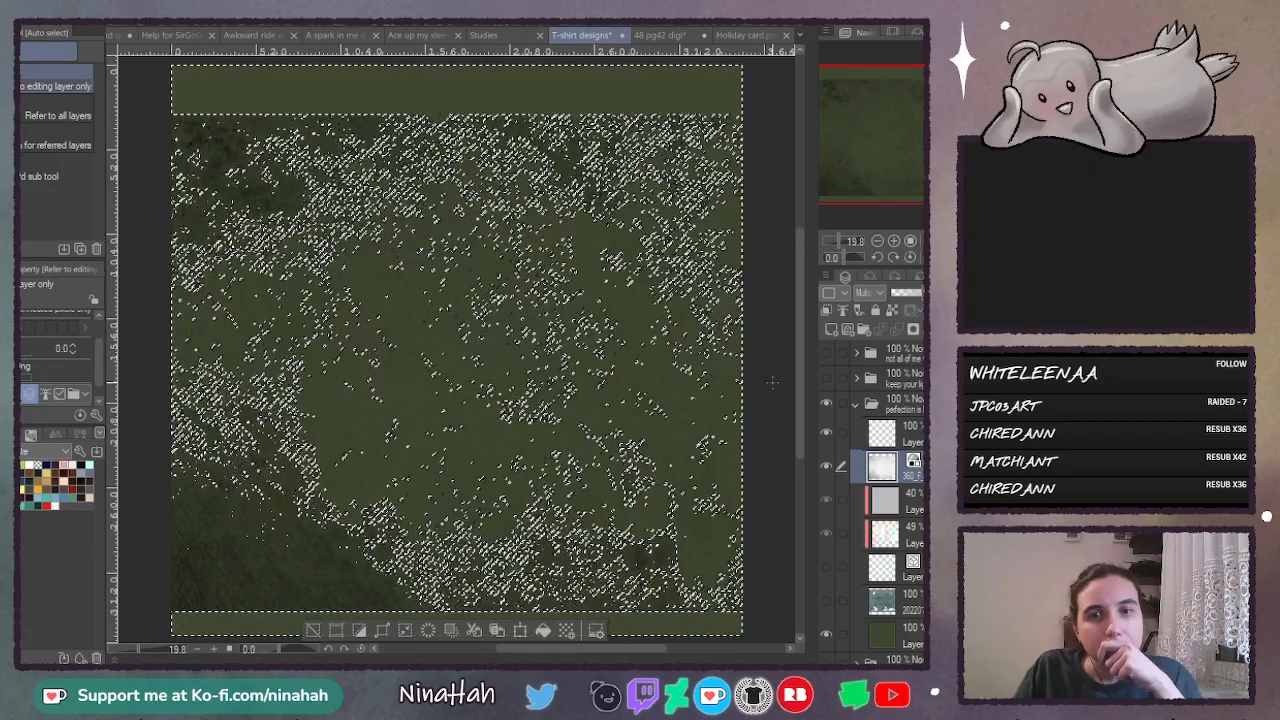
{"action": "key", "text": "ctrl+d"}
{"action": "left_click", "coordinate": [404, 474]}
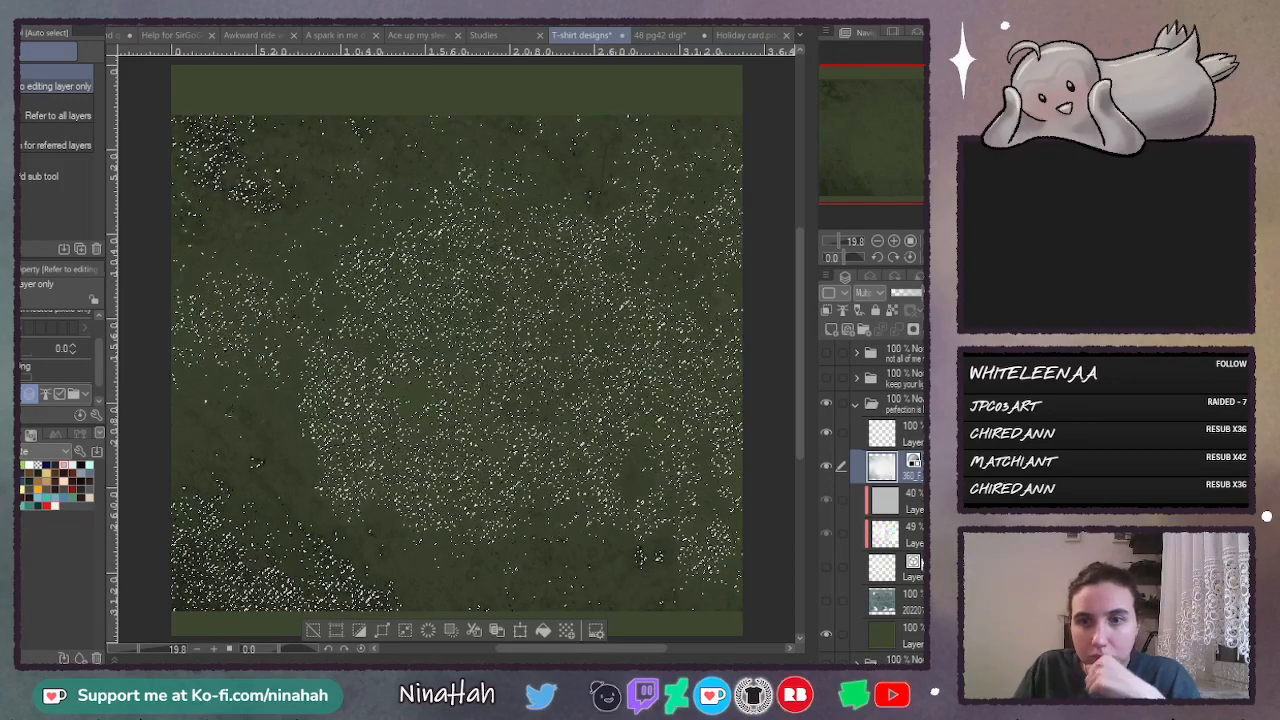
- Turn the texture selection into a mask on the lettering layer and show that layer again
{"action": "left_click", "coordinate": [915, 497]}
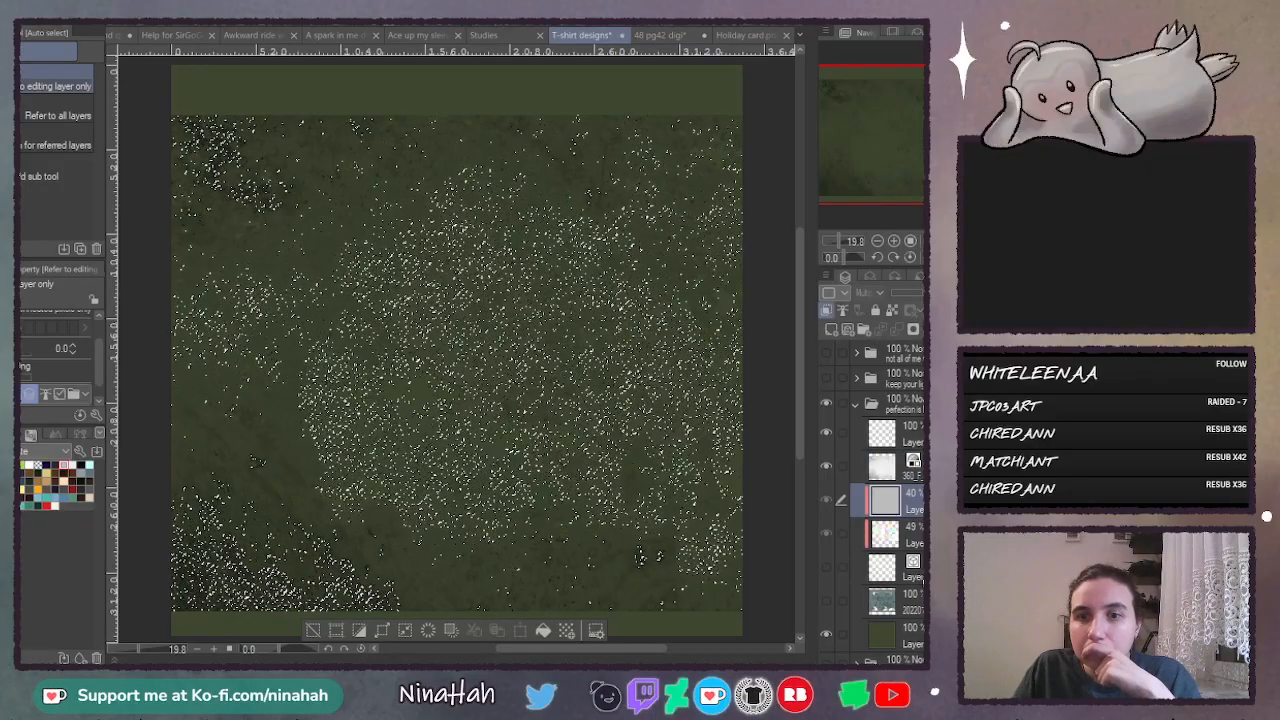
{"action": "left_click", "coordinate": [908, 570]}
{"action": "left_click", "coordinate": [876, 330]}
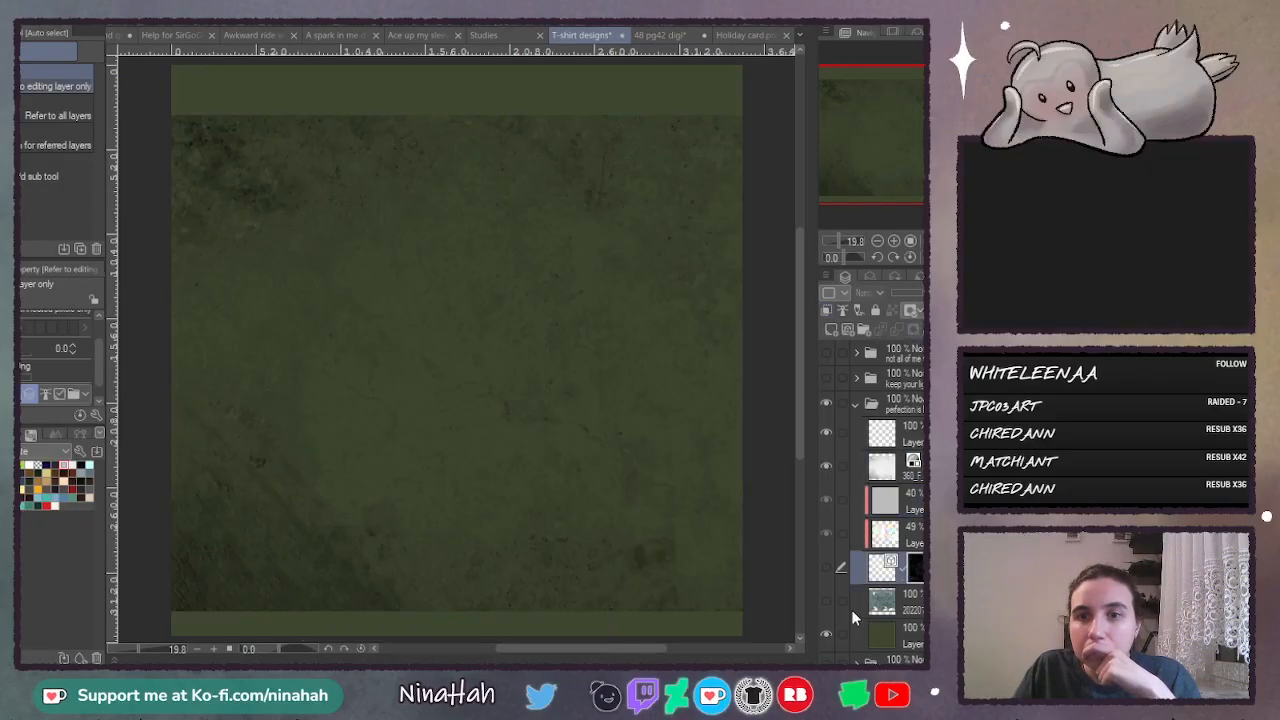
{"action": "left_click", "coordinate": [828, 562]}
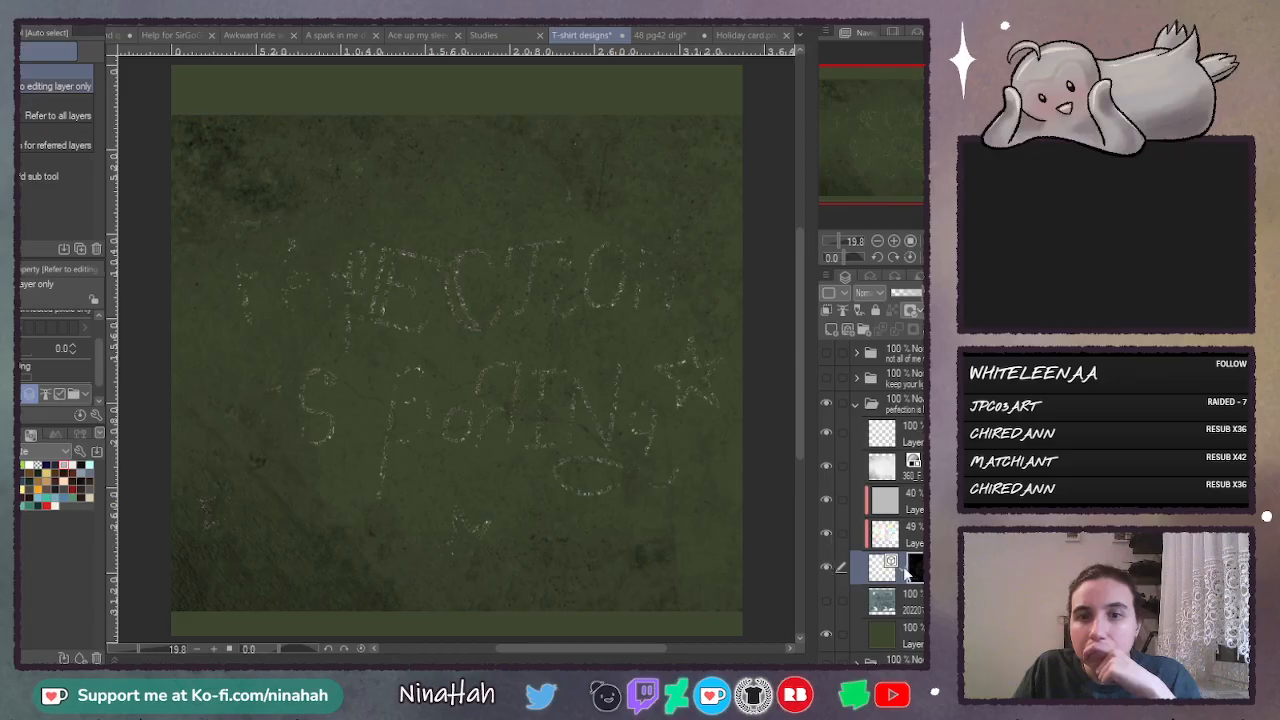
- Compare the masked lettering with and without the texture, display the mask area, and remove the mask
{"action": "left_click", "coordinate": [828, 465]}
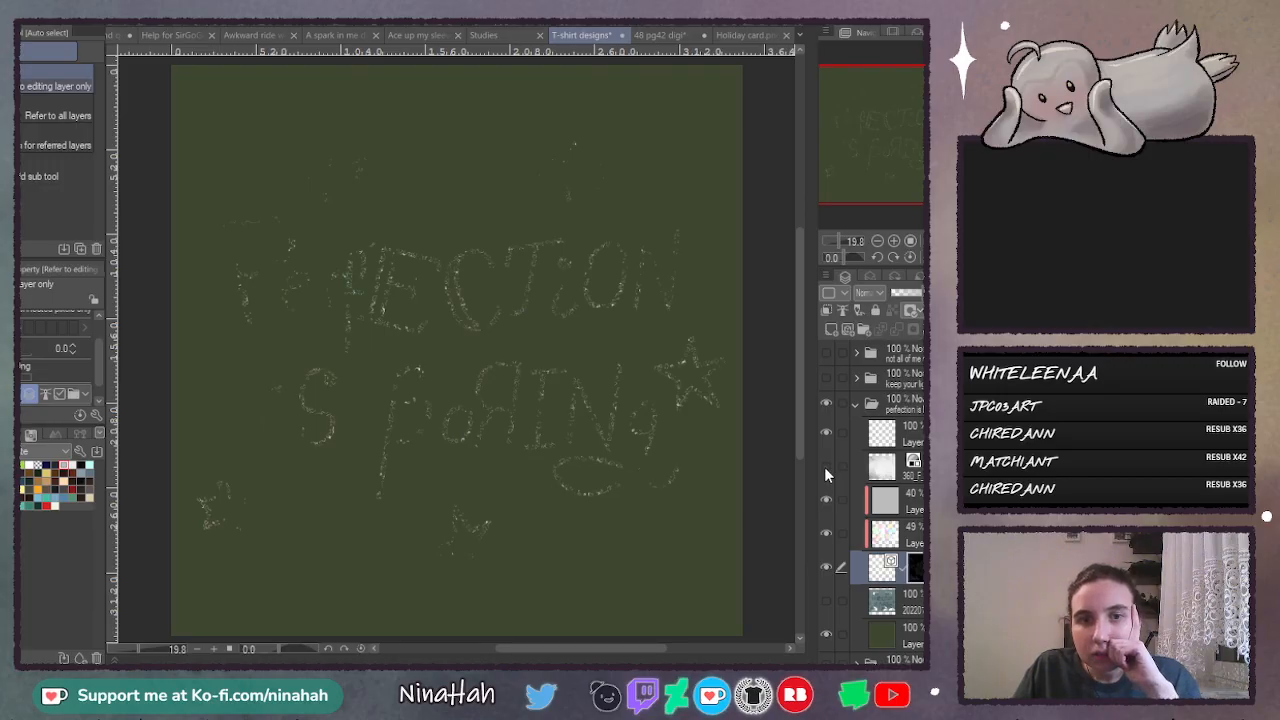
{"action": "left_click", "coordinate": [825, 467]}
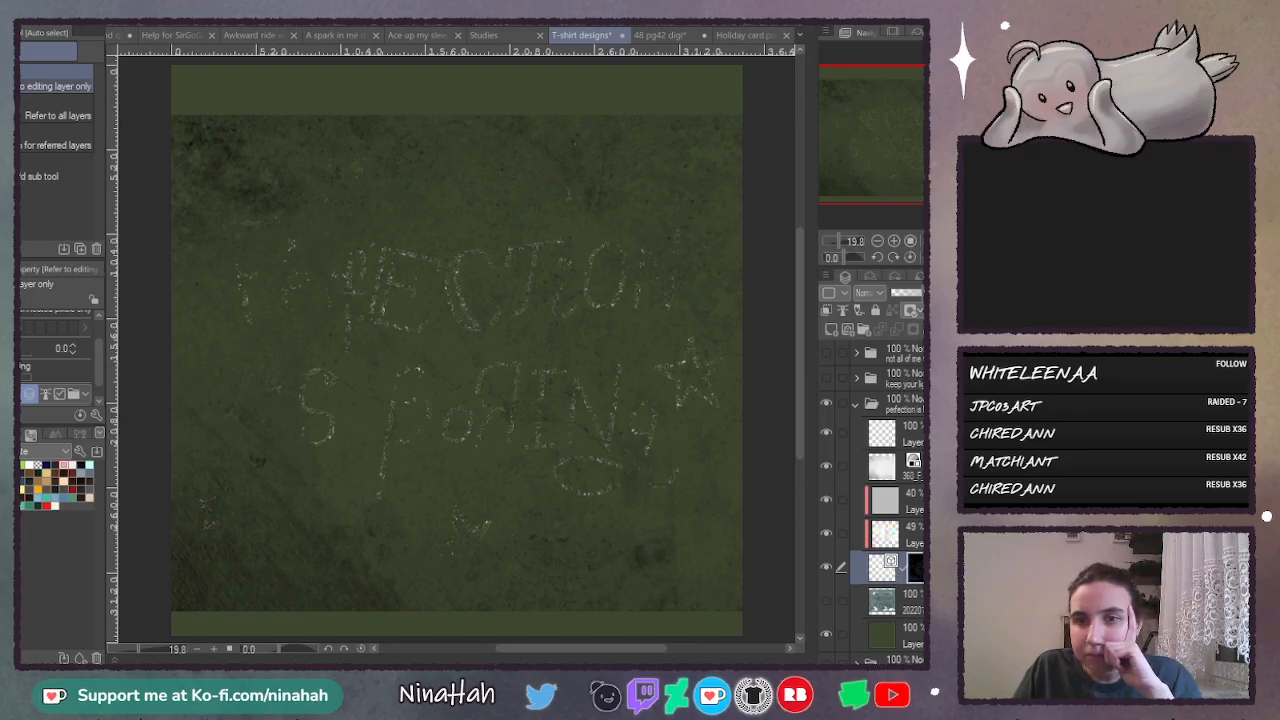
{"action": "left_click", "coordinate": [819, 563]}
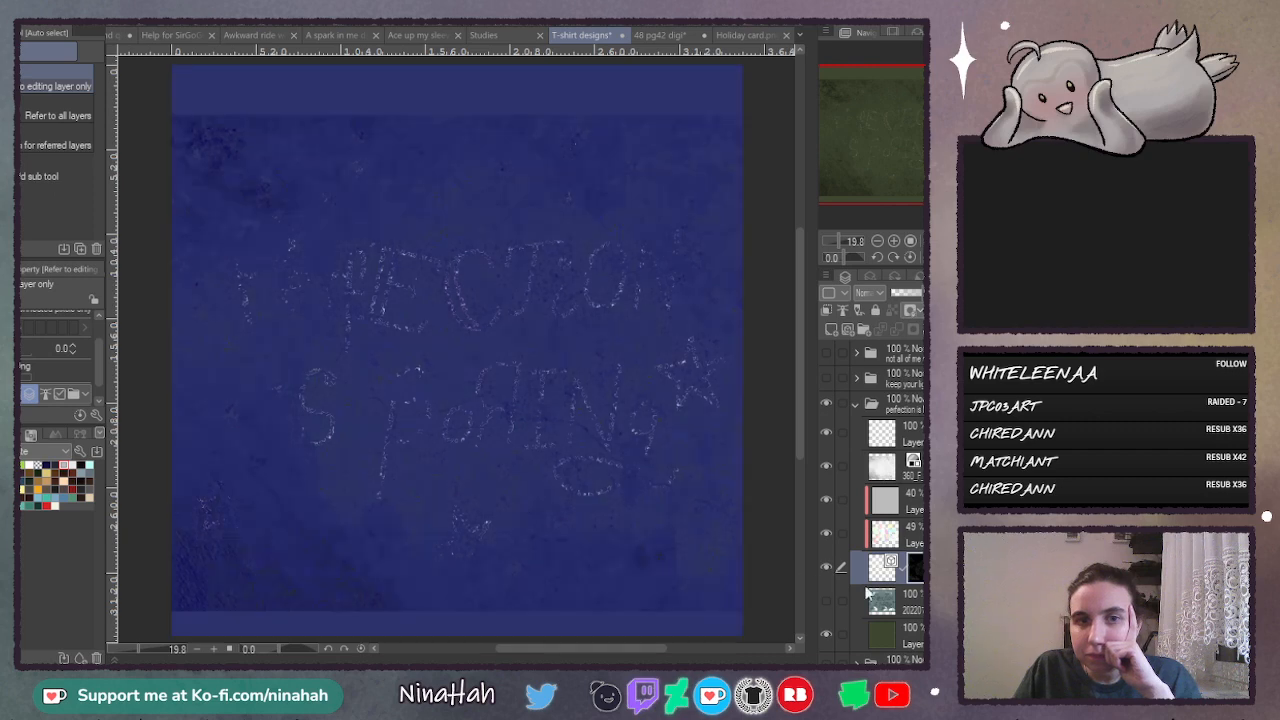
{"action": "left_click", "coordinate": [885, 573]}
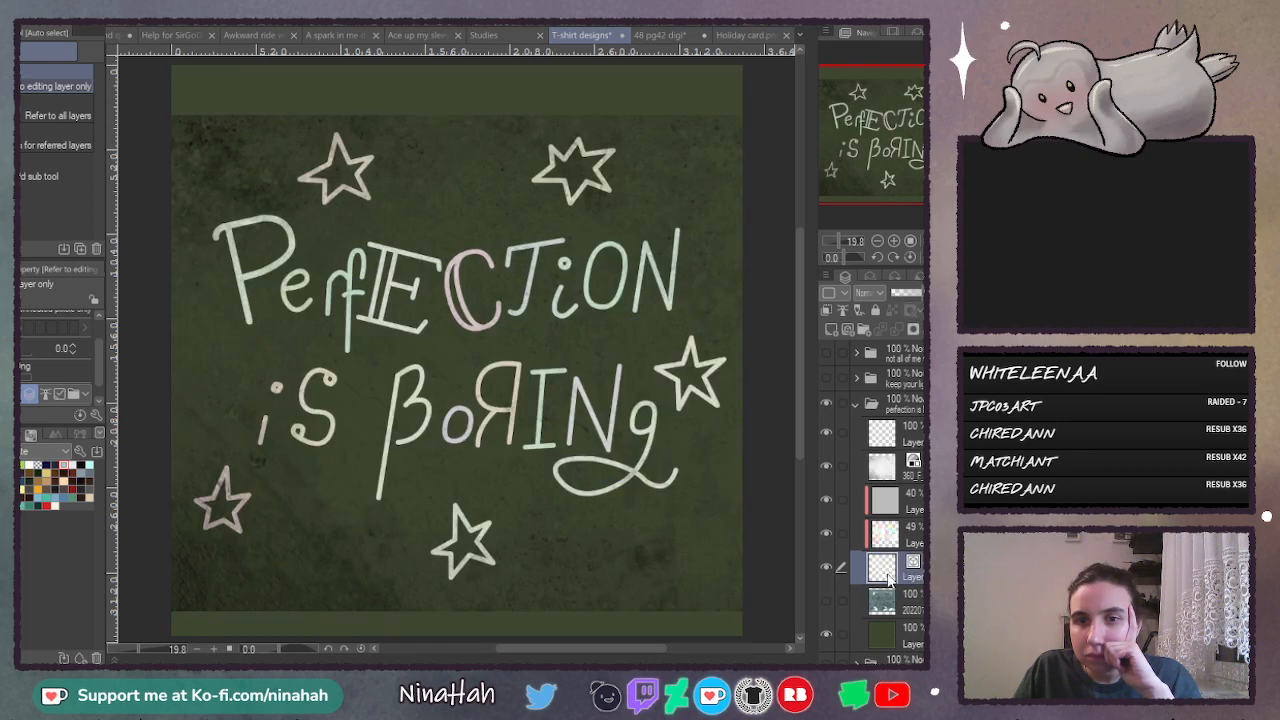
- Hide and delete the grunge texture layer, and check the lettering with the green background switched off and on
{"action": "left_click", "coordinate": [828, 462]}
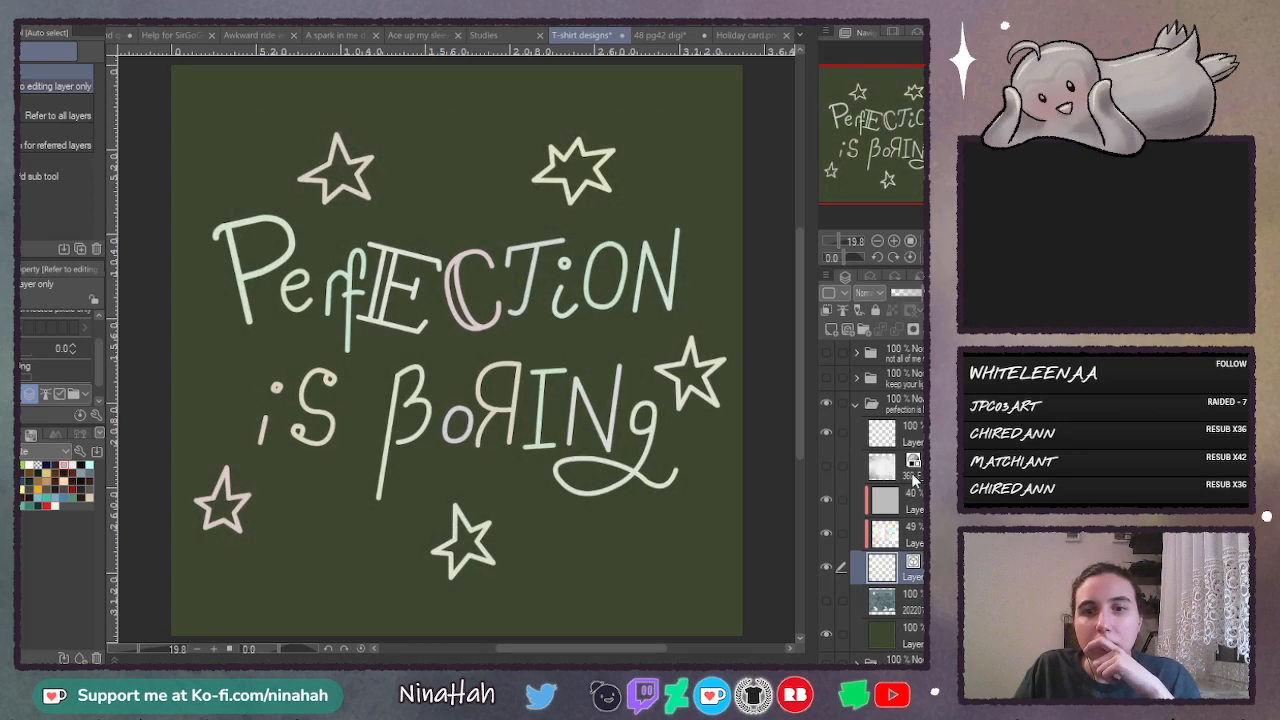
{"action": "left_click", "coordinate": [882, 465]}
{"action": "left_click", "coordinate": [945, 329]}
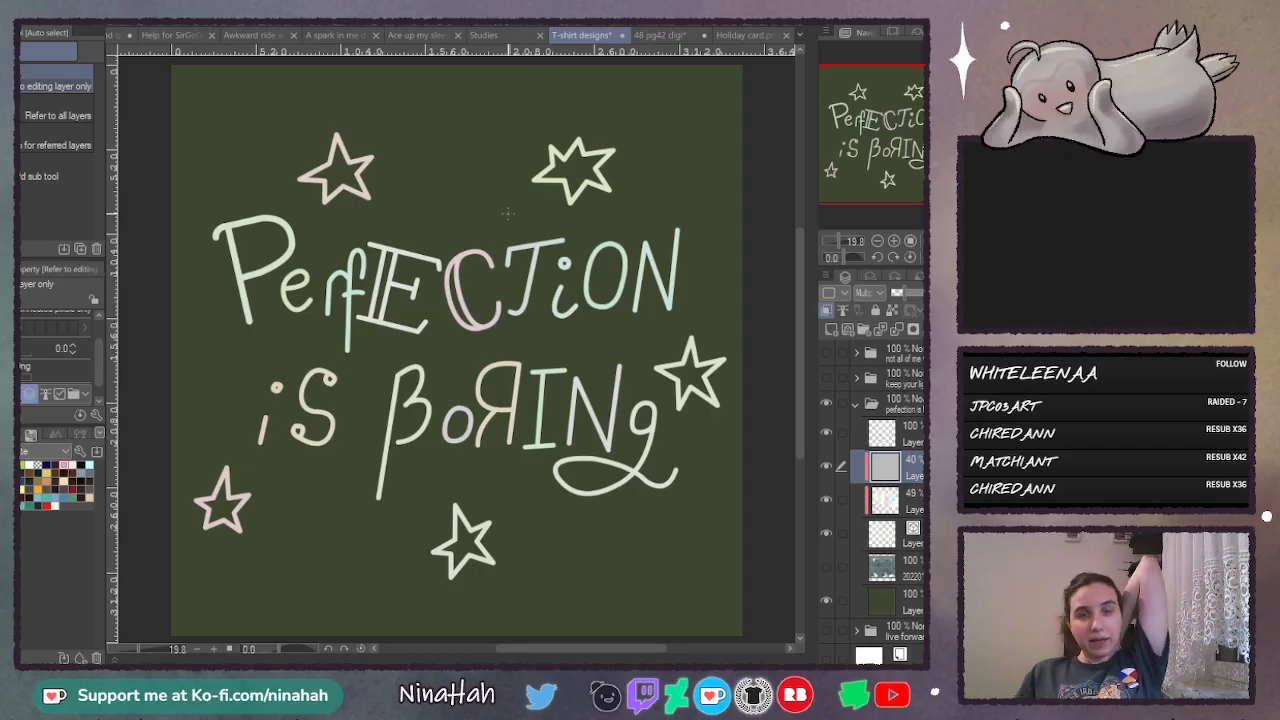
{"action": "left_click", "coordinate": [827, 601]}
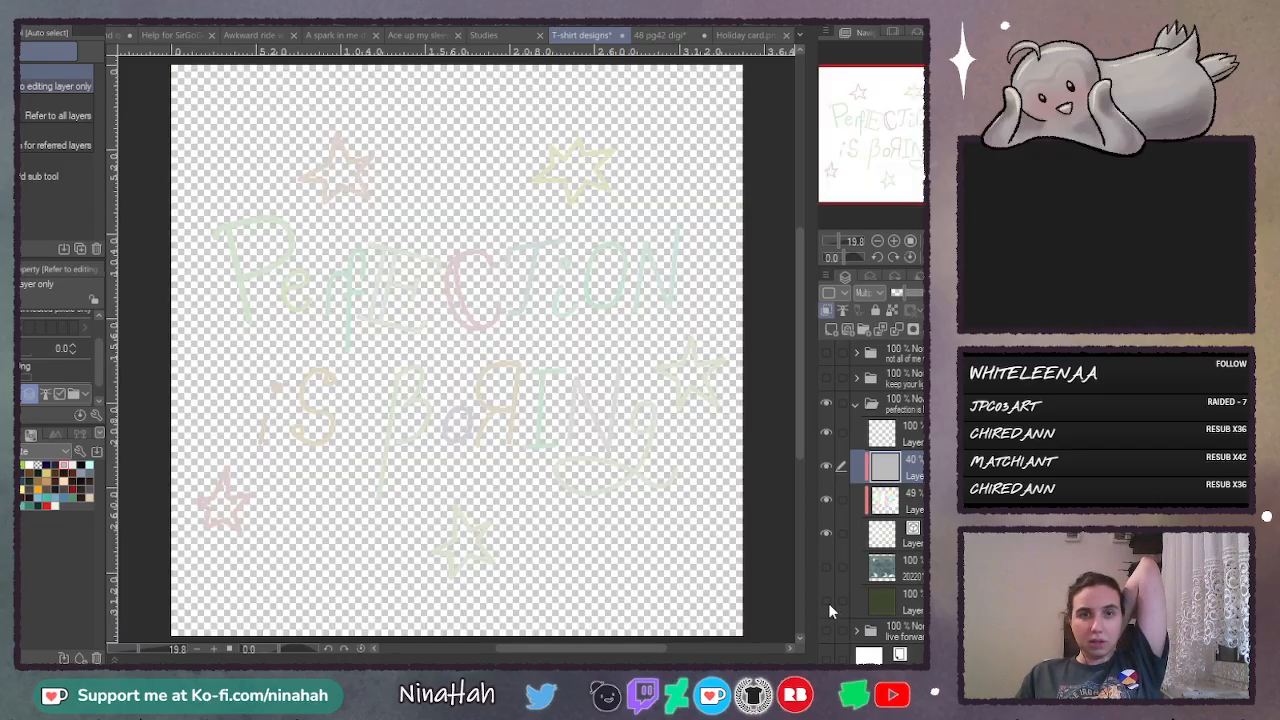
{"action": "left_click", "coordinate": [827, 601]}
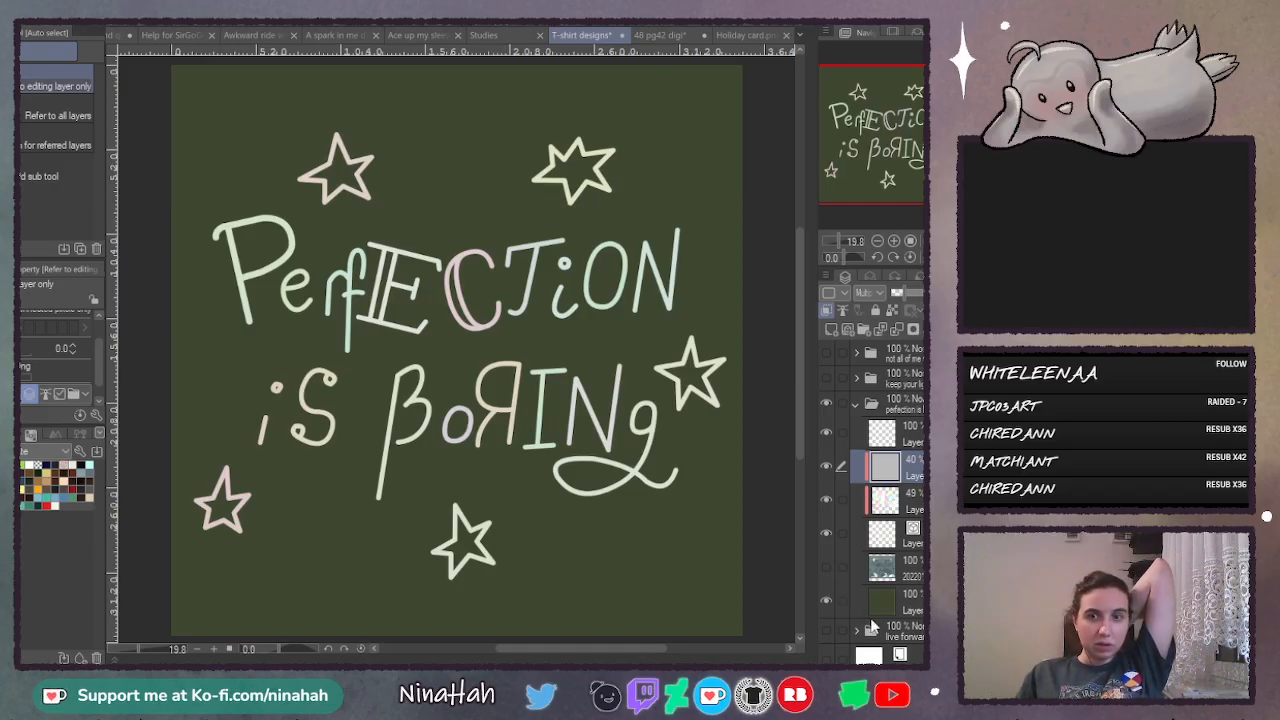
- Add a layer directly above the green background and fill it with dark grey
{"action": "left_click", "coordinate": [873, 603]}
{"action": "left_click", "coordinate": [831, 328]}
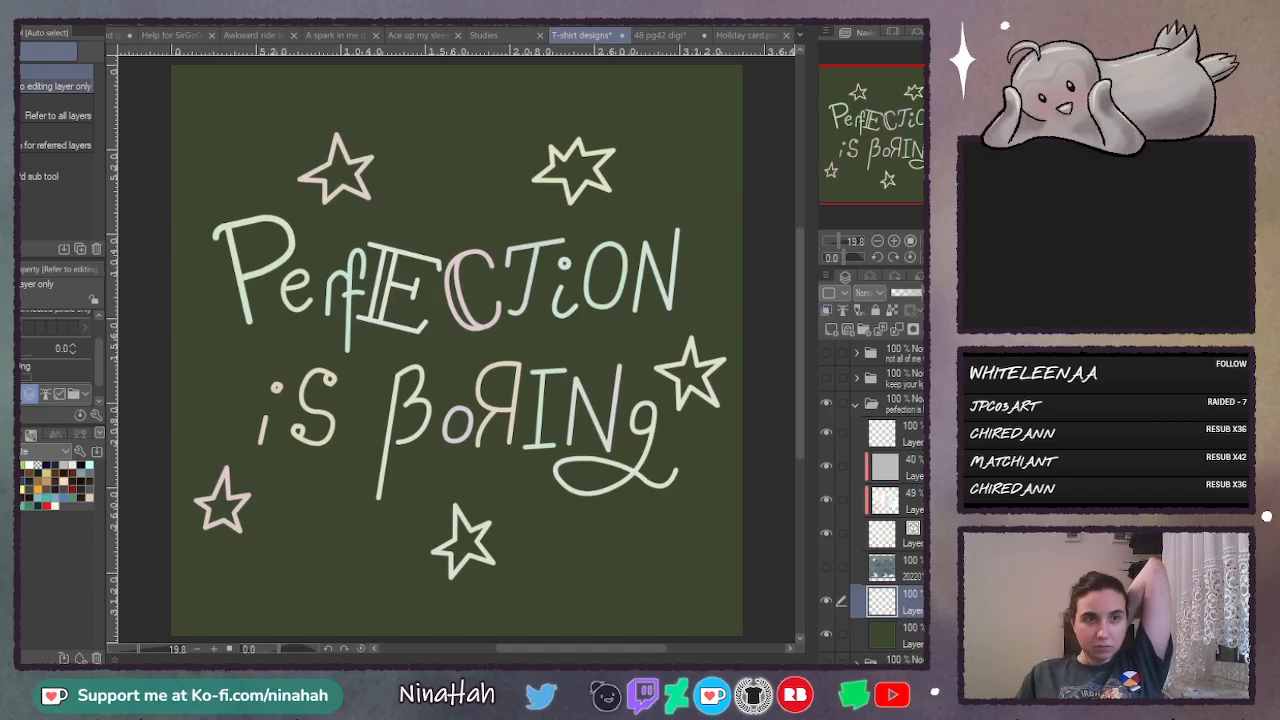
{"action": "key", "text": "g"}
{"action": "left_click", "coordinate": [250, 382]}
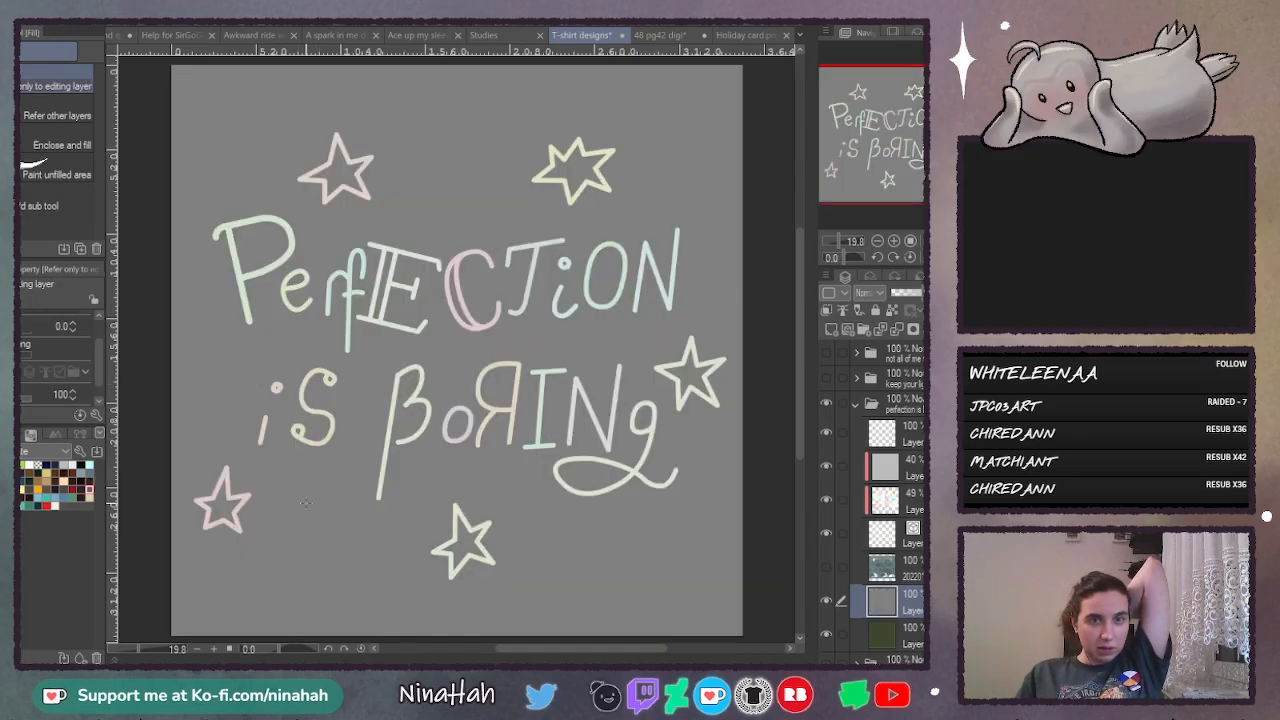
{"action": "left_click", "coordinate": [213, 521]}
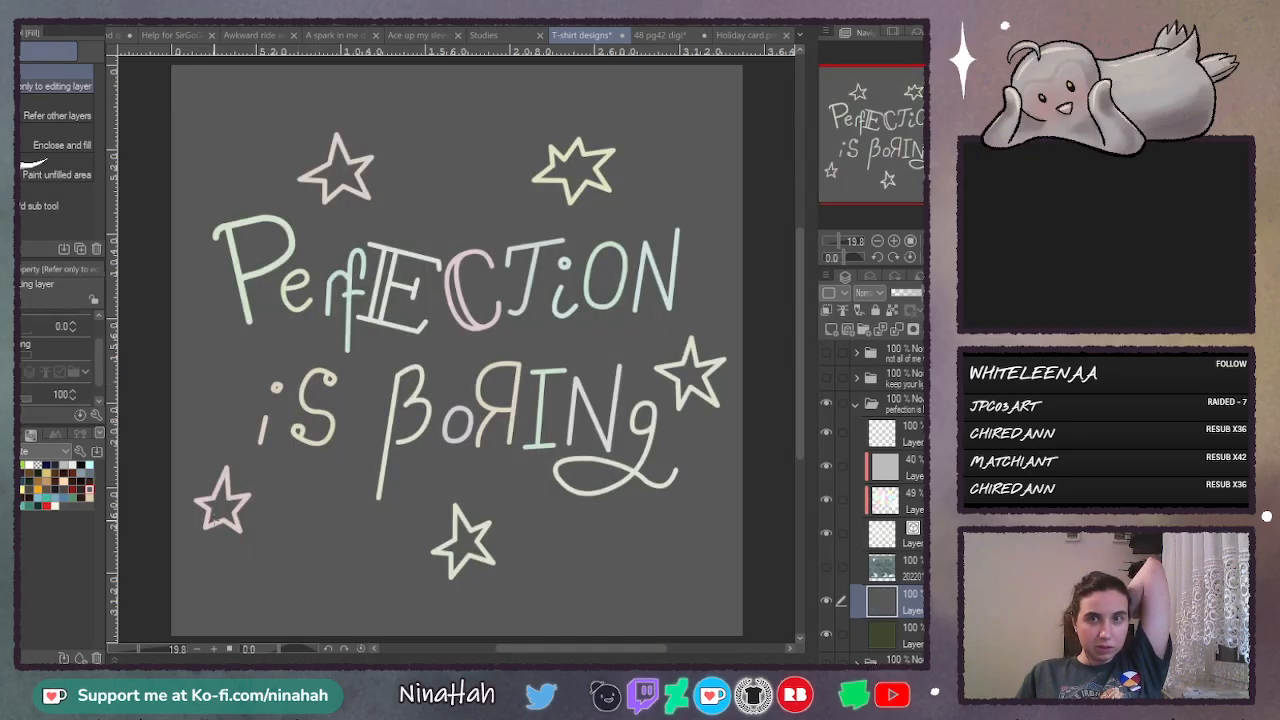
- Duplicate the lettering layer and turn on an edge border effect for the lower copy
{"action": "left_click", "coordinate": [922, 538]}
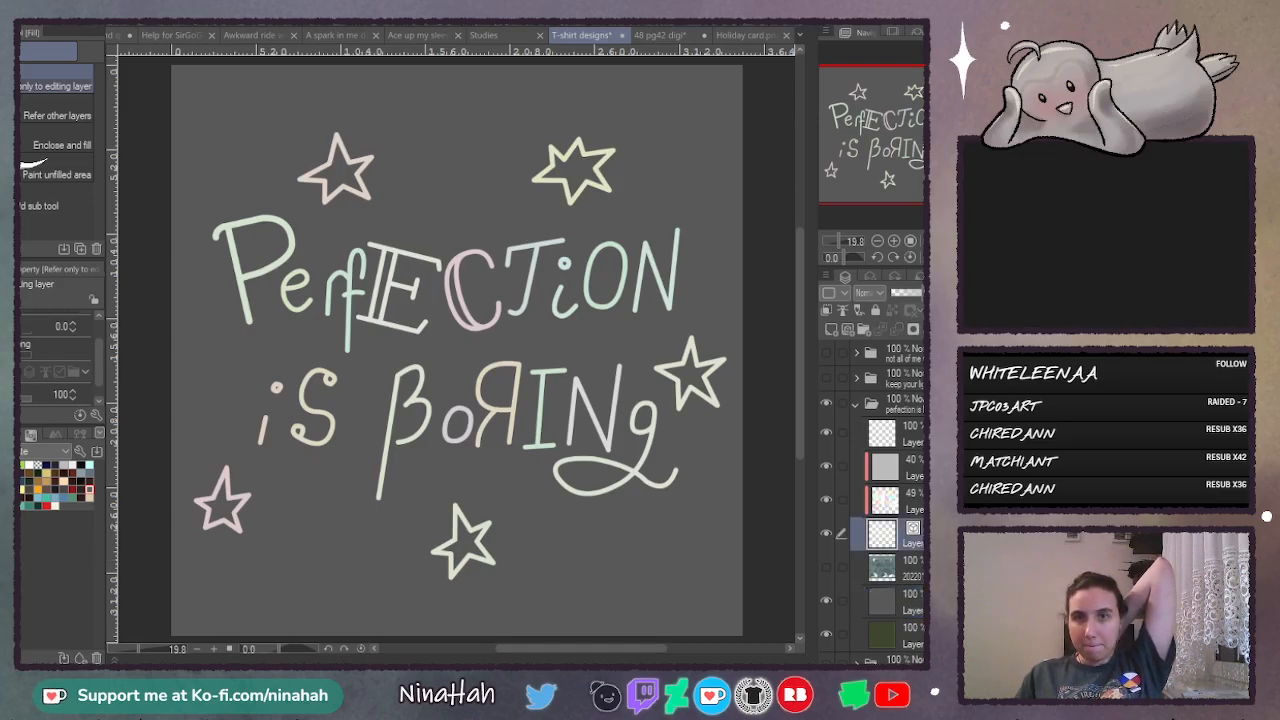
{"action": "key", "text": "ctrl+shift+n"}
{"action": "left_click", "coordinate": [912, 569]}
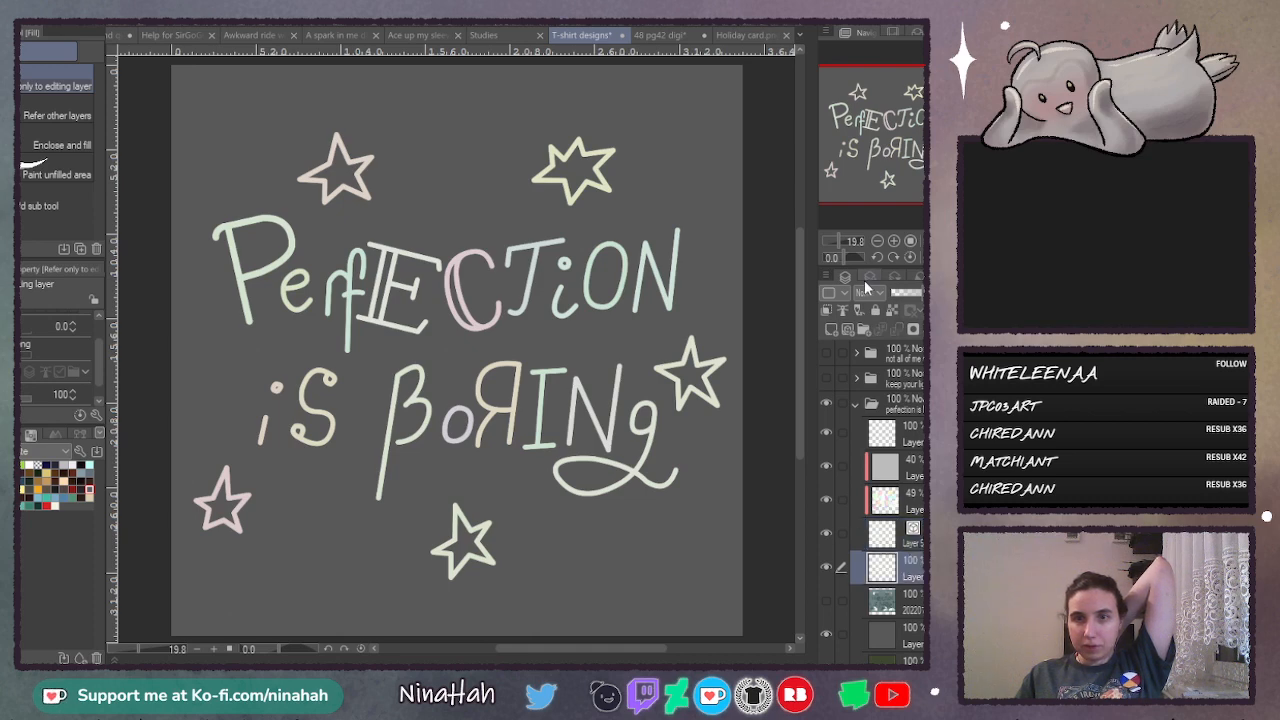
{"action": "left_click", "coordinate": [869, 277]}
{"action": "left_click", "coordinate": [866, 307]}
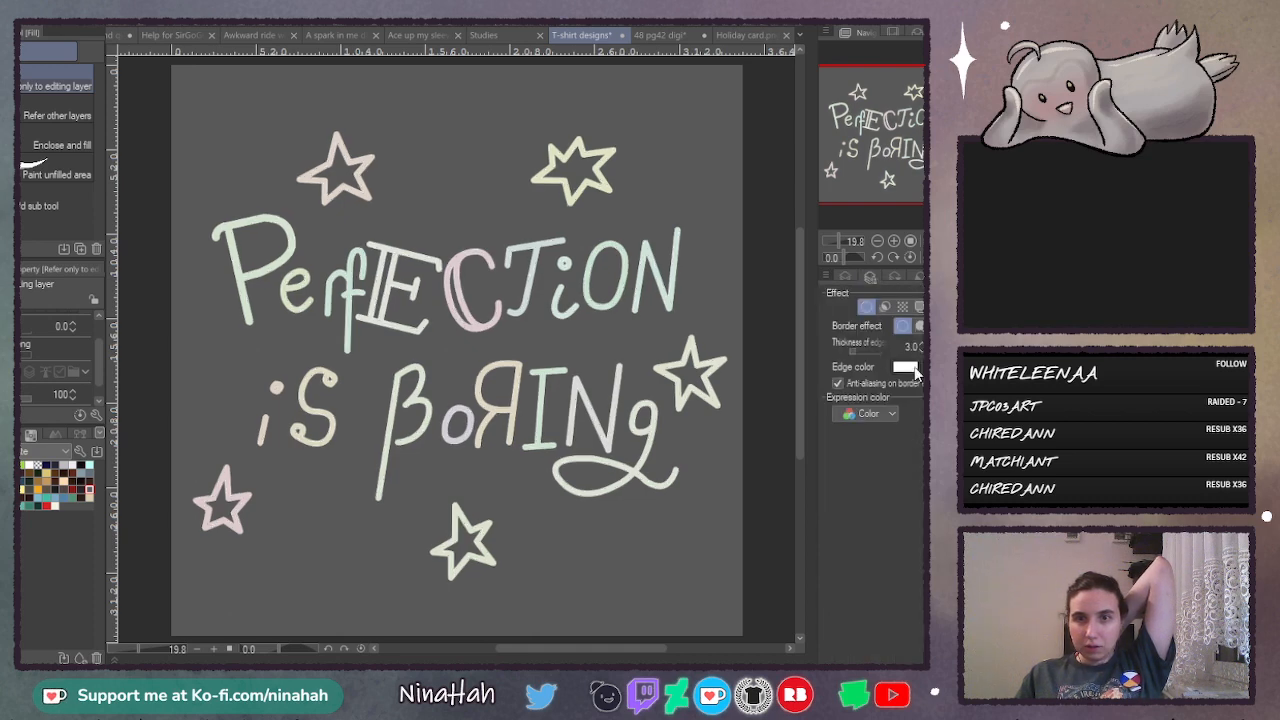
- Set the lettering's border thickness to 8 and its edge color to near-black
{"action": "left_click_drag", "start_coordinate": [876, 356], "coordinate": [884, 356]}
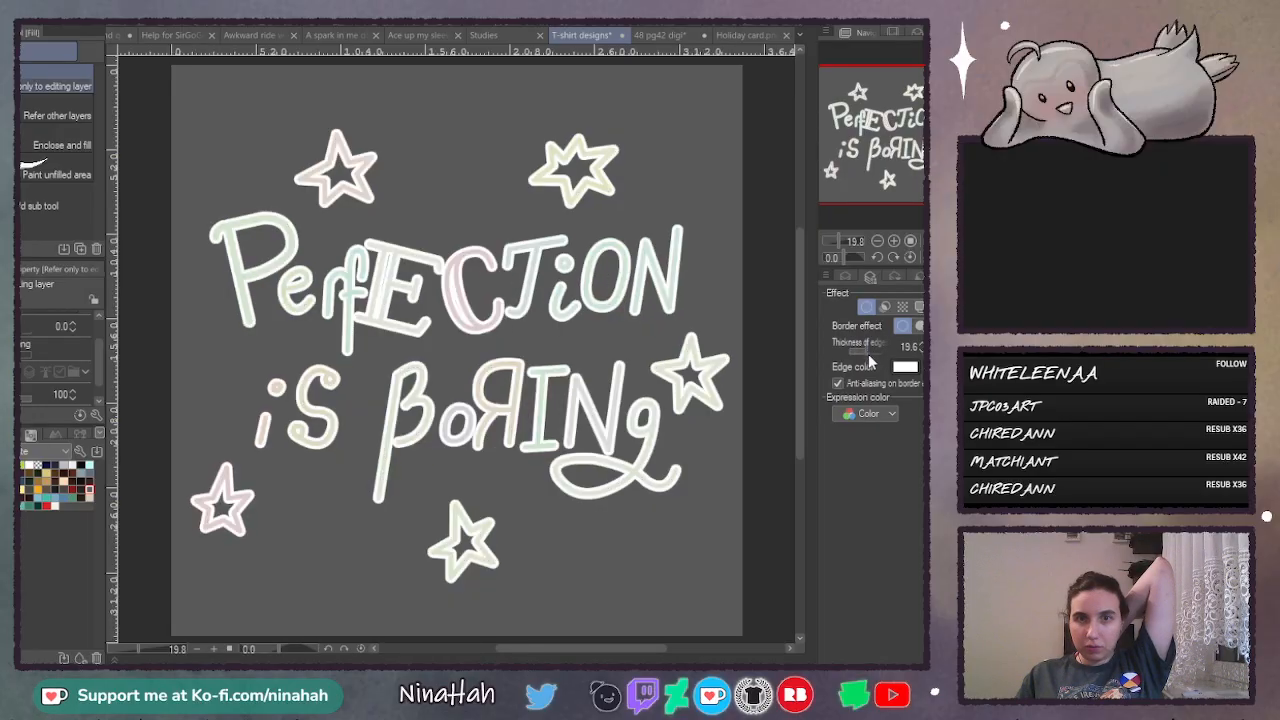
{"action": "left_click", "coordinate": [864, 356]}
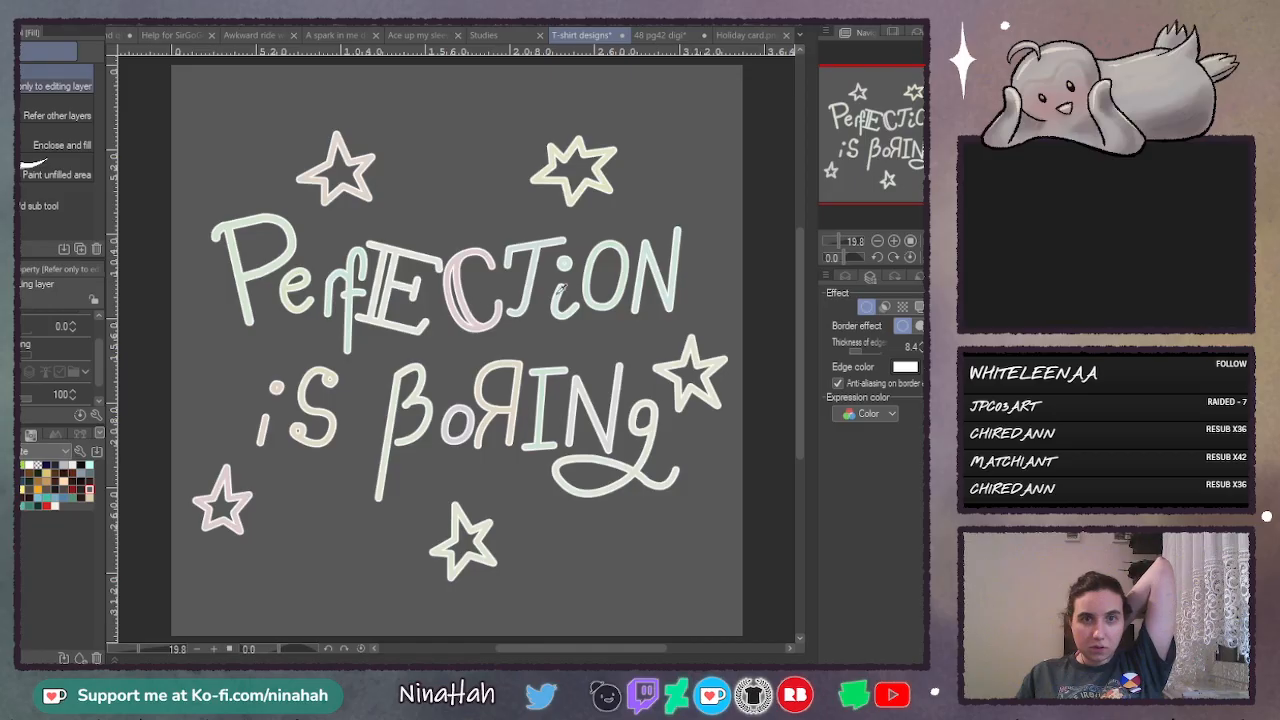
{"action": "left_click", "coordinate": [739, 193]}
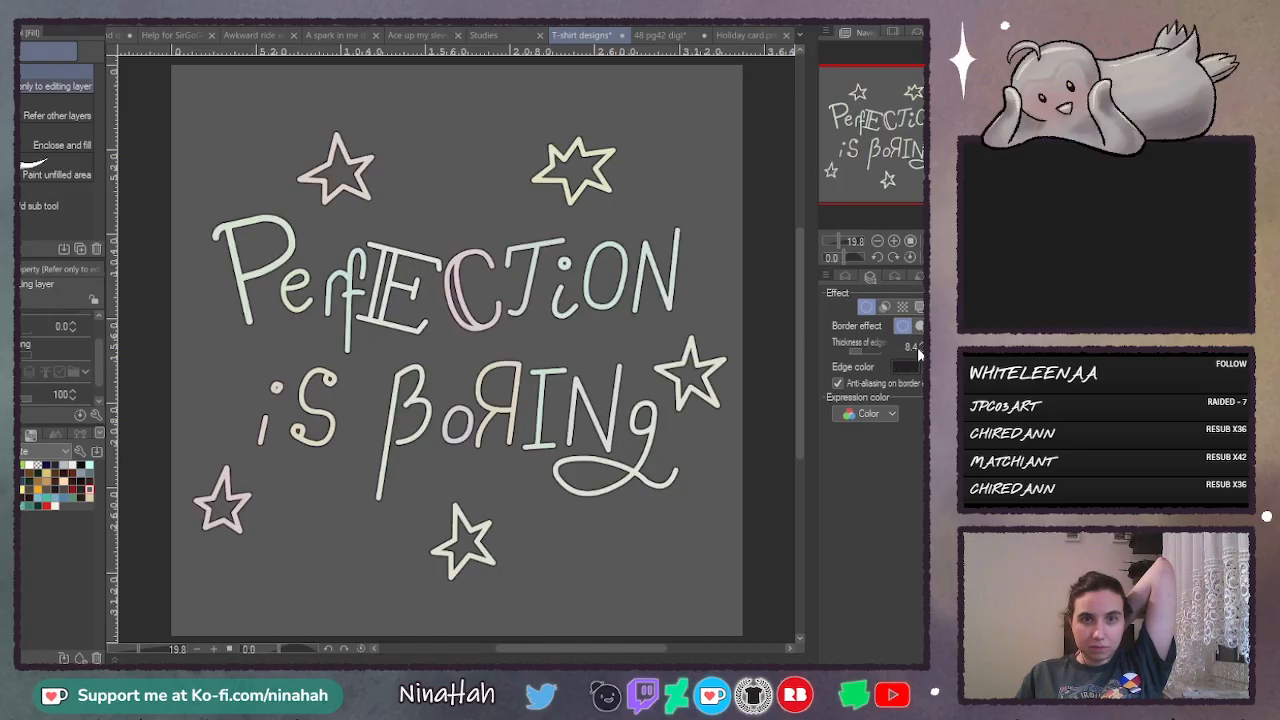
{"action": "left_click", "coordinate": [920, 351]}
{"action": "left_click", "coordinate": [846, 277]}
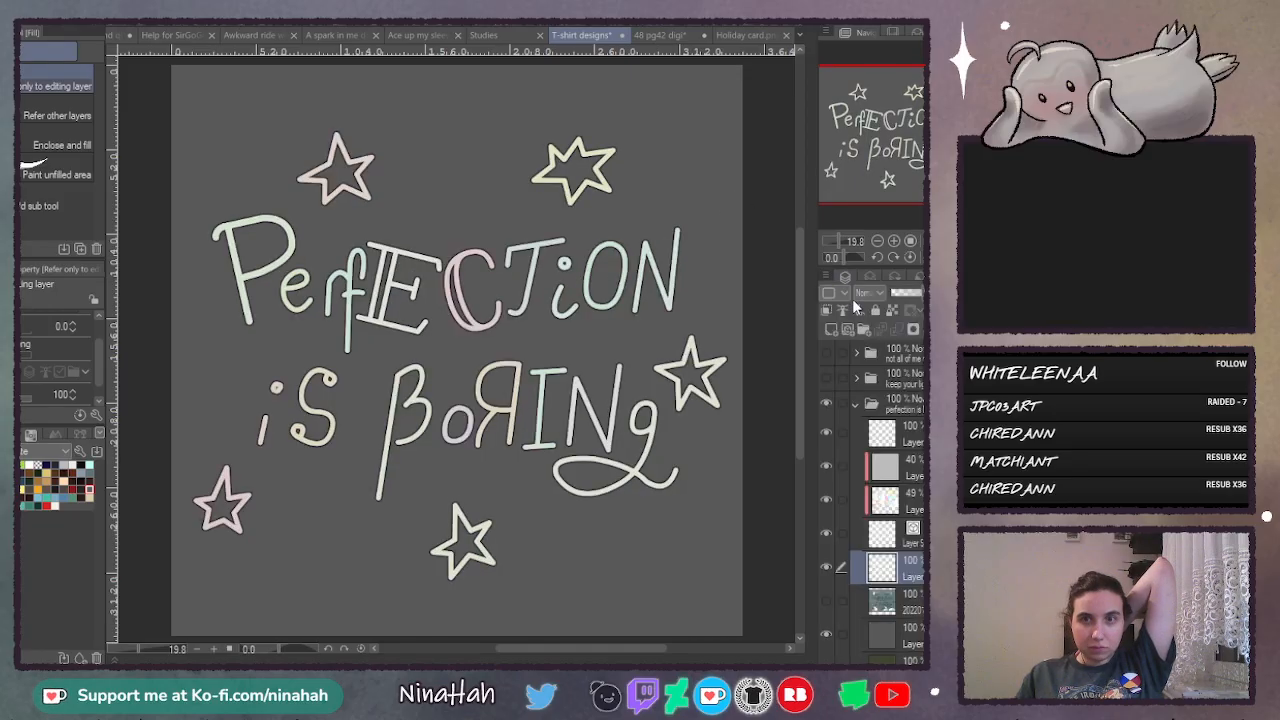
- Delete the texture image layer and the design folder's top layer, and check the outline with the grey background off and on
{"action": "scroll", "coordinate": [830, 590], "scroll_direction": "down", "scroll_amount": 2}
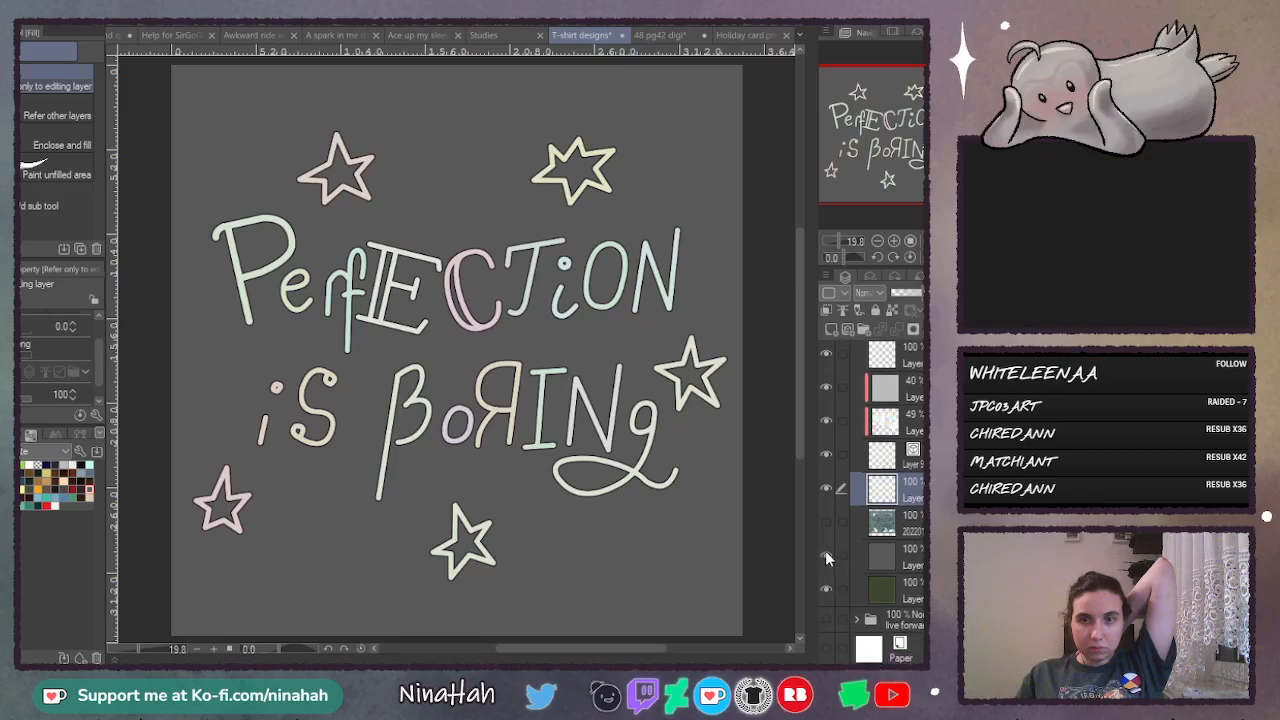
{"action": "left_click", "coordinate": [823, 524]}
{"action": "left_click", "coordinate": [823, 524]}
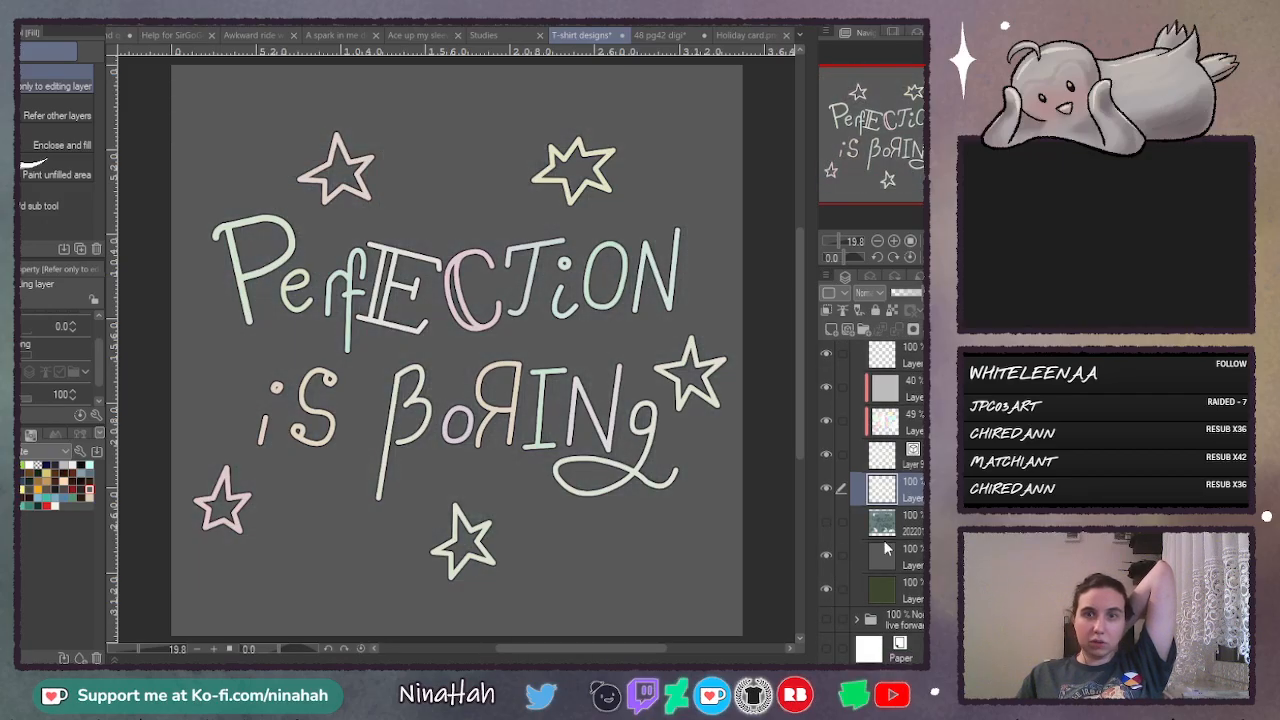
{"action": "left_click", "coordinate": [918, 522]}
{"action": "key", "text": "Delete"}
{"action": "scroll", "coordinate": [853, 507], "scroll_direction": "up", "scroll_amount": 1}
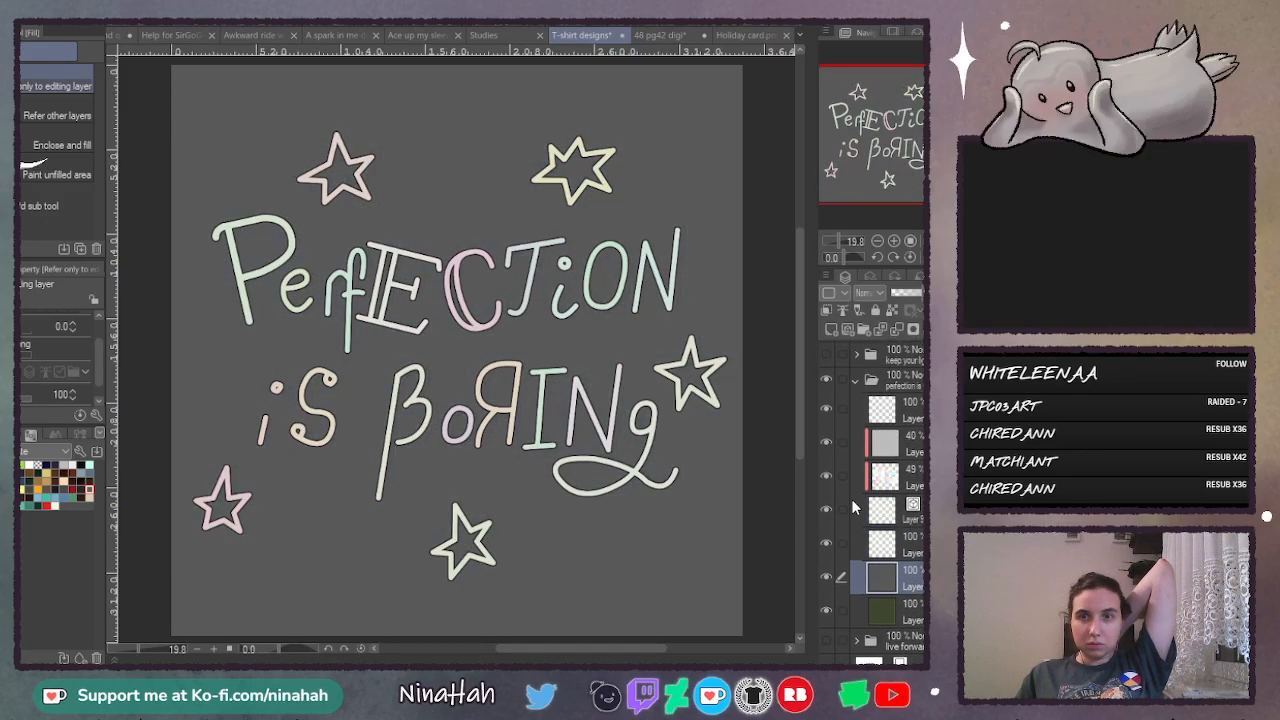
{"action": "left_click", "coordinate": [884, 412]}
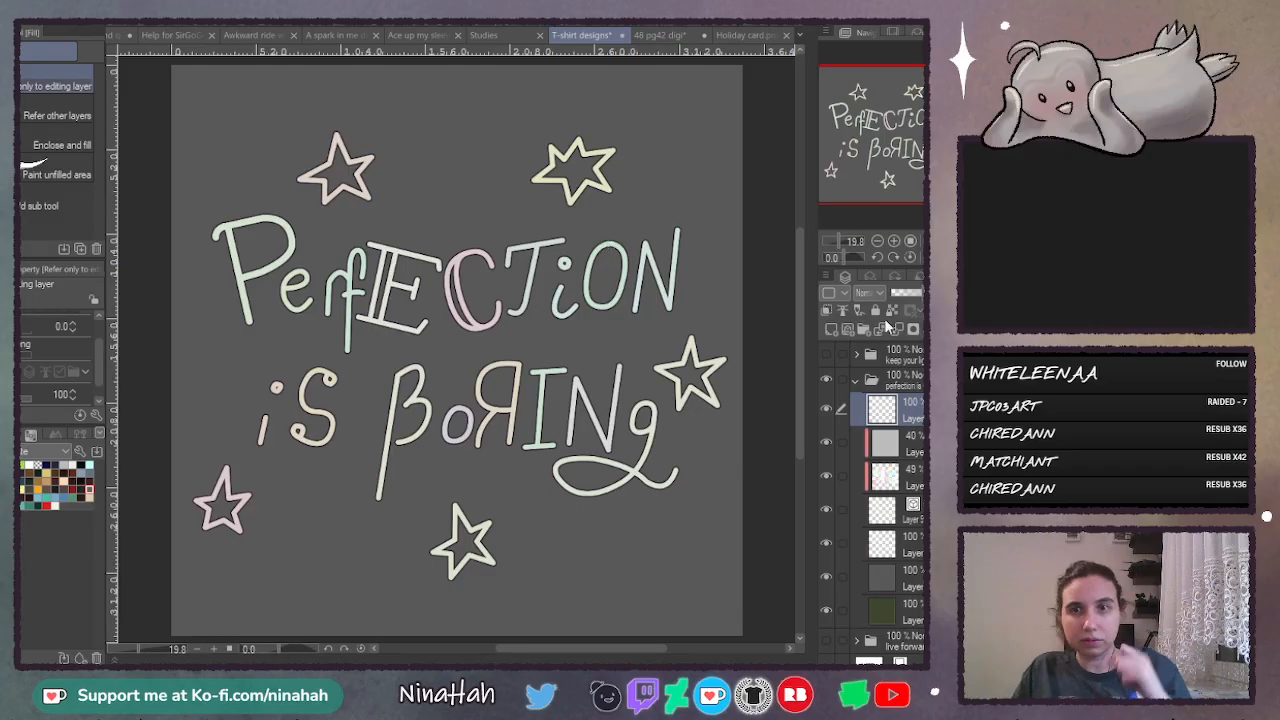
{"action": "left_click", "coordinate": [946, 329]}
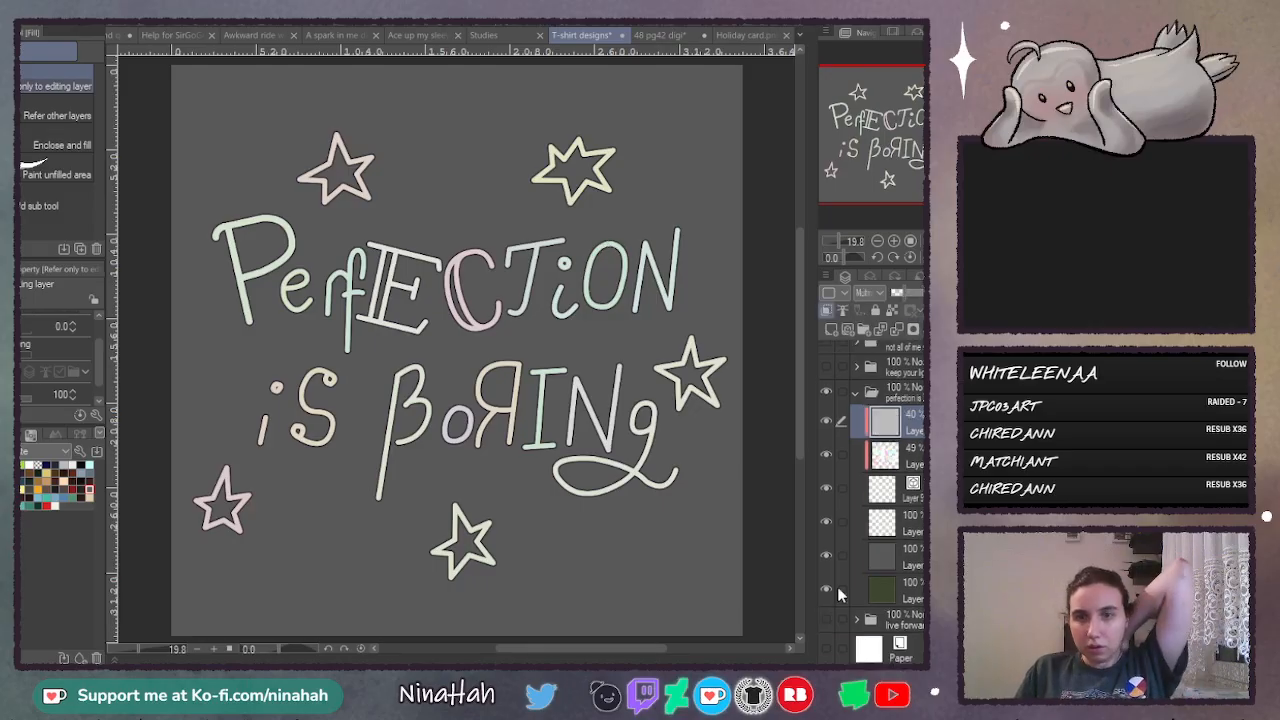
{"action": "left_click", "coordinate": [827, 555]}
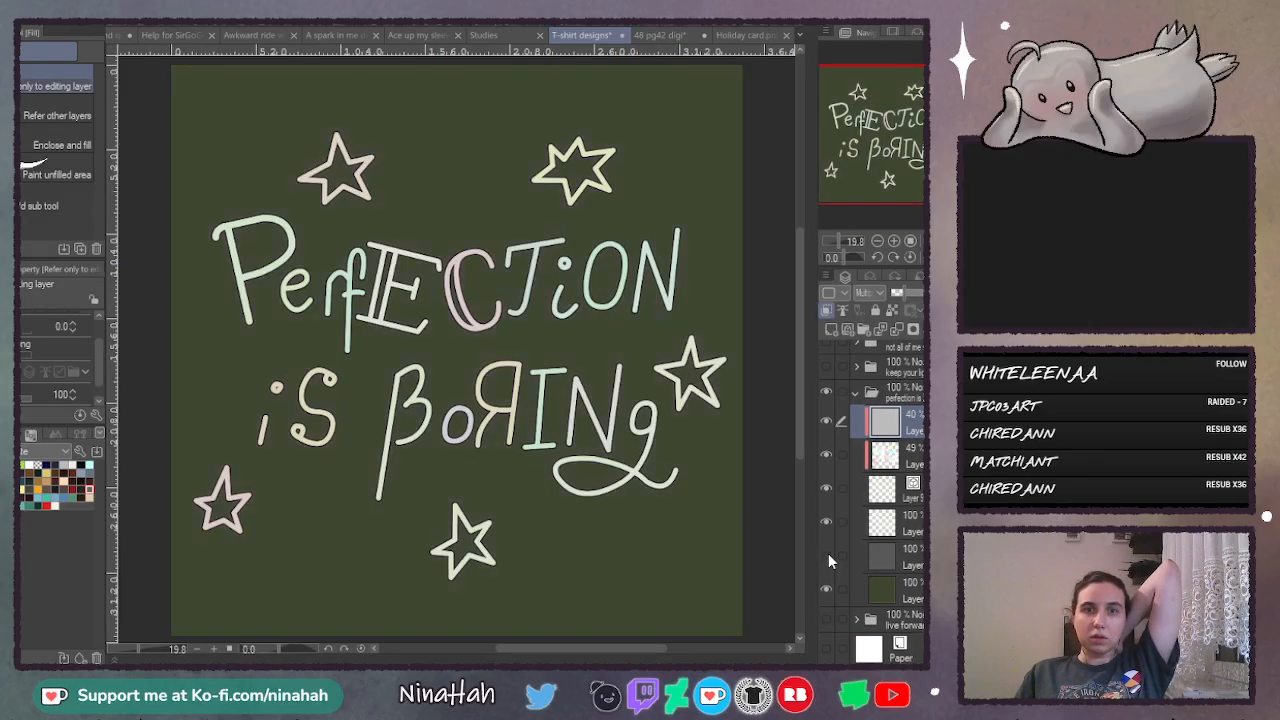
{"action": "left_click", "coordinate": [828, 555]}
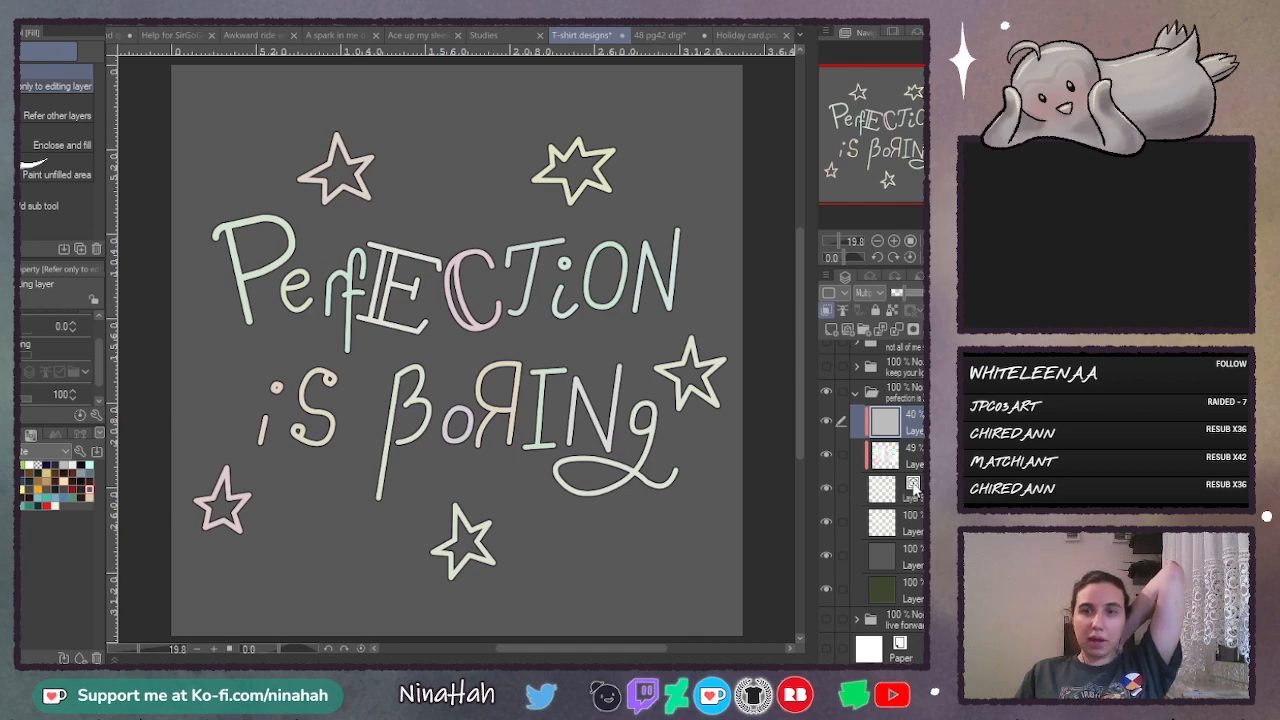
- Try duplicating the outlined lettering layer and switching one copy's border effect to watercolor edge
{"action": "left_click", "coordinate": [900, 522]}
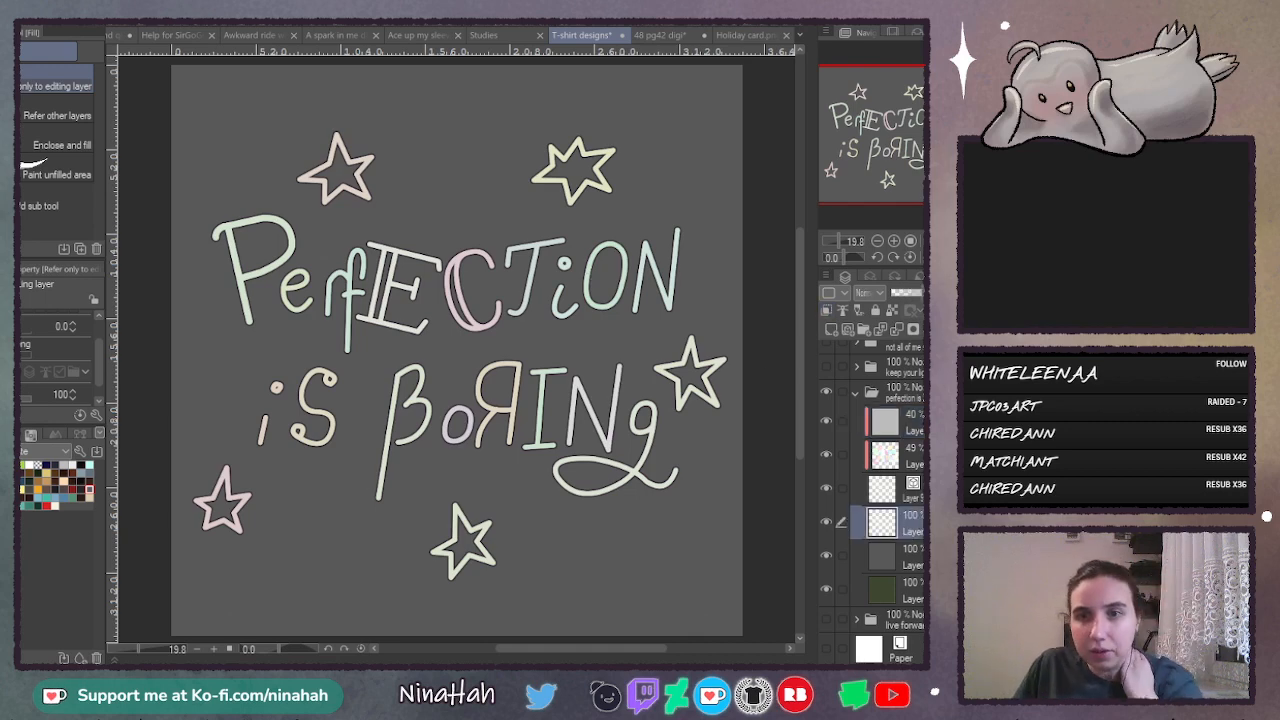
{"action": "left_click", "coordinate": [831, 329]}
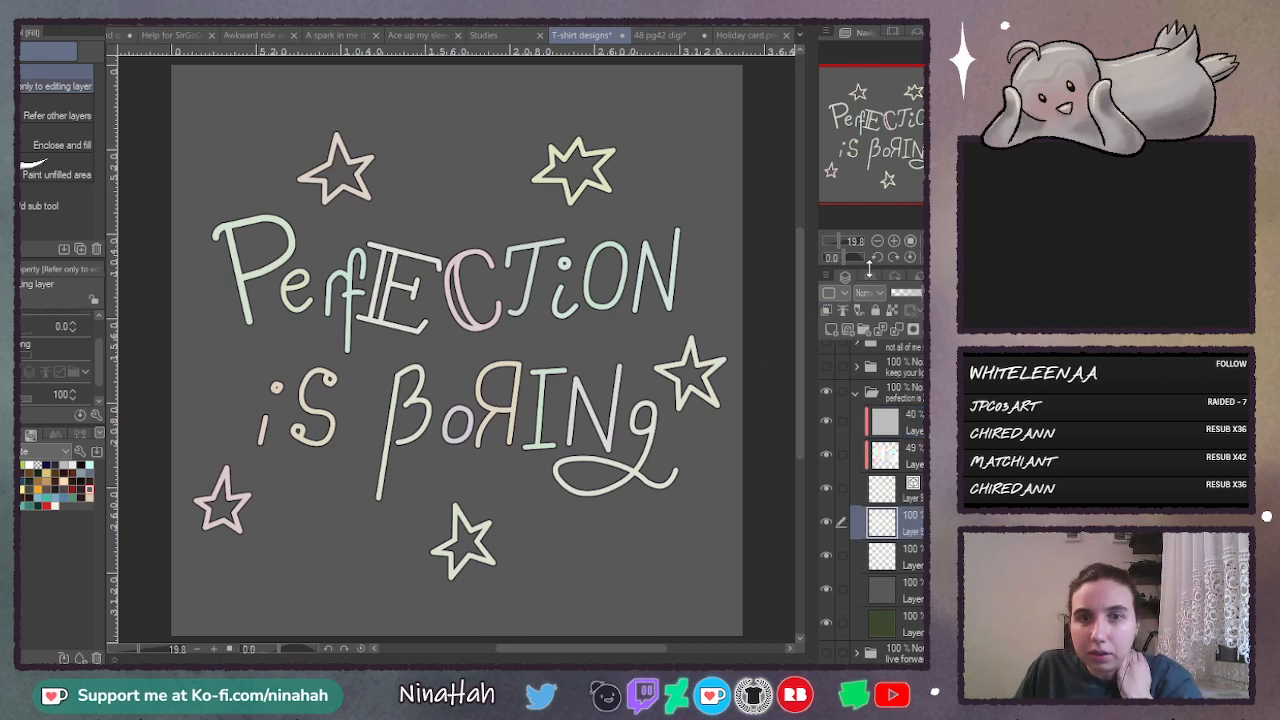
{"action": "left_click", "coordinate": [871, 277]}
{"action": "left_click", "coordinate": [917, 327]}
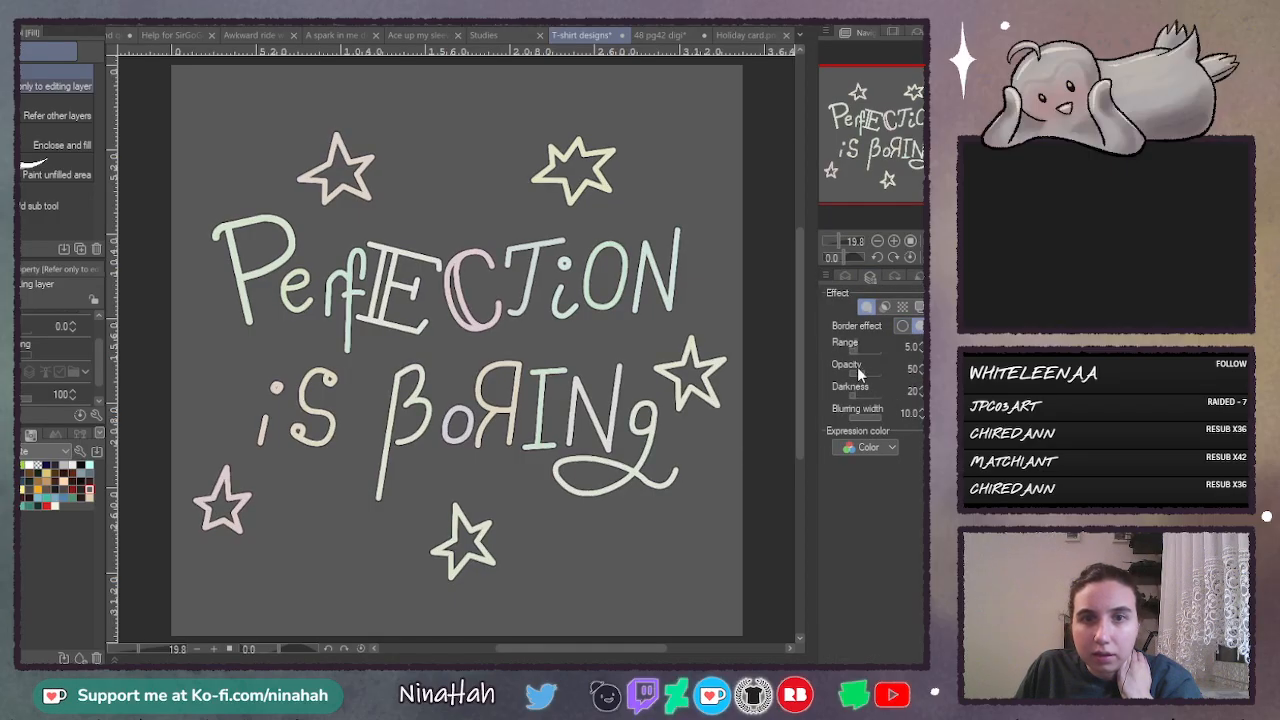
- Try a watercolor edge with range 20, opacity 70 and darkness 51 on the lettering copy, checking it close up
{"action": "left_click", "coordinate": [878, 350]}
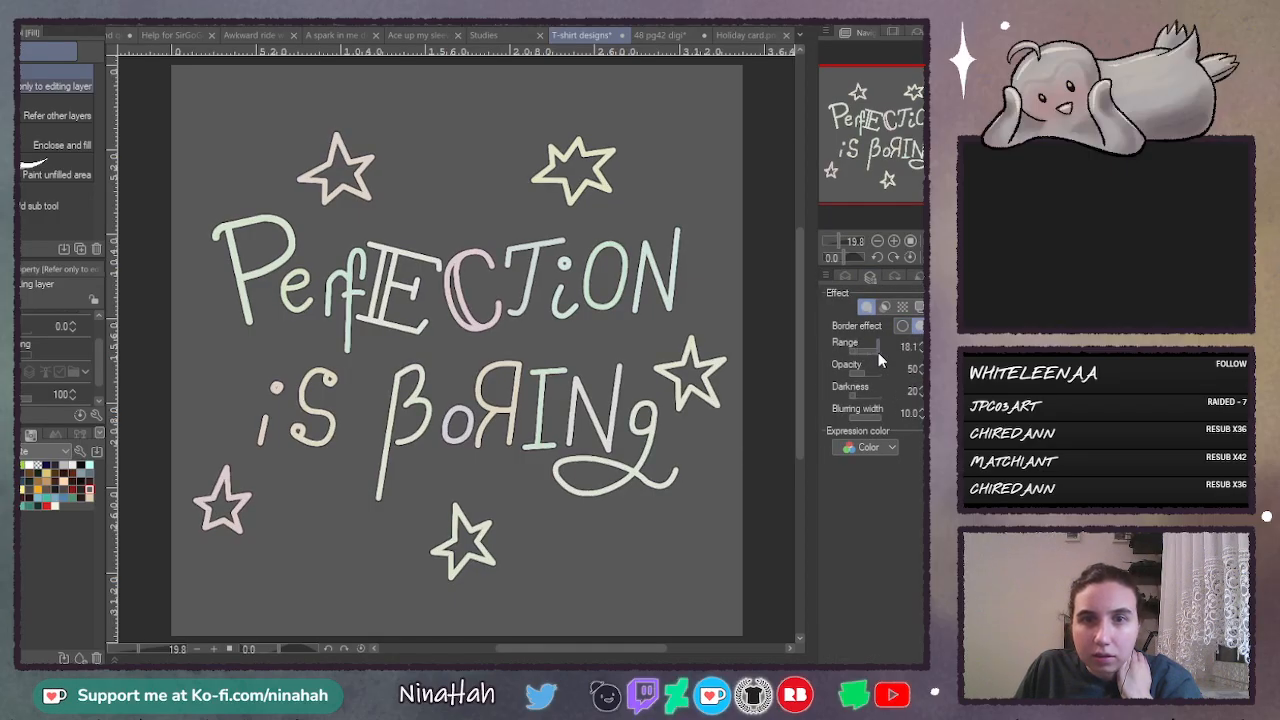
{"action": "left_click", "coordinate": [895, 240]}
{"action": "left_click", "coordinate": [894, 240]}
{"action": "left_click", "coordinate": [894, 240]}
{"action": "left_click", "coordinate": [894, 240]}
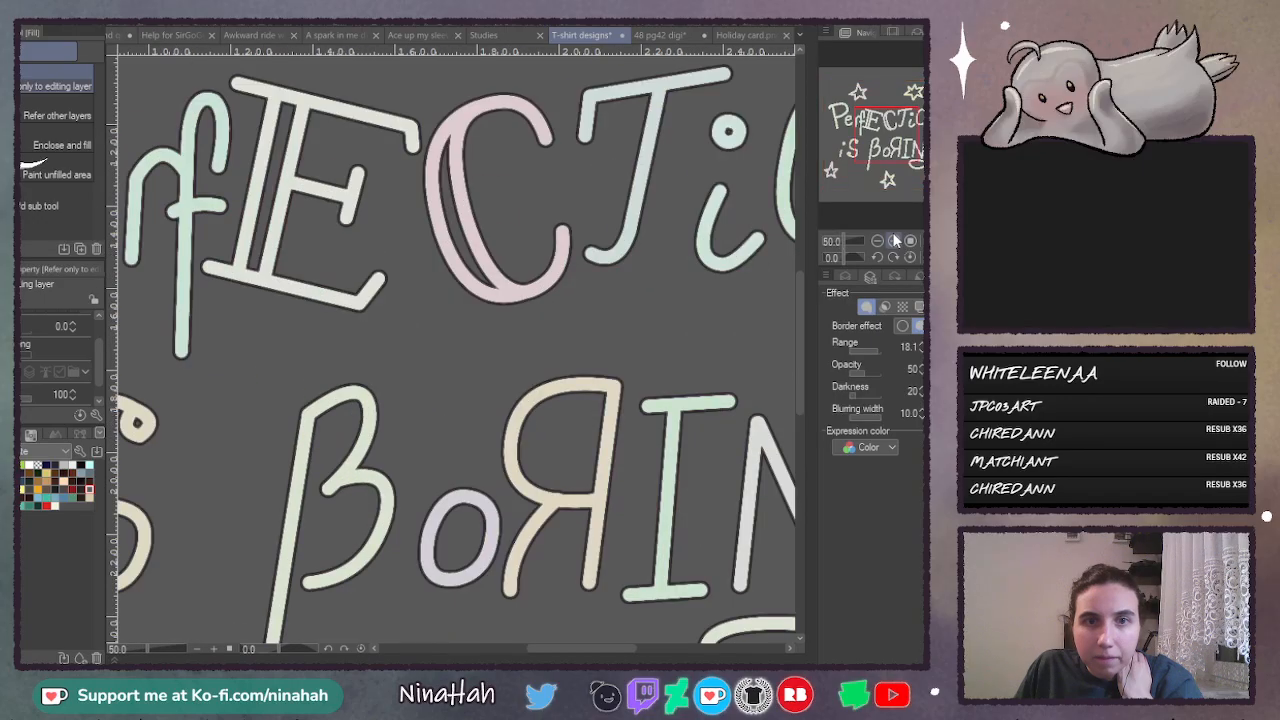
{"action": "left_click", "coordinate": [894, 240]}
{"action": "left_click", "coordinate": [894, 240]}
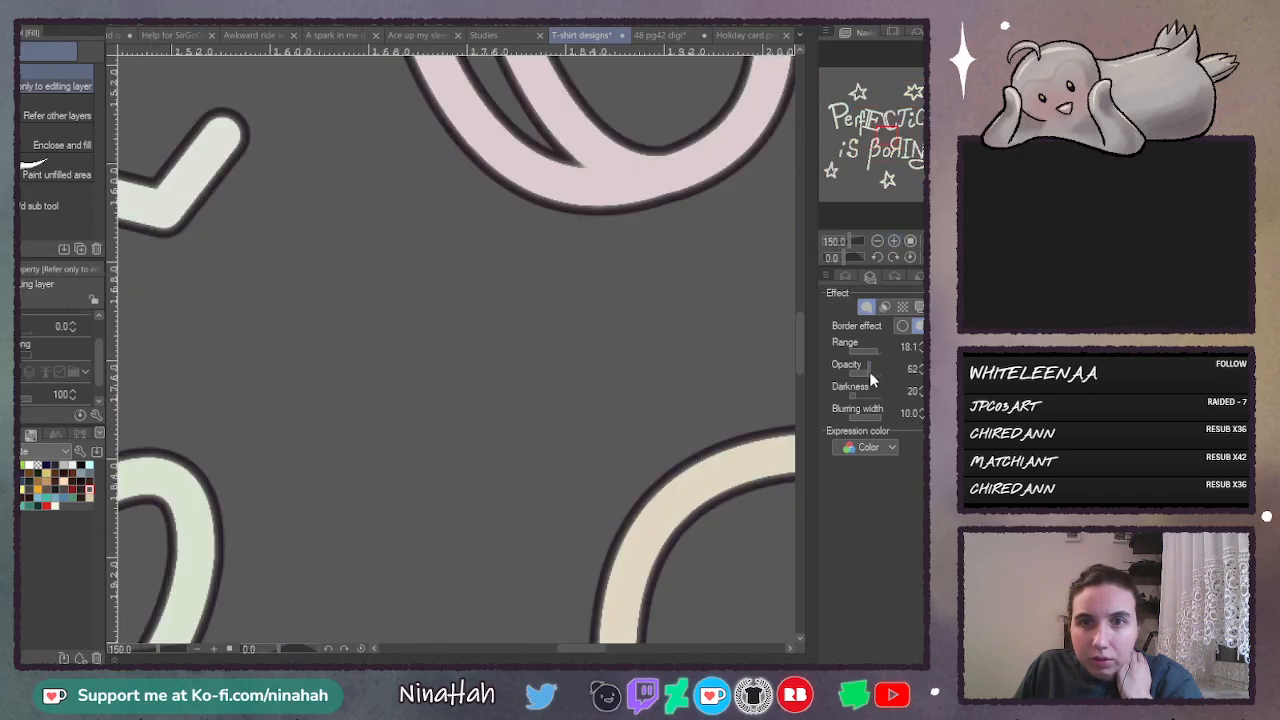
{"action": "left_click", "coordinate": [871, 371]}
{"action": "left_click", "coordinate": [865, 393]}
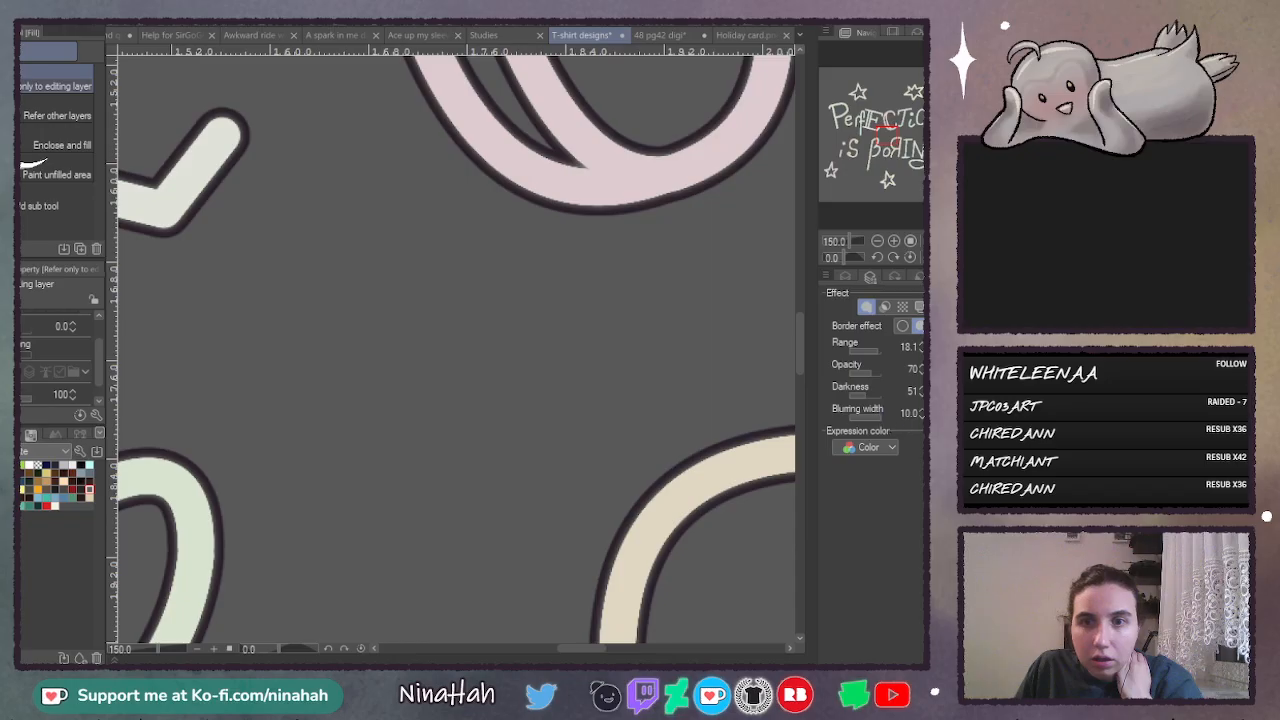
{"action": "left_click", "coordinate": [878, 351]}
{"action": "key", "text": "ctrl+0"}
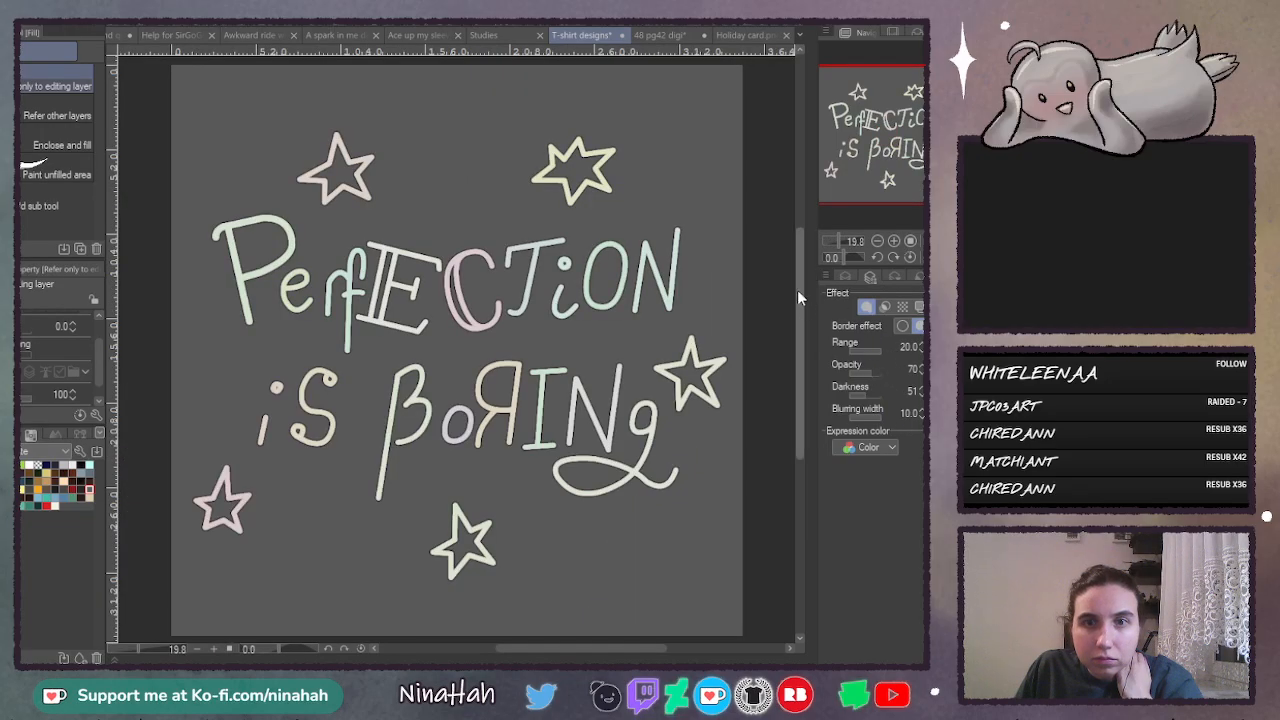
- Hide and delete the watercolor-edge copy of the lettering
{"action": "left_click", "coordinate": [845, 277]}
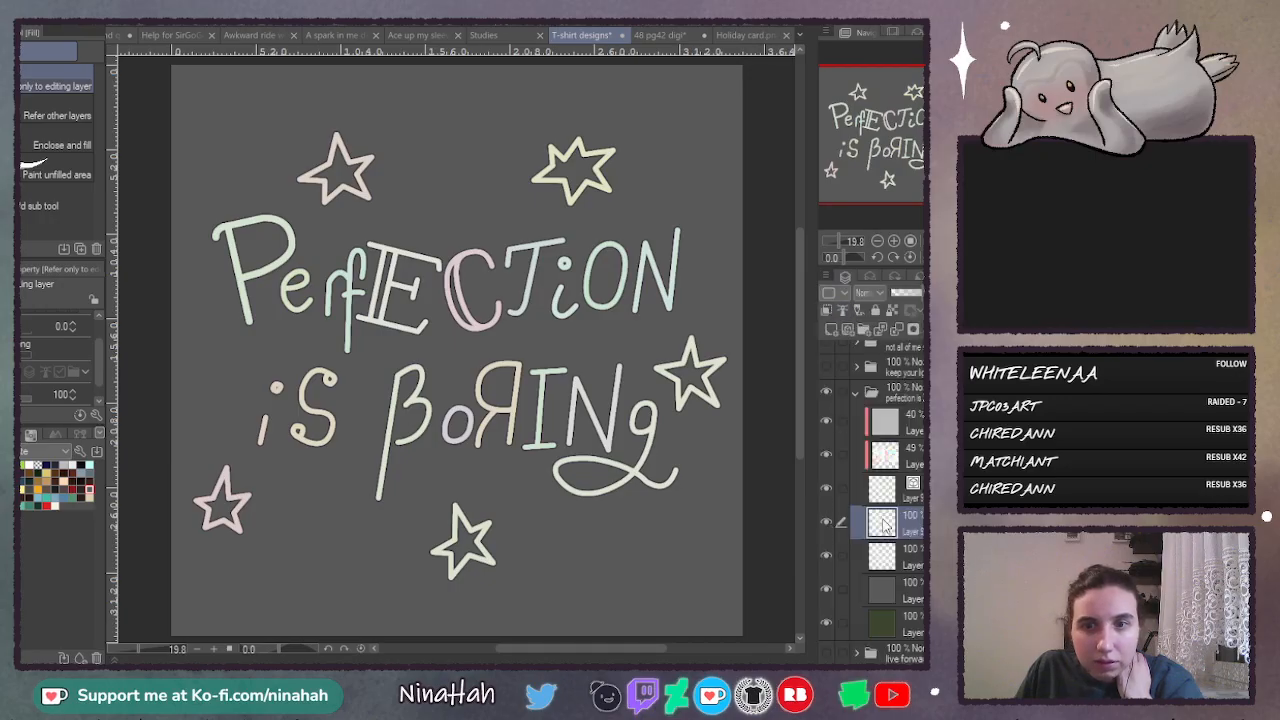
{"action": "left_click", "coordinate": [827, 556]}
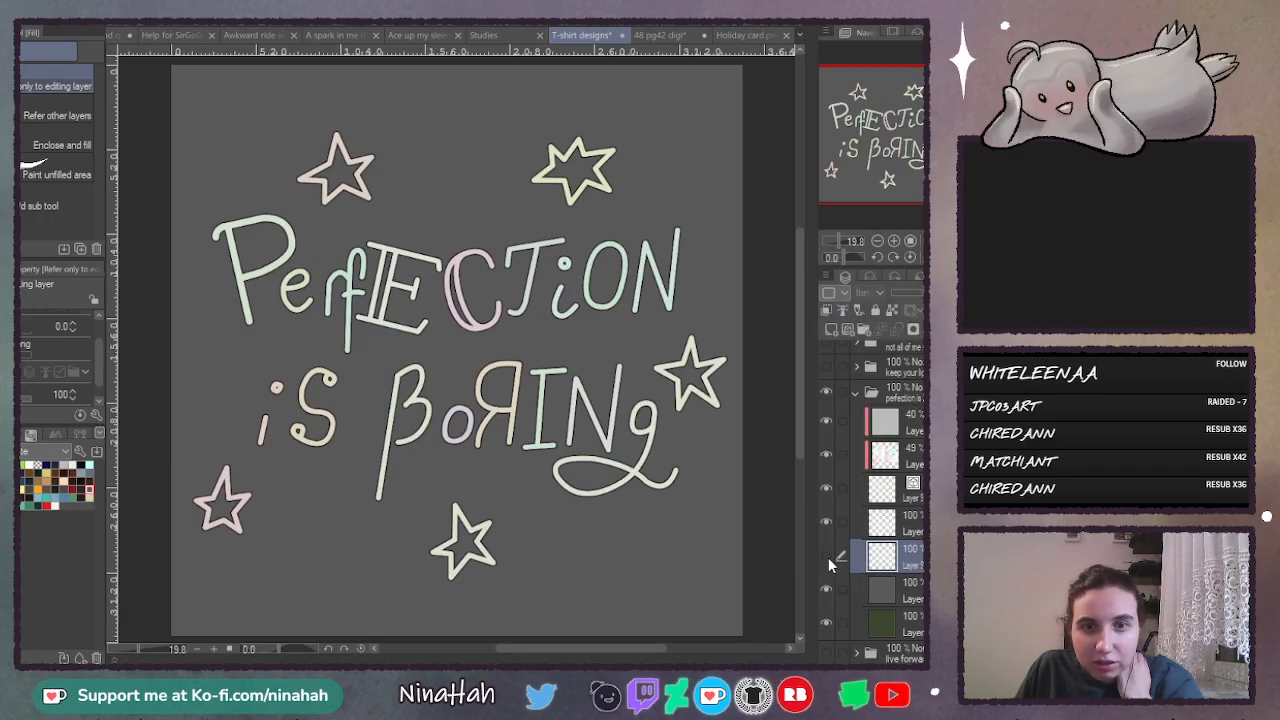
{"action": "left_click", "coordinate": [827, 556]}
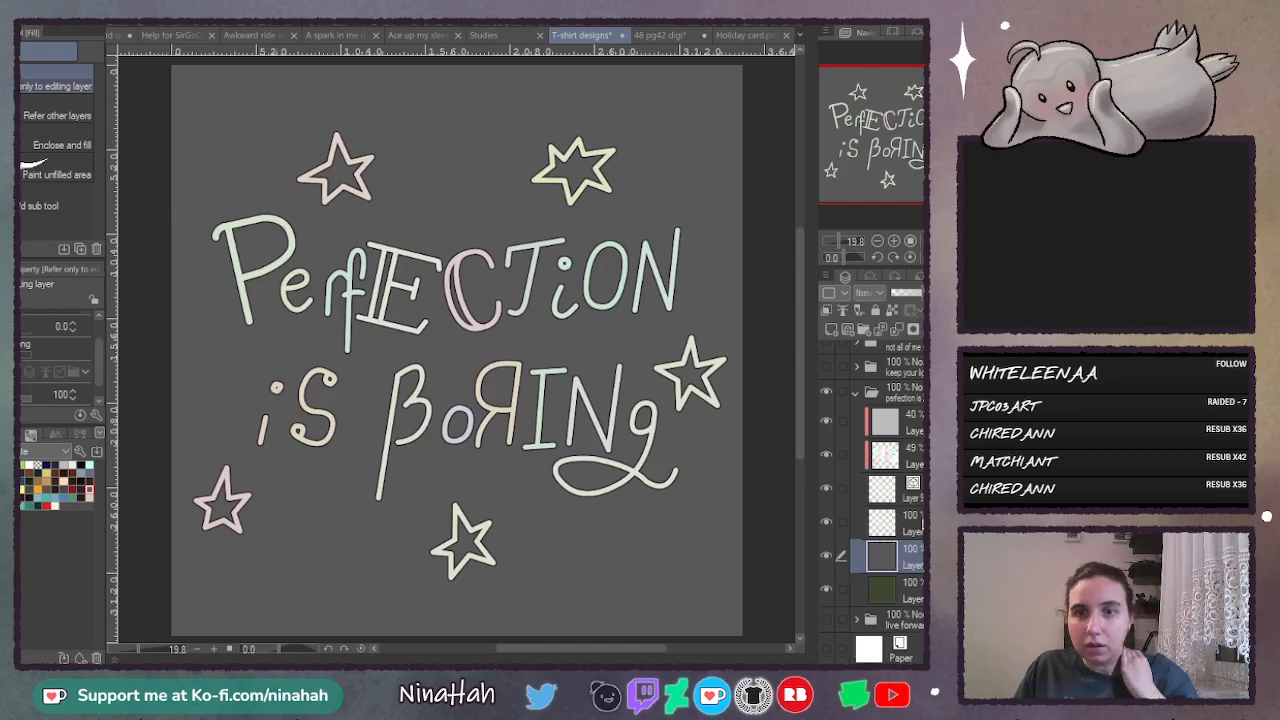
- Set the dark outline's thickness to 12 and compare the lettering on the green and grey backgrounds
{"action": "left_click", "coordinate": [869, 275]}
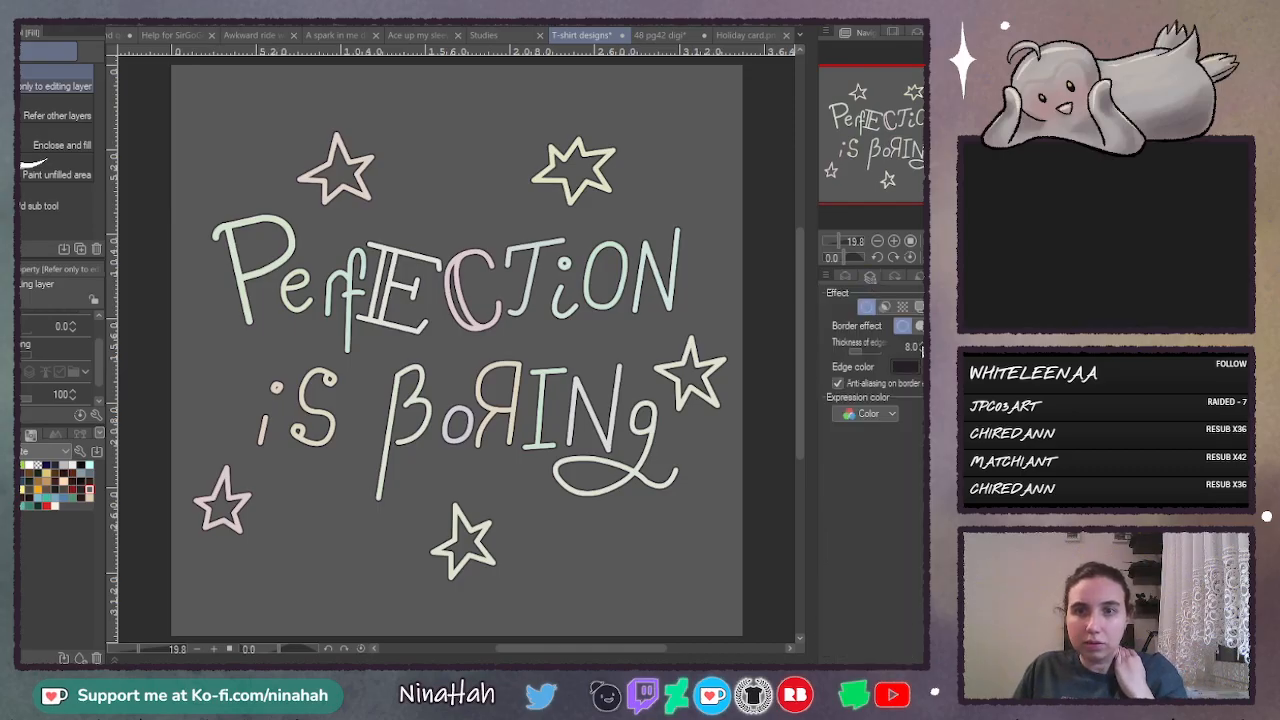
{"action": "left_click", "coordinate": [922, 346]}
{"action": "left_click", "coordinate": [922, 346]}
{"action": "left_click", "coordinate": [922, 346]}
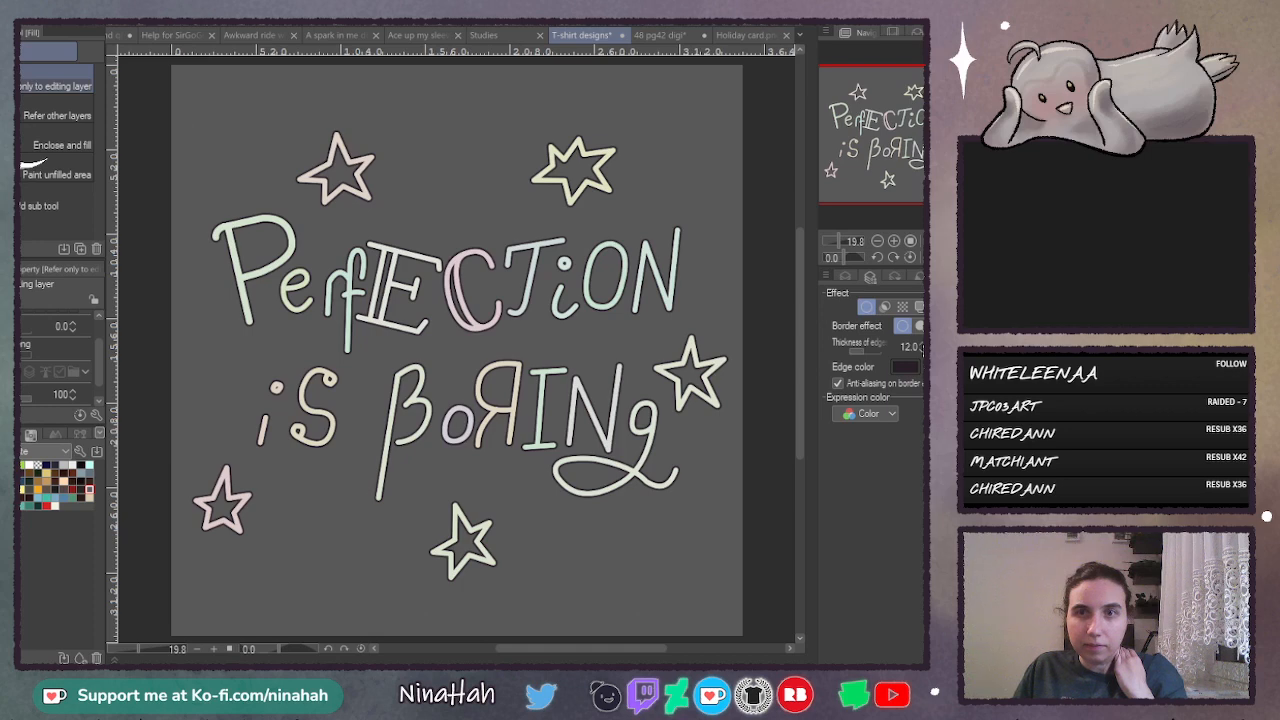
{"action": "left_click", "coordinate": [844, 279]}
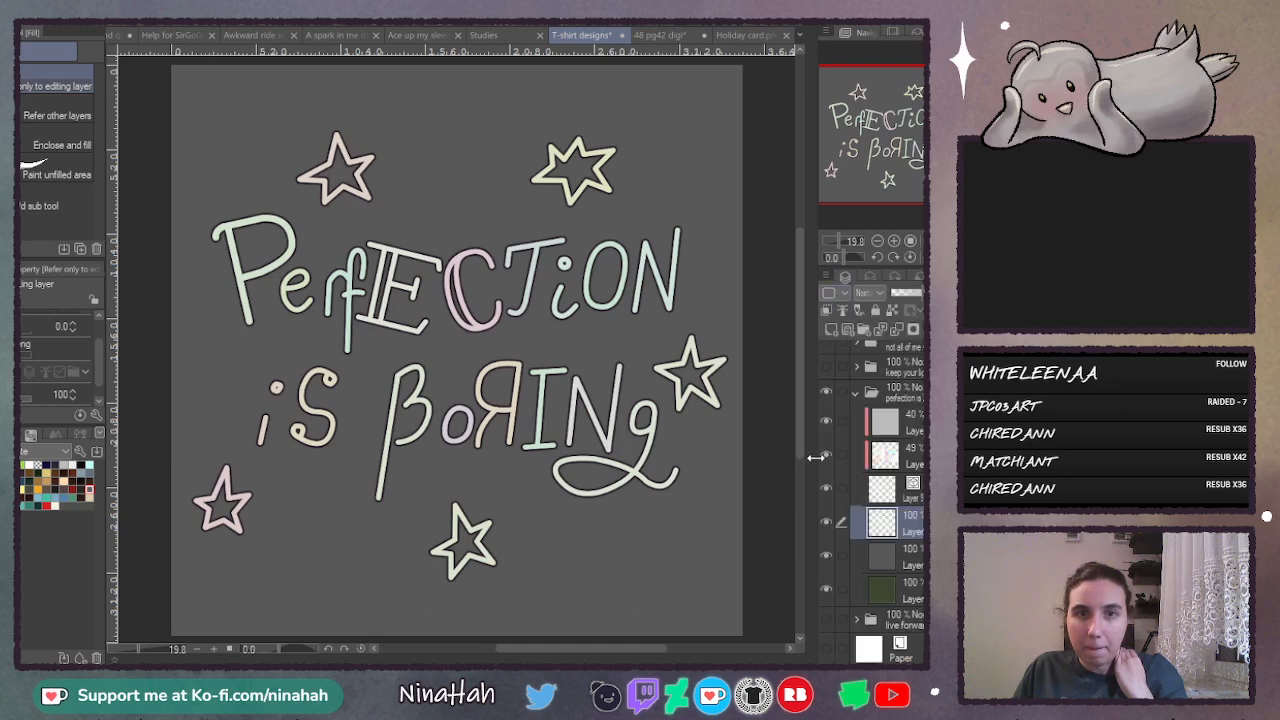
{"action": "left_click", "coordinate": [828, 554]}
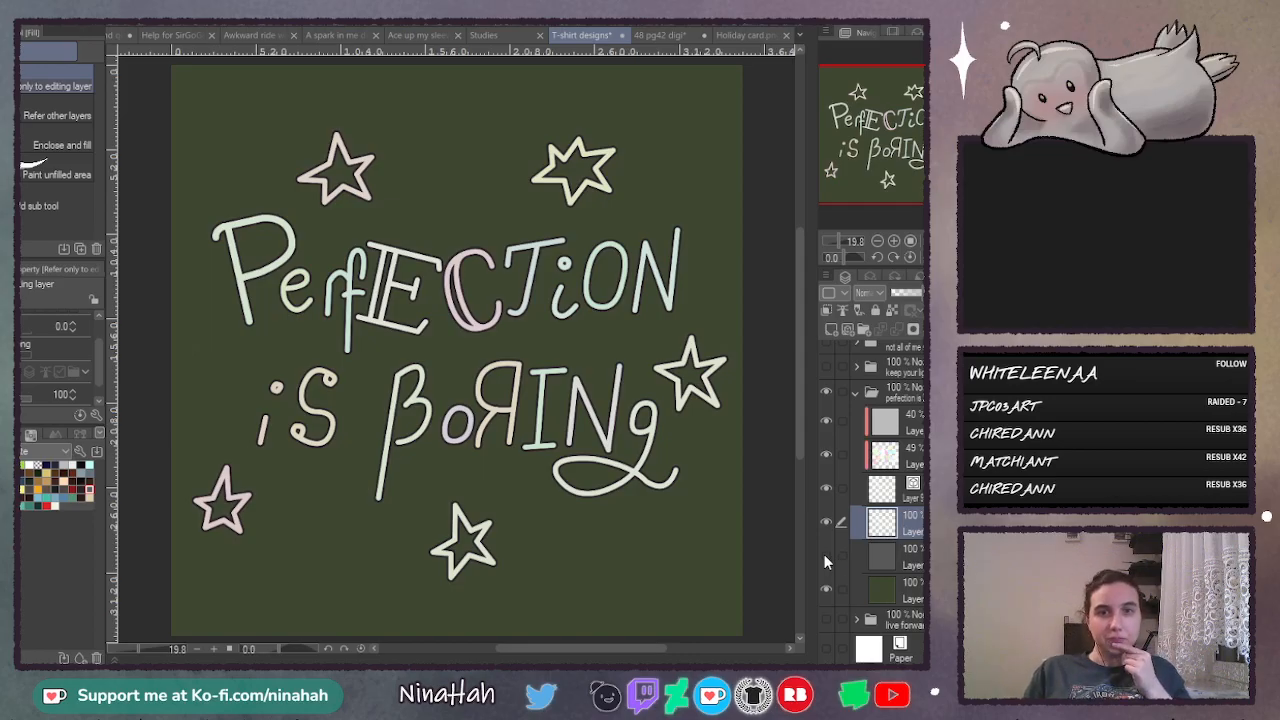
{"action": "left_click", "coordinate": [826, 554]}
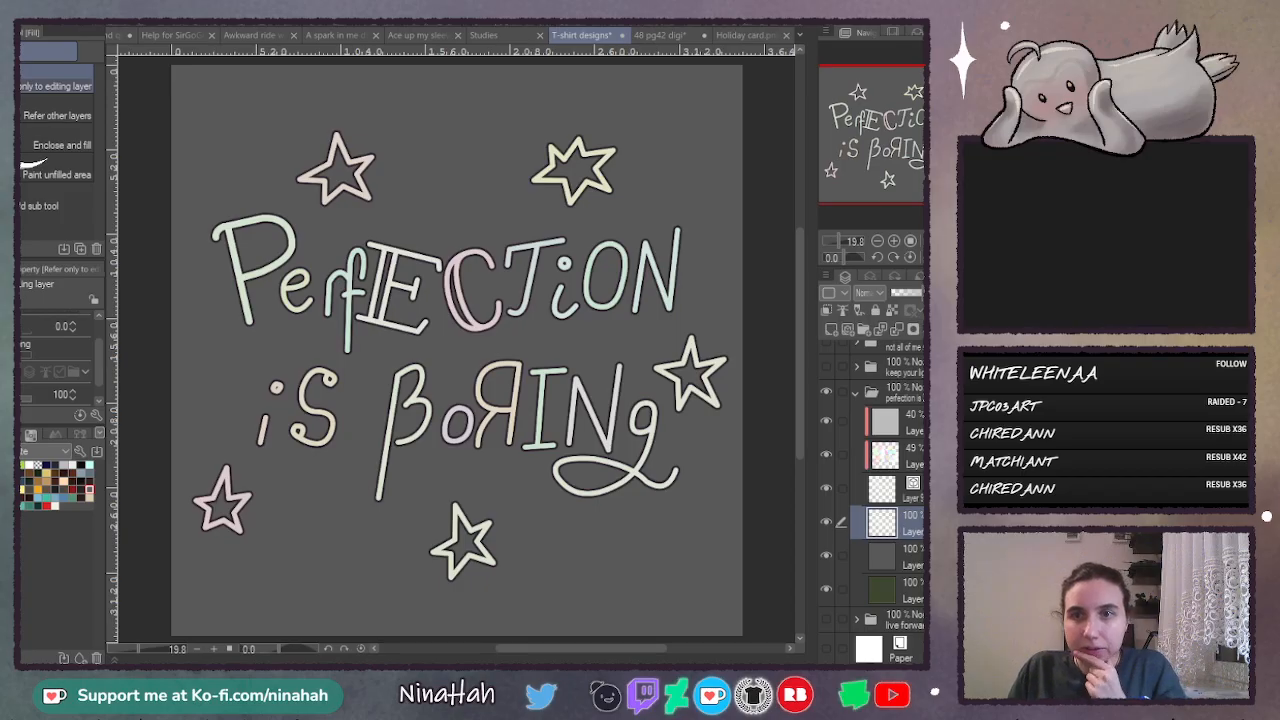
- Duplicate the outlined lettering layer and offset the lower copy slightly down and to the right
{"action": "key", "text": "ctrl+v"}
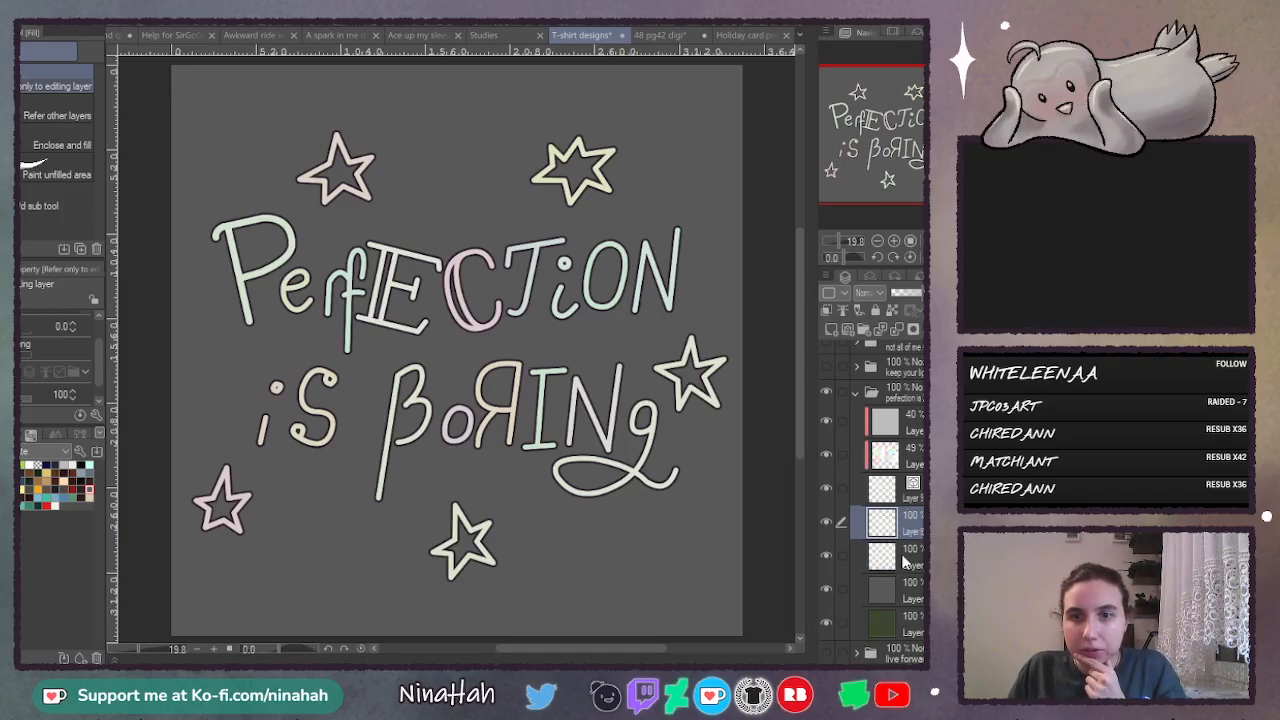
{"action": "left_click", "coordinate": [906, 560]}
{"action": "key", "text": "k"}
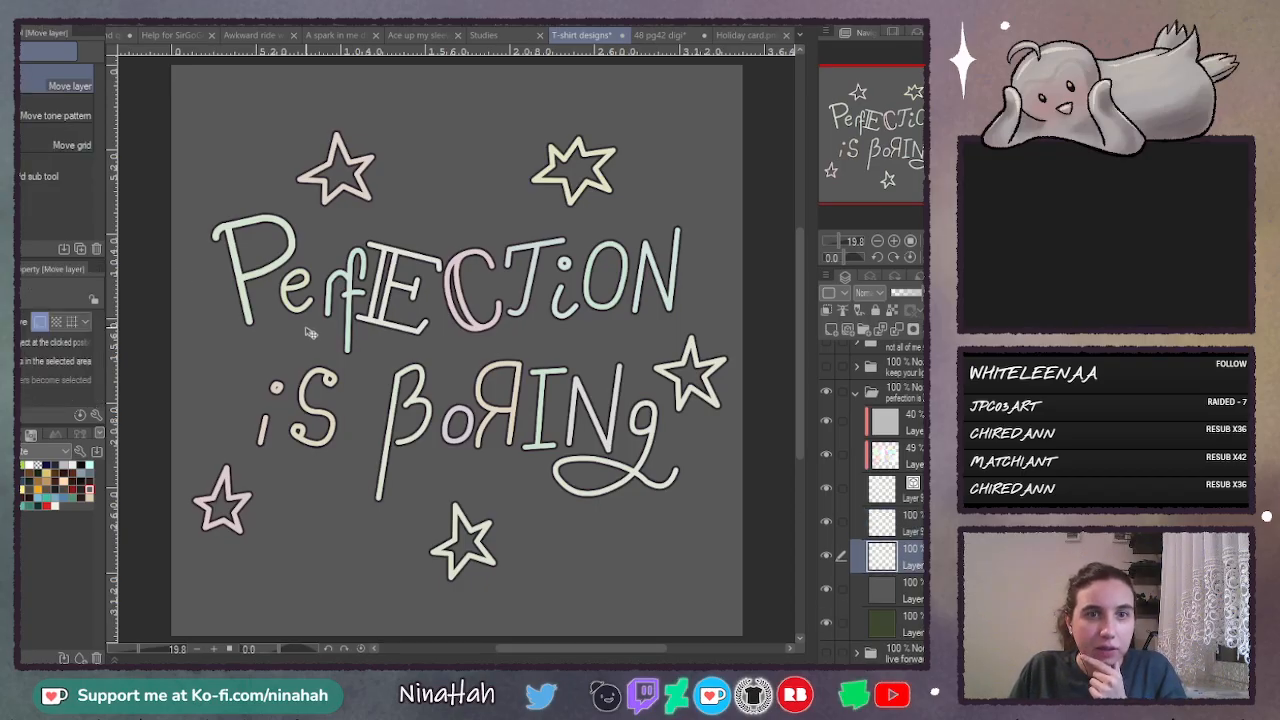
{"action": "left_click_drag", "start_coordinate": [305, 328], "coordinate": [311, 330]}
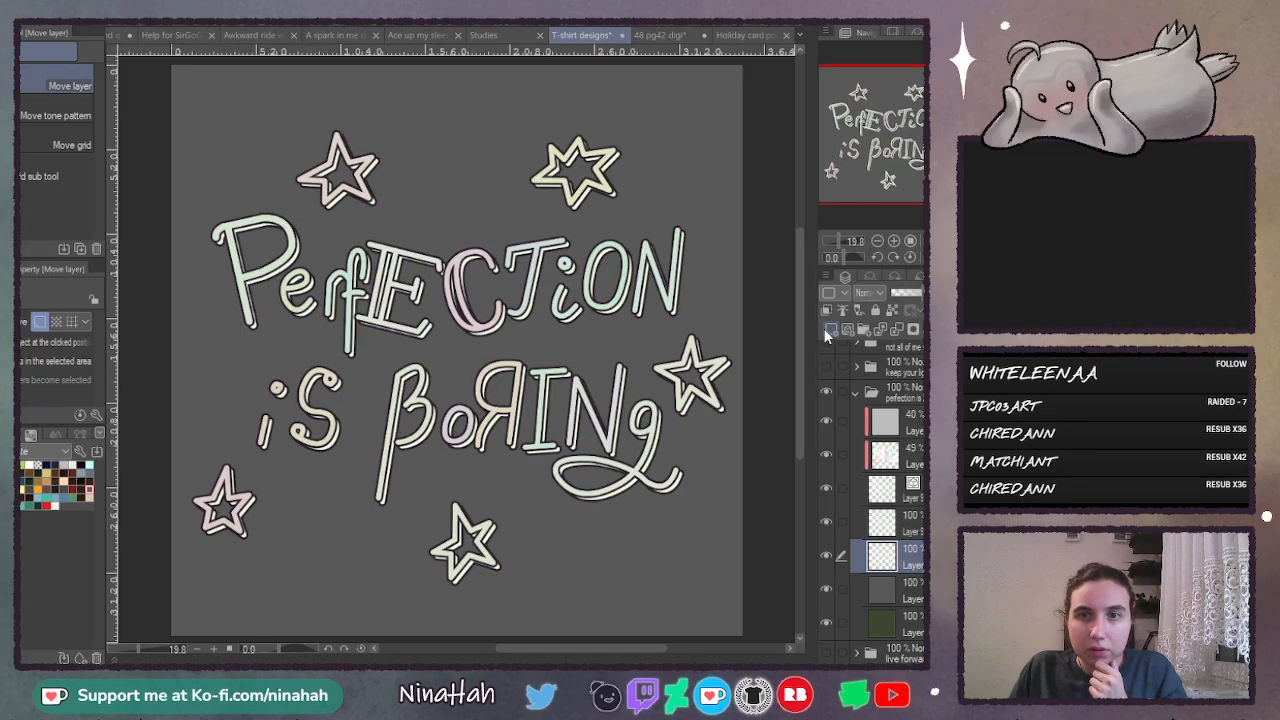
- Cover the offset lettering copy with a clipped dark purple fill, merge them into one shadow layer and shift the shadow slightly
{"action": "left_click", "coordinate": [829, 329]}
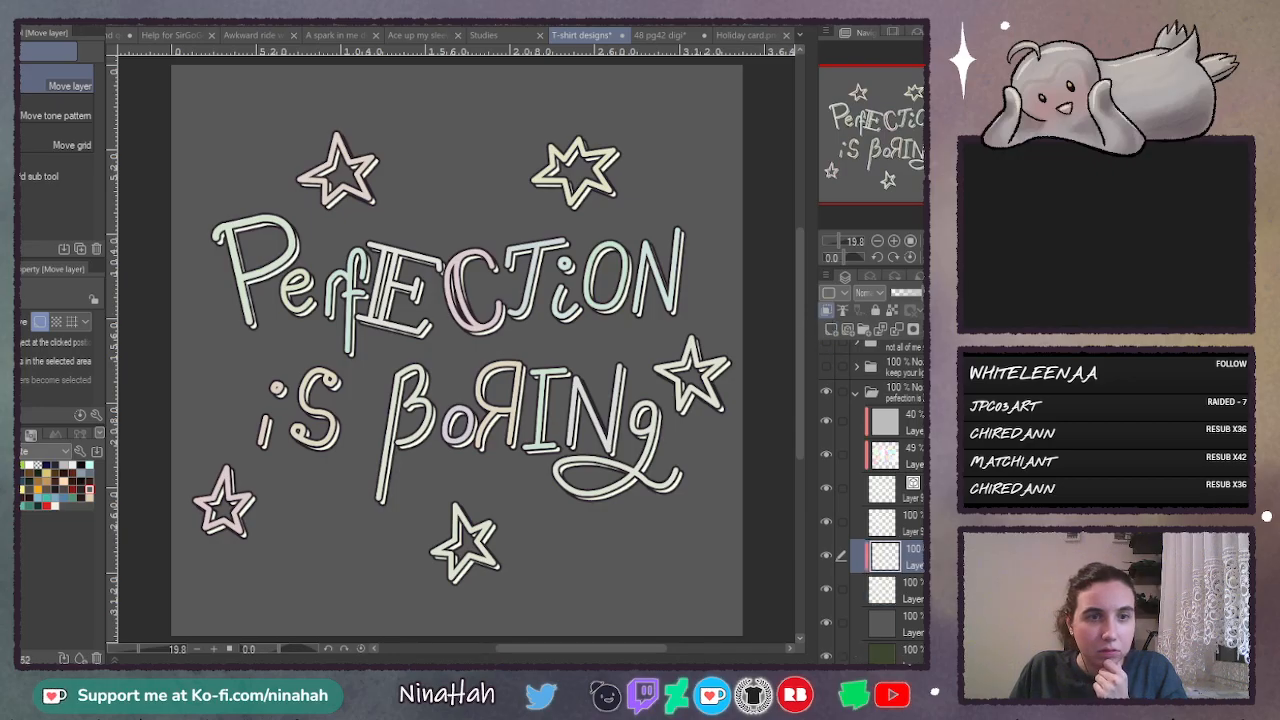
{"action": "key", "text": "g"}
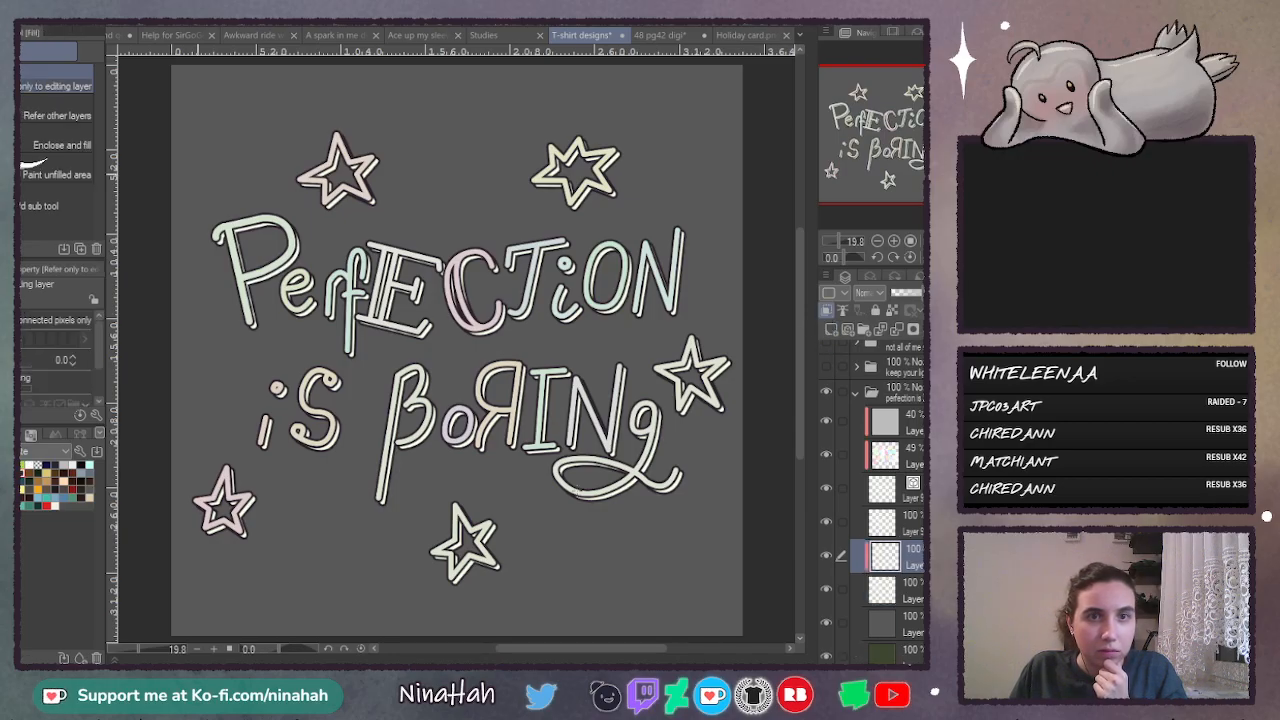
{"action": "left_click", "coordinate": [600, 497]}
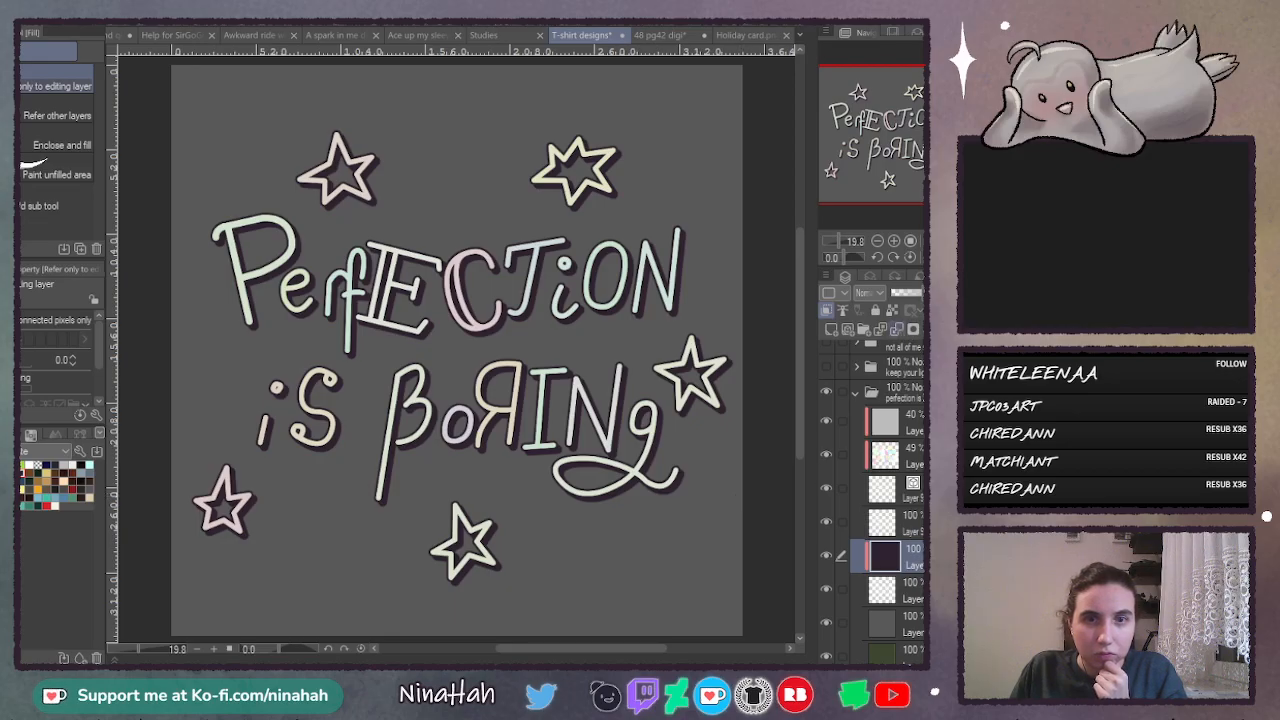
{"action": "left_click", "coordinate": [897, 329]}
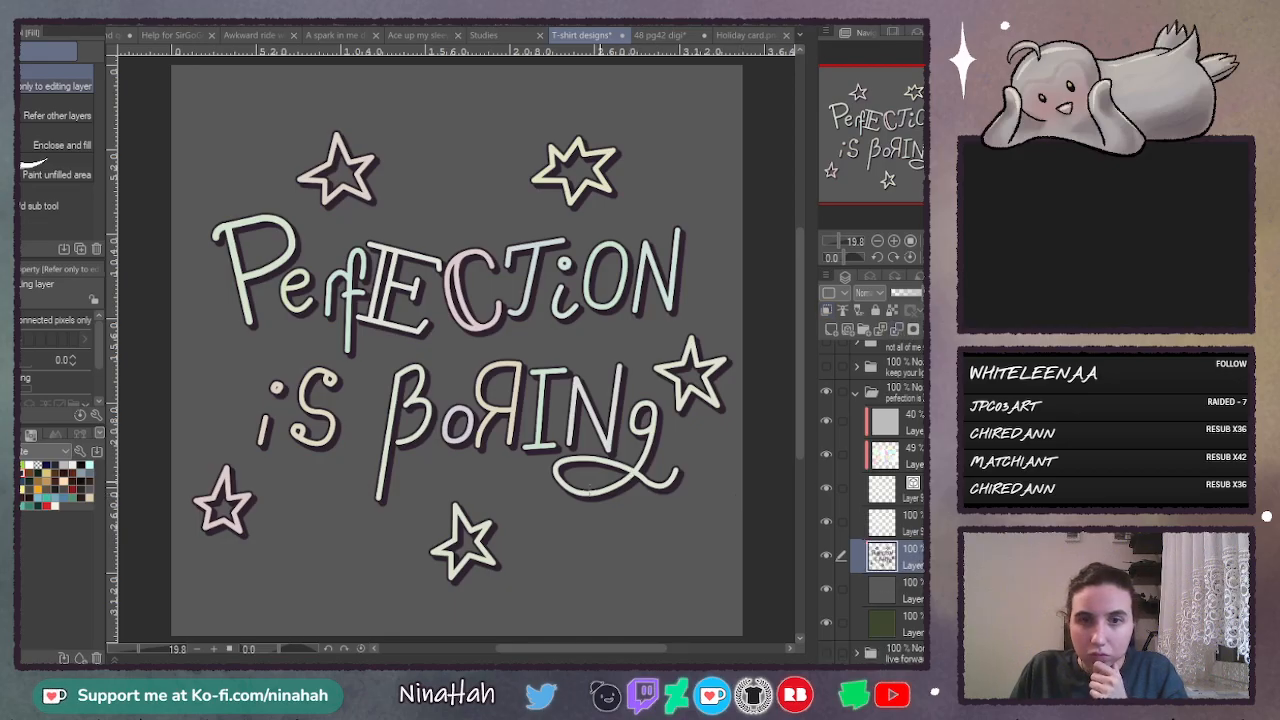
{"action": "key", "text": "k"}
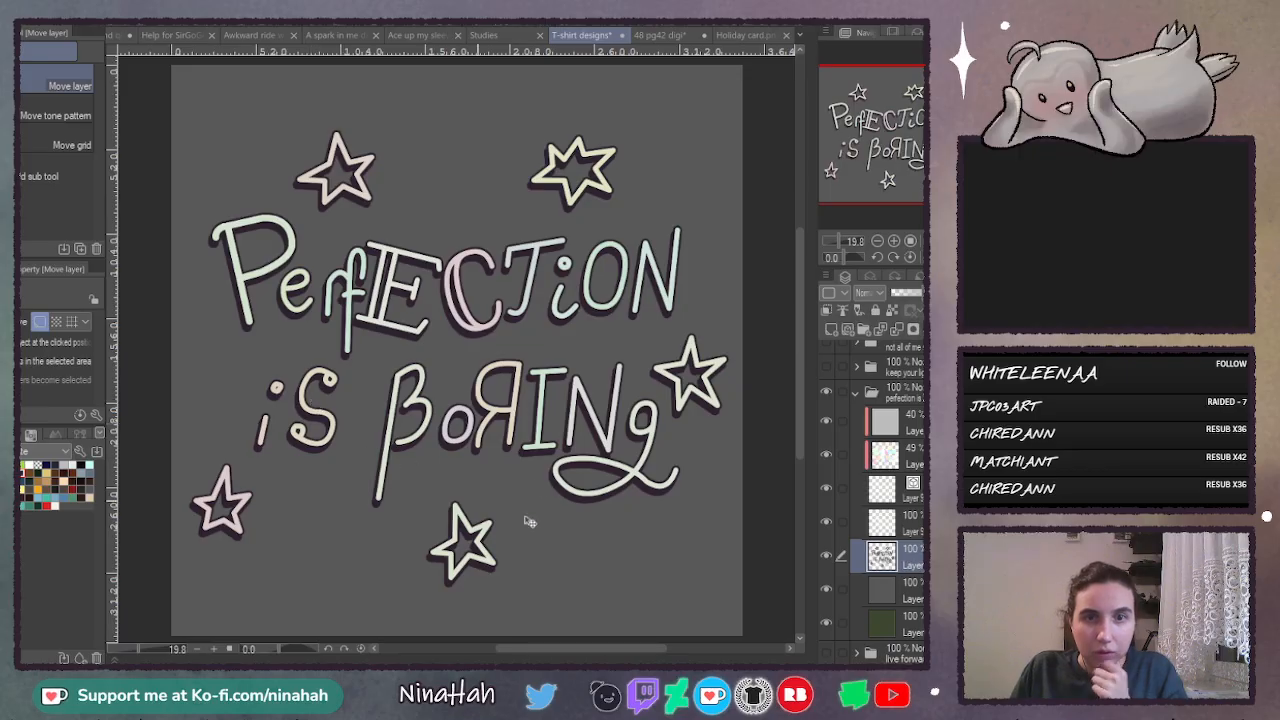
- Compare the lettering with and without its drop shadow, switching between the grey and green backgrounds
{"action": "left_click", "coordinate": [827, 589]}
{"action": "left_click", "coordinate": [827, 589]}
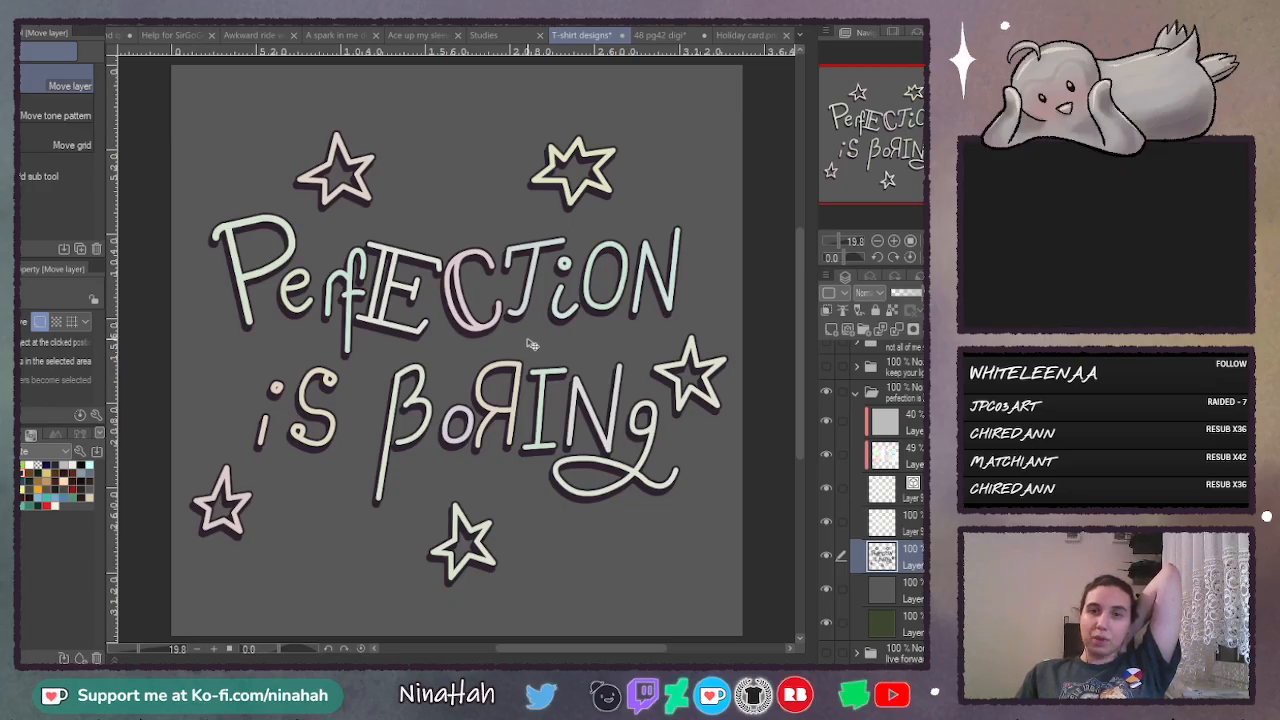
{"action": "left_click", "coordinate": [827, 555]}
{"action": "left_click", "coordinate": [830, 593]}
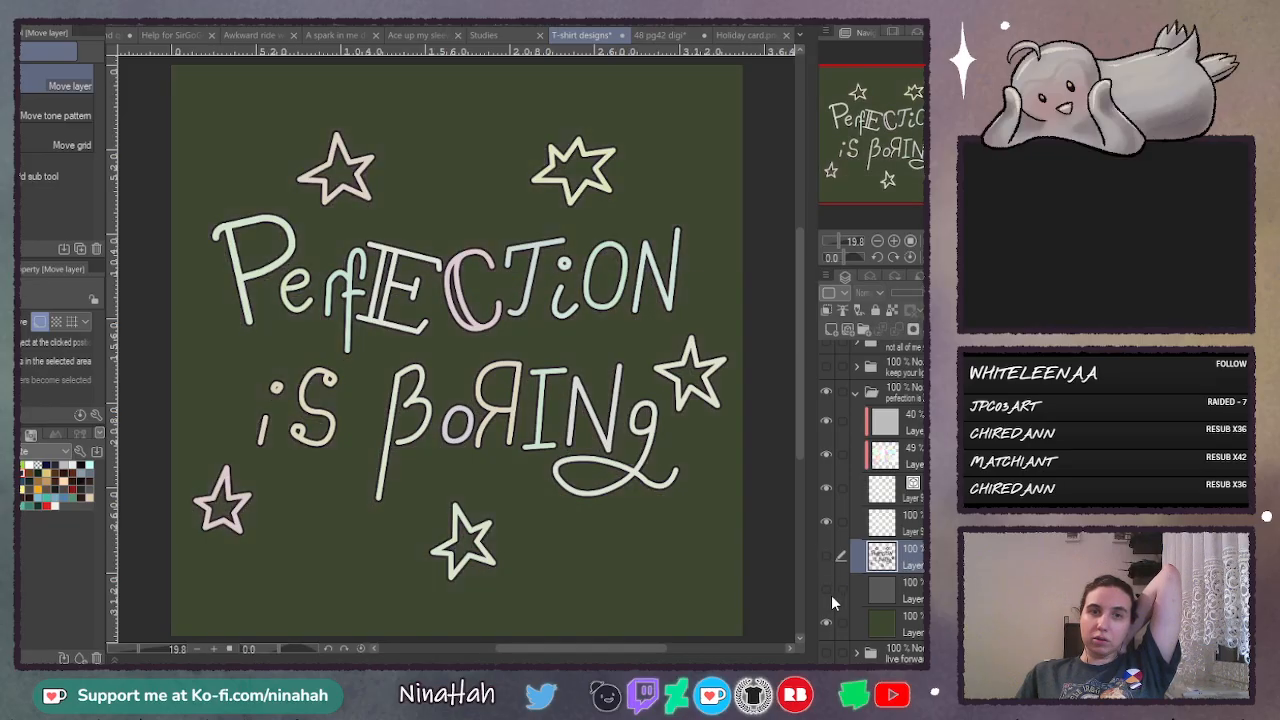
{"action": "left_click", "coordinate": [832, 590]}
{"action": "left_click", "coordinate": [826, 556]}
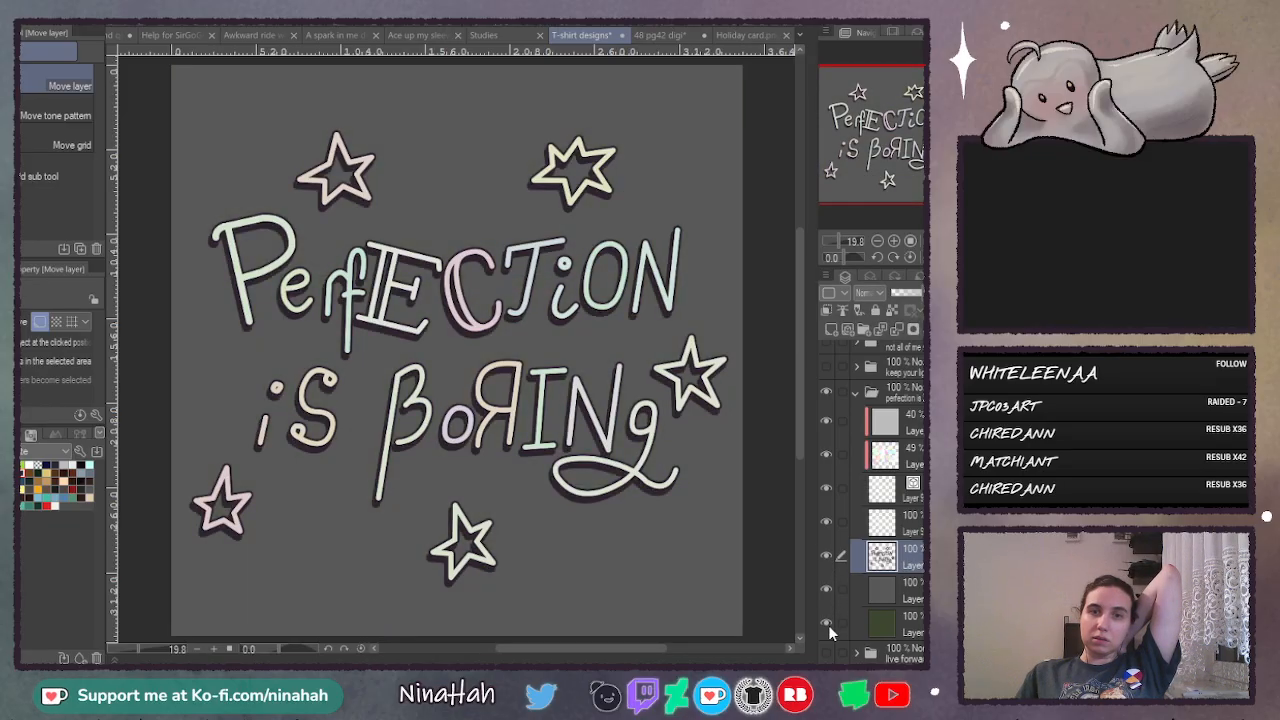
- Delete the green background layer and check the shadowed lettering with the grey background switched off and on
{"action": "left_click", "coordinate": [888, 625]}
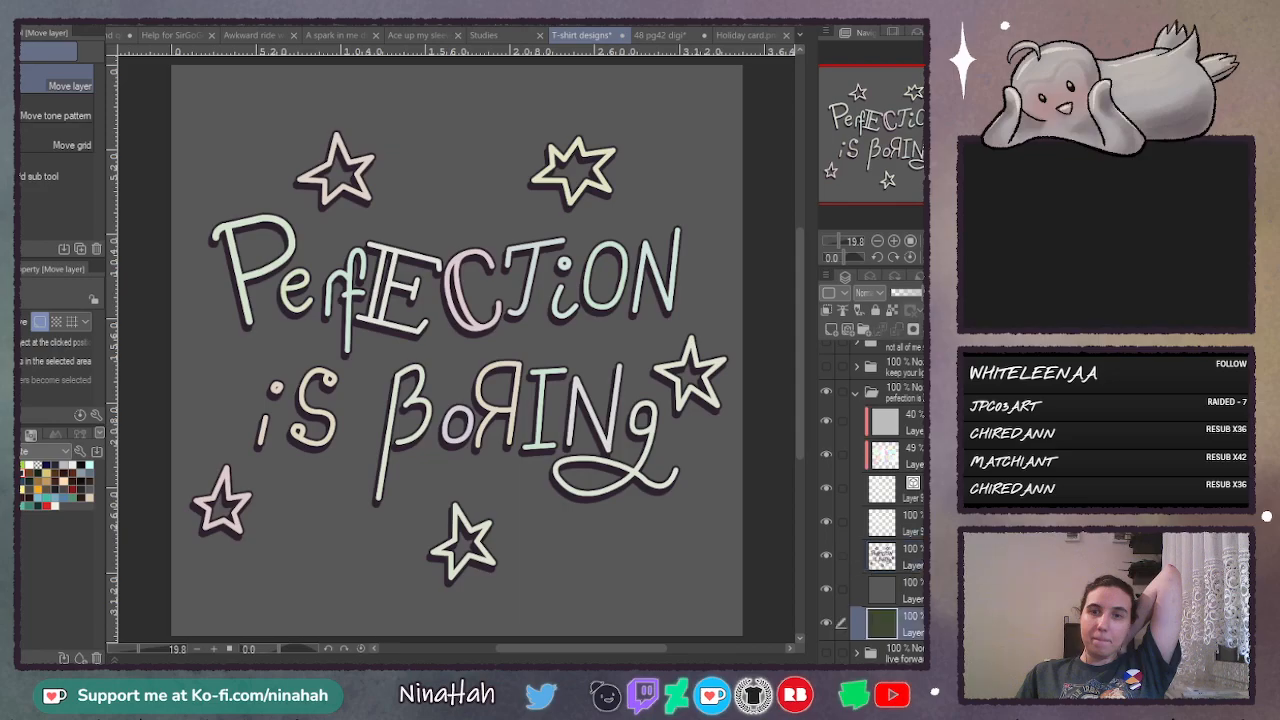
{"action": "left_click", "coordinate": [946, 330]}
{"action": "left_click", "coordinate": [826, 590]}
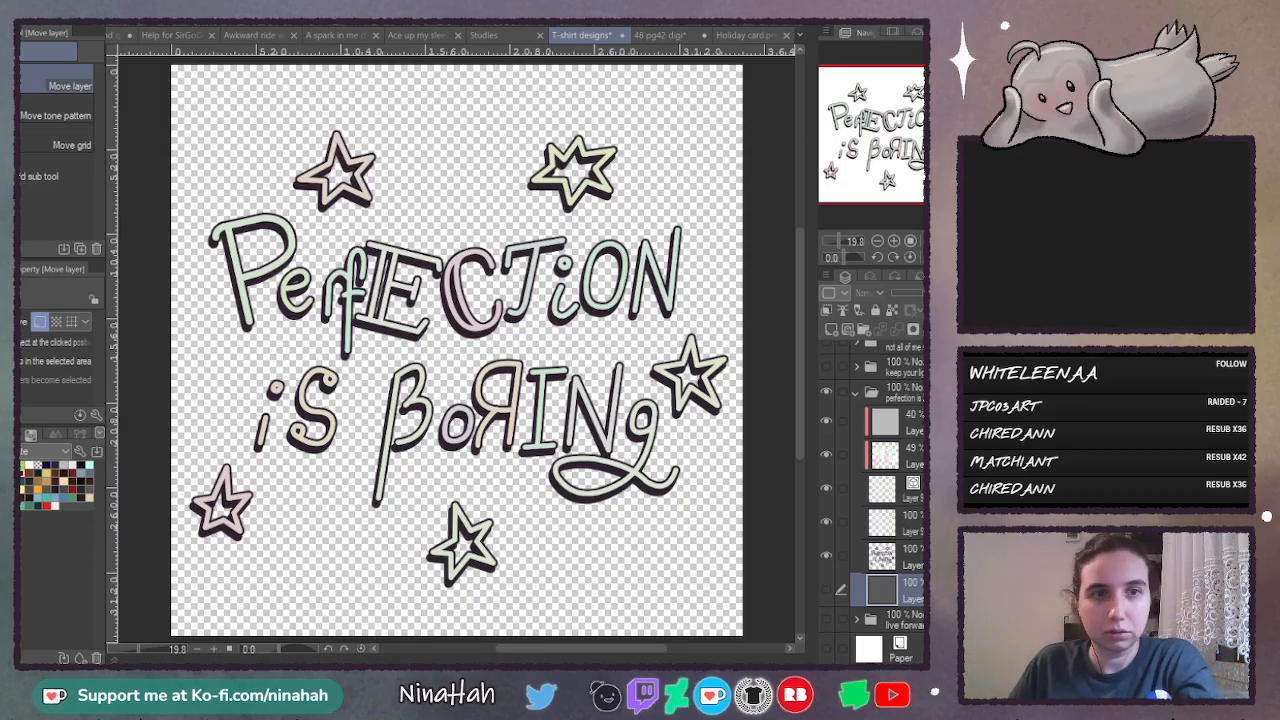
{"action": "left_click", "coordinate": [826, 590]}
- Collapse and hide the "perfection is boring" folder, and show and expand the "live forward" folder
{"action": "left_click", "coordinate": [856, 393]}
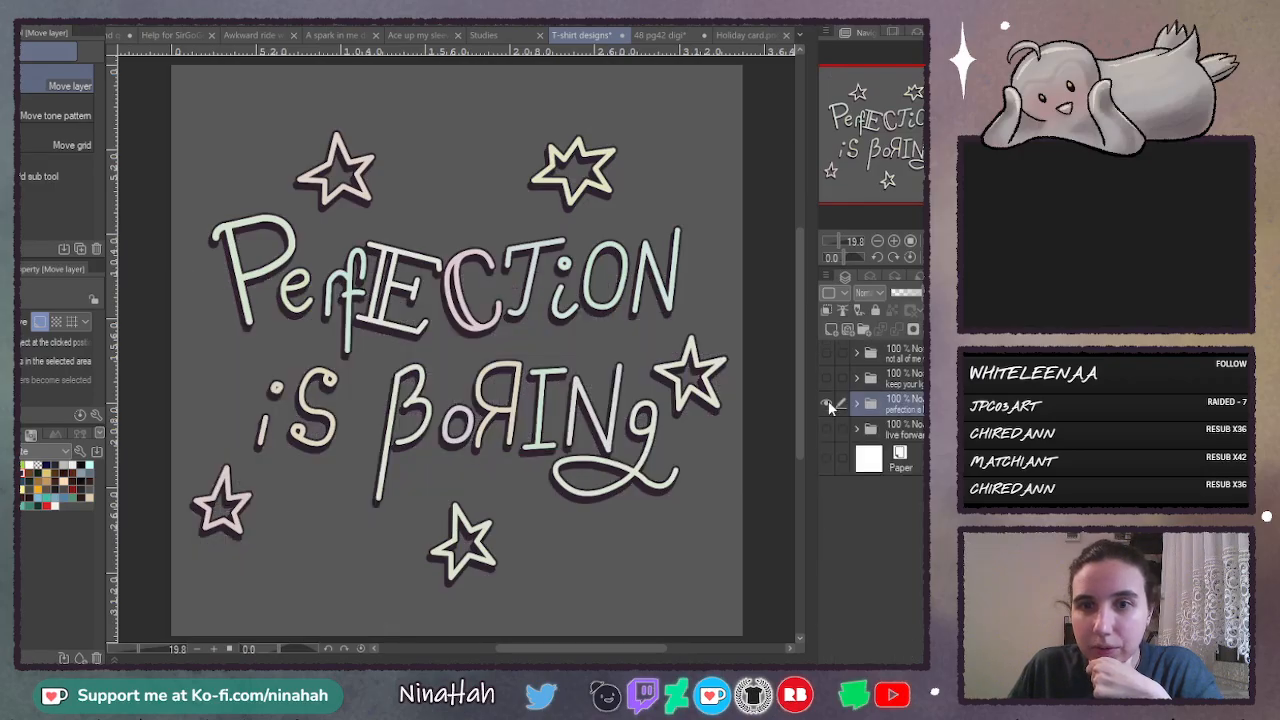
{"action": "left_click", "coordinate": [827, 404]}
{"action": "left_click", "coordinate": [825, 430]}
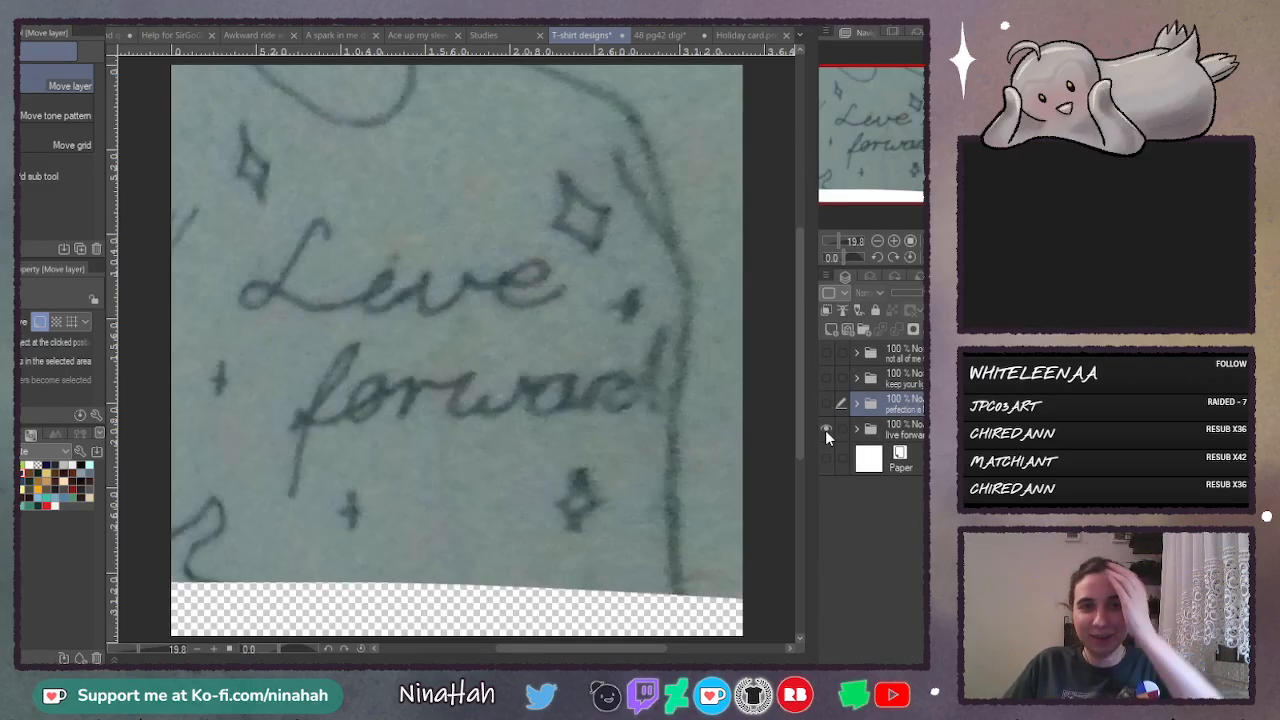
{"action": "left_click", "coordinate": [855, 429]}
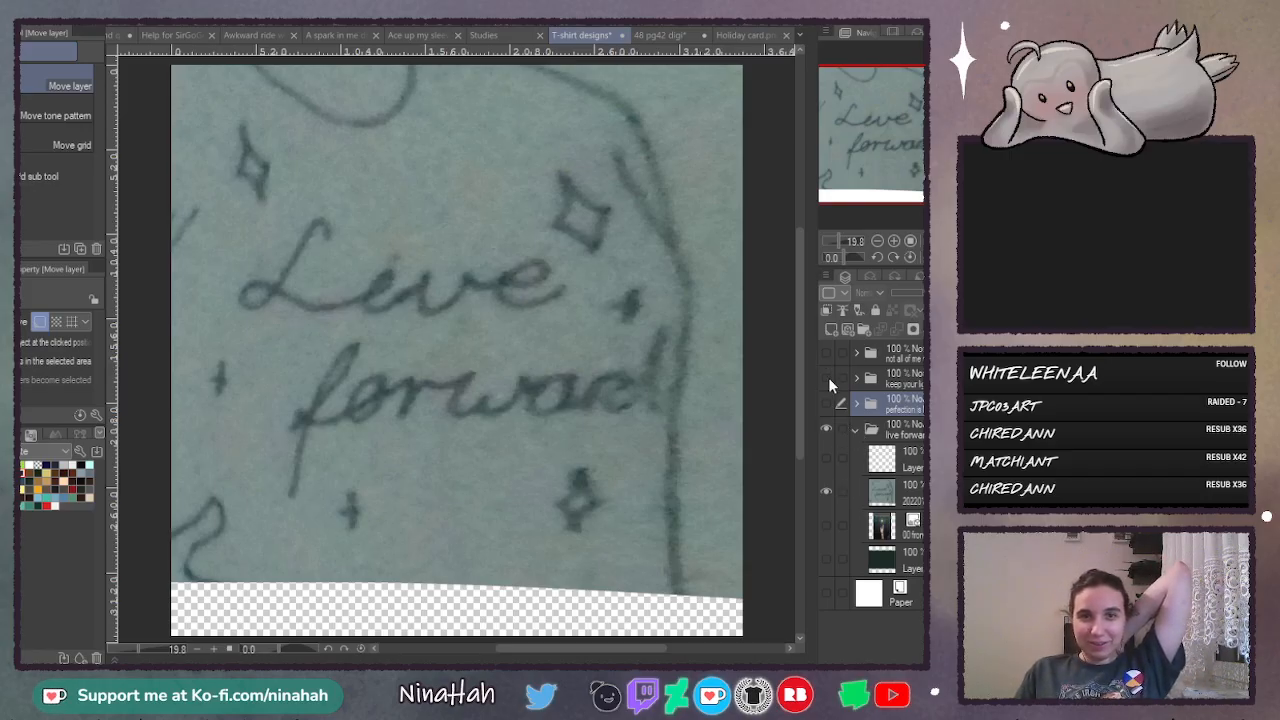
- View the starry hand illustration without the sketch over it, and hide both to check the dark green background layer
{"action": "left_click", "coordinate": [827, 525]}
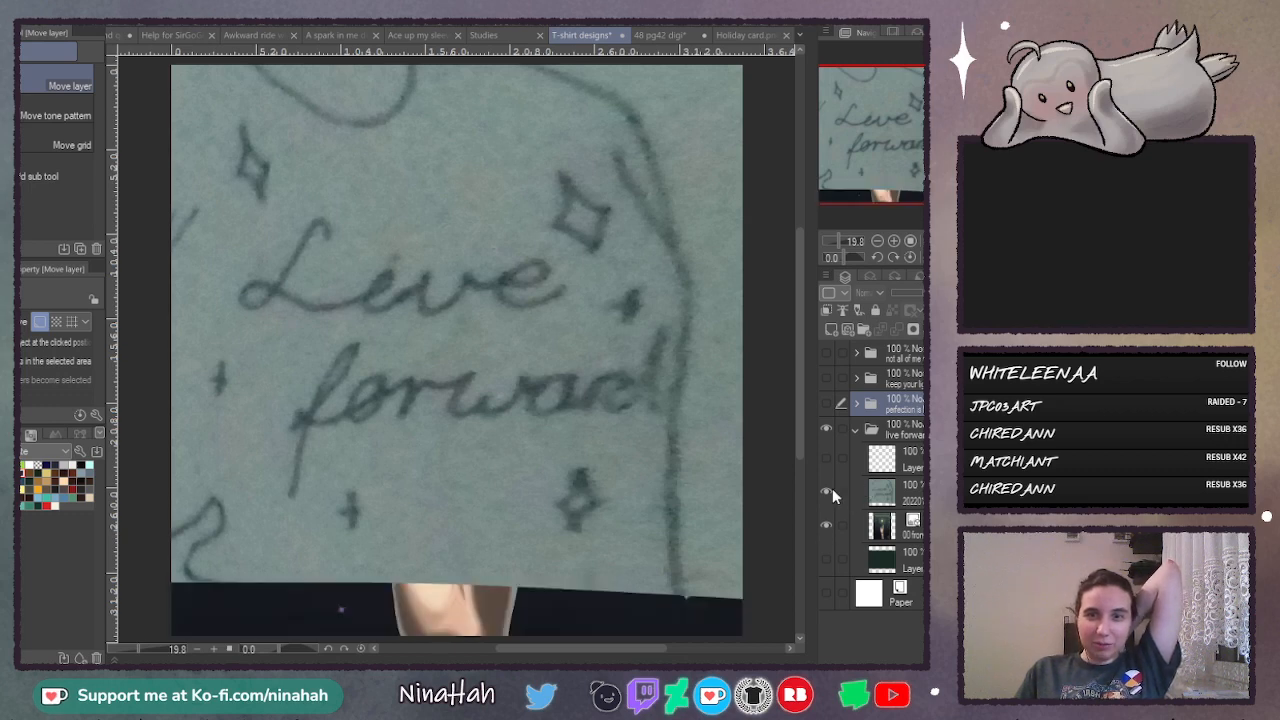
{"action": "left_click", "coordinate": [827, 490]}
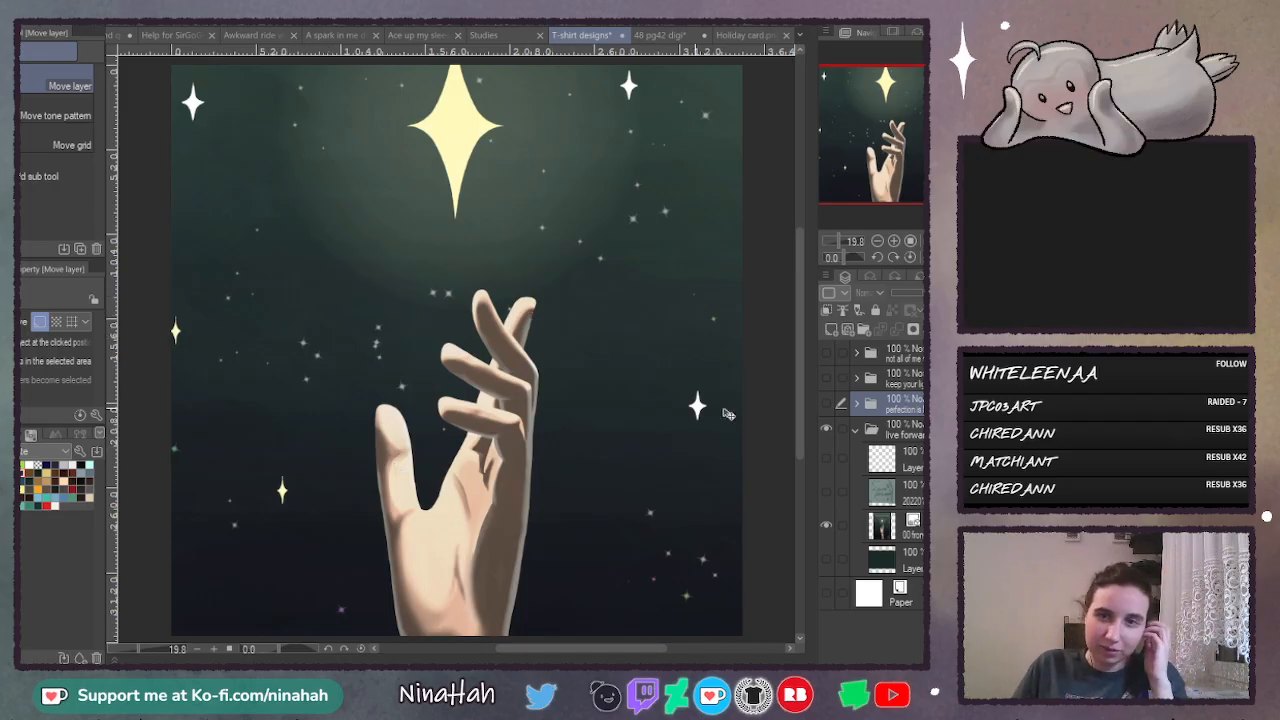
{"action": "left_click", "coordinate": [826, 491]}
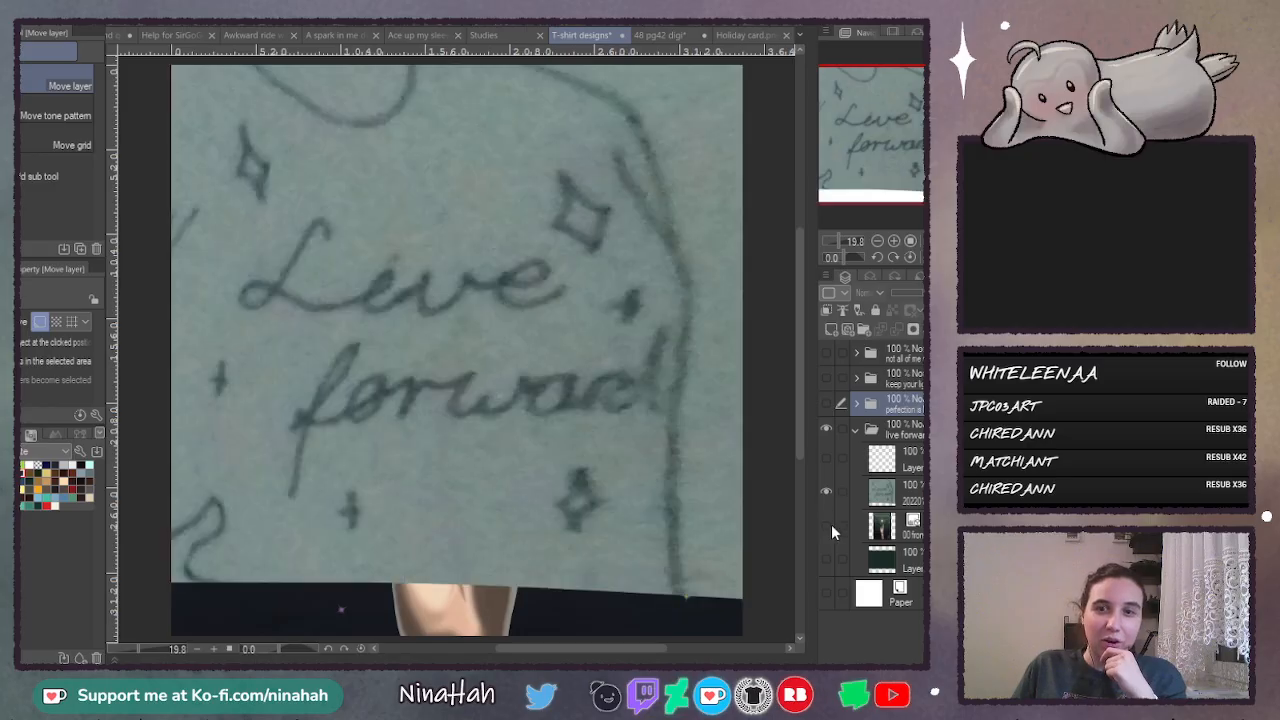
{"action": "left_click", "coordinate": [829, 524]}
{"action": "left_click", "coordinate": [825, 491]}
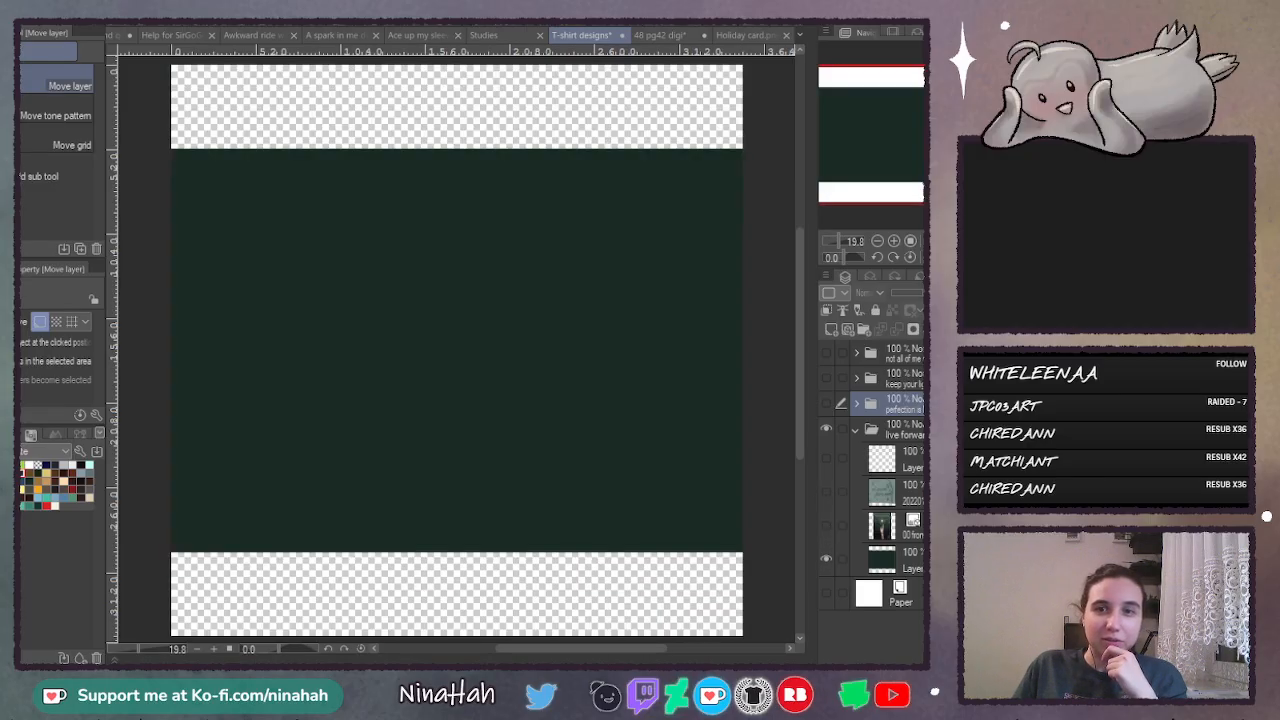
- Hide the partial dark green background and fill a new layer above it with the same green across the whole canvas
{"action": "left_click", "coordinate": [675, 444]}
{"action": "key", "text": "g"}
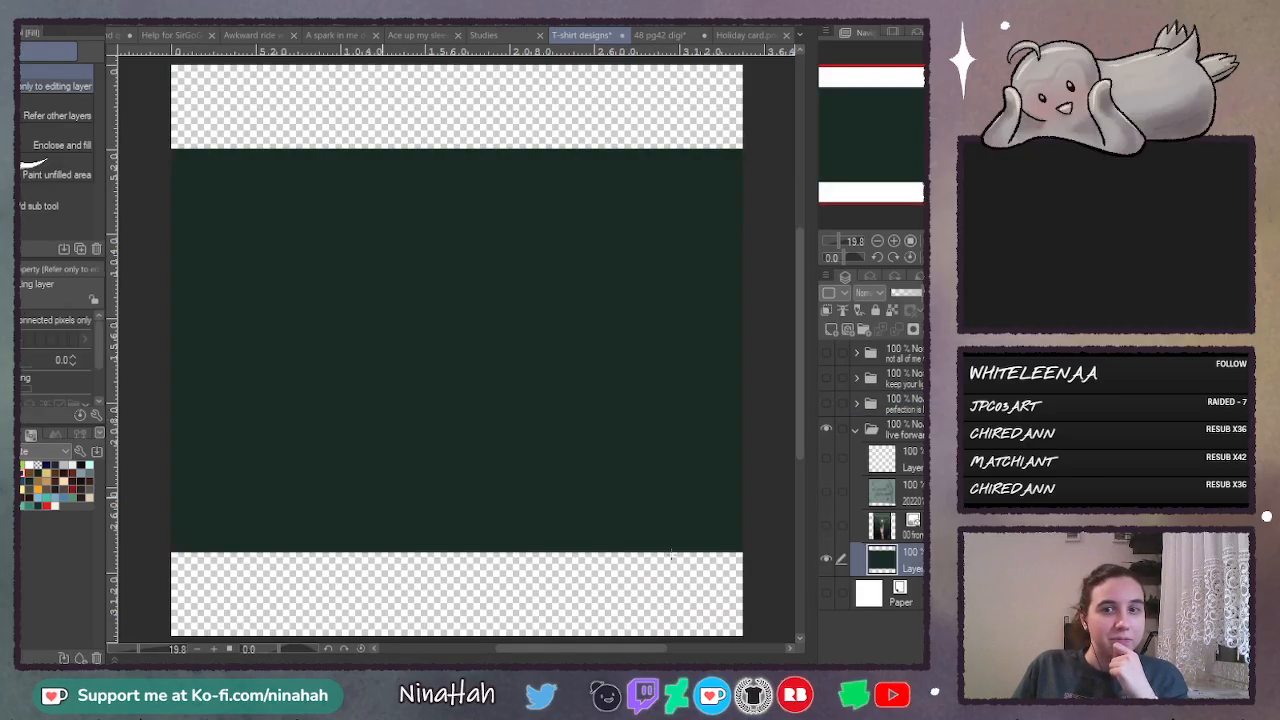
{"action": "left_click", "coordinate": [825, 561]}
{"action": "left_click", "coordinate": [833, 328]}
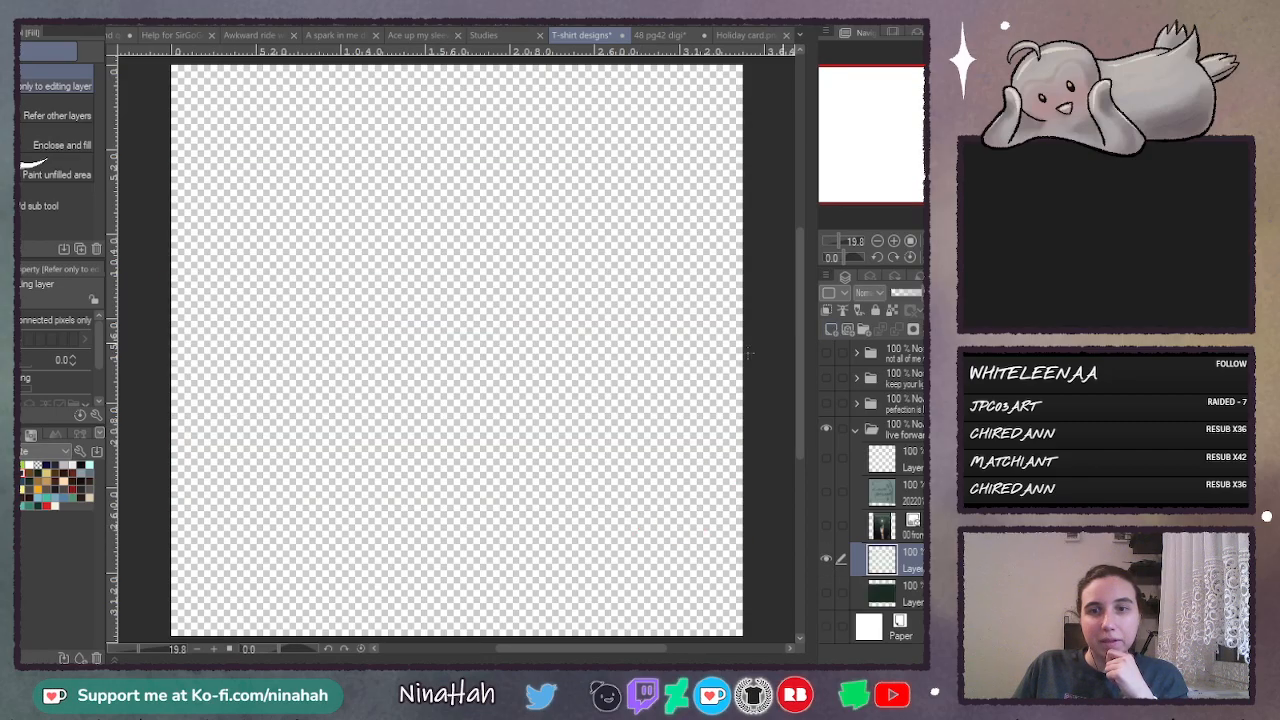
{"action": "left_click", "coordinate": [412, 522]}
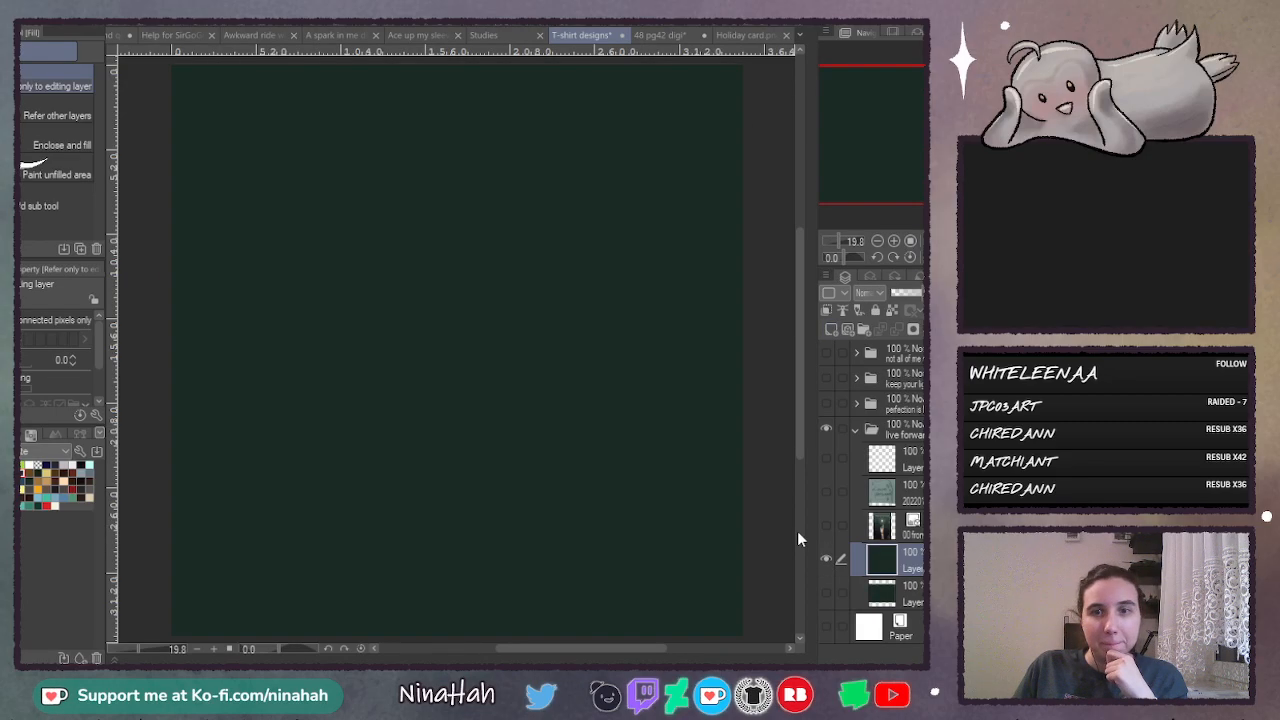
- Show the "Live forward" sketch, lower its opacity to about 49% and select the empty layer above it for lettering
{"action": "left_click", "coordinate": [825, 491]}
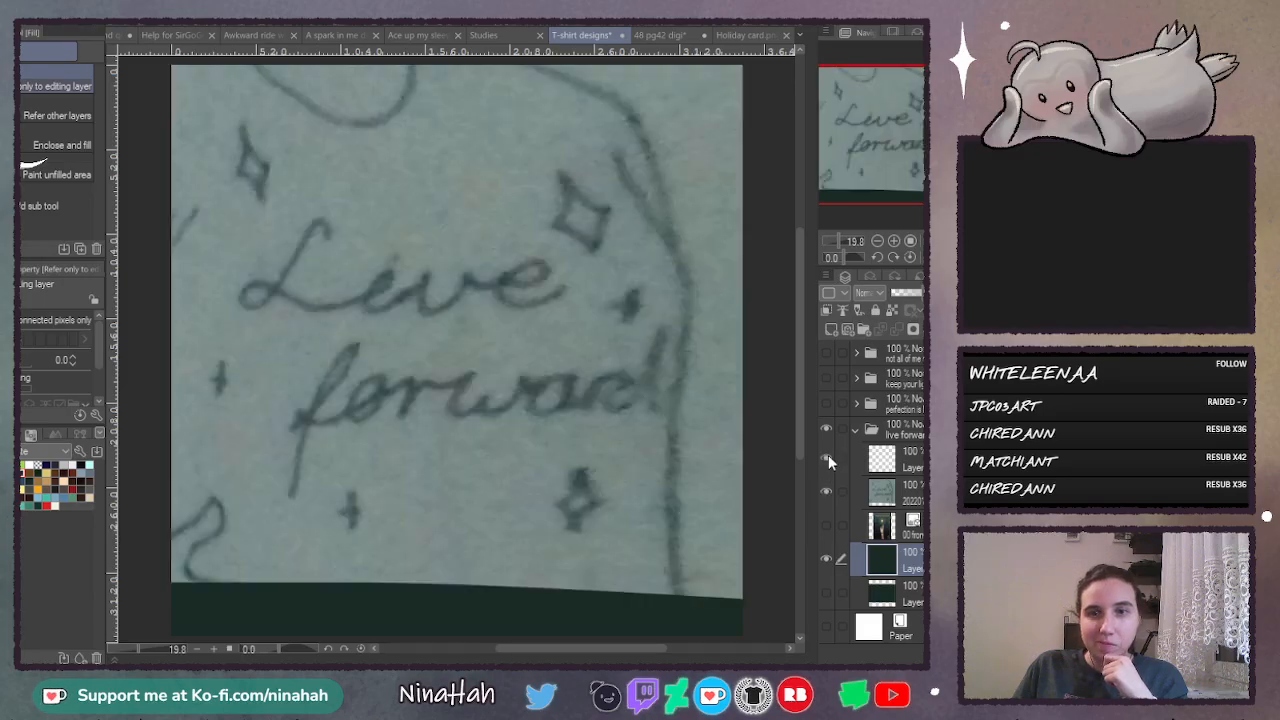
{"action": "left_click", "coordinate": [901, 461]}
{"action": "left_click", "coordinate": [895, 242]}
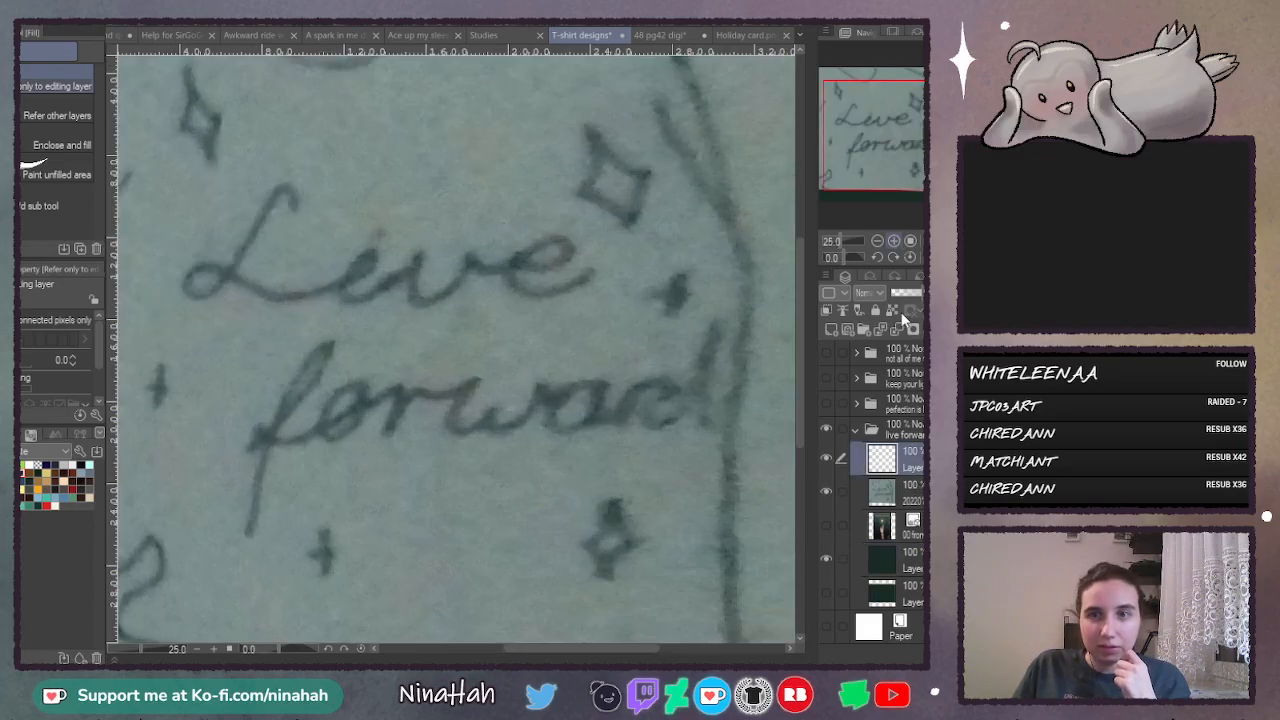
{"action": "left_click", "coordinate": [894, 241]}
{"action": "left_click", "coordinate": [910, 491]}
{"action": "left_click", "coordinate": [905, 293]}
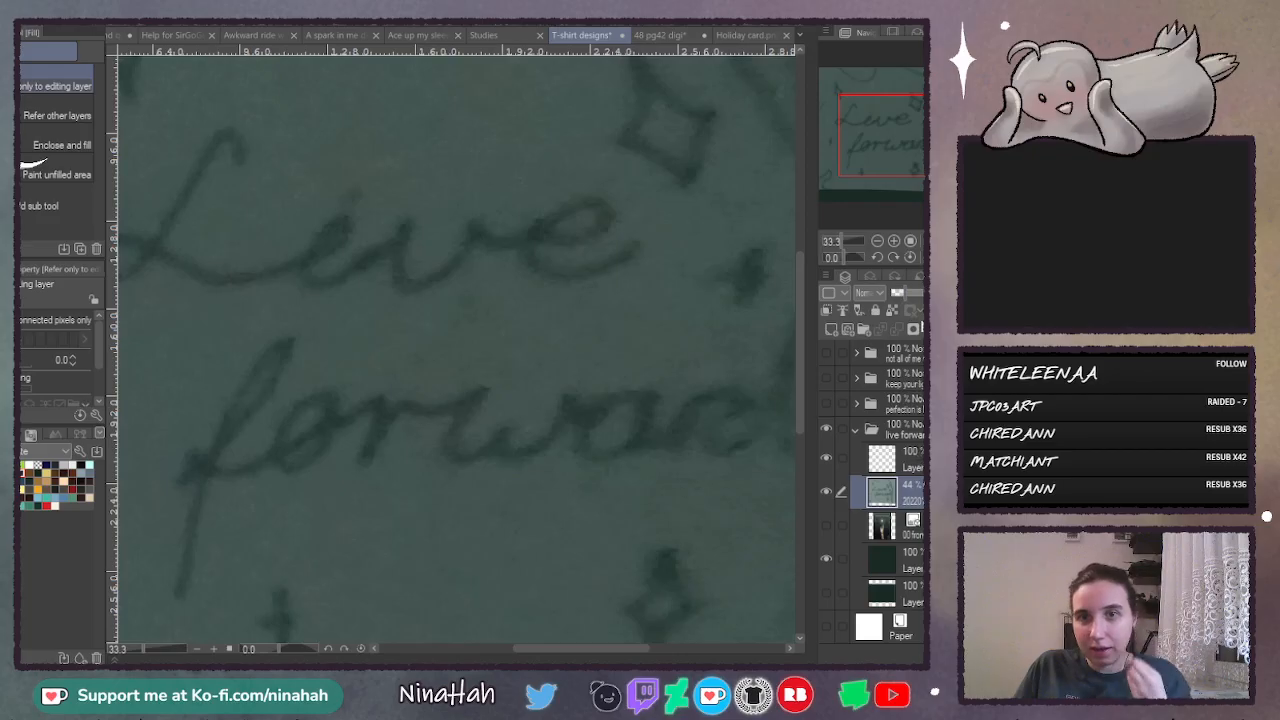
{"action": "left_click", "coordinate": [906, 293]}
{"action": "left_click", "coordinate": [915, 459]}
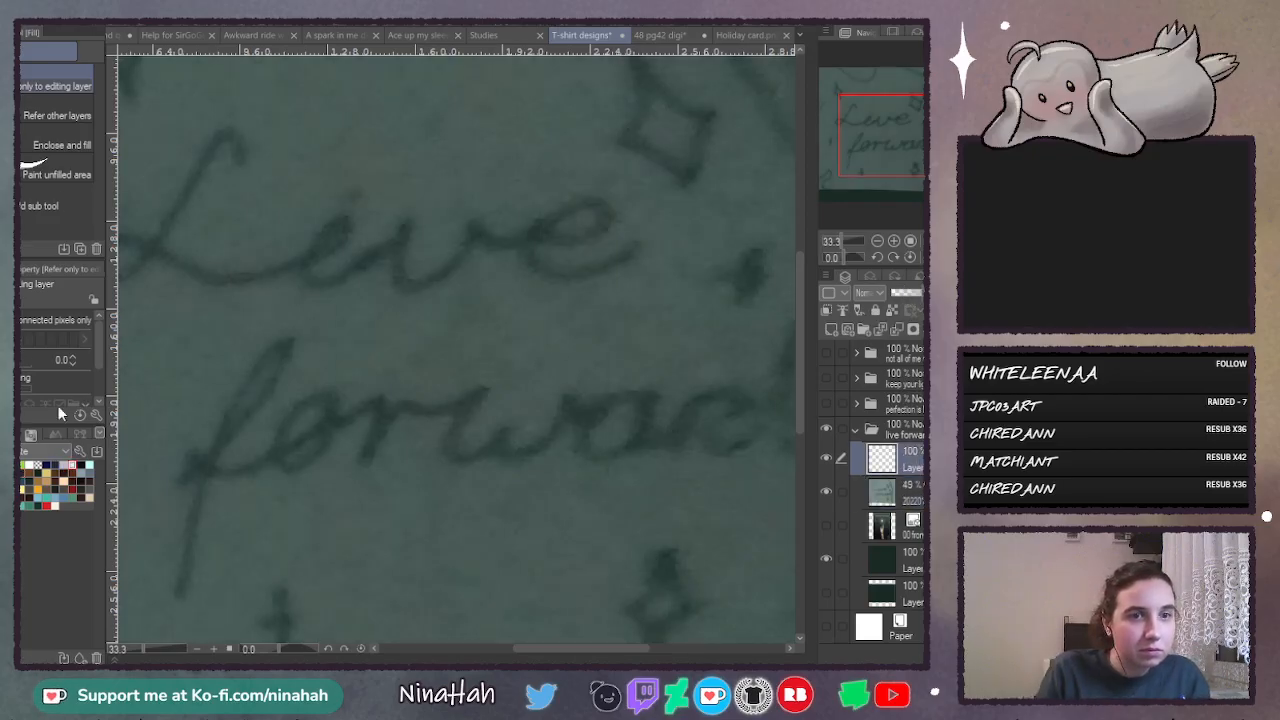
- Draw a white capital L over the "Live" sketch with the Calligraphy pen at size 168.2
{"action": "key", "text": "p"}
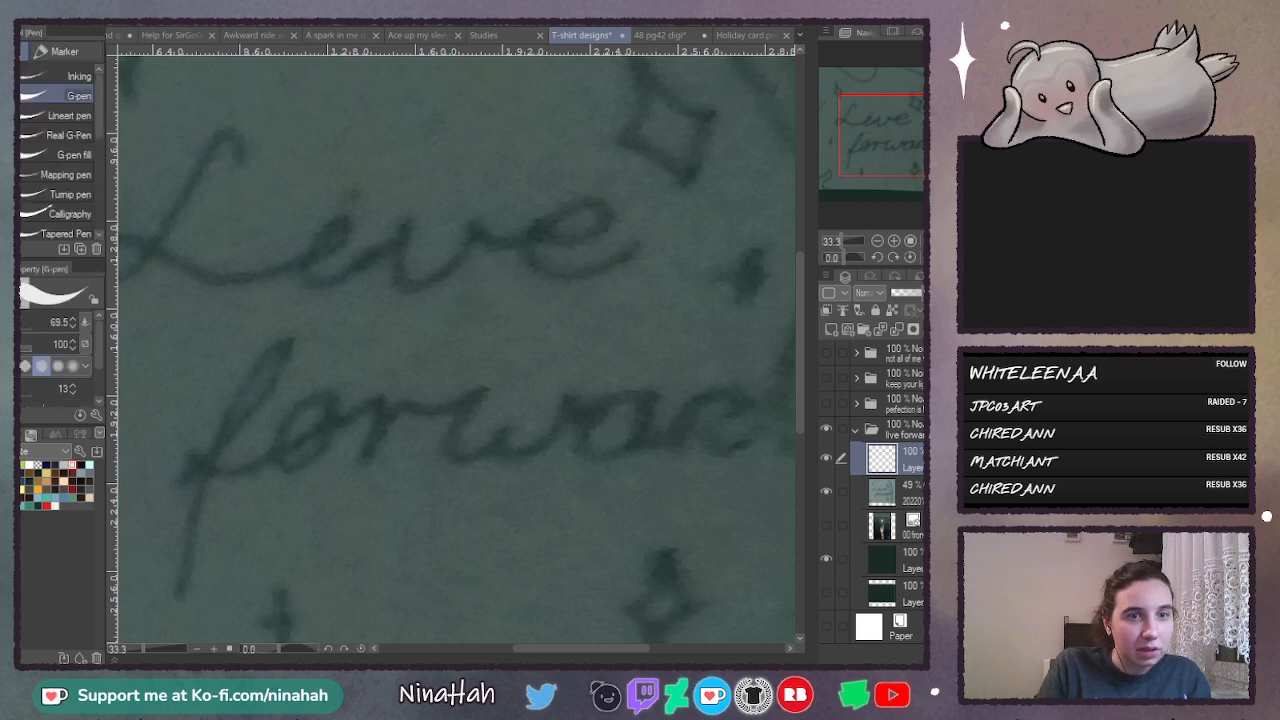
{"action": "left_click", "coordinate": [25, 328]}
{"action": "left_click_drag", "start_coordinate": [528, 648], "coordinate": [504, 648]}
{"action": "left_click", "coordinate": [65, 214]}
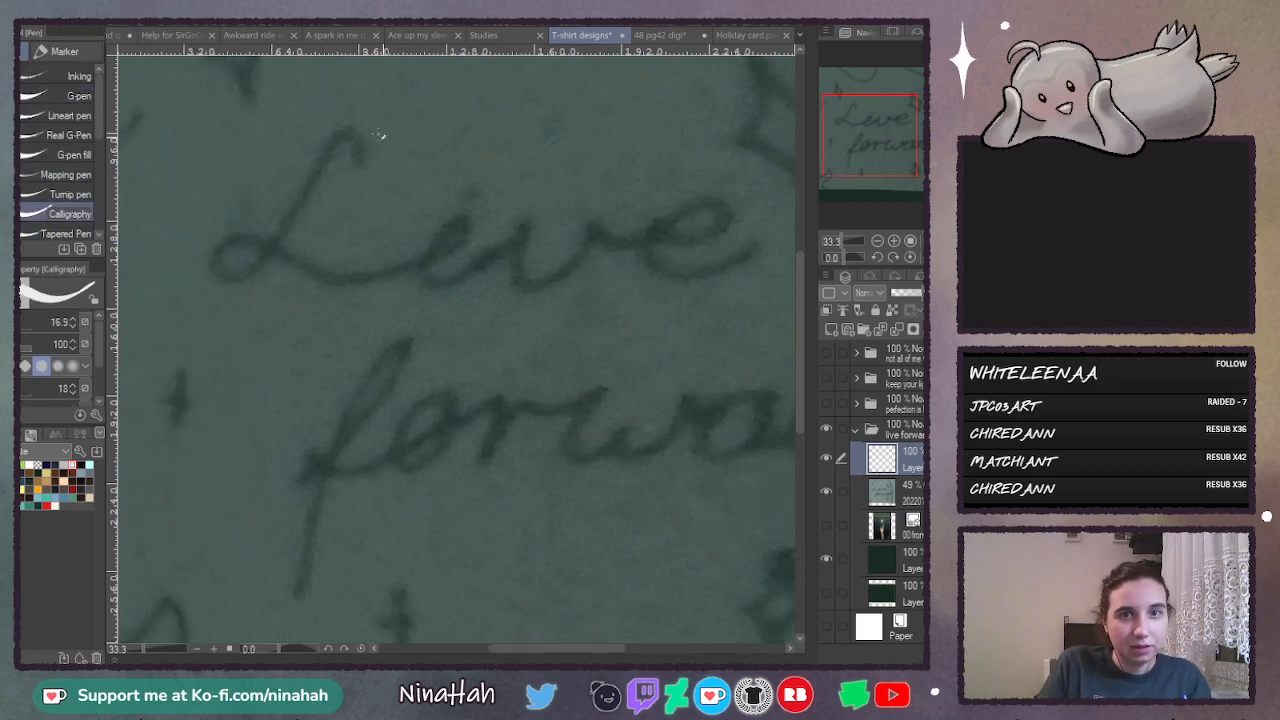
{"action": "left_click", "coordinate": [26, 330]}
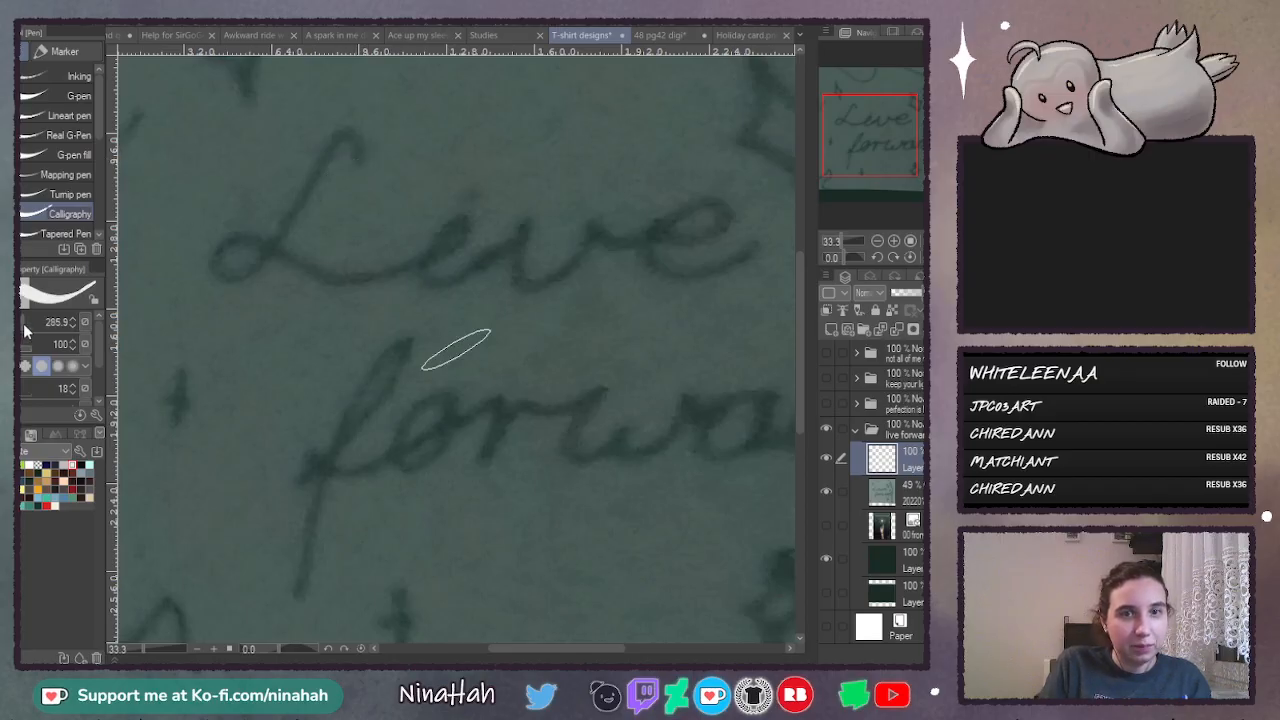
{"action": "left_click", "coordinate": [33, 322]}
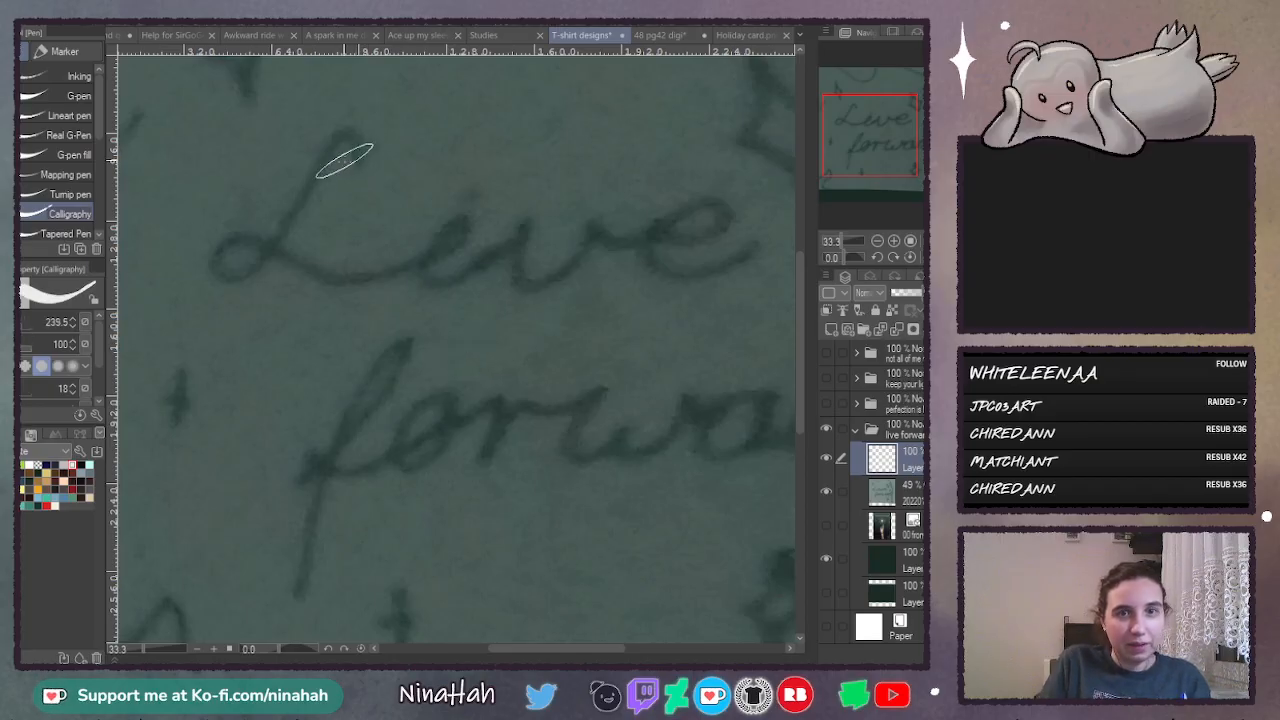
{"action": "left_click", "coordinate": [24, 333]}
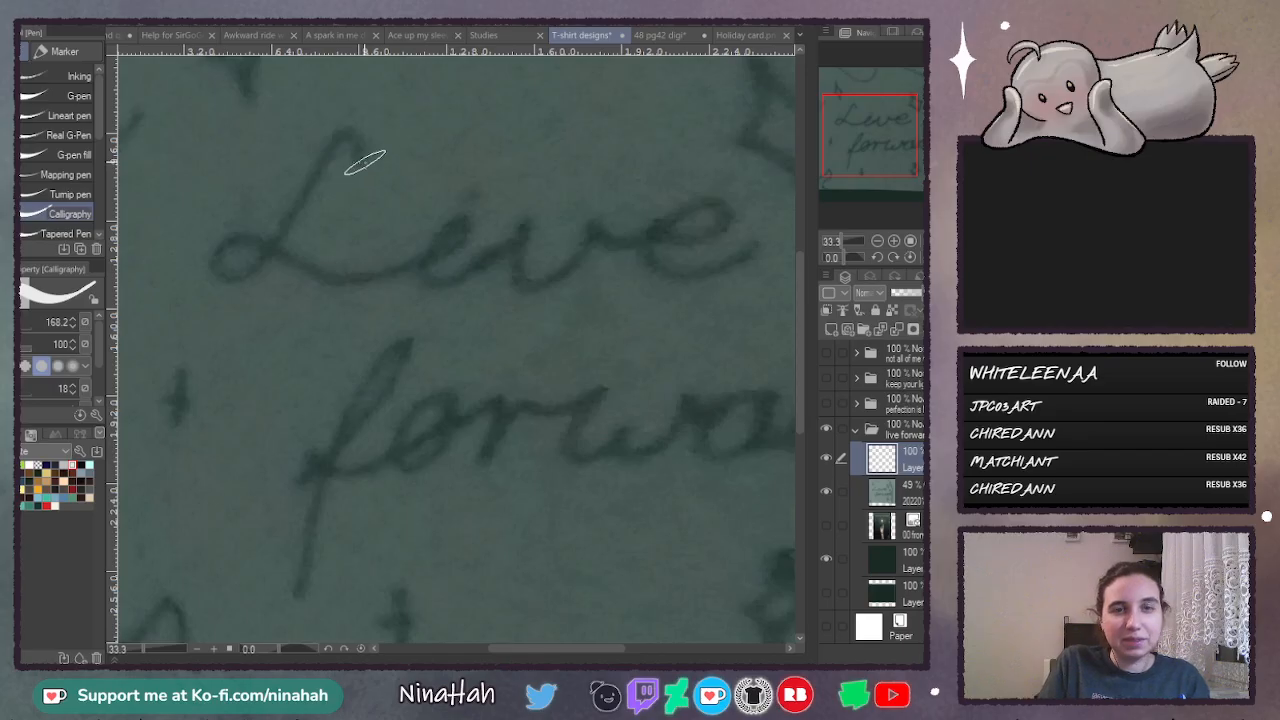
{"action": "mouse_move", "coordinate": [360, 165]}
{"action": "left_mouse_down"}
{"action": "mouse_move", "coordinate": [377, 127]}
{"action": "mouse_move", "coordinate": [360, 120]}
{"action": "mouse_move", "coordinate": [252, 252]}
{"action": "mouse_move", "coordinate": [192, 233]}
{"action": "mouse_move", "coordinate": [230, 210]}
{"action": "mouse_move", "coordinate": [322, 262]}
{"action": "mouse_move", "coordinate": [462, 226]}
{"action": "mouse_move", "coordinate": [492, 182]}
{"action": "left_mouse_up"}
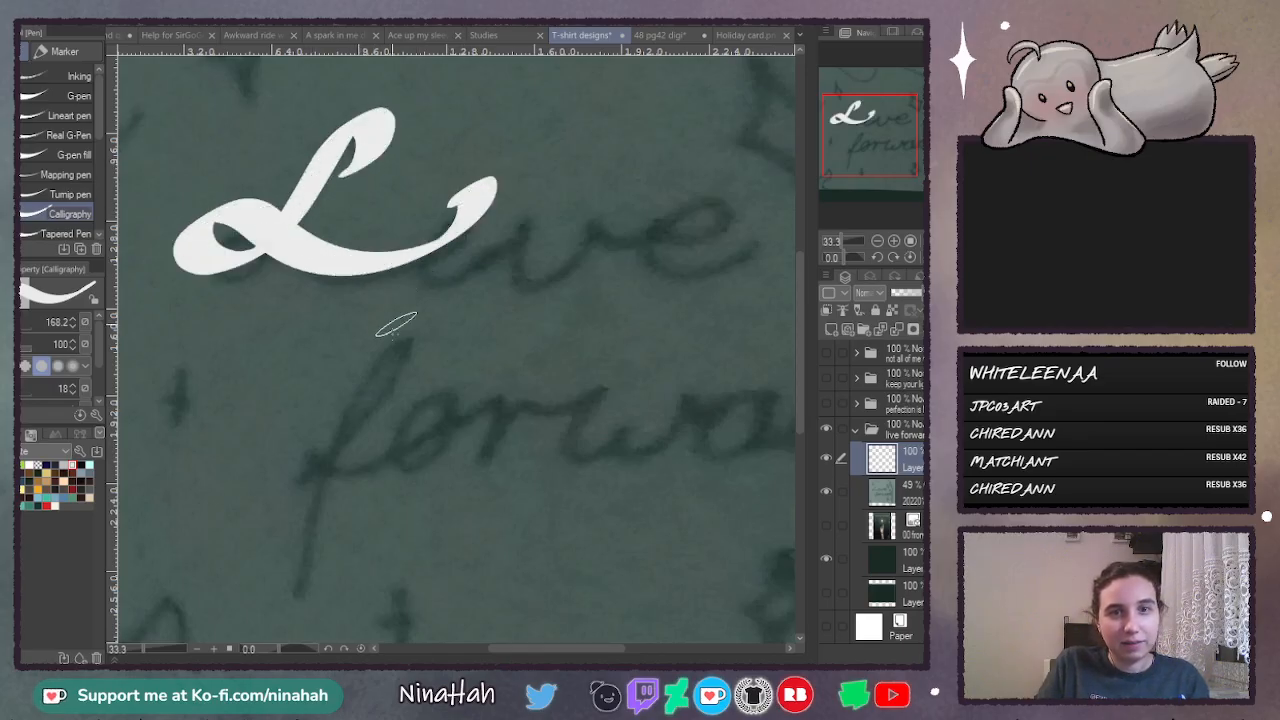
{"action": "scroll", "coordinate": [426, 373], "scroll_direction": "down", "scroll_amount": 1}
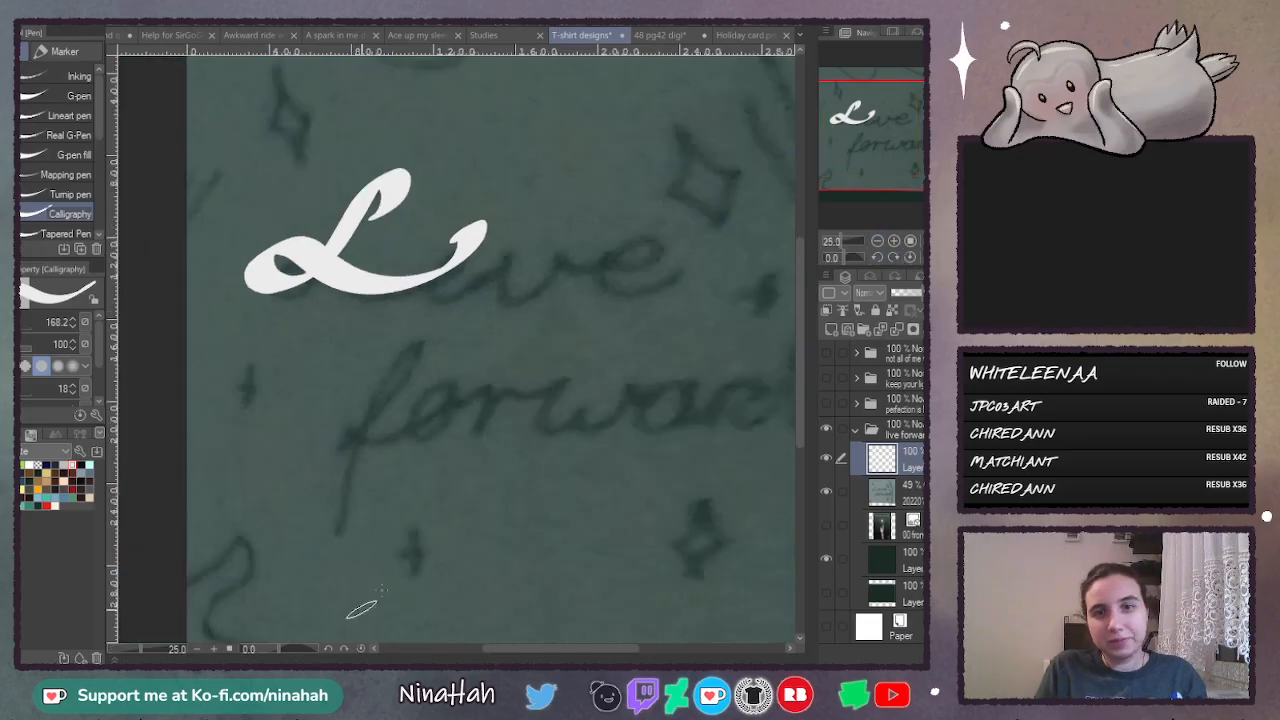
{"action": "mouse_move", "coordinate": [507, 650]}
{"action": "left_mouse_down"}
{"action": "mouse_move", "coordinate": [542, 648]}
{"action": "mouse_move", "coordinate": [517, 649]}
{"action": "left_mouse_up"}
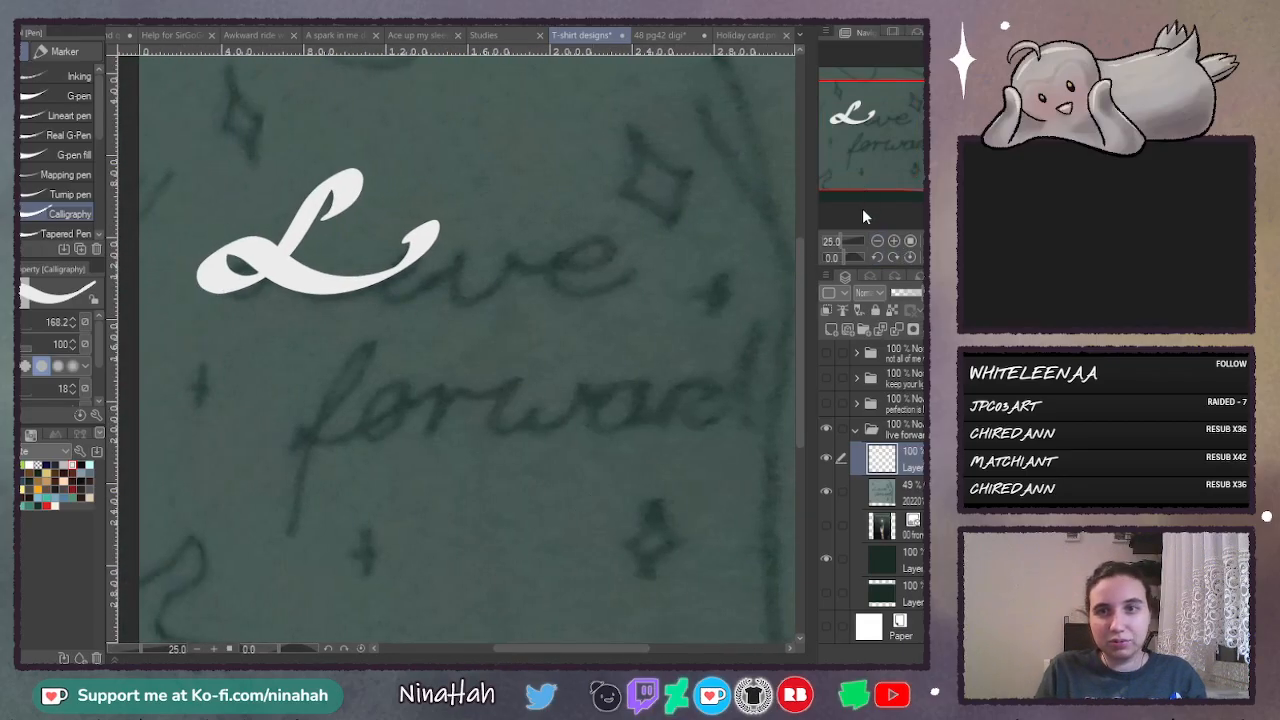
{"action": "left_click", "coordinate": [894, 243]}
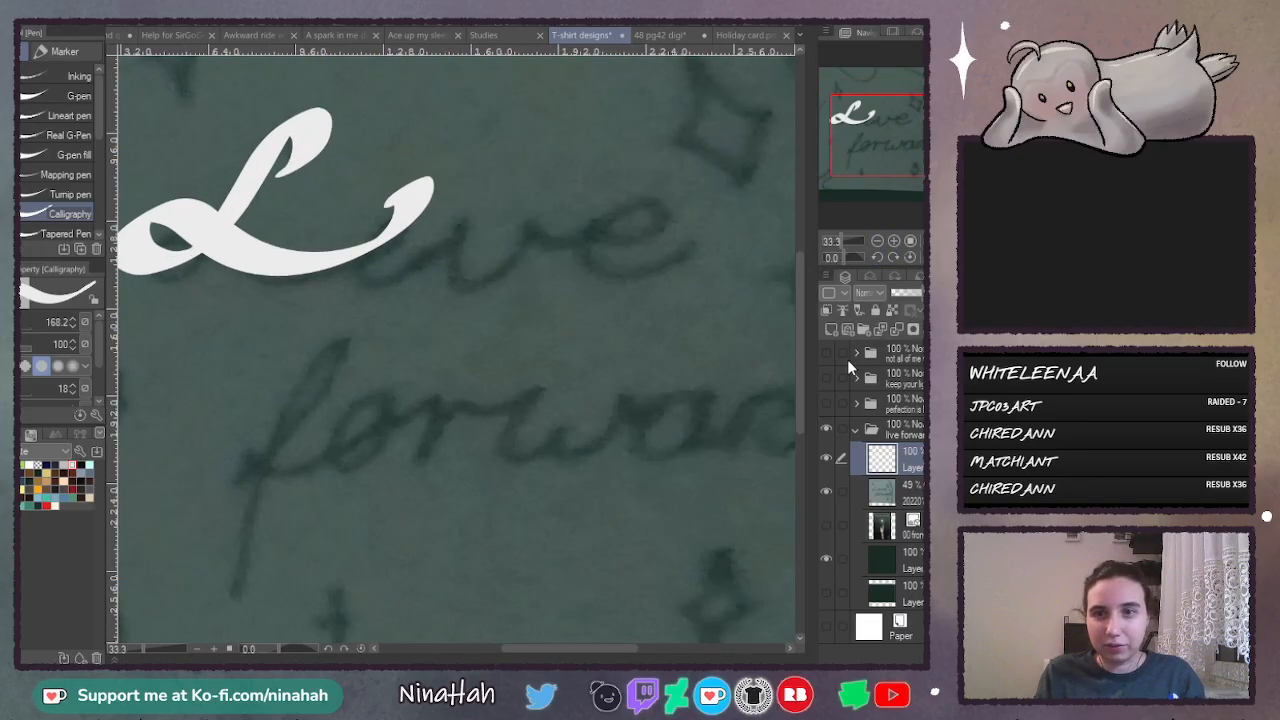
{"action": "left_click", "coordinate": [831, 329]}
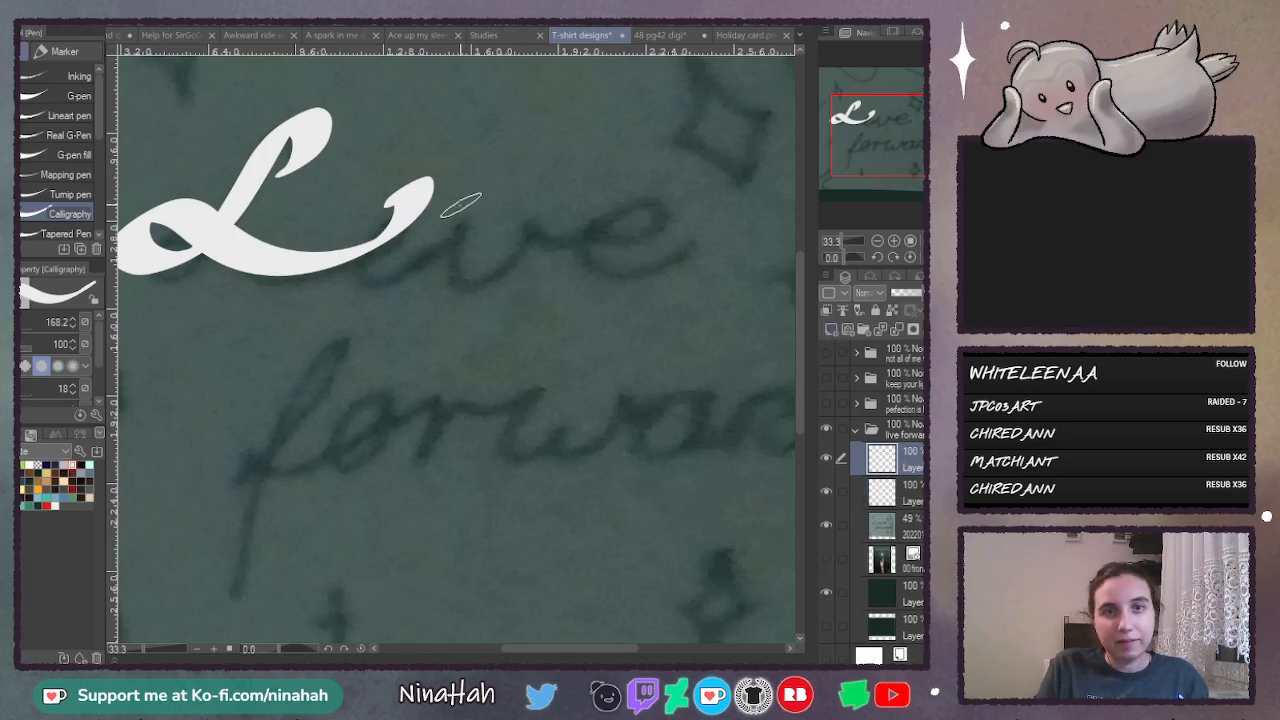
{"action": "mouse_move", "coordinate": [443, 220]}
{"action": "left_mouse_down"}
{"action": "mouse_move", "coordinate": [492, 160]}
{"action": "mouse_move", "coordinate": [457, 215]}
{"action": "mouse_move", "coordinate": [487, 255]}
{"action": "mouse_move", "coordinate": [532, 226]}
{"action": "left_mouse_up"}
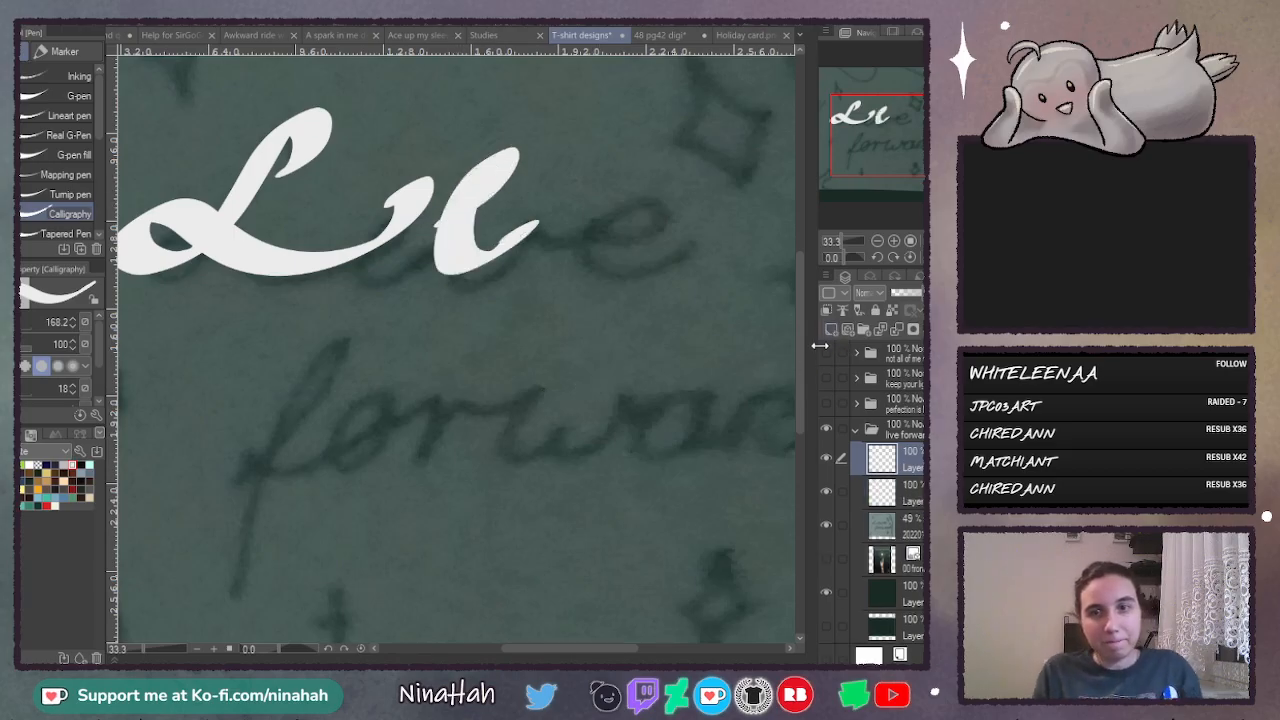
{"action": "key", "text": "ctrl+z"}
{"action": "key", "text": "ctrl+z"}
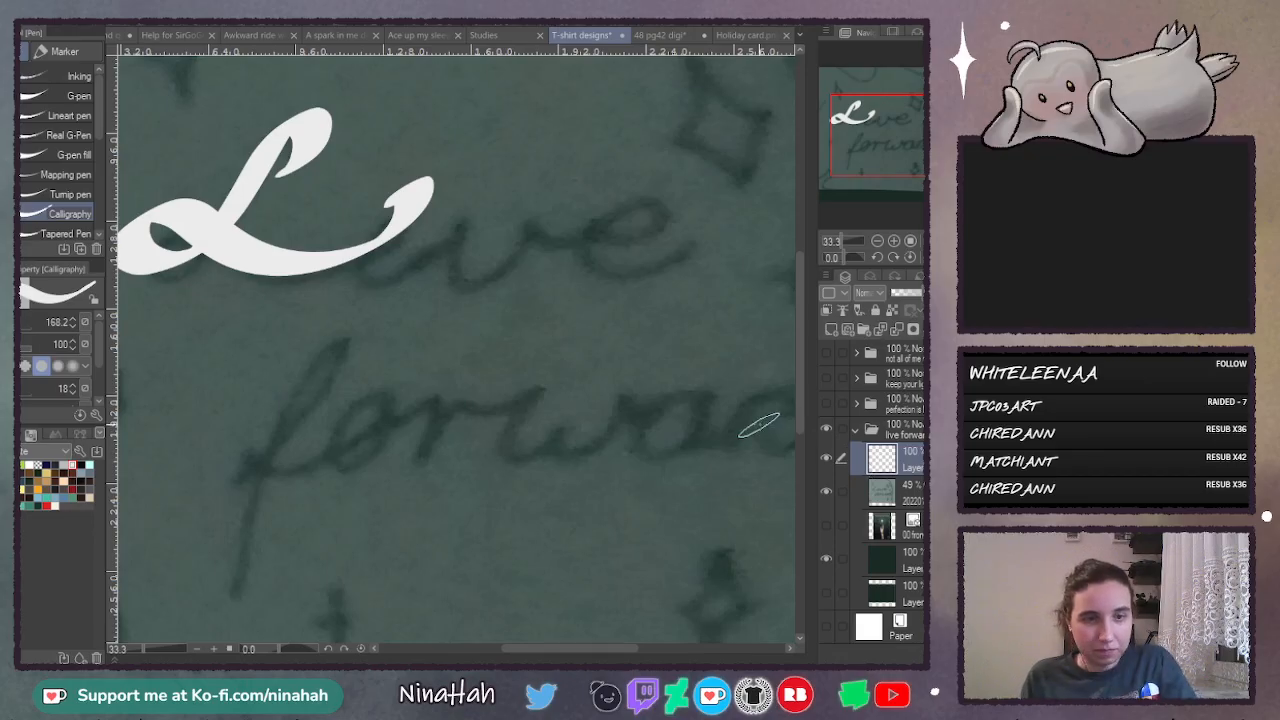
{"action": "key", "text": "ctrl+y"}
{"action": "key", "text": "ctrl+y"}
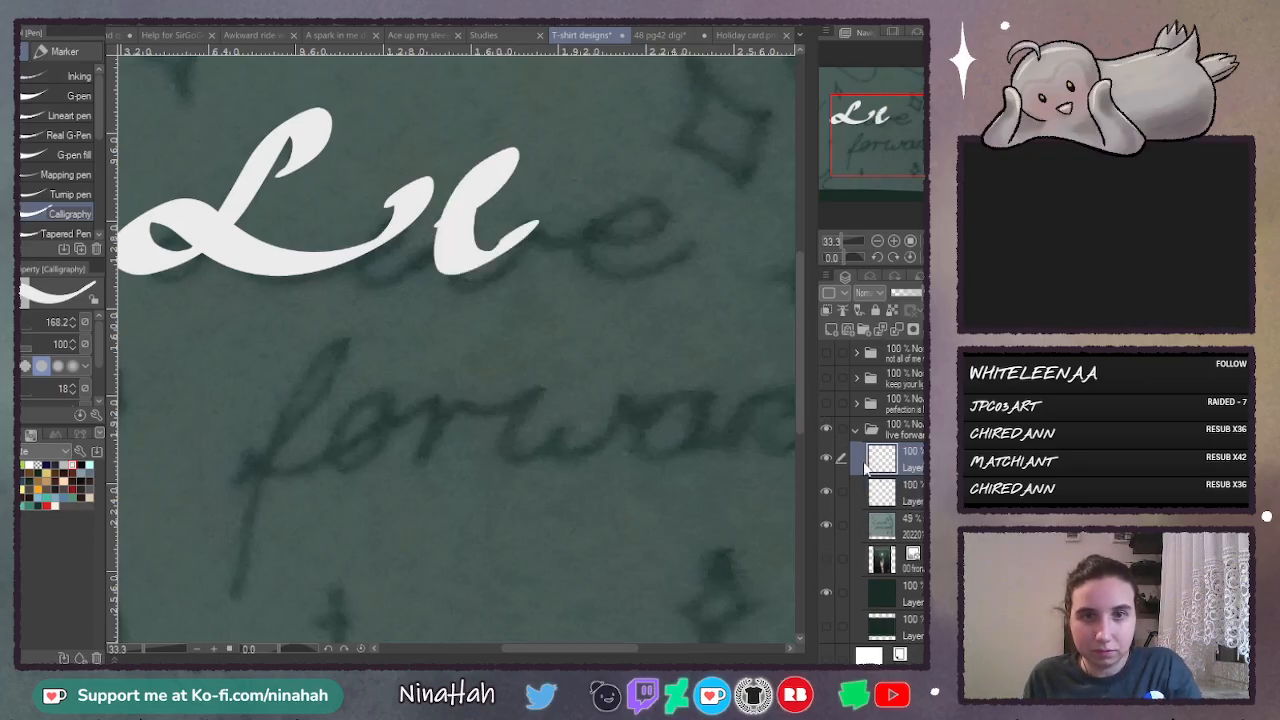
{"action": "key", "text": "ctrl+z"}
{"action": "key", "text": "ctrl+z"}
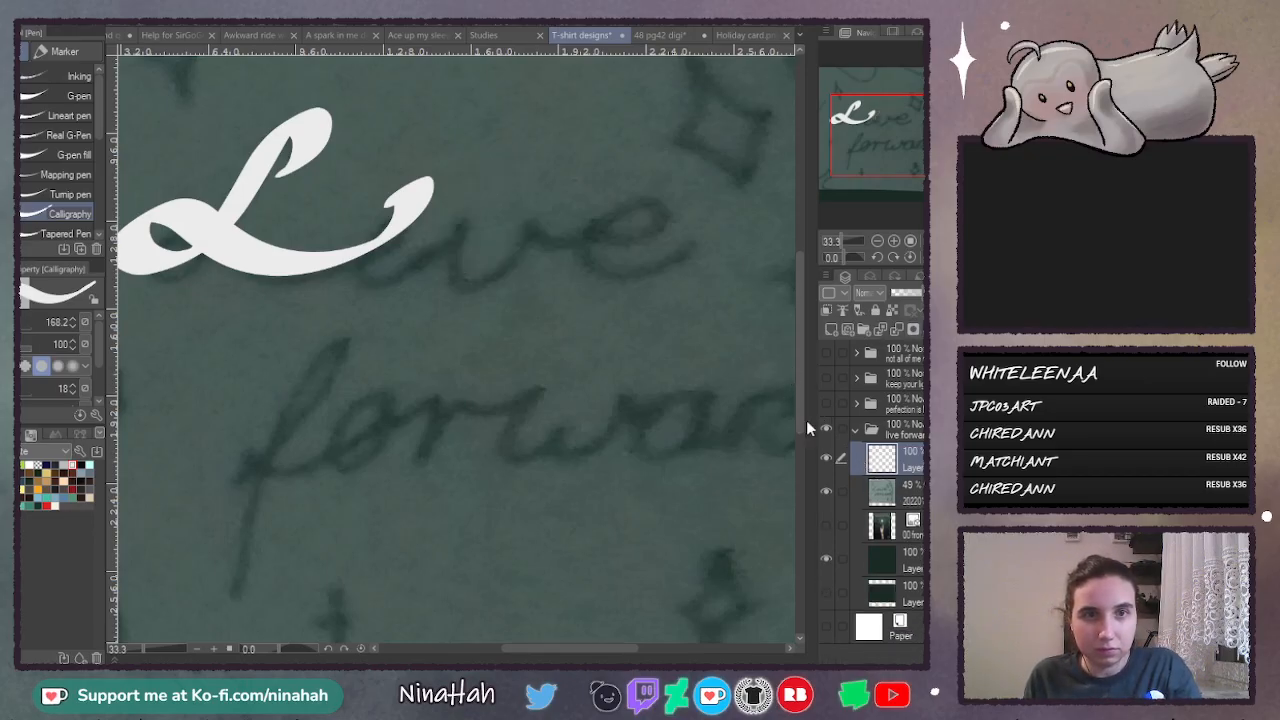
- Undo the oversized L and letter "Live" in white over the sketch with the Calligraphy pen at size 82.9
{"action": "key", "text": "ctrl+z"}
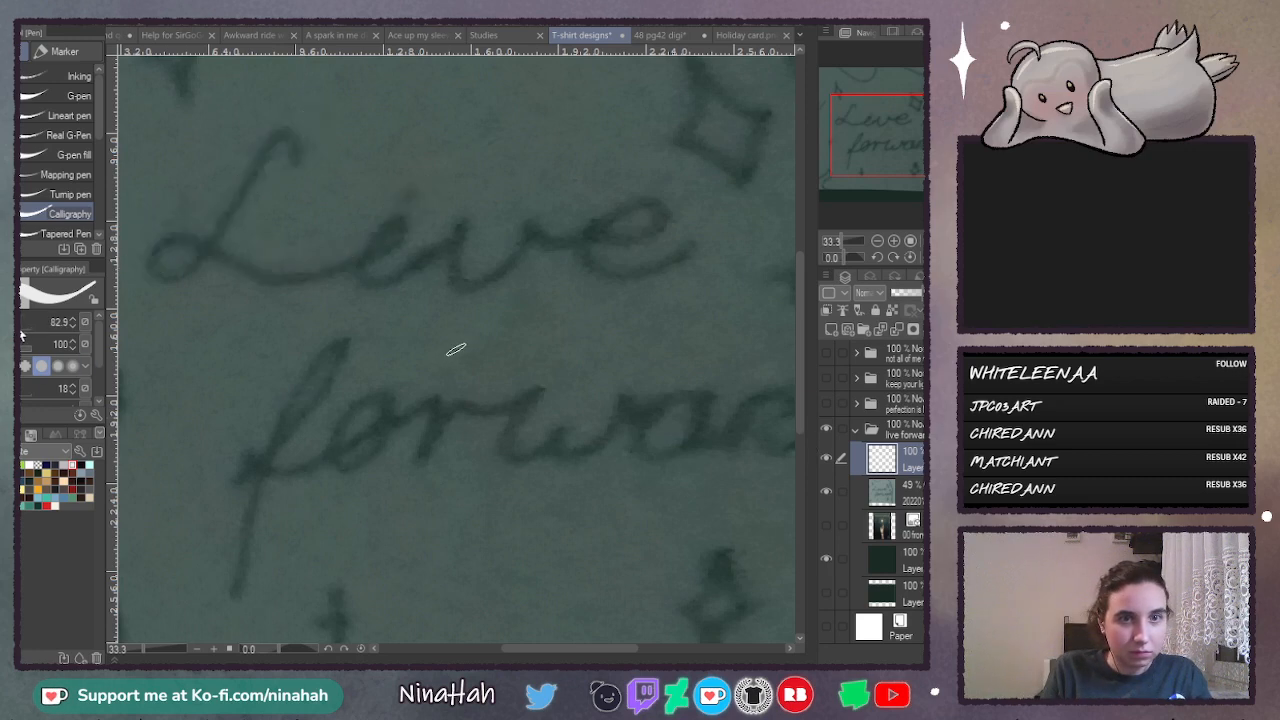
{"action": "mouse_move", "coordinate": [290, 162]}
{"action": "left_mouse_down"}
{"action": "mouse_move", "coordinate": [303, 130]}
{"action": "mouse_move", "coordinate": [165, 273]}
{"action": "mouse_move", "coordinate": [192, 234]}
{"action": "mouse_move", "coordinate": [285, 274]}
{"action": "mouse_move", "coordinate": [468, 224]}
{"action": "mouse_move", "coordinate": [477, 209]}
{"action": "mouse_move", "coordinate": [467, 285]}
{"action": "mouse_move", "coordinate": [548, 202]}
{"action": "left_mouse_up"}
{"action": "mouse_move", "coordinate": [394, 164]}
{"action": "left_mouse_down"}
{"action": "mouse_move", "coordinate": [418, 146]}
{"action": "mouse_move", "coordinate": [402, 162]}
{"action": "left_mouse_up"}
{"action": "key", "text": "ctrl+z"}
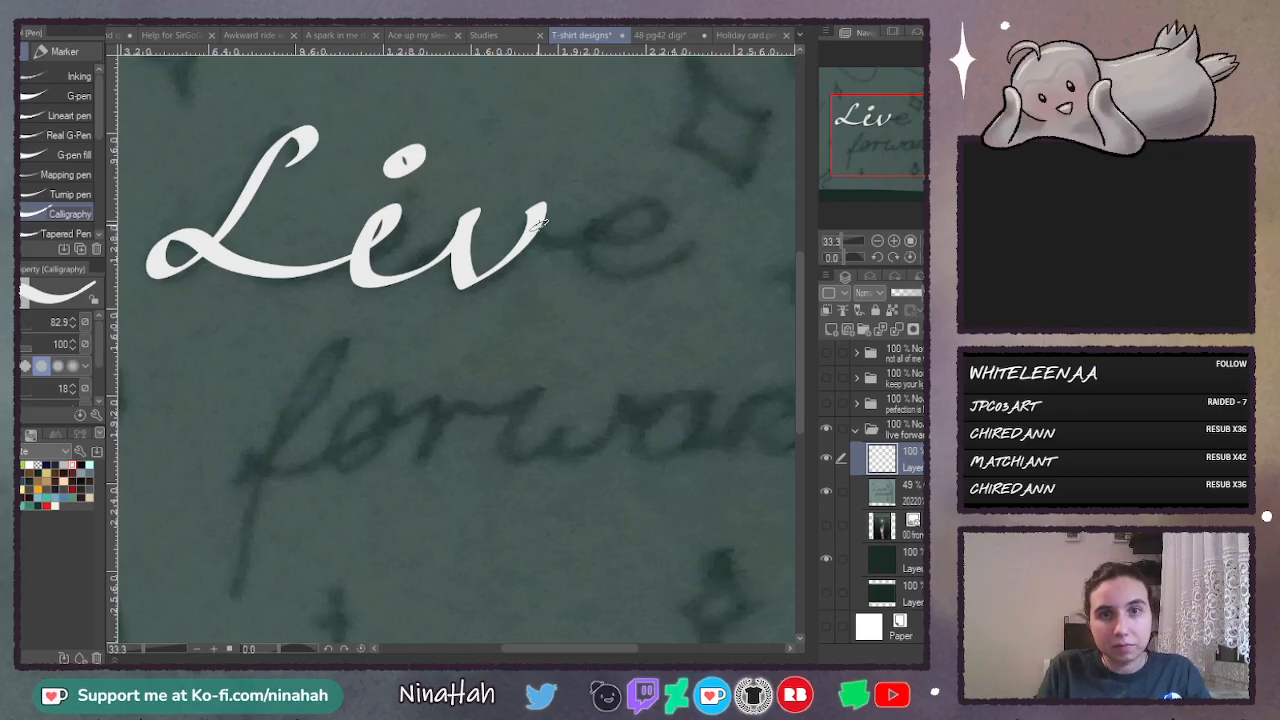
{"action": "mouse_move", "coordinate": [537, 224]}
{"action": "left_mouse_down"}
{"action": "mouse_move", "coordinate": [623, 236]}
{"action": "mouse_move", "coordinate": [665, 192]}
{"action": "left_mouse_up"}
{"action": "key", "text": "ctrl+z"}
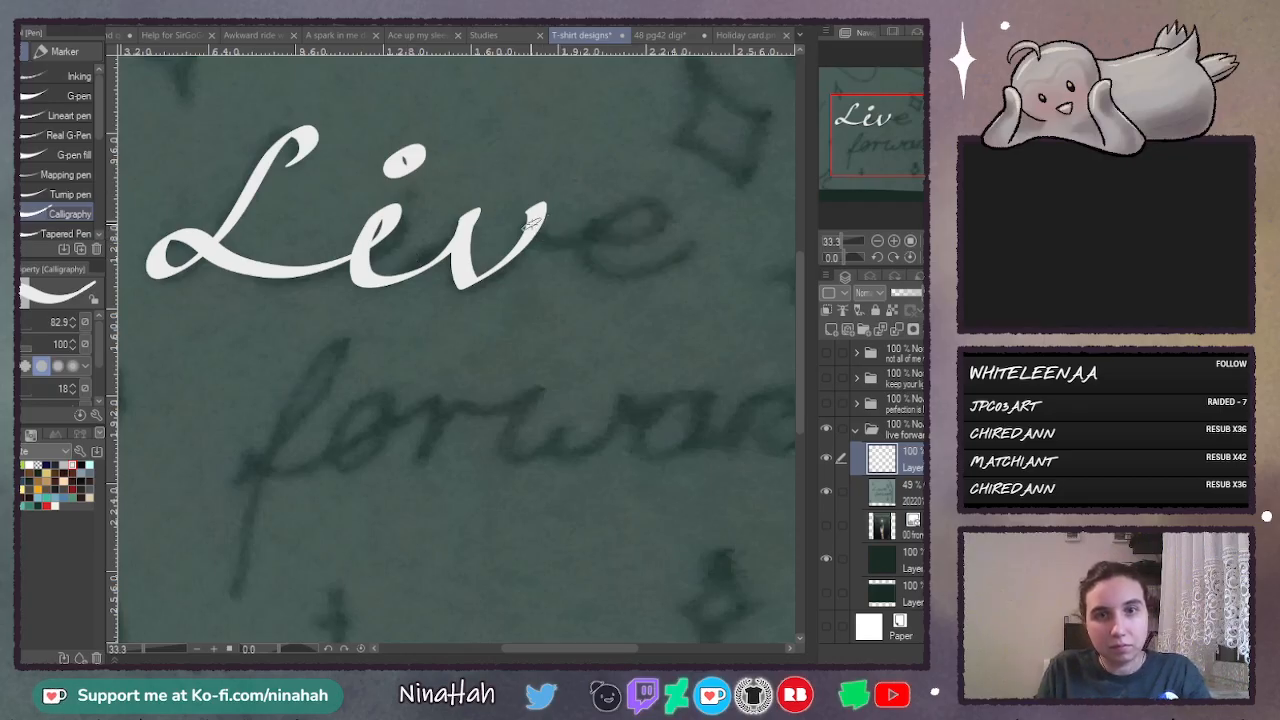
{"action": "mouse_move", "coordinate": [537, 224]}
{"action": "left_mouse_down"}
{"action": "mouse_move", "coordinate": [639, 232]}
{"action": "mouse_move", "coordinate": [638, 199]}
{"action": "mouse_move", "coordinate": [586, 245]}
{"action": "mouse_move", "coordinate": [695, 258]}
{"action": "left_mouse_up"}
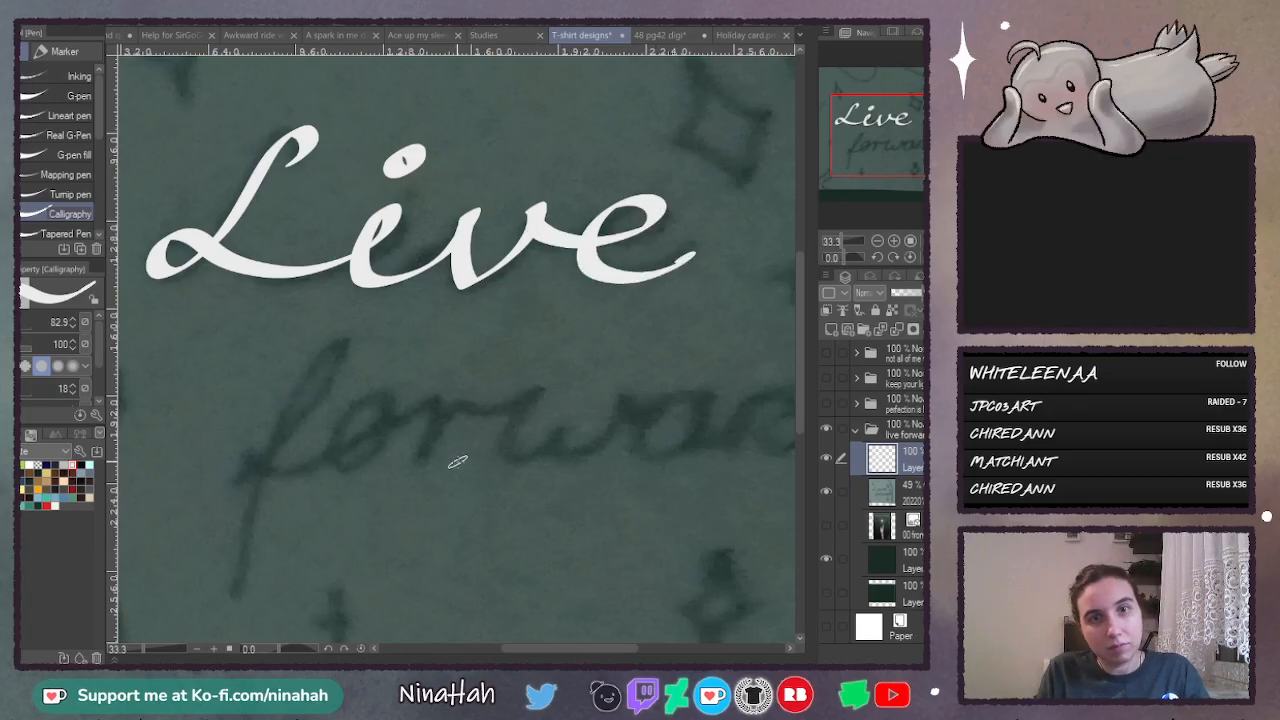
- Letter a long-stemmed, crossed "f" and a joined "o" below "Live" to start the word "forward", redrawing any uneven strokes
{"action": "scroll", "coordinate": [797, 342], "scroll_direction": "down", "scroll_amount": 3}
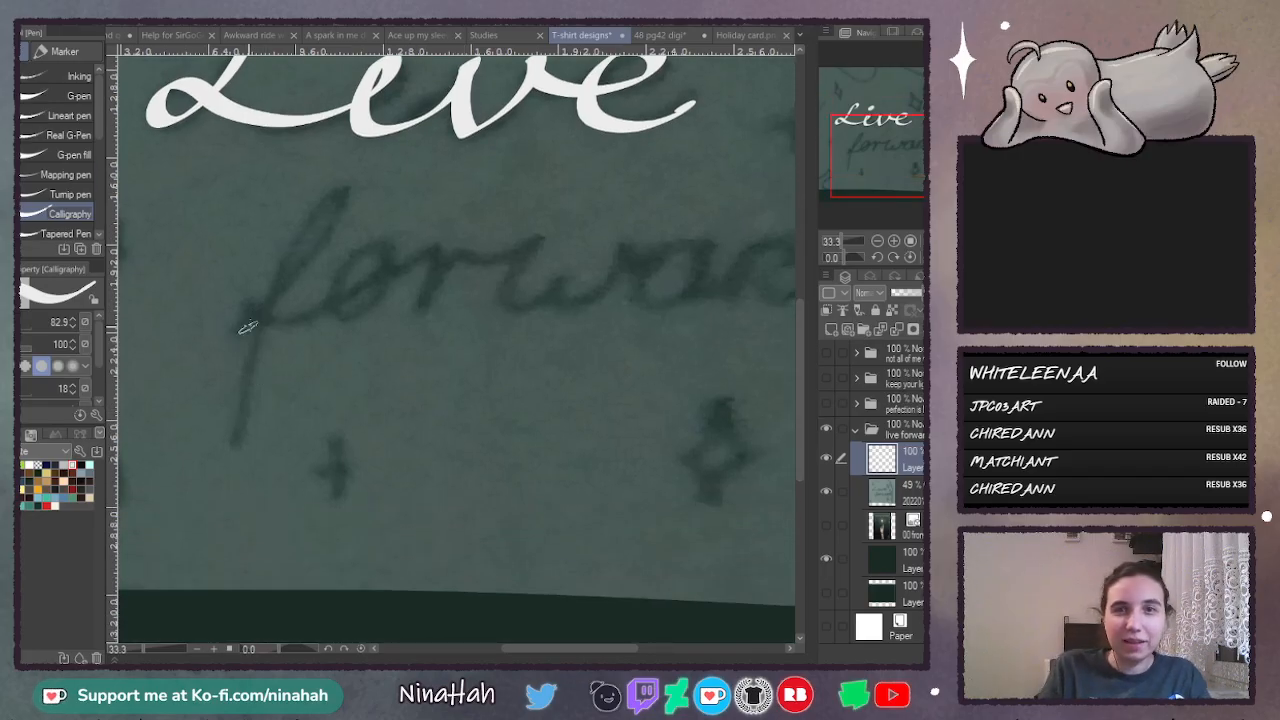
{"action": "mouse_move", "coordinate": [200, 364]}
{"action": "left_mouse_down"}
{"action": "mouse_move", "coordinate": [318, 232]}
{"action": "mouse_move", "coordinate": [262, 464]}
{"action": "left_mouse_up"}
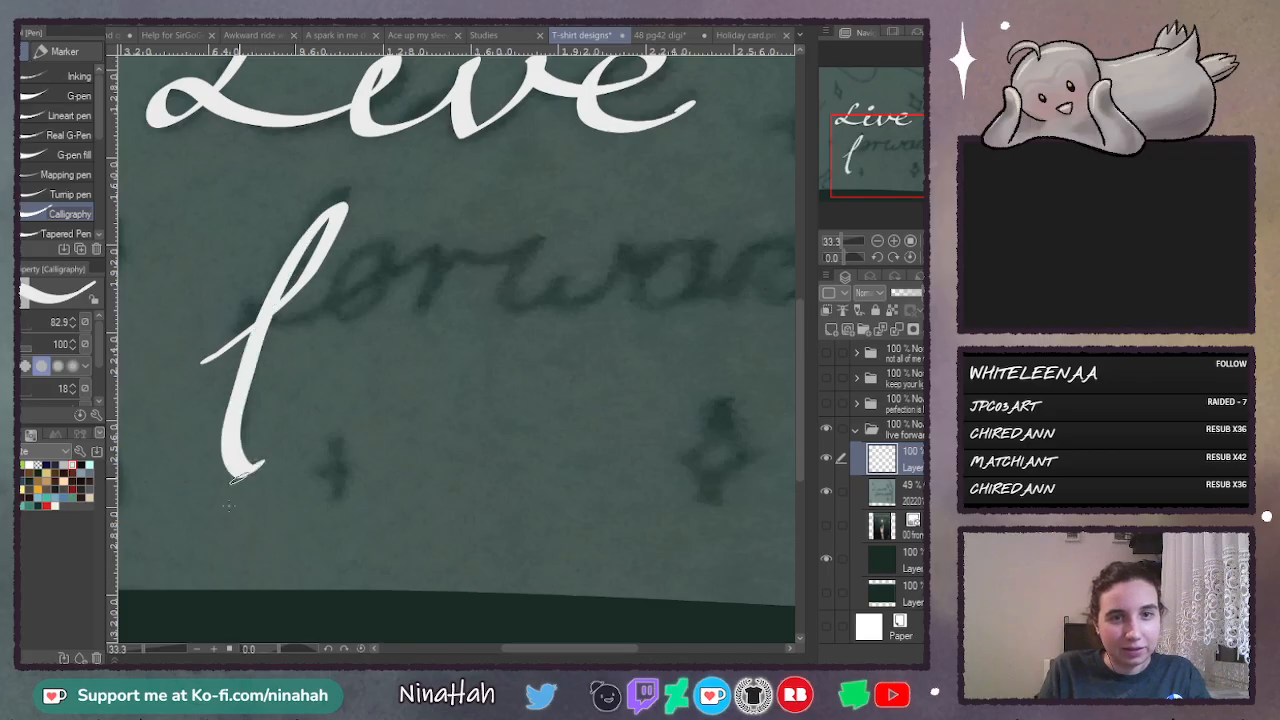
{"action": "key", "text": "ctrl+z"}
{"action": "mouse_move", "coordinate": [200, 355]}
{"action": "left_mouse_down"}
{"action": "mouse_move", "coordinate": [338, 230]}
{"action": "mouse_move", "coordinate": [355, 193]}
{"action": "mouse_move", "coordinate": [302, 246]}
{"action": "mouse_move", "coordinate": [210, 465]}
{"action": "left_mouse_up"}
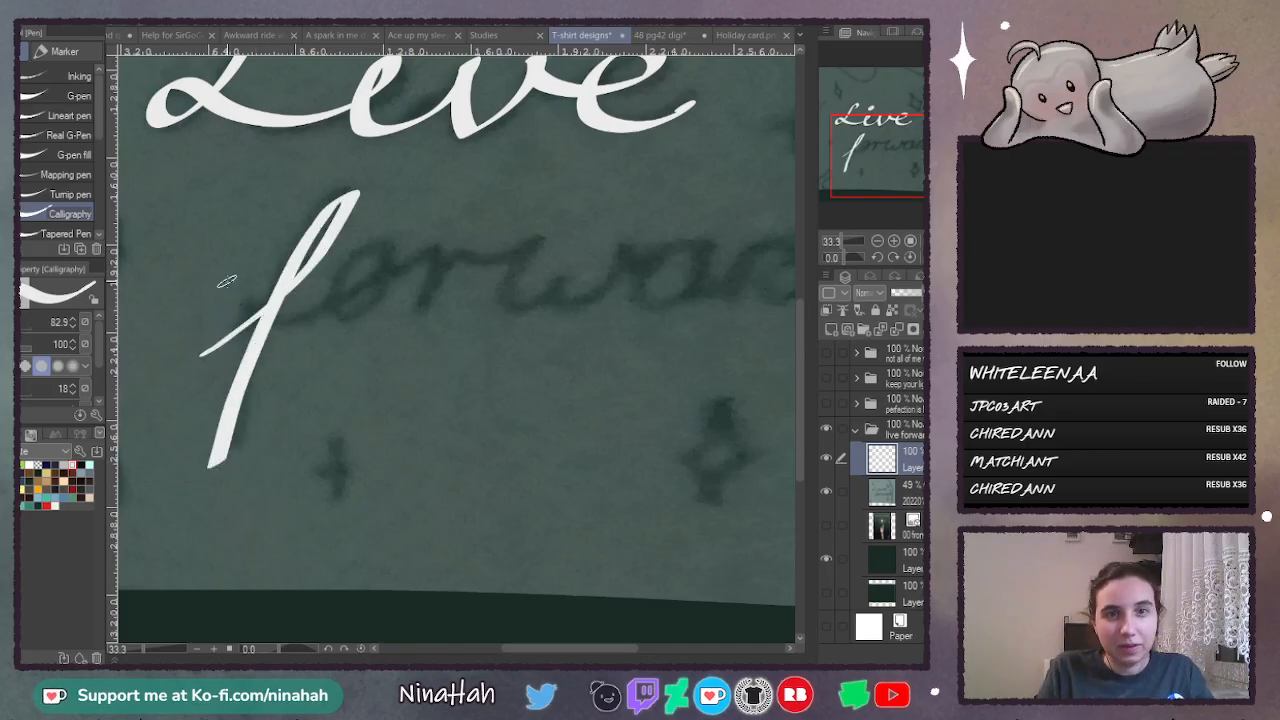
{"action": "mouse_move", "coordinate": [222, 282]}
{"action": "left_mouse_down"}
{"action": "mouse_move", "coordinate": [412, 268]}
{"action": "mouse_move", "coordinate": [345, 300]}
{"action": "mouse_move", "coordinate": [420, 262]}
{"action": "left_mouse_up"}
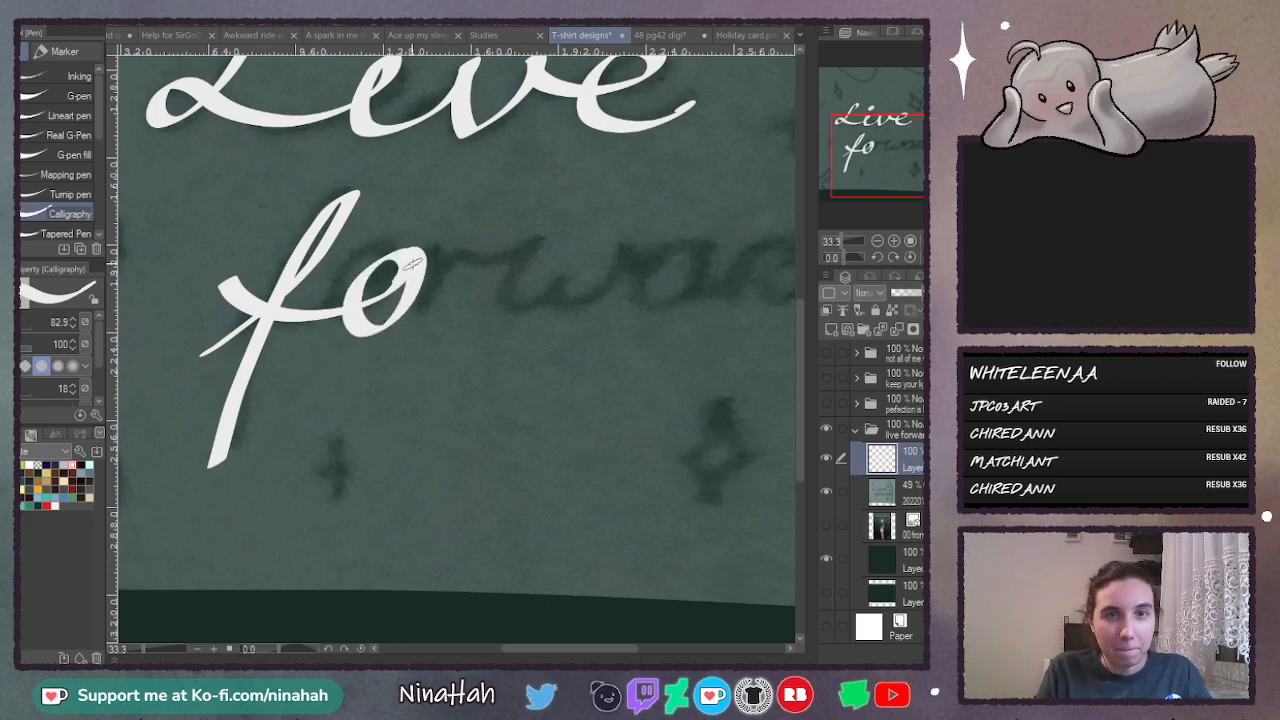
{"action": "left_click_drag", "start_coordinate": [404, 250], "coordinate": [414, 304]}
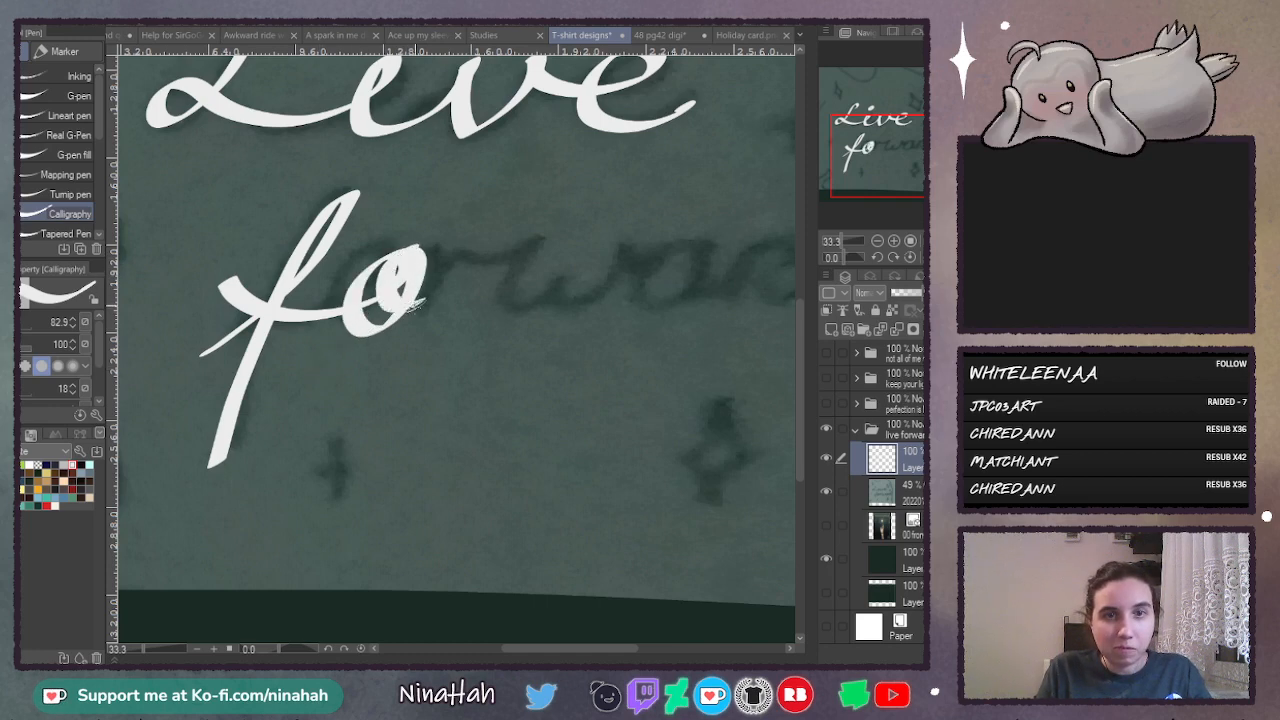
{"action": "key", "text": "ctrl+z"}
{"action": "key", "text": "ctrl+z"}
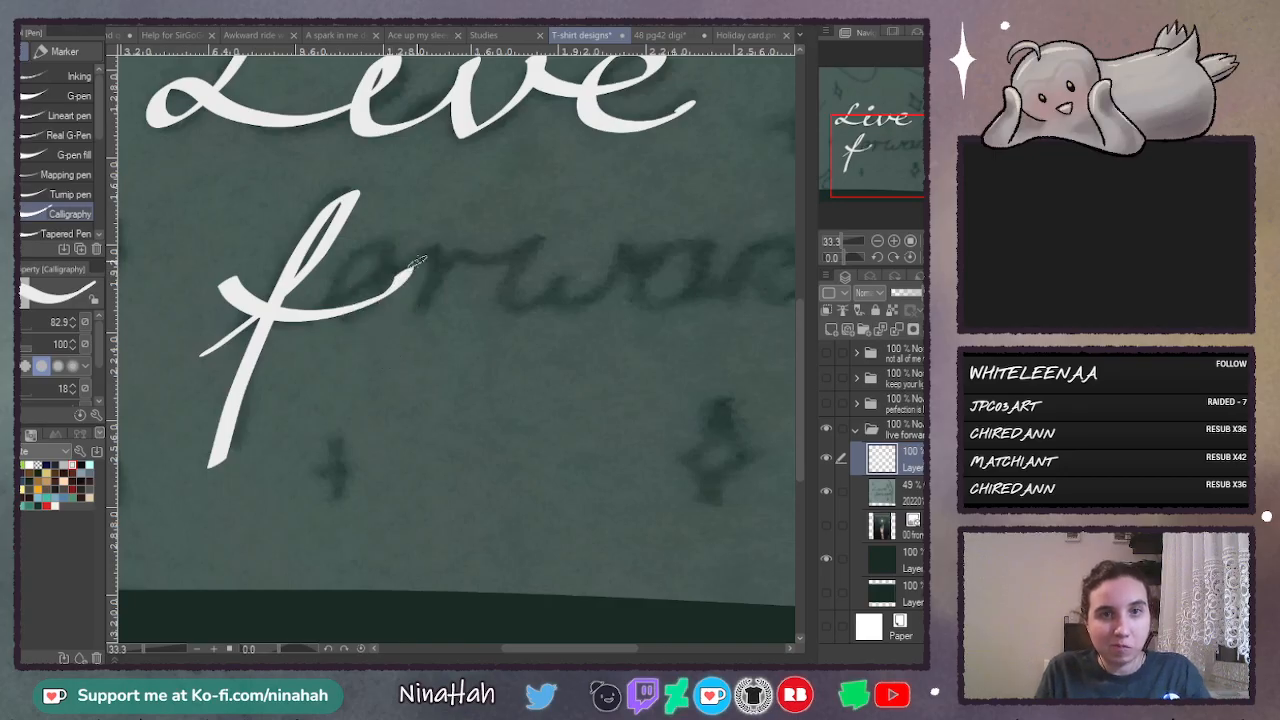
{"action": "left_click_drag", "start_coordinate": [414, 260], "coordinate": [458, 256]}
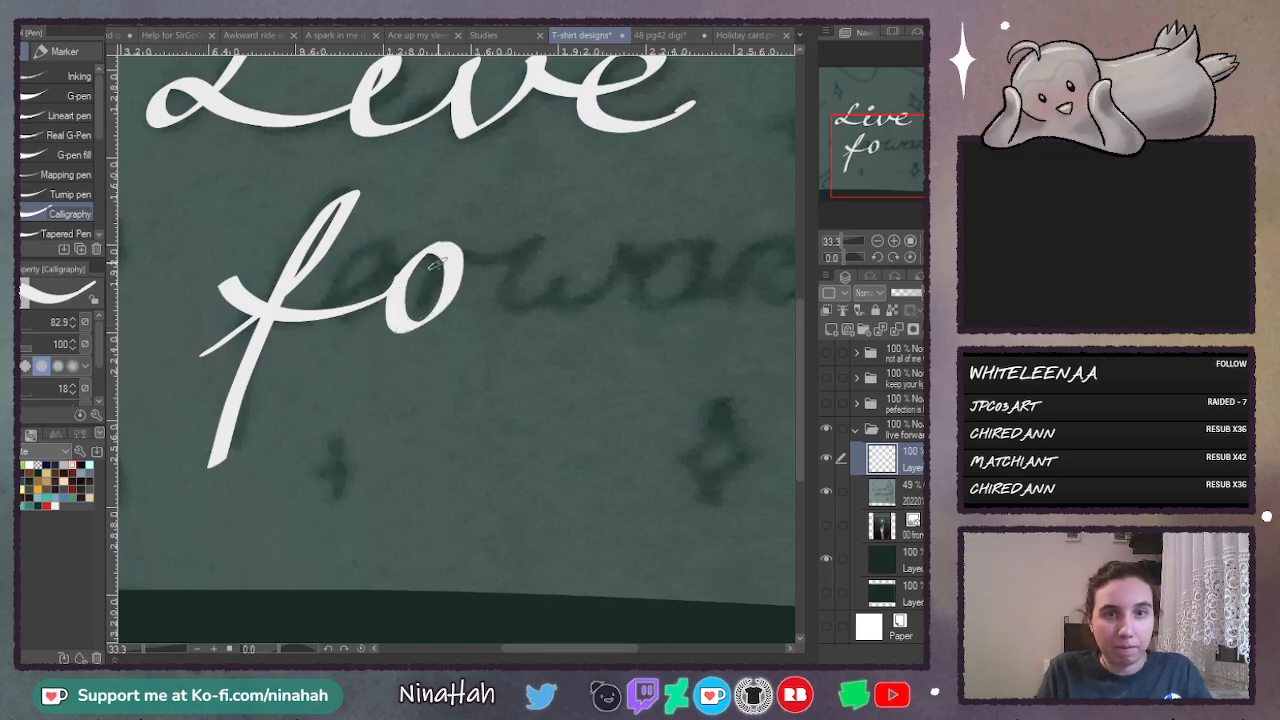
- Continue the second word with a joined "rwa", redrawing the closing stroke of the "a" until it flows
{"action": "mouse_move", "coordinate": [478, 320]}
{"action": "left_mouse_down"}
{"action": "mouse_move", "coordinate": [490, 287]}
{"action": "mouse_move", "coordinate": [555, 251]}
{"action": "mouse_move", "coordinate": [564, 262]}
{"action": "mouse_move", "coordinate": [569, 252]}
{"action": "mouse_move", "coordinate": [595, 317]}
{"action": "mouse_move", "coordinate": [643, 285]}
{"action": "mouse_move", "coordinate": [638, 249]}
{"action": "mouse_move", "coordinate": [672, 260]}
{"action": "mouse_move", "coordinate": [674, 326]}
{"action": "mouse_move", "coordinate": [724, 252]}
{"action": "mouse_move", "coordinate": [676, 265]}
{"action": "mouse_move", "coordinate": [703, 318]}
{"action": "mouse_move", "coordinate": [723, 236]}
{"action": "mouse_move", "coordinate": [700, 258]}
{"action": "mouse_move", "coordinate": [726, 282]}
{"action": "mouse_move", "coordinate": [748, 241]}
{"action": "mouse_move", "coordinate": [733, 268]}
{"action": "mouse_move", "coordinate": [756, 326]}
{"action": "left_mouse_up"}
{"action": "key", "text": "ctrl+z"}
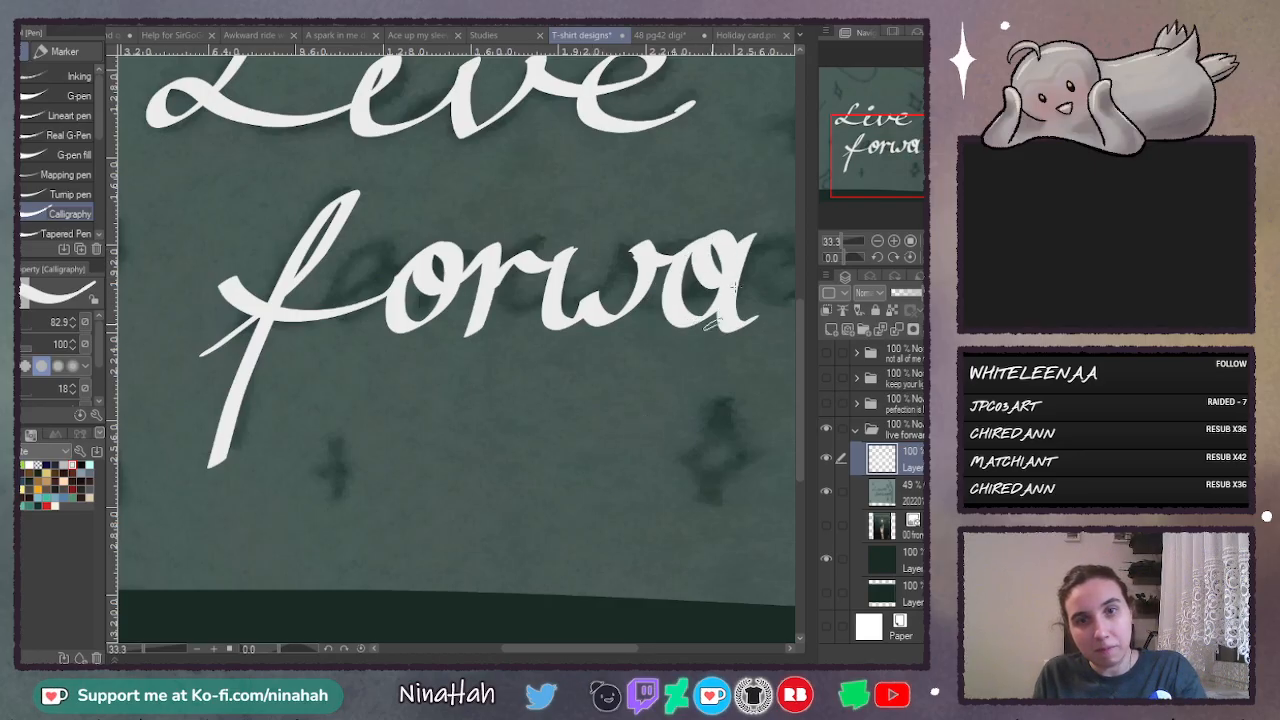
{"action": "key", "text": "ctrl+z"}
{"action": "left_click_drag", "start_coordinate": [740, 236], "coordinate": [764, 318]}
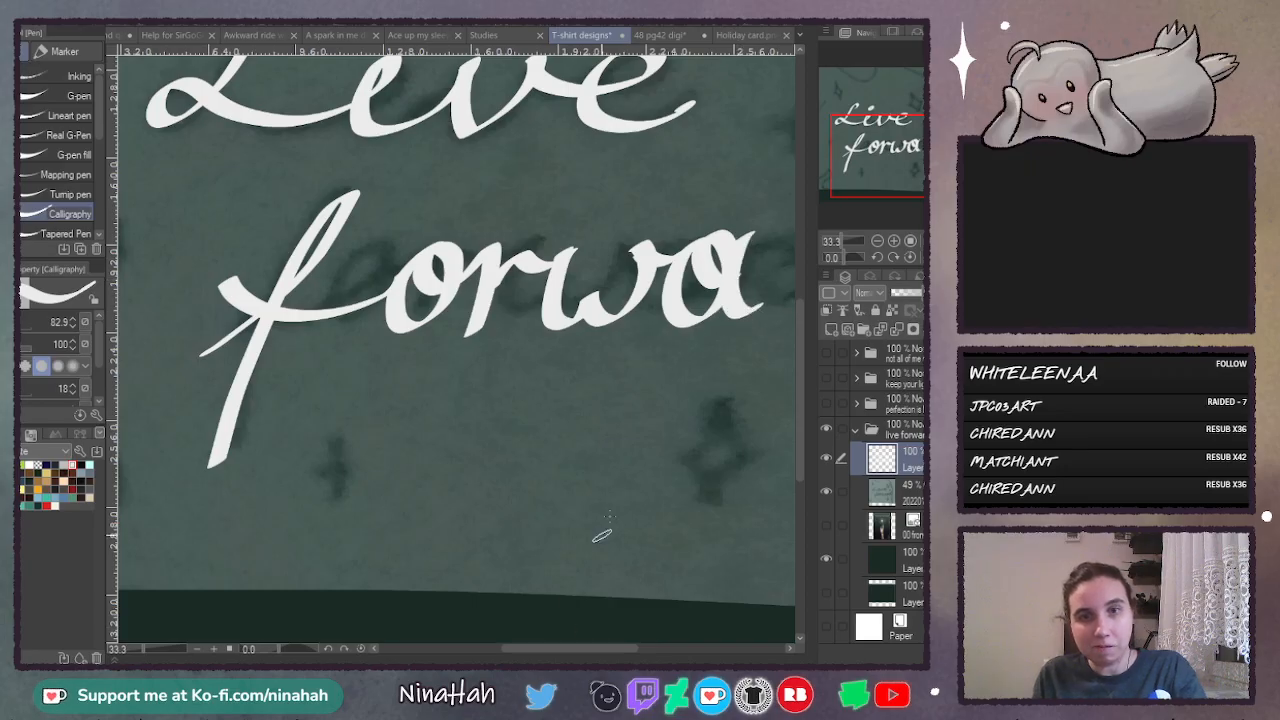
{"action": "key", "text": "ctrl+z"}
{"action": "mouse_move", "coordinate": [742, 233]}
{"action": "left_mouse_down"}
{"action": "mouse_move", "coordinate": [725, 283]}
{"action": "mouse_move", "coordinate": [757, 314]}
{"action": "left_mouse_up"}
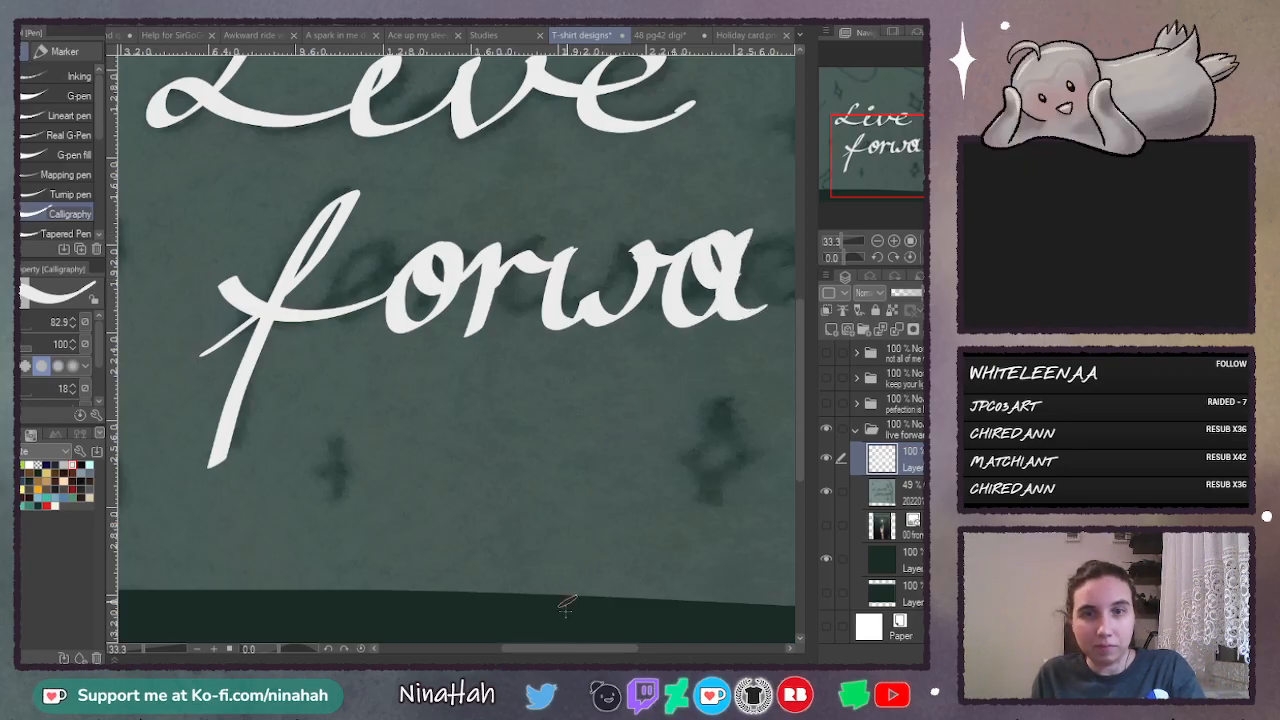
- Add the second "r" of "forward" after the "a", with its end stroke reaching out to join the last letter
{"action": "left_click_drag", "start_coordinate": [571, 649], "coordinate": [593, 649]}
{"action": "mouse_move", "coordinate": [643, 314]}
{"action": "left_mouse_down"}
{"action": "mouse_move", "coordinate": [687, 259]}
{"action": "mouse_move", "coordinate": [708, 290]}
{"action": "mouse_move", "coordinate": [702, 330]}
{"action": "left_mouse_up"}
{"action": "scroll", "coordinate": [646, 400], "scroll_direction": "right", "scroll_amount": 2}
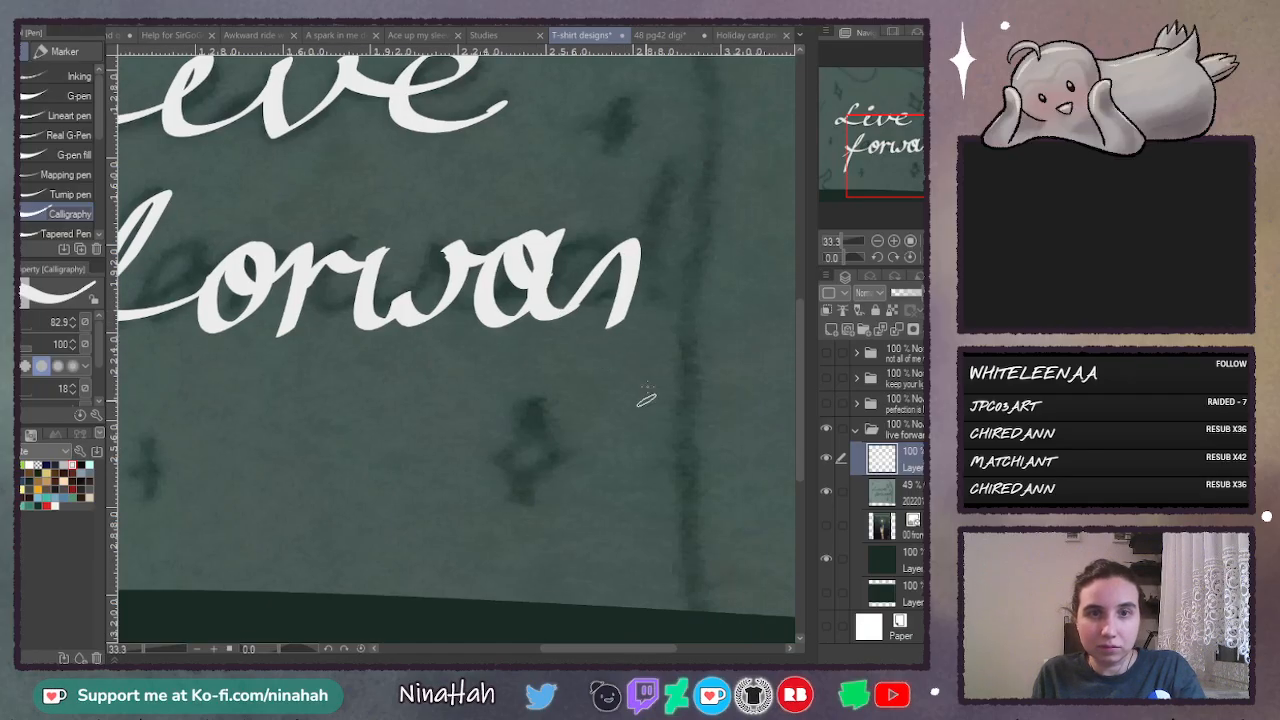
{"action": "key", "text": "ctrl+z"}
{"action": "mouse_move", "coordinate": [580, 296]}
{"action": "left_mouse_down"}
{"action": "mouse_move", "coordinate": [638, 240]}
{"action": "mouse_move", "coordinate": [613, 318]}
{"action": "mouse_move", "coordinate": [663, 253]}
{"action": "mouse_move", "coordinate": [726, 238]}
{"action": "left_mouse_up"}
- Finish "forward" with a "d" whose tall stem reaches the canvas edge, redrawing the stem for a cleaner shape
{"action": "left_click_drag", "start_coordinate": [617, 656], "coordinate": [634, 656]}
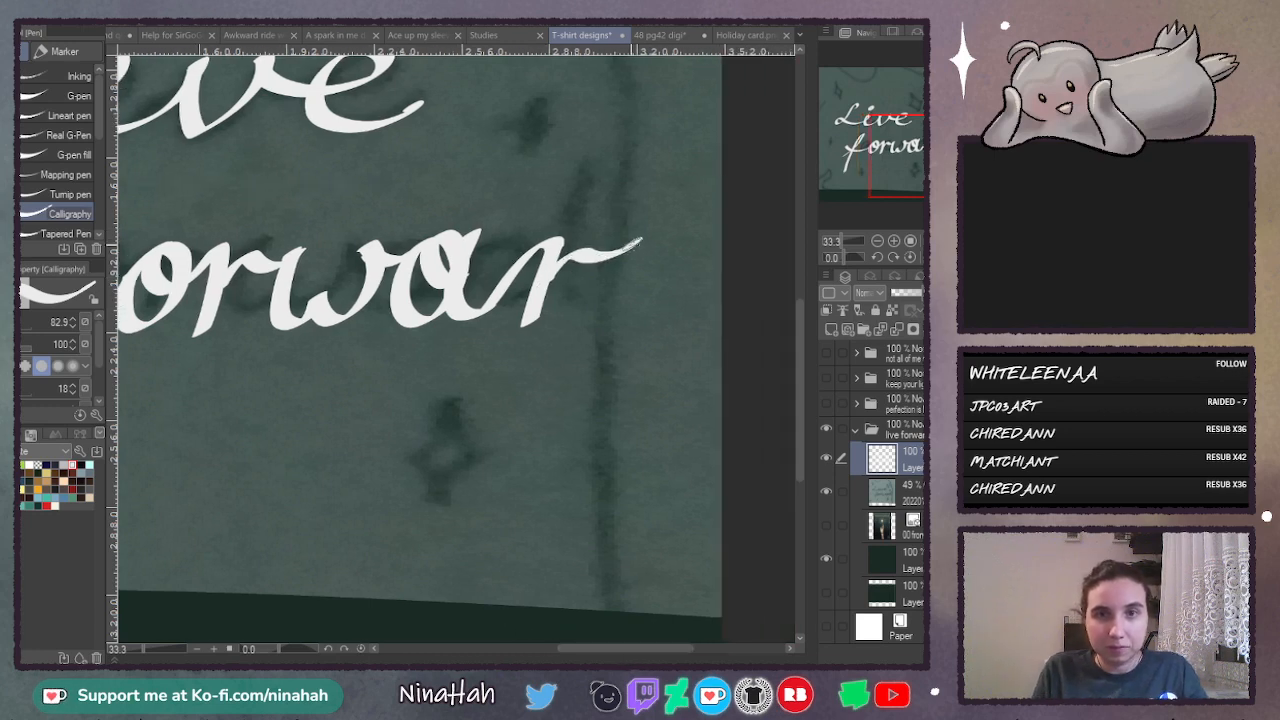
{"action": "mouse_move", "coordinate": [640, 240]}
{"action": "left_mouse_down"}
{"action": "mouse_move", "coordinate": [611, 318]}
{"action": "mouse_move", "coordinate": [672, 252]}
{"action": "mouse_move", "coordinate": [625, 248]}
{"action": "left_mouse_up"}
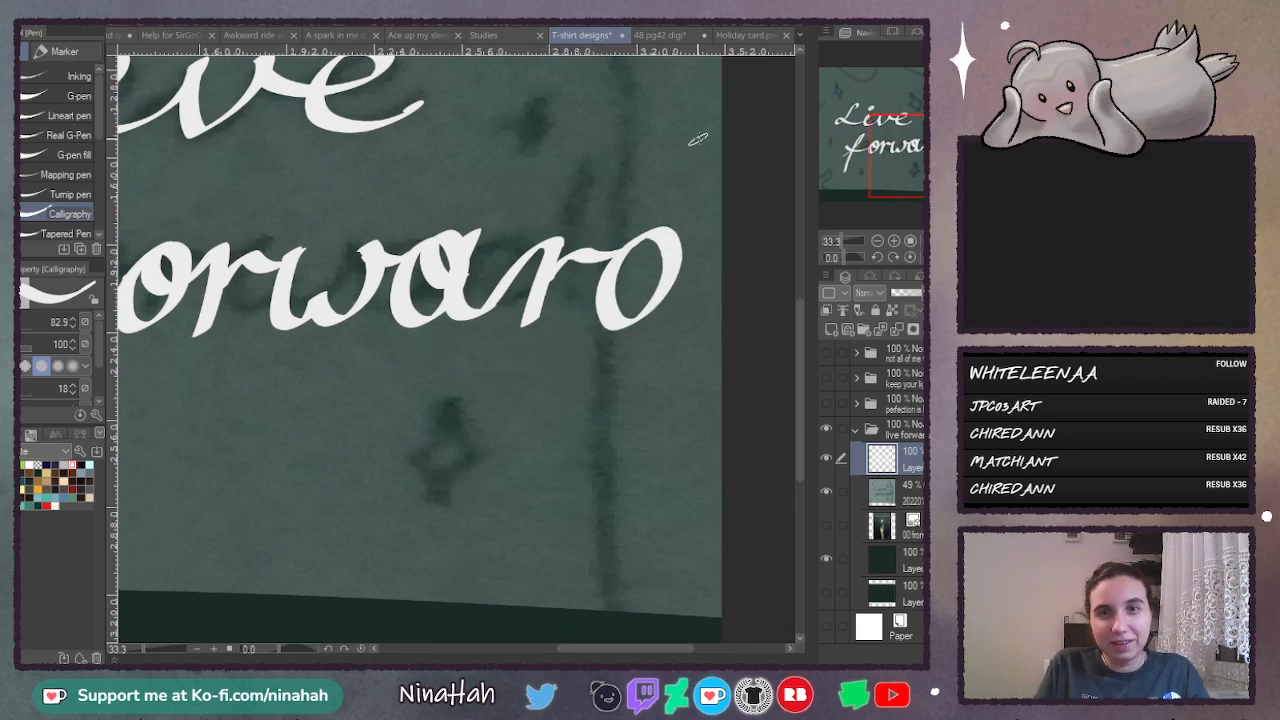
{"action": "mouse_move", "coordinate": [707, 127]}
{"action": "left_mouse_down"}
{"action": "mouse_move", "coordinate": [668, 300]}
{"action": "mouse_move", "coordinate": [716, 128]}
{"action": "mouse_move", "coordinate": [697, 330]}
{"action": "left_mouse_up"}
{"action": "key", "text": "ctrl+z"}
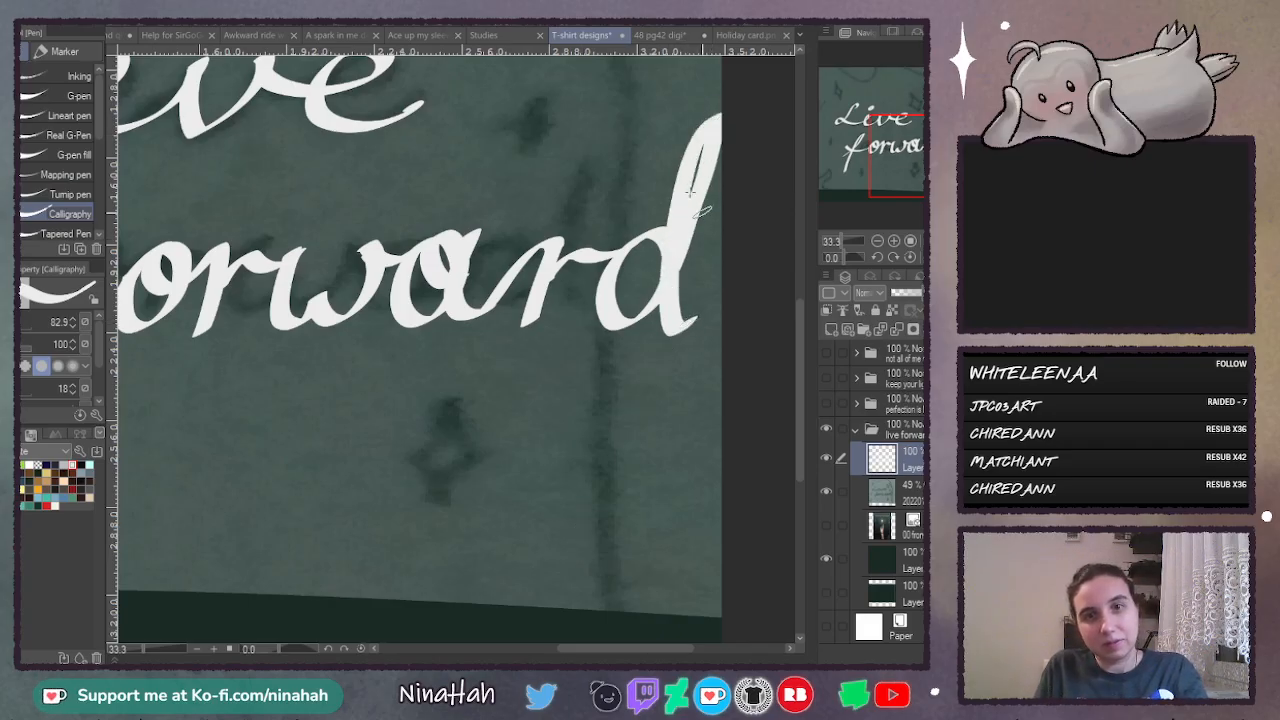
{"action": "key", "text": "ctrl+z"}
{"action": "mouse_move", "coordinate": [668, 276]}
{"action": "left_mouse_down"}
{"action": "mouse_move", "coordinate": [694, 178]}
{"action": "mouse_move", "coordinate": [676, 258]}
{"action": "mouse_move", "coordinate": [690, 318]}
{"action": "left_mouse_up"}
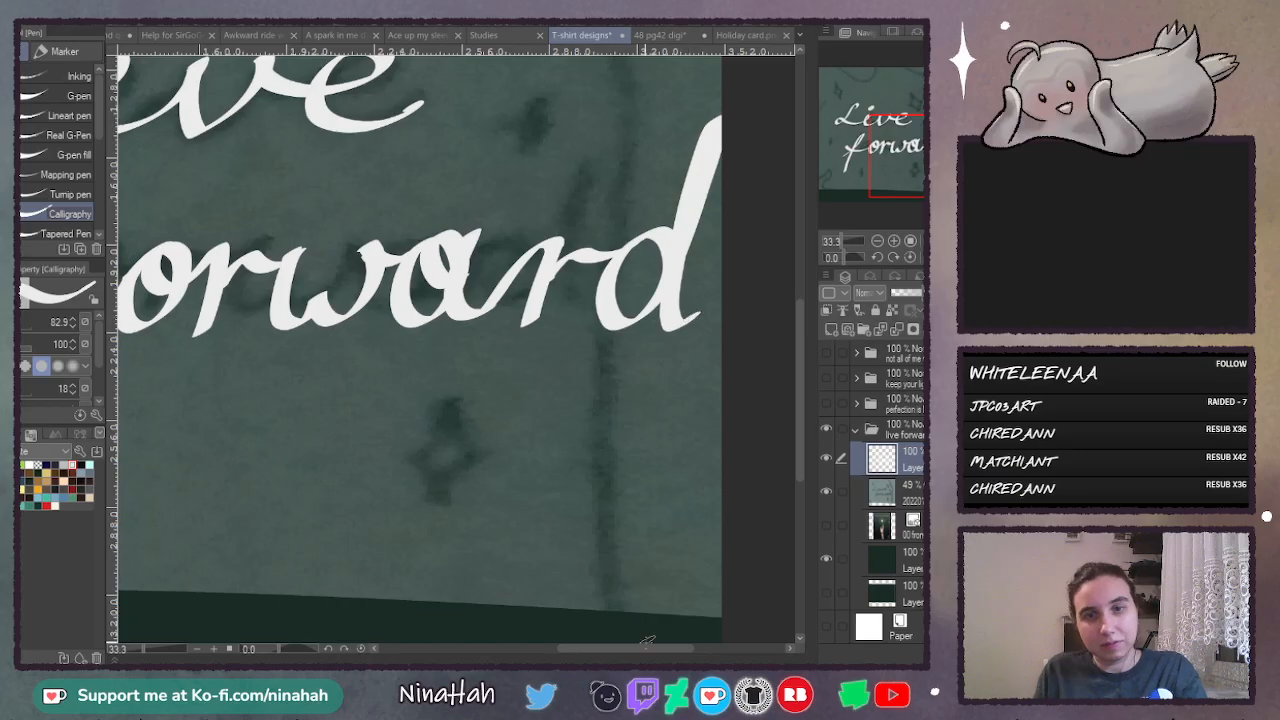
- Place two horizontal guides, one along the baseline of "Live" and one along the baseline of "forward"
{"action": "left_click_drag", "start_coordinate": [641, 648], "coordinate": [569, 649]}
{"action": "left_click", "coordinate": [877, 241]}
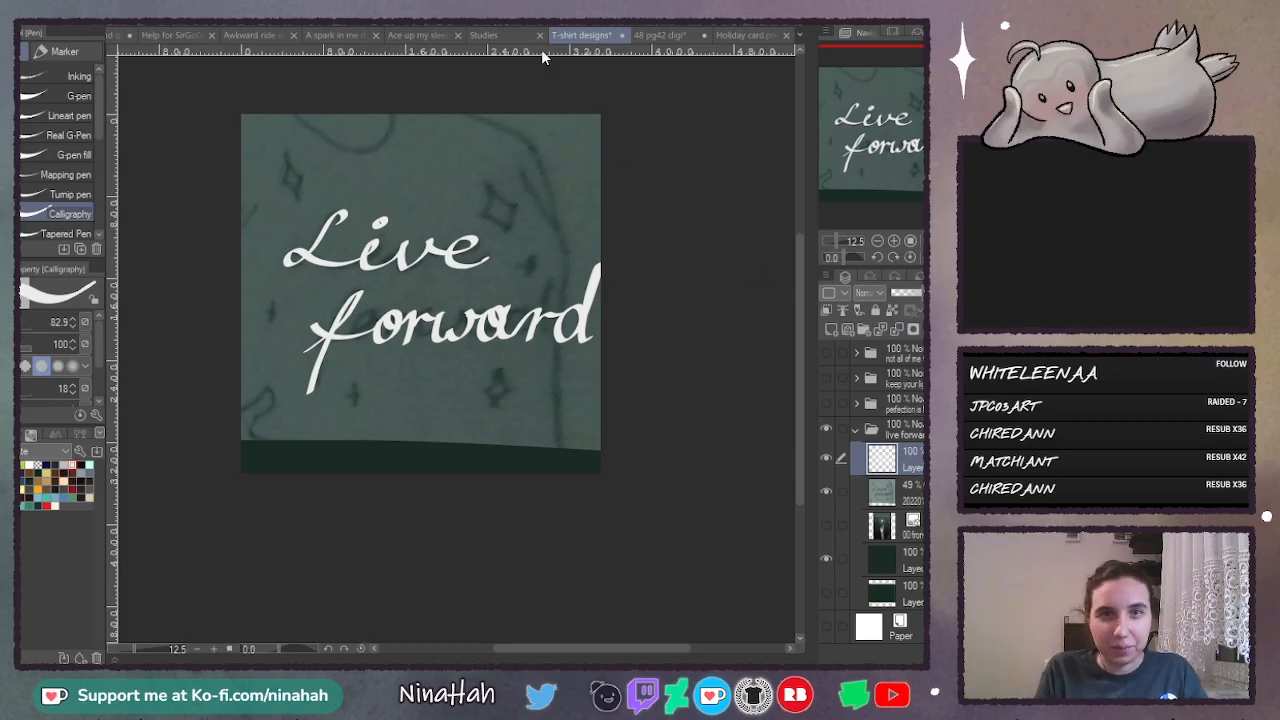
{"action": "left_click_drag", "start_coordinate": [541, 57], "coordinate": [524, 268]}
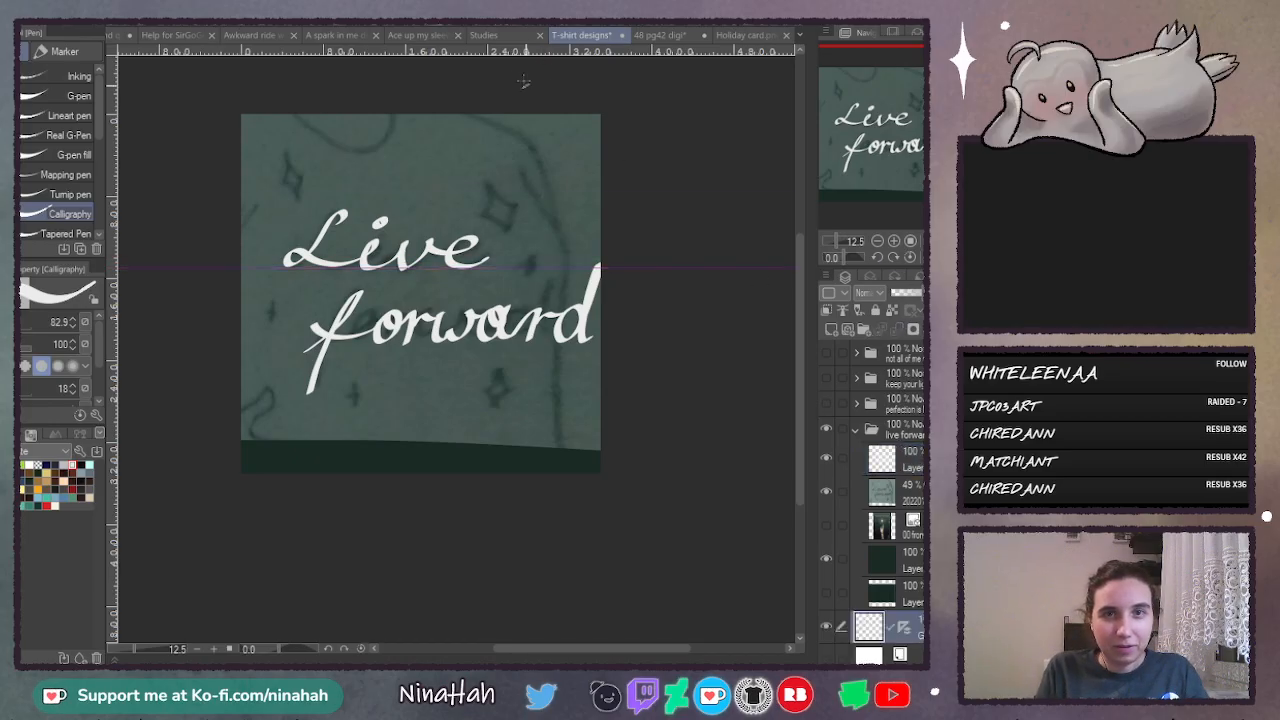
{"action": "left_click_drag", "start_coordinate": [549, 338], "coordinate": [548, 344]}
{"action": "left_click", "coordinate": [895, 242]}
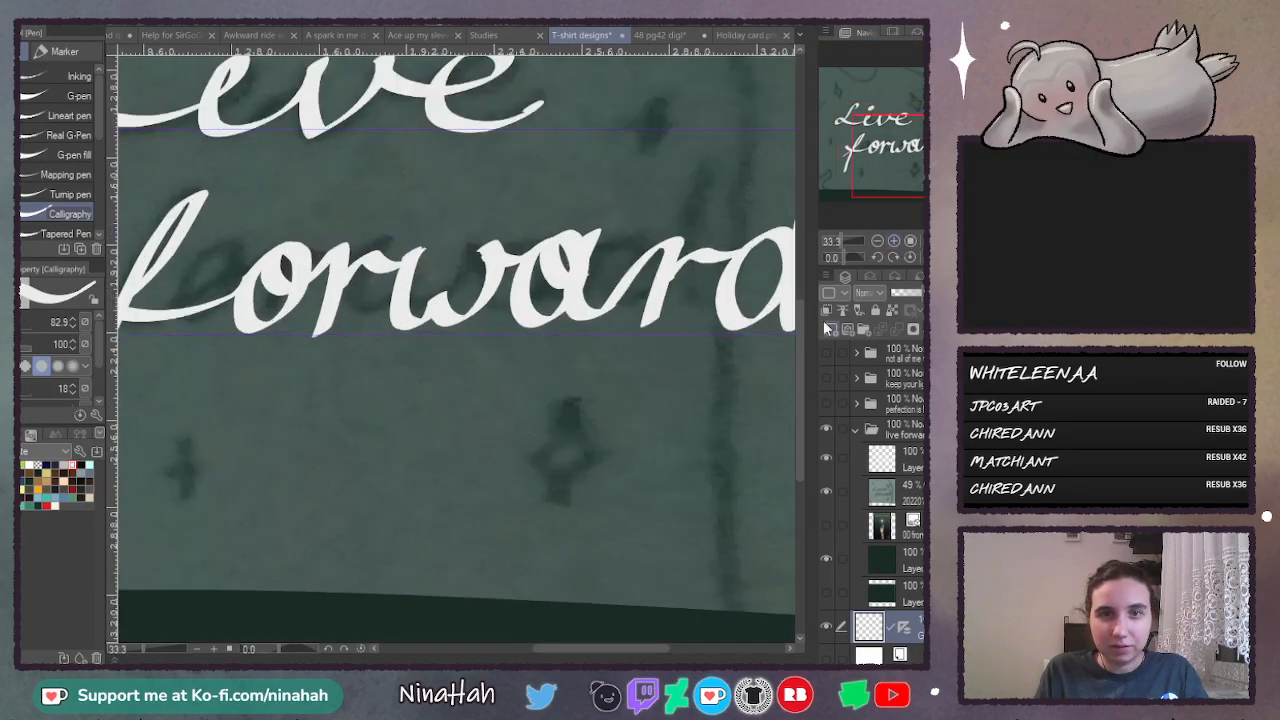
{"action": "left_click", "coordinate": [878, 242]}
{"action": "left_click", "coordinate": [877, 241]}
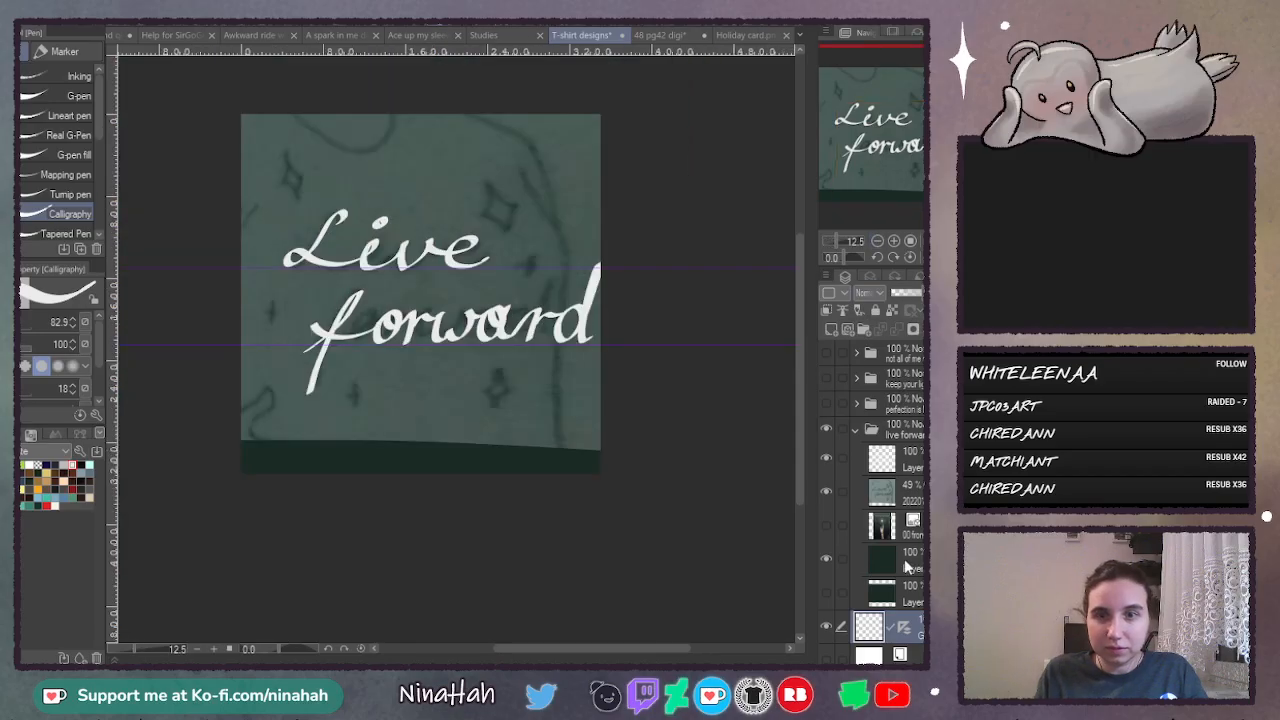
- Make the white lettering layer in the "live forward" folder active and choose the Lasso selection tool
{"action": "left_click", "coordinate": [921, 459]}
{"action": "left_click", "coordinate": [894, 241]}
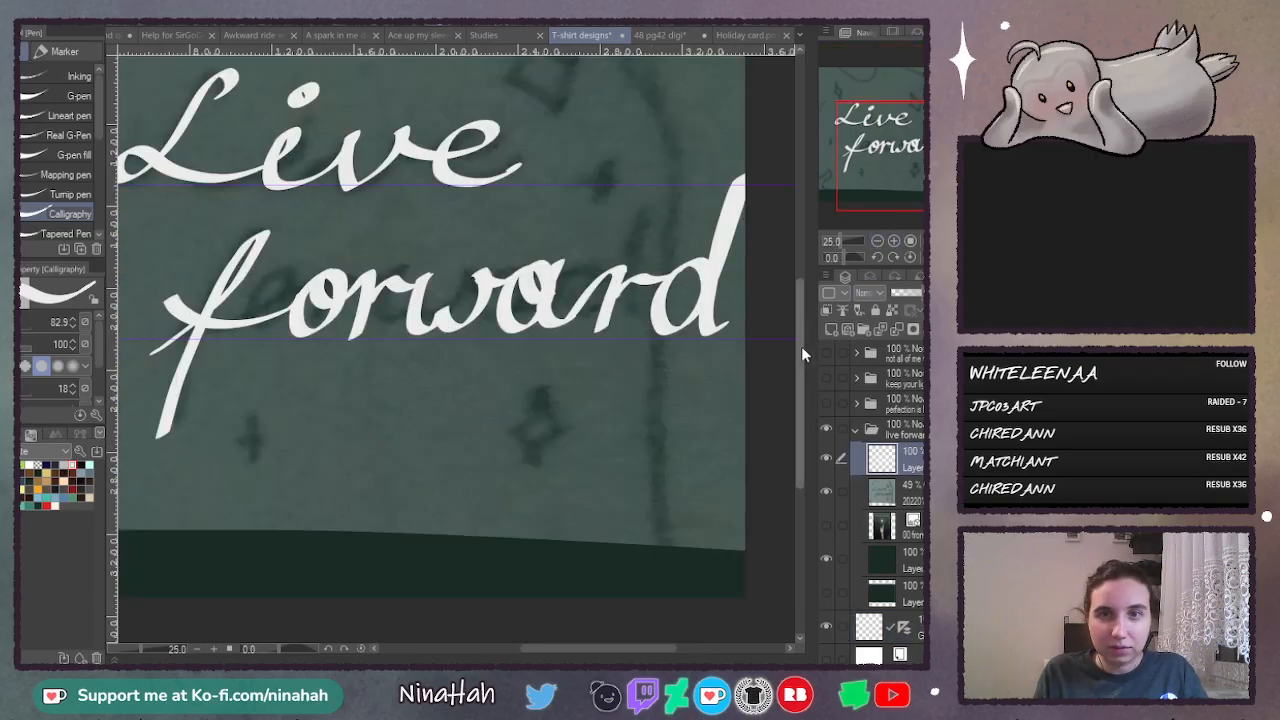
{"action": "left_click_drag", "start_coordinate": [801, 346], "coordinate": [804, 319]}
{"action": "left_click_drag", "start_coordinate": [563, 649], "coordinate": [545, 646]}
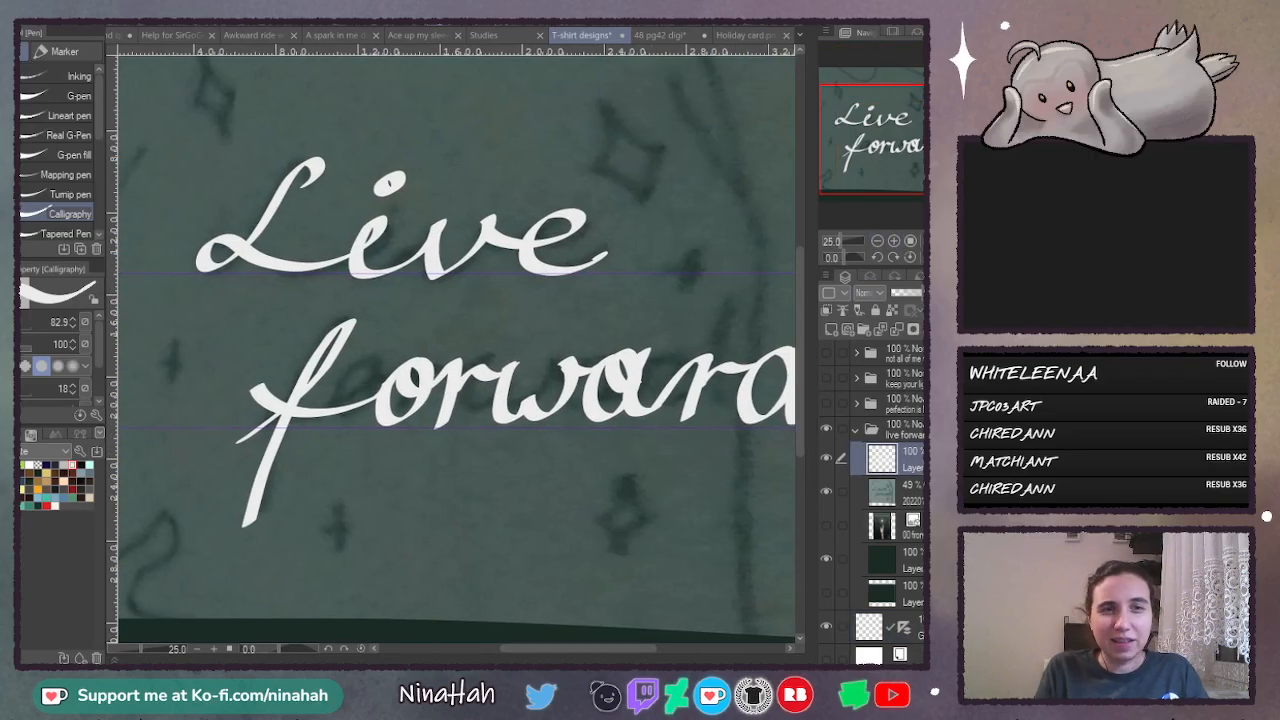
{"action": "key", "text": "m"}
{"action": "left_click_drag", "start_coordinate": [289, 120], "coordinate": [155, 280]}
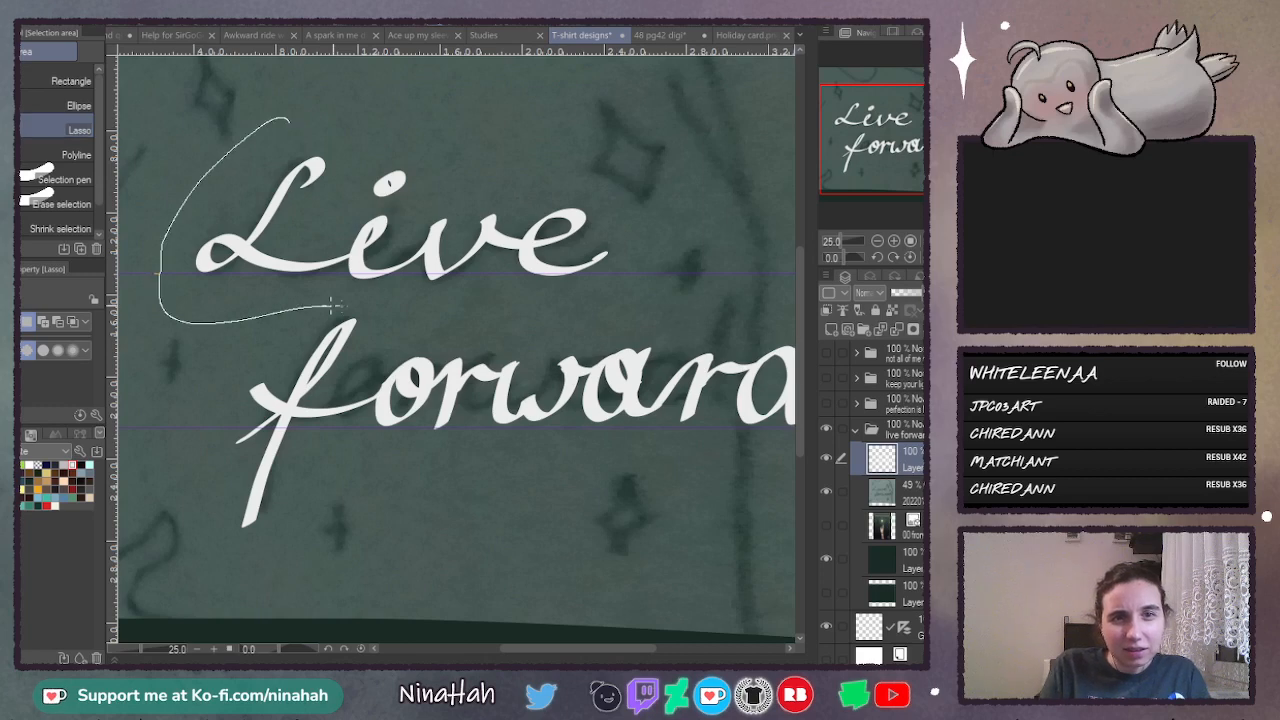
{"action": "mouse_move", "coordinate": [333, 306]}
{"action": "left_mouse_down"}
{"action": "mouse_move", "coordinate": [433, 312]}
{"action": "mouse_move", "coordinate": [609, 288]}
{"action": "mouse_move", "coordinate": [614, 156]}
{"action": "left_mouse_up"}
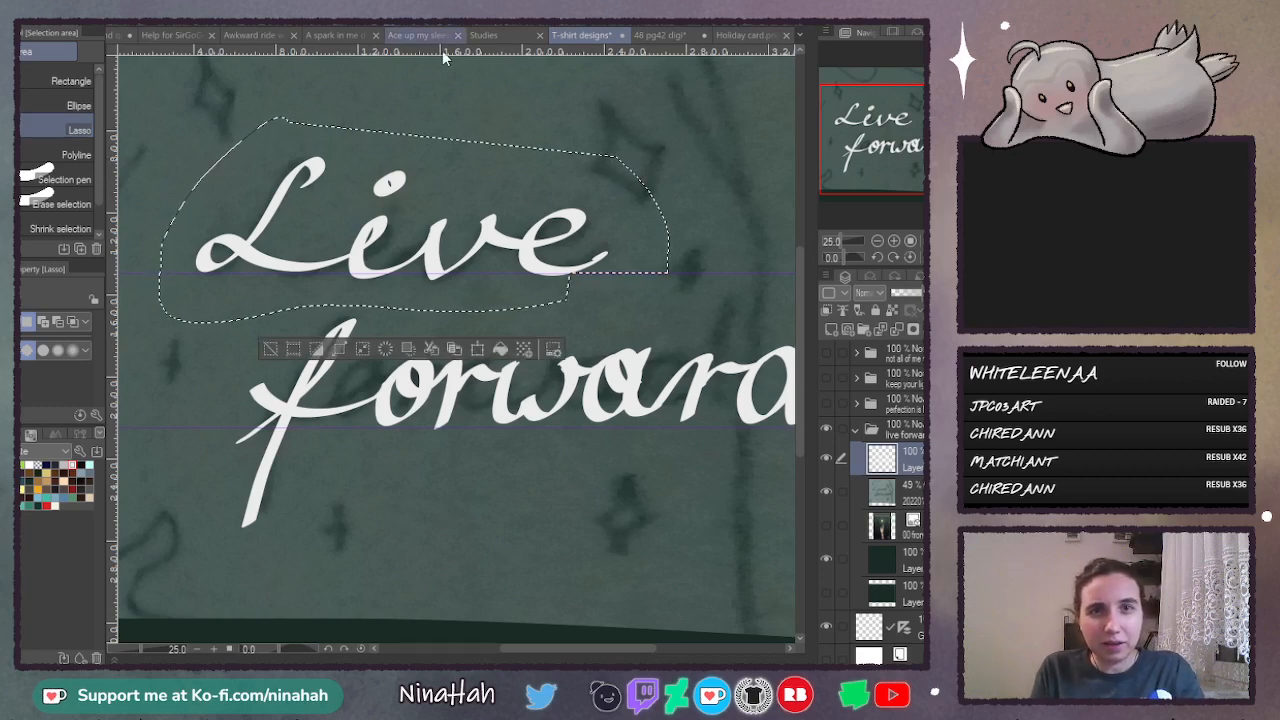
{"action": "key", "text": "ctrl+d"}
- Lasso the word "Live", rotate it slightly counter-clockwise, shift it to rest on the upper guide, and deselect it
{"action": "left_click_drag", "start_coordinate": [341, 87], "coordinate": [197, 196]}
{"action": "mouse_move", "coordinate": [304, 304]}
{"action": "left_mouse_down"}
{"action": "mouse_move", "coordinate": [701, 280]}
{"action": "mouse_move", "coordinate": [620, 135]}
{"action": "left_mouse_up"}
{"action": "key", "text": "ctrl+t"}
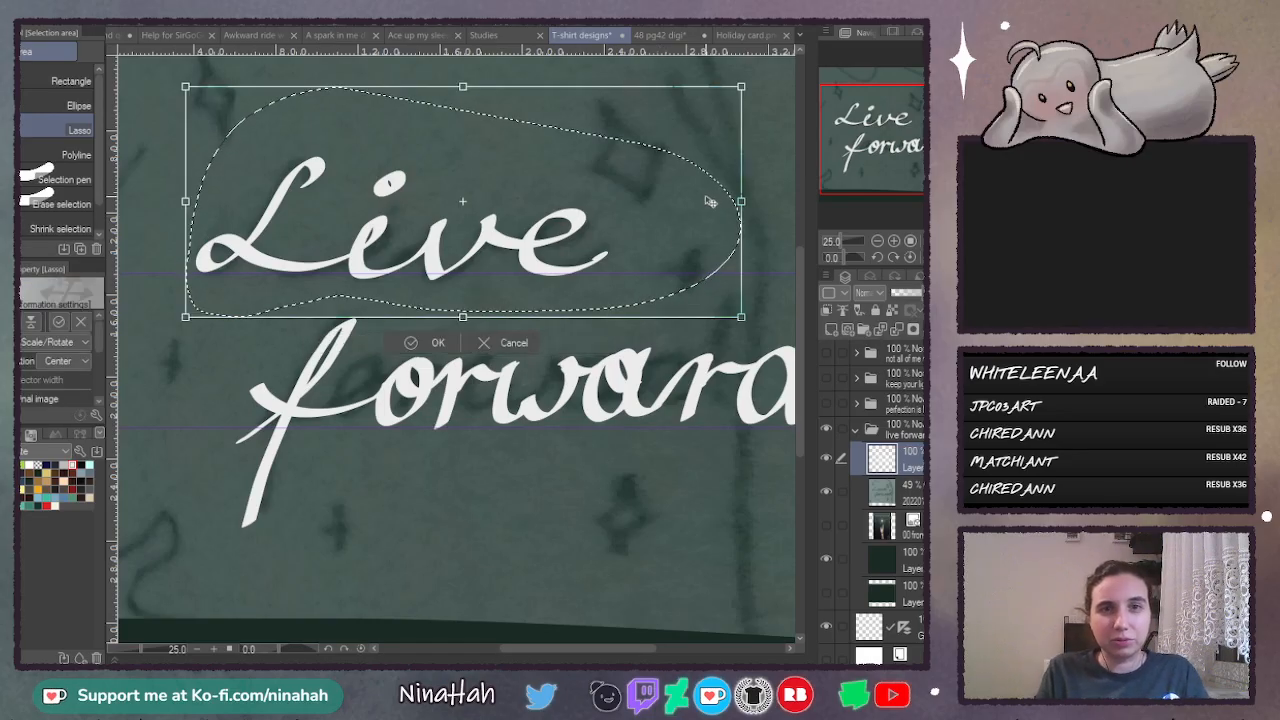
{"action": "left_click_drag", "start_coordinate": [680, 209], "coordinate": [742, 190]}
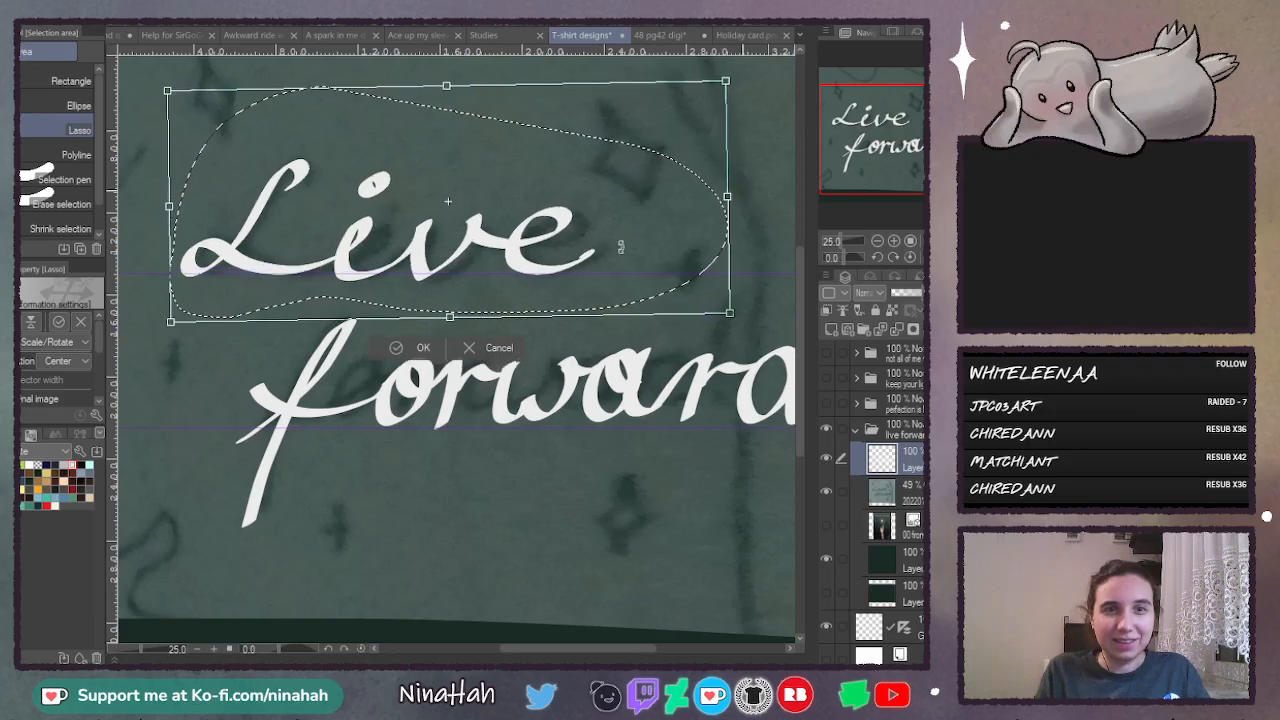
{"action": "left_click_drag", "start_coordinate": [620, 246], "coordinate": [636, 238]}
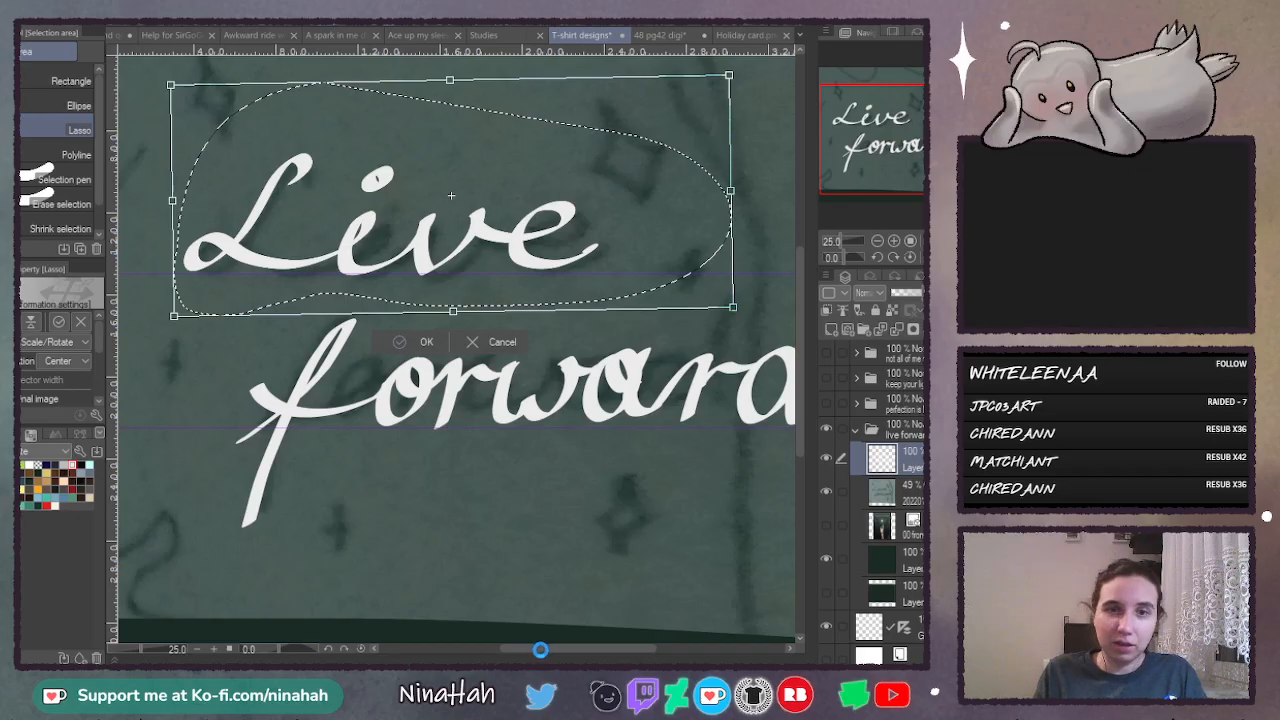
{"action": "key", "text": "Return"}
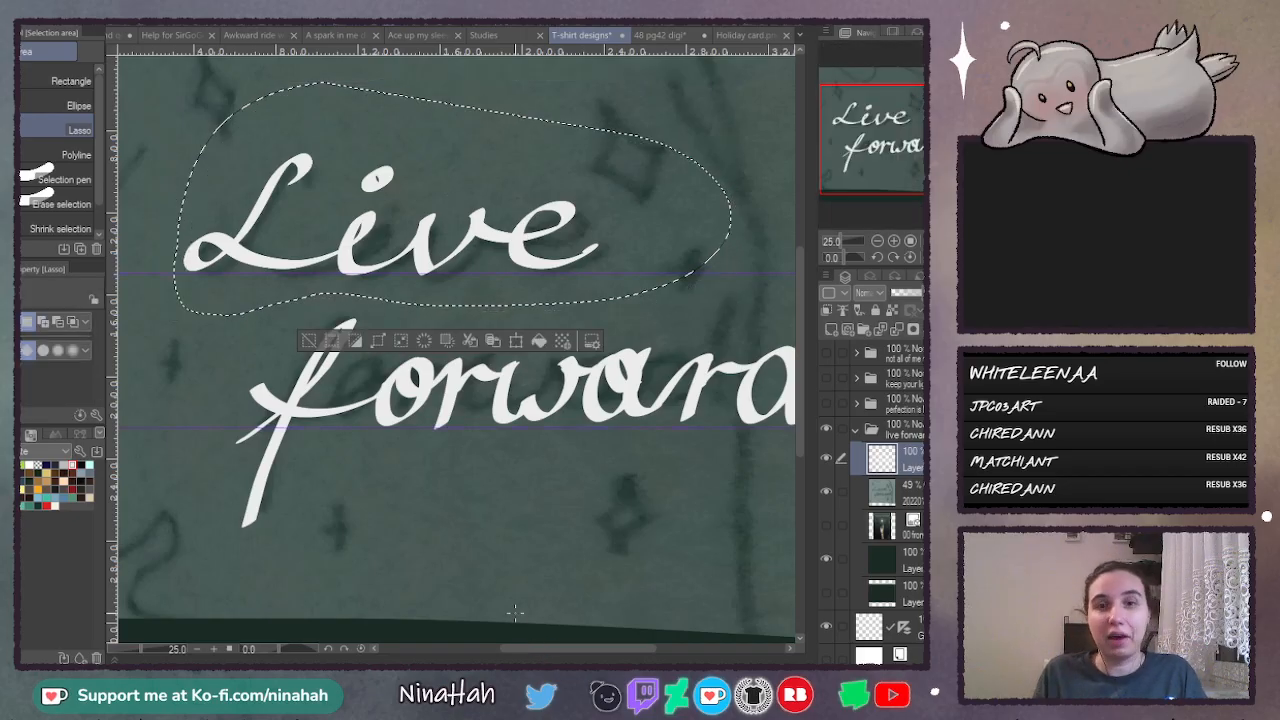
{"action": "key", "text": "ctrl+d"}
- Lasso the word "forward", shrink it slightly away from the canvas edge and rotate it slightly clockwise to follow the lower guide
{"action": "left_click_drag", "start_coordinate": [565, 653], "coordinate": [579, 650]}
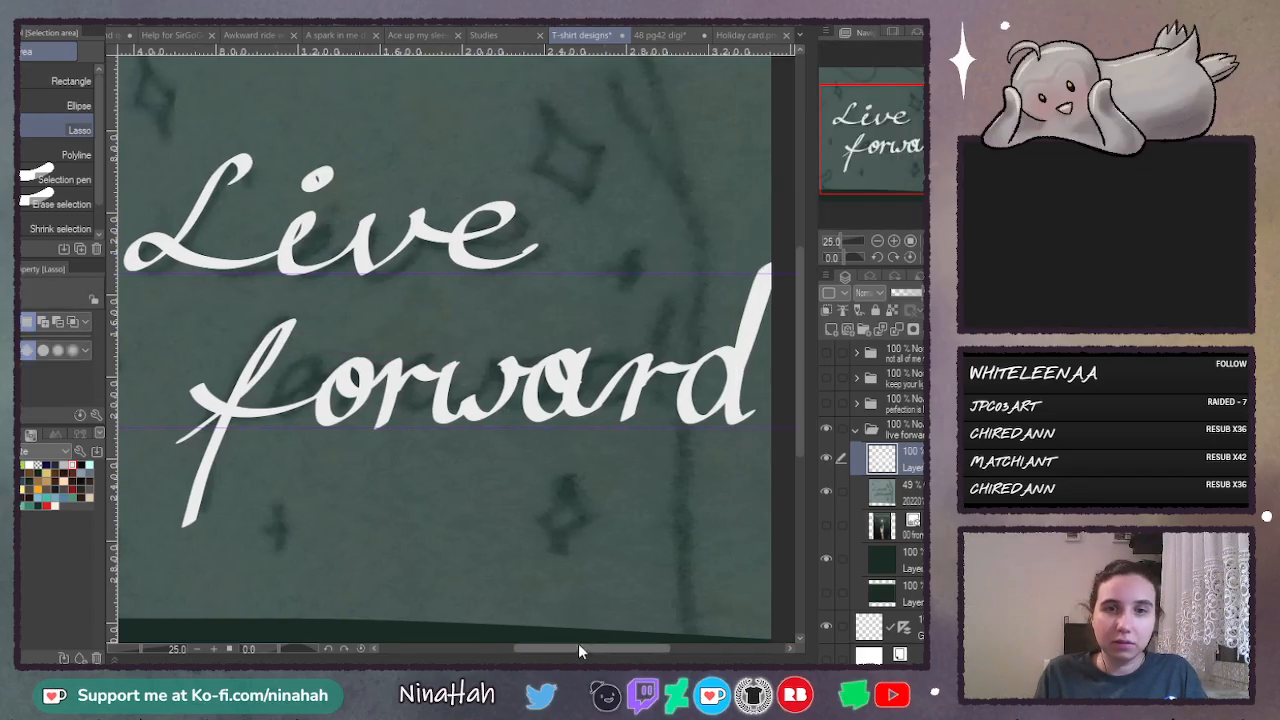
{"action": "left_click", "coordinate": [877, 241]}
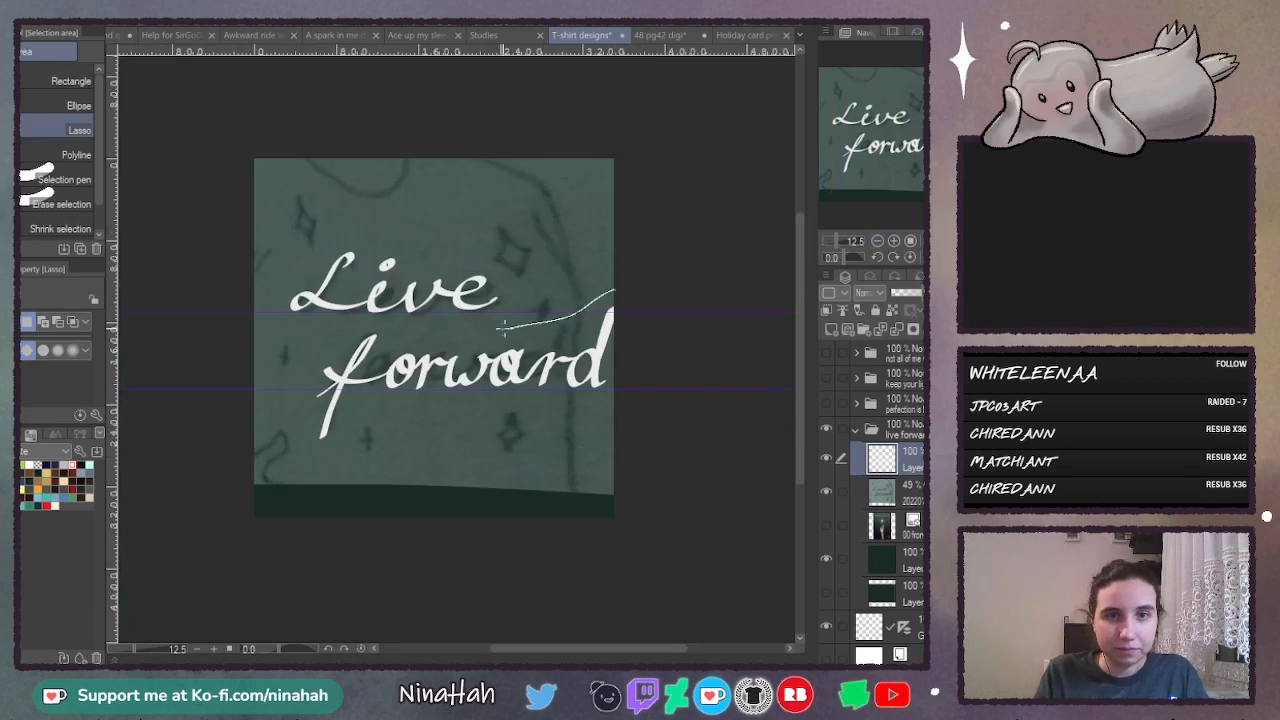
{"action": "mouse_move", "coordinate": [410, 325]}
{"action": "left_mouse_down"}
{"action": "mouse_move", "coordinate": [290, 420]}
{"action": "mouse_move", "coordinate": [431, 488]}
{"action": "mouse_move", "coordinate": [640, 305]}
{"action": "left_mouse_up"}
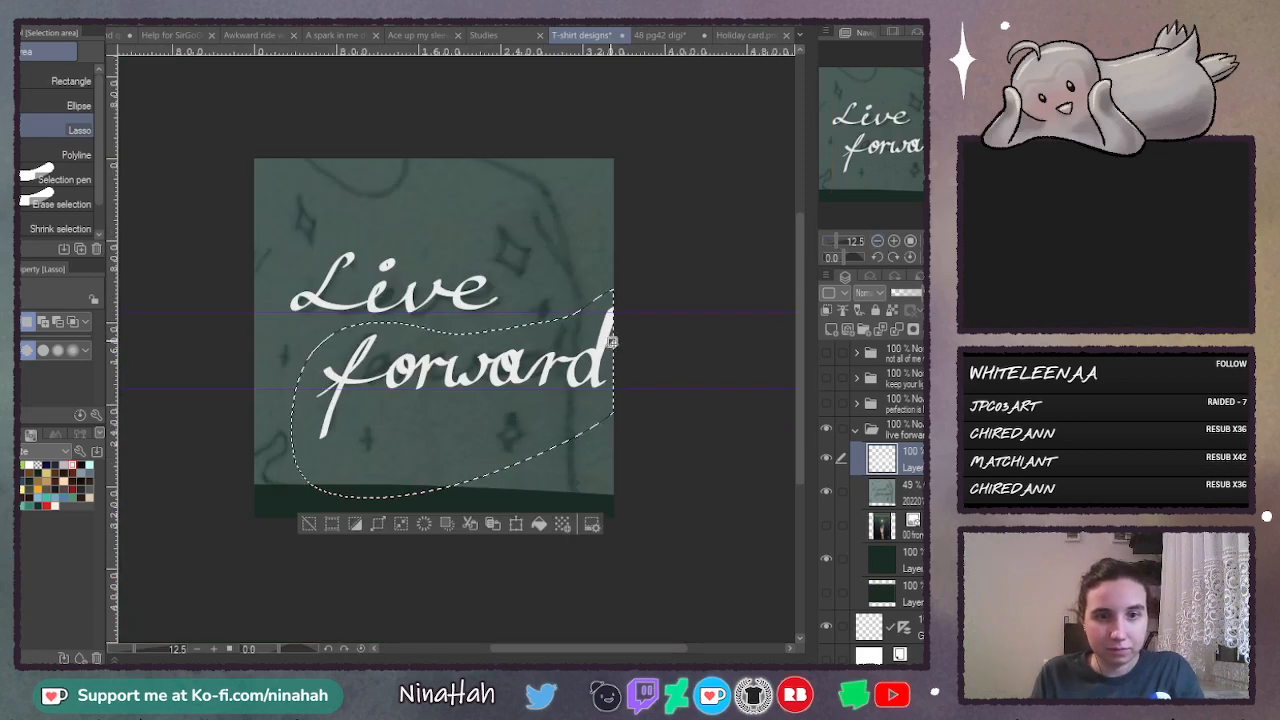
{"action": "key", "text": "ctrl+t"}
{"action": "mouse_move", "coordinate": [618, 350]}
{"action": "left_mouse_down"}
{"action": "mouse_move", "coordinate": [590, 298]}
{"action": "mouse_move", "coordinate": [606, 390]}
{"action": "mouse_move", "coordinate": [587, 383]}
{"action": "left_mouse_up"}
{"action": "left_click_drag", "start_coordinate": [640, 306], "coordinate": [641, 317]}
{"action": "left_click", "coordinate": [896, 242]}
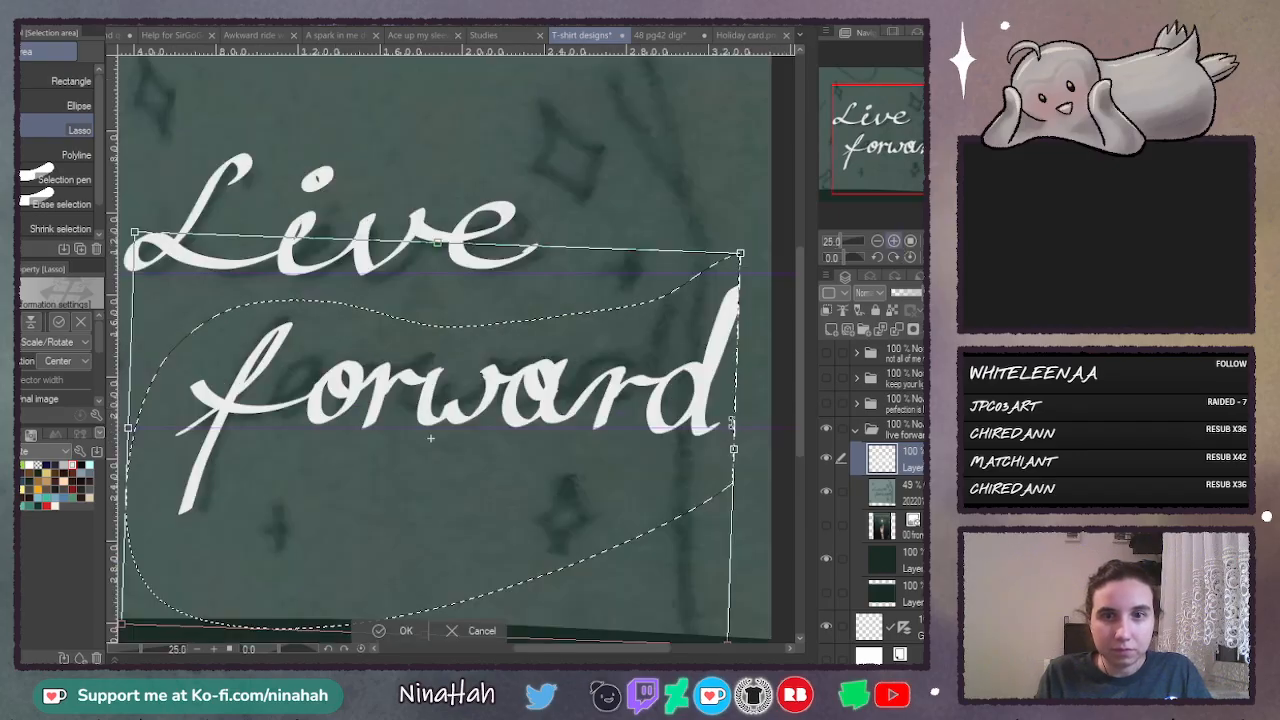
{"action": "left_click", "coordinate": [894, 242]}
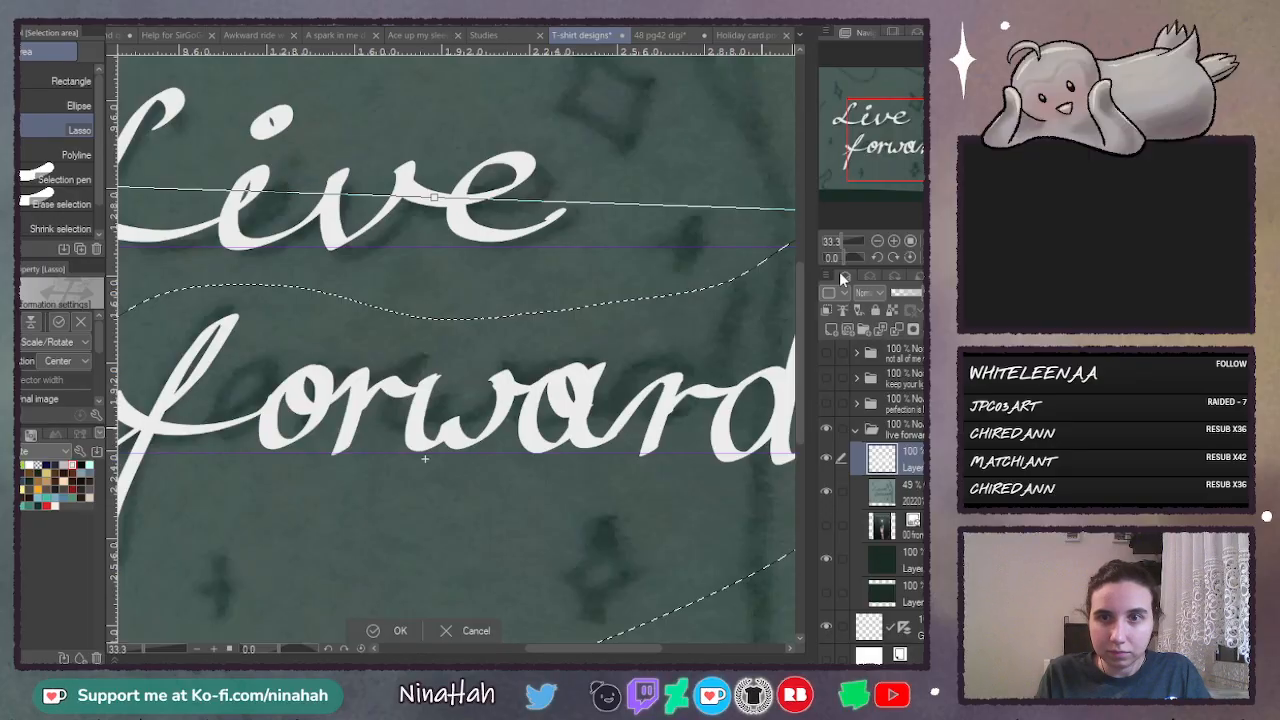
{"action": "left_click", "coordinate": [878, 242]}
{"action": "left_click", "coordinate": [878, 242]}
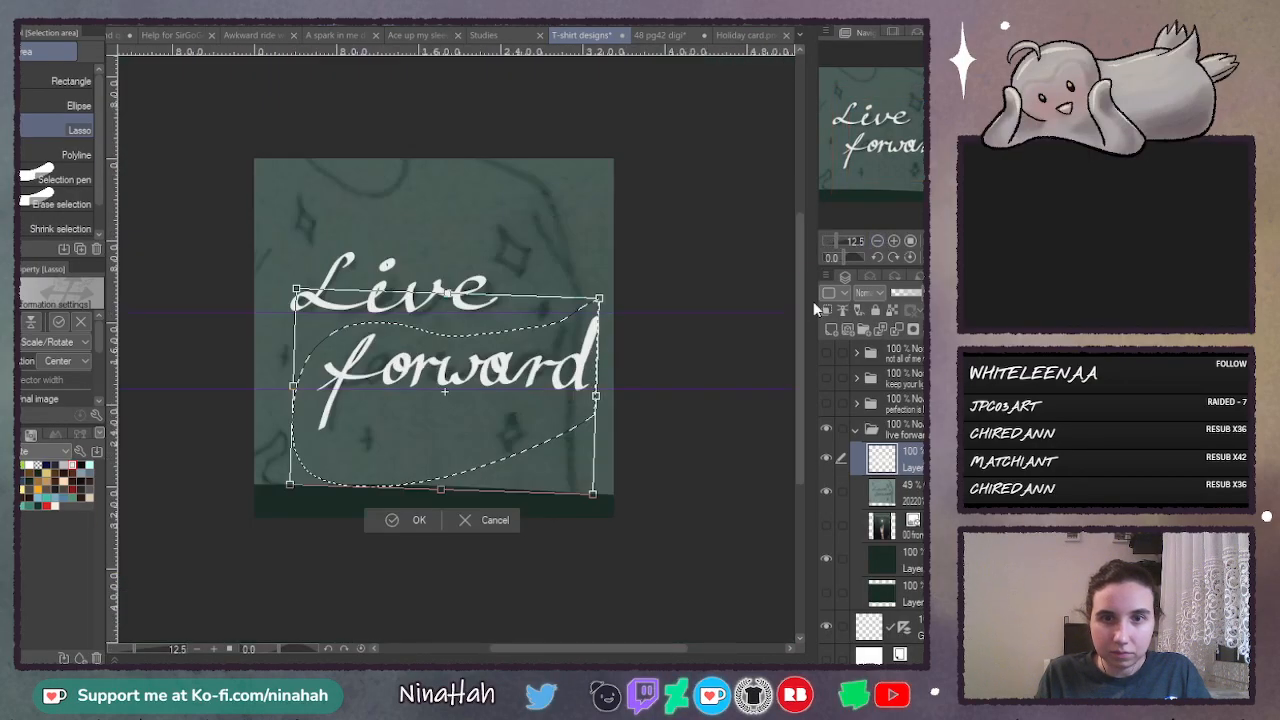
{"action": "left_click", "coordinate": [894, 242]}
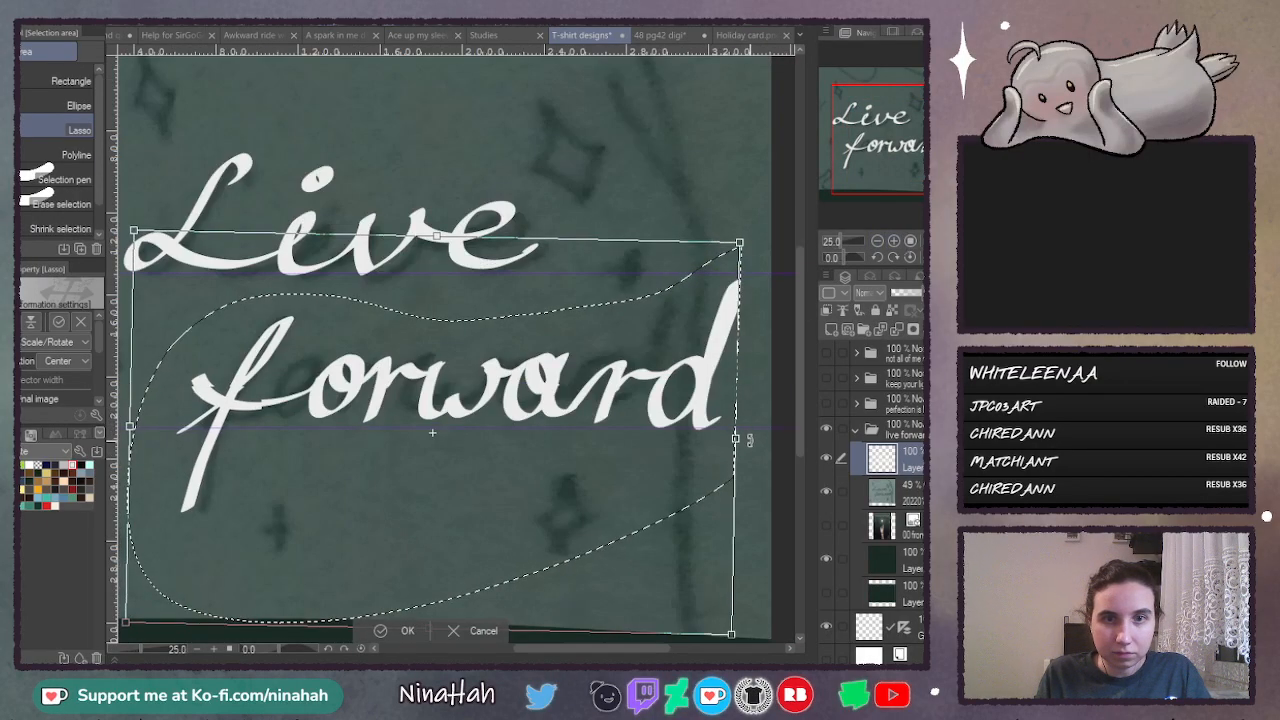
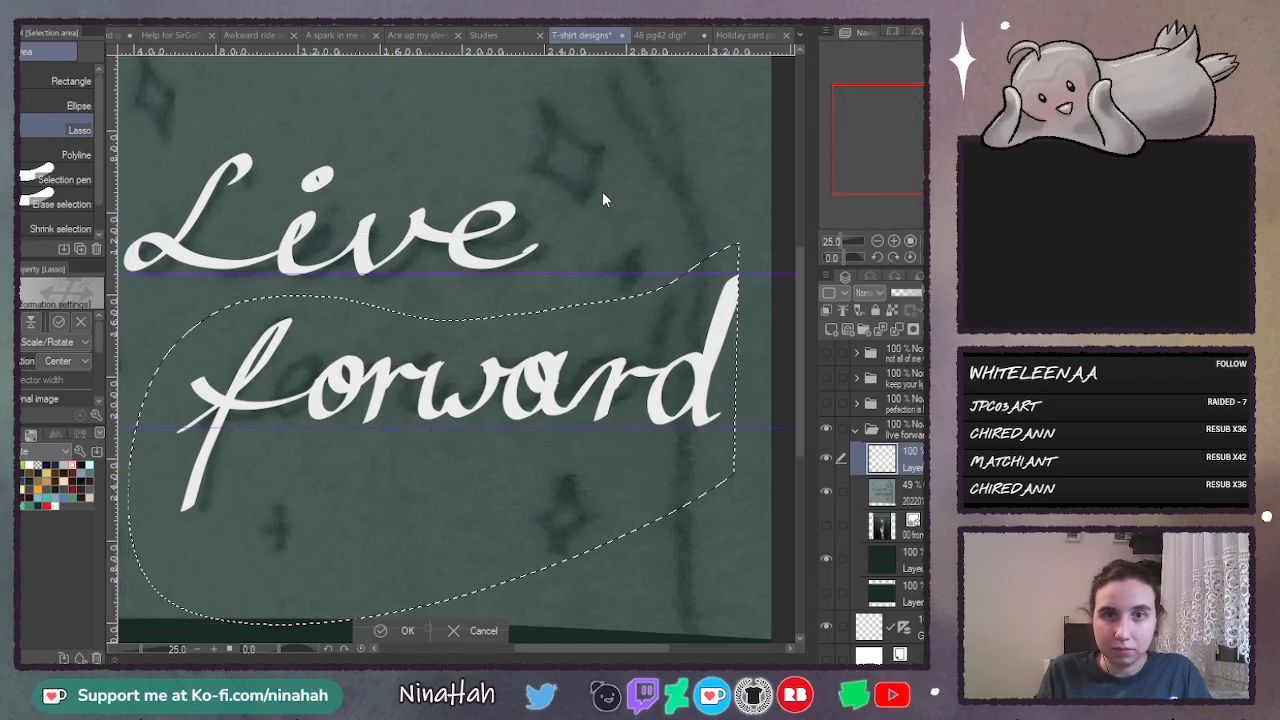
- Lasso the word "Live" and mesh-warp its lower edge slightly, lowering the end corner and raising the inner points, to even out its baseline
{"action": "key", "text": "ctrl+d"}
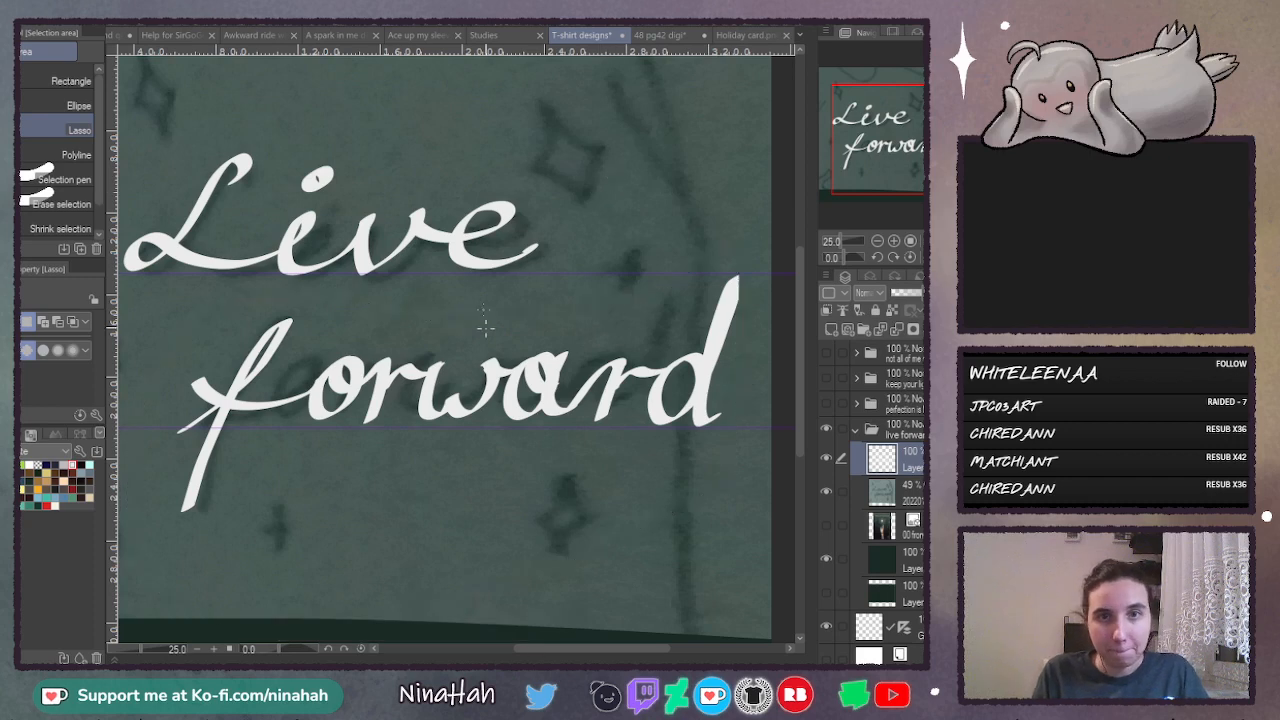
{"action": "mouse_move", "coordinate": [497, 172]}
{"action": "left_mouse_down"}
{"action": "mouse_move", "coordinate": [341, 131]}
{"action": "mouse_move", "coordinate": [190, 130]}
{"action": "left_mouse_up"}
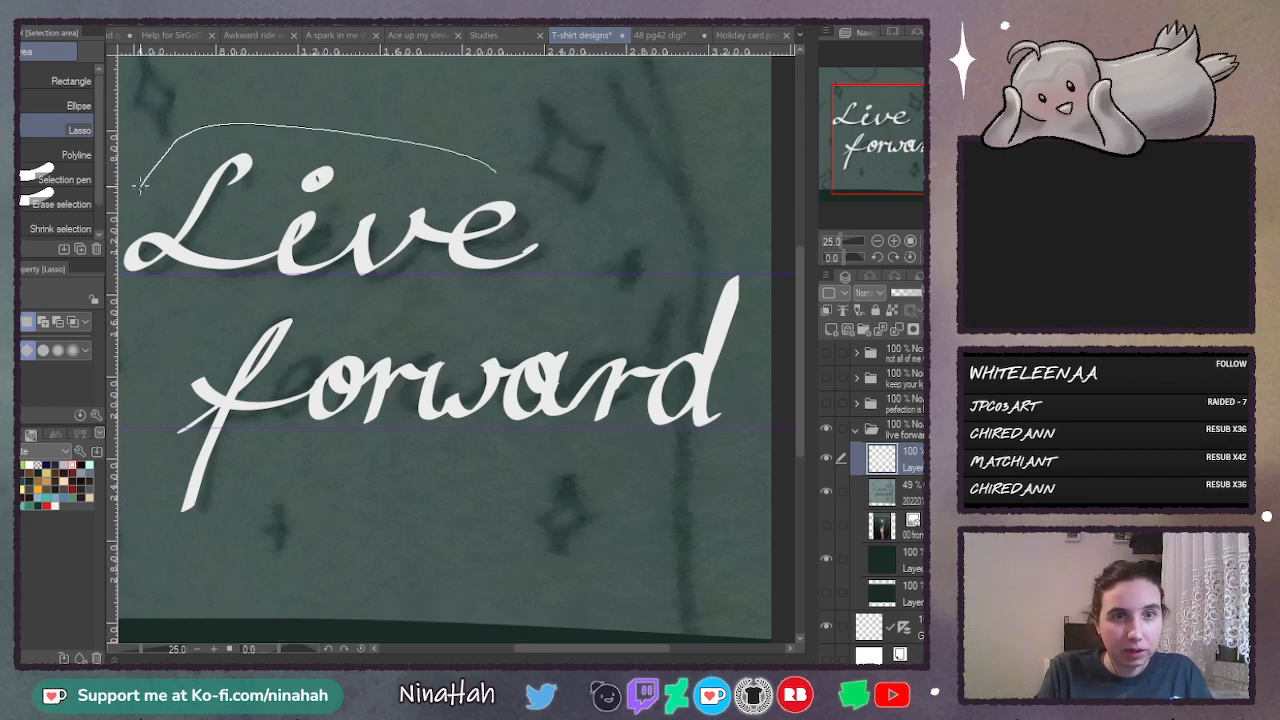
{"action": "mouse_move", "coordinate": [229, 297]}
{"action": "left_mouse_down"}
{"action": "mouse_move", "coordinate": [575, 272]}
{"action": "mouse_move", "coordinate": [518, 186]}
{"action": "left_mouse_up"}
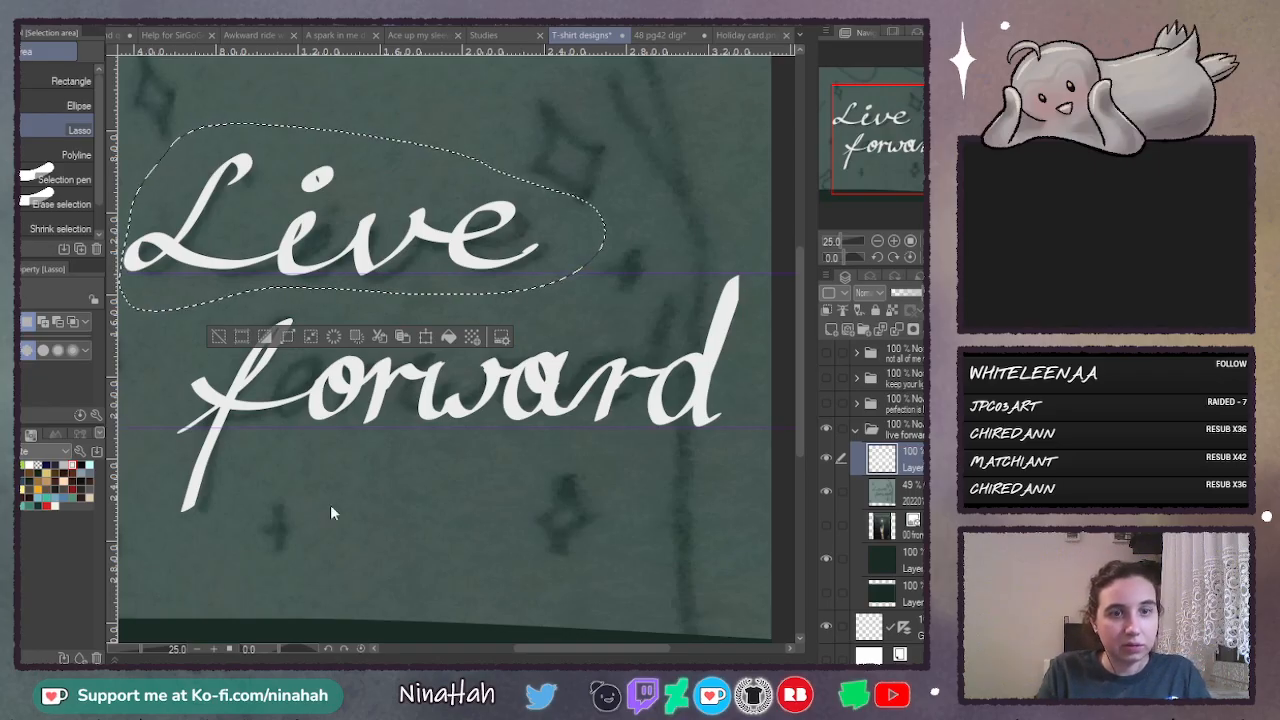
{"action": "key", "text": "ctrl+t"}
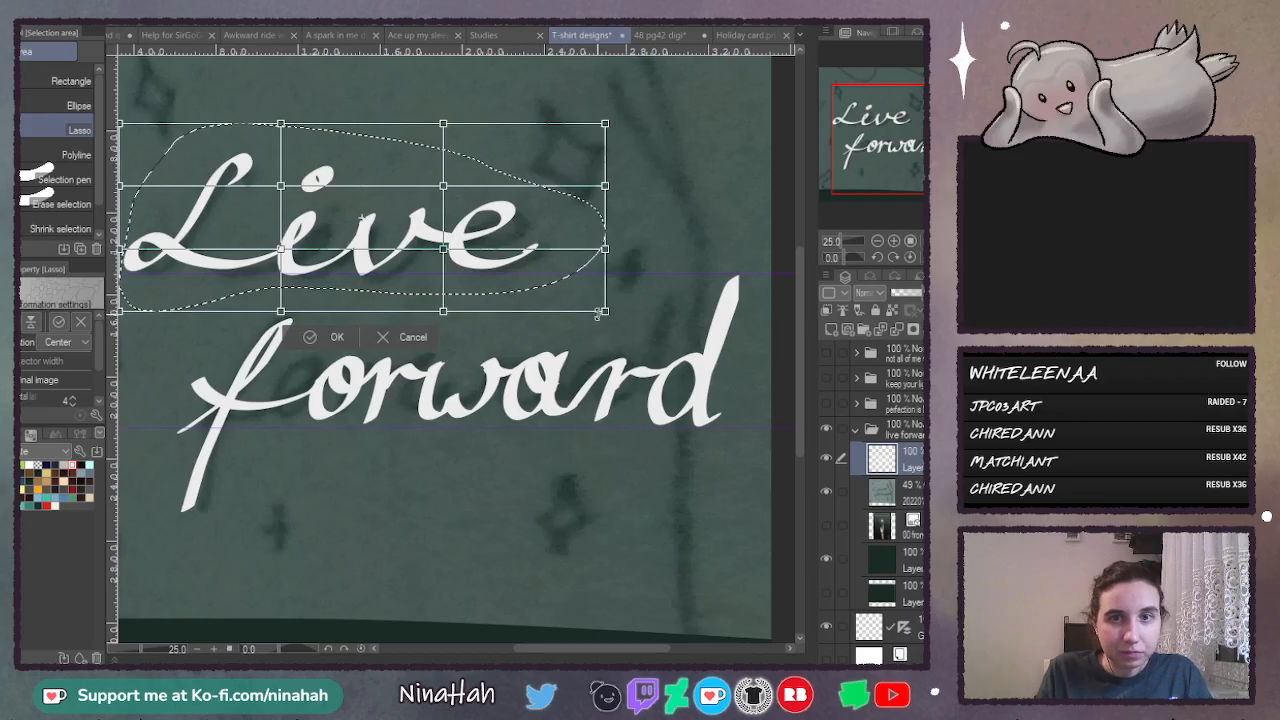
{"action": "left_click_drag", "start_coordinate": [598, 313], "coordinate": [593, 327]}
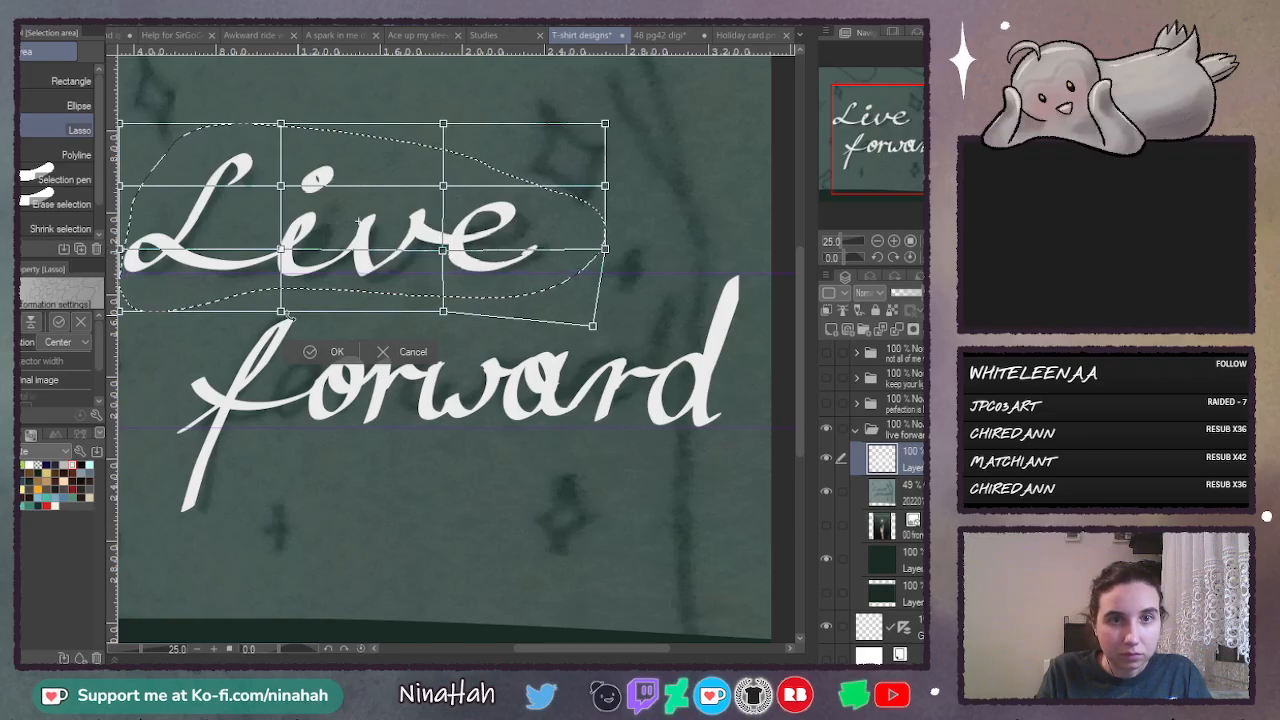
{"action": "left_click_drag", "start_coordinate": [281, 314], "coordinate": [281, 305]}
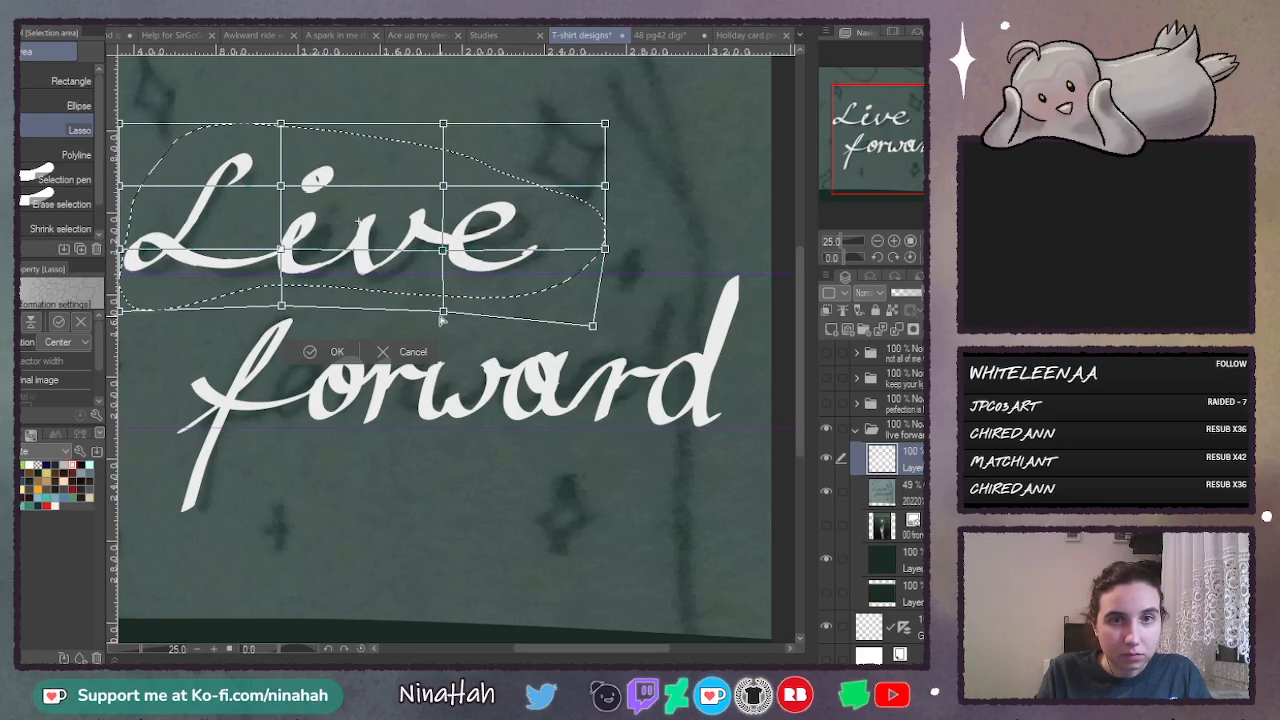
{"action": "left_click_drag", "start_coordinate": [446, 314], "coordinate": [446, 310]}
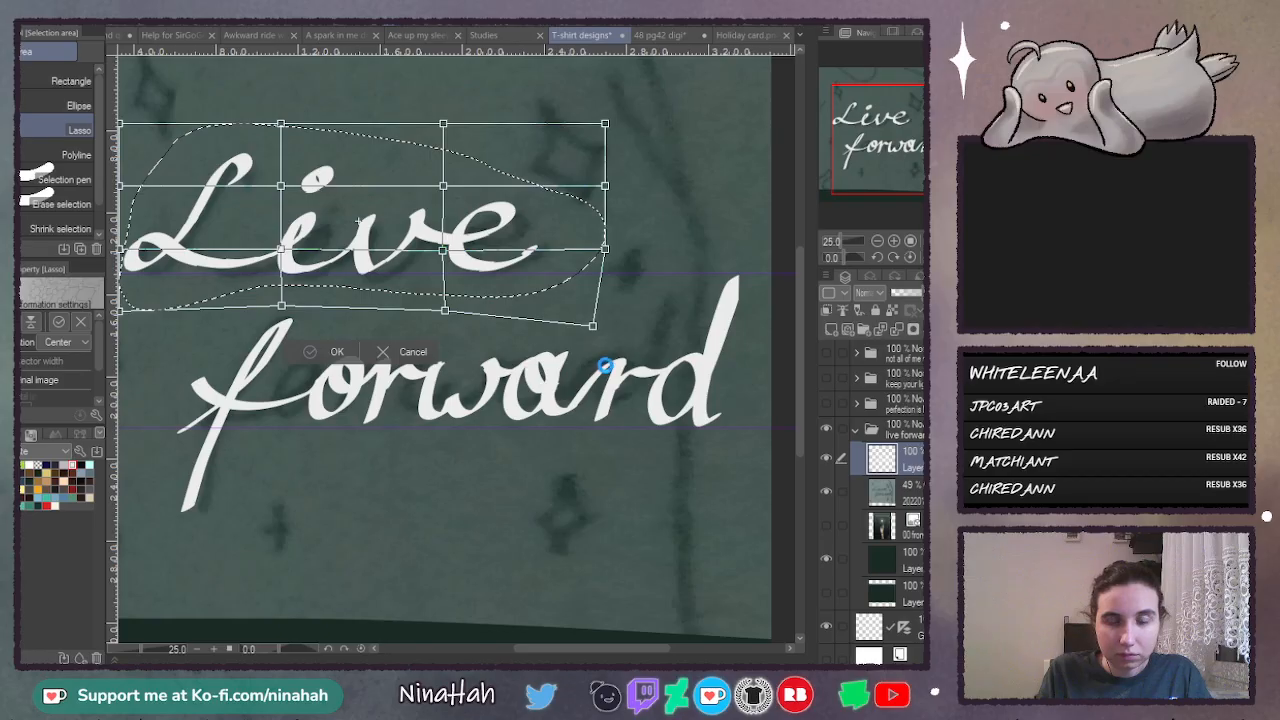
{"action": "key", "text": "Return"}
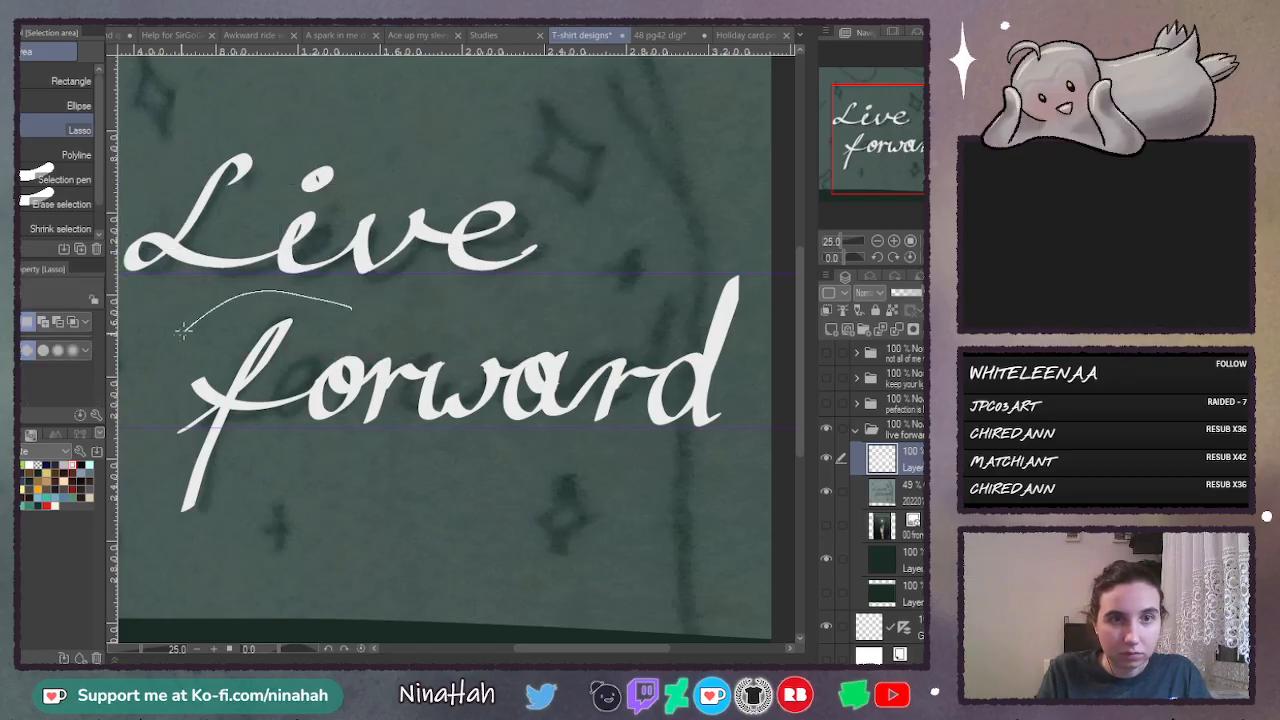
- Lasso the word "forward", mesh-warp its middle letters down toward the lower guide, stretch the top of the "d" upward, apply and deselect
{"action": "mouse_move", "coordinate": [184, 330]}
{"action": "left_mouse_down"}
{"action": "mouse_move", "coordinate": [141, 543]}
{"action": "mouse_move", "coordinate": [273, 538]}
{"action": "mouse_move", "coordinate": [467, 495]}
{"action": "mouse_move", "coordinate": [648, 486]}
{"action": "mouse_move", "coordinate": [731, 452]}
{"action": "mouse_move", "coordinate": [756, 350]}
{"action": "mouse_move", "coordinate": [738, 230]}
{"action": "mouse_move", "coordinate": [665, 280]}
{"action": "left_mouse_up"}
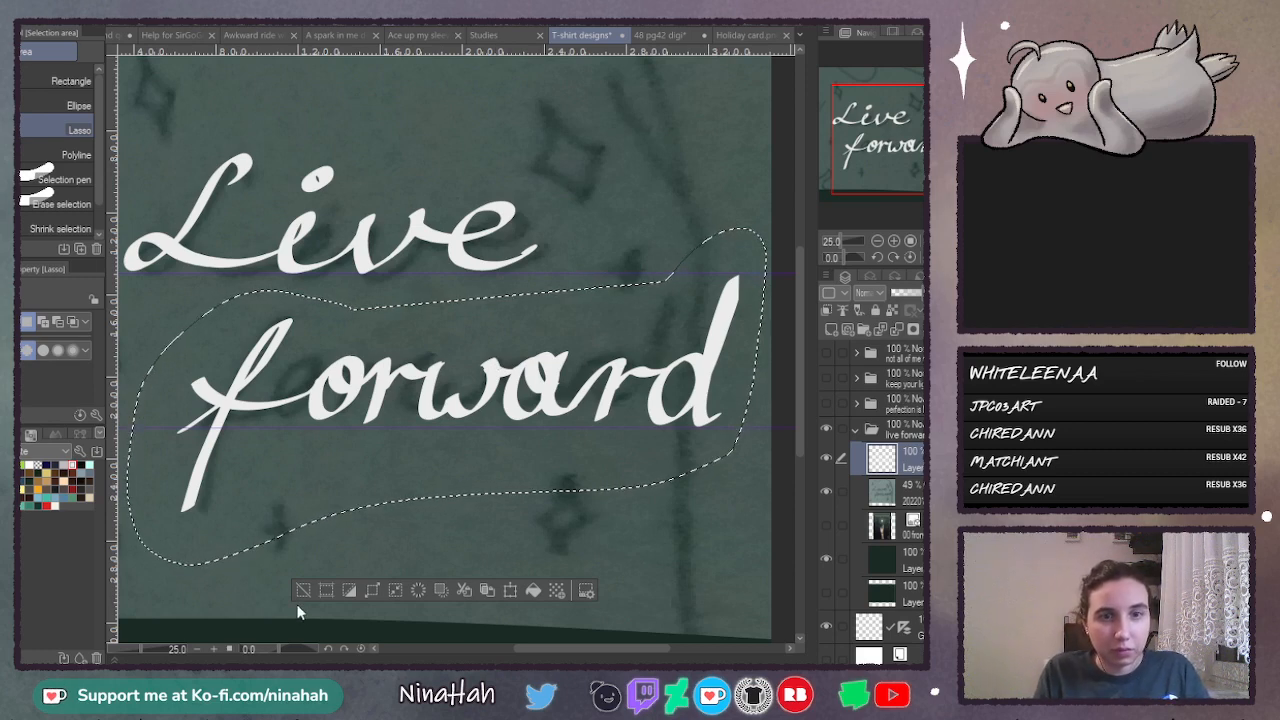
{"action": "key", "text": "ctrl+shift+t"}
{"action": "left_click_drag", "start_coordinate": [341, 455], "coordinate": [339, 469]}
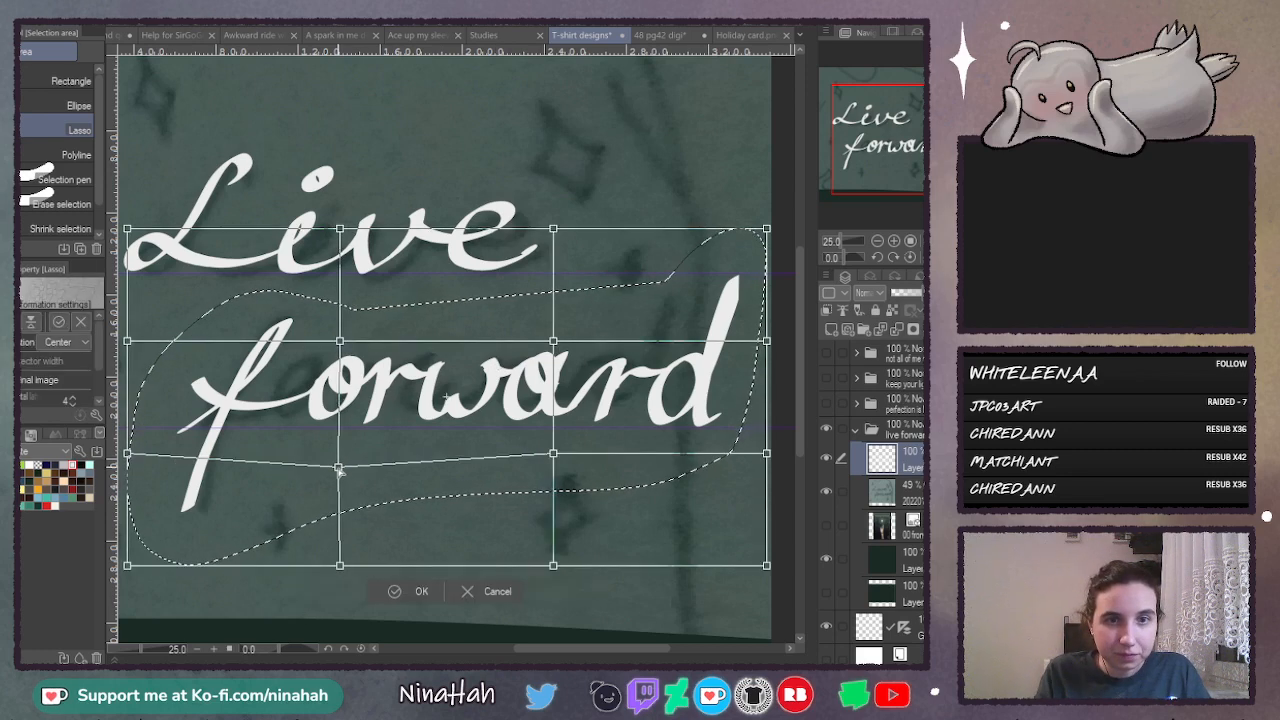
{"action": "left_click_drag", "start_coordinate": [340, 341], "coordinate": [340, 351]}
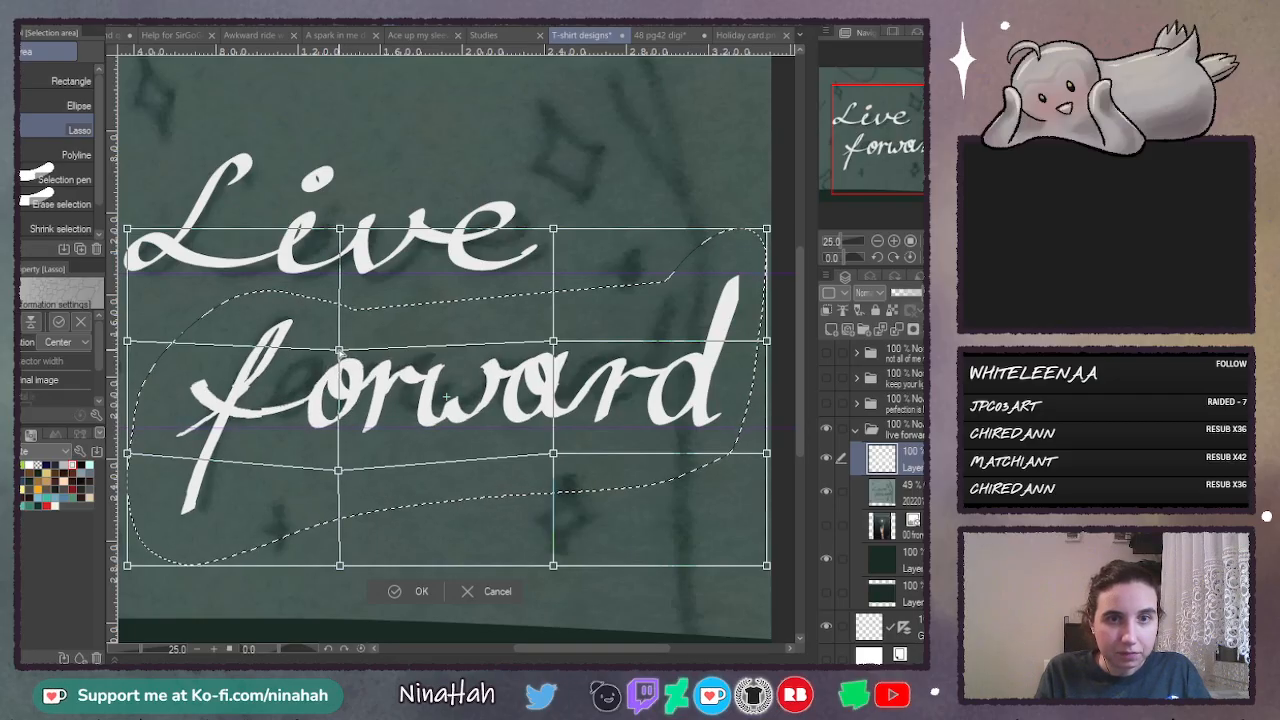
{"action": "left_click_drag", "start_coordinate": [339, 469], "coordinate": [338, 466]}
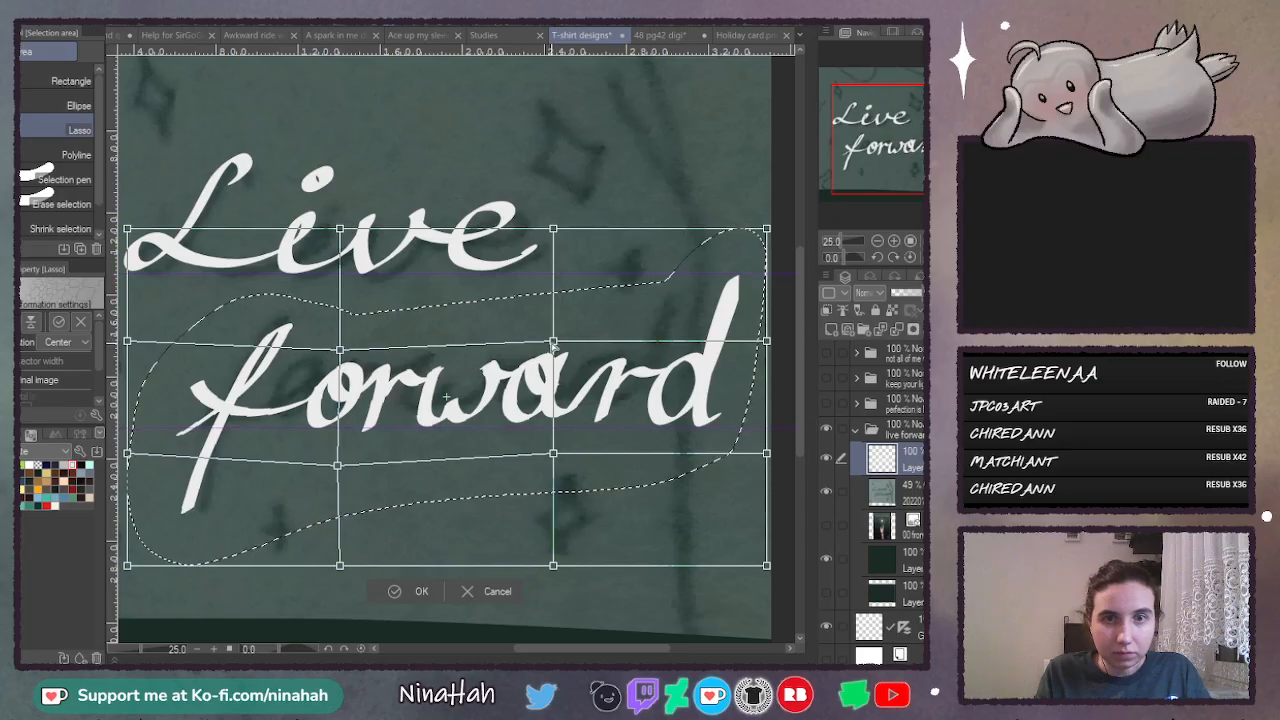
{"action": "left_click_drag", "start_coordinate": [555, 345], "coordinate": [556, 355]}
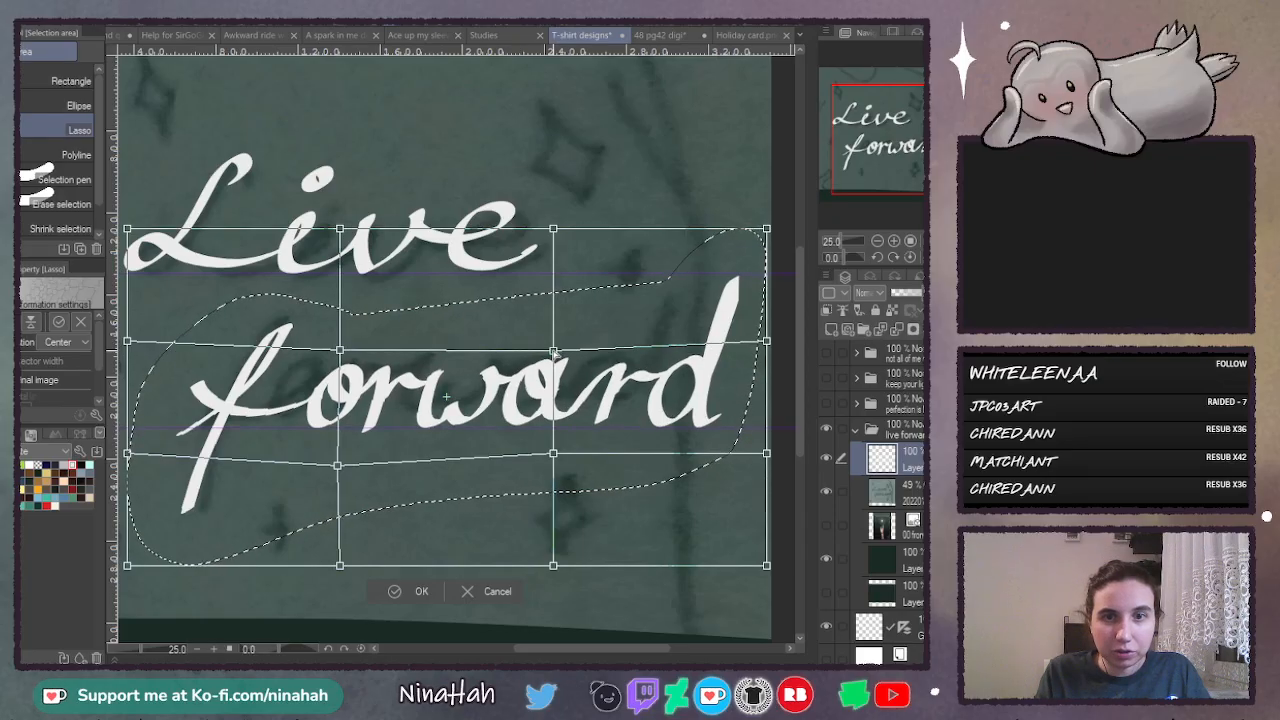
{"action": "left_click_drag", "start_coordinate": [553, 454], "coordinate": [551, 464]}
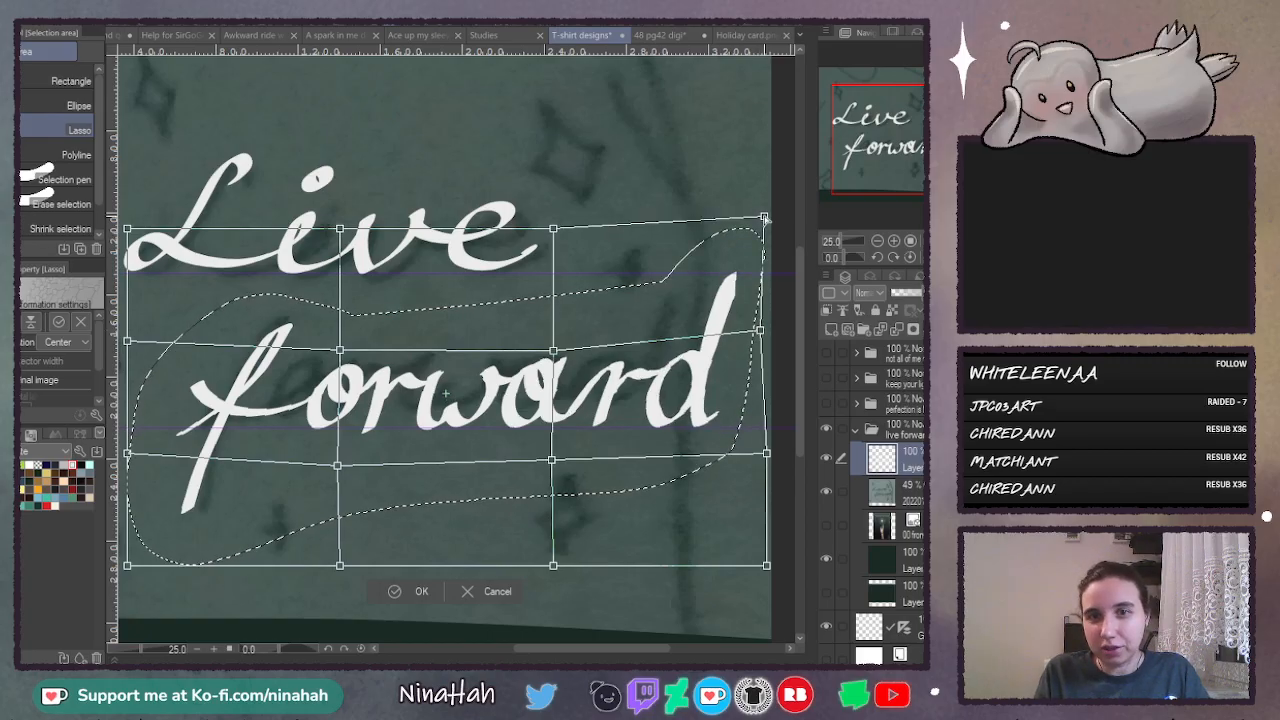
{"action": "left_click_drag", "start_coordinate": [764, 217], "coordinate": [762, 213]}
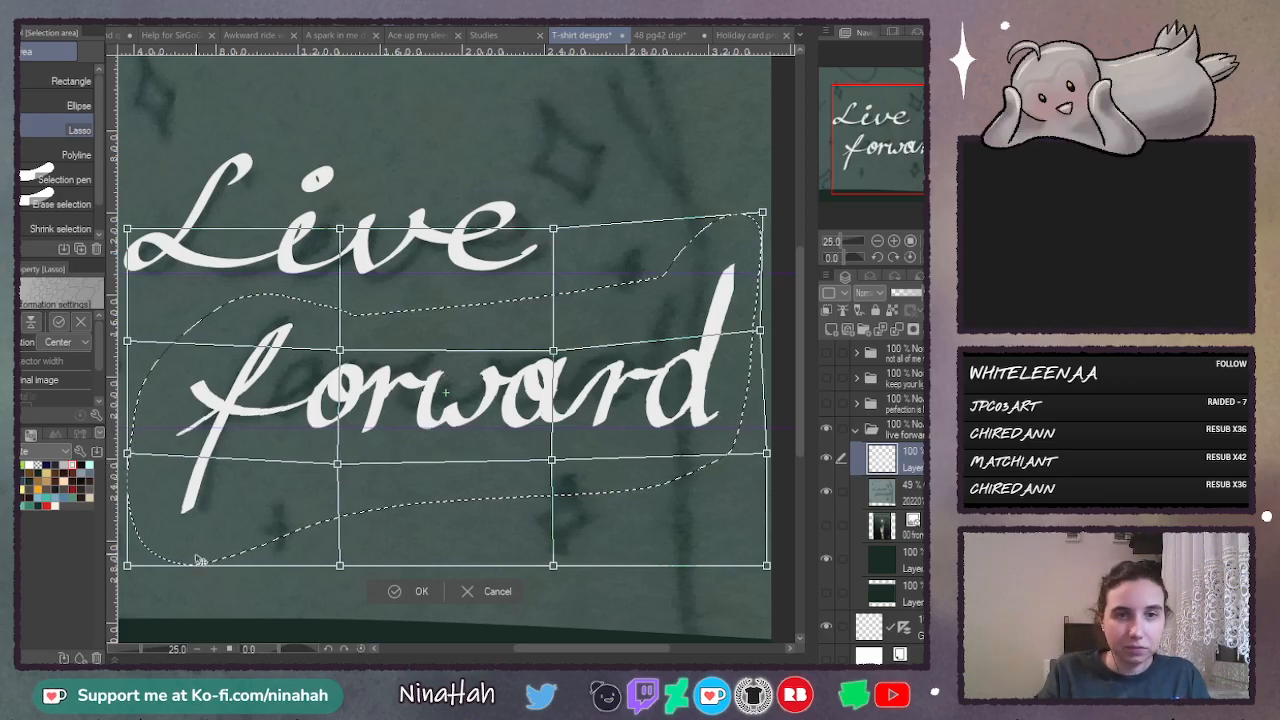
{"action": "left_click_drag", "start_coordinate": [553, 646], "coordinate": [544, 647]}
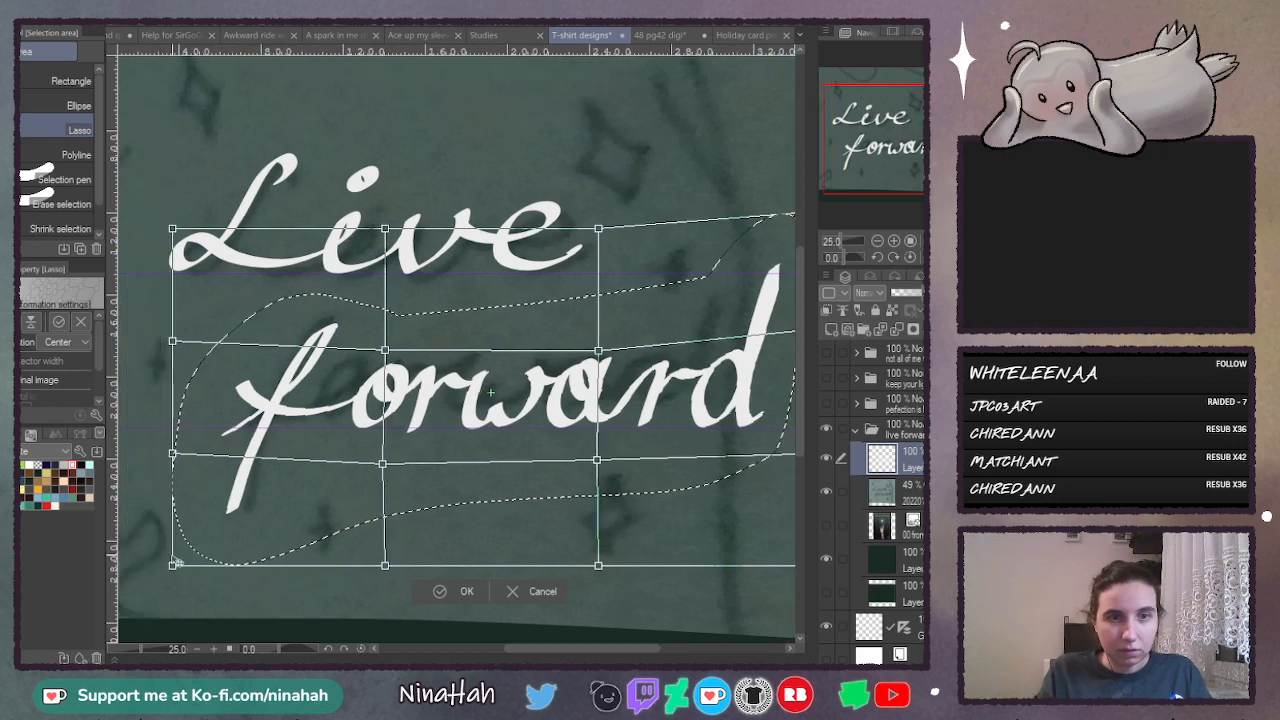
{"action": "left_click_drag", "start_coordinate": [175, 567], "coordinate": [172, 567]}
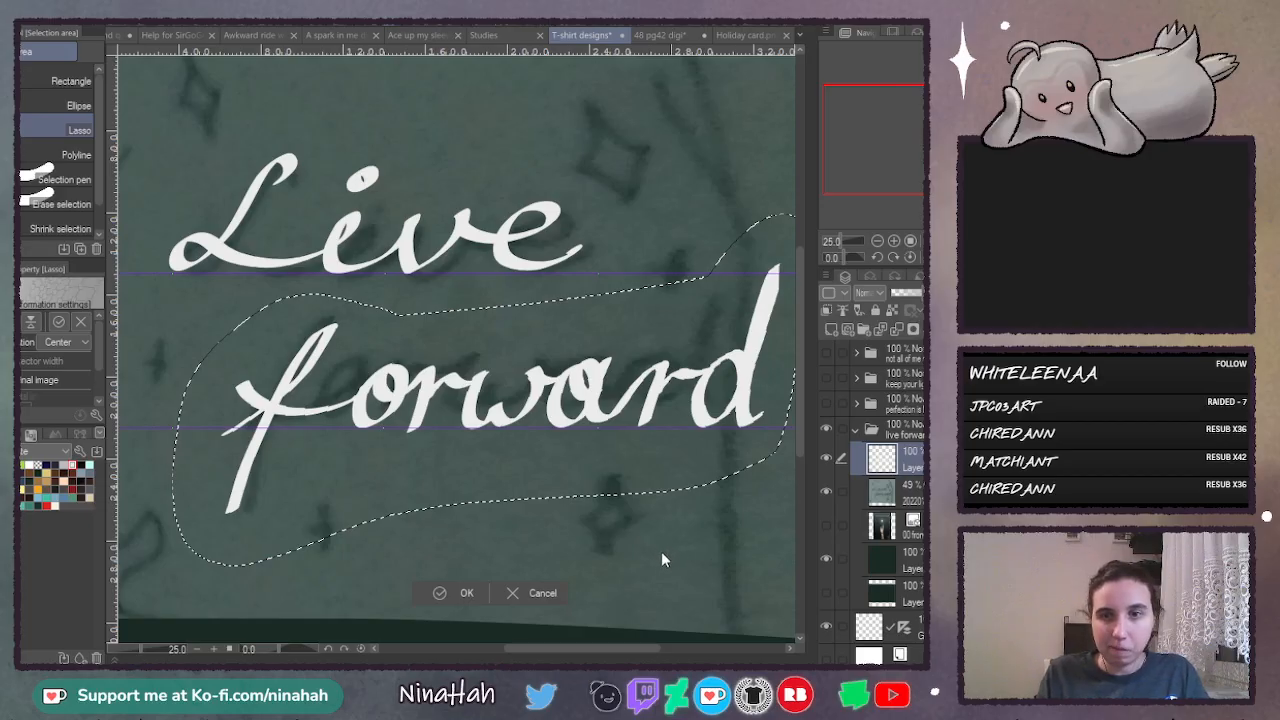
{"action": "key", "text": "ctrl+d"}
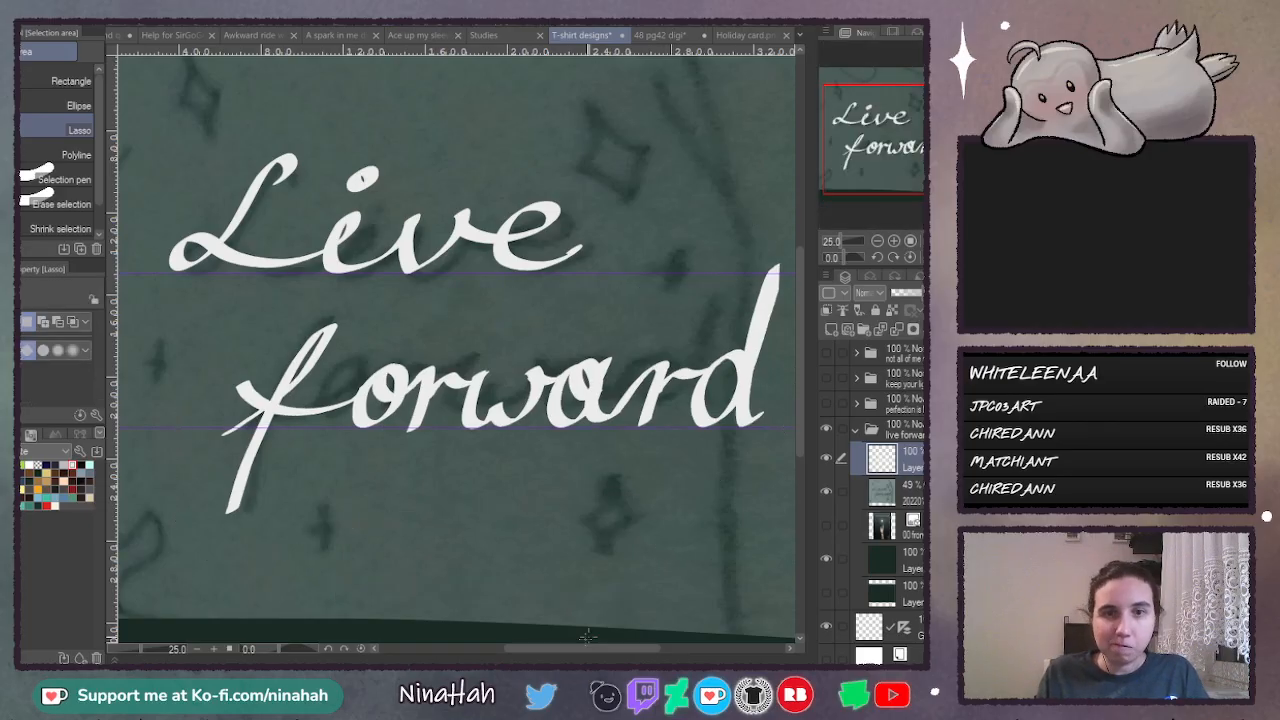
- Smooth the rough edges of the "a" and "r" in "forward" with the Calligraphy pen, reducing the brush size to 20.1
{"action": "left_click_drag", "start_coordinate": [572, 641], "coordinate": [629, 656]}
{"action": "left_click", "coordinate": [635, 454]}
{"action": "scroll", "coordinate": [799, 377], "scroll_direction": "up", "scroll_amount": 2}
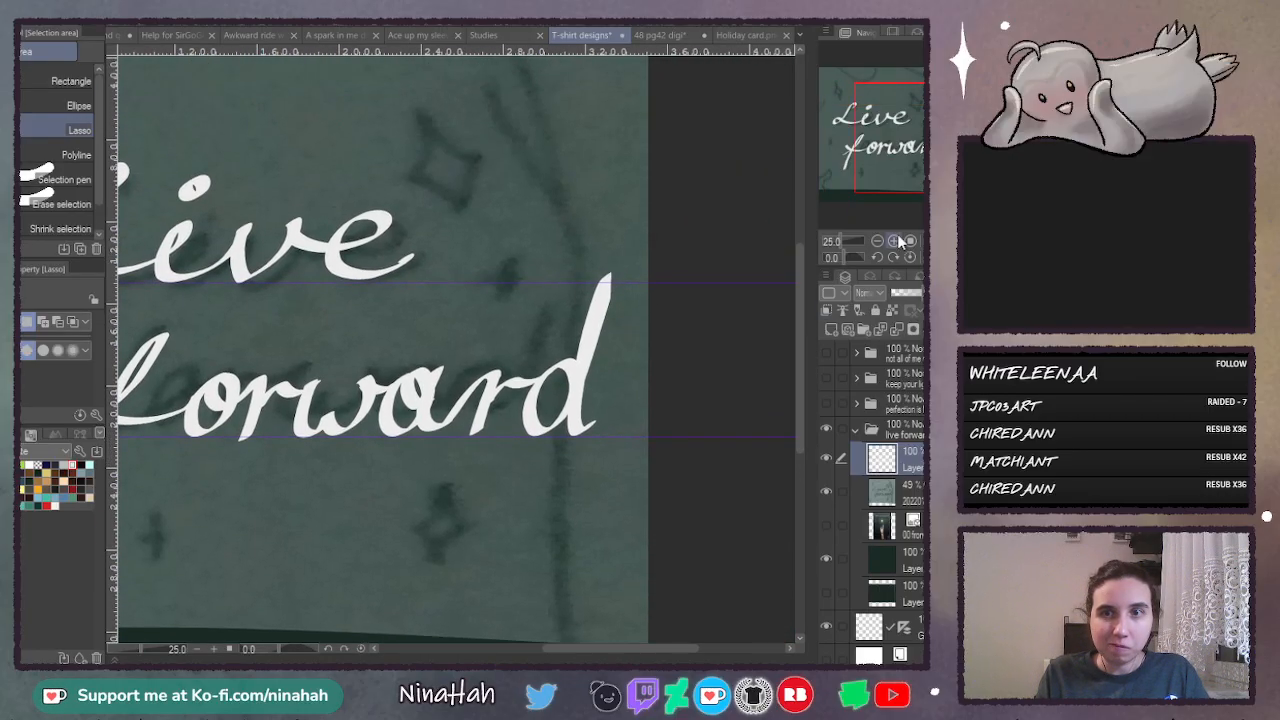
{"action": "left_click", "coordinate": [897, 240]}
{"action": "key", "text": "p"}
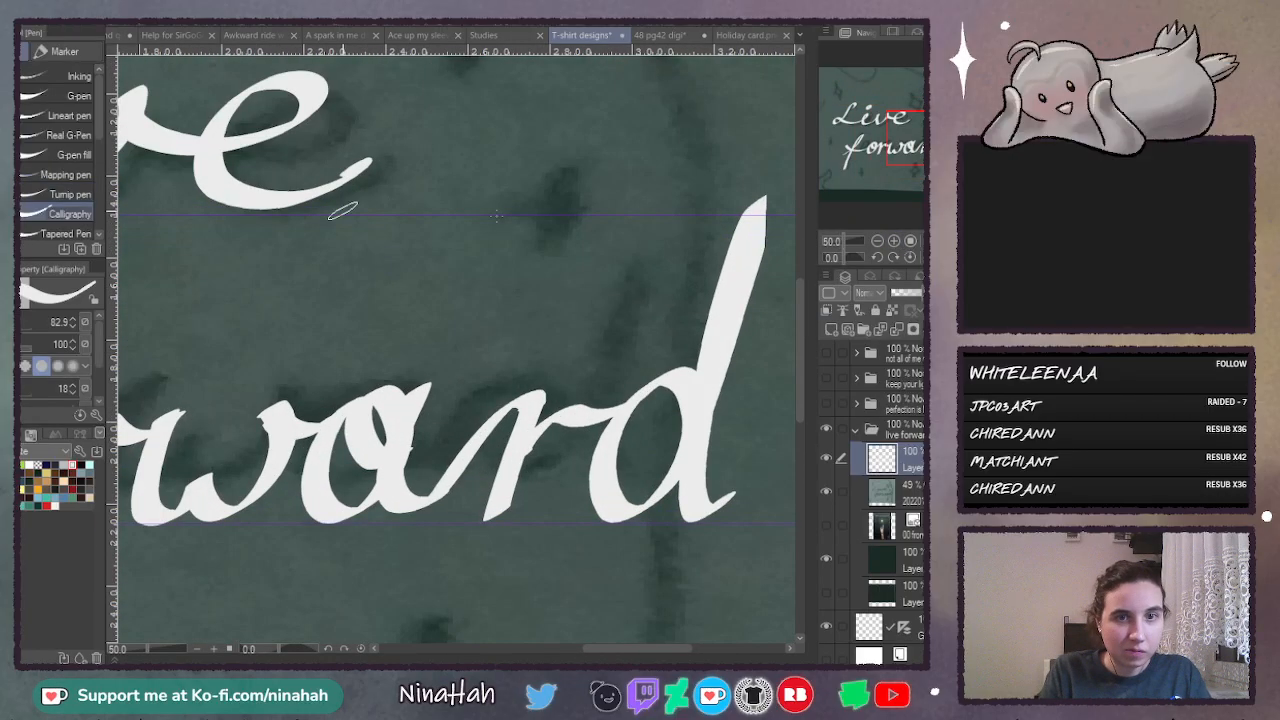
{"action": "left_click", "coordinate": [893, 240]}
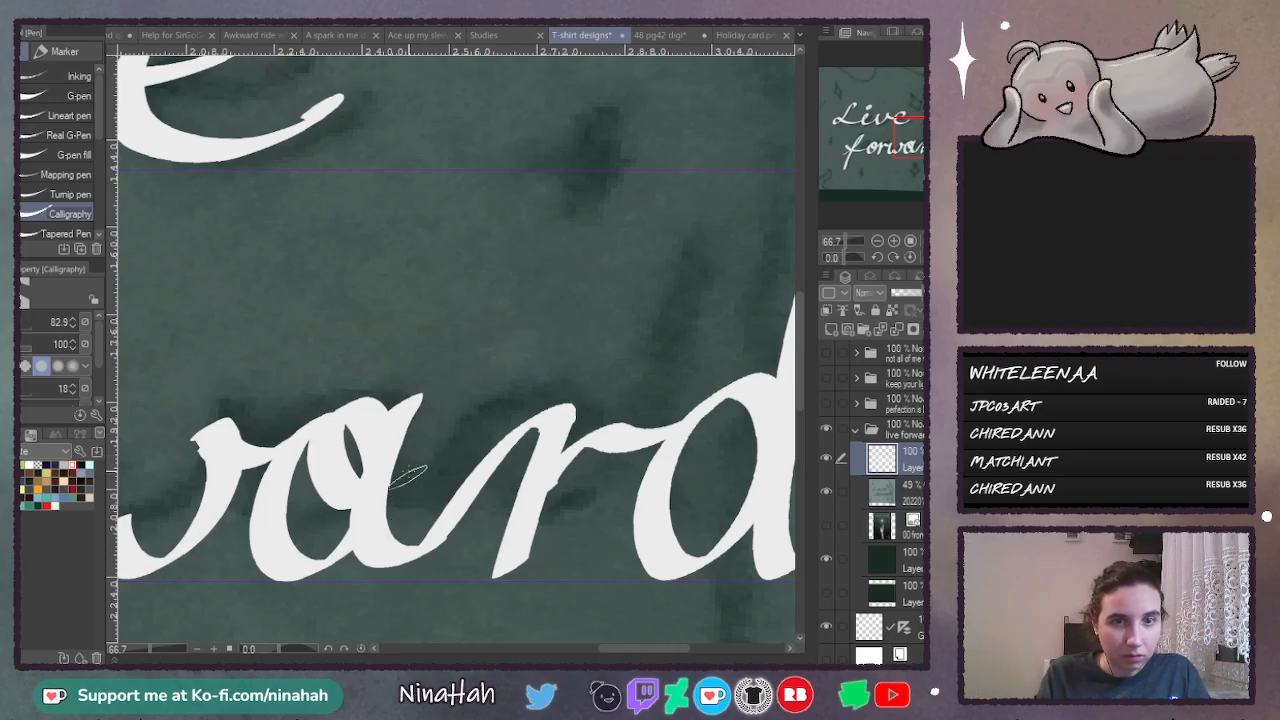
{"action": "left_click", "coordinate": [907, 257]}
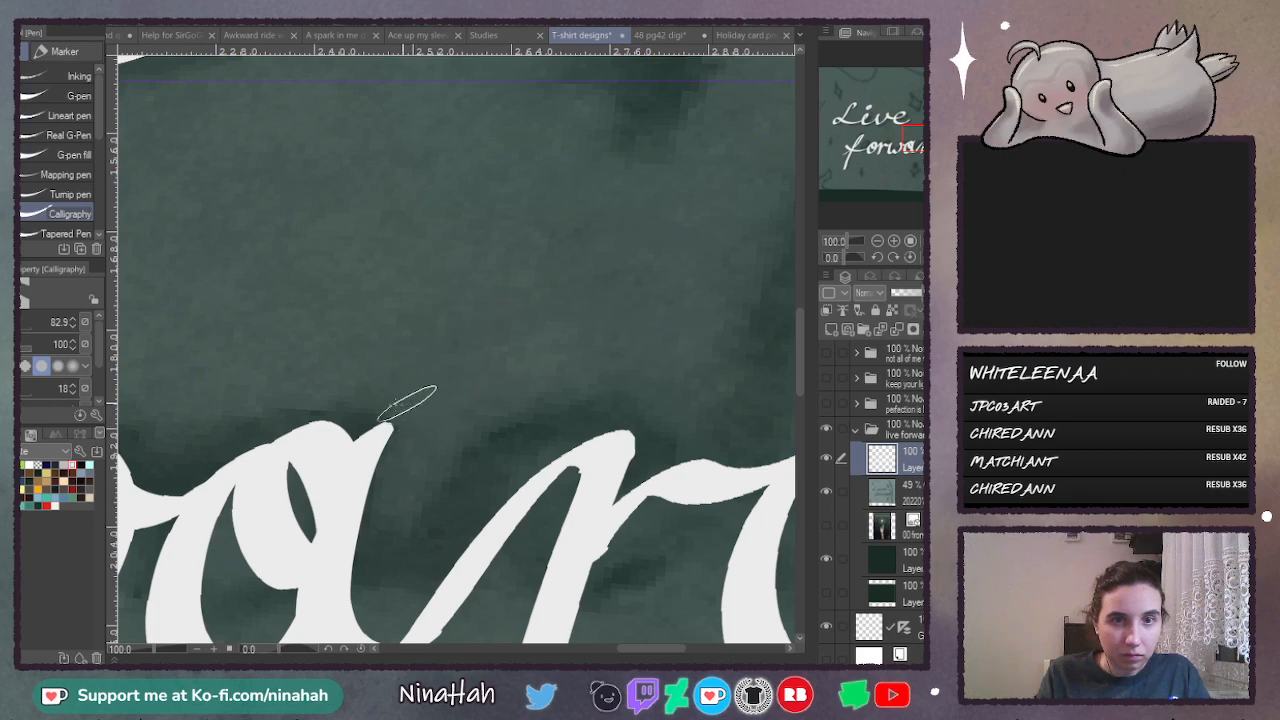
{"action": "left_click_drag", "start_coordinate": [799, 322], "coordinate": [800, 352]}
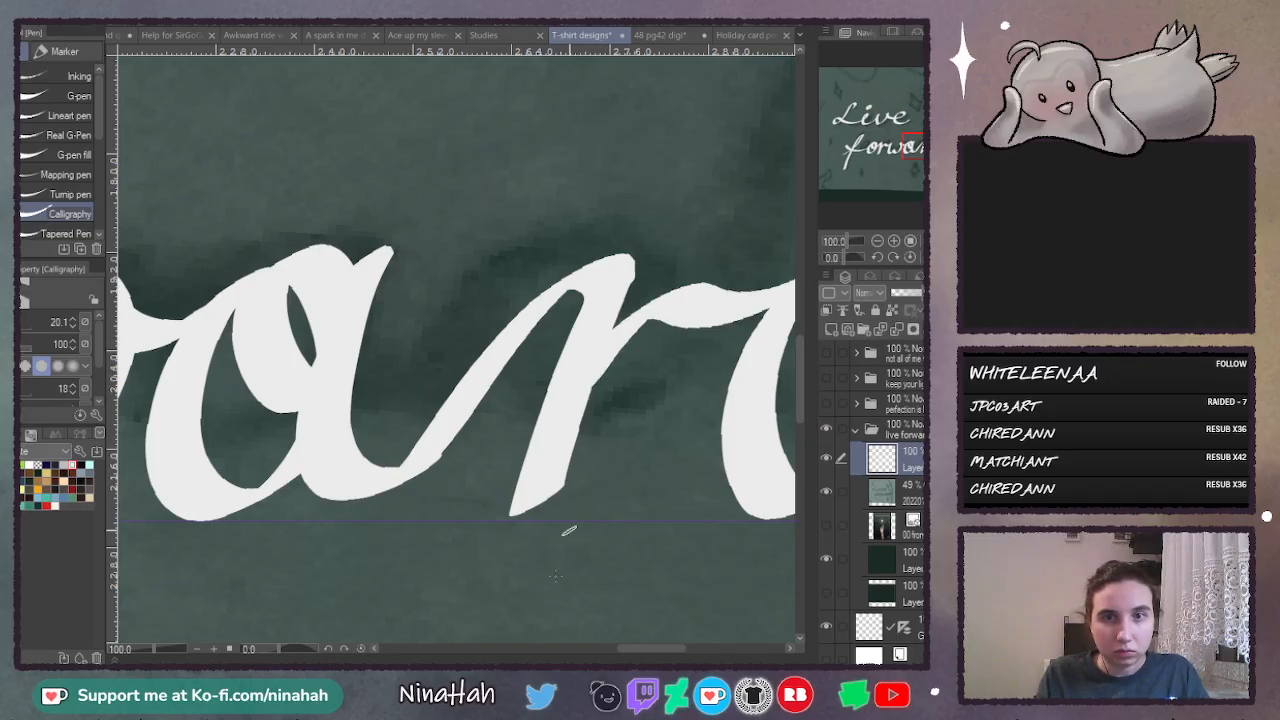
- Set the Calligraphy pen size to 69.5 and retrace the tall stem of the "d" in "forward" from its tip downward
{"action": "scroll", "coordinate": [703, 555], "scroll_direction": "right", "scroll_amount": 4}
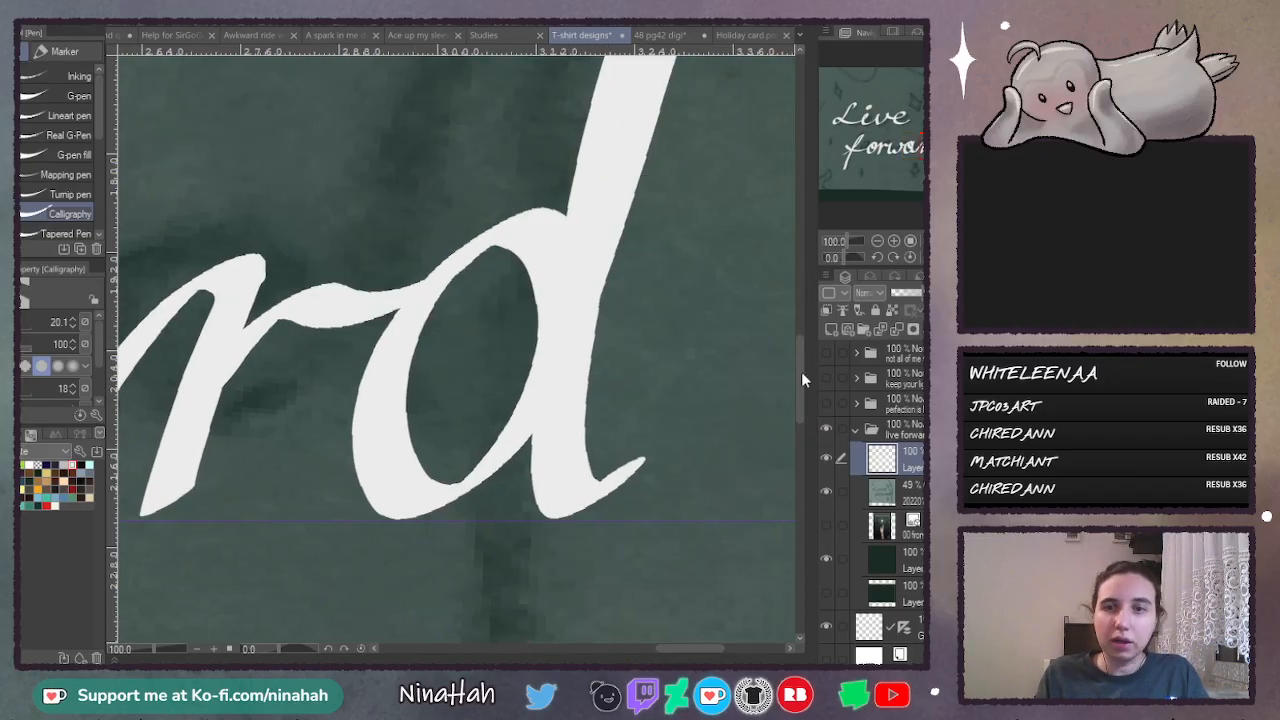
{"action": "scroll", "coordinate": [801, 371], "scroll_direction": "up", "scroll_amount": 5}
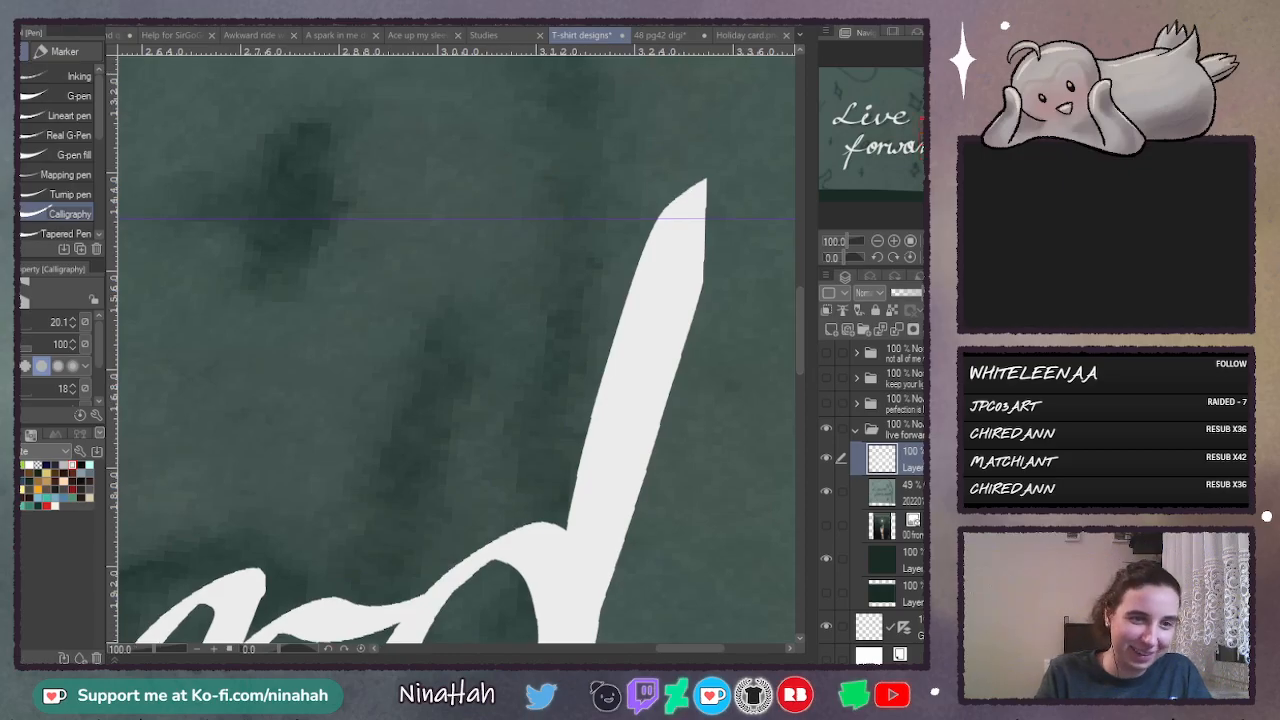
{"action": "left_click", "coordinate": [21, 335]}
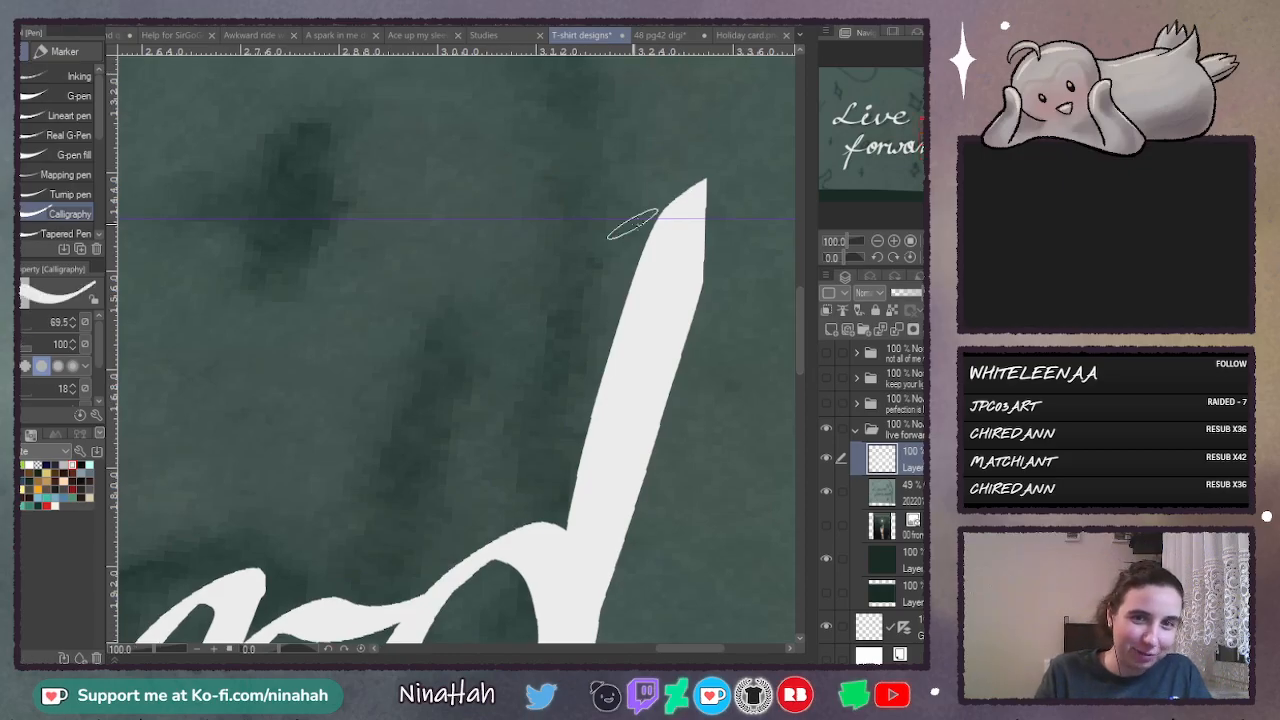
{"action": "mouse_move", "coordinate": [705, 185]}
{"action": "left_mouse_down"}
{"action": "mouse_move", "coordinate": [702, 228]}
{"action": "mouse_move", "coordinate": [598, 568]}
{"action": "left_mouse_up"}
- Thicken and round the upper curve of the "o" in "forward" with the Calligraphy pen
{"action": "scroll", "coordinate": [536, 639], "scroll_direction": "up", "scroll_amount": 10}
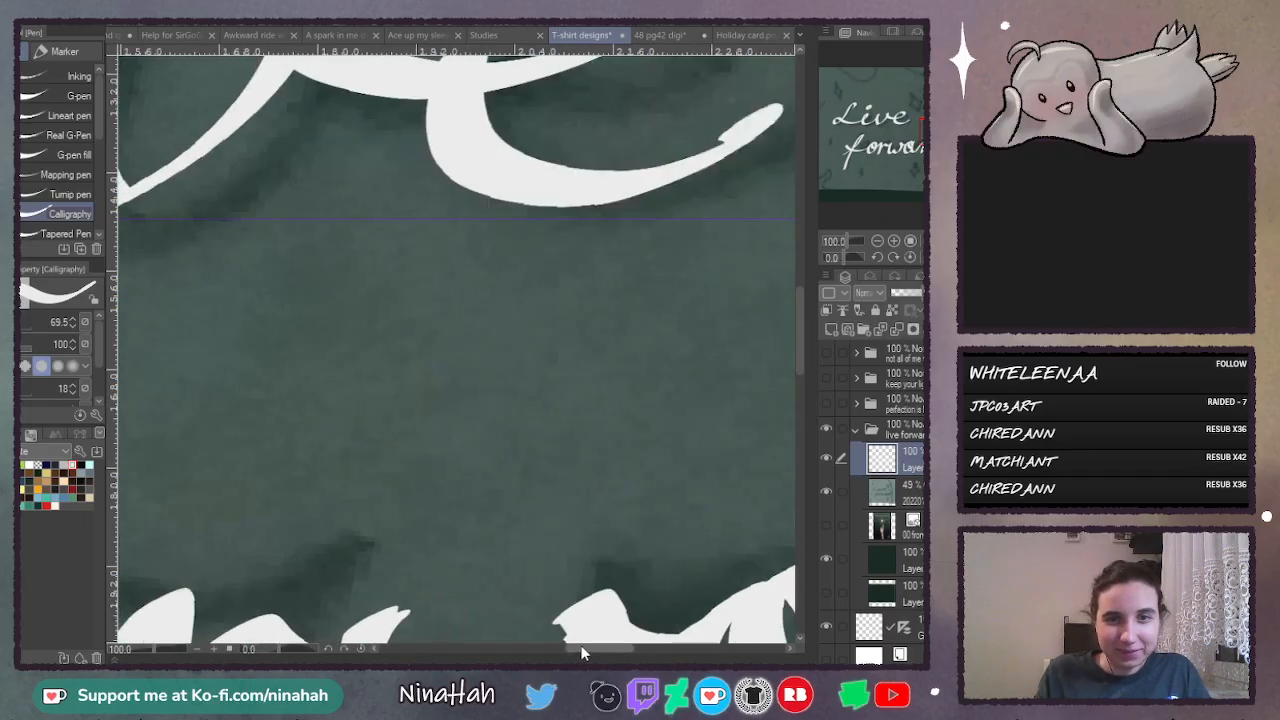
{"action": "scroll", "coordinate": [798, 380], "scroll_direction": "down", "scroll_amount": 10}
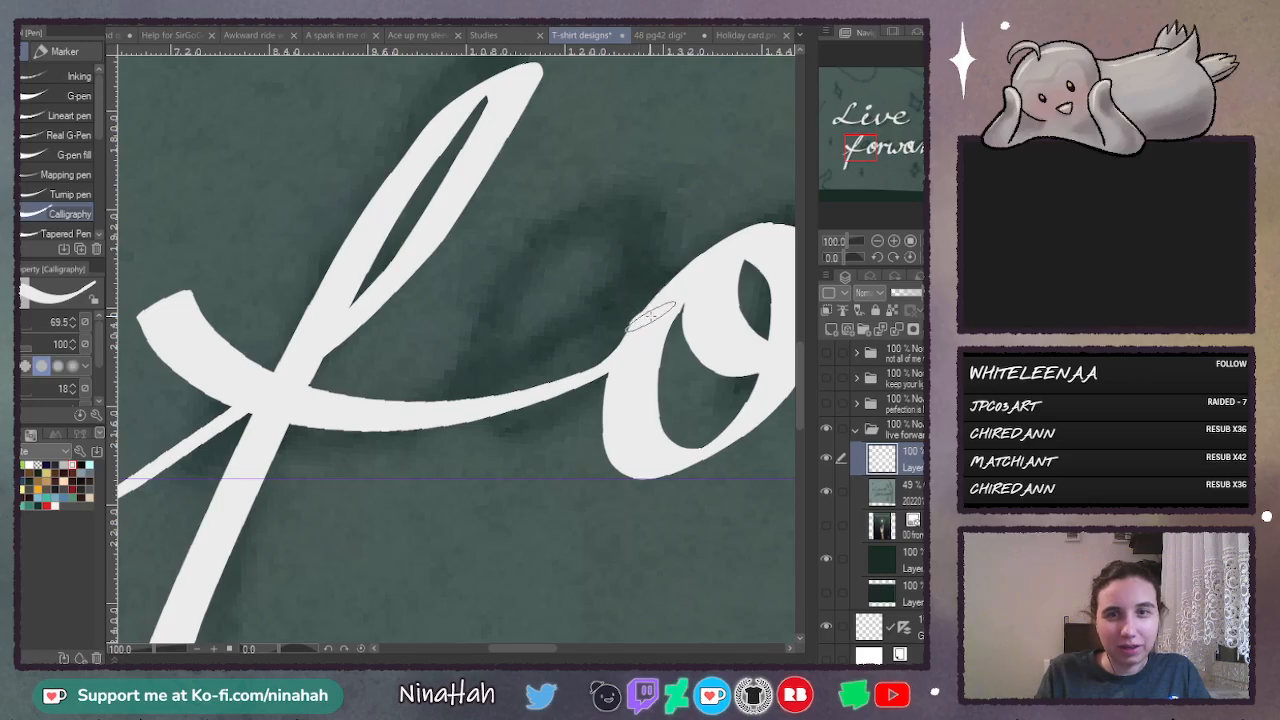
{"action": "left_click_drag", "start_coordinate": [760, 232], "coordinate": [773, 234]}
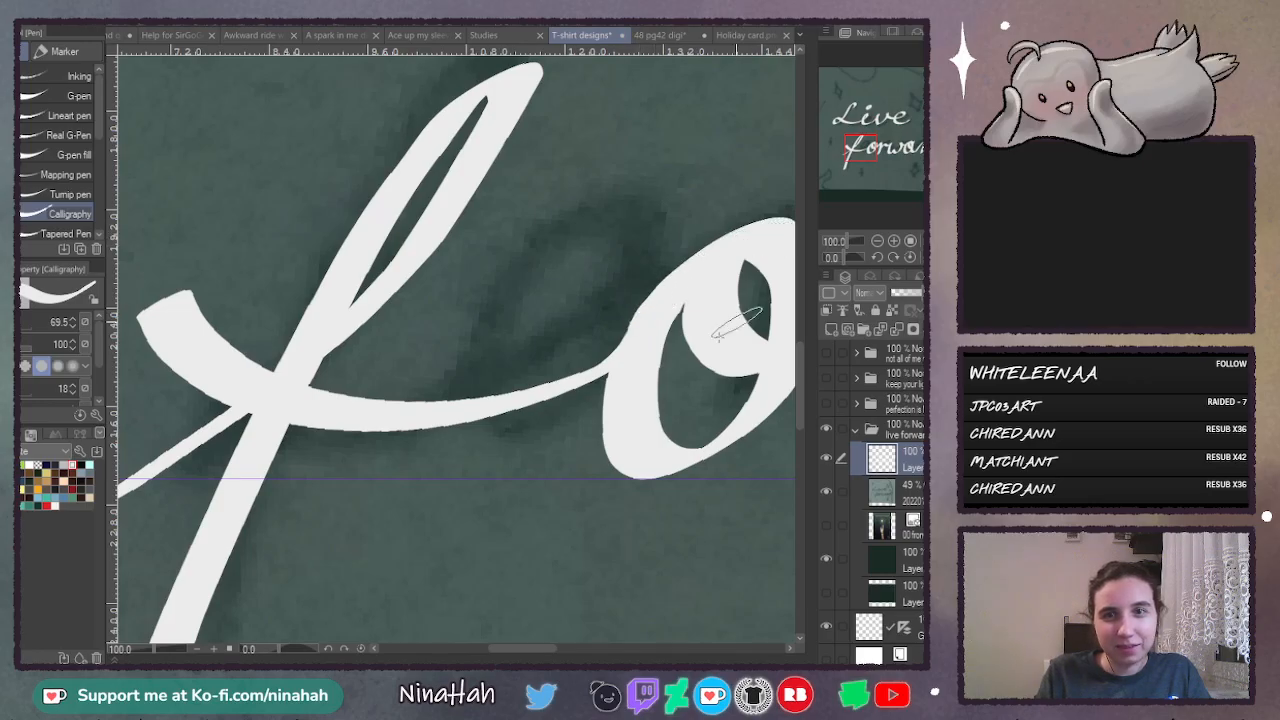
{"action": "scroll", "coordinate": [445, 232], "scroll_direction": "right", "scroll_amount": 5}
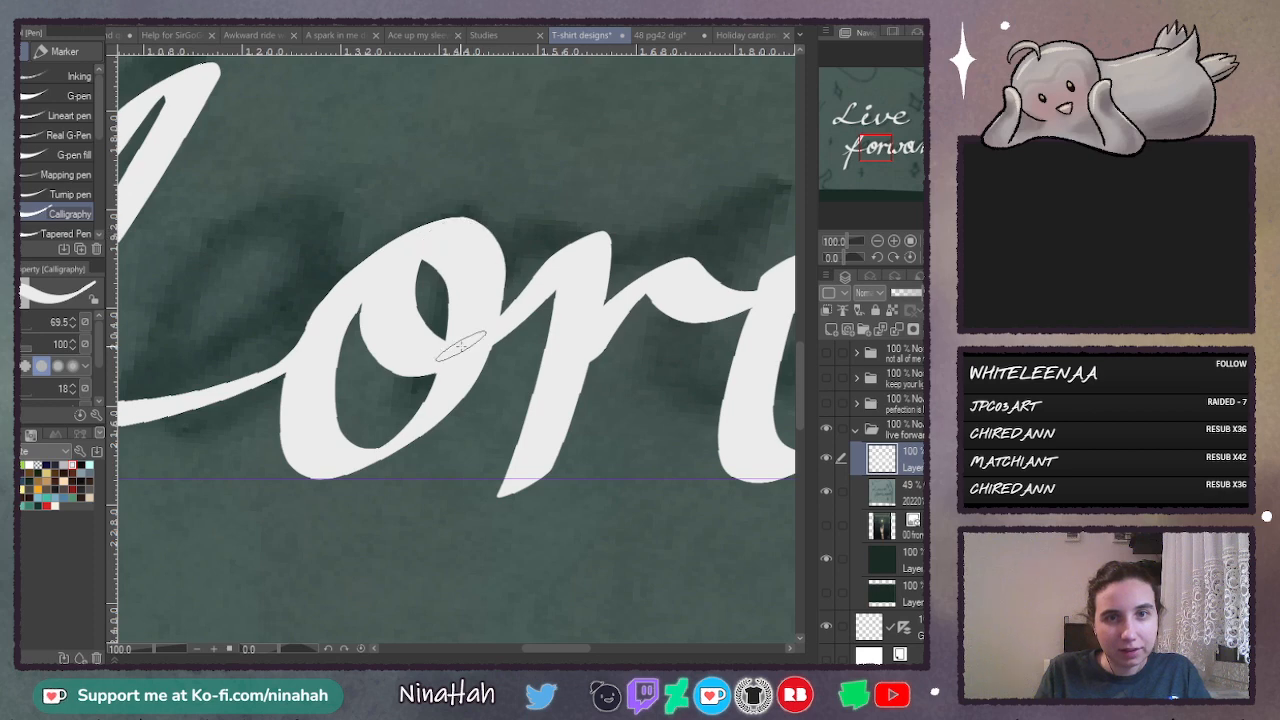
- Retrace the first downstroke of the "w" in "forward" and round off the hooked start of its final stroke
{"action": "left_click_drag", "start_coordinate": [542, 647], "coordinate": [577, 647]}
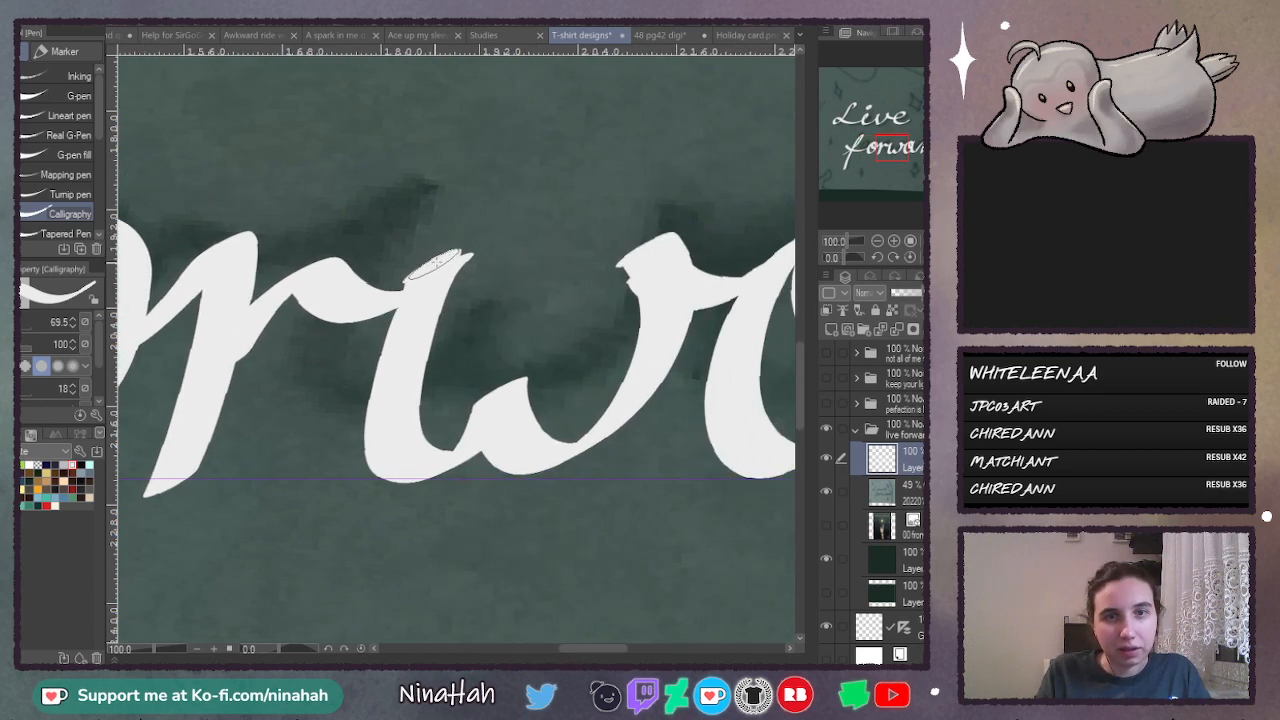
{"action": "left_click_drag", "start_coordinate": [433, 267], "coordinate": [453, 257]}
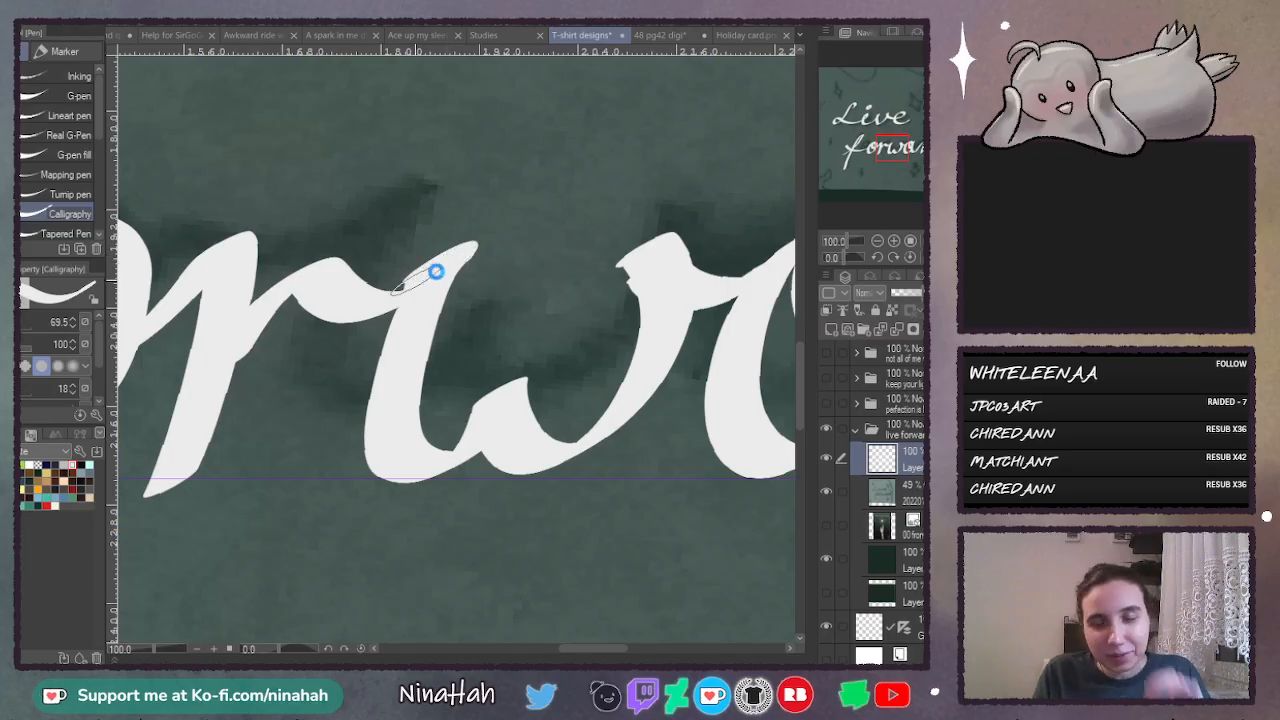
{"action": "left_click", "coordinate": [436, 271]}
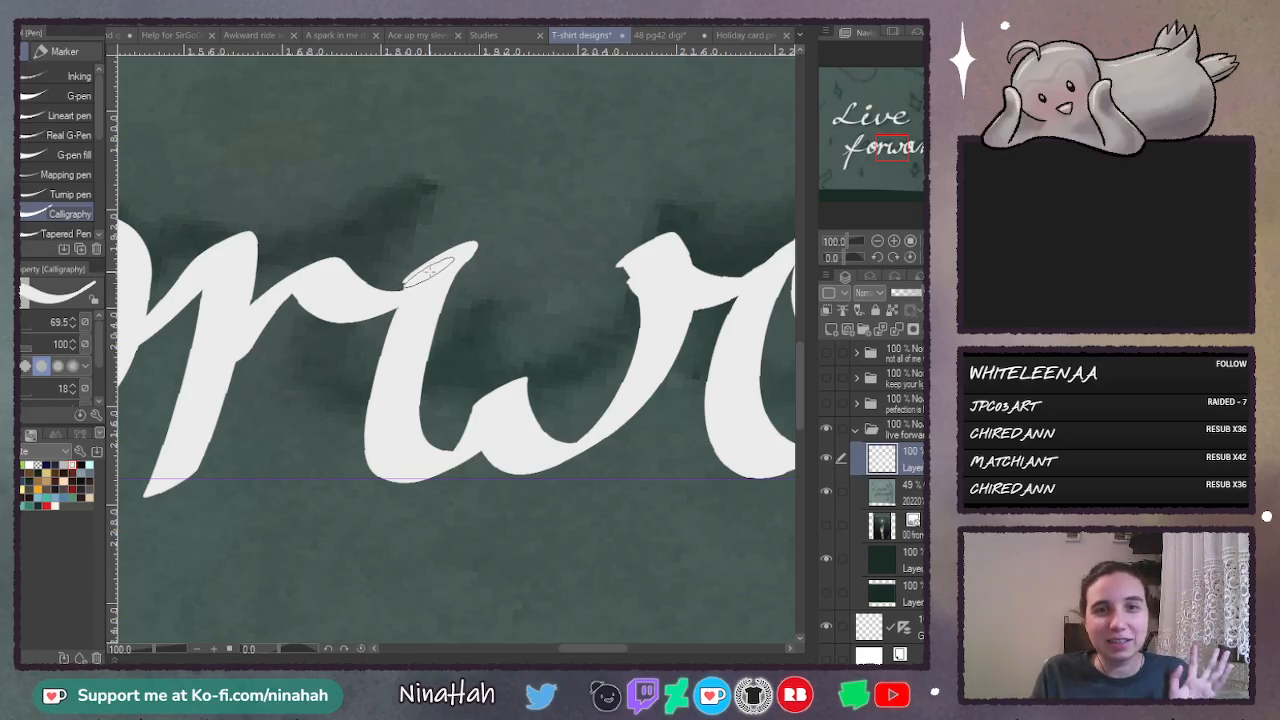
{"action": "mouse_move", "coordinate": [428, 269]}
{"action": "left_mouse_down"}
{"action": "mouse_move", "coordinate": [396, 327]}
{"action": "mouse_move", "coordinate": [398, 461]}
{"action": "left_mouse_up"}
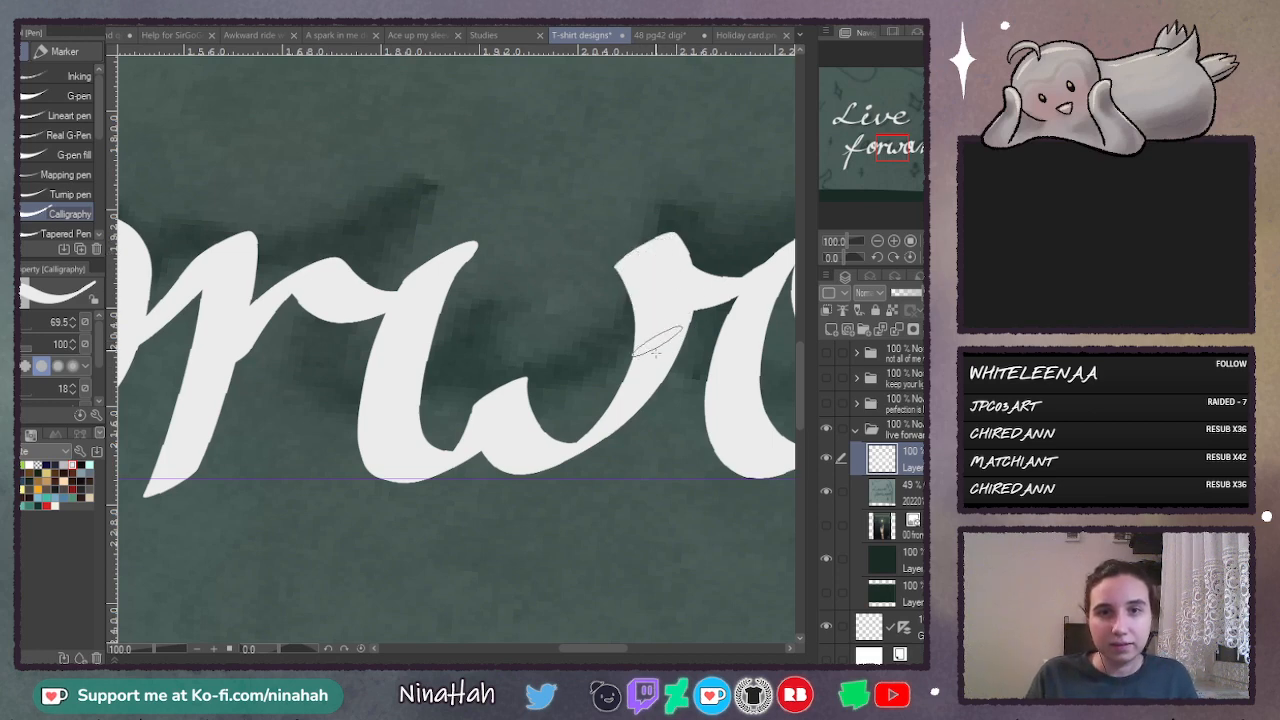
{"action": "mouse_move", "coordinate": [655, 248]}
{"action": "left_mouse_down"}
{"action": "mouse_move", "coordinate": [615, 250]}
{"action": "mouse_move", "coordinate": [633, 312]}
{"action": "left_mouse_up"}
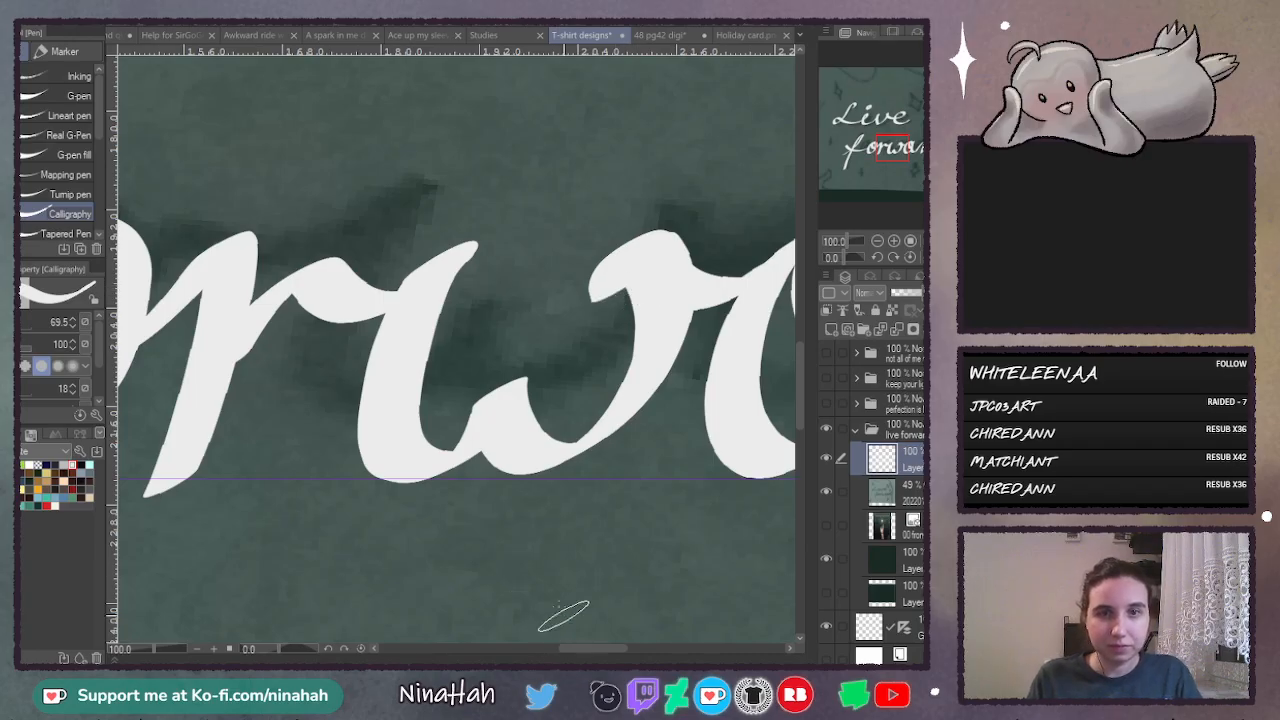
- Inspect the letter shapes and edges across "Live forward" up close and from a distance
{"action": "left_click_drag", "start_coordinate": [600, 648], "coordinate": [645, 660]}
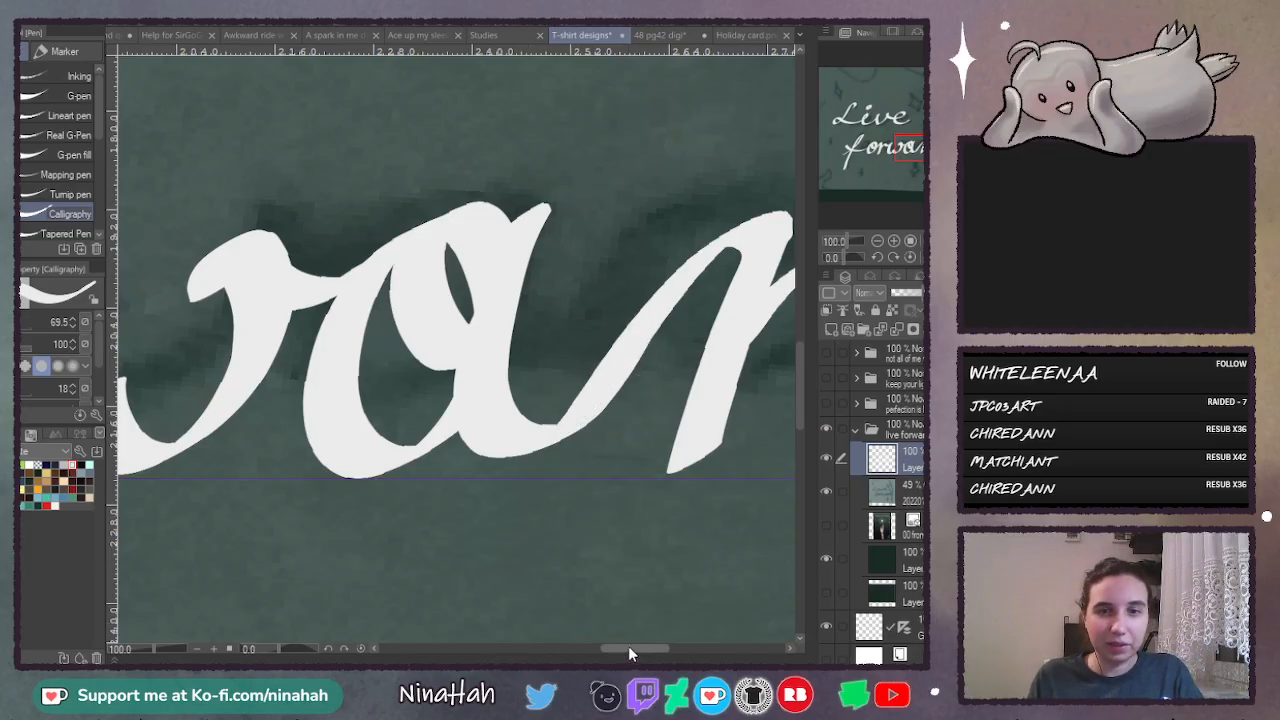
{"action": "left_click_drag", "start_coordinate": [628, 652], "coordinate": [682, 650]}
{"action": "mouse_move", "coordinate": [800, 372]}
{"action": "left_mouse_down"}
{"action": "mouse_move", "coordinate": [809, 312]}
{"action": "mouse_move", "coordinate": [796, 368]}
{"action": "left_mouse_up"}
{"action": "left_click_drag", "start_coordinate": [671, 648], "coordinate": [490, 629]}
{"action": "left_click", "coordinate": [878, 243]}
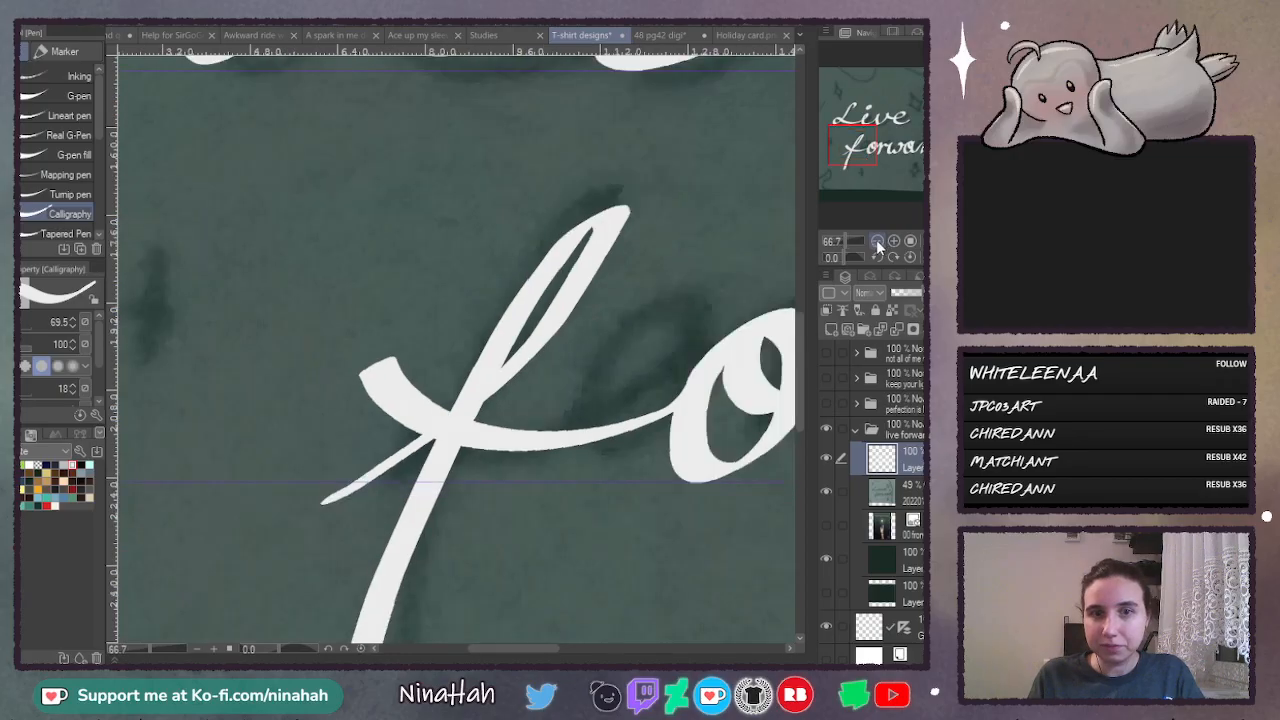
{"action": "left_click", "coordinate": [878, 243]}
{"action": "left_click", "coordinate": [878, 243]}
{"action": "mouse_move", "coordinate": [803, 416]}
{"action": "left_mouse_down"}
{"action": "mouse_move", "coordinate": [803, 388]}
{"action": "mouse_move", "coordinate": [800, 401]}
{"action": "left_mouse_up"}
{"action": "left_click_drag", "start_coordinate": [520, 649], "coordinate": [564, 649]}
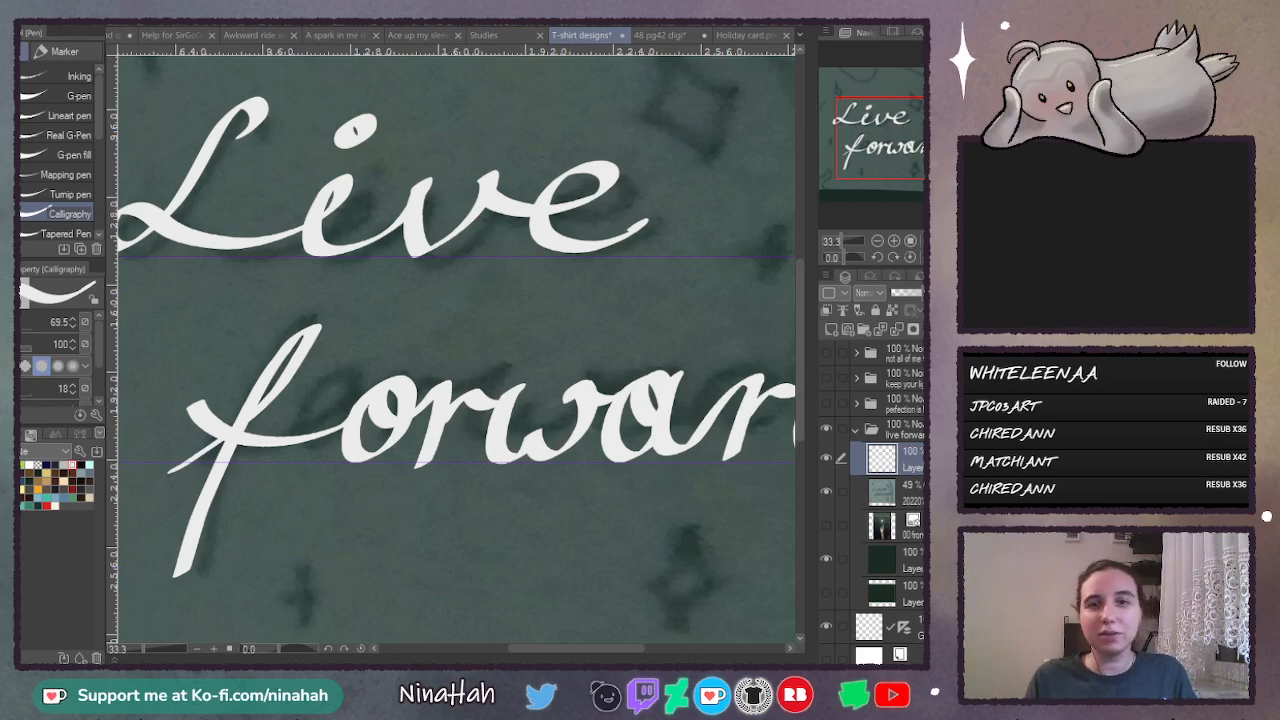
{"action": "left_click", "coordinate": [895, 242]}
{"action": "left_click", "coordinate": [895, 242]}
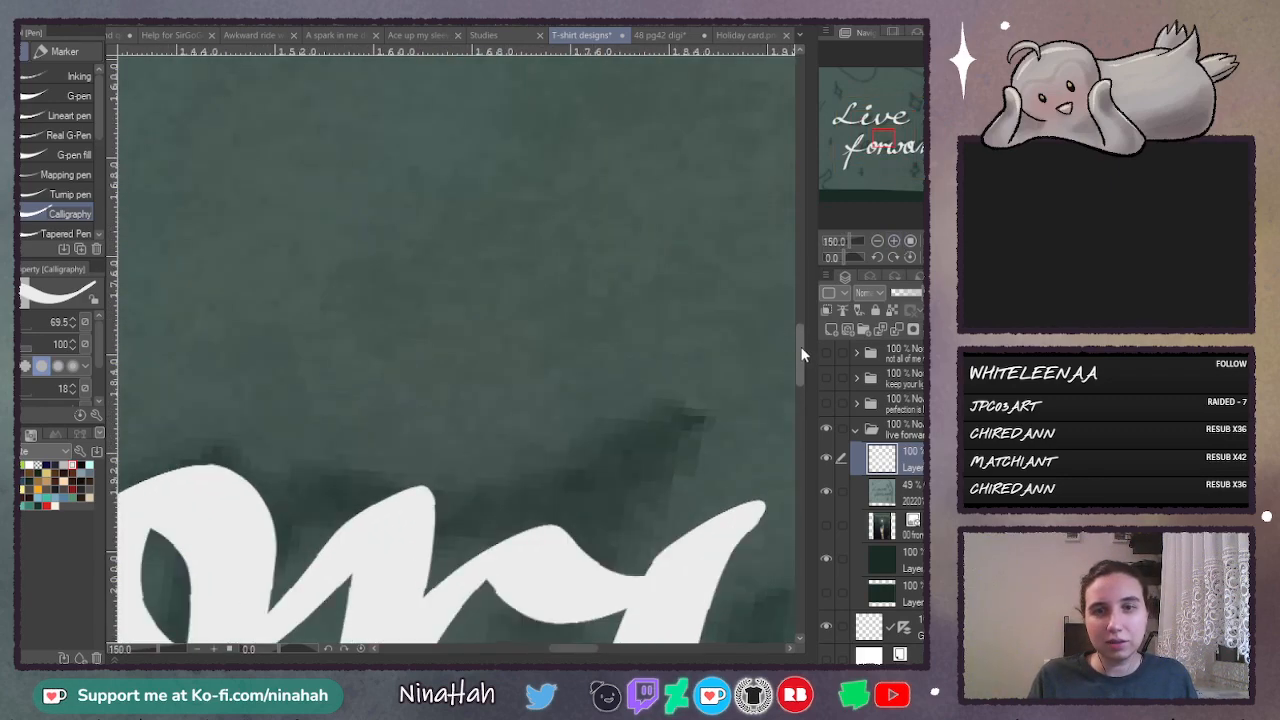
{"action": "scroll", "coordinate": [406, 478], "scroll_direction": "down", "scroll_amount": 3}
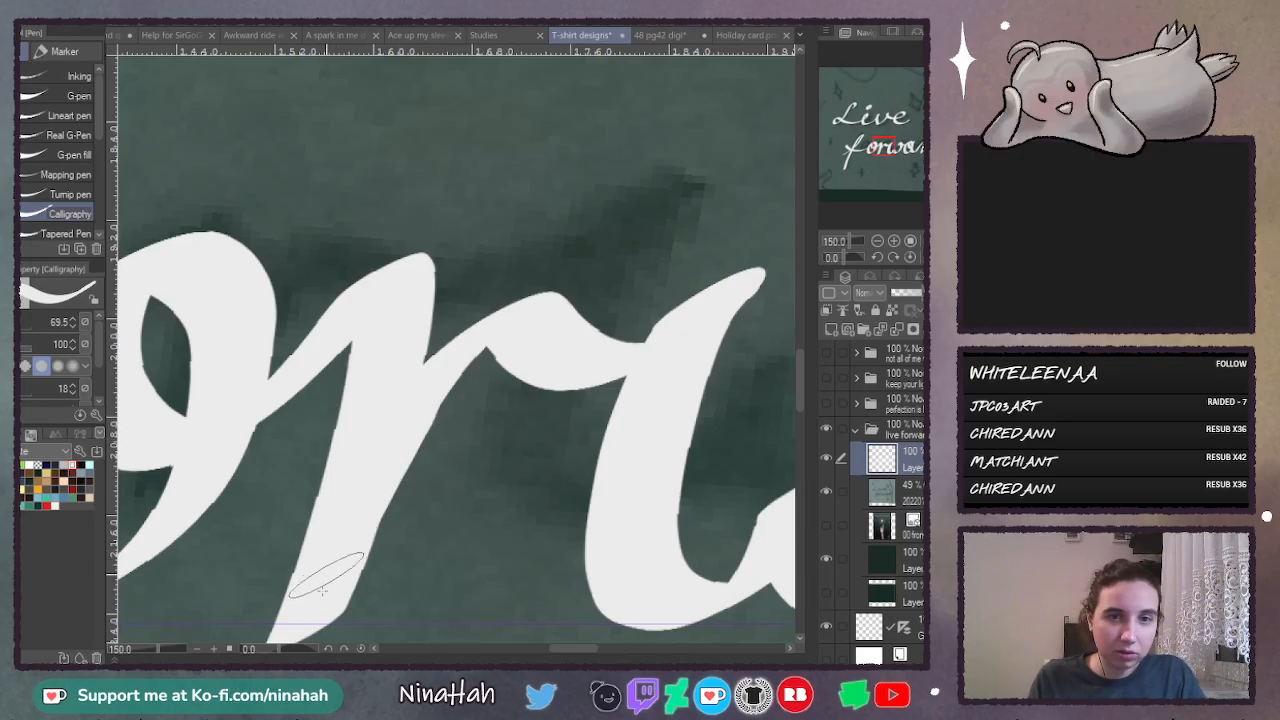
{"action": "left_click", "coordinate": [877, 242]}
{"action": "left_click", "coordinate": [877, 242]}
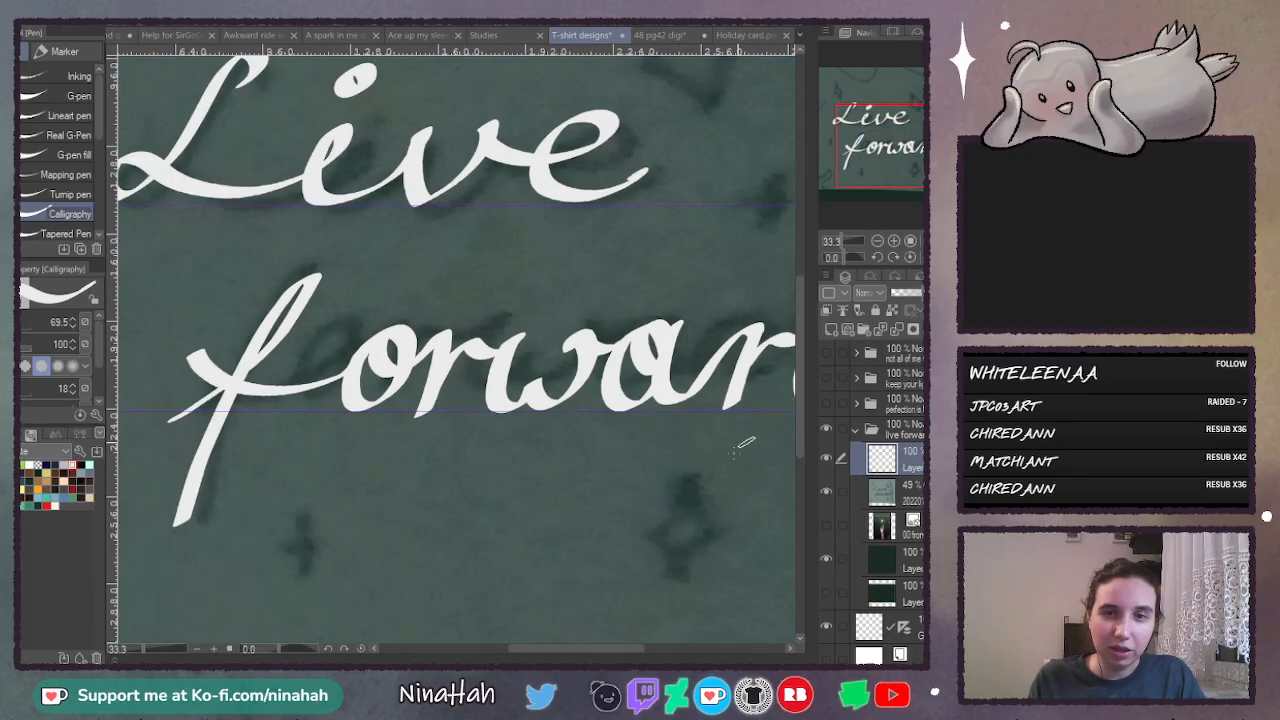
{"action": "mouse_move", "coordinate": [560, 648]}
{"action": "left_mouse_down"}
{"action": "mouse_move", "coordinate": [647, 648]}
{"action": "mouse_move", "coordinate": [536, 648]}
{"action": "left_mouse_up"}
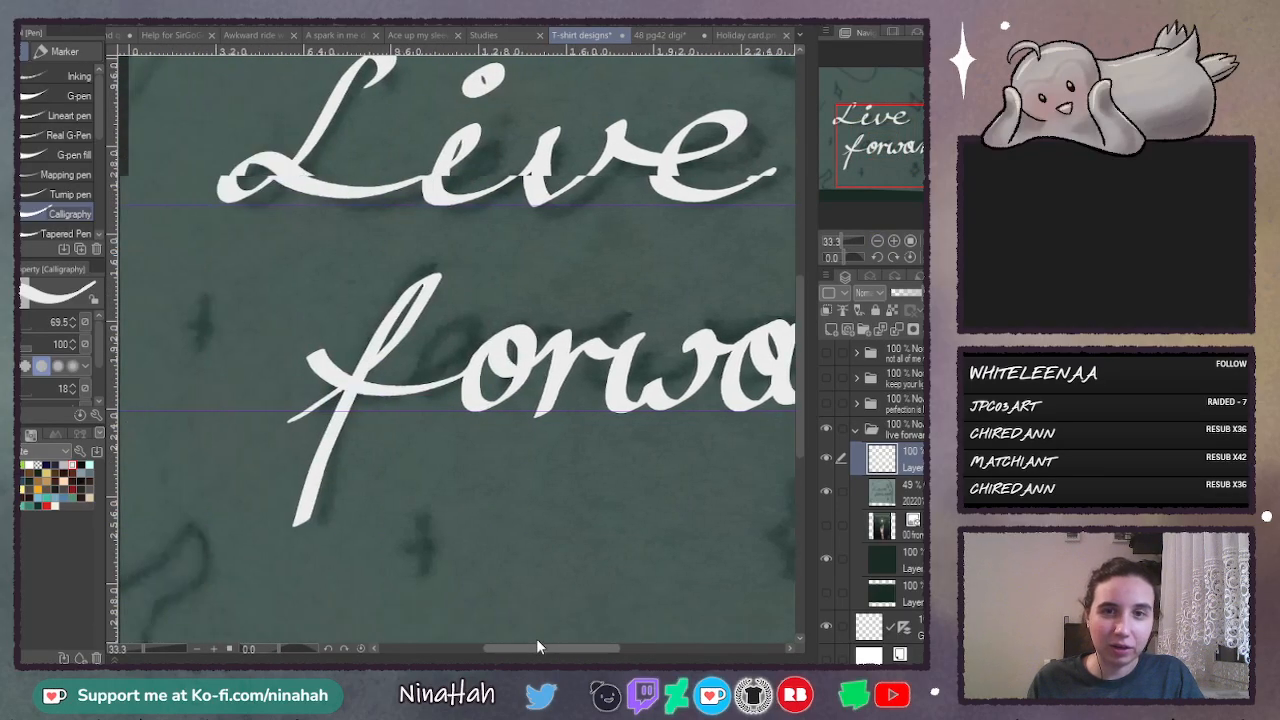
{"action": "key", "text": "ctrl+0"}
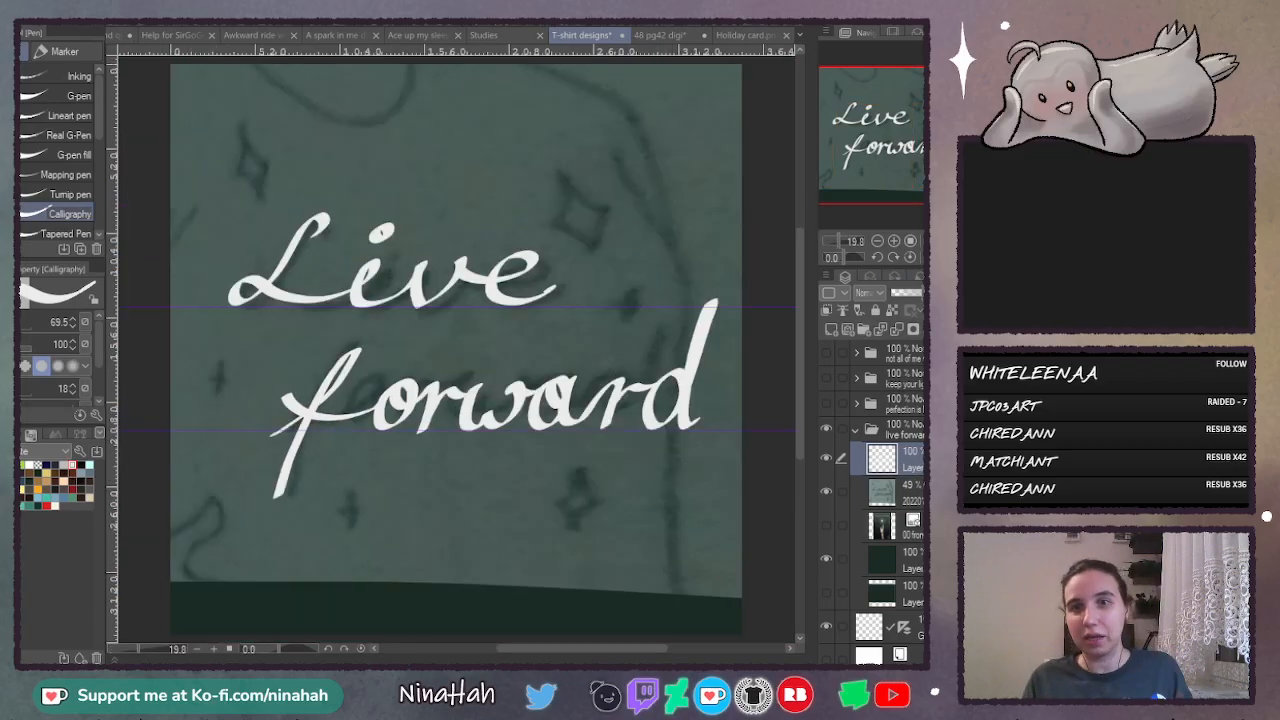
- Duplicate the white lettering layer and add a new layer clipped to the lower copy
{"action": "key", "text": "ctrl+v"}
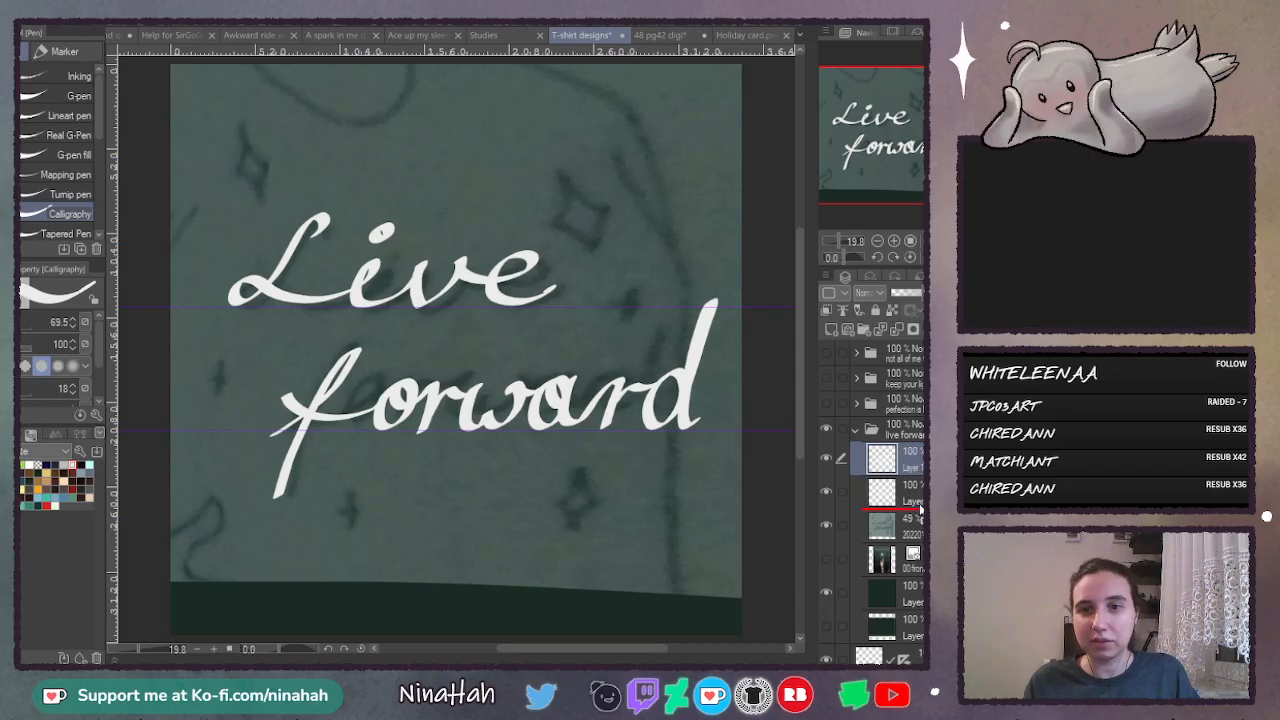
{"action": "left_click_drag", "start_coordinate": [920, 510], "coordinate": [918, 508]}
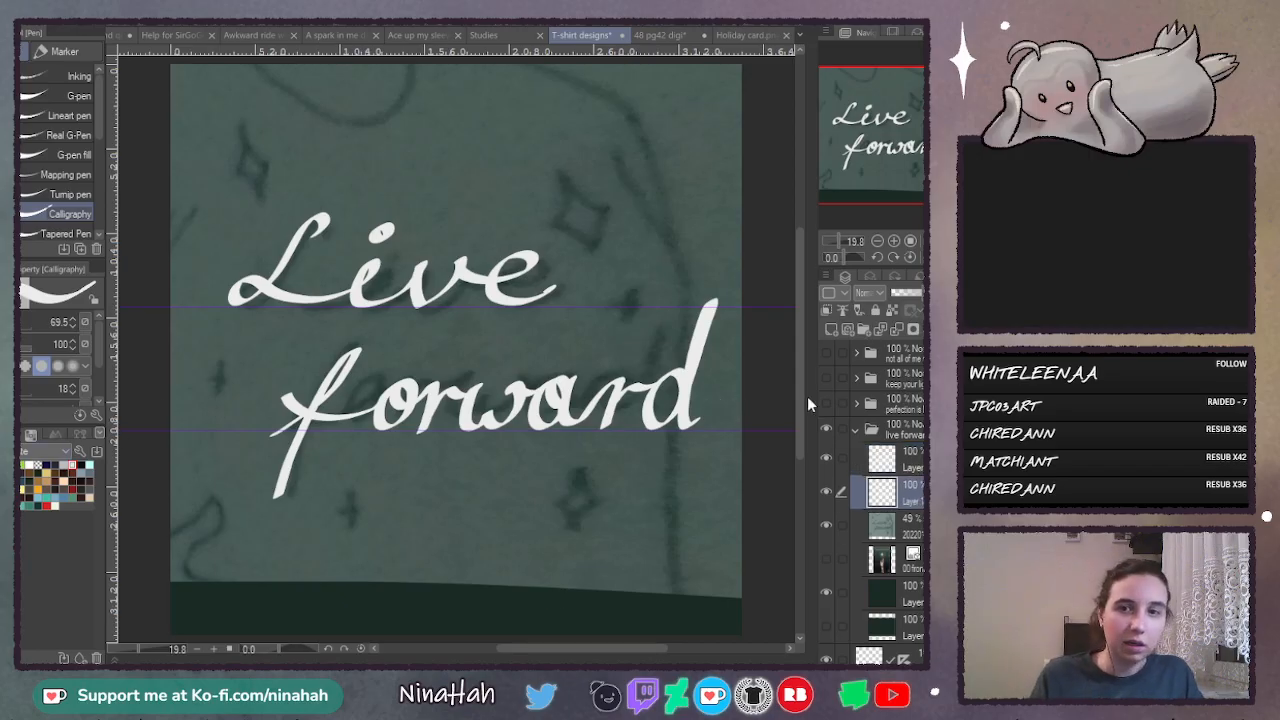
{"action": "left_click", "coordinate": [832, 333]}
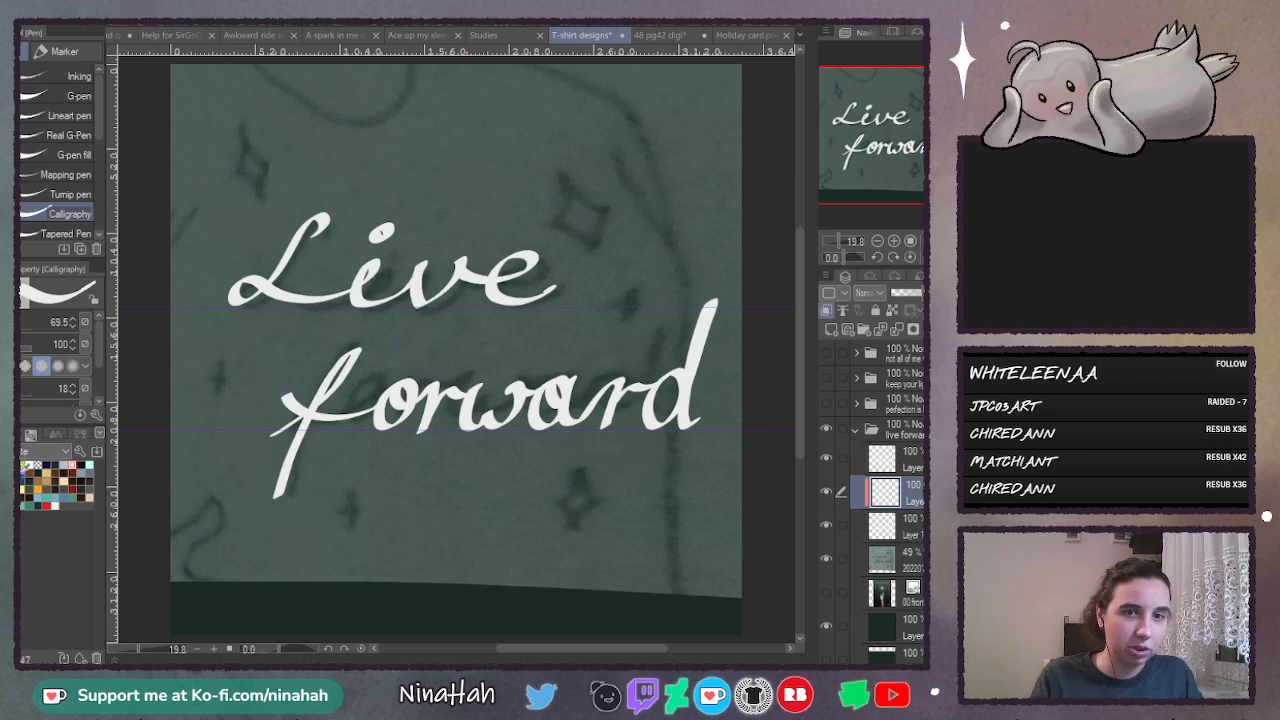
- Fill the clipped layer with a very dark green, slightly darker than the background
{"action": "left_click", "coordinate": [44, 466]}
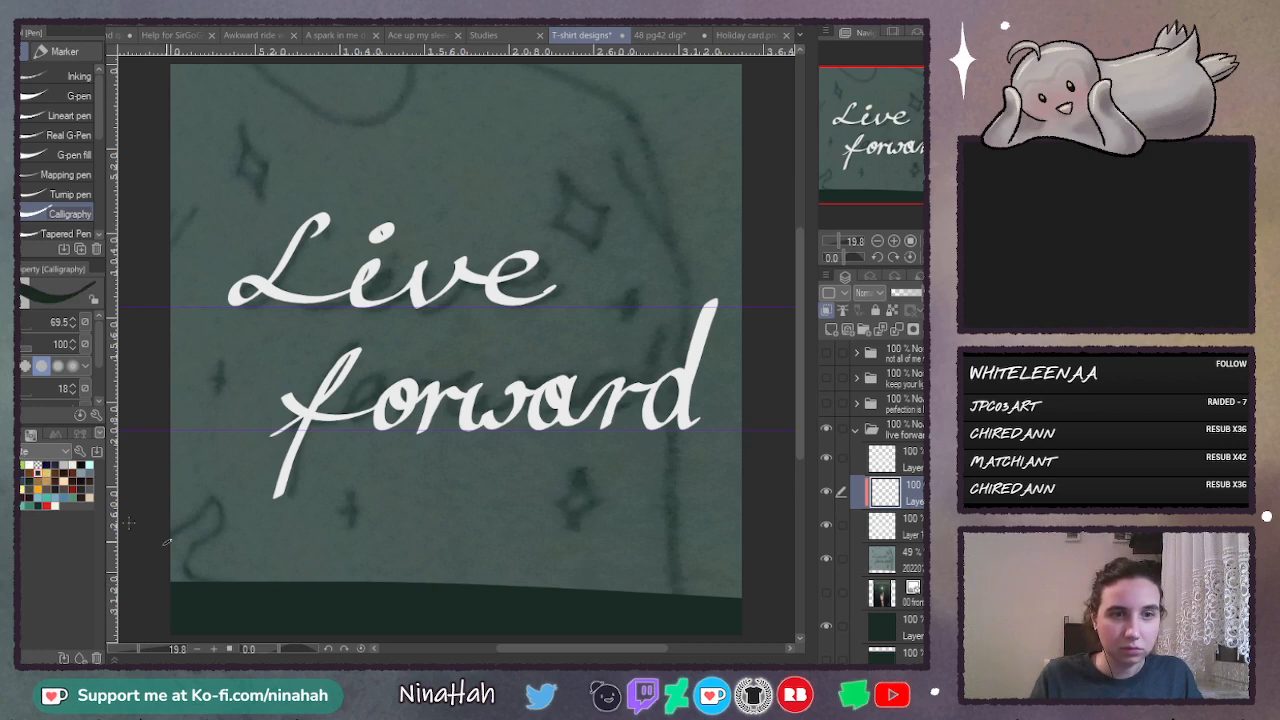
{"action": "key", "text": "g"}
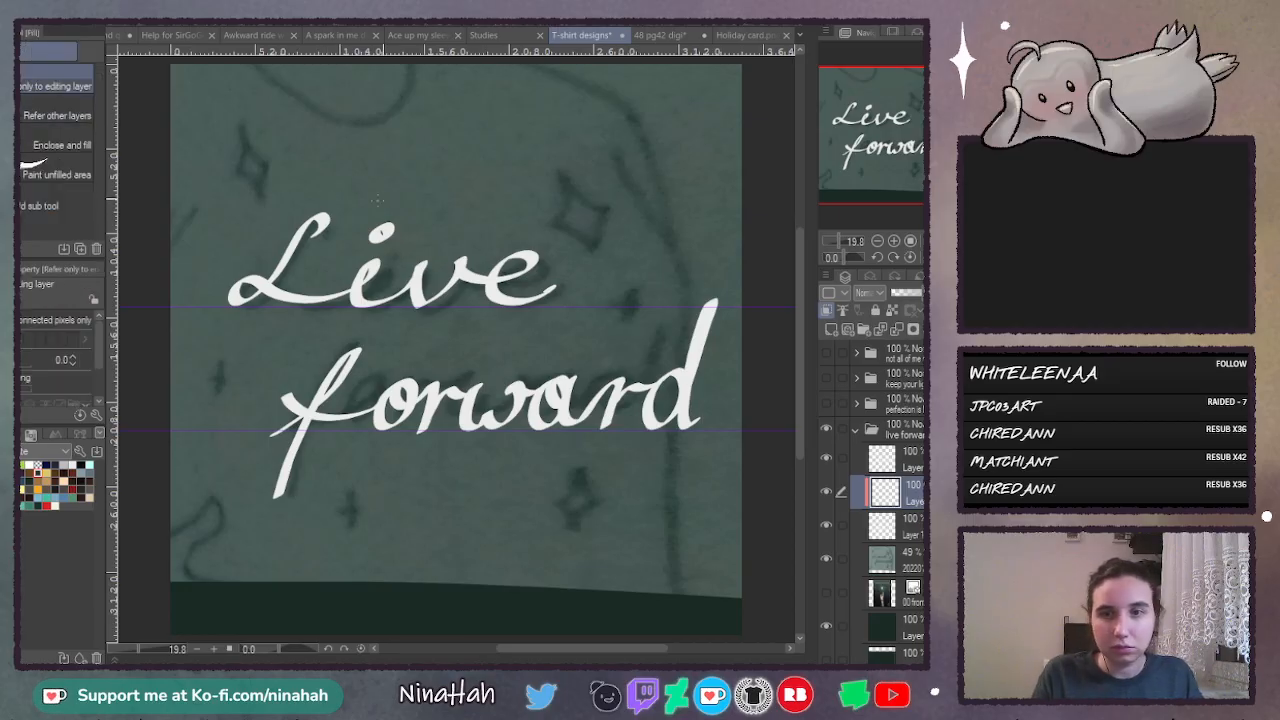
{"action": "left_click", "coordinate": [378, 200]}
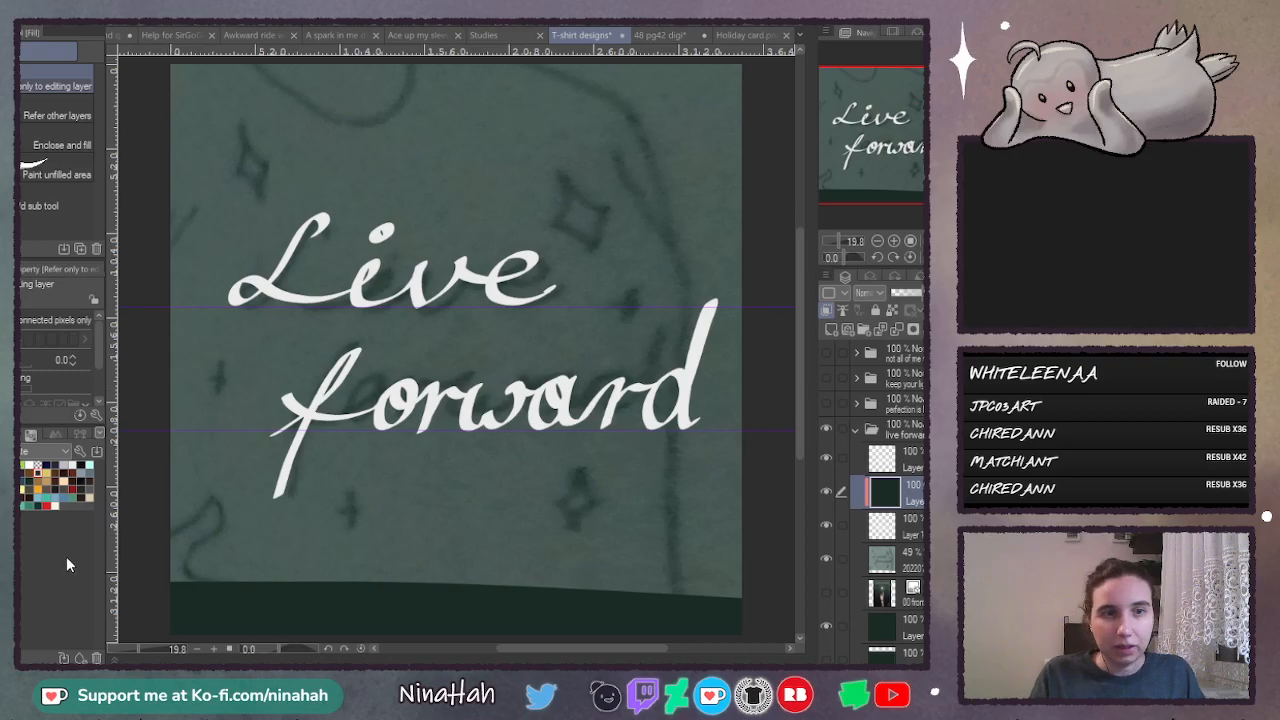
{"action": "left_click", "coordinate": [31, 433]}
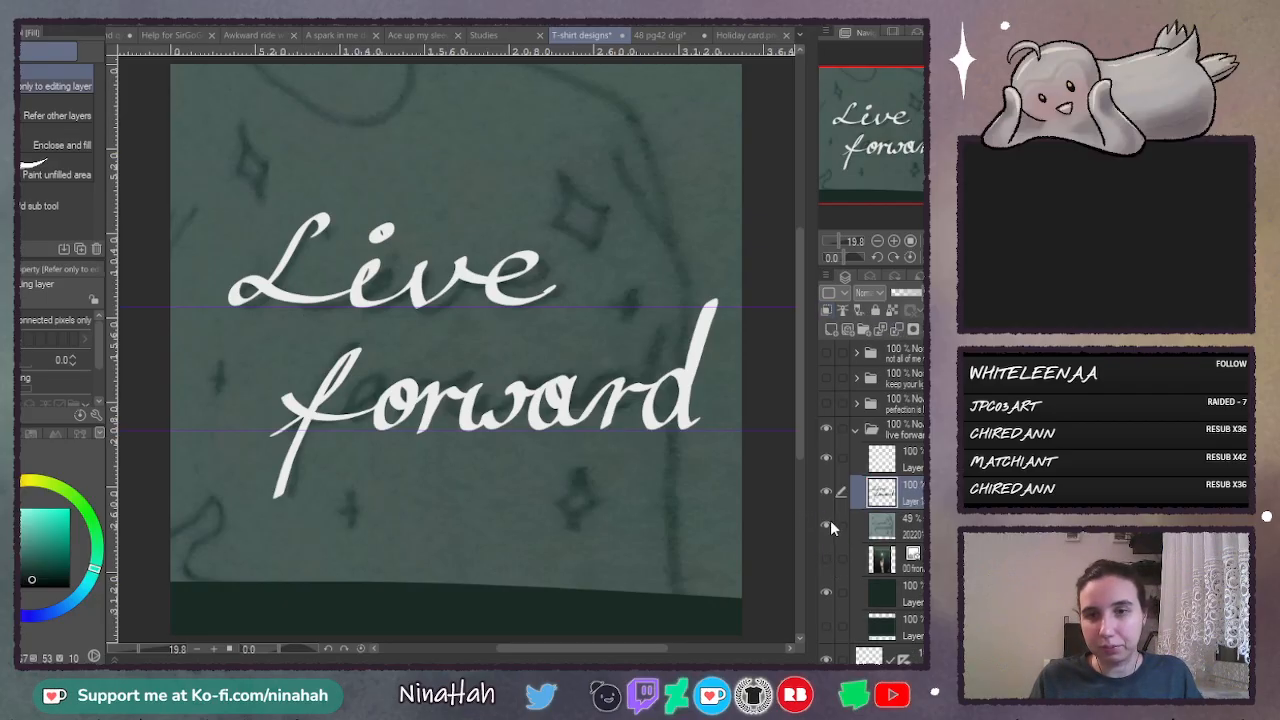
- Hide the sketch, merge the dark fill into the lettering copy and offset it slightly down and right as a drop shadow
{"action": "left_click", "coordinate": [826, 524]}
{"action": "key", "text": "o"}
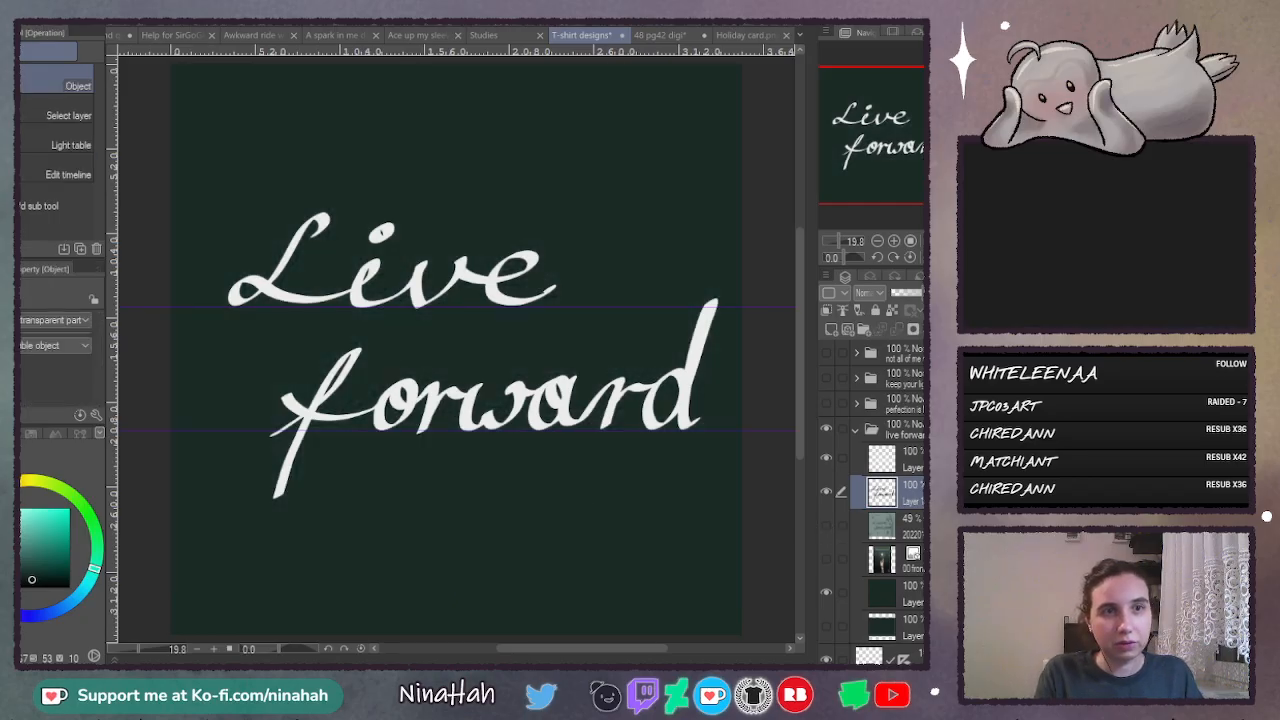
{"action": "key", "text": "k"}
{"action": "left_click_drag", "start_coordinate": [491, 411], "coordinate": [498, 419]}
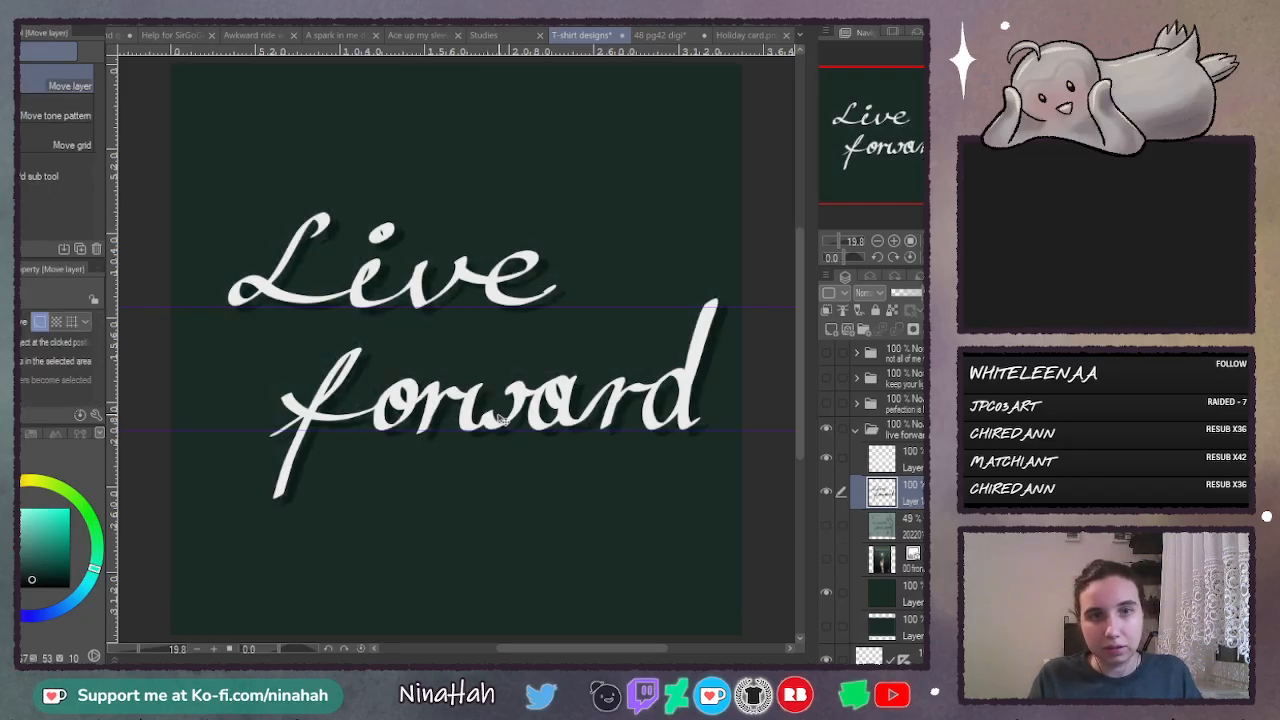
- Add a border effect to the shadow layer with an edge thickness of 10.0 and a dark green edge color
{"action": "left_click", "coordinate": [871, 278]}
{"action": "left_click", "coordinate": [867, 307]}
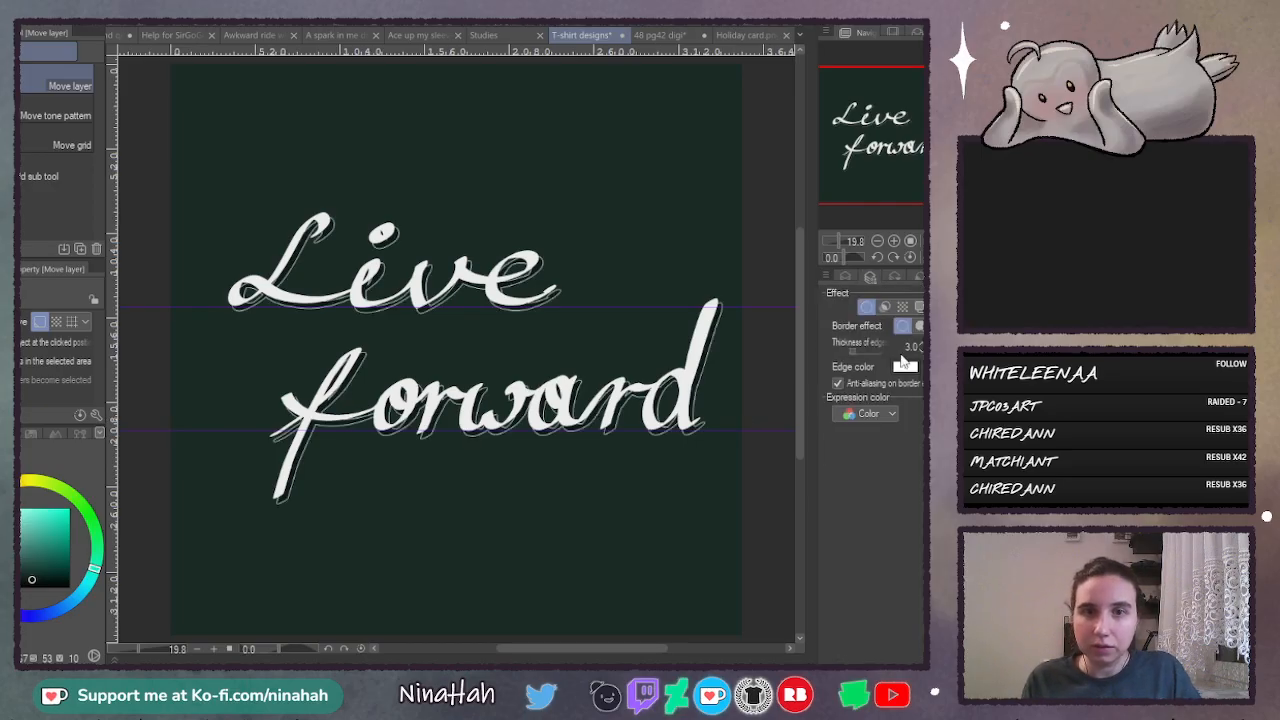
{"action": "left_click", "coordinate": [920, 345]}
{"action": "left_click", "coordinate": [920, 345]}
{"action": "left_click", "coordinate": [920, 345]}
{"action": "left_click", "coordinate": [920, 345]}
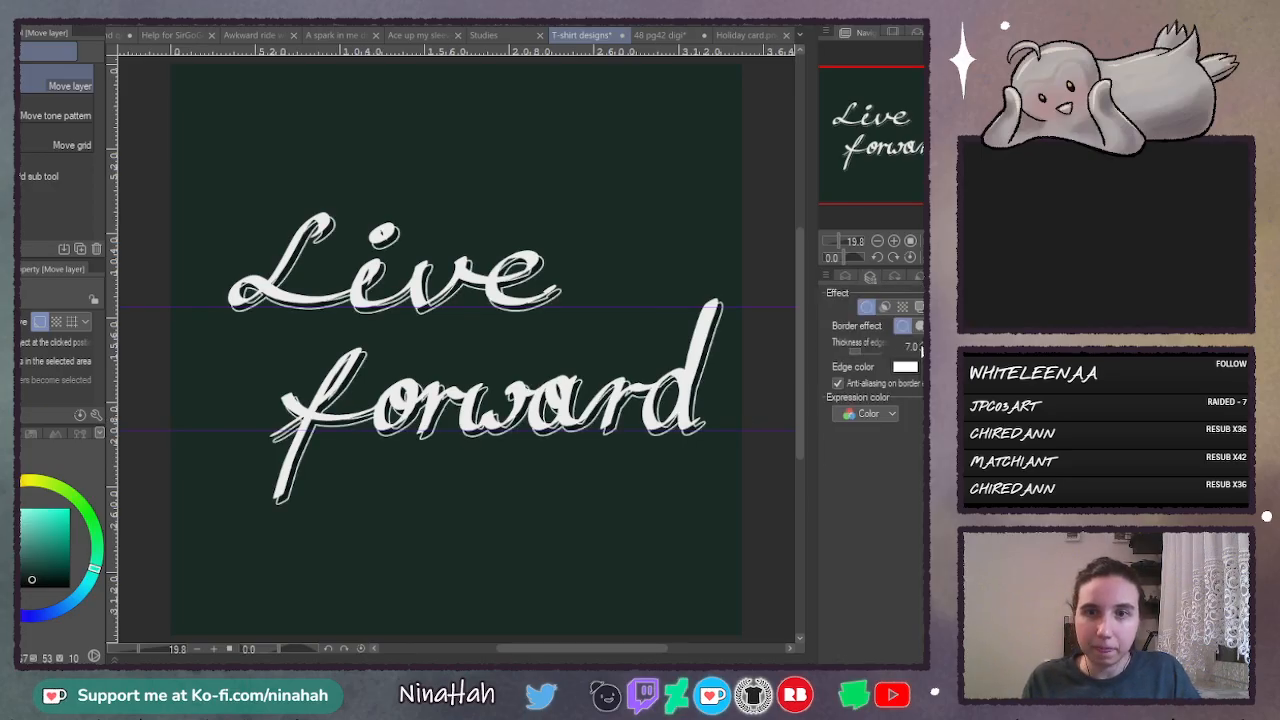
{"action": "left_click", "coordinate": [920, 346]}
{"action": "left_click", "coordinate": [920, 346]}
{"action": "left_click", "coordinate": [920, 346]}
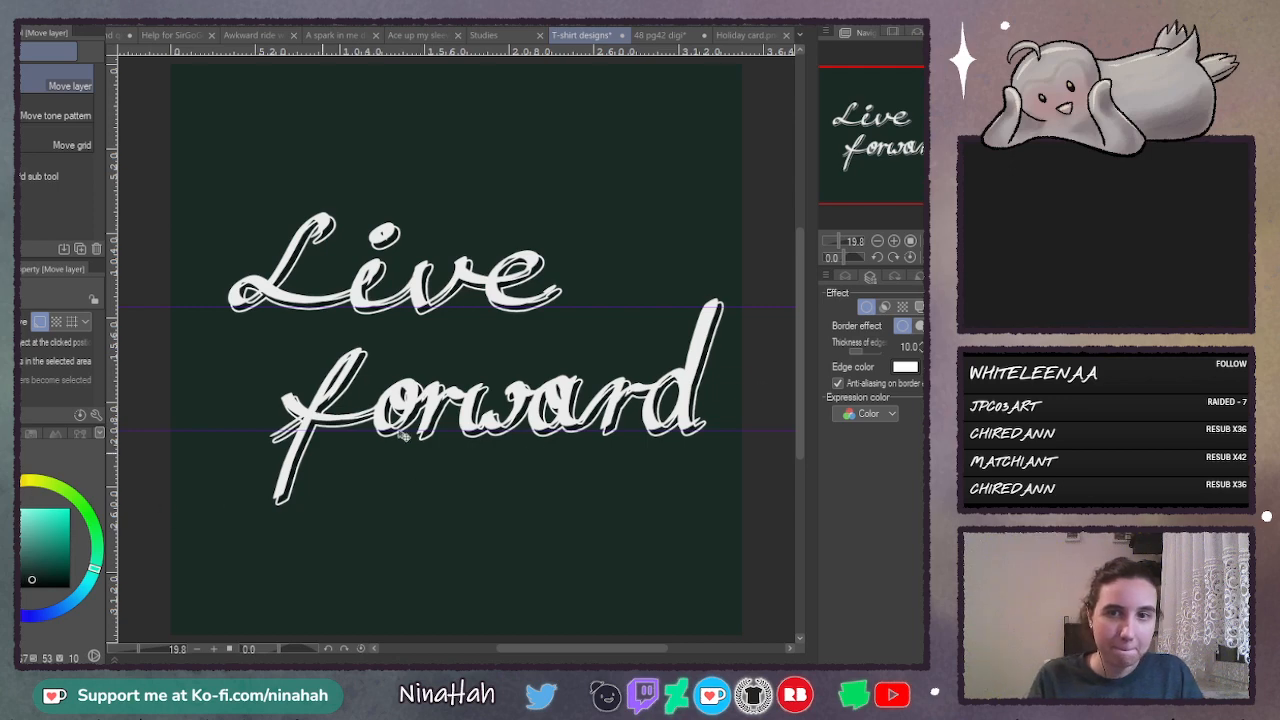
{"action": "left_click", "coordinate": [708, 473]}
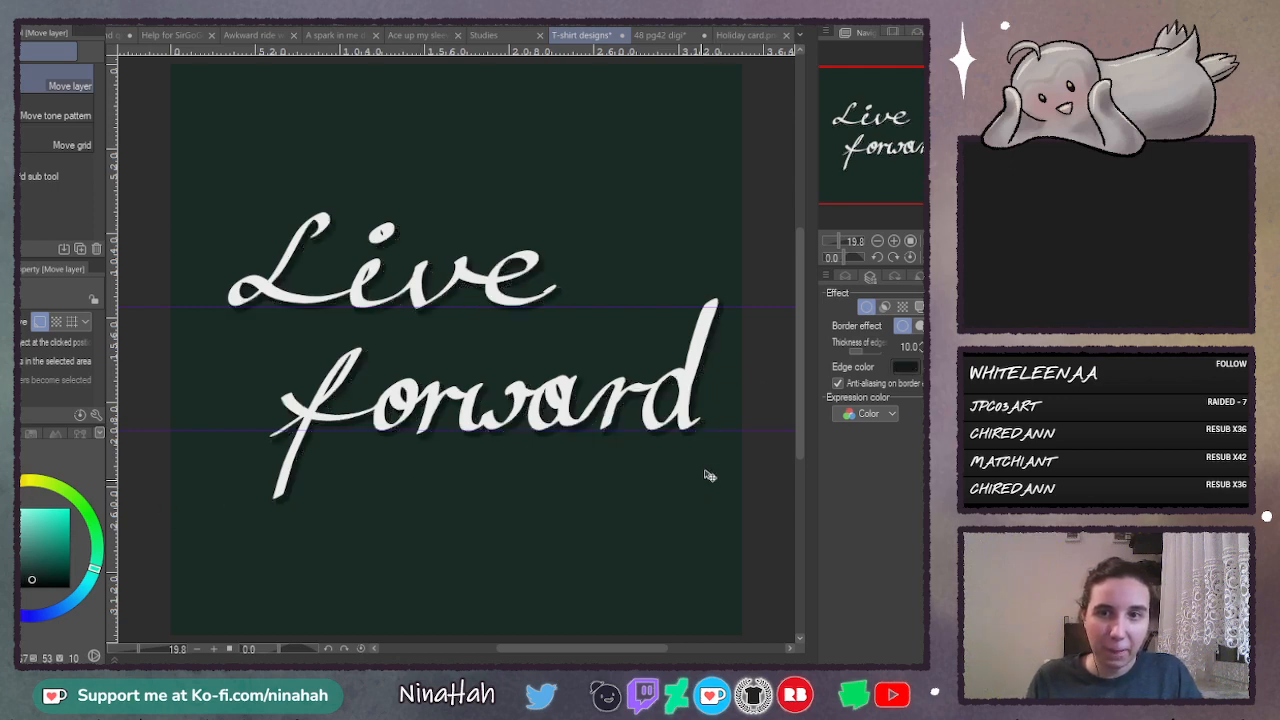
{"action": "left_click", "coordinate": [846, 279]}
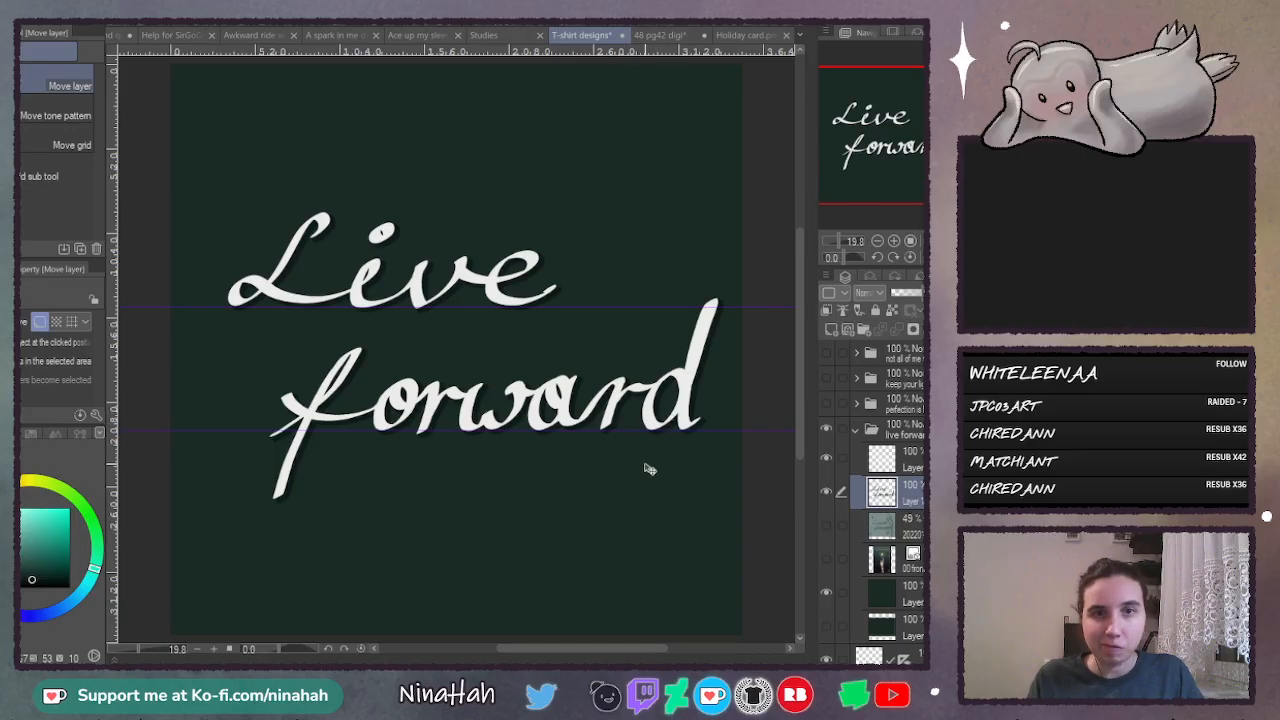
- Delete the lowest layer in the "live forward" folder and show the sketch layer again
{"action": "left_click", "coordinate": [903, 625]}
{"action": "left_click", "coordinate": [827, 525]}
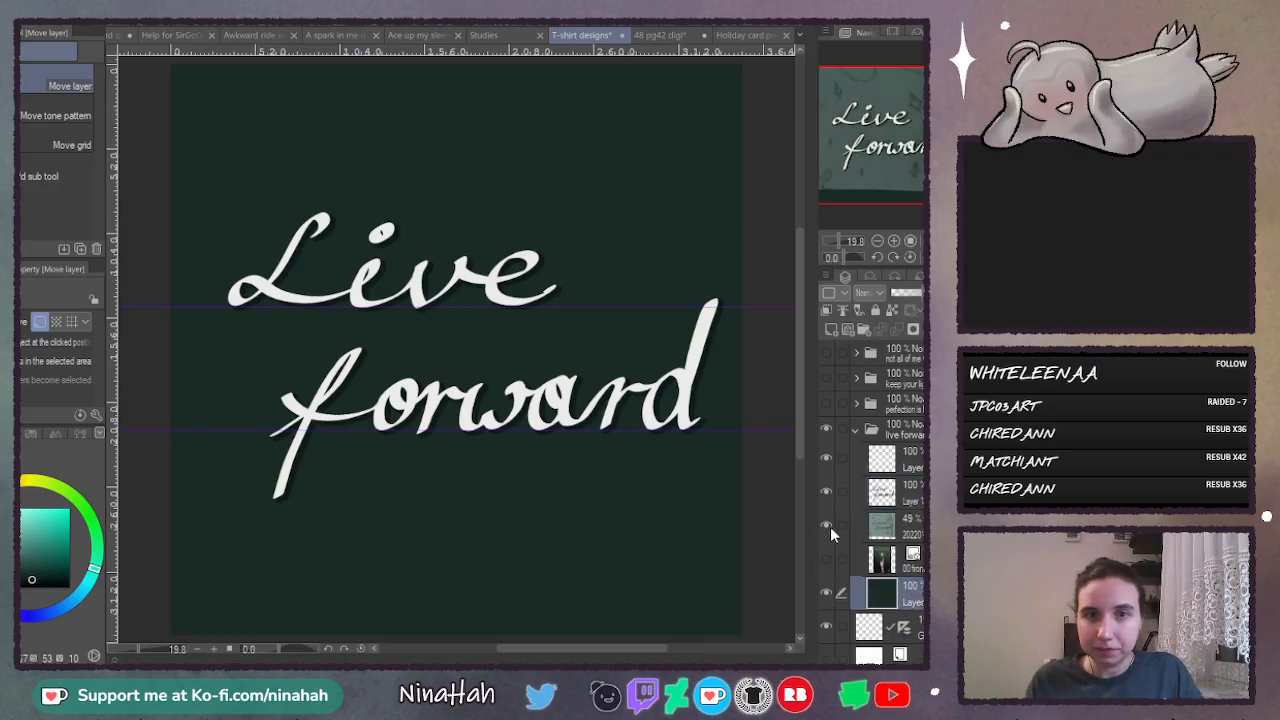
- Duplicate the white lettering layer and blur the copy
{"action": "left_click", "coordinate": [918, 464]}
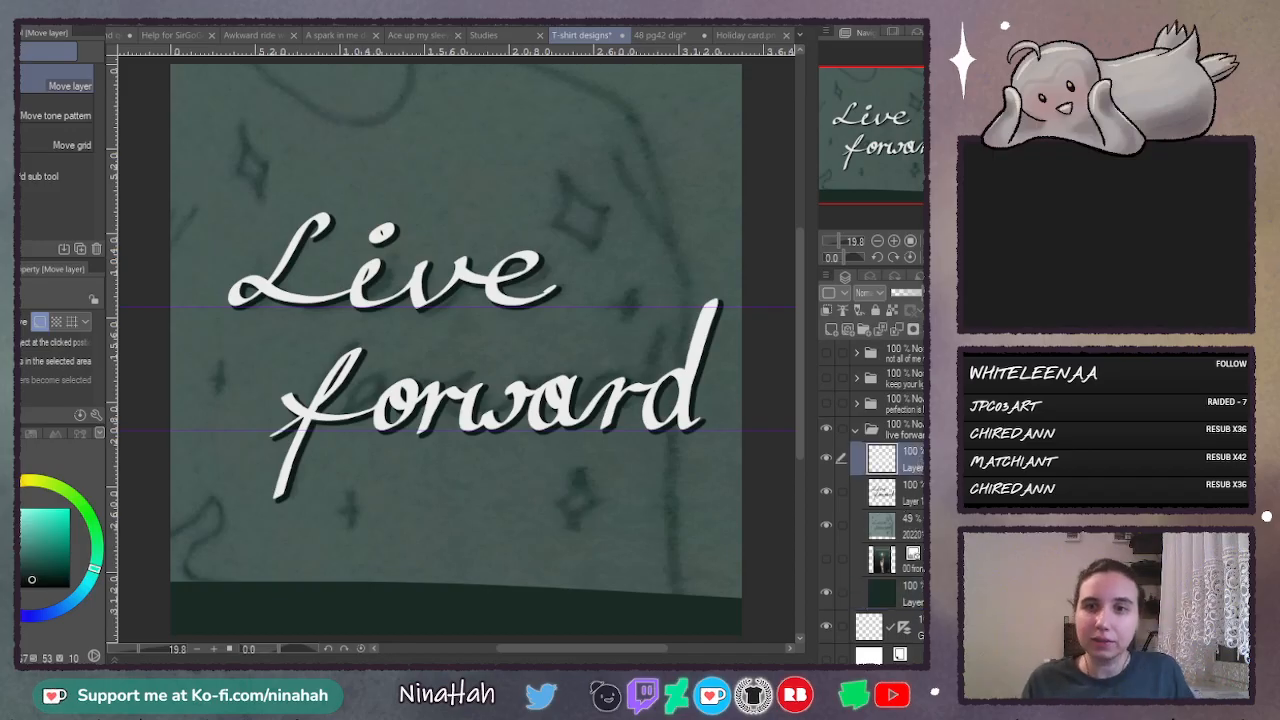
{"action": "key", "text": "ctrl+shift+n"}
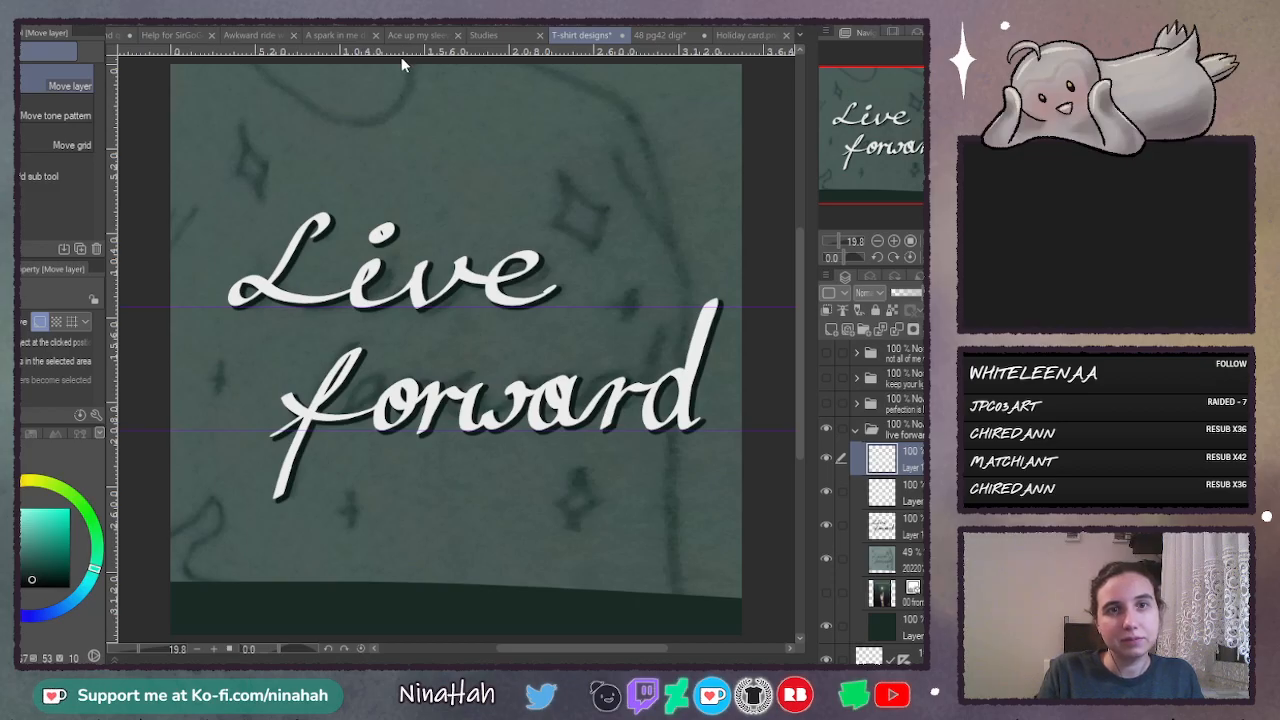
{"action": "key", "text": "space"}
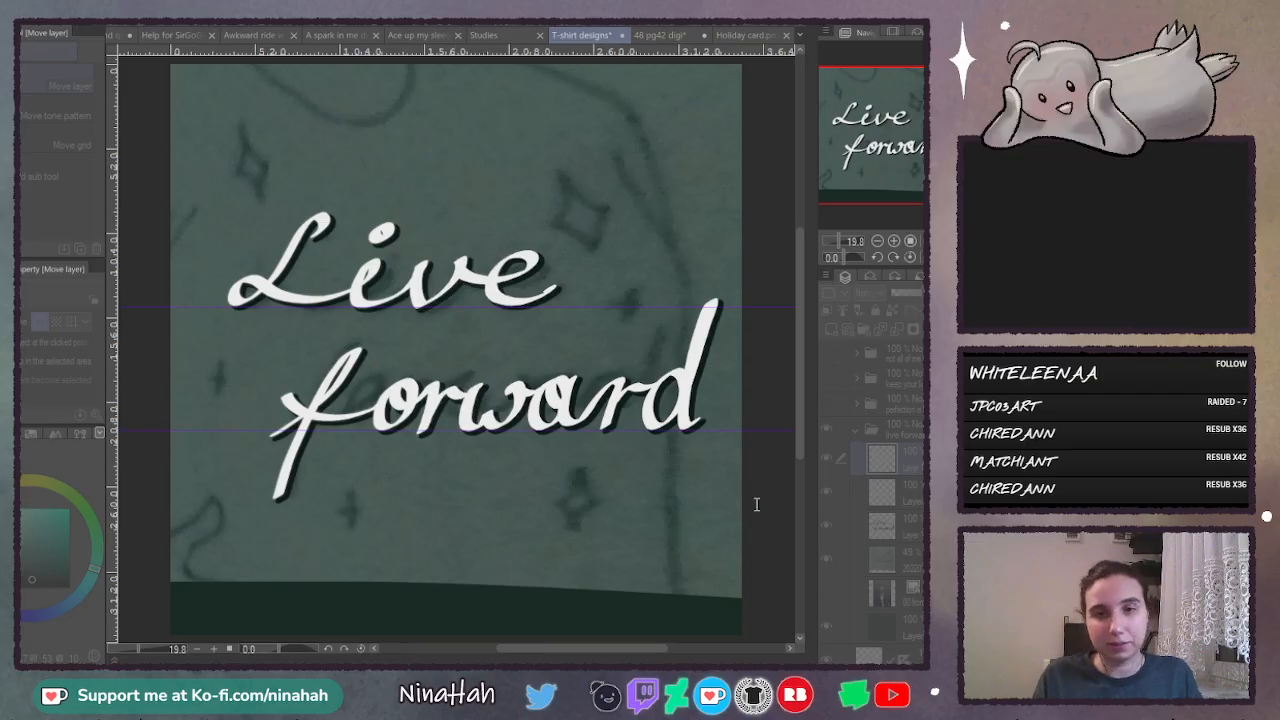
{"action": "left_click", "coordinate": [865, 509]}
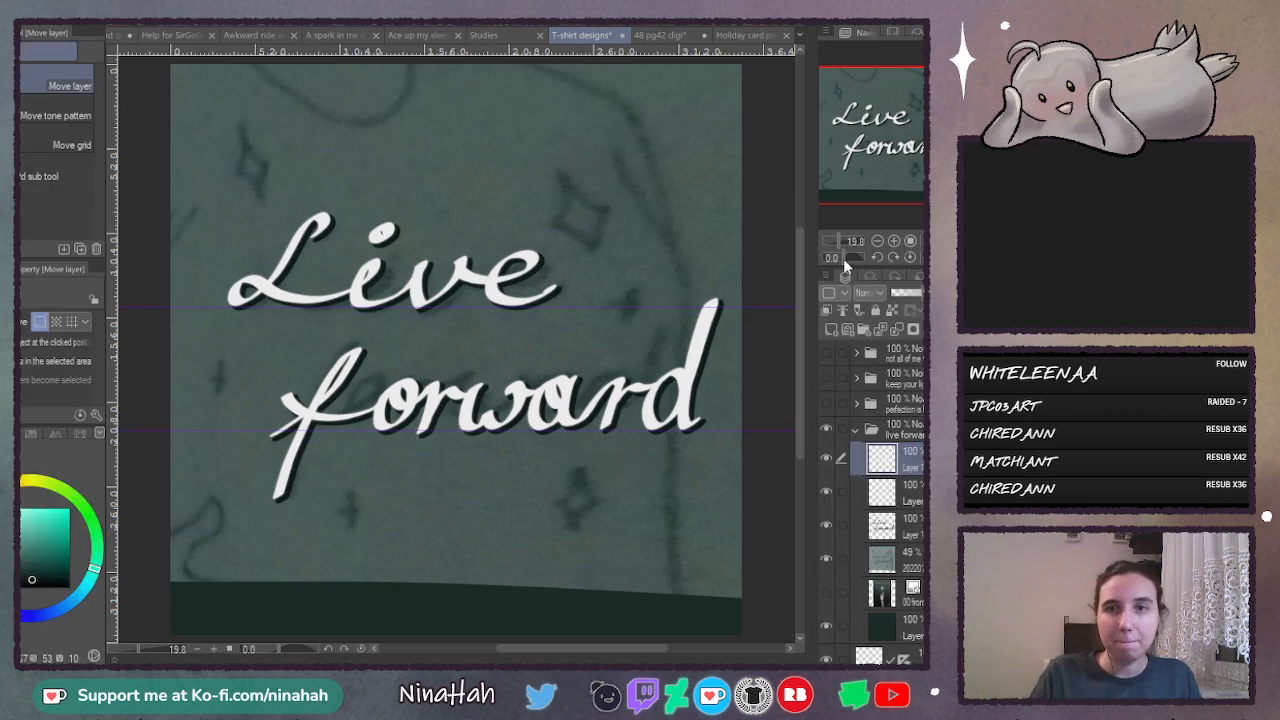
- Set the blurred copy's blending mode to Add (Glow) and place it beneath the white lettering layer
{"action": "left_click", "coordinate": [875, 477]}
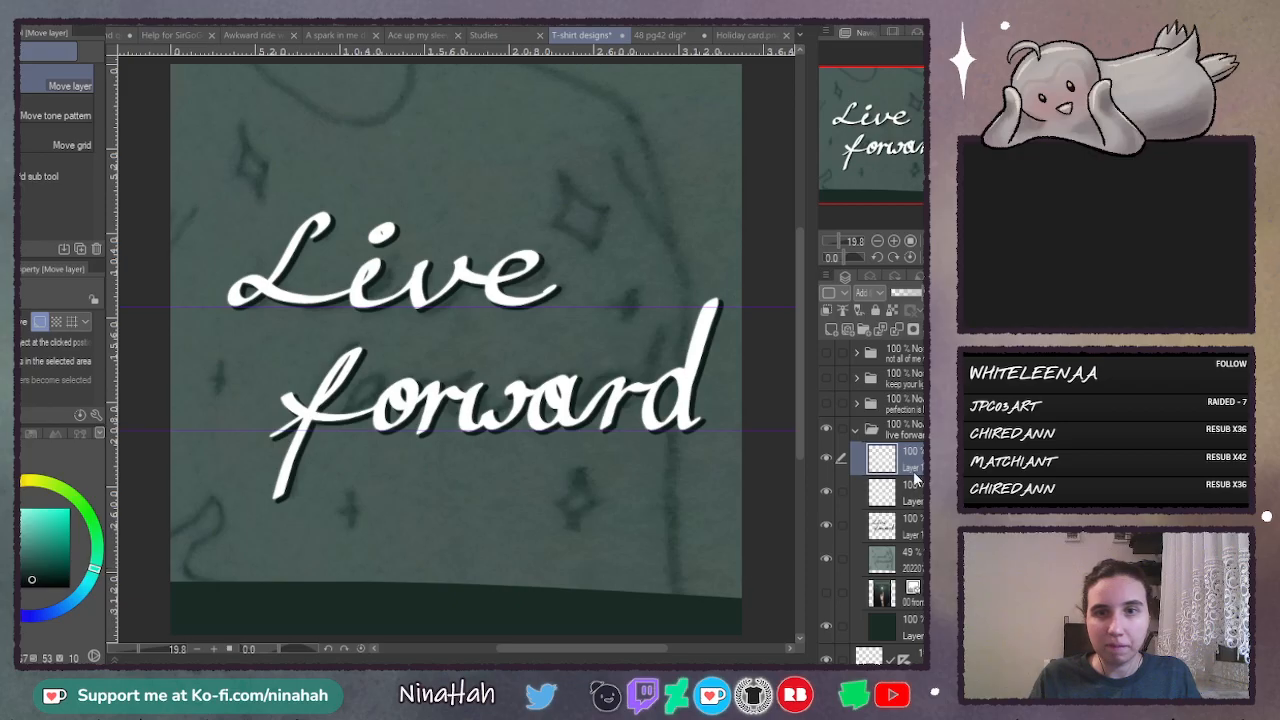
{"action": "mouse_move", "coordinate": [921, 507]}
{"action": "left_mouse_down"}
{"action": "mouse_move", "coordinate": [921, 540]}
{"action": "mouse_move", "coordinate": [826, 500]}
{"action": "left_mouse_up"}
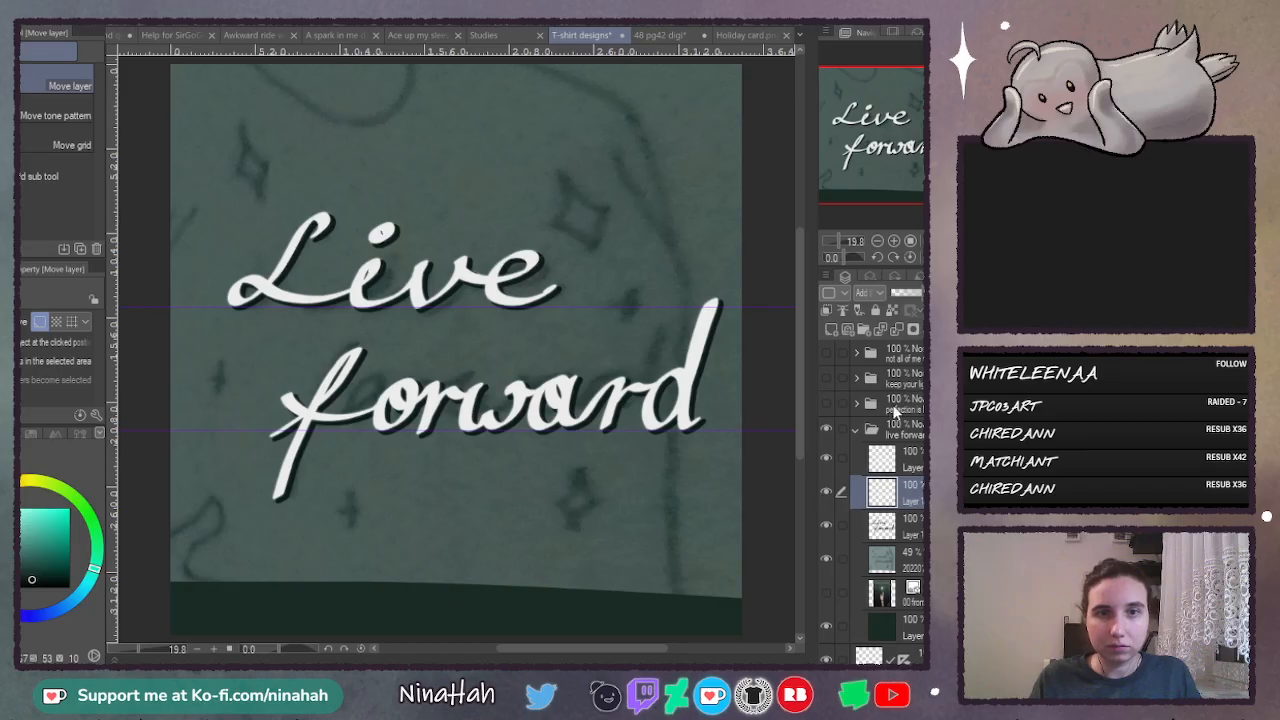
- Add a new layer directly above the sketch layer and set the Calligraphy pen to white
{"action": "left_click", "coordinate": [905, 562]}
{"action": "left_click", "coordinate": [893, 242]}
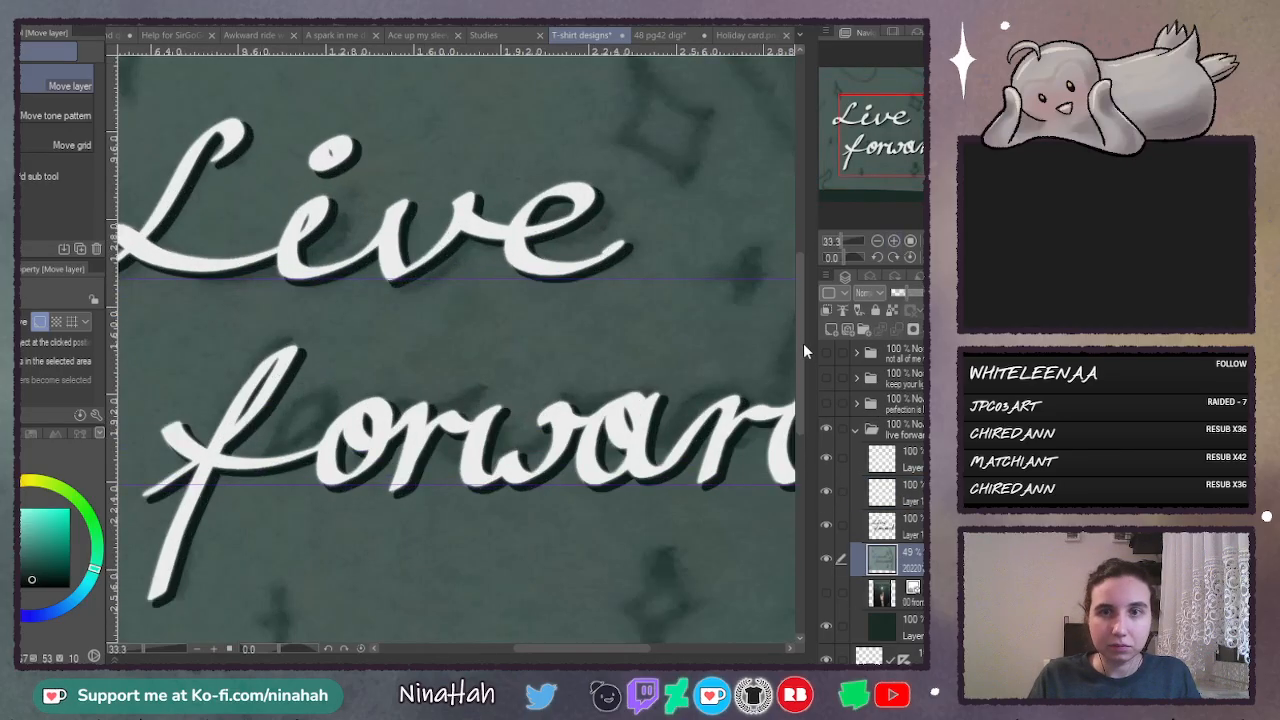
{"action": "left_click_drag", "start_coordinate": [803, 343], "coordinate": [807, 305]}
{"action": "left_click_drag", "start_coordinate": [569, 656], "coordinate": [621, 656]}
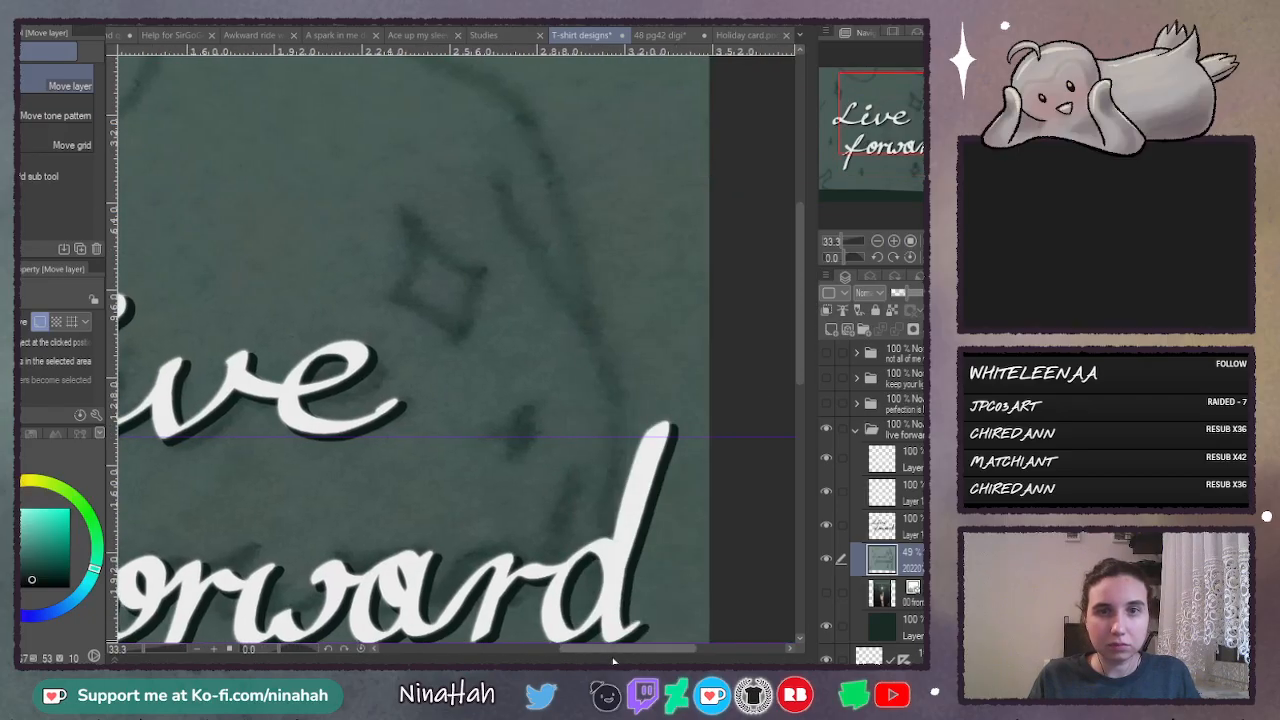
{"action": "left_click", "coordinate": [893, 242]}
{"action": "left_click", "coordinate": [30, 433]}
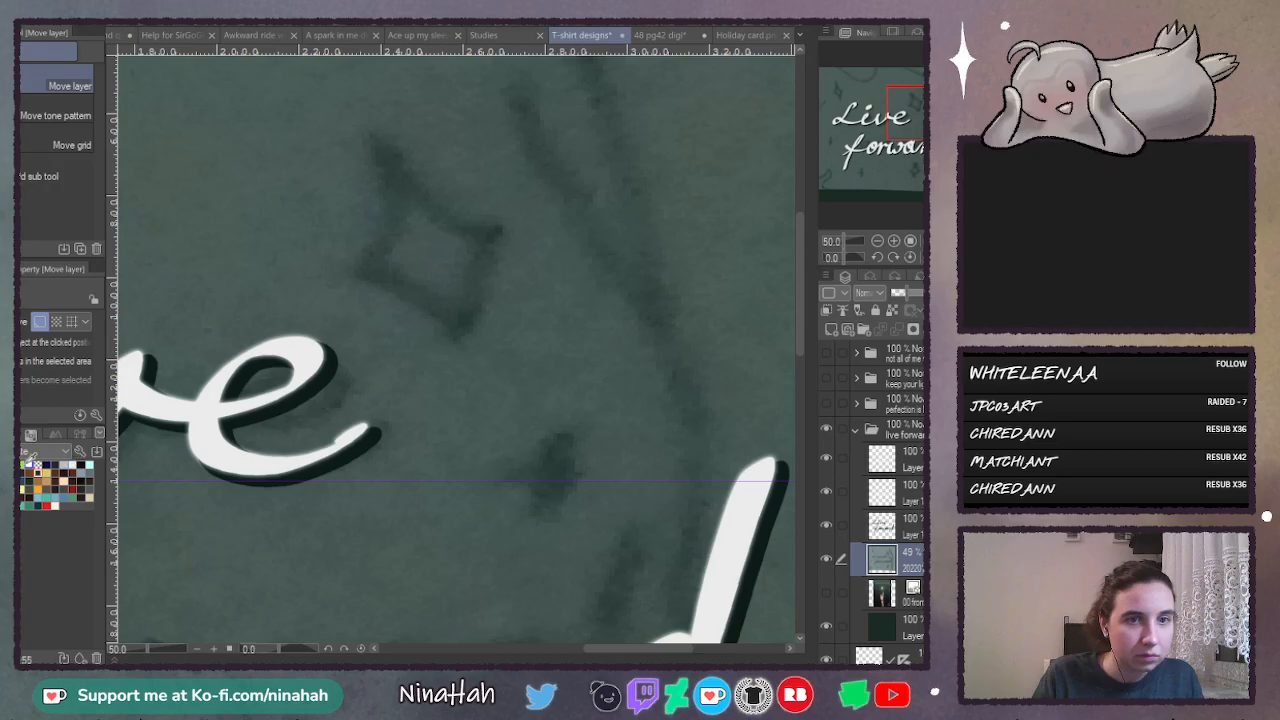
{"action": "key", "text": "p"}
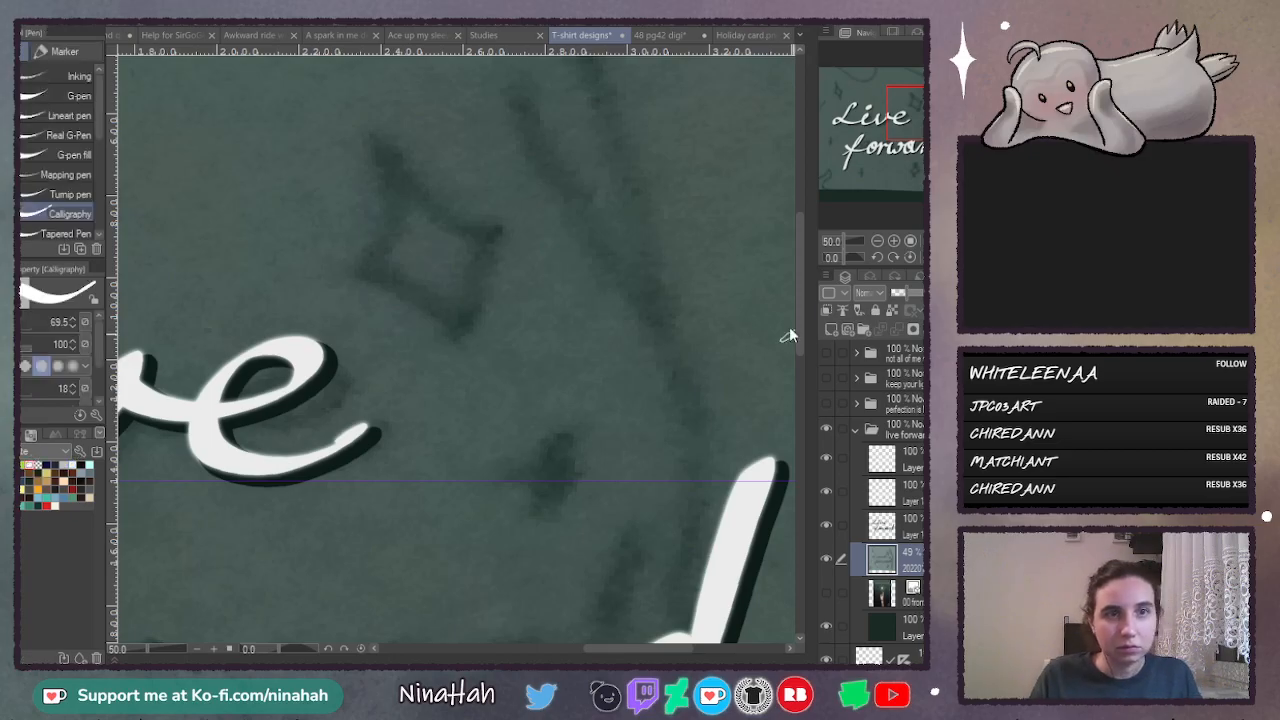
{"action": "left_click_drag", "start_coordinate": [800, 358], "coordinate": [803, 326]}
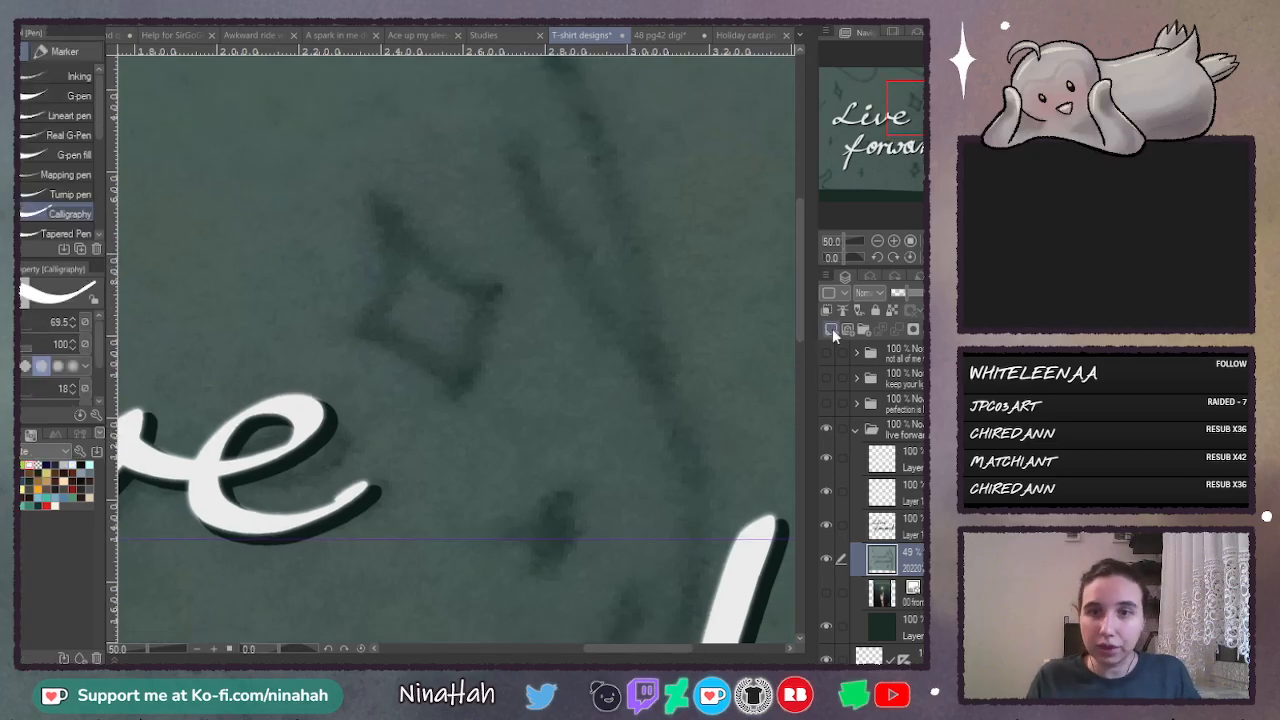
{"action": "left_click", "coordinate": [831, 329]}
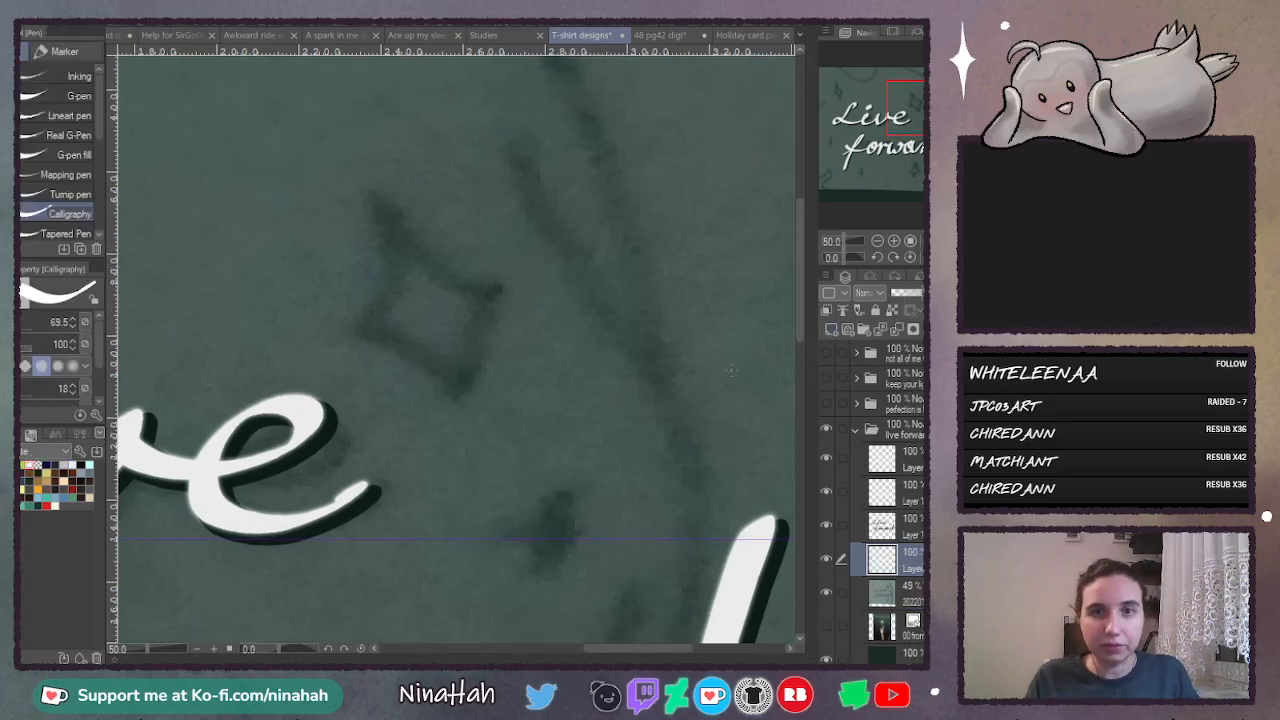
- Switch to the Lineart pen and try out straight vertical white strokes for a star above the end of the "e" in "Live"
{"action": "left_click", "coordinate": [55, 116]}
{"action": "left_click_drag", "start_coordinate": [501, 208], "coordinate": [503, 367]}
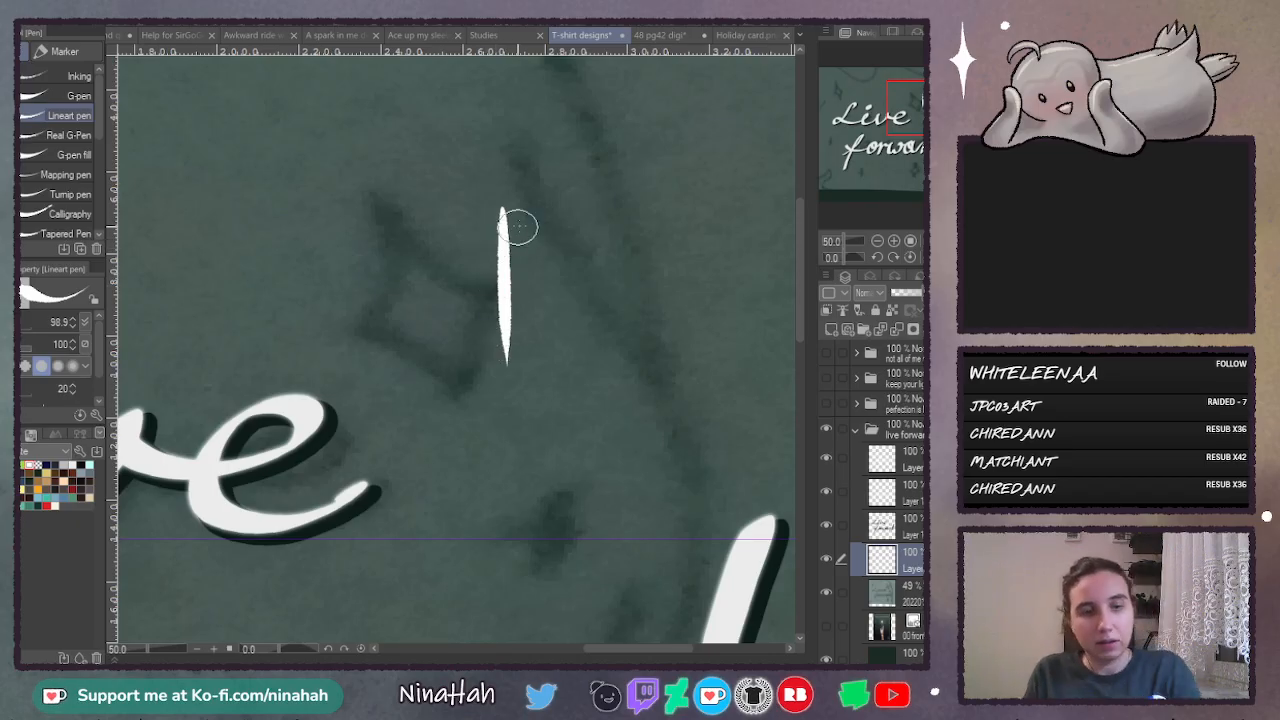
{"action": "key", "text": "ctrl+z"}
{"action": "left_click_drag", "start_coordinate": [470, 180], "coordinate": [473, 400]}
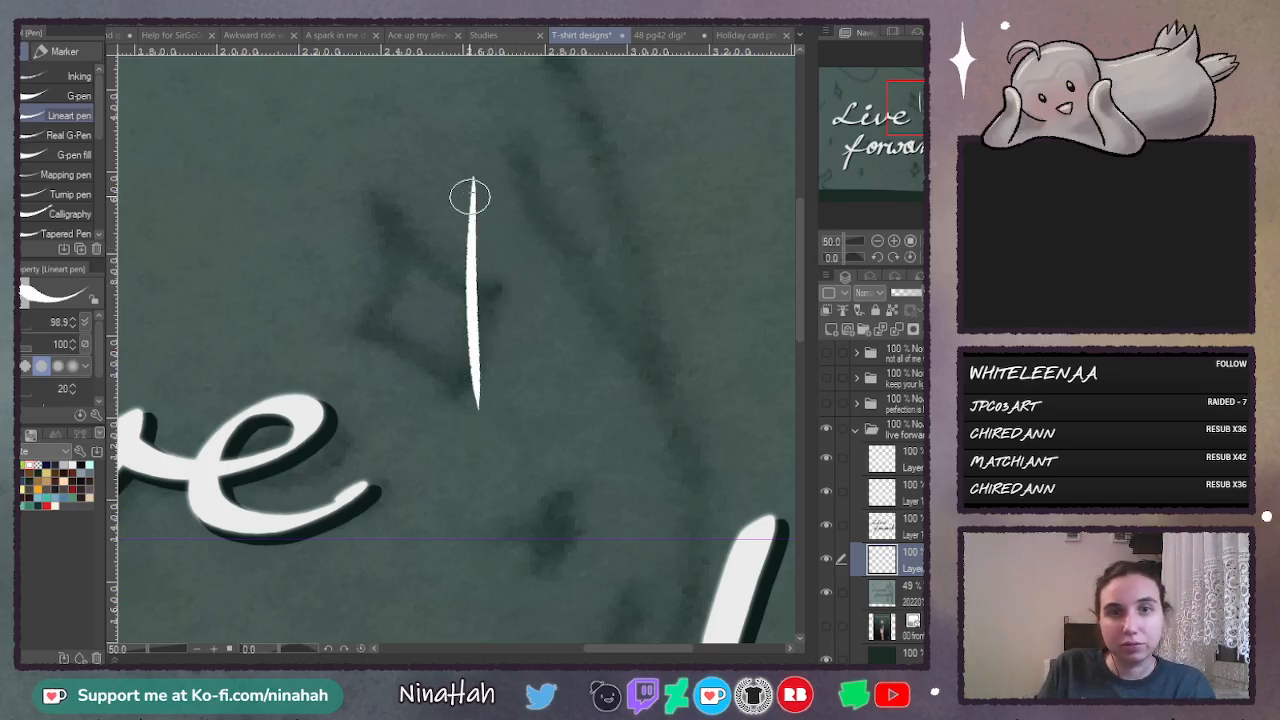
{"action": "key", "text": "ctrl+z"}
{"action": "left_click_drag", "start_coordinate": [471, 165], "coordinate": [471, 437]}
{"action": "key", "text": "ctrl+z"}
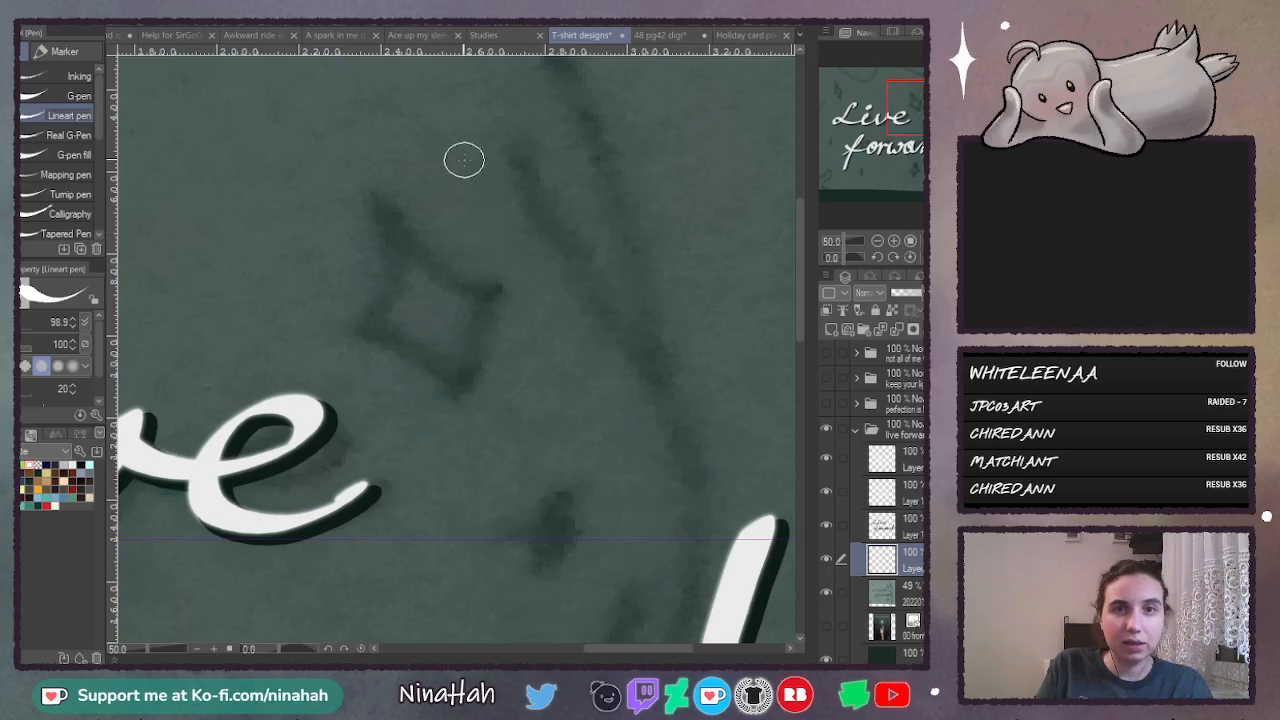
{"action": "left_click_drag", "start_coordinate": [463, 157], "coordinate": [473, 418]}
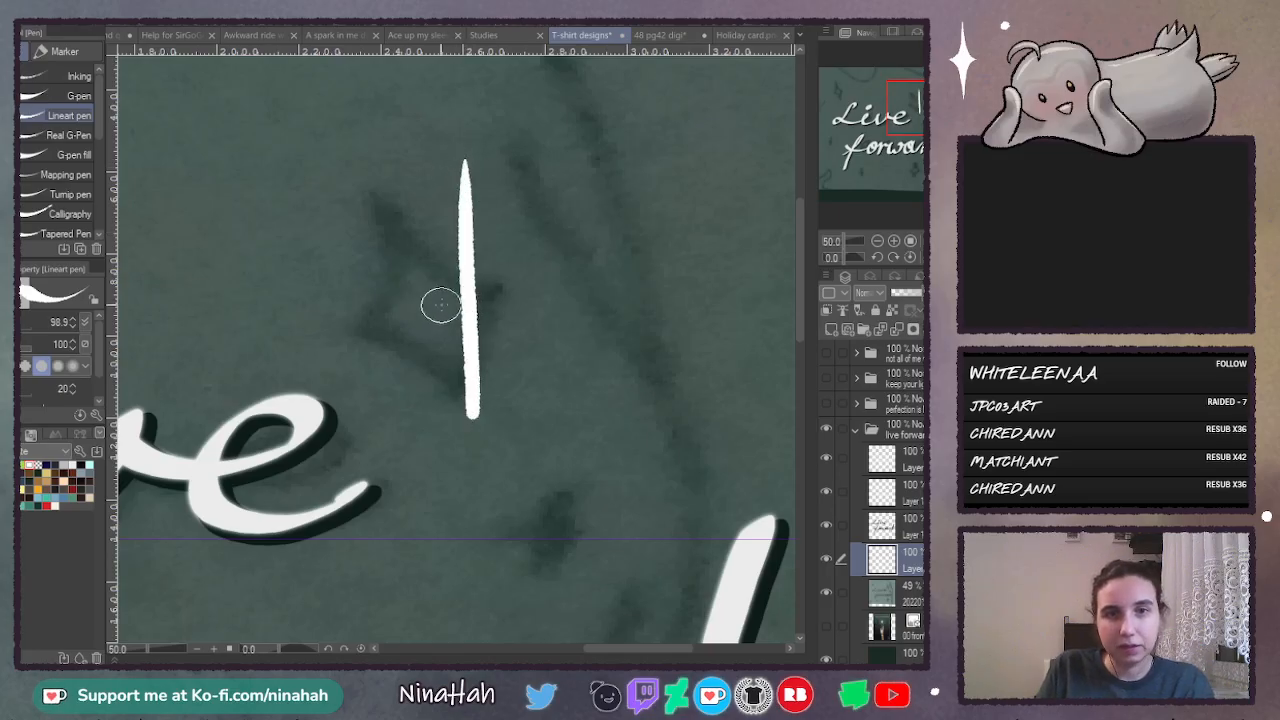
{"action": "key", "text": "ctrl+z"}
{"action": "left_click_drag", "start_coordinate": [463, 160], "coordinate": [466, 420]}
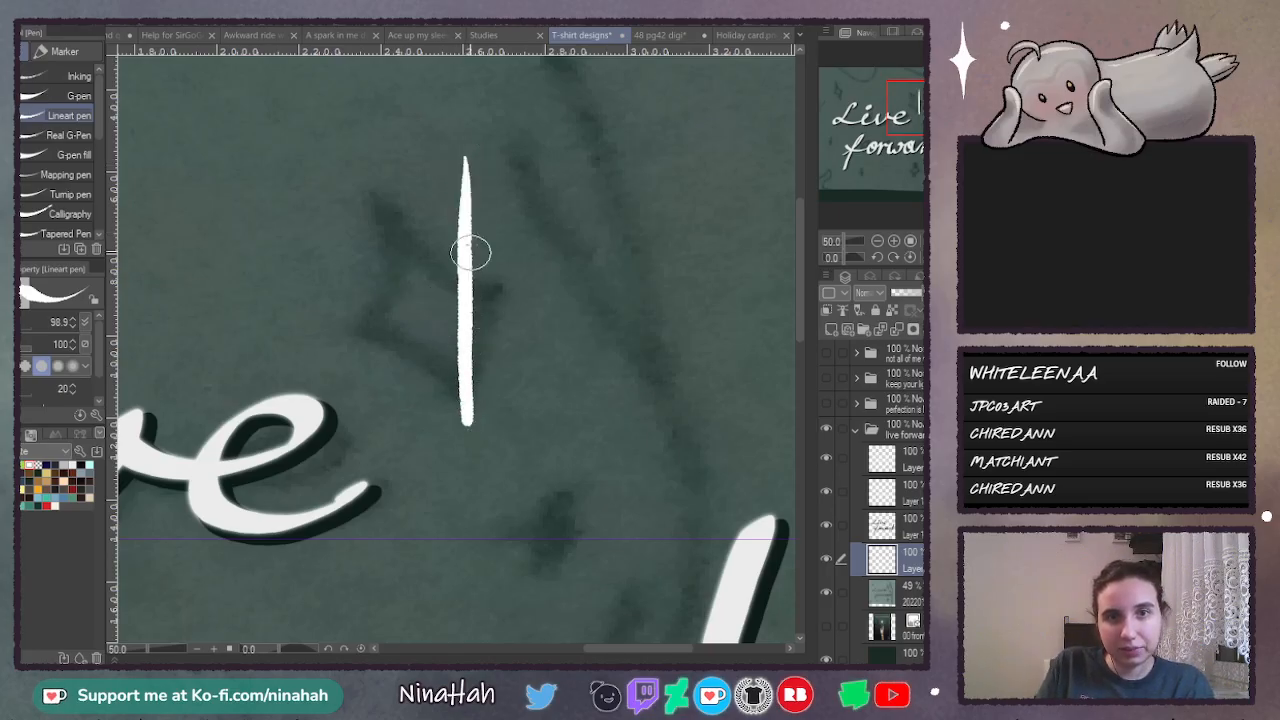
{"action": "key", "text": "ctrl+z"}
{"action": "left_click_drag", "start_coordinate": [463, 155], "coordinate": [465, 418]}
{"action": "key", "text": "ctrl+z"}
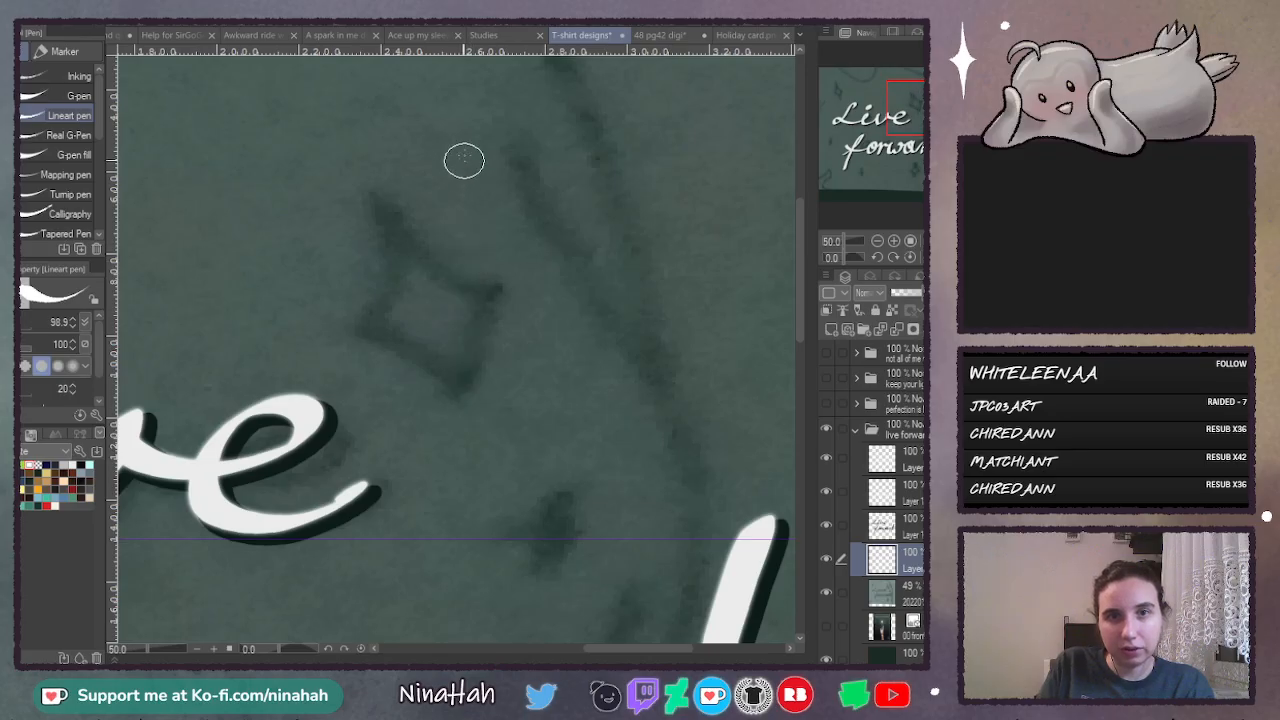
{"action": "left_click_drag", "start_coordinate": [463, 152], "coordinate": [461, 440]}
{"action": "key", "text": "ctrl+z"}
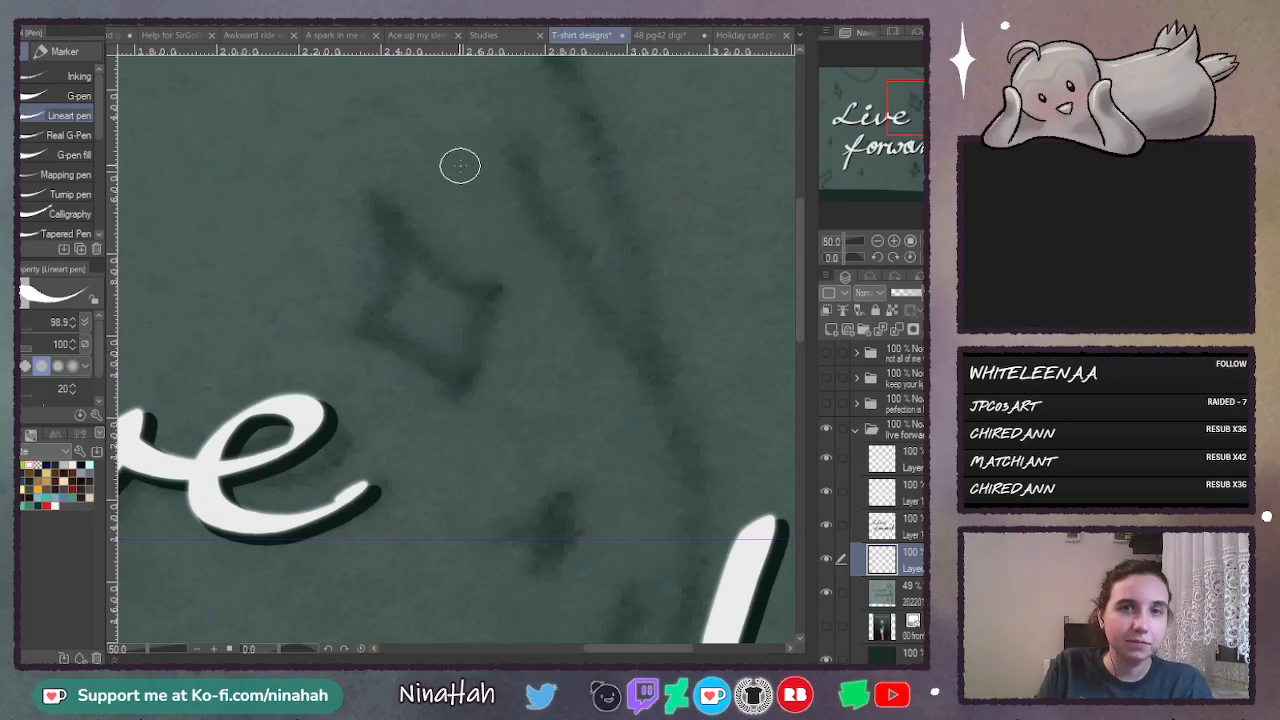
{"action": "left_click_drag", "start_coordinate": [465, 152], "coordinate": [474, 404]}
{"action": "key", "text": "ctrl+z"}
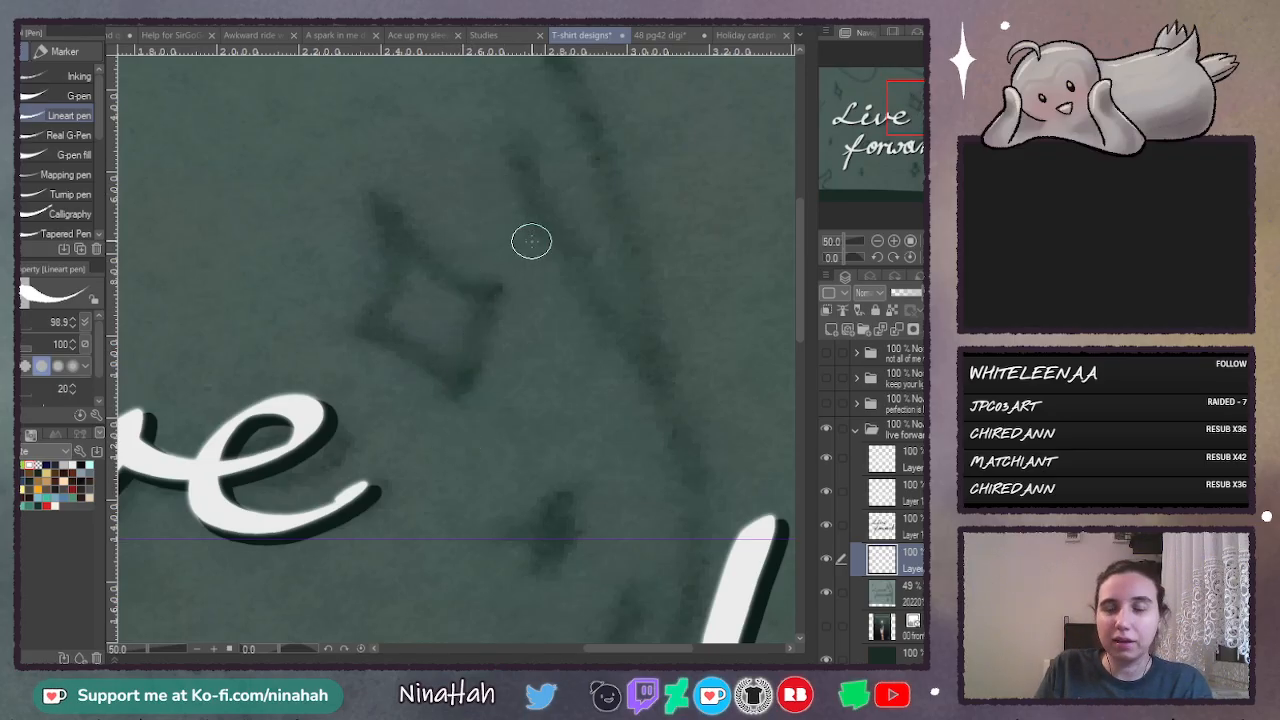
{"action": "left_click_drag", "start_coordinate": [482, 187], "coordinate": [480, 377]}
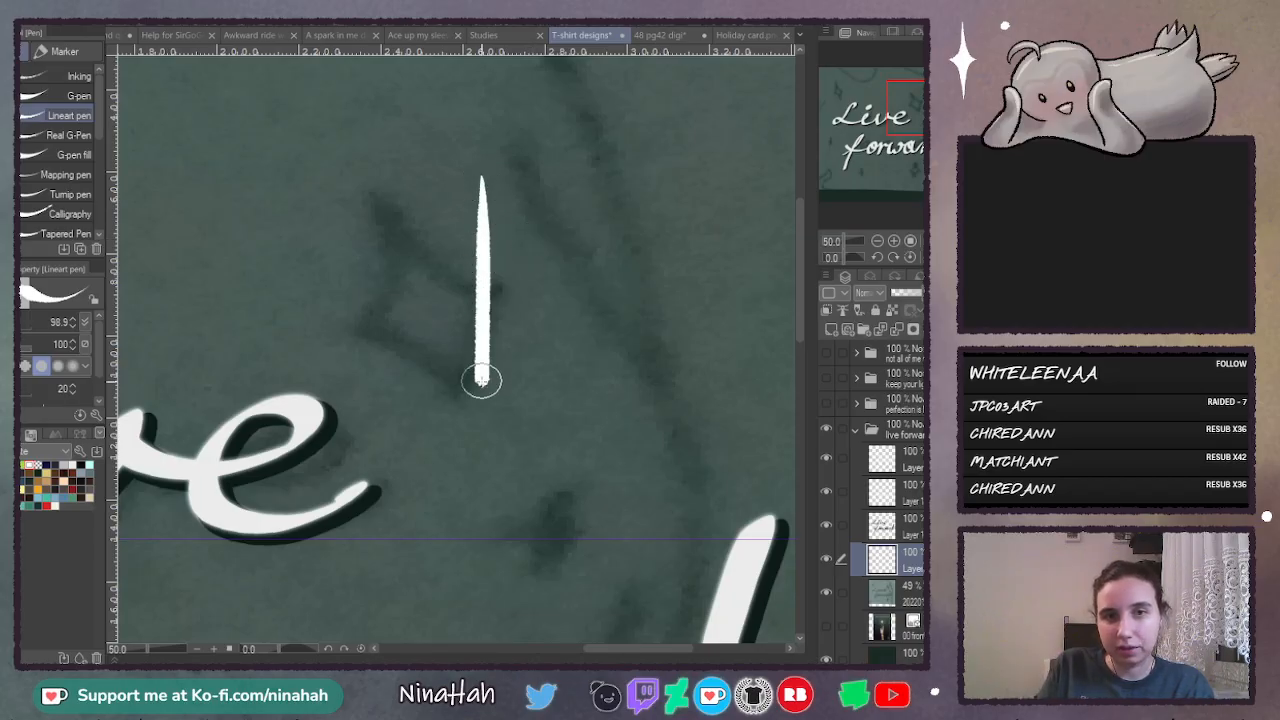
{"action": "key", "text": "ctrl+z"}
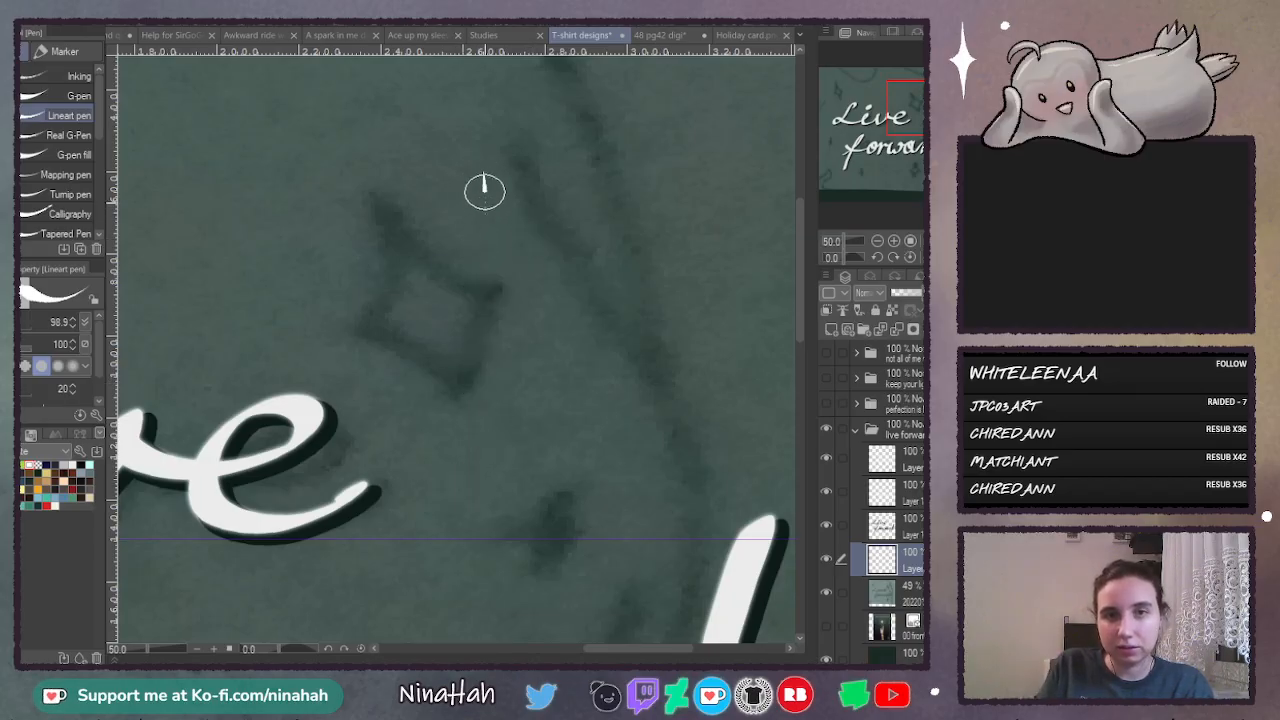
{"action": "left_click_drag", "start_coordinate": [485, 180], "coordinate": [486, 368]}
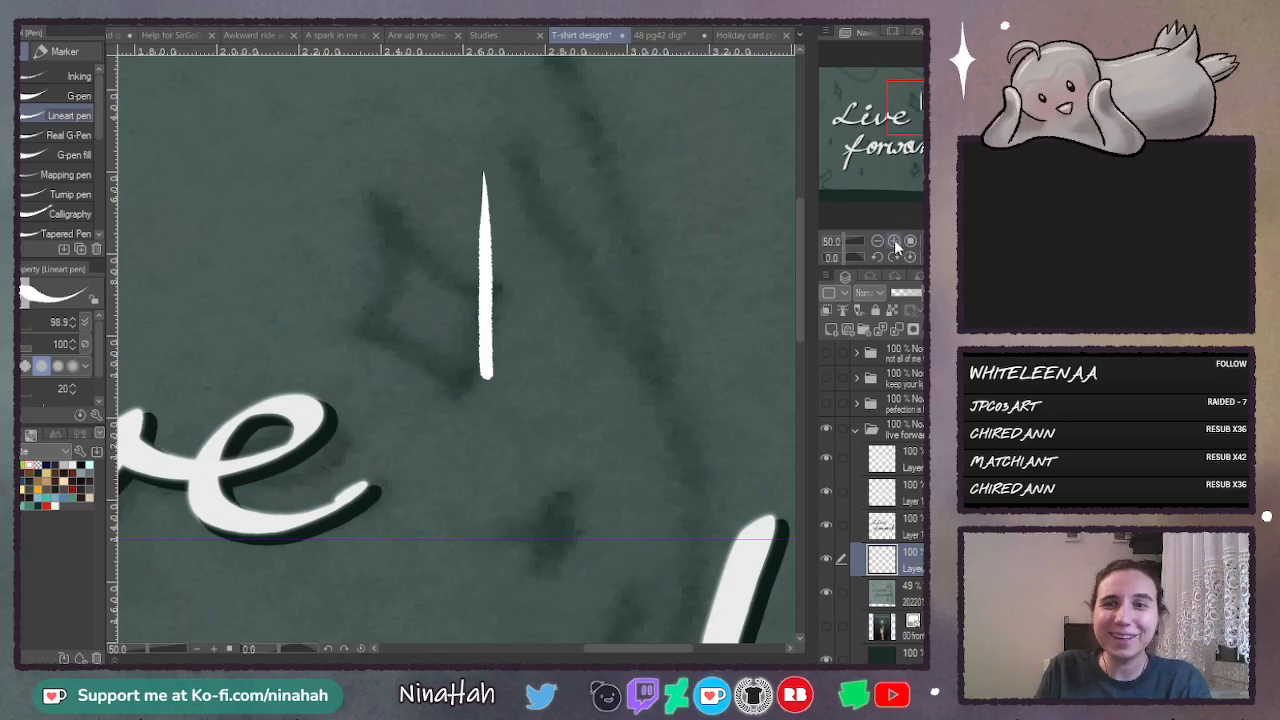
{"action": "left_click", "coordinate": [895, 242]}
{"action": "key", "text": "ctrl+z"}
{"action": "left_click_drag", "start_coordinate": [492, 112], "coordinate": [477, 433]}
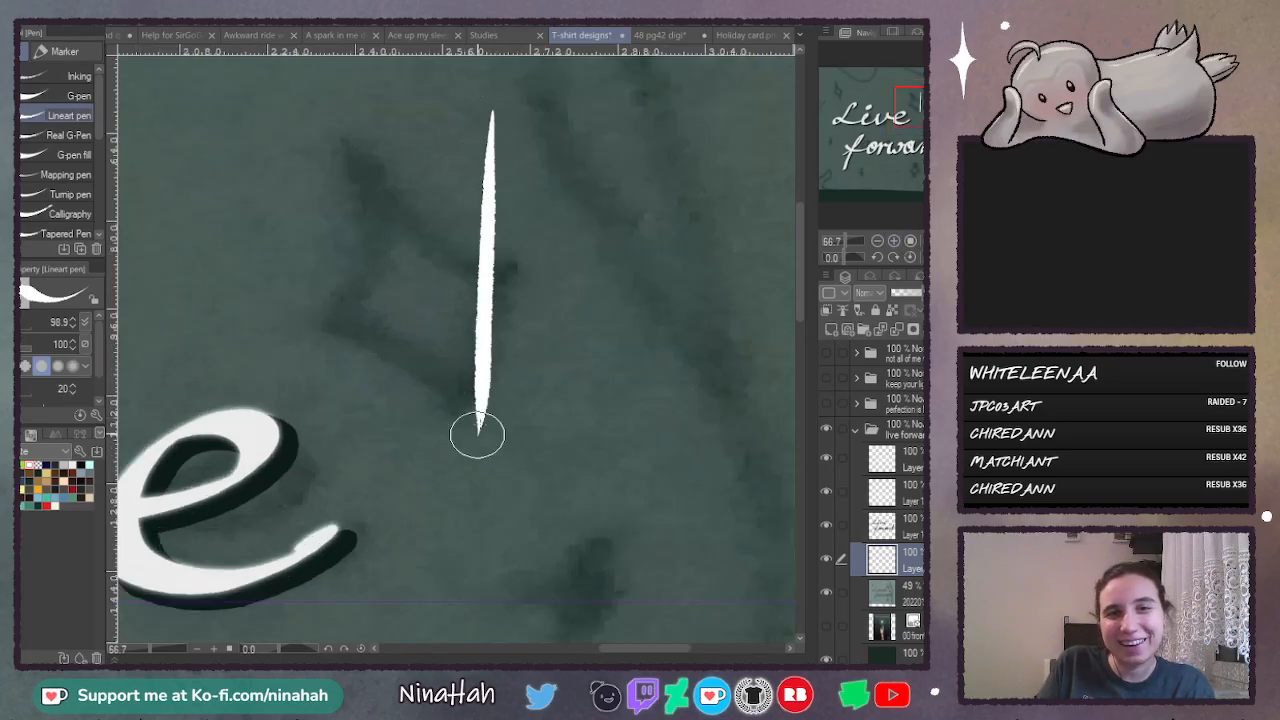
{"action": "key", "text": "ctrl+z"}
- Draw a long vertical white stroke beside the sketched diamond and rework its lower end into a tapered tip
{"action": "left_click_drag", "start_coordinate": [485, 129], "coordinate": [490, 450]}
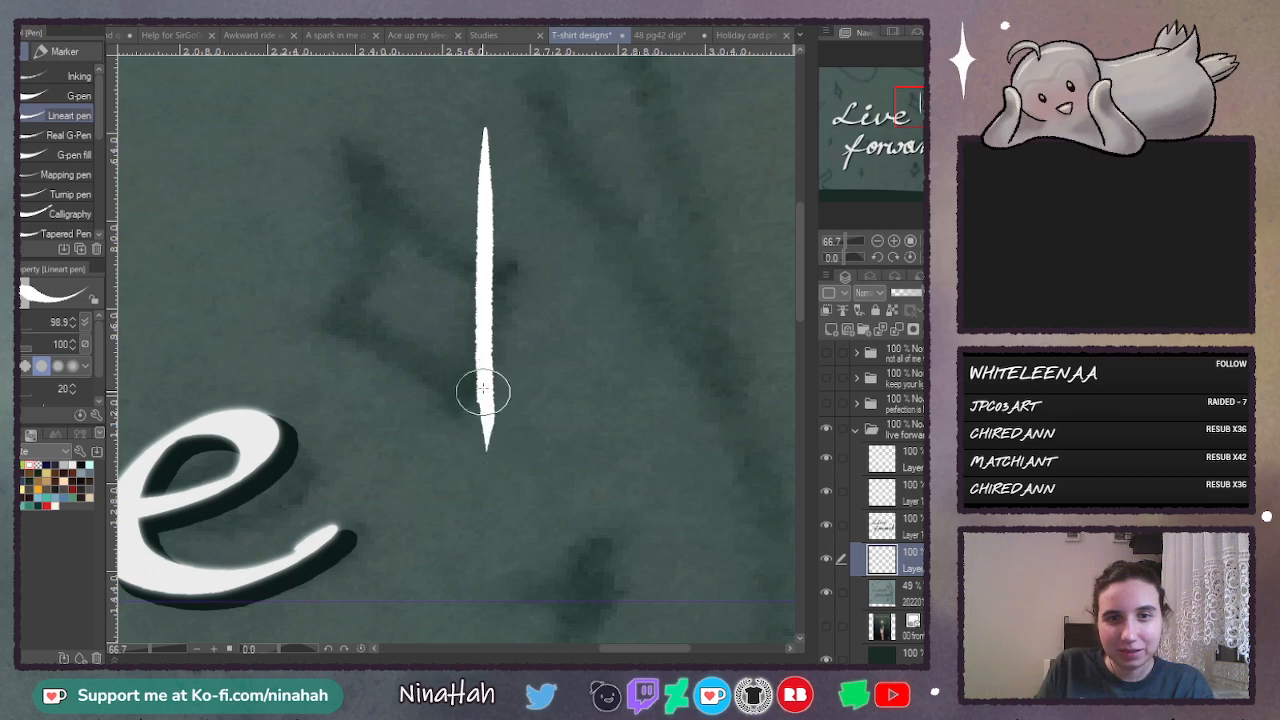
{"action": "key", "text": "ctrl+z"}
{"action": "left_click_drag", "start_coordinate": [484, 377], "coordinate": [483, 457]}
{"action": "key", "text": "ctrl+z"}
{"action": "left_click_drag", "start_coordinate": [483, 376], "coordinate": [483, 470]}
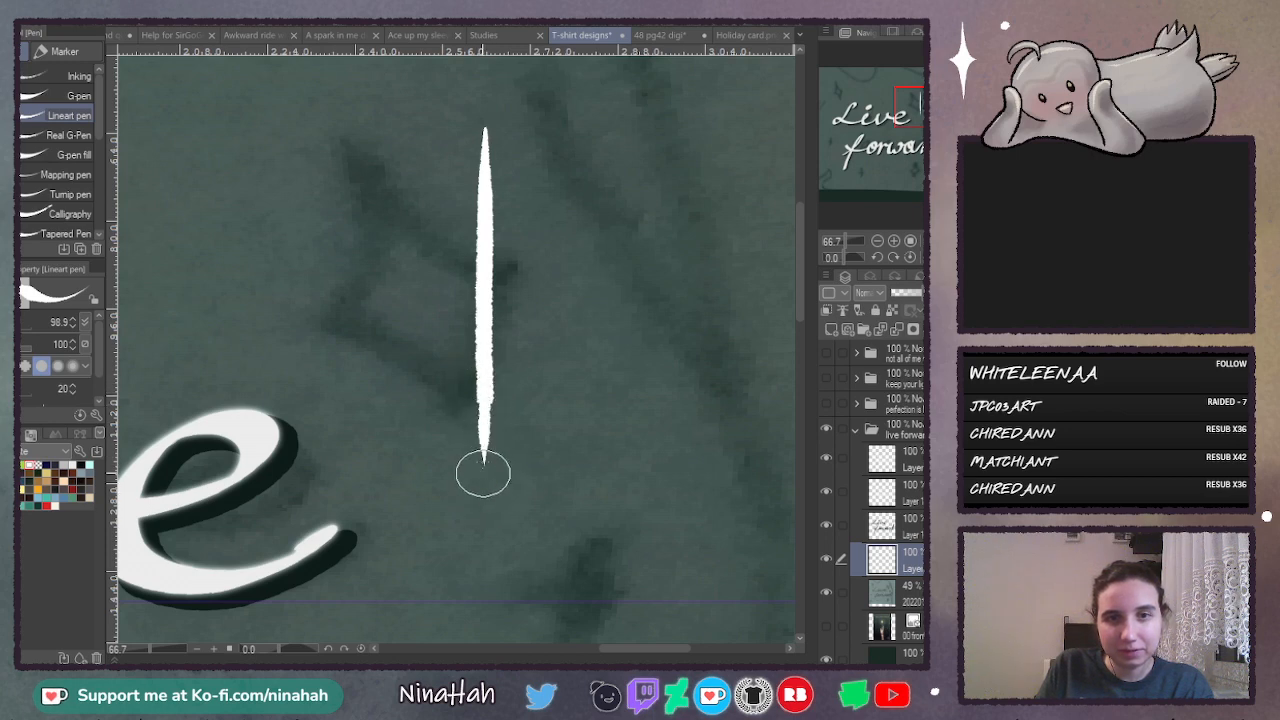
{"action": "key", "text": "ctrl+z"}
{"action": "left_click_drag", "start_coordinate": [480, 371], "coordinate": [483, 466]}
{"action": "key", "text": "ctrl+z"}
{"action": "left_click_drag", "start_coordinate": [483, 371], "coordinate": [484, 478]}
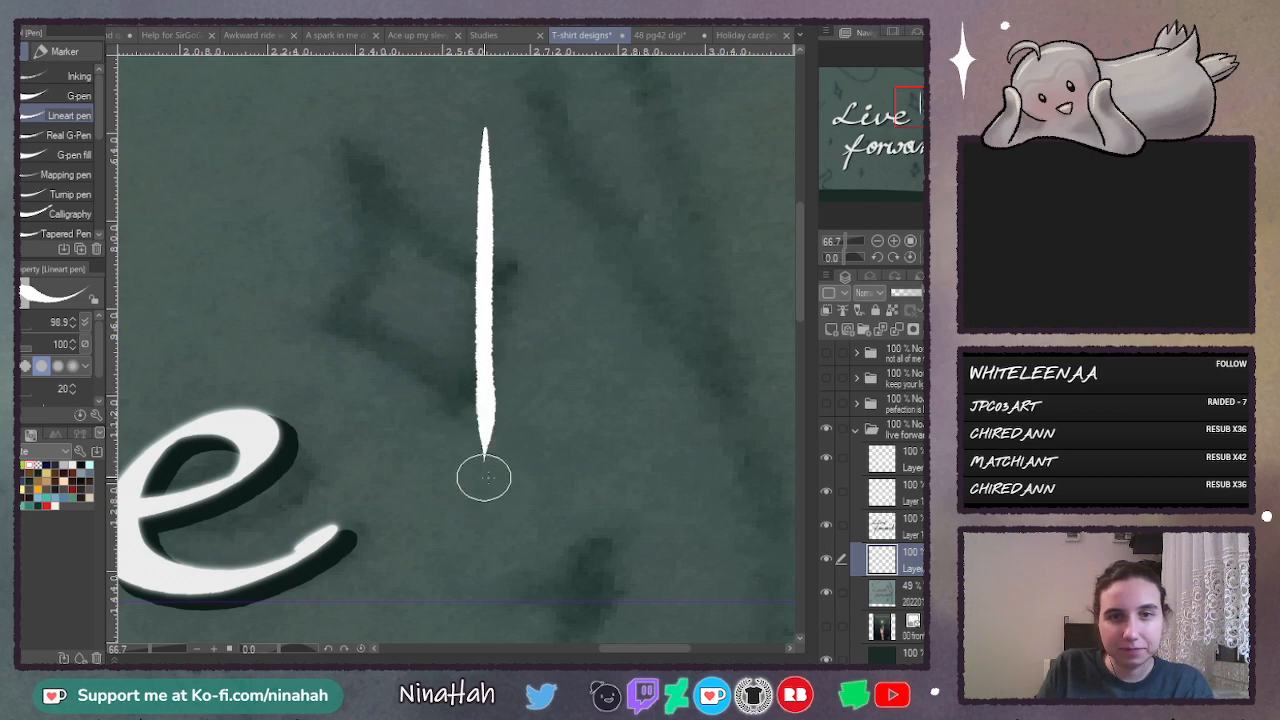
{"action": "key", "text": "ctrl+z"}
{"action": "left_click_drag", "start_coordinate": [486, 373], "coordinate": [481, 478]}
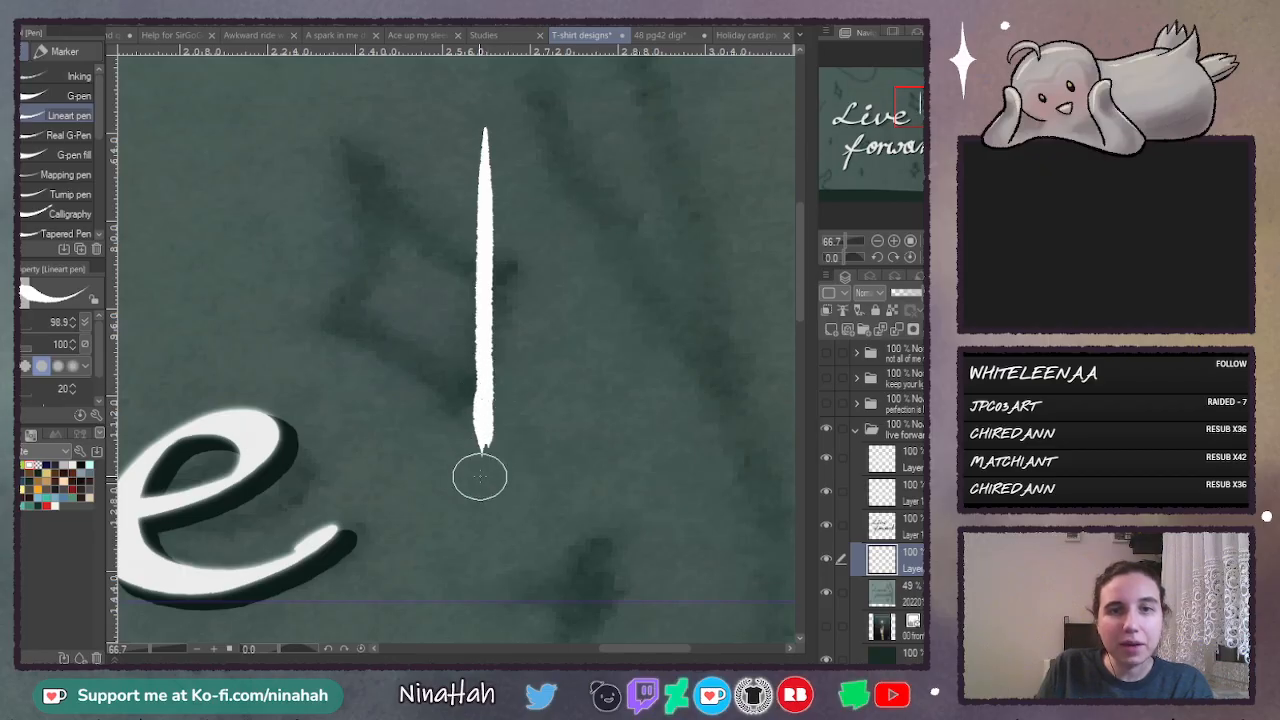
{"action": "key", "text": "ctrl+z"}
{"action": "key", "text": "ctrl+z"}
{"action": "left_click_drag", "start_coordinate": [484, 376], "coordinate": [488, 470]}
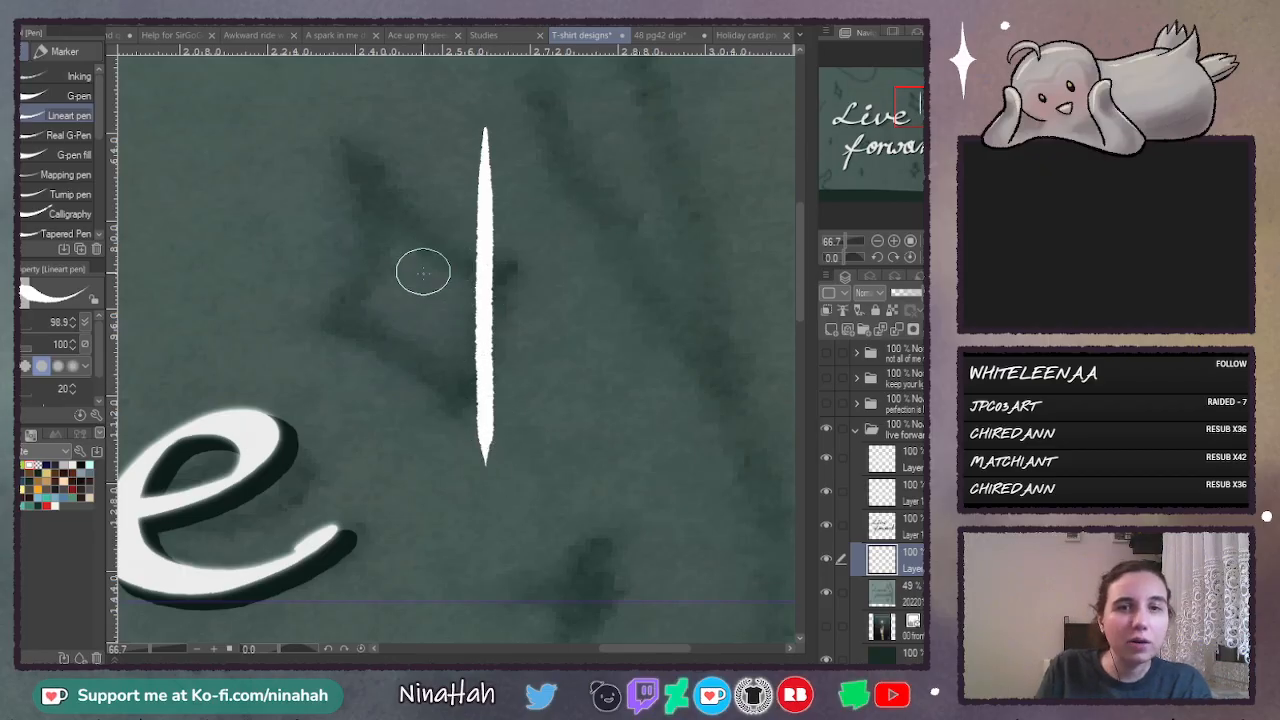
- Add a short horizontal crossbar to the vertical stroke and fill the star's upper half with inward-curving sides
{"action": "left_click_drag", "start_coordinate": [423, 297], "coordinate": [563, 297]}
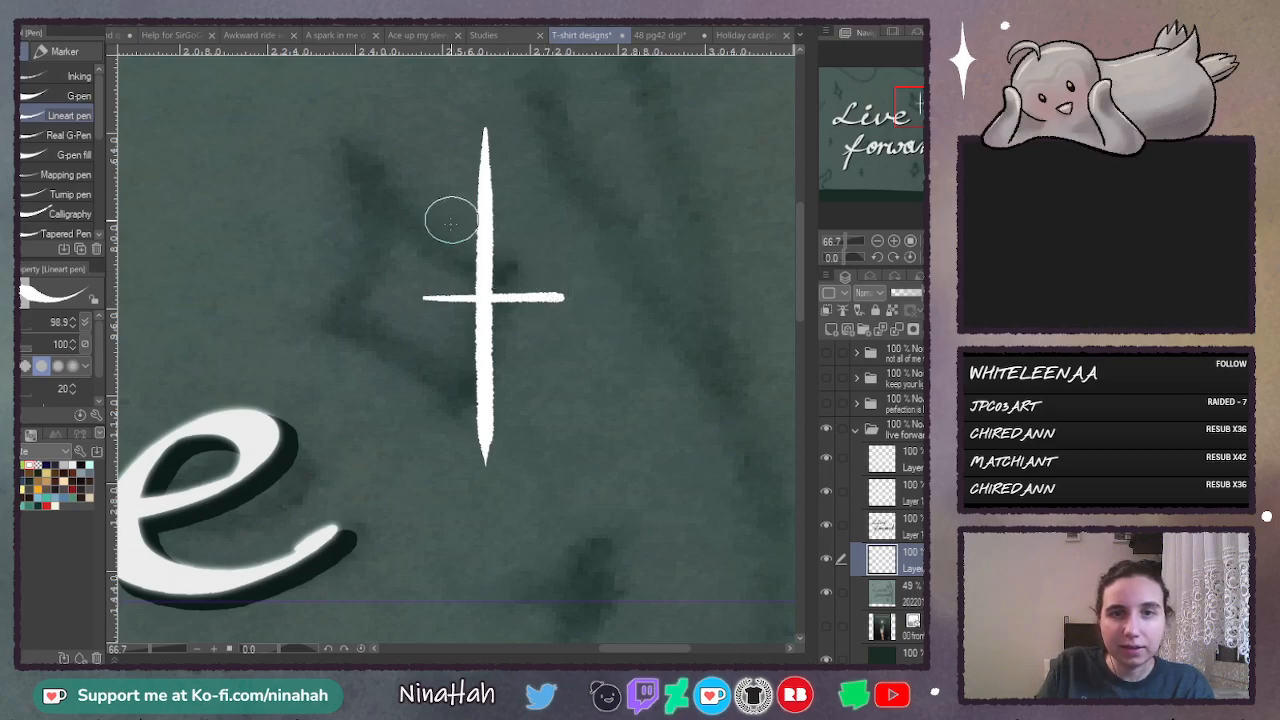
{"action": "mouse_move", "coordinate": [481, 195]}
{"action": "left_mouse_down"}
{"action": "mouse_move", "coordinate": [436, 299]}
{"action": "mouse_move", "coordinate": [447, 301]}
{"action": "mouse_move", "coordinate": [433, 301]}
{"action": "mouse_move", "coordinate": [478, 250]}
{"action": "mouse_move", "coordinate": [478, 290]}
{"action": "left_mouse_up"}
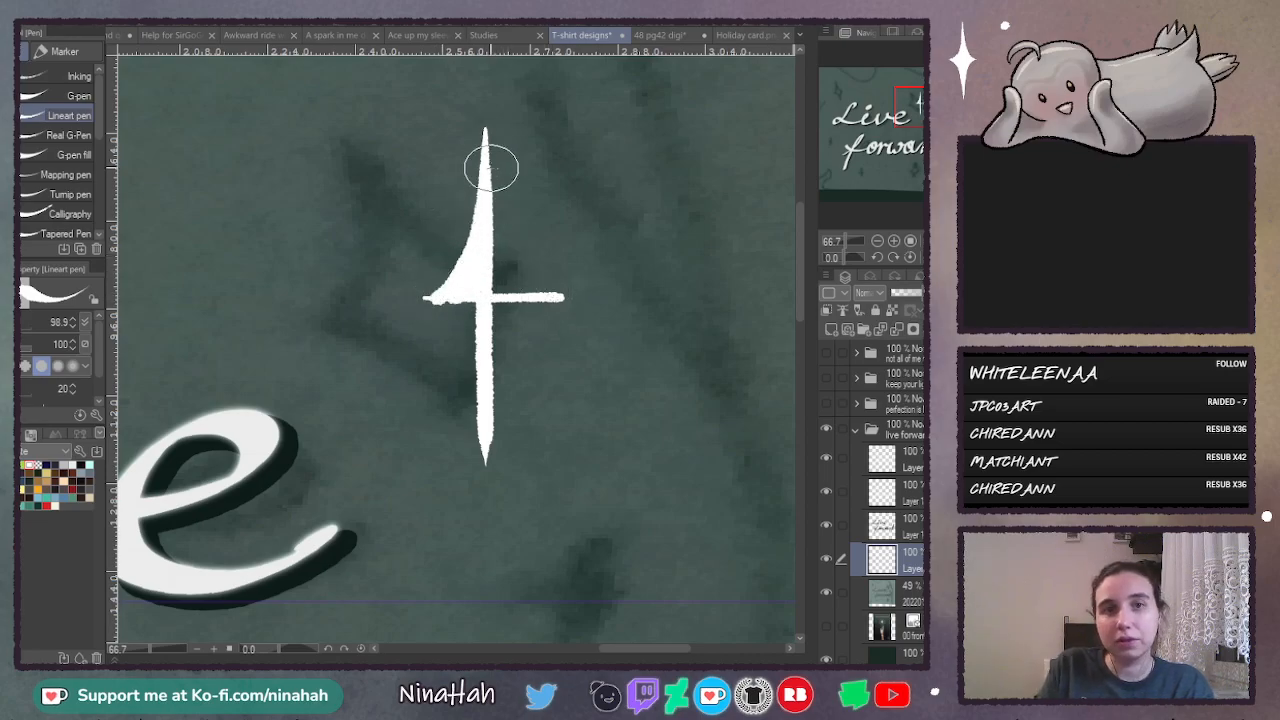
{"action": "left_click_drag", "start_coordinate": [486, 149], "coordinate": [525, 295]}
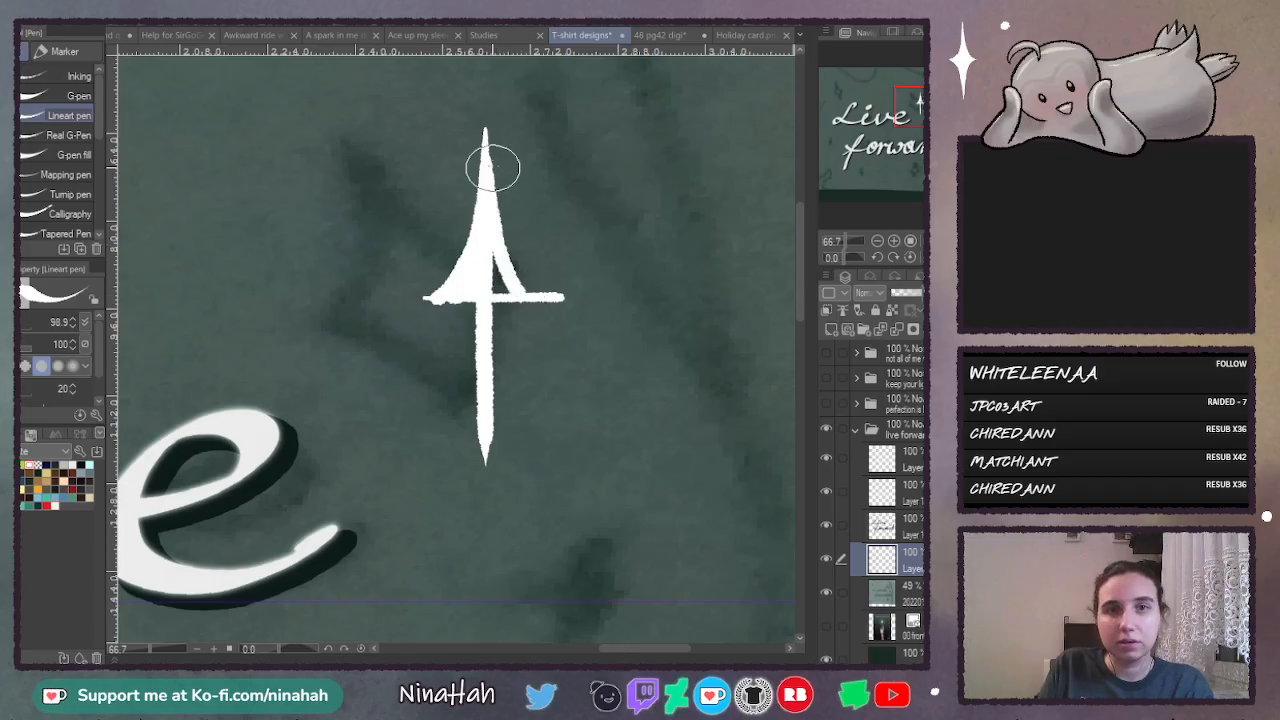
{"action": "key", "text": "ctrl+z"}
{"action": "mouse_move", "coordinate": [491, 163]}
{"action": "left_mouse_down"}
{"action": "mouse_move", "coordinate": [505, 237]}
{"action": "mouse_move", "coordinate": [546, 296]}
{"action": "mouse_move", "coordinate": [491, 242]}
{"action": "mouse_move", "coordinate": [489, 212]}
{"action": "mouse_move", "coordinate": [508, 281]}
{"action": "left_mouse_up"}
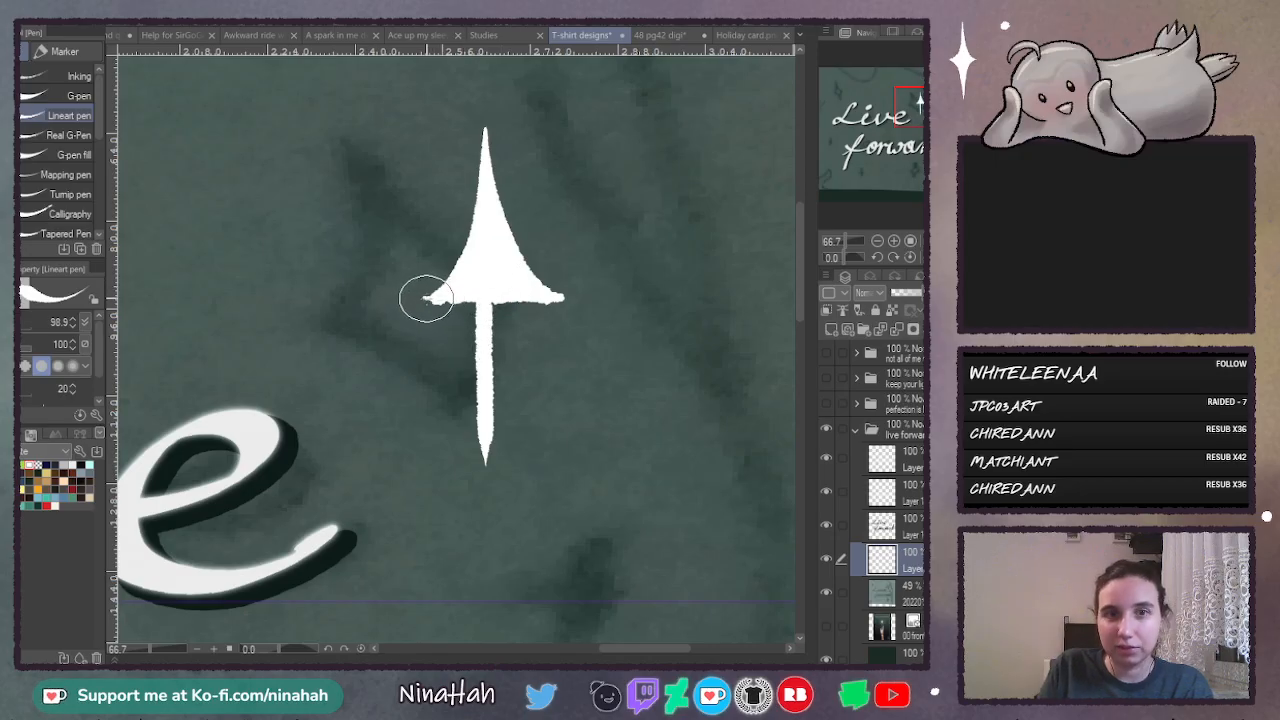
- Fill the star's lower half with curved sides and even out the outline of its points
{"action": "mouse_move", "coordinate": [425, 297]}
{"action": "left_mouse_down"}
{"action": "mouse_move", "coordinate": [474, 383]}
{"action": "mouse_move", "coordinate": [480, 443]}
{"action": "left_mouse_up"}
{"action": "mouse_move", "coordinate": [452, 310]}
{"action": "left_mouse_down"}
{"action": "mouse_move", "coordinate": [443, 294]}
{"action": "mouse_move", "coordinate": [466, 291]}
{"action": "mouse_move", "coordinate": [457, 357]}
{"action": "mouse_move", "coordinate": [470, 375]}
{"action": "left_mouse_up"}
{"action": "mouse_move", "coordinate": [507, 250]}
{"action": "left_mouse_down"}
{"action": "mouse_move", "coordinate": [542, 302]}
{"action": "mouse_move", "coordinate": [514, 314]}
{"action": "mouse_move", "coordinate": [491, 406]}
{"action": "mouse_move", "coordinate": [498, 355]}
{"action": "left_mouse_up"}
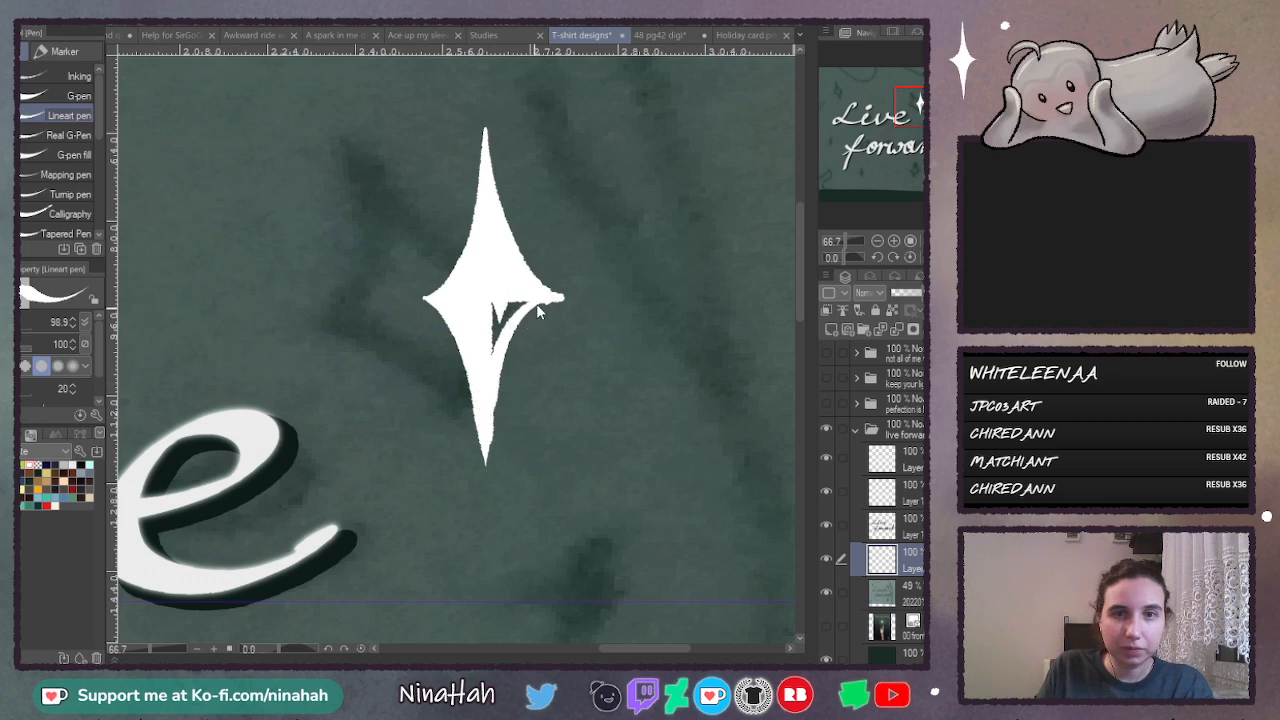
{"action": "mouse_move", "coordinate": [500, 286]}
{"action": "left_mouse_down"}
{"action": "mouse_move", "coordinate": [489, 457]}
{"action": "mouse_move", "coordinate": [490, 437]}
{"action": "left_mouse_up"}
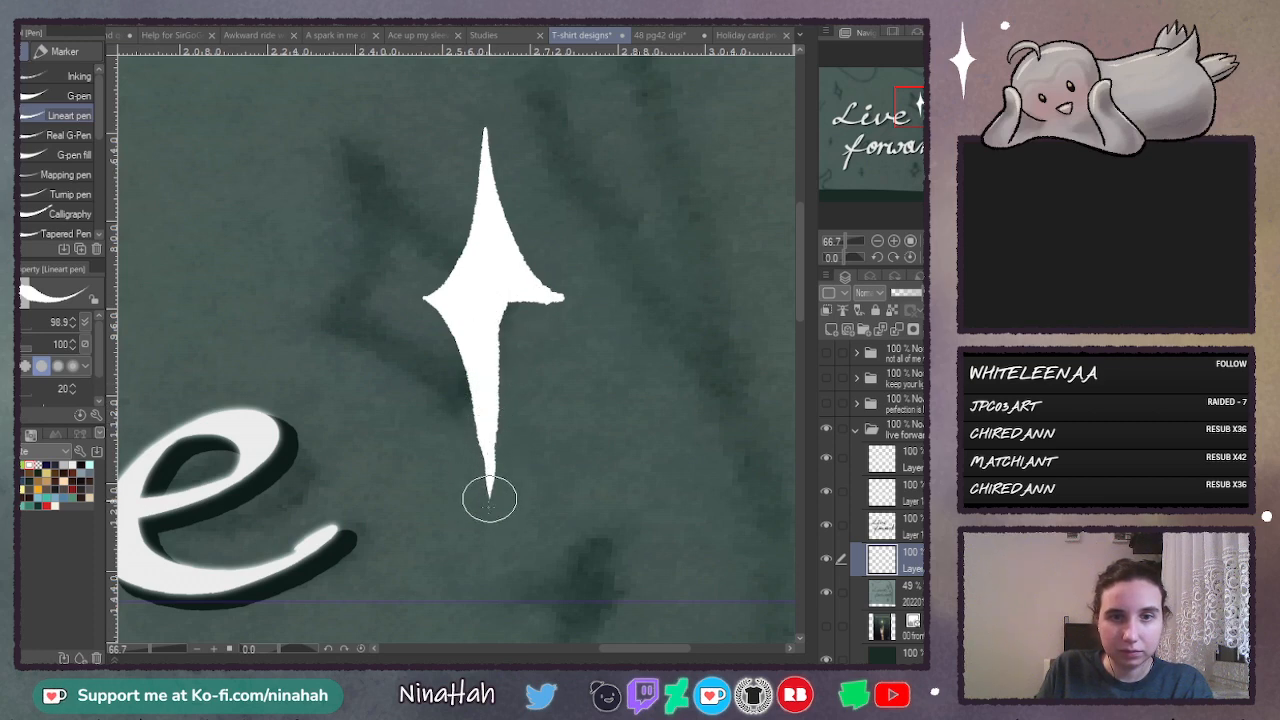
{"action": "mouse_move", "coordinate": [489, 498]}
{"action": "left_mouse_down"}
{"action": "mouse_move", "coordinate": [480, 434]}
{"action": "mouse_move", "coordinate": [486, 514]}
{"action": "mouse_move", "coordinate": [482, 440]}
{"action": "left_mouse_up"}
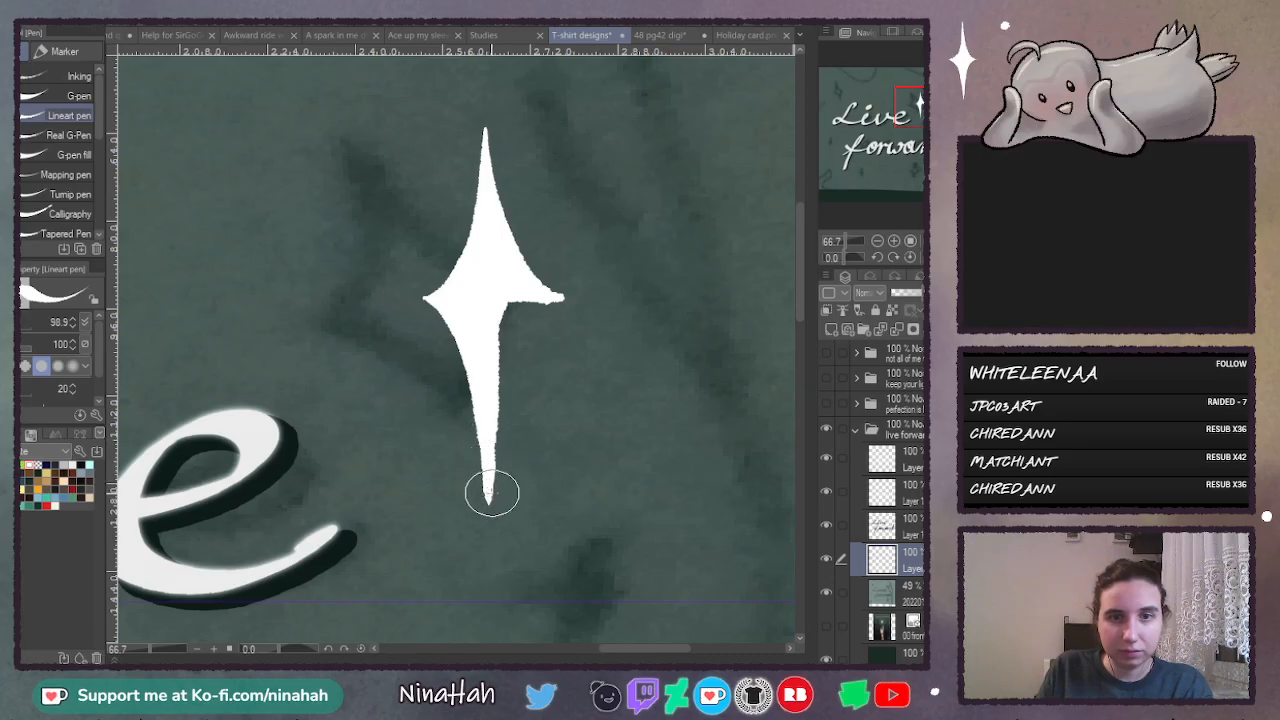
{"action": "mouse_move", "coordinate": [486, 494]}
{"action": "left_mouse_down"}
{"action": "mouse_move", "coordinate": [517, 355]}
{"action": "mouse_move", "coordinate": [553, 302]}
{"action": "mouse_move", "coordinate": [525, 316]}
{"action": "mouse_move", "coordinate": [497, 392]}
{"action": "mouse_move", "coordinate": [523, 298]}
{"action": "mouse_move", "coordinate": [496, 340]}
{"action": "mouse_move", "coordinate": [497, 277]}
{"action": "left_mouse_up"}
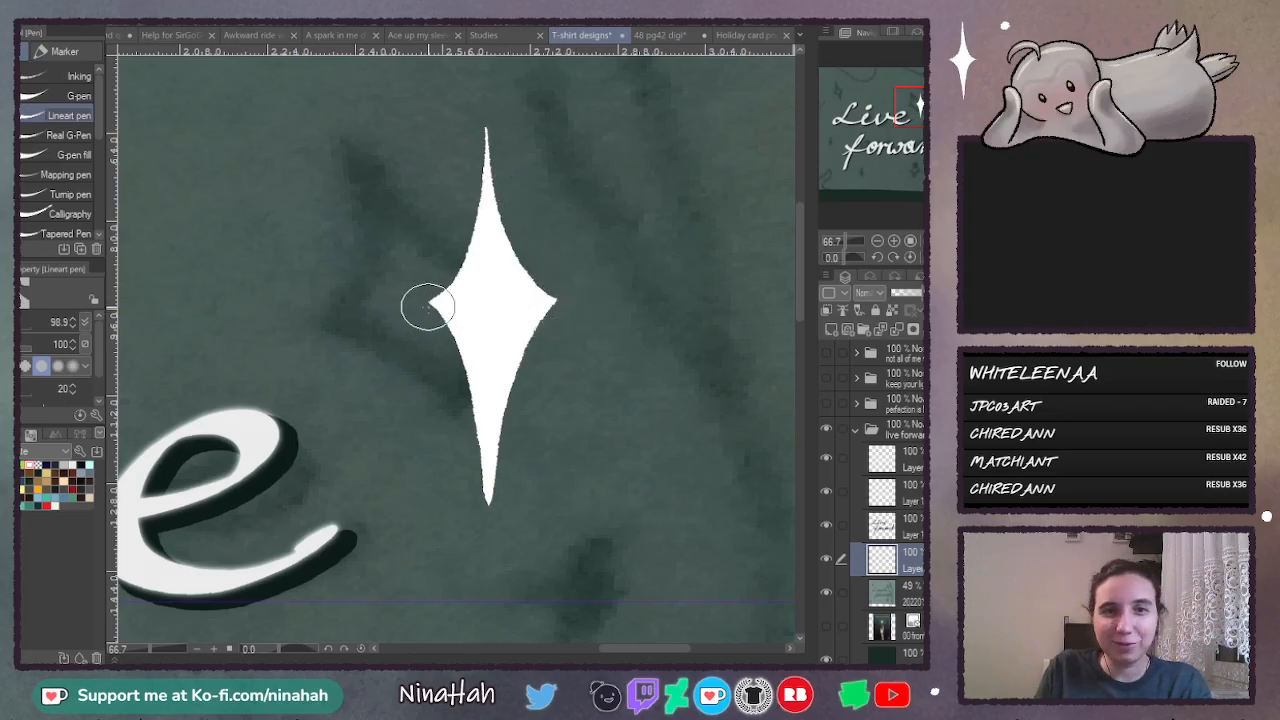
- Carve the star's lower edges into a slimmer, shorter point and clear the star from the layer
{"action": "mouse_move", "coordinate": [428, 308]}
{"action": "left_mouse_down"}
{"action": "mouse_move", "coordinate": [471, 369]}
{"action": "mouse_move", "coordinate": [492, 500]}
{"action": "left_mouse_up"}
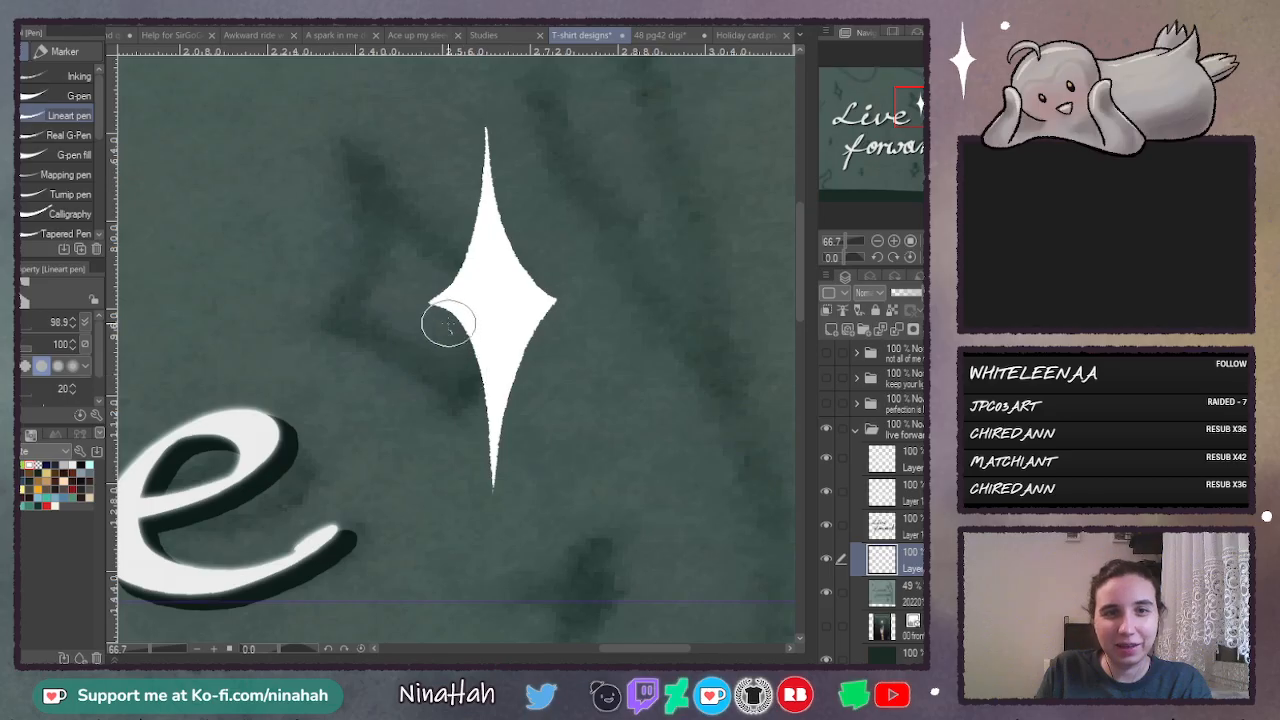
{"action": "key", "text": "ctrl+z"}
{"action": "mouse_move", "coordinate": [424, 305]}
{"action": "left_mouse_down"}
{"action": "mouse_move", "coordinate": [443, 311]}
{"action": "mouse_move", "coordinate": [474, 383]}
{"action": "mouse_move", "coordinate": [482, 524]}
{"action": "left_mouse_up"}
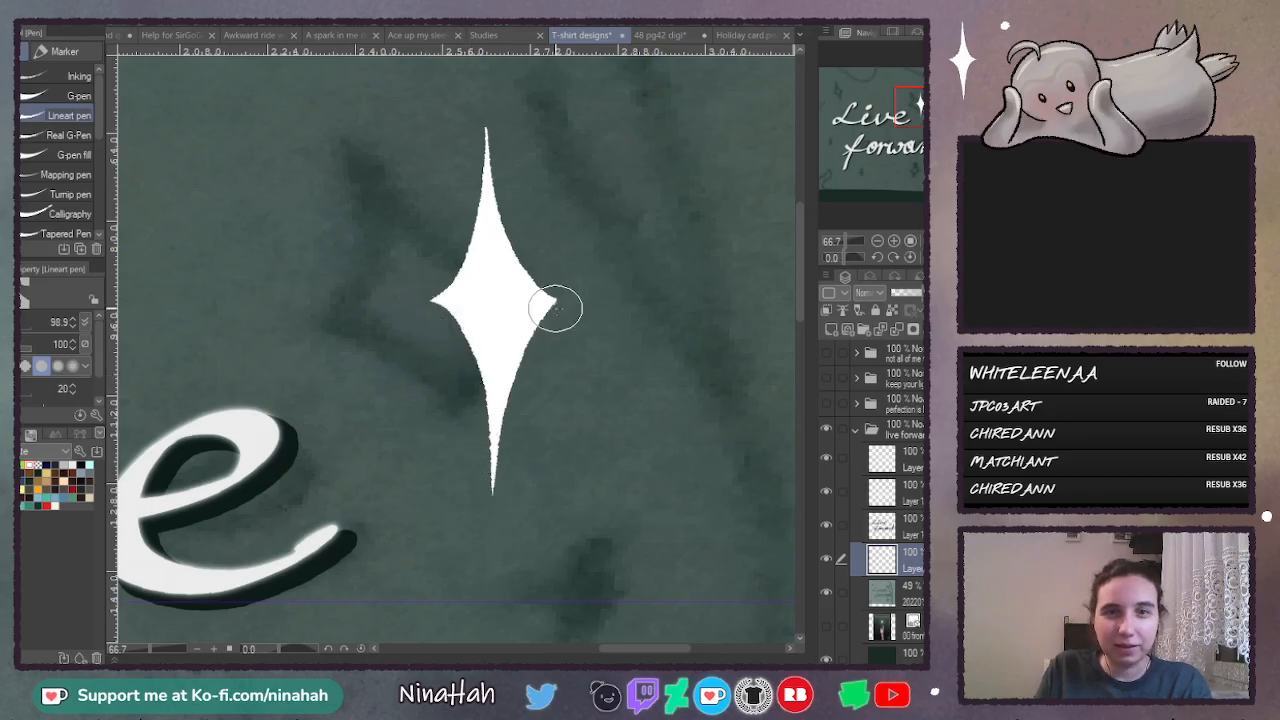
{"action": "mouse_move", "coordinate": [542, 318]}
{"action": "left_mouse_down"}
{"action": "mouse_move", "coordinate": [524, 352]}
{"action": "mouse_move", "coordinate": [503, 500]}
{"action": "left_mouse_up"}
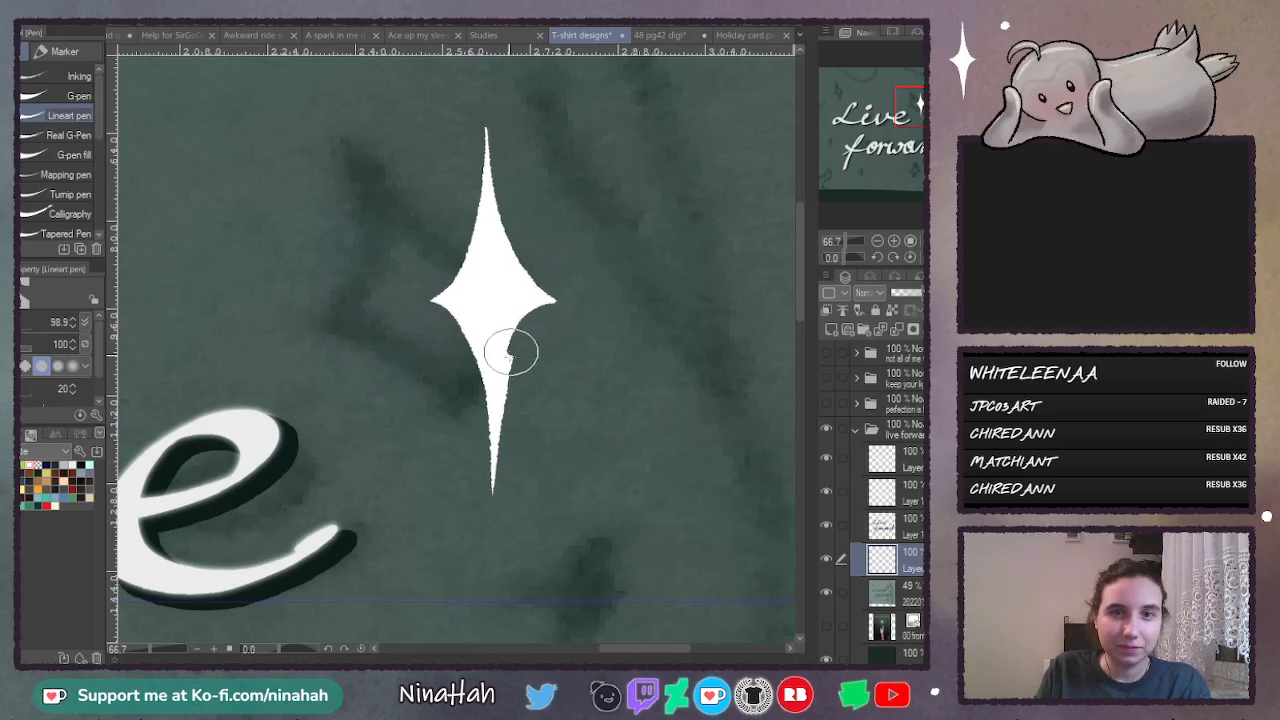
{"action": "mouse_move", "coordinate": [510, 352]}
{"action": "left_mouse_down"}
{"action": "mouse_move", "coordinate": [499, 507]}
{"action": "mouse_move", "coordinate": [492, 471]}
{"action": "left_mouse_up"}
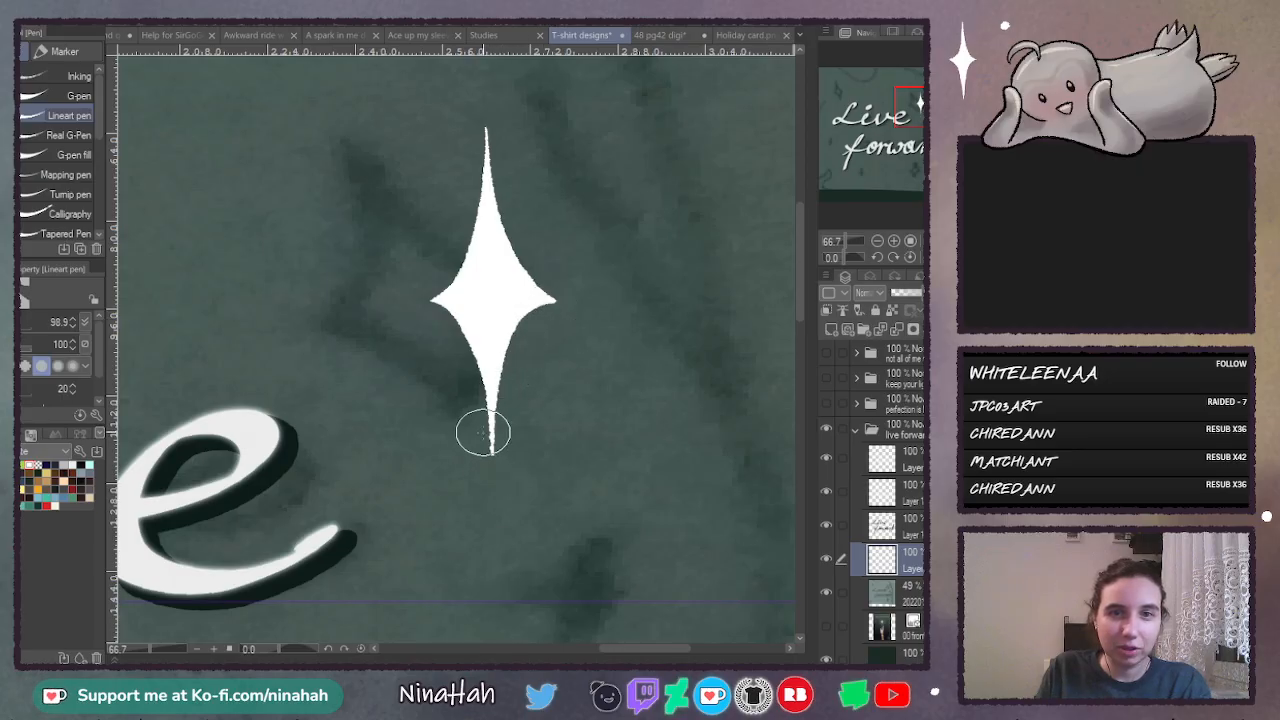
{"action": "left_click_drag", "start_coordinate": [484, 426], "coordinate": [489, 469]}
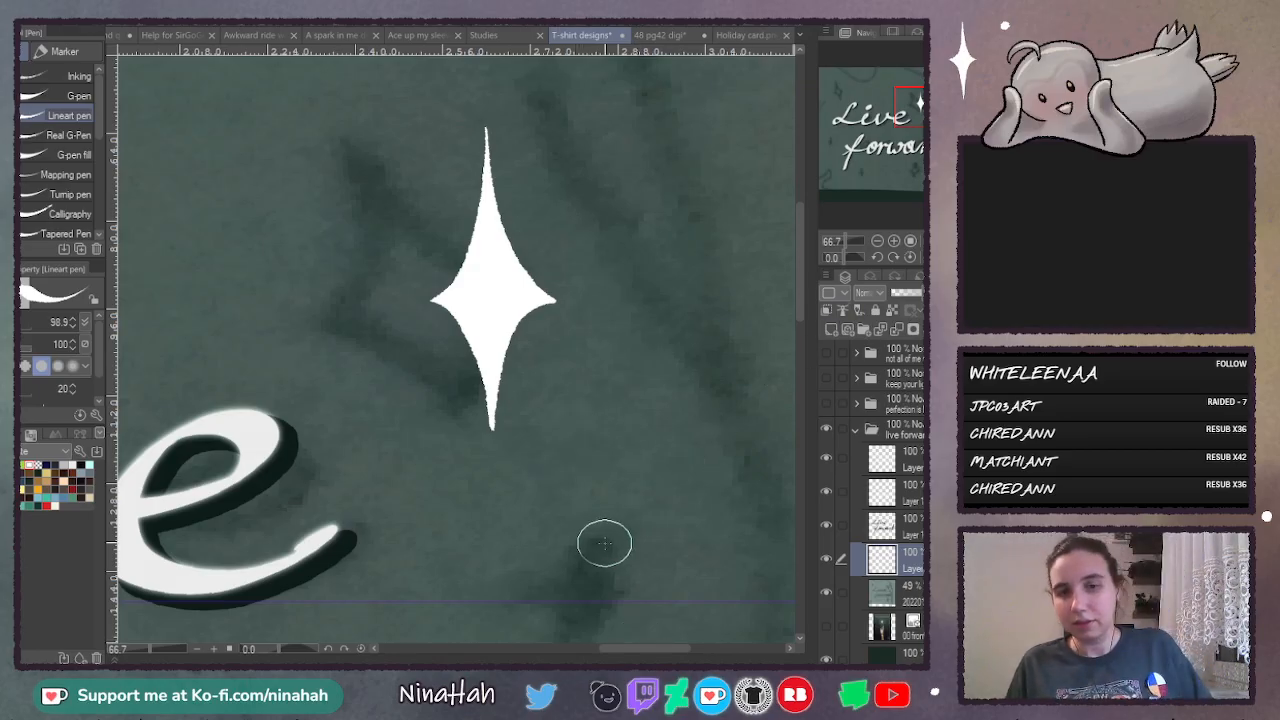
{"action": "key", "text": "Delete"}
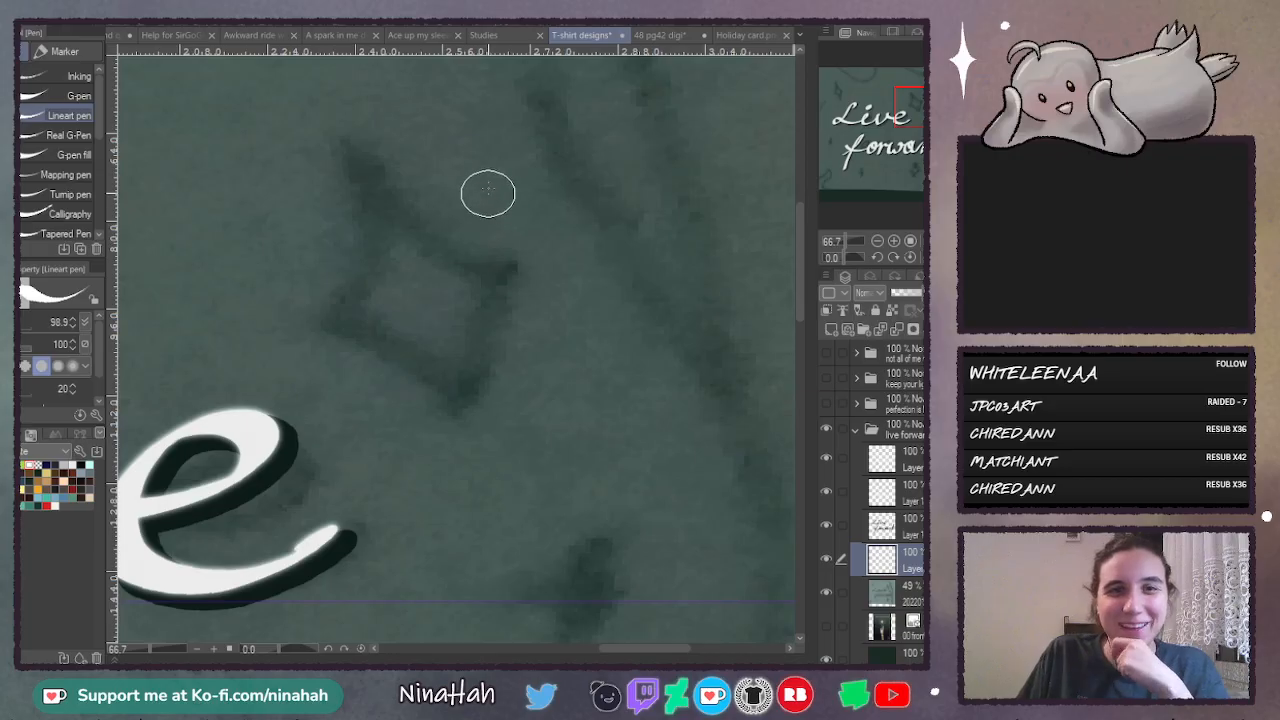
- Redraw the star as two thin crossed white strokes and fill in its upper half with curved sides
{"action": "left_click_drag", "start_coordinate": [487, 183], "coordinate": [484, 460]}
{"action": "left_click_drag", "start_coordinate": [425, 311], "coordinate": [556, 312]}
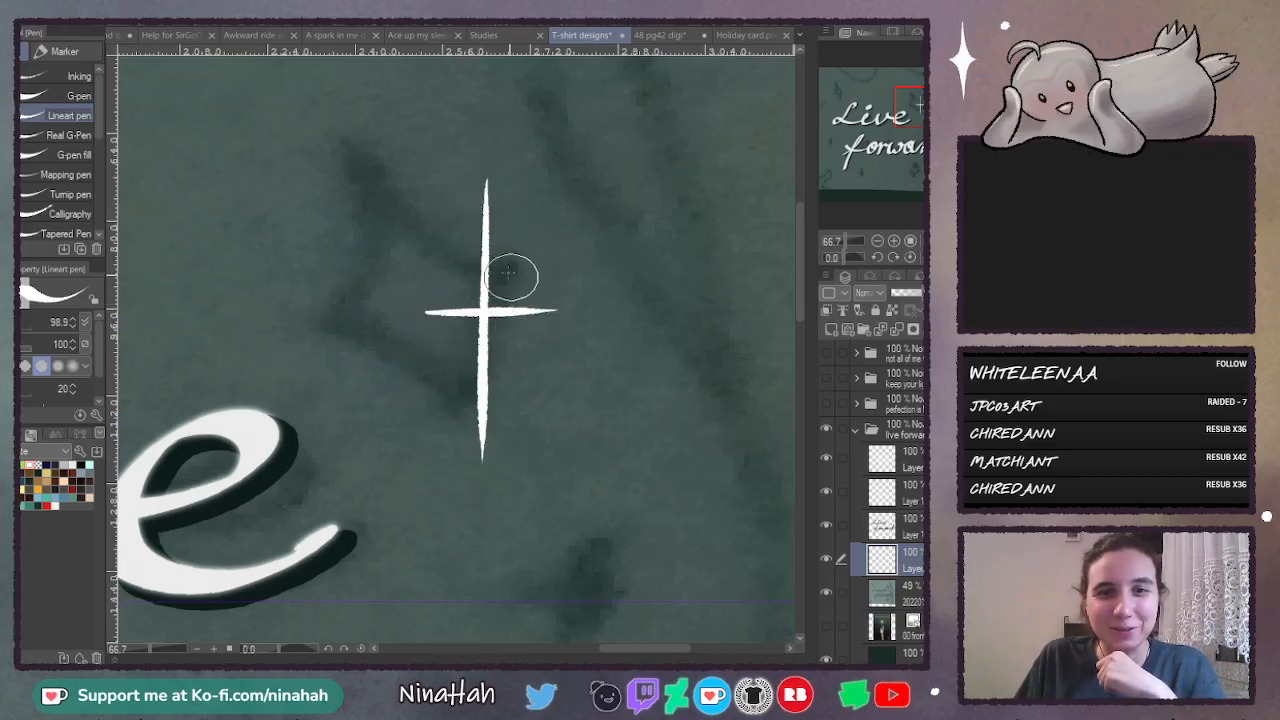
{"action": "mouse_move", "coordinate": [484, 193]}
{"action": "left_mouse_down"}
{"action": "mouse_move", "coordinate": [474, 262]}
{"action": "mouse_move", "coordinate": [430, 312]}
{"action": "mouse_move", "coordinate": [476, 283]}
{"action": "mouse_move", "coordinate": [482, 254]}
{"action": "mouse_move", "coordinate": [459, 305]}
{"action": "mouse_move", "coordinate": [482, 290]}
{"action": "mouse_move", "coordinate": [487, 167]}
{"action": "mouse_move", "coordinate": [517, 303]}
{"action": "left_mouse_up"}
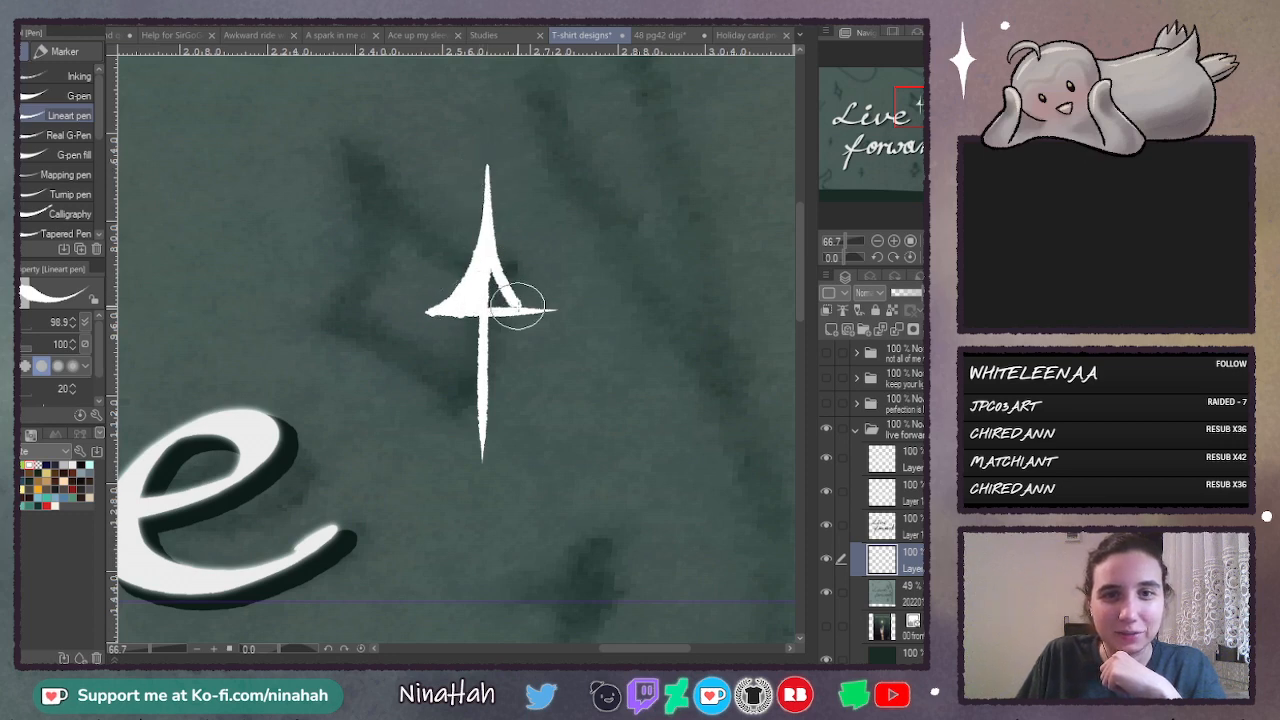
{"action": "left_click_drag", "start_coordinate": [485, 233], "coordinate": [490, 295]}
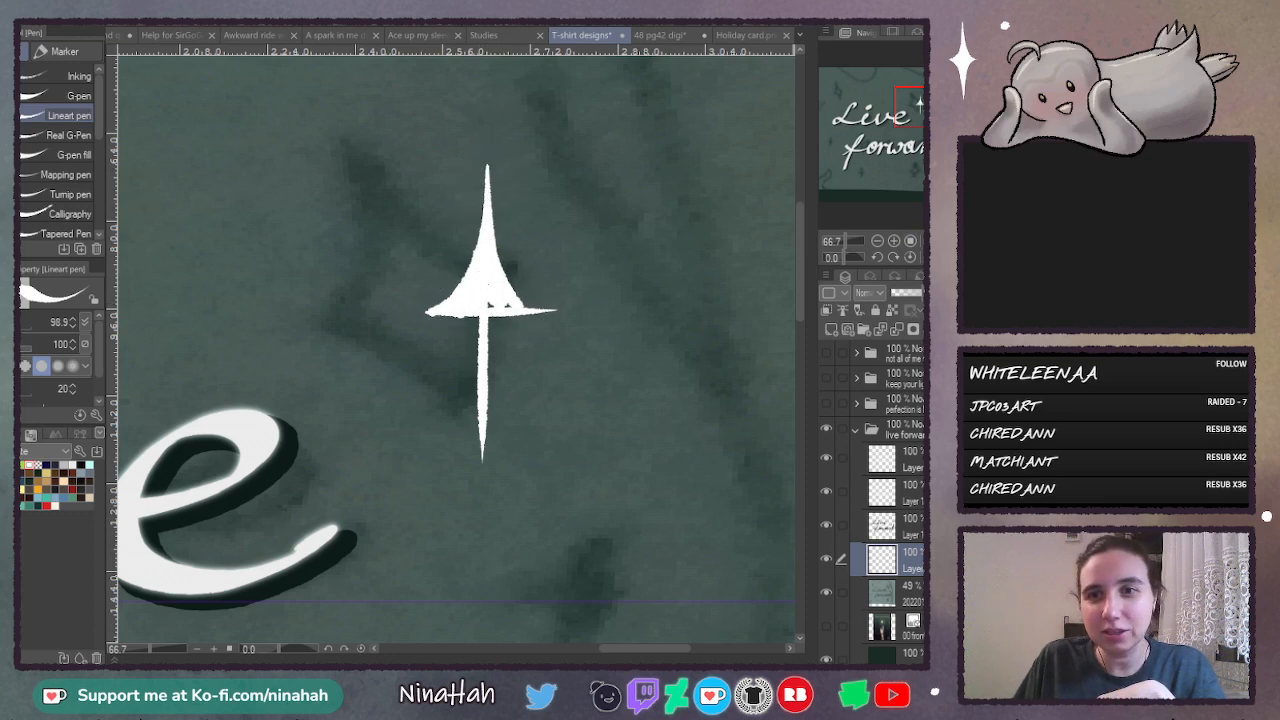
- Show the hand and star illustration layer beneath the sketch layer and select it
{"action": "left_click", "coordinate": [911, 241]}
{"action": "left_click", "coordinate": [826, 627]}
{"action": "left_click", "coordinate": [906, 618]}
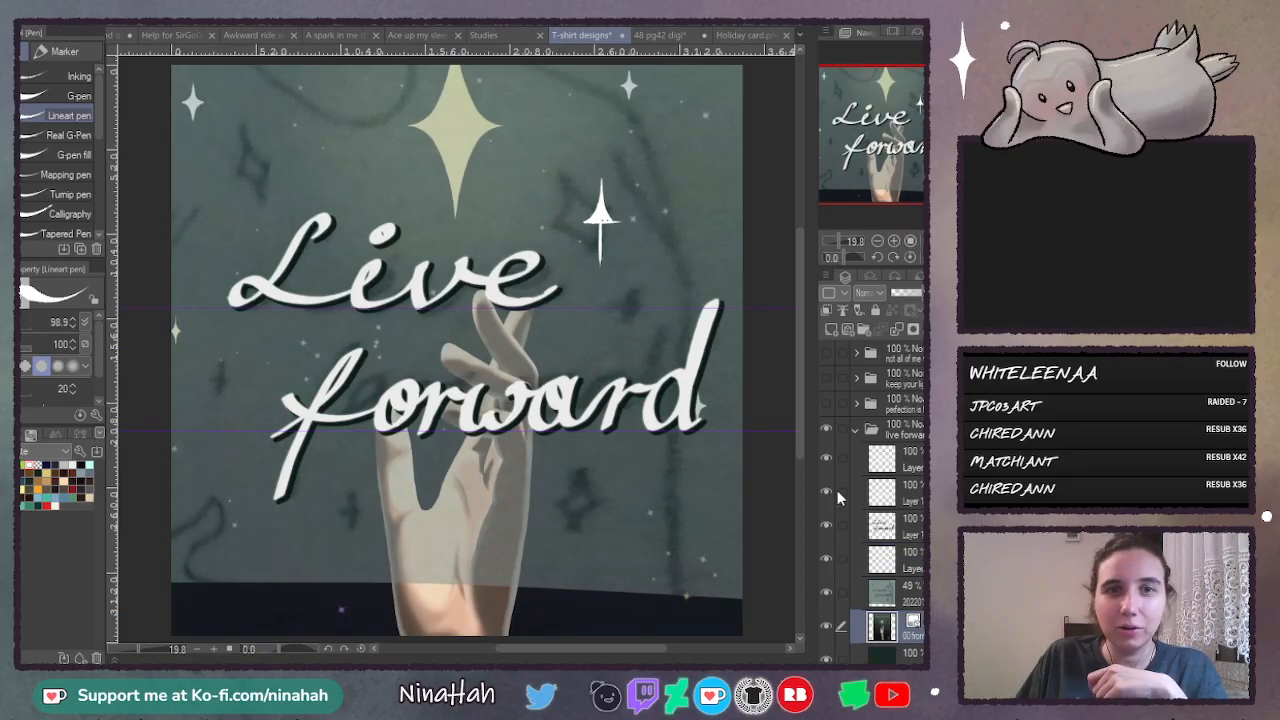
- Move the hand and star illustration down so its large star sits behind "Live", and add a new raster layer above it
{"action": "key", "text": "k"}
{"action": "left_click_drag", "start_coordinate": [466, 217], "coordinate": [525, 302]}
{"action": "left_click", "coordinate": [829, 332]}
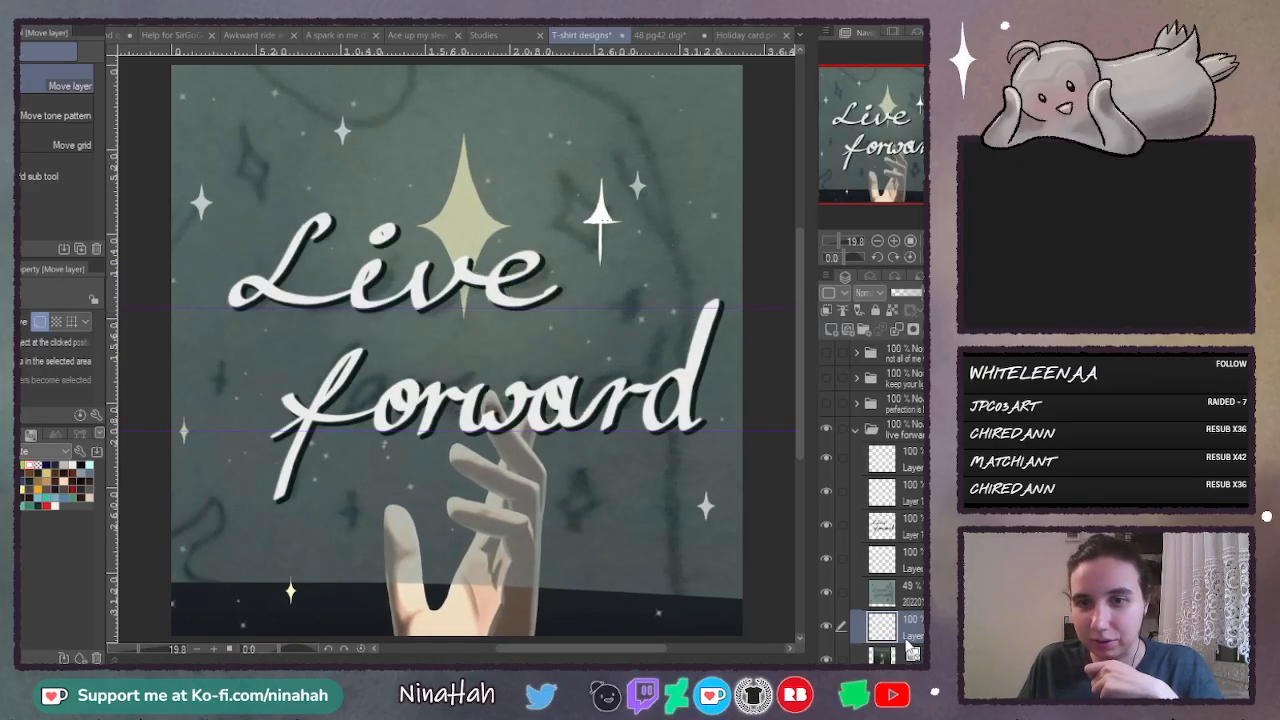
- Delete the layer with the trial star and select the new blank layer above the illustration
{"action": "left_click", "coordinate": [882, 560]}
{"action": "left_click", "coordinate": [945, 329]}
{"action": "left_click", "coordinate": [914, 592]}
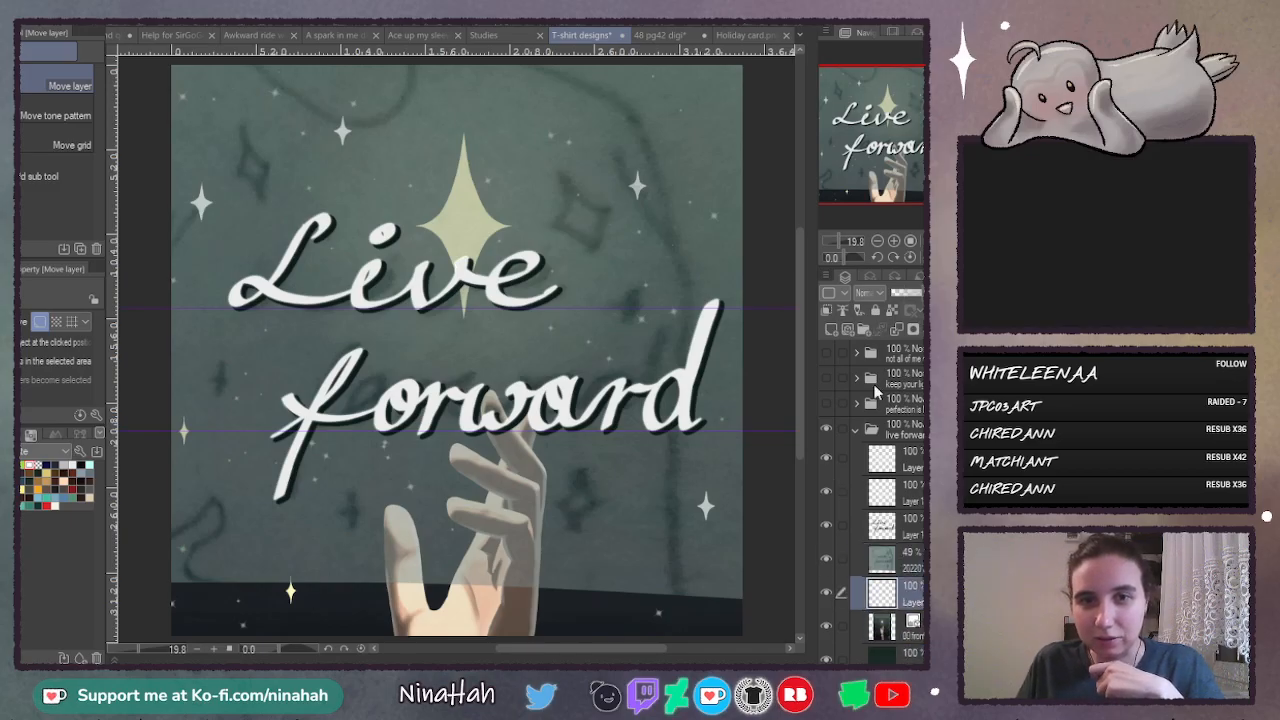
- Switch to the Lineart pen at the illustration's small upper-right star, and hide the sketch layer, undoing its deletion
{"action": "left_click", "coordinate": [894, 242]}
{"action": "left_click", "coordinate": [894, 242]}
{"action": "left_click", "coordinate": [894, 242]}
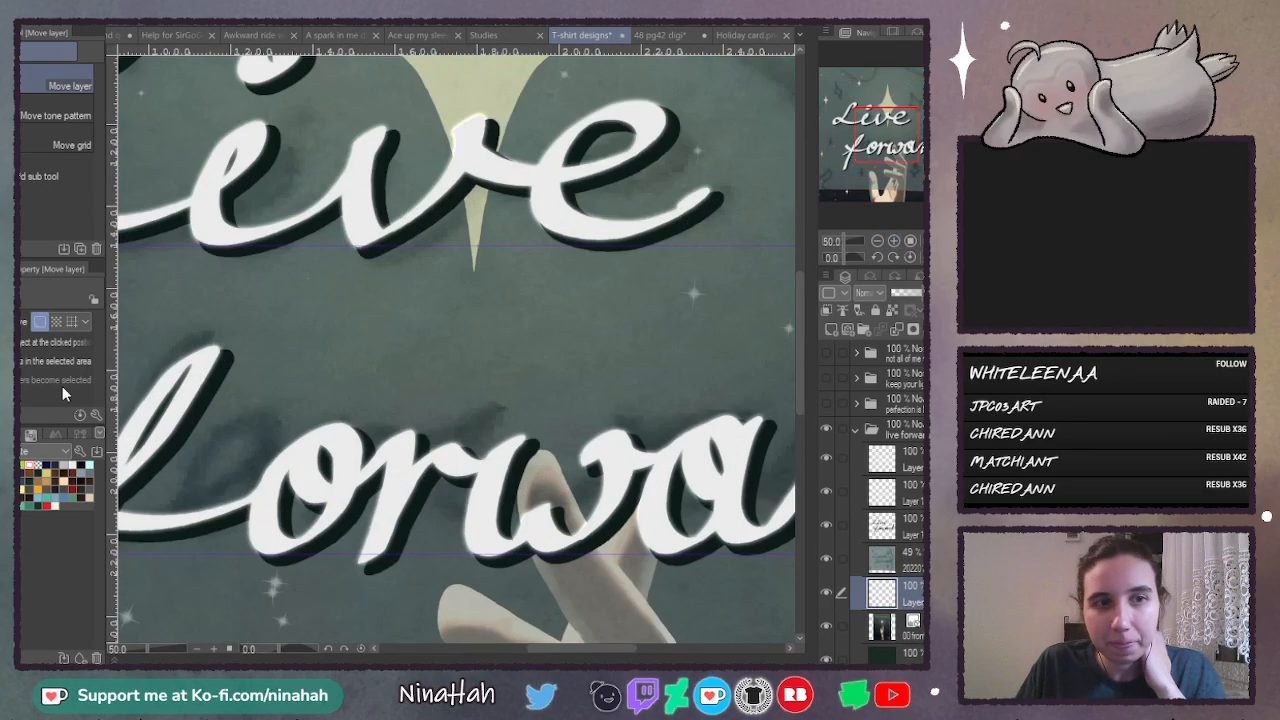
{"action": "key", "text": "p"}
{"action": "left_click_drag", "start_coordinate": [613, 650], "coordinate": [695, 650]}
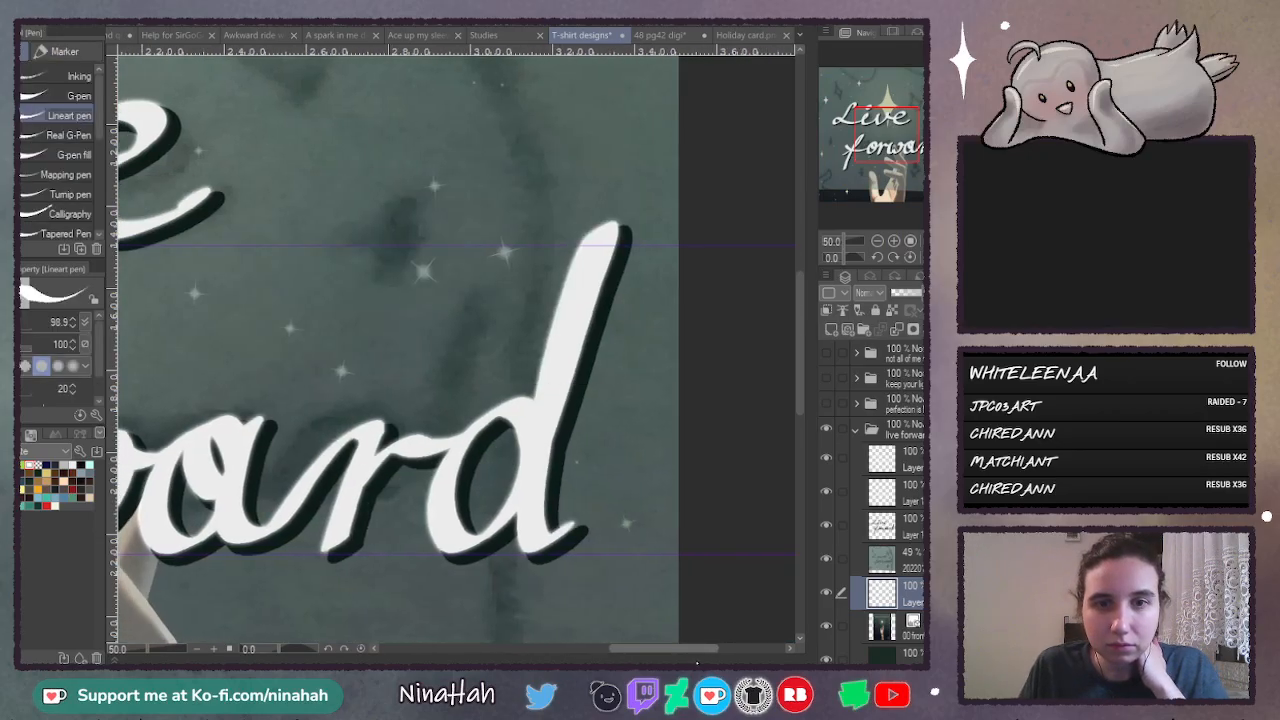
{"action": "left_click_drag", "start_coordinate": [801, 355], "coordinate": [807, 259]}
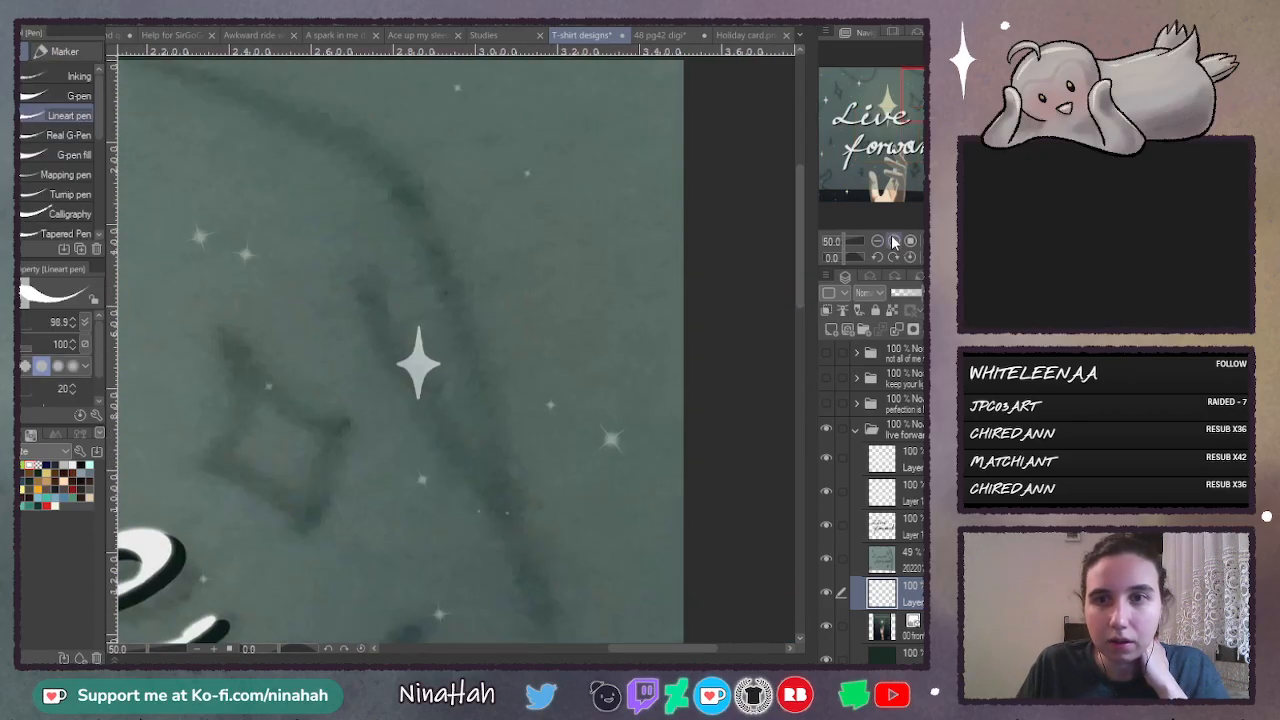
{"action": "left_click", "coordinate": [894, 241]}
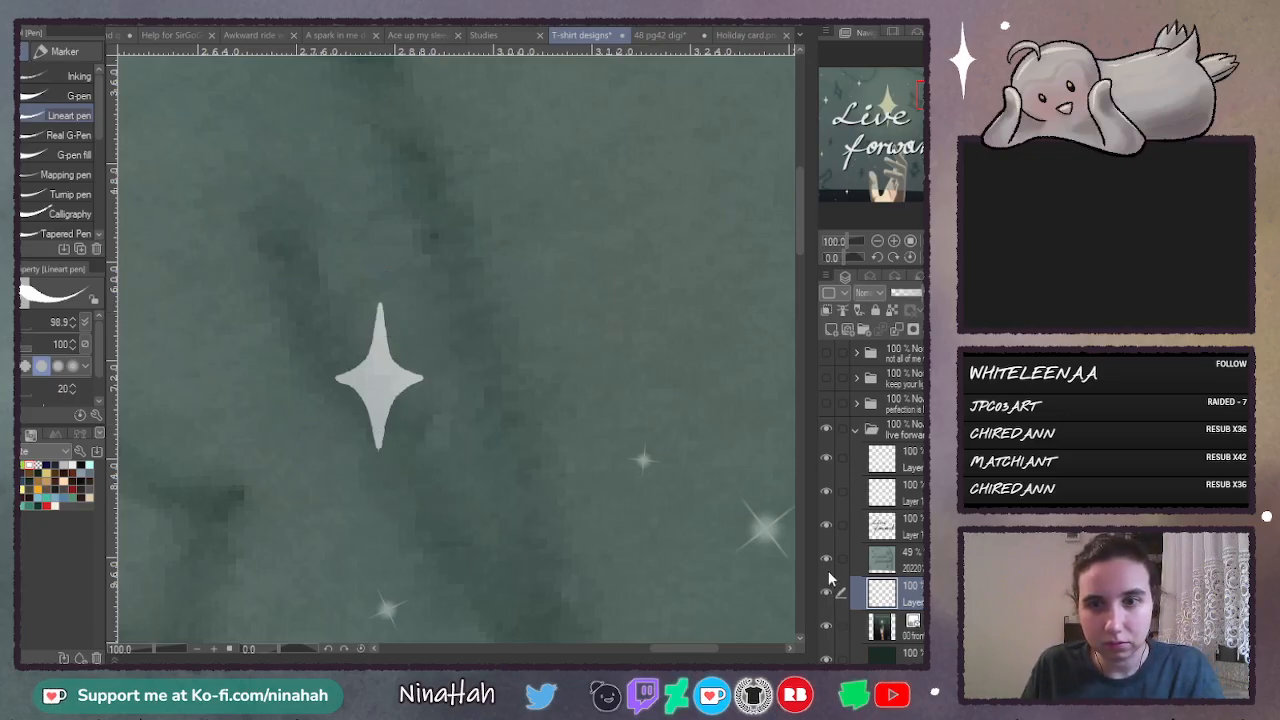
{"action": "left_click", "coordinate": [917, 562]}
{"action": "key", "text": "Delete"}
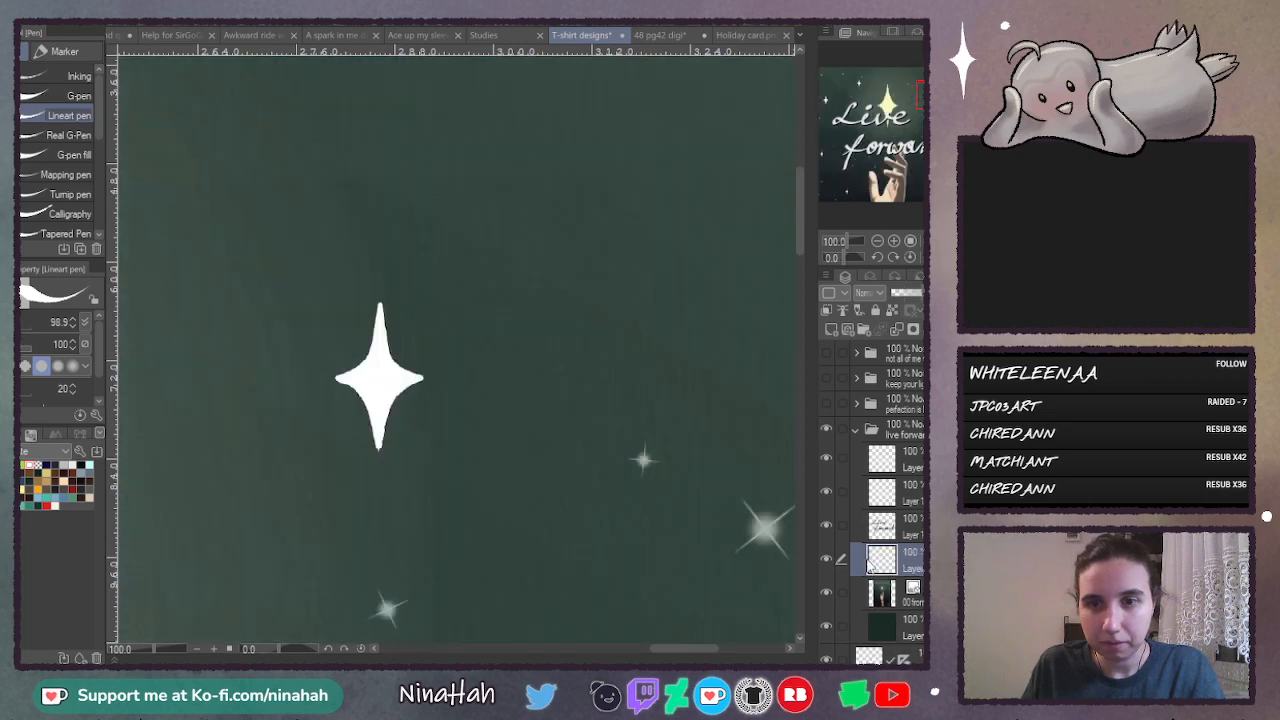
{"action": "key", "text": "ctrl+z"}
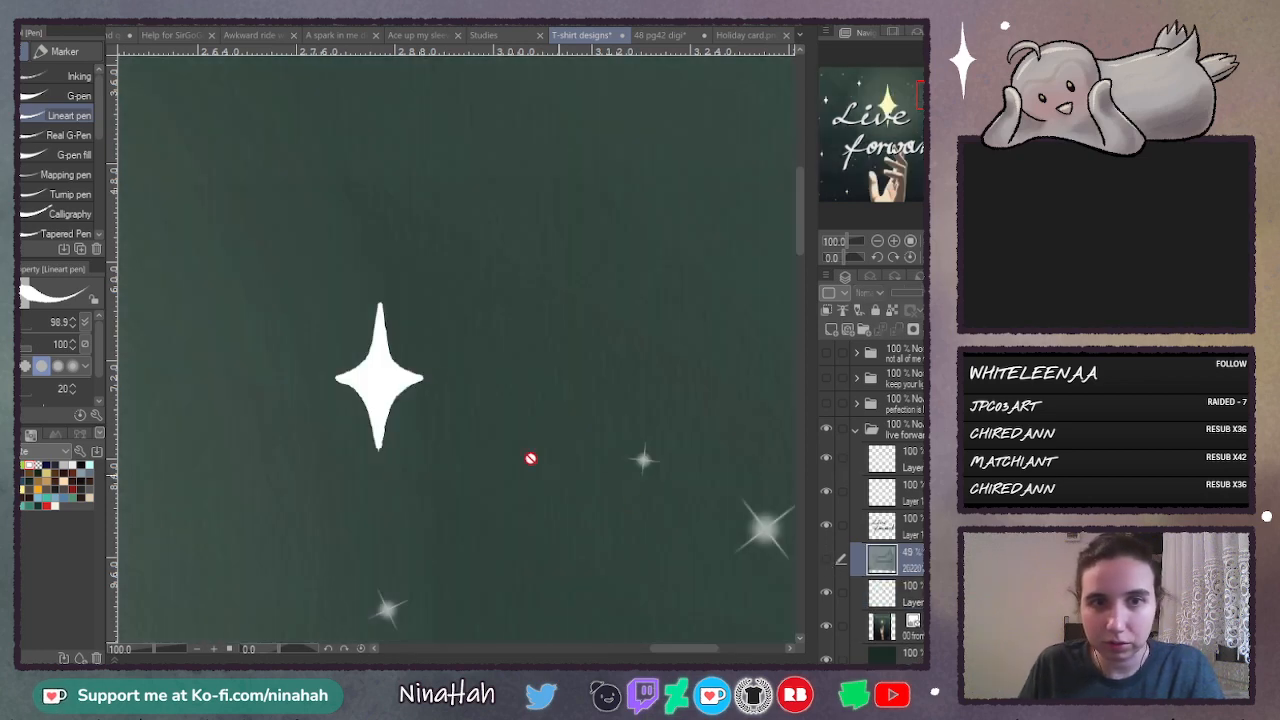
- Lower the illustration layer's opacity so it serves as a faint guide, and select the blank layer above it
{"action": "left_click", "coordinate": [878, 627]}
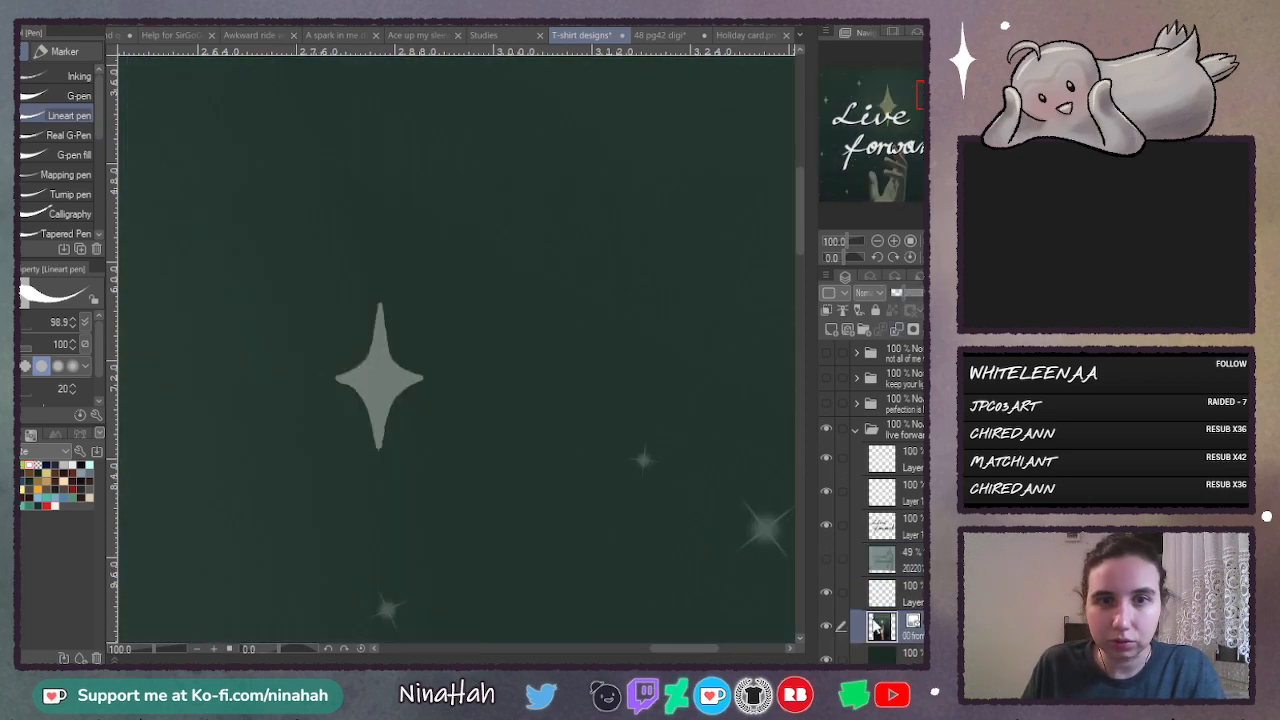
{"action": "left_click", "coordinate": [900, 294]}
{"action": "left_click", "coordinate": [916, 562]}
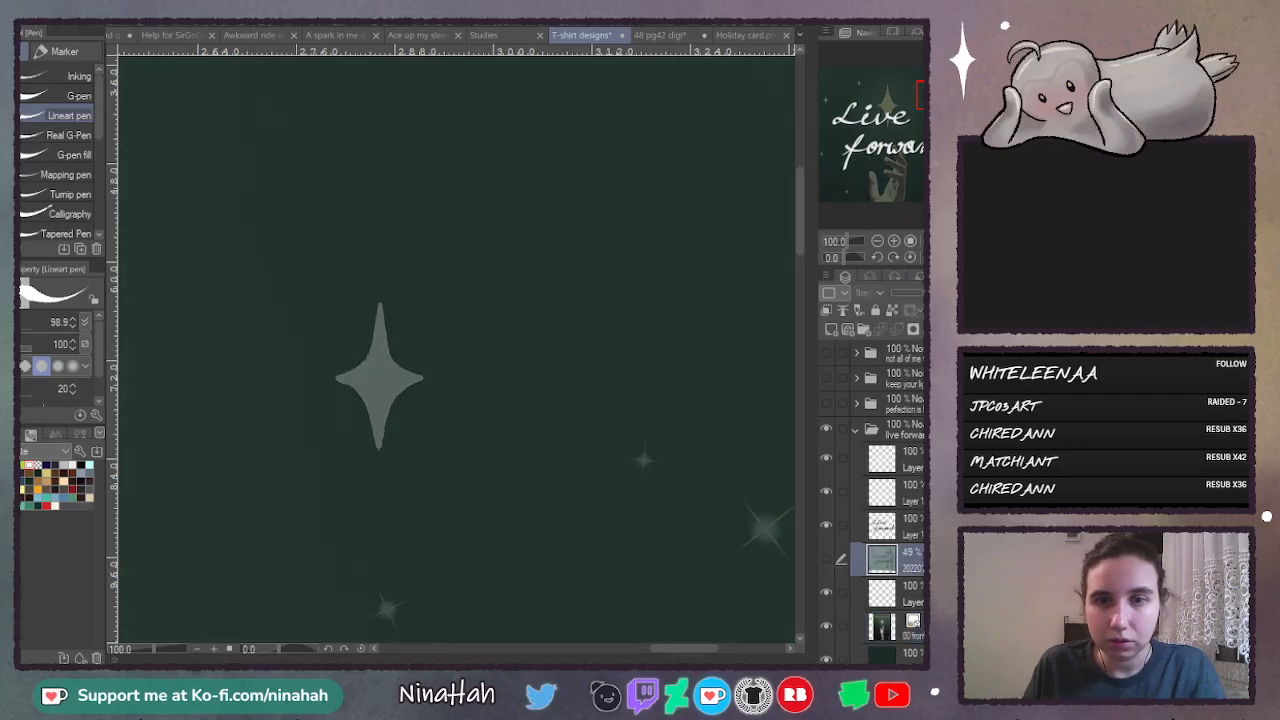
{"action": "left_click", "coordinate": [908, 600]}
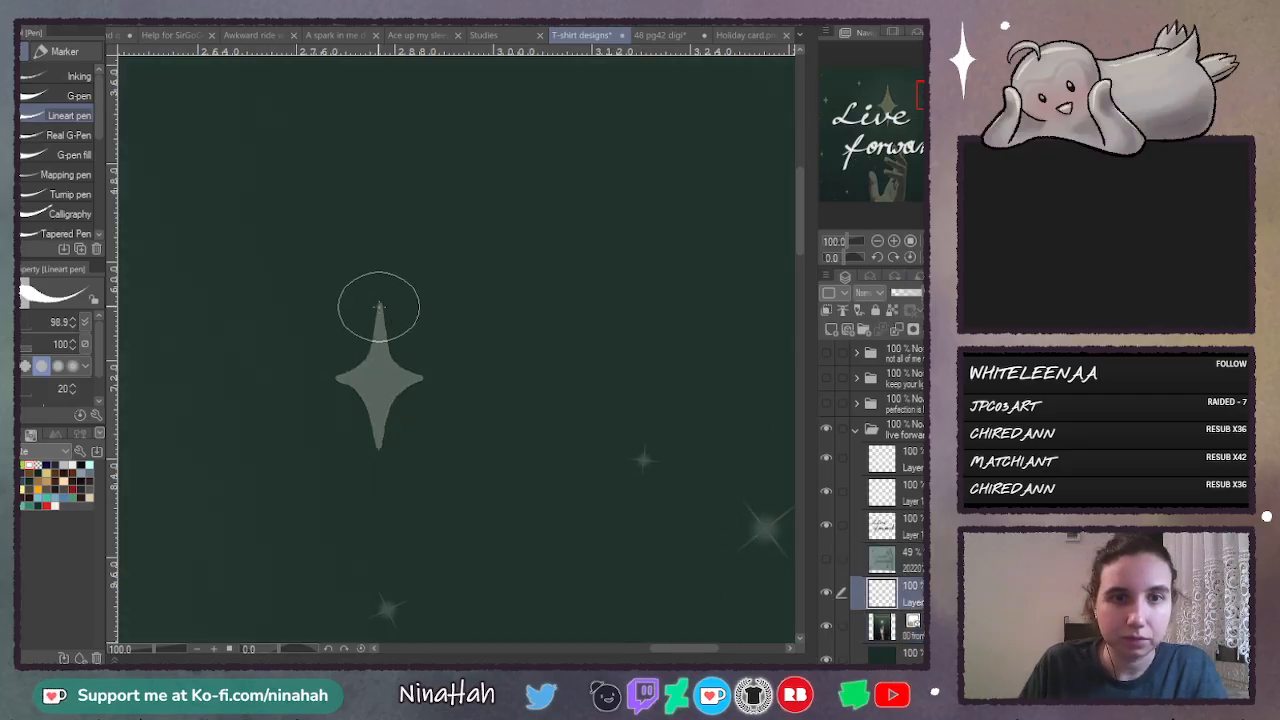
- Trace the illustration's small upper-right star with a thin vertical and a thin horizontal white stroke crossing each other
{"action": "left_click", "coordinate": [895, 245]}
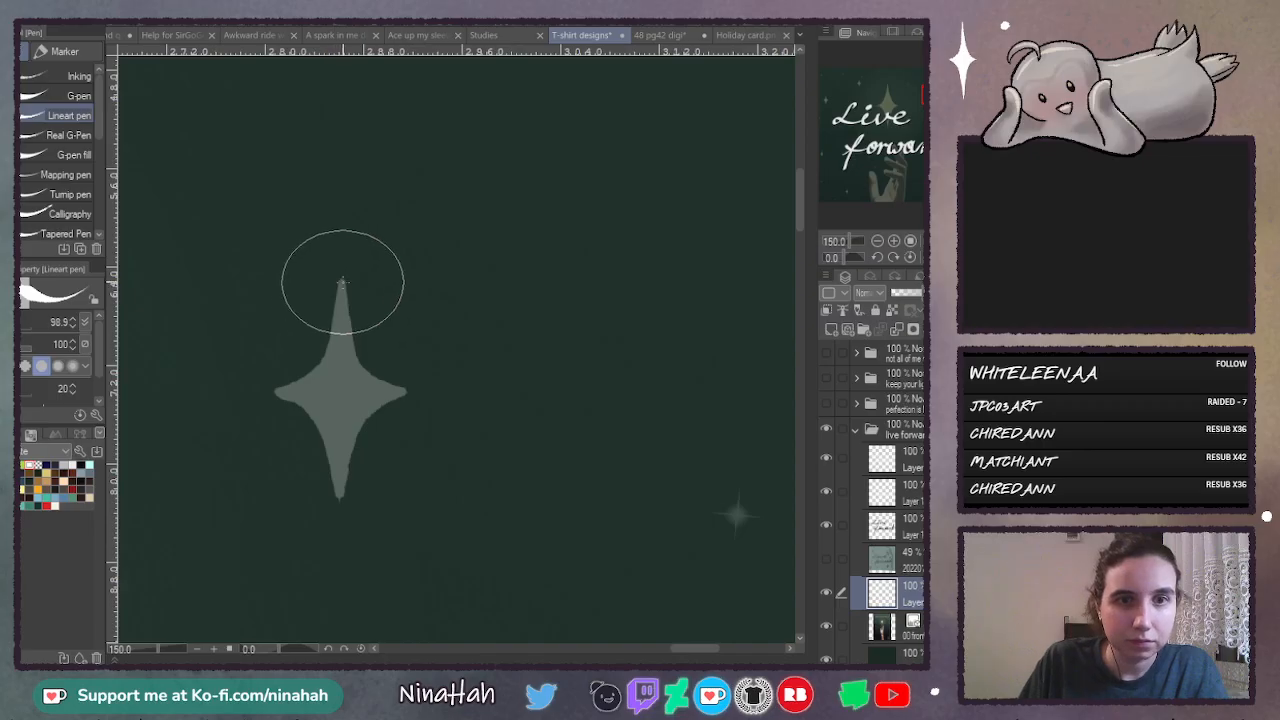
{"action": "left_click_drag", "start_coordinate": [343, 279], "coordinate": [338, 480]}
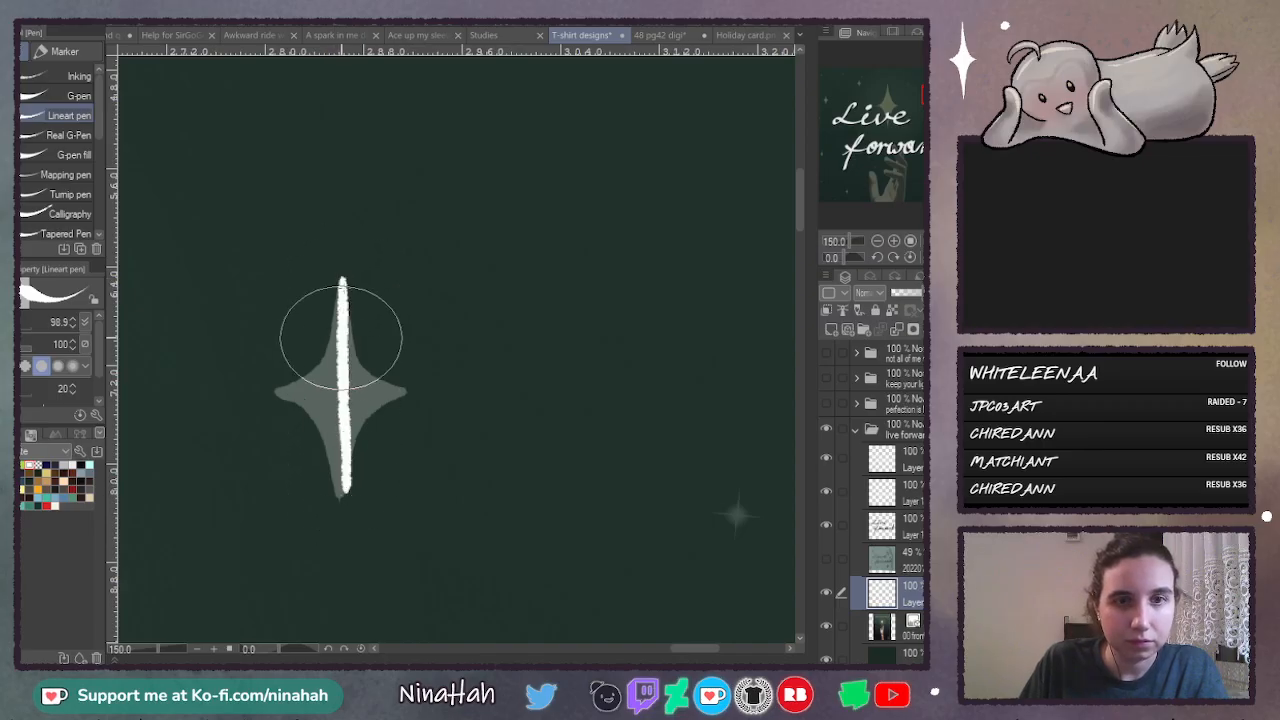
{"action": "key", "text": "ctrl+z"}
{"action": "left_click_drag", "start_coordinate": [341, 280], "coordinate": [340, 503]}
{"action": "left_click_drag", "start_coordinate": [277, 391], "coordinate": [280, 393]}
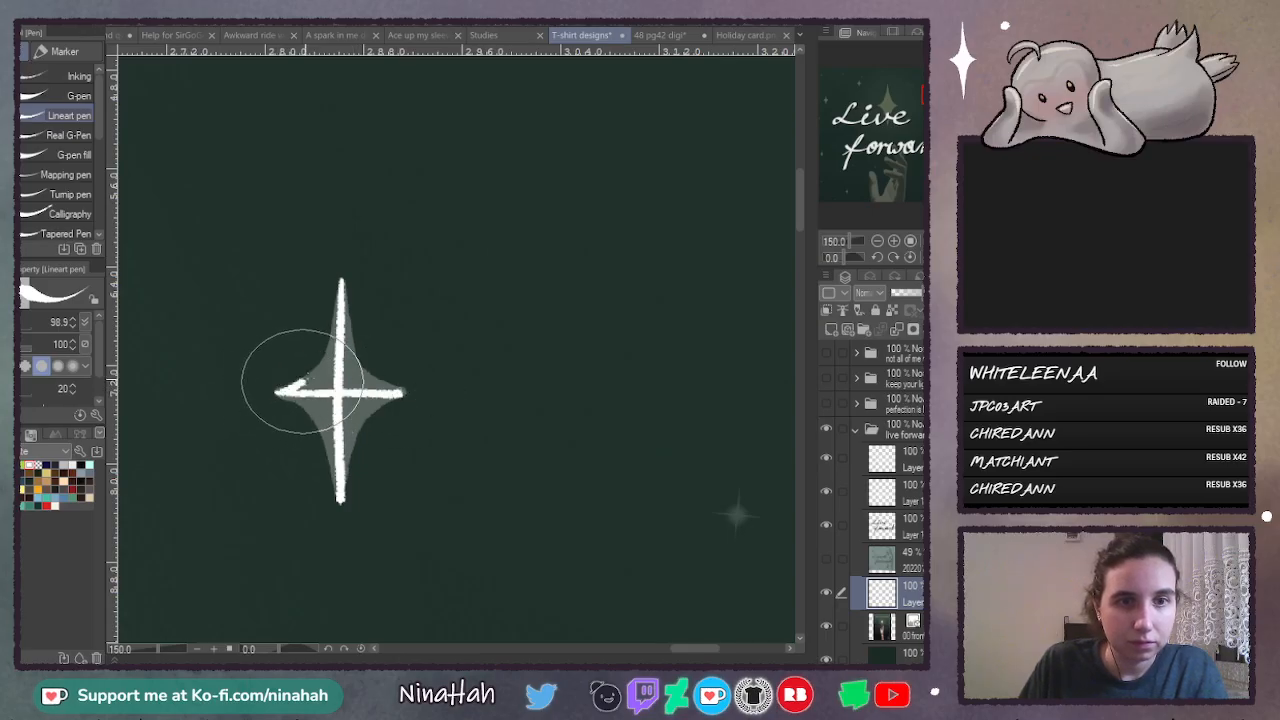
- Draw the curved sides of the upper-right star along the faint guide and fill its inside with white
{"action": "left_click_drag", "start_coordinate": [301, 381], "coordinate": [320, 350]}
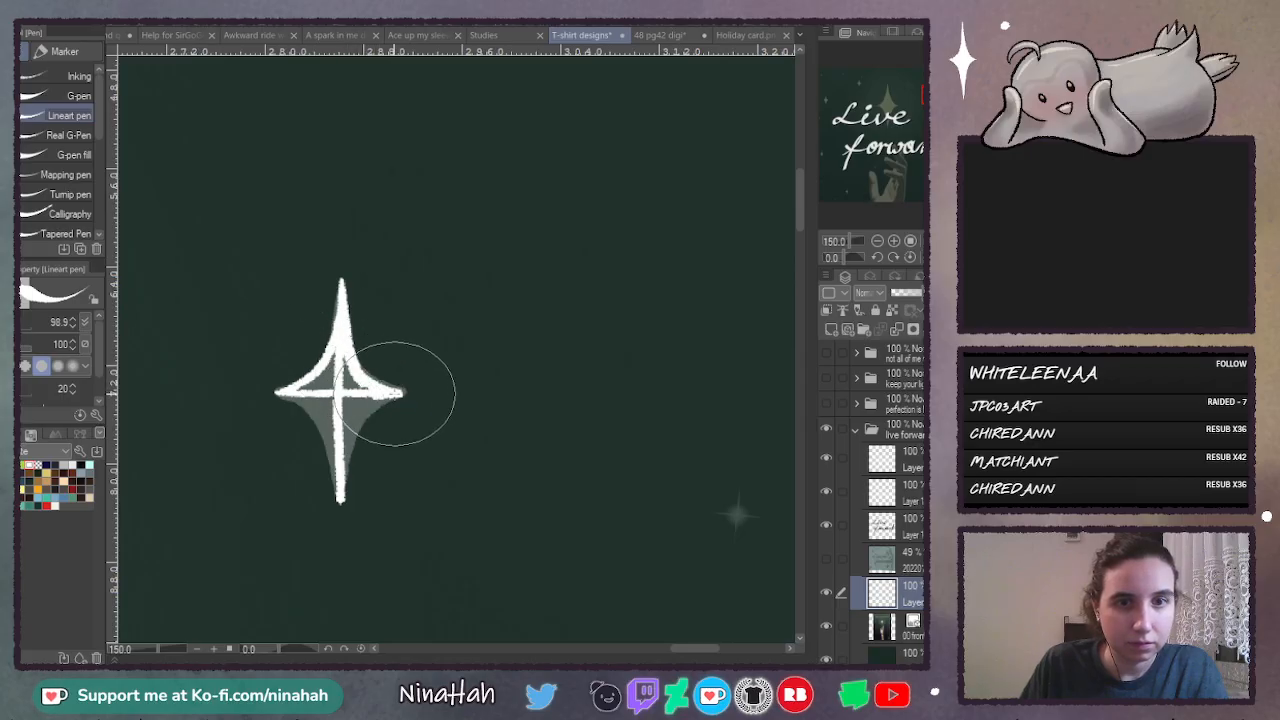
{"action": "left_click_drag", "start_coordinate": [398, 393], "coordinate": [364, 408]}
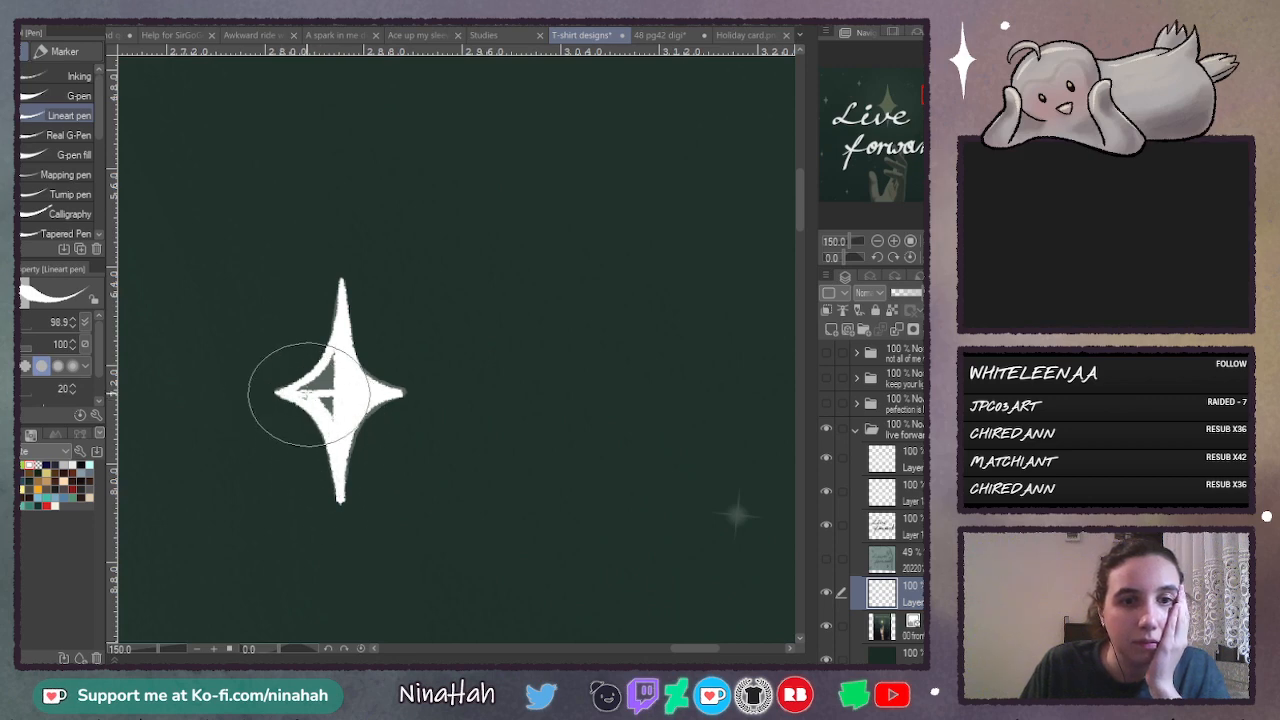
{"action": "mouse_move", "coordinate": [309, 394]}
{"action": "left_mouse_down"}
{"action": "mouse_move", "coordinate": [294, 389]}
{"action": "mouse_move", "coordinate": [320, 357]}
{"action": "mouse_move", "coordinate": [322, 394]}
{"action": "mouse_move", "coordinate": [337, 371]}
{"action": "mouse_move", "coordinate": [320, 386]}
{"action": "left_mouse_up"}
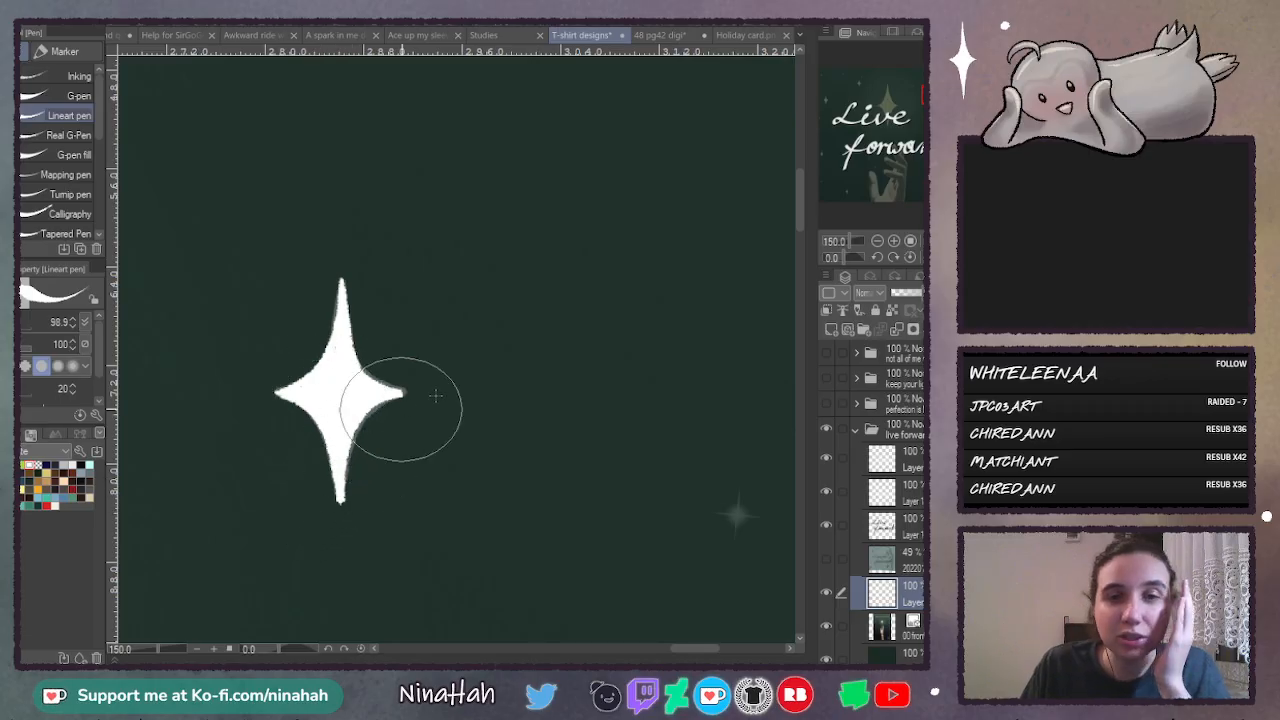
- Look over the illustration's small stars below "forward", ending close up on the yellow one beside the thumb
{"action": "left_click", "coordinate": [881, 242]}
{"action": "left_click", "coordinate": [881, 242]}
{"action": "left_click", "coordinate": [881, 242]}
{"action": "left_click", "coordinate": [881, 242]}
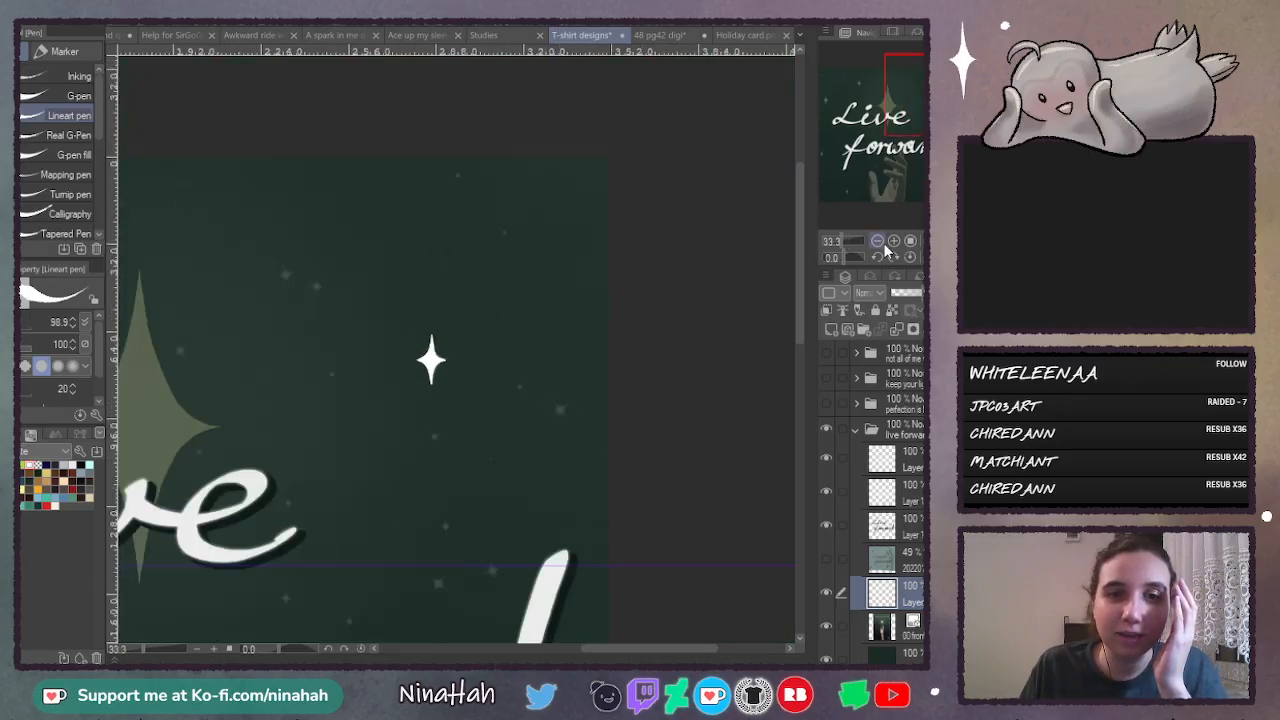
{"action": "left_click_drag", "start_coordinate": [799, 305], "coordinate": [803, 466]}
{"action": "left_click", "coordinate": [895, 242]}
{"action": "left_click", "coordinate": [895, 242]}
{"action": "left_click", "coordinate": [895, 242]}
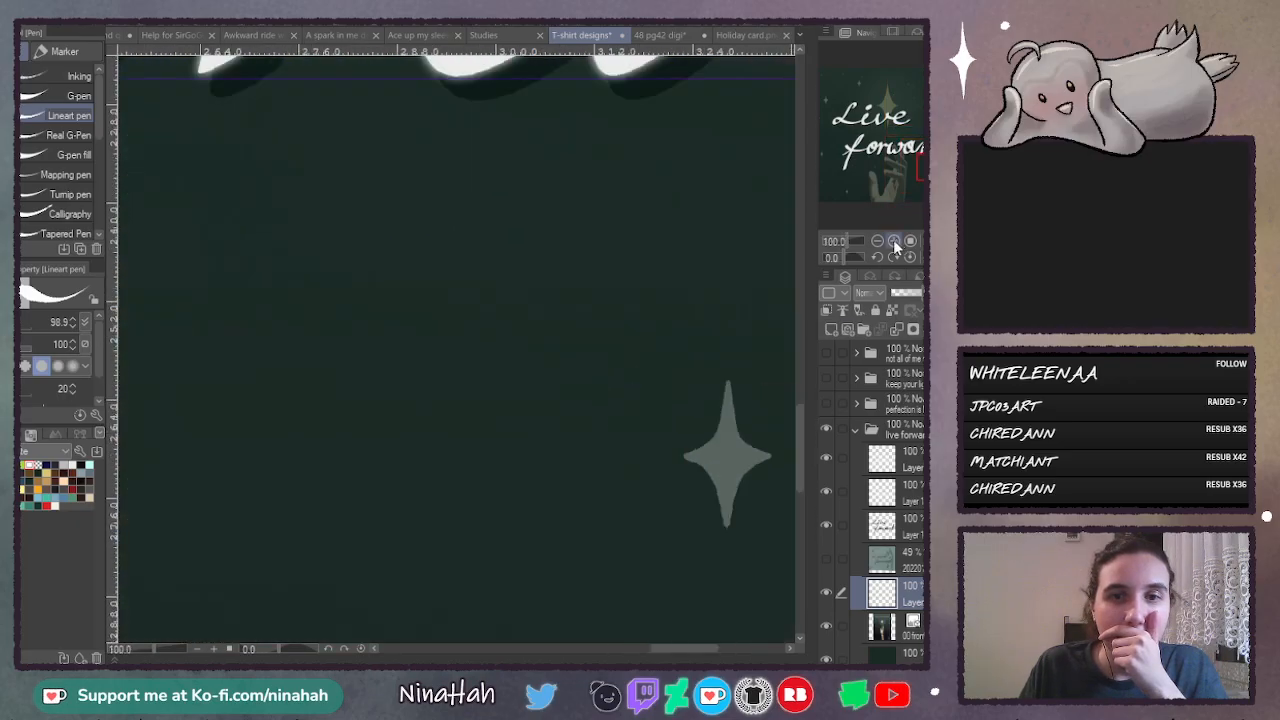
{"action": "left_click", "coordinate": [877, 241]}
{"action": "left_click", "coordinate": [877, 241]}
{"action": "left_click", "coordinate": [877, 241]}
{"action": "left_click", "coordinate": [877, 241]}
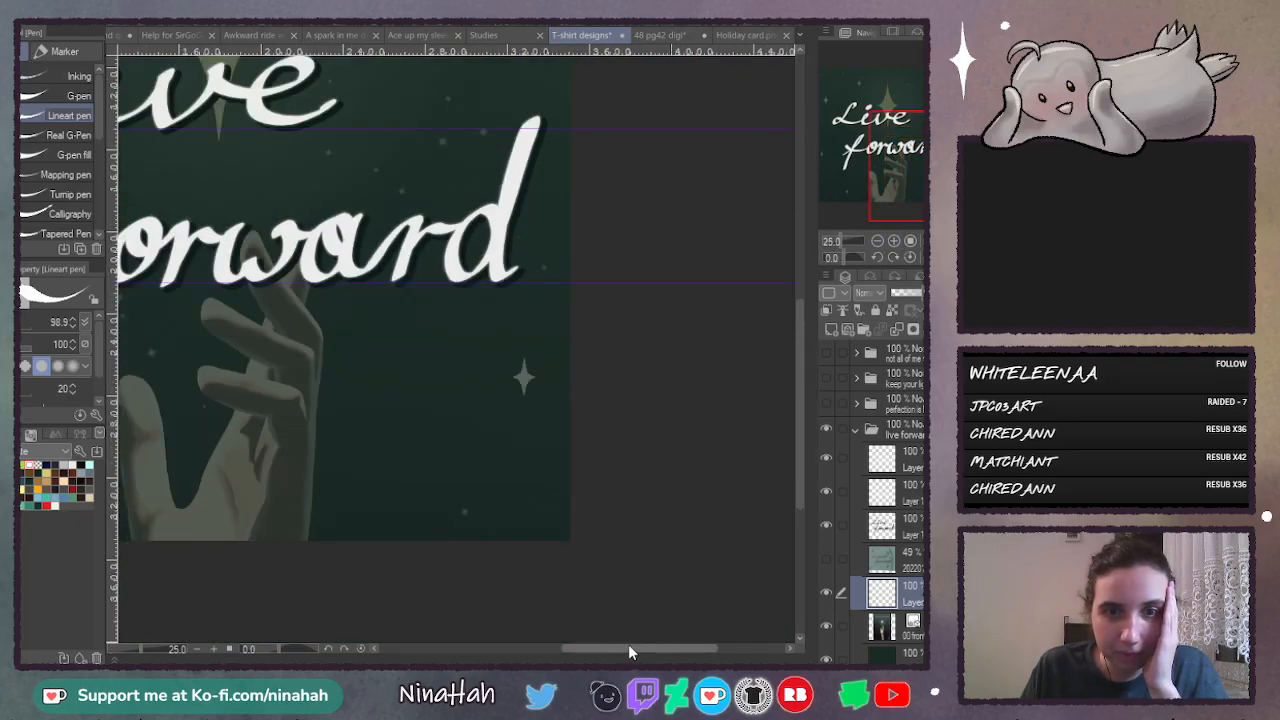
{"action": "left_click_drag", "start_coordinate": [628, 646], "coordinate": [530, 642]}
{"action": "left_click", "coordinate": [897, 242]}
{"action": "left_click", "coordinate": [897, 242]}
{"action": "left_click", "coordinate": [897, 242]}
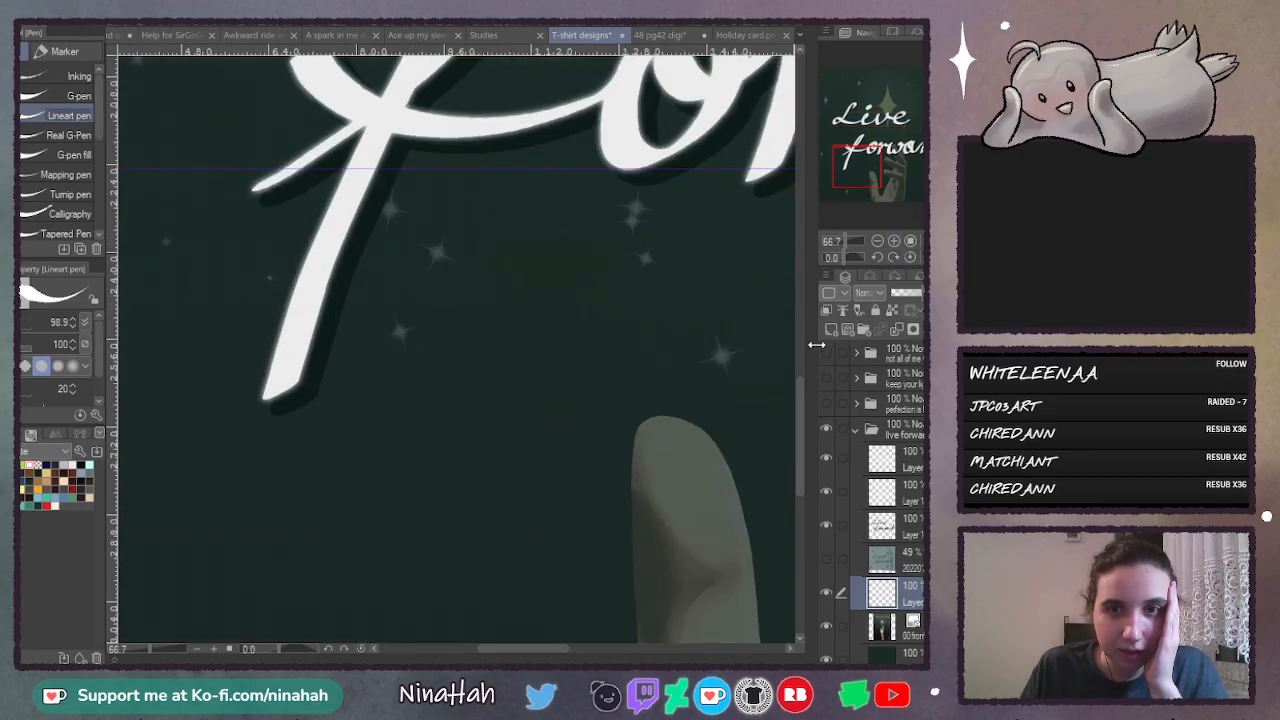
{"action": "left_click_drag", "start_coordinate": [800, 381], "coordinate": [798, 436]}
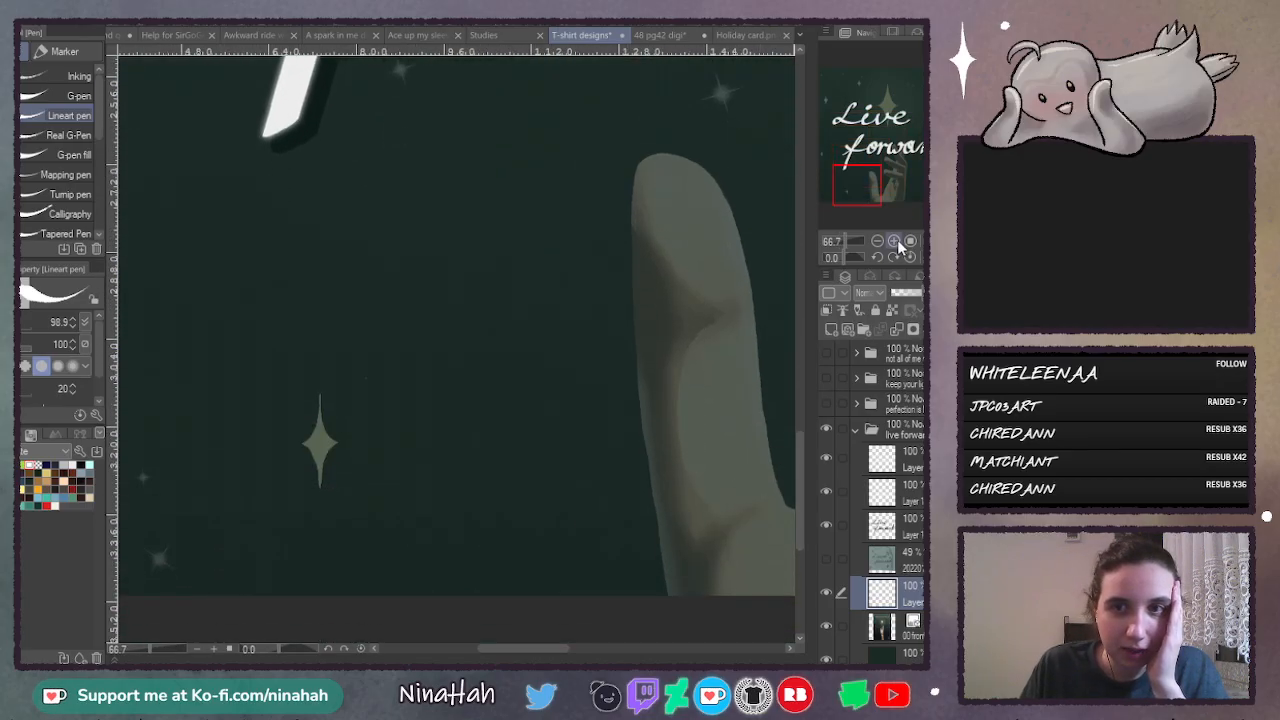
{"action": "left_click", "coordinate": [895, 242]}
{"action": "left_click_drag", "start_coordinate": [520, 650], "coordinate": [506, 650]}
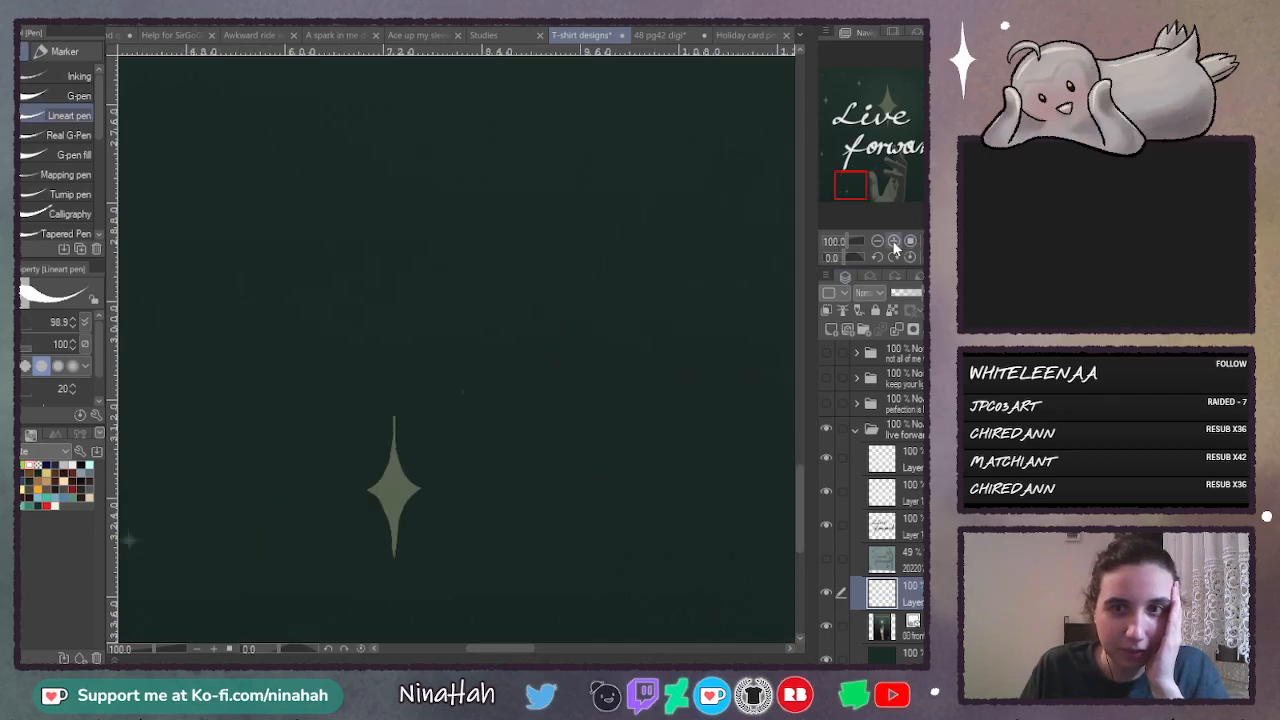
{"action": "left_click", "coordinate": [894, 242]}
{"action": "left_click_drag", "start_coordinate": [799, 504], "coordinate": [799, 519]}
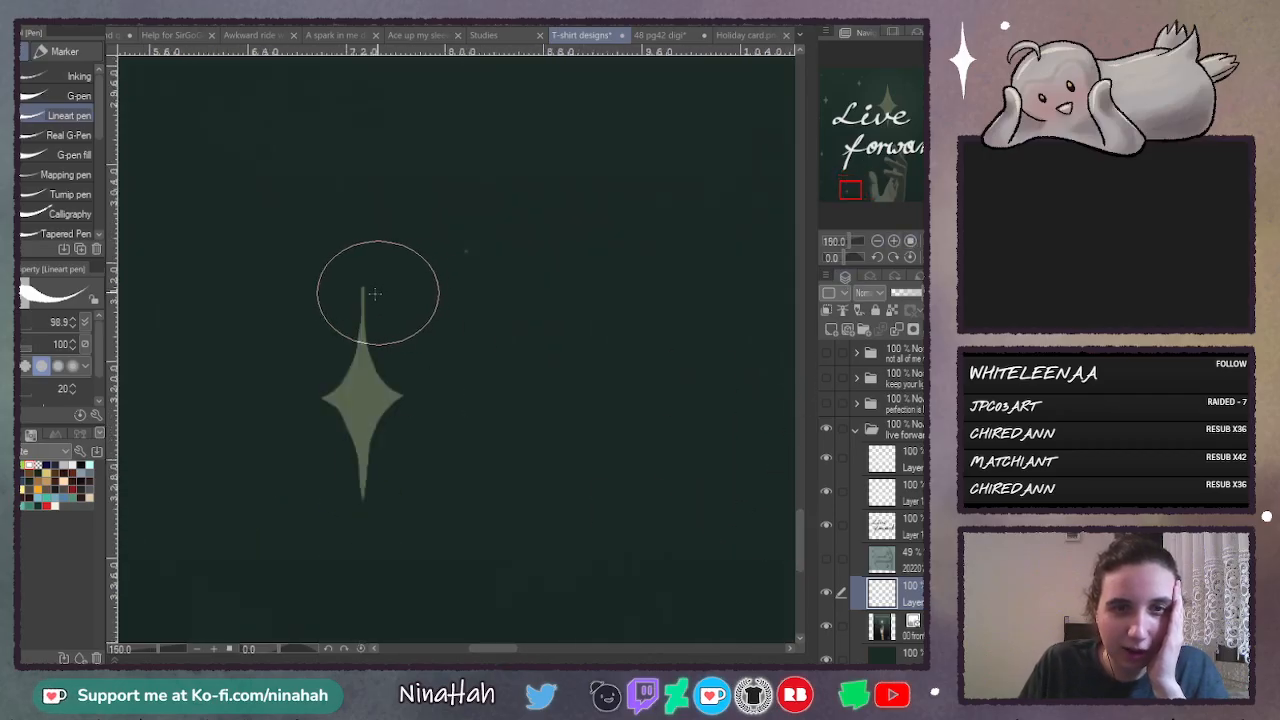
{"action": "left_click_drag", "start_coordinate": [363, 290], "coordinate": [357, 468]}
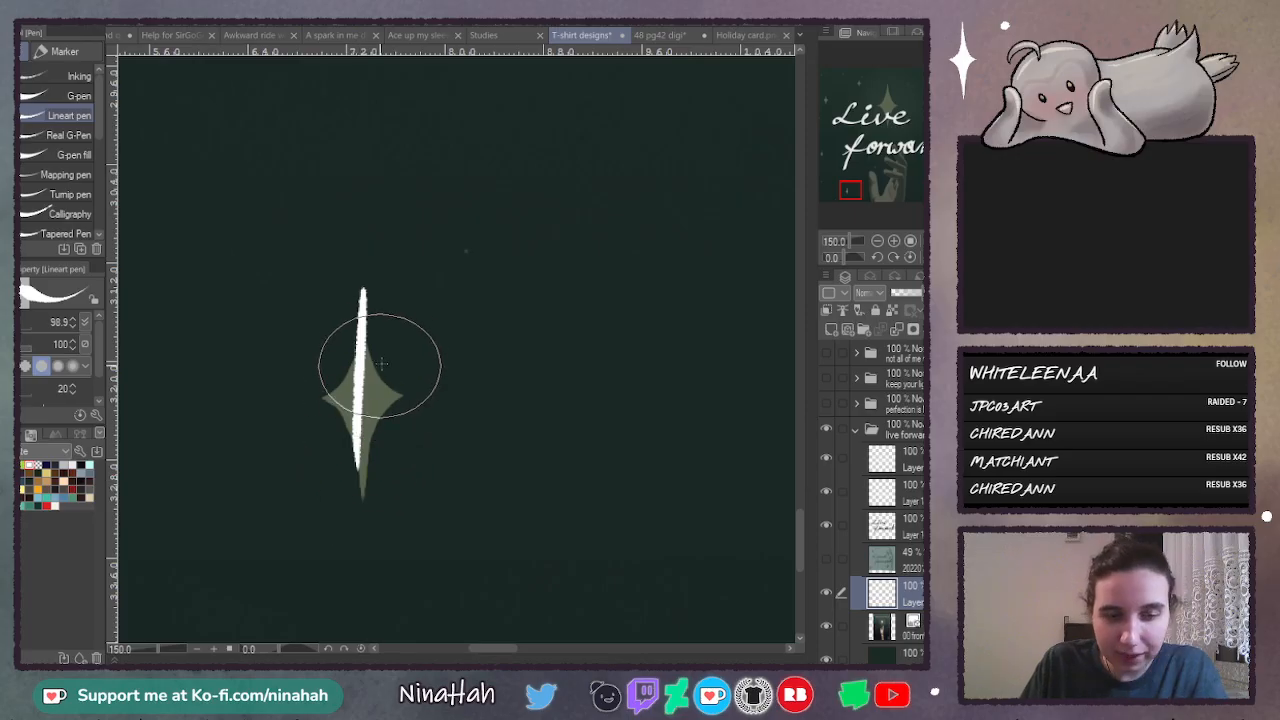
{"action": "key", "text": "ctrl+z"}
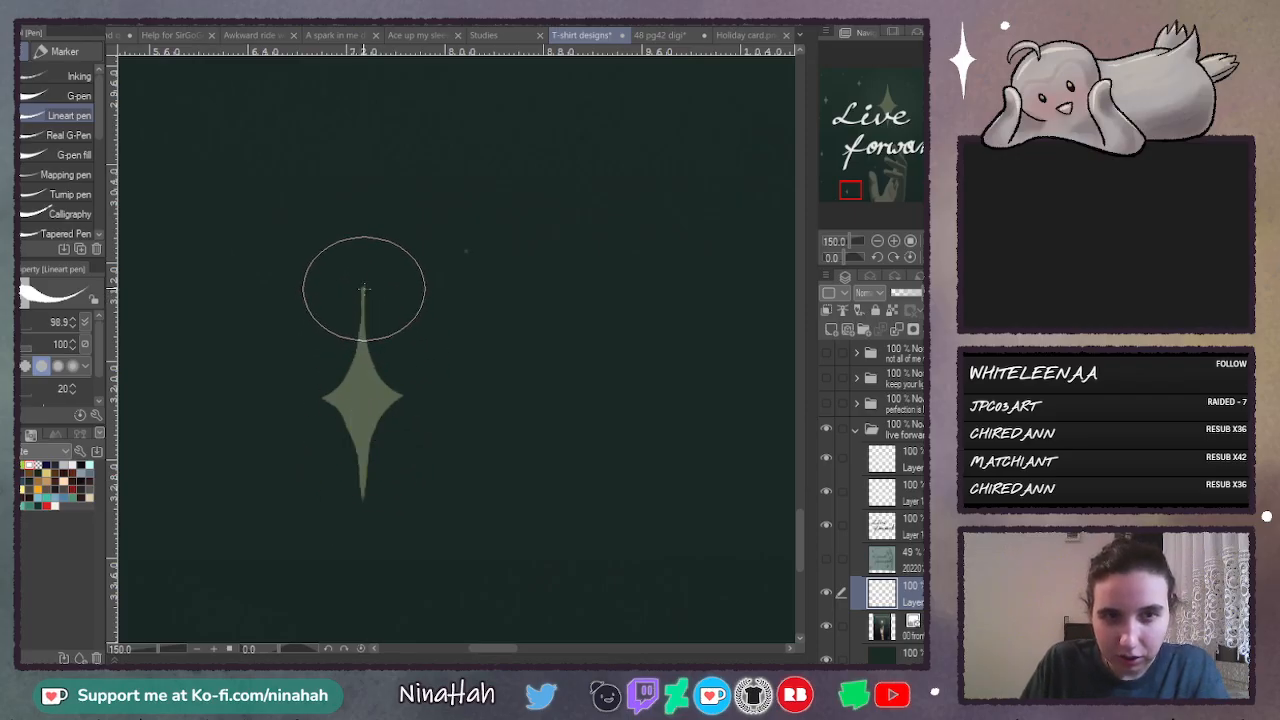
{"action": "left_click_drag", "start_coordinate": [363, 289], "coordinate": [358, 471]}
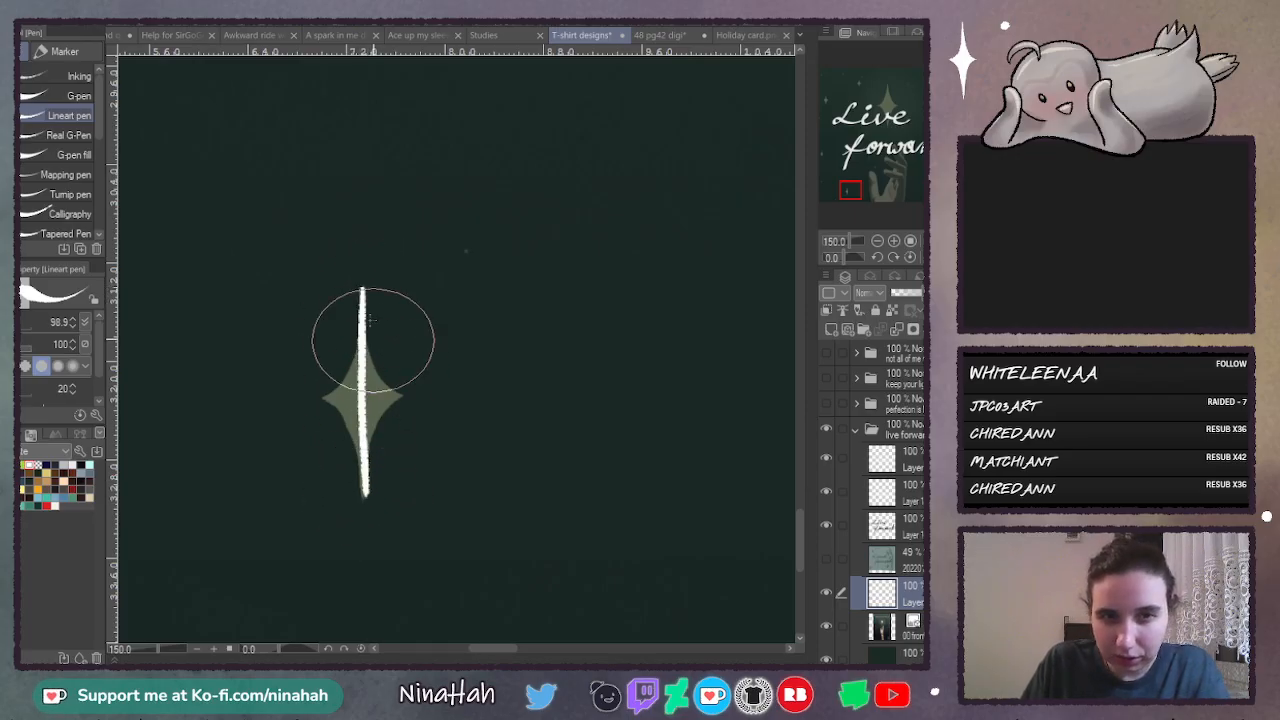
{"action": "key", "text": "ctrl+z"}
{"action": "mouse_move", "coordinate": [363, 291]}
{"action": "left_mouse_down"}
{"action": "mouse_move", "coordinate": [360, 414]}
{"action": "mouse_move", "coordinate": [363, 374]}
{"action": "left_mouse_up"}
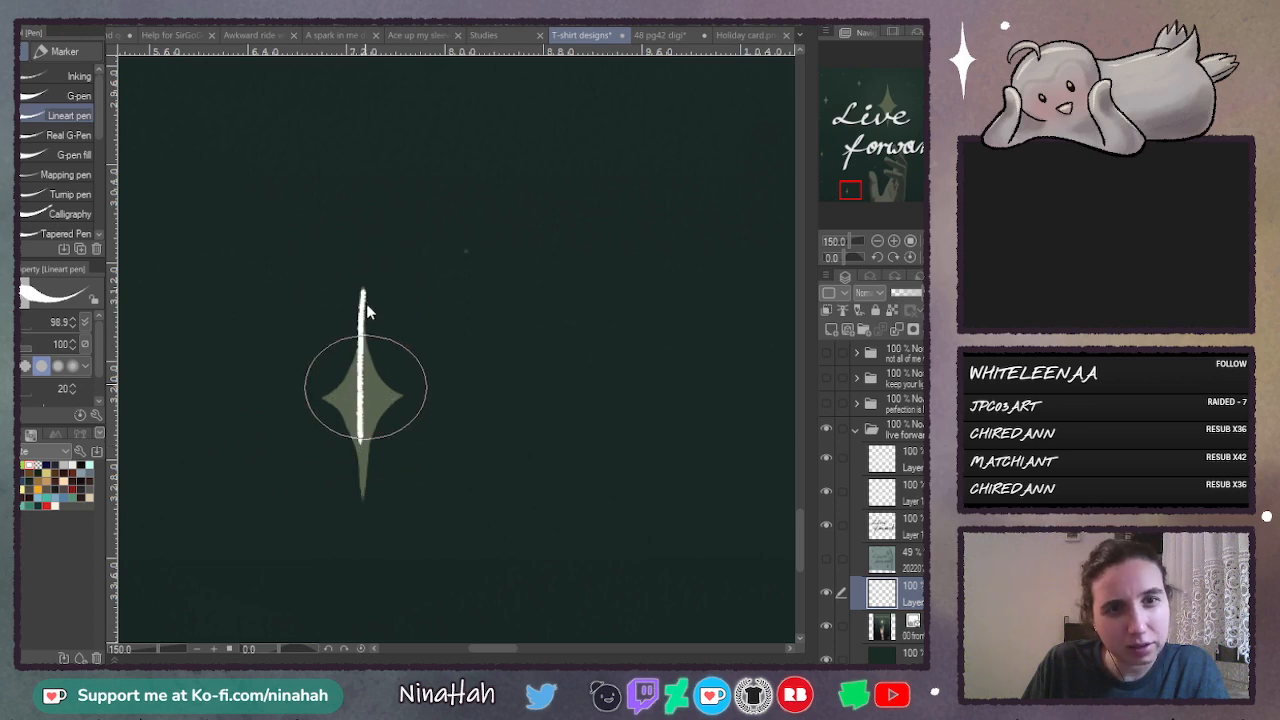
{"action": "key", "text": "ctrl+z"}
- Trace the small yellow star beside the thumb with a thin vertical and a short horizontal white stroke
{"action": "left_click_drag", "start_coordinate": [363, 289], "coordinate": [363, 497]}
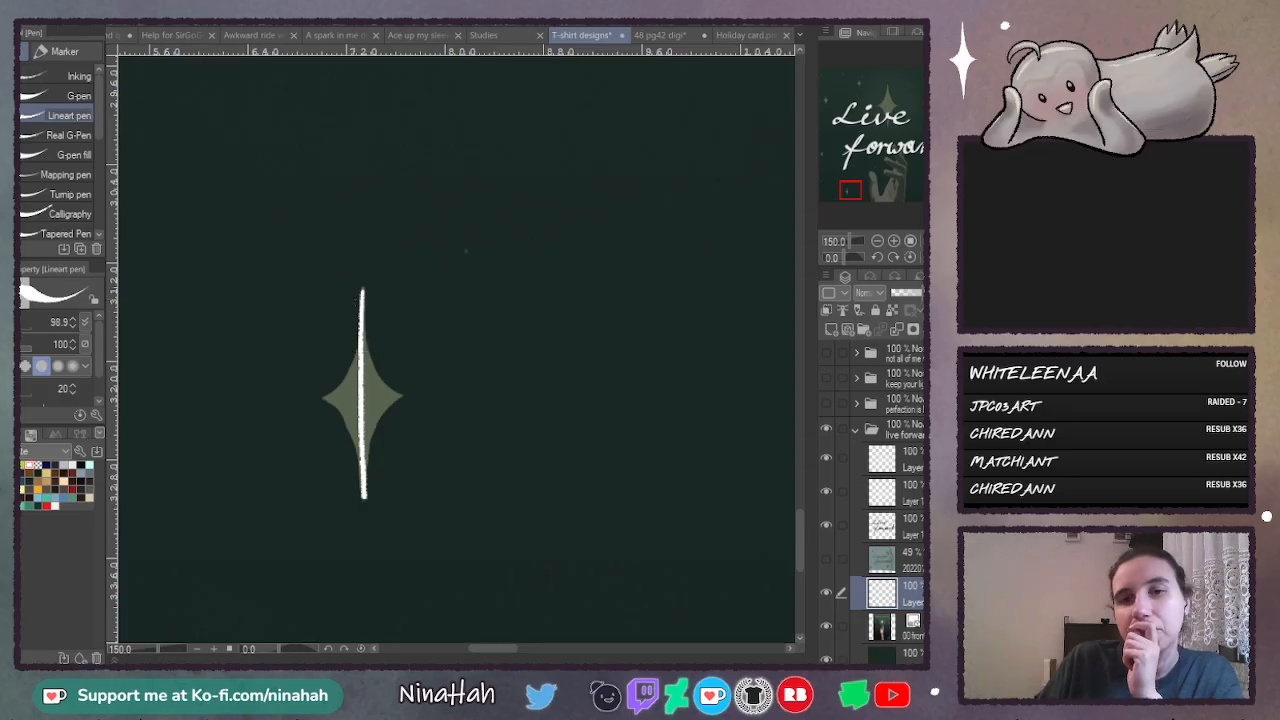
{"action": "left_click", "coordinate": [894, 241]}
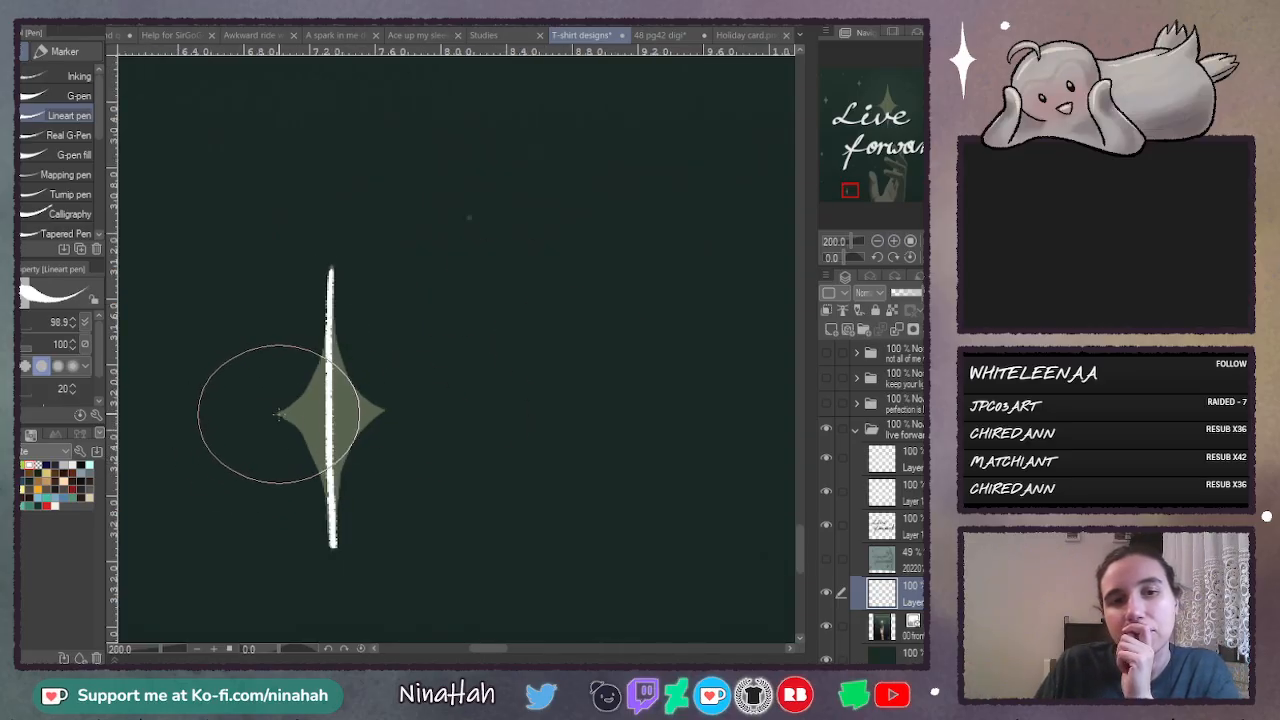
{"action": "left_click_drag", "start_coordinate": [280, 412], "coordinate": [380, 410]}
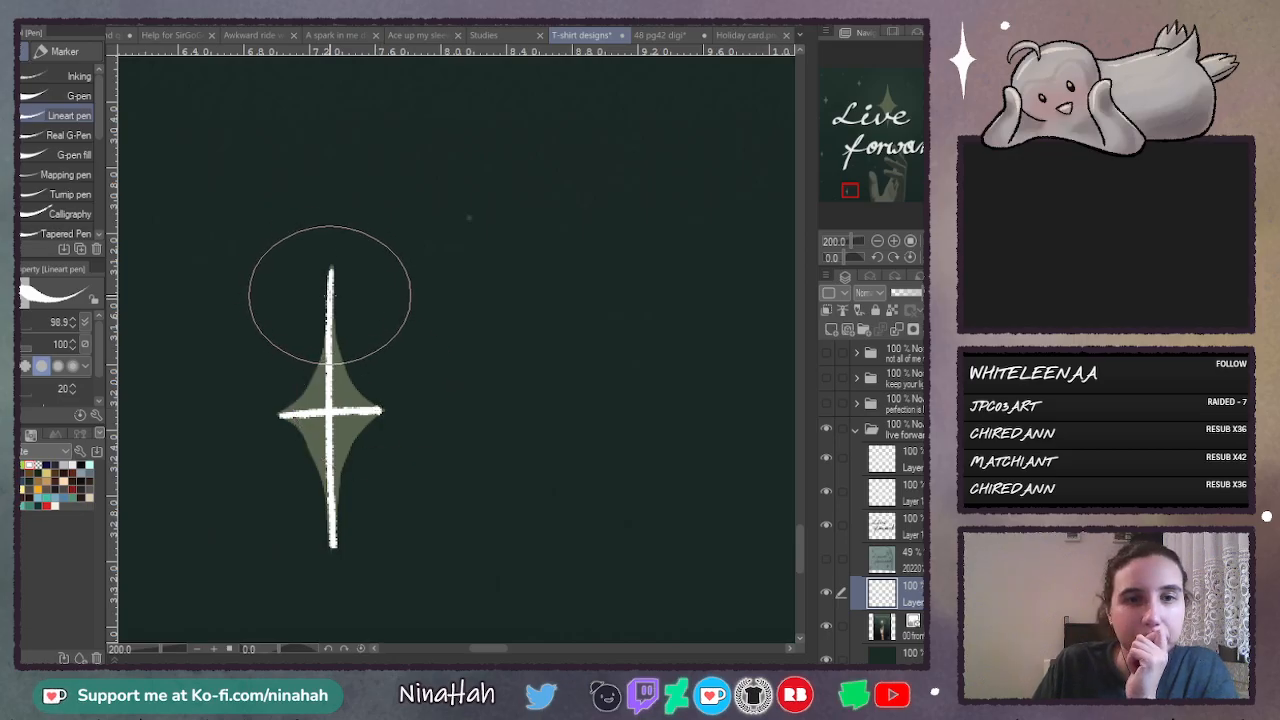
- Draw the curved sides of the star beside the thumb along the guide and fill all four quarters white
{"action": "mouse_move", "coordinate": [330, 297]}
{"action": "left_mouse_down"}
{"action": "mouse_move", "coordinate": [263, 400]}
{"action": "mouse_move", "coordinate": [321, 373]}
{"action": "mouse_move", "coordinate": [323, 334]}
{"action": "left_mouse_up"}
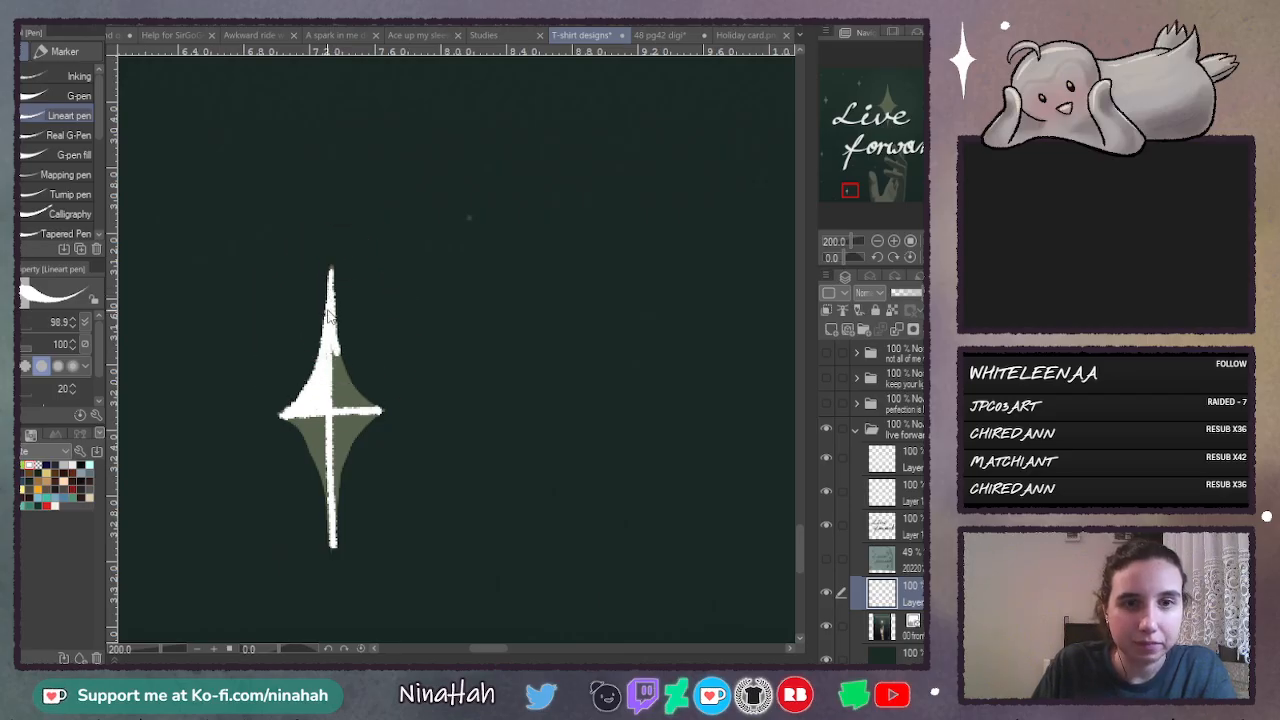
{"action": "mouse_move", "coordinate": [337, 352]}
{"action": "left_mouse_down"}
{"action": "mouse_move", "coordinate": [369, 407]}
{"action": "mouse_move", "coordinate": [334, 354]}
{"action": "mouse_move", "coordinate": [340, 402]}
{"action": "mouse_move", "coordinate": [289, 445]}
{"action": "mouse_move", "coordinate": [308, 447]}
{"action": "mouse_move", "coordinate": [306, 483]}
{"action": "left_mouse_up"}
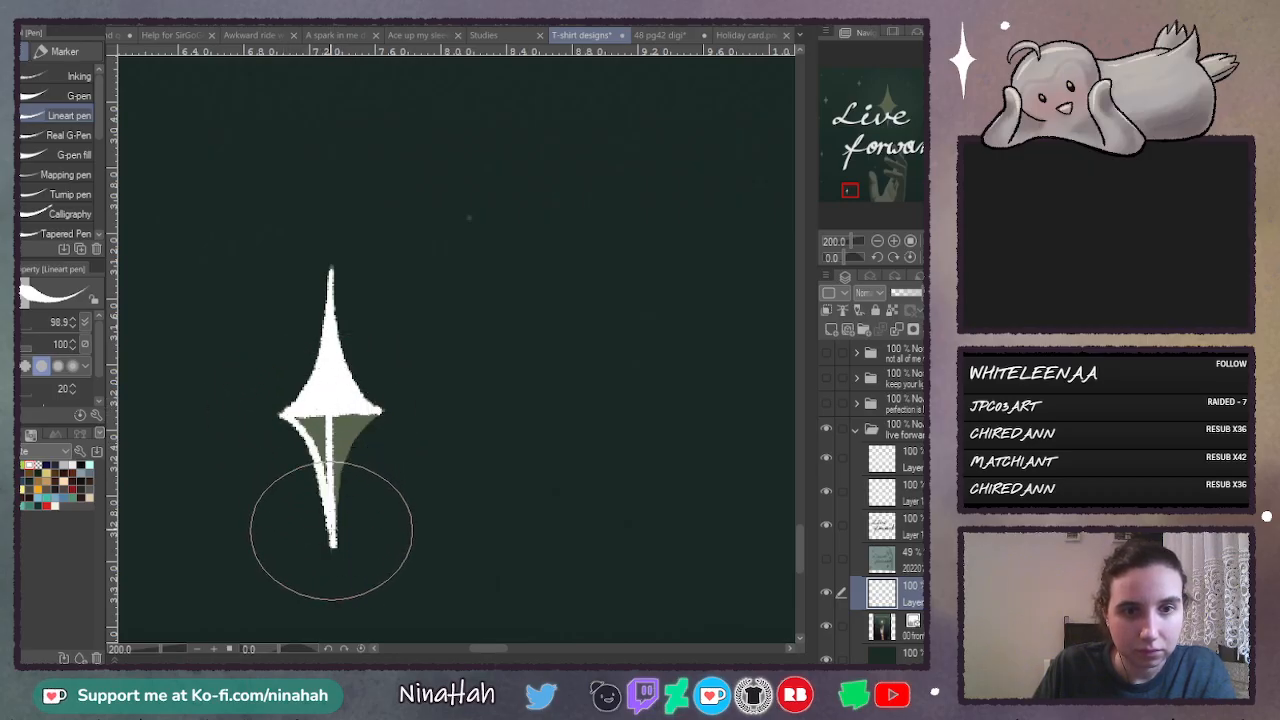
{"action": "mouse_move", "coordinate": [331, 530]}
{"action": "left_mouse_down"}
{"action": "mouse_move", "coordinate": [321, 450]}
{"action": "mouse_move", "coordinate": [300, 416]}
{"action": "mouse_move", "coordinate": [320, 412]}
{"action": "mouse_move", "coordinate": [321, 440]}
{"action": "mouse_move", "coordinate": [373, 411]}
{"action": "mouse_move", "coordinate": [347, 443]}
{"action": "mouse_move", "coordinate": [333, 525]}
{"action": "left_mouse_up"}
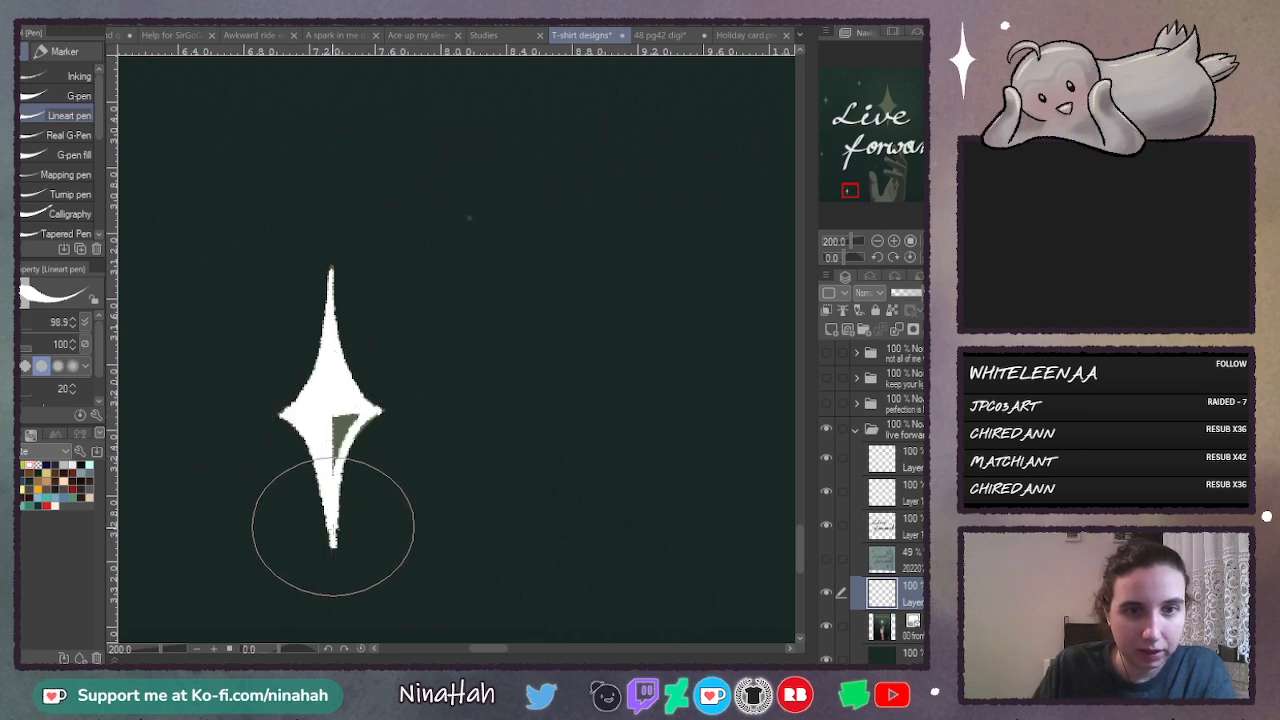
{"action": "mouse_move", "coordinate": [334, 414]}
{"action": "left_mouse_down"}
{"action": "mouse_move", "coordinate": [334, 429]}
{"action": "mouse_move", "coordinate": [349, 423]}
{"action": "left_mouse_up"}
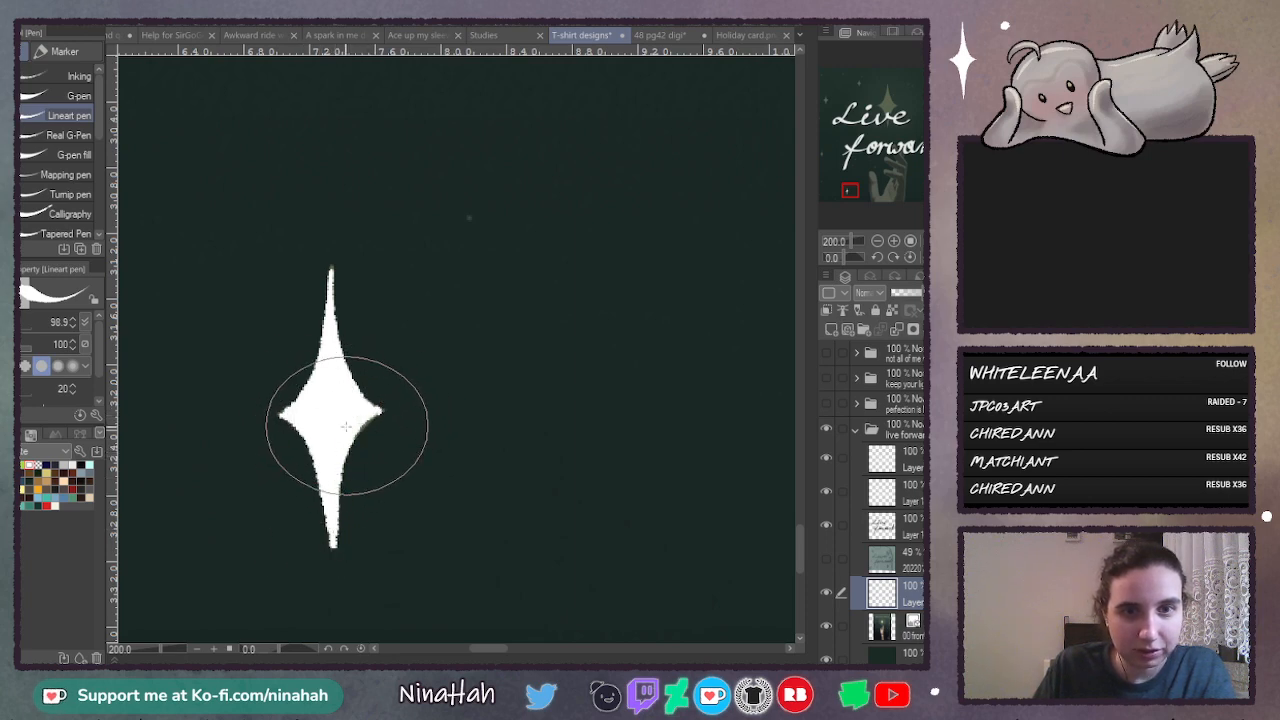
- Look over the illustration's remaining stars around "Live" close up, then view the whole design
{"action": "left_click", "coordinate": [873, 241]}
{"action": "left_click", "coordinate": [873, 241]}
{"action": "left_click", "coordinate": [873, 241]}
{"action": "left_click", "coordinate": [873, 241]}
{"action": "left_click", "coordinate": [873, 241]}
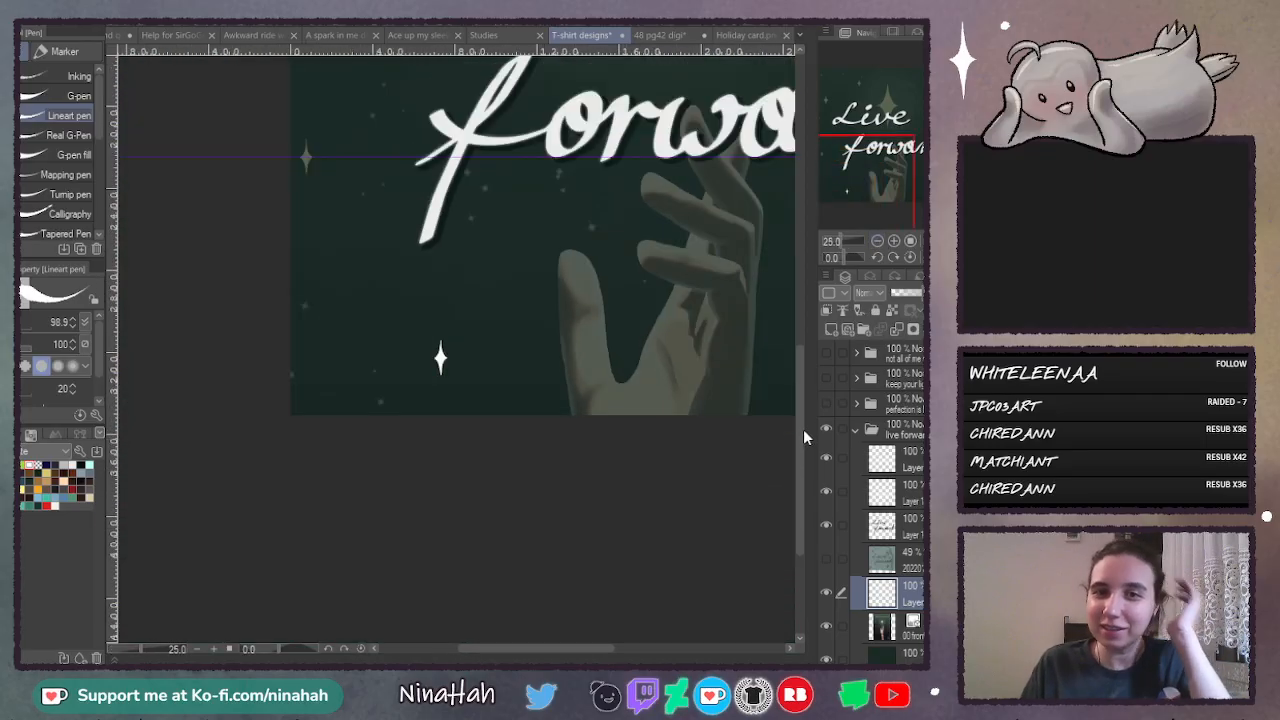
{"action": "left_click_drag", "start_coordinate": [803, 429], "coordinate": [825, 228]}
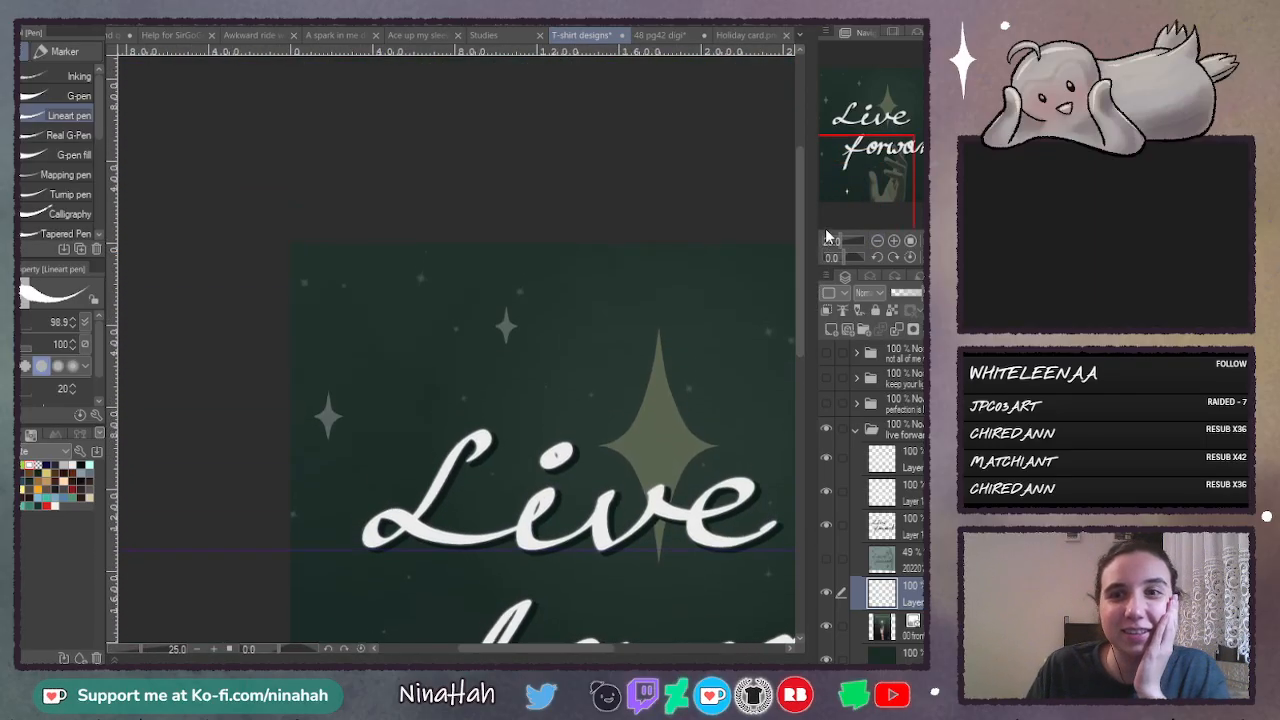
{"action": "left_click", "coordinate": [893, 241]}
{"action": "left_click", "coordinate": [893, 241]}
{"action": "left_click", "coordinate": [893, 241]}
{"action": "left_click", "coordinate": [893, 241]}
{"action": "left_click_drag", "start_coordinate": [510, 647], "coordinate": [535, 658]}
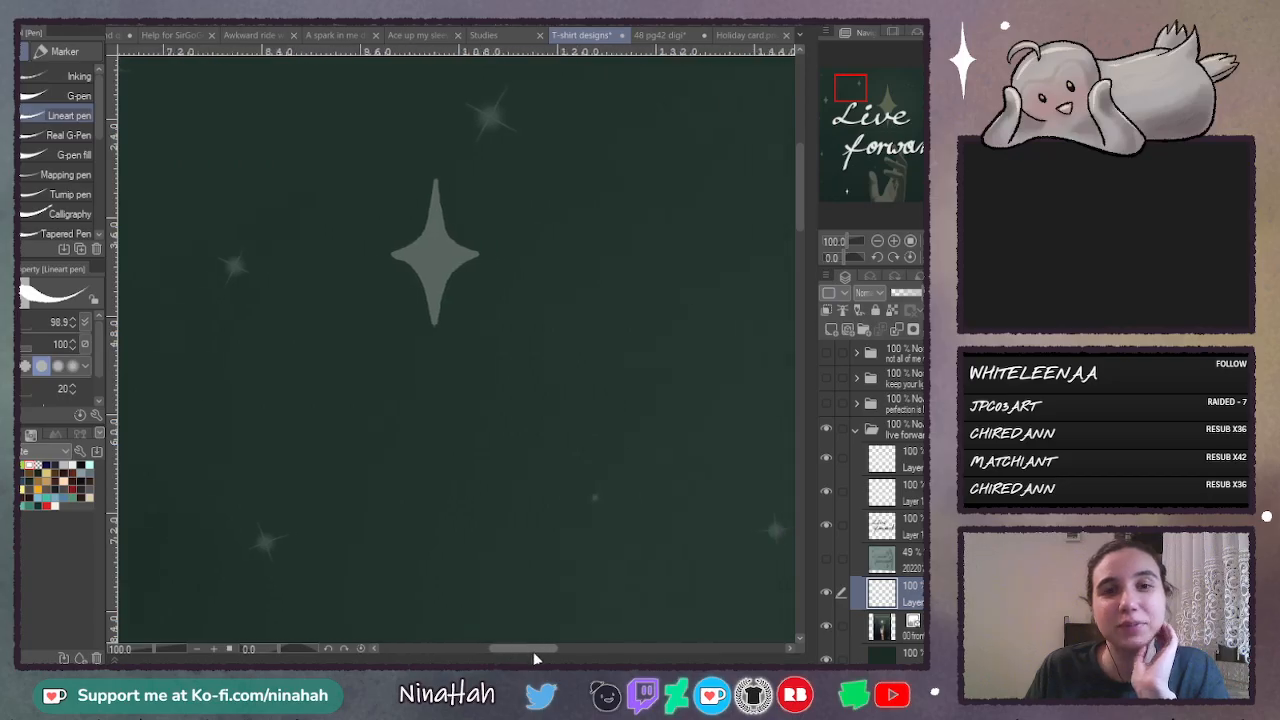
{"action": "left_click_drag", "start_coordinate": [800, 219], "coordinate": [809, 203]}
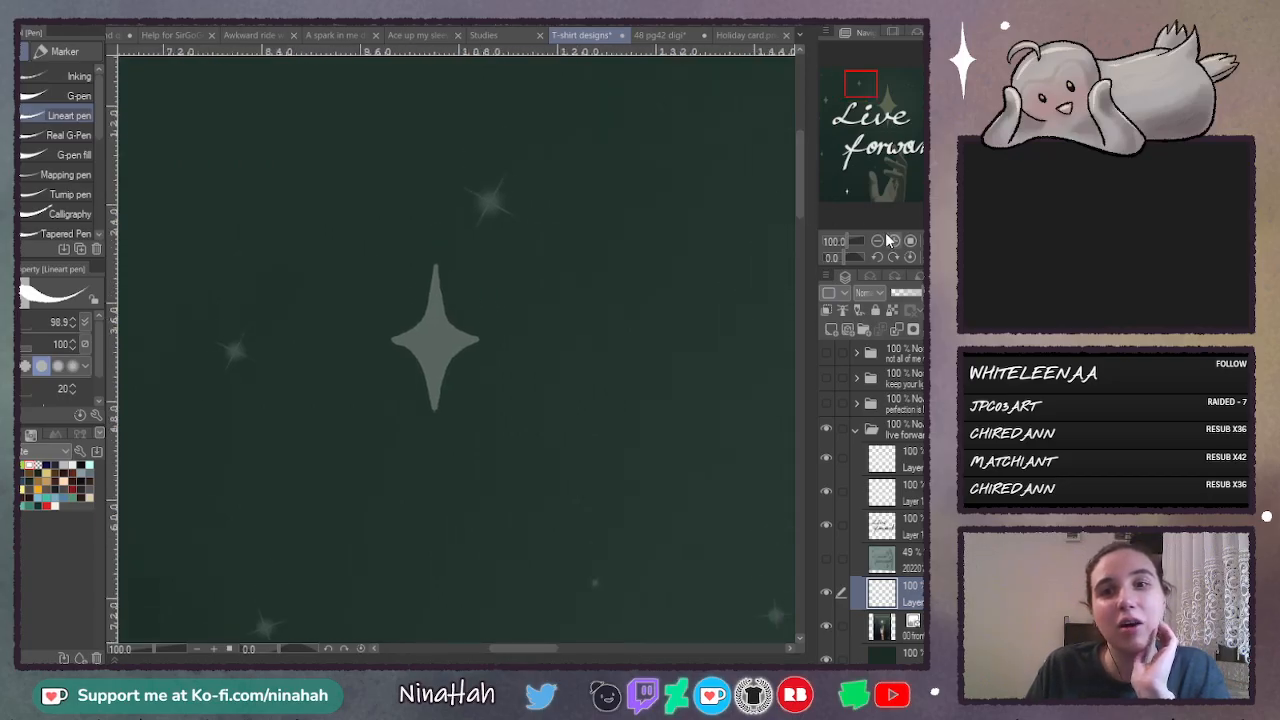
{"action": "key", "text": "ctrl+0"}
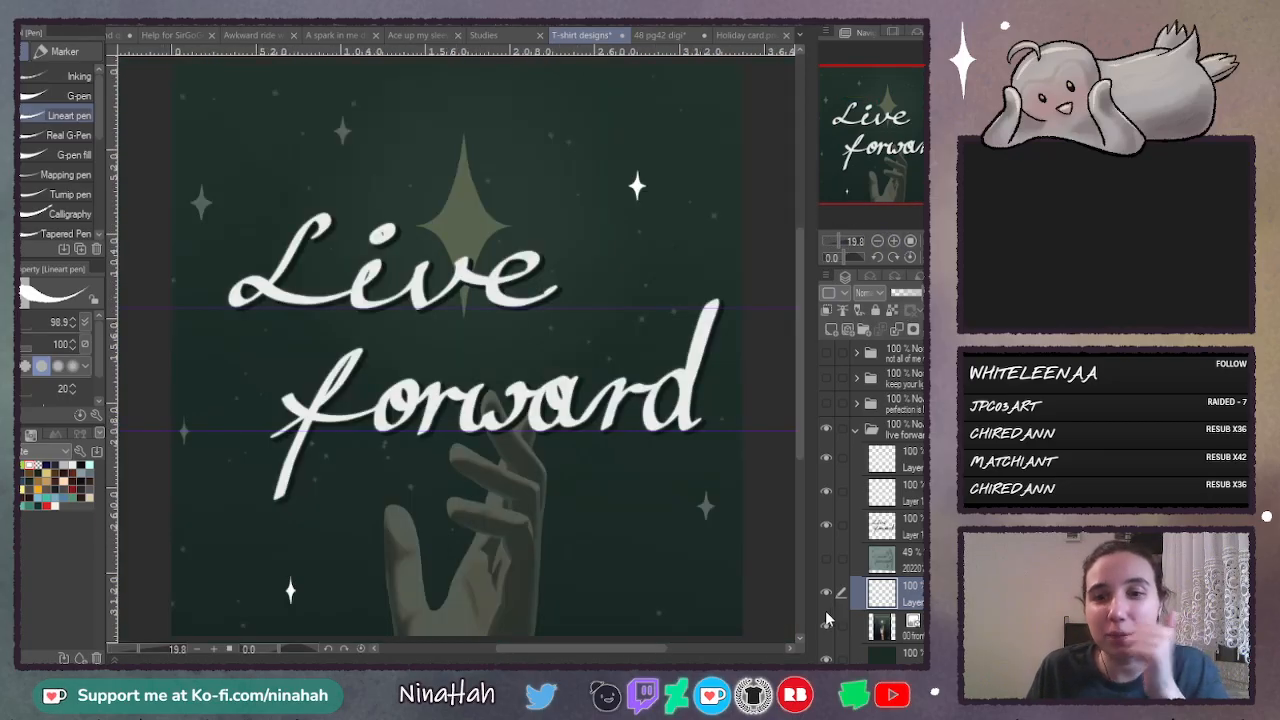
- Hide the white stars, lettering and its effects, and view the hand illustration alone at full opacity
{"action": "left_click", "coordinate": [826, 593]}
{"action": "left_click", "coordinate": [826, 490]}
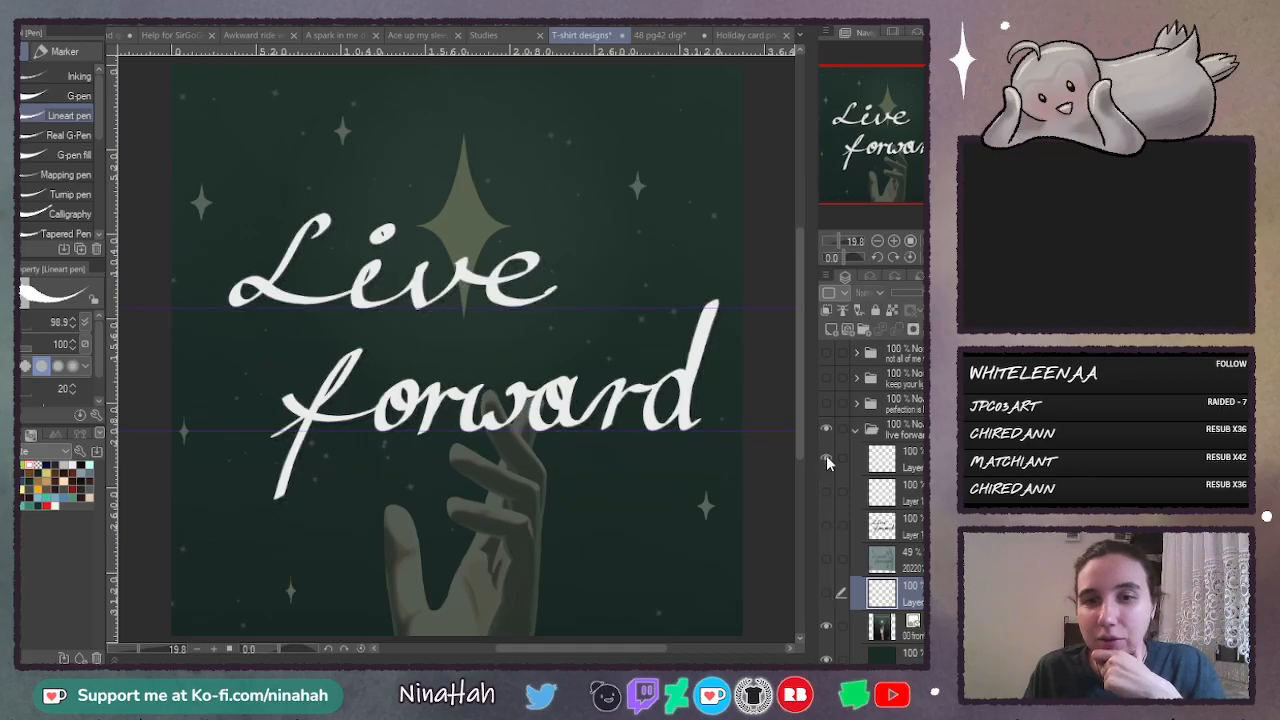
{"action": "left_click", "coordinate": [826, 457]}
{"action": "left_click", "coordinate": [912, 625]}
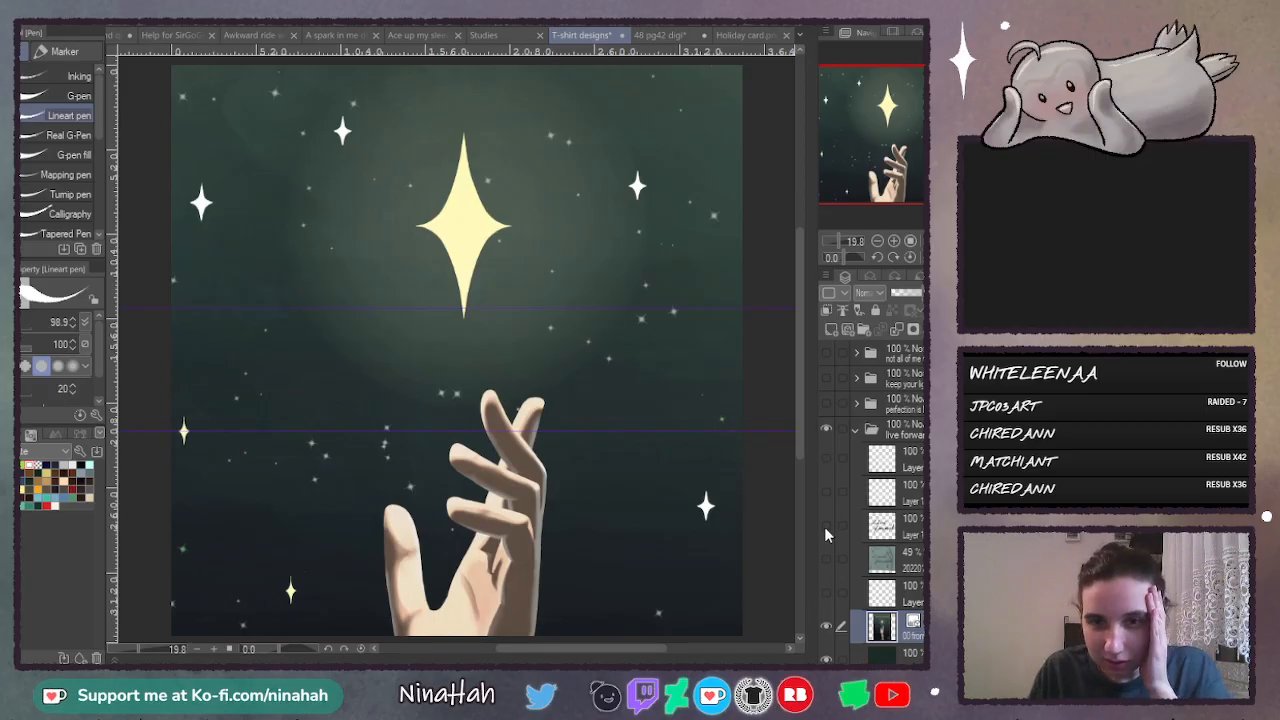
- Show the lettering and white stars again, and compare the design with and without the illustration behind them
{"action": "left_click_drag", "start_coordinate": [824, 526], "coordinate": [826, 457]}
{"action": "left_click", "coordinate": [827, 626]}
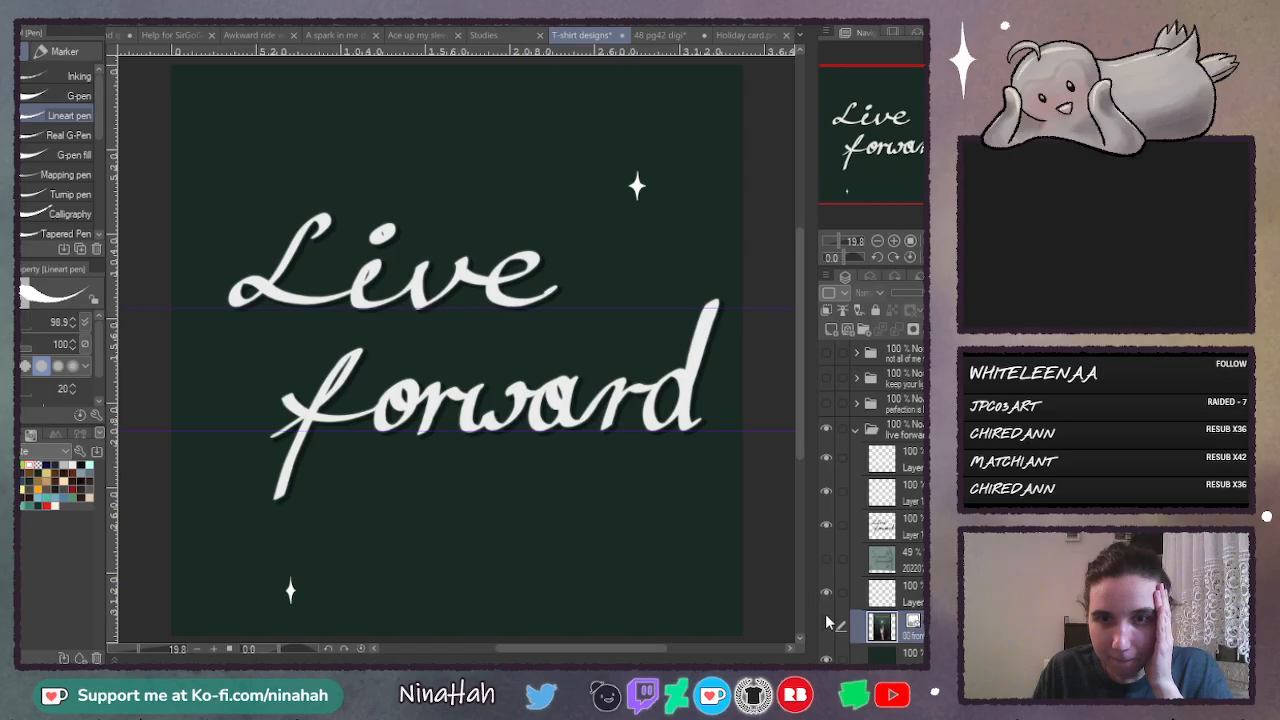
{"action": "left_click", "coordinate": [827, 626]}
{"action": "left_click", "coordinate": [884, 593]}
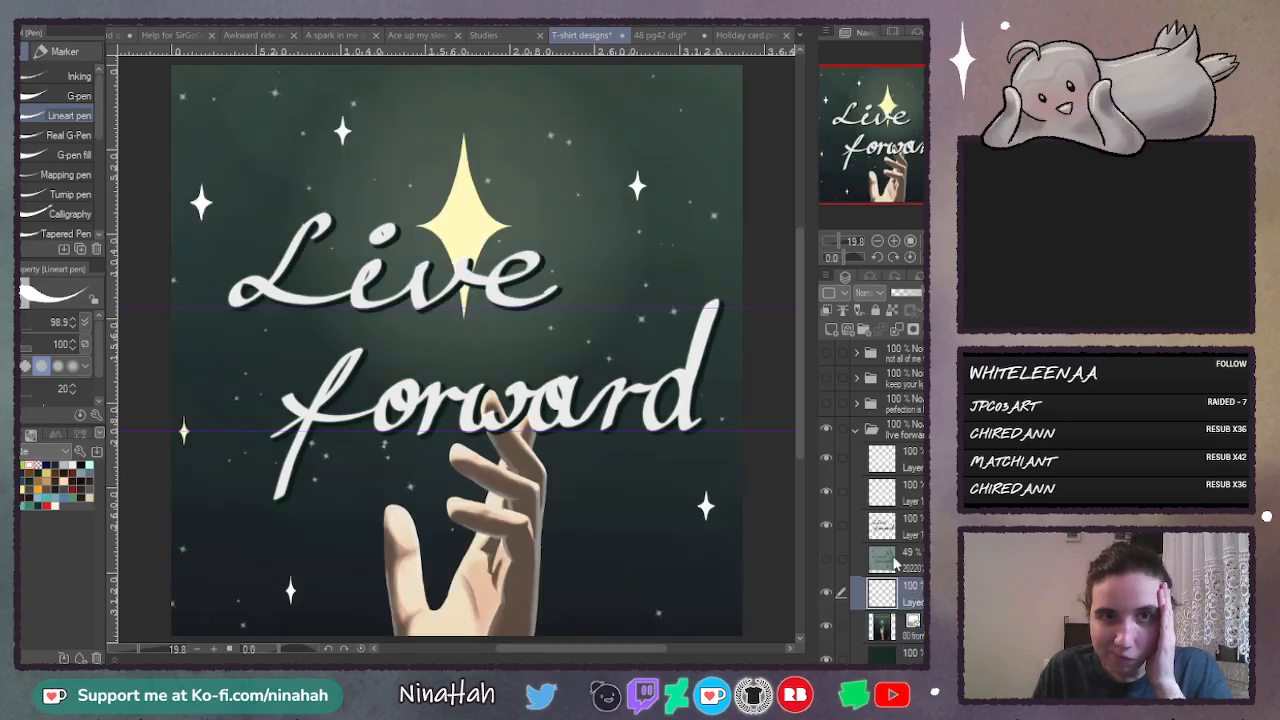
- Dim the hand illustration layer to a partial opacity and make the white star layer active again
{"action": "left_click", "coordinate": [884, 626]}
{"action": "left_click", "coordinate": [909, 293]}
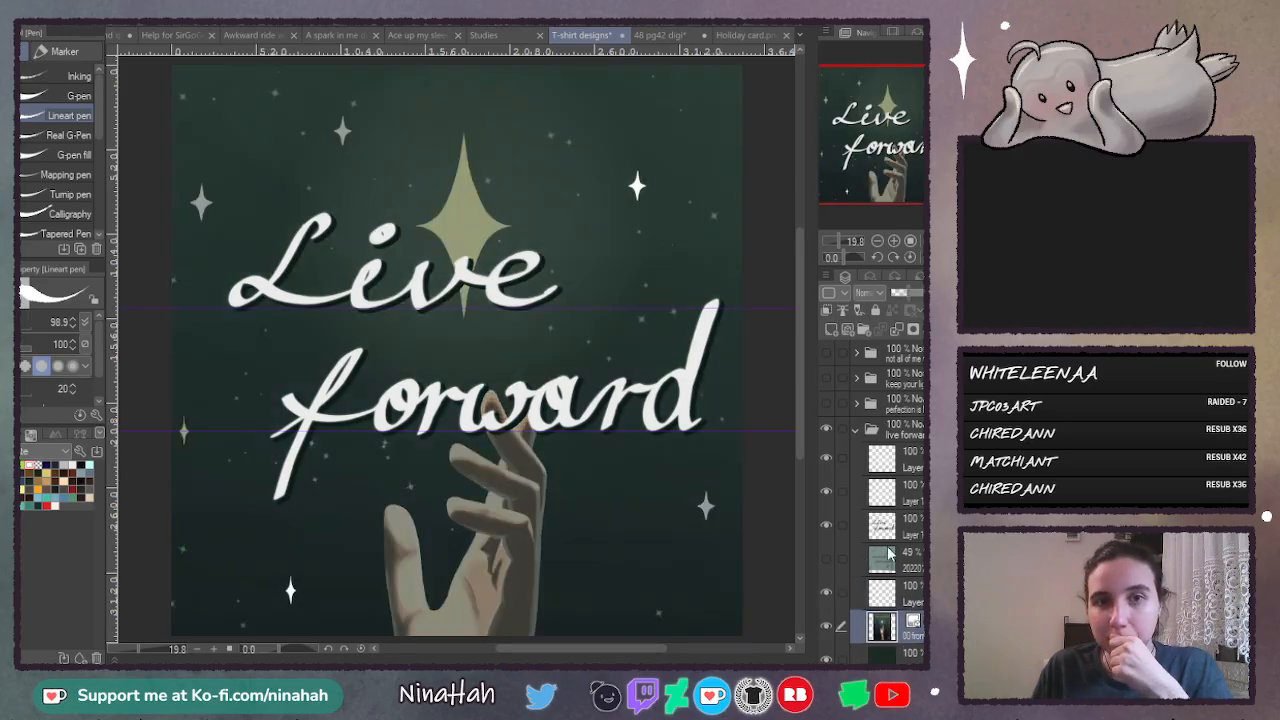
{"action": "left_click", "coordinate": [912, 596]}
- Trace the small star up and to the left of "Live" with thin vertical and horizontal white strokes, redoing any crooked stroke
{"action": "left_click_drag", "start_coordinate": [801, 317], "coordinate": [802, 290]}
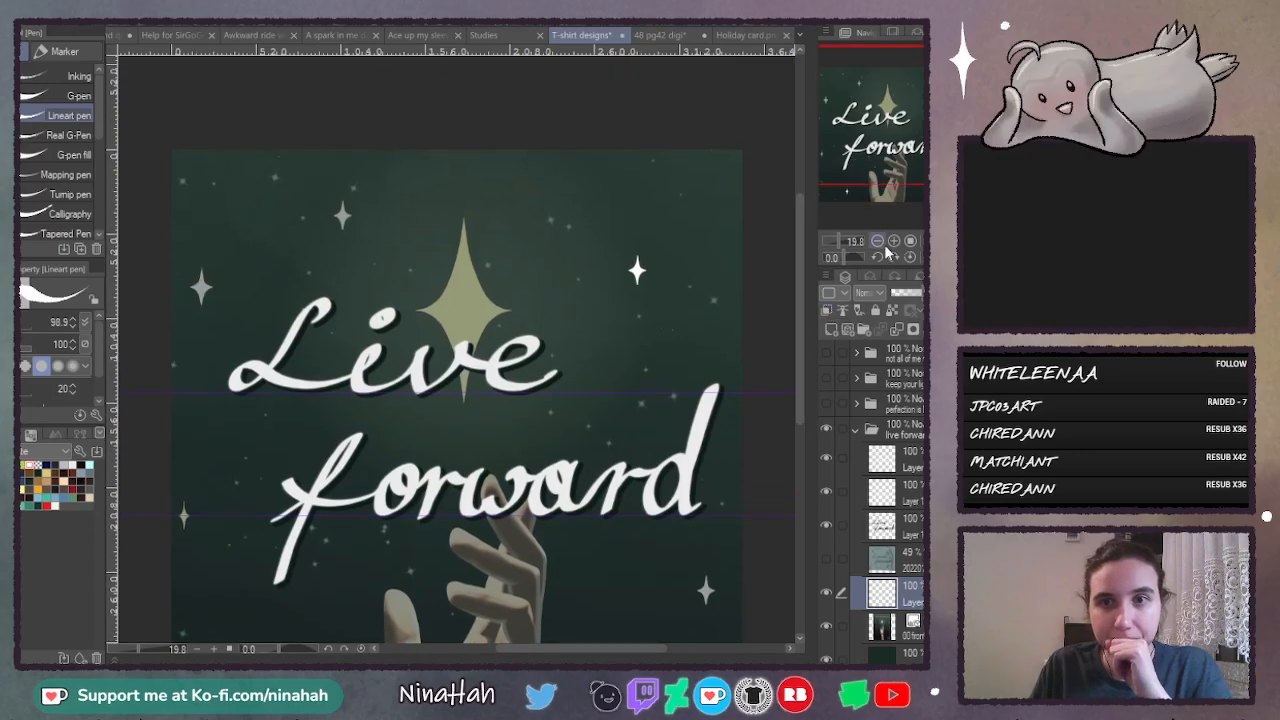
{"action": "left_click", "coordinate": [893, 241]}
{"action": "left_click", "coordinate": [893, 241]}
{"action": "left_click_drag", "start_coordinate": [590, 648], "coordinate": [504, 651]}
{"action": "left_click", "coordinate": [893, 241]}
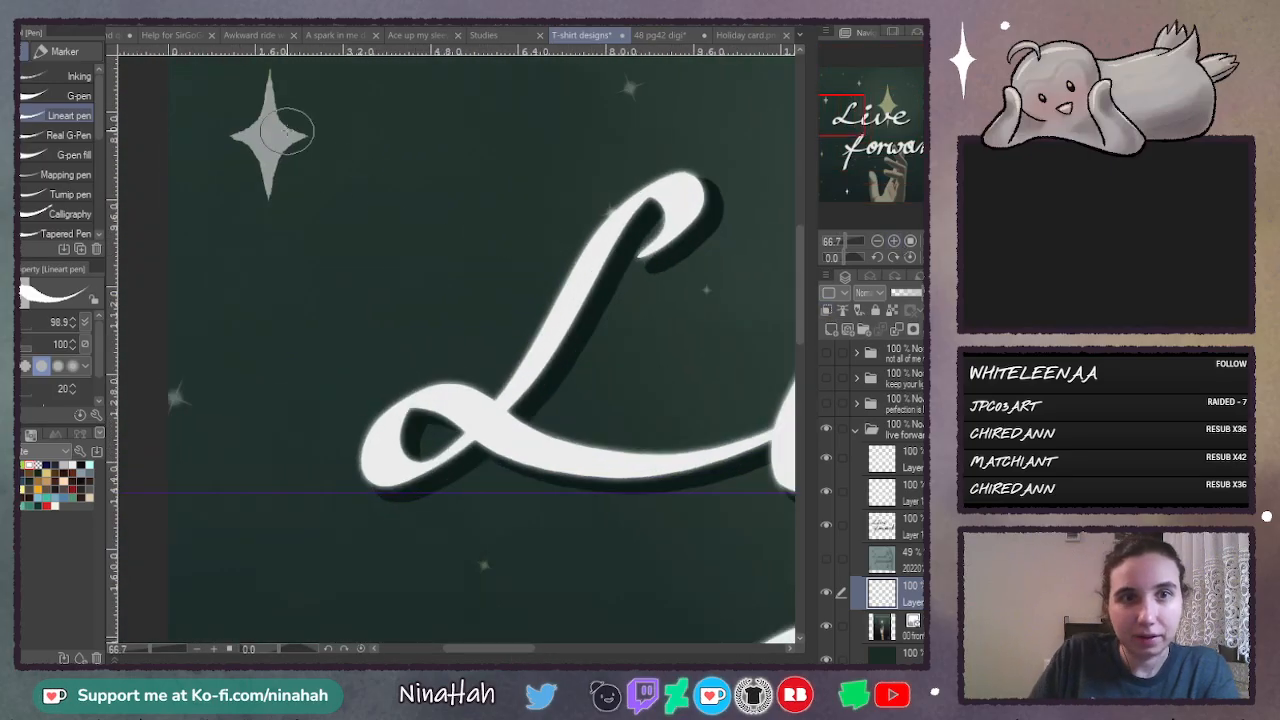
{"action": "left_click_drag", "start_coordinate": [270, 68], "coordinate": [276, 197]}
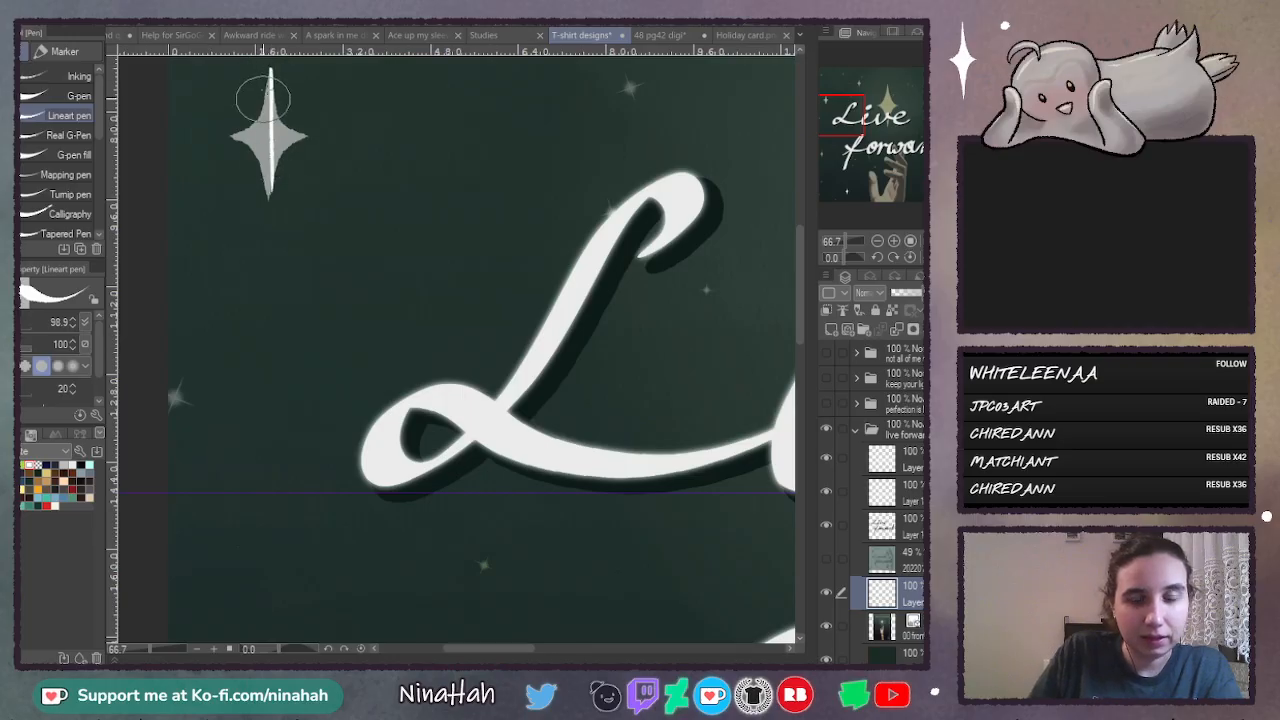
{"action": "key", "text": "ctrl+z"}
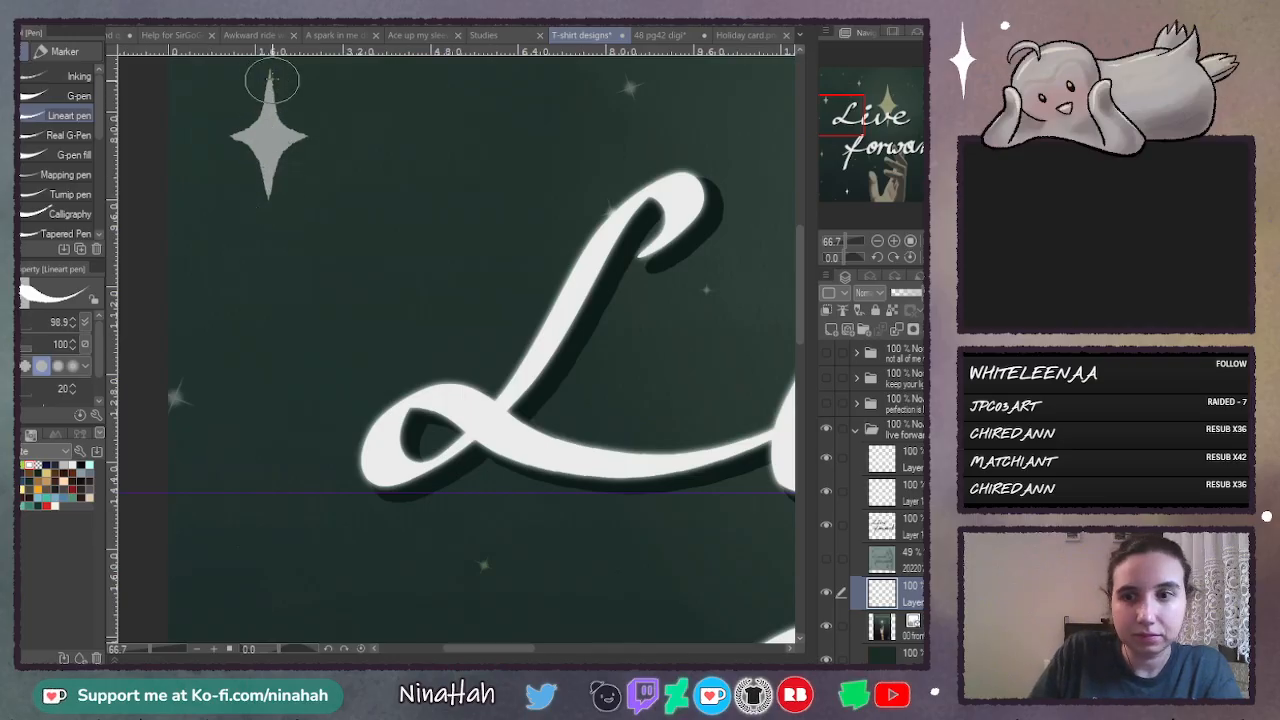
{"action": "left_click_drag", "start_coordinate": [269, 74], "coordinate": [264, 190]}
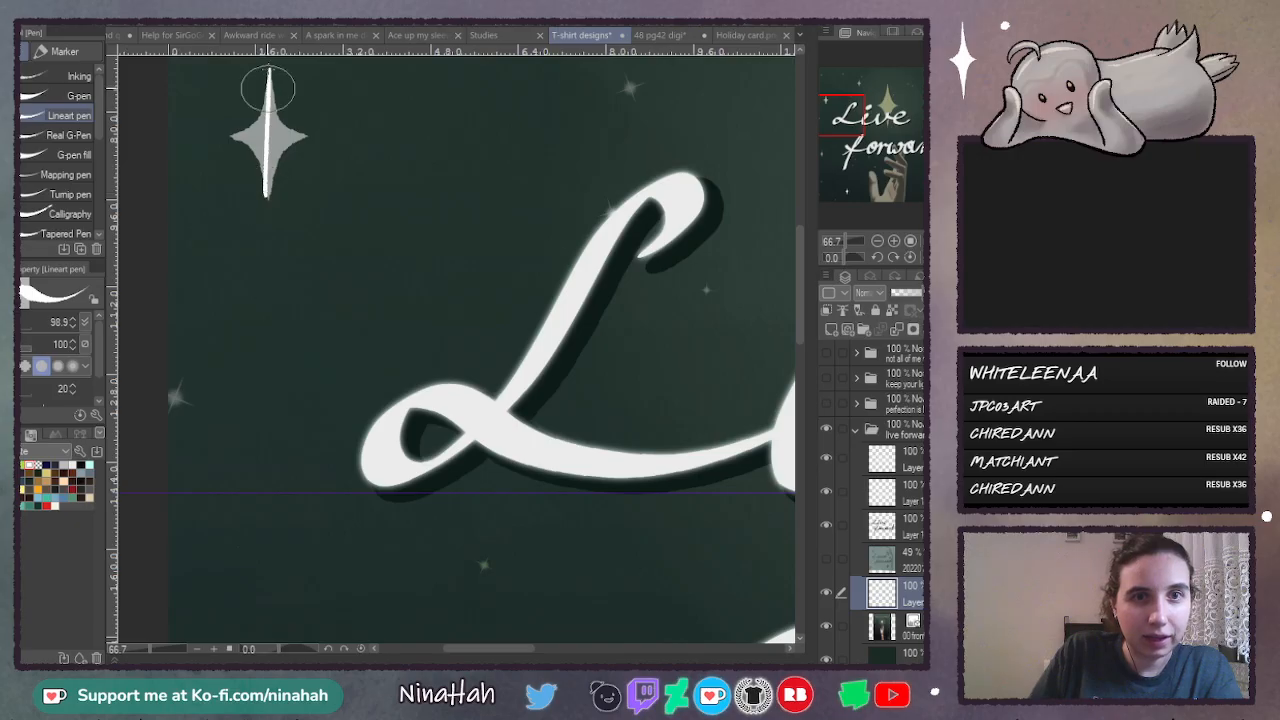
{"action": "key", "text": "ctrl+z"}
{"action": "left_click_drag", "start_coordinate": [268, 70], "coordinate": [270, 200]}
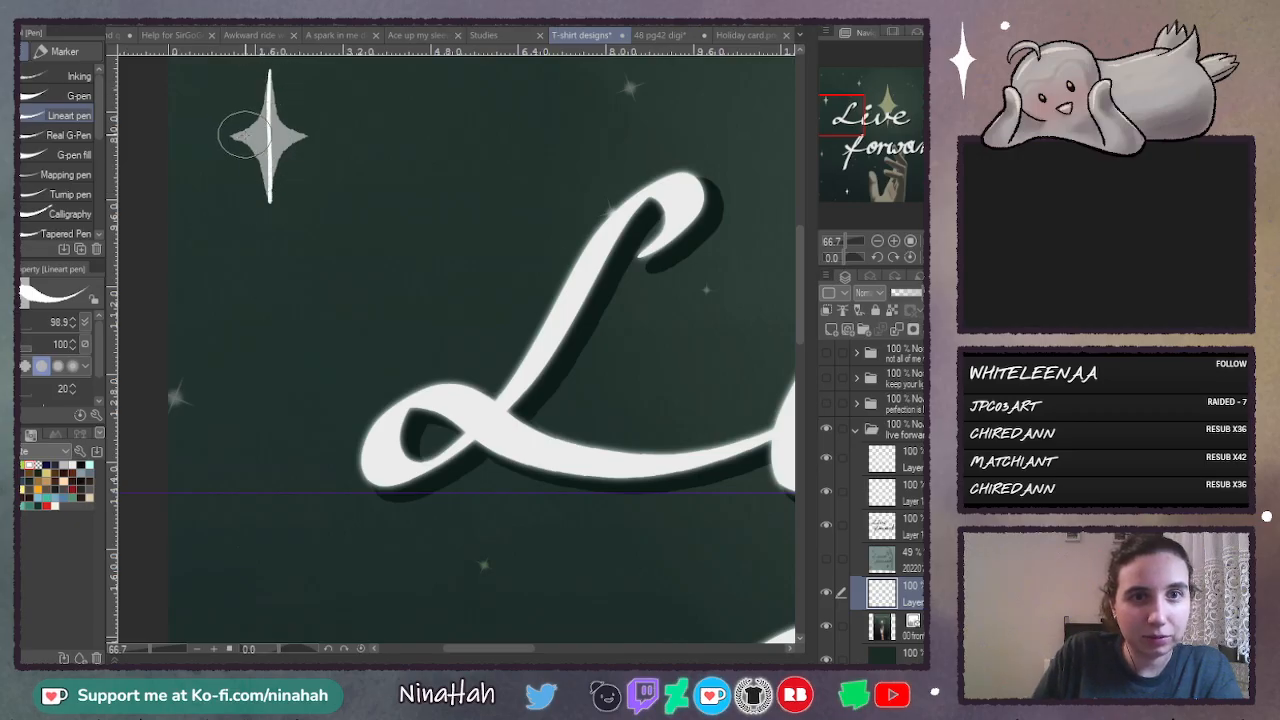
{"action": "left_click_drag", "start_coordinate": [229, 135], "coordinate": [306, 134]}
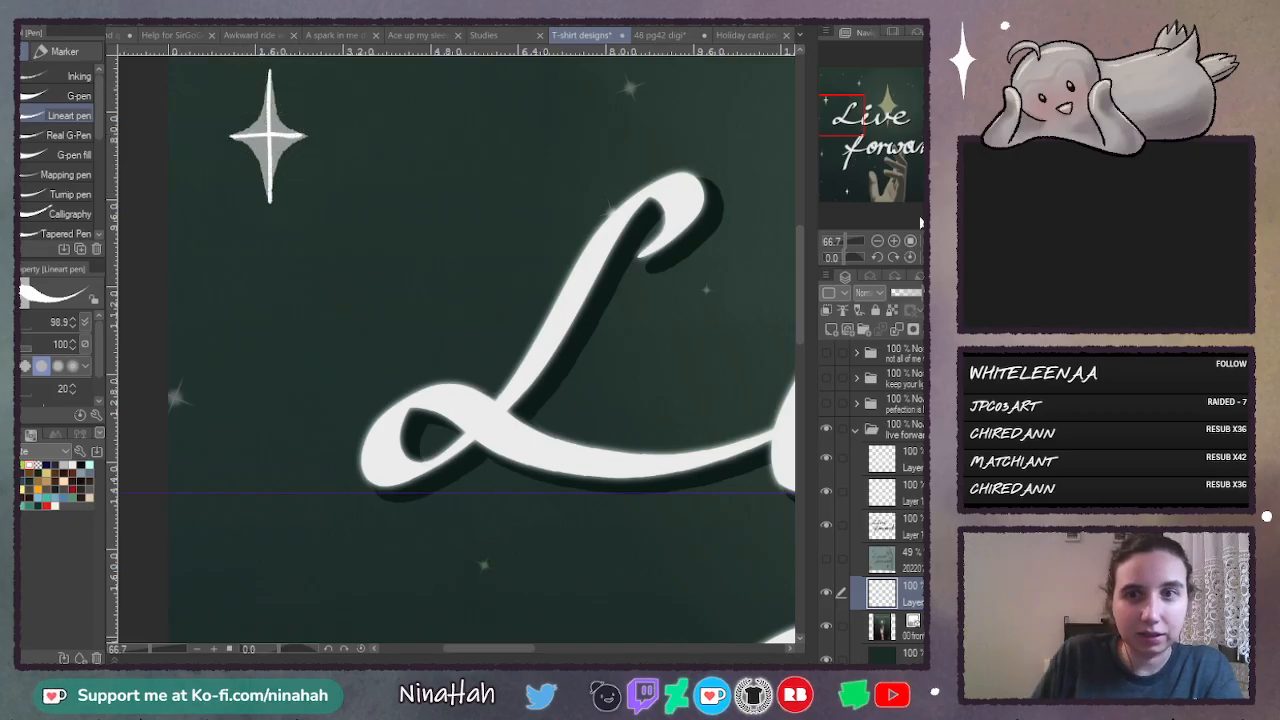
- Draw the curved sides of the upper-left star along the guide and fill all four quarters white
{"action": "left_click", "coordinate": [909, 241]}
{"action": "left_click_drag", "start_coordinate": [801, 306], "coordinate": [801, 259]}
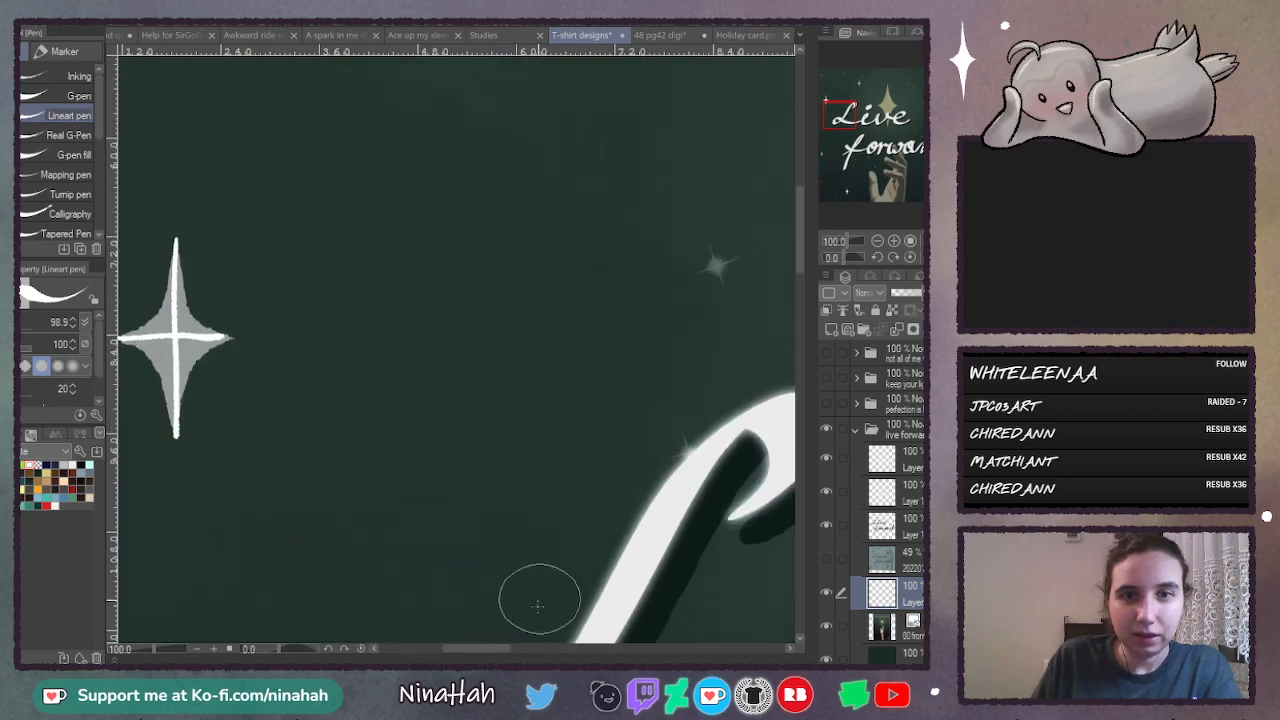
{"action": "left_click_drag", "start_coordinate": [506, 648], "coordinate": [482, 648]}
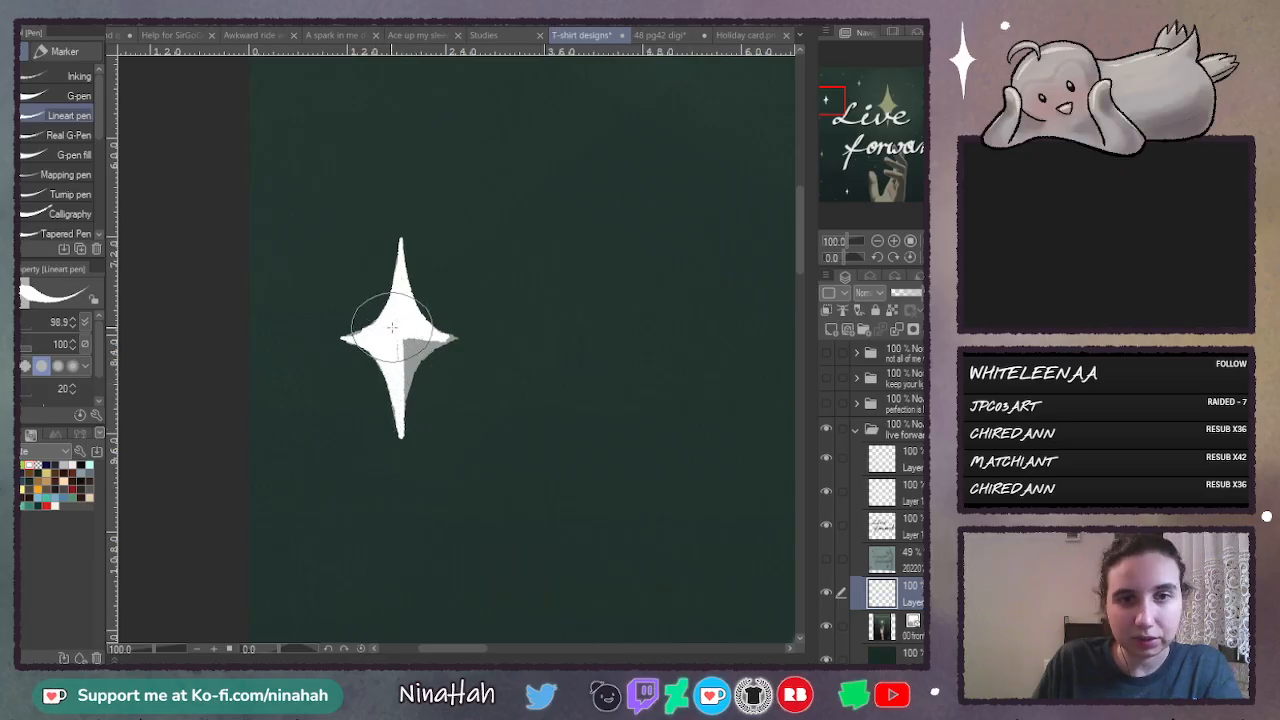
{"action": "mouse_move", "coordinate": [449, 338]}
{"action": "left_mouse_down"}
{"action": "mouse_move", "coordinate": [401, 404]}
{"action": "mouse_move", "coordinate": [423, 337]}
{"action": "left_mouse_up"}
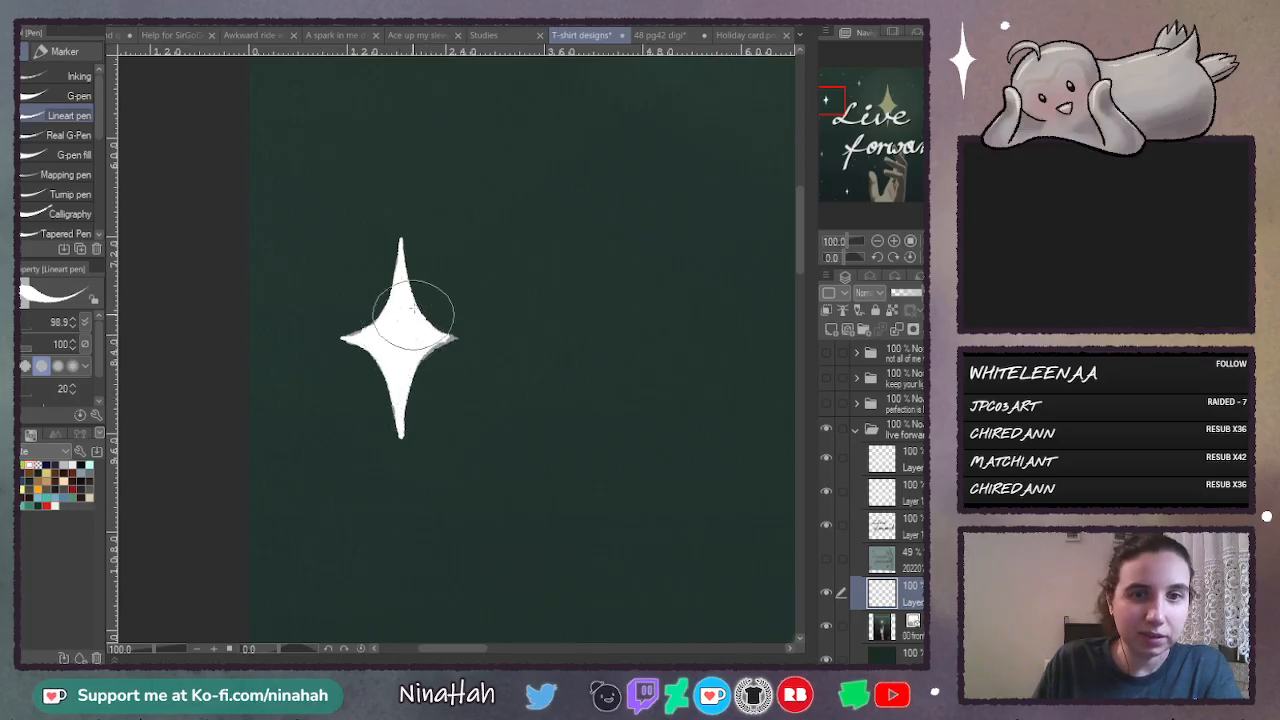
- Erase excess white along the upper-left star's lower edges with the transparent colour to sharpen its tips
{"action": "left_click", "coordinate": [894, 241]}
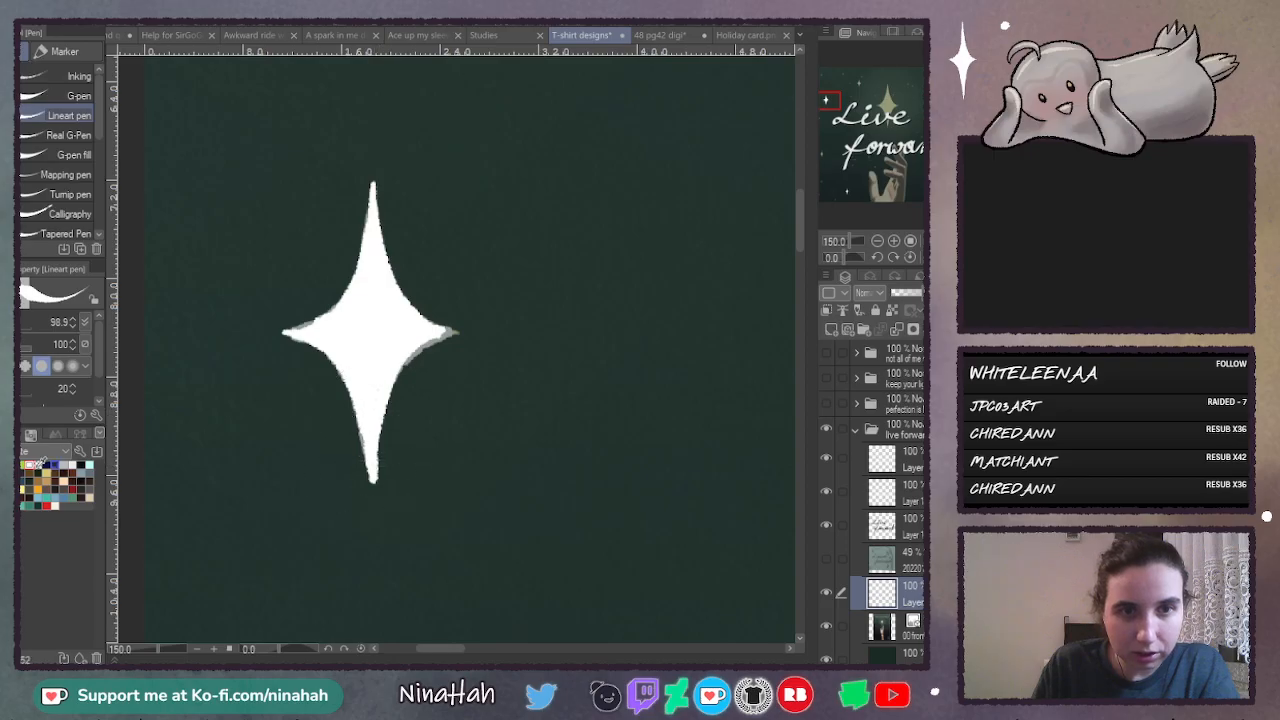
{"action": "key", "text": "c"}
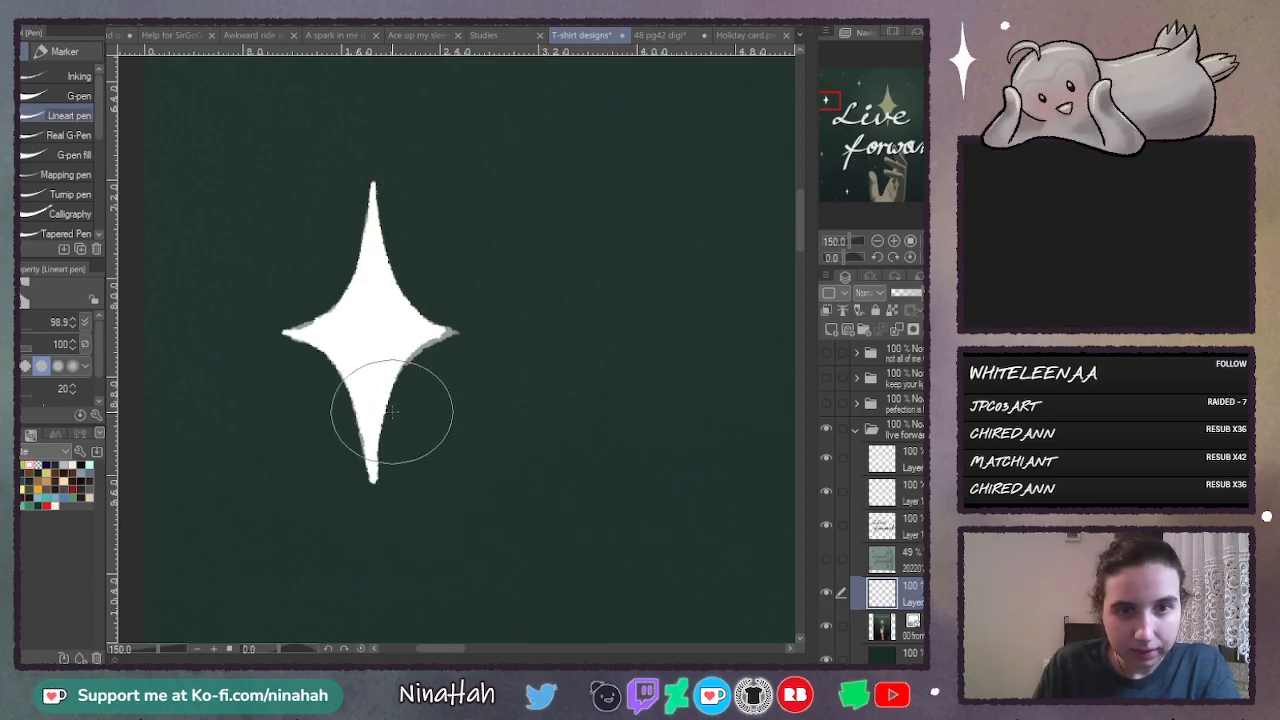
{"action": "left_click_drag", "start_coordinate": [391, 417], "coordinate": [374, 499]}
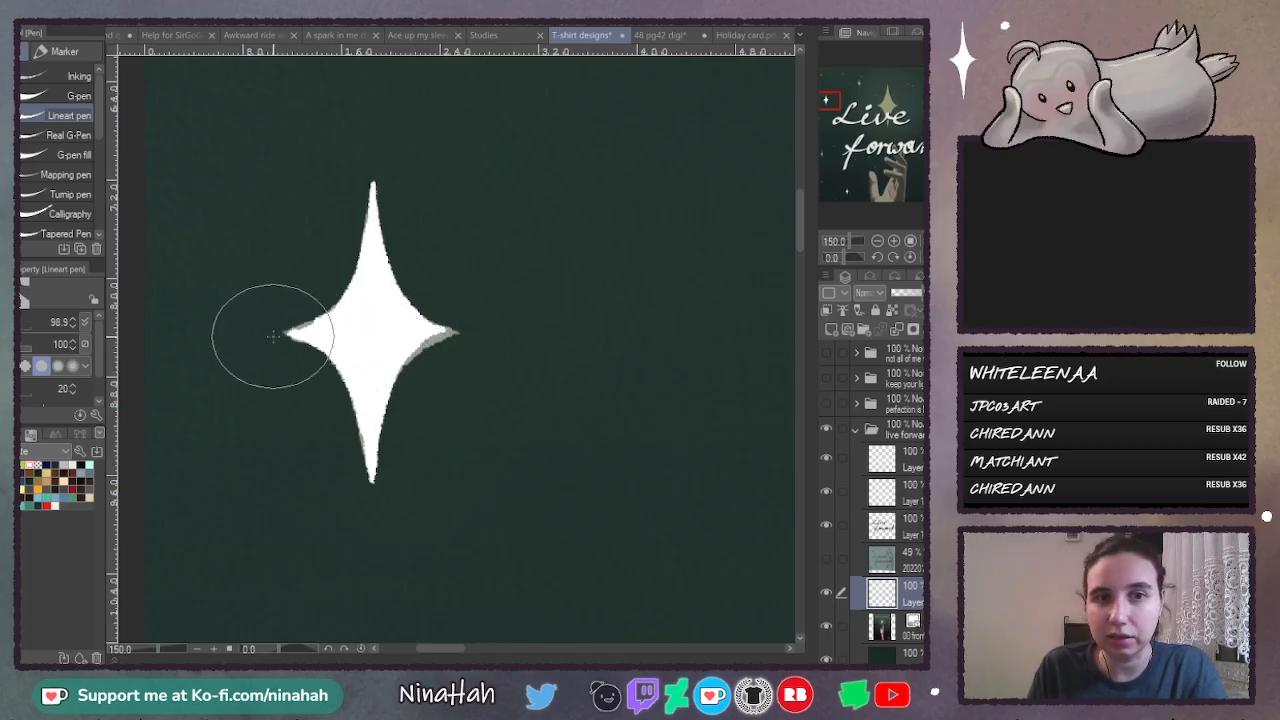
- Examine the large yellow star behind "Live", from its upper point to the tip below the lettering
{"action": "left_click", "coordinate": [877, 242]}
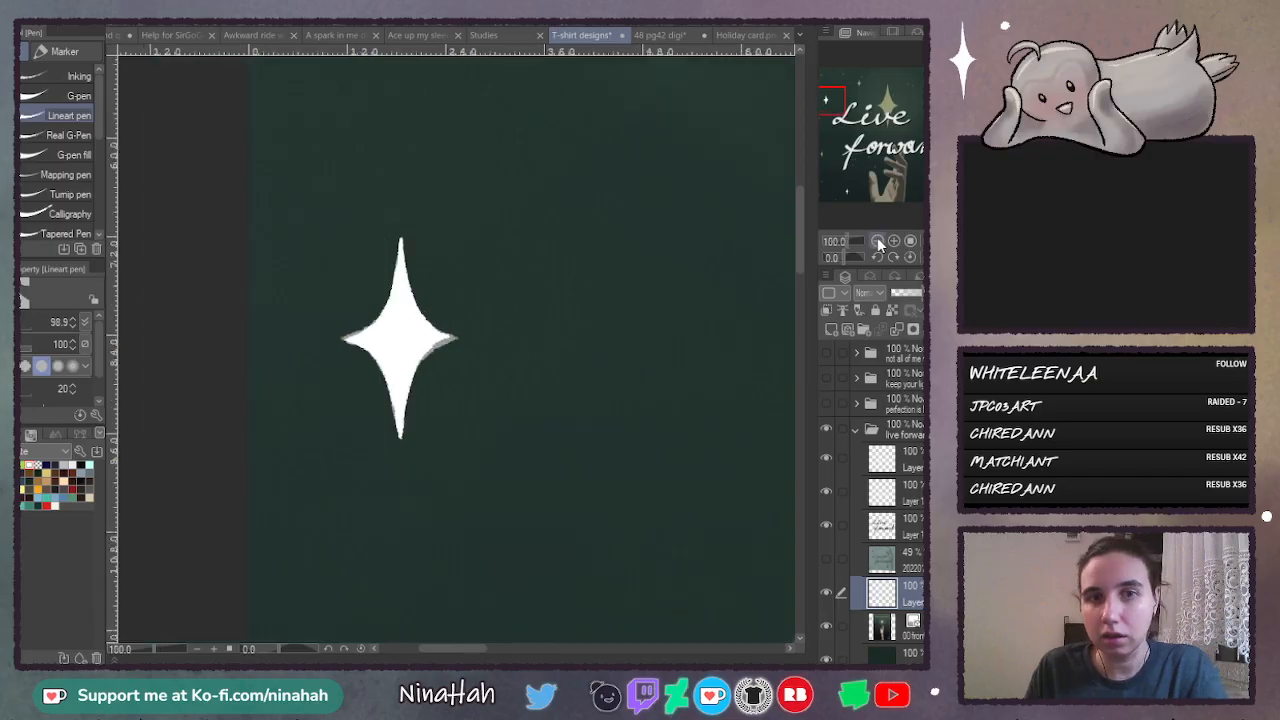
{"action": "left_click", "coordinate": [878, 242]}
{"action": "left_click", "coordinate": [878, 242]}
{"action": "left_click", "coordinate": [878, 242]}
{"action": "left_click_drag", "start_coordinate": [552, 649], "coordinate": [579, 657]}
{"action": "left_click", "coordinate": [877, 242]}
{"action": "left_click", "coordinate": [895, 243]}
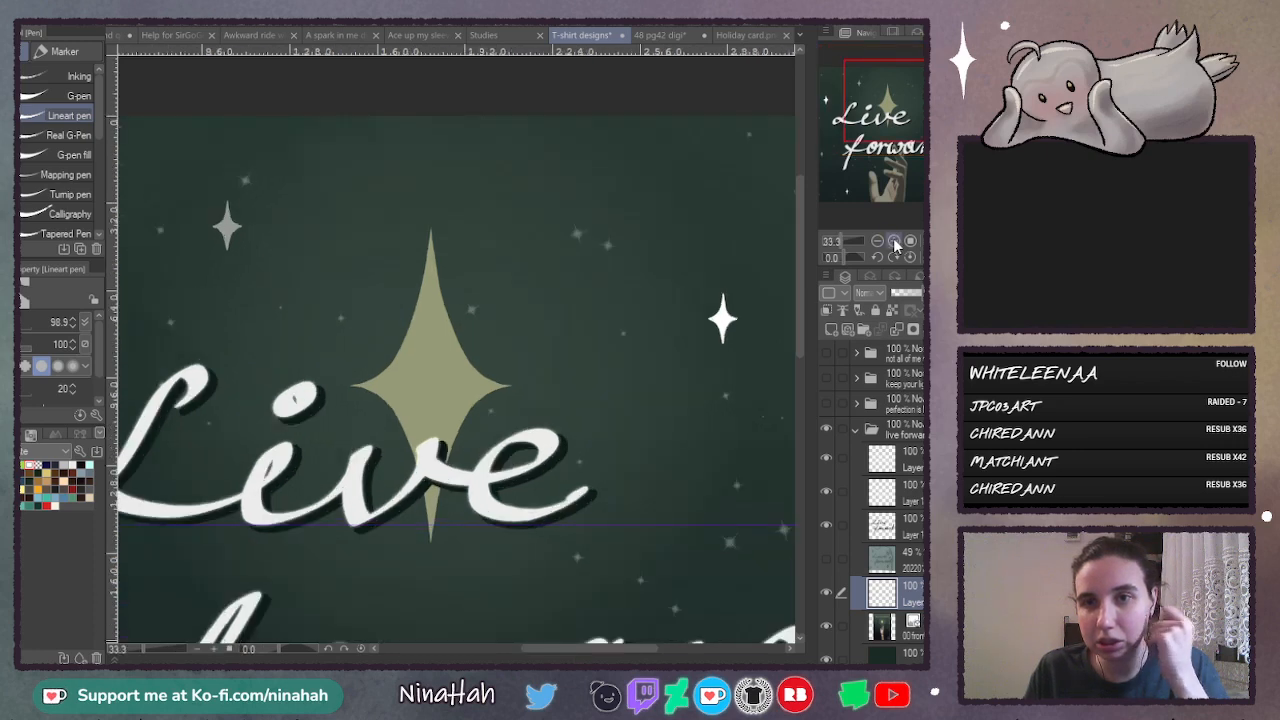
{"action": "left_click", "coordinate": [895, 243]}
{"action": "left_click", "coordinate": [895, 243]}
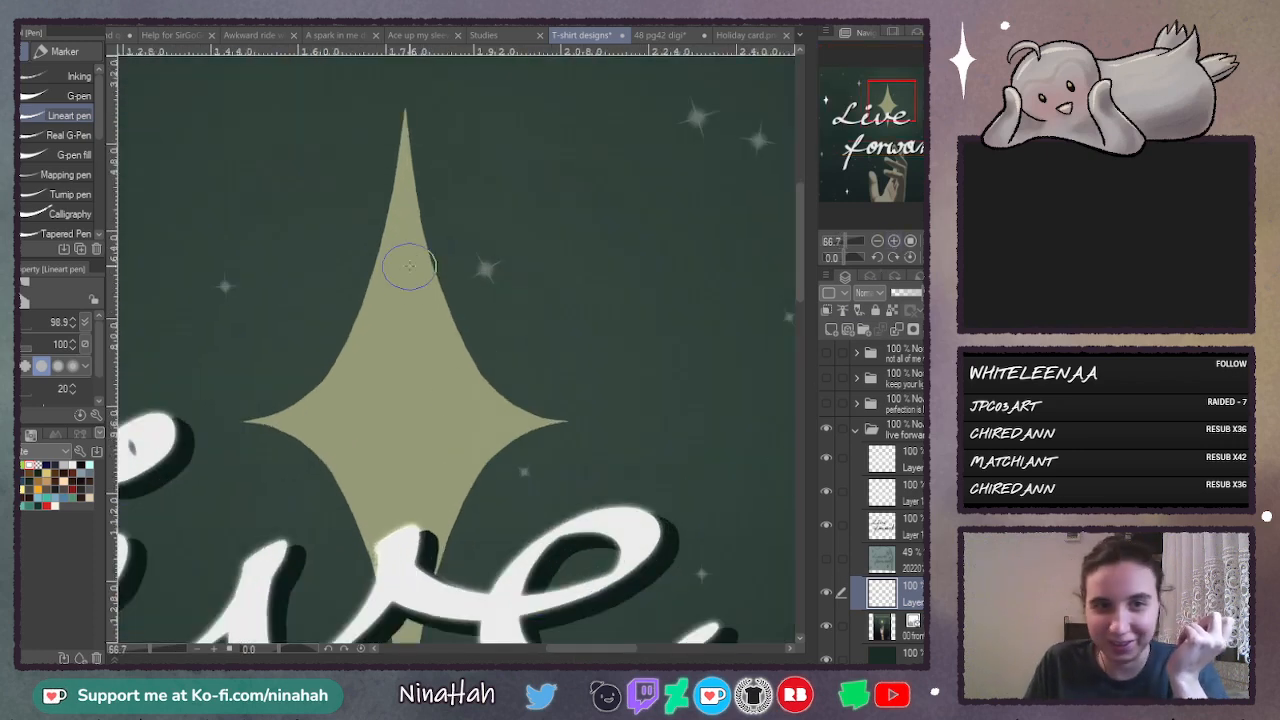
{"action": "left_click_drag", "start_coordinate": [798, 271], "coordinate": [796, 297]}
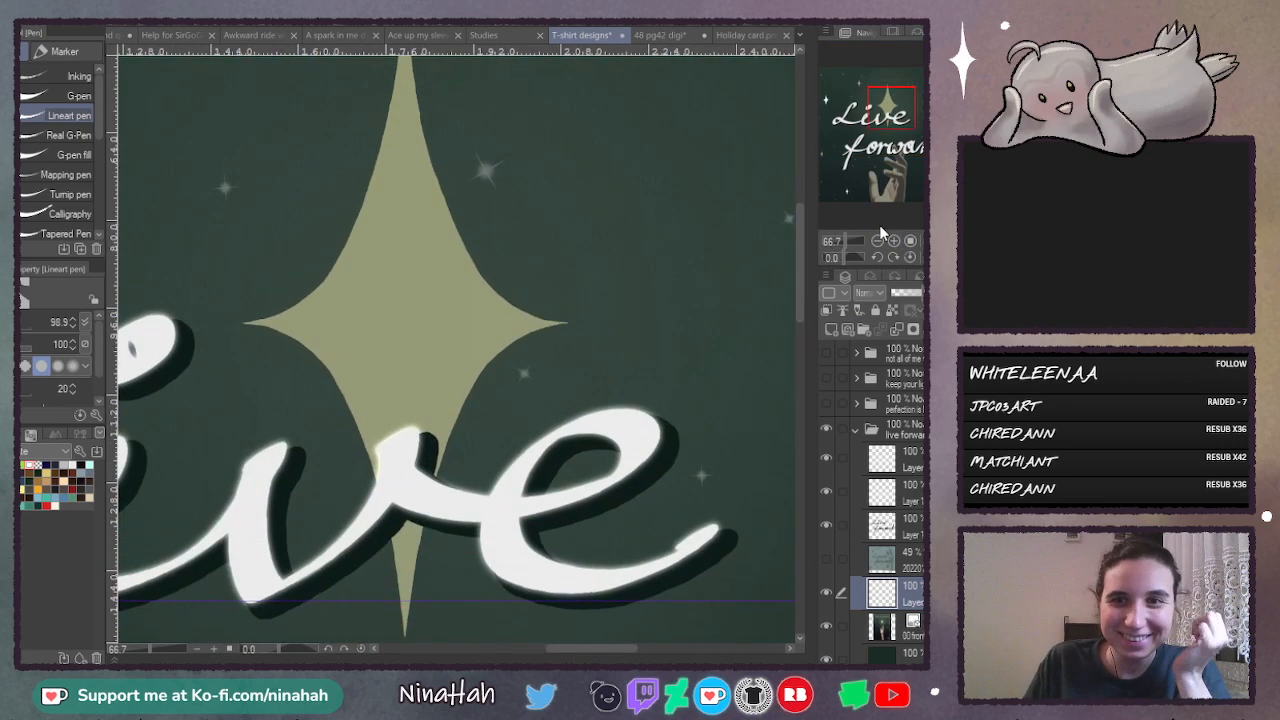
{"action": "left_click", "coordinate": [877, 241]}
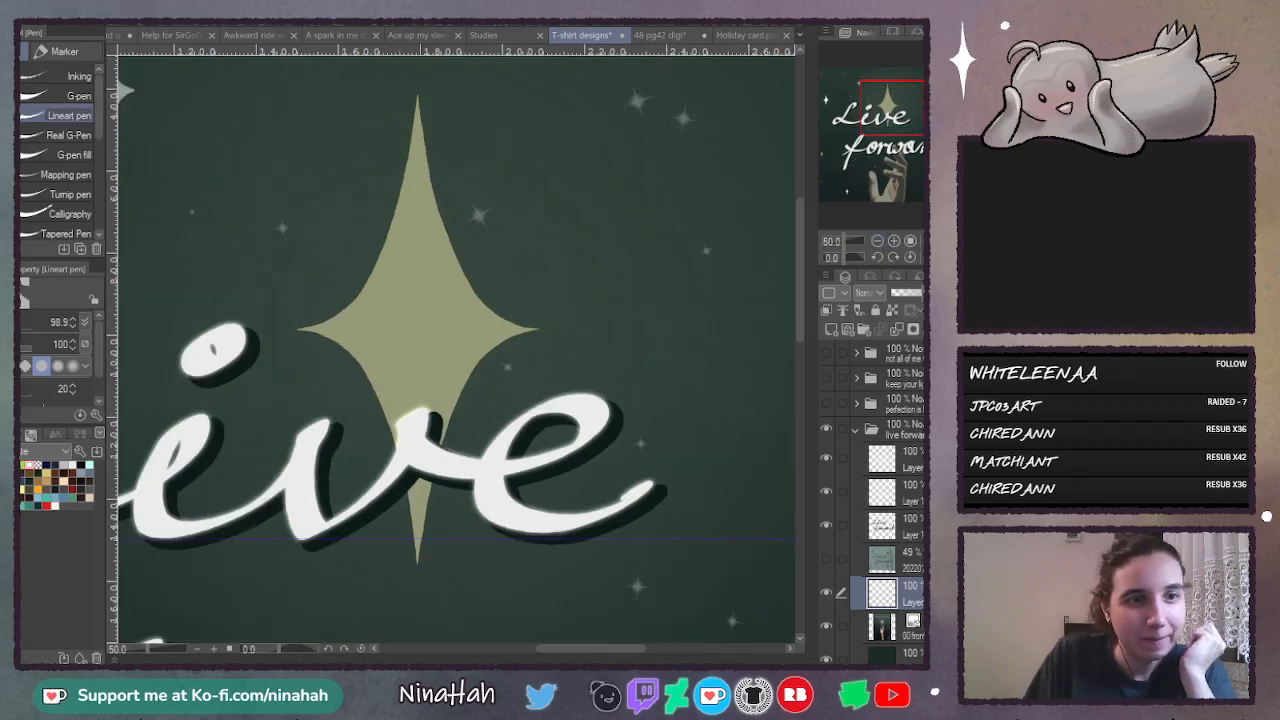
- Set the Curve tool's brush size to 11.8 for outlining the large star
{"action": "key", "text": "u"}
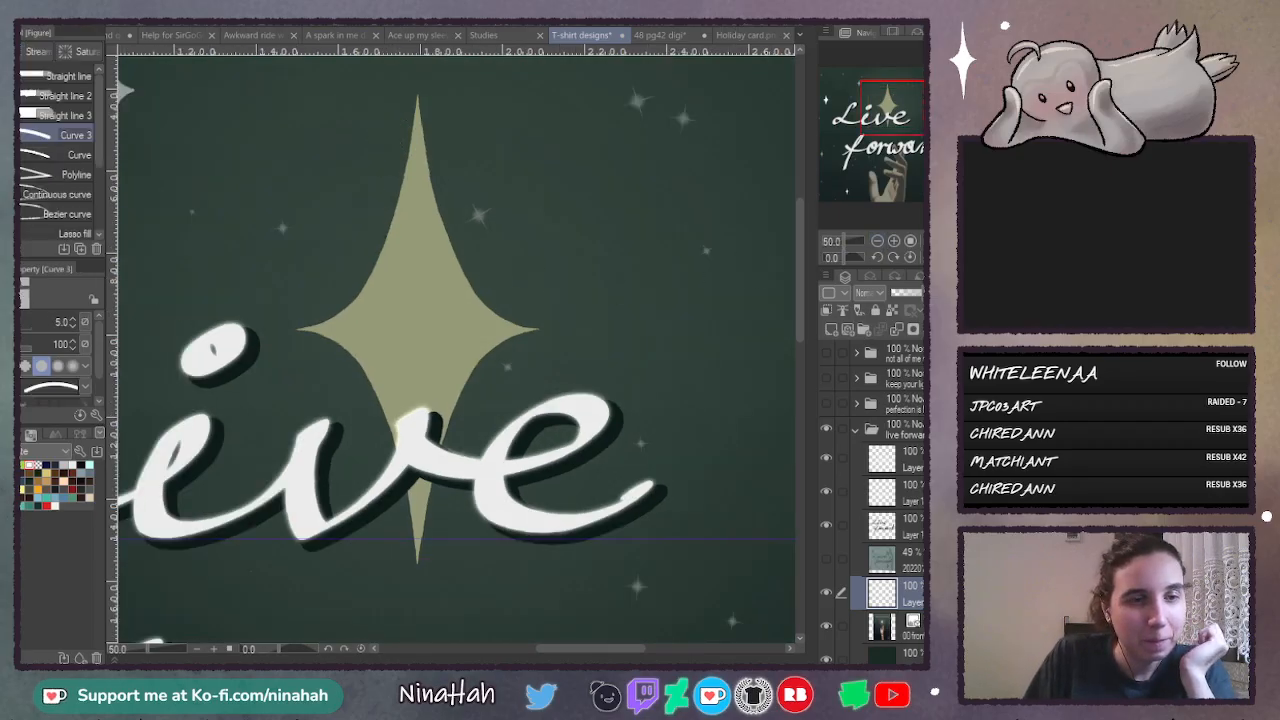
{"action": "left_click", "coordinate": [36, 323]}
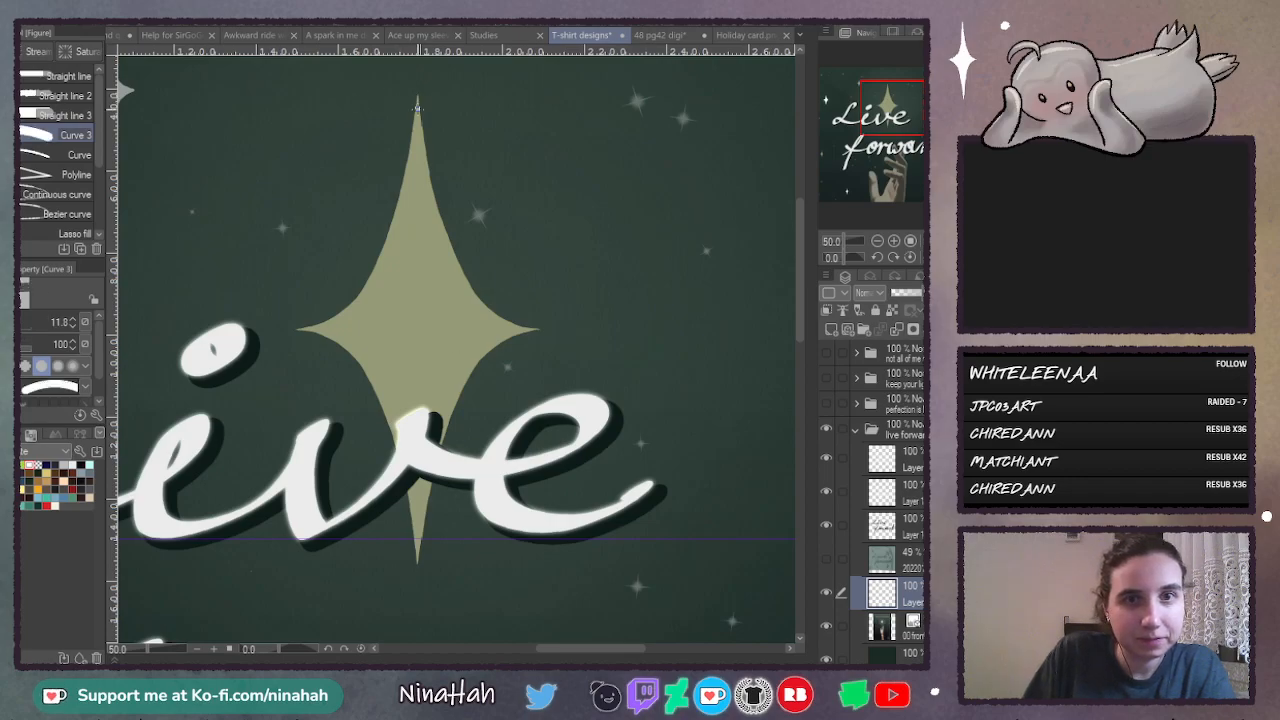
{"action": "left_click_drag", "start_coordinate": [308, 322], "coordinate": [305, 327]}
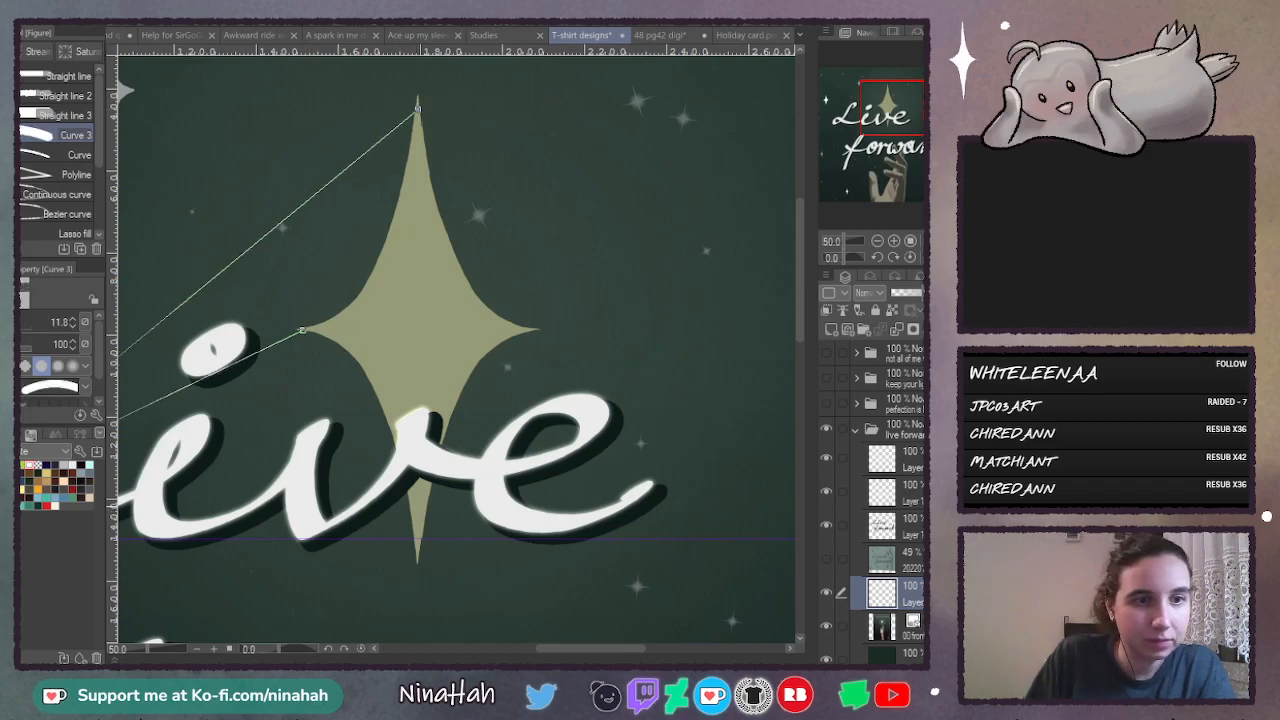
{"action": "left_click", "coordinate": [349, 293]}
{"action": "left_click", "coordinate": [371, 314]}
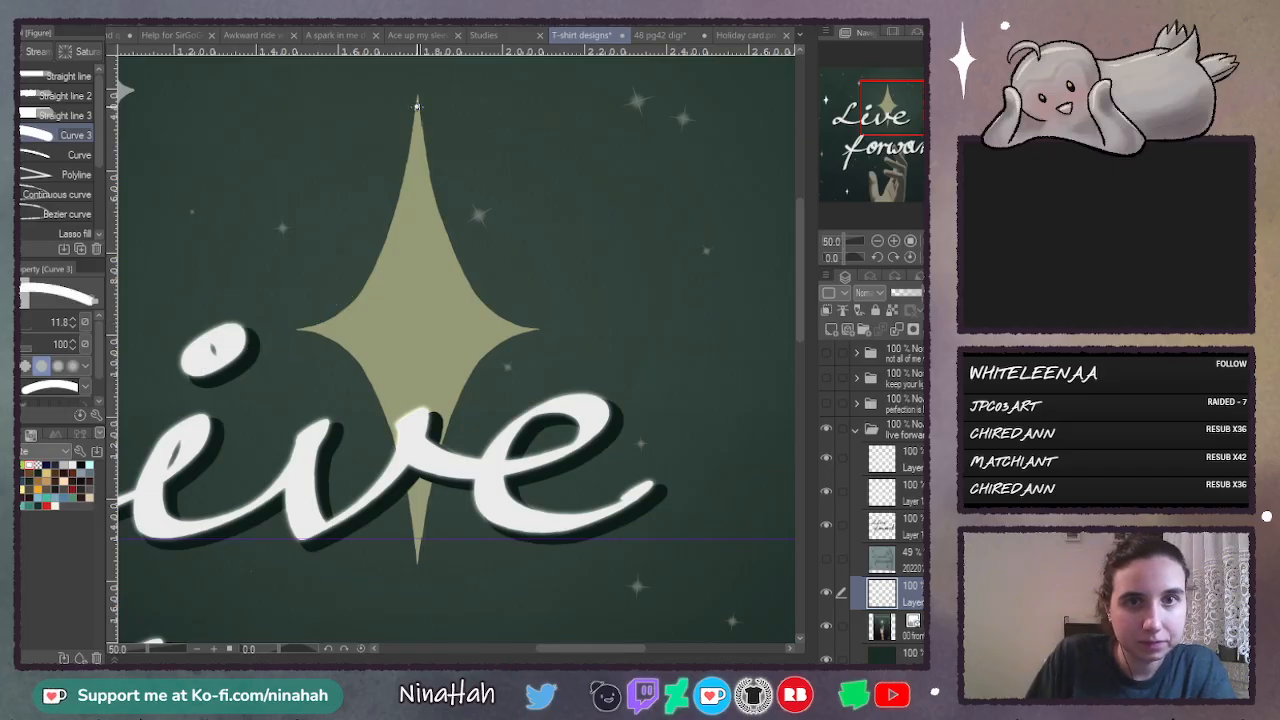
- Trace the four concave sides of the large yellow star behind "Live" with white curves meeting at its tips
{"action": "left_click_drag", "start_coordinate": [417, 104], "coordinate": [305, 328]}
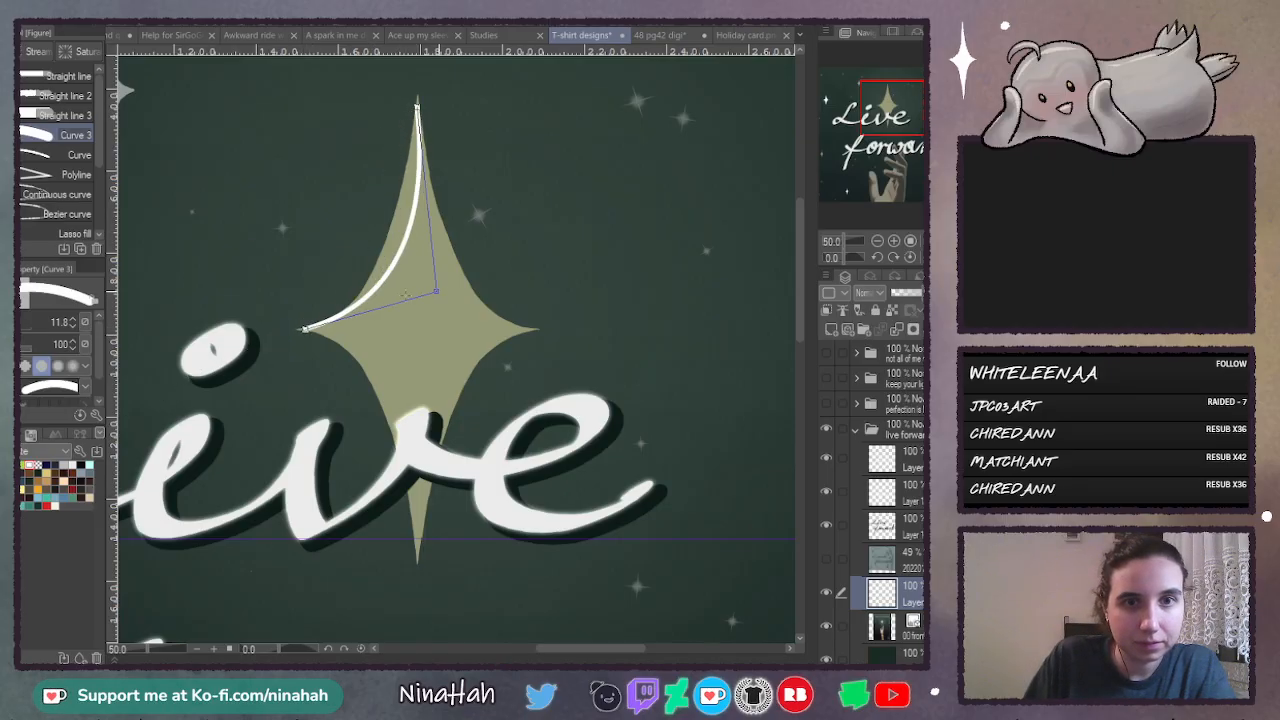
{"action": "left_click", "coordinate": [430, 292]}
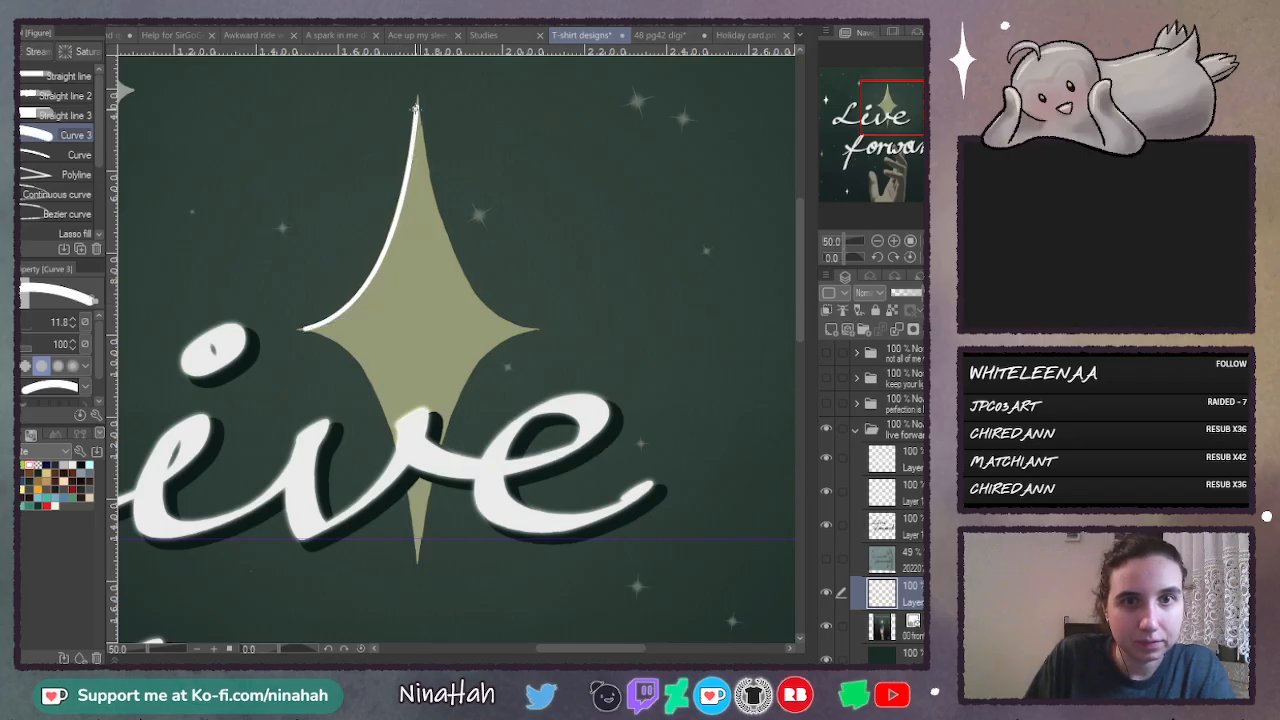
{"action": "left_click_drag", "start_coordinate": [417, 104], "coordinate": [527, 328]}
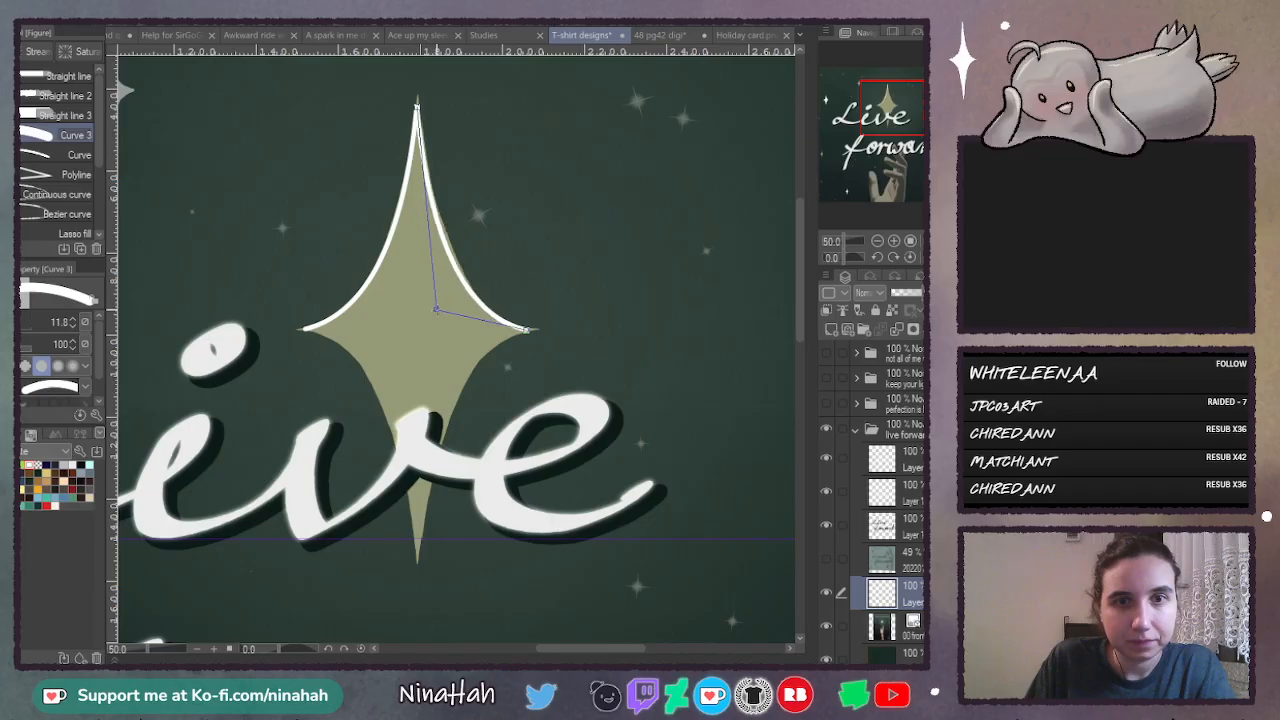
{"action": "left_click", "coordinate": [440, 314]}
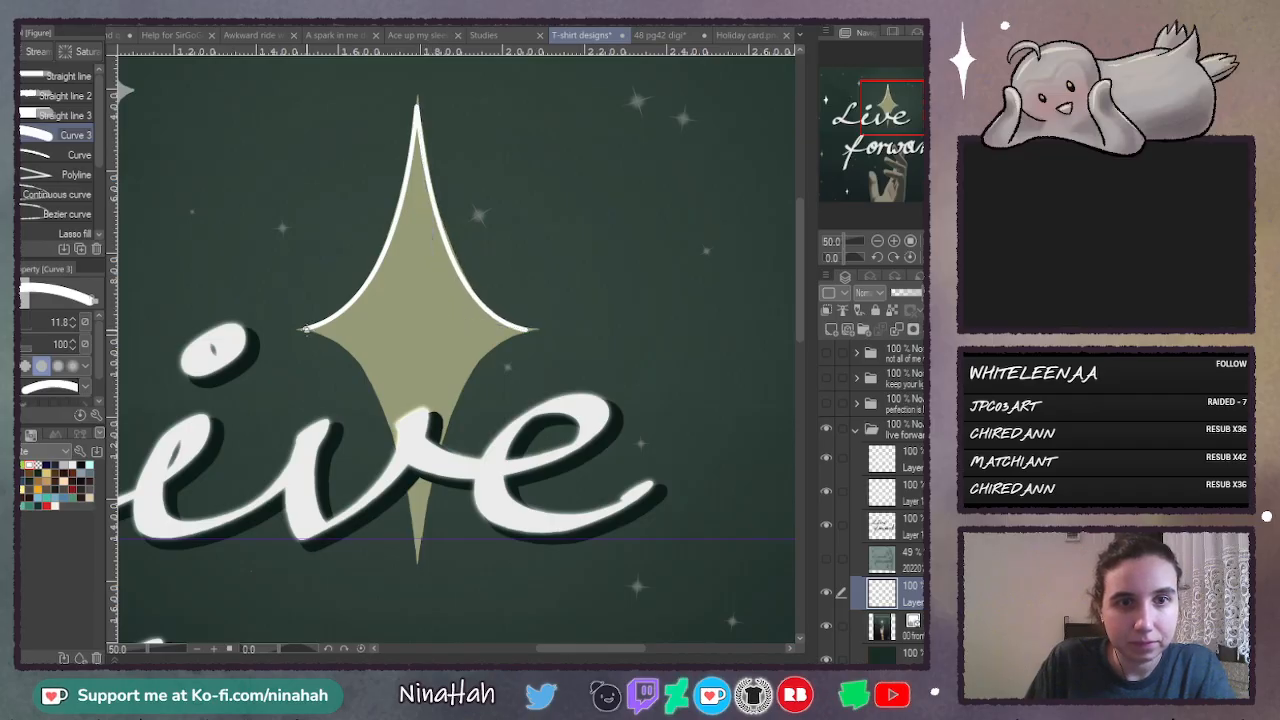
{"action": "mouse_move", "coordinate": [306, 329]}
{"action": "left_mouse_down"}
{"action": "mouse_move", "coordinate": [385, 465]}
{"action": "mouse_move", "coordinate": [417, 558]}
{"action": "left_mouse_up"}
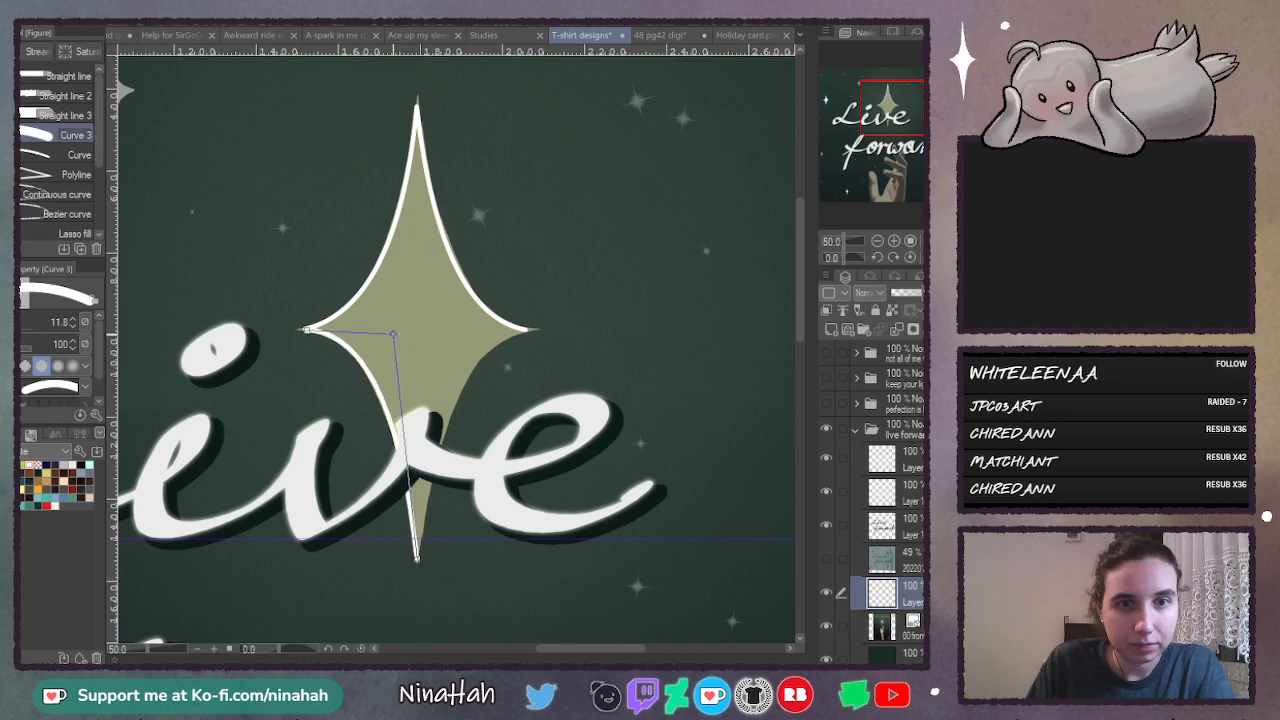
{"action": "left_click", "coordinate": [390, 334]}
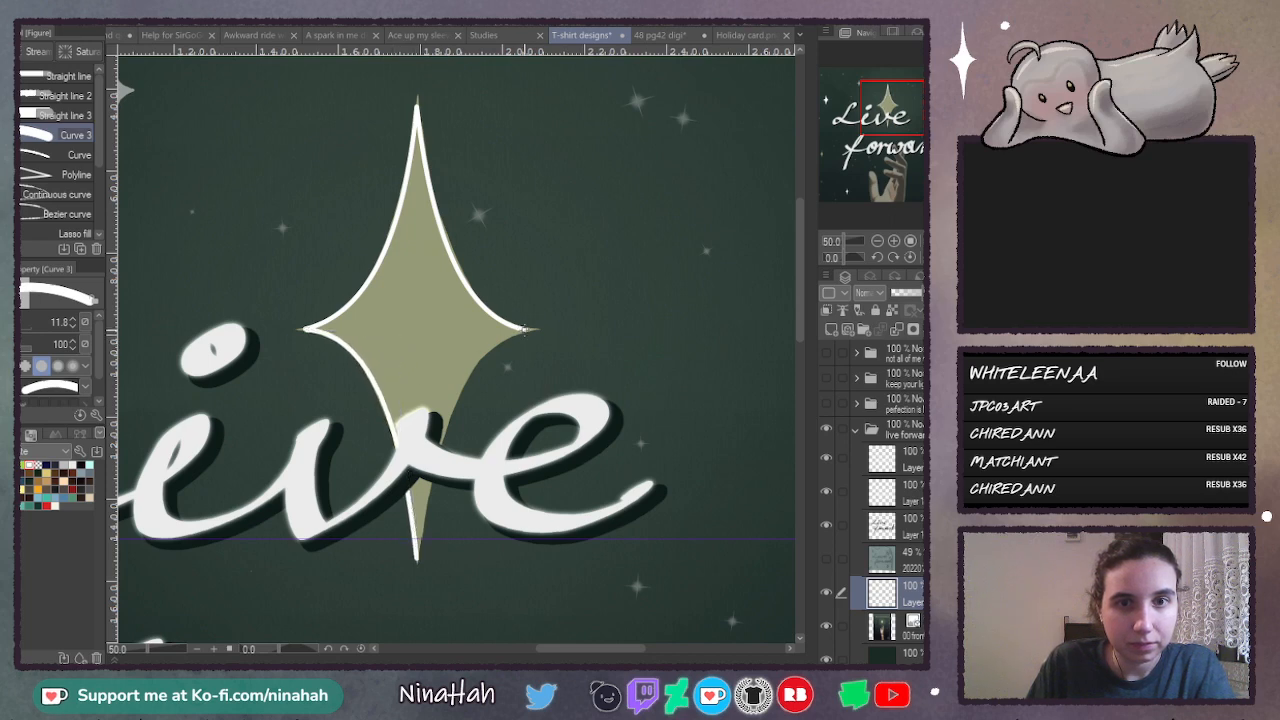
{"action": "left_click_drag", "start_coordinate": [524, 330], "coordinate": [417, 558]}
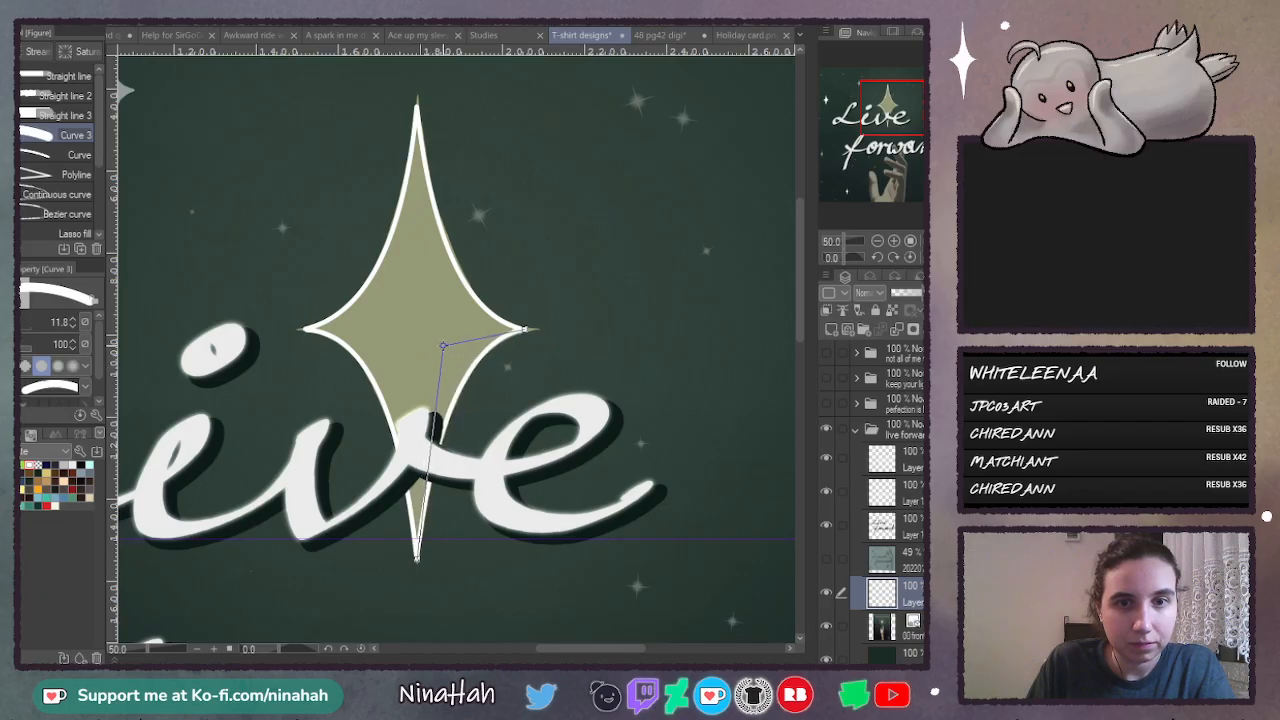
{"action": "left_click", "coordinate": [443, 345]}
- Hide the hand illustration and lettering layers, and fill the large star's outline with white using the Refer other layers fill
{"action": "left_click", "coordinate": [828, 627]}
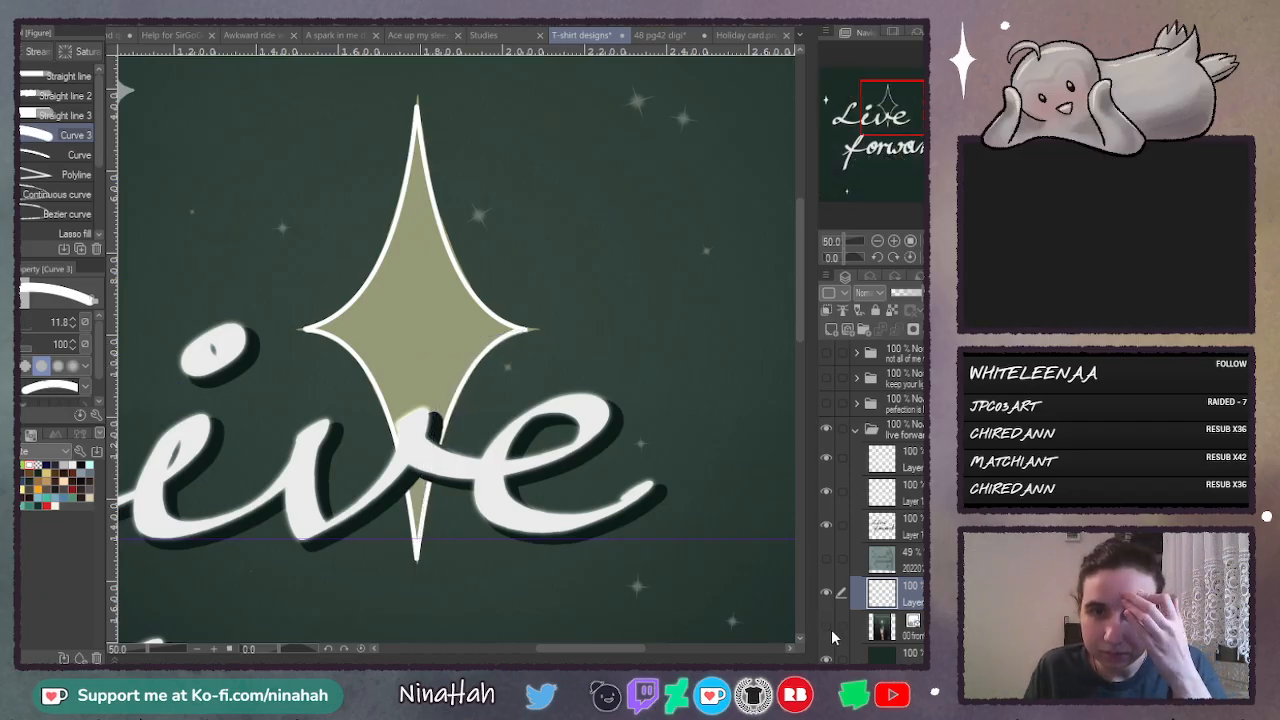
{"action": "left_click_drag", "start_coordinate": [827, 457], "coordinate": [824, 520]}
{"action": "key", "text": "g"}
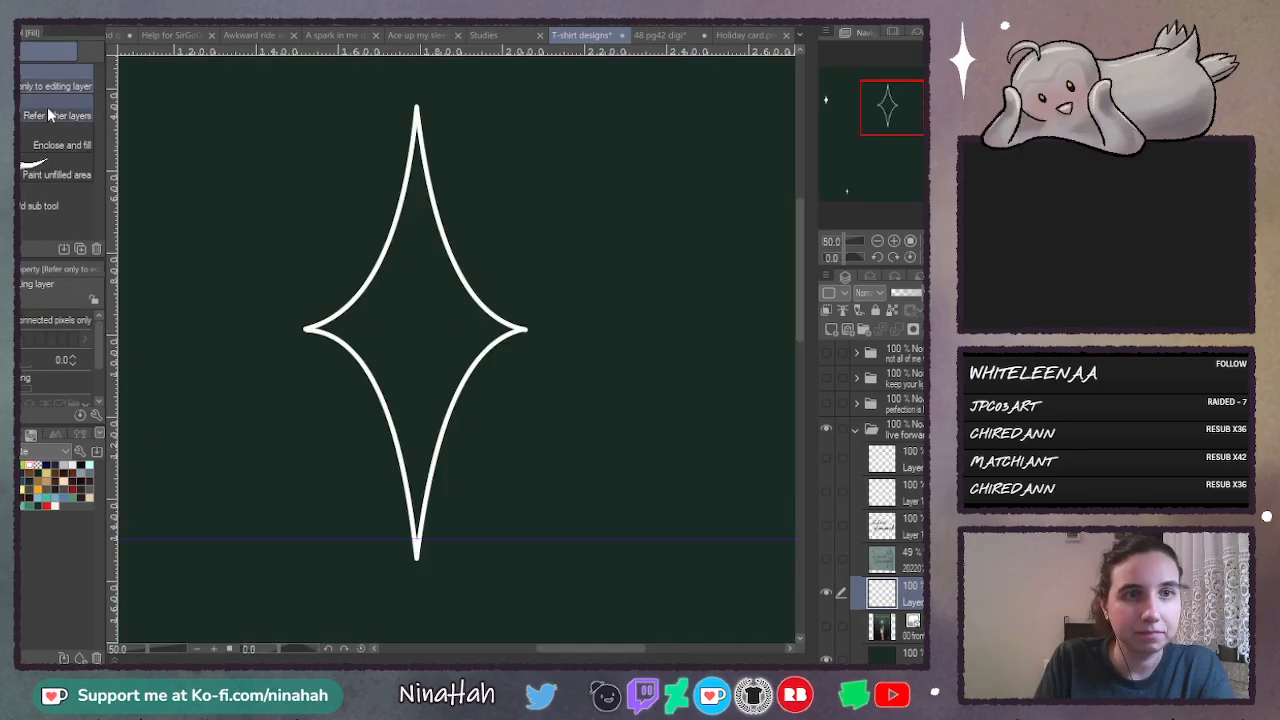
{"action": "left_click", "coordinate": [57, 115]}
{"action": "left_click", "coordinate": [426, 331]}
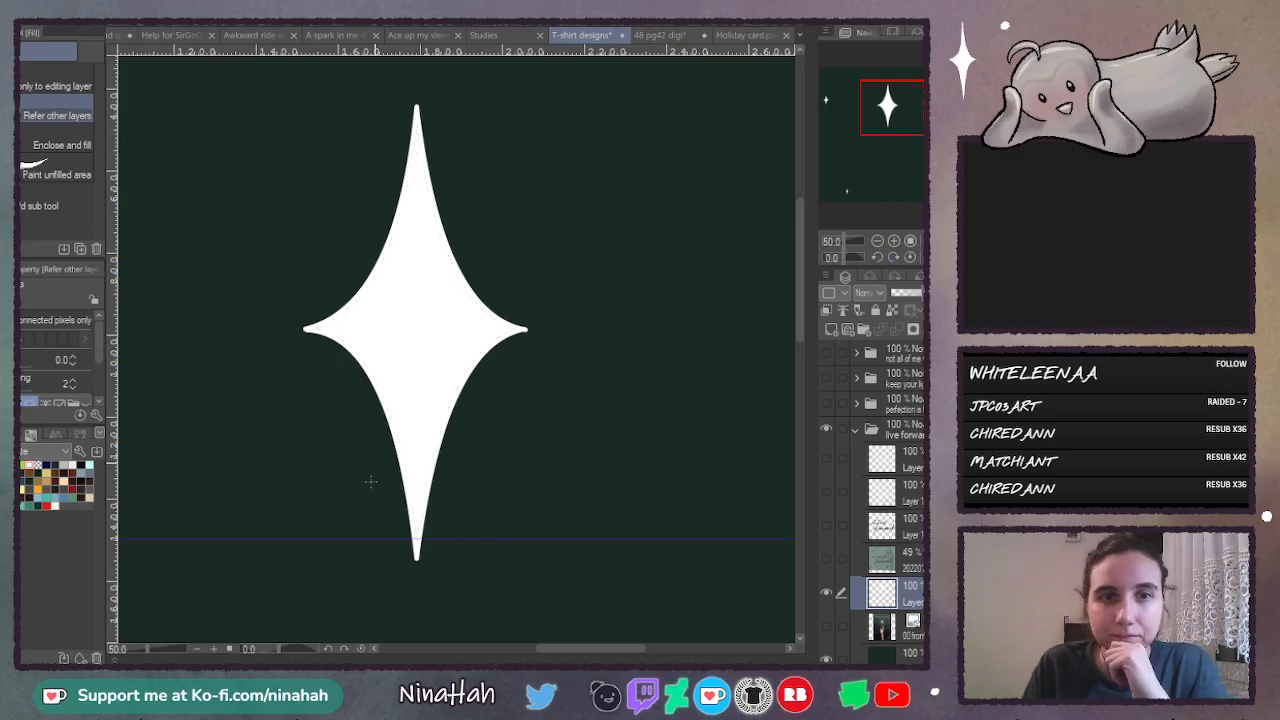
- Examine the large star's side and lower tips at 150% zoom, and return to the whole canvas
{"action": "left_click", "coordinate": [894, 241]}
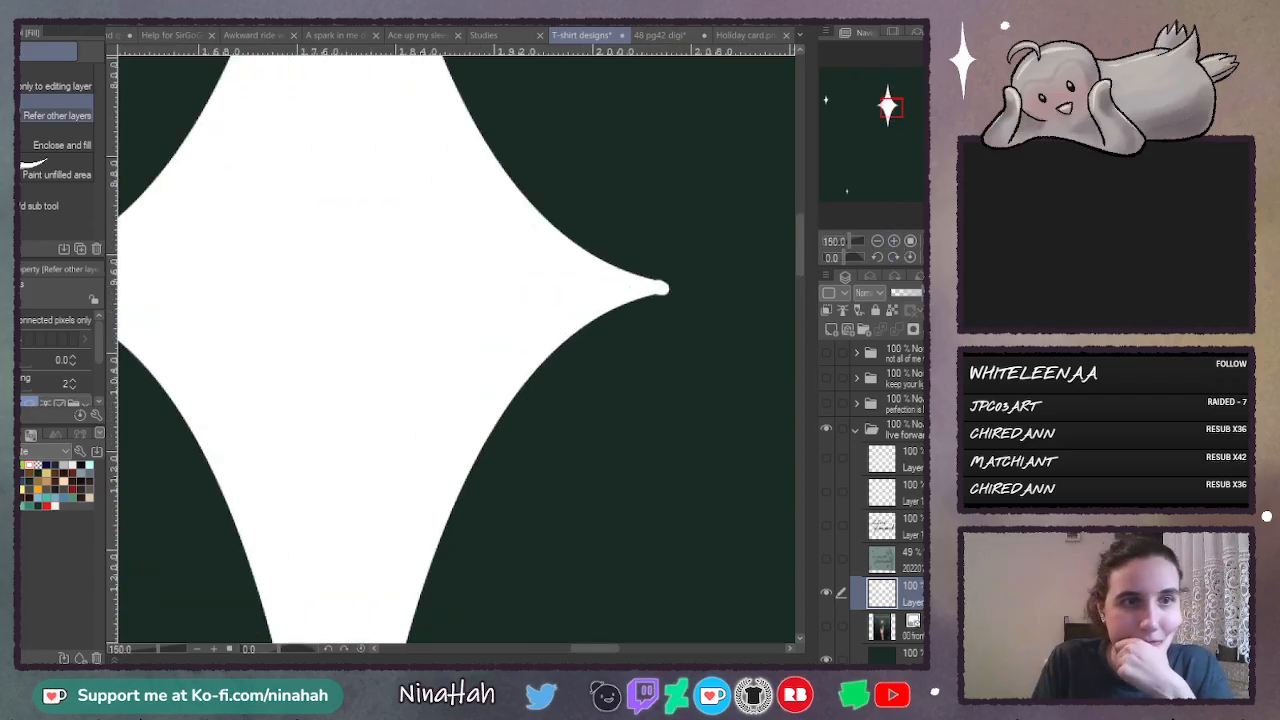
{"action": "key", "text": "p"}
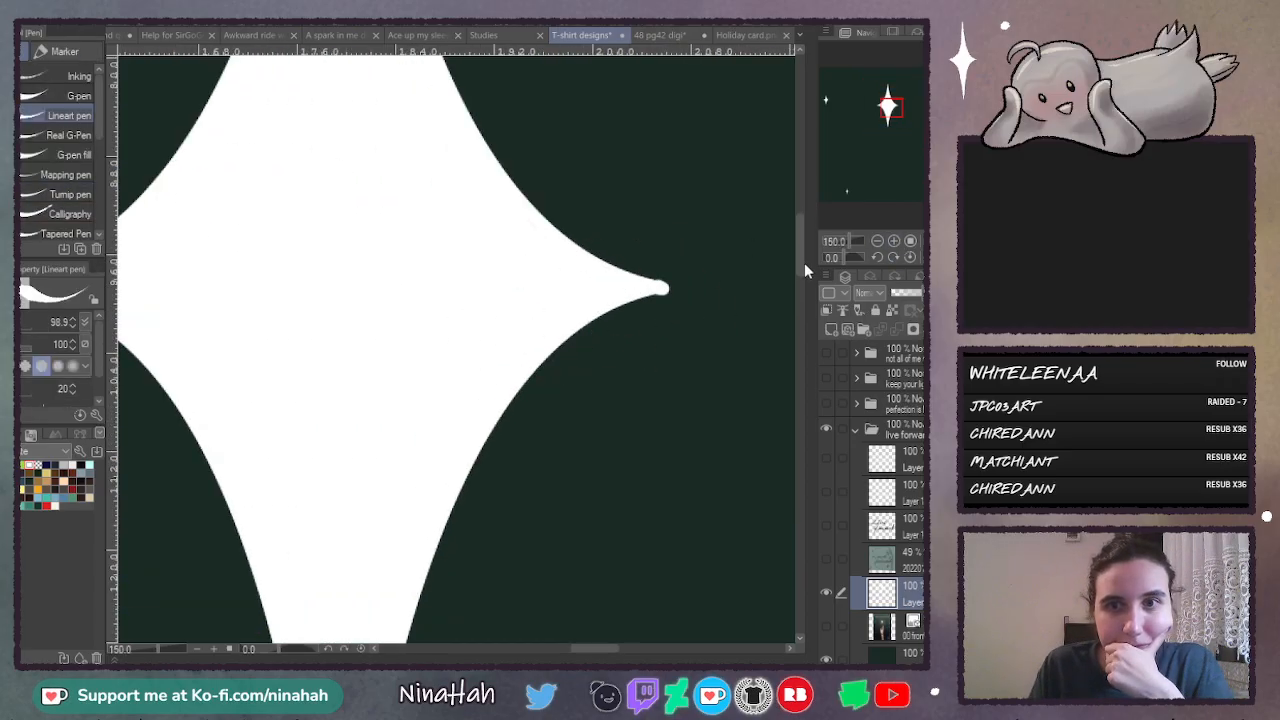
{"action": "mouse_move", "coordinate": [804, 262]}
{"action": "left_mouse_down"}
{"action": "mouse_move", "coordinate": [805, 214]}
{"action": "mouse_move", "coordinate": [797, 312]}
{"action": "left_mouse_up"}
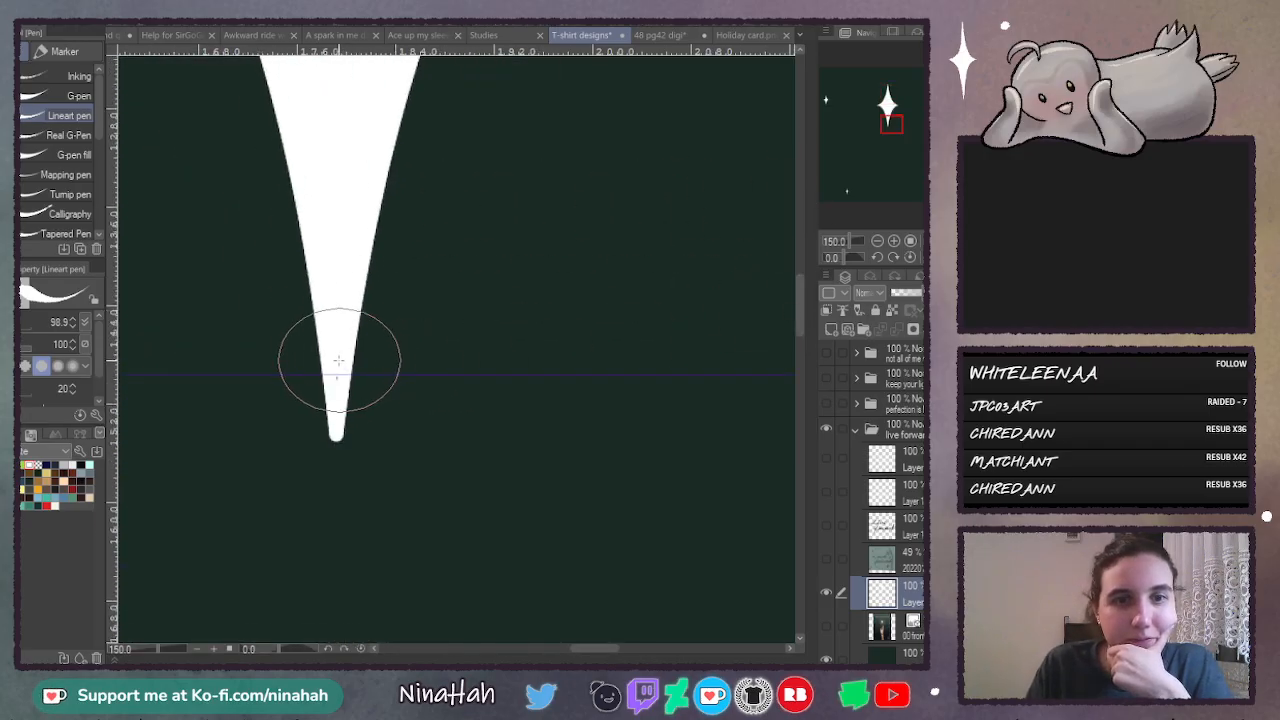
{"action": "key", "text": "ctrl+z"}
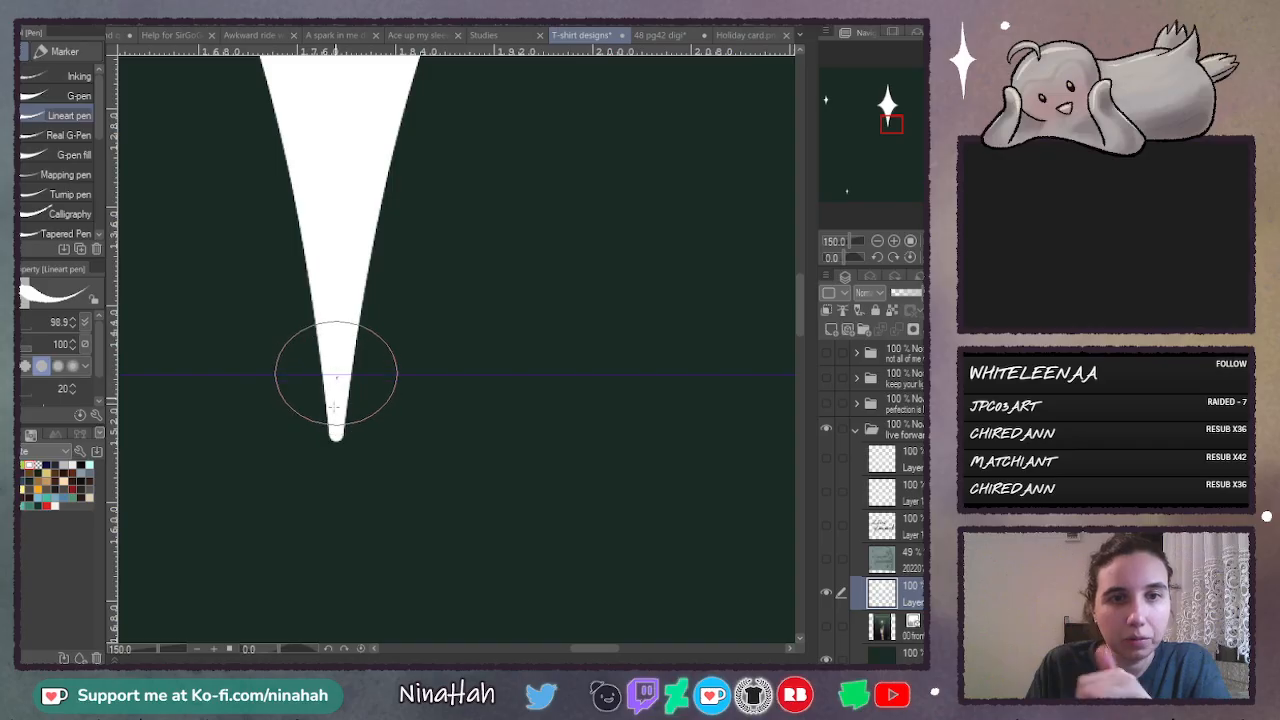
{"action": "left_click_drag", "start_coordinate": [801, 305], "coordinate": [811, 234]}
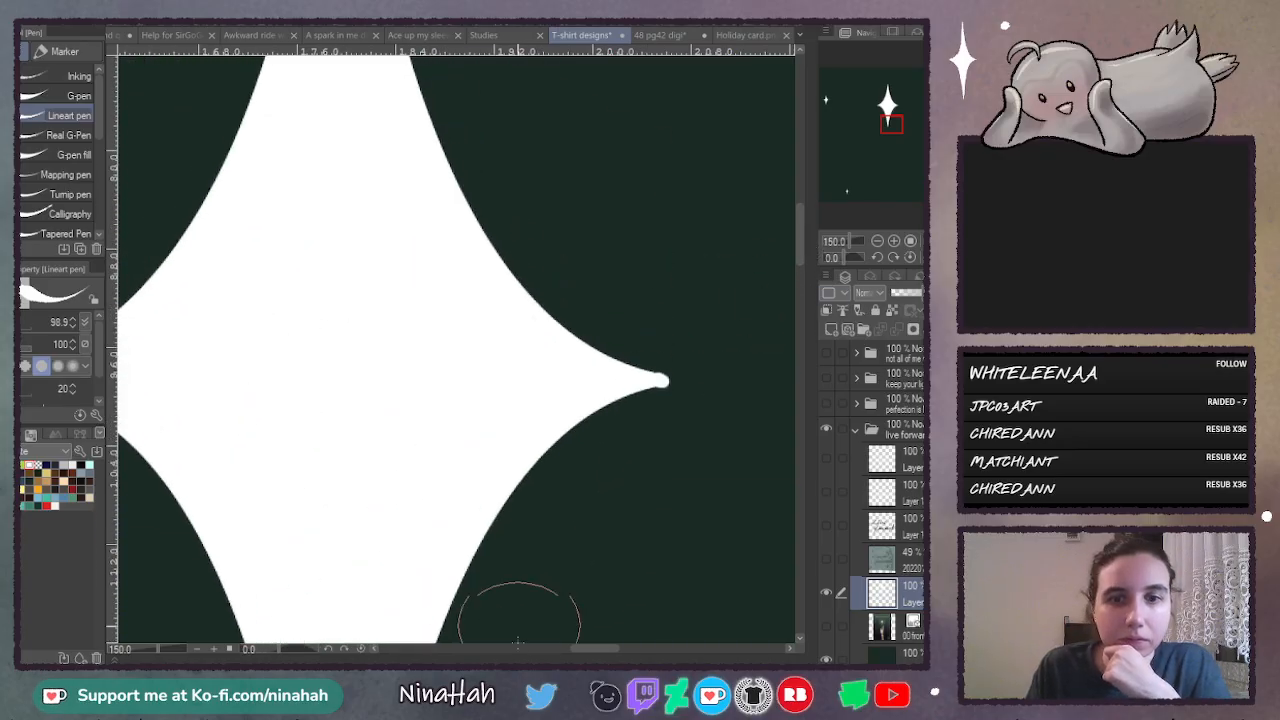
{"action": "left_click_drag", "start_coordinate": [586, 650], "coordinate": [560, 650]}
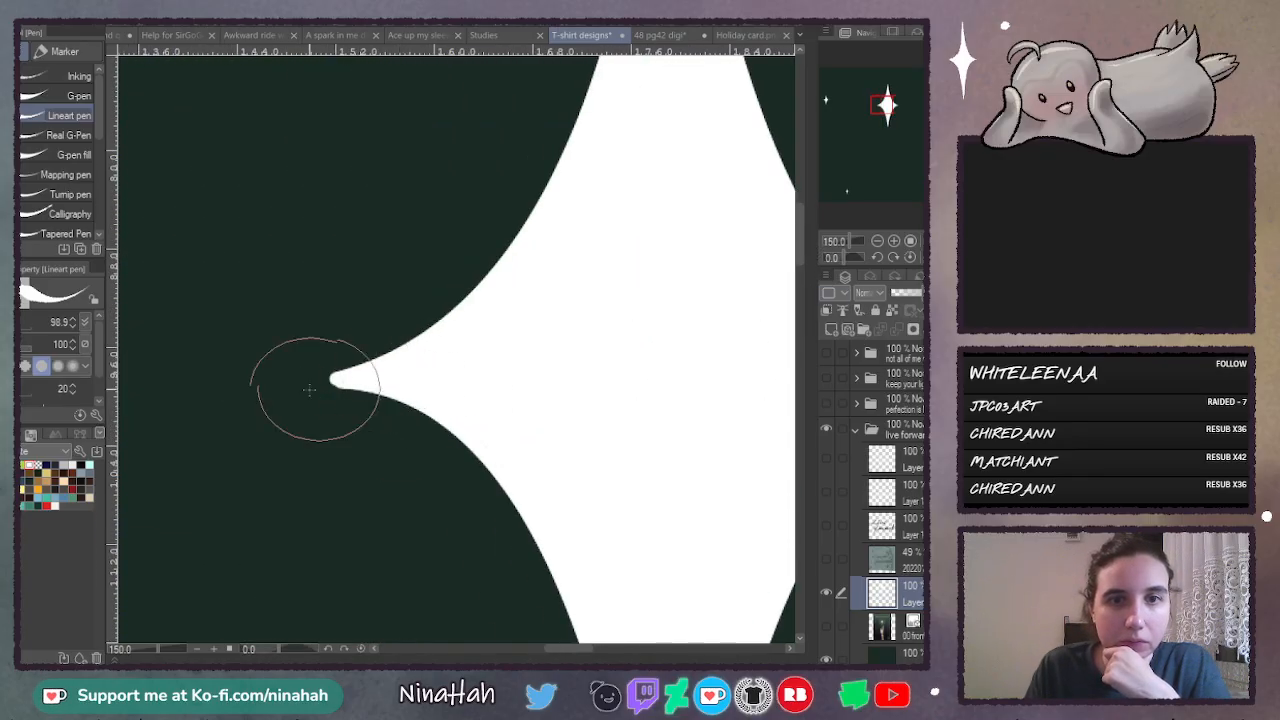
{"action": "key", "text": "ctrl+0"}
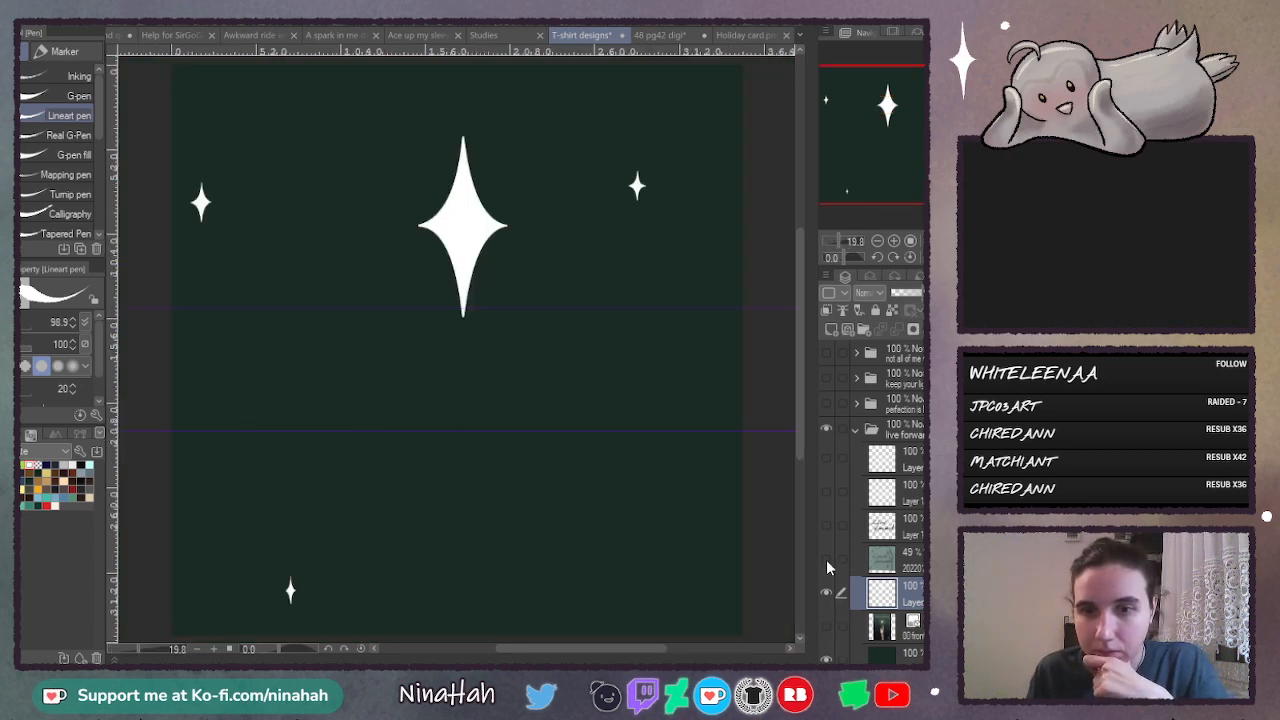
- Show the lettering layers again and move the small upper-right star to just above and left of "forward"
{"action": "left_click_drag", "start_coordinate": [827, 528], "coordinate": [827, 457]}
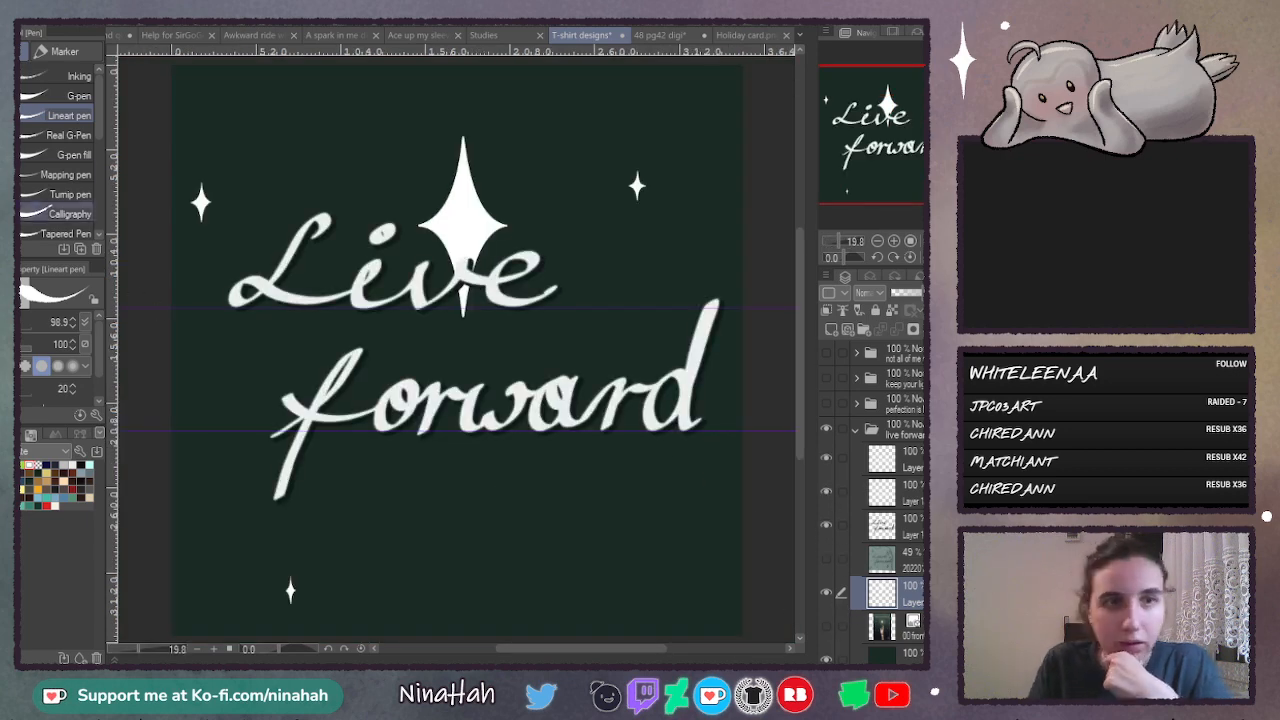
{"action": "key", "text": "k"}
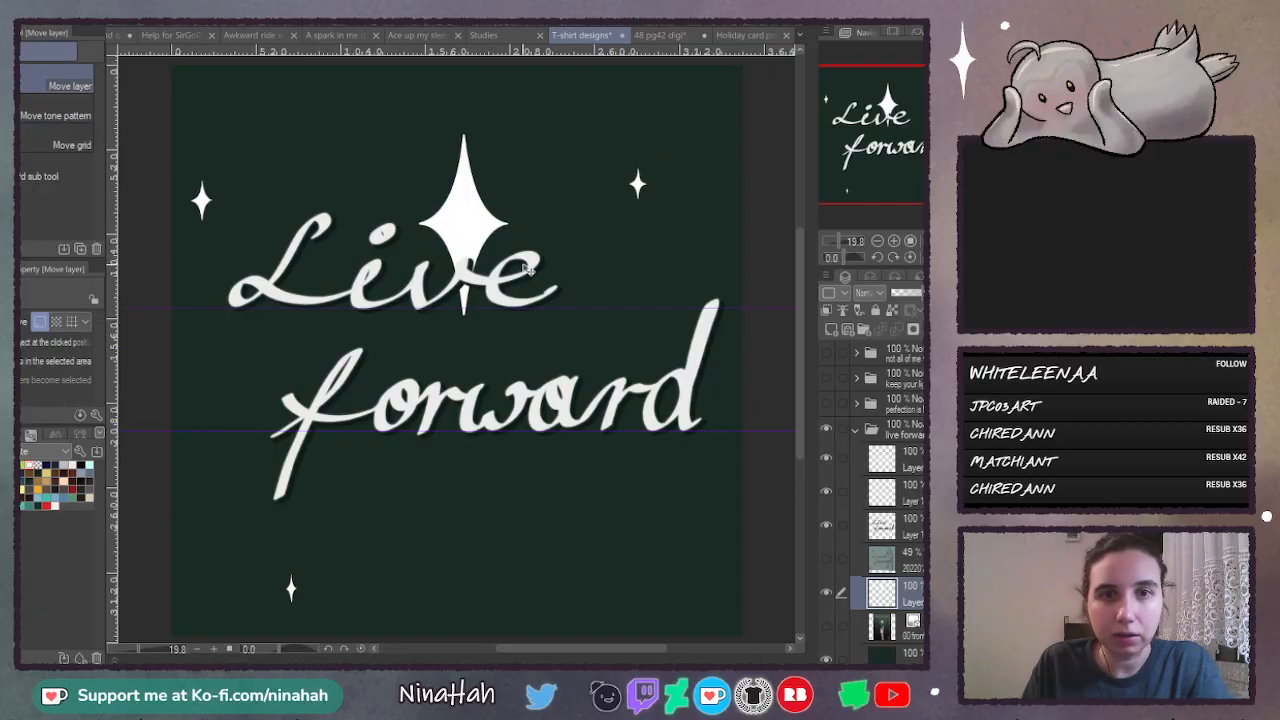
{"action": "key", "text": "m"}
{"action": "mouse_move", "coordinate": [686, 144]}
{"action": "left_mouse_down"}
{"action": "mouse_move", "coordinate": [637, 236]}
{"action": "mouse_move", "coordinate": [695, 182]}
{"action": "mouse_move", "coordinate": [419, 352]}
{"action": "mouse_move", "coordinate": [265, 382]}
{"action": "left_mouse_up"}
{"action": "key", "text": "ctrl+t"}
{"action": "left_click", "coordinate": [216, 443]}
- Move the large star to the right of "Live" and scale it down to about two thirds of its size
{"action": "mouse_move", "coordinate": [468, 113]}
{"action": "left_mouse_down"}
{"action": "mouse_move", "coordinate": [404, 172]}
{"action": "mouse_move", "coordinate": [512, 344]}
{"action": "mouse_move", "coordinate": [470, 116]}
{"action": "left_mouse_up"}
{"action": "key", "text": "ctrl+t"}
{"action": "left_click_drag", "start_coordinate": [509, 194], "coordinate": [689, 214]}
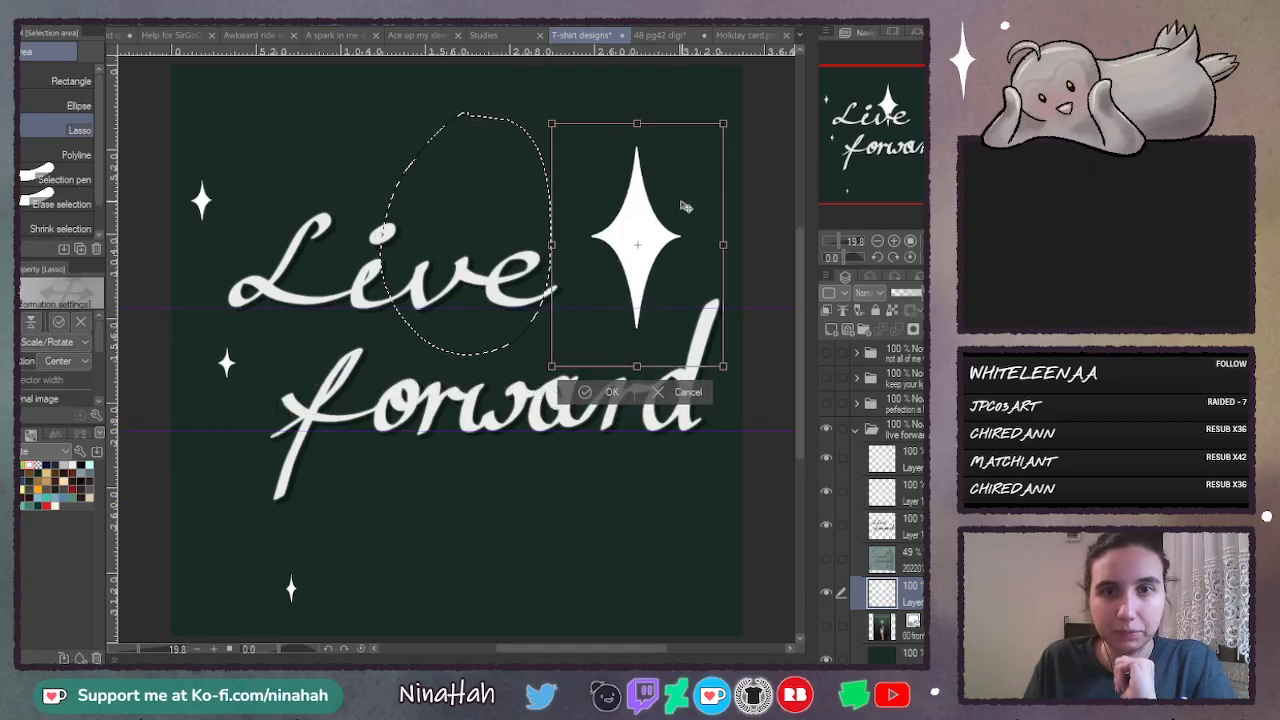
{"action": "mouse_move", "coordinate": [725, 122]}
{"action": "left_mouse_down"}
{"action": "mouse_move", "coordinate": [671, 192]}
{"action": "mouse_move", "coordinate": [686, 194]}
{"action": "mouse_move", "coordinate": [679, 217]}
{"action": "left_mouse_up"}
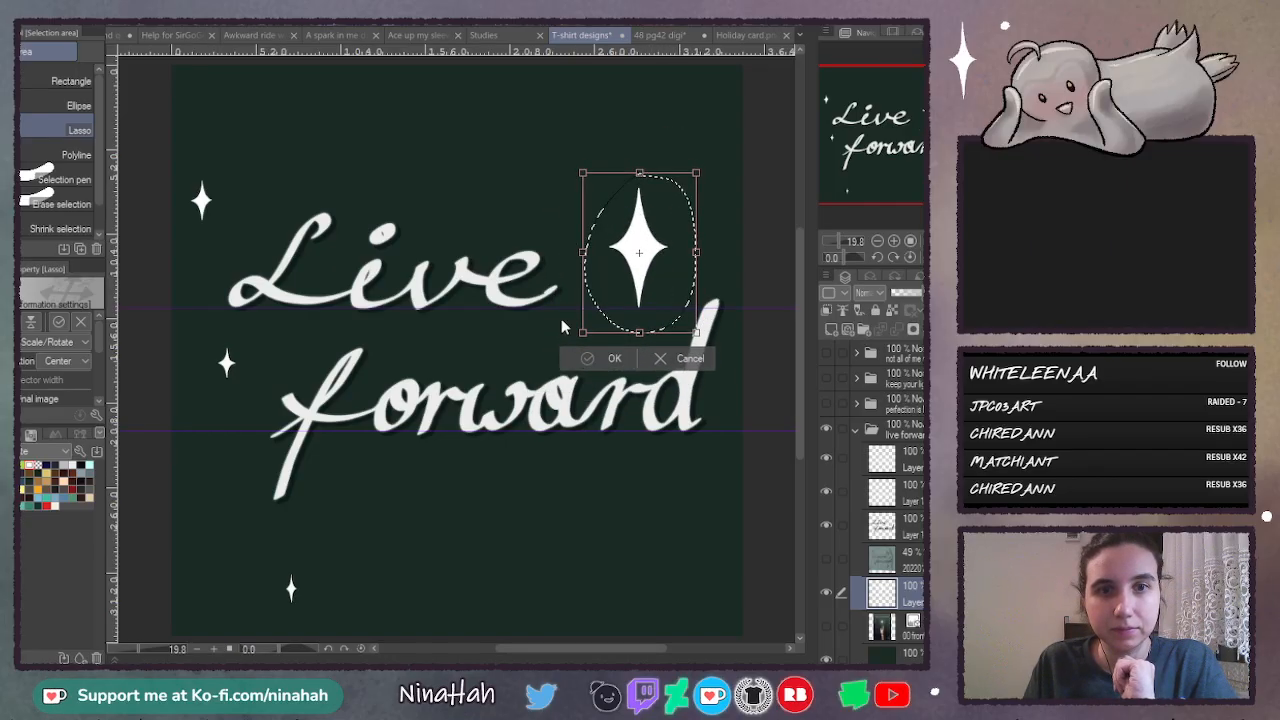
{"action": "key", "text": "Return"}
- Move the small upper-left star to the gap between the end of "Live" and the large star
{"action": "mouse_move", "coordinate": [212, 156]}
{"action": "left_mouse_down"}
{"action": "mouse_move", "coordinate": [180, 183]}
{"action": "mouse_move", "coordinate": [237, 158]}
{"action": "mouse_move", "coordinate": [279, 215]}
{"action": "mouse_move", "coordinate": [588, 207]}
{"action": "mouse_move", "coordinate": [620, 233]}
{"action": "mouse_move", "coordinate": [608, 233]}
{"action": "mouse_move", "coordinate": [726, 201]}
{"action": "mouse_move", "coordinate": [730, 221]}
{"action": "mouse_move", "coordinate": [725, 234]}
{"action": "mouse_move", "coordinate": [618, 208]}
{"action": "left_mouse_up"}
{"action": "key", "text": "ctrl+t"}
{"action": "key", "text": "Return"}
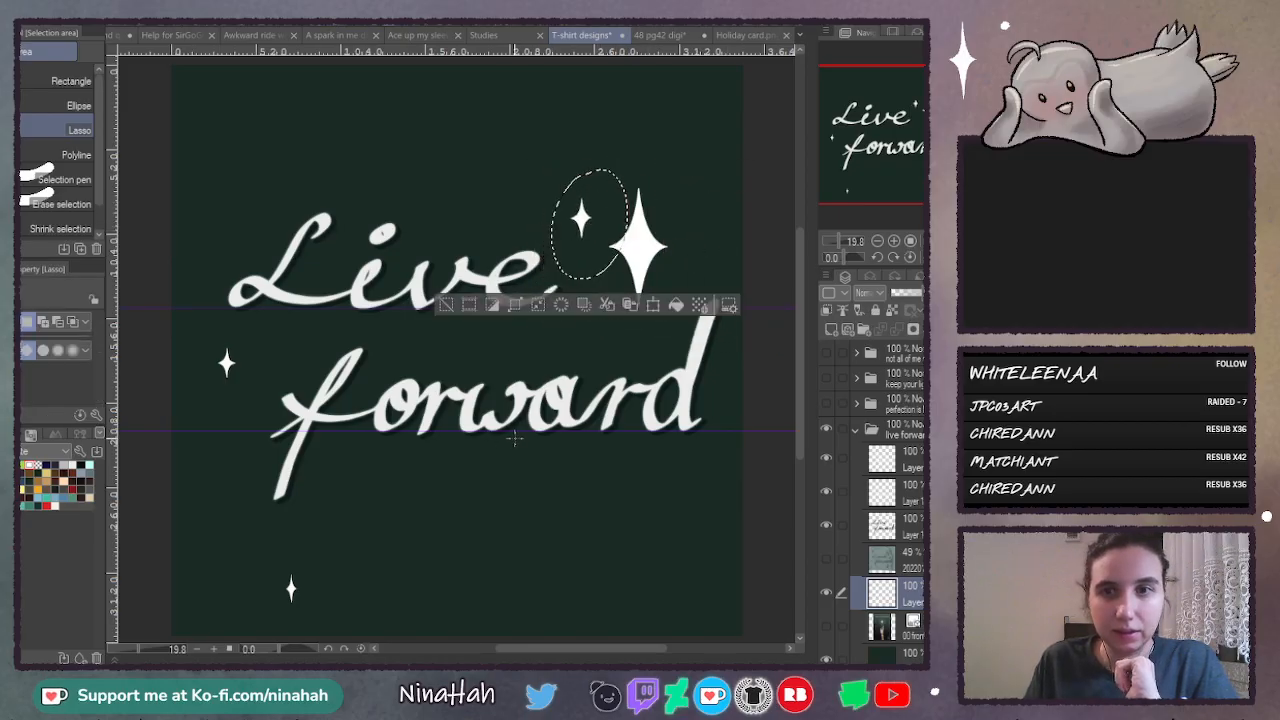
- Move the tiny bottom star up beside the "f" of "forward", just below the other small star
{"action": "mouse_move", "coordinate": [329, 520]}
{"action": "left_mouse_down"}
{"action": "mouse_move", "coordinate": [295, 632]}
{"action": "mouse_move", "coordinate": [322, 527]}
{"action": "left_mouse_up"}
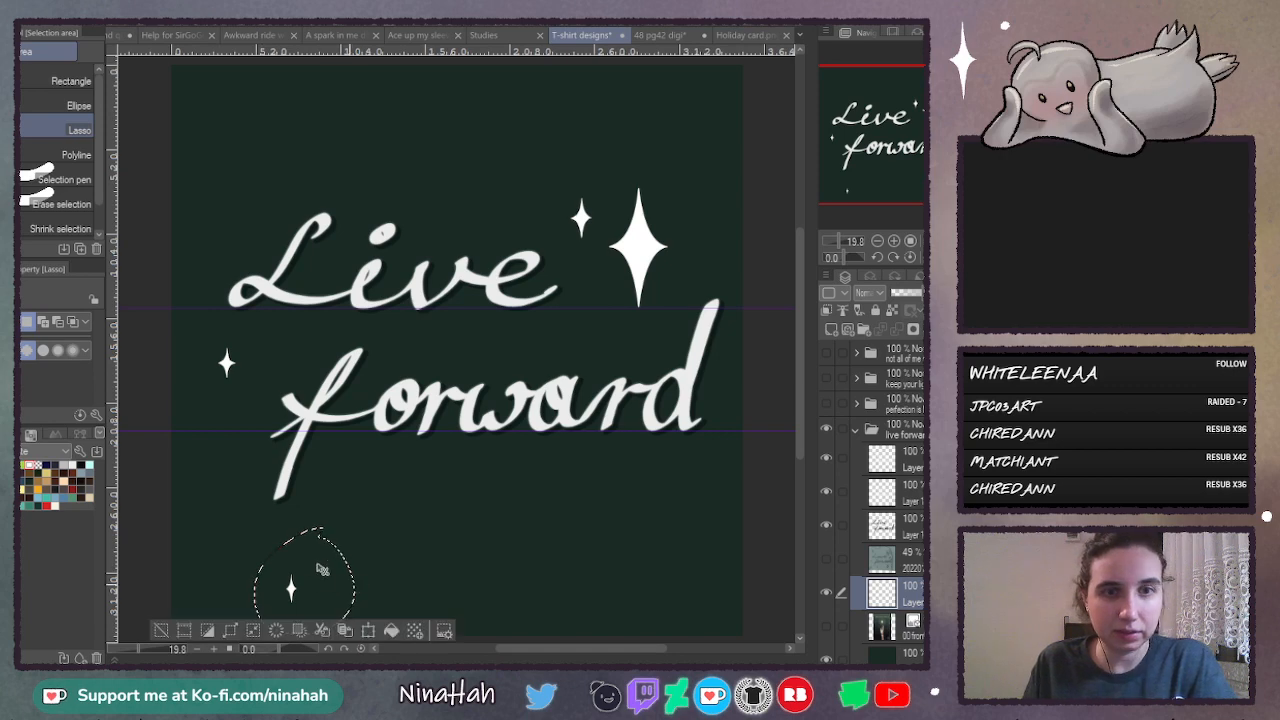
{"action": "key", "text": "ctrl+t"}
{"action": "mouse_move", "coordinate": [334, 574]}
{"action": "left_mouse_down"}
{"action": "mouse_move", "coordinate": [289, 323]}
{"action": "mouse_move", "coordinate": [292, 408]}
{"action": "mouse_move", "coordinate": [255, 408]}
{"action": "mouse_move", "coordinate": [289, 390]}
{"action": "left_mouse_up"}
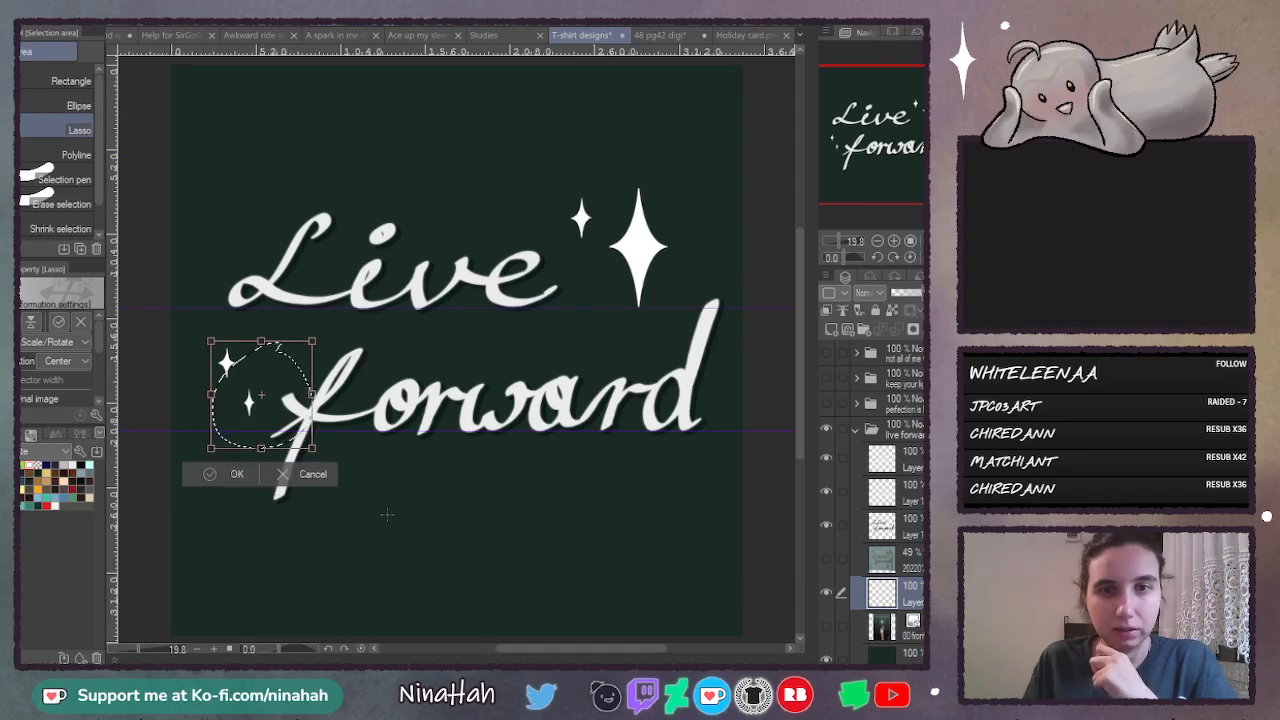
{"action": "key", "text": "Return"}
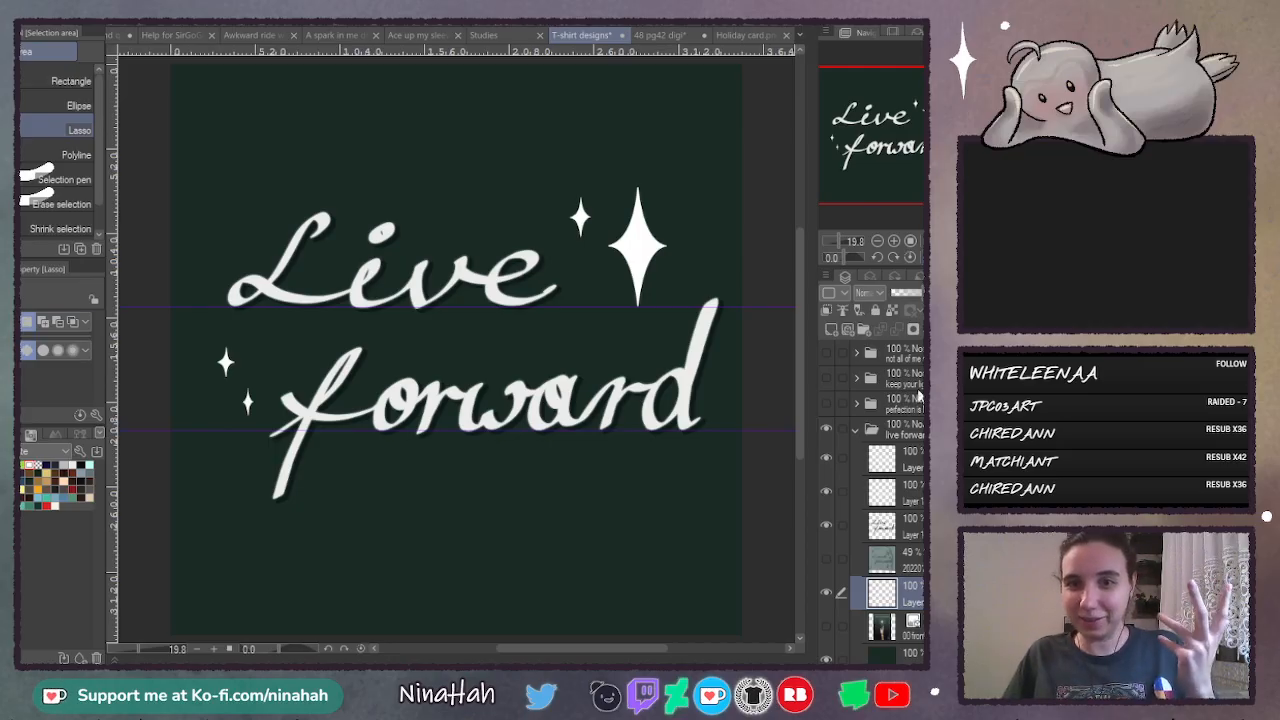
- Duplicate the star layer and blur the copy to give the stars a soft glow
{"action": "scroll", "coordinate": [868, 515], "scroll_direction": "down", "scroll_amount": 2}
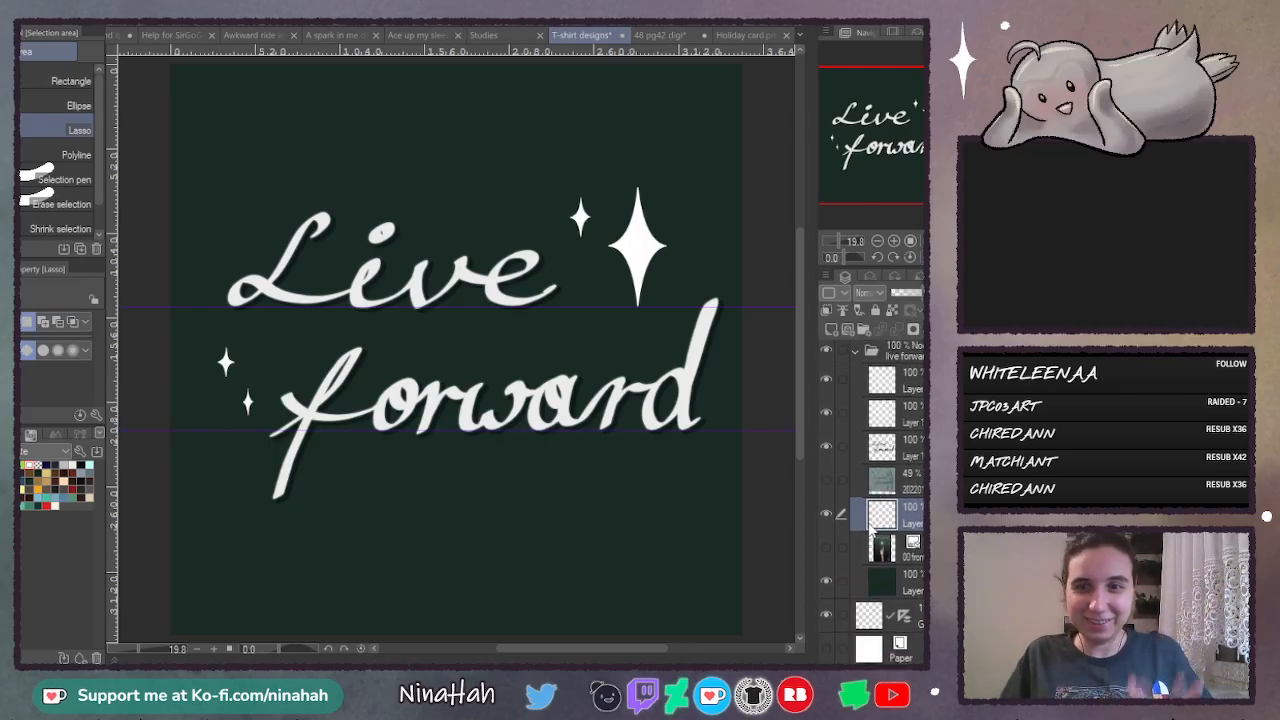
{"action": "key", "text": "ctrl+v"}
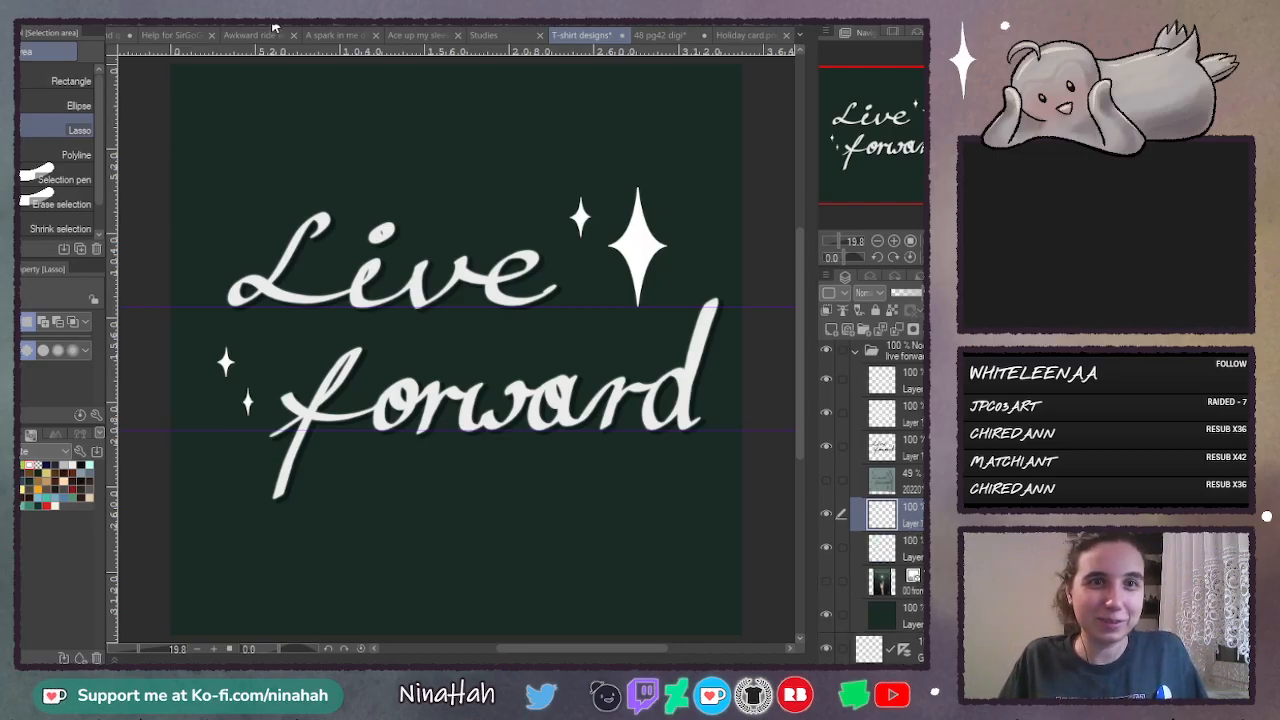
{"action": "left_click", "coordinate": [473, 59]}
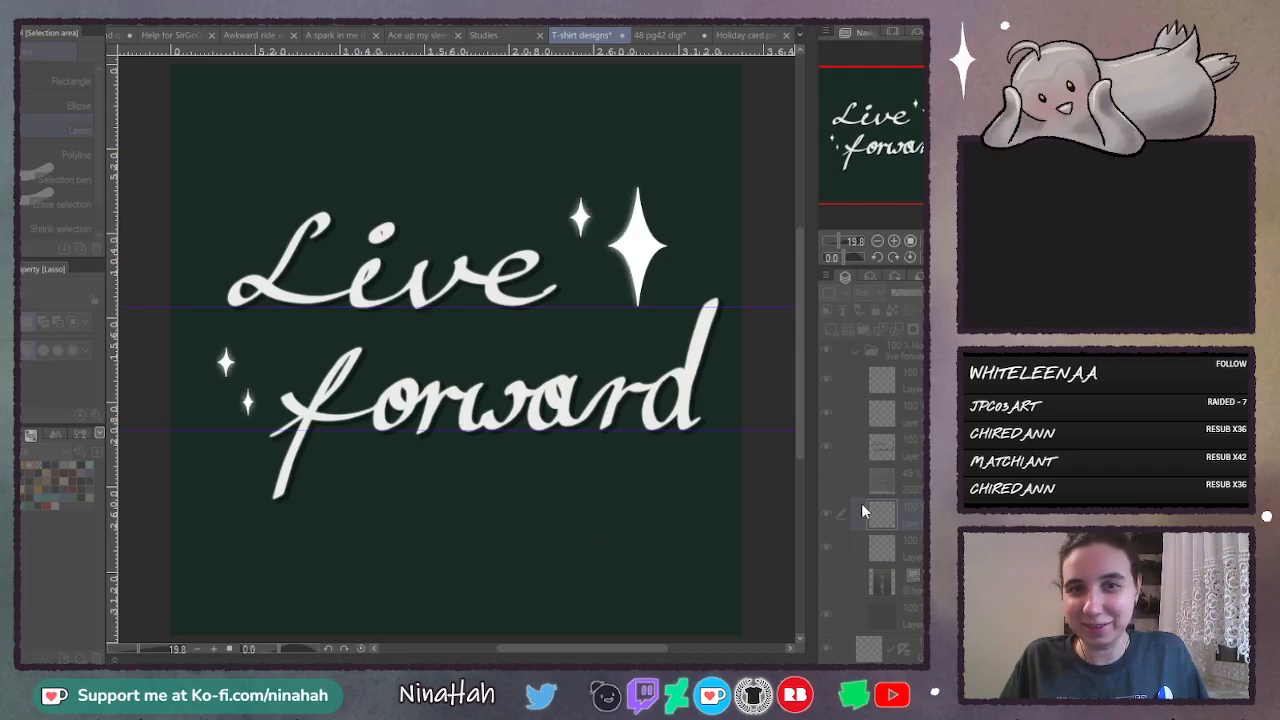
{"action": "key", "text": "Return"}
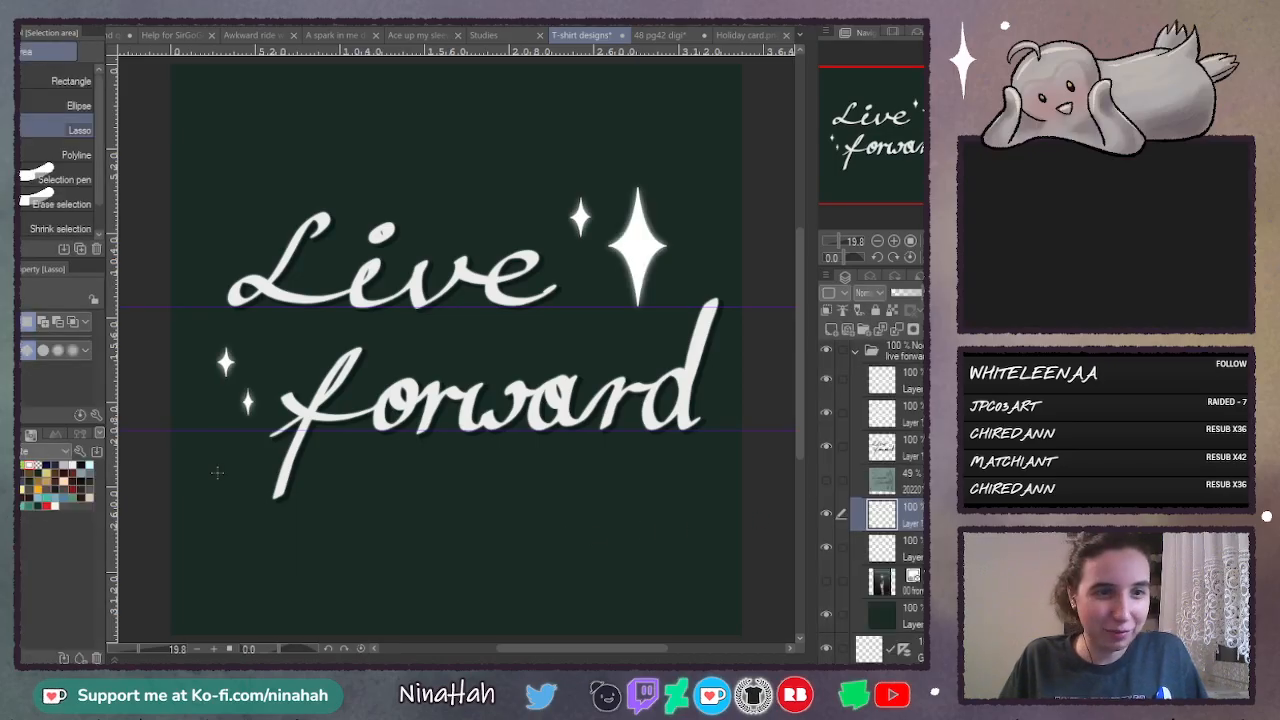
- Add a new layer clipped to the blurred star copy and fill it with pale yellow
{"action": "left_click", "coordinate": [831, 332]}
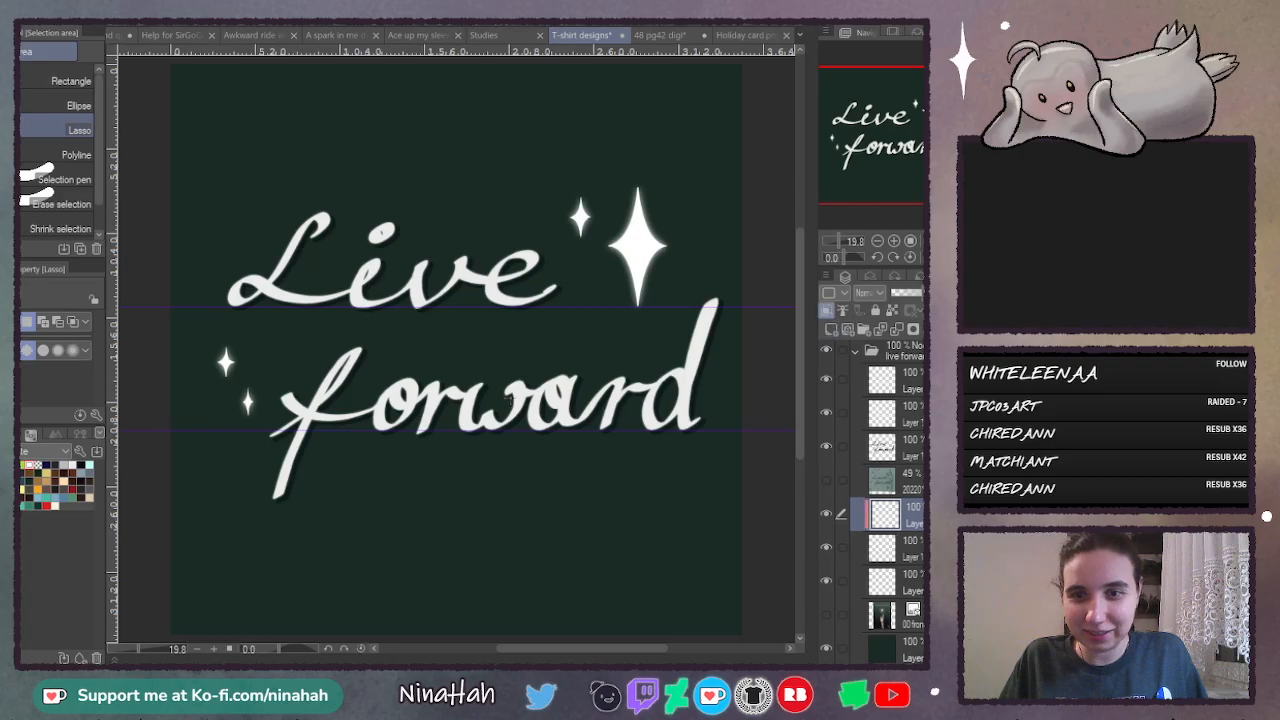
{"action": "key", "text": "g"}
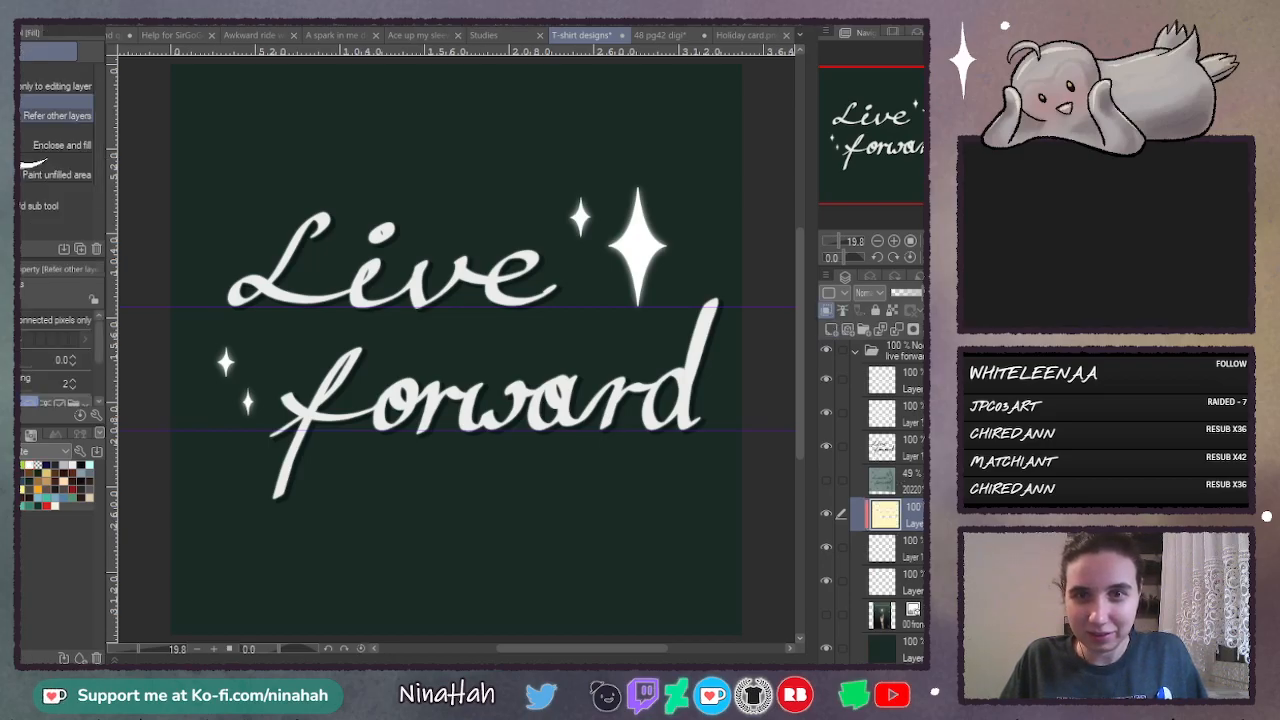
- Merge the pale-yellow fill into the blurred star copy, set it to Soft light, and move it beneath the sharp star layer
{"action": "left_click", "coordinate": [897, 330]}
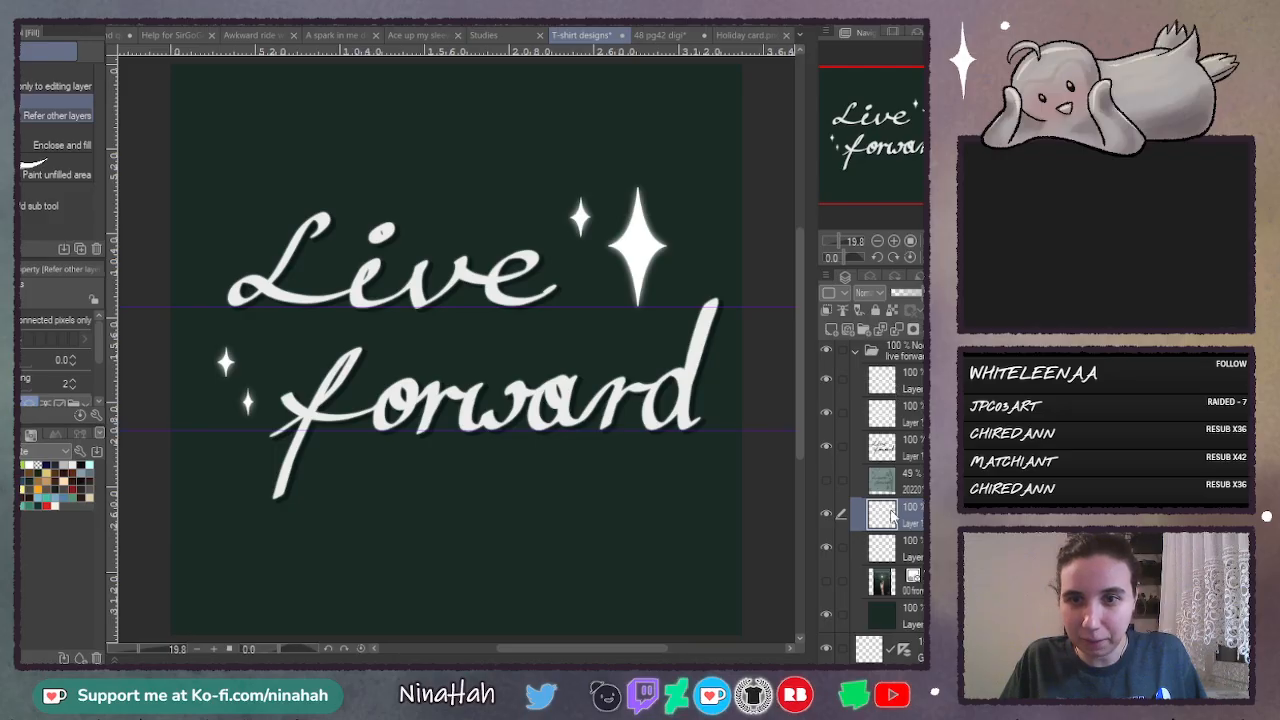
{"action": "left_click", "coordinate": [885, 448]}
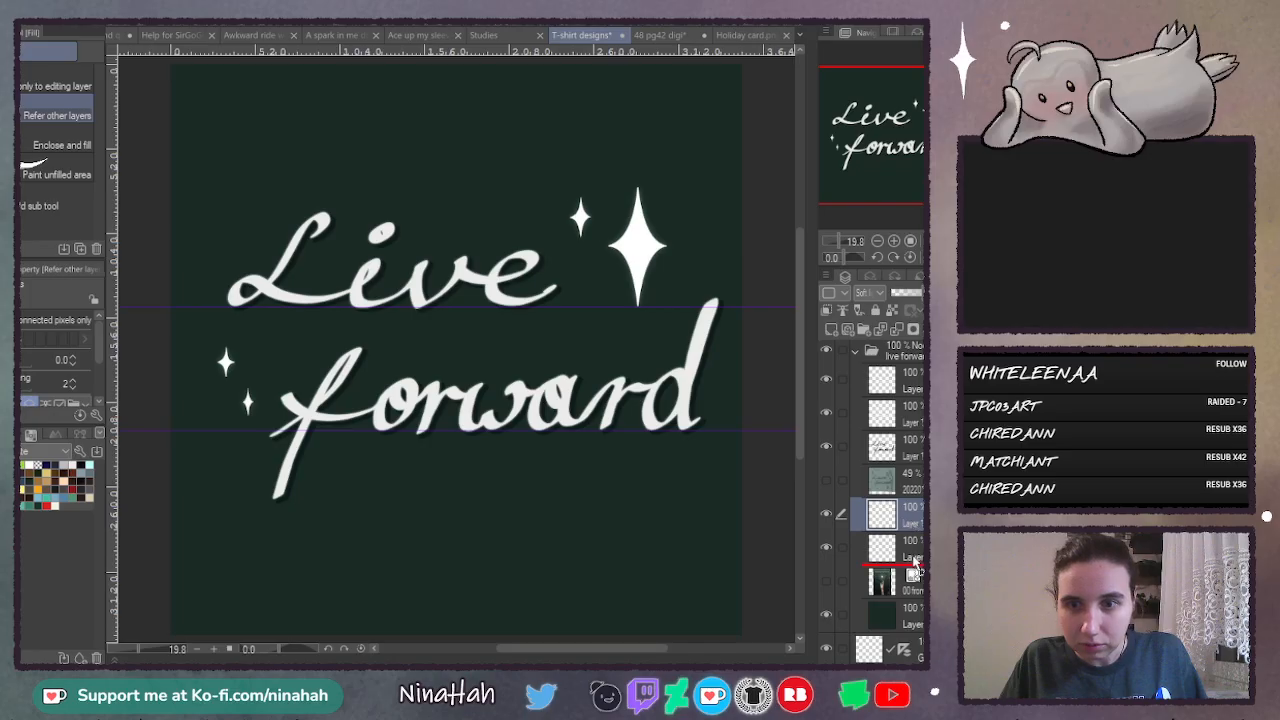
{"action": "left_click_drag", "start_coordinate": [914, 560], "coordinate": [914, 562]}
{"action": "left_click", "coordinate": [827, 515]}
{"action": "left_click", "coordinate": [827, 515]}
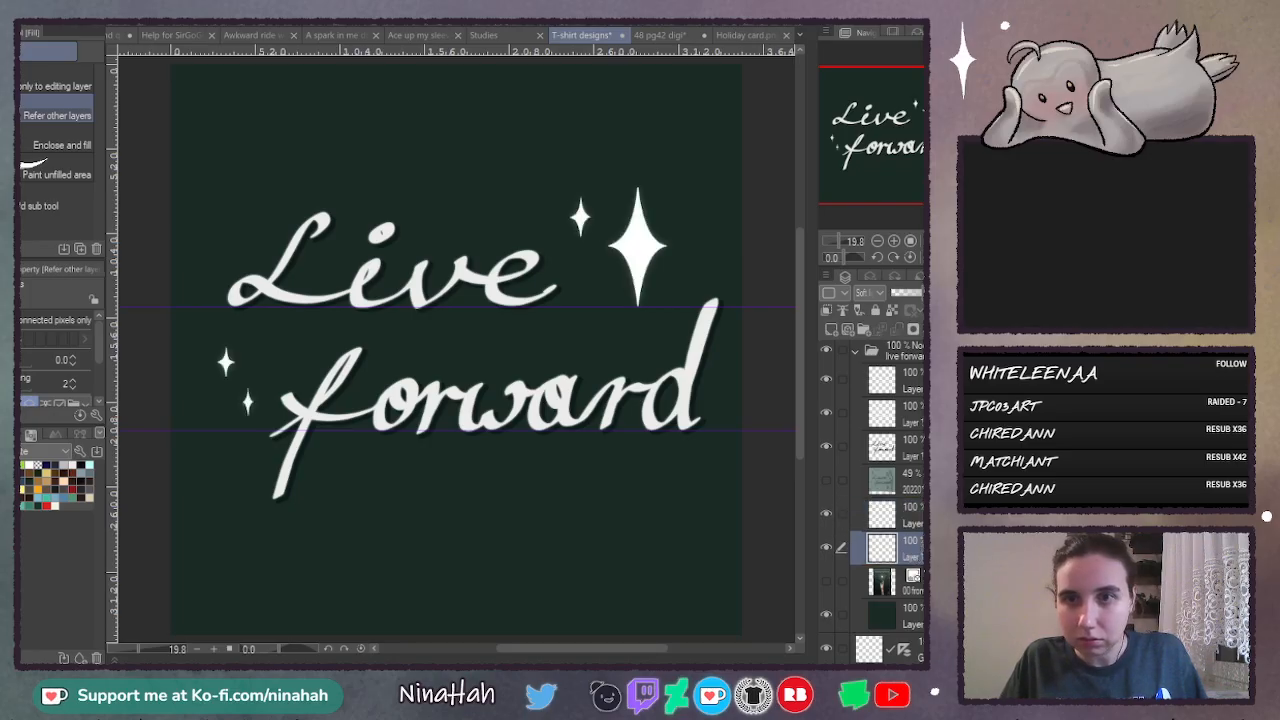
- Duplicate the Soft light glow layer several times and merge the copies into one stronger glow layer
{"action": "key", "text": "ctrl+v"}
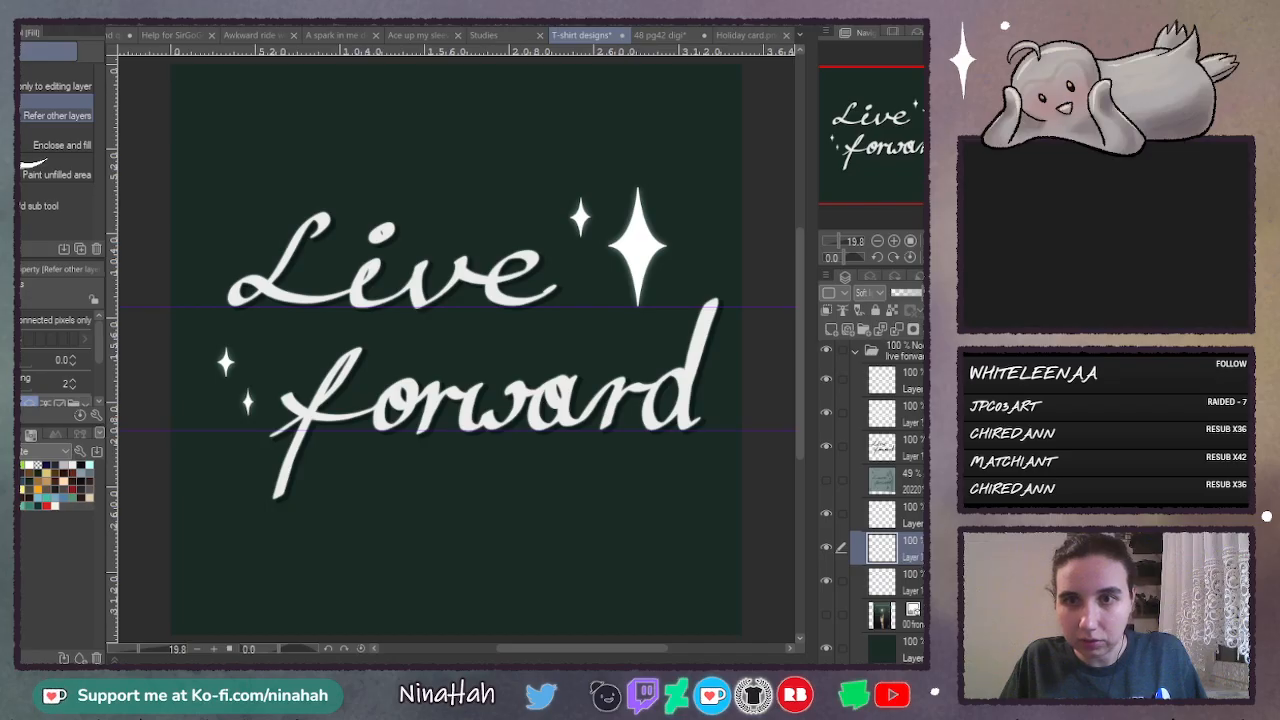
{"action": "key", "text": "ctrl+v"}
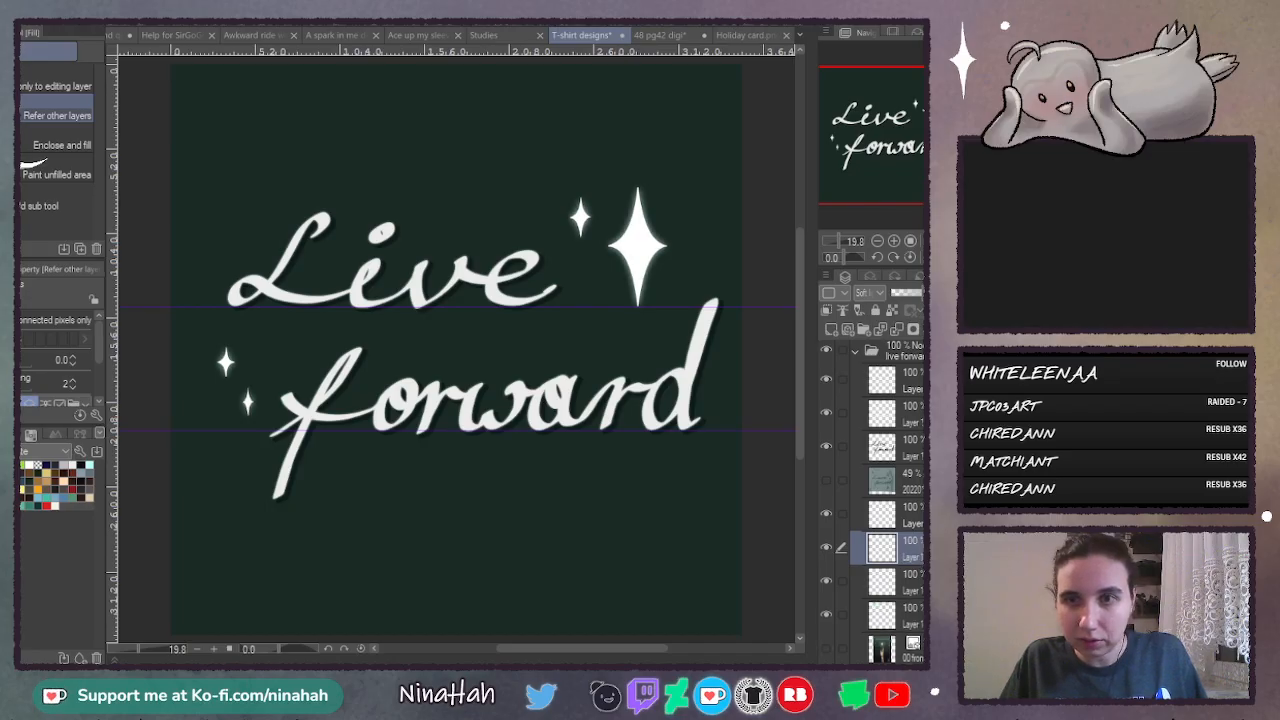
{"action": "key", "text": "ctrl+v"}
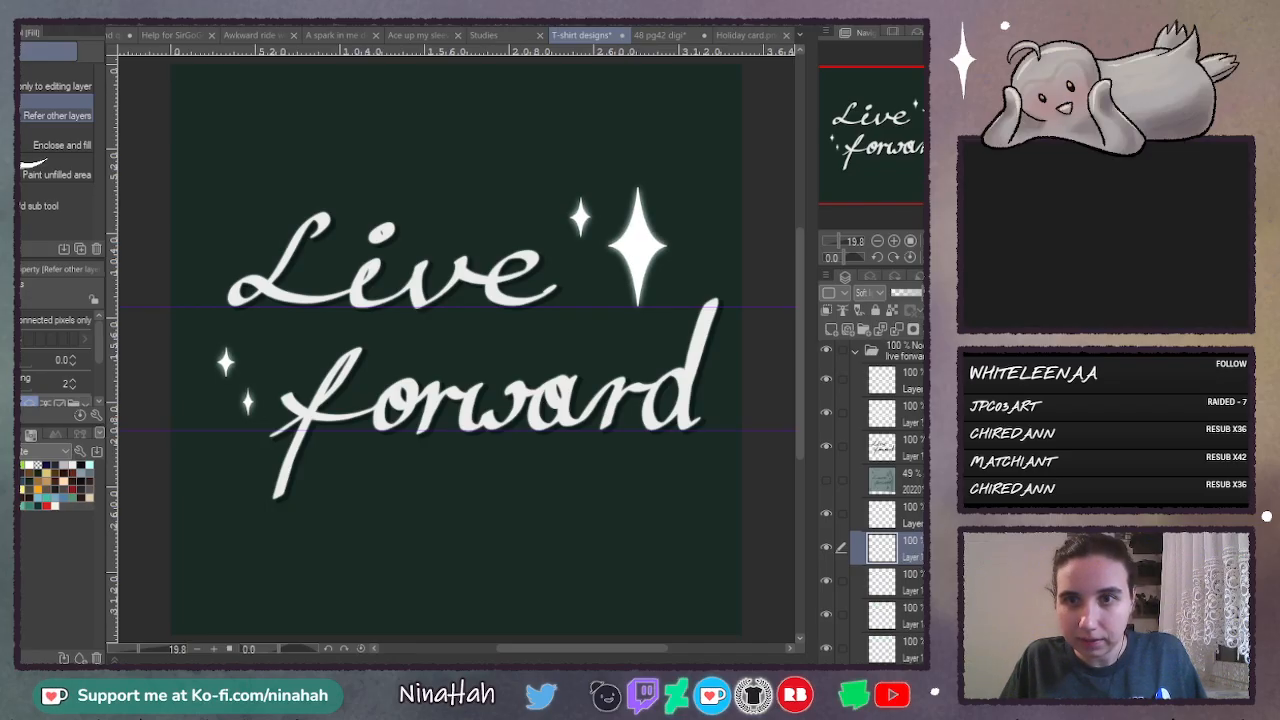
{"action": "scroll", "coordinate": [880, 420], "scroll_direction": "down", "scroll_amount": 3}
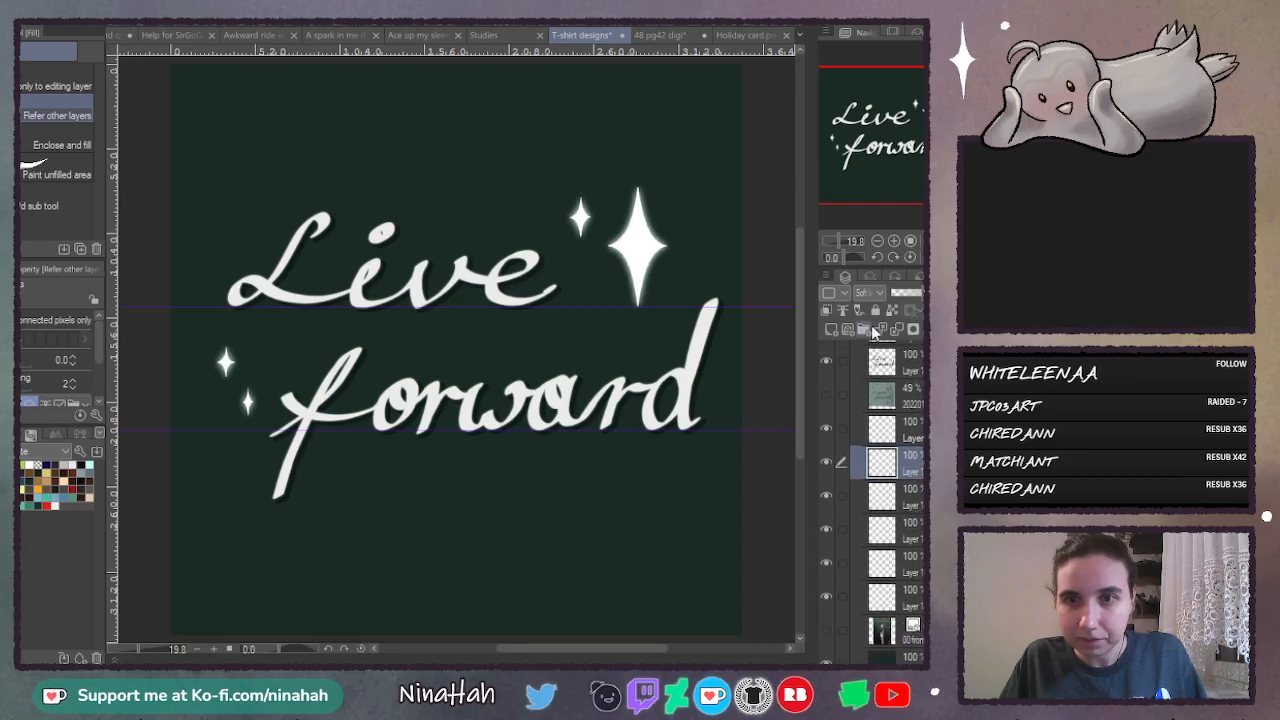
{"action": "left_click", "coordinate": [895, 335]}
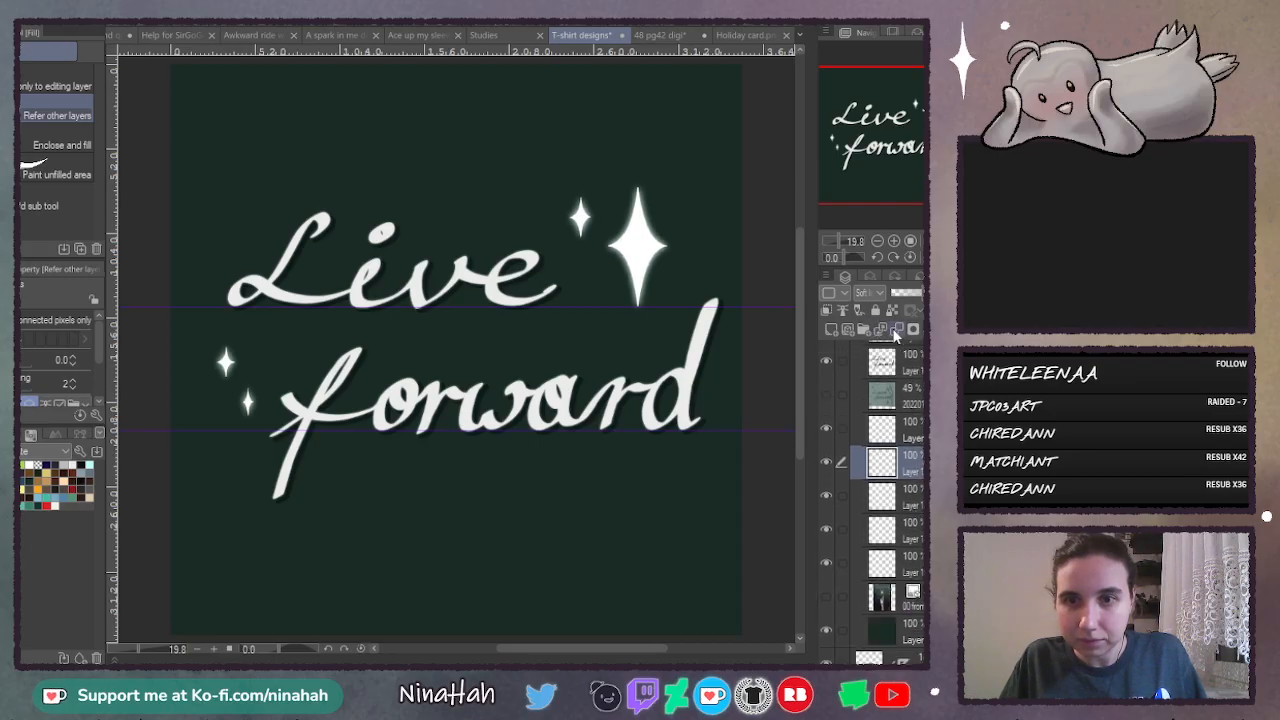
{"action": "left_click", "coordinate": [895, 335]}
- Merge a clipped pale-yellow fill into the glow layer, then duplicate it and set the copy to a Color blending mode
{"action": "left_click", "coordinate": [842, 490]}
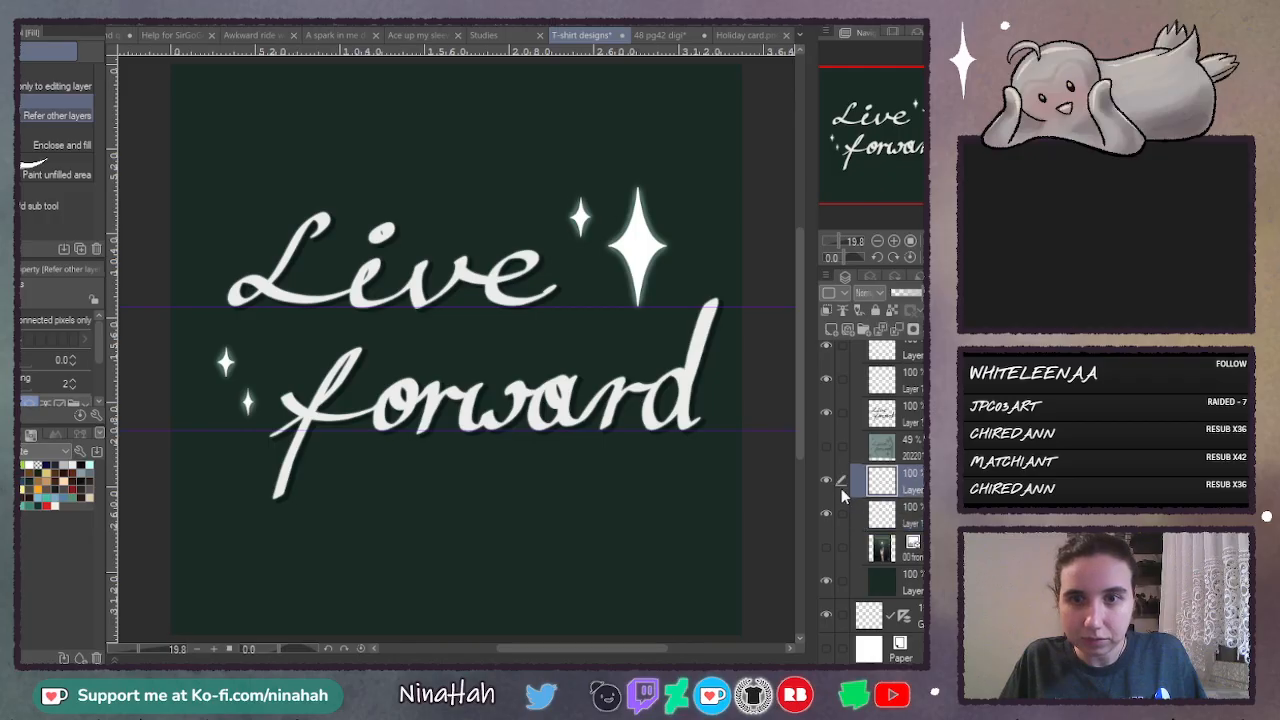
{"action": "left_click", "coordinate": [828, 481]}
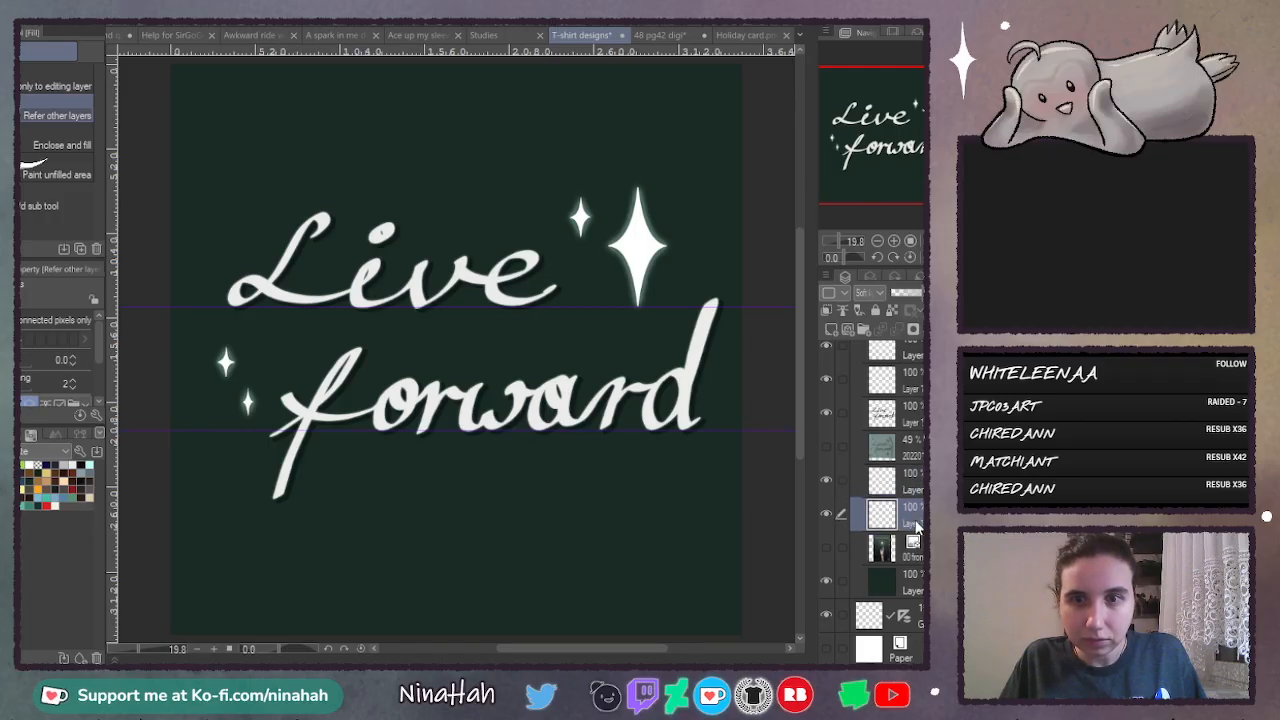
{"action": "left_click", "coordinate": [828, 481]}
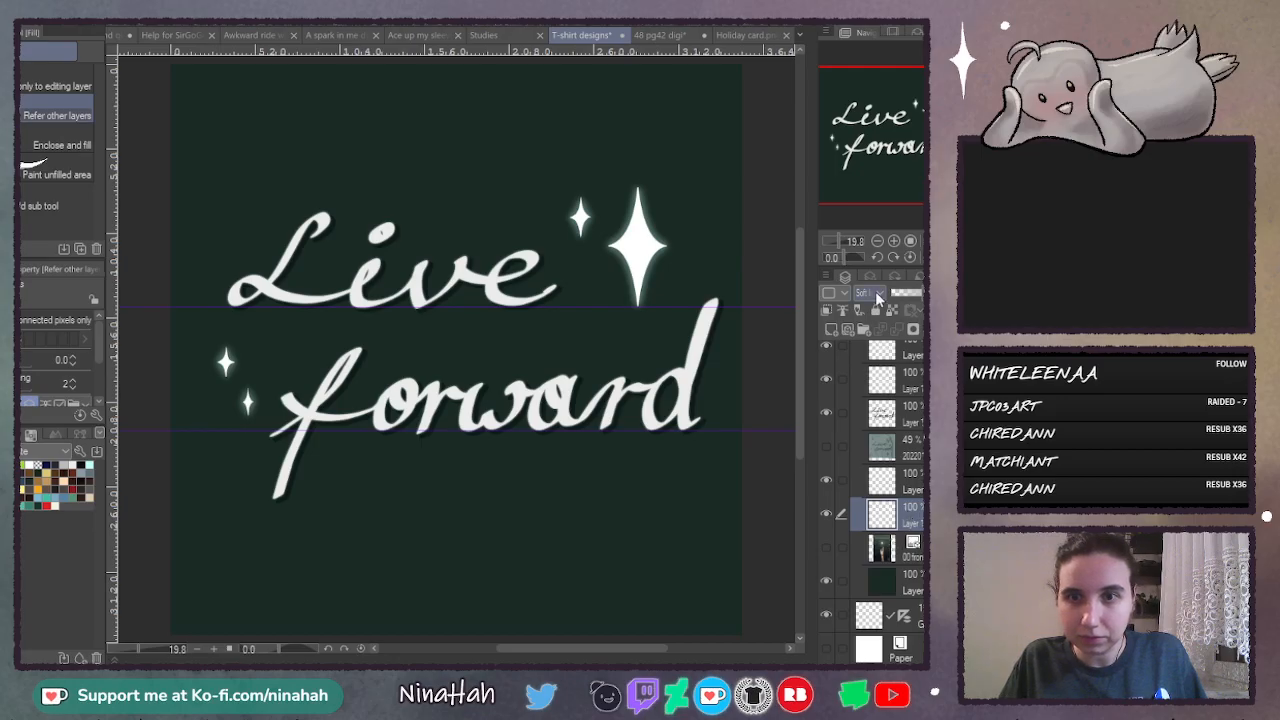
{"action": "left_click", "coordinate": [831, 331]}
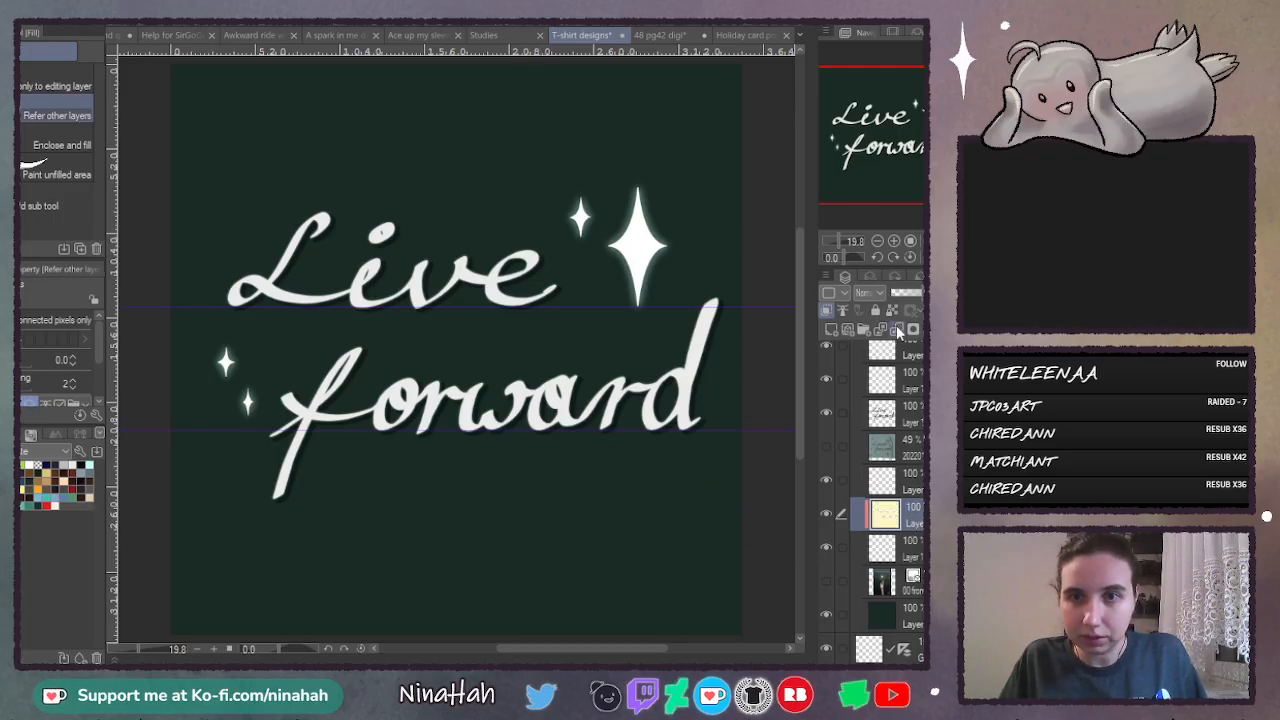
{"action": "left_click", "coordinate": [898, 331]}
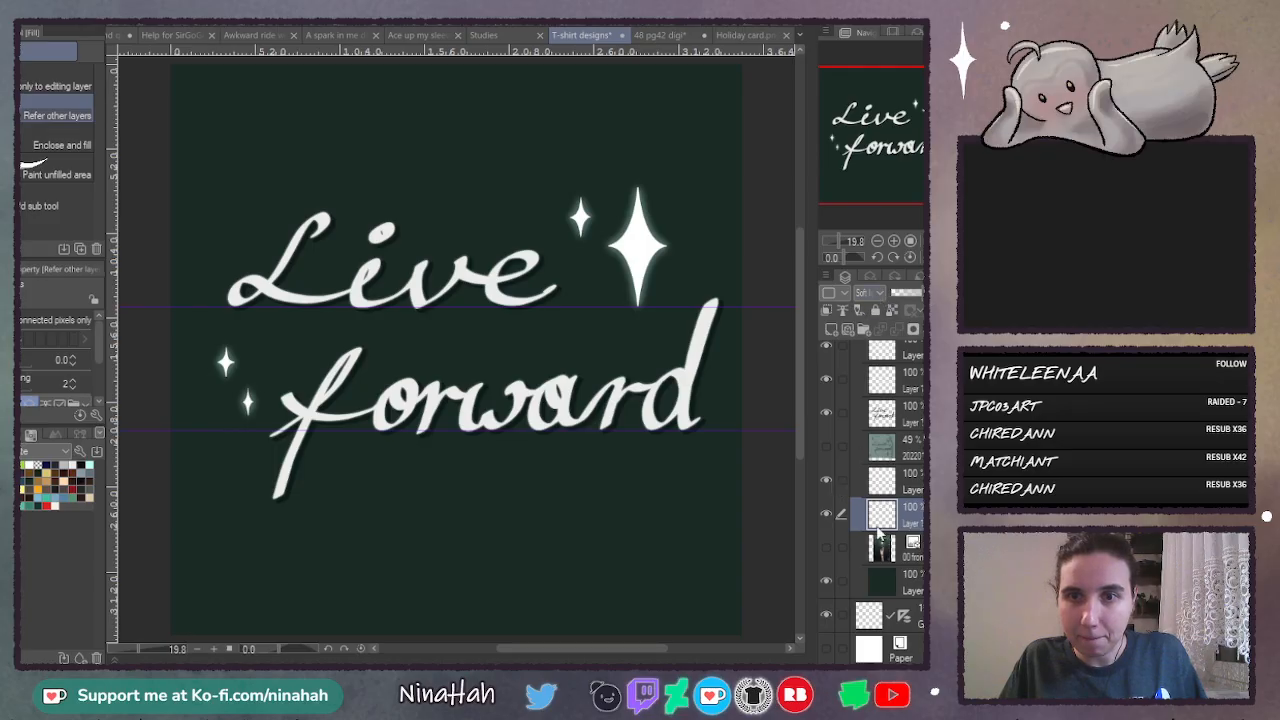
{"action": "key", "text": "ctrl+v"}
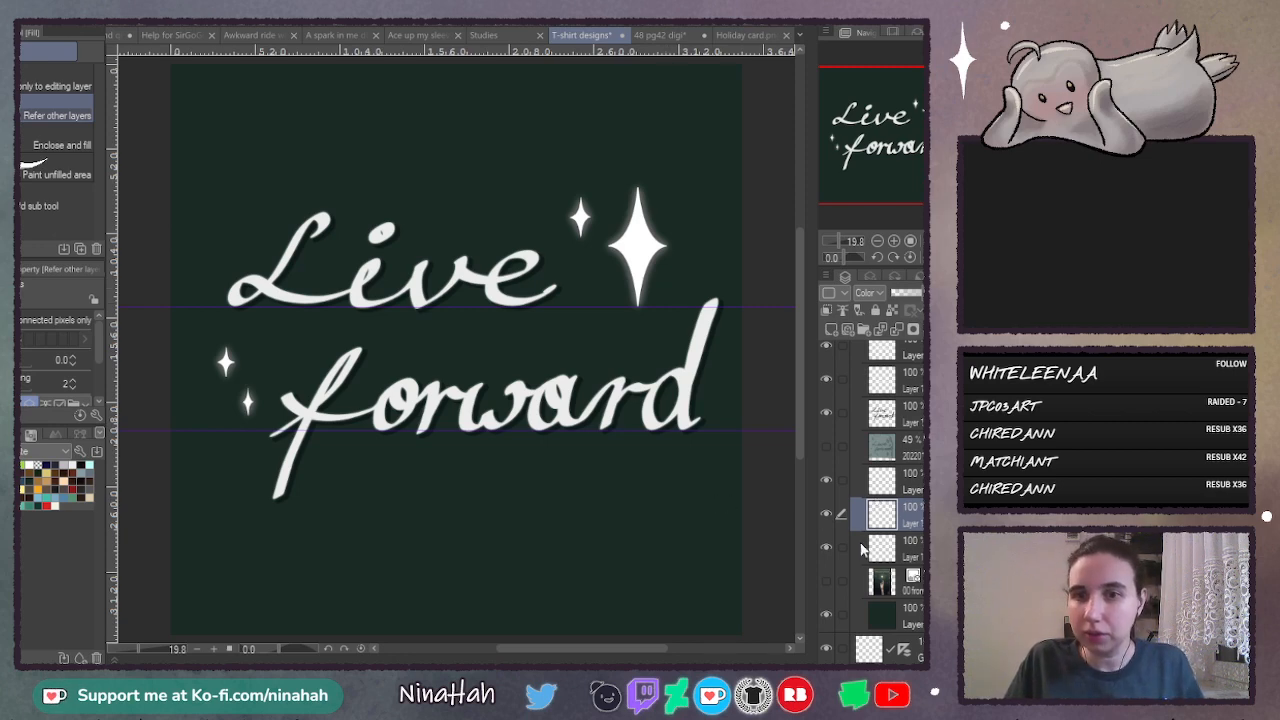
- Delete the hidden 49 % sketch layer and the hidden reference photo layer from the live forward folder
{"action": "left_click", "coordinate": [909, 452]}
{"action": "key", "text": "Delete"}
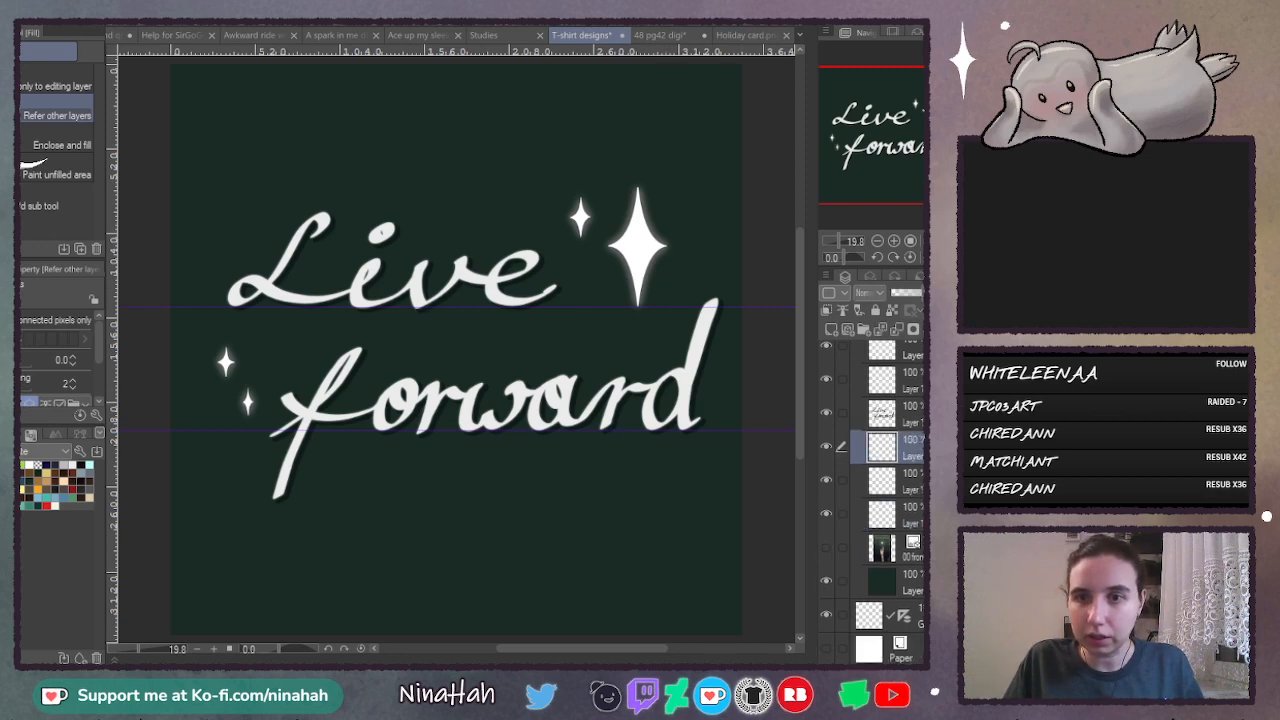
{"action": "left_click", "coordinate": [905, 550]}
{"action": "key", "text": "Delete"}
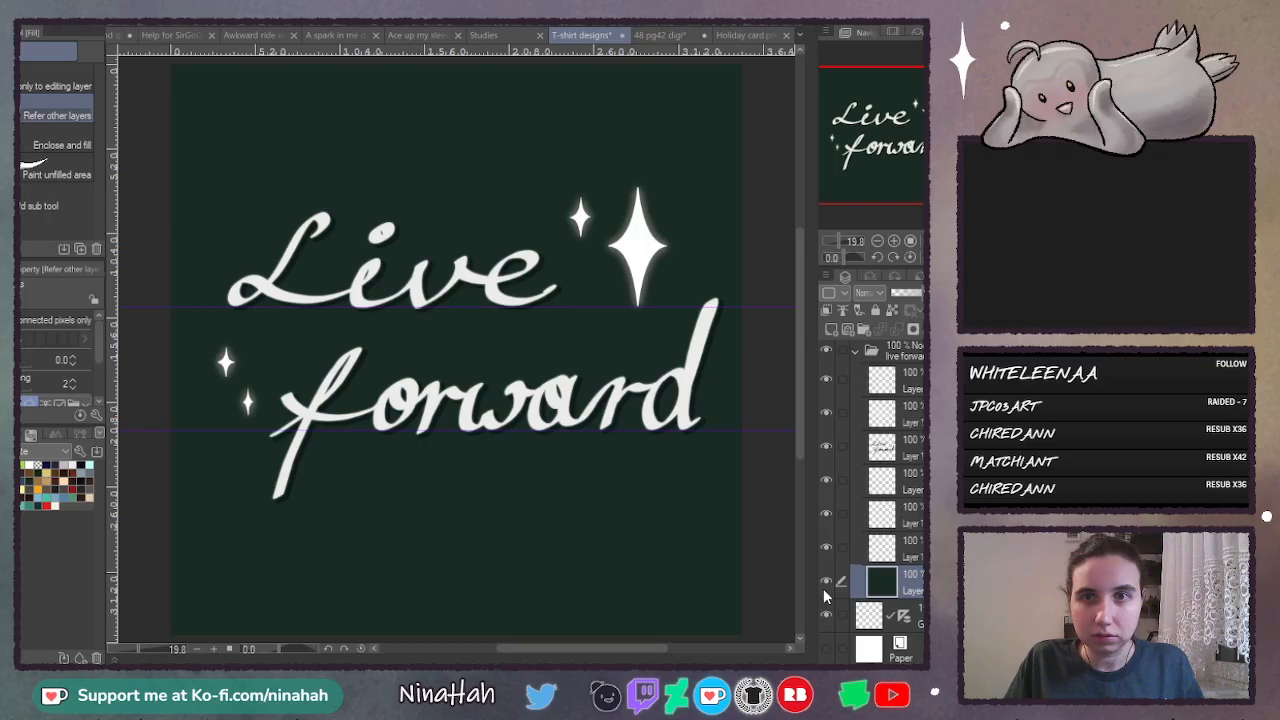
- Hide the dark green background to check the lettering and stars on transparency, and show it again
{"action": "left_click", "coordinate": [825, 581]}
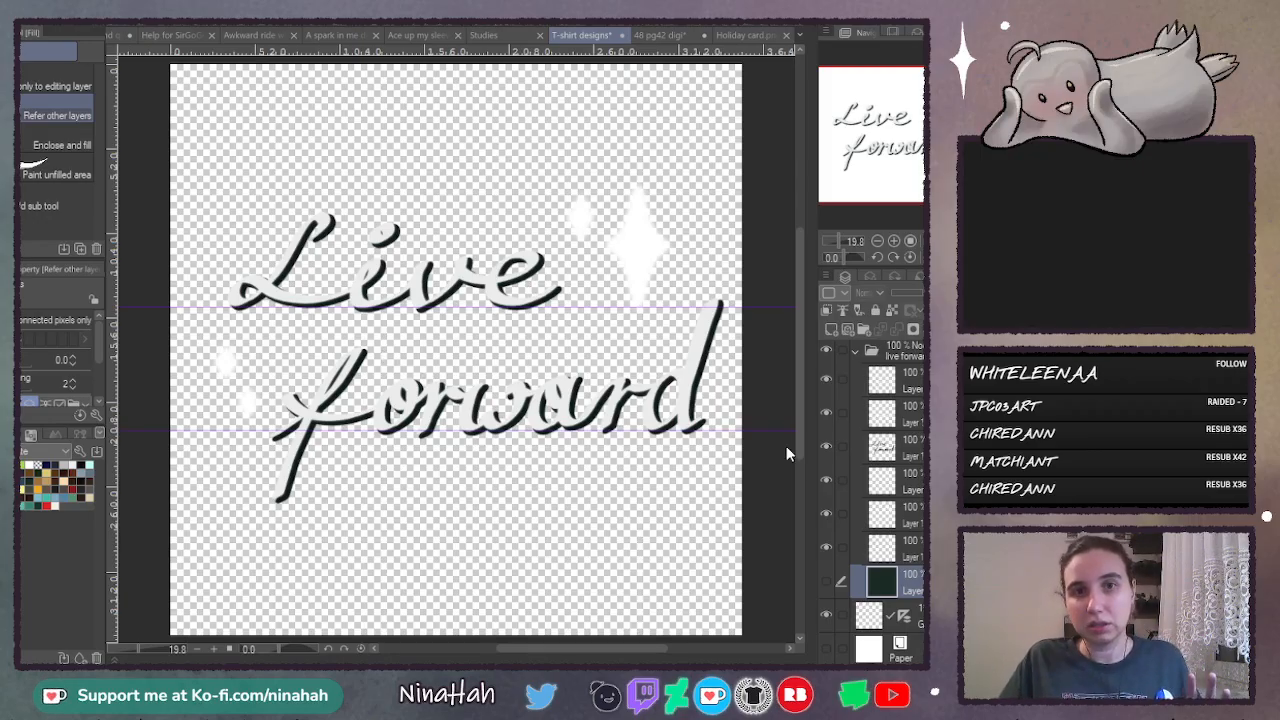
{"action": "left_click", "coordinate": [857, 349]}
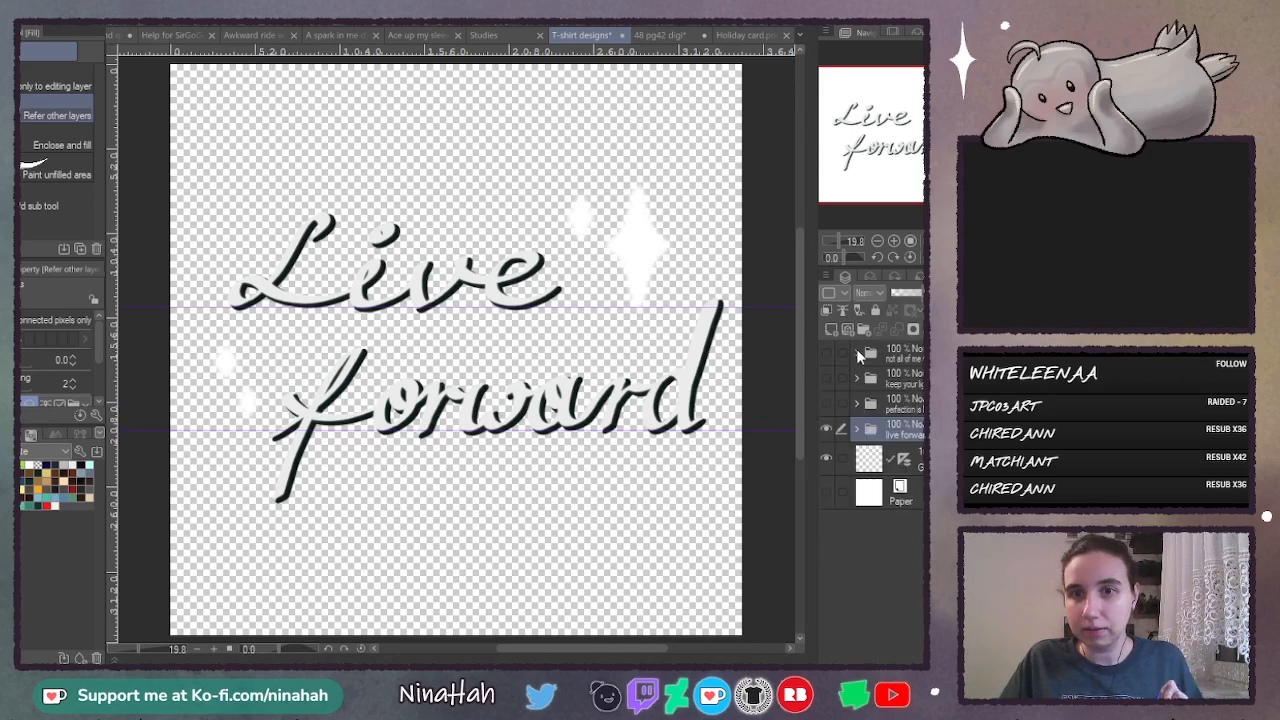
{"action": "left_click", "coordinate": [856, 428]}
{"action": "scroll", "coordinate": [870, 560], "scroll_direction": "down", "scroll_amount": 2}
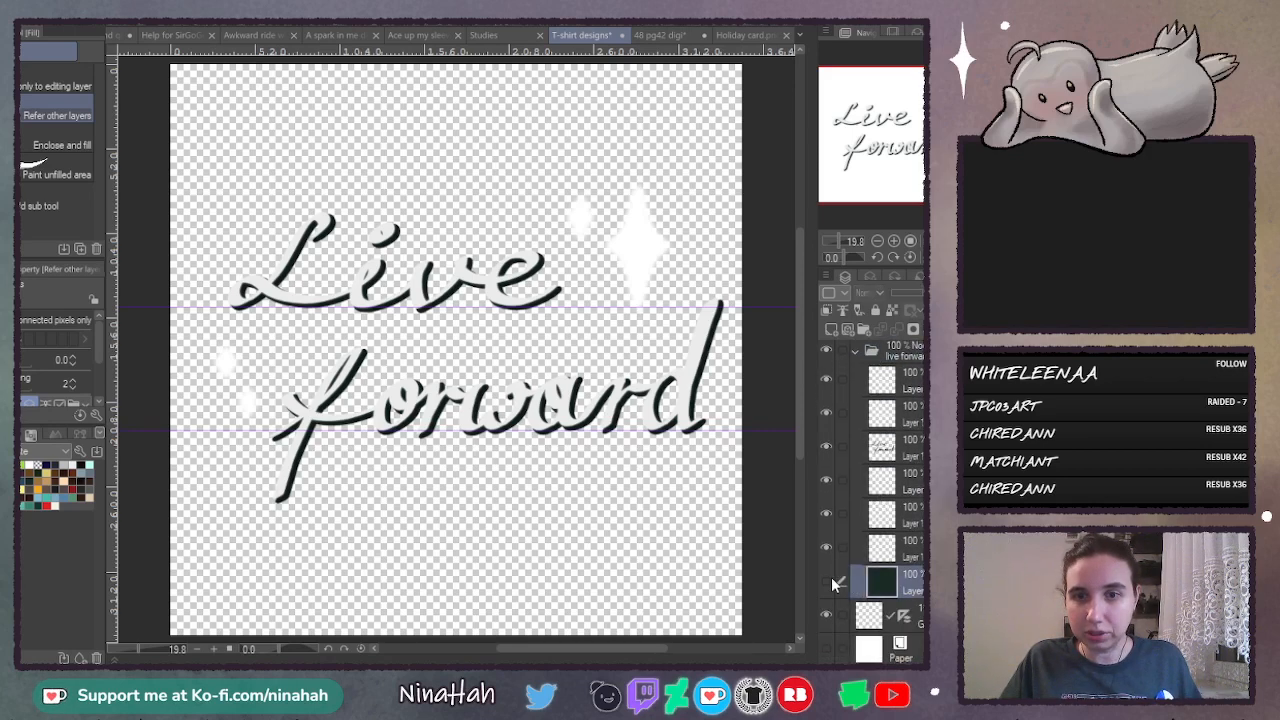
{"action": "left_click", "coordinate": [828, 580]}
- Delete the guide layer above the Paper layer and collapse the live forward folder
{"action": "left_click", "coordinate": [885, 615]}
{"action": "scroll", "coordinate": [851, 429], "scroll_direction": "up", "scroll_amount": 3}
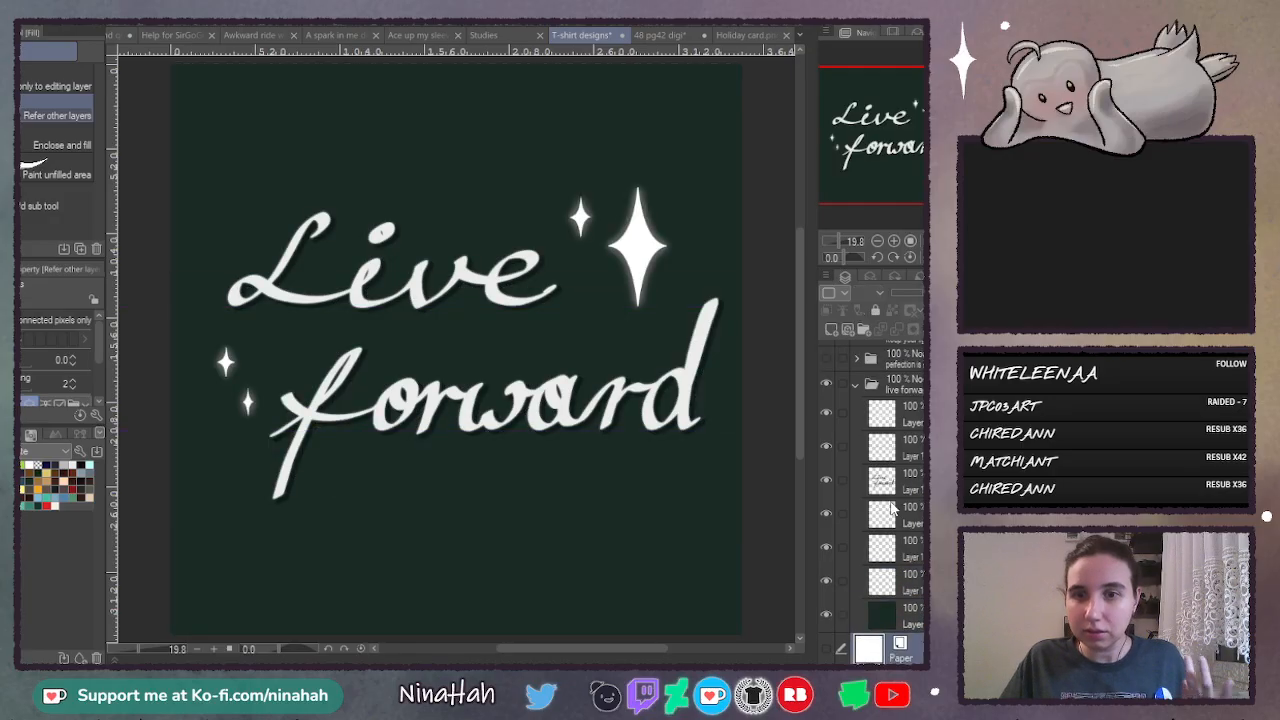
{"action": "left_click", "coordinate": [855, 429]}
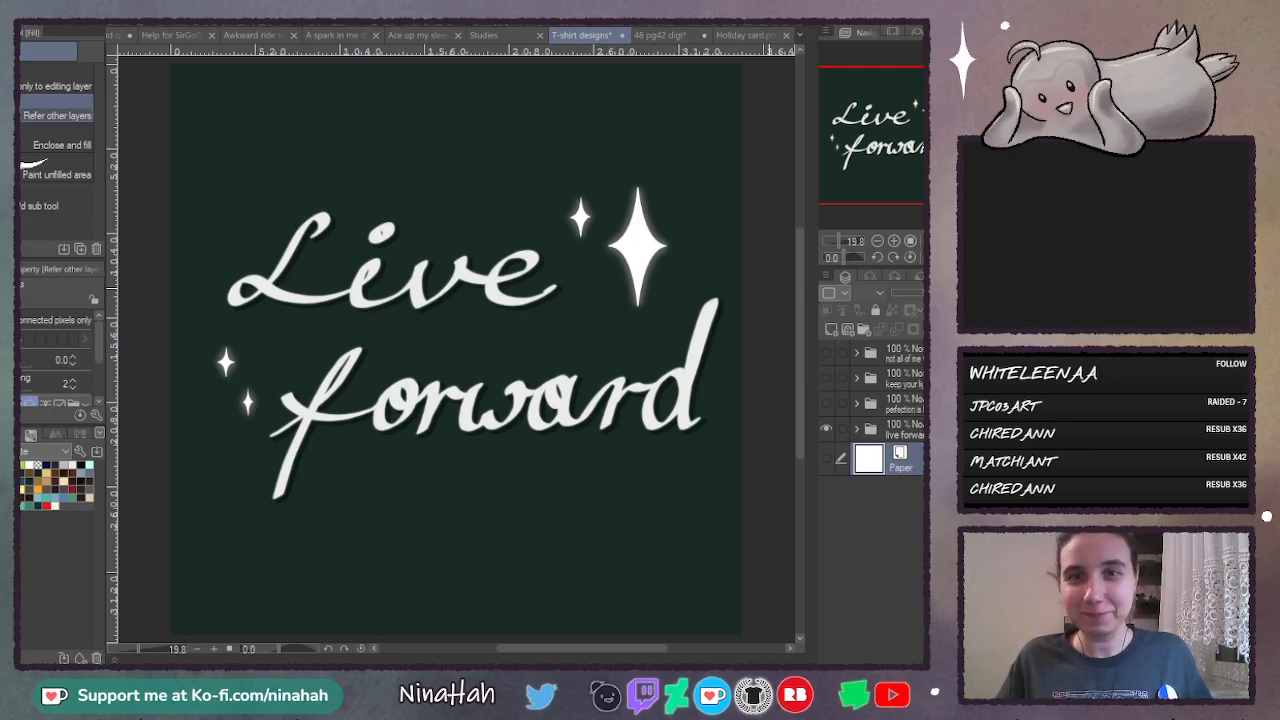
- Save the T-shirt designs file and close the Holiday card document
{"action": "left_click", "coordinate": [786, 34]}
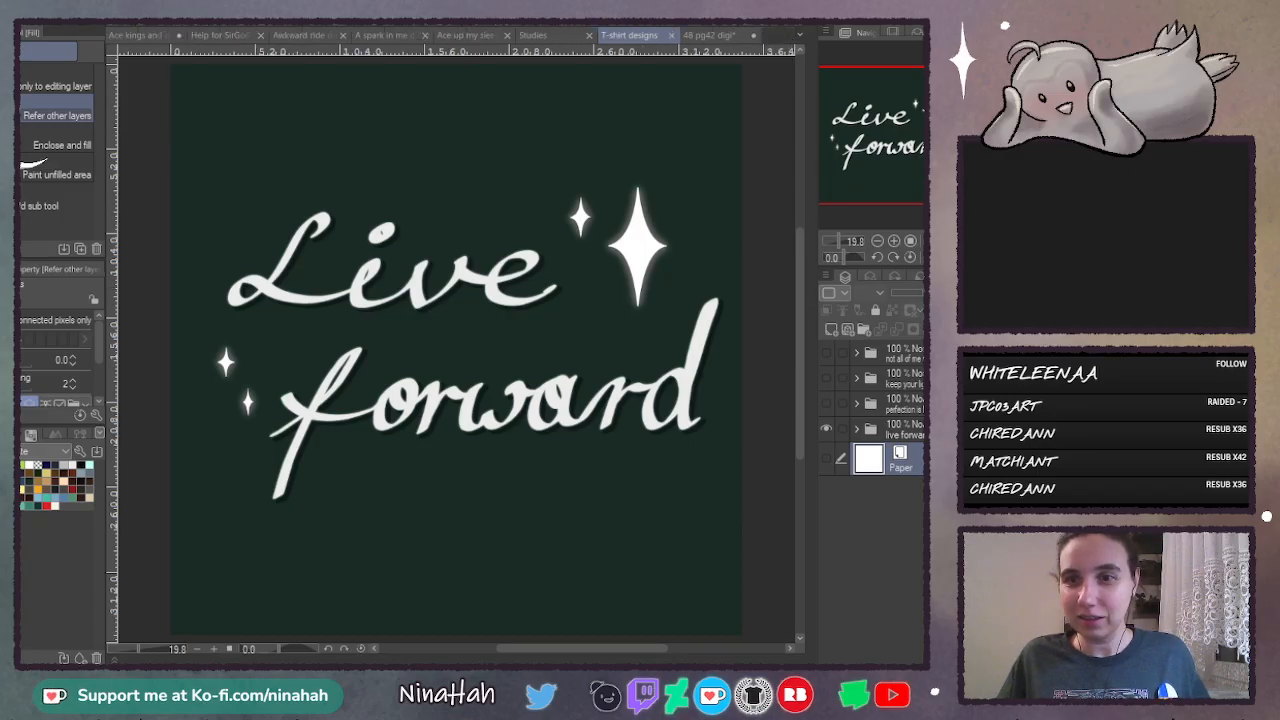